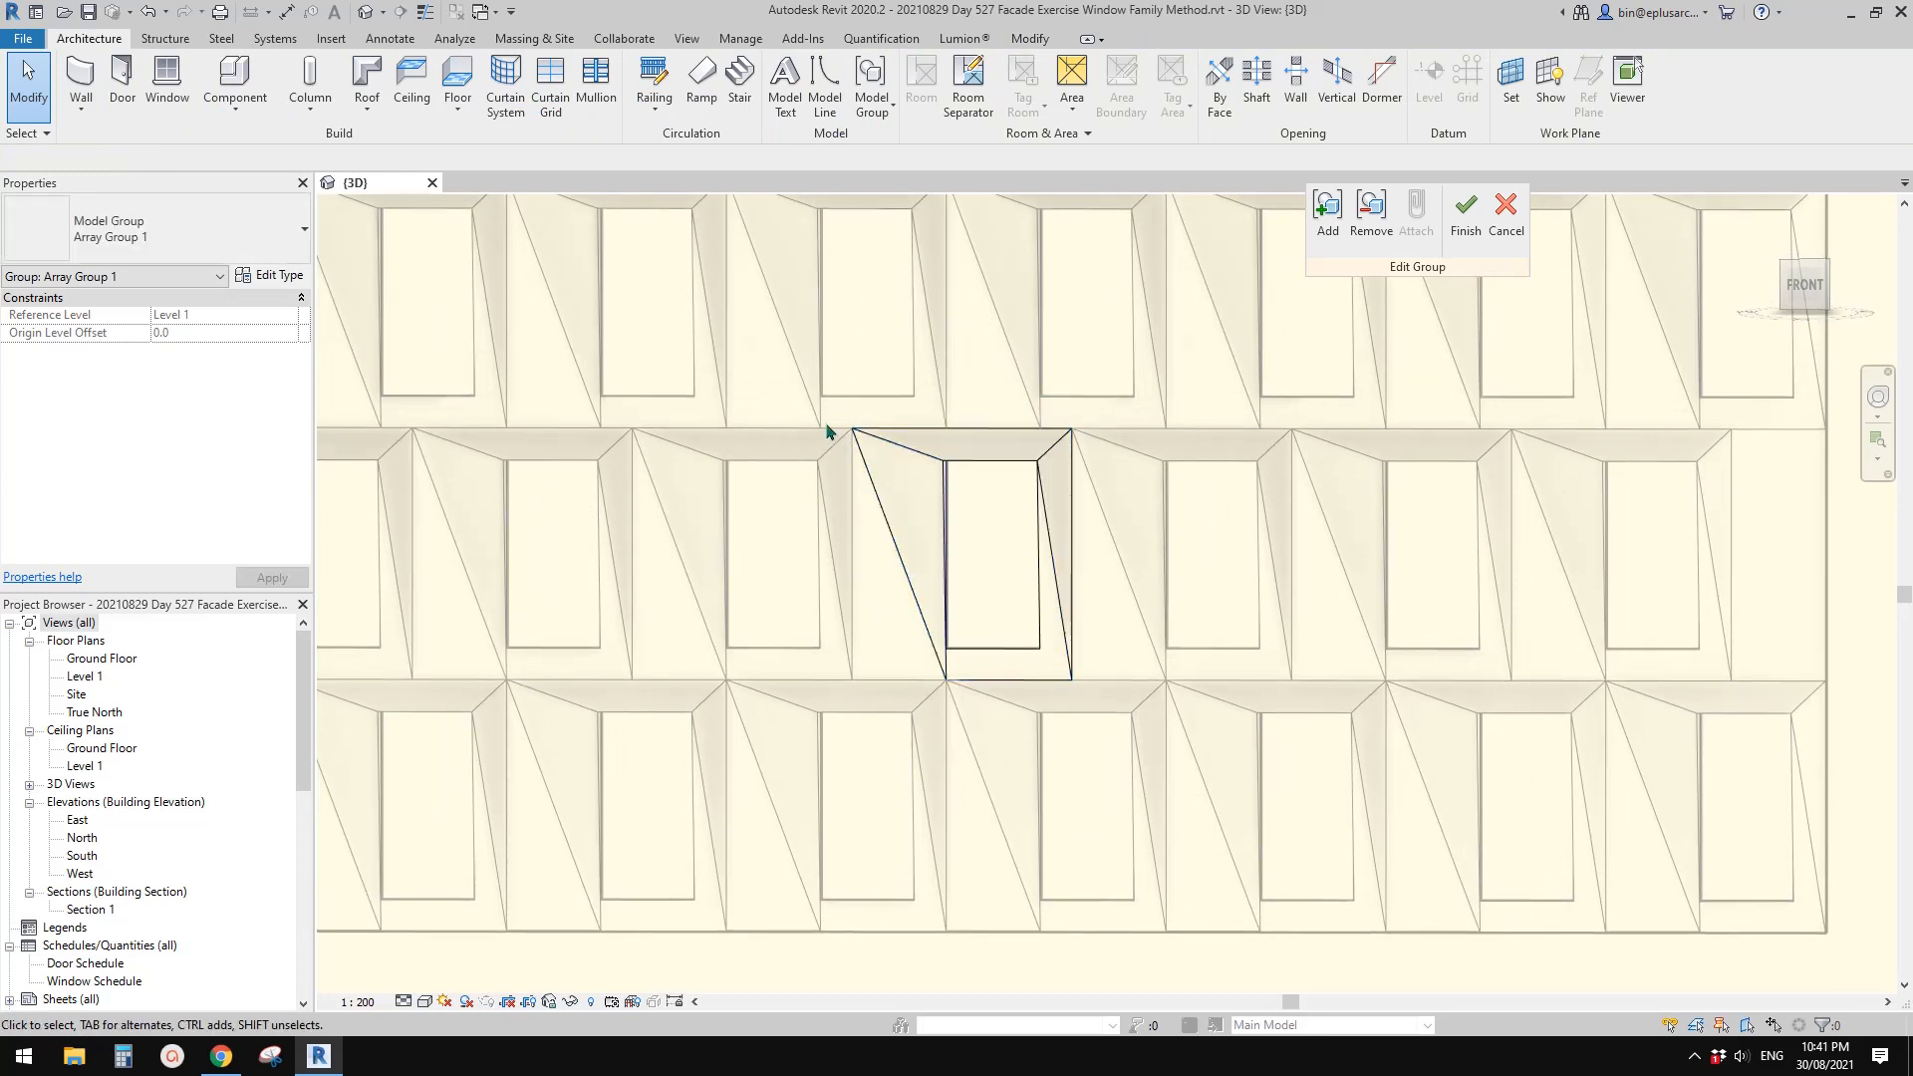
Open the middle-row window in the array group for family editing and display the family's Exterior elevation
middle_drag(819, 416, 816, 431)
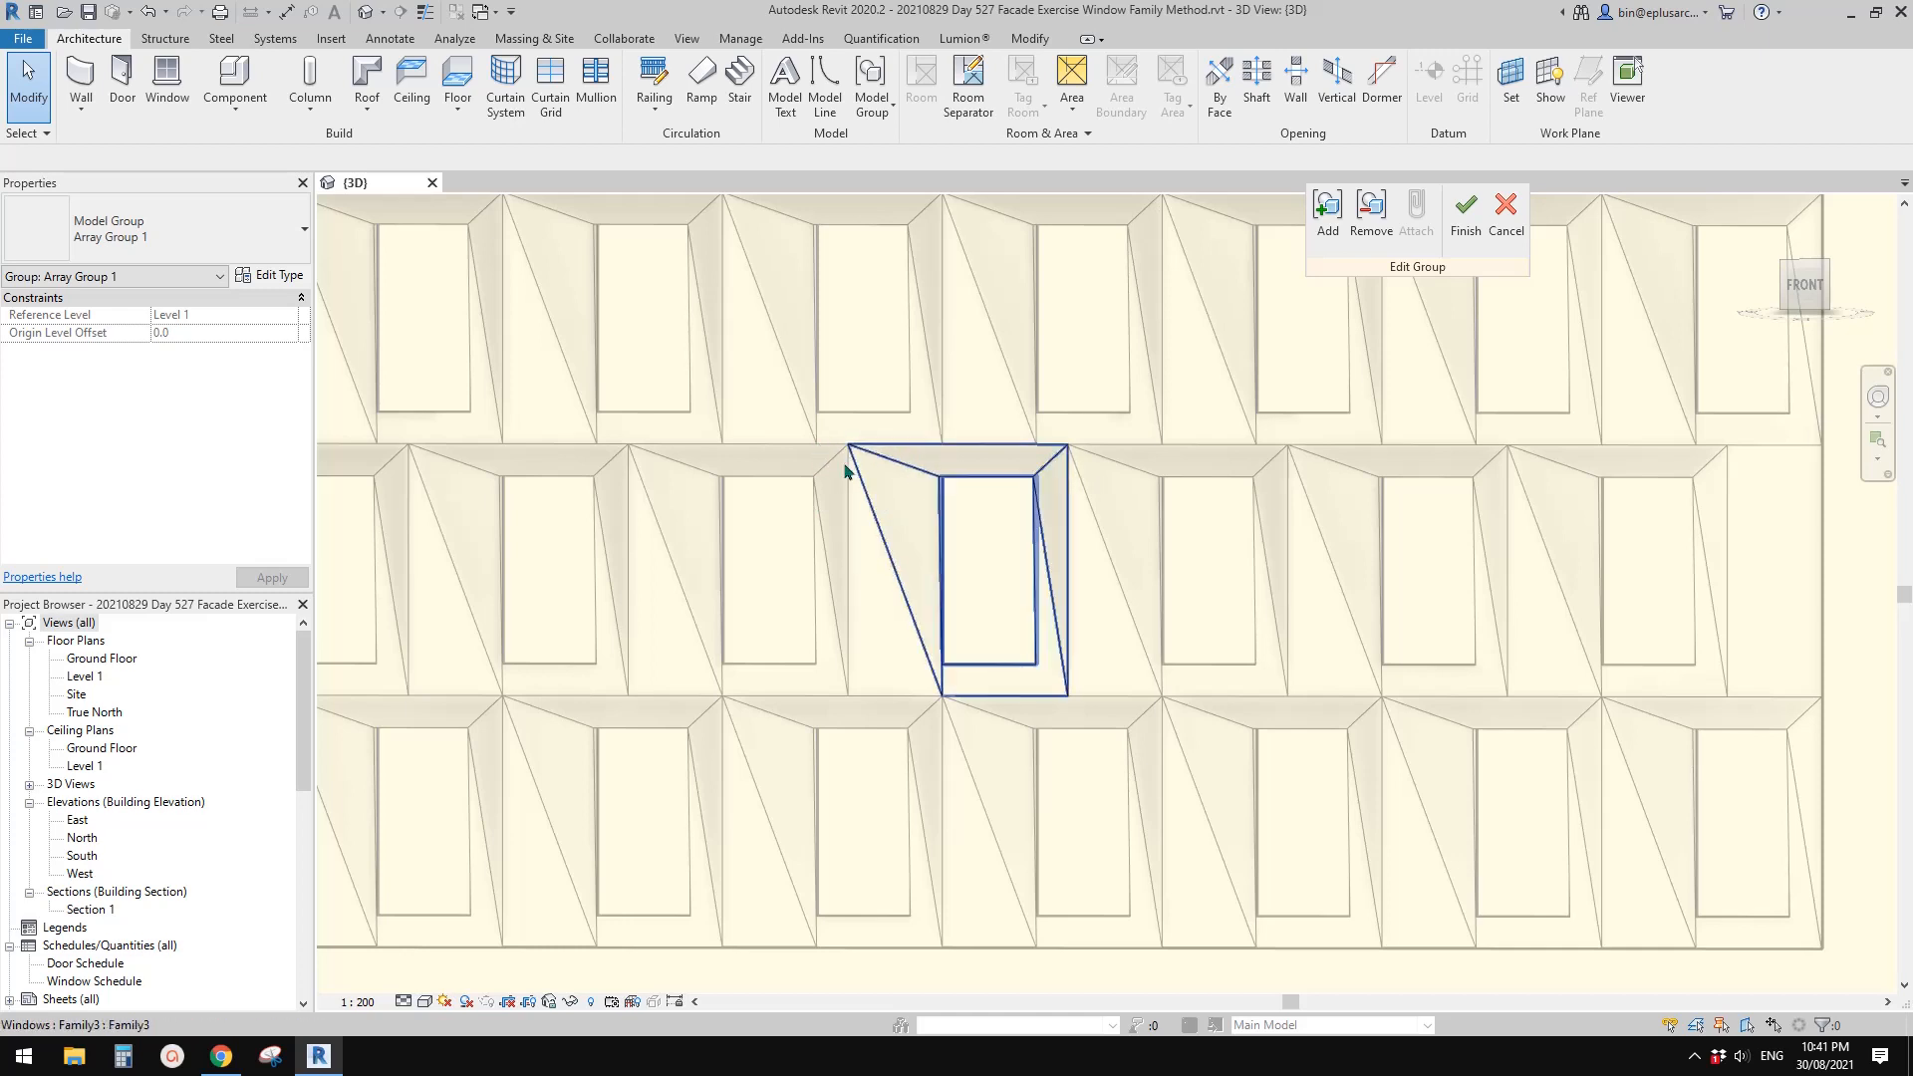
middle_drag(845, 471, 832, 518)
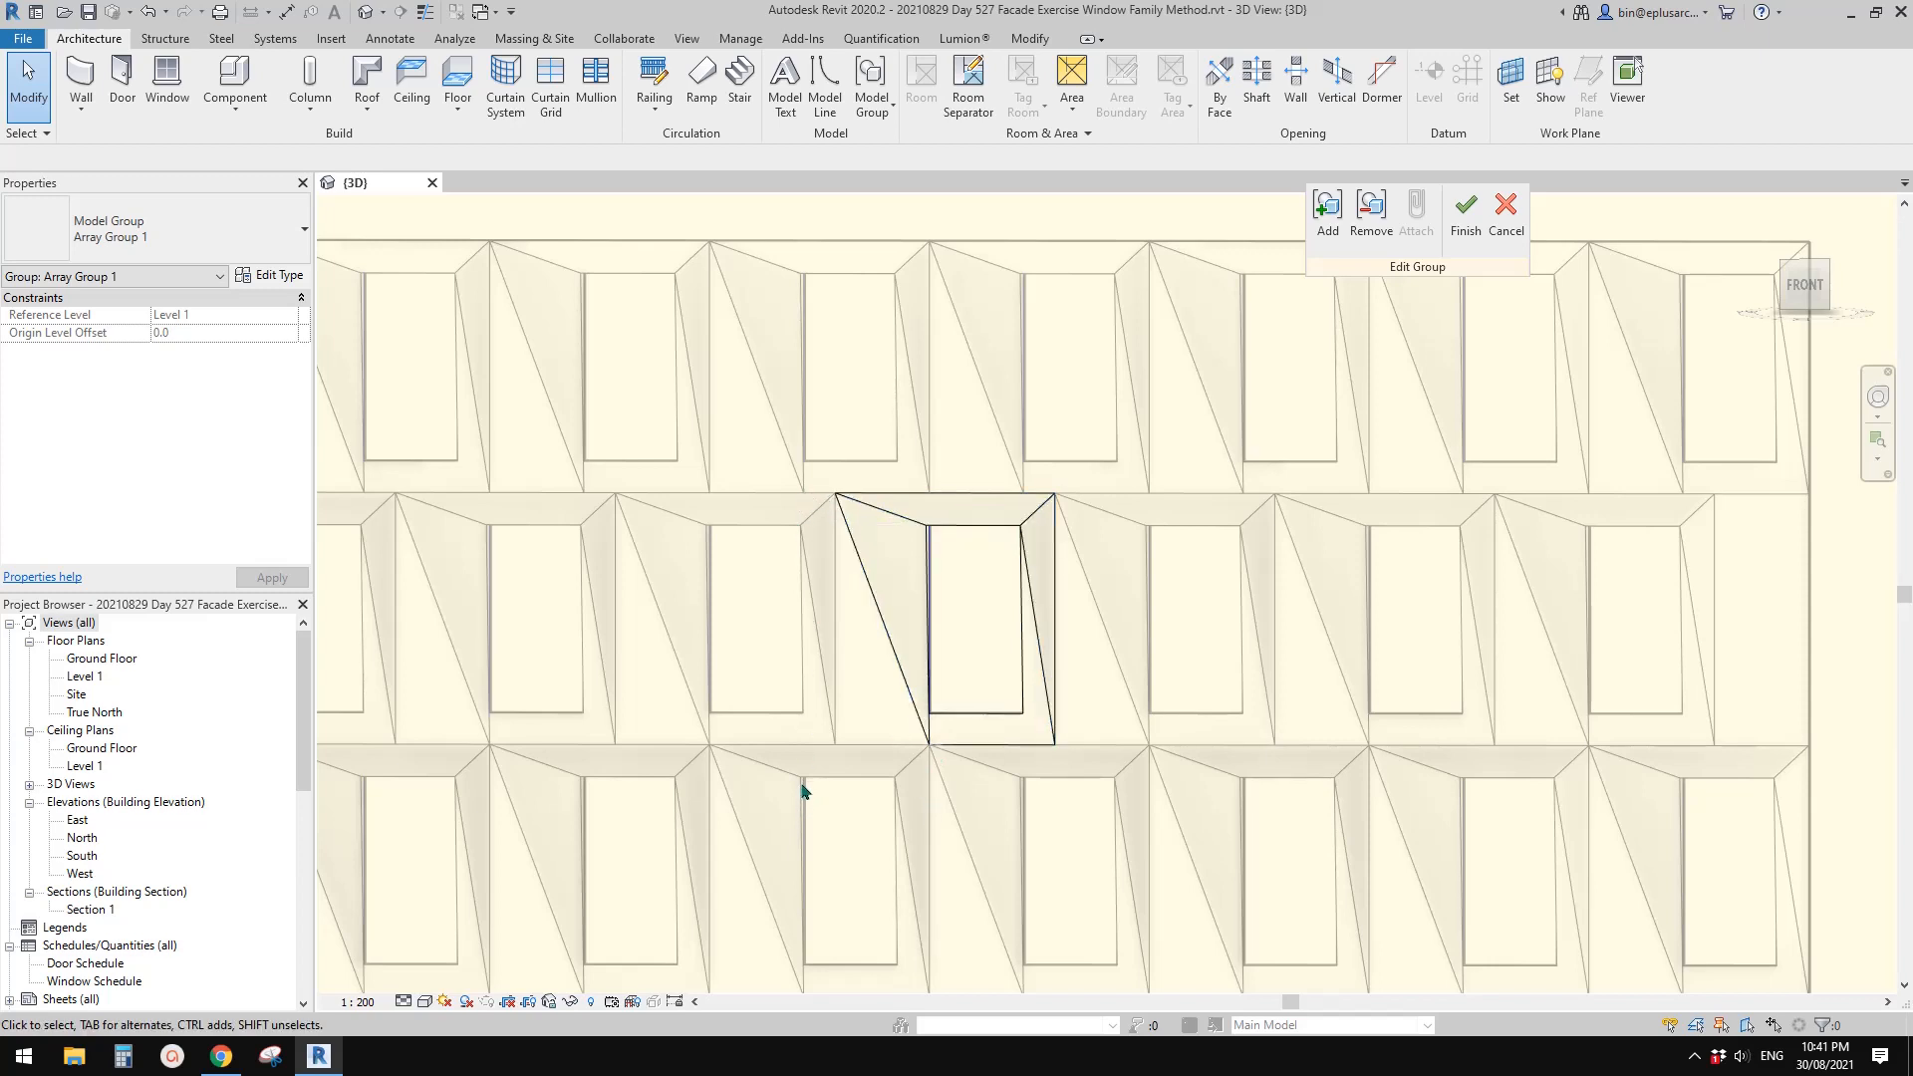
middle_drag(959, 599, 964, 606)
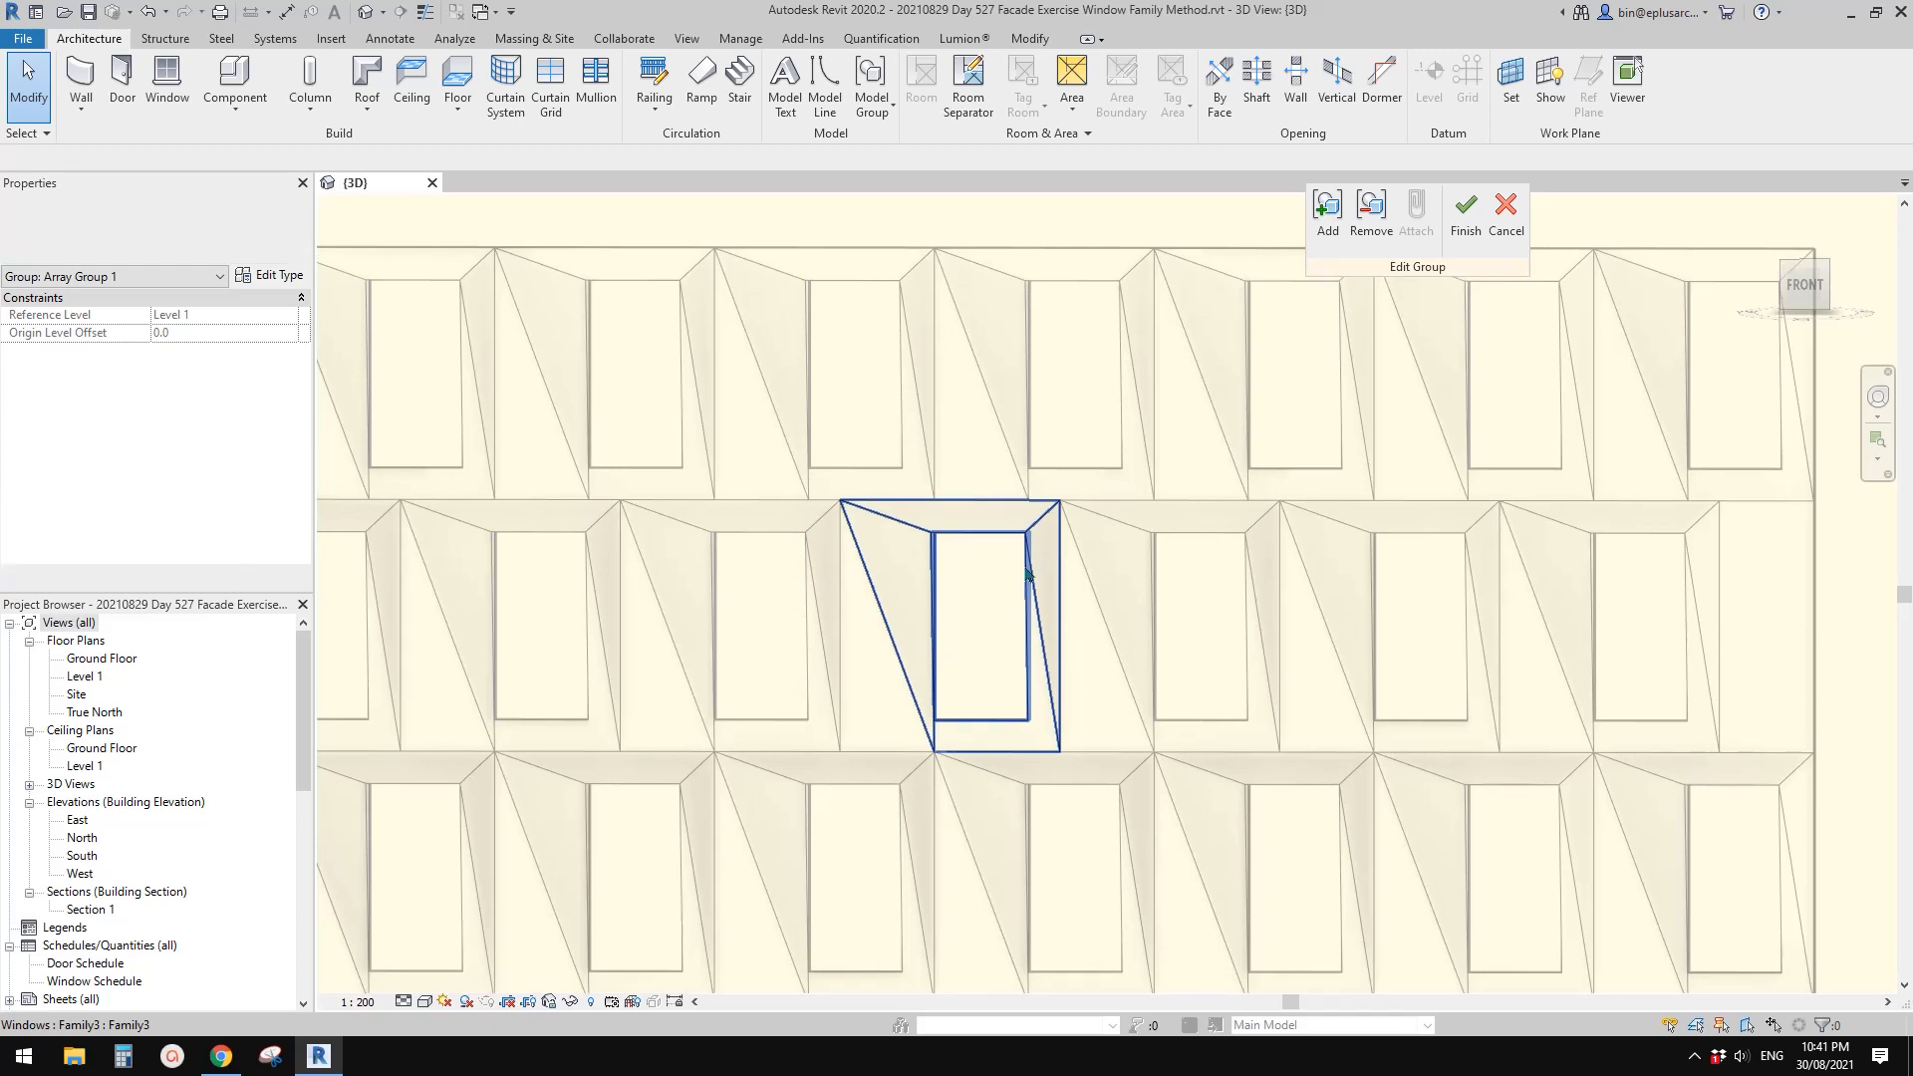
click(974, 506)
click(1186, 461)
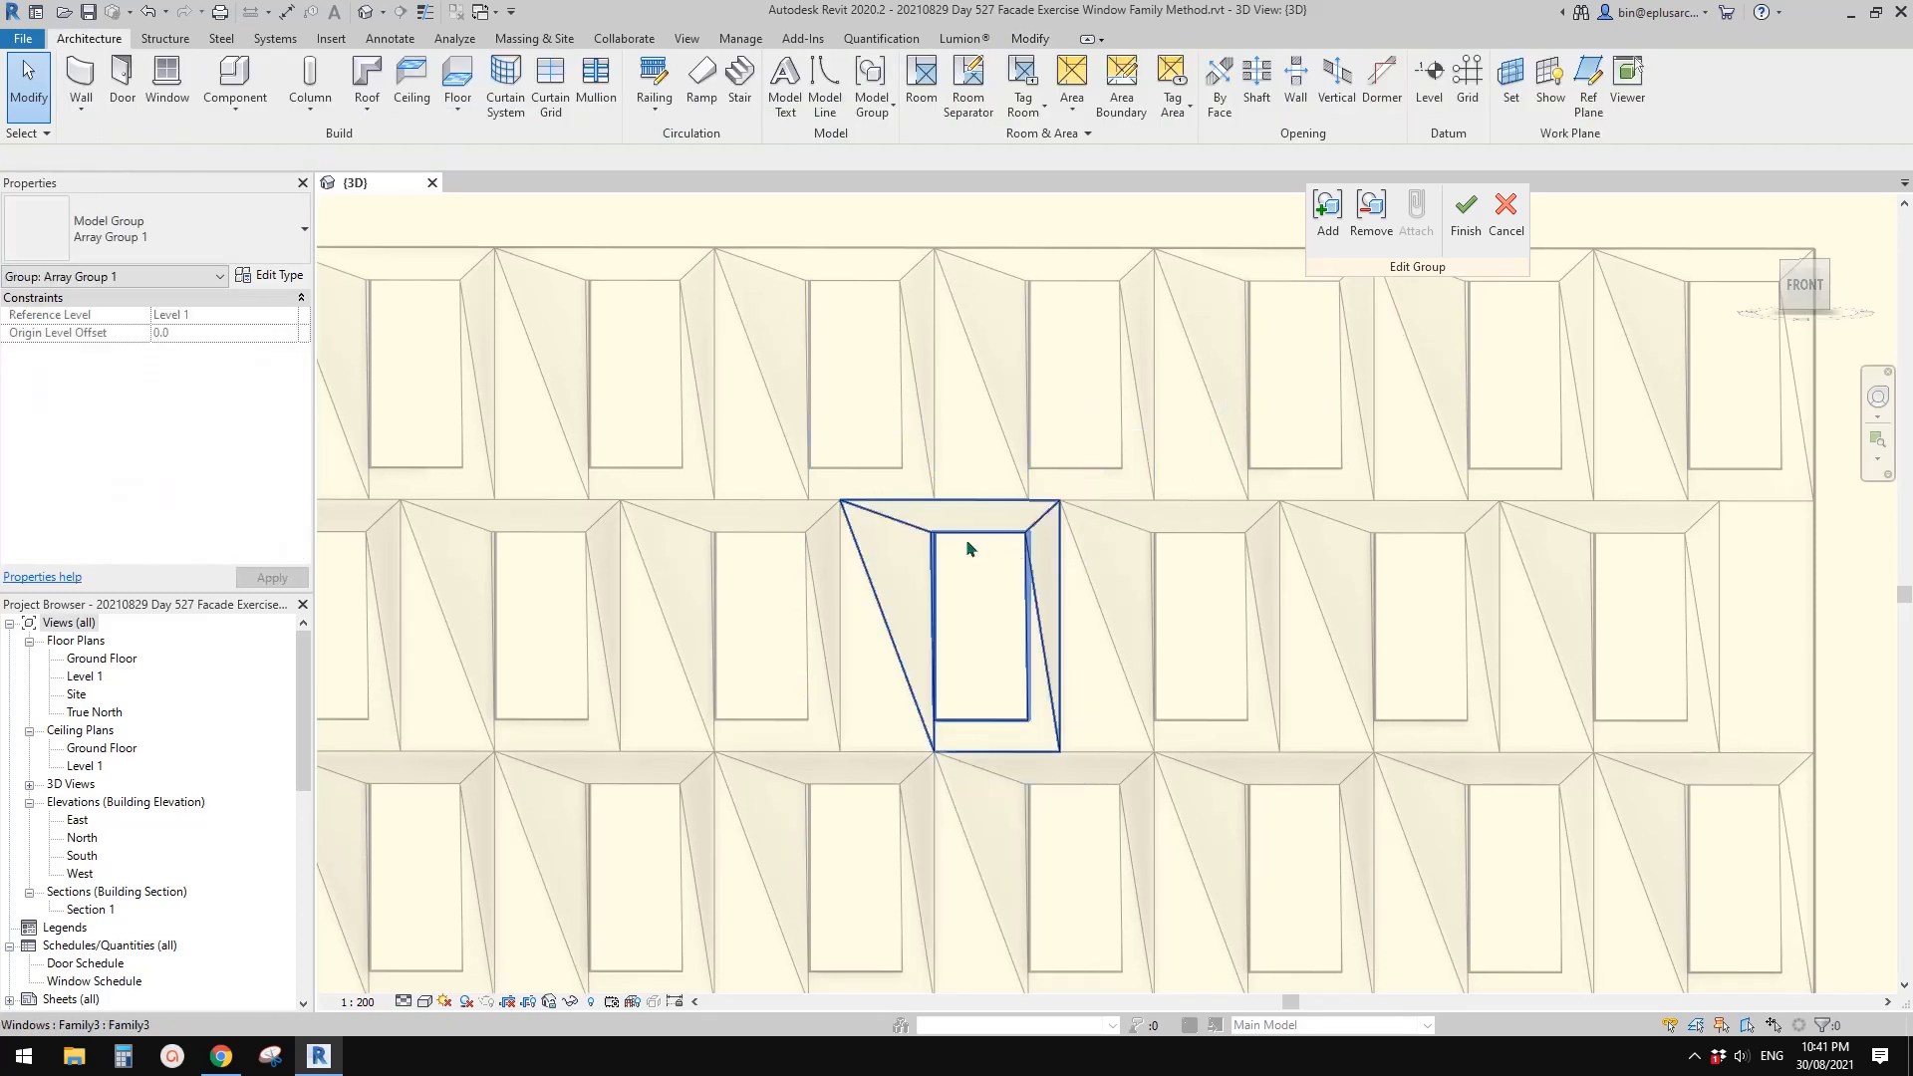
click(941, 521)
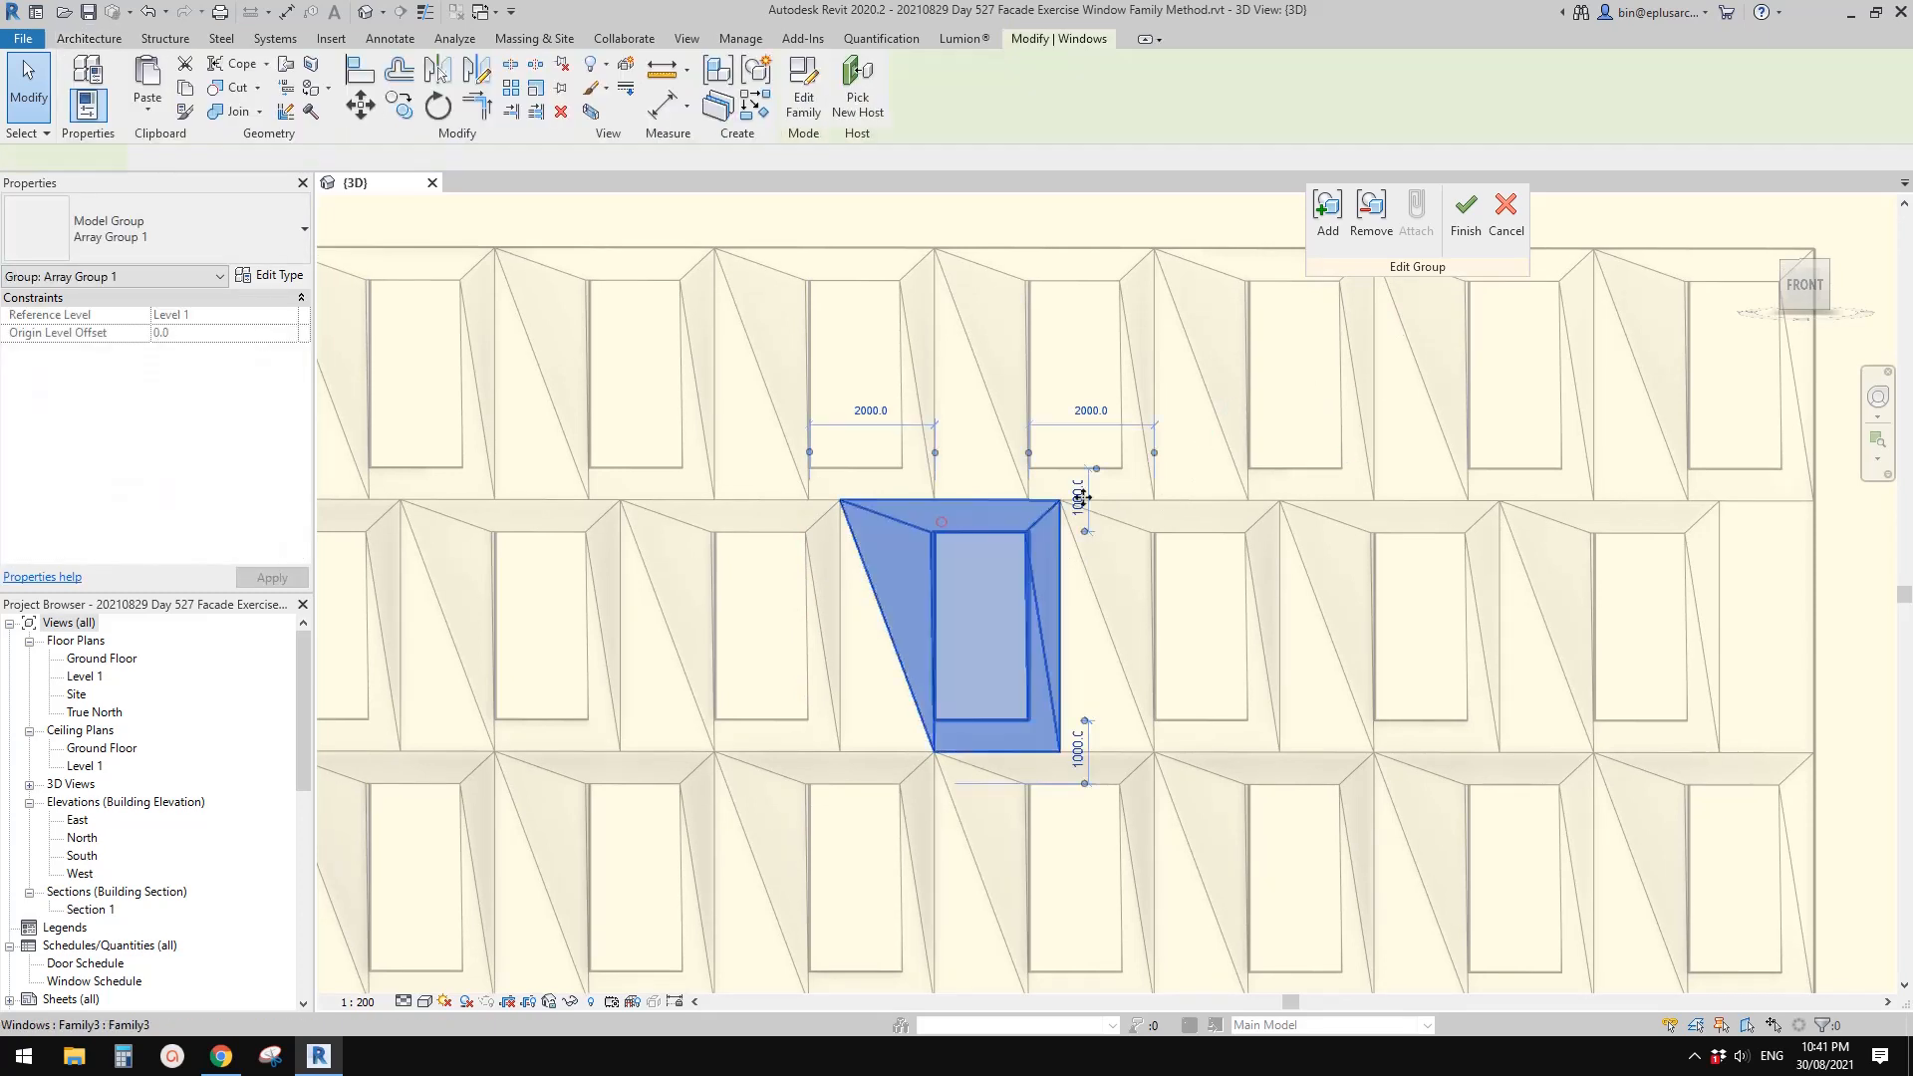
click(805, 97)
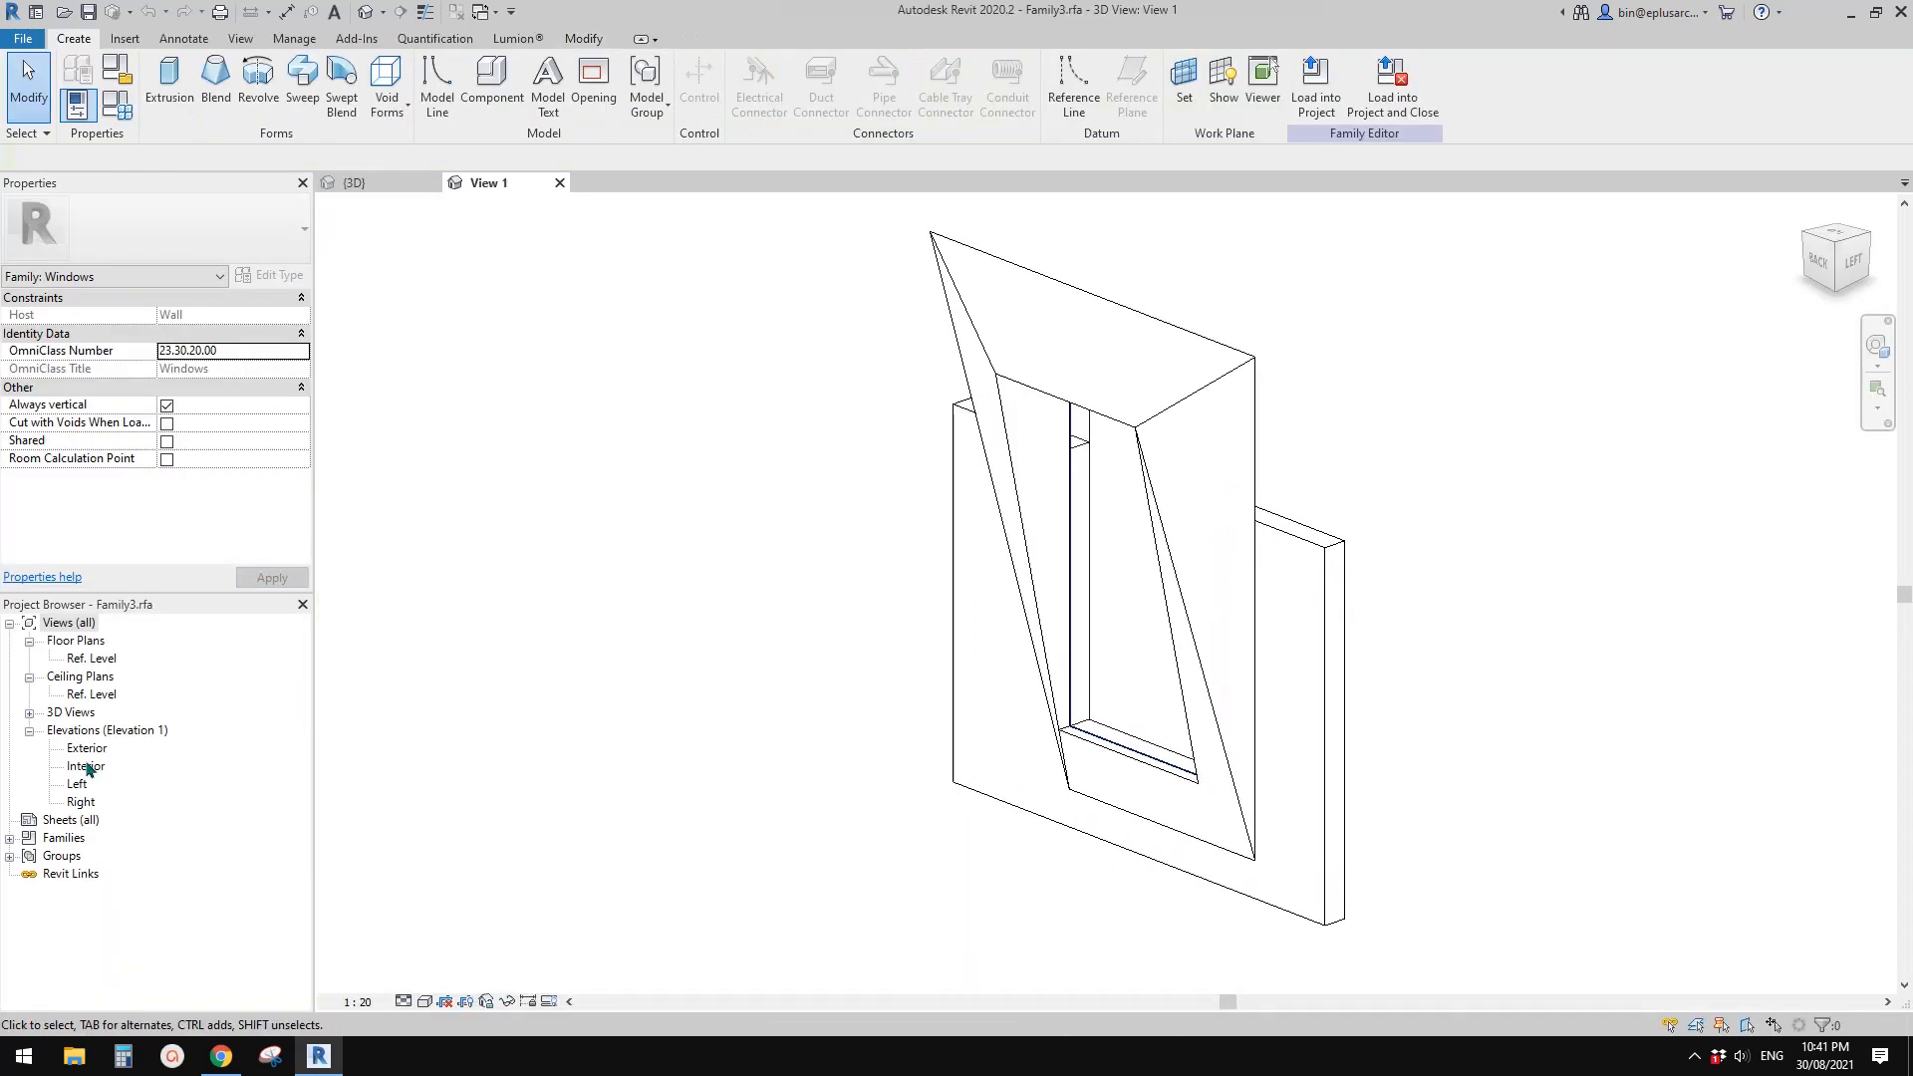
double_click(87, 748)
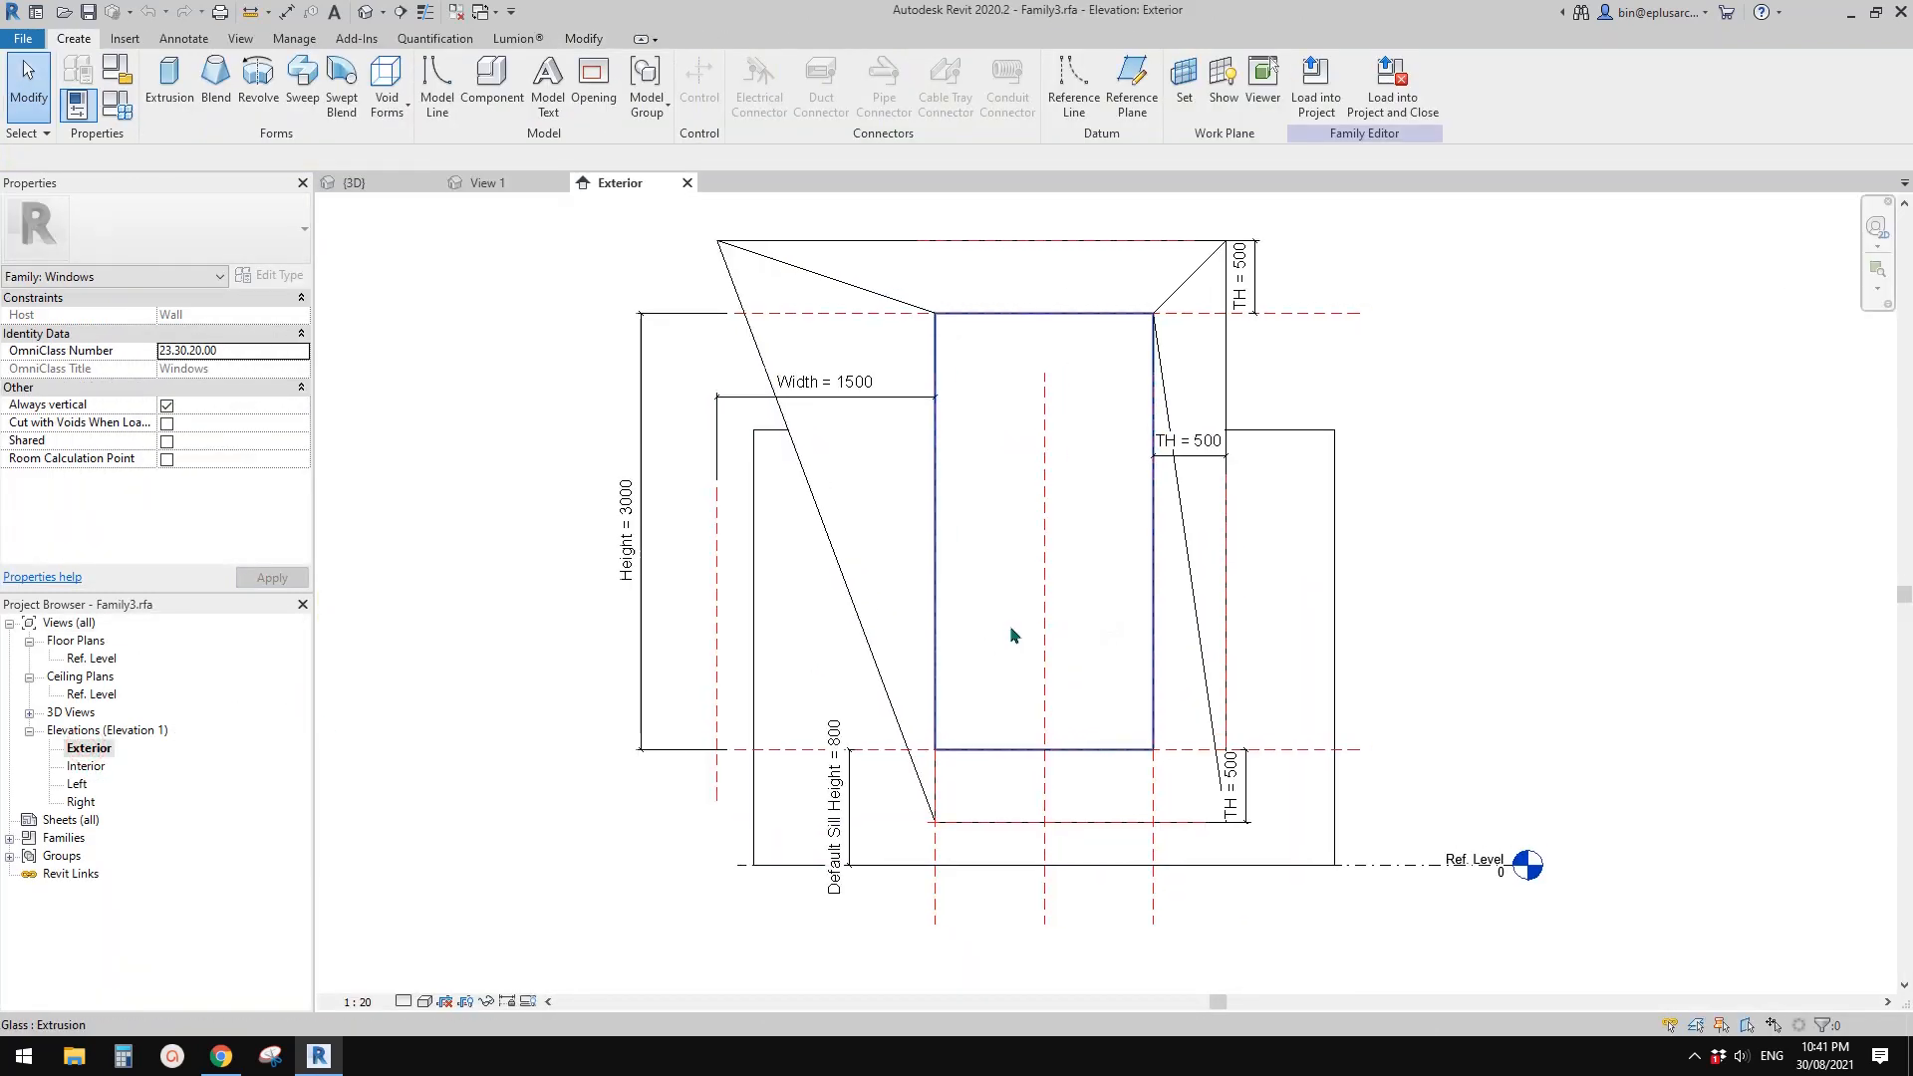
Draw a vertical reference plane about 346 mm to the left of the window opening's left edge
scroll(1009, 625, down, 2)
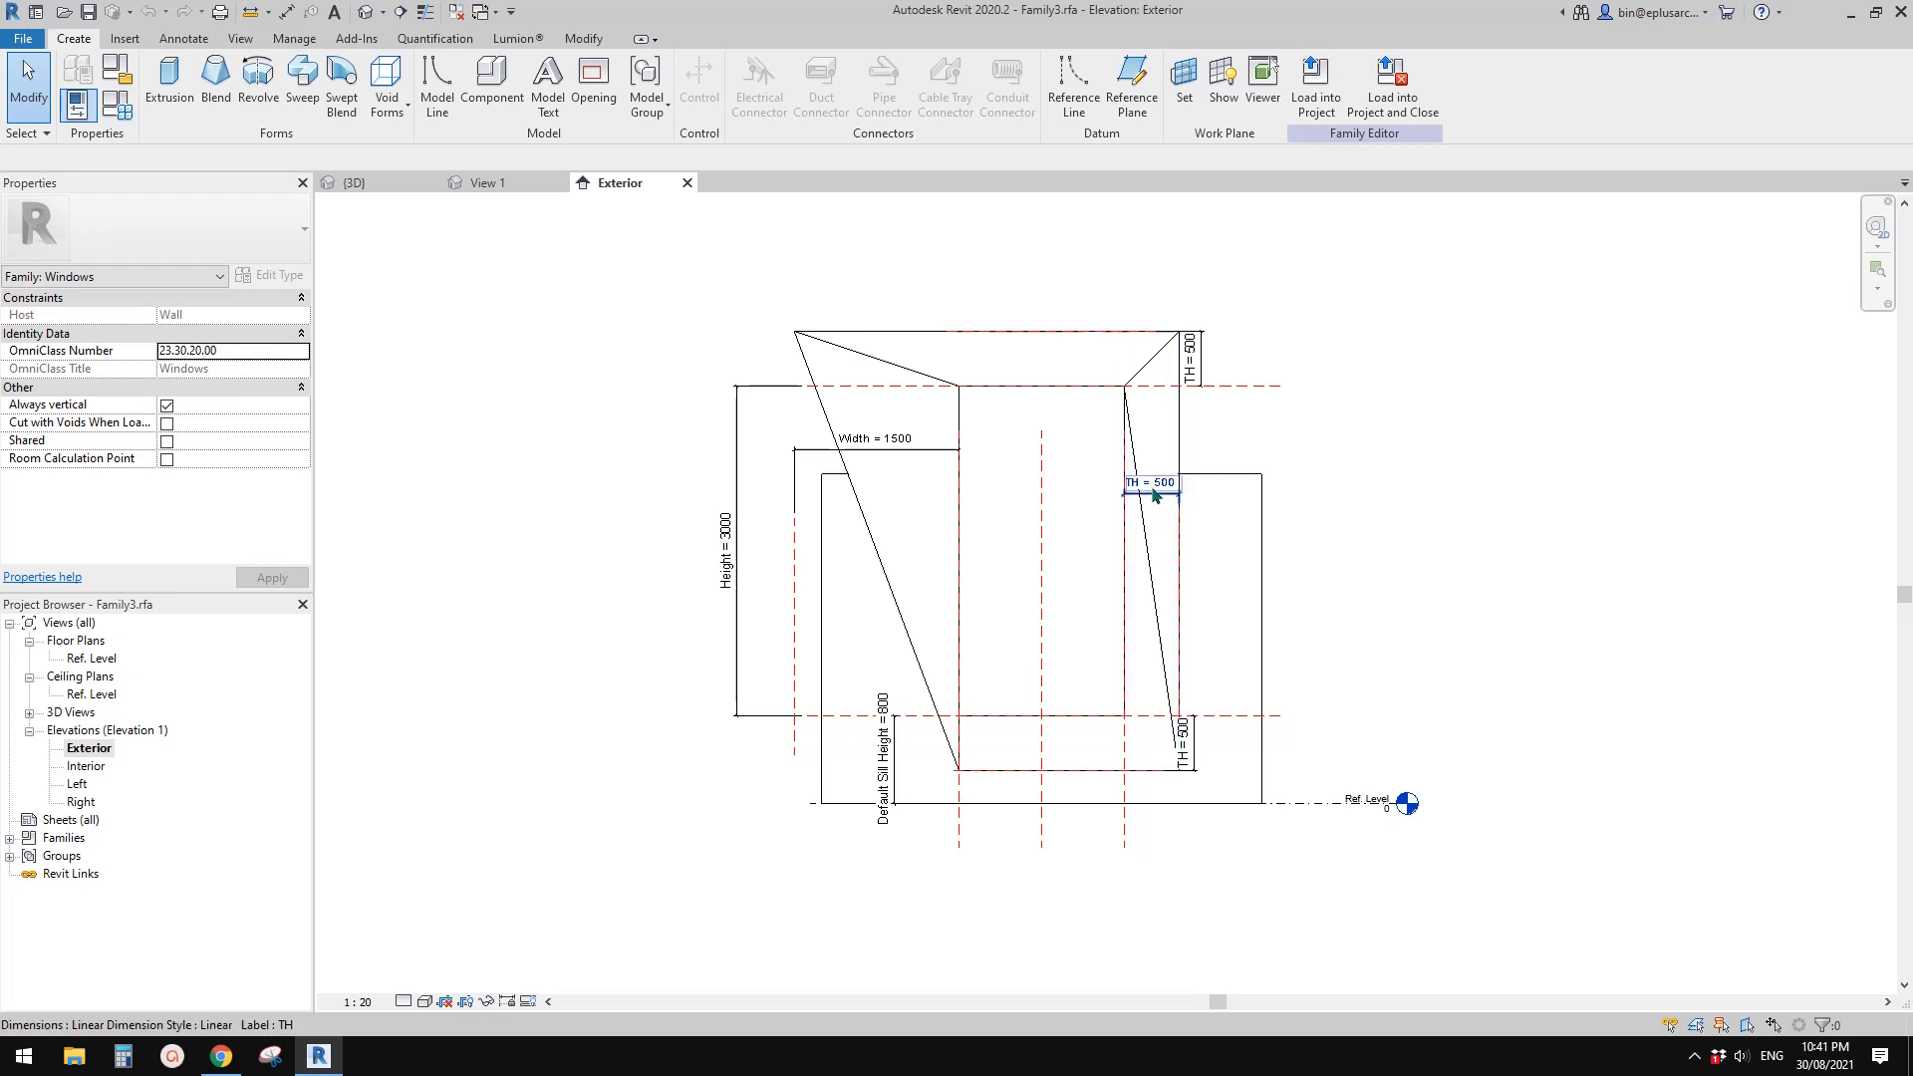
scroll(941, 590, up, 1)
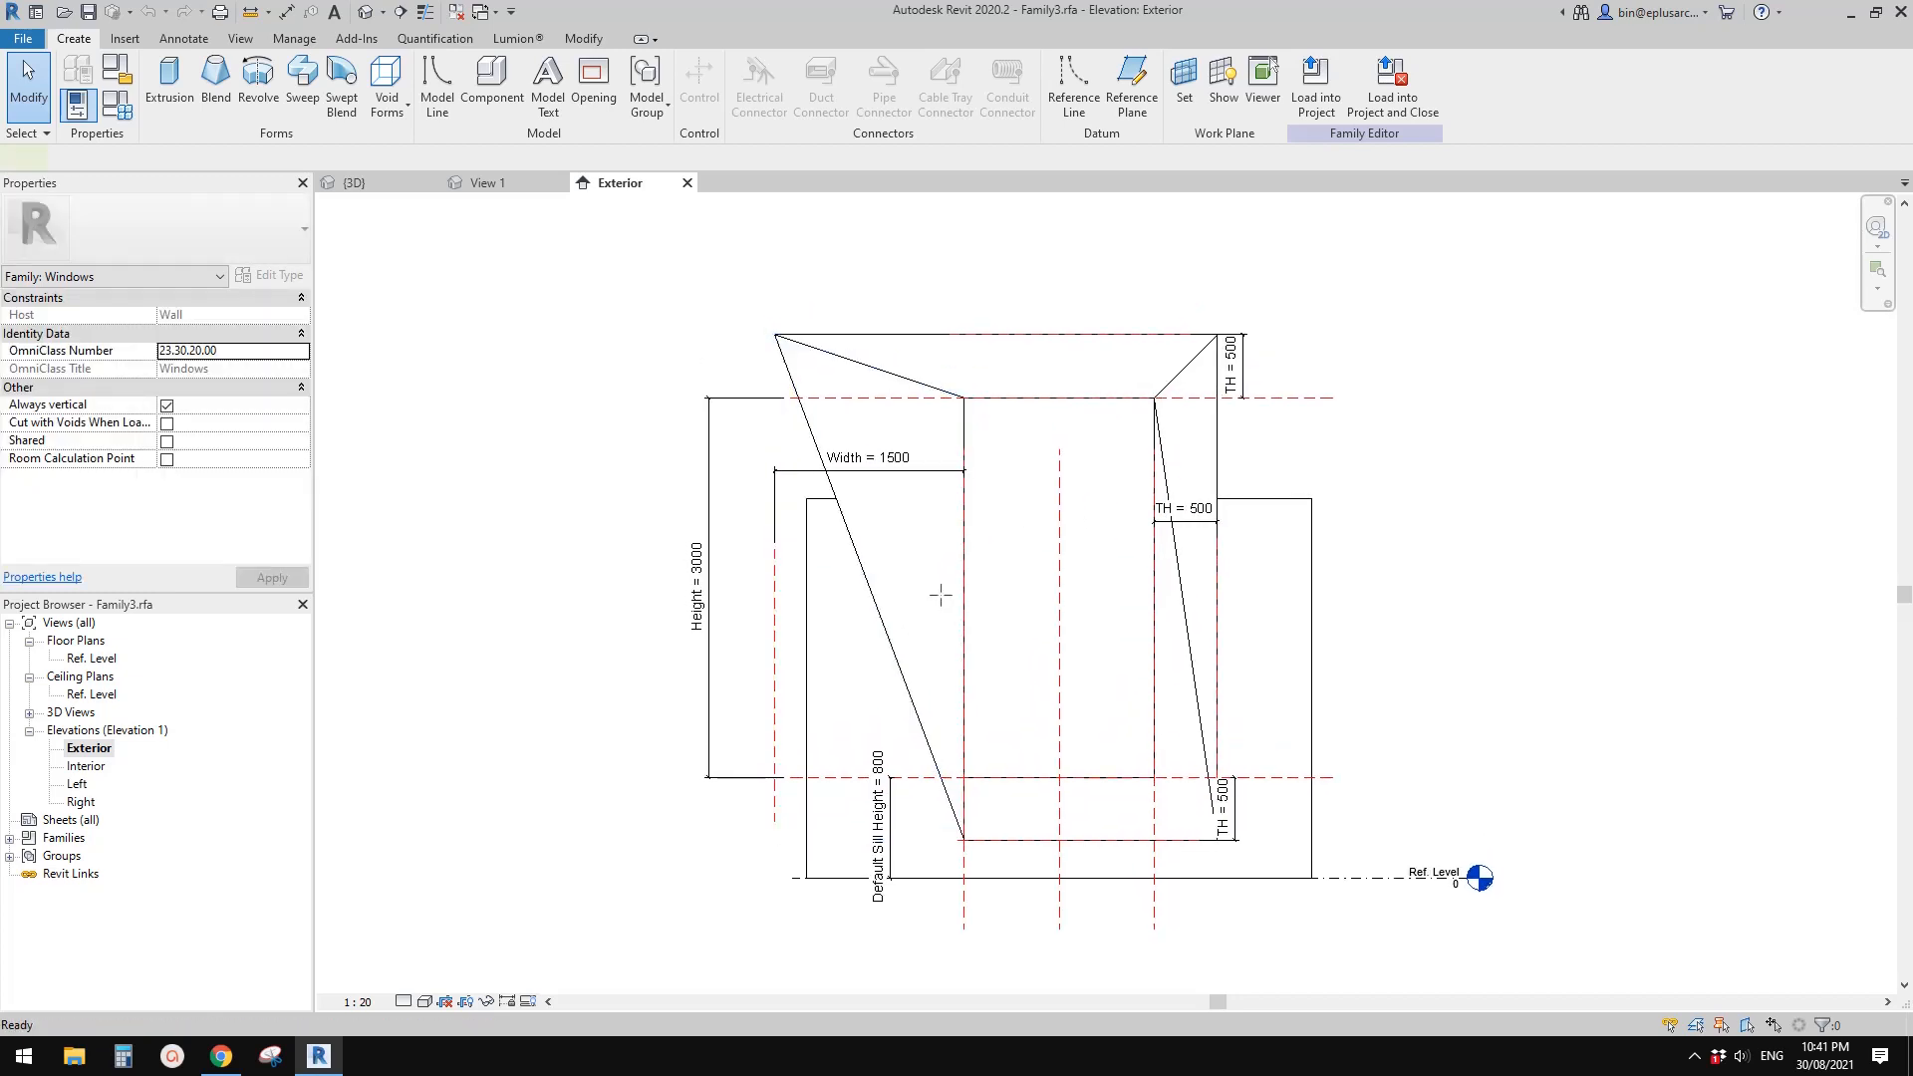
key(r)
key(p)
click(914, 308)
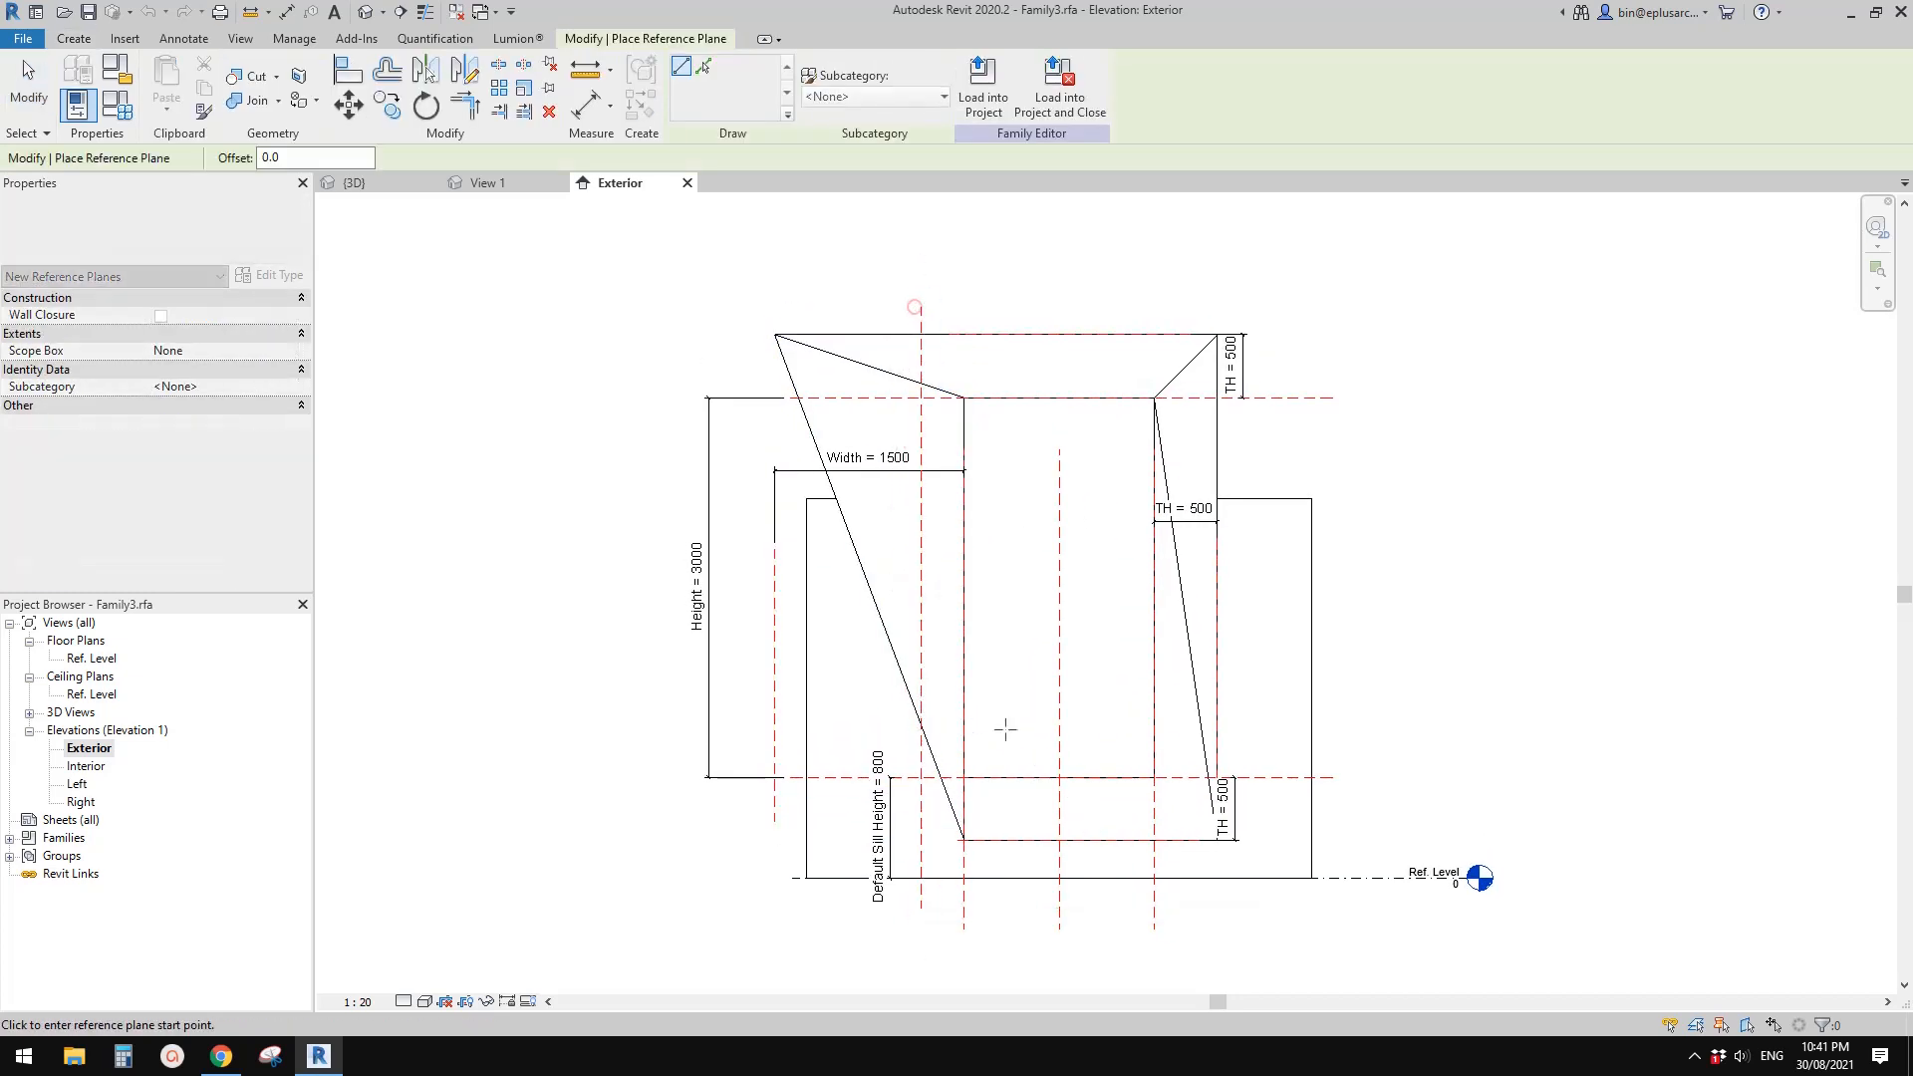
Dimension the new reference plane to the opening's left edge and assign the TH = 500 parameter to that dimension
key(d)
key(i)
scroll(1004, 883, up, 1)
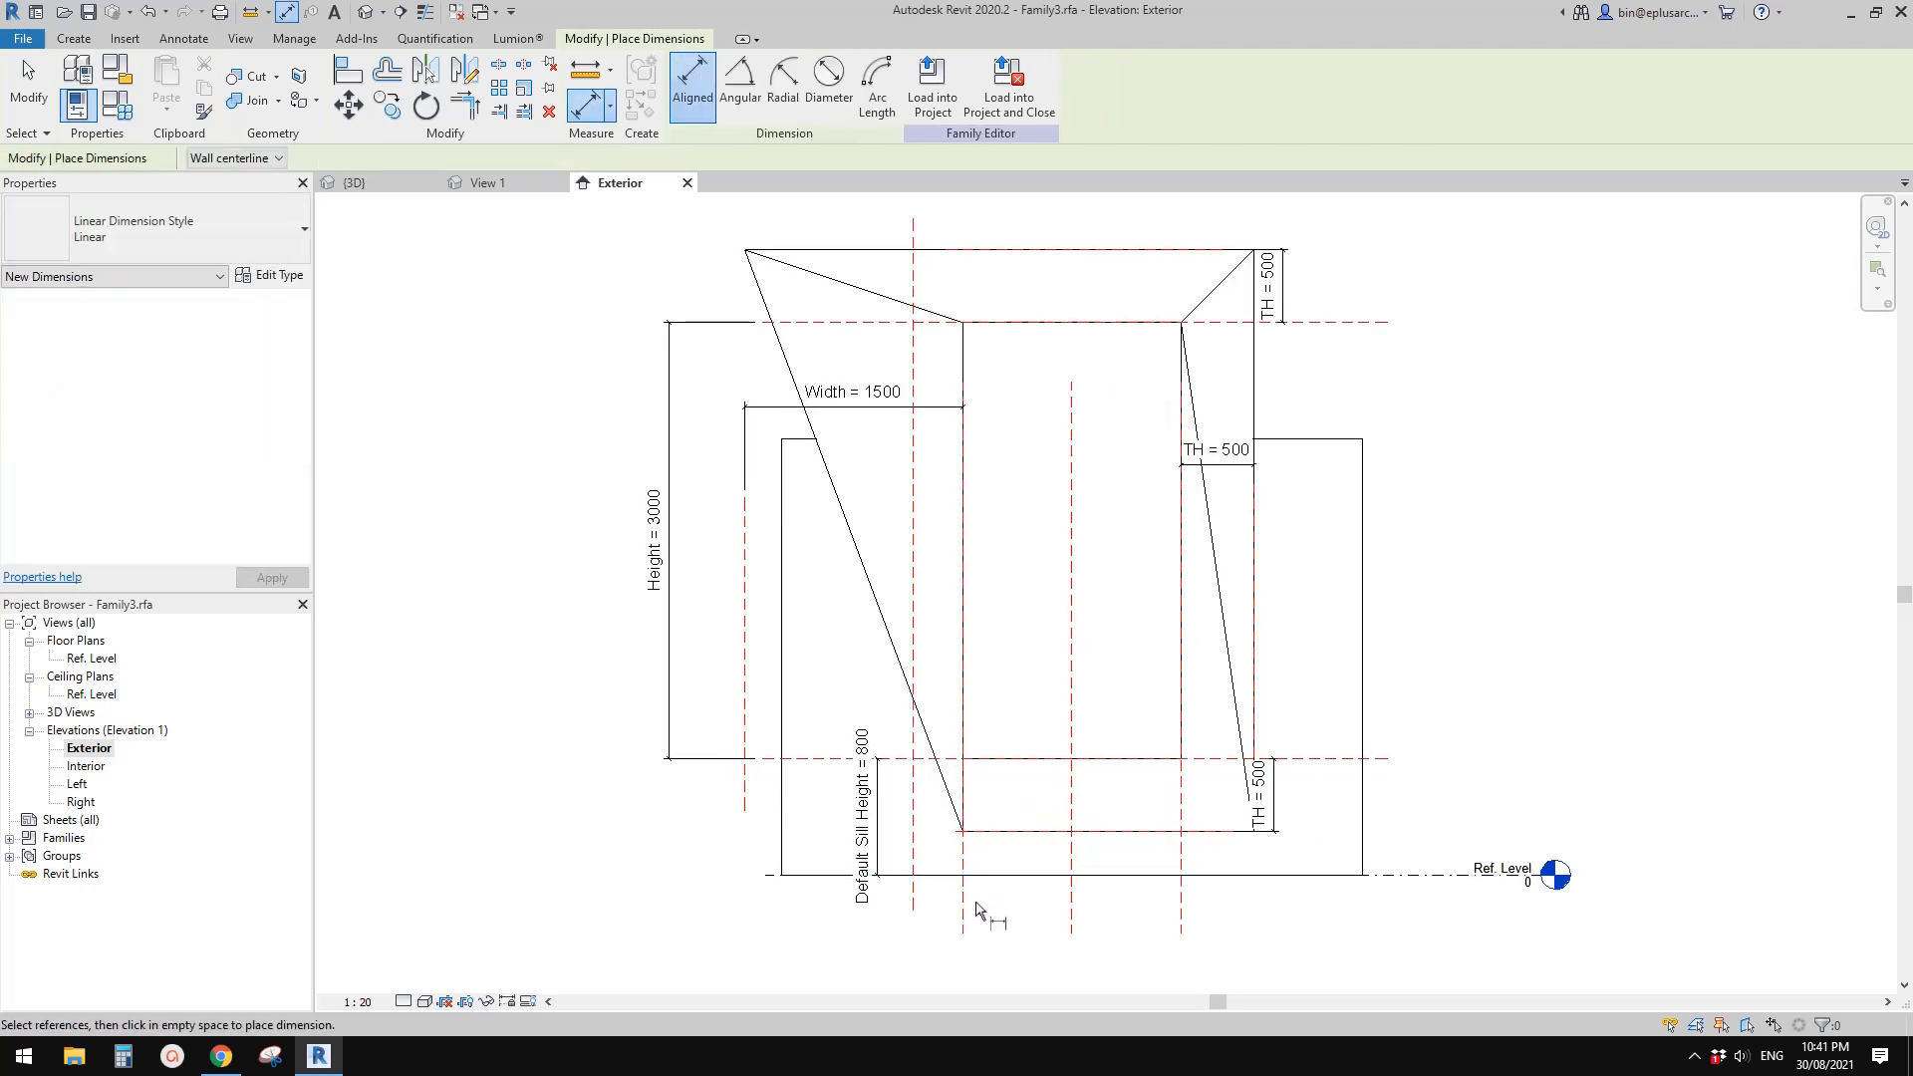
middle_drag(936, 927, 936, 874)
click(940, 911)
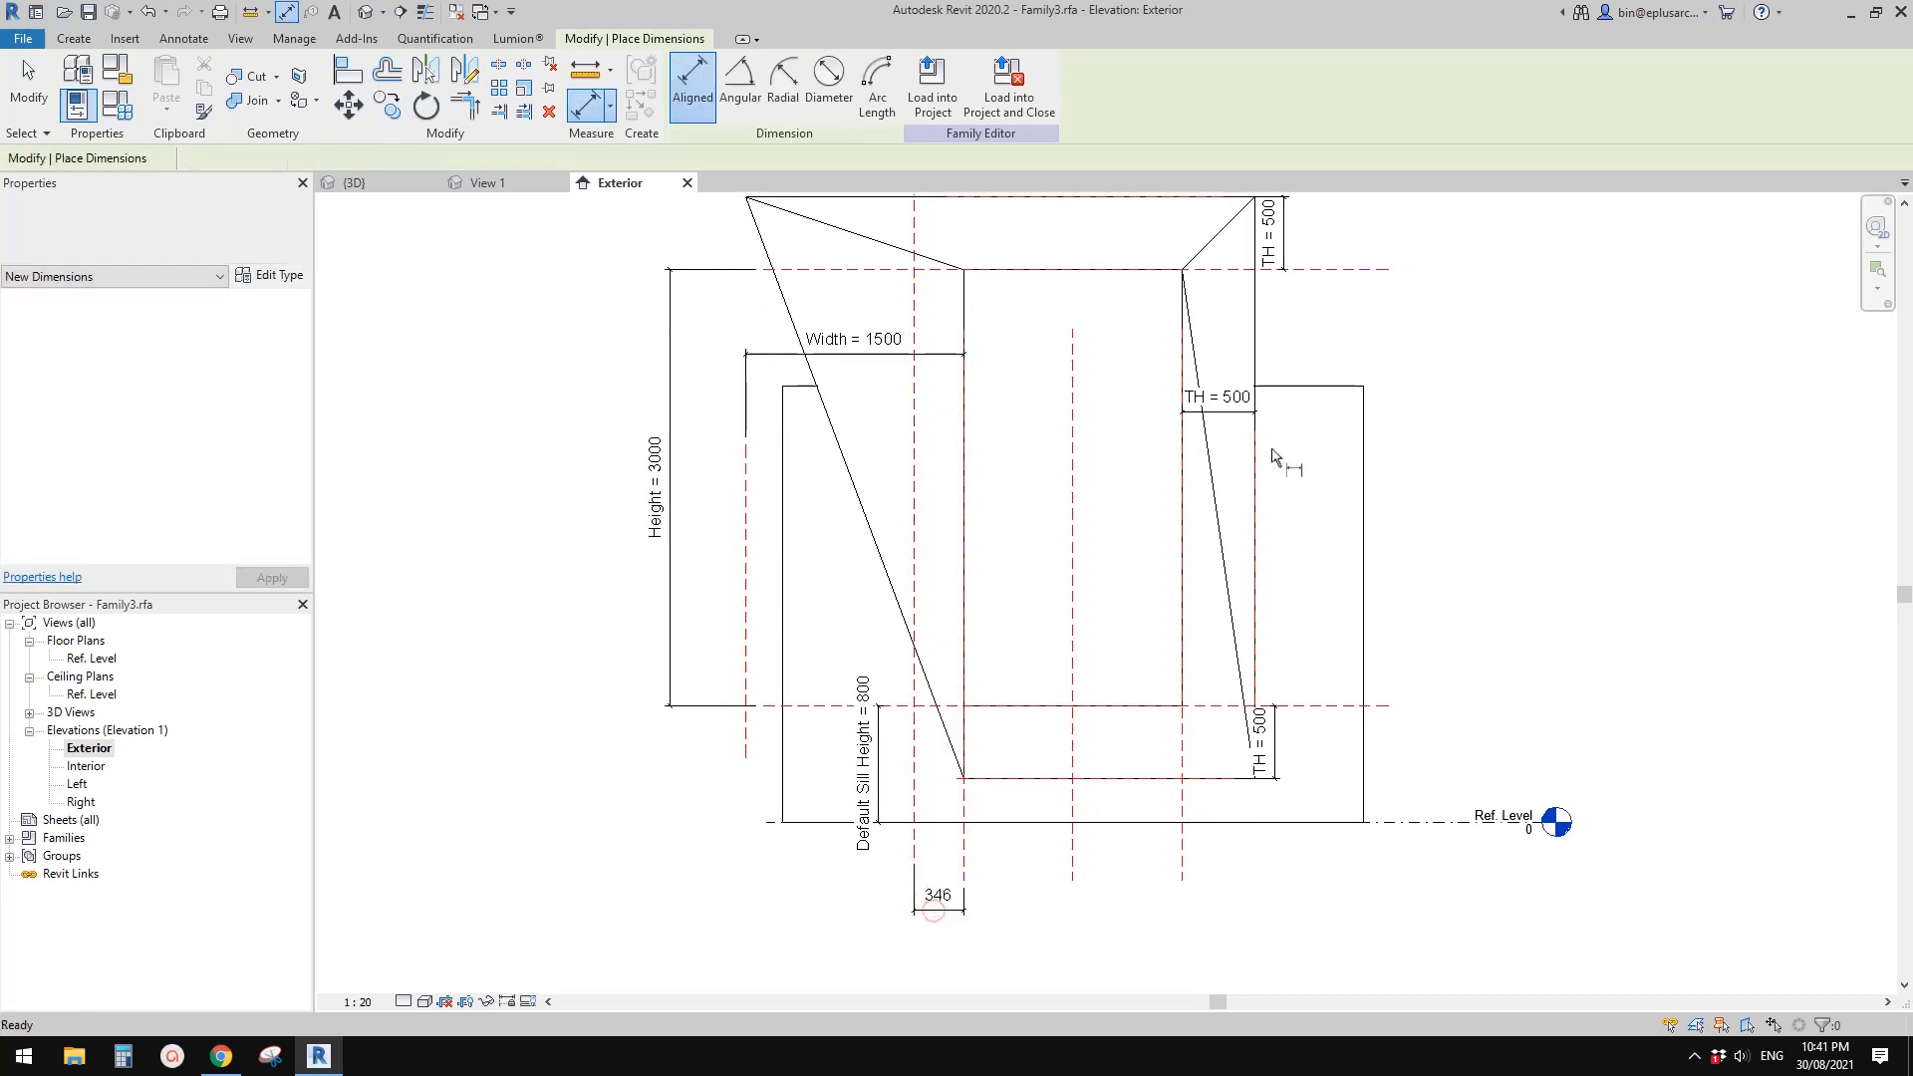
key(Escape)
click(940, 897)
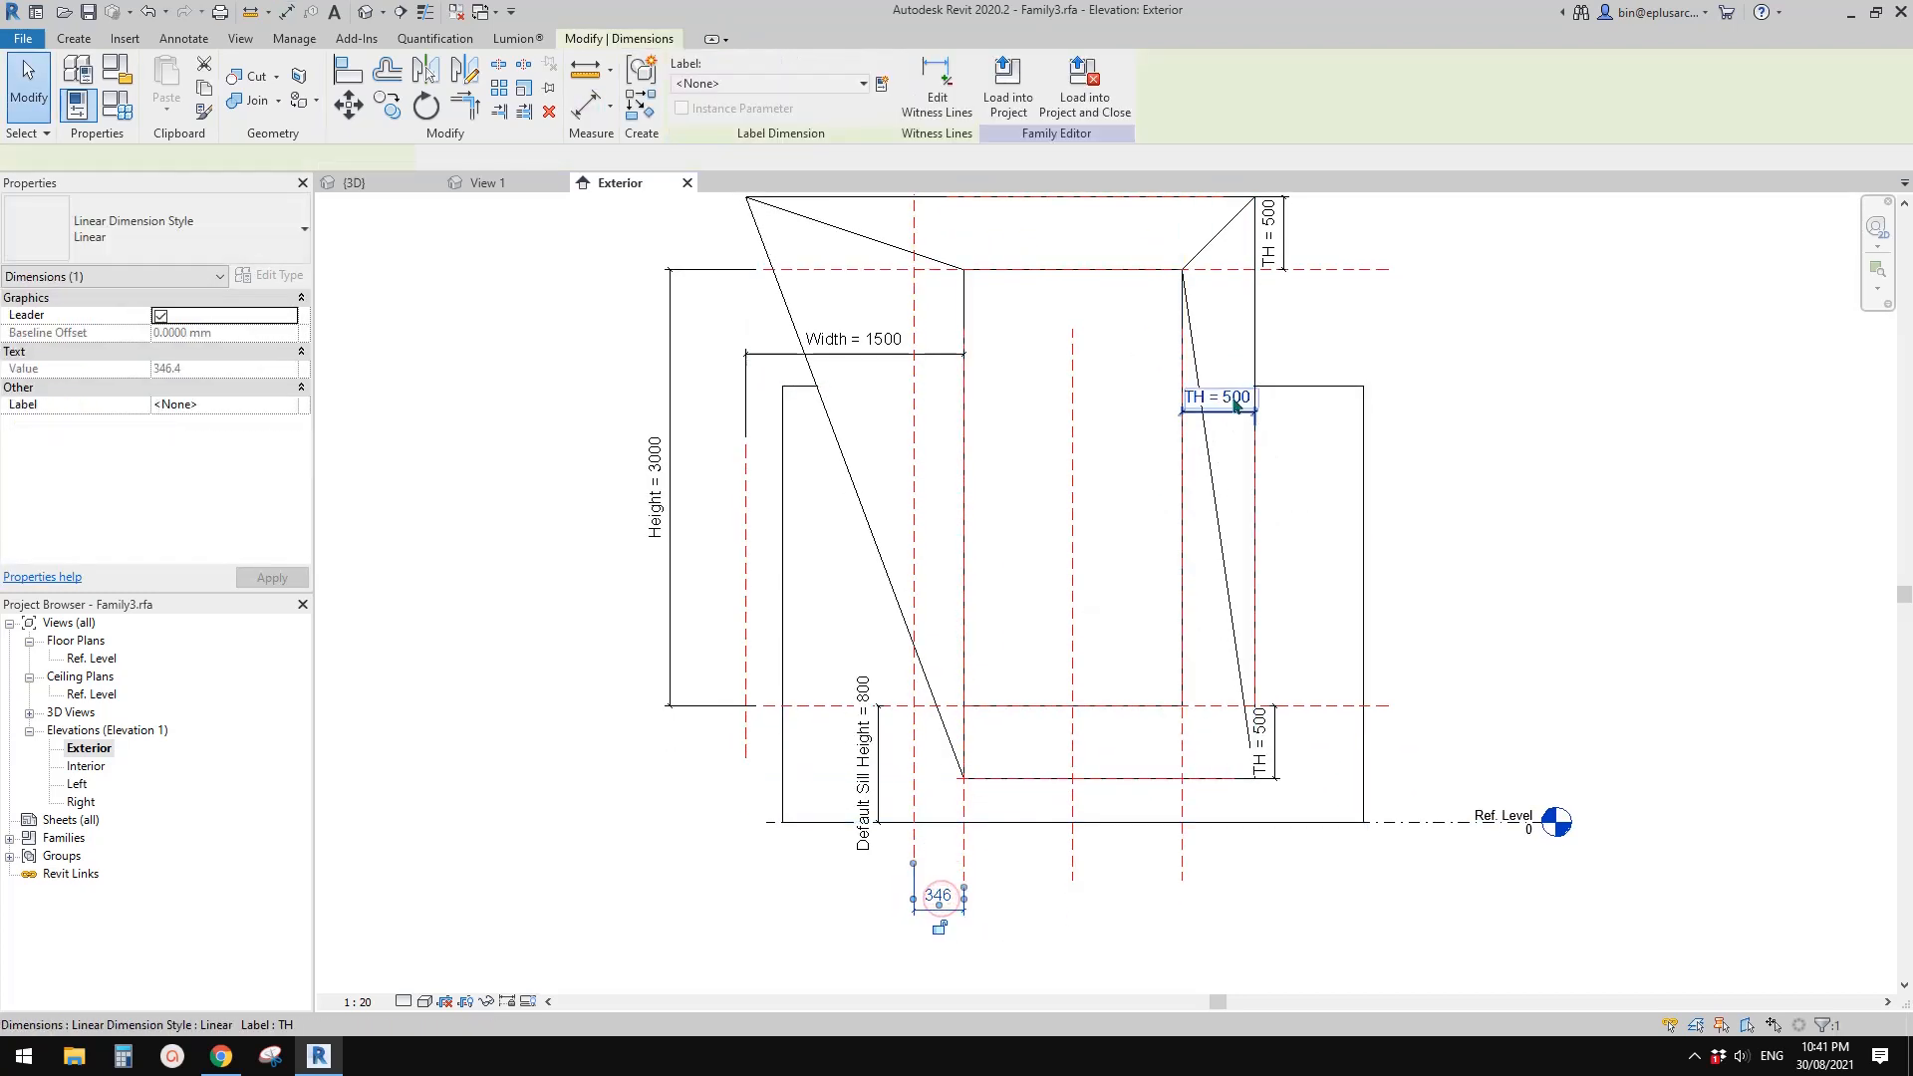
click(853, 84)
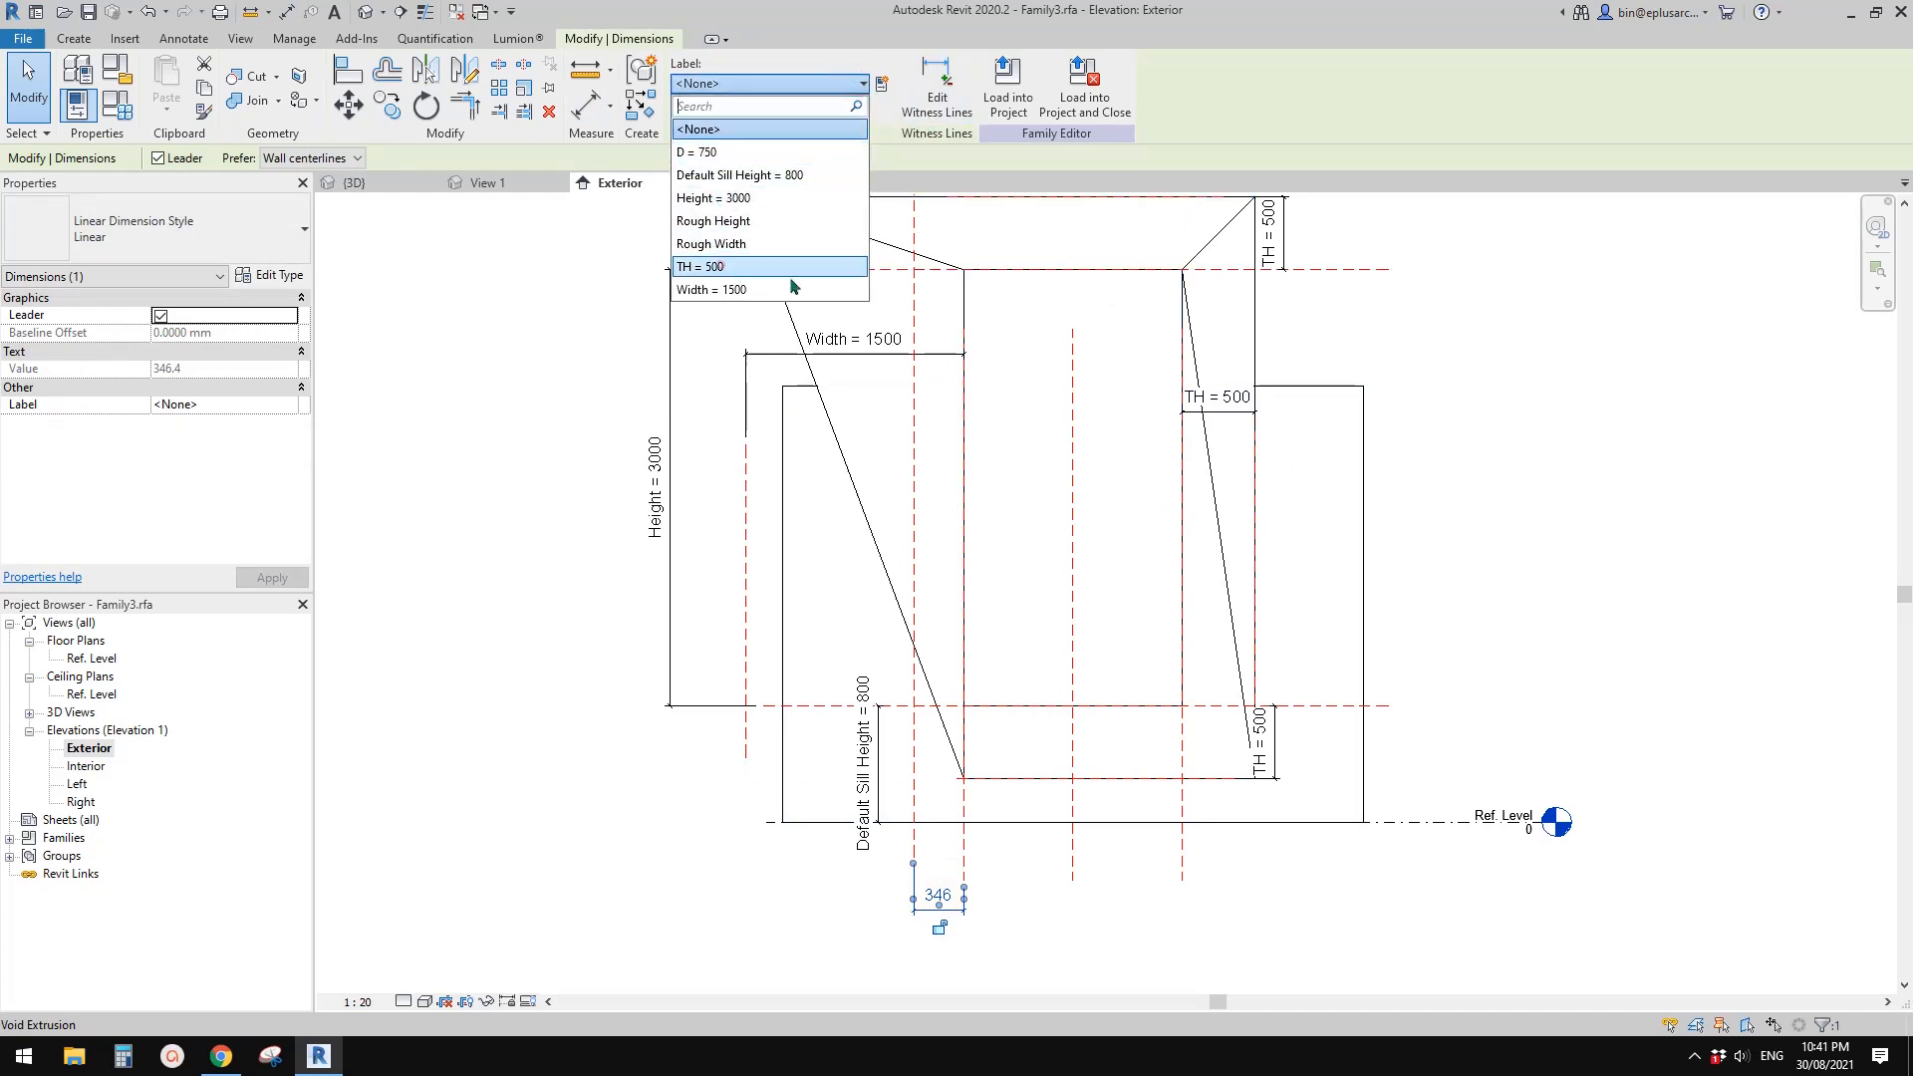
click(710, 266)
click(1096, 326)
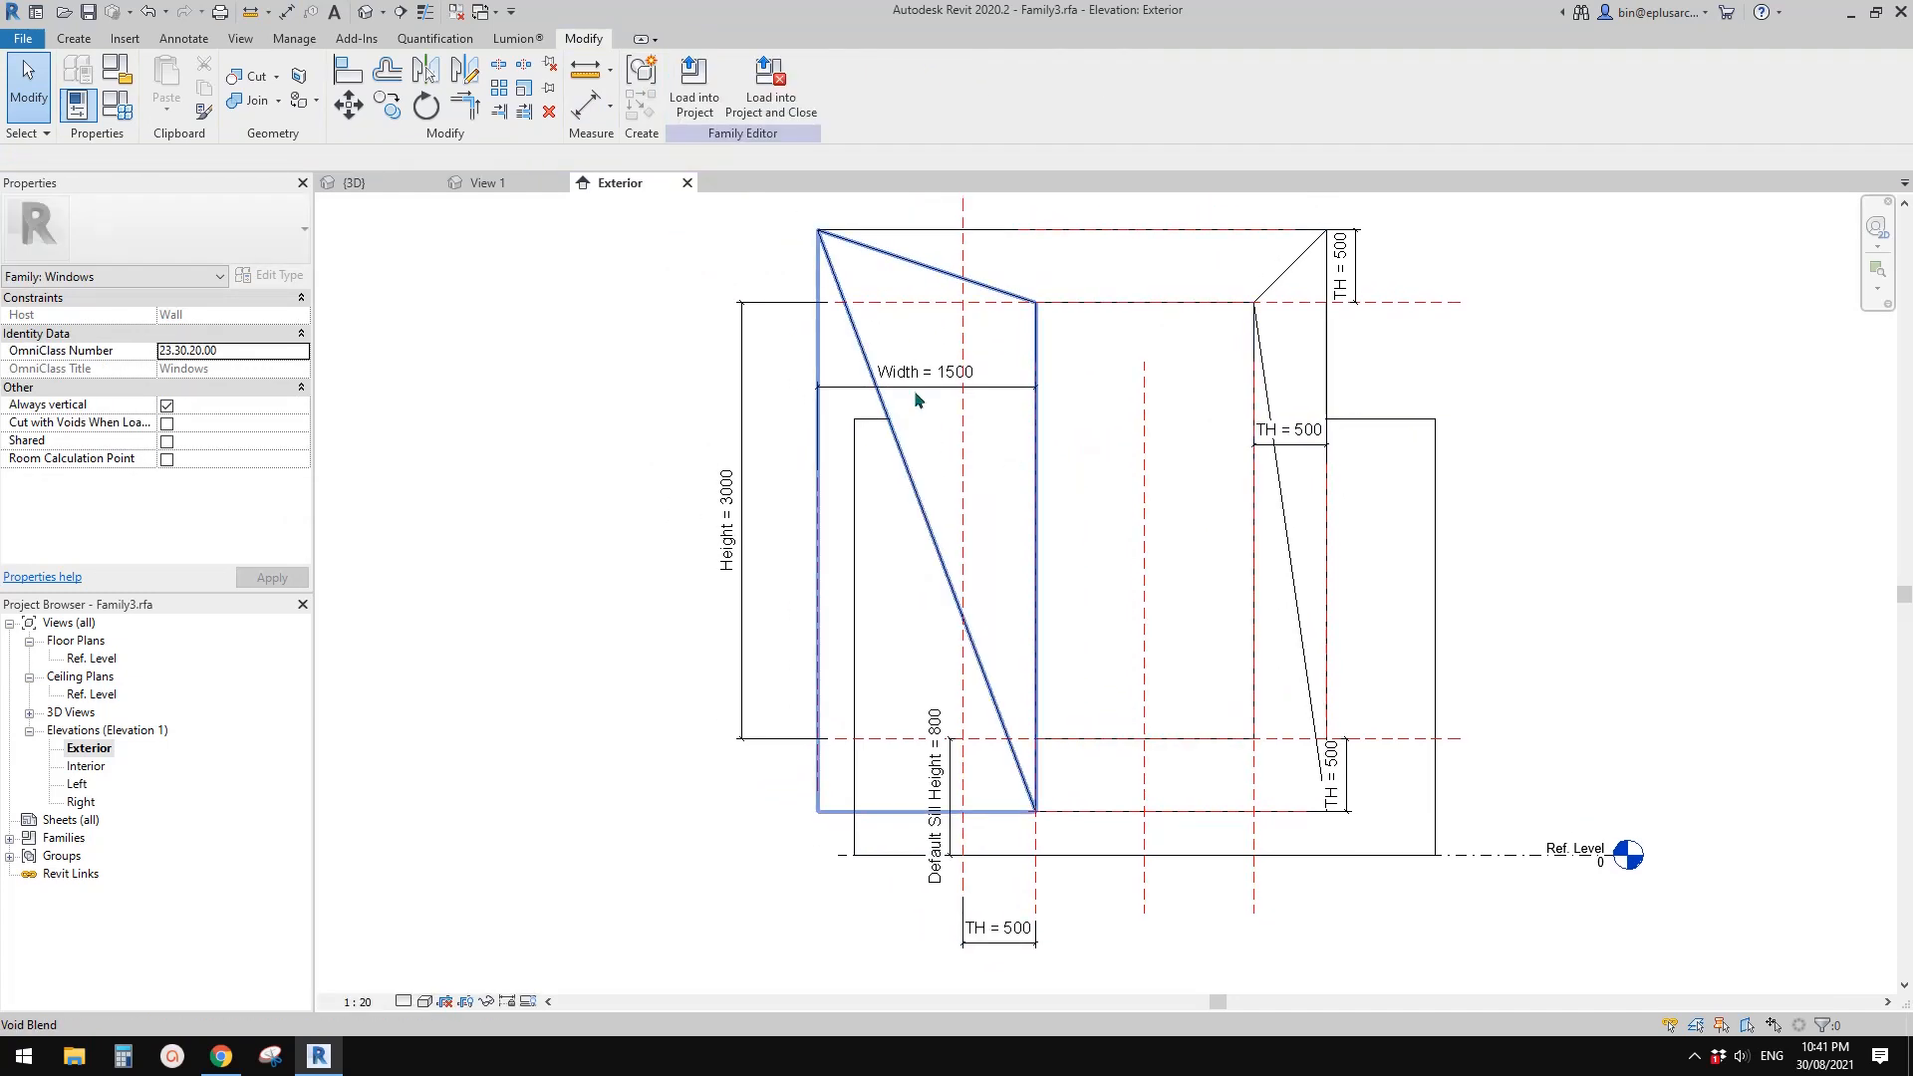
Reattach the right witness line of the Width dimension from the opening's left edge to the new reference plane
scroll(945, 398, up, 2)
click(945, 397)
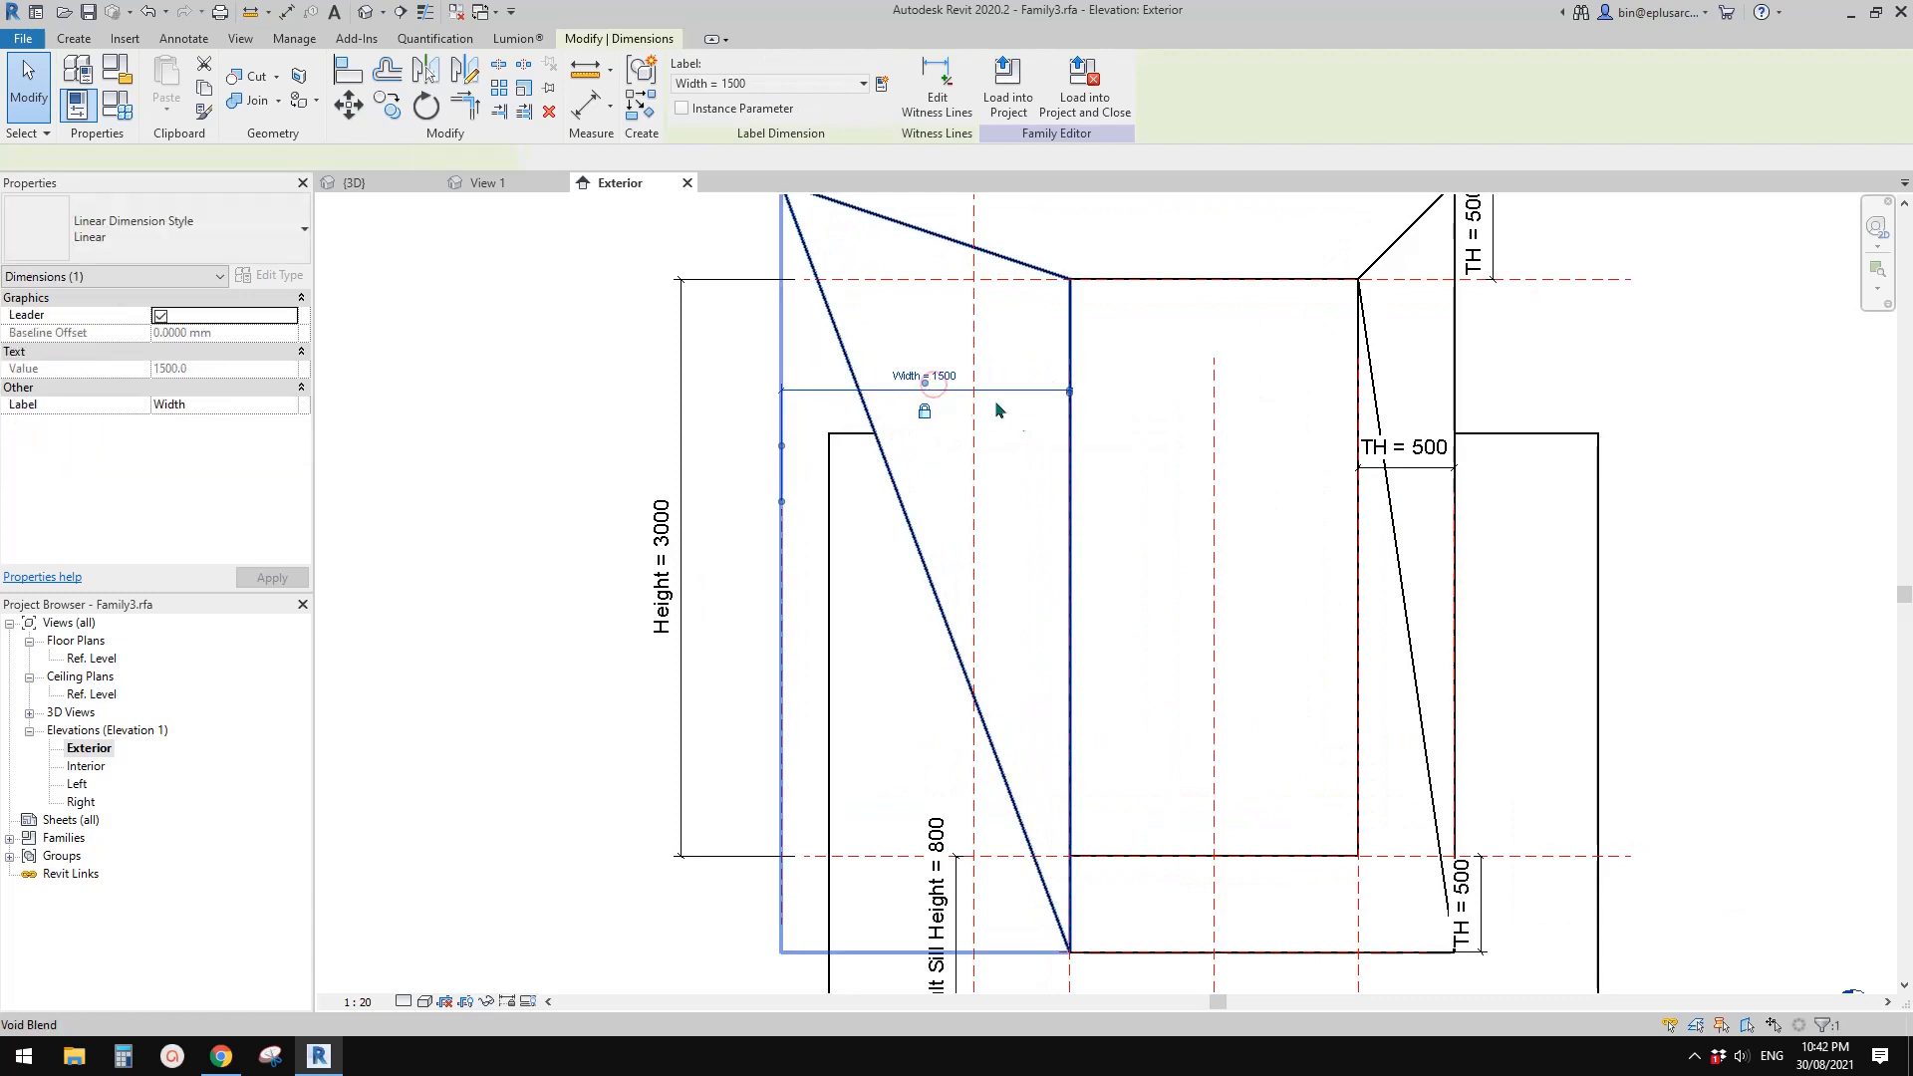
click(925, 409)
click(913, 398)
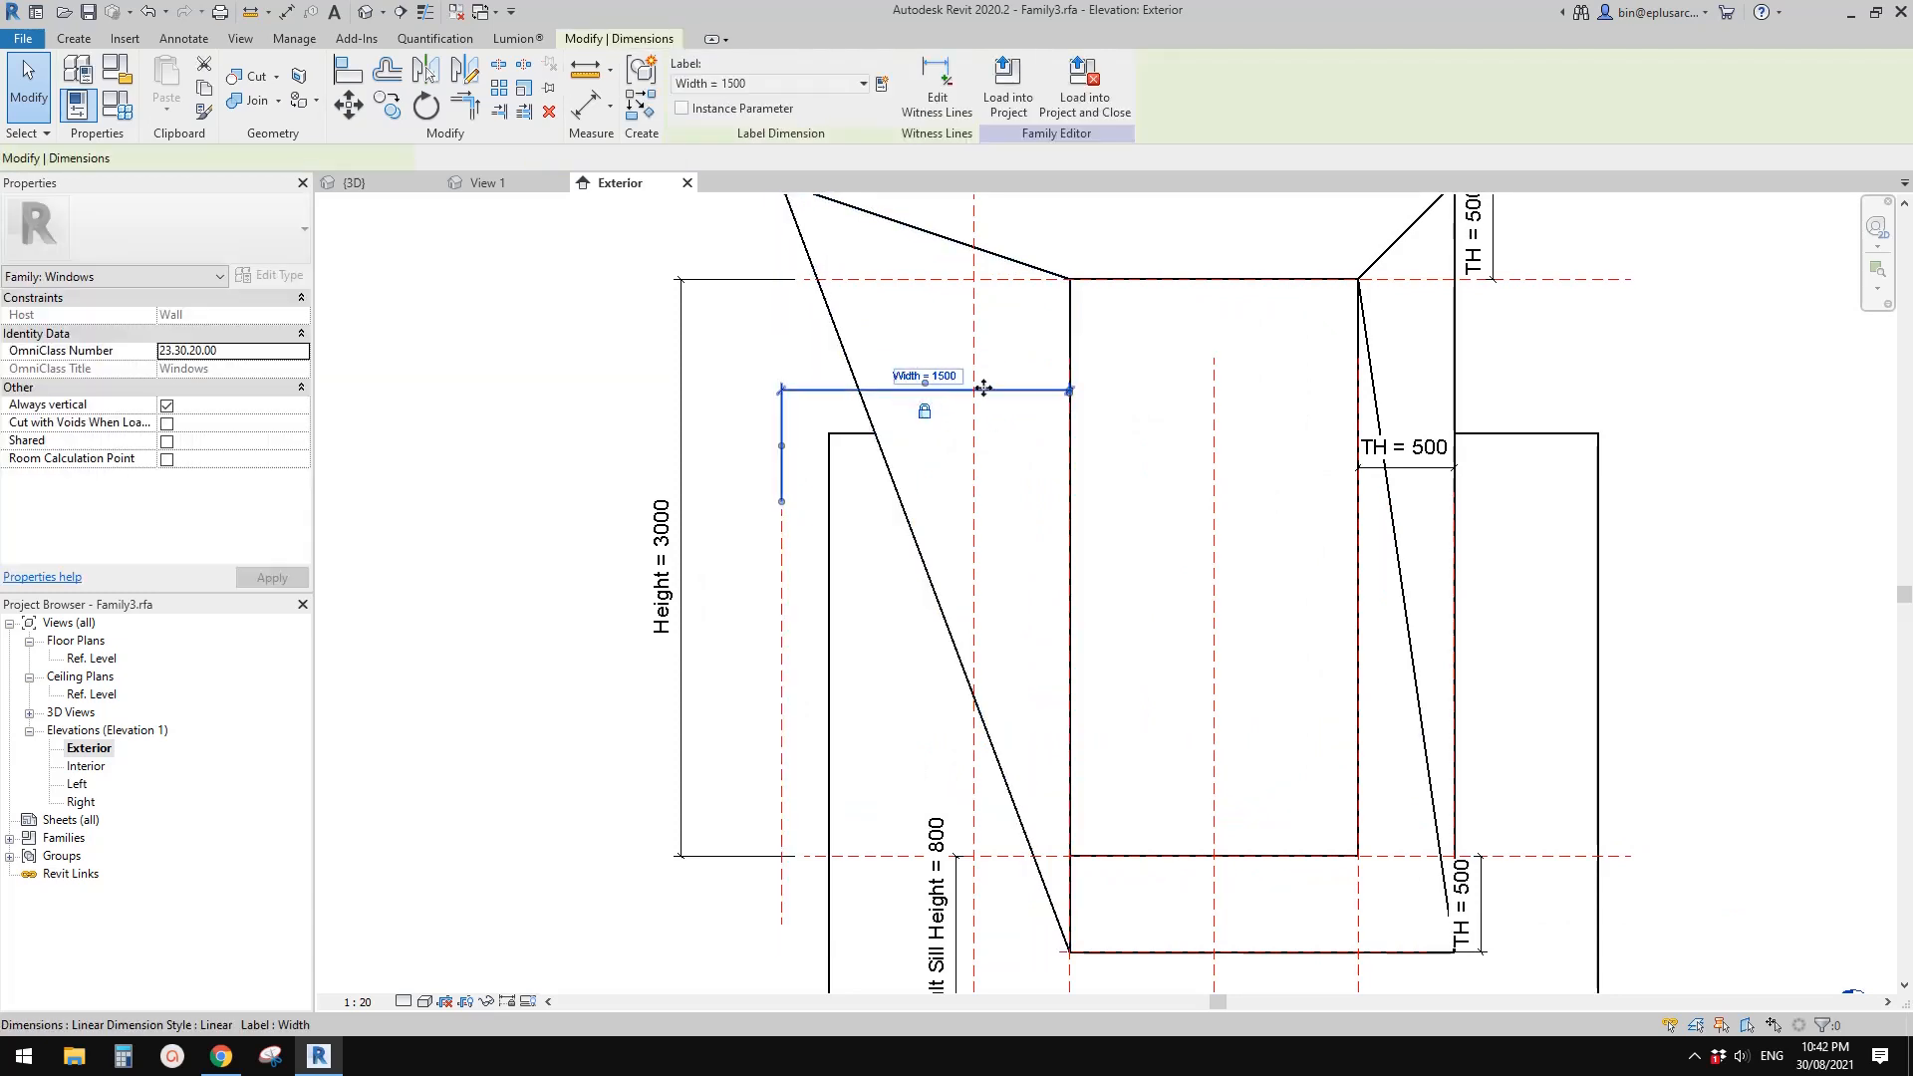
scroll(984, 388, up, 2)
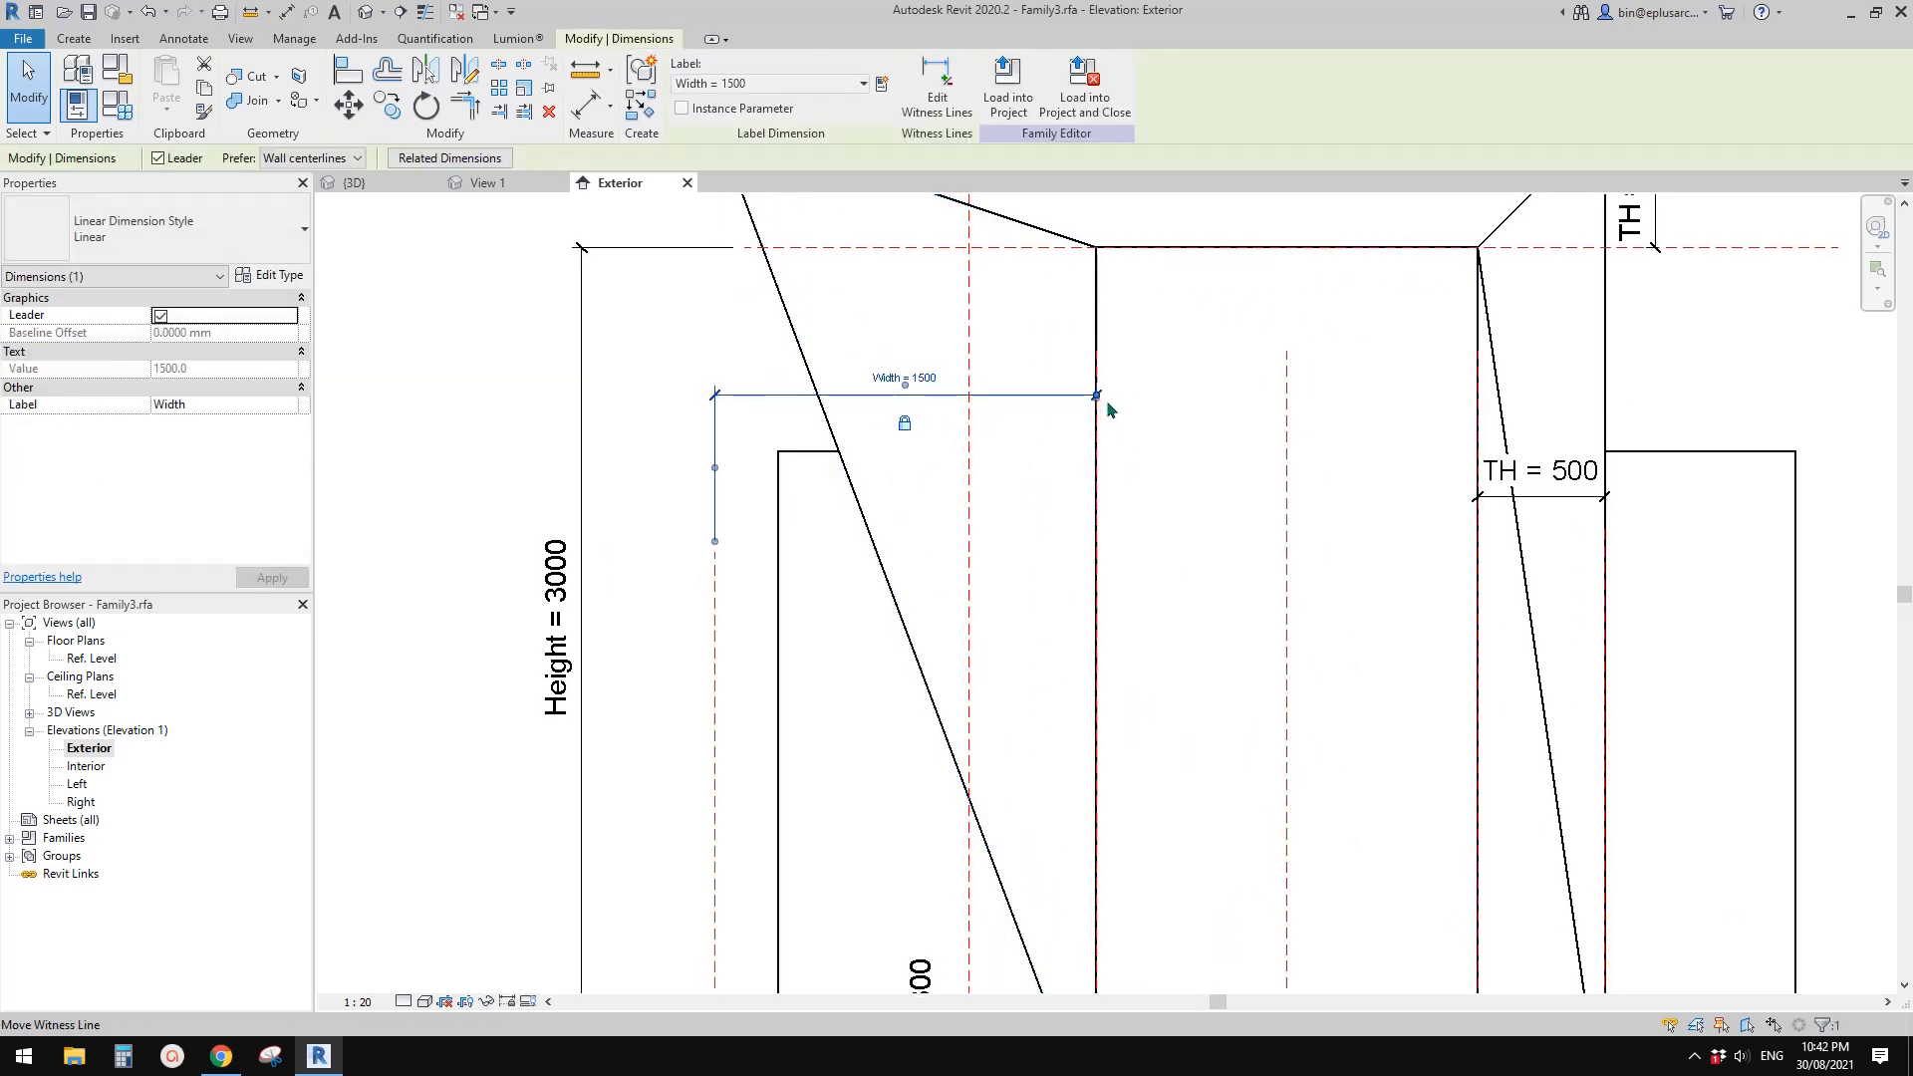
scroll(1098, 399, up, 2)
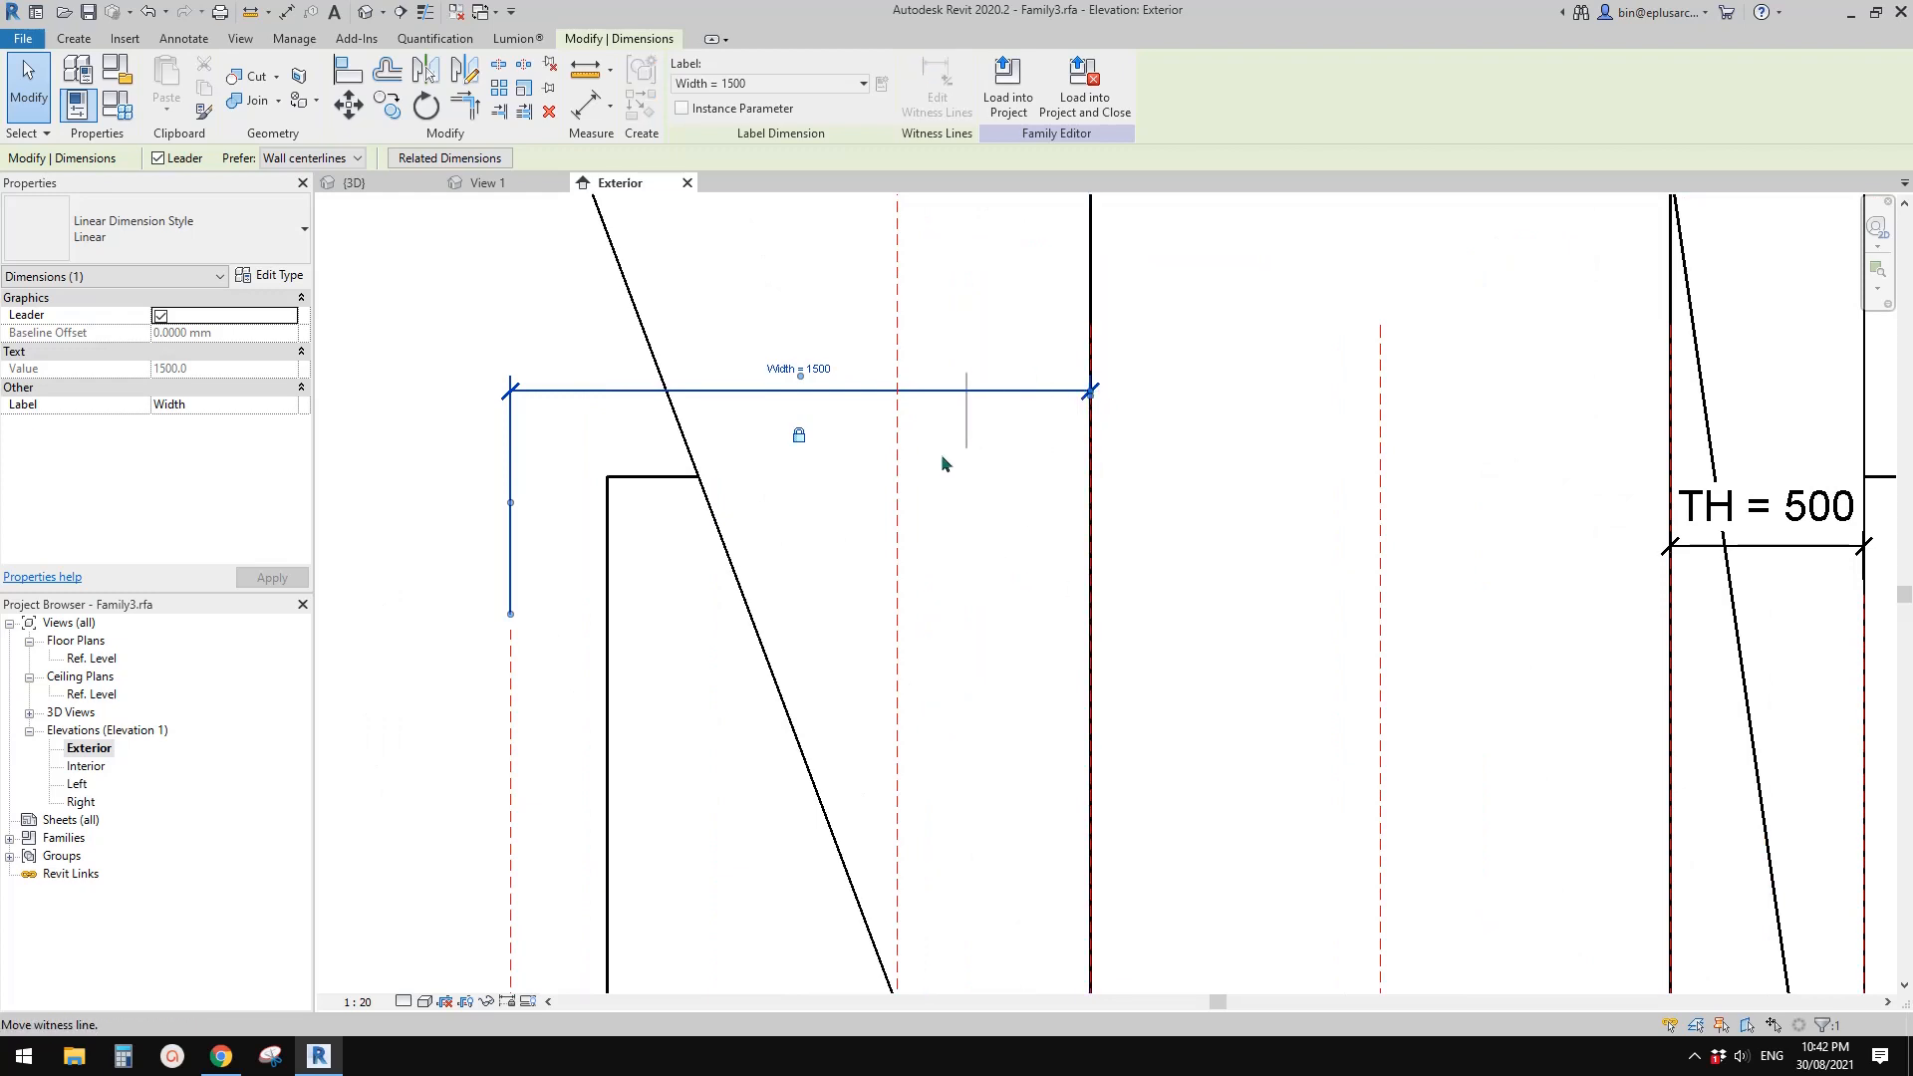
drag(943, 457, 977, 455)
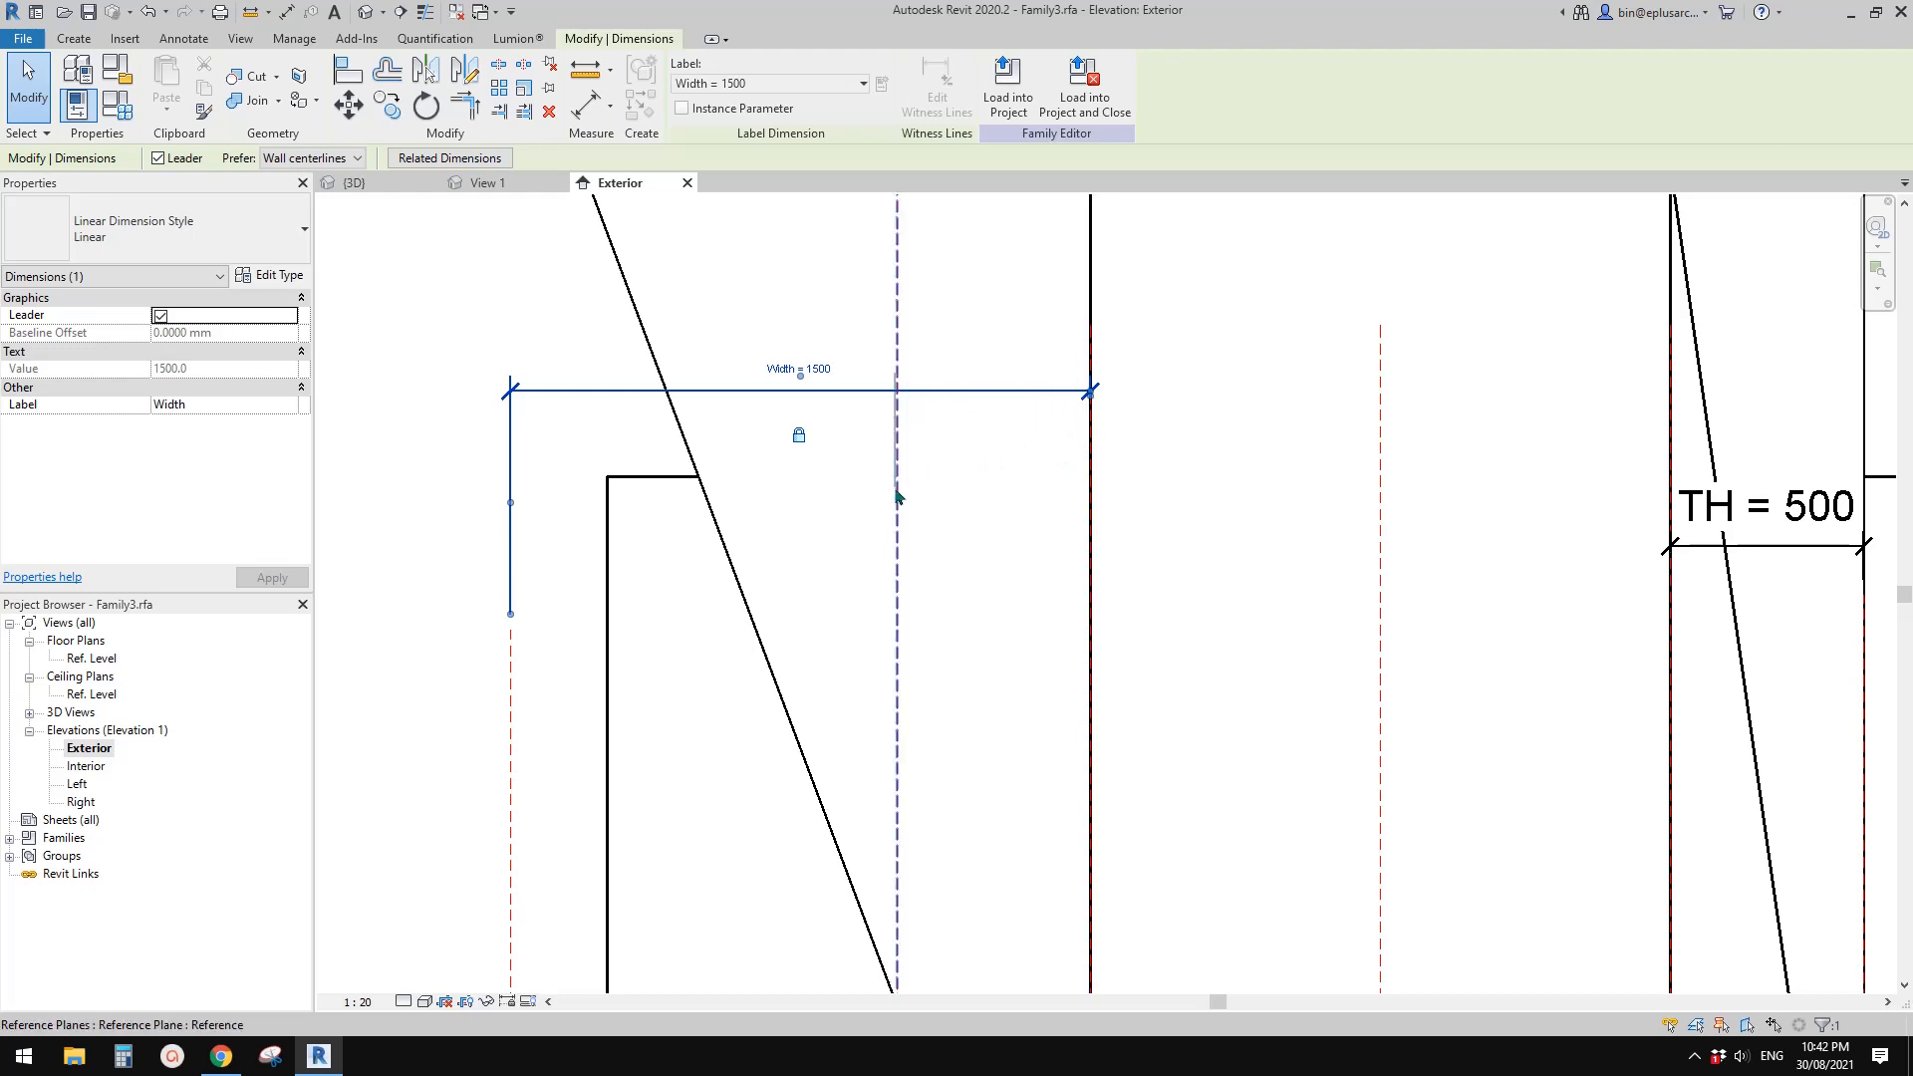
drag(900, 499, 898, 503)
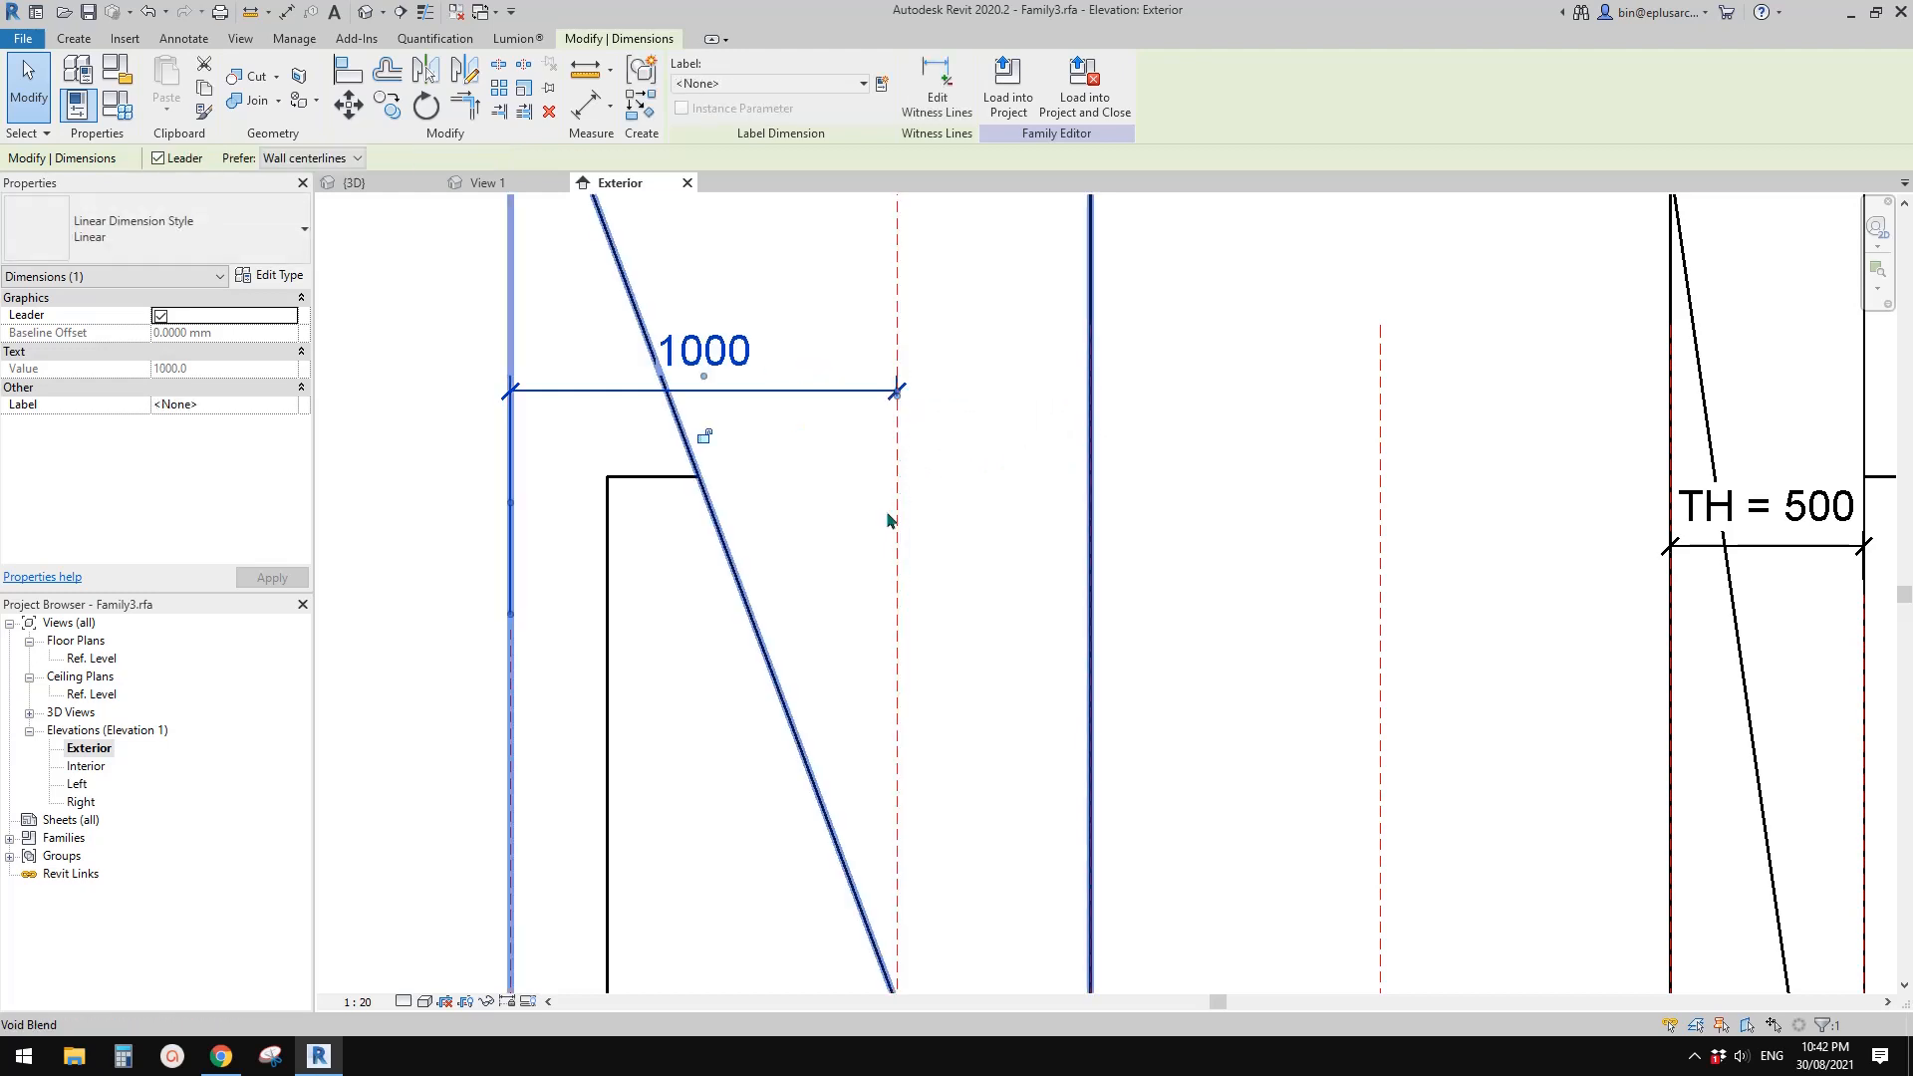
Assign the Width = 1500 parameter to the dimension between the outer left reference plane and the new reference plane
scroll(861, 480, down, 2)
middle_drag(859, 478, 899, 461)
click(828, 435)
click(821, 400)
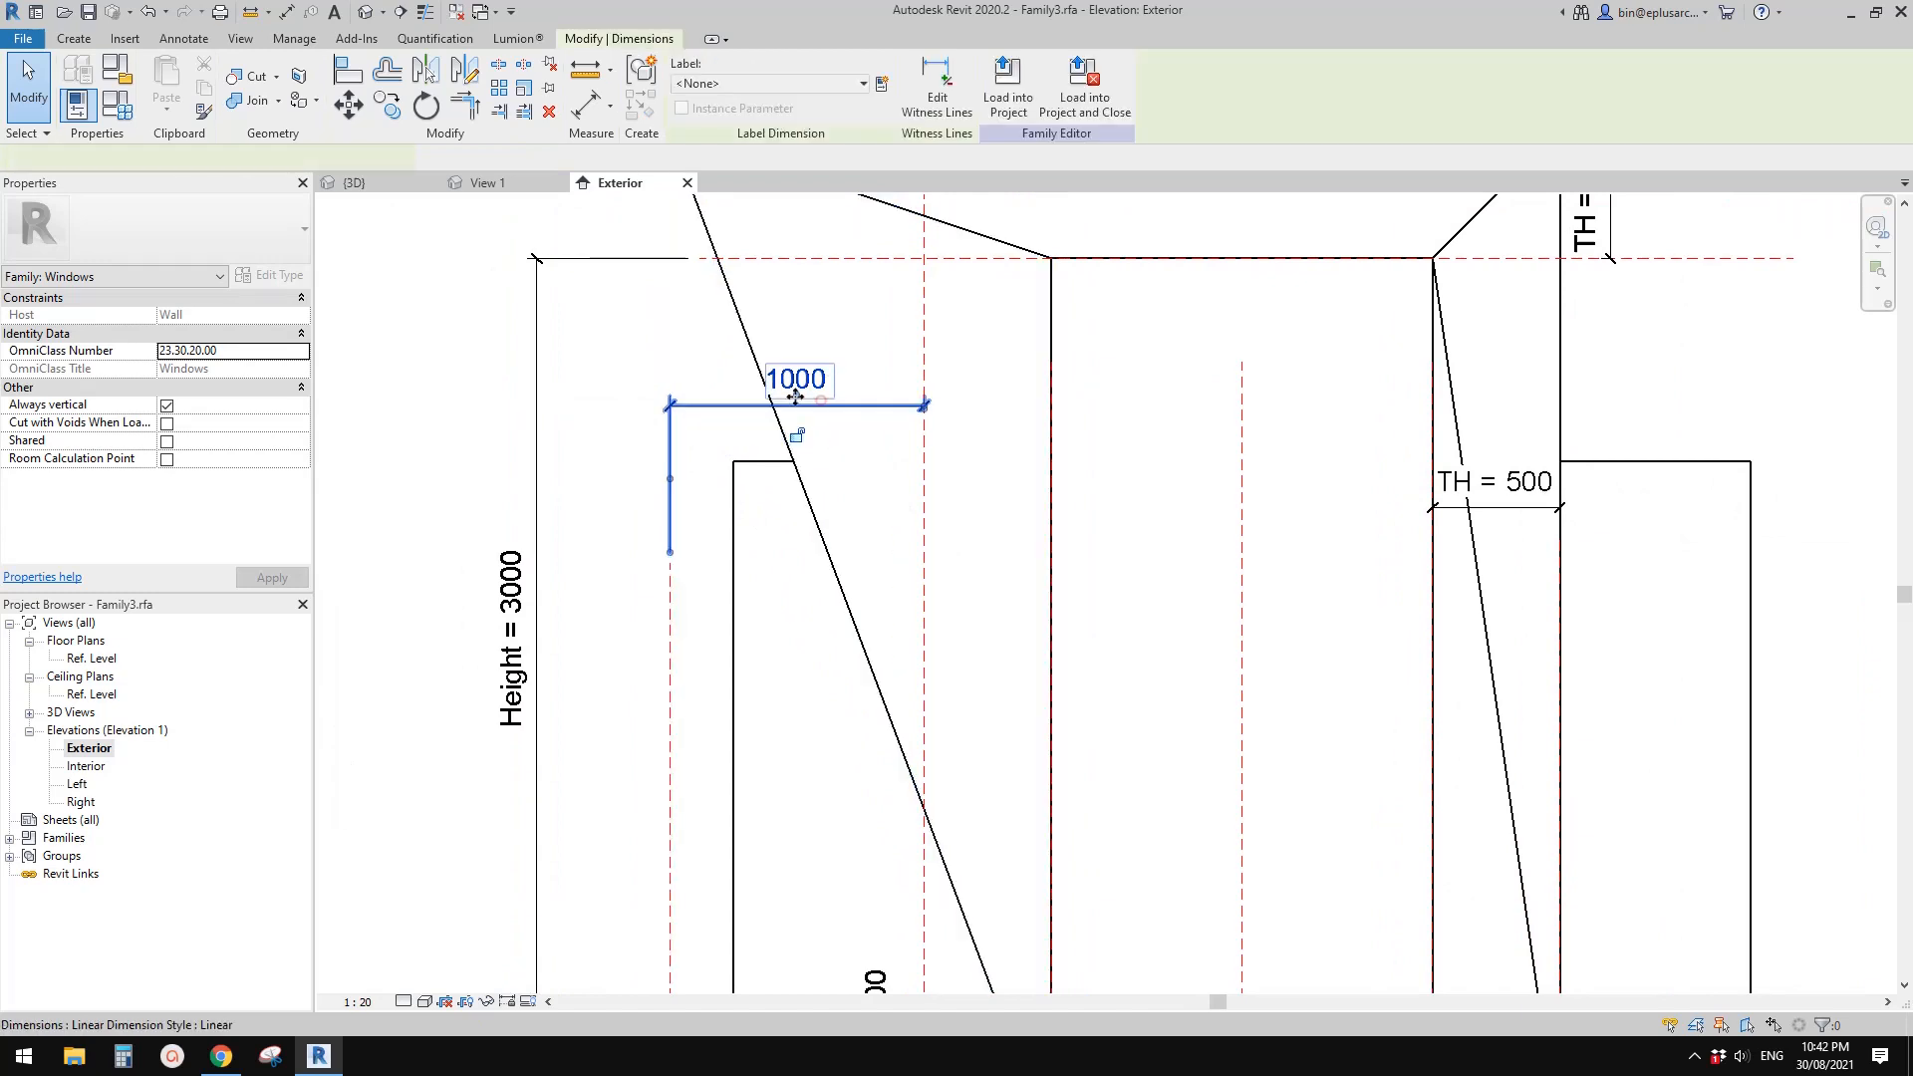
click(787, 84)
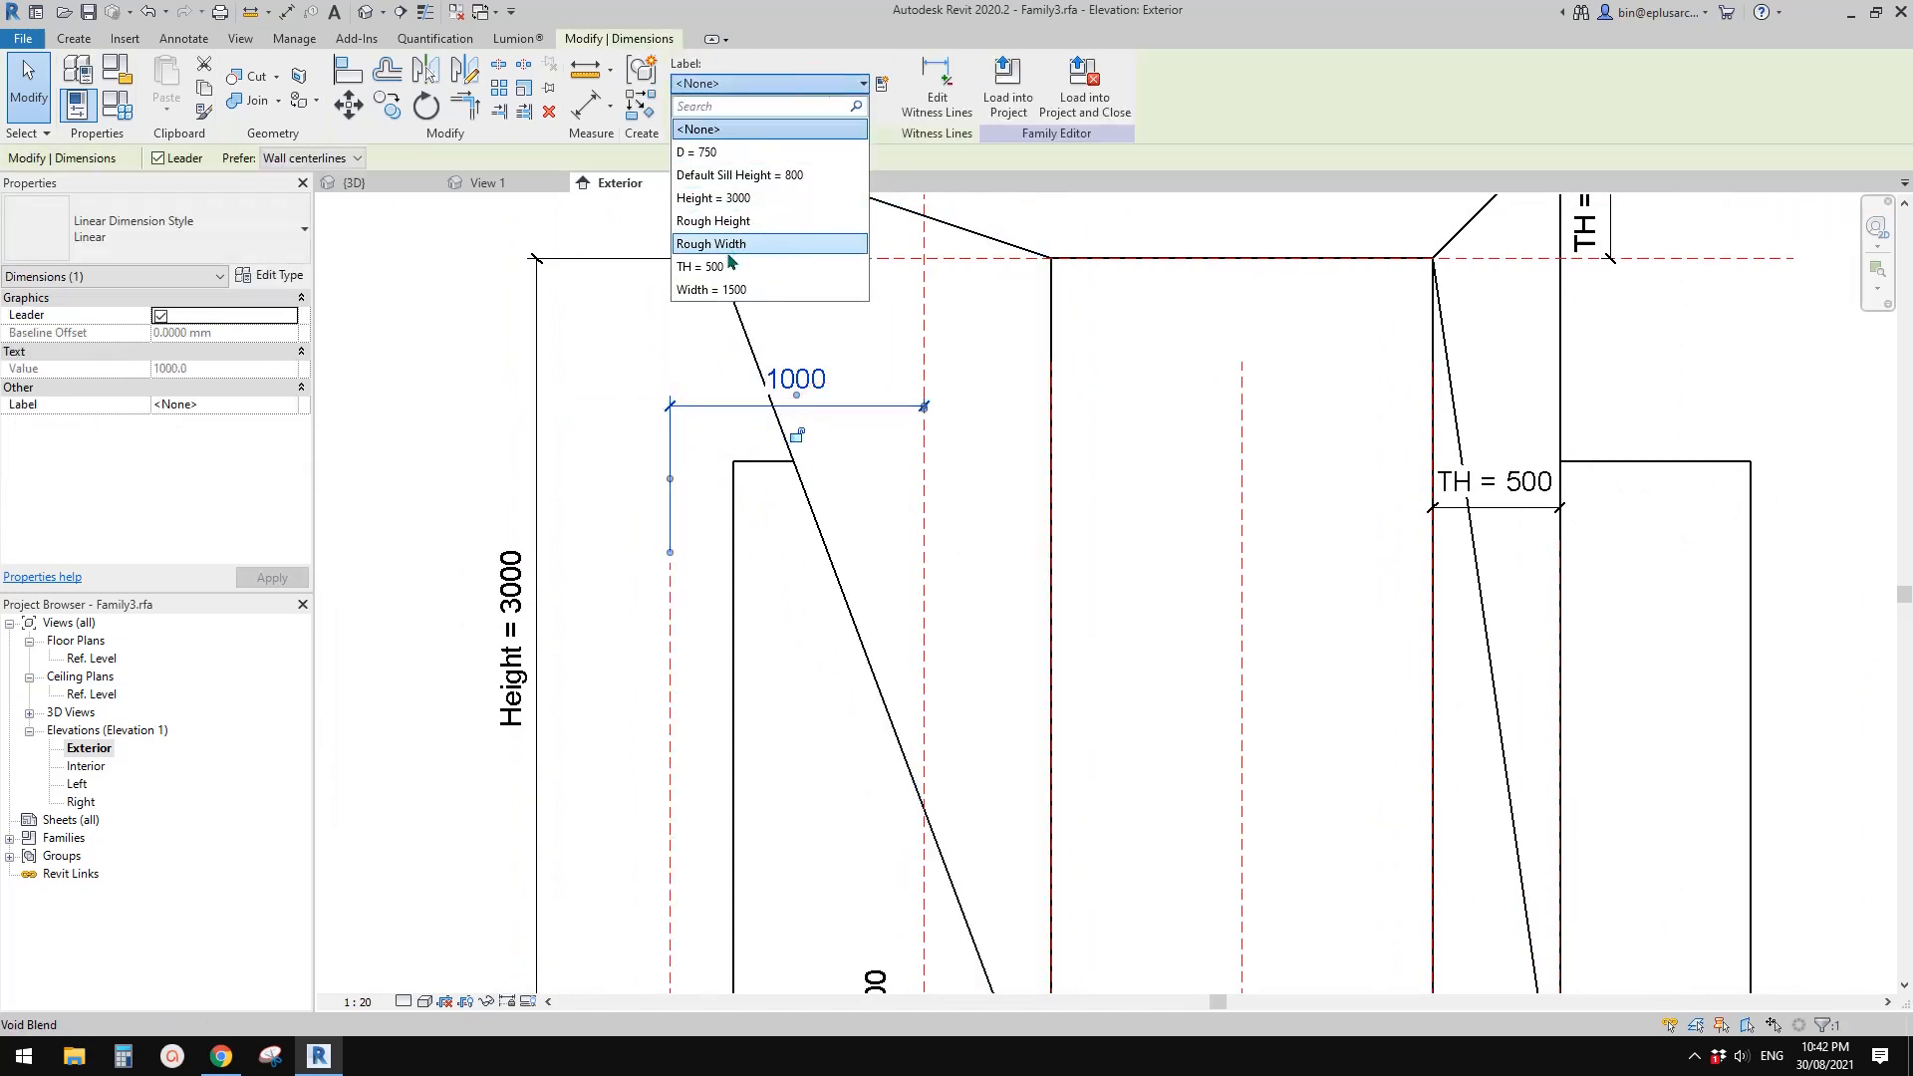
click(770, 290)
scroll(845, 321, down, 3)
key(Escape)
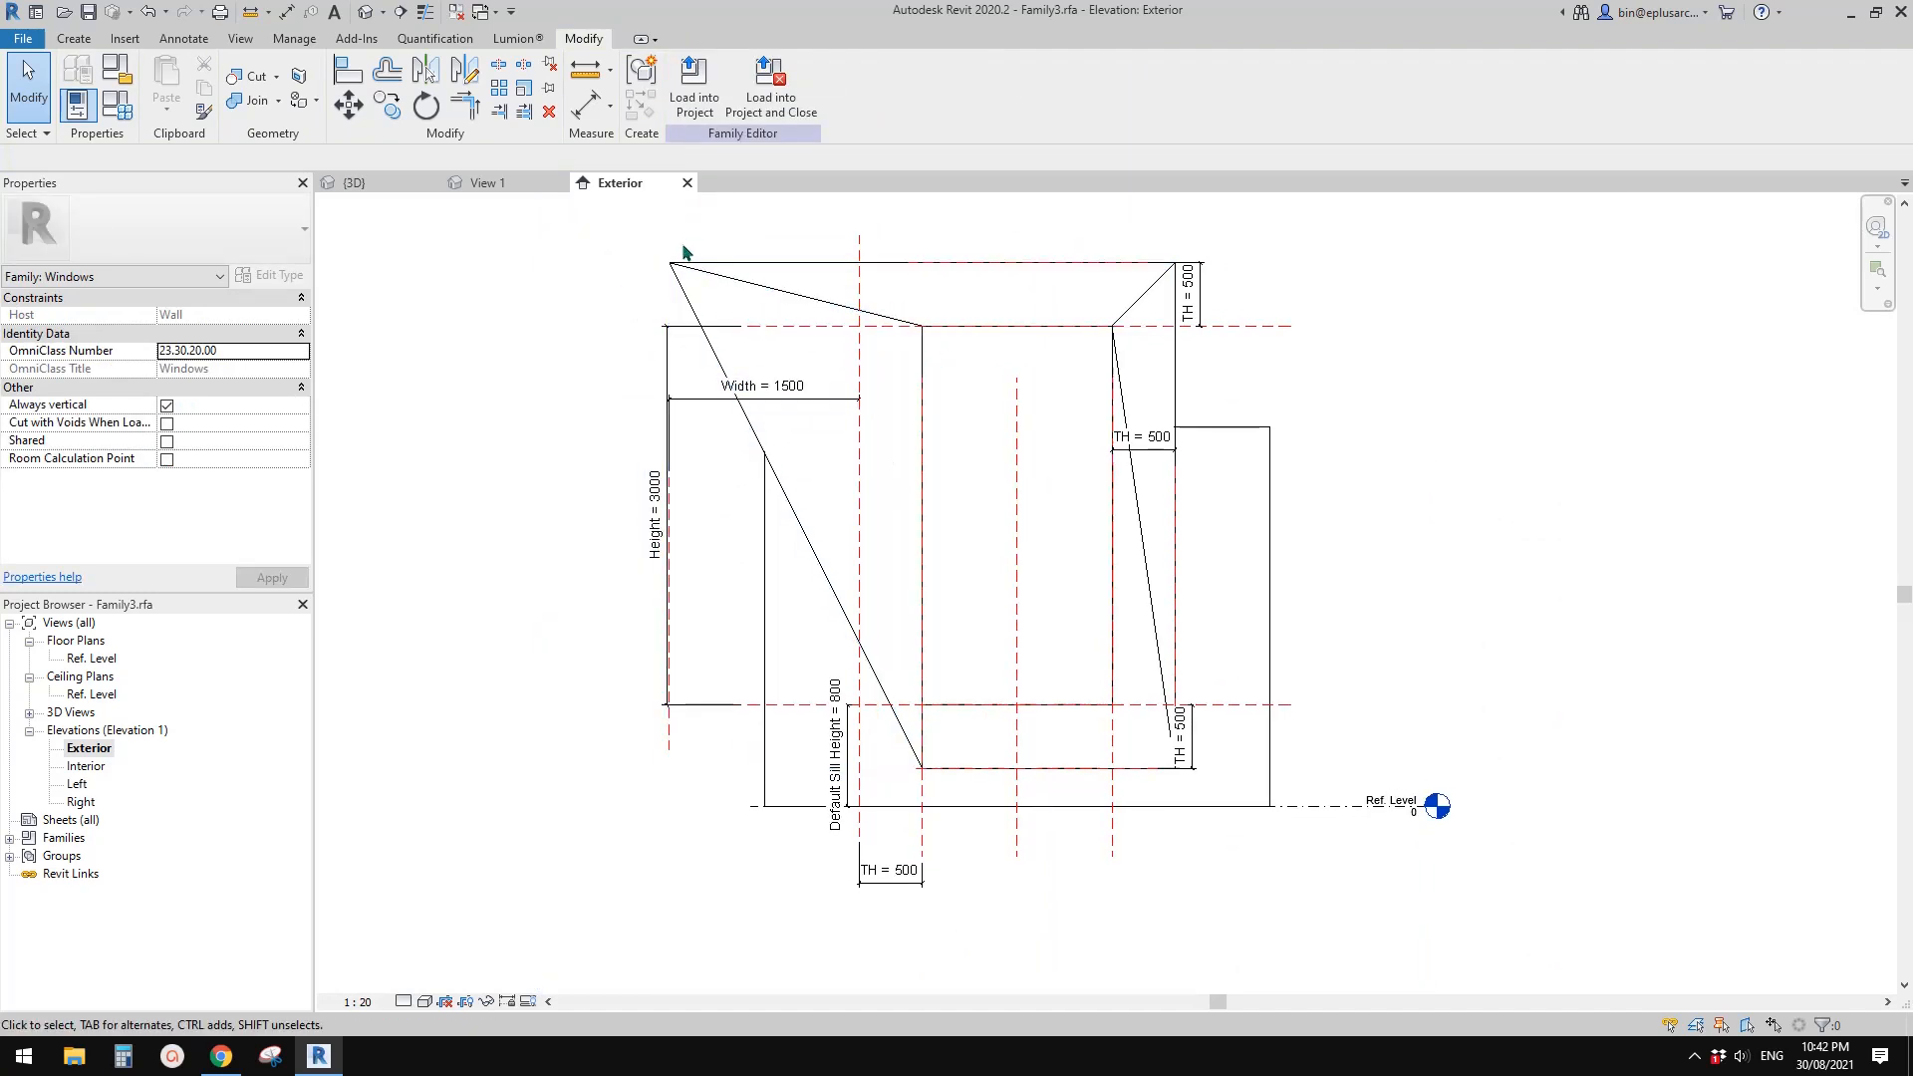
Load the modified window family into the facade project and finish editing the array group
middle_drag(920, 452, 915, 466)
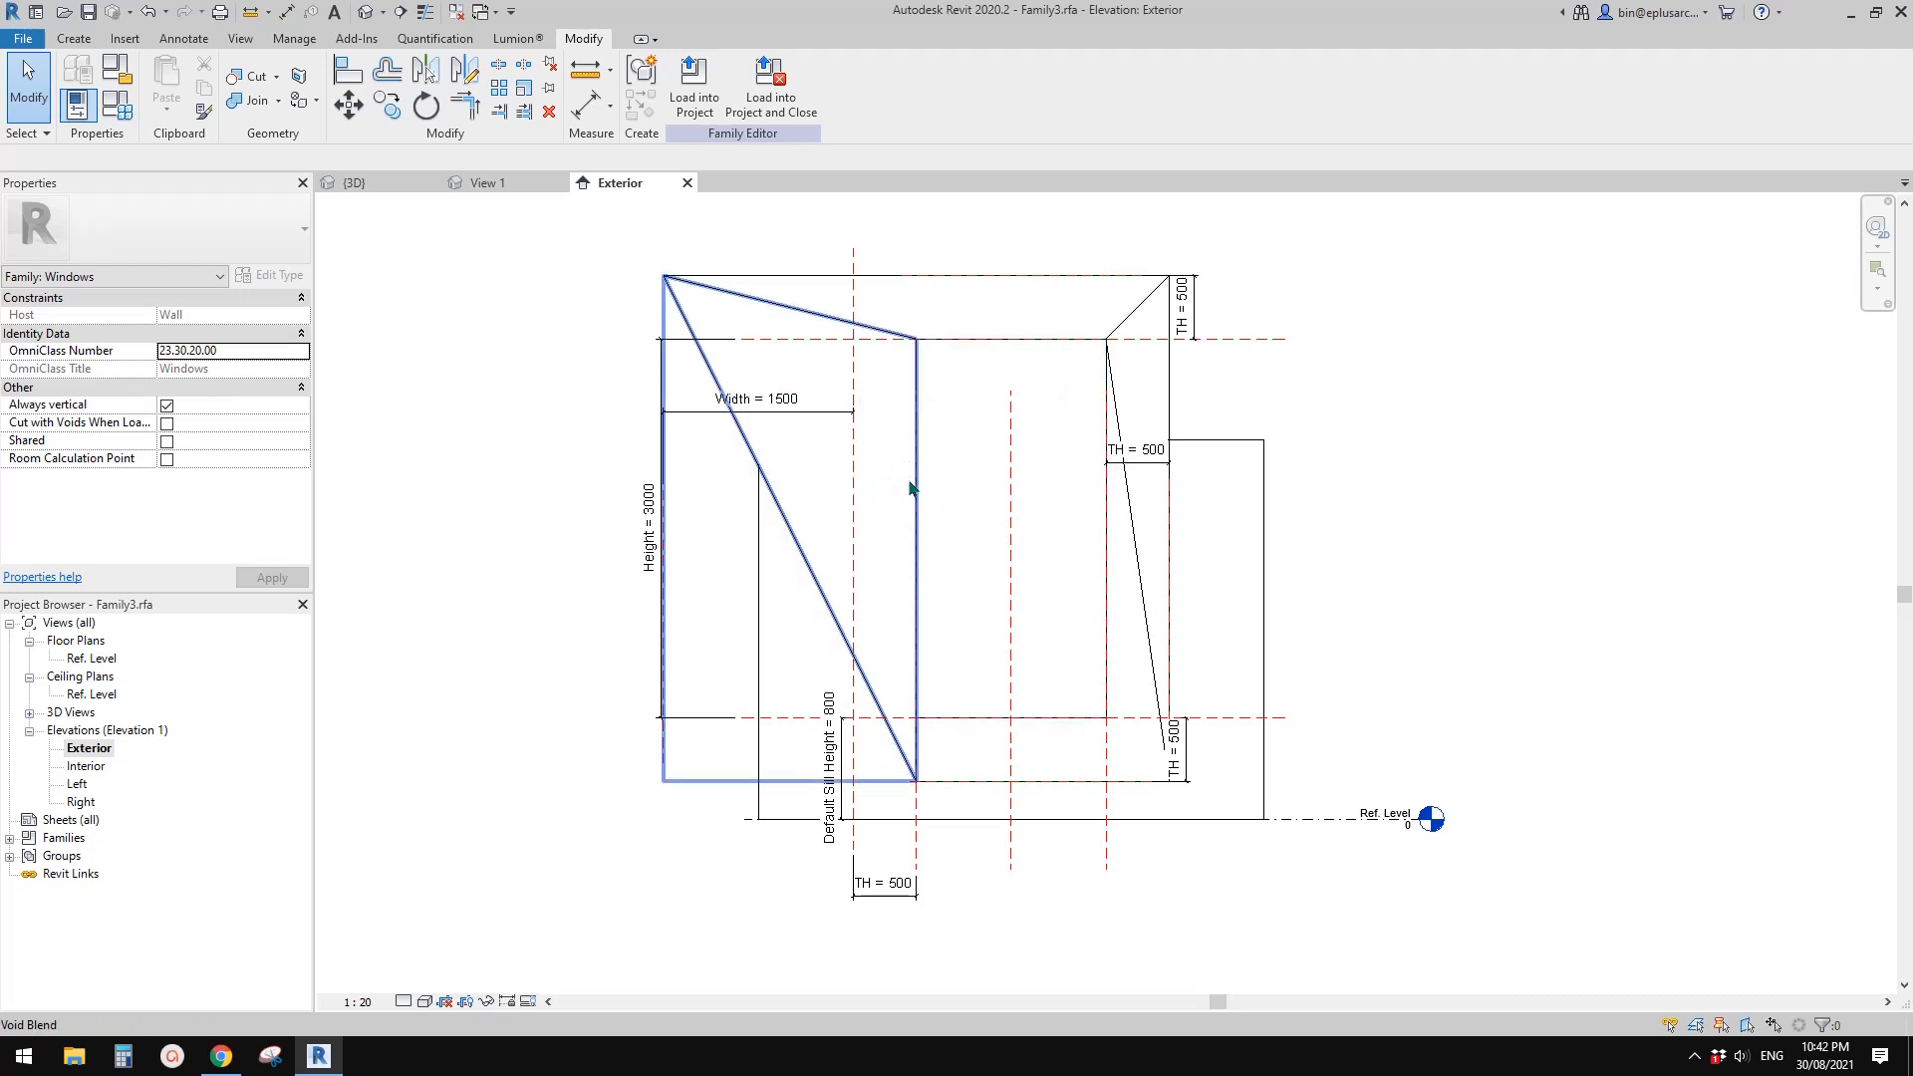
middle_drag(941, 437, 971, 463)
click(704, 87)
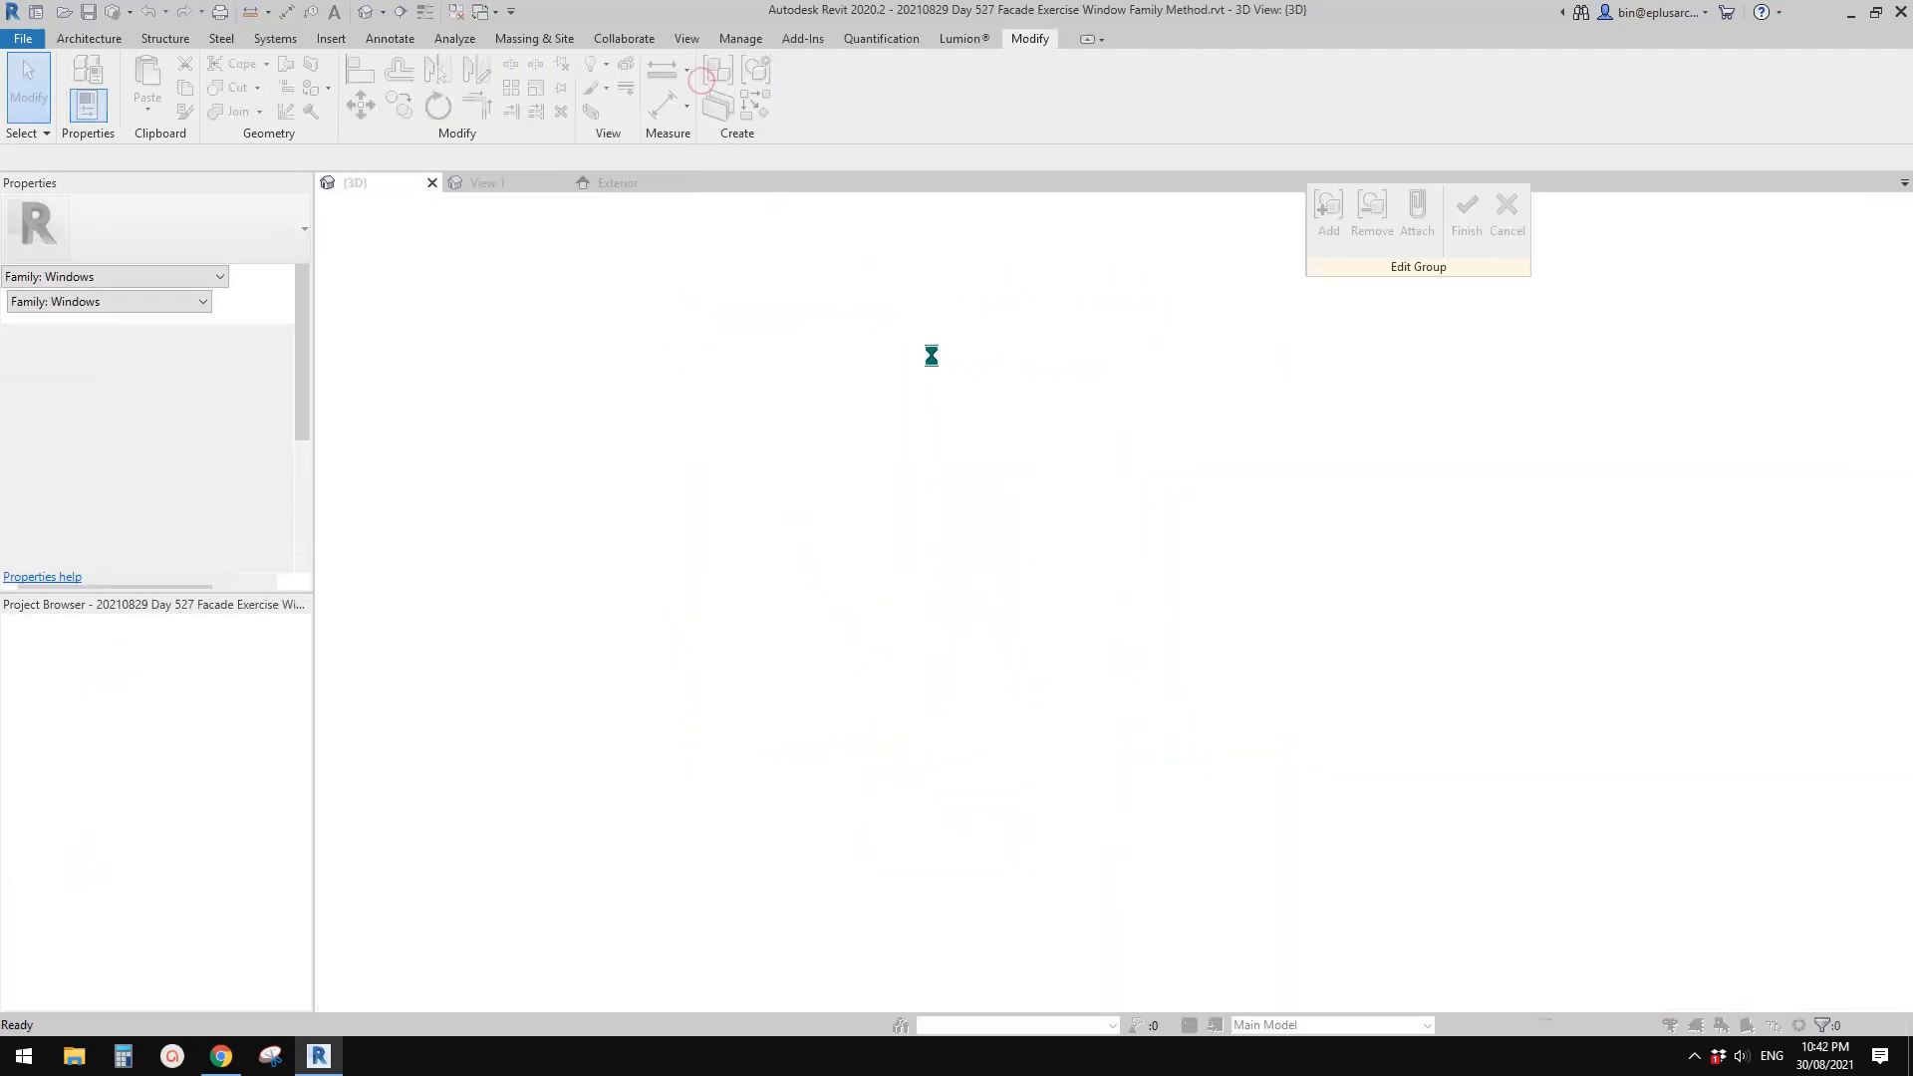
click(905, 464)
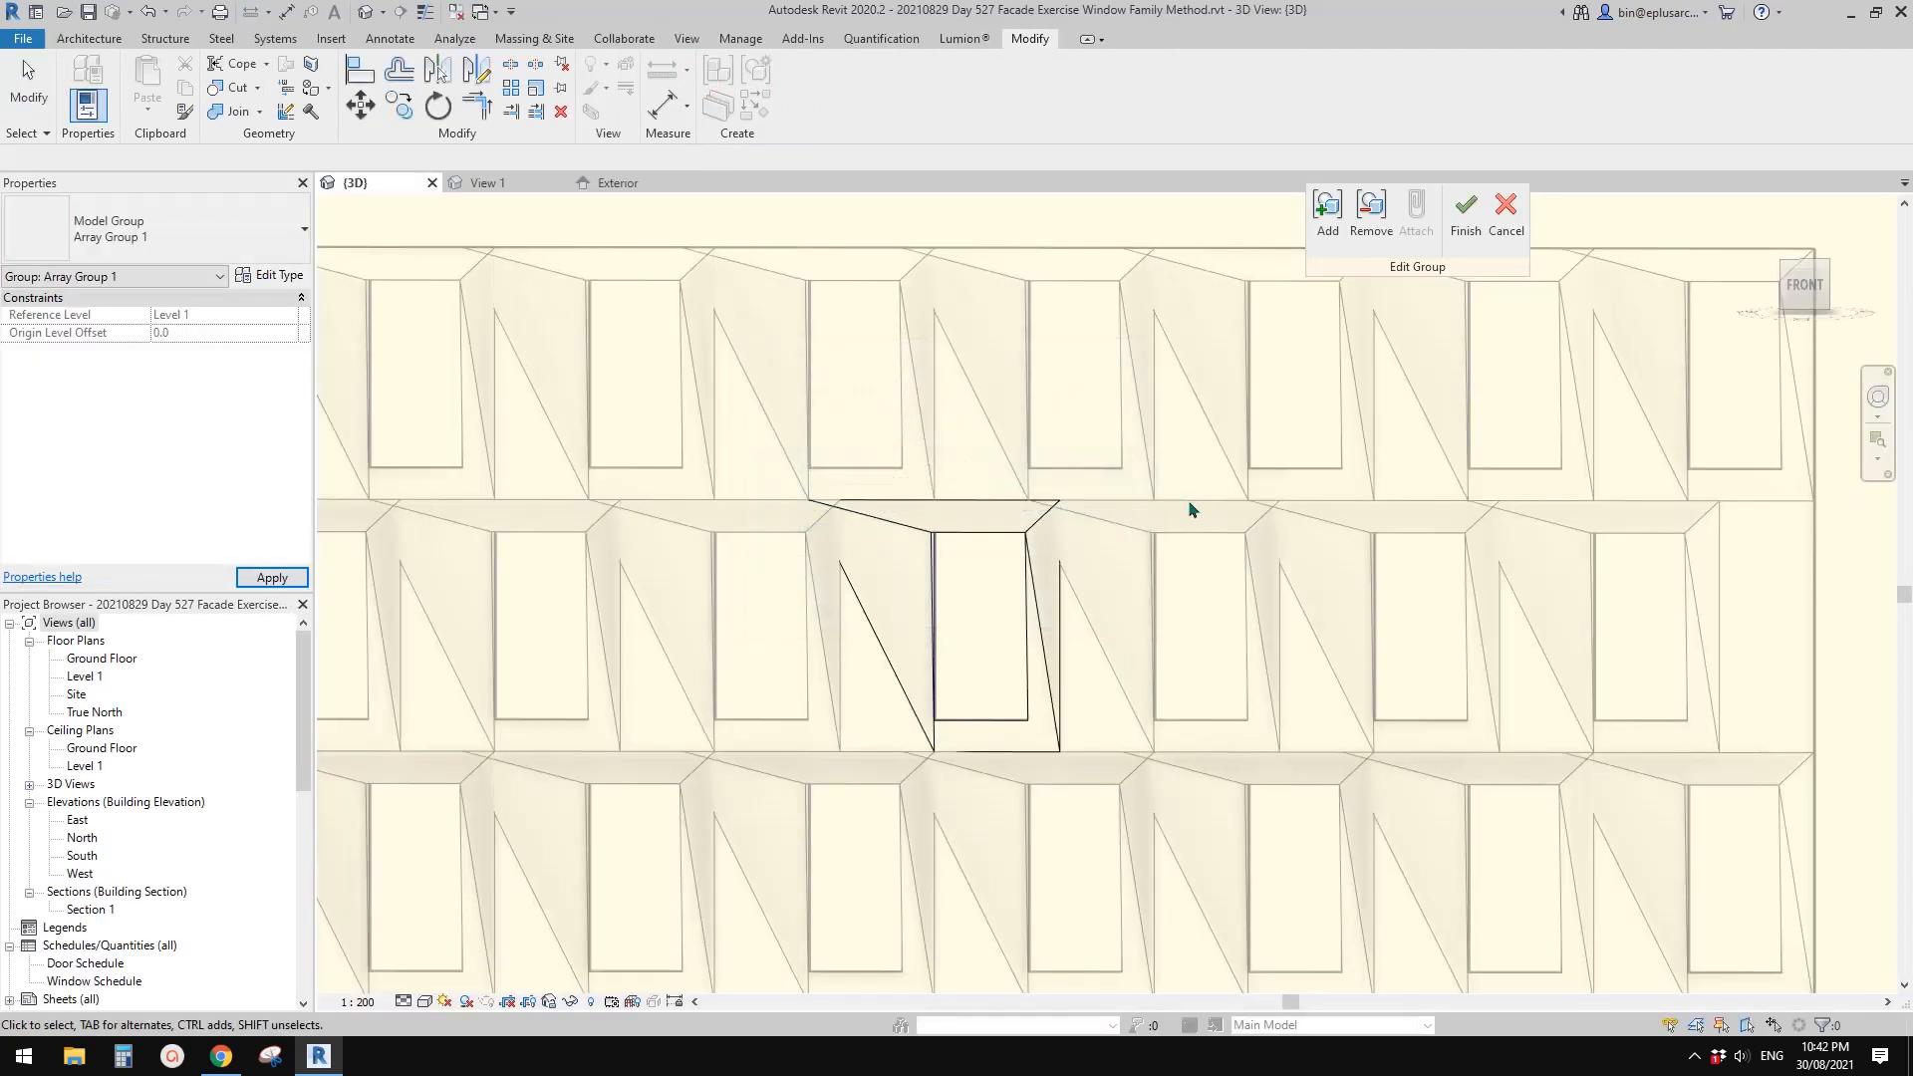
scroll(1049, 516, down, 4)
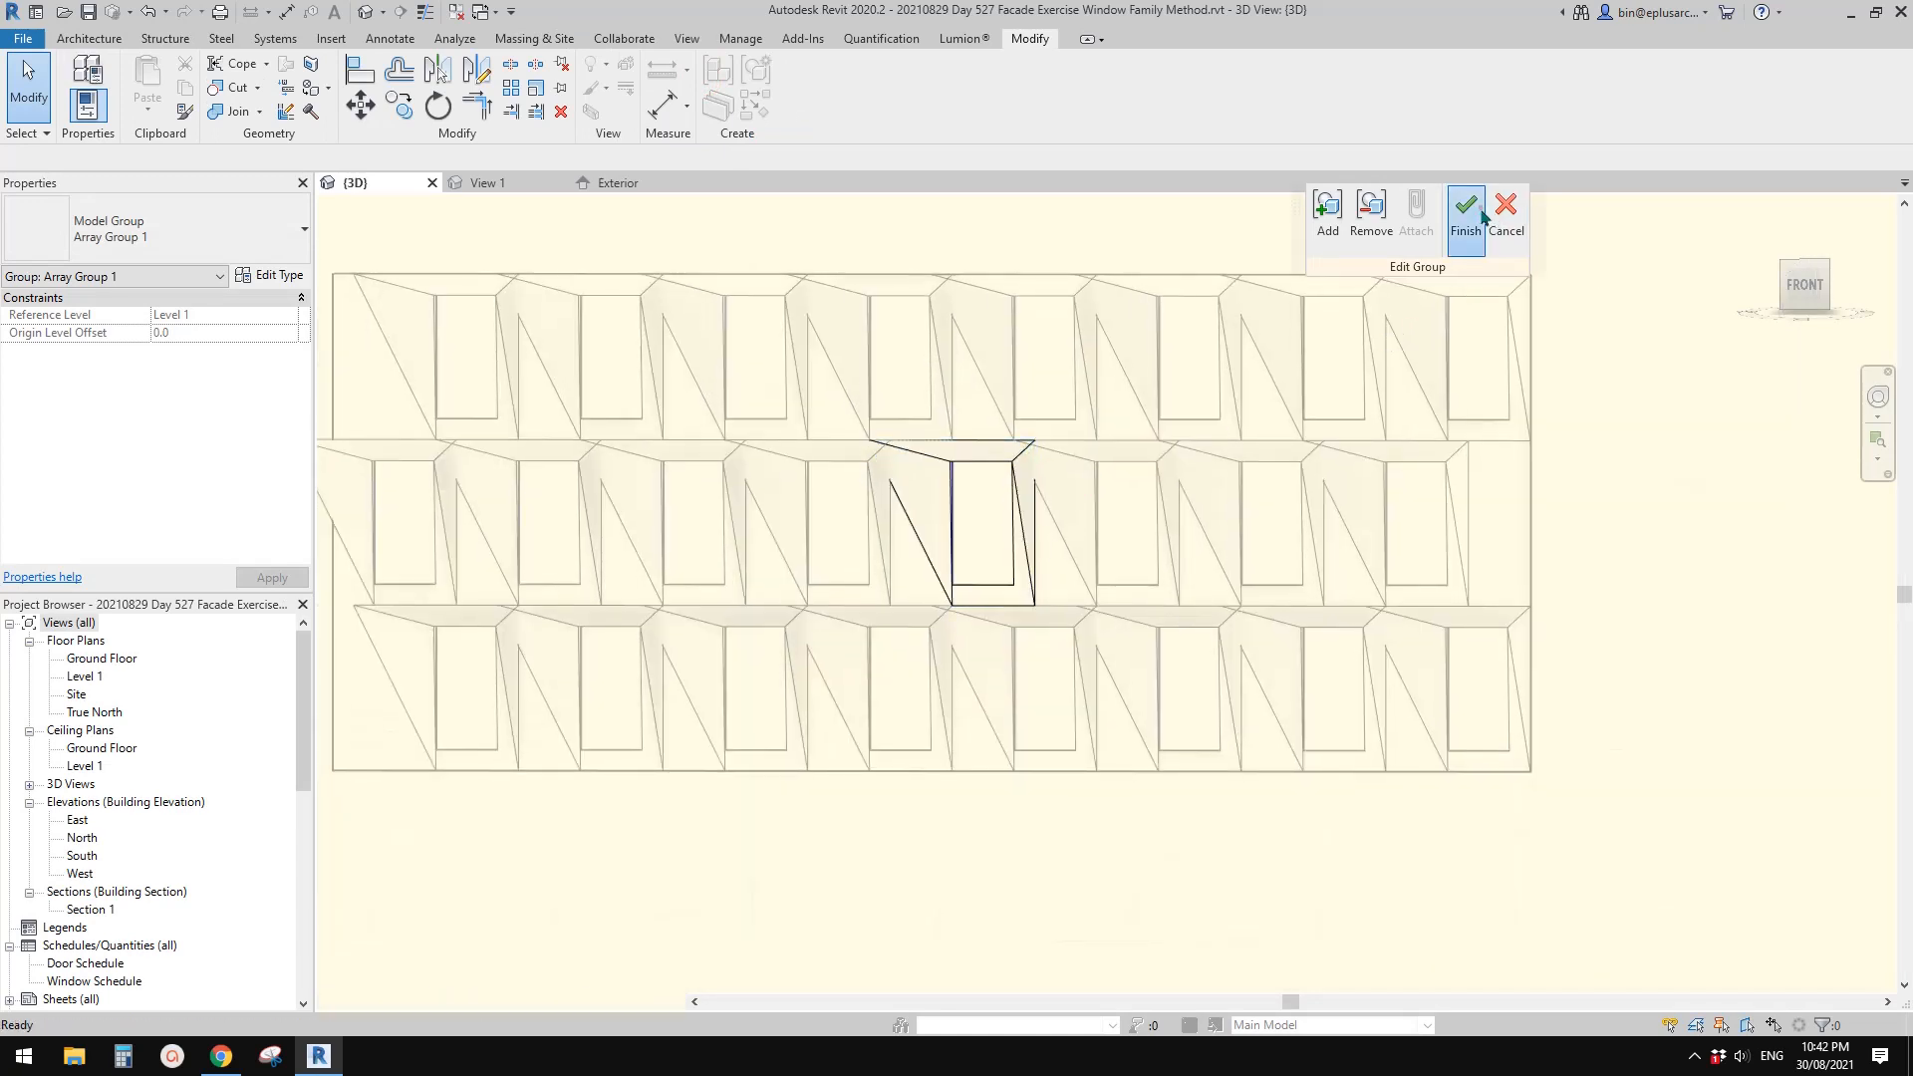
click(1475, 208)
middle_drag(1275, 610, 1443, 551)
key(Escape)
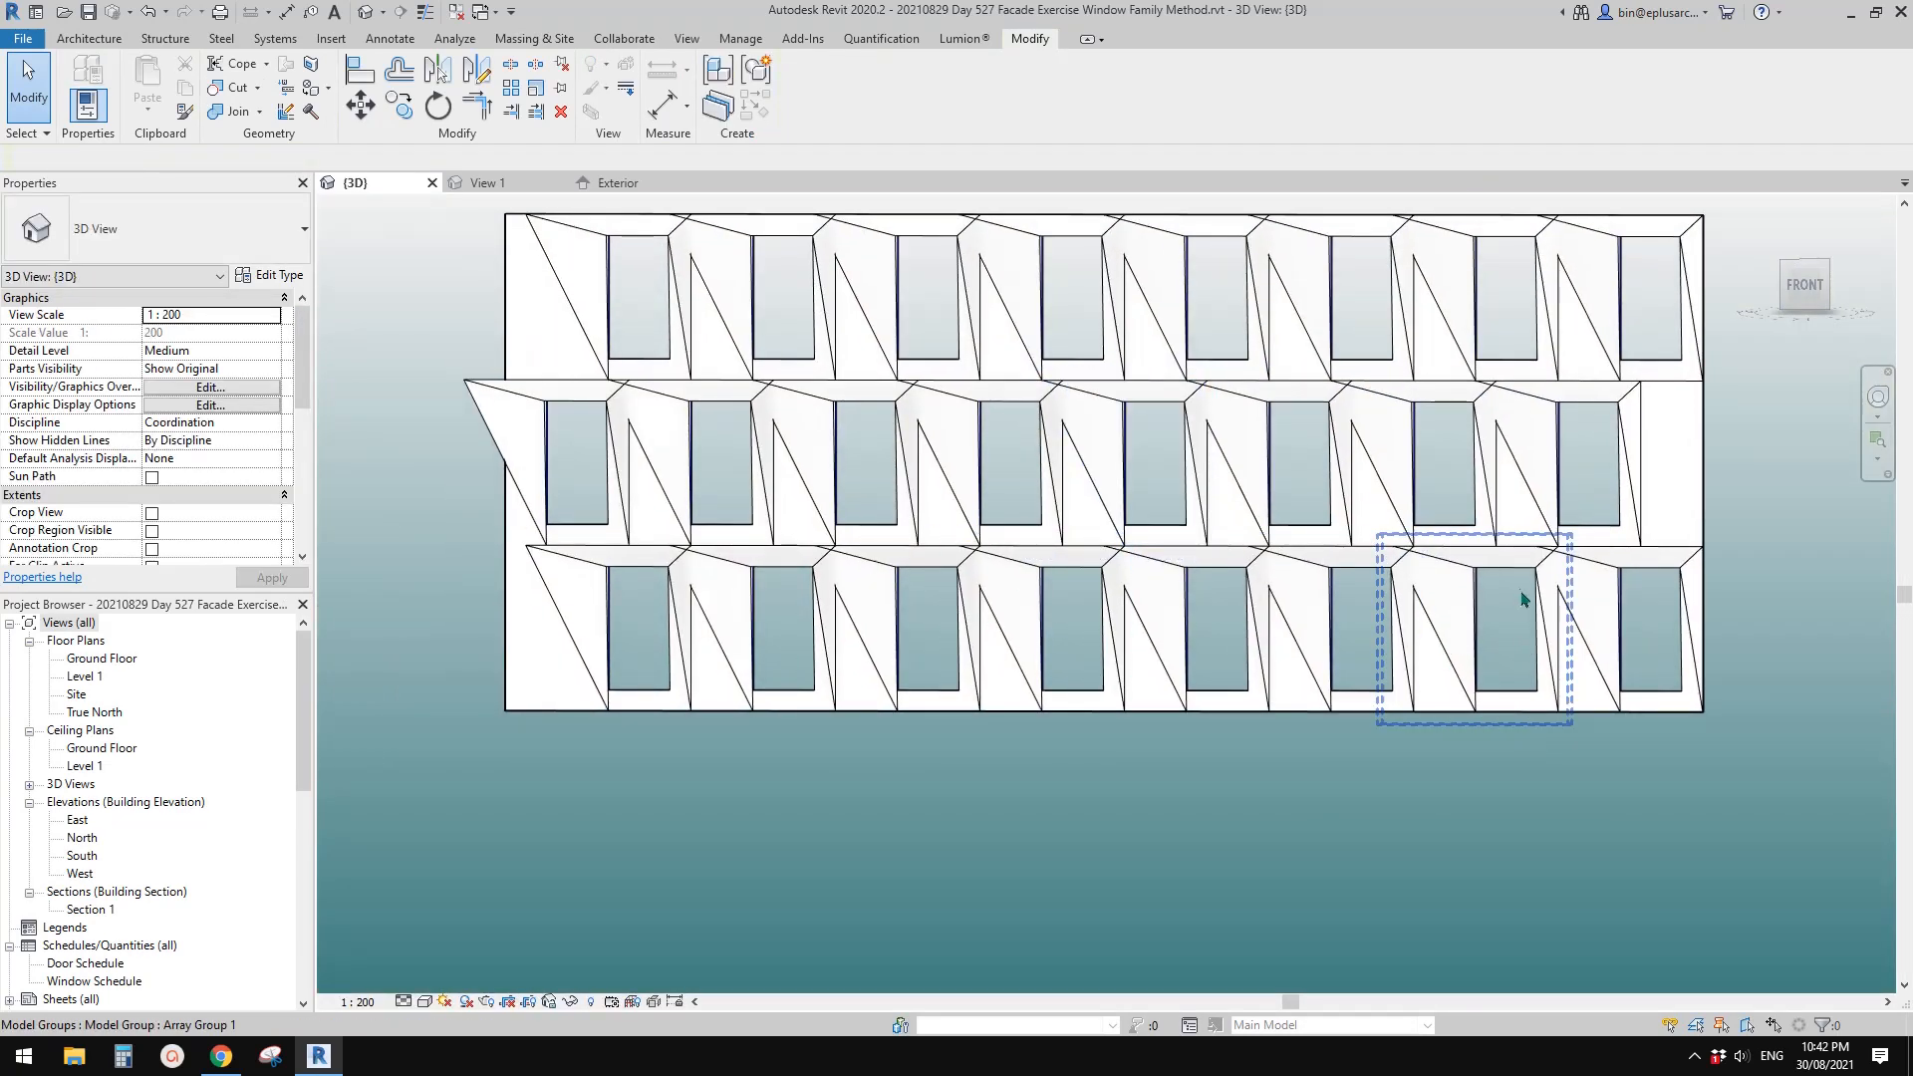
Move the second window group from the right in the bottom row 500 mm to the left
click(1518, 579)
middle_drag(1350, 614, 1324, 645)
key(m)
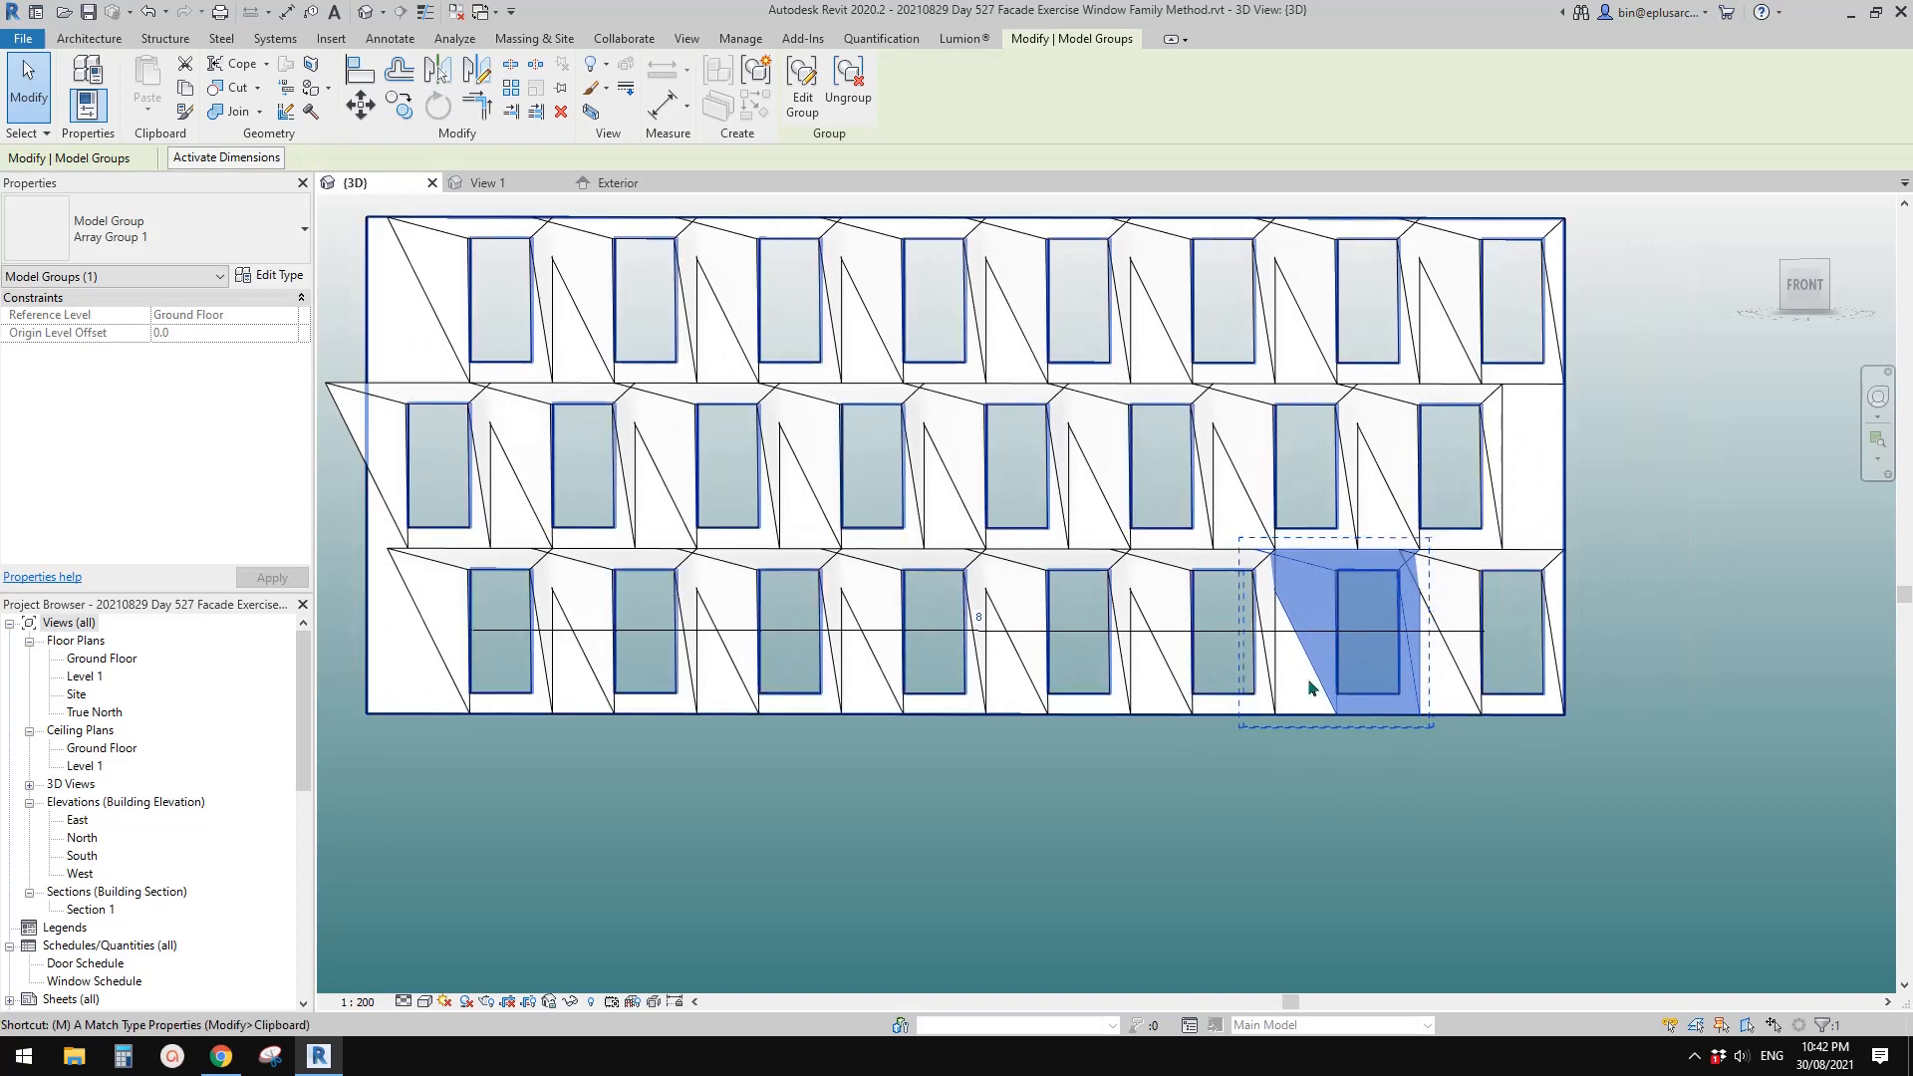
key(v)
click(1462, 766)
text(50)
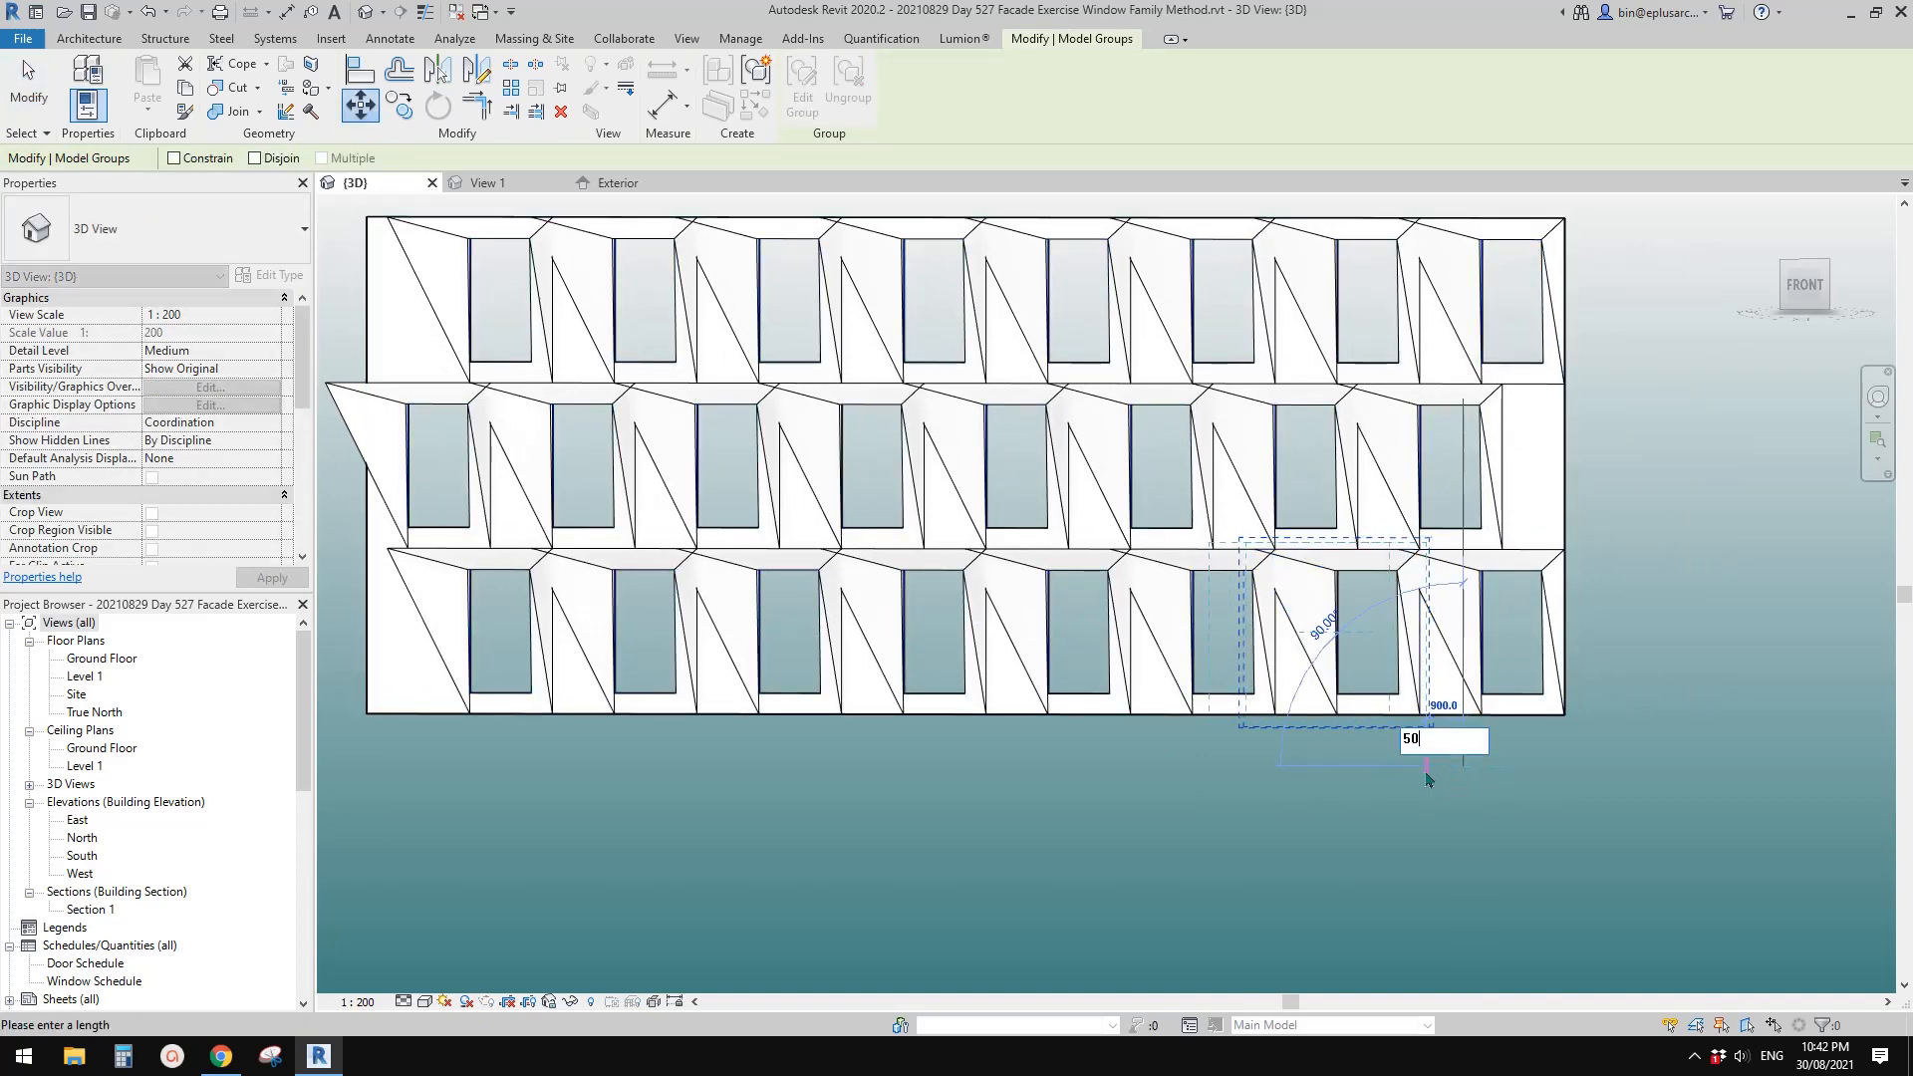
text(0)
key(Return)
key(Escape)
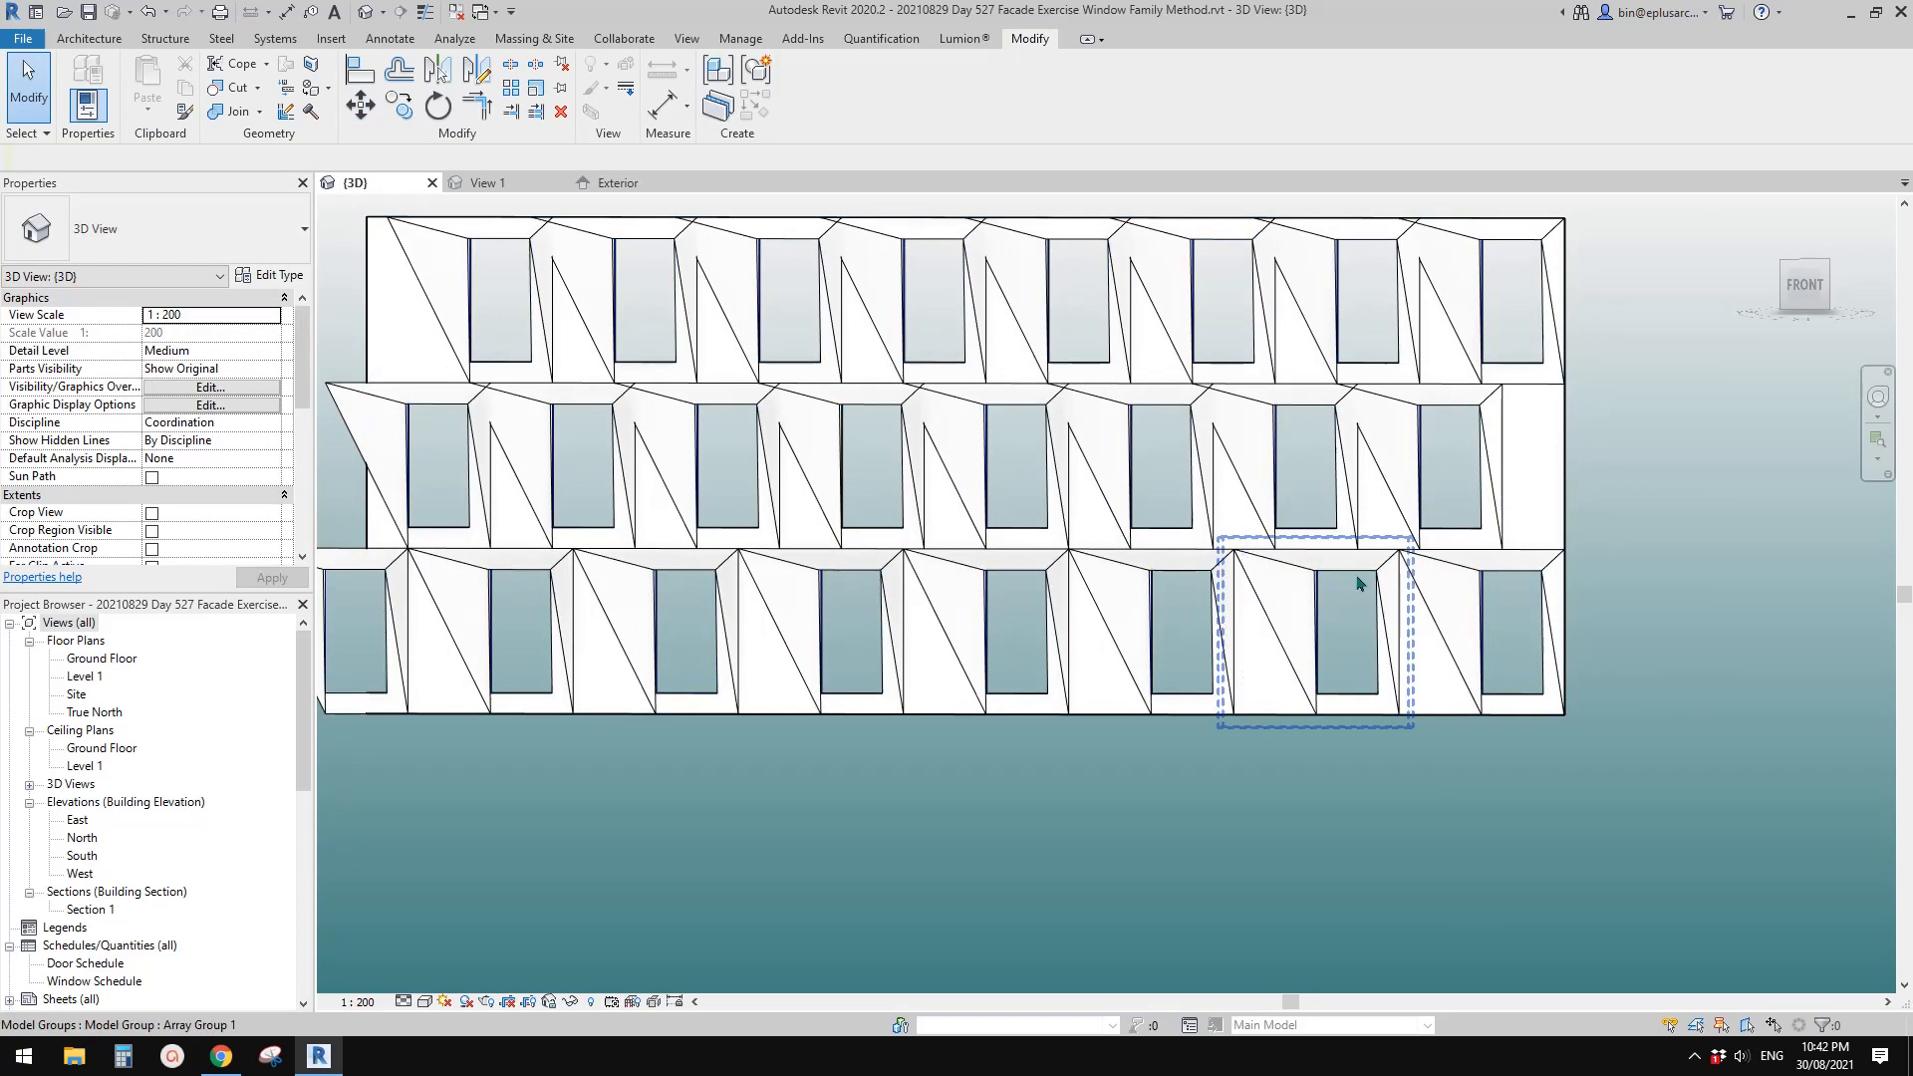
scroll(1358, 583, down, 1)
click(1312, 454)
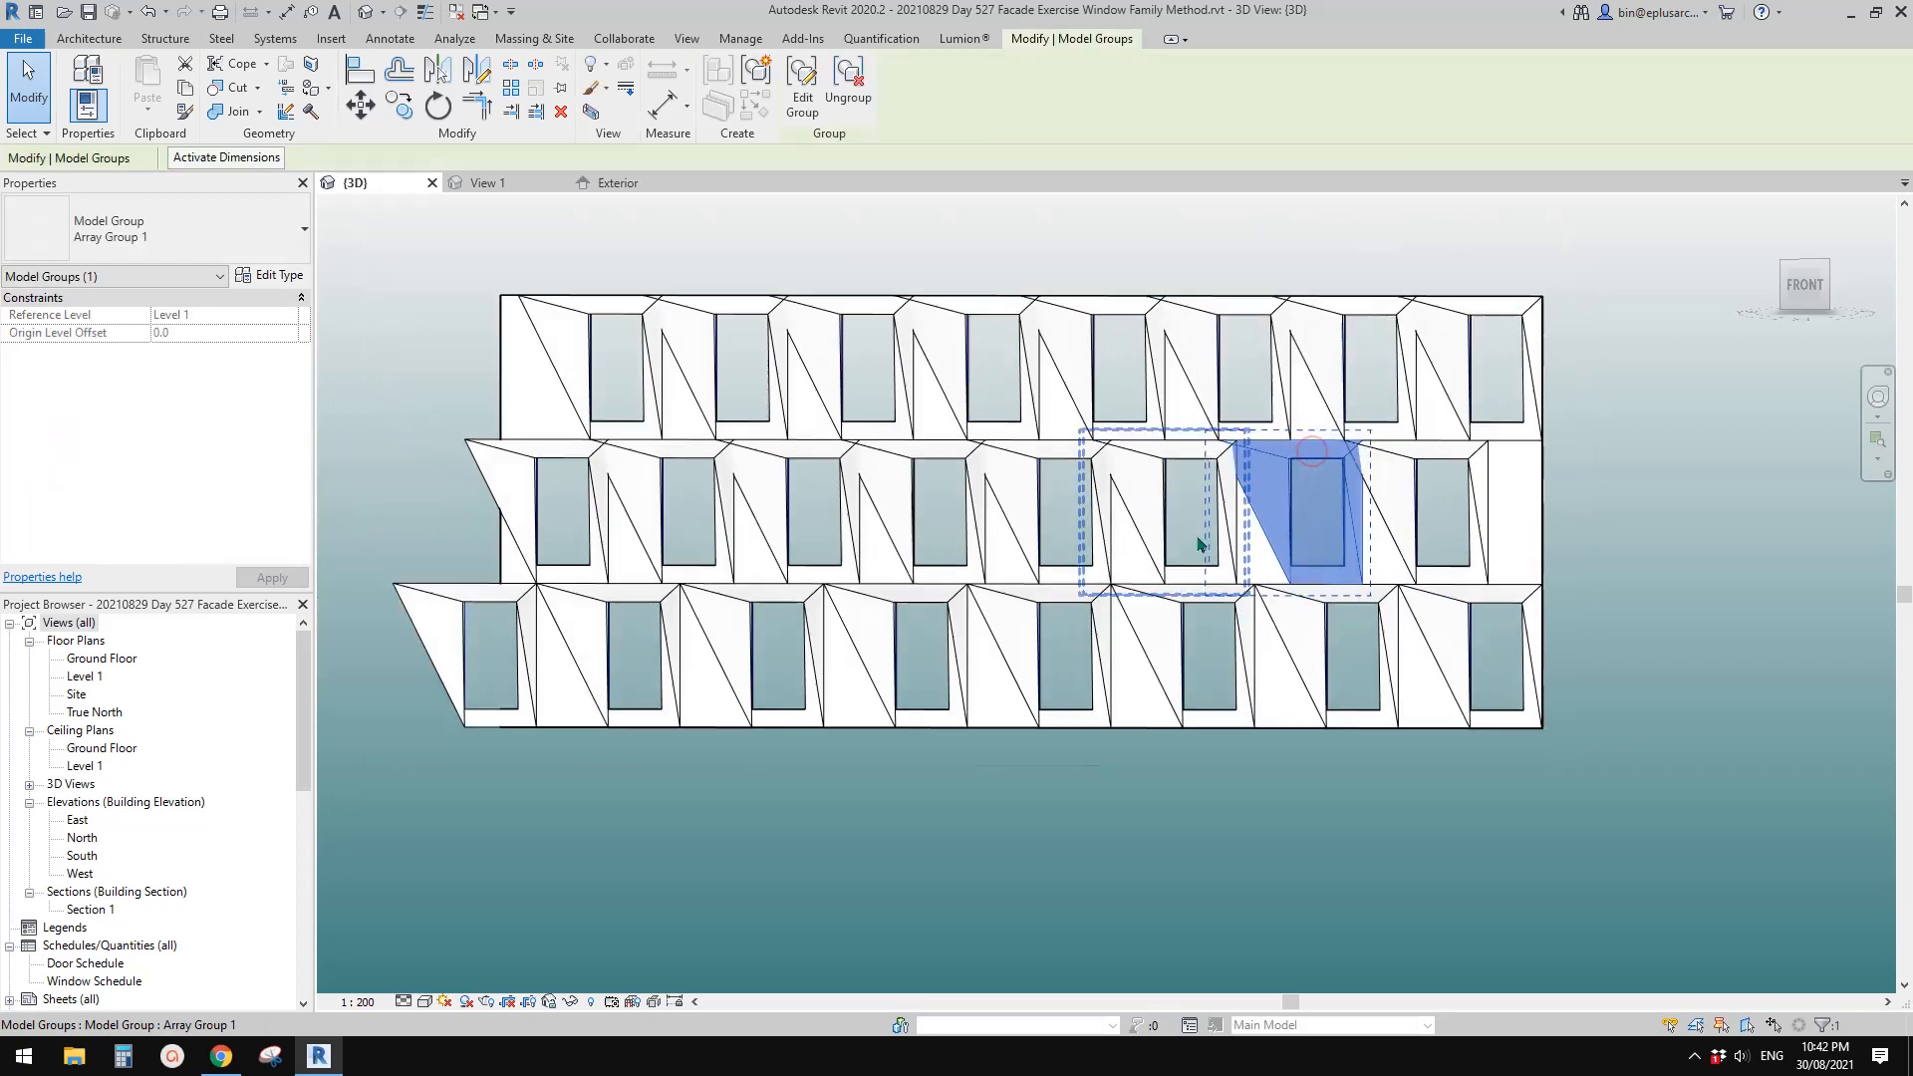
middle_drag(1199, 545, 1330, 551)
key(Escape)
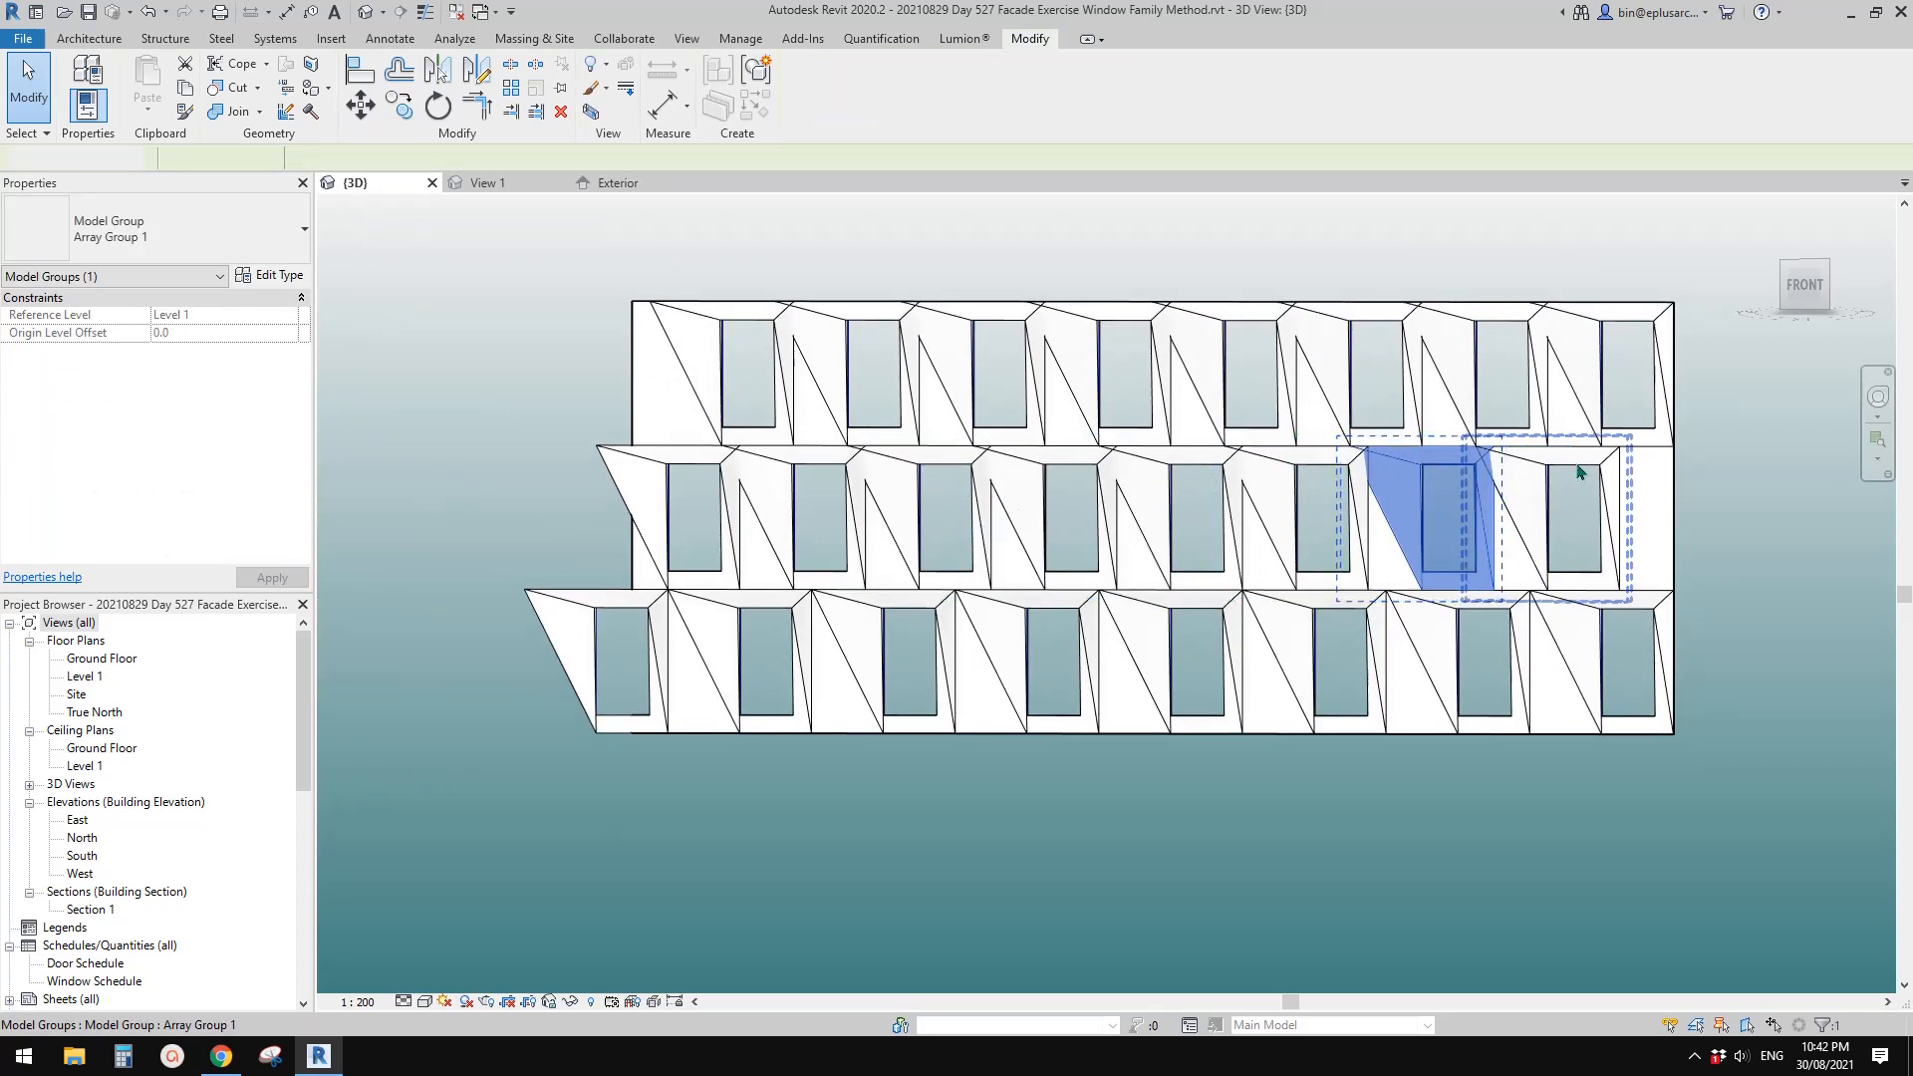
click(1580, 470)
click(1388, 457)
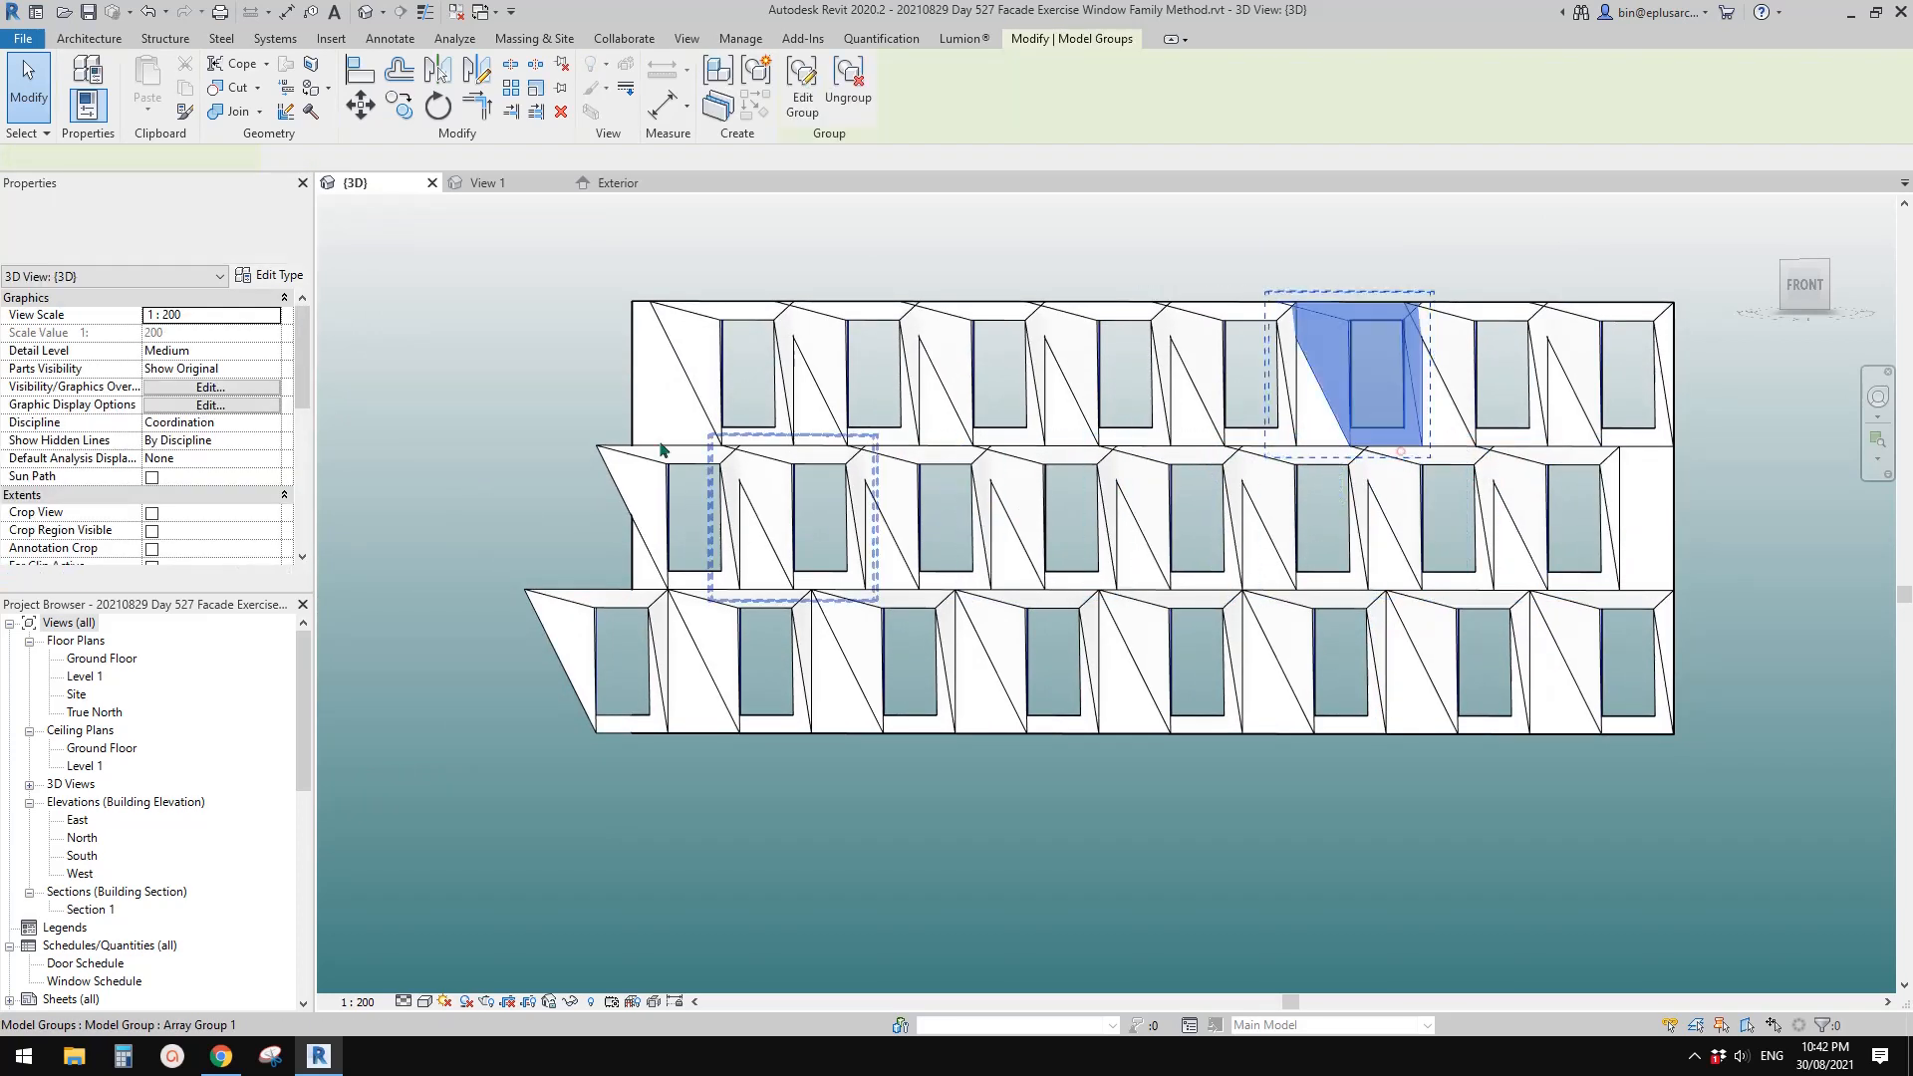
Delete the seven window groups in the middle row, keeping only the rightmost one
click(520, 430)
drag(500, 405, 1529, 632)
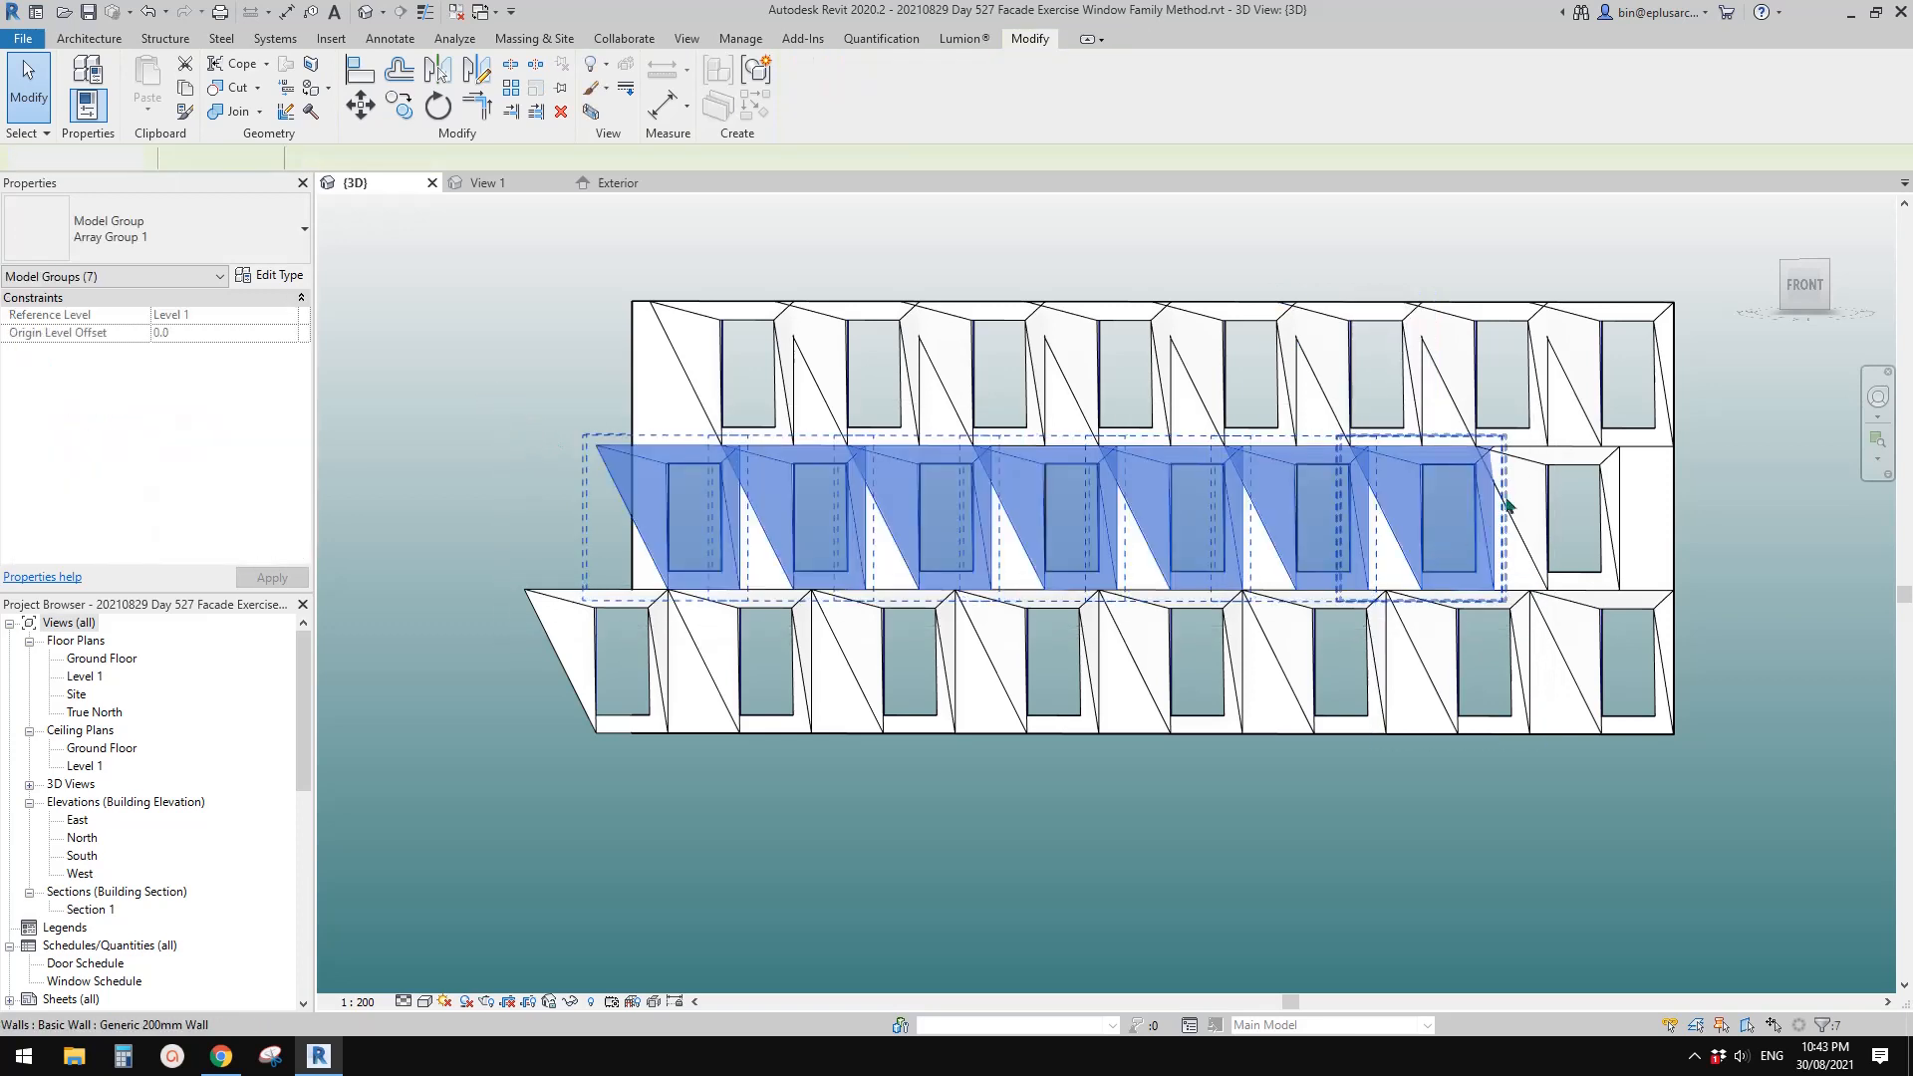
key(Delete)
Try to array the remaining middle-row window group horizontally to the left at a 4000 mm spacing
click(1532, 476)
key(a)
key(r)
click(1401, 485)
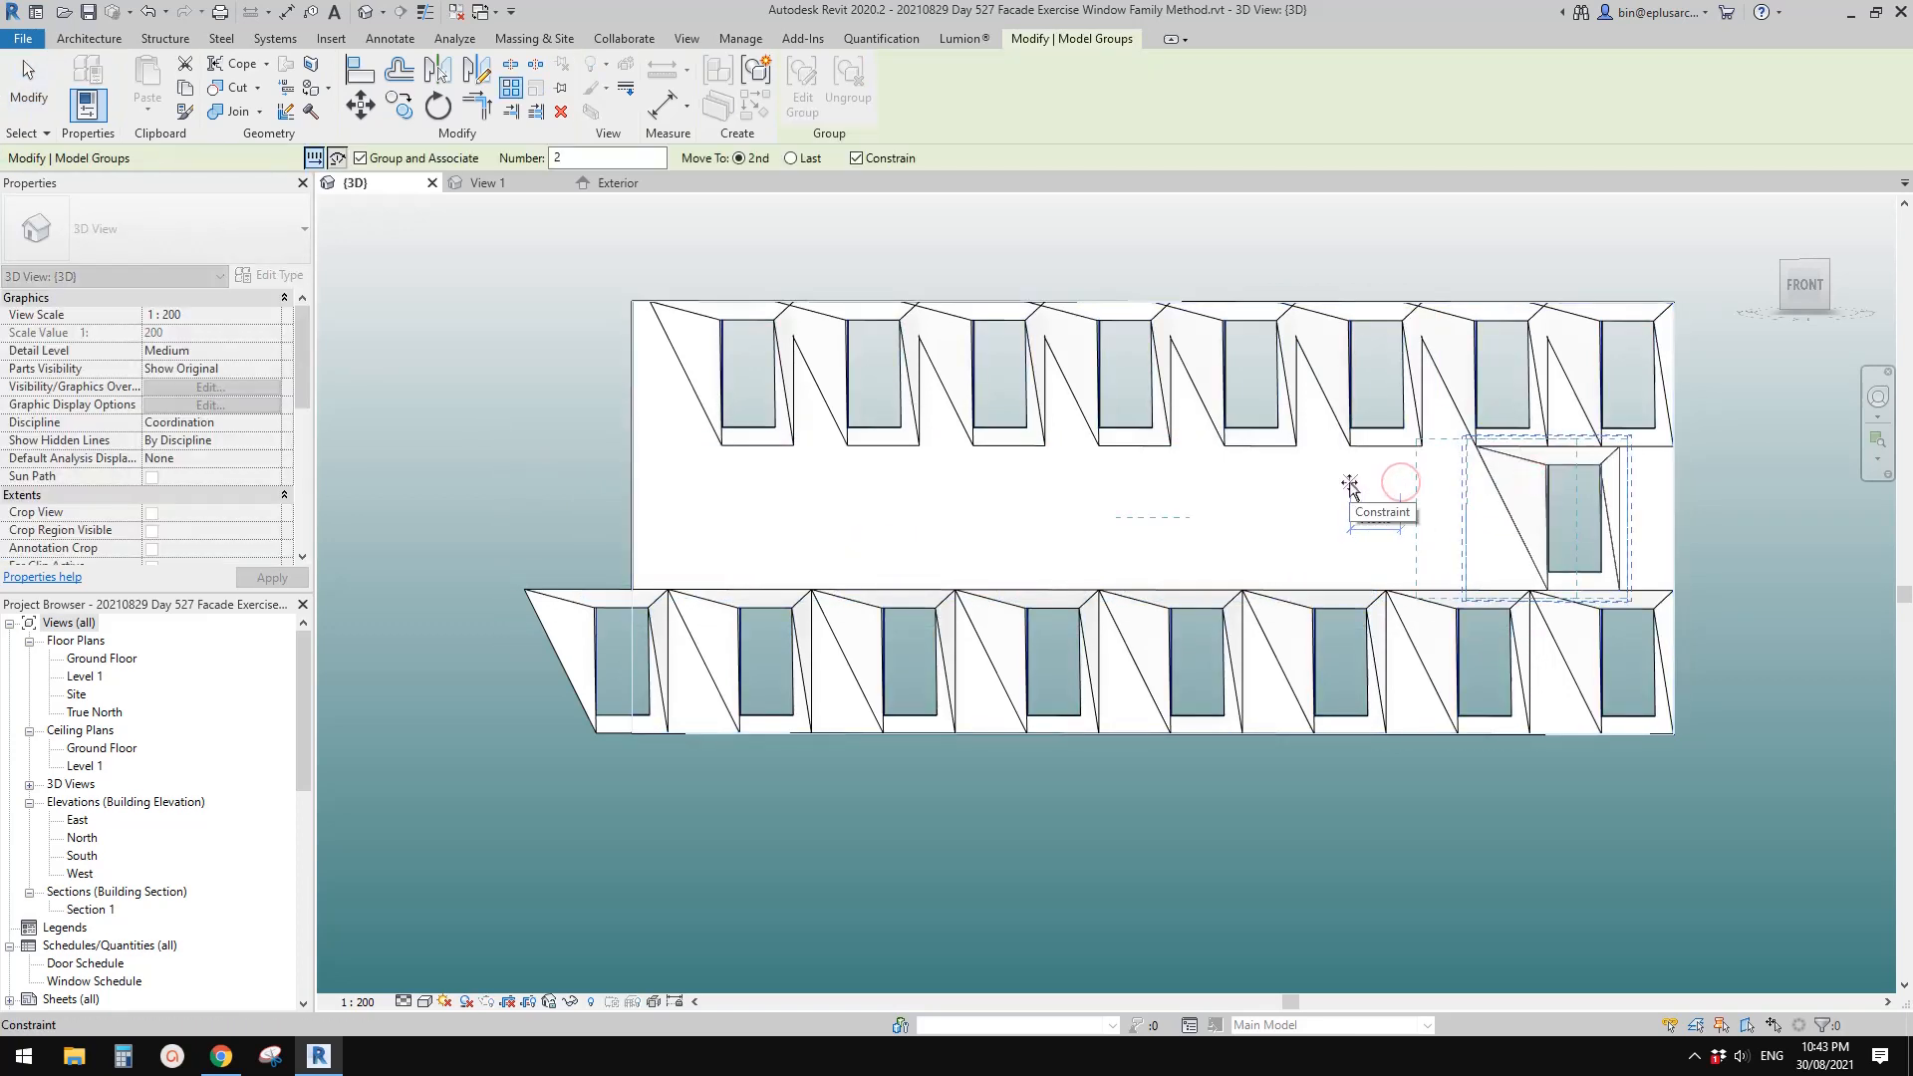
click(1349, 485)
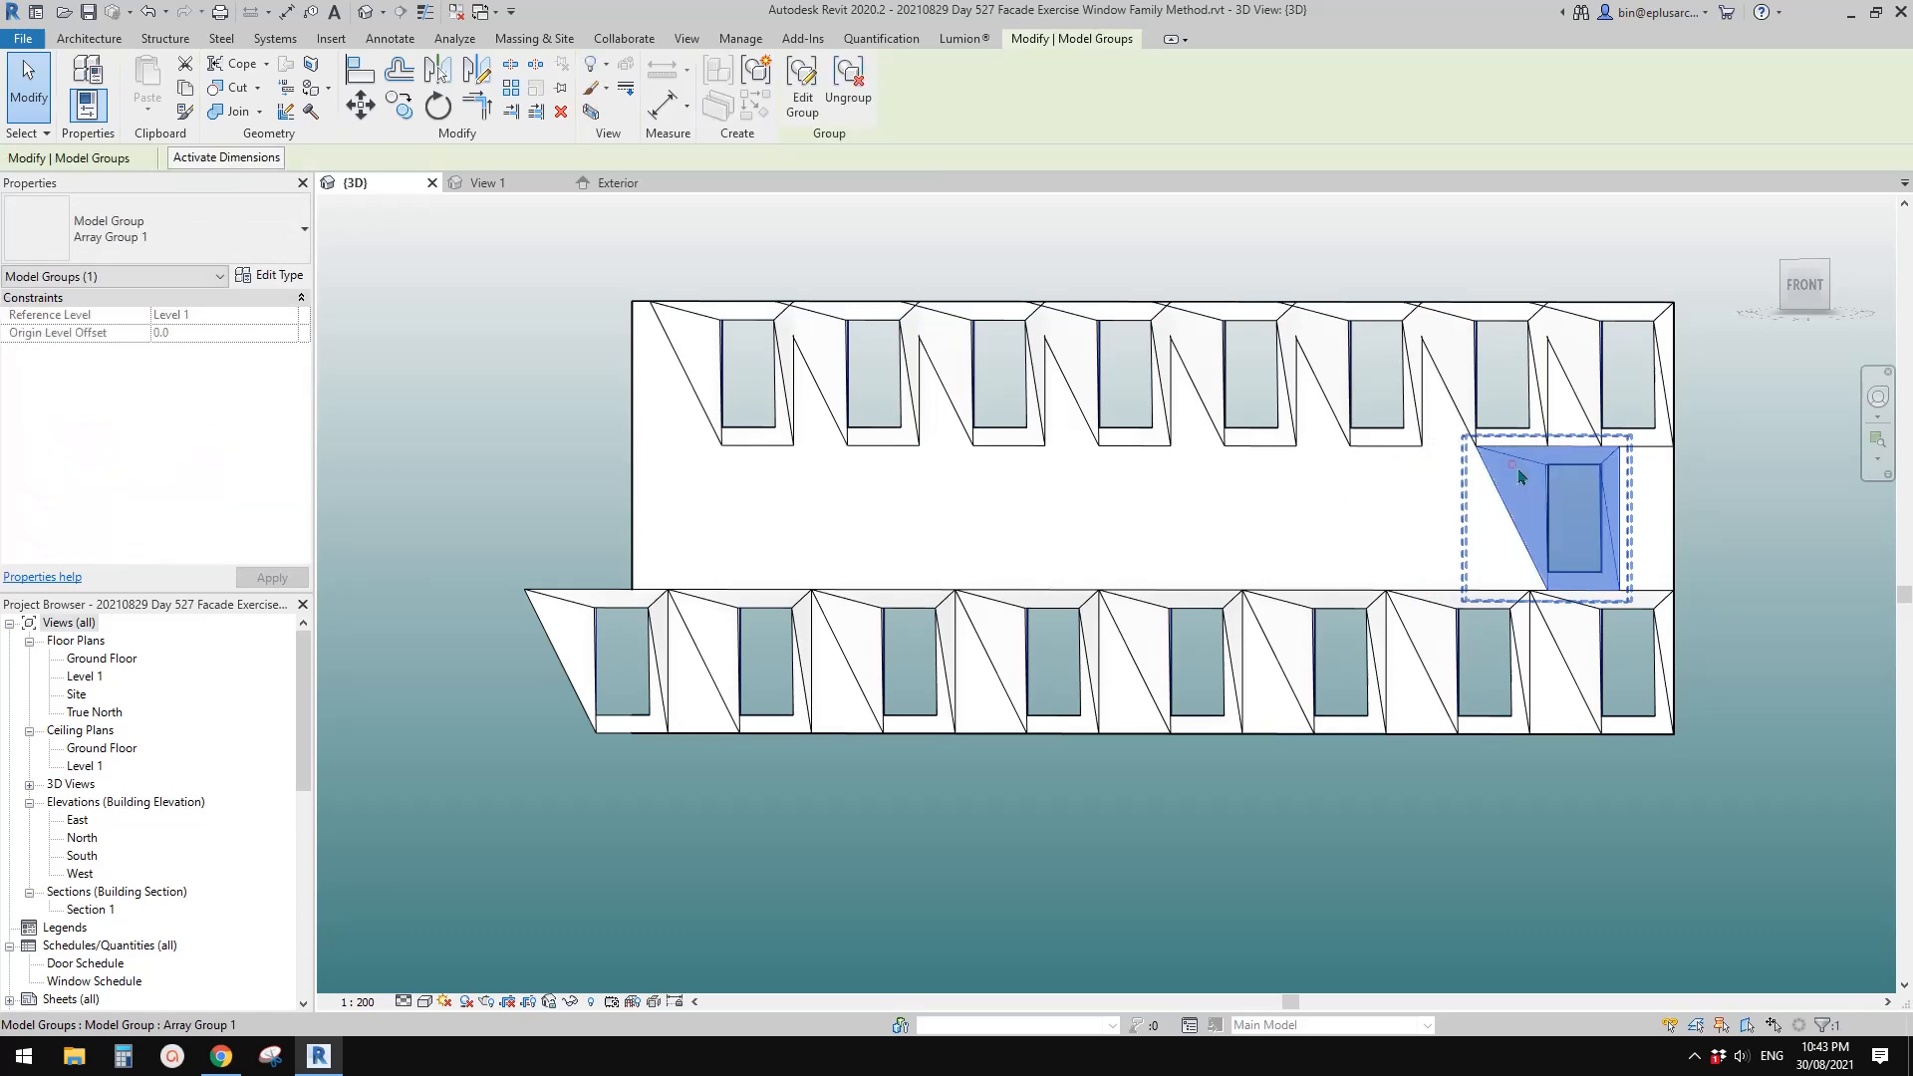
click(1530, 595)
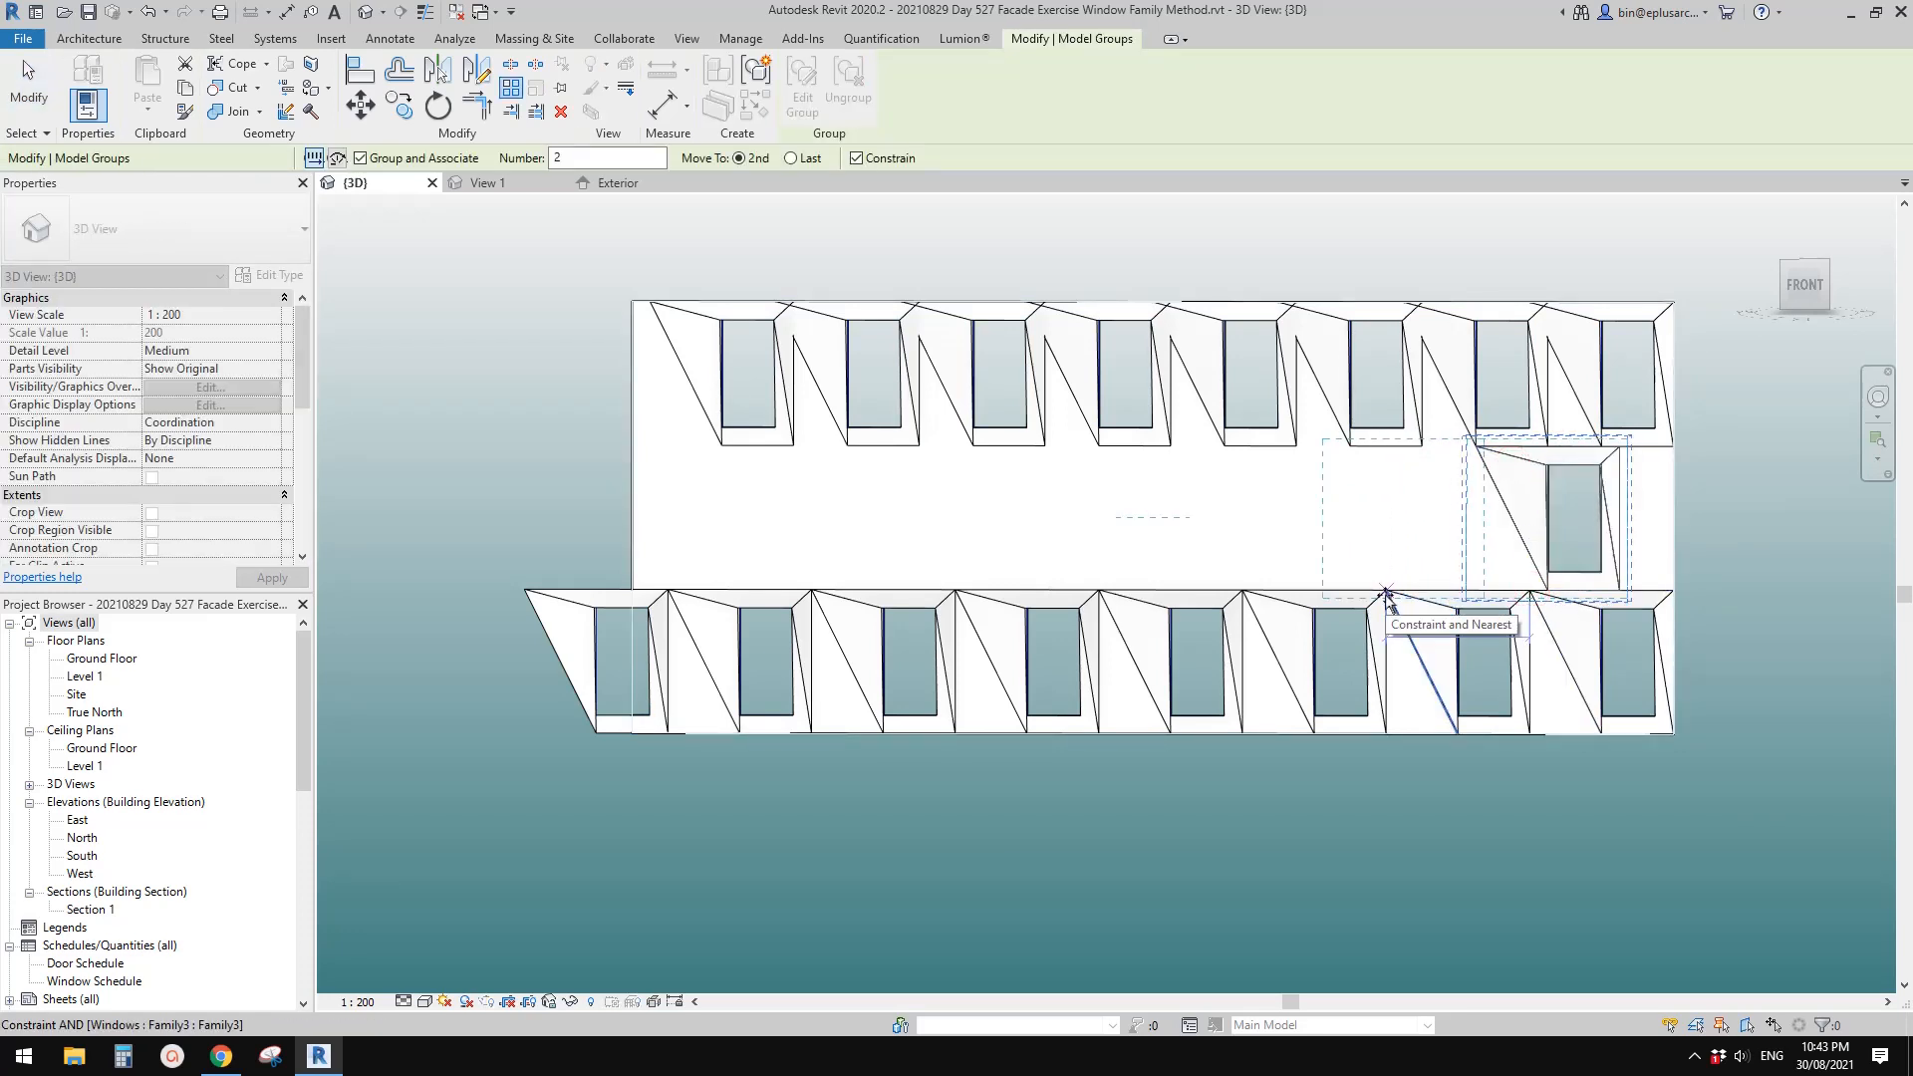
scroll(1387, 596, up, 3)
text(4)
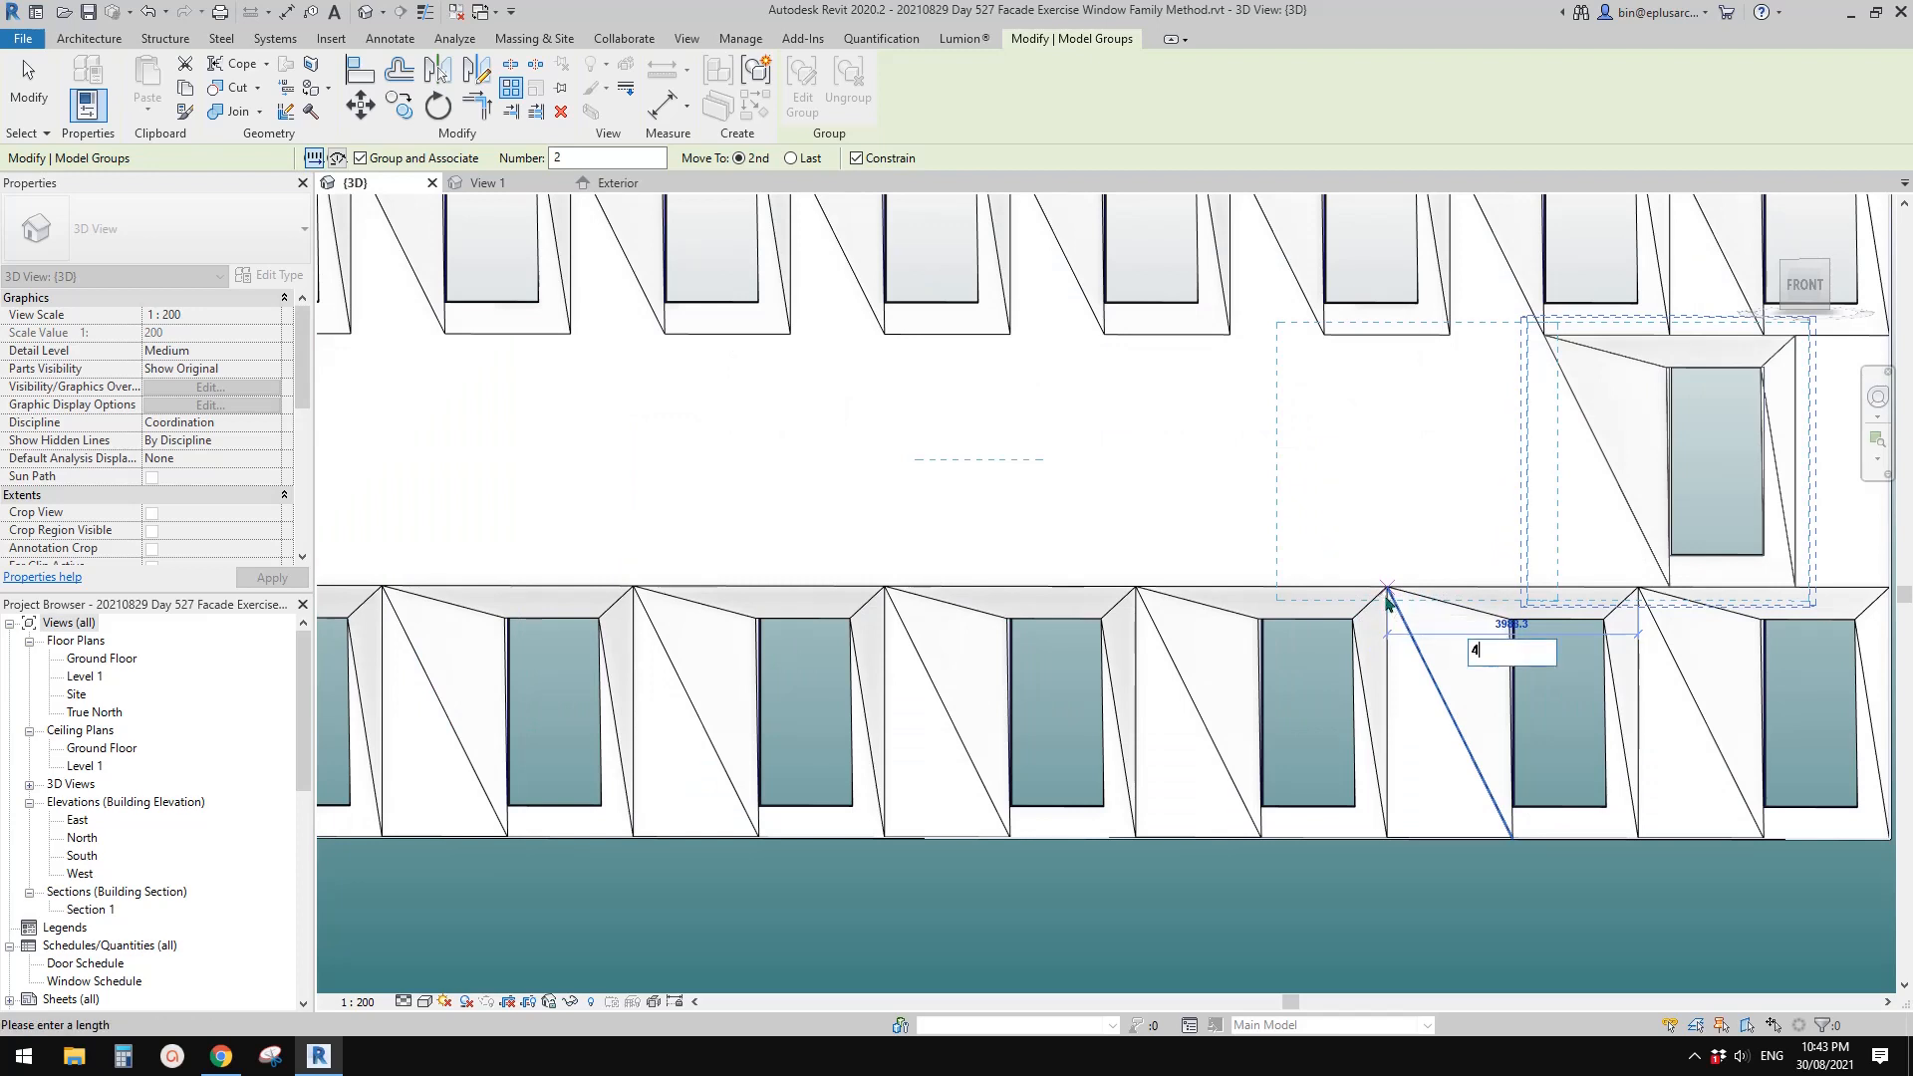
text(000)
key(Return)
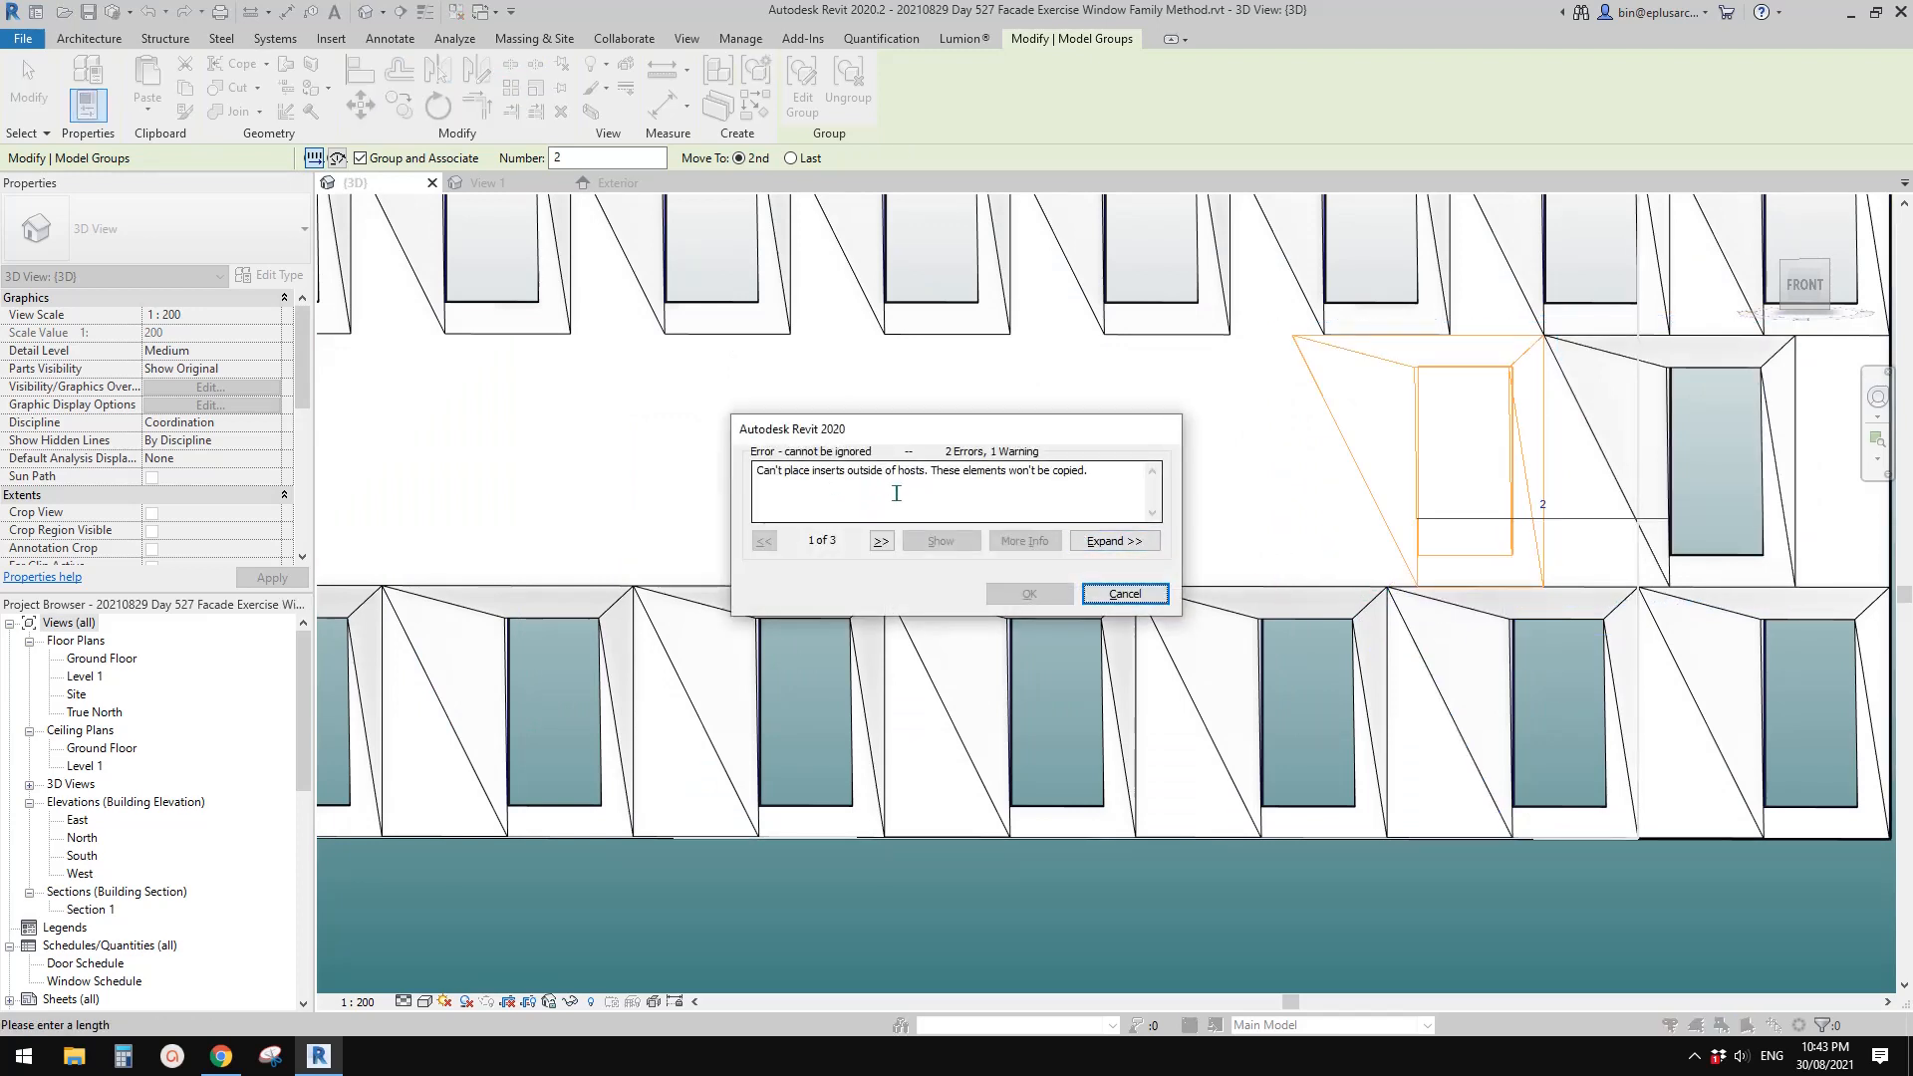
click(1140, 592)
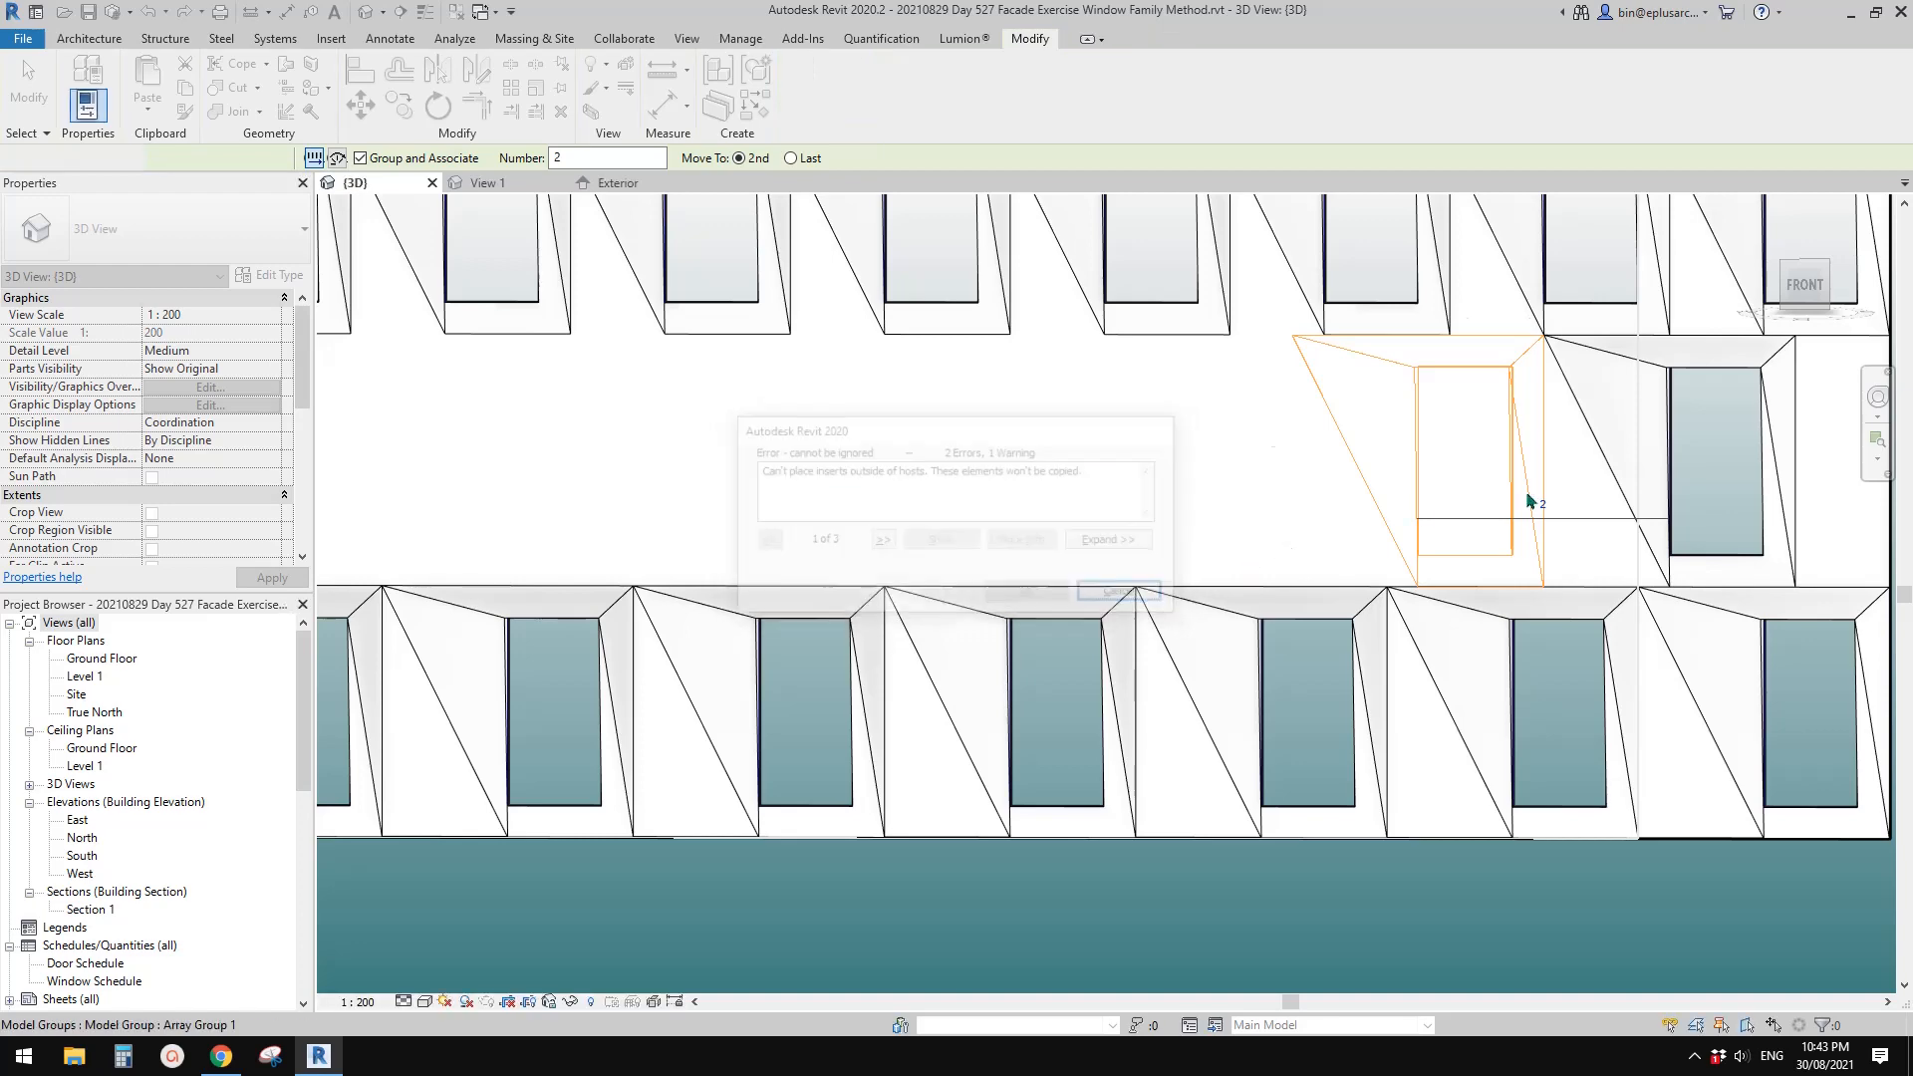
scroll(1658, 527, down, 5)
middle_drag(1650, 503, 1291, 566)
click(1805, 295)
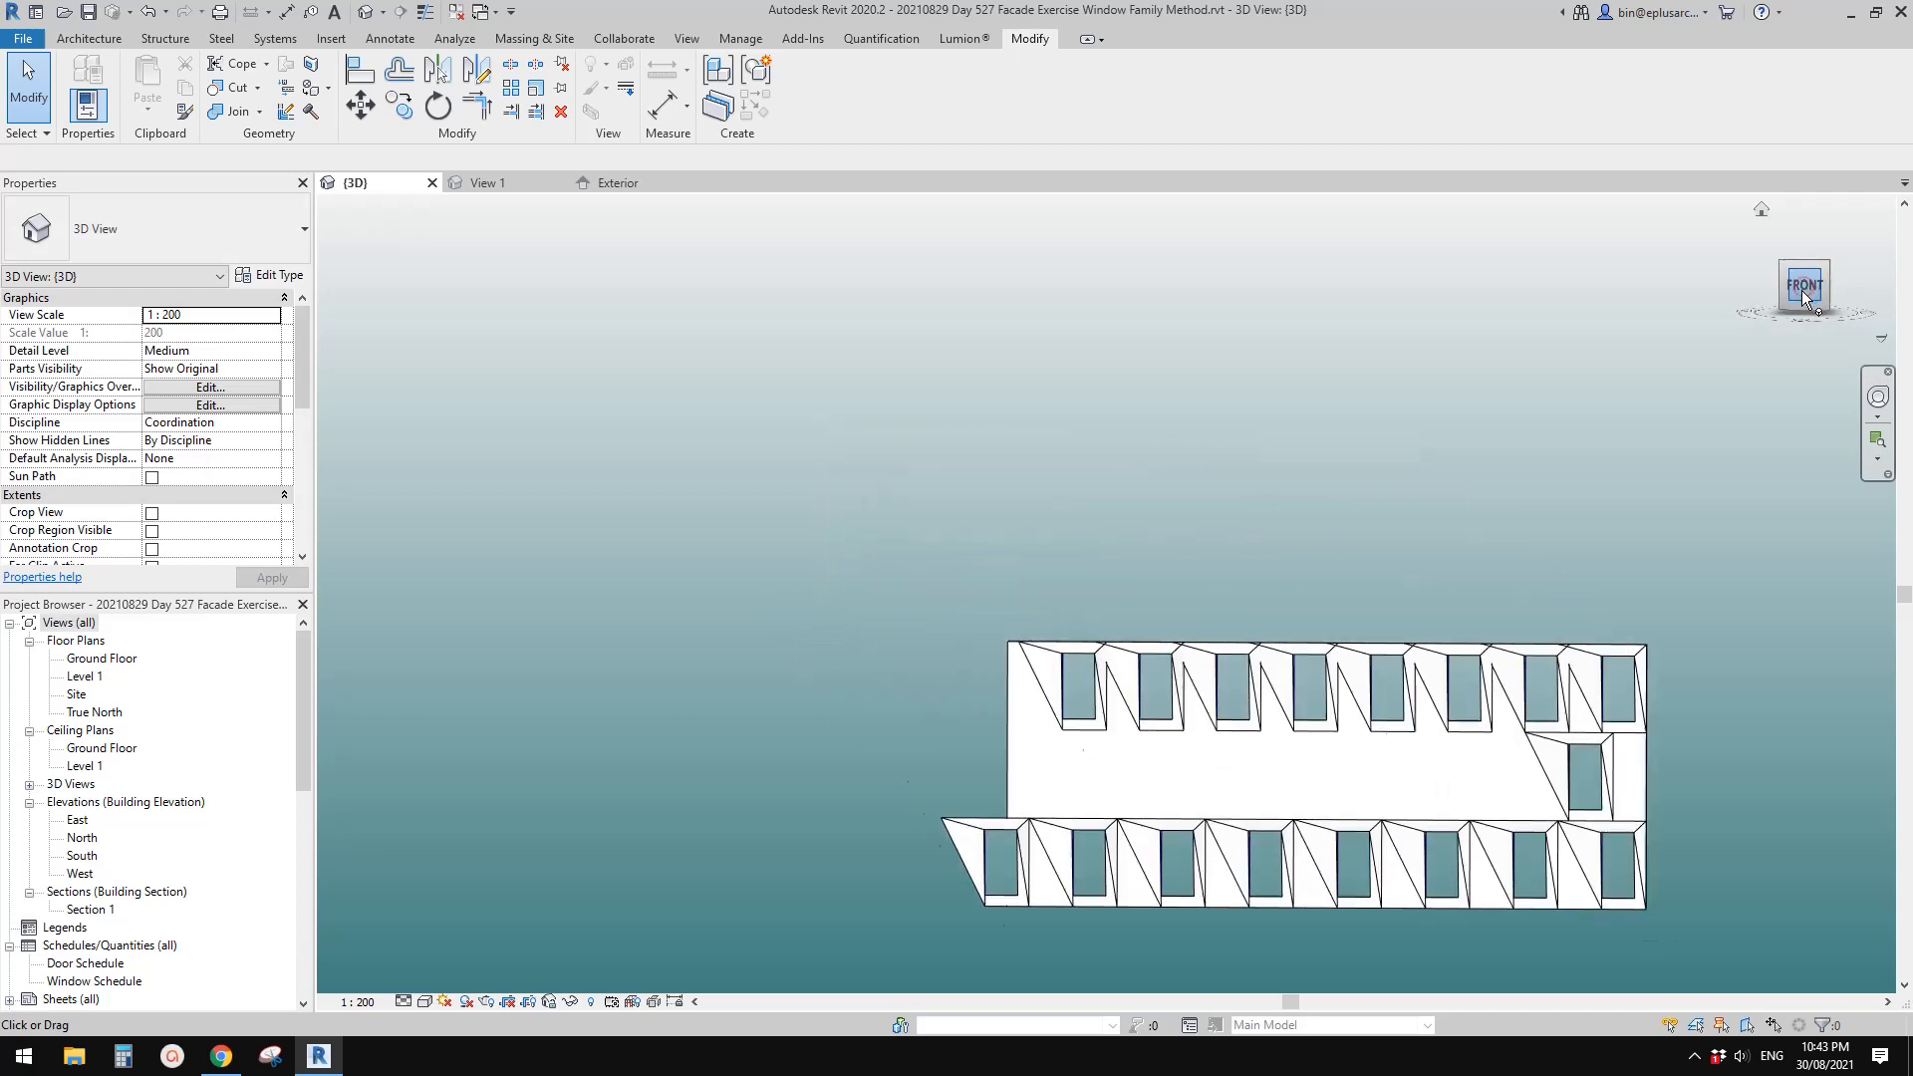
scroll(1430, 564, up, 3)
click(1429, 564)
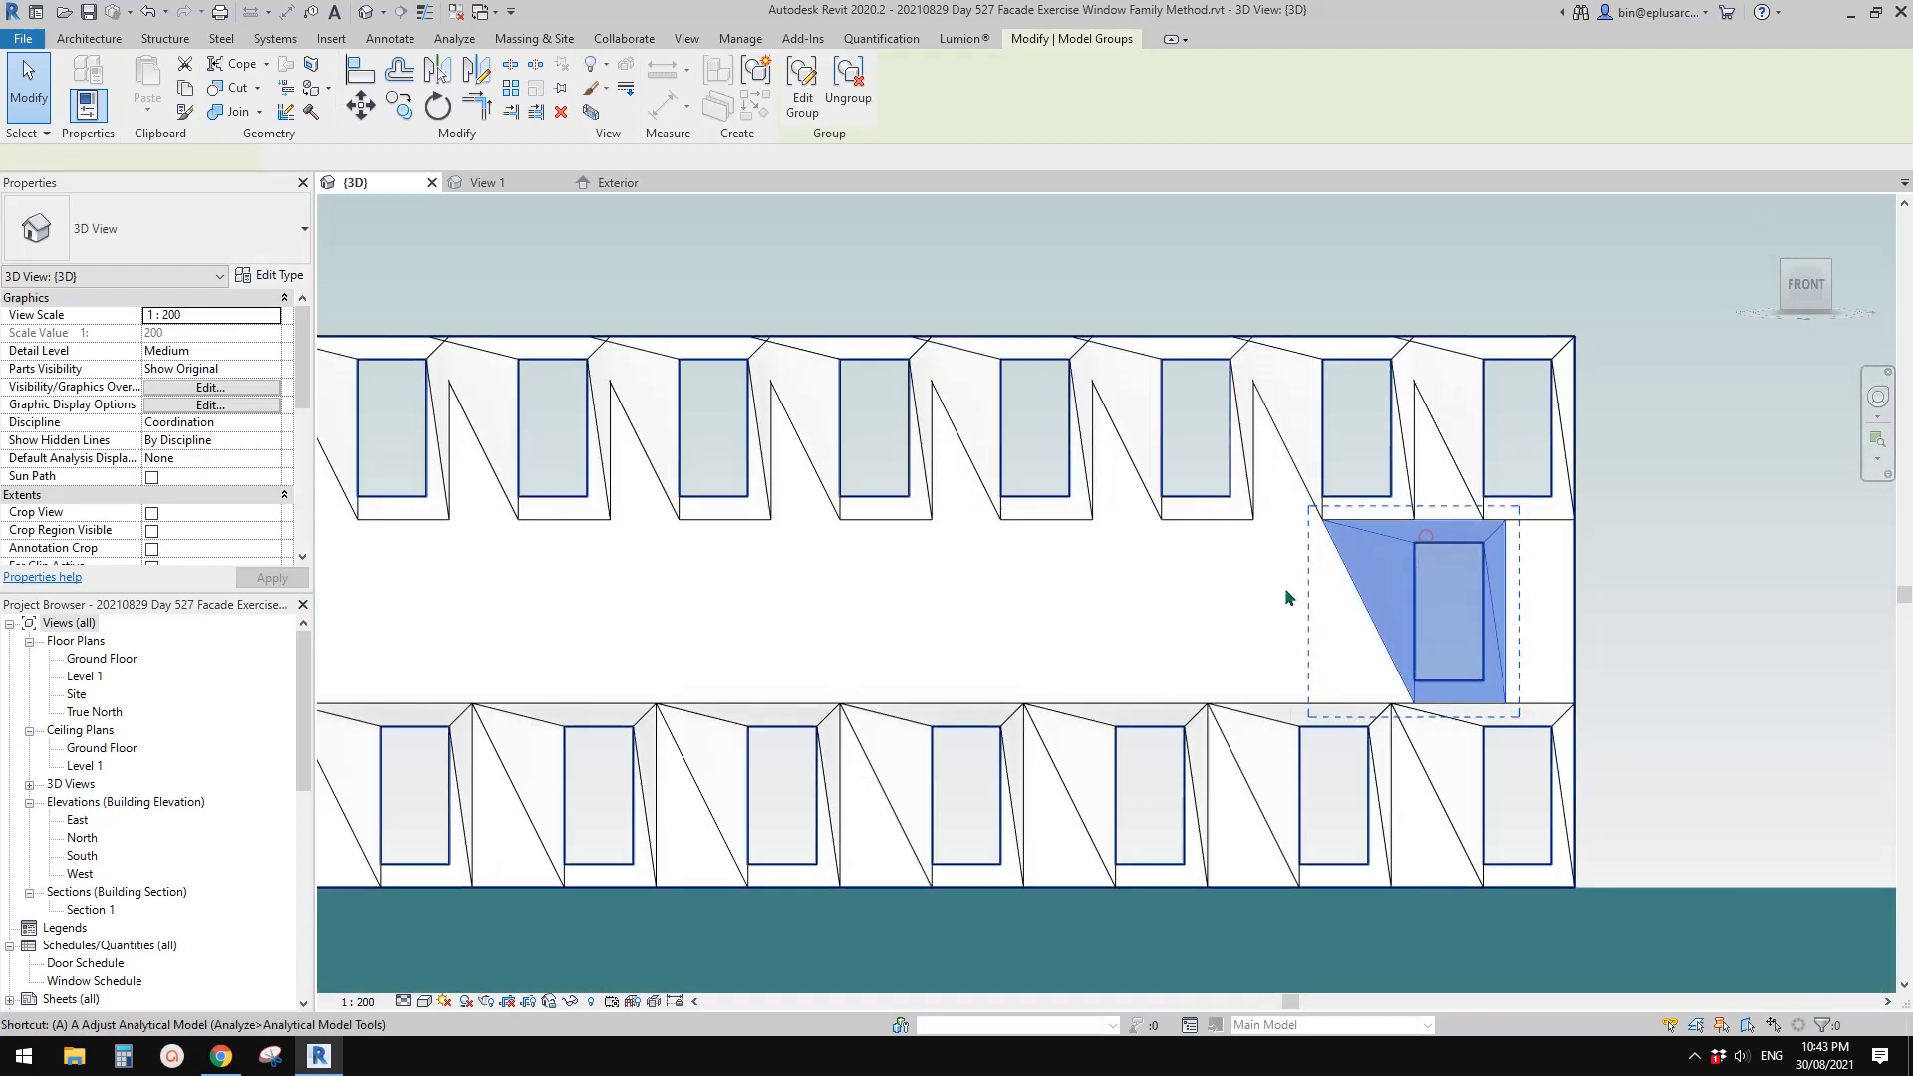
key(a)
key(r)
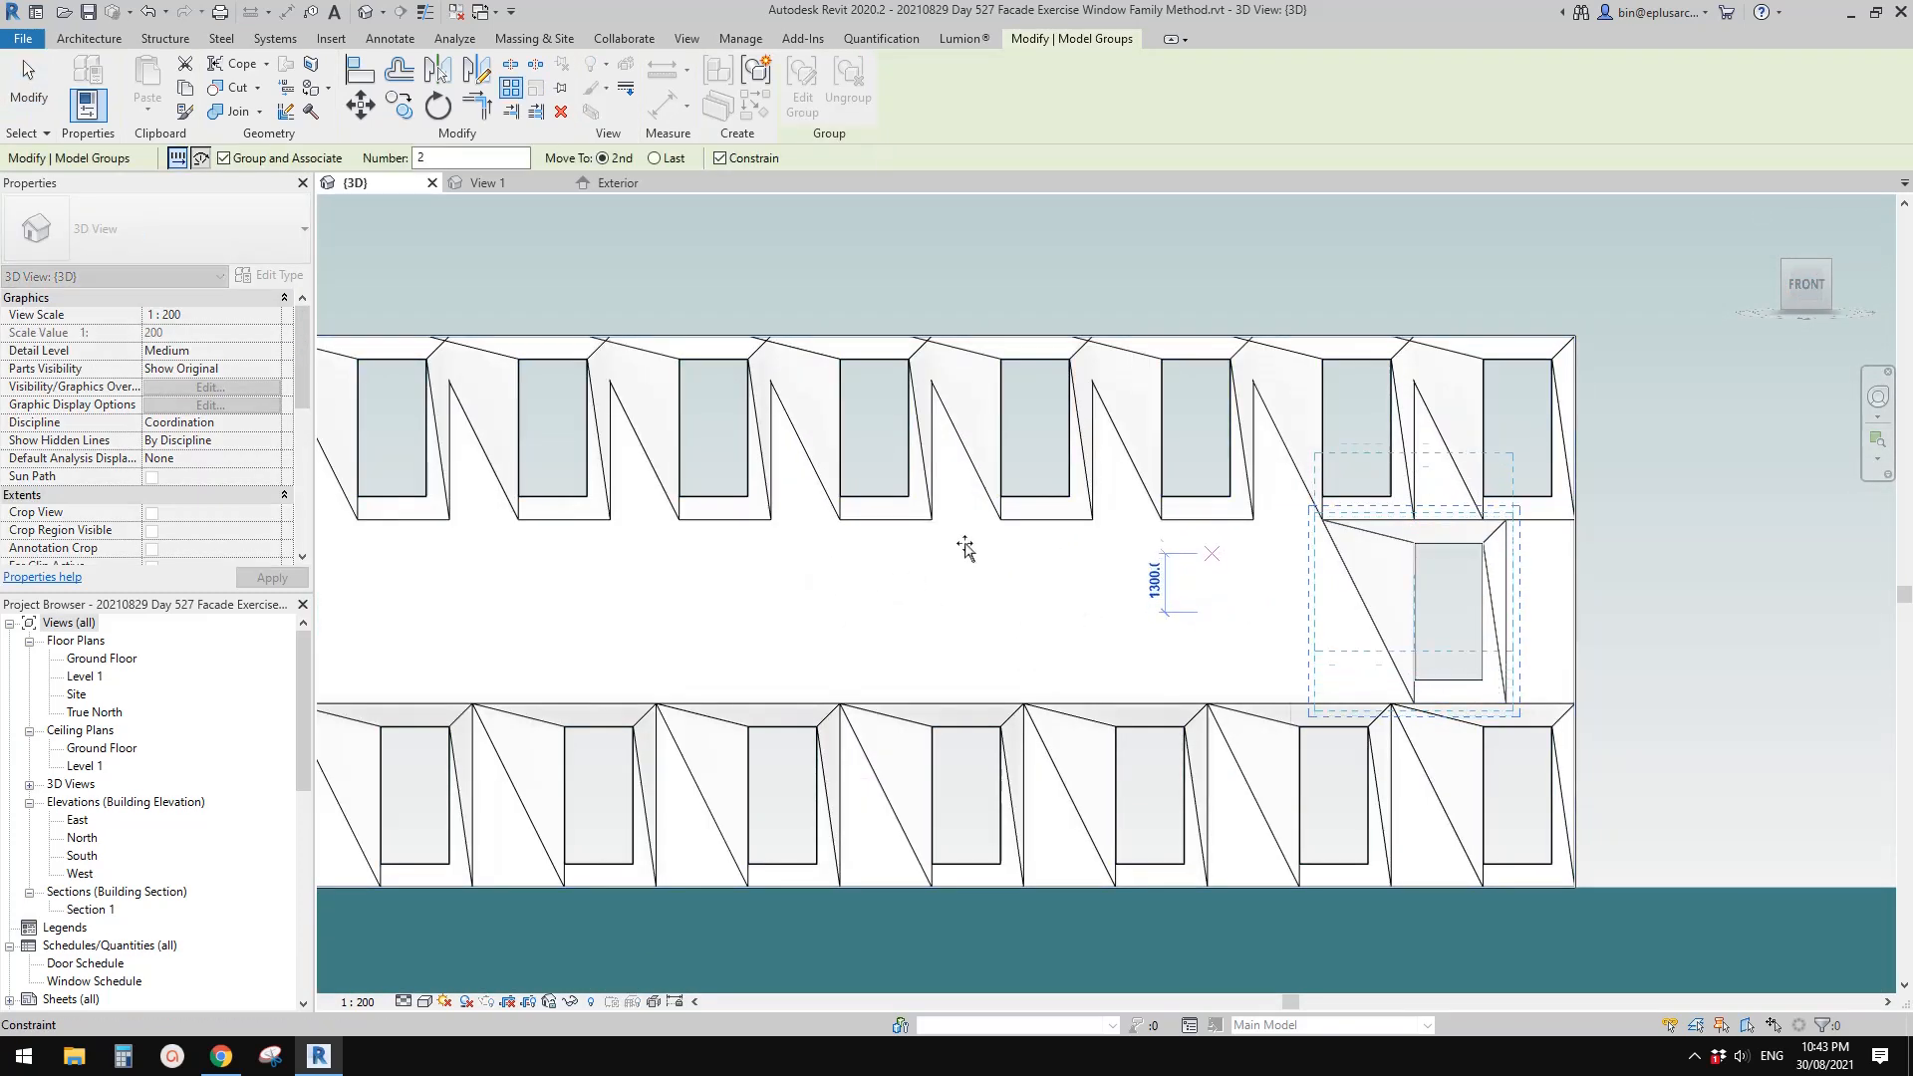
key(Escape)
key(Escape)
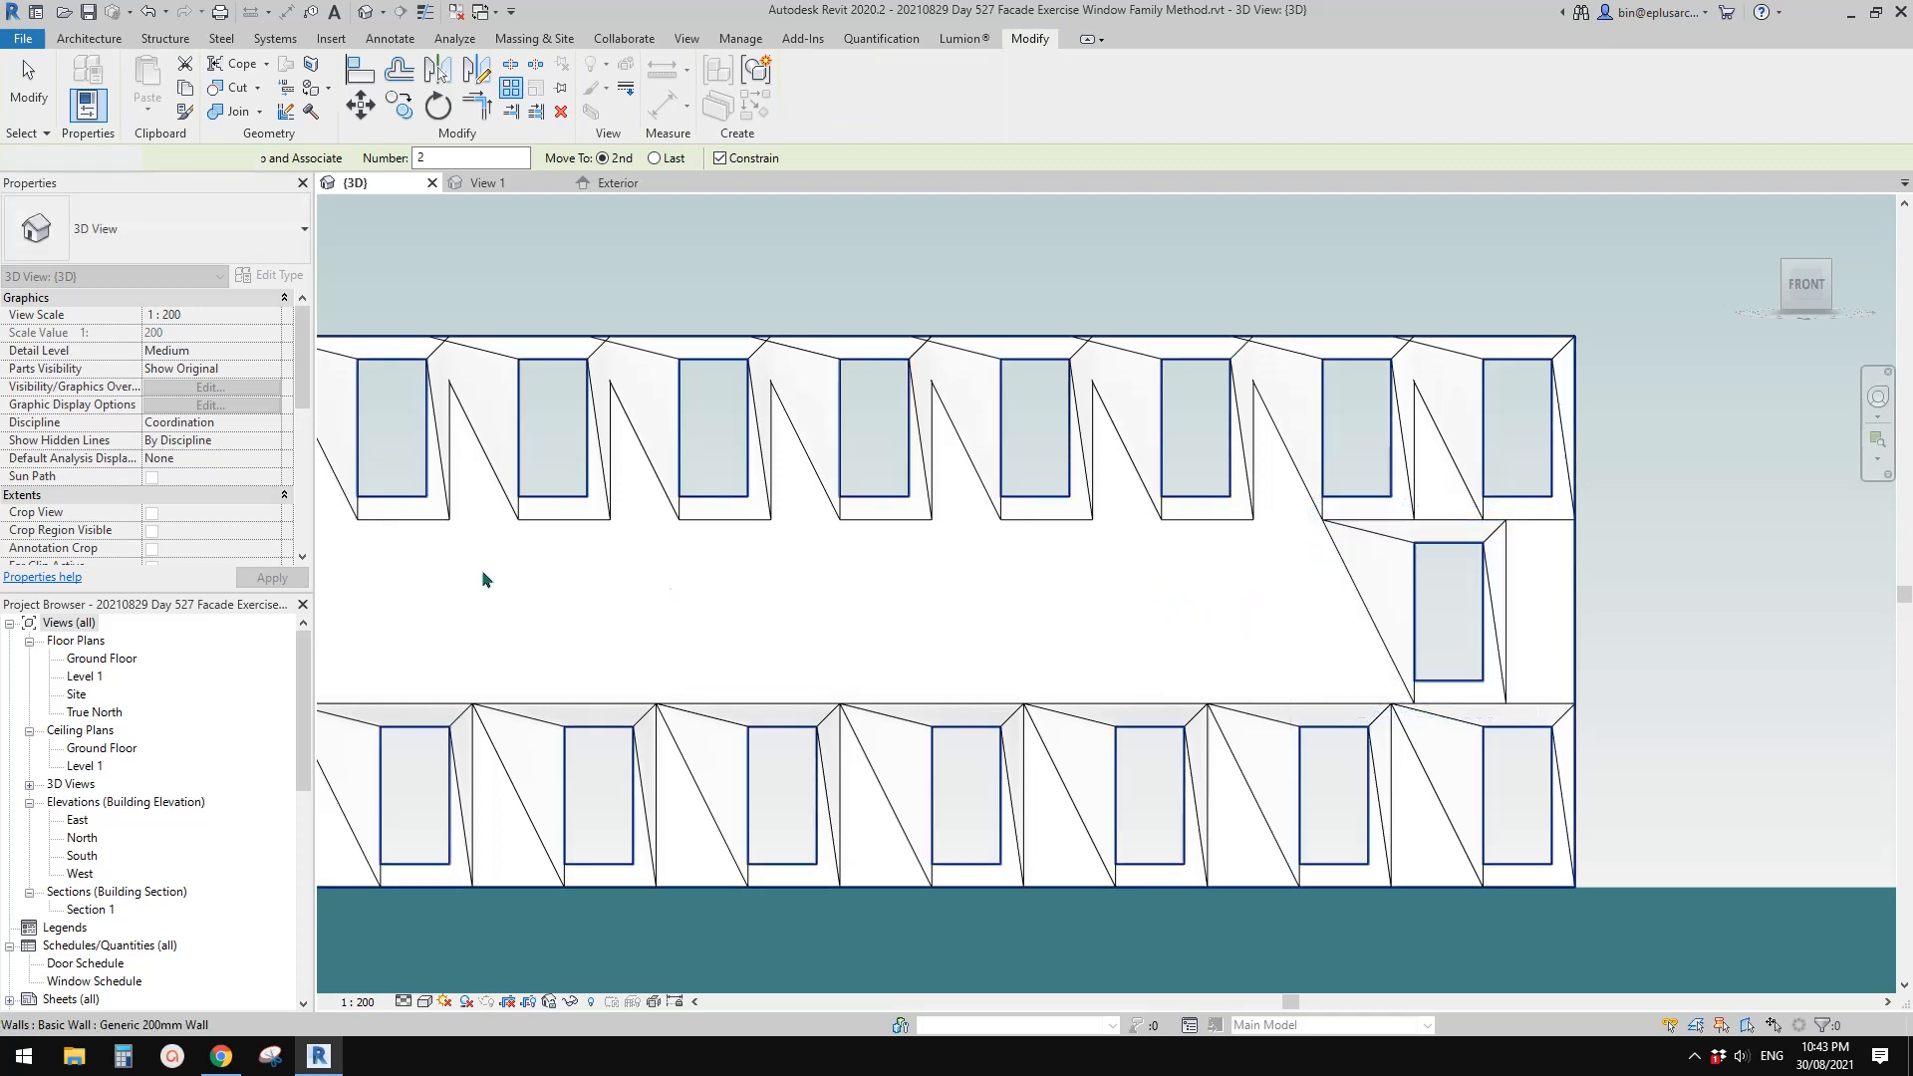
click(100, 659)
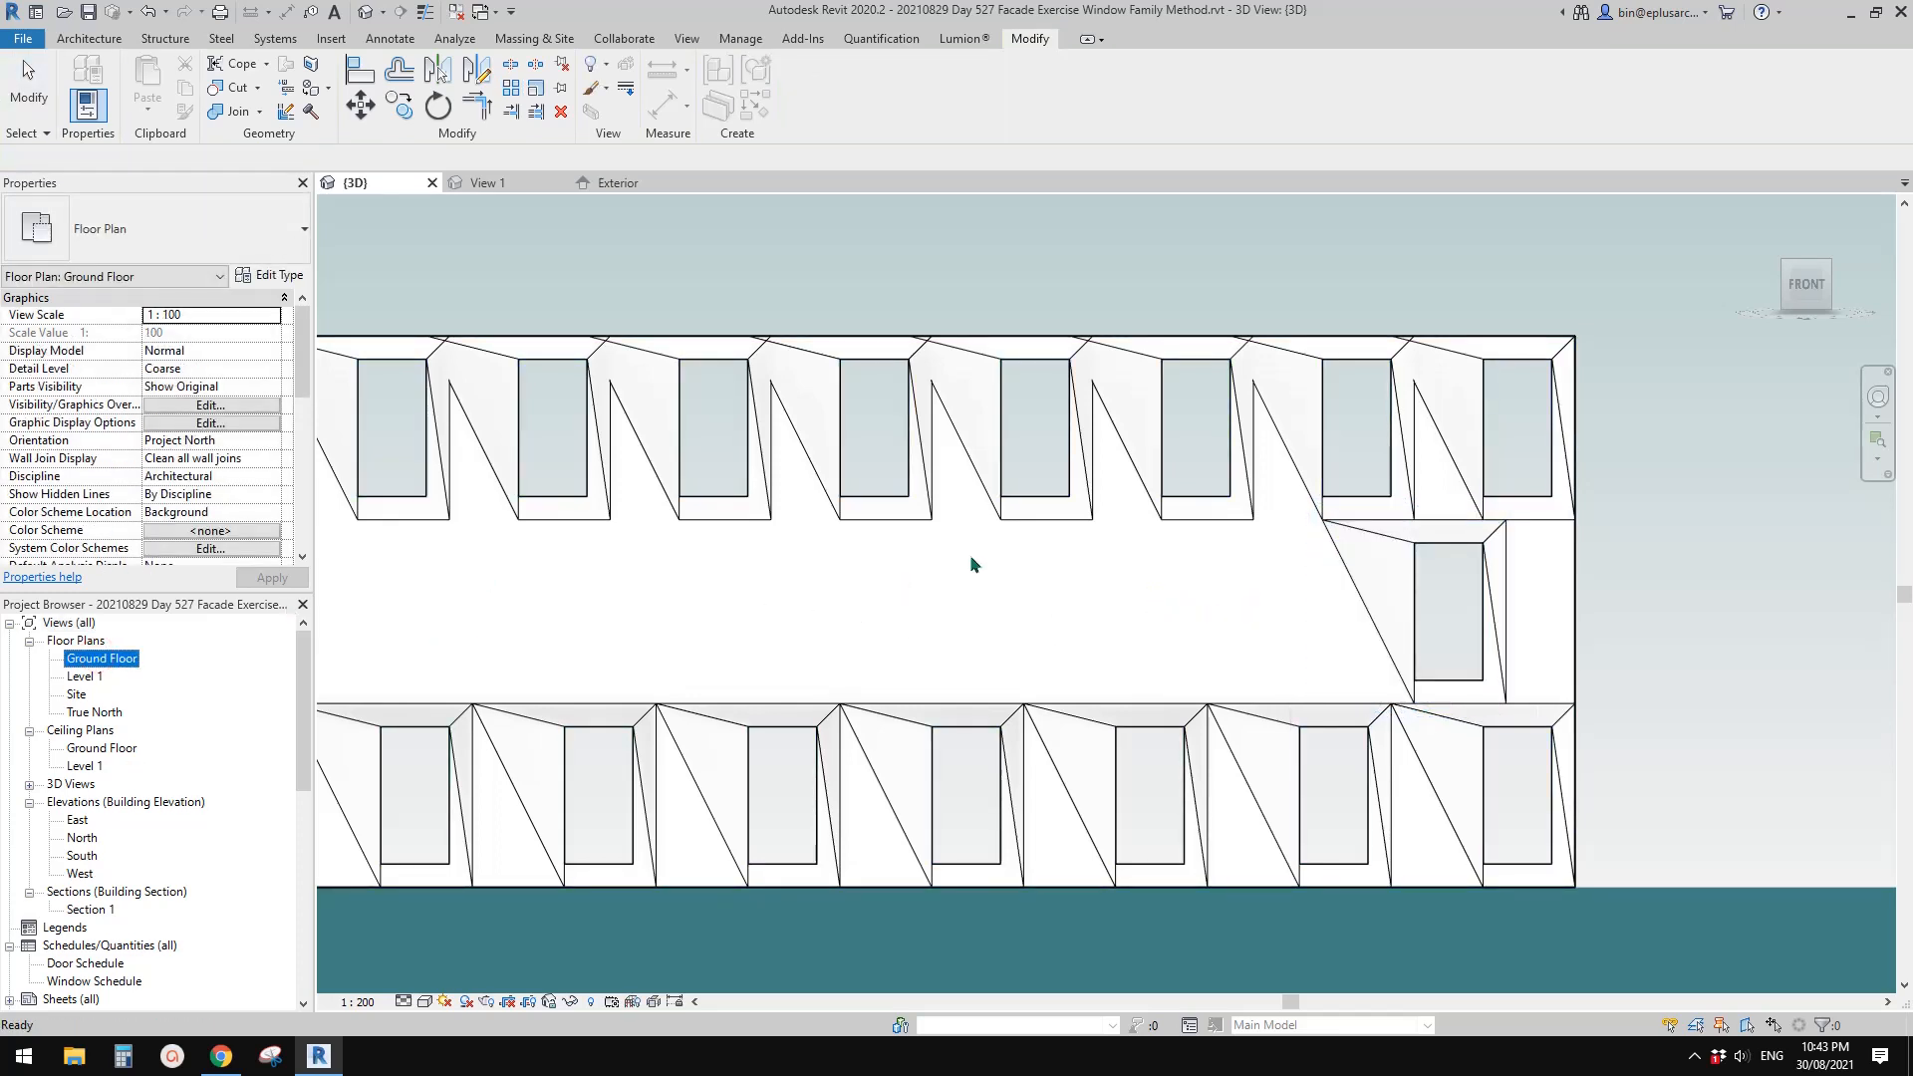
Delete all window groups in the top row and the last remaining window group in the middle row
scroll(973, 564, down, 1)
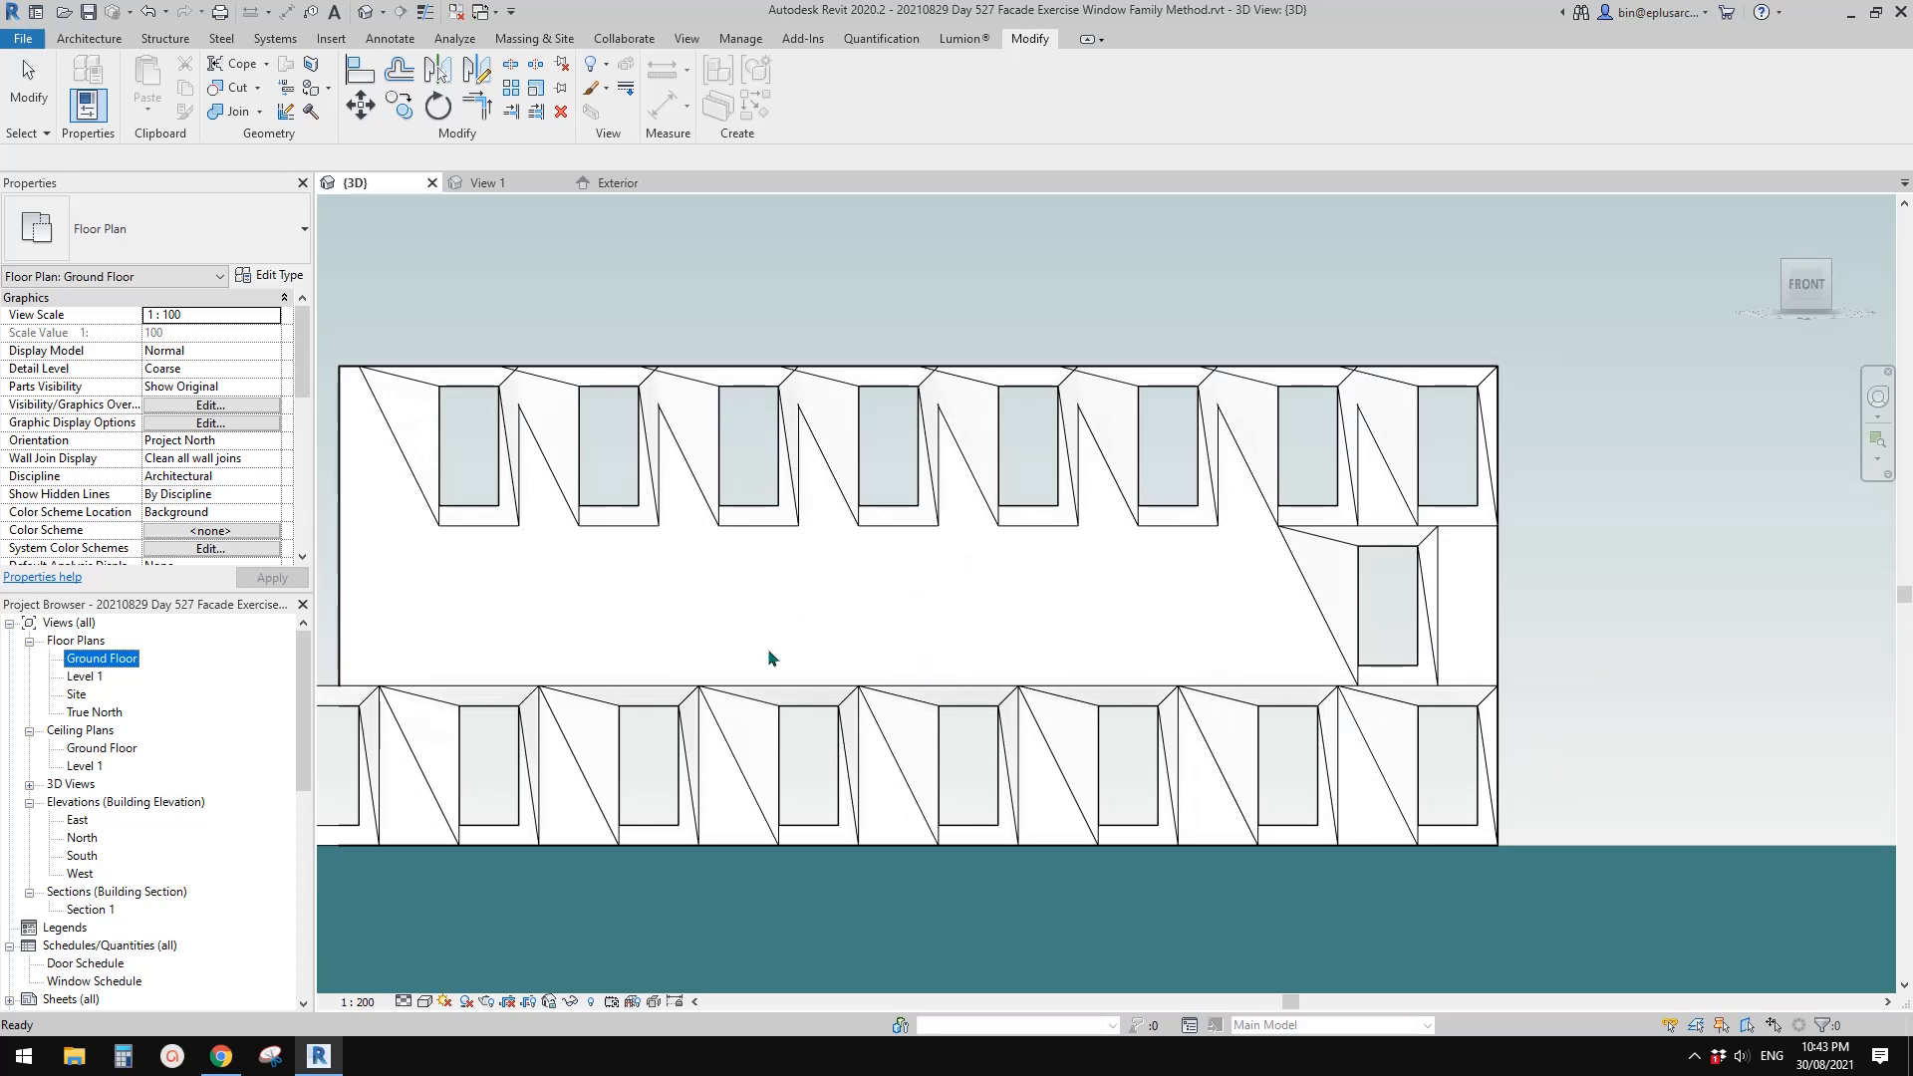
scroll(1151, 636, down, 2)
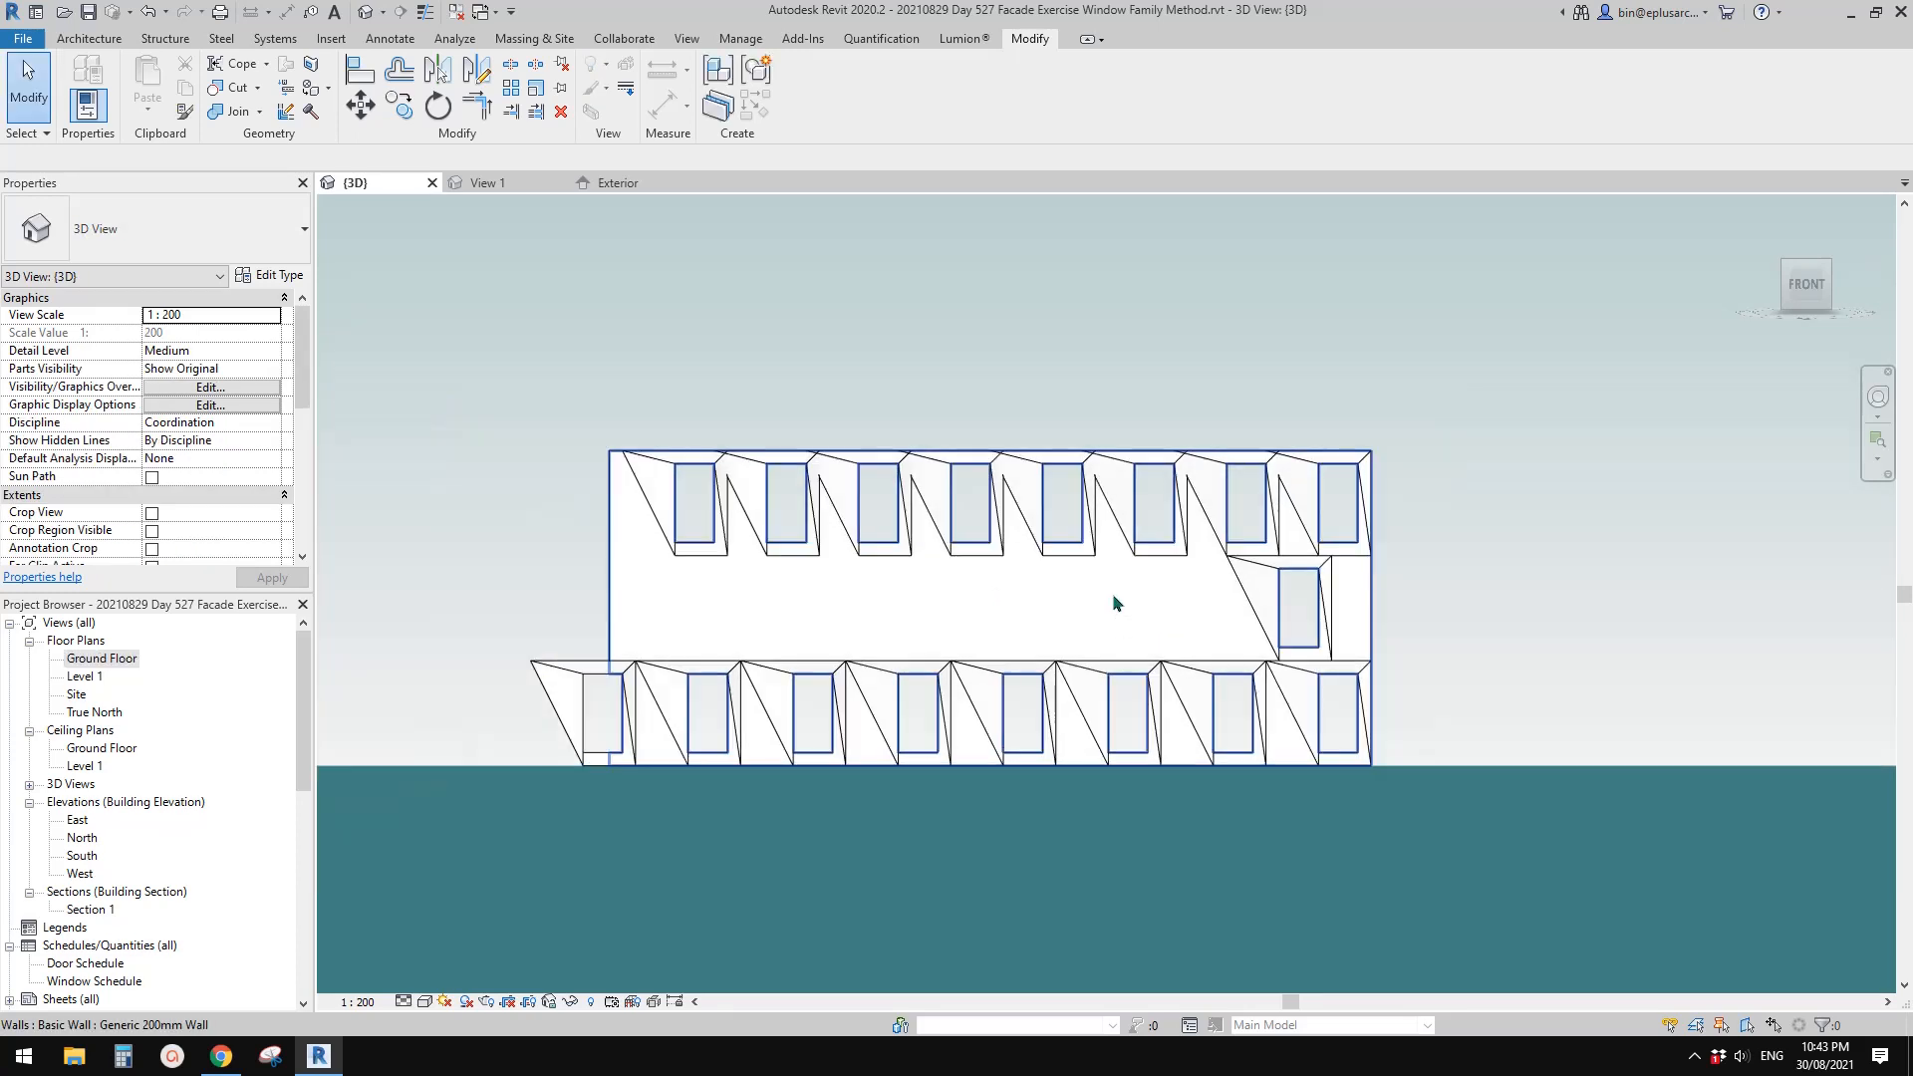
drag(508, 358, 1338, 626)
key(Delete)
click(1338, 626)
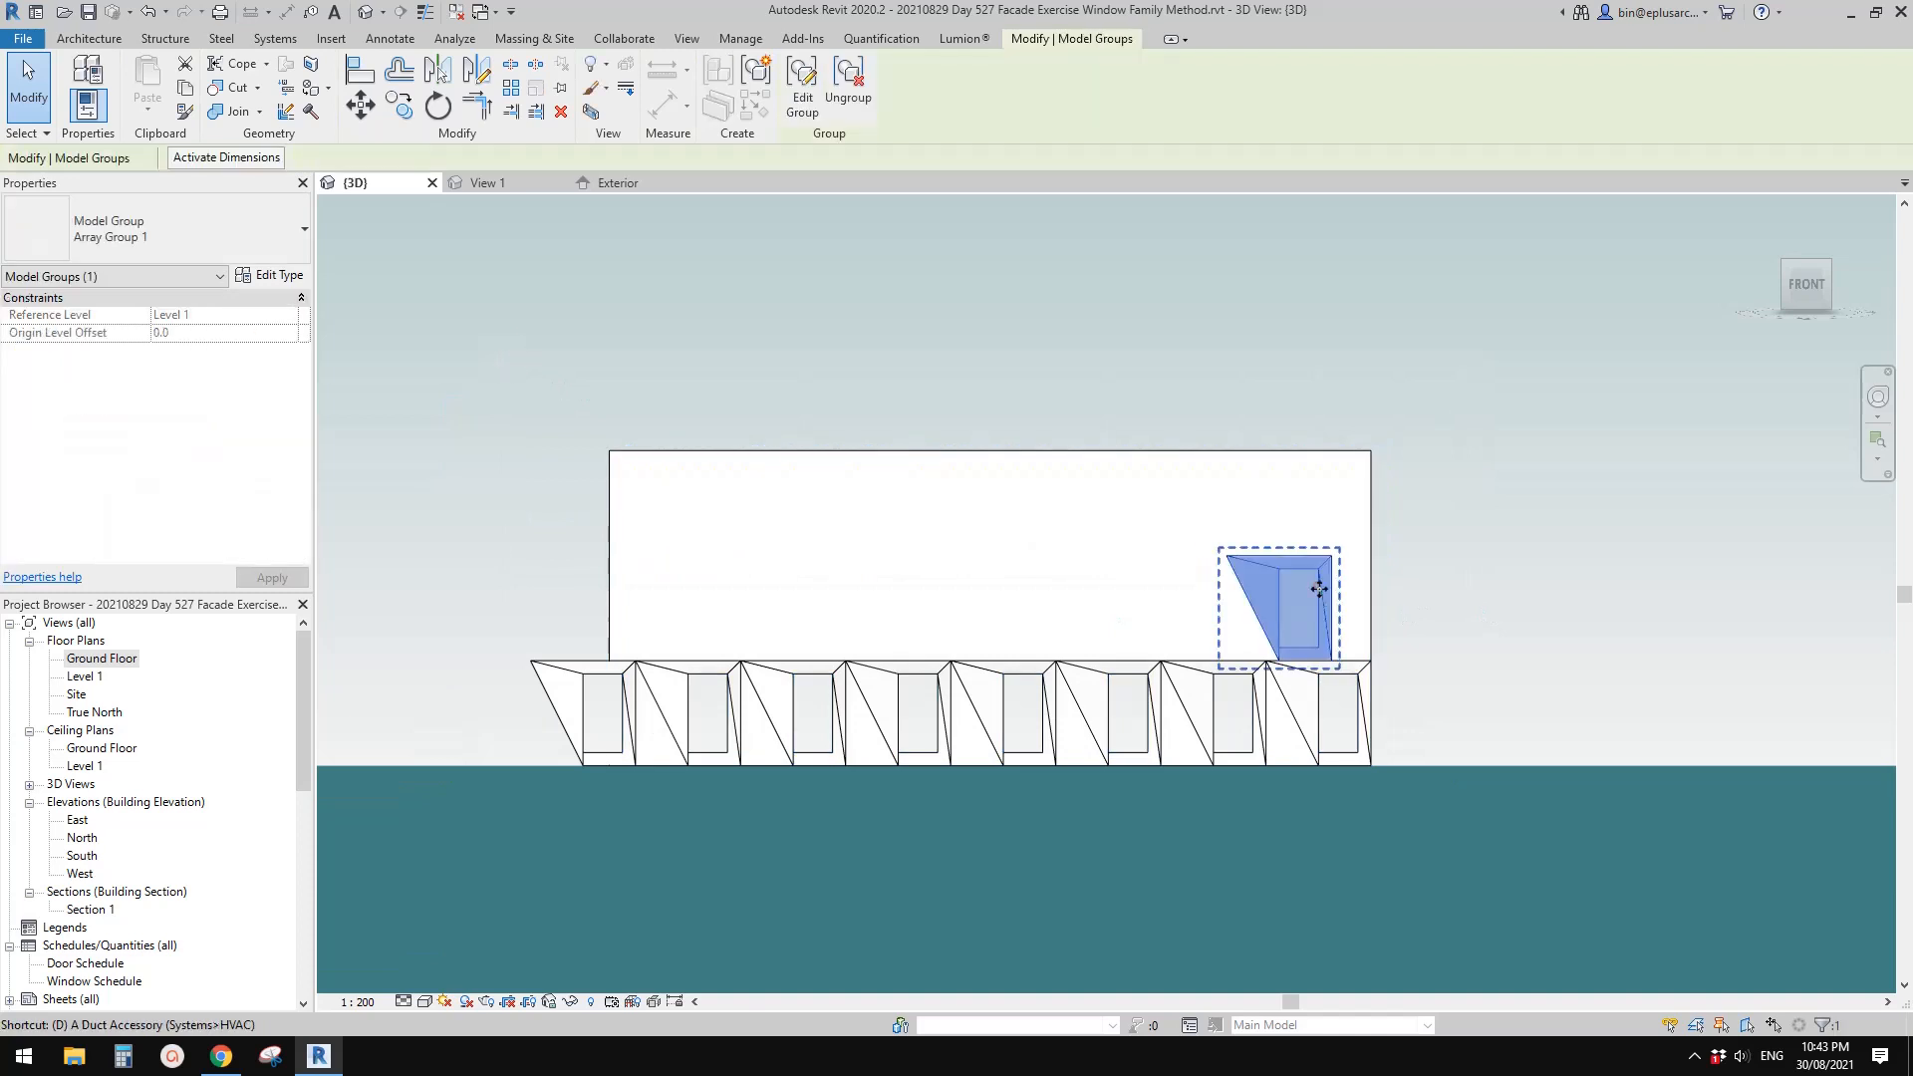
key(Delete)
Copy the bottom row of window groups unconstrained, from its lower right corner to the upper left corner of its rightmost window
drag(479, 602, 1377, 779)
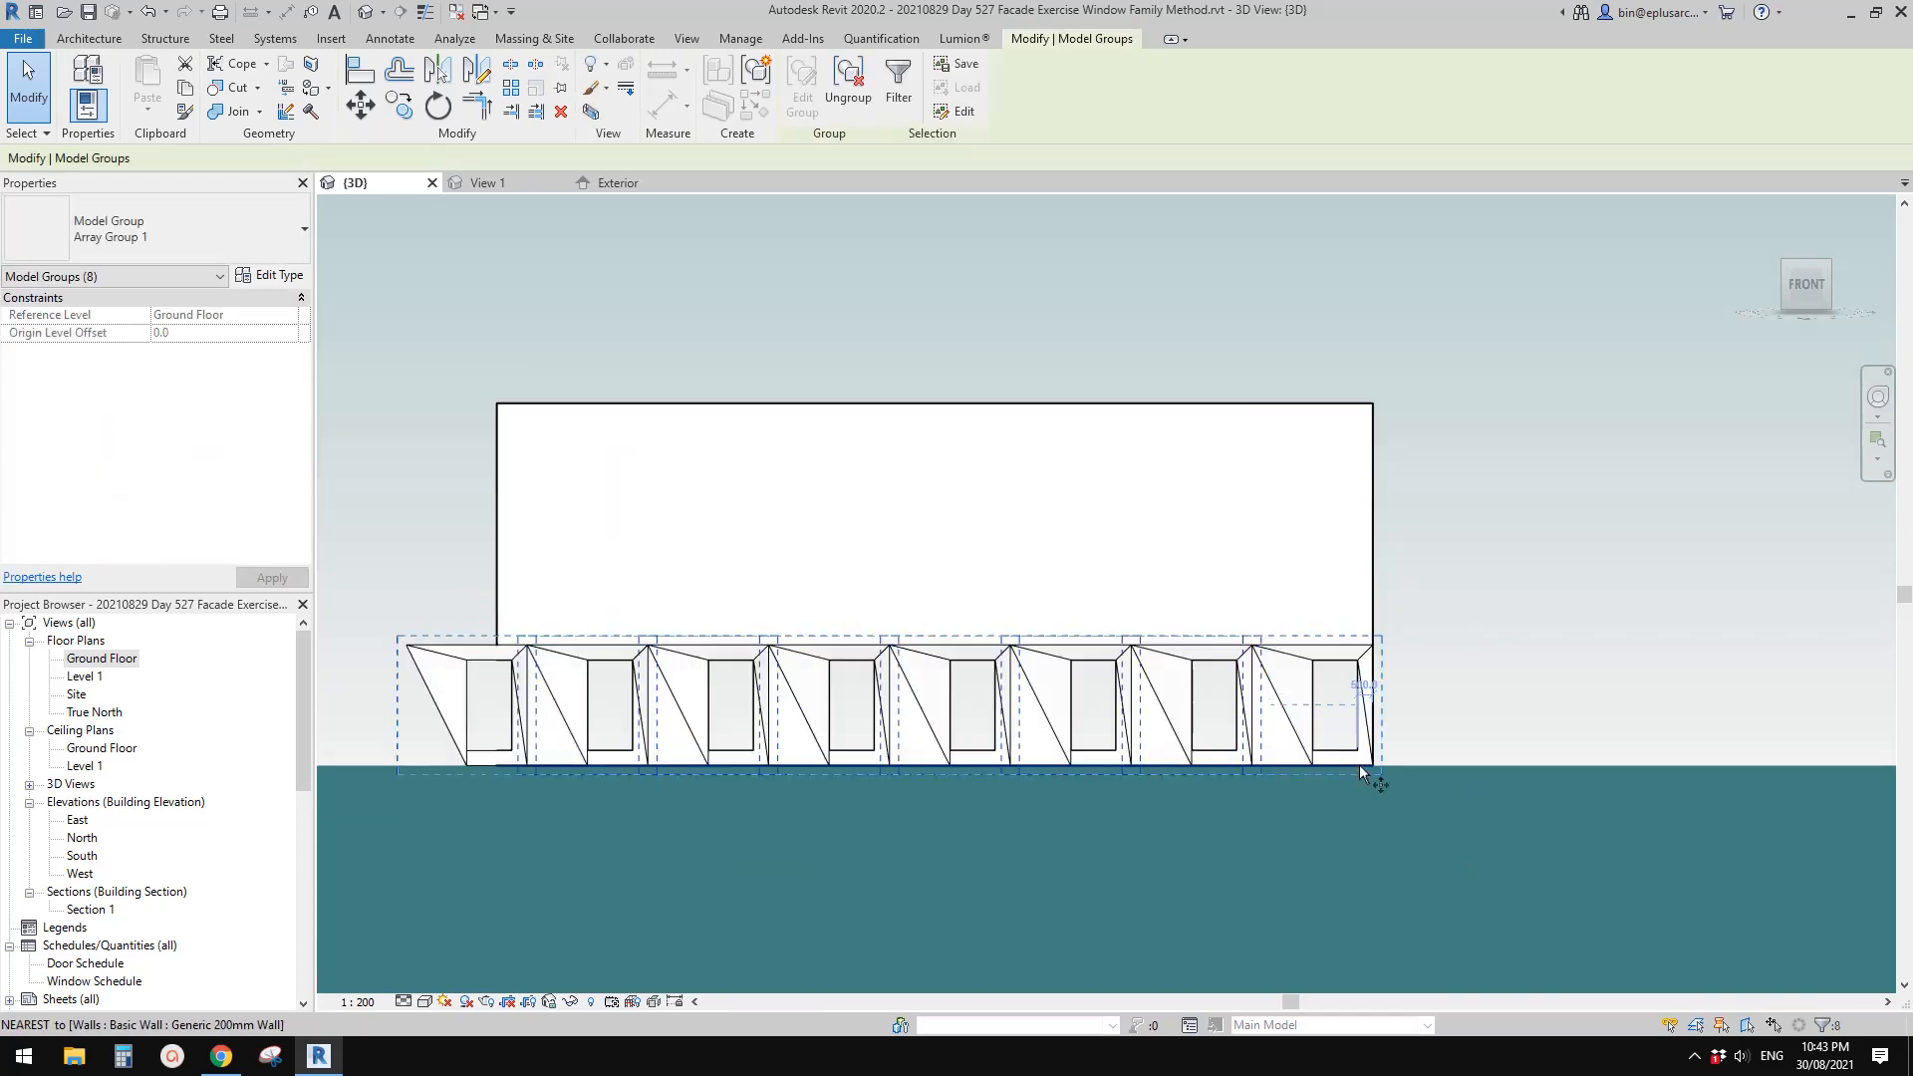
scroll(1382, 781, up, 2)
key(c)
key(o)
click(1379, 771)
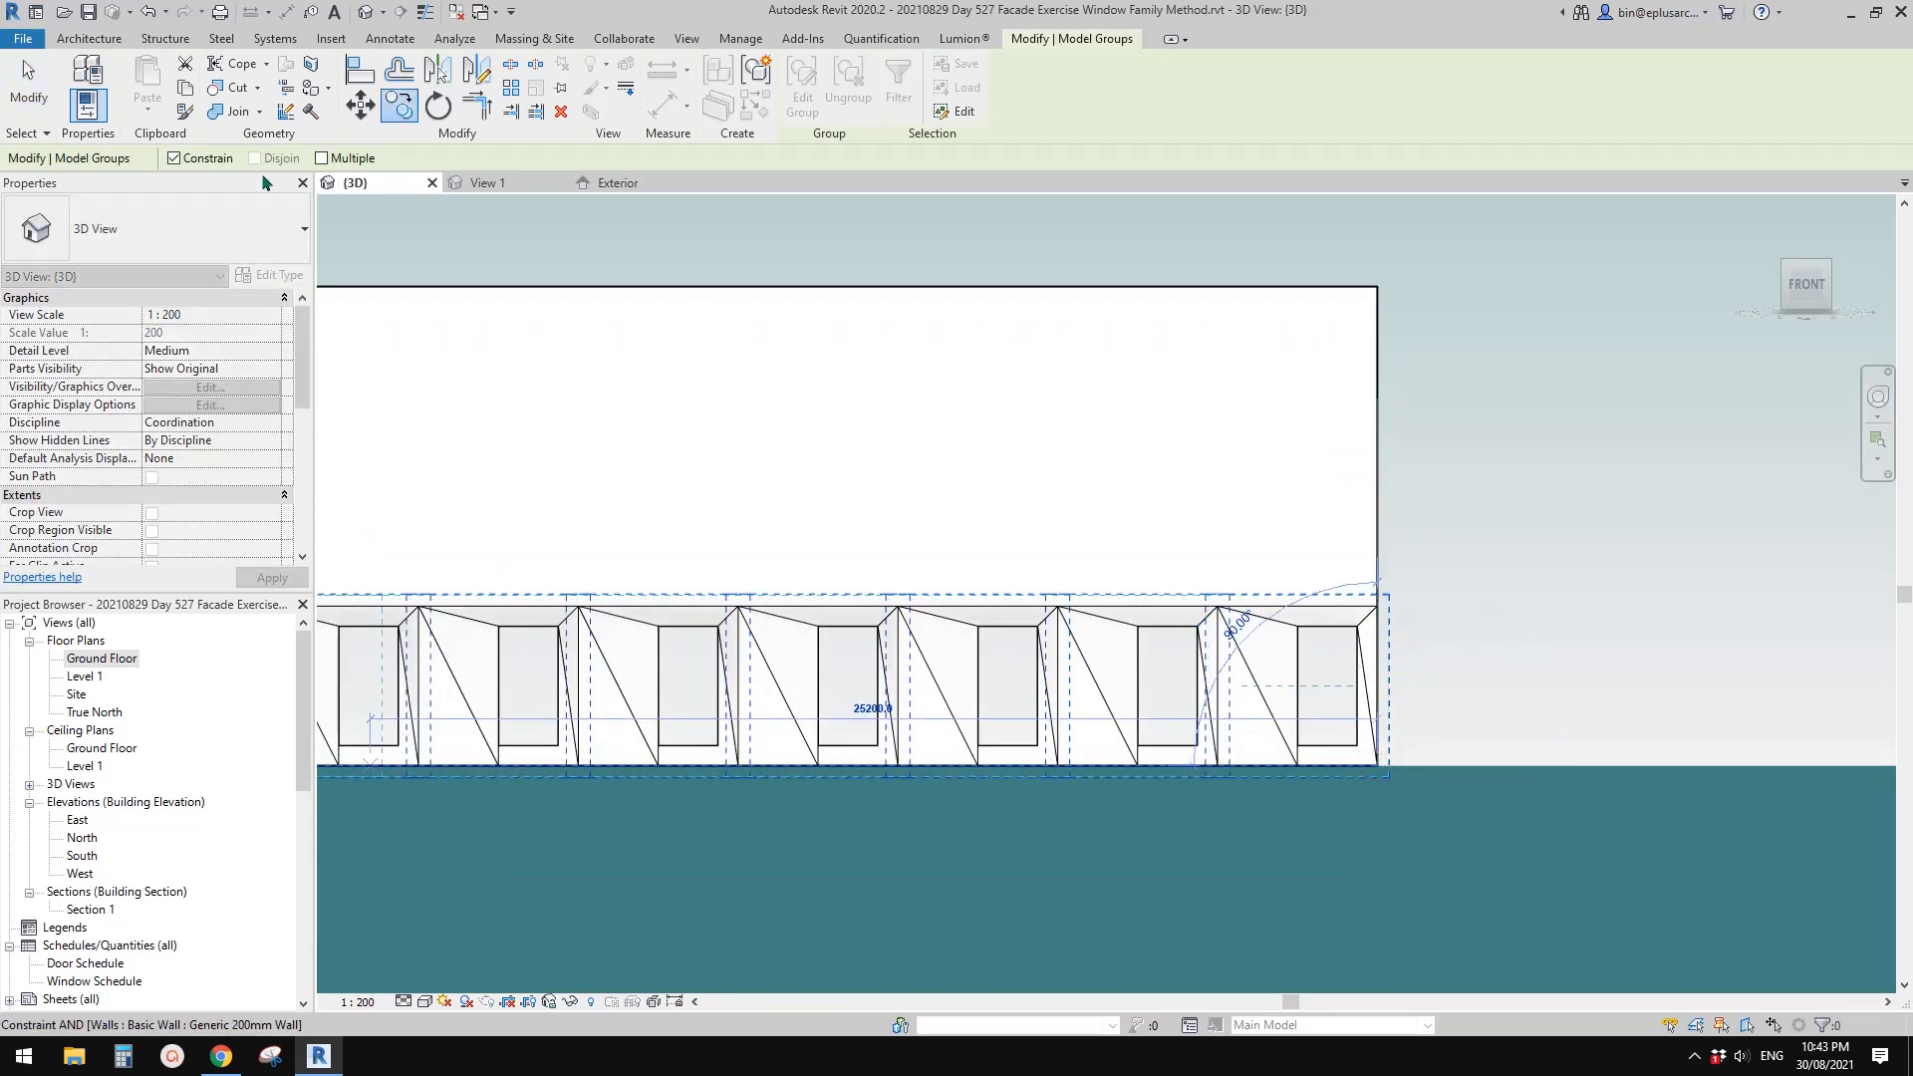
click(1231, 620)
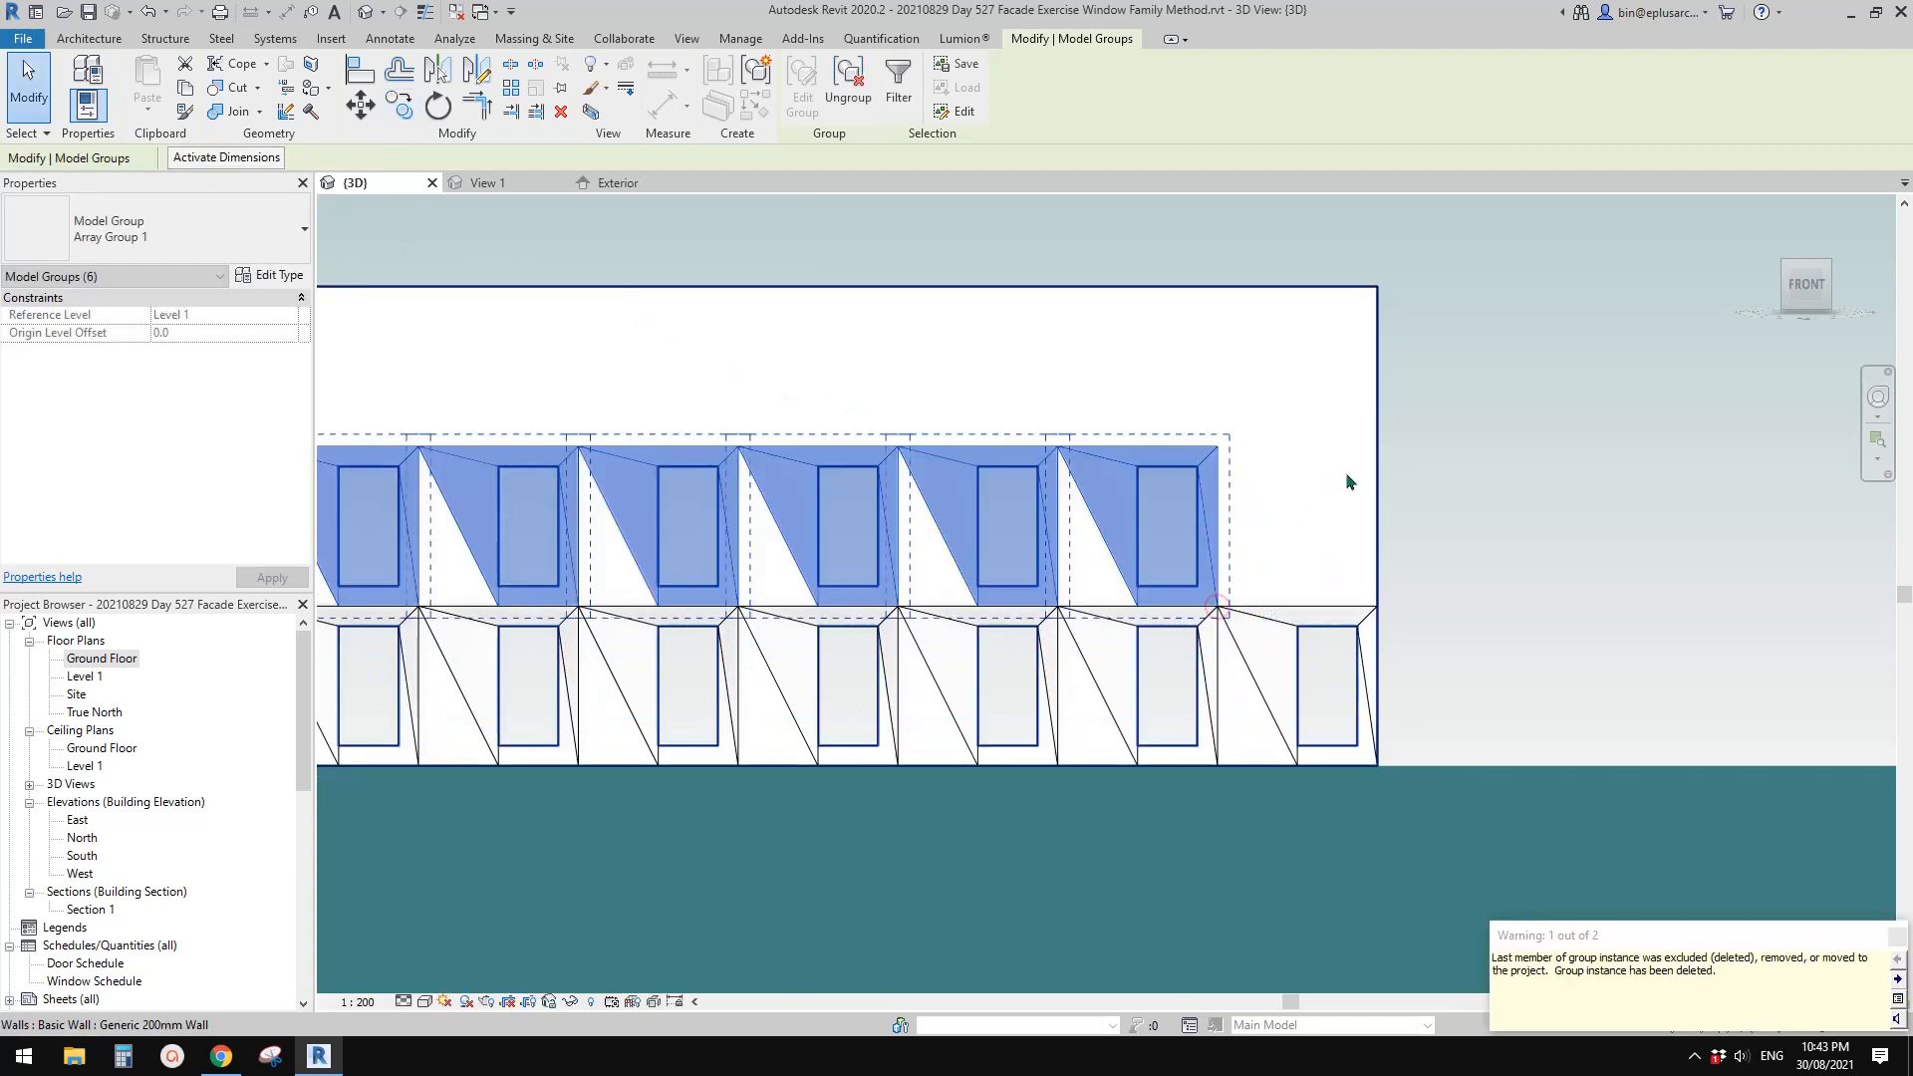
Move the six copied middle-row window groups 2000 mm to the right so they stagger over the bottom row
scroll(1330, 609, down, 1)
scroll(1331, 609, up, 2)
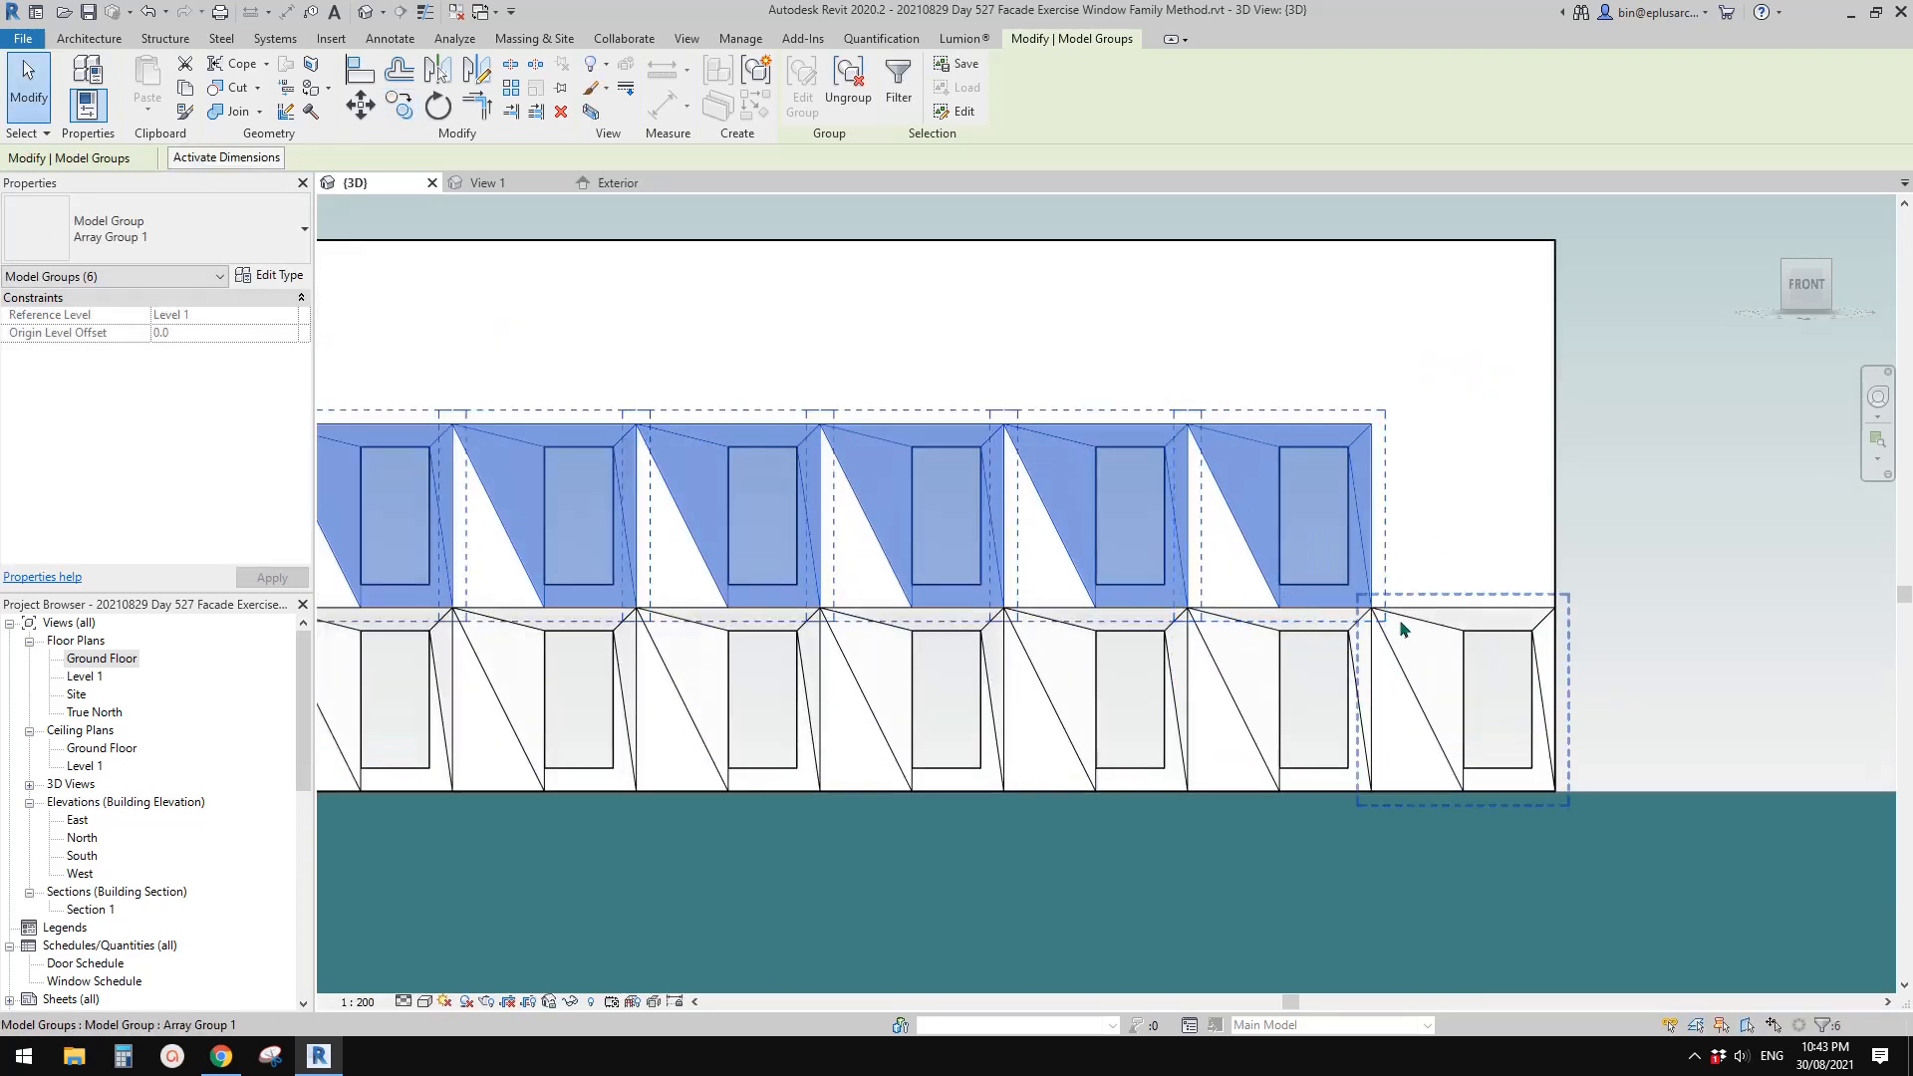
scroll(1400, 627, up, 1)
key(m)
key(v)
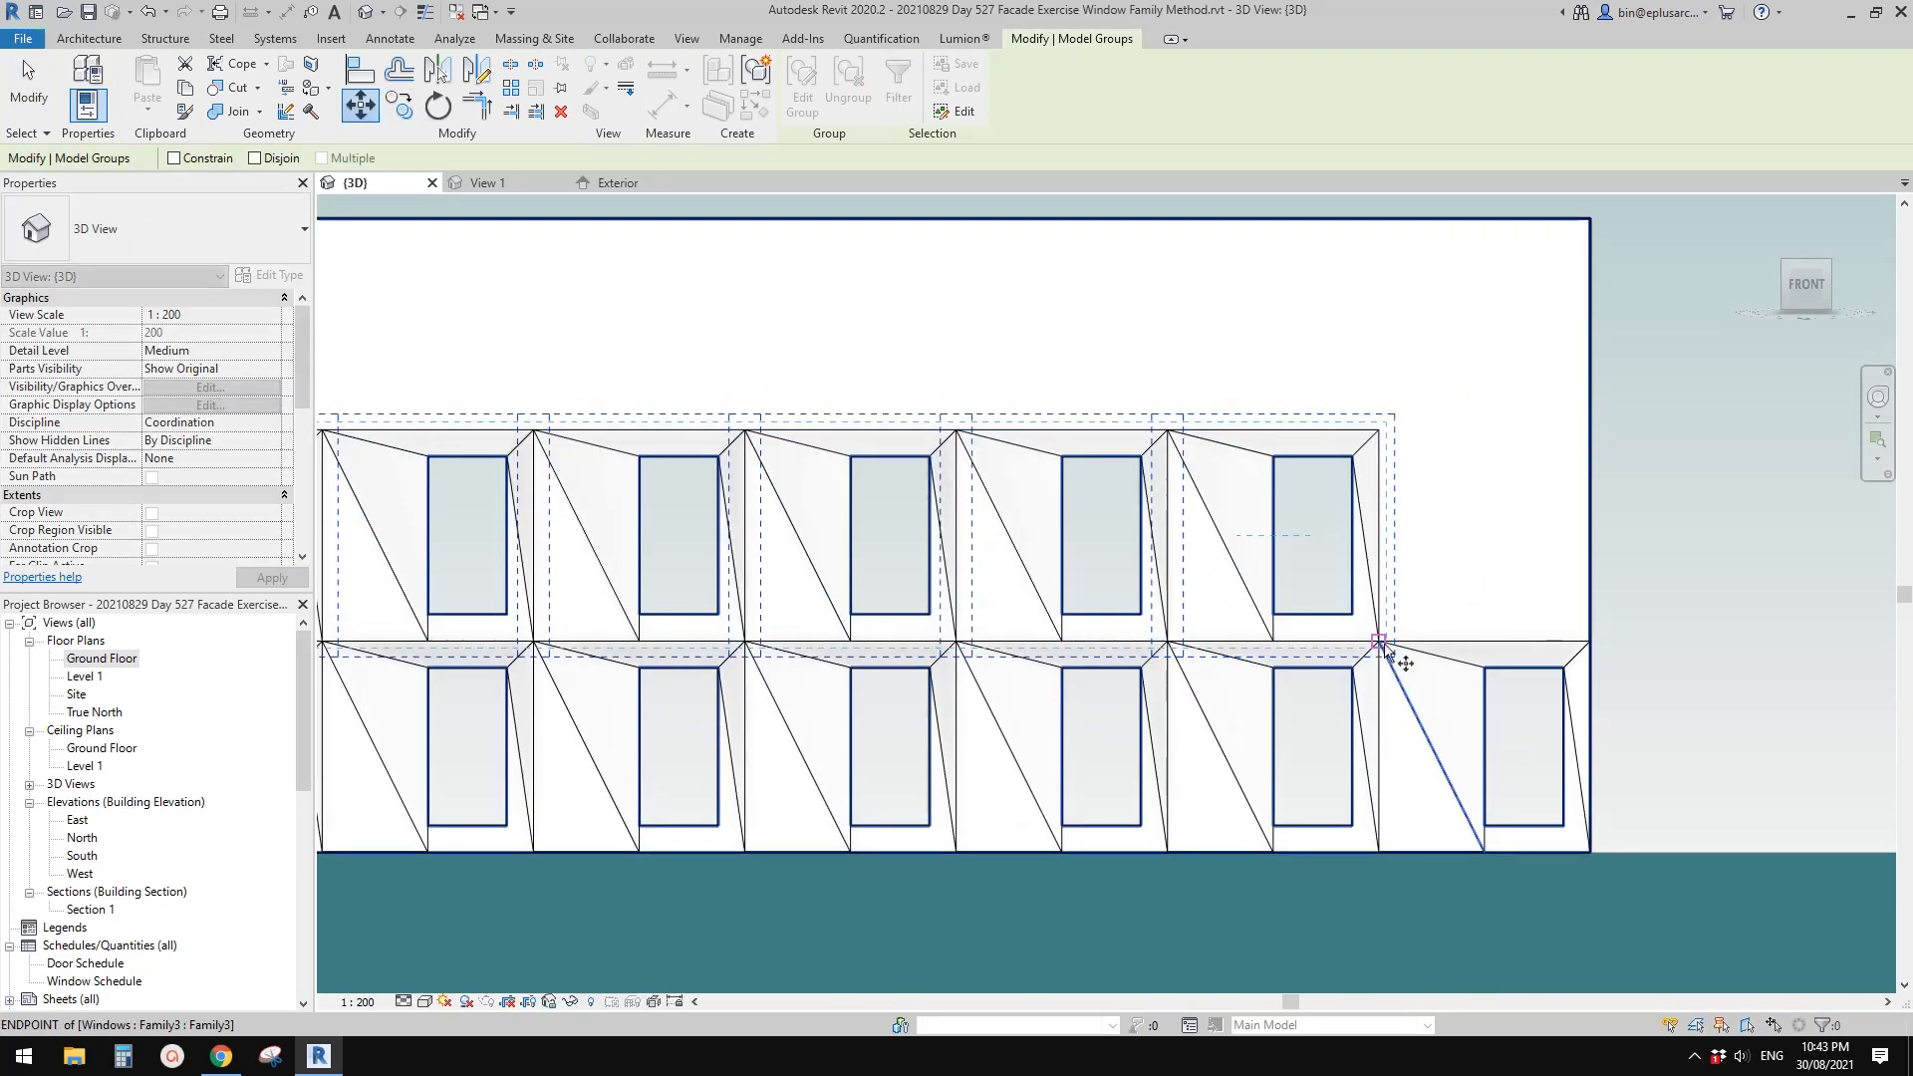
click(1382, 644)
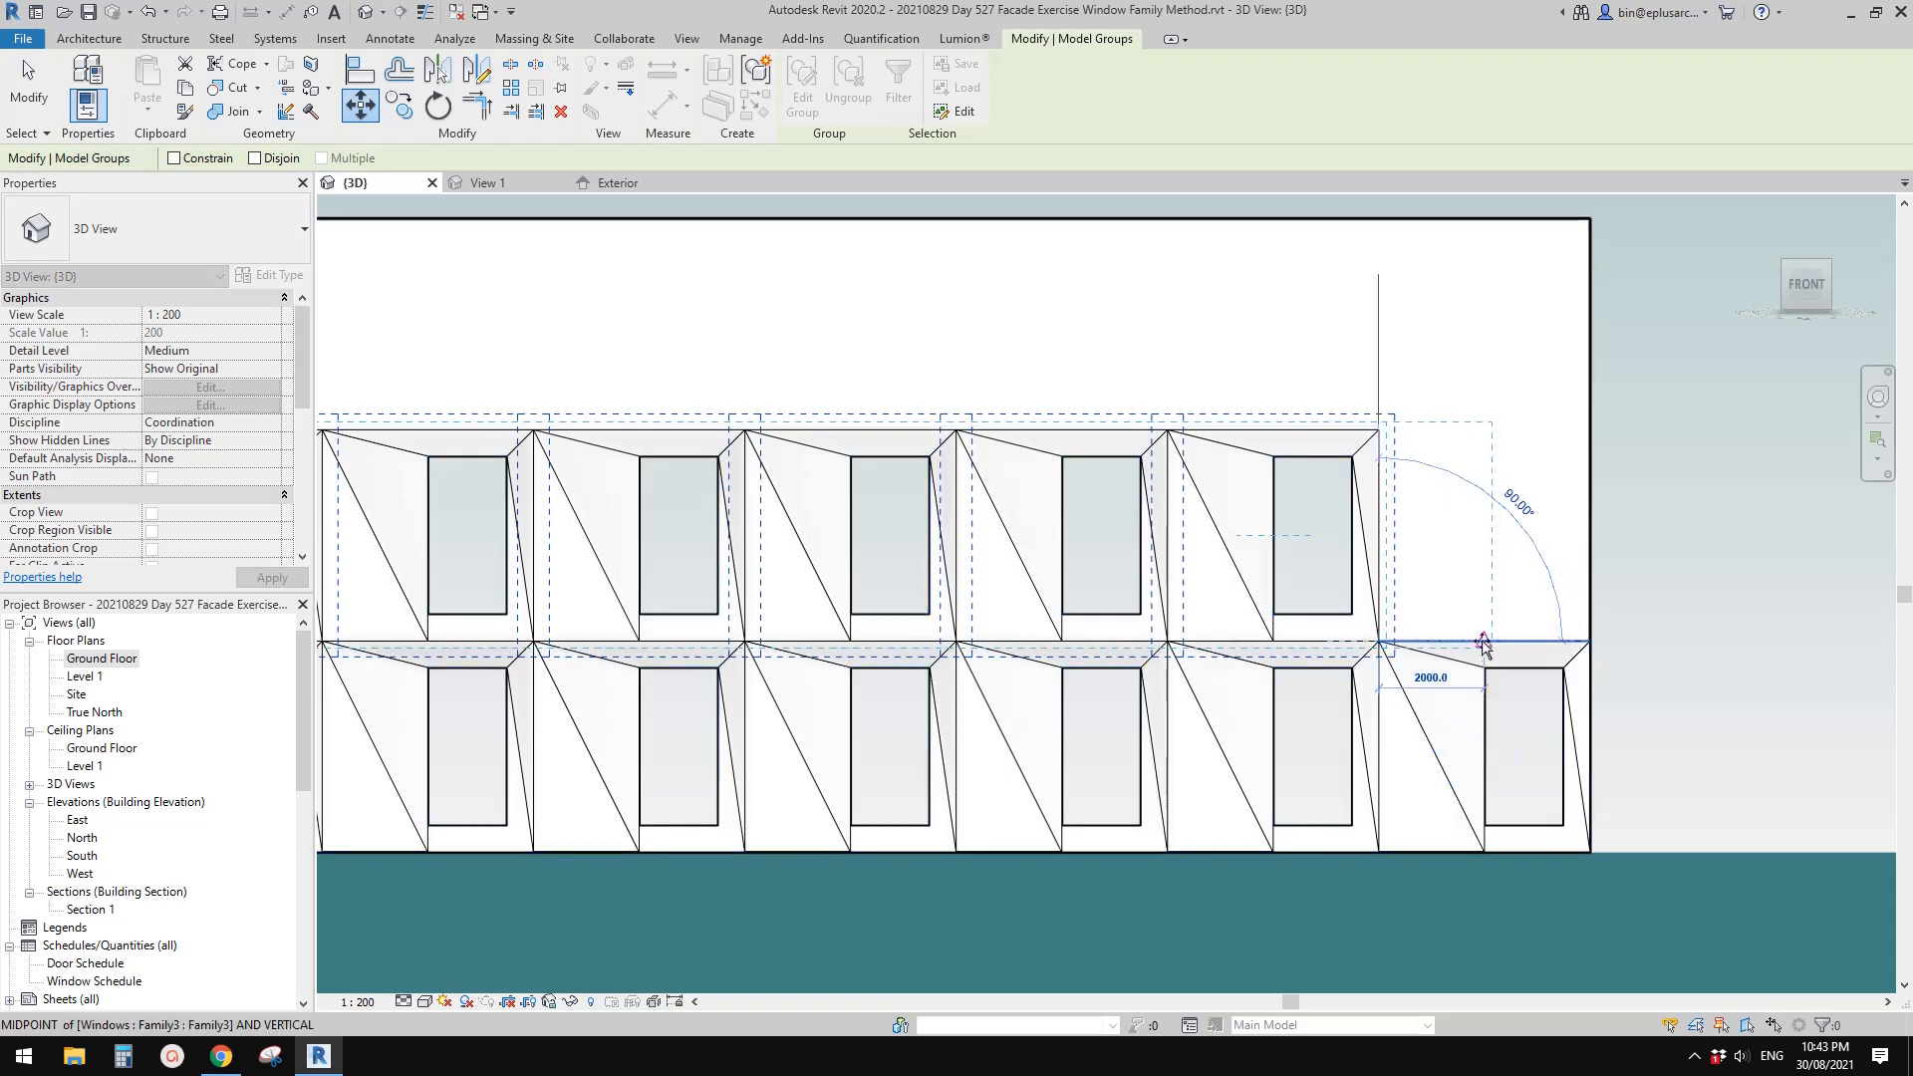
click(1483, 646)
scroll(1450, 662, down, 1)
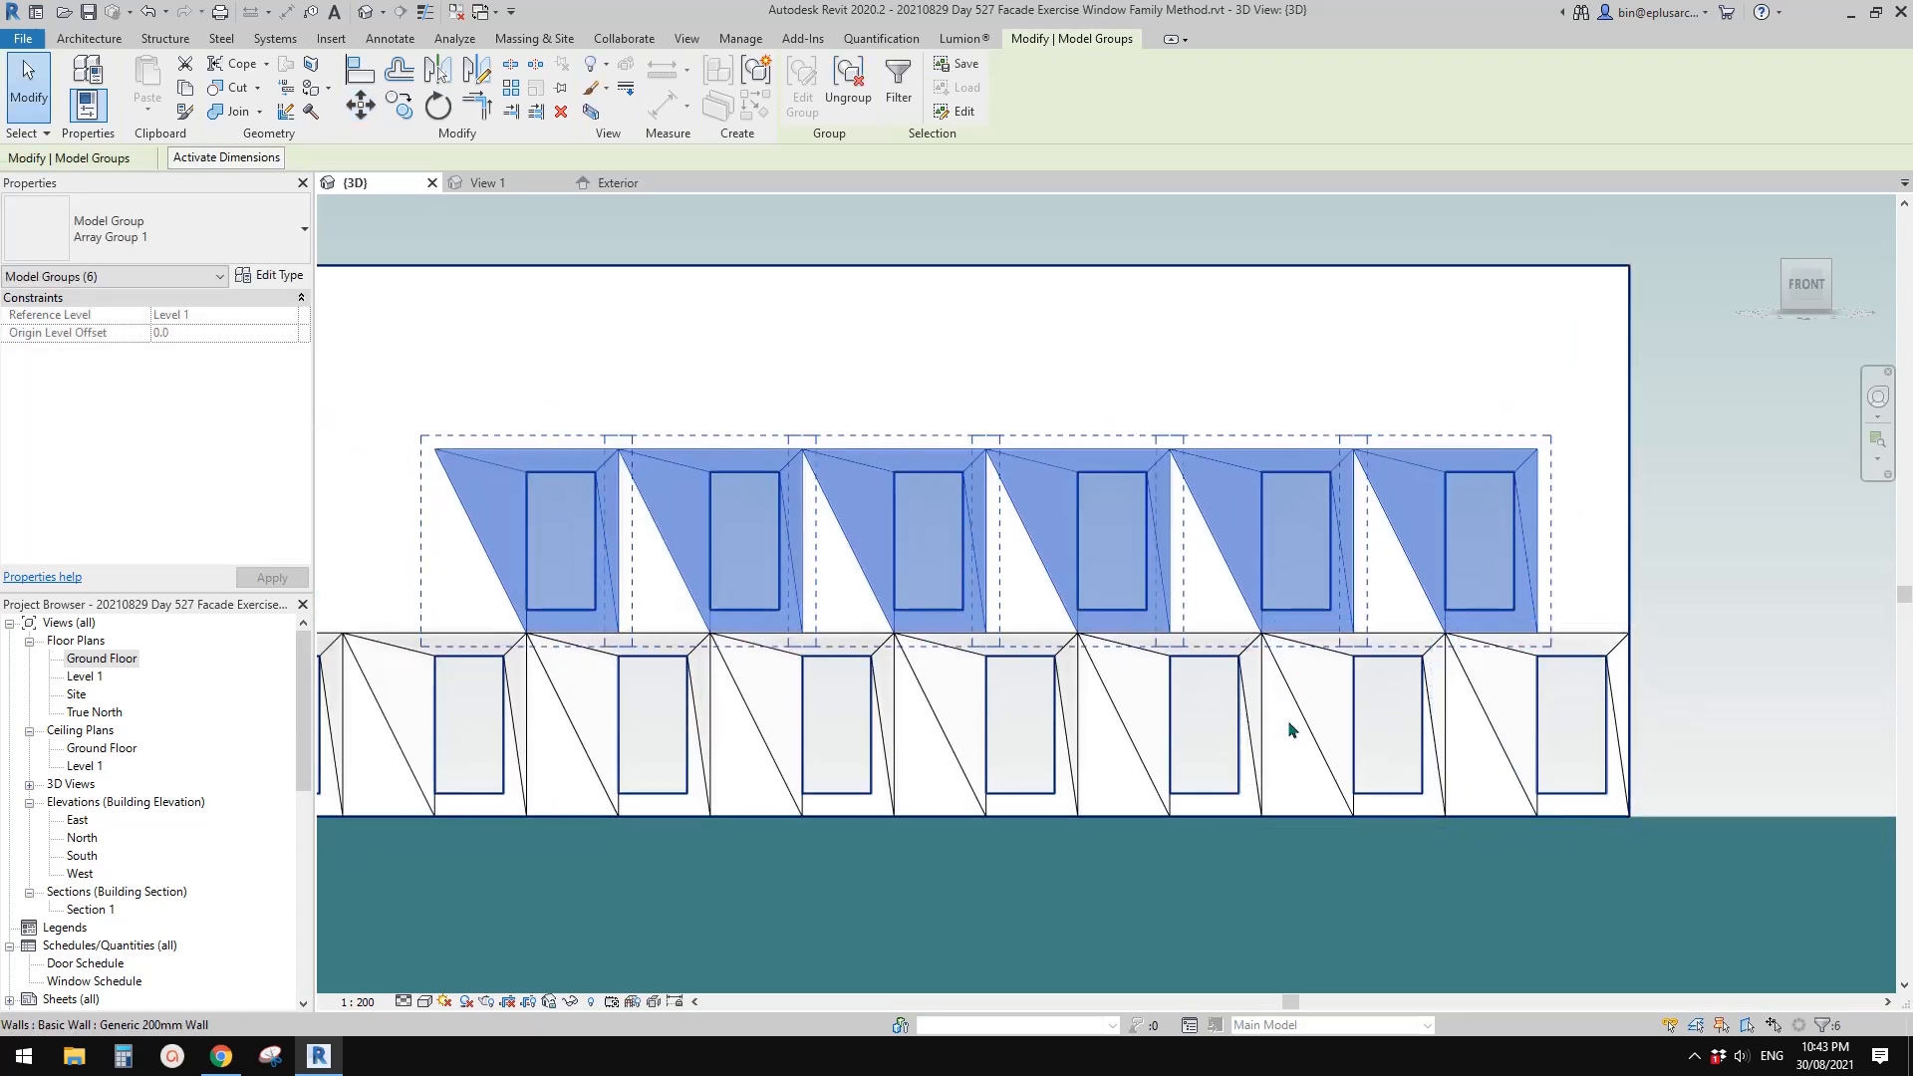
key(Escape)
Copy the bottom row's leftmost window group to the left end of the middle row, joining its upper right corner to that row
scroll(1400, 703, down, 2)
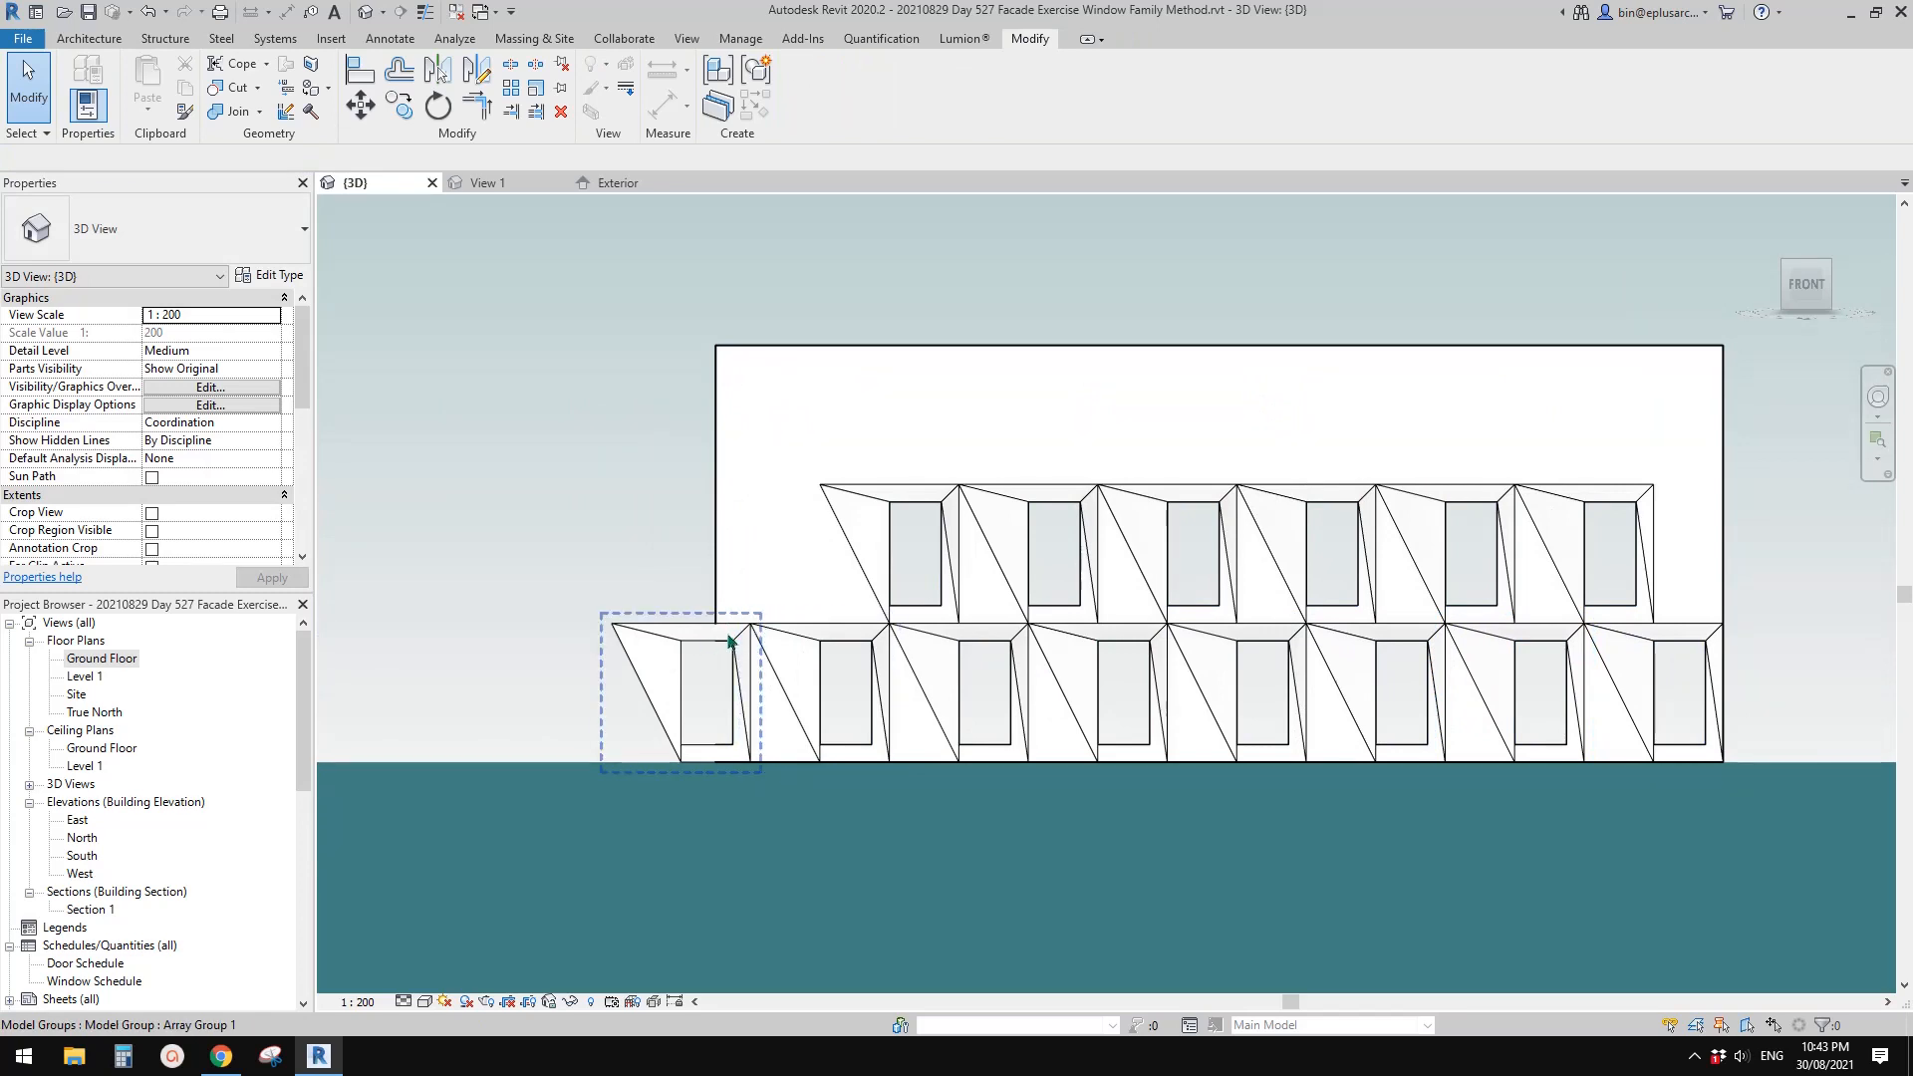
click(730, 643)
key(m)
key(v)
click(751, 626)
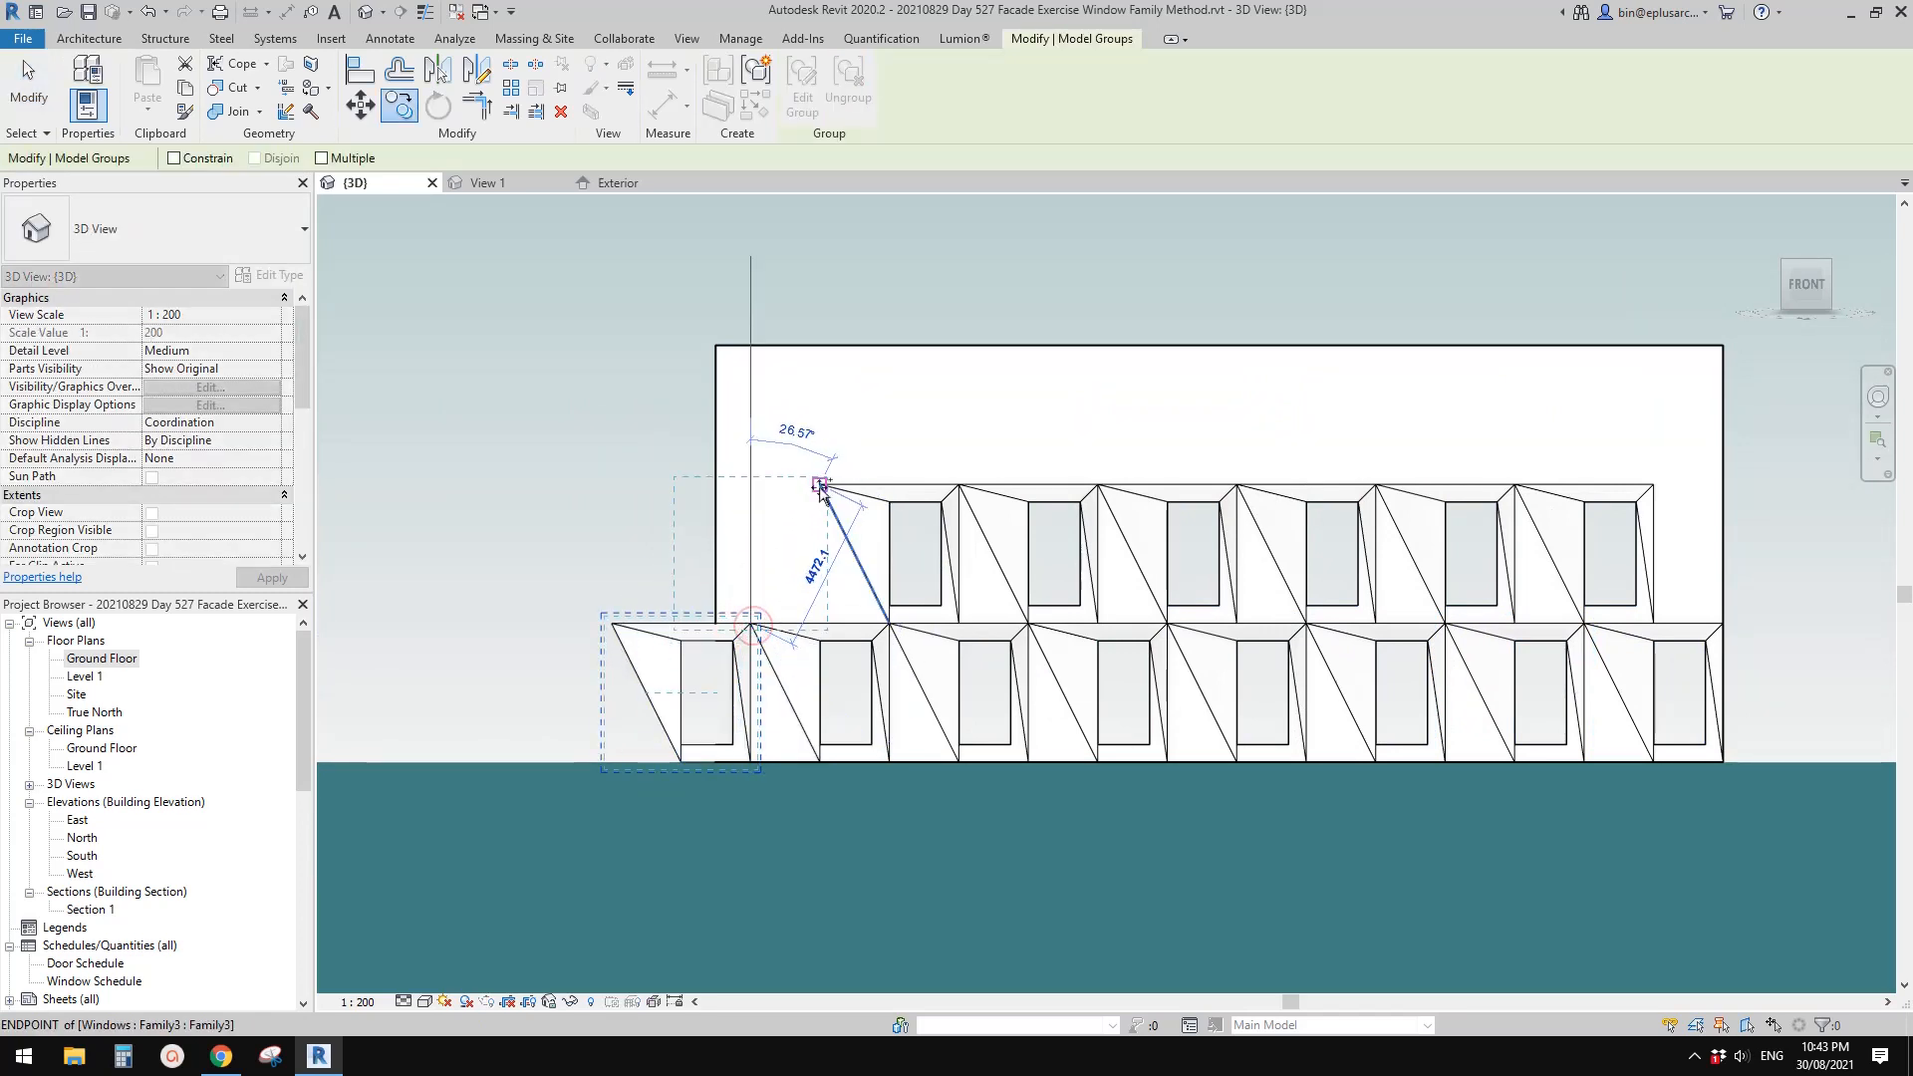
click(819, 486)
key(Escape)
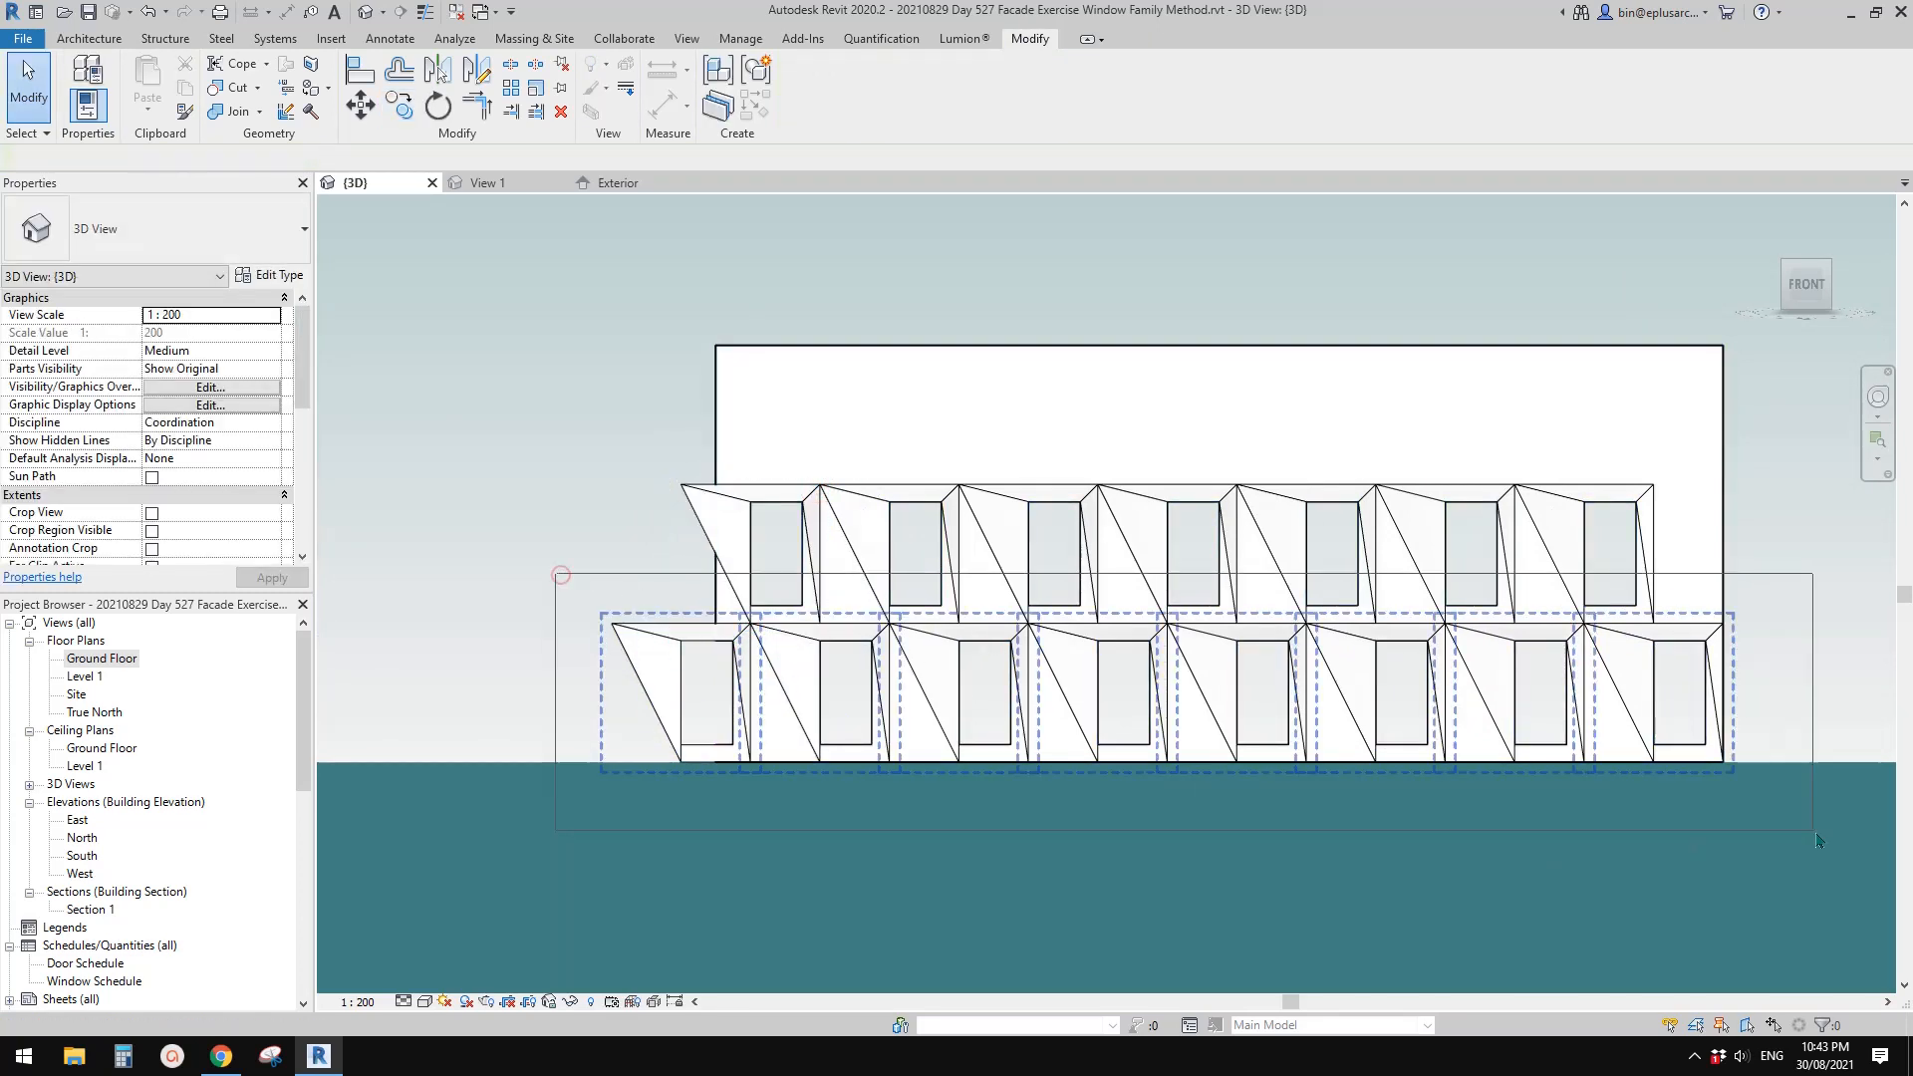
Copy the whole bottom row of window groups straight up 8000 mm to form the top row
drag(1817, 840, 1817, 841)
key(m)
key(v)
click(1376, 763)
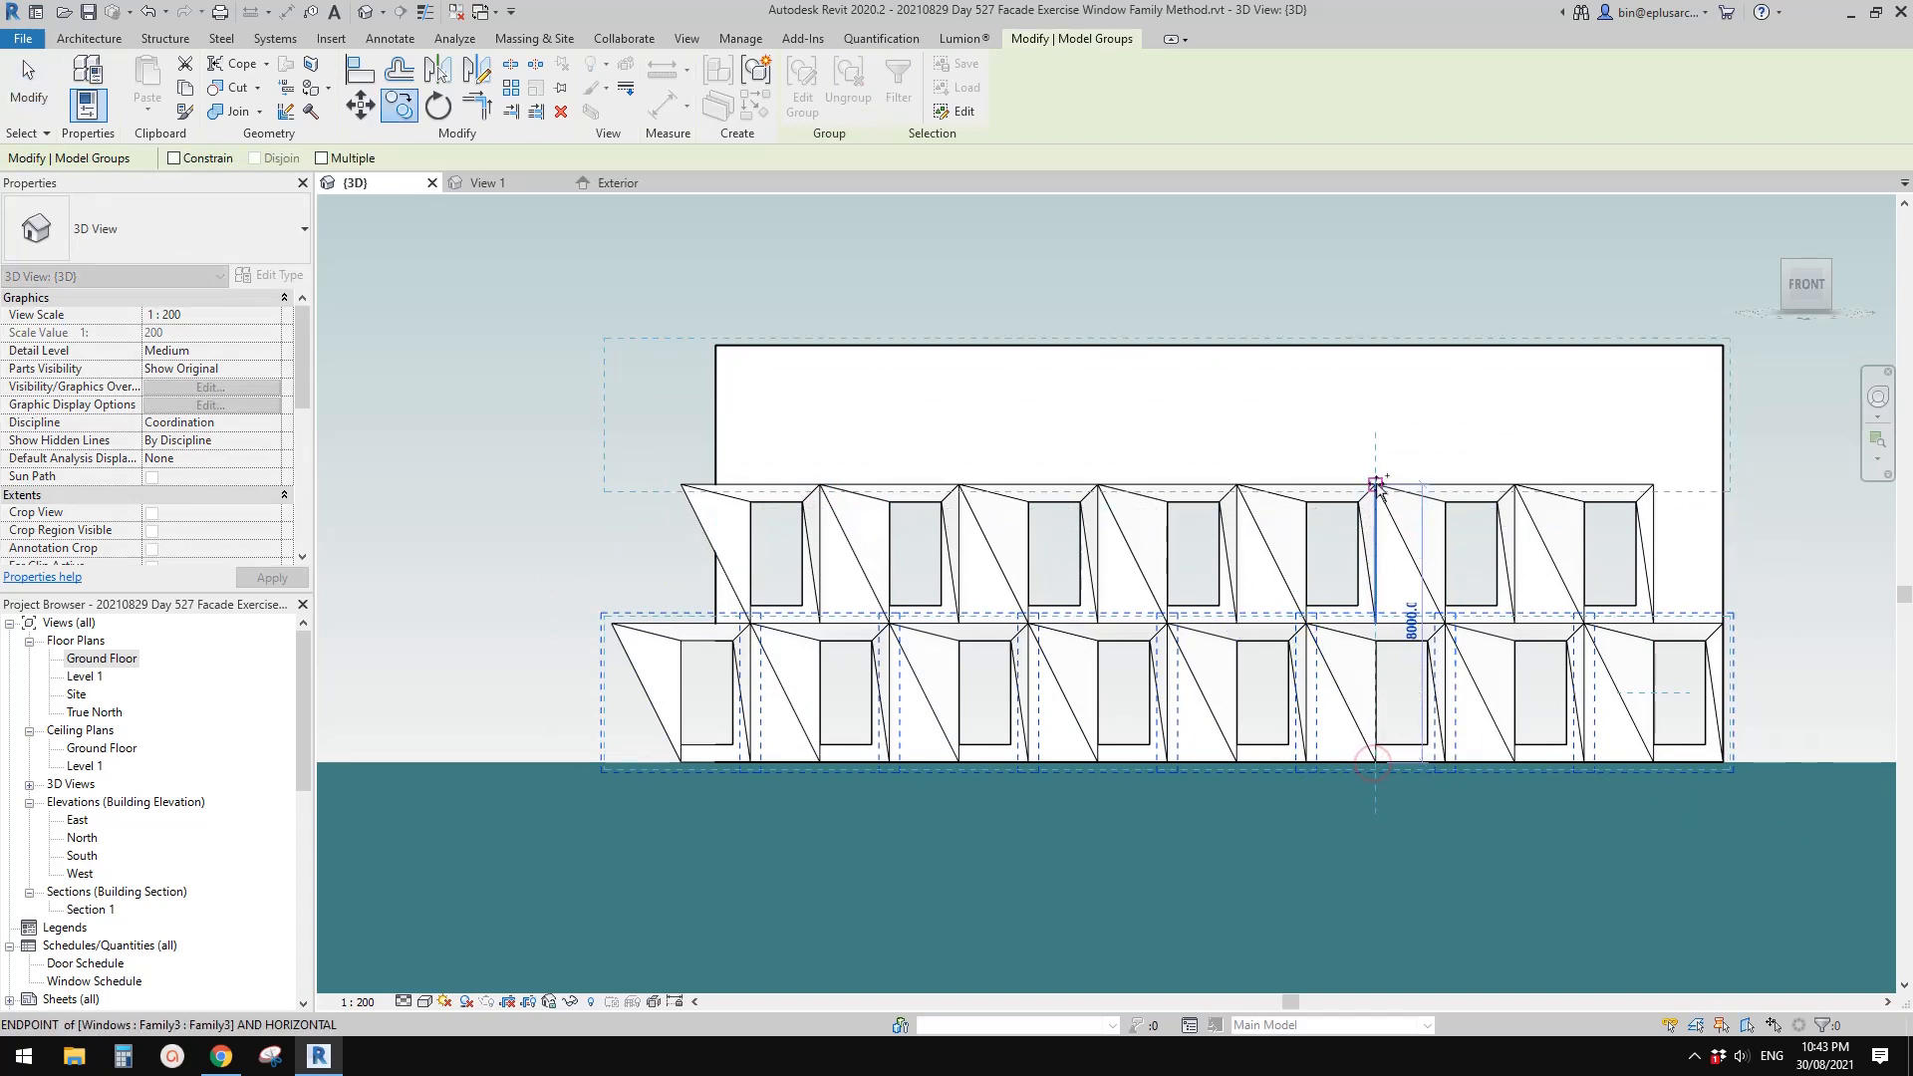
click(1377, 485)
key(Escape)
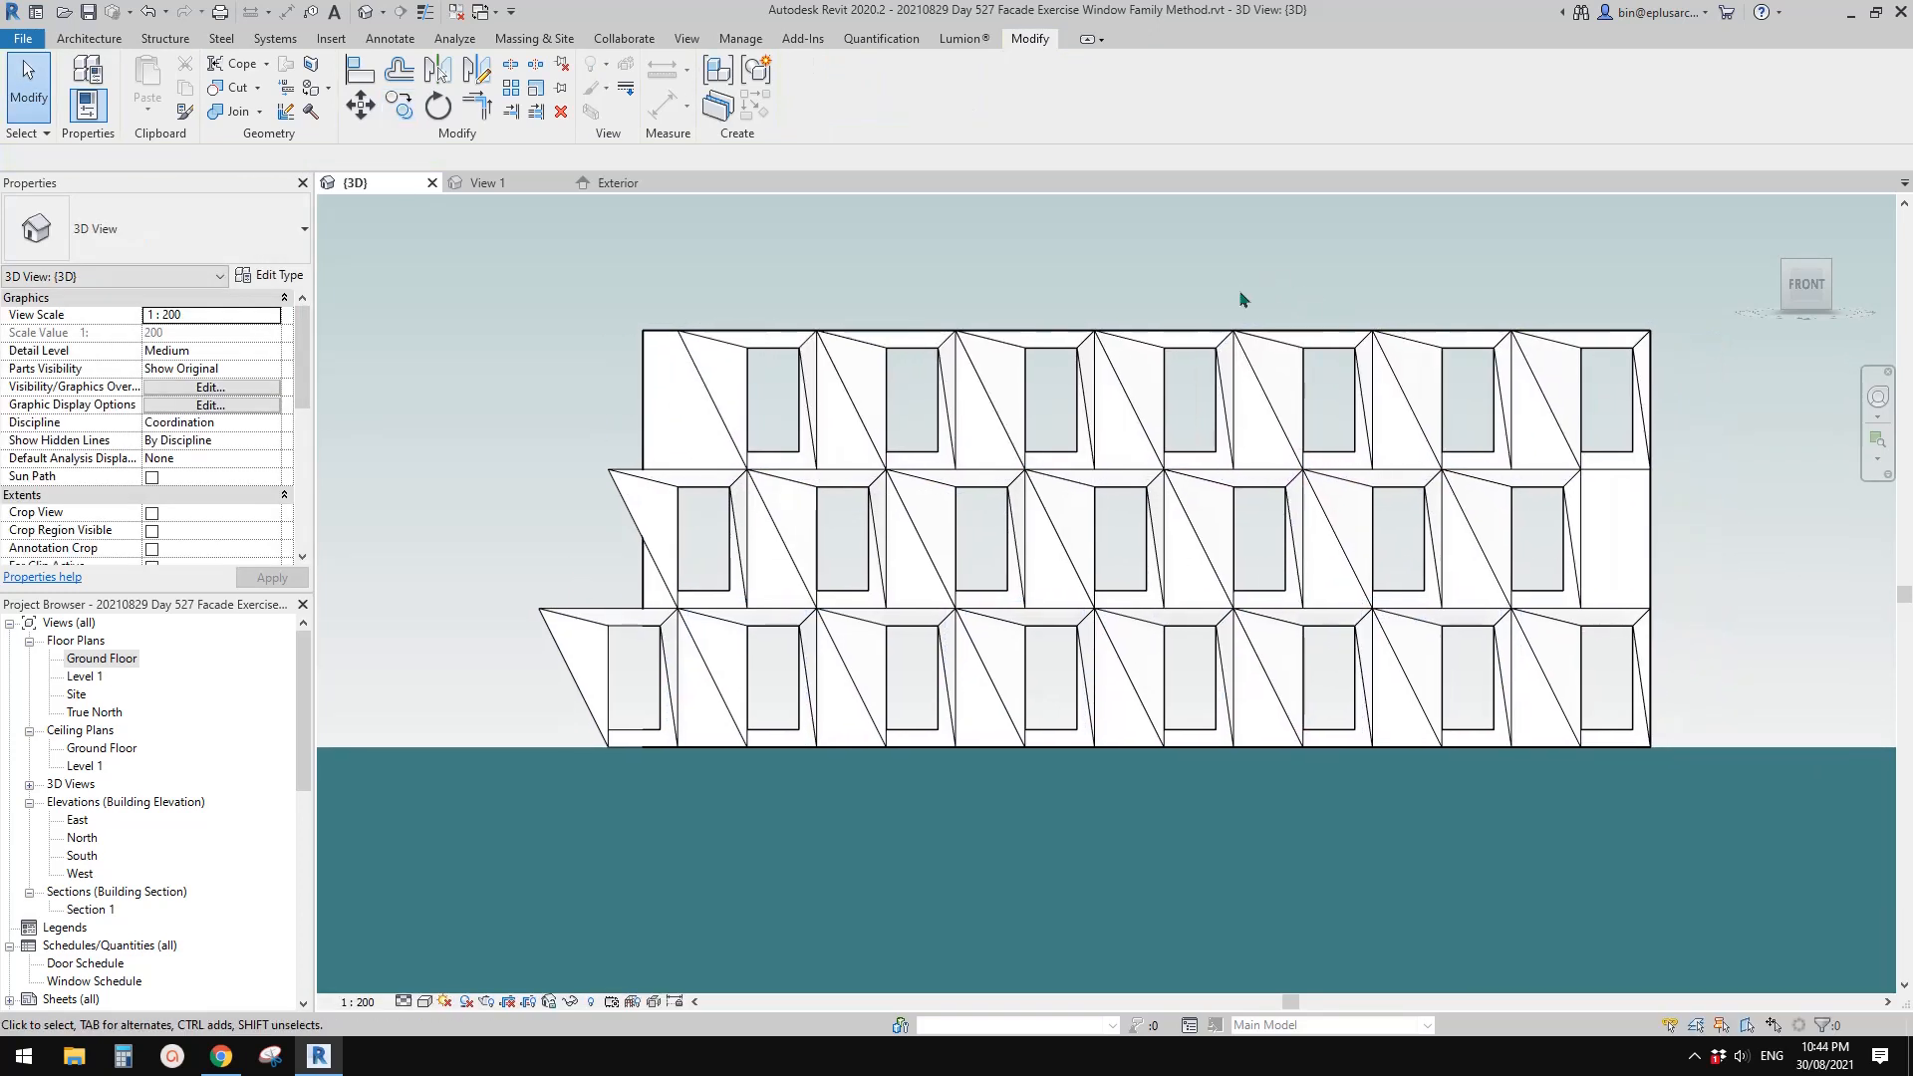
Close the inactive views and the window family's Exterior elevation, keeping only the facade project's 3D view open
scroll(994, 388, up, 2)
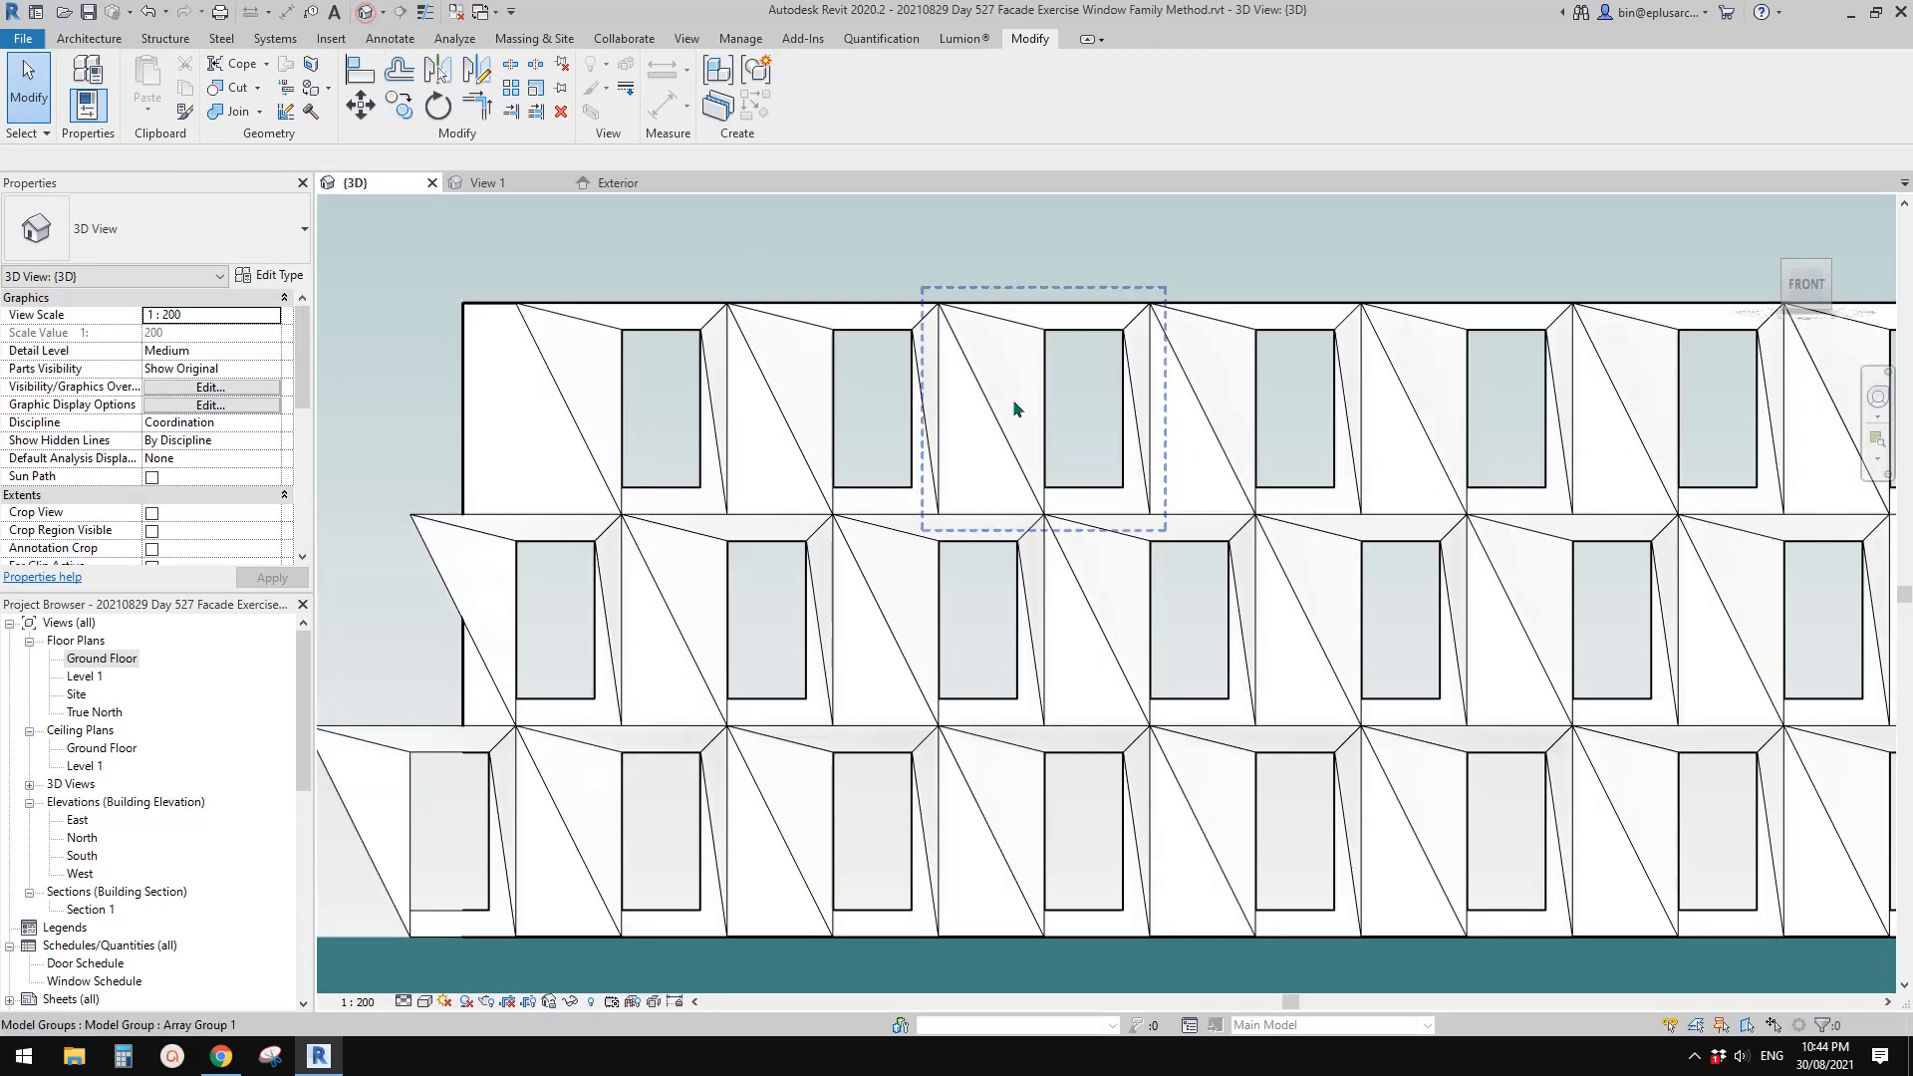
scroll(1014, 409, down, 3)
shift+middle_drag(1213, 598, 1486, 841)
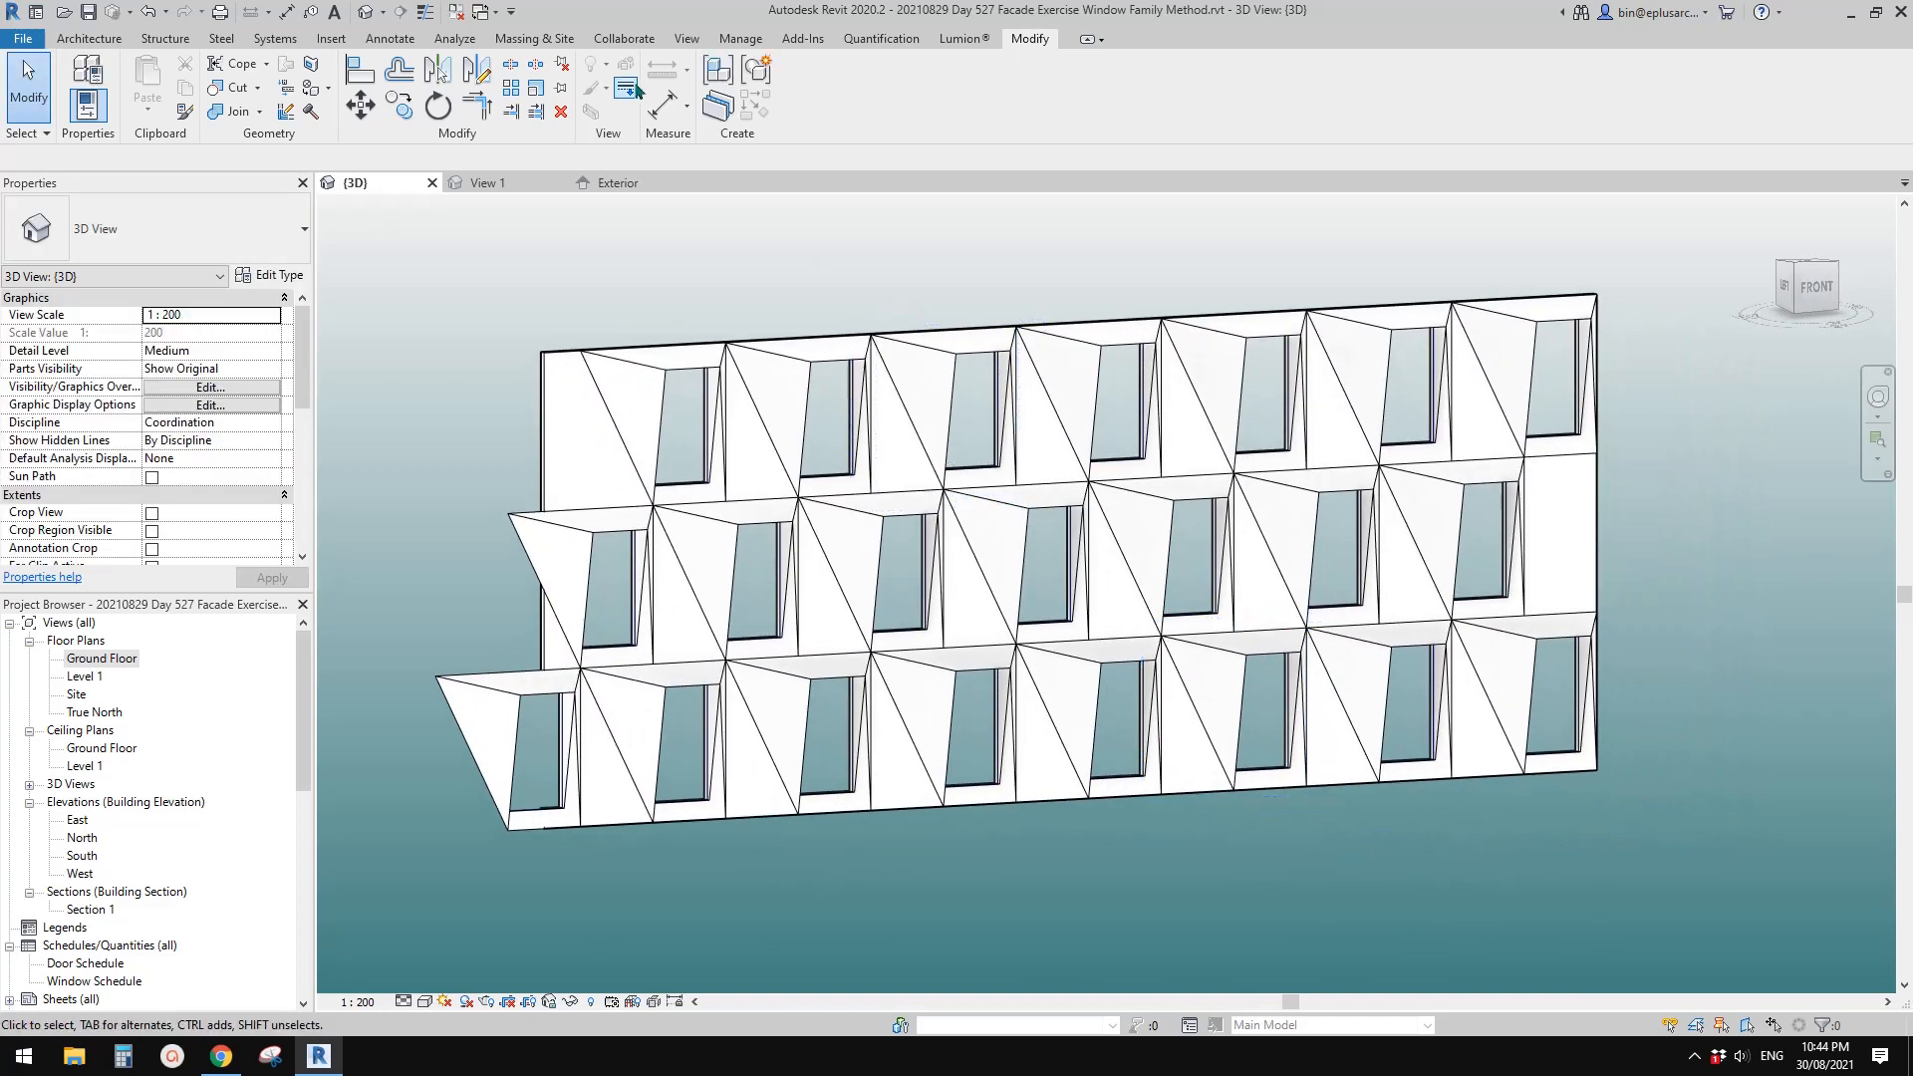
click(539, 184)
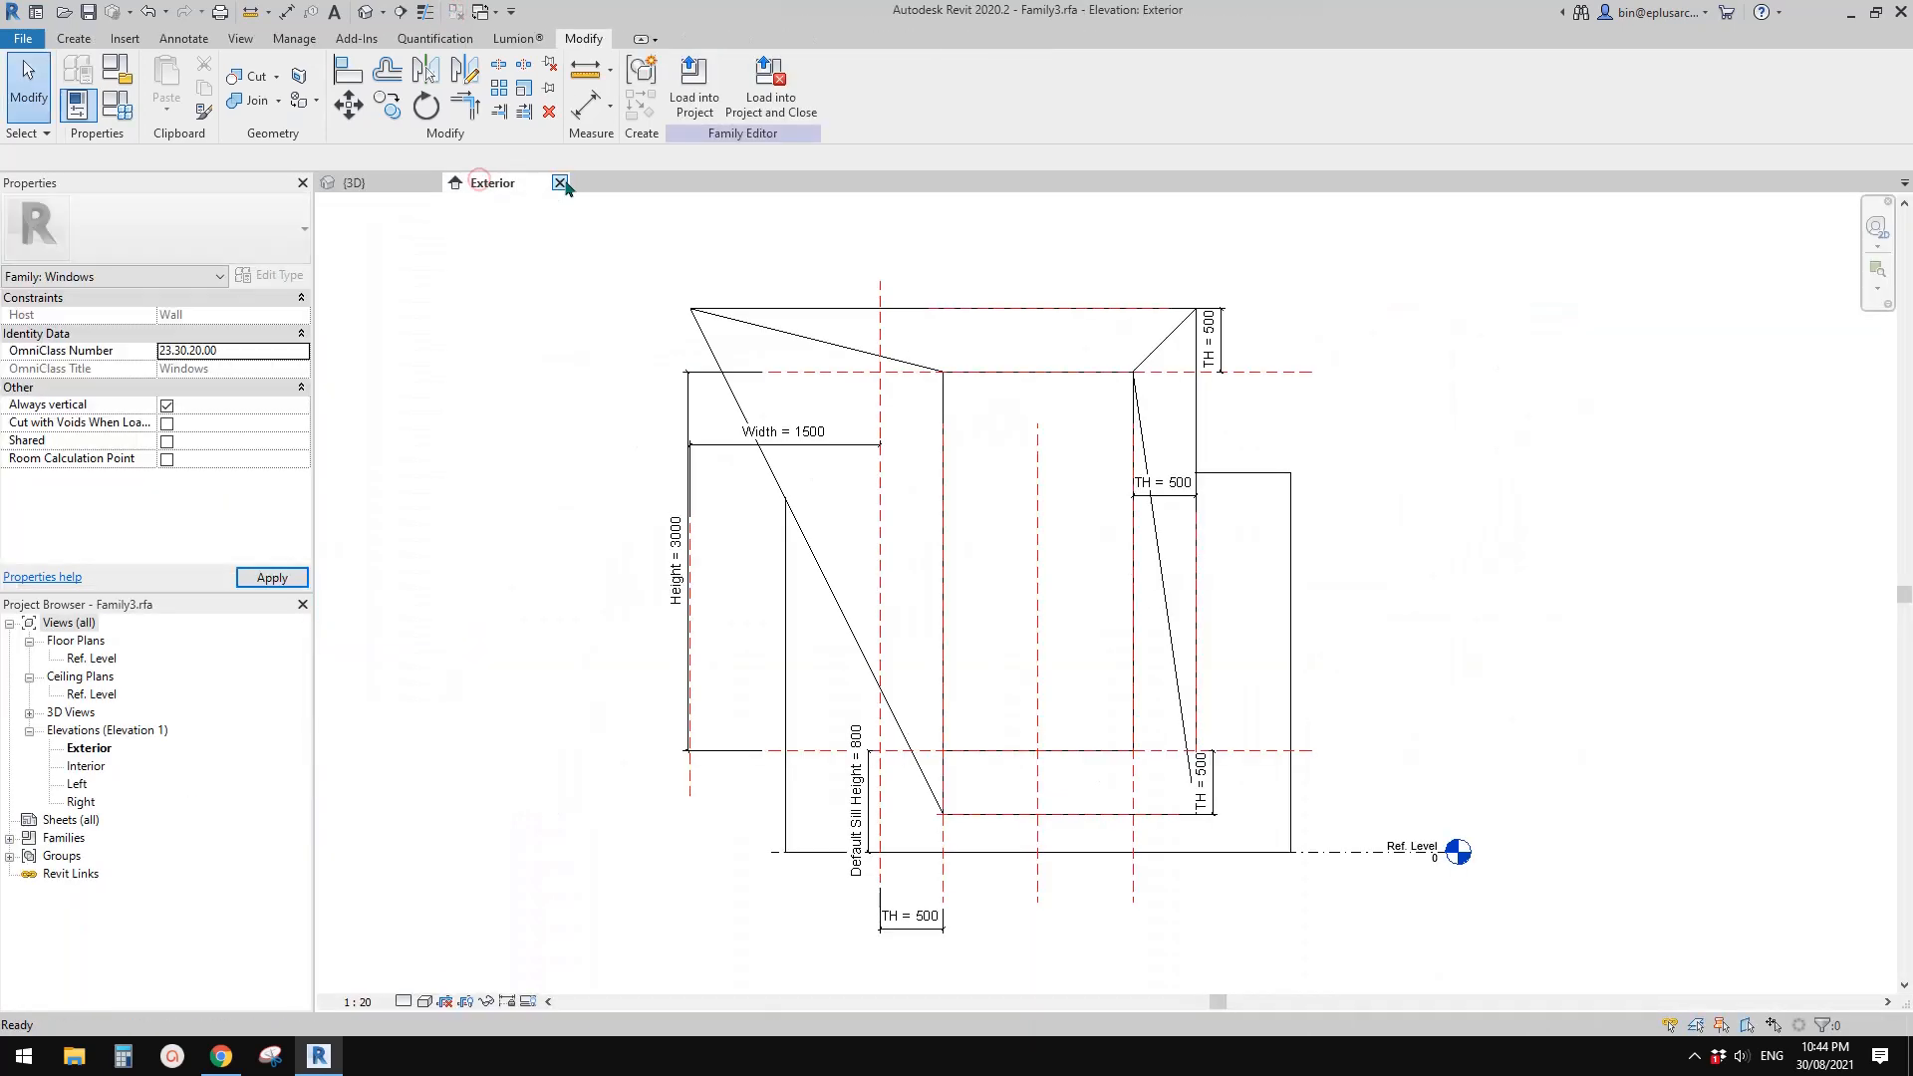
click(560, 184)
click(1000, 526)
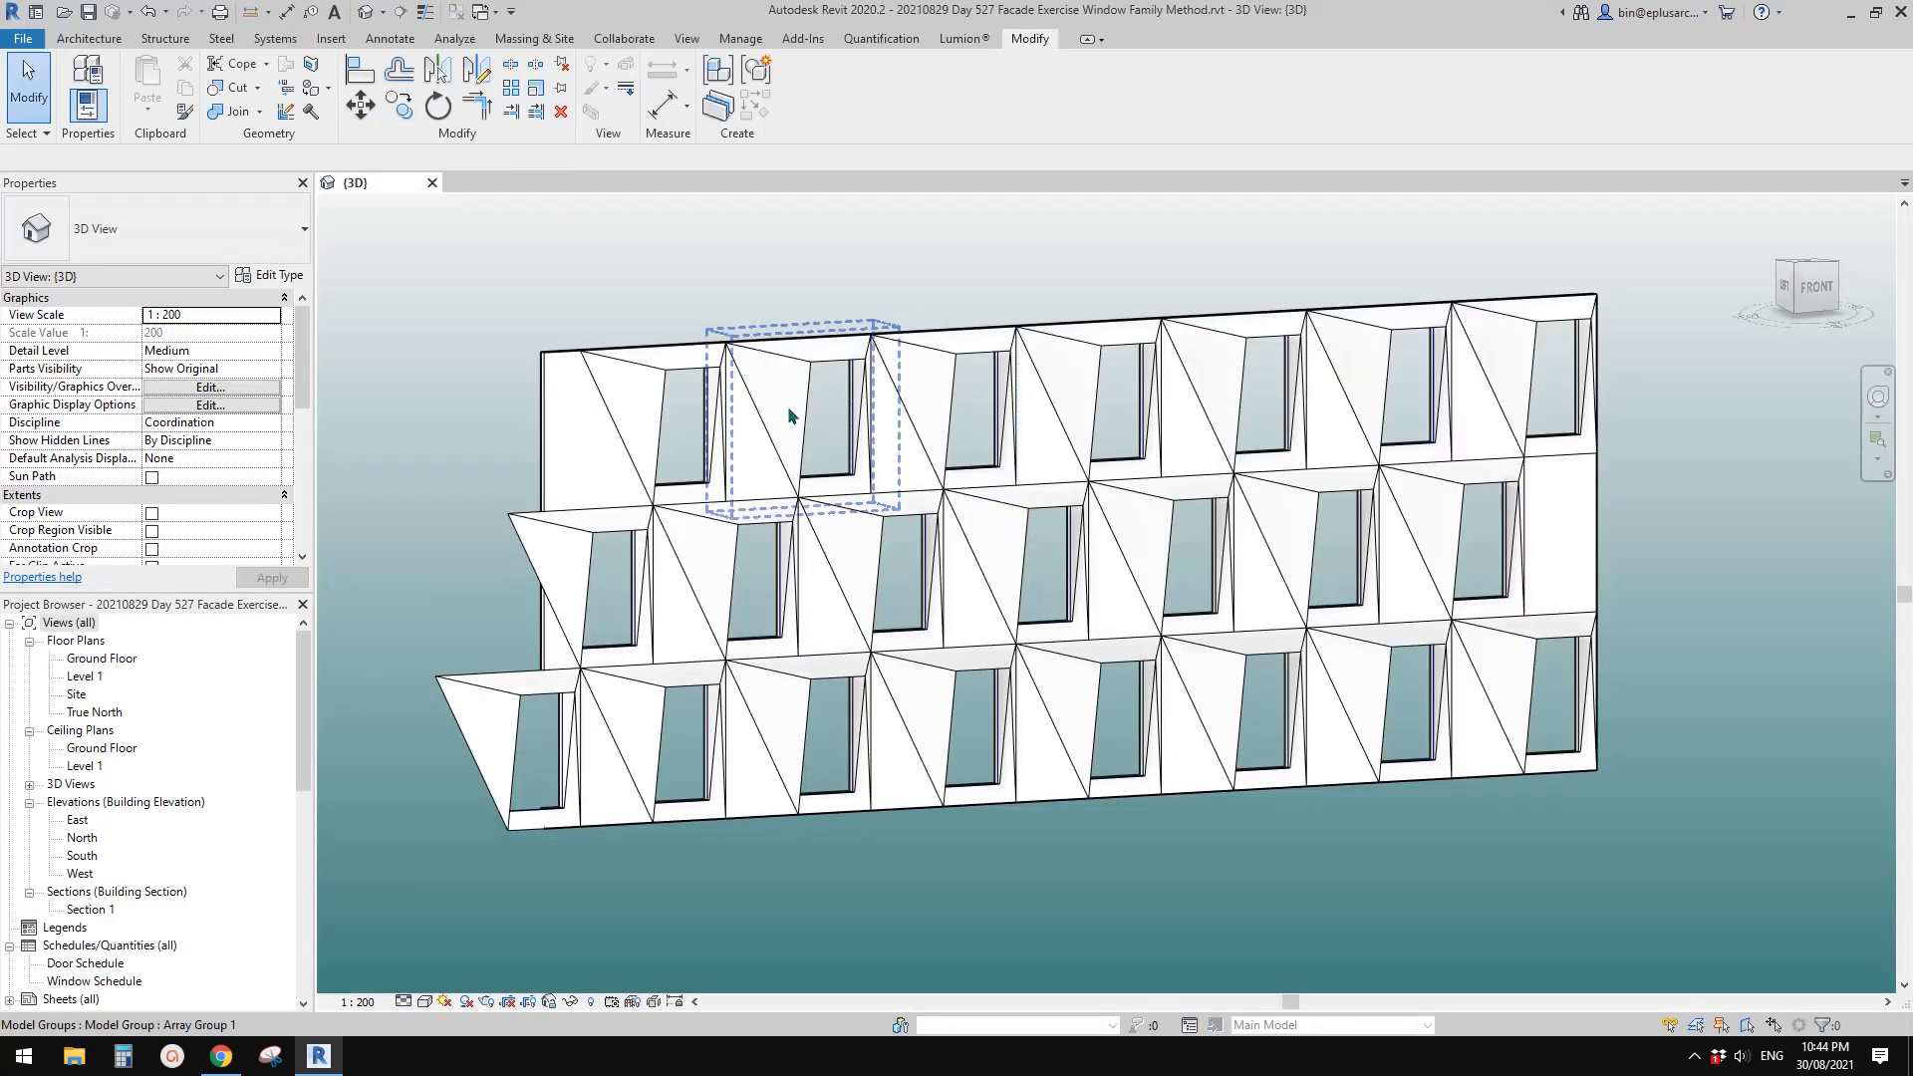
shift+middle_drag(788, 416, 928, 615)
scroll(1016, 536, down, 1)
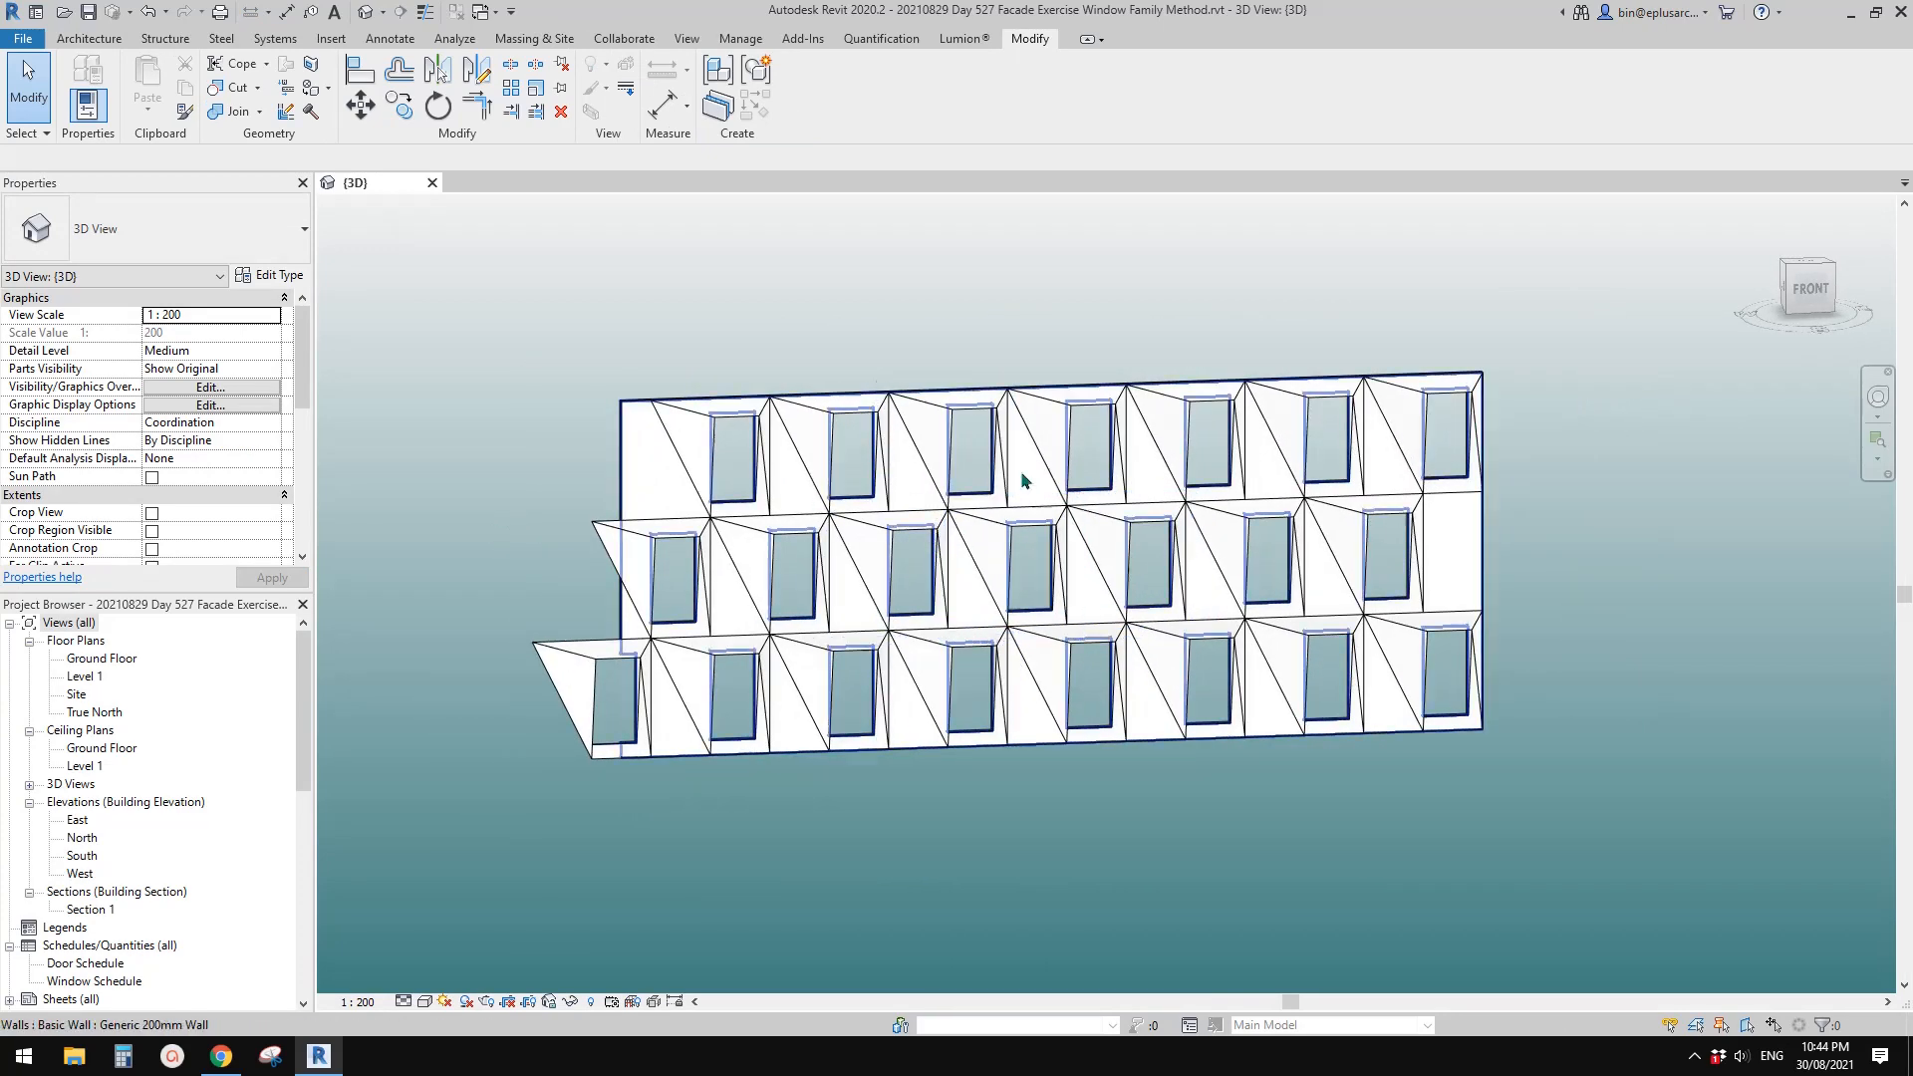
middle_drag(1032, 556, 1027, 566)
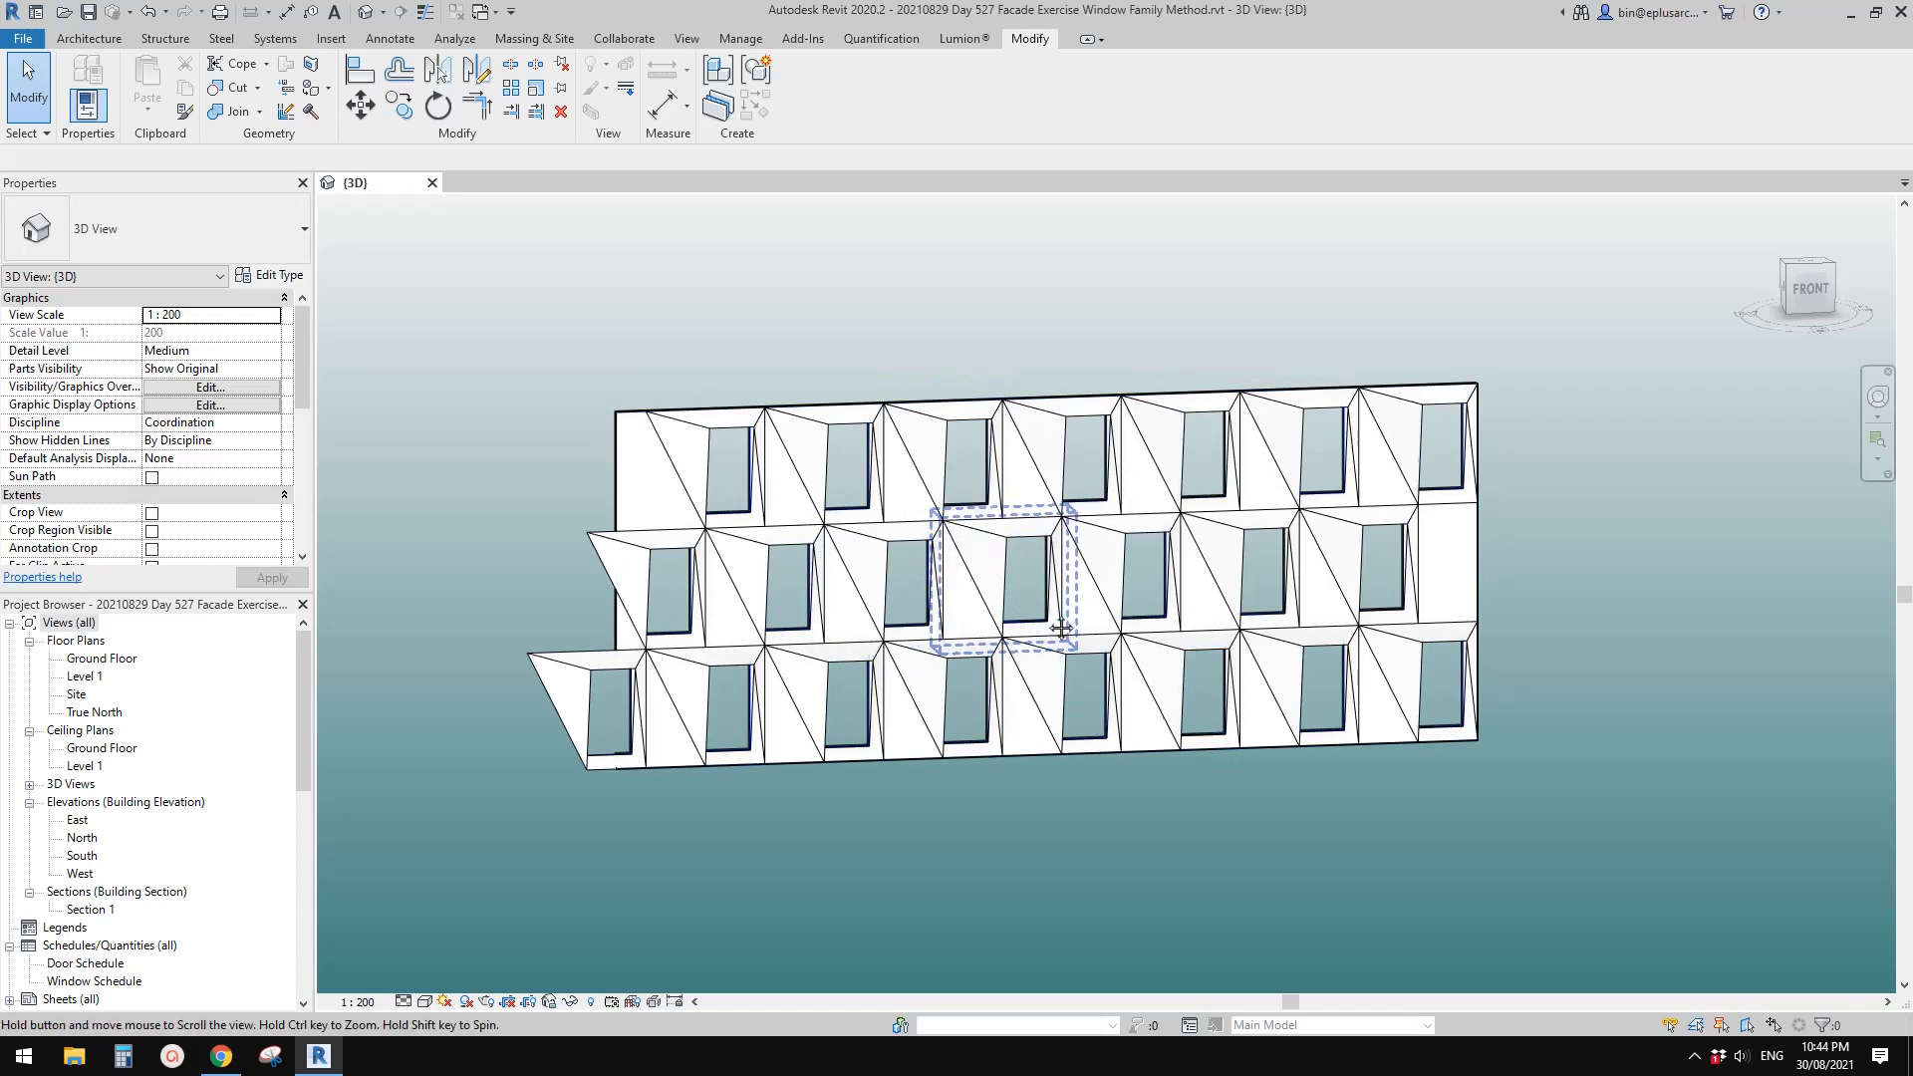
middle_drag(941, 513, 932, 517)
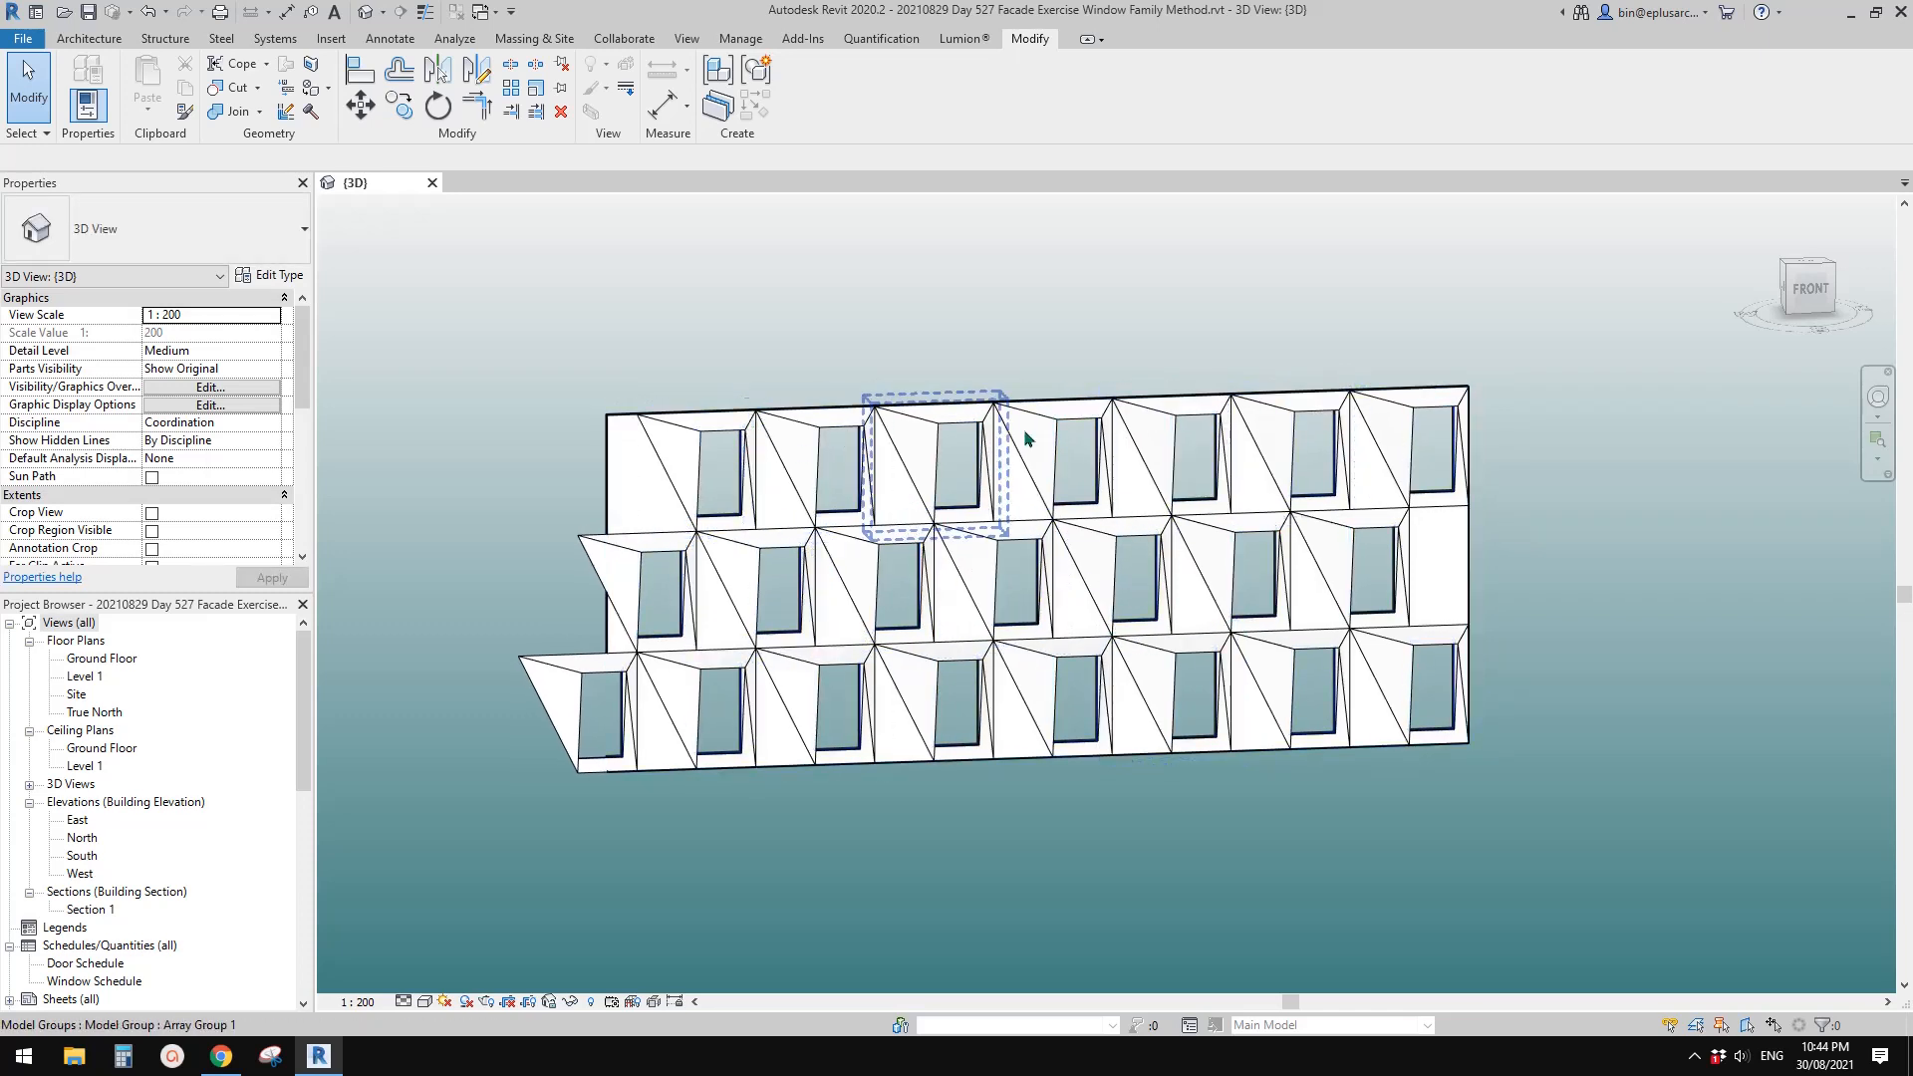
middle_drag(1003, 509, 1017, 519)
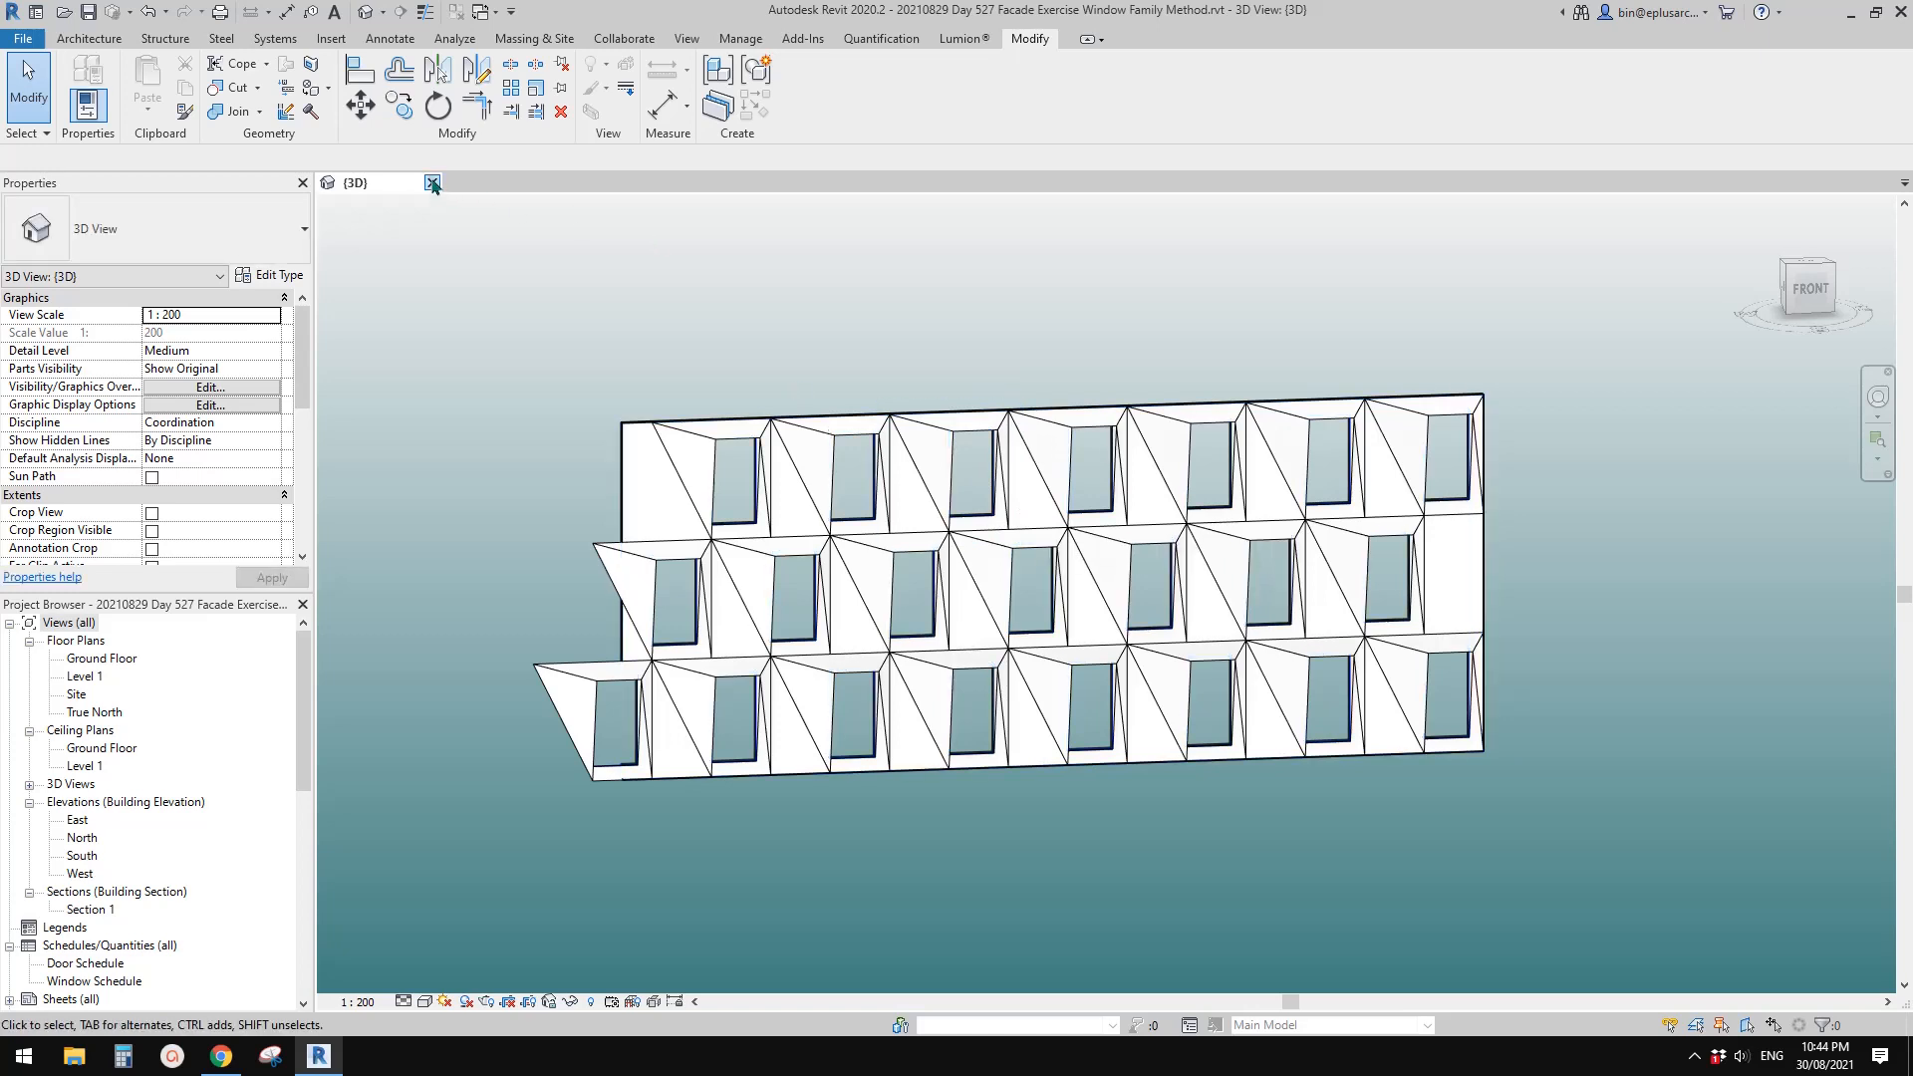
Close the facade project without saving and open the recent mass family 20210829 DAY 528
click(432, 184)
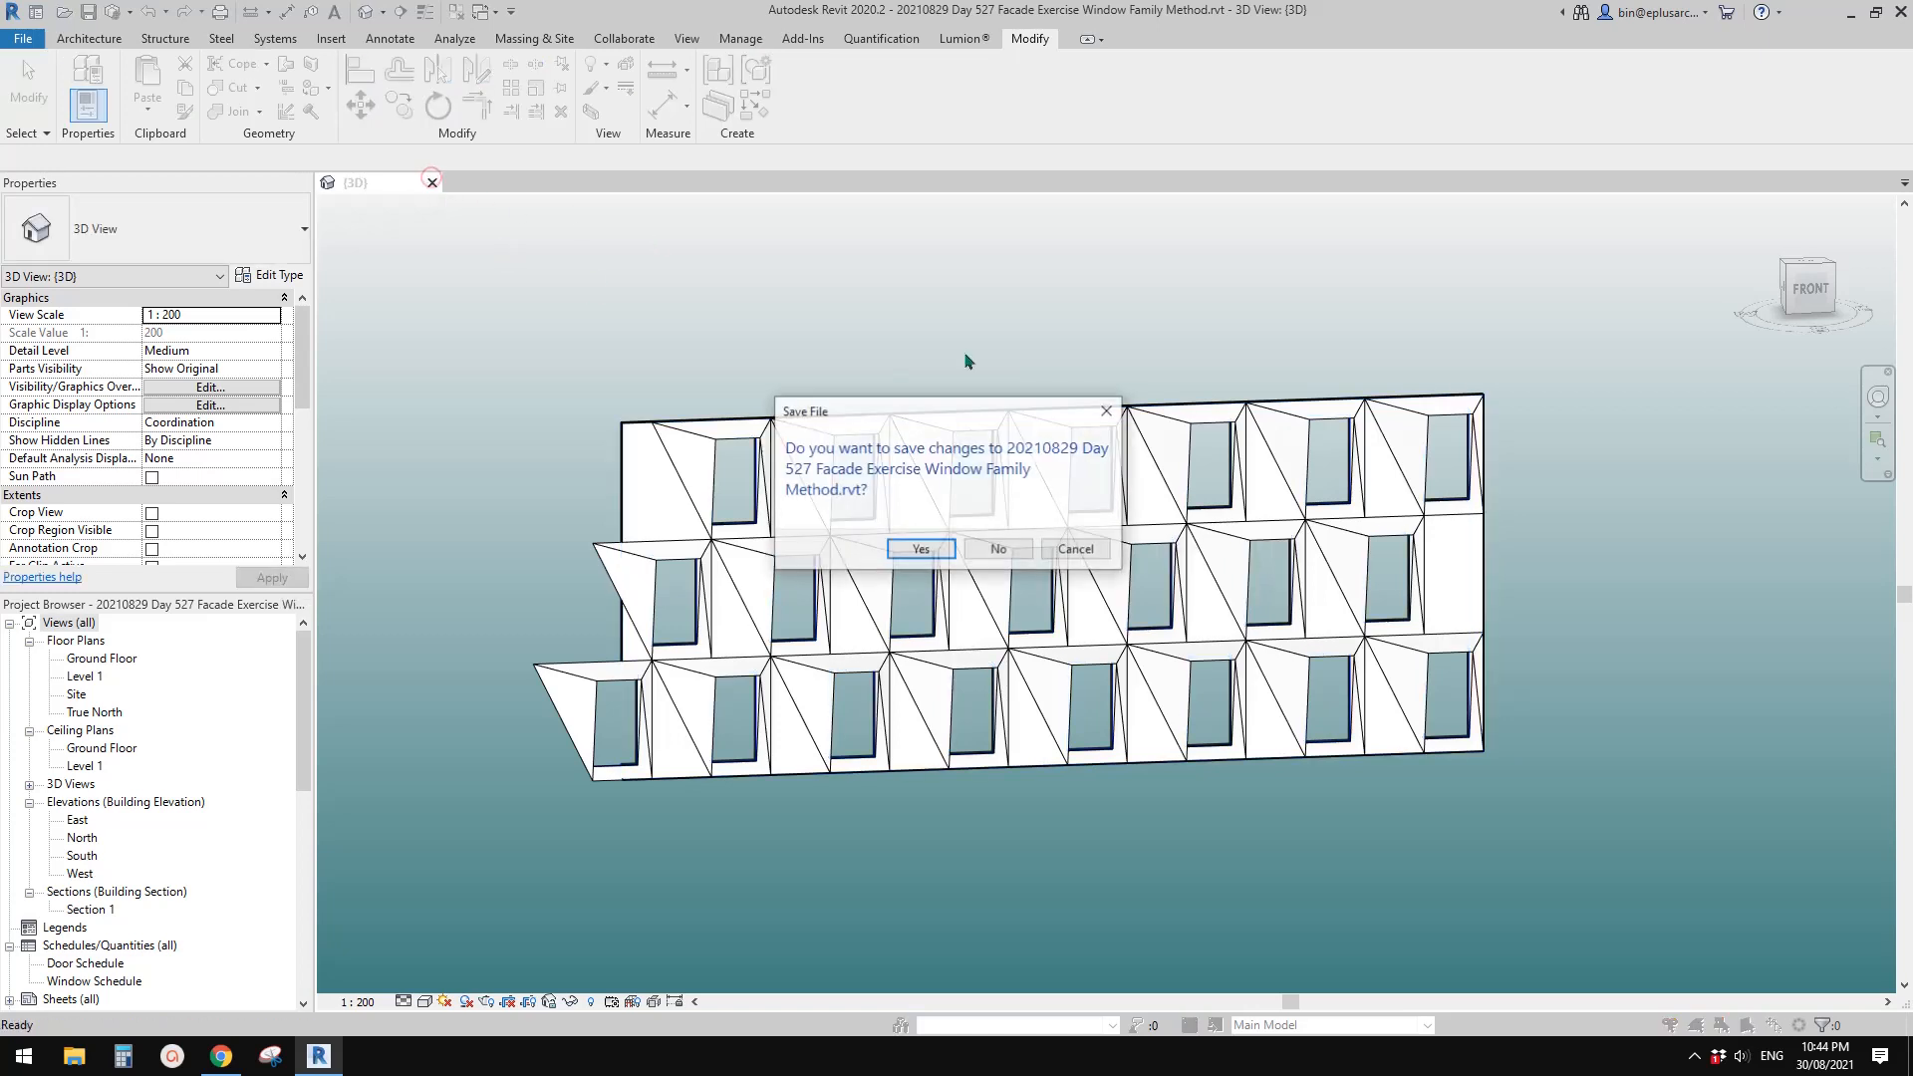
click(996, 550)
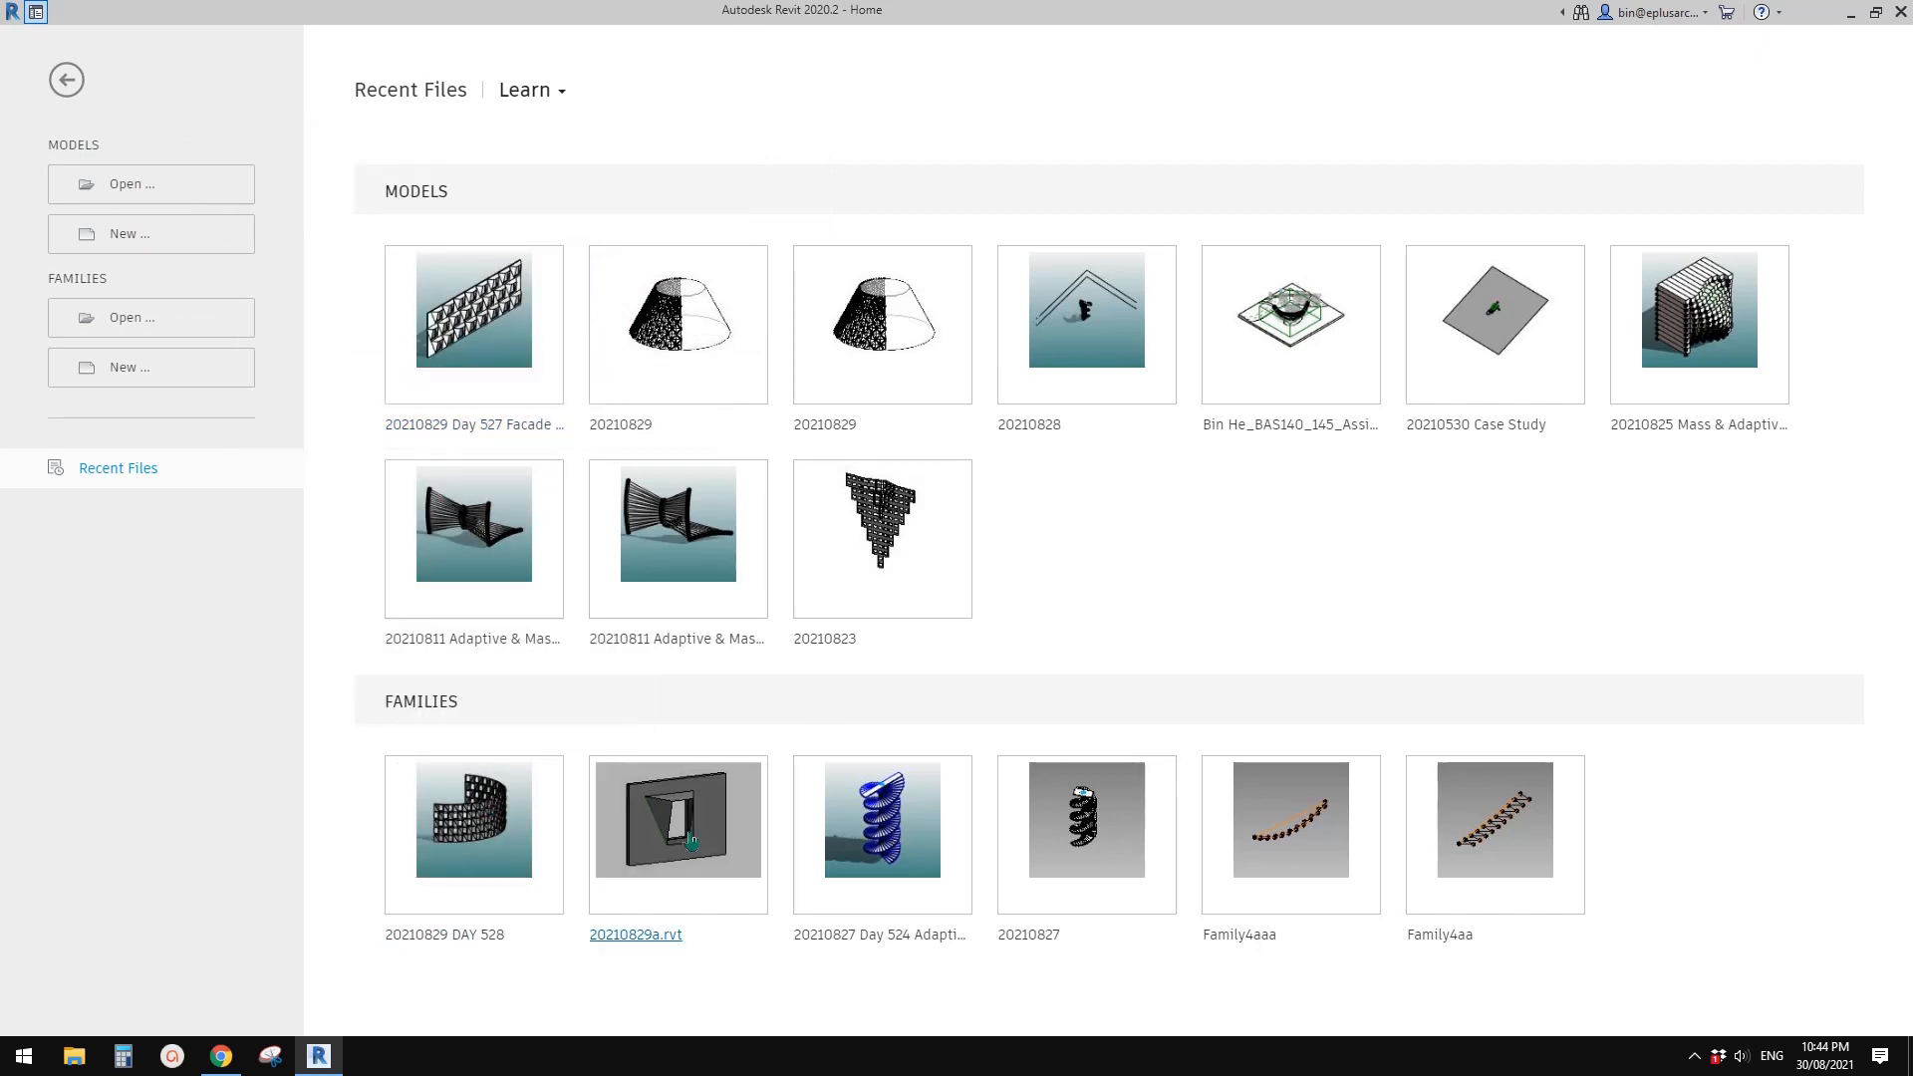
click(444, 832)
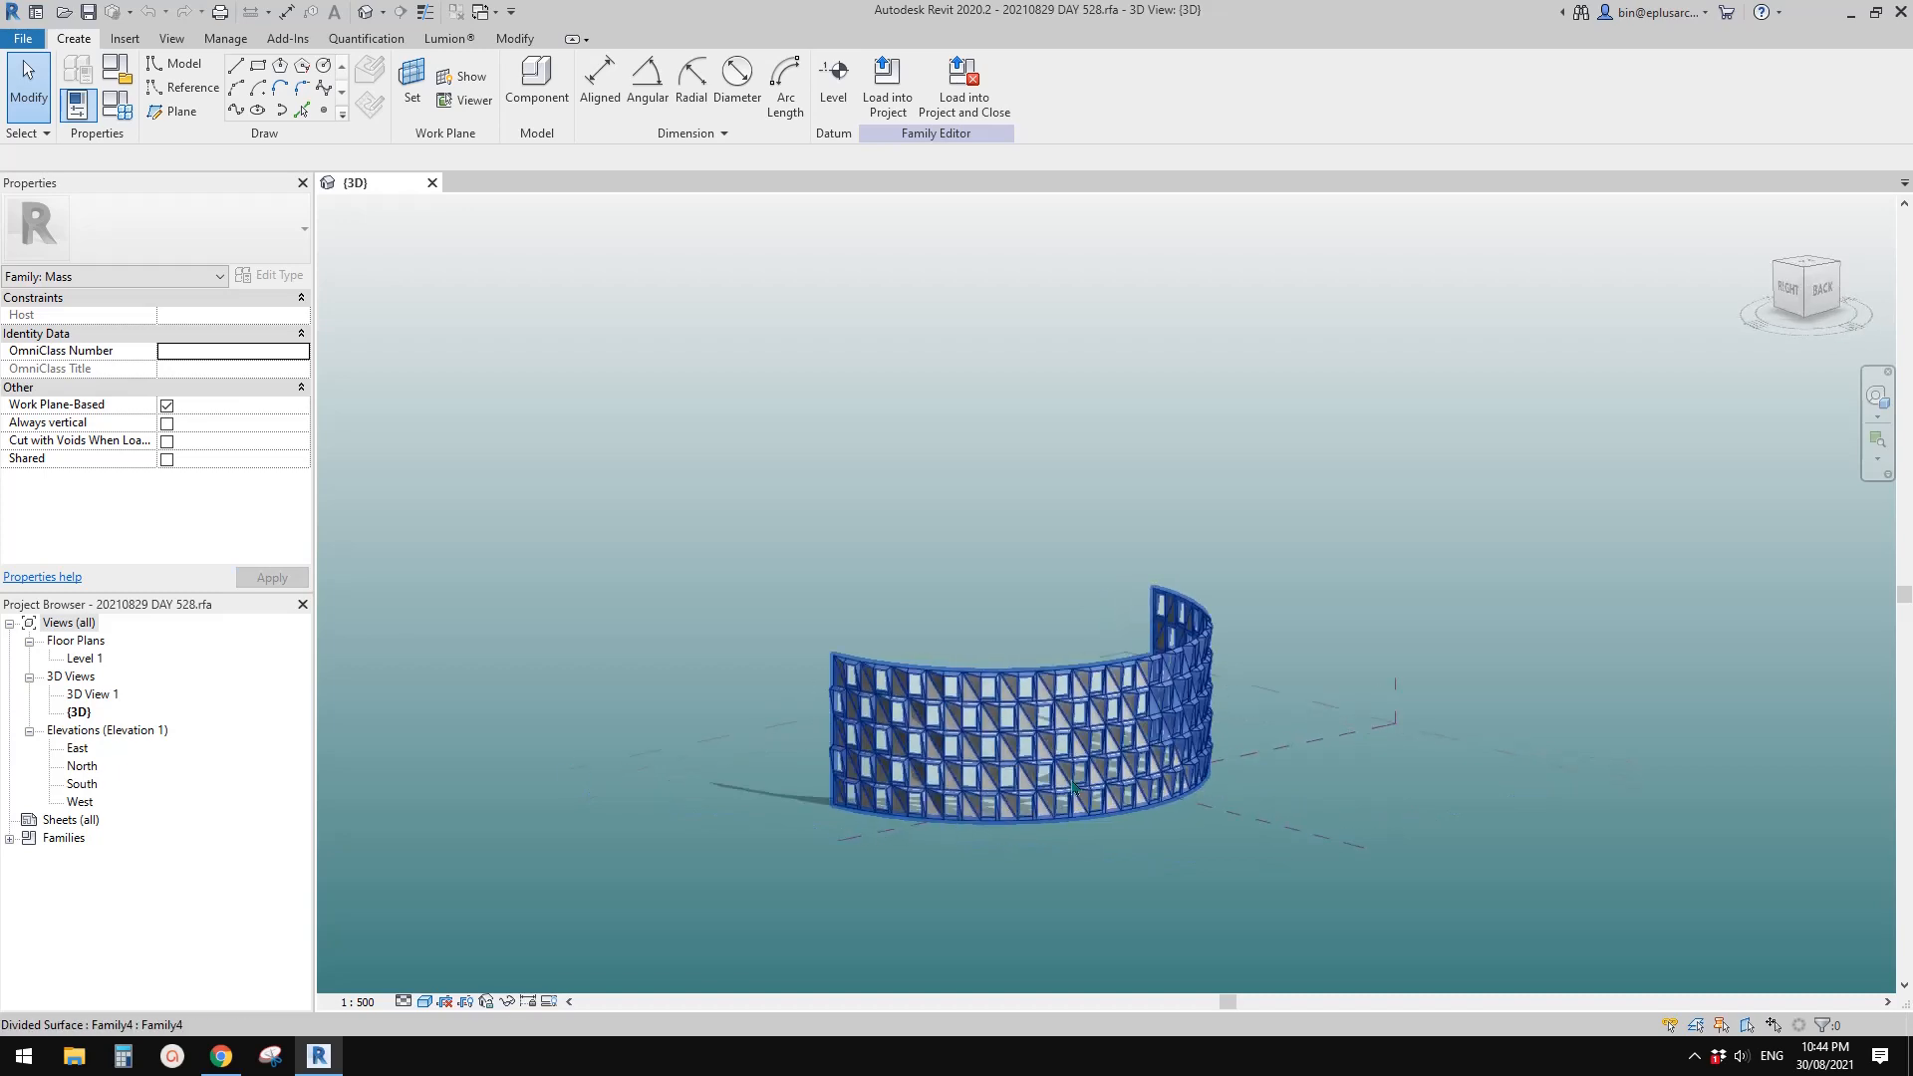
Examine the panelled curved facade of the mass family up close and from several angles
scroll(1072, 787, up, 5)
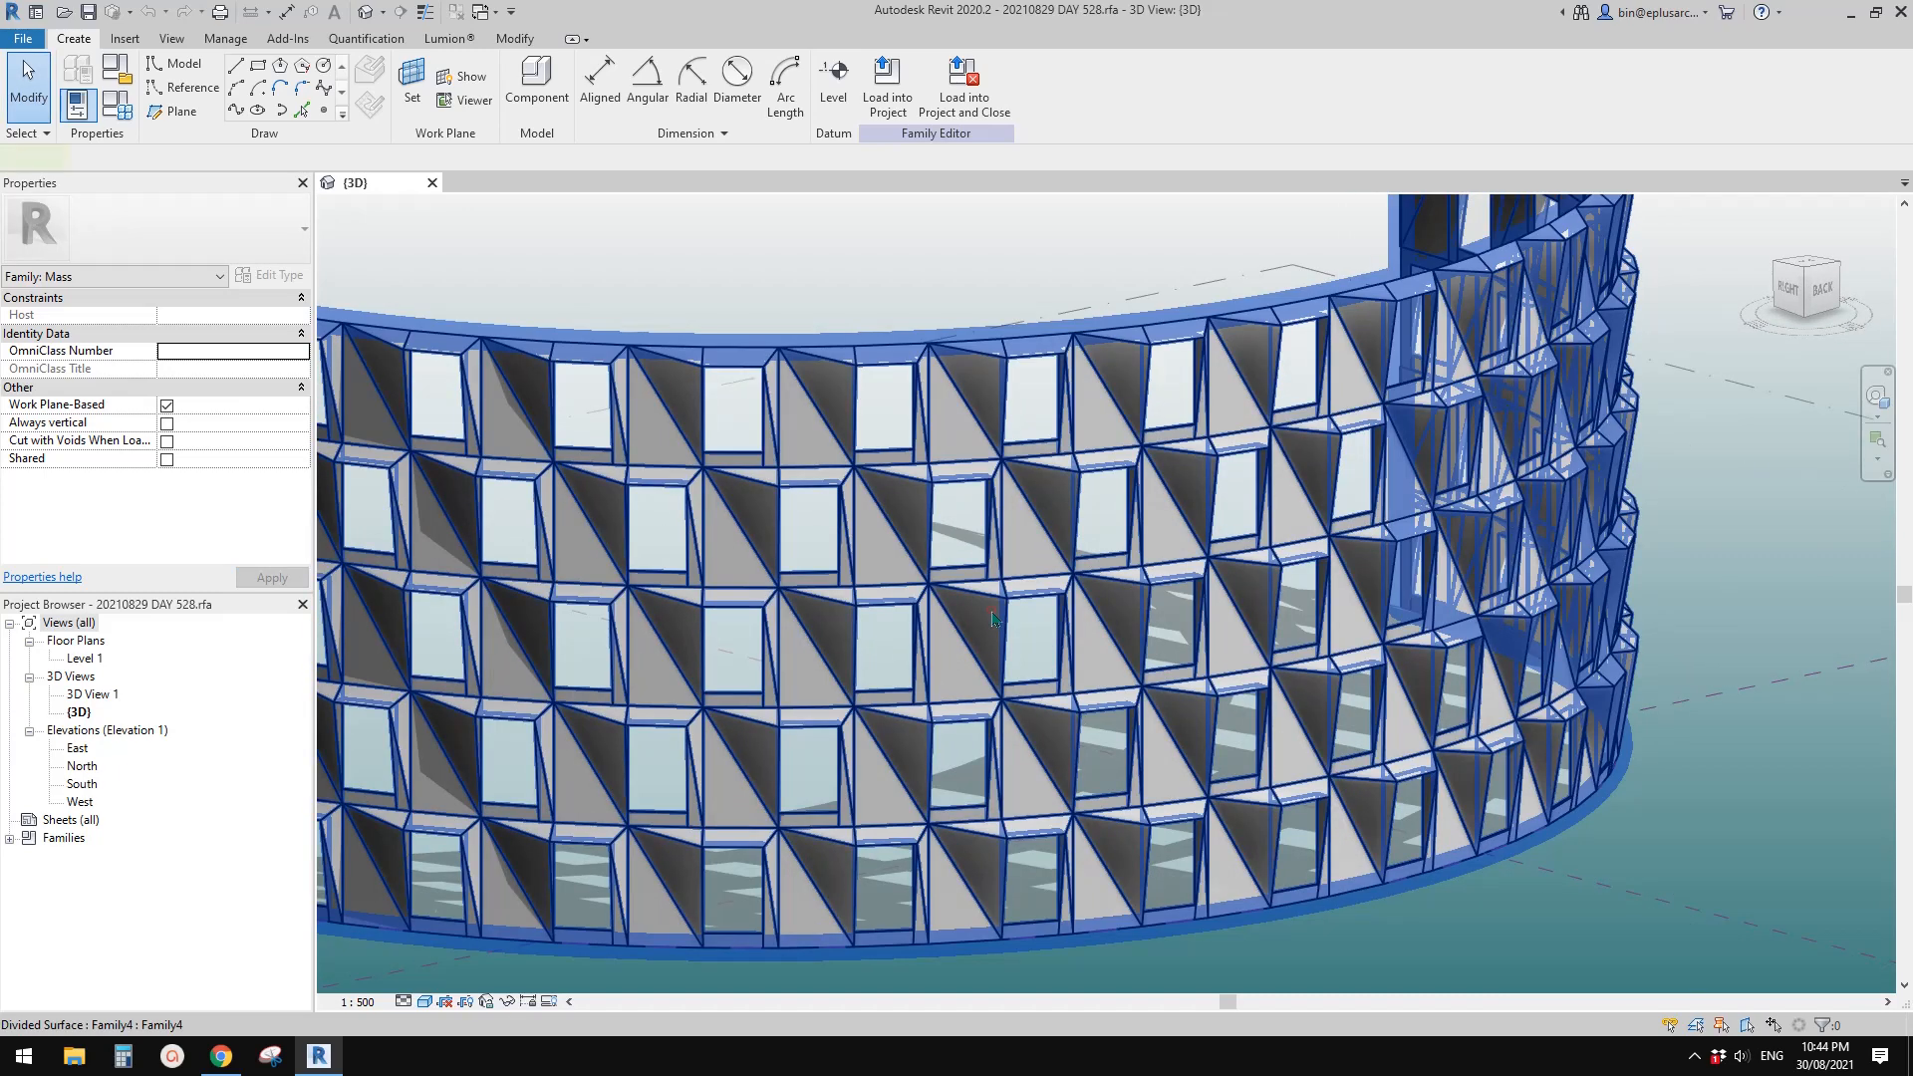
click(993, 619)
scroll(1006, 648, down, 5)
click(1057, 372)
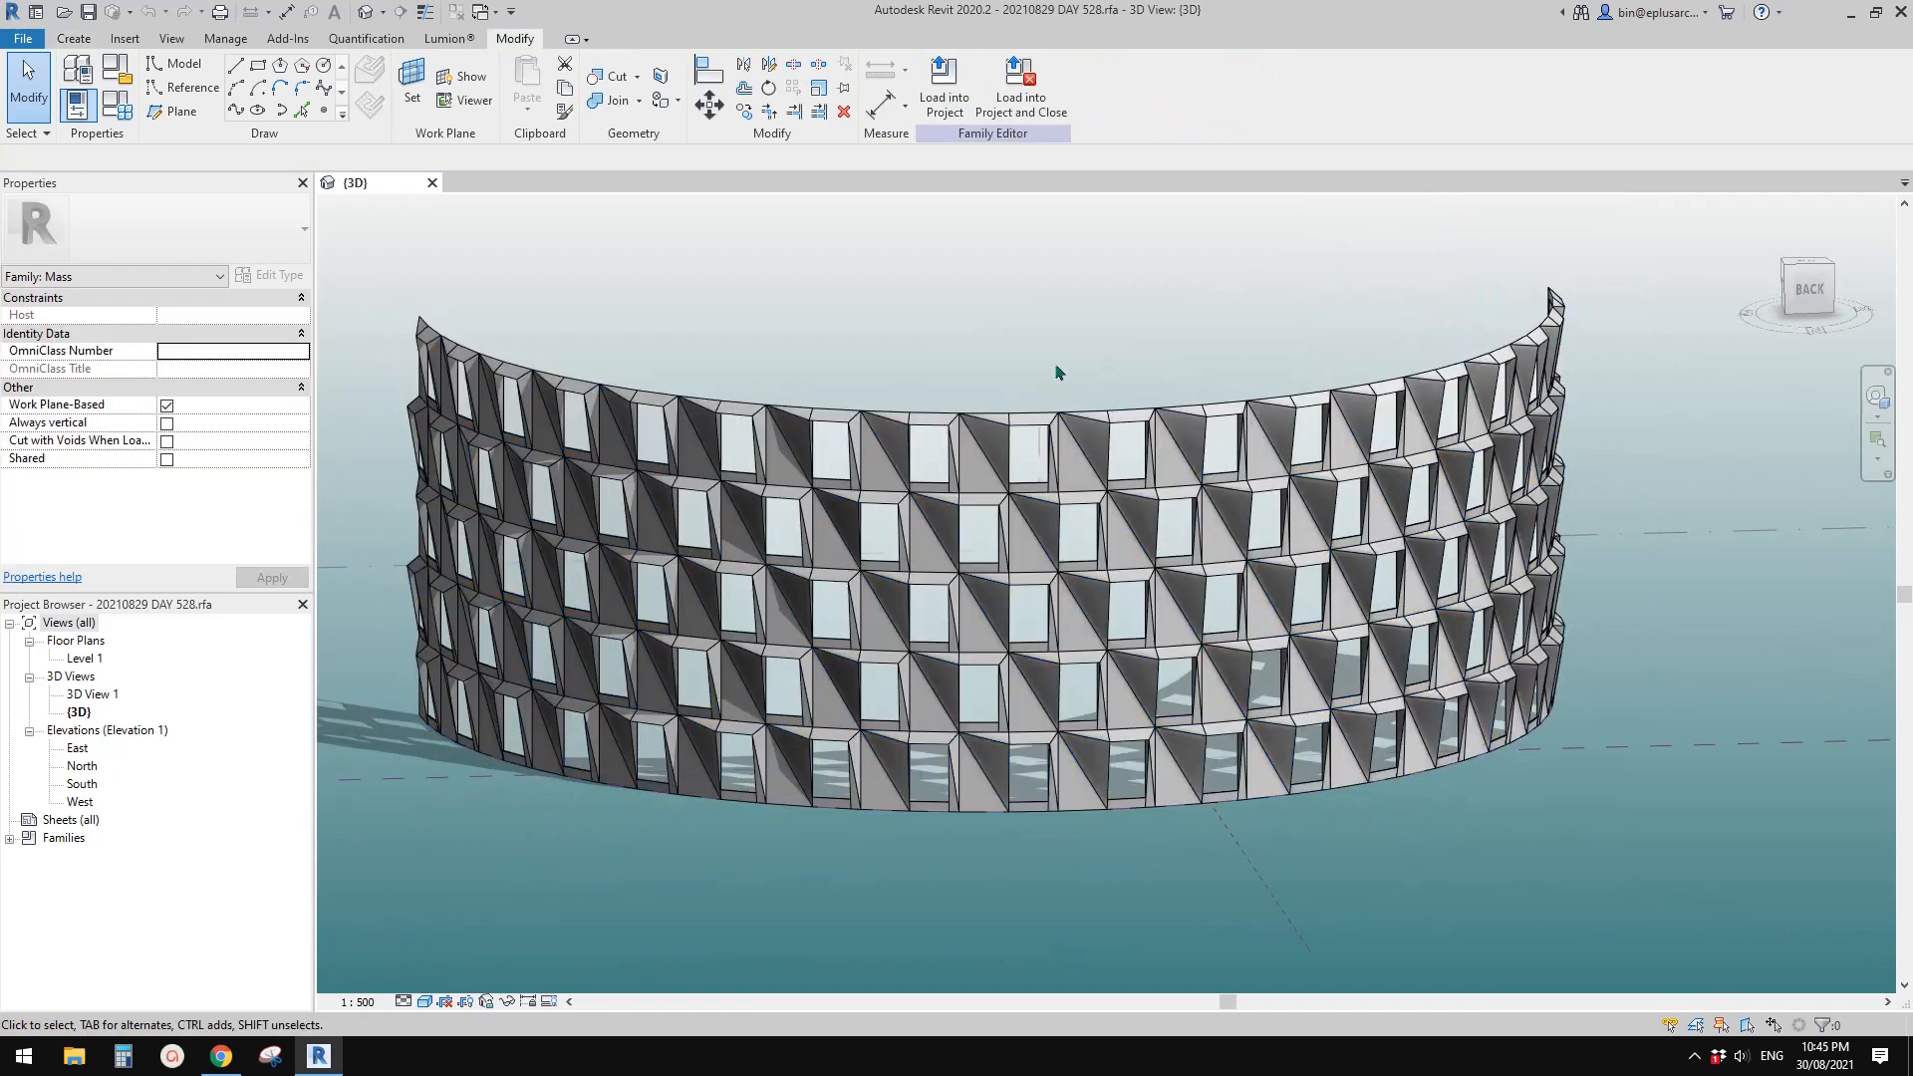
scroll(1046, 338, up, 2)
scroll(972, 307, down, 3)
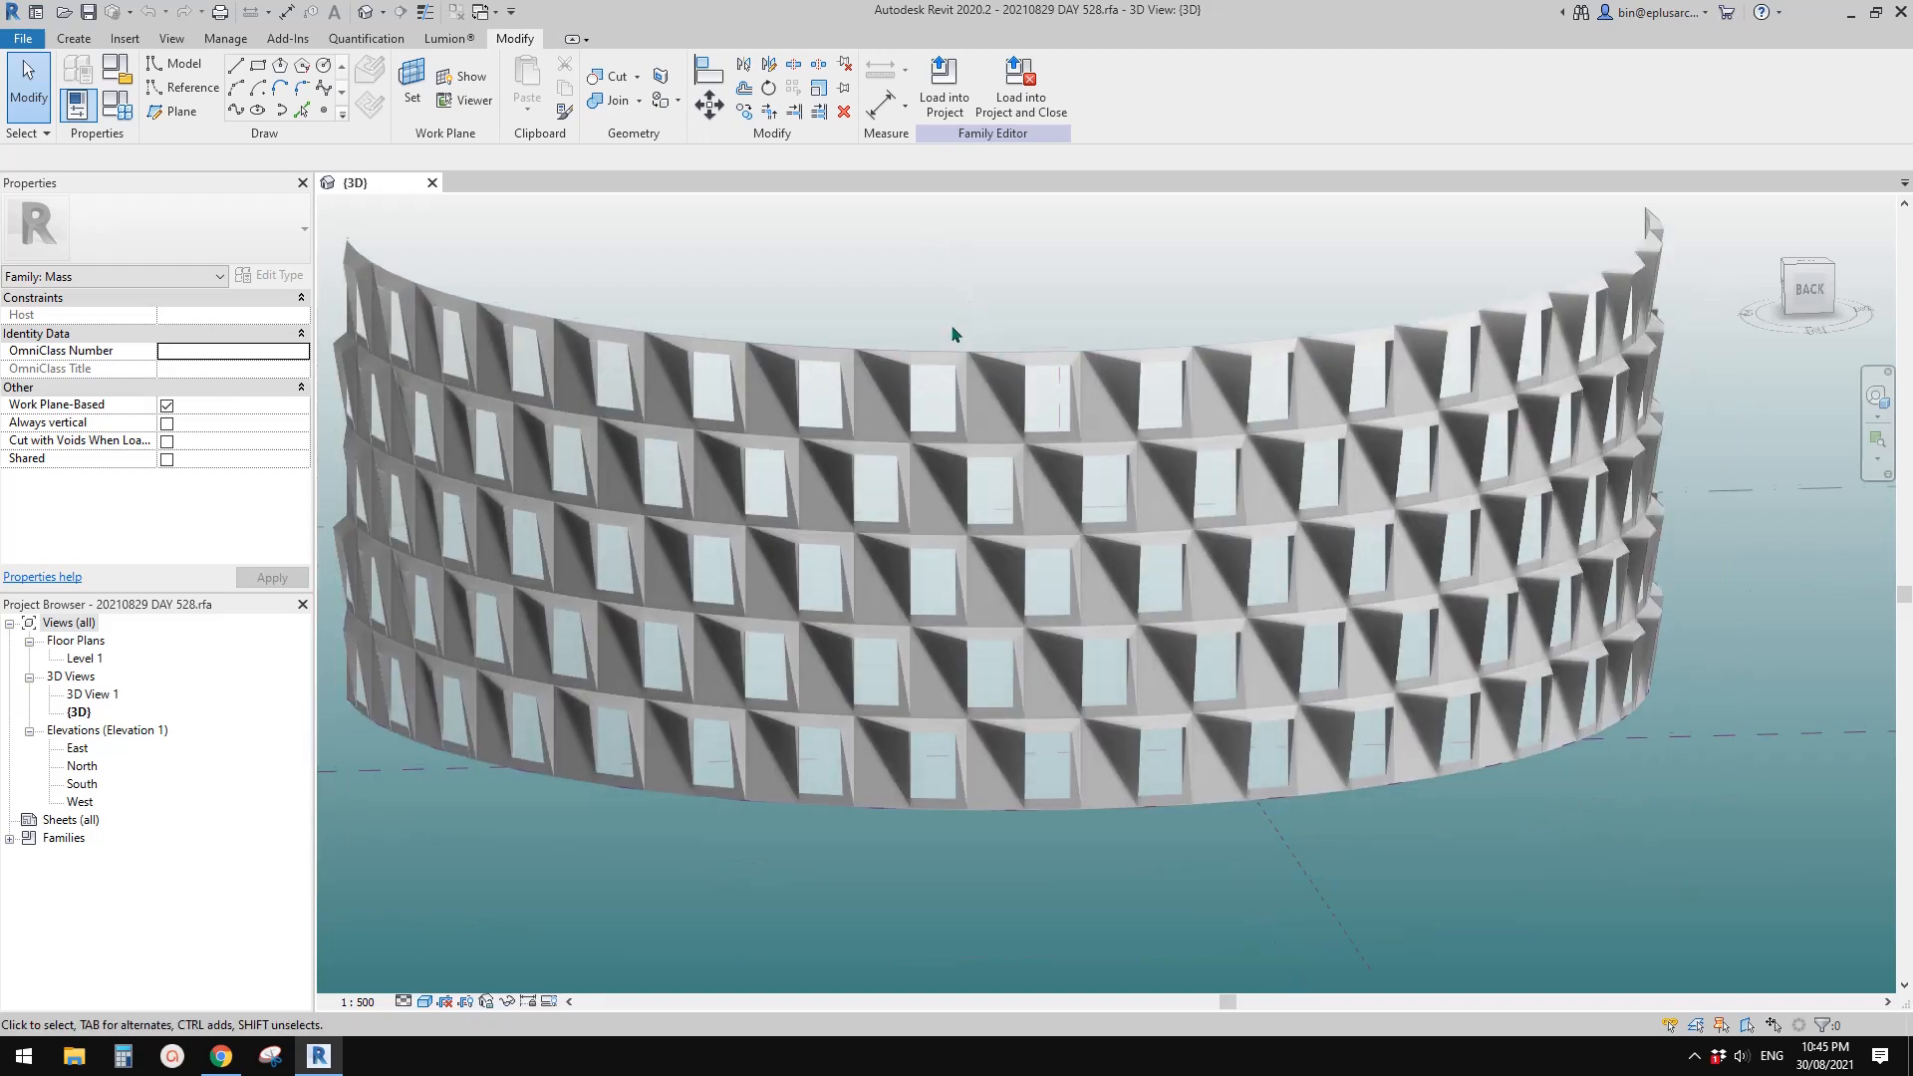
shift+middle_drag(947, 329, 1181, 448)
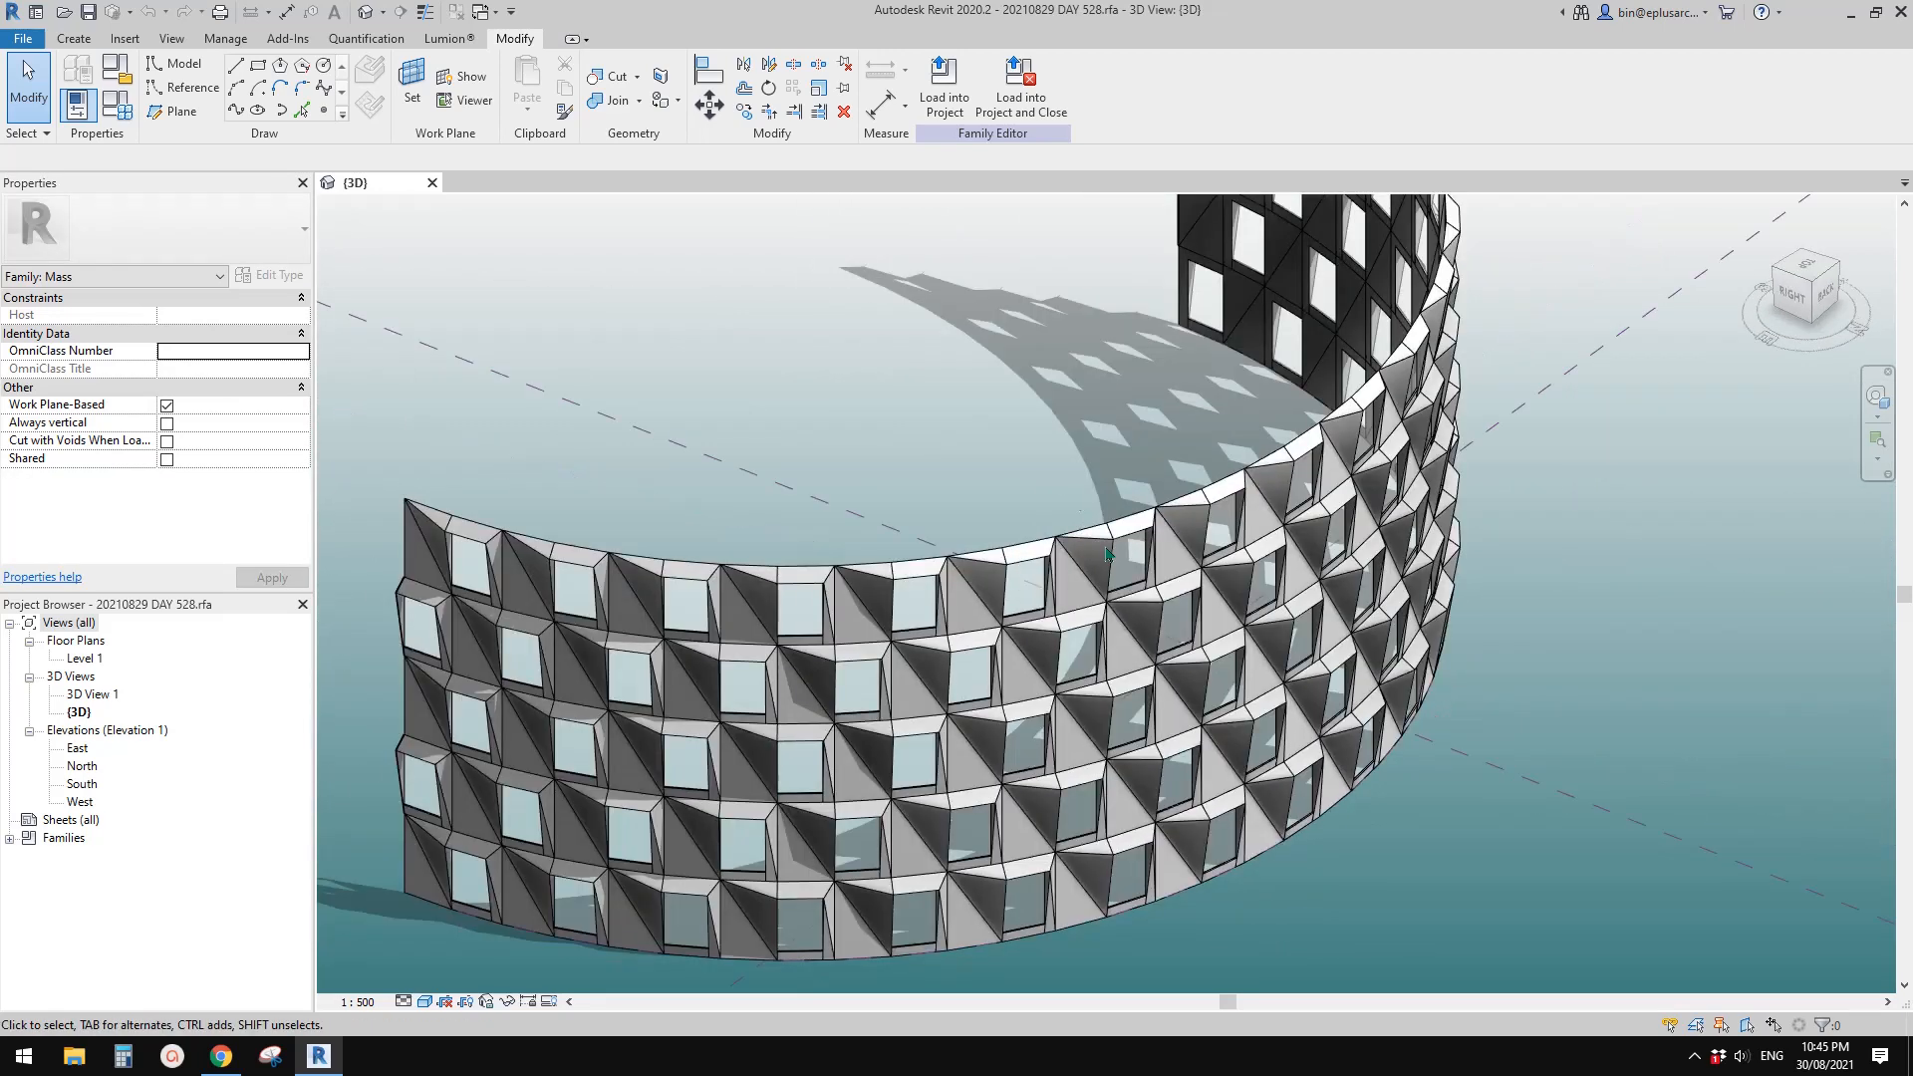
scroll(997, 429, down, 3)
shift+middle_drag(932, 438, 879, 606)
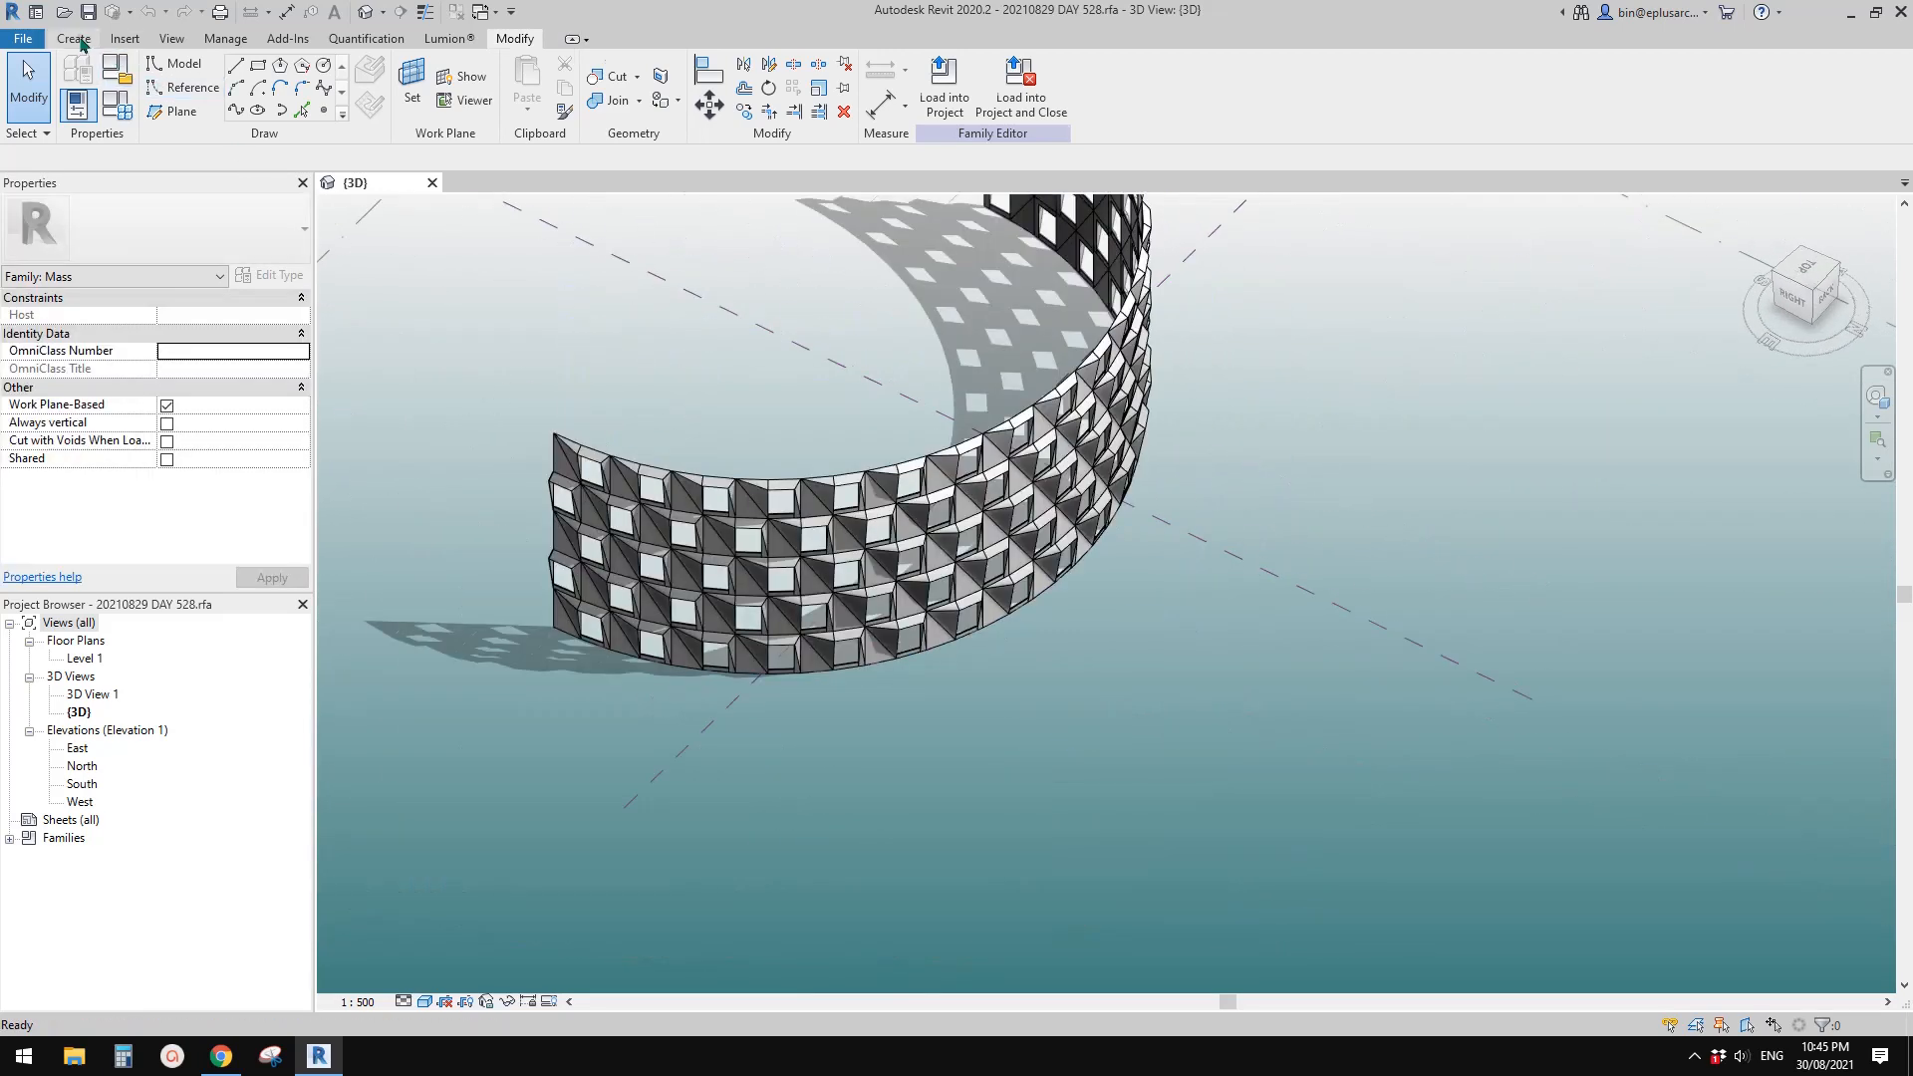
Draw a straight reference line about 51000 mm long beside the curved facade and create a vertical surface form from it
click(74, 39)
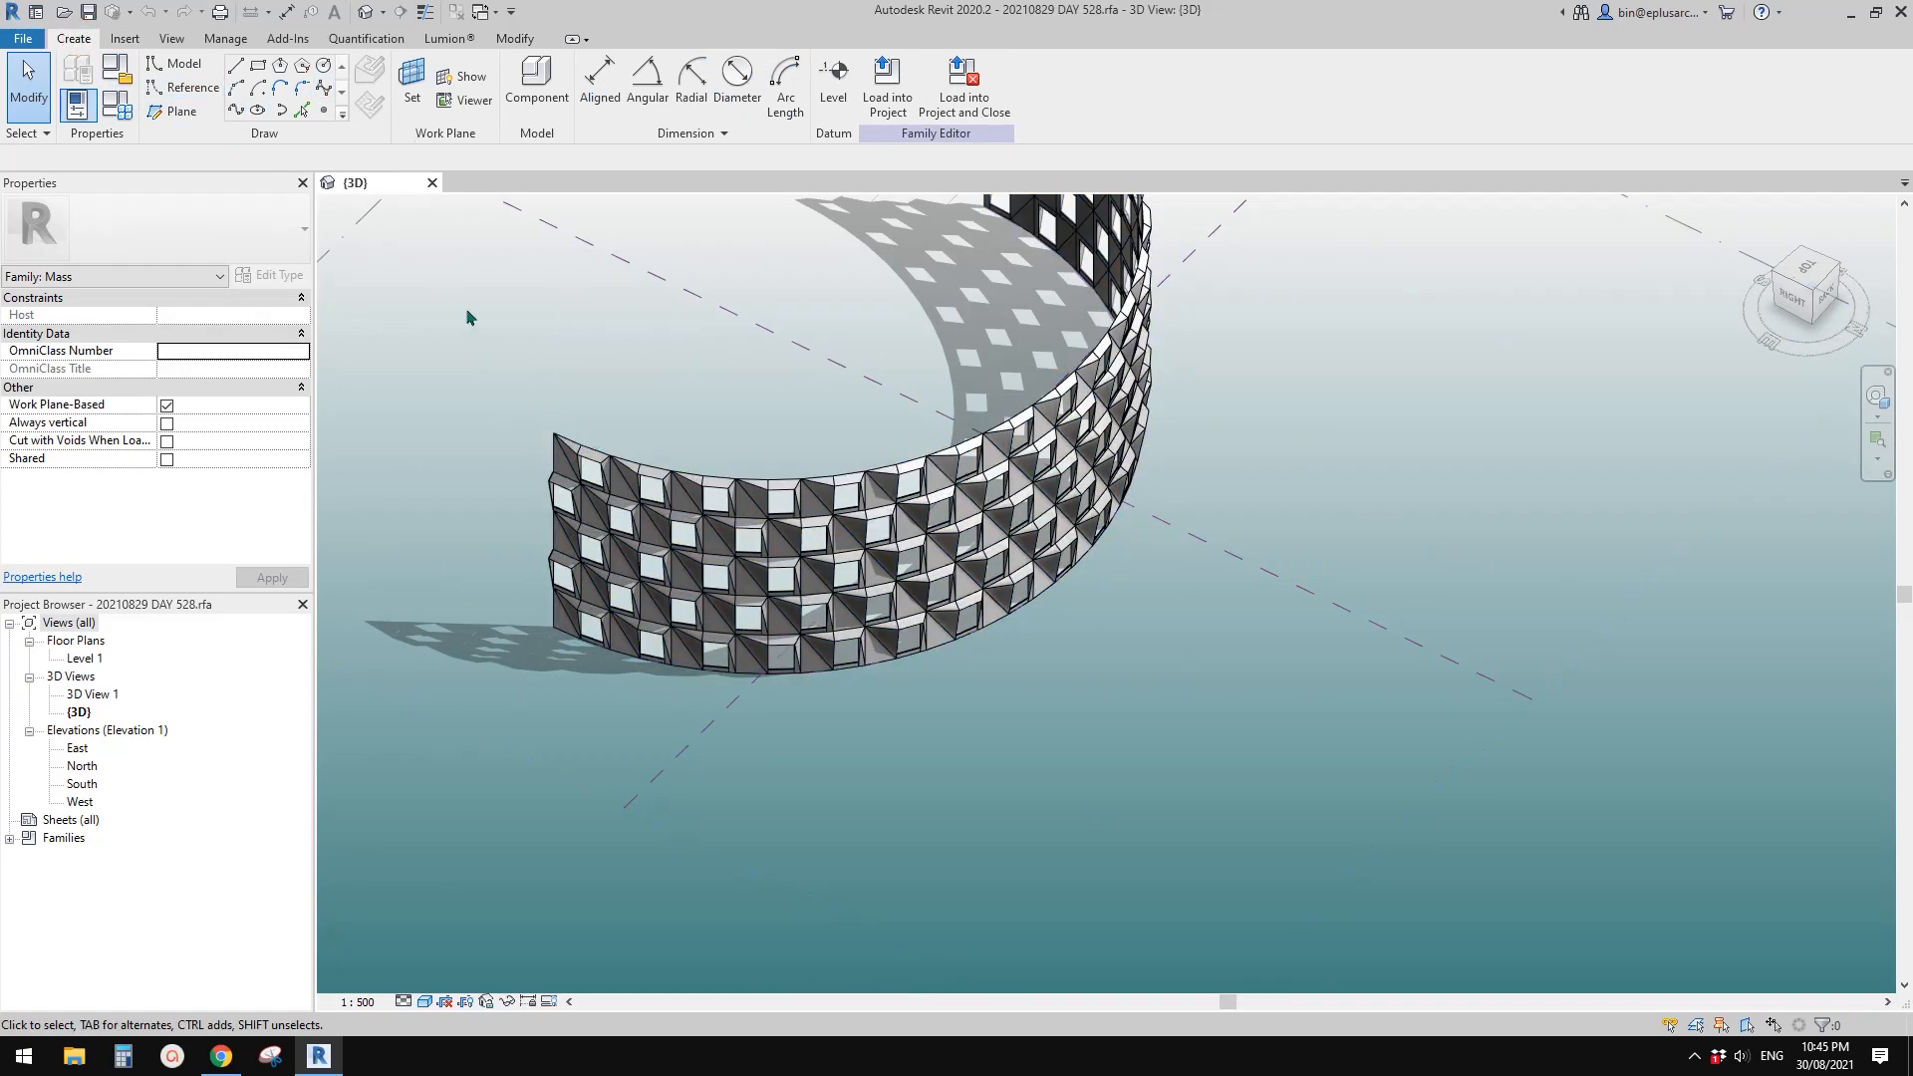
middle_drag(759, 571, 692, 612)
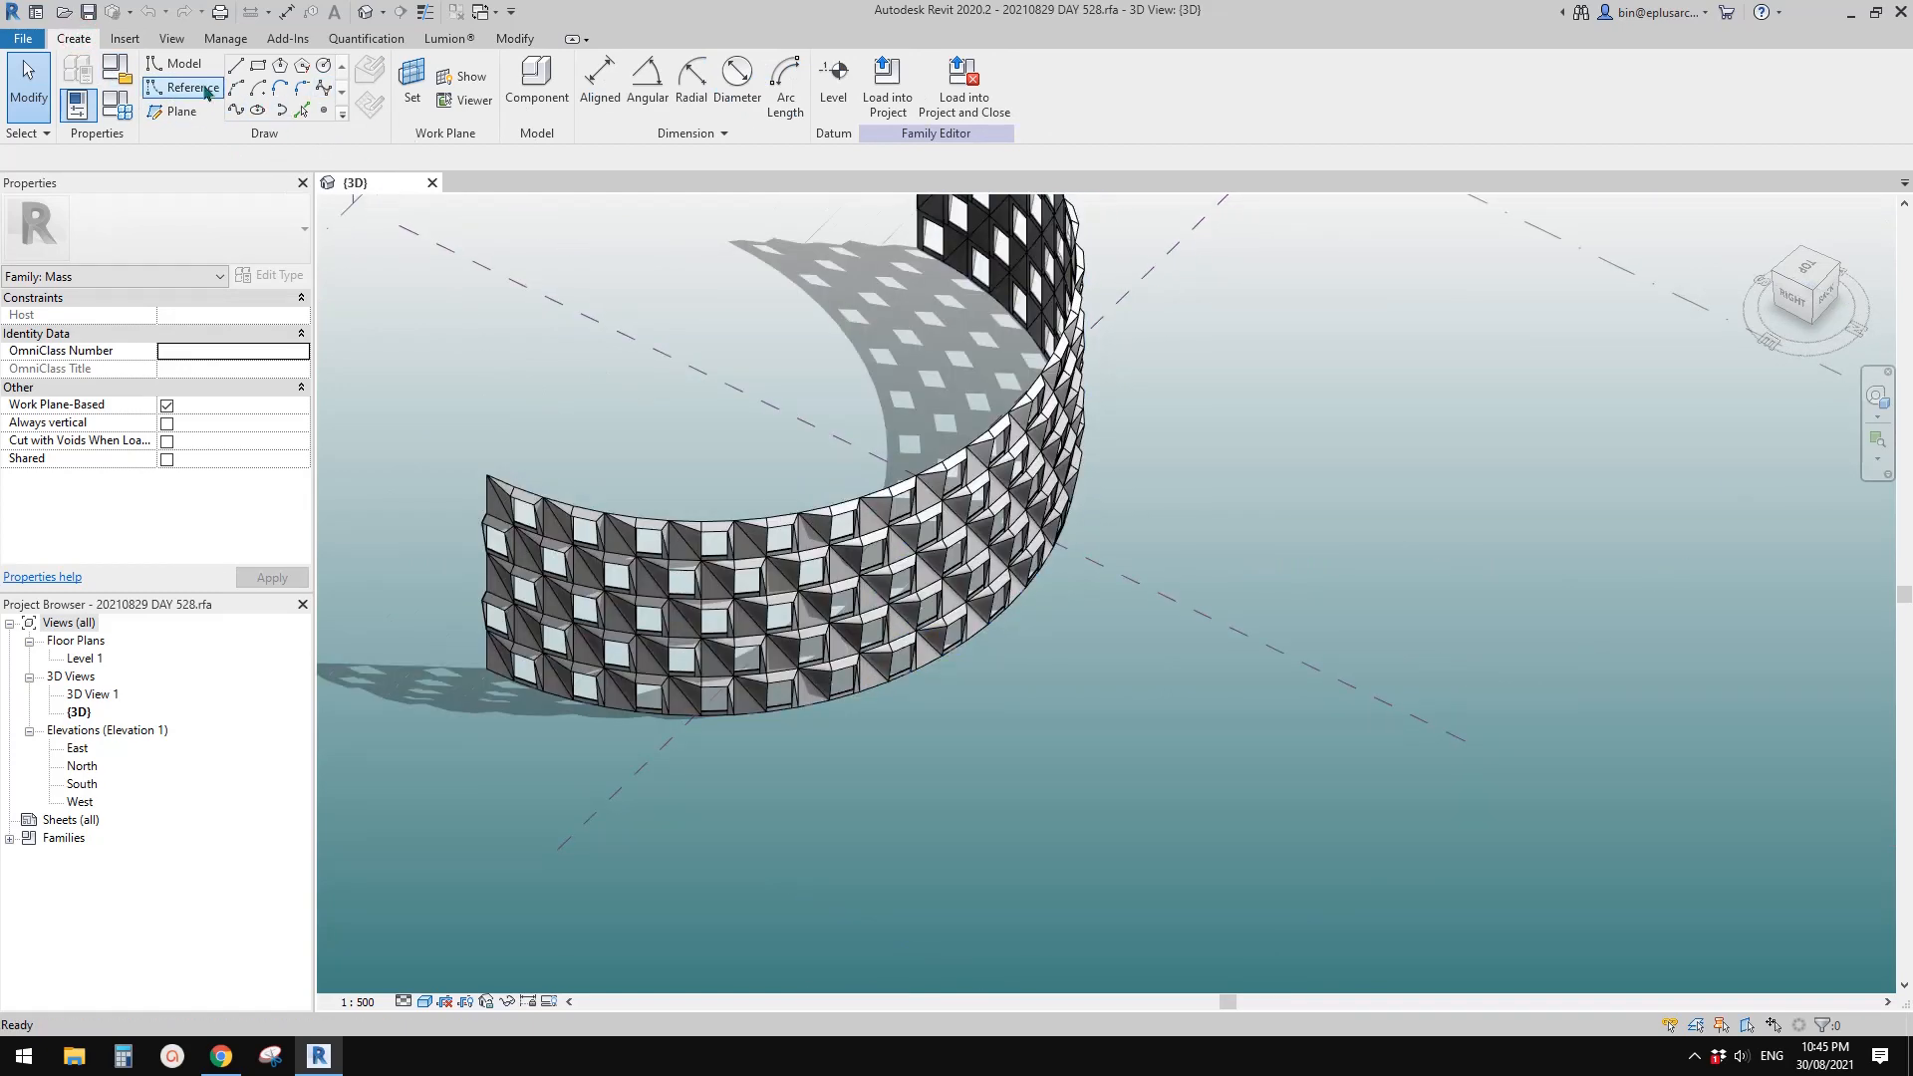
click(236, 66)
click(1044, 889)
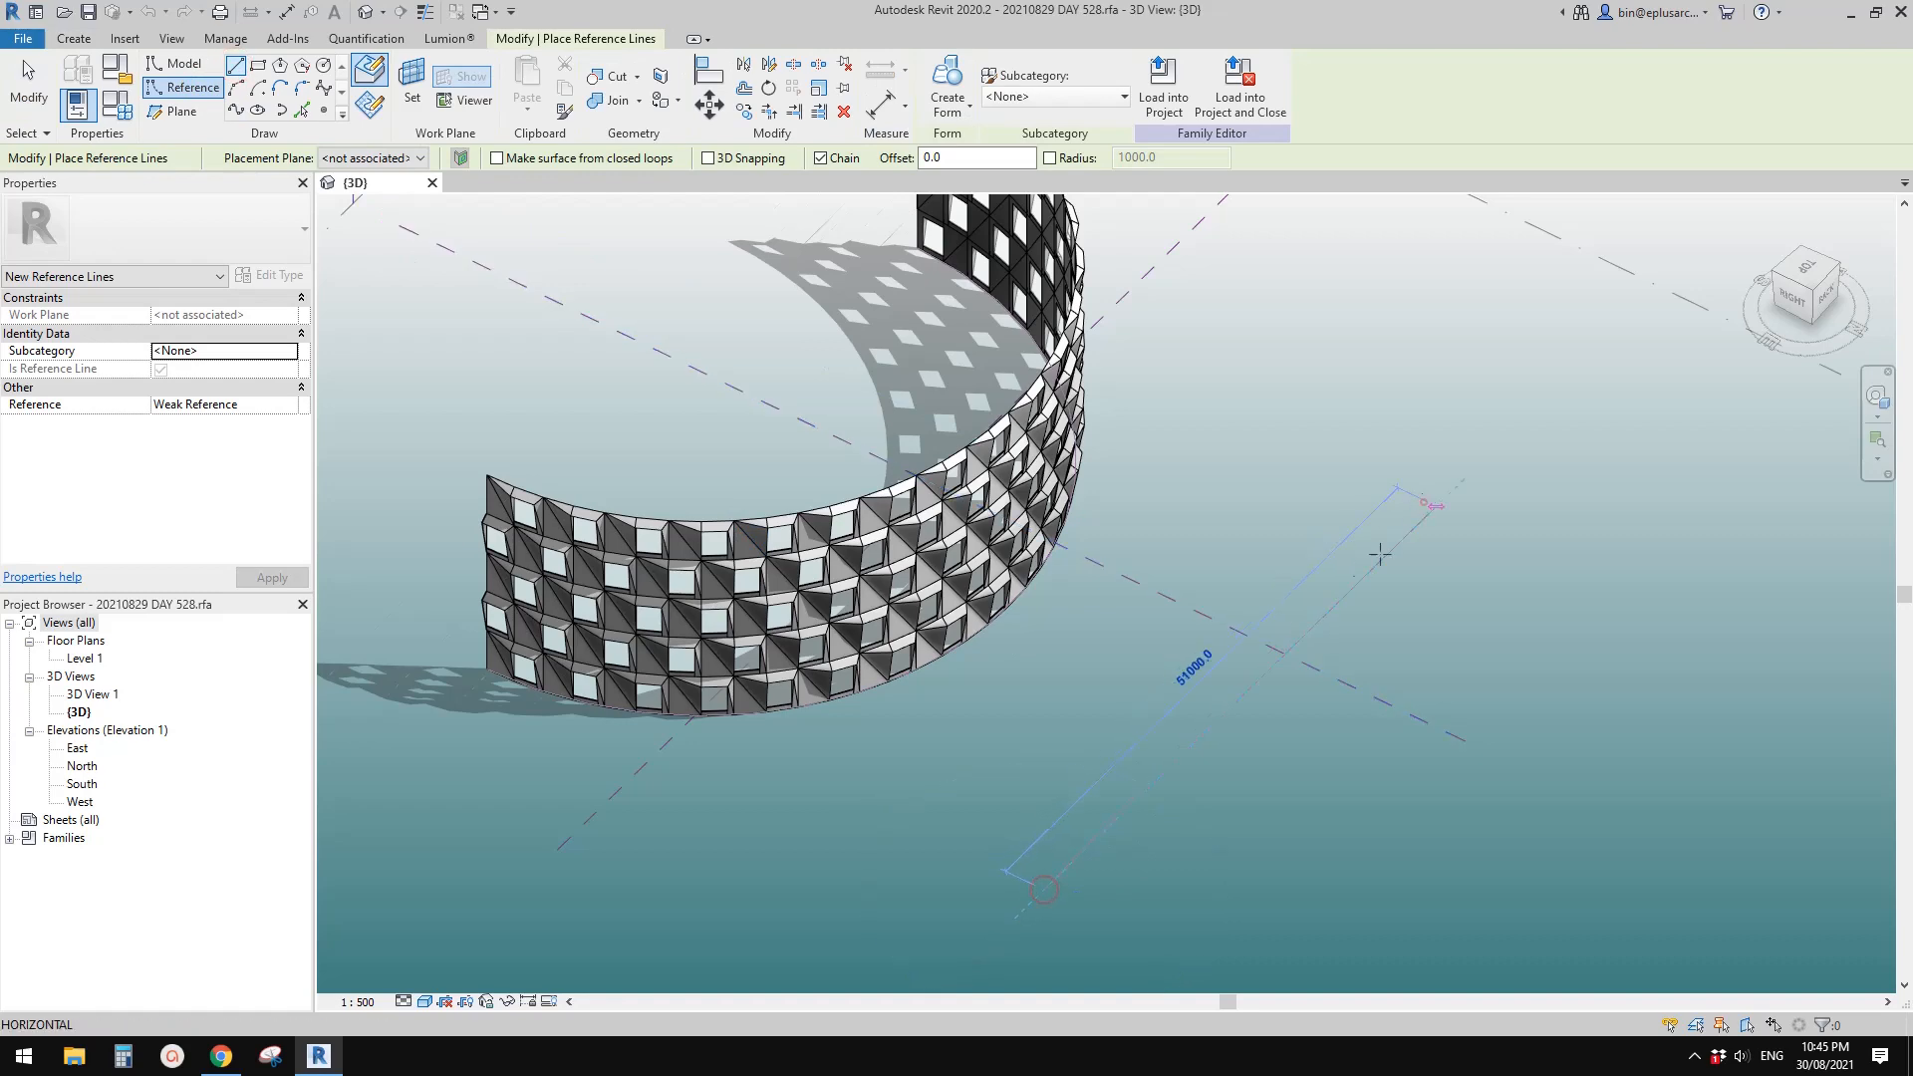
click(1425, 503)
key(Escape)
click(1351, 598)
click(936, 90)
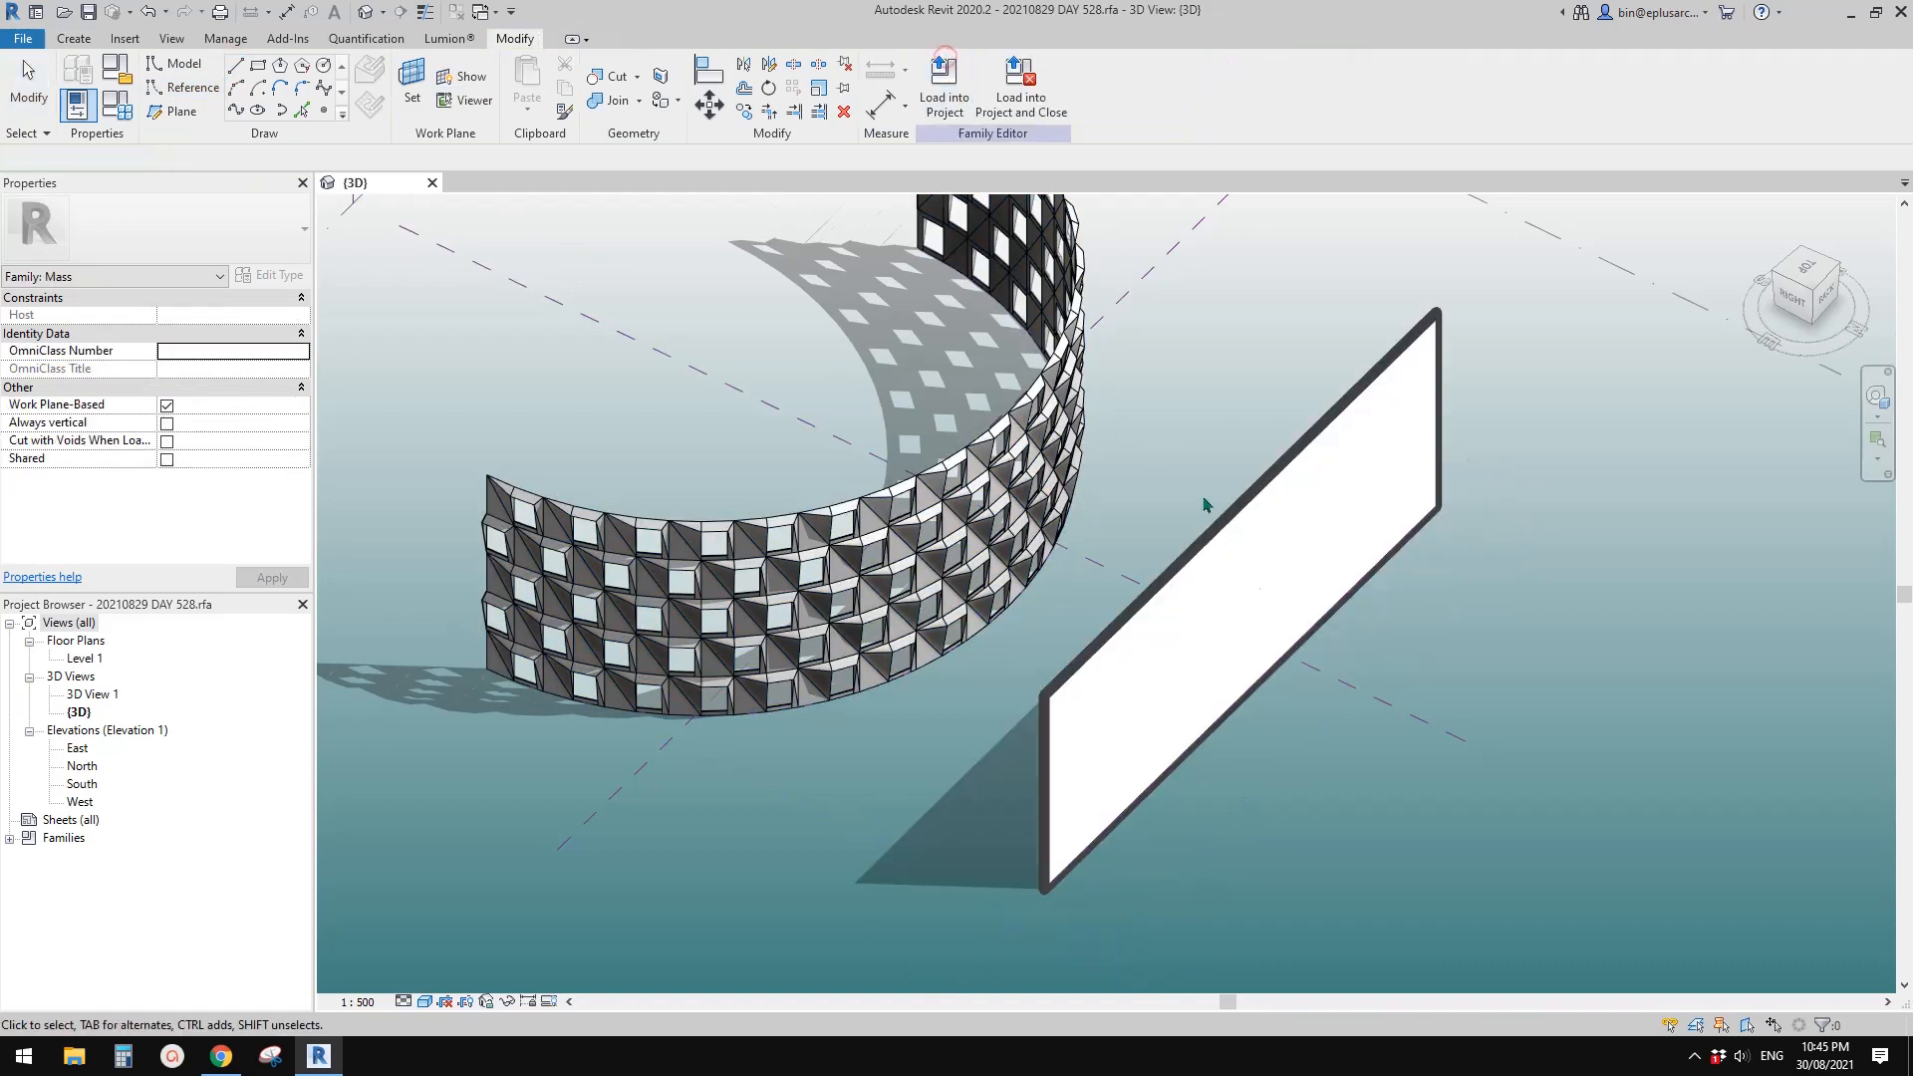
Divide the flat form's surface and apply the 1/2 Step pattern to it
mouse_move(1209, 499)
shift+middle_down()
mouse_move(1274, 610)
mouse_move(1200, 521)
shift+middle_up()
click(1197, 516)
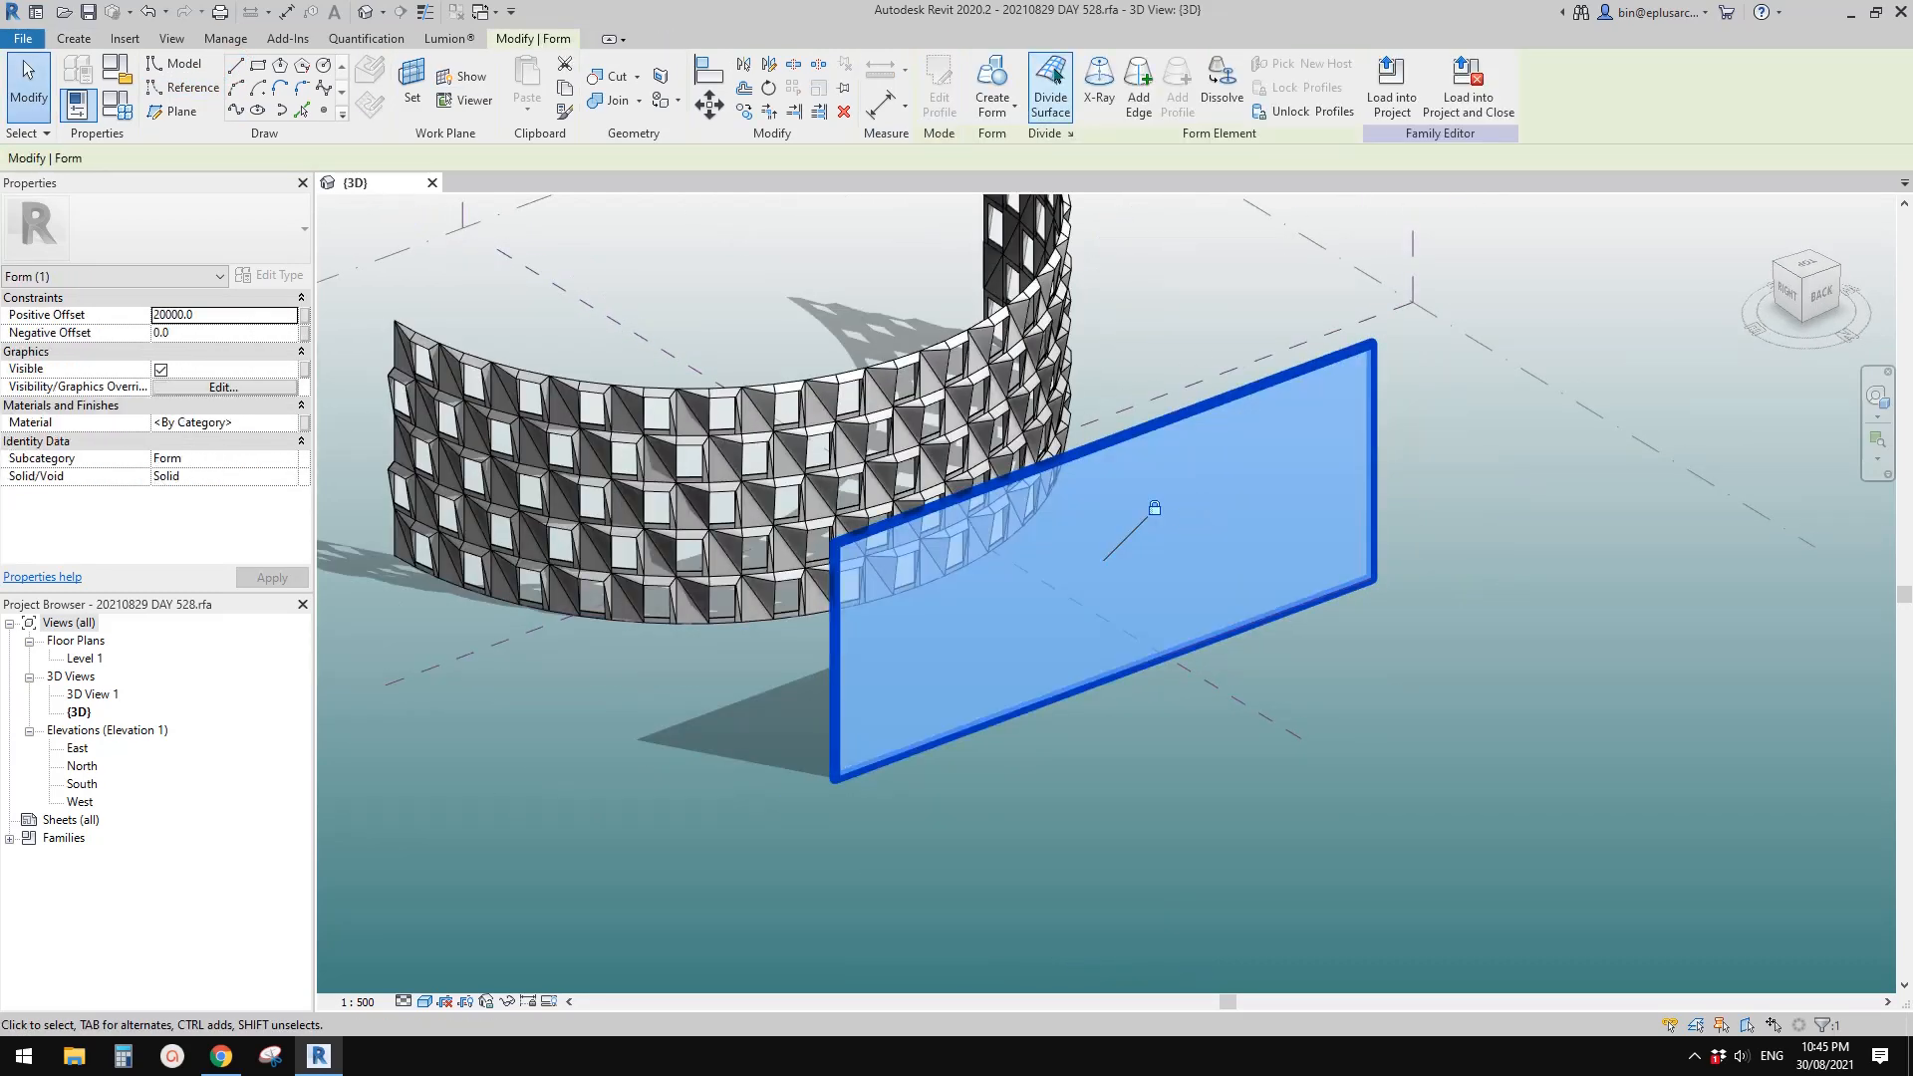
click(1054, 79)
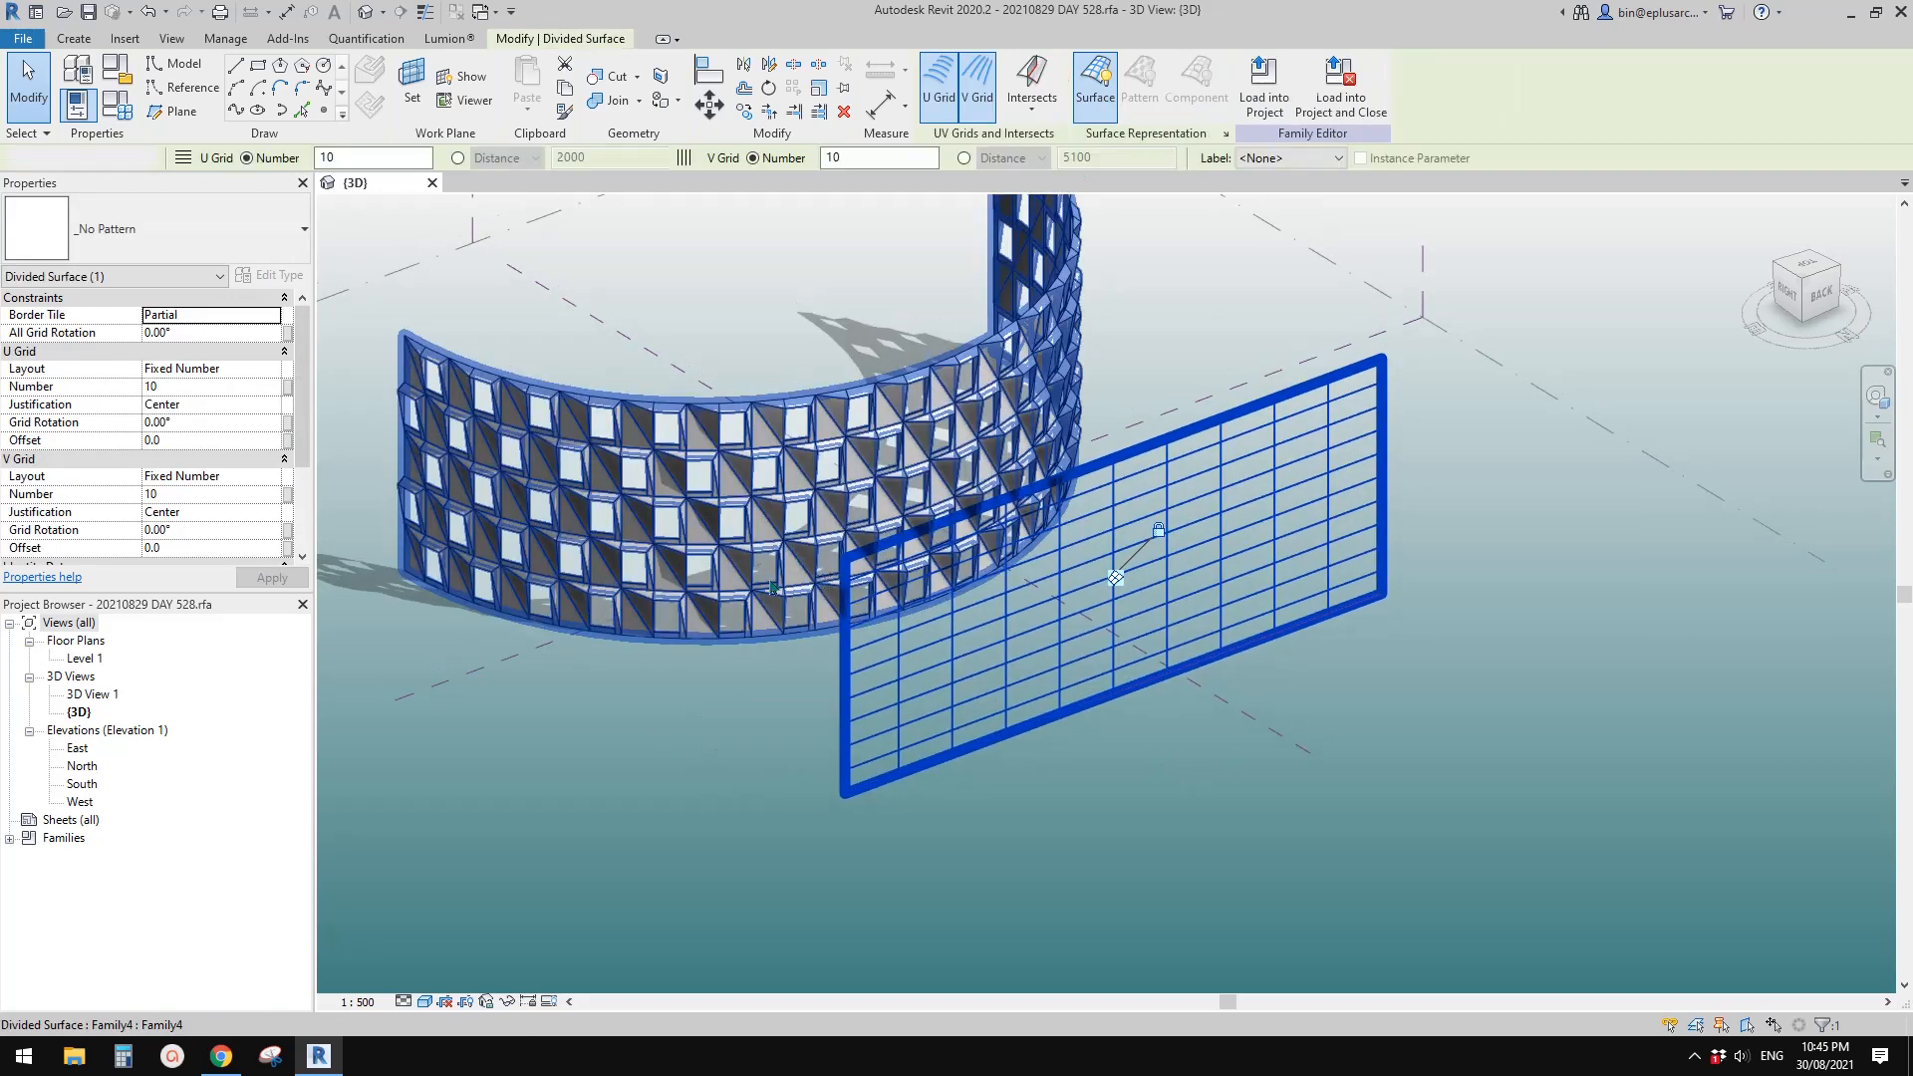
click(772, 588)
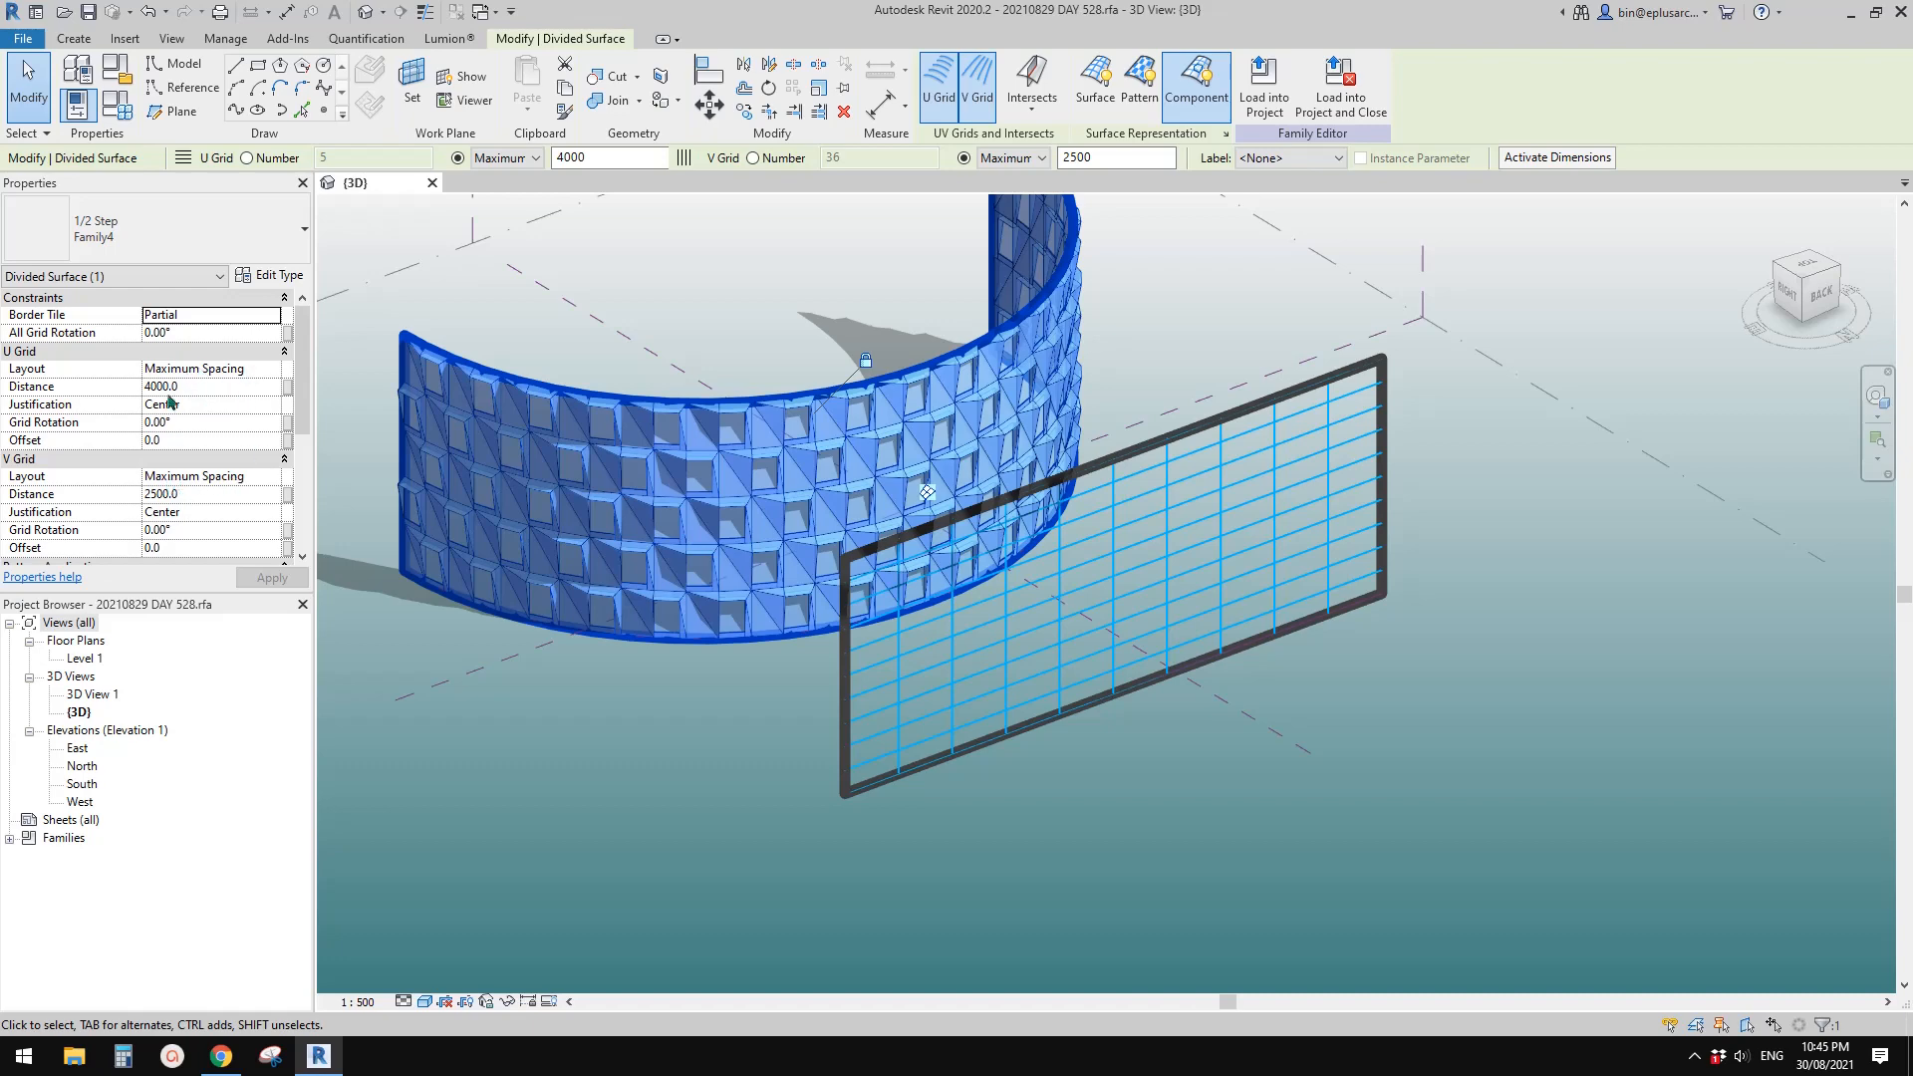
click(1162, 489)
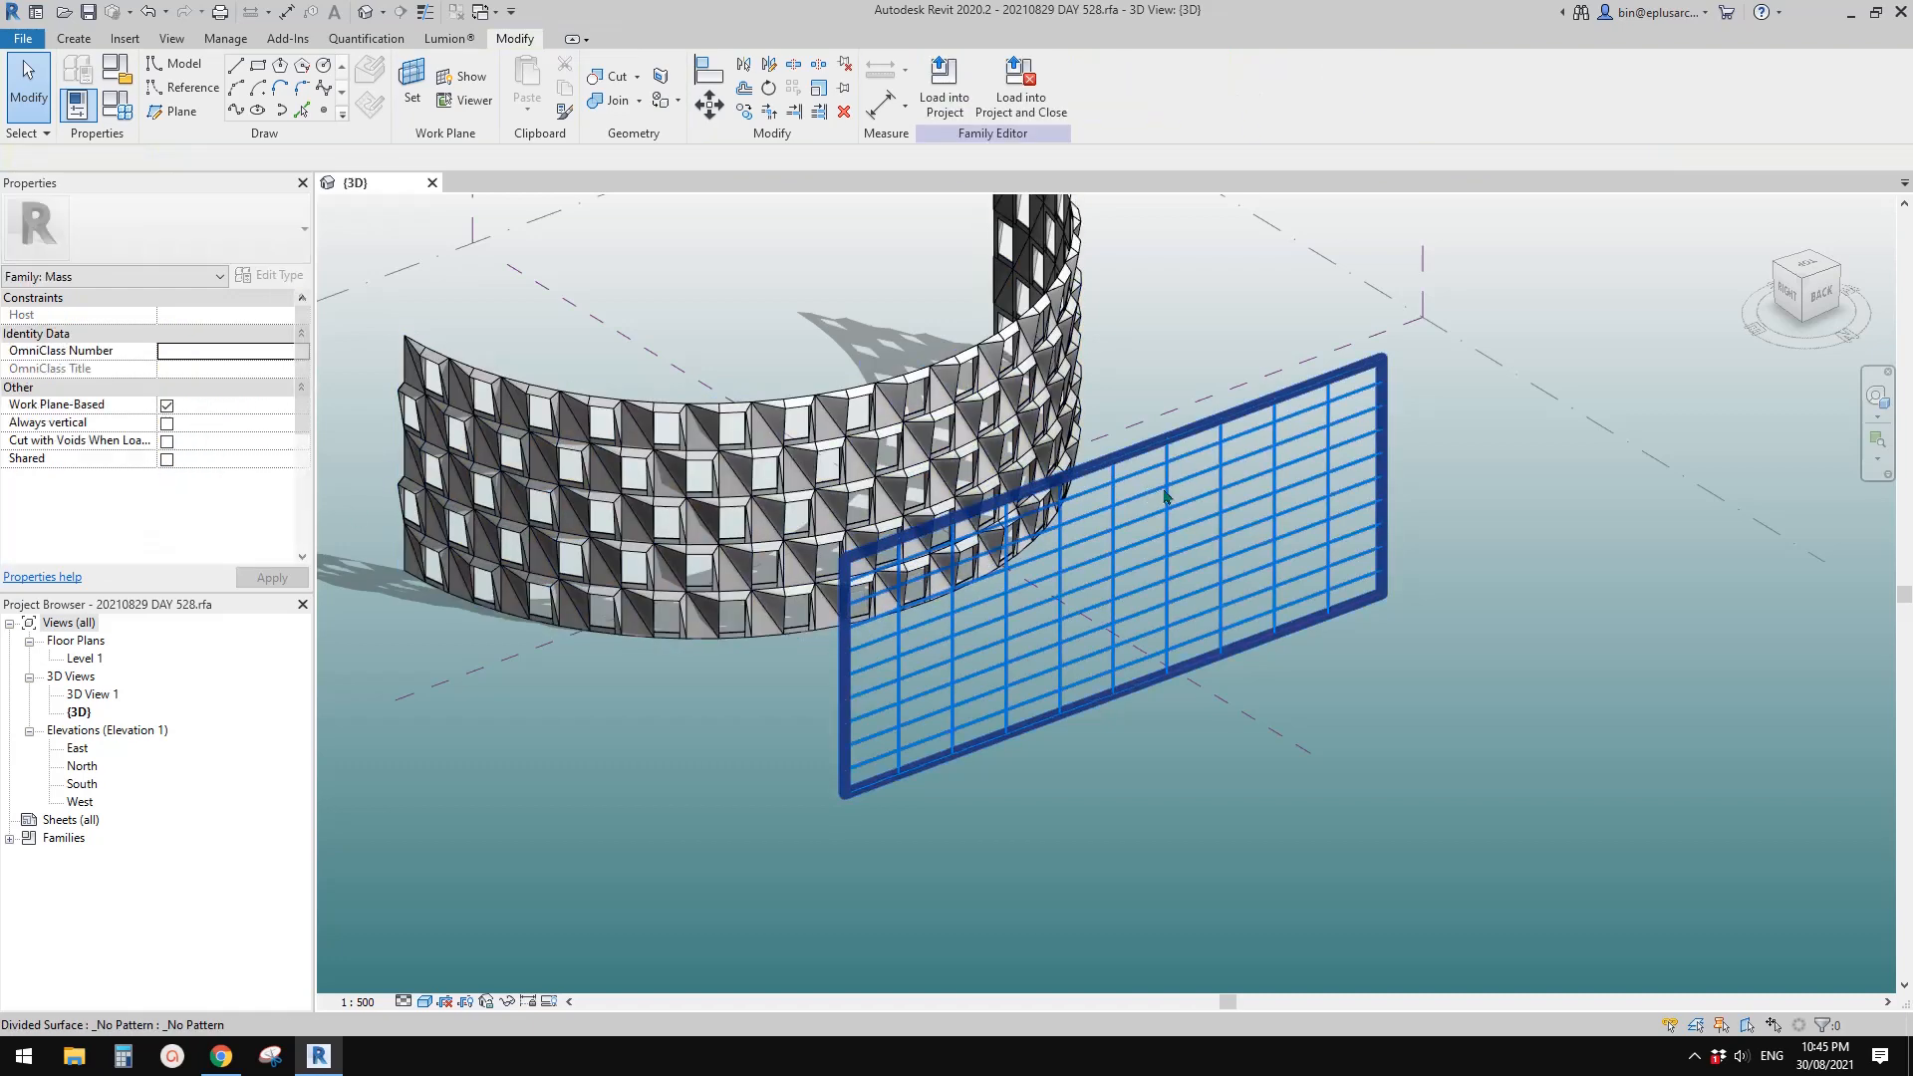
click(207, 234)
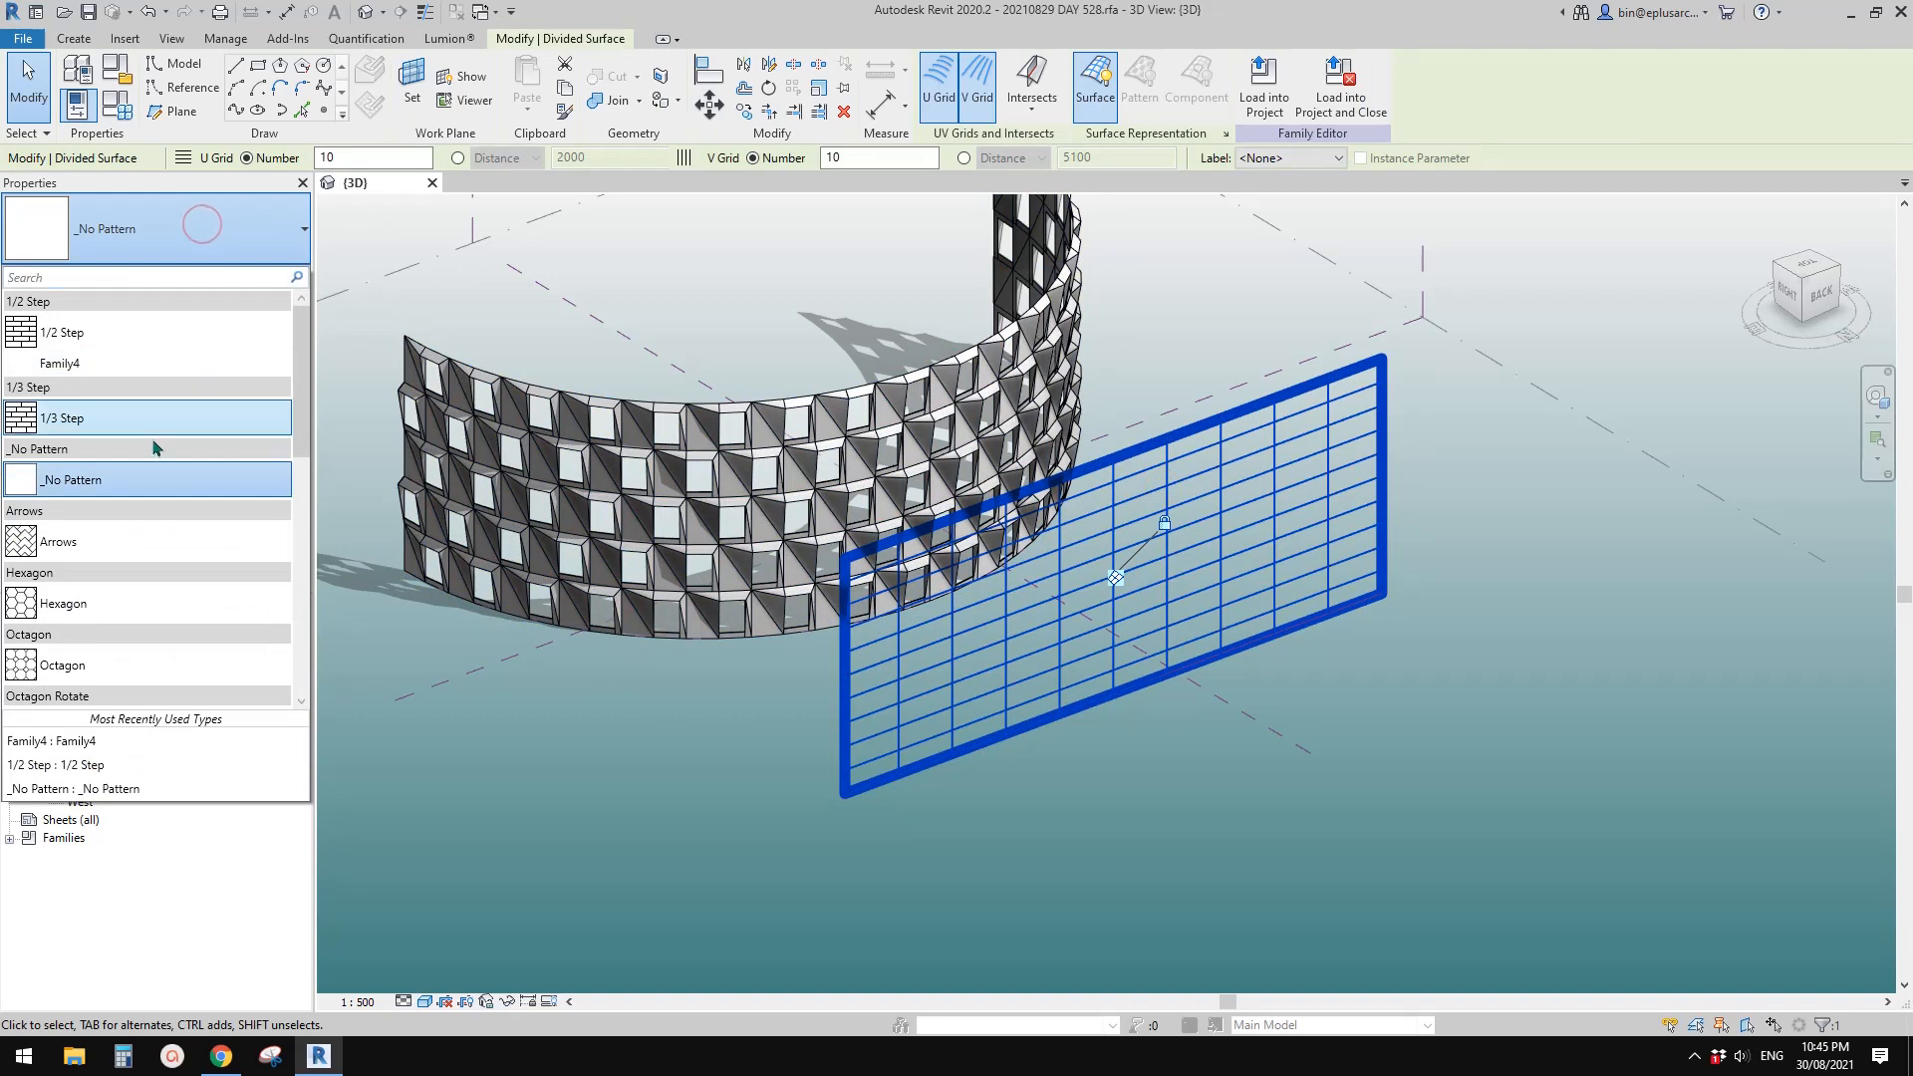
click(55, 338)
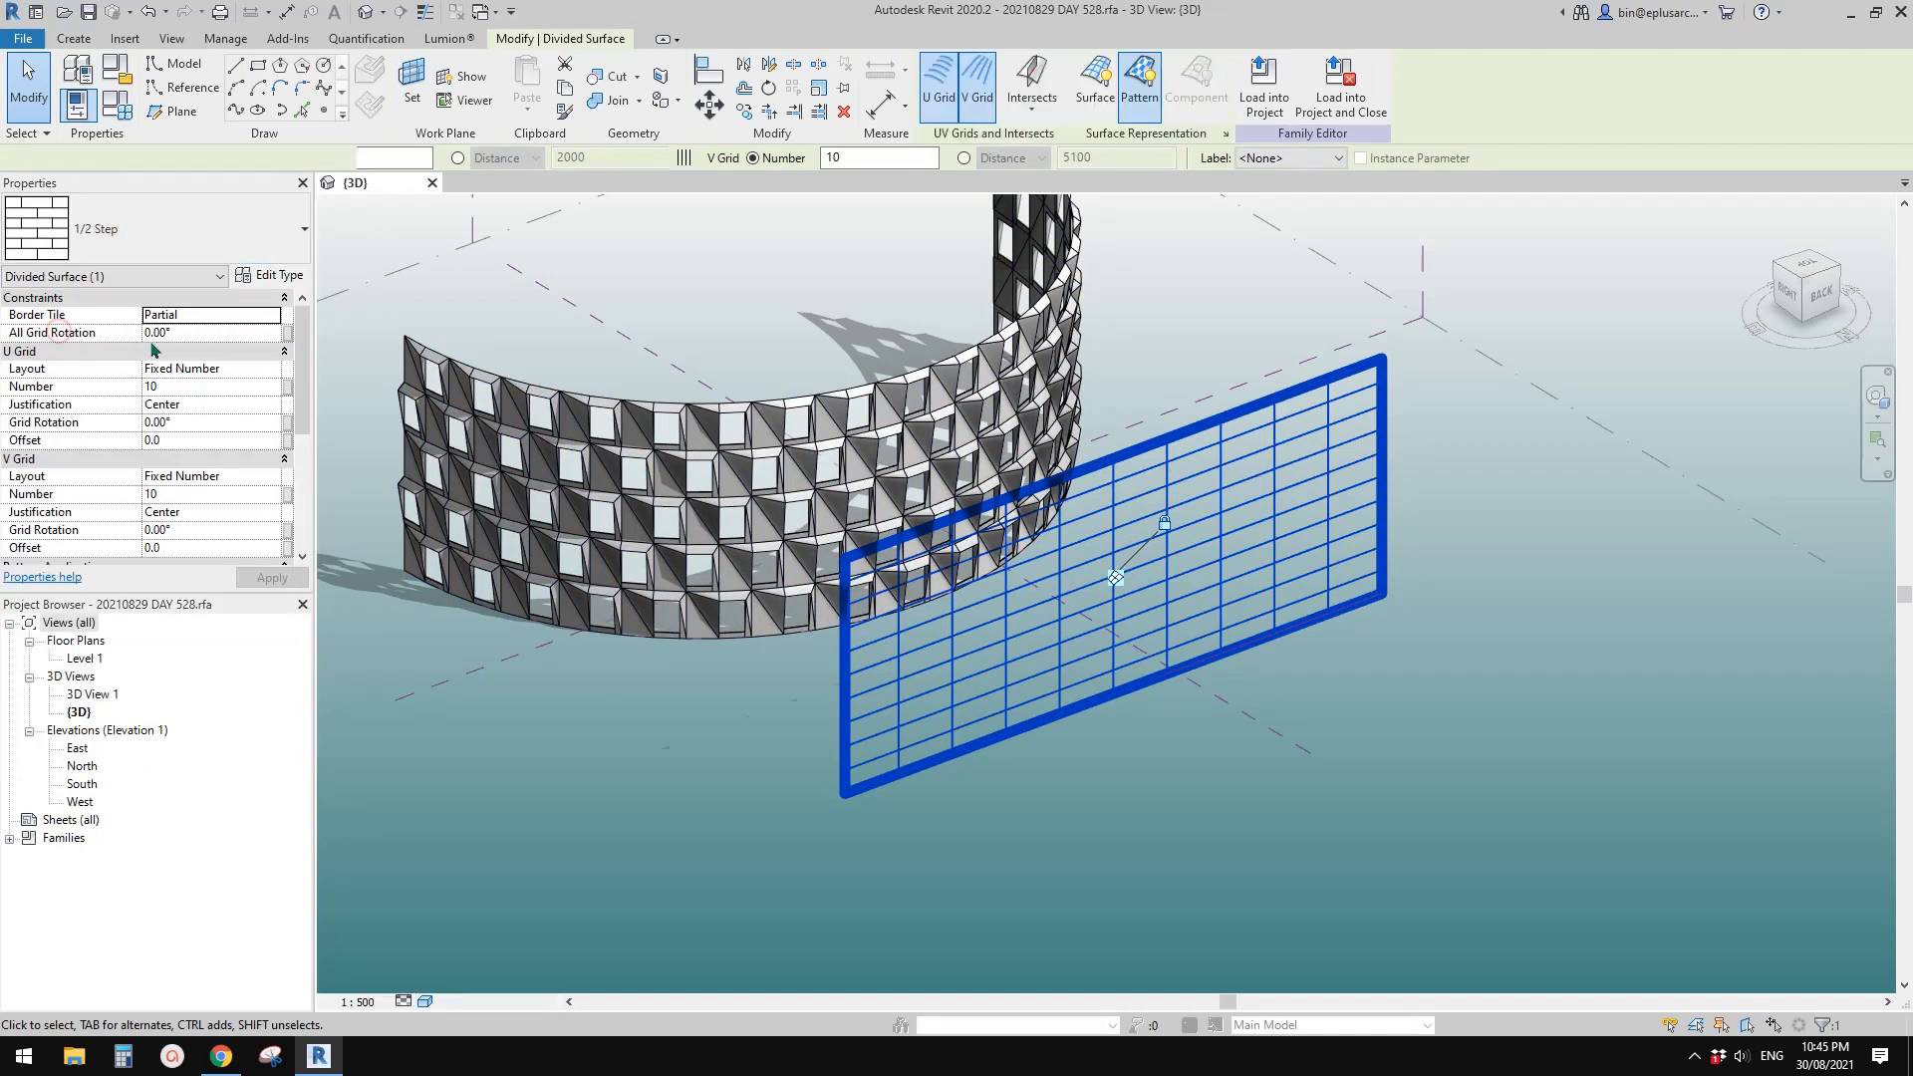
Set the flat surface's U and V grids to Maximum Spacing with distances of 4000 mm and 2500 mm
click(276, 371)
click(272, 369)
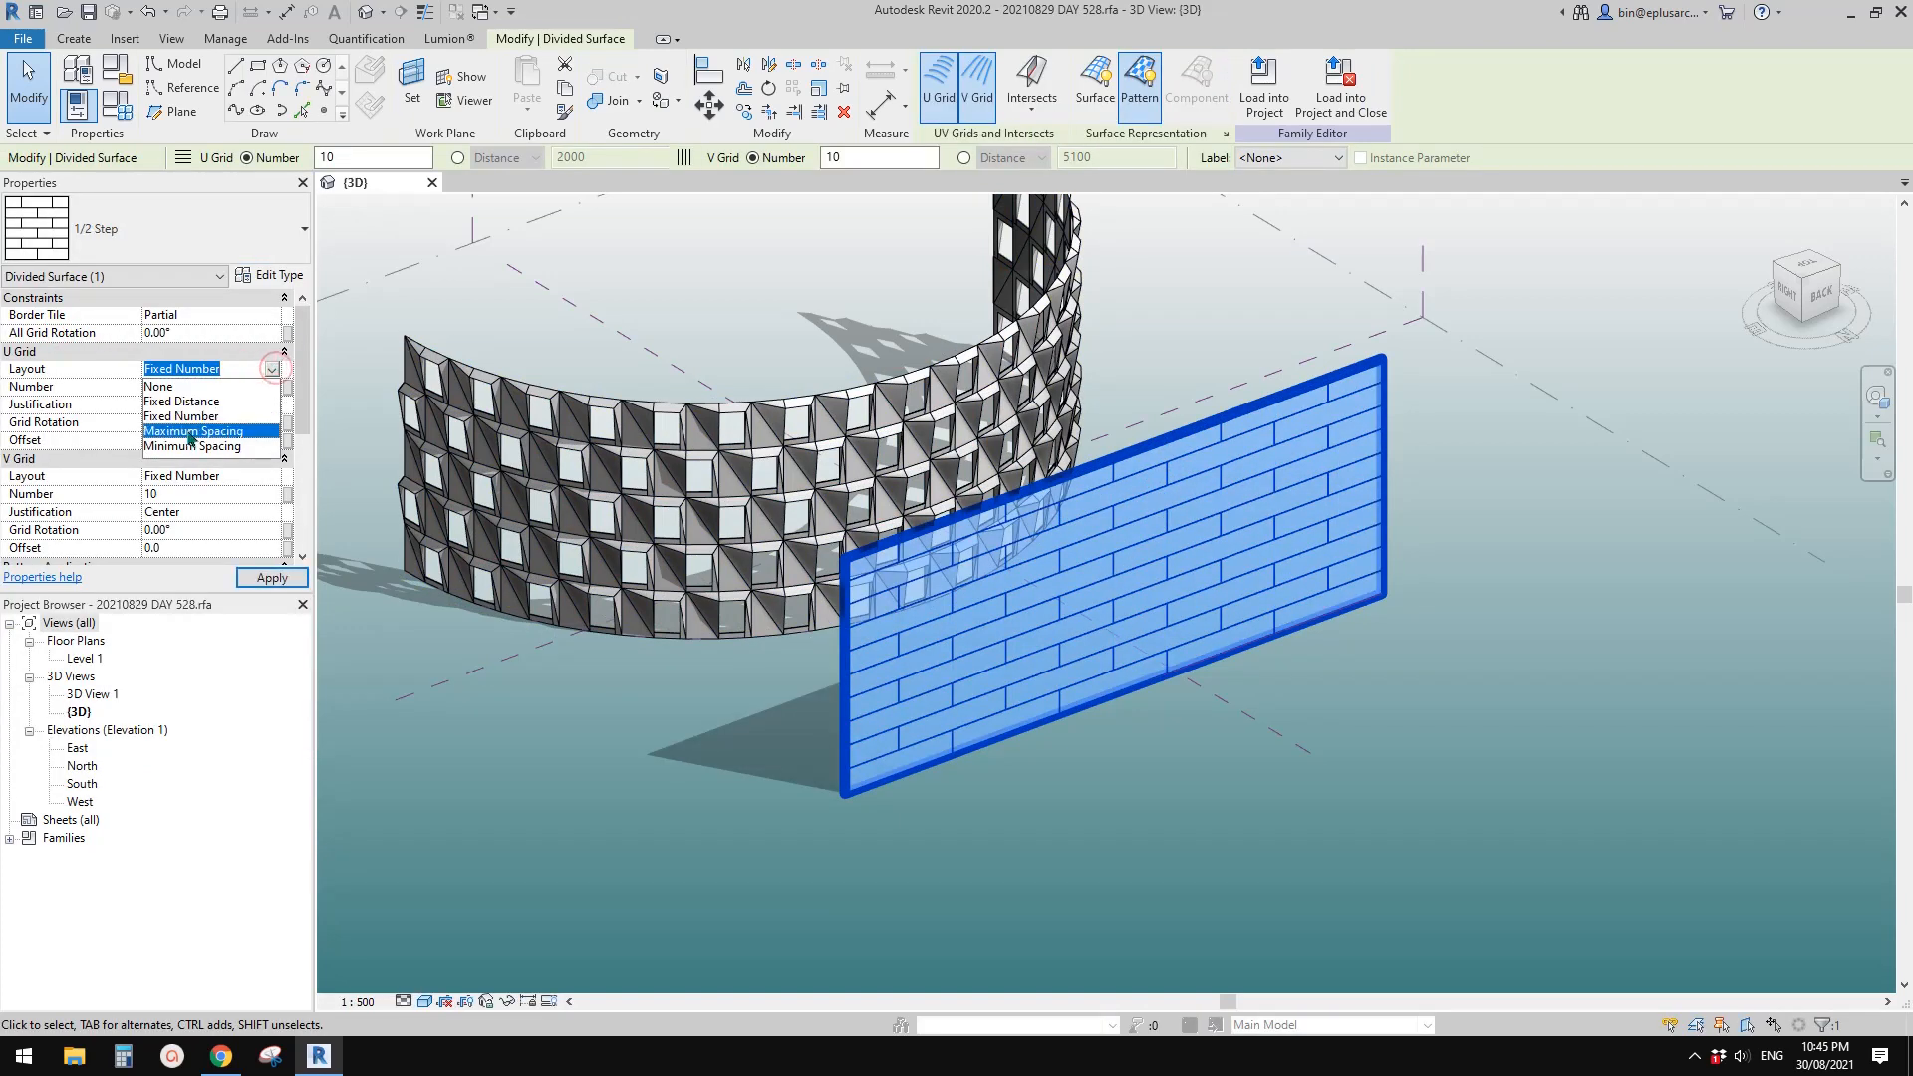
click(187, 426)
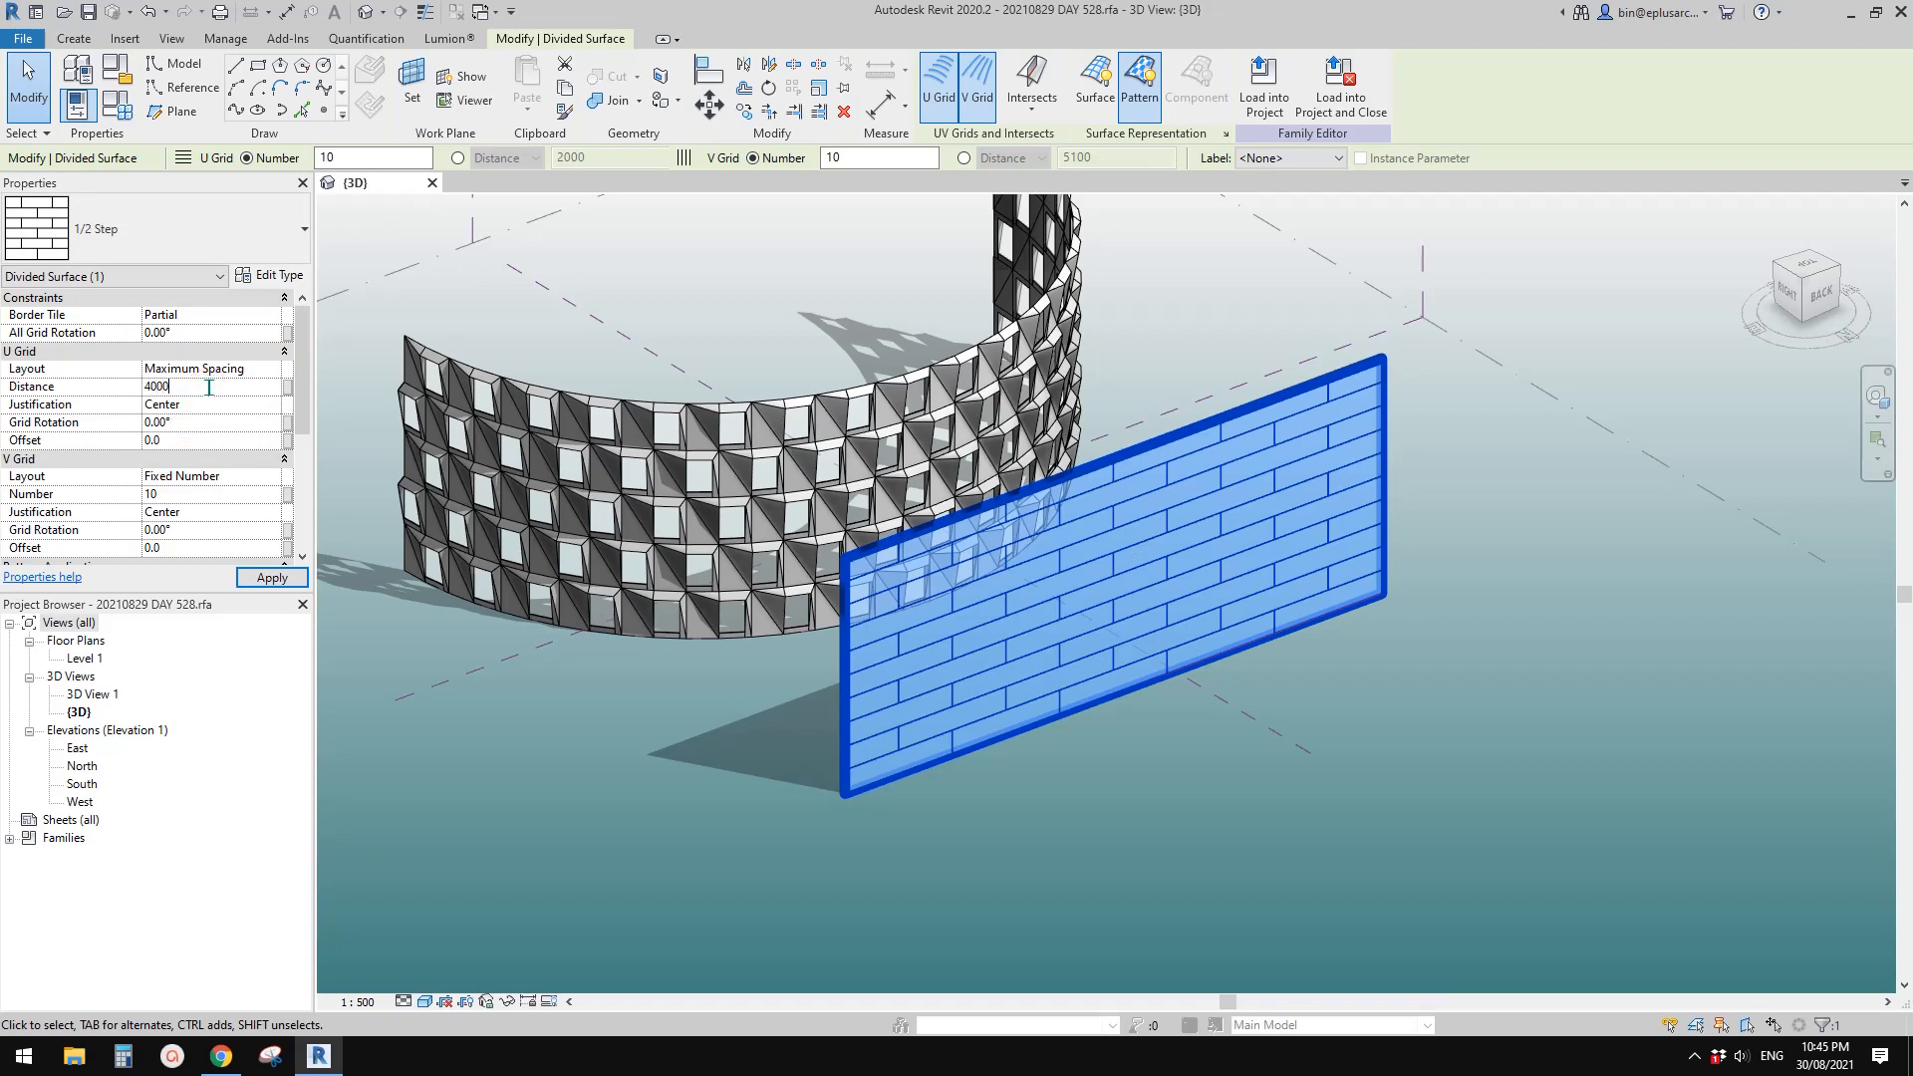
click(236, 474)
click(273, 476)
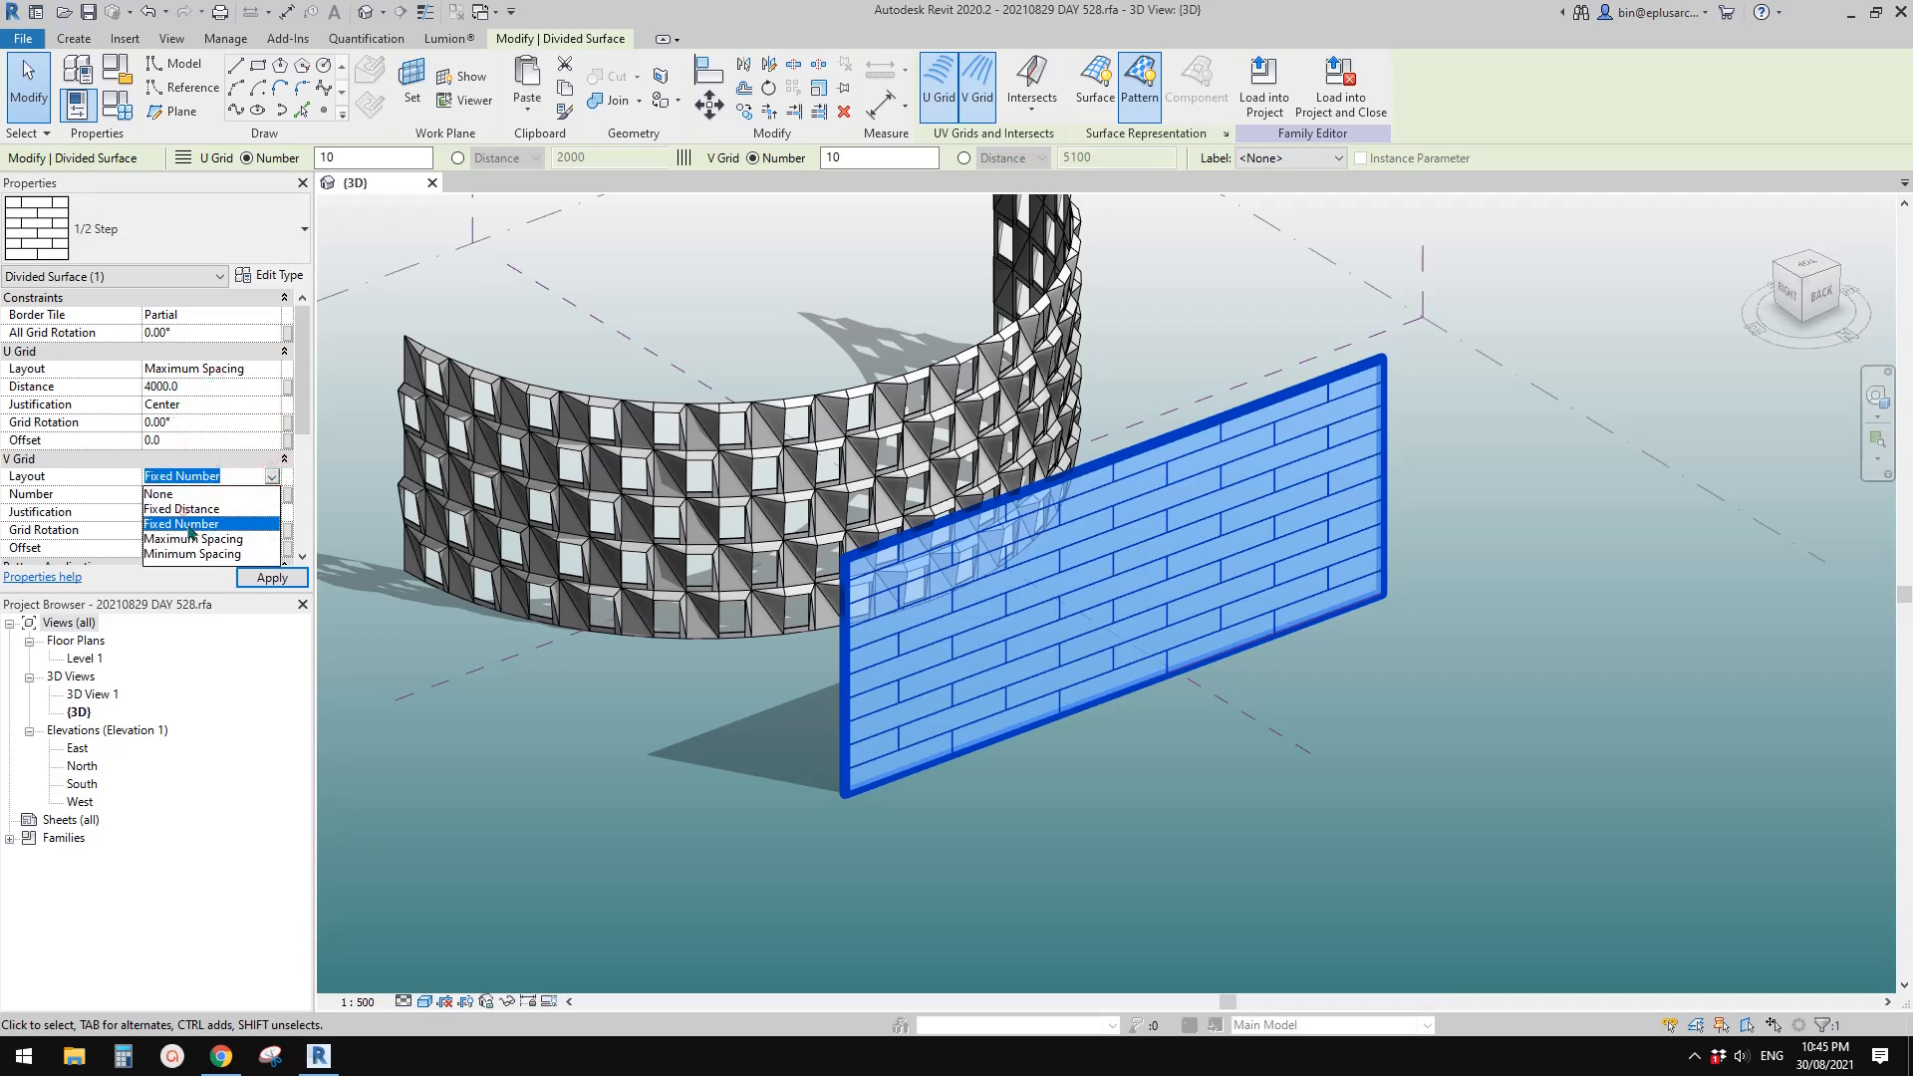
click(191, 538)
click(210, 508)
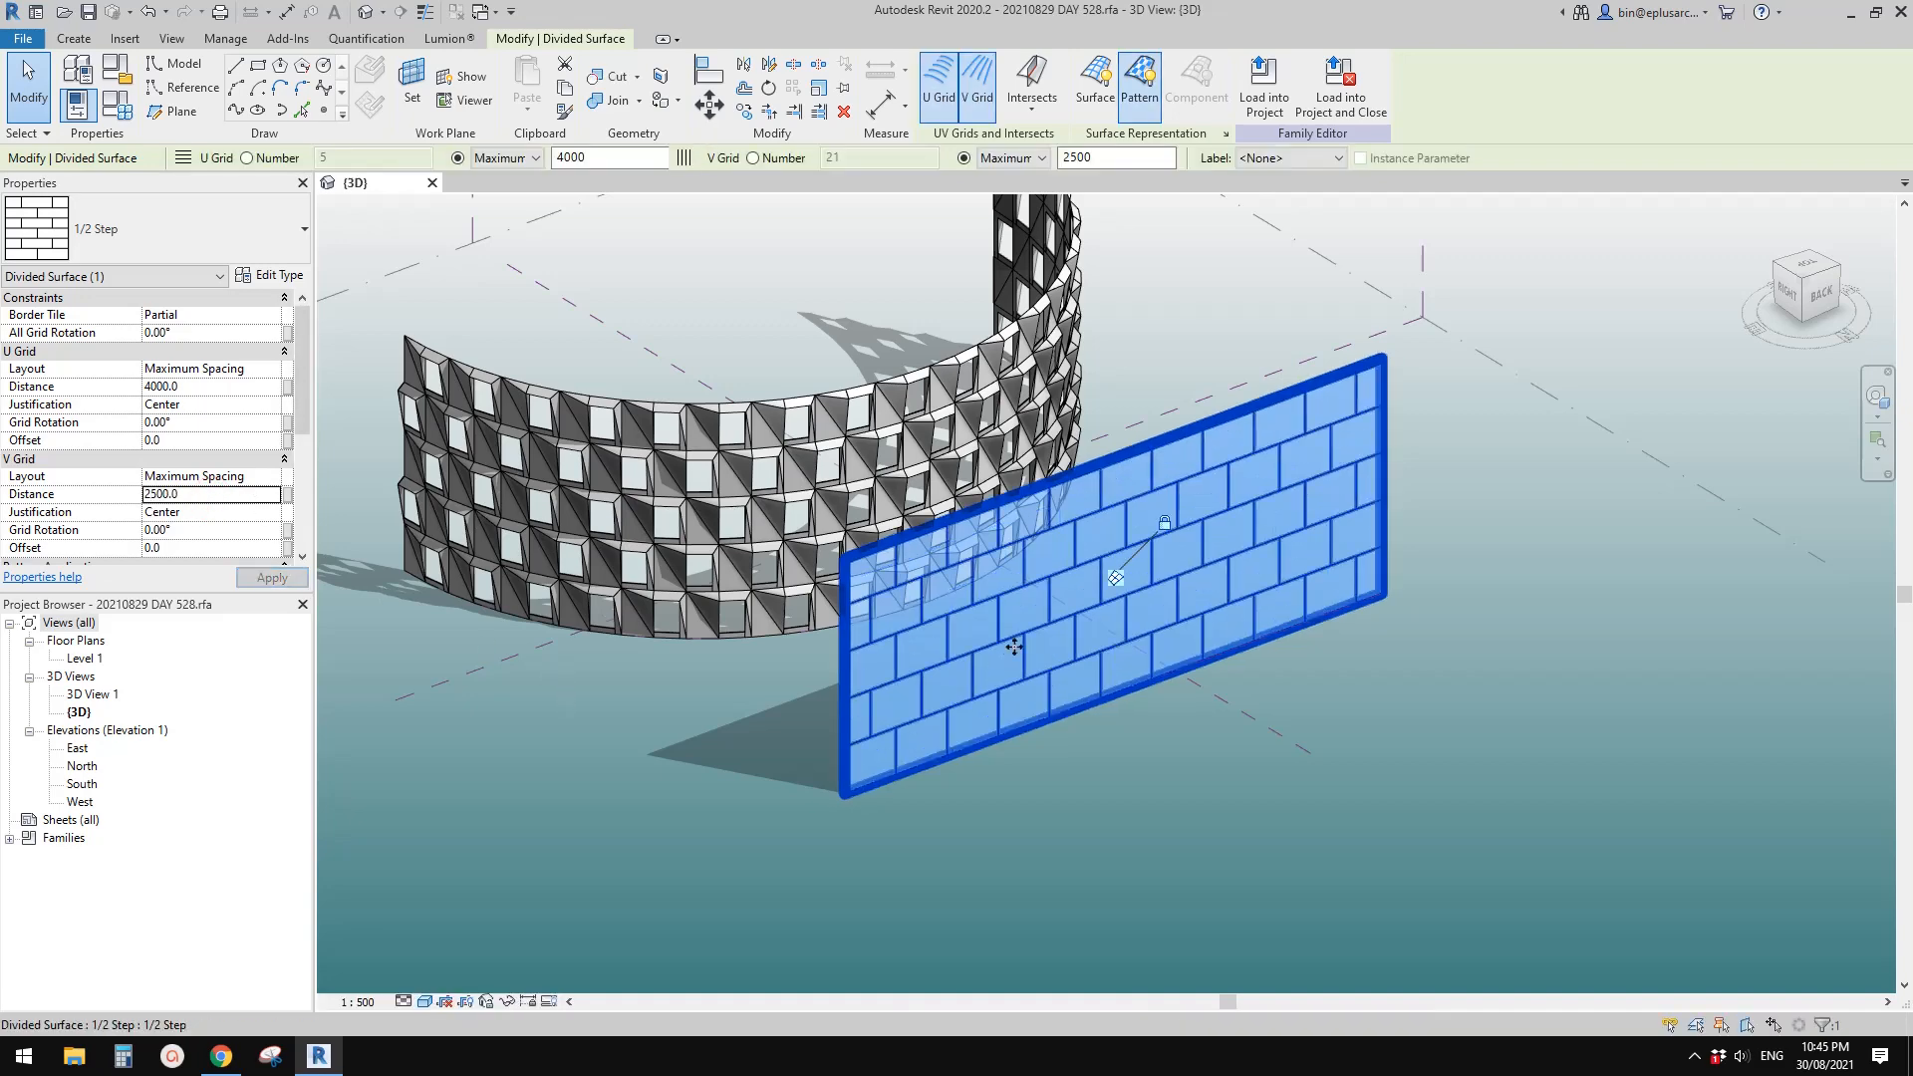
Fill the flat surface's 1/2 Step pattern with the Family4 panel component
click(210, 221)
click(72, 364)
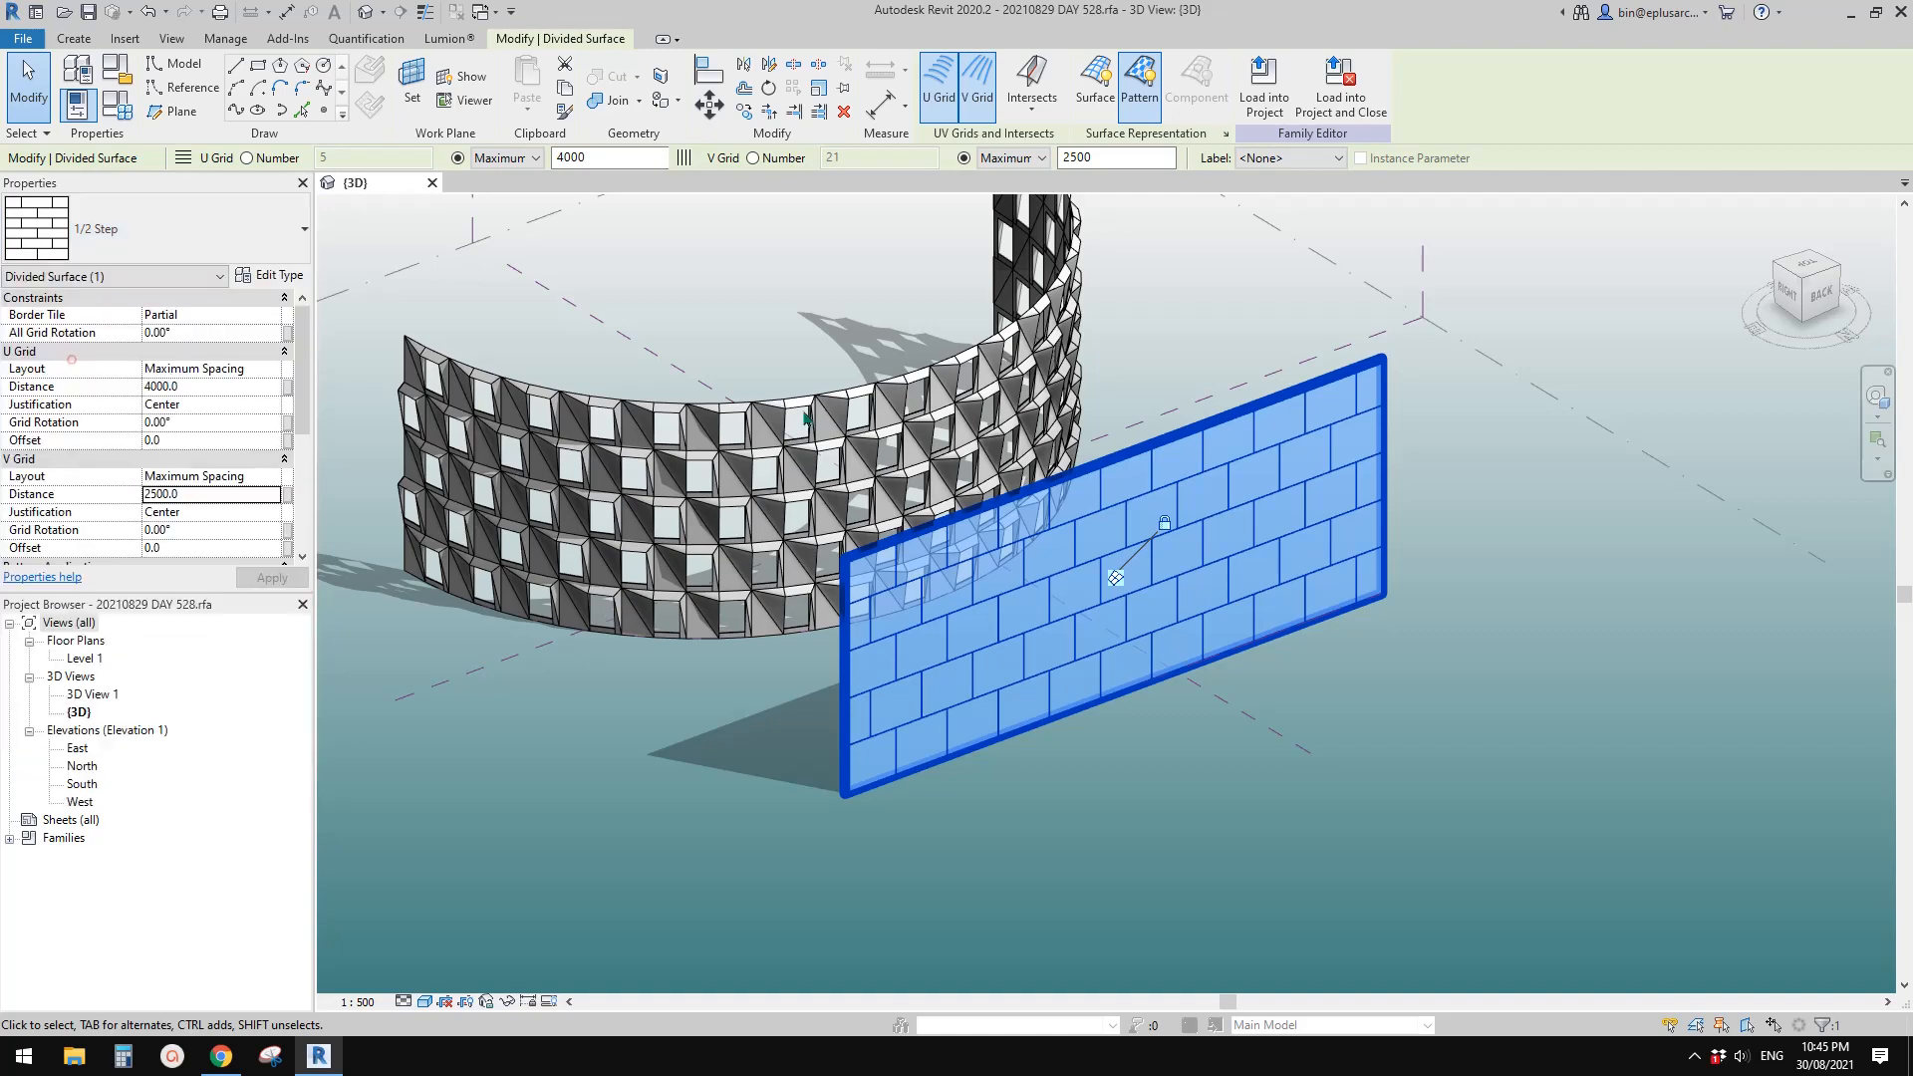
scroll(1258, 599, up, 5)
key(Escape)
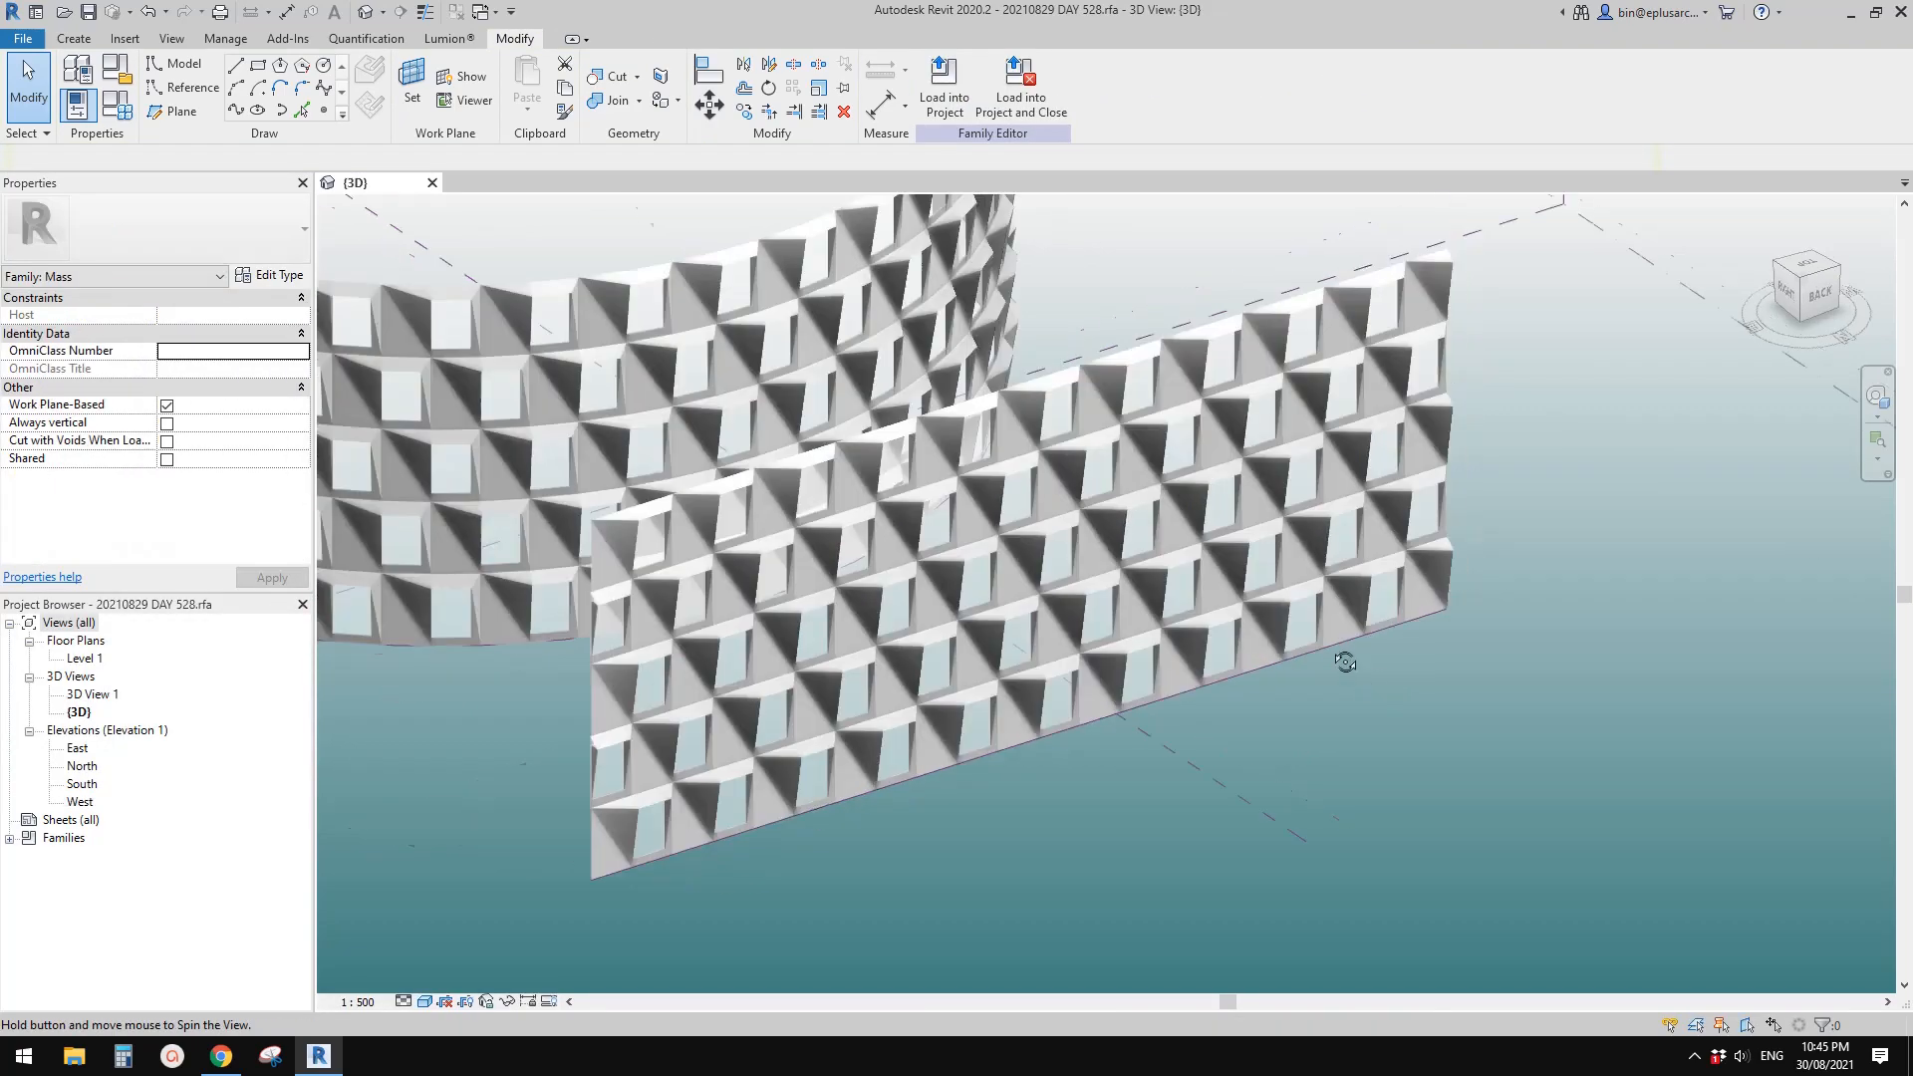
Examine the Family4 panels on the flat wall and the curved facade from several angles
click(989, 581)
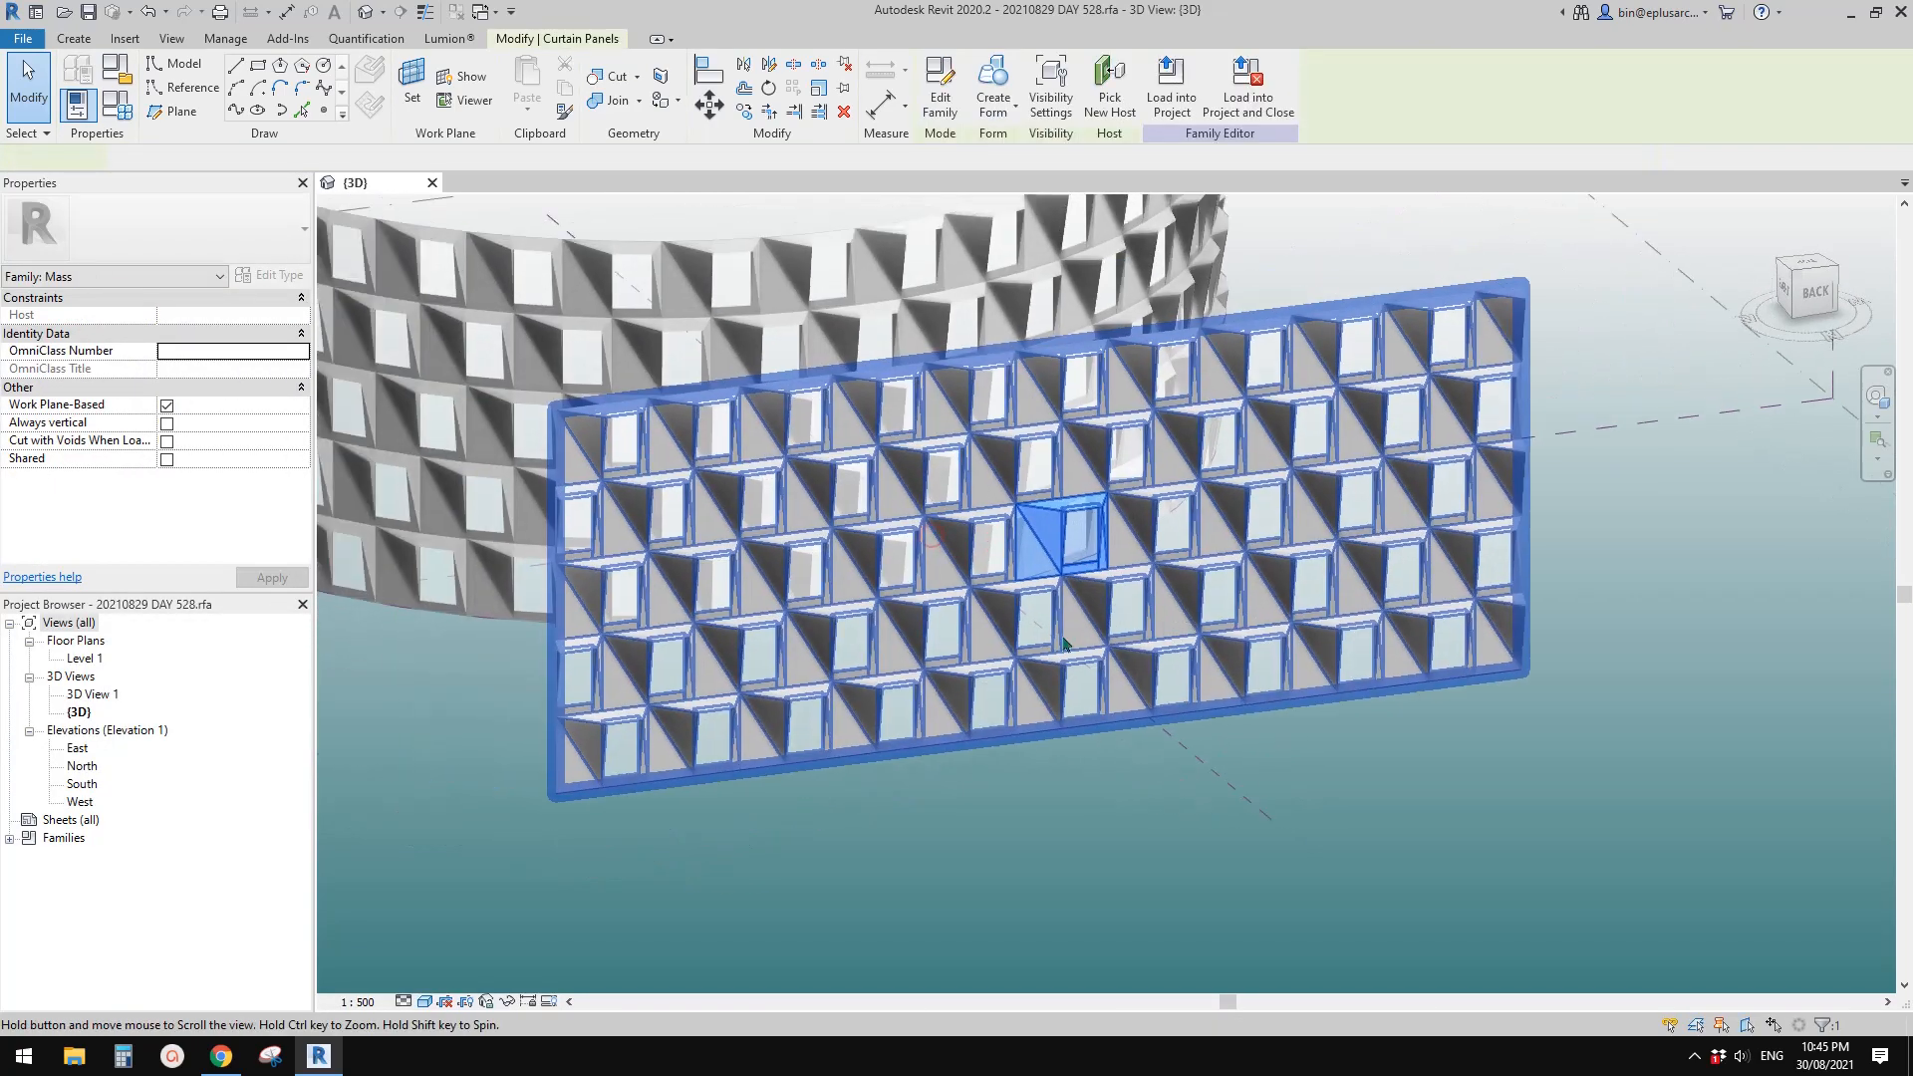
shift+middle_drag(990, 581, 1044, 576)
scroll(1044, 576, up, 2)
key(Escape)
middle_drag(1168, 919, 728, 538)
scroll(1003, 817, down, 1)
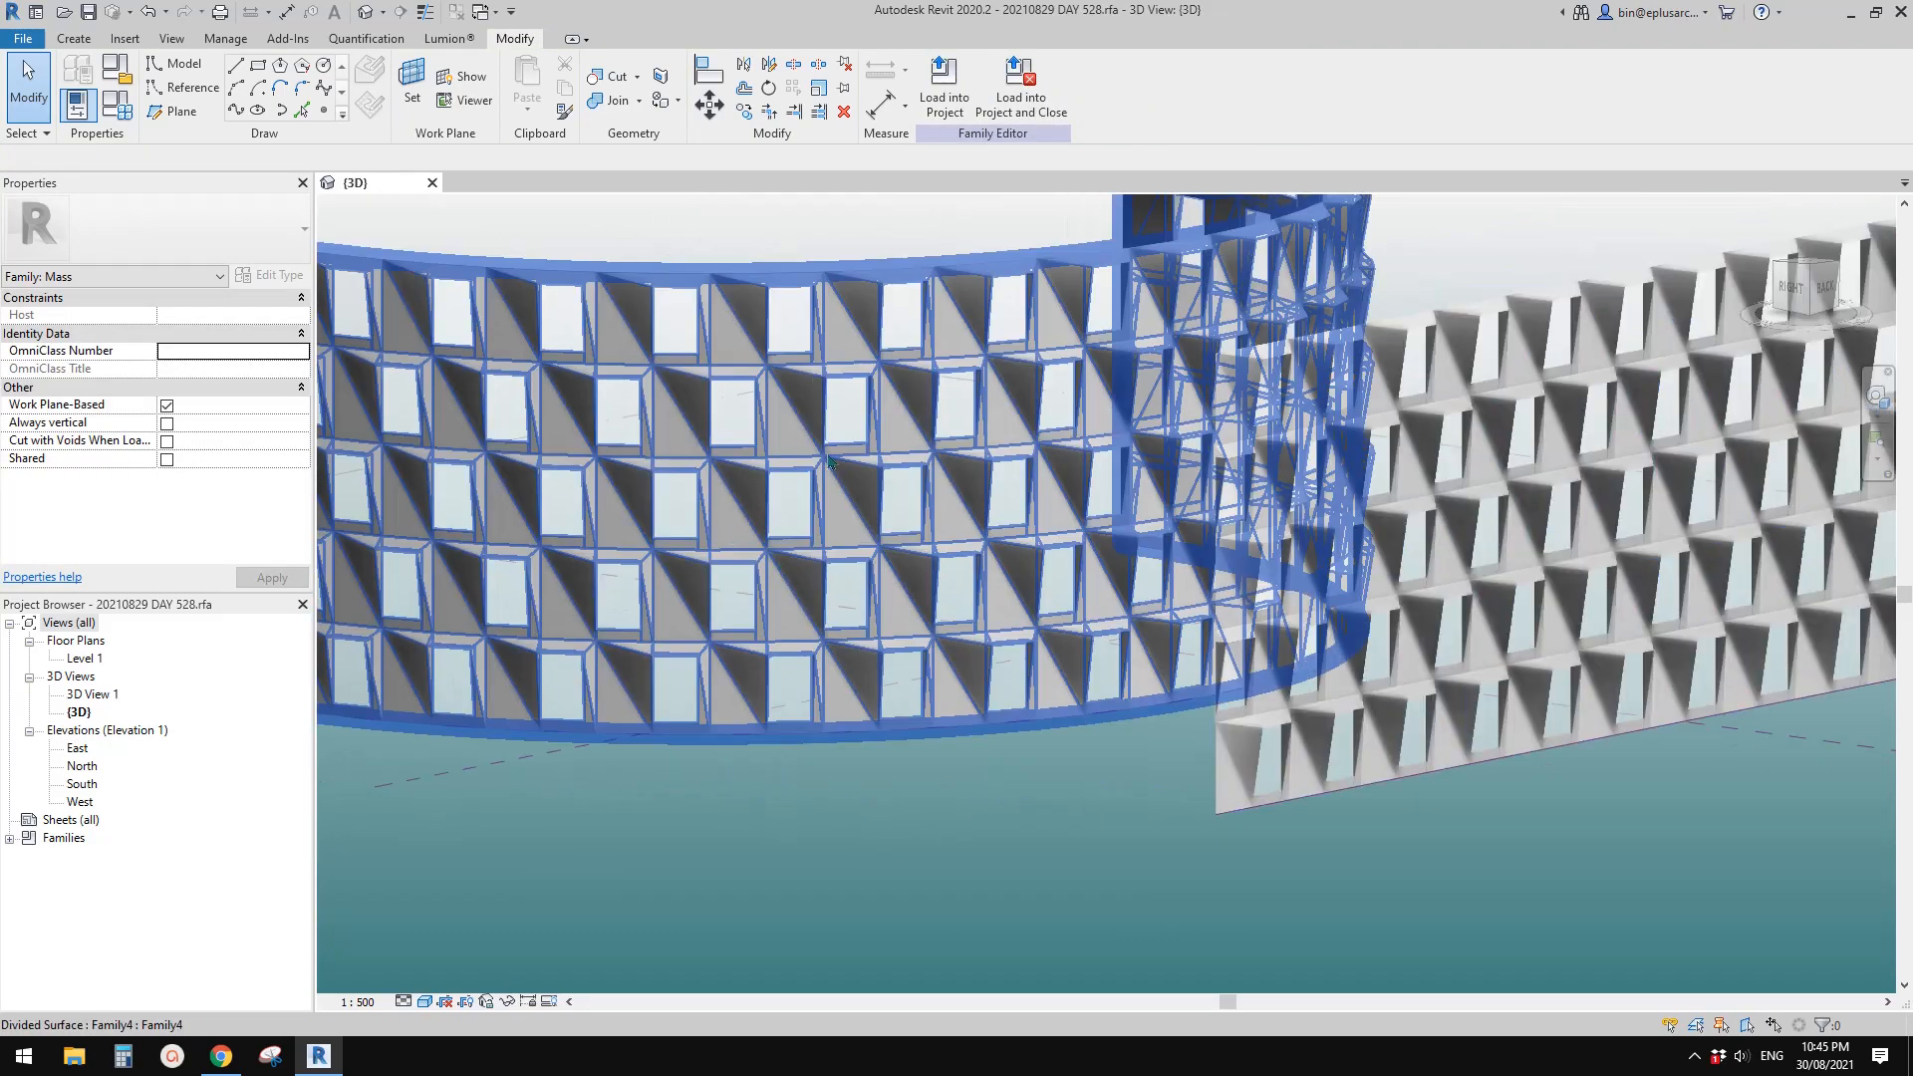
shift+middle_drag(922, 548, 1113, 570)
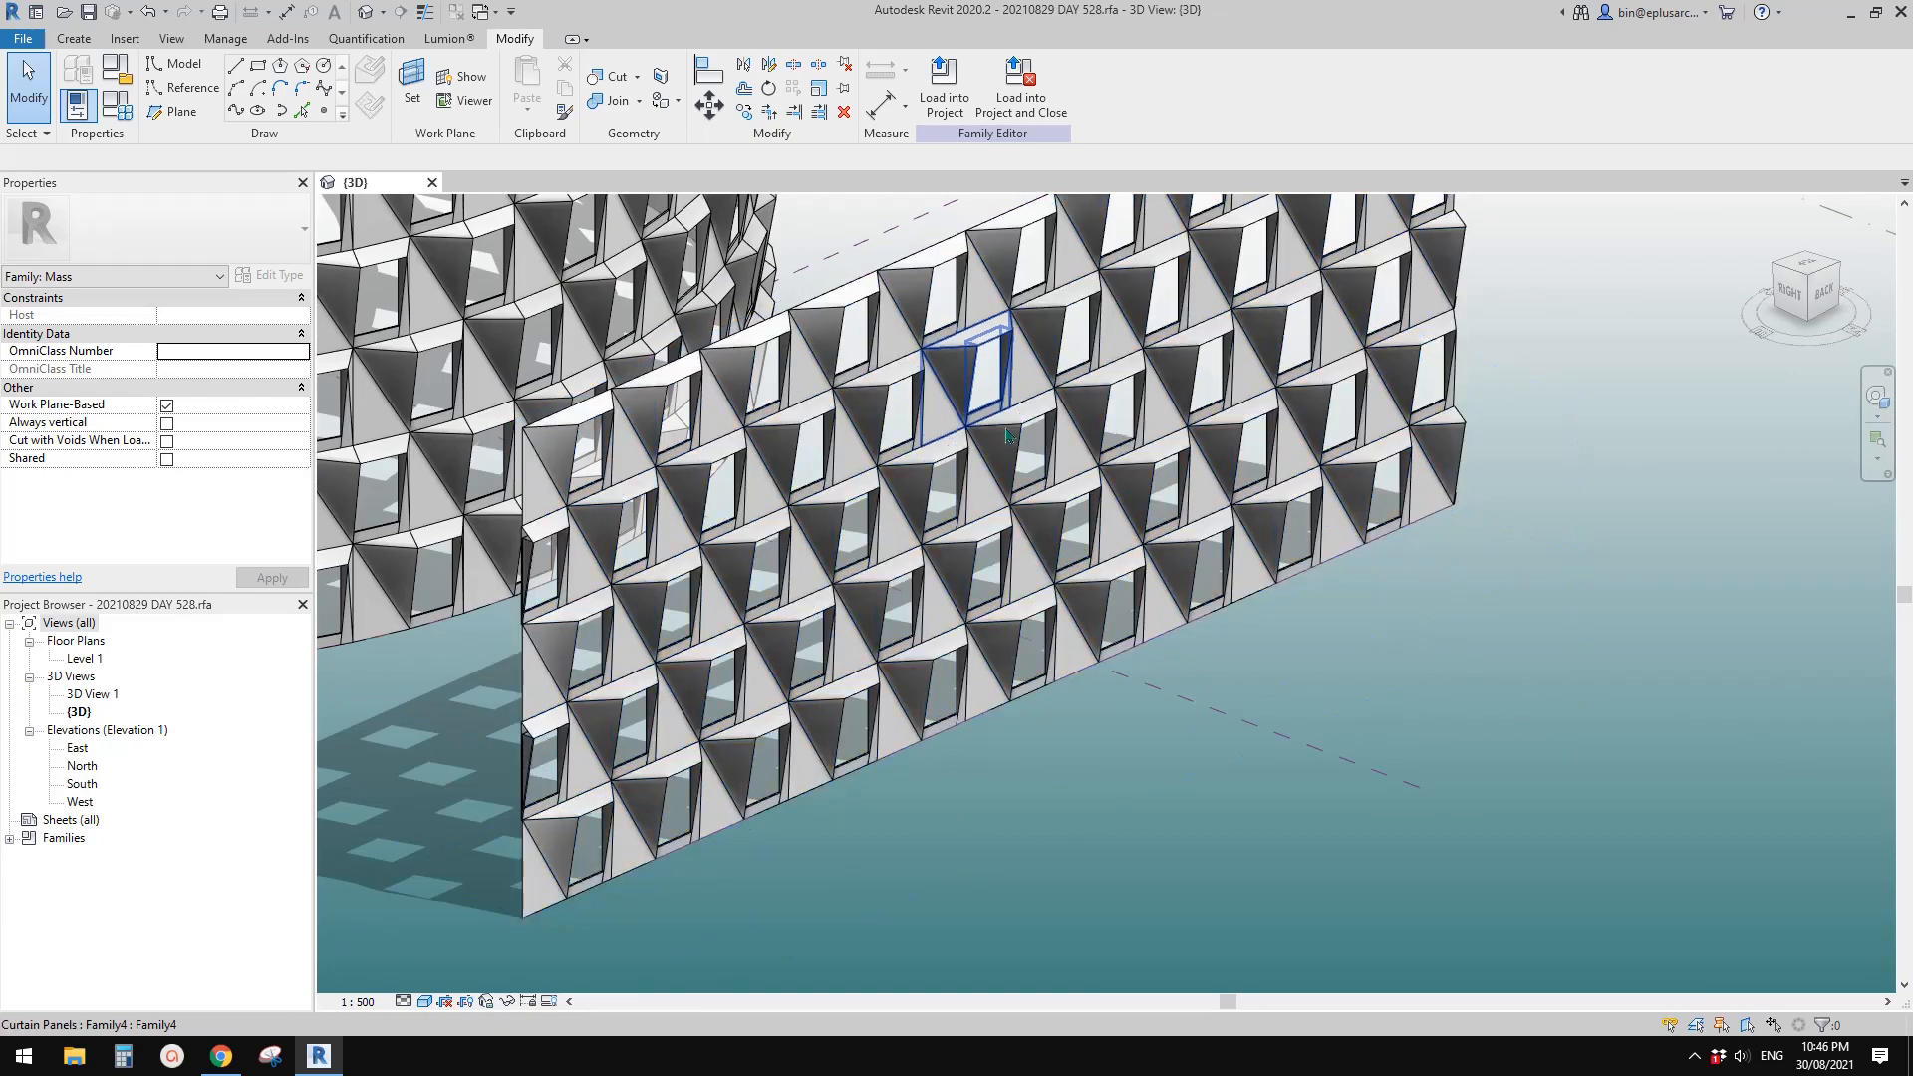
click(945, 409)
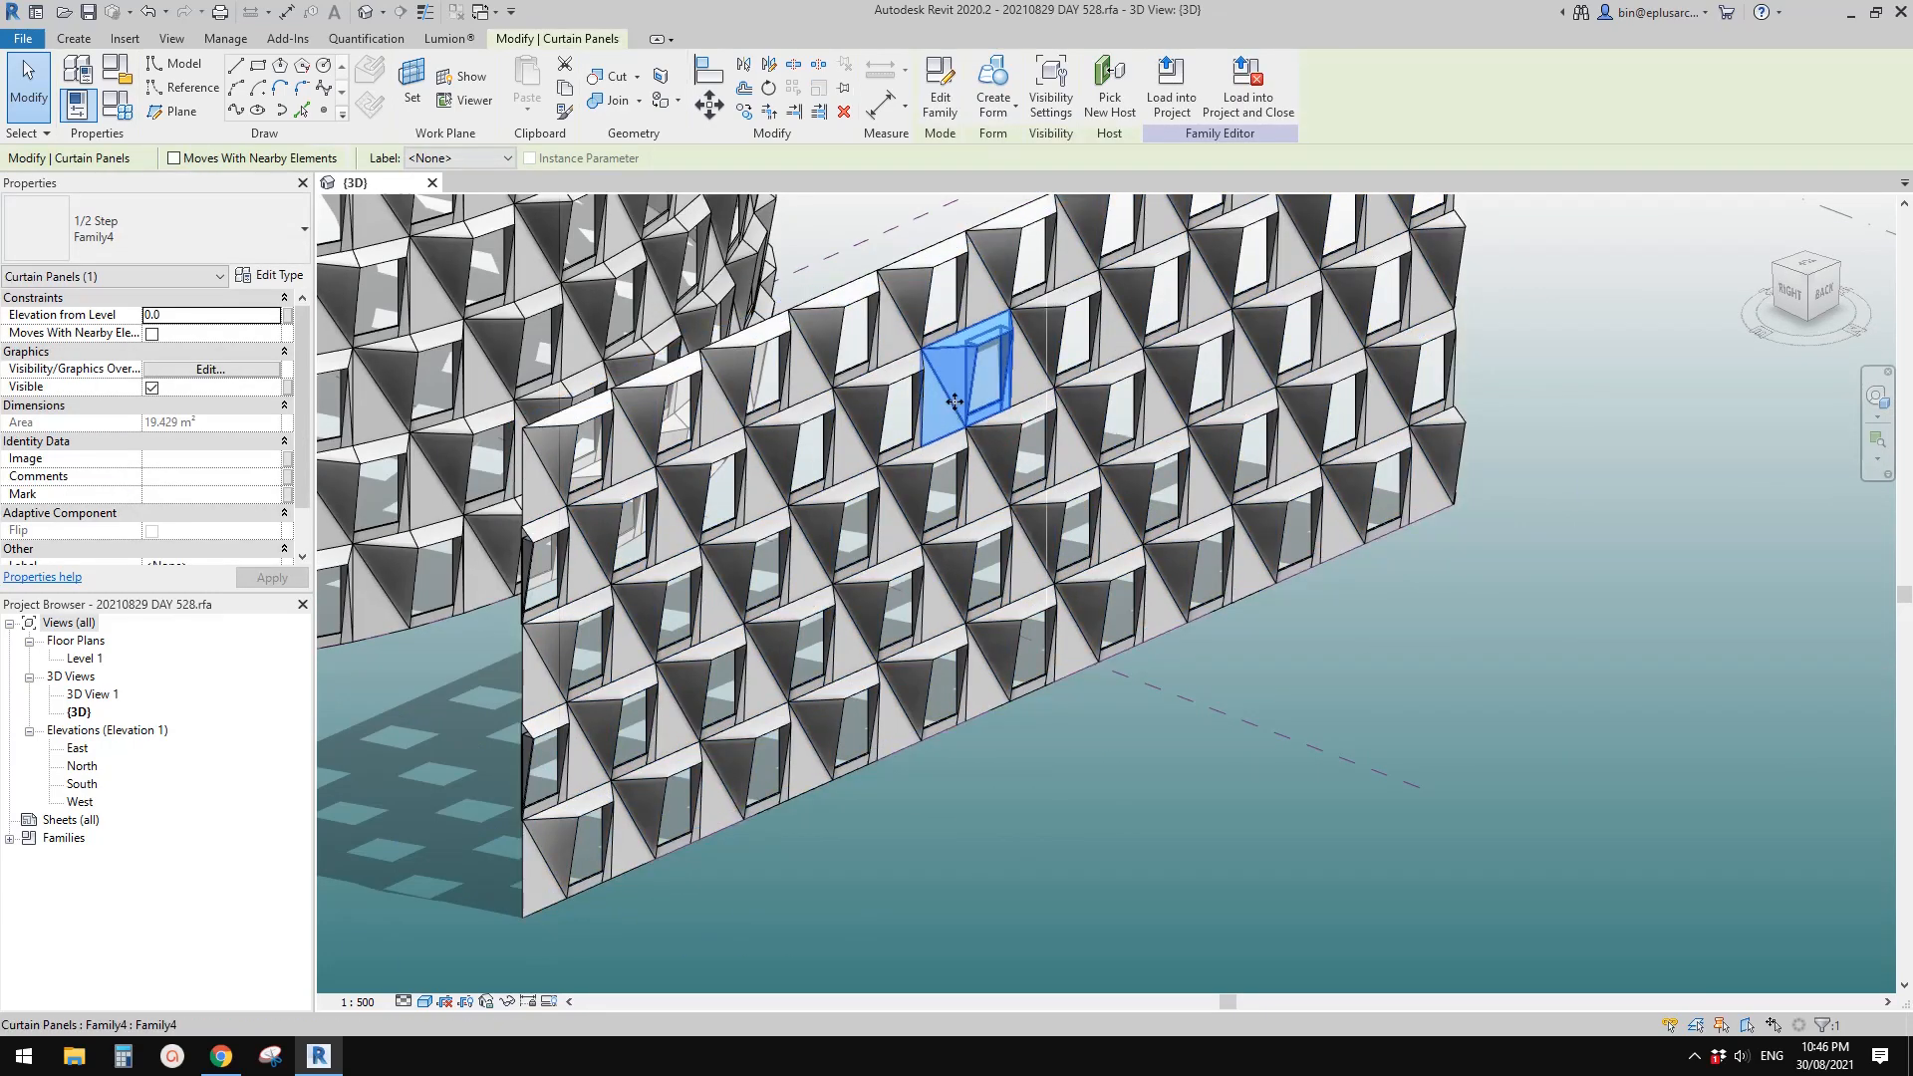
middle_drag(874, 319, 884, 350)
key(Escape)
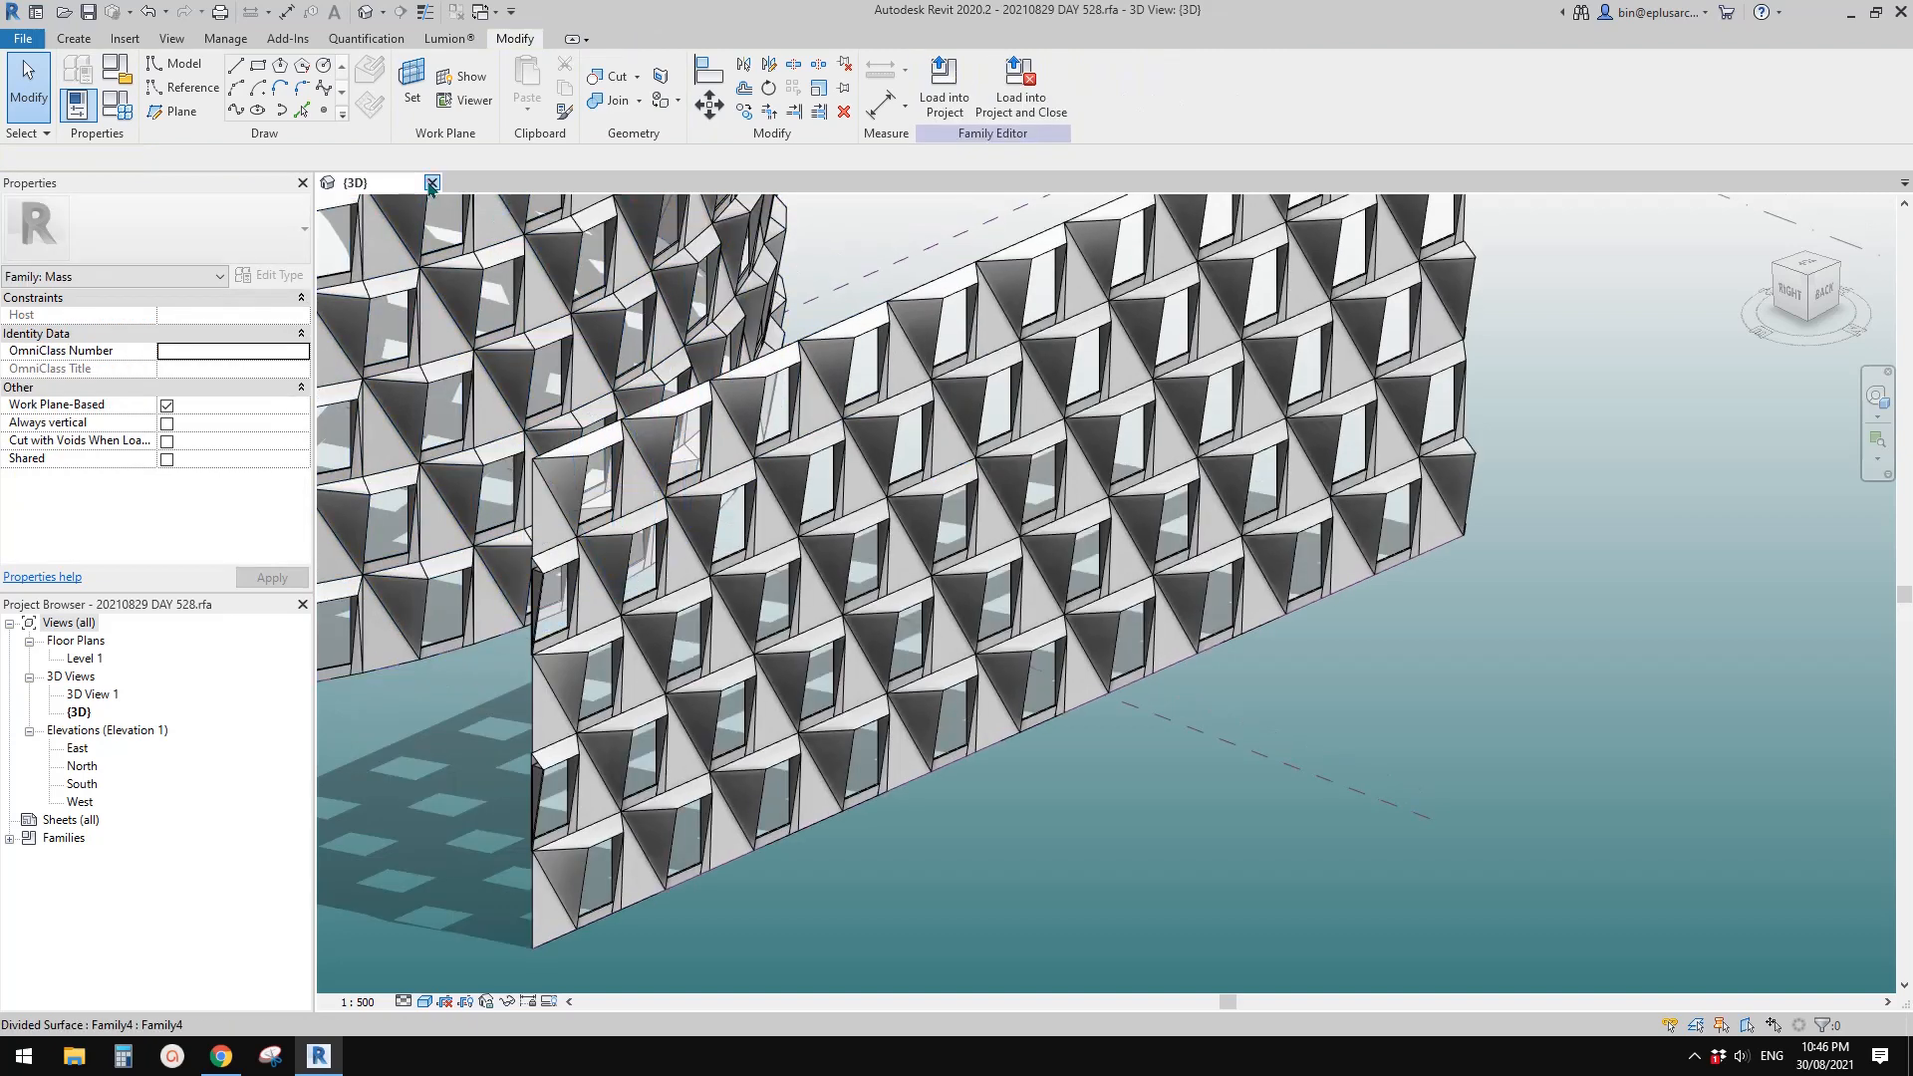
Close the mass family without saving and start a new family
click(429, 182)
click(997, 539)
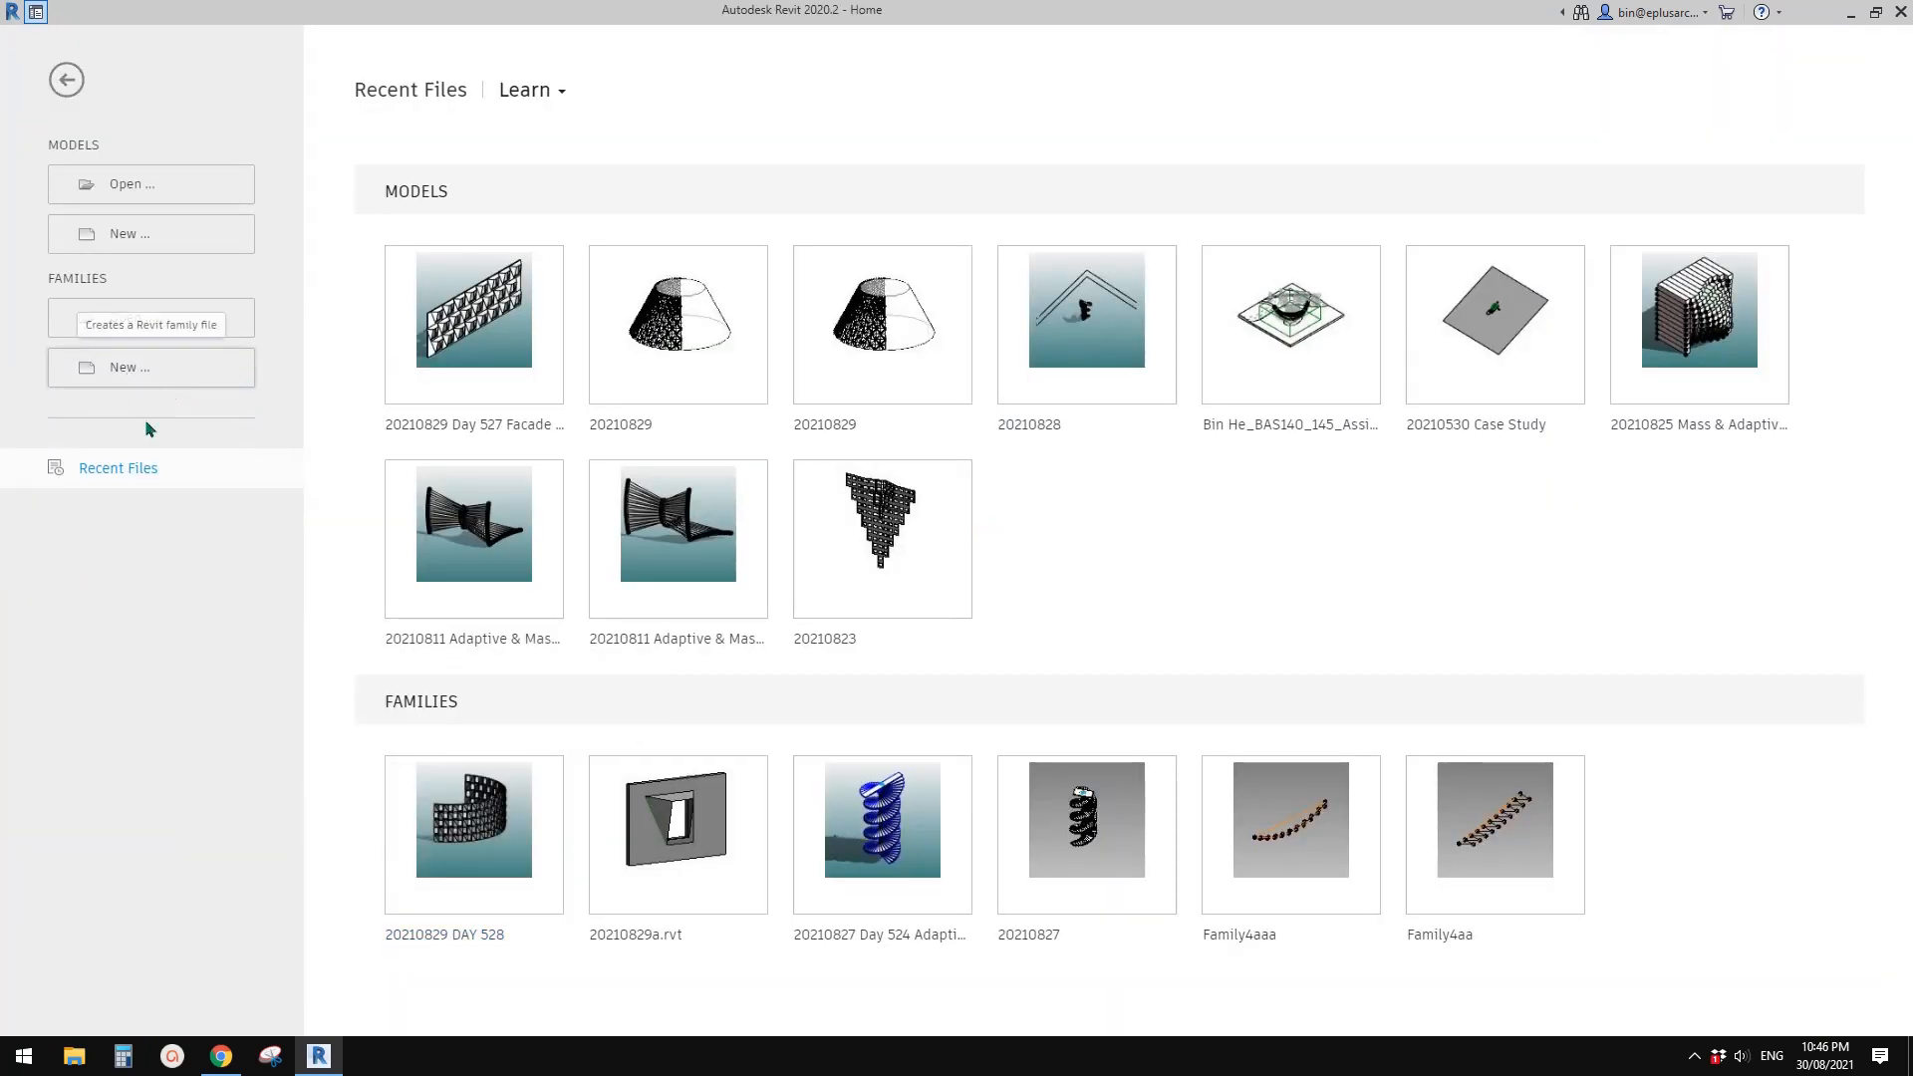
click(132, 367)
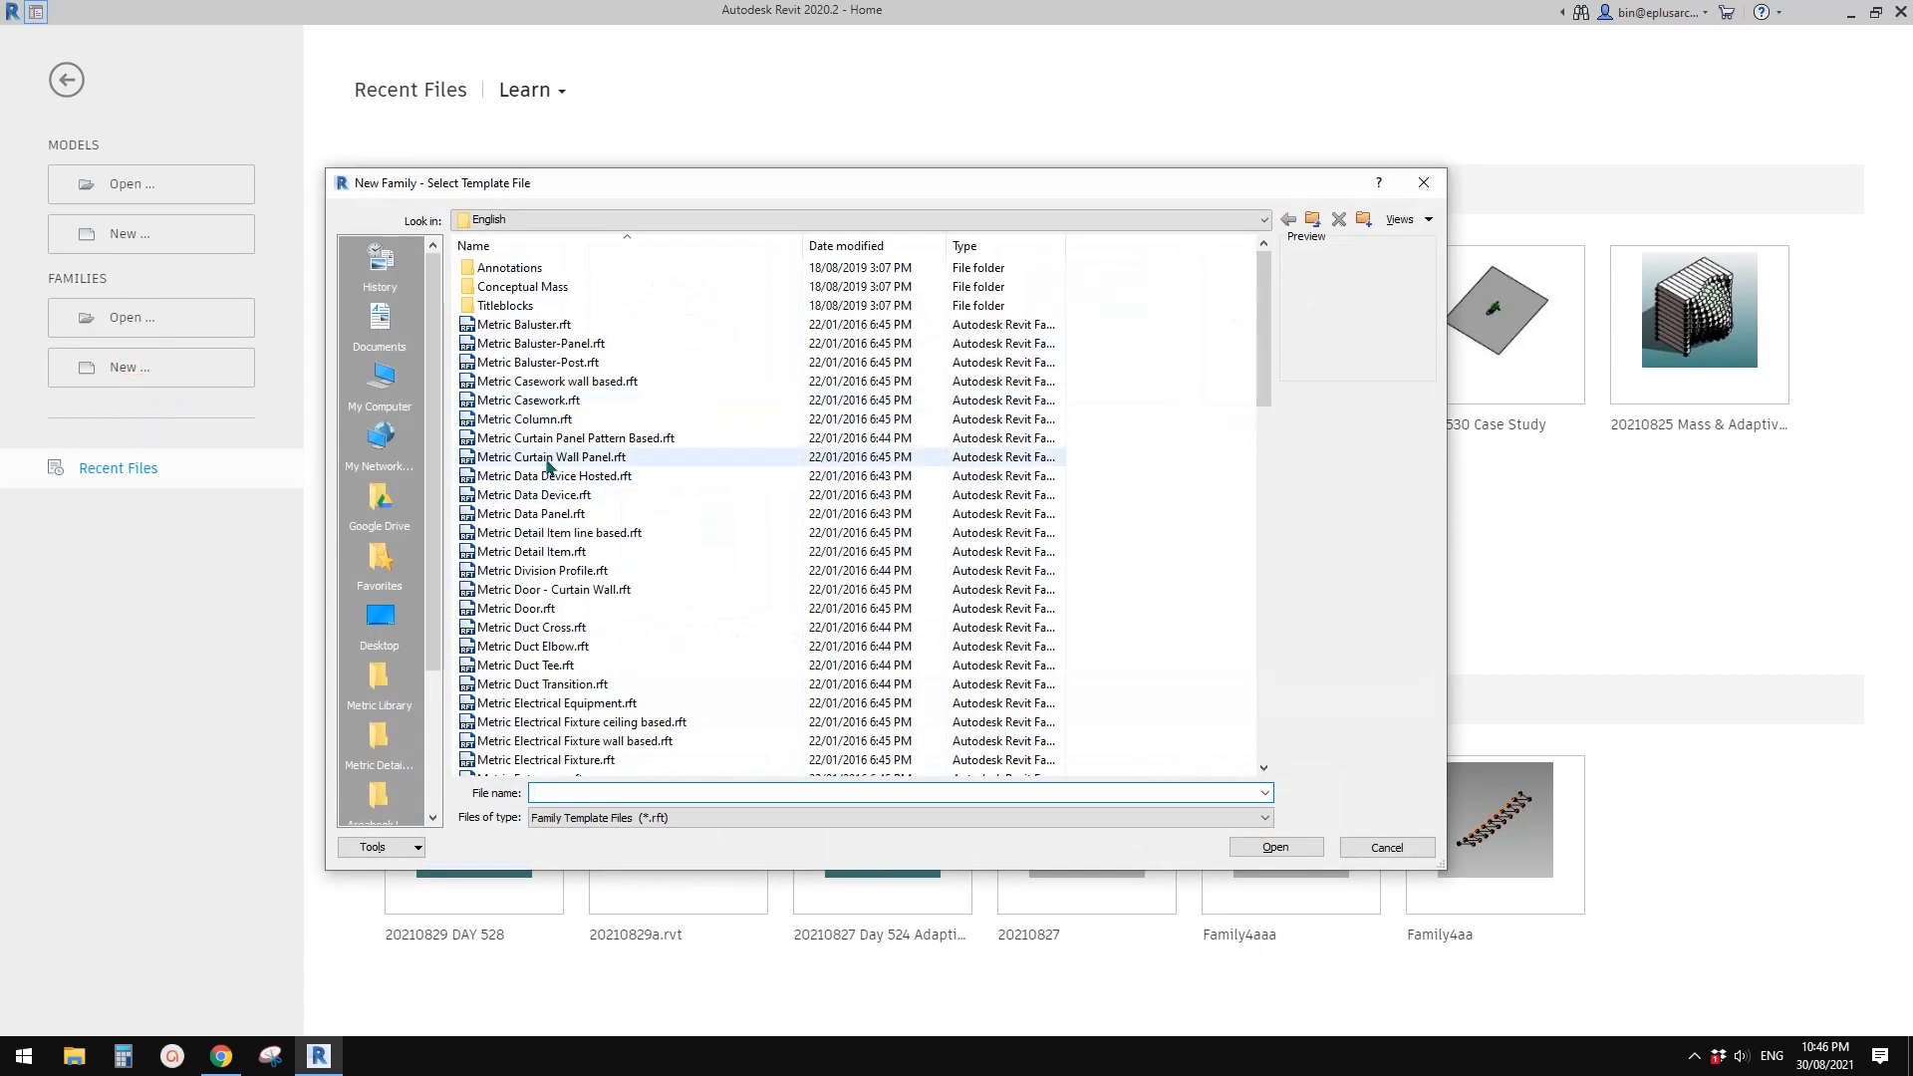
Create the new family from the Metric Generic Model Pattern Based.rft template
scroll(639, 665, down, 5)
scroll(640, 658, down, 3)
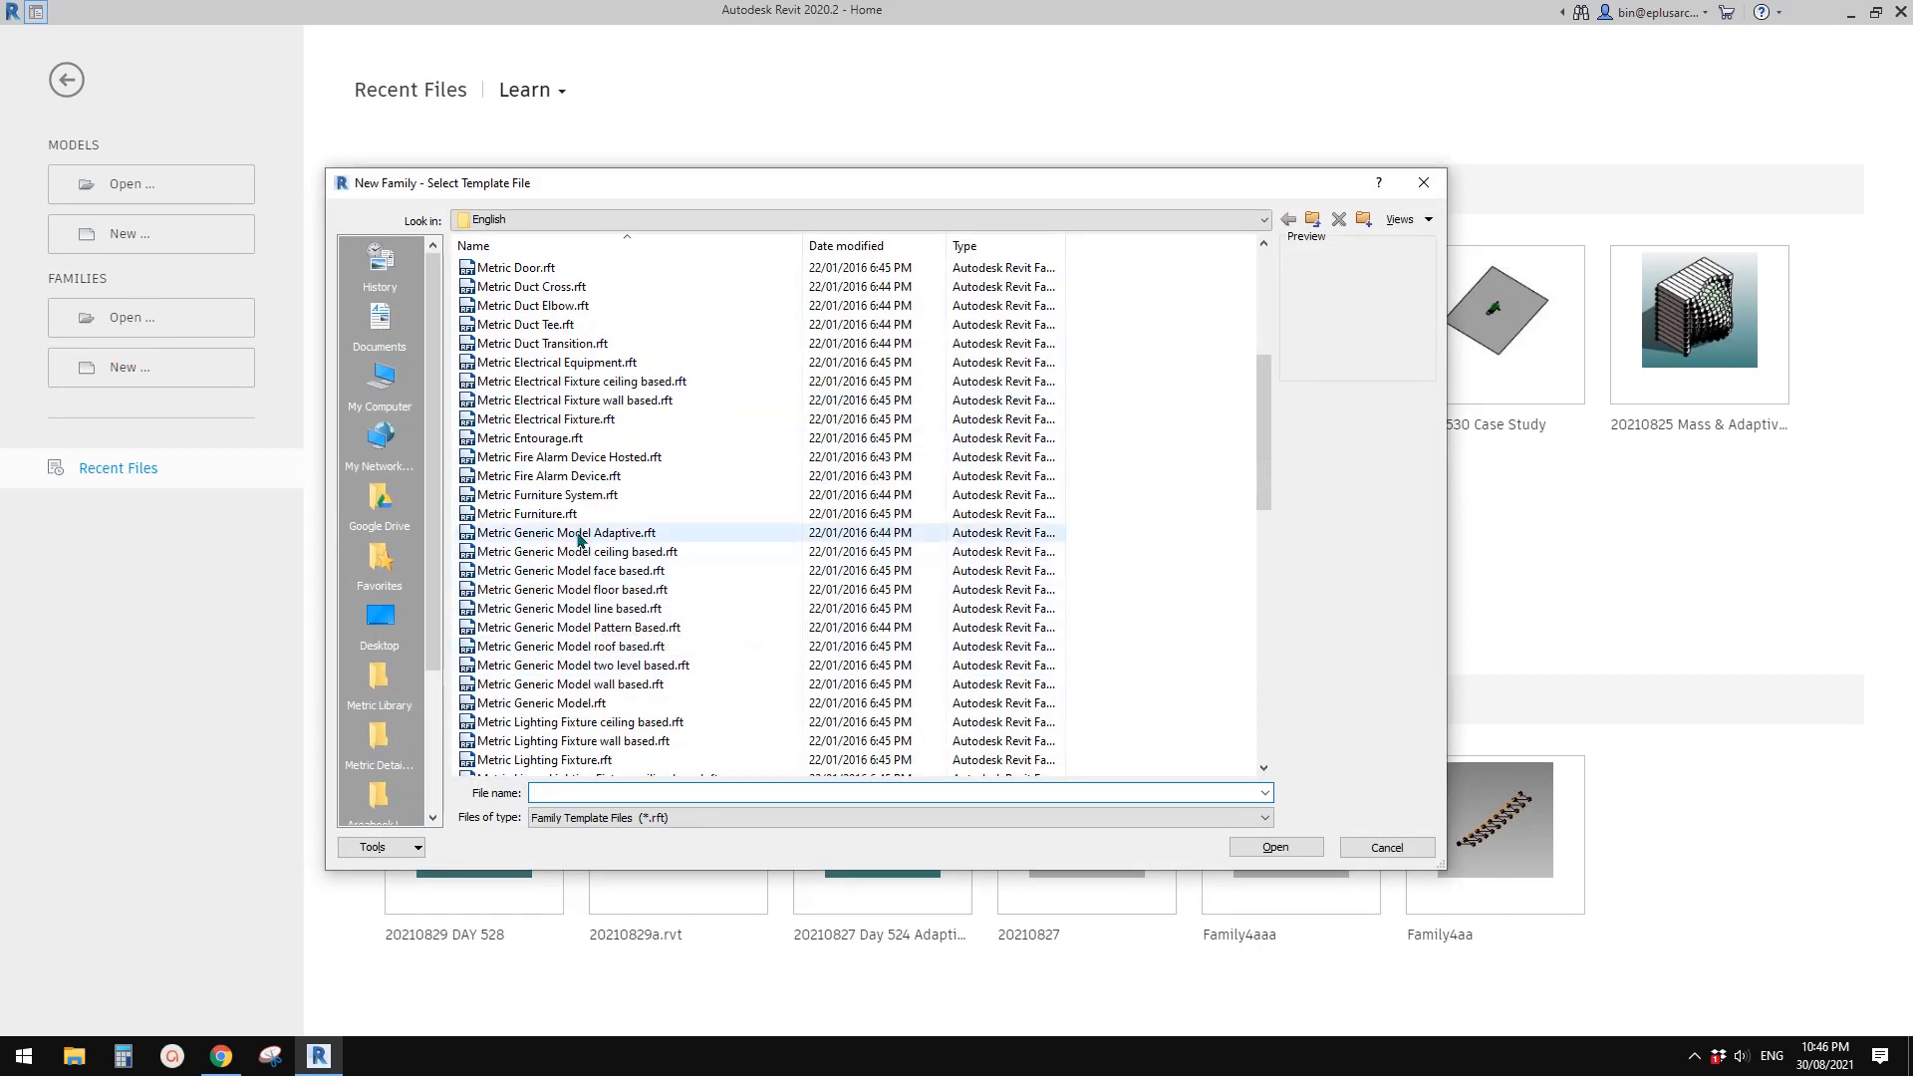
click(598, 534)
scroll(598, 534, down, 3)
click(603, 533)
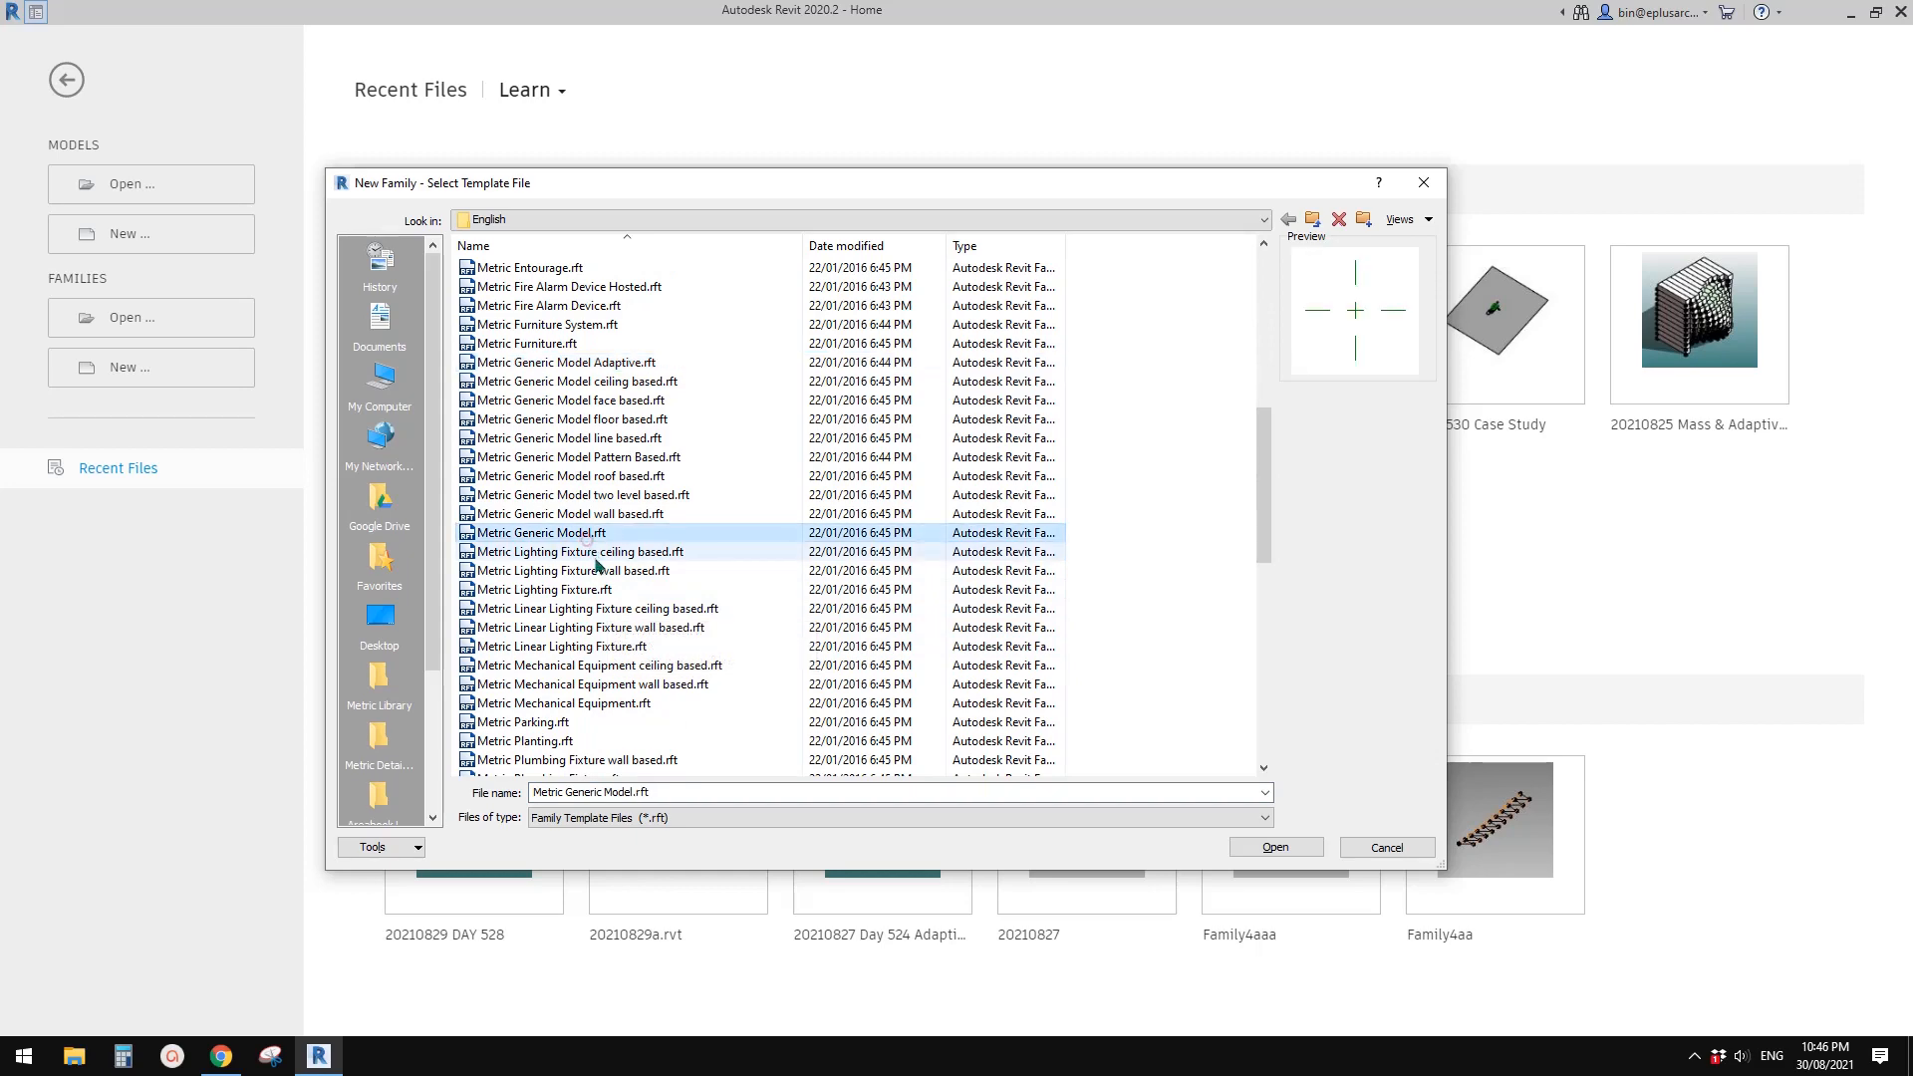
scroll(602, 555, up, 4)
scroll(604, 548, down, 6)
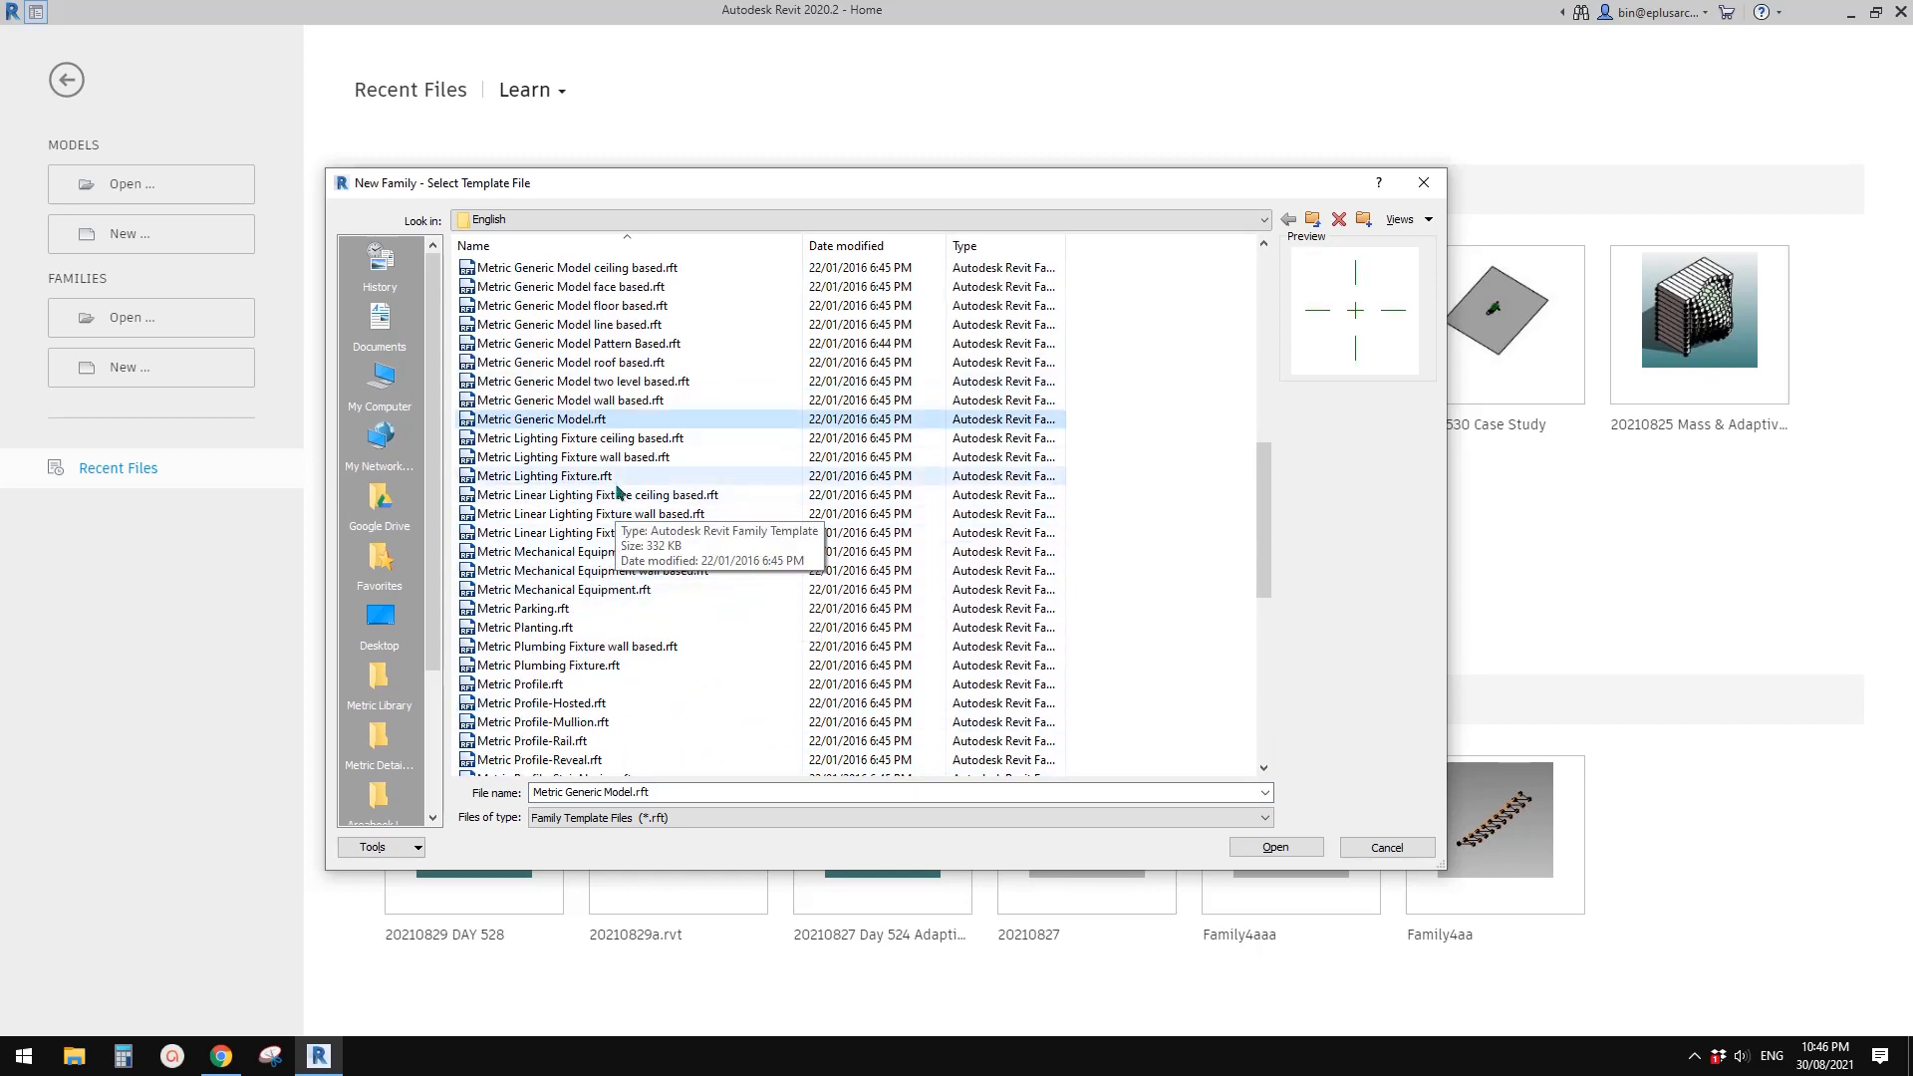
click(630, 345)
scroll(578, 379, up, 13)
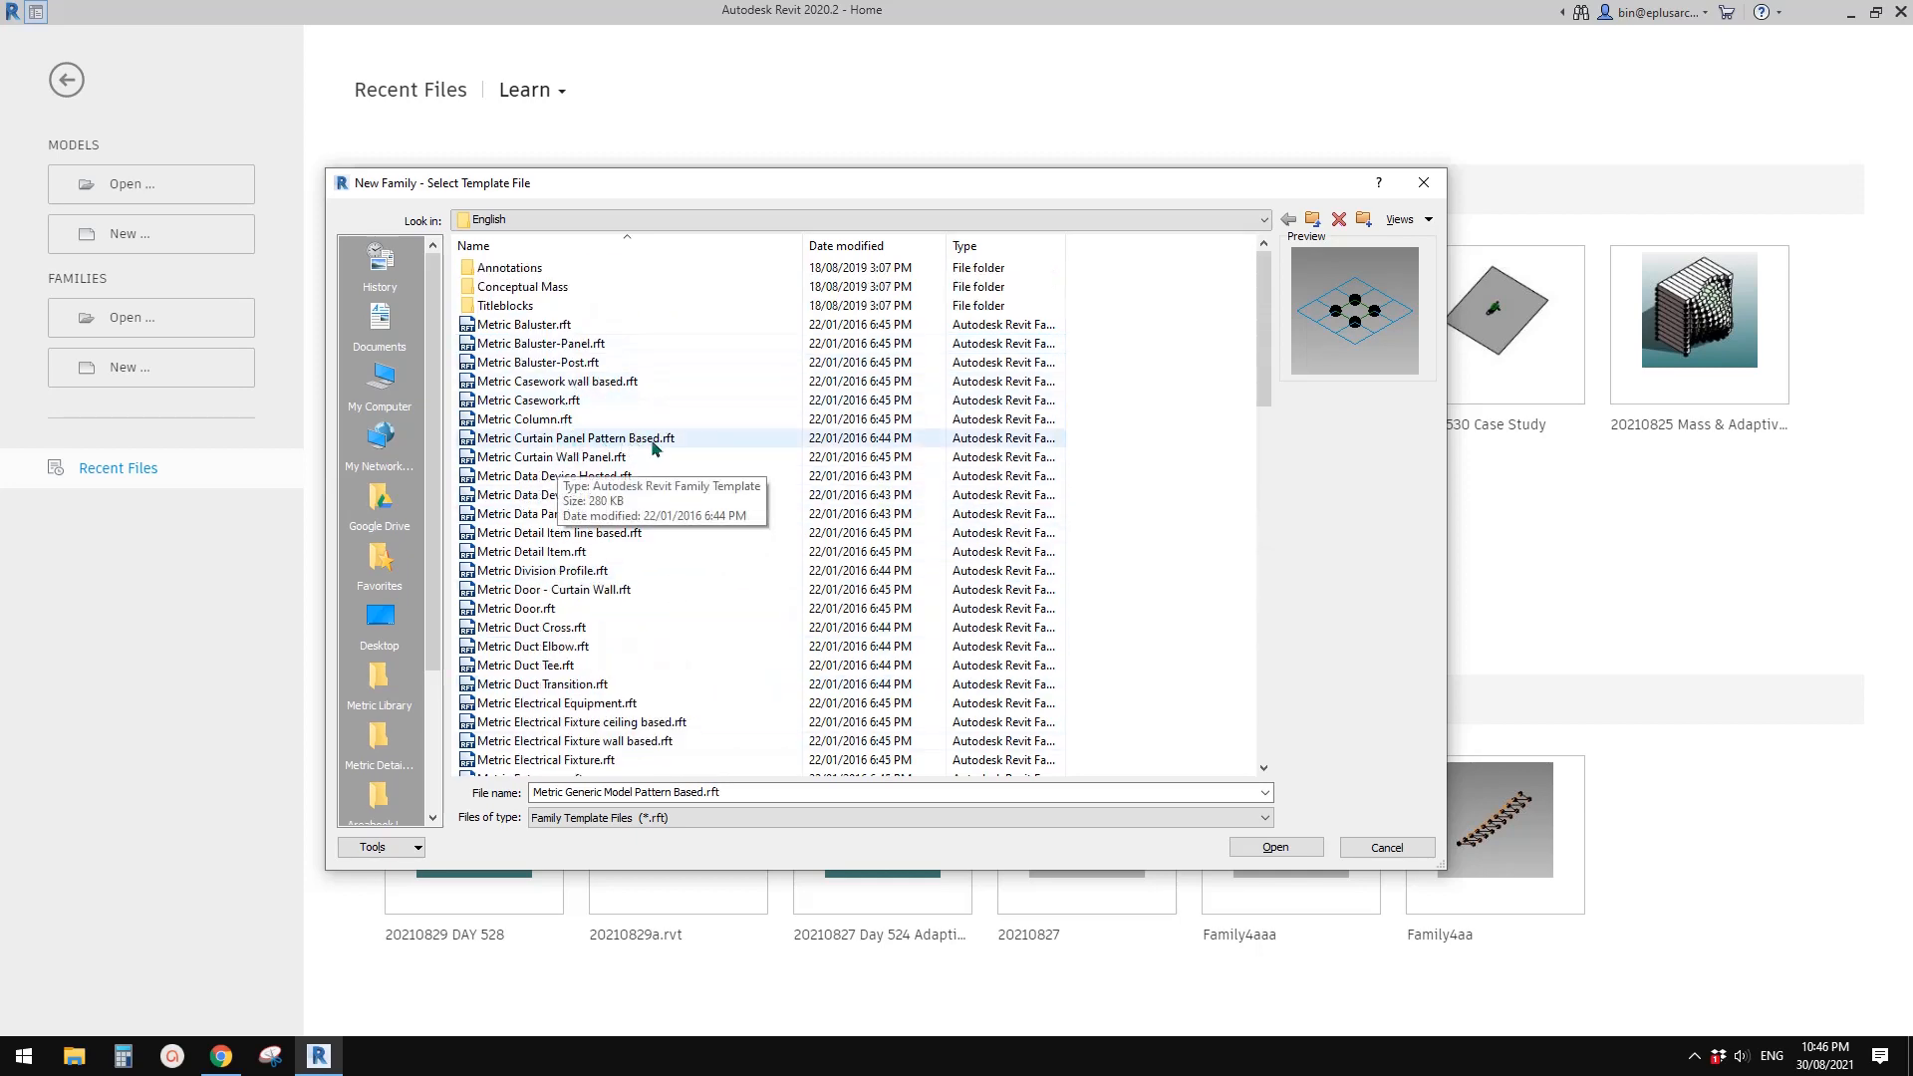
scroll(677, 513, down, 8)
scroll(678, 513, down, 2)
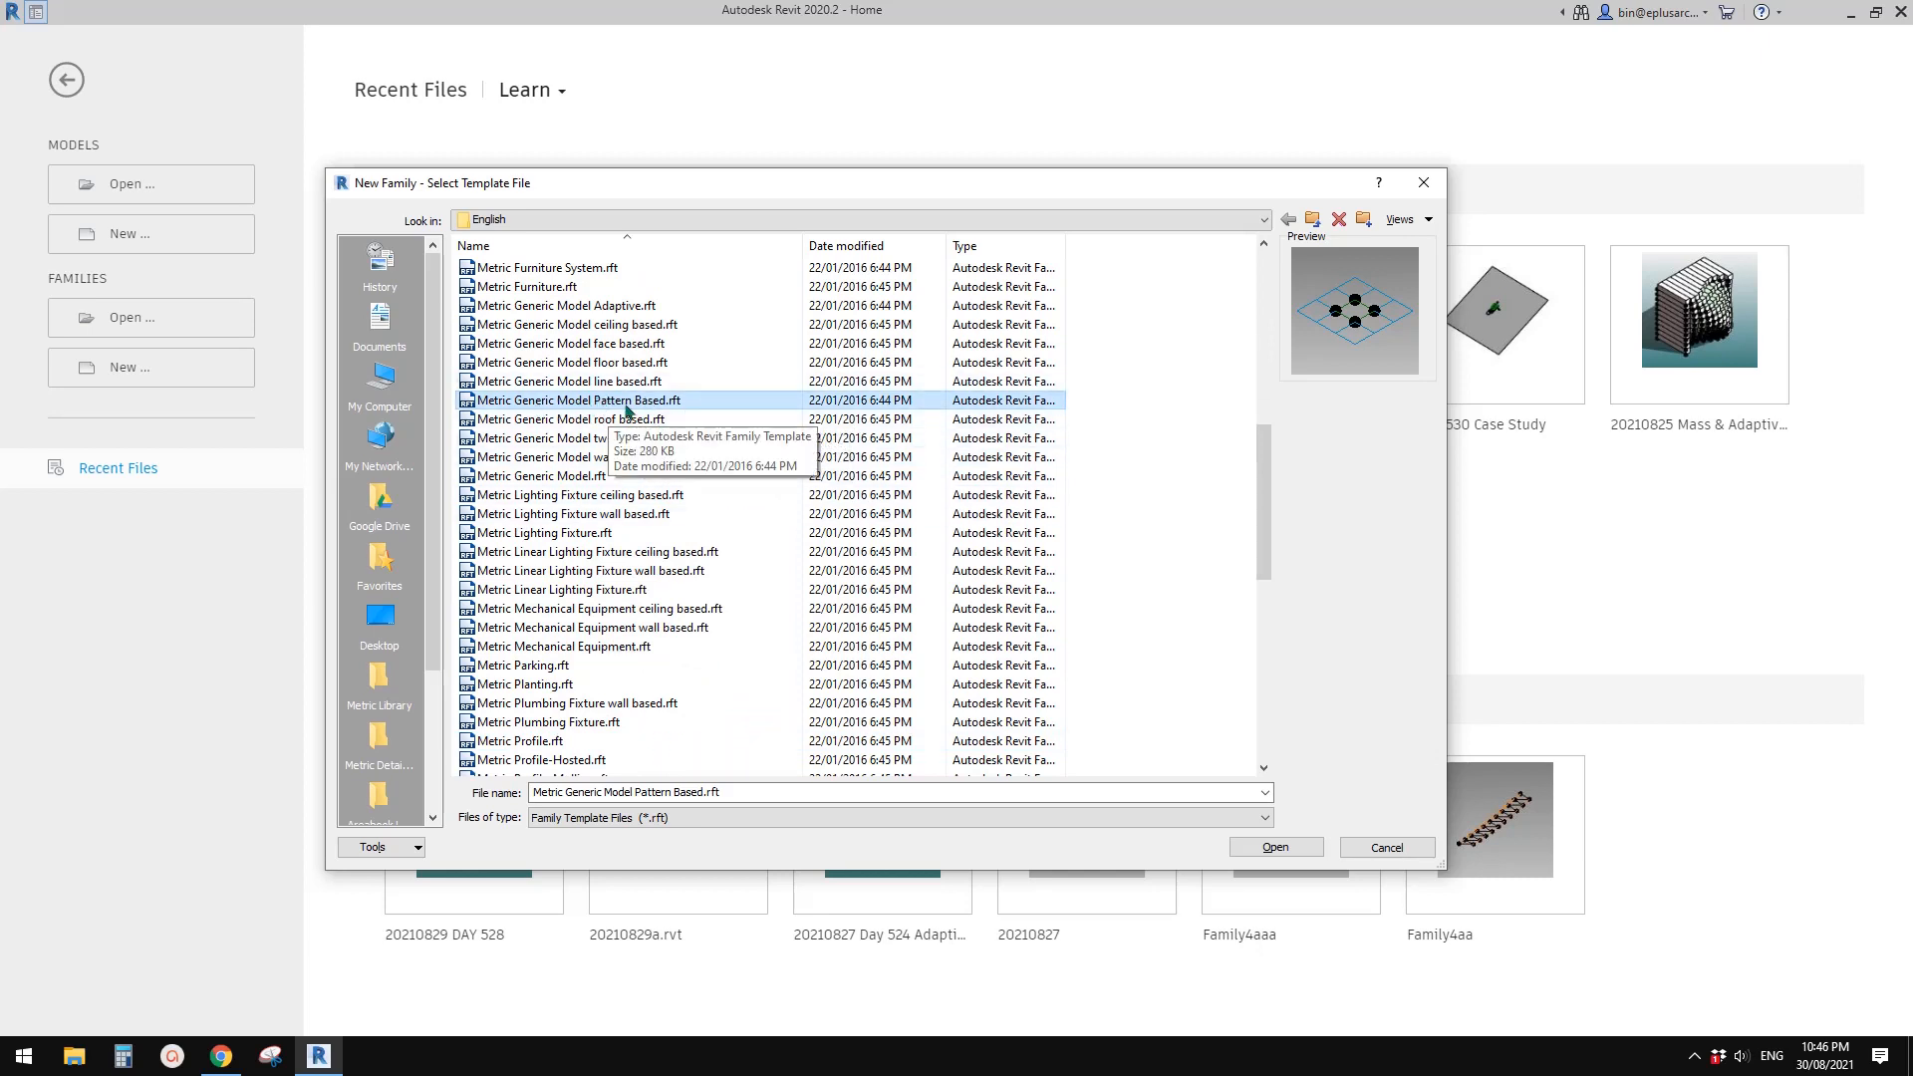
click(1286, 847)
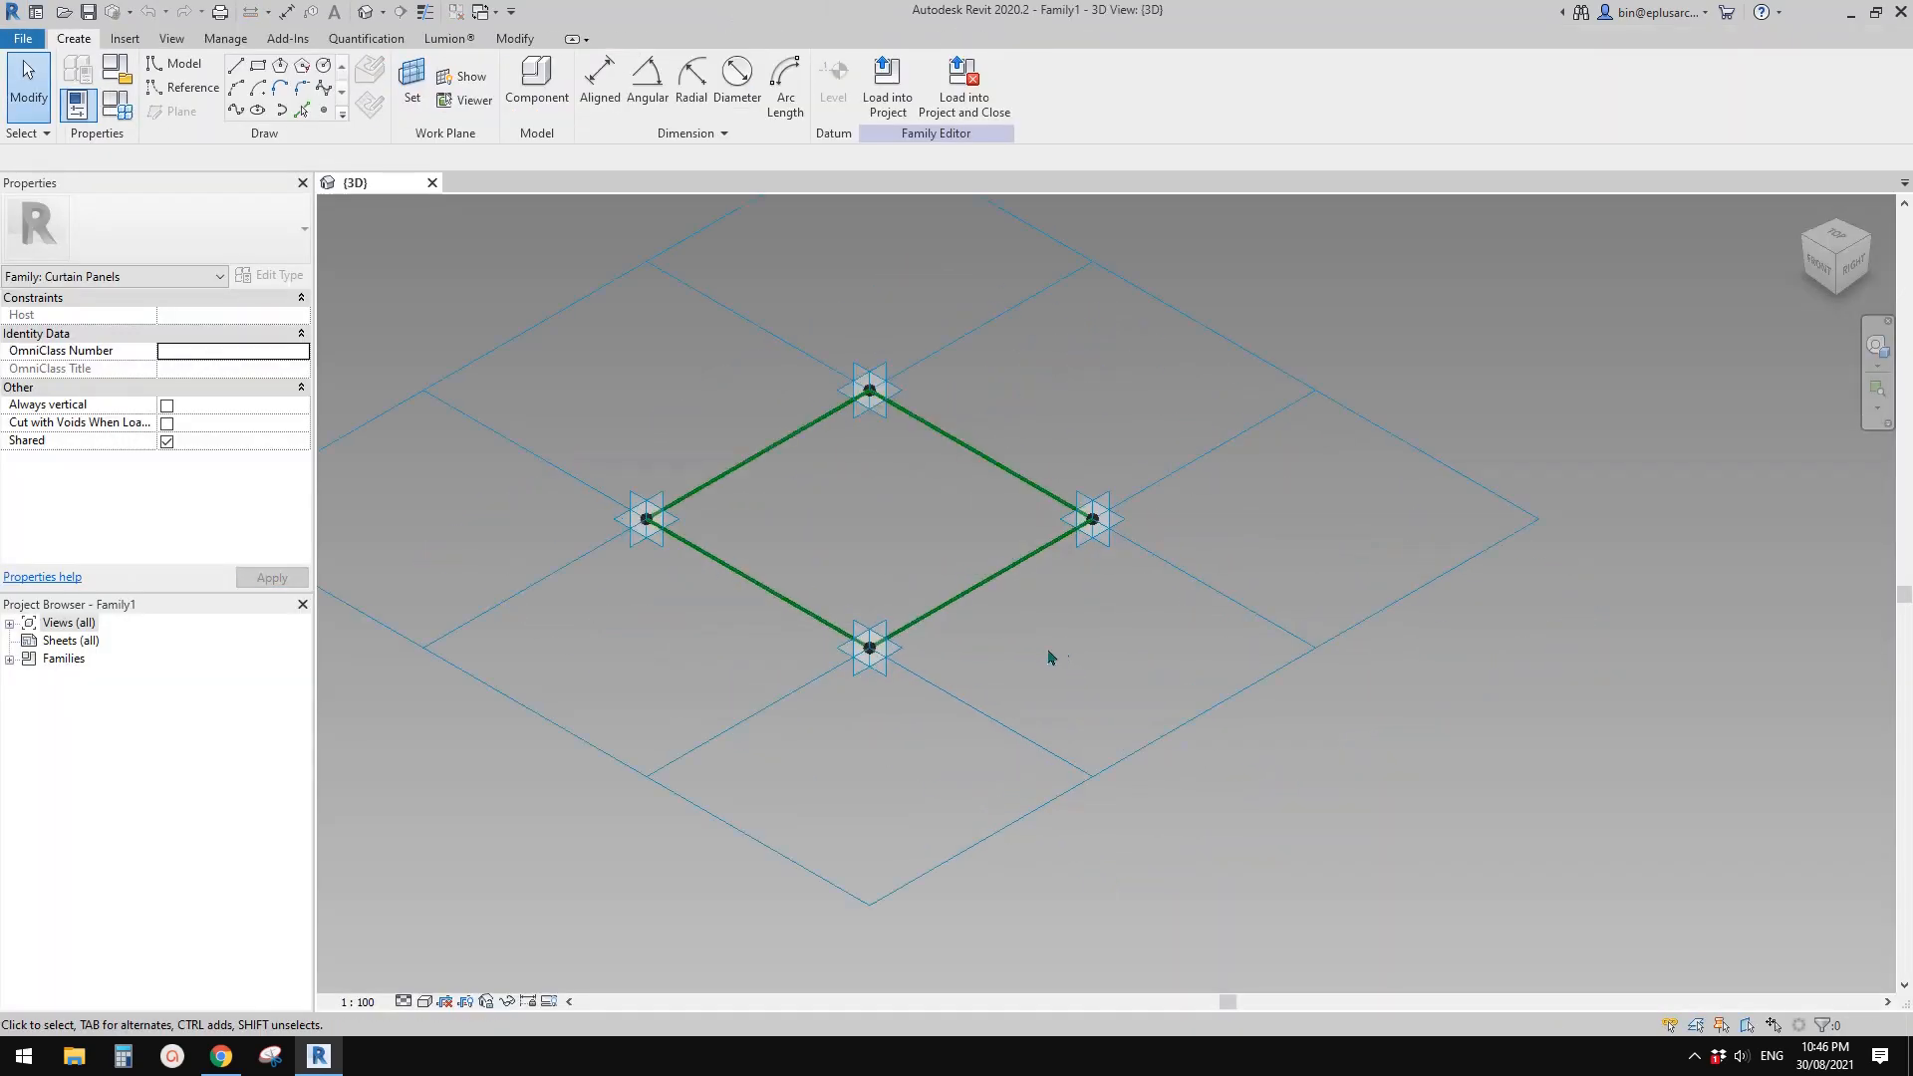
Change the tile pattern grid's type to 1/2 Step
scroll(1052, 659, down, 1)
click(1083, 362)
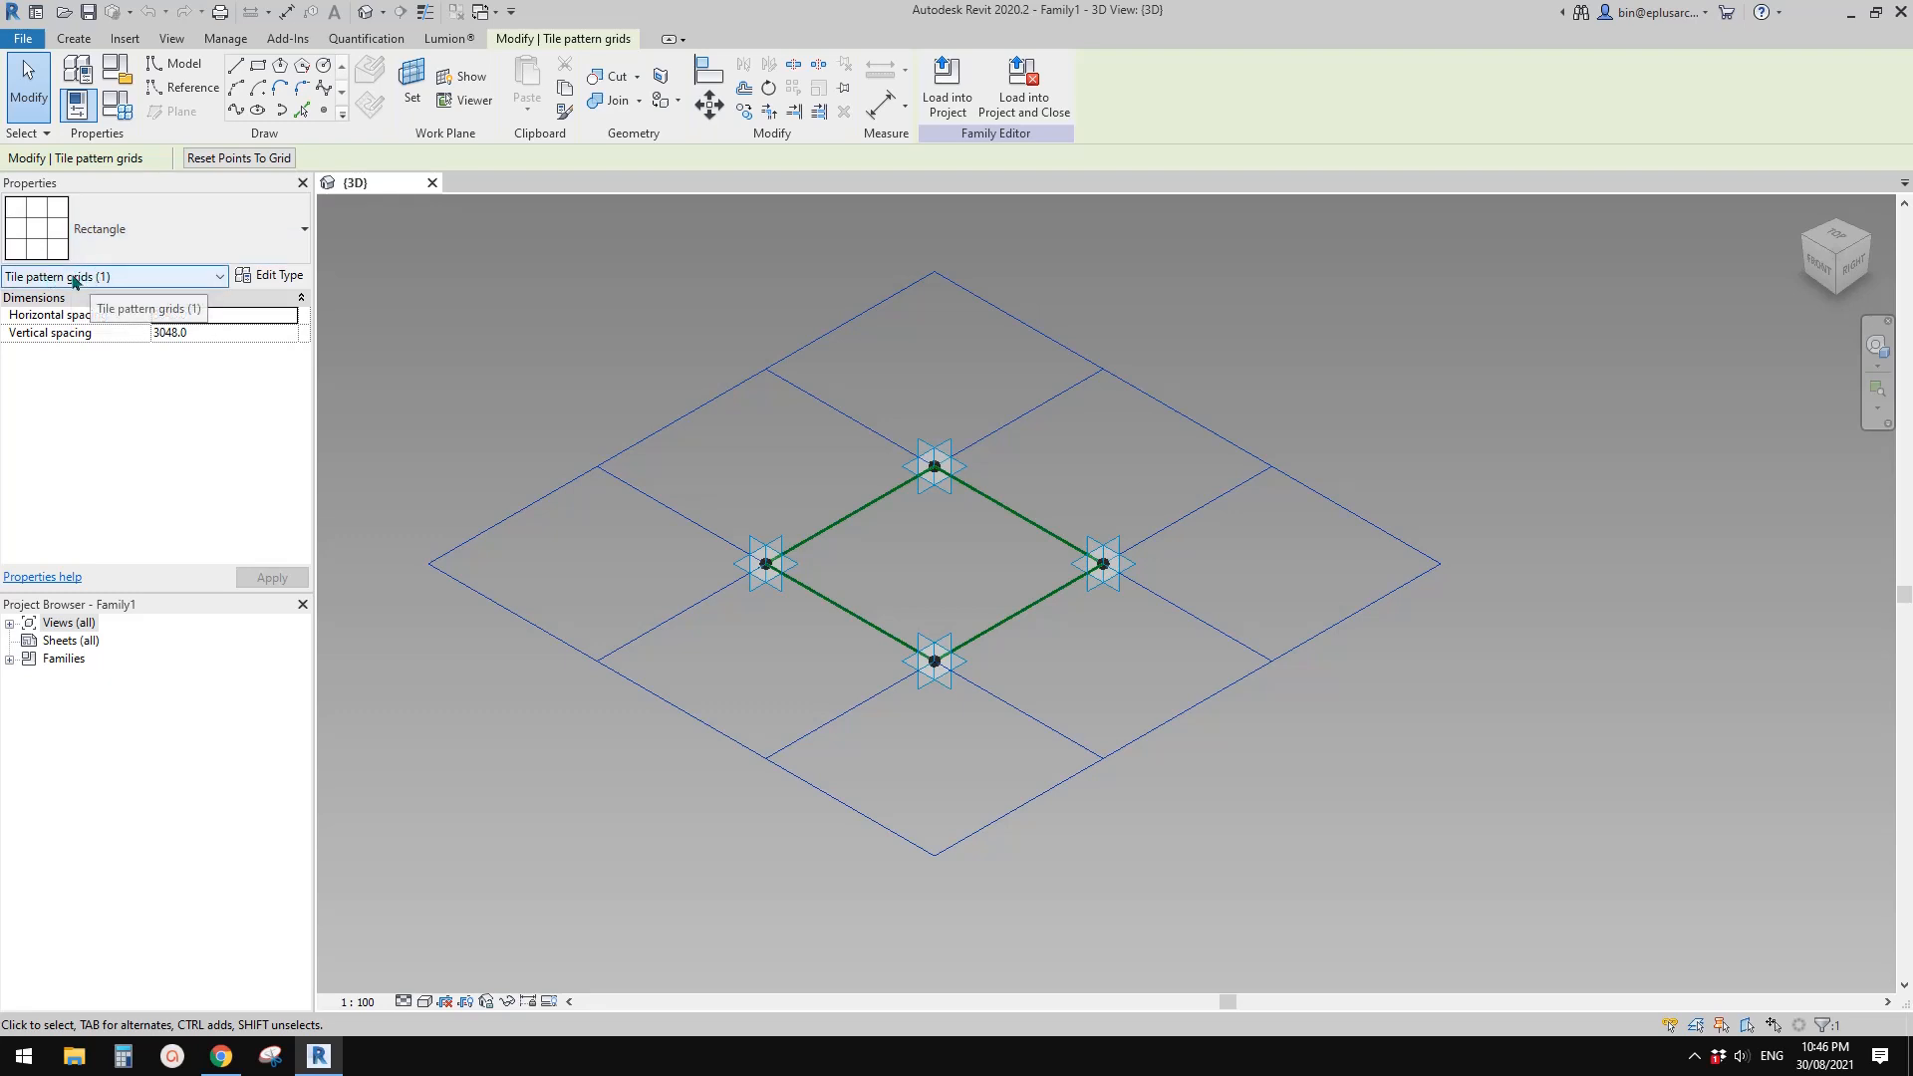
click(150, 235)
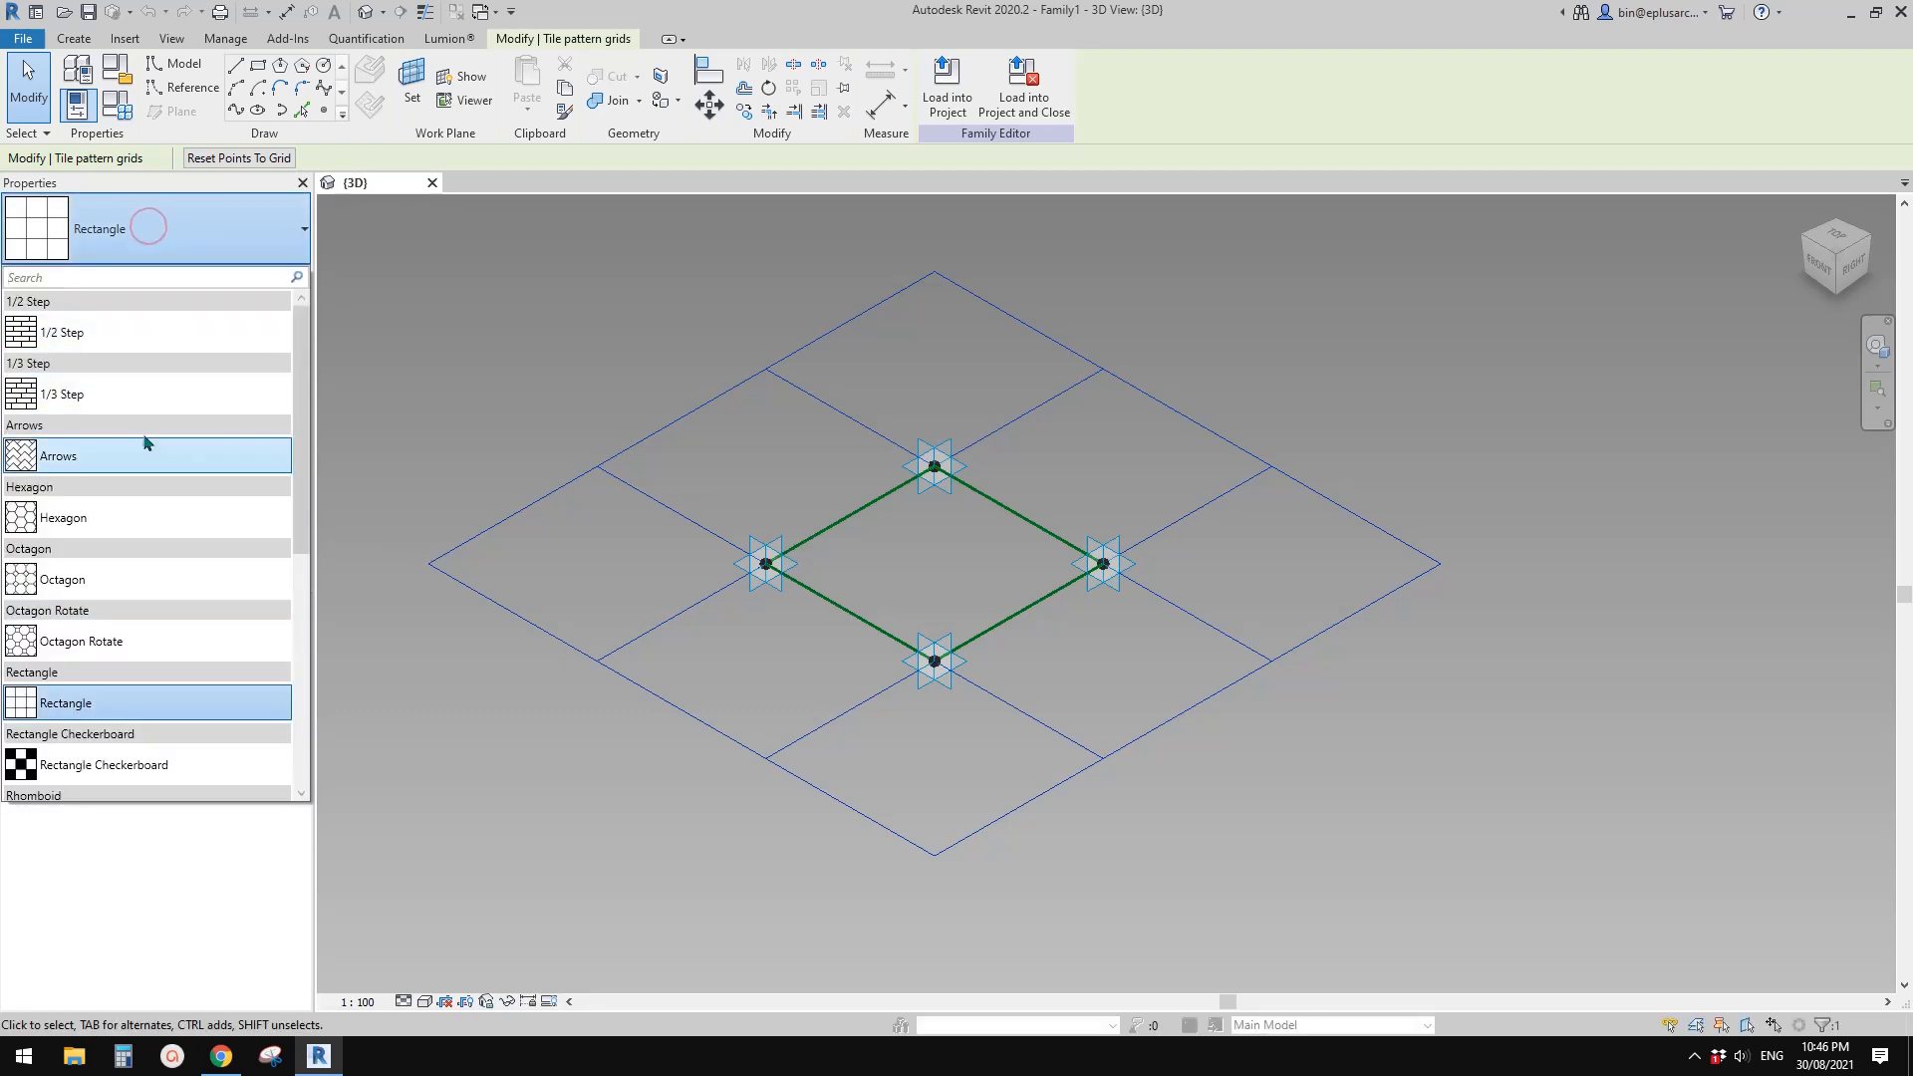
mouse_move(80, 345)
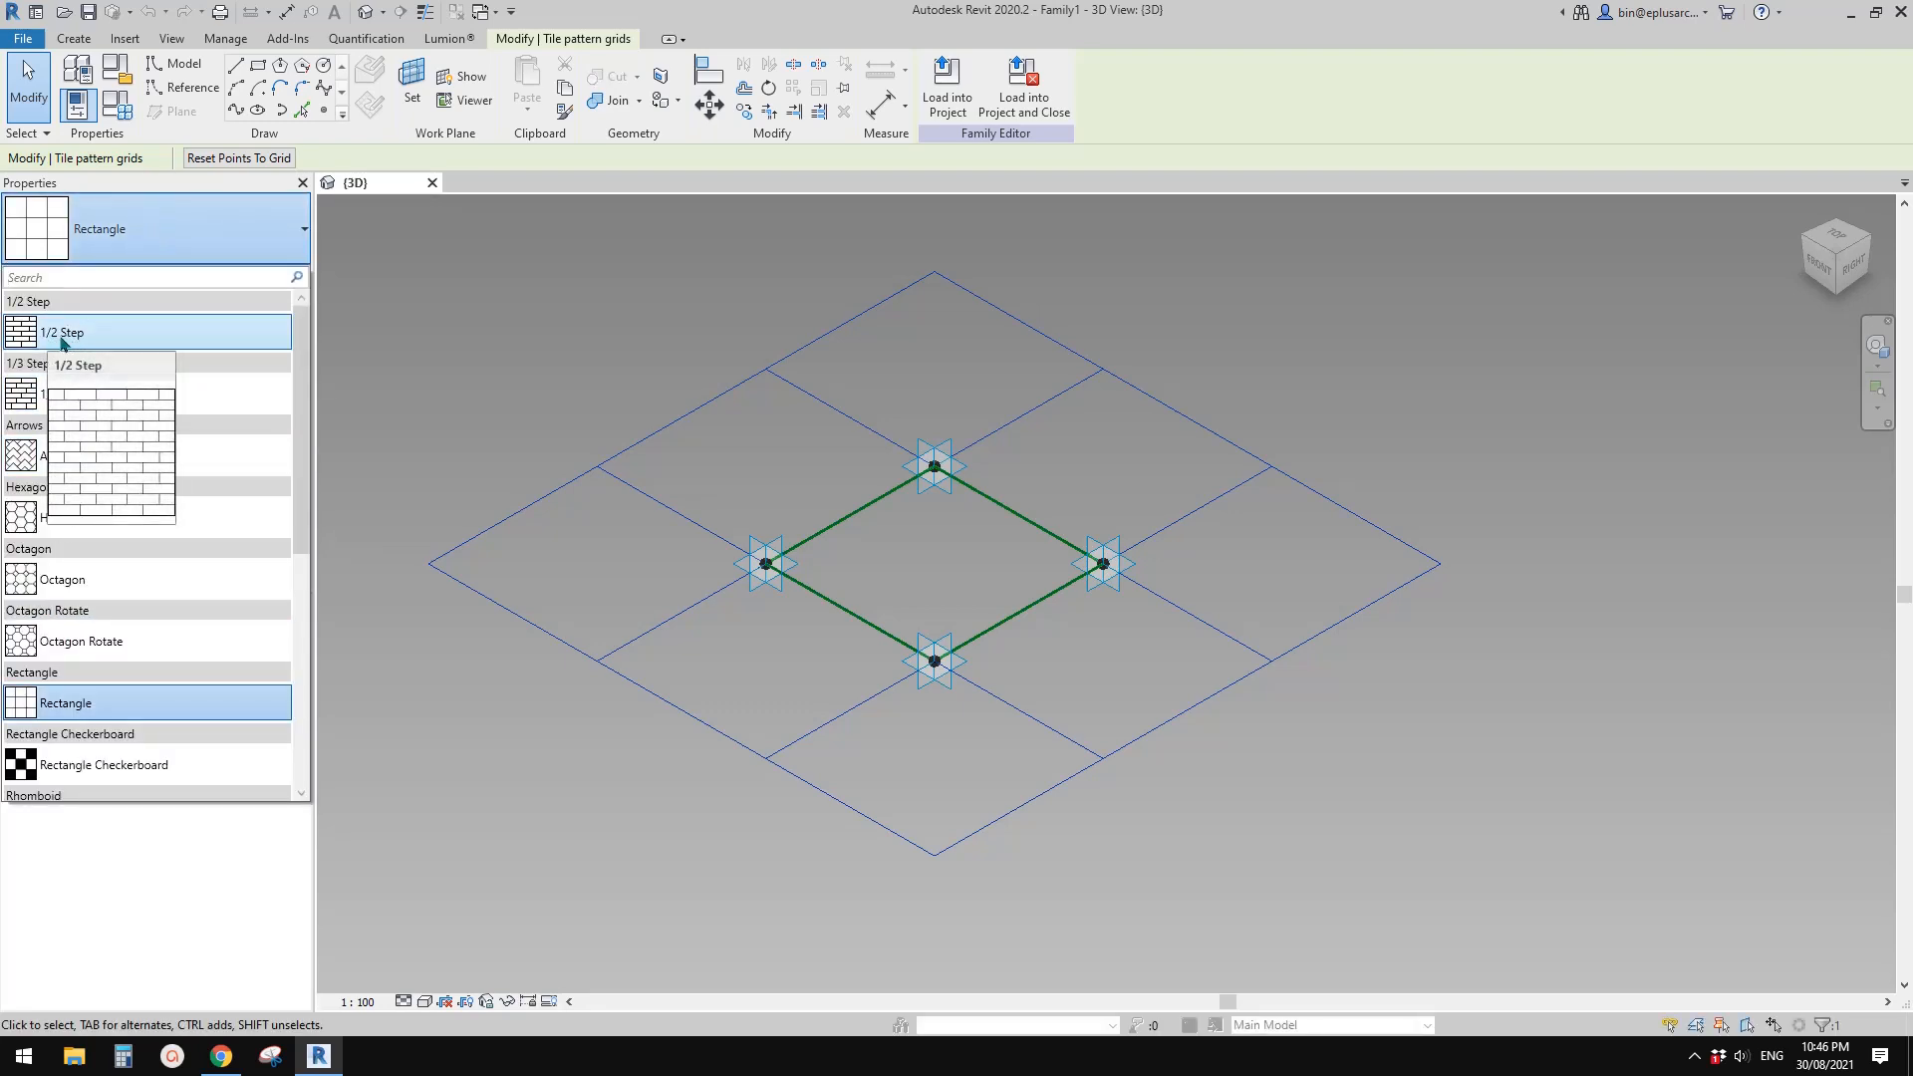
click(60, 335)
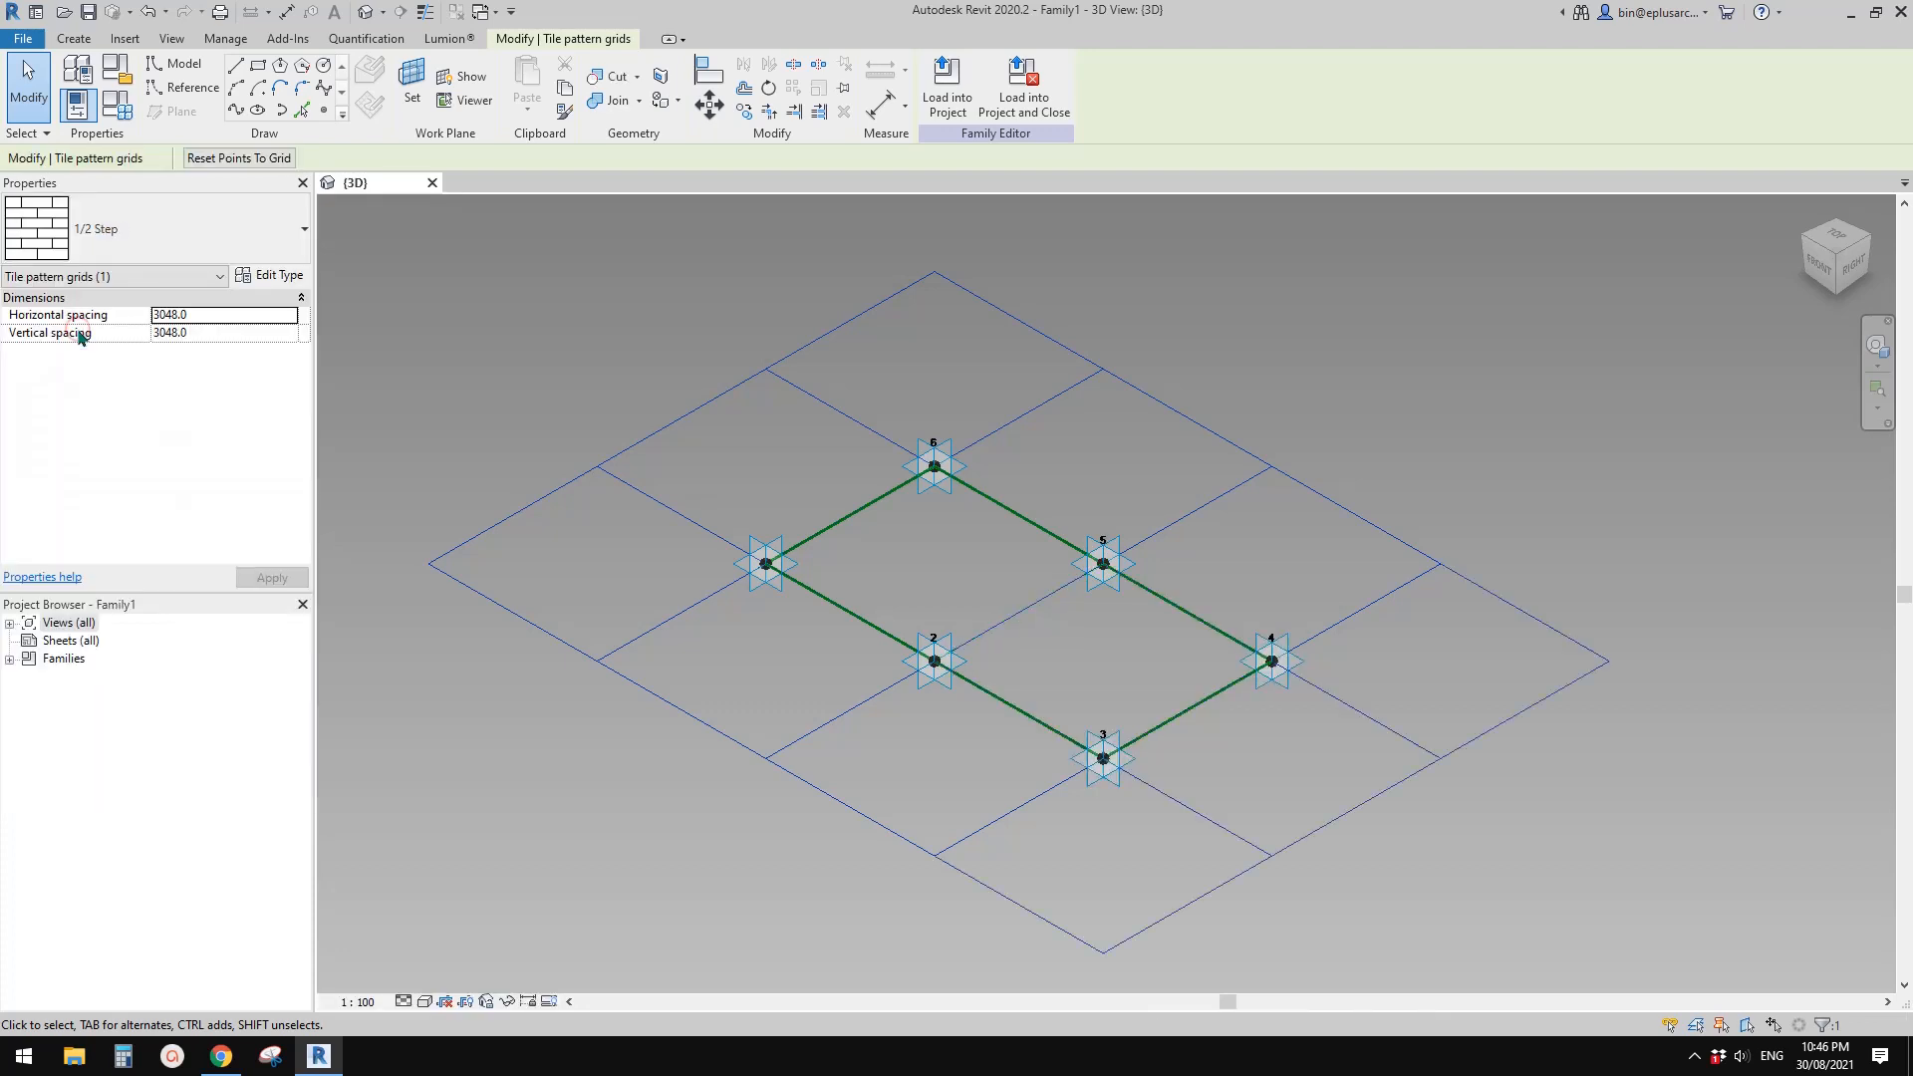
click(1052, 514)
shift+middle_drag(1051, 513, 1047, 726)
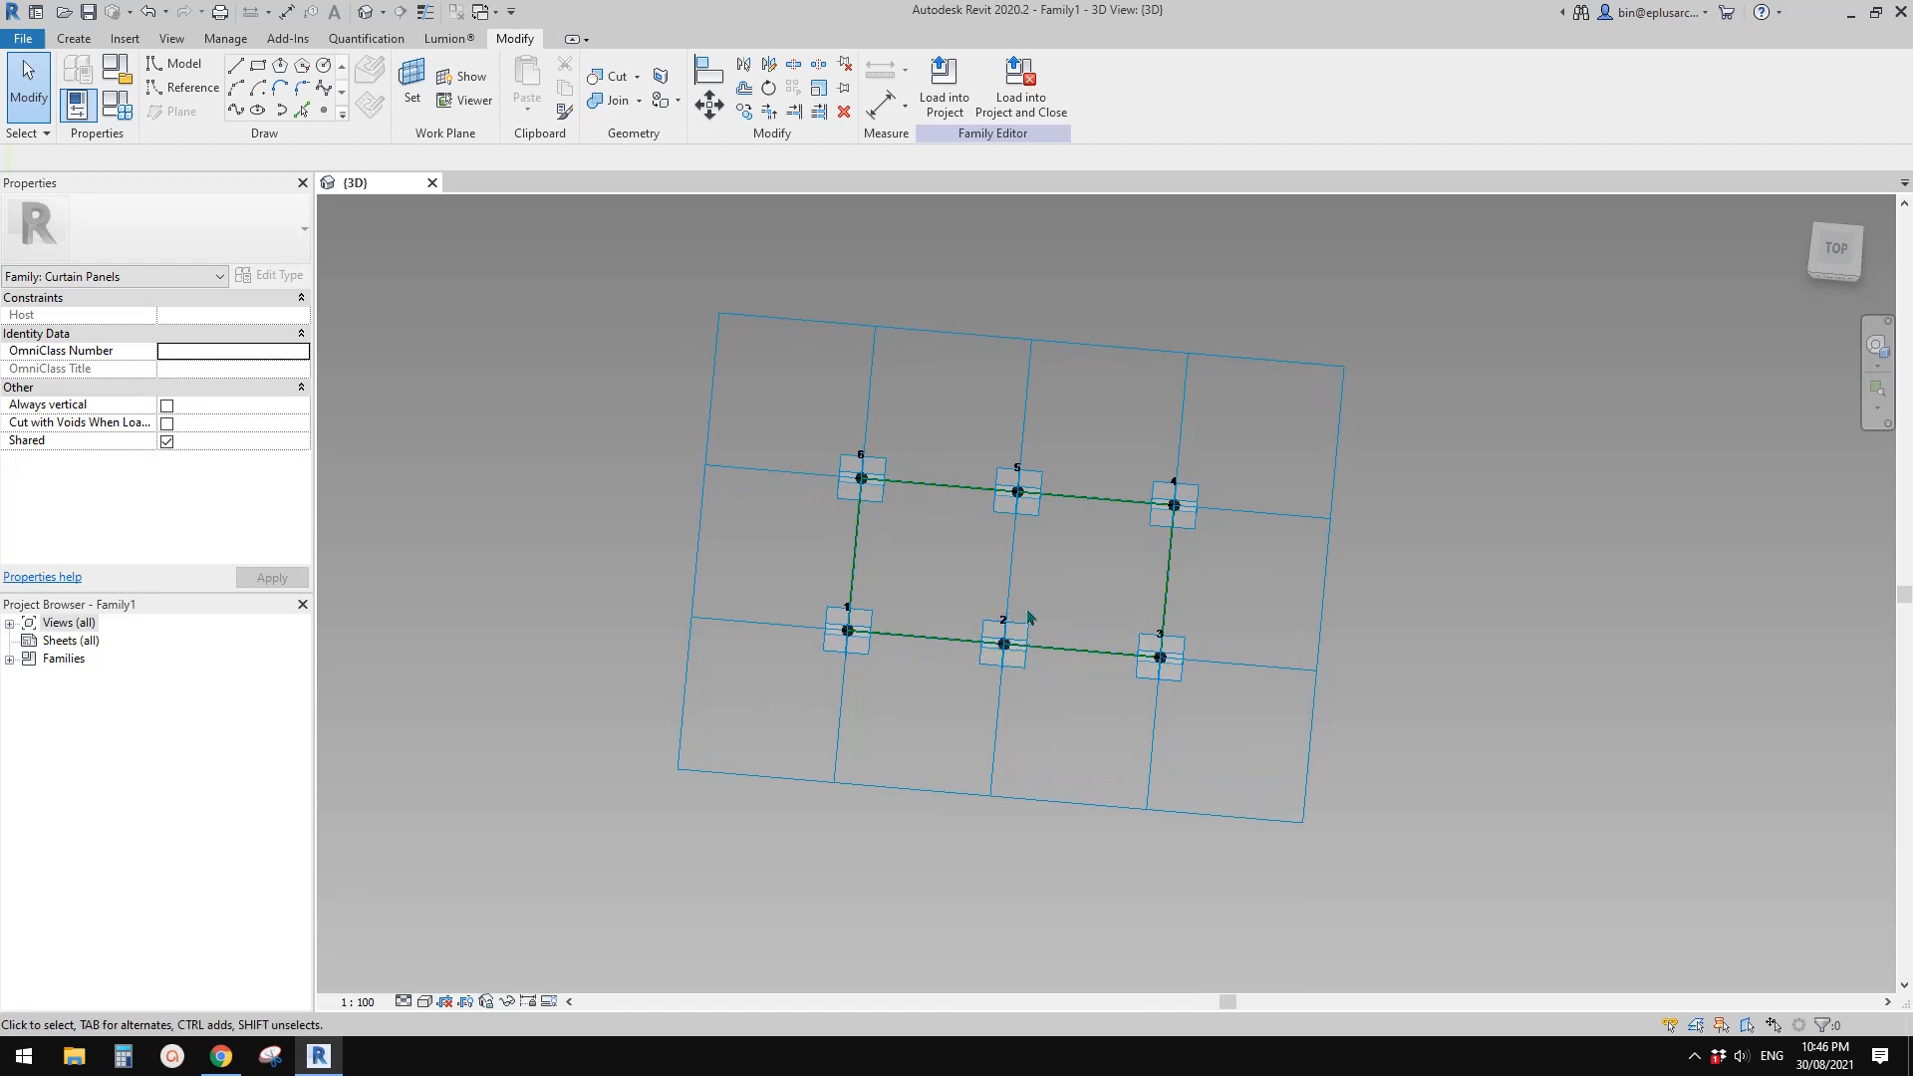
Set the tile pattern grid's horizontal spacing to 2000 and its vertical spacing to 1000
click(919, 337)
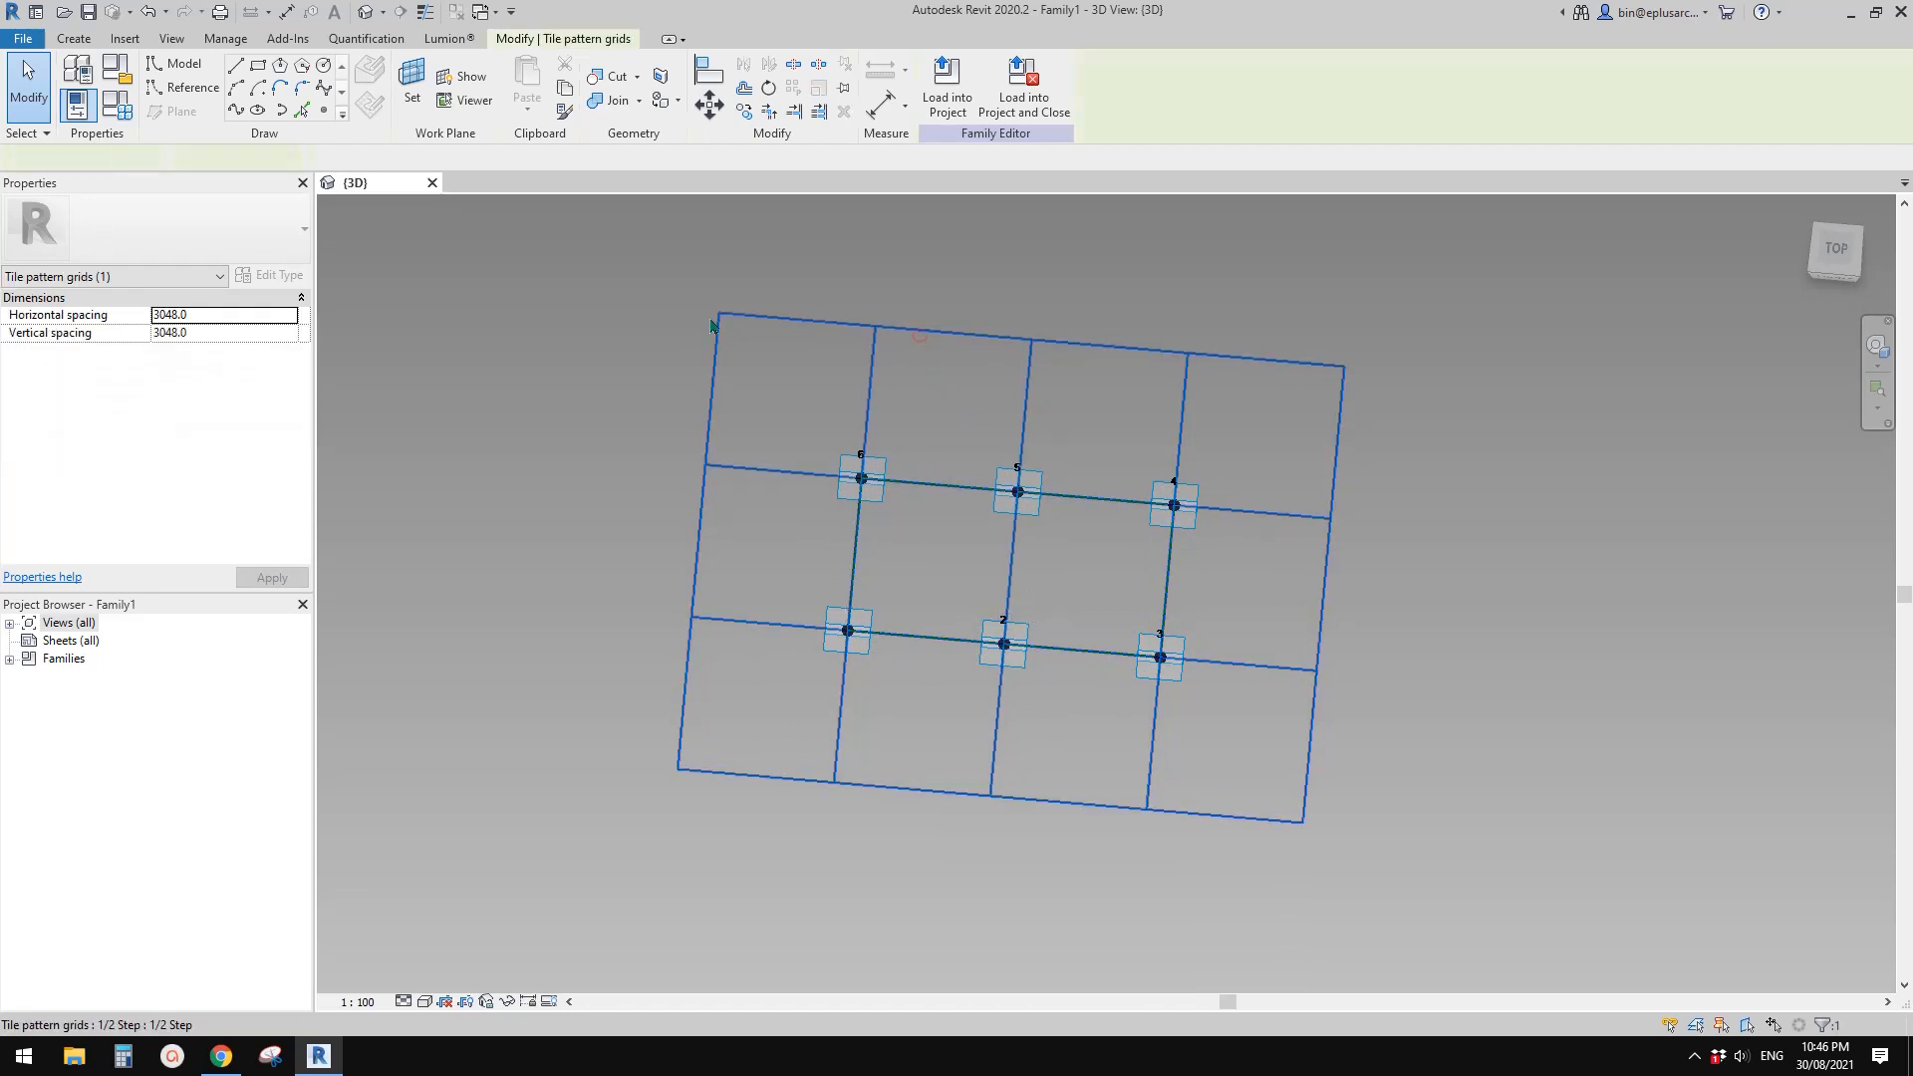
click(223, 315)
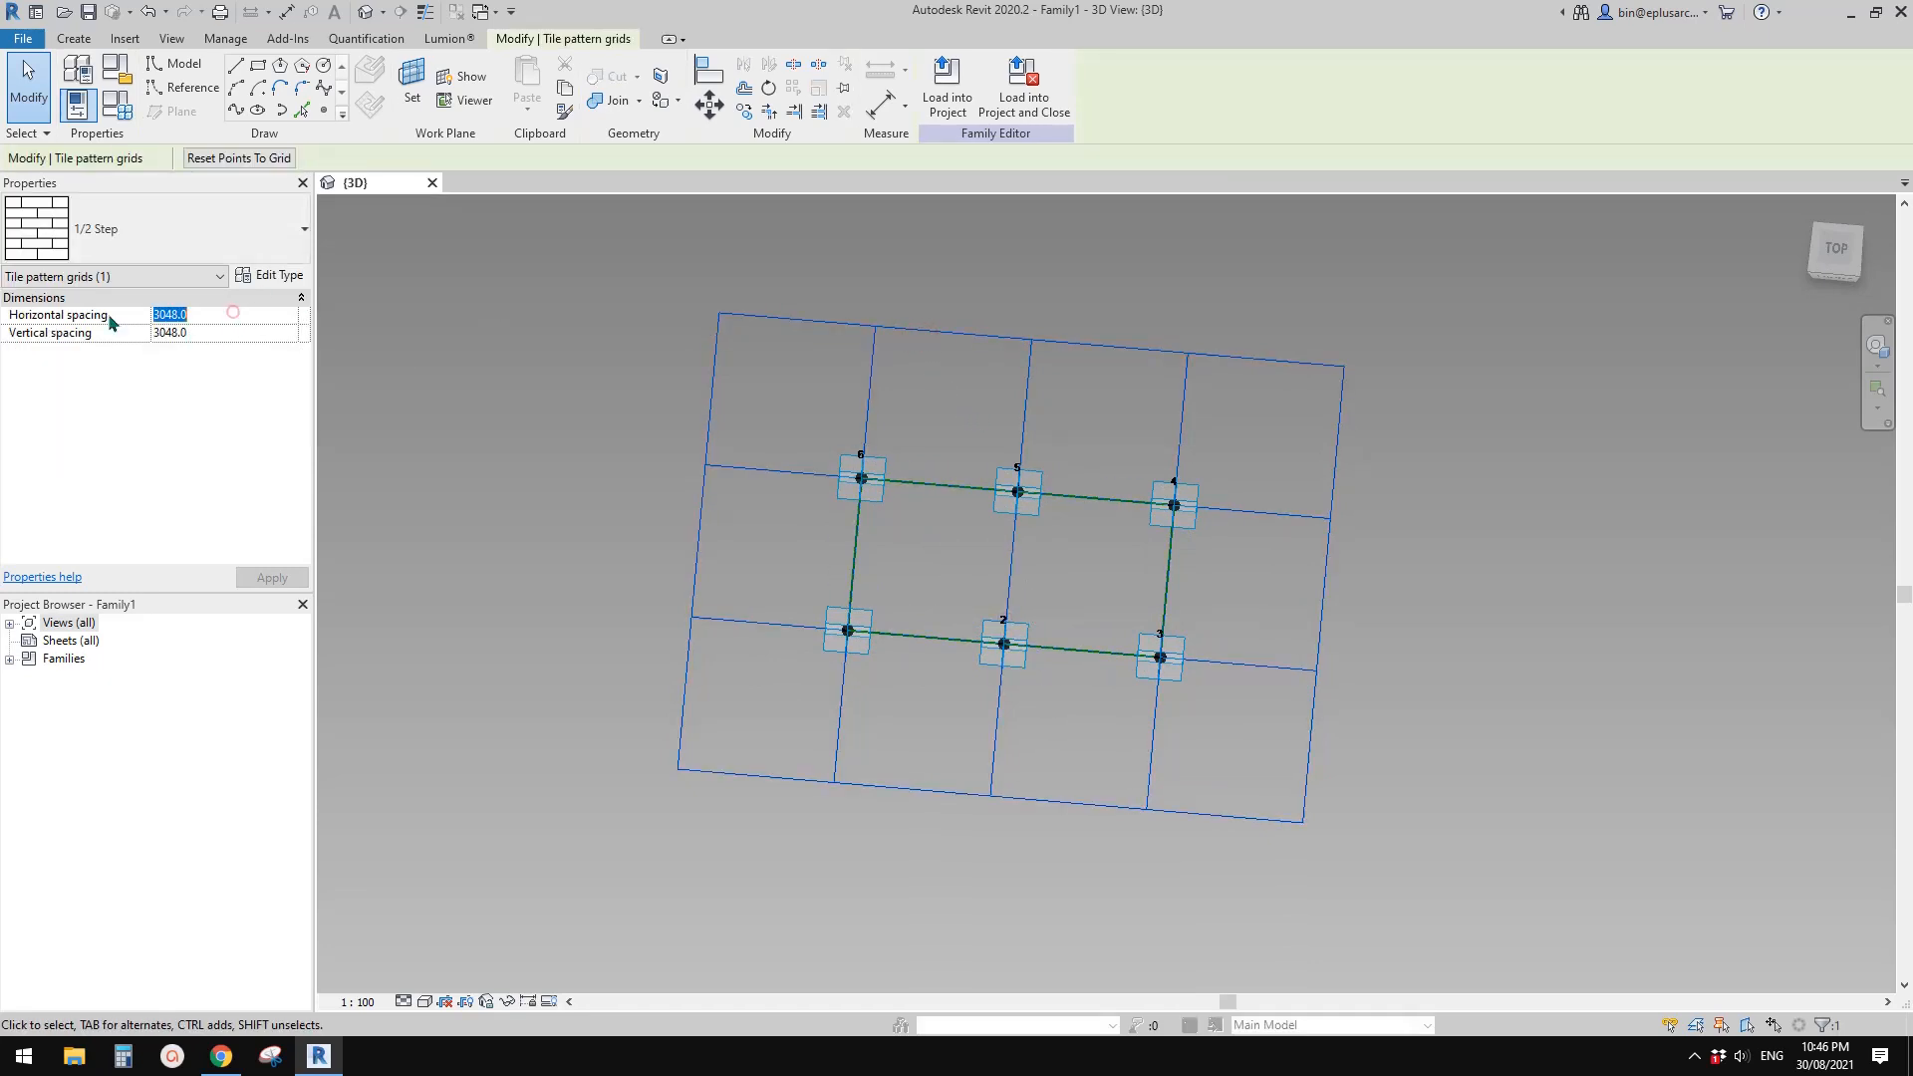
click(229, 329)
click(218, 314)
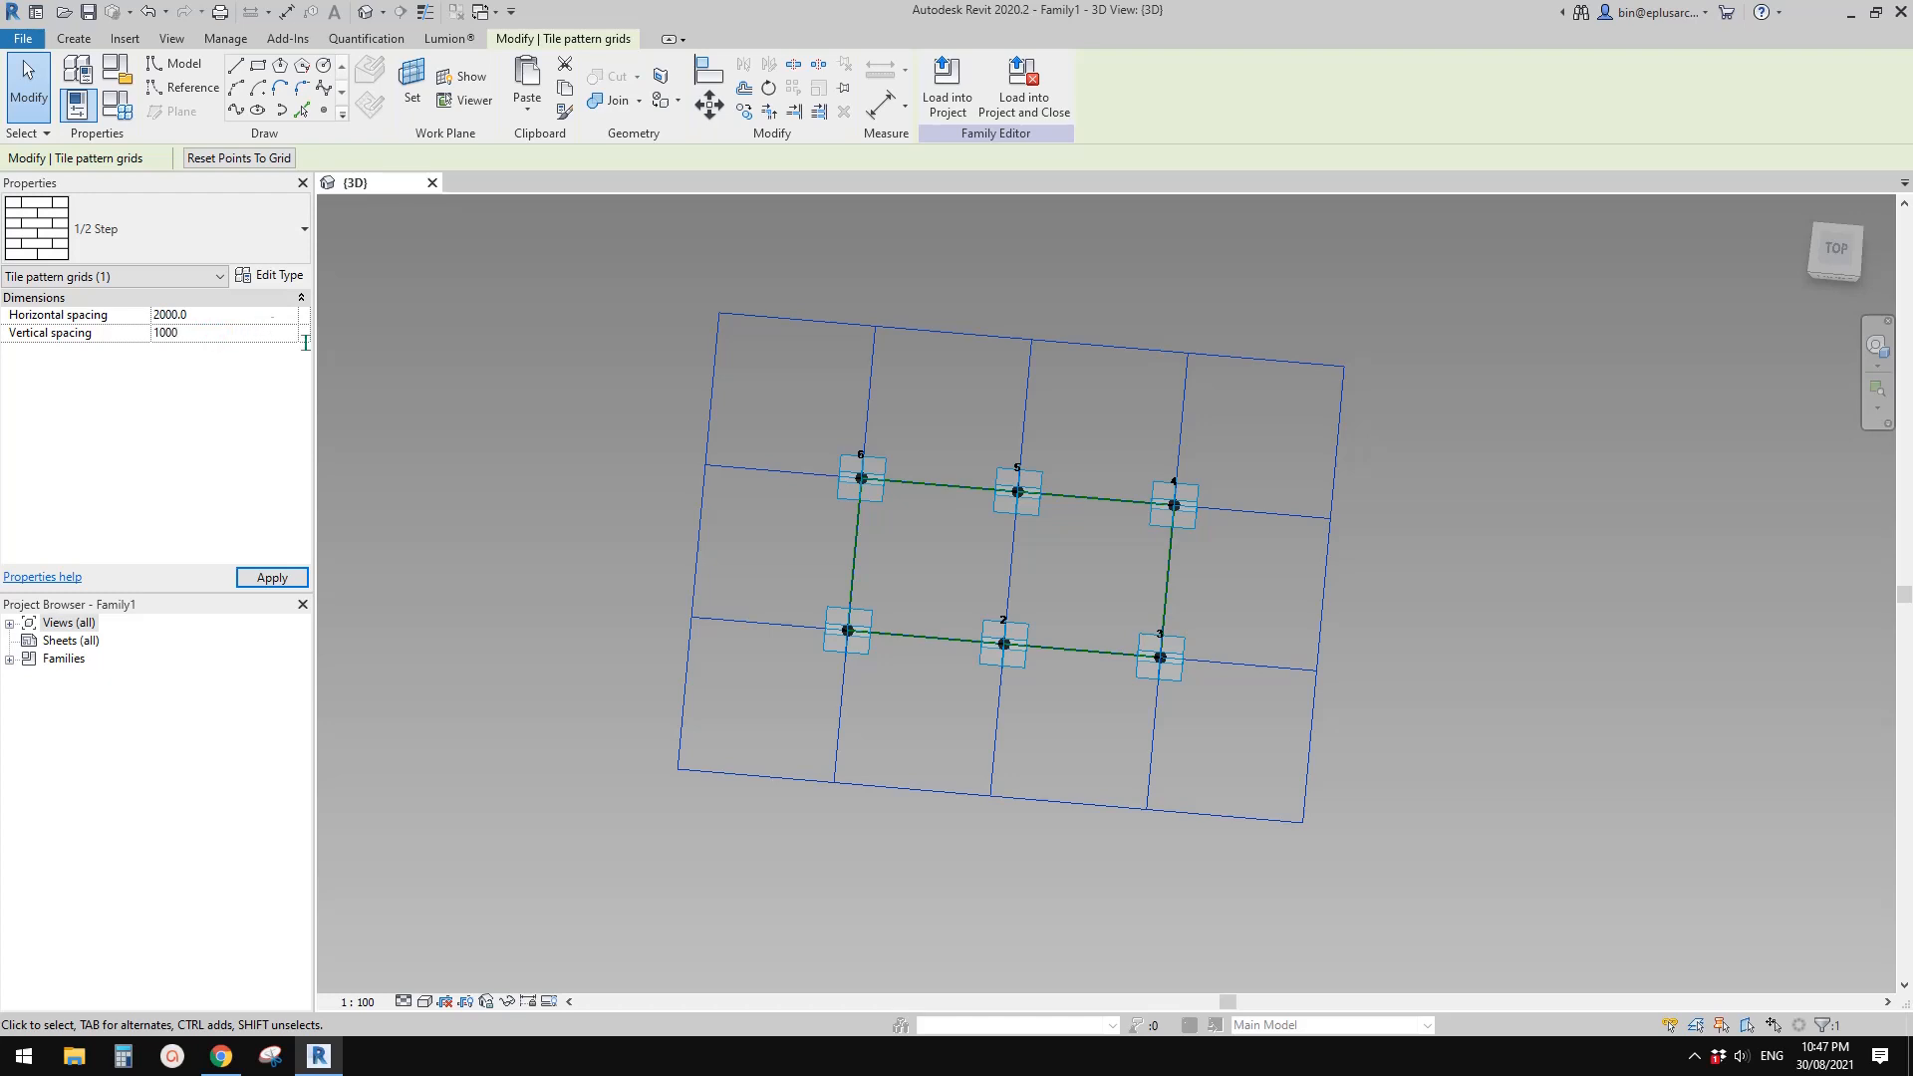
key(Return)
Set the tile pattern grid's horizontal spacing to 1000 and its vertical spacing to 2000
click(225, 317)
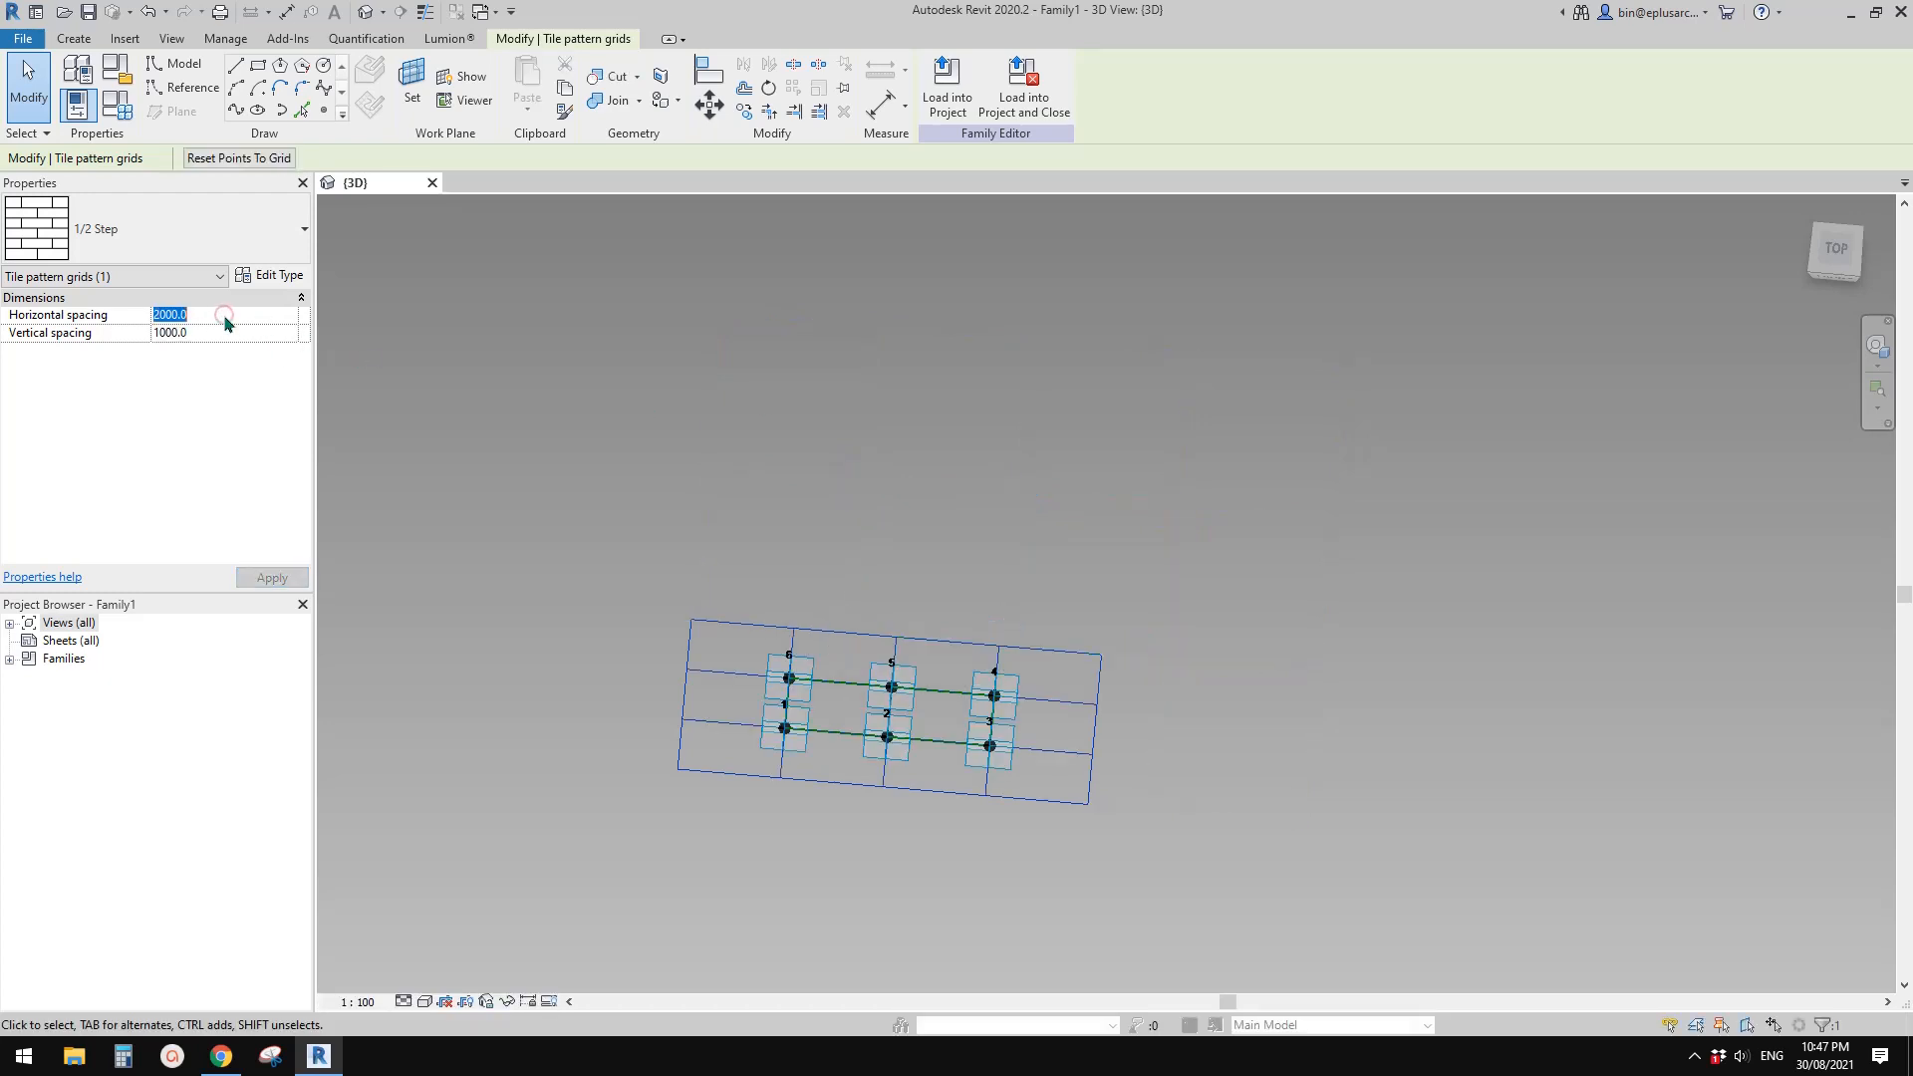
click(245, 332)
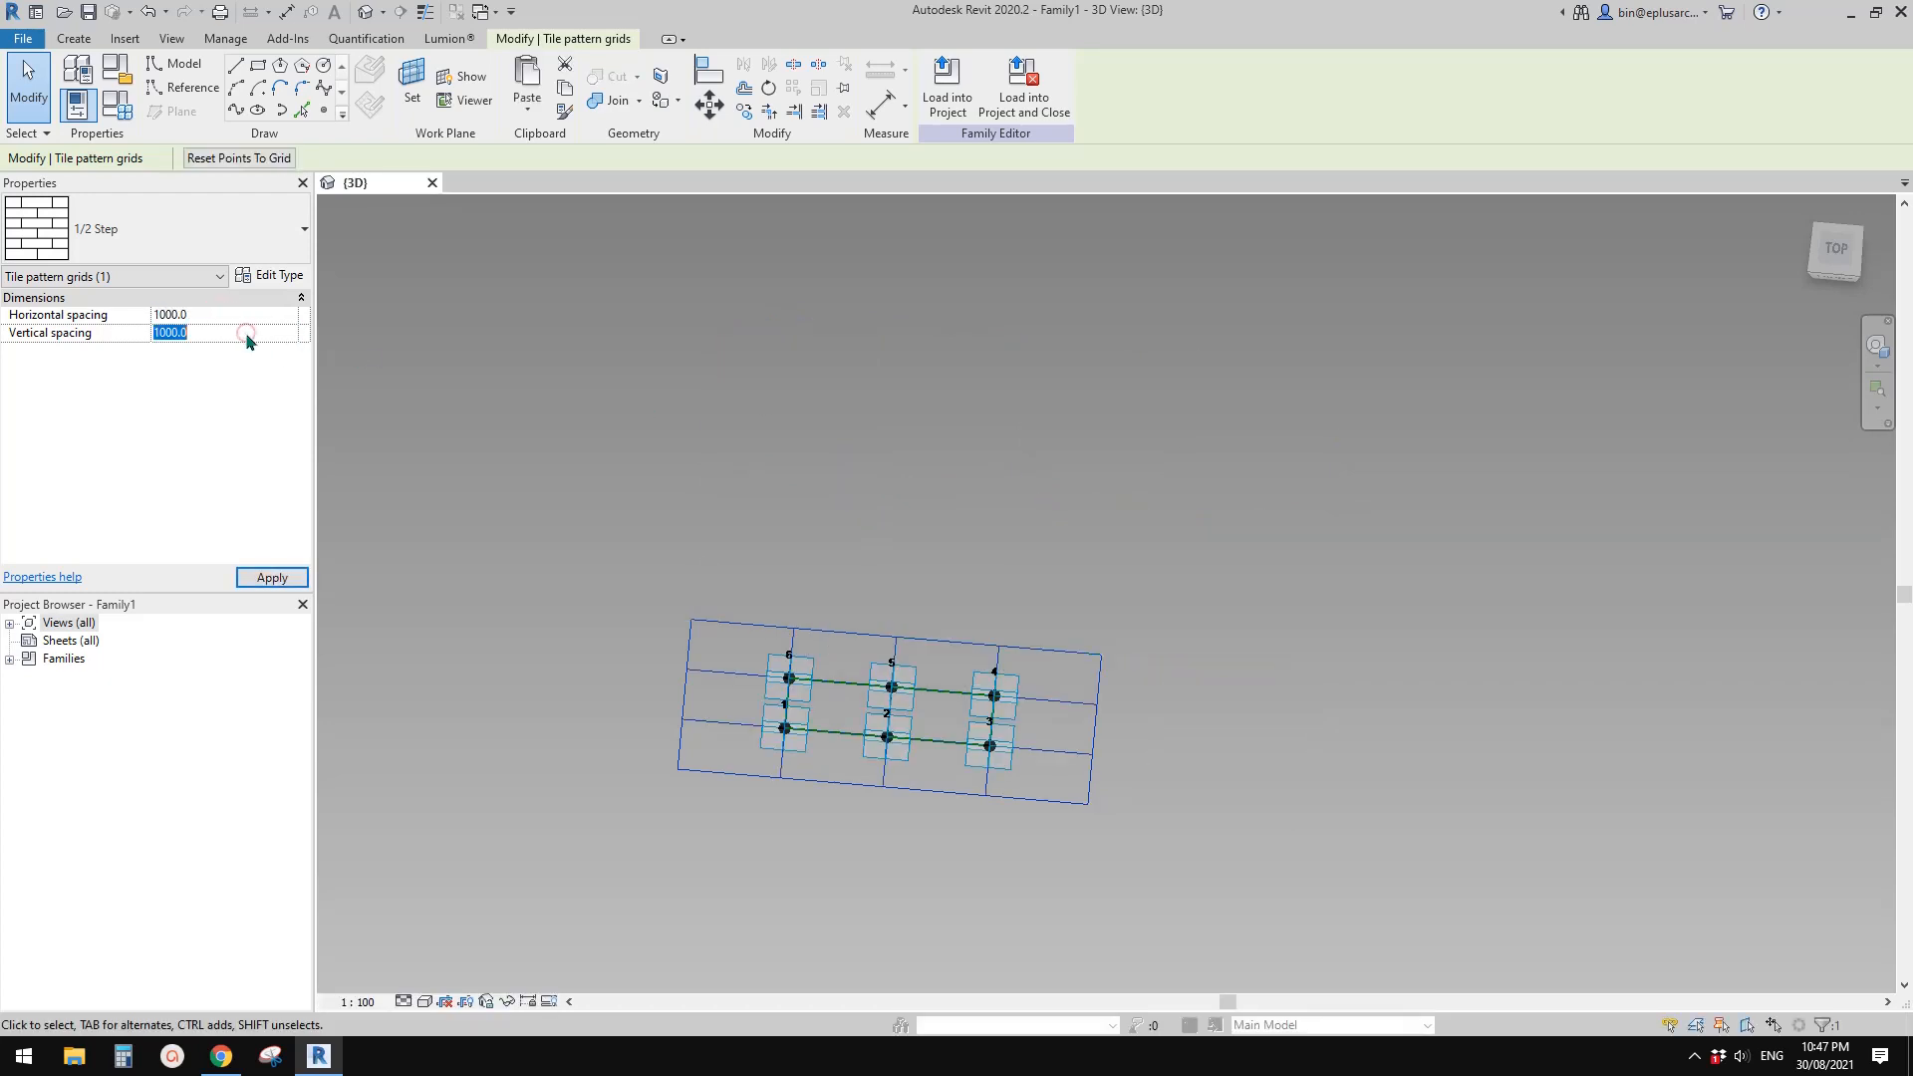
text(20)
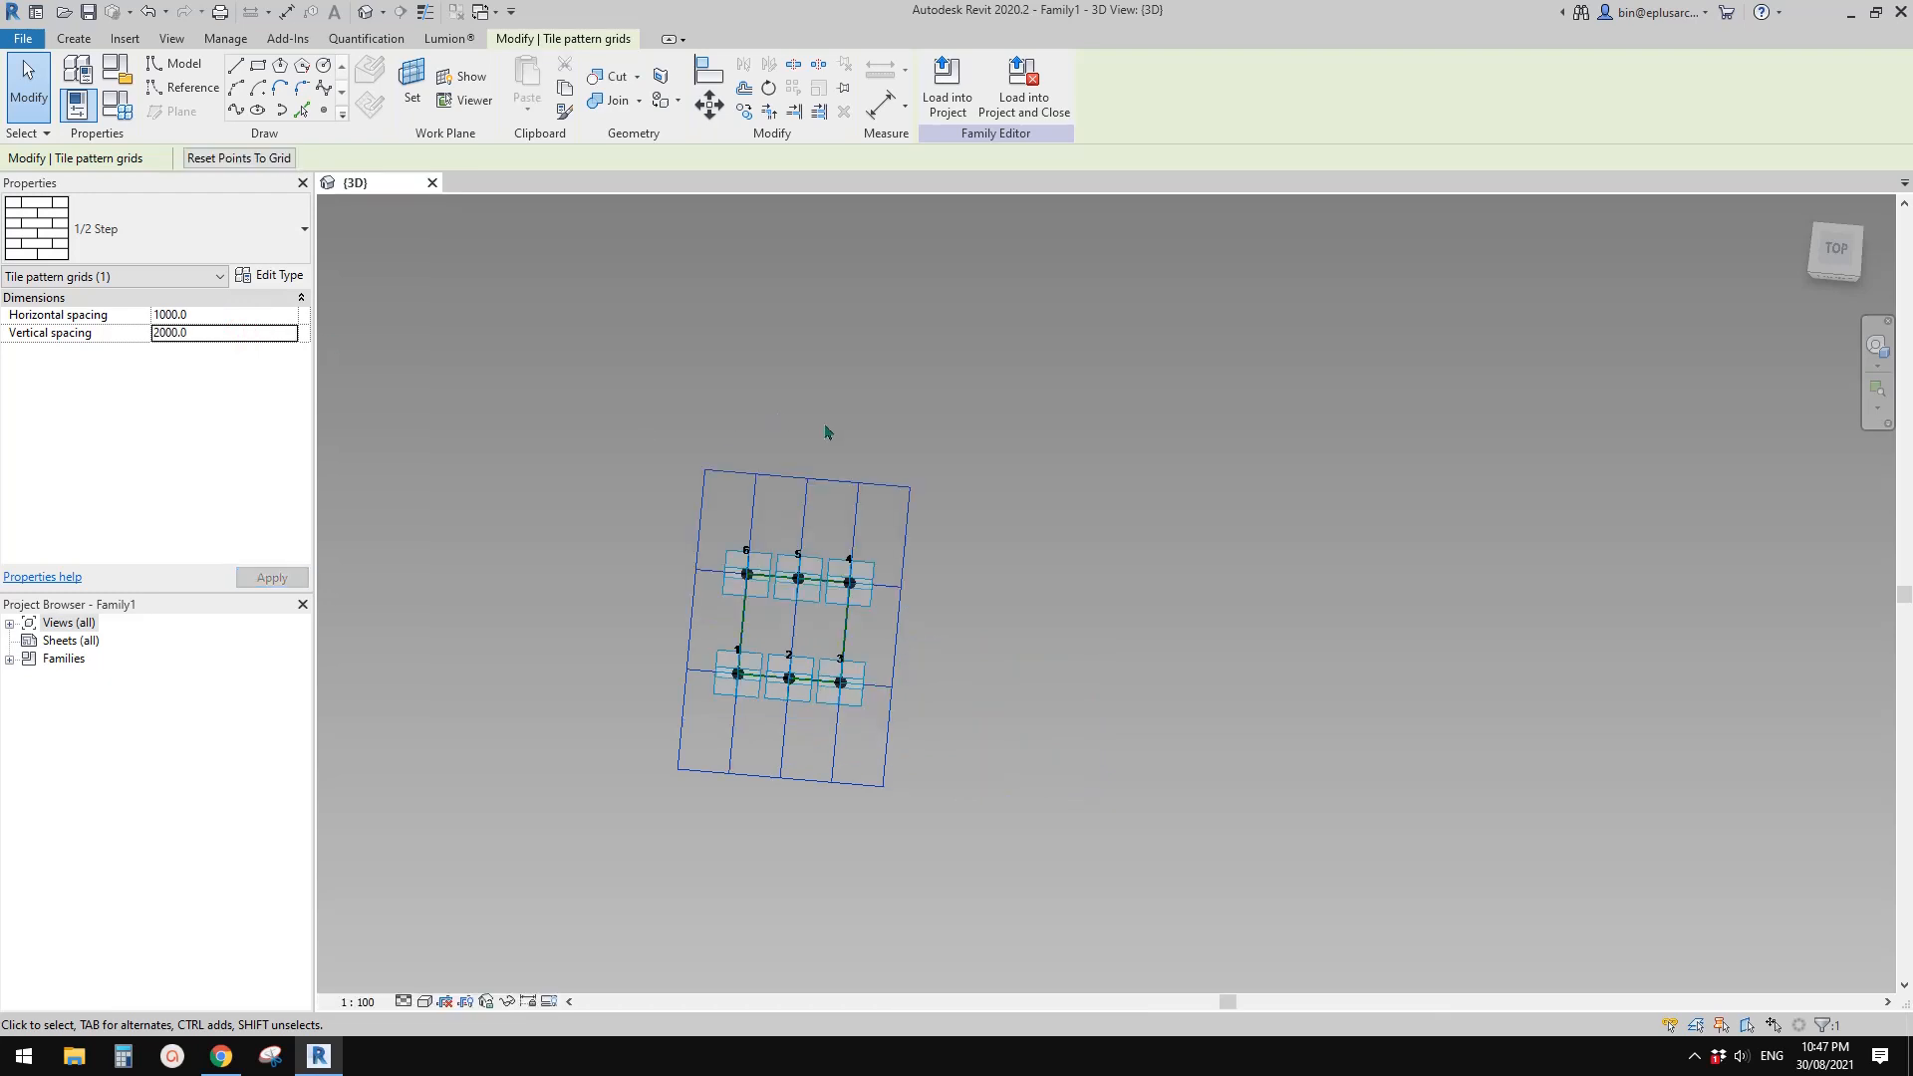
click(827, 431)
middle_drag(902, 595, 1028, 543)
scroll(951, 611, up, 3)
scroll(920, 578, up, 4)
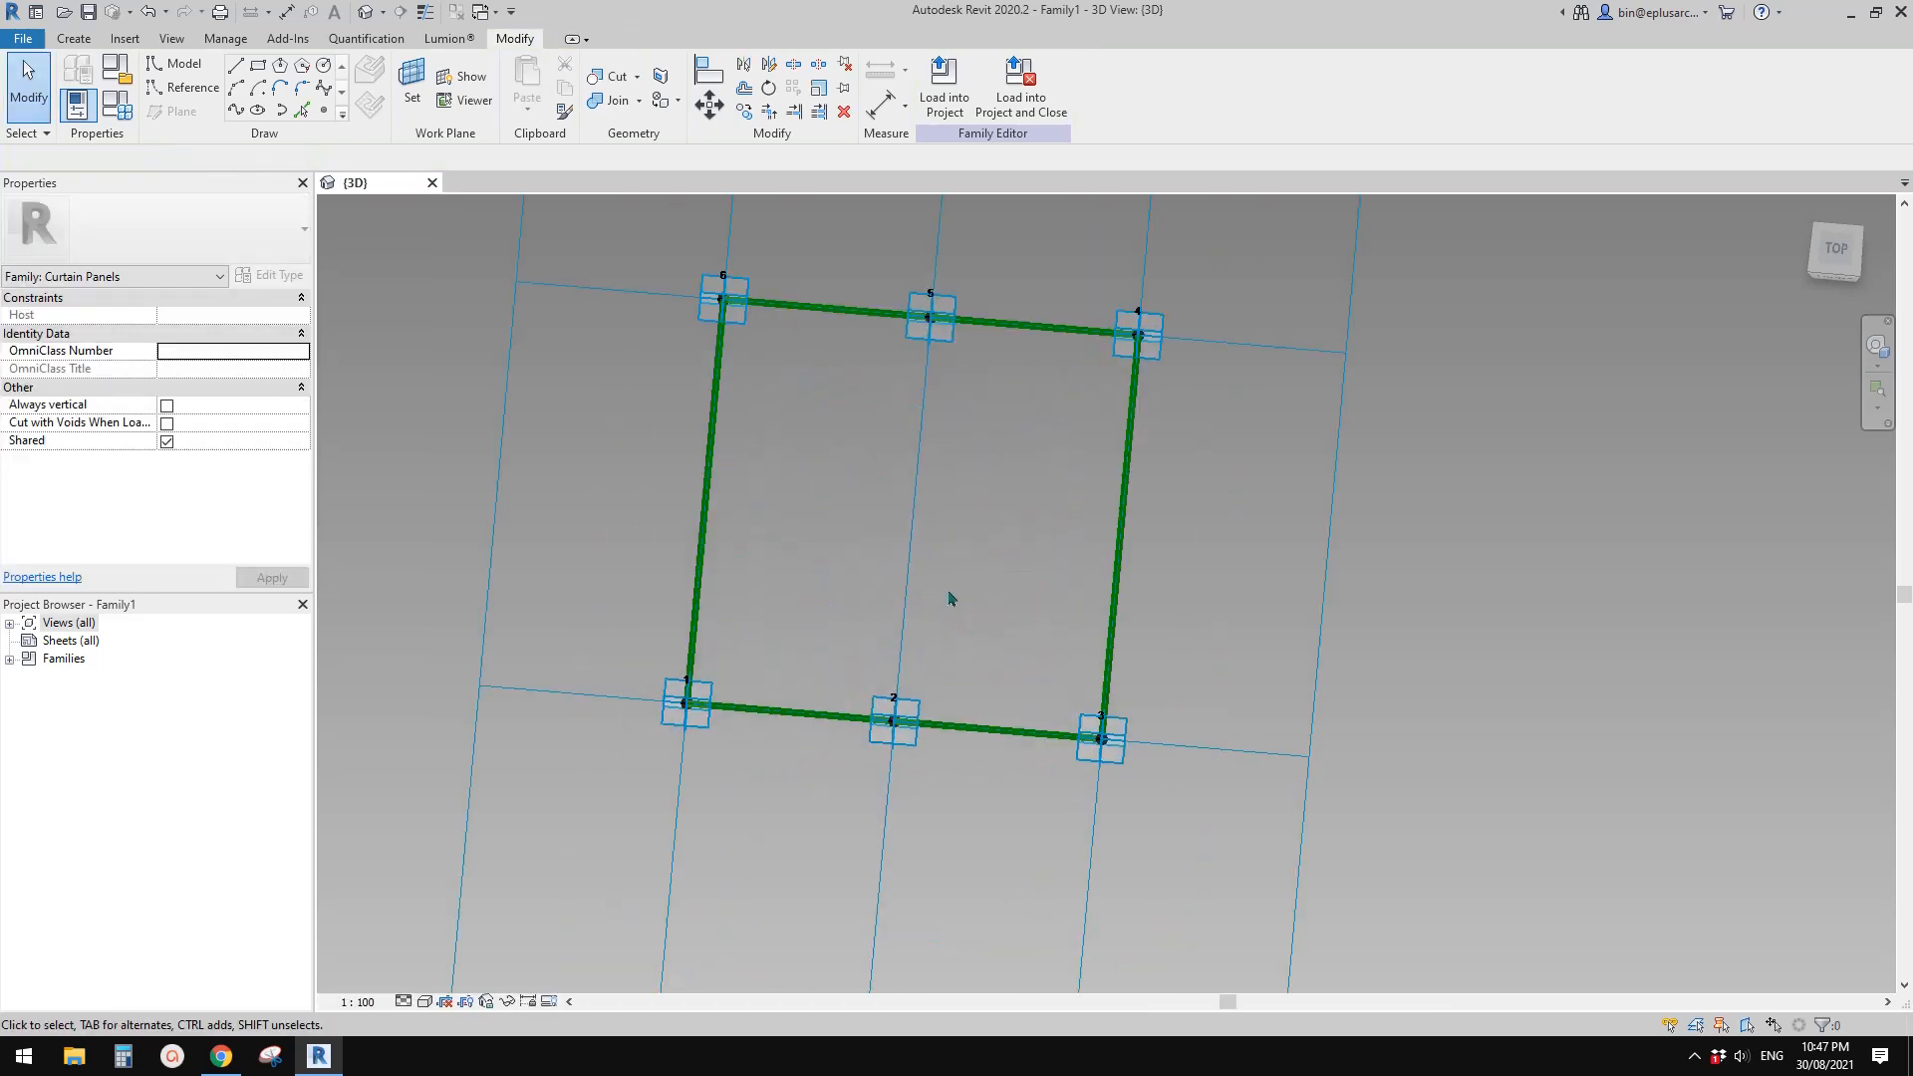
Set the horizontal plane of adaptive point 6 as the work plane and place a reference point on that adaptive point
shift+middle_drag(948, 597, 897, 544)
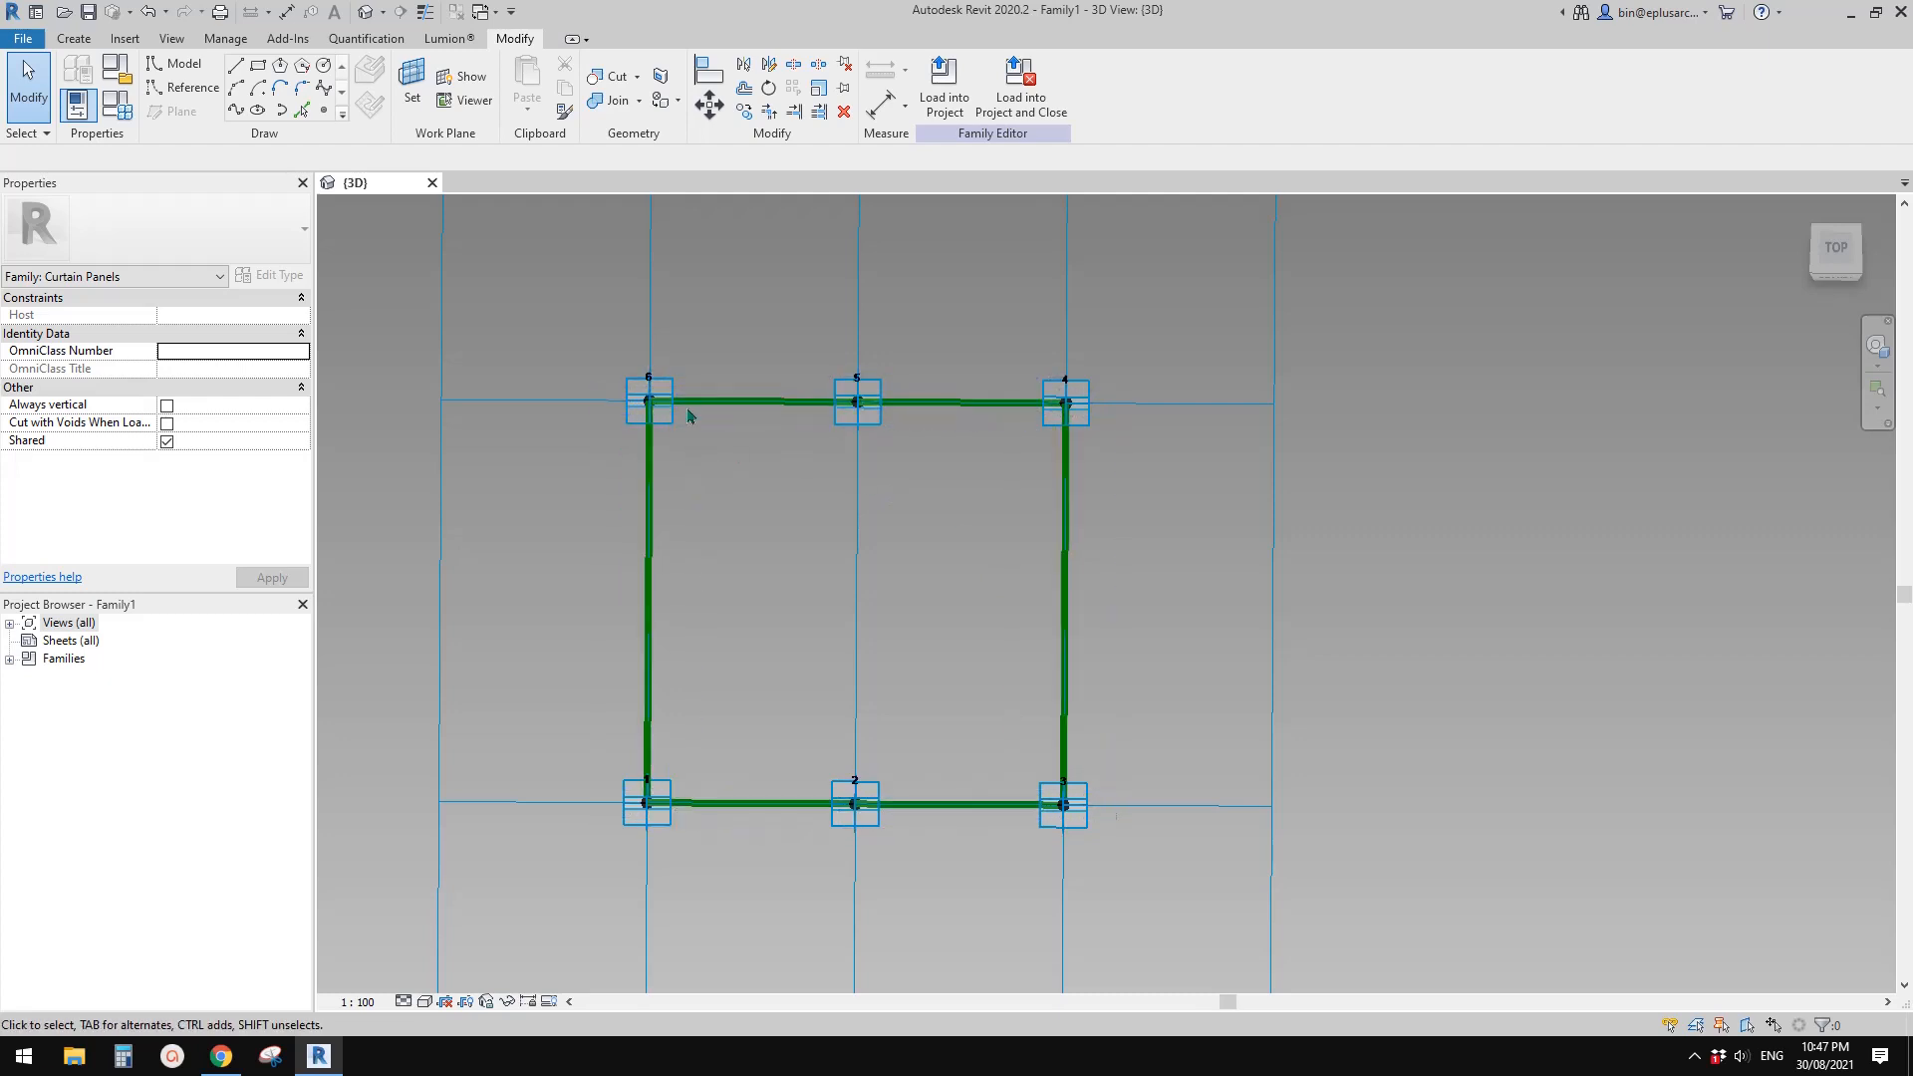
key(Tab)
shift+middle_drag(964, 598, 925, 552)
scroll(925, 552, up, 2)
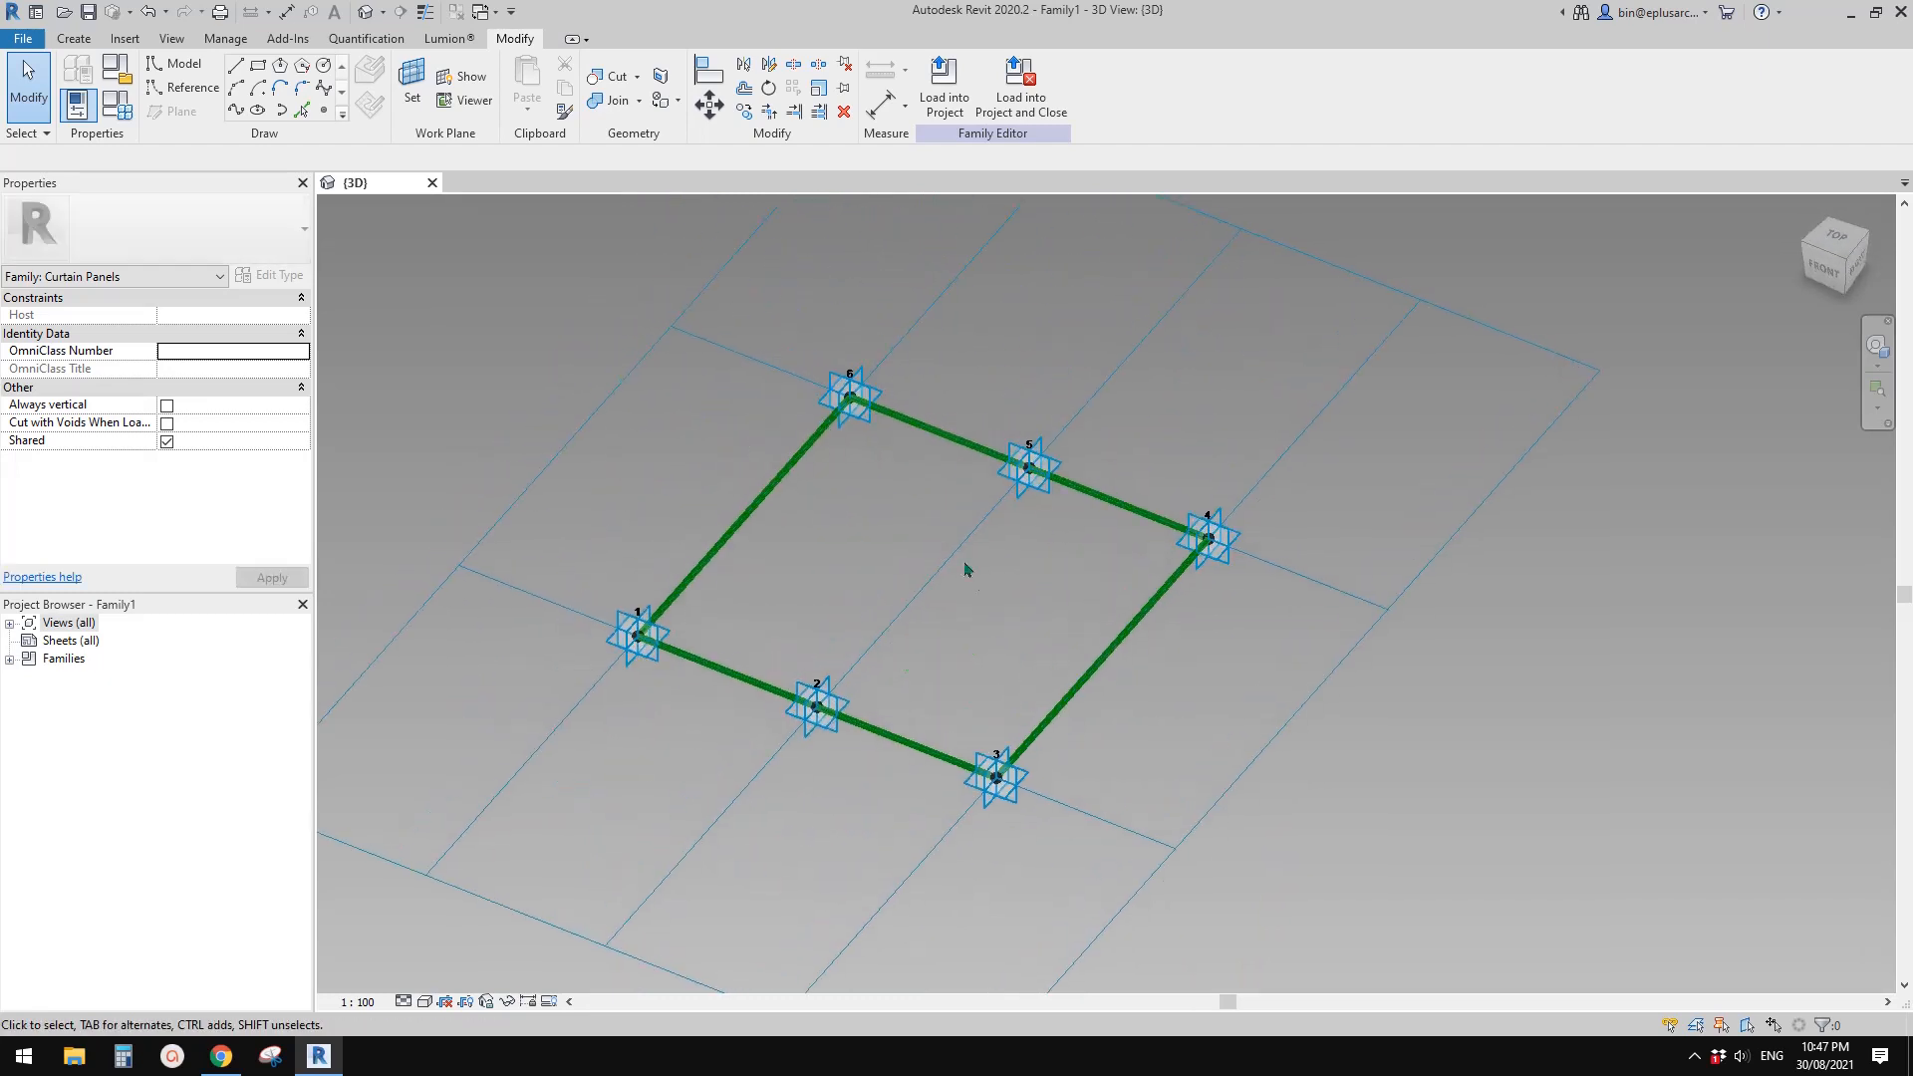
scroll(824, 487, up, 2)
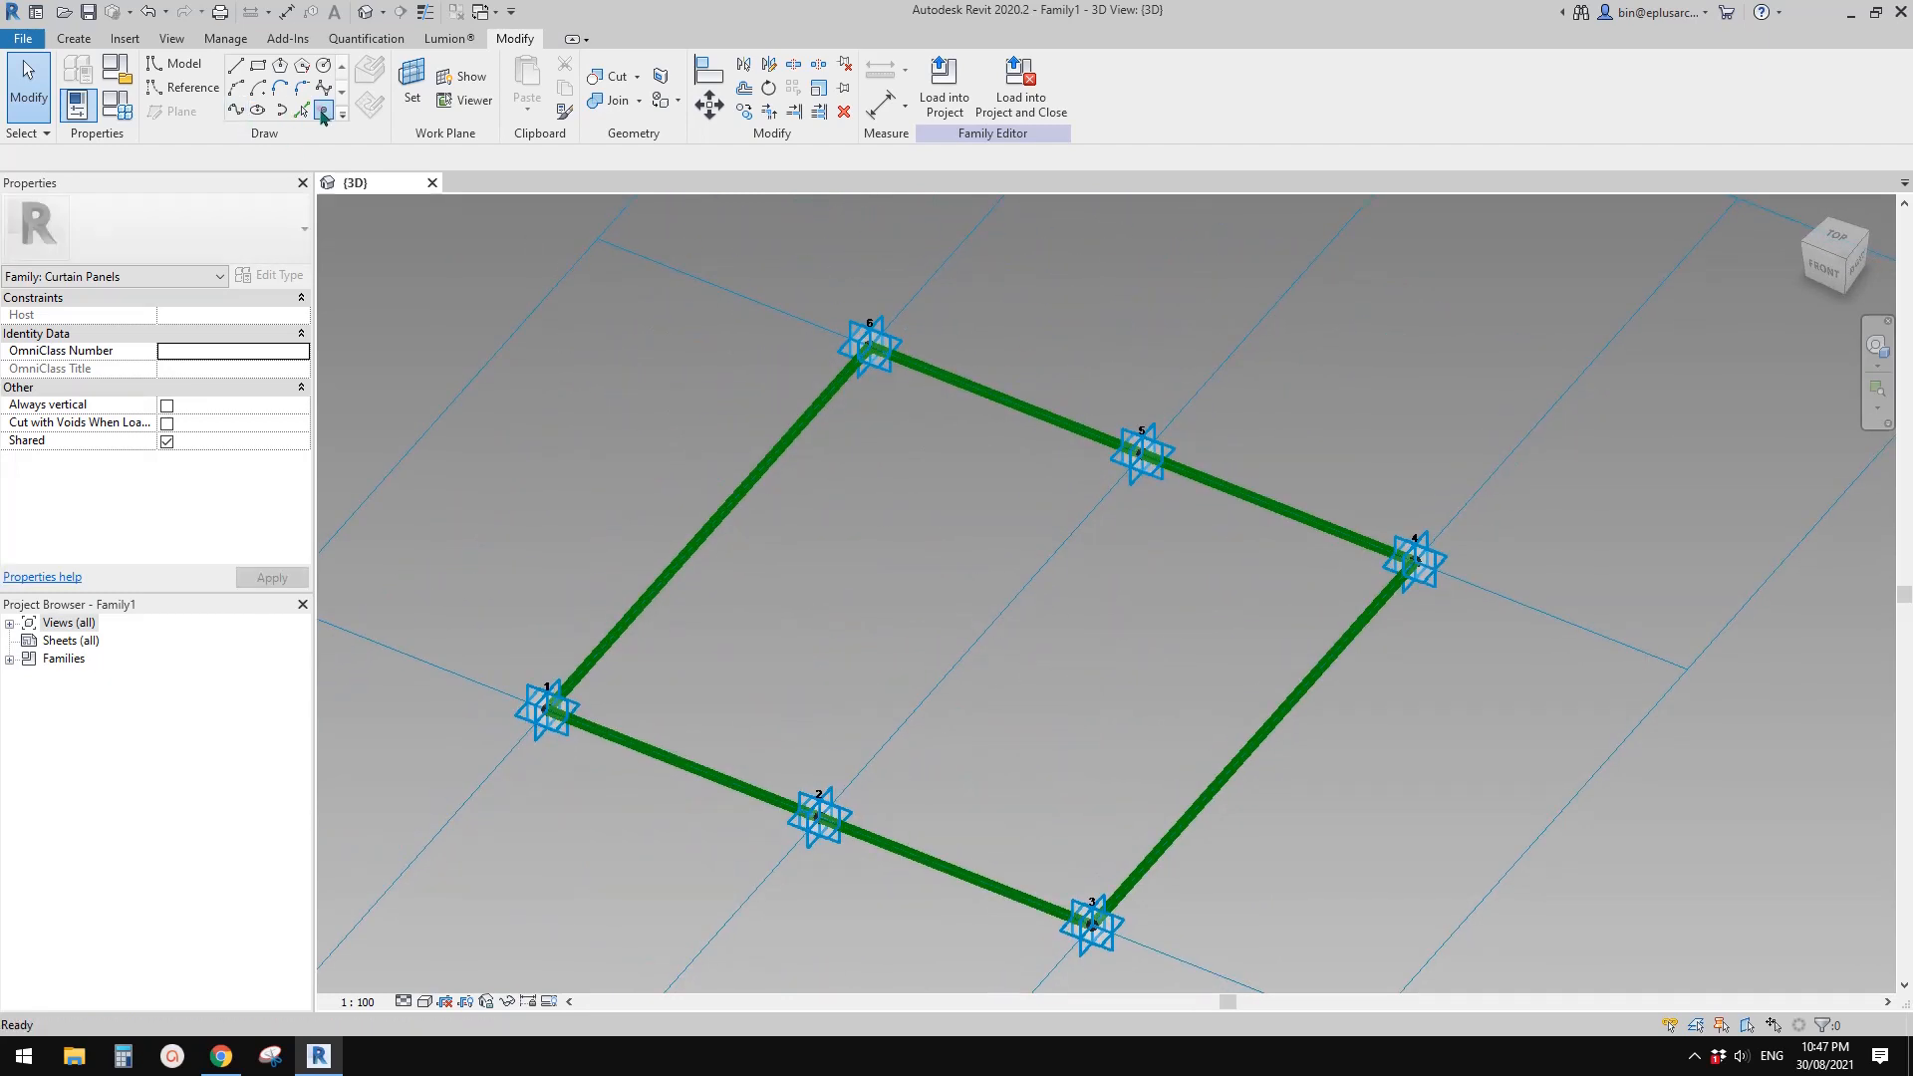
click(323, 114)
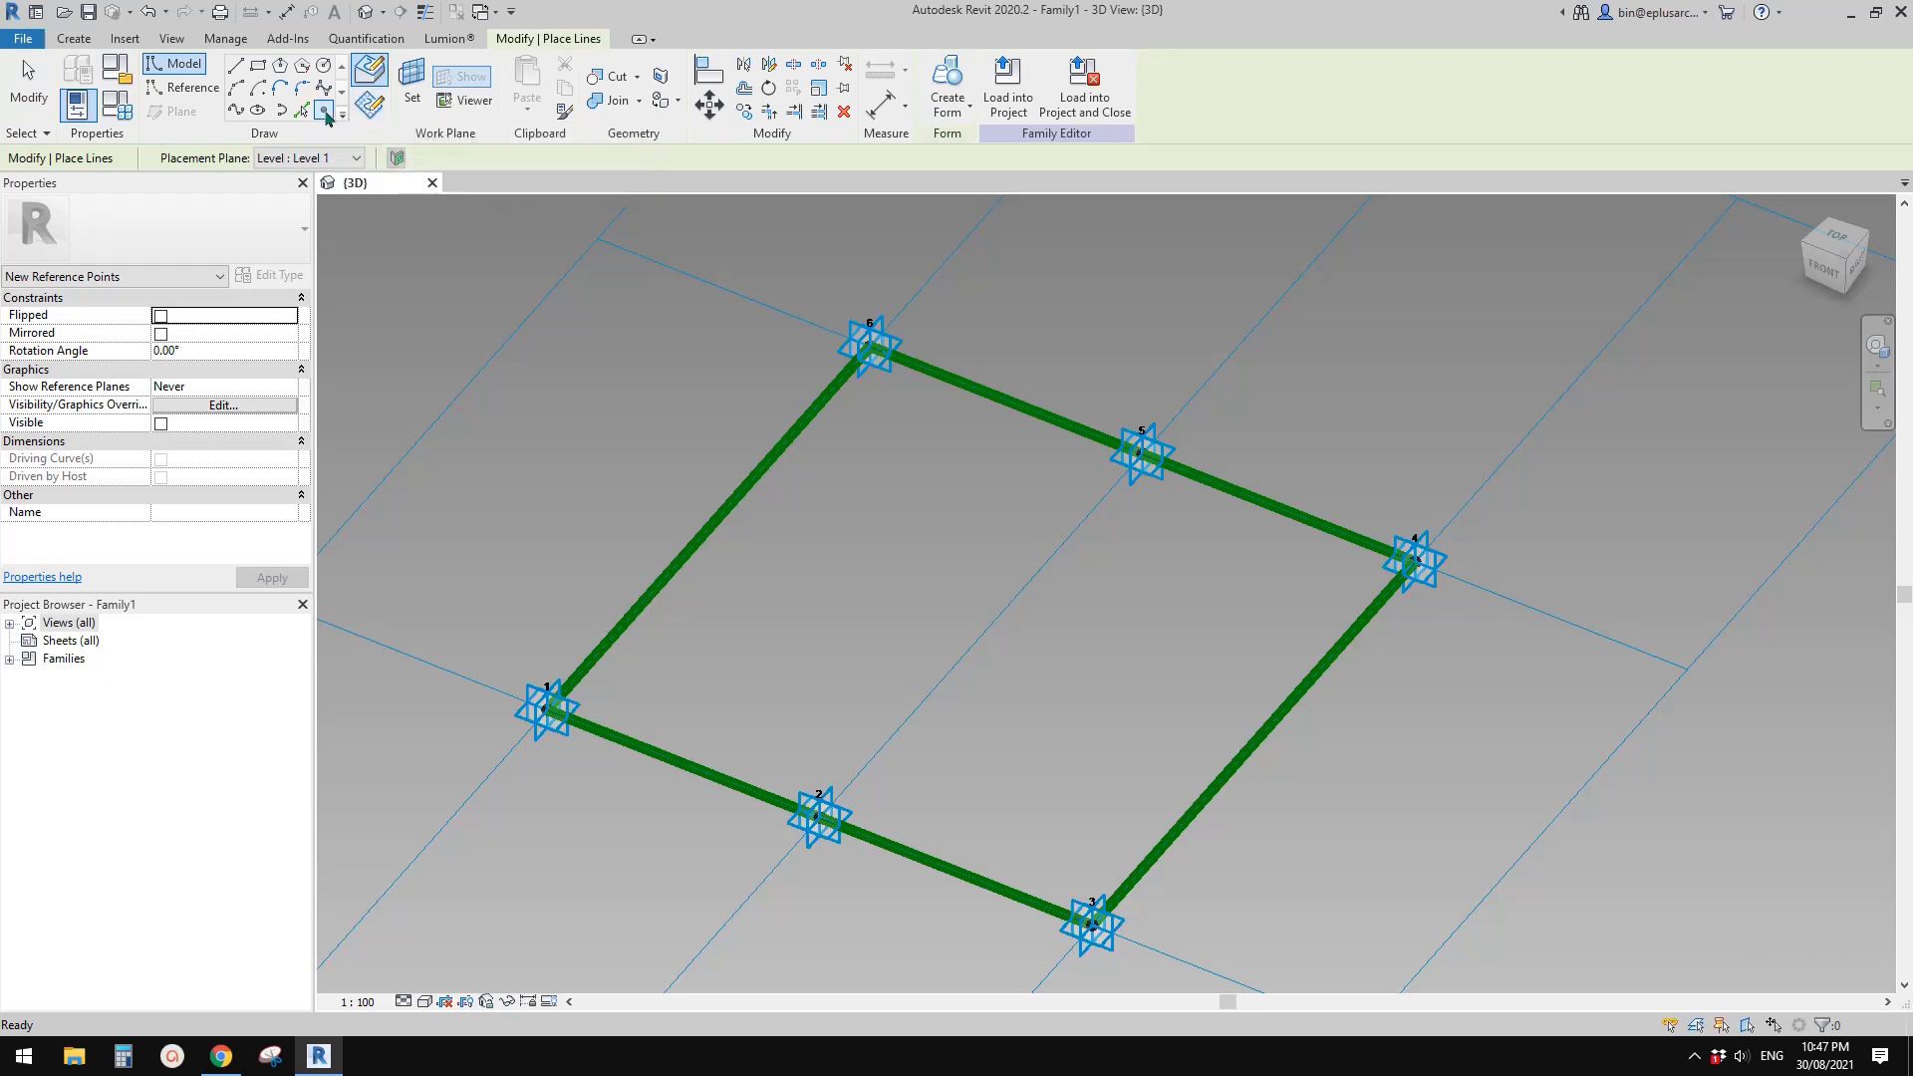
click(373, 108)
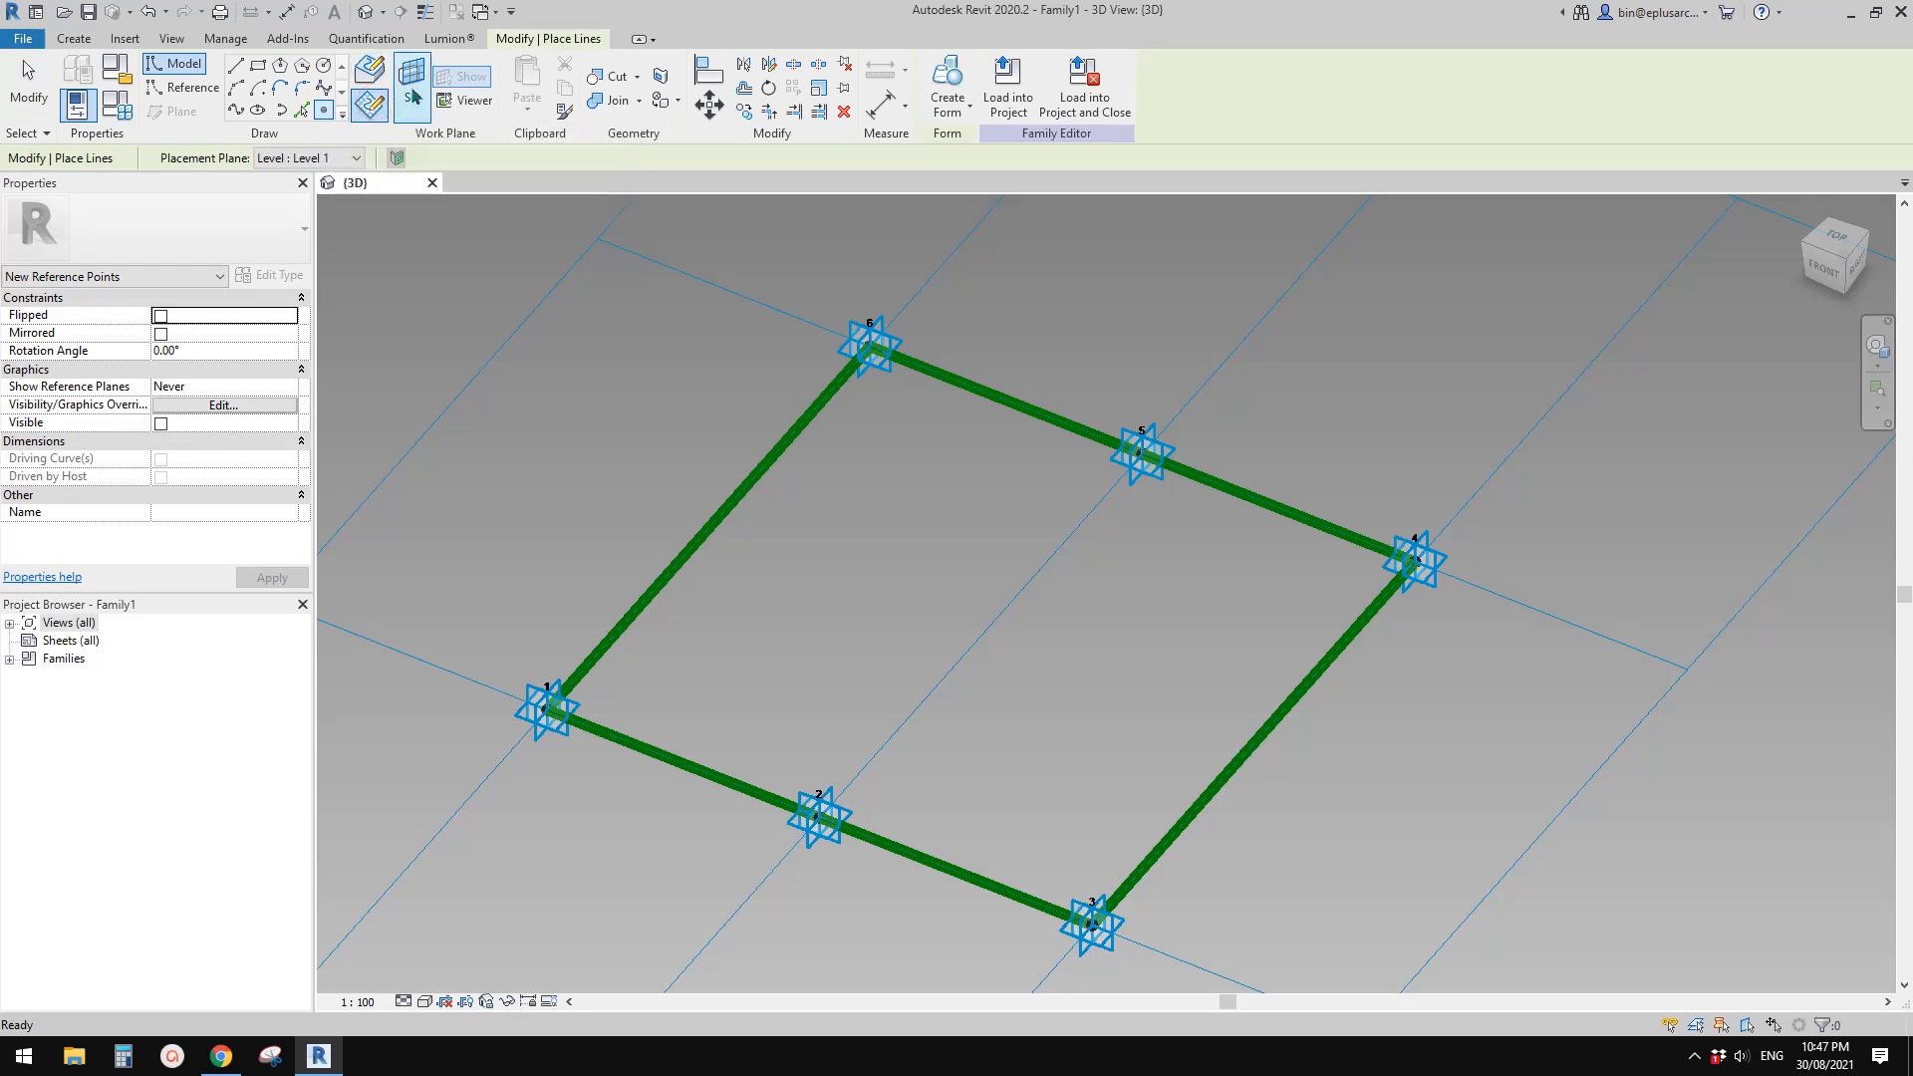
click(413, 97)
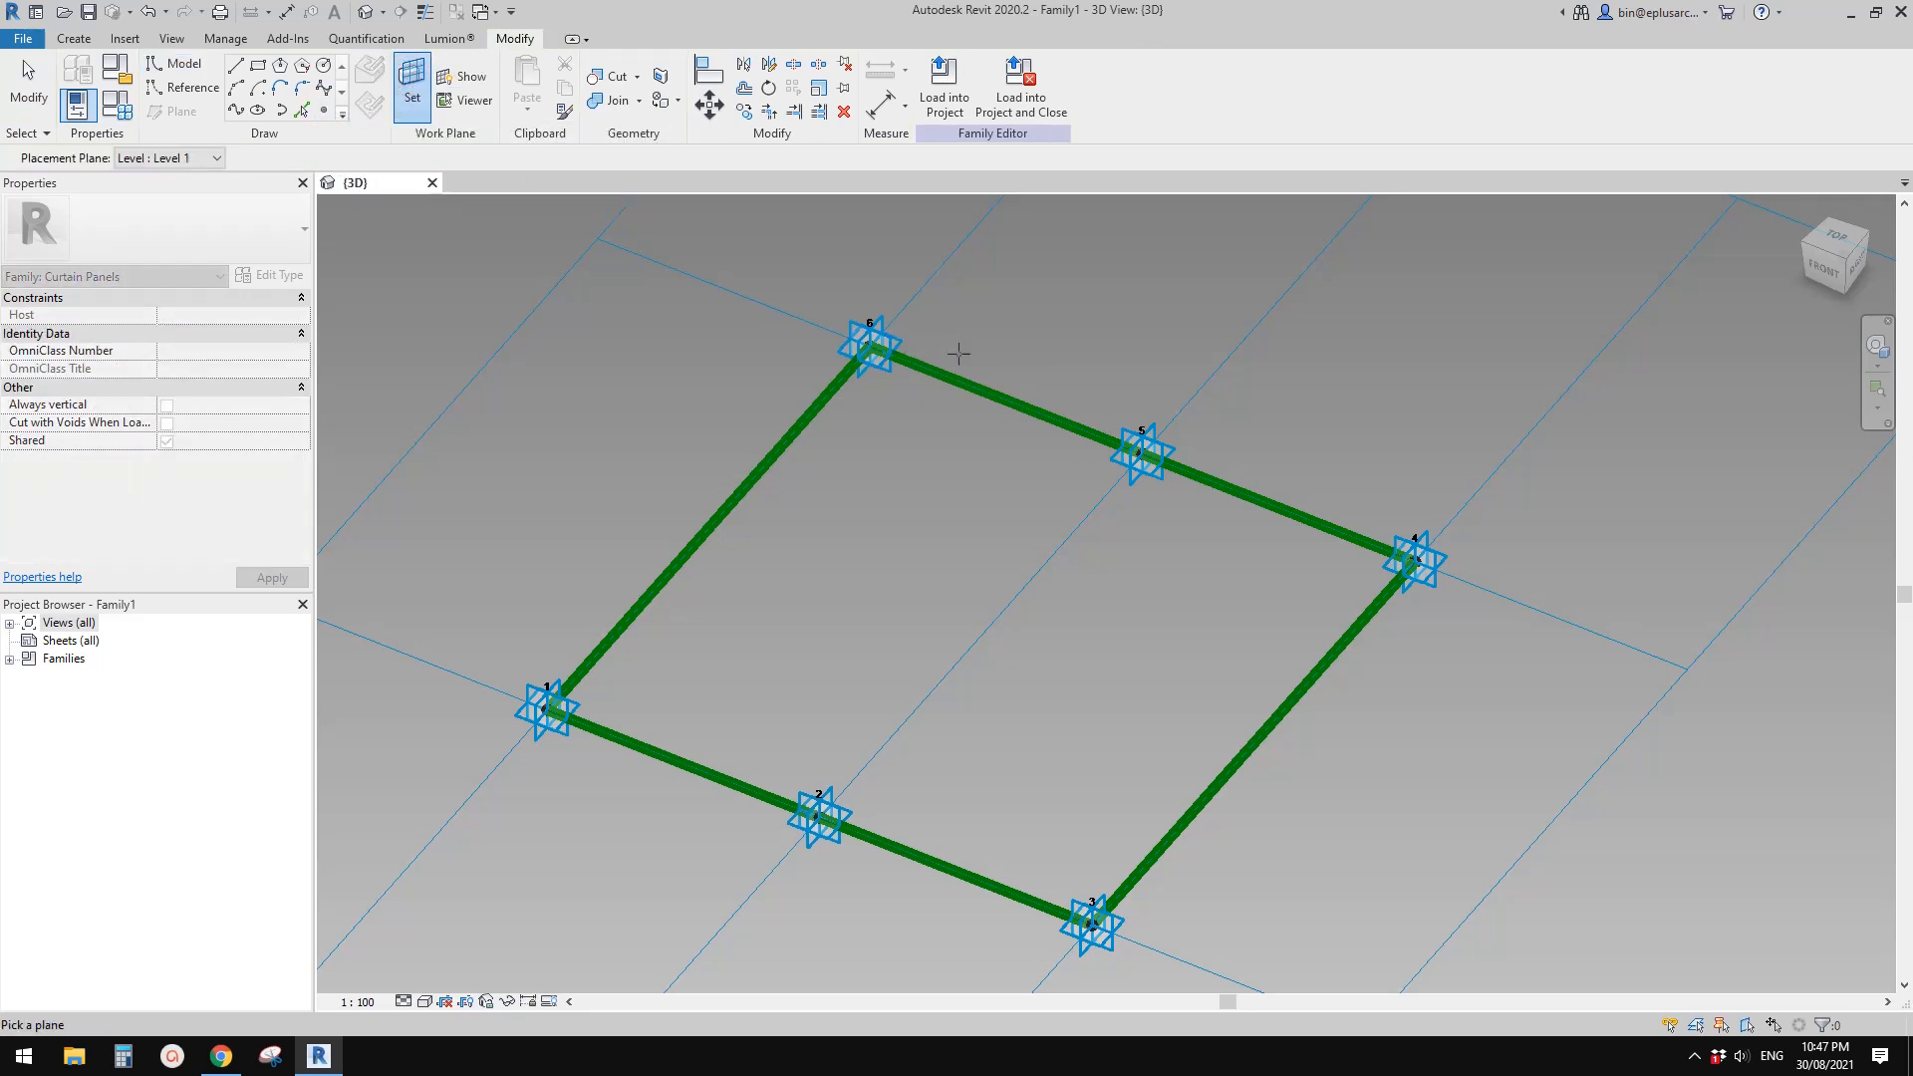
click(903, 341)
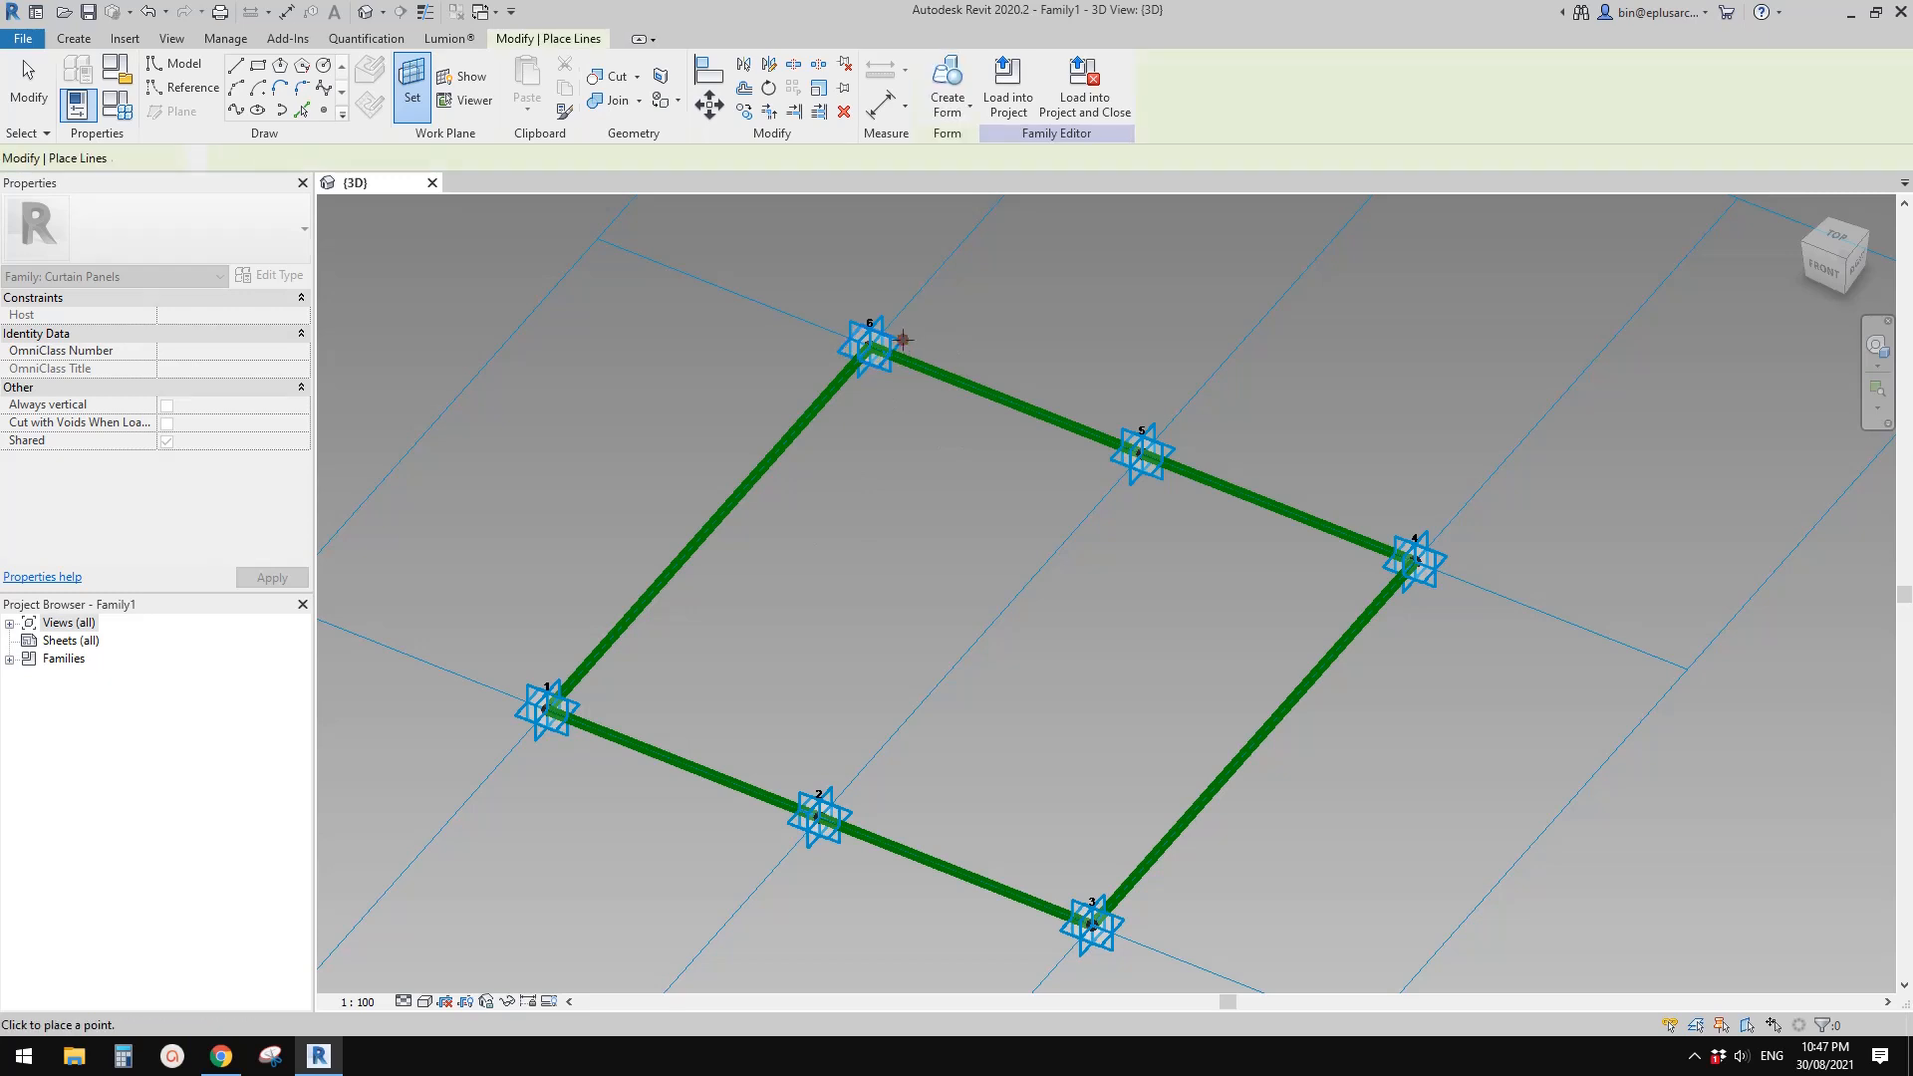
scroll(903, 339, up, 2)
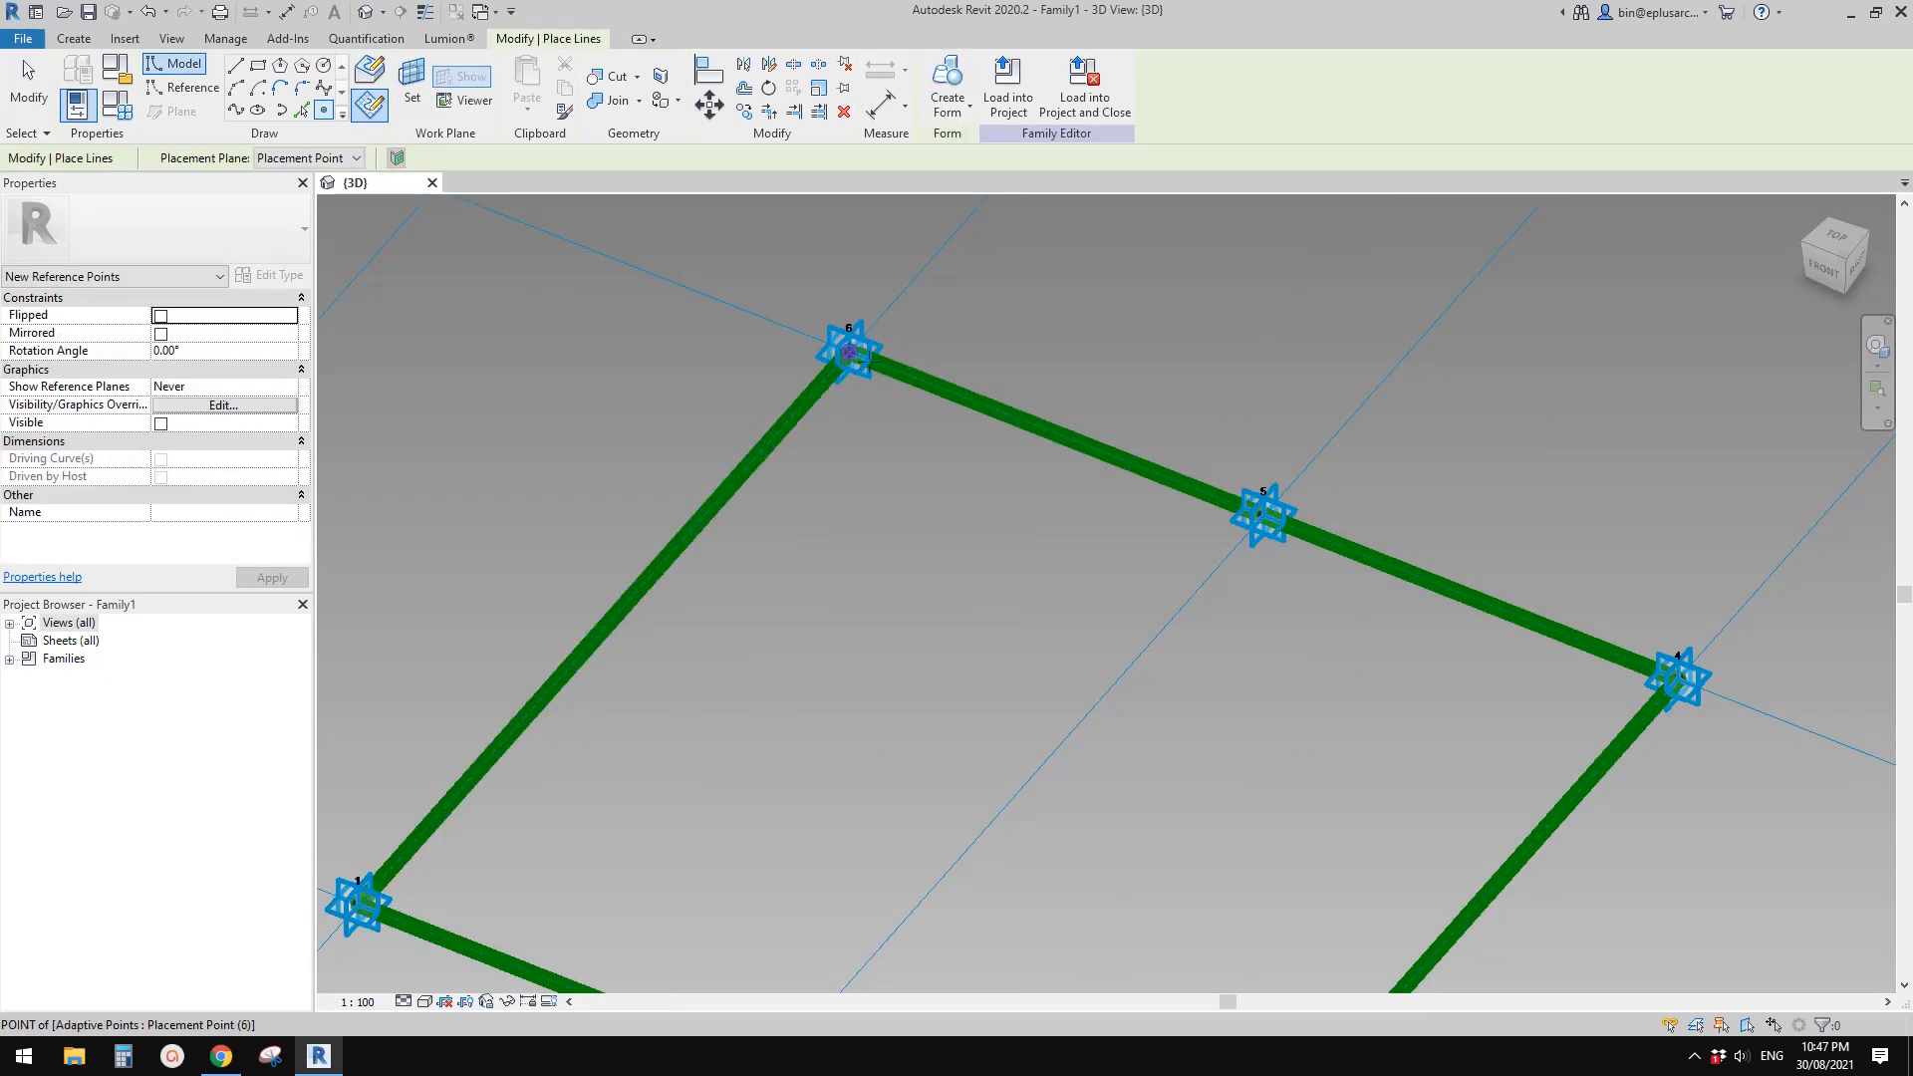
click(849, 352)
Toggle thin lines on and back off, and set the view scale to 1:20
scroll(926, 368, down, 1)
middle_drag(825, 481, 1095, 524)
key(l)
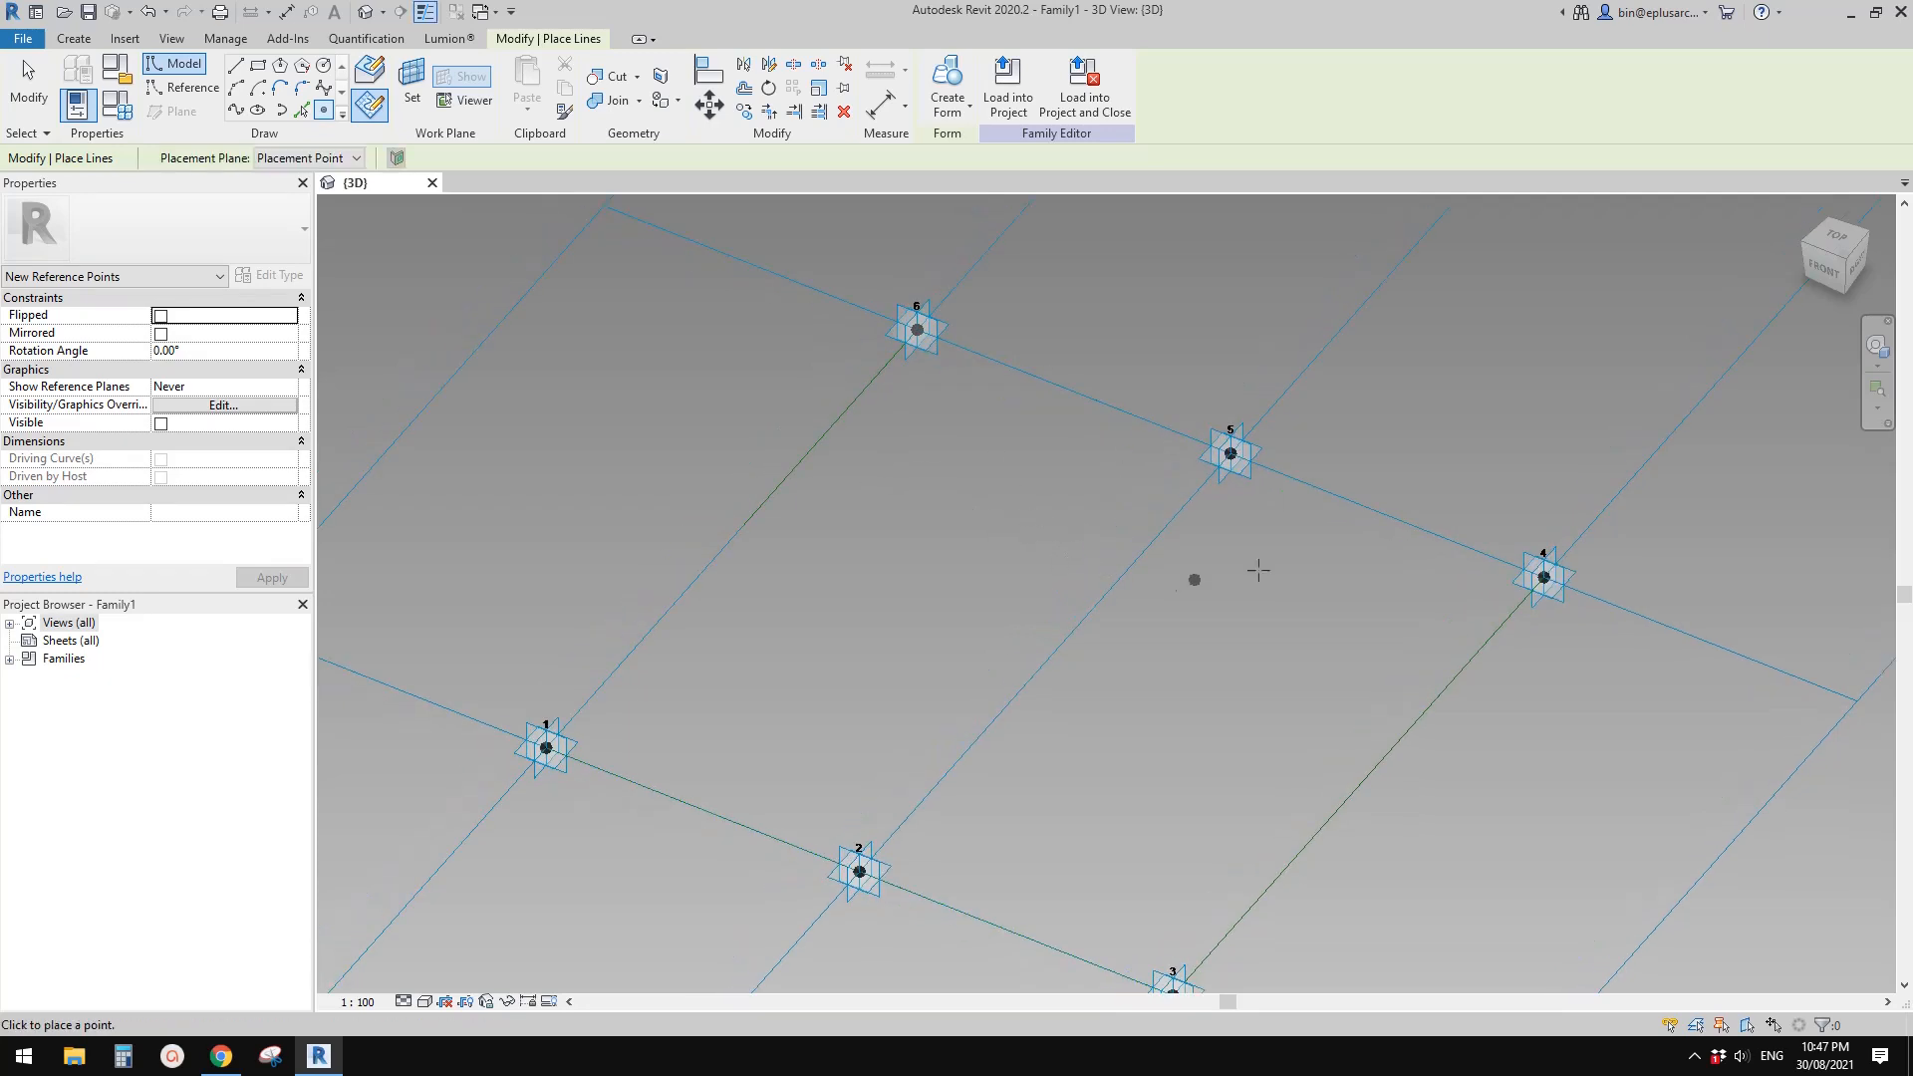
middle_drag(1233, 578, 1086, 547)
middle_drag(1111, 468, 993, 513)
key(l)
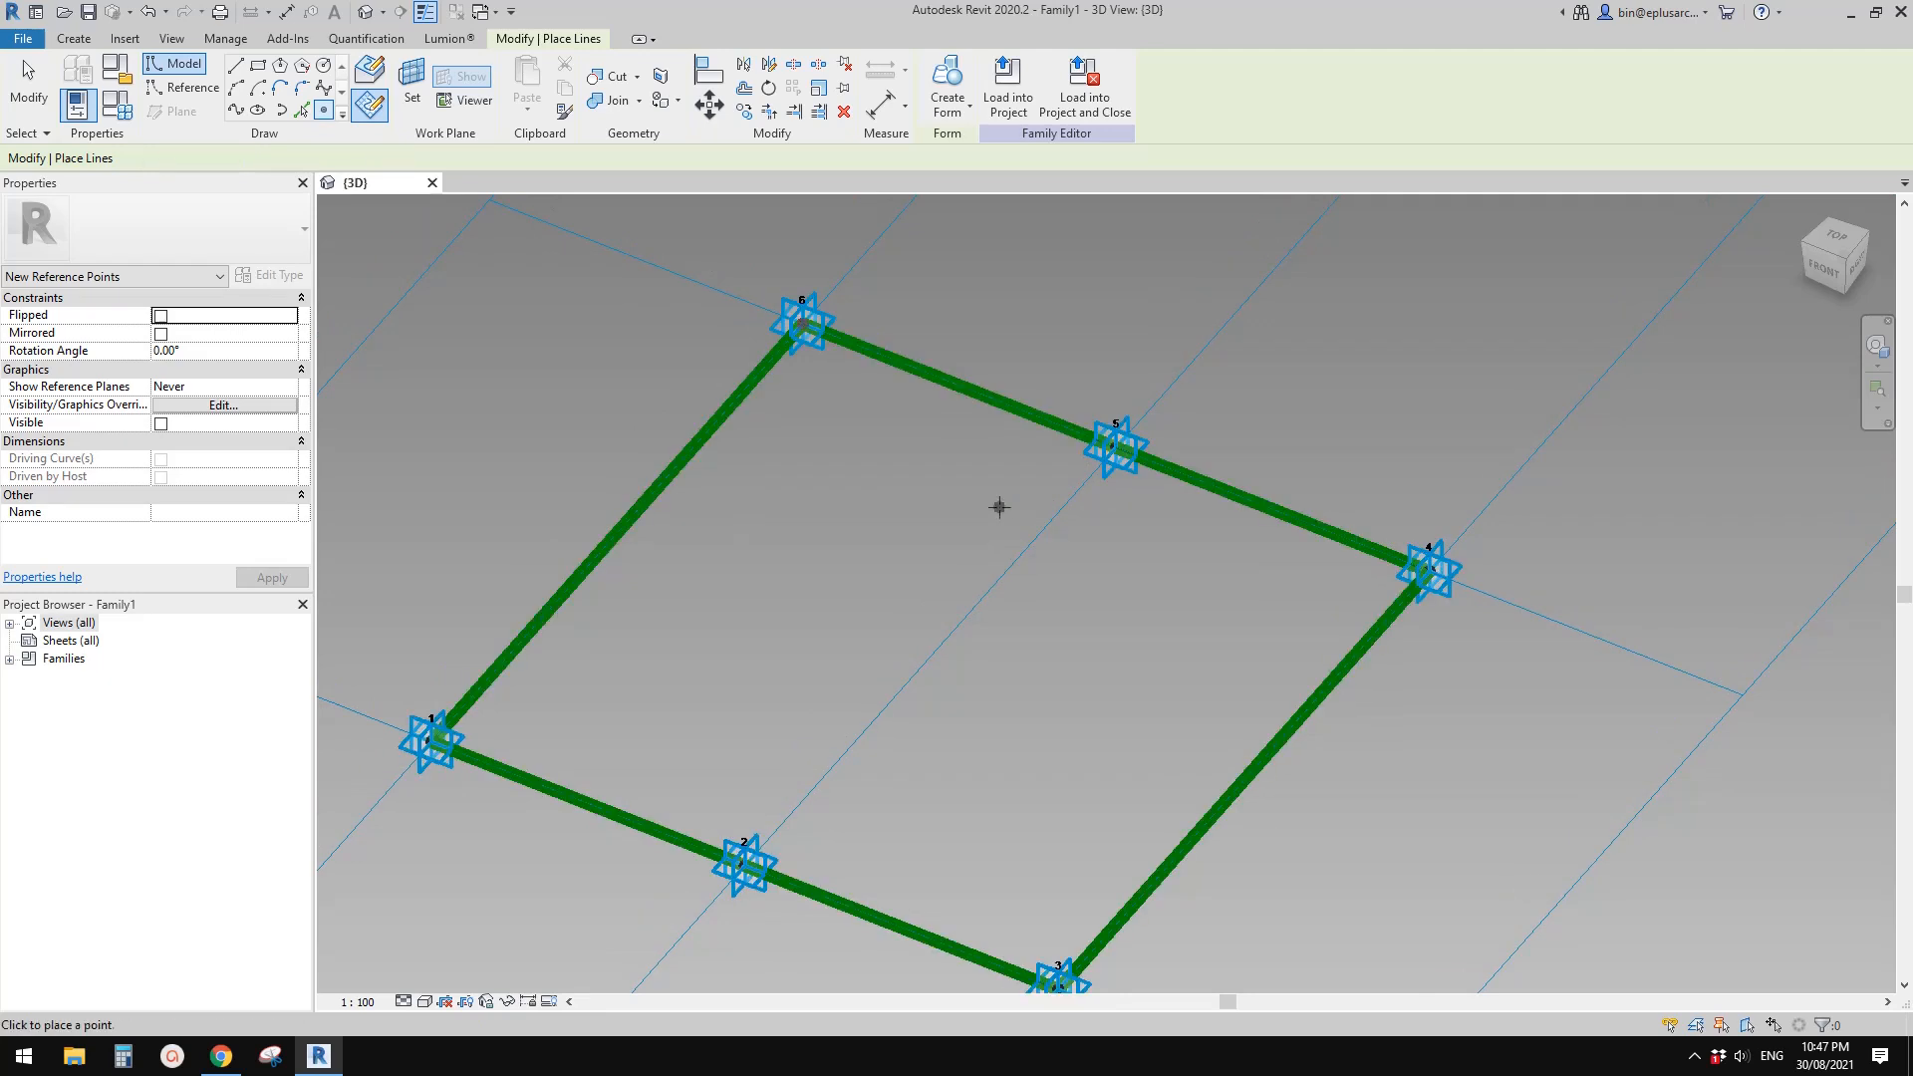
click(360, 1003)
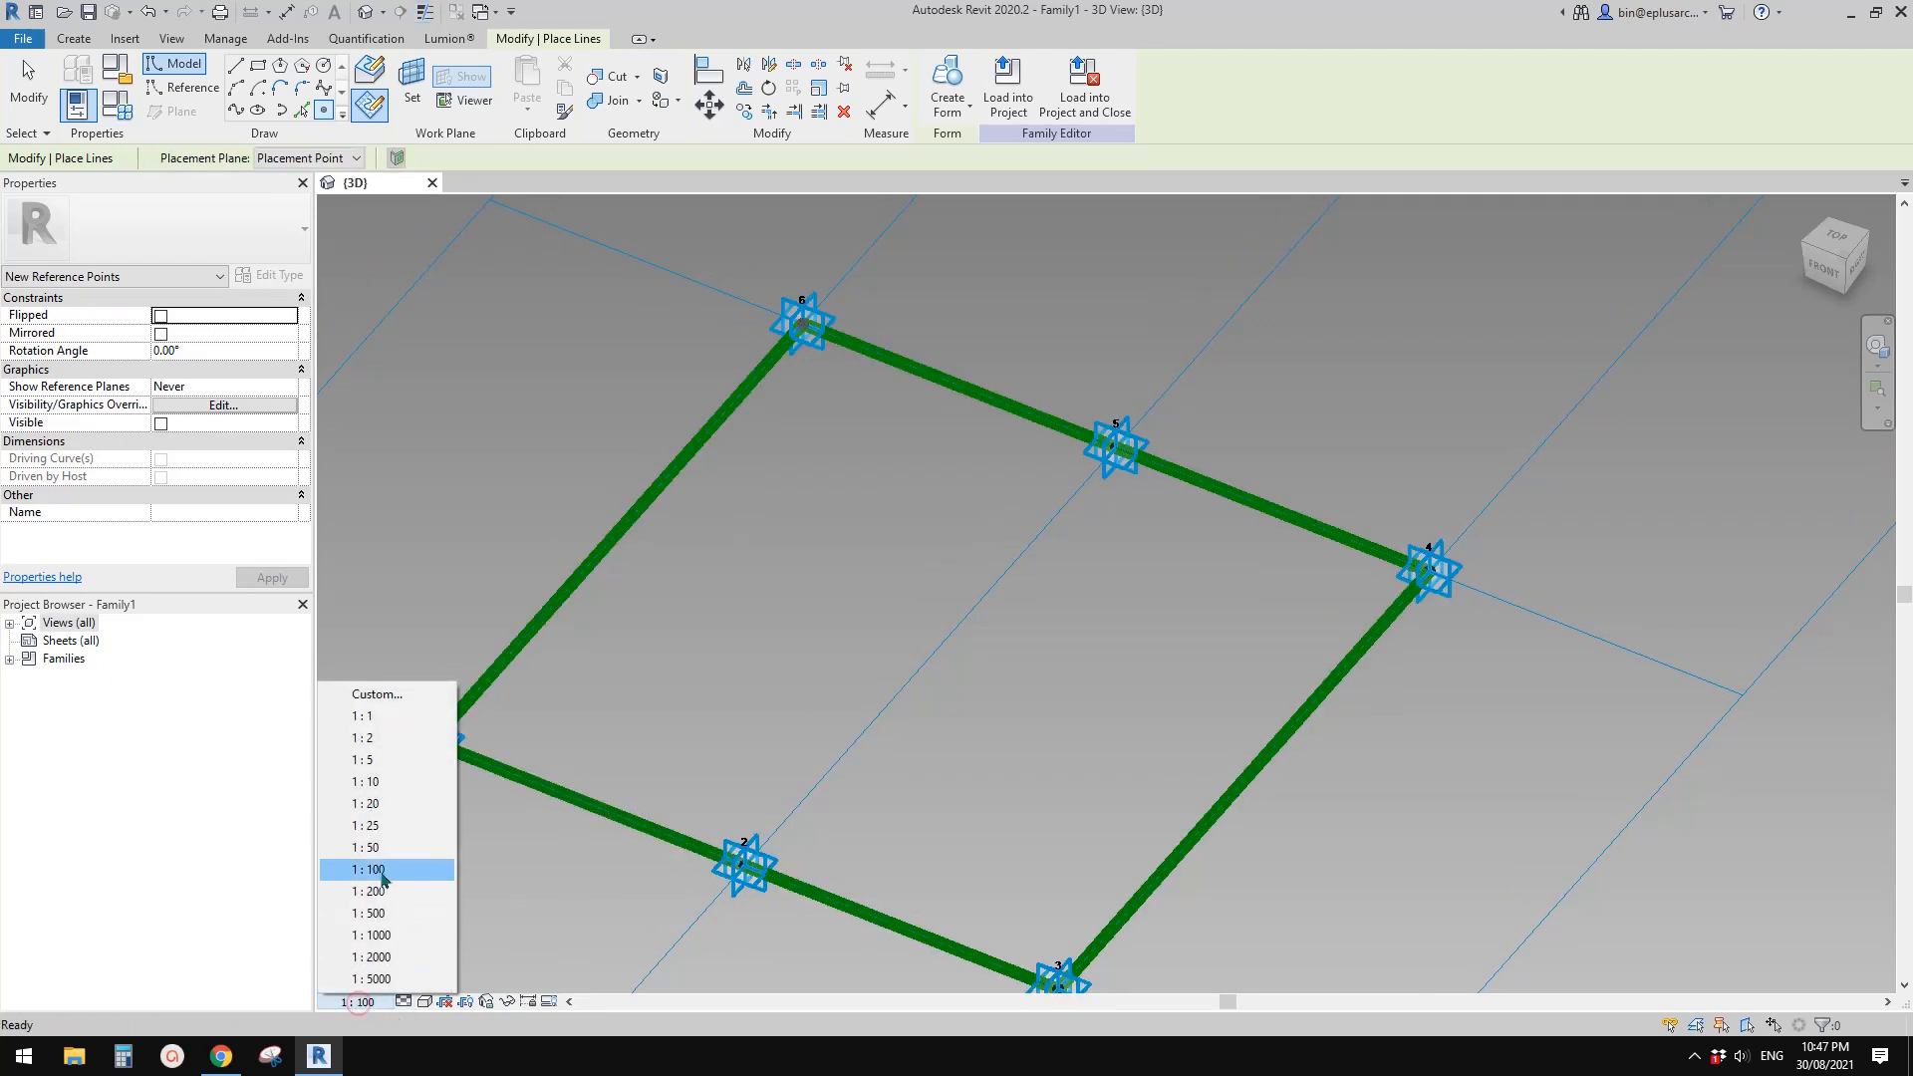
click(382, 805)
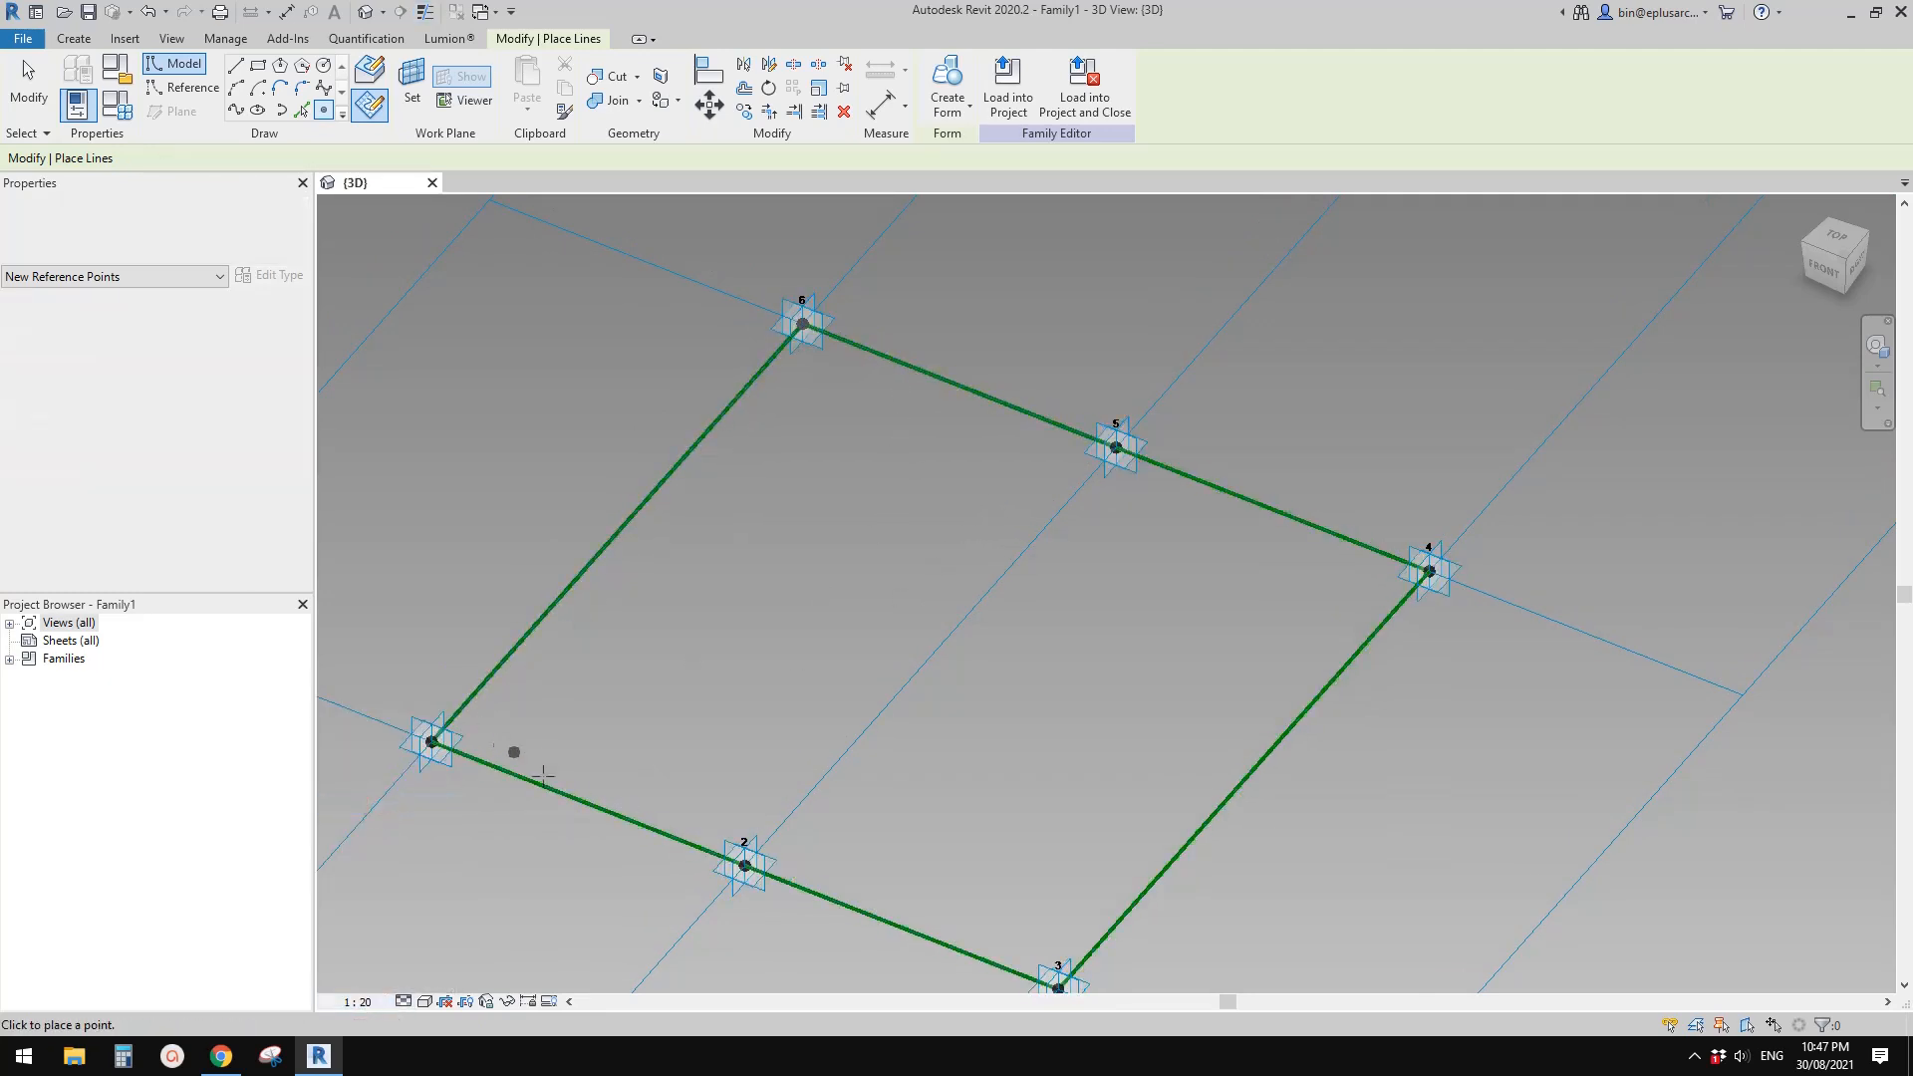
Set the horizontal plane of adaptive point 5 as the work plane and place a reference point on that adaptive point
middle_drag(937, 430, 1033, 479)
middle_drag(994, 334, 984, 361)
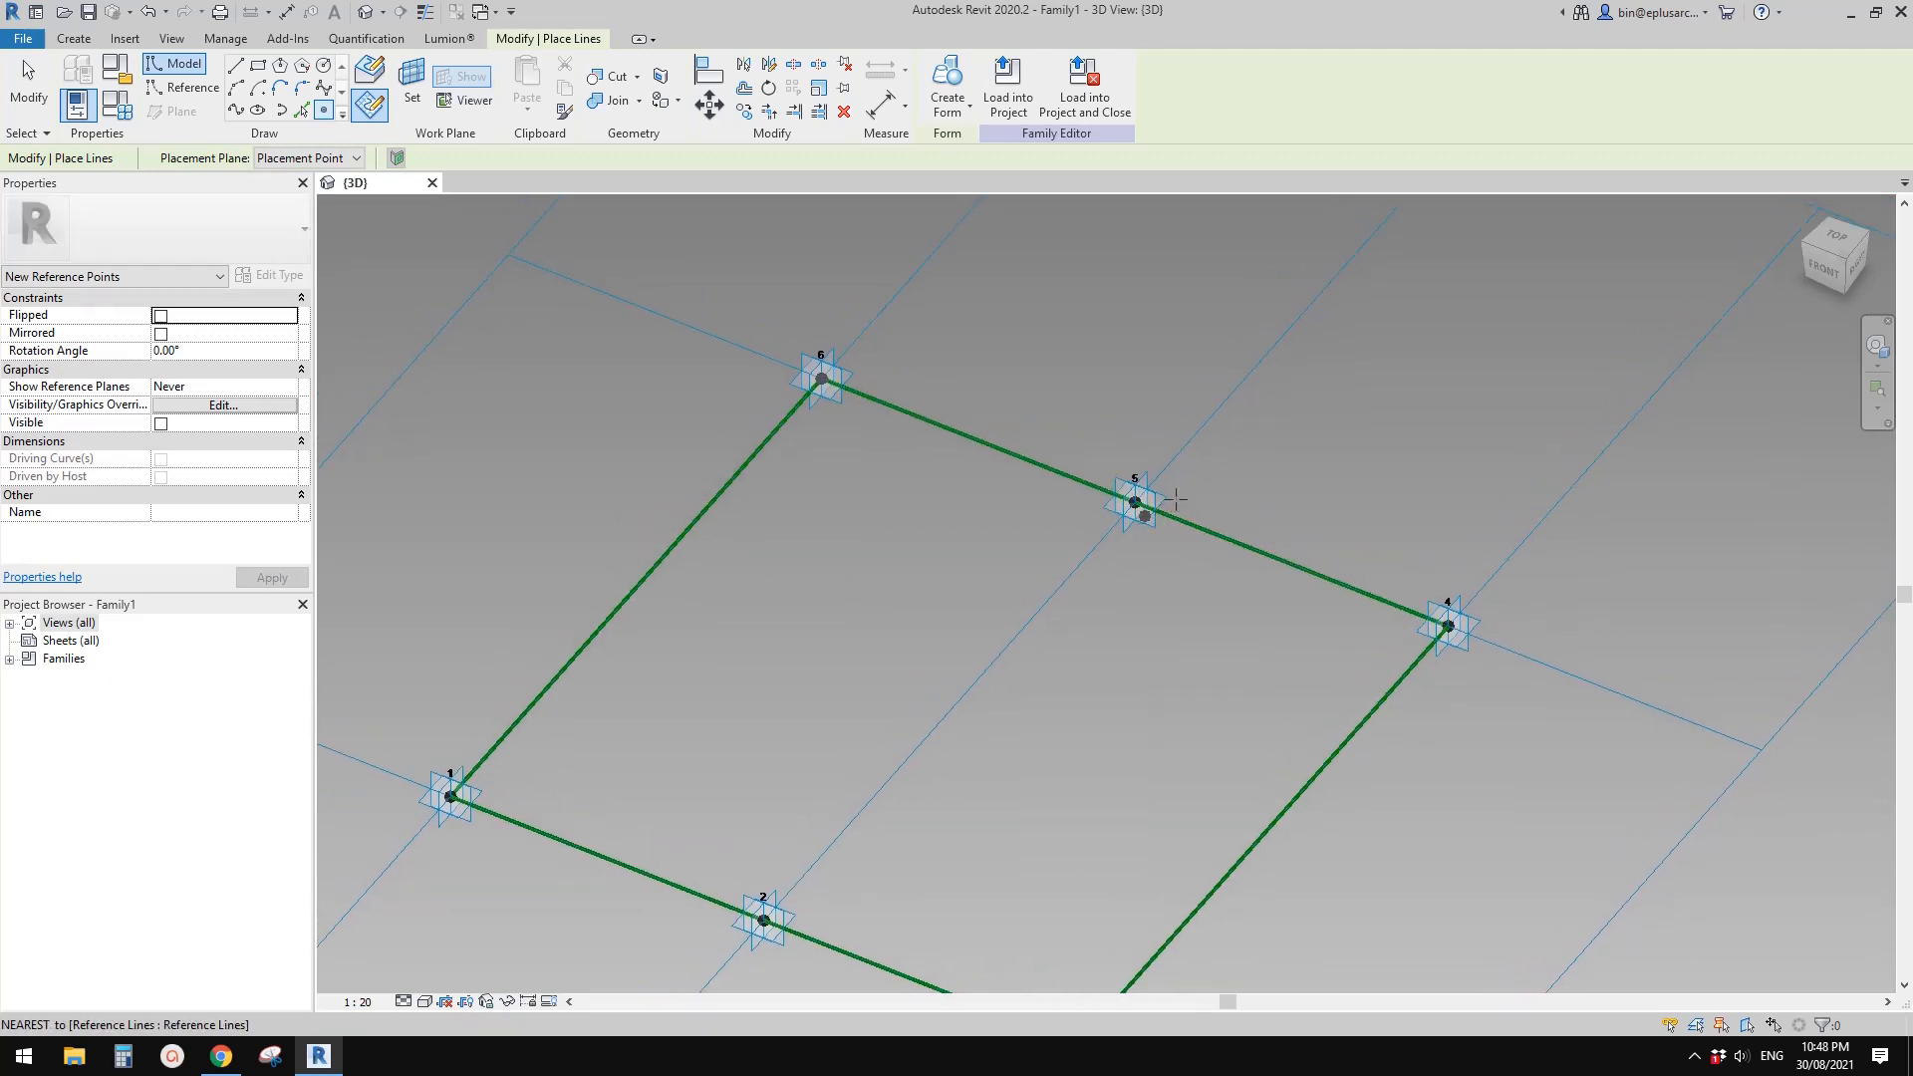
scroll(1133, 500, up, 1)
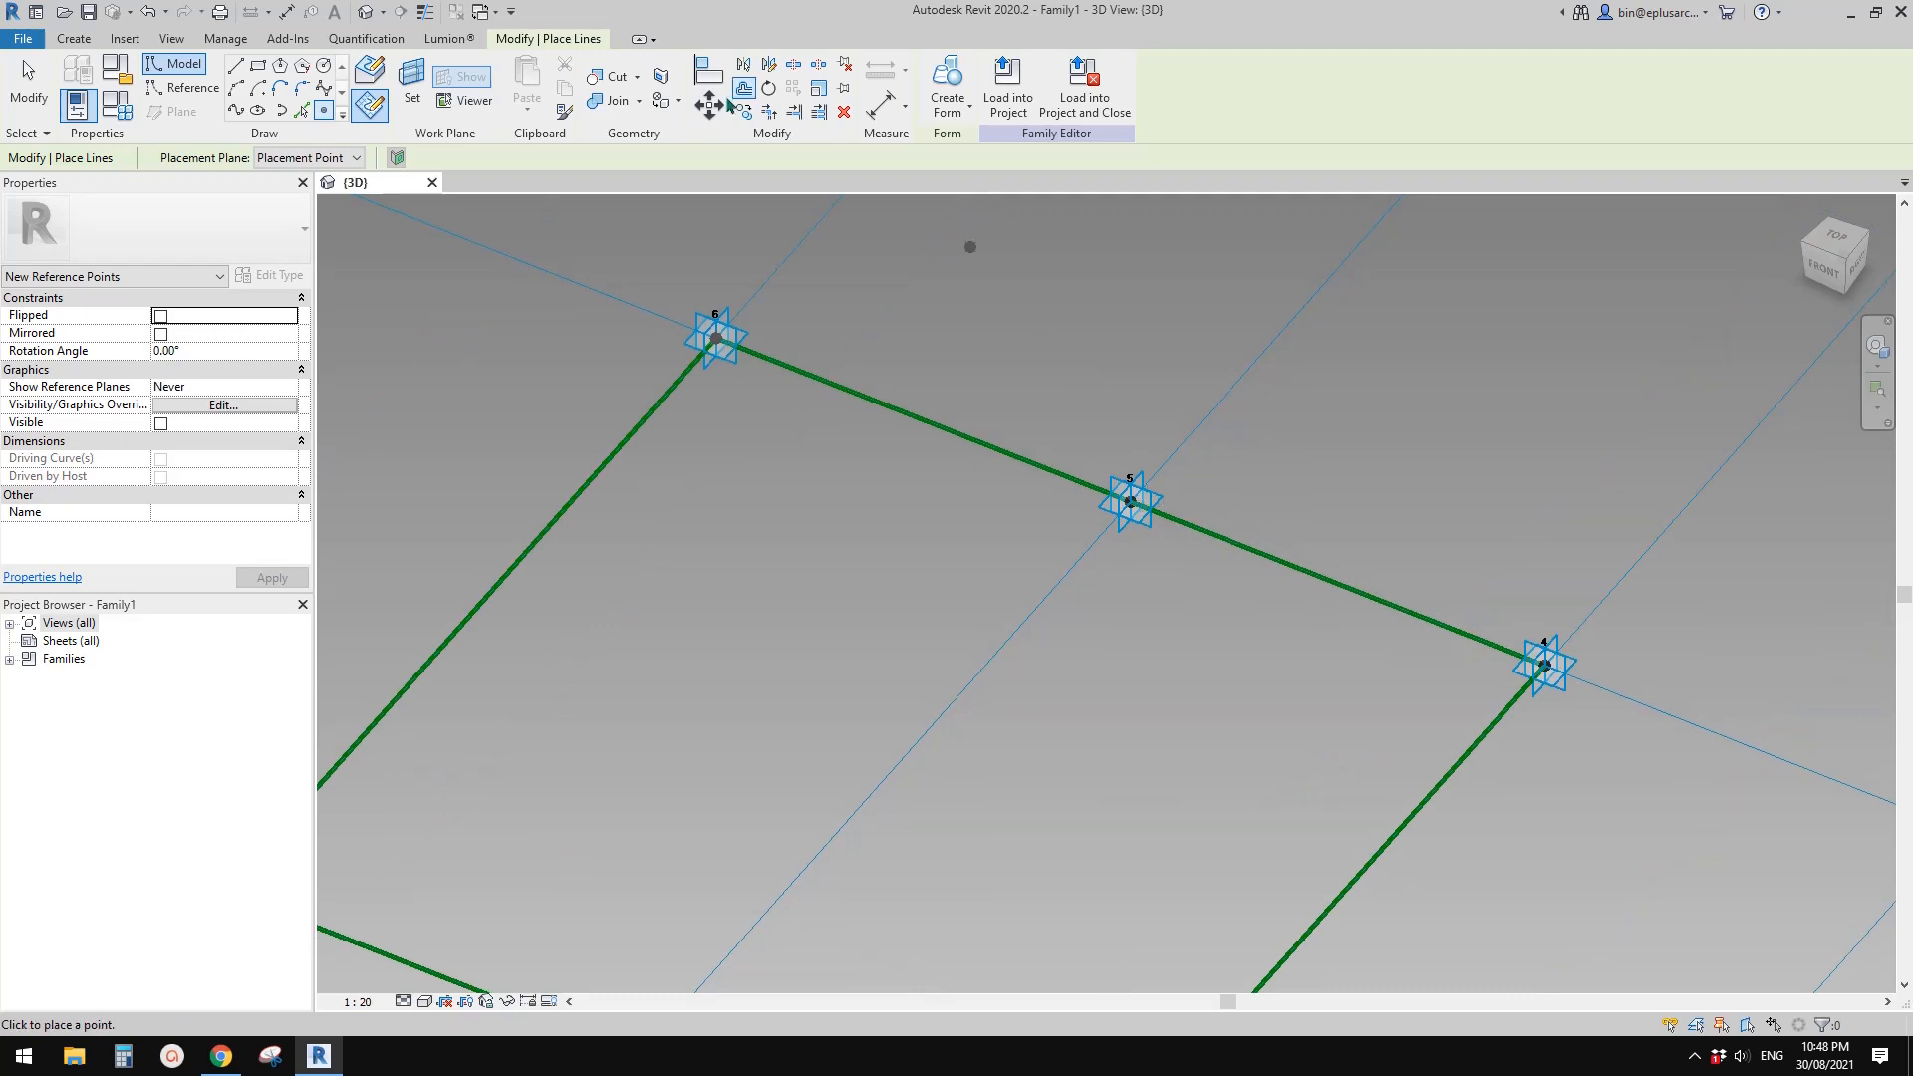
key(Escape)
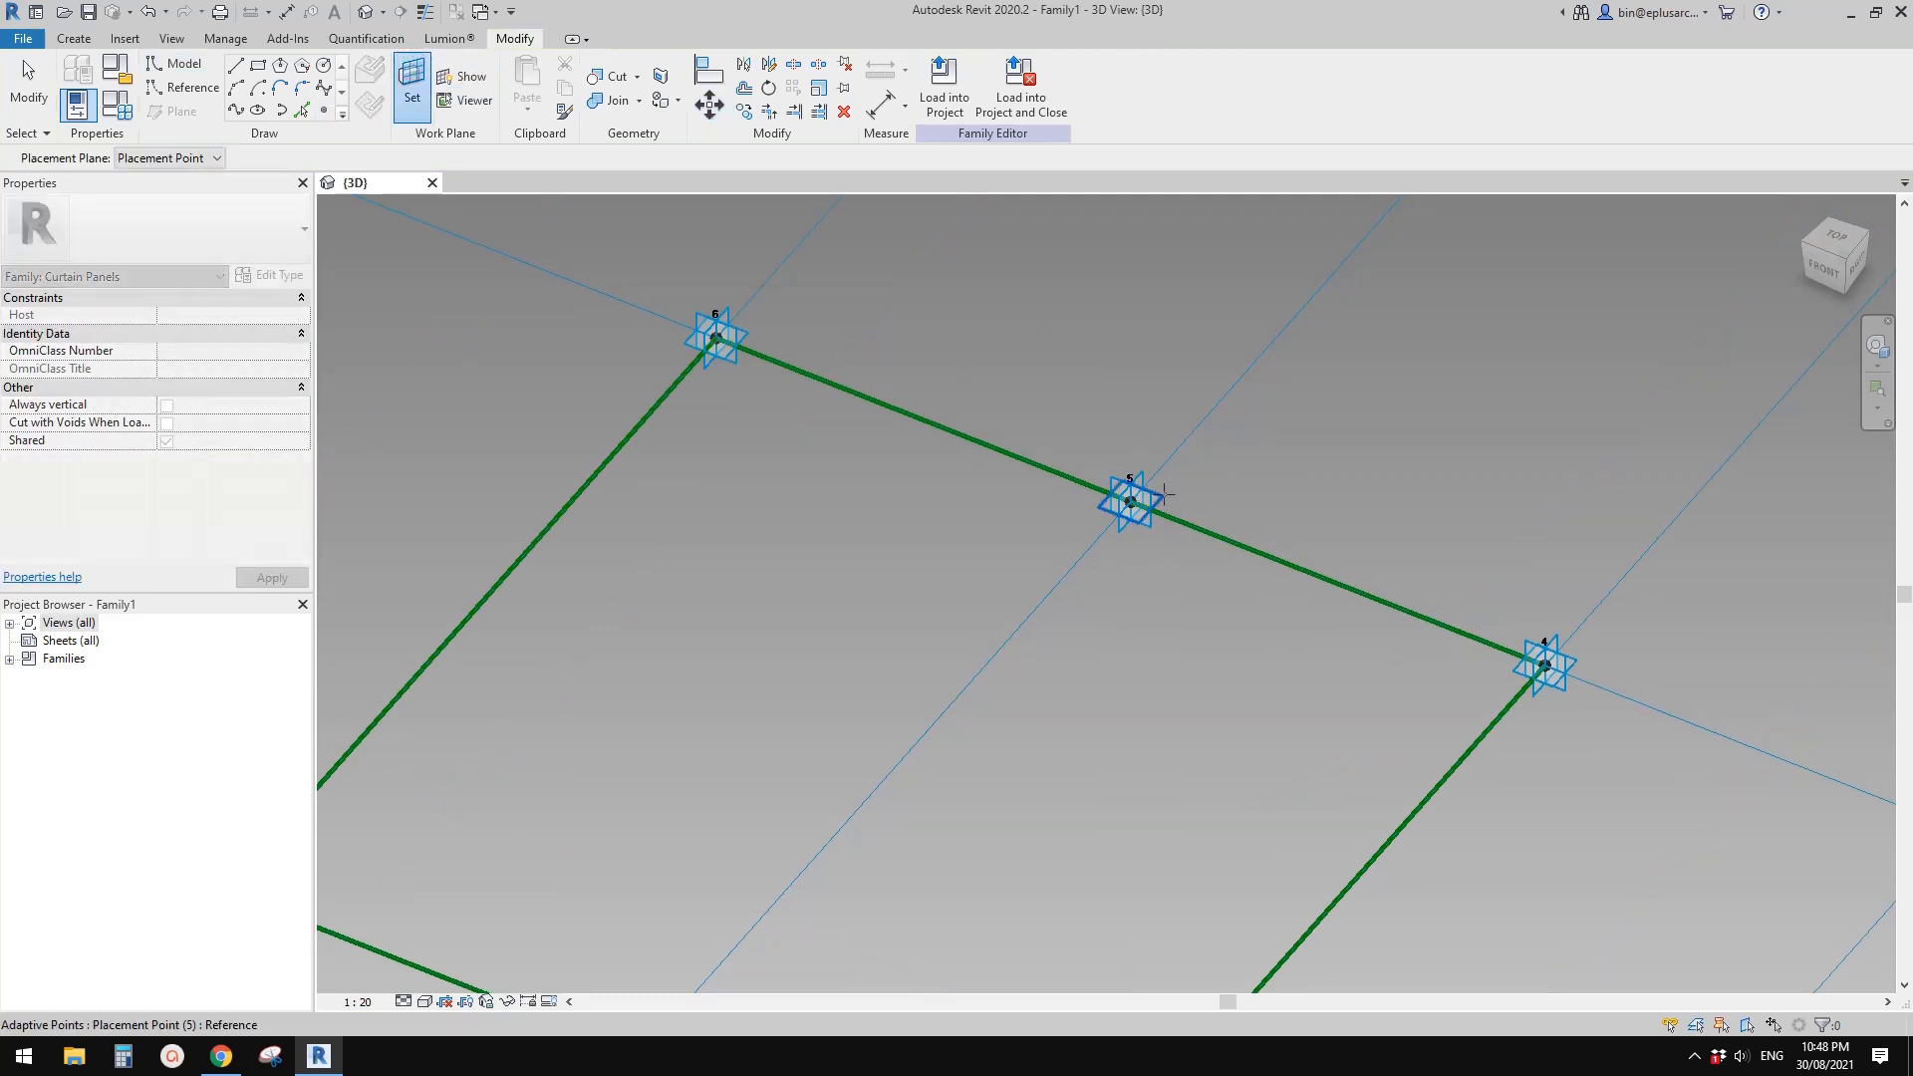
key(Return)
scroll(1235, 556, down, 1)
middle_drag(1252, 562, 974, 456)
Set the horizontal plane of adaptive point 4 as the work plane and place a reference point on that adaptive point
click(404, 80)
click(1262, 540)
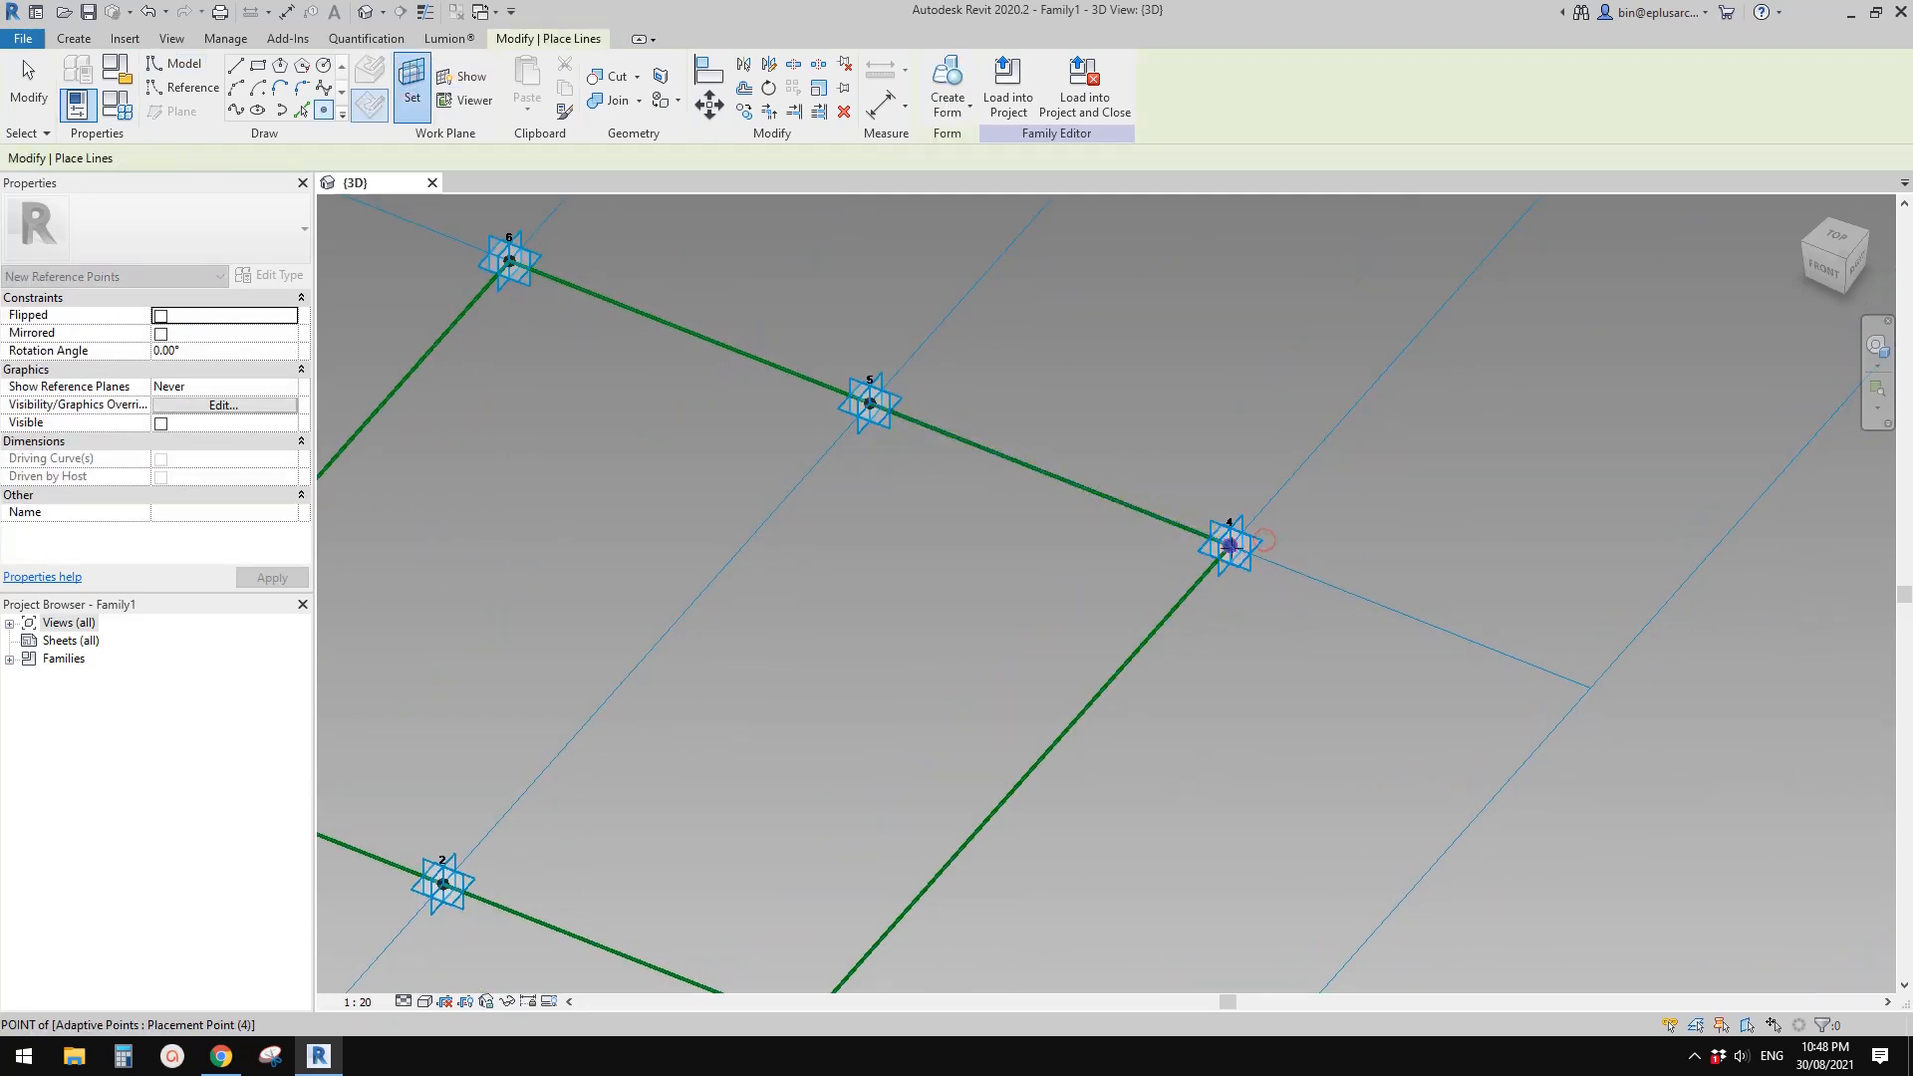
middle_drag(768, 568, 1229, 547)
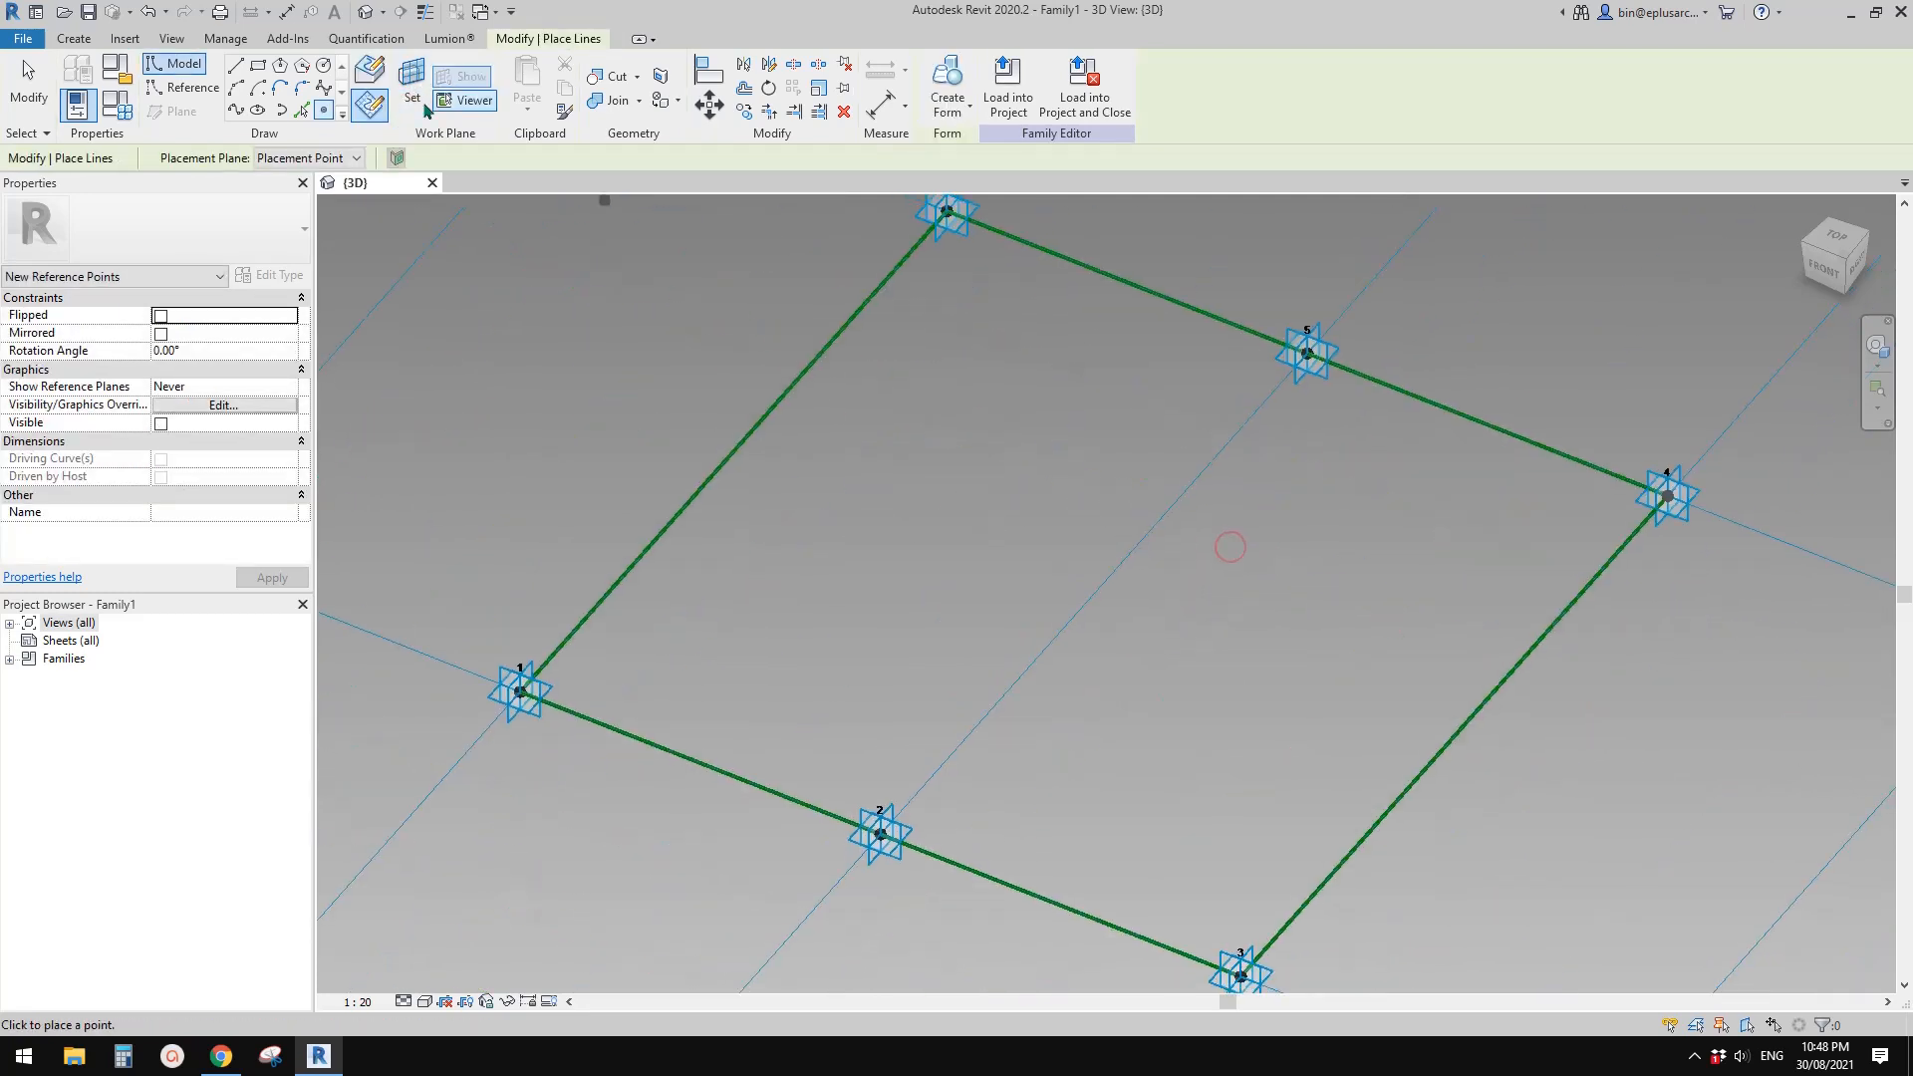
Set the horizontal planes of adaptive points 1, 2 and 3 as work plane in turn, placing a reference point on each
click(546, 700)
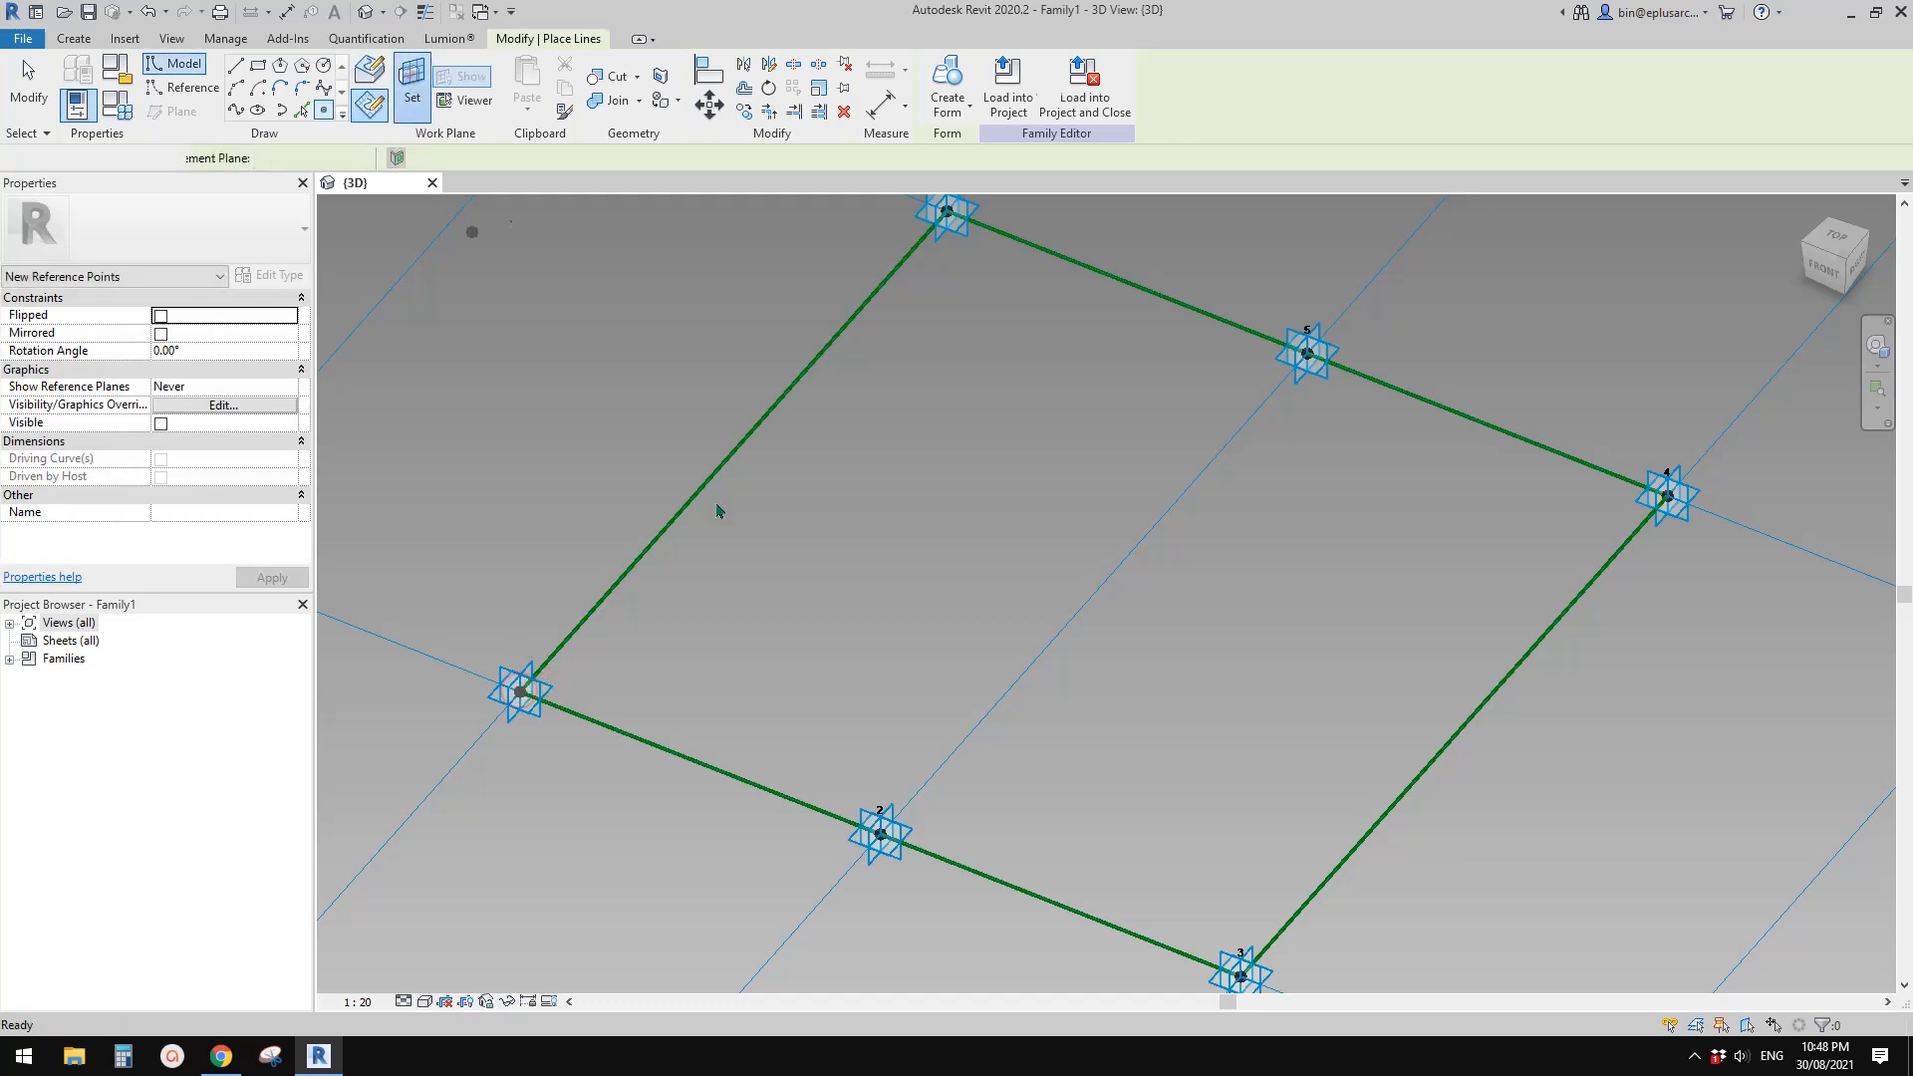
click(917, 825)
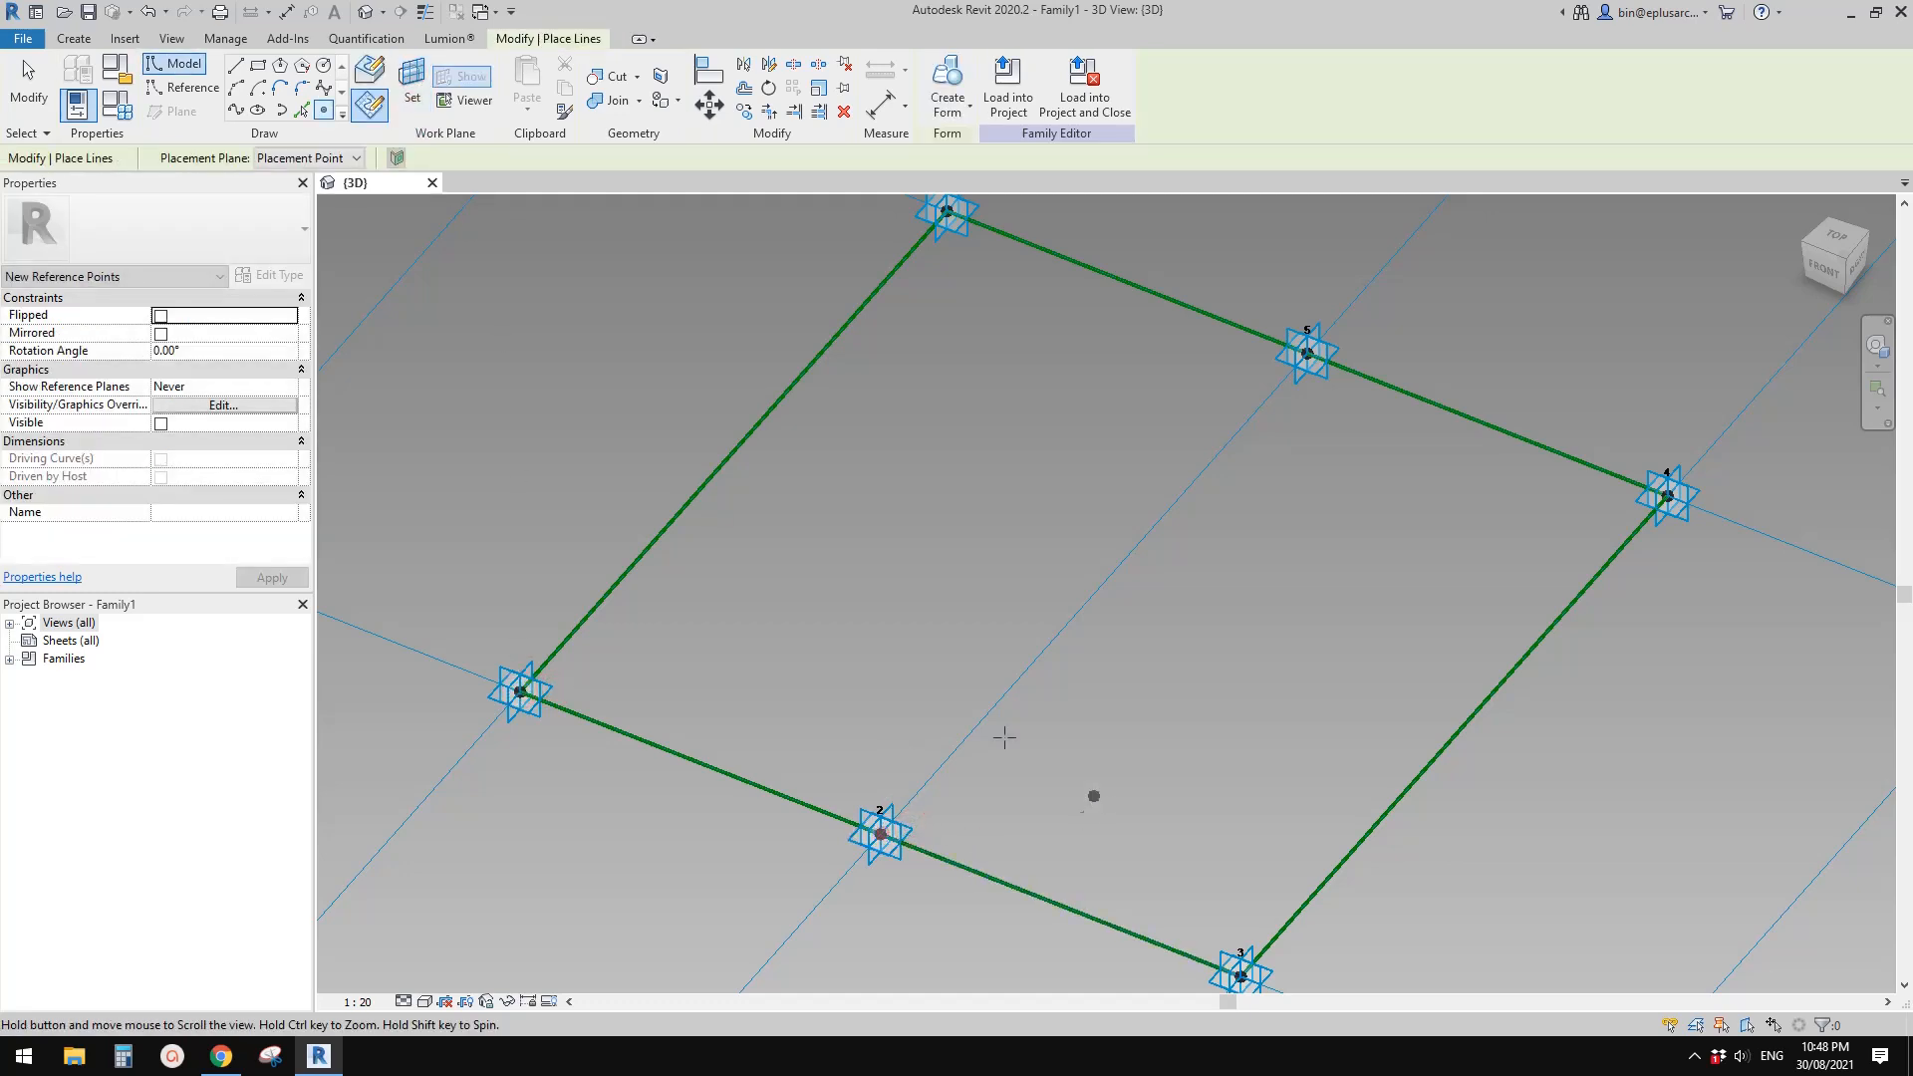
middle_drag(1005, 737, 890, 654)
click(411, 79)
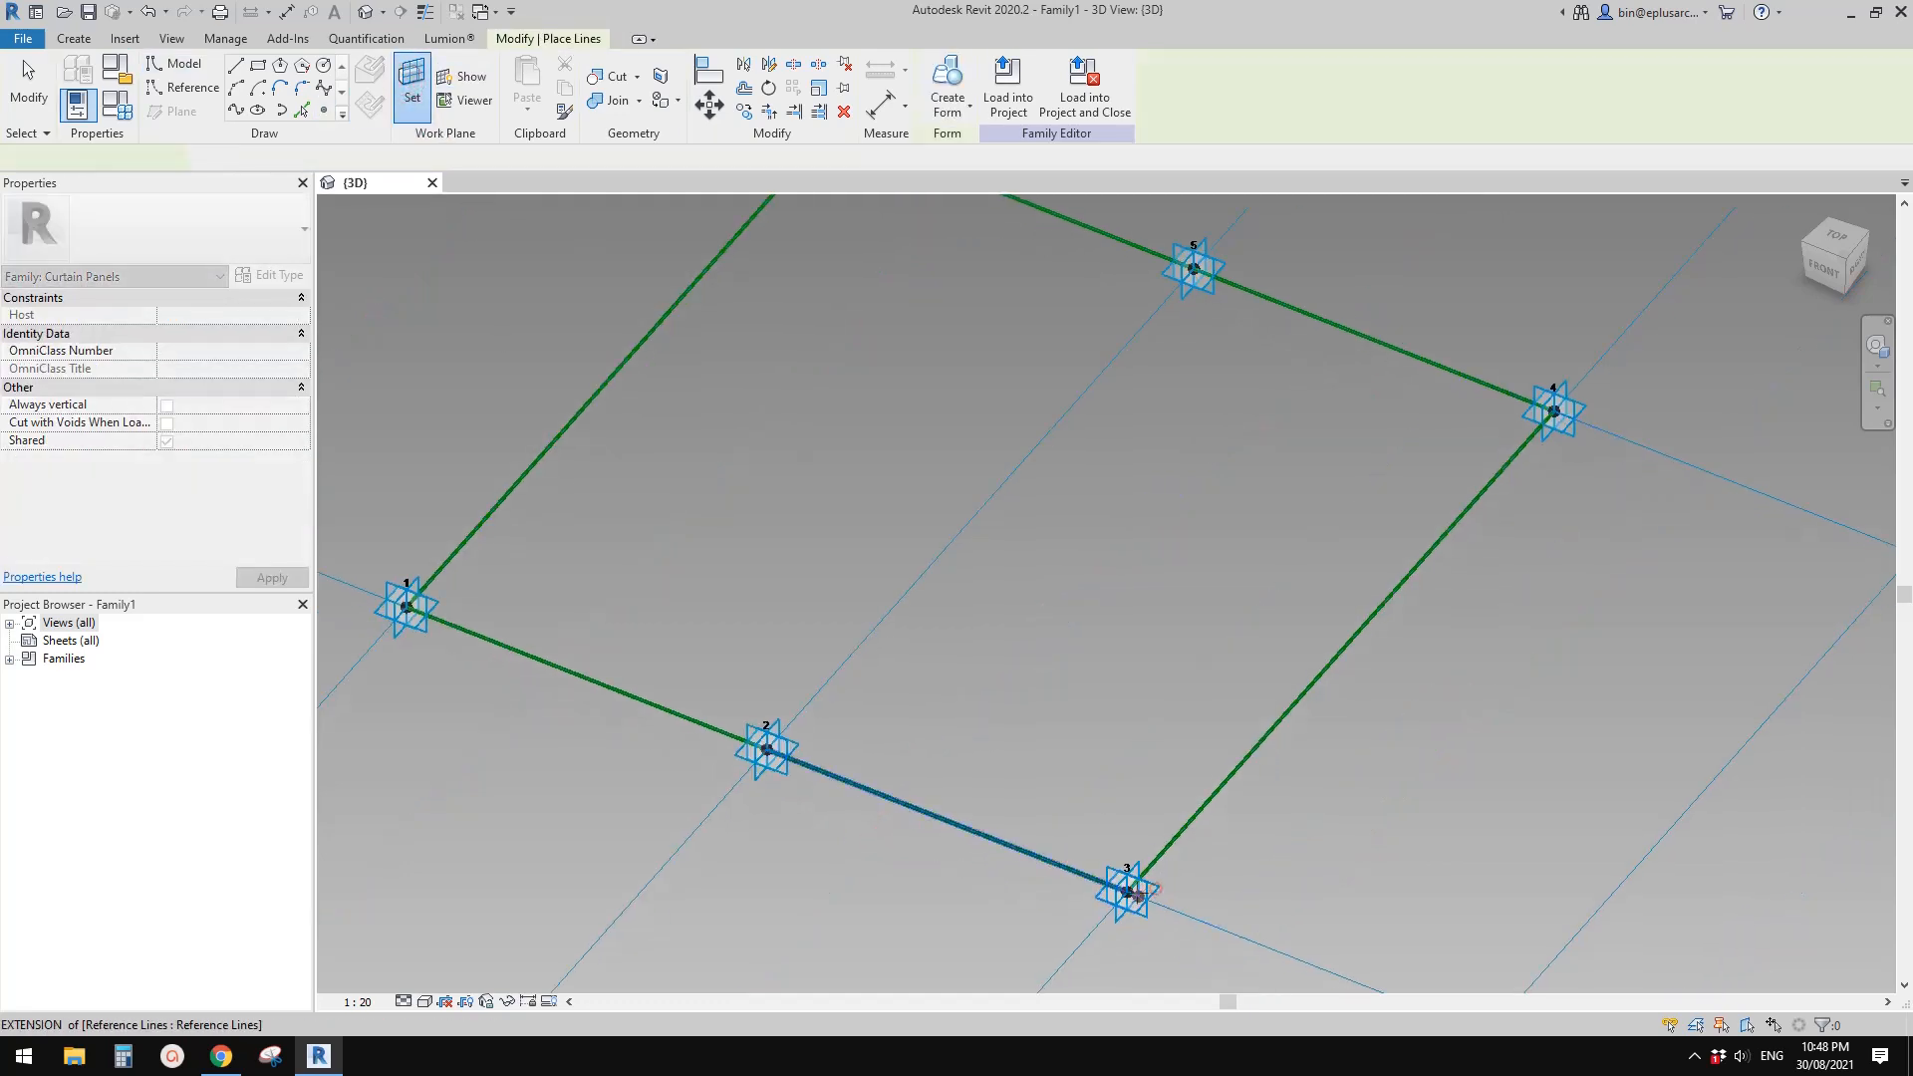
click(1136, 893)
scroll(867, 538, down, 2)
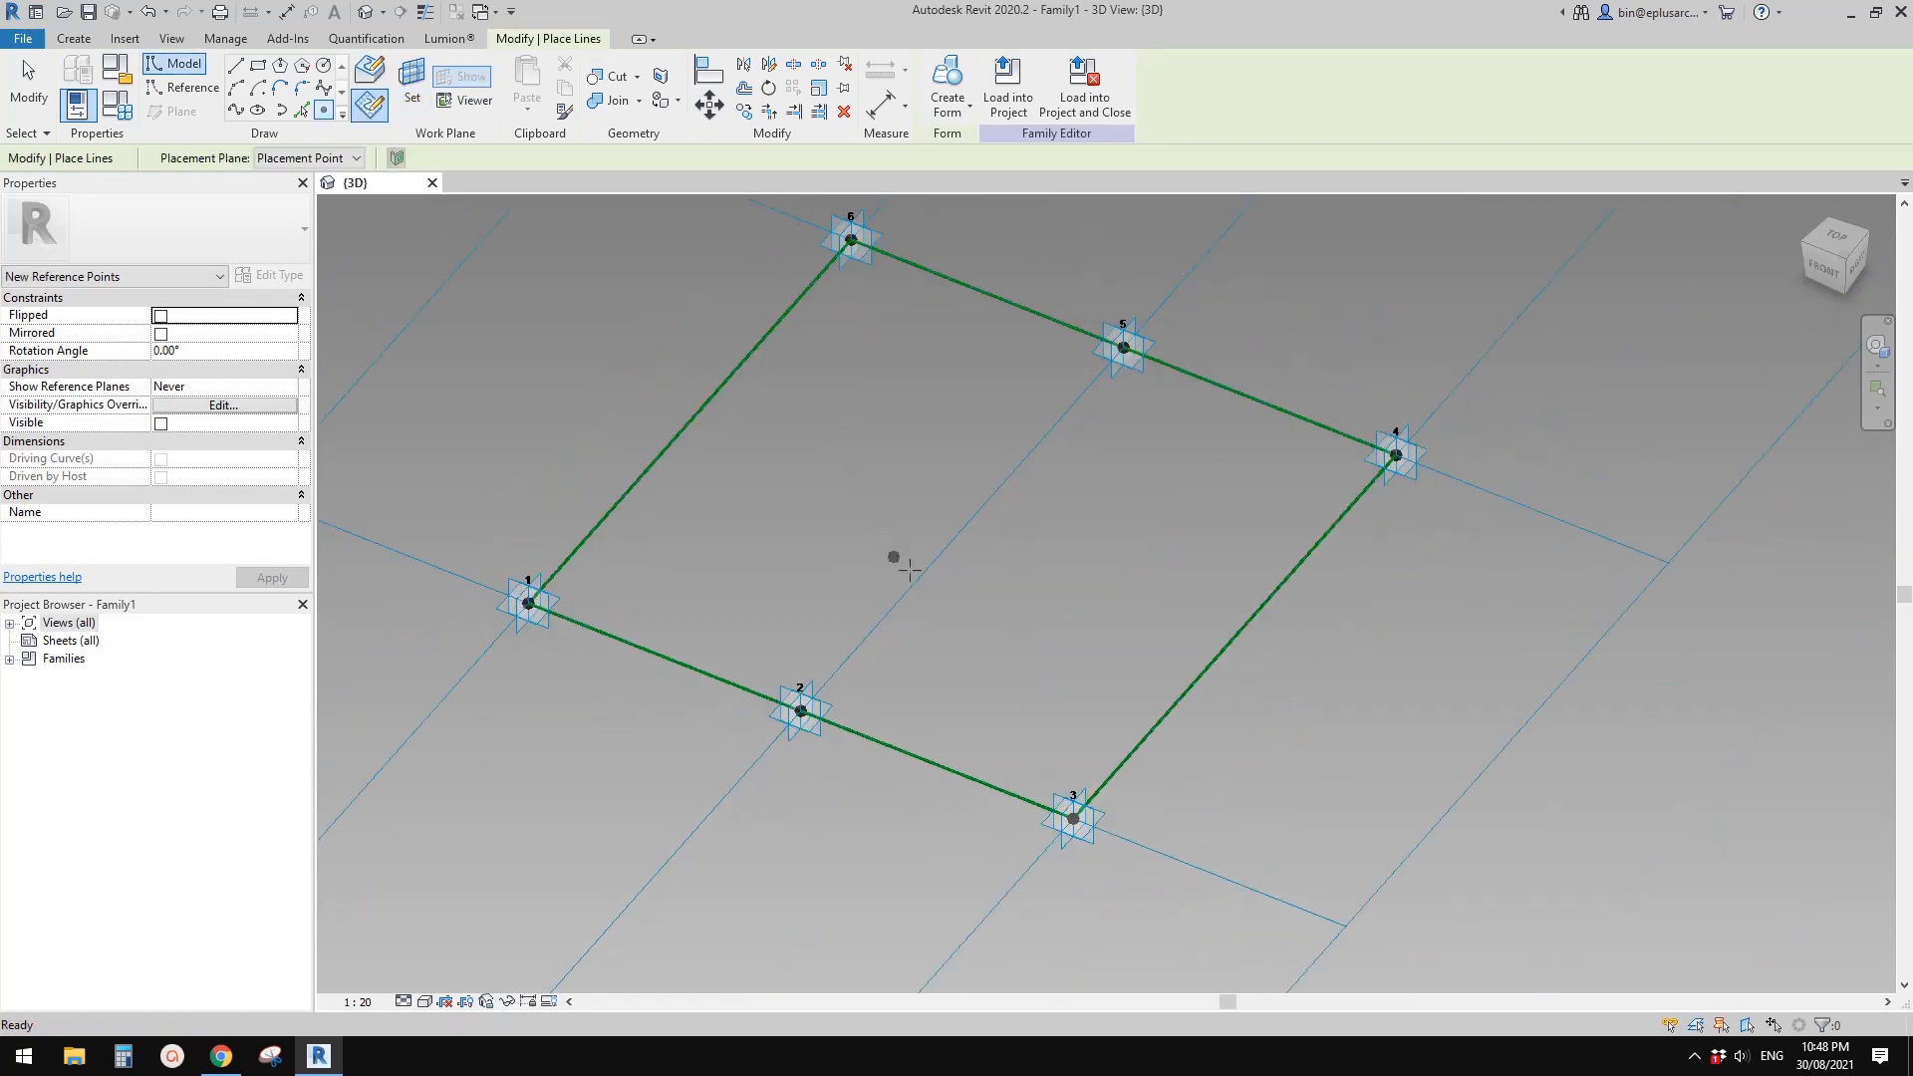
key(Escape)
Select the six reference points hosted on the adaptive points and set their offset to 600
click(853, 240)
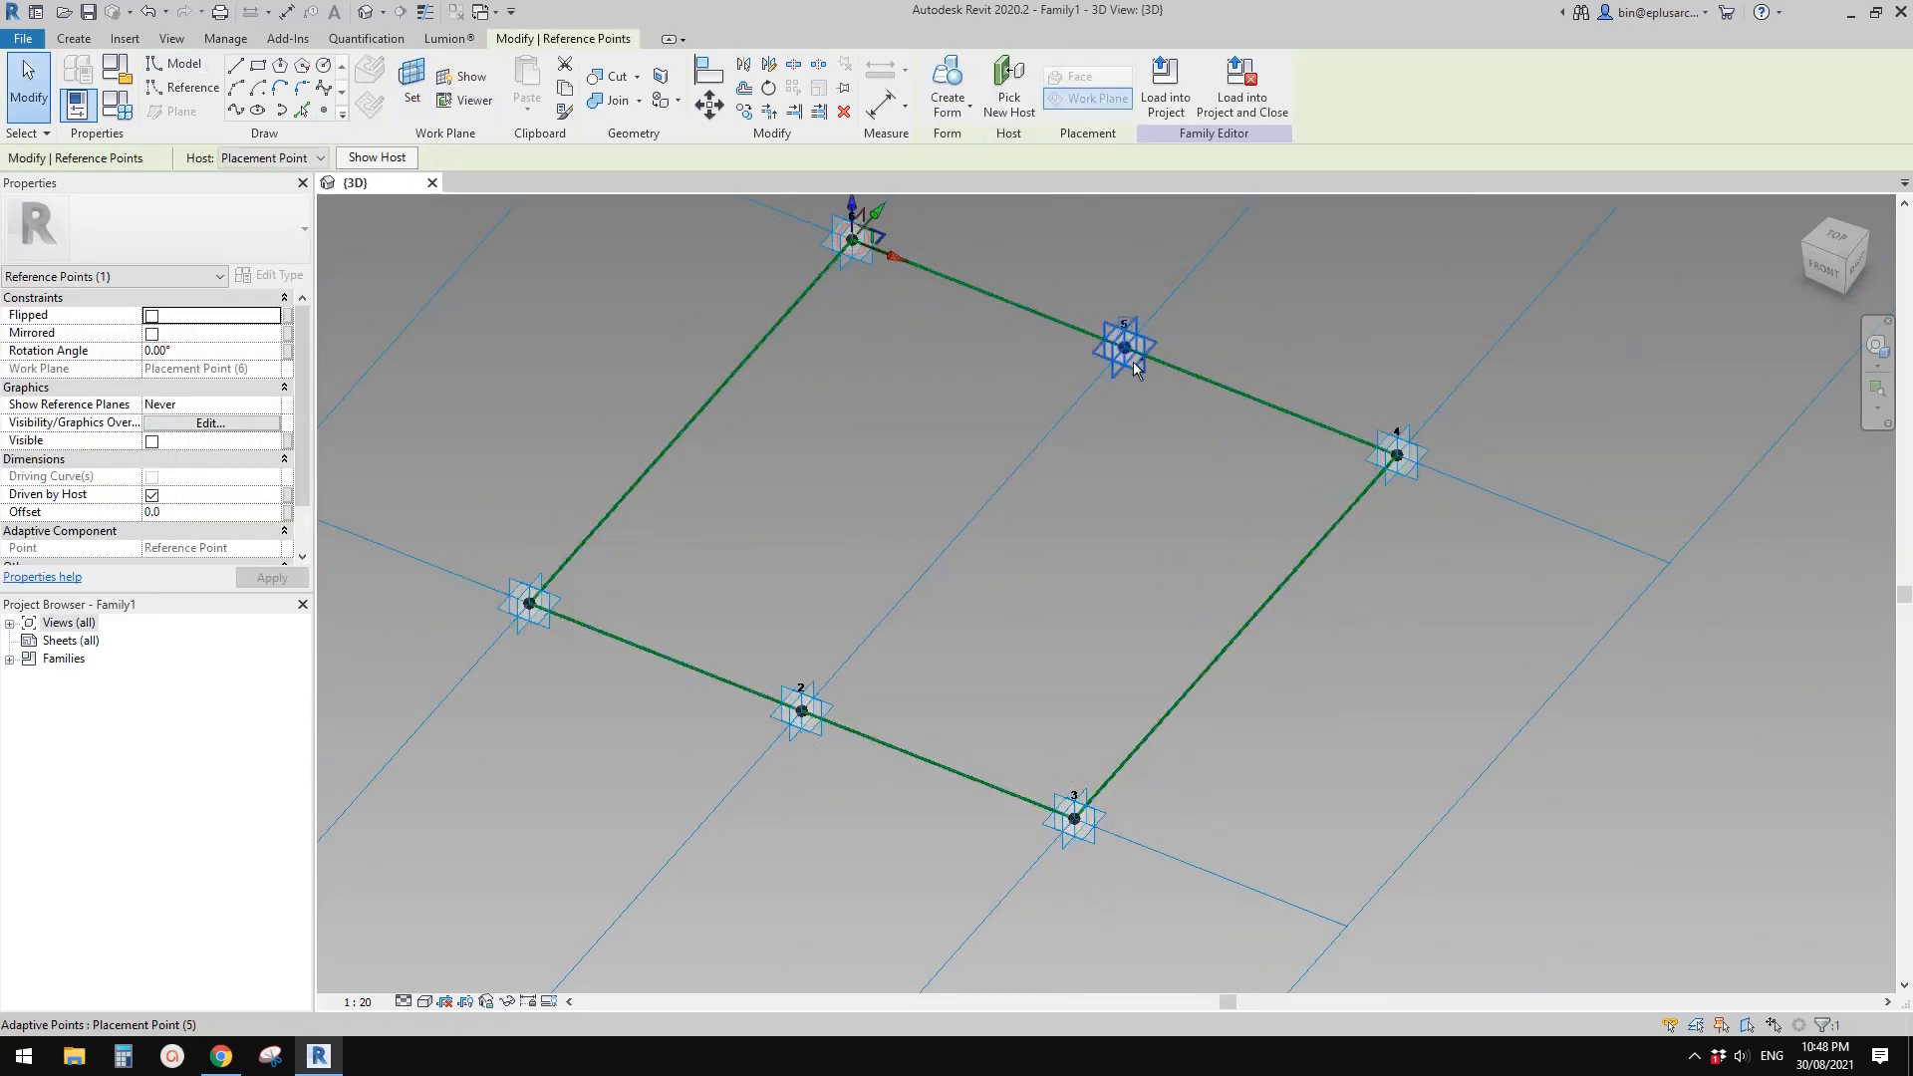
ctrl+click(1397, 456)
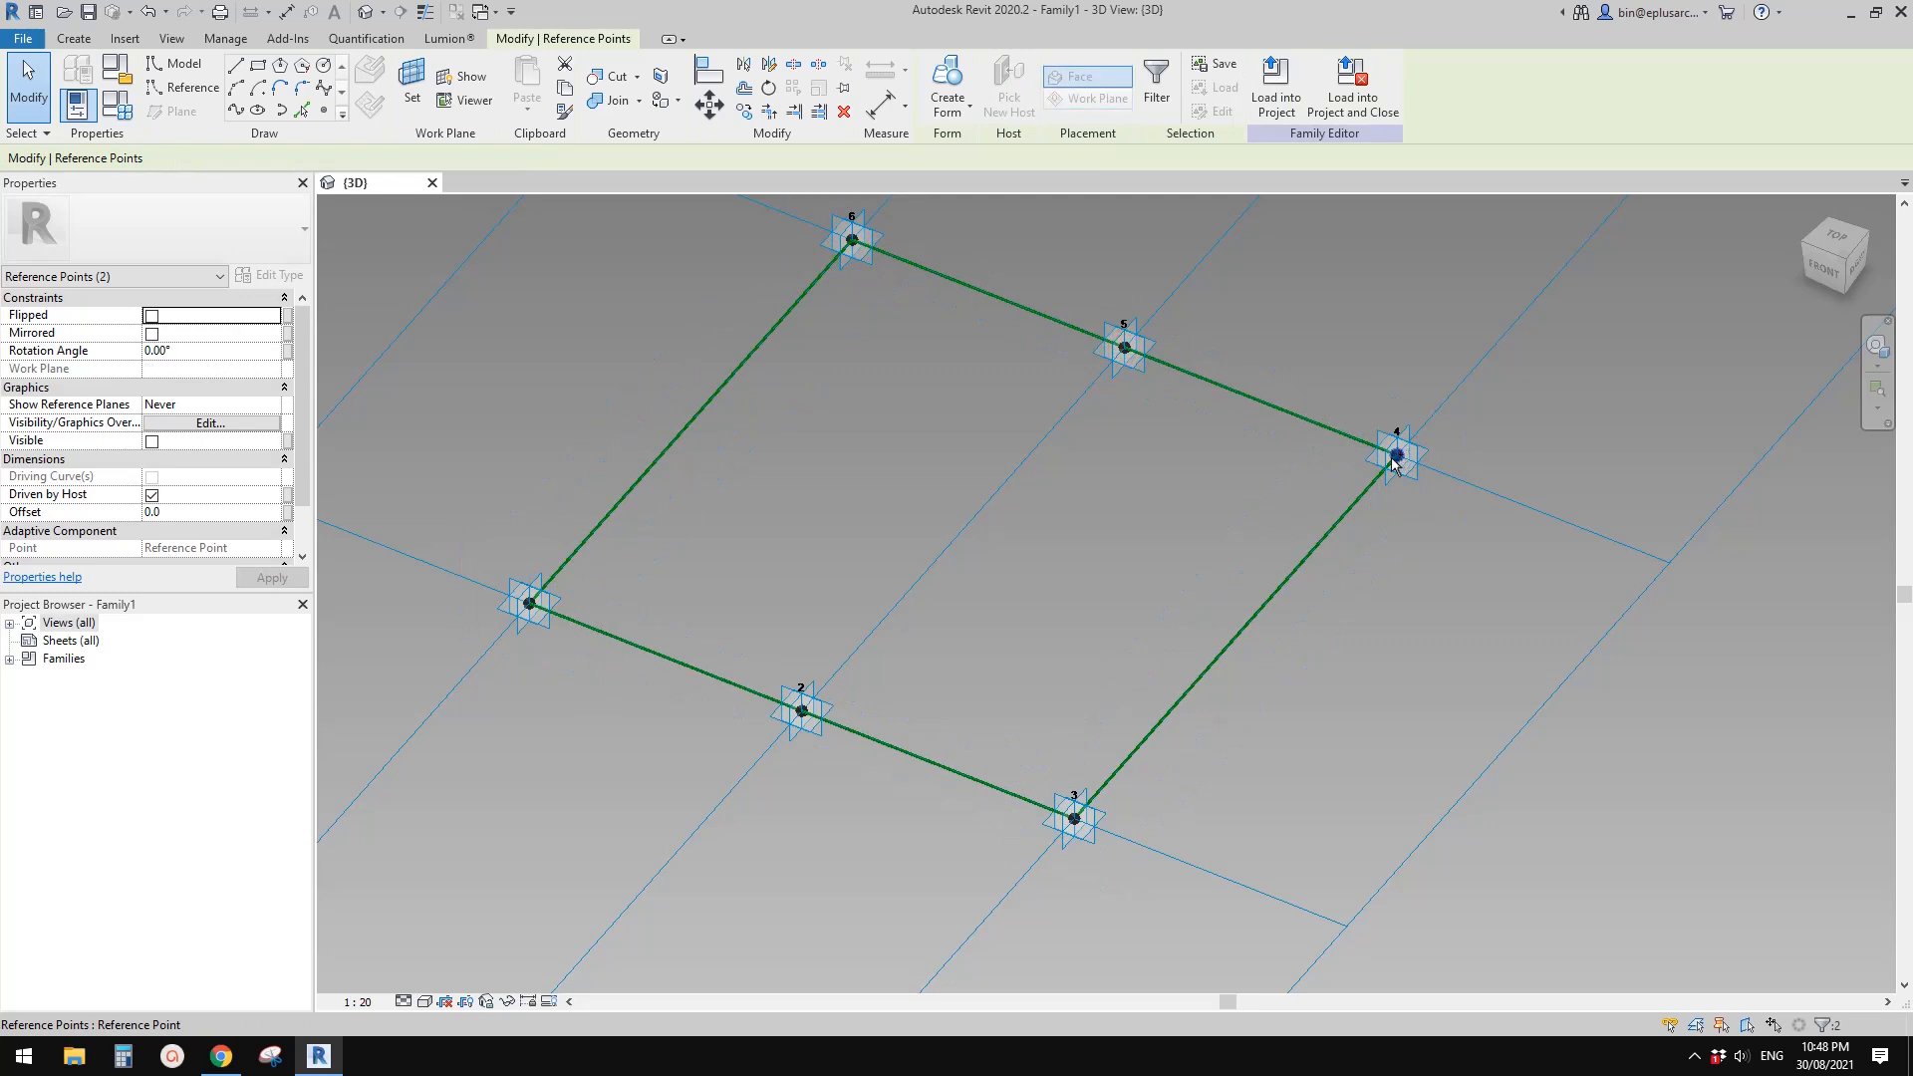
ctrl+click(1396, 462)
ctrl+click(530, 605)
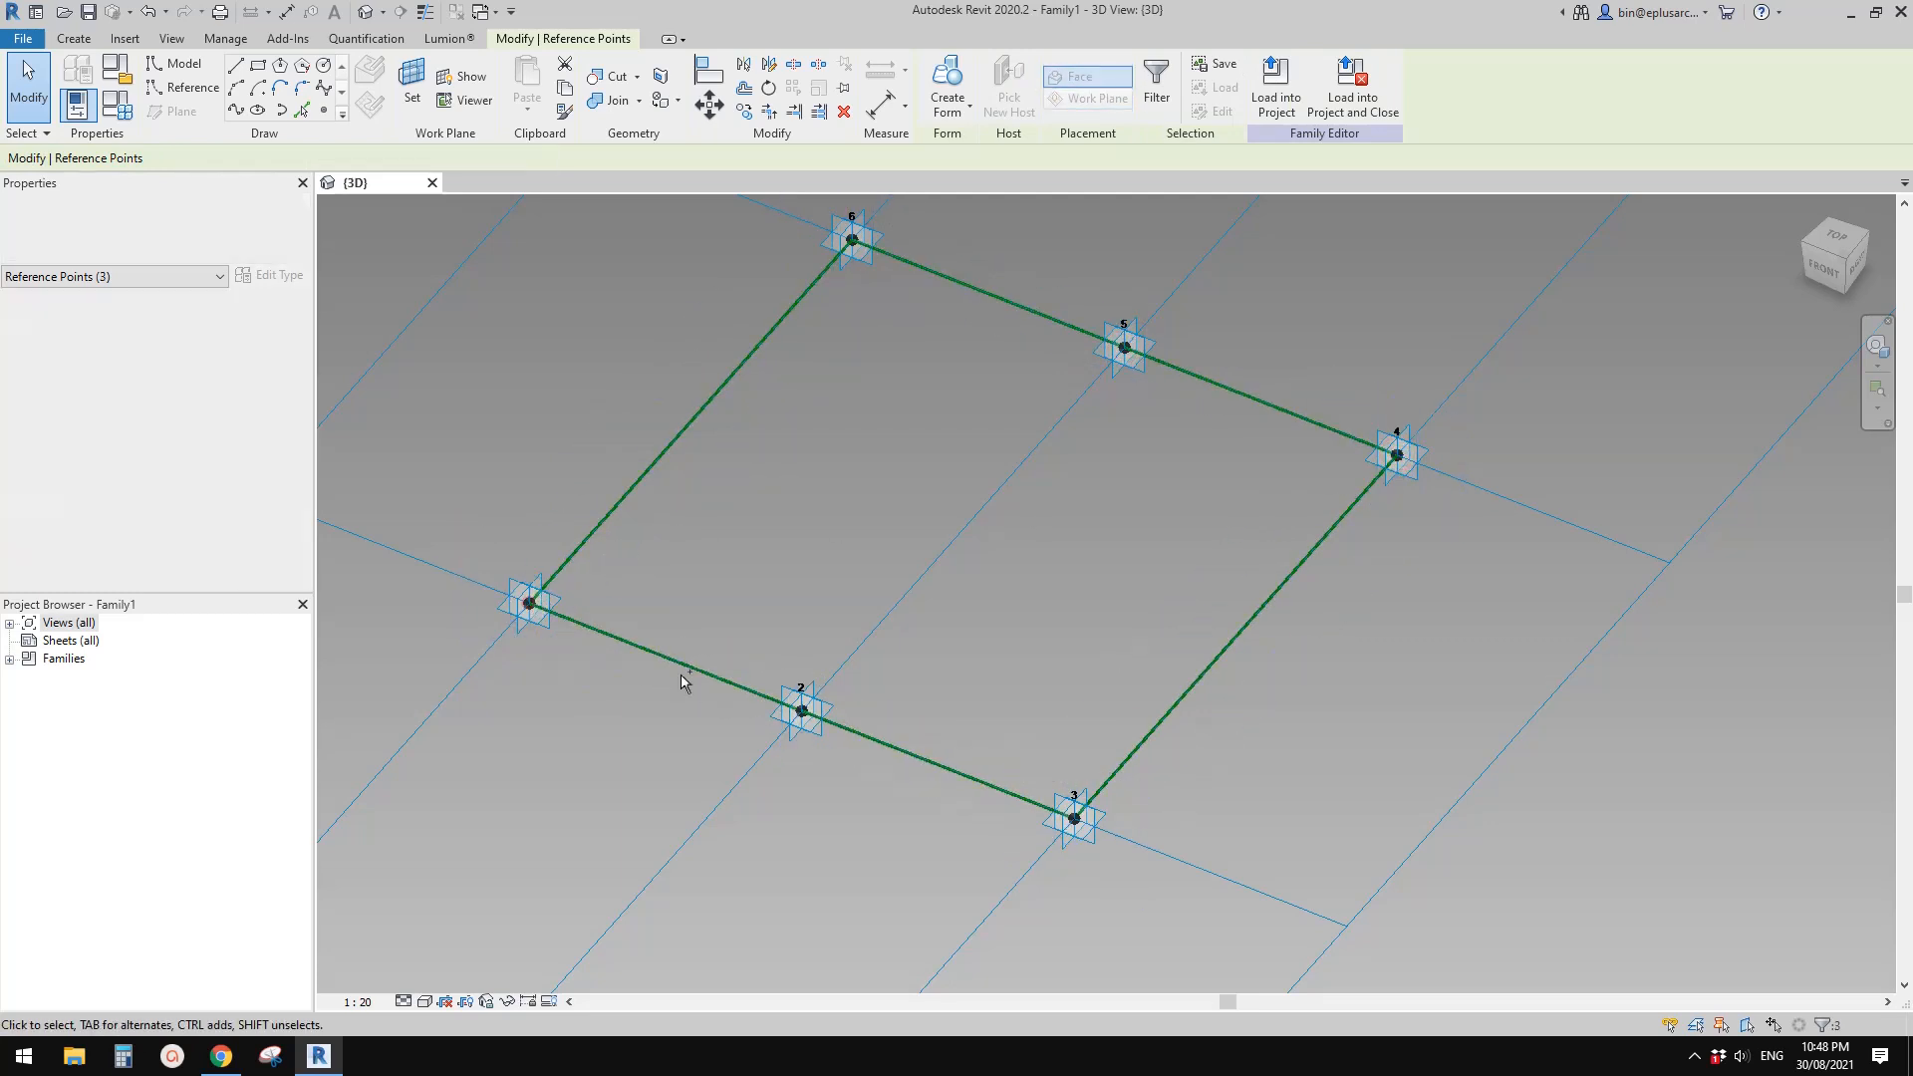
ctrl+click(802, 711)
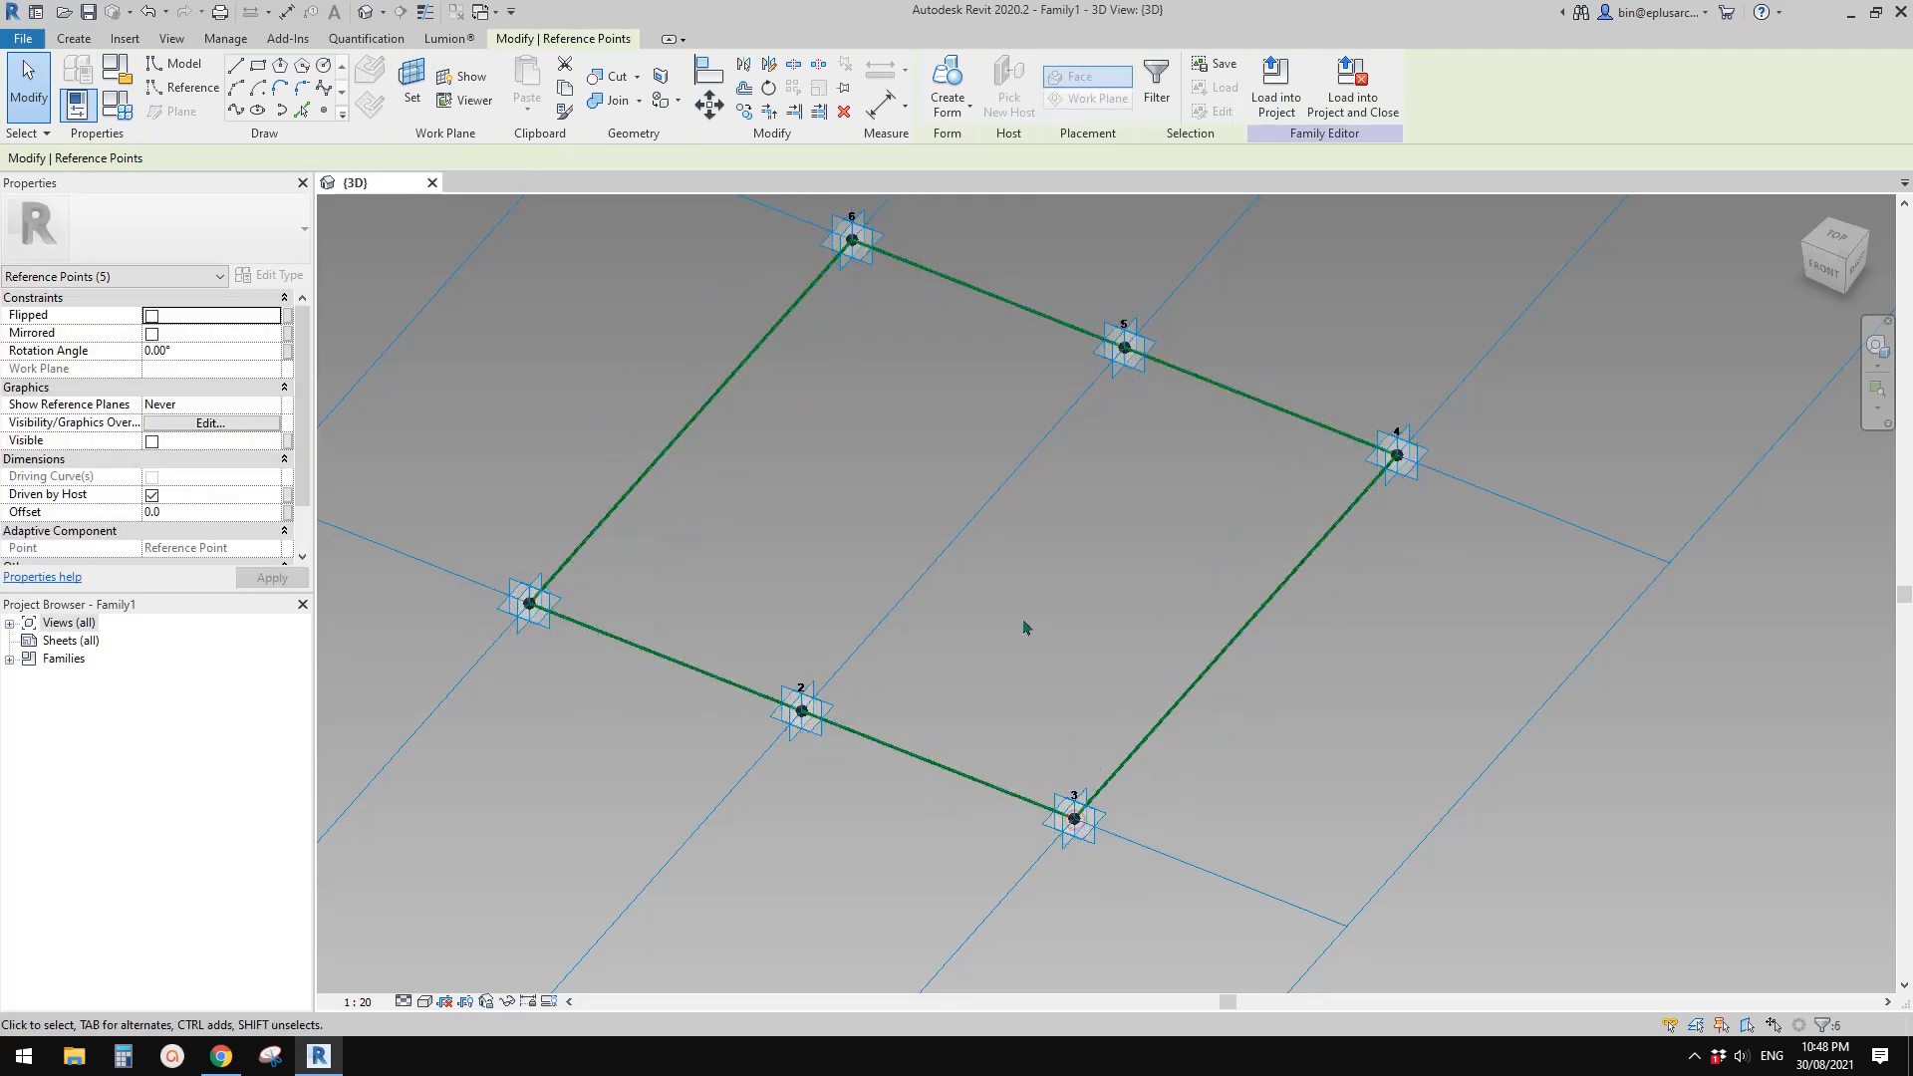
middle_drag(1026, 628, 1056, 670)
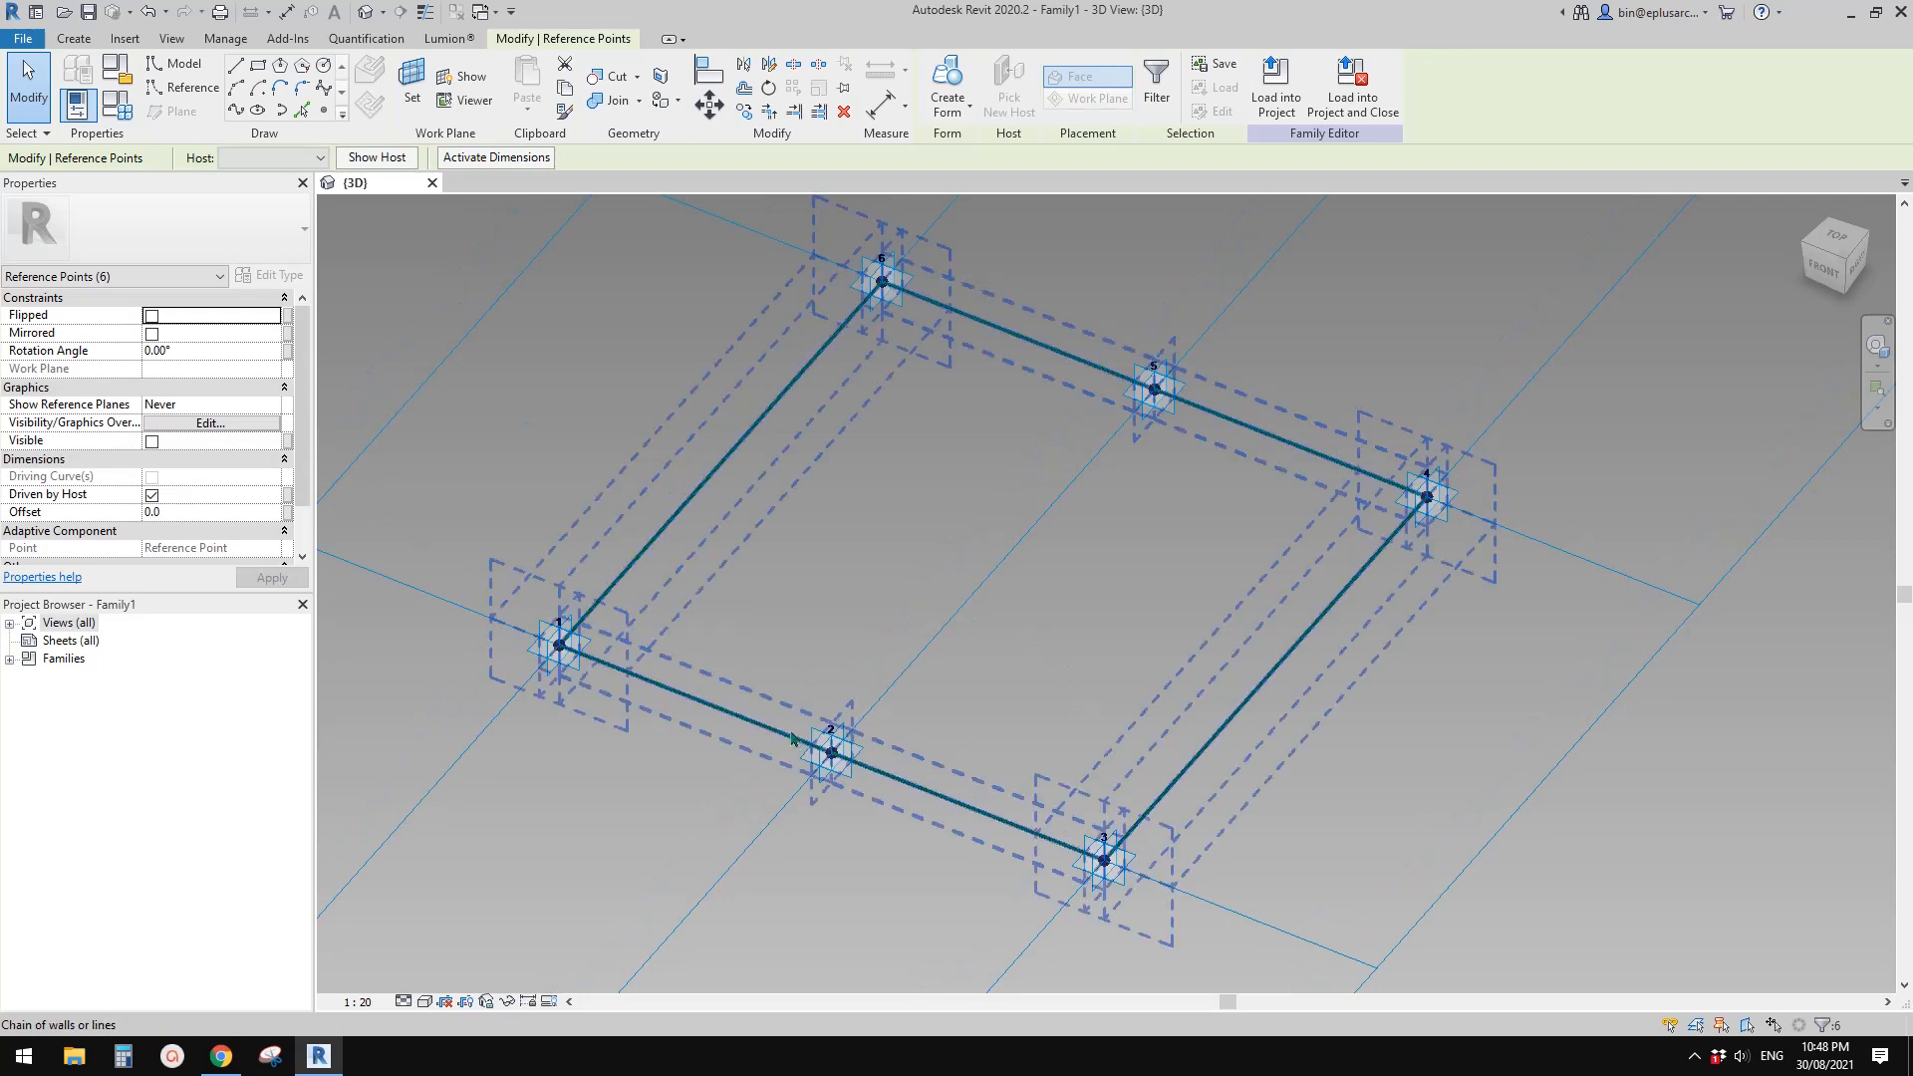
click(203, 513)
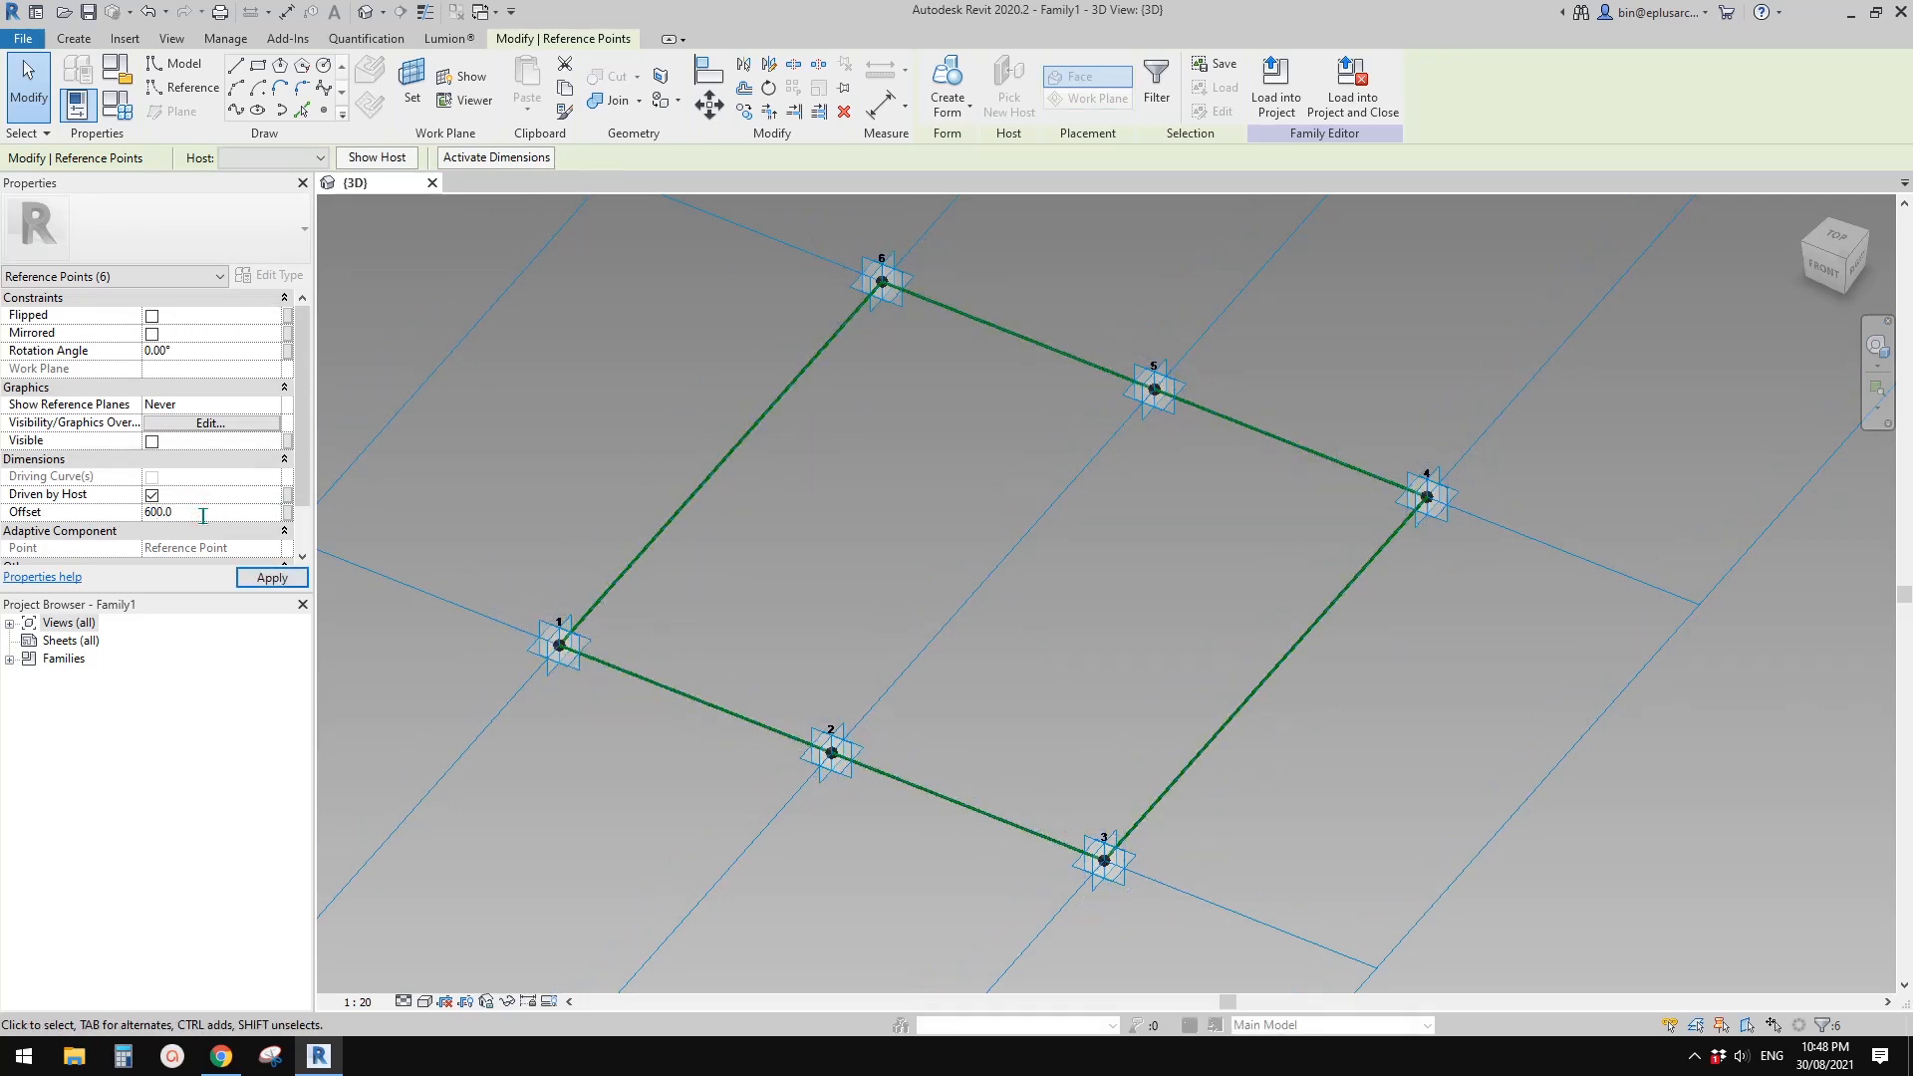
scroll(734, 571, down, 3)
shift+middle_drag(769, 598, 653, 533)
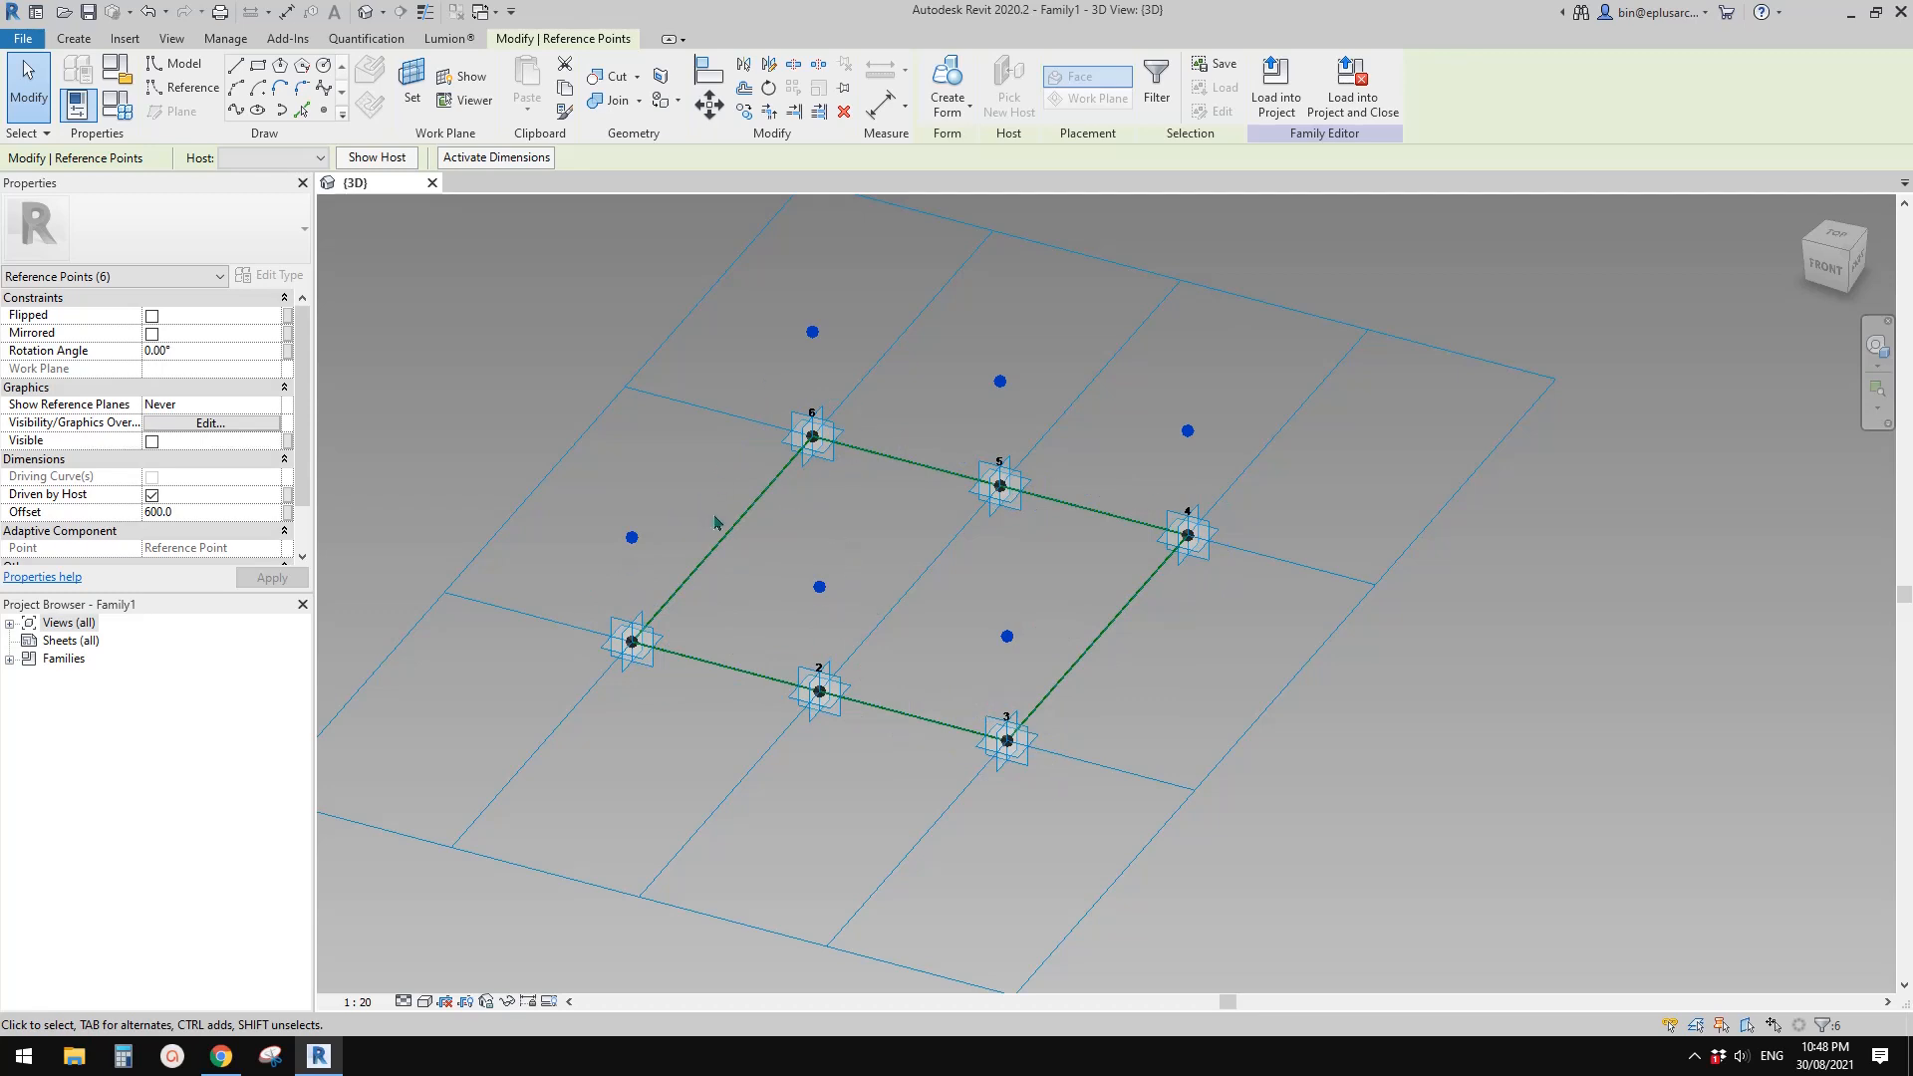
middle_drag(715, 522, 705, 525)
Associate the offset of the six reference points with a new length type parameter named D, grouped under Dimensions
click(289, 512)
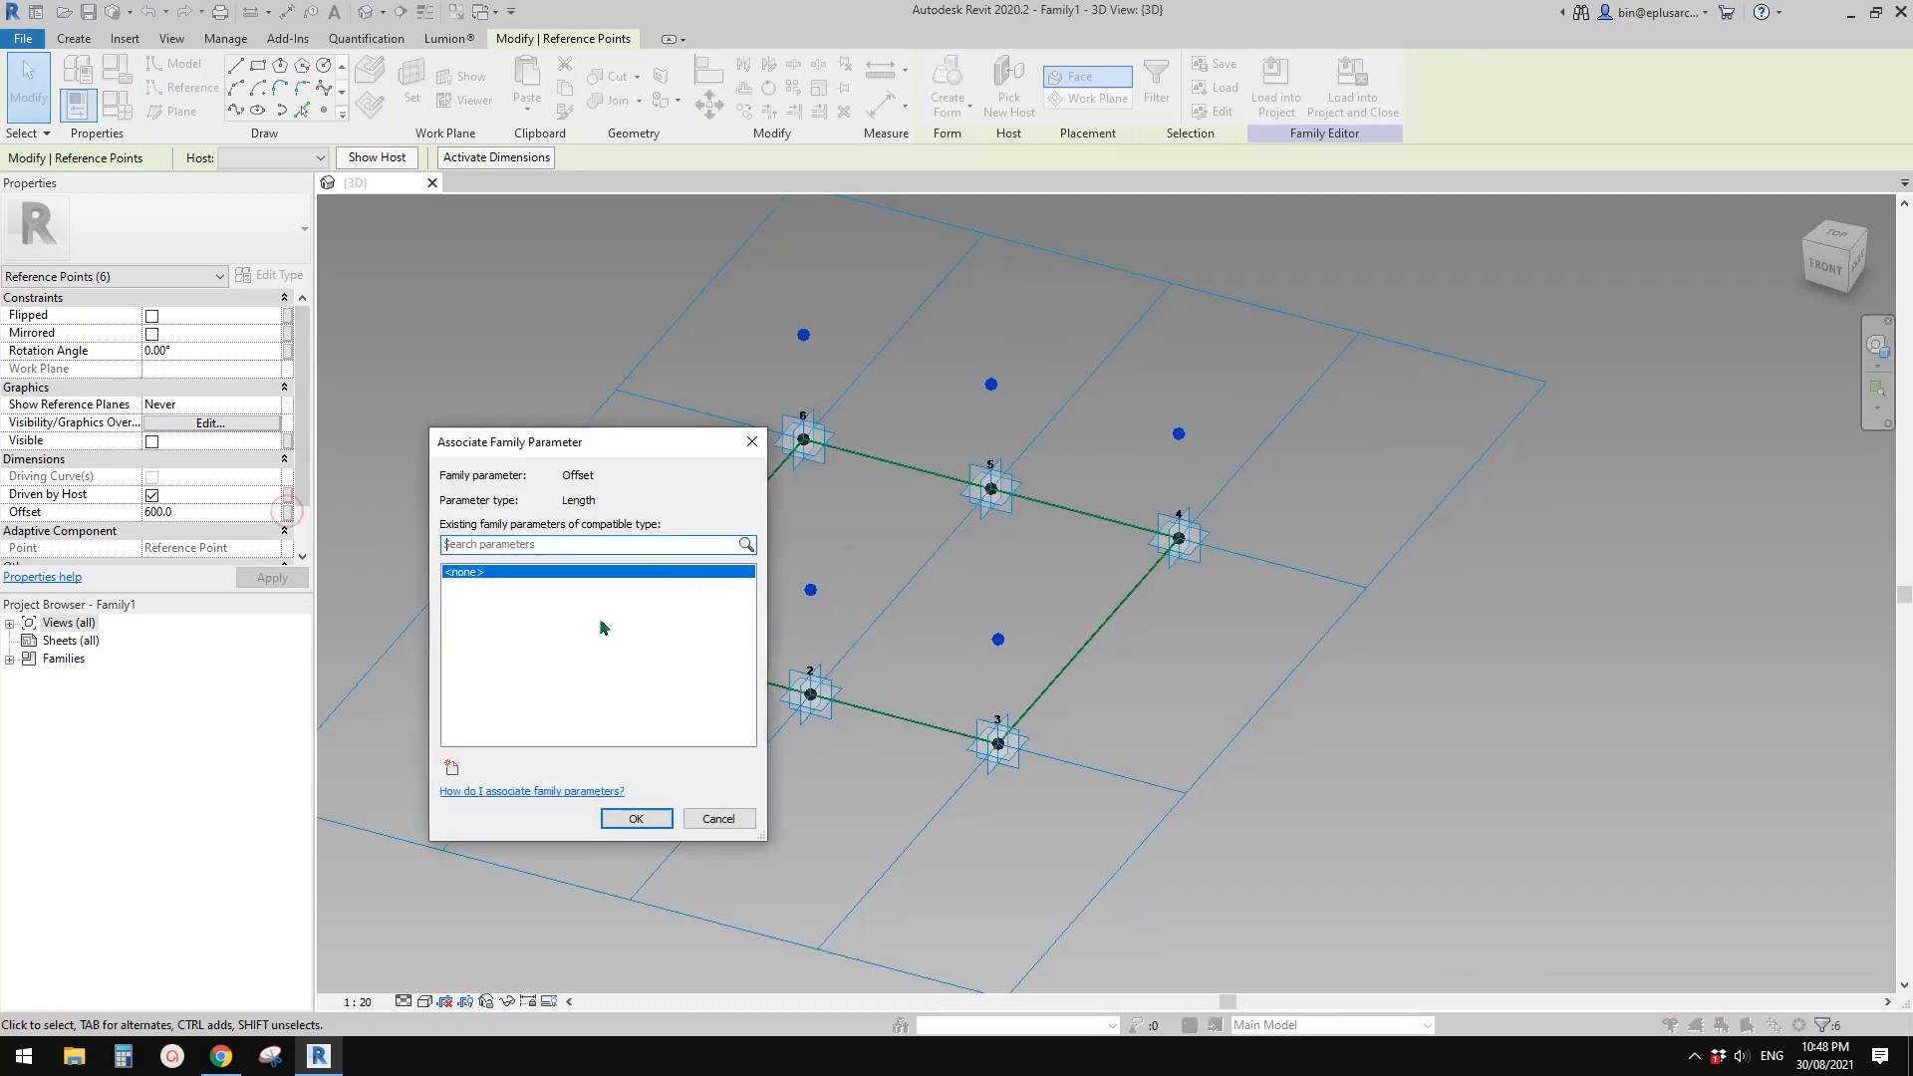
click(454, 768)
text(d)
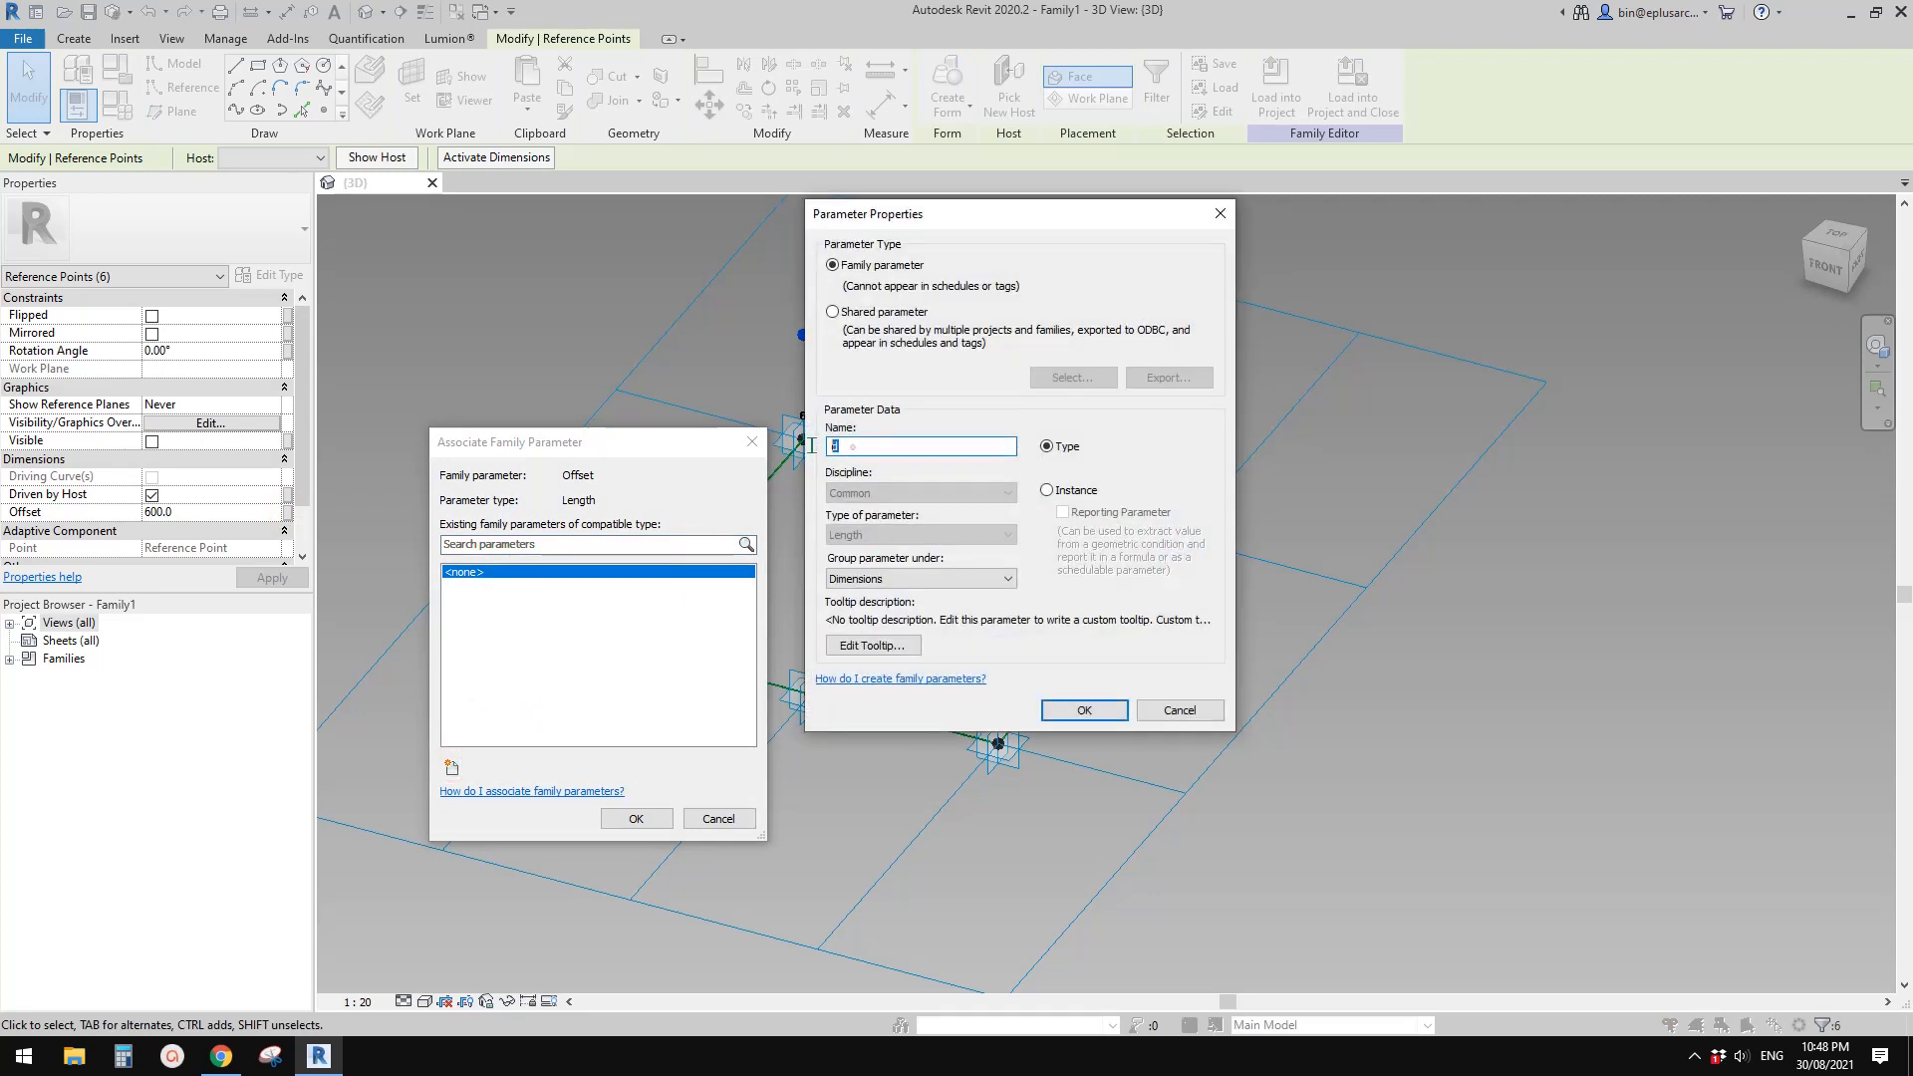
click(1084, 709)
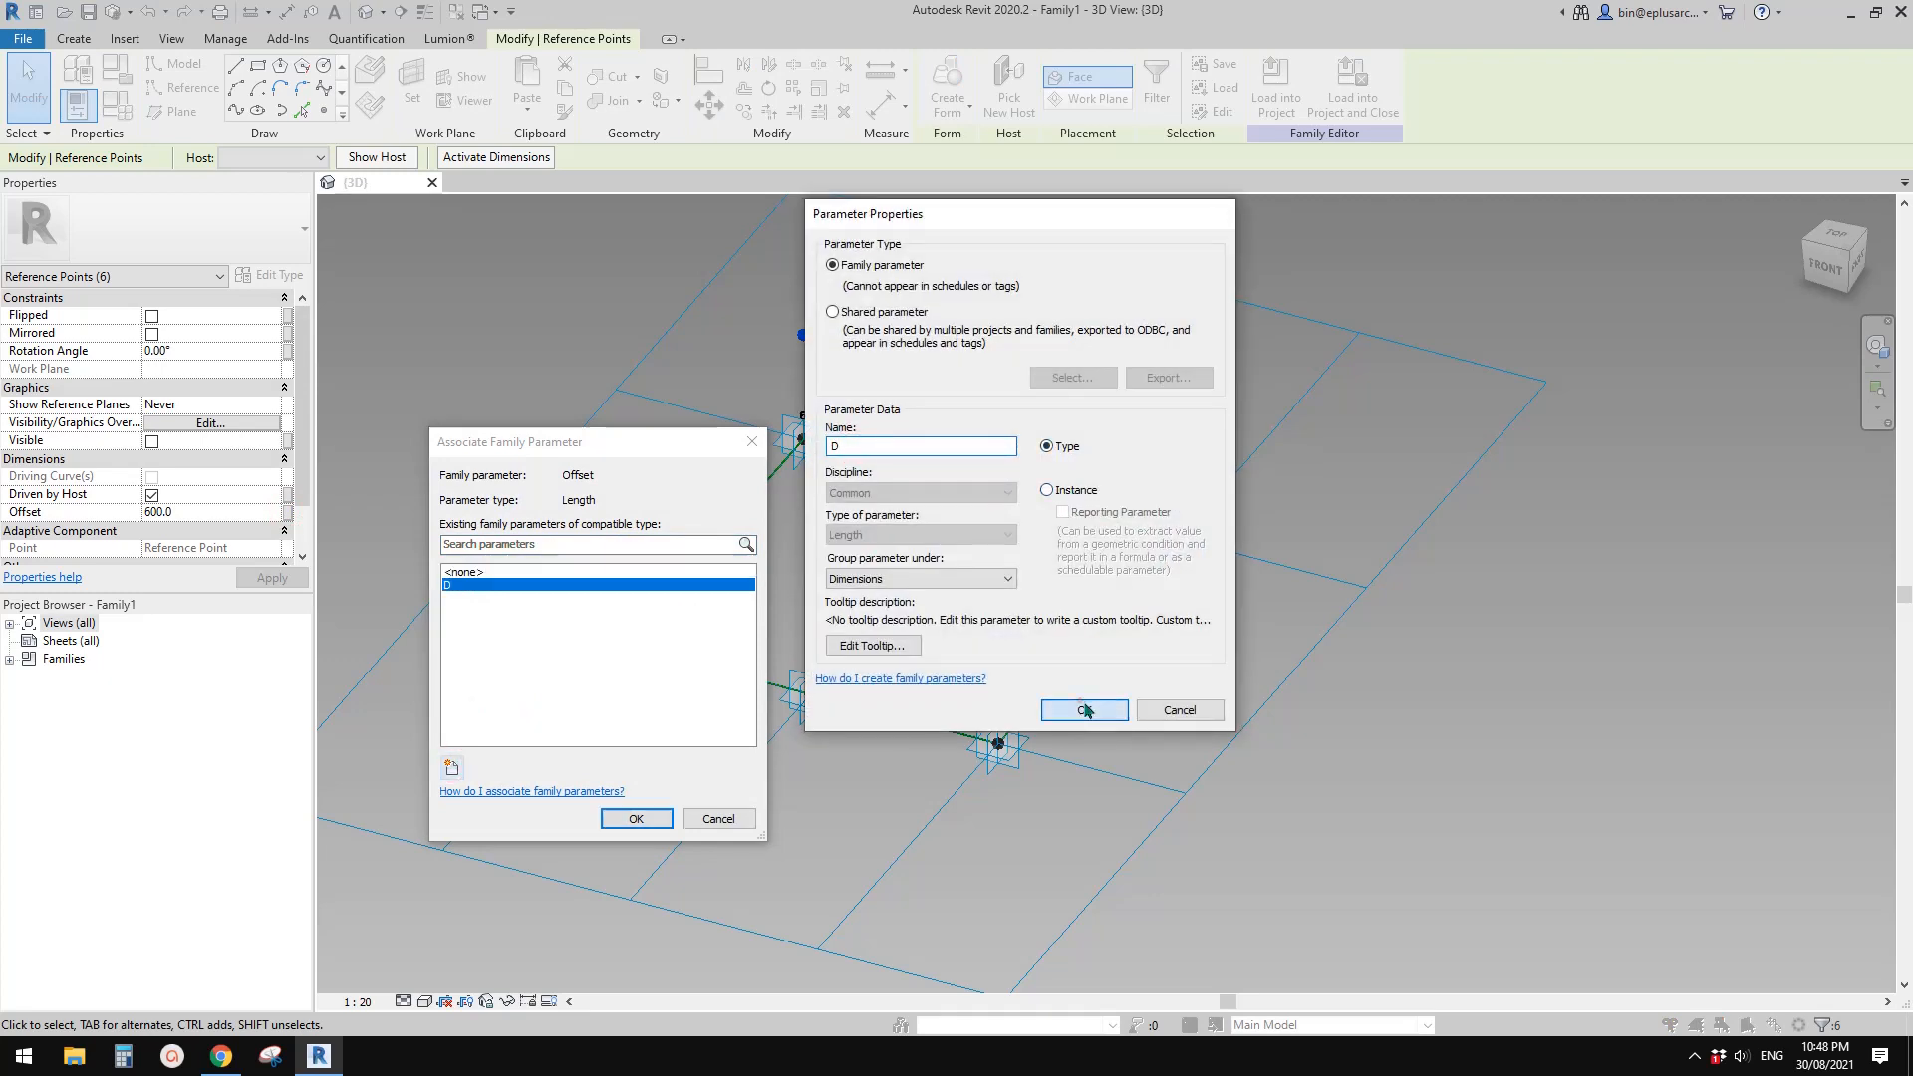
key(Return)
key(Escape)
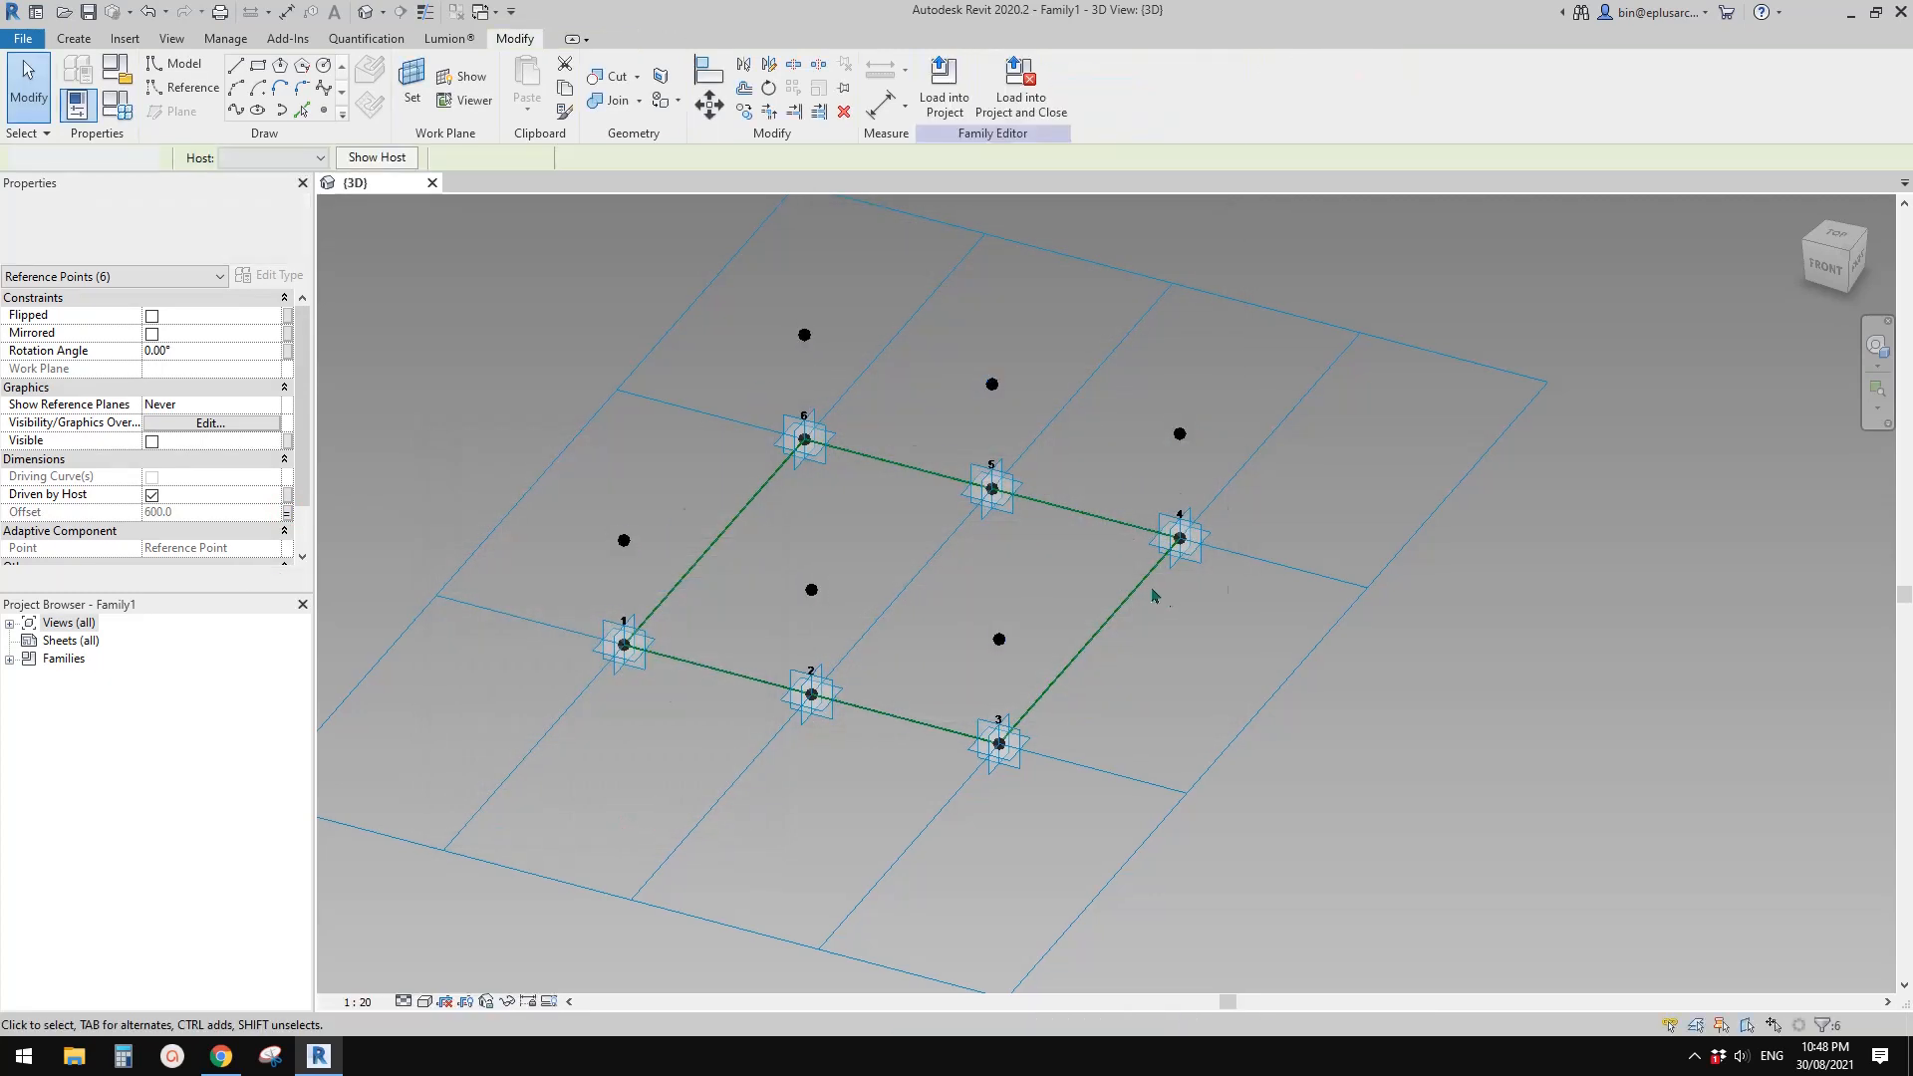
shift+middle_drag(1162, 598, 1012, 714)
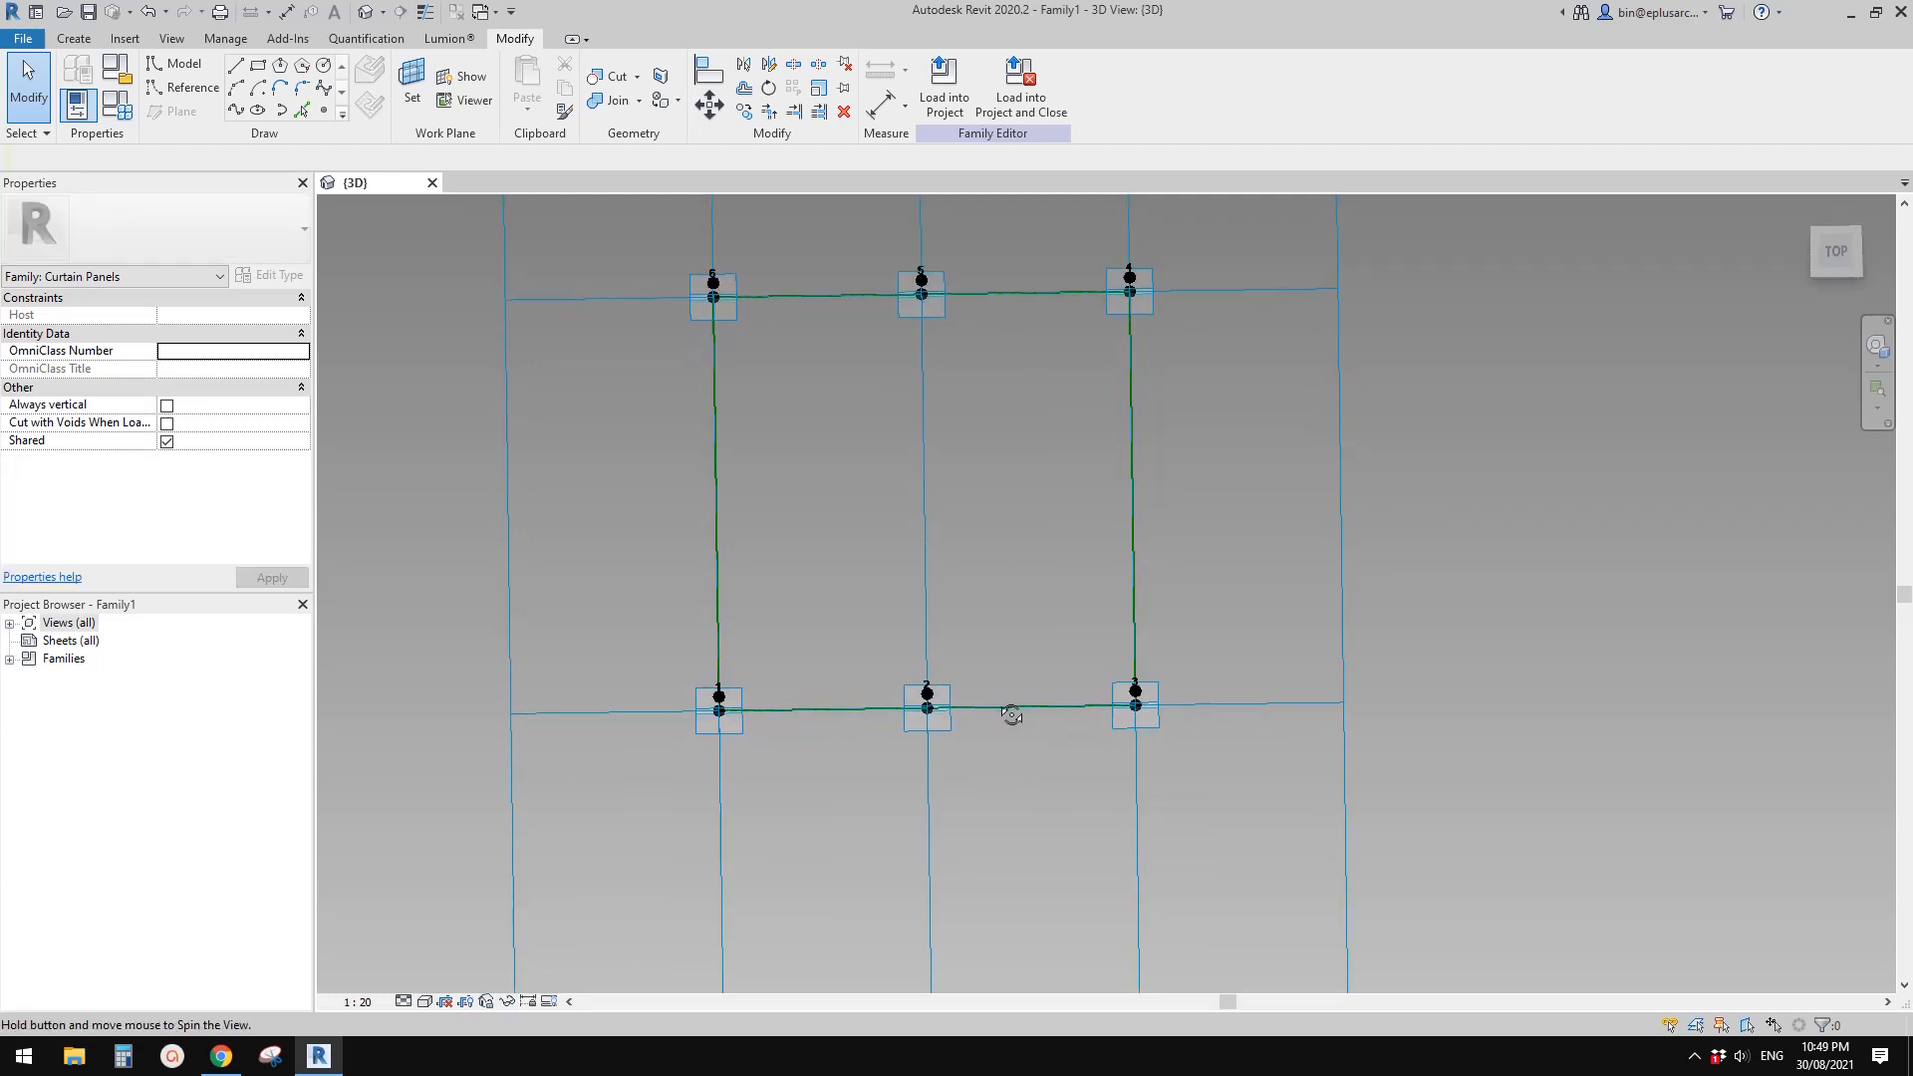
shift+middle_drag(1012, 715, 910, 512)
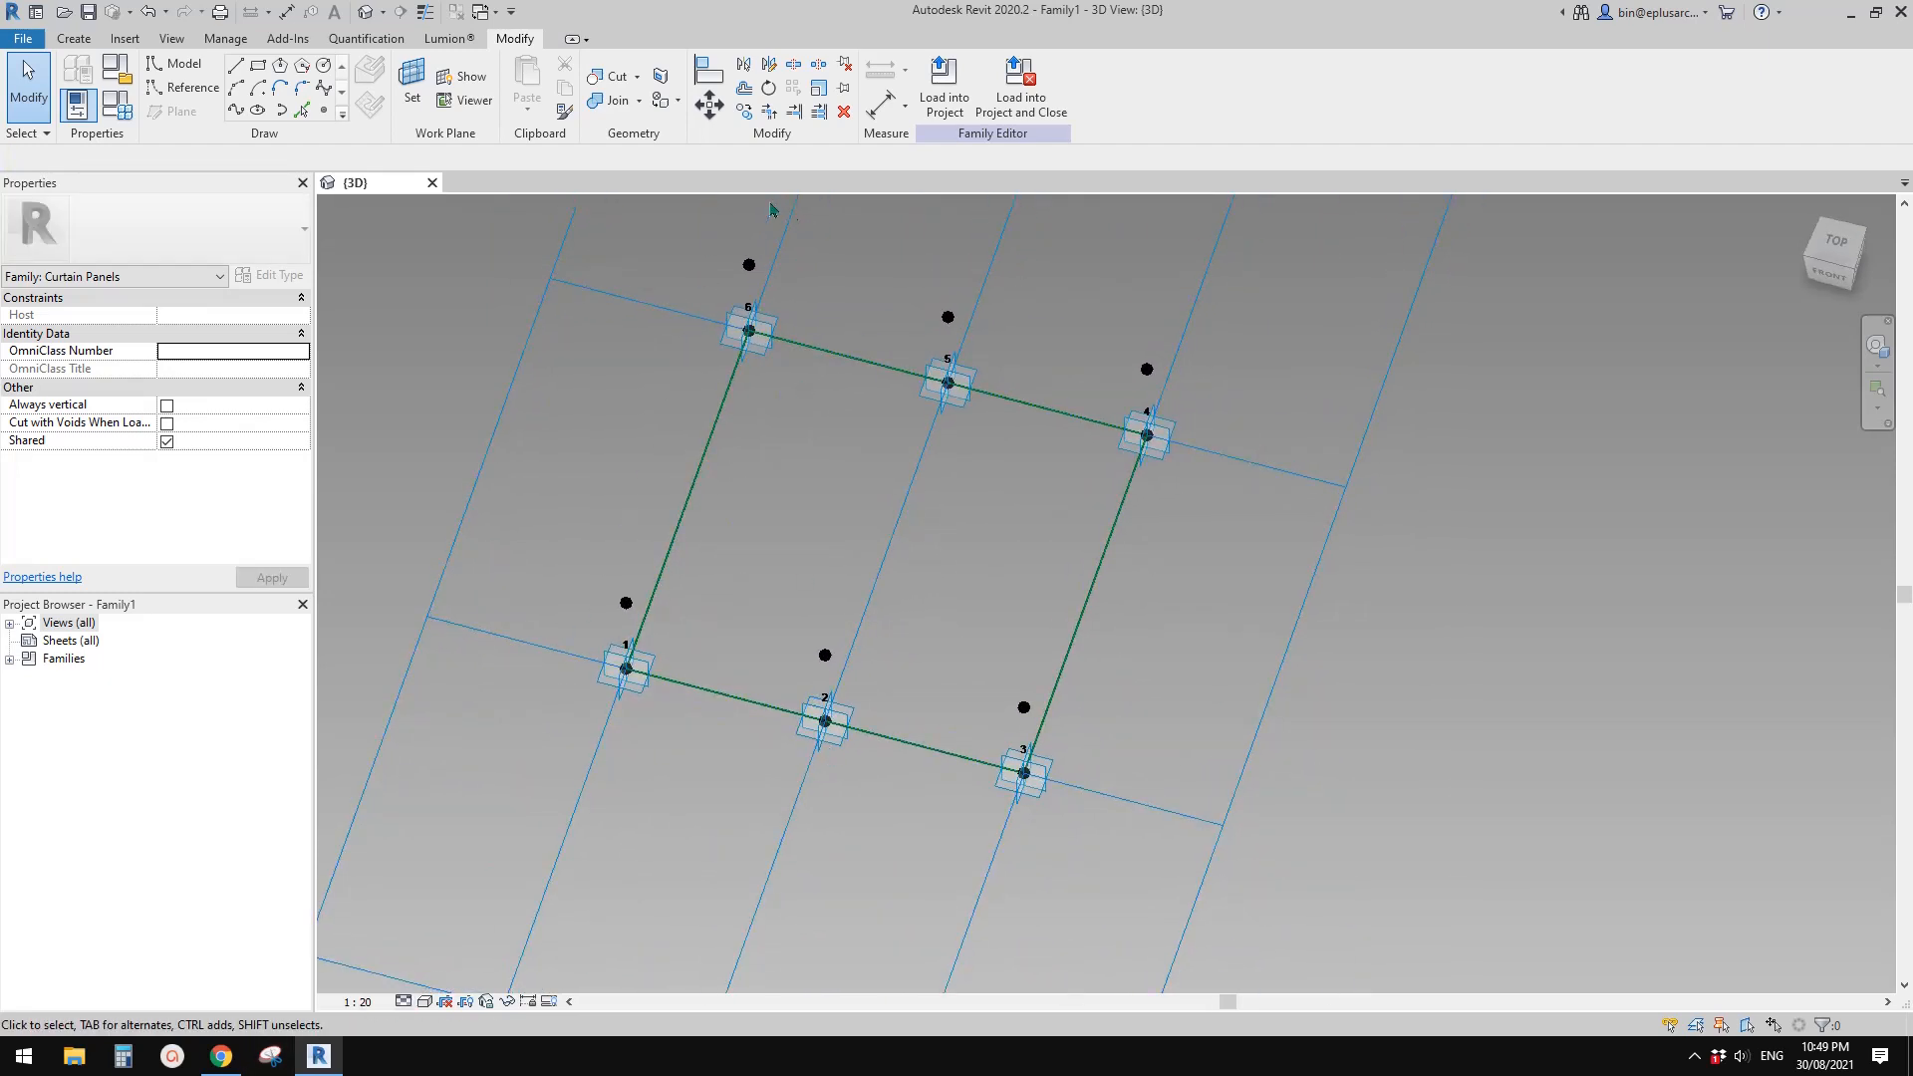
shift+middle_drag(925, 349, 784, 331)
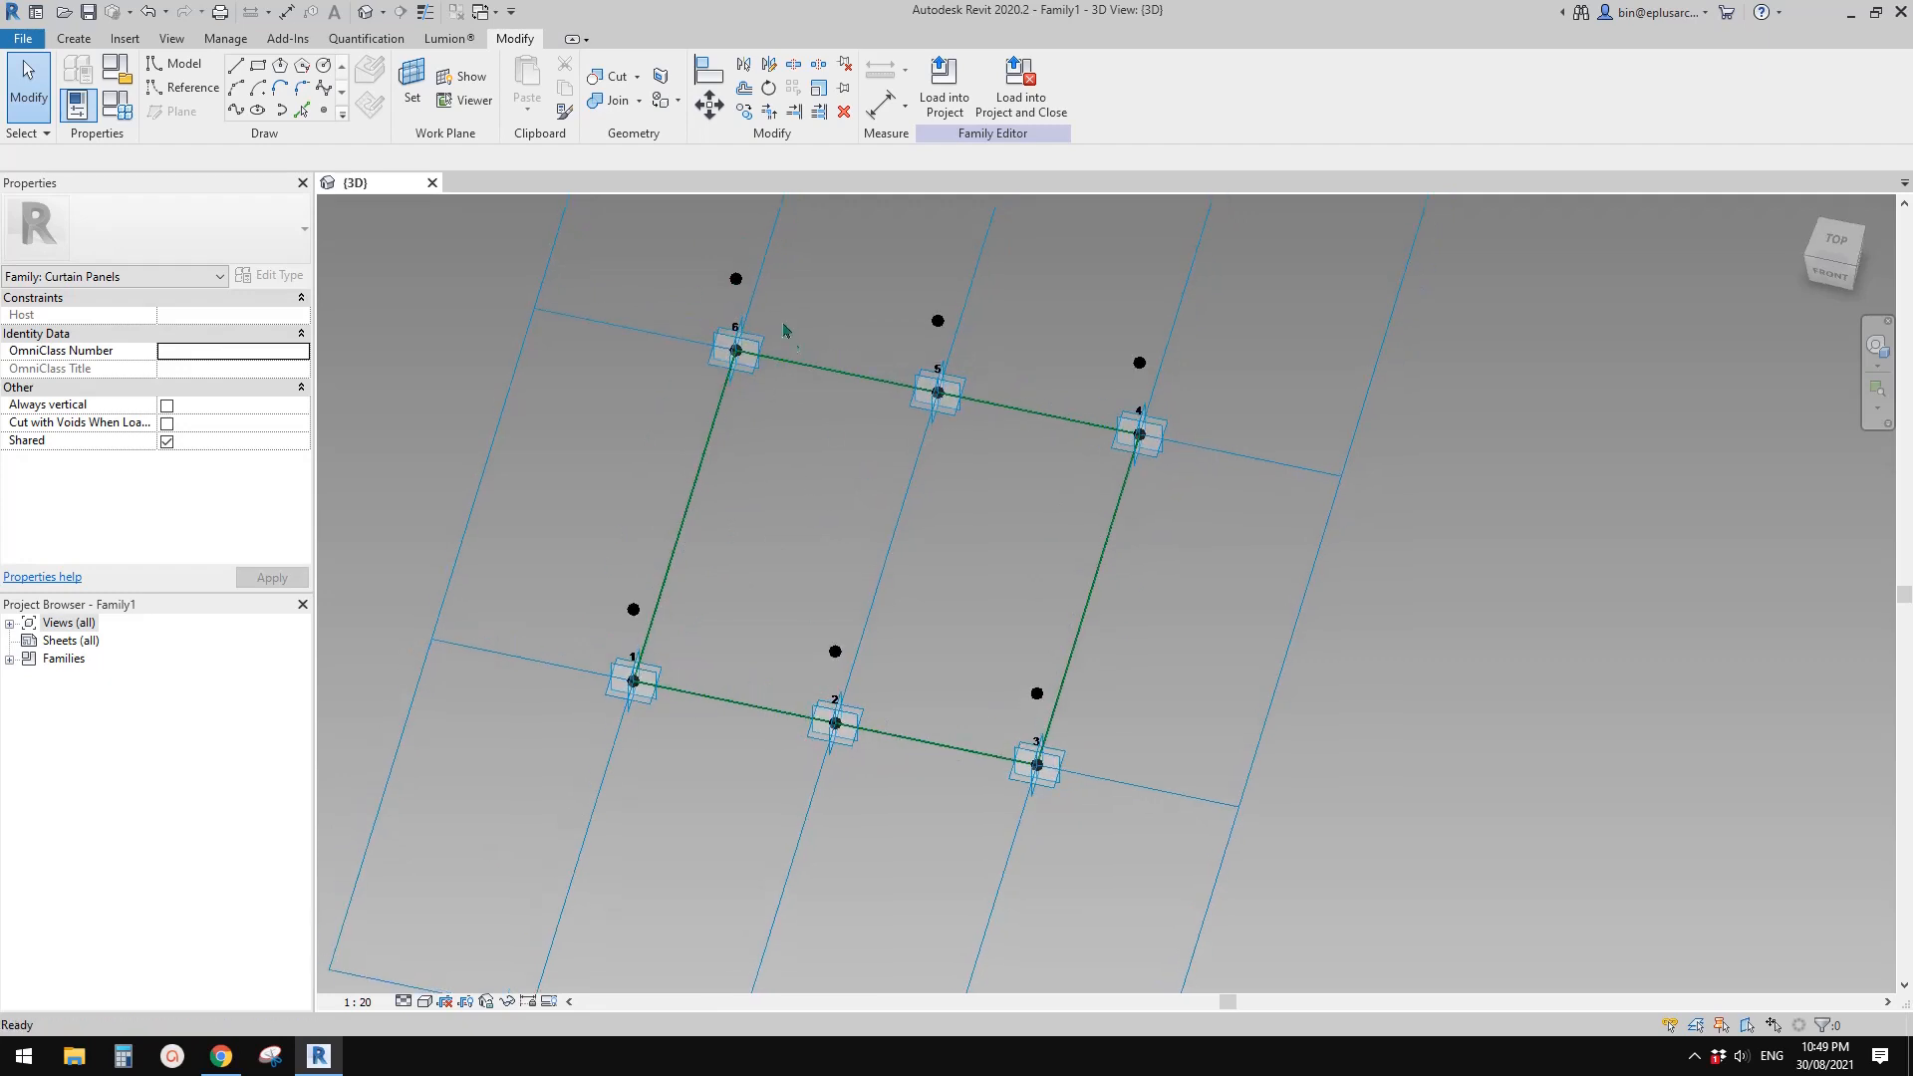
click(737, 280)
ctrl+click(835, 652)
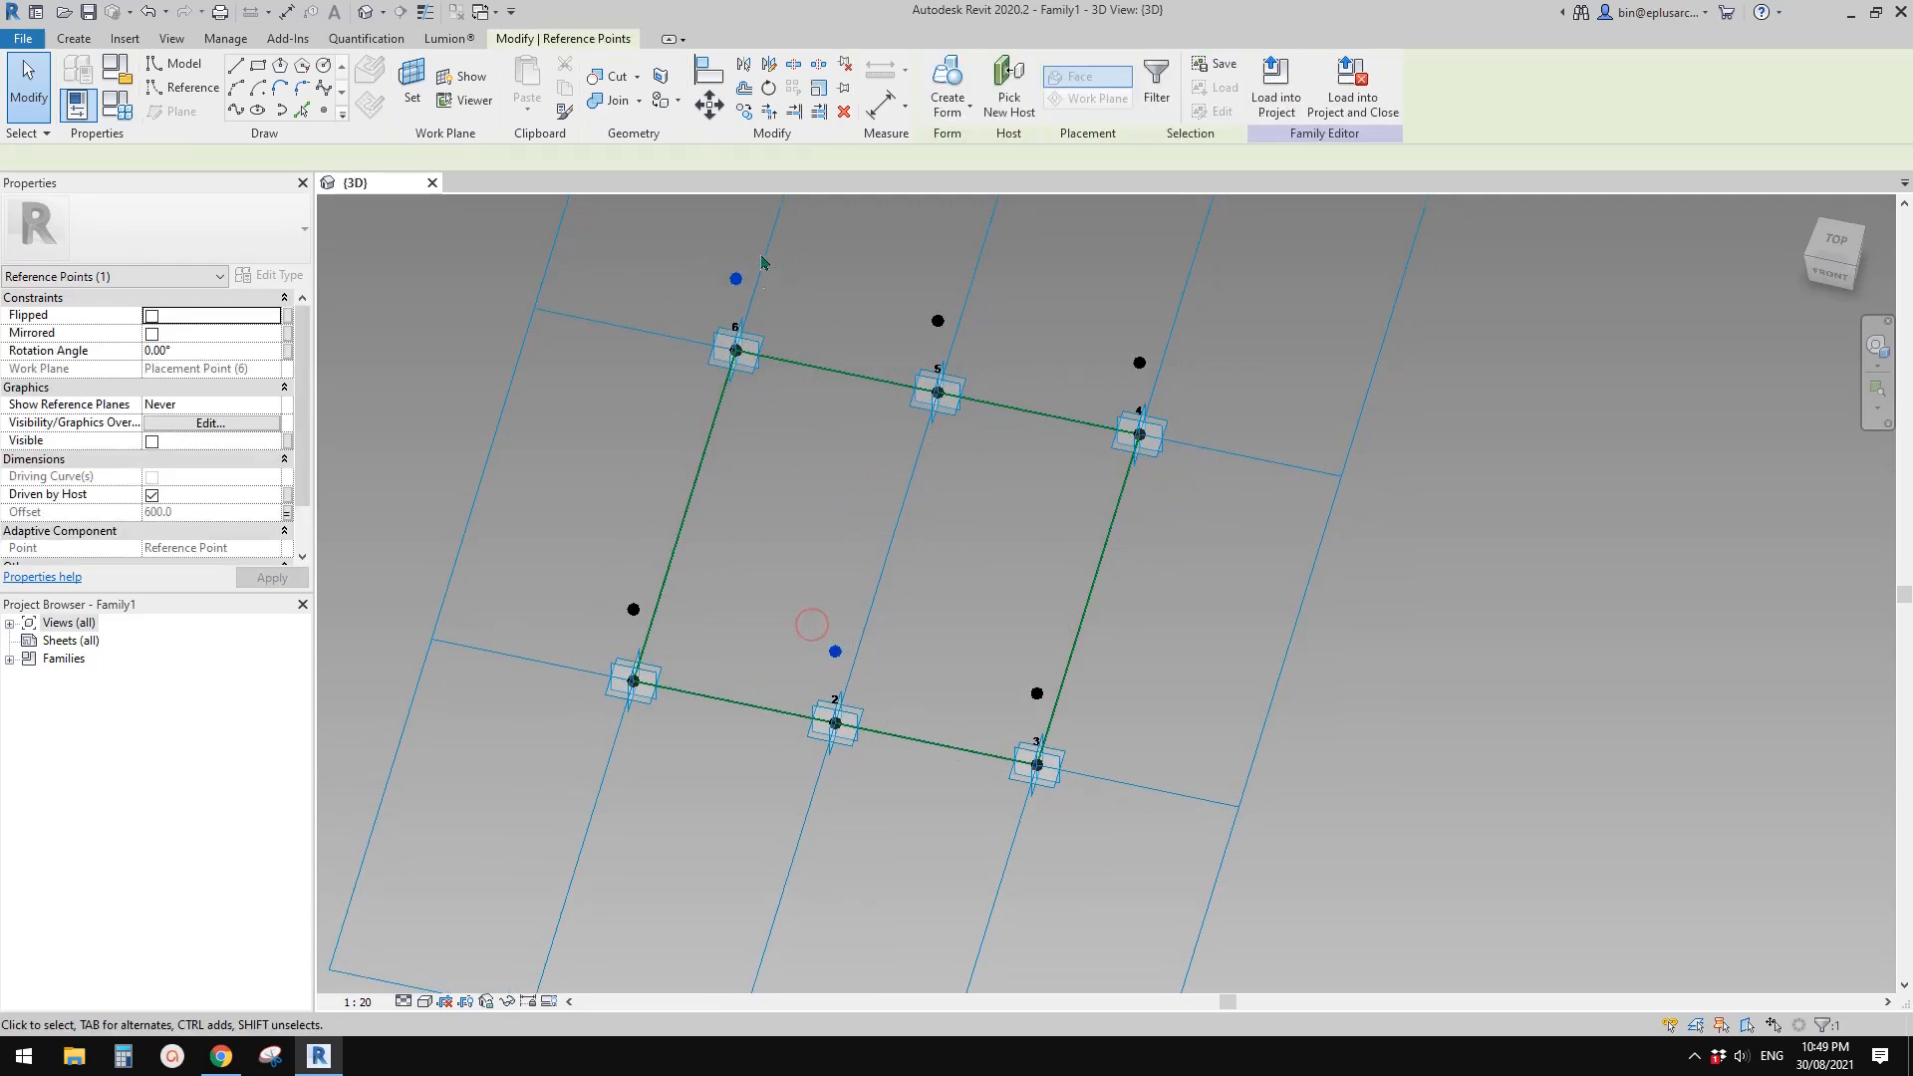
Connect adaptive points 6 and 2 with a spline through points and convert it to a reference line
shift+middle_drag(887, 427, 904, 394)
click(733, 413)
key(Tab)
click(746, 404)
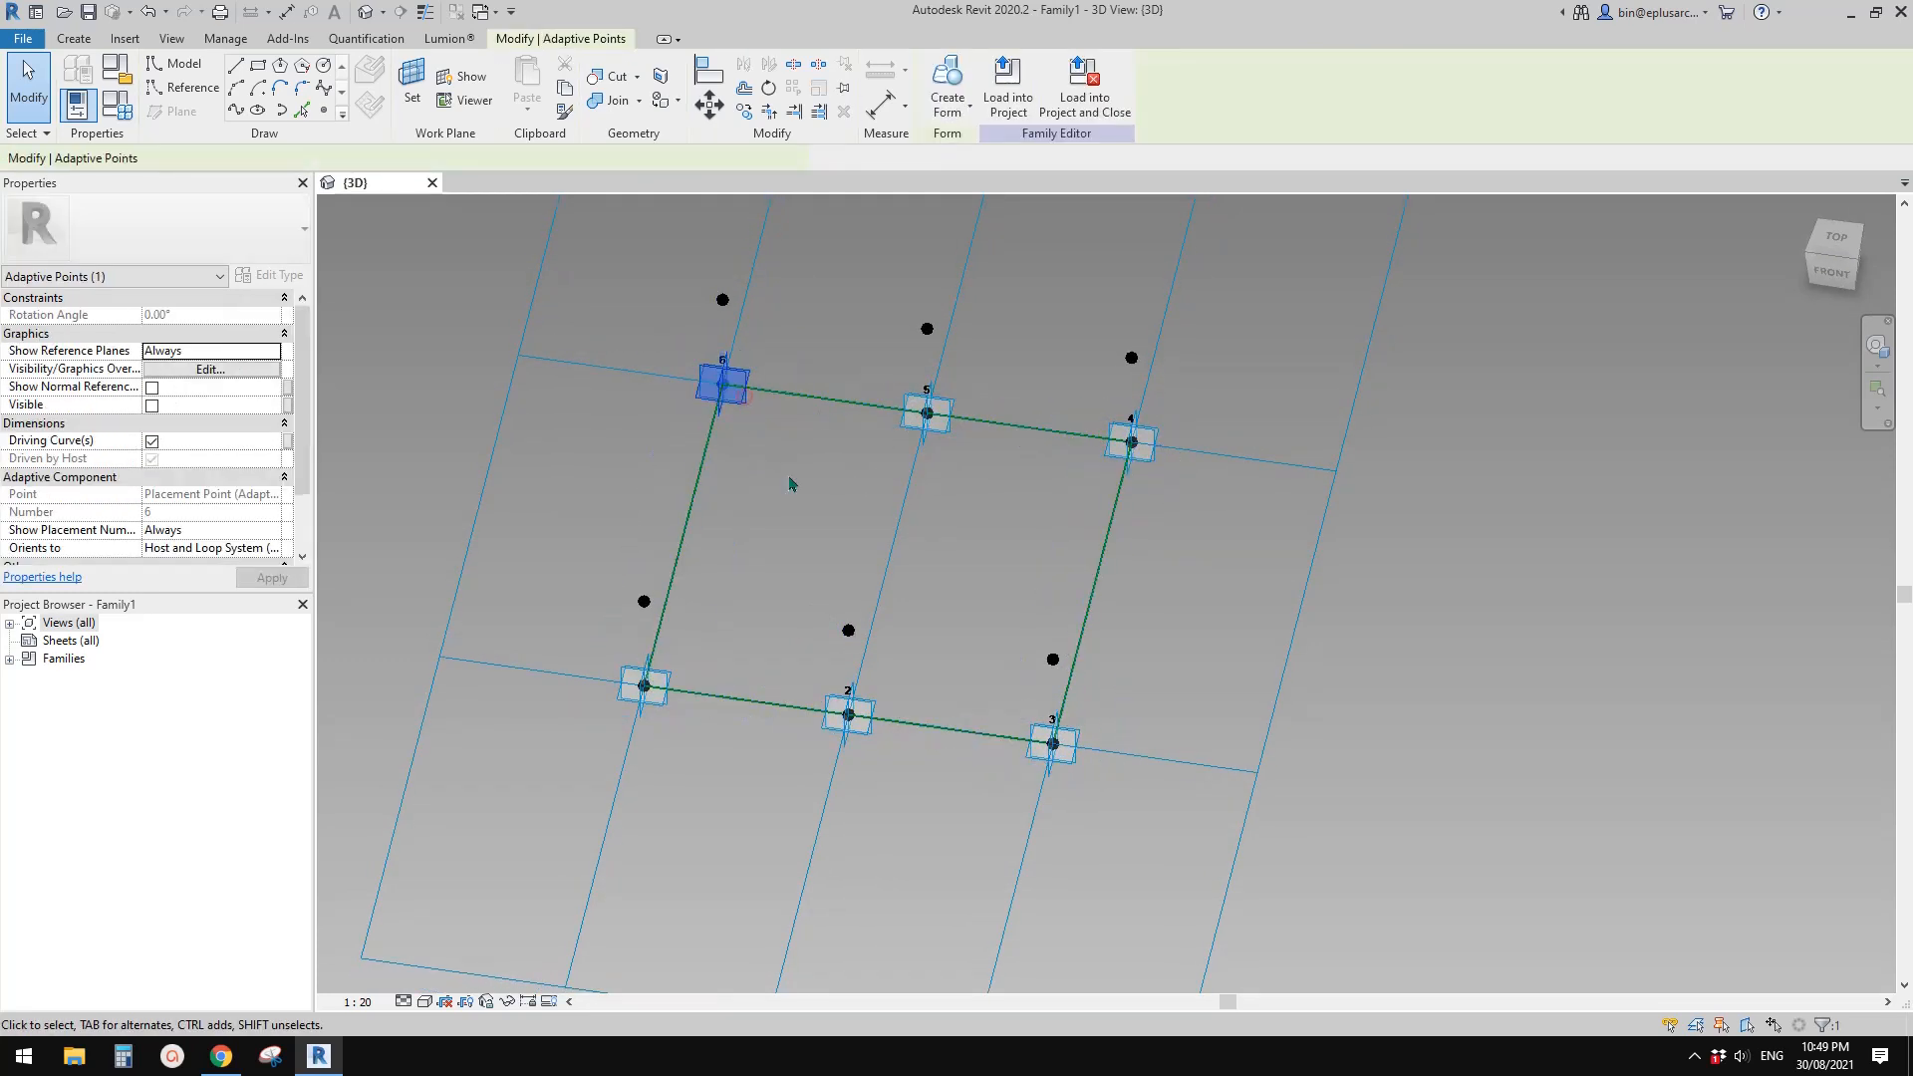
shift+middle_drag(791, 482, 984, 711)
ctrl+click(954, 695)
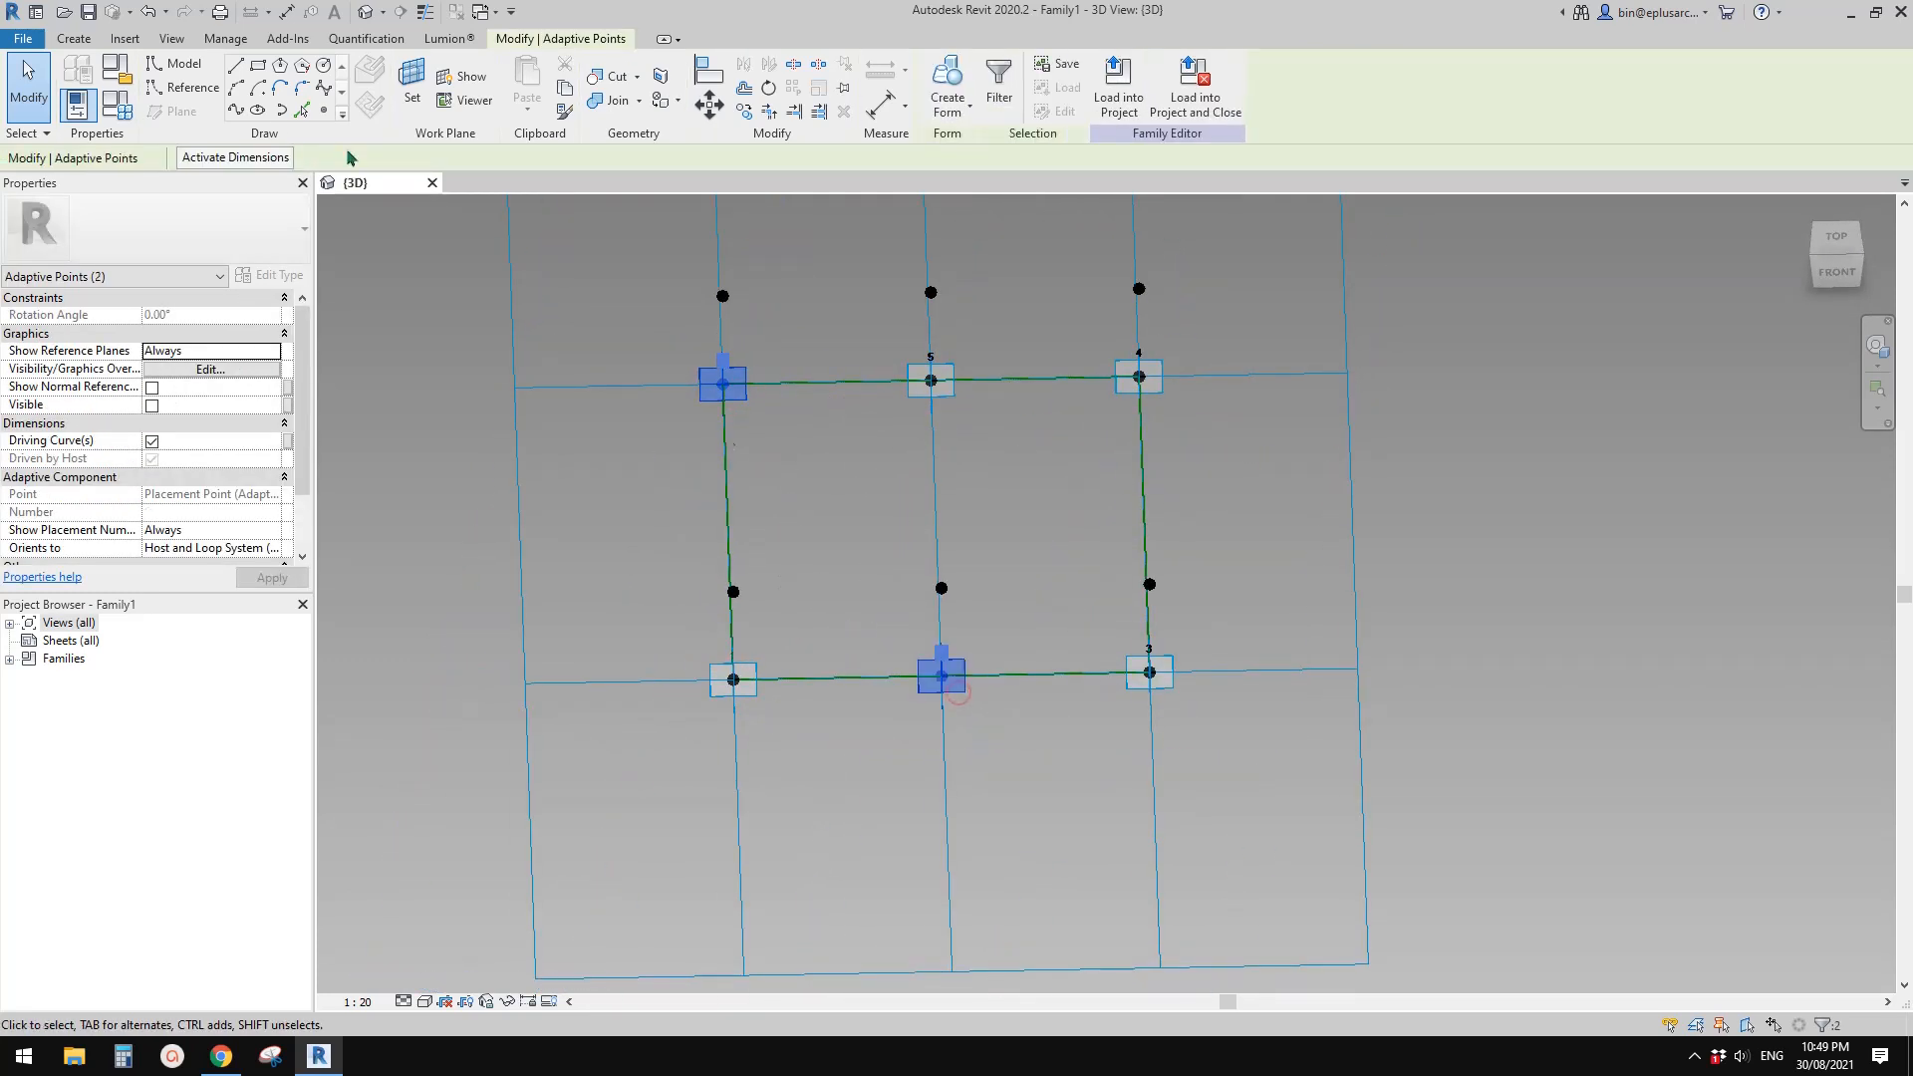
click(235, 110)
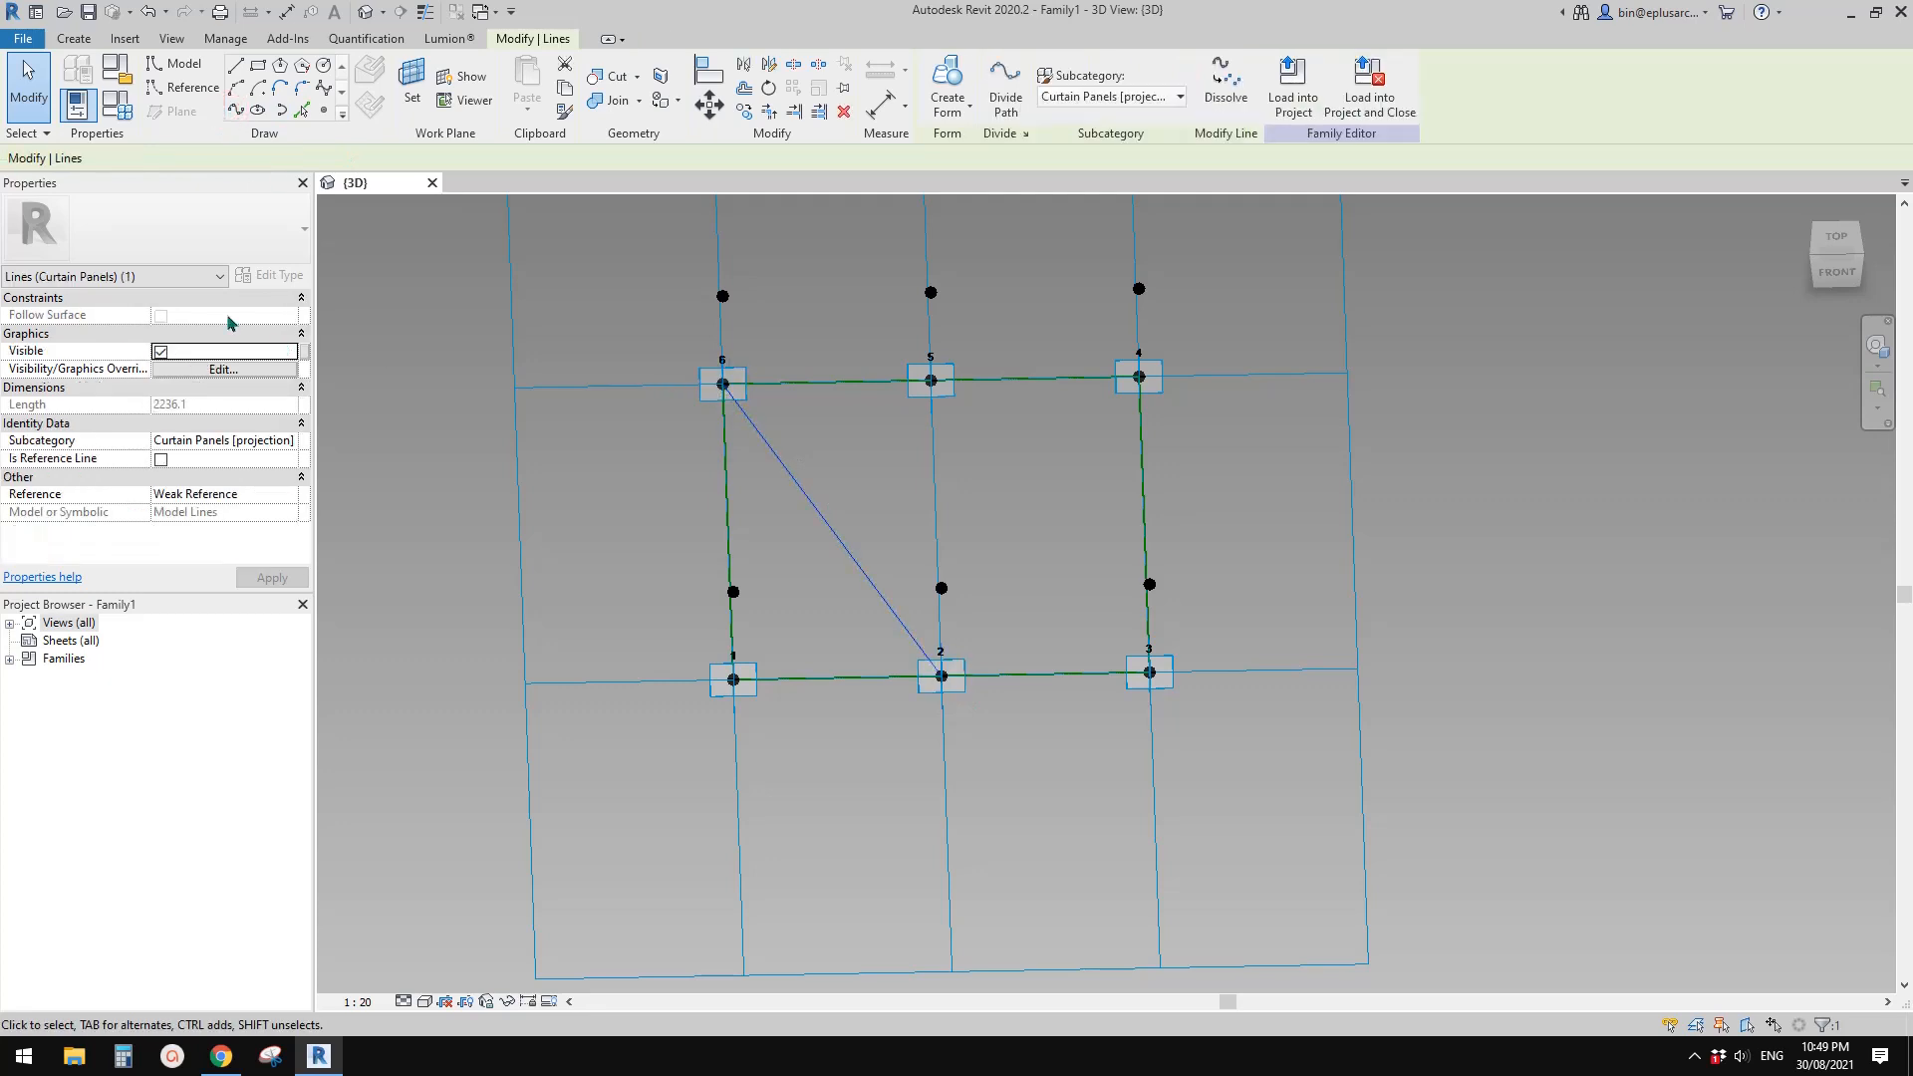
click(161, 459)
middle_drag(901, 457, 897, 462)
click(897, 495)
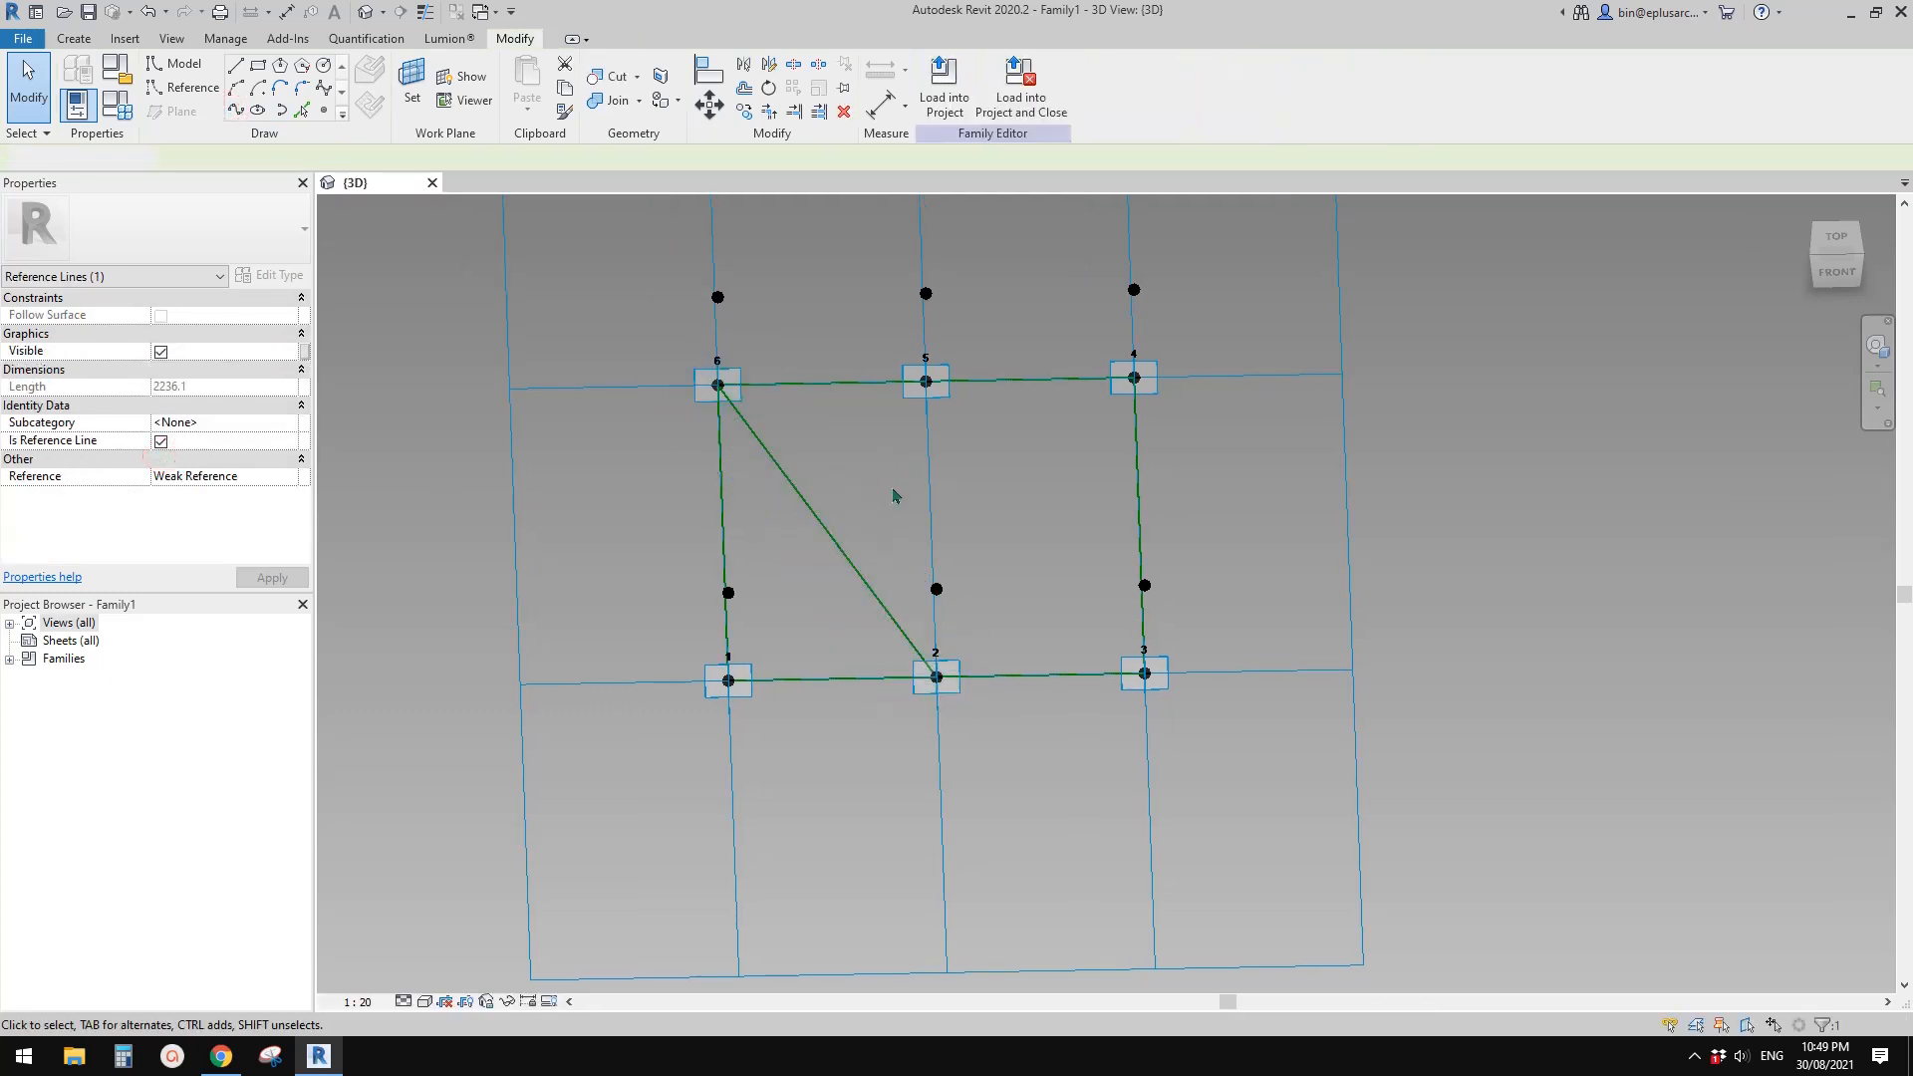
scroll(897, 496, up, 2)
middle_drag(1012, 648, 922, 674)
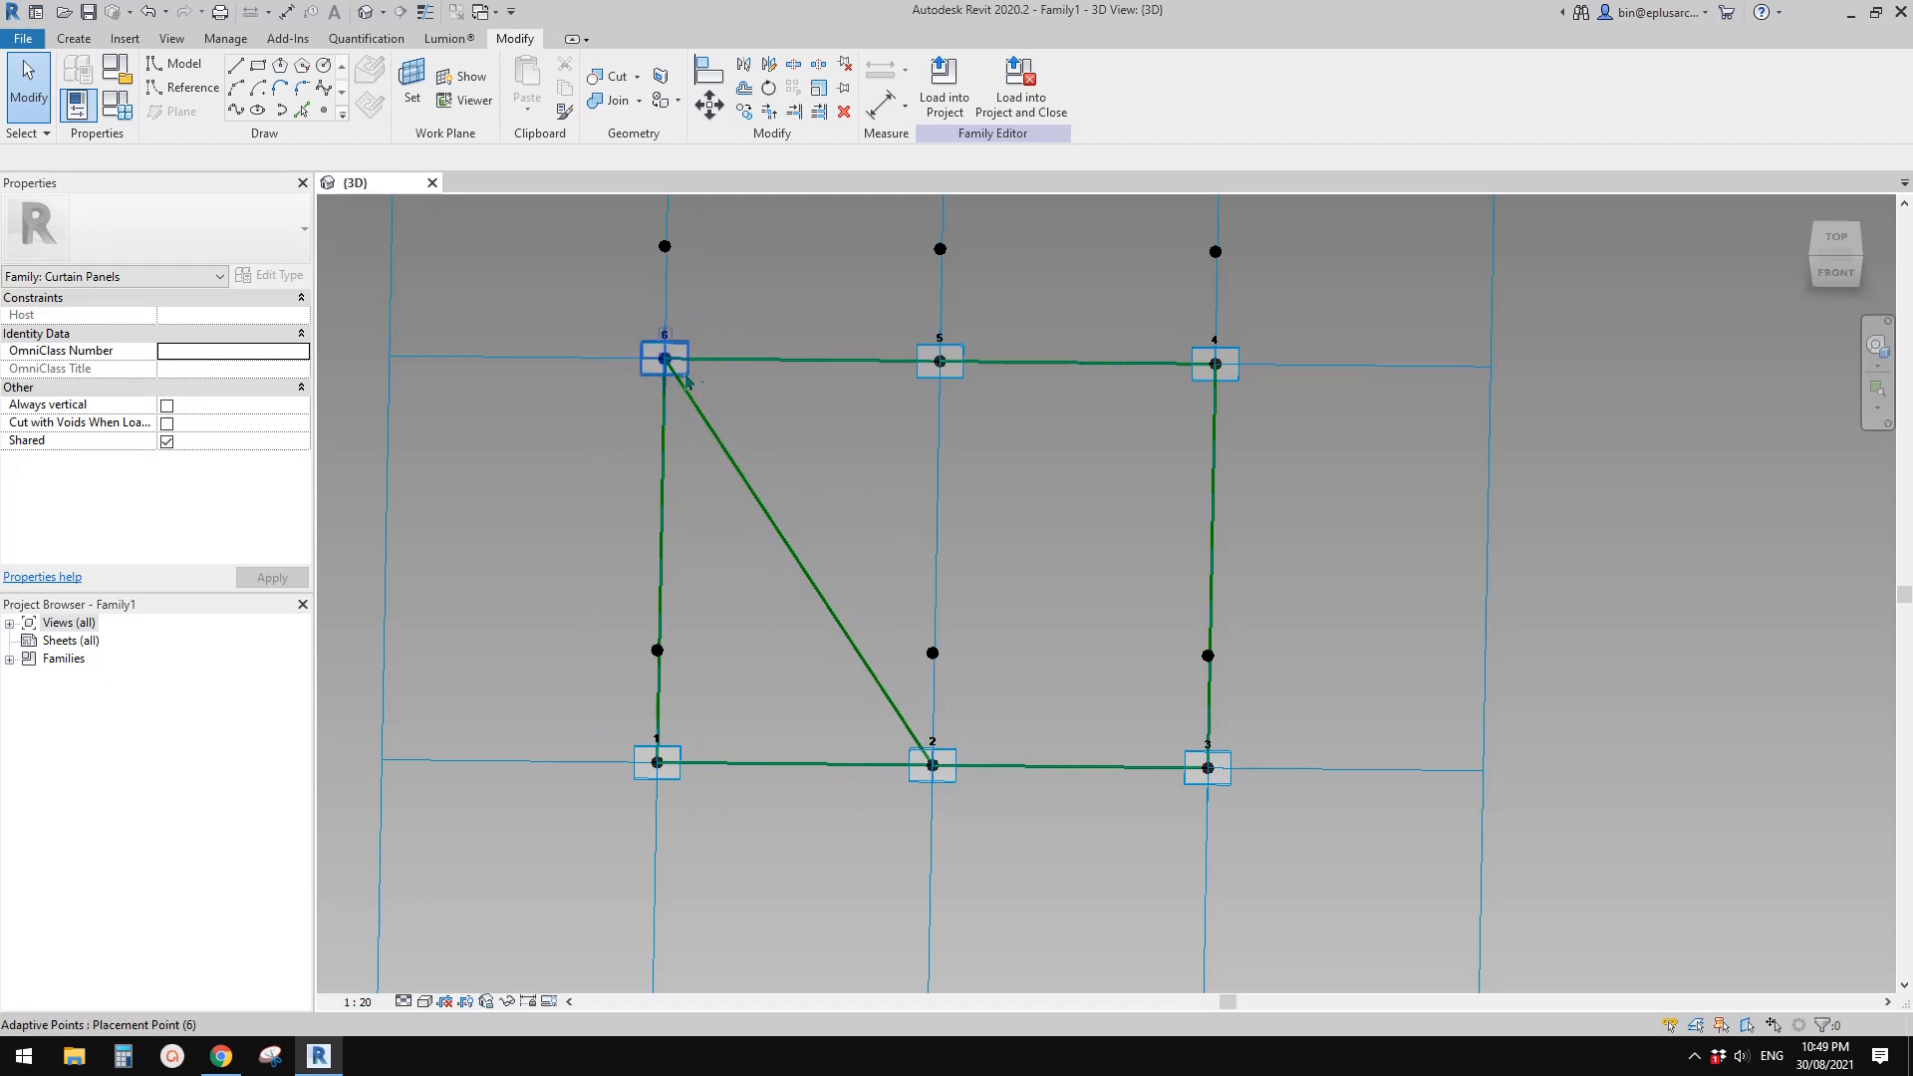
key(Tab)
scroll(977, 588, down, 2)
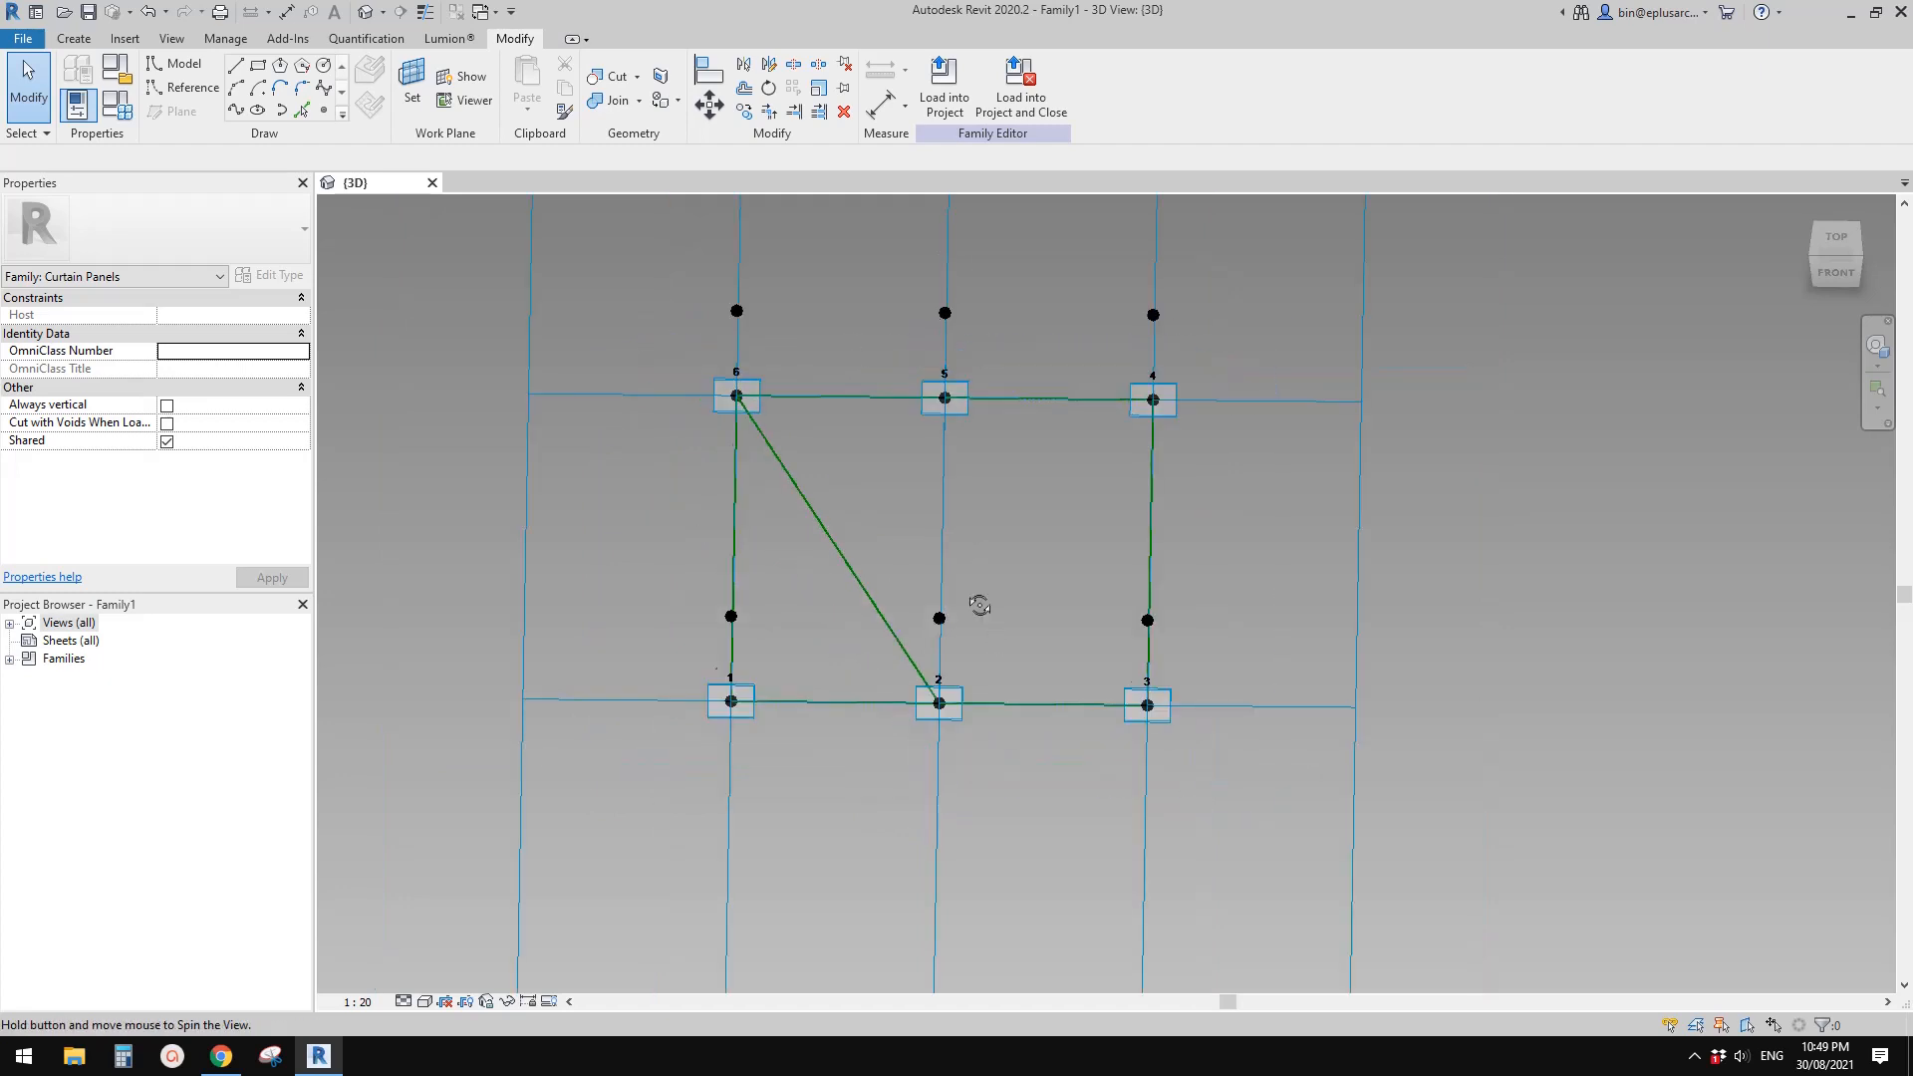
shift+middle_drag(982, 602, 986, 468)
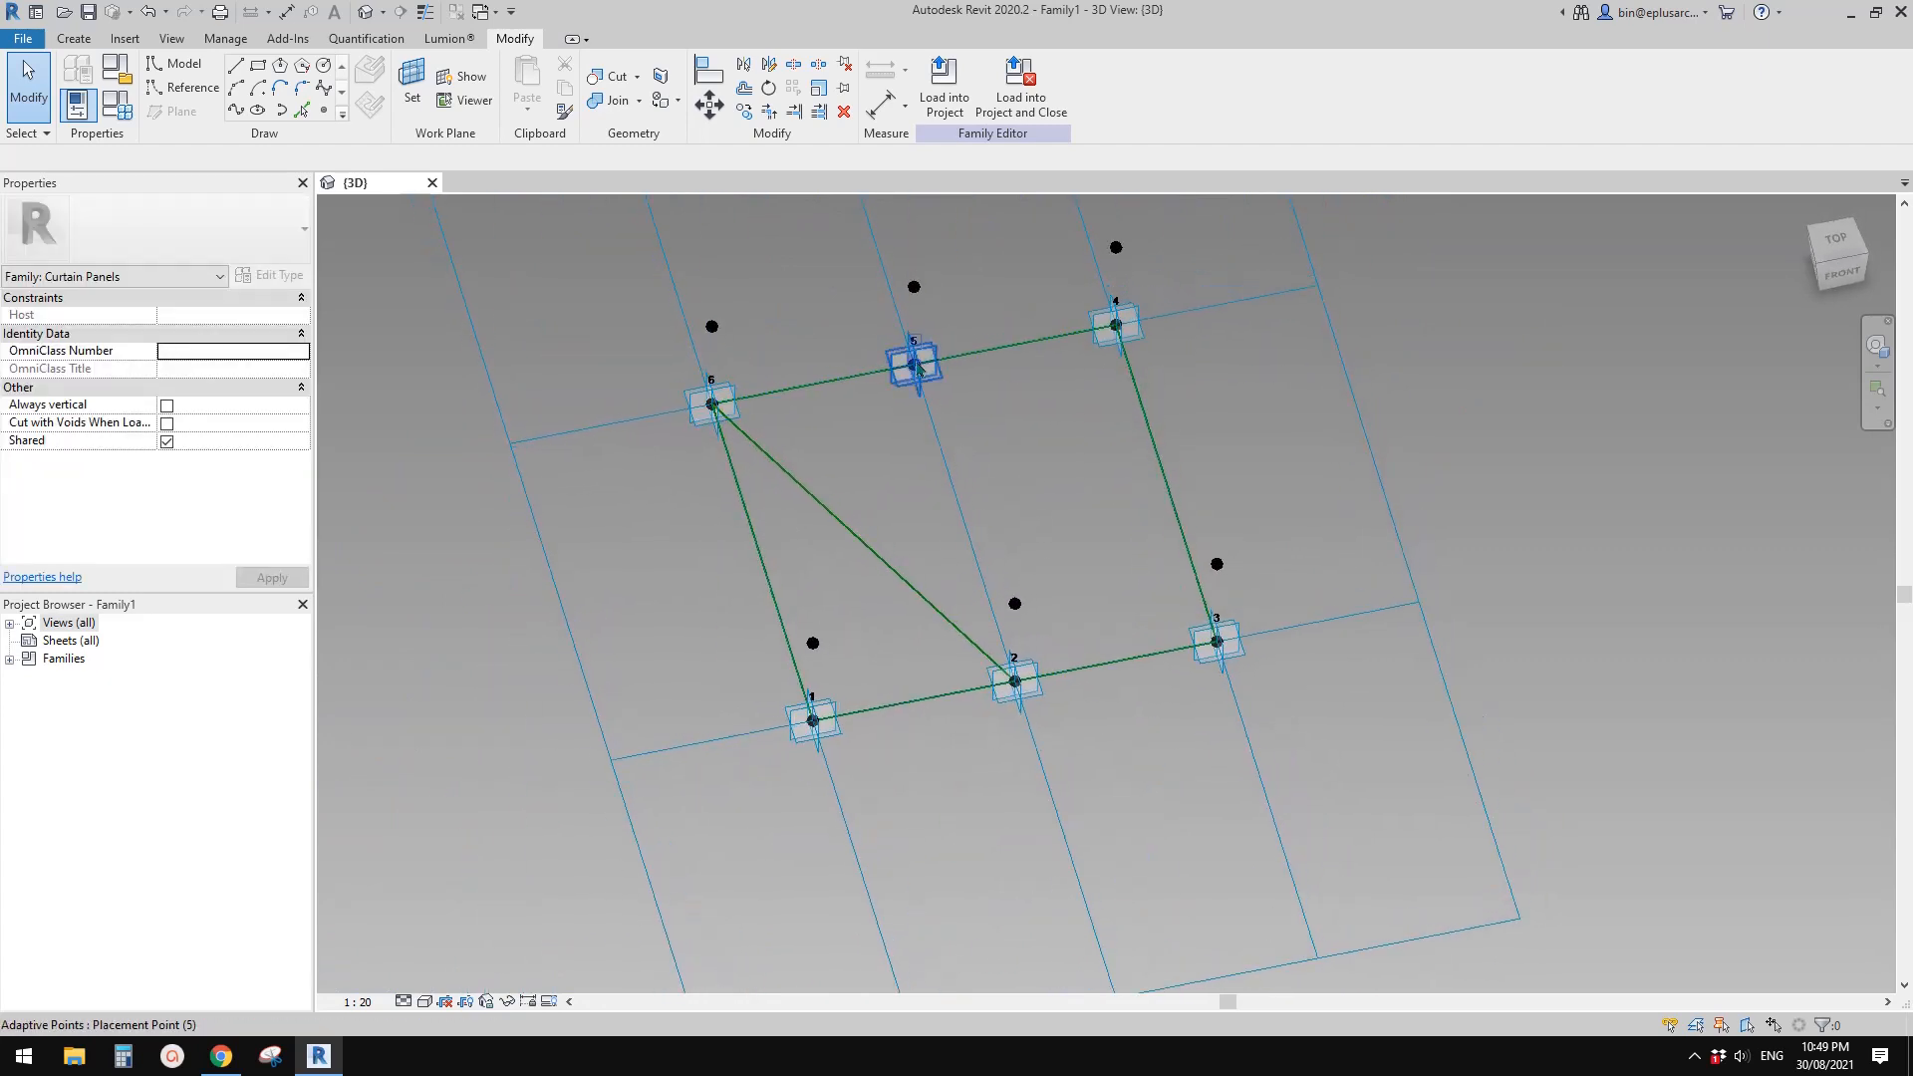
Connect the offset reference points above adaptive points 2 and 5 with a spline and make it a reference line
shift+middle_drag(1176, 518, 907, 478)
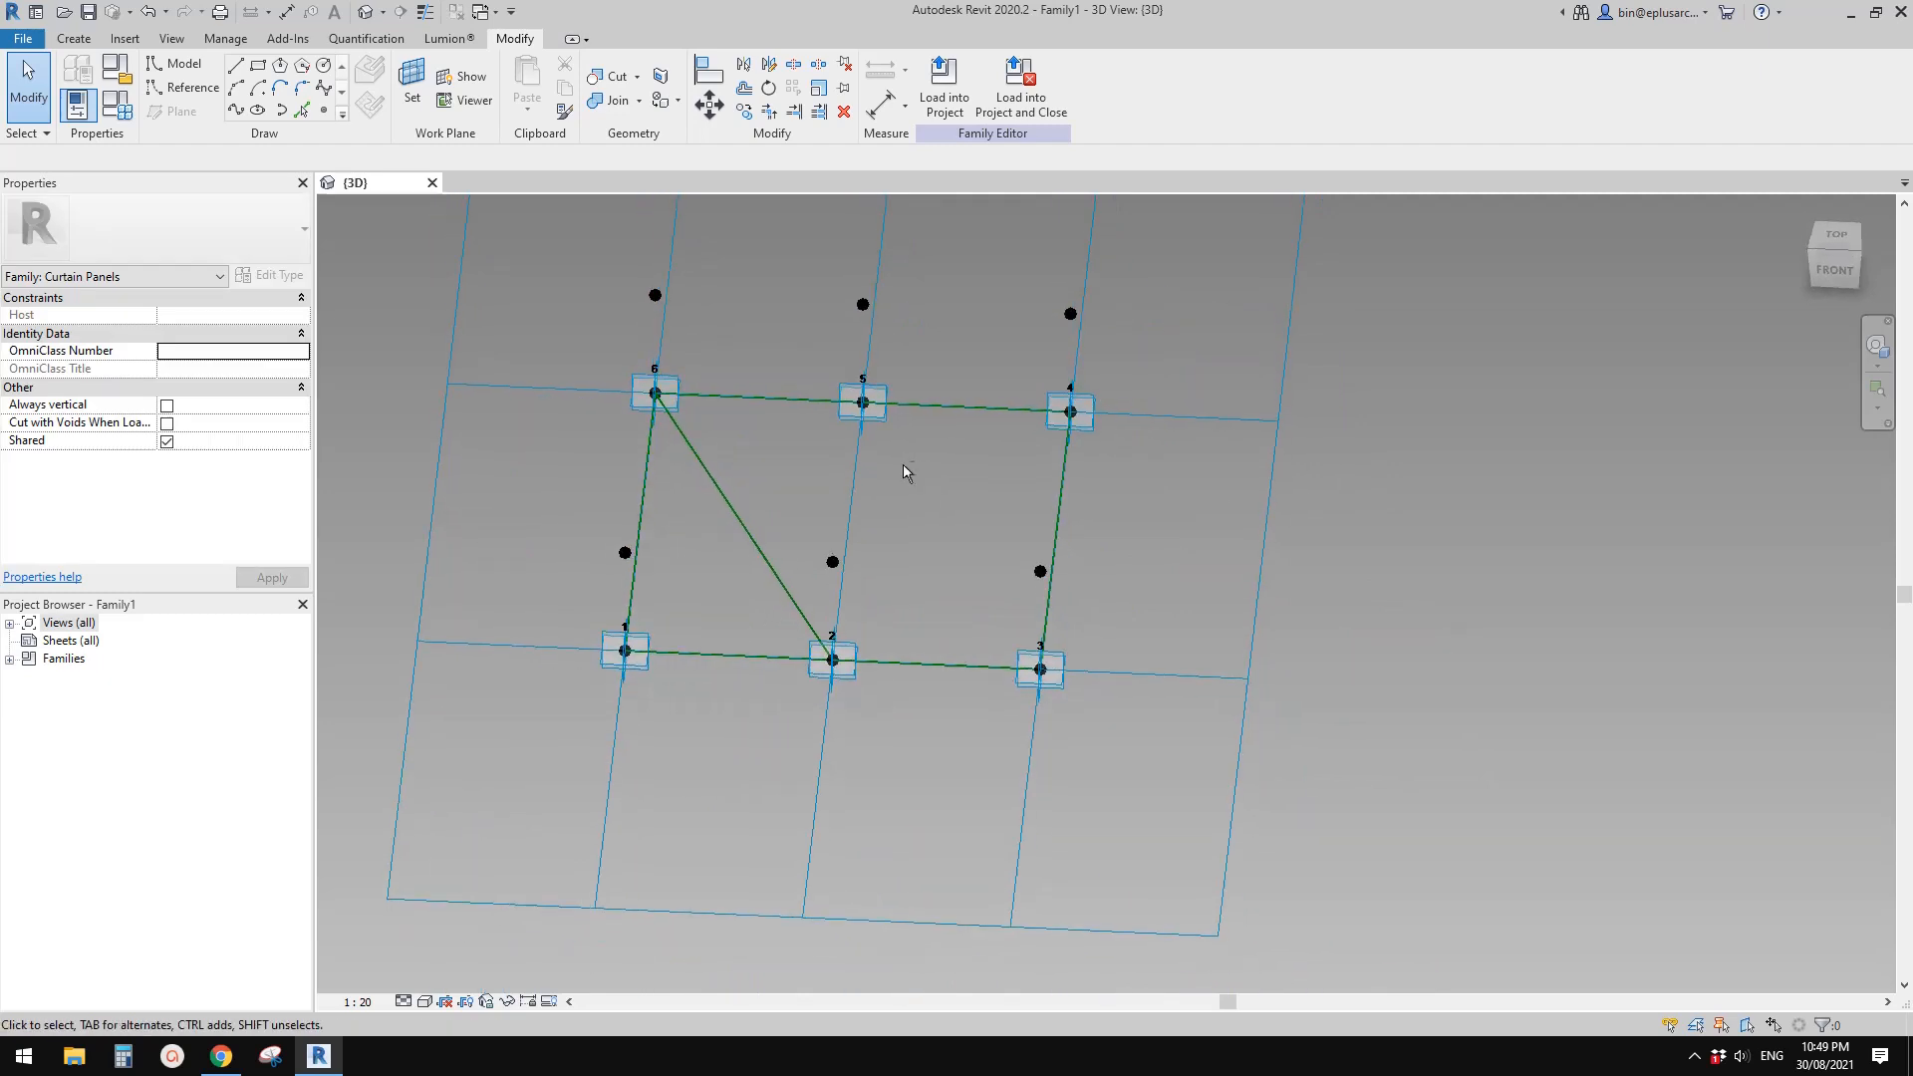
drag(813, 528, 871, 582)
ctrl+drag(814, 282, 877, 320)
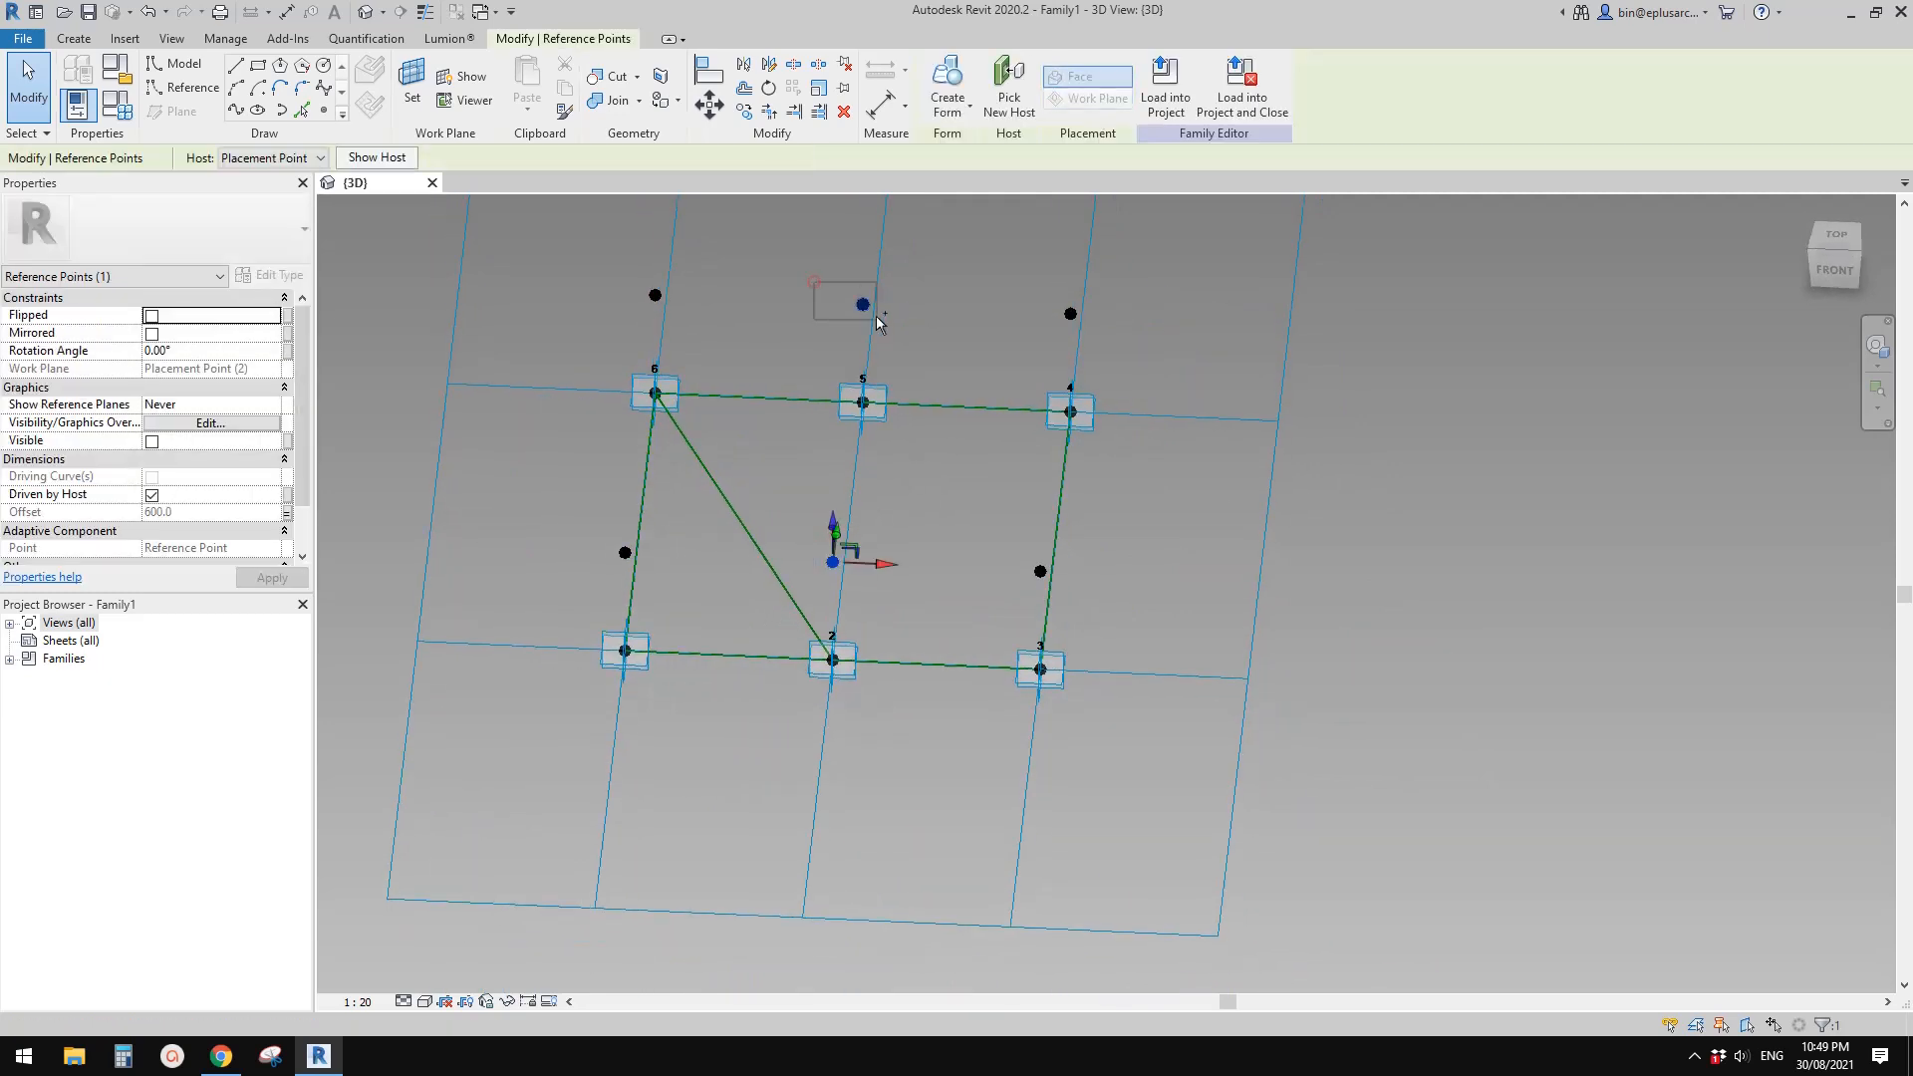
click(234, 107)
click(163, 459)
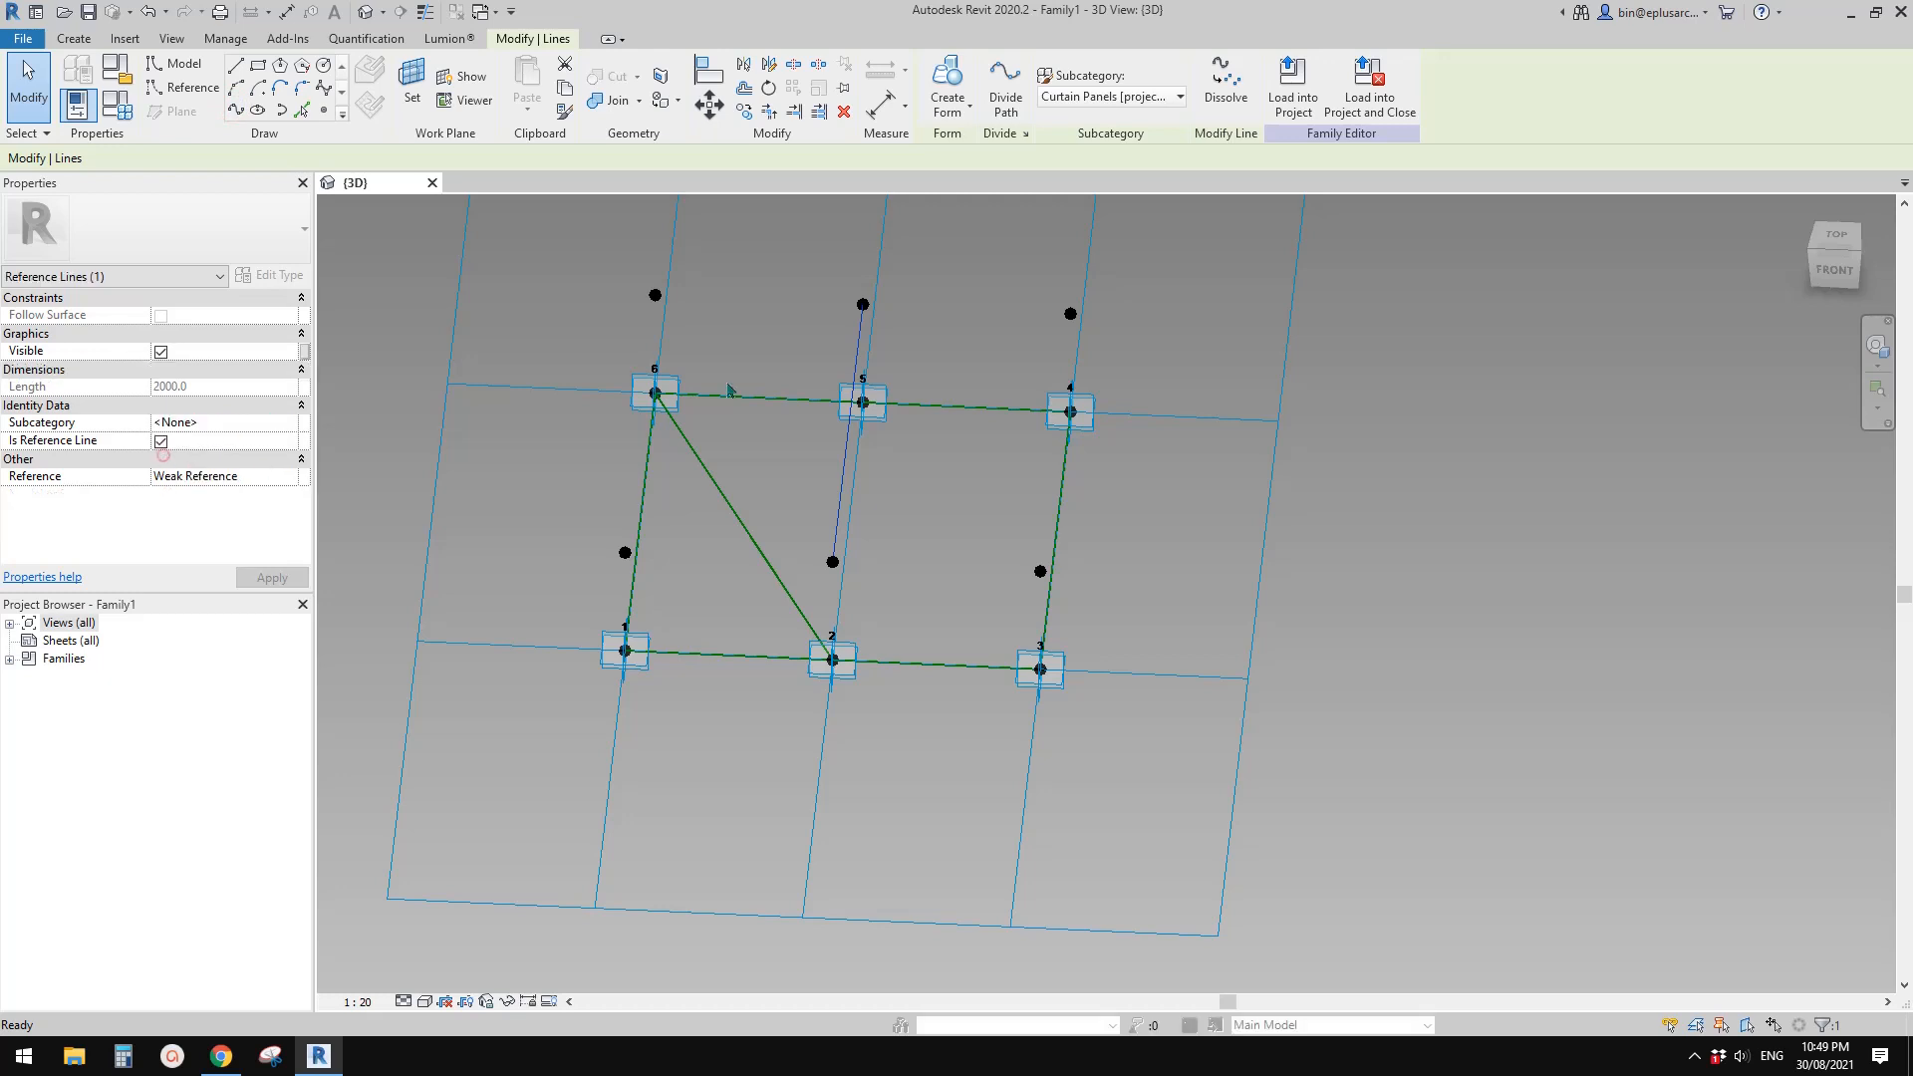
Join the offset reference points above adaptive points 5 and 4 with a spline and make it a reference line
drag(811, 264, 925, 341)
ctrl+drag(1027, 281, 1106, 333)
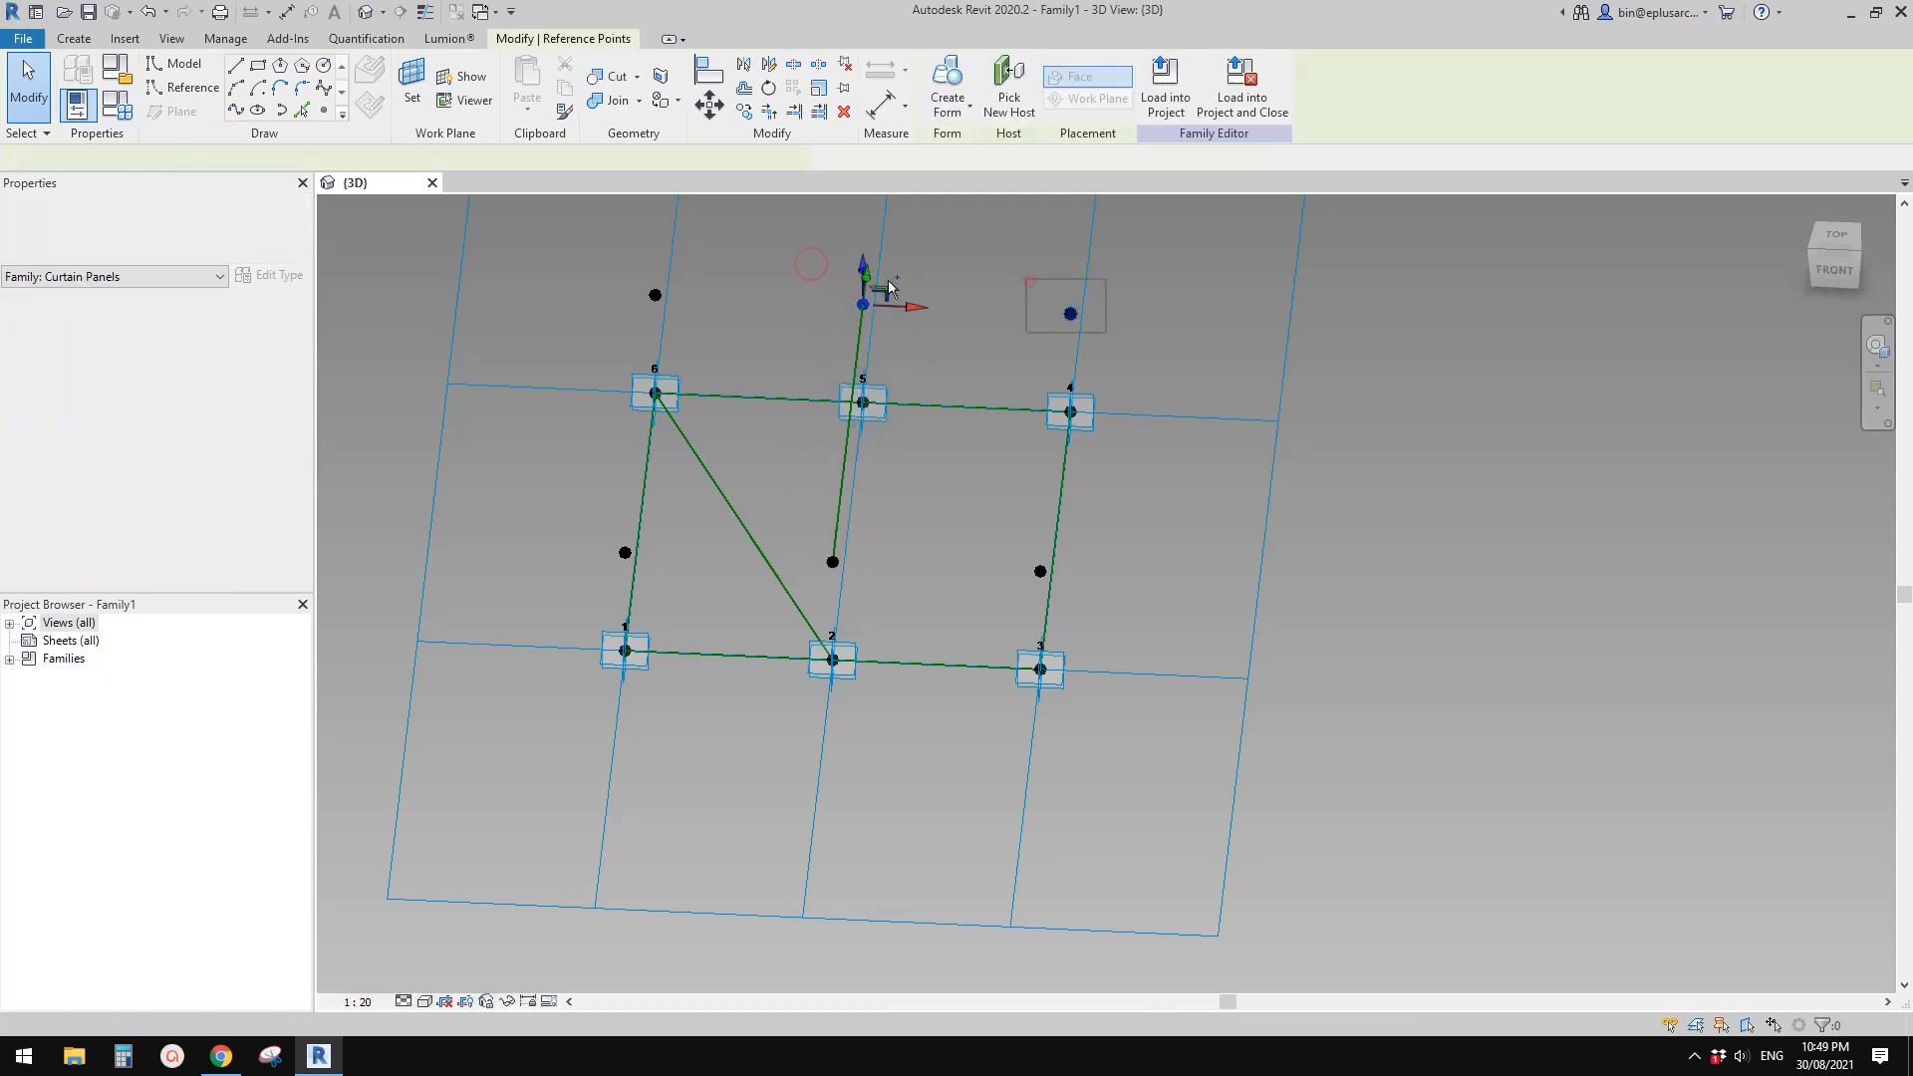
click(235, 107)
click(160, 460)
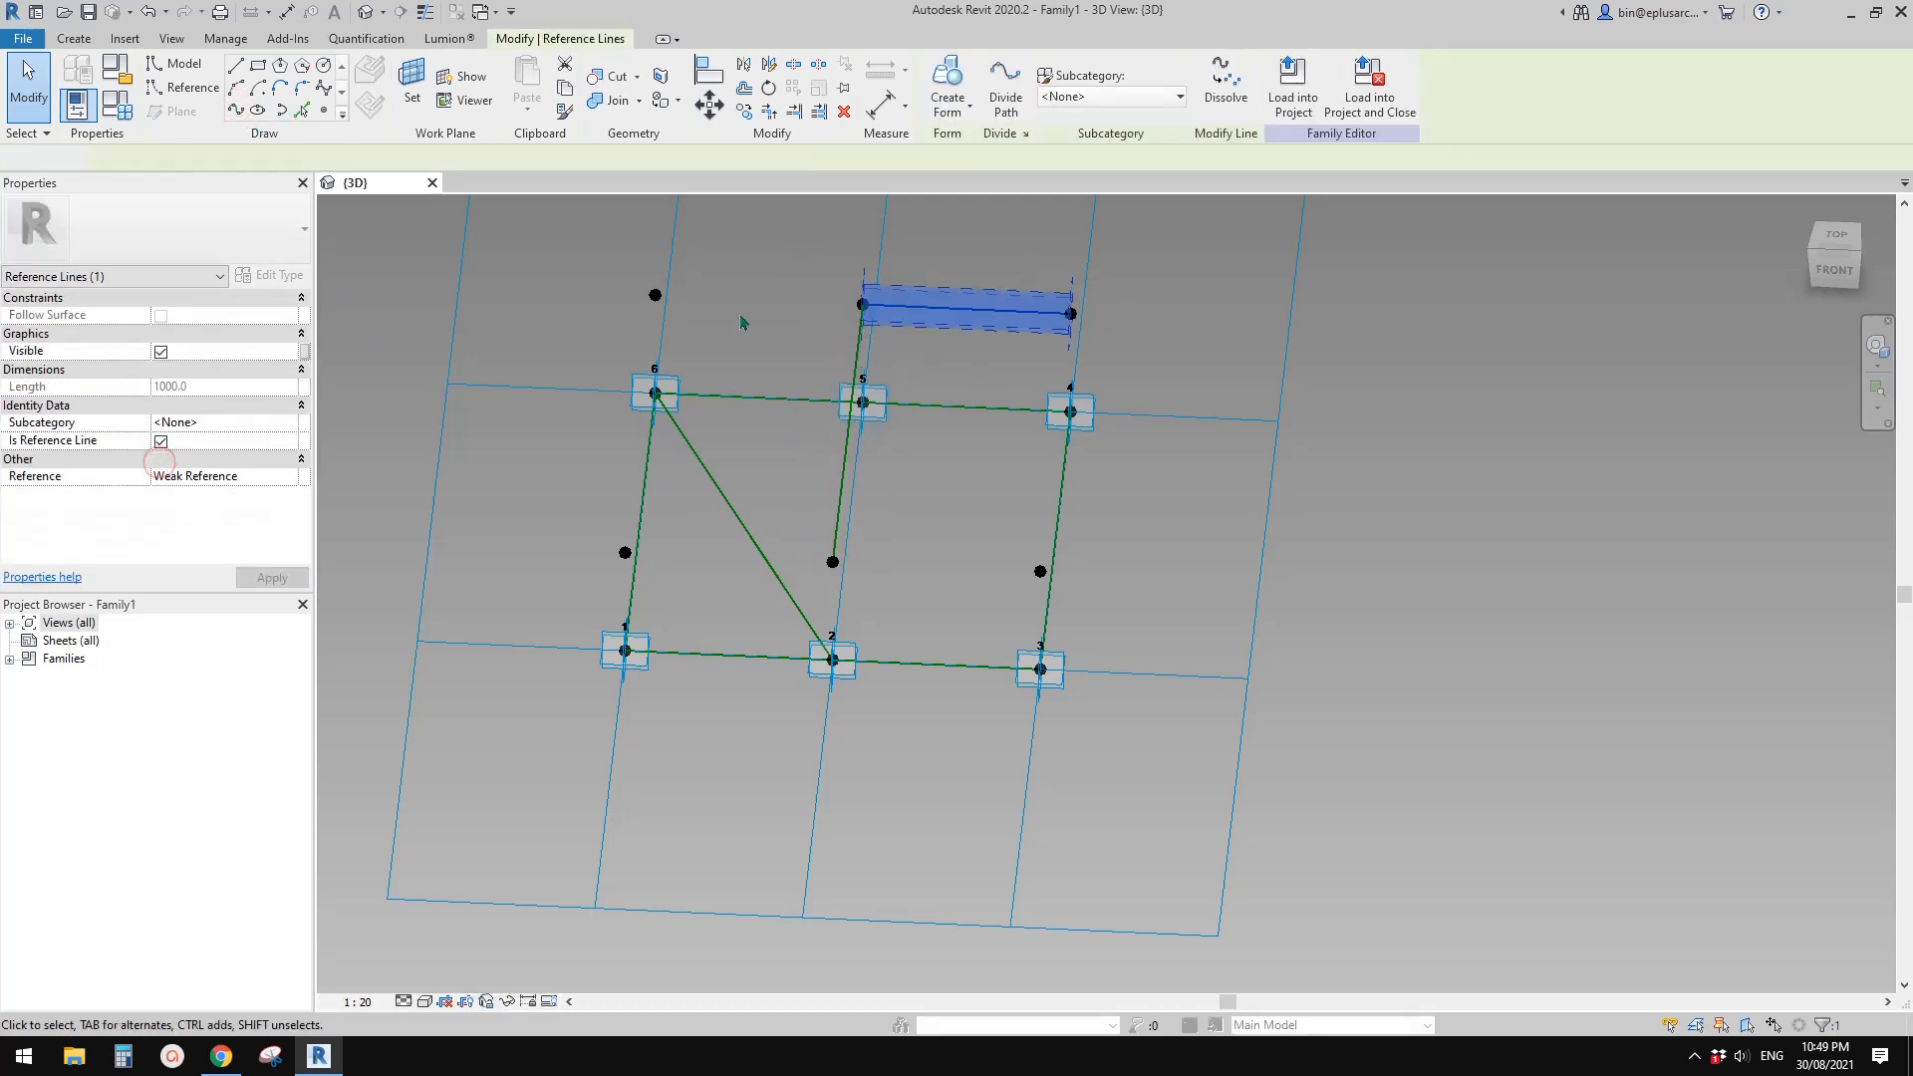
Join the offset reference points above adaptive points 6 and 5 with a spline and make it a reference line
drag(598, 257, 707, 341)
ctrl+drag(792, 278, 895, 333)
click(234, 107)
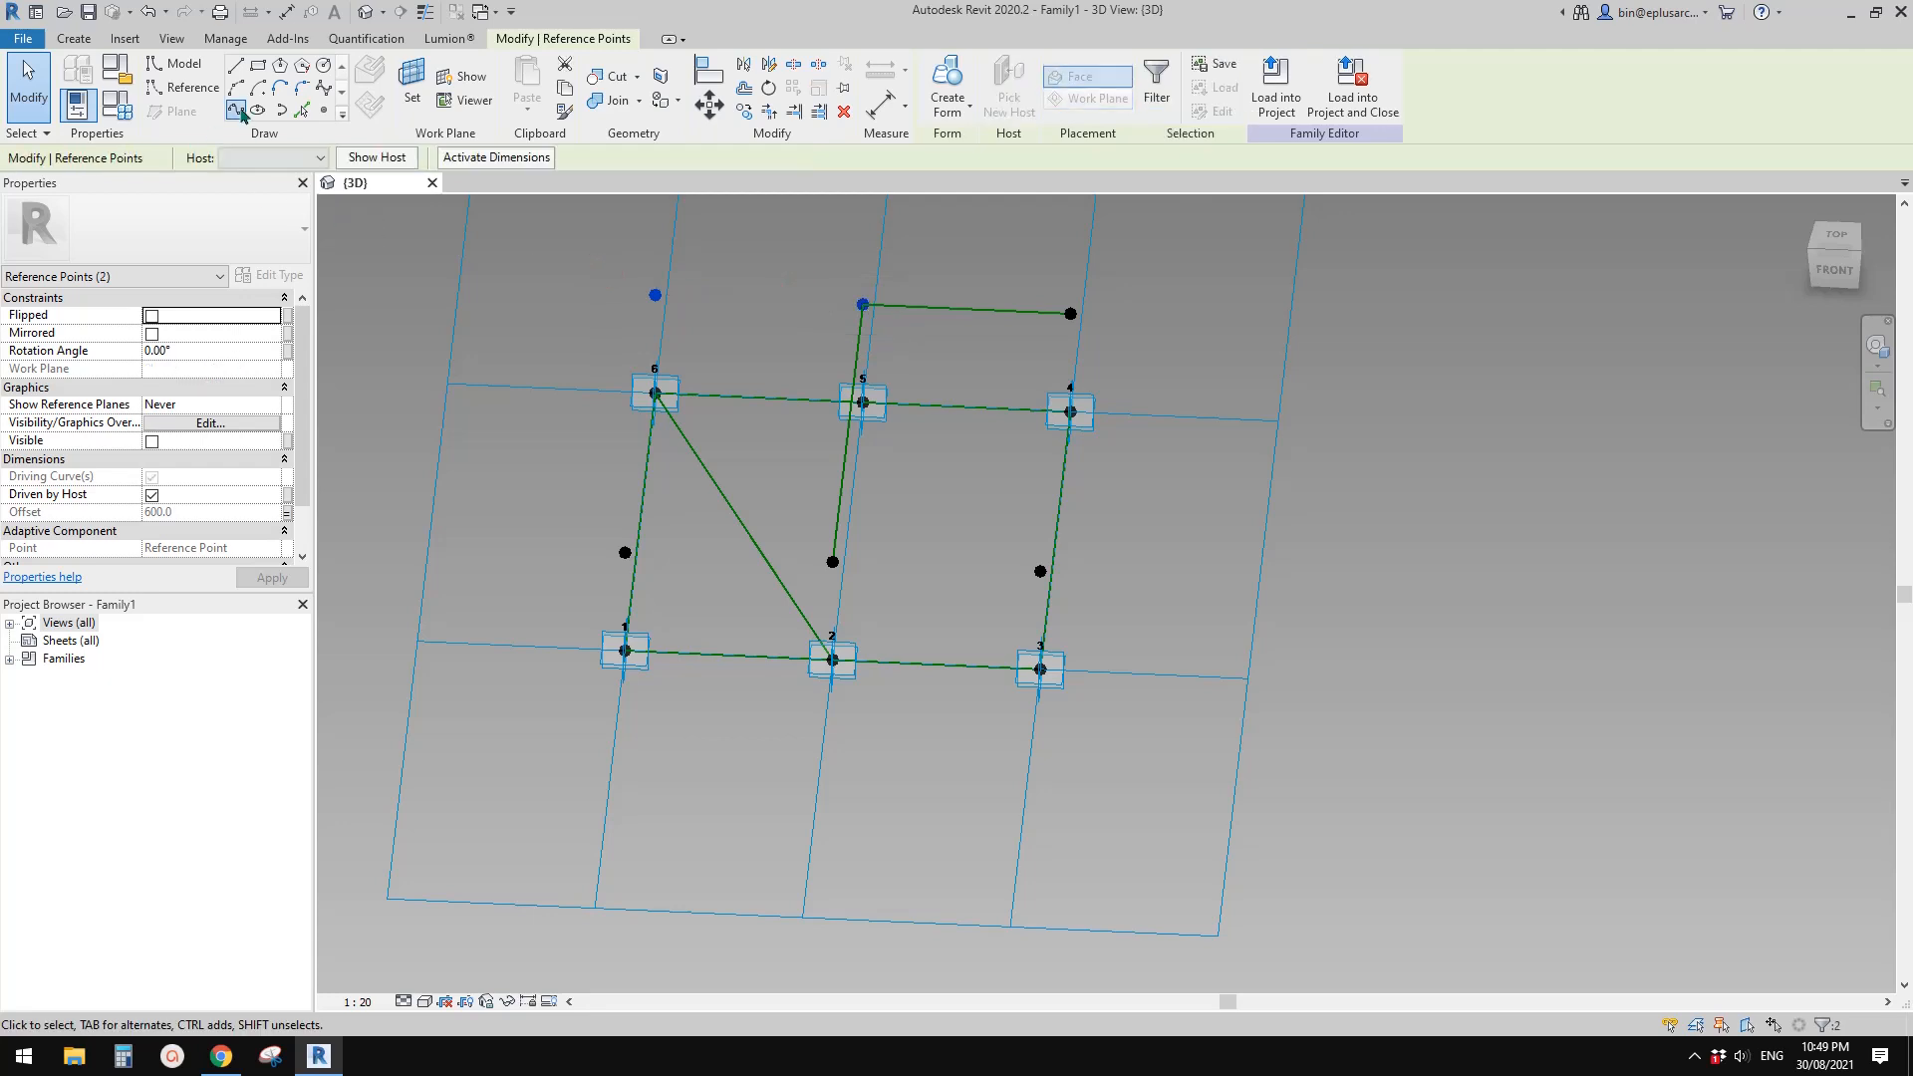
click(163, 462)
click(905, 479)
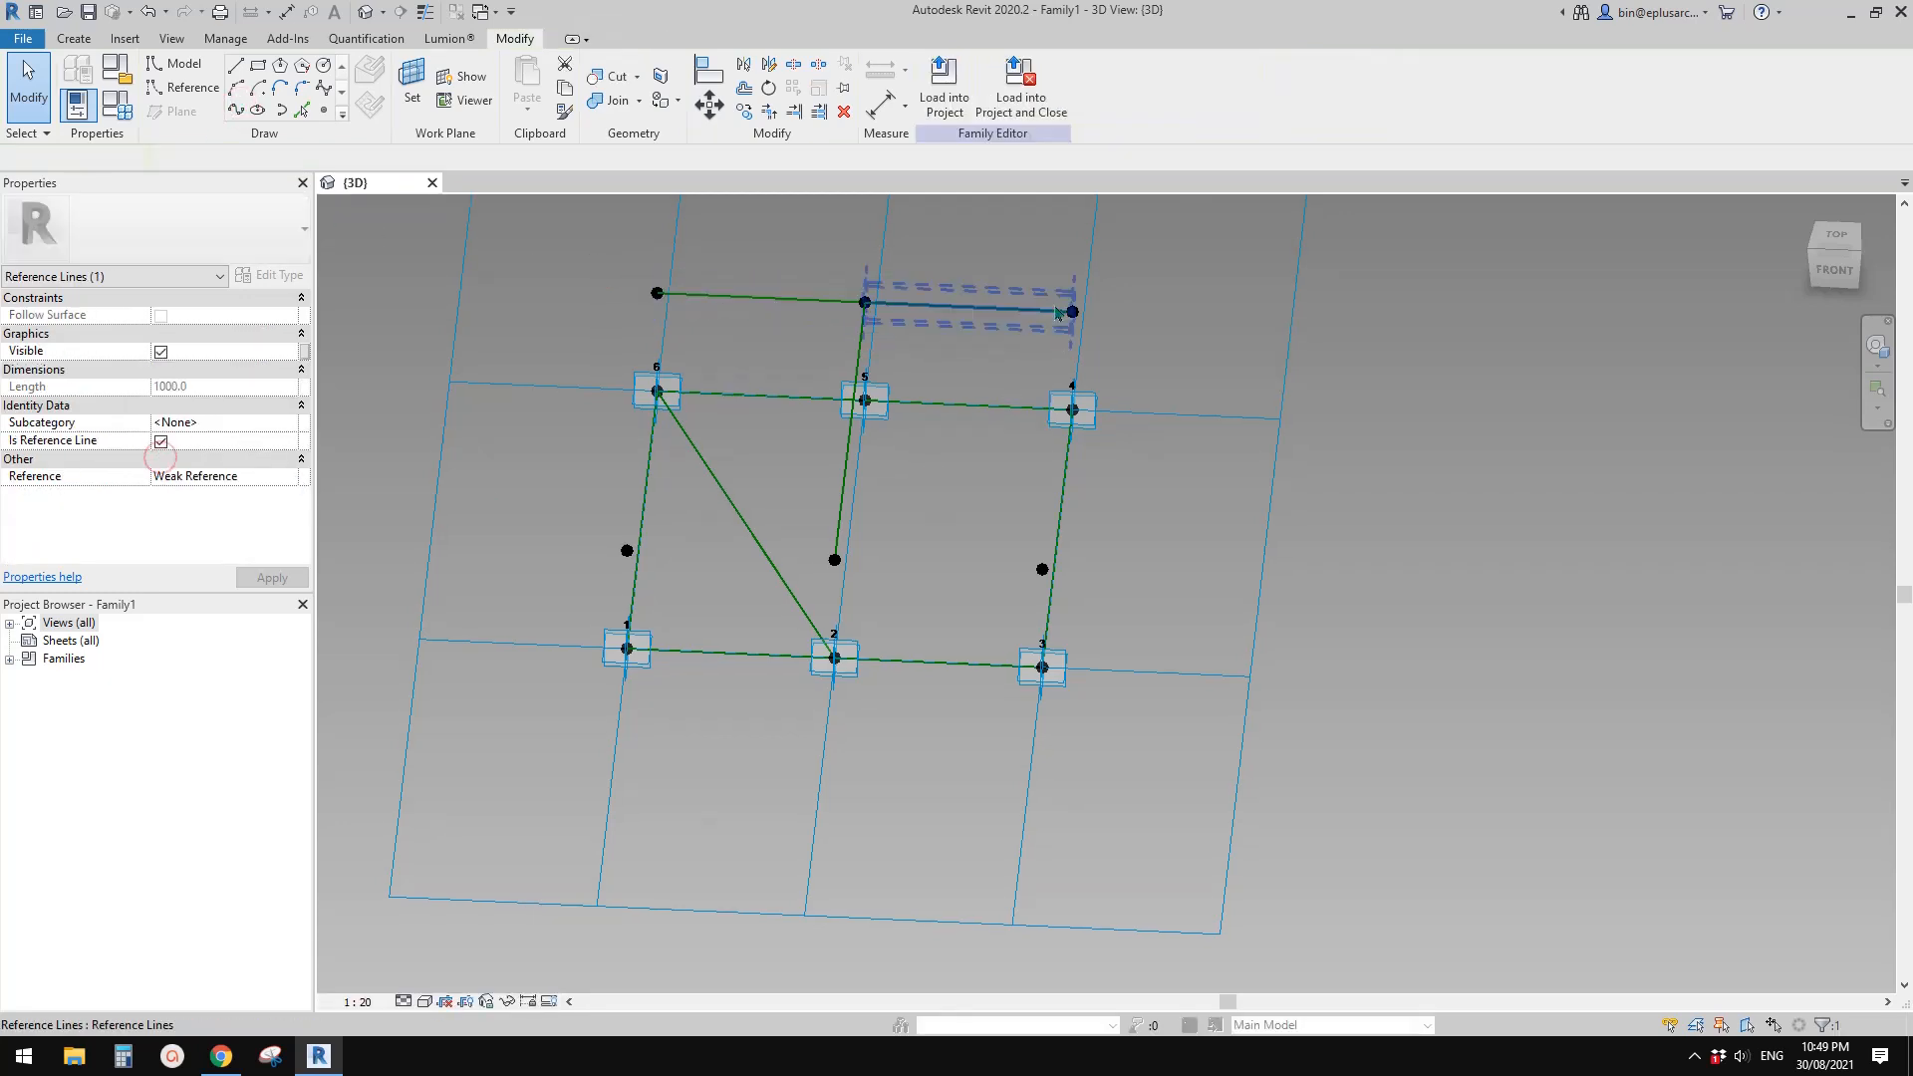
Connect the offset reference points above adaptive points 4 and 3 with a spline and make it a reference line
drag(1043, 269, 1106, 340)
mouse_move(986, 541)
ctrl+mouse_down()
mouse_move(1093, 607)
mouse_move(1048, 590)
ctrl+mouse_up()
click(234, 107)
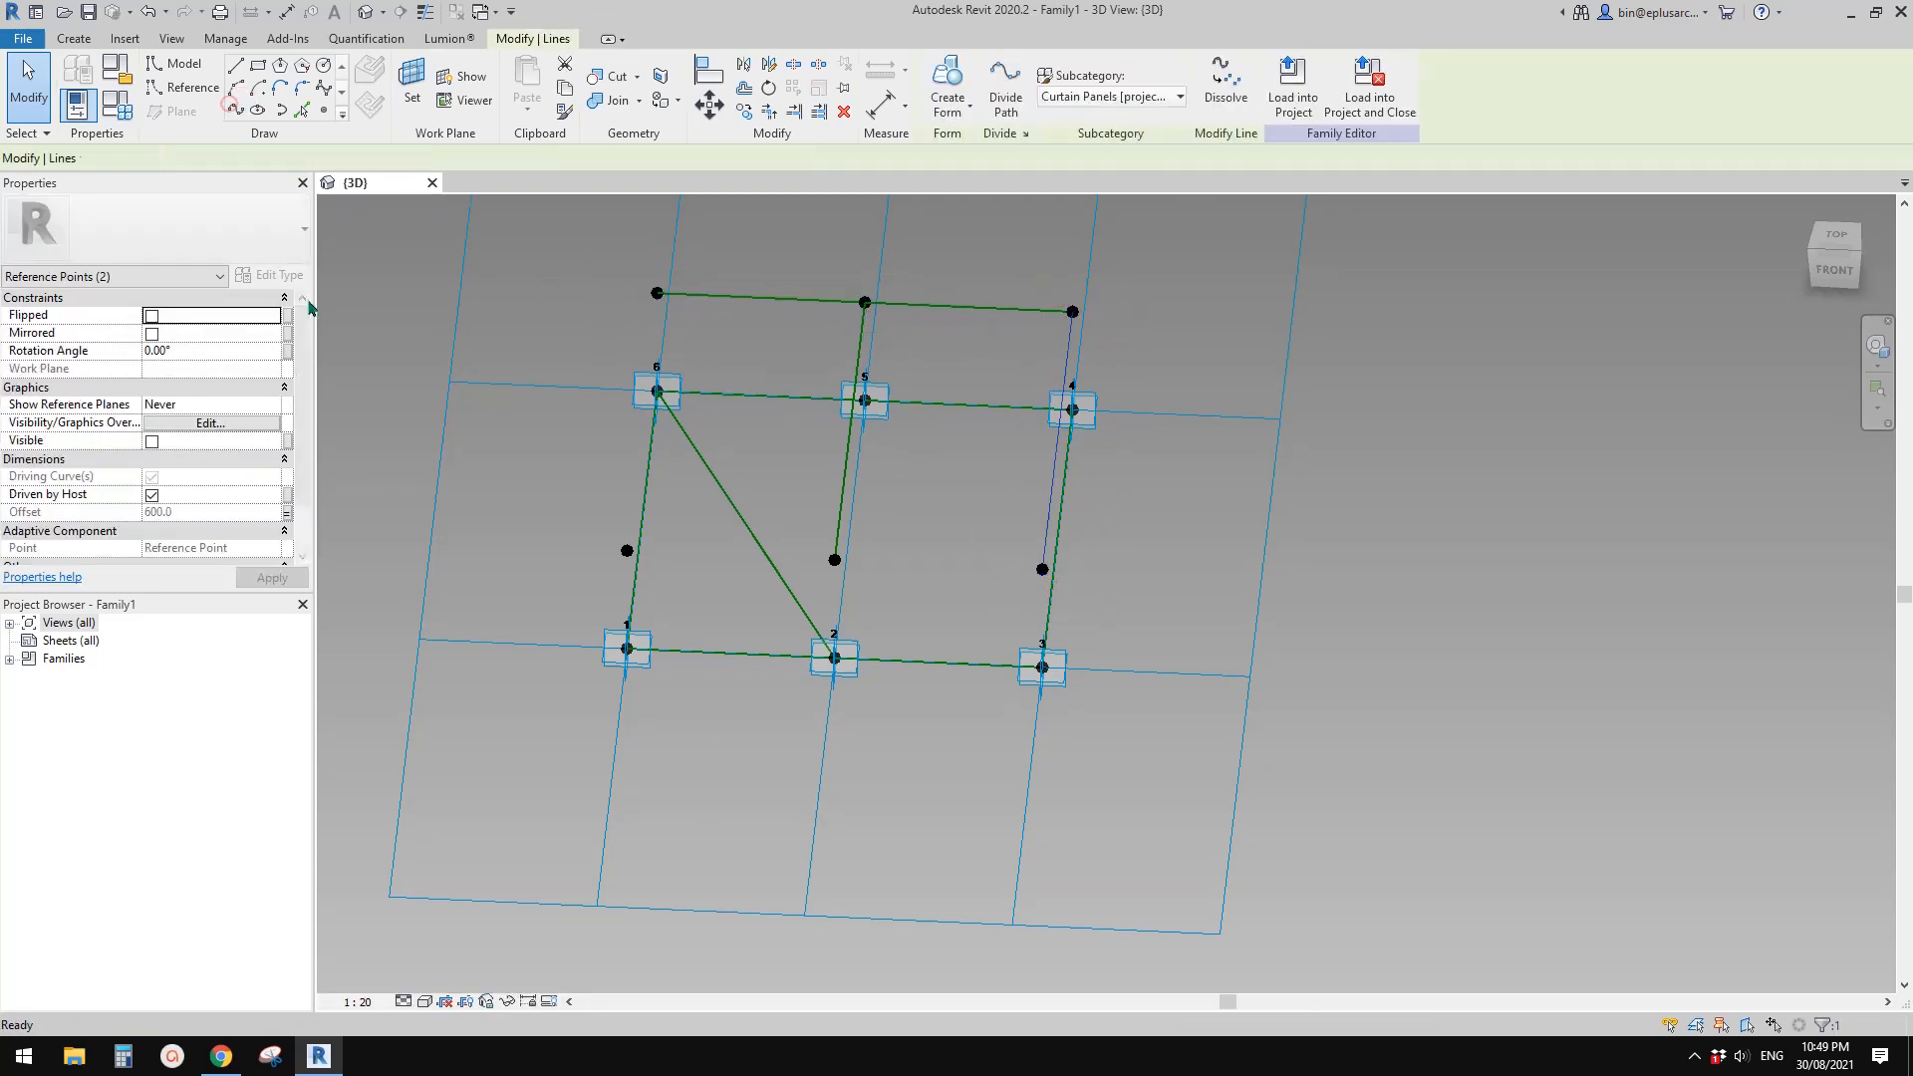
click(163, 440)
click(563, 543)
Join the offset reference points above adaptive points 2 and 3 with a spline and make it a reference line
click(835, 560)
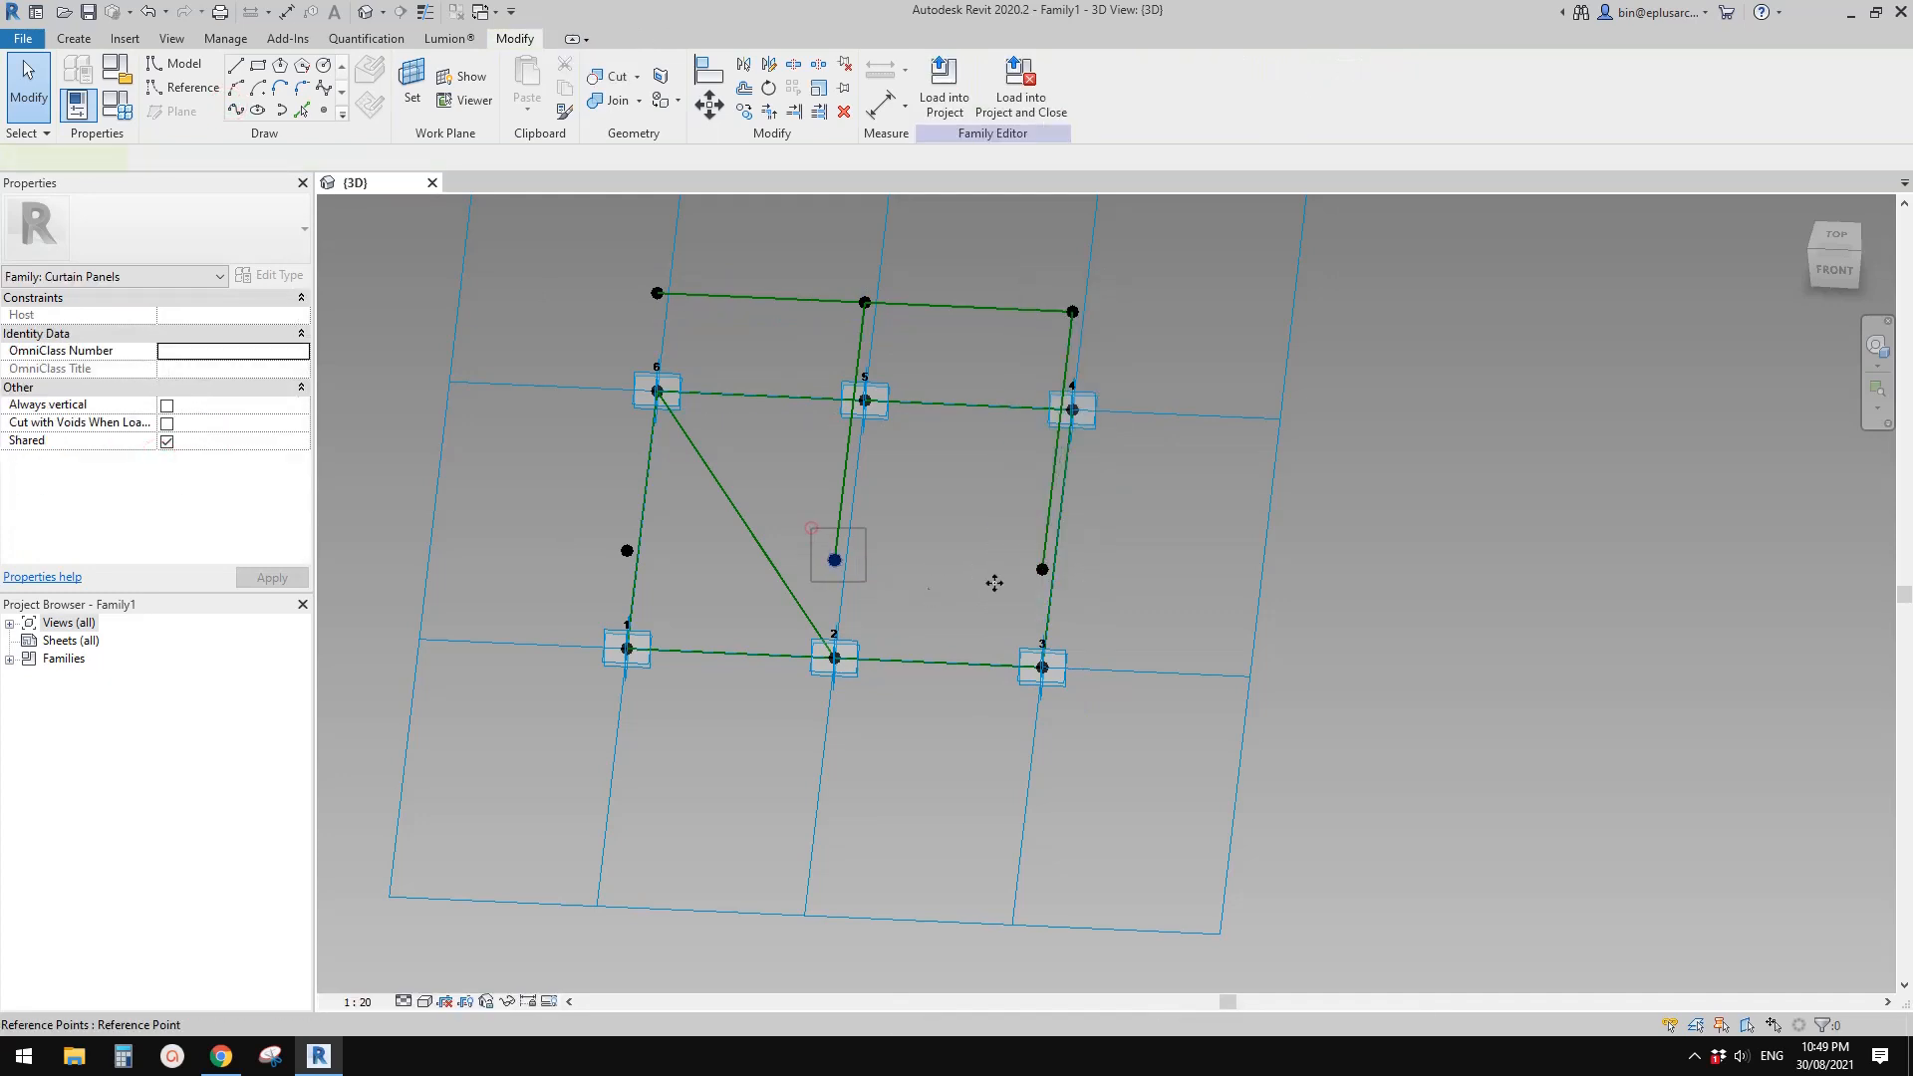
ctrl+drag(997, 546, 1093, 602)
click(231, 108)
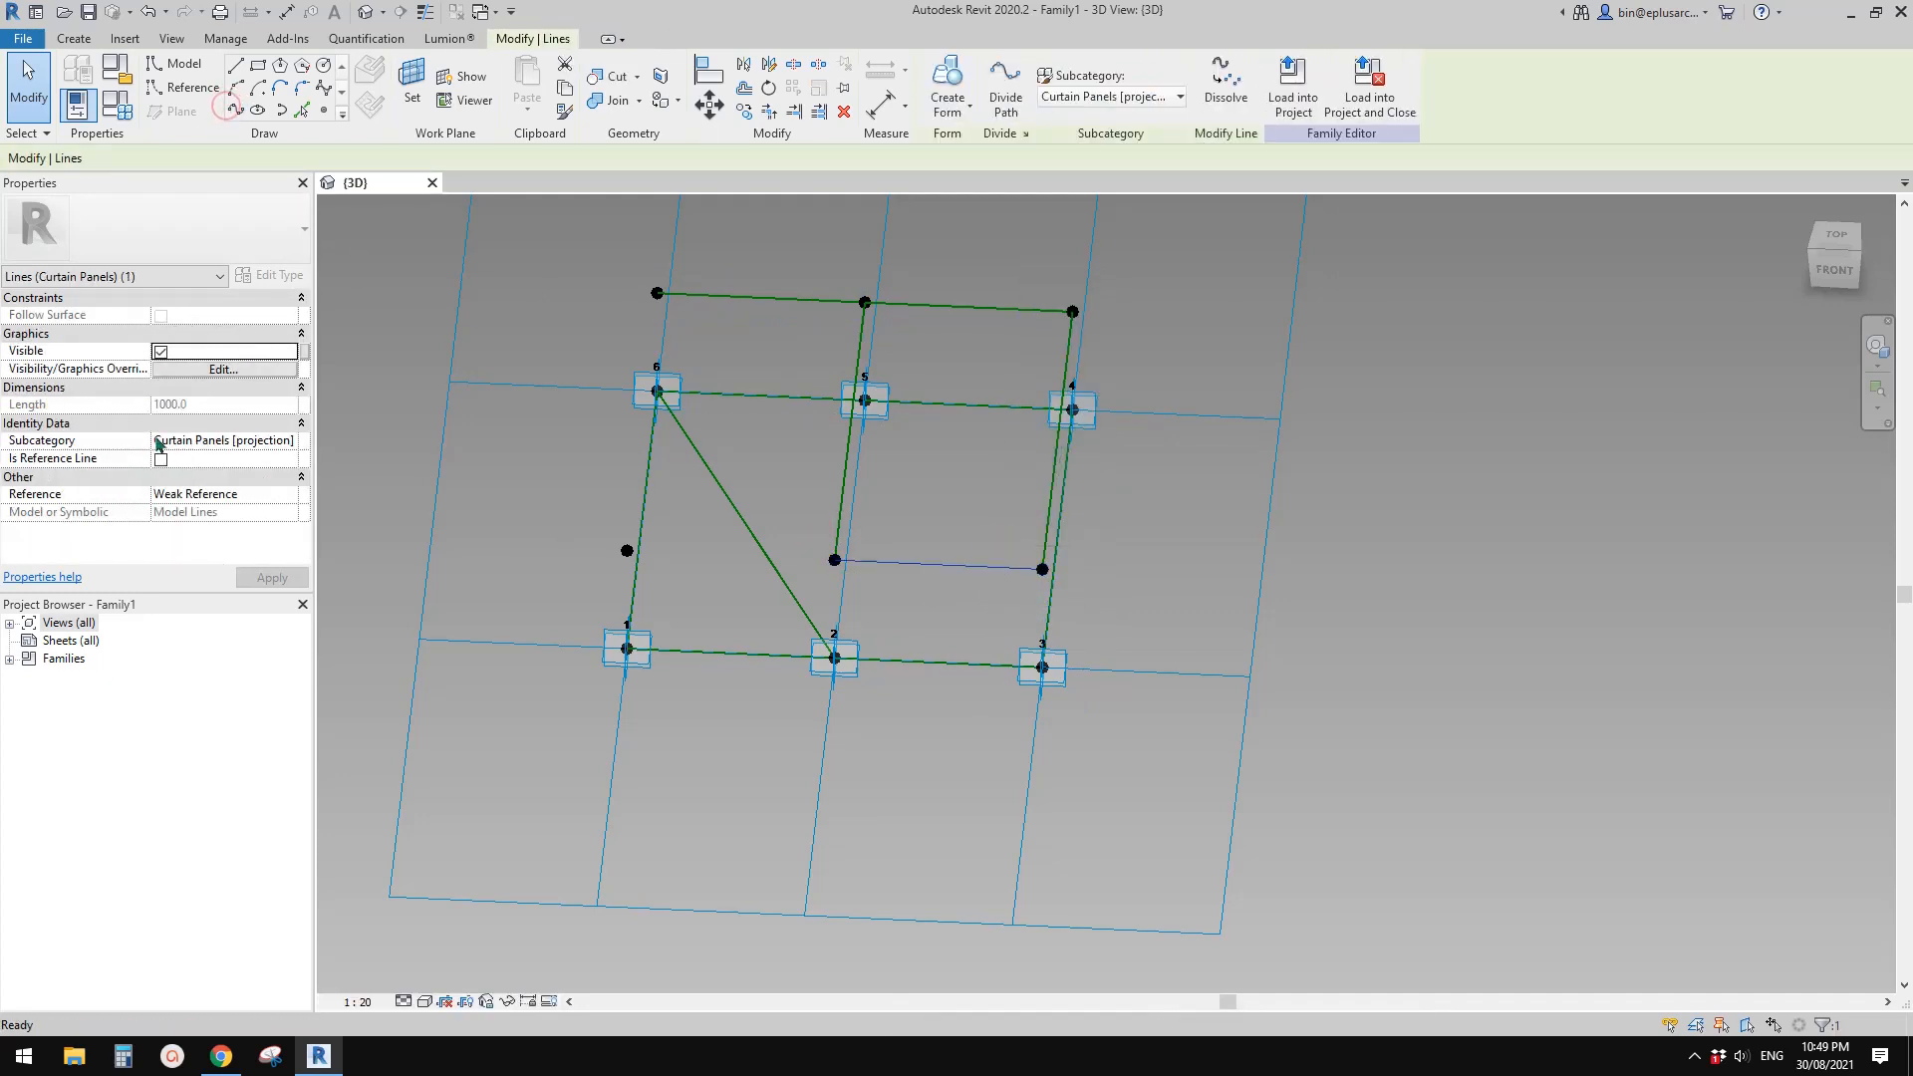
click(161, 461)
shift+middle_drag(957, 556, 1038, 648)
click(1071, 545)
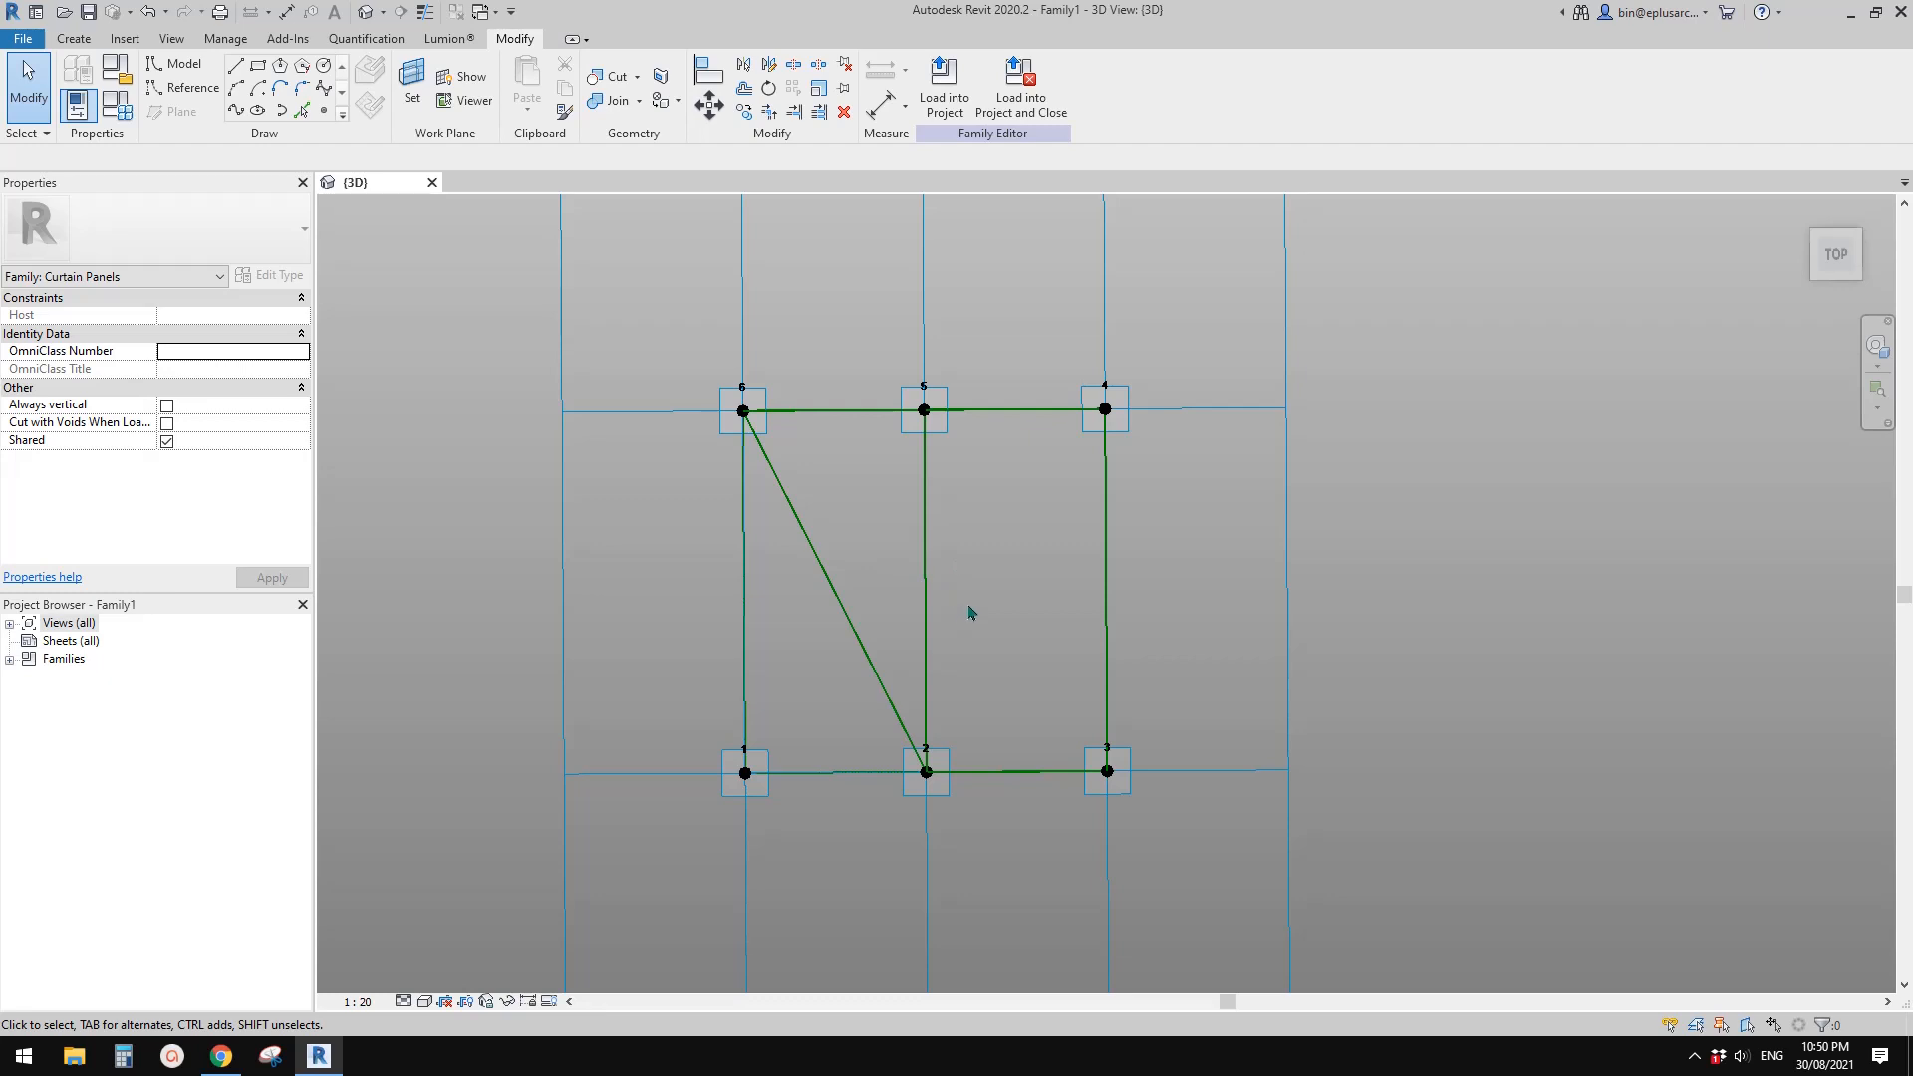
Open the finished facade mass 20210829 DAY 528.rfa, edit its 1/2 Step panel family Family4, and keep only the two panel views open
middle_drag(916, 603, 926, 624)
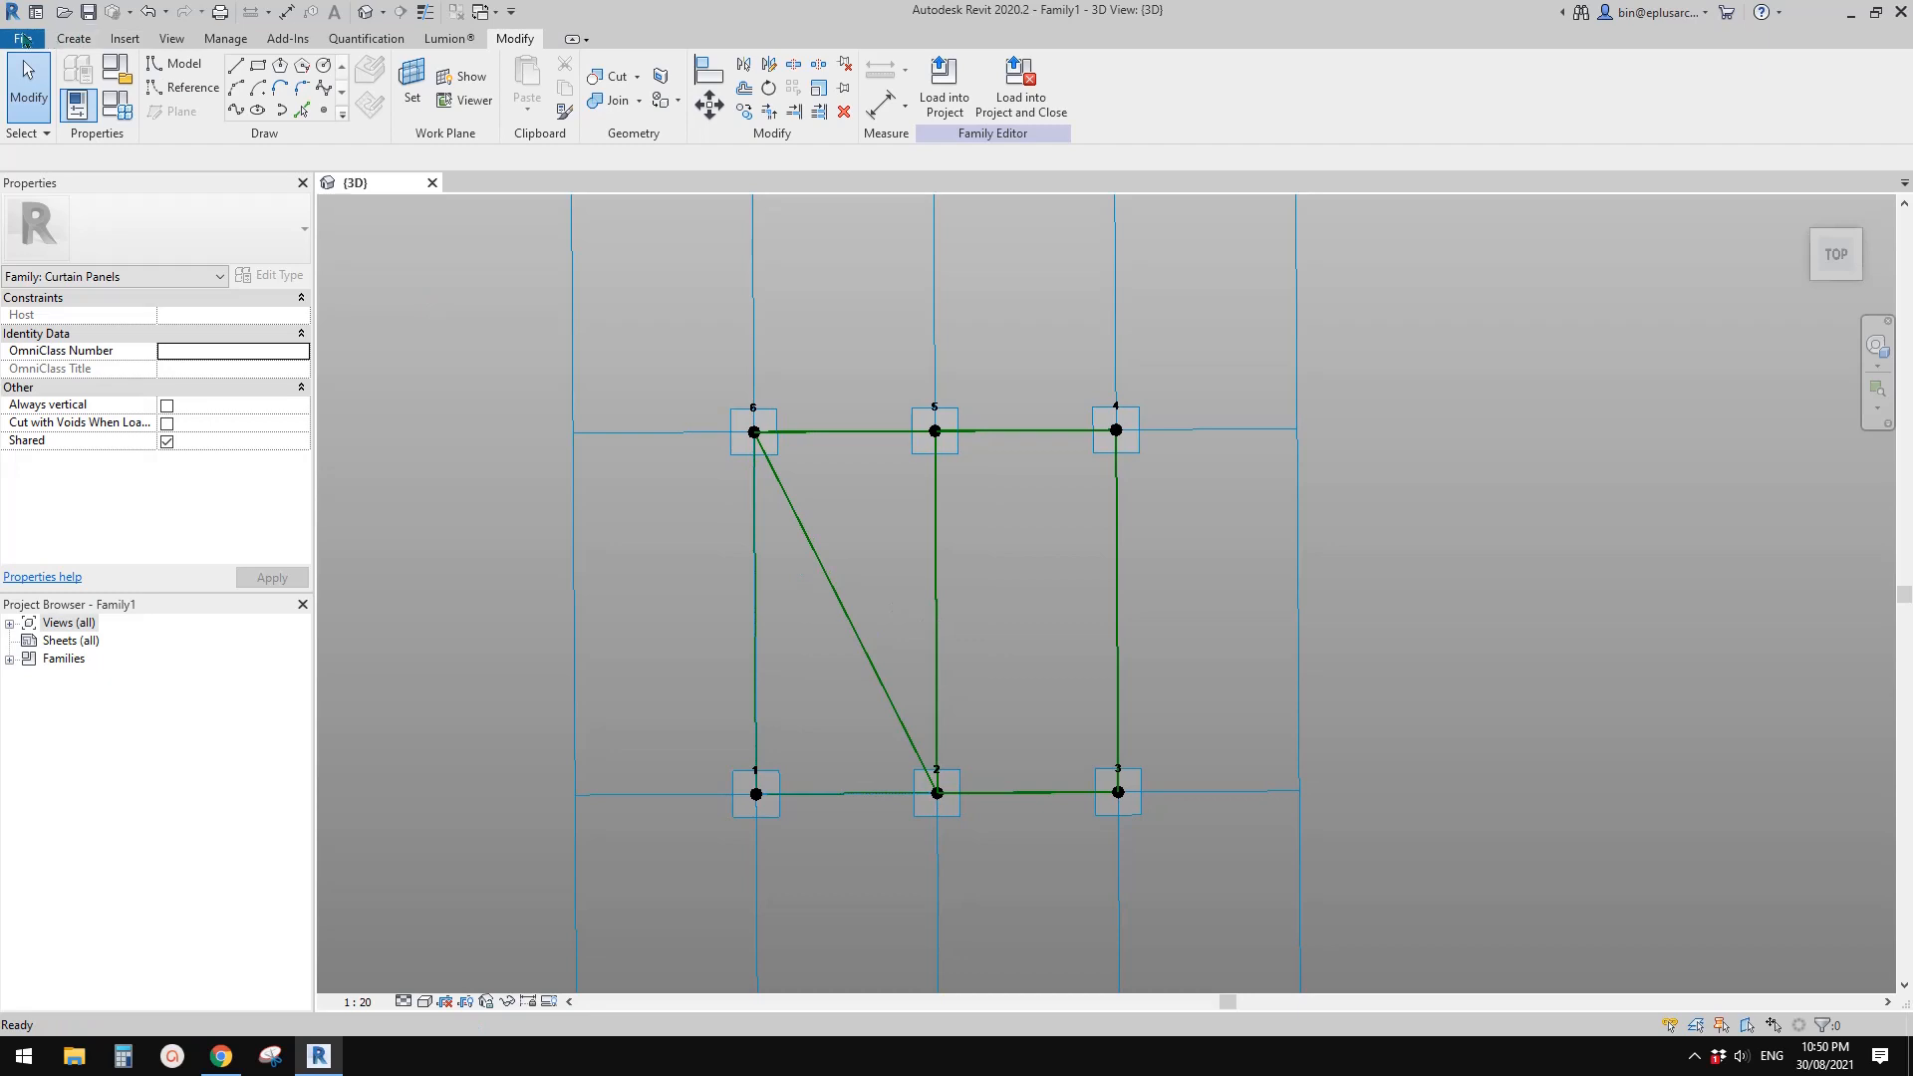
click(23, 40)
click(470, 796)
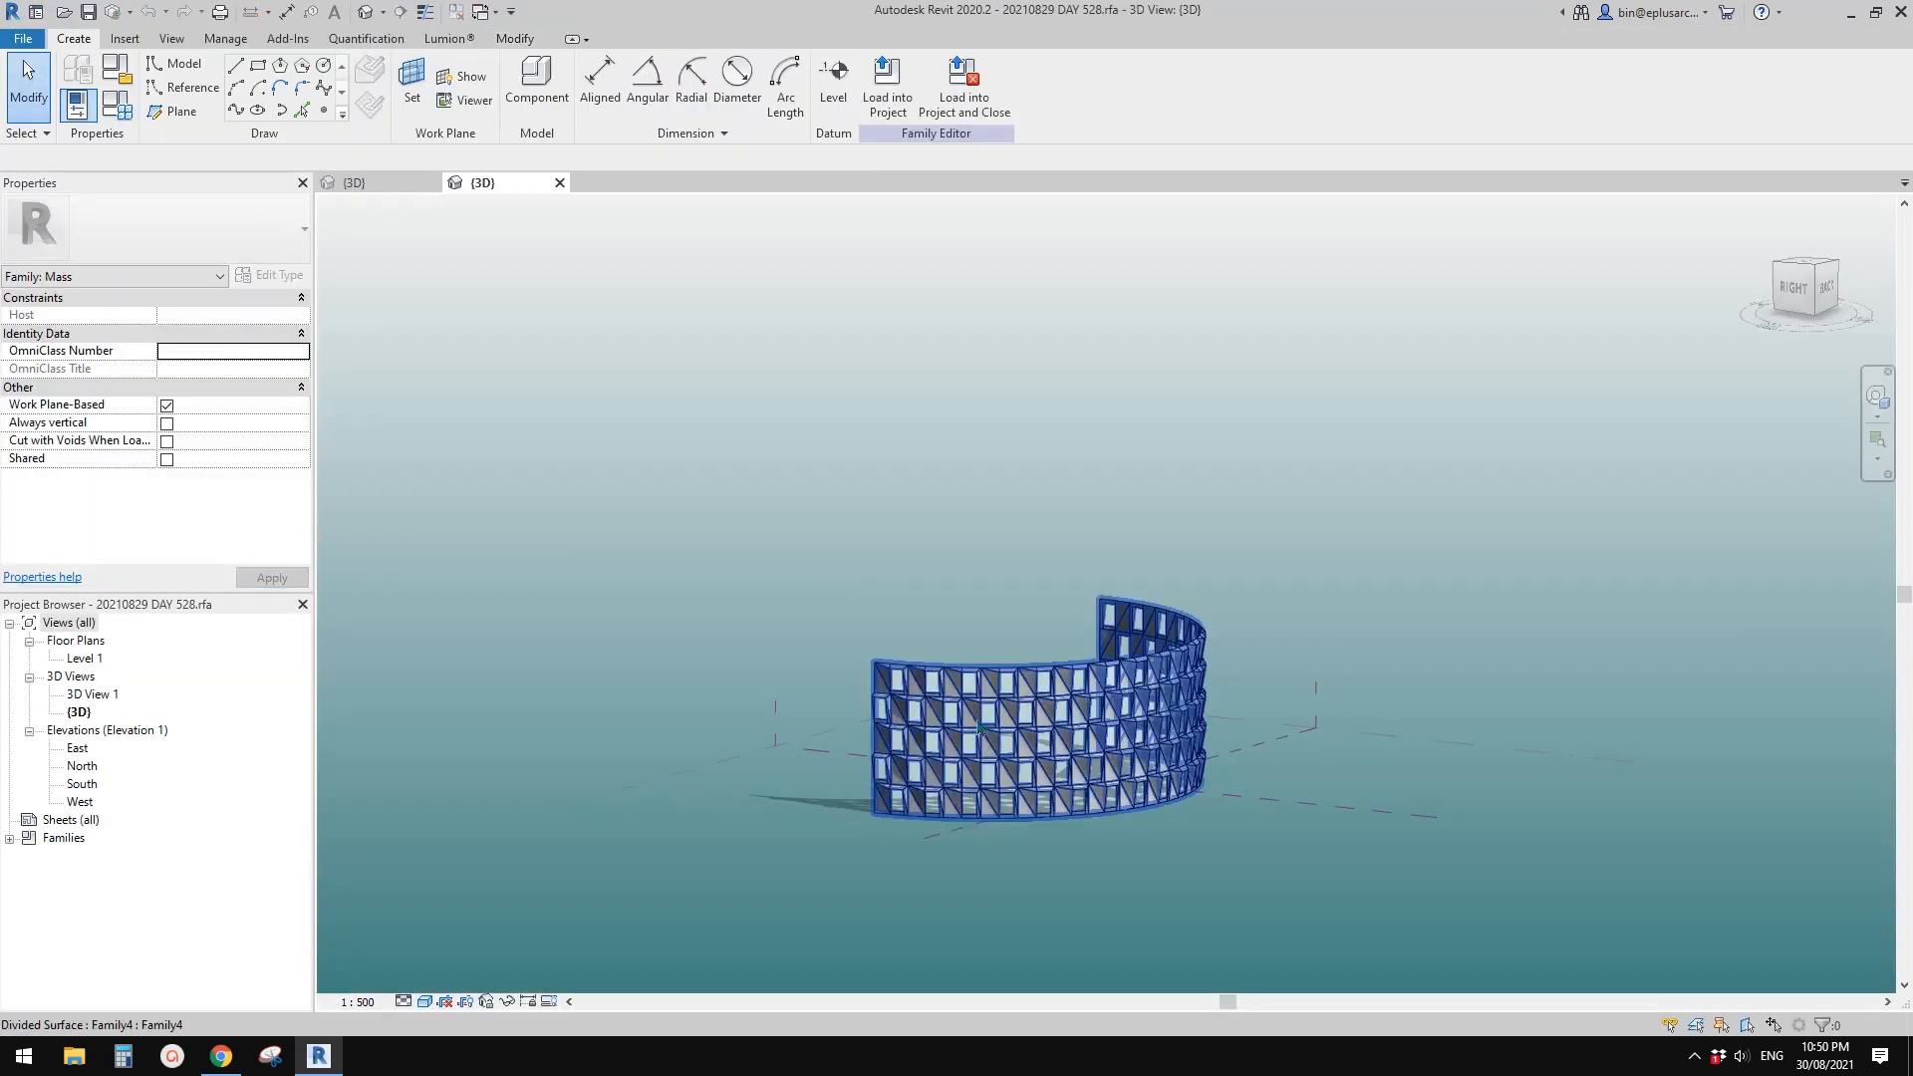
click(982, 728)
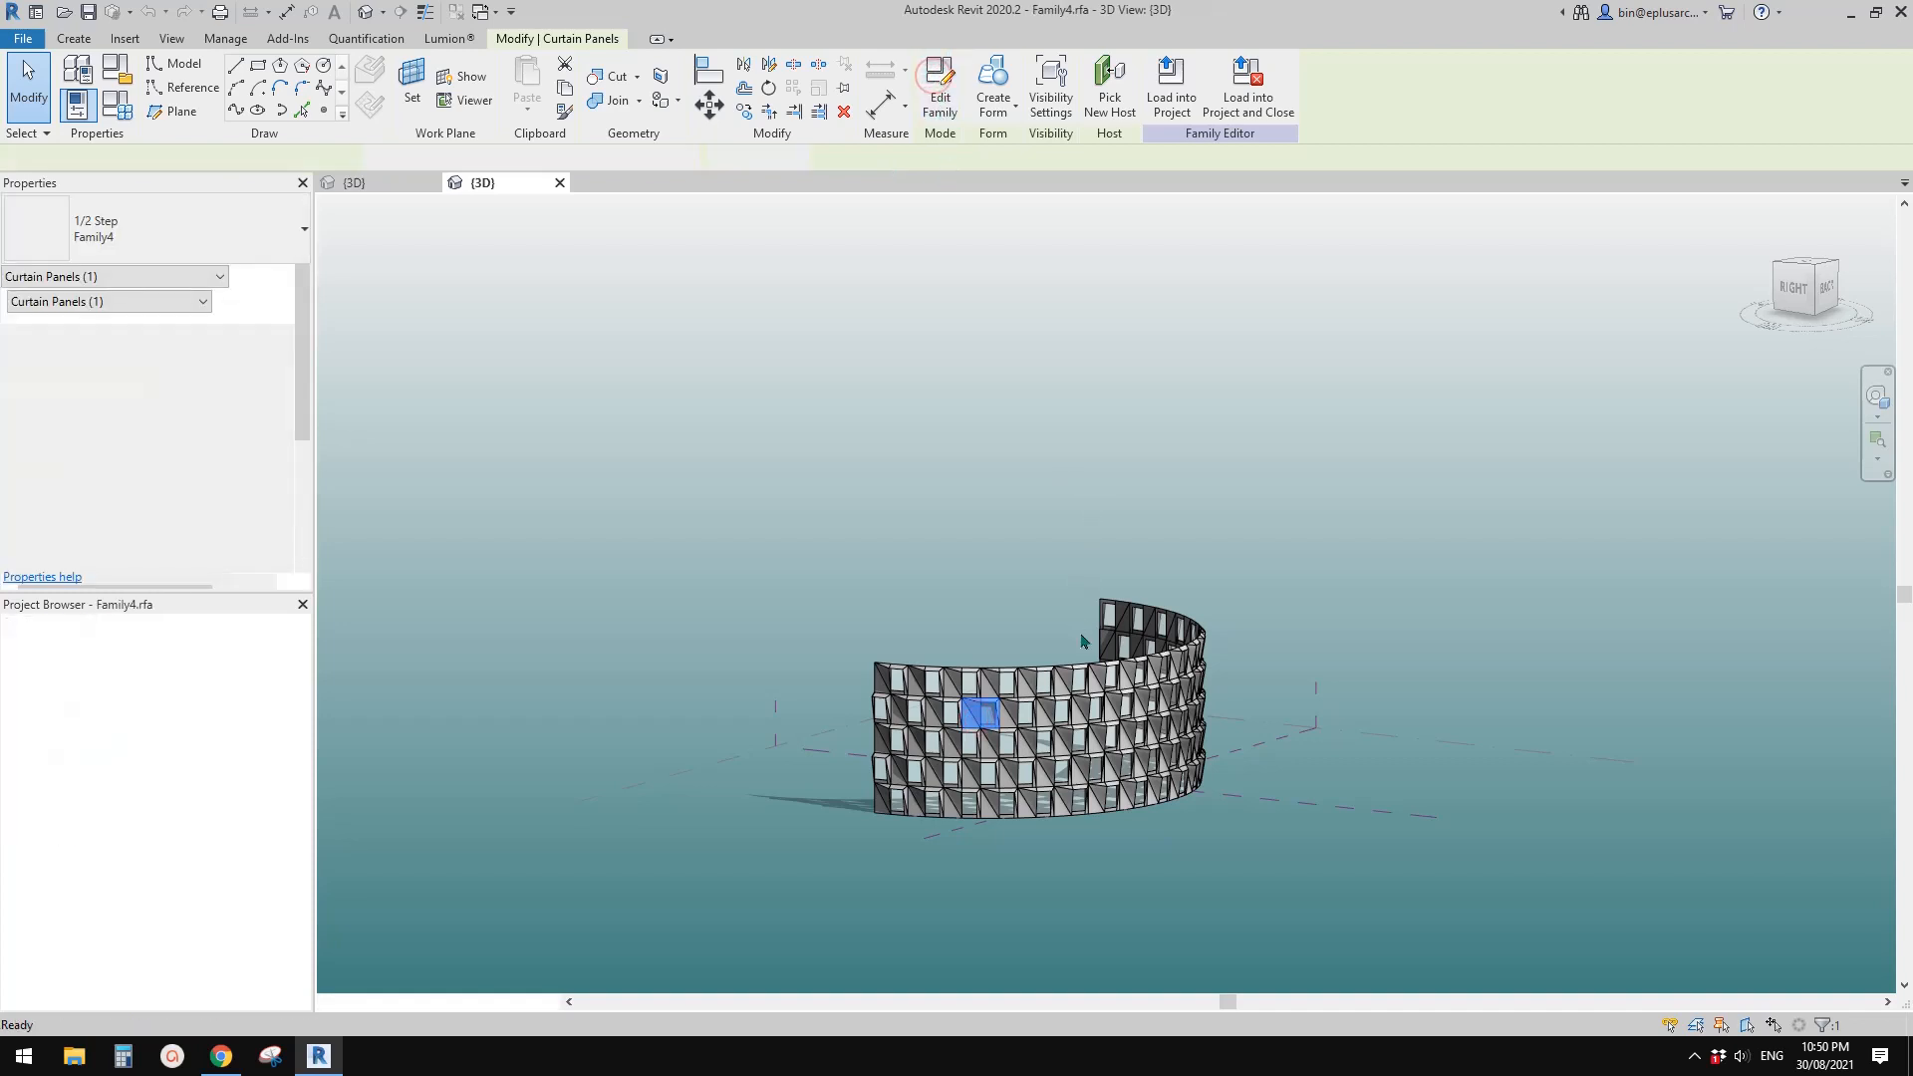
click(940, 90)
shift+middle_drag(1113, 567, 1126, 732)
click(559, 182)
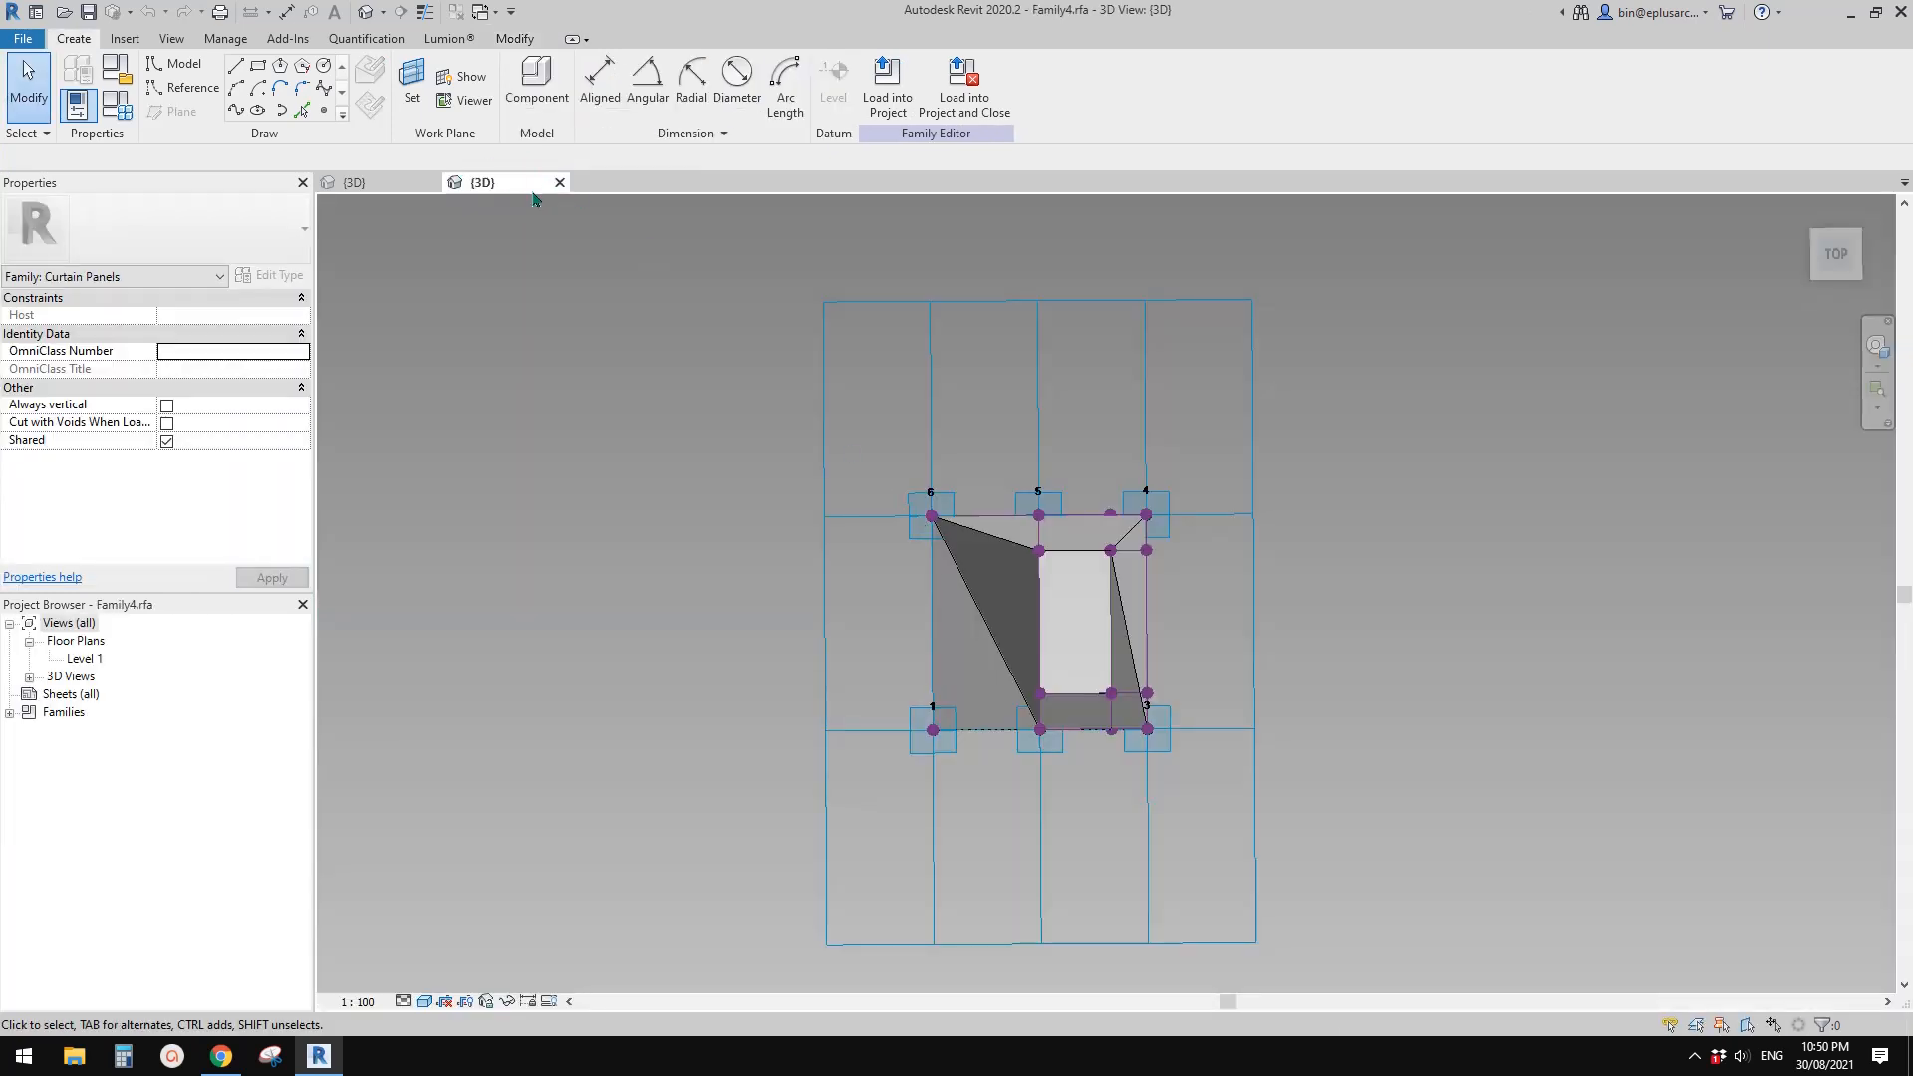
Tile the 3D views of Family4 and Family1 side by side, with the finished panel centred in its view
middle_drag(1015, 466, 1086, 441)
middle_drag(859, 482, 991, 497)
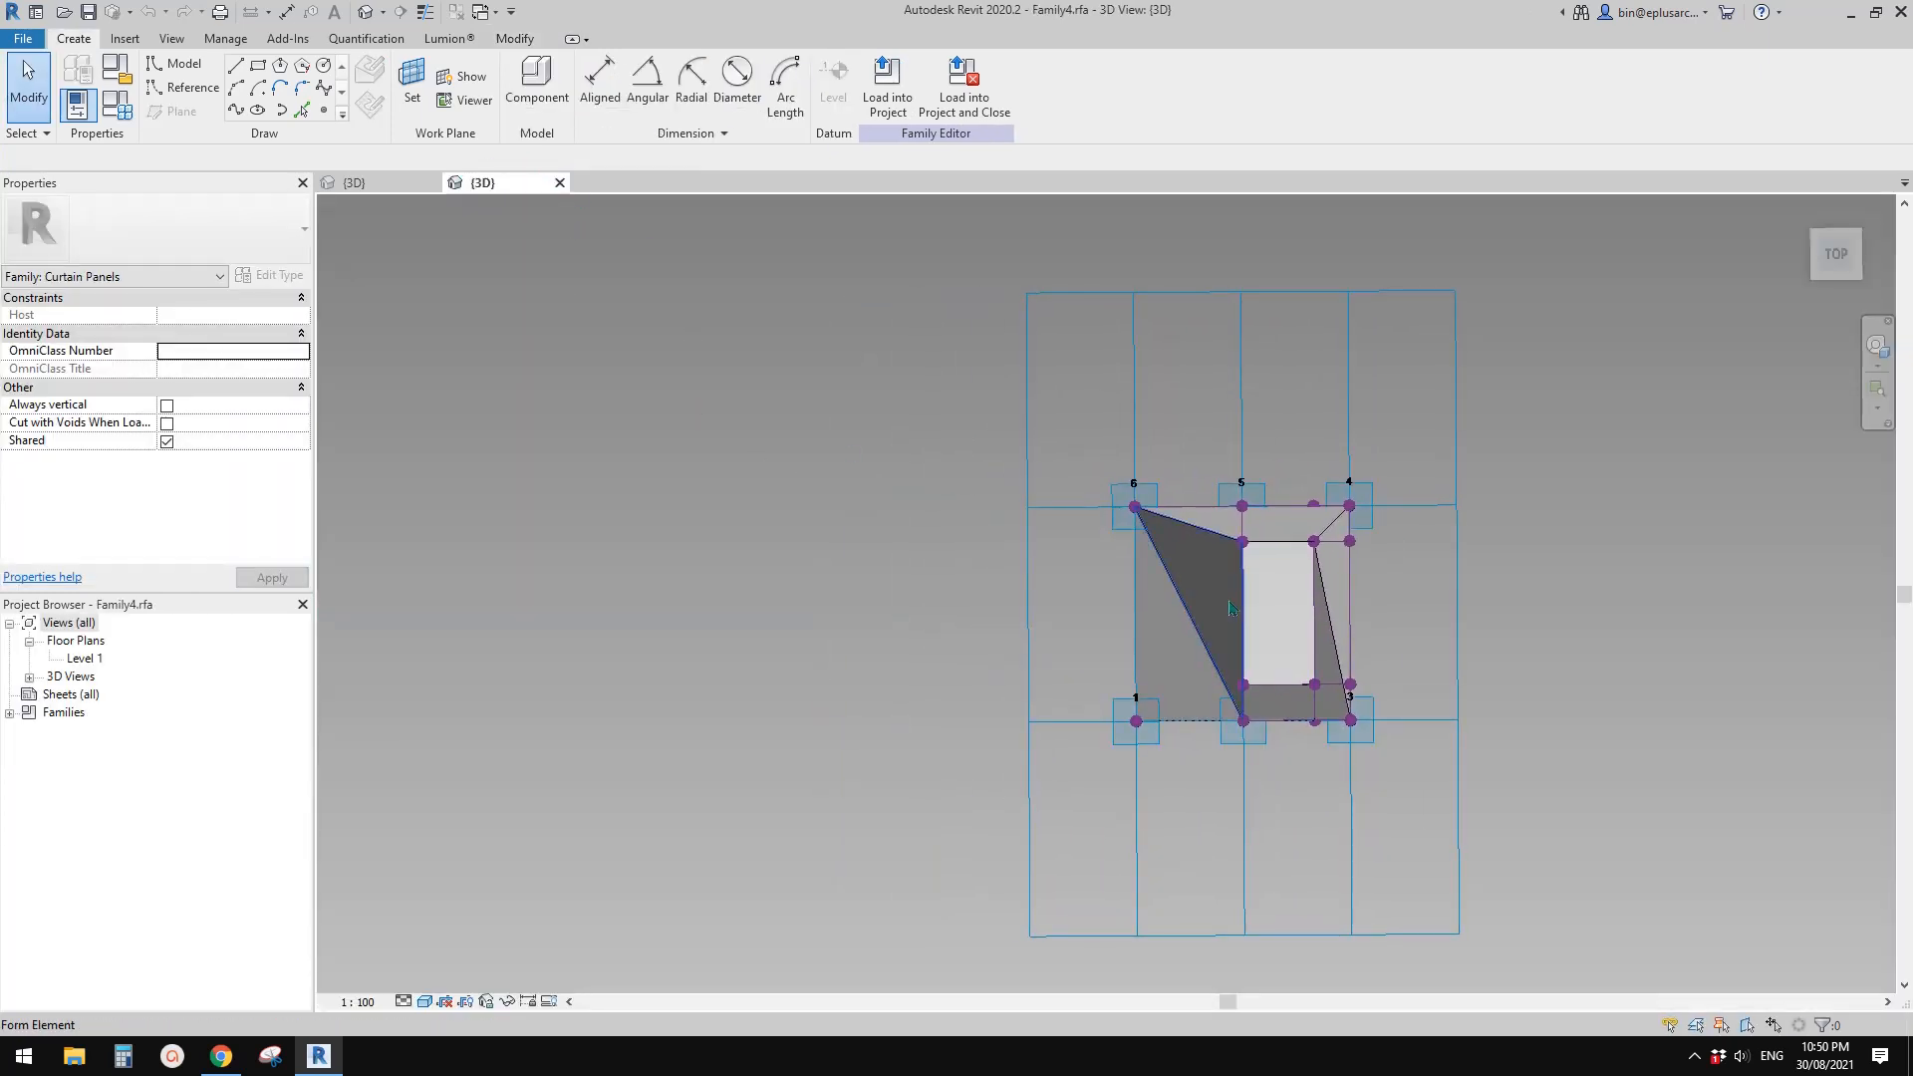
scroll(1171, 588, up, 1)
middle_drag(798, 327, 902, 387)
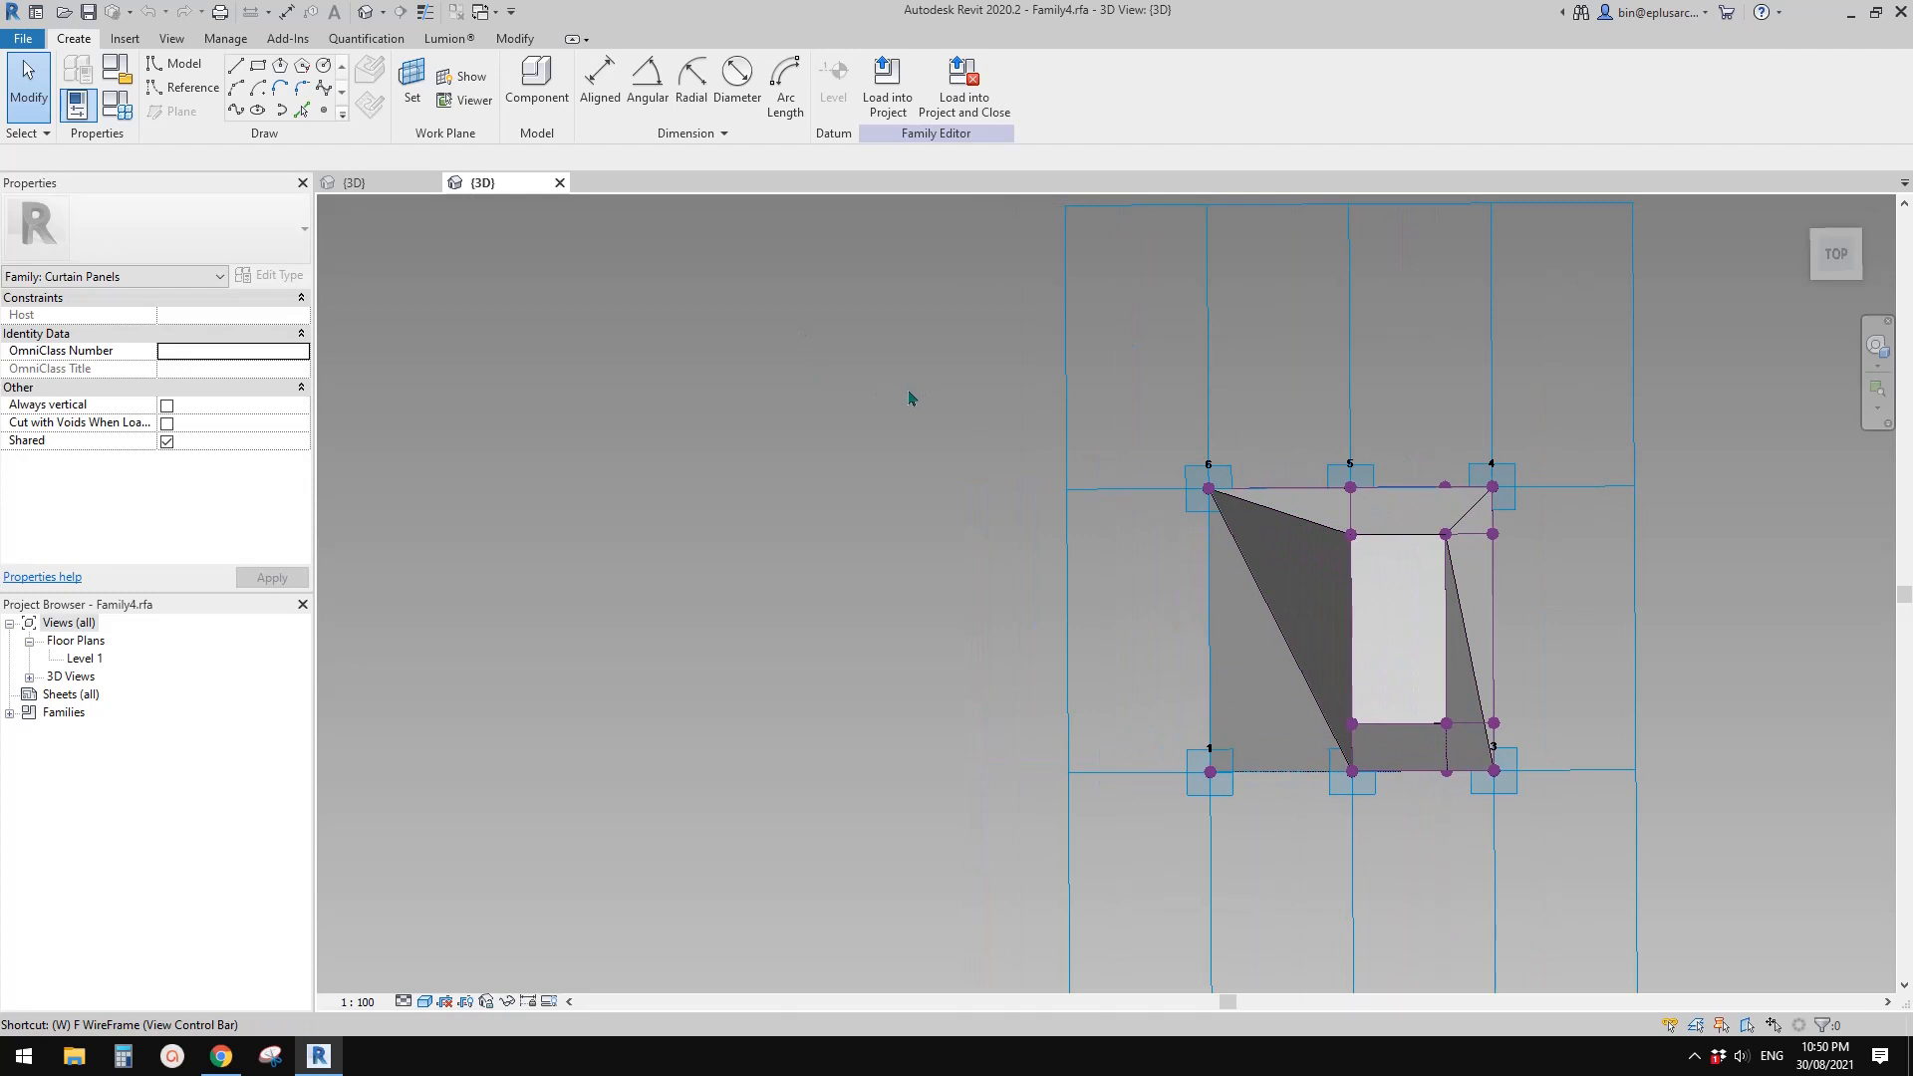
key(t)
middle_drag(1013, 509, 727, 506)
middle_drag(874, 515, 504, 506)
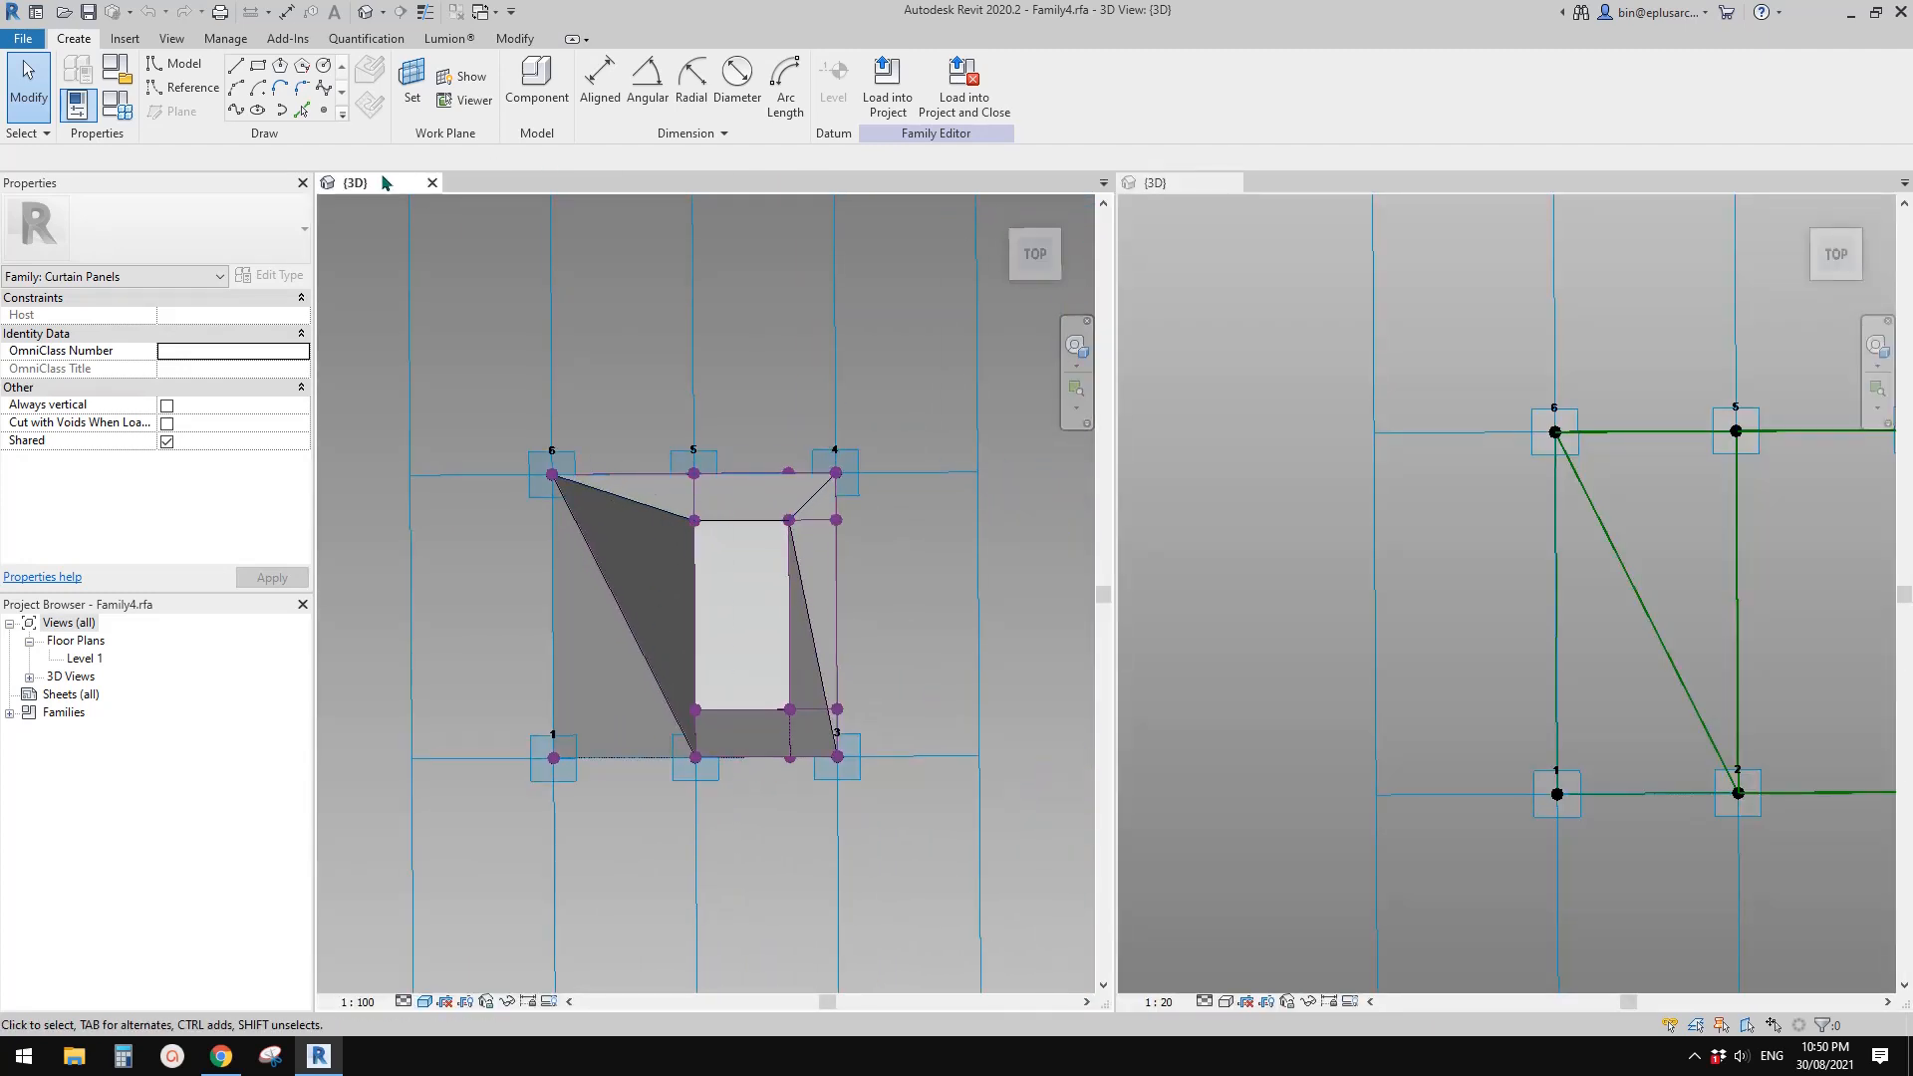
Try to swap the order of the tiled views by undocking the Family4 view, redocking it and tiling again
drag(386, 183, 1366, 176)
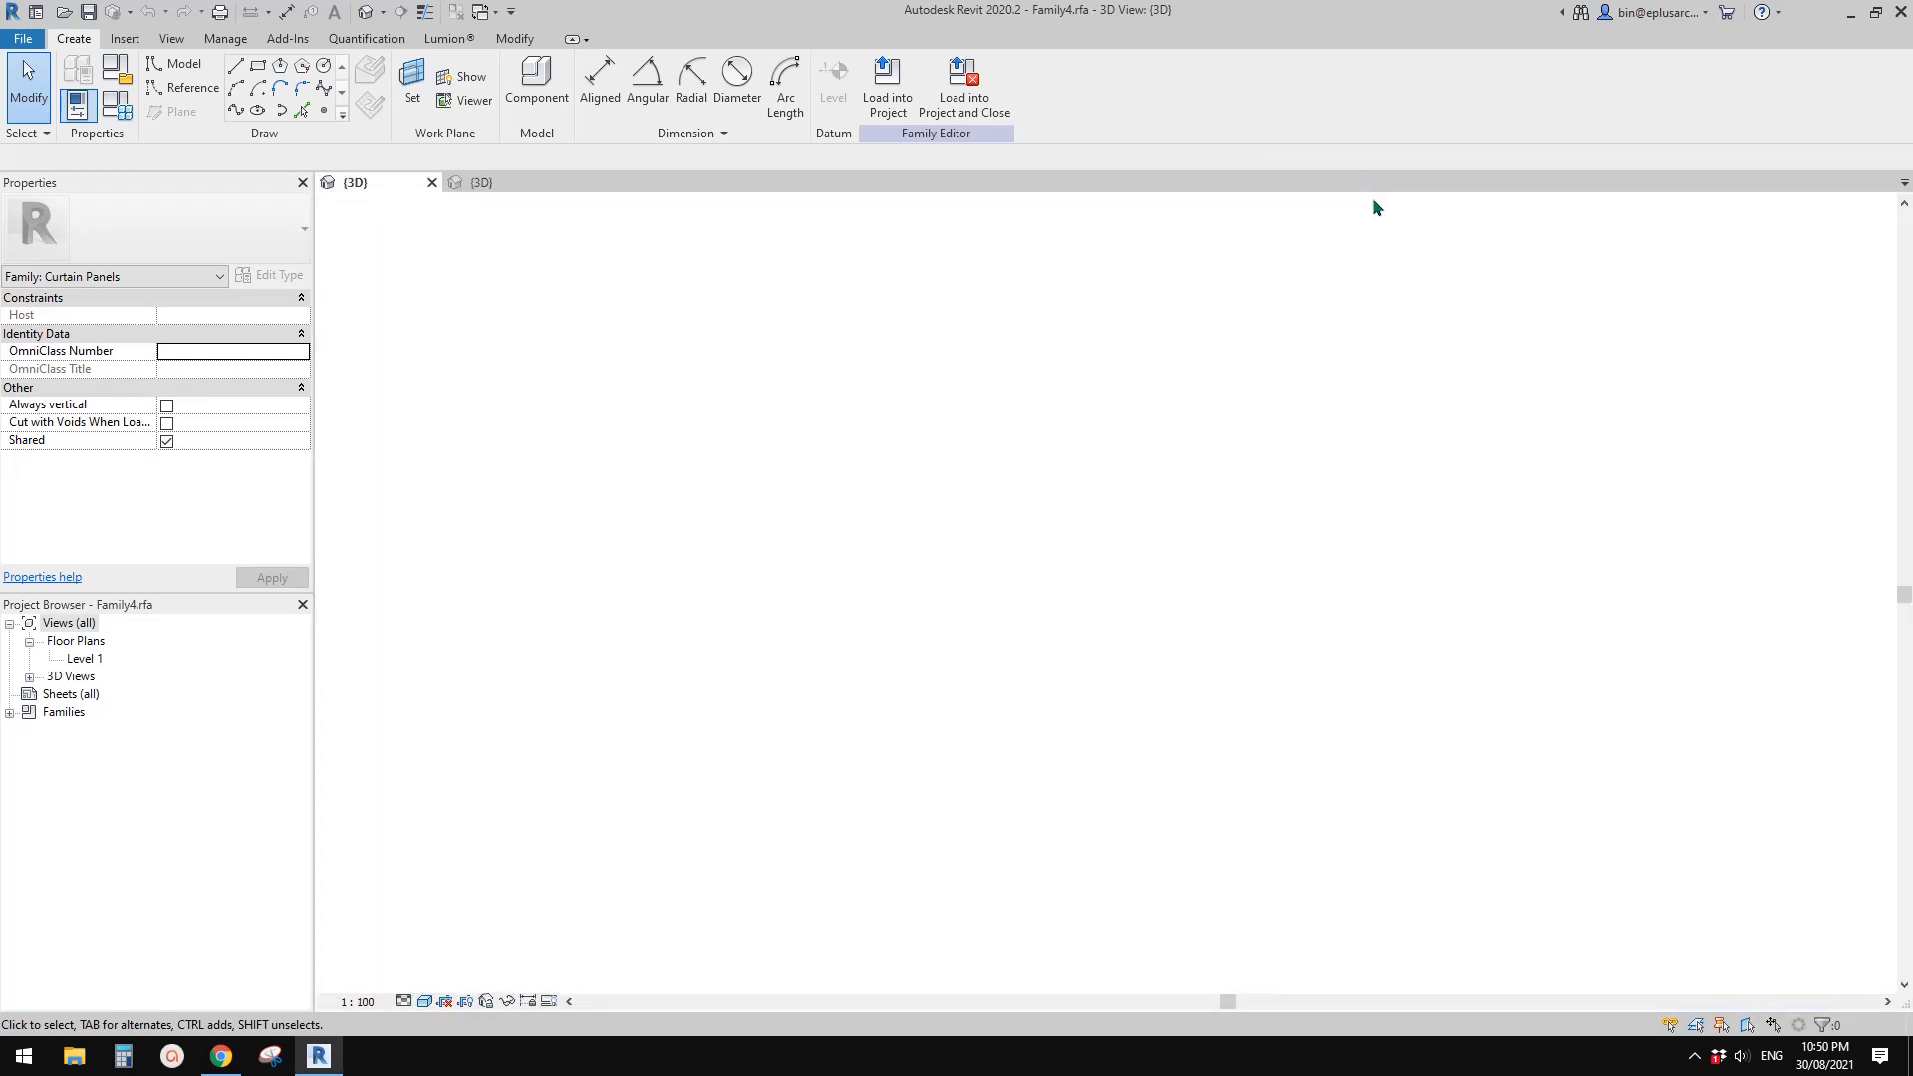
key(t)
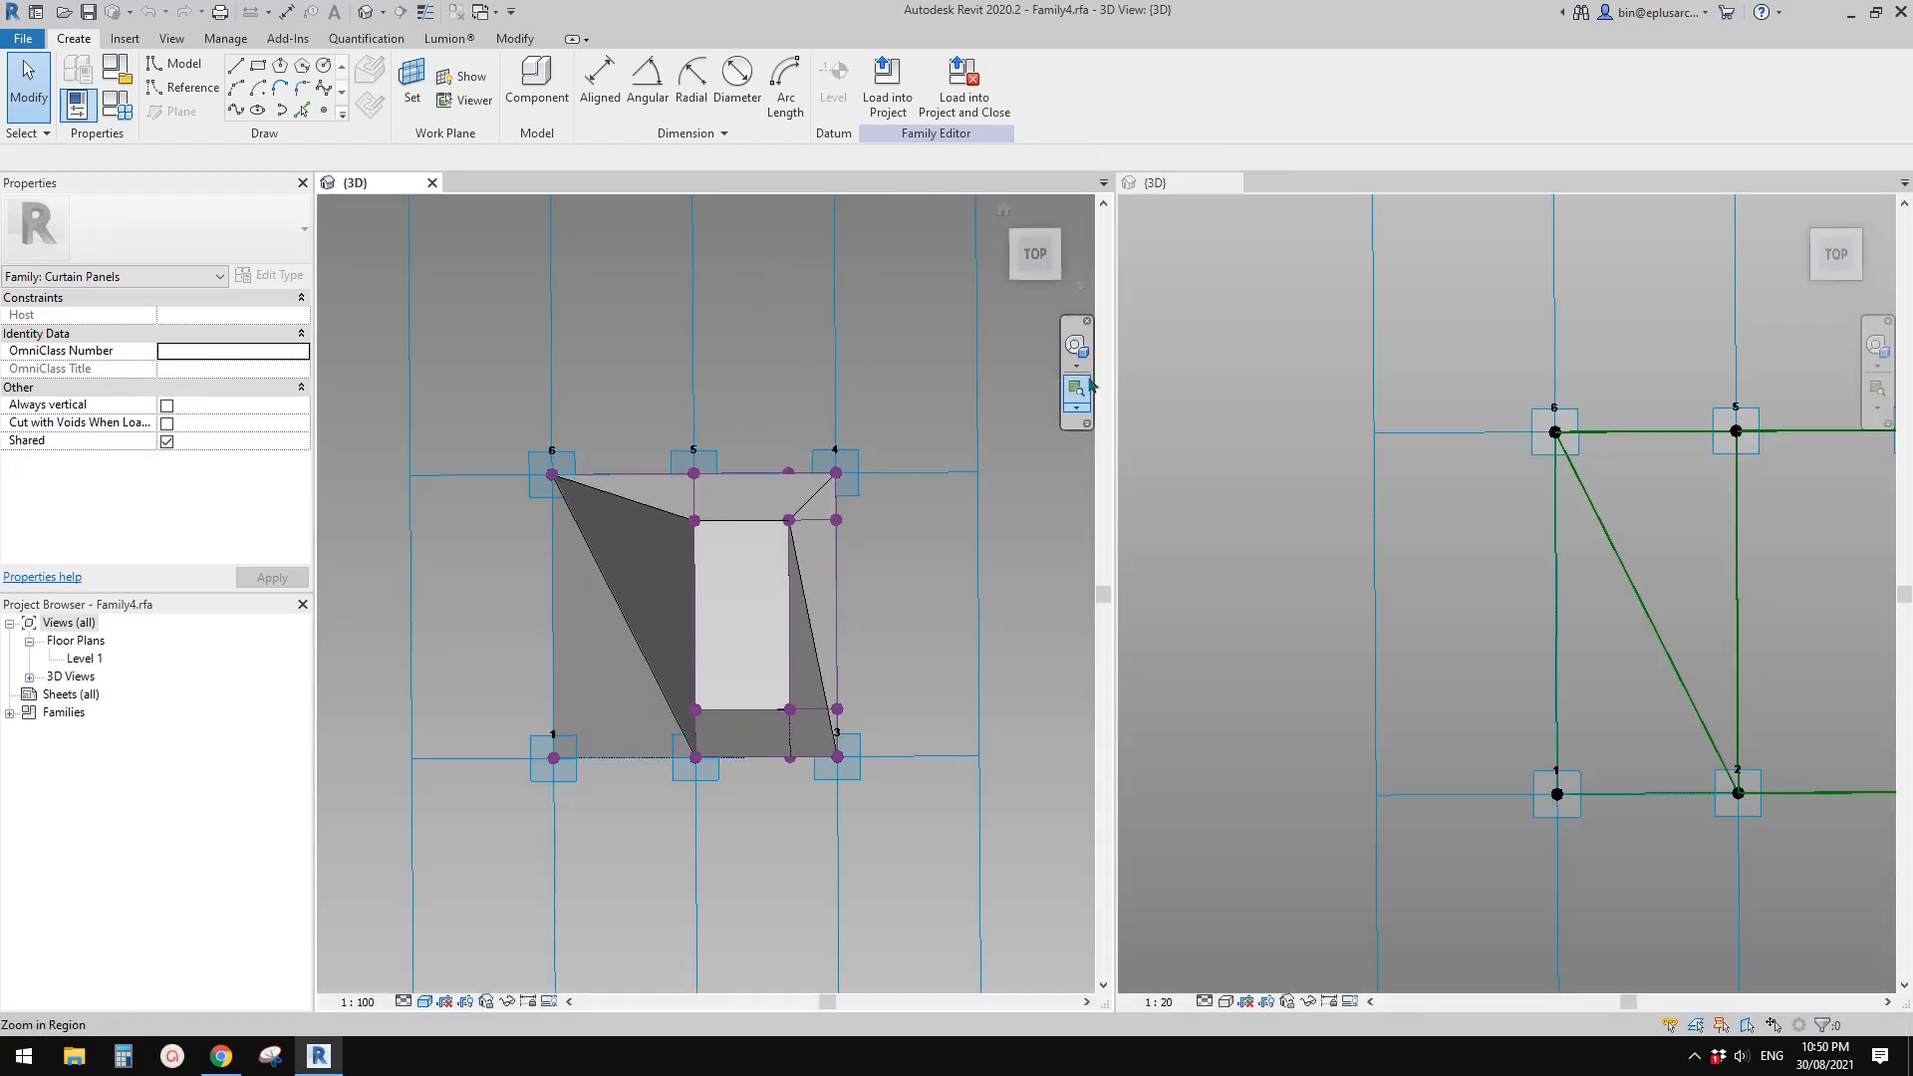
drag(404, 184, 1760, 379)
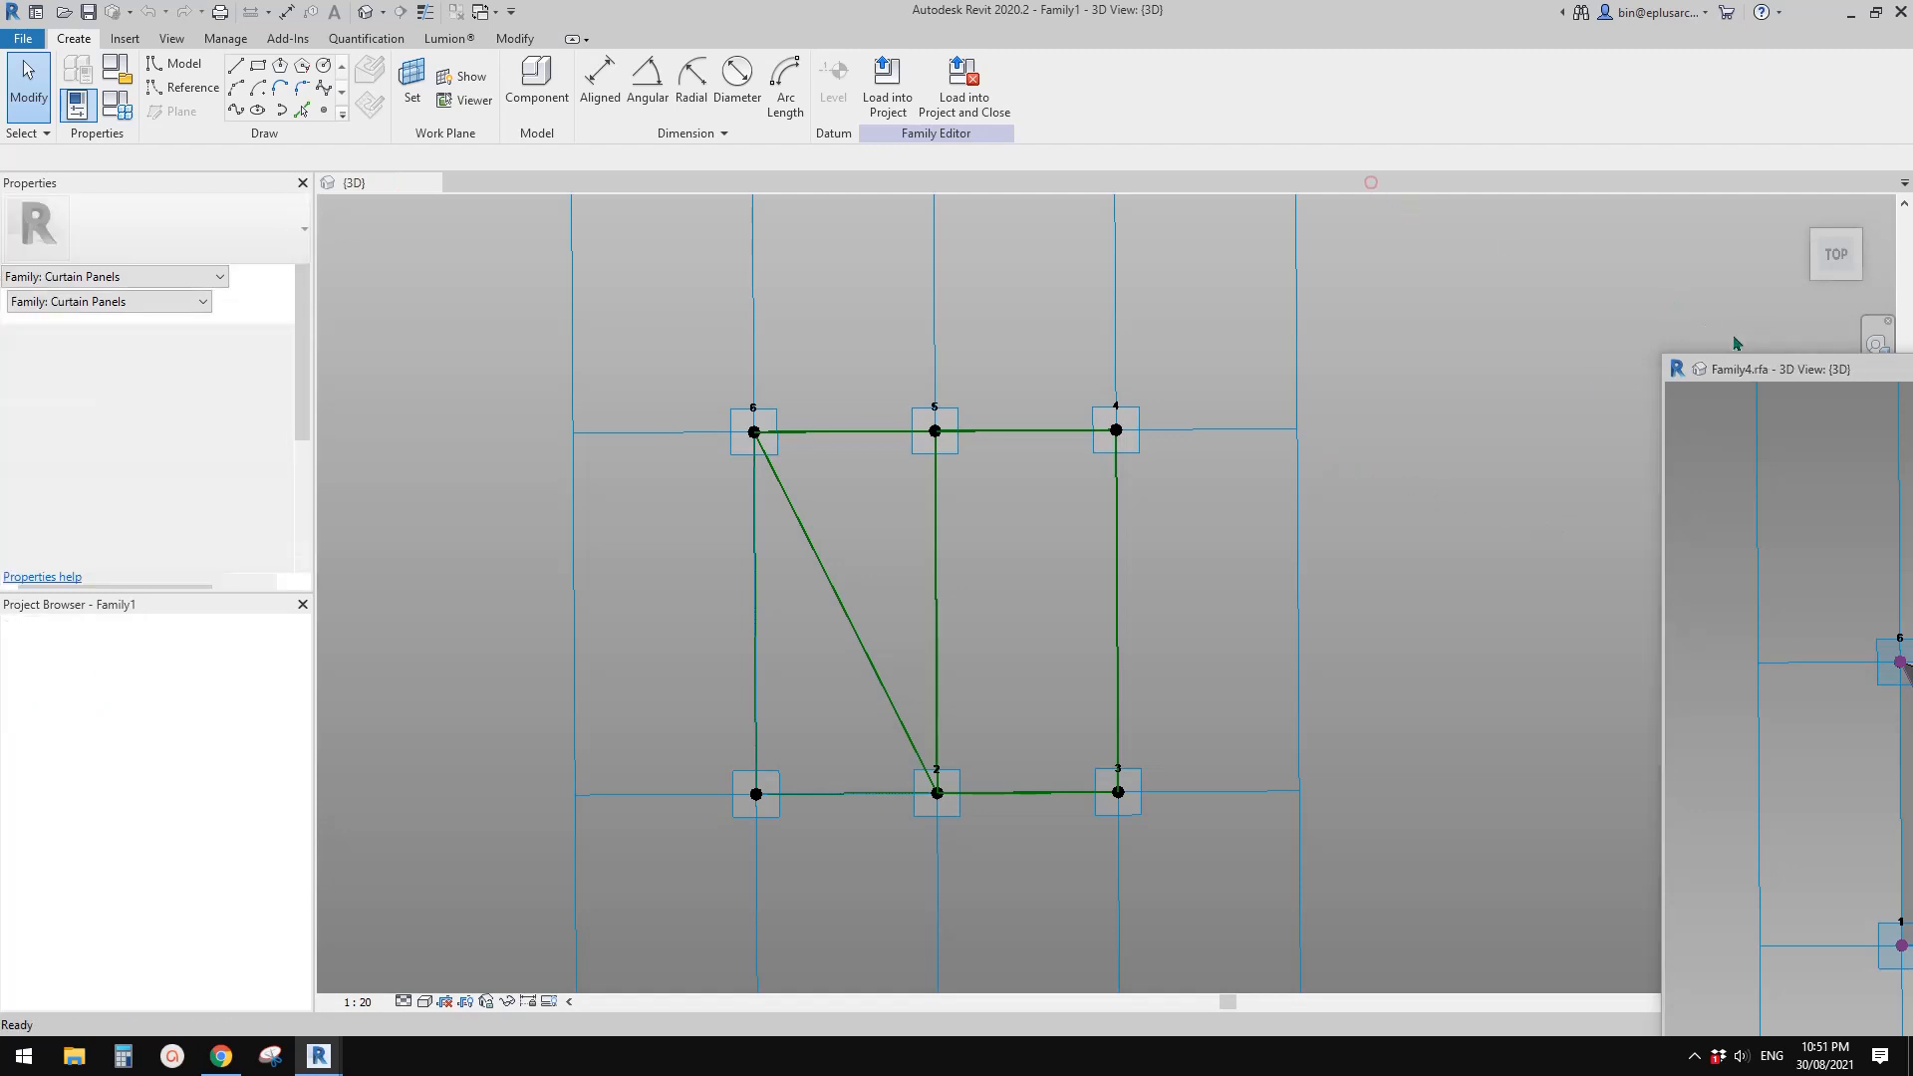
drag(1731, 378, 1819, 212)
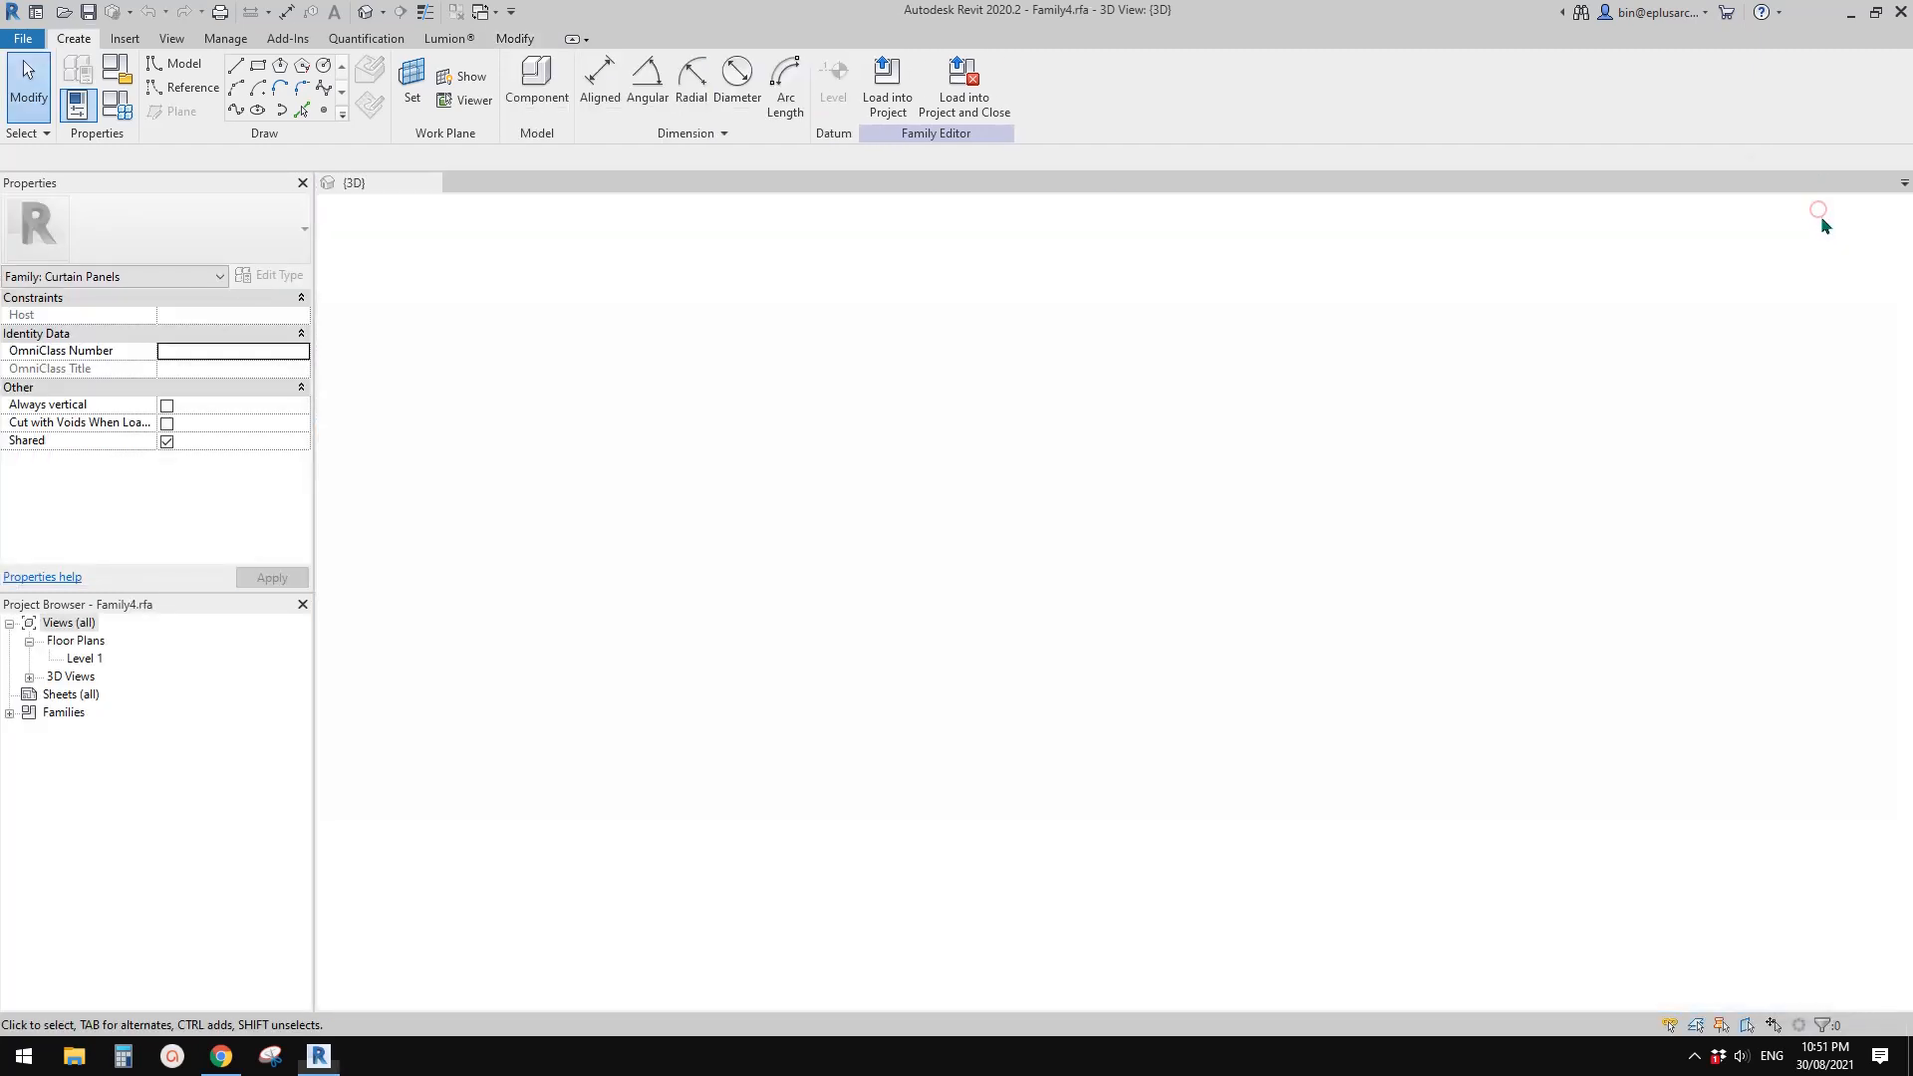
key(t)
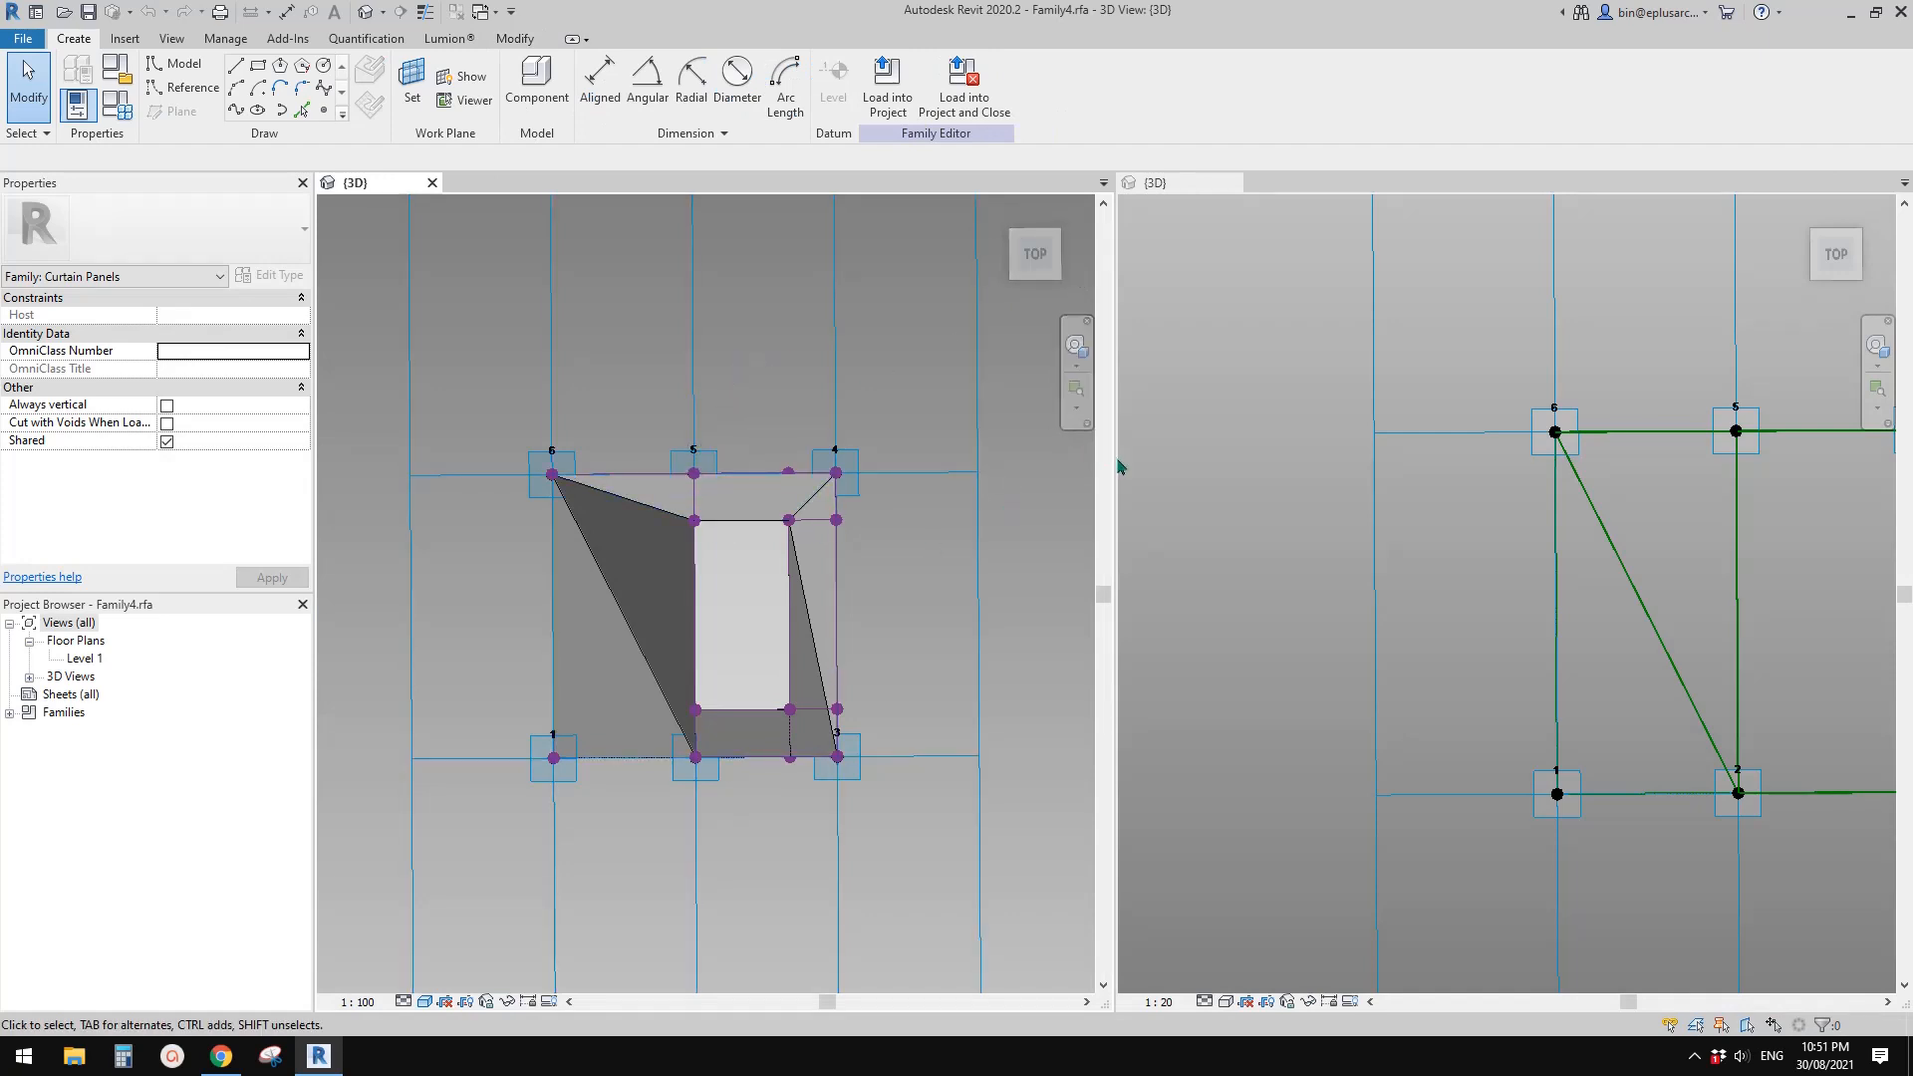
Narrow the Family4 view to give the Family1 view more width, and centre both panels in their views
middle_drag(838, 516, 773, 471)
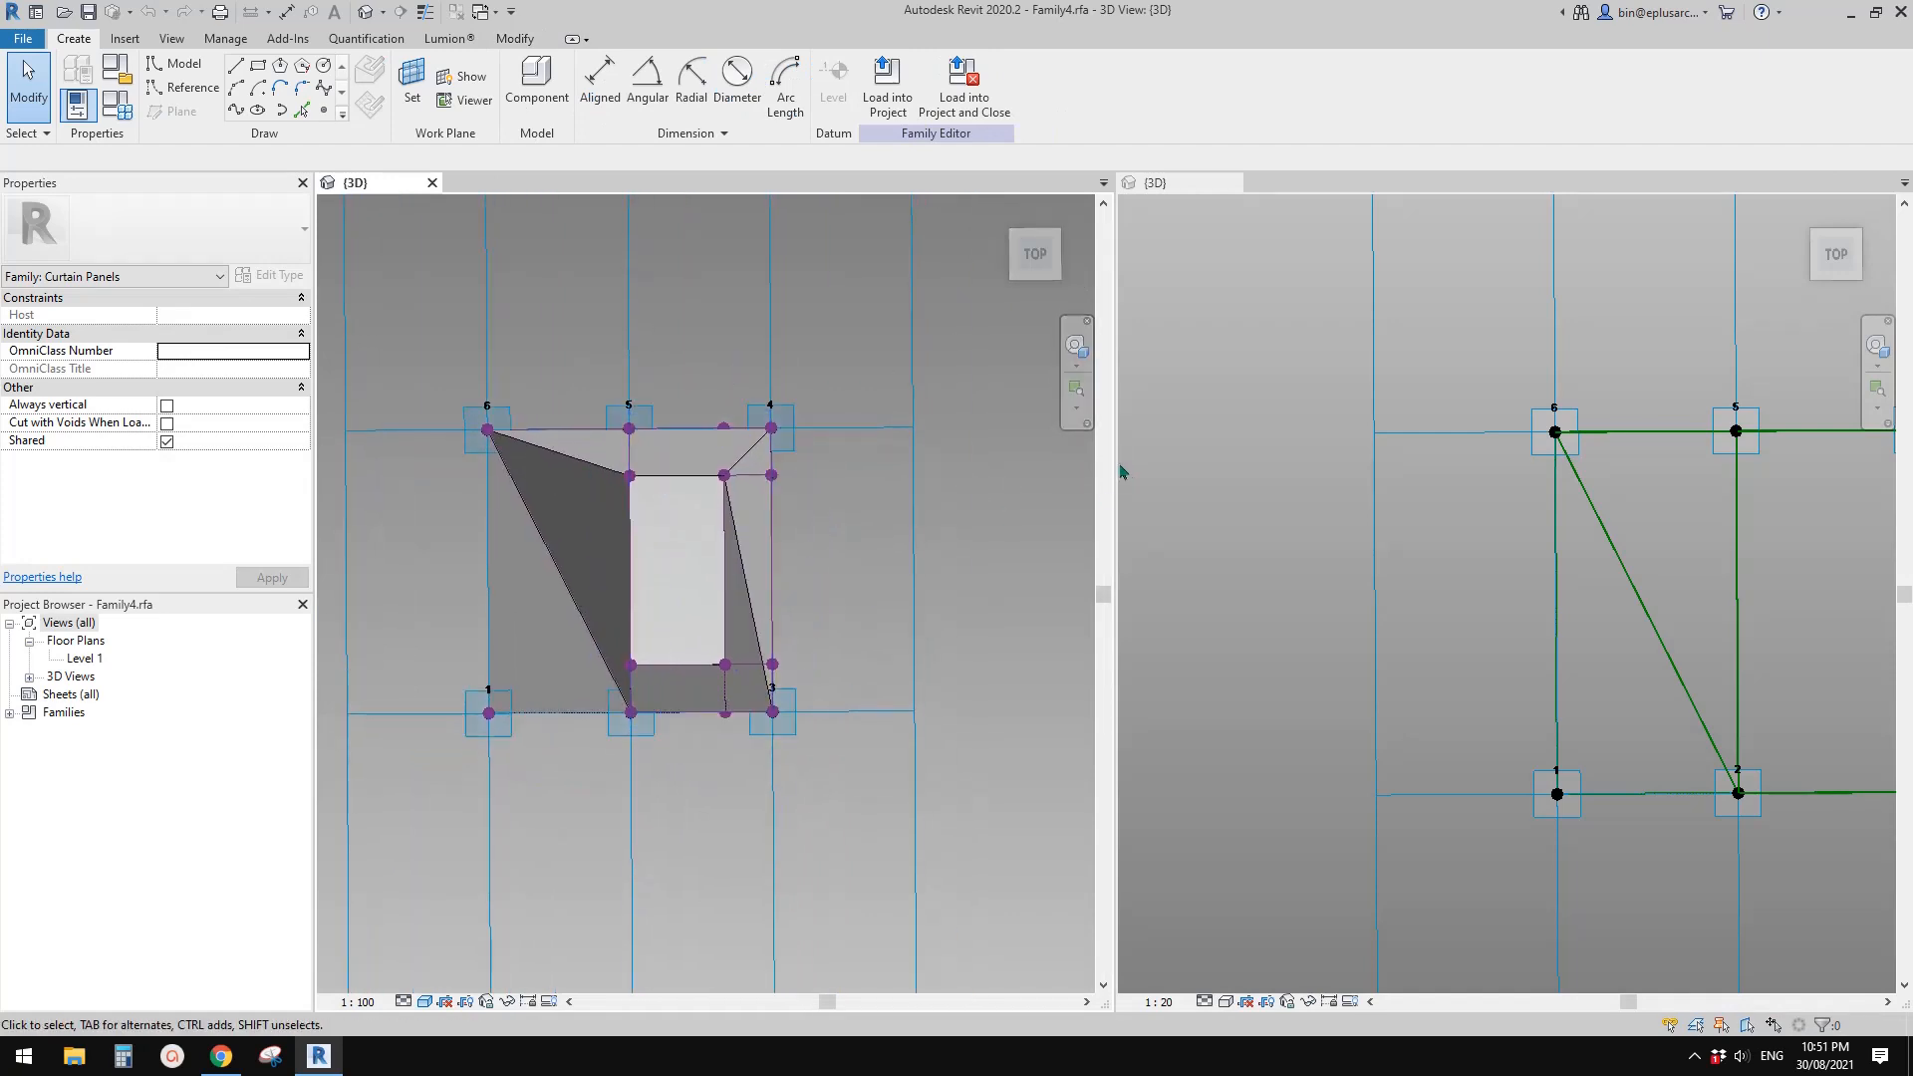
drag(1100, 458, 910, 457)
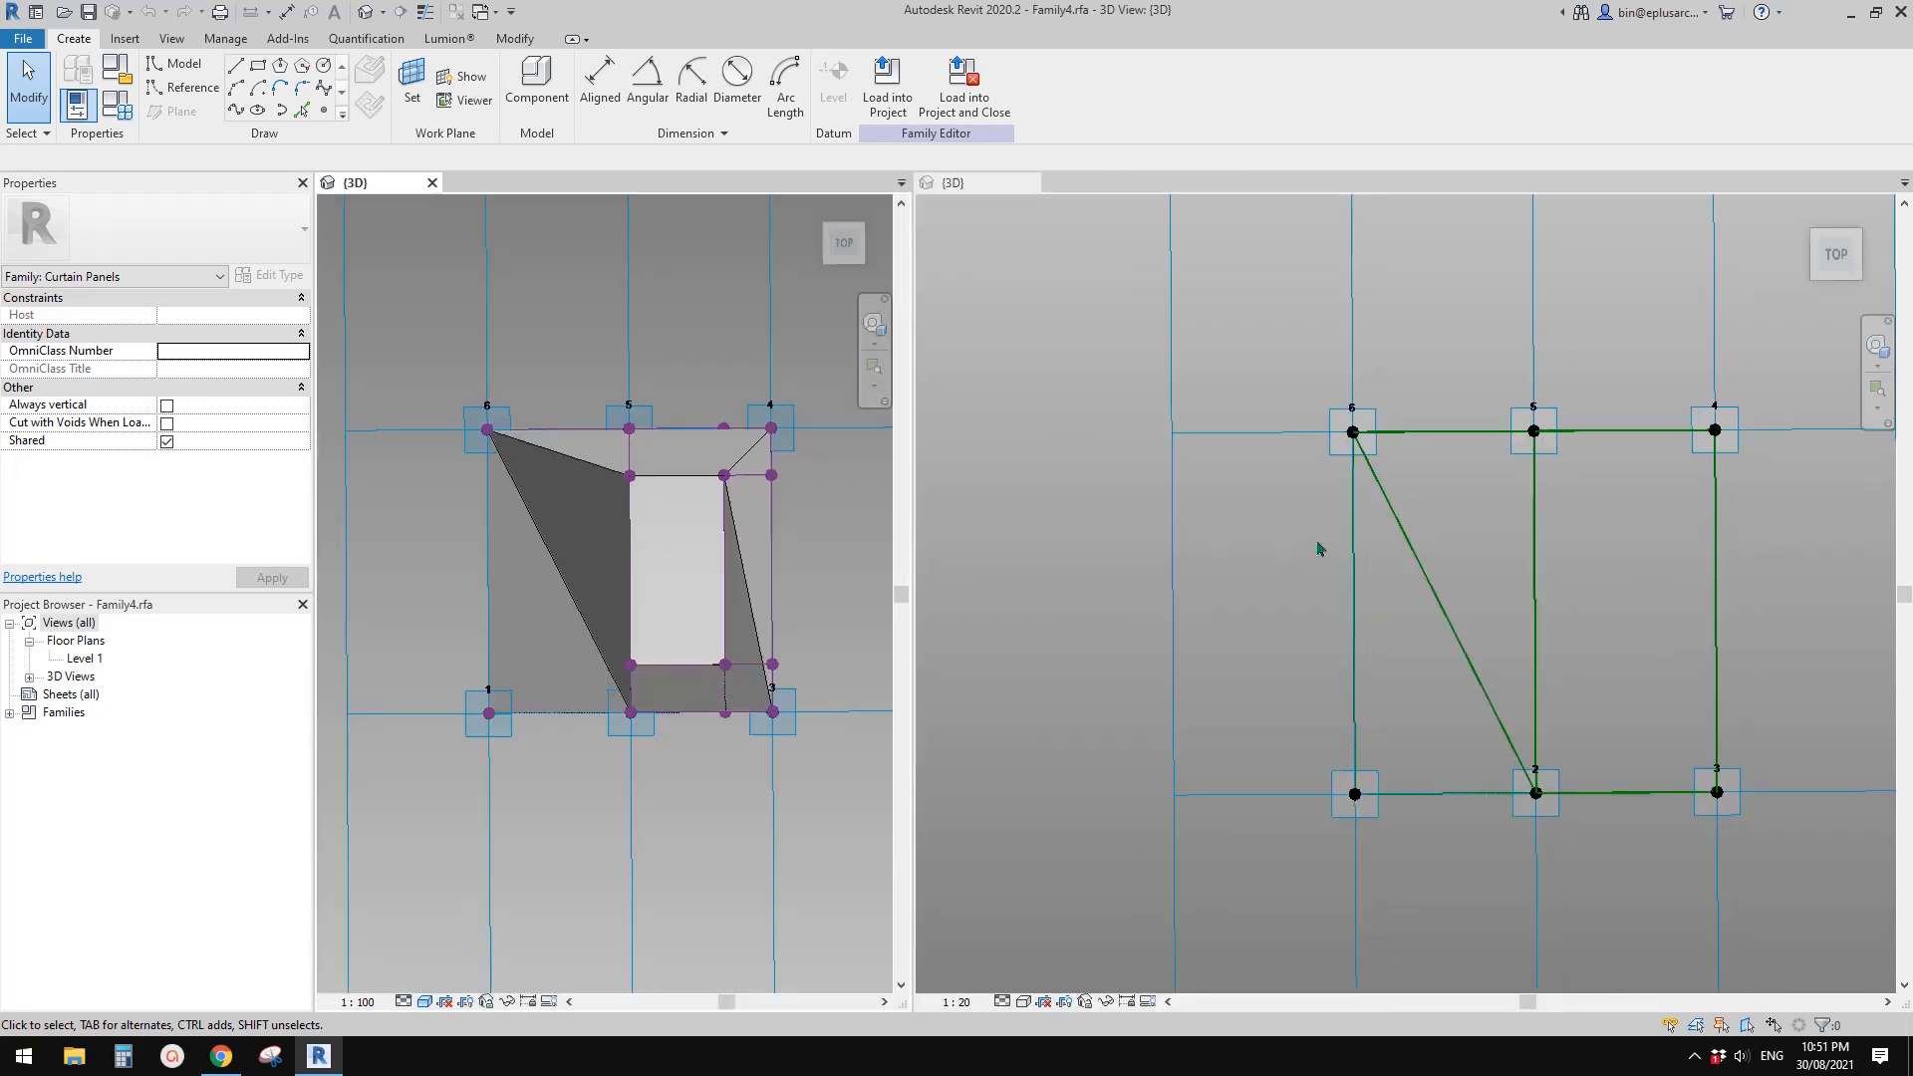
click(1157, 496)
Examine from several angles how the finished Family4 panel's reference points, reference lines and forms connect around adaptive points 6, 5 and 2
click(575, 532)
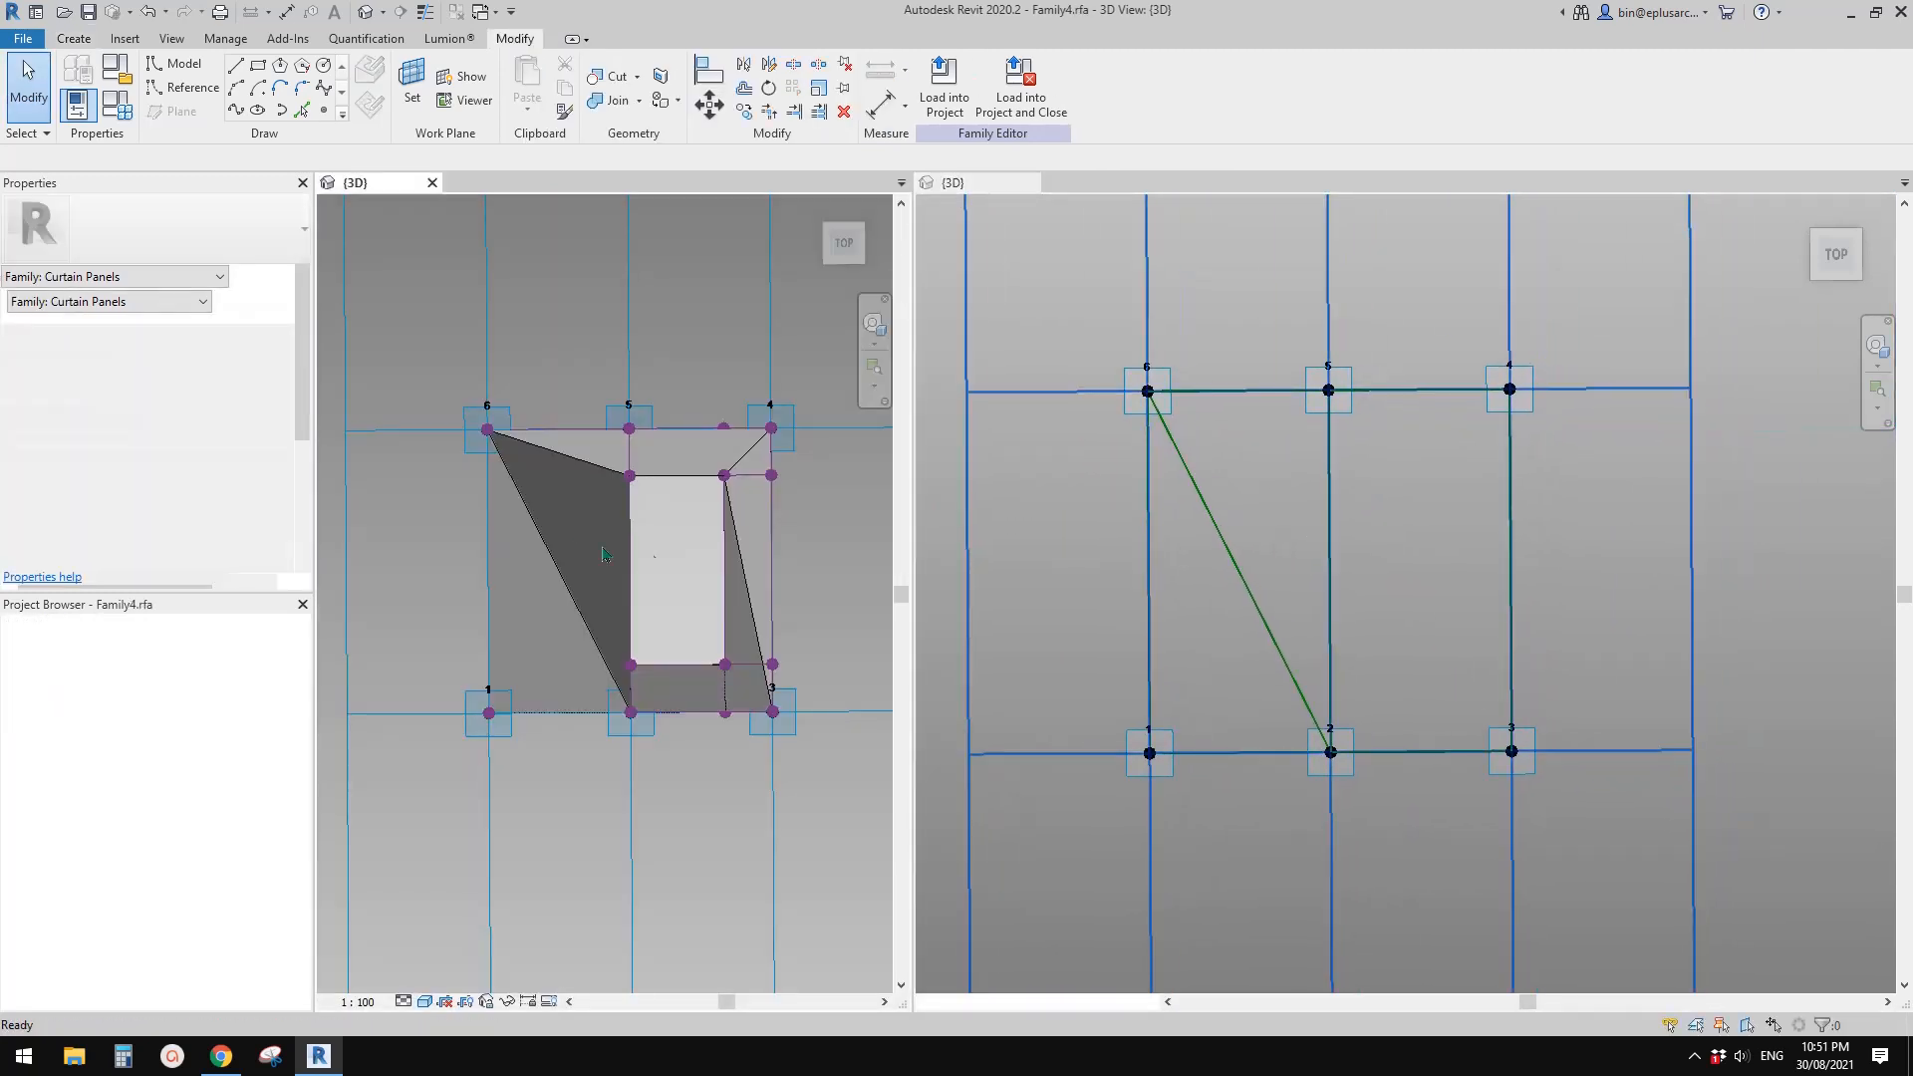
shift+middle_drag(575, 532, 627, 435)
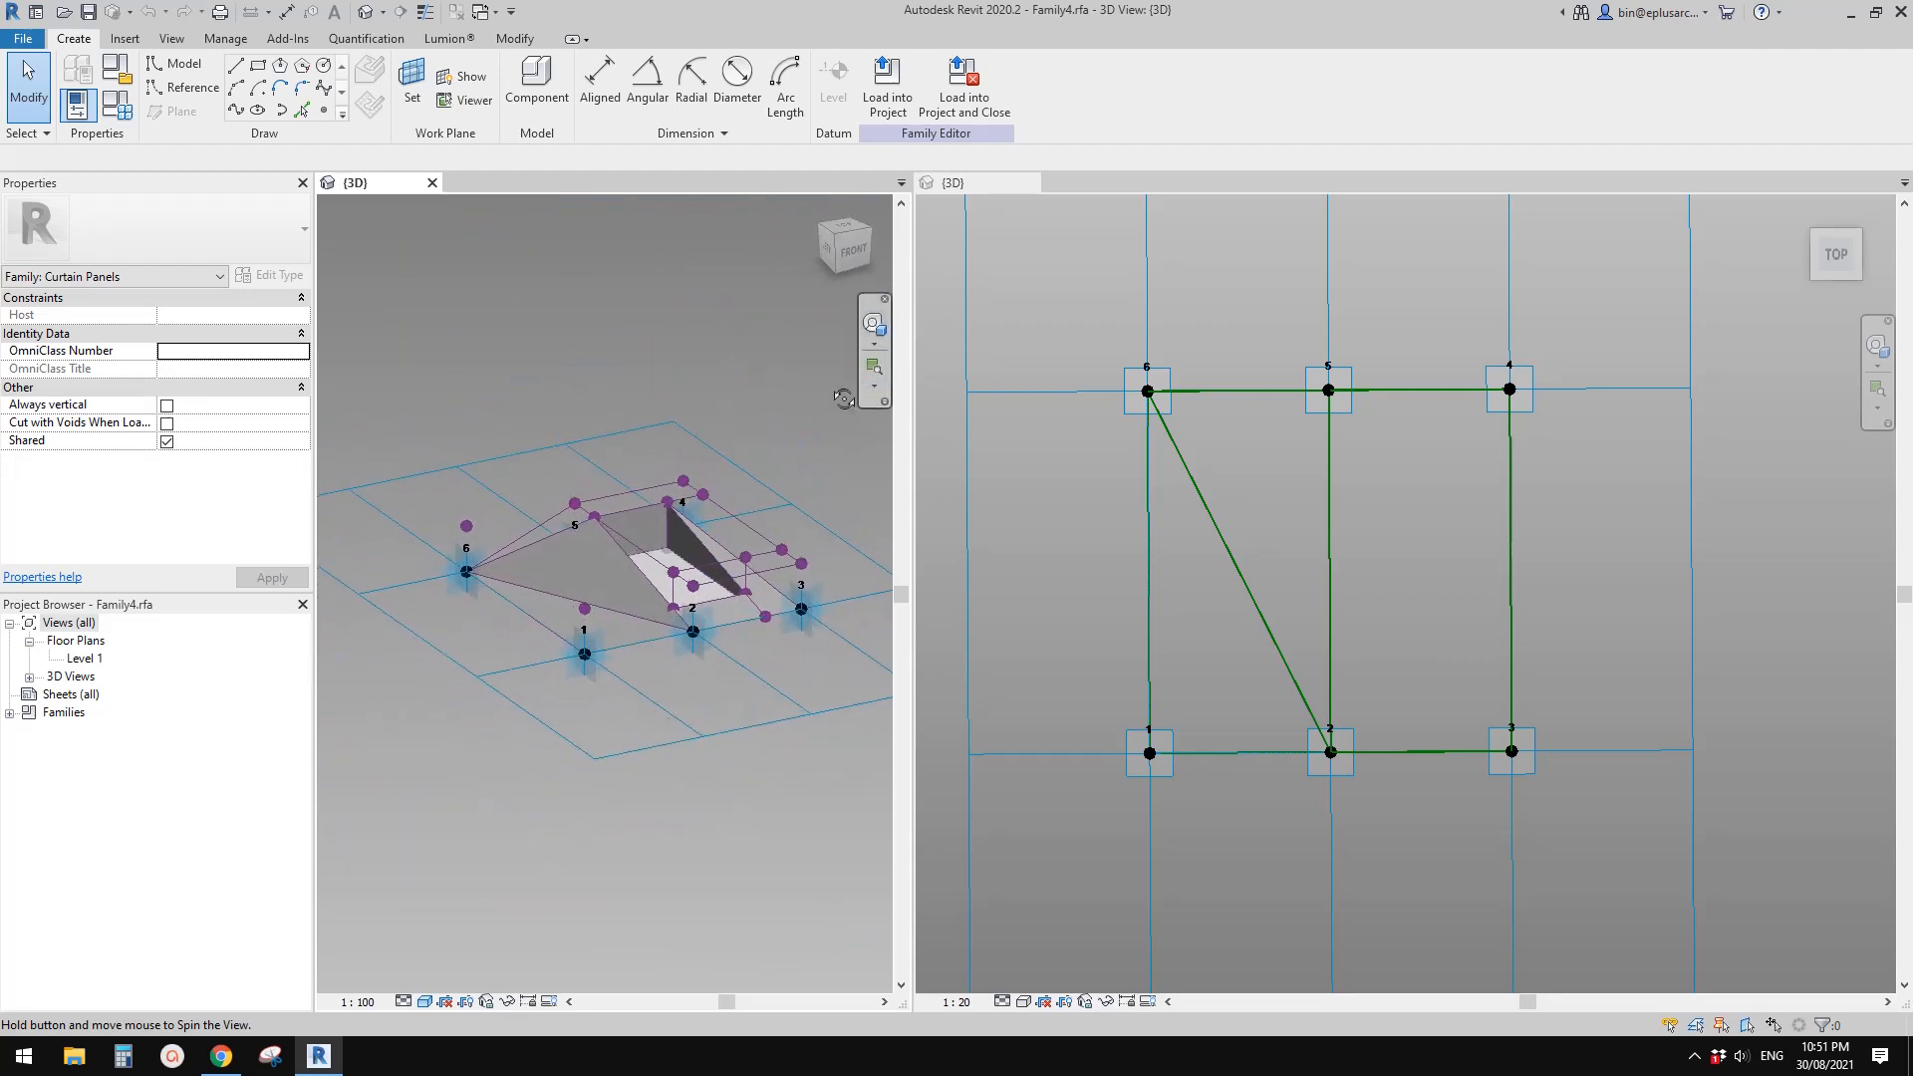
shift+middle_drag(844, 399, 654, 468)
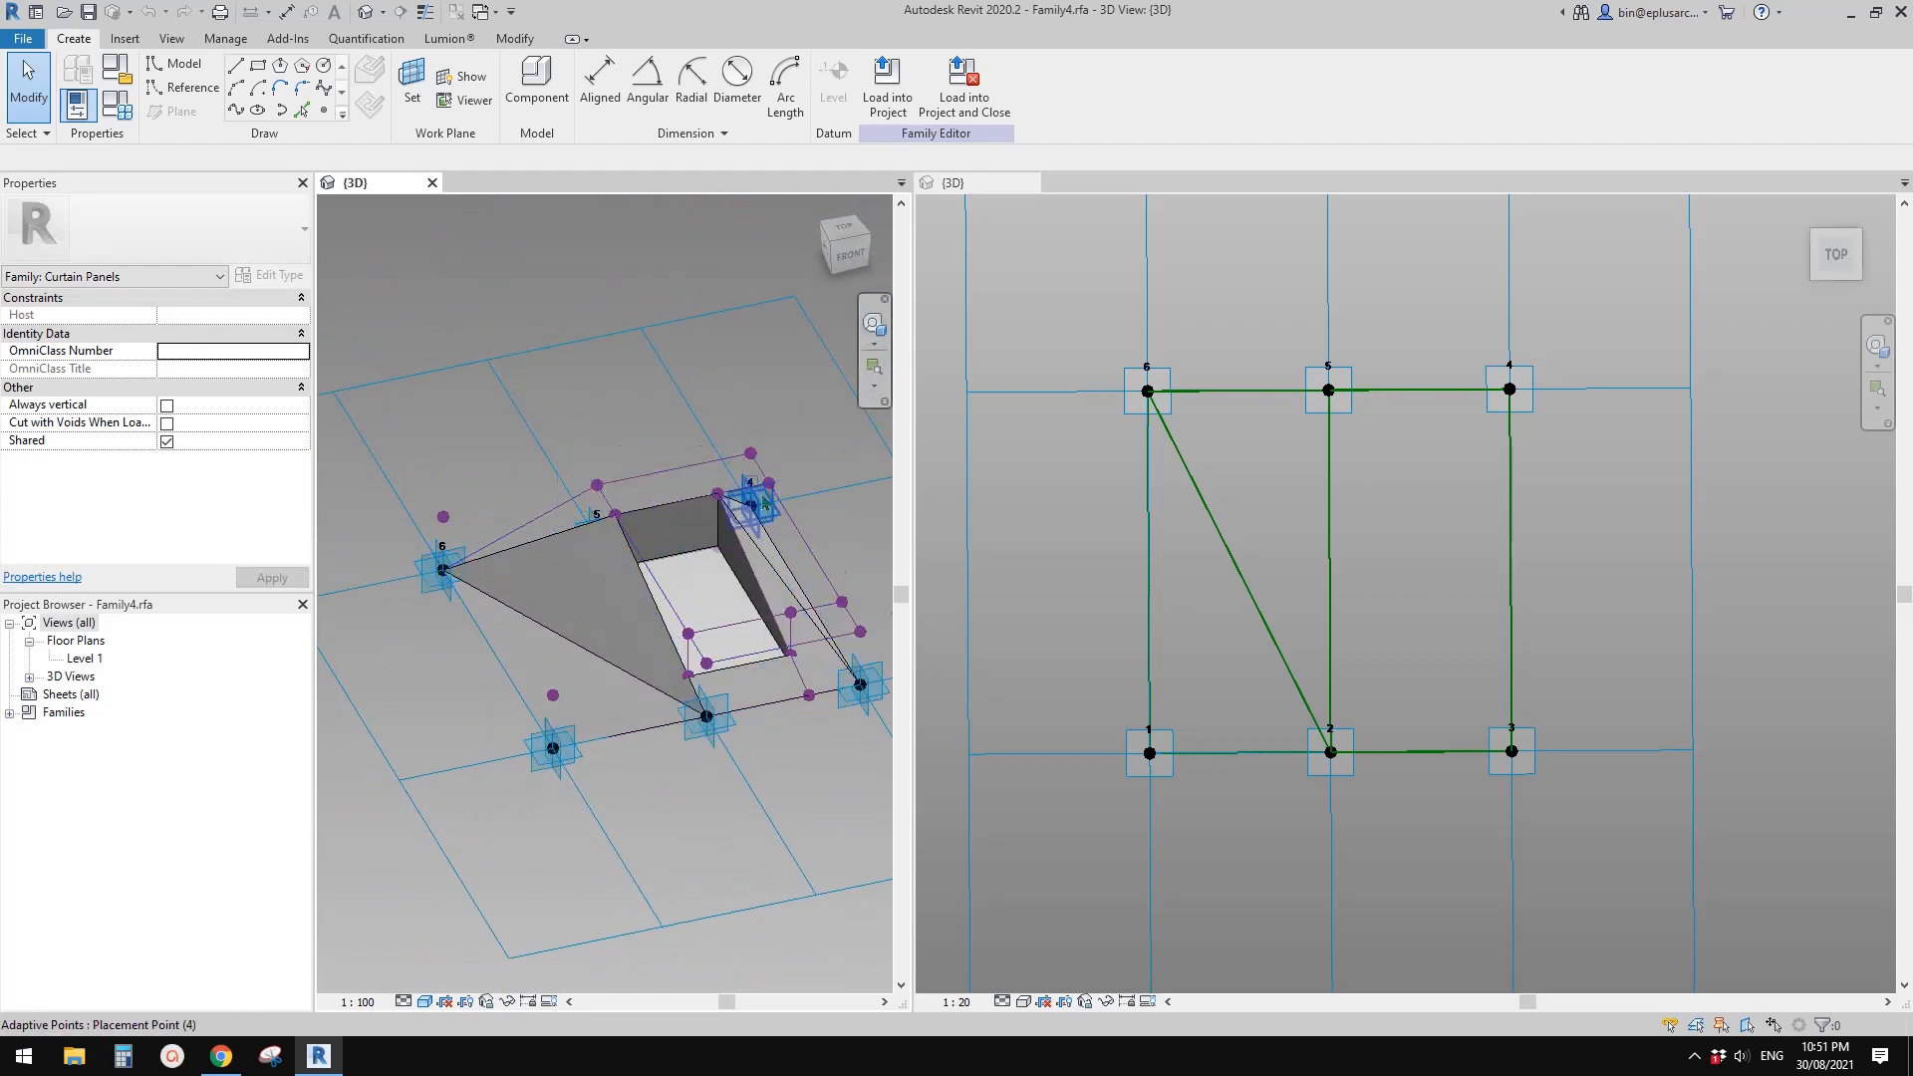
shift+middle_drag(764, 504, 448, 598)
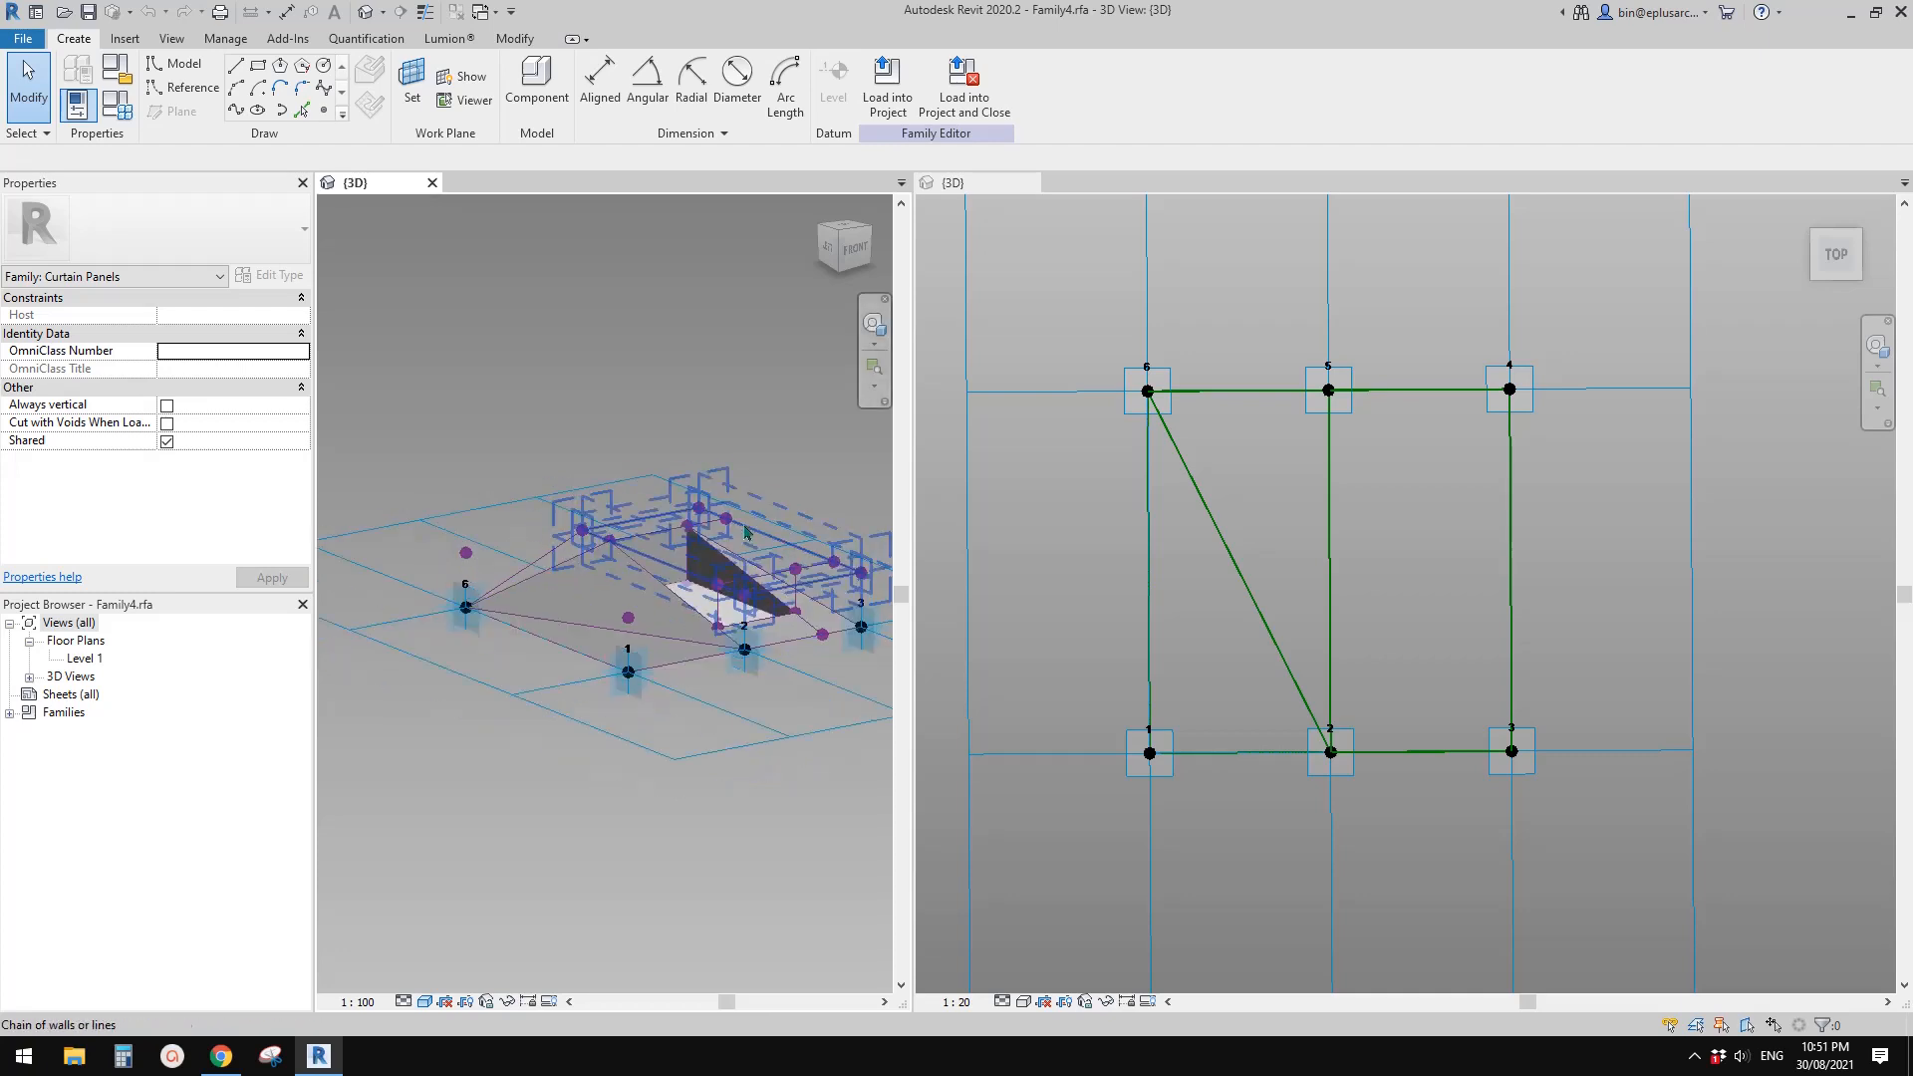
shift+middle_drag(546, 623, 622, 539)
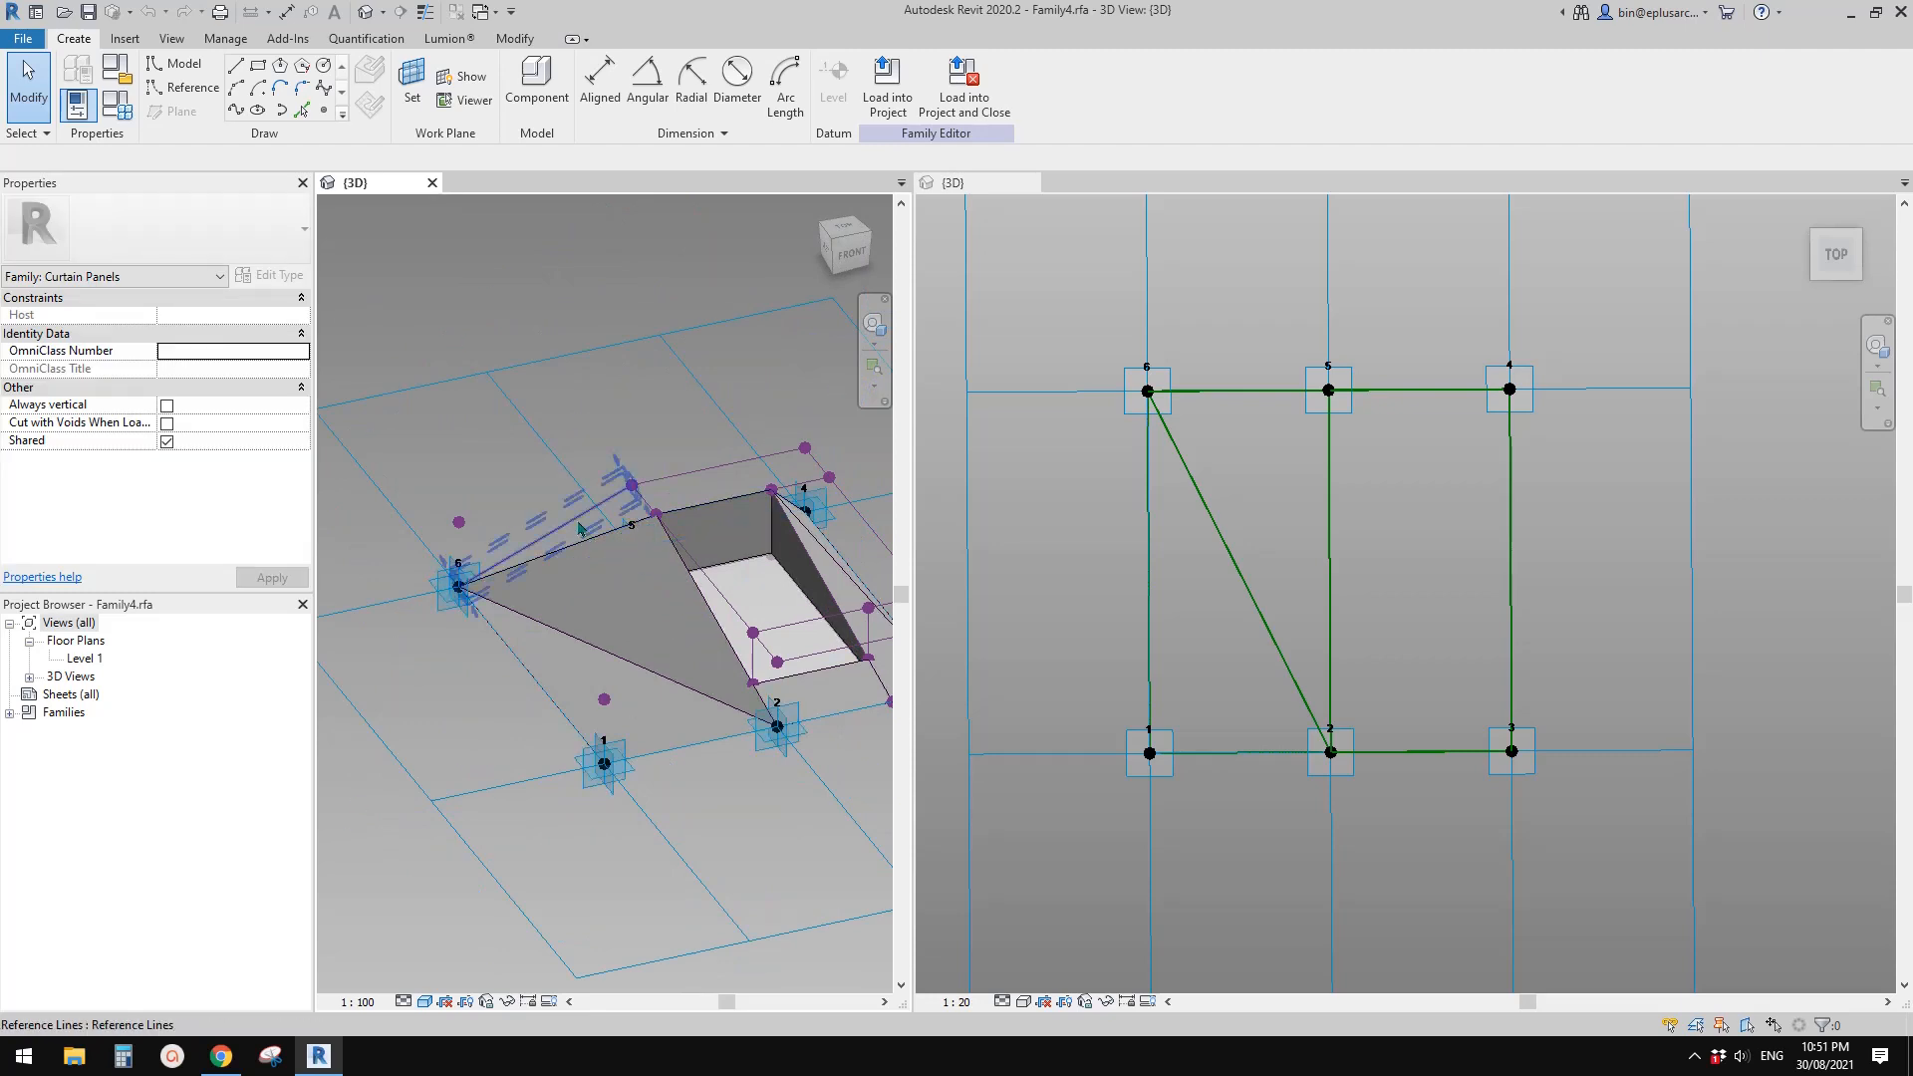
click(579, 524)
key(Escape)
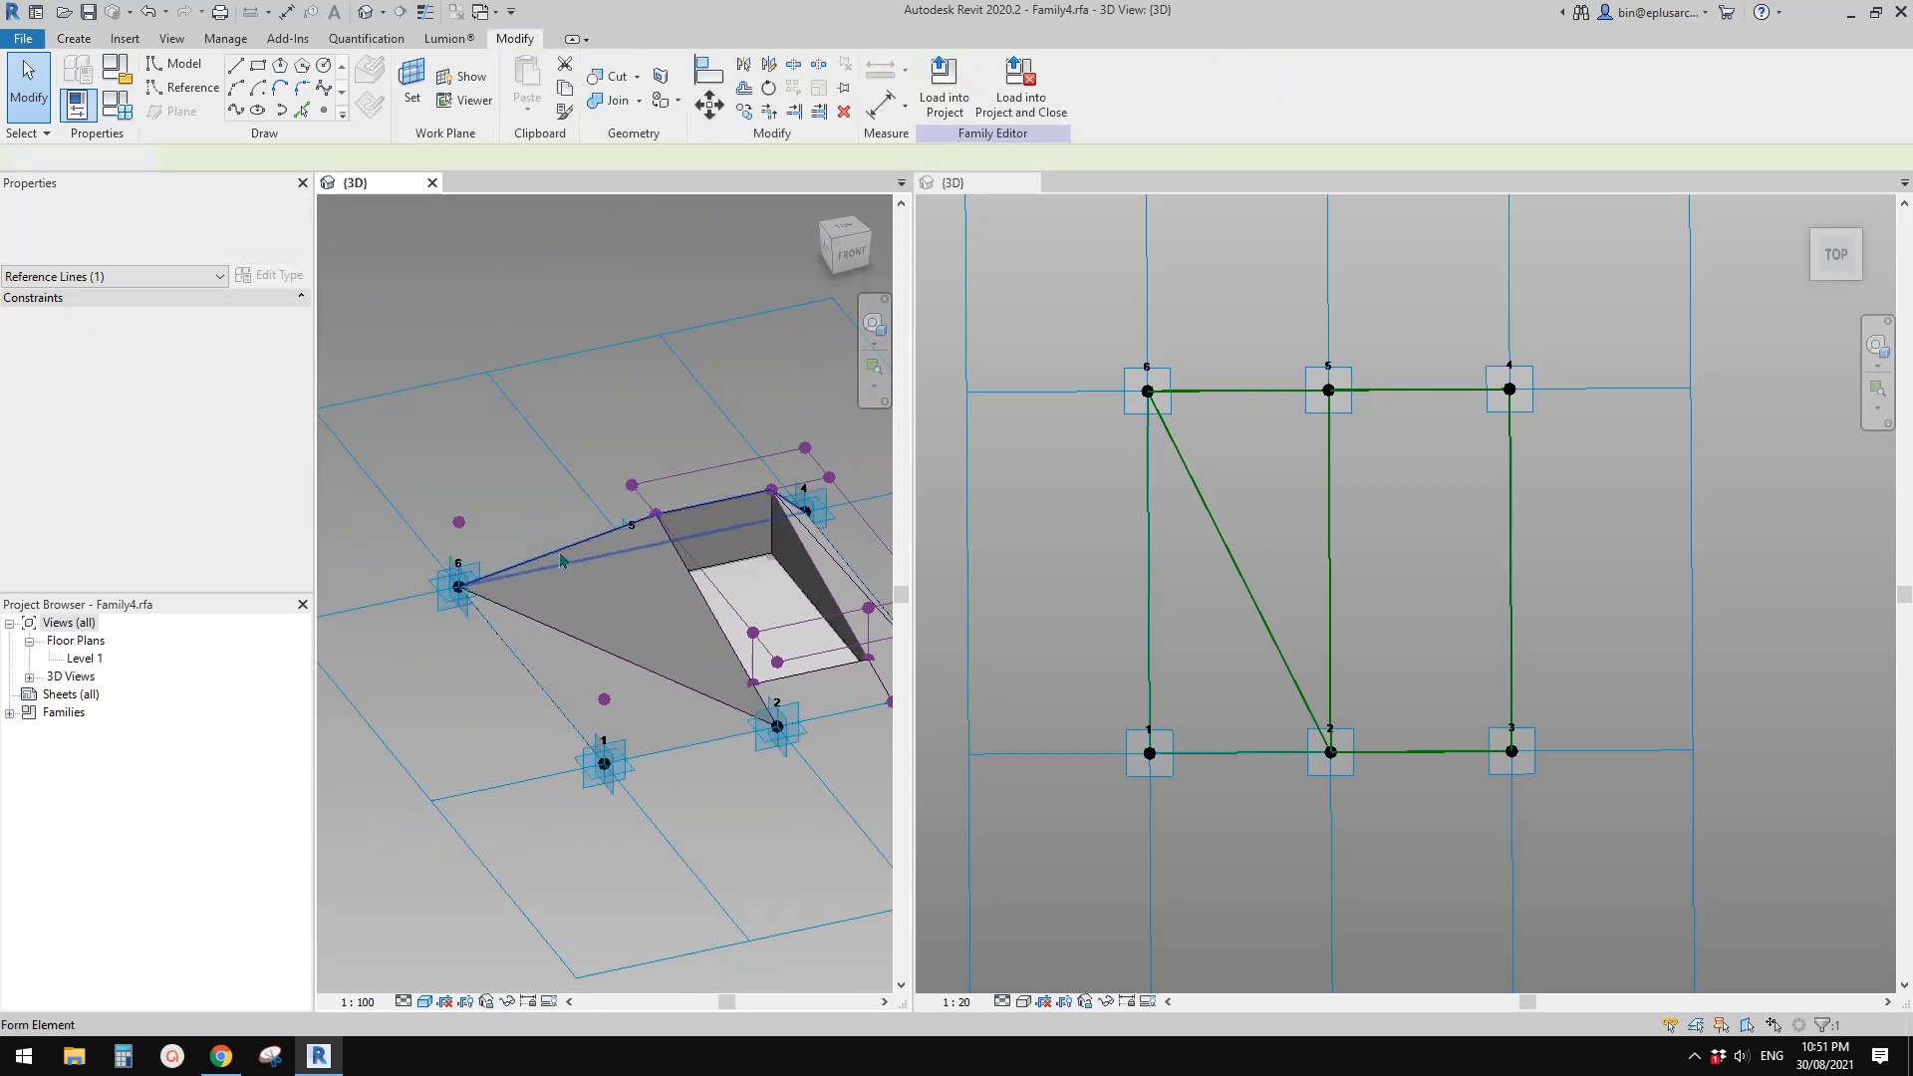
shift+middle_drag(581, 517, 996, 548)
Delete the offset reference point above adaptive point 6 in the Family1 panel
click(1146, 523)
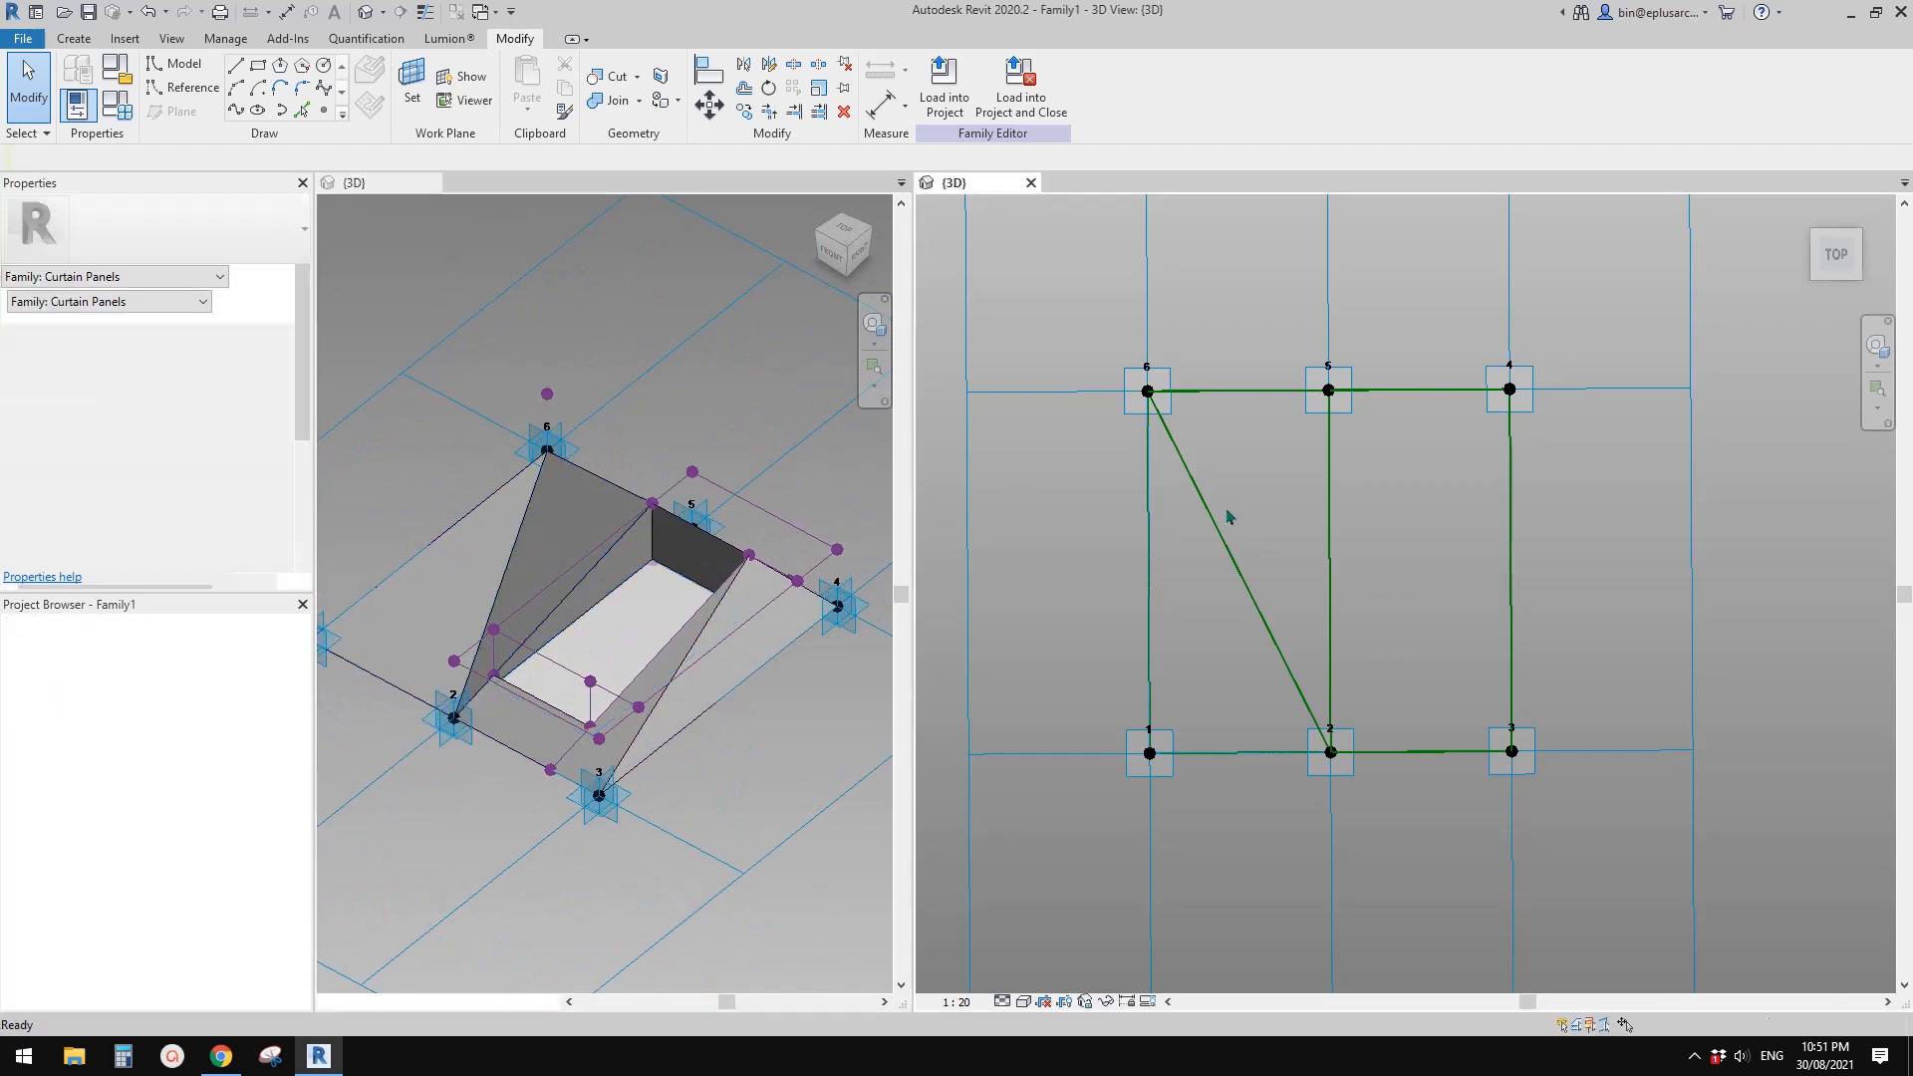
shift+middle_drag(1299, 547, 1280, 454)
click(1303, 421)
key(Delete)
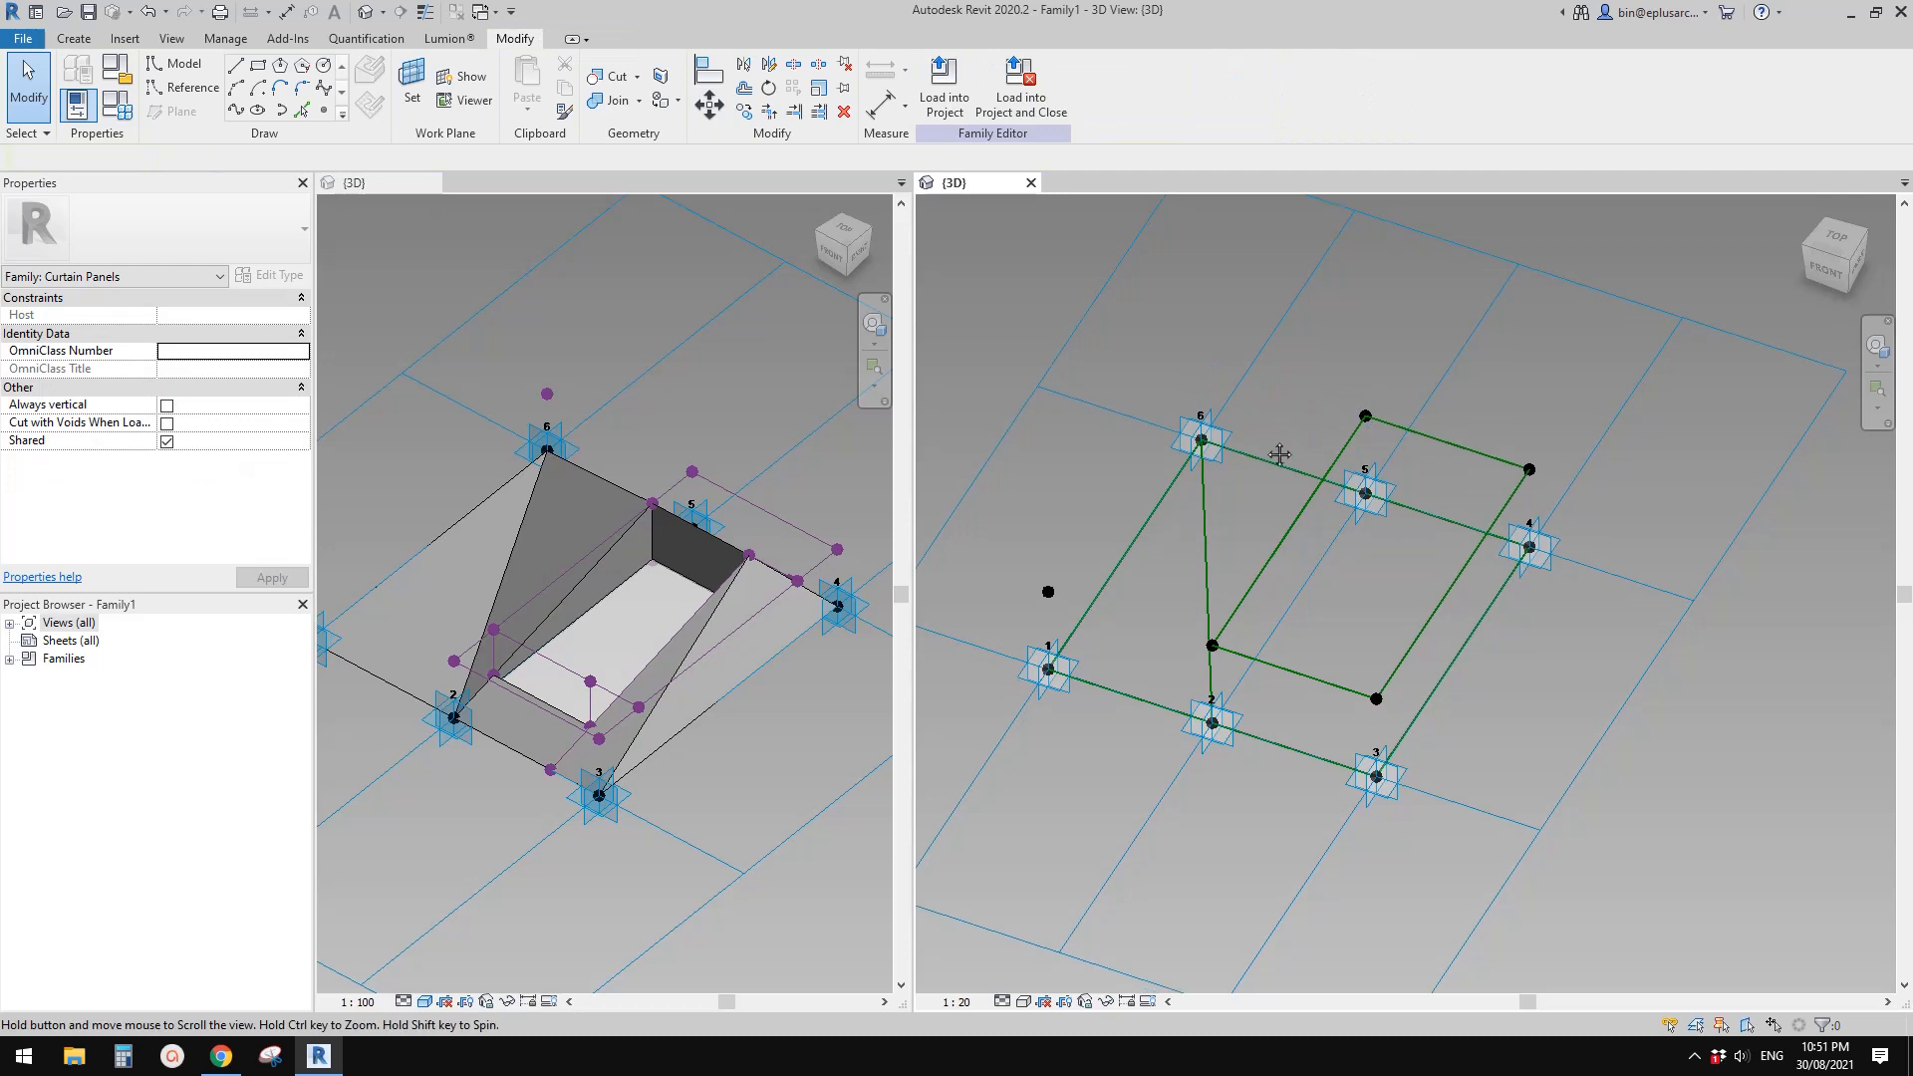
Delete the unused offset reference points above adaptive points 6 and 1 in the finished Family4 panel
click(553, 402)
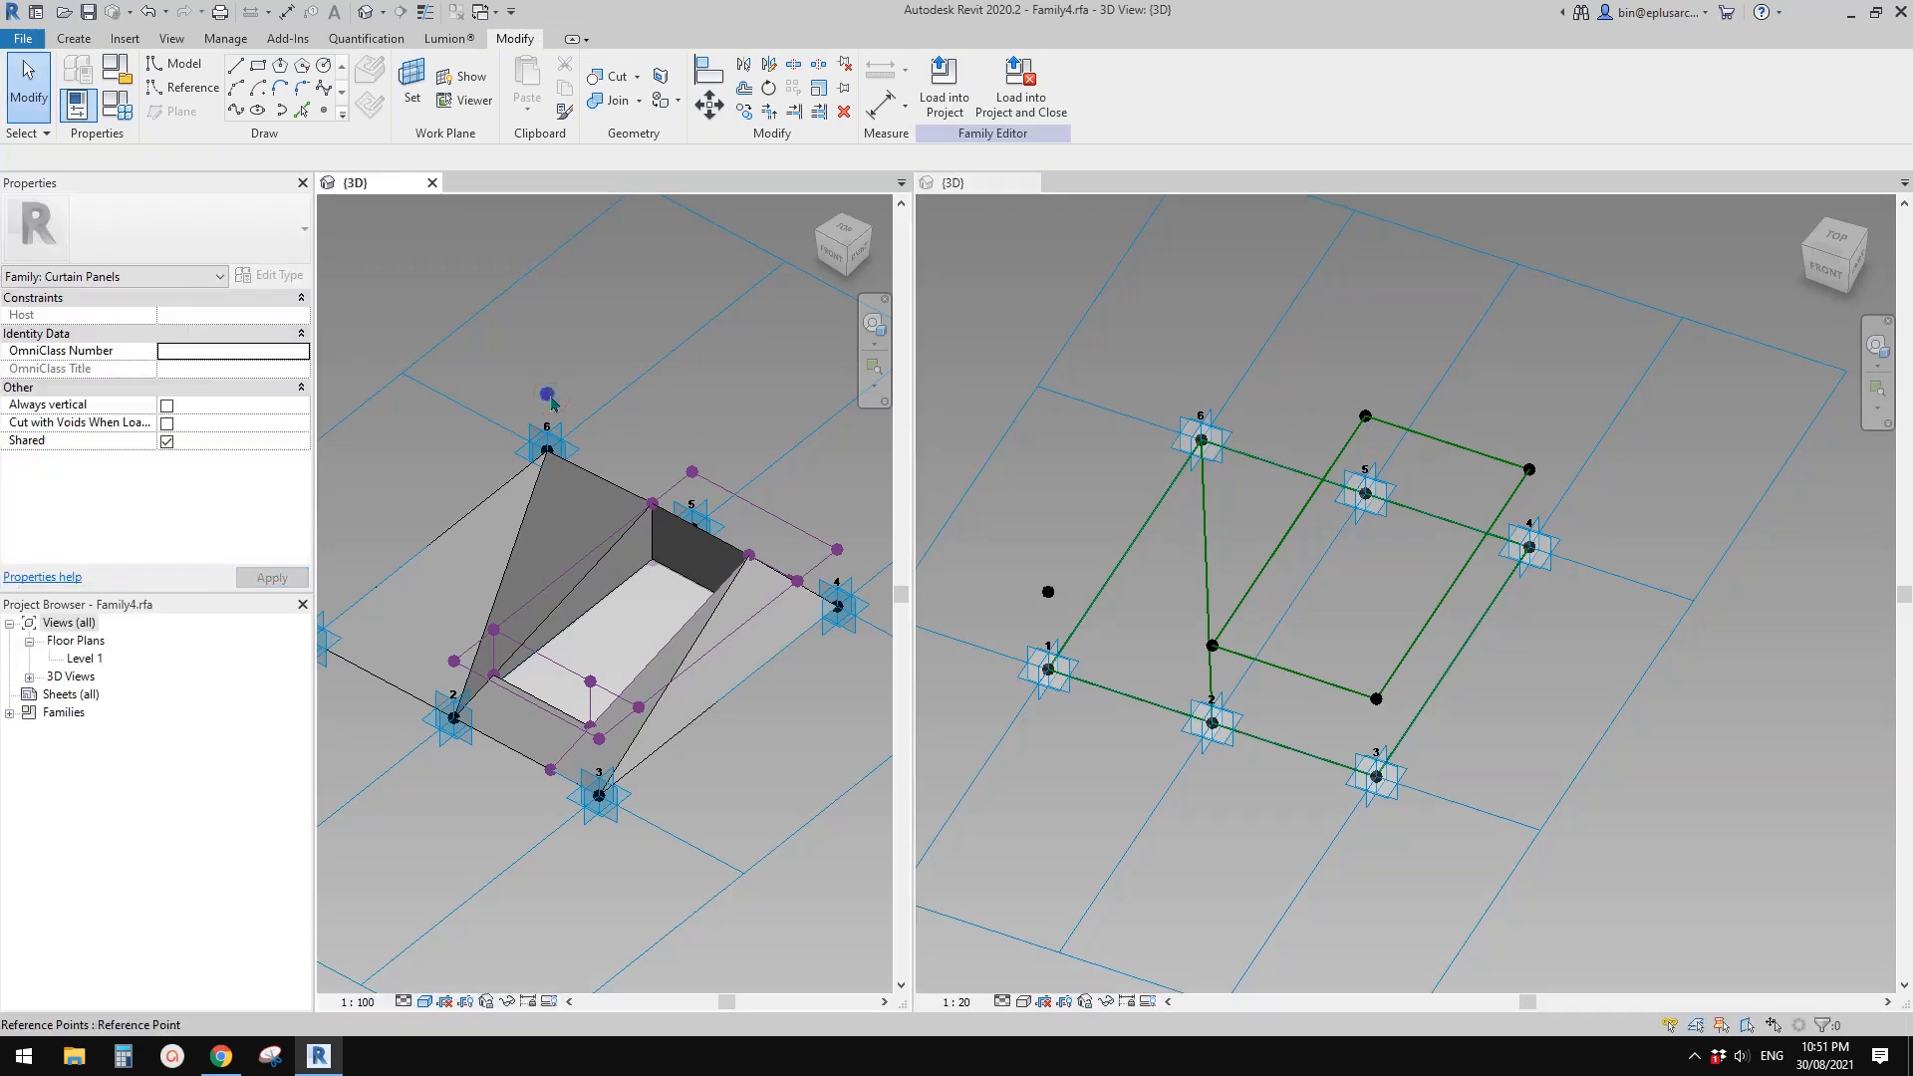
click(551, 399)
key(Delete)
middle_drag(631, 458, 721, 413)
click(488, 506)
key(Delete)
Delete the offset reference point above adaptive point 1 in the Family1 panel
click(1049, 592)
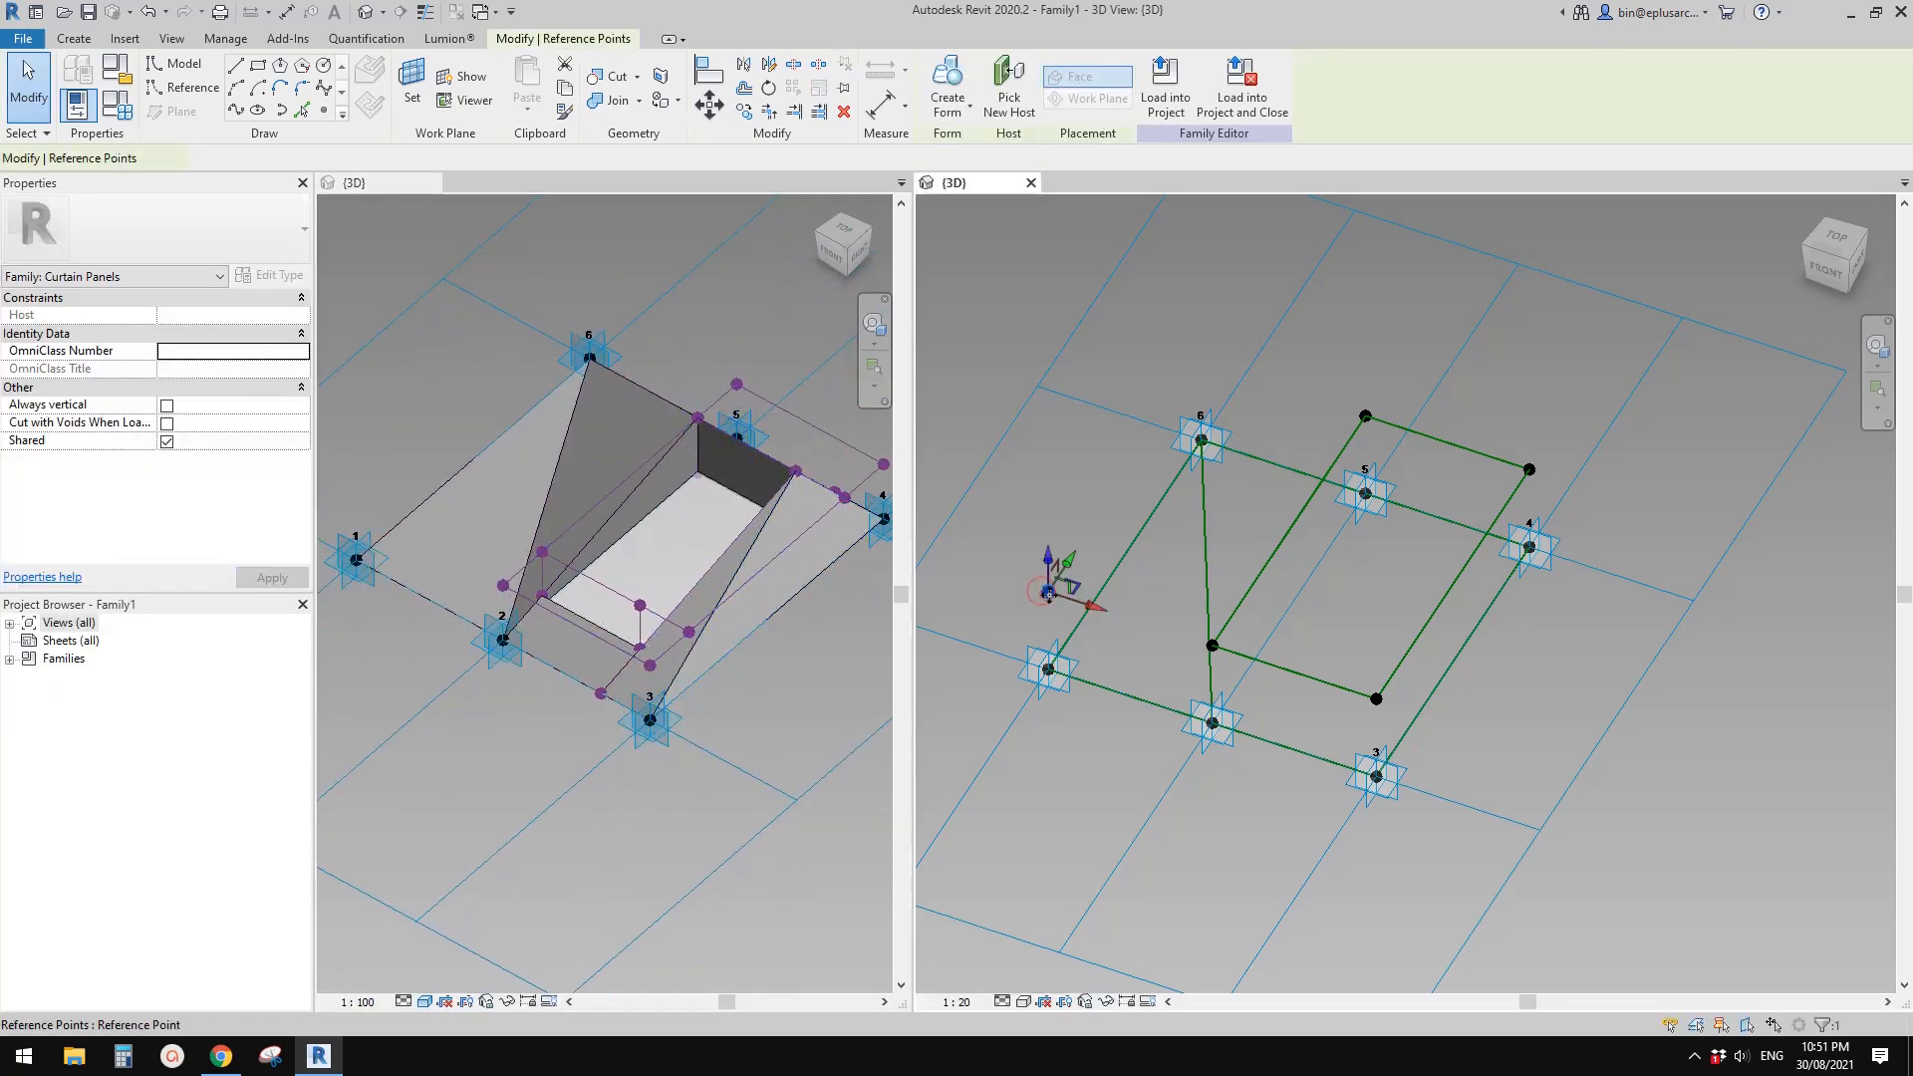
key(Delete)
shift+middle_drag(1049, 592, 1207, 570)
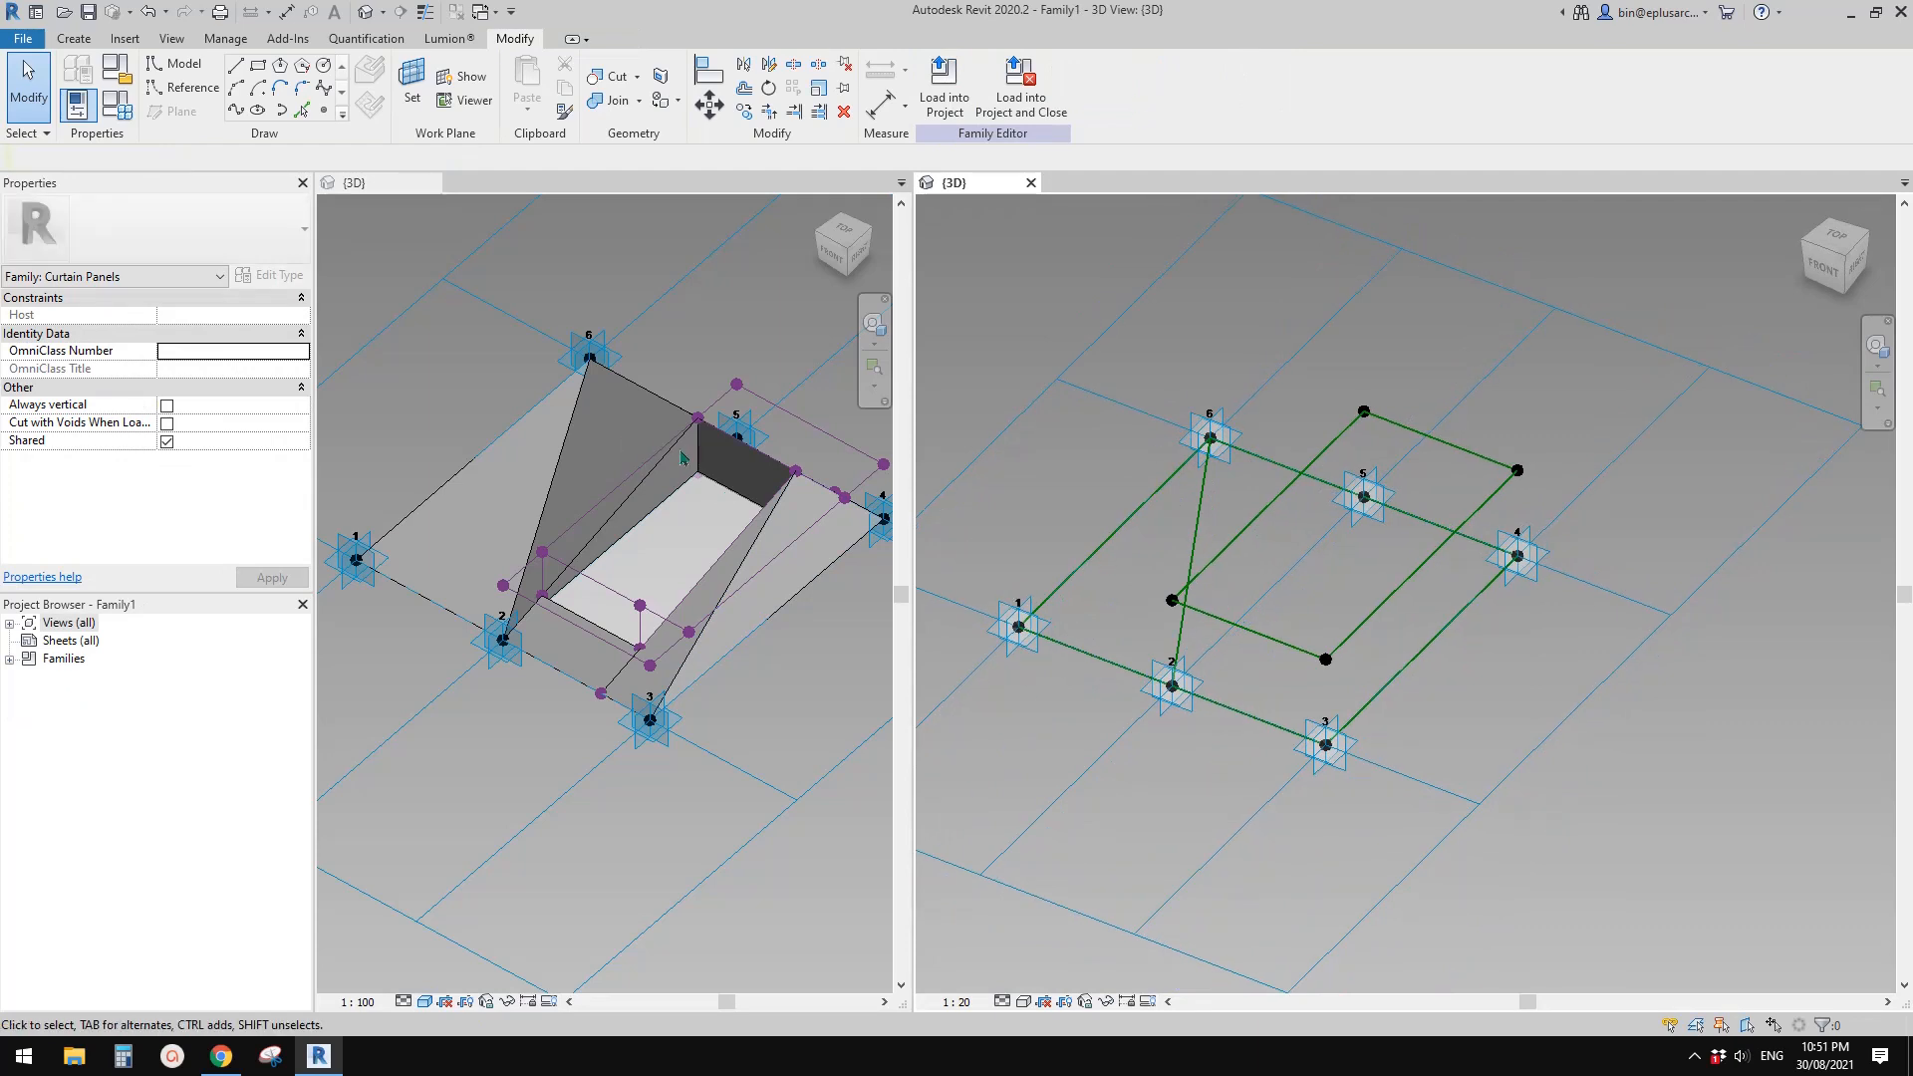
Place a reference point on the raised frame's long edge above adaptive points 2 and 5, close to the corner above point 5
click(546, 576)
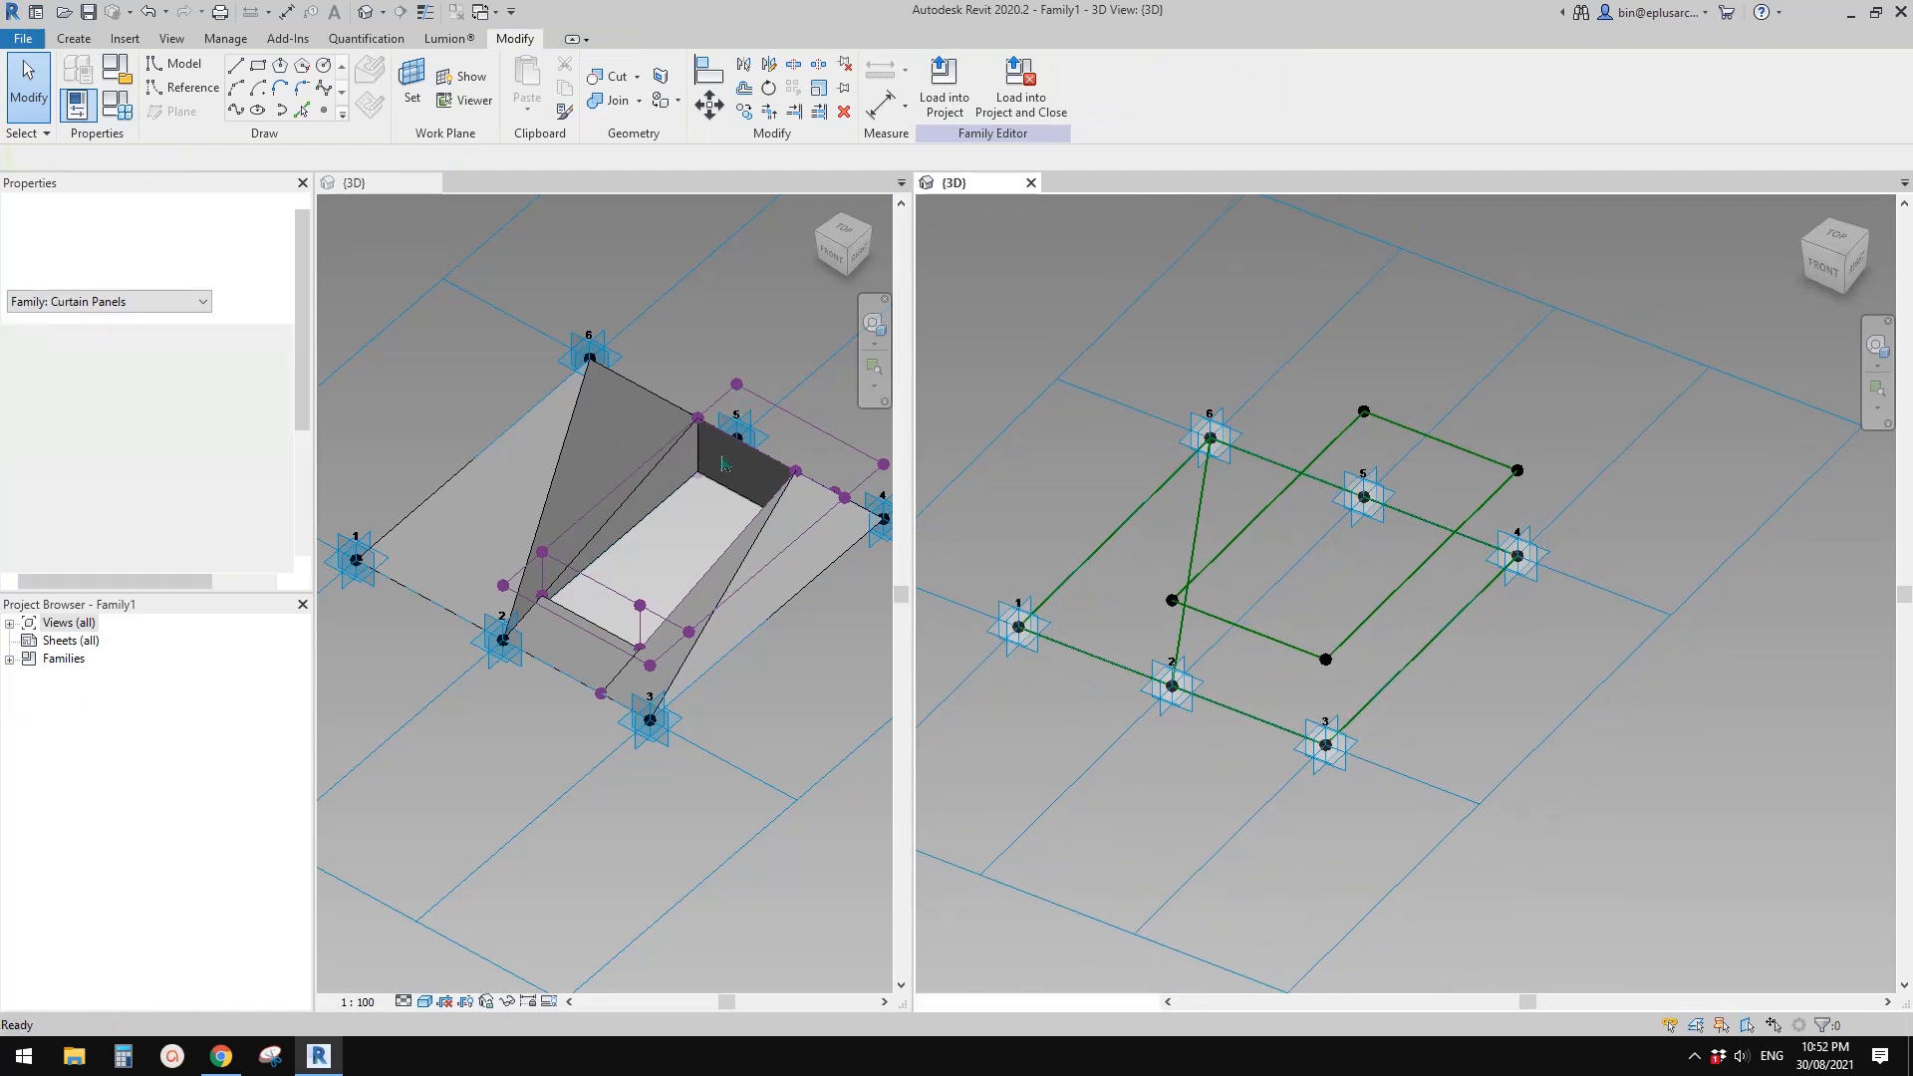
middle_drag(780, 450, 583, 642)
scroll(695, 519, down, 1)
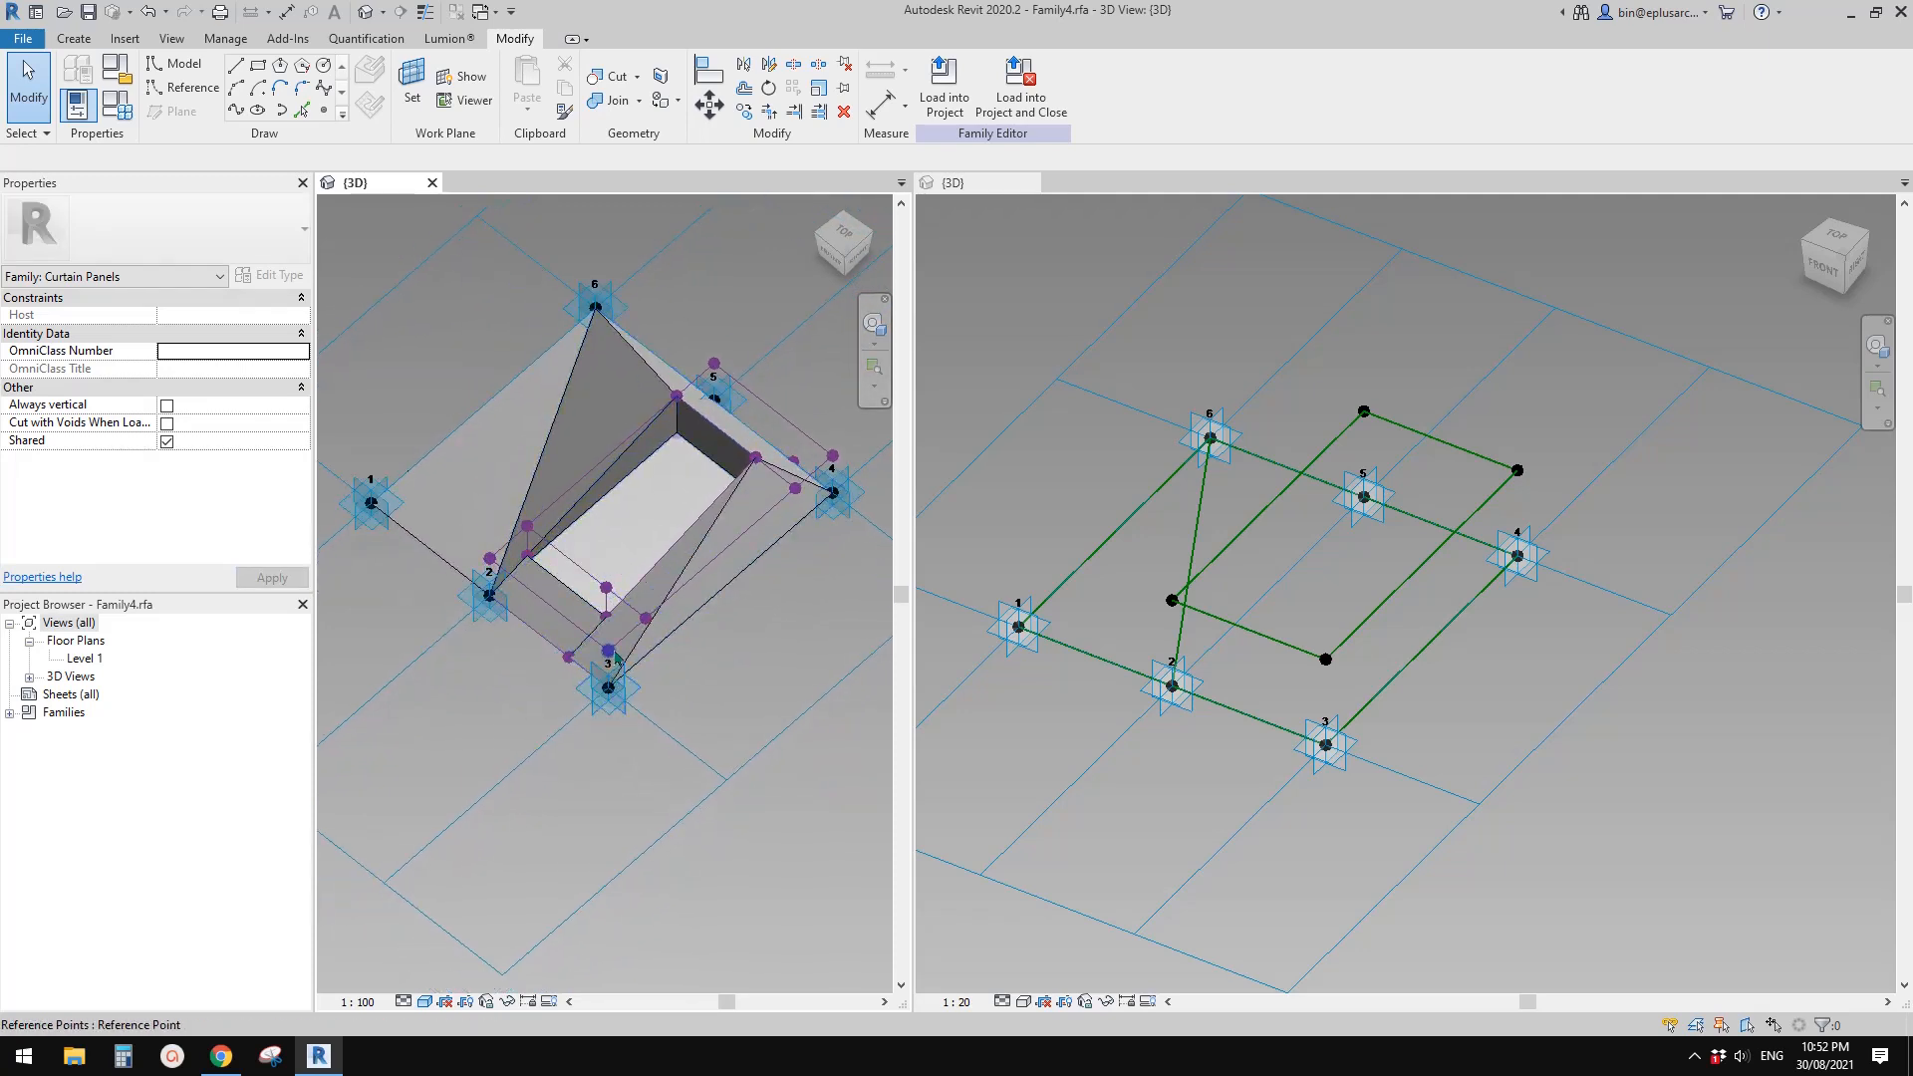
click(1132, 648)
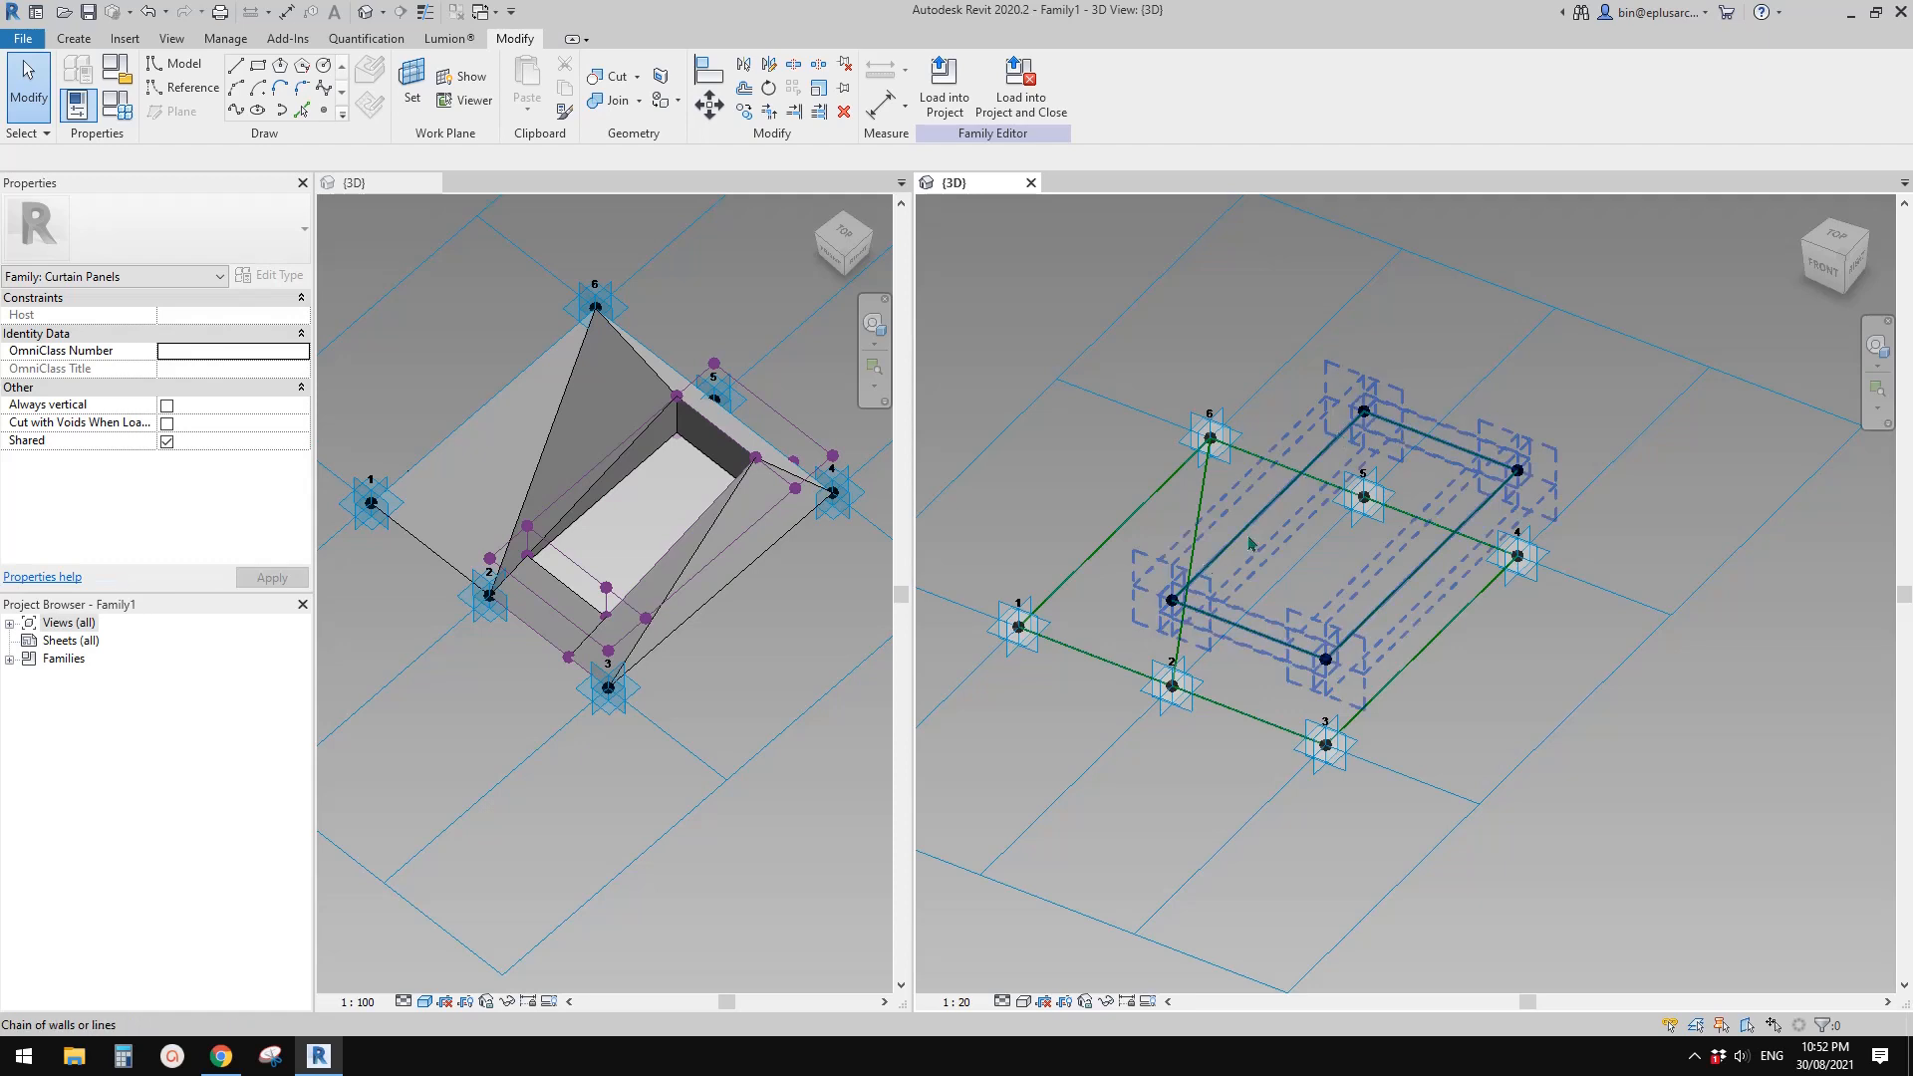
click(324, 109)
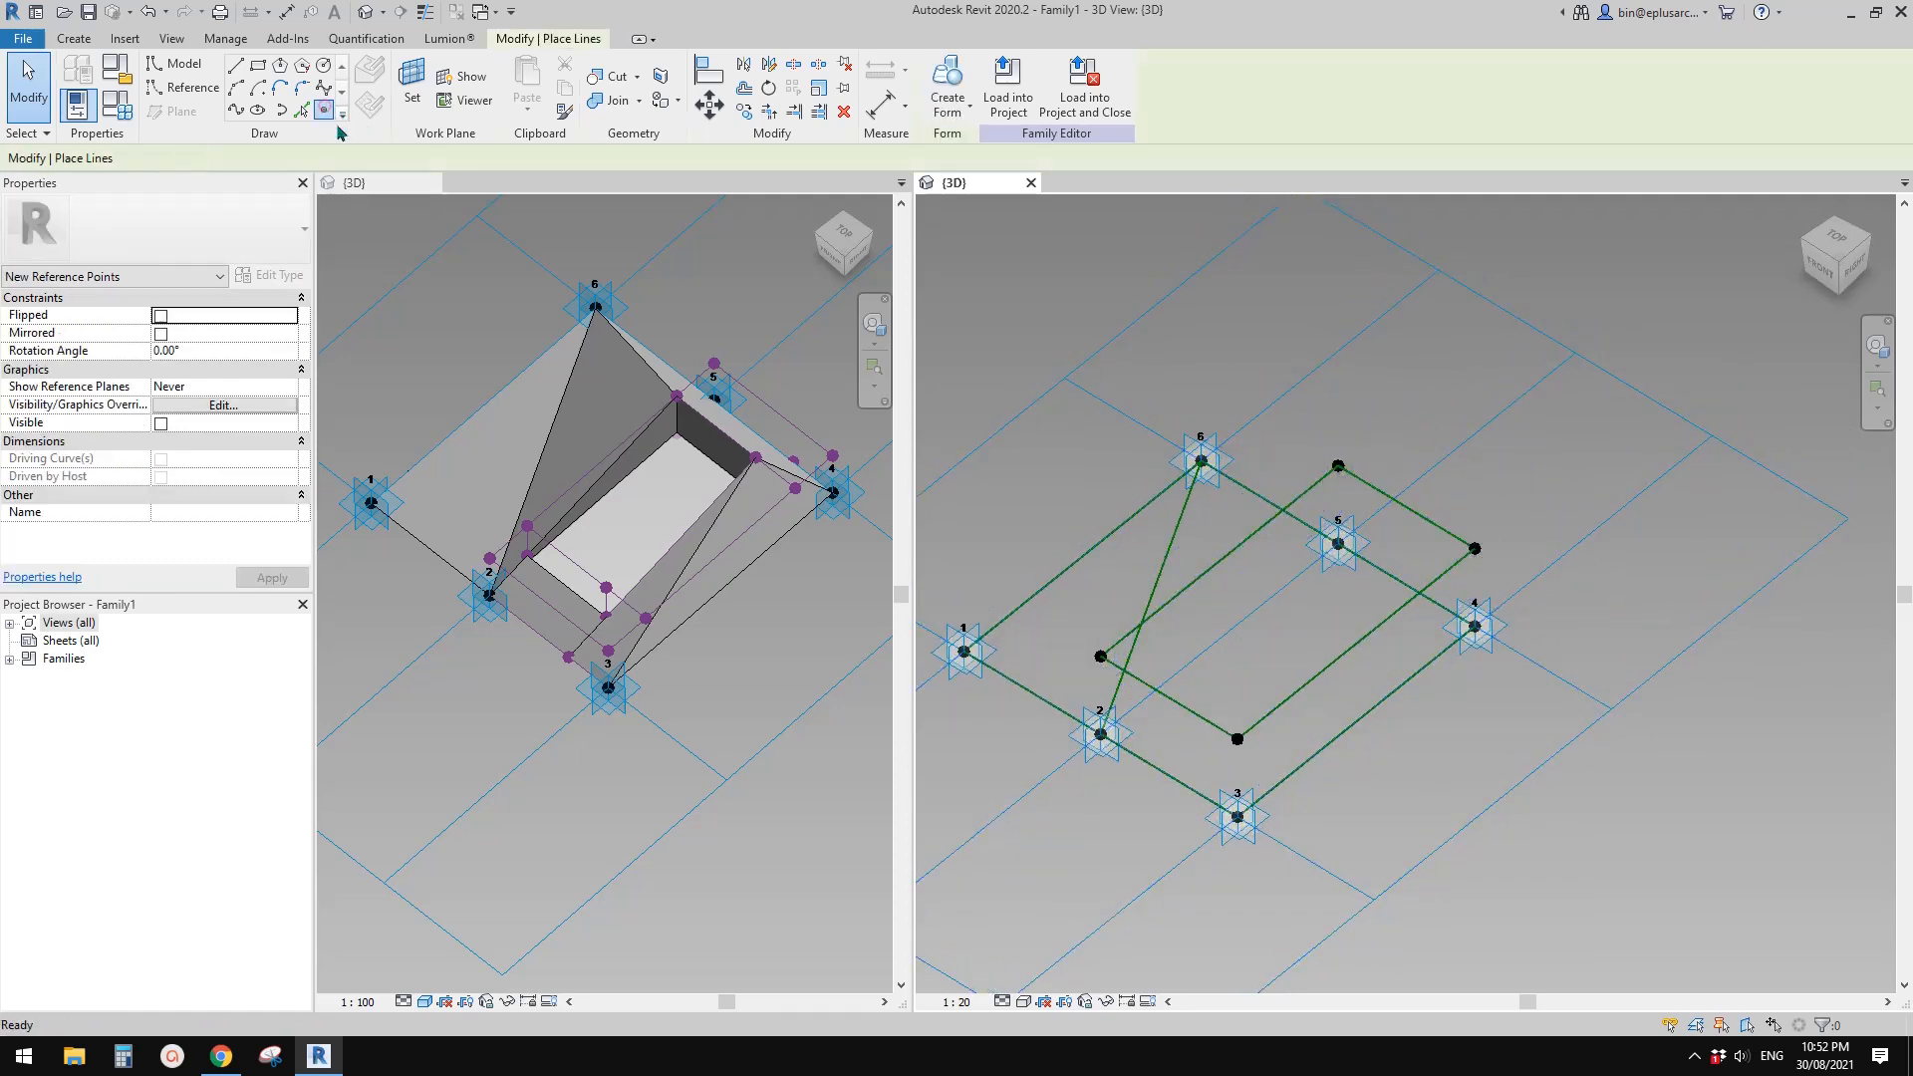
click(370, 73)
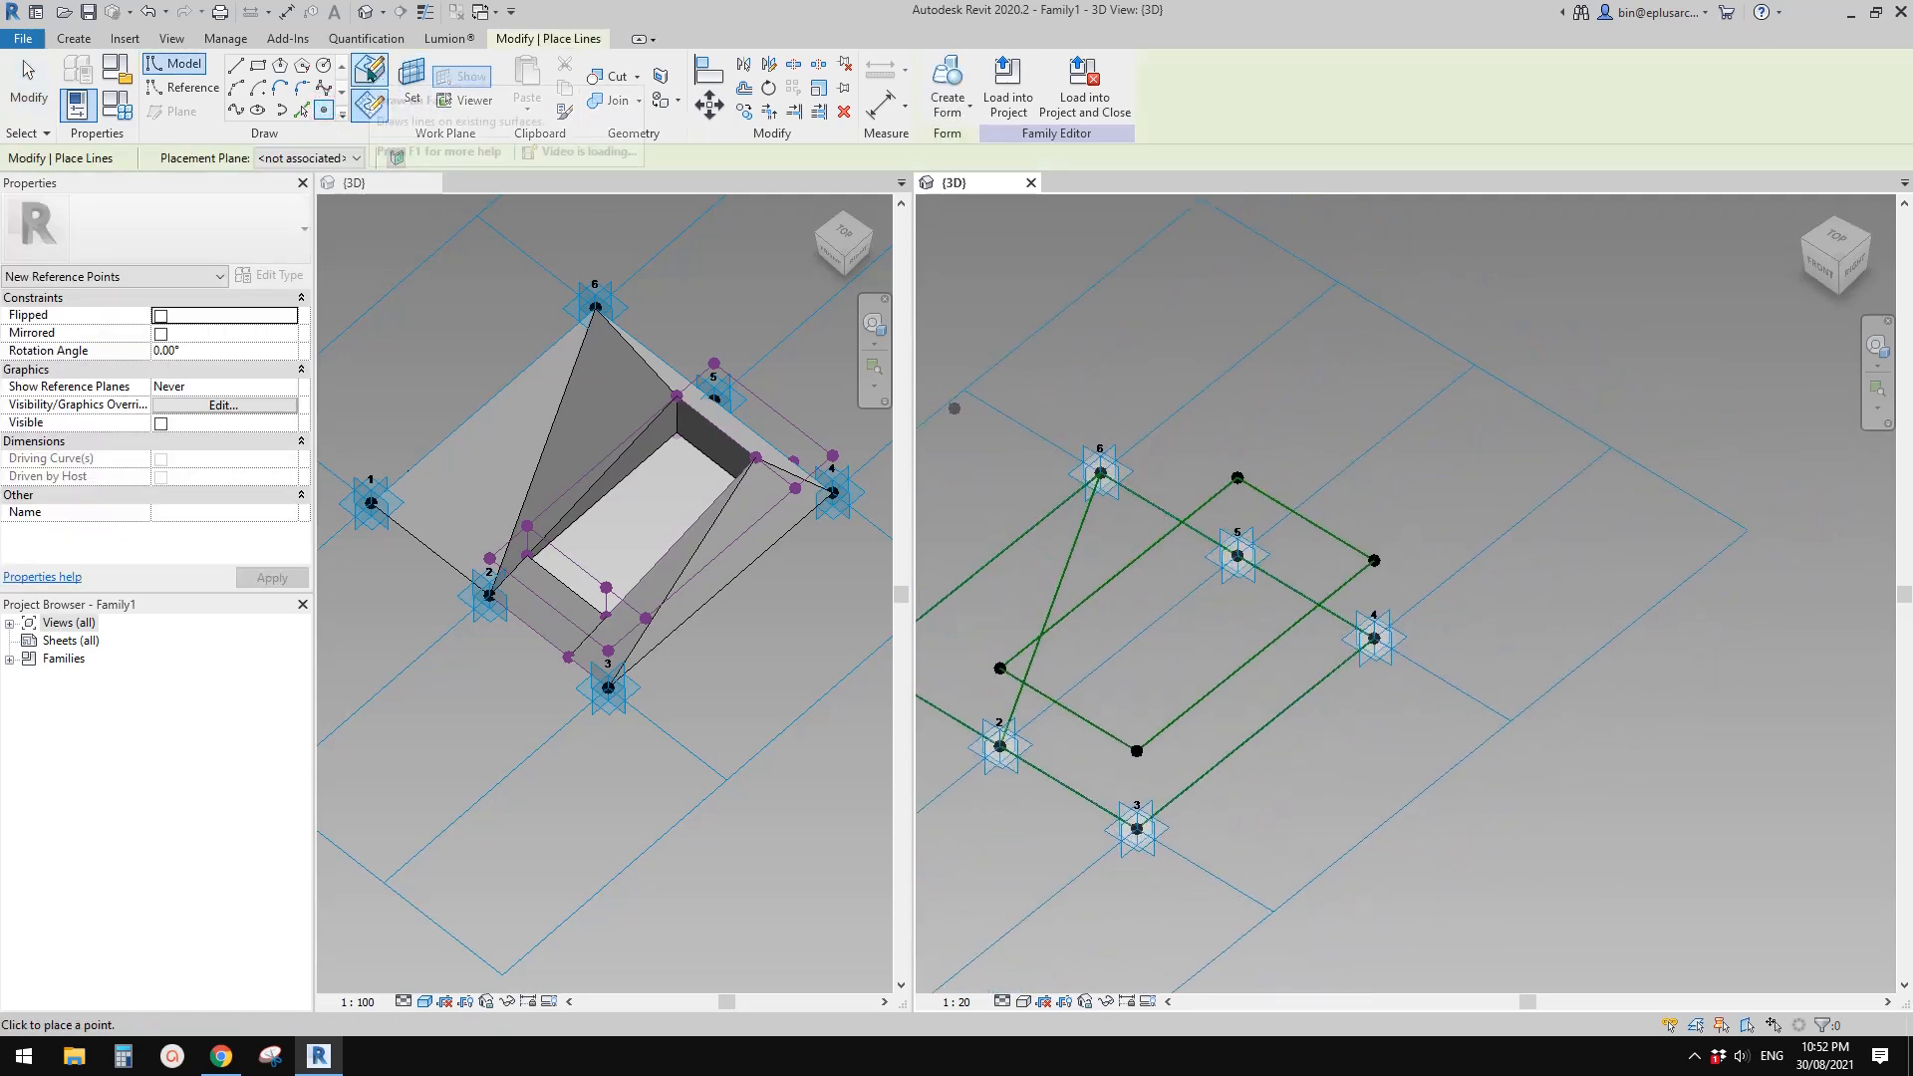
shift+middle_drag(1280, 517, 1290, 500)
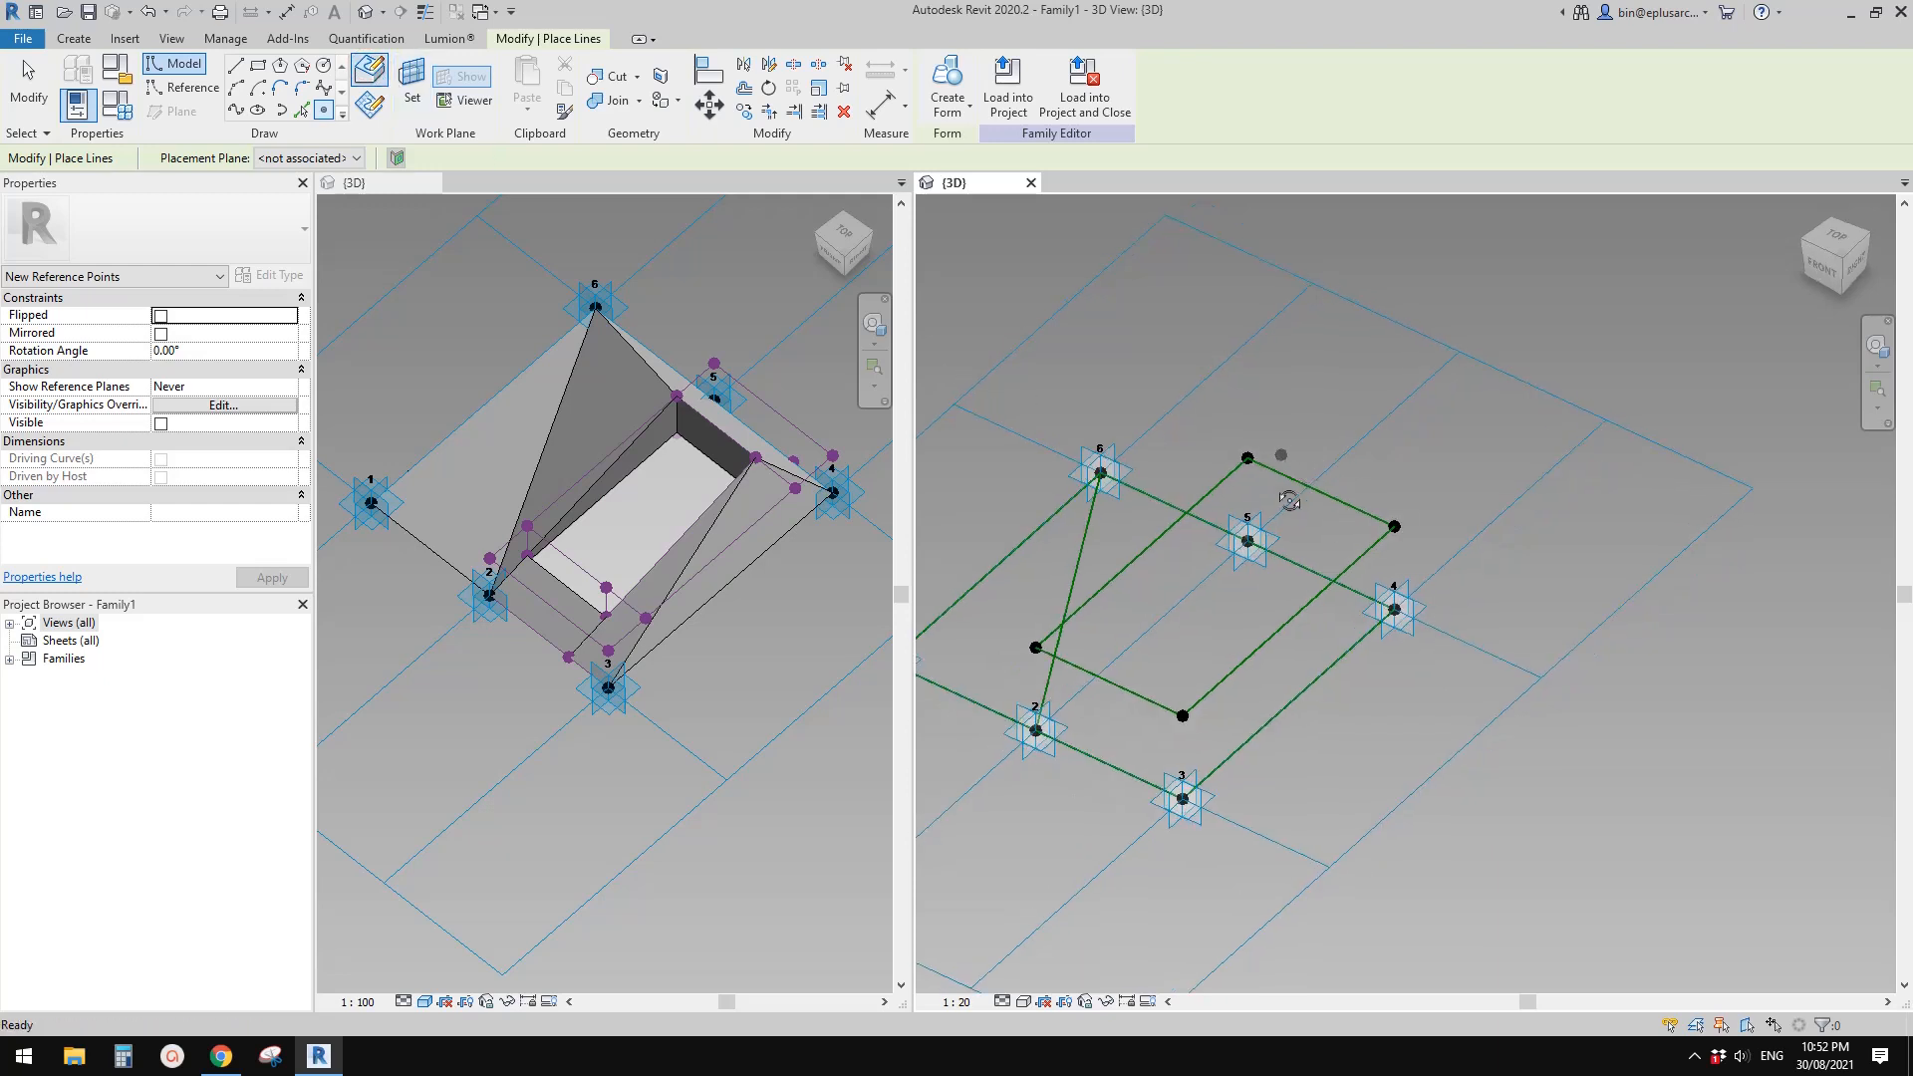
scroll(1220, 485, up, 1)
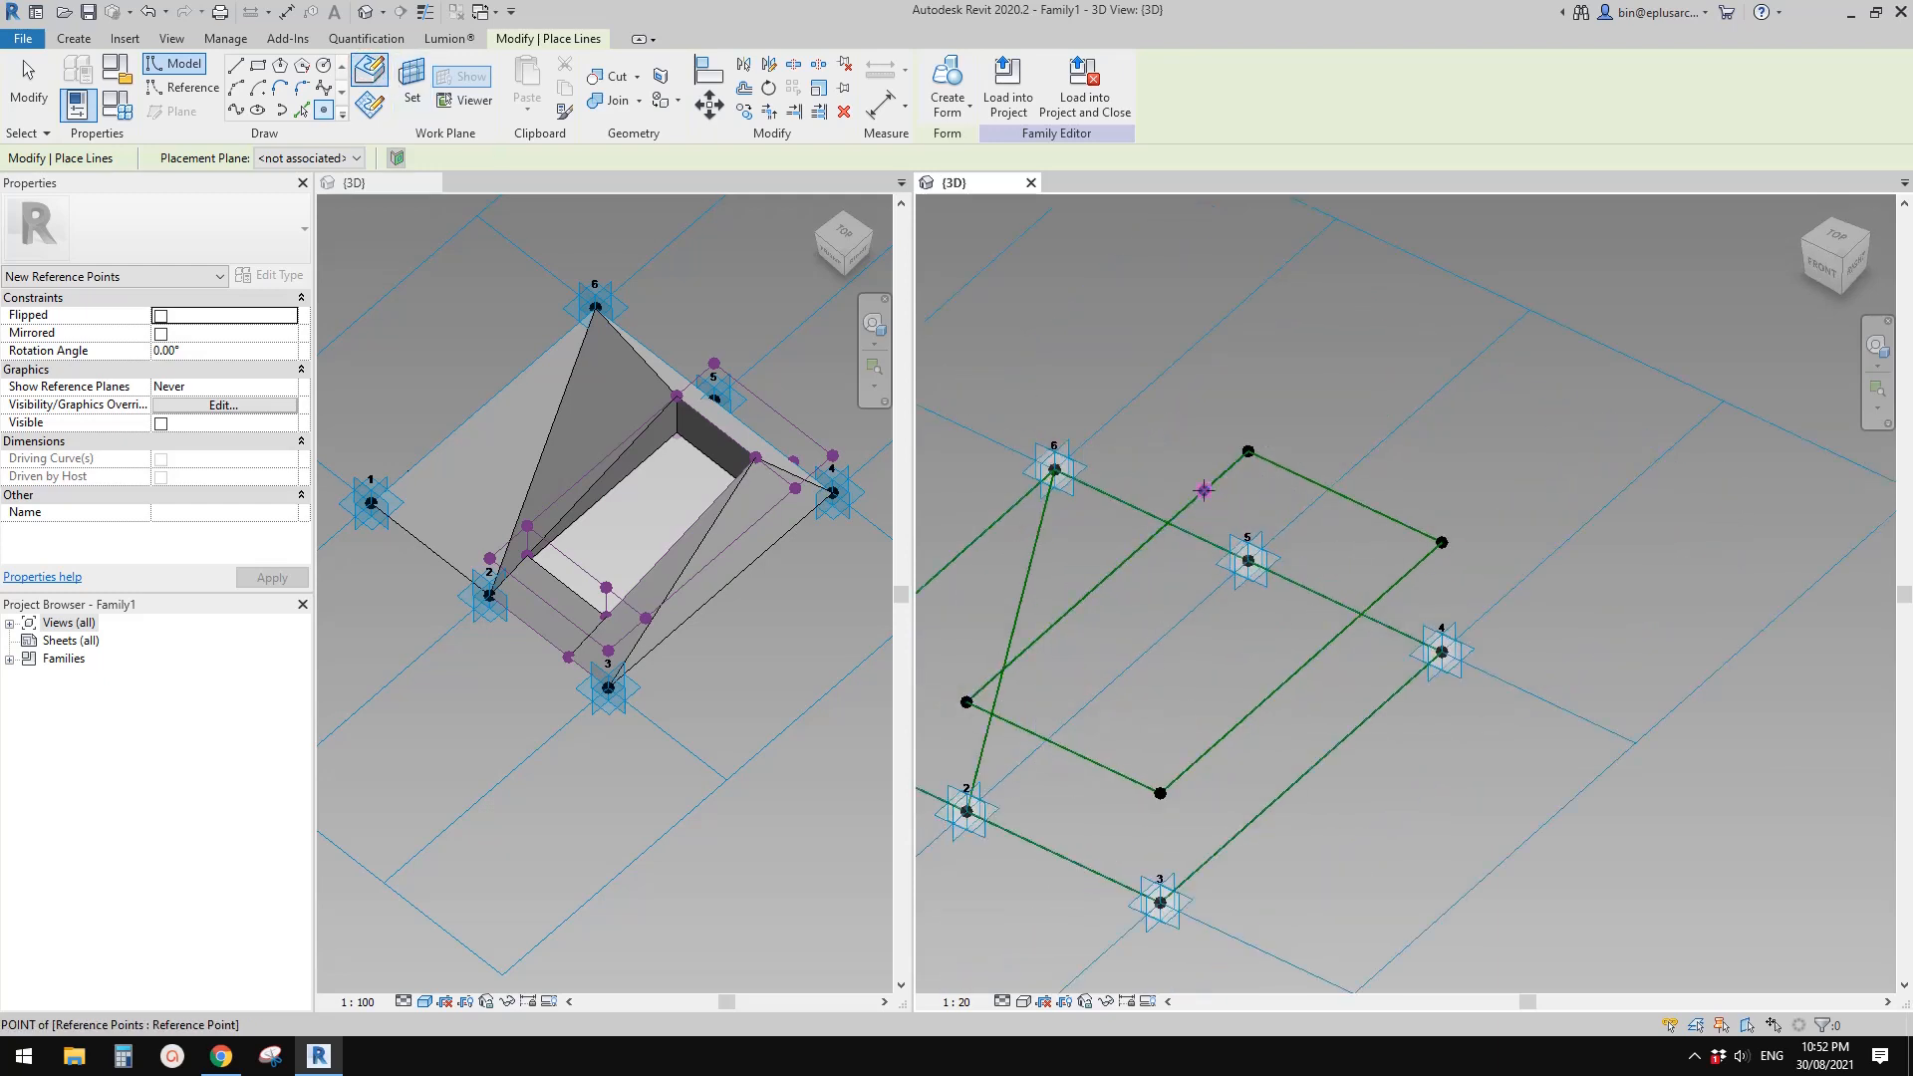
key(Escape)
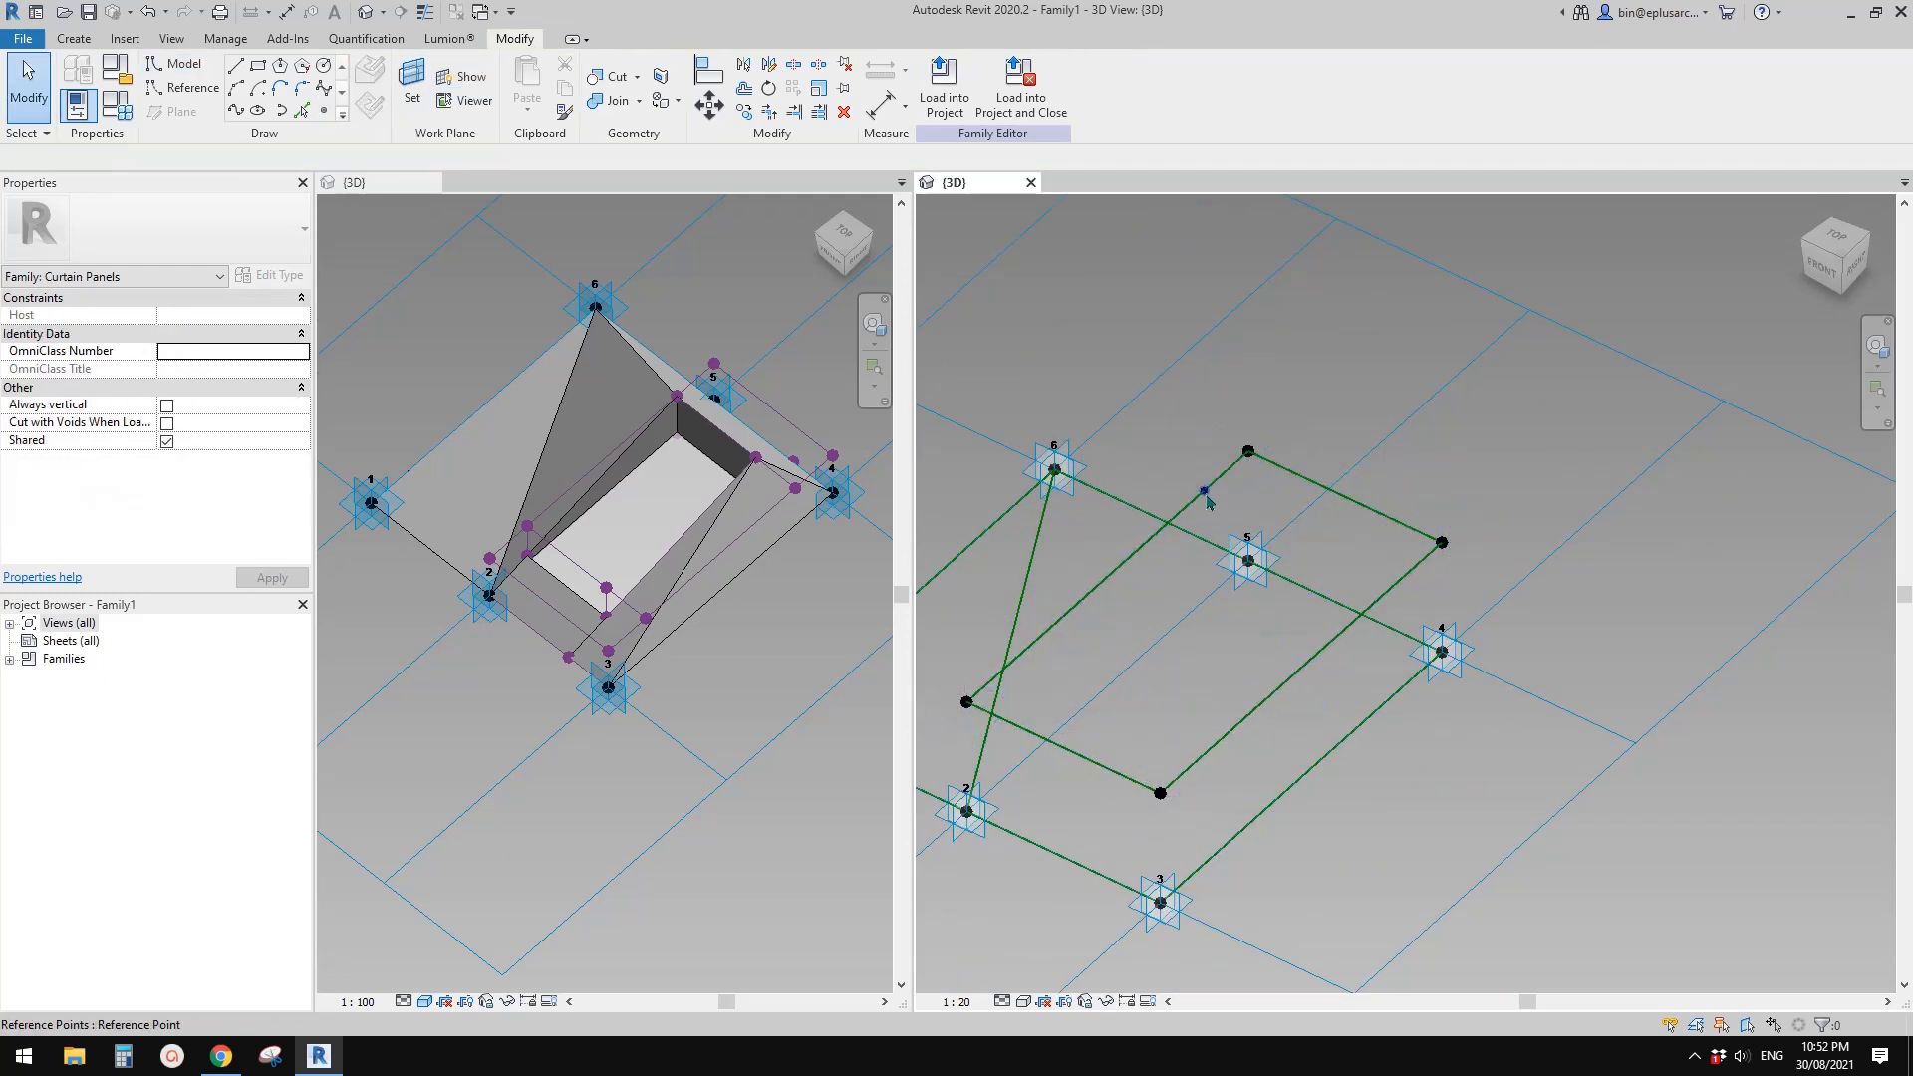
Set the new reference point's measurement type to Segment Length
click(1205, 491)
shift+middle_drag(1212, 571, 1176, 642)
scroll(1211, 496, up, 2)
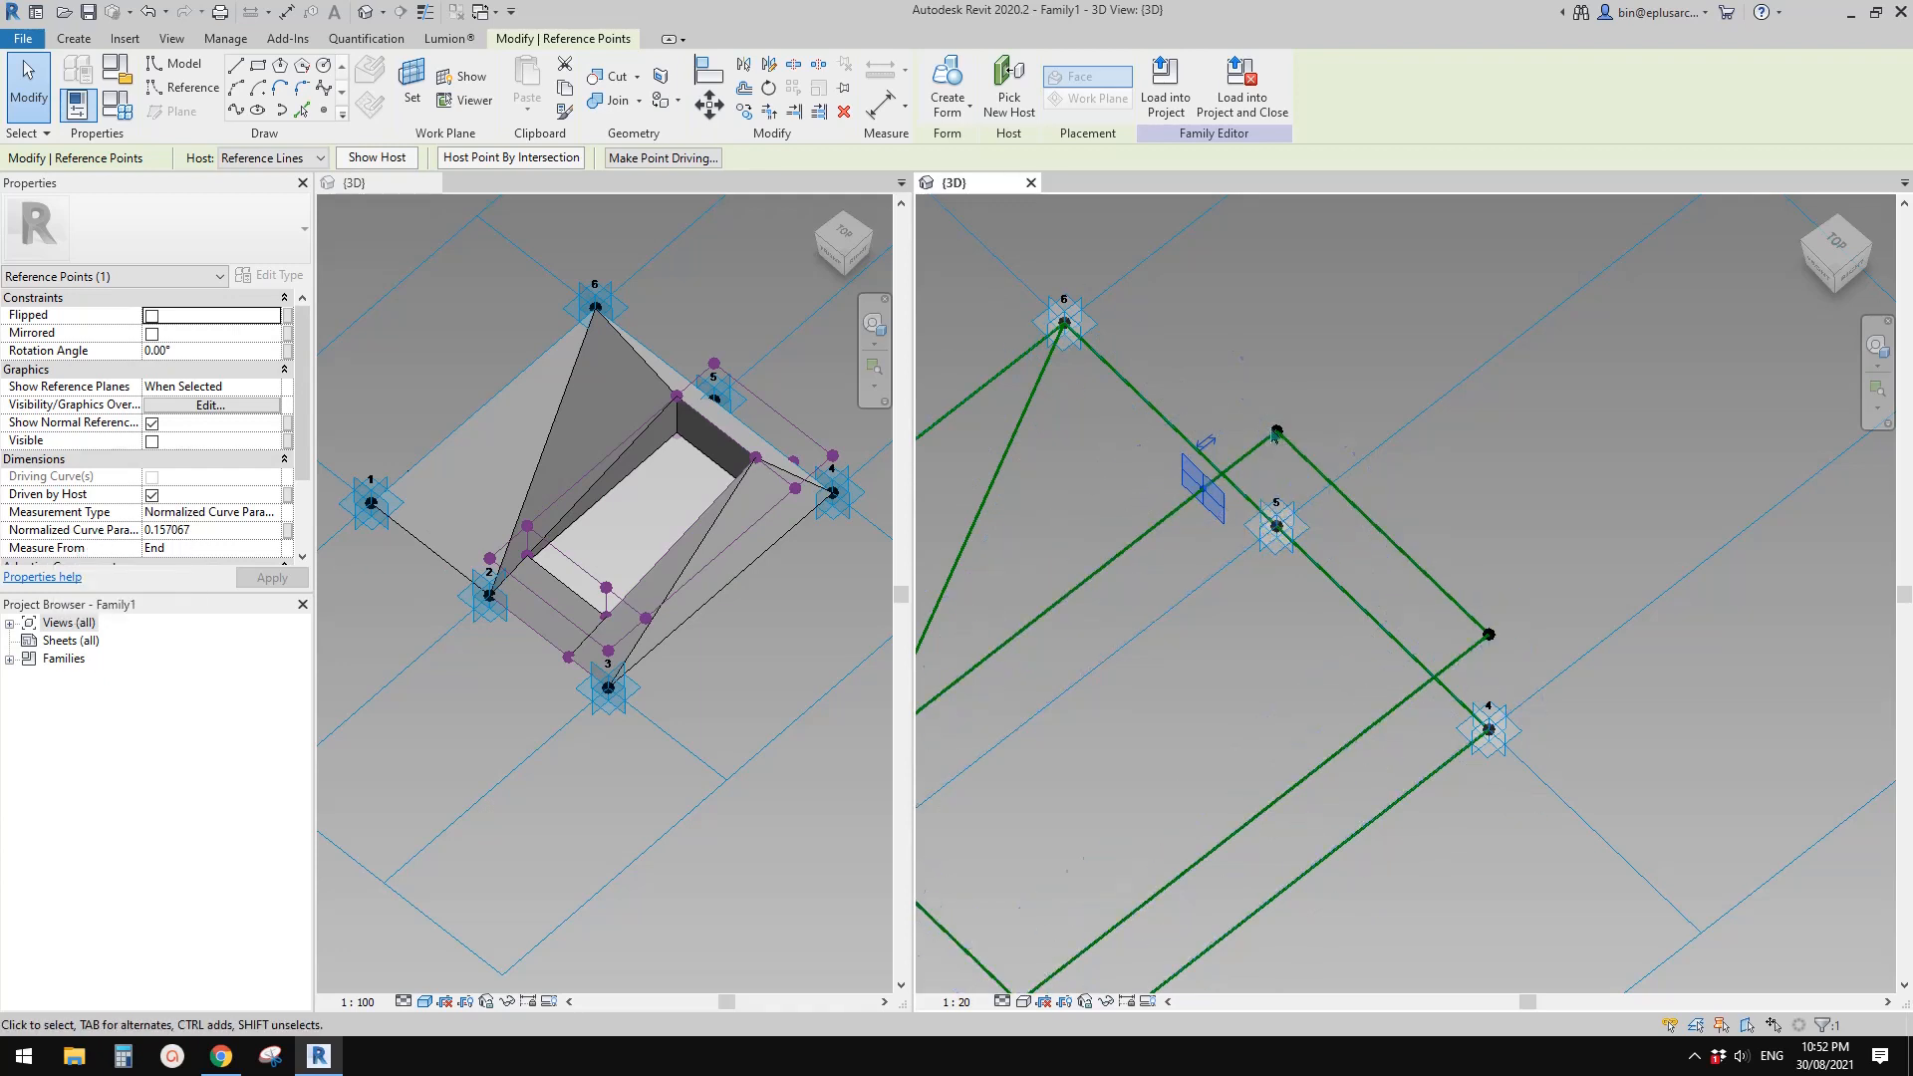
key(Tab)
click(279, 513)
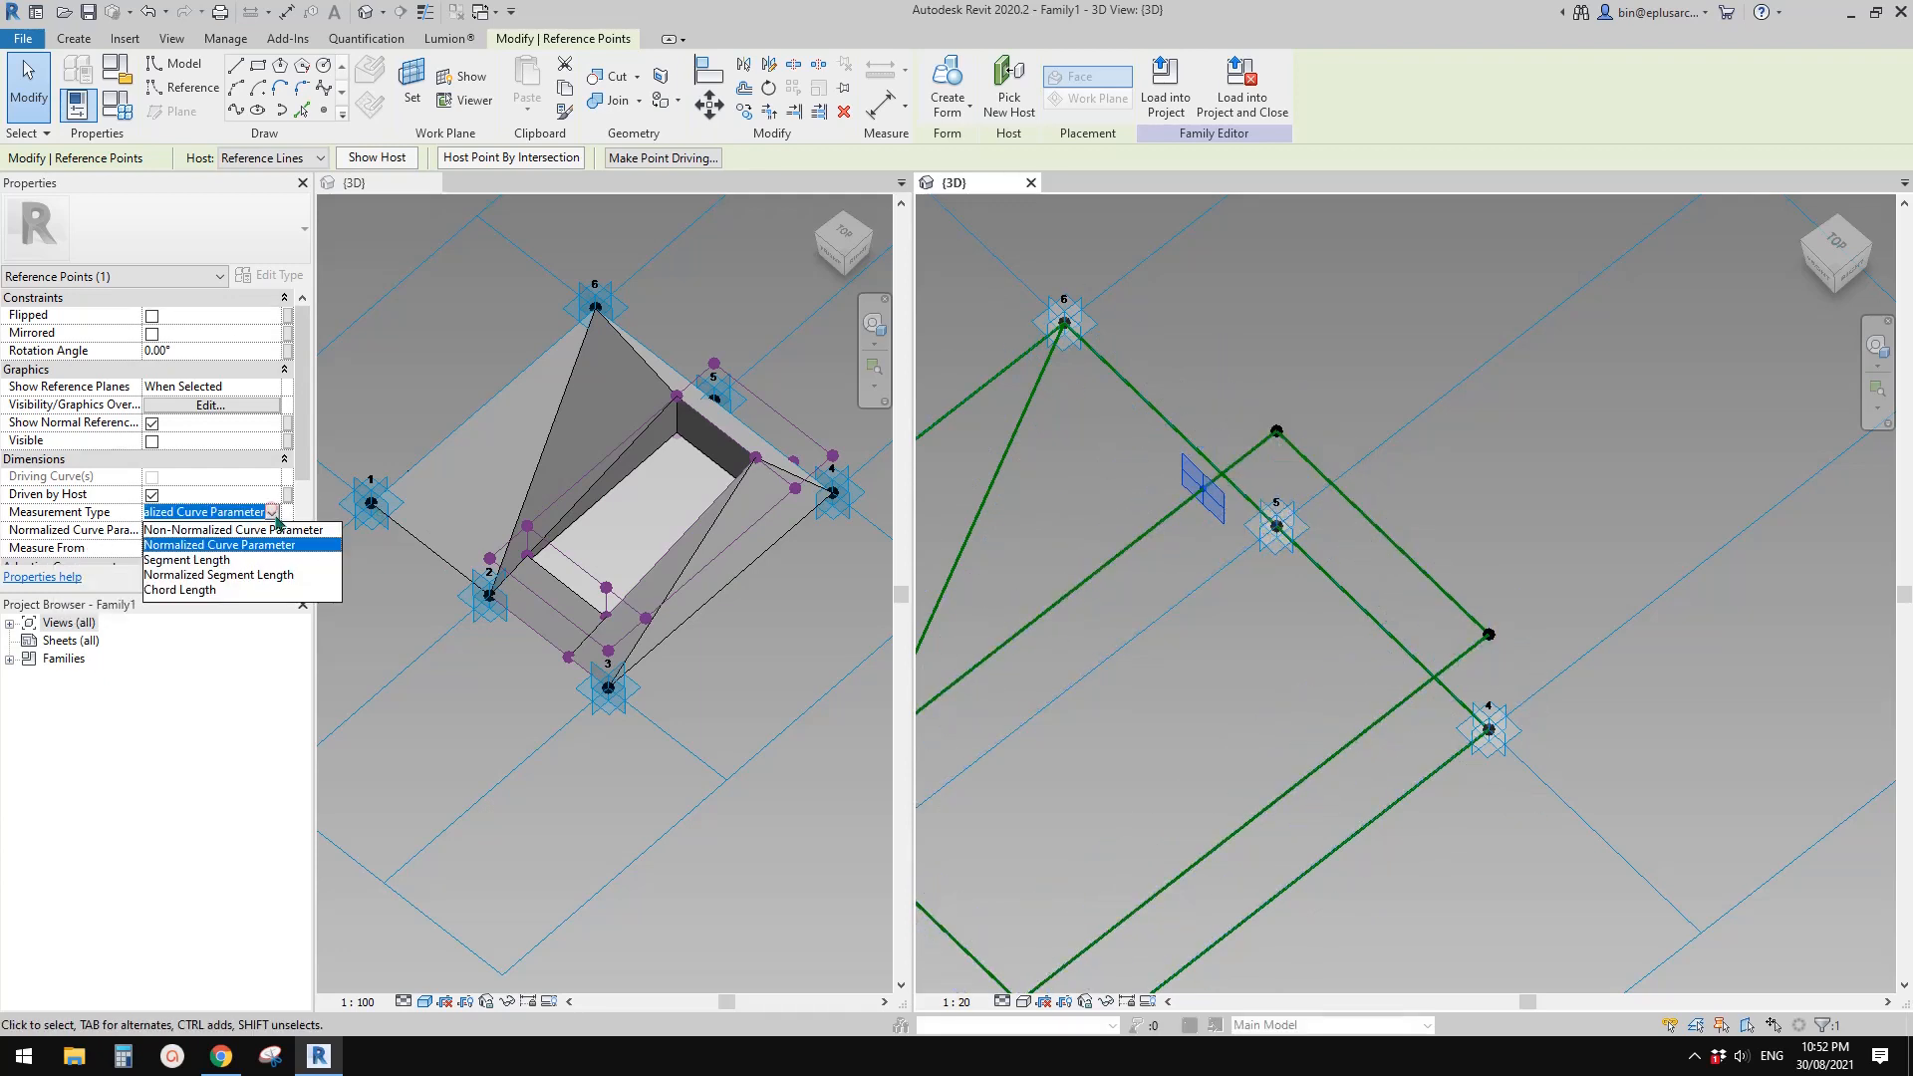
click(187, 560)
click(168, 534)
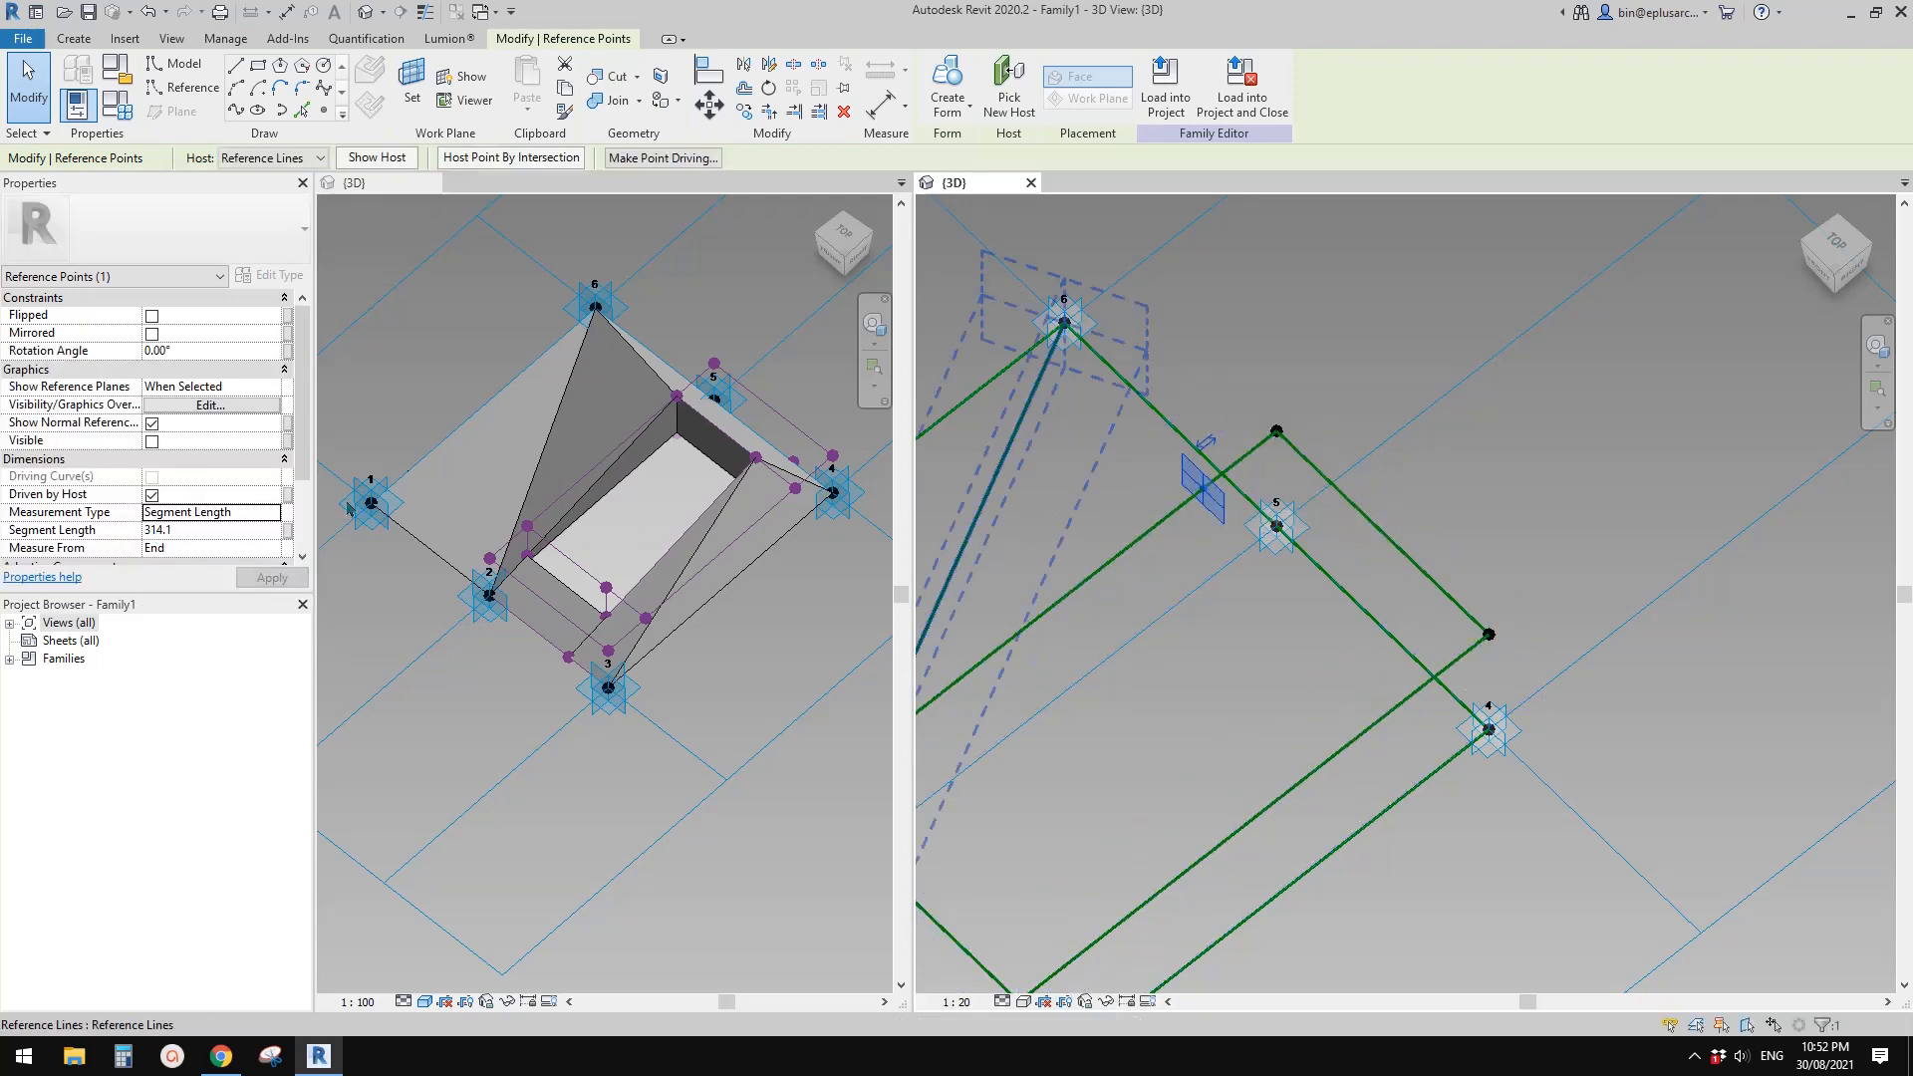
Create a type family parameter named TH and associate it with the point's segment length
click(286, 530)
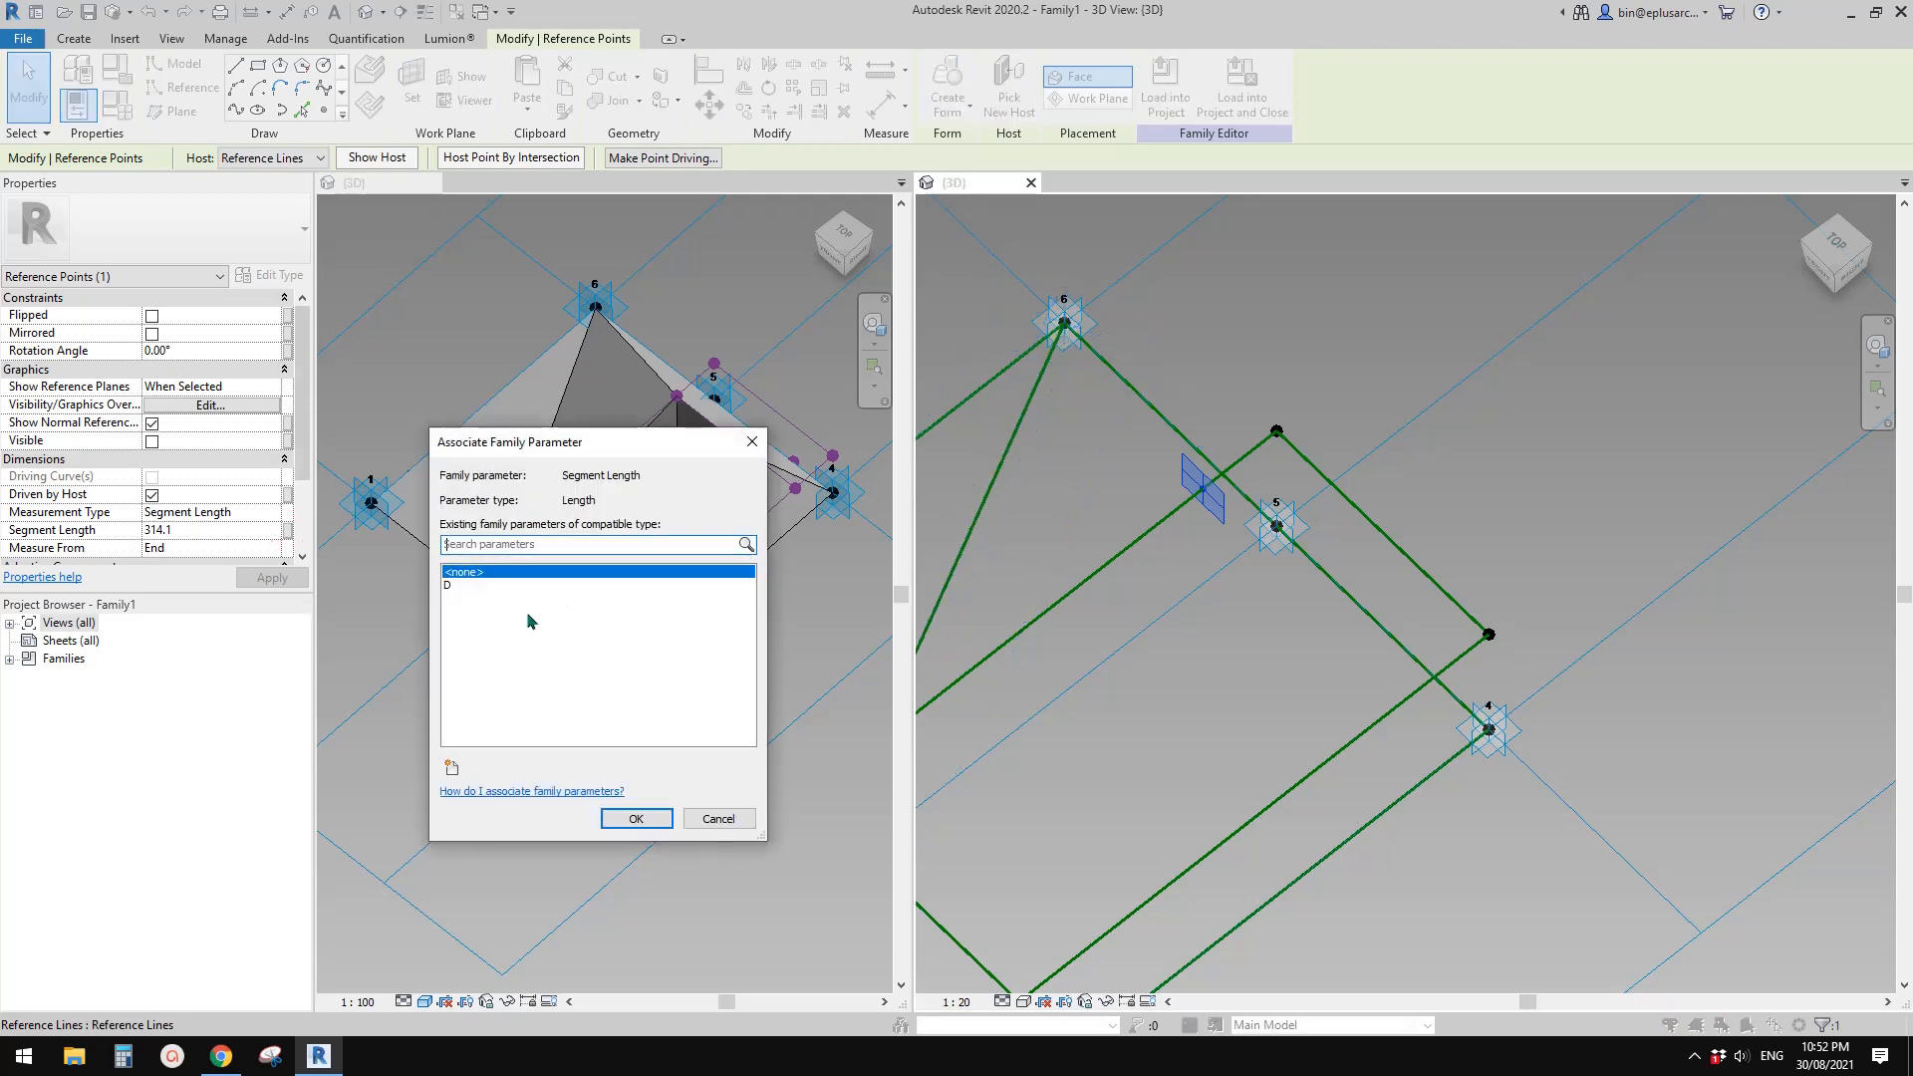
click(455, 766)
text(T)
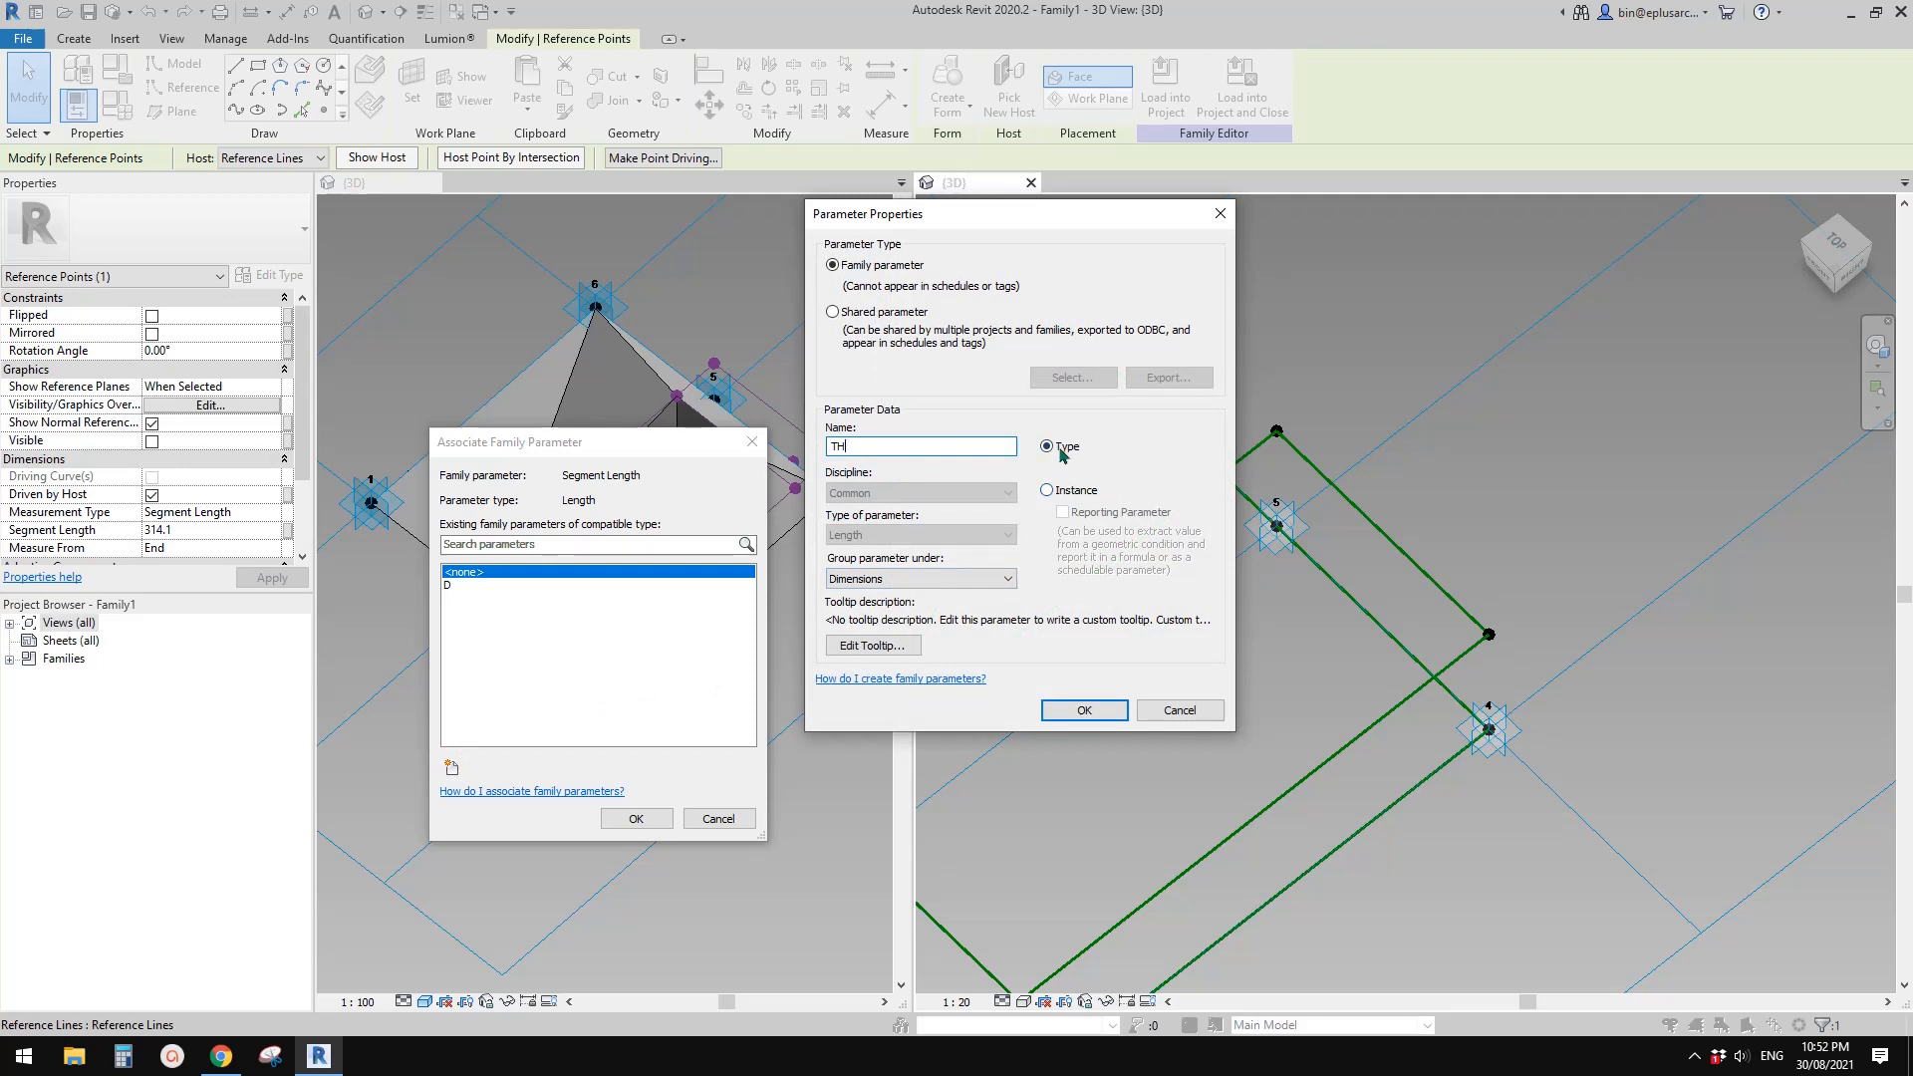
text(H)
click(1084, 710)
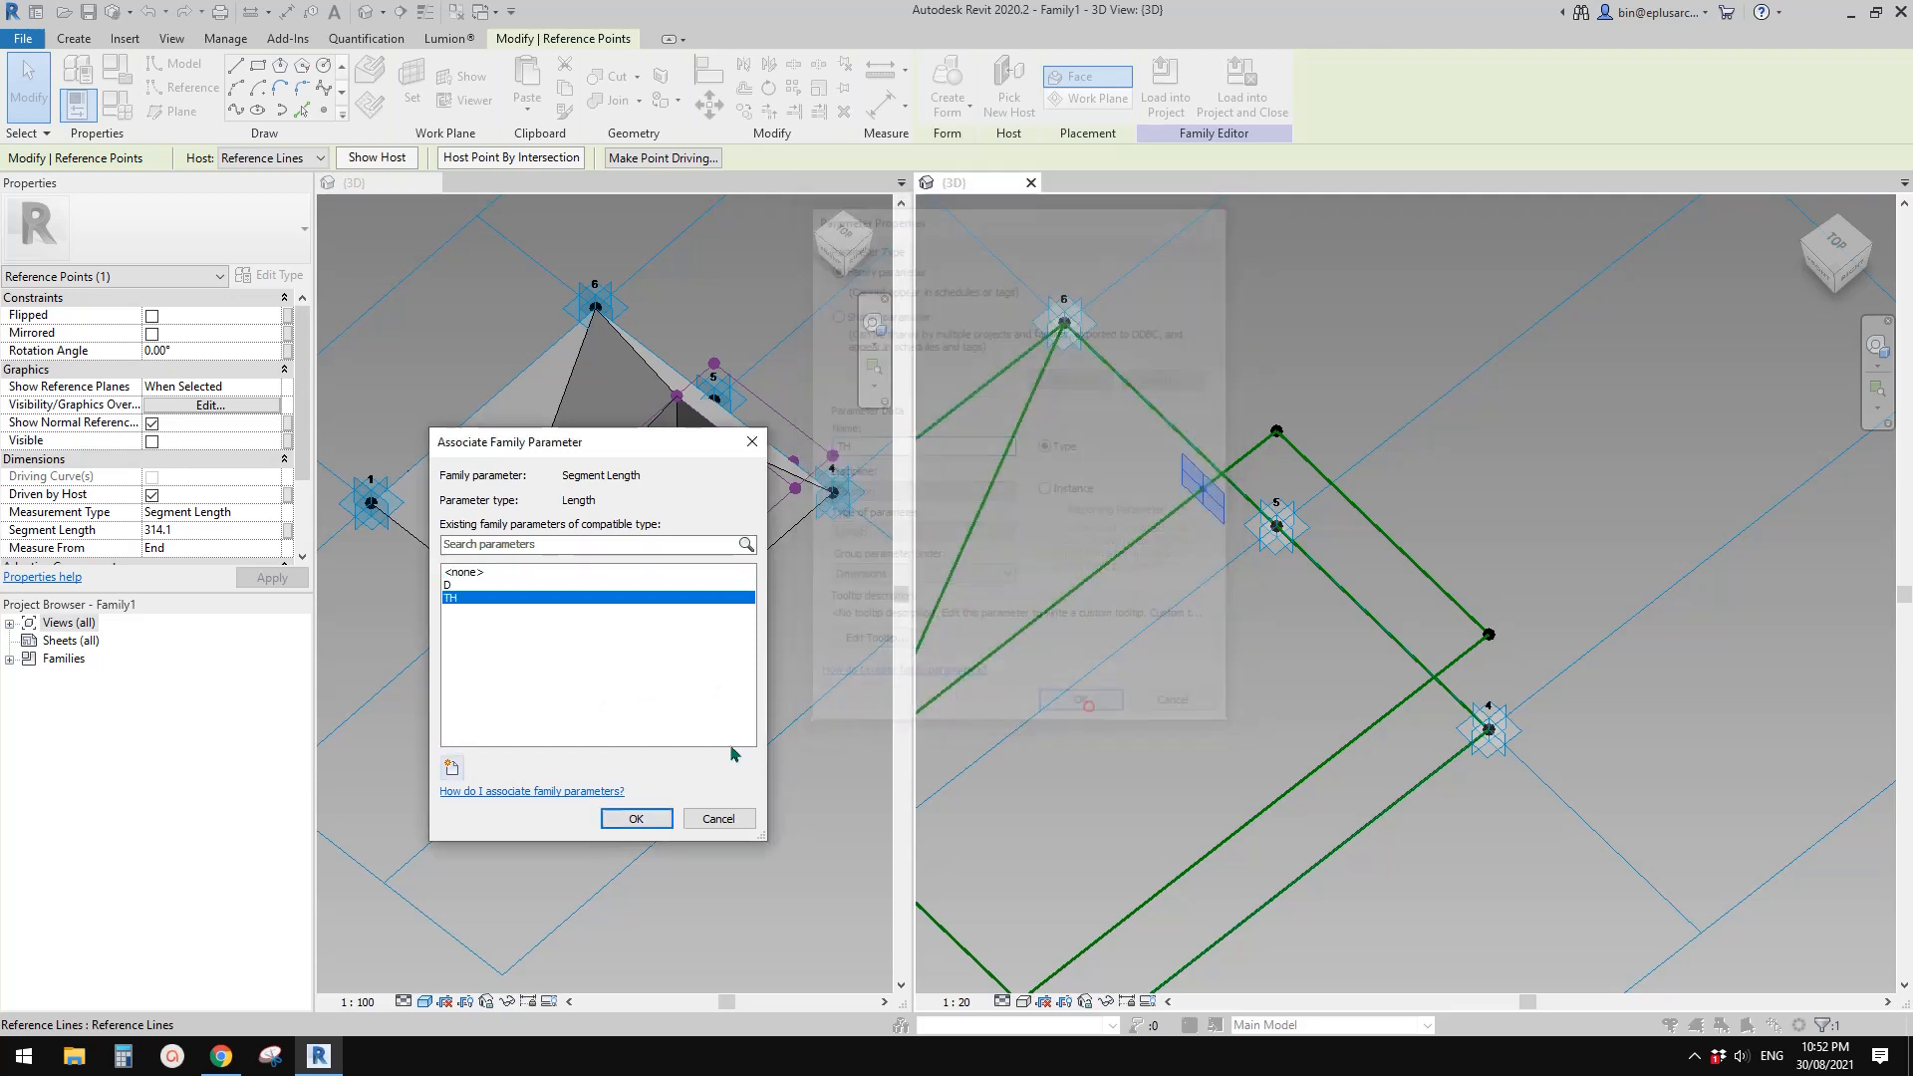
click(651, 815)
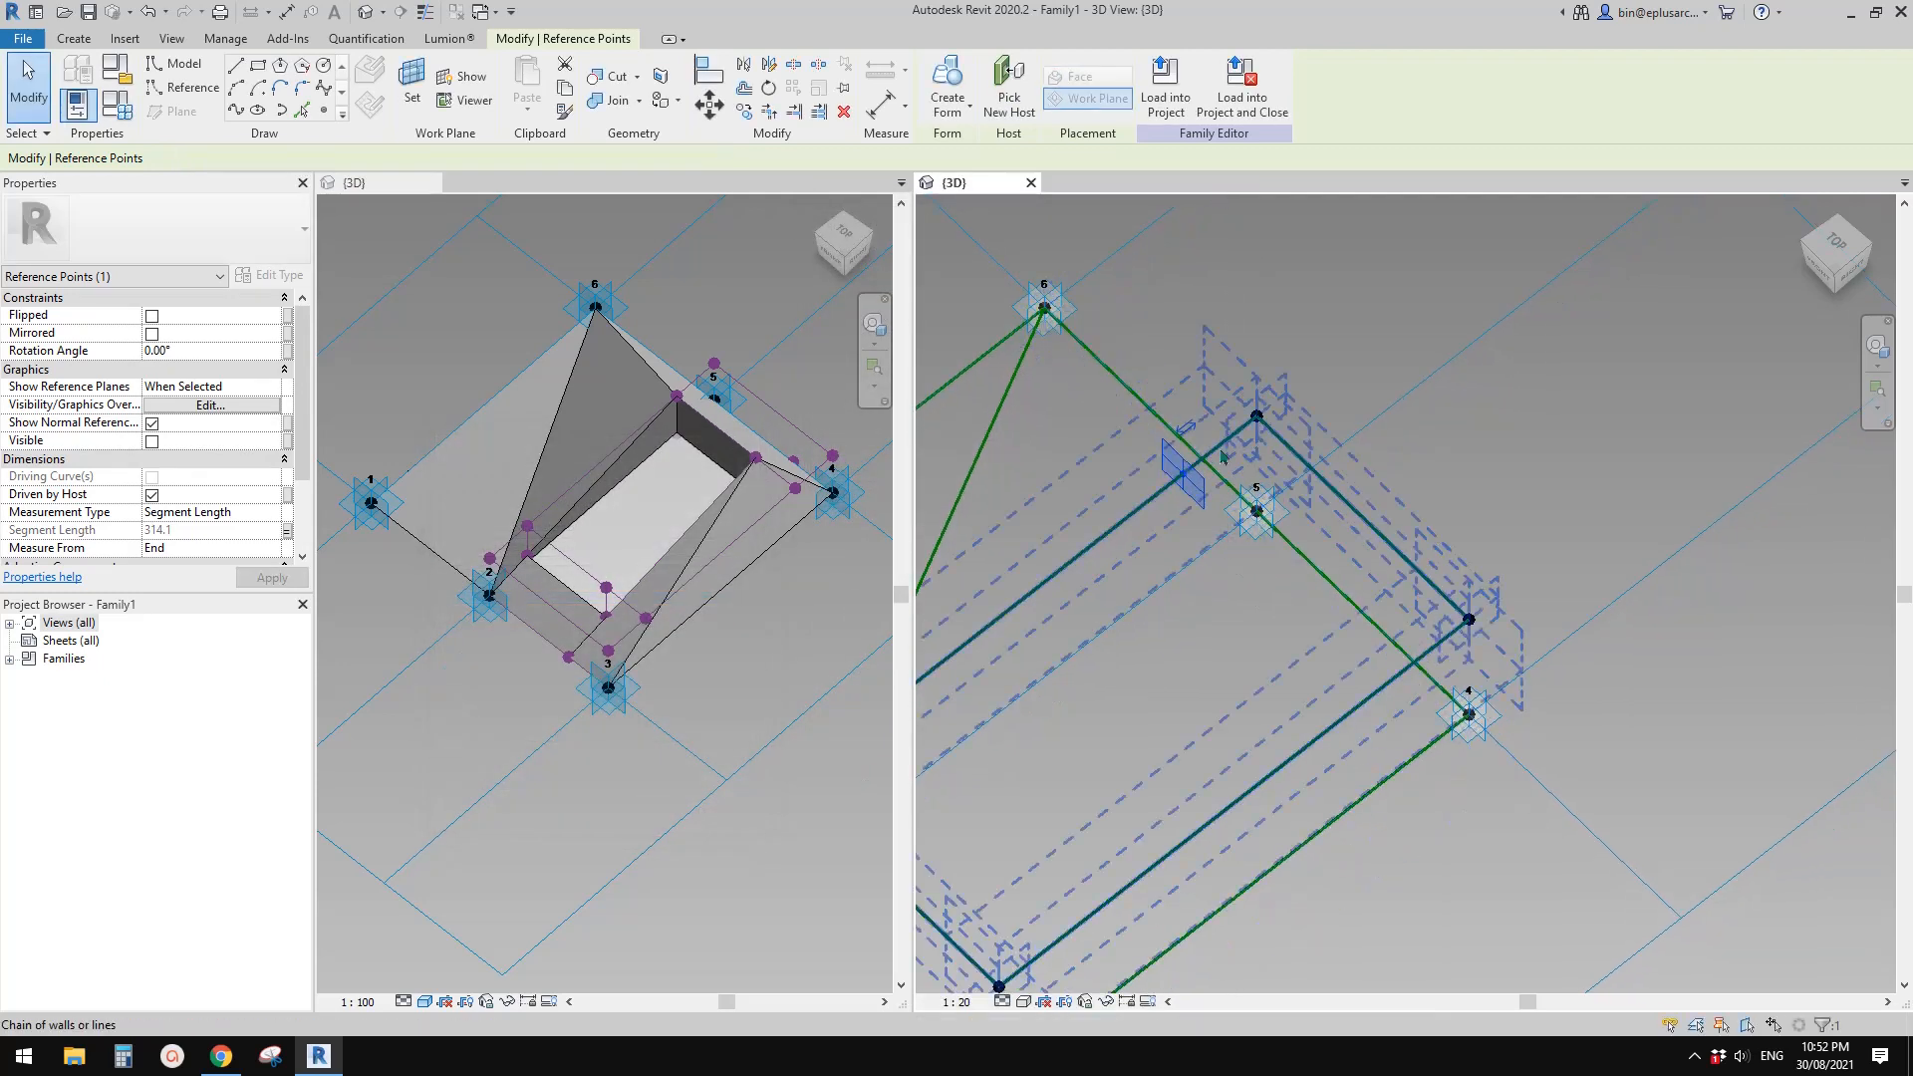
click(1257, 420)
key(Tab)
key(Tab)
key(Tab)
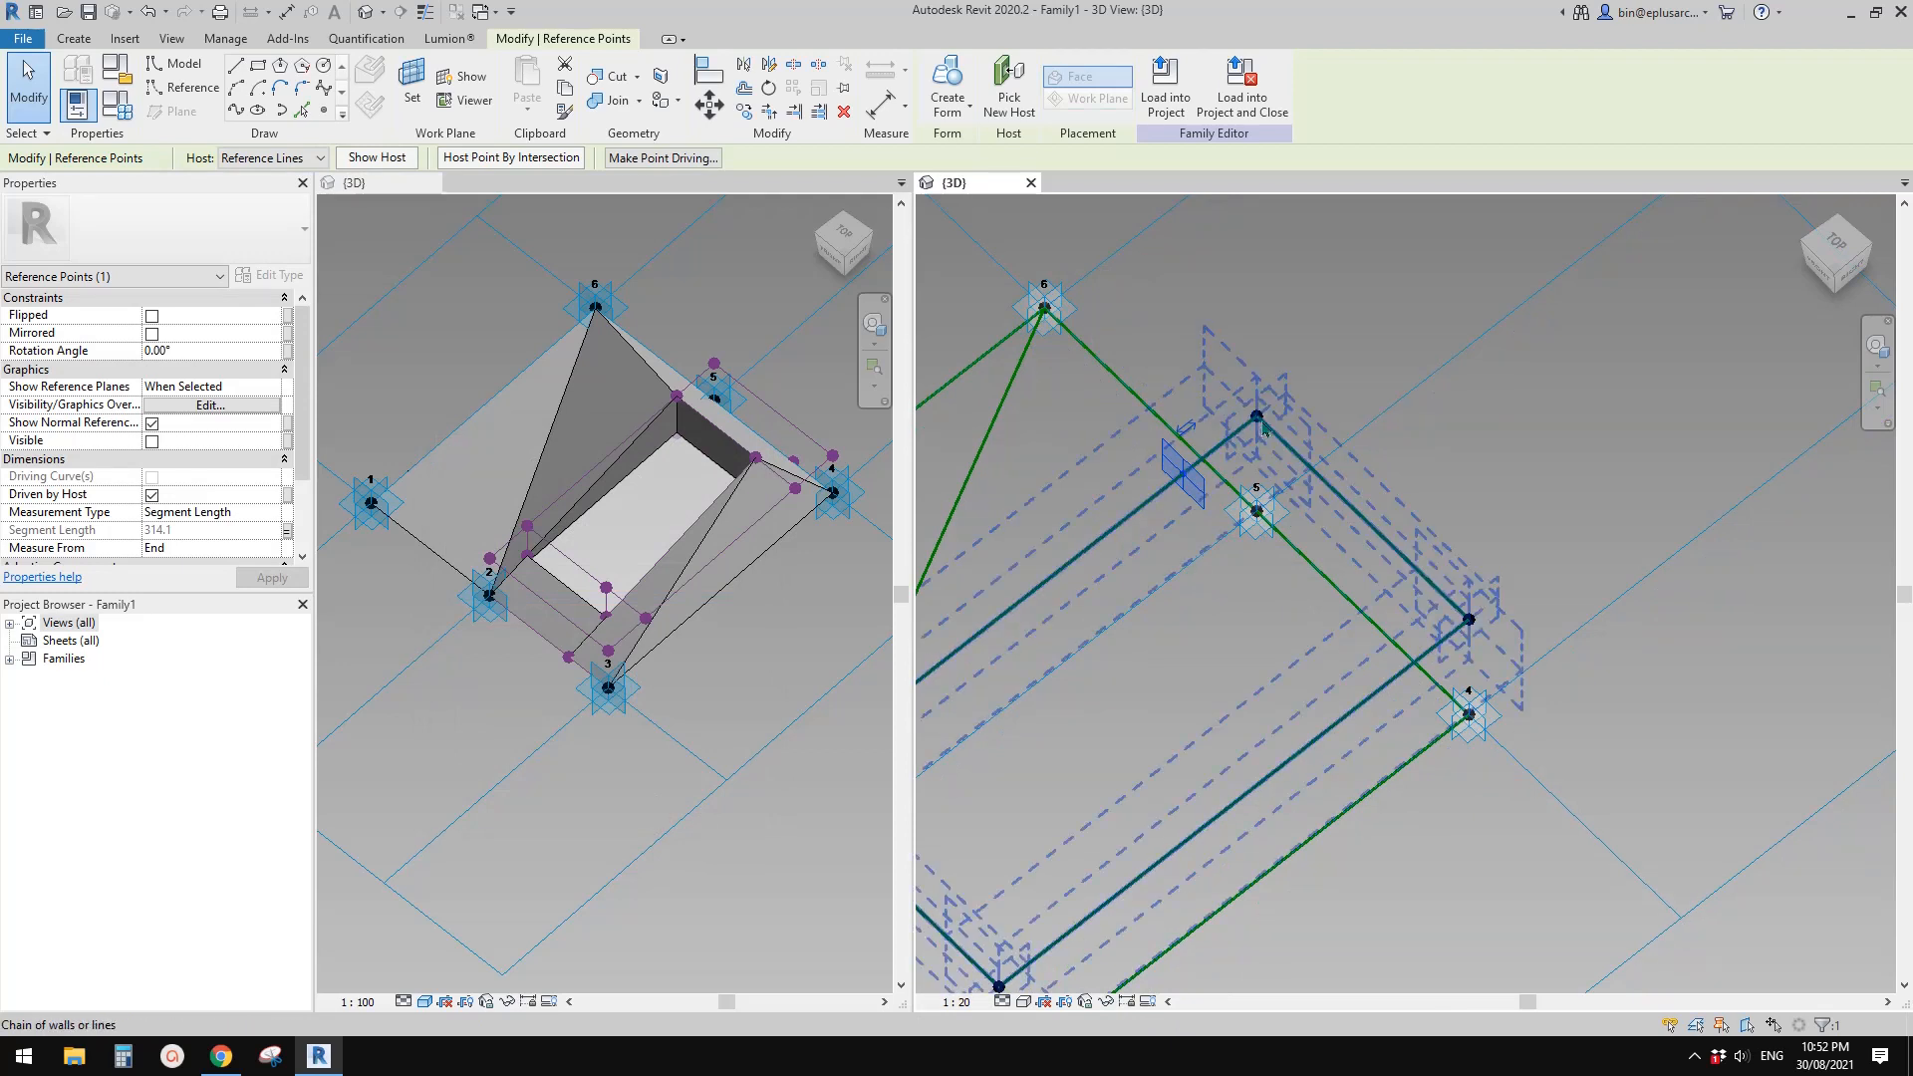
shift+middle_drag(1183, 480, 1204, 533)
Place a reference point on the raised frame's other long edge, close to the corner above adaptive point 4
click(695, 541)
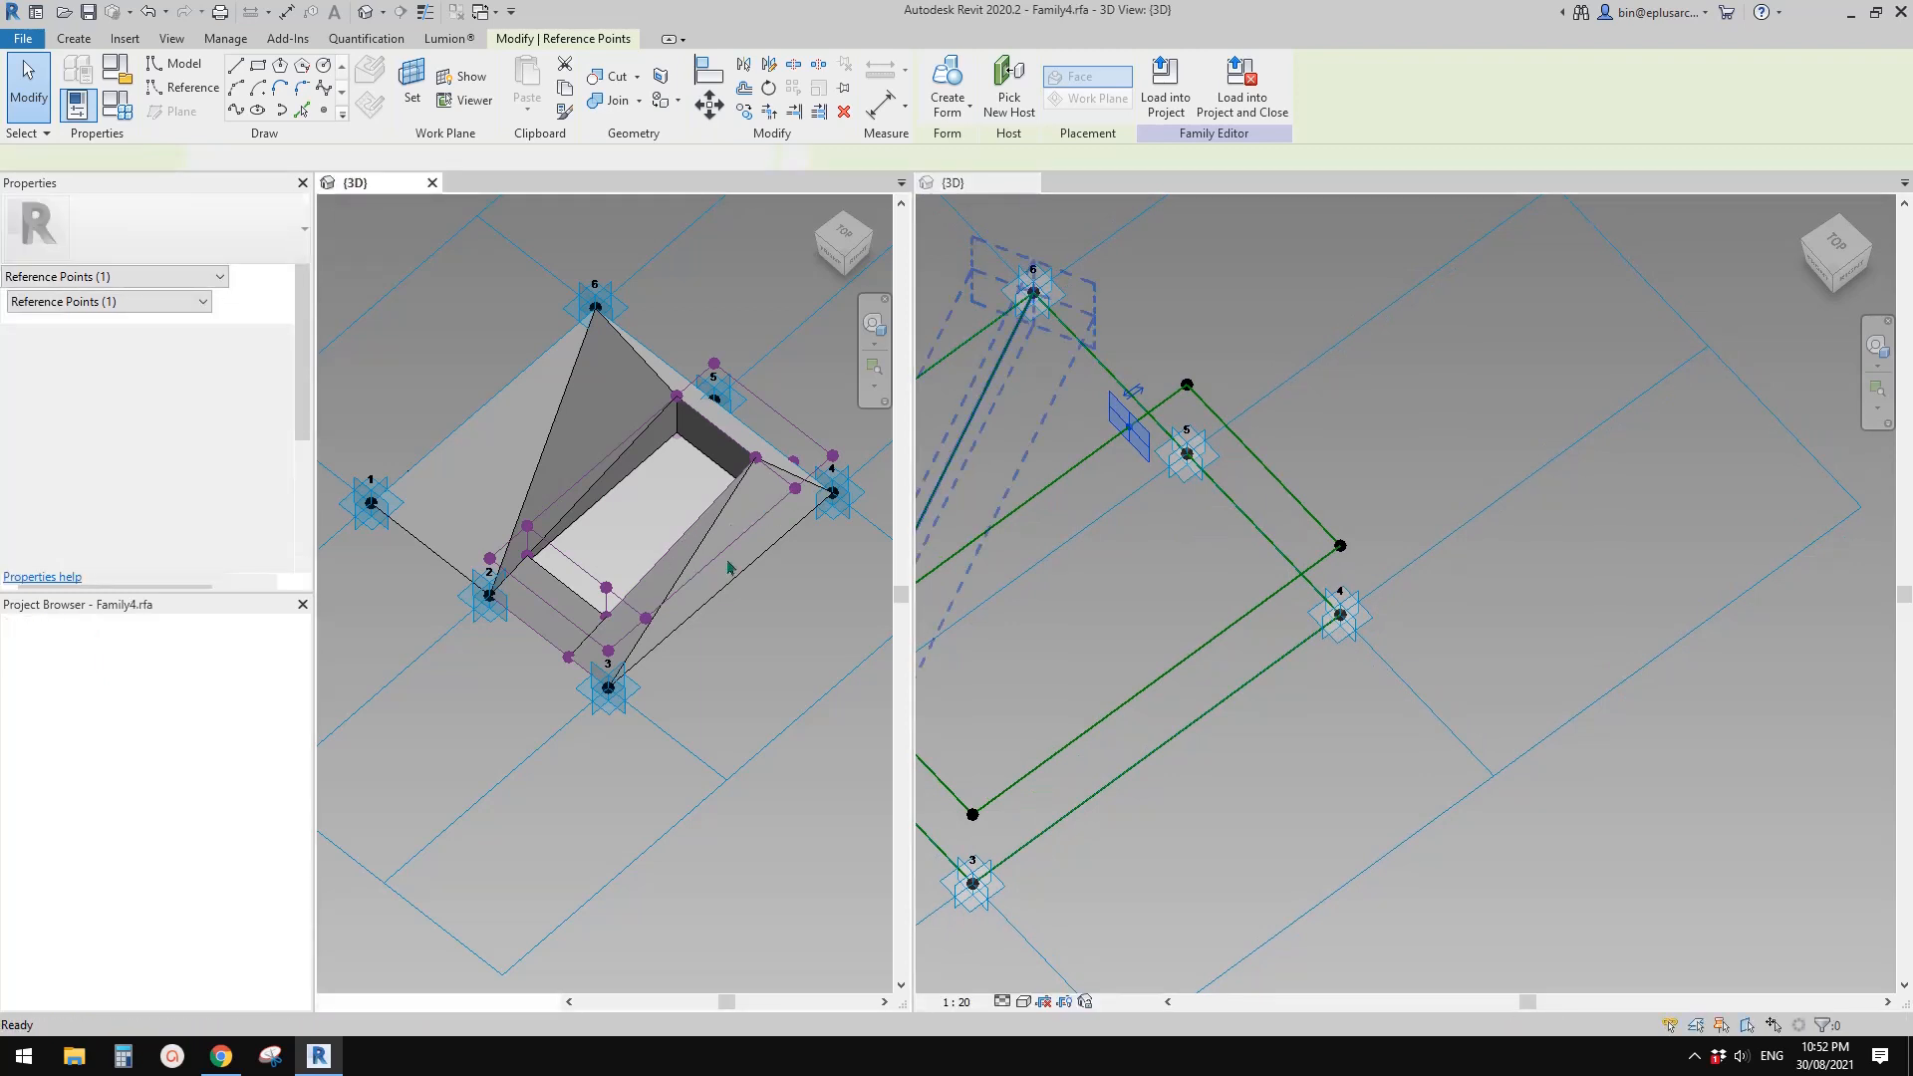
shift+middle_drag(737, 548, 618, 439)
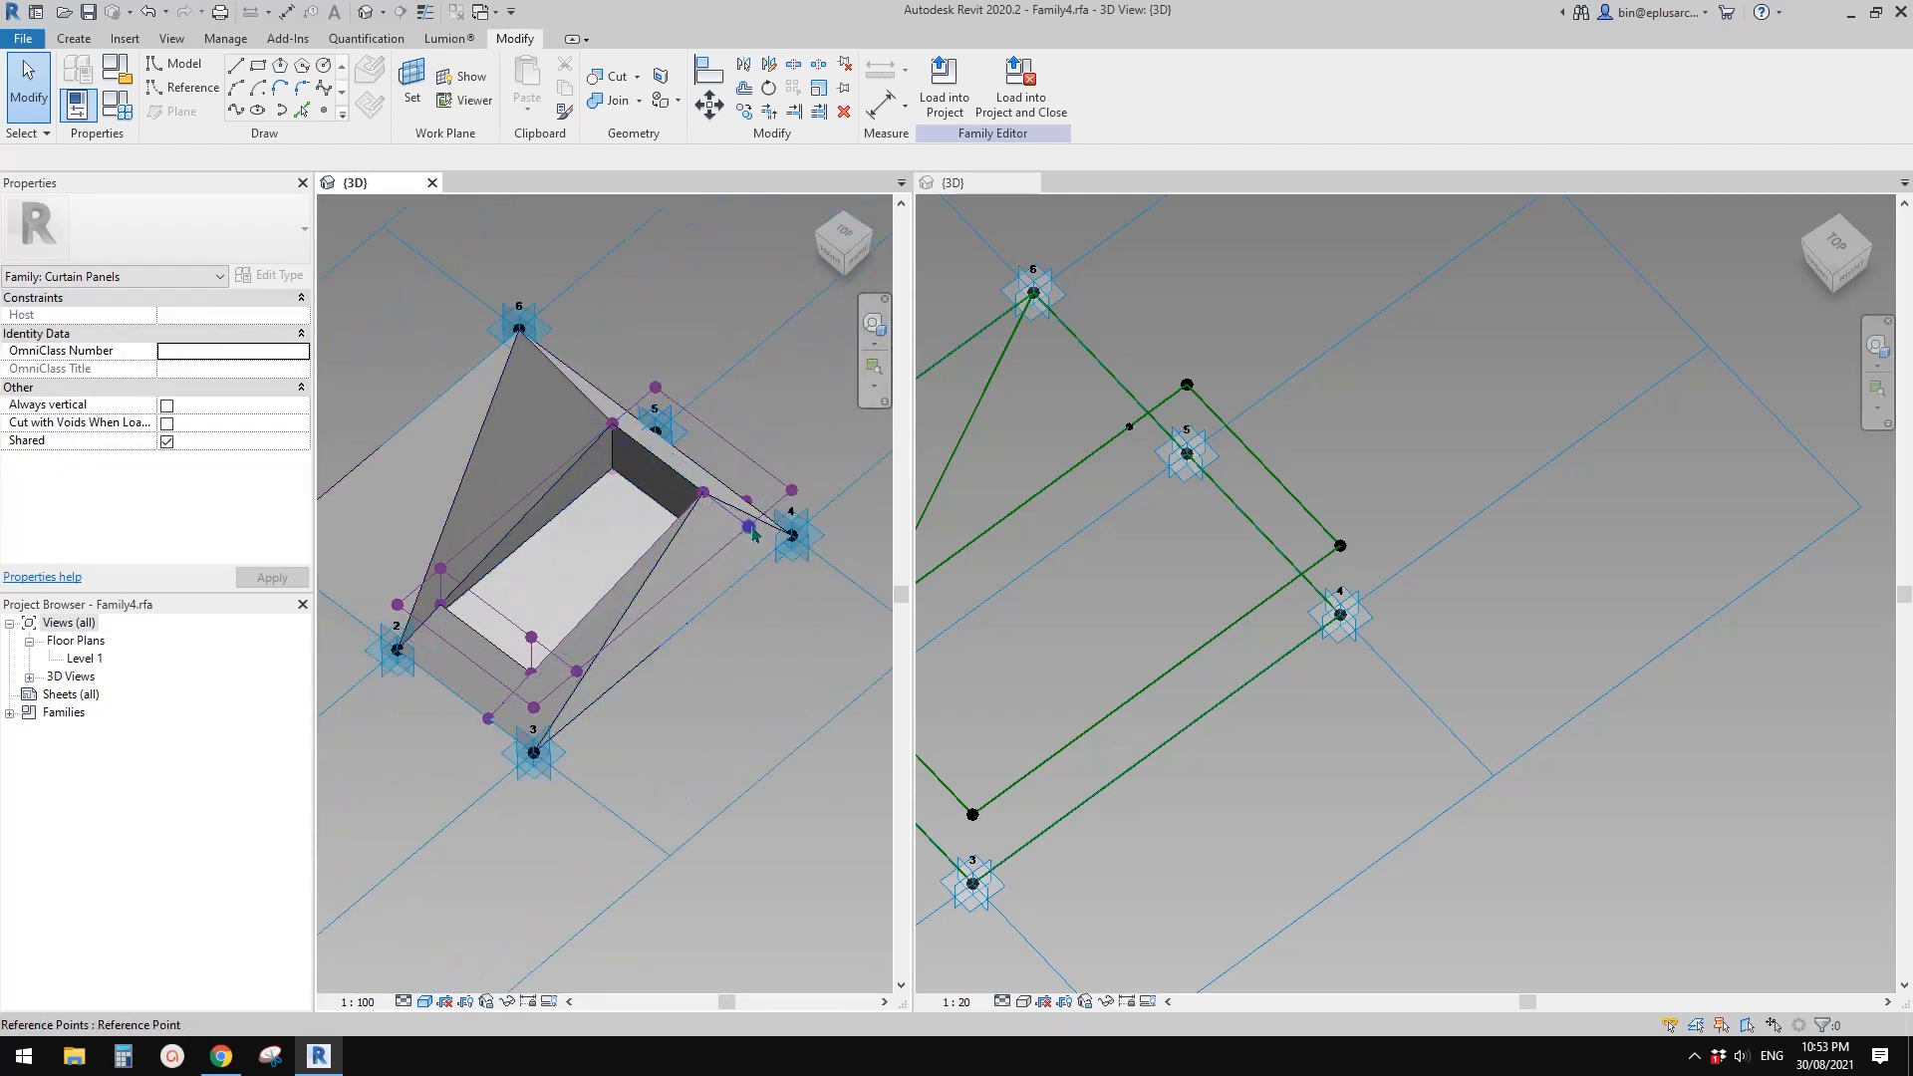
click(1184, 560)
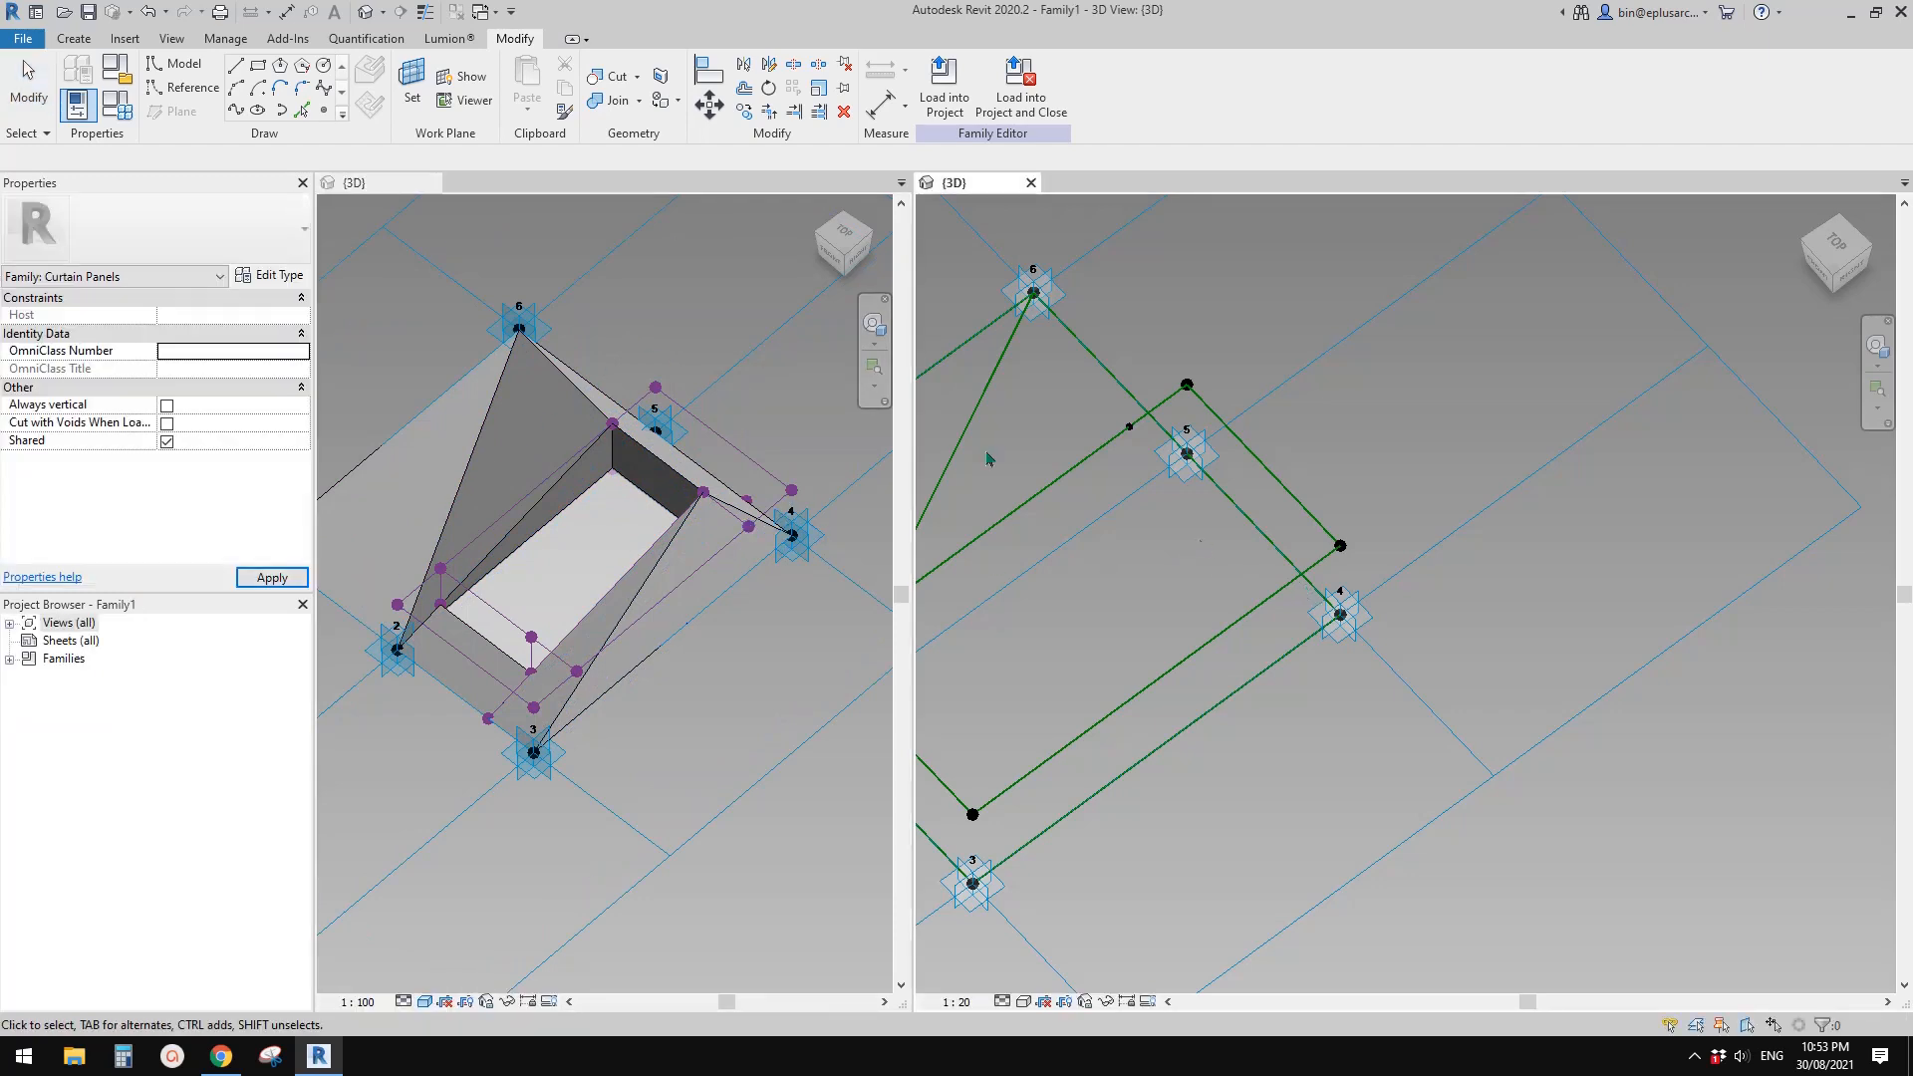
click(324, 110)
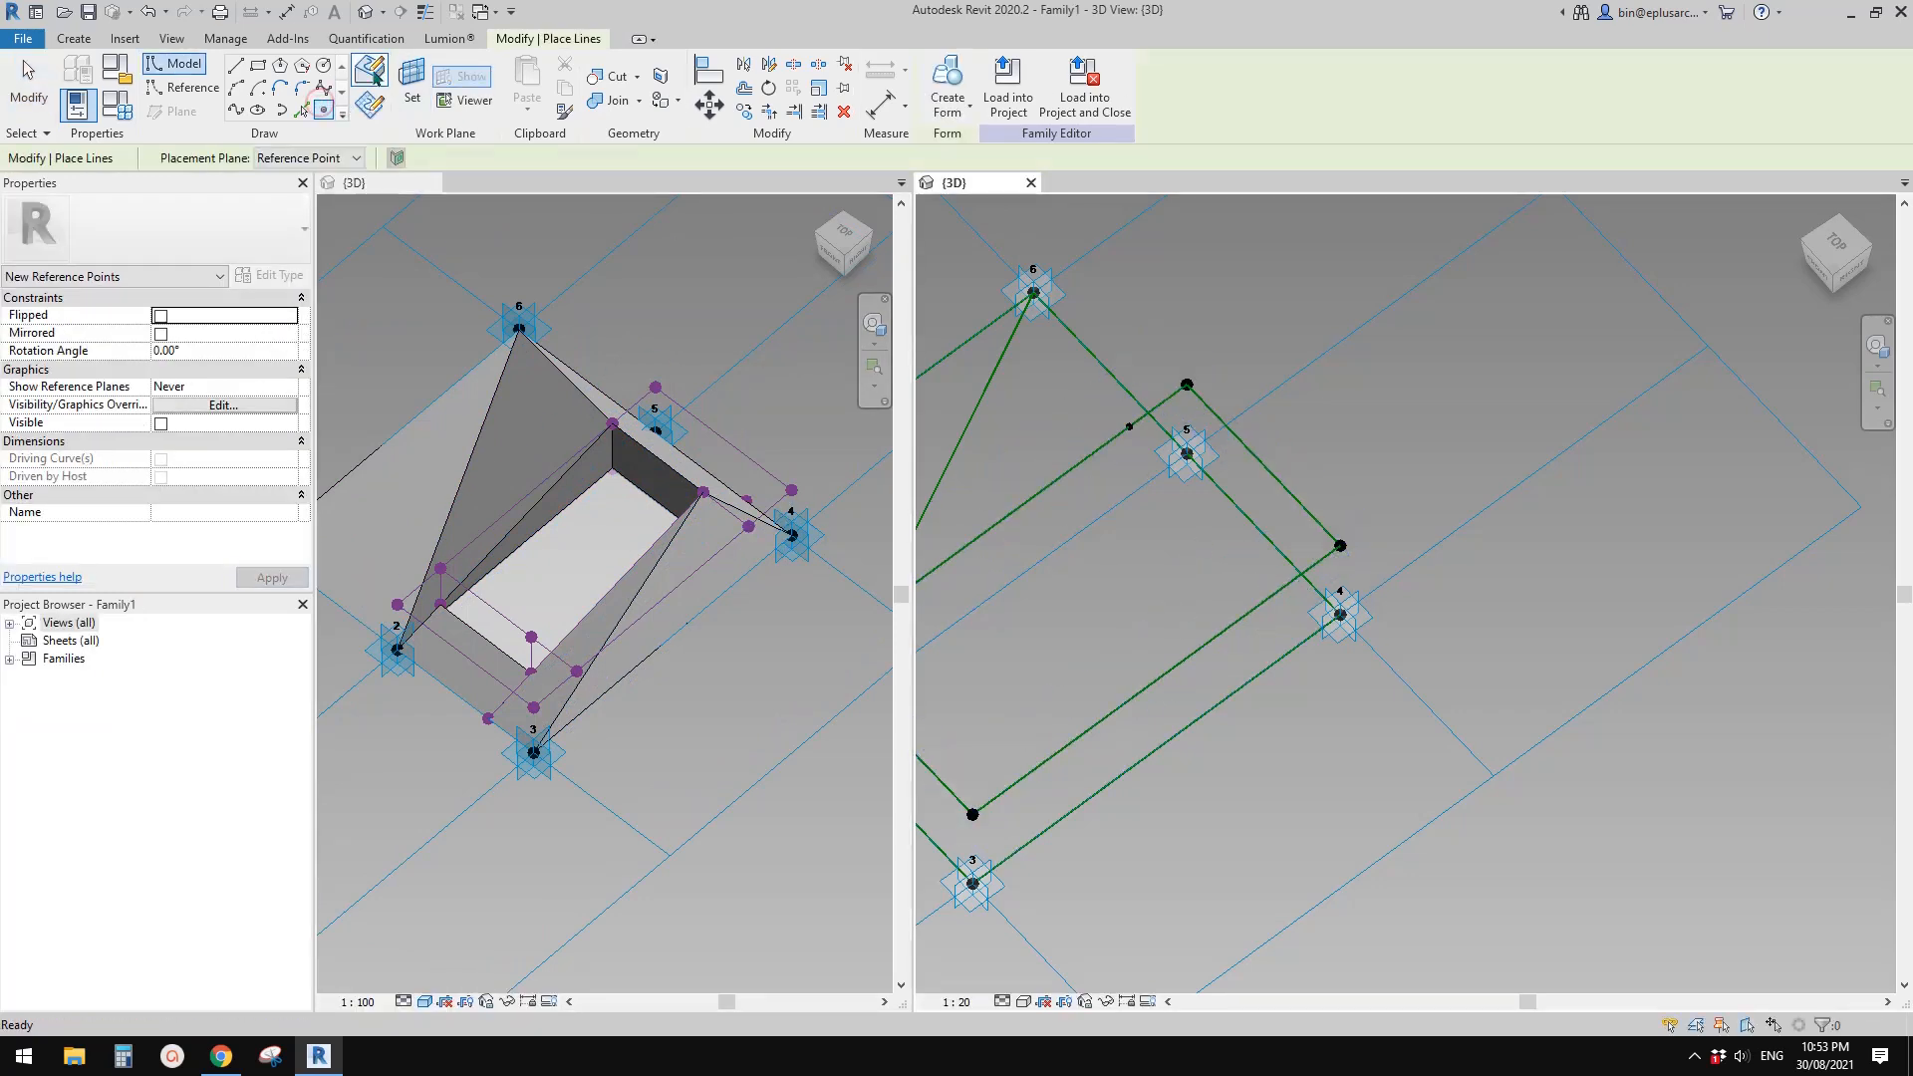
click(1282, 589)
key(Escape)
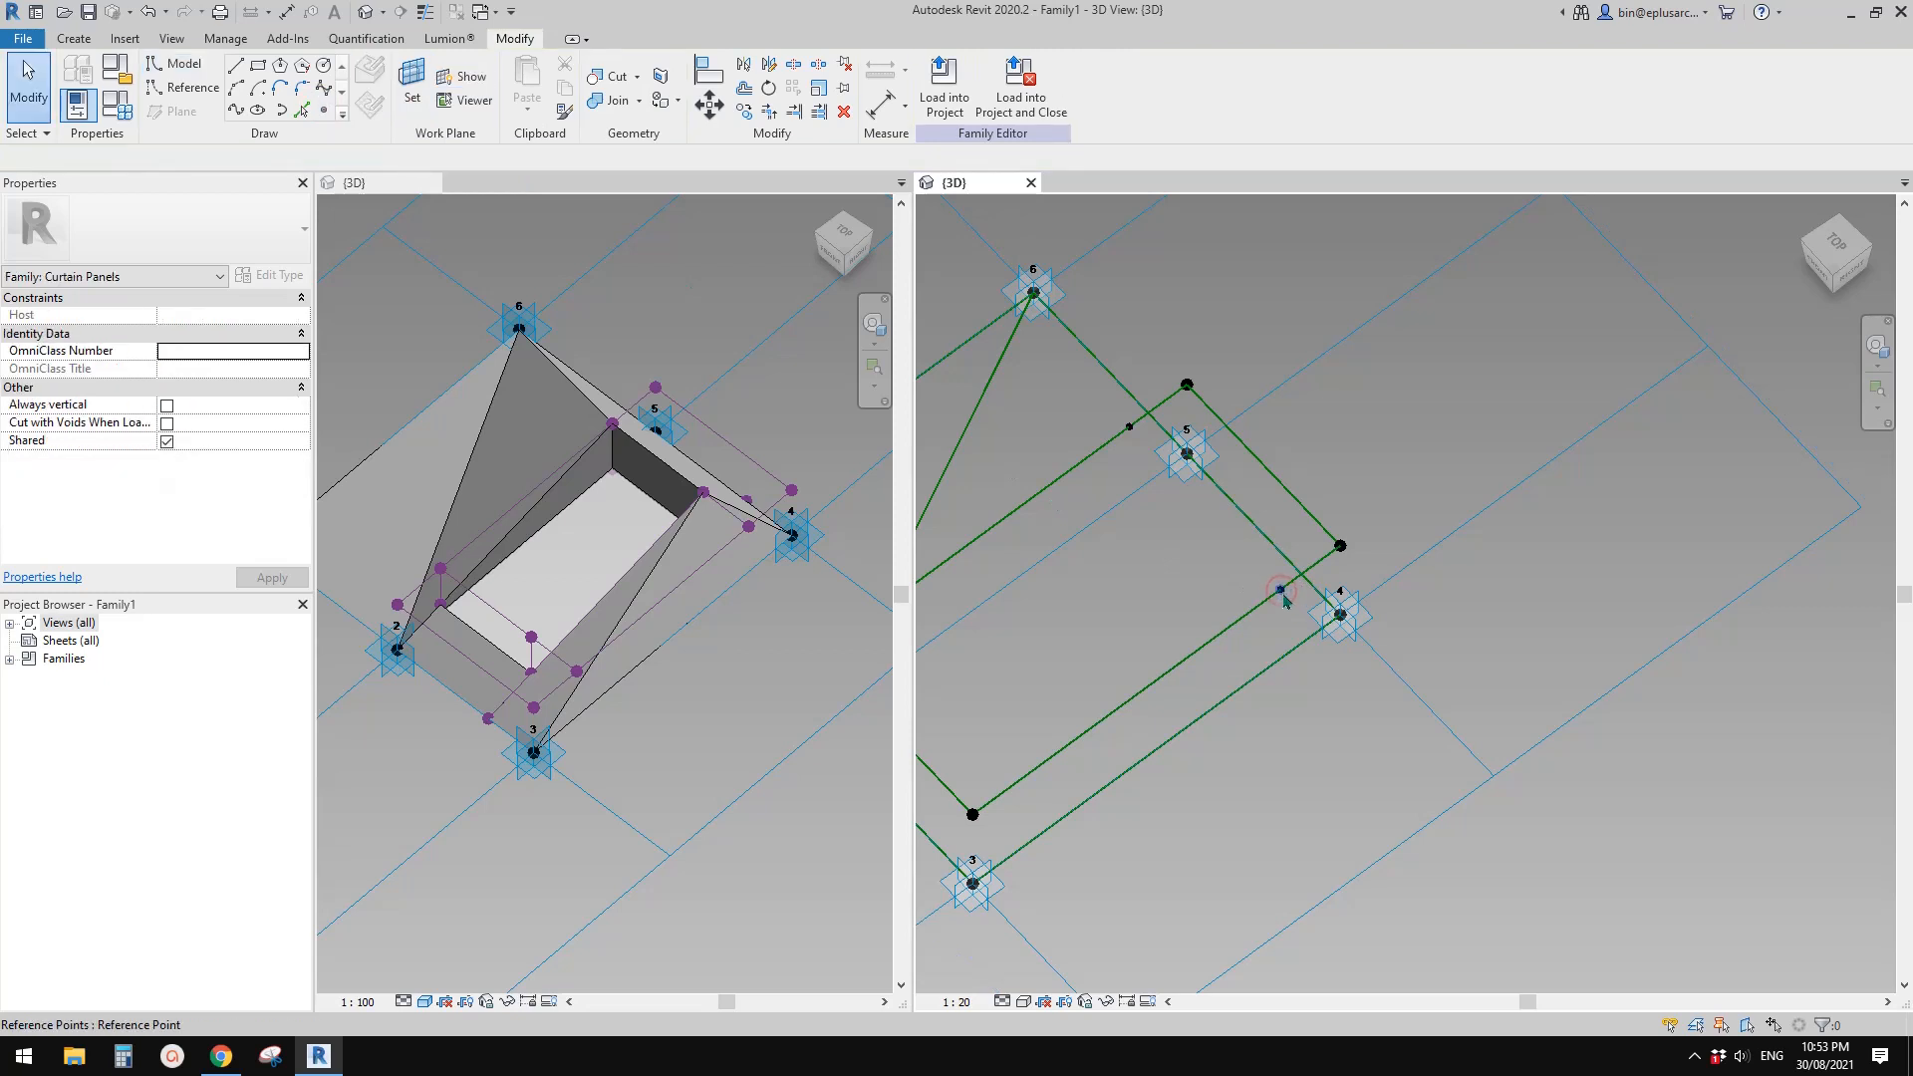
Measure the point near adaptive point 4 by Segment Length and associate that length with the TH parameter
middle_drag(1284, 601, 1156, 599)
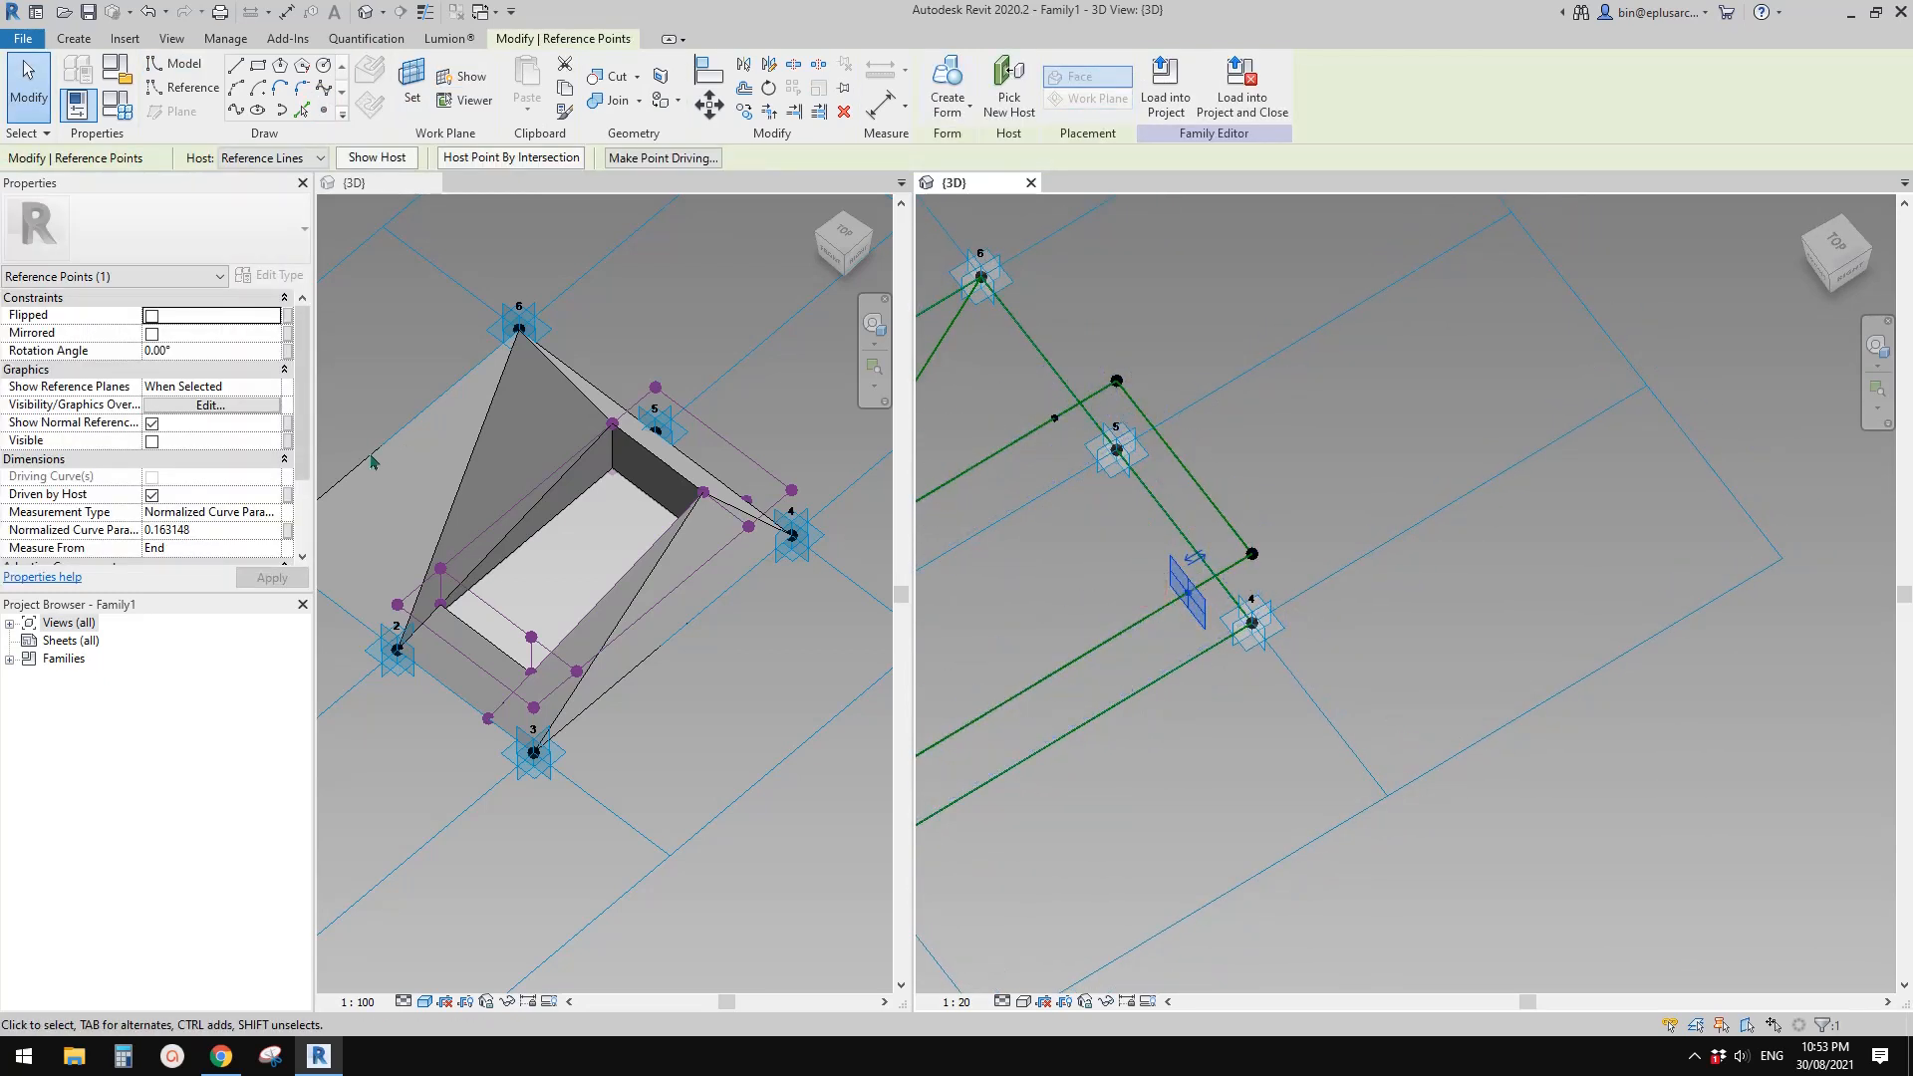
click(276, 513)
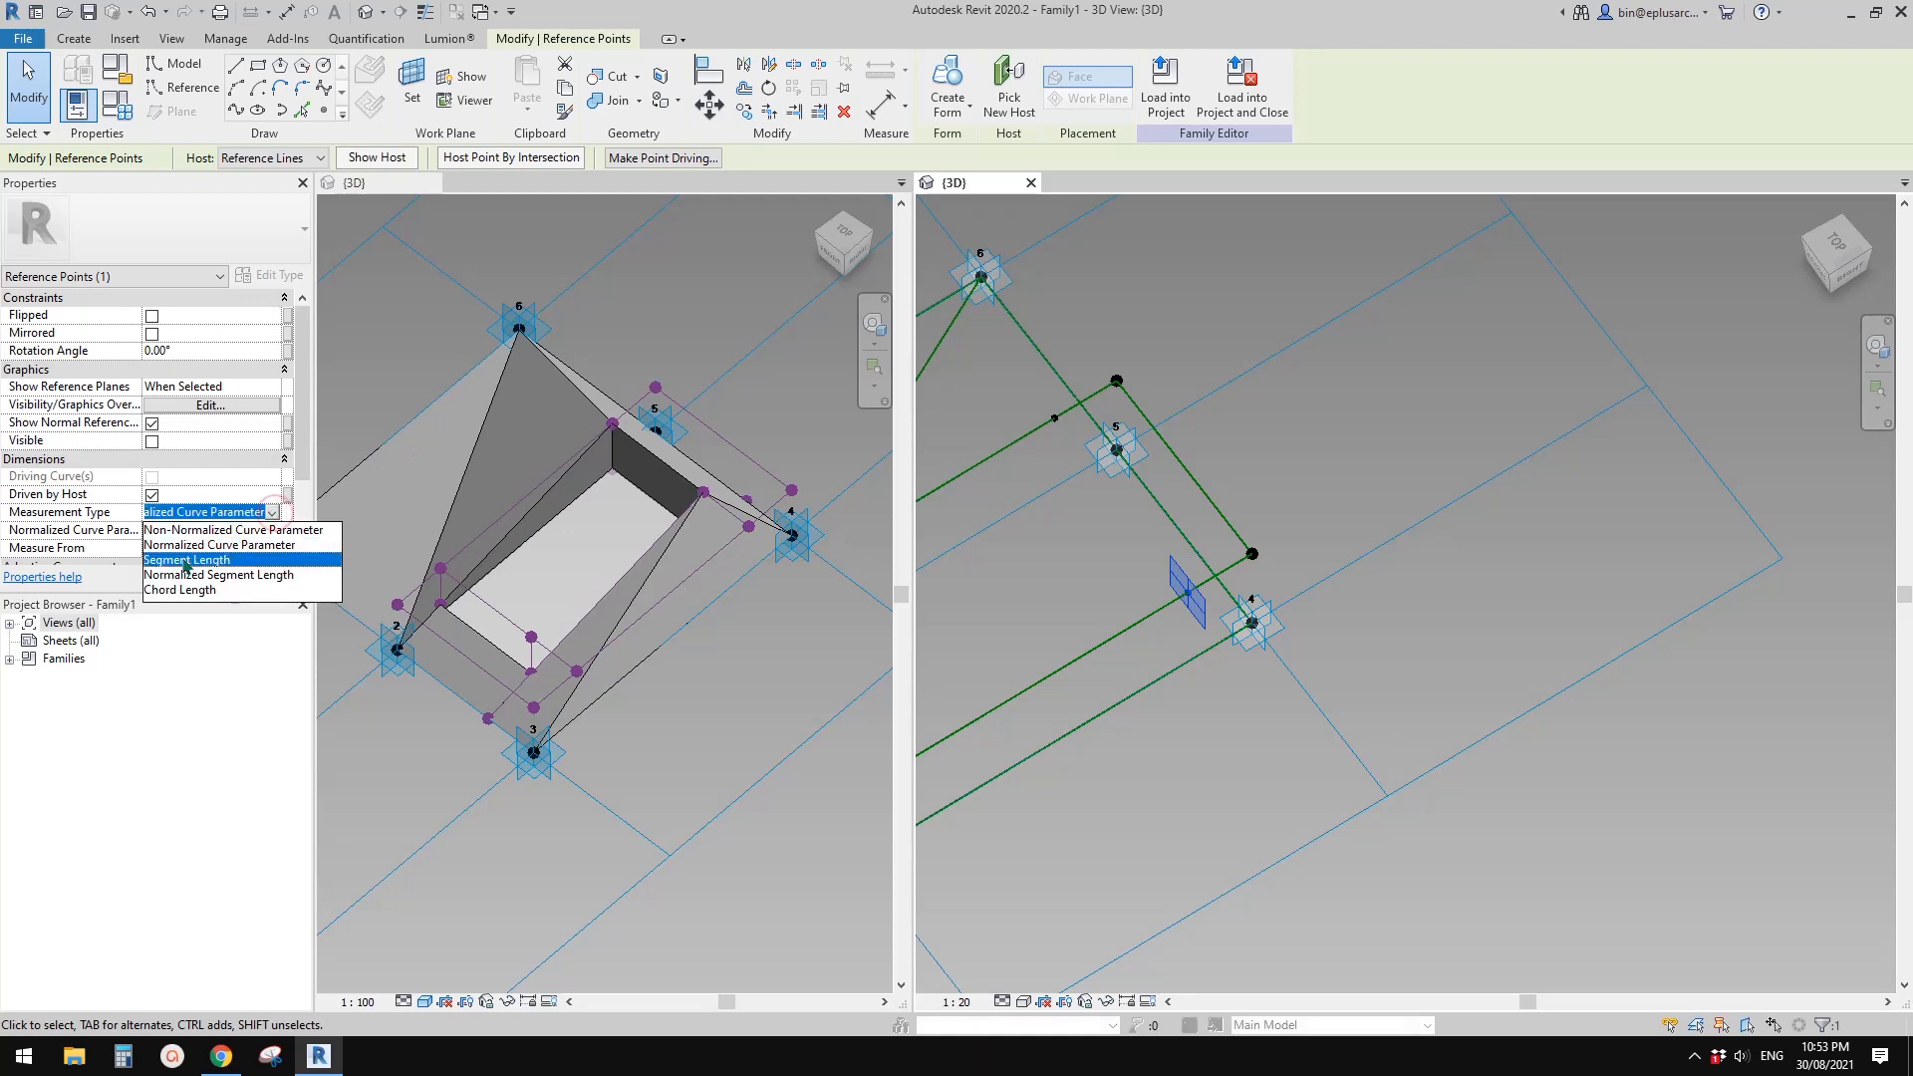
click(184, 560)
click(288, 534)
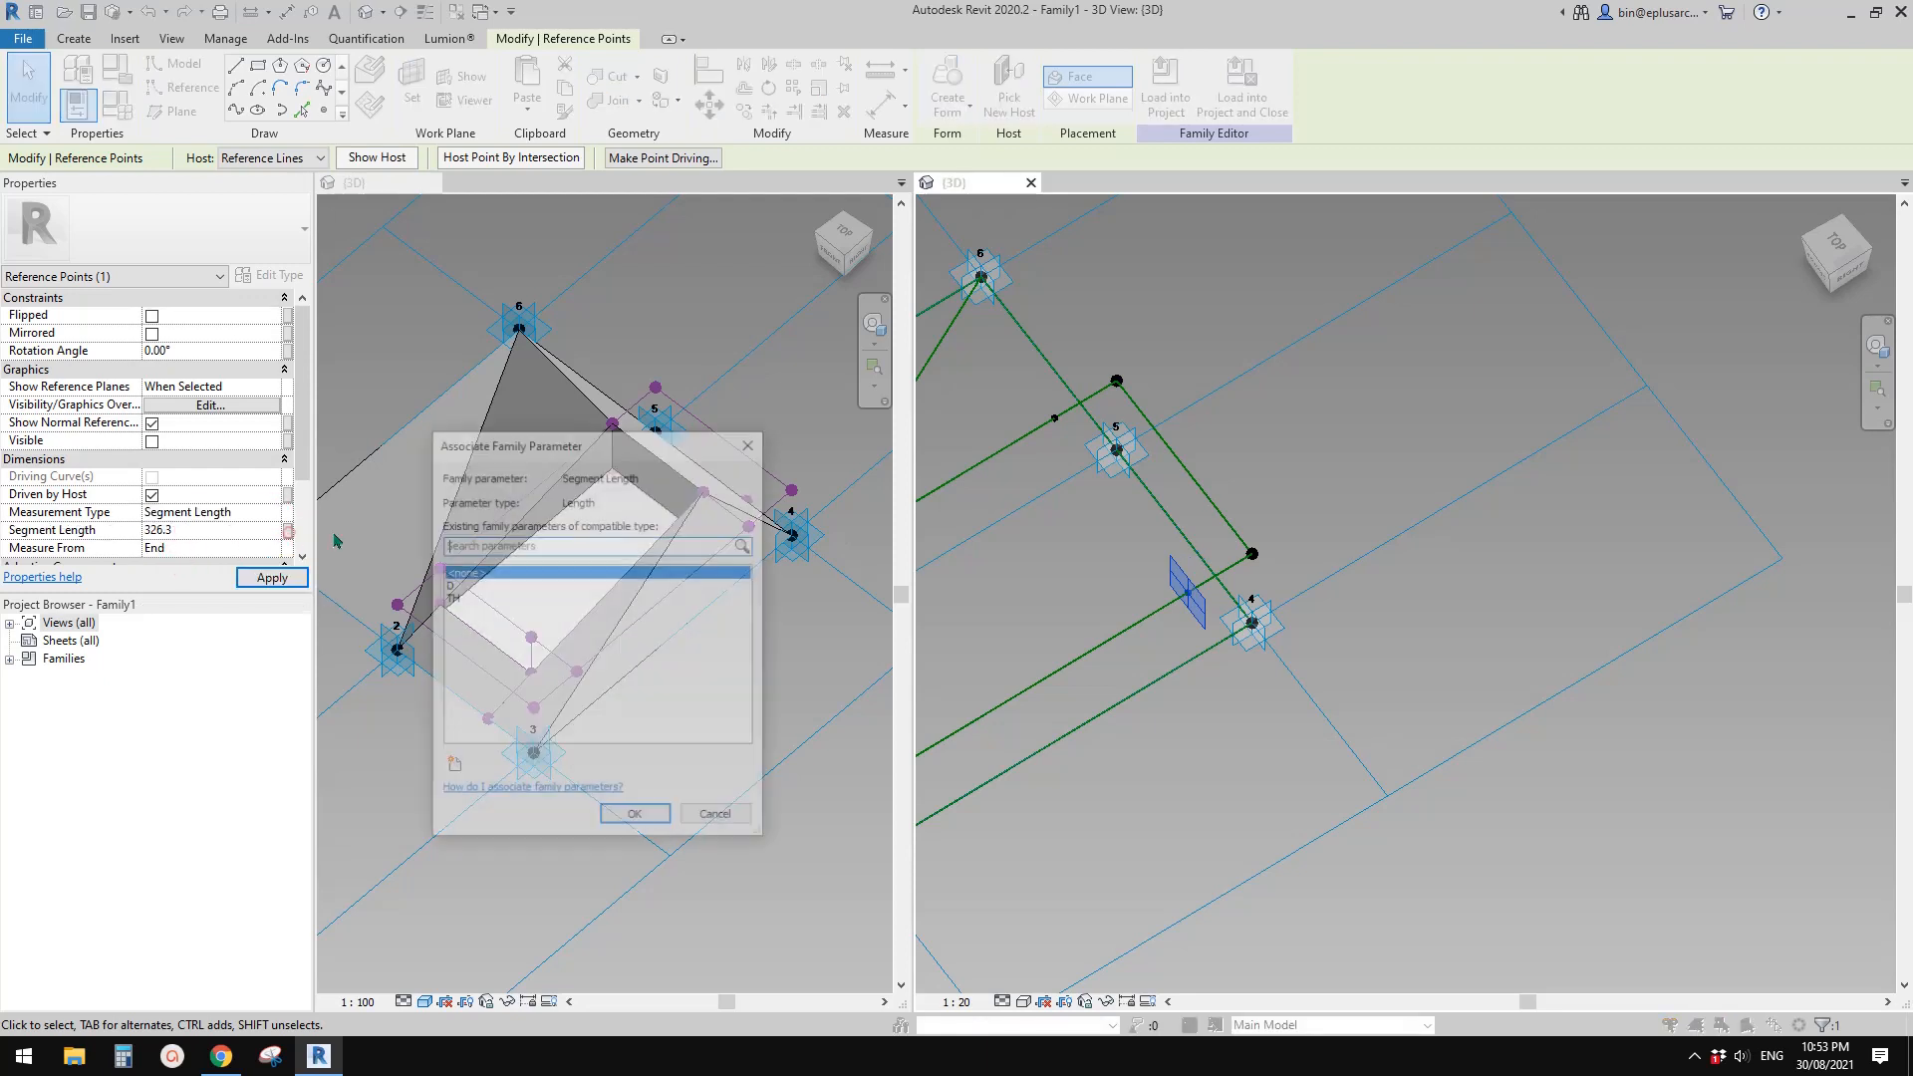
click(453, 598)
click(637, 819)
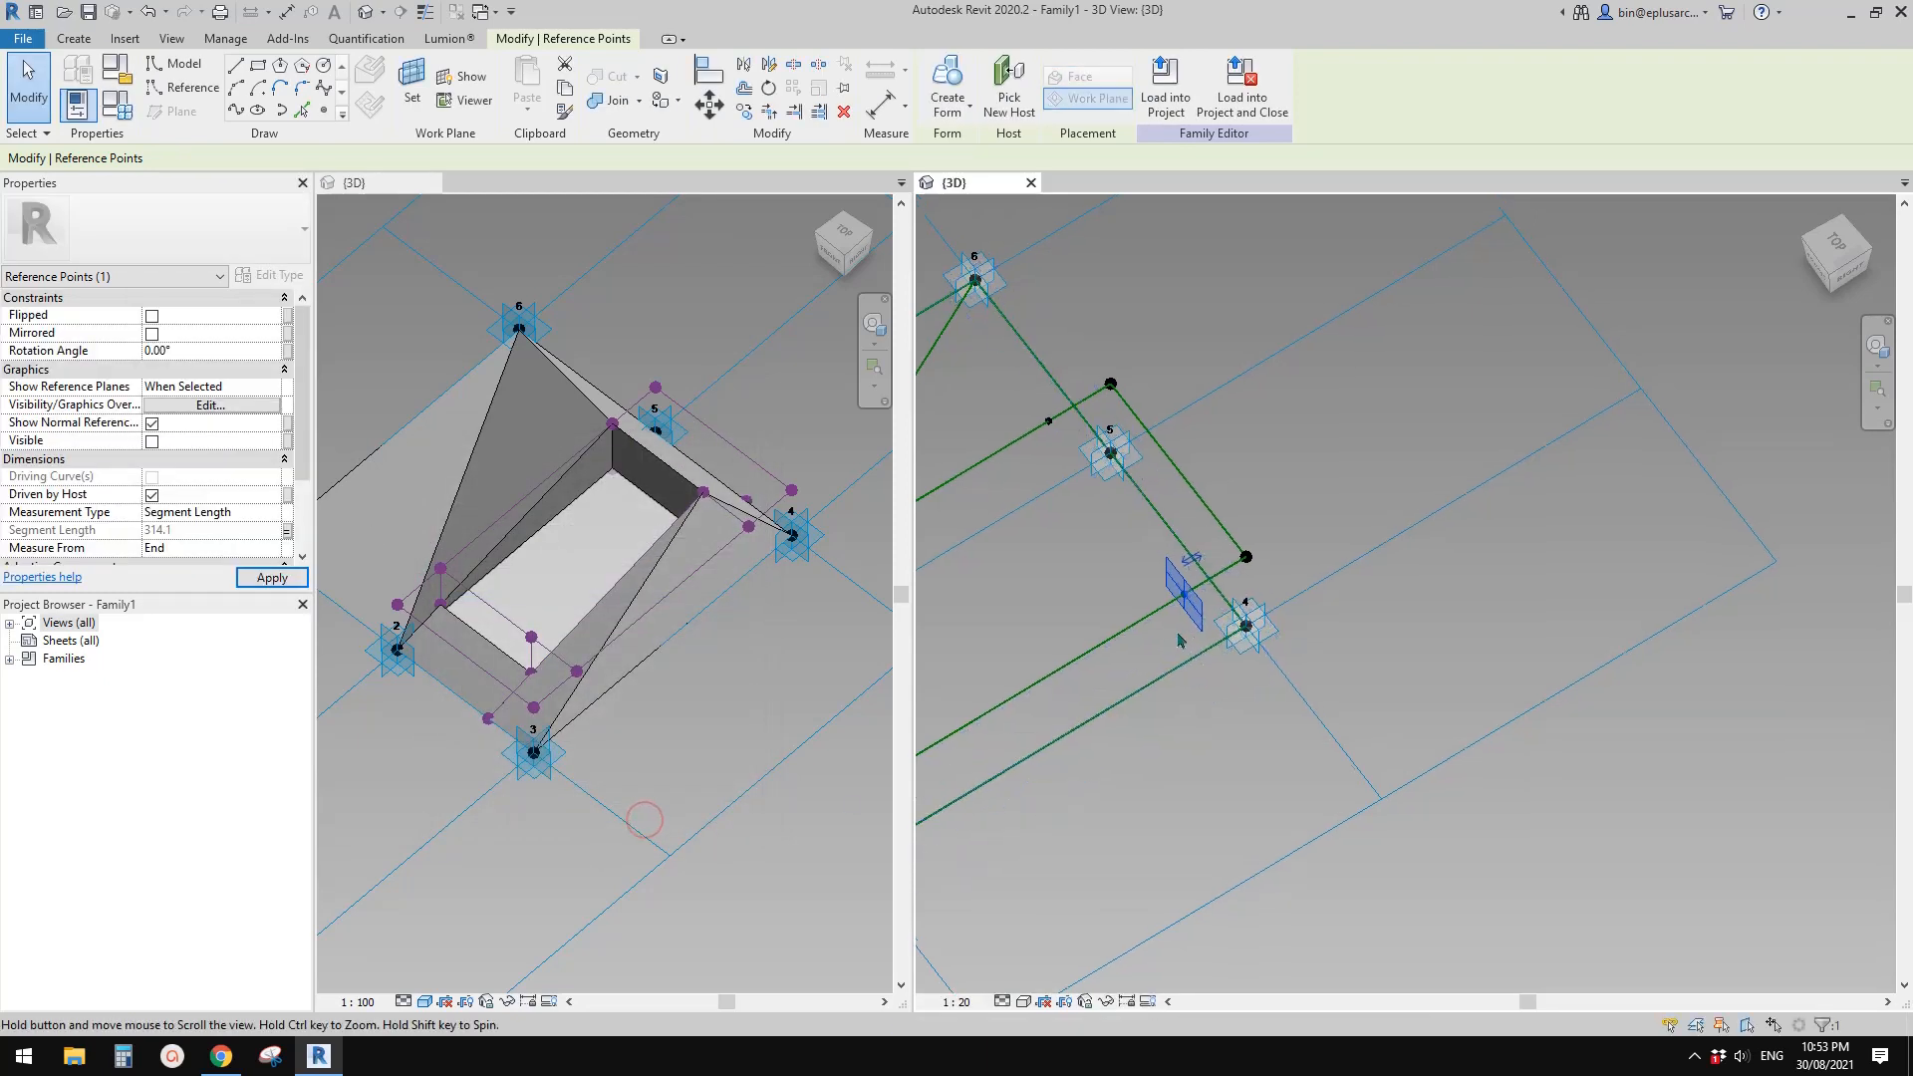
Connect the two TH-controlled points on the long edges with a spline through points and make it a reference line
click(1032, 394)
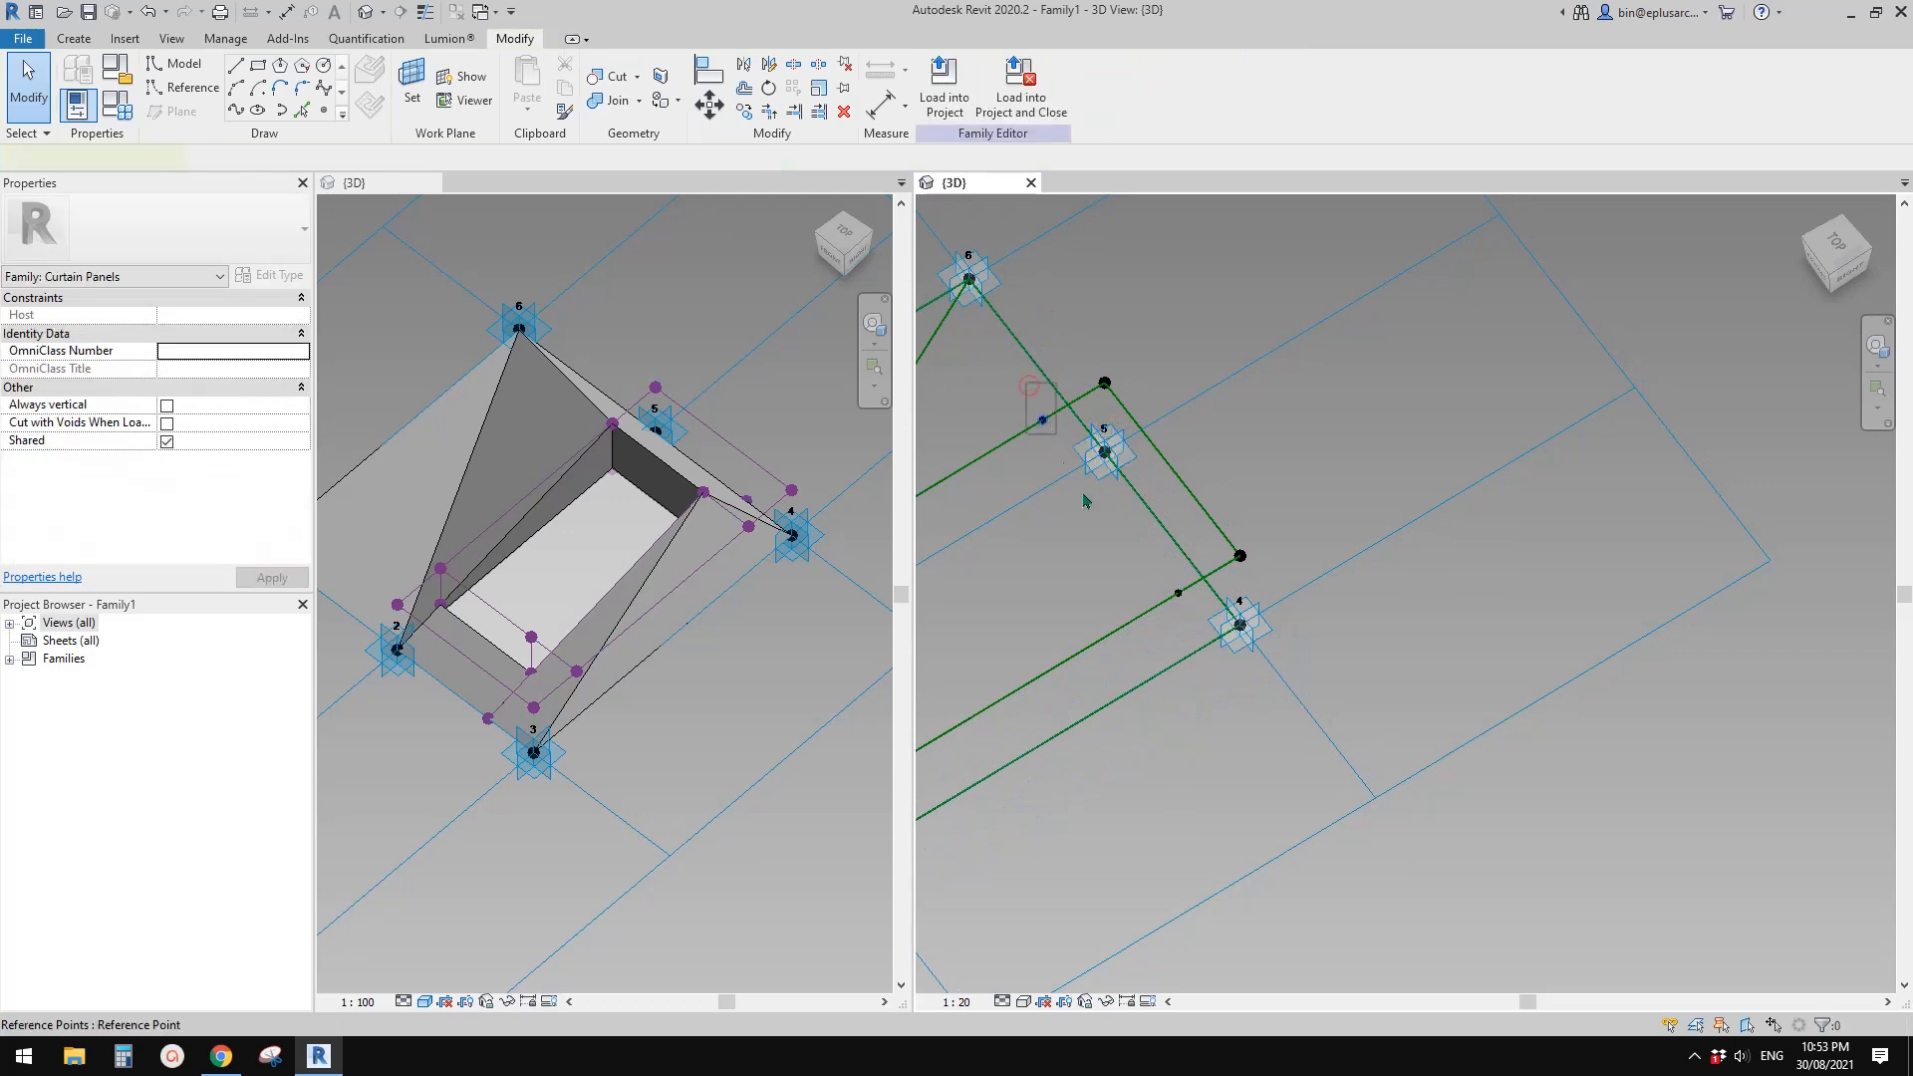
click(1043, 420)
drag(1151, 573, 1196, 620)
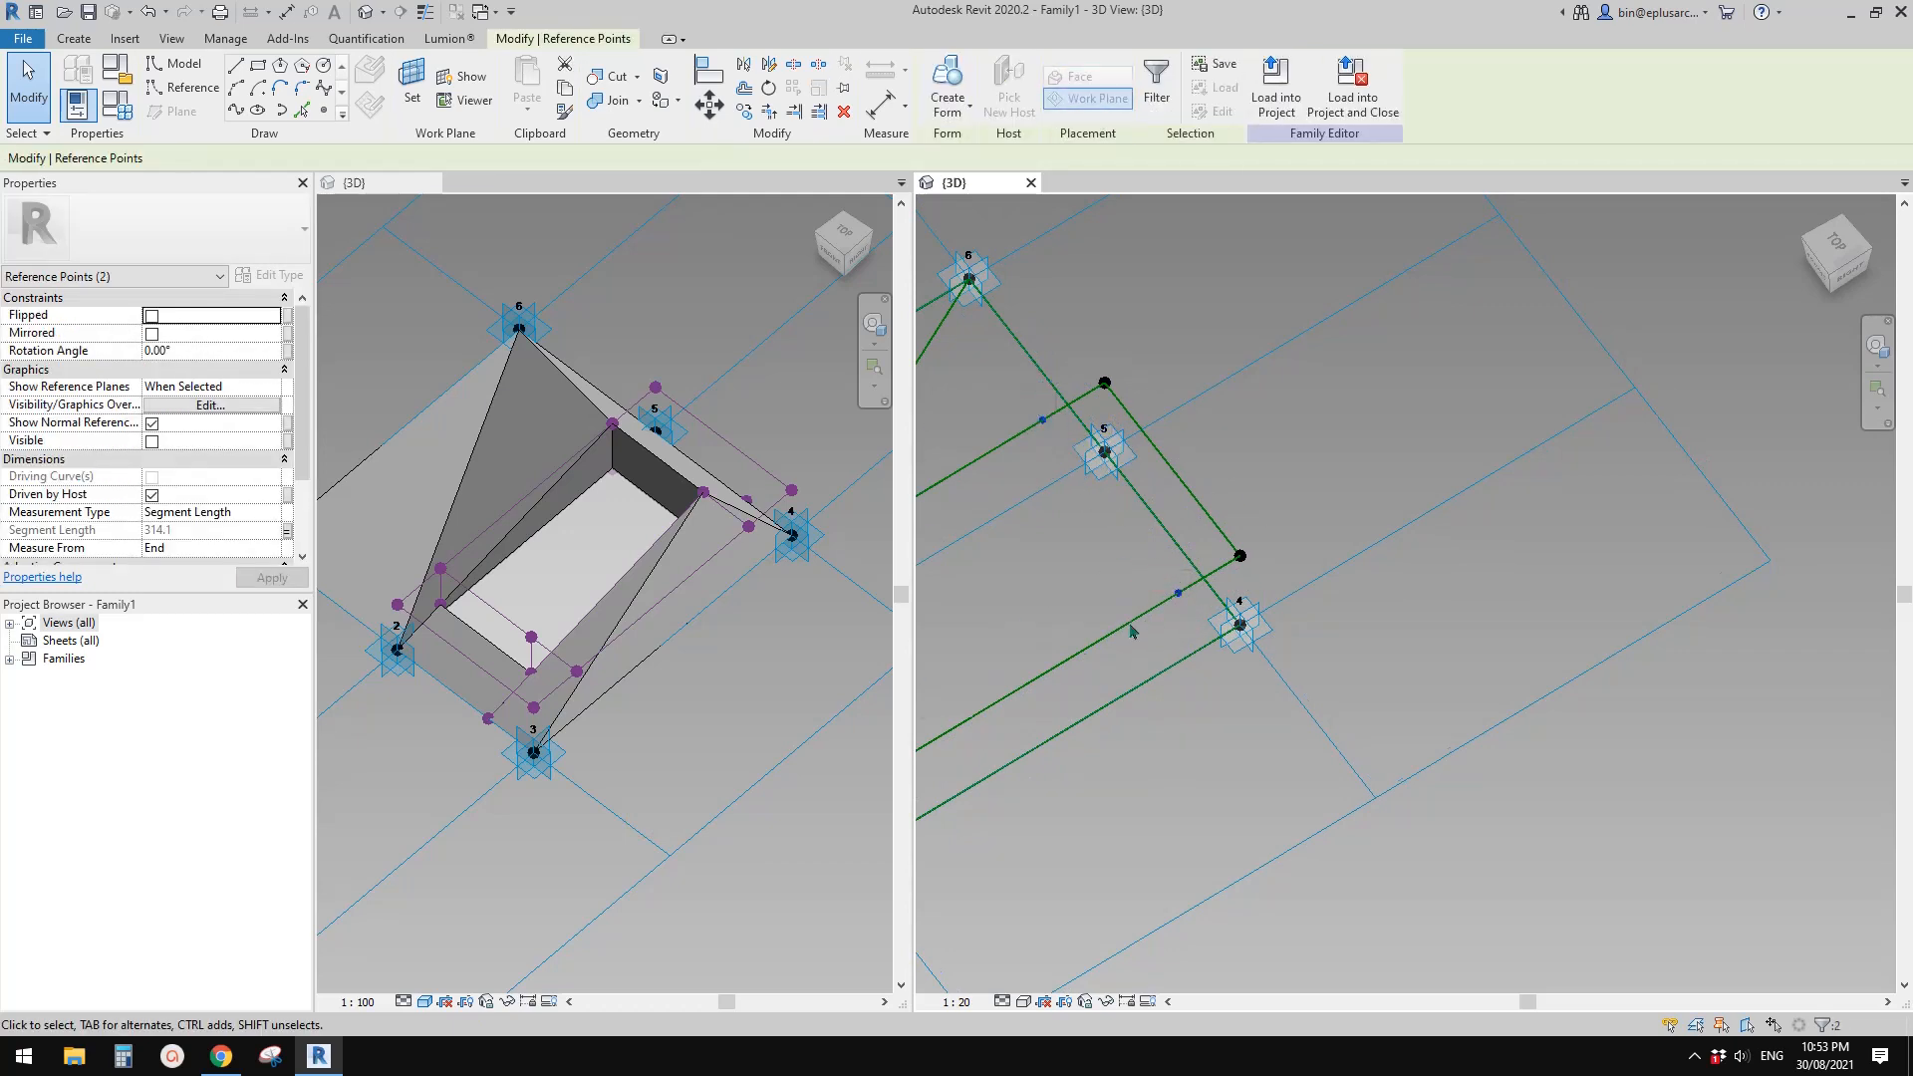
shift+middle_drag(1196, 620, 1076, 536)
click(237, 110)
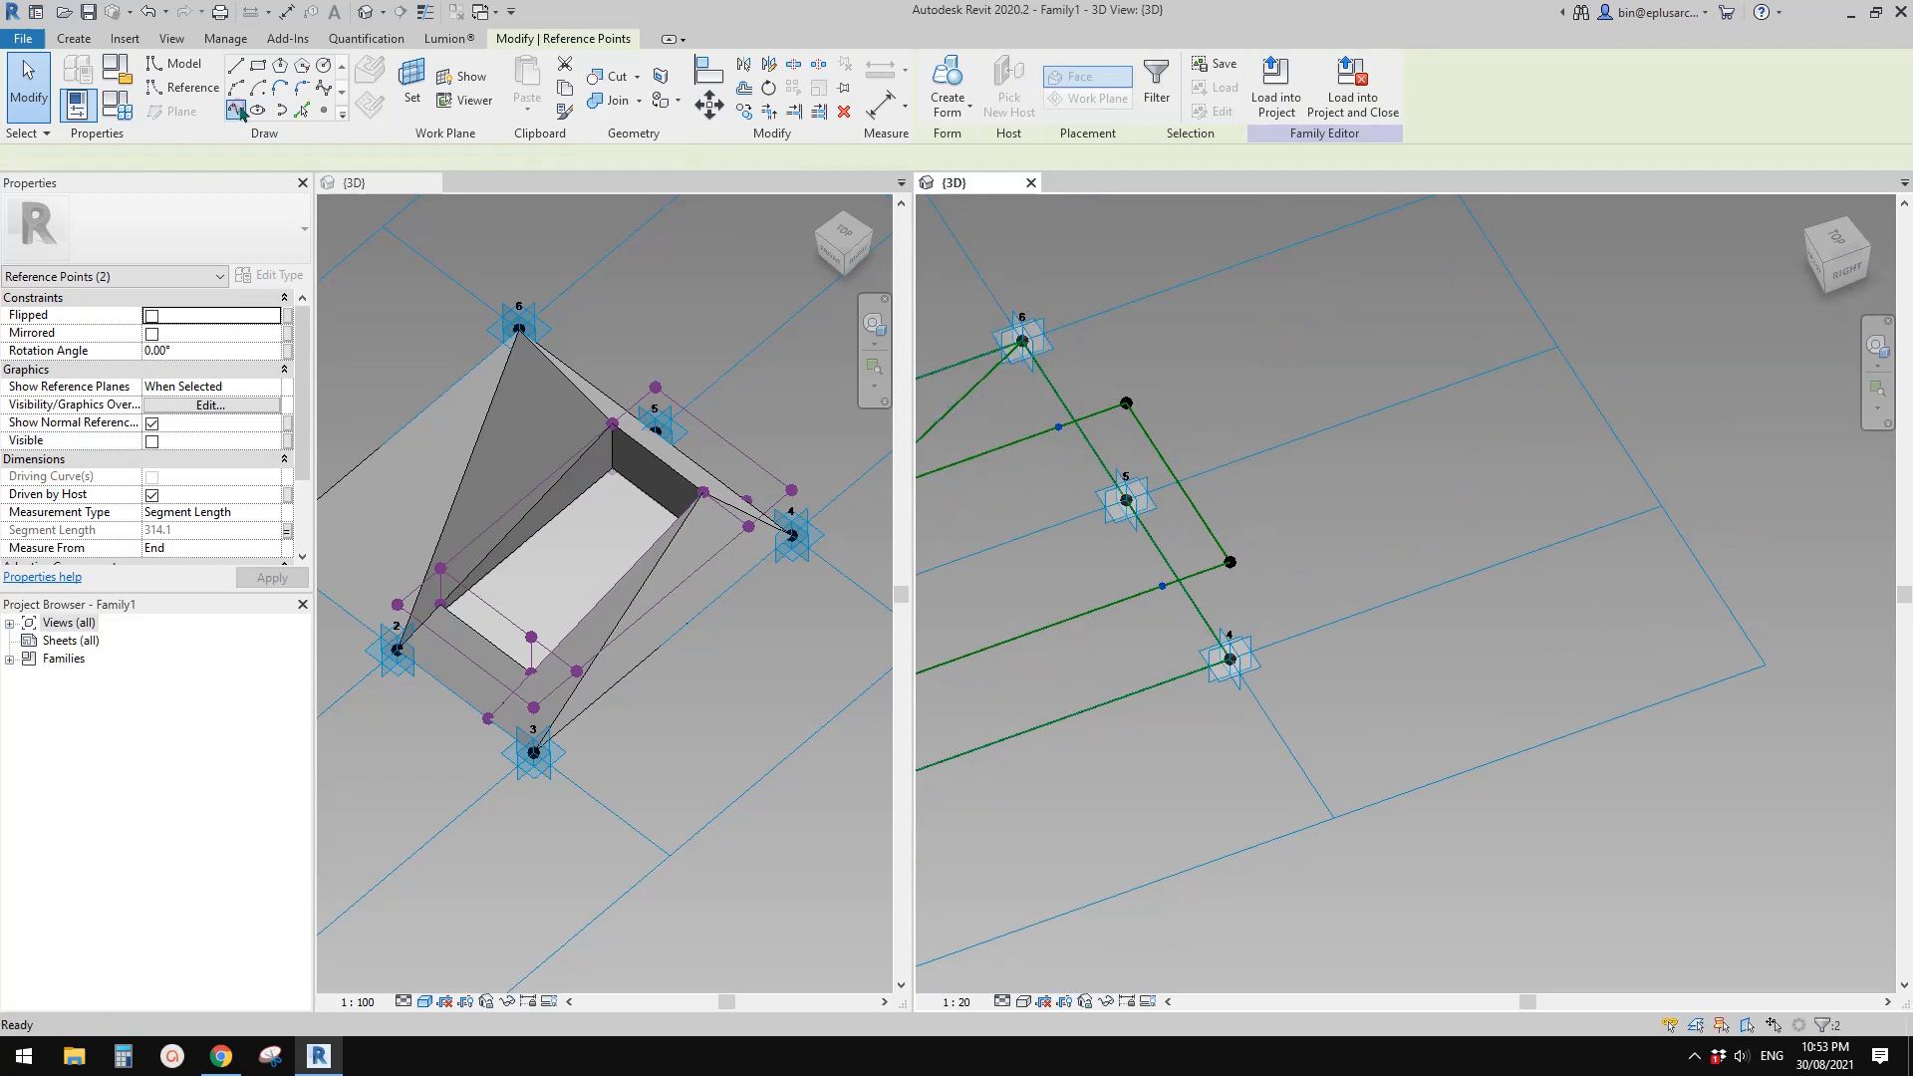
click(161, 459)
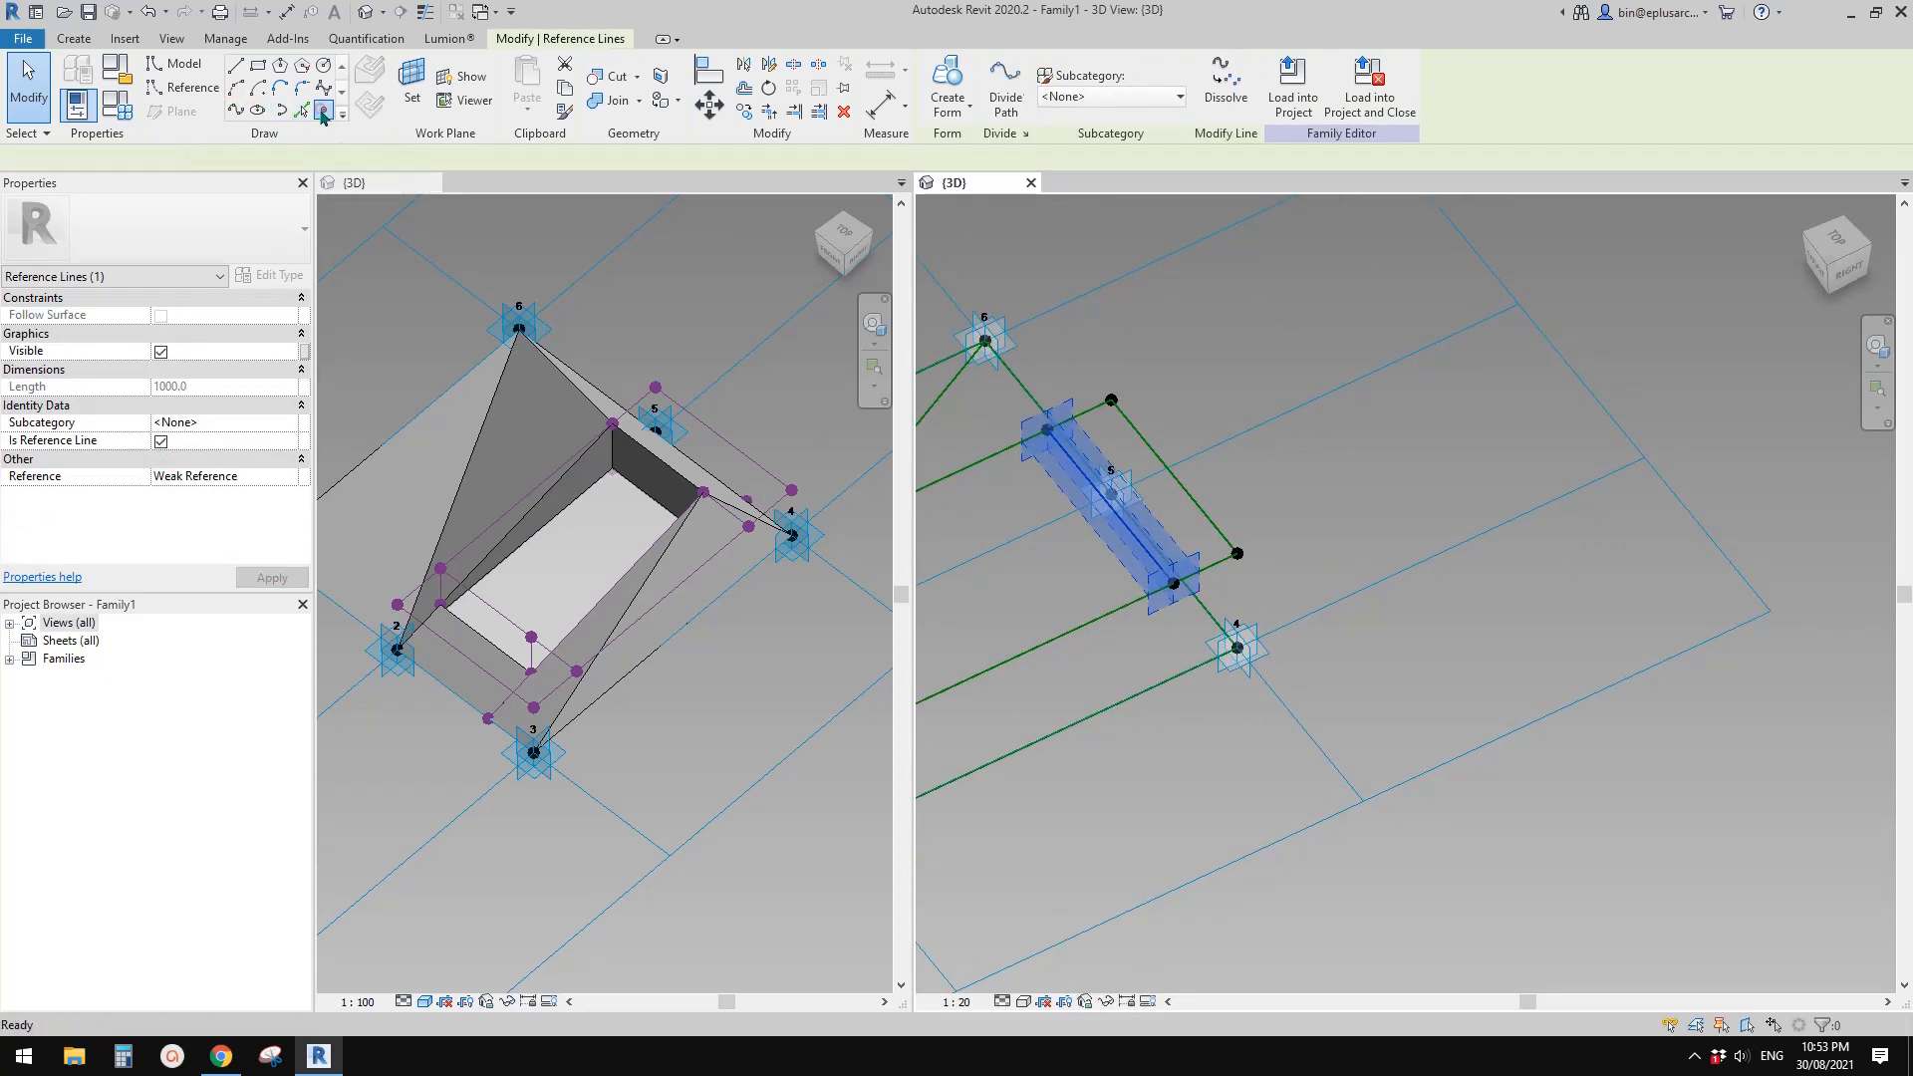
Place a reference point on the new cross reference line, near its end beside adaptive point 4
click(323, 112)
shift+middle_drag(1140, 570, 1170, 691)
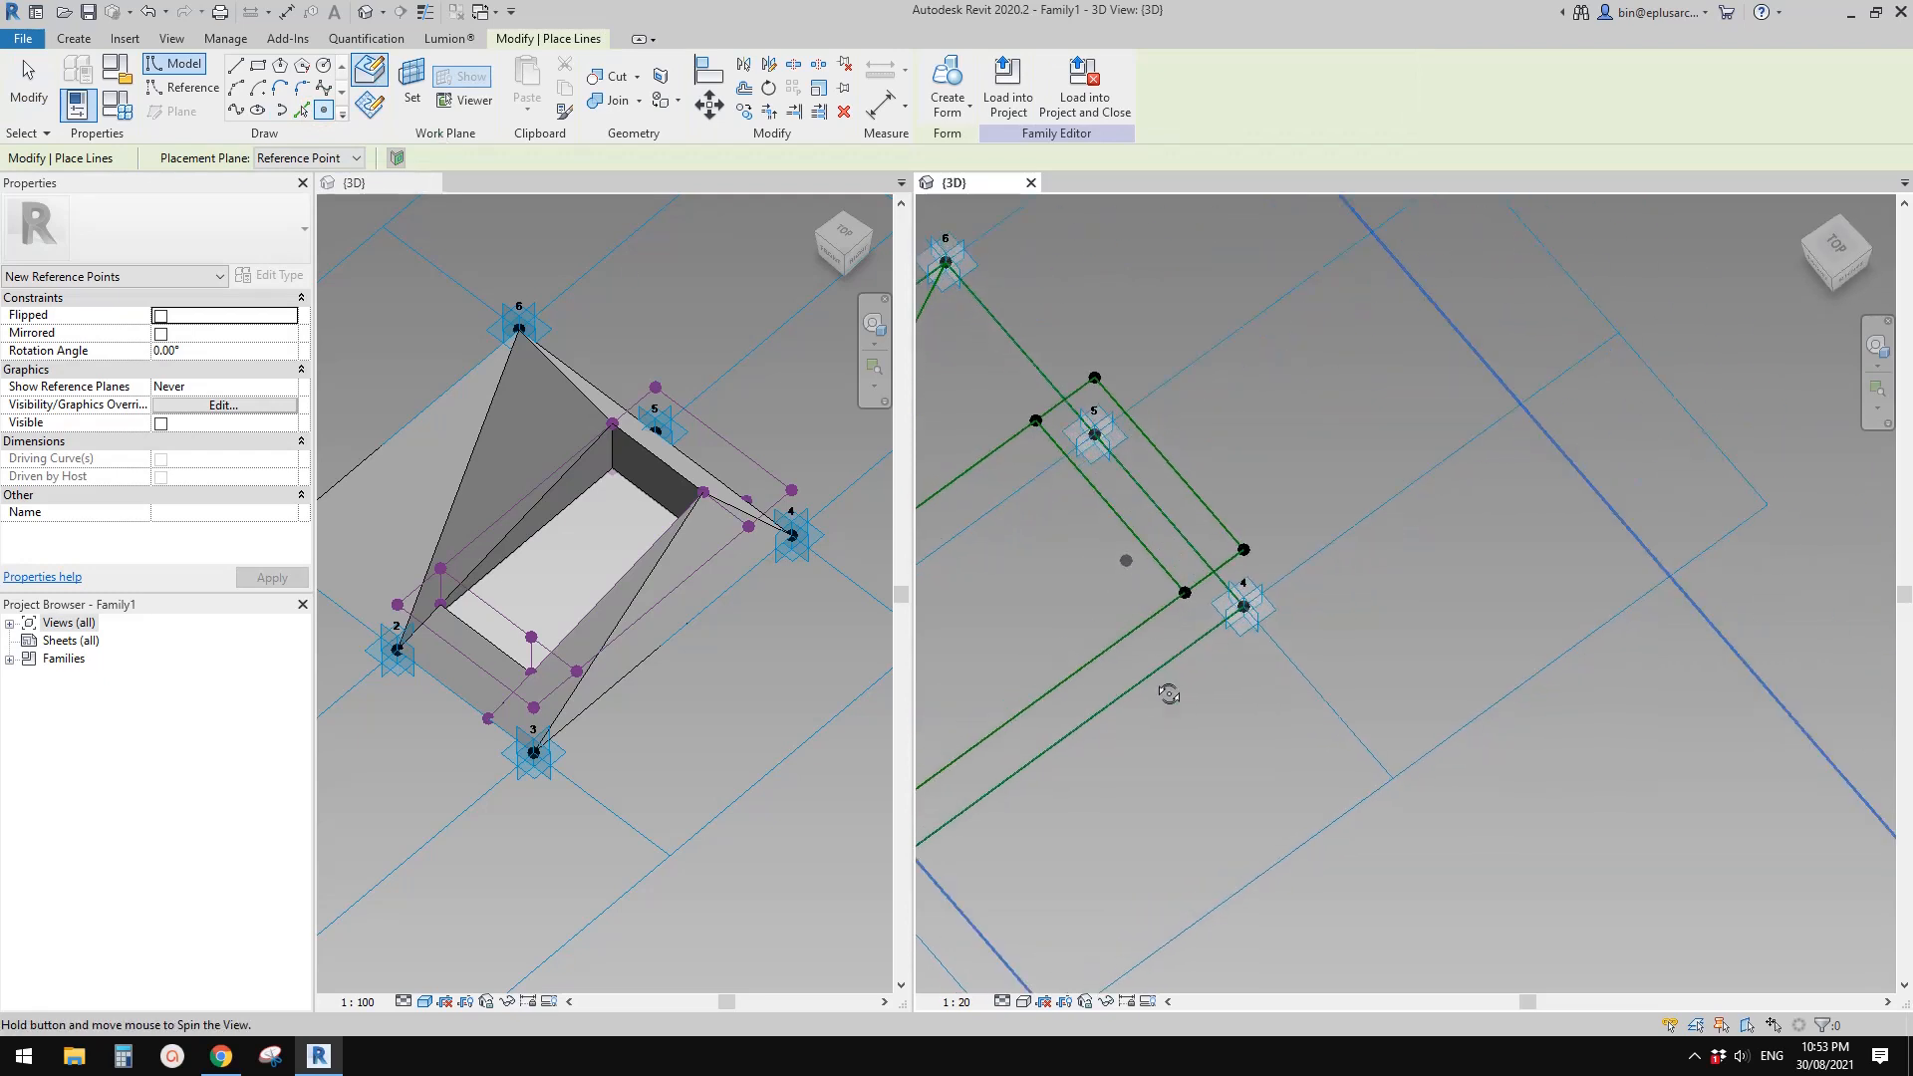
click(1145, 547)
key(Escape)
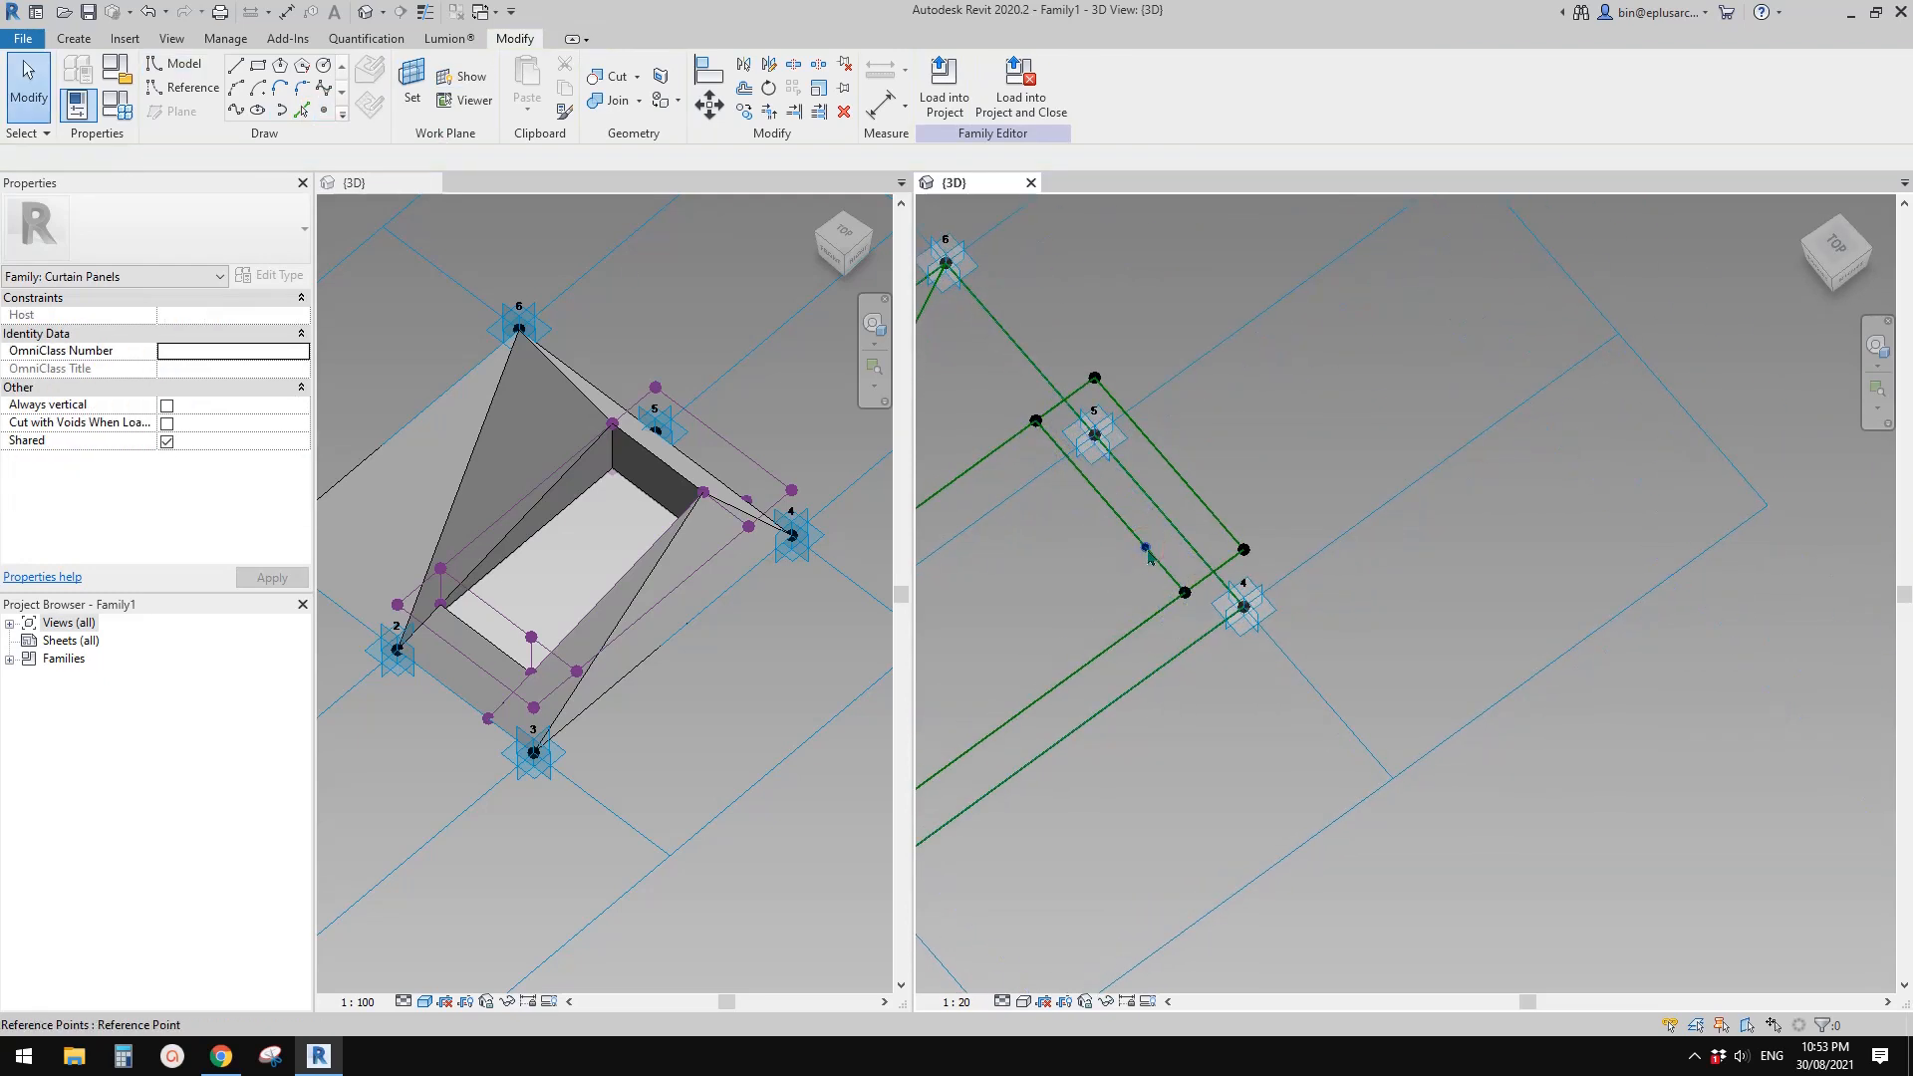
Measure the cross line's point by Segment Length and associate that length with the TH parameter
click(1145, 548)
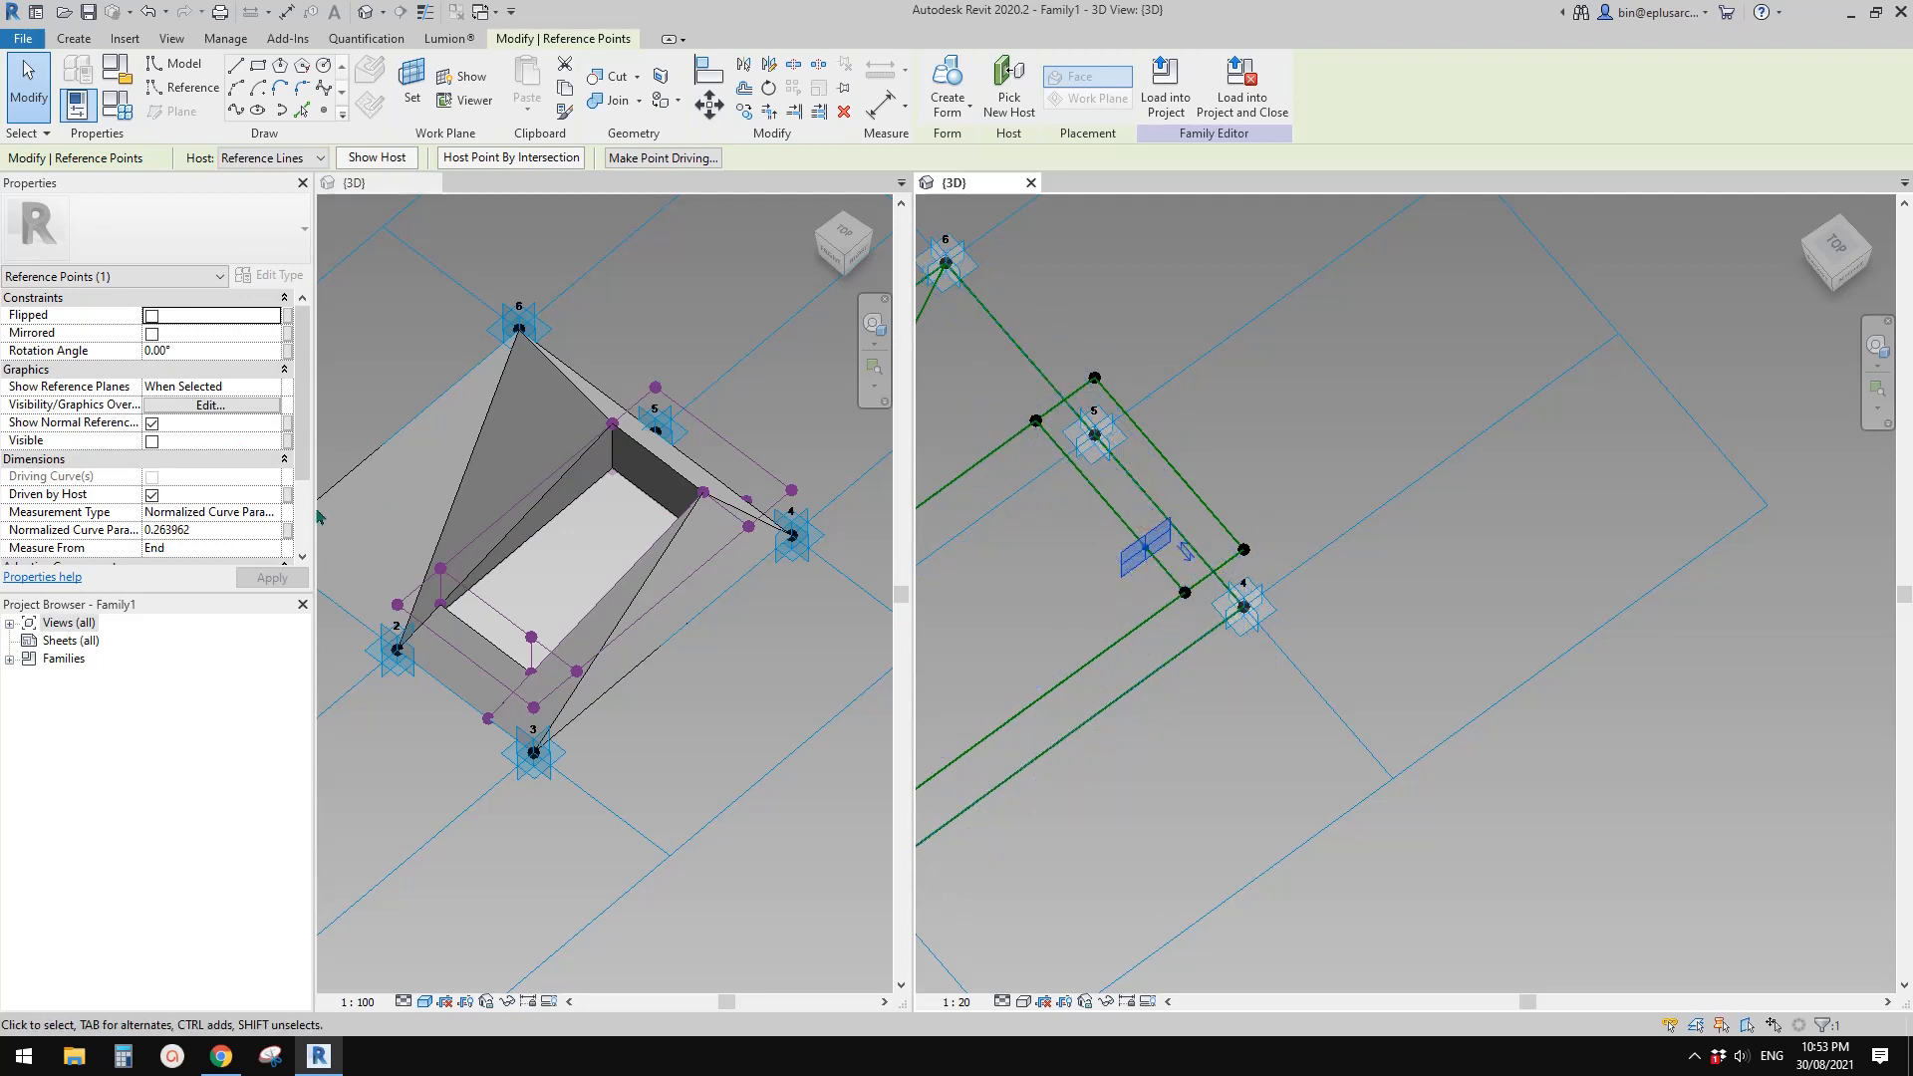
click(269, 515)
click(179, 558)
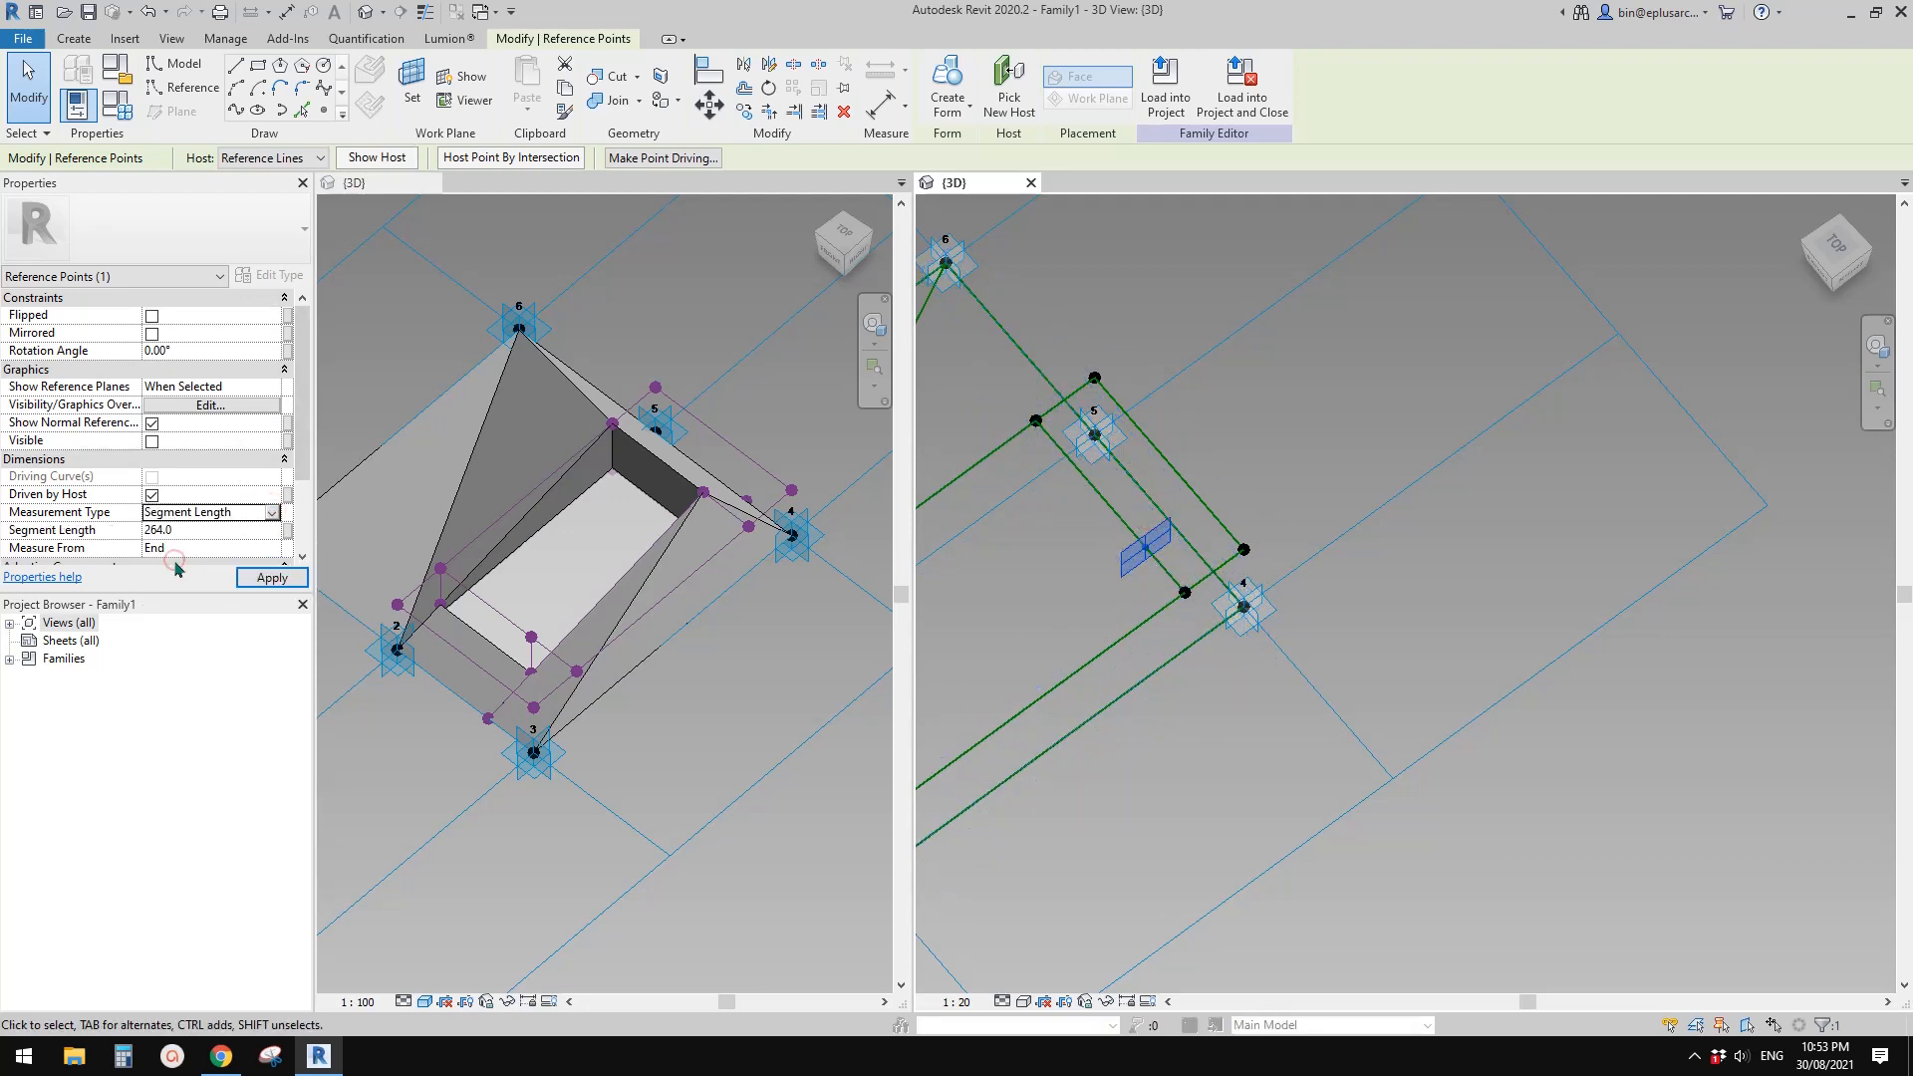
click(287, 529)
click(452, 600)
click(637, 819)
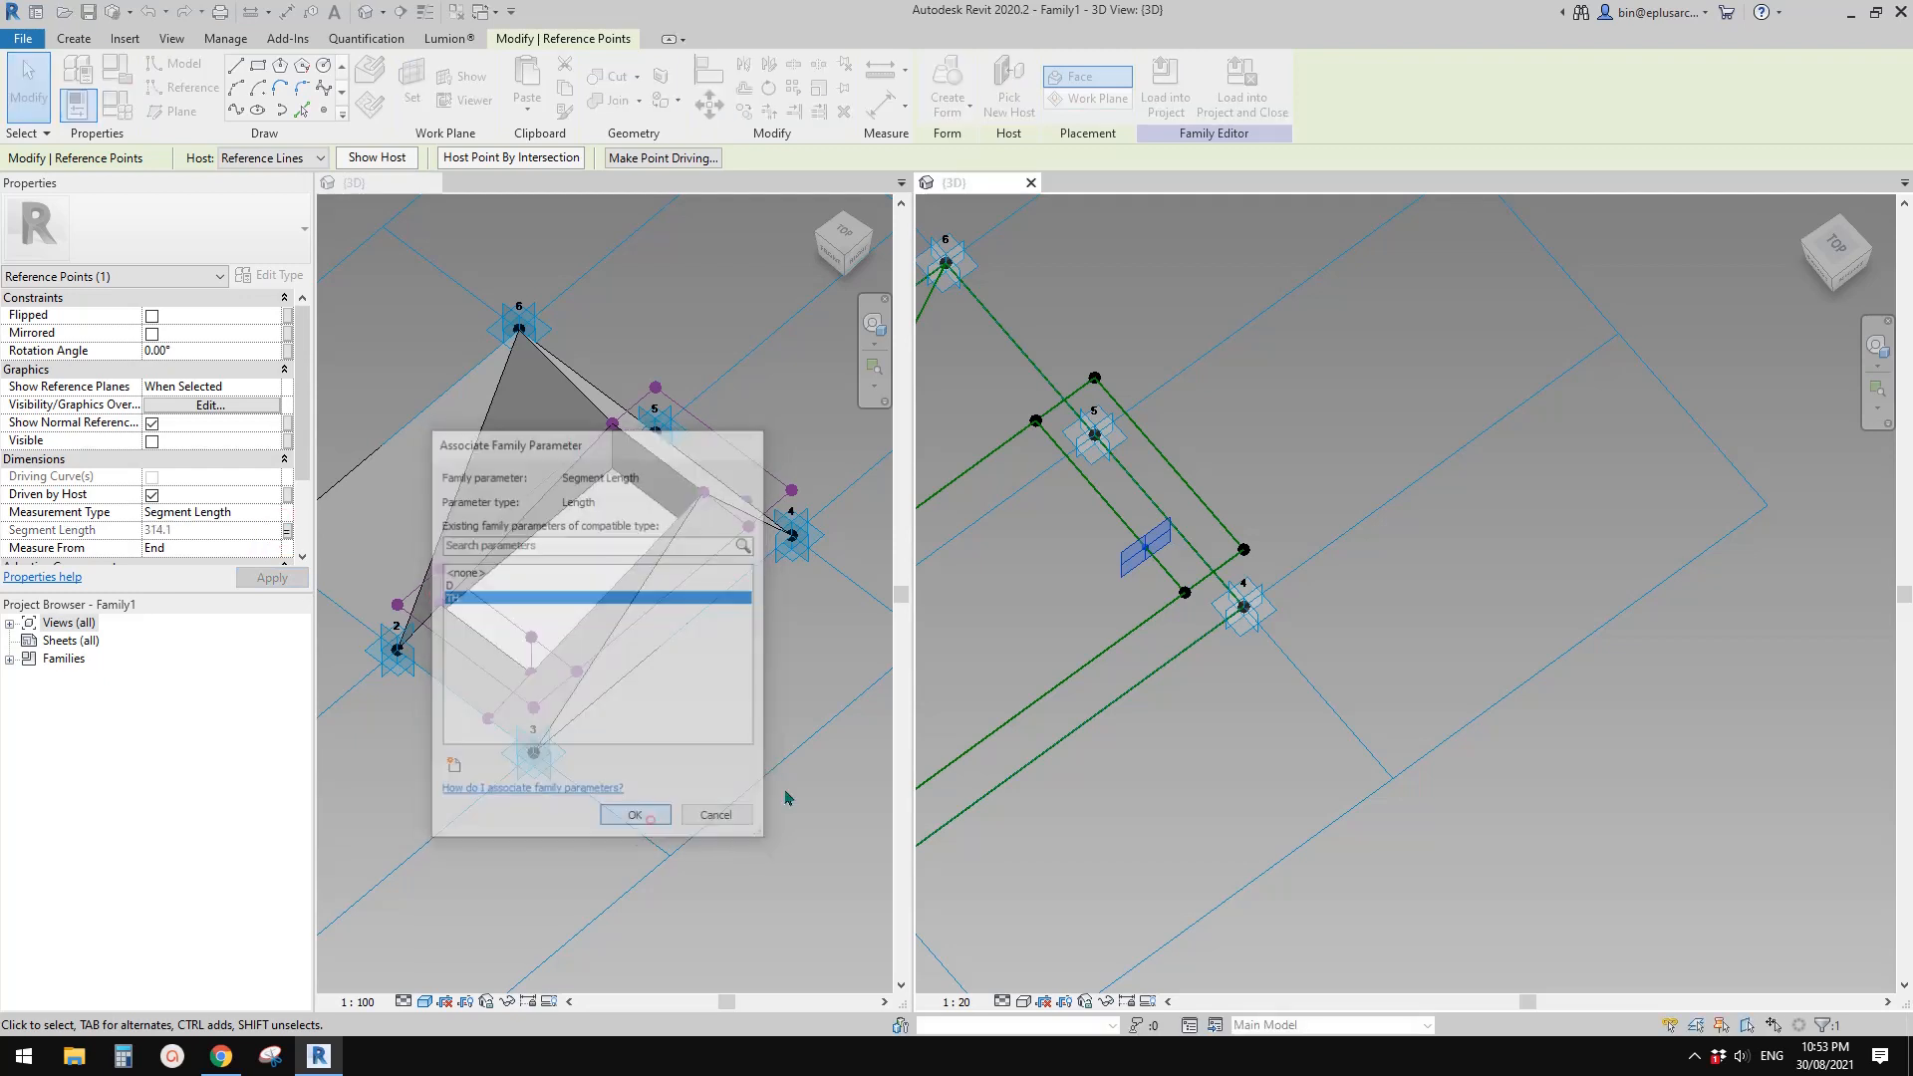
key(Escape)
scroll(1174, 634, down, 3)
shift+middle_drag(1164, 638, 1178, 678)
scroll(1170, 604, up, 1)
scroll(1142, 549, up, 3)
shift+middle_drag(1170, 602, 1161, 551)
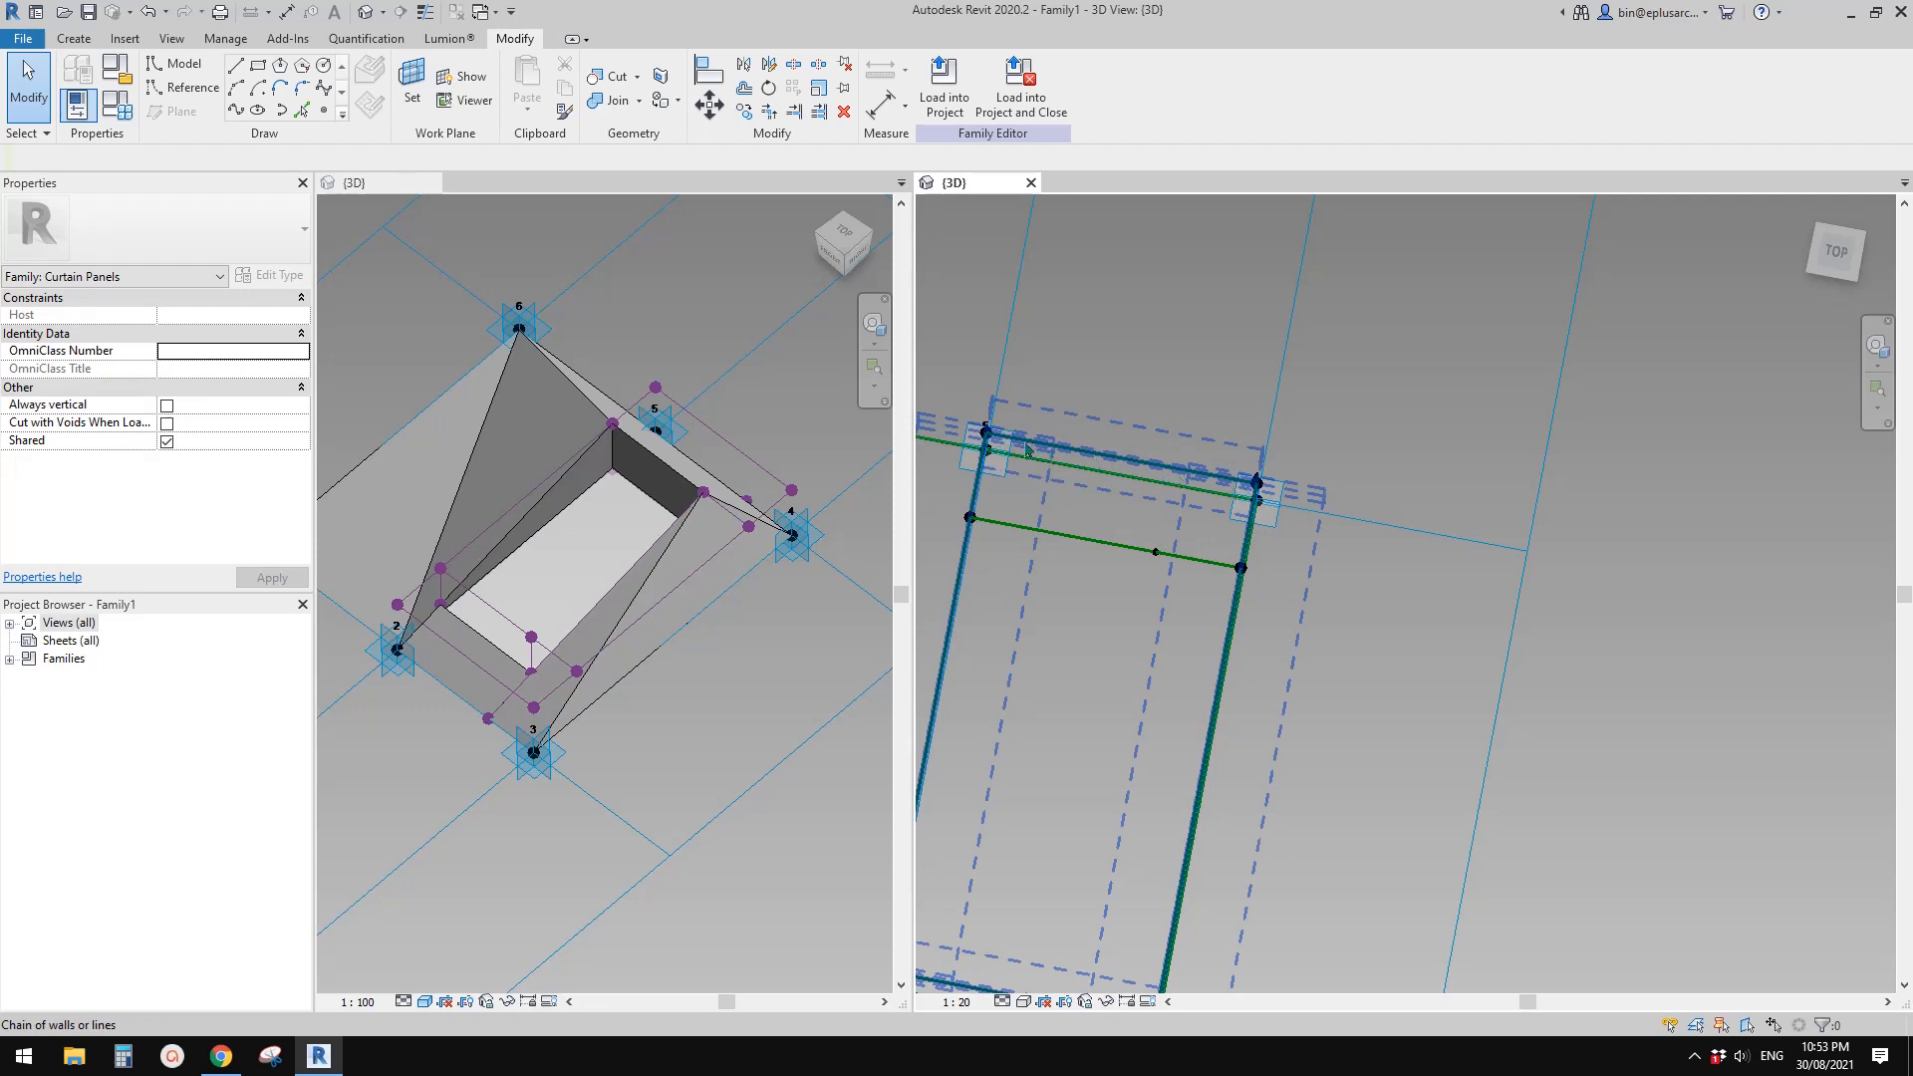
Place a reference point on each raised long edge of the frame, near the ends above adaptive points 2 and 3
mouse_move(1158, 560)
shift+middle_down()
mouse_move(1256, 637)
mouse_move(1178, 559)
mouse_move(1209, 556)
mouse_move(1138, 578)
shift+middle_up()
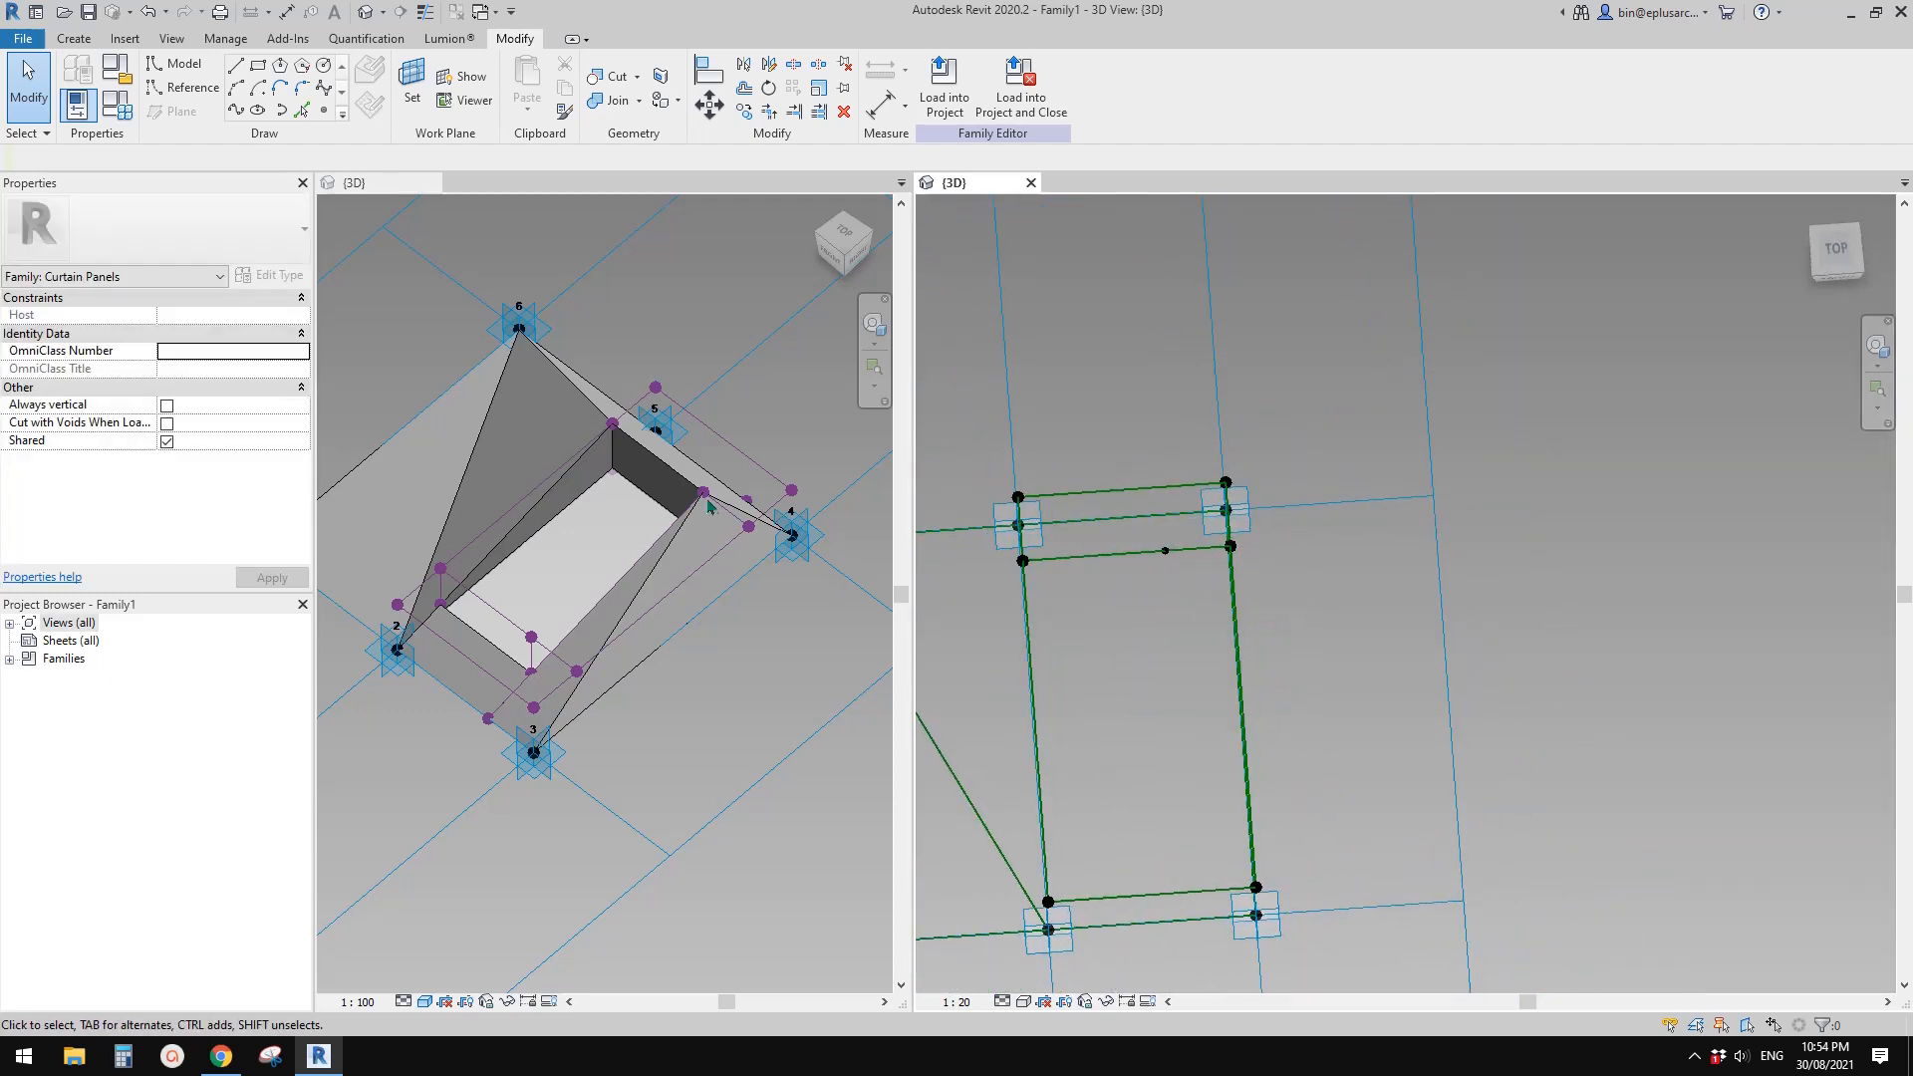
mouse_move(1282, 570)
shift+middle_down()
mouse_move(1208, 628)
mouse_move(1179, 536)
mouse_move(1157, 611)
mouse_move(1293, 538)
shift+middle_up()
click(323, 111)
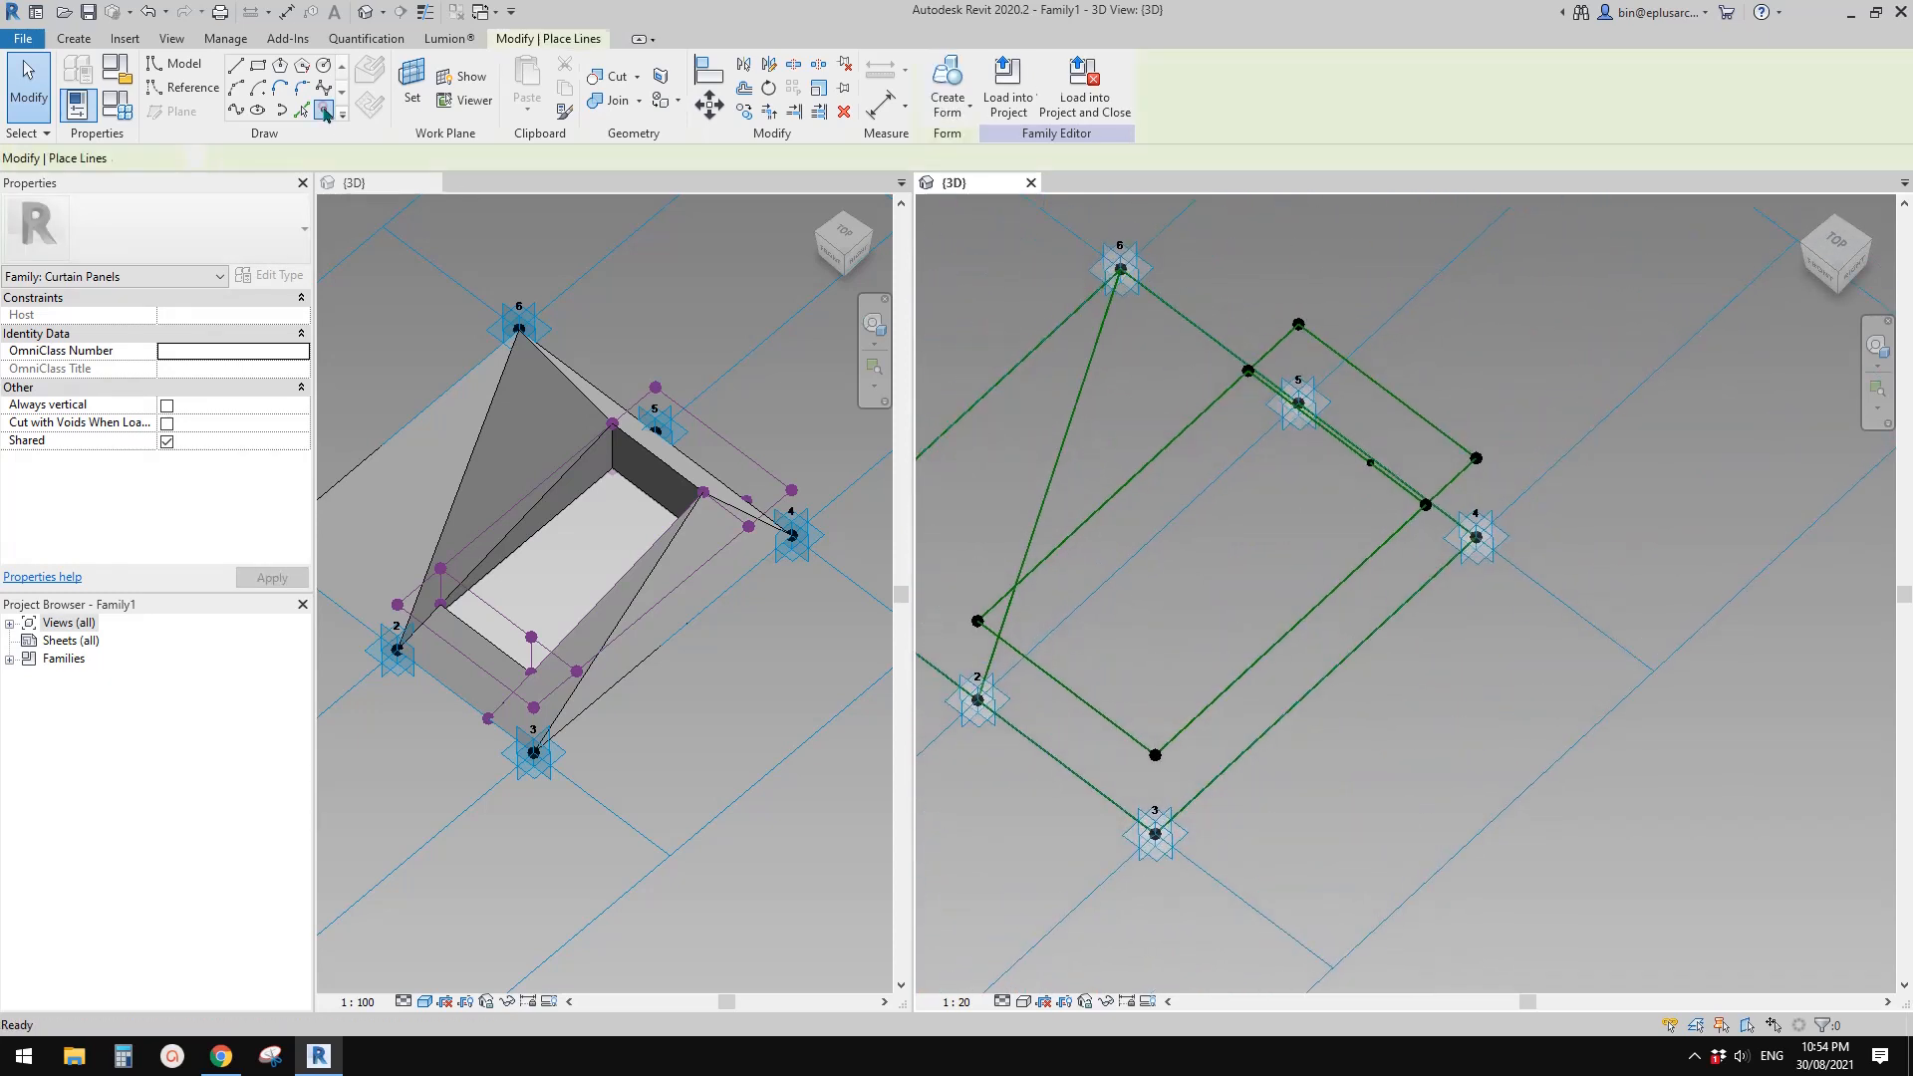
click(1053, 553)
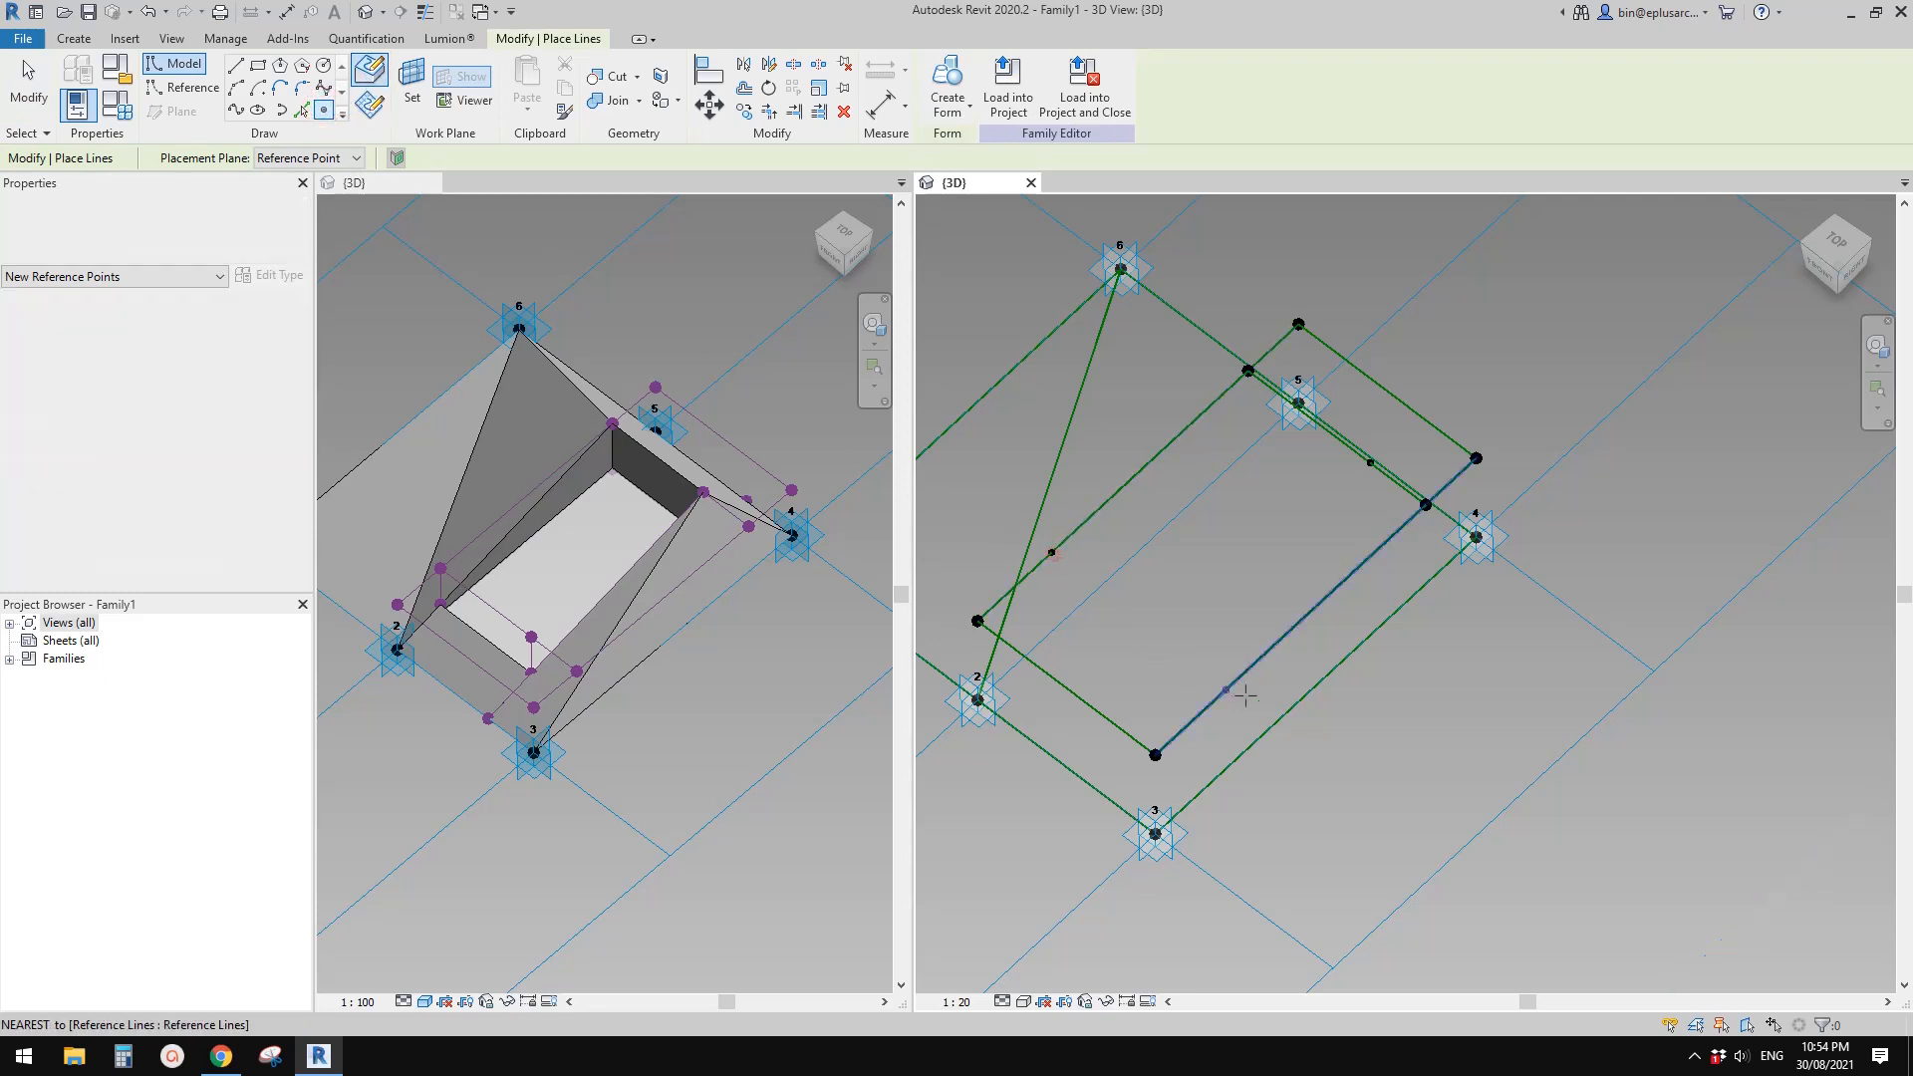
click(1235, 681)
key(Escape)
key(Escape)
Measure the new point near adaptive point 3 by Segment Length and associate that length with the TH parameter
click(1236, 683)
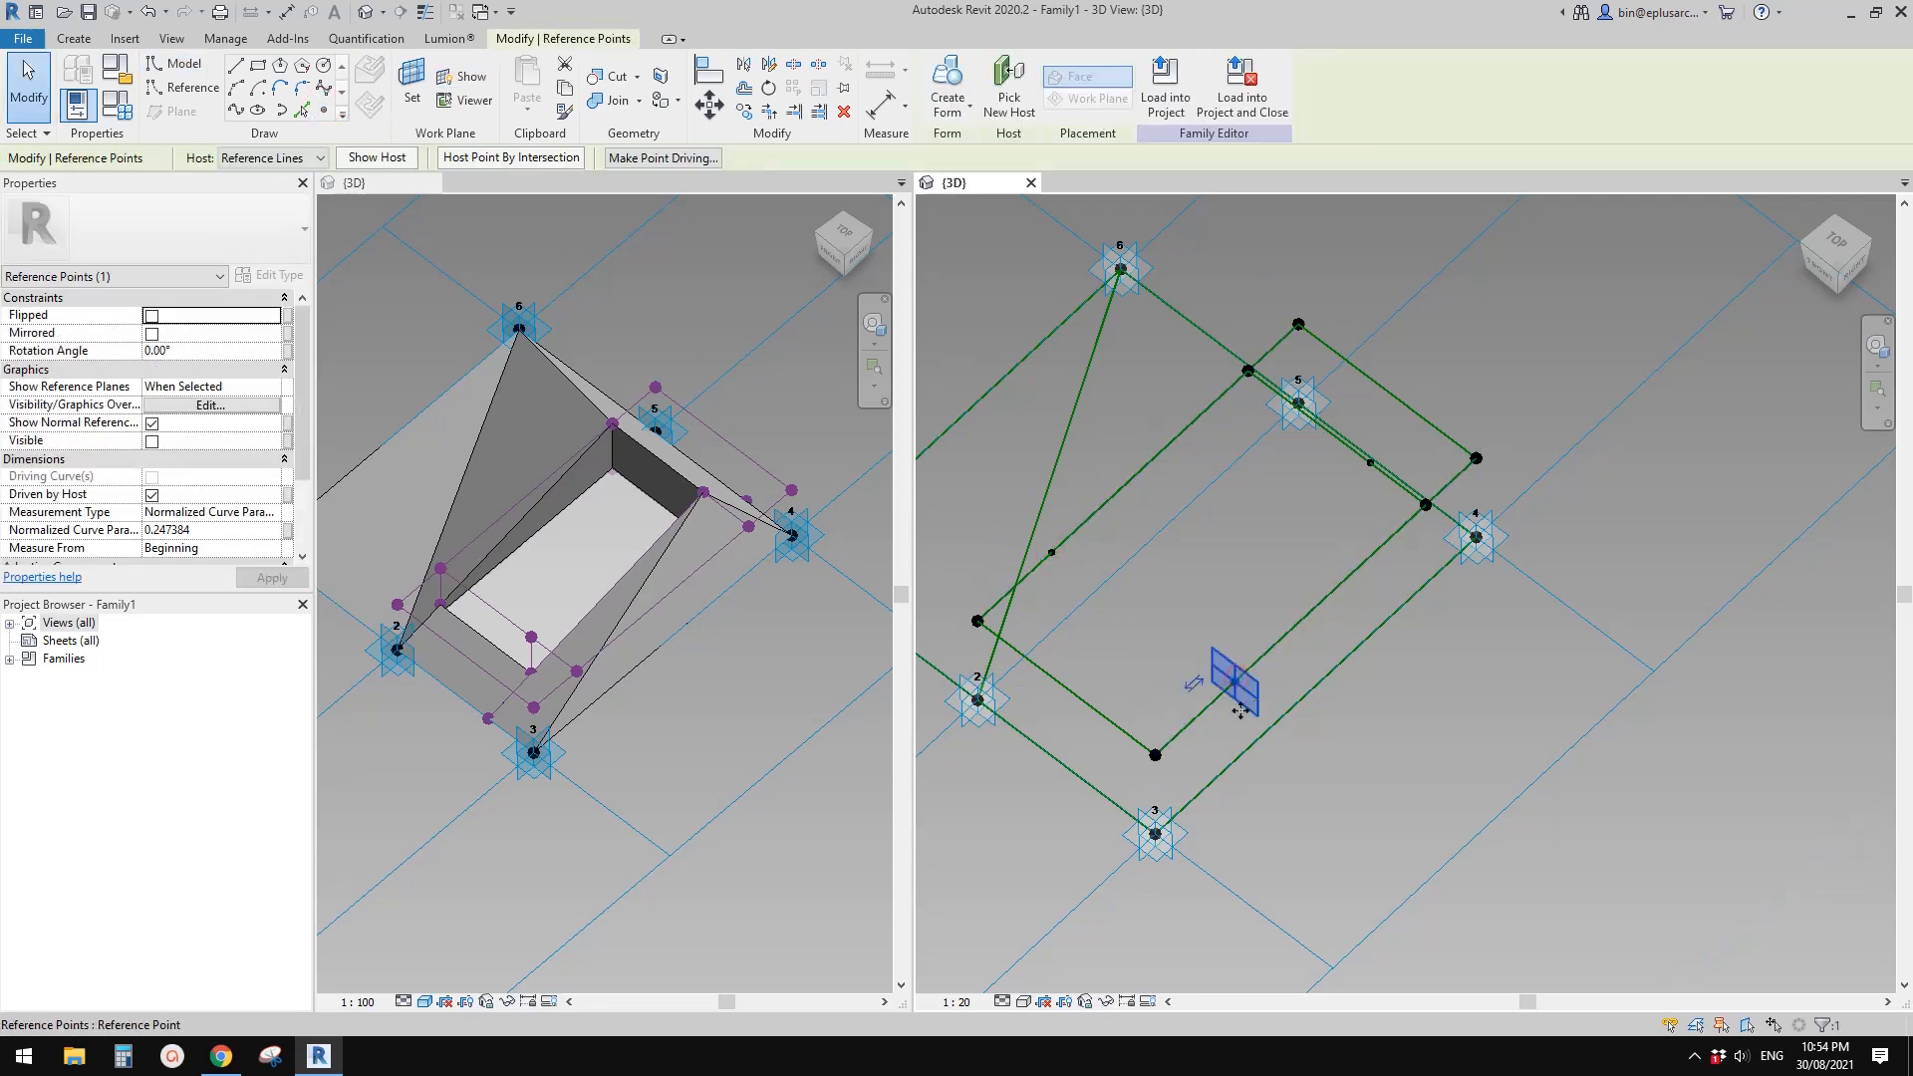
click(261, 511)
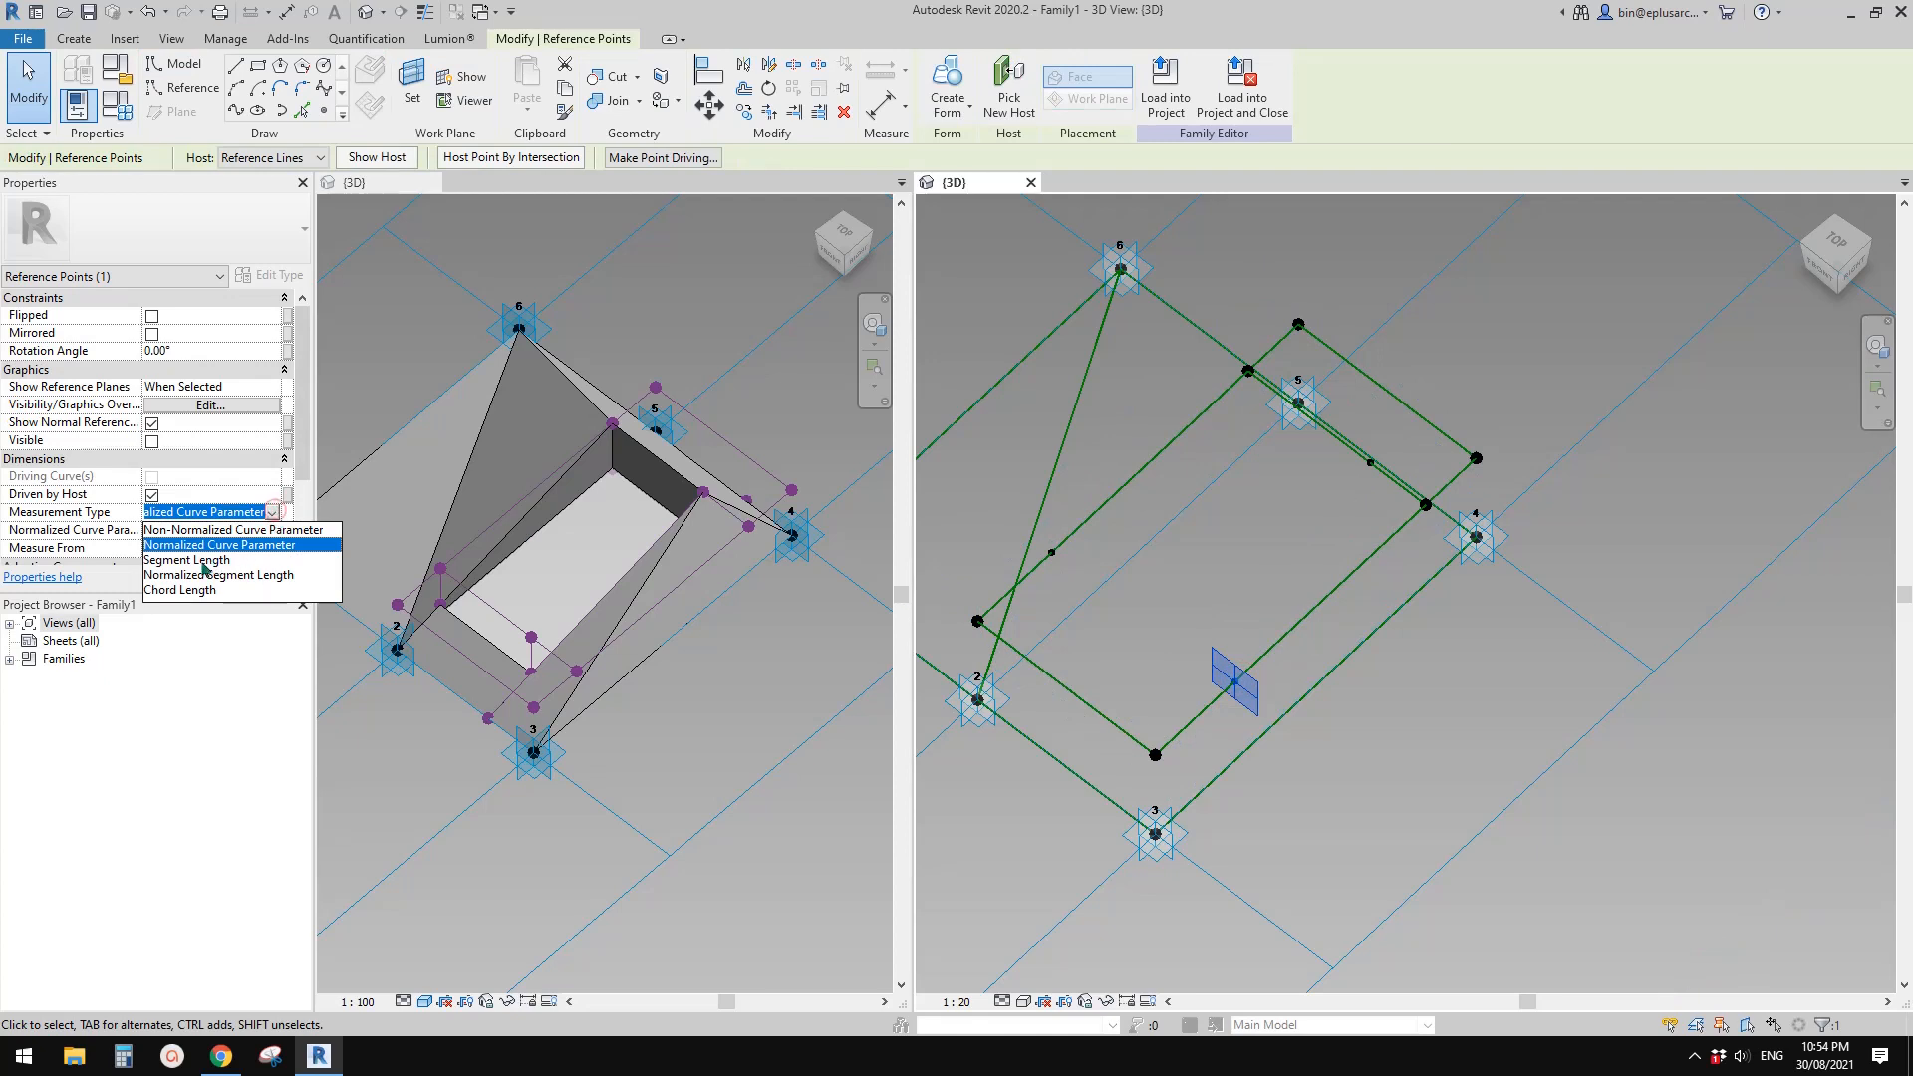
click(188, 564)
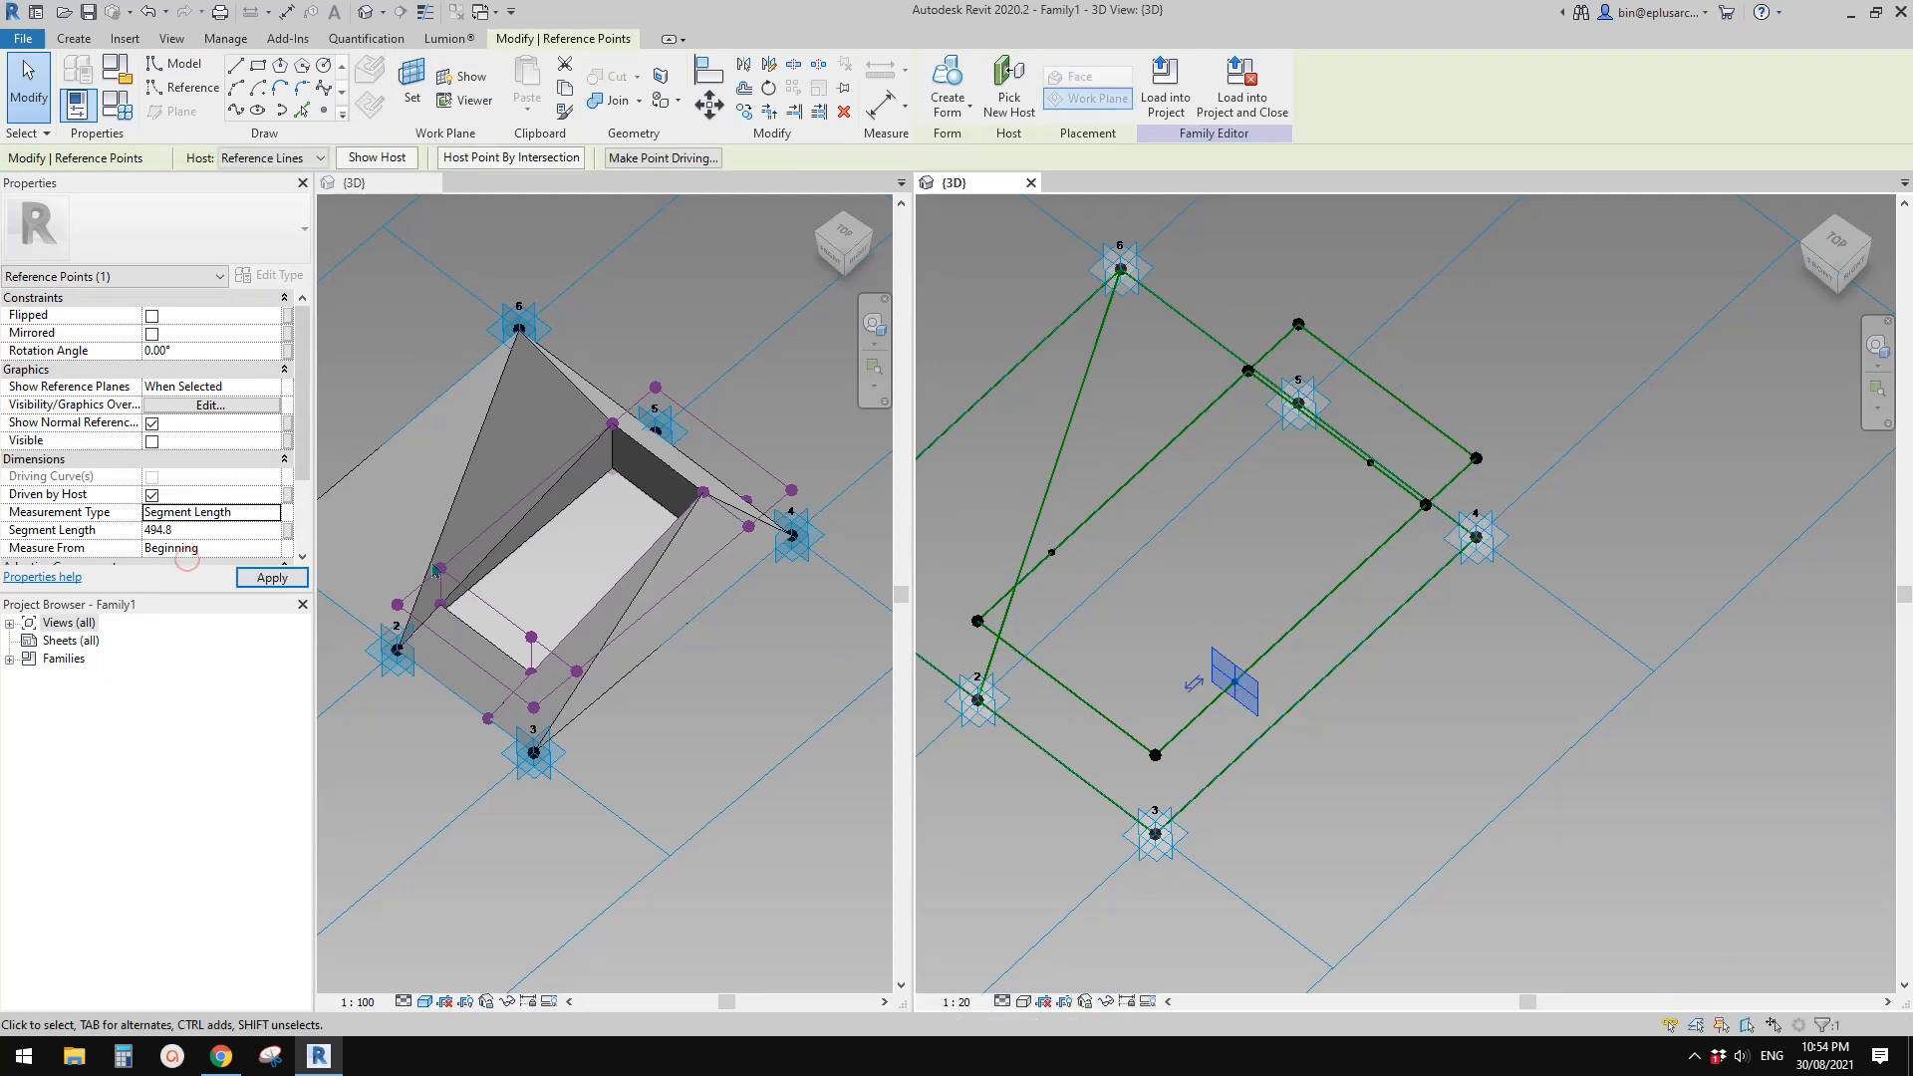
click(288, 530)
click(508, 598)
click(634, 818)
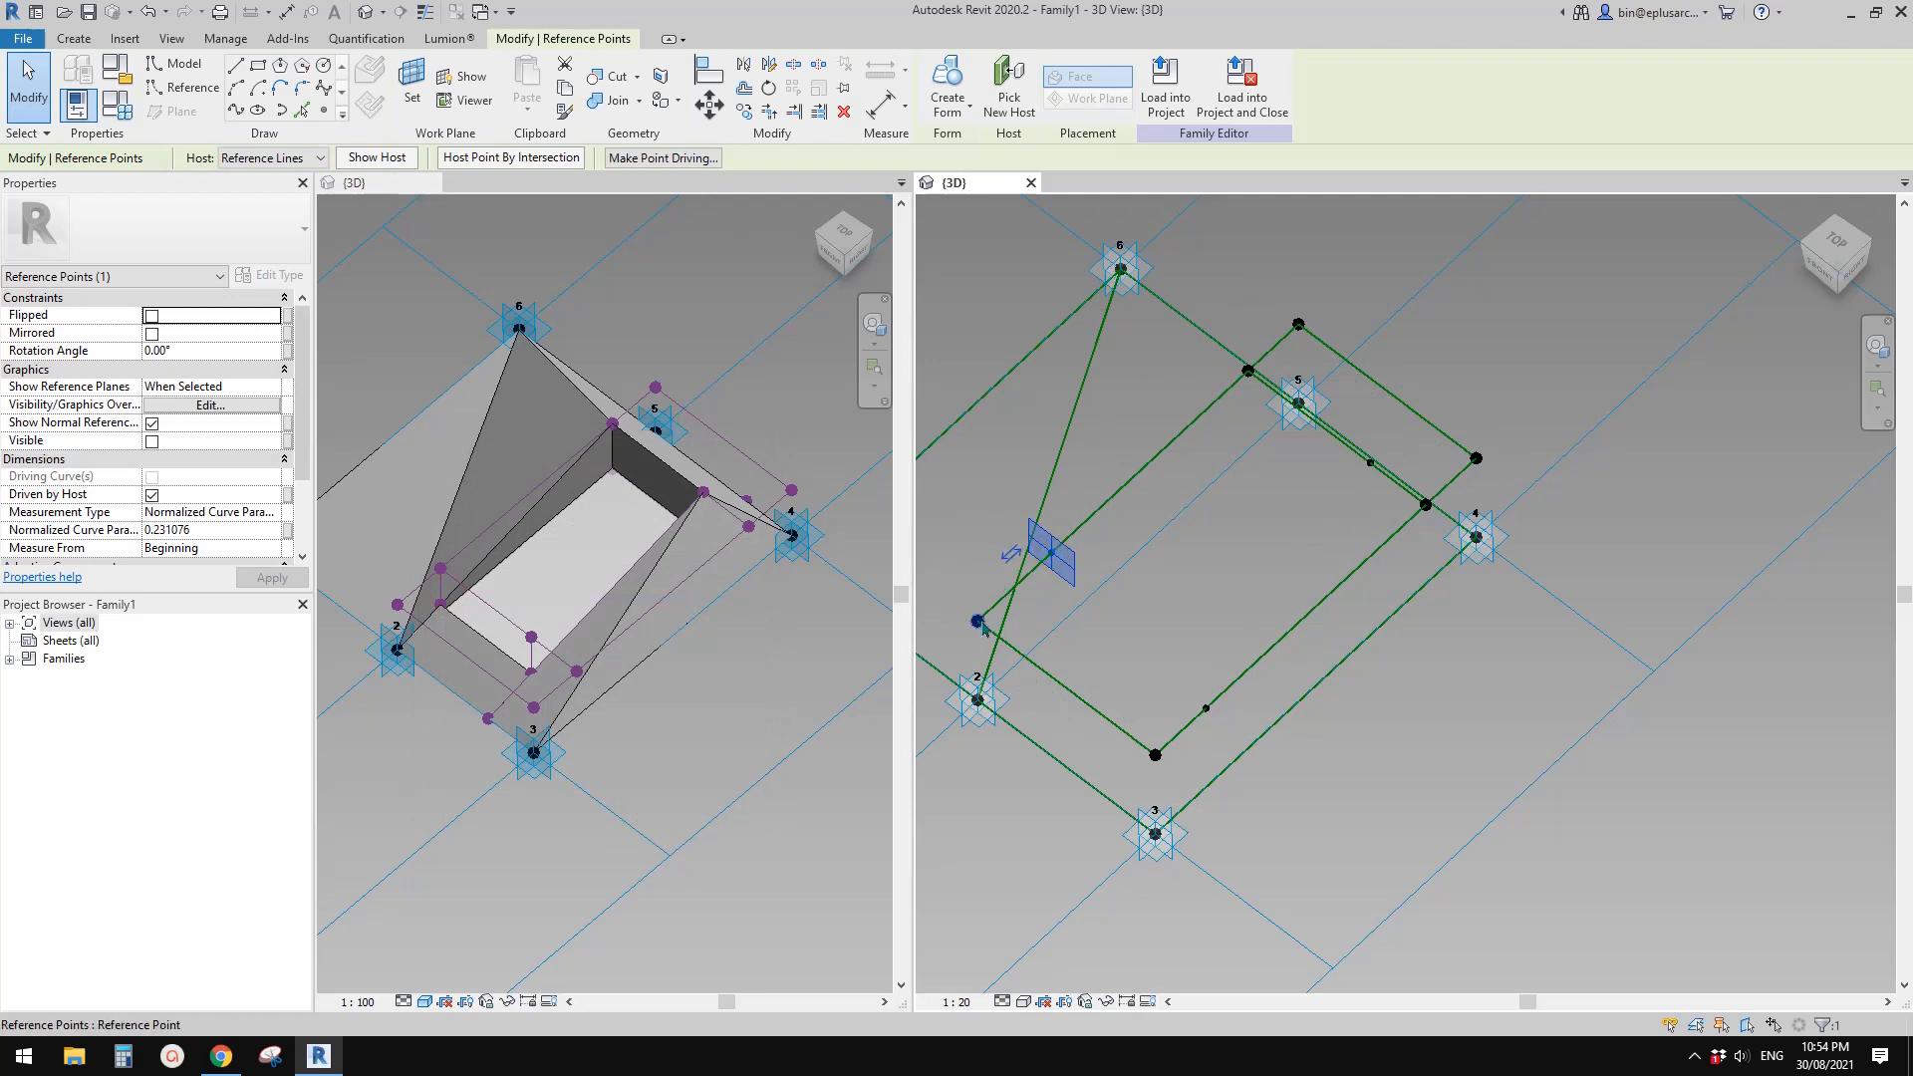
Measure the new point near adaptive point 2 by Segment Length and associate that length with the TH parameter
click(270, 516)
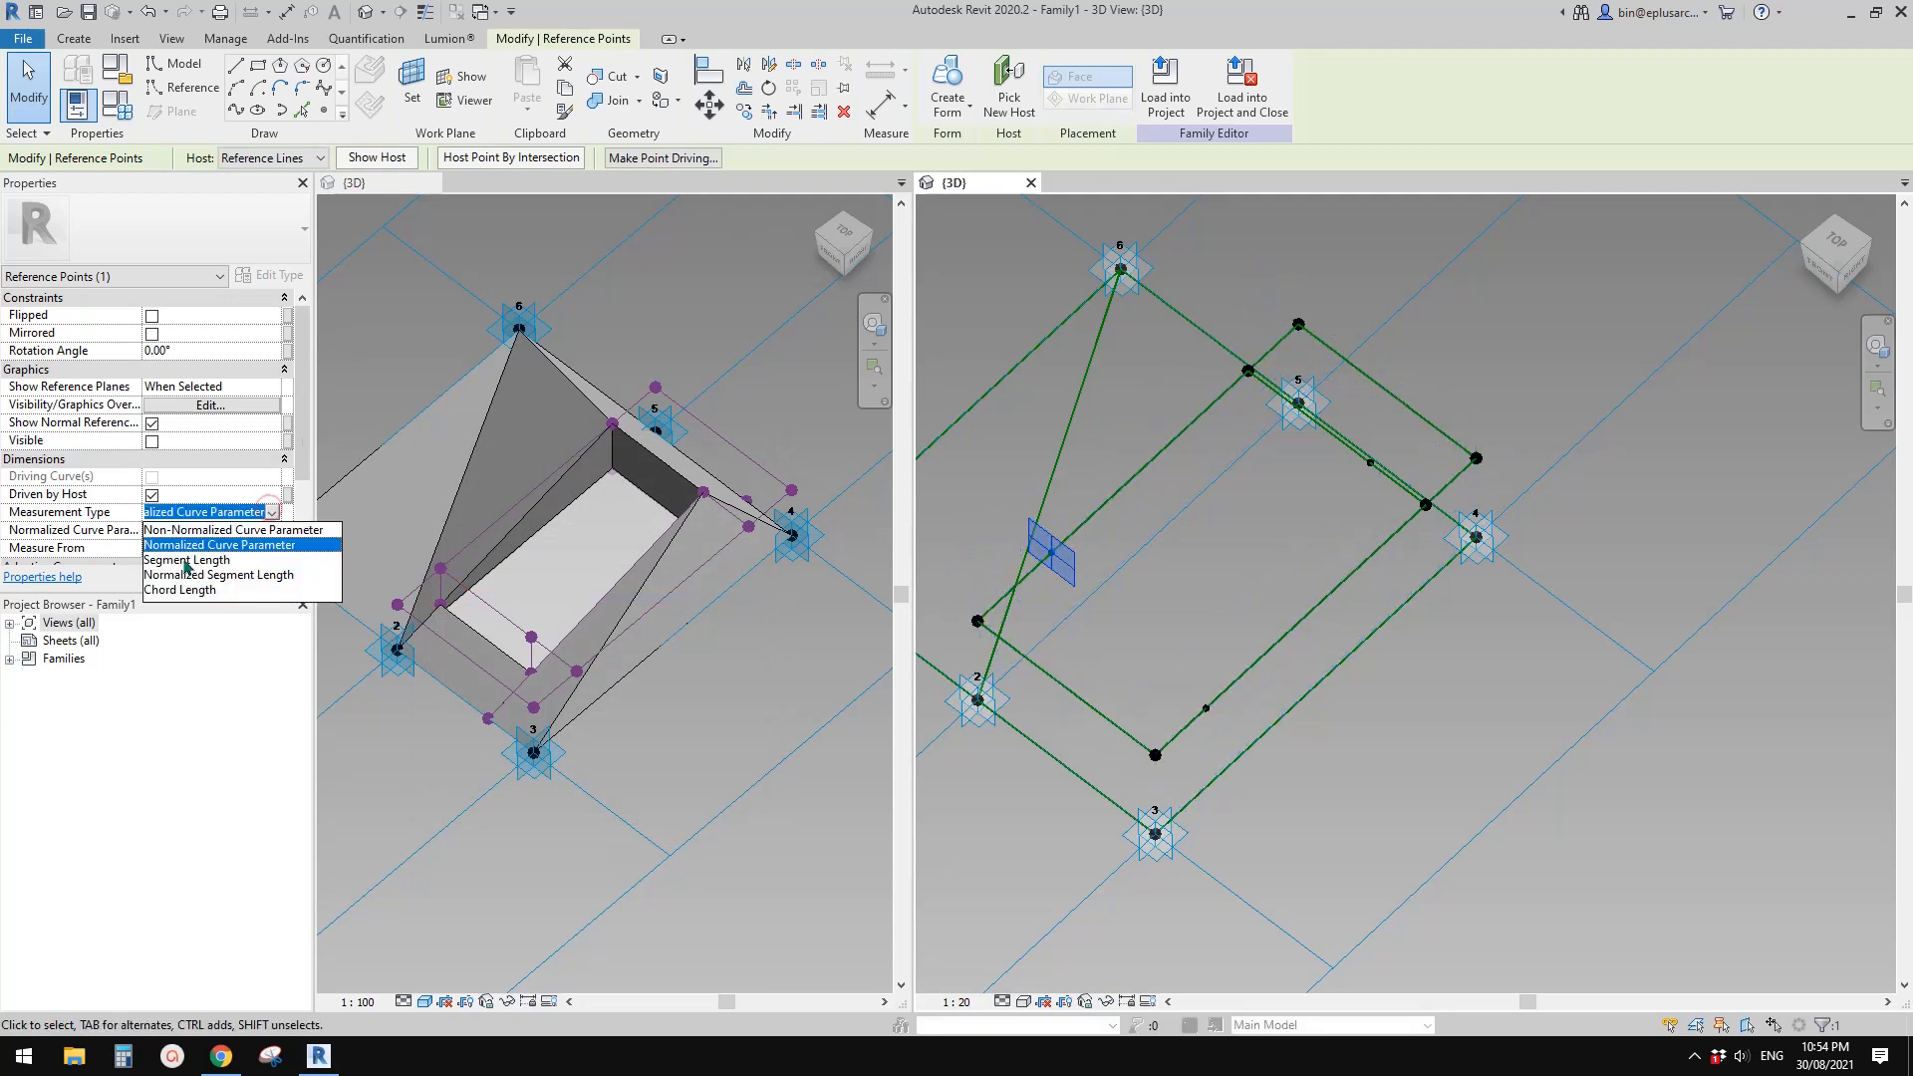
click(186, 560)
click(287, 530)
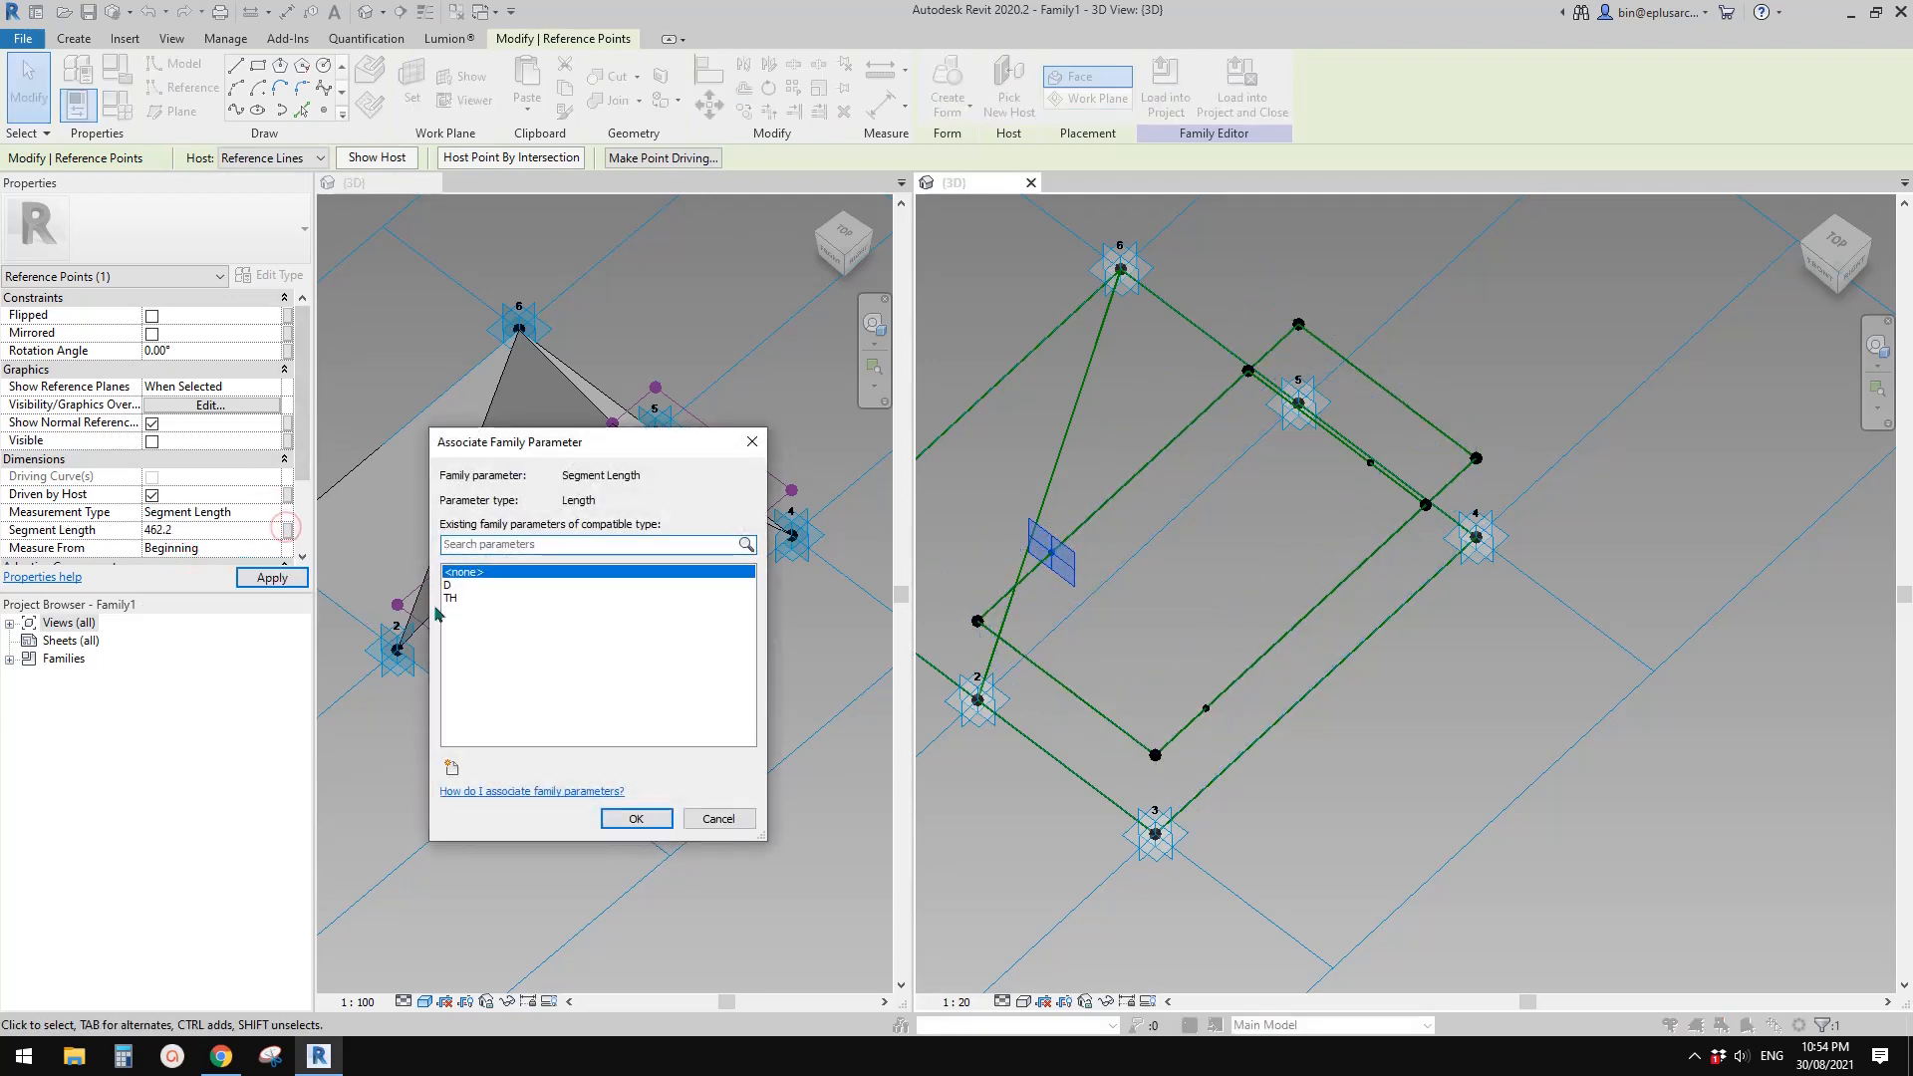
click(488, 598)
click(636, 819)
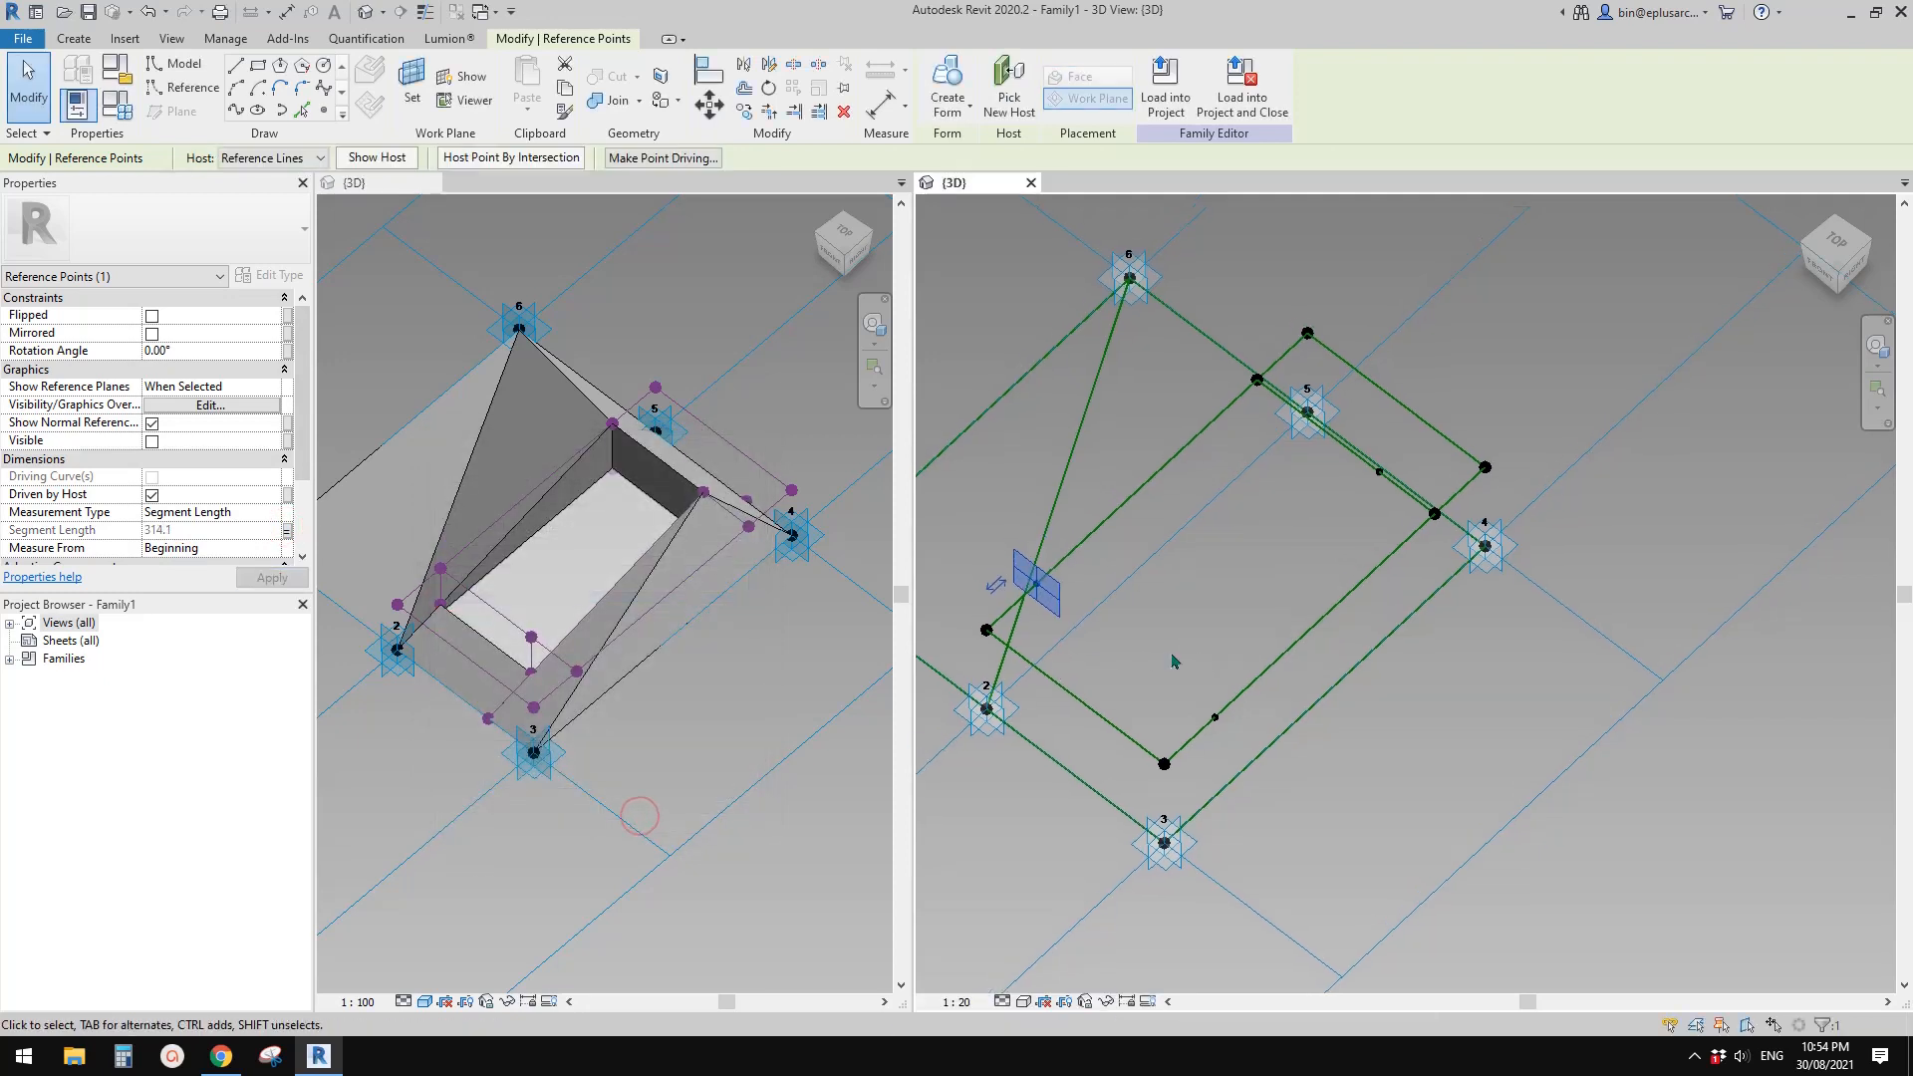
Connect the TH-controlled points near adaptive points 2 and 3 with a spline through points and make it a reference line
ctrl+click(1219, 715)
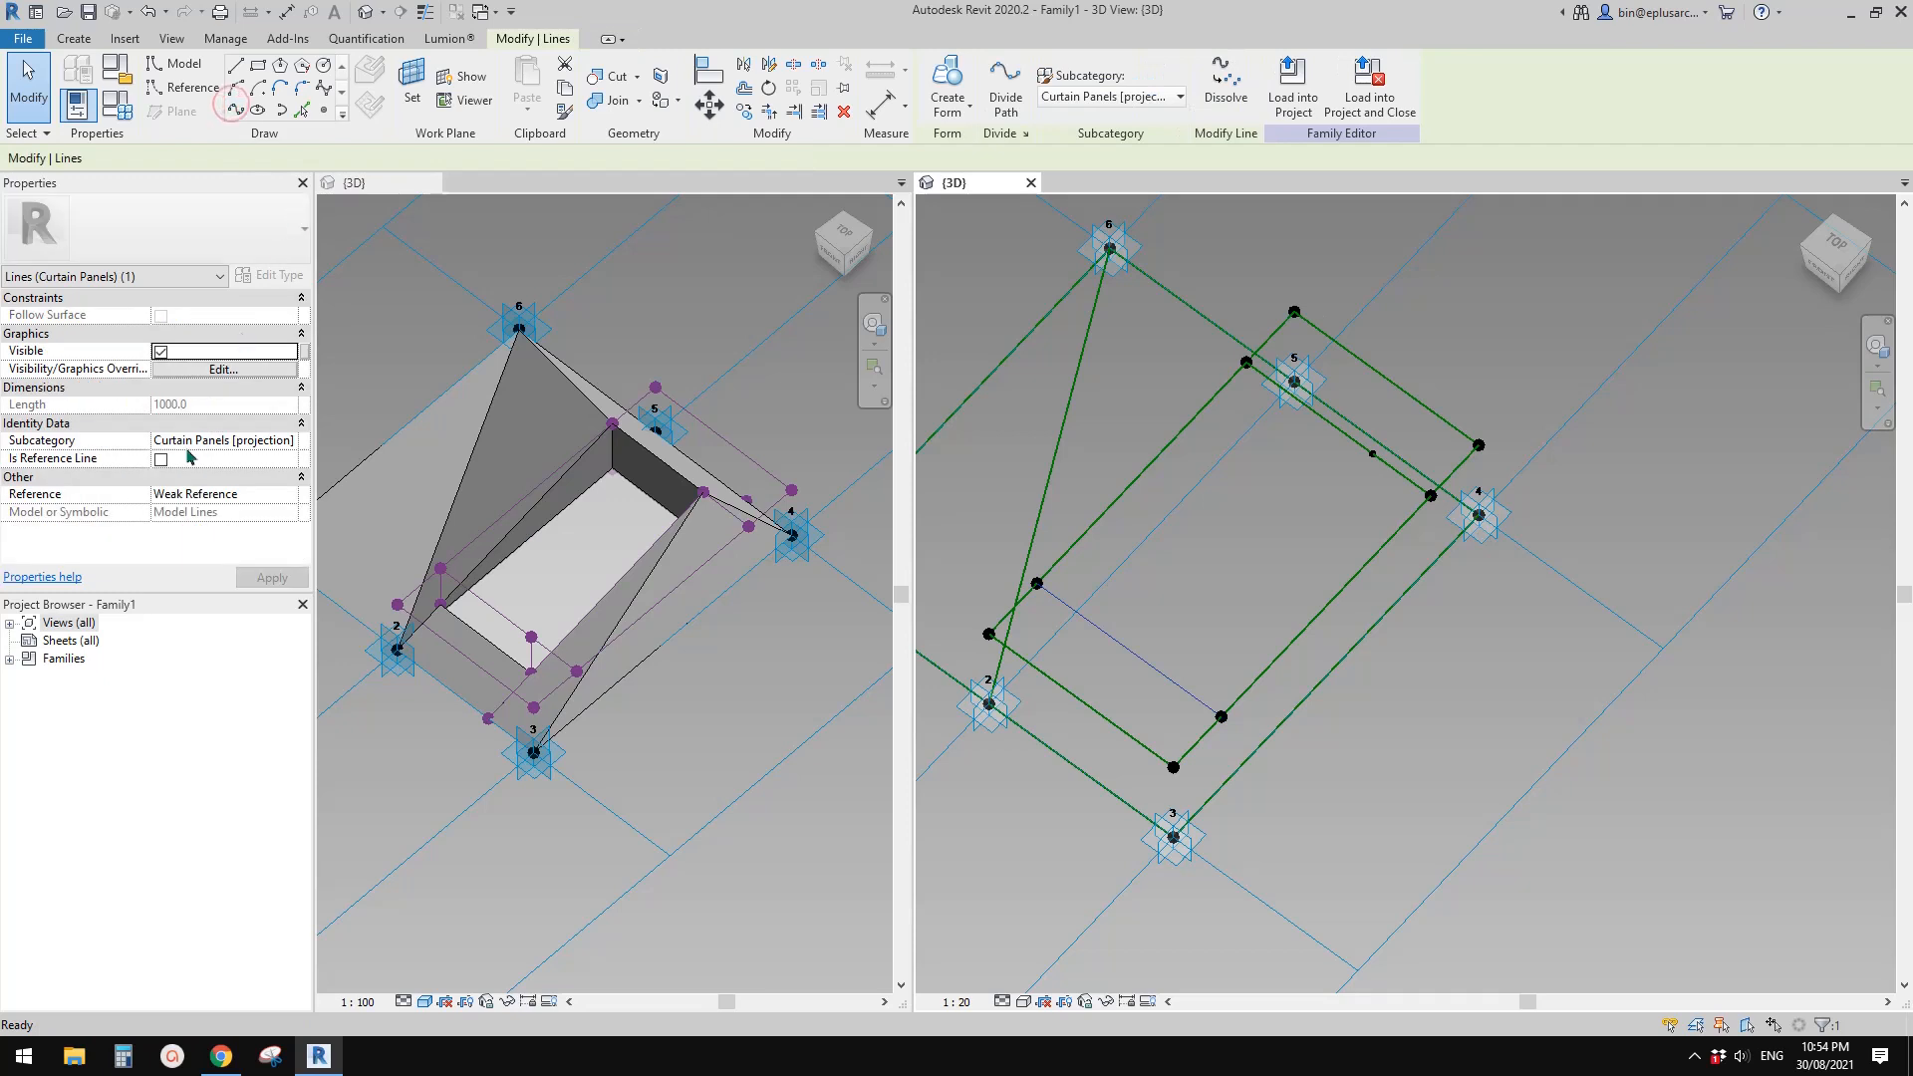
click(161, 458)
middle_drag(1169, 503, 1164, 505)
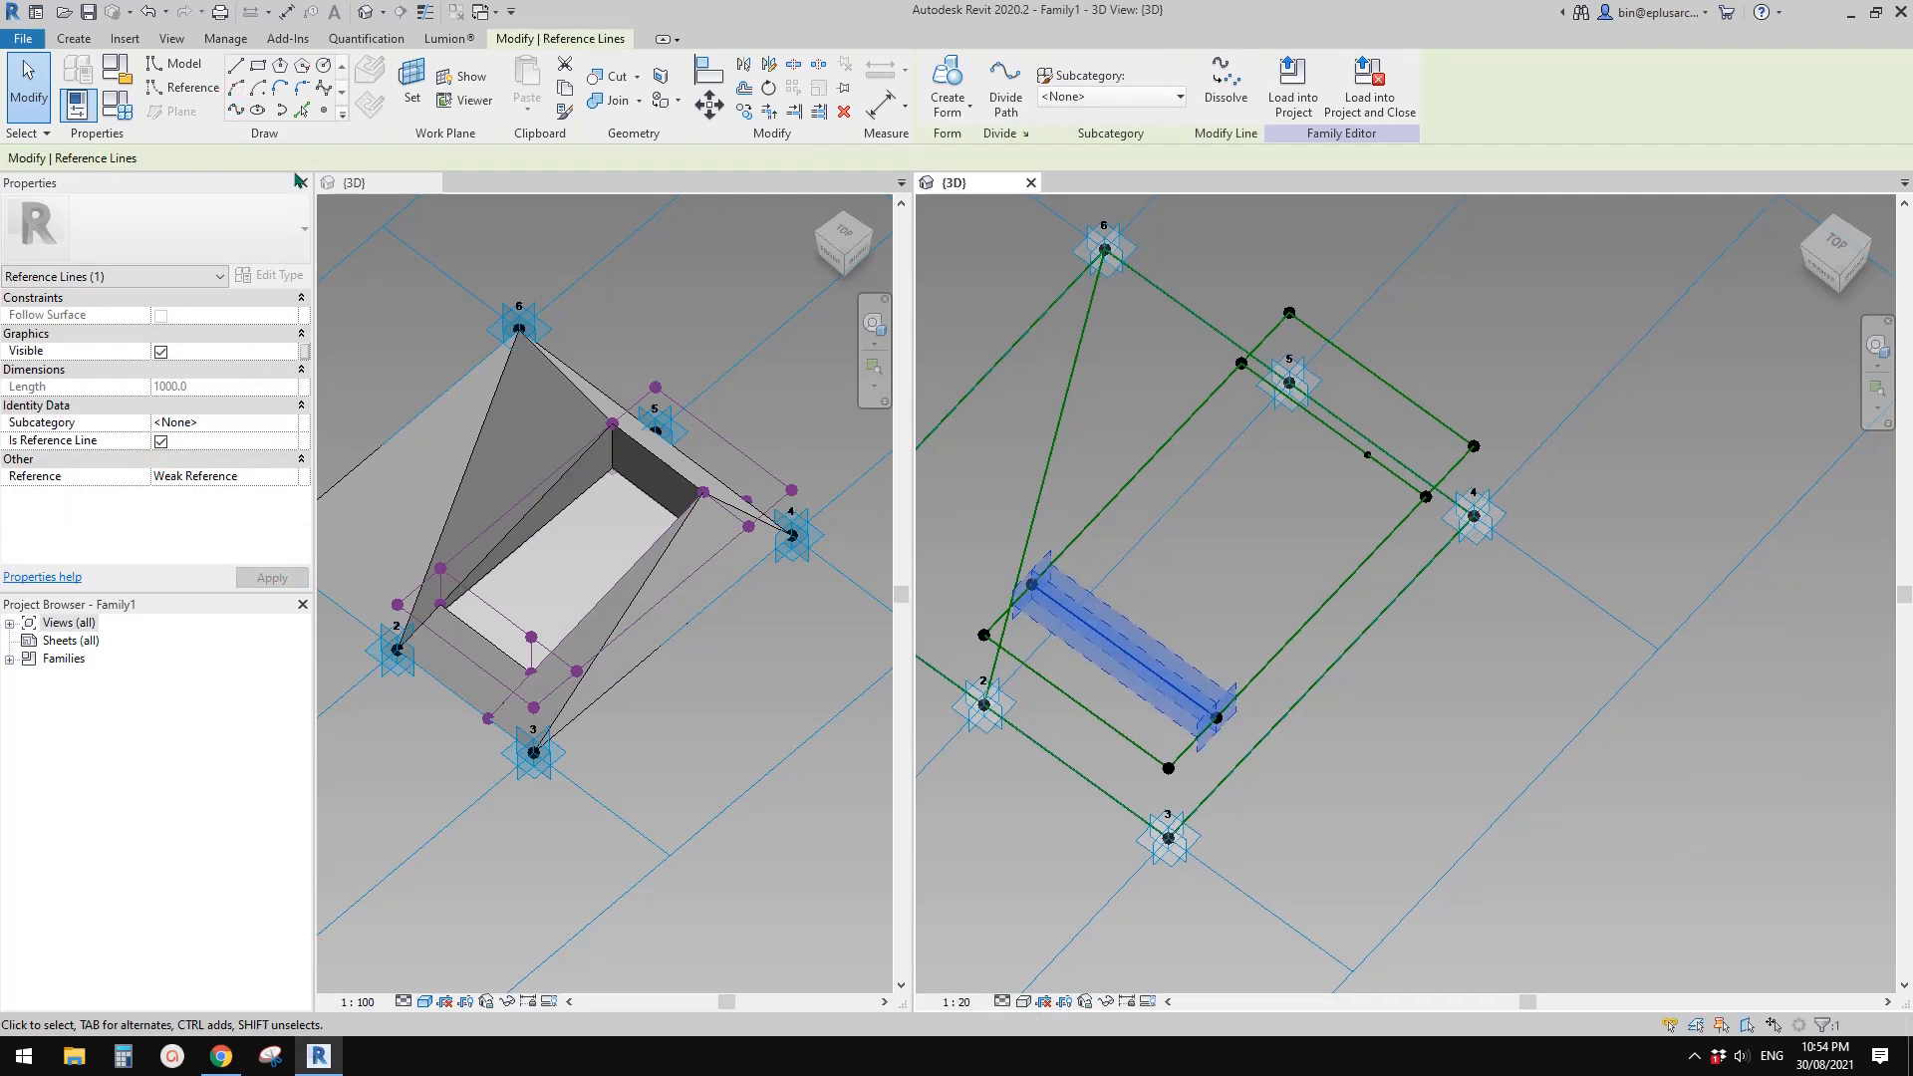
Place a reference point on the new cross line and associate its Segment Length, measured from End, with the TH parameter
click(324, 111)
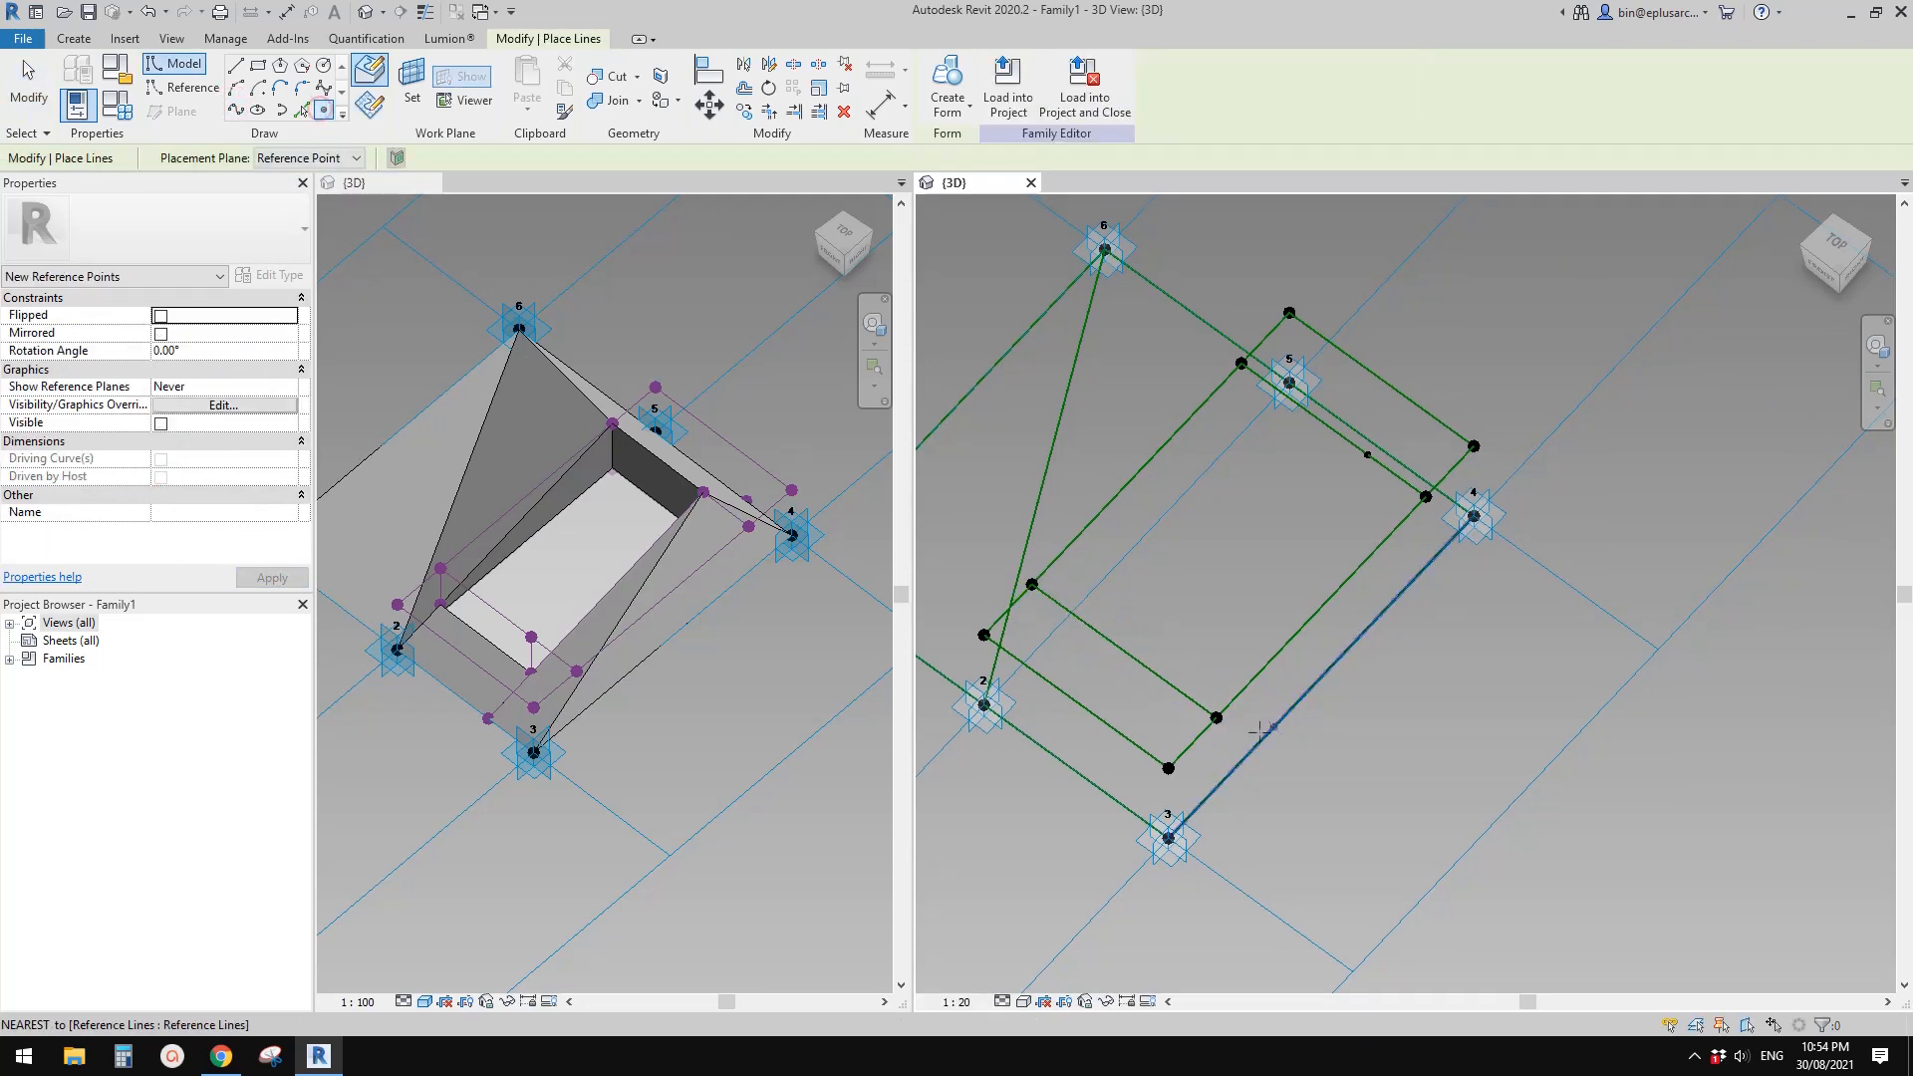
click(1177, 689)
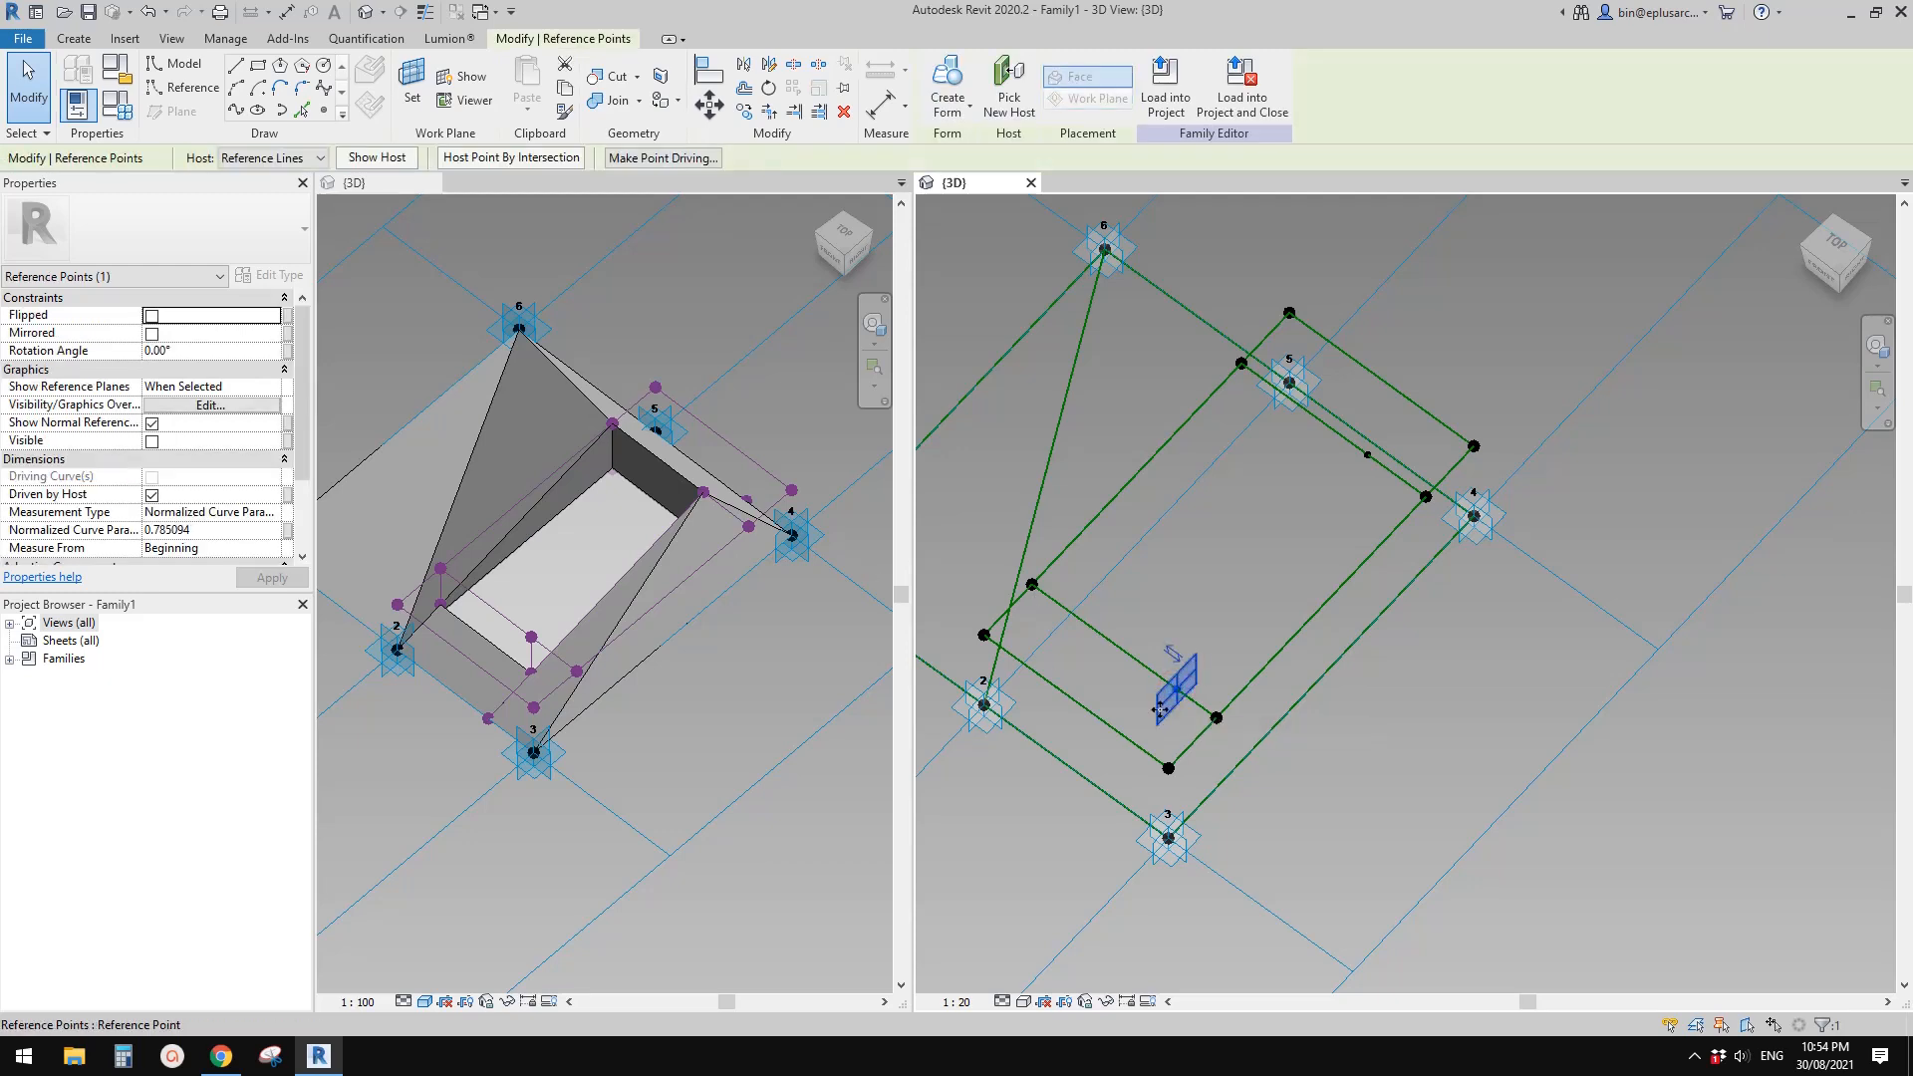
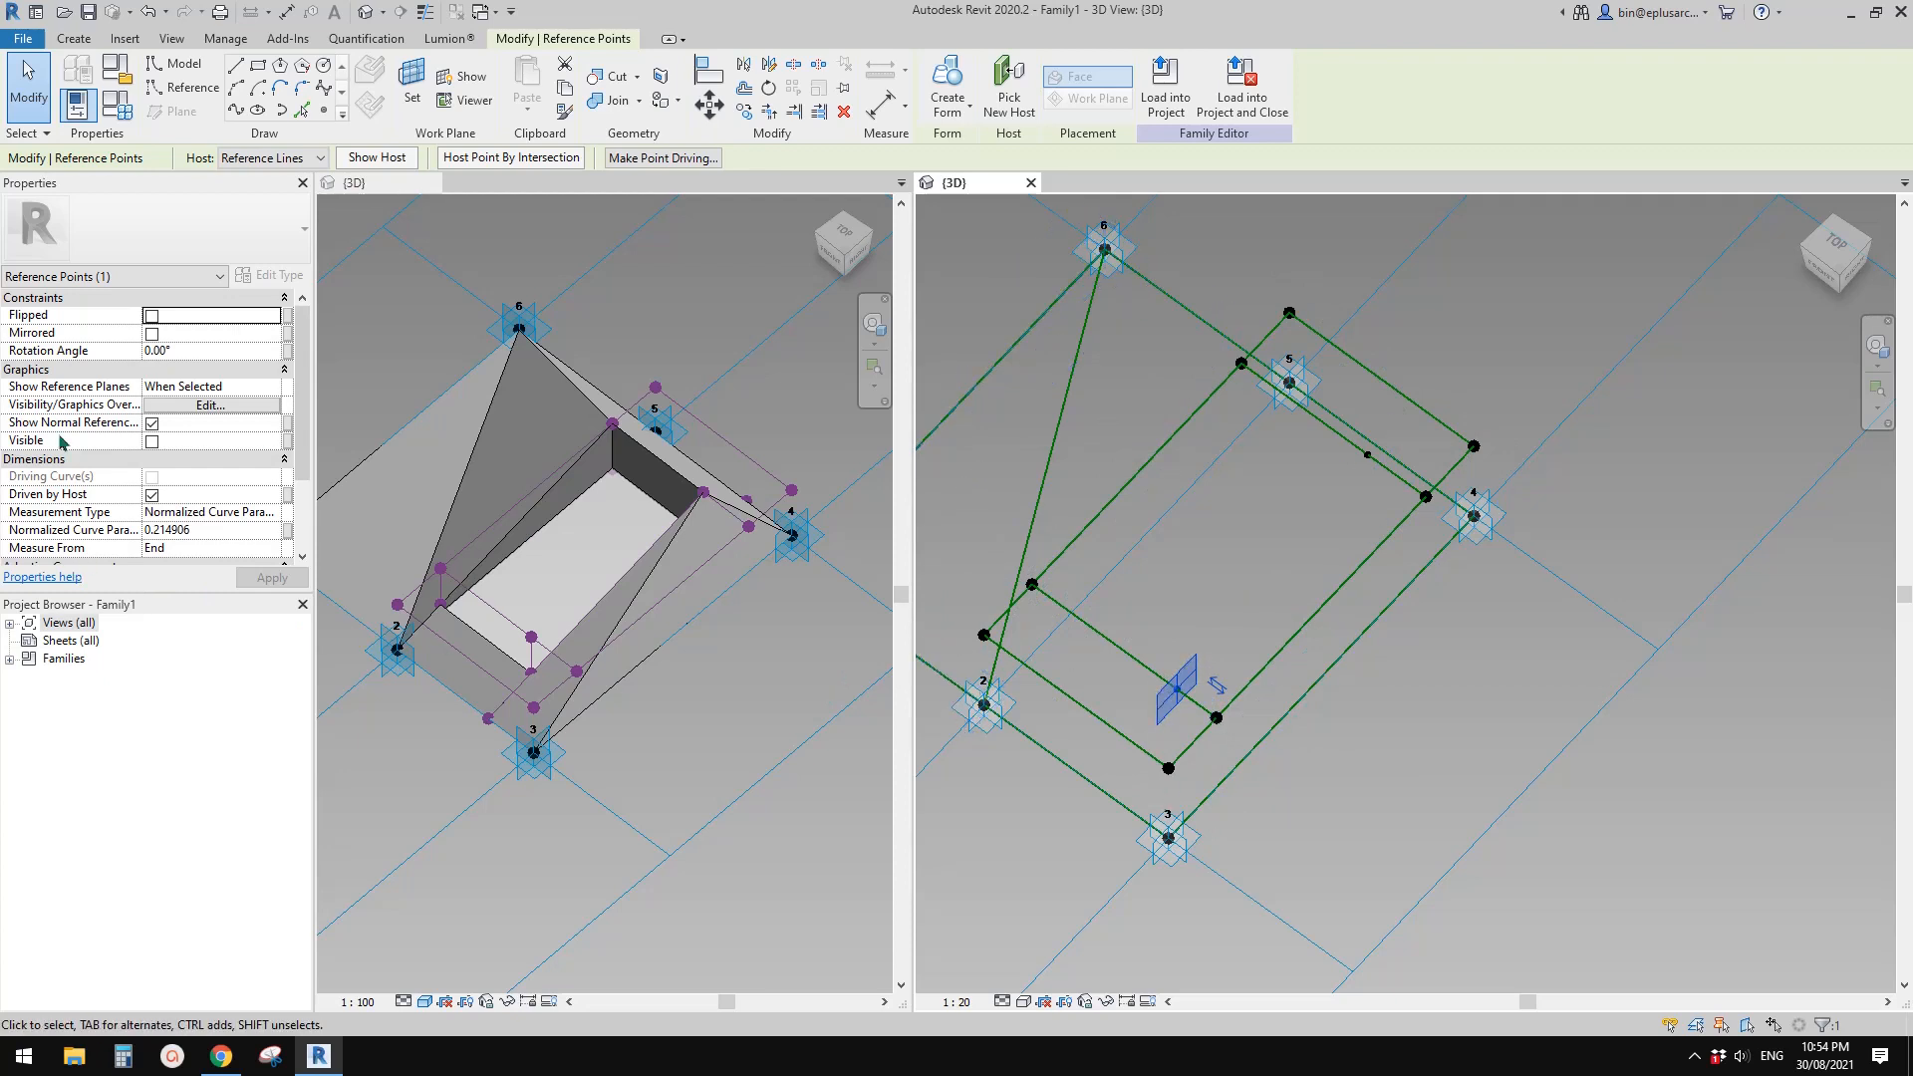
click(268, 520)
click(190, 559)
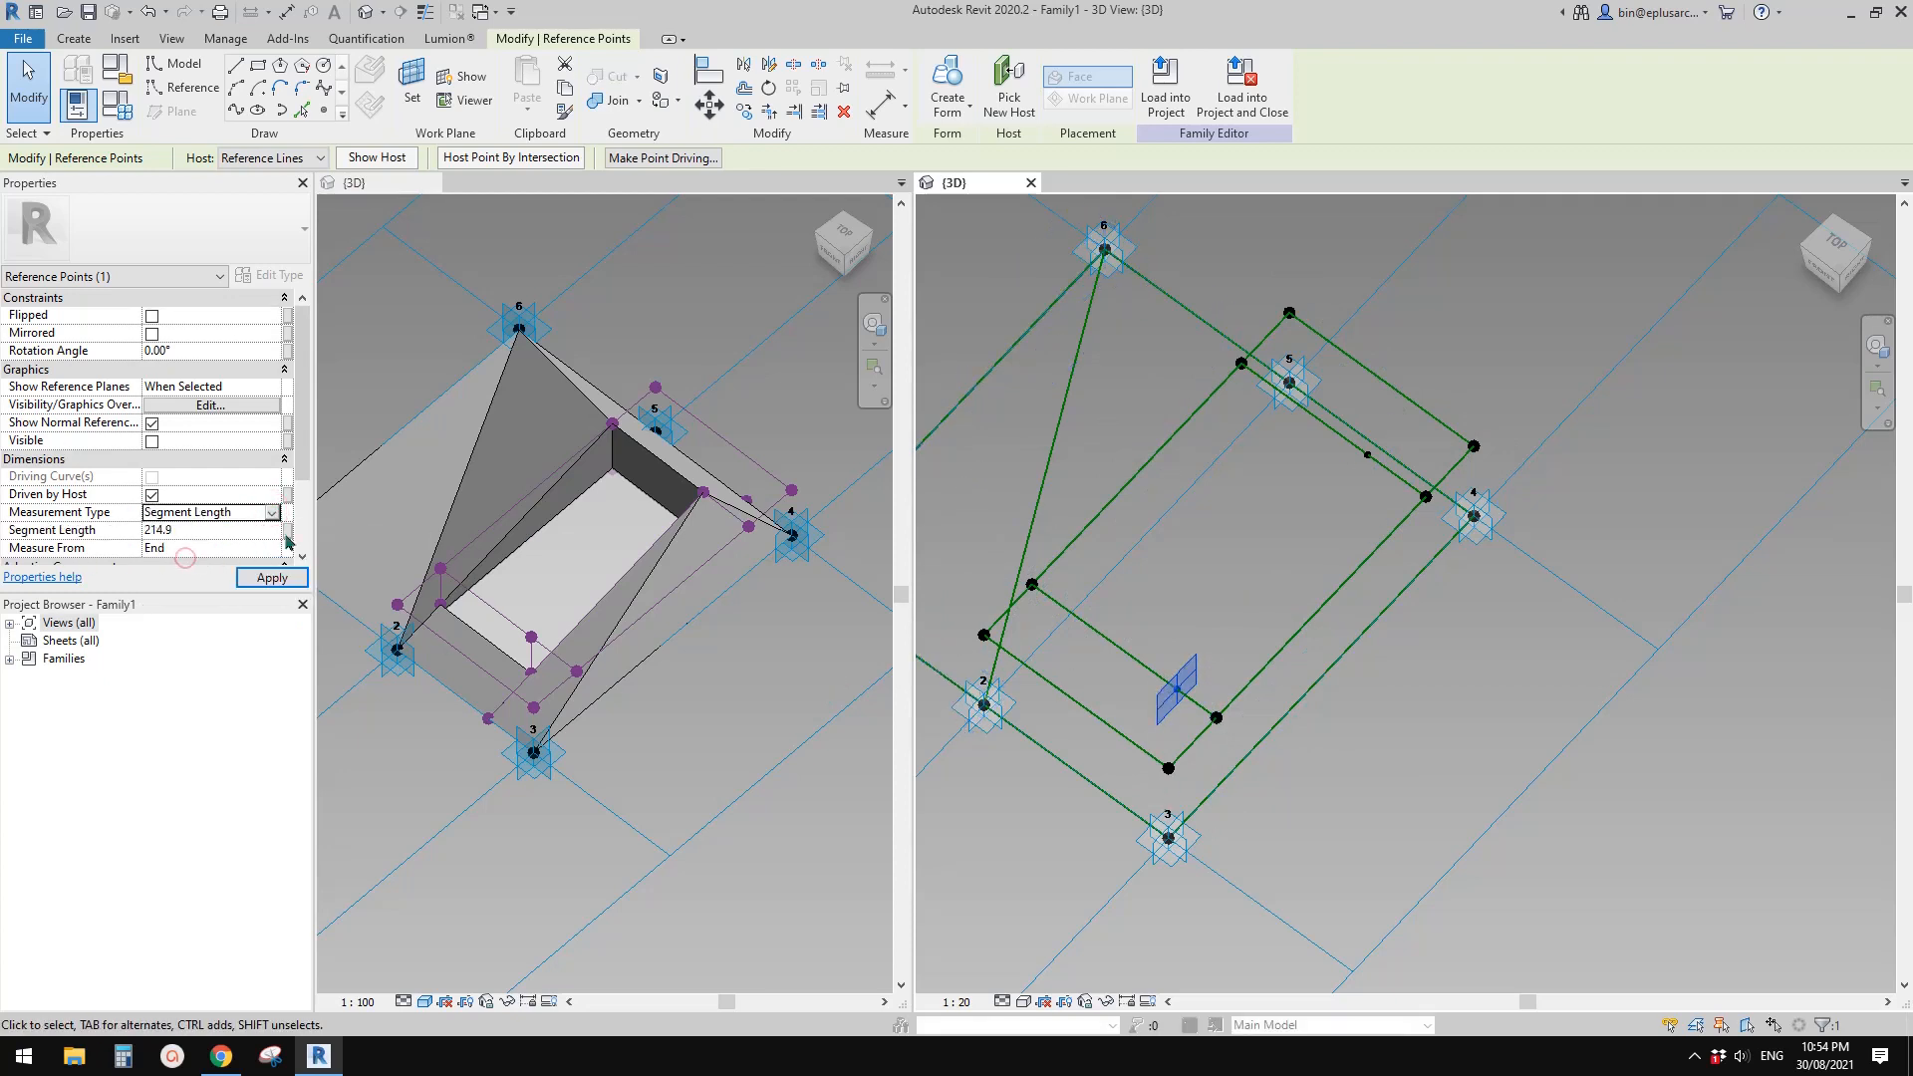
click(289, 533)
click(478, 602)
click(645, 824)
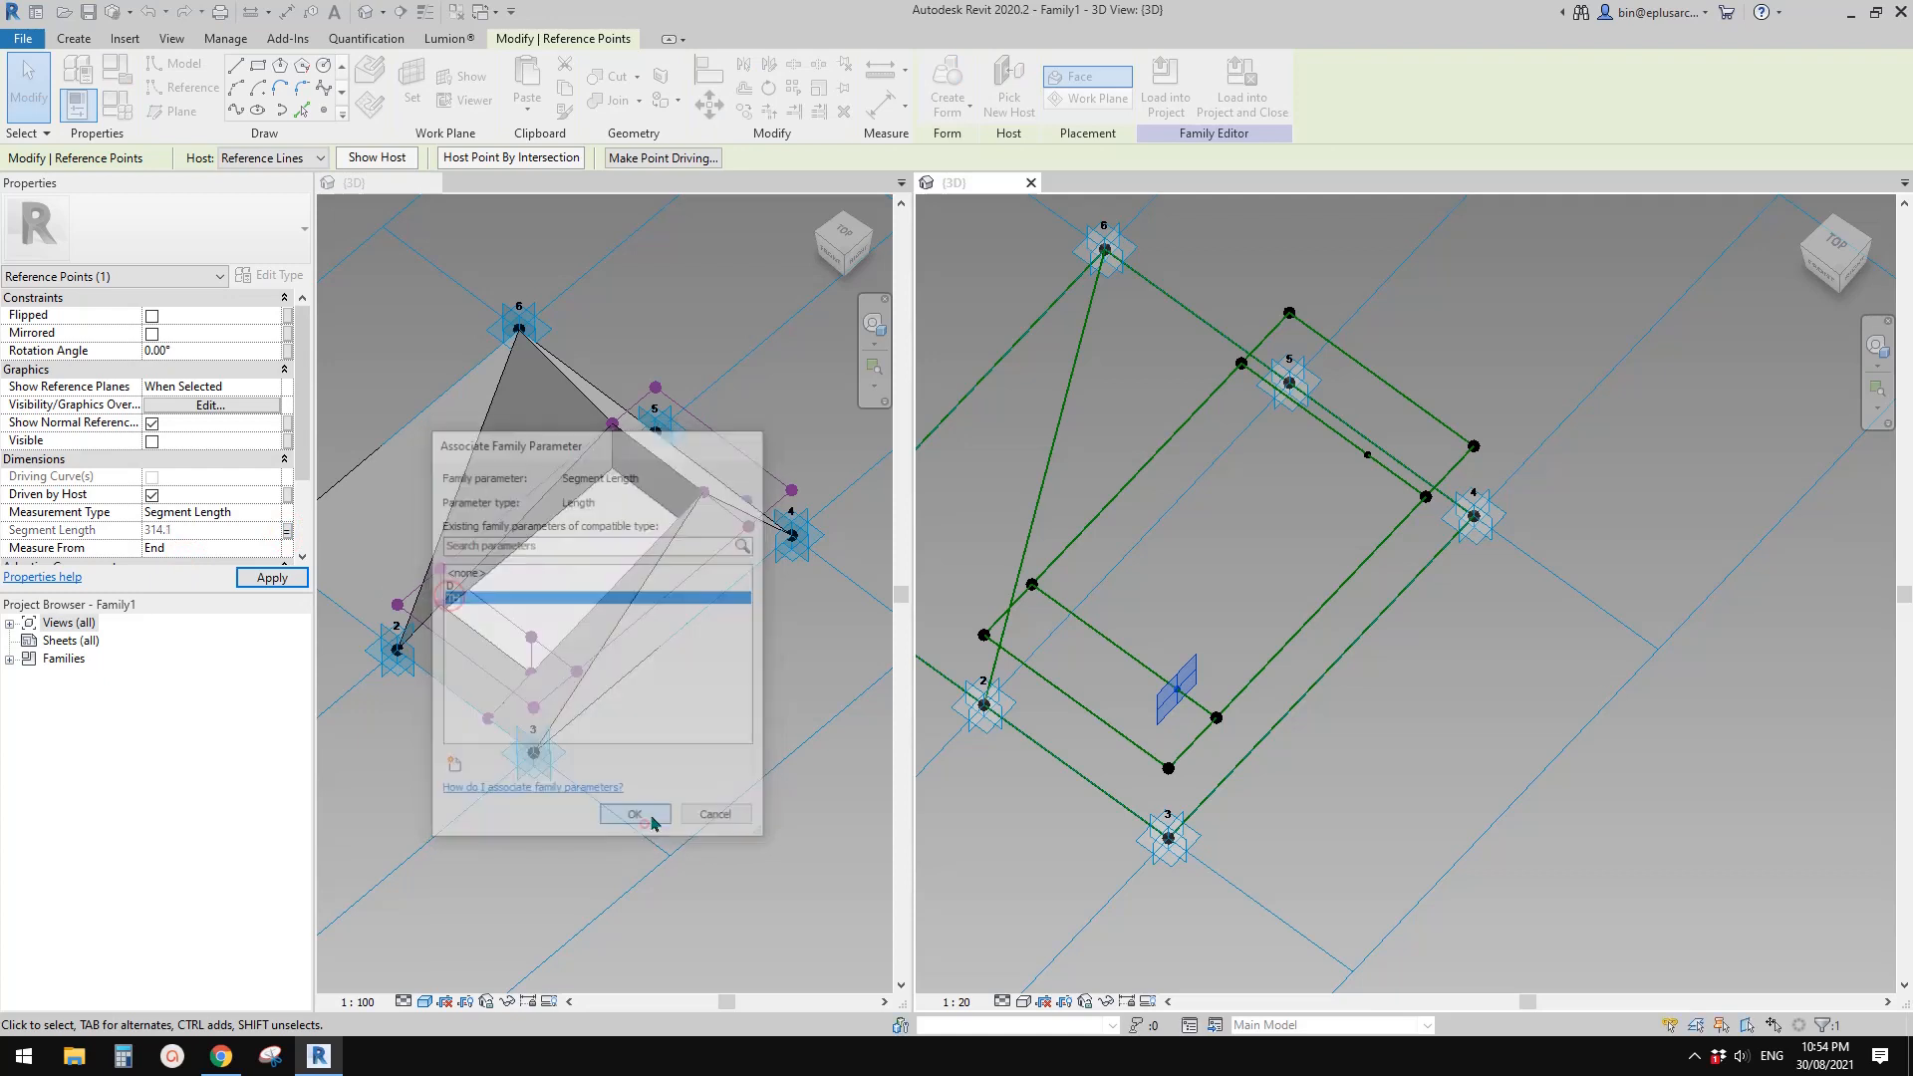
click(1247, 602)
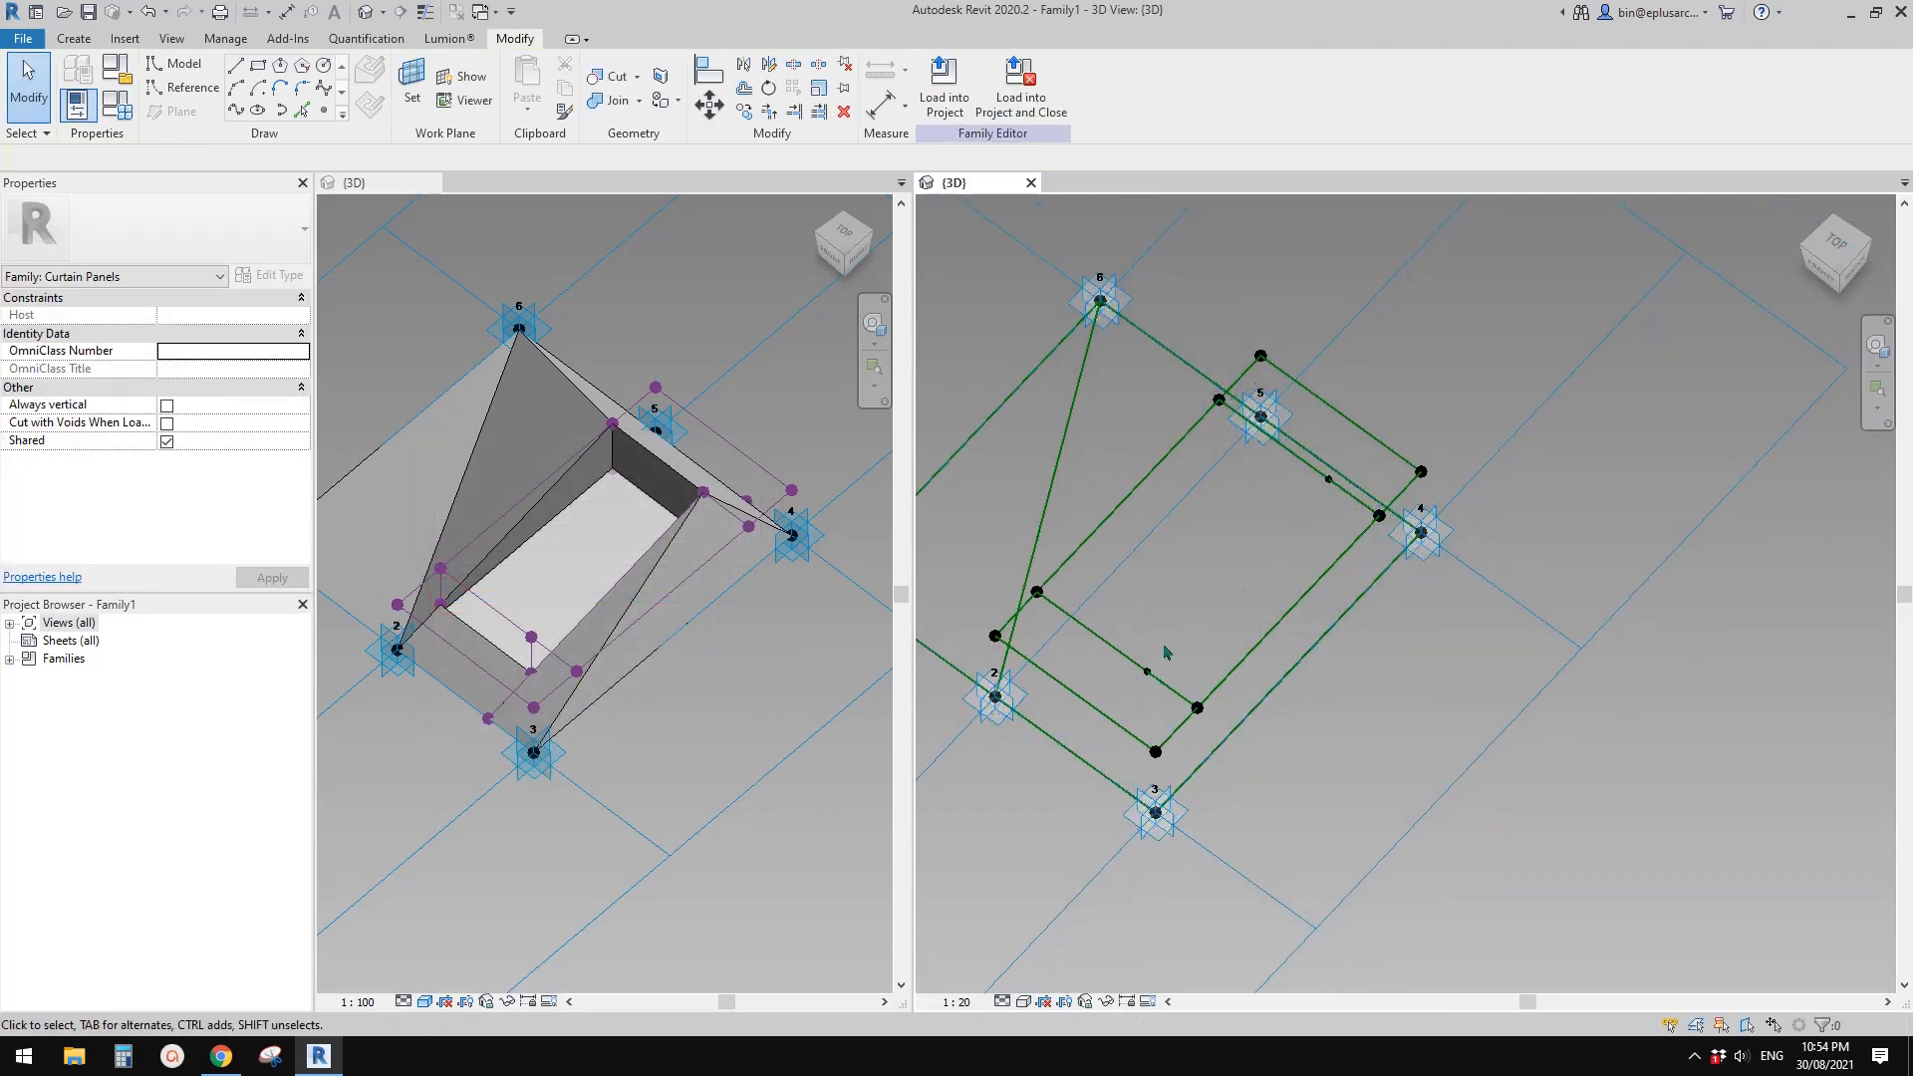
Compare the raised frame and its inset points with the finished Family4 panel, from above and at an angle
shift+middle_drag(1166, 653, 1196, 591)
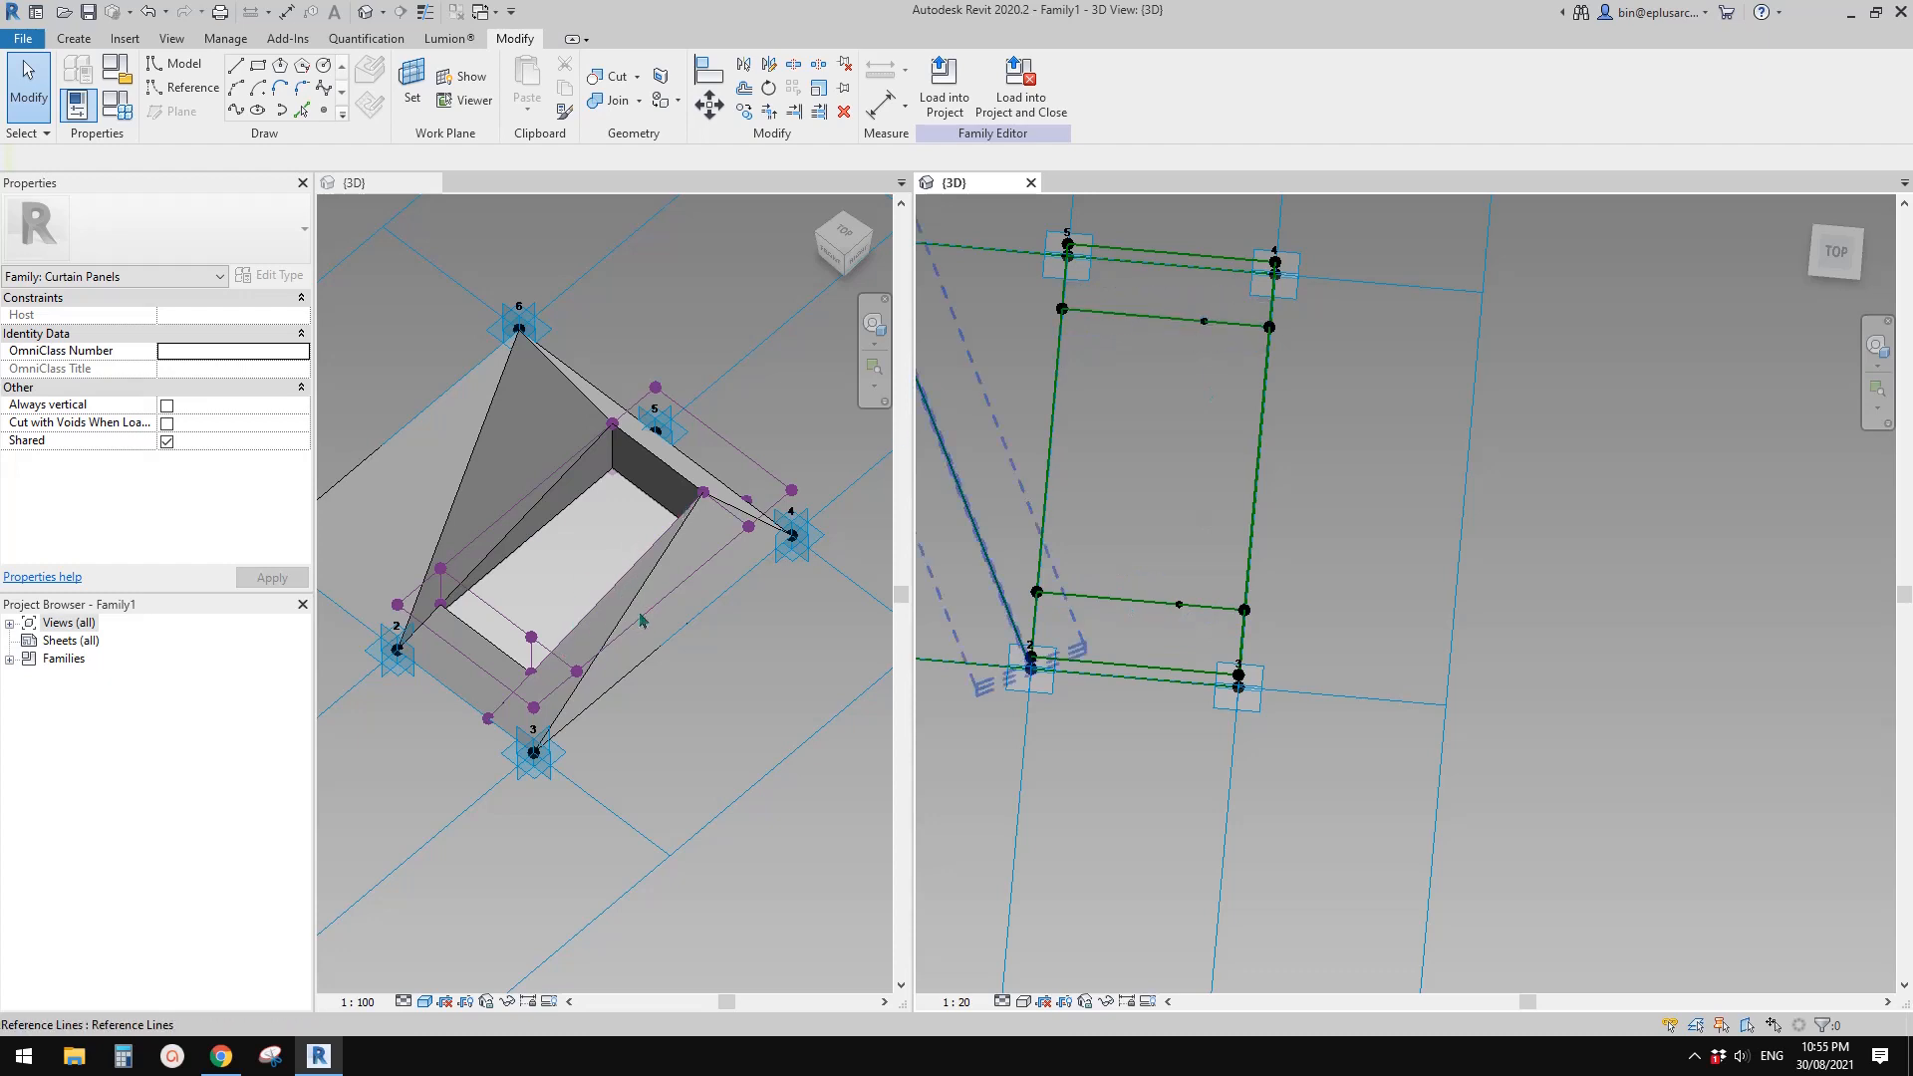
scroll(643, 620, down, 1)
shift+middle_drag(1196, 556, 1196, 598)
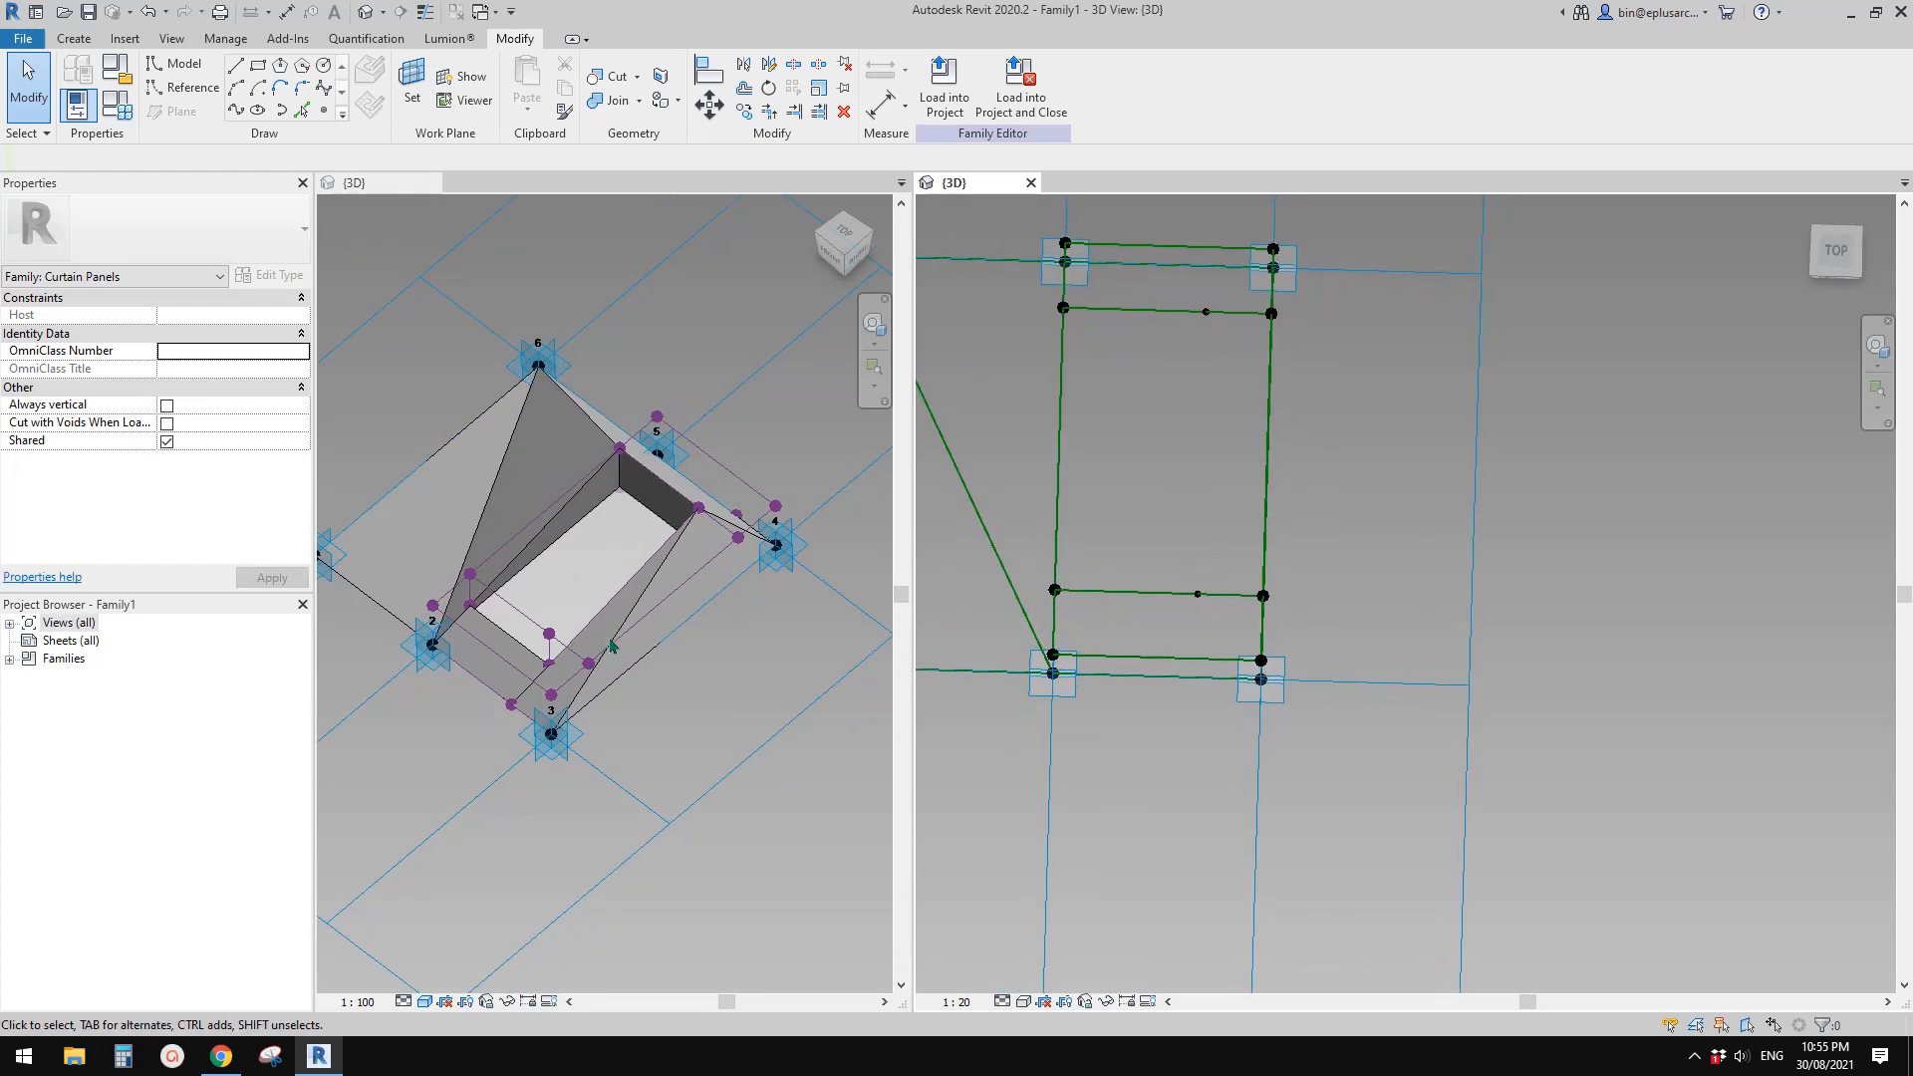
click(686, 644)
mouse_move(734, 649)
shift+middle_down()
mouse_move(592, 532)
mouse_move(765, 691)
mouse_move(760, 671)
shift+middle_up()
click(1102, 504)
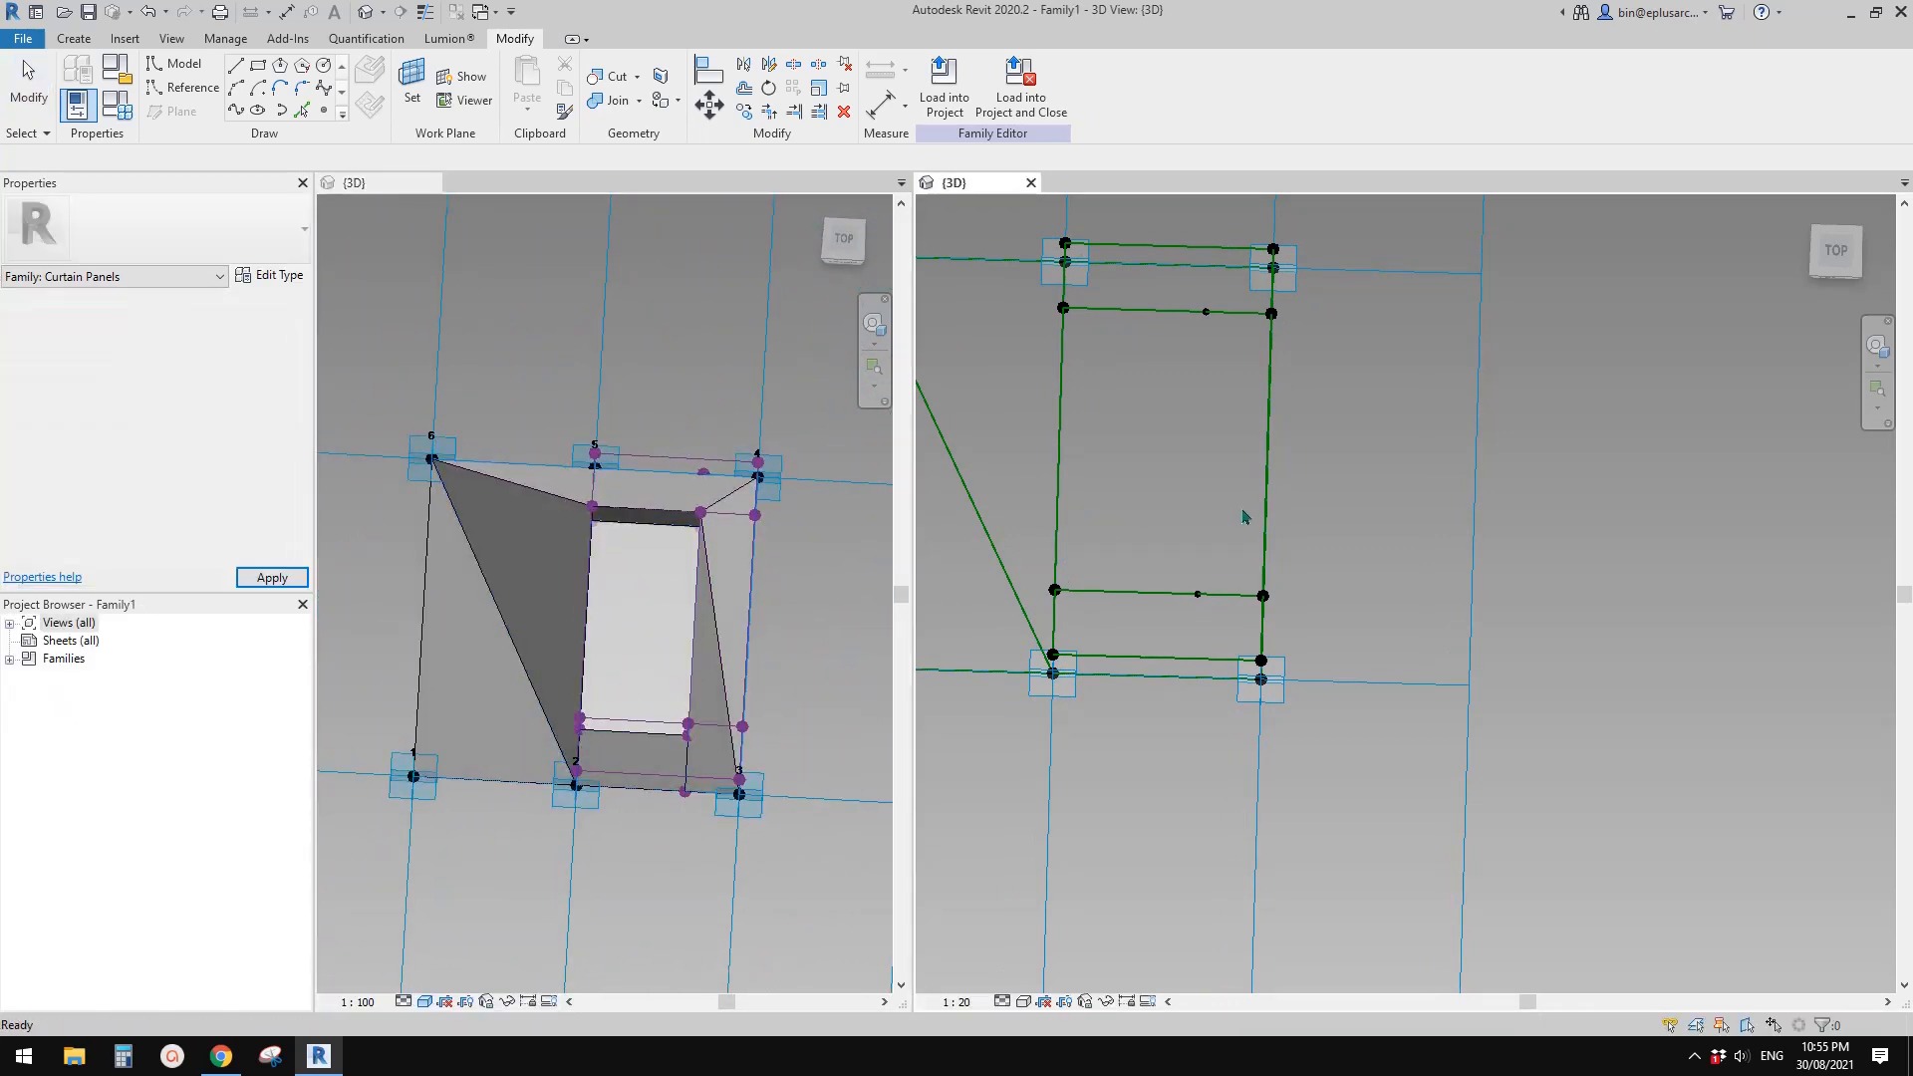
click(774, 614)
shift+middle_drag(775, 614, 523, 548)
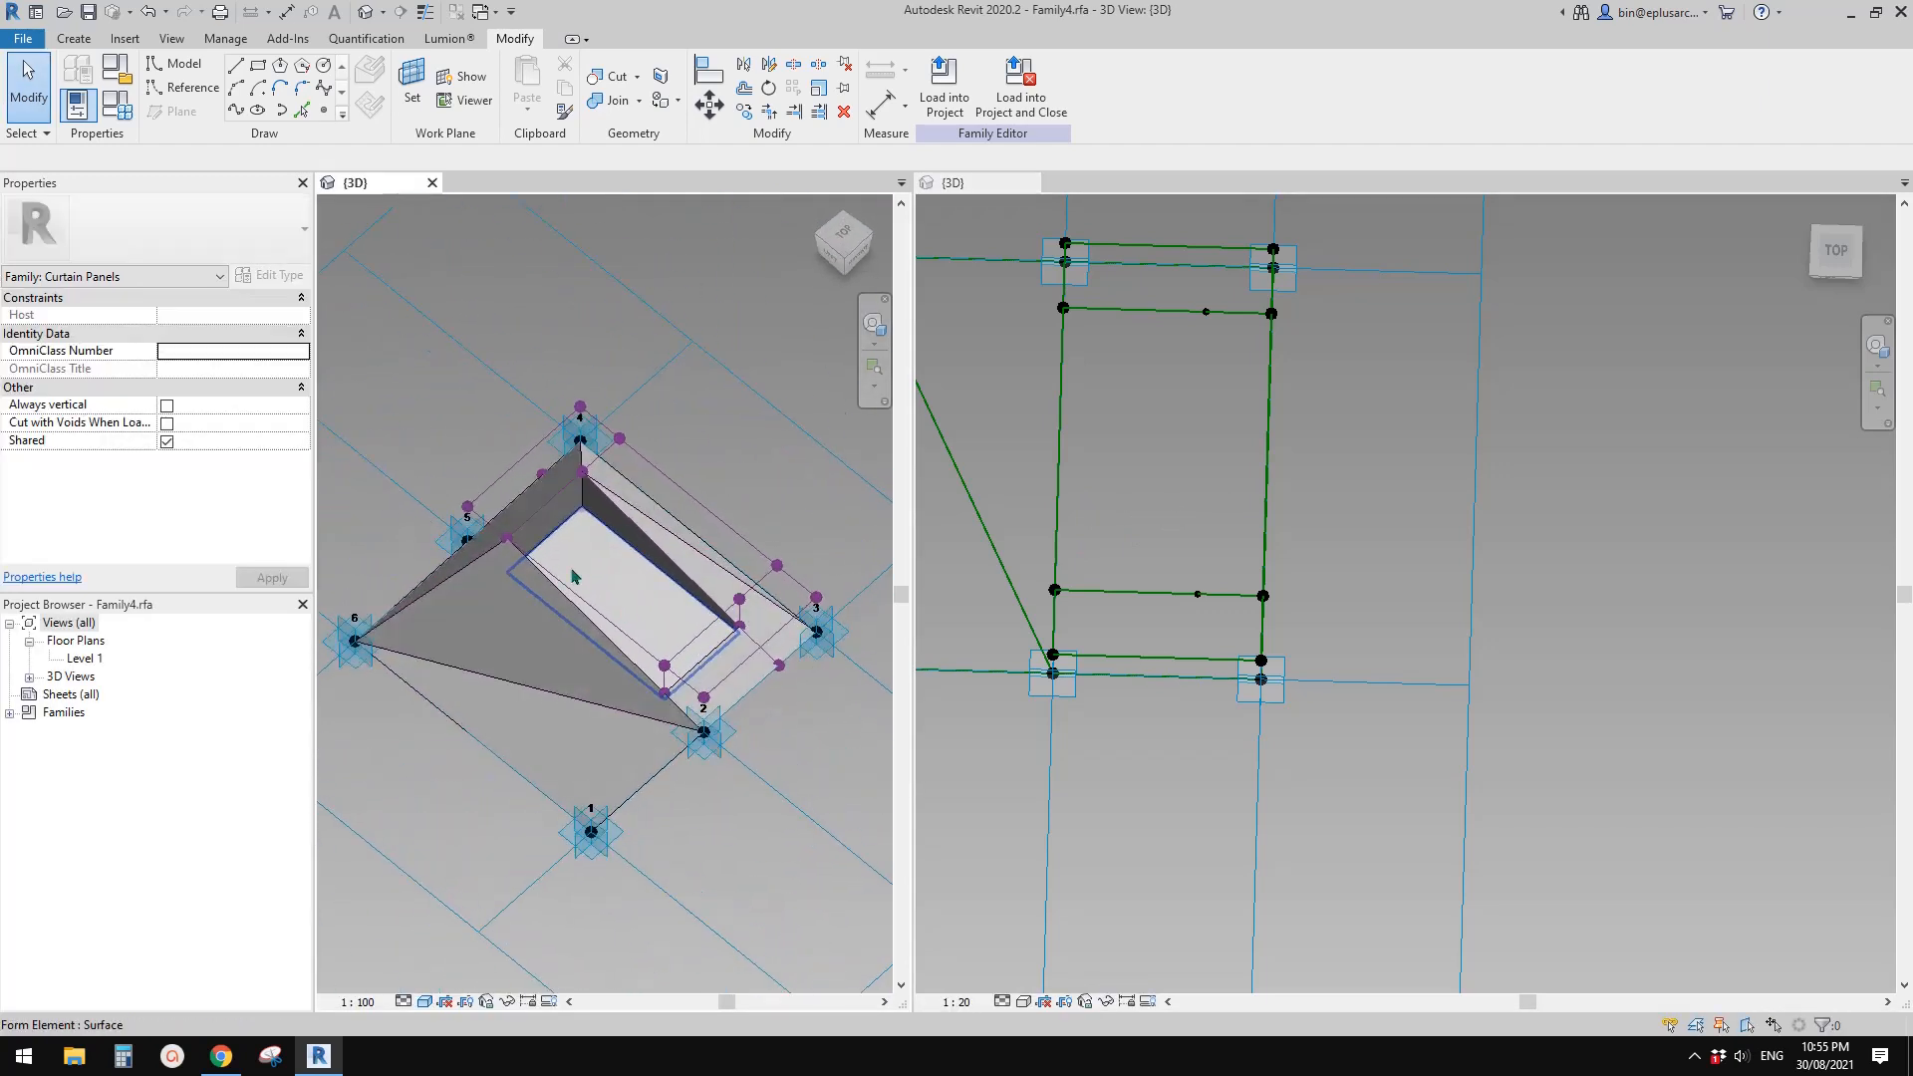
In Family1, connect adaptive point 6 to the inset point beside adaptive point 5 with a spline and make it a reference line
click(1164, 391)
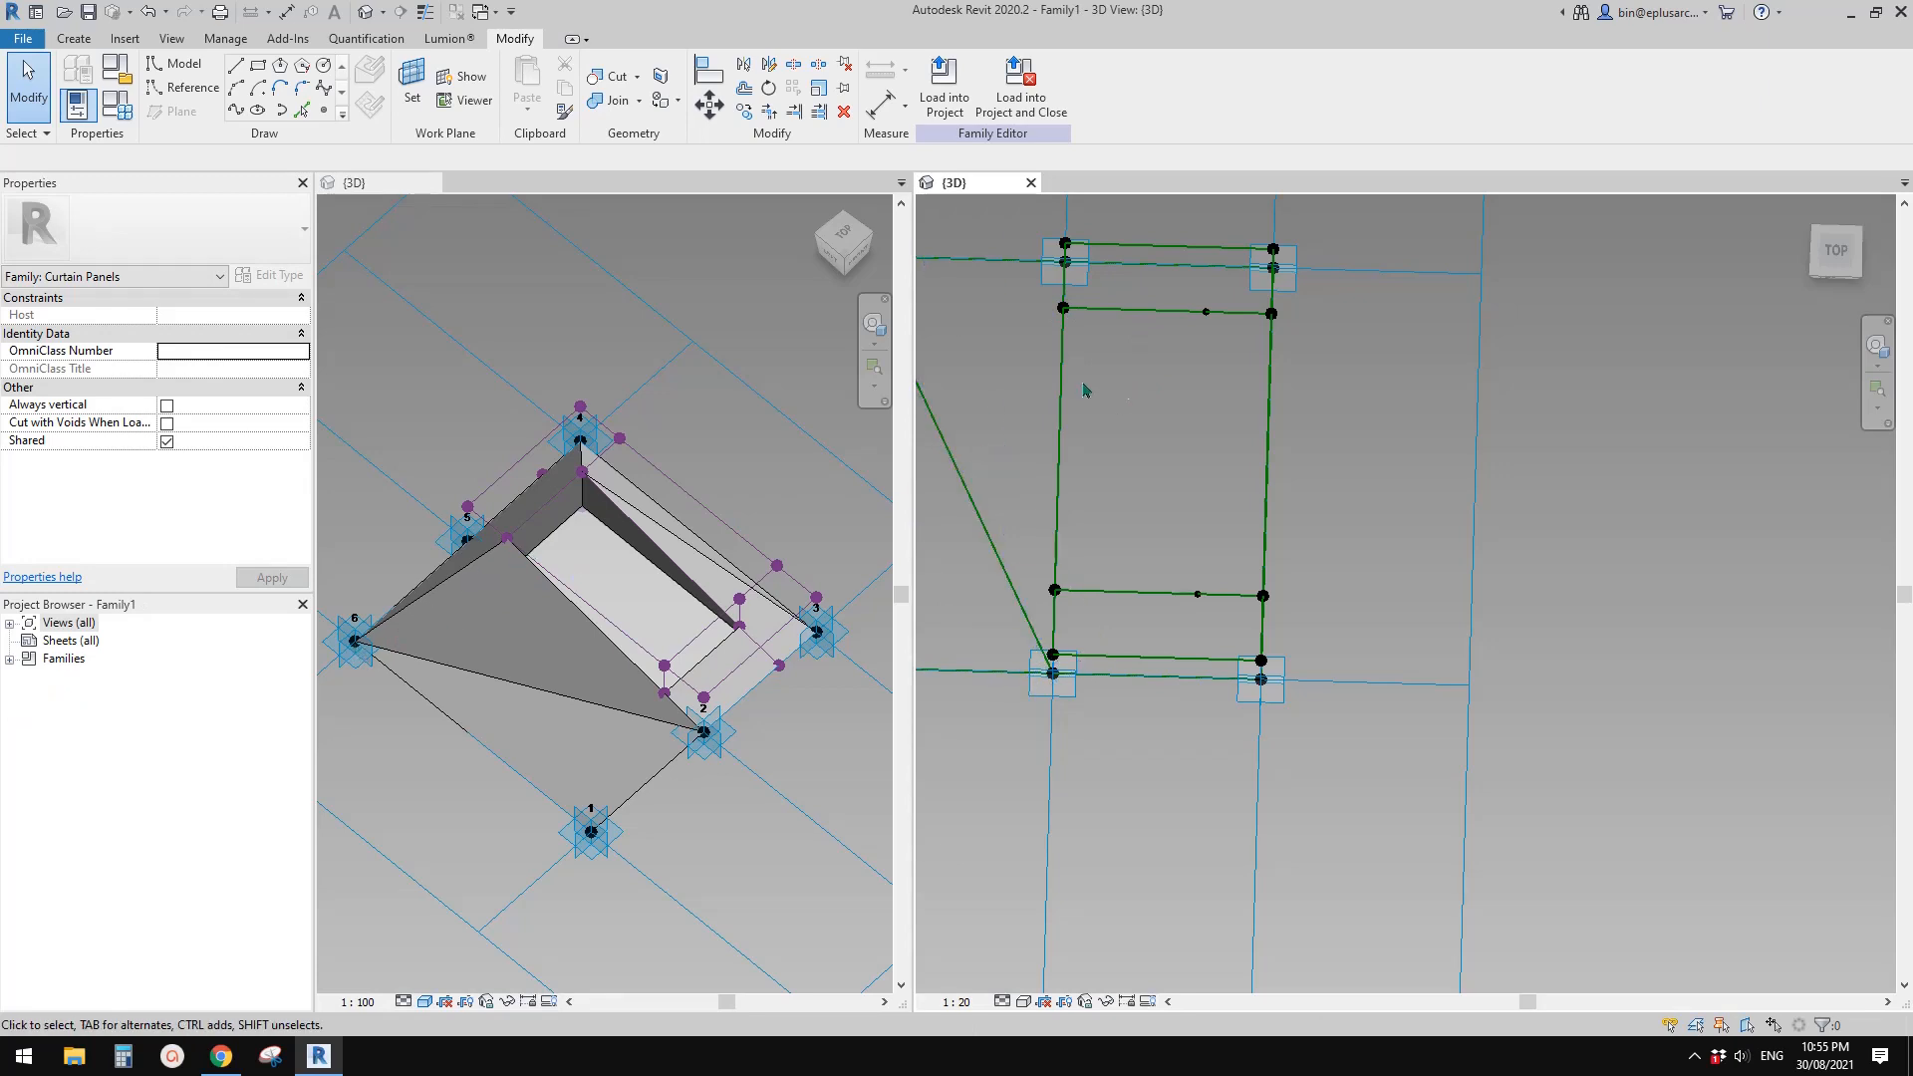
scroll(1184, 448, down, 2)
shift+middle_drag(1184, 448, 1028, 371)
click(943, 364)
ctrl+click(1273, 395)
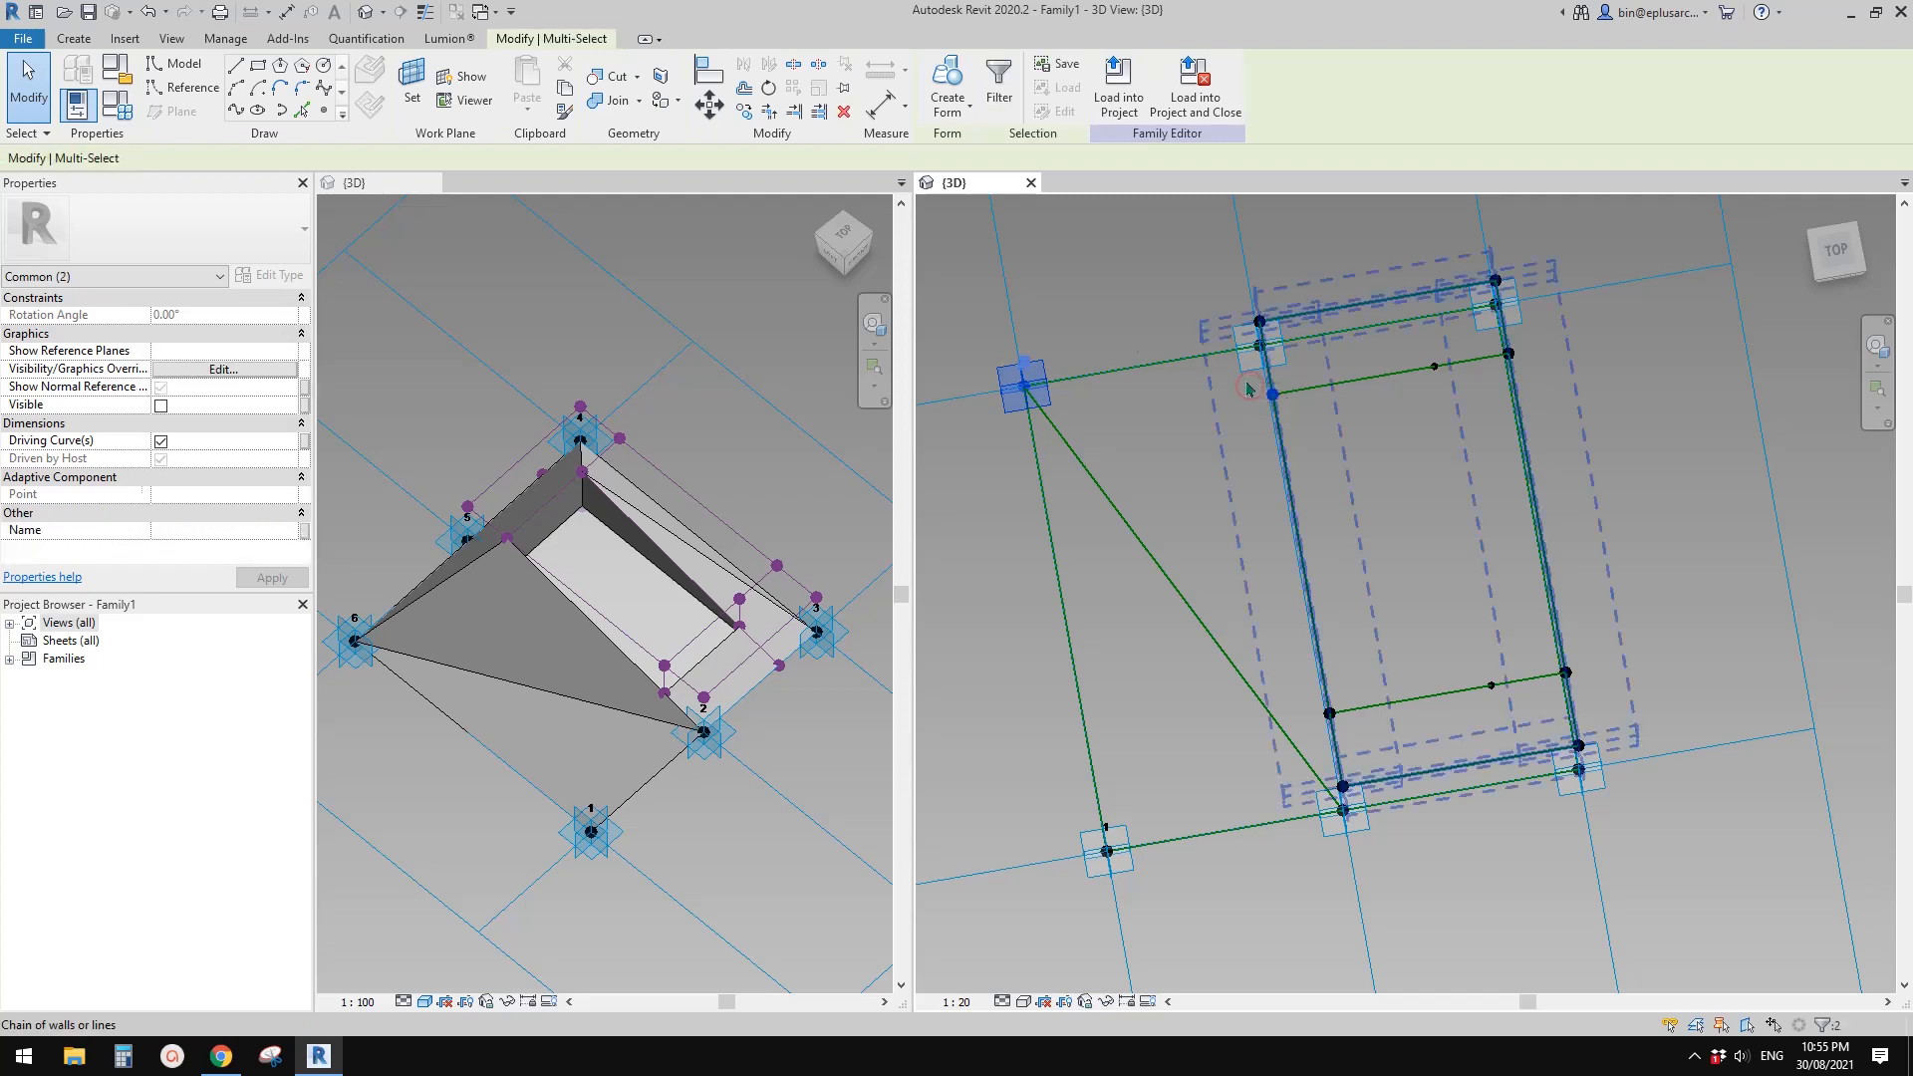
click(236, 110)
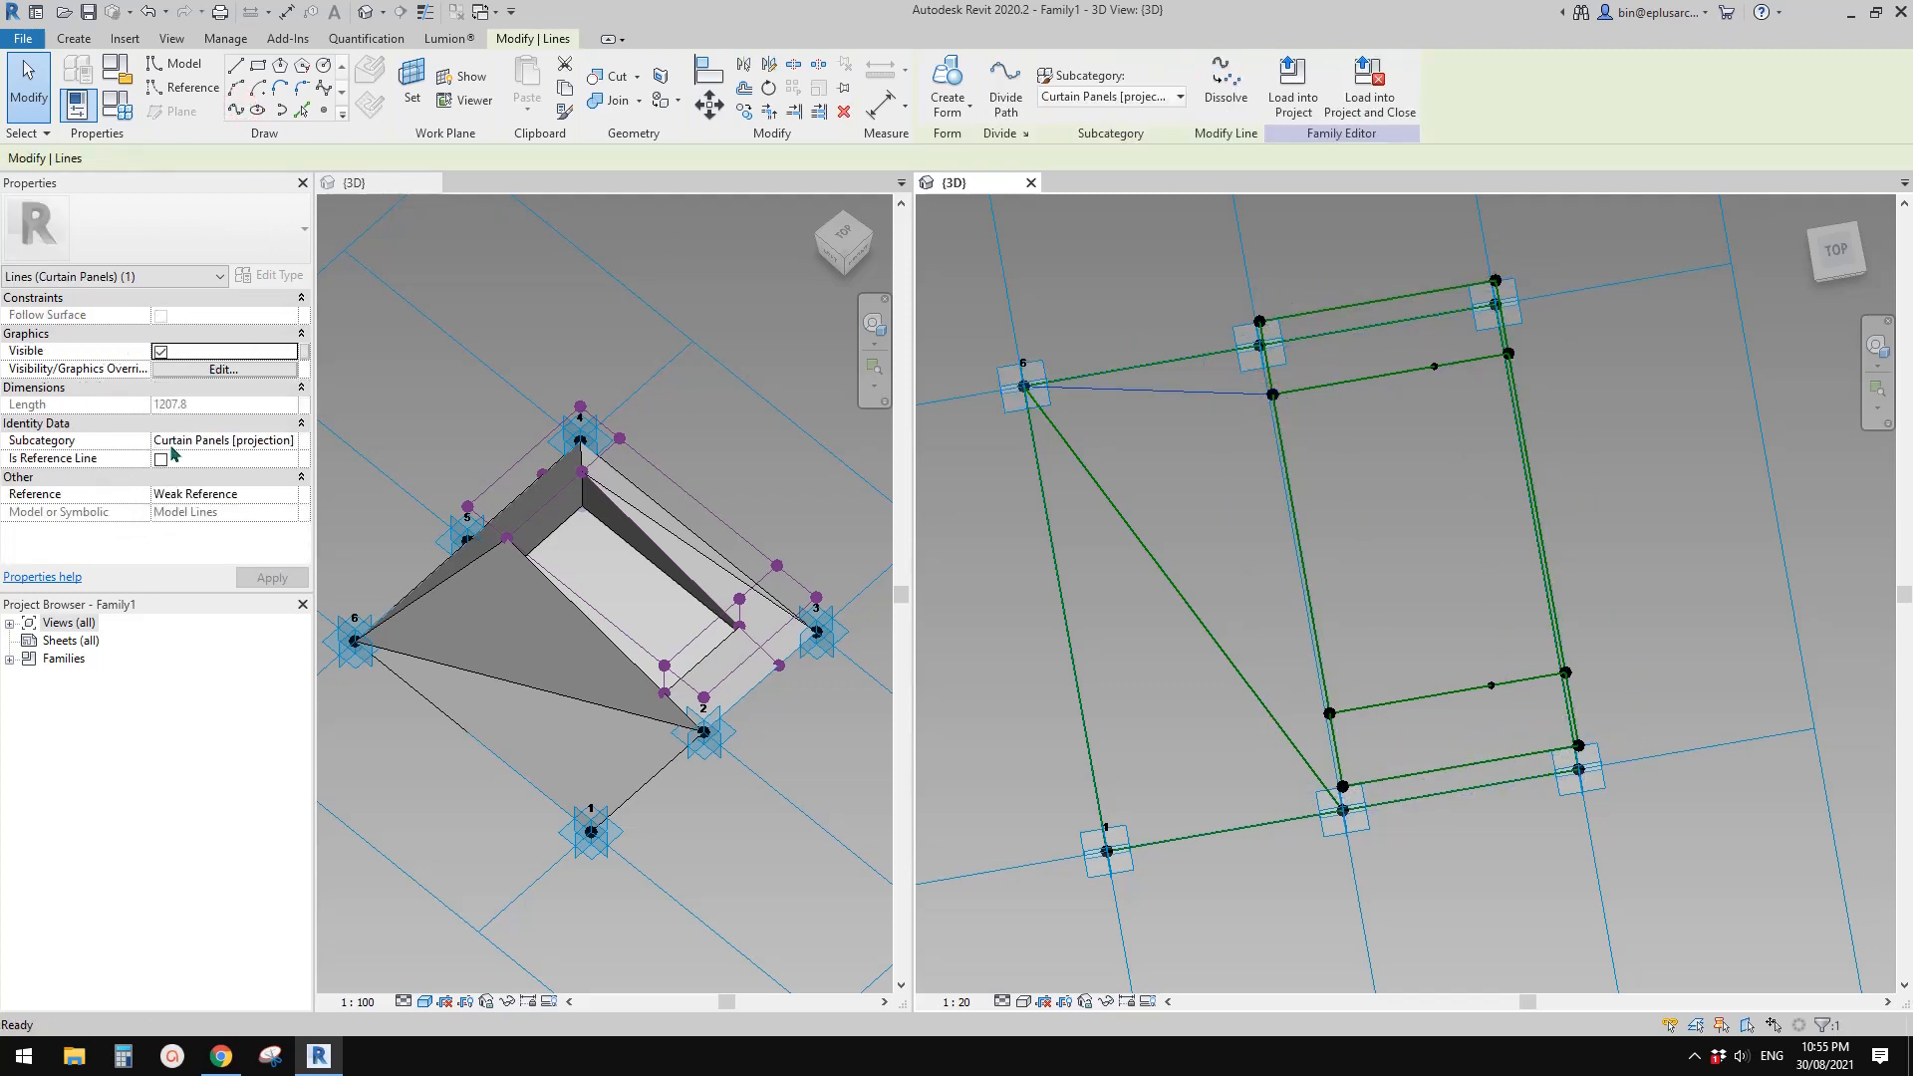
click(160, 458)
shift+middle_drag(1206, 588, 1458, 495)
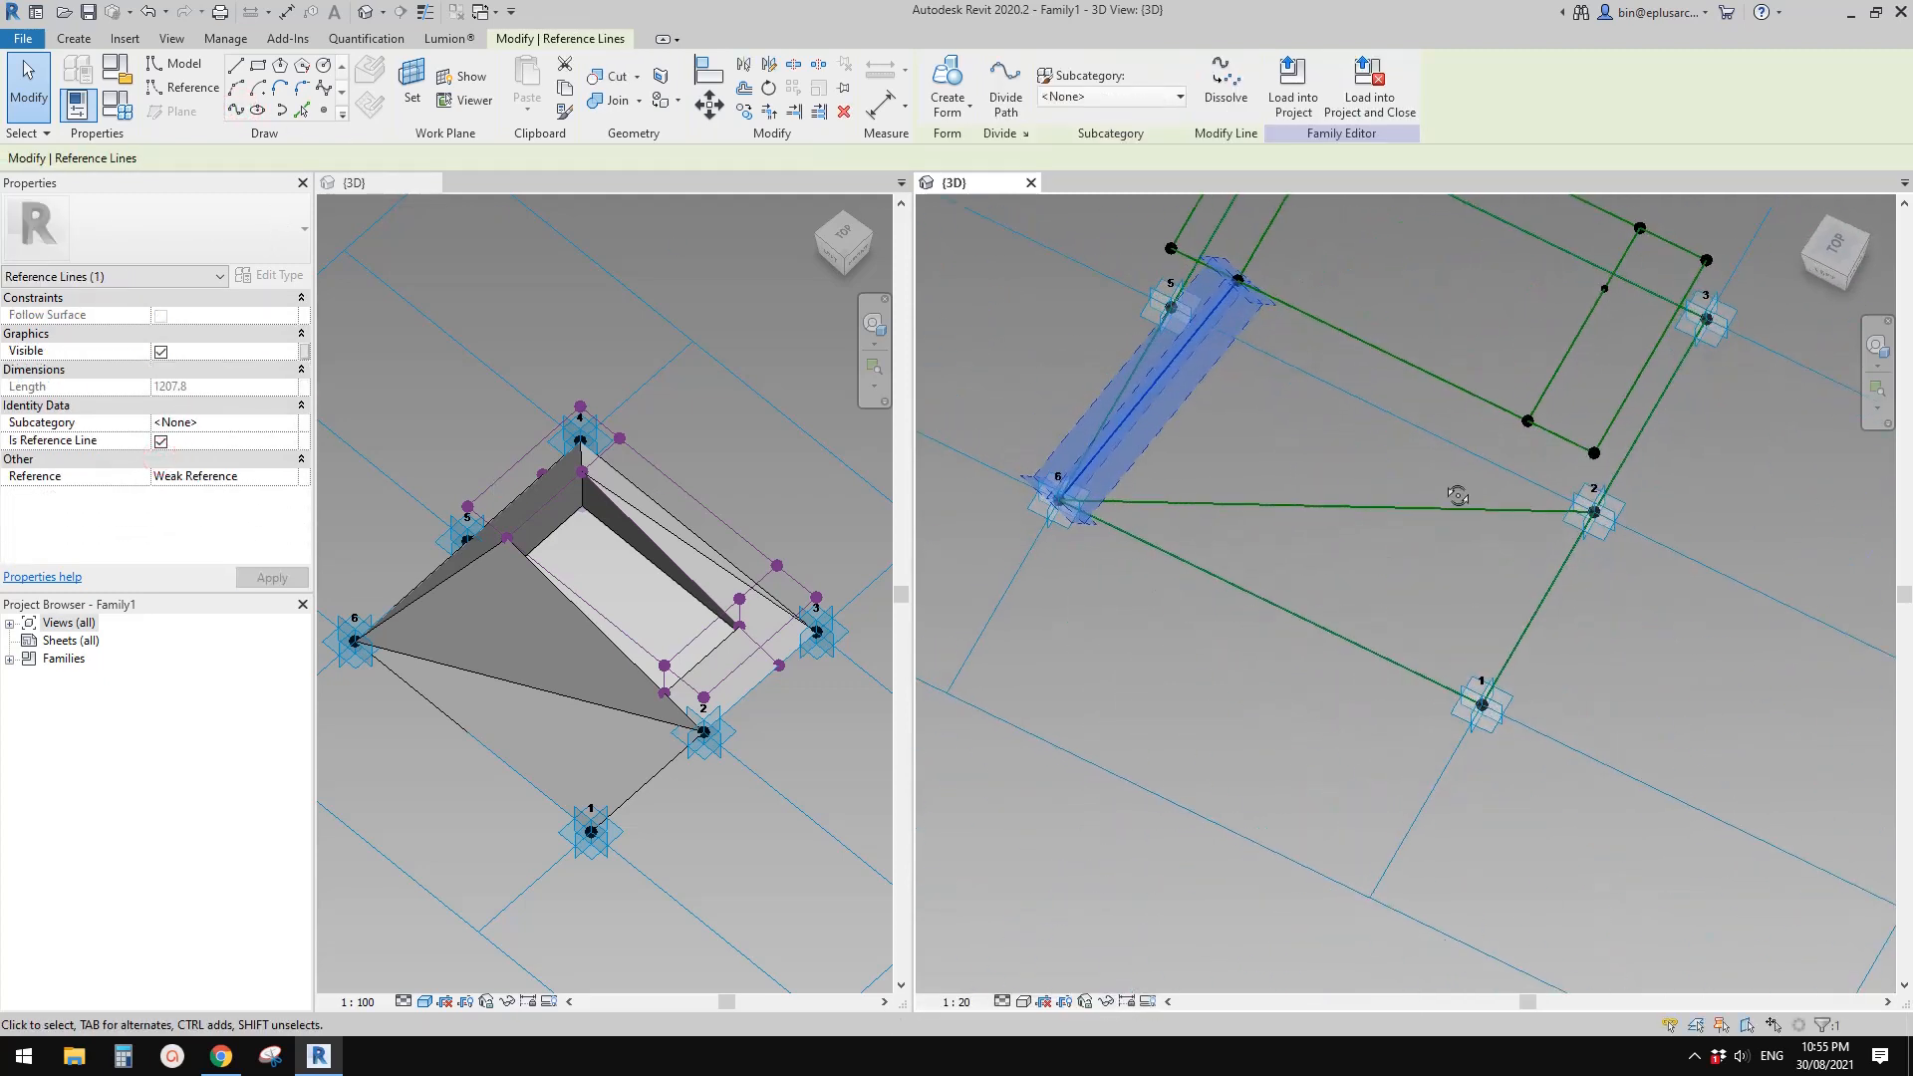
key(Escape)
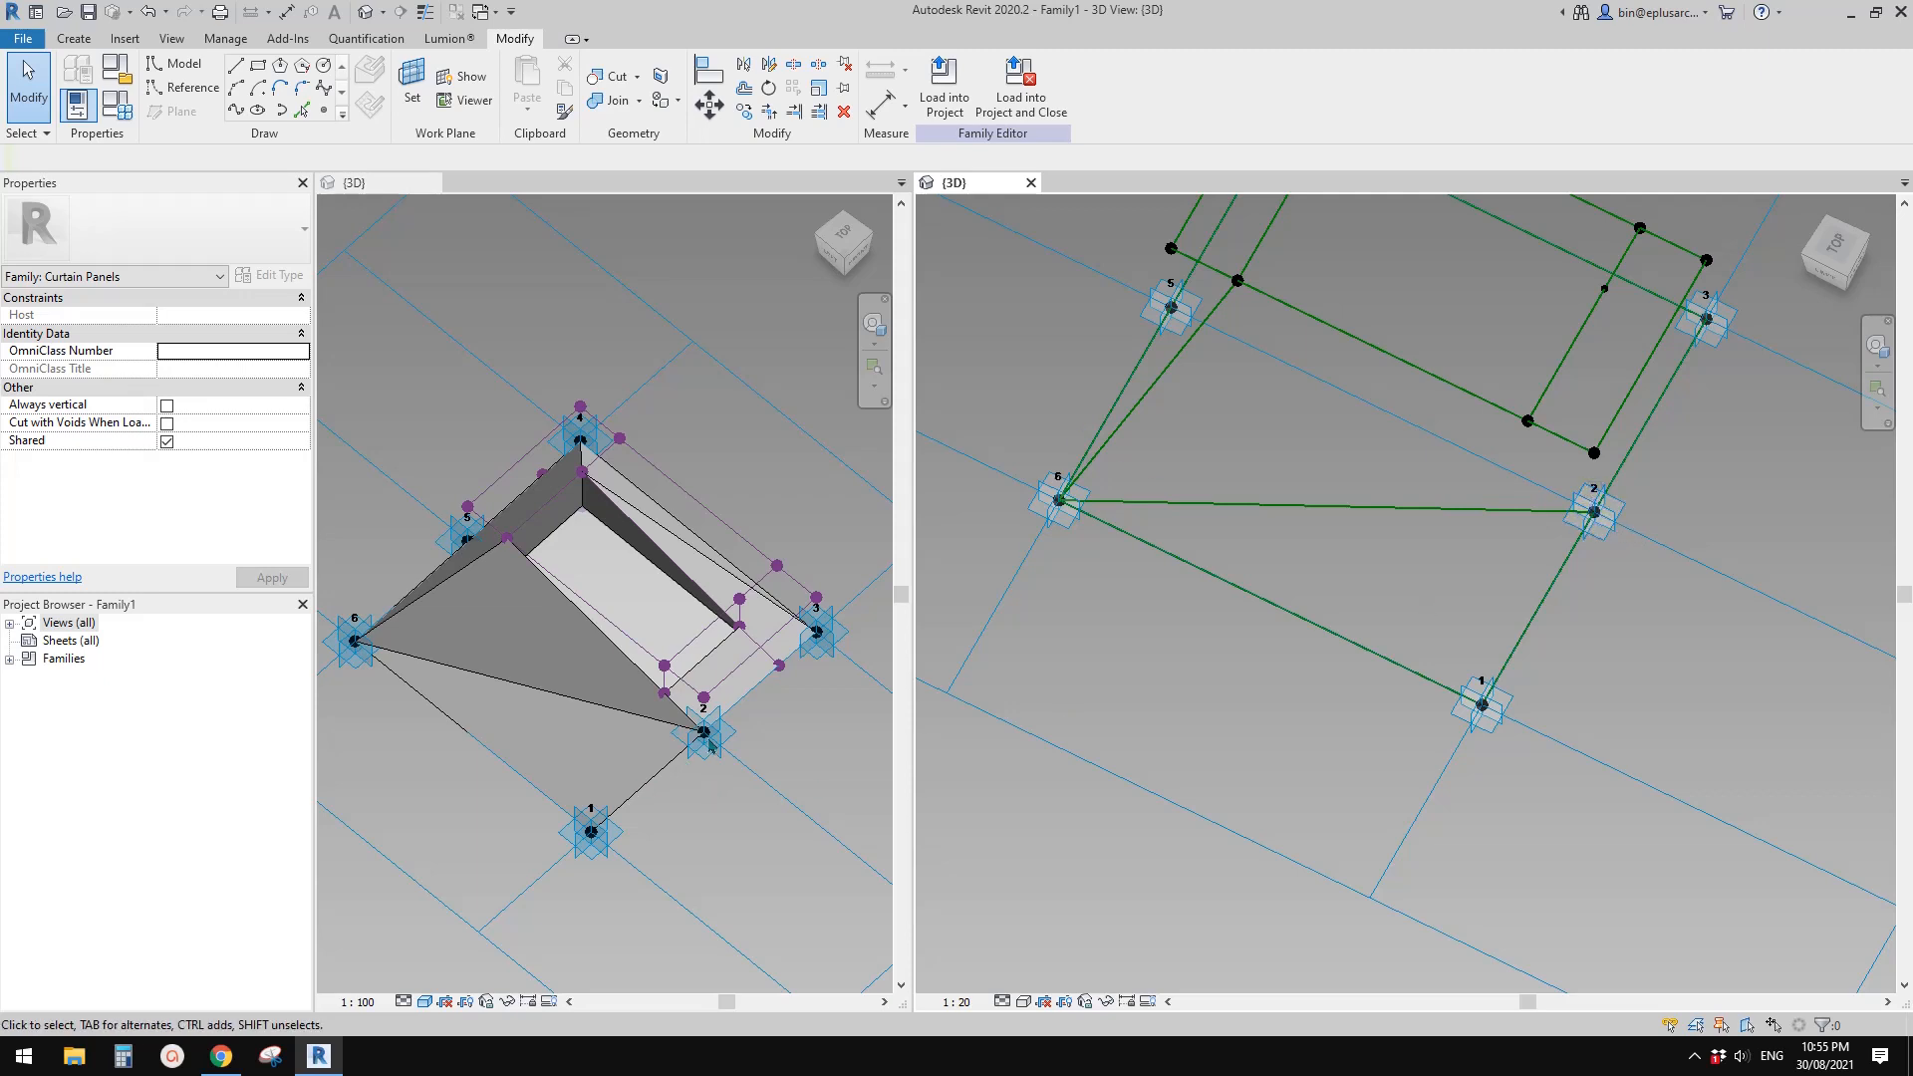
Connect adaptive point 2 to the inset point beside adaptive point 5 with a spline and make it a reference line
click(1626, 515)
middle_drag(1230, 257, 1245, 328)
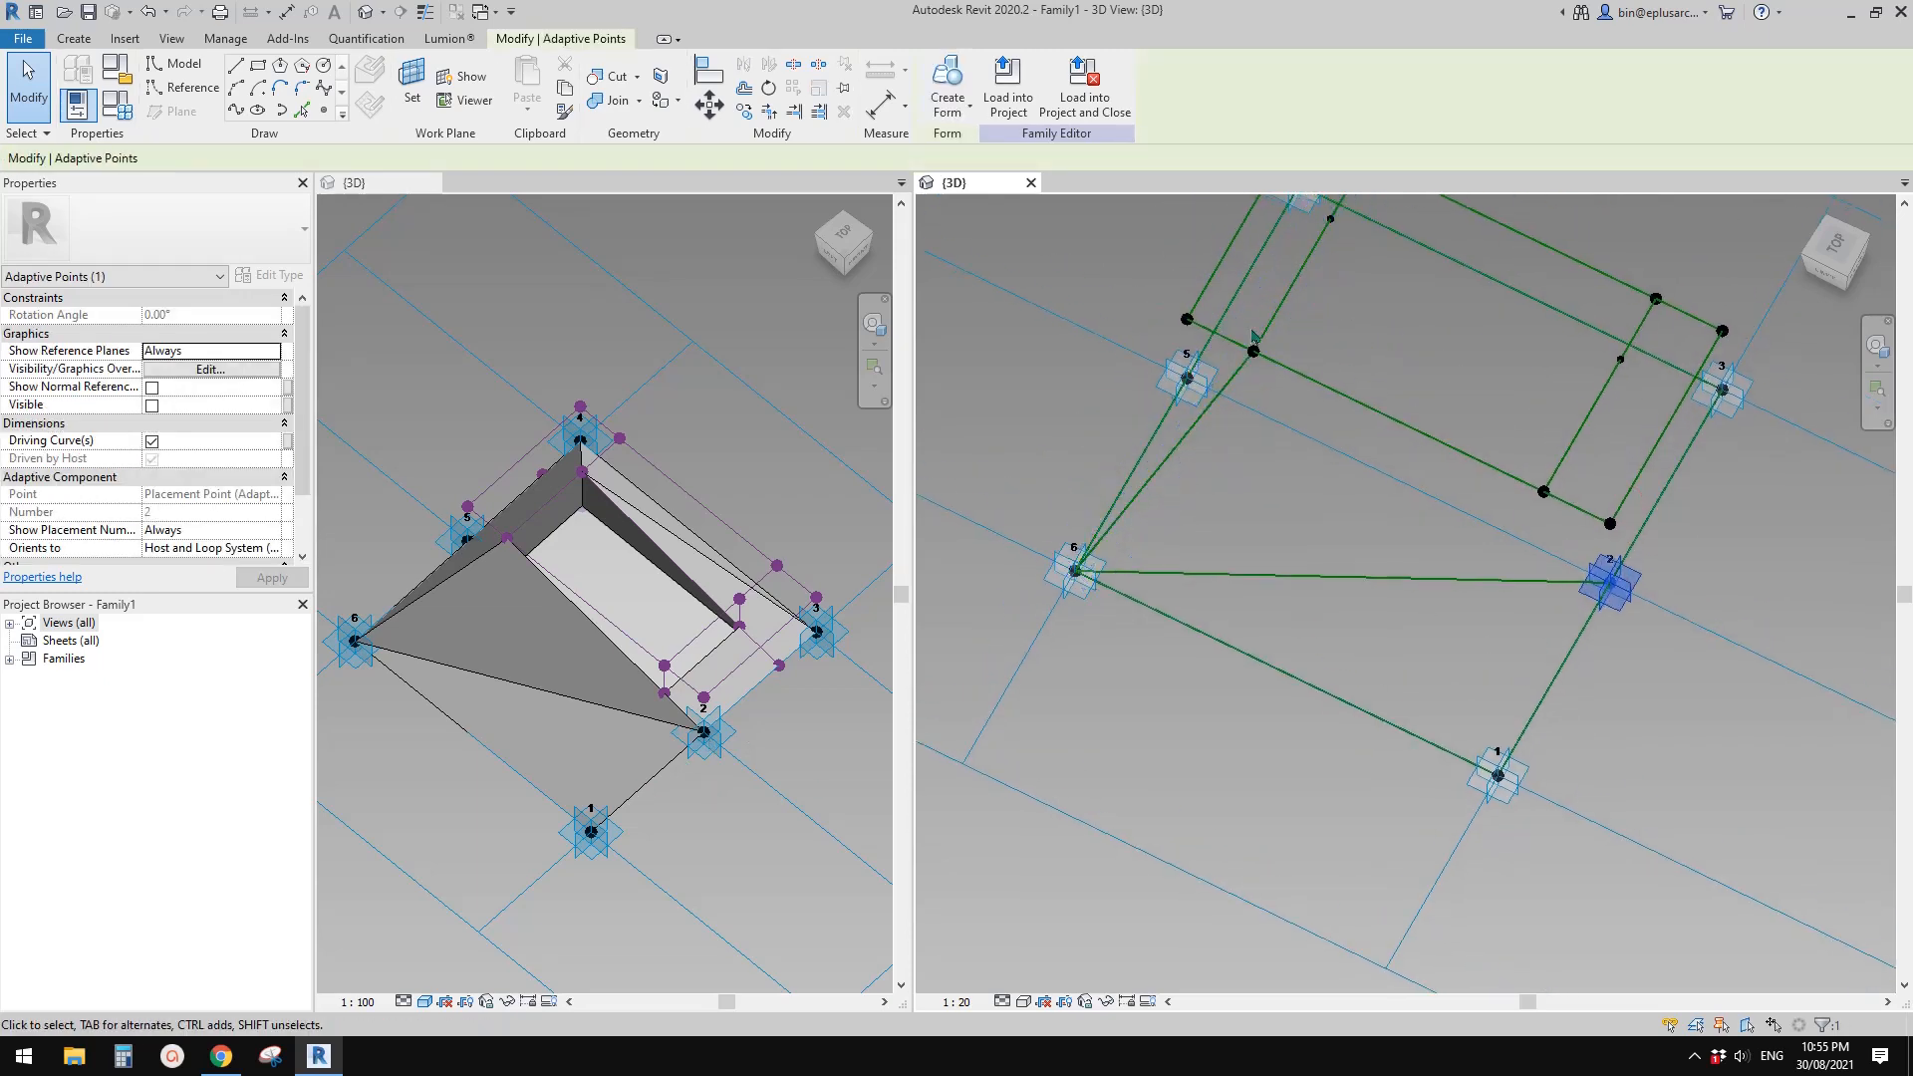
scroll(1244, 327, up, 2)
ctrl+click(1242, 326)
click(237, 110)
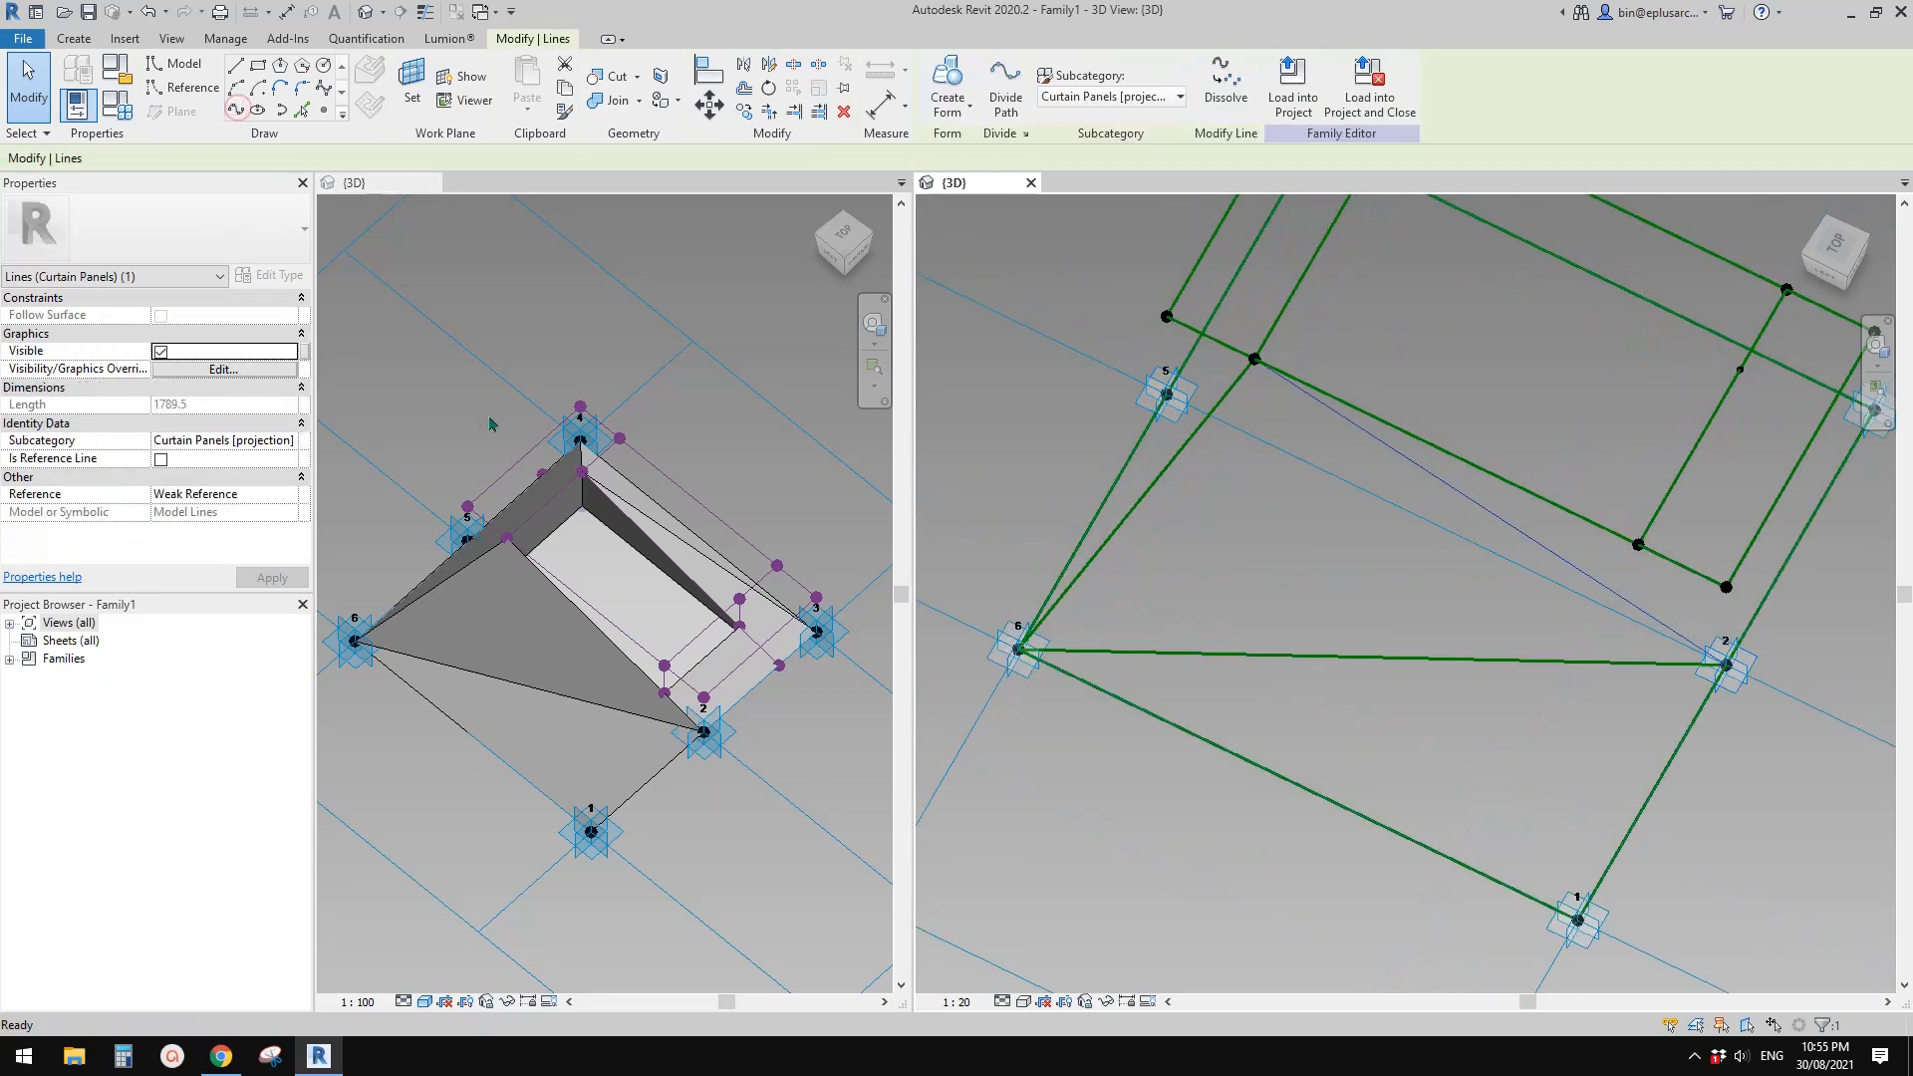
click(161, 459)
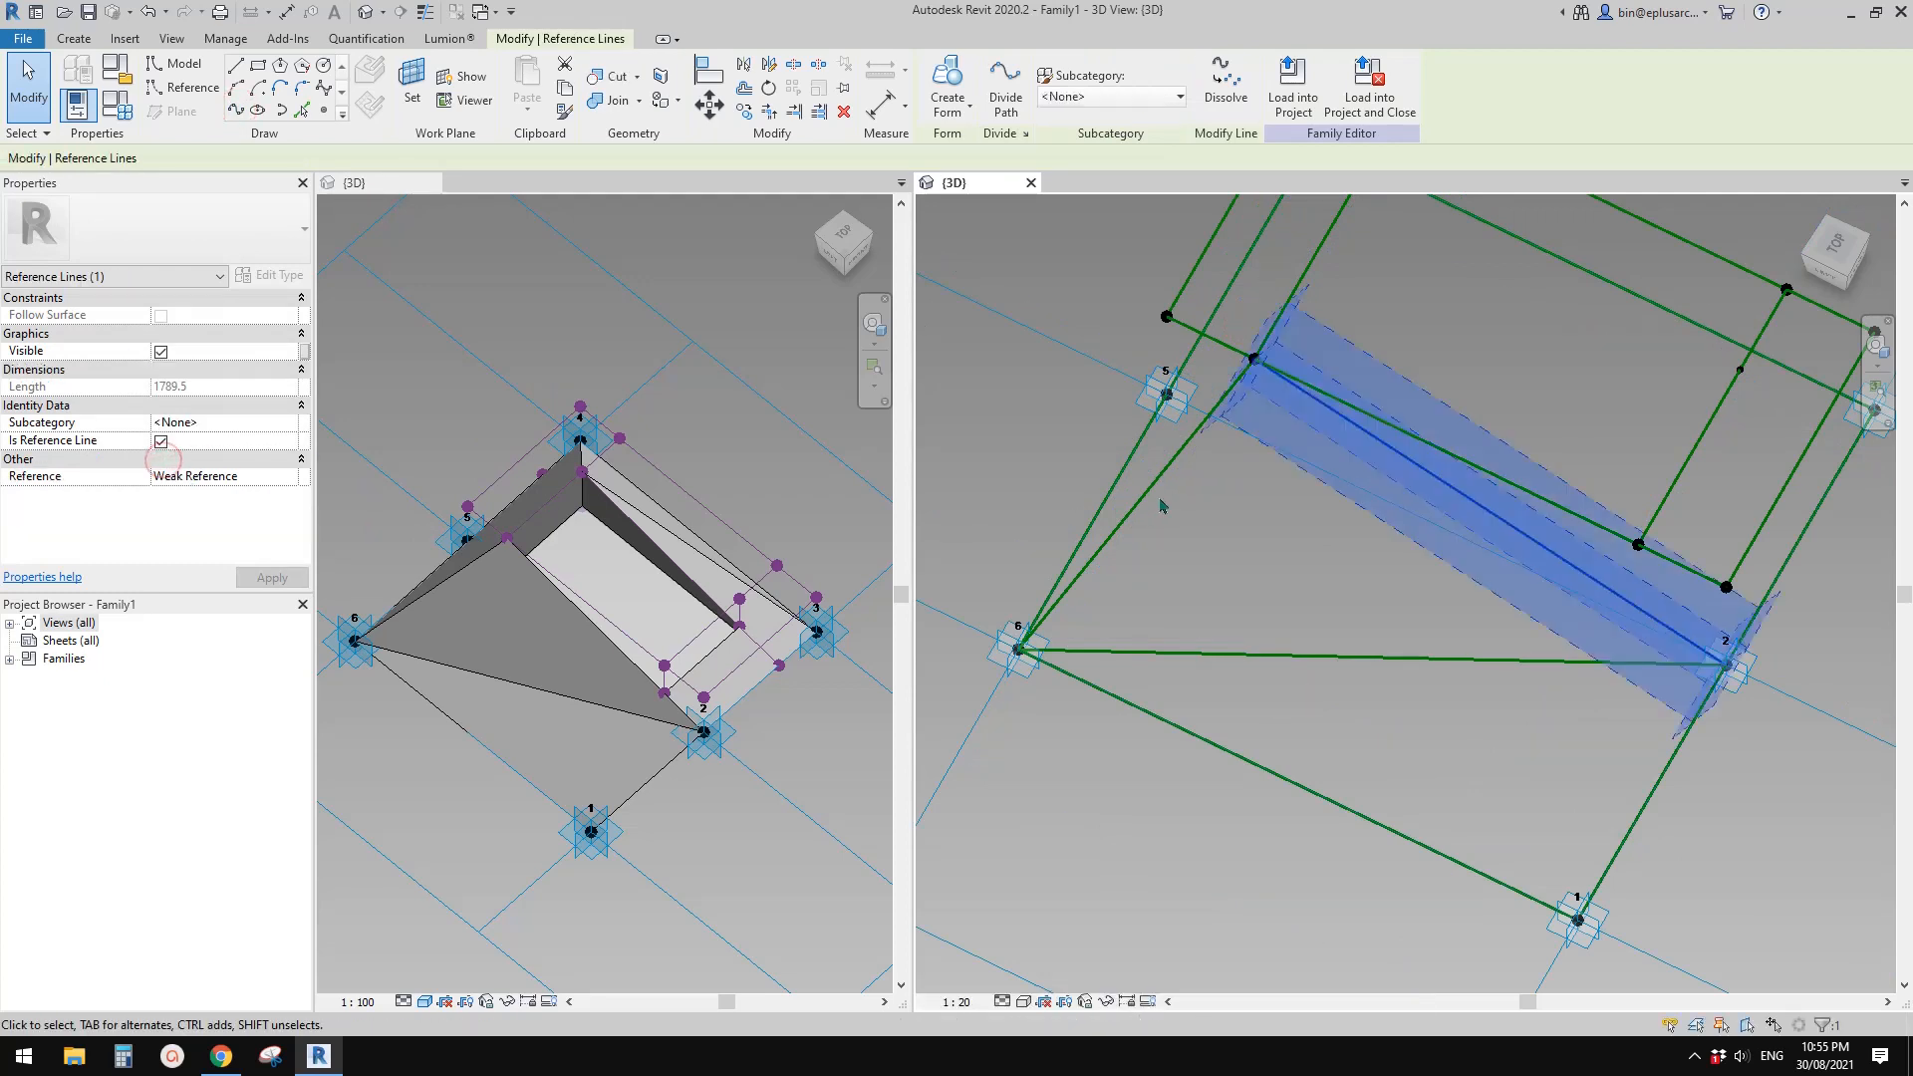
Create a flat triangular surface form from the three reference lines joining adaptive points 6 and 2 and the inset point
click(922, 578)
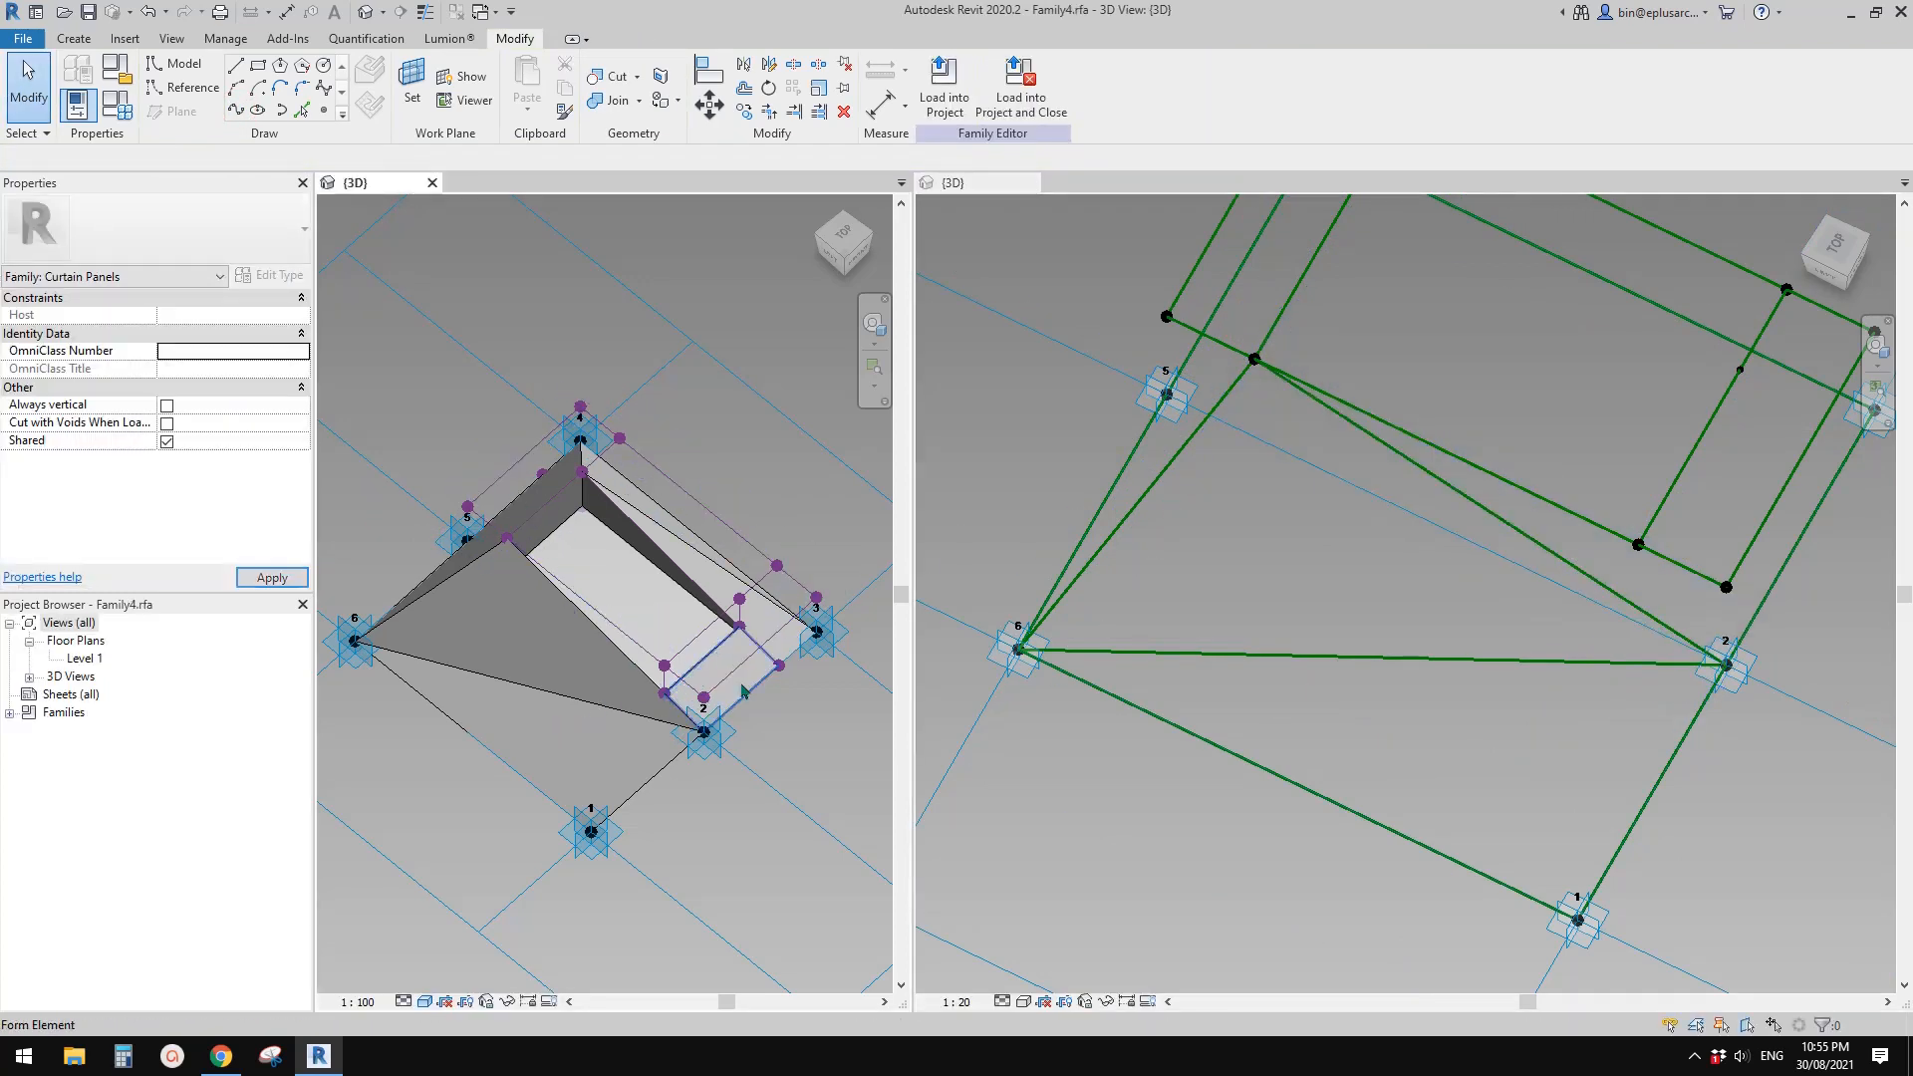
scroll(1318, 487, down, 1)
click(1212, 481)
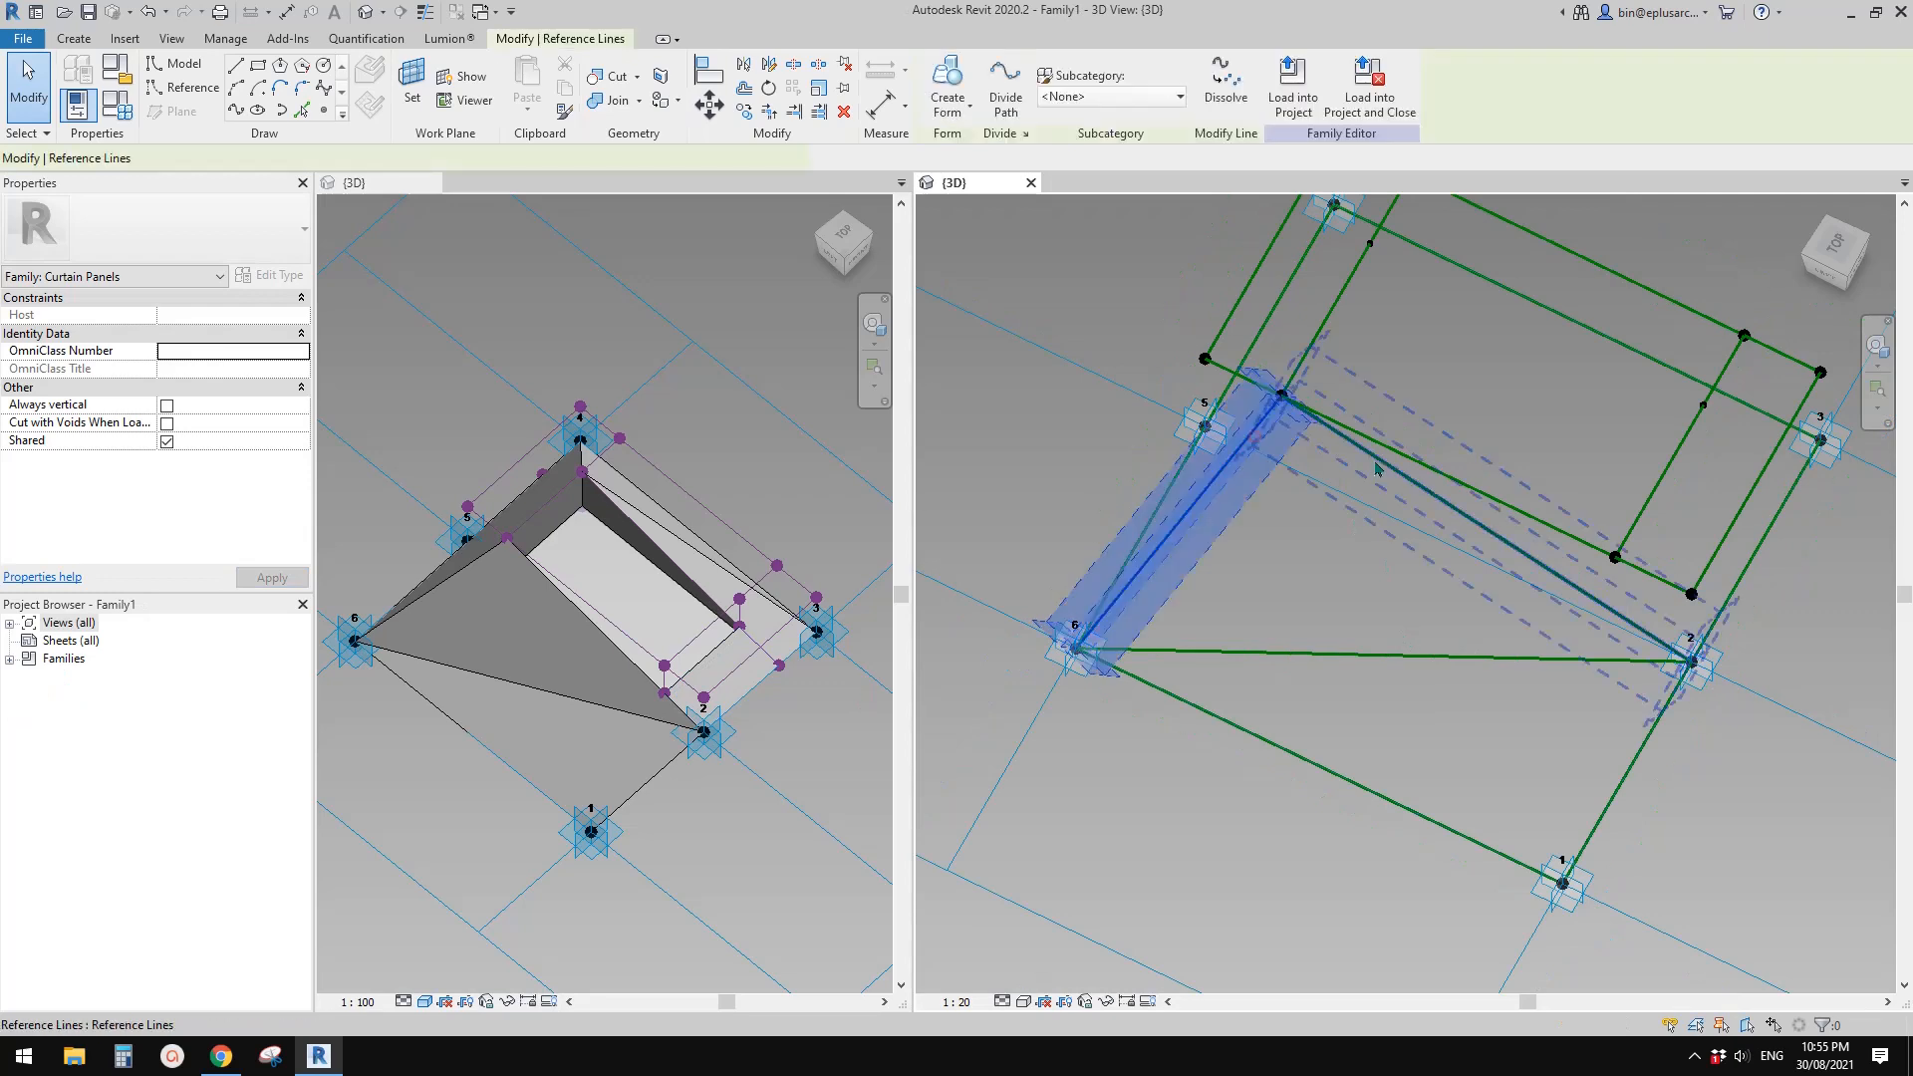
ctrl+click(1379, 460)
ctrl+click(1420, 658)
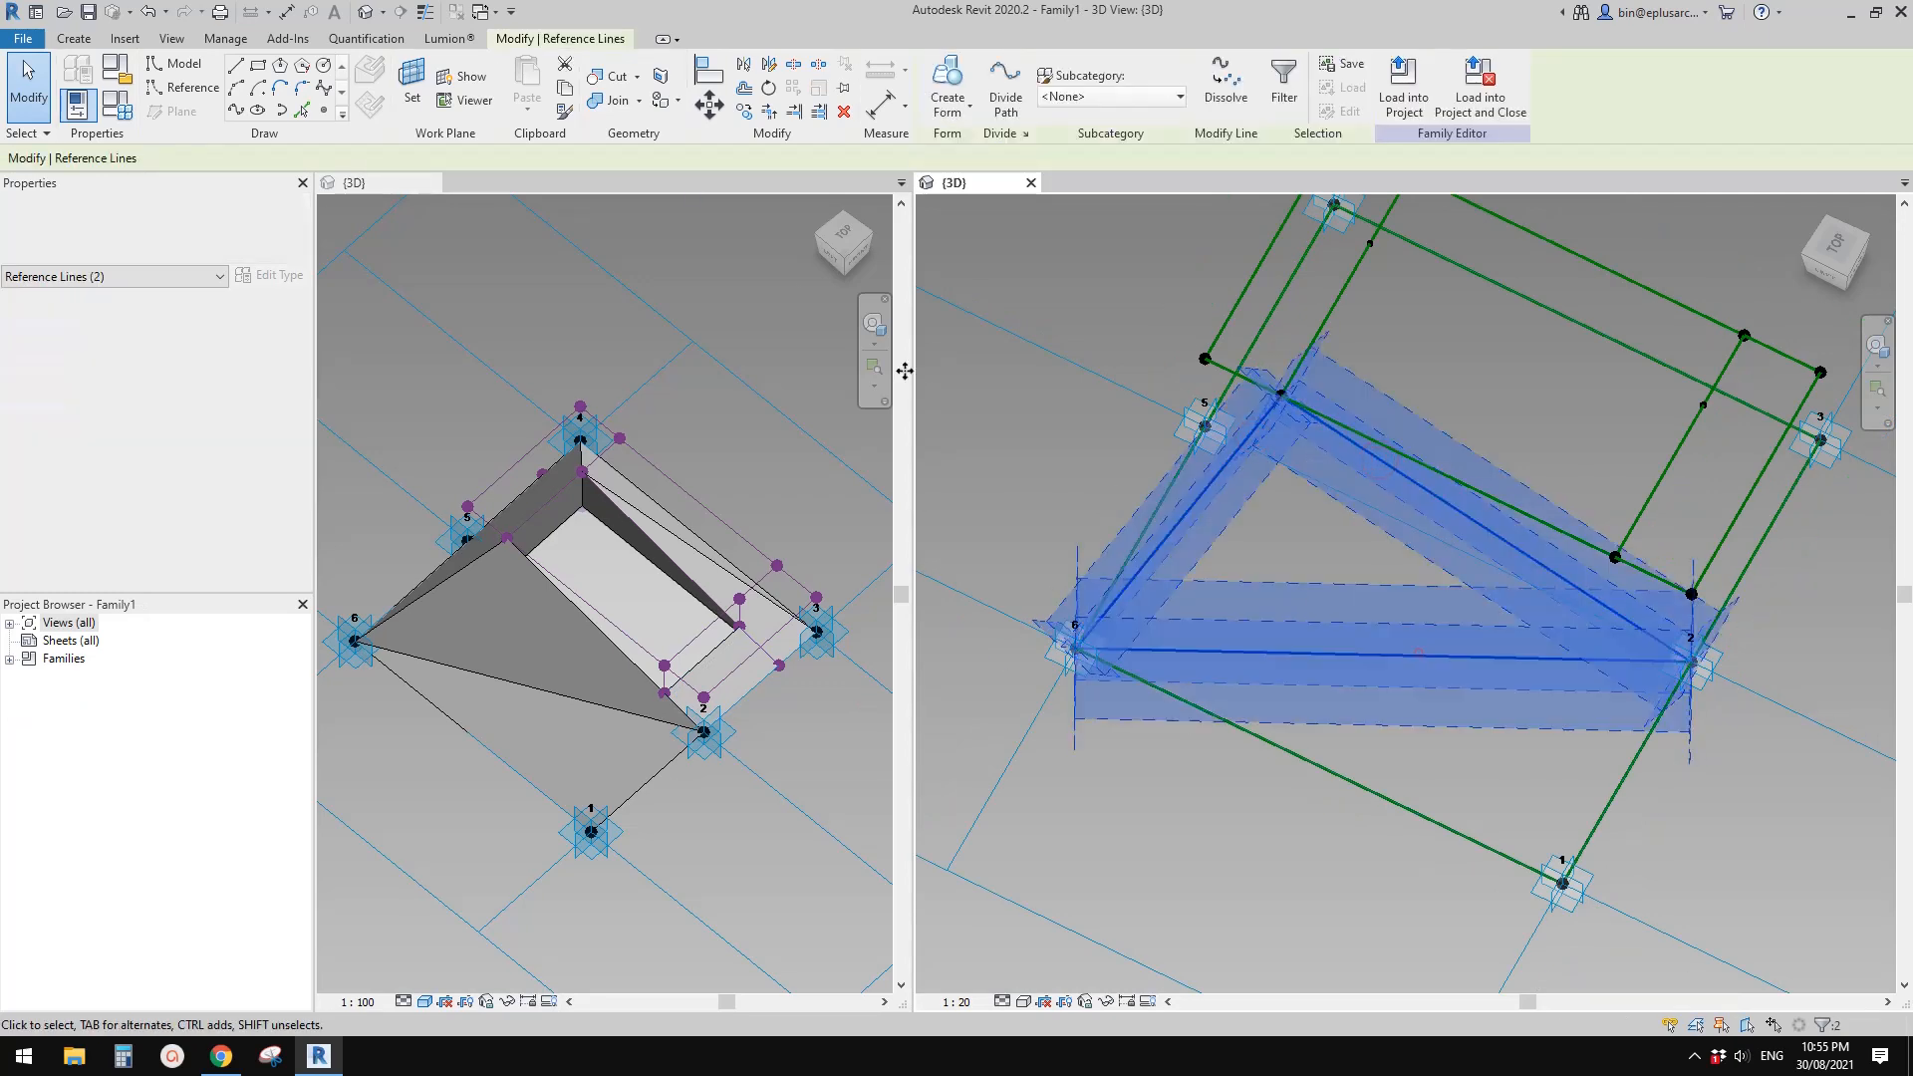
click(948, 82)
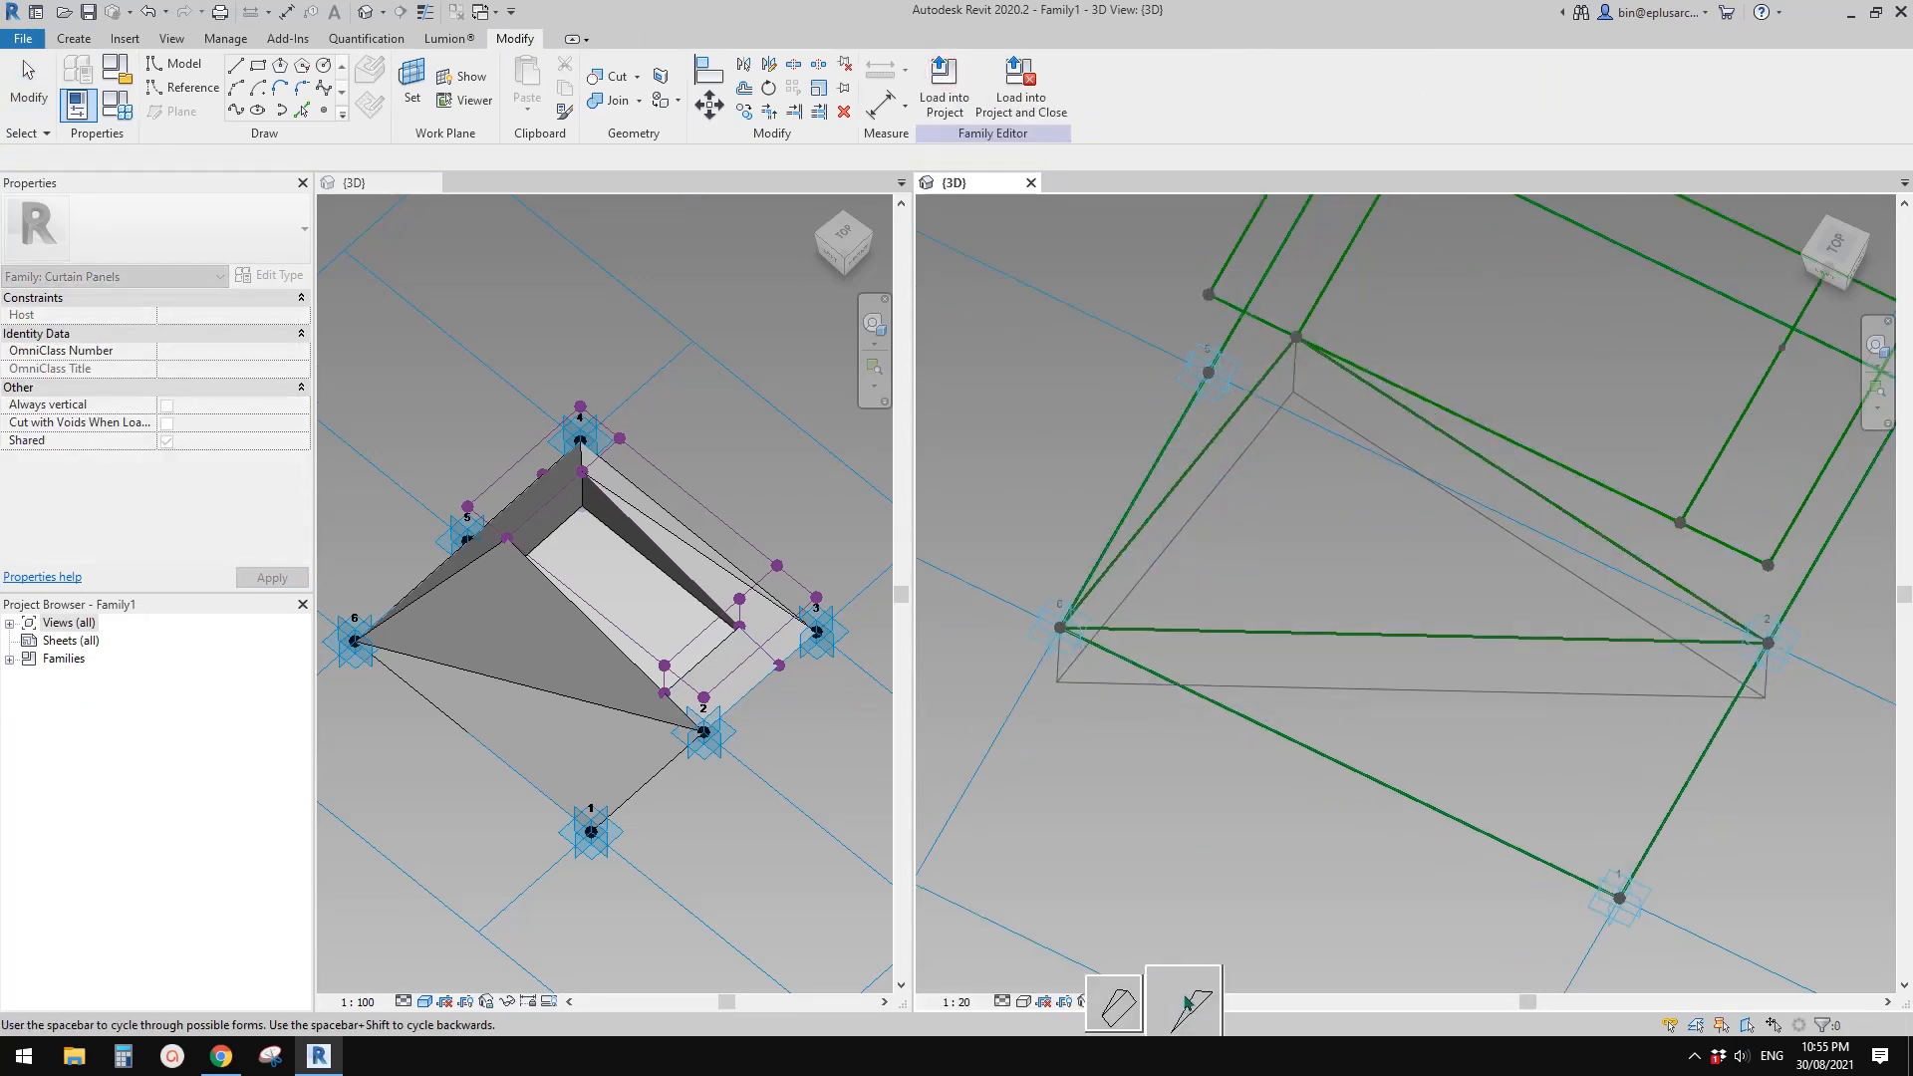
click(1188, 1002)
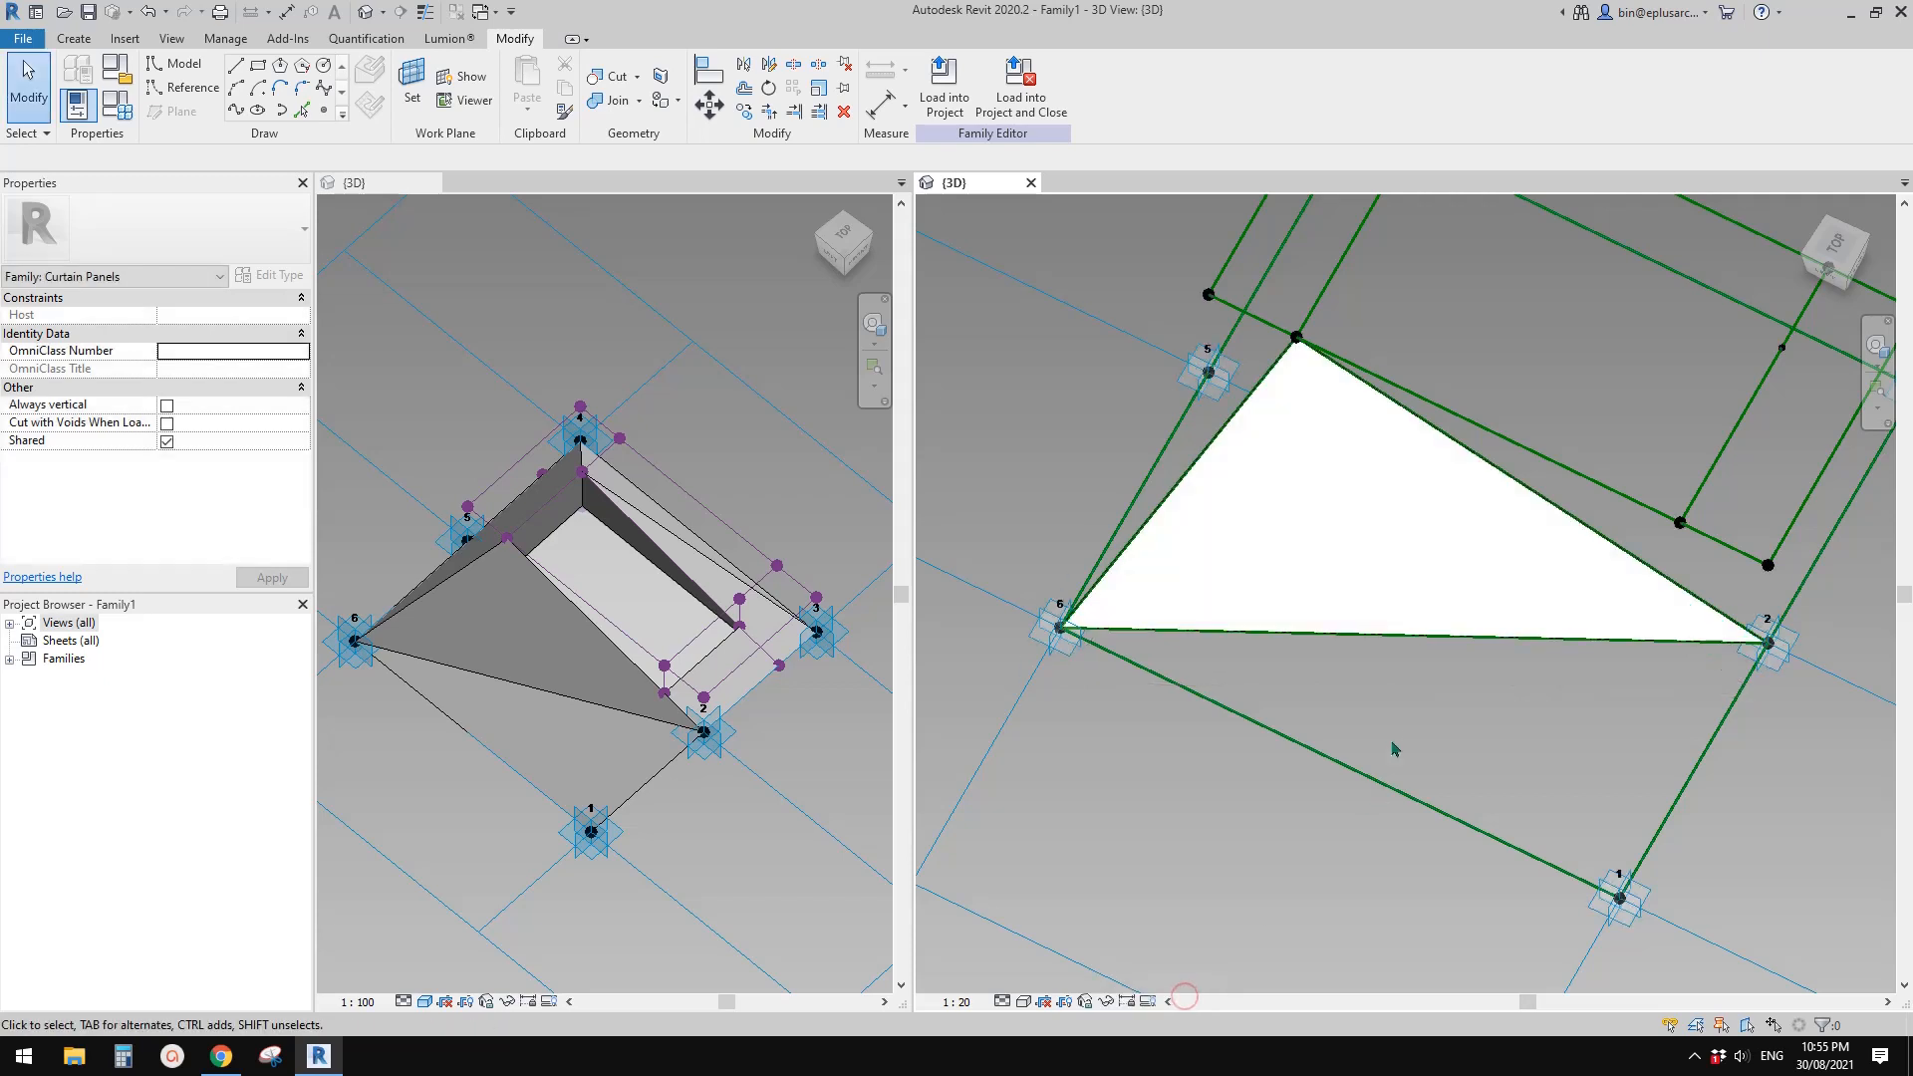
Create a flat triangular surface form from the reference lines joining adaptive points 6, 2 and 1, matching the Family4 panel
mouse_move(1392, 751)
shift+middle_down()
mouse_move(1396, 734)
mouse_move(1385, 752)
shift+middle_up()
click(598, 739)
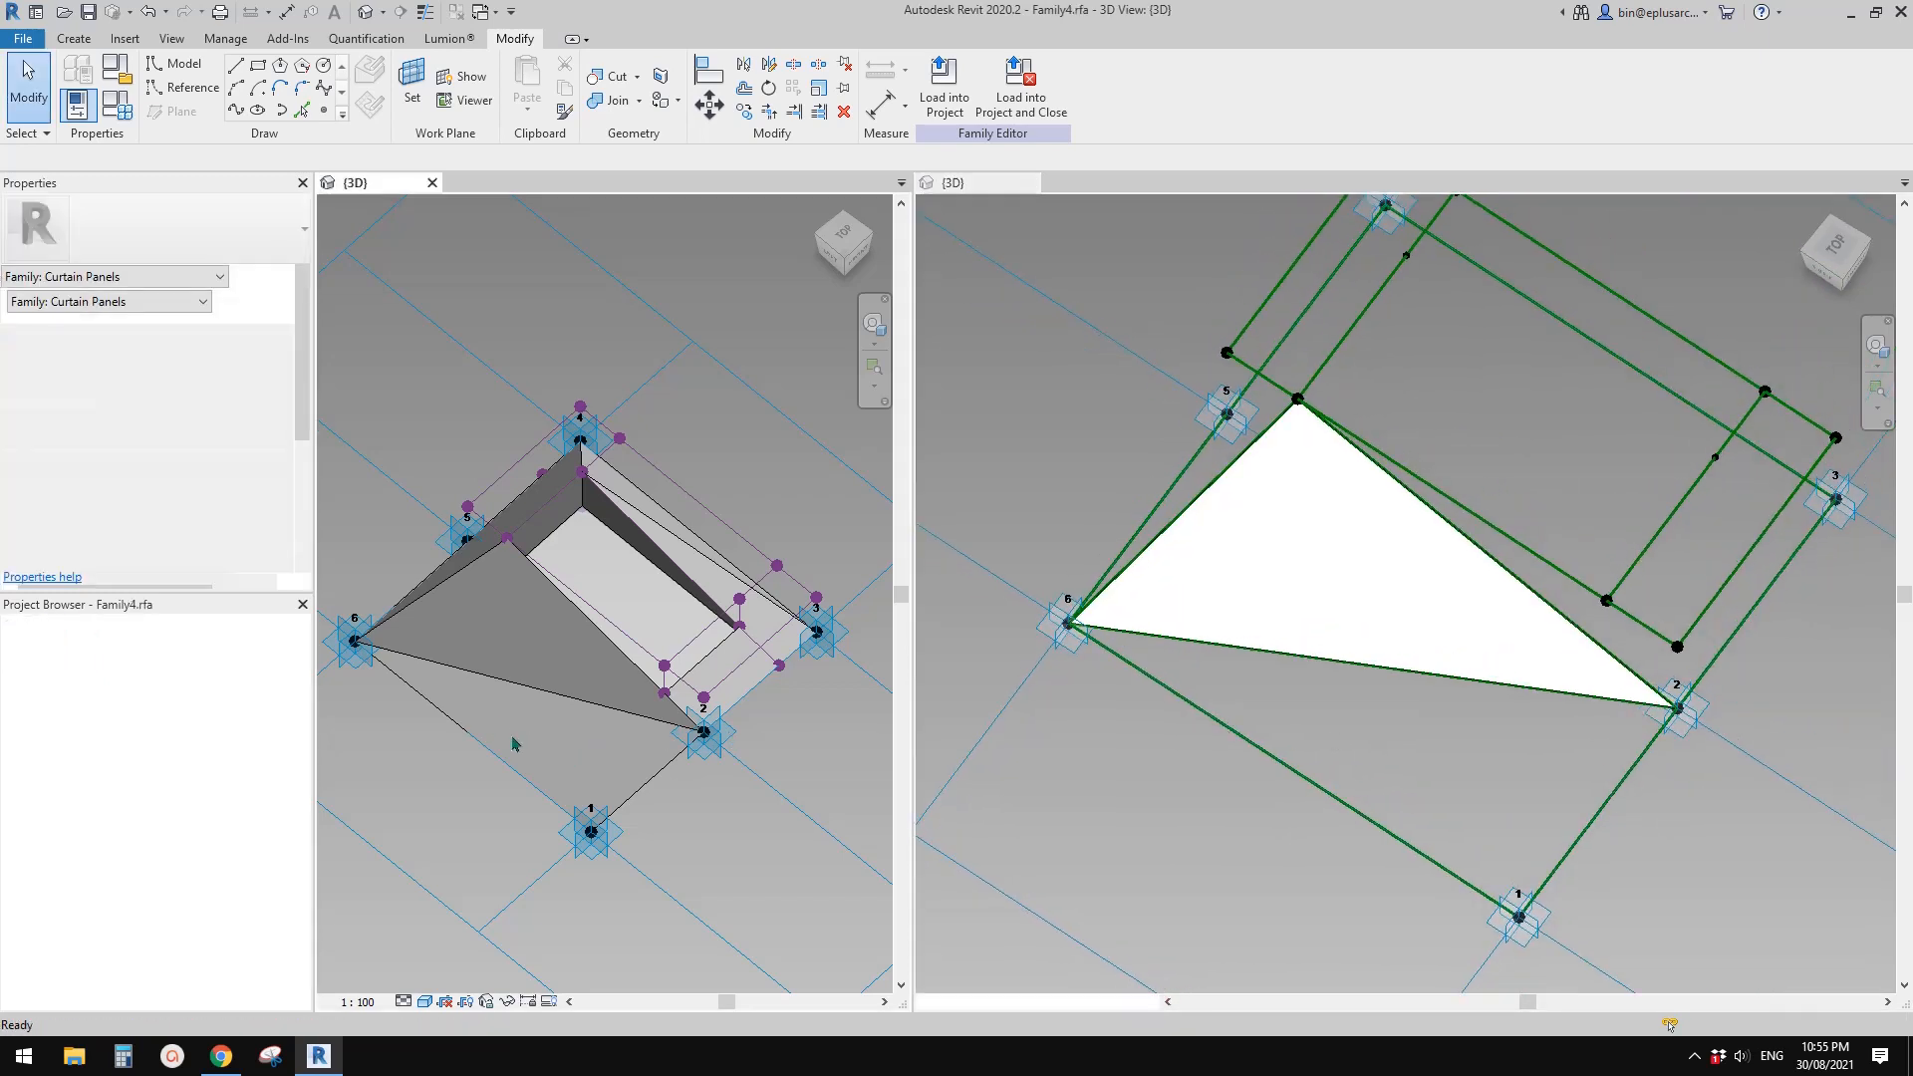
mouse_move(598, 827)
shift+middle_down()
mouse_move(658, 678)
mouse_move(631, 583)
mouse_move(555, 876)
mouse_move(608, 847)
shift+middle_up()
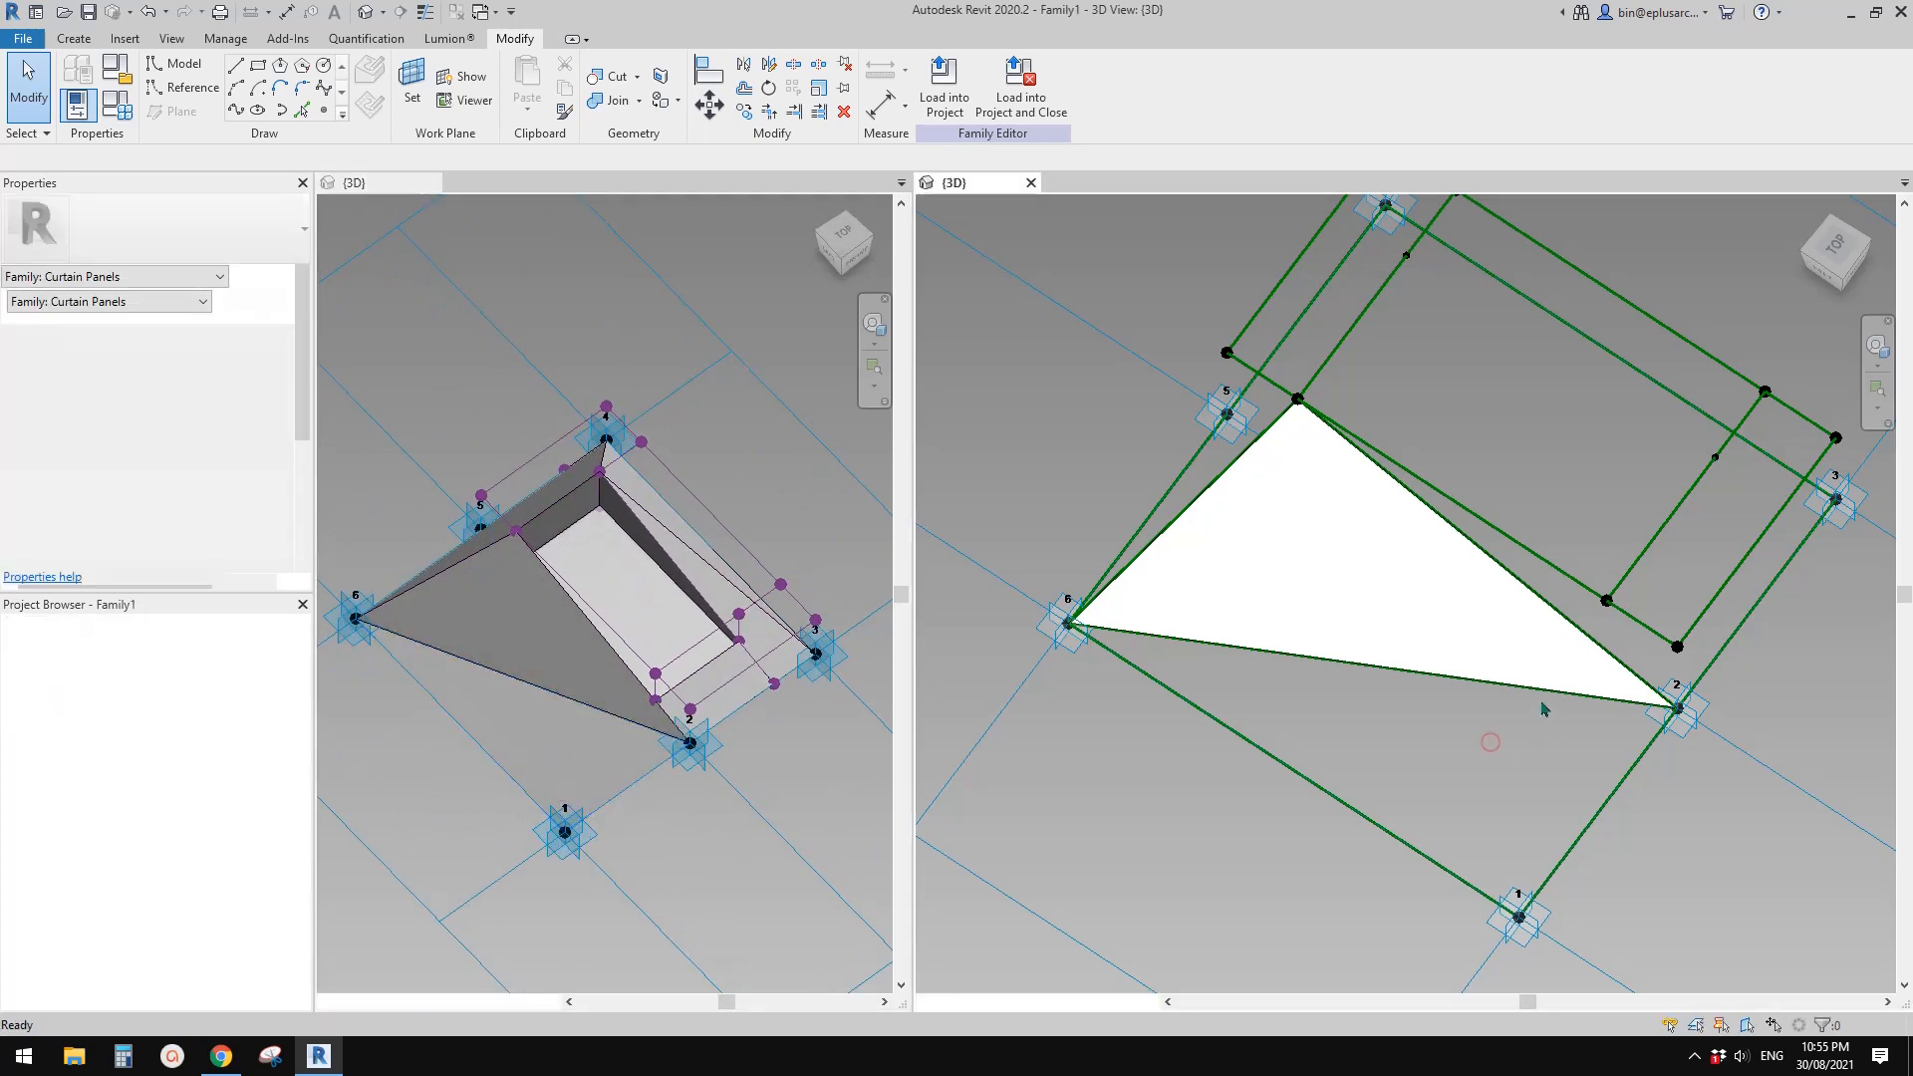
click(1494, 746)
click(1546, 697)
key(Tab)
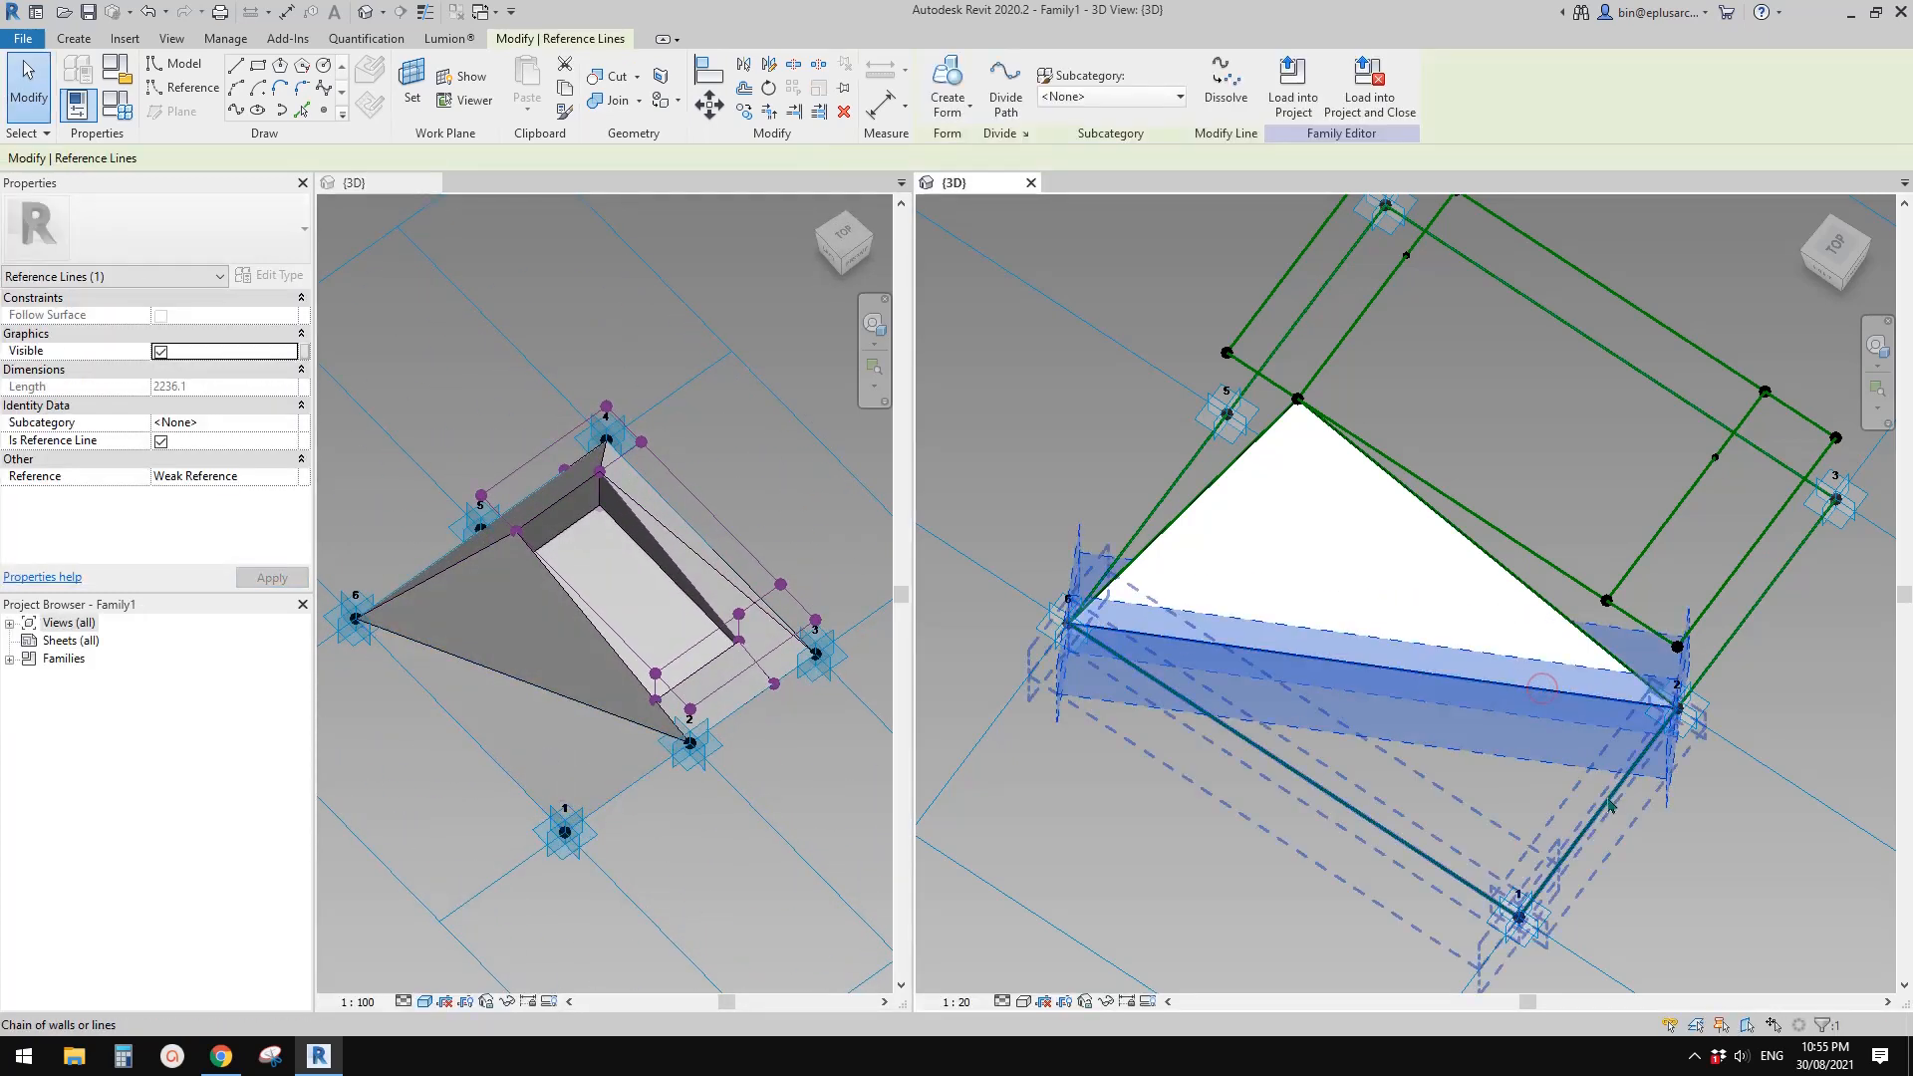
click(1607, 803)
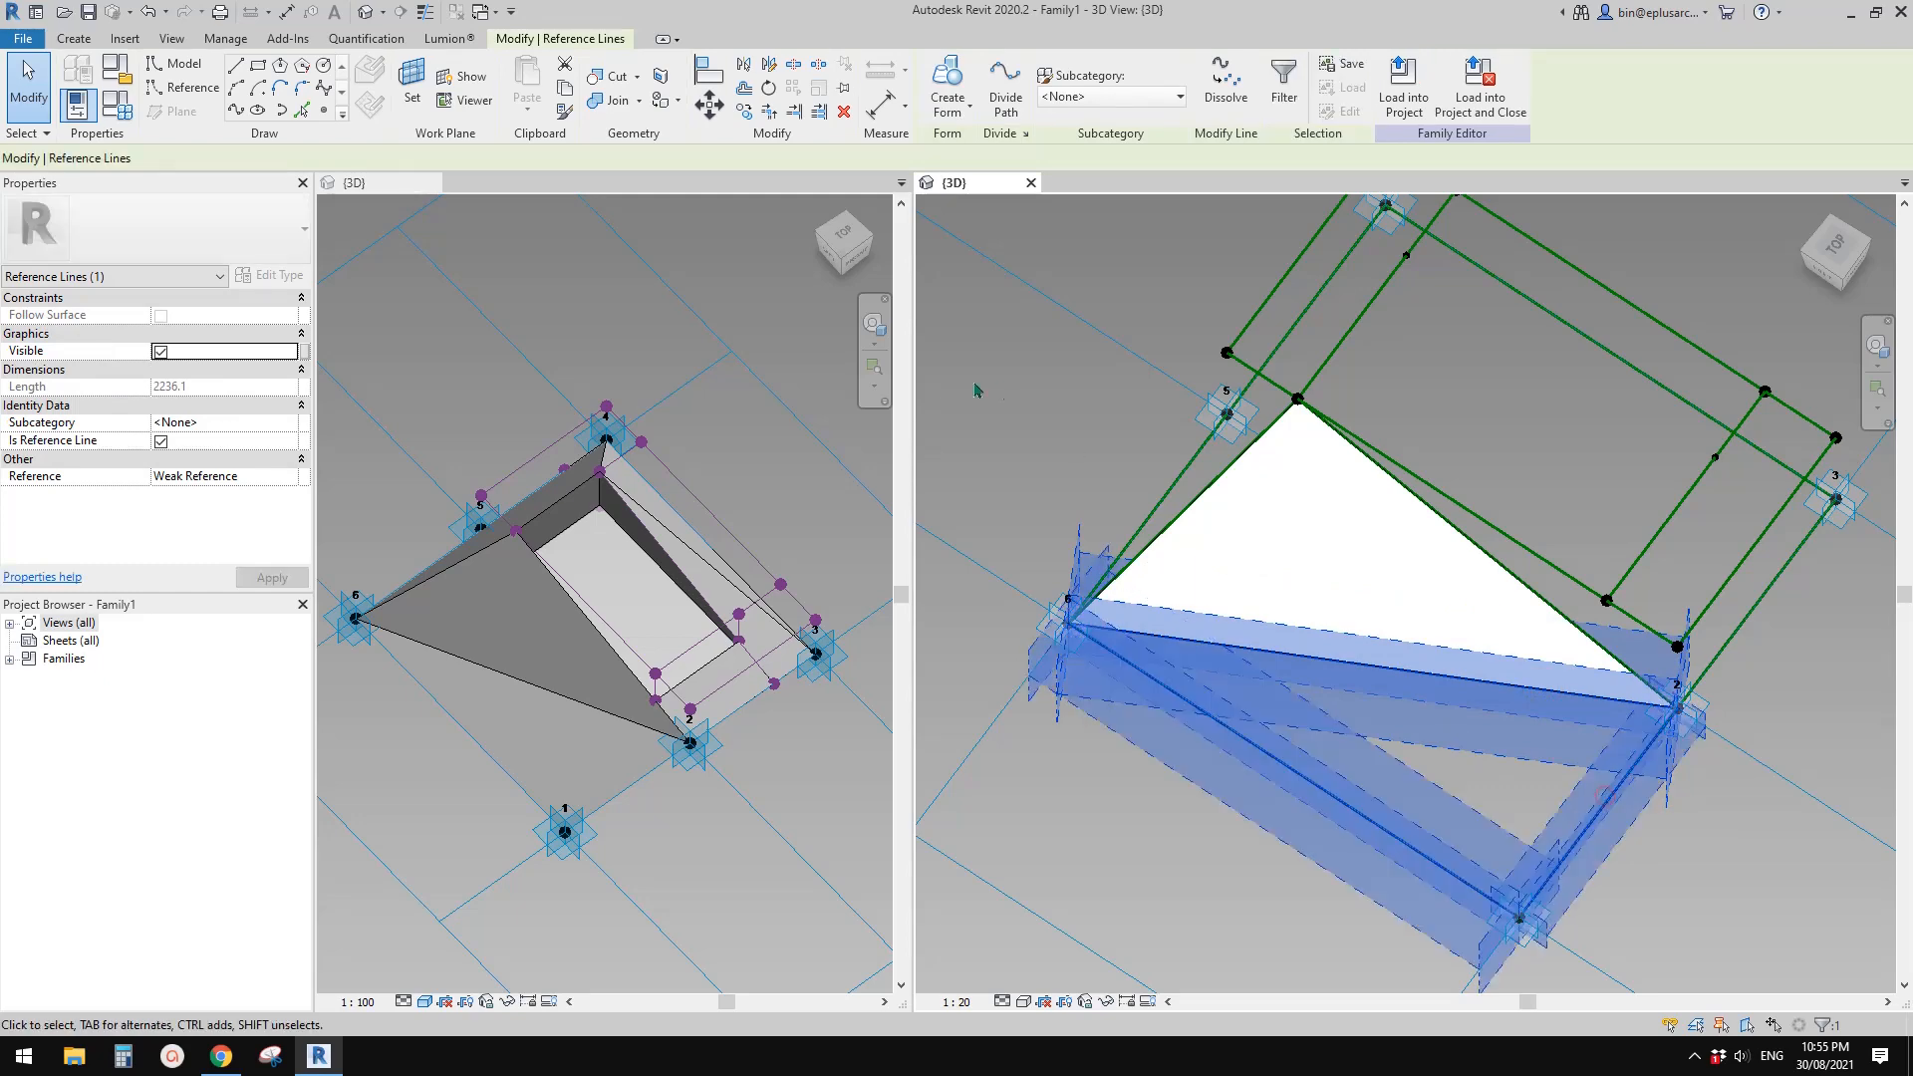
click(945, 80)
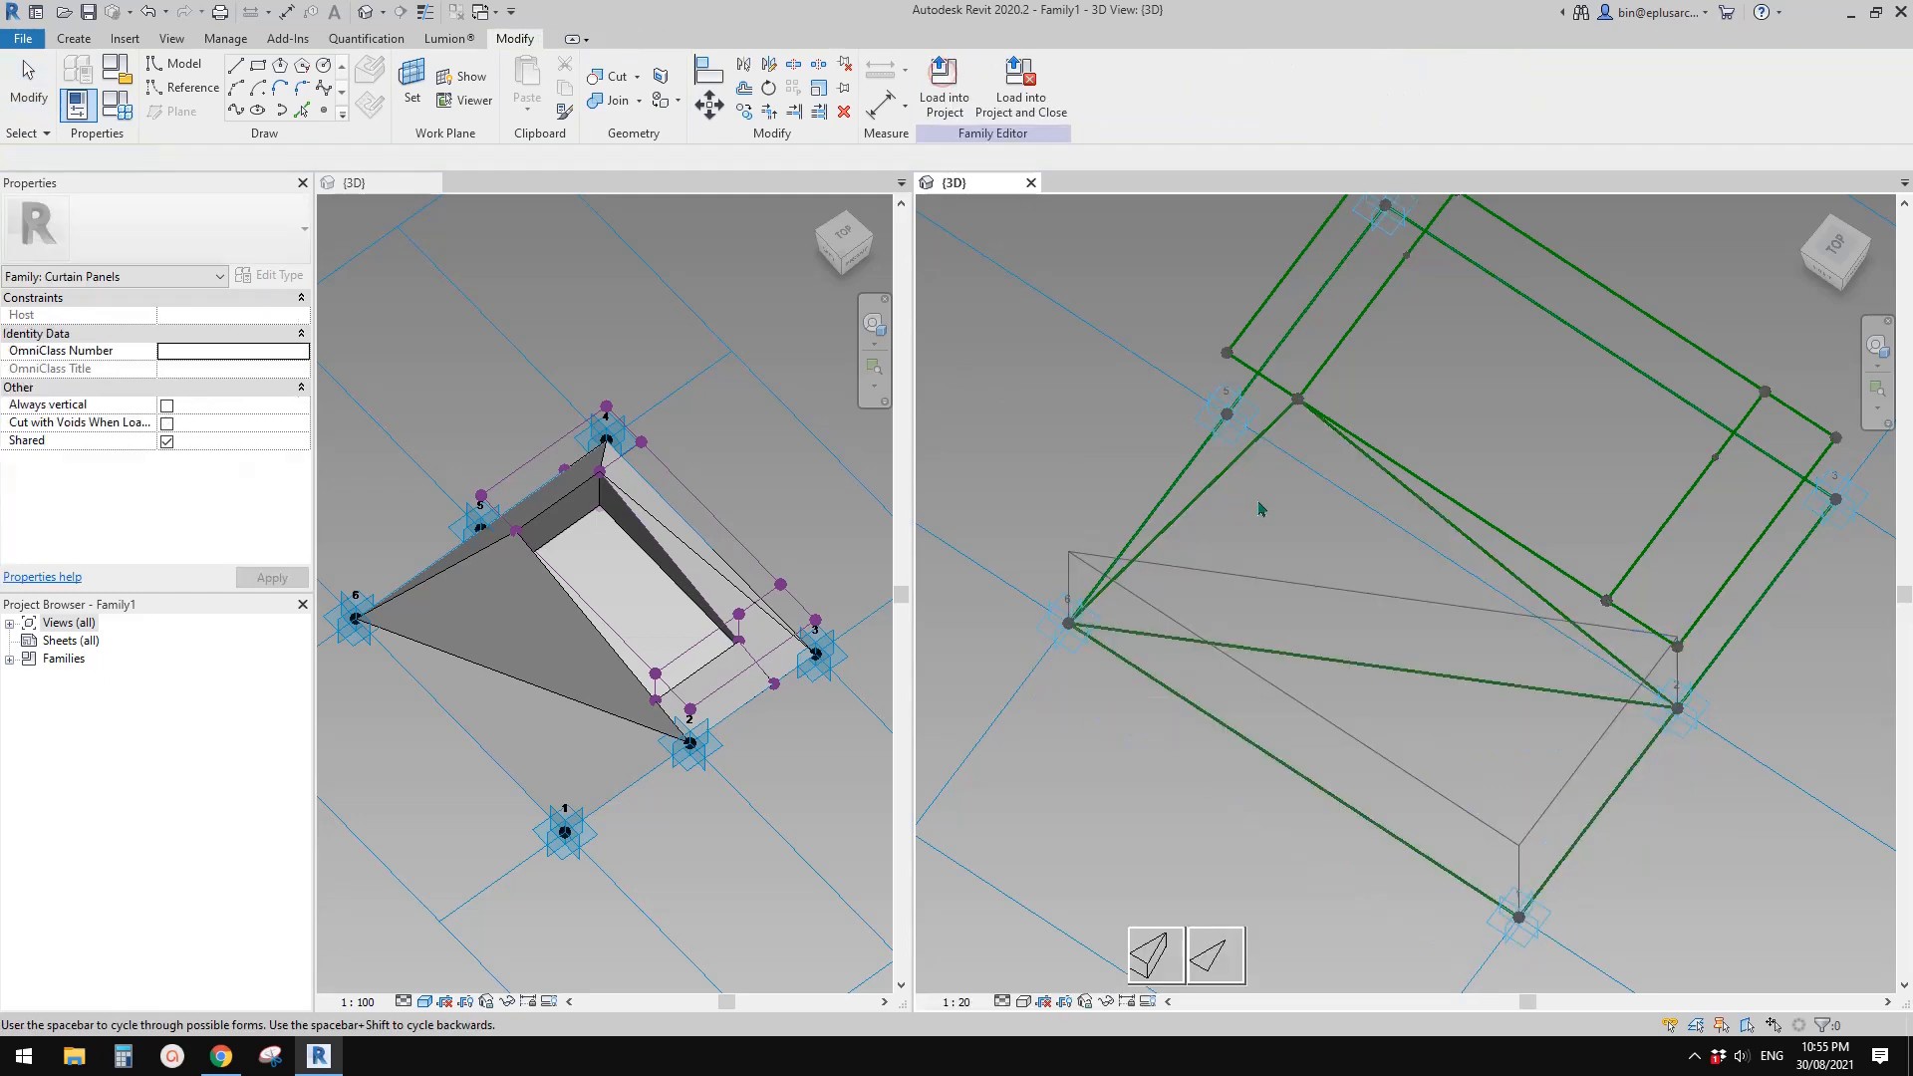
click(1222, 948)
Connect adaptive point 4 to the nearby point hosted on the inset line with a spline and make it a reference line
shift+middle_drag(1441, 802, 1371, 678)
shift+middle_drag(505, 648, 749, 654)
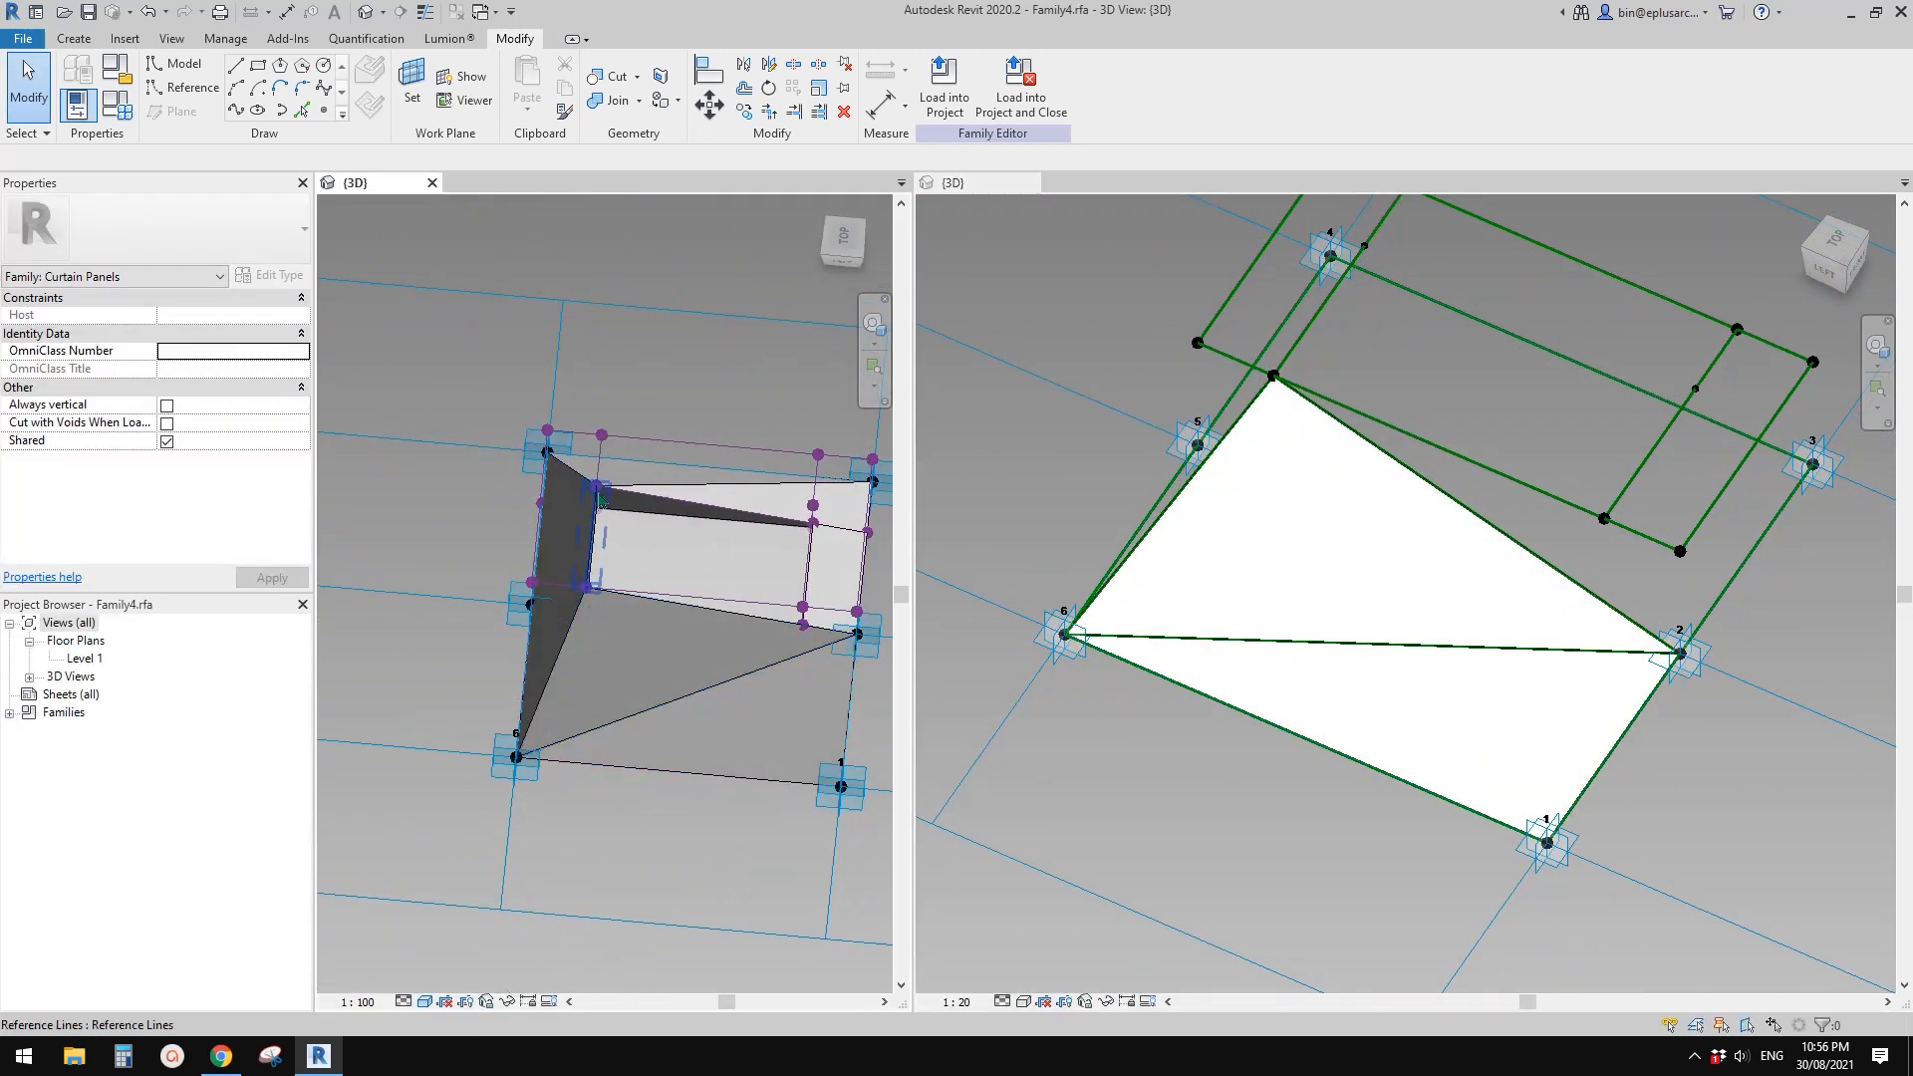
click(1389, 530)
shift+middle_drag(1349, 522, 1255, 371)
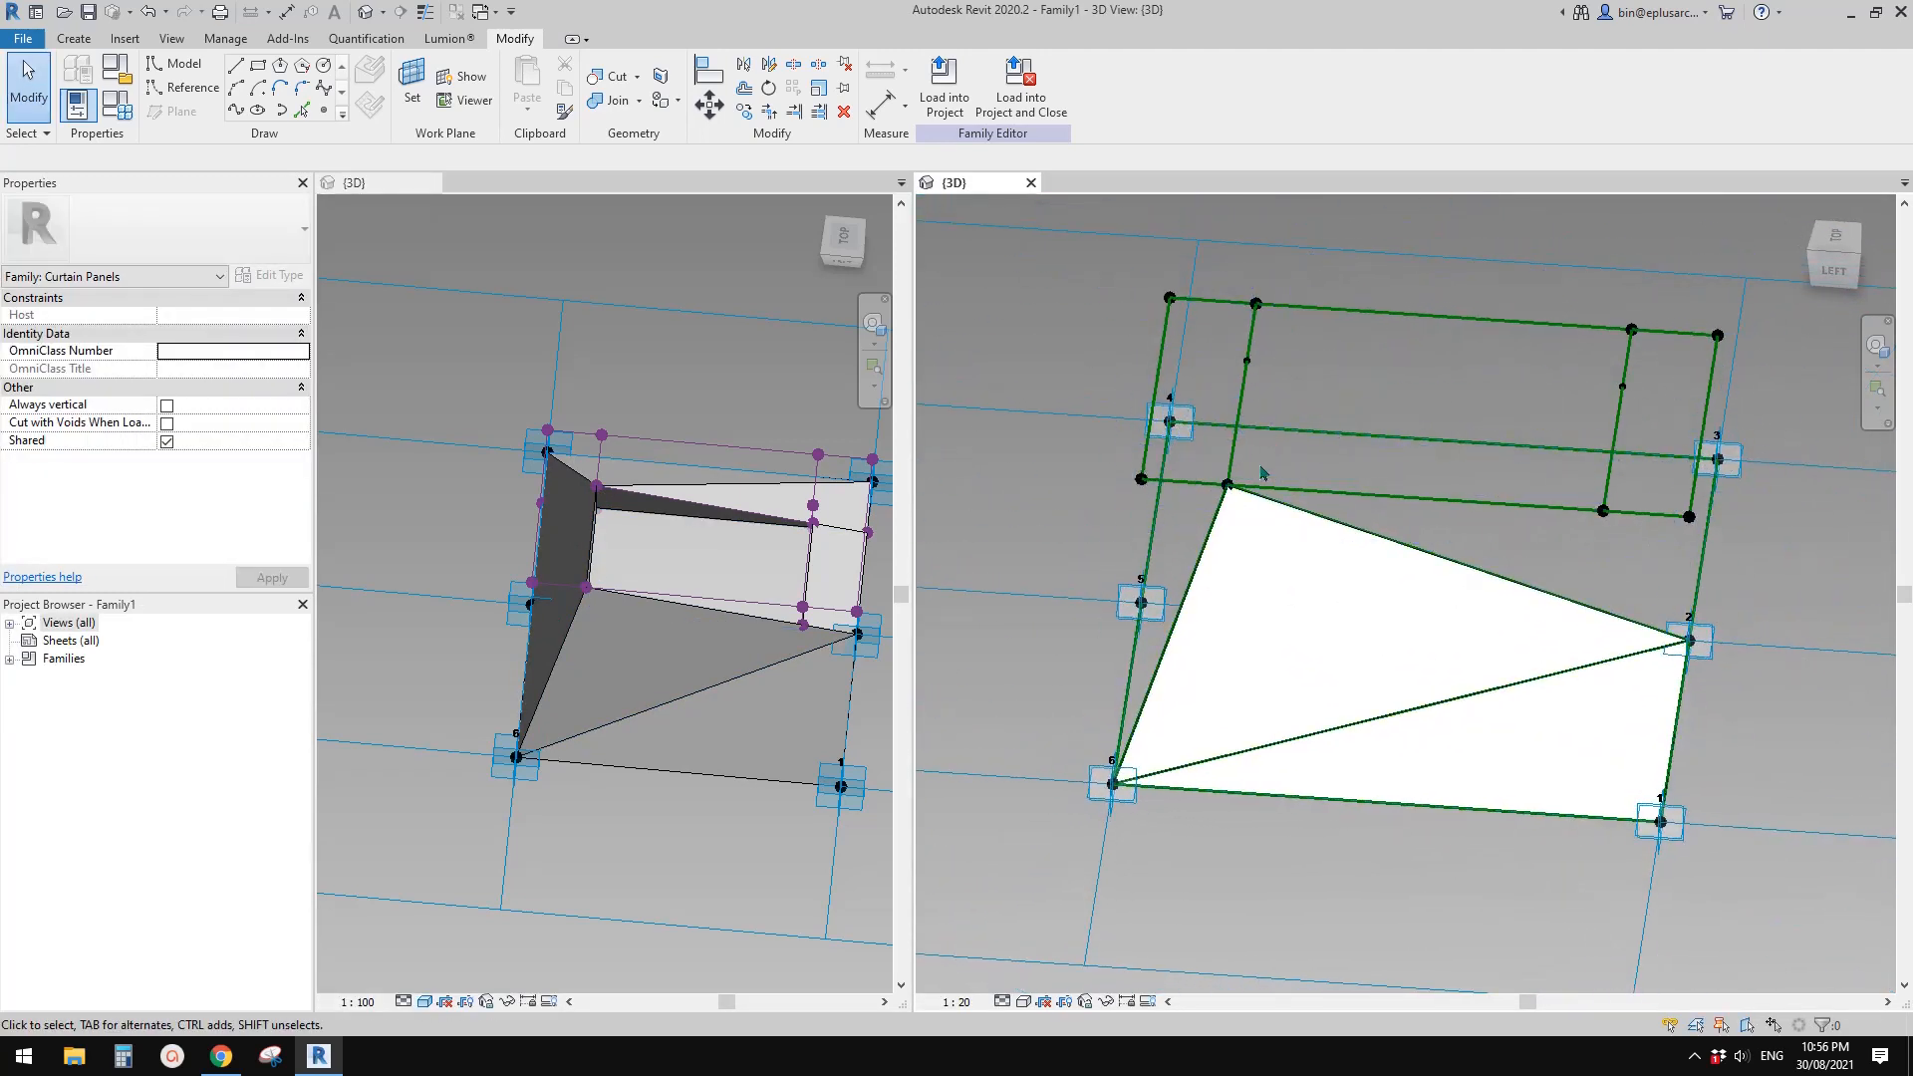
shift+middle_drag(1117, 787, 1303, 479)
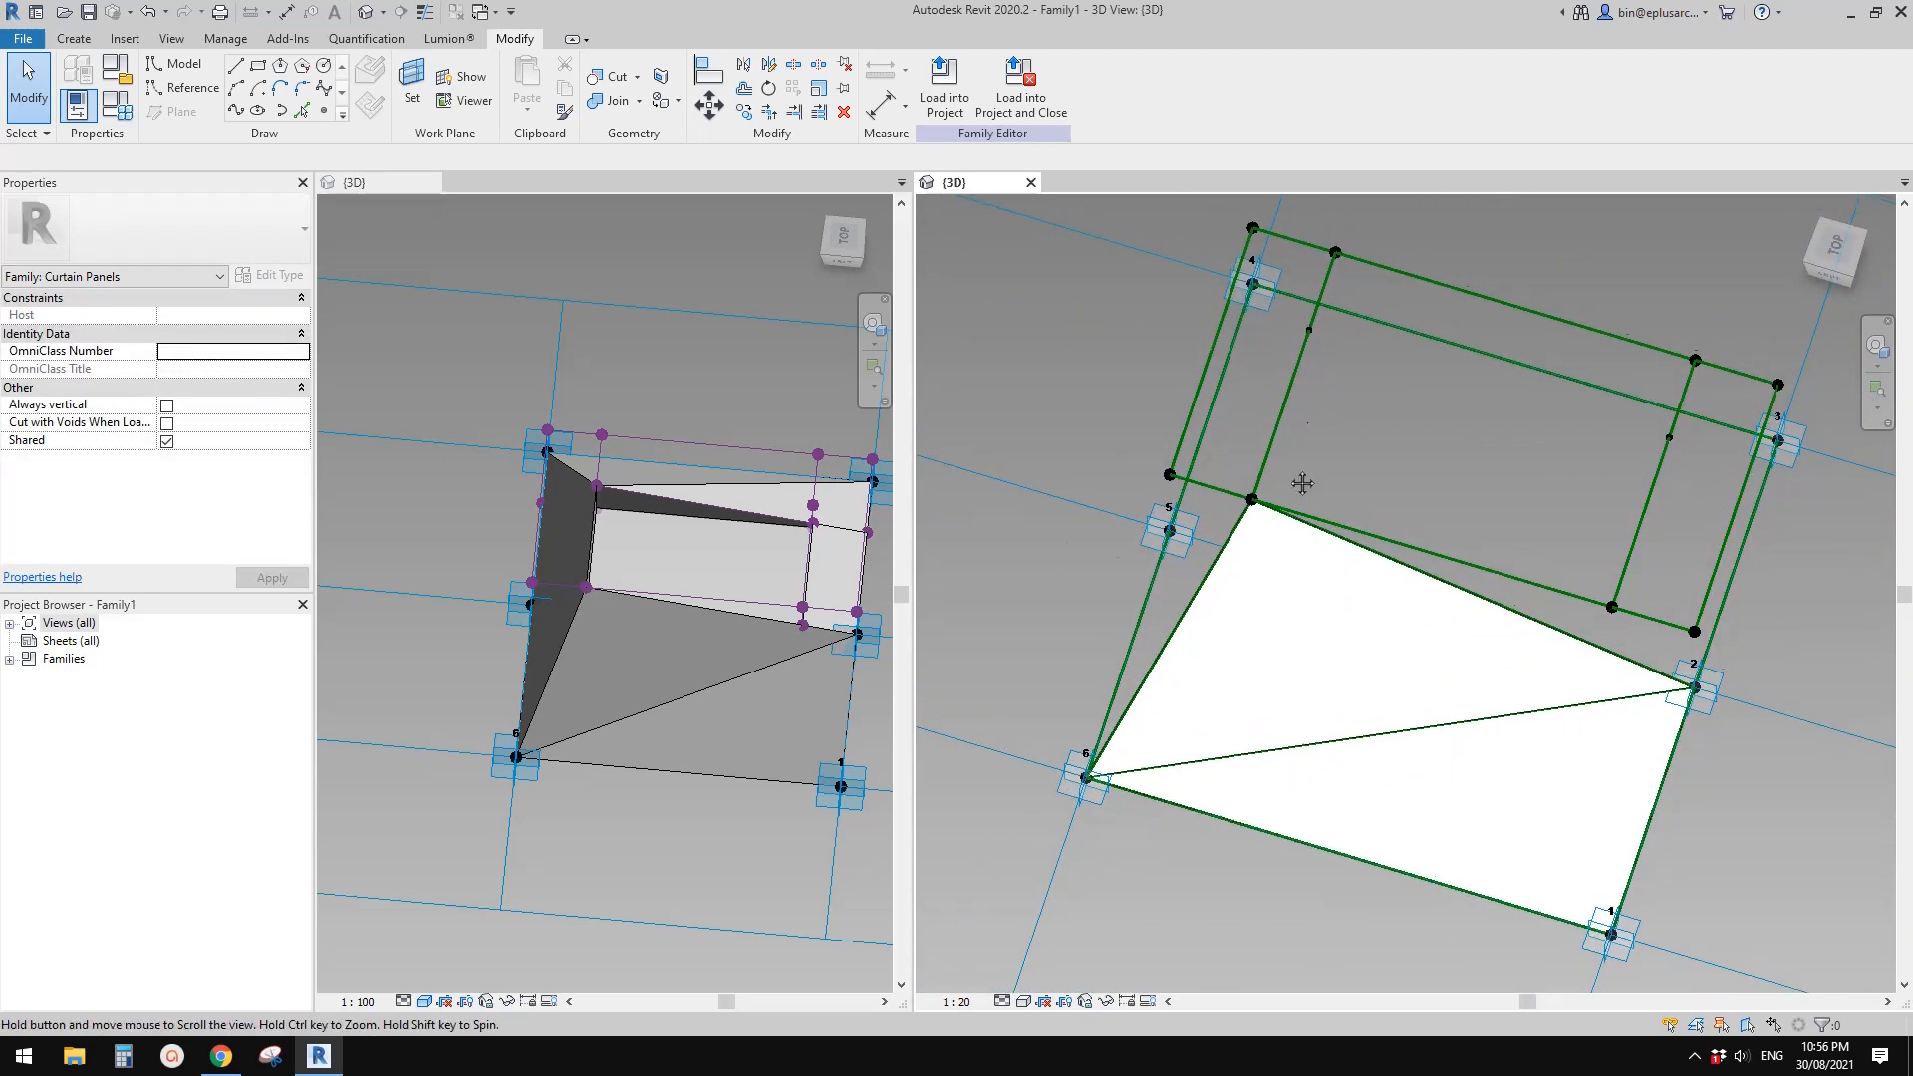
scroll(1286, 459, up, 5)
click(1250, 433)
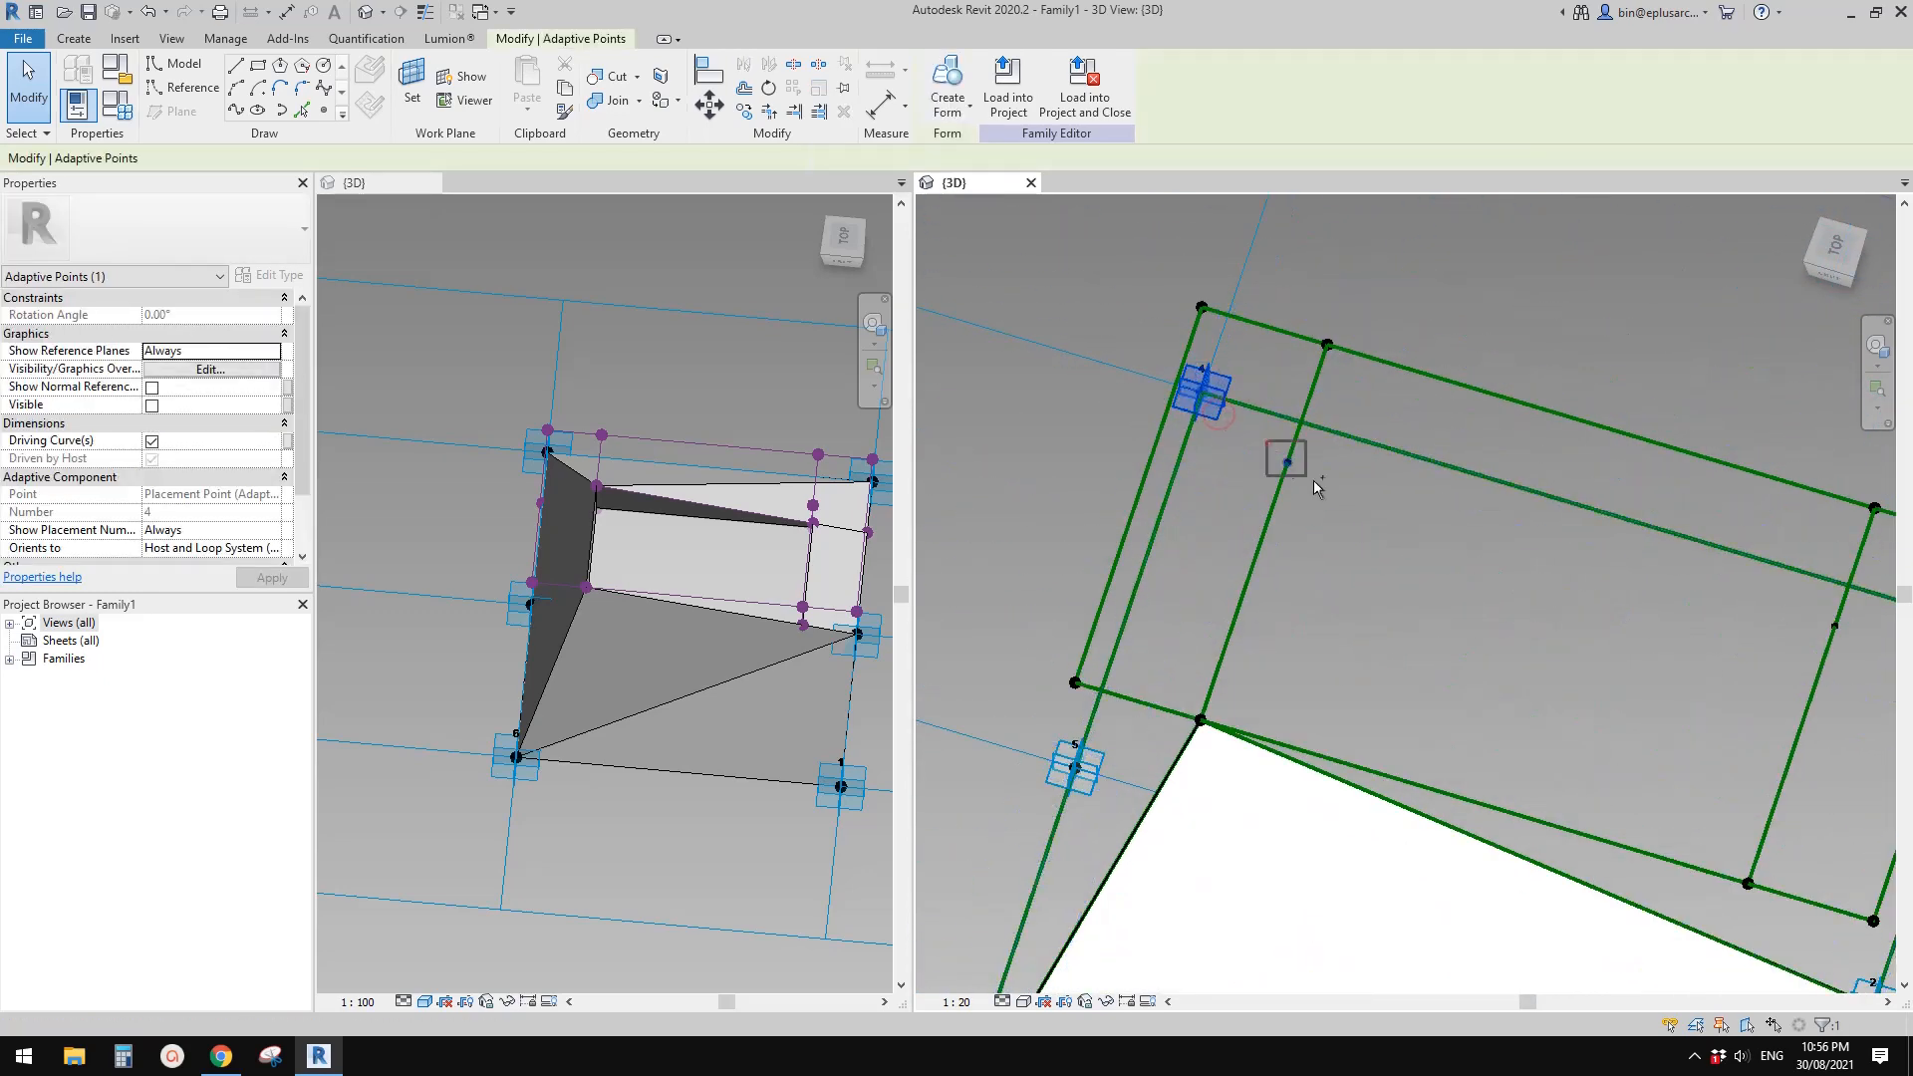
ctrl+click(1287, 462)
click(236, 110)
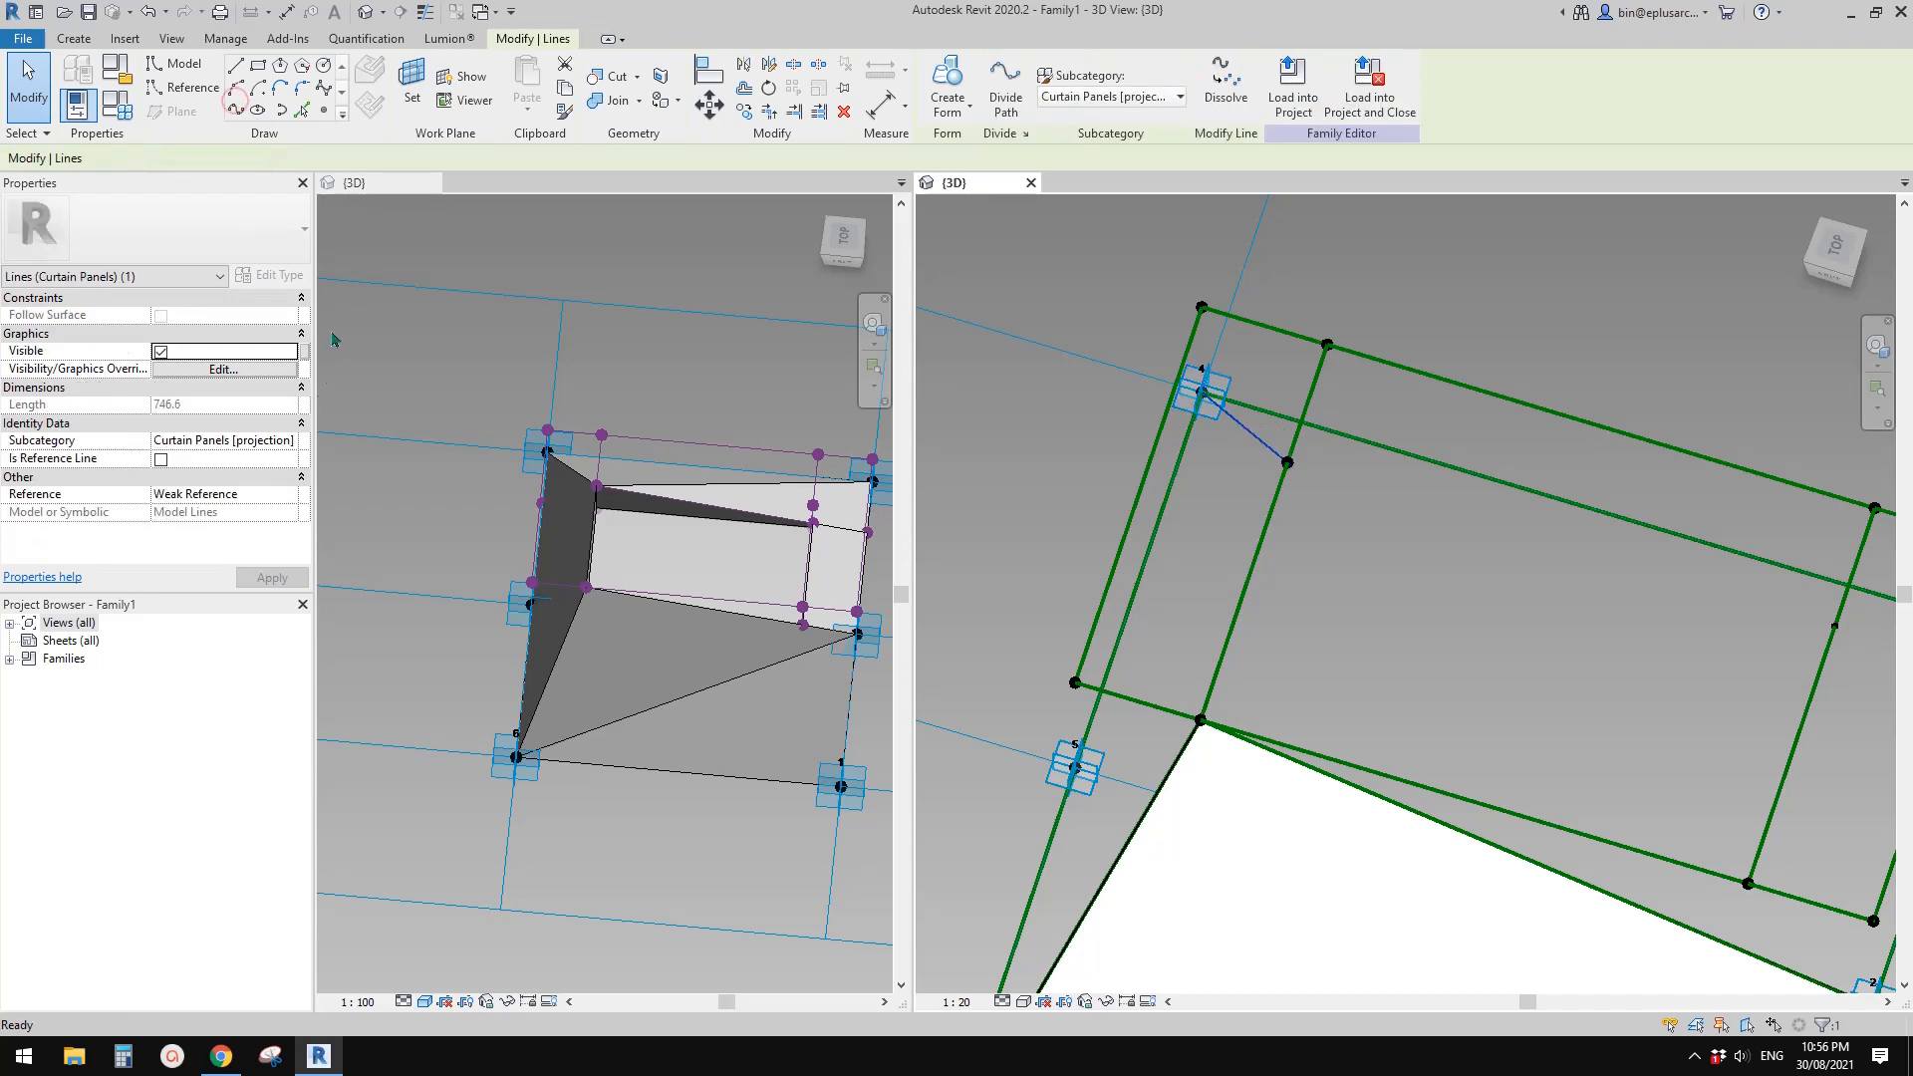
click(160, 459)
scroll(1291, 409, down, 2)
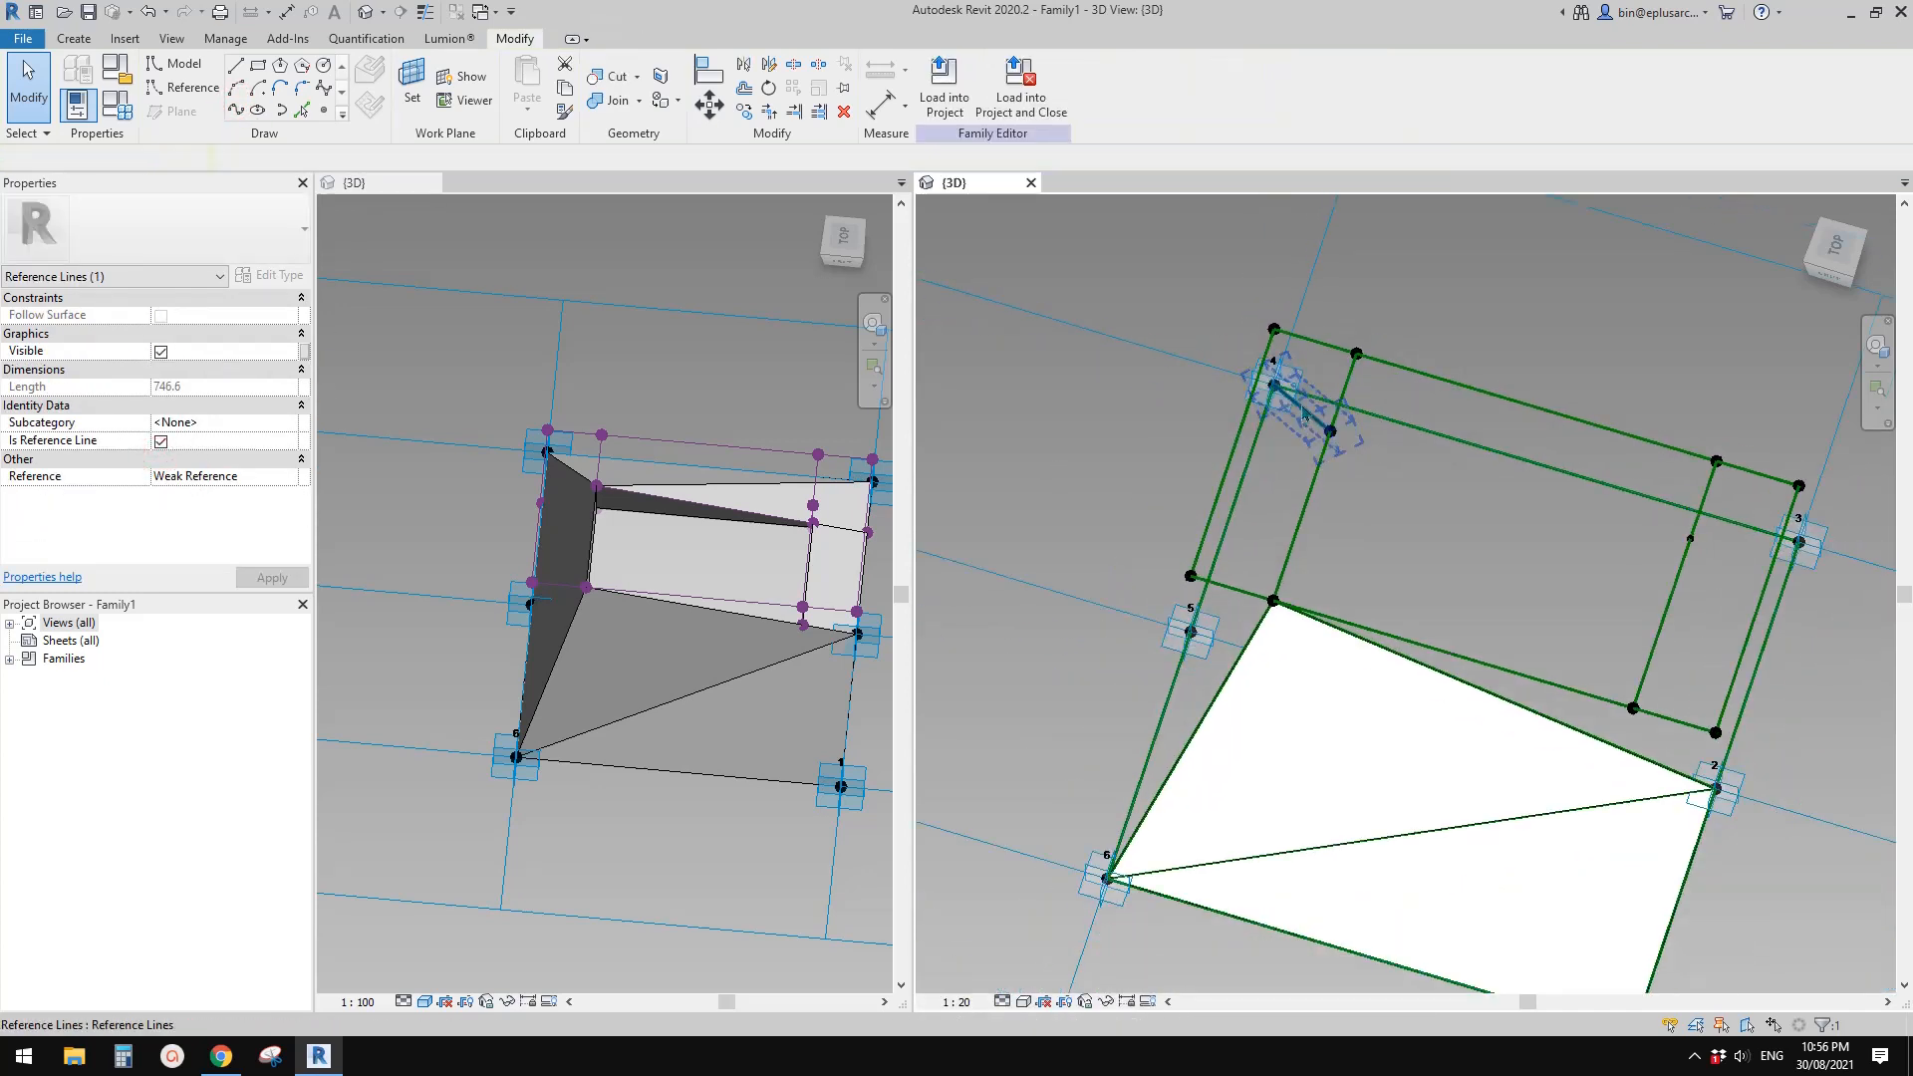
Connect the hosted point near adaptive point 4 to the inset point beside adaptive point 5 with a spline and make it a reference line
click(1311, 506)
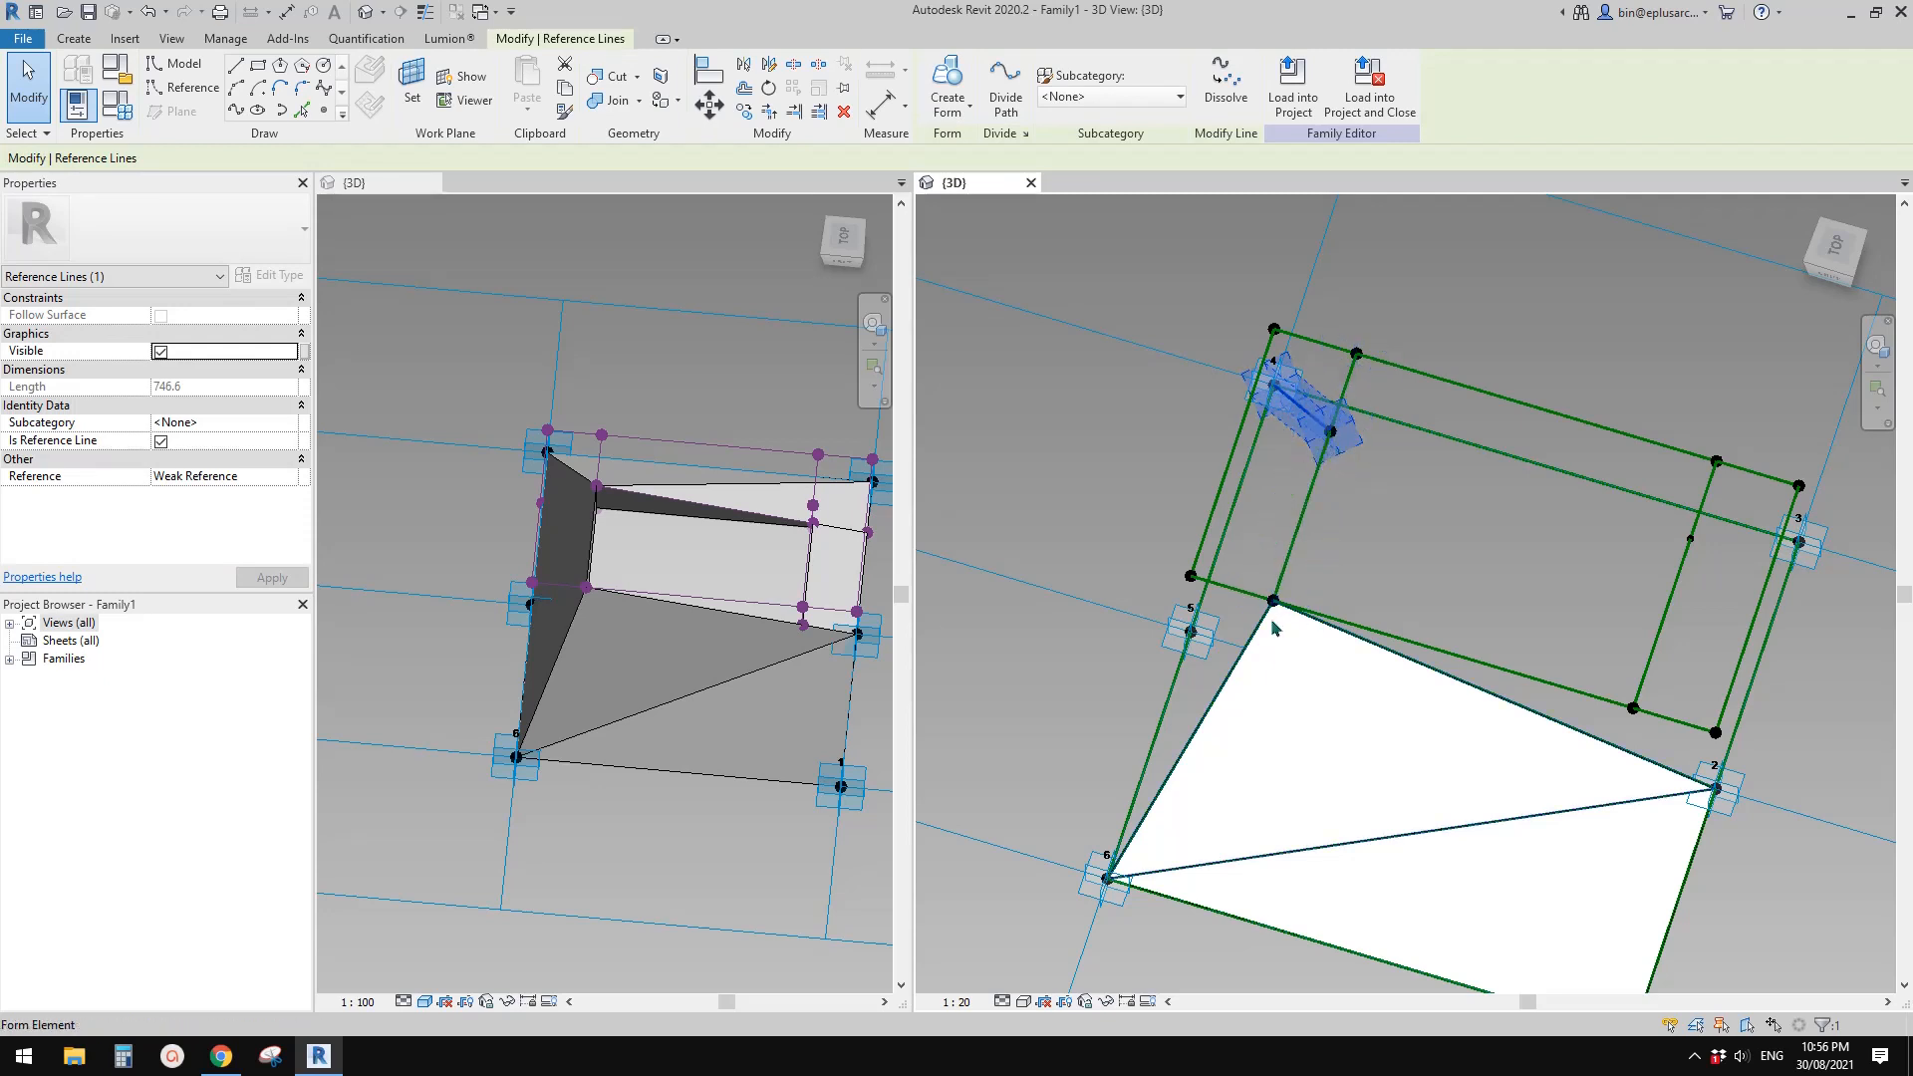
key(Tab)
click(1361, 385)
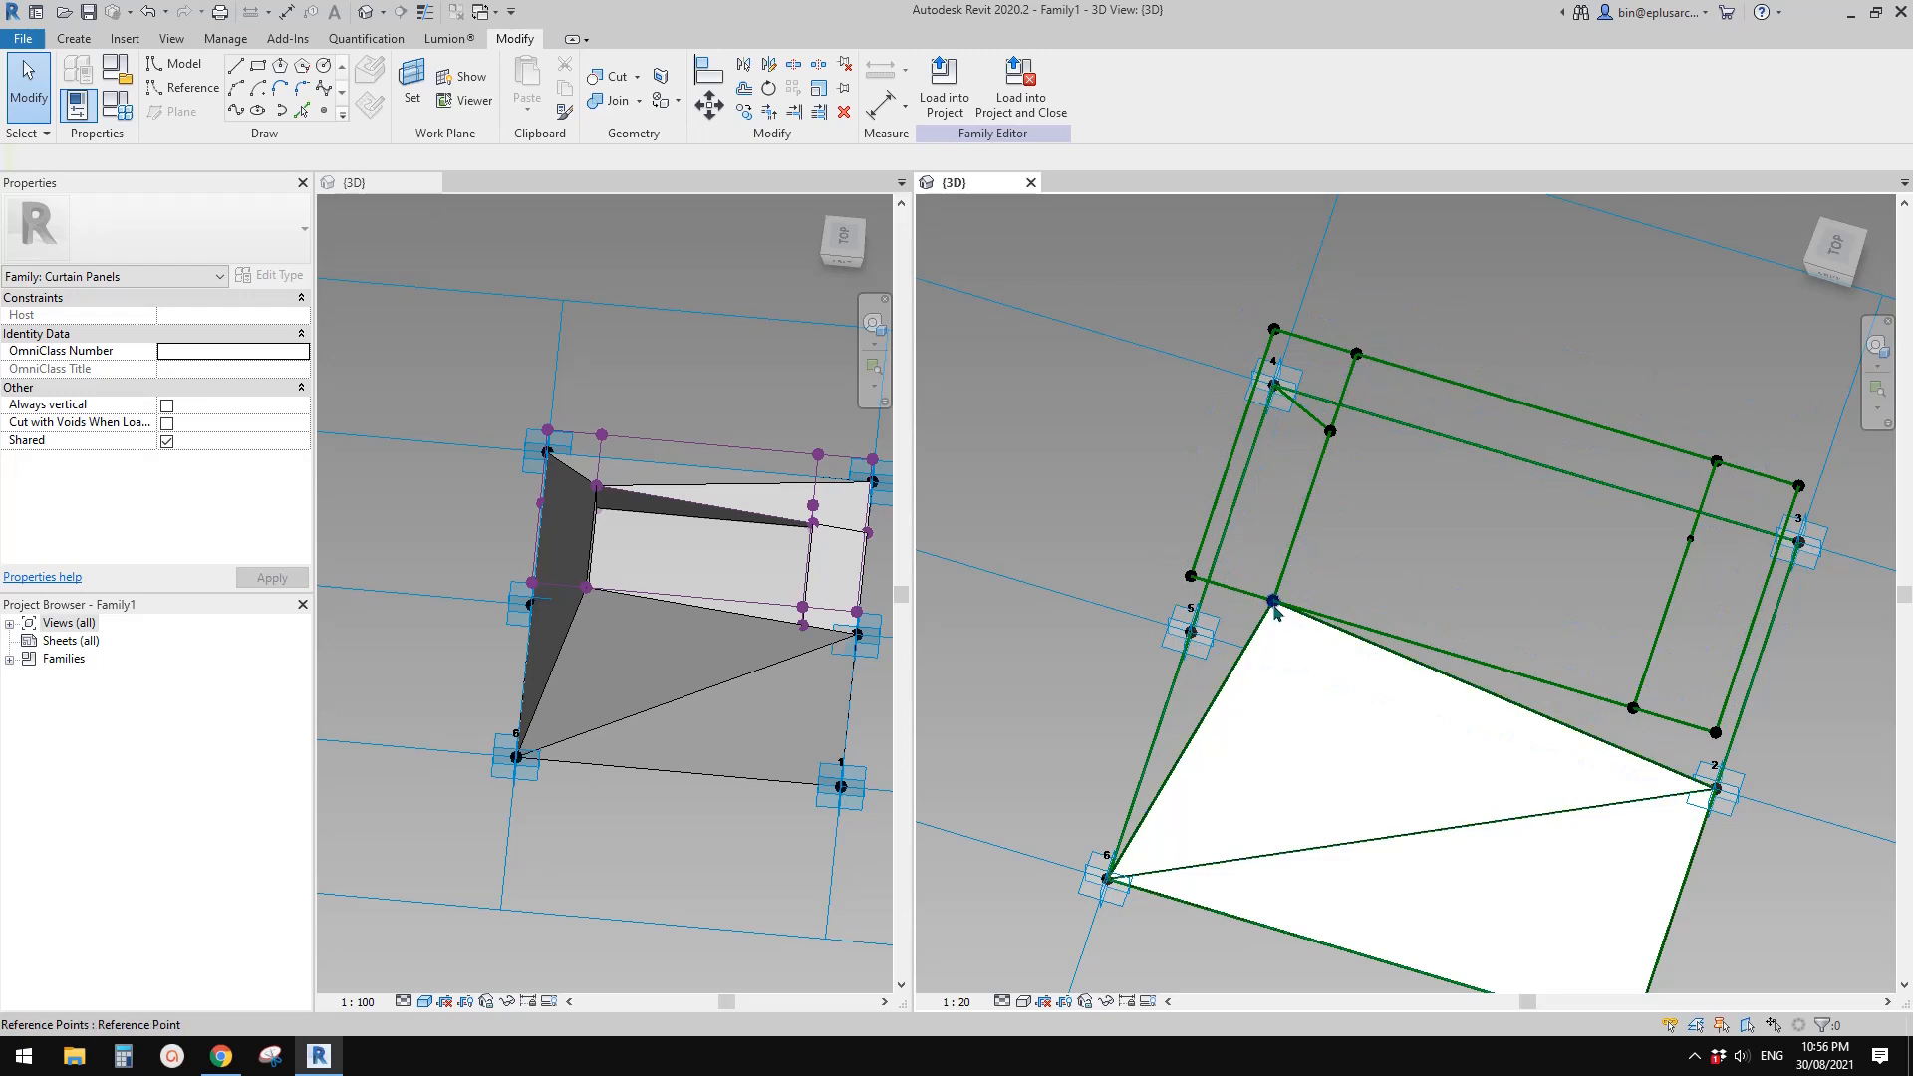
scroll(1365, 483, up, 2)
drag(1337, 449, 1339, 449)
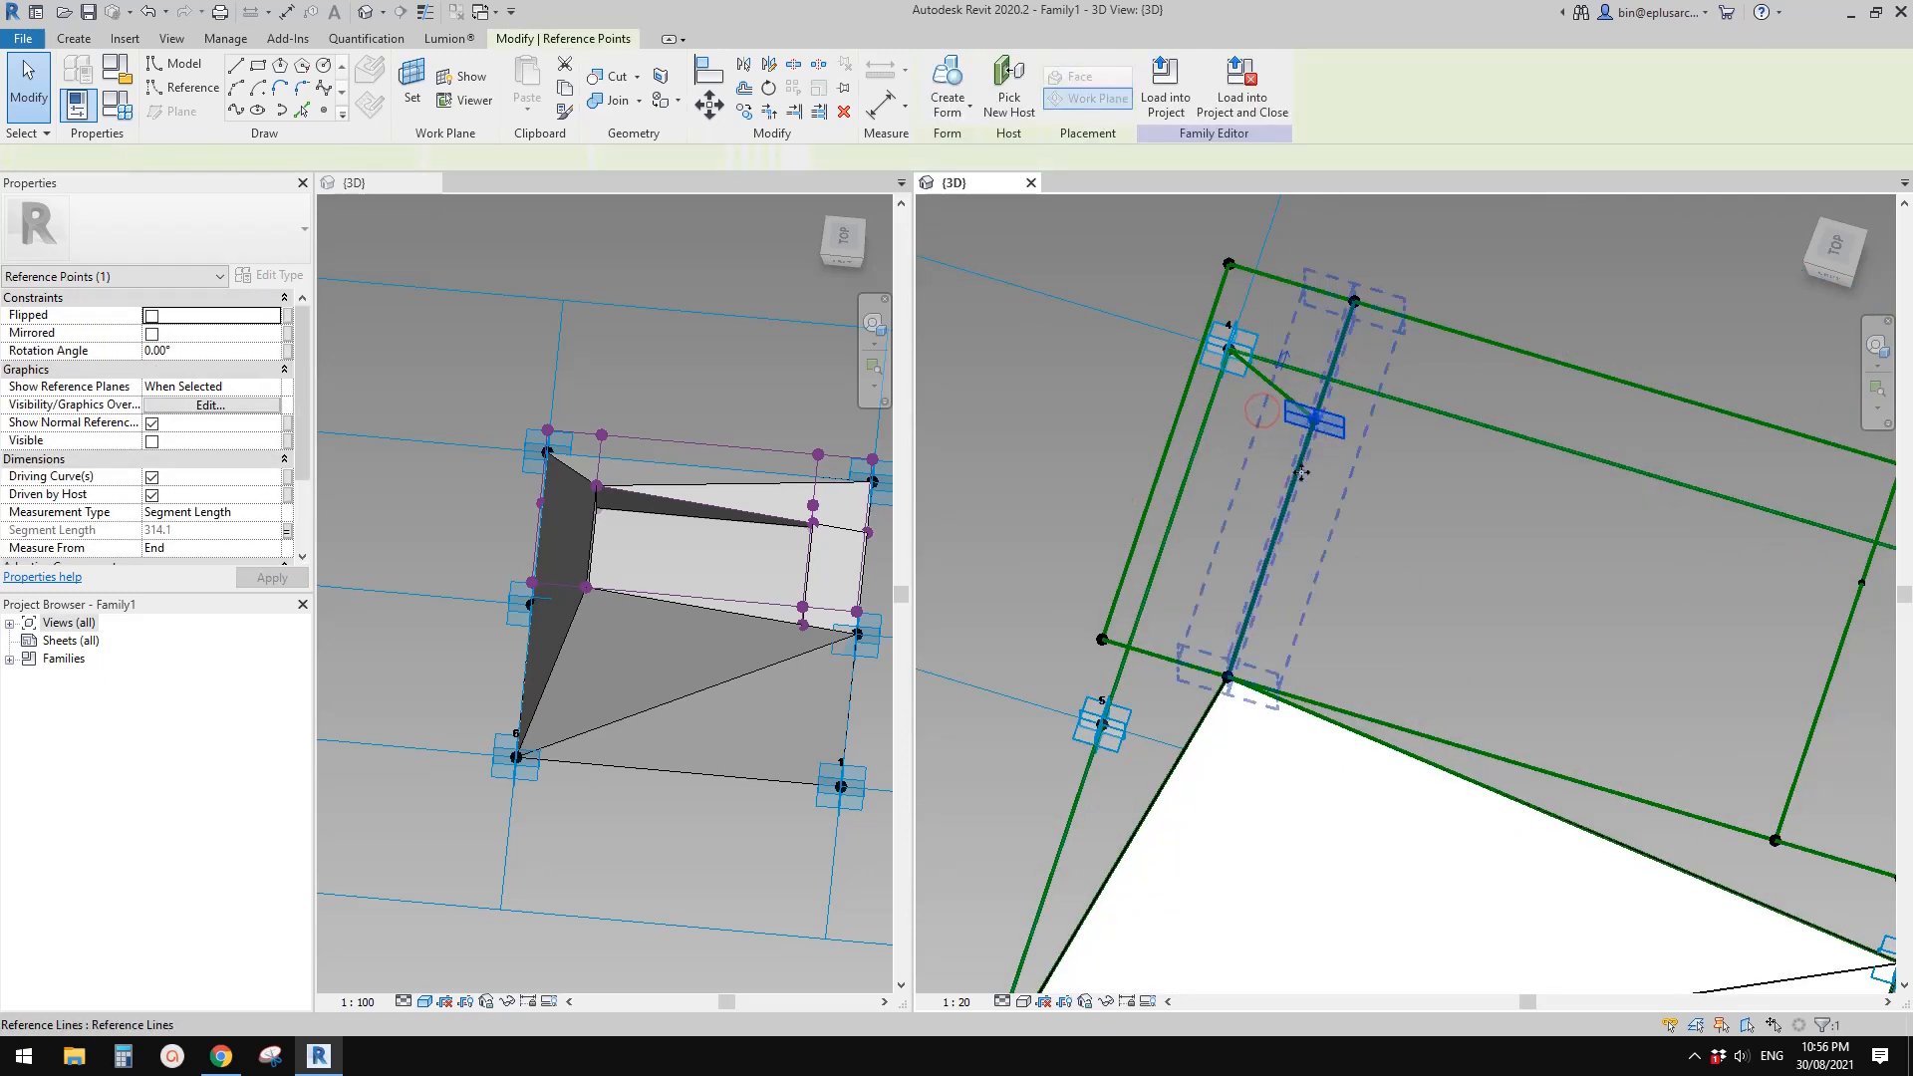
ctrl+drag(1216, 620, 1248, 696)
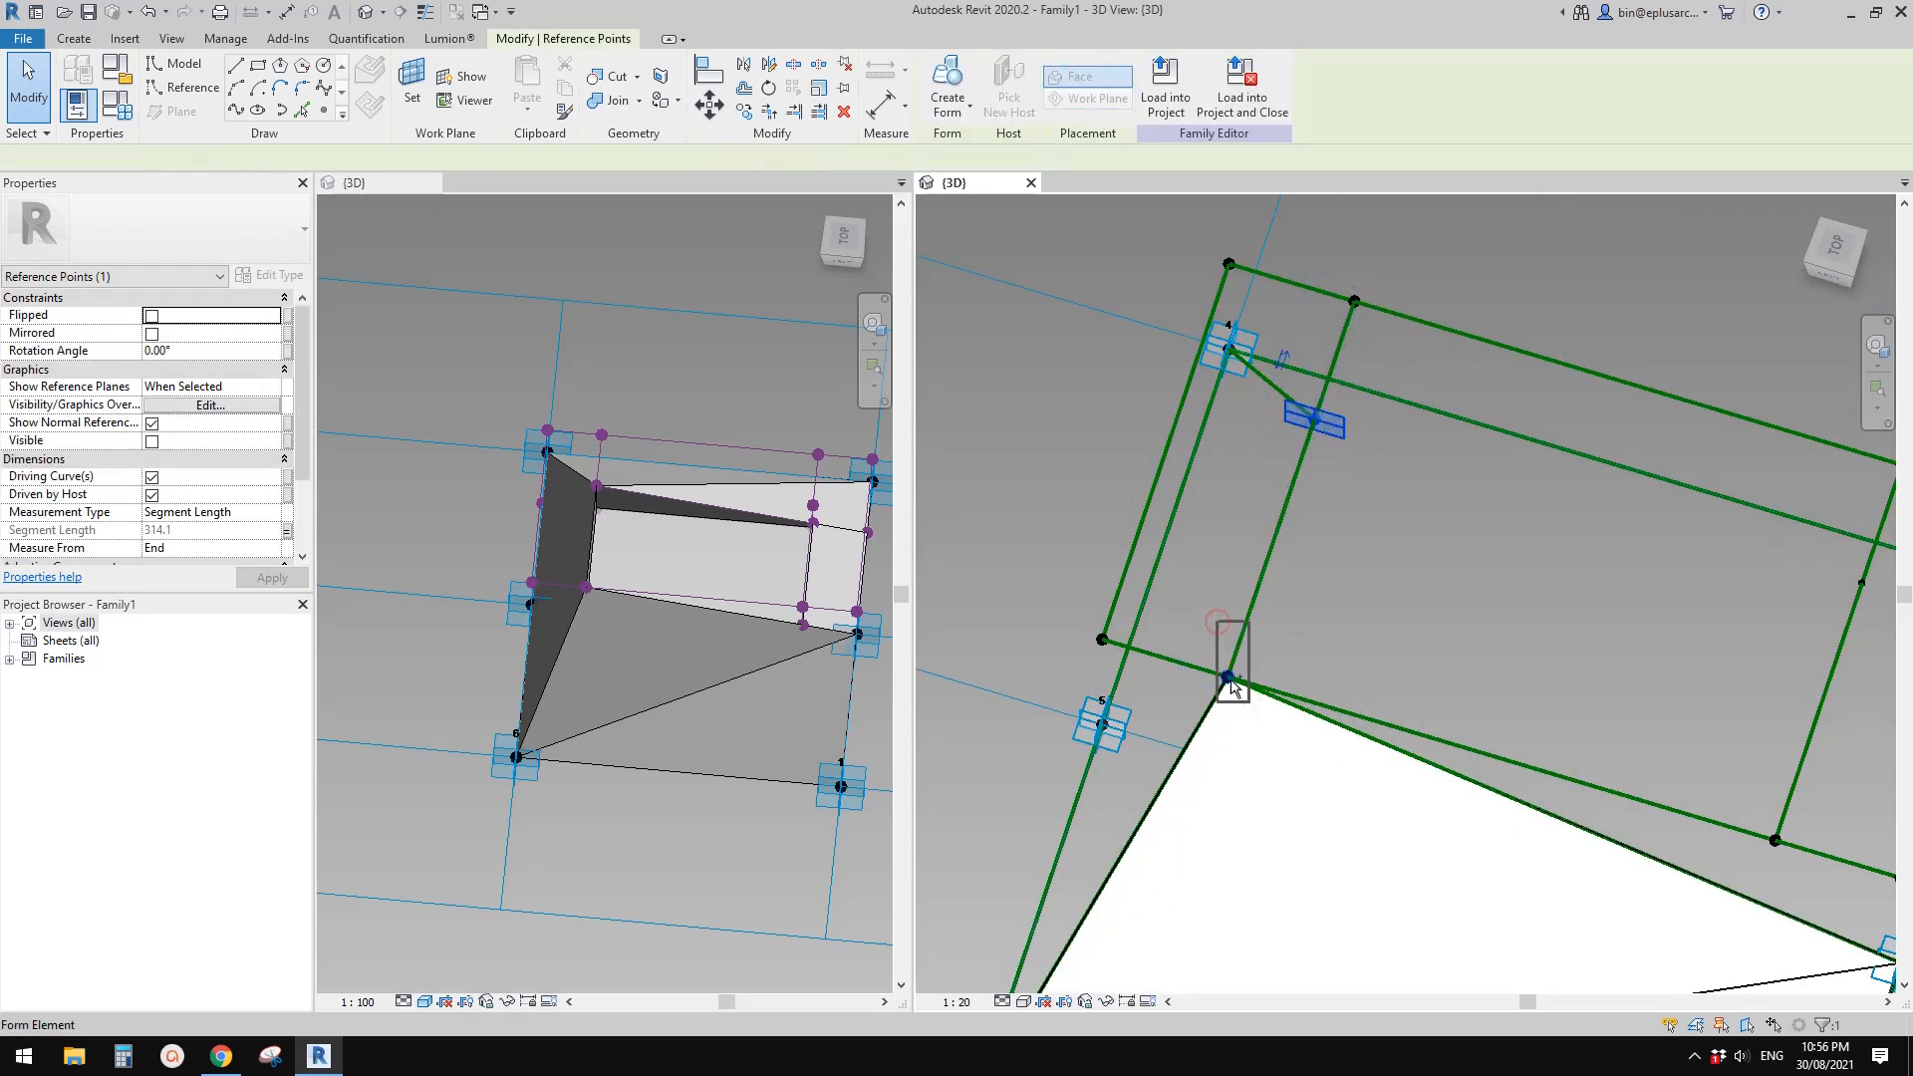
click(251, 116)
click(162, 459)
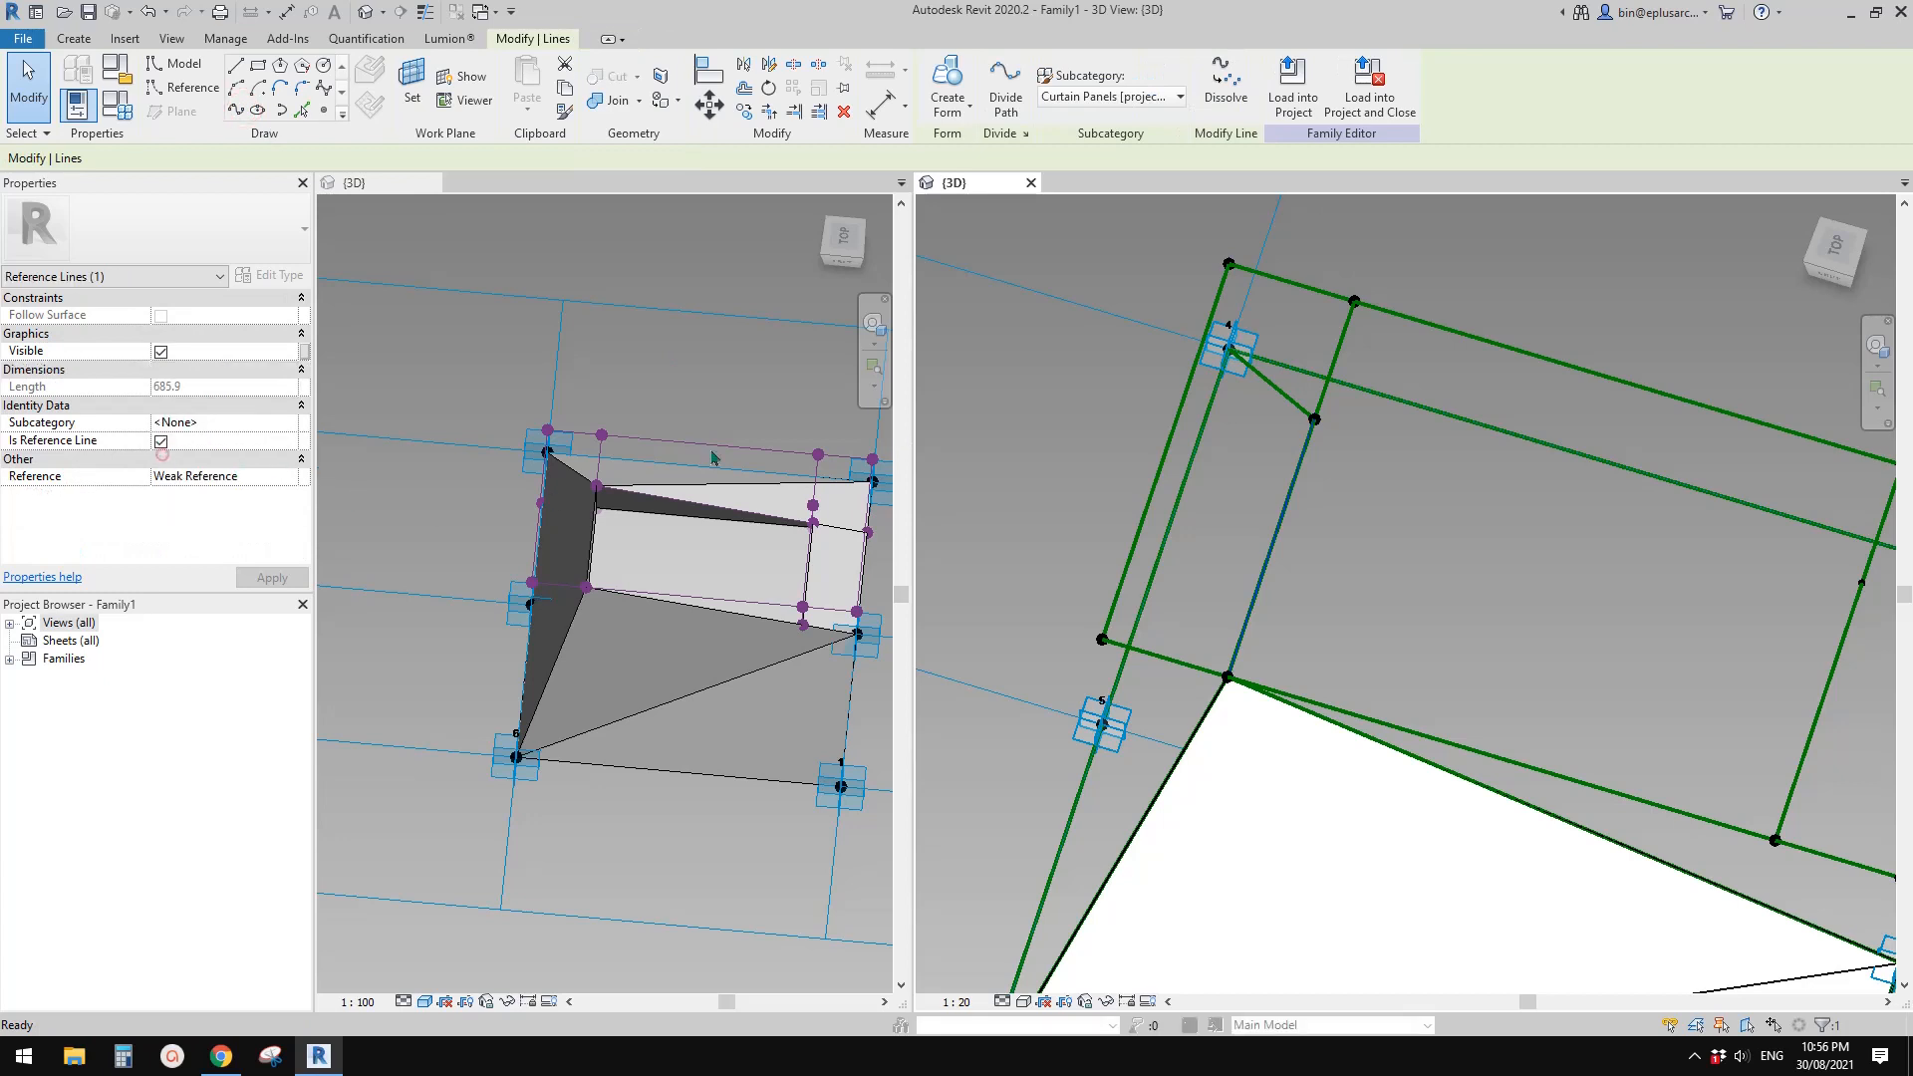
scroll(1261, 334, down, 2)
key(Escape)
Create a flat surface form from the five reference lines linking adaptive points 4, 5 and 6 with the two inset points
click(1260, 334)
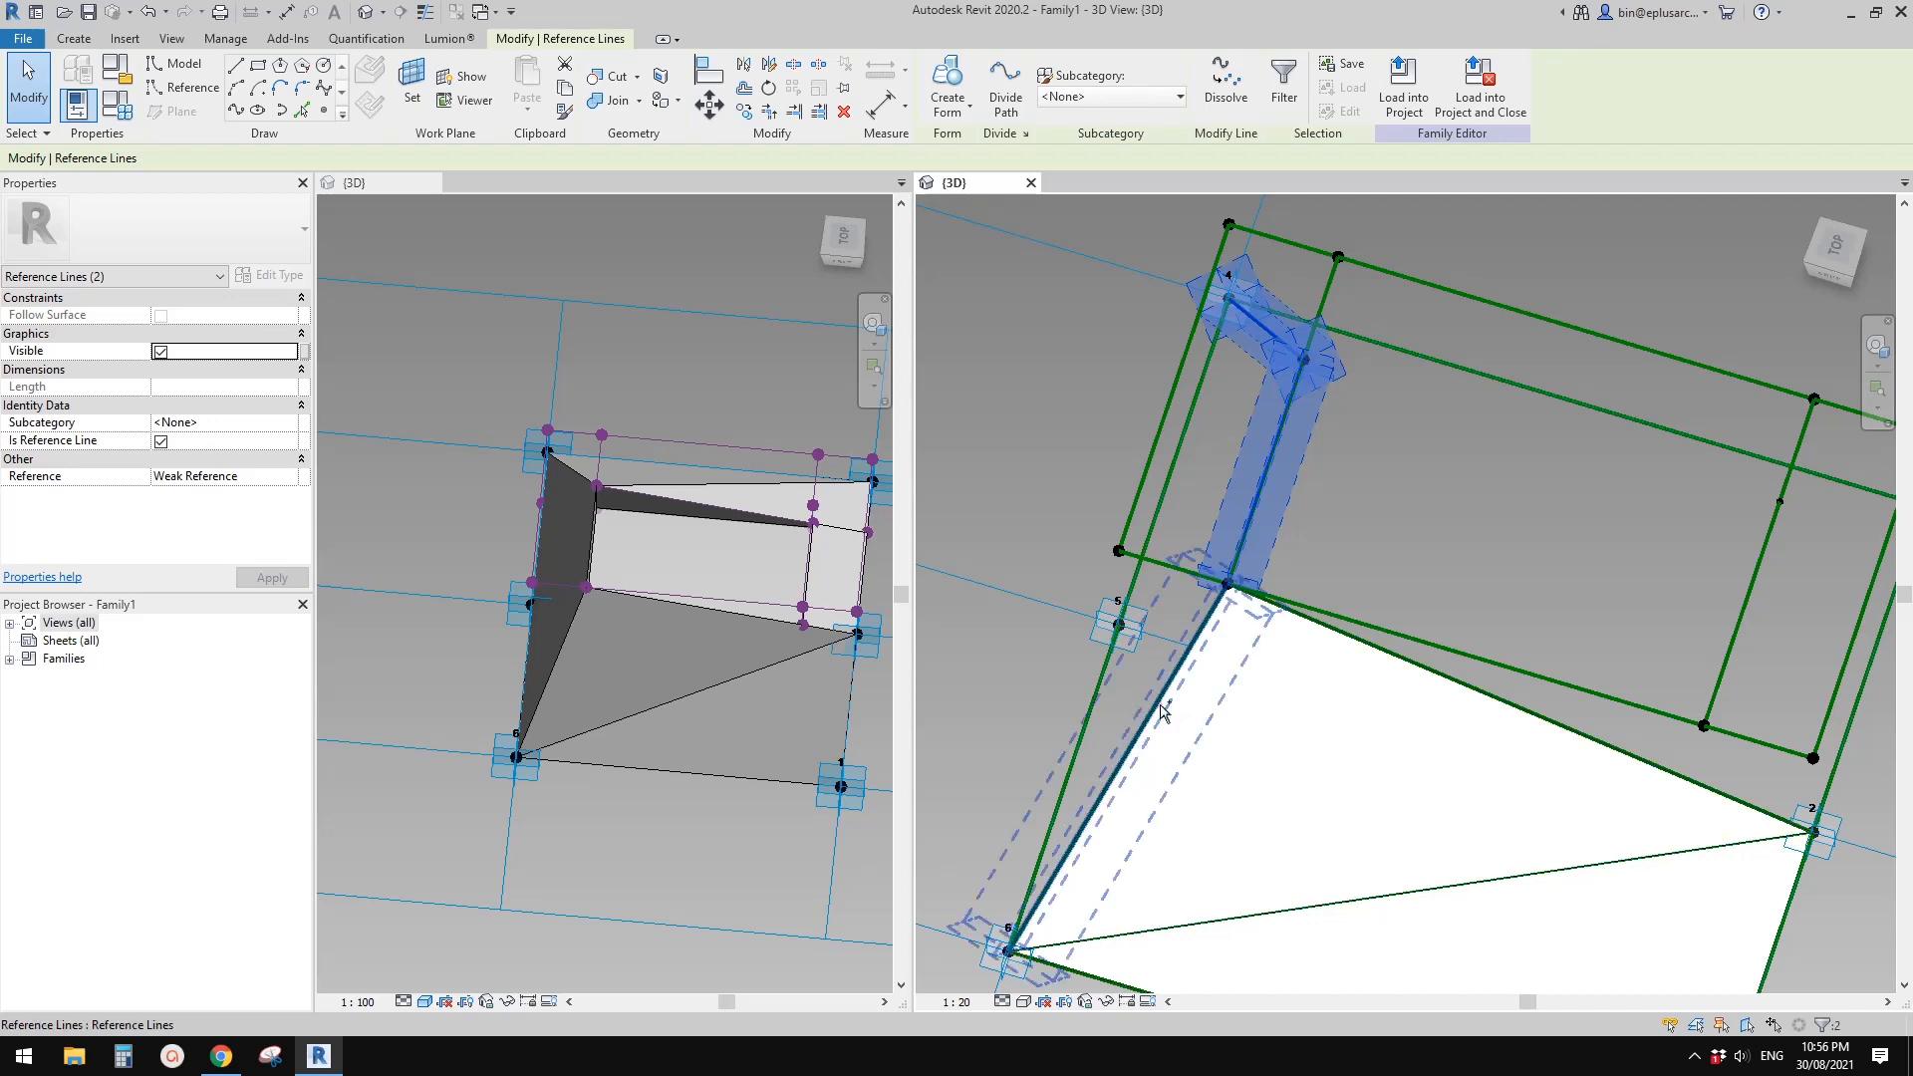
ctrl+click(1161, 710)
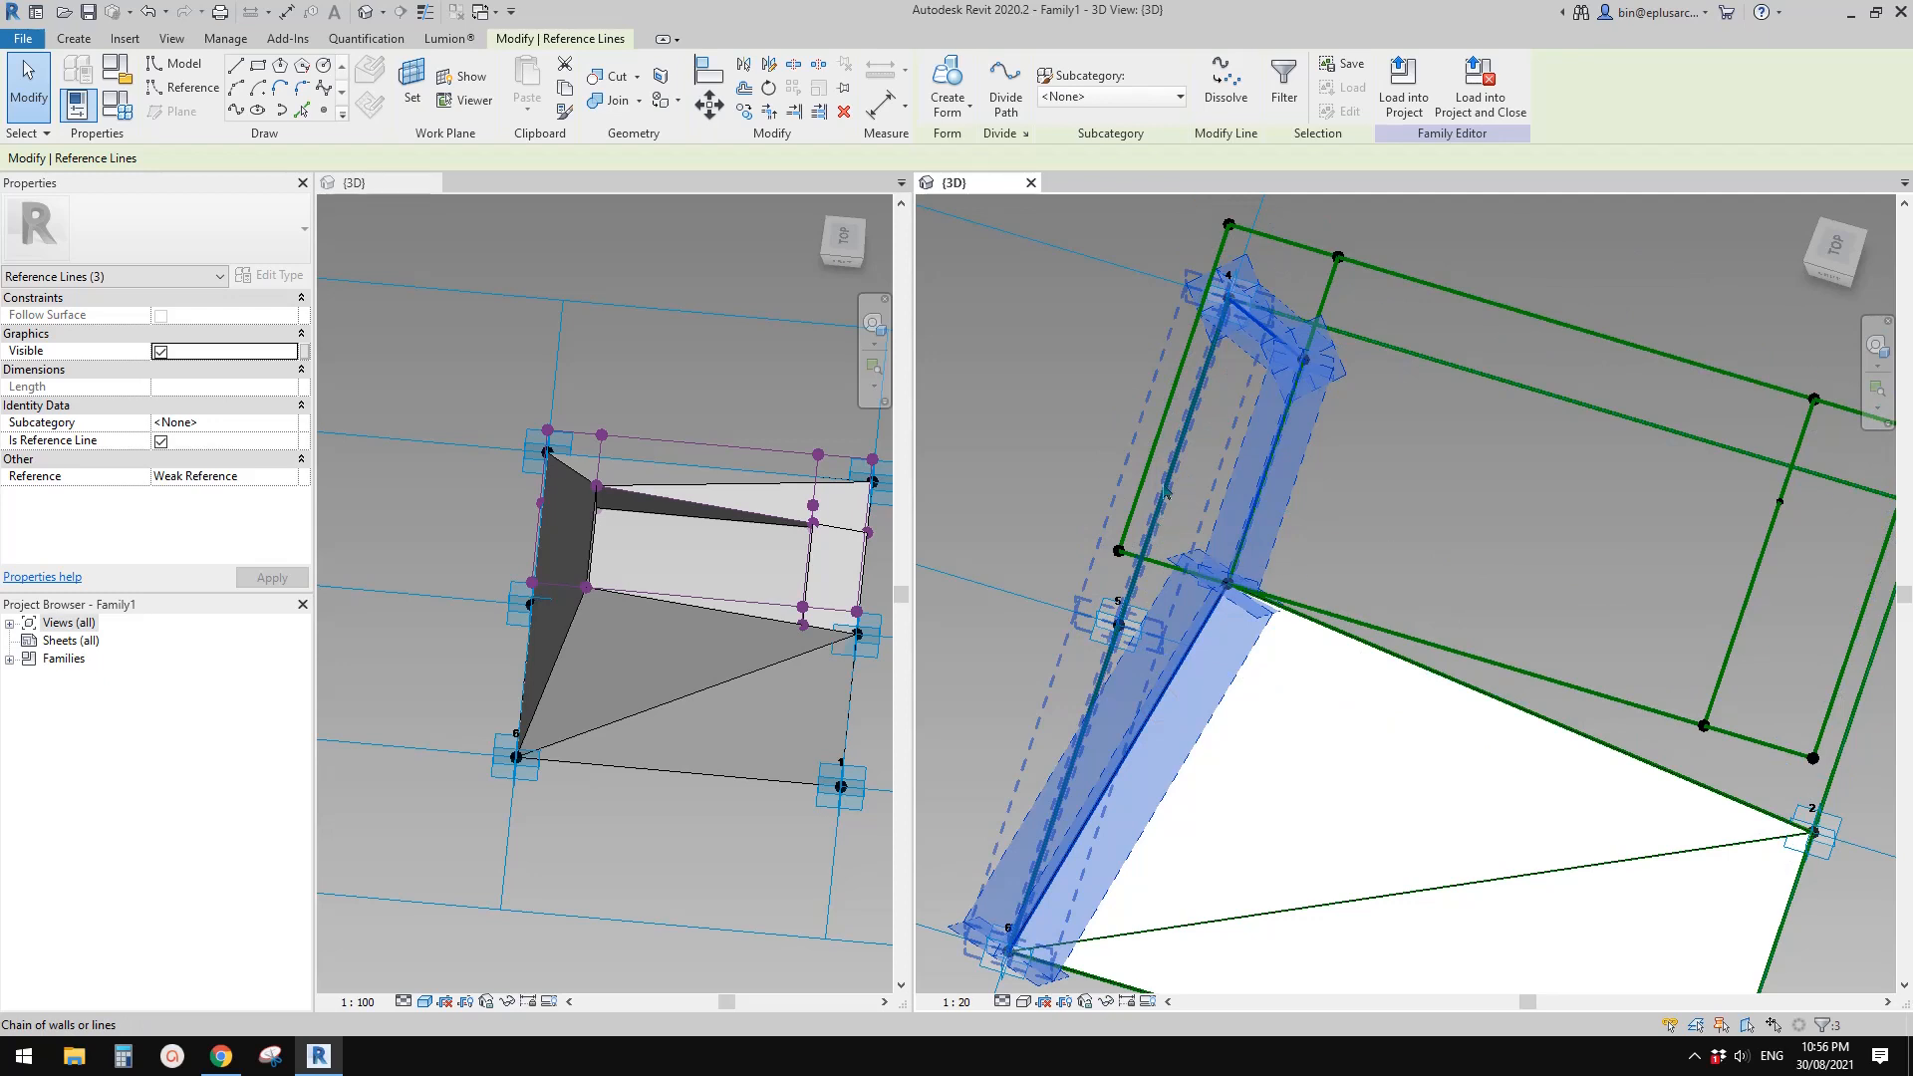
ctrl+click(1104, 683)
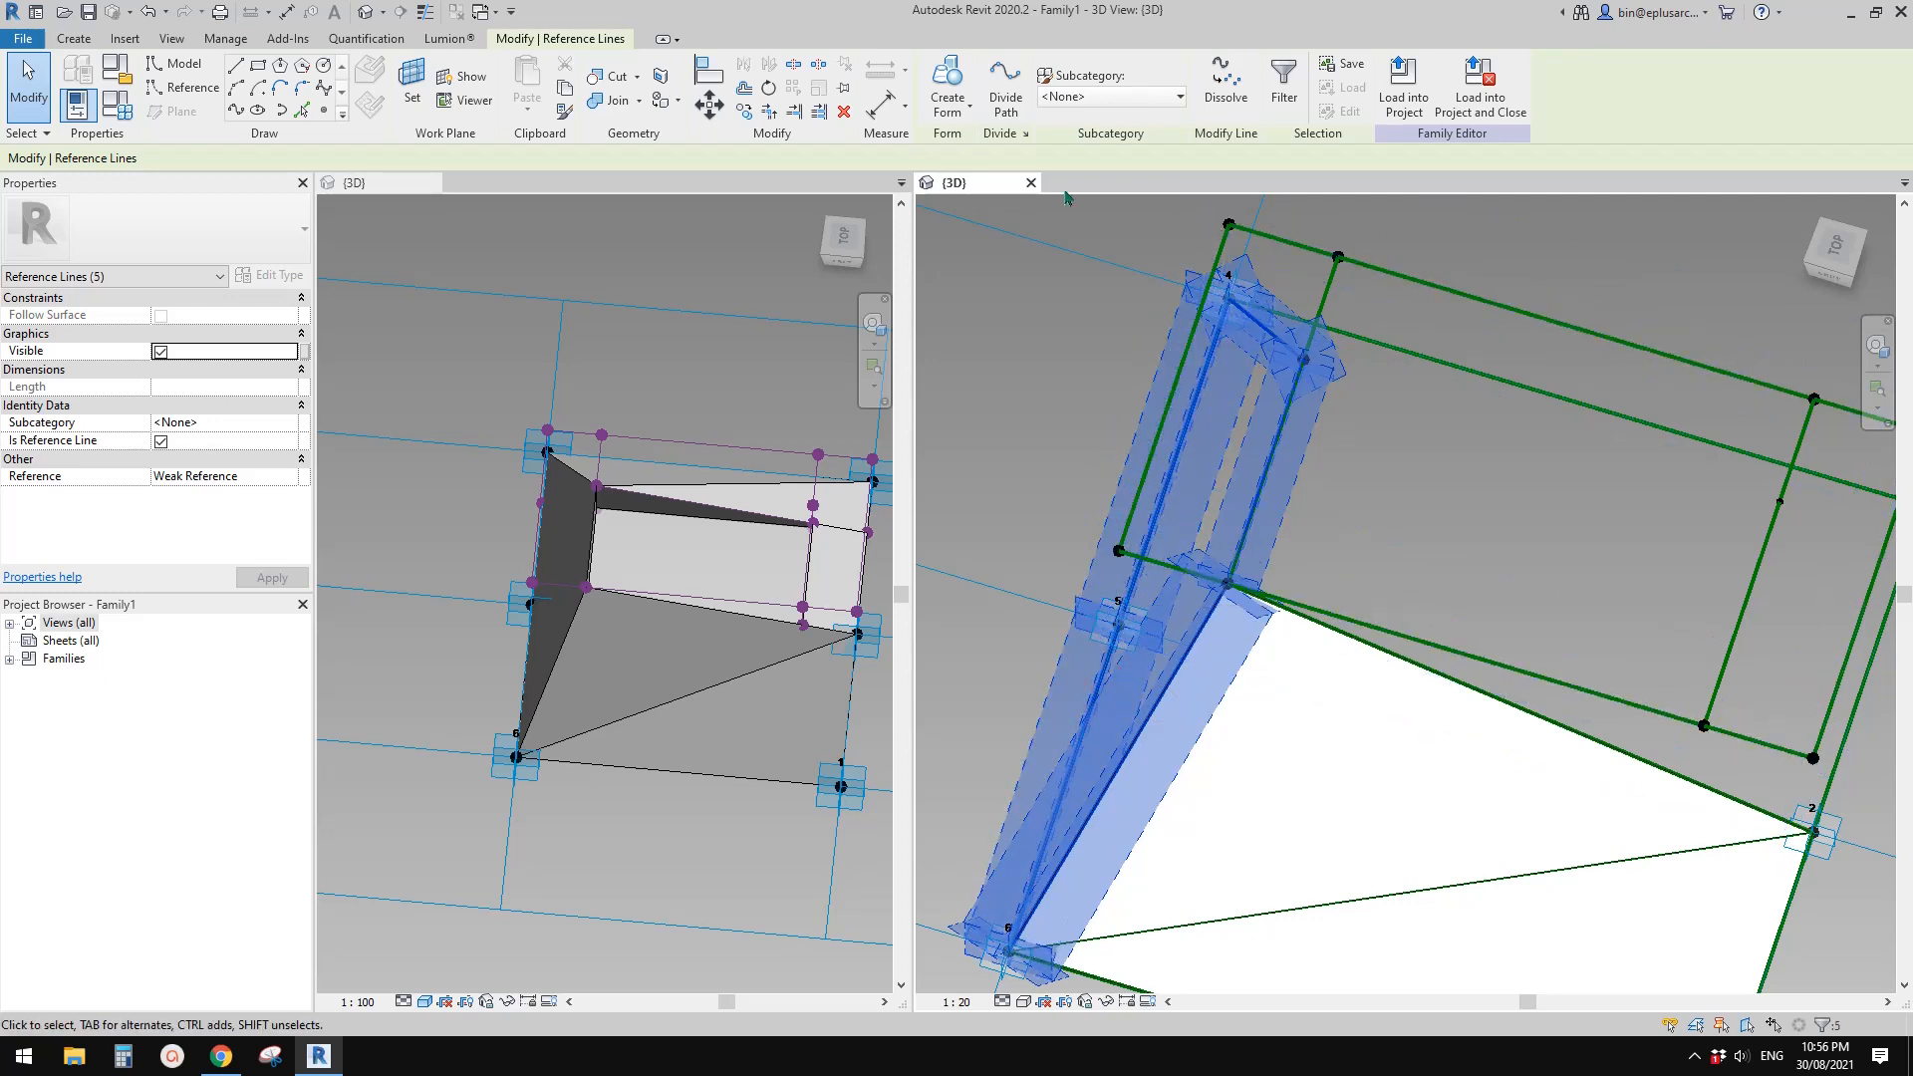
click(949, 80)
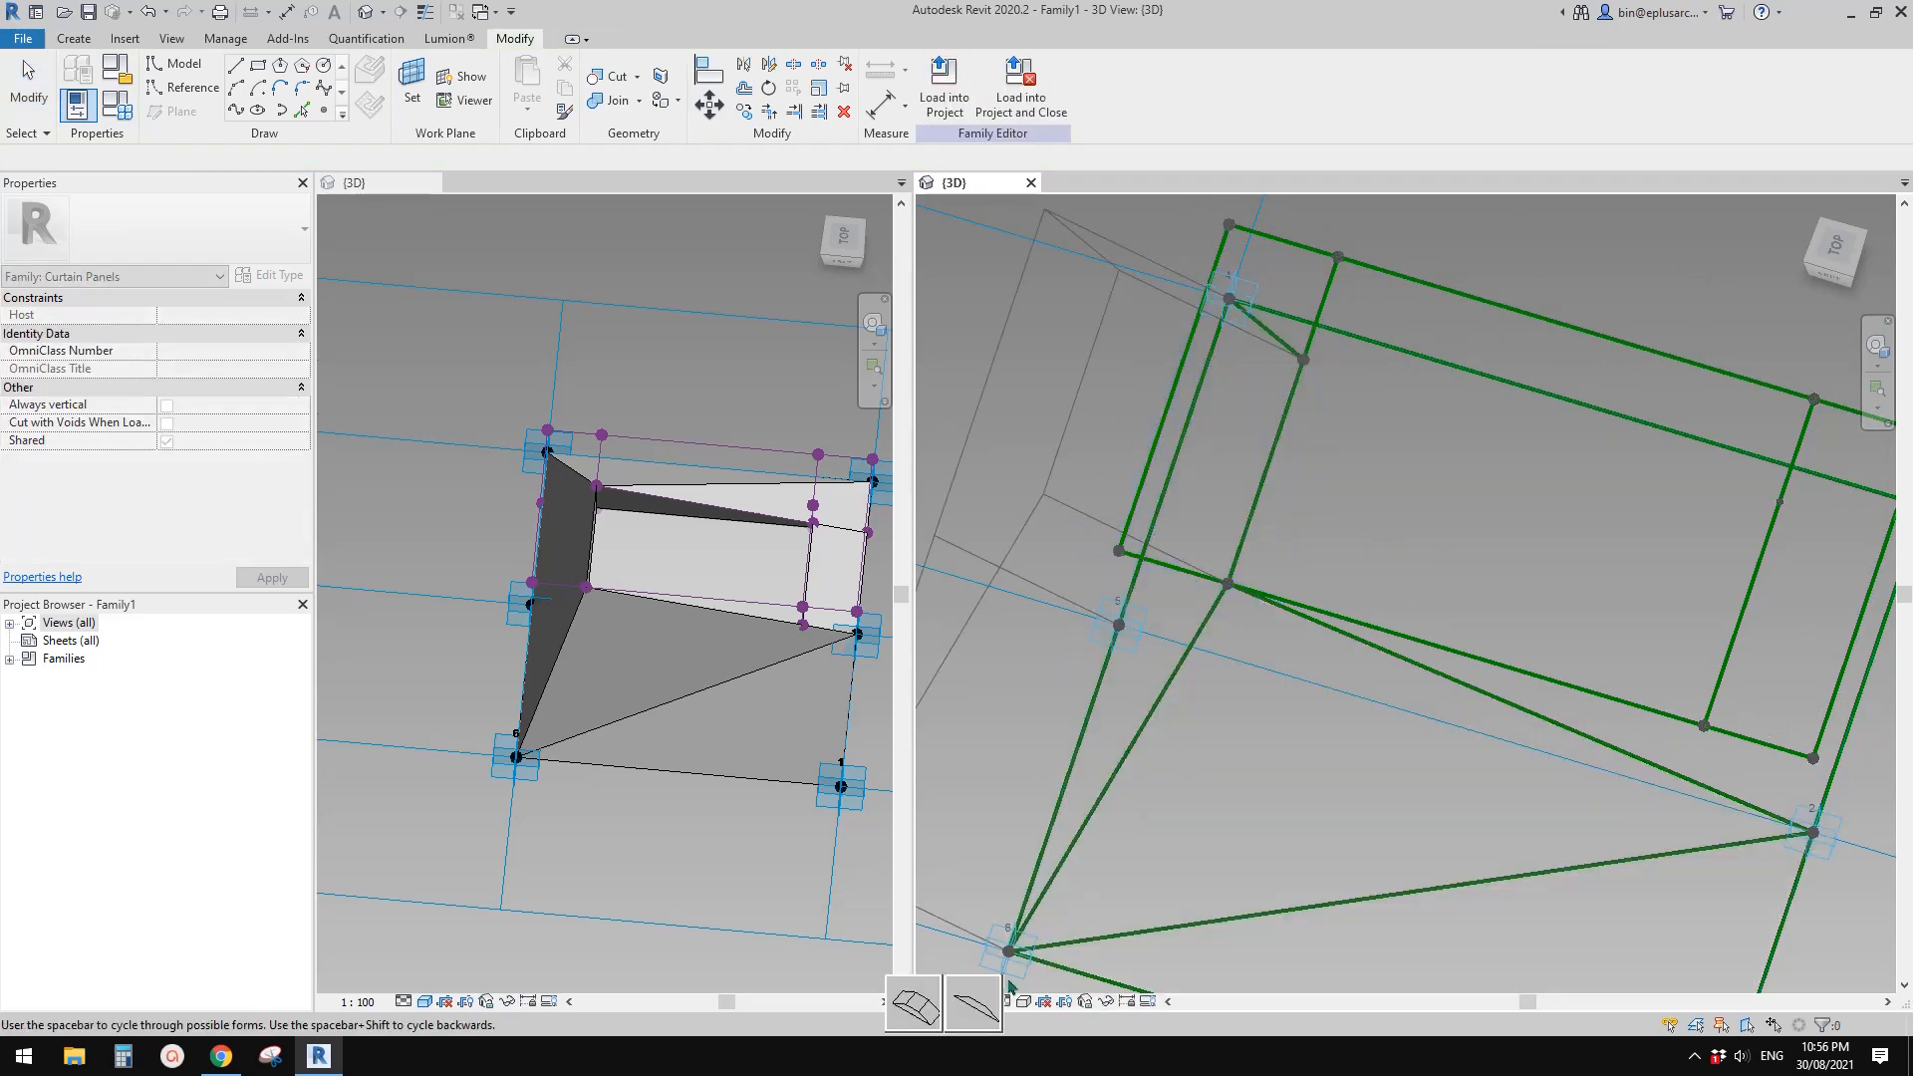
shift+middle_drag(1265, 644, 1336, 570)
shift+middle_drag(1335, 570, 1245, 546)
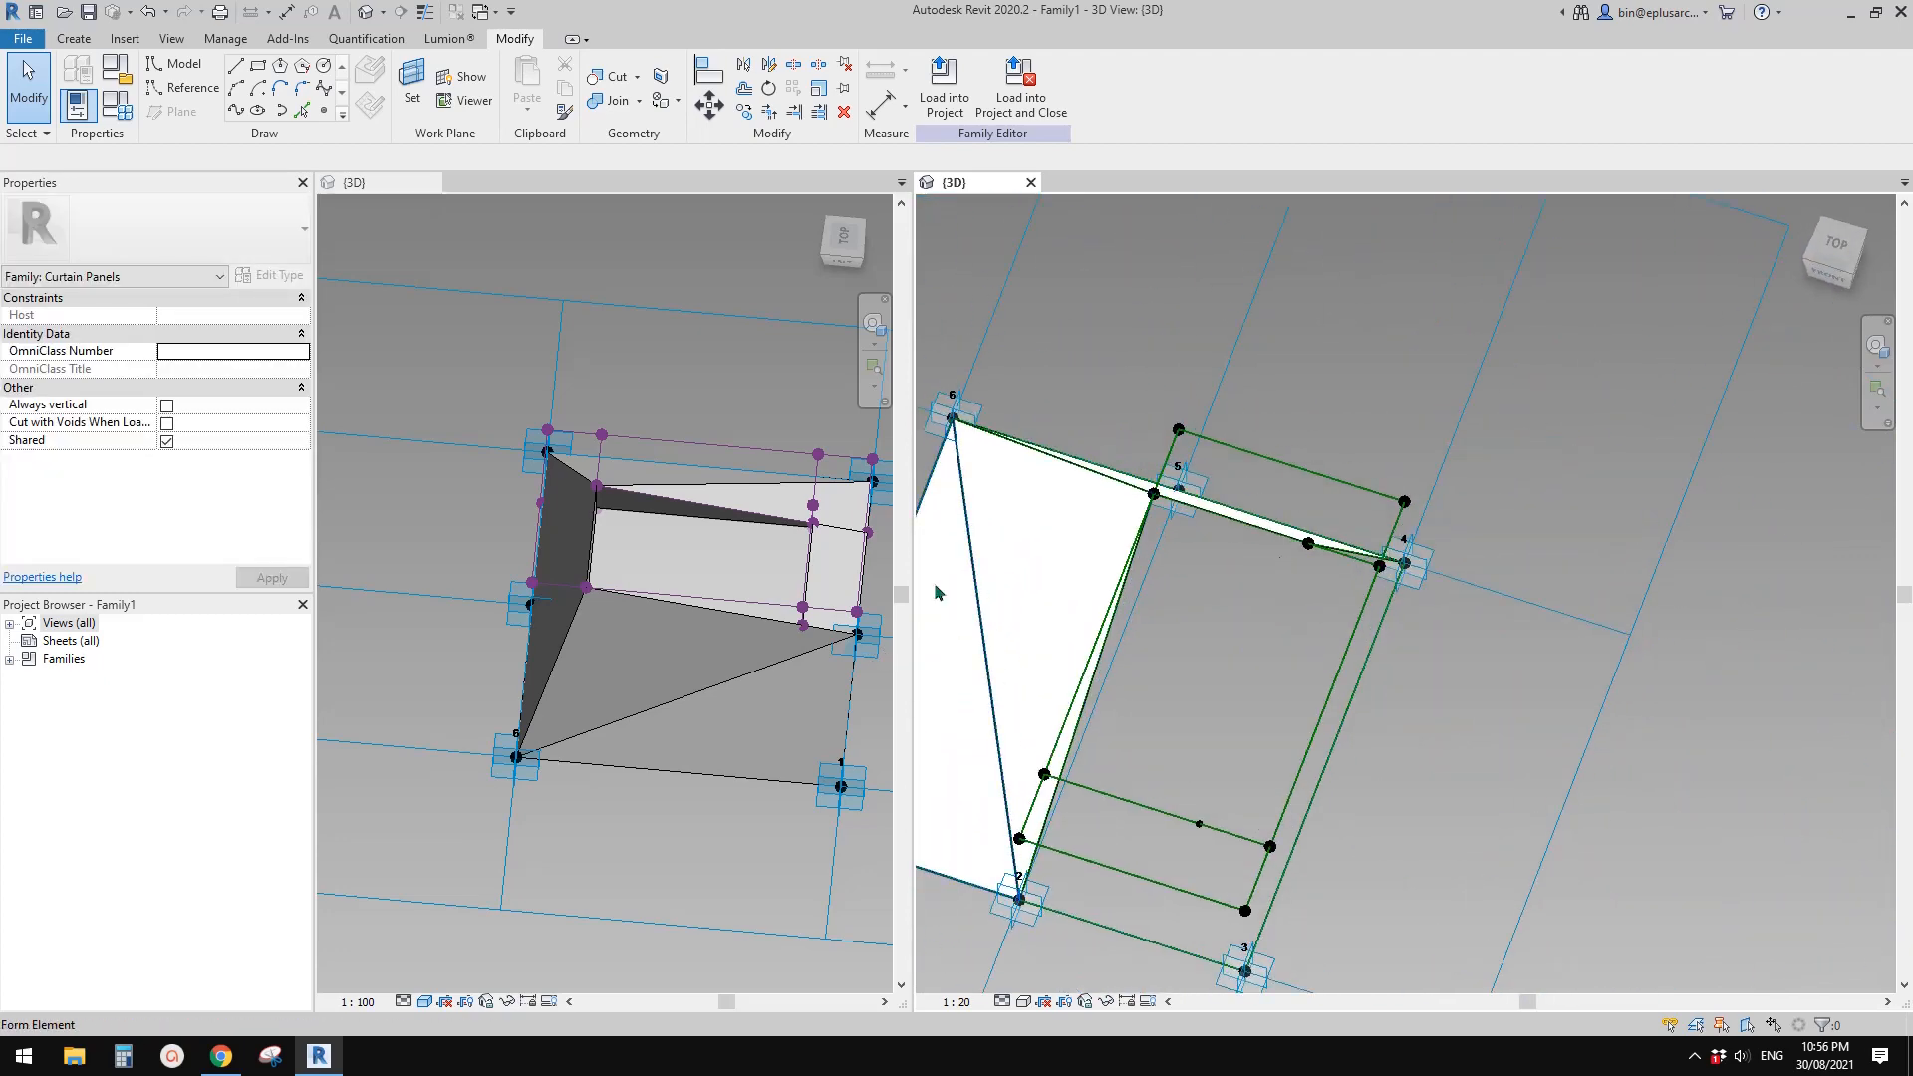
Following Family4, connect the hosted inset point near adaptive point 4 to adaptive point 3 with a spline and make it a reference line
click(721, 595)
key(Tab)
click(674, 609)
shift+middle_drag(675, 609, 737, 538)
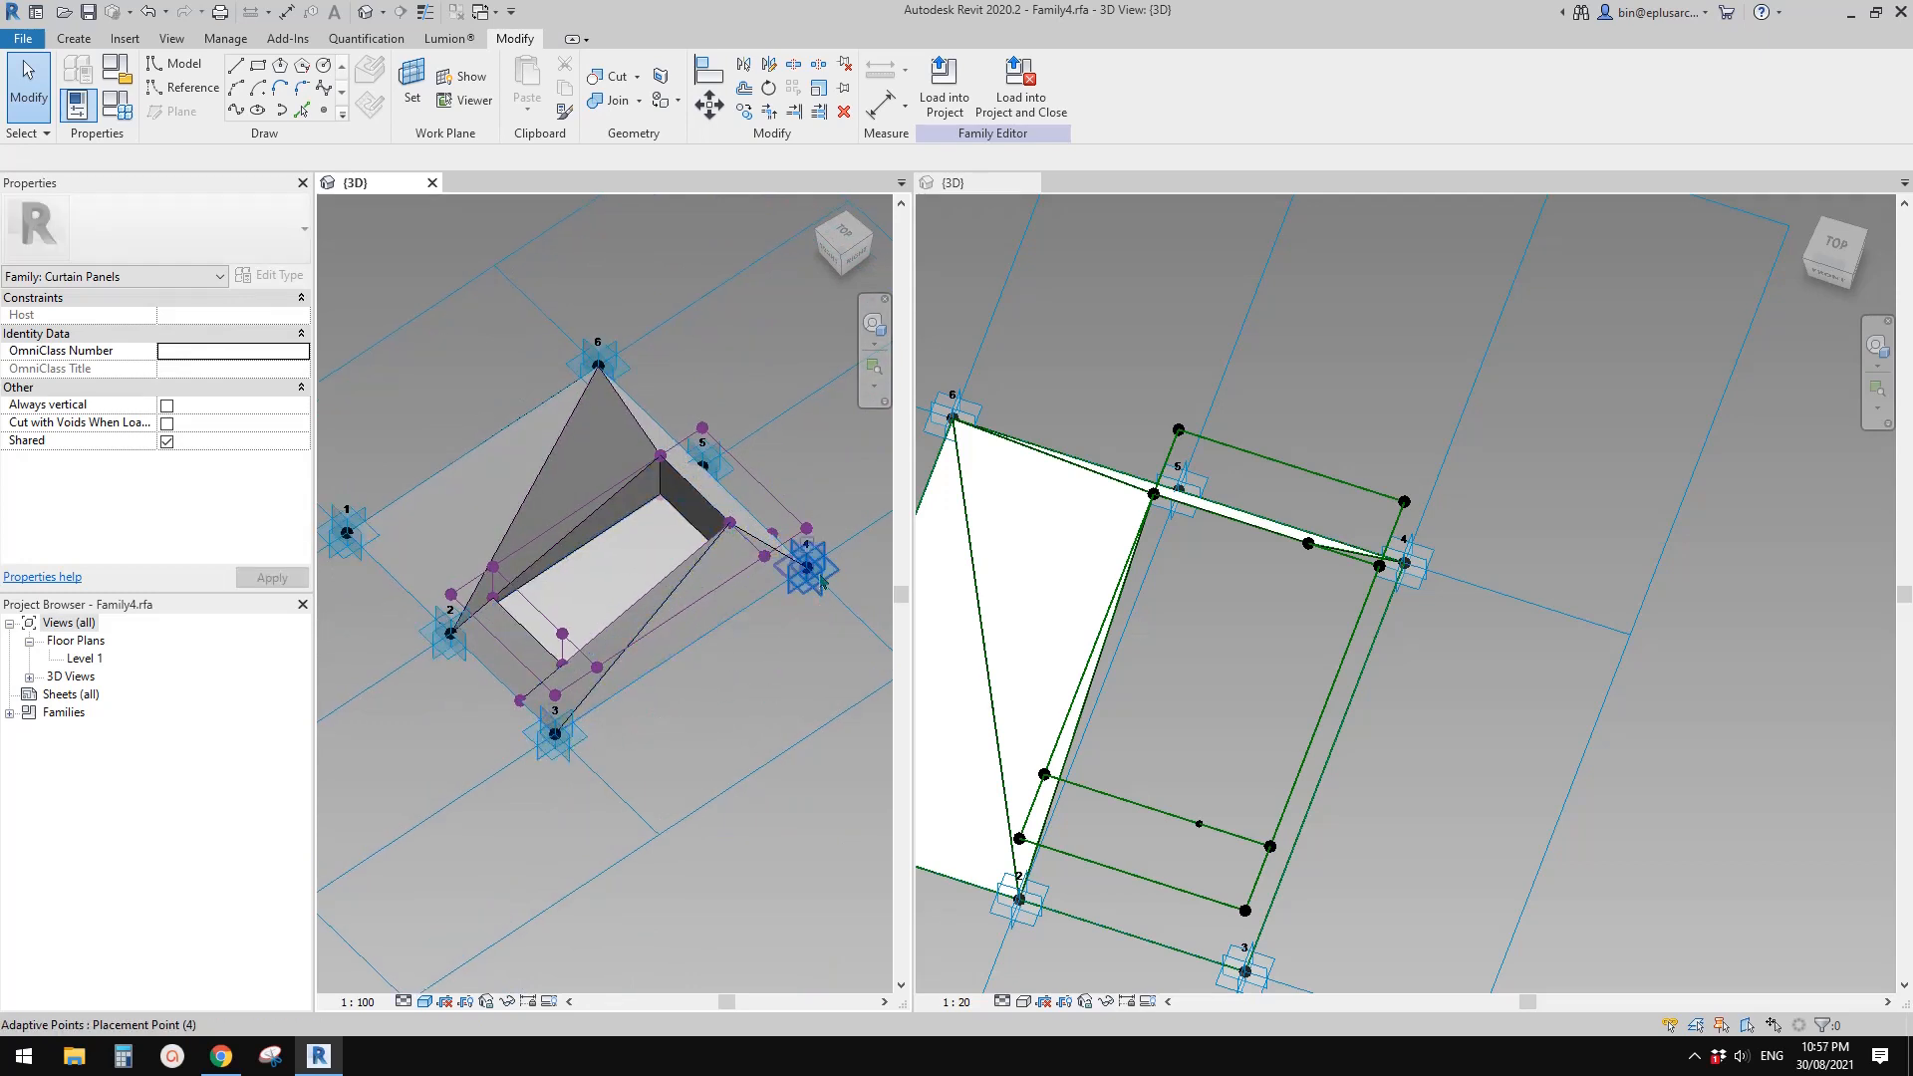
click(1362, 648)
shift+middle_drag(1253, 592, 1302, 575)
click(1323, 511)
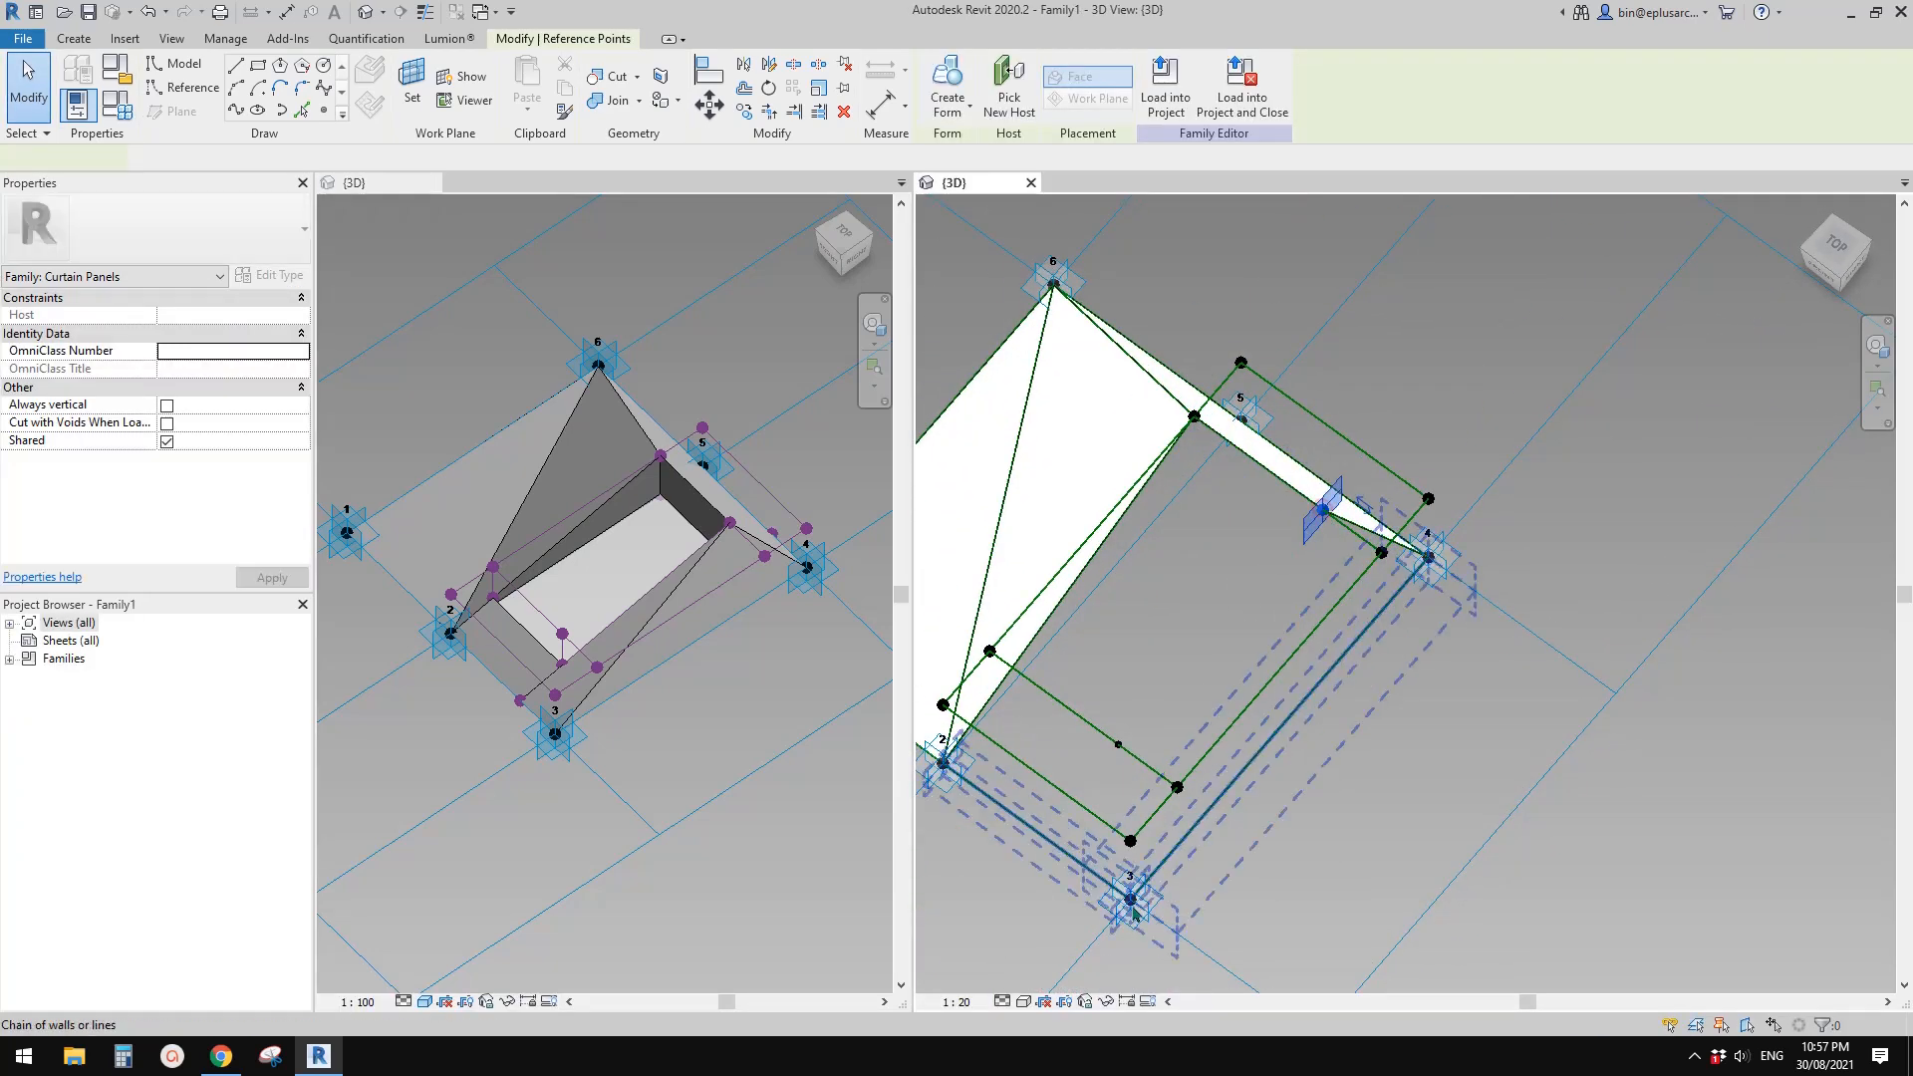
ctrl+click(1130, 899)
click(236, 112)
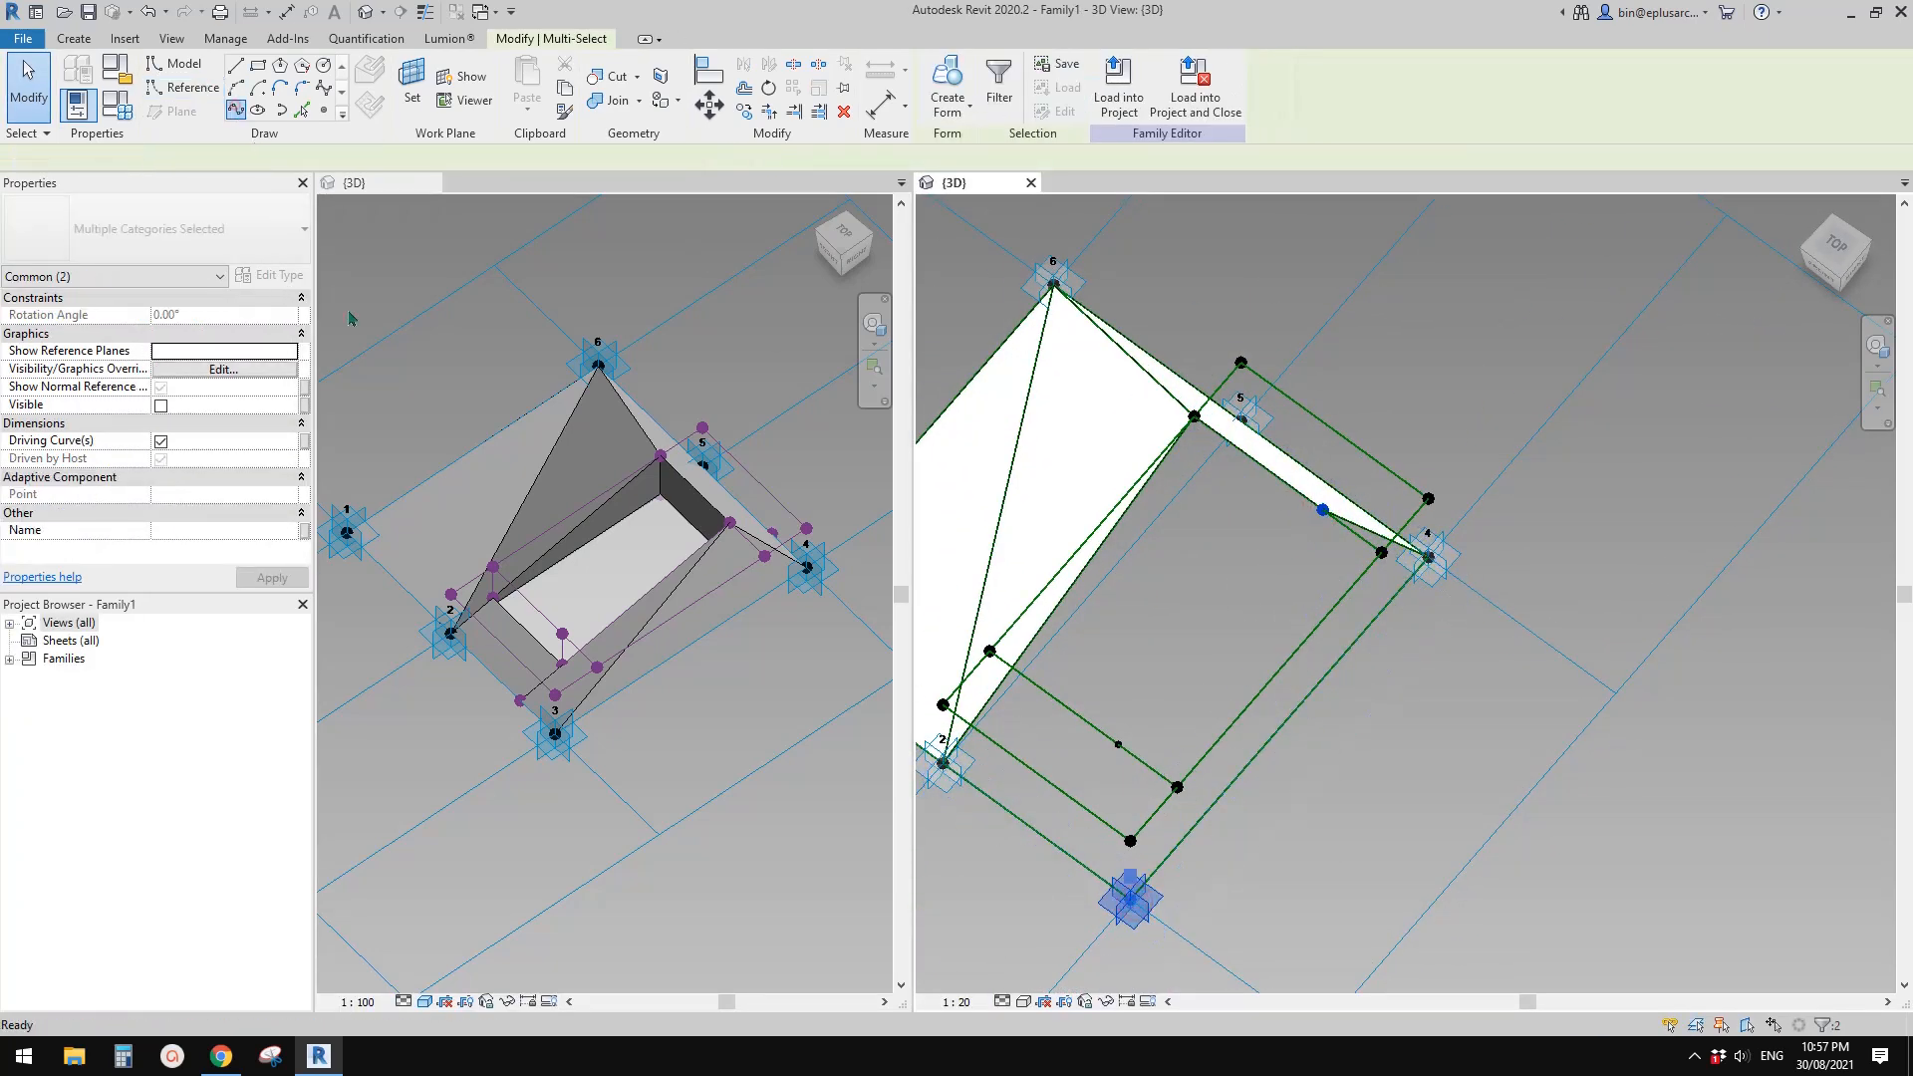
click(159, 459)
click(1248, 513)
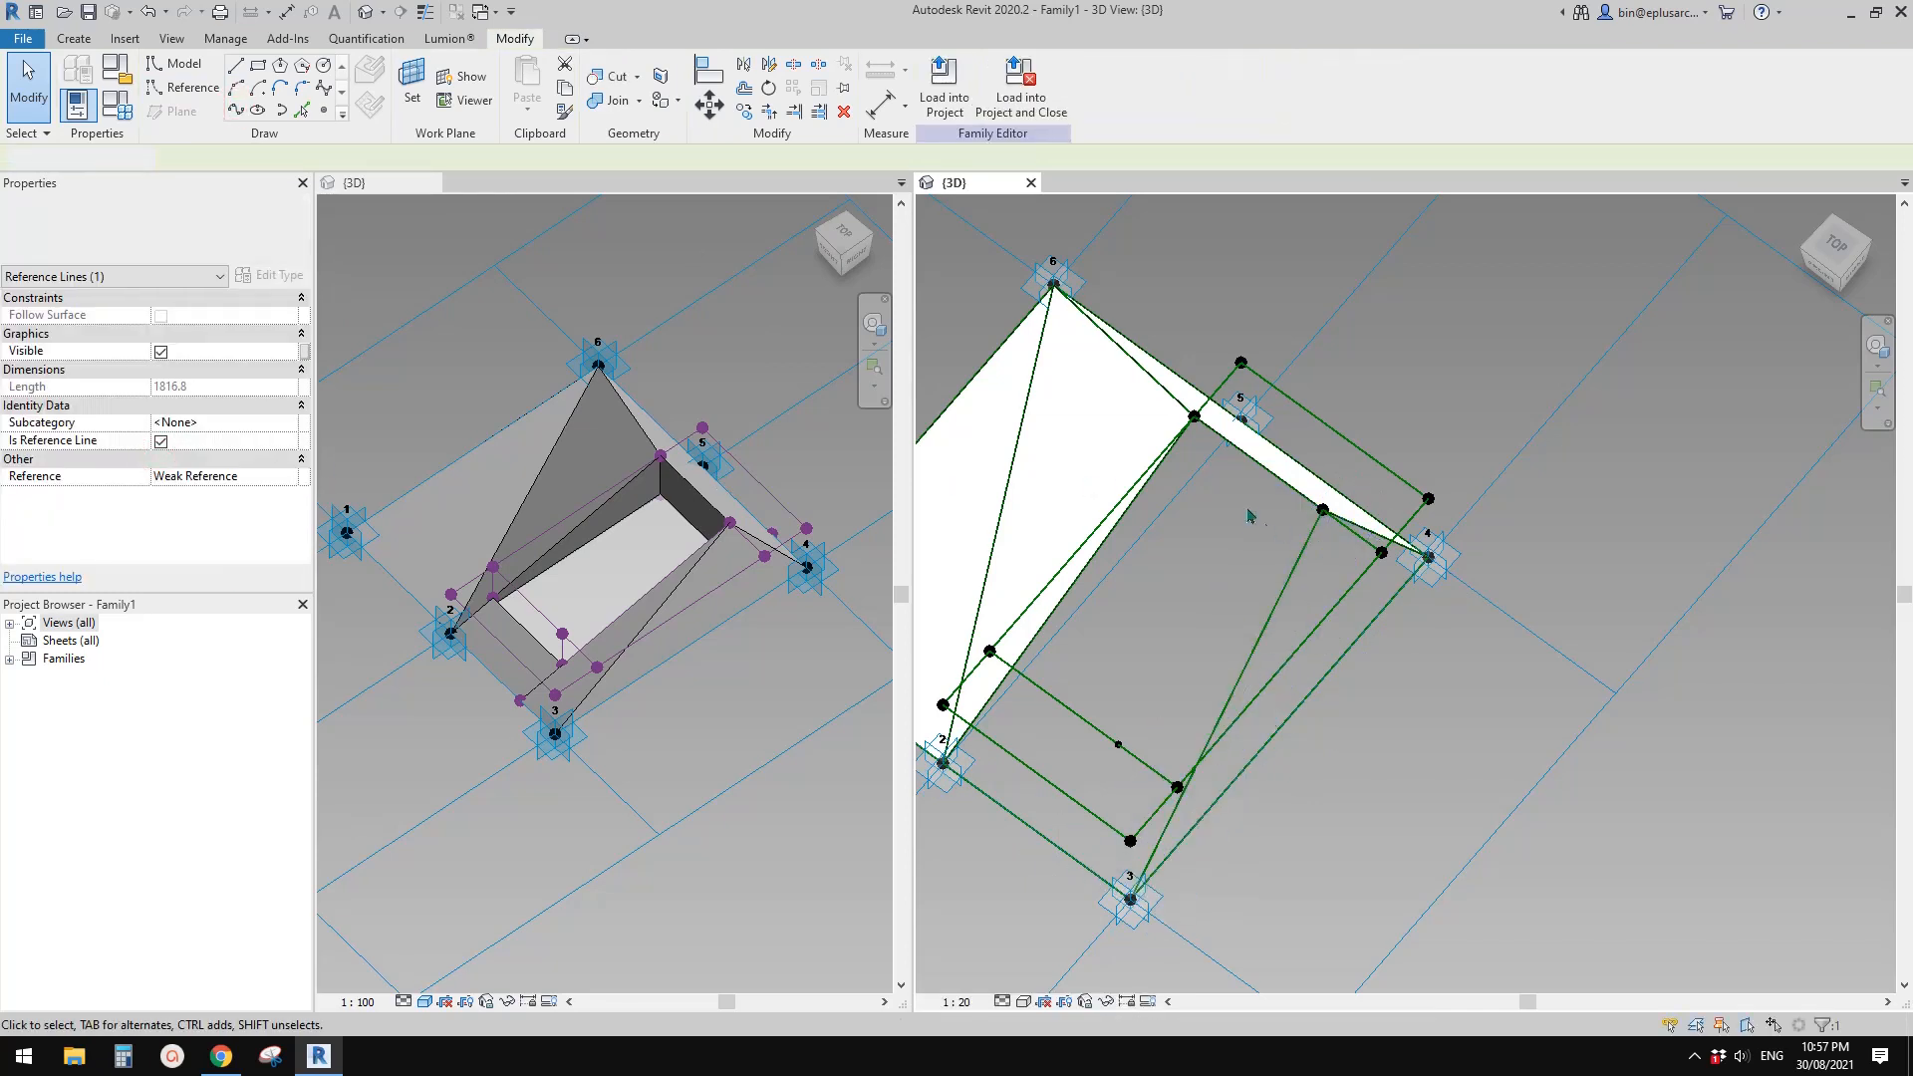
Draw another spline from the hosted inset point to adaptive point 4 and make it a reference line
drag(1250, 494, 1345, 534)
ctrl+click(1436, 569)
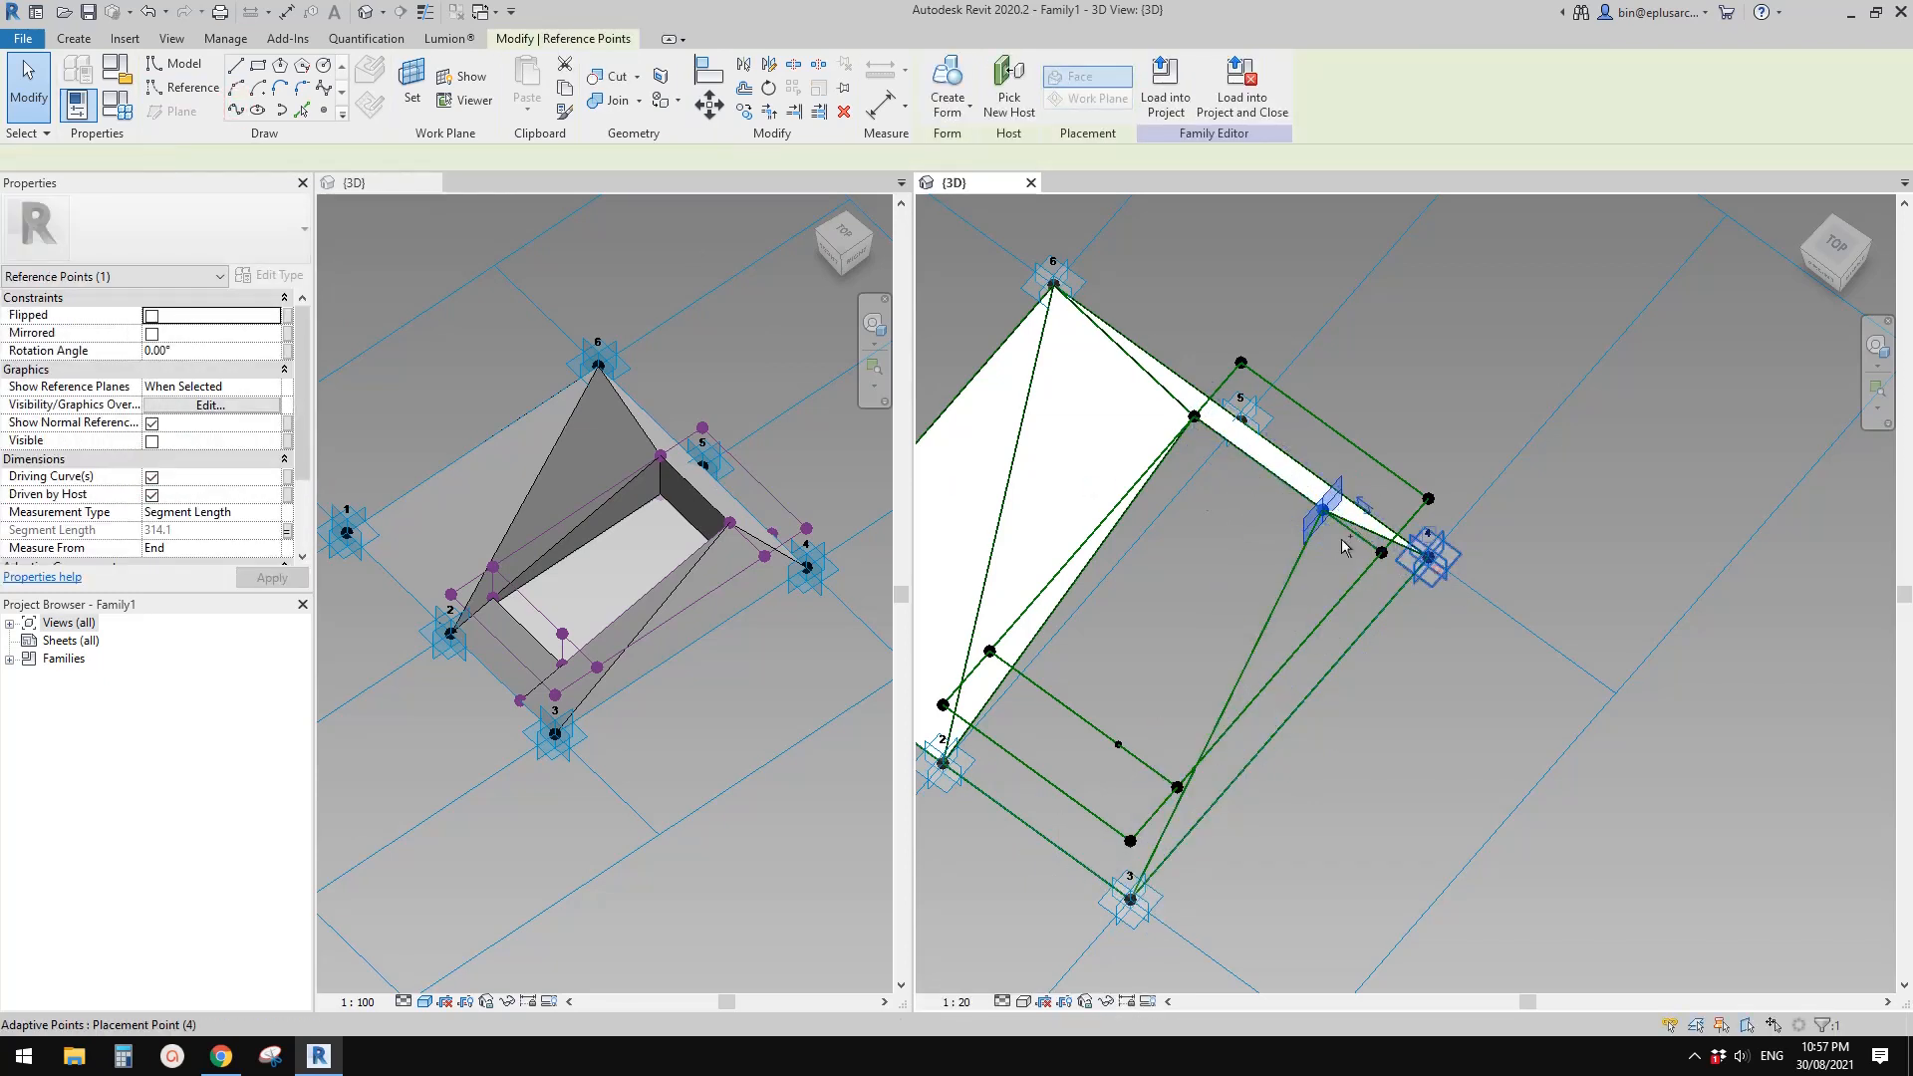
click(236, 111)
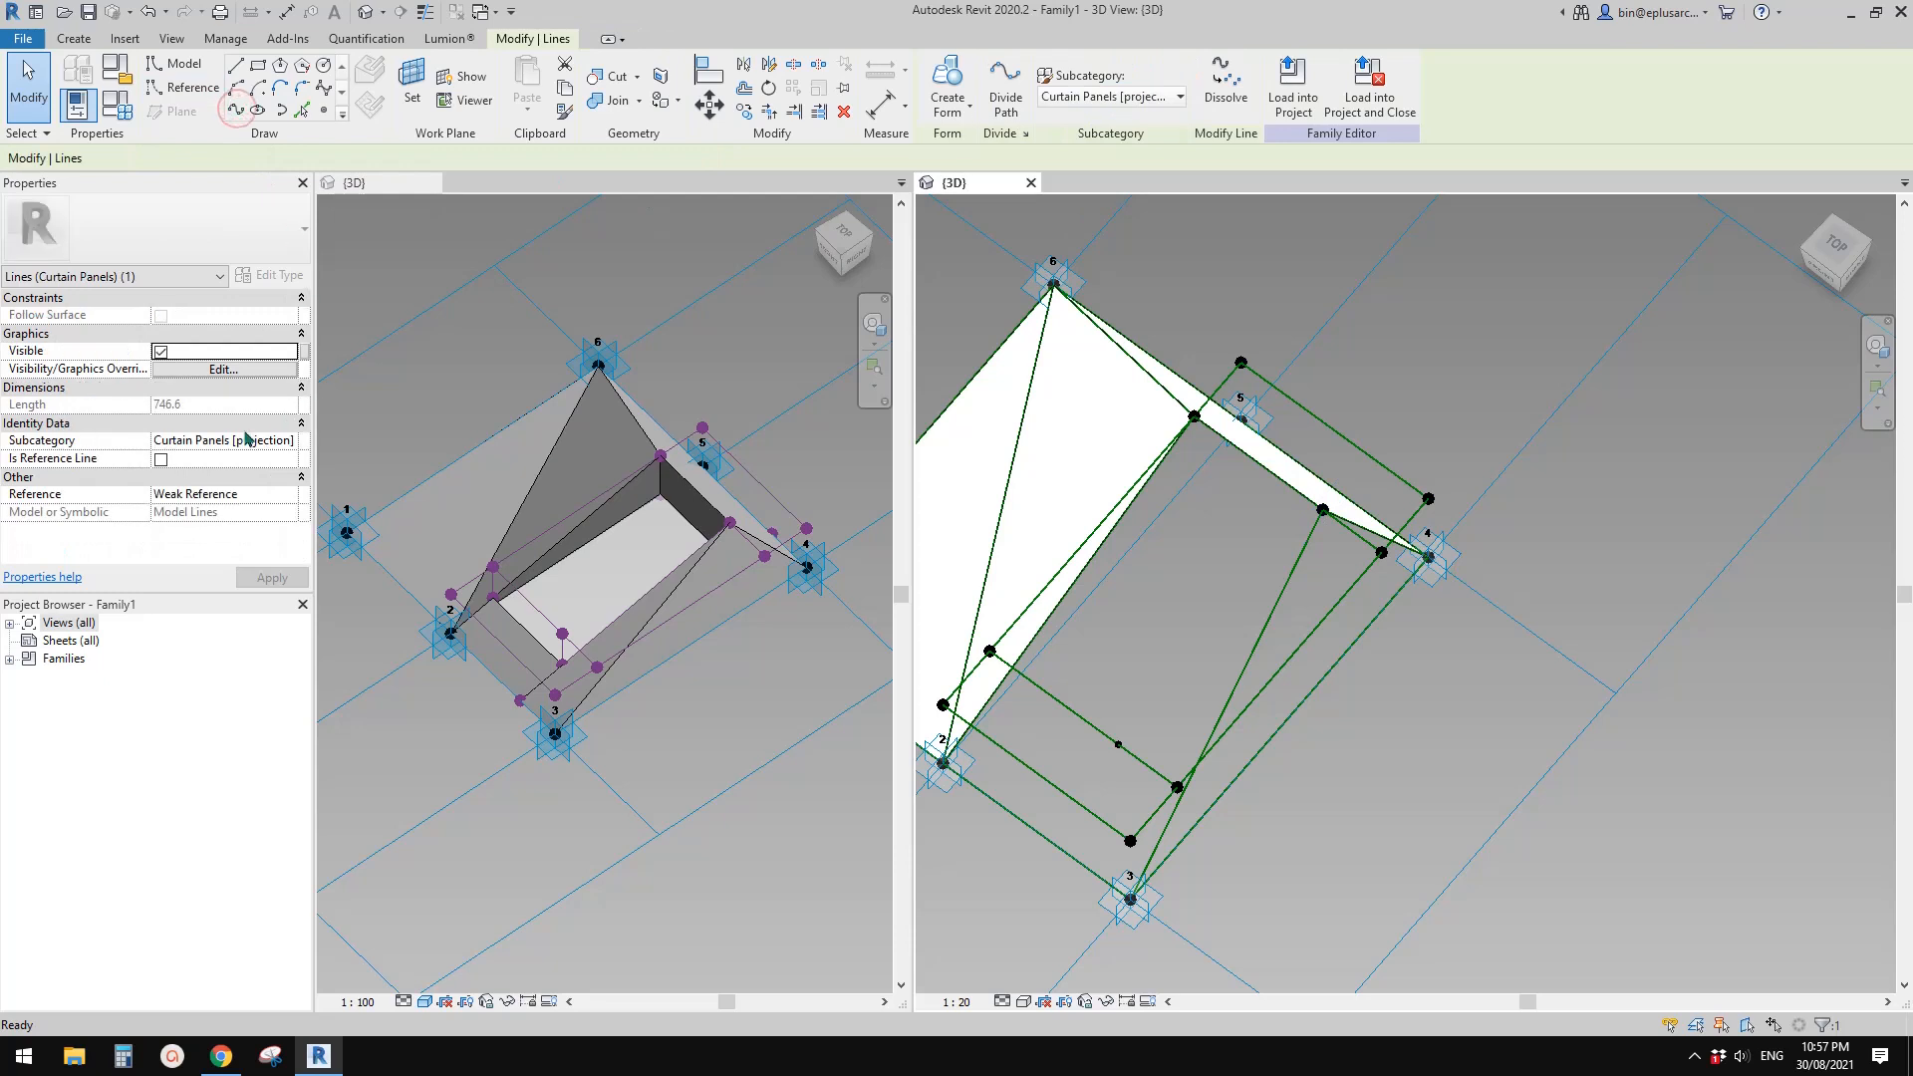
click(161, 459)
click(1465, 600)
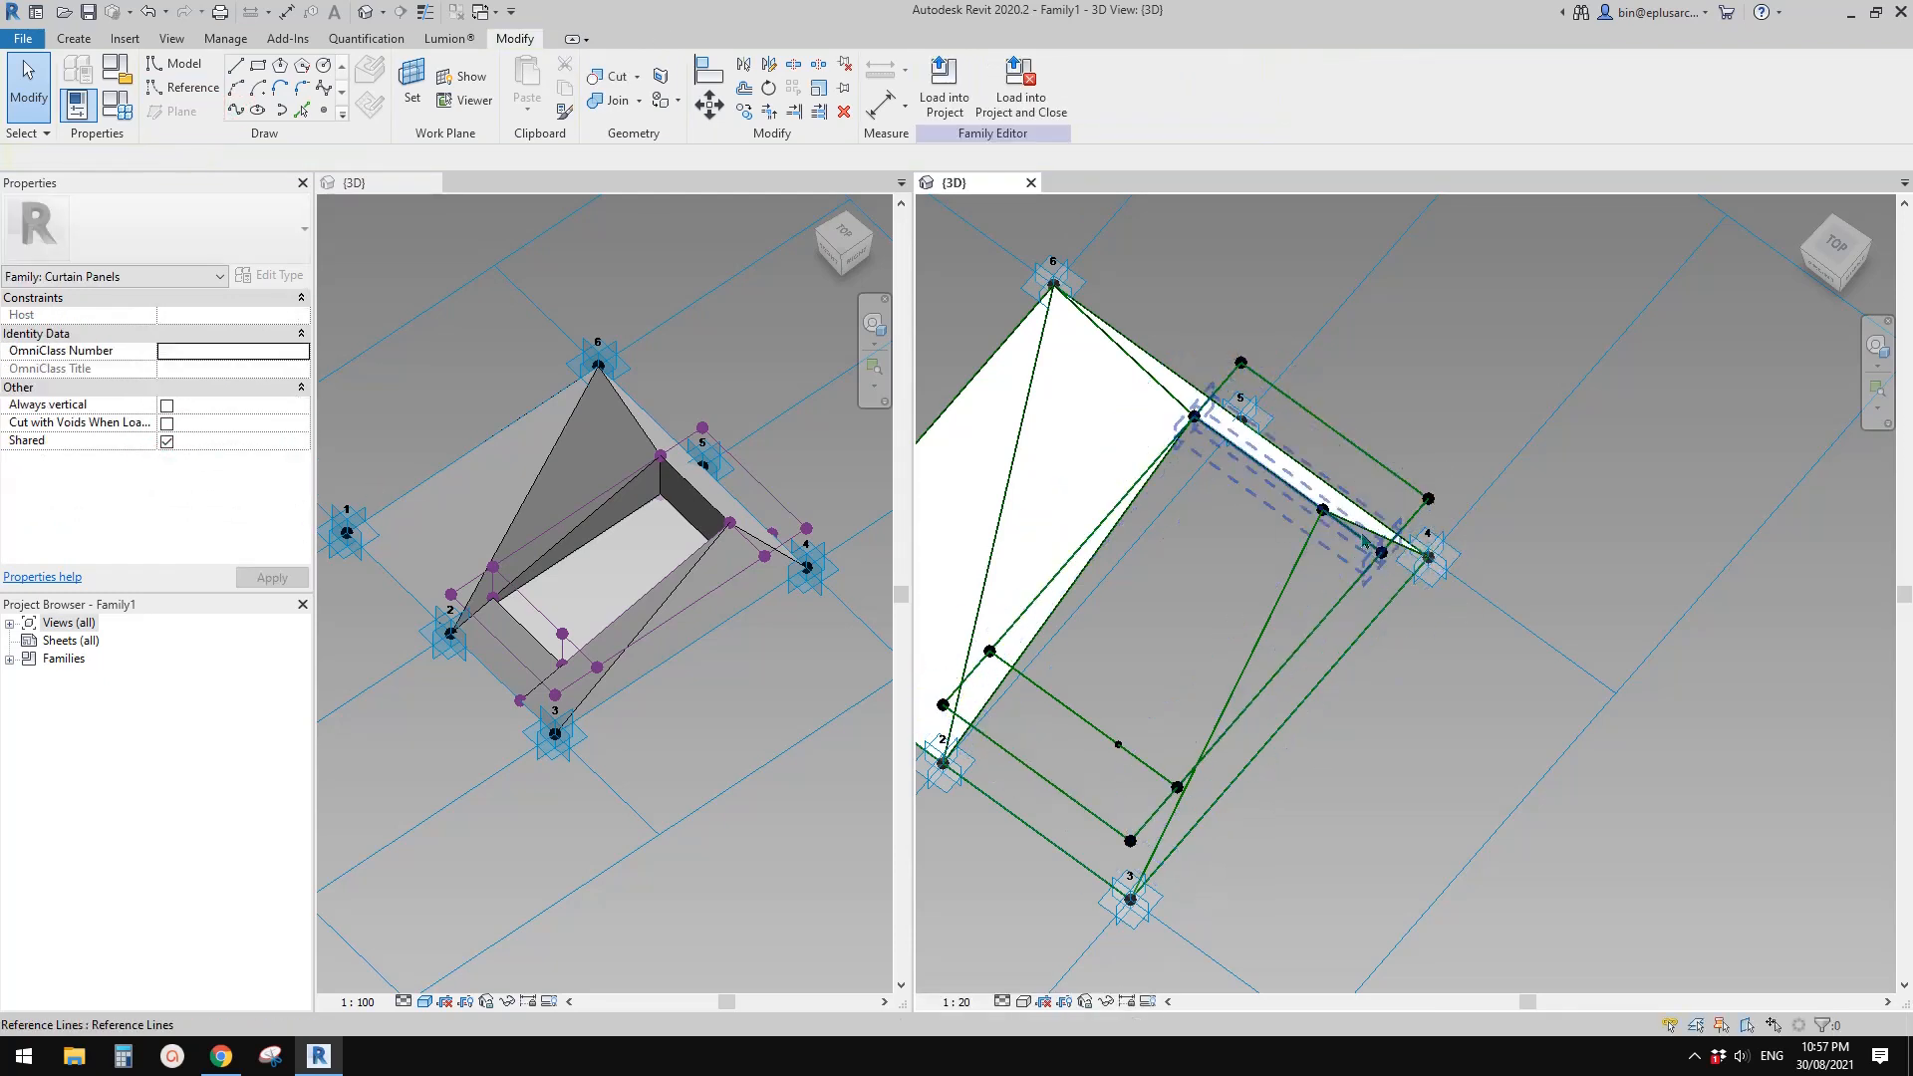
Create a flat triangular surface form from the reference lines joining the hosted inset point and adaptive points 3 and 4
click(1366, 538)
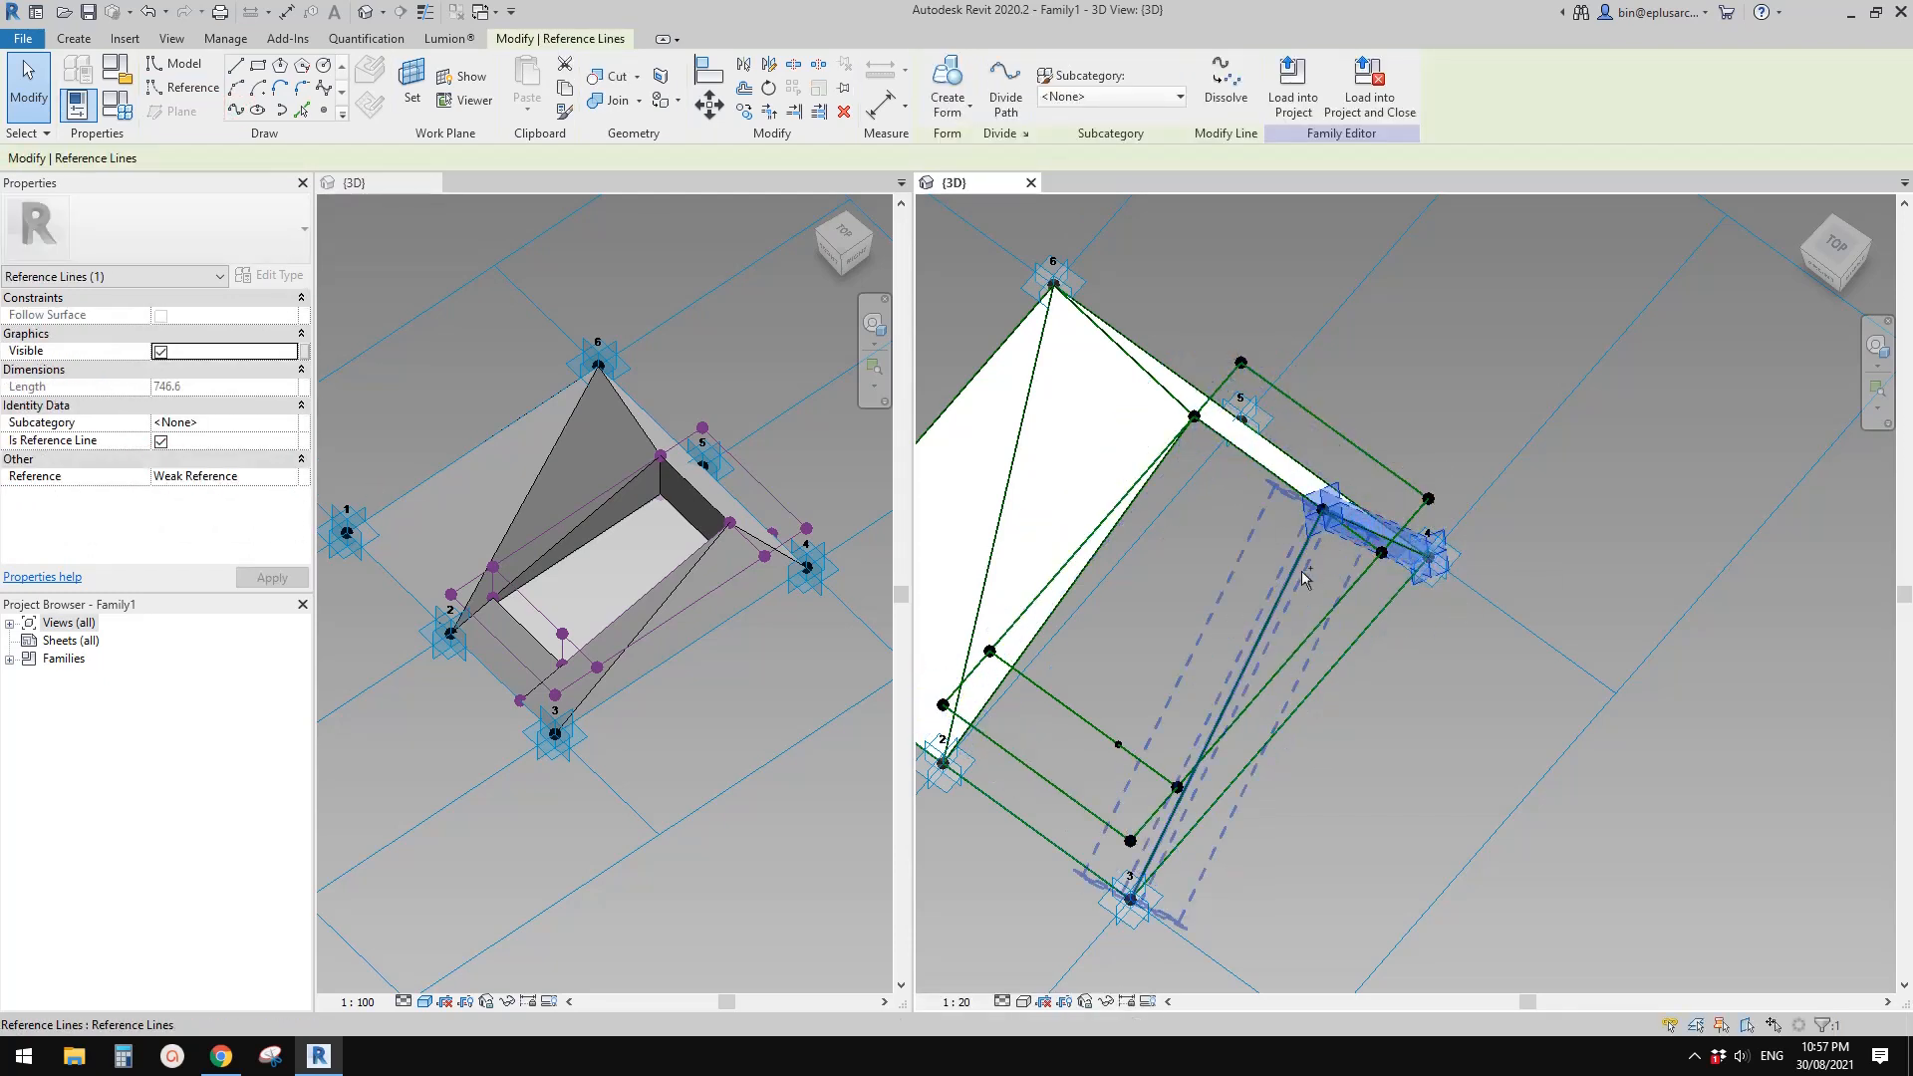
ctrl+click(1294, 574)
ctrl+click(1363, 639)
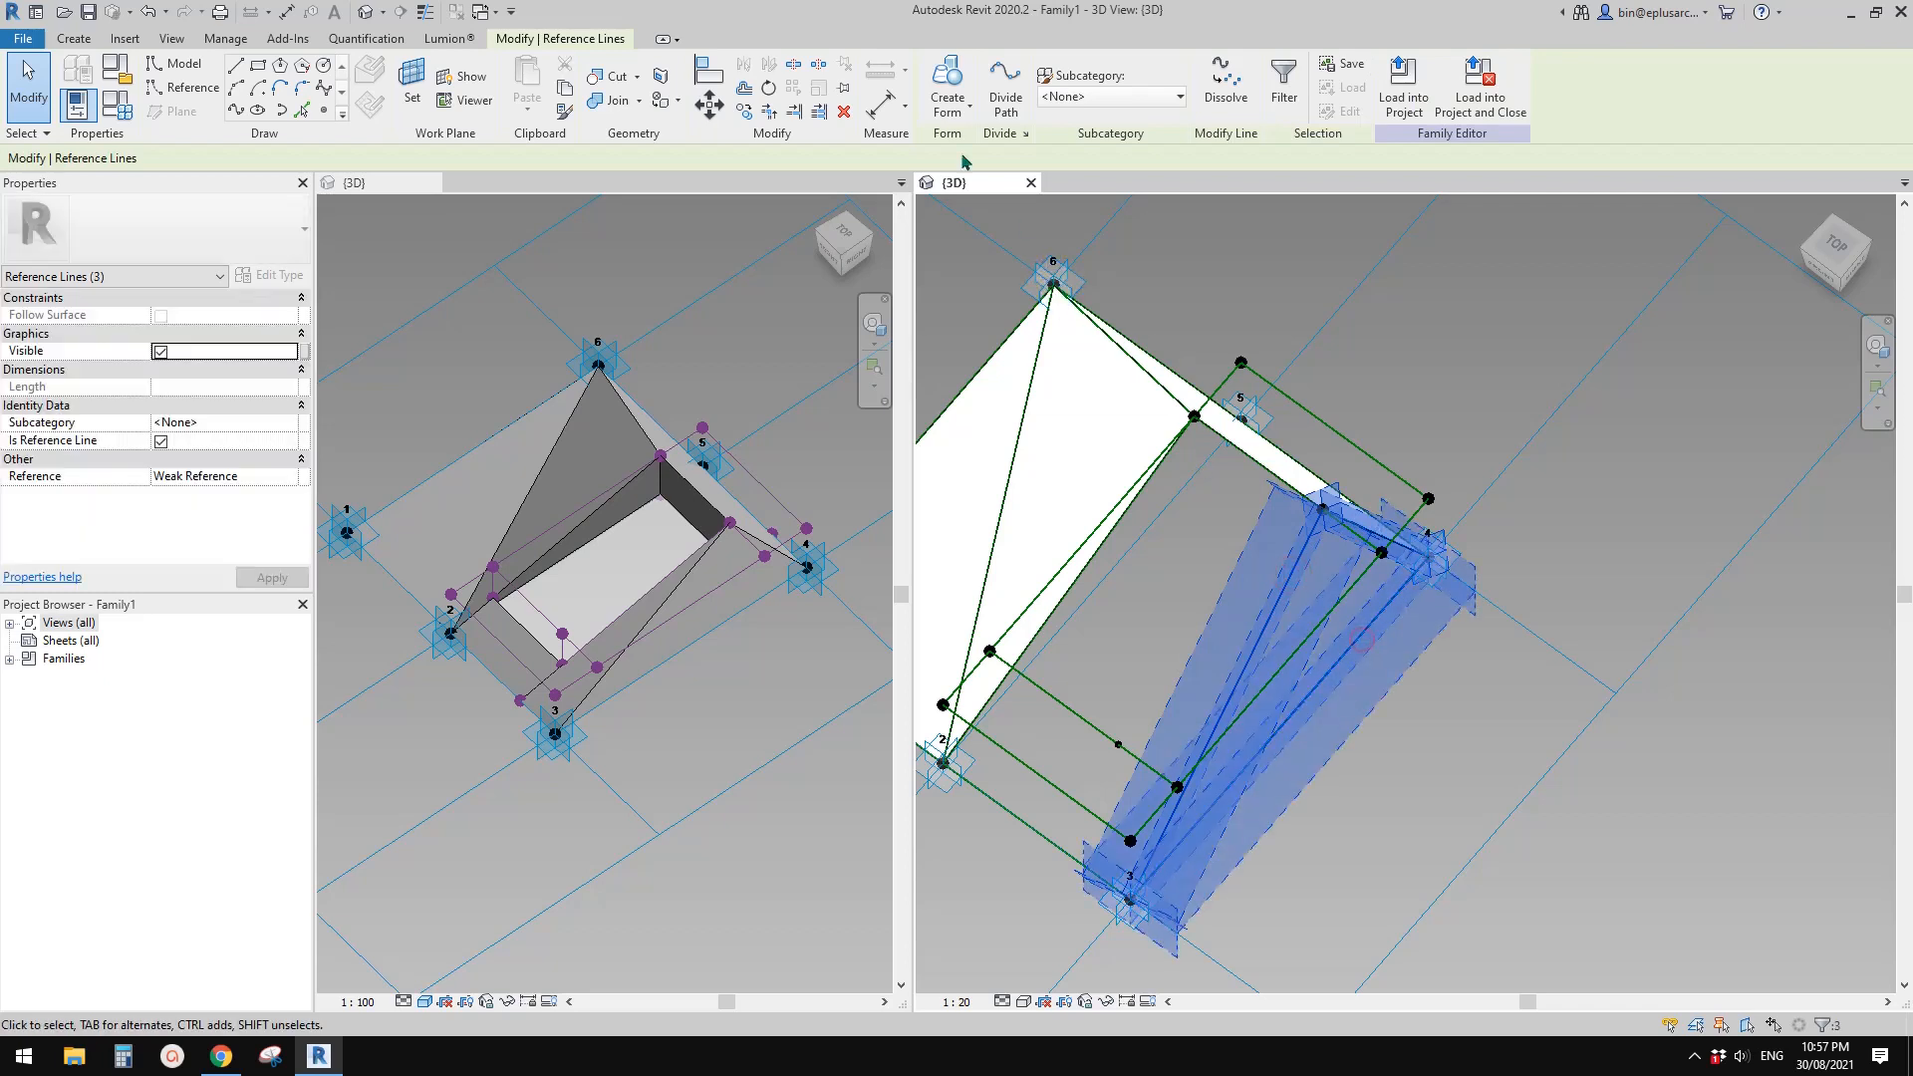
click(957, 79)
click(1234, 1013)
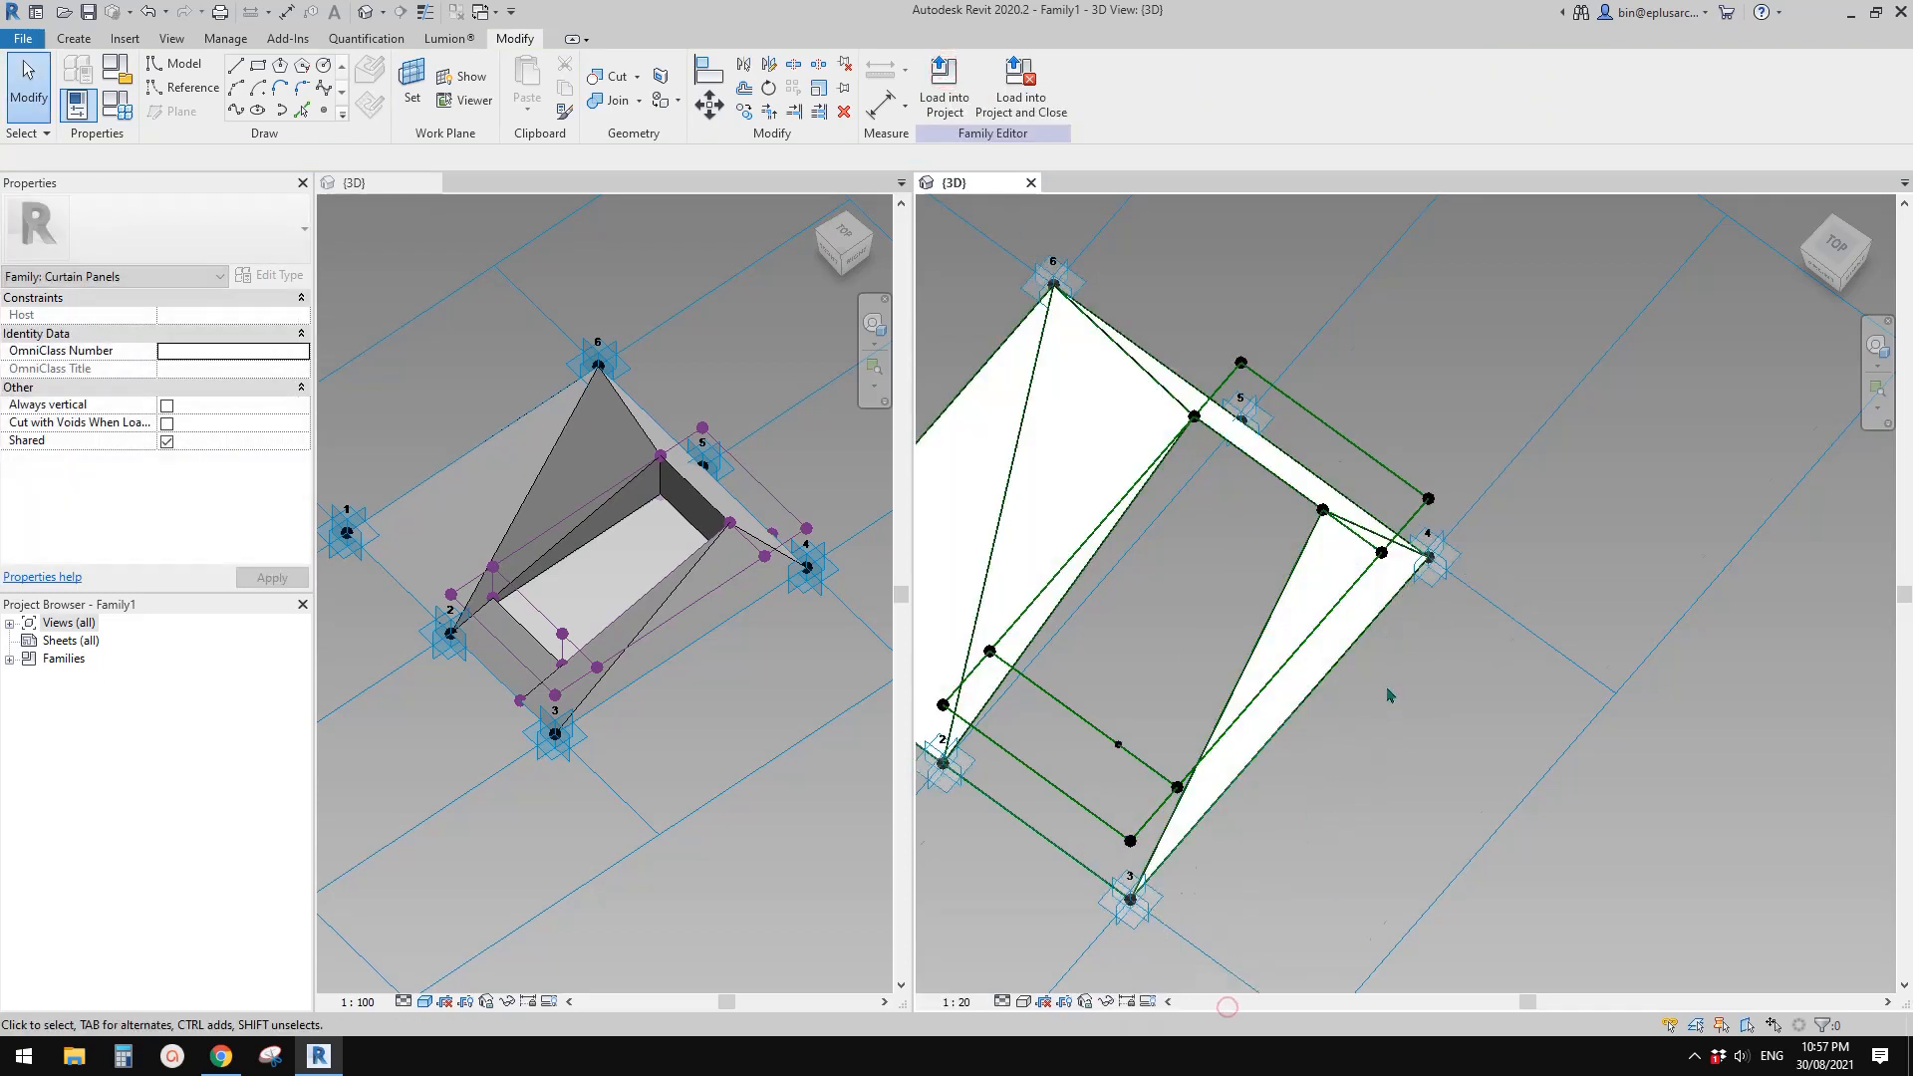
Compare the open side between adaptive points 2 and 3 with the same side of the Family4 panel
scroll(1361, 709, down, 1)
middle_drag(1361, 708, 1444, 644)
click(546, 710)
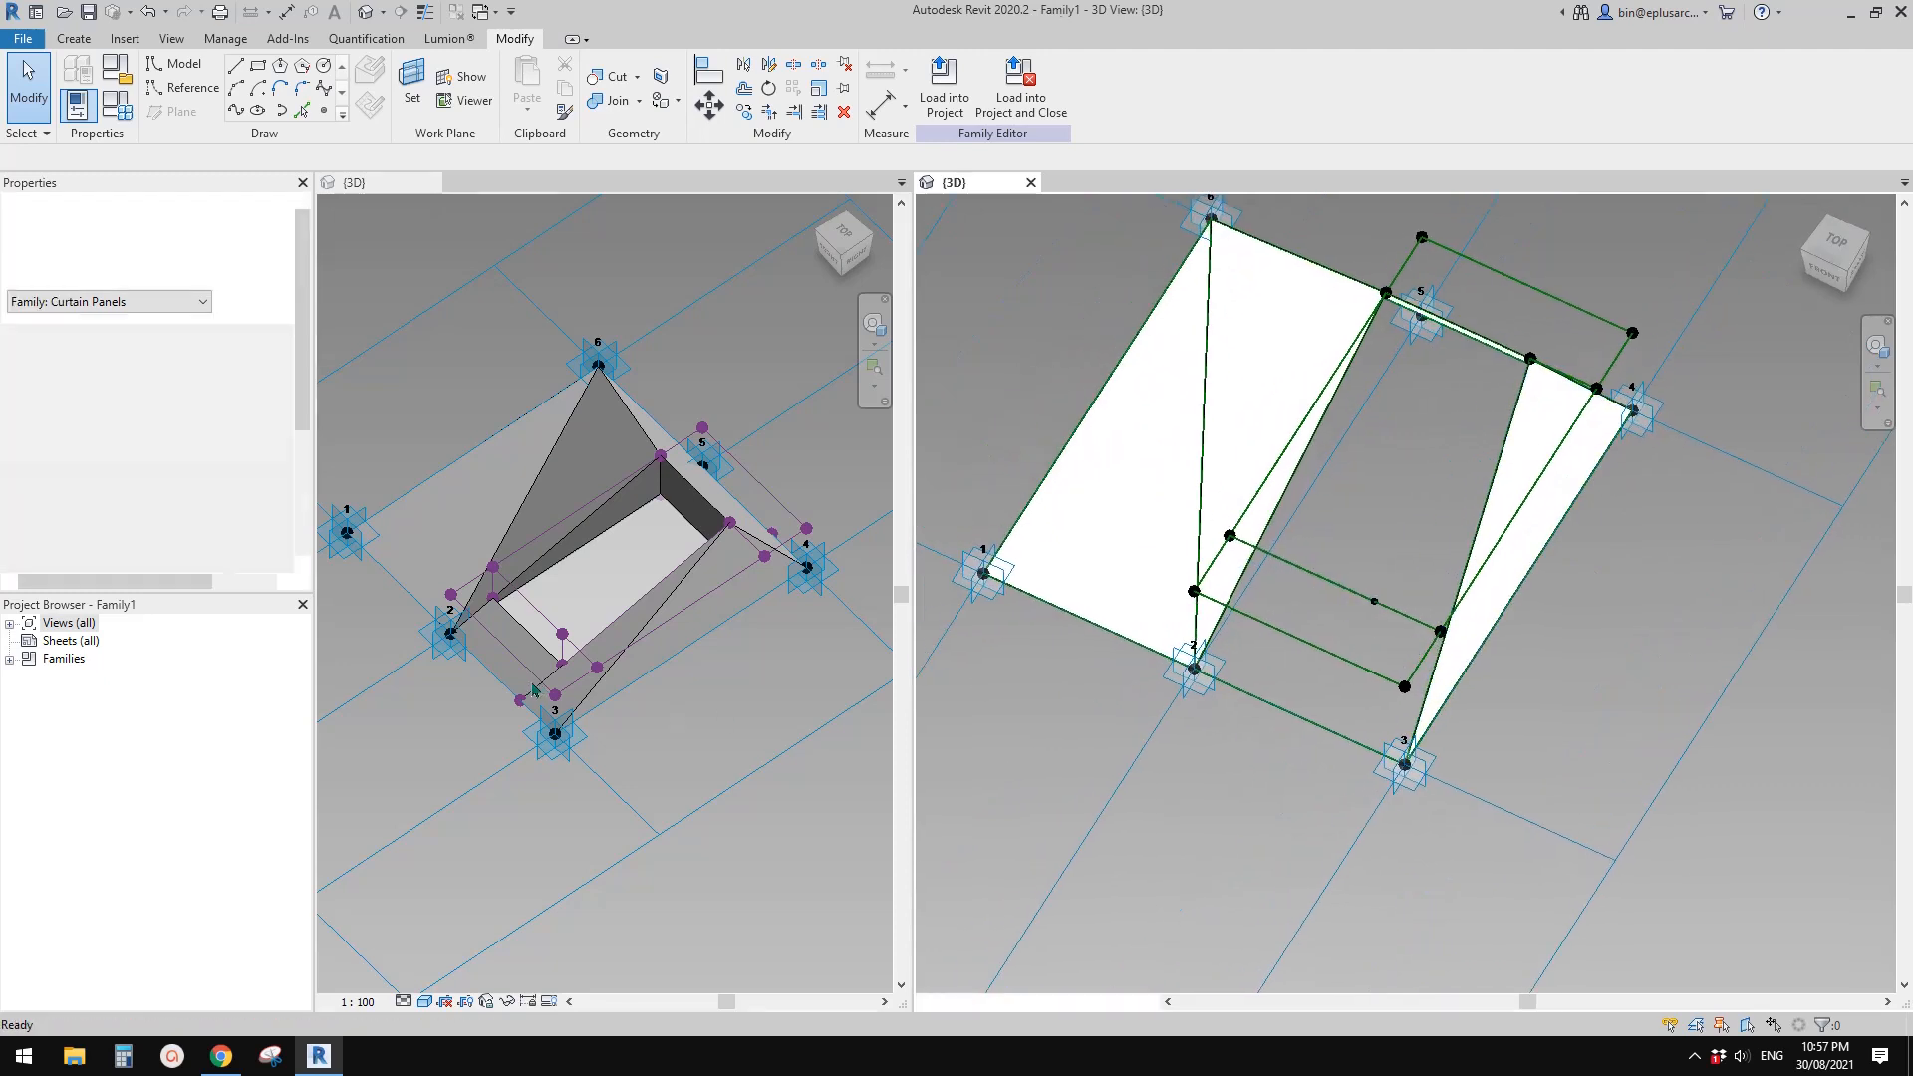
shift+middle_drag(546, 709, 705, 534)
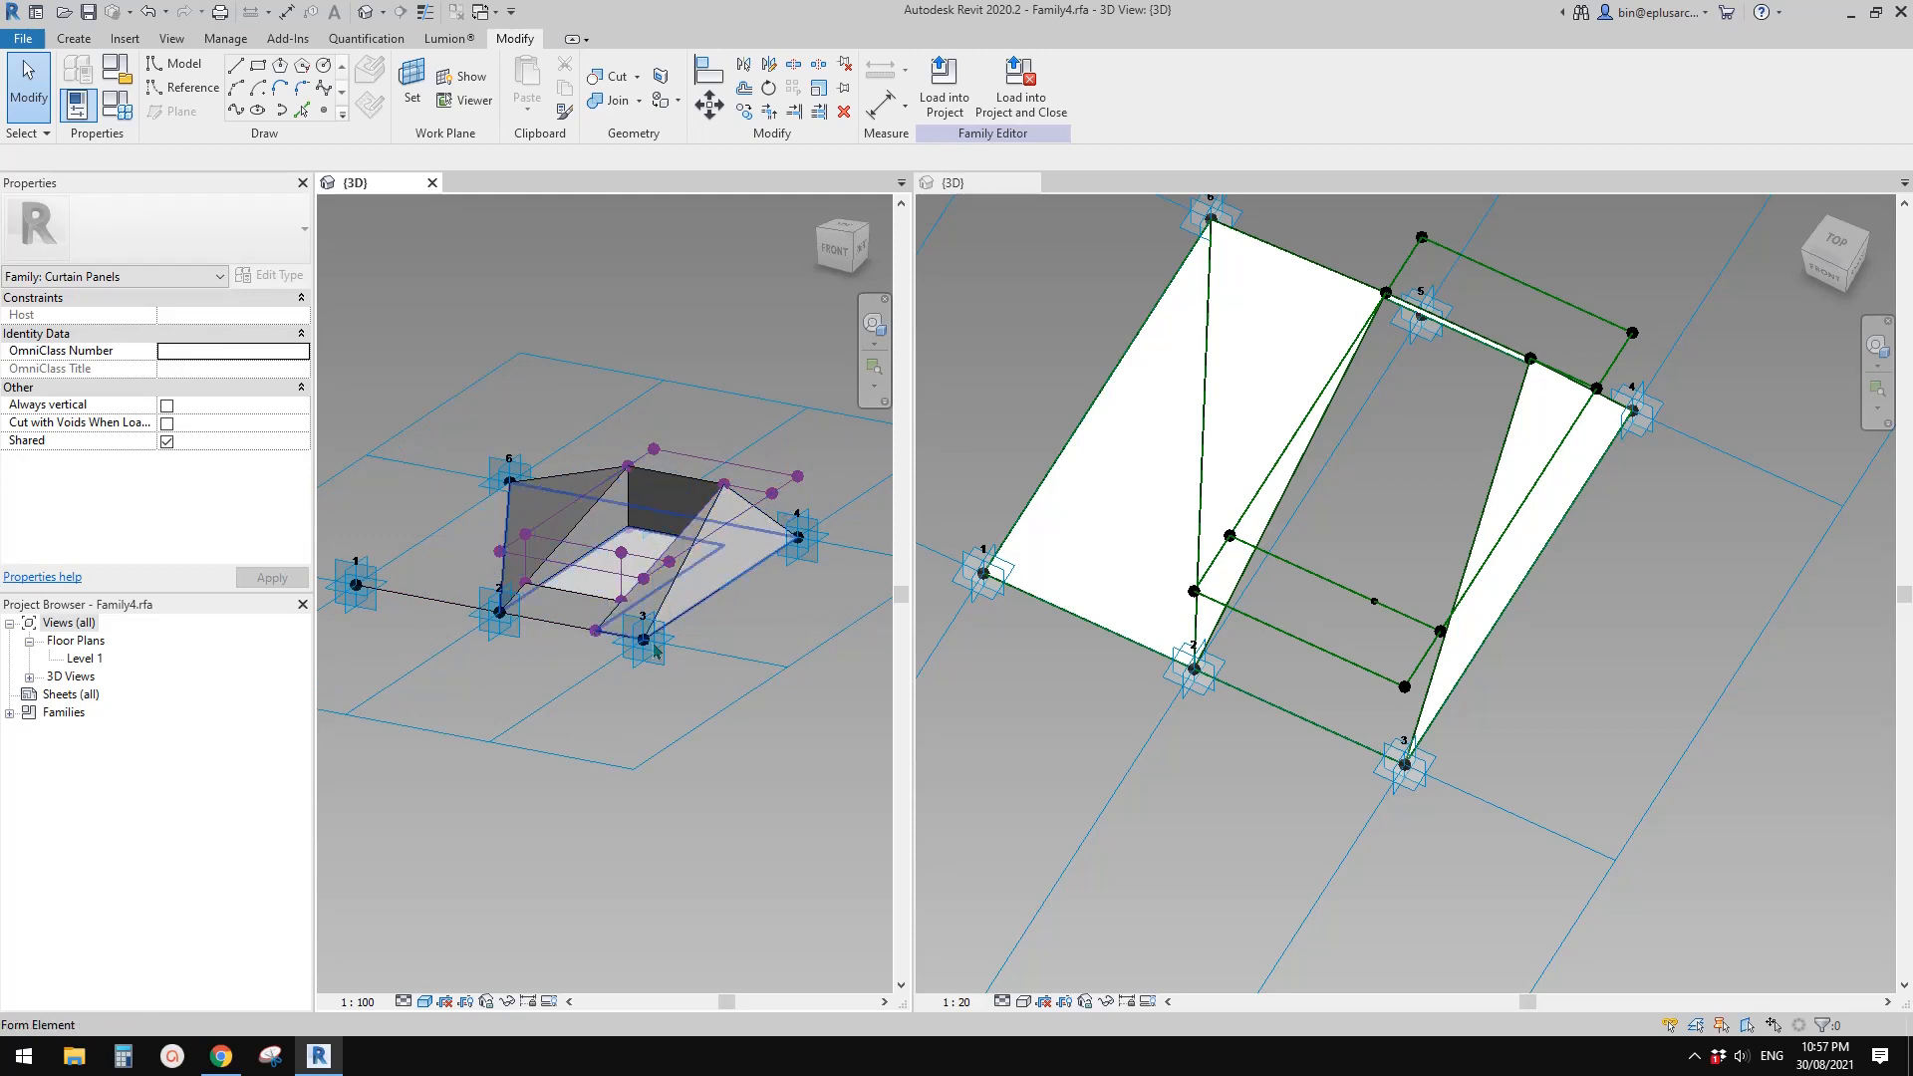
click(1421, 766)
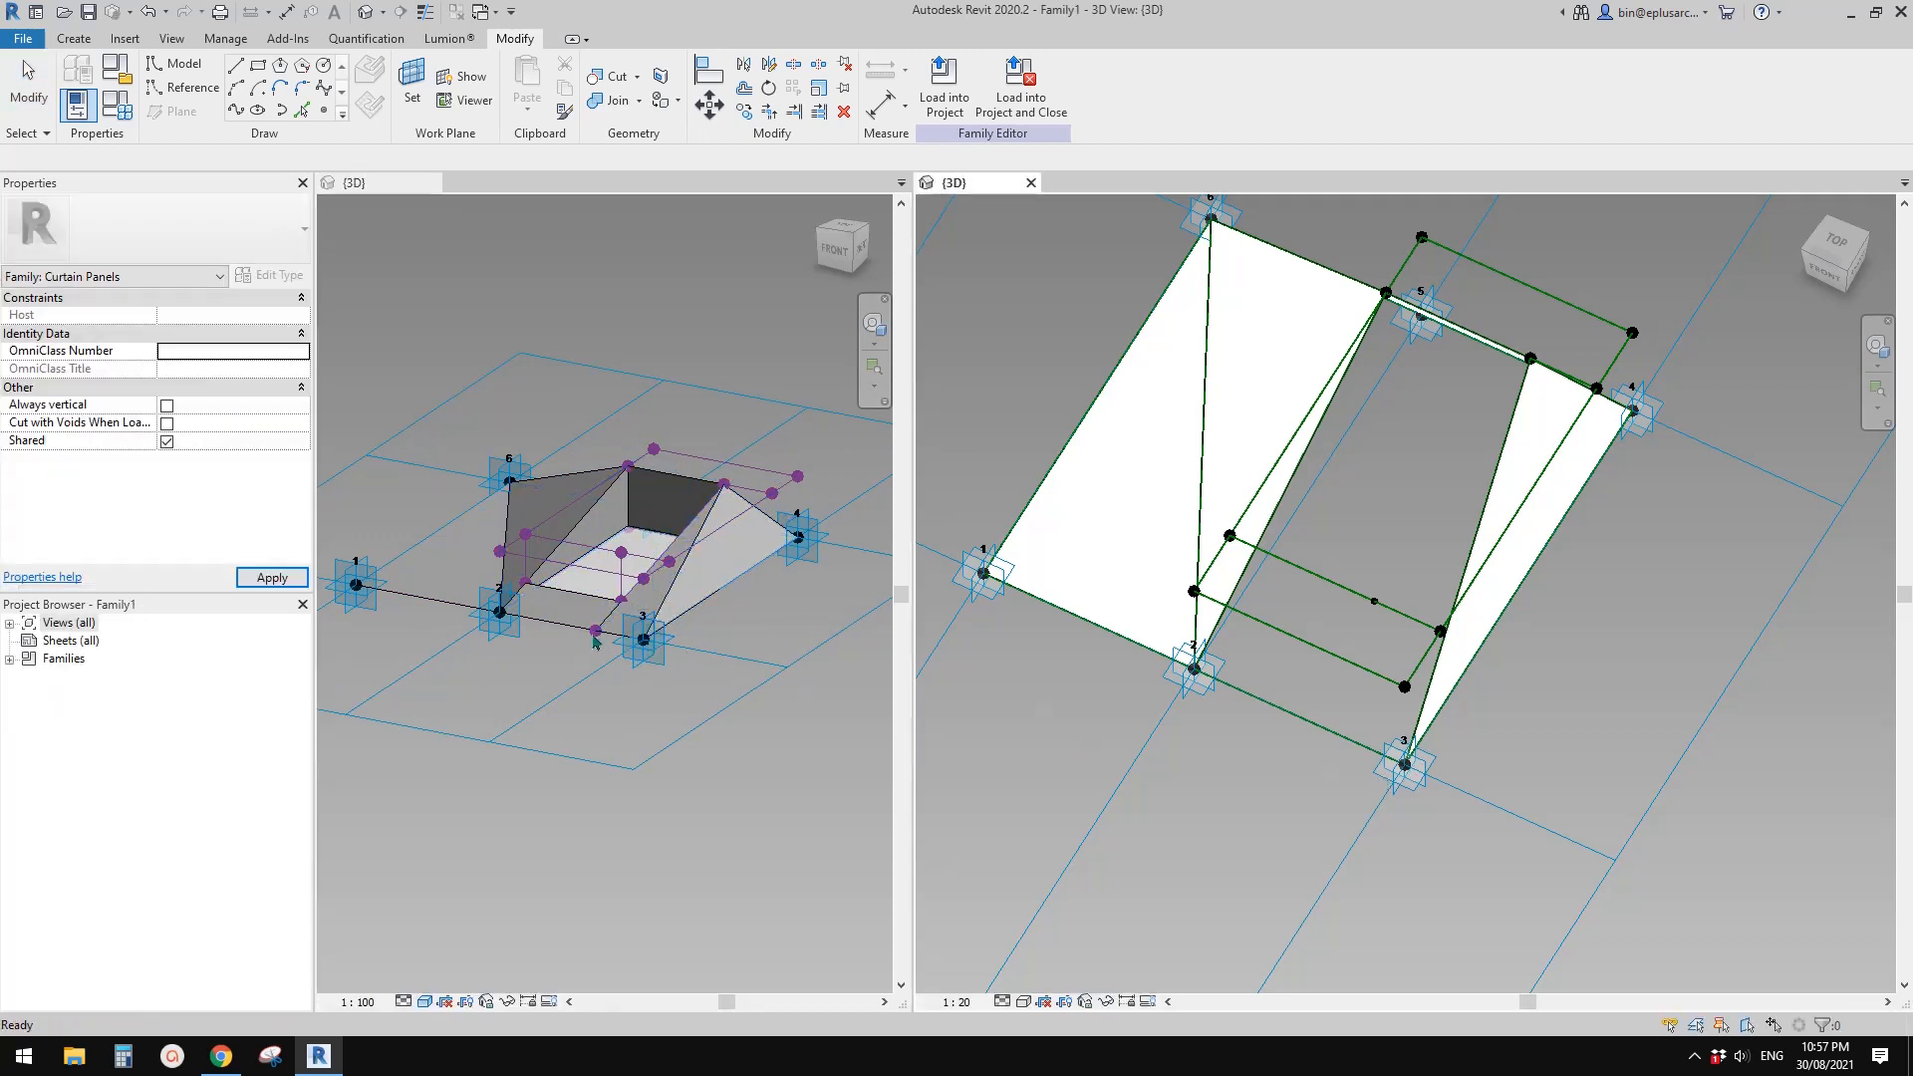
scroll(1400, 753, up, 3)
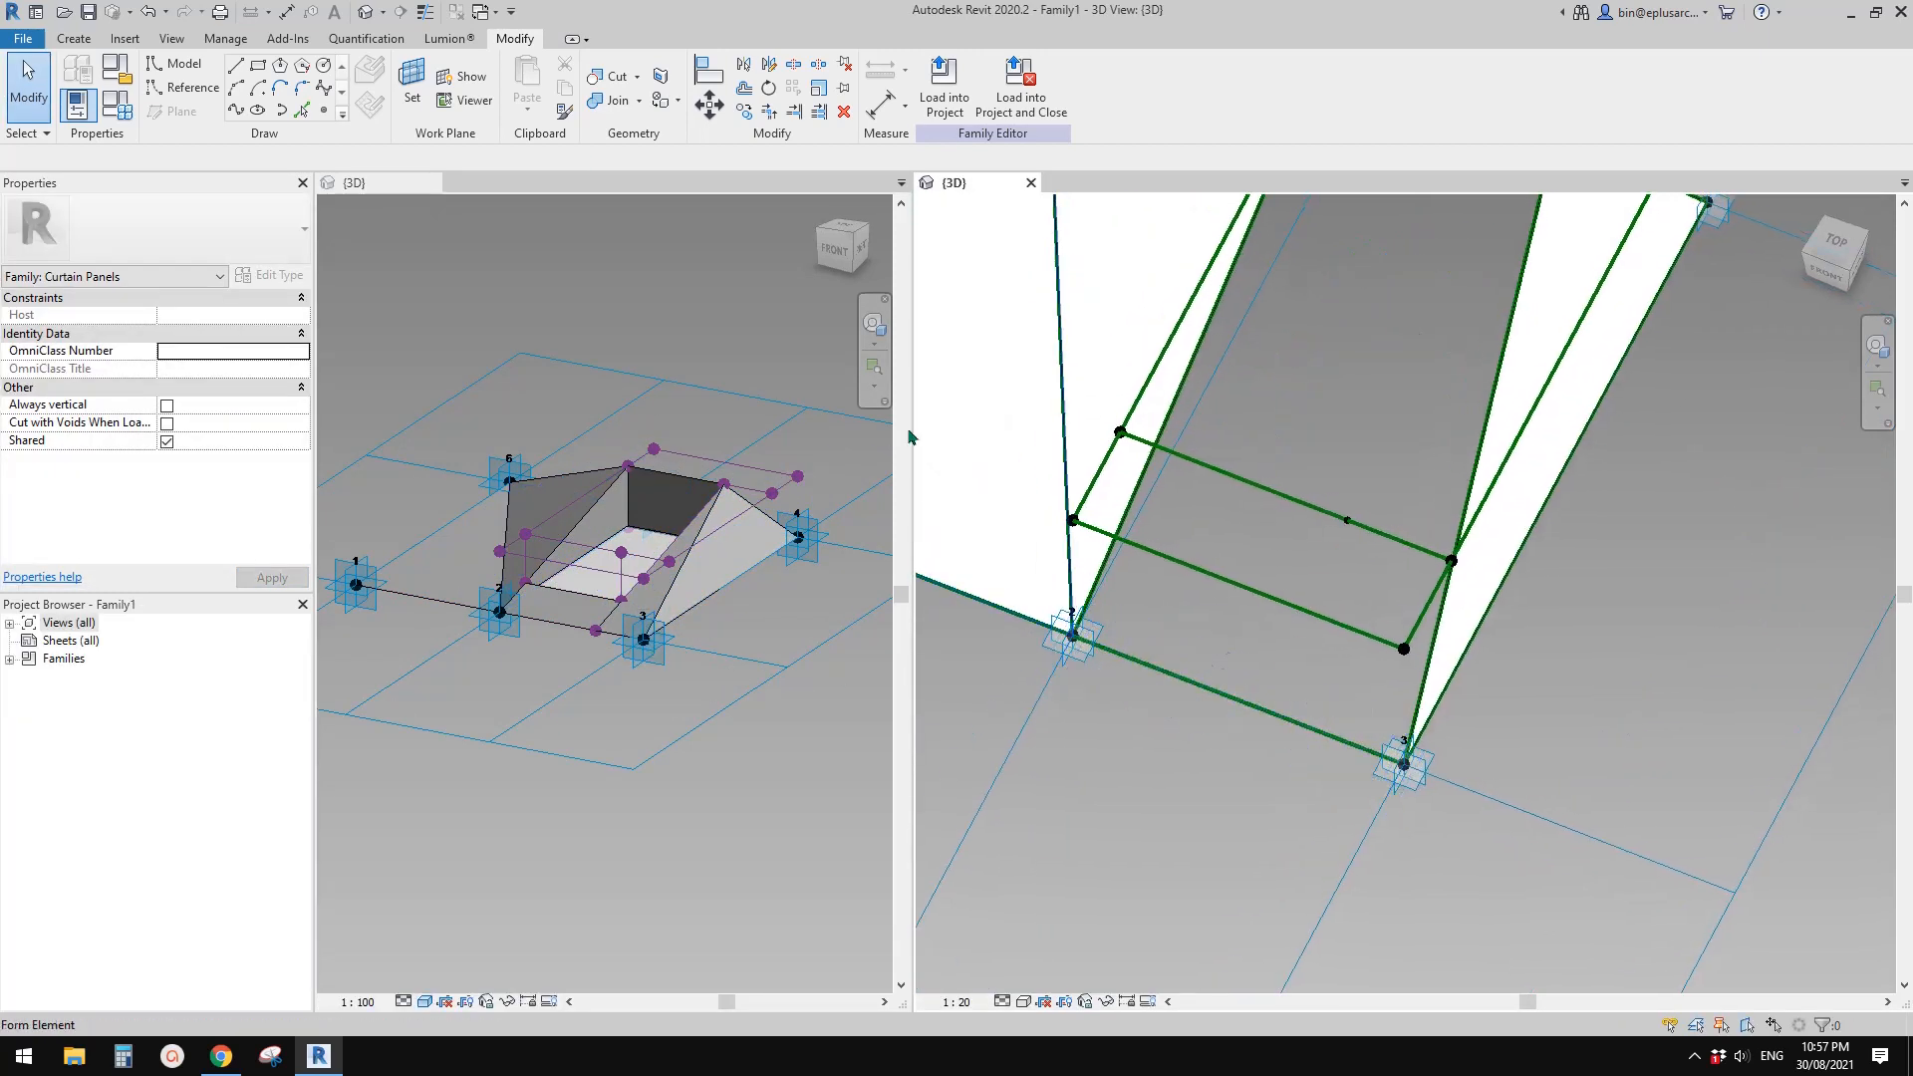
Host a reference point on the line between adaptive points 2 and 3, near point 3, and link its Segment Length to parameter TH
click(324, 110)
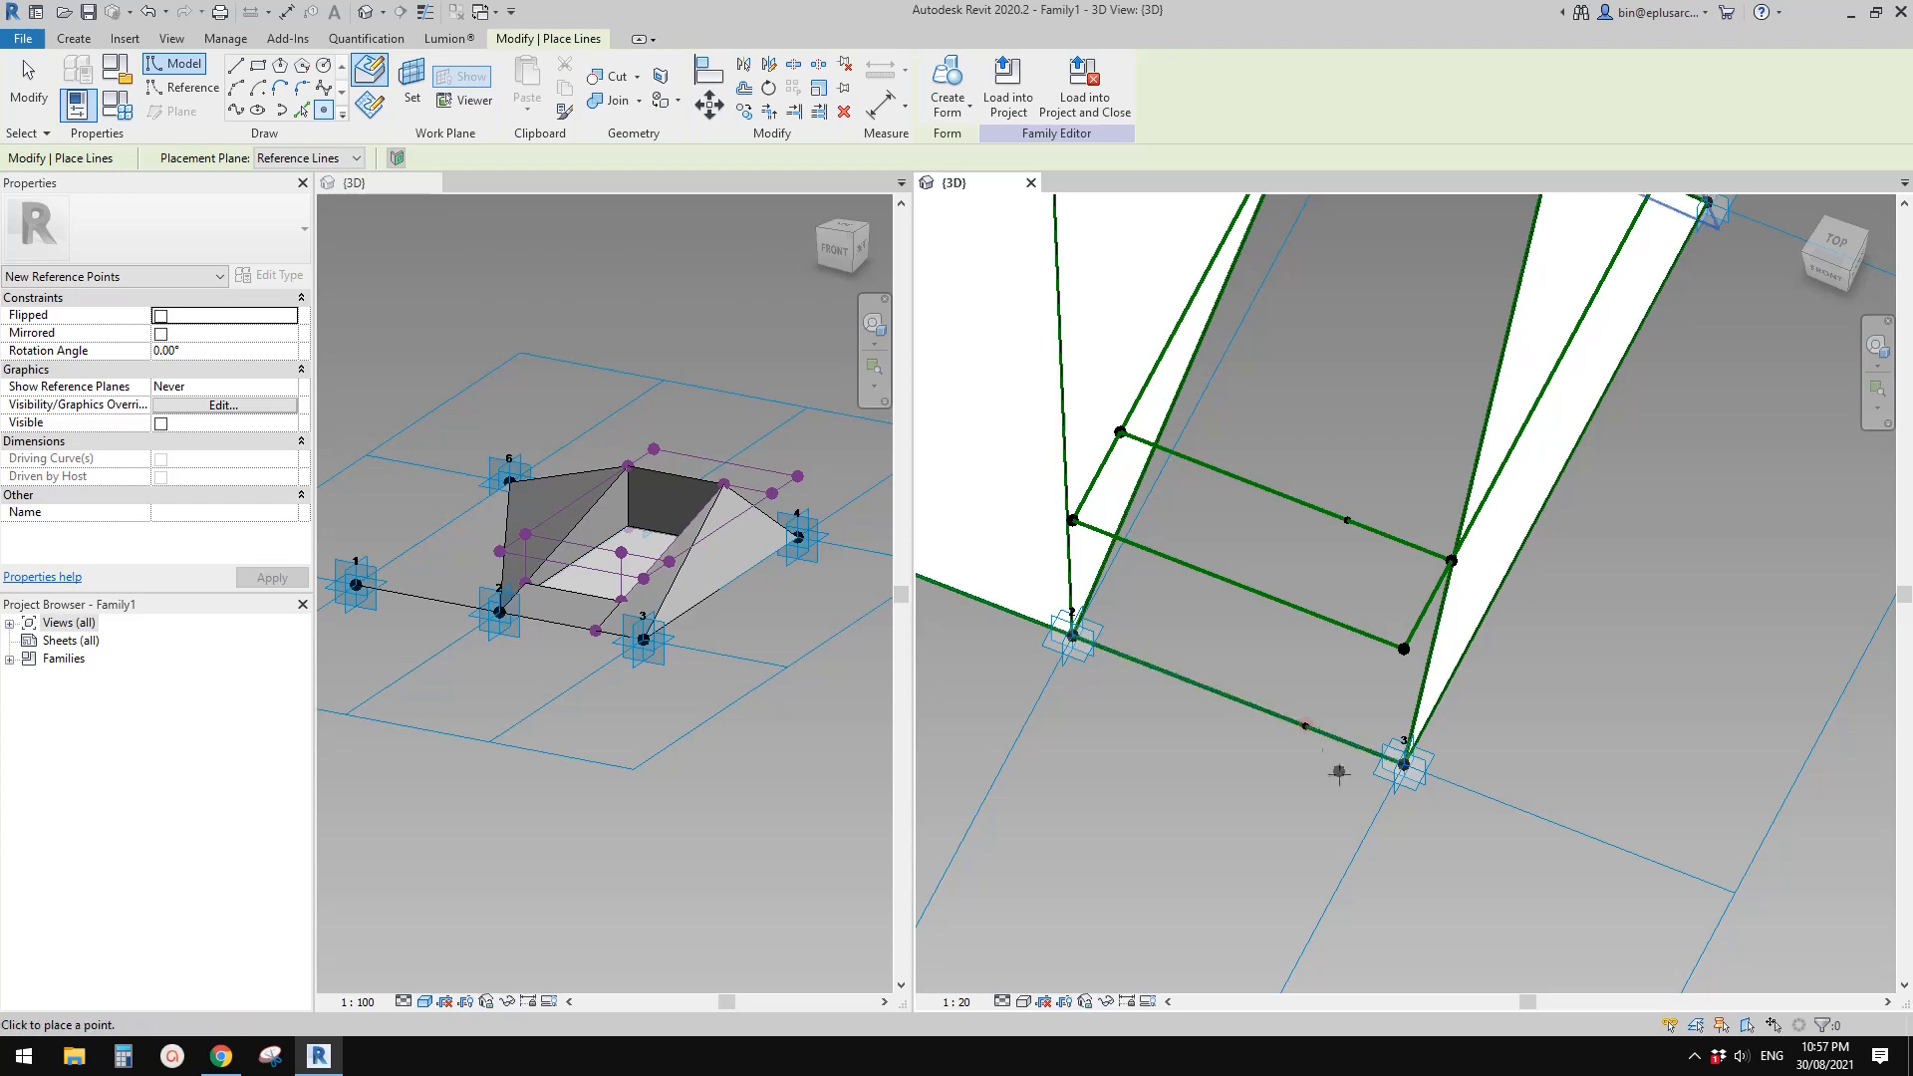
key(Escape)
click(1305, 726)
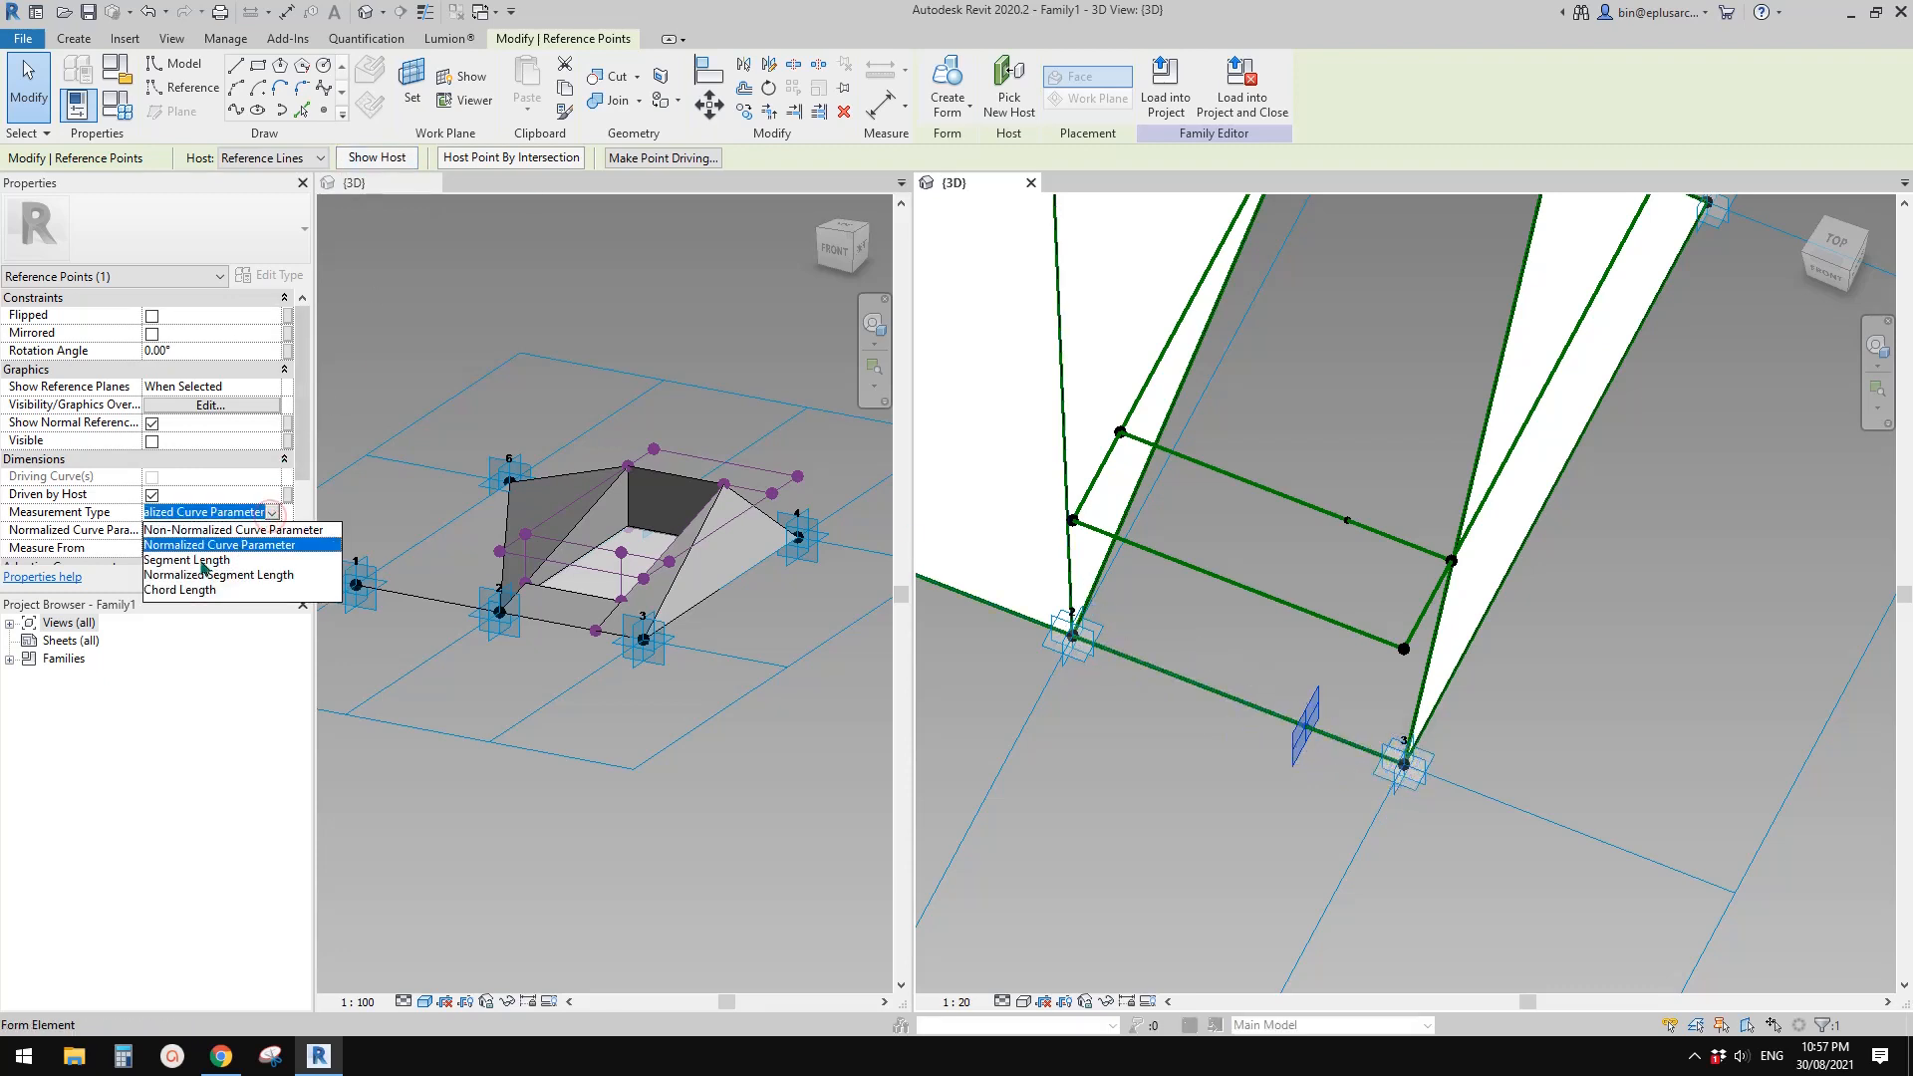
click(189, 560)
click(287, 532)
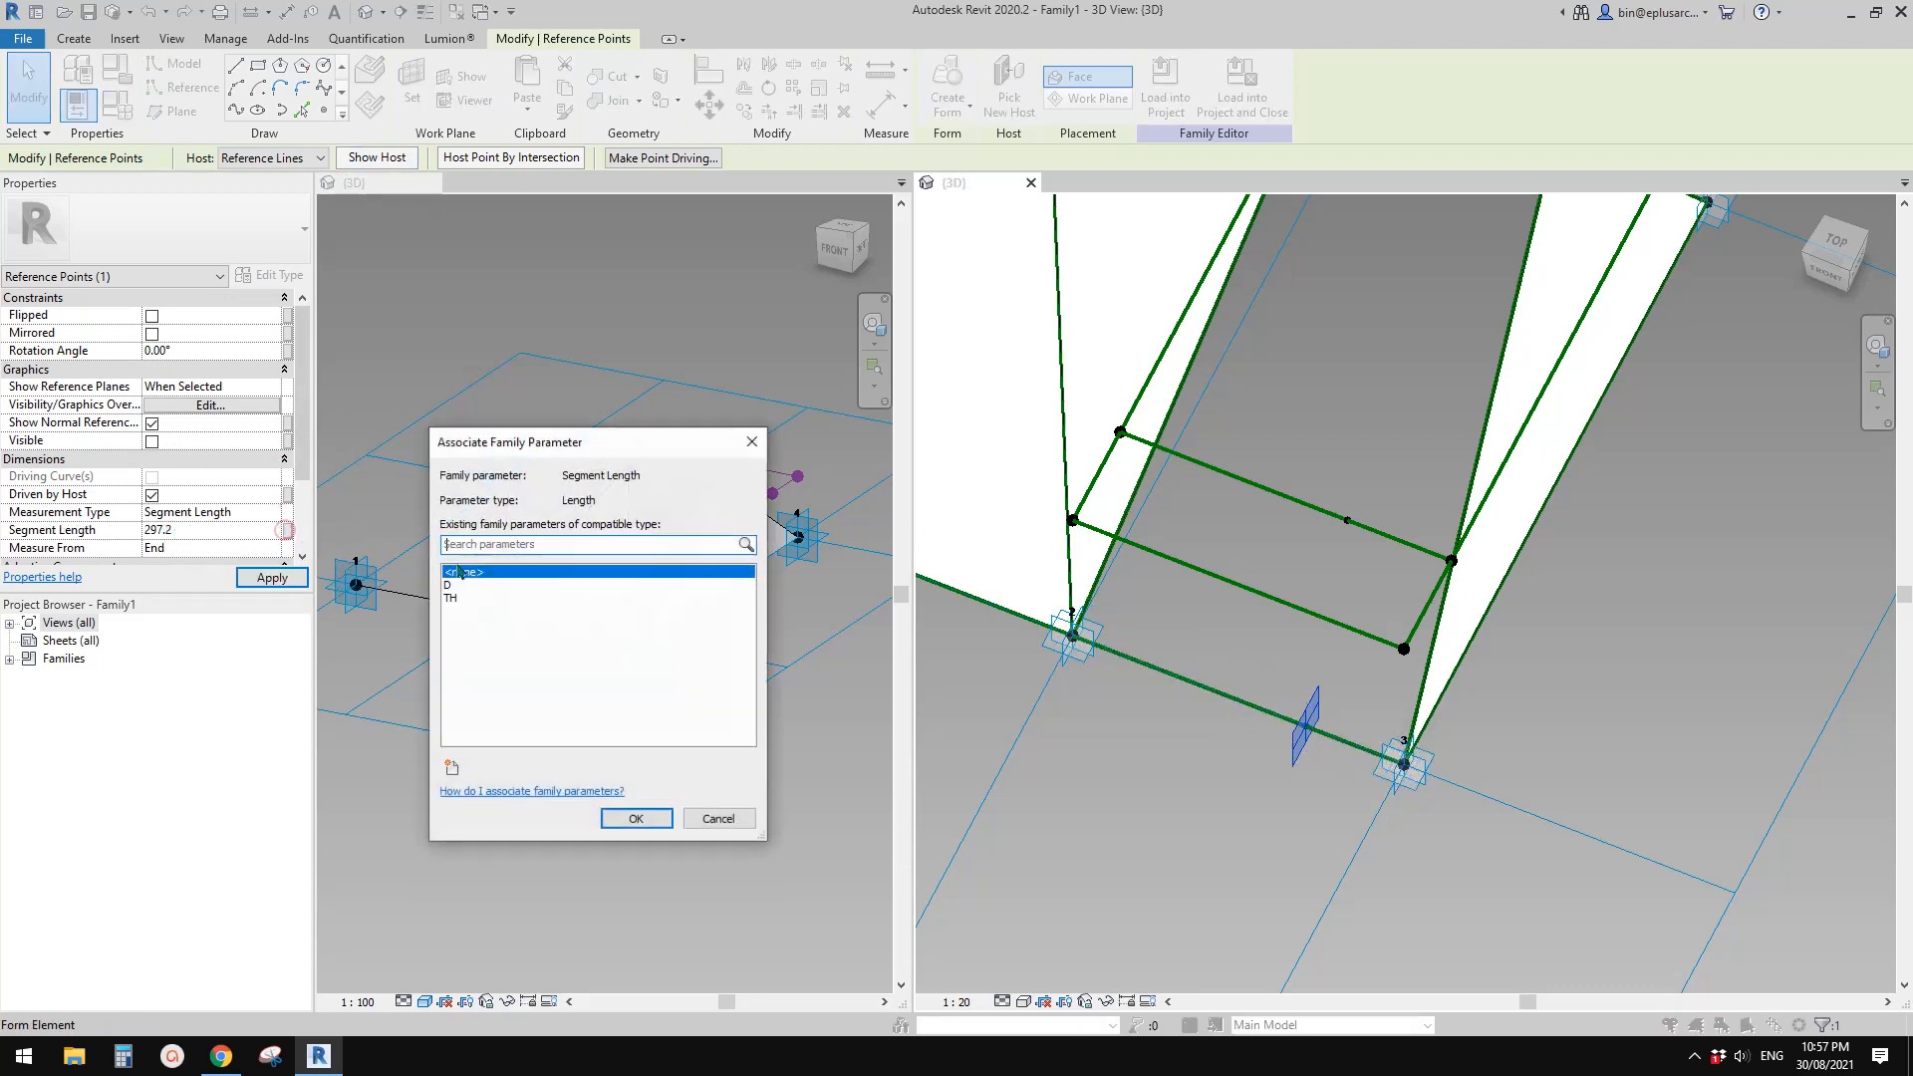
click(458, 598)
key(Return)
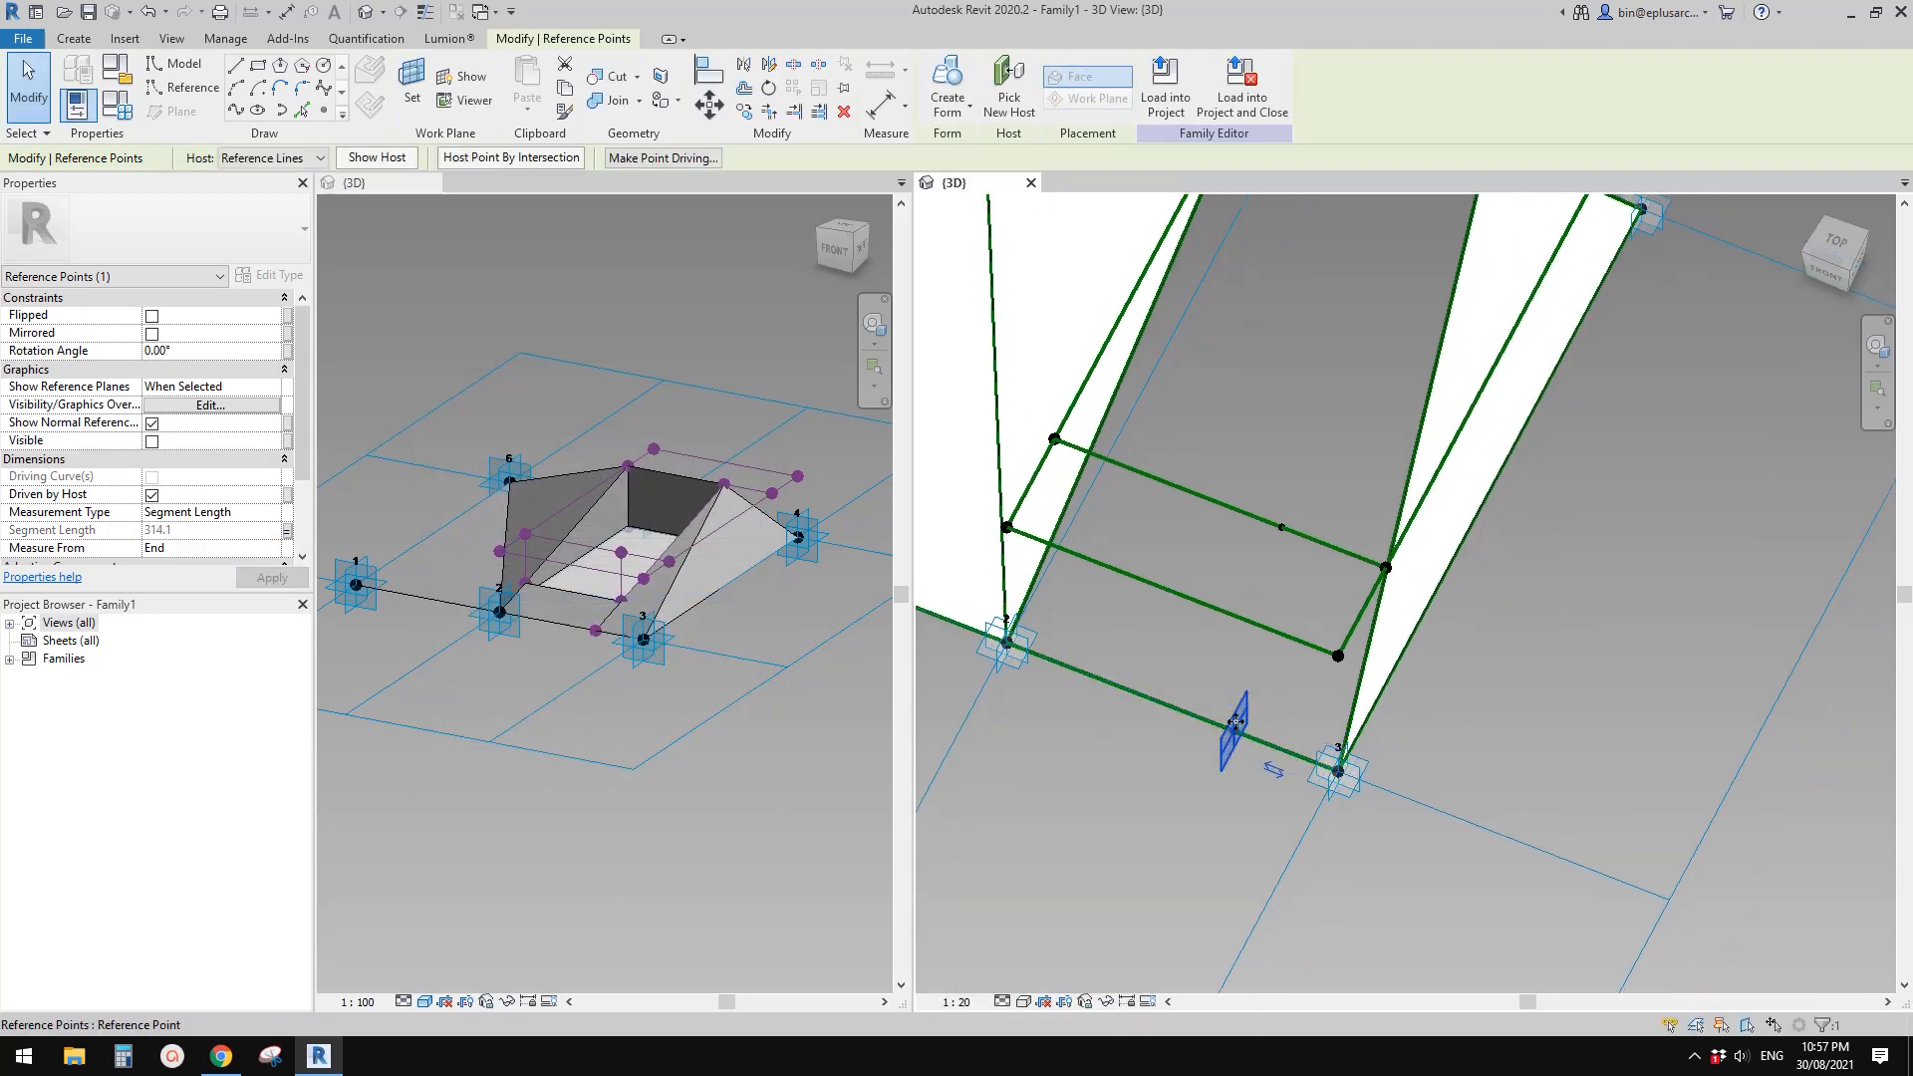
Connect the new hosted point to the hosted inset point near adaptive point 4 with a spline and make it a reference line
middle_drag(1236, 721, 1399, 327)
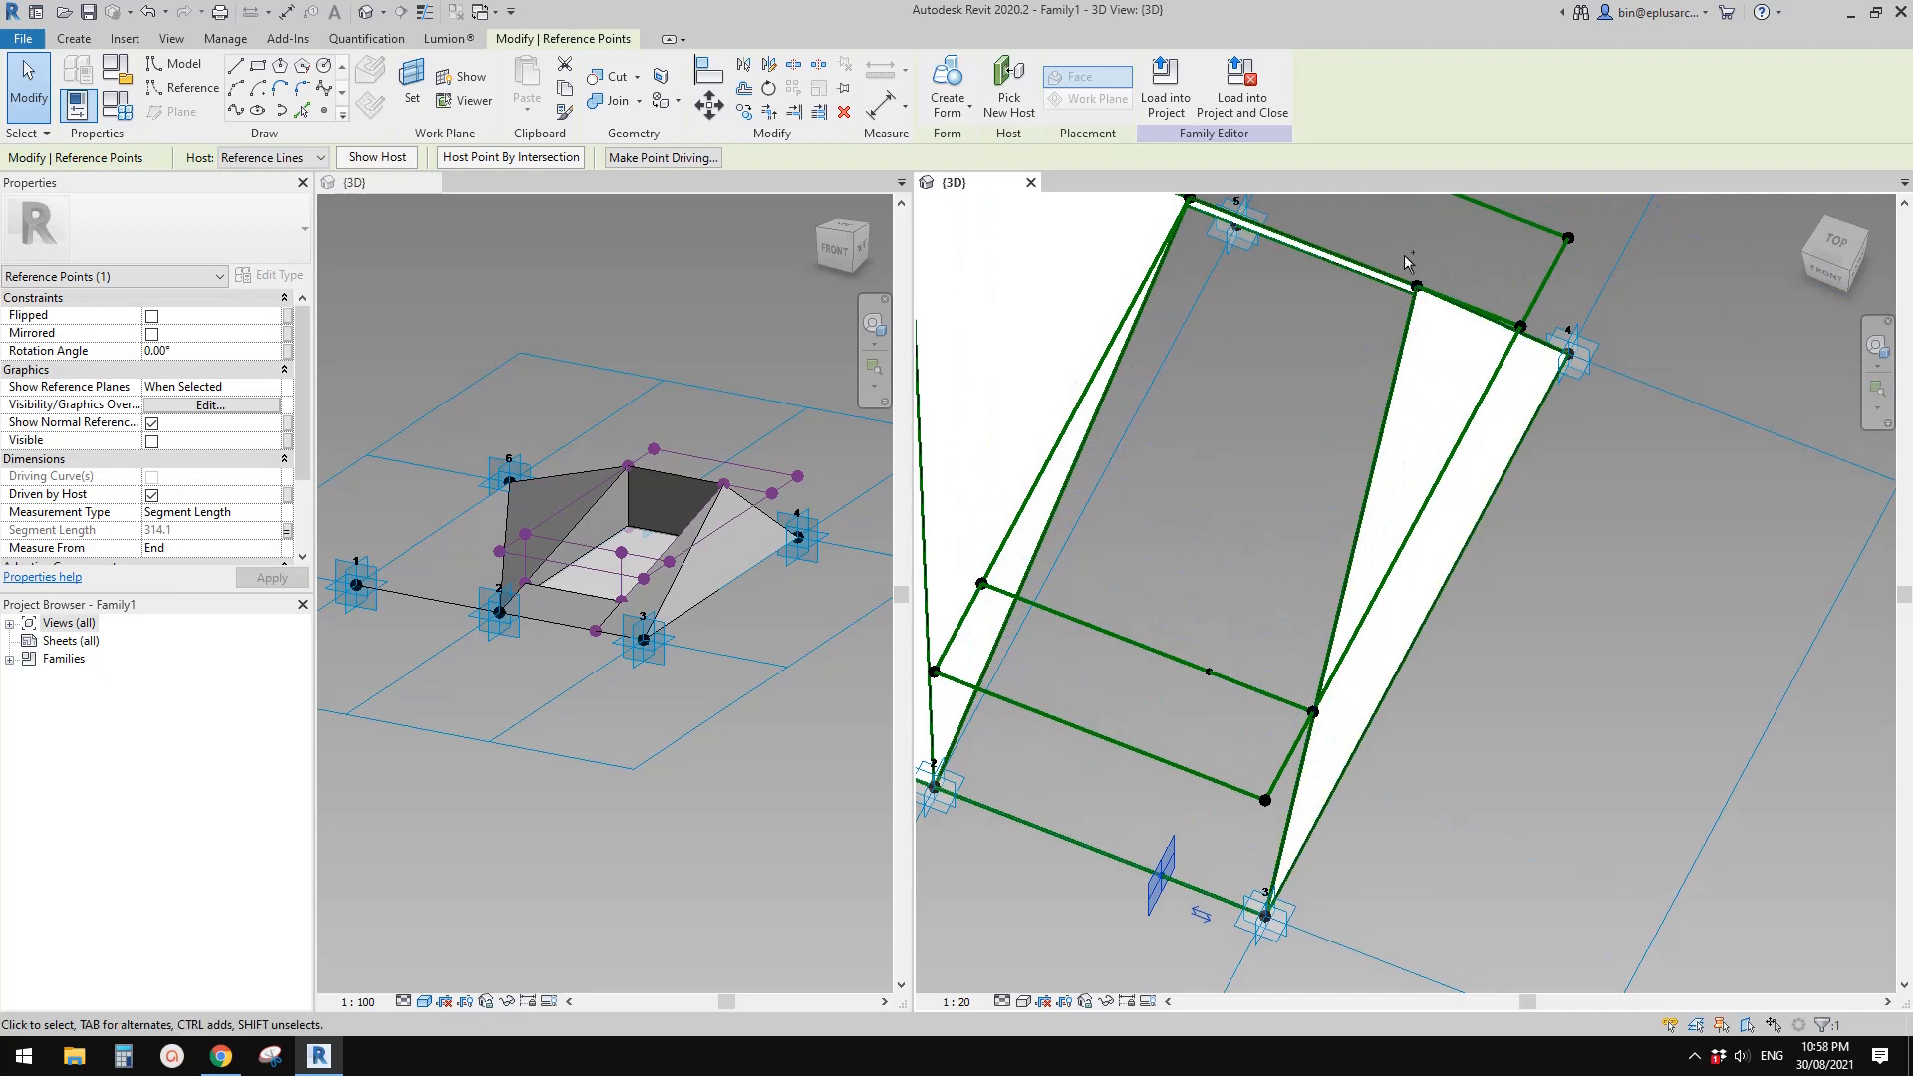
ctrl+click(1417, 286)
click(235, 109)
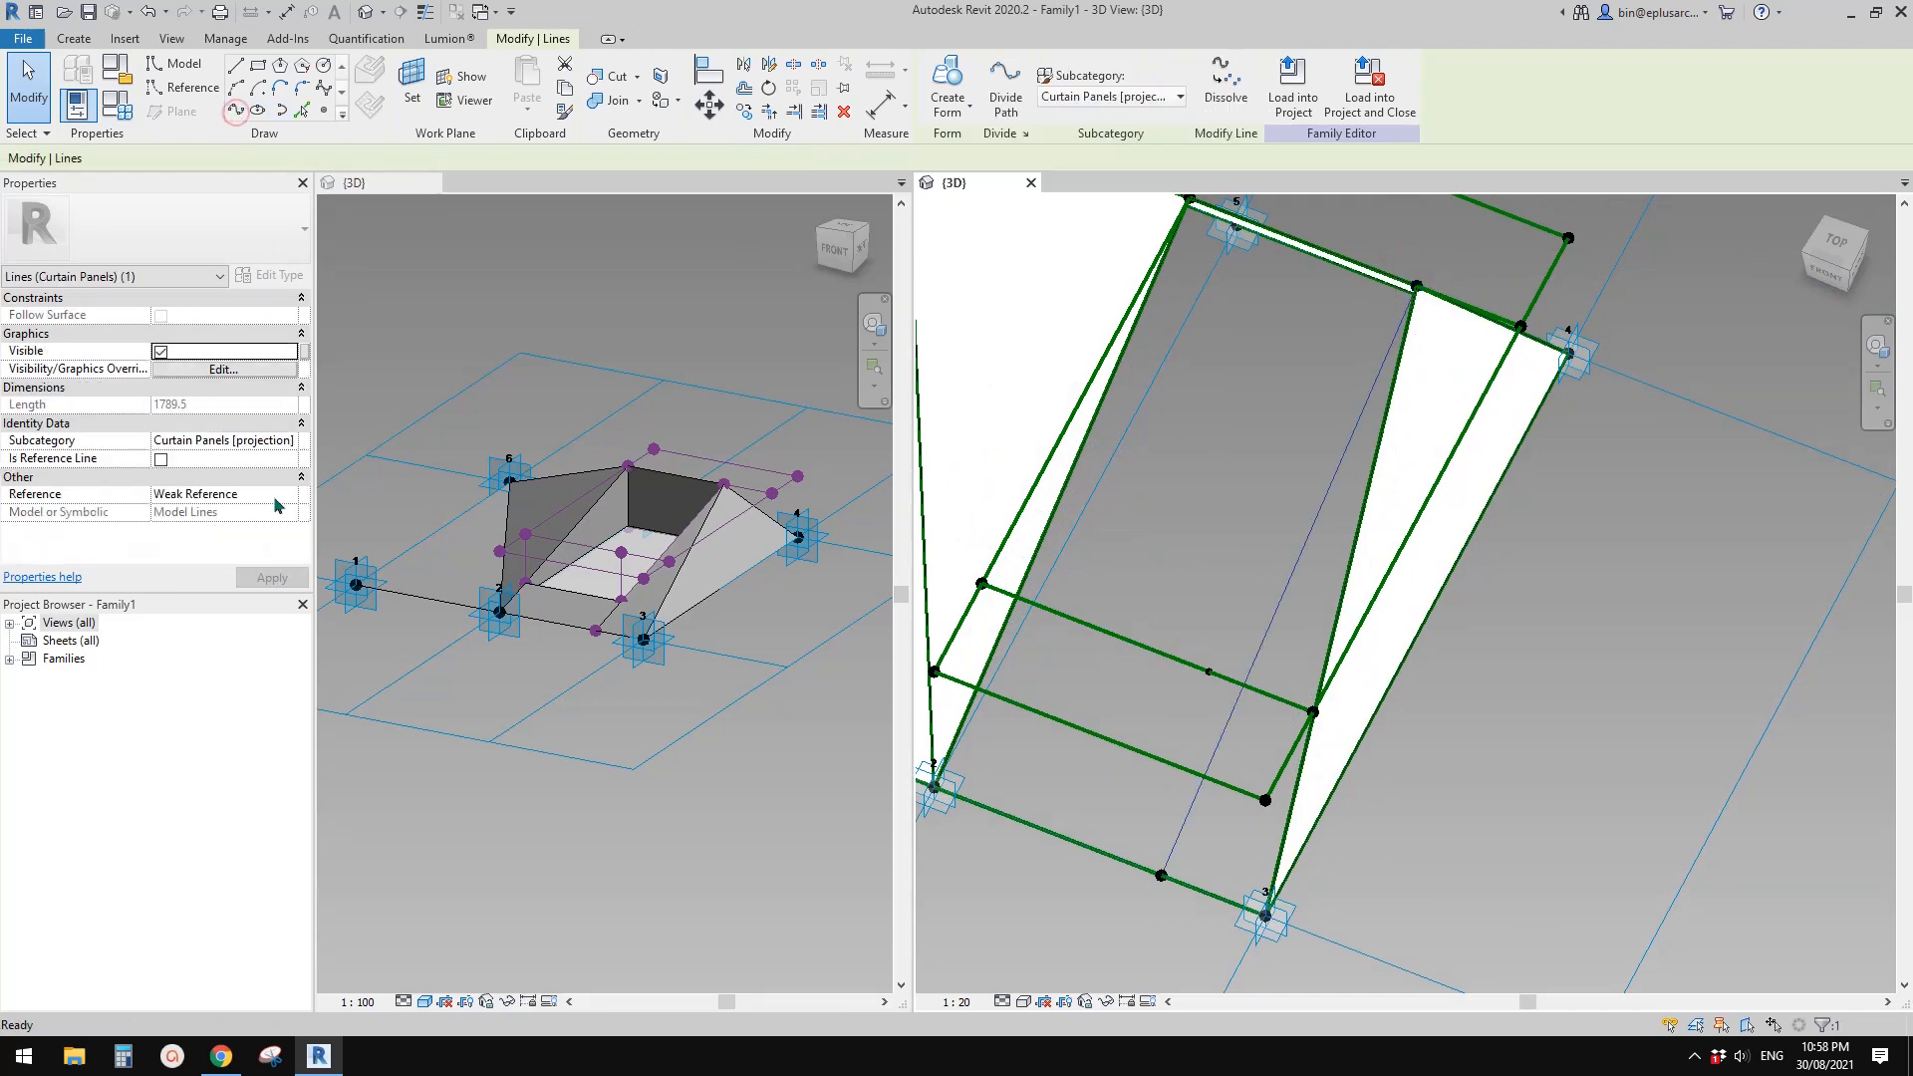
key(Escape)
Draw a short spline from the new hosted point to adaptive point 3 and make it a reference line
middle_drag(1198, 841, 1167, 805)
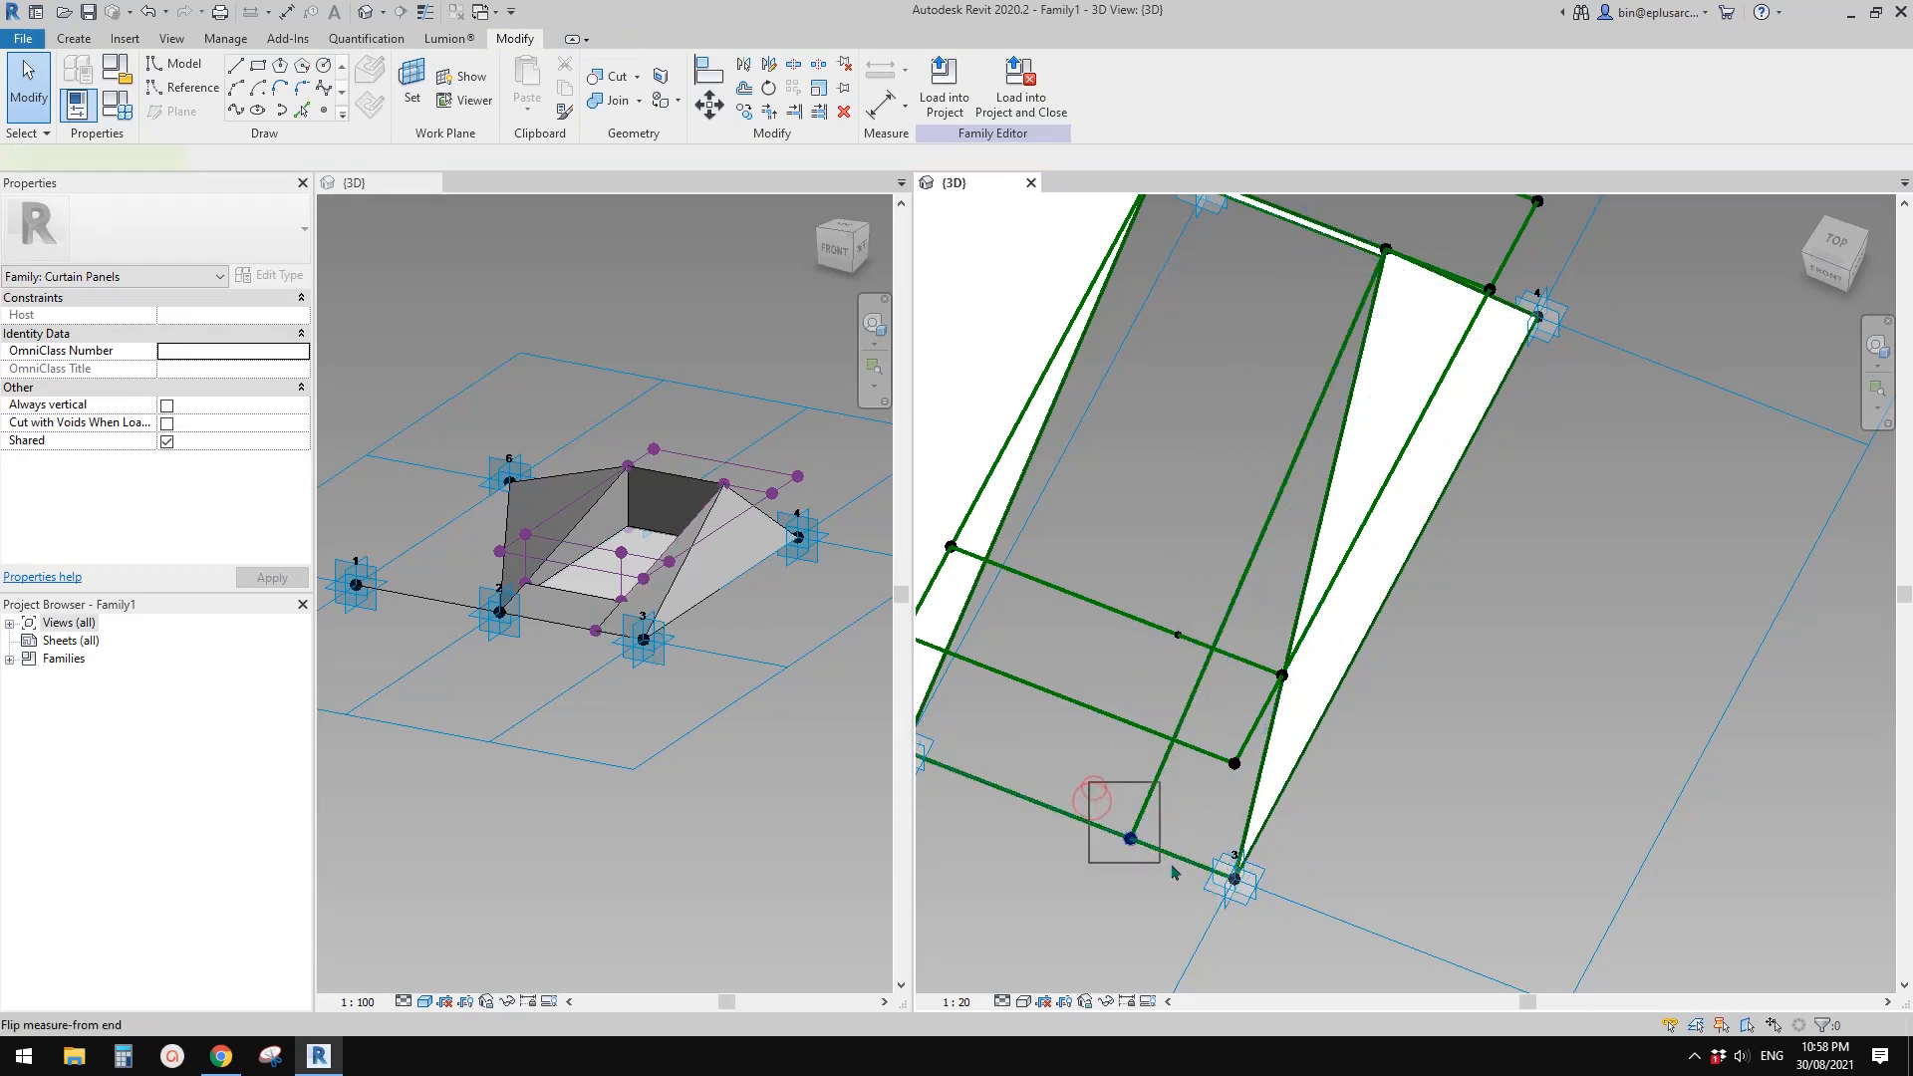
click(1131, 839)
ctrl+click(1235, 879)
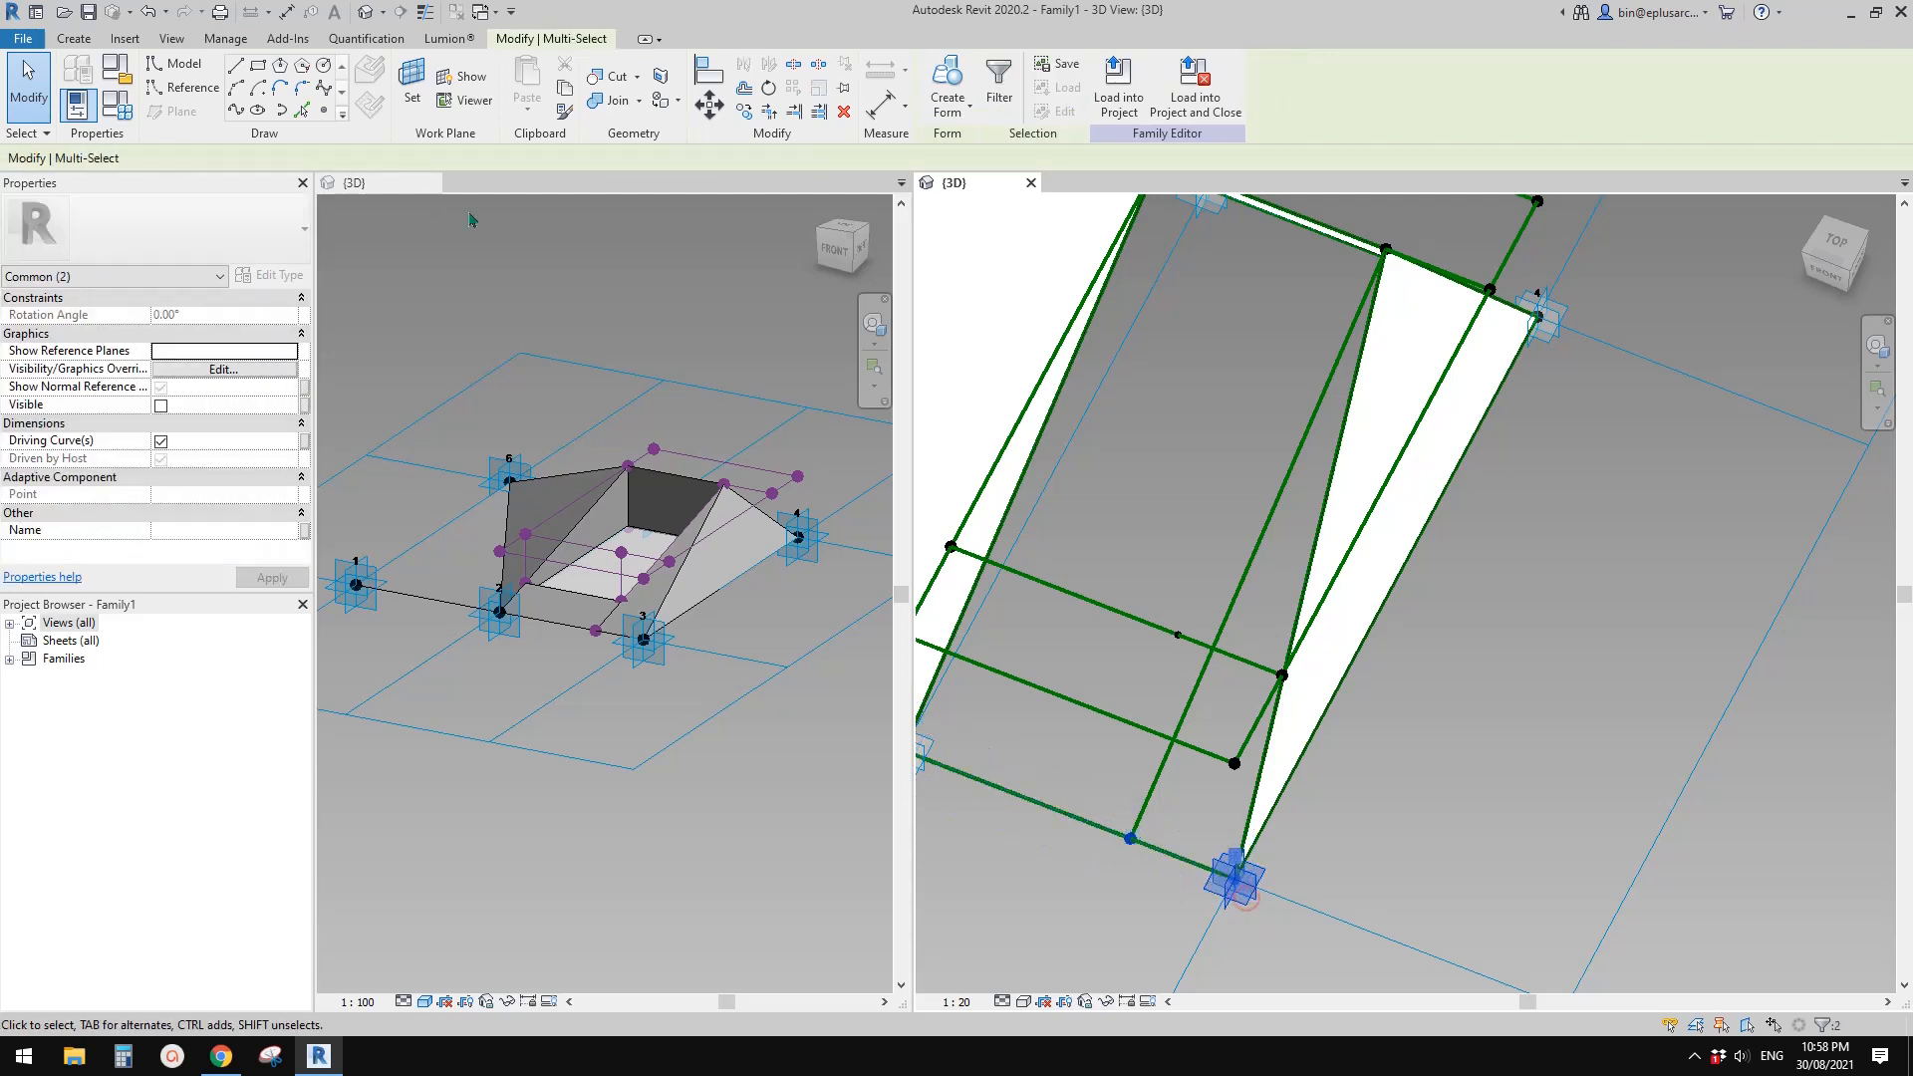
click(239, 110)
click(160, 459)
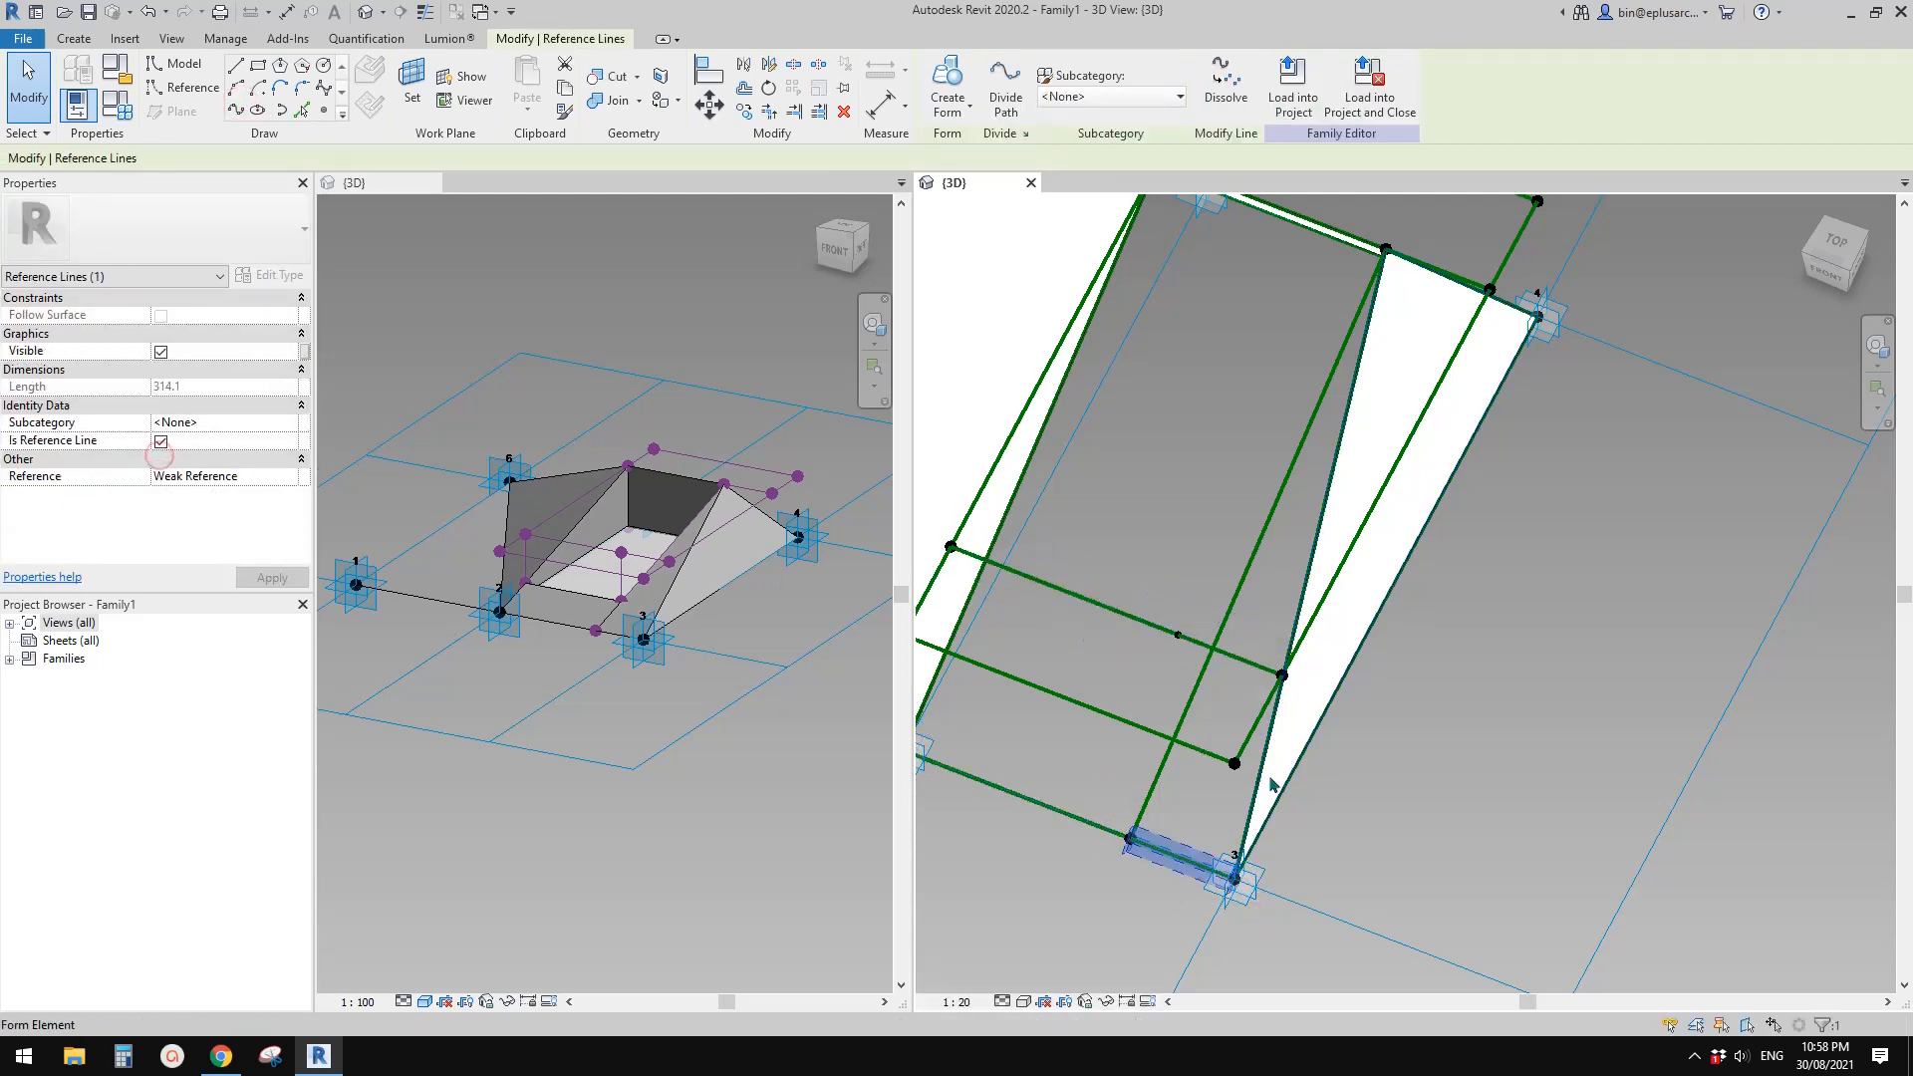
Create a flat triangular surface form from the reference lines joining the new hosted point, adaptive point 3 and the inset point near point 4
ctrl+click(1158, 808)
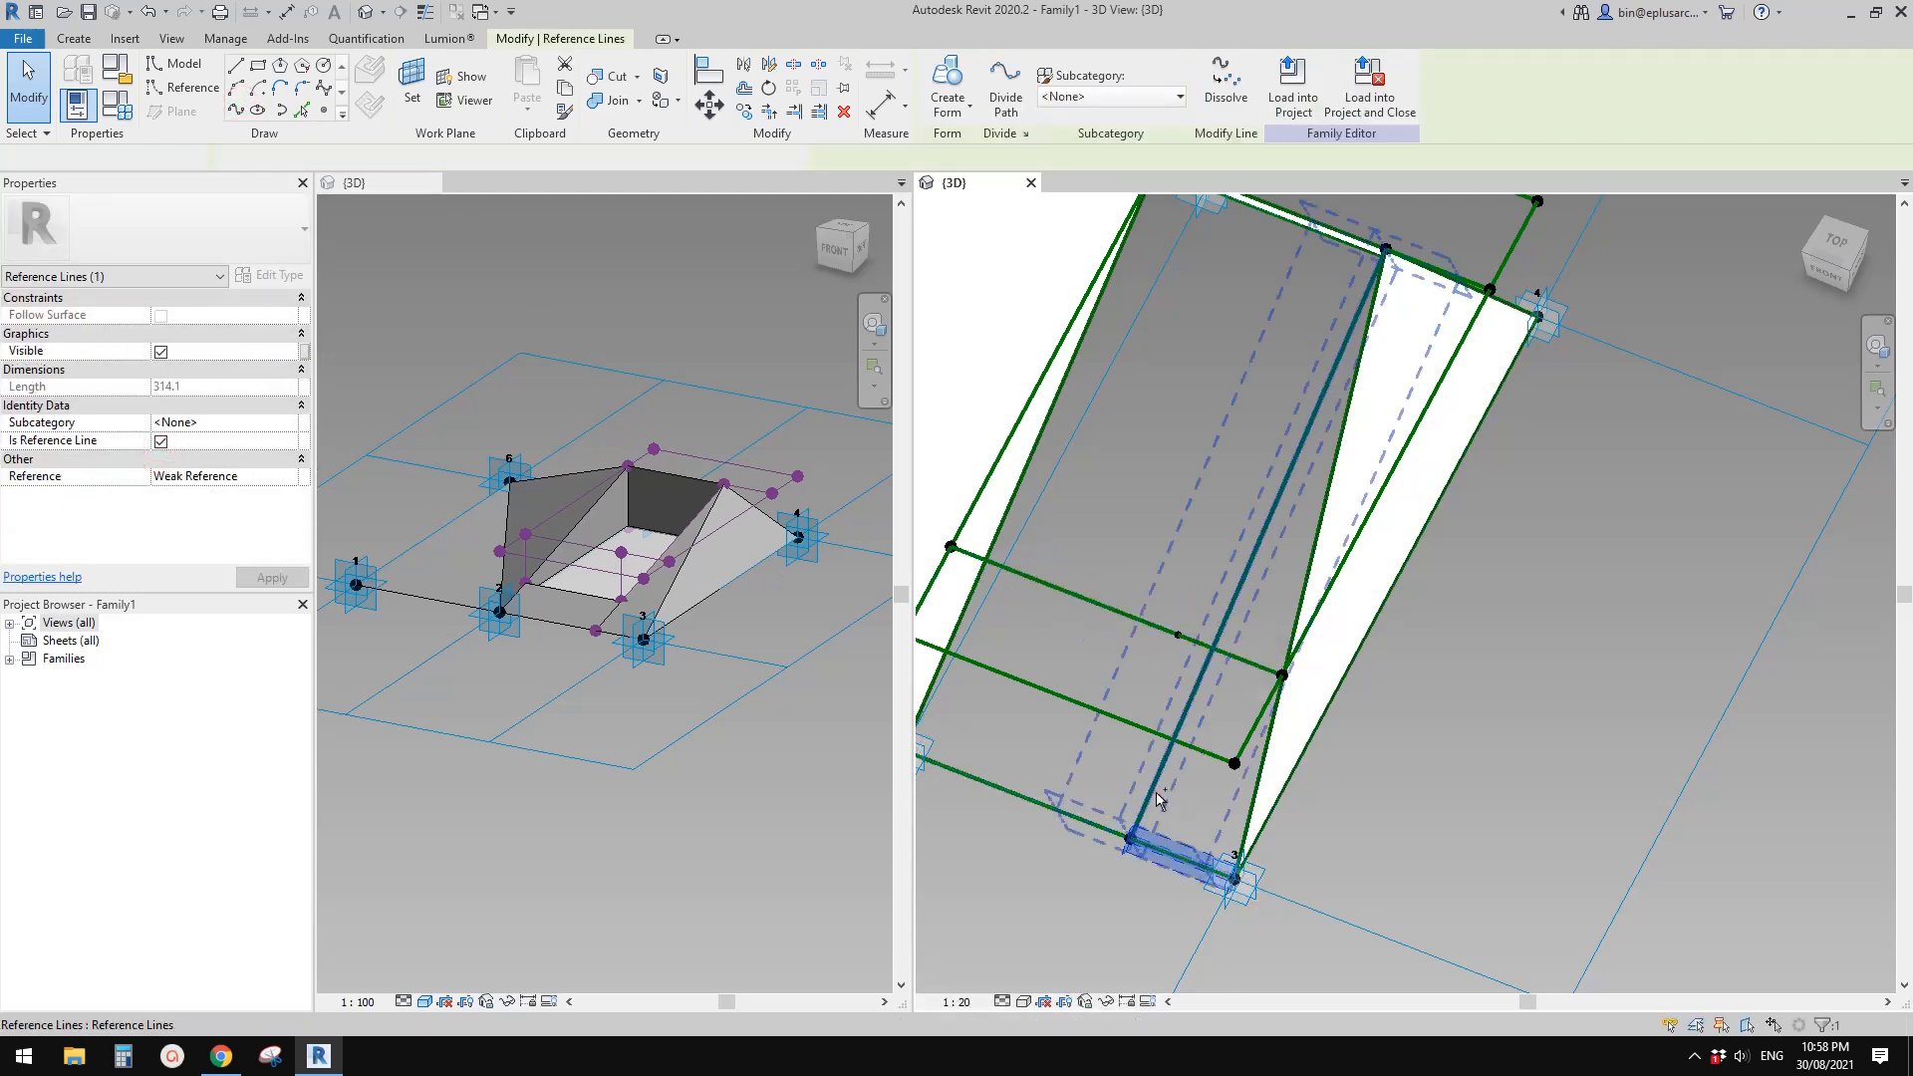
ctrl+click(1254, 806)
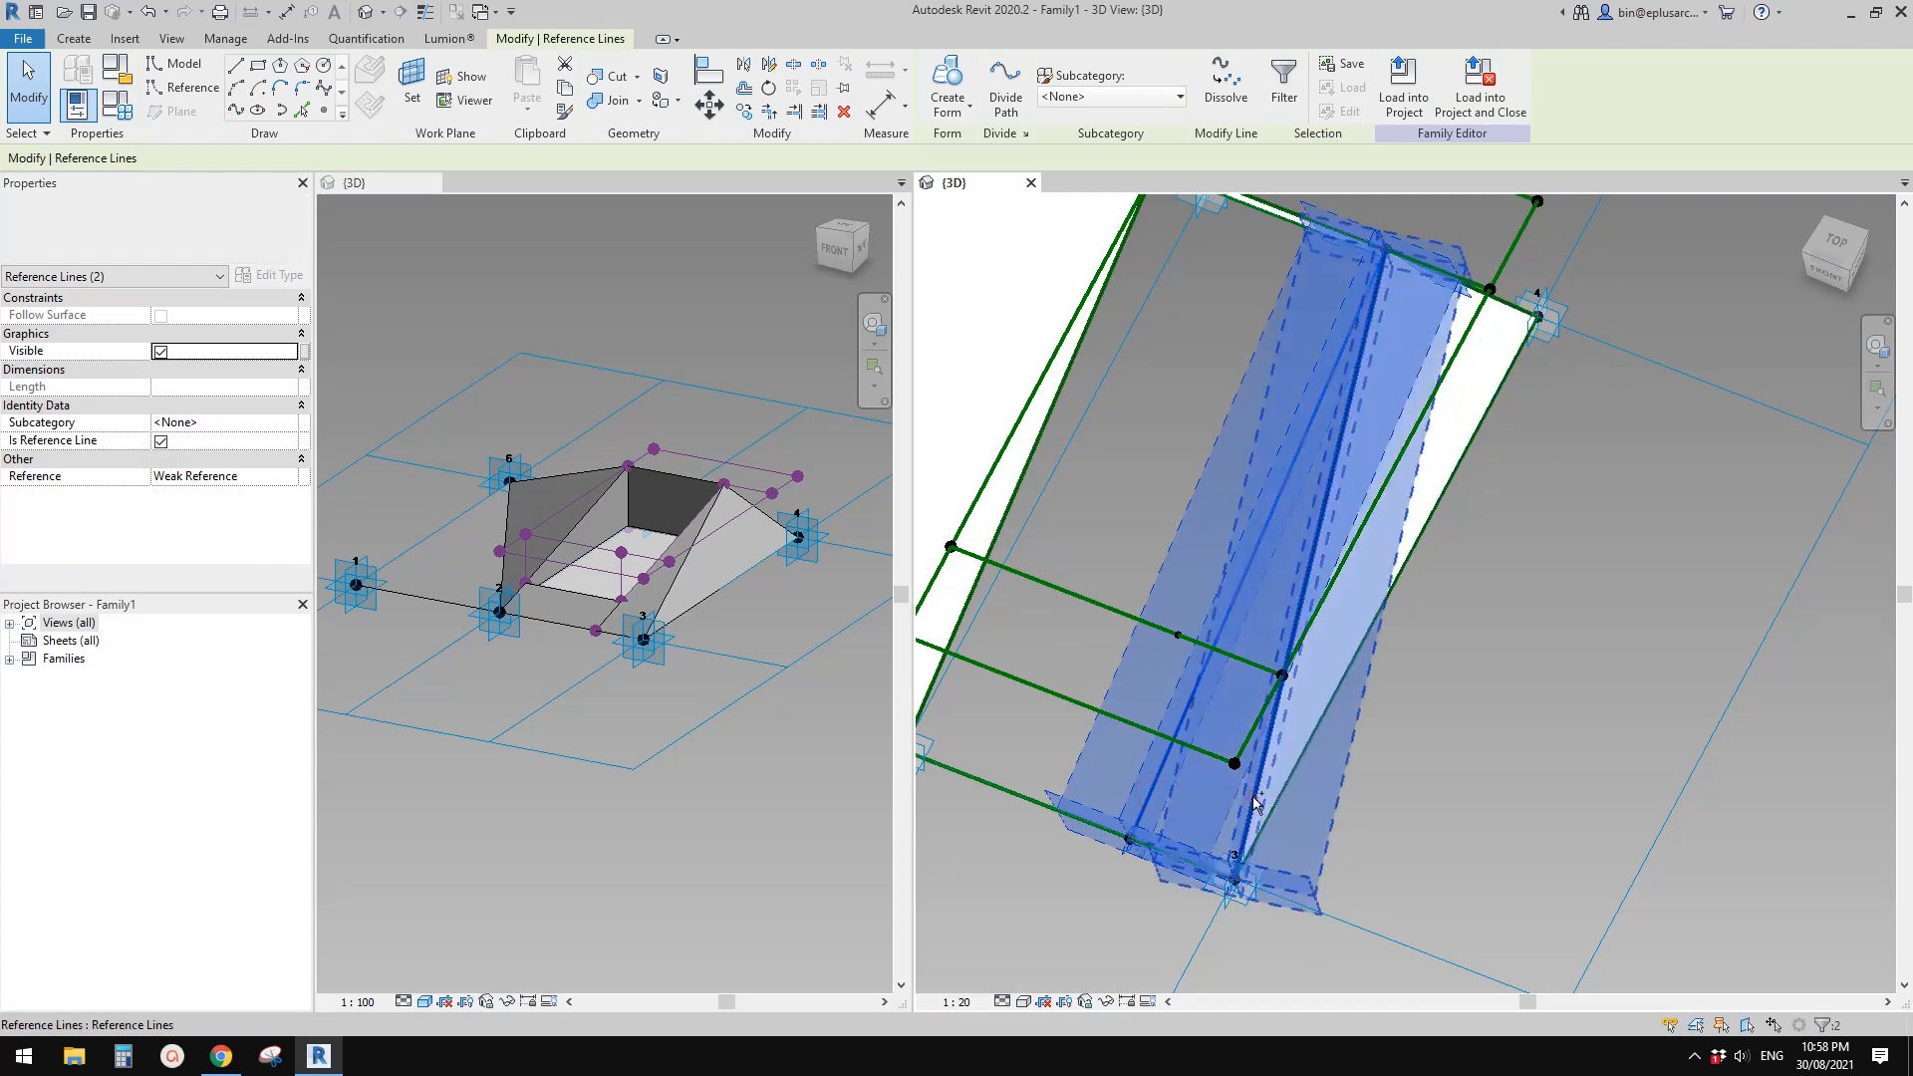
click(948, 93)
click(1264, 969)
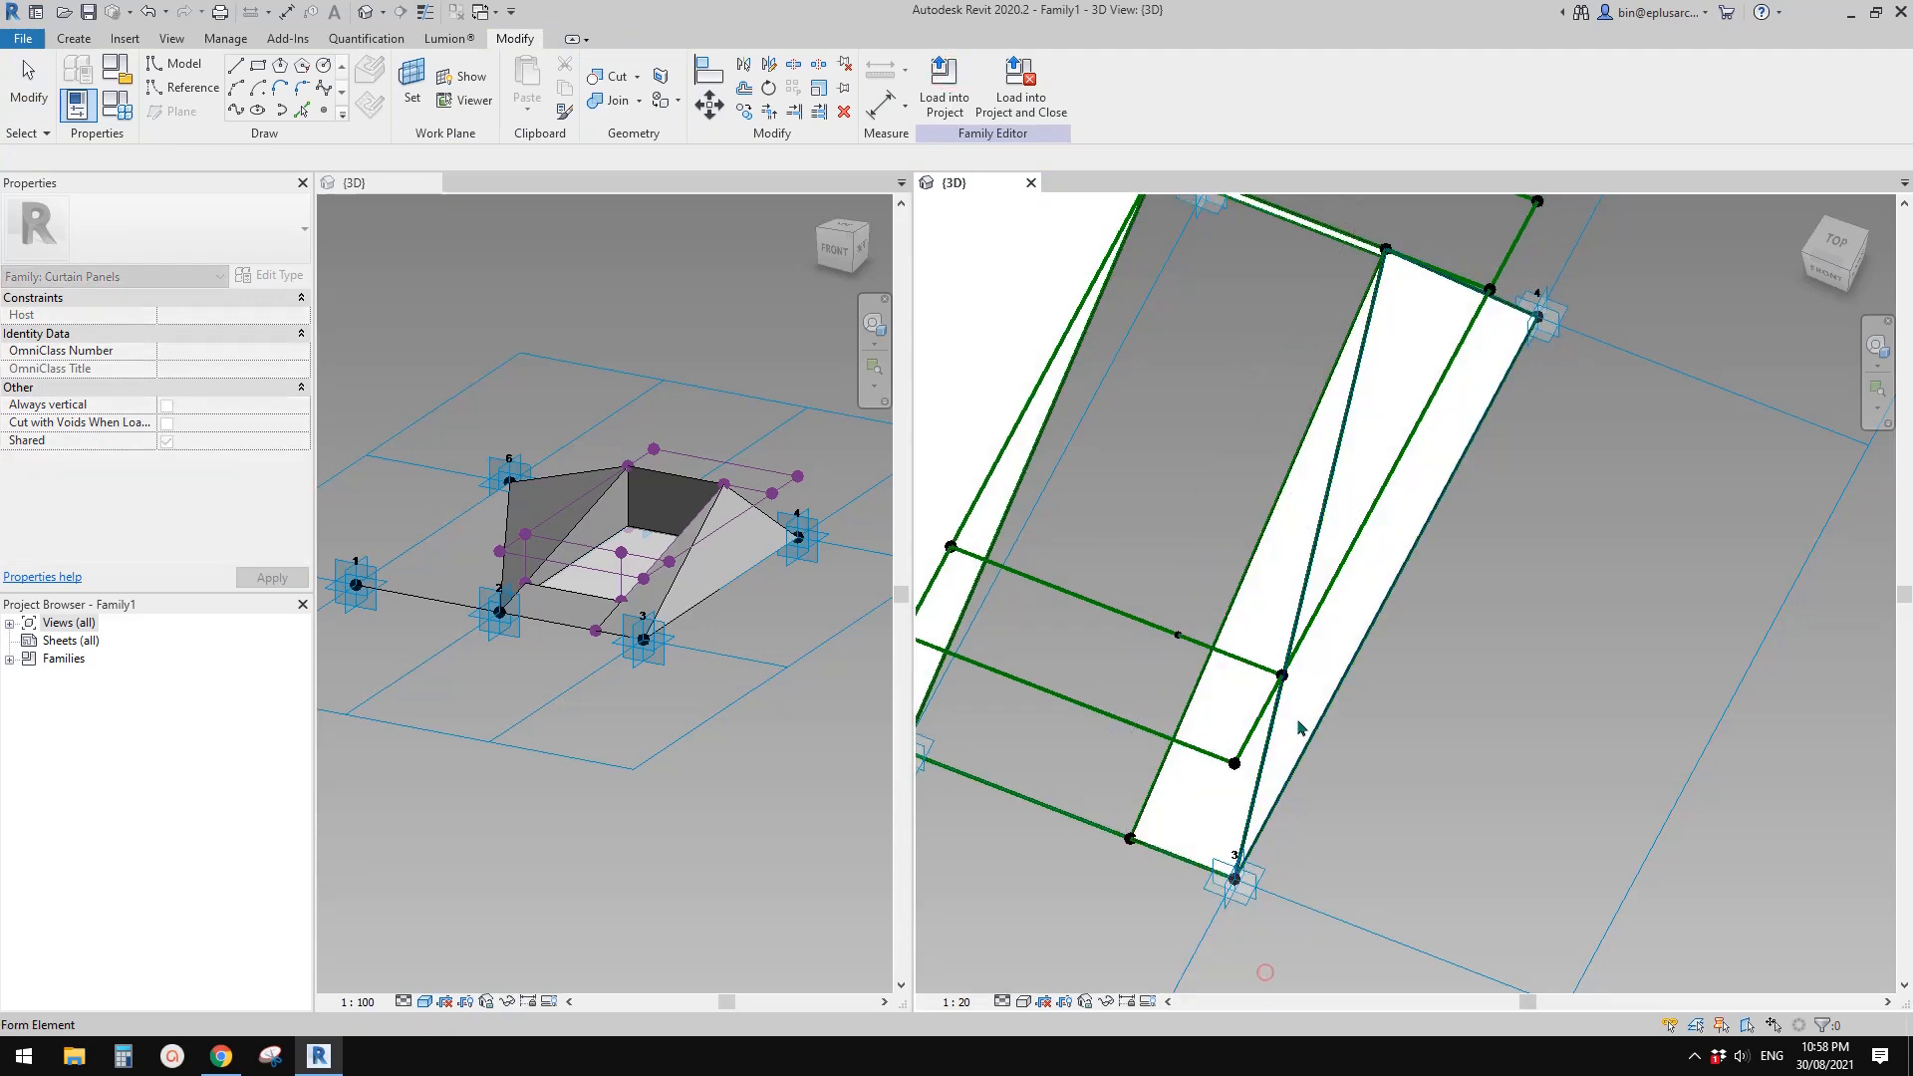
Inspect the new side surfaces, and examine how Family4's recessed opening and sill surfaces are built between adaptive points 2 and 3
shift+middle_drag(1278, 653, 1007, 558)
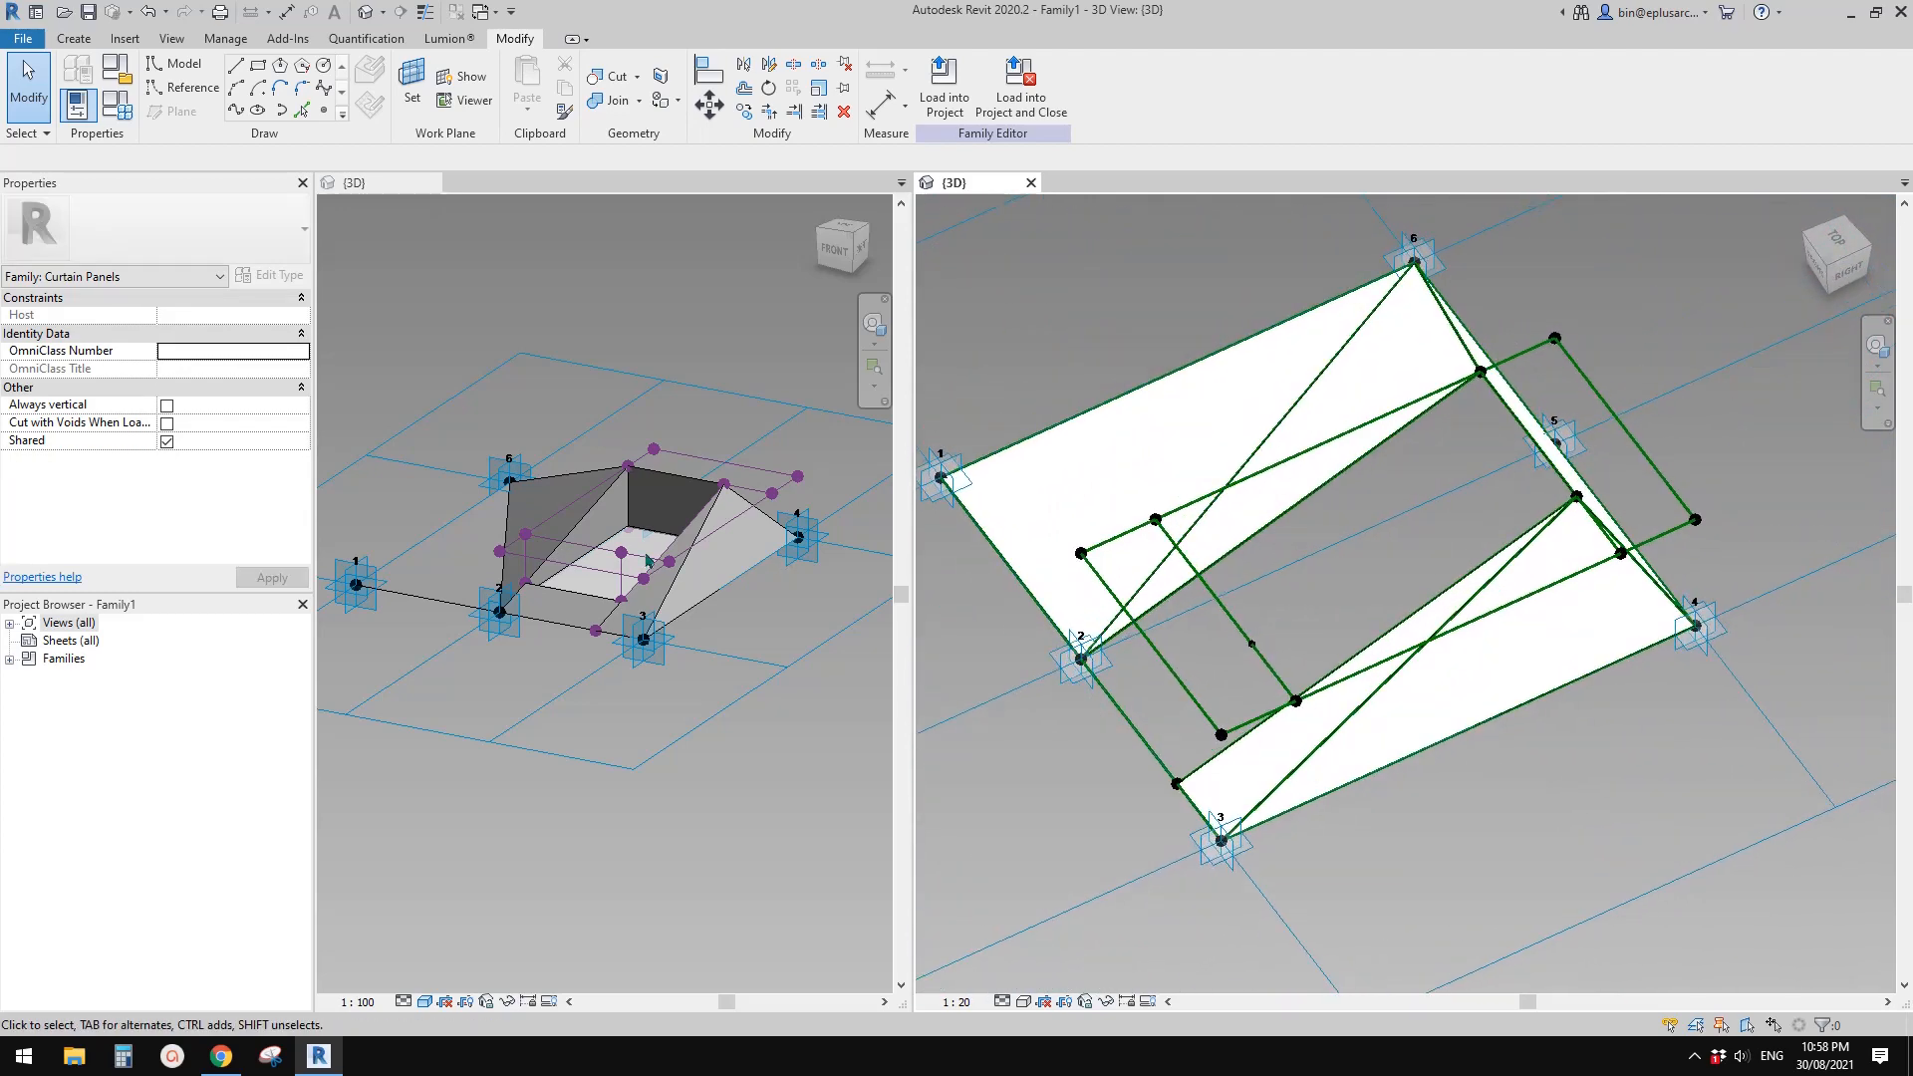
click(541, 583)
shift+middle_drag(541, 583, 429, 653)
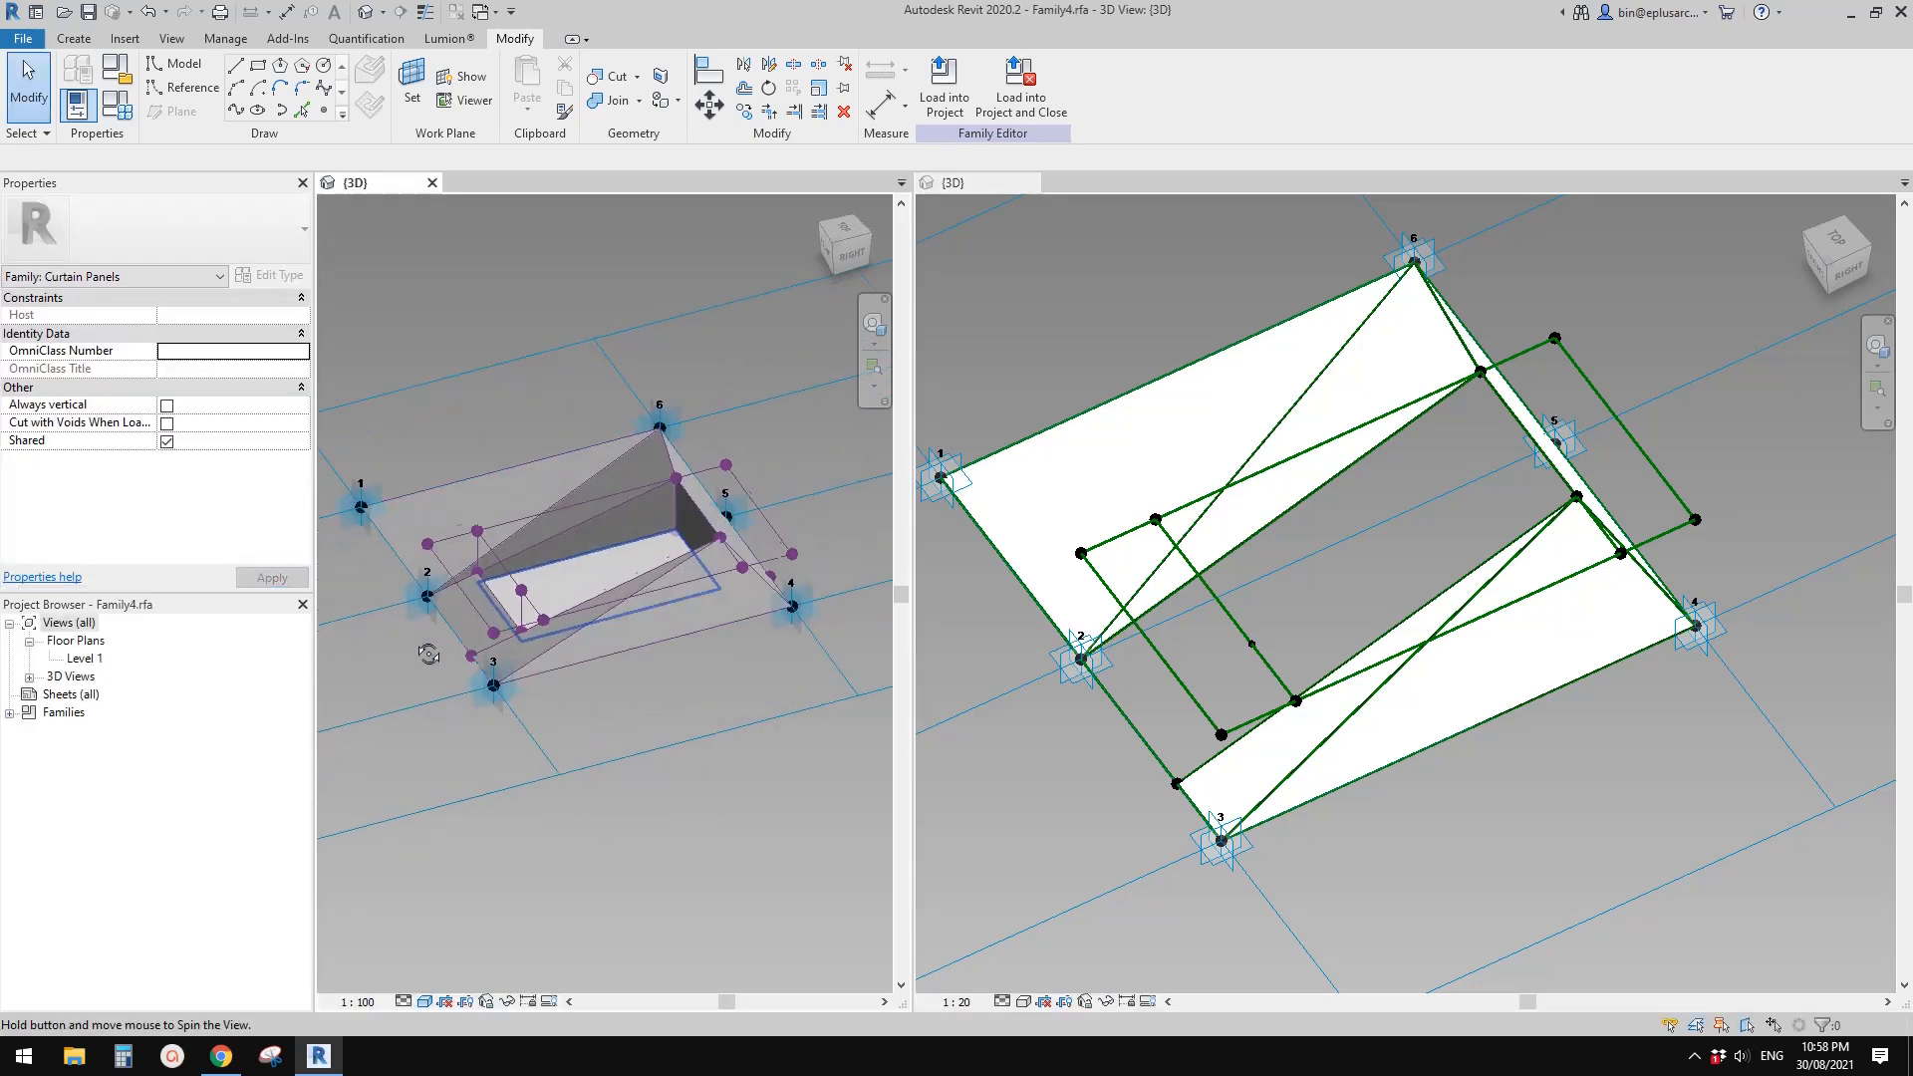
scroll(581, 558, up, 3)
shift+middle_drag(577, 564, 728, 573)
scroll(349, 515, down, 2)
click(1342, 607)
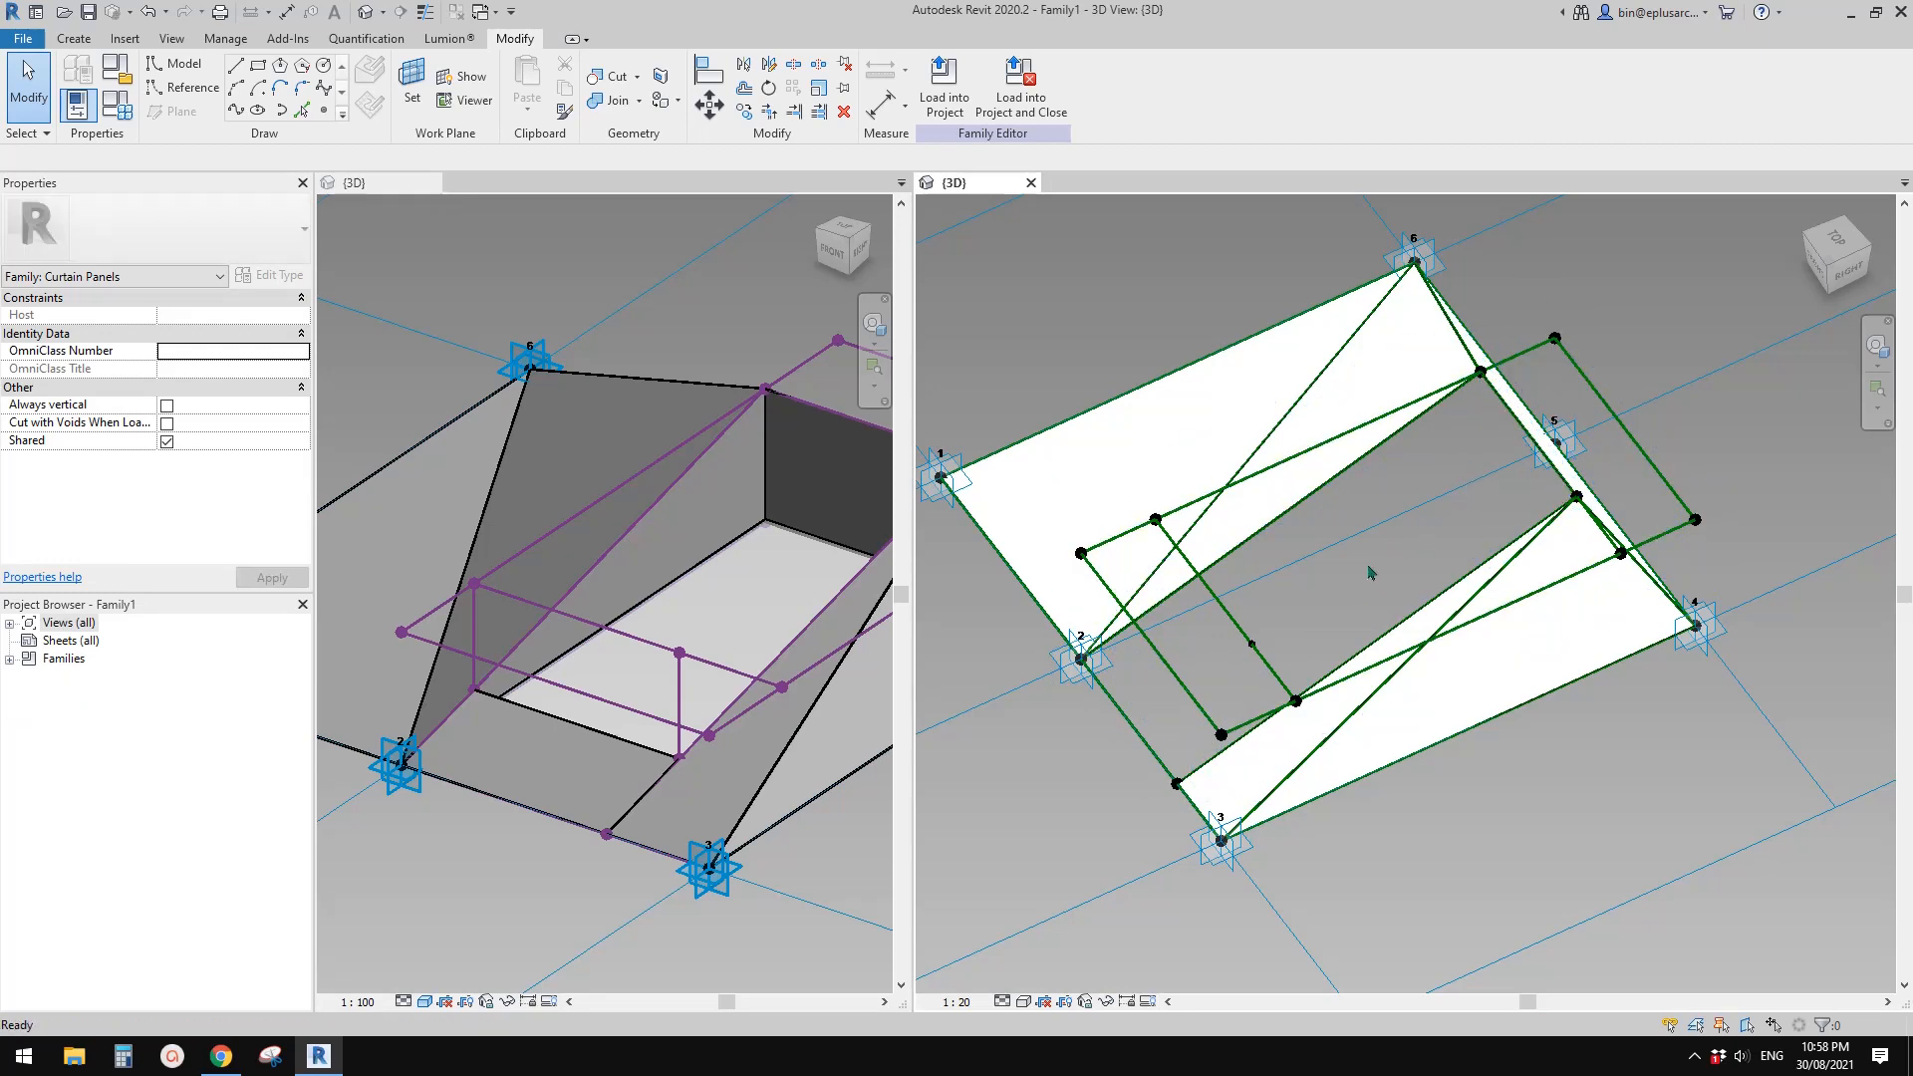
Connect adaptive points 2 and 5 with a spline and make it a reference line
click(1079, 658)
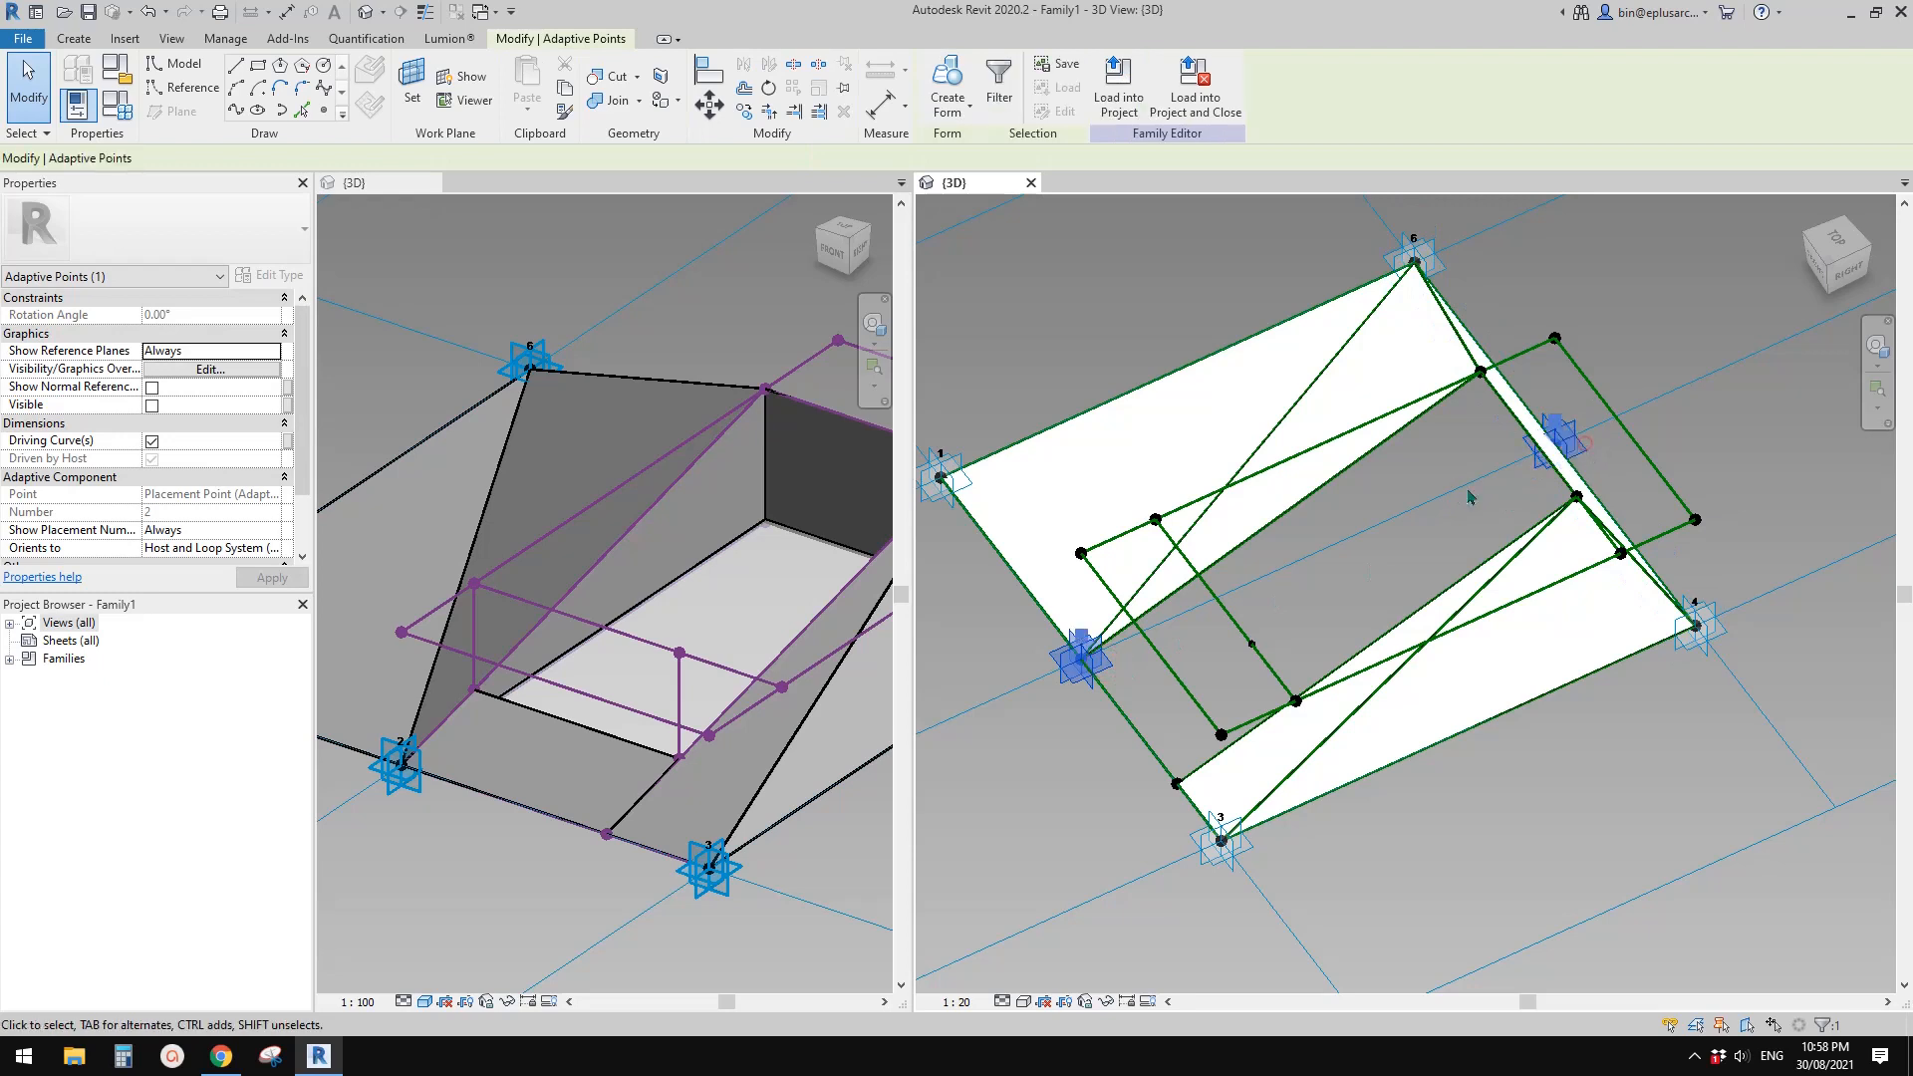
click(238, 100)
click(162, 459)
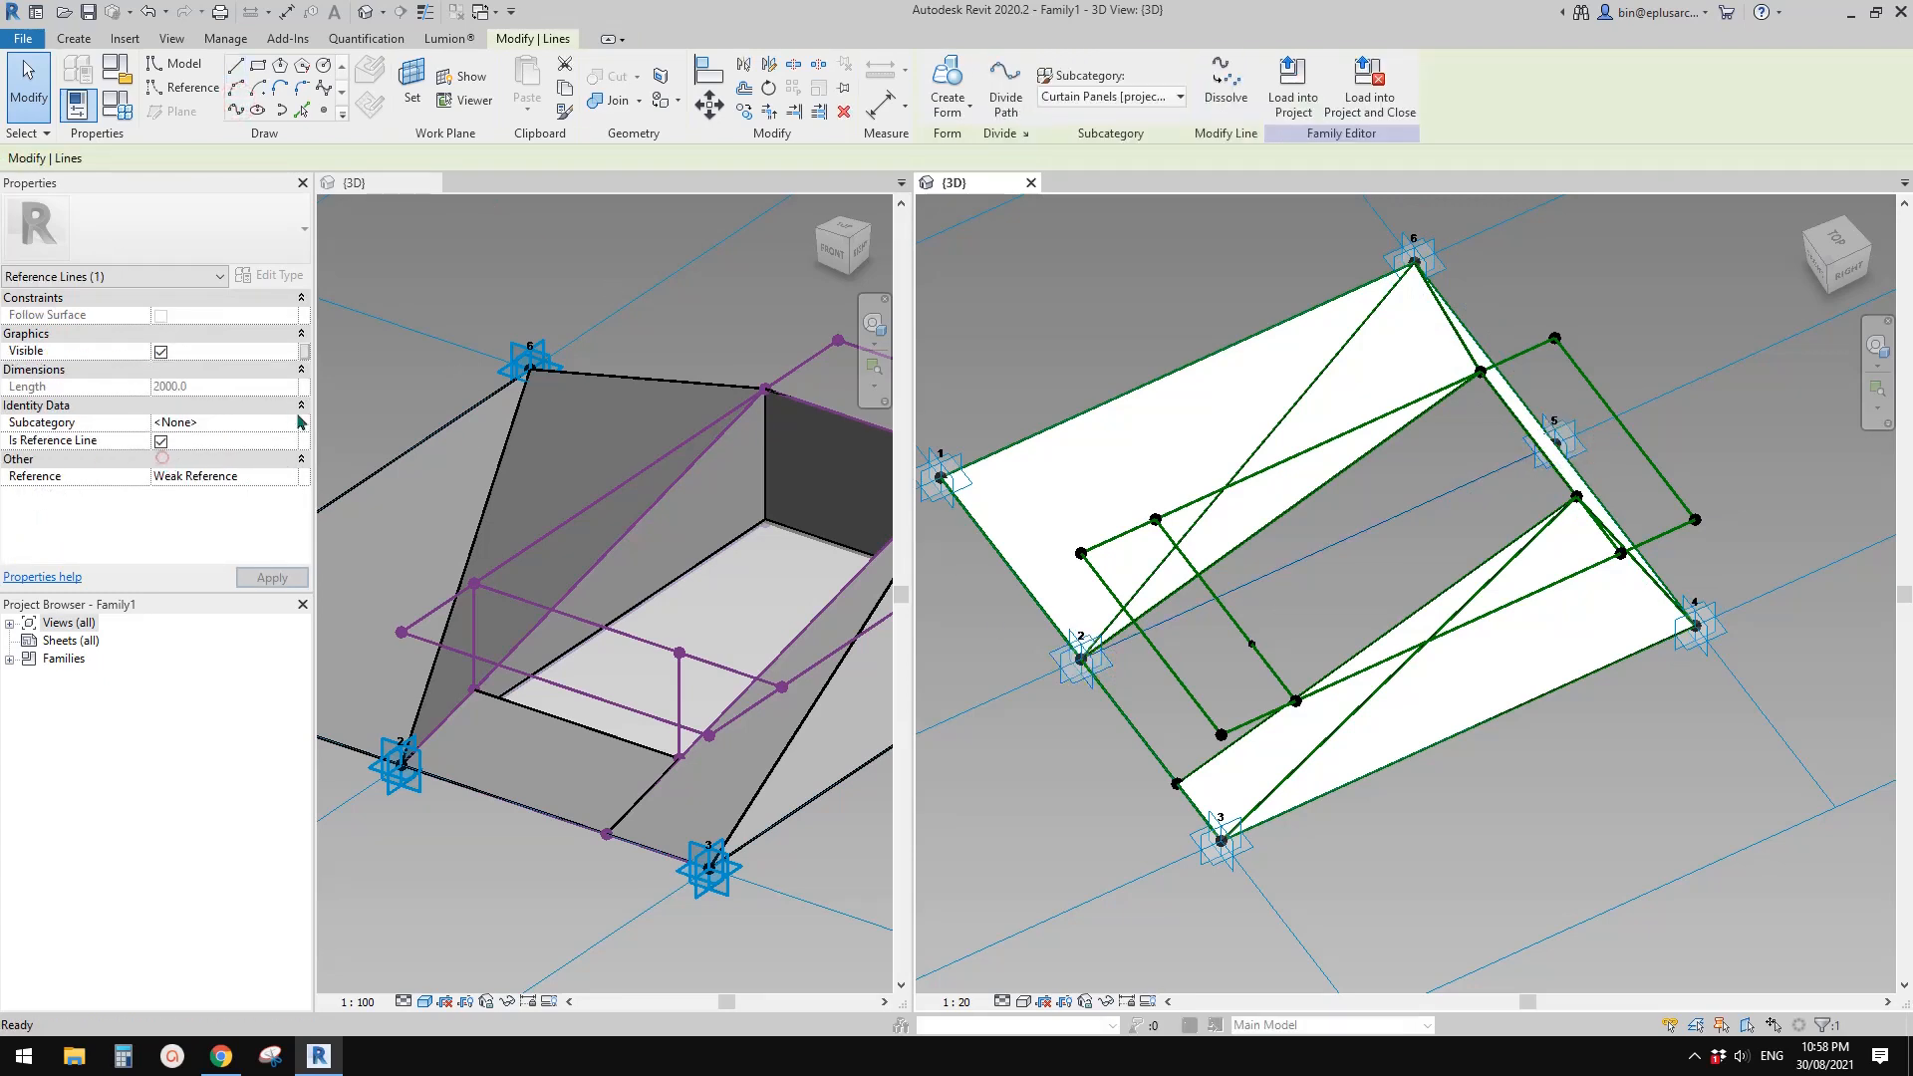
Place a reference point on the reference line between adaptive points 2 and 5, close to point 5, and select it
click(323, 110)
click(1301, 443)
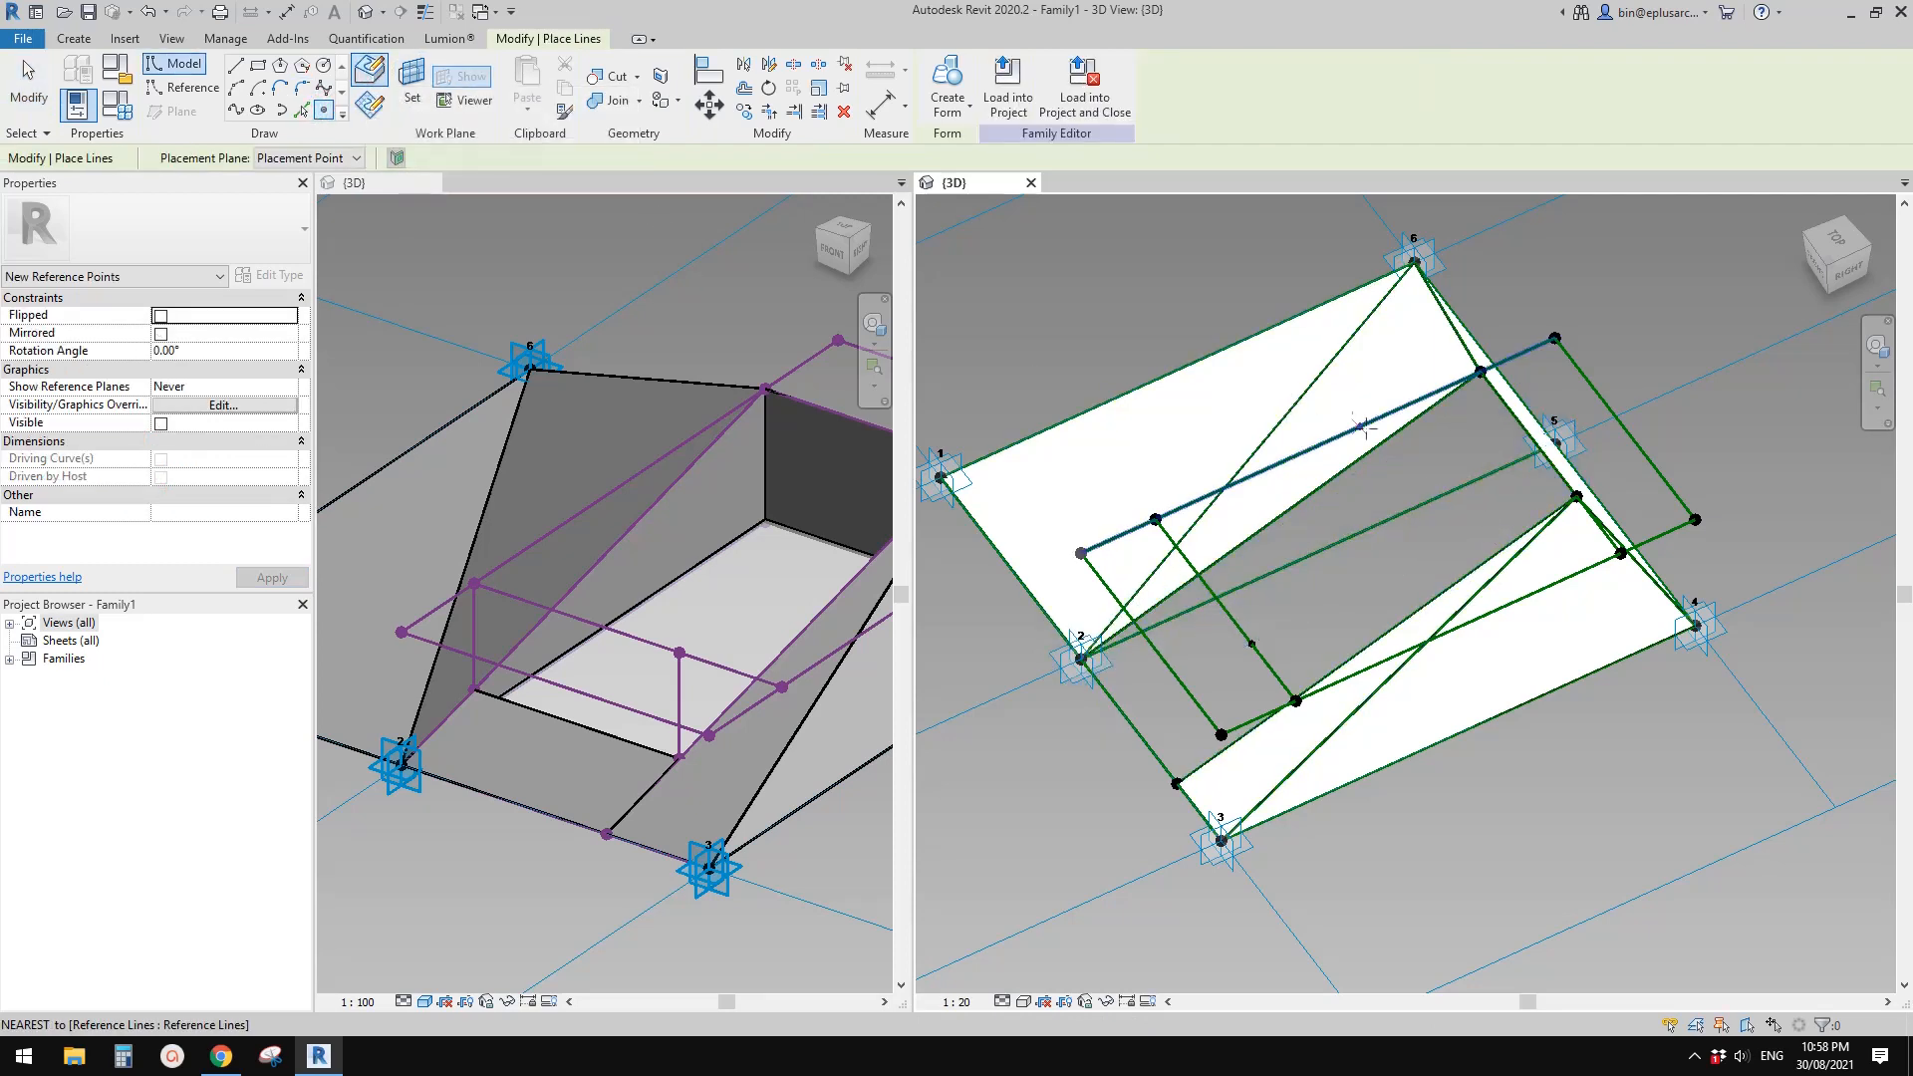
click(1462, 486)
key(Escape)
click(1462, 487)
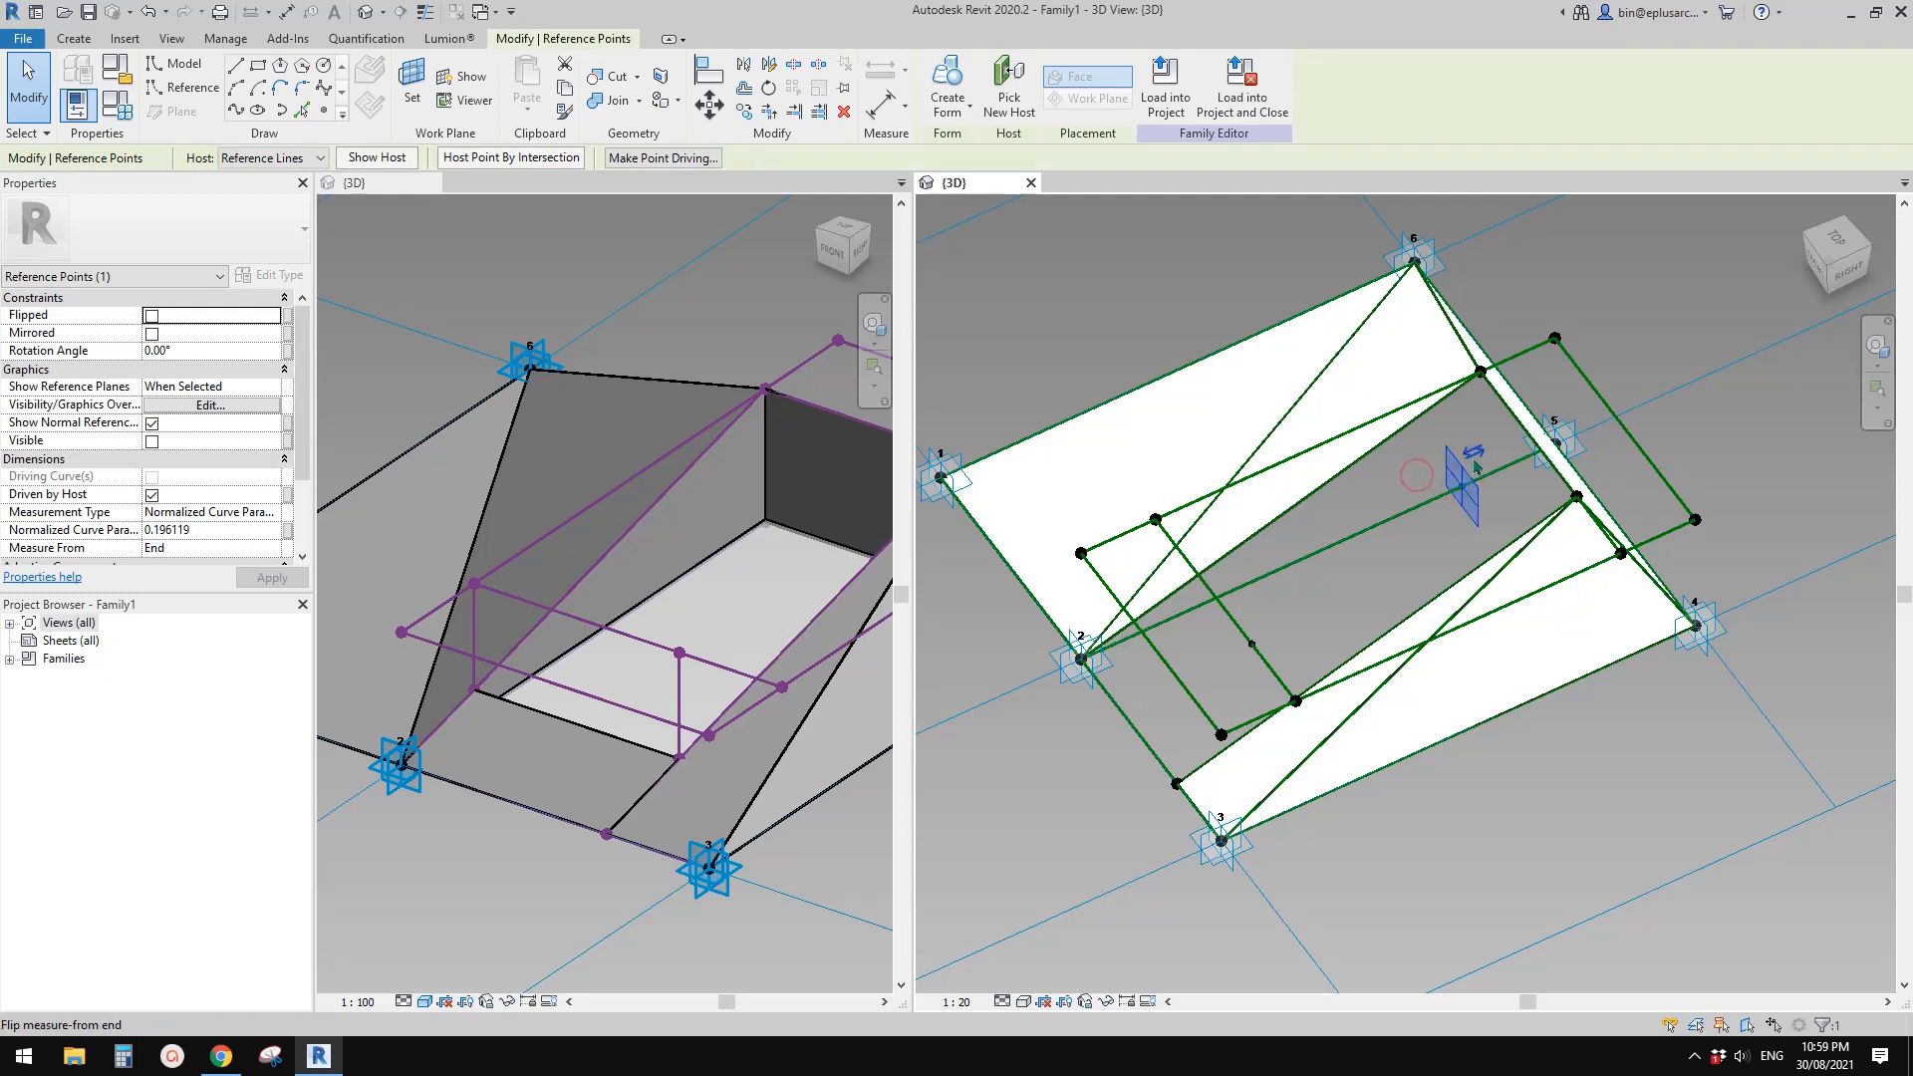
Set the new point's measurement type to Segment Length and link its segment length to the TH family parameter
click(277, 512)
click(189, 561)
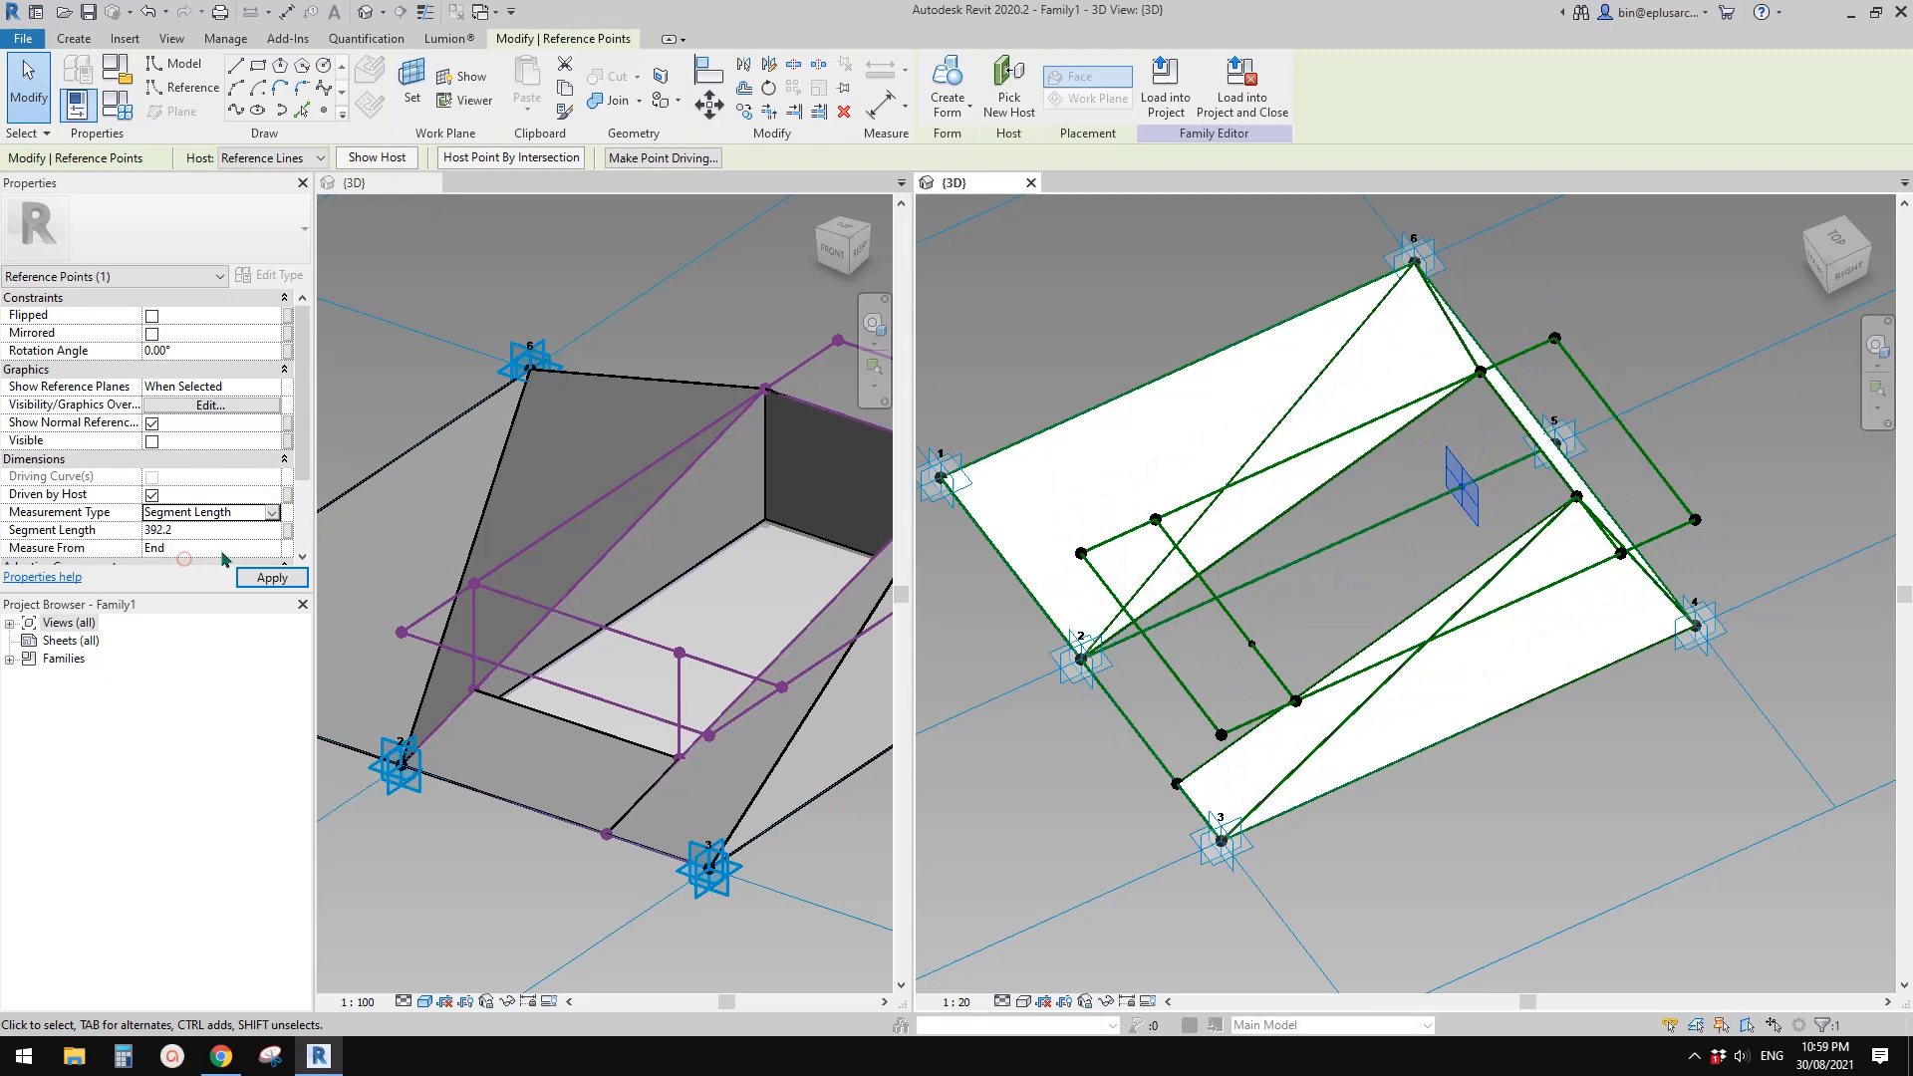
click(288, 530)
click(456, 597)
click(648, 815)
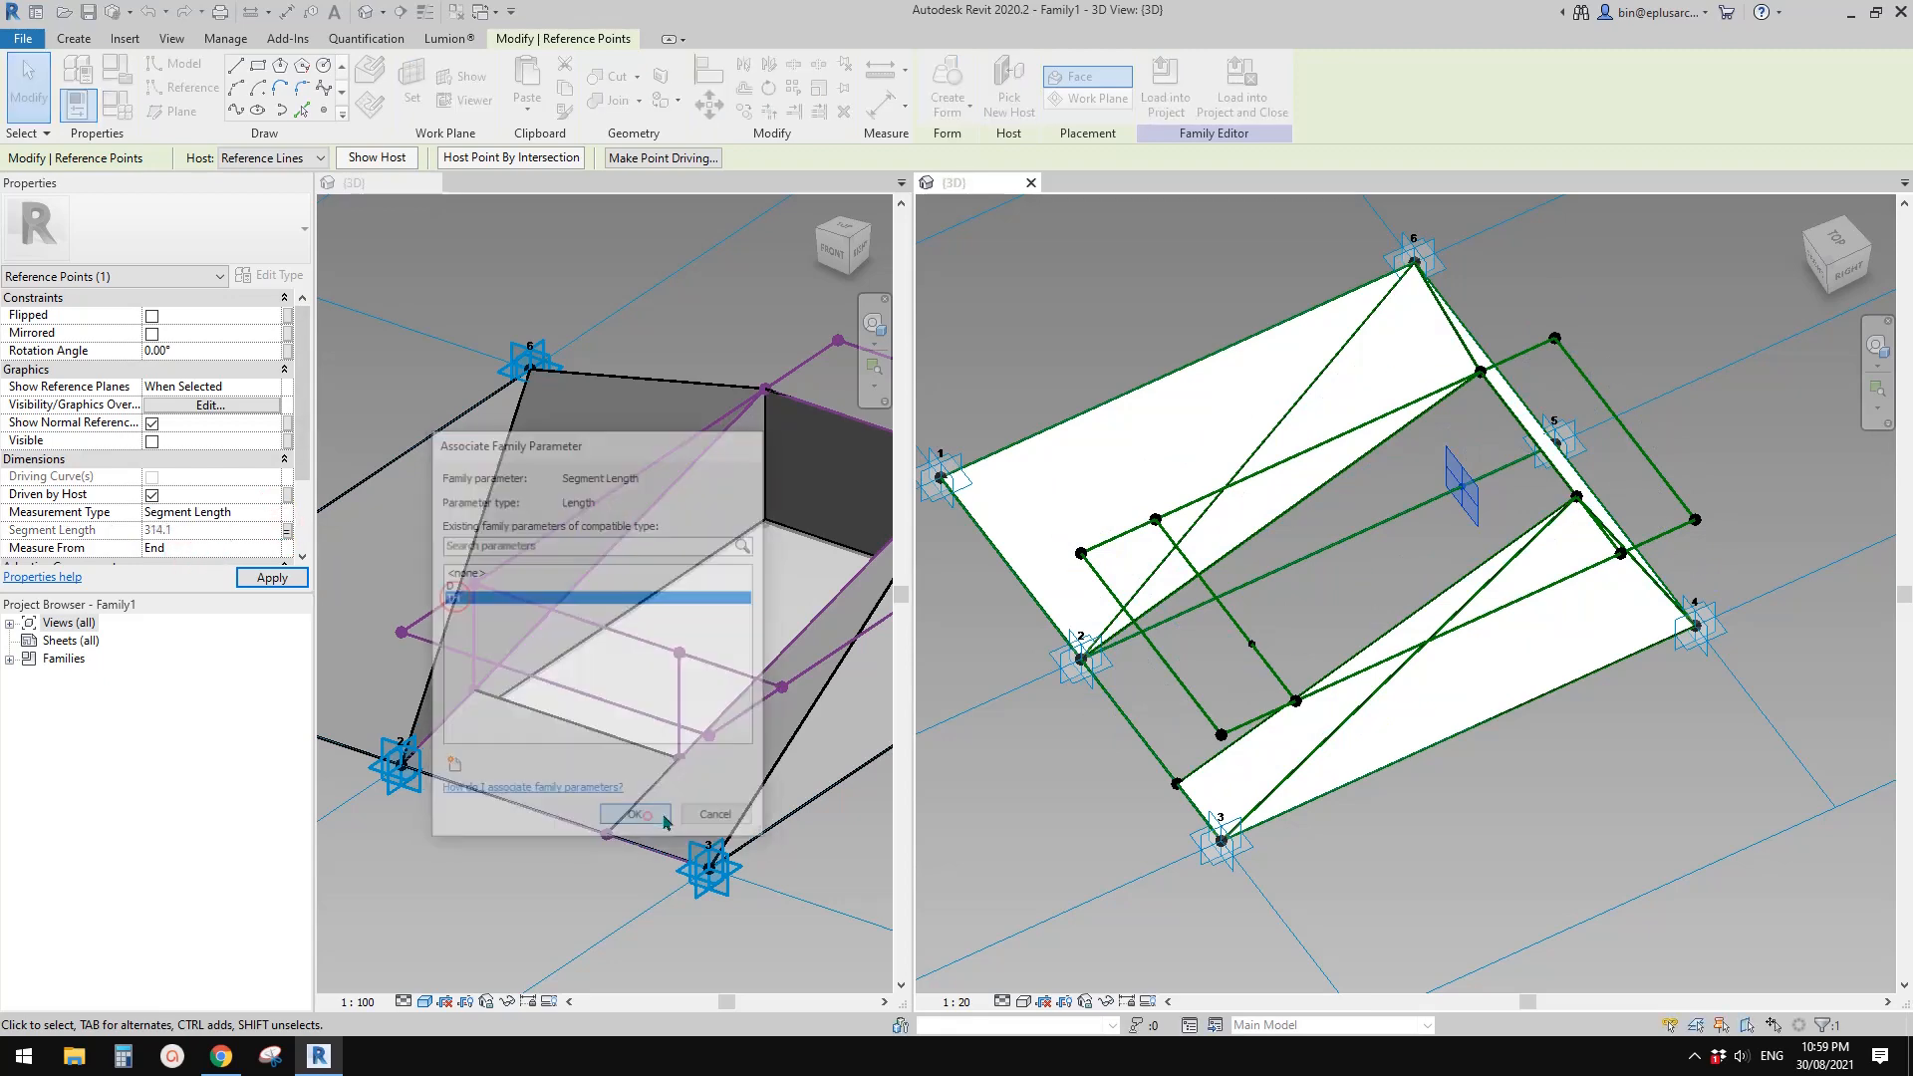
Connect the new point to the raised corner point above it with a spline through points, made a reference line
middle_drag(1499, 607, 1357, 566)
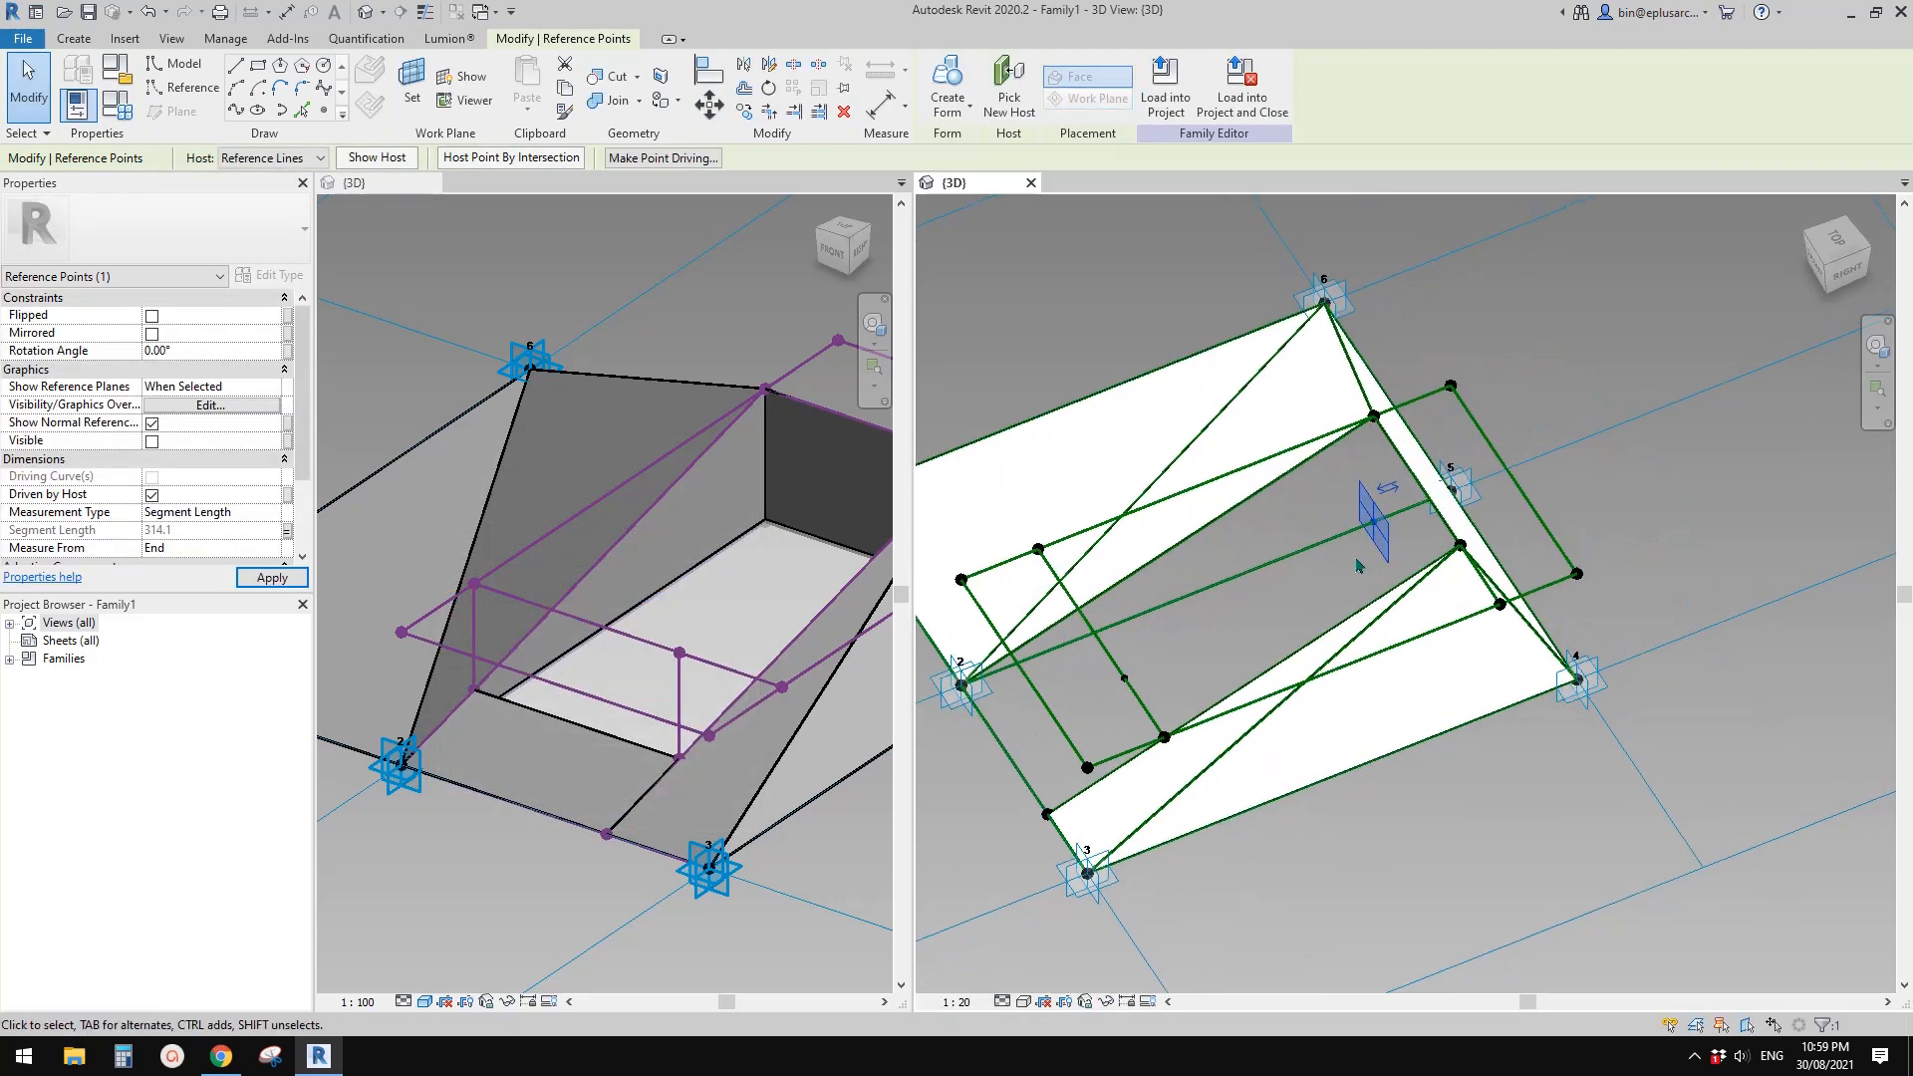
ctrl+click(1374, 417)
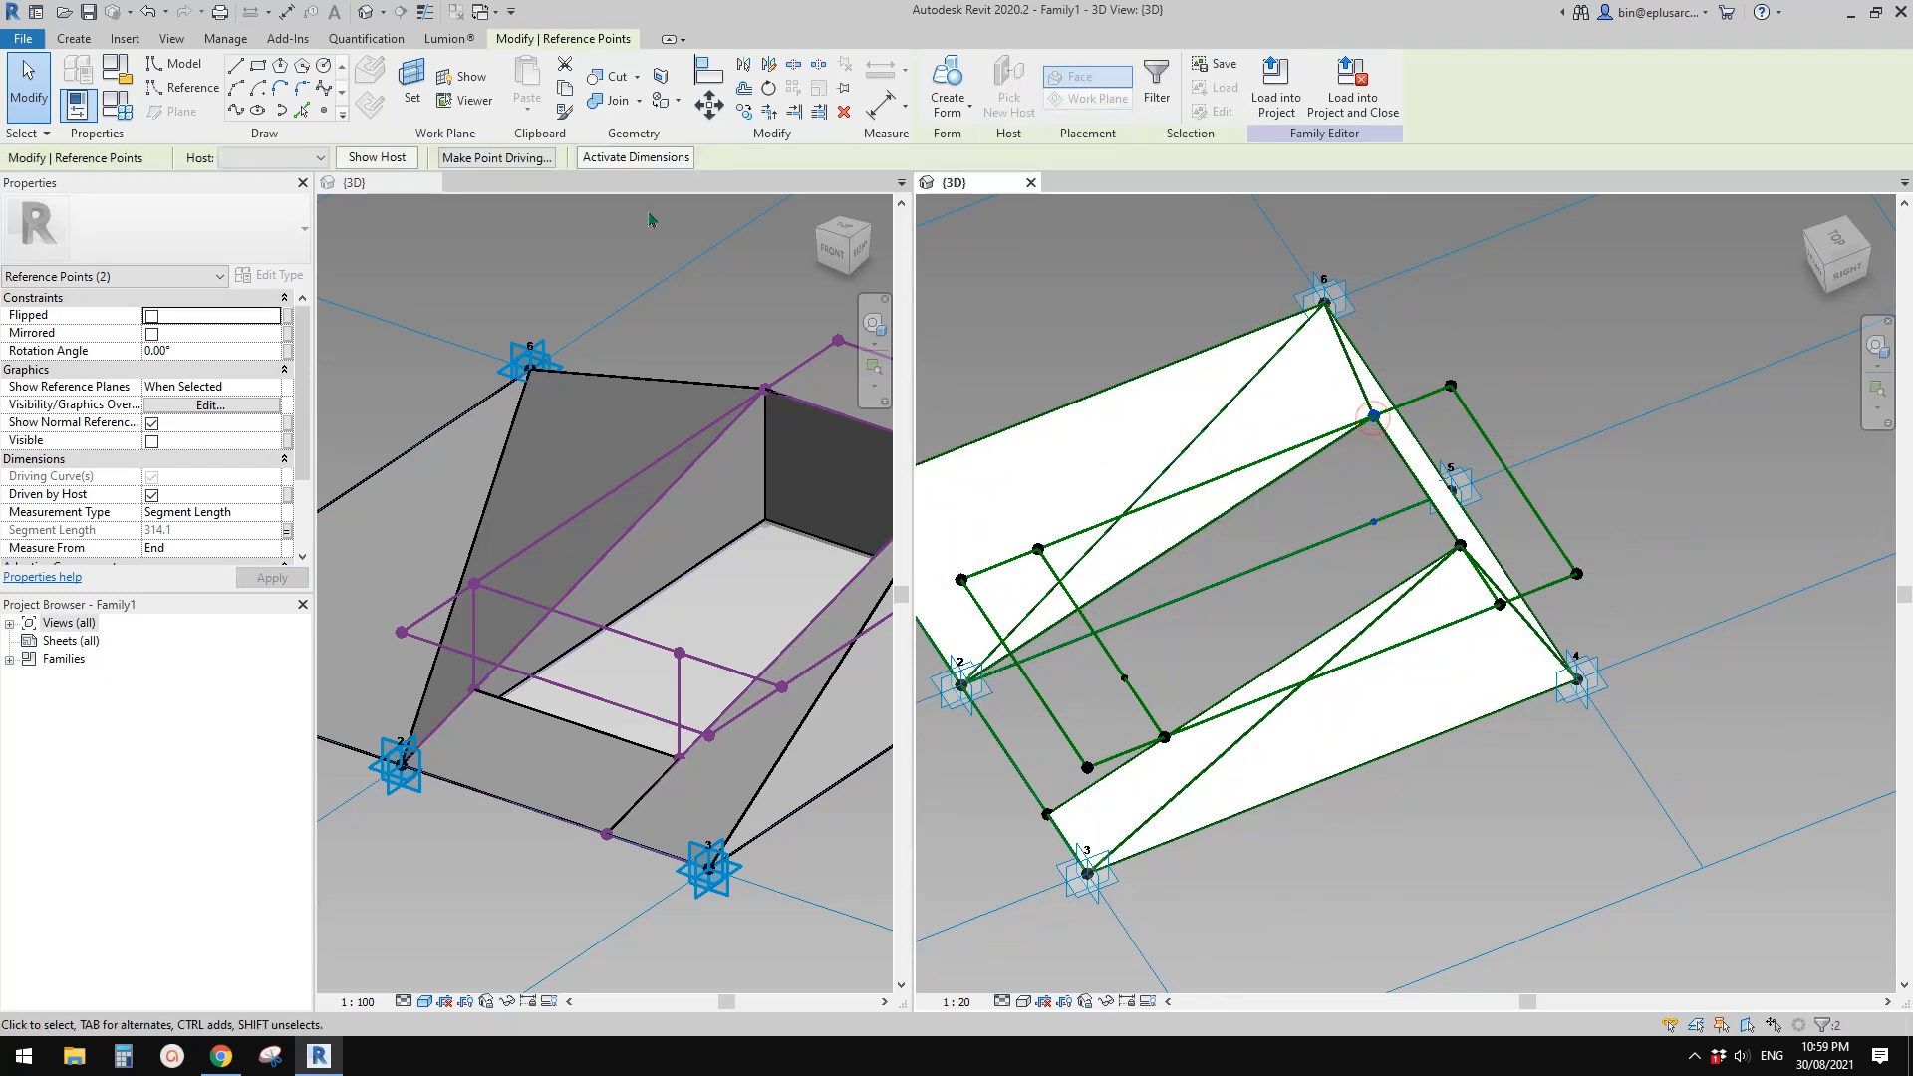
click(249, 112)
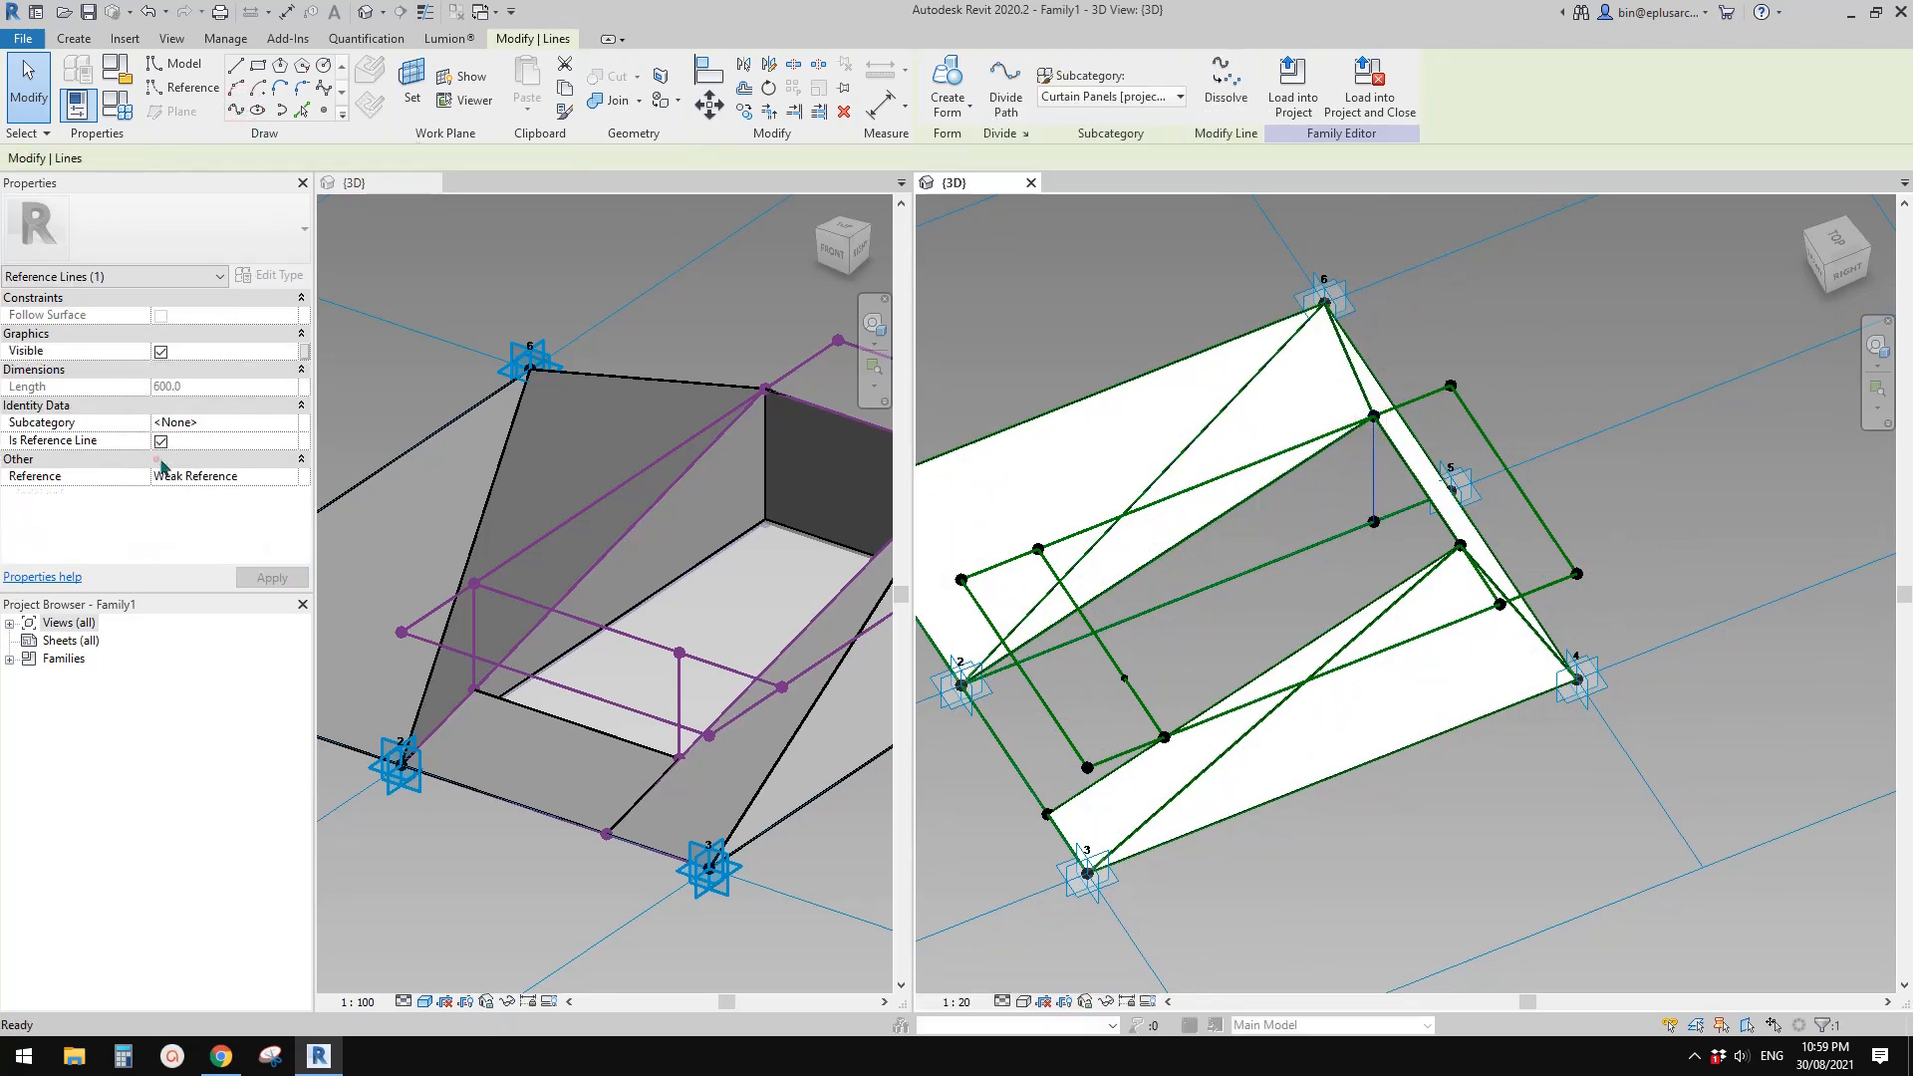
middle_drag(1293, 439, 1394, 416)
key(Escape)
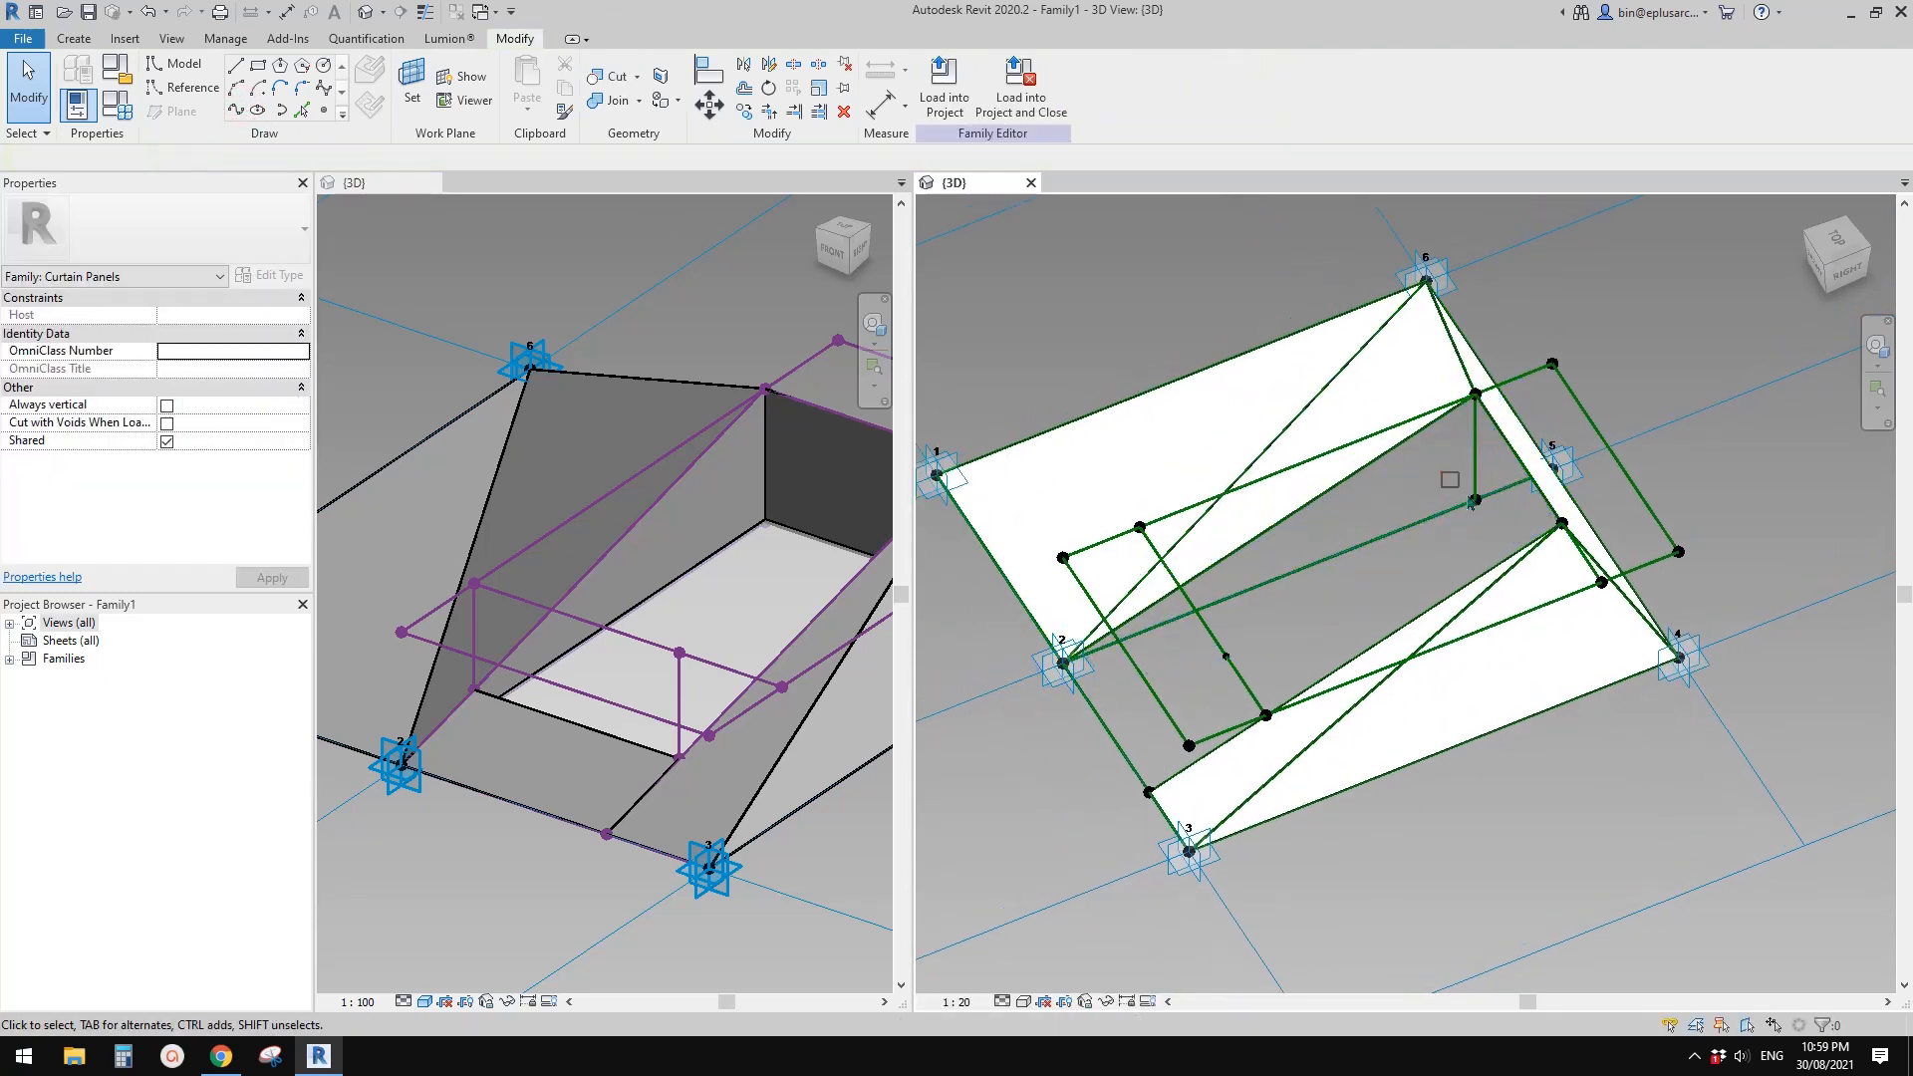
Connect the hosted point near point 5 to adaptive point 2 with a spline through points and make it a reference line
click(1496, 526)
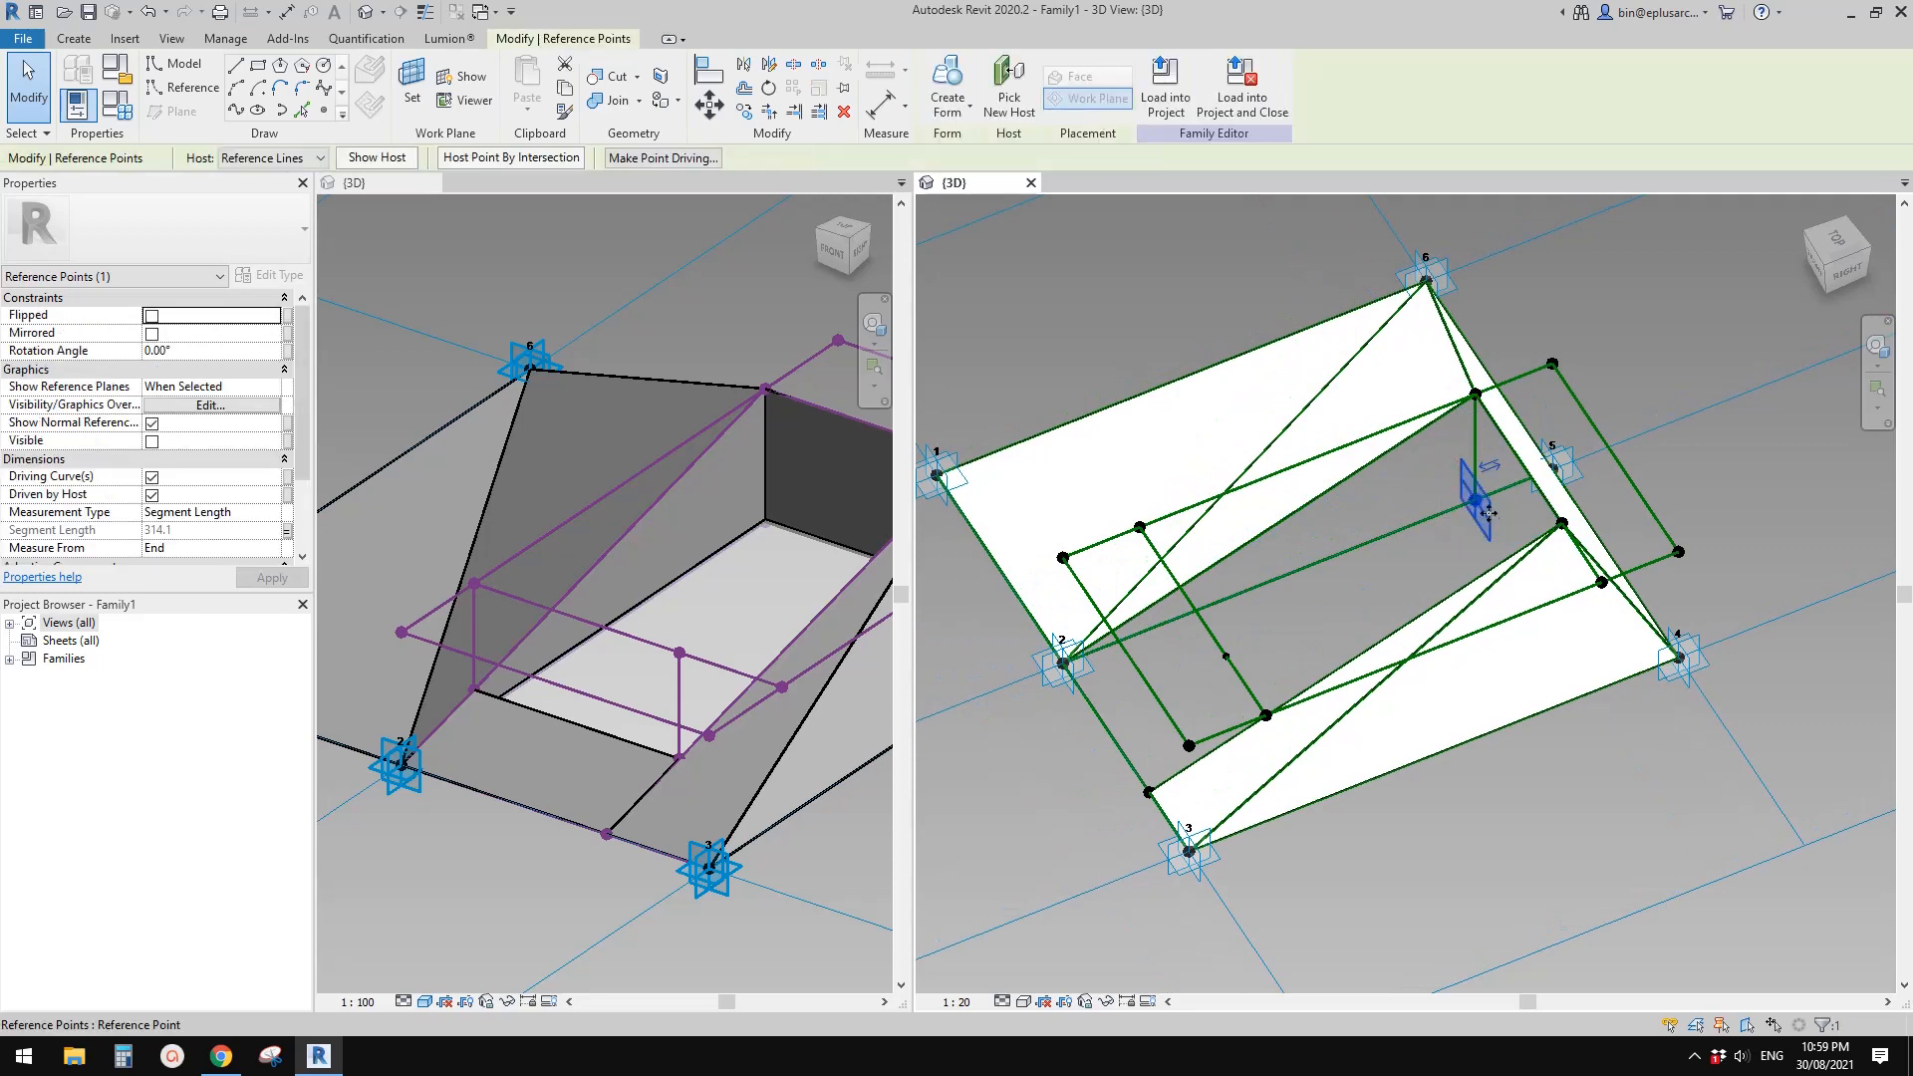
ctrl+click(1057, 673)
click(237, 110)
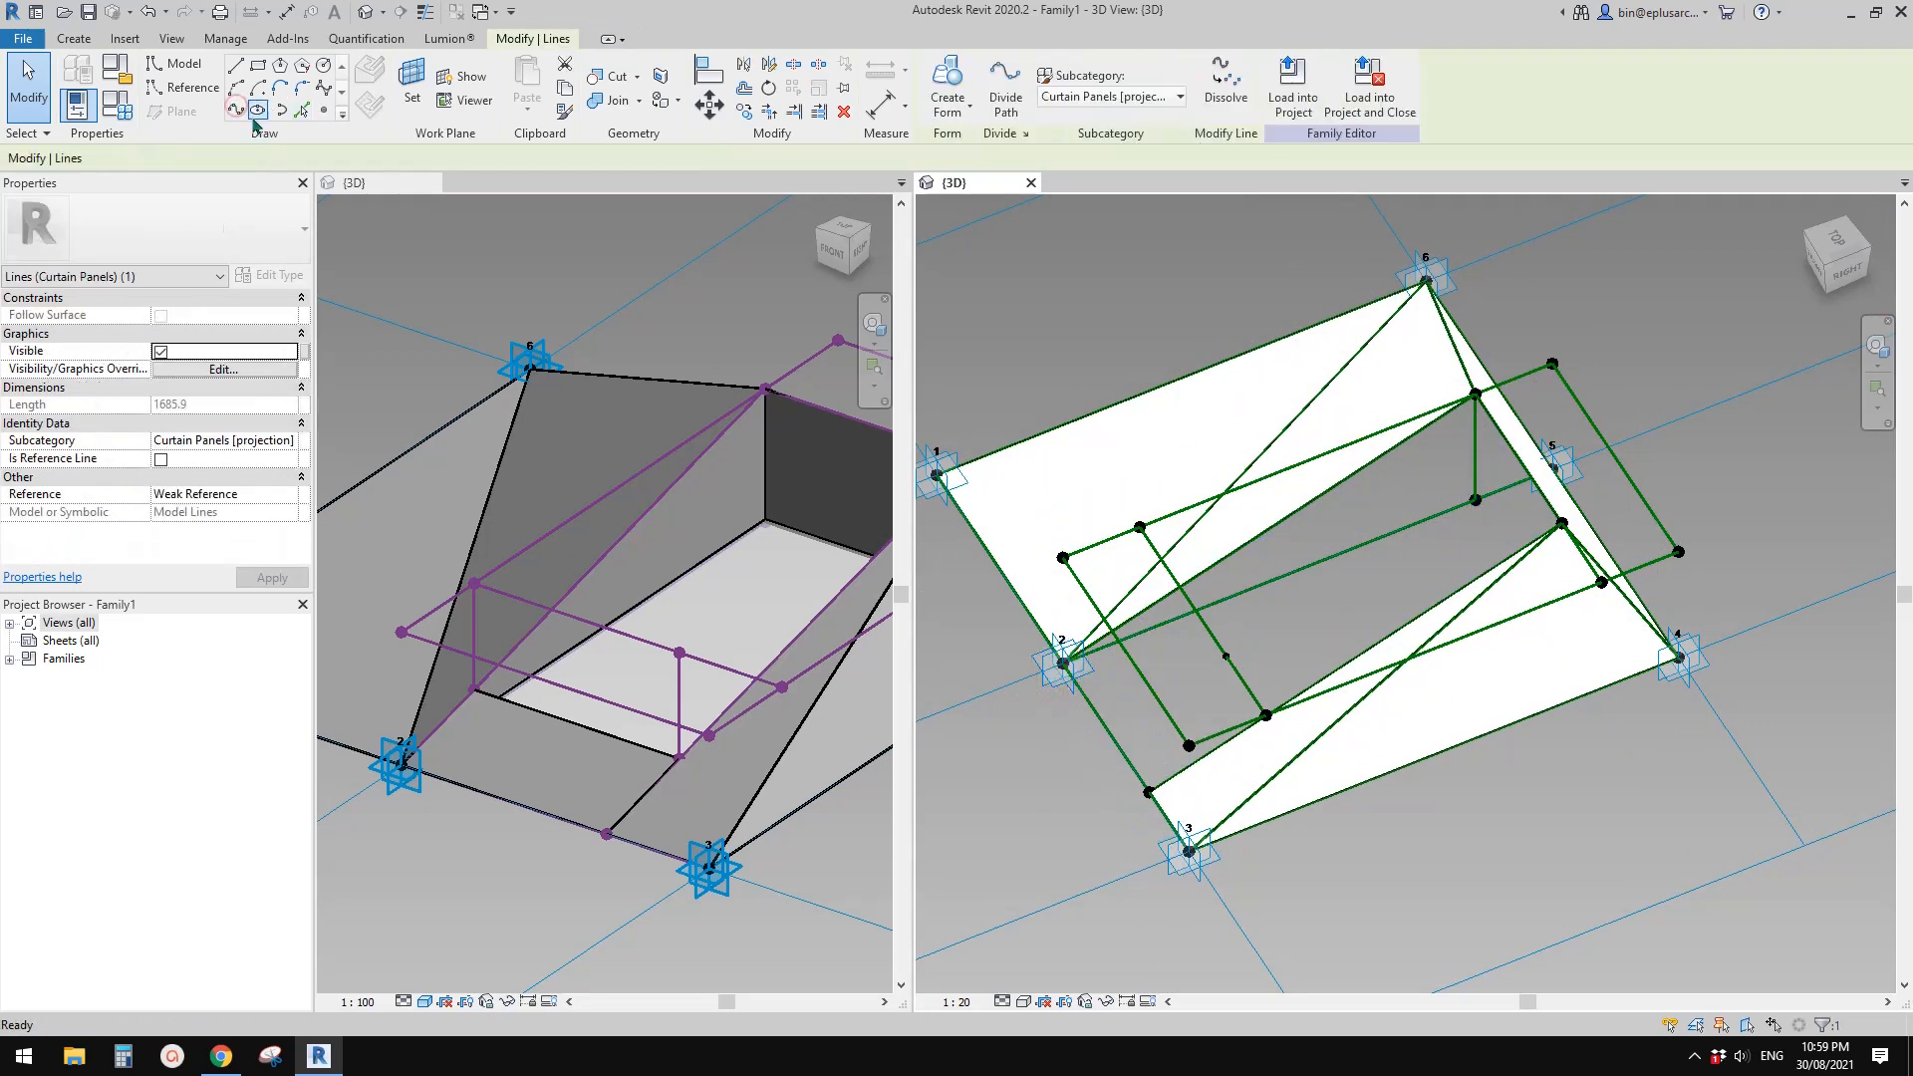
click(160, 459)
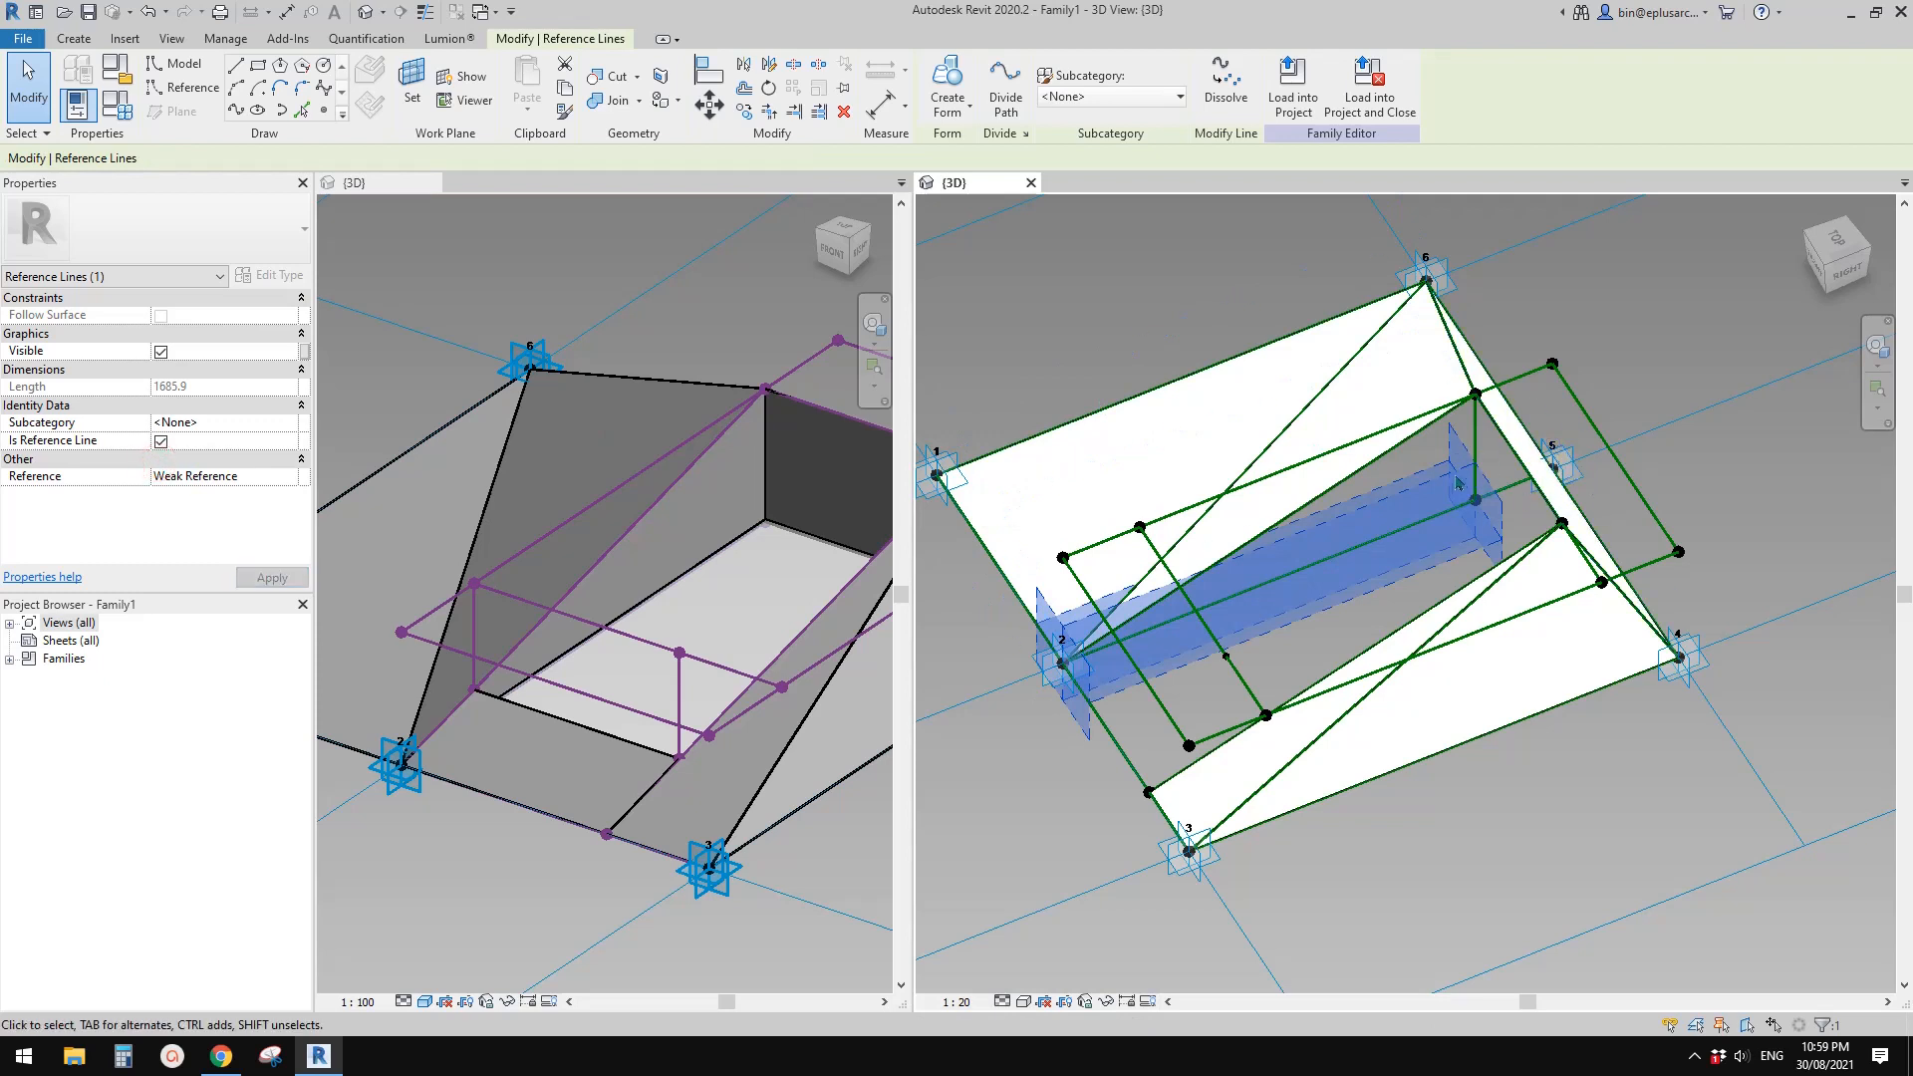
Create a triangular surface form from the base, vertical and sloping reference lines between point 2 and the raised corner
ctrl+click(1462, 444)
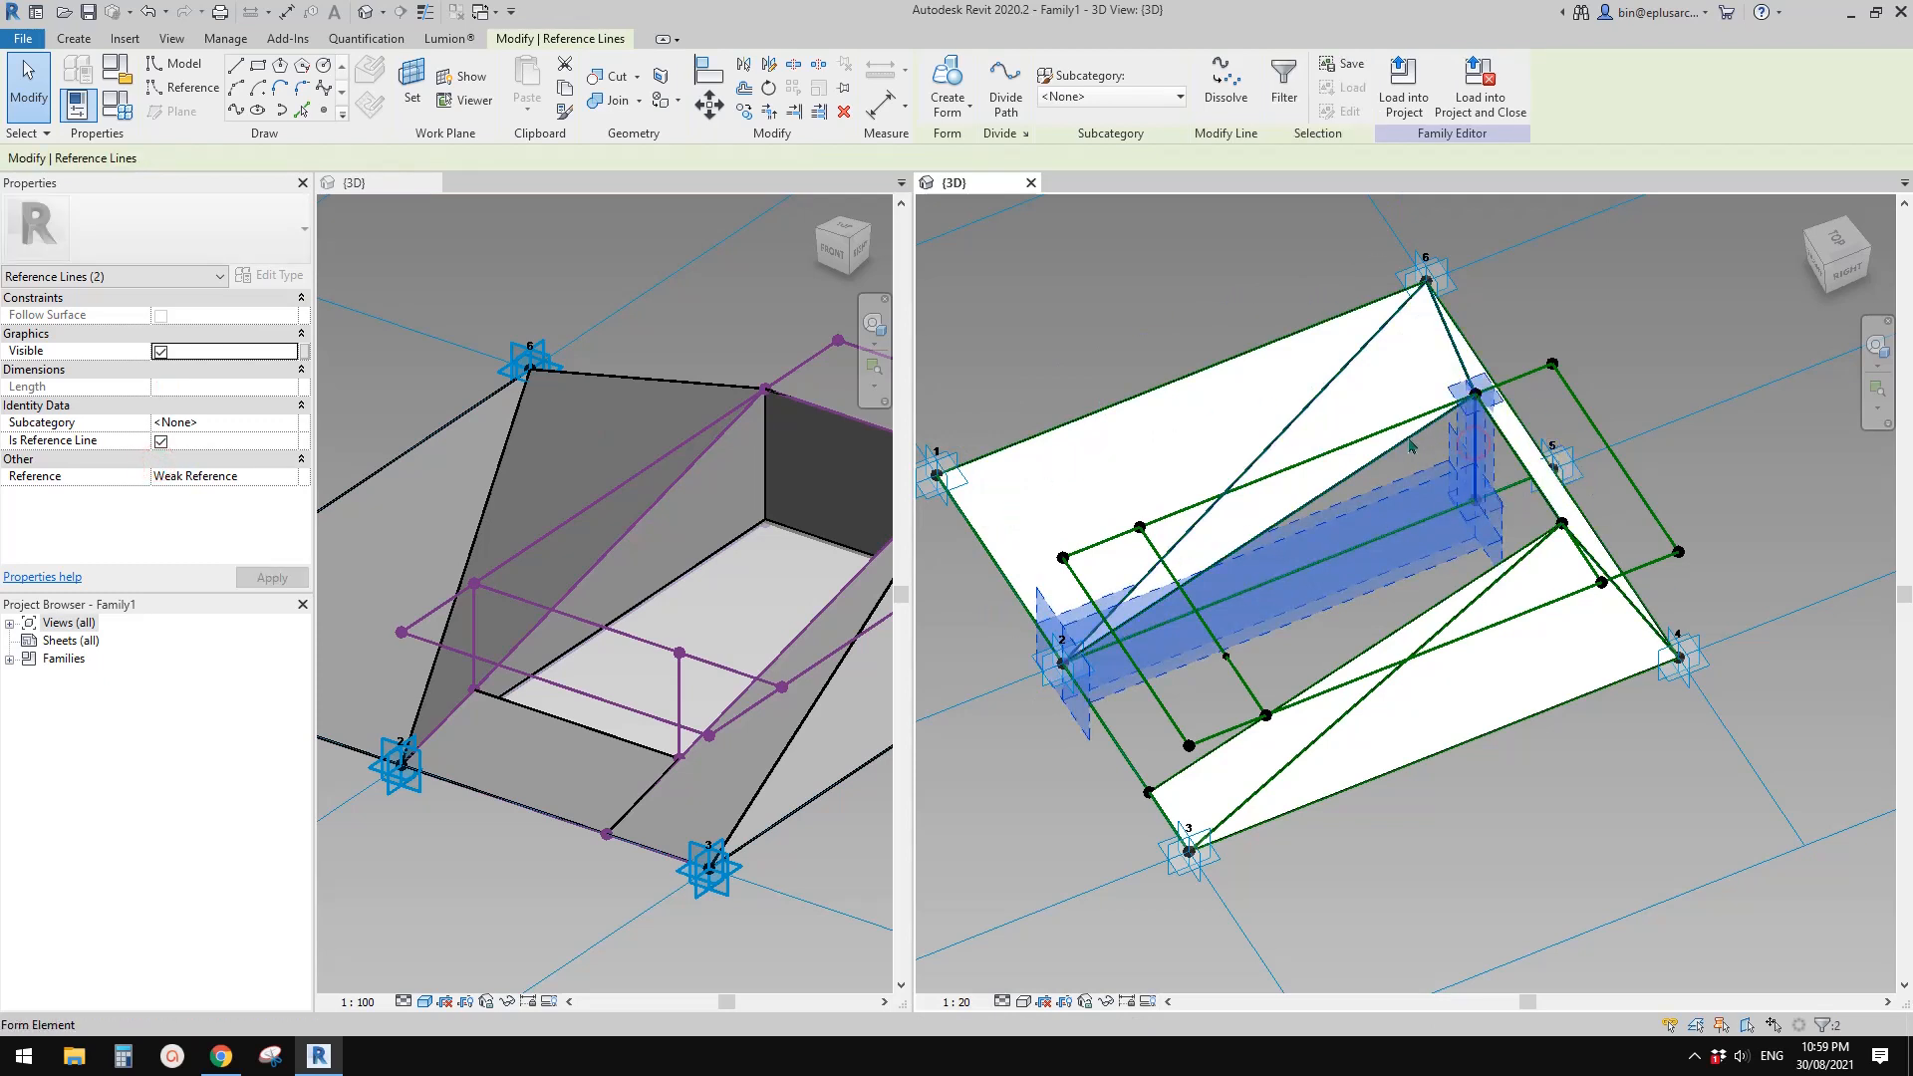
key(Tab)
ctrl+click(1400, 446)
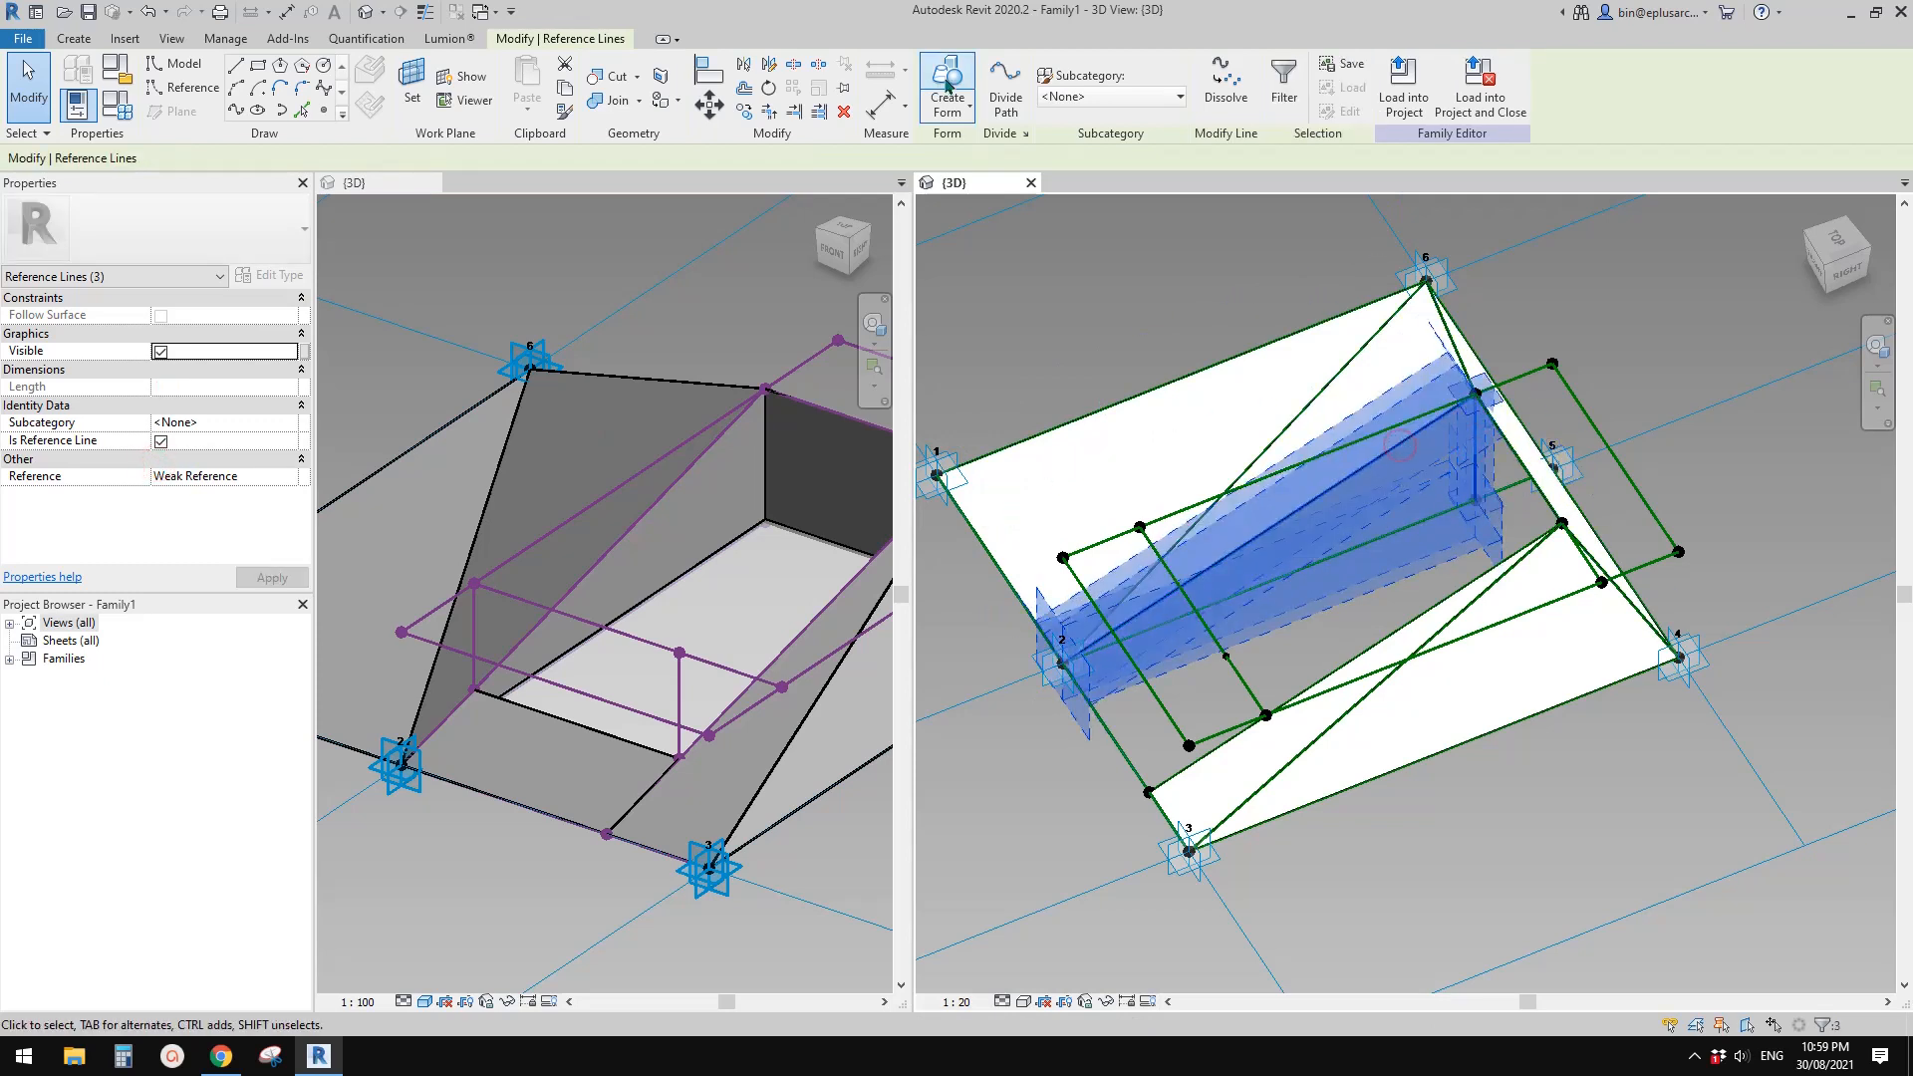
click(948, 80)
click(1156, 707)
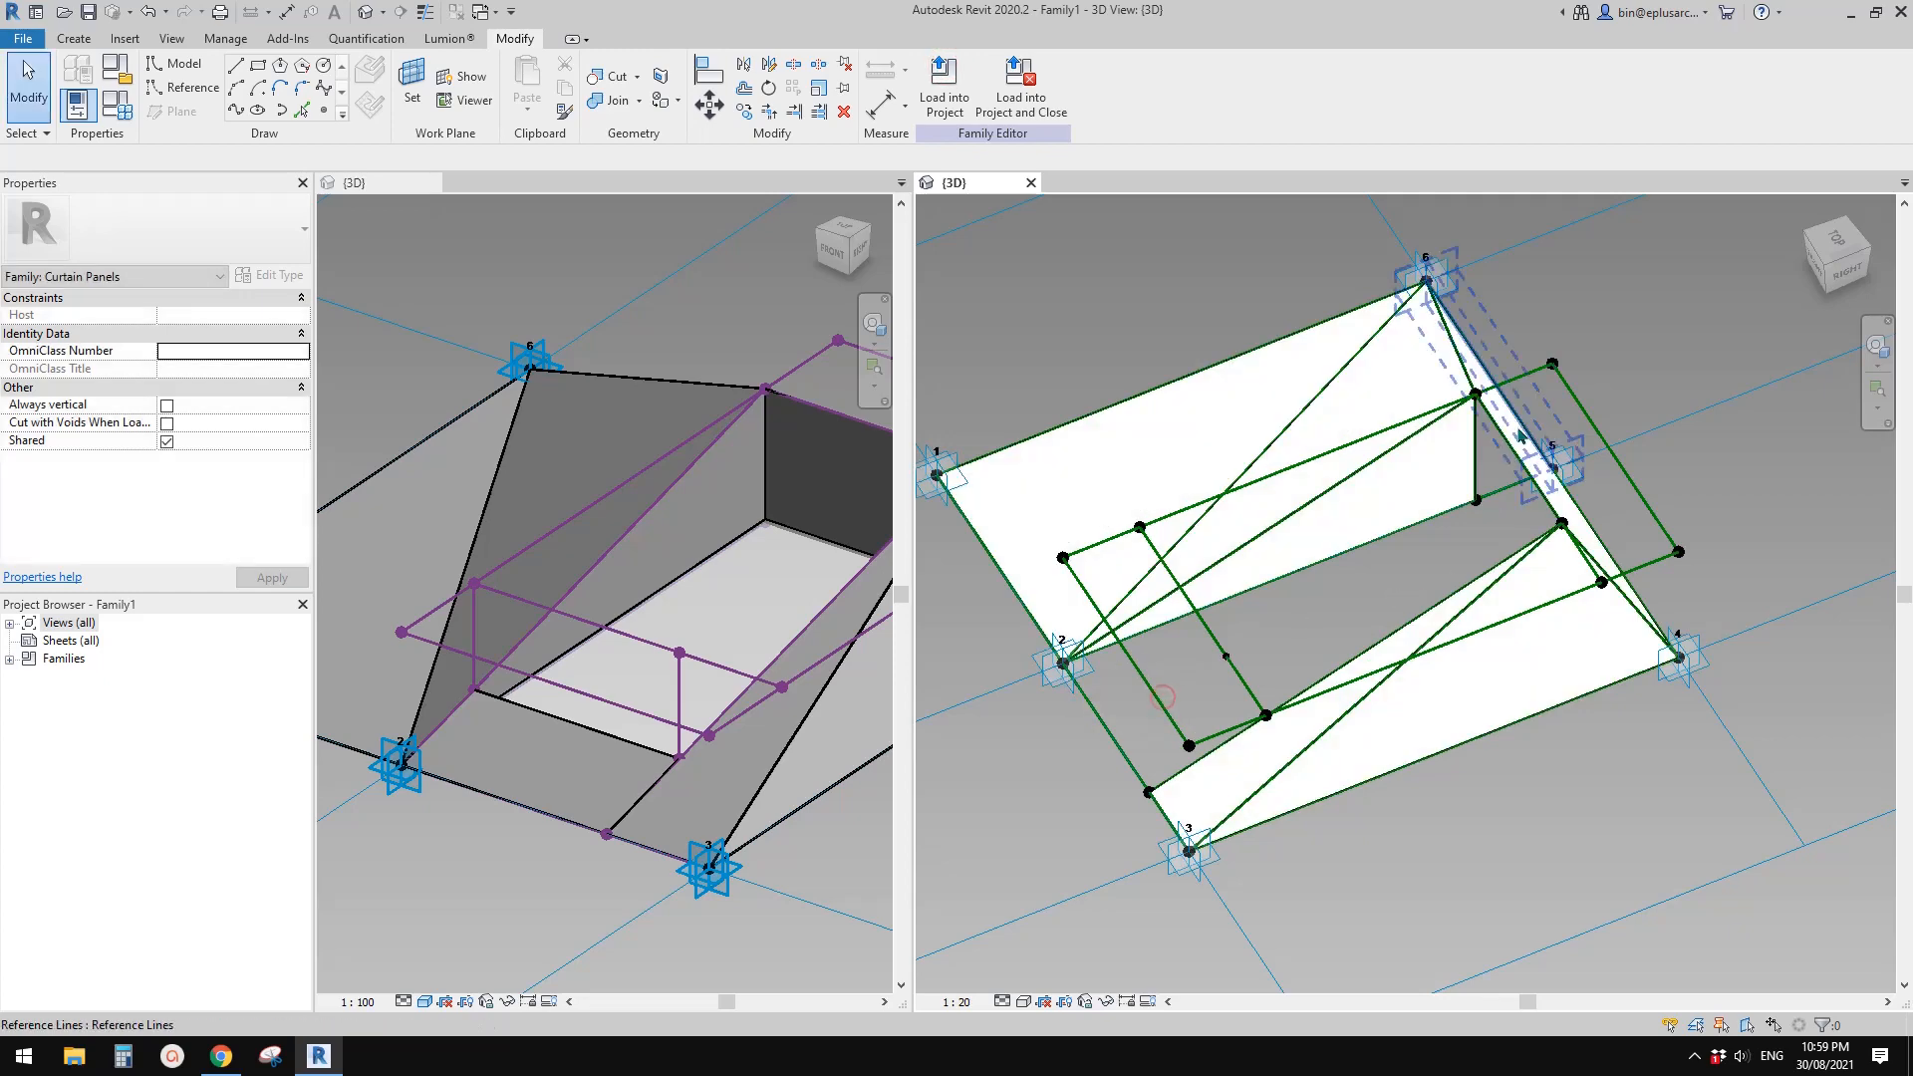
Temporarily hide the end surface form that spans adaptive points 4, 5 and 6
shift+middle_drag(1452, 523, 1593, 598)
middle_drag(1578, 578, 1442, 727)
click(1408, 473)
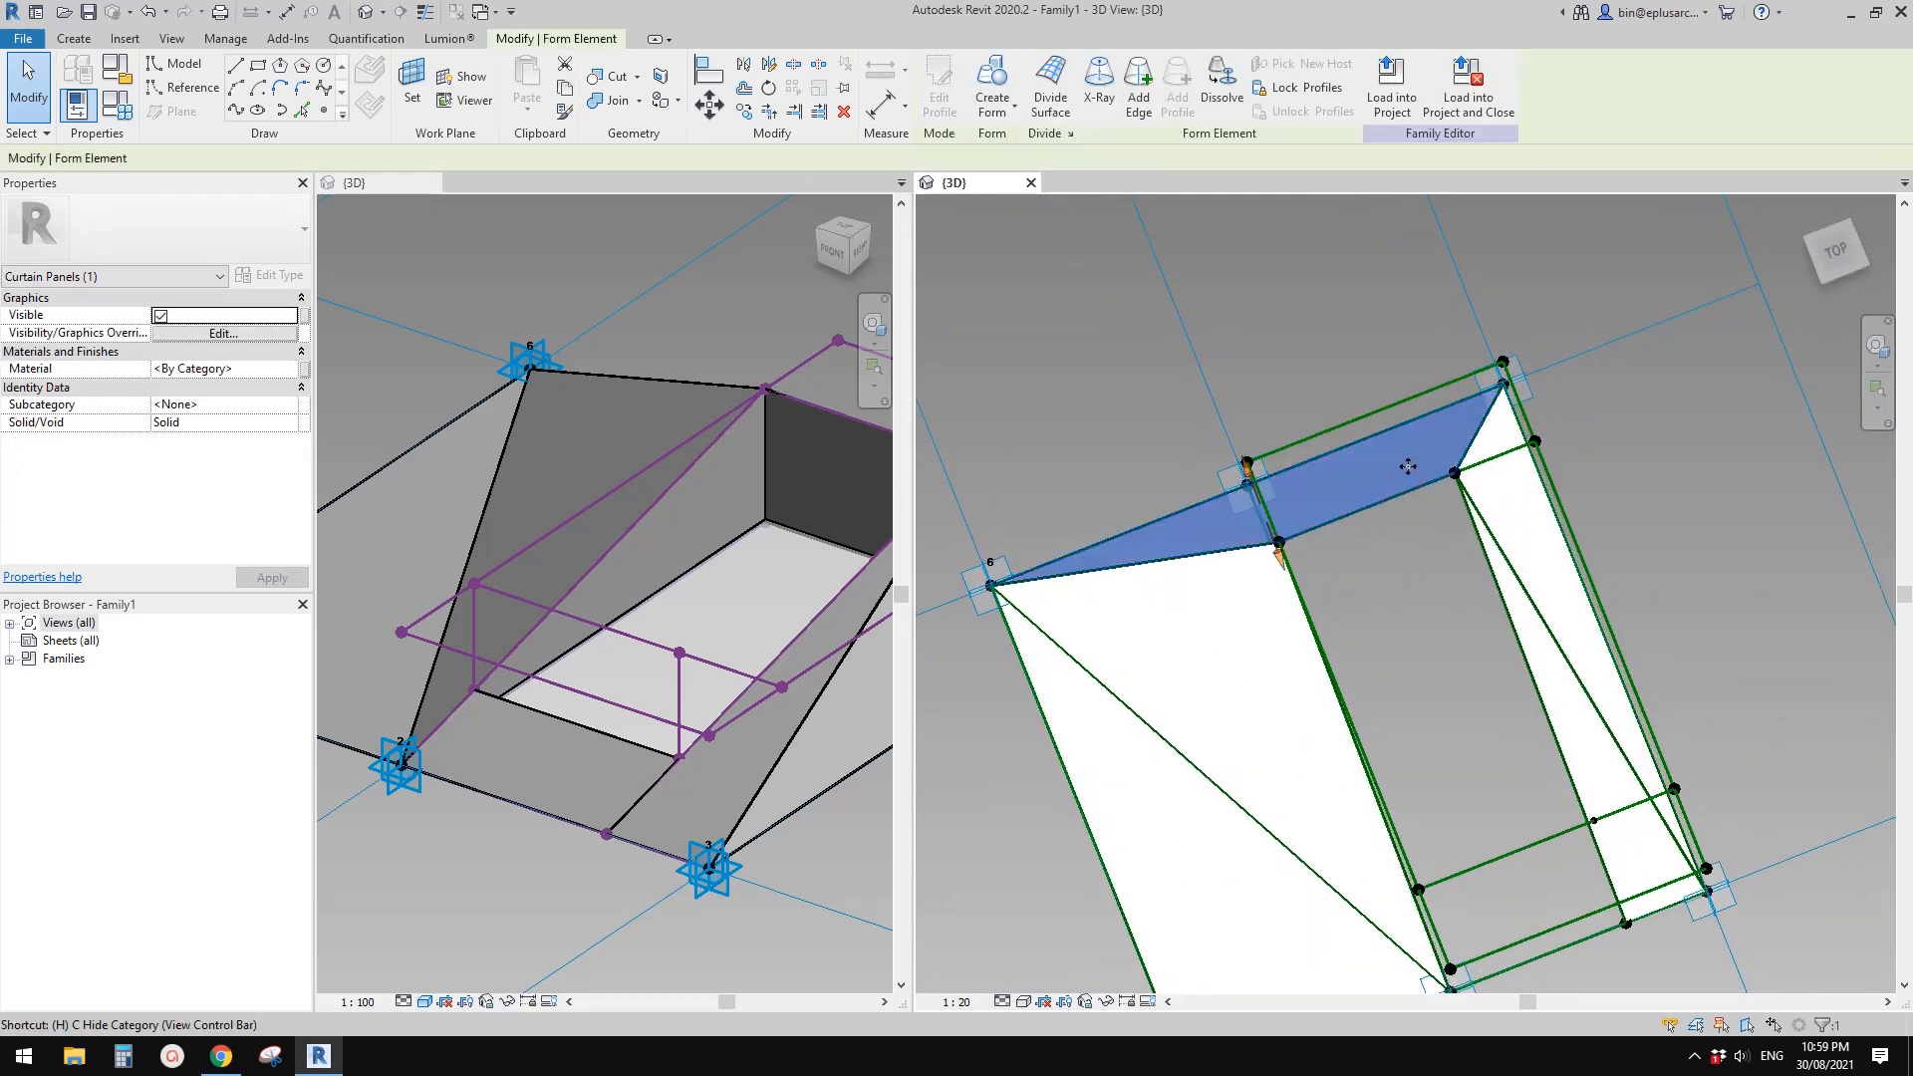
key(c)
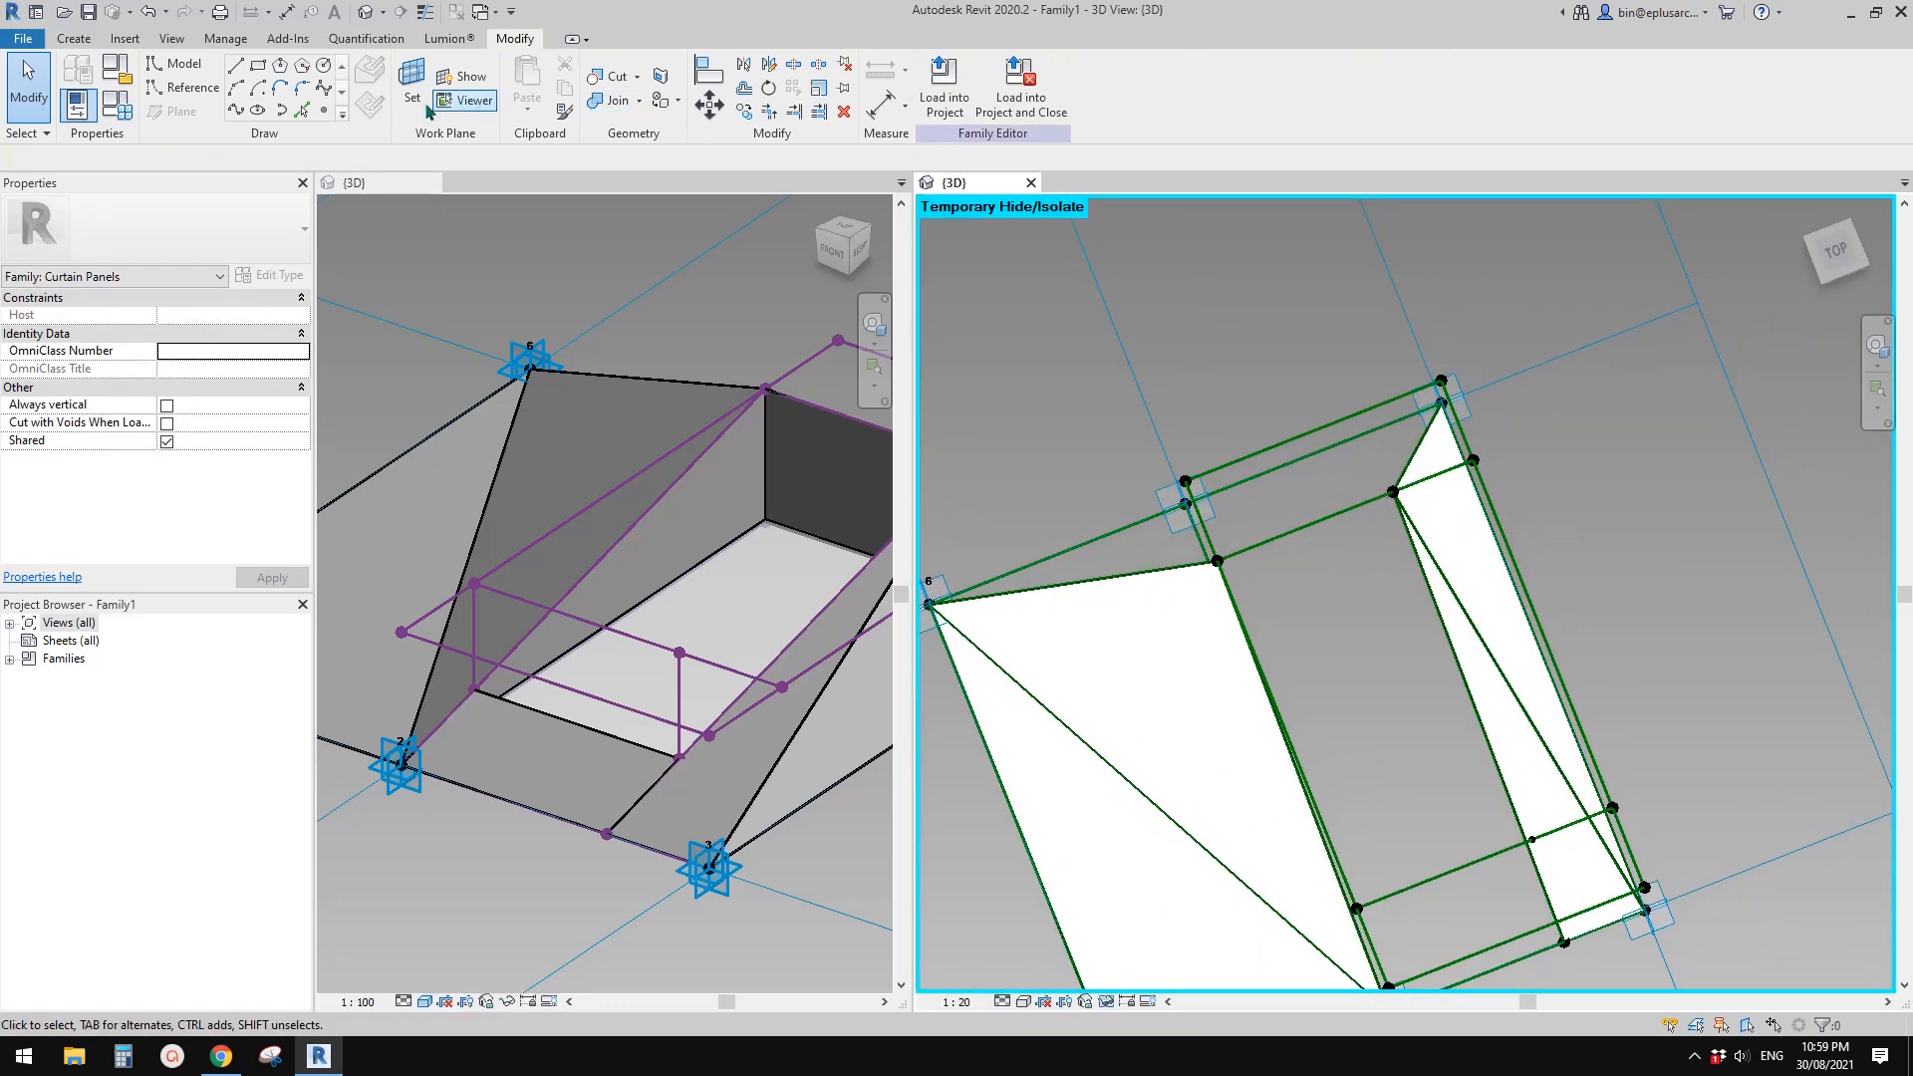
Place a reference point on the reference line between adaptive points 4 and 5 and set its measurement type to Segment Length
click(324, 111)
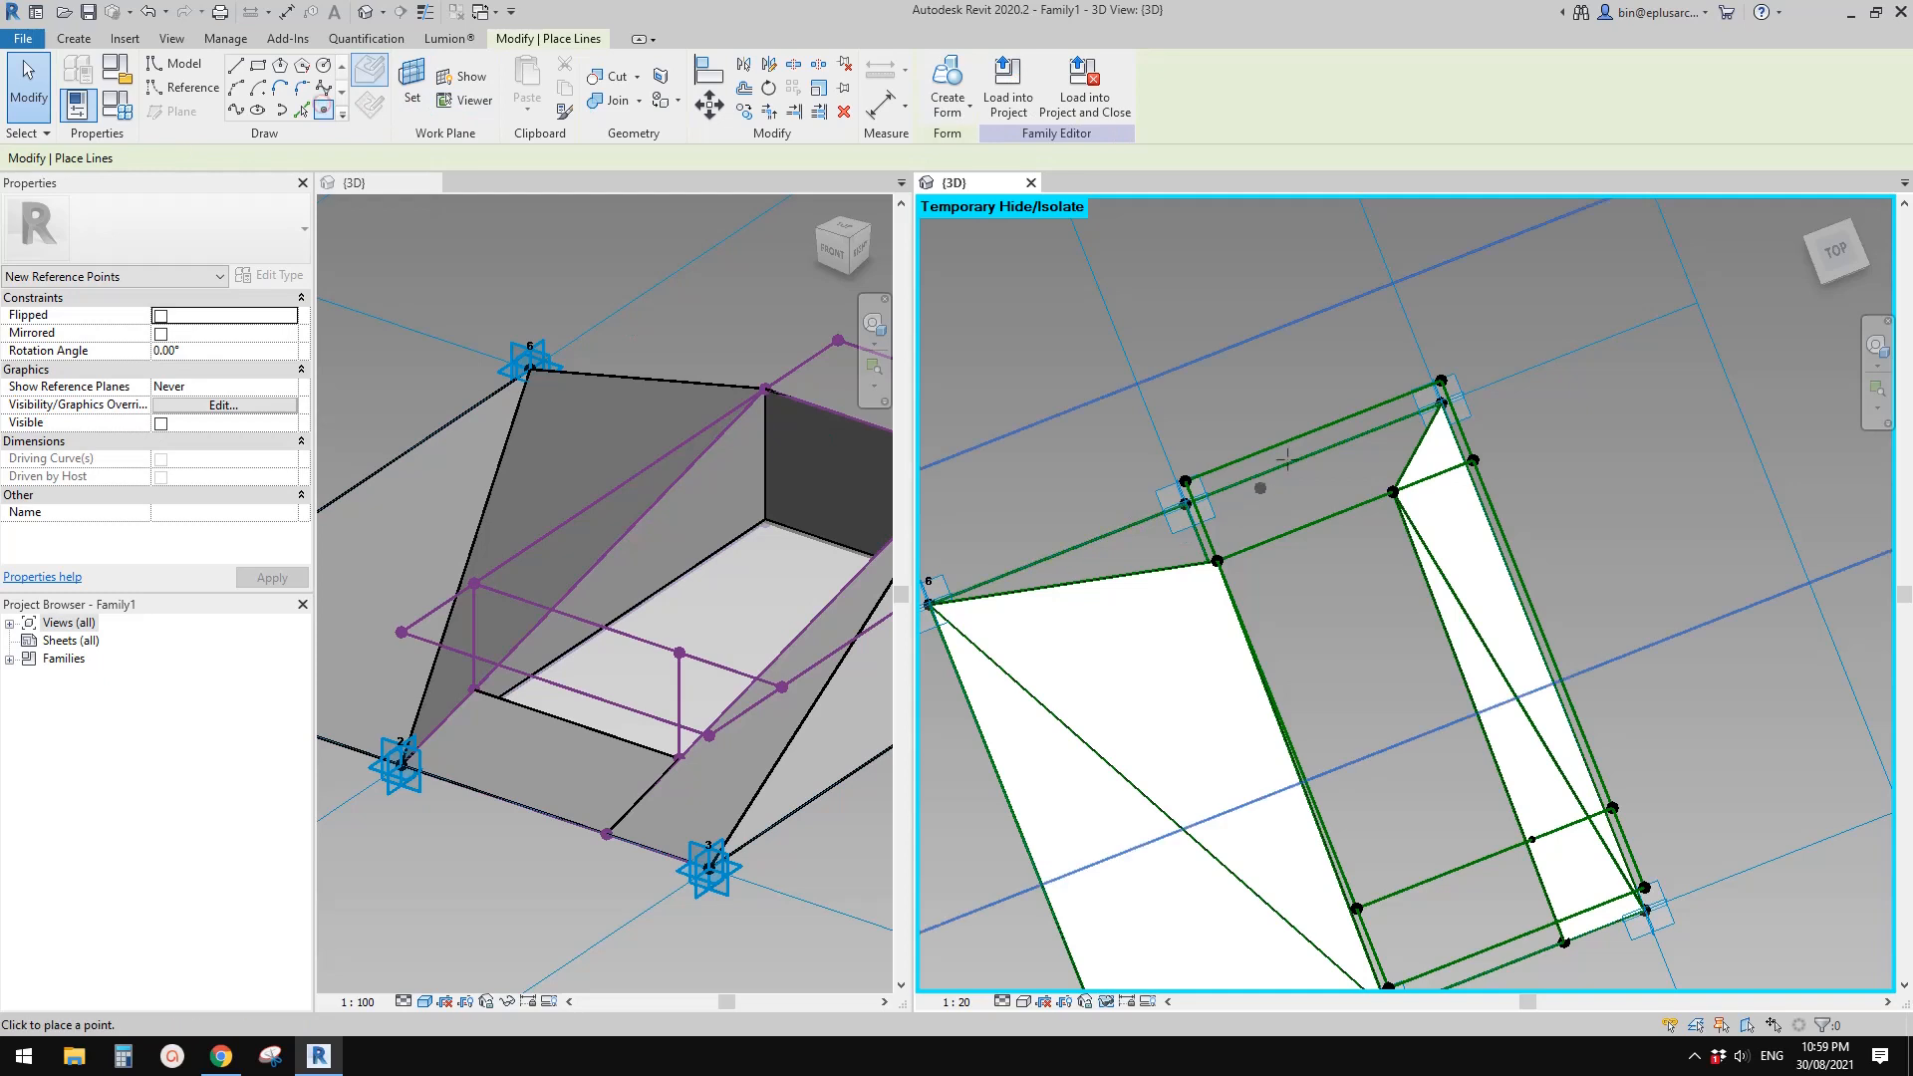
click(1369, 431)
key(Escape)
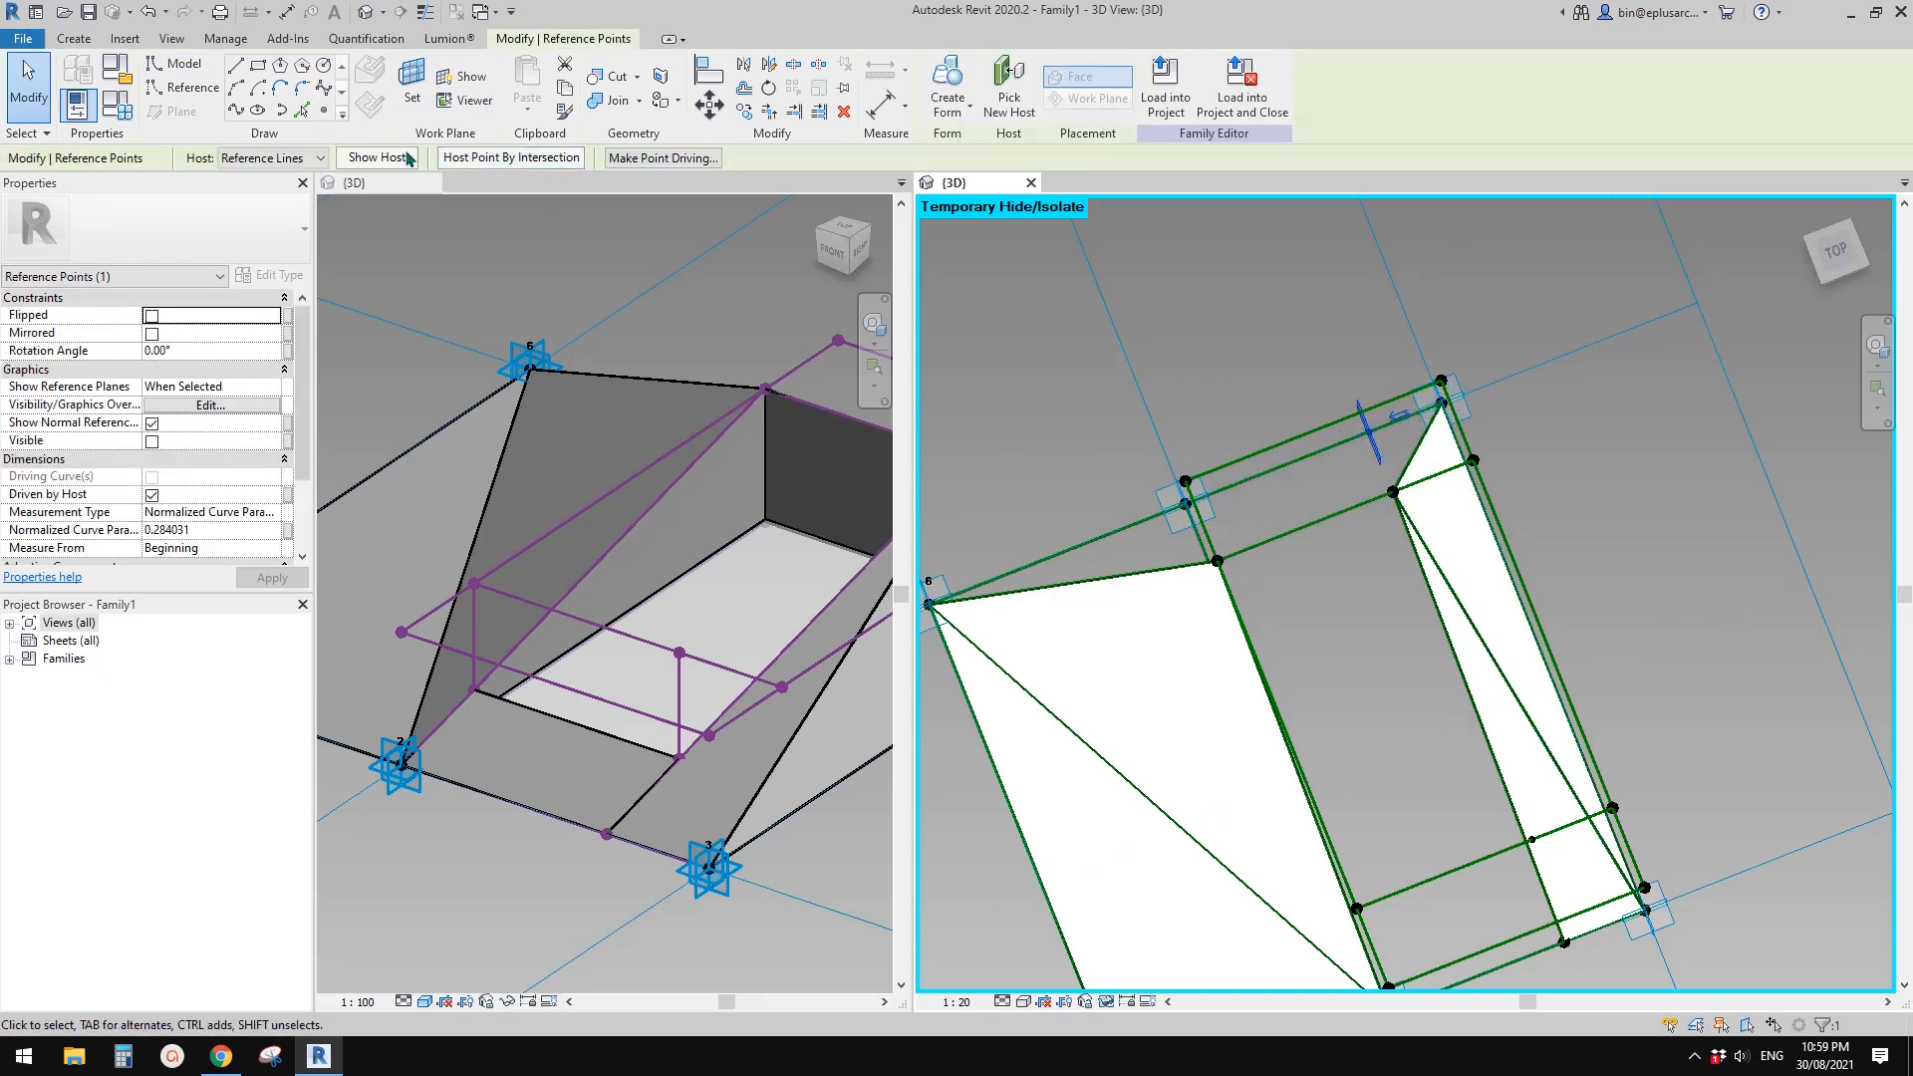
click(276, 511)
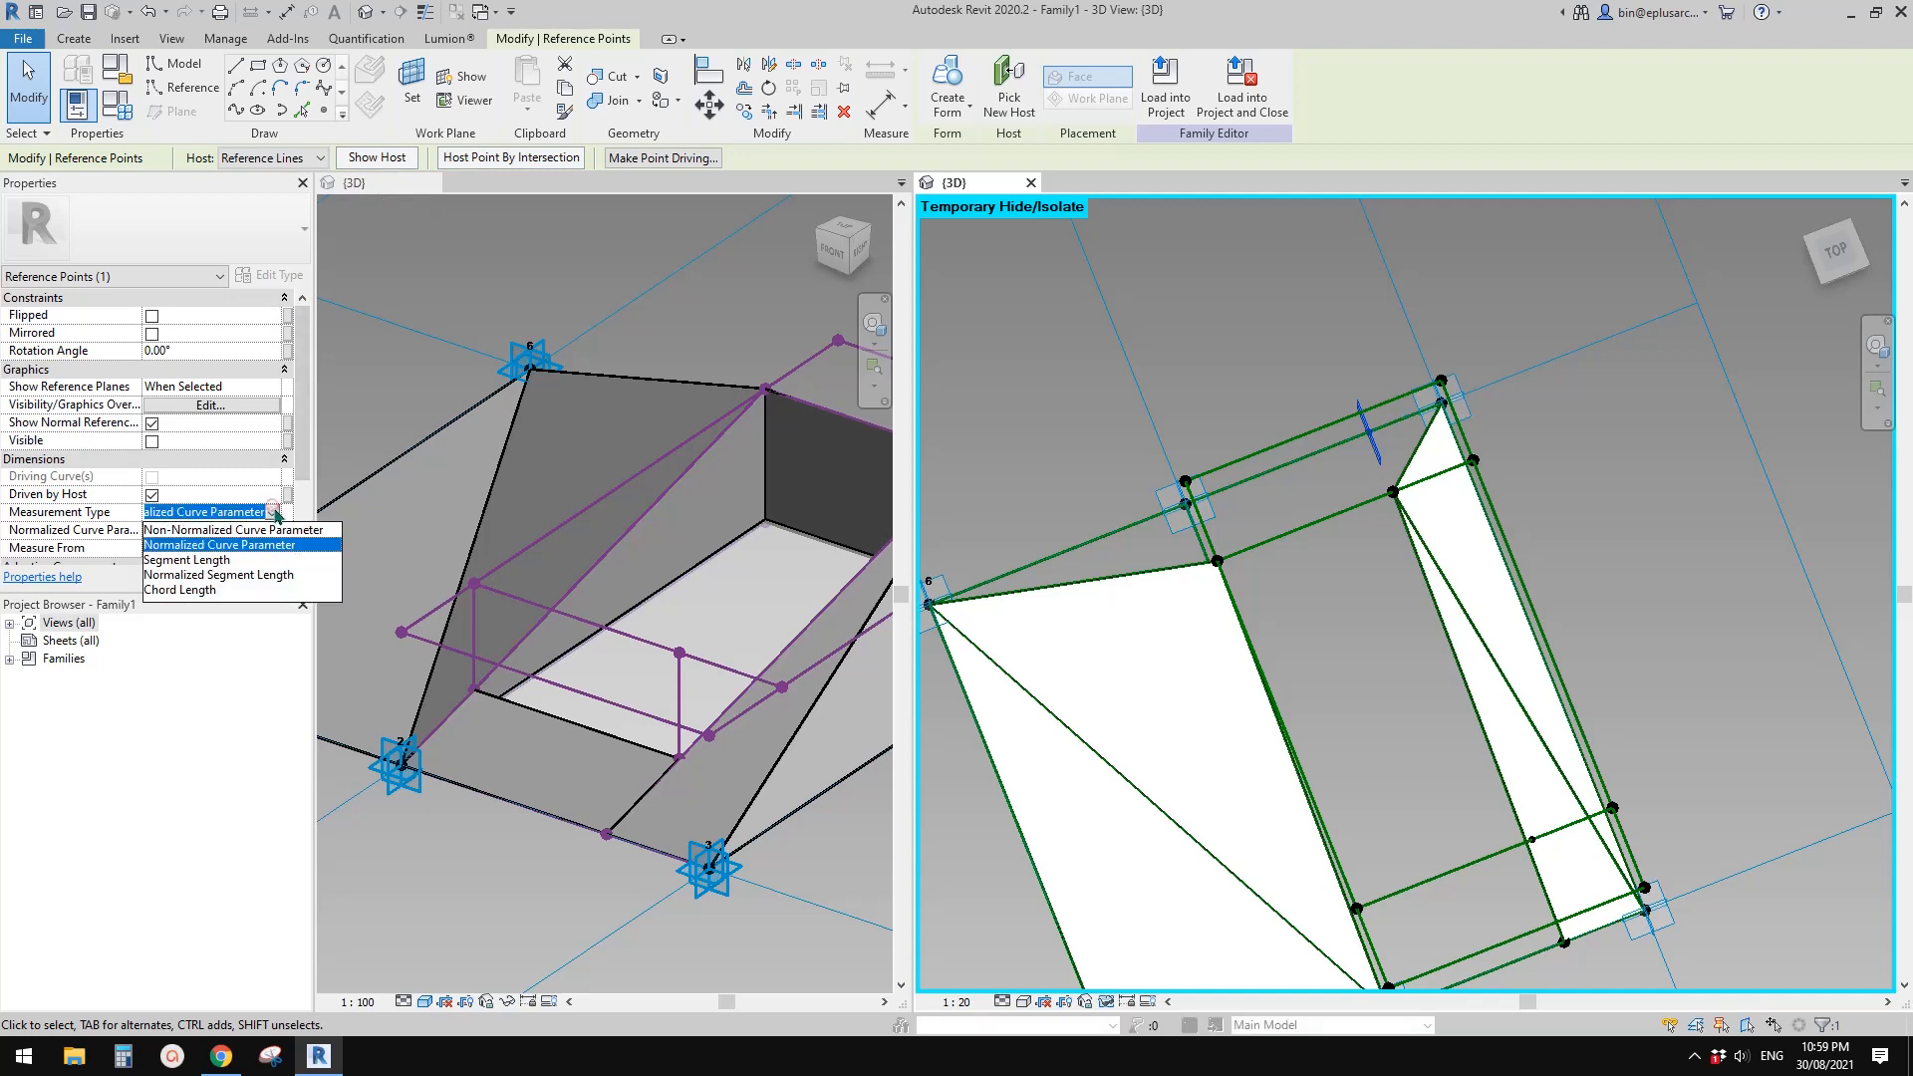
click(204, 560)
Connect the new point to the hosted point between adaptive points 2 and 3 with a reference line through both
shift+middle_drag(1312, 559, 1439, 369)
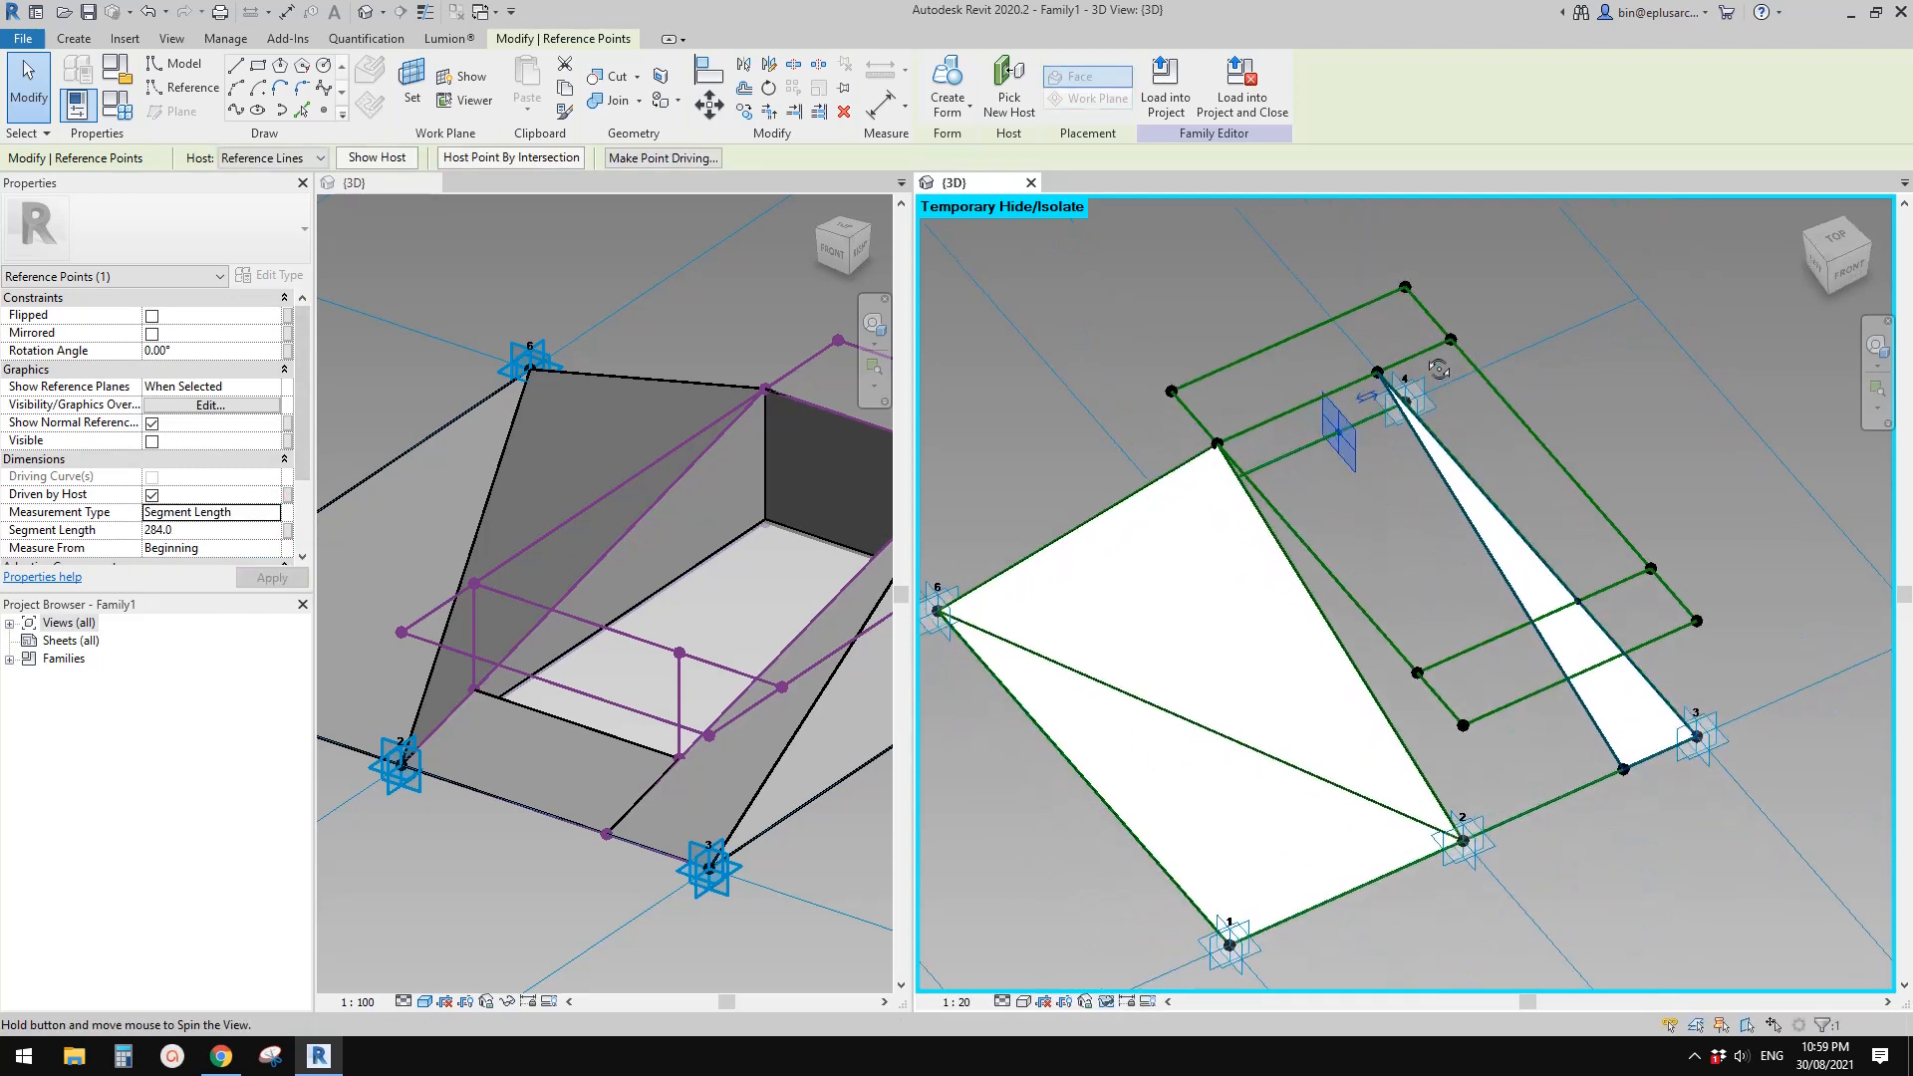
ctrl+click(1642, 781)
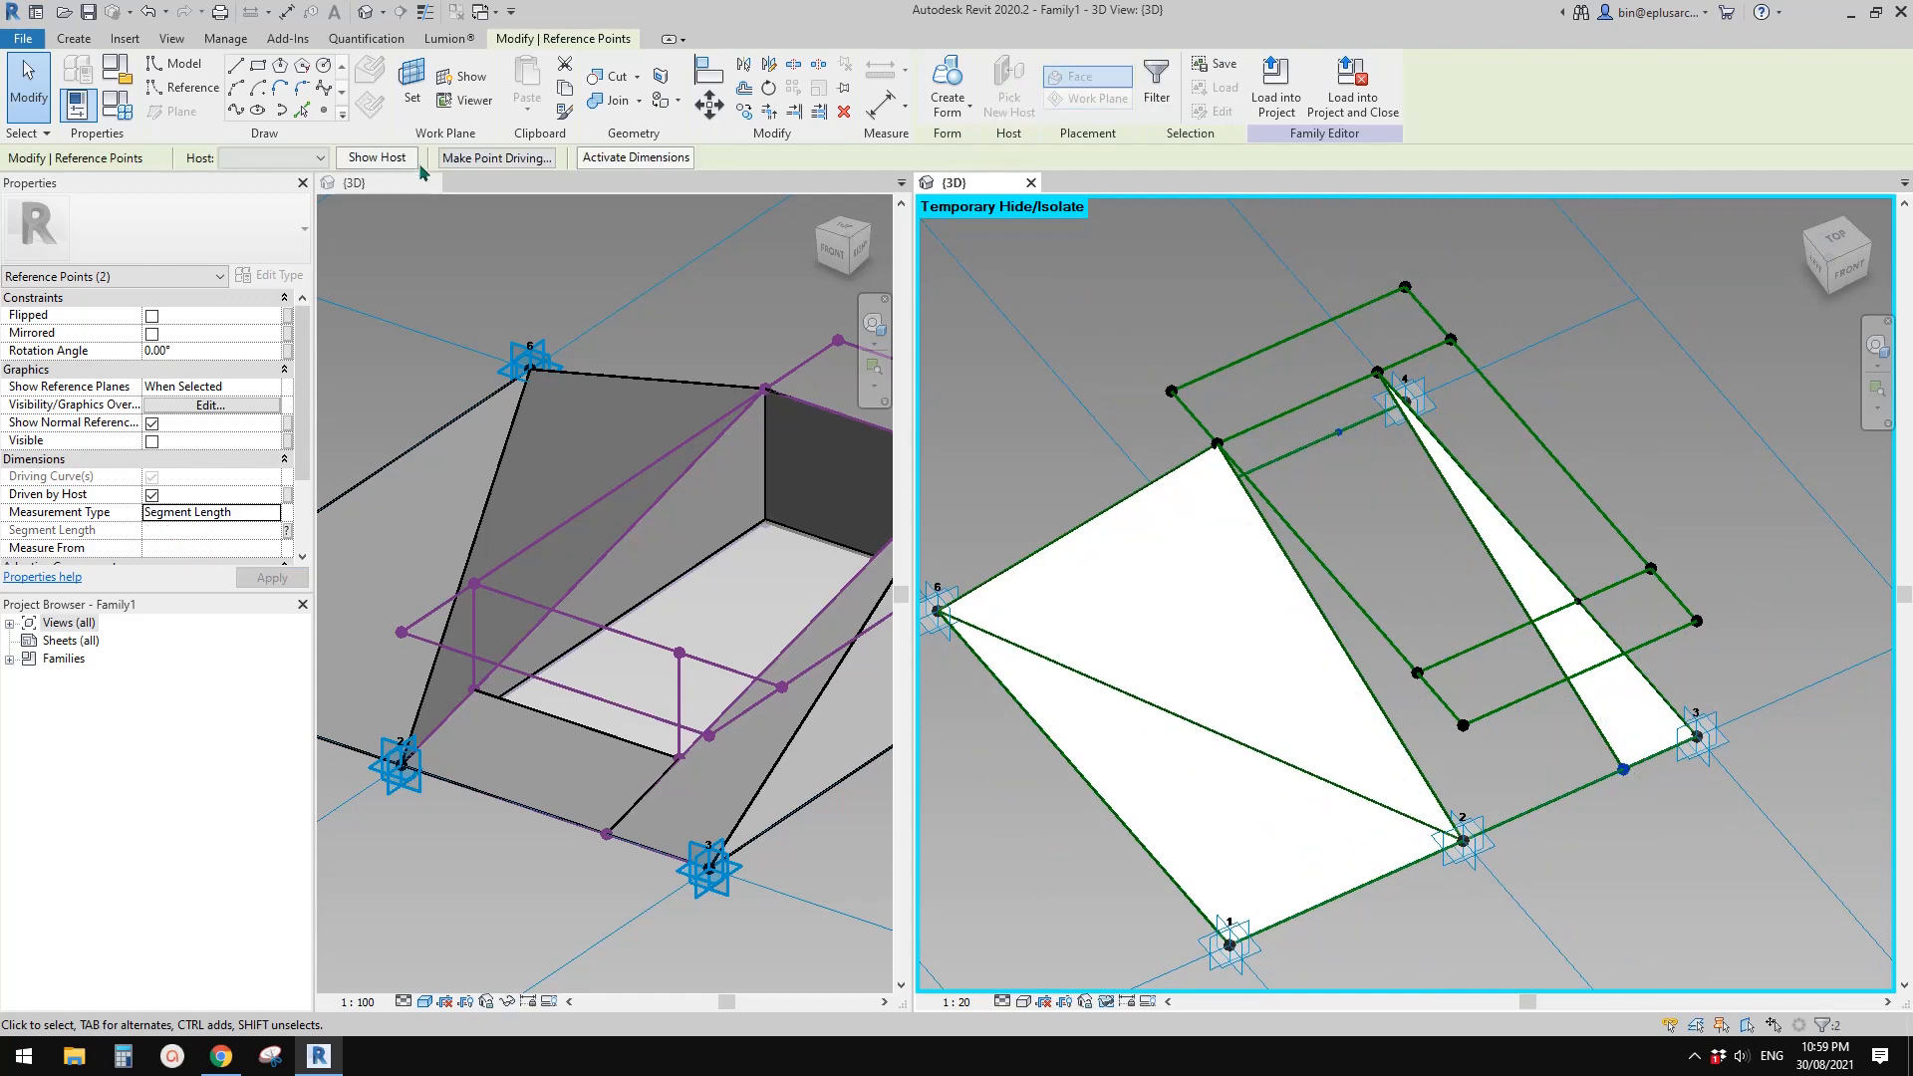
click(235, 111)
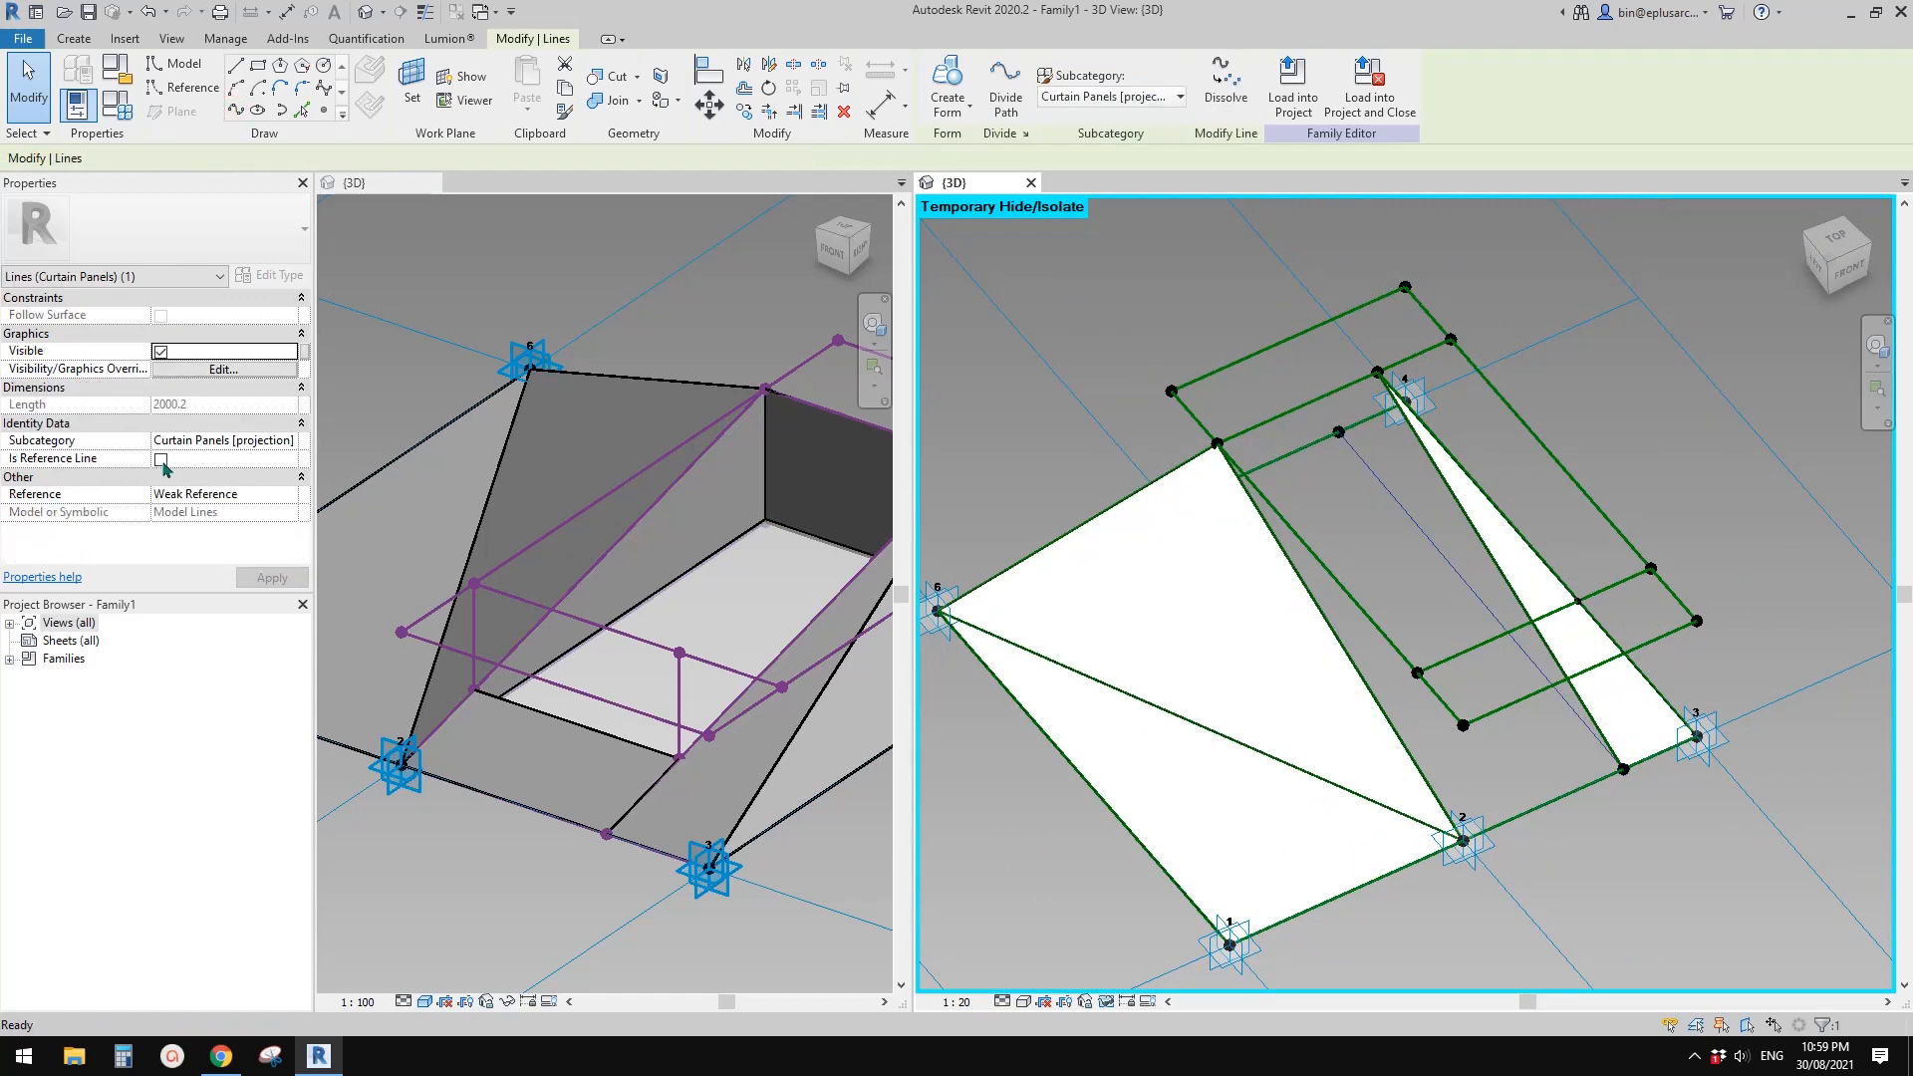
click(160, 459)
key(Escape)
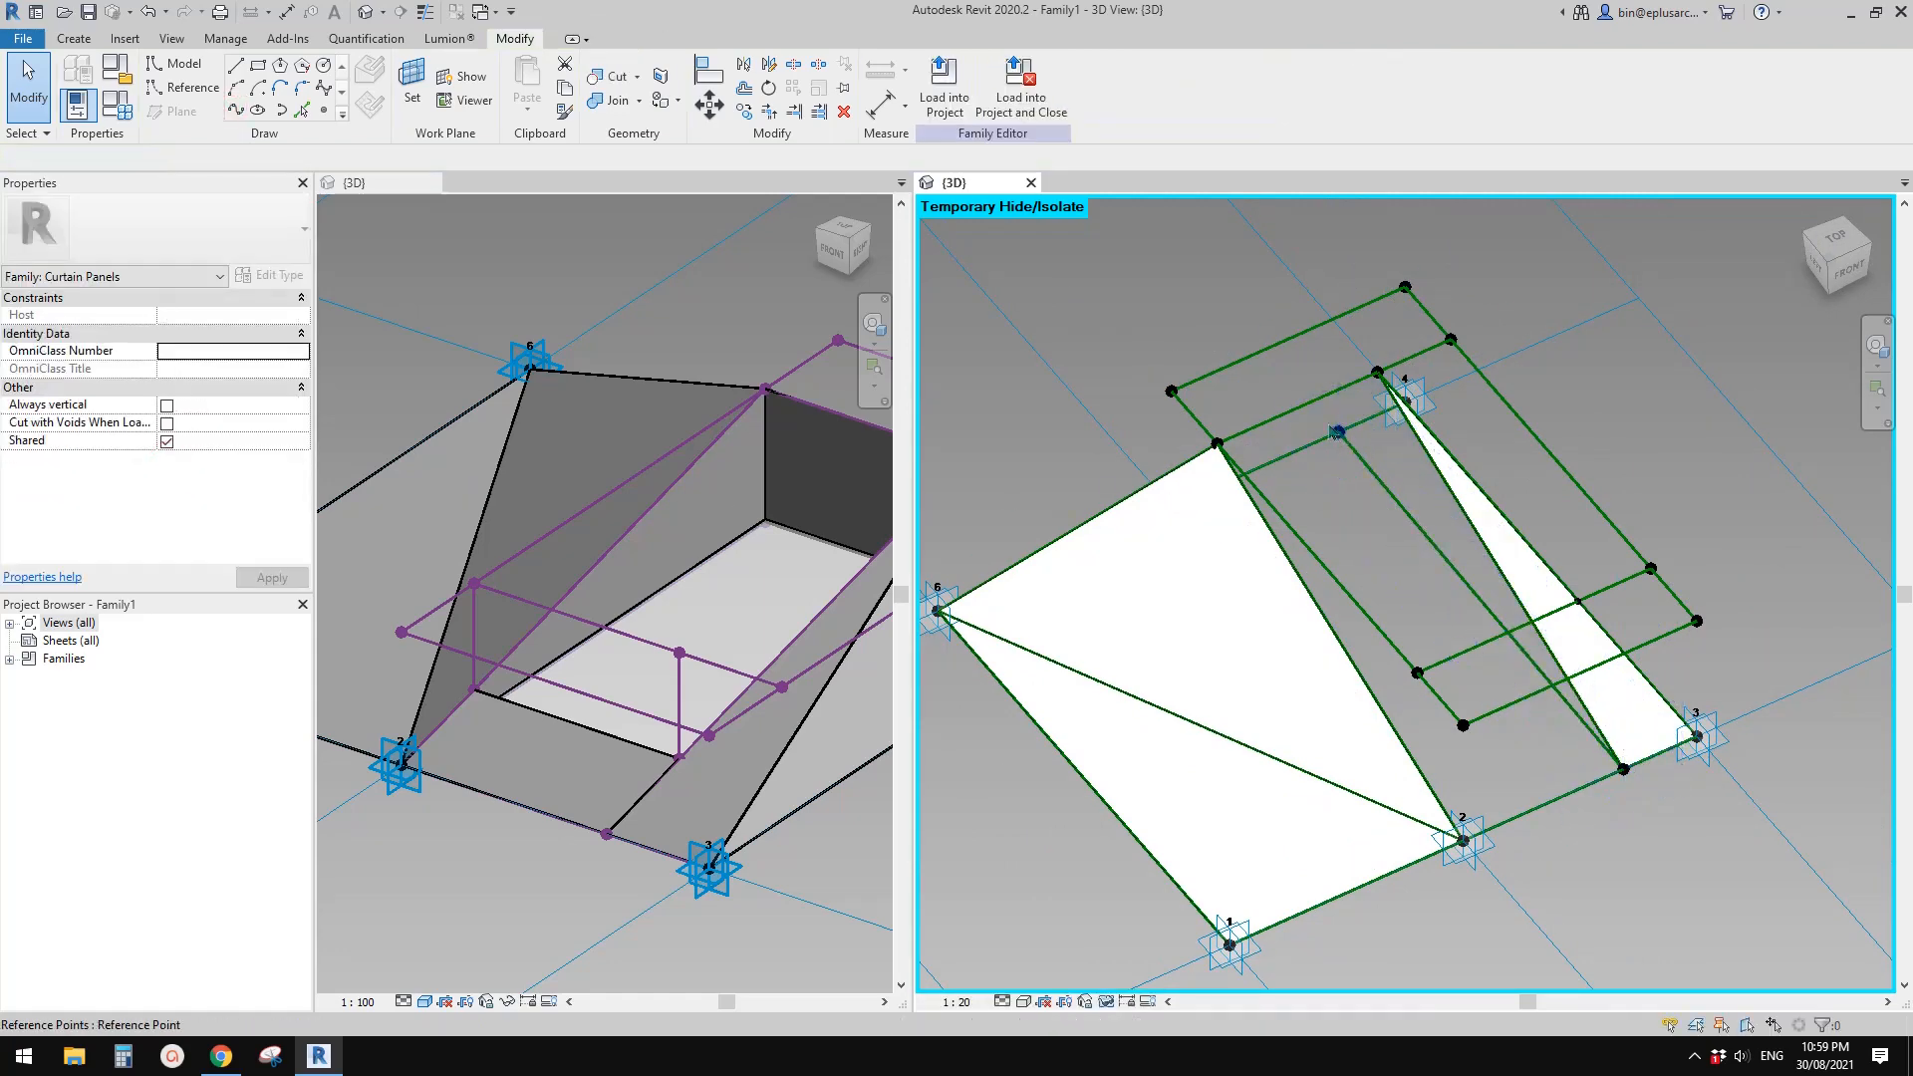
Link the segment length of the point between adaptive points 4 and 5 to the TH family parameter
scroll(1356, 459, down, 1)
click(1339, 434)
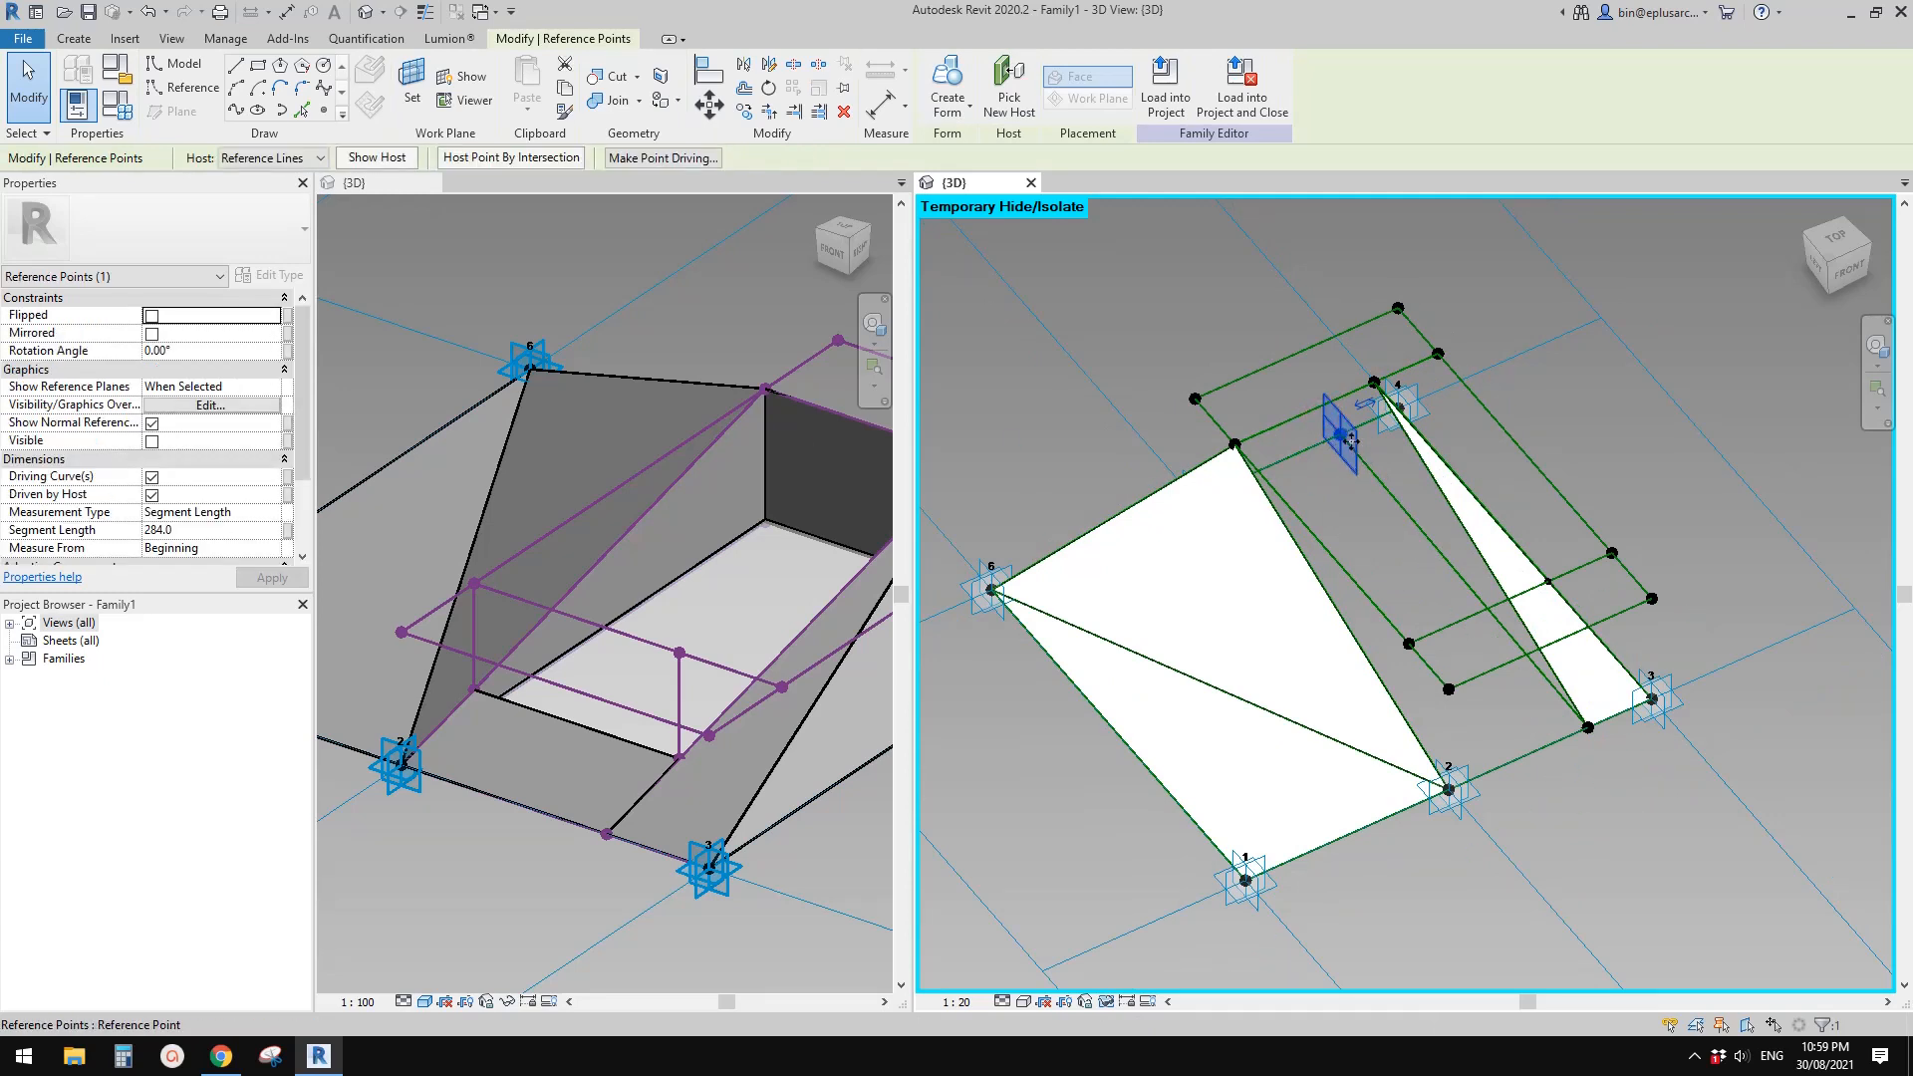
click(287, 531)
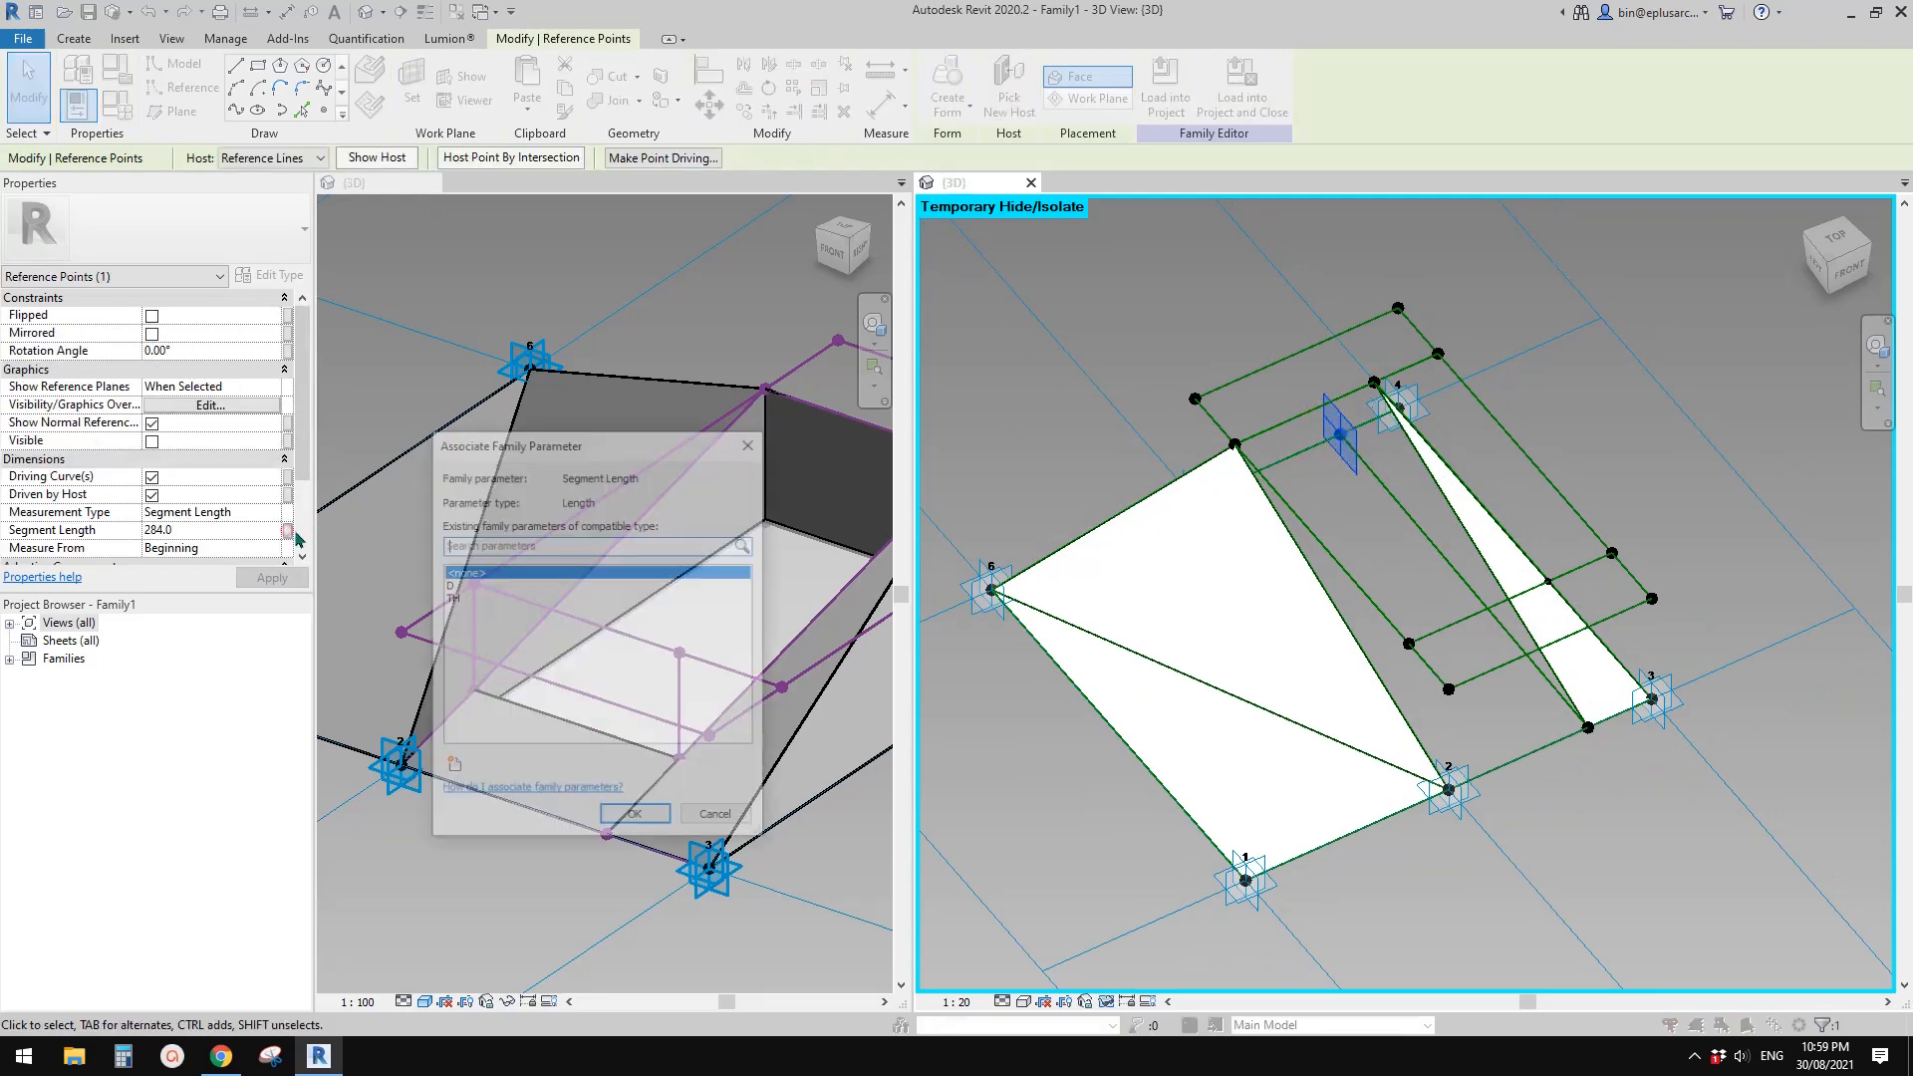
click(454, 597)
click(636, 814)
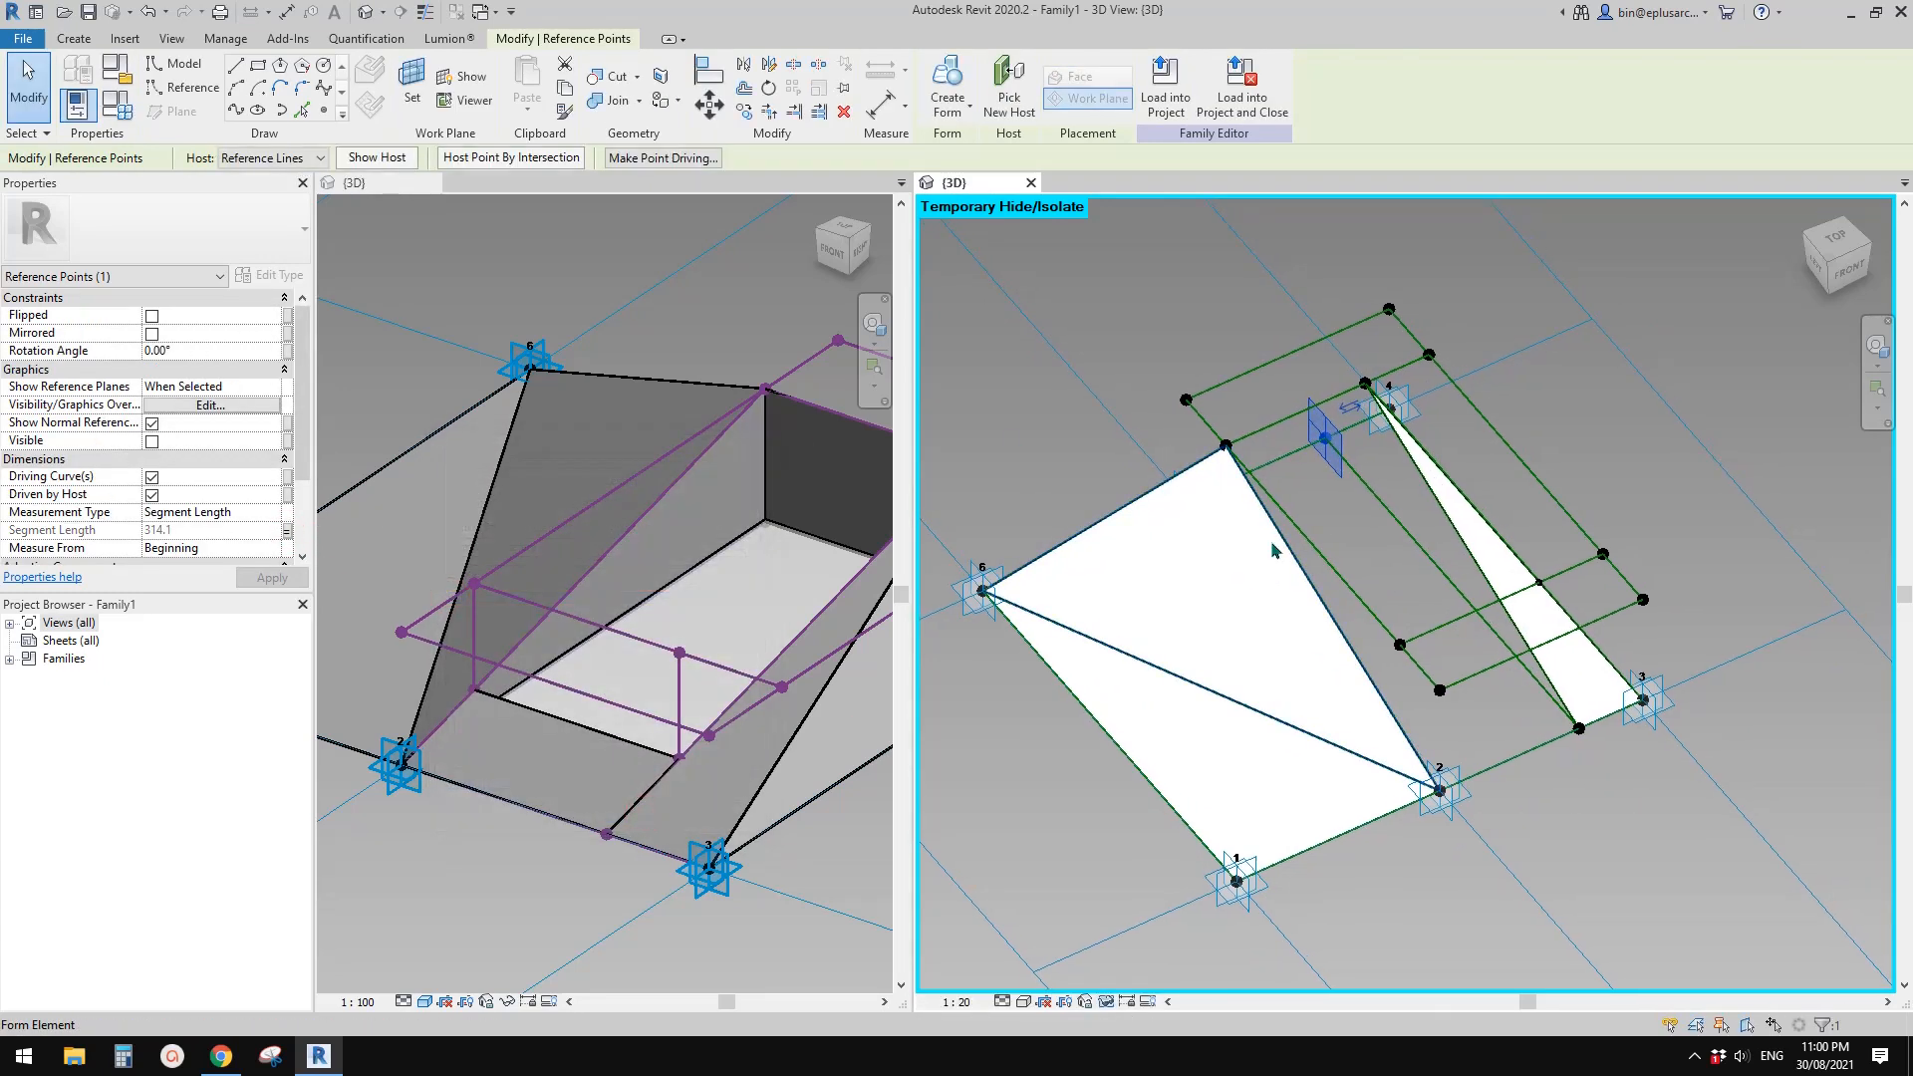
Place a reference point on the new long reference line near its 4–5 end and set its measurement type to Segment Length
key(Escape)
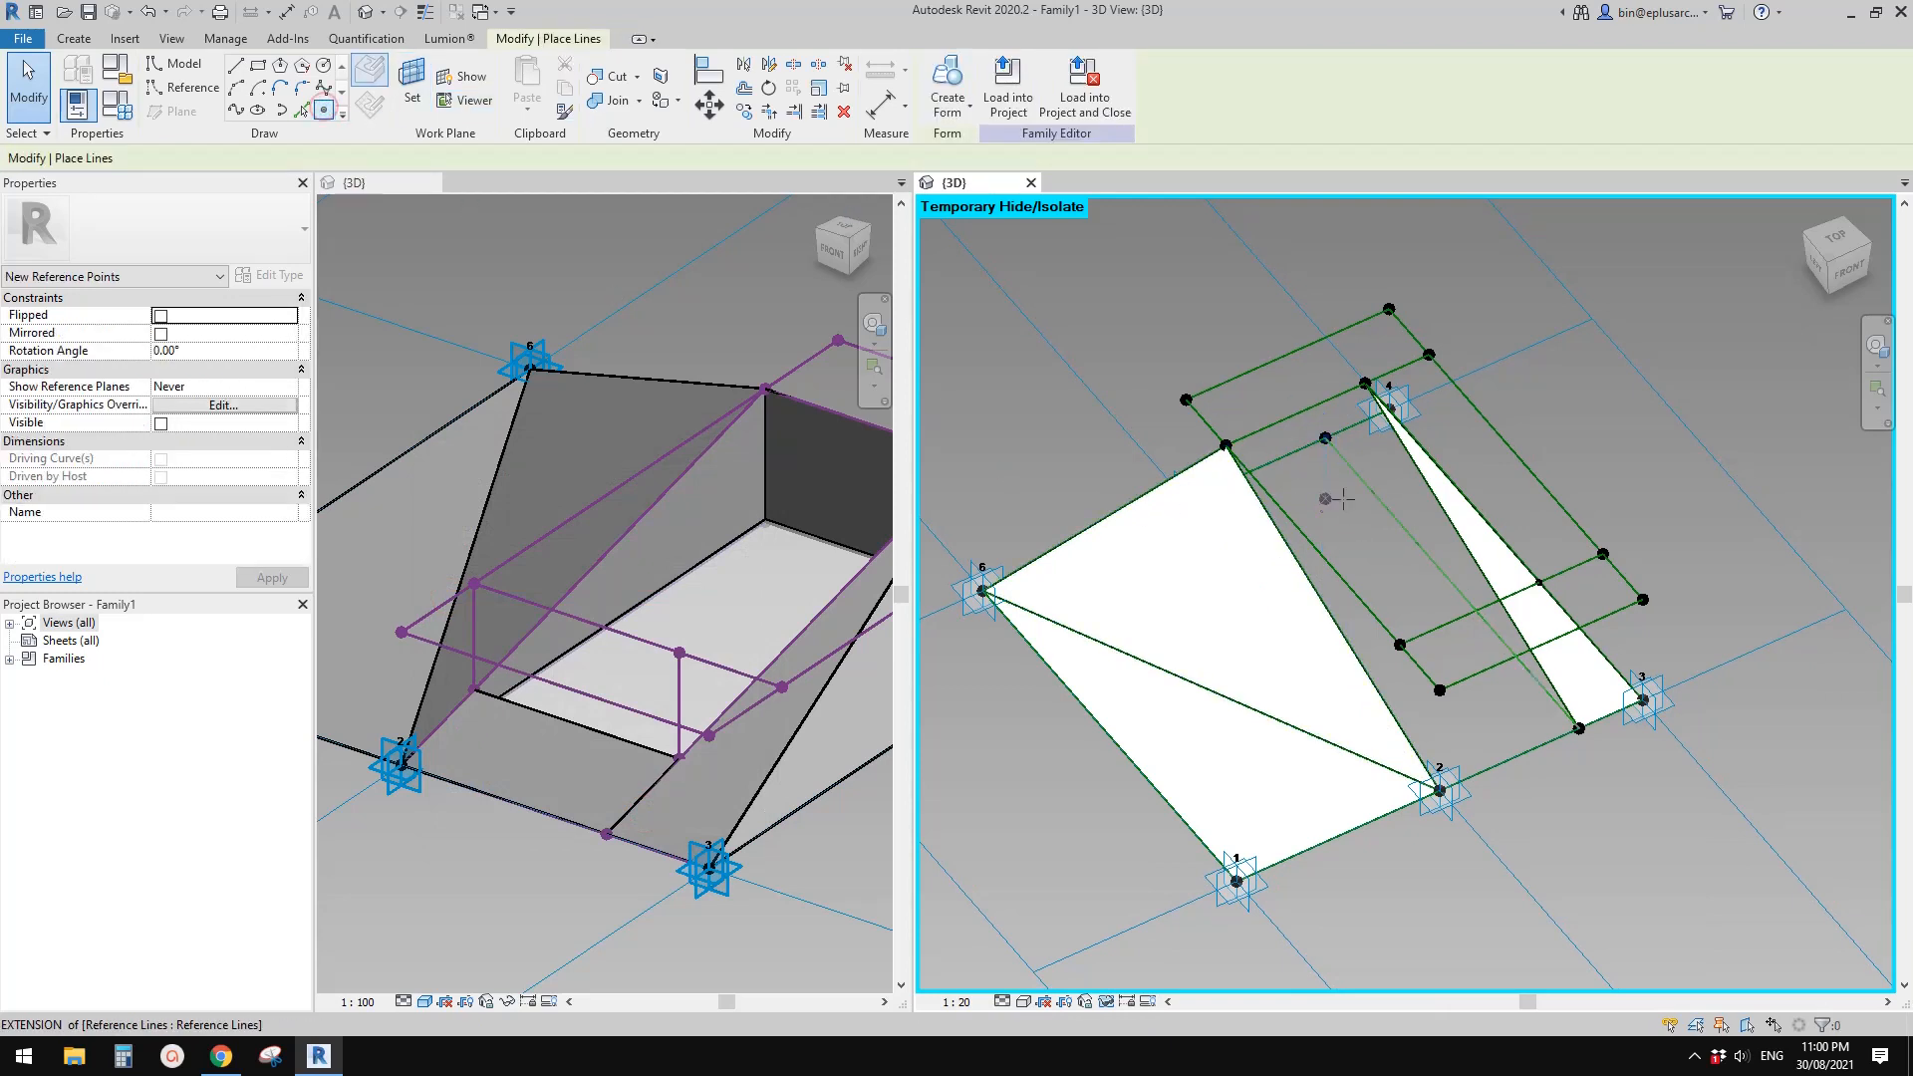
key(Escape)
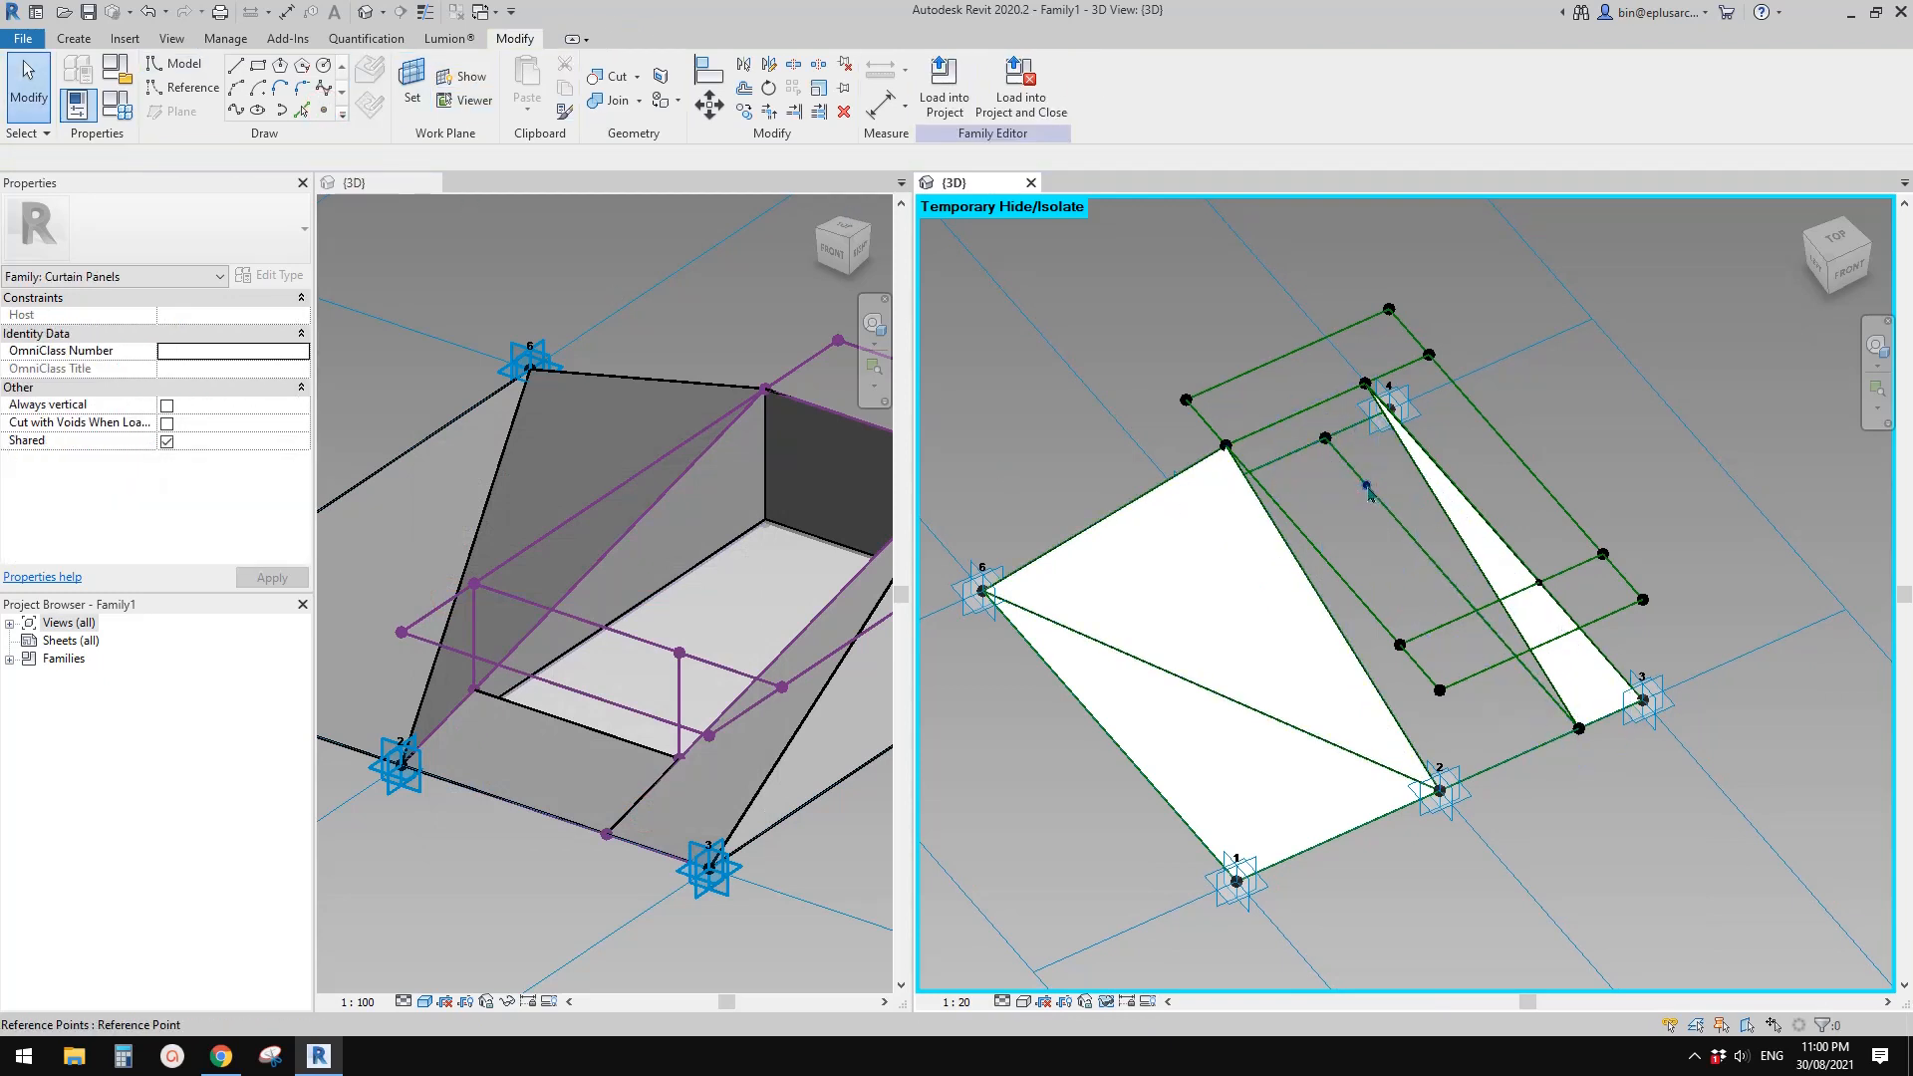
click(1367, 486)
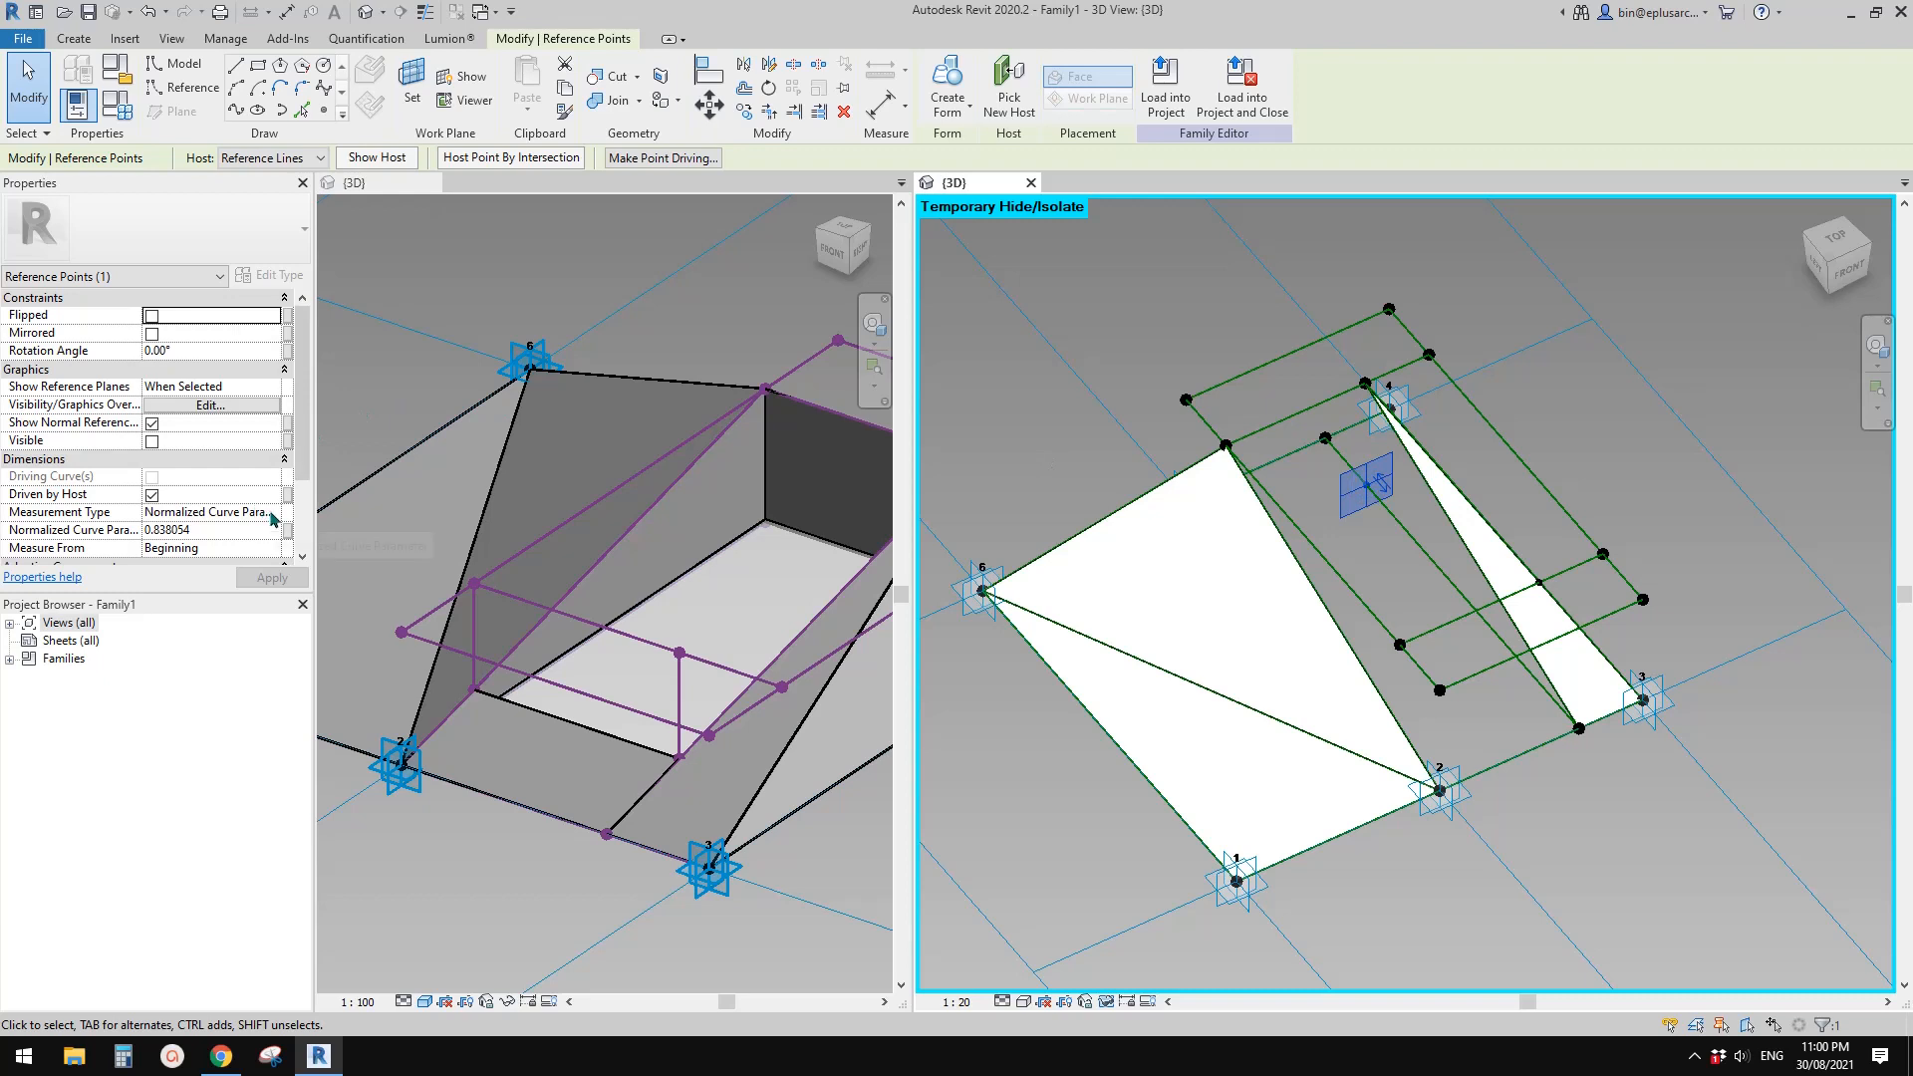
click(272, 517)
click(195, 560)
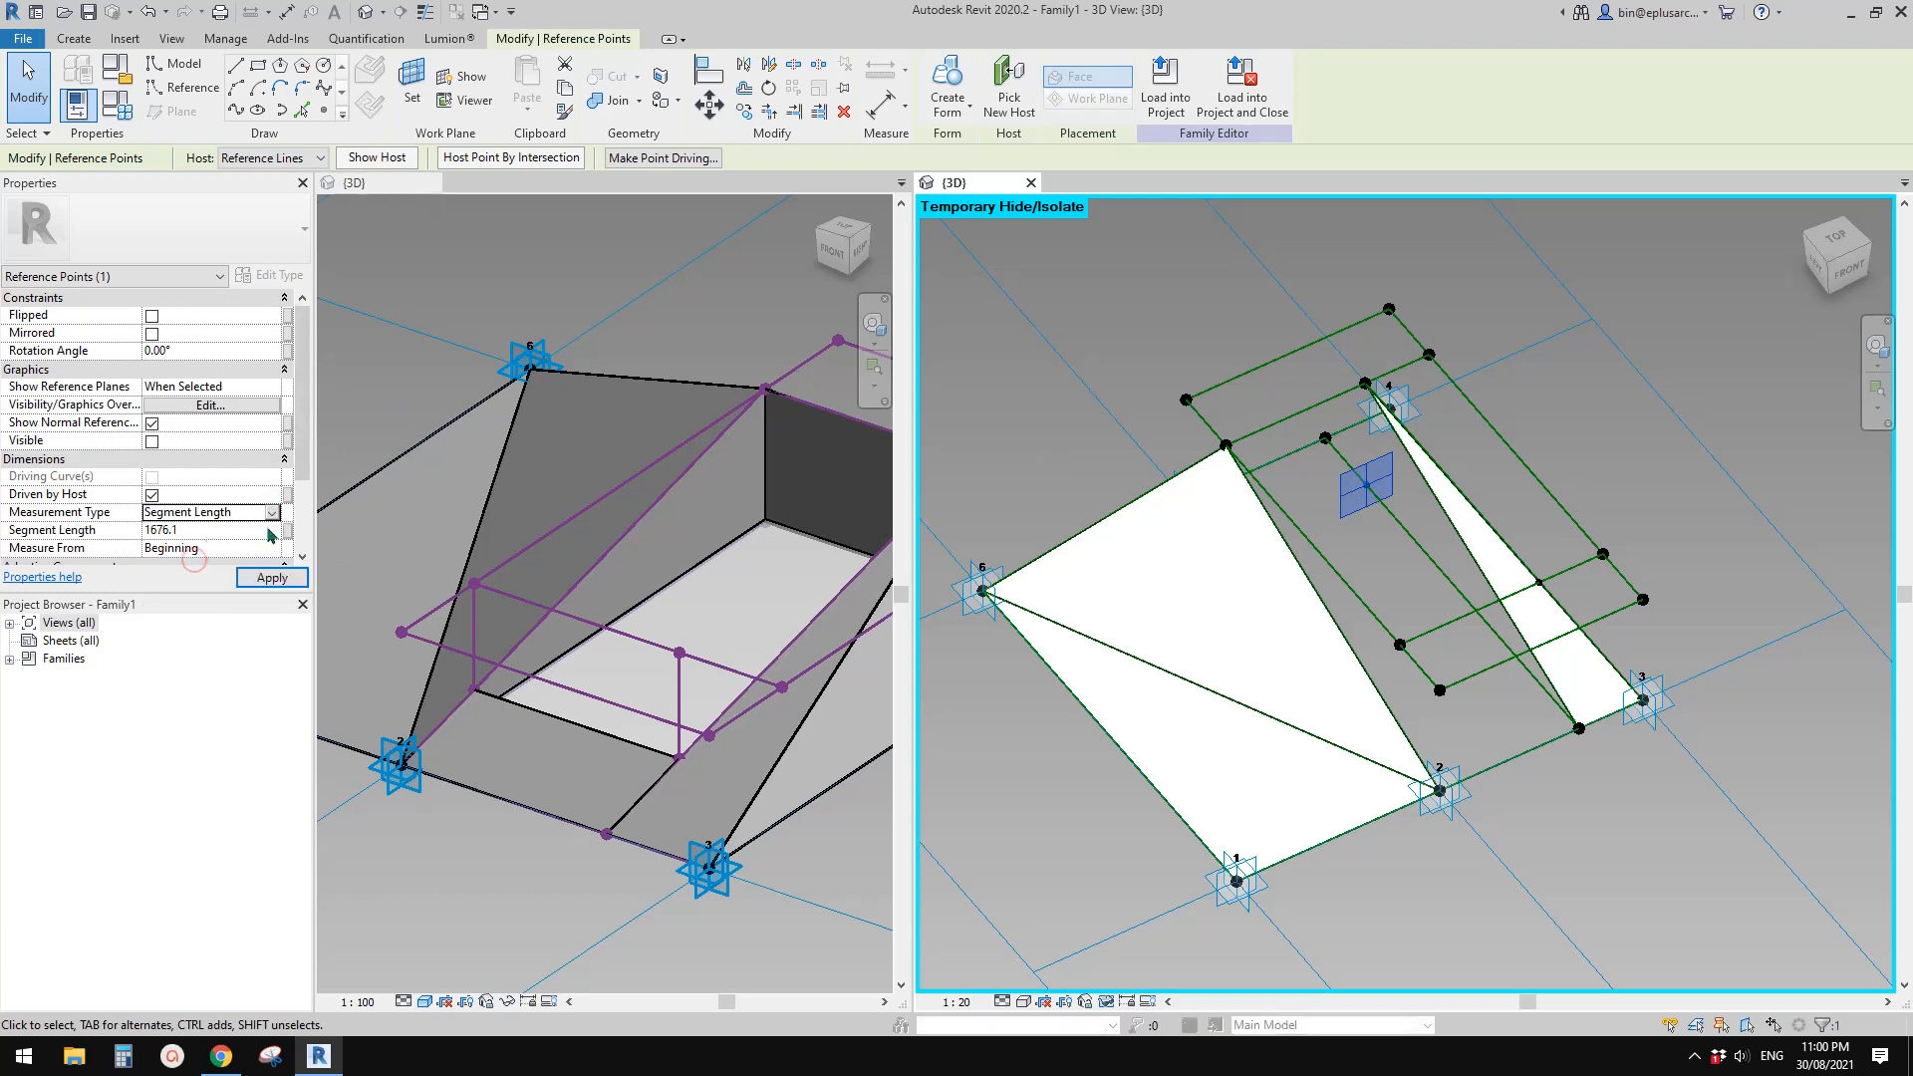
click(288, 533)
key(Escape)
key(Escape)
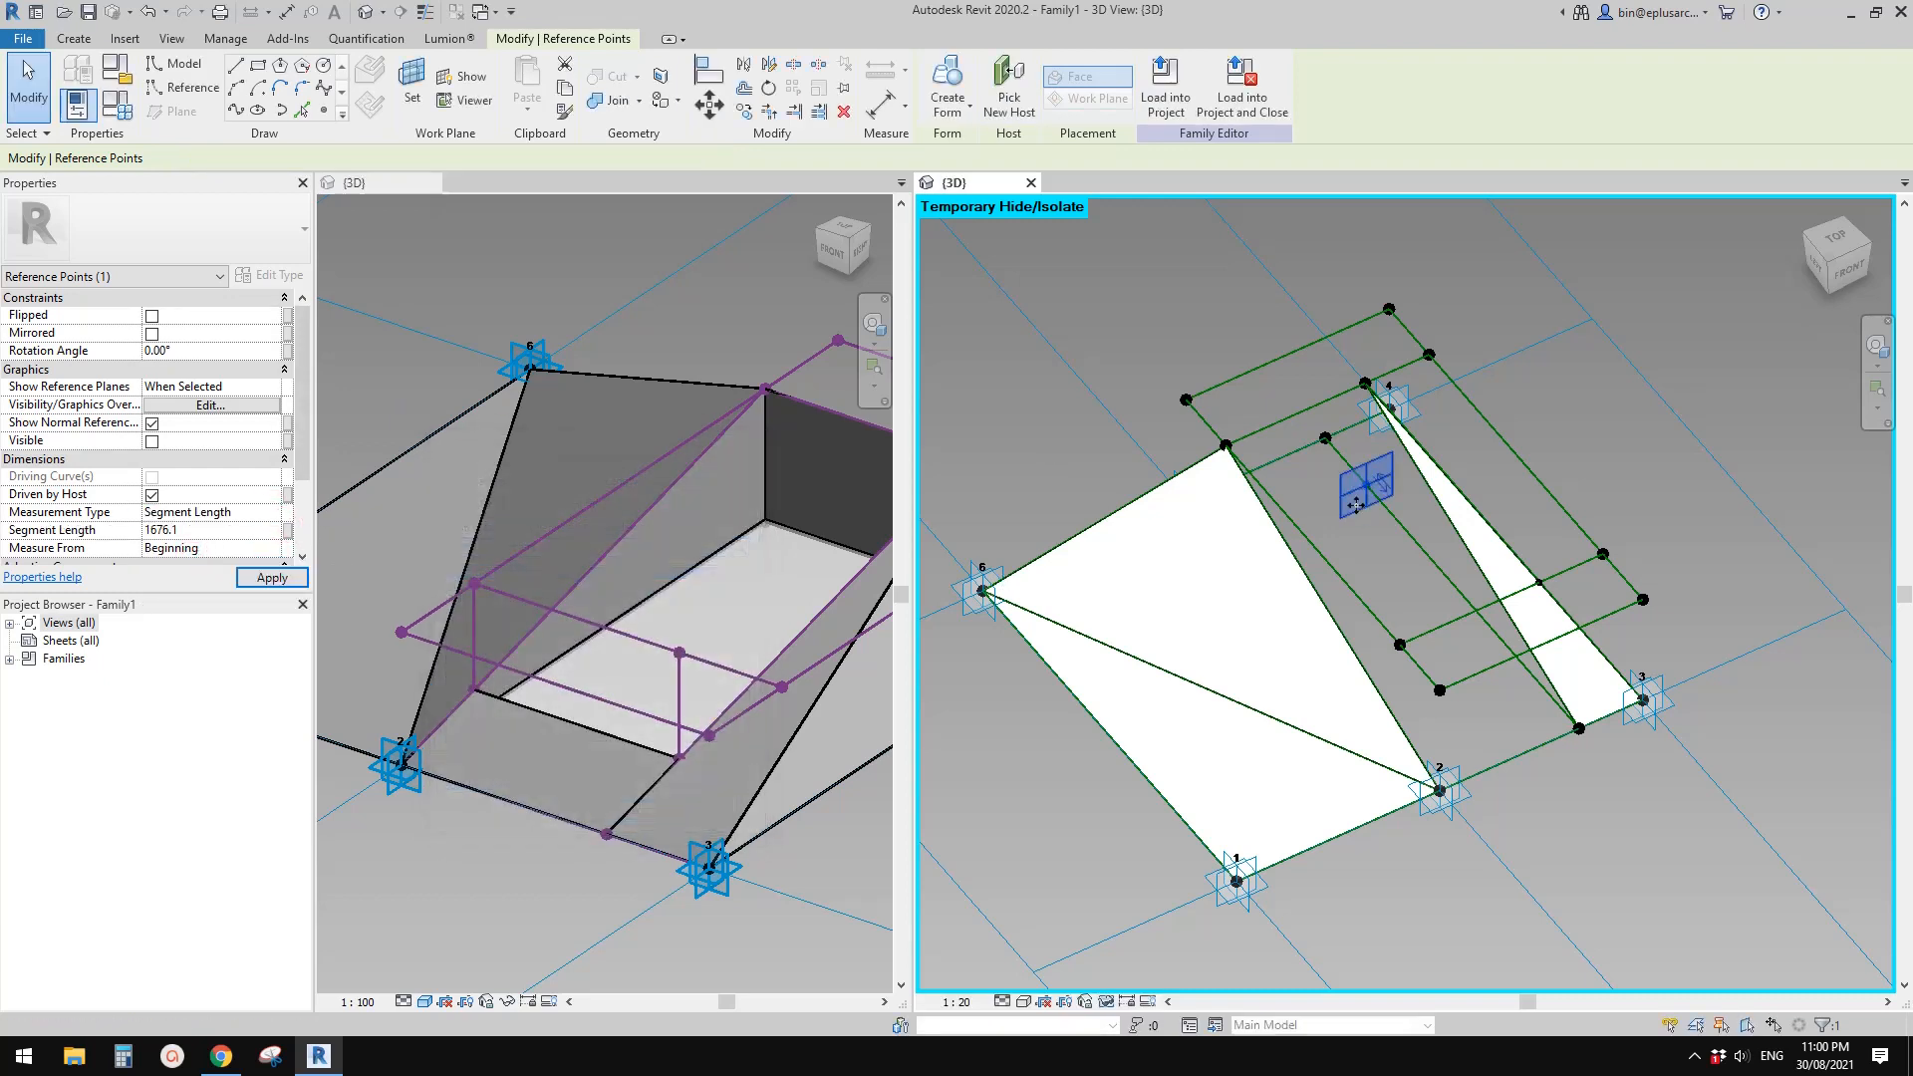
Flip the point's measurement origin on the long reference line so its segment length is measured from the End
click(1366, 487)
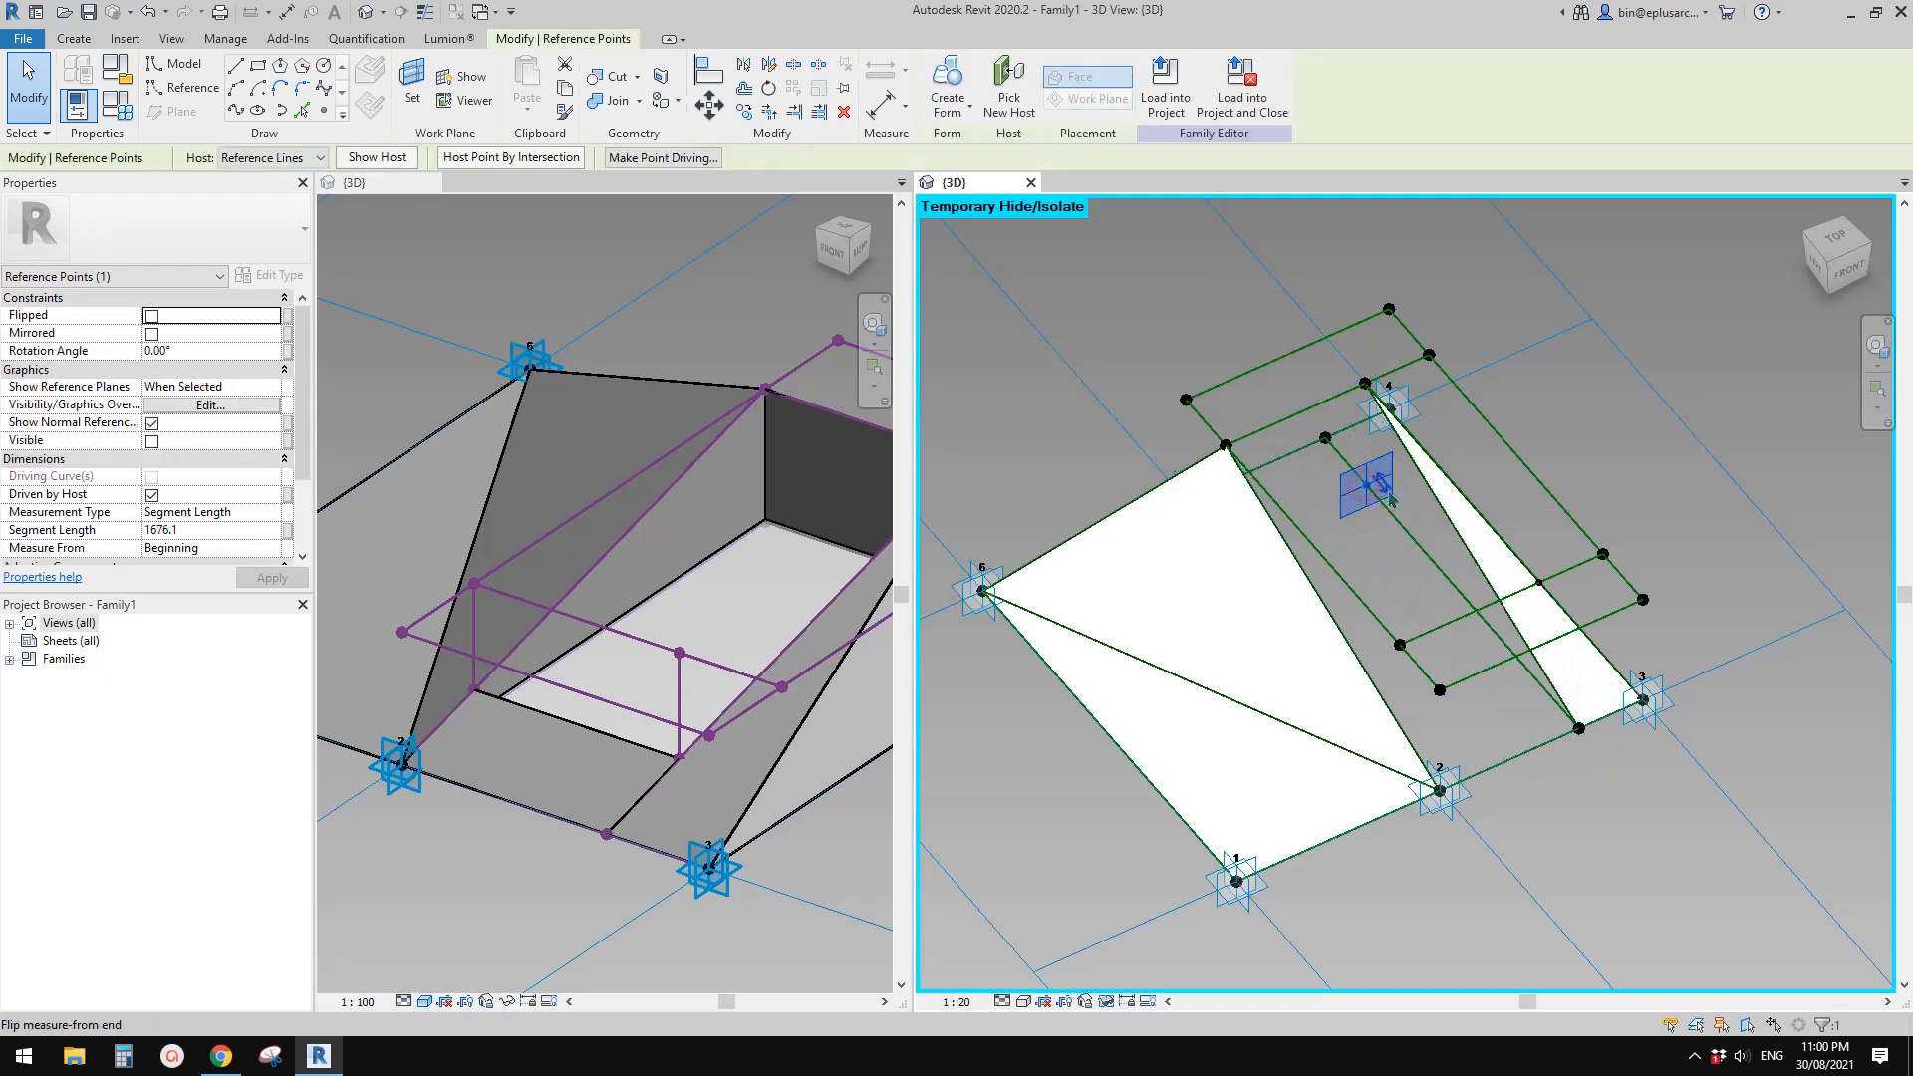
key(Escape)
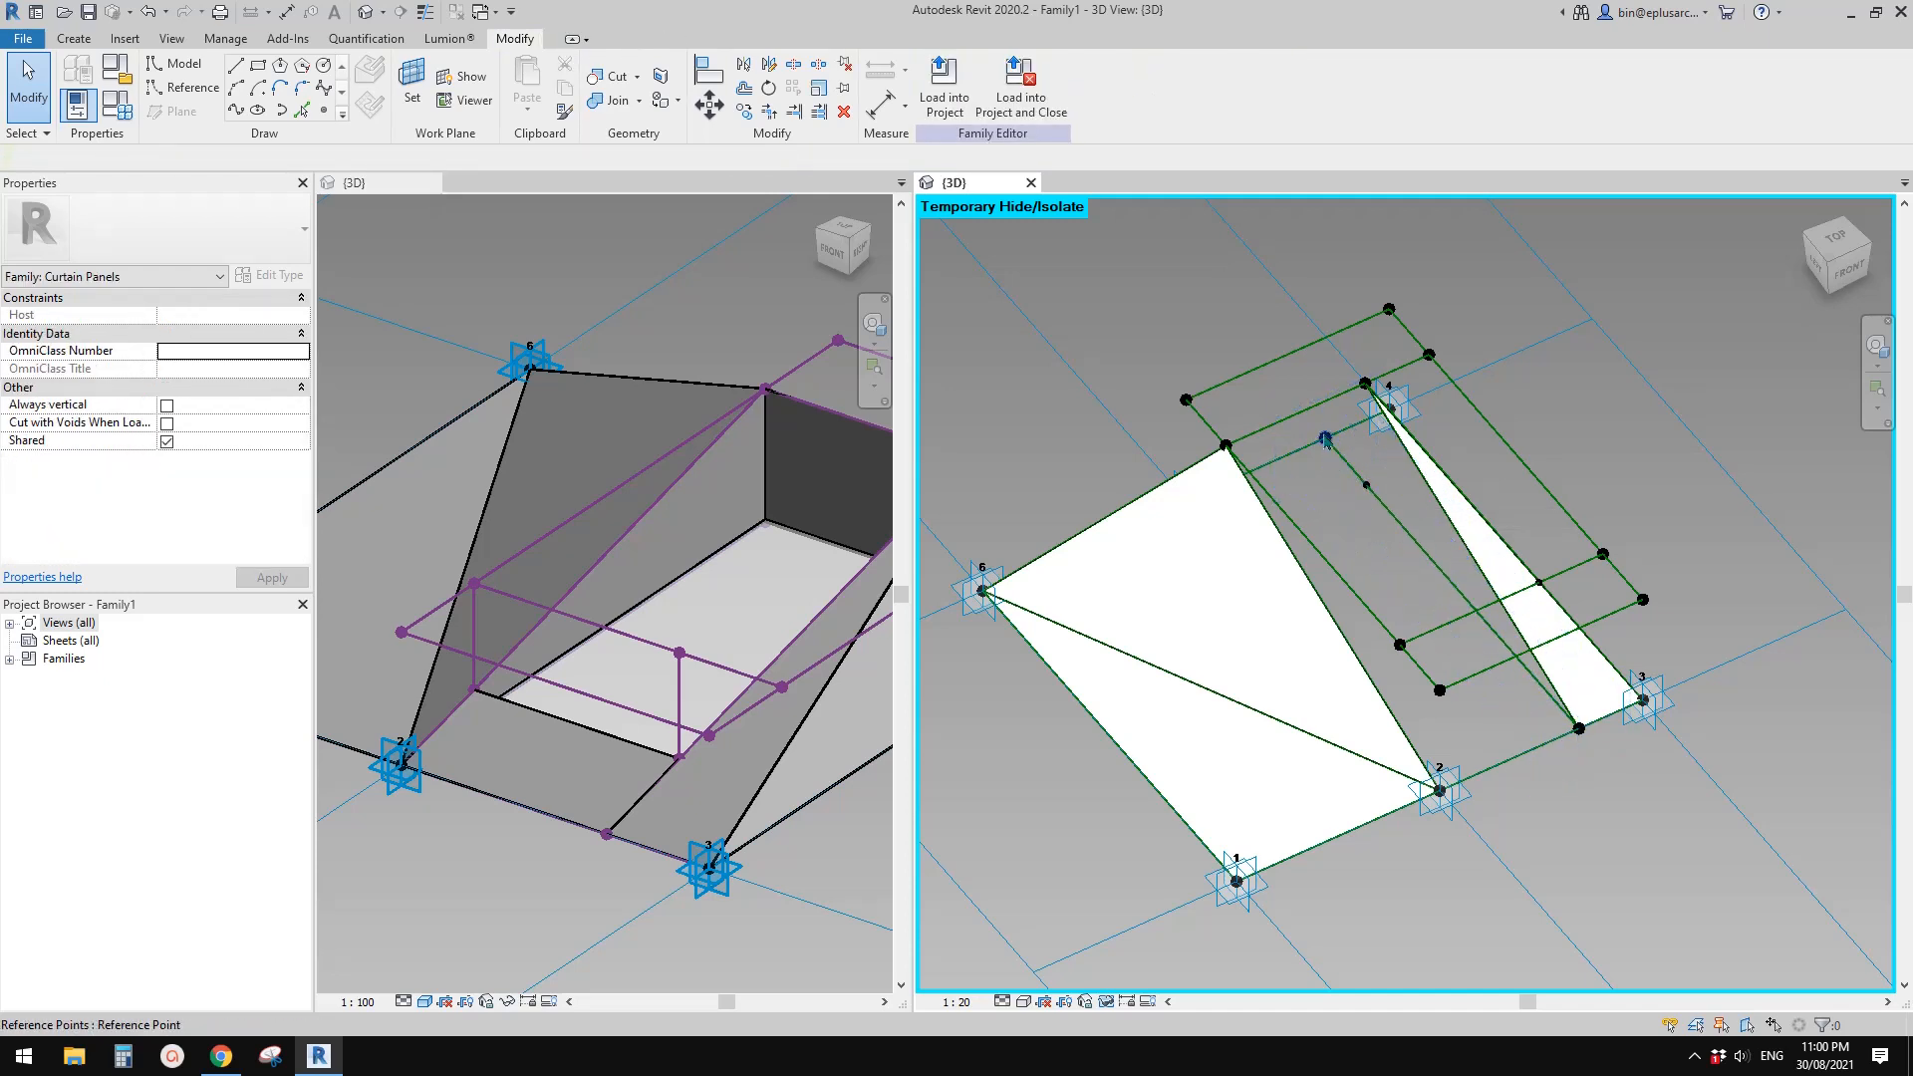
click(1367, 491)
key(Escape)
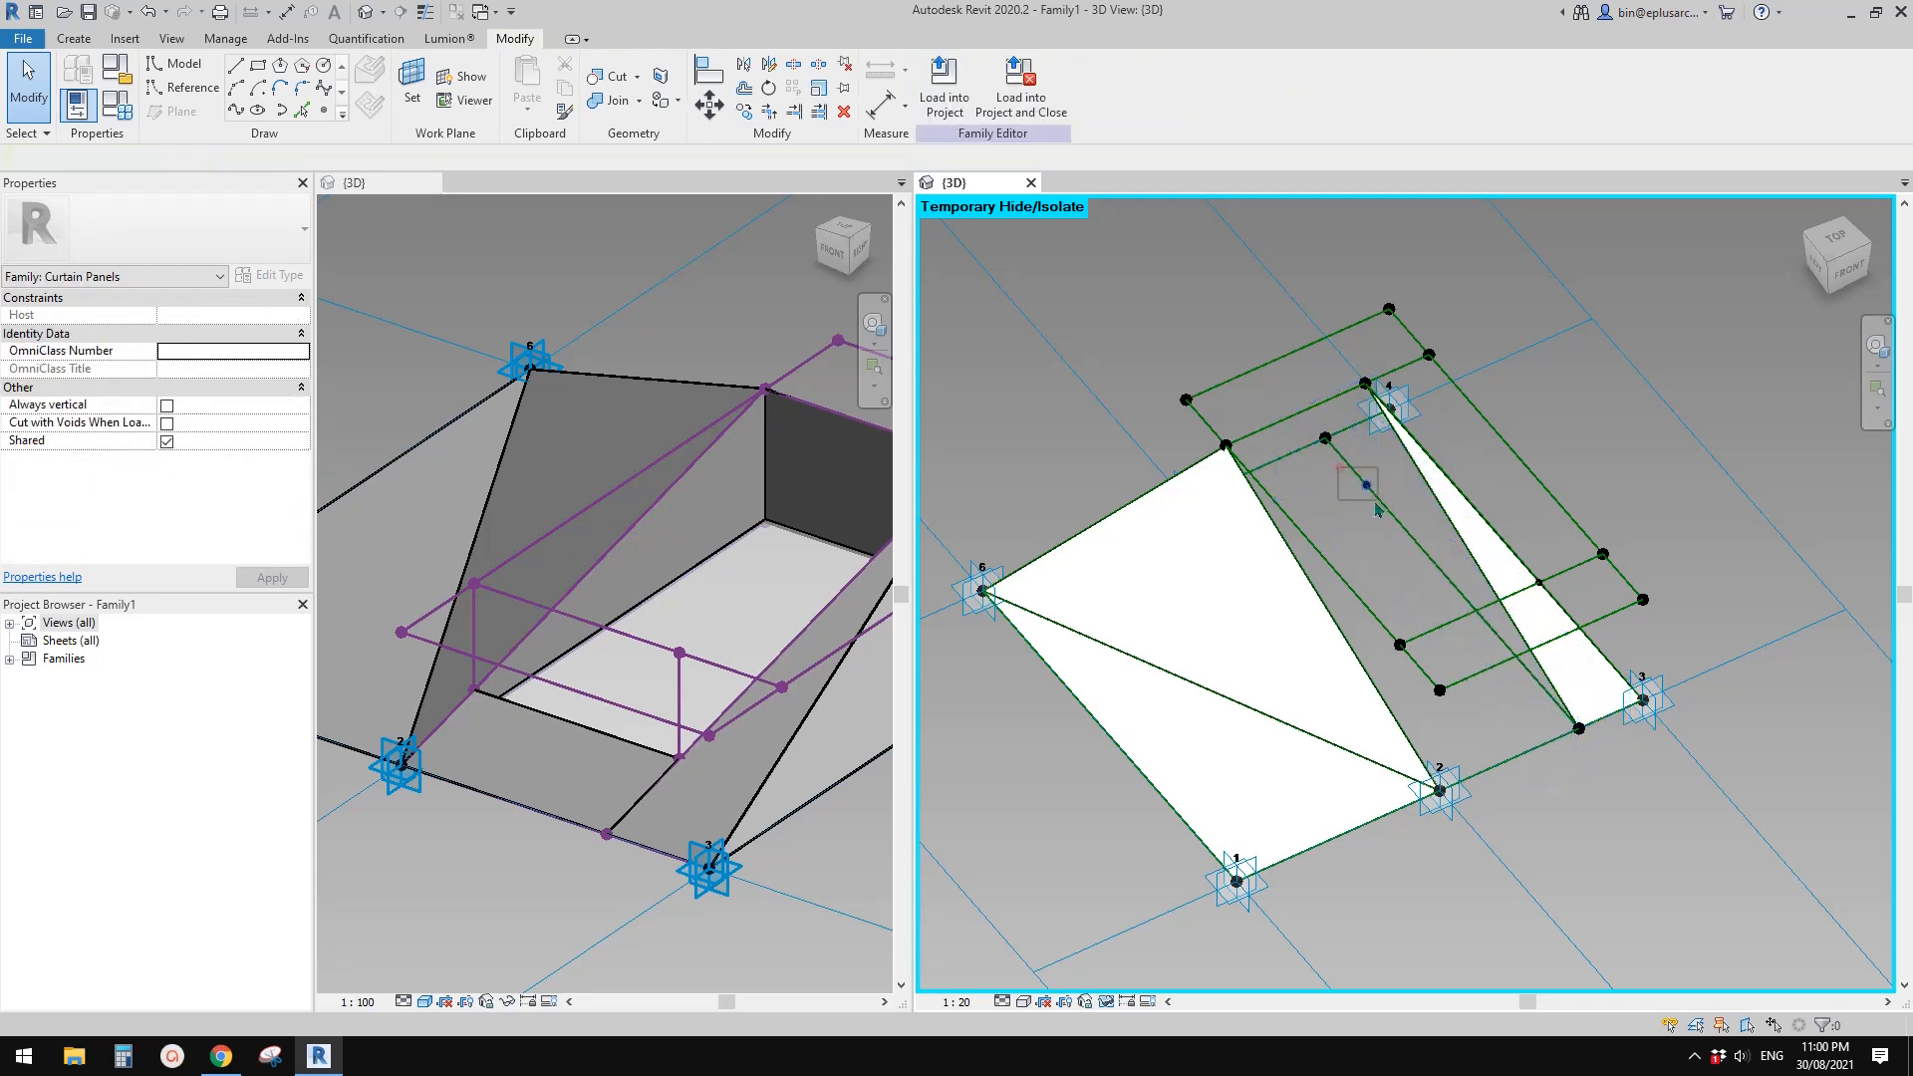
Link the segment length of the reference point on the long reference line to the TH family parameter
click(1366, 486)
click(286, 539)
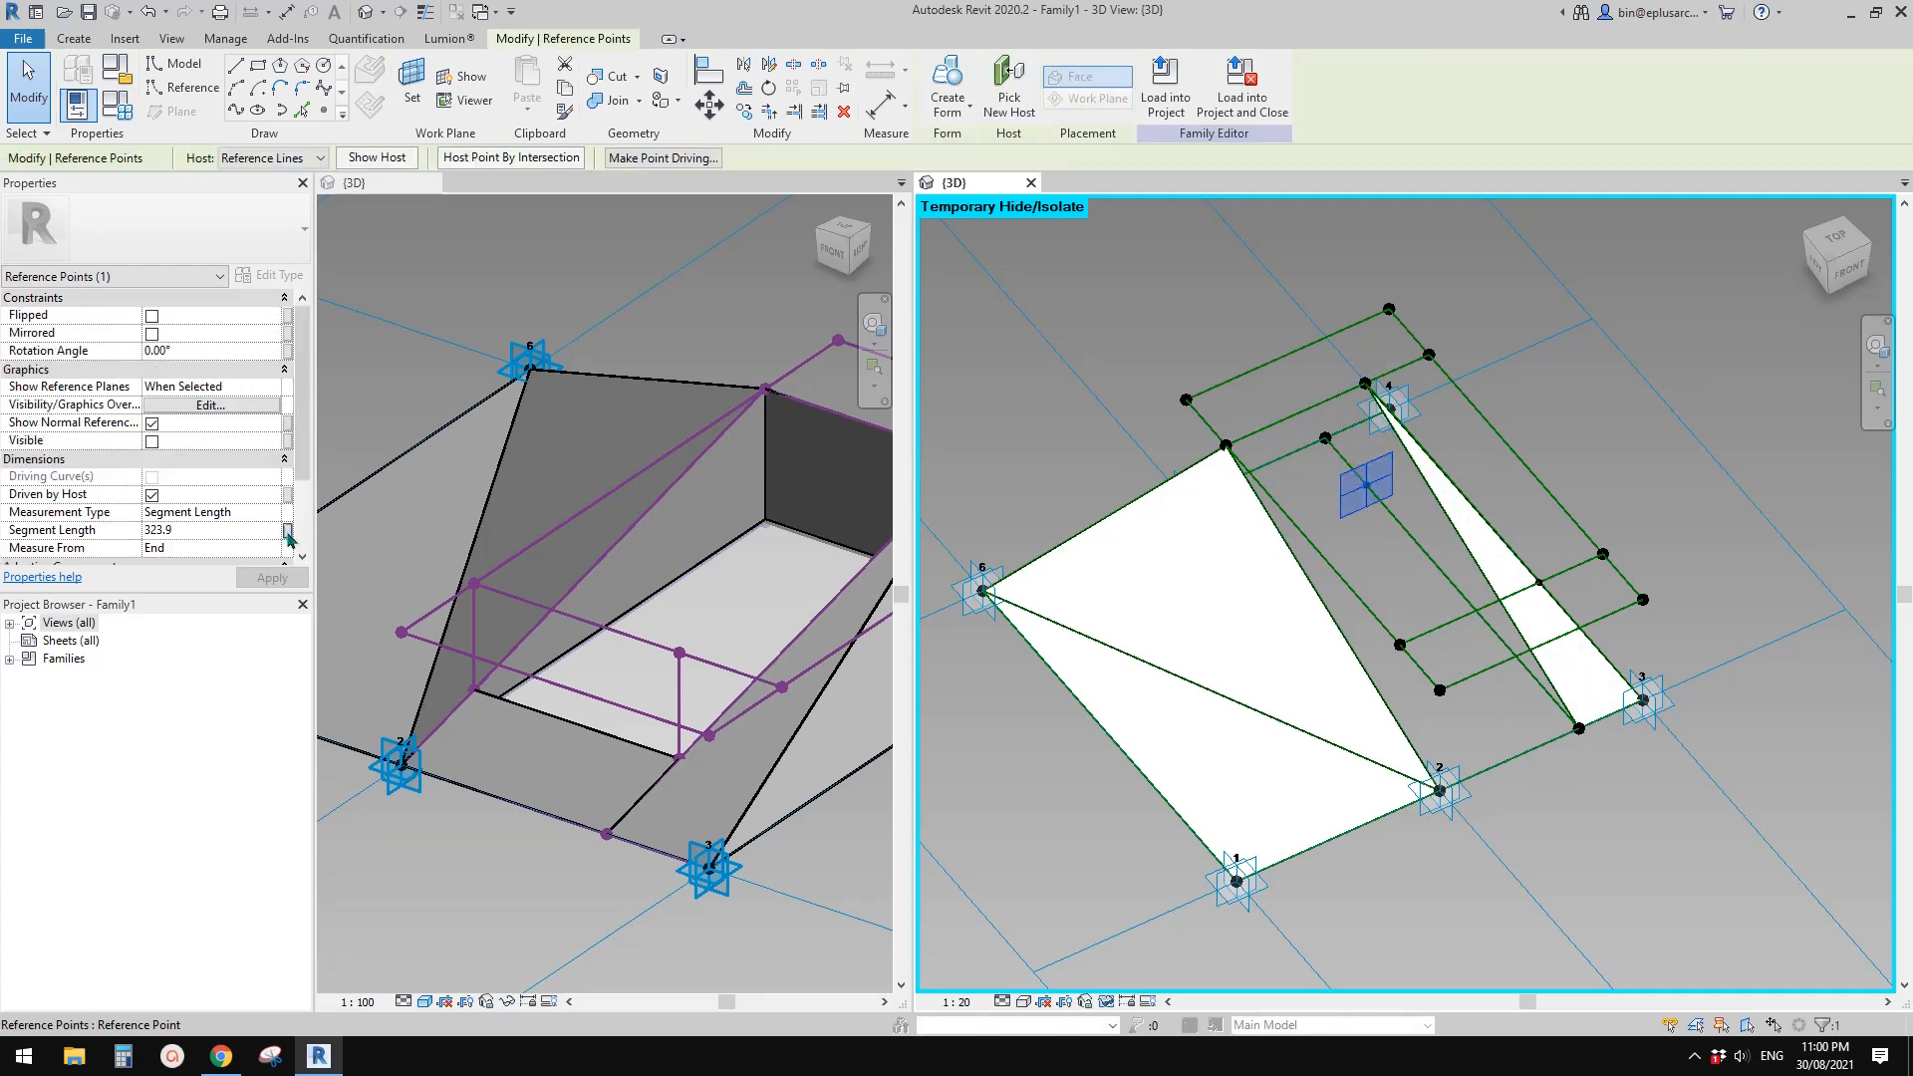
click(463, 597)
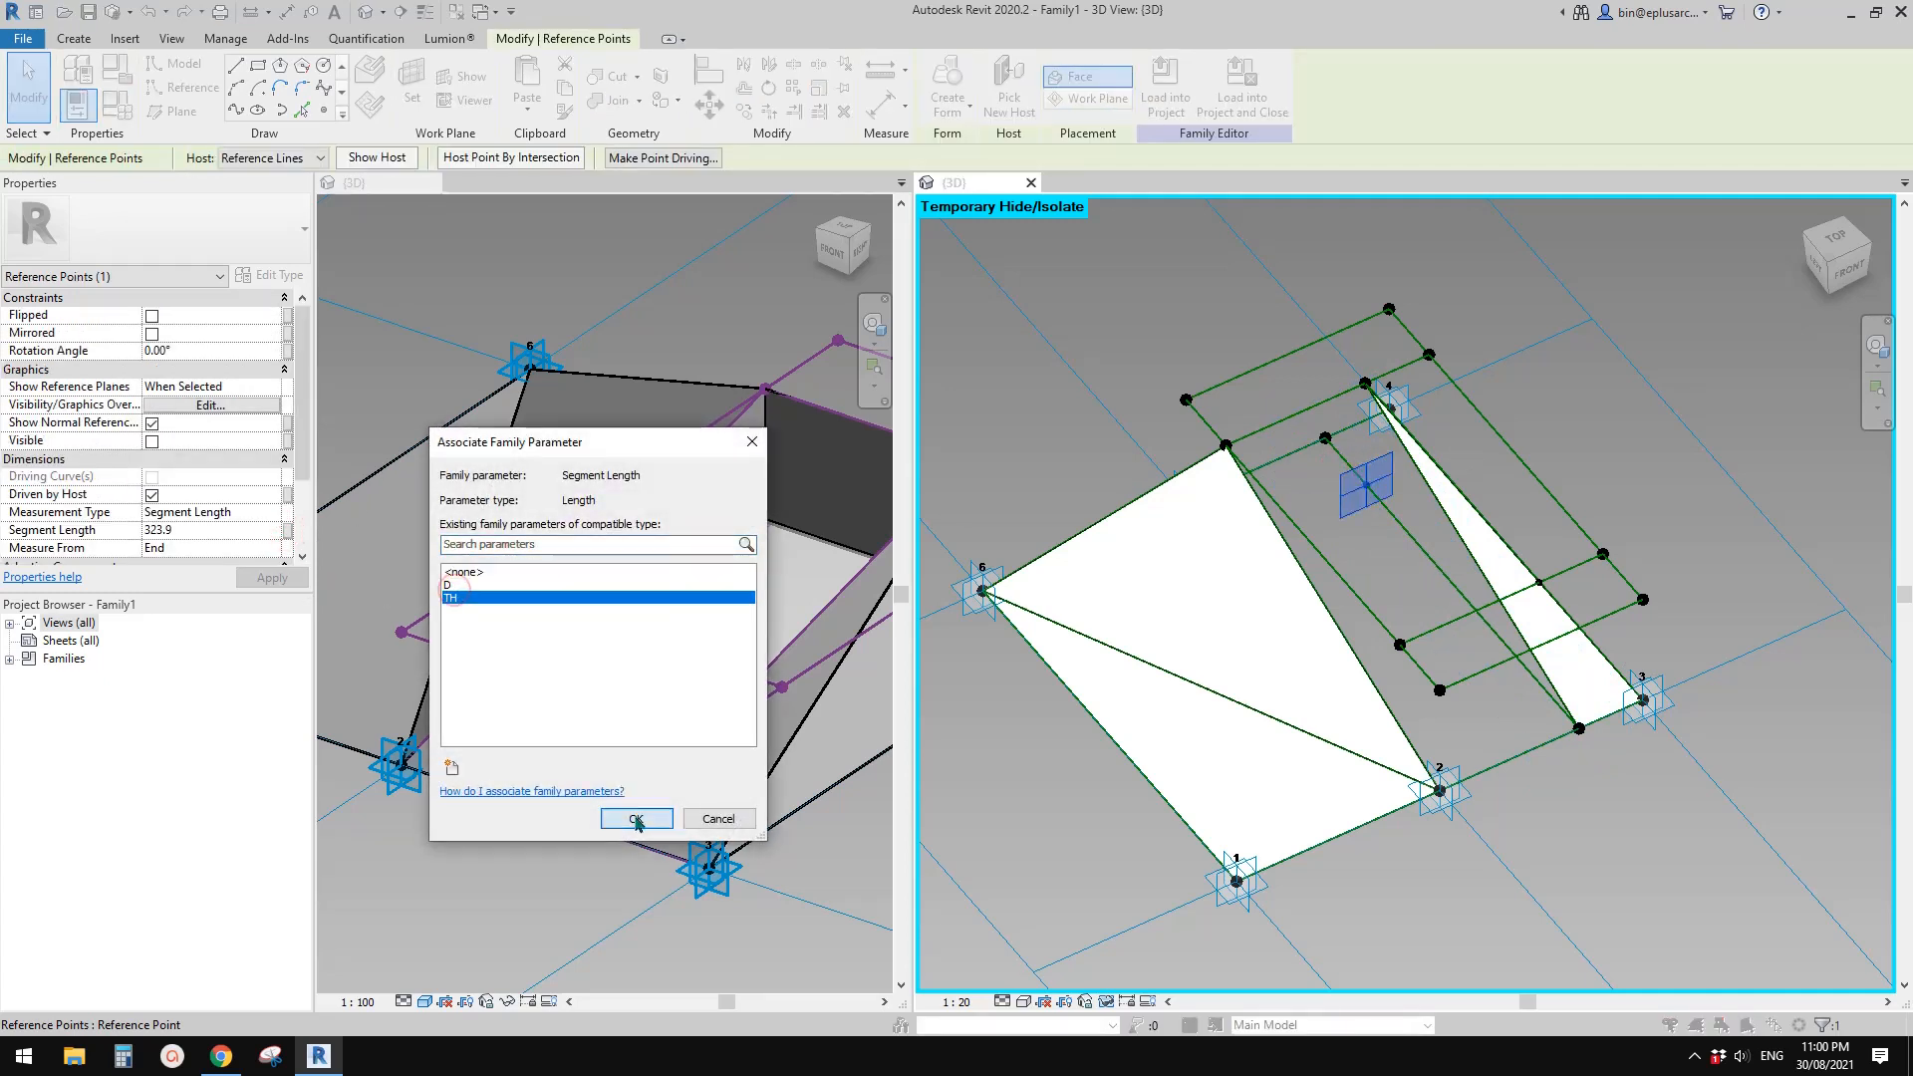
click(637, 819)
shift+middle_drag(1329, 547, 1284, 548)
click(1283, 544)
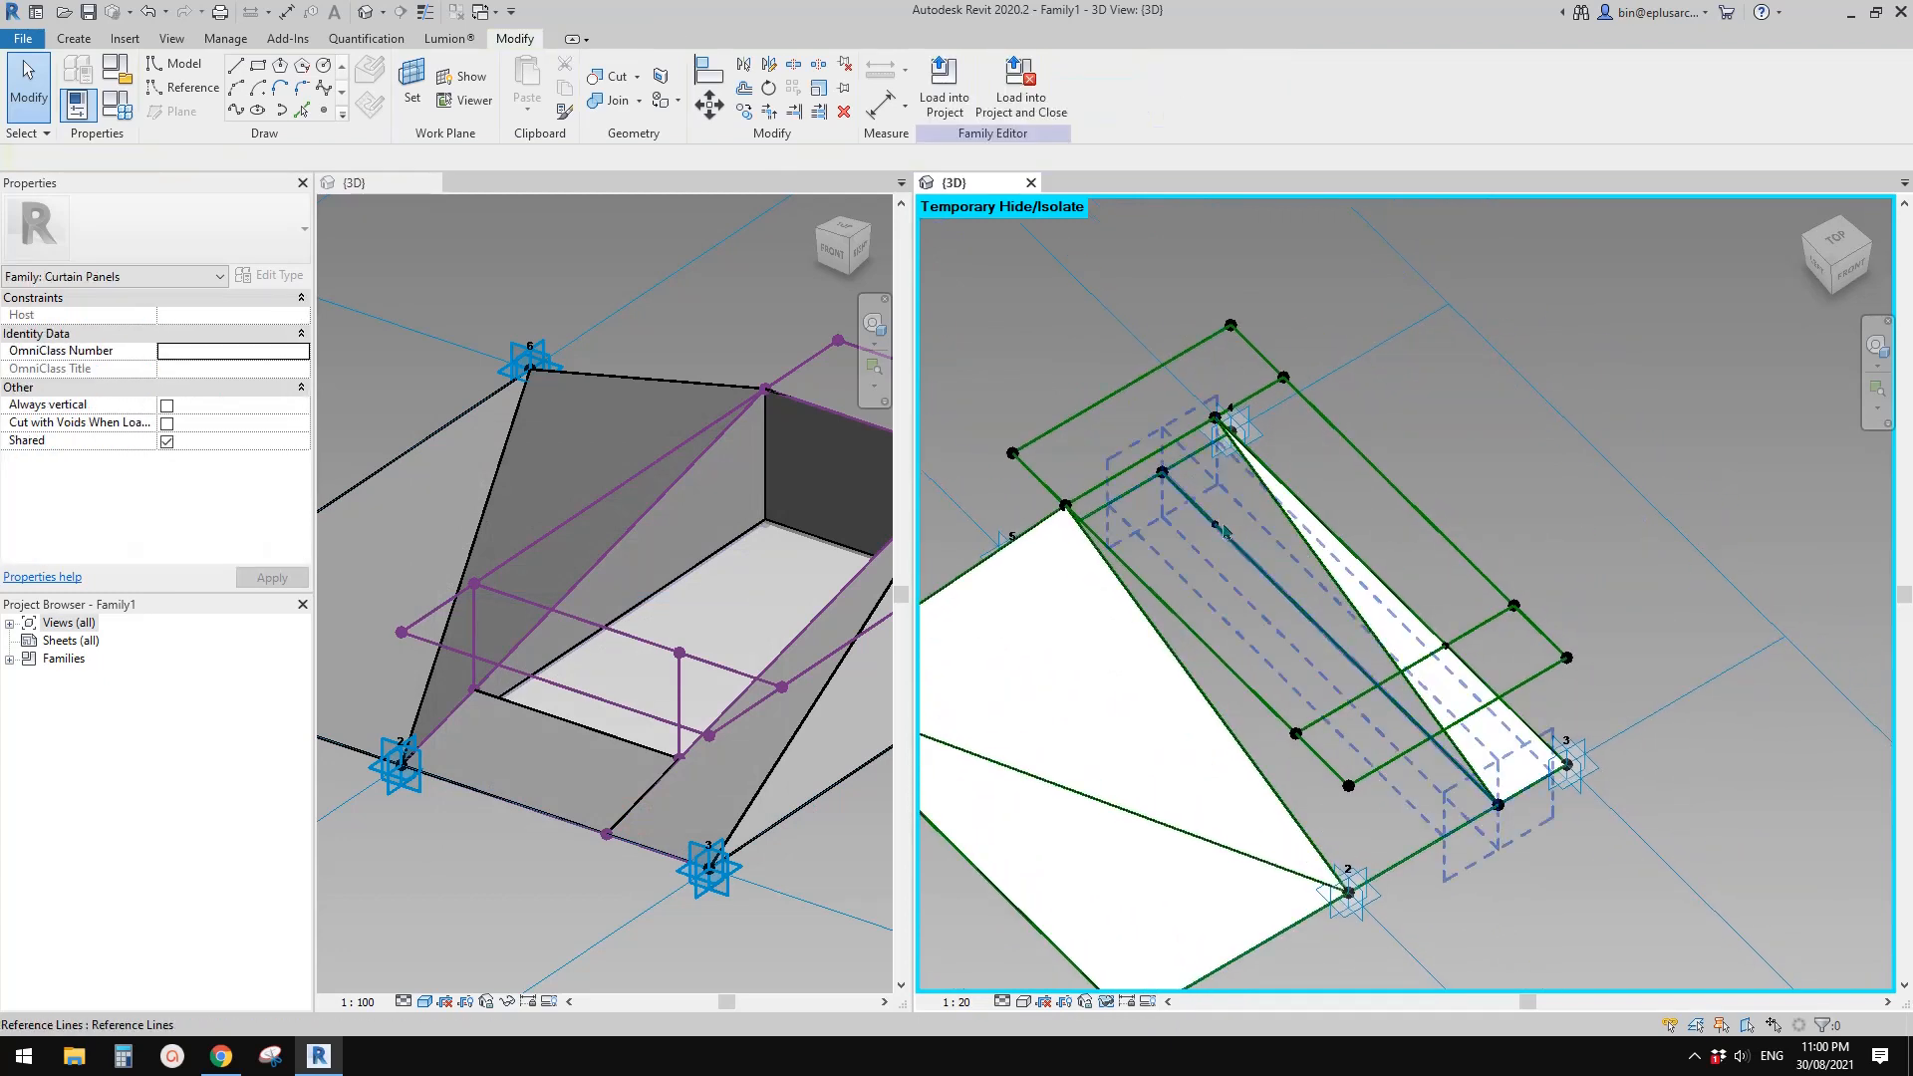
click(1217, 526)
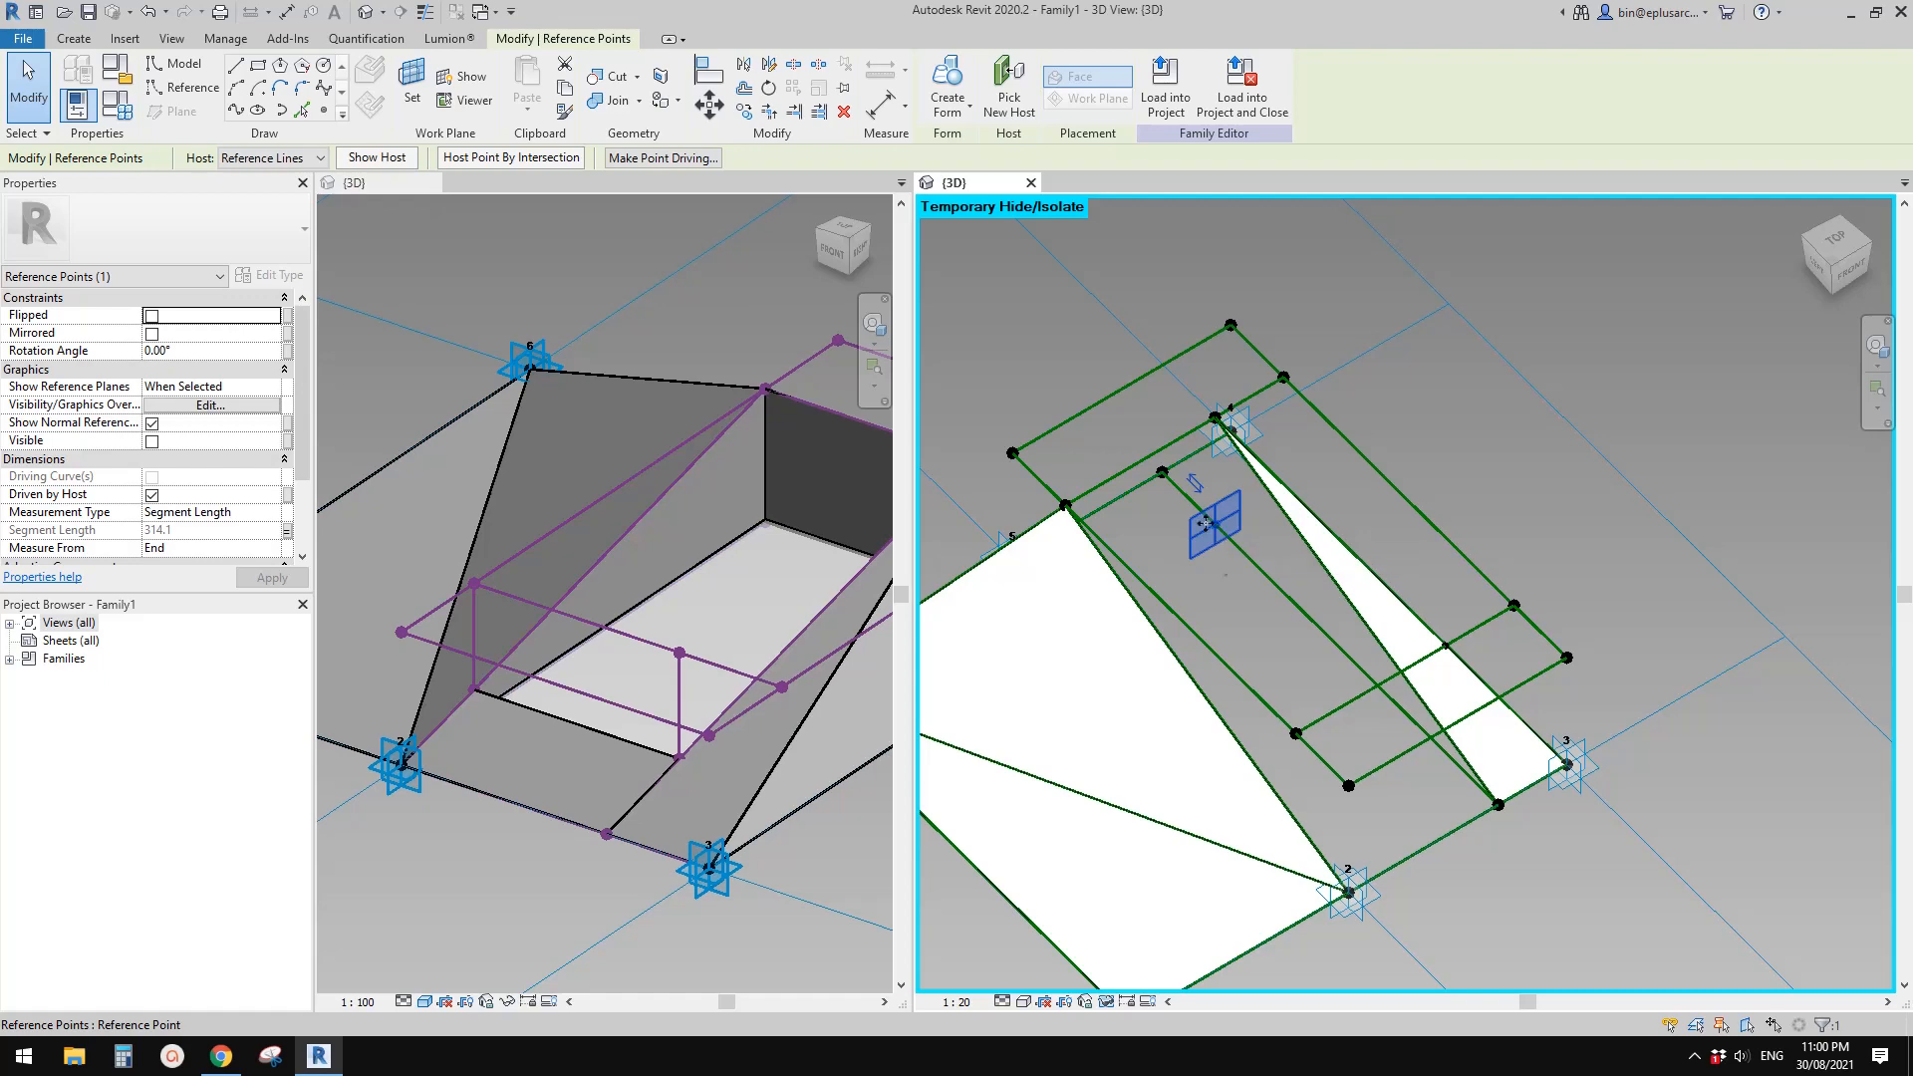
middle_drag(1205, 523, 1243, 507)
Rename the TH family parameter to FW in the family types
click(117, 101)
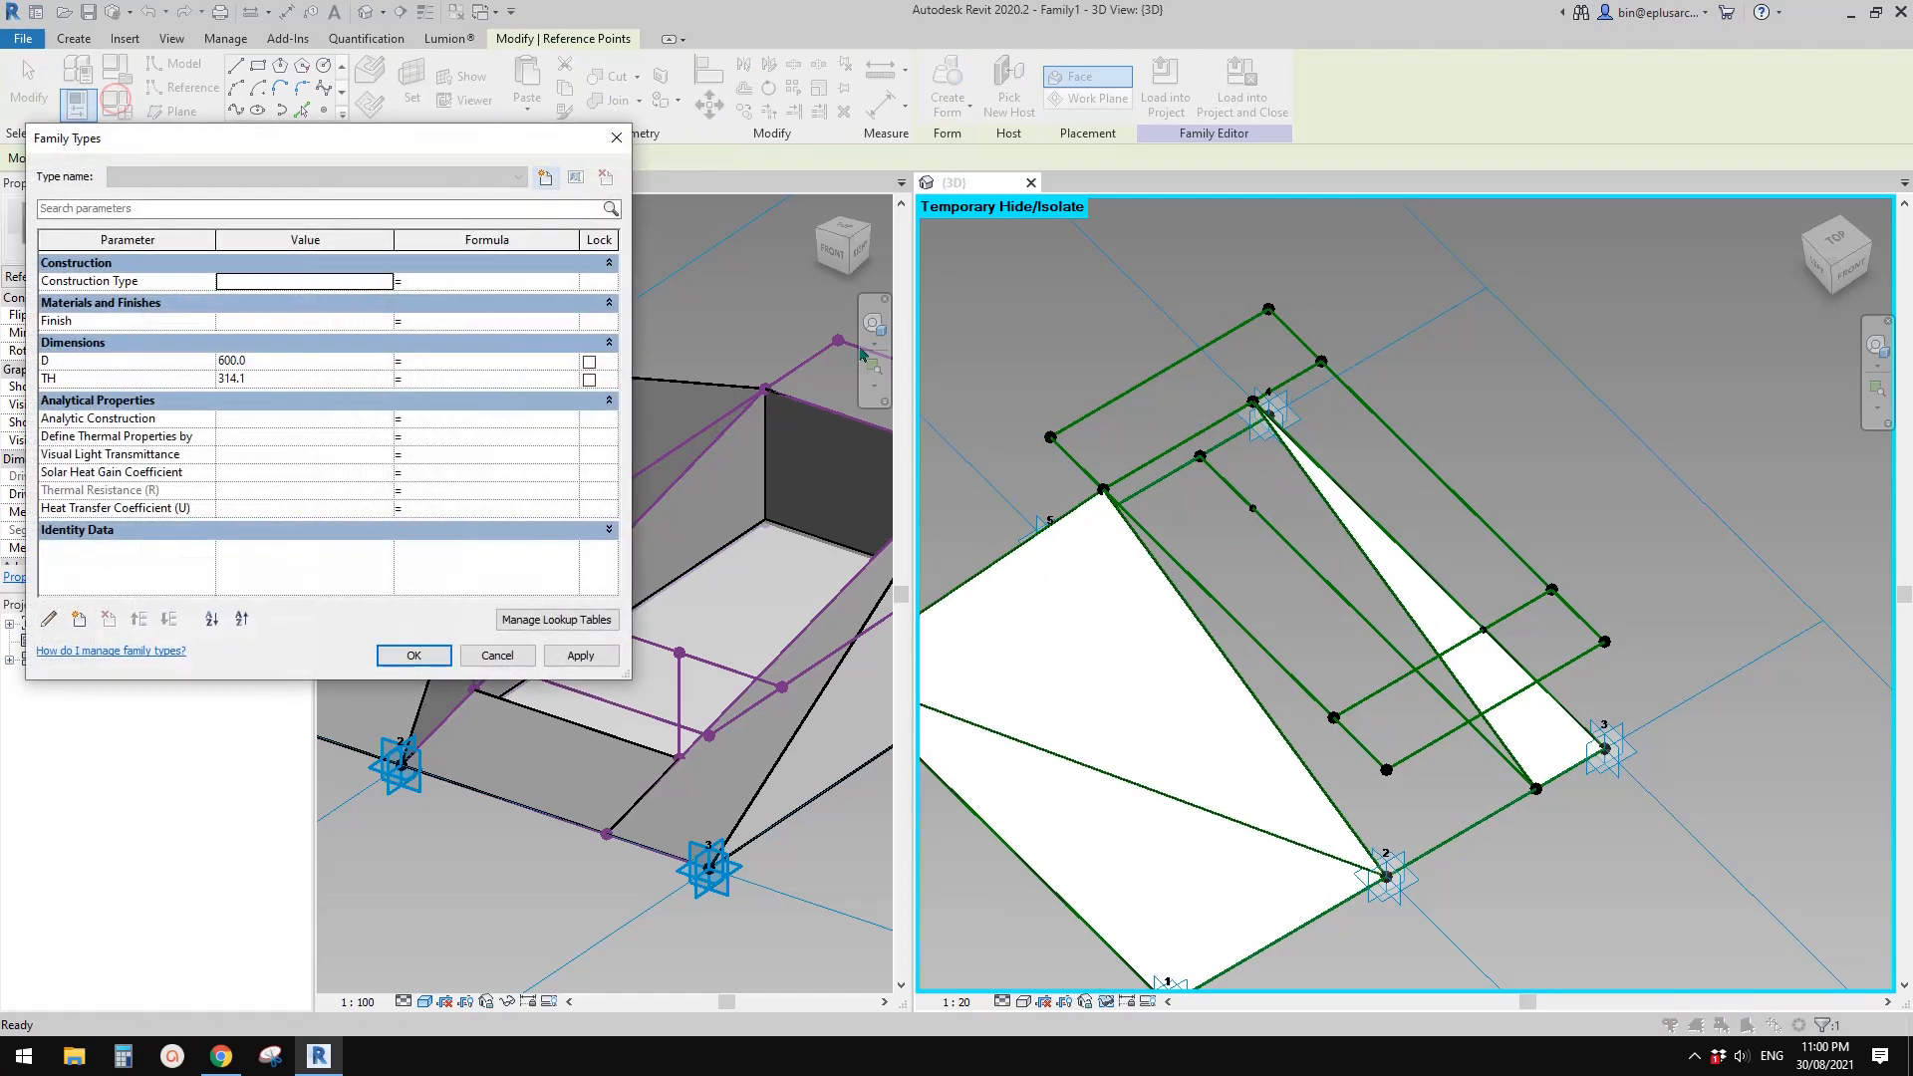
drag(367, 140, 490, 172)
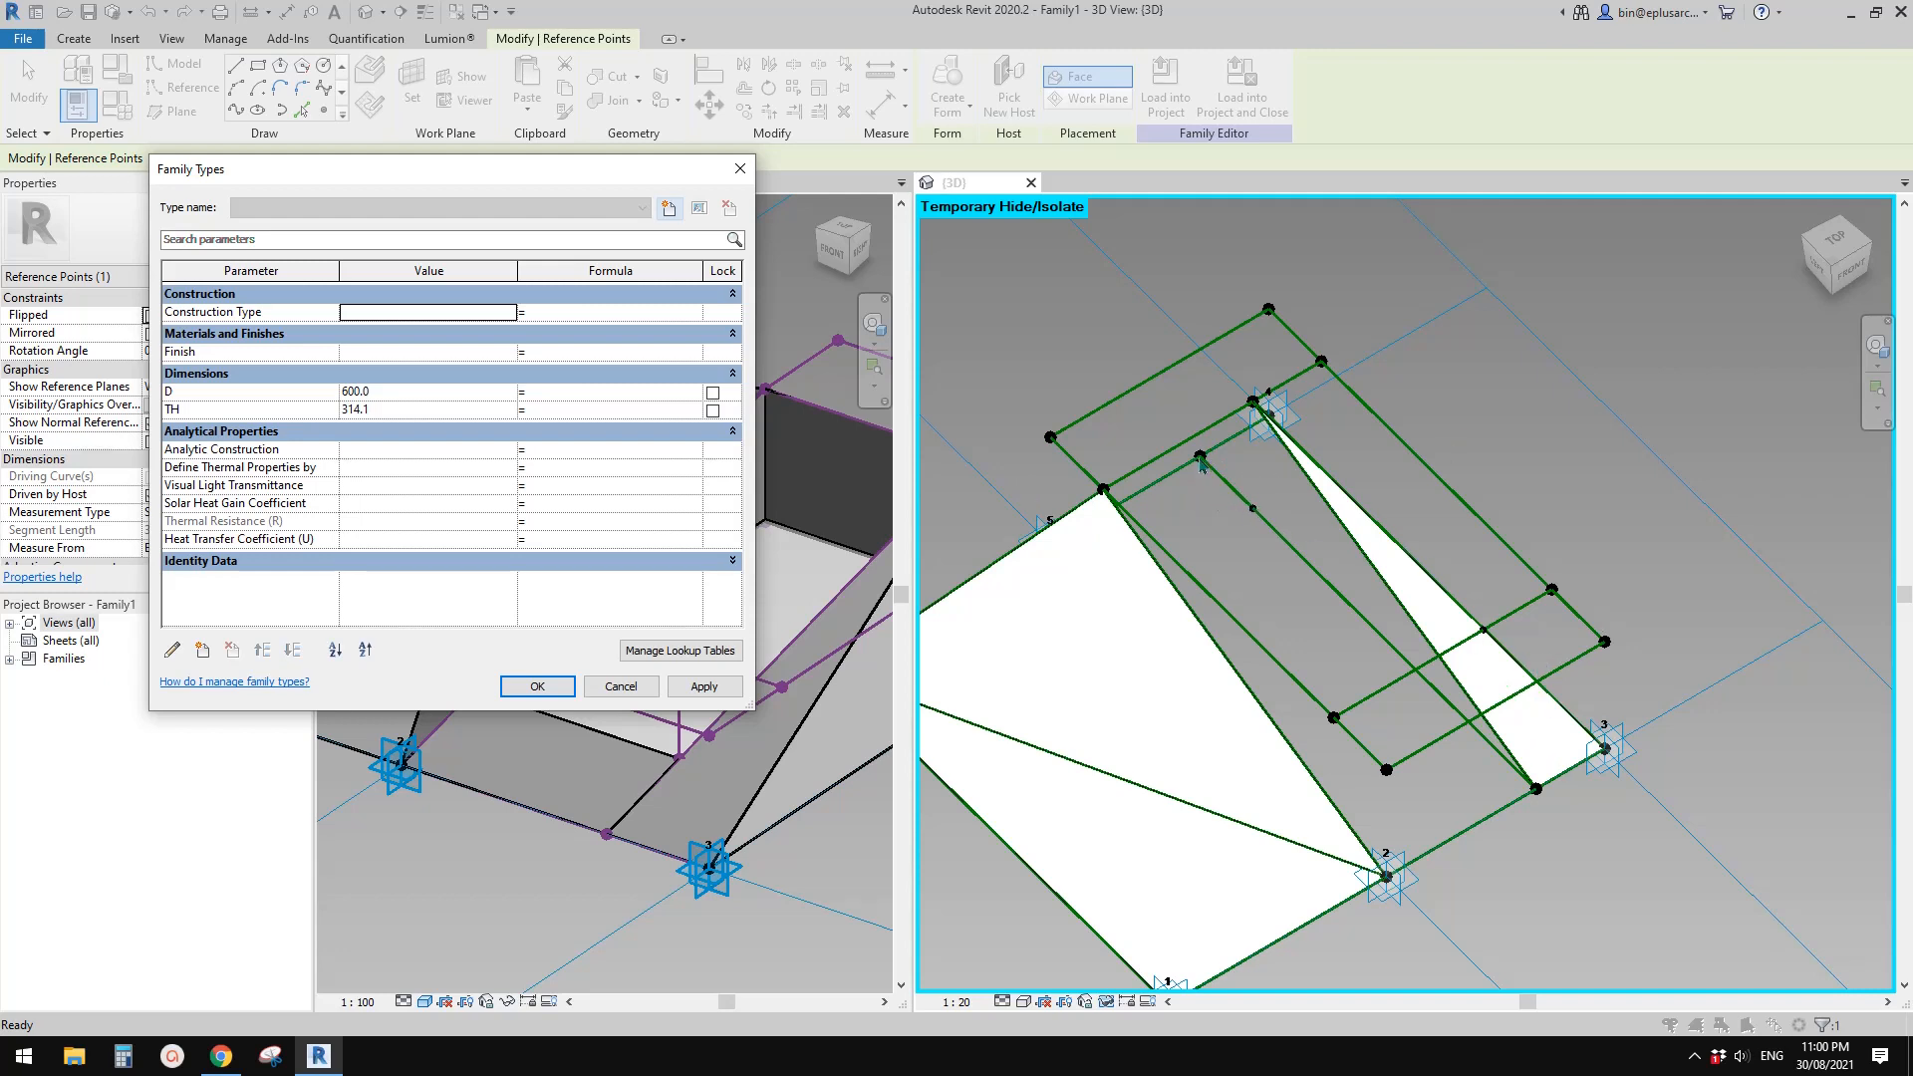
click(244, 411)
click(178, 653)
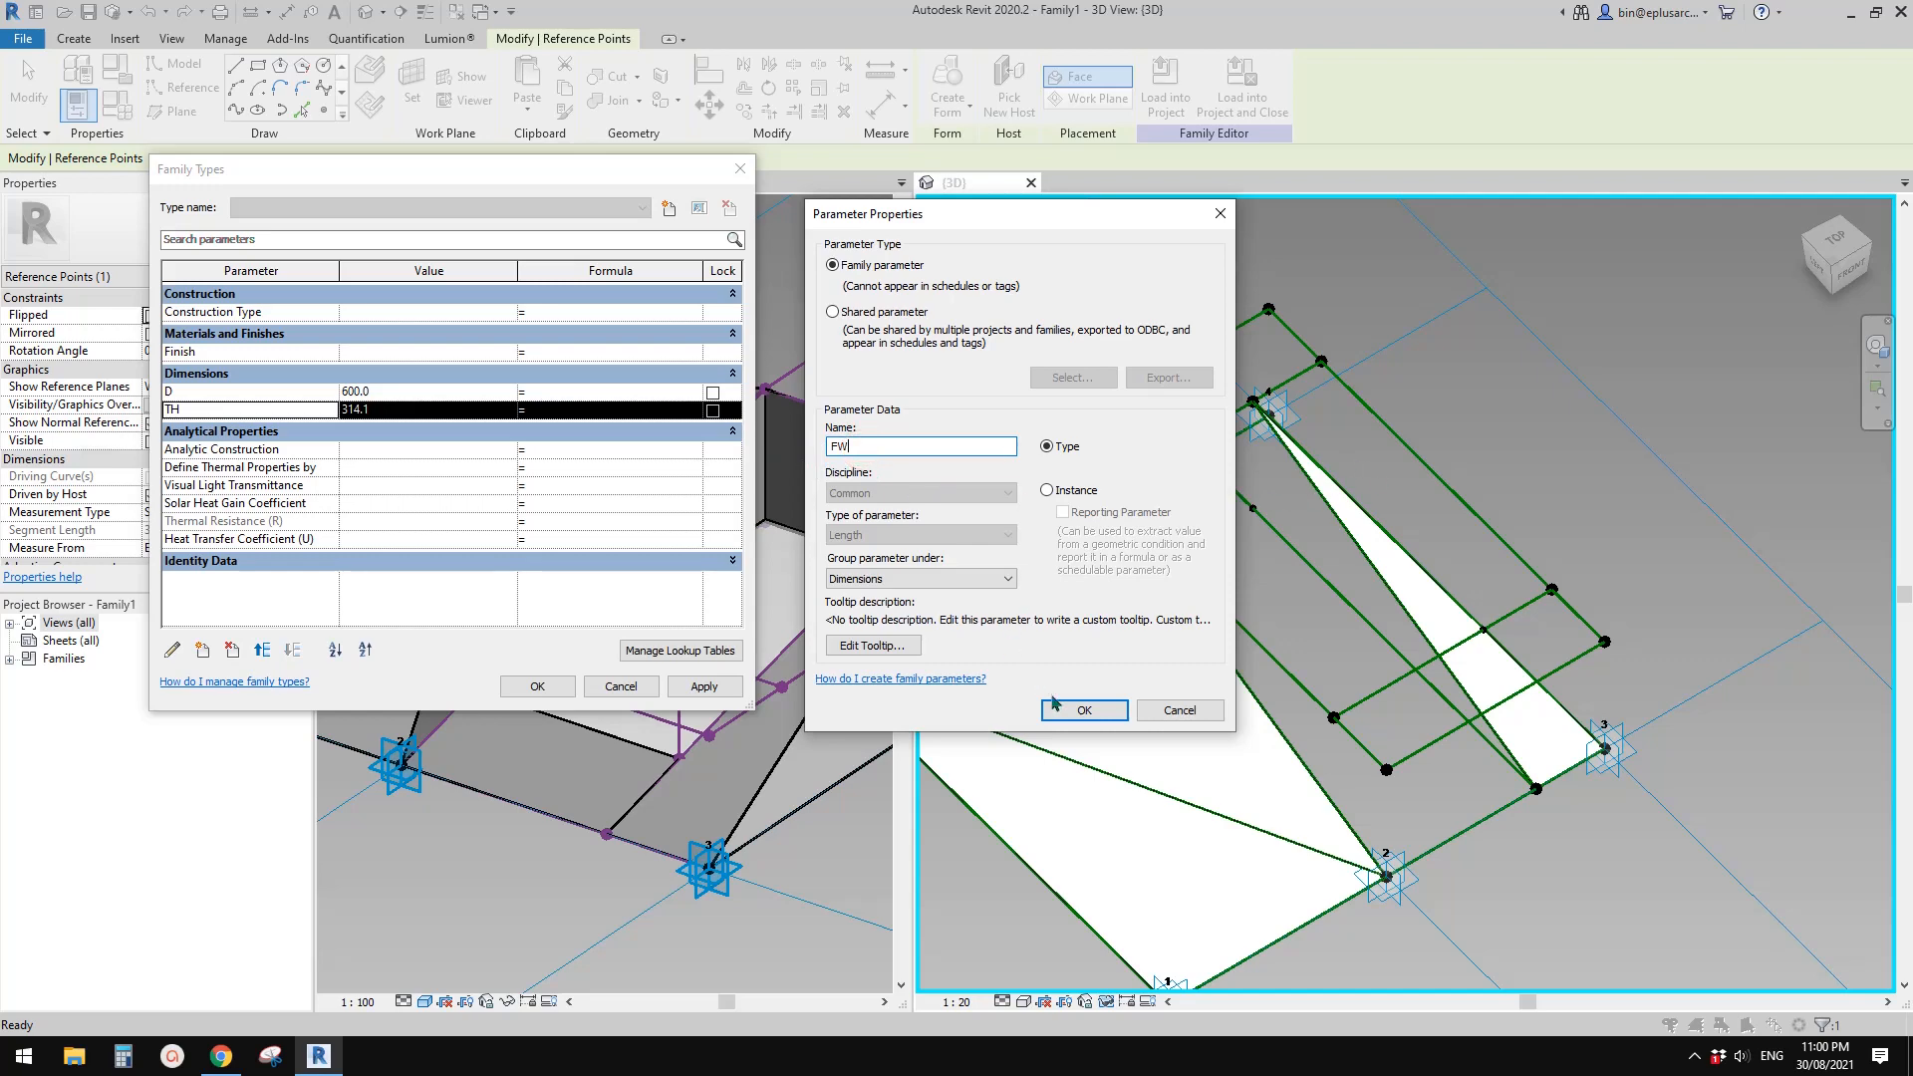
click(1082, 709)
click(537, 687)
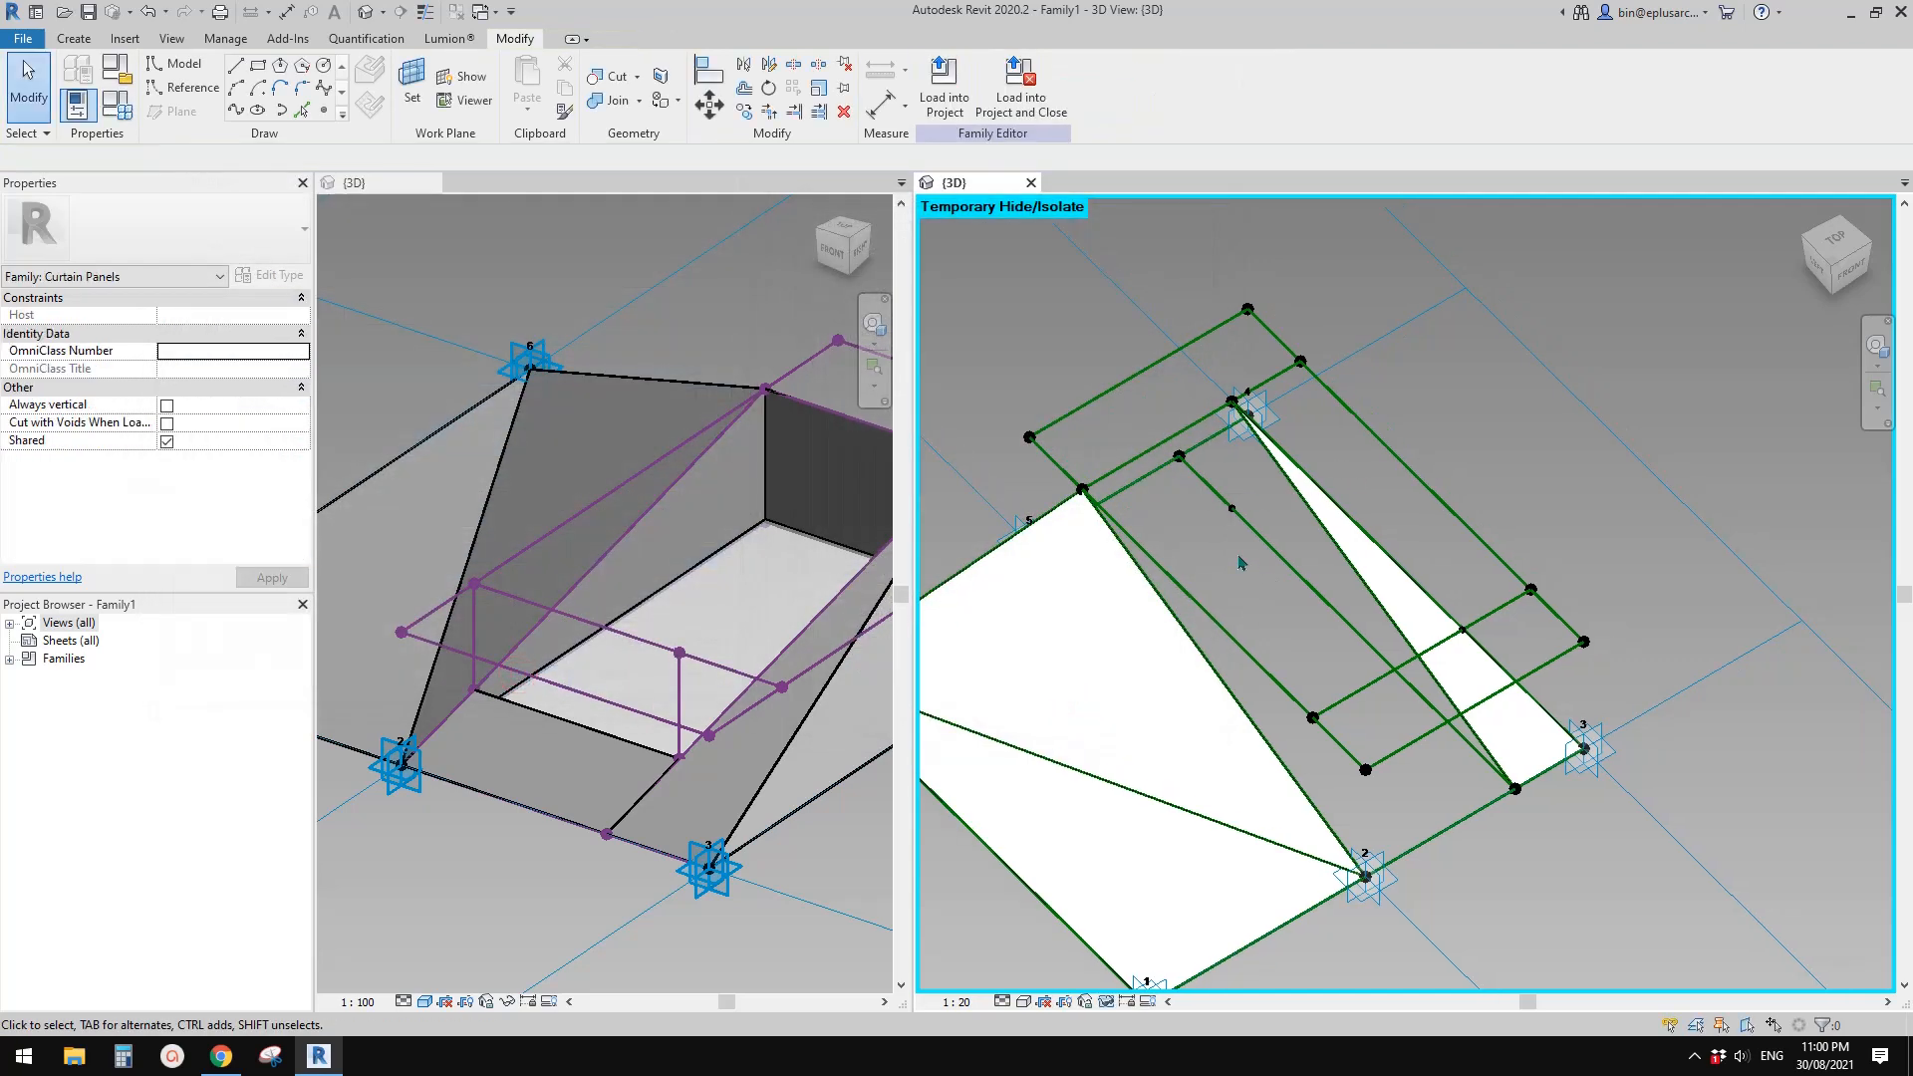
Connect the upper corner point near adaptive point 4 to the point below it on the long reference line with a vertical reference line
shift+middle_drag(1239, 563, 1275, 533)
shift+middle_drag(1273, 399, 1199, 410)
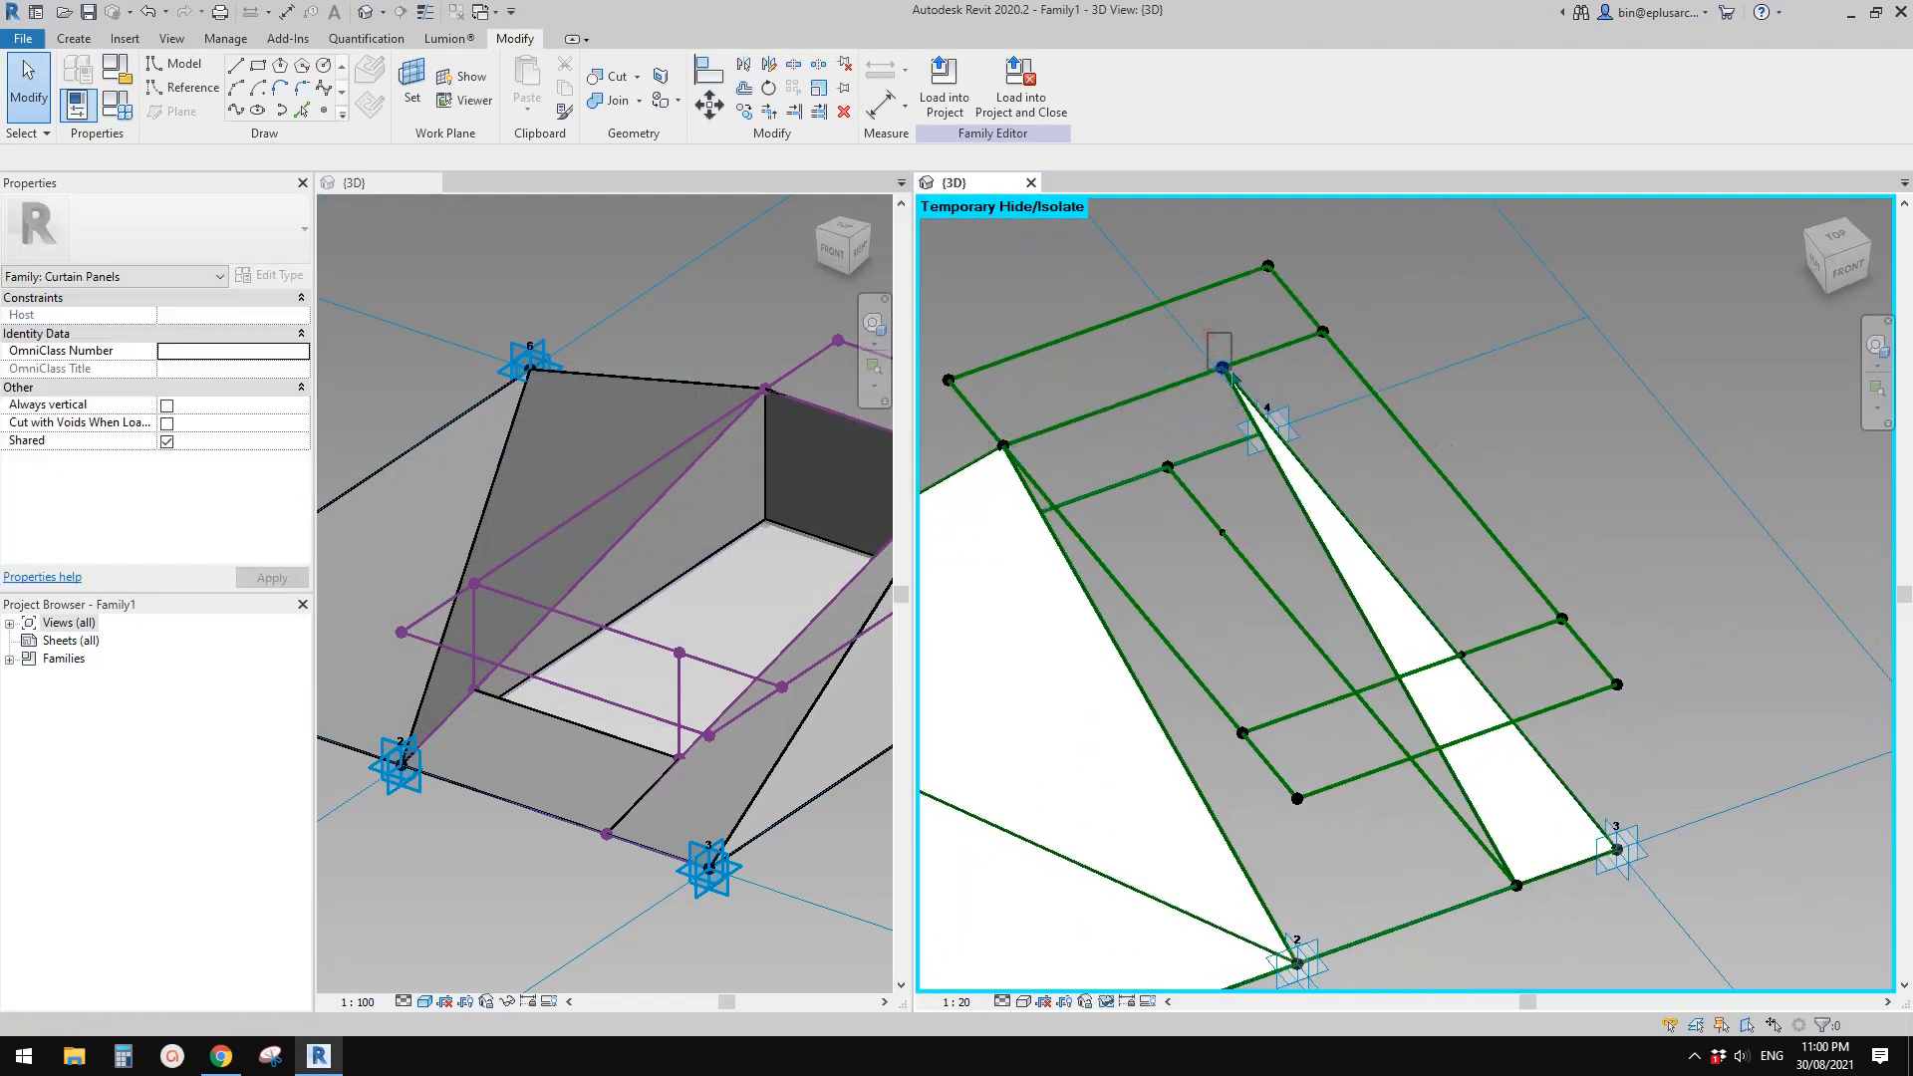
drag(1232, 372, 1237, 387)
ctrl+drag(1209, 489, 1238, 547)
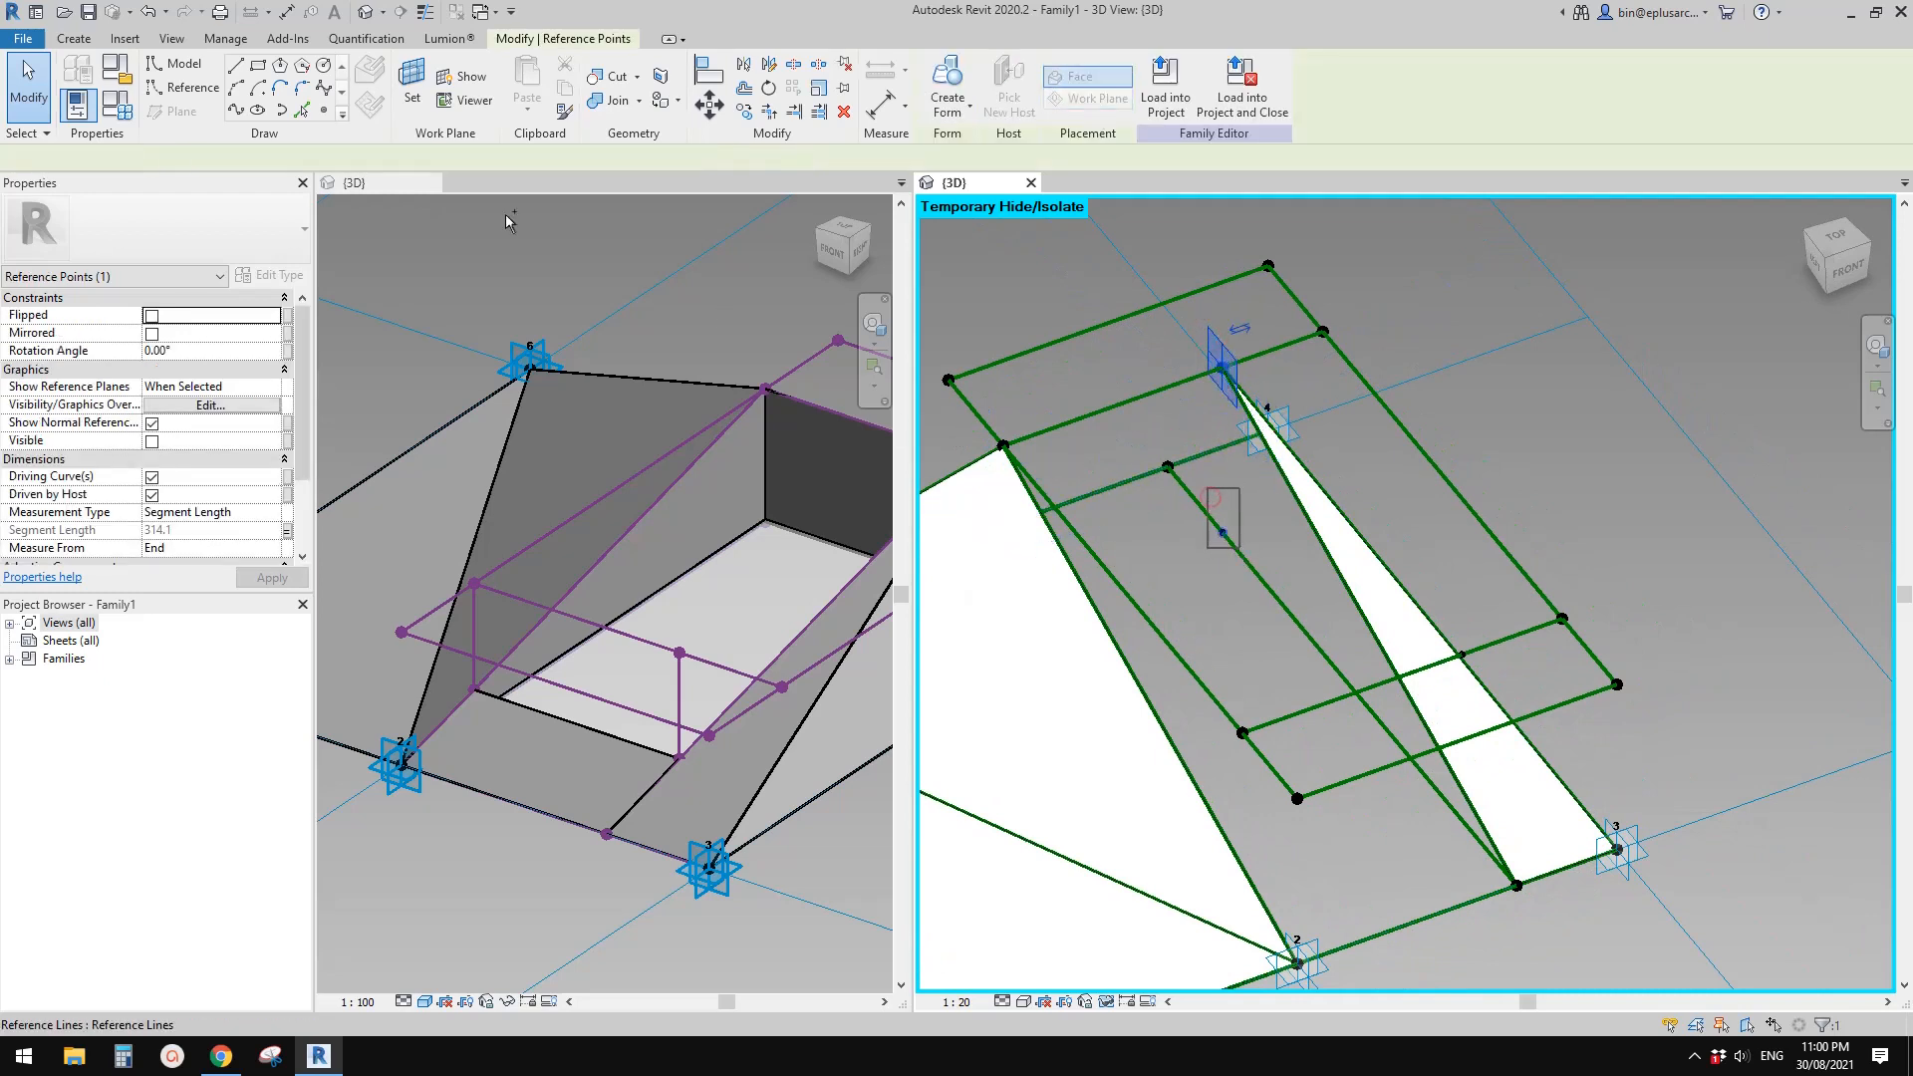
click(229, 112)
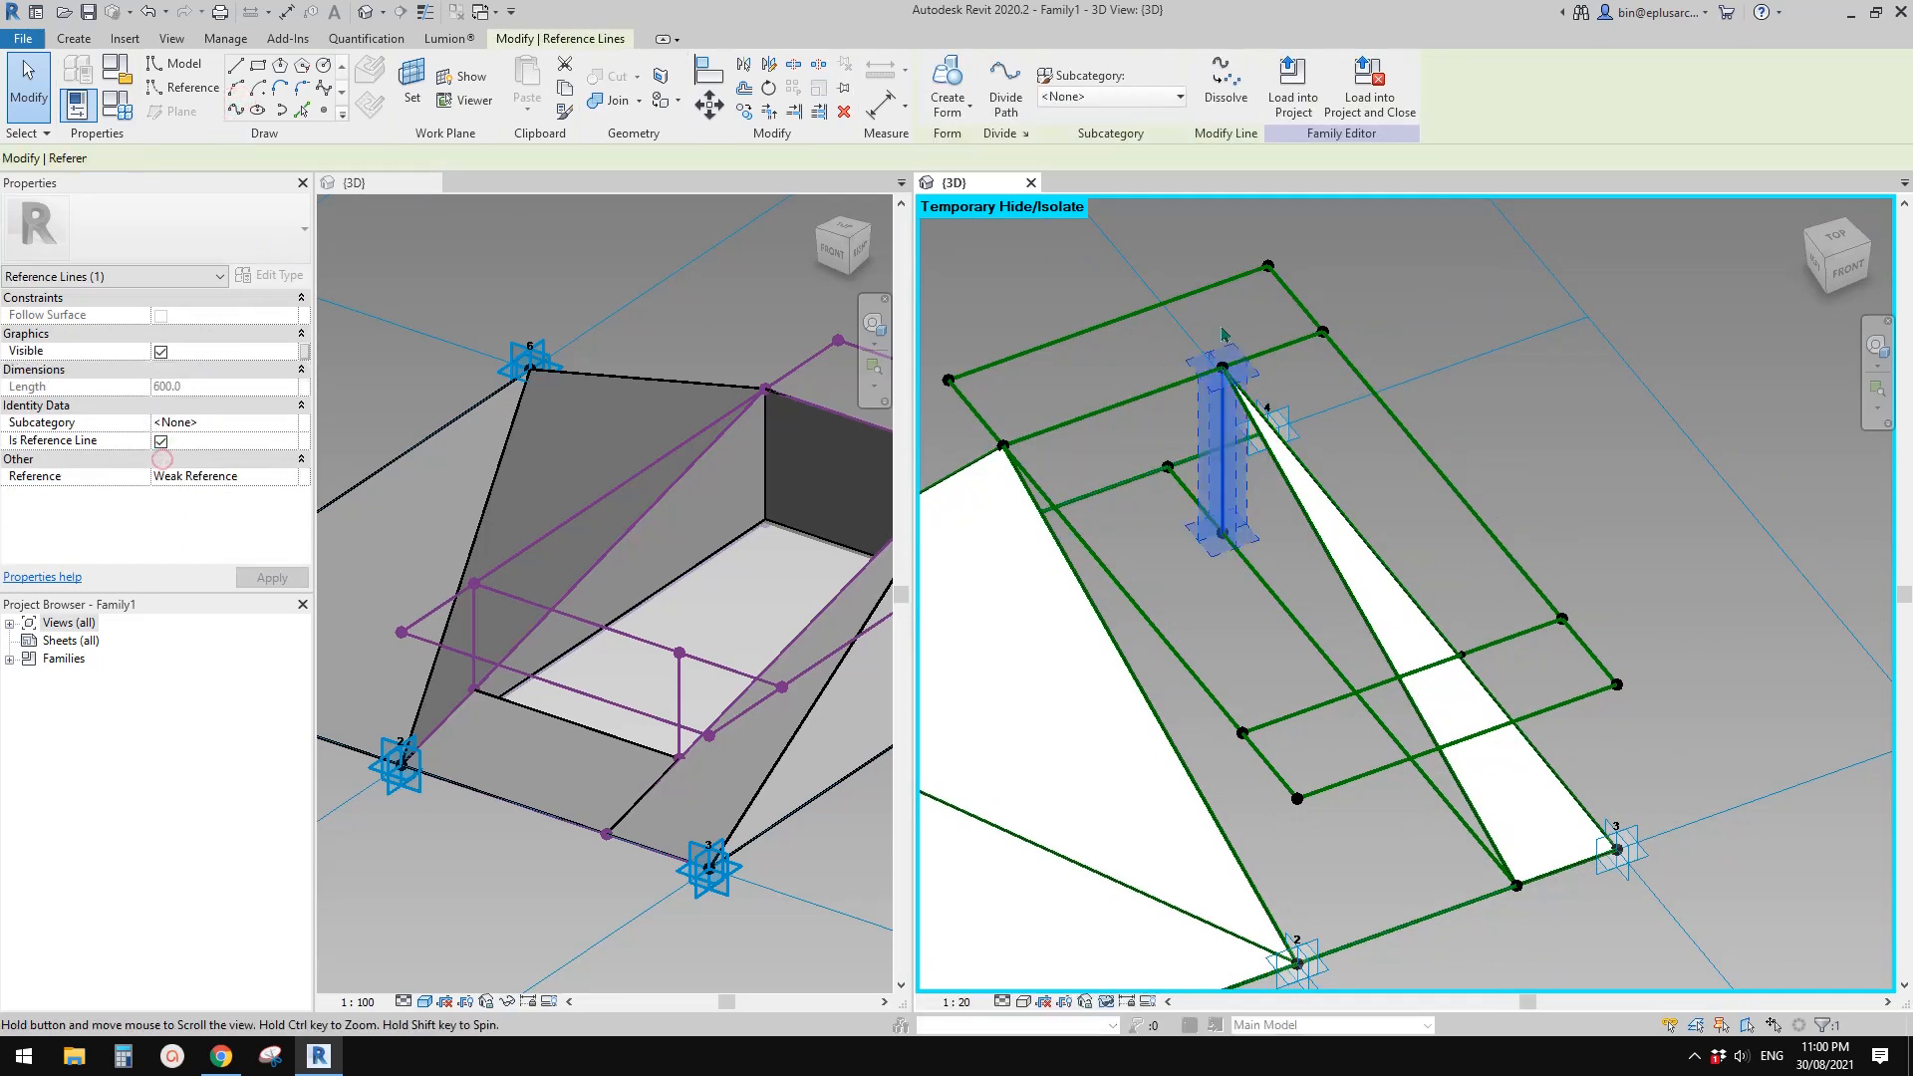
shift+middle_drag(1222, 334, 1226, 337)
key(Escape)
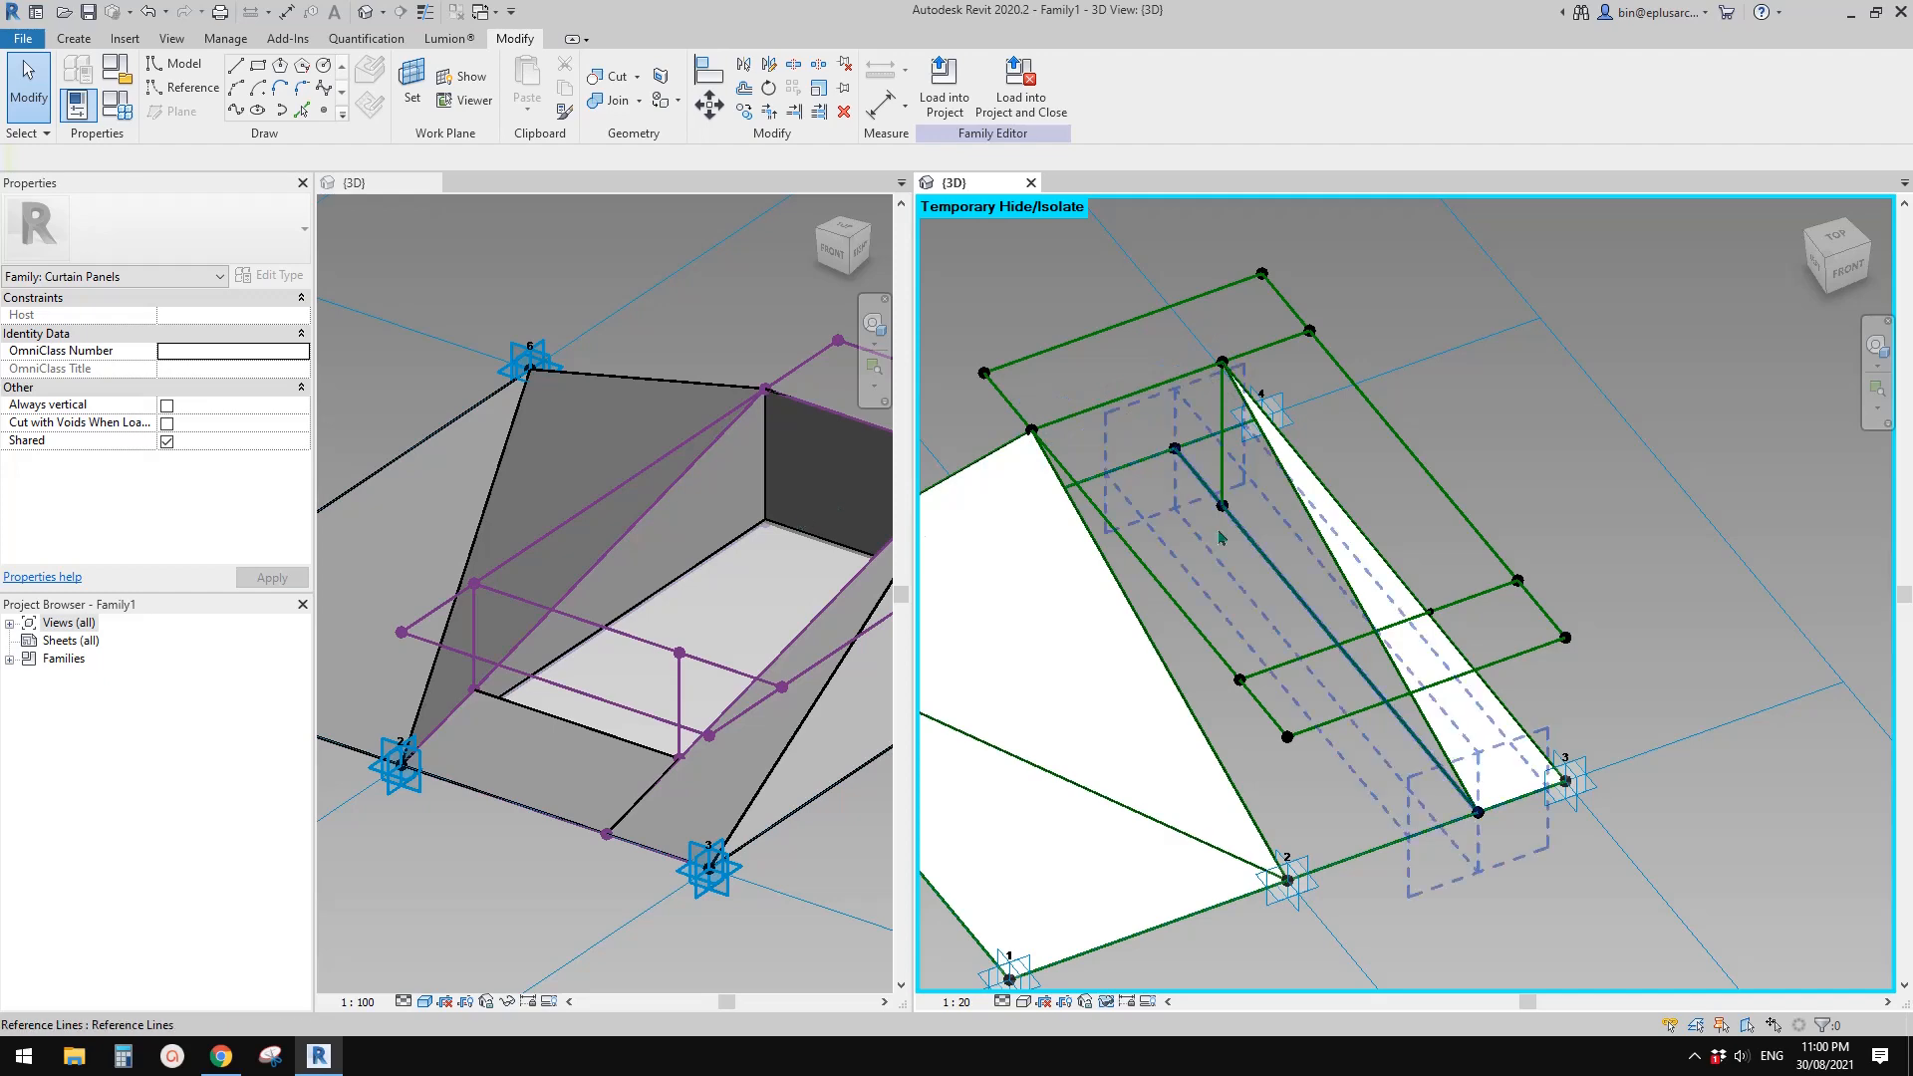
Connect the lower end point of the vertical reference line to the point near adaptive point 5 with a horizontal reference line
shift+middle_drag(1220, 539, 1062, 489)
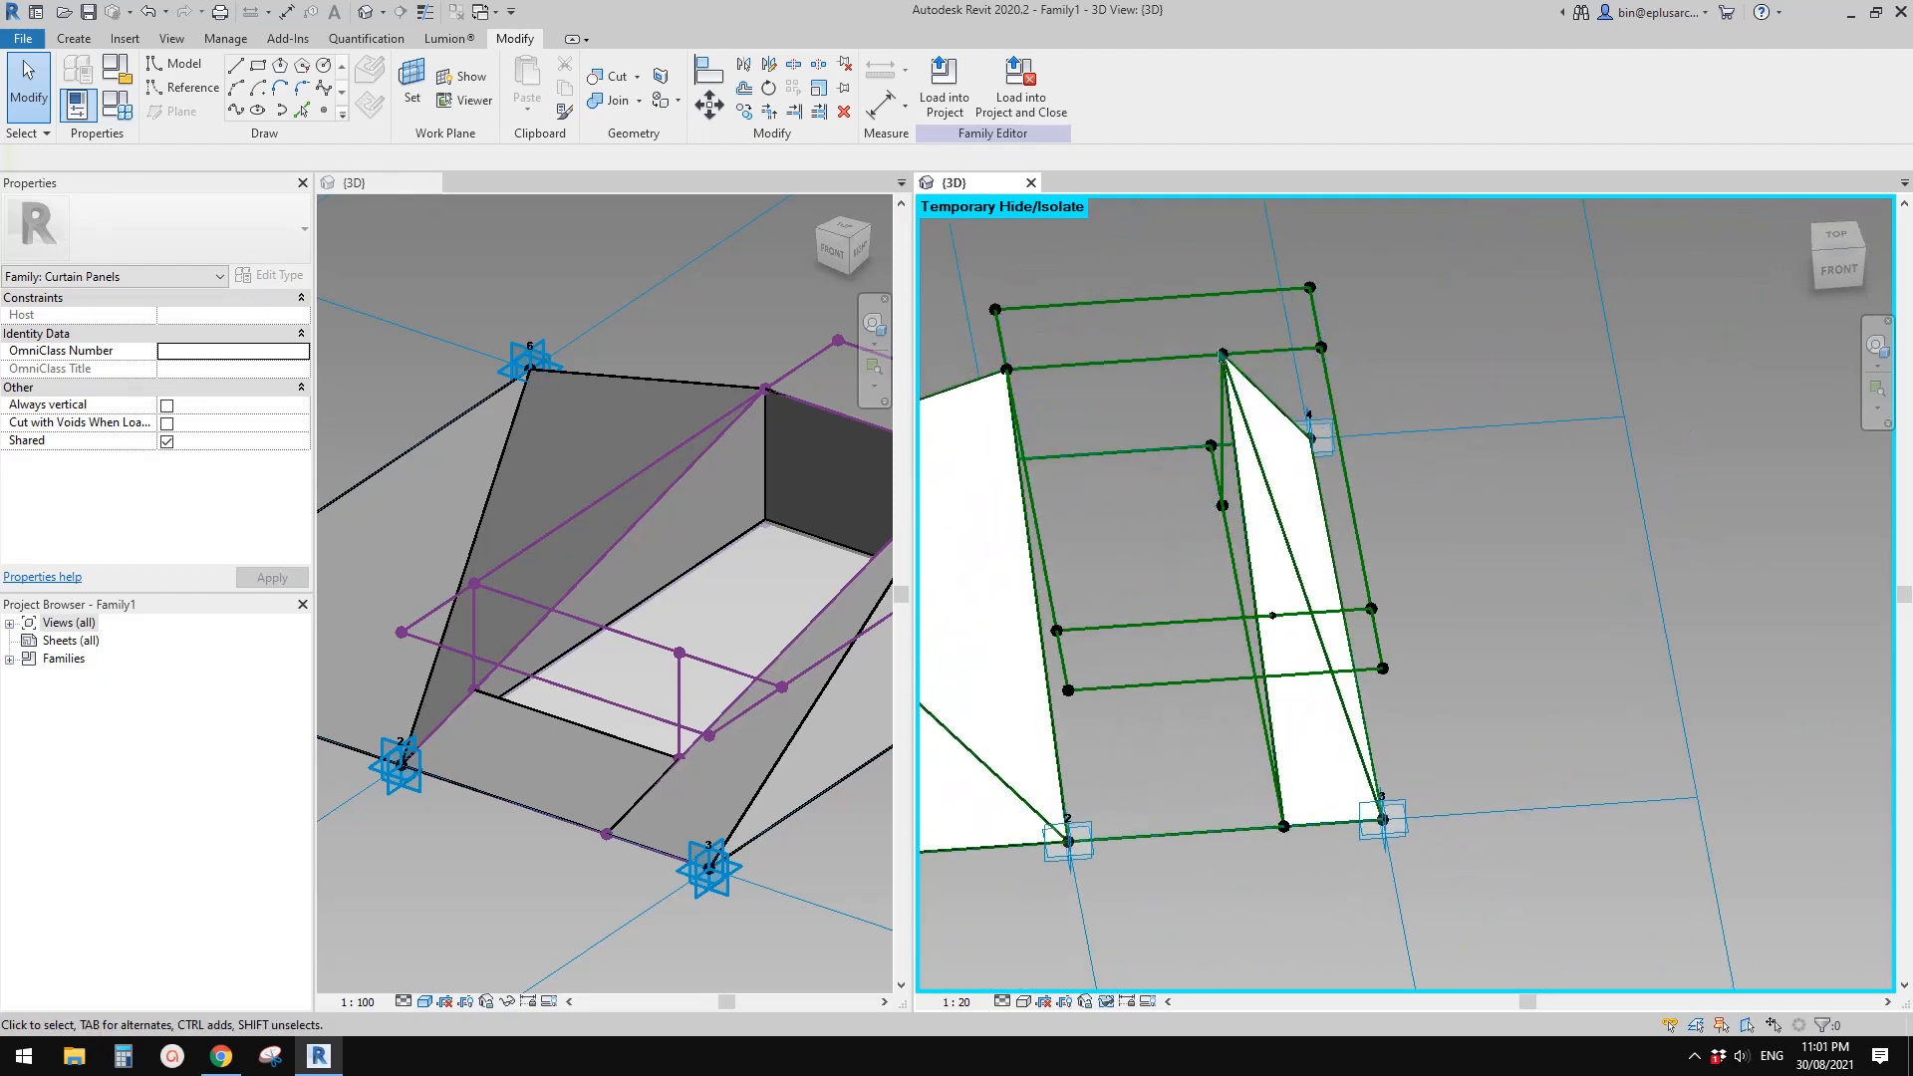
click(1214, 507)
shift+middle_drag(1213, 506, 1031, 484)
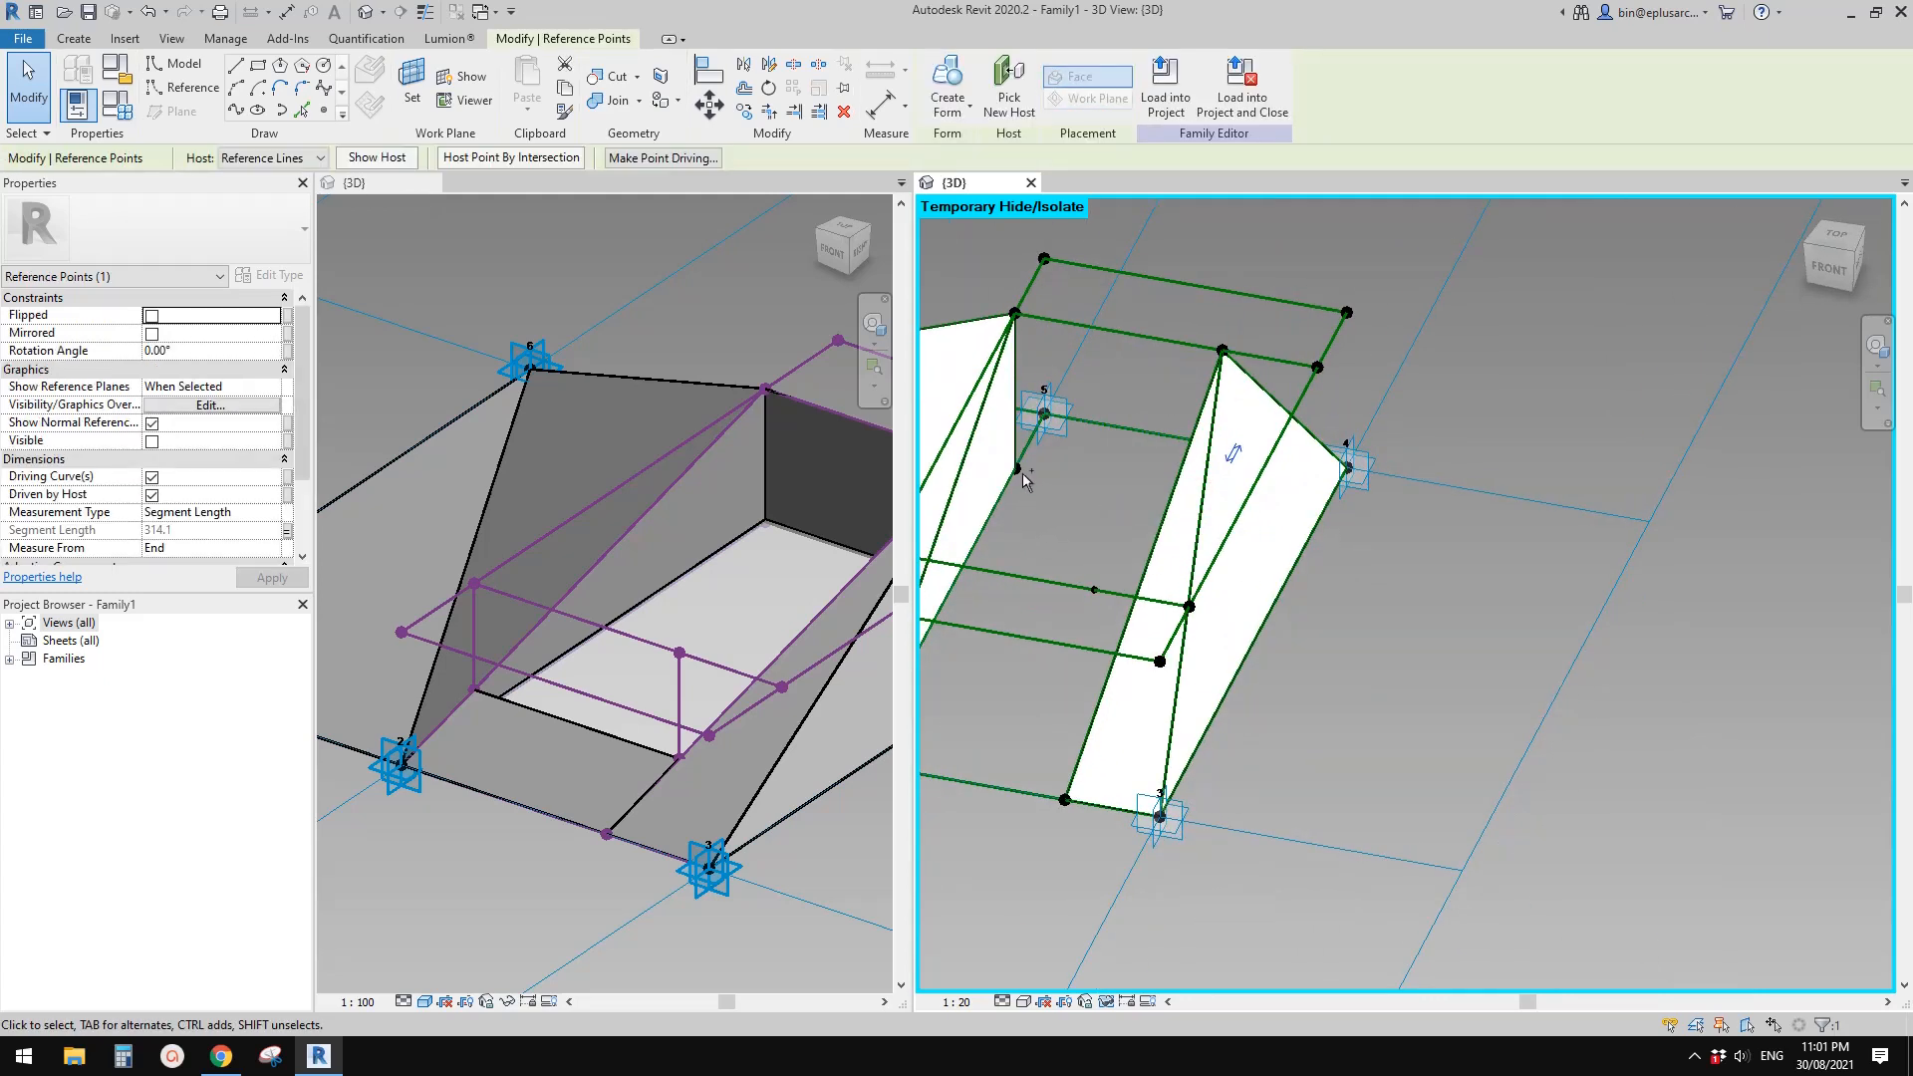
click(235, 109)
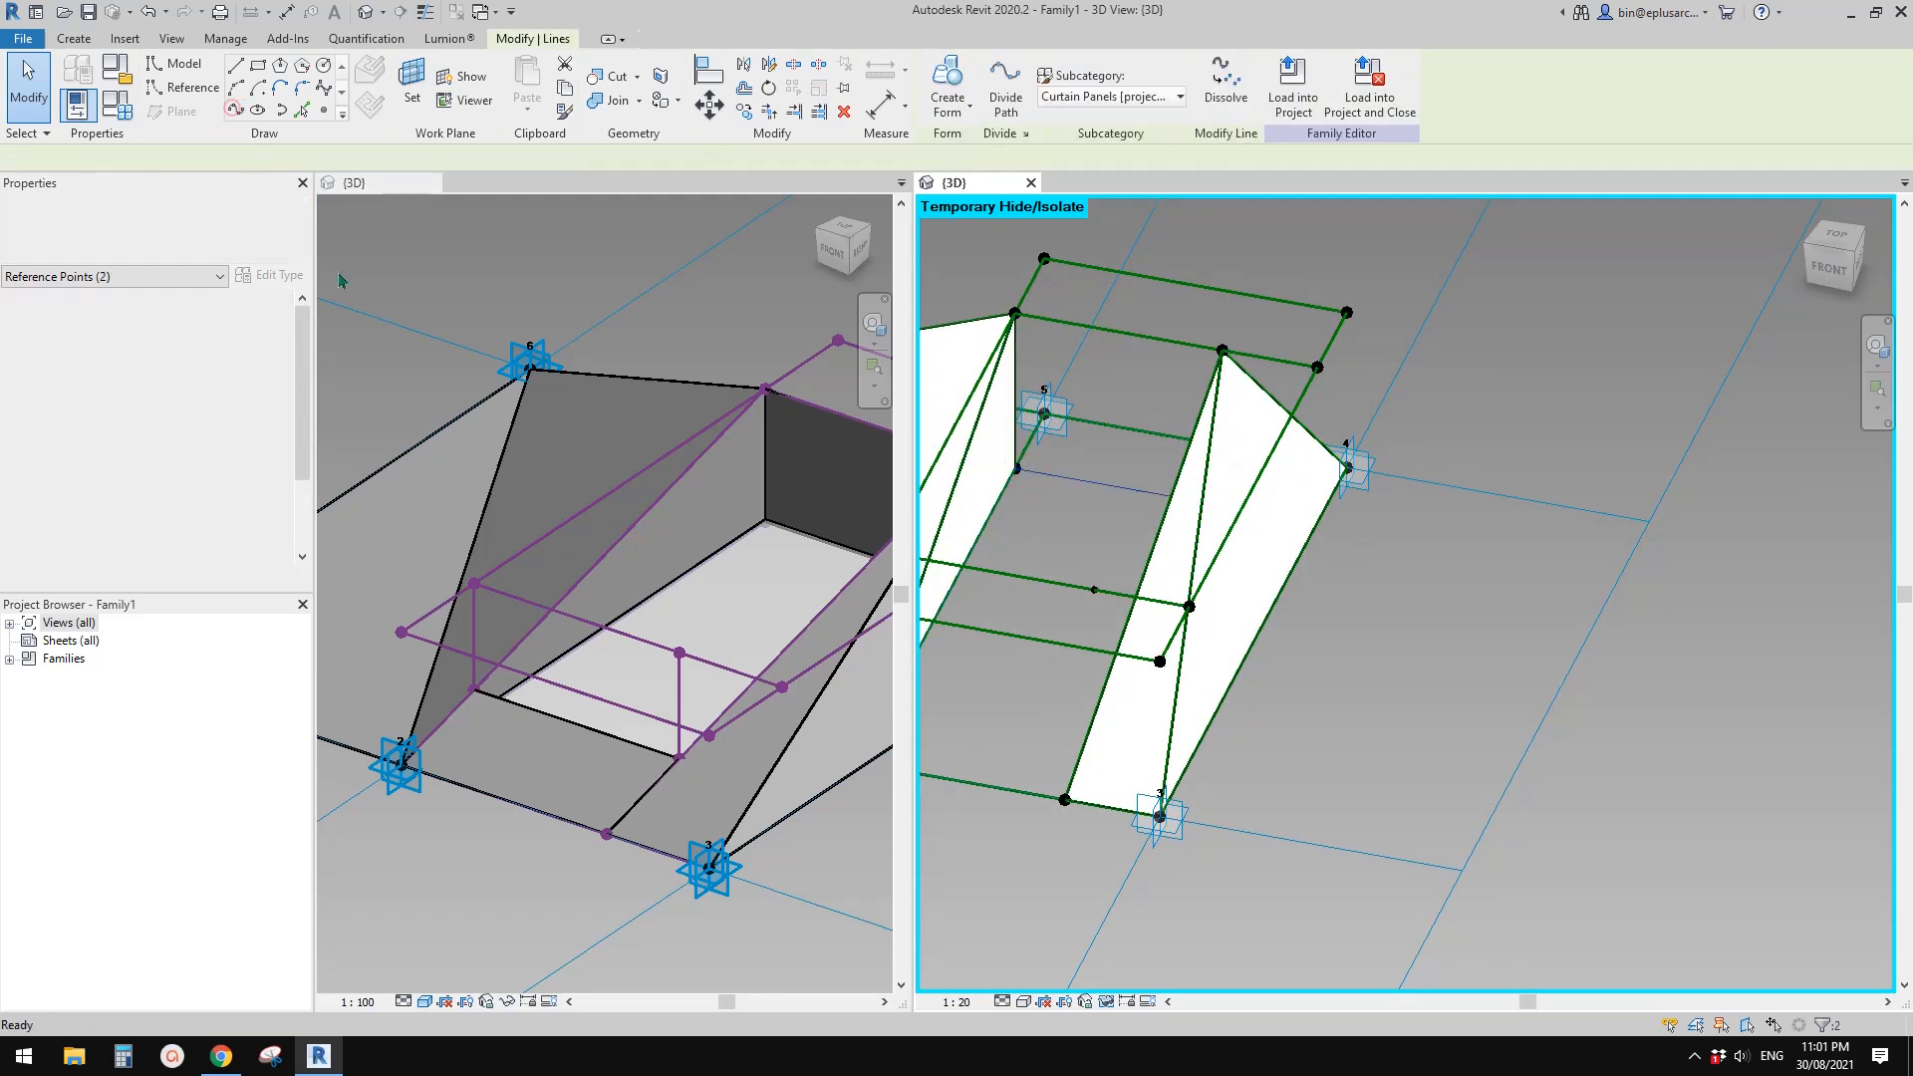
click(160, 460)
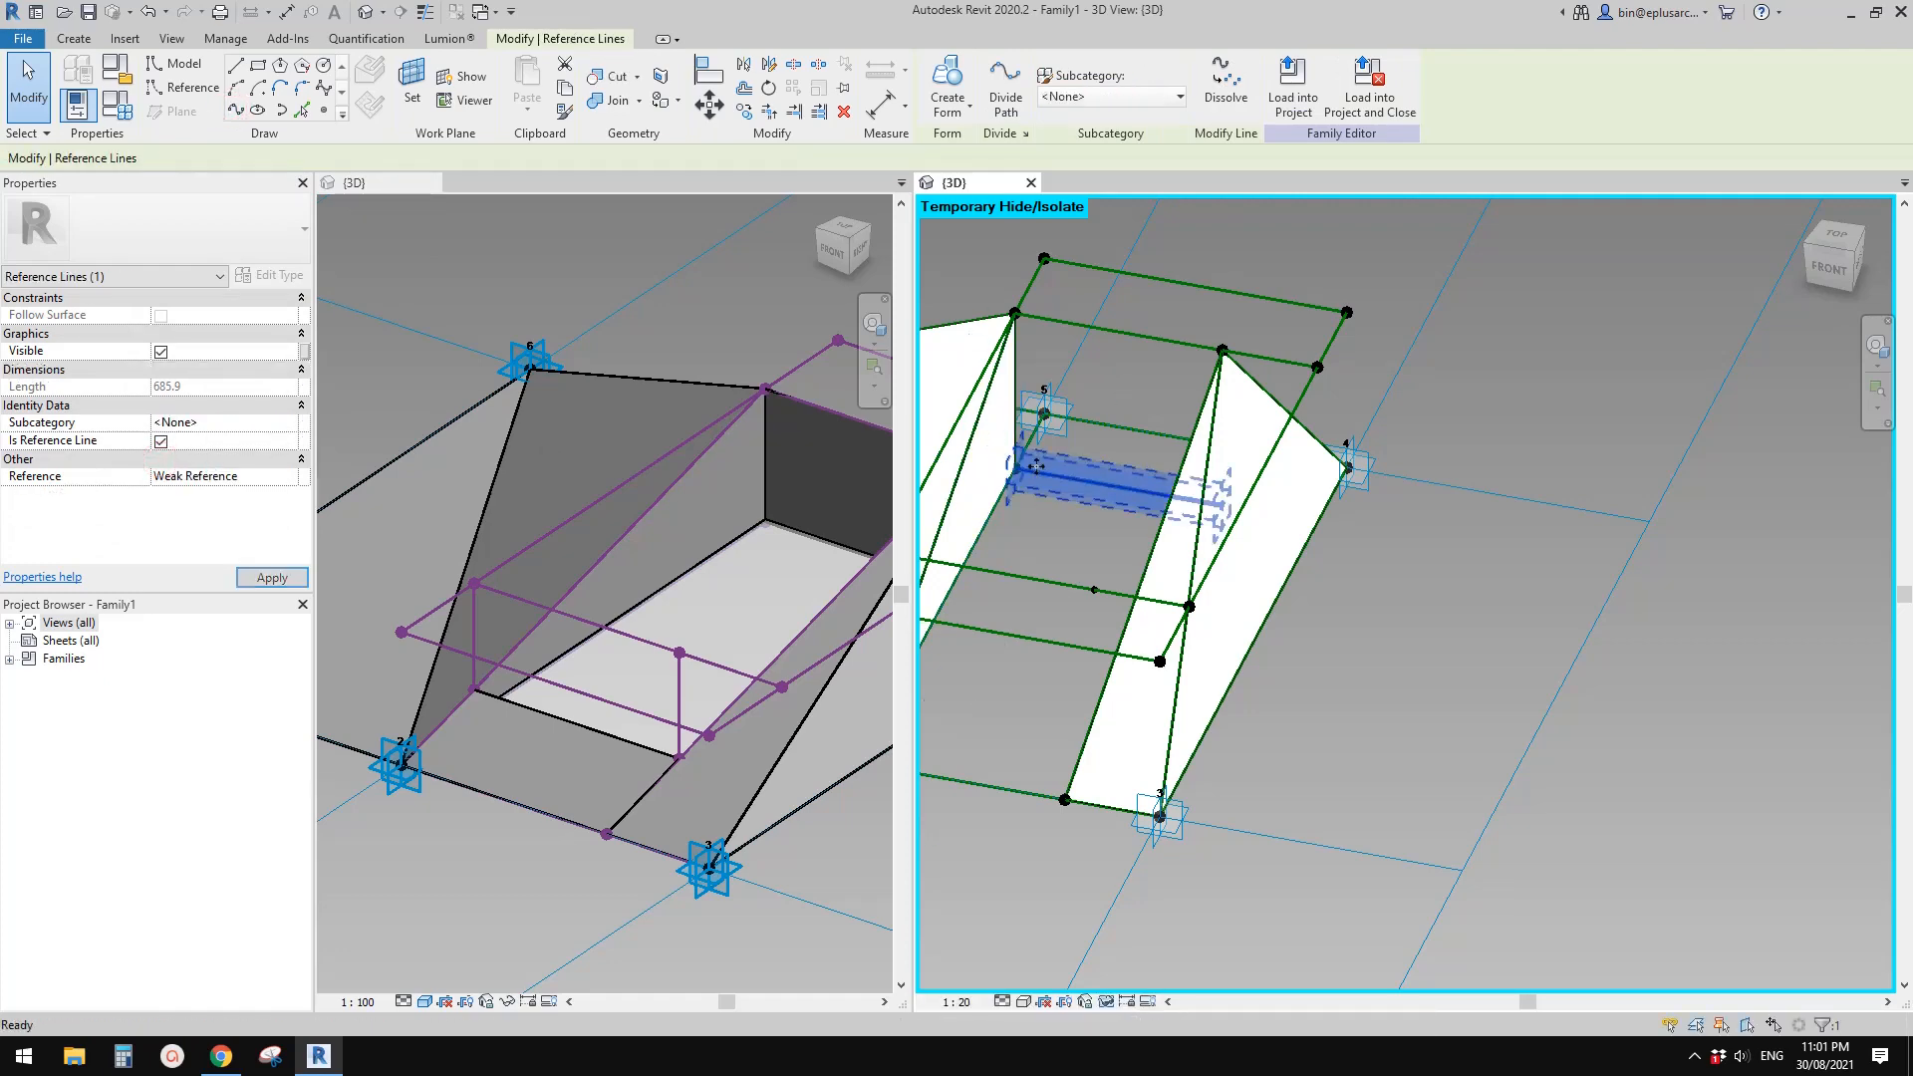
key(Escape)
click(1090, 474)
shift+middle_drag(1091, 475, 1038, 549)
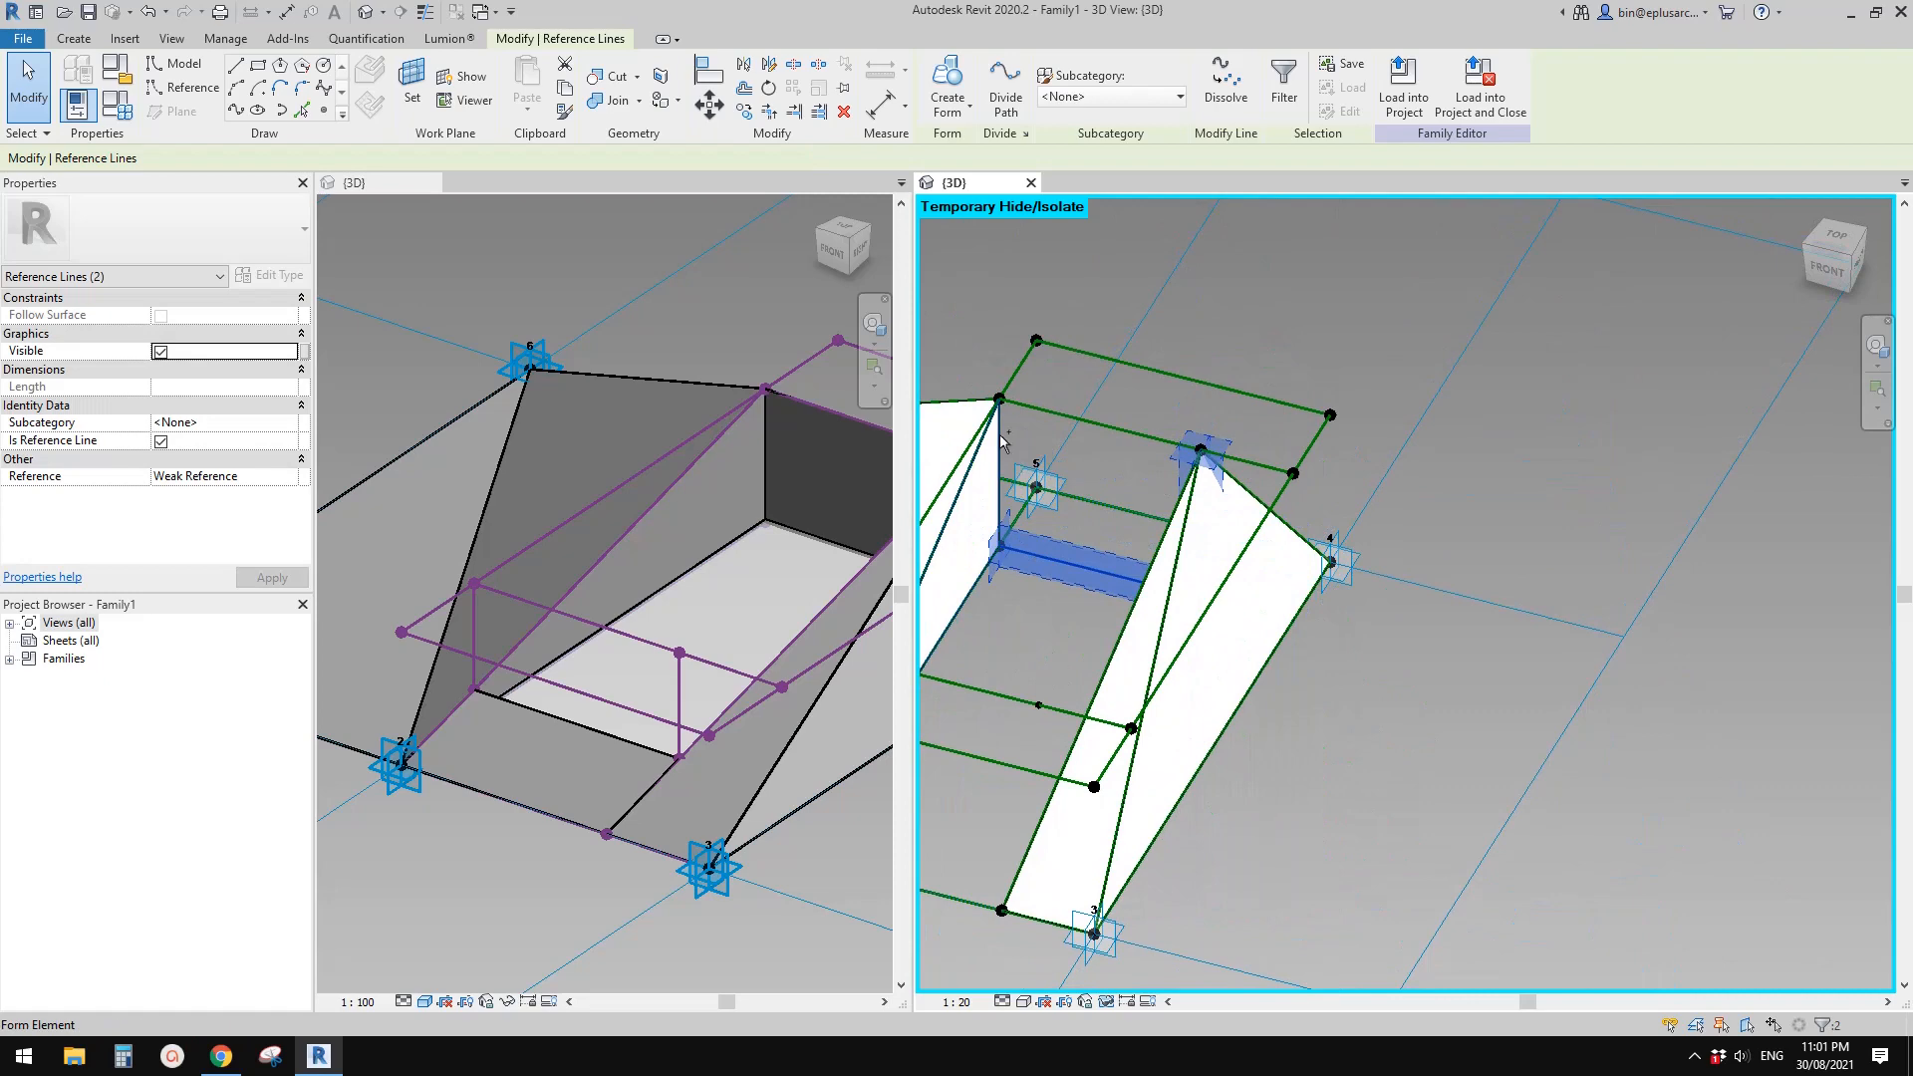
click(1085, 510)
key(Tab)
shift+middle_drag(1081, 514, 1011, 570)
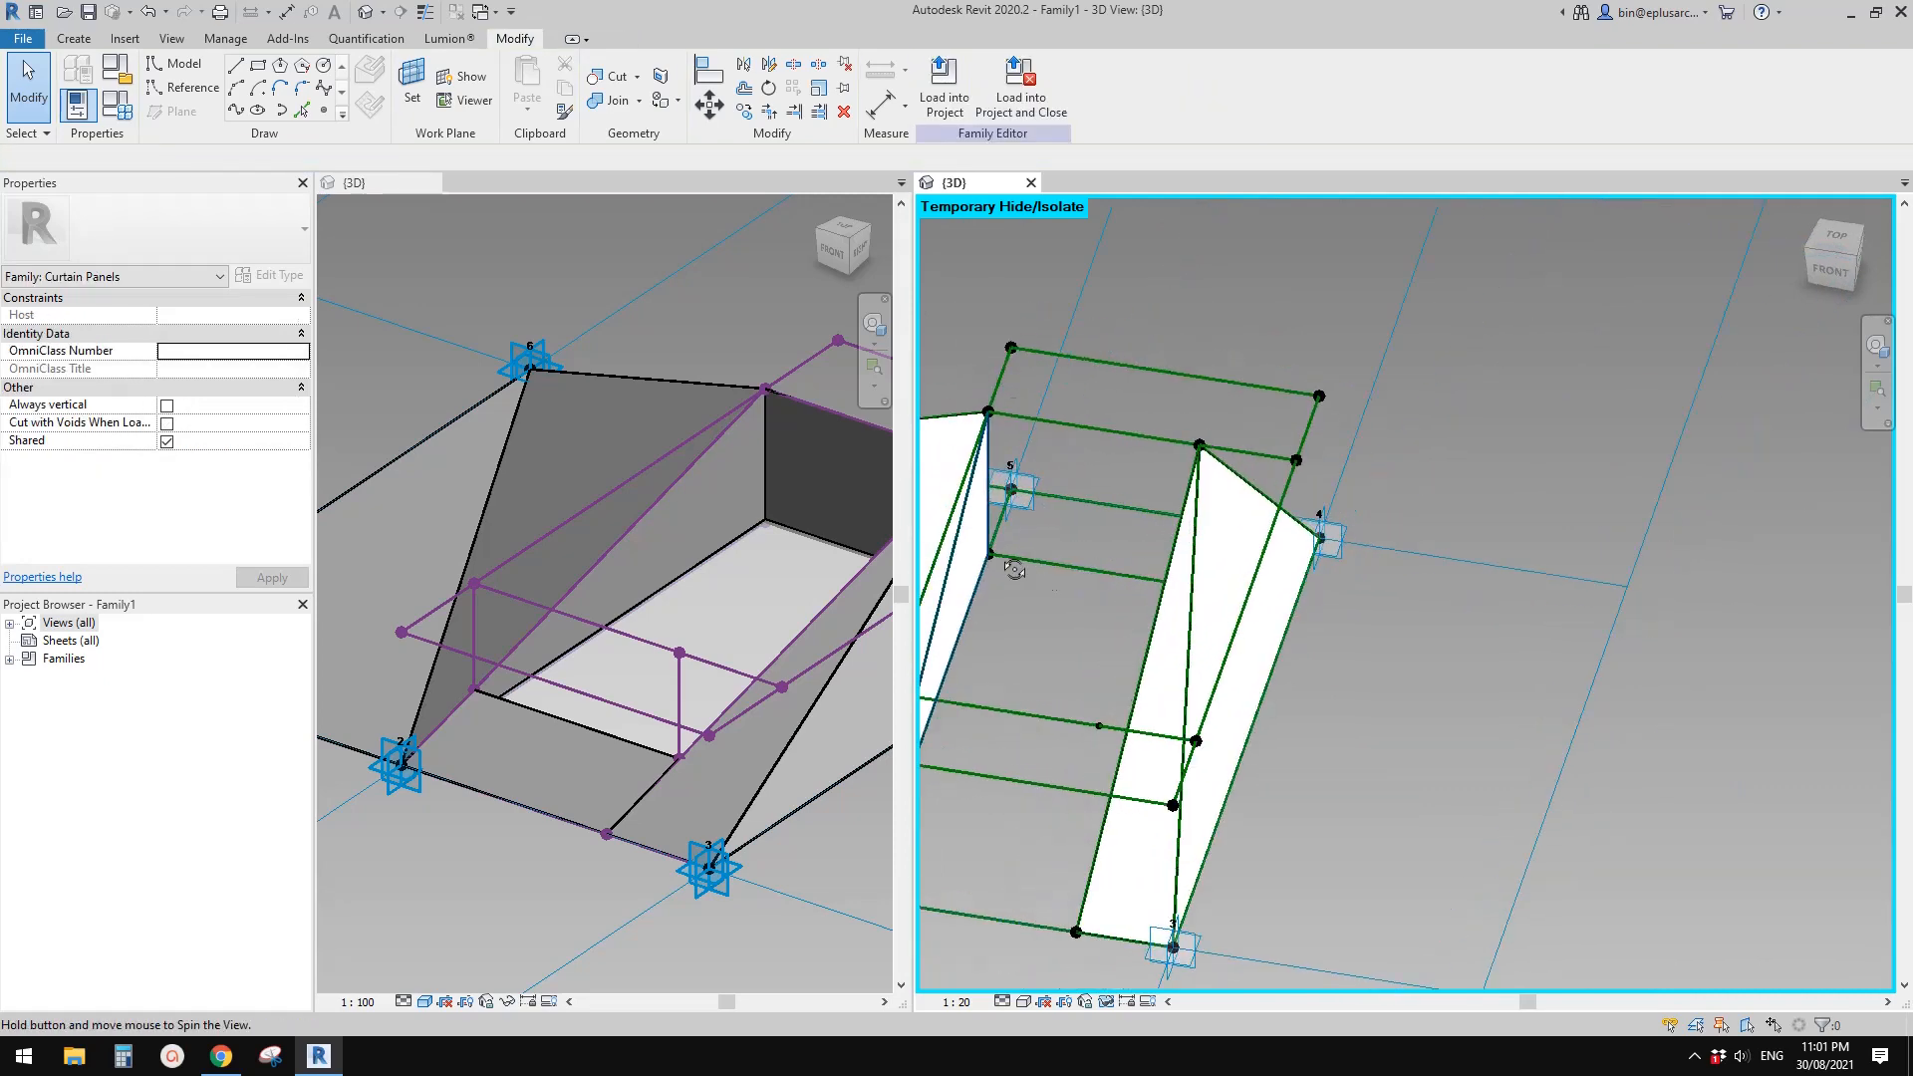
key(Tab)
shift+middle_drag(1199, 585, 1031, 572)
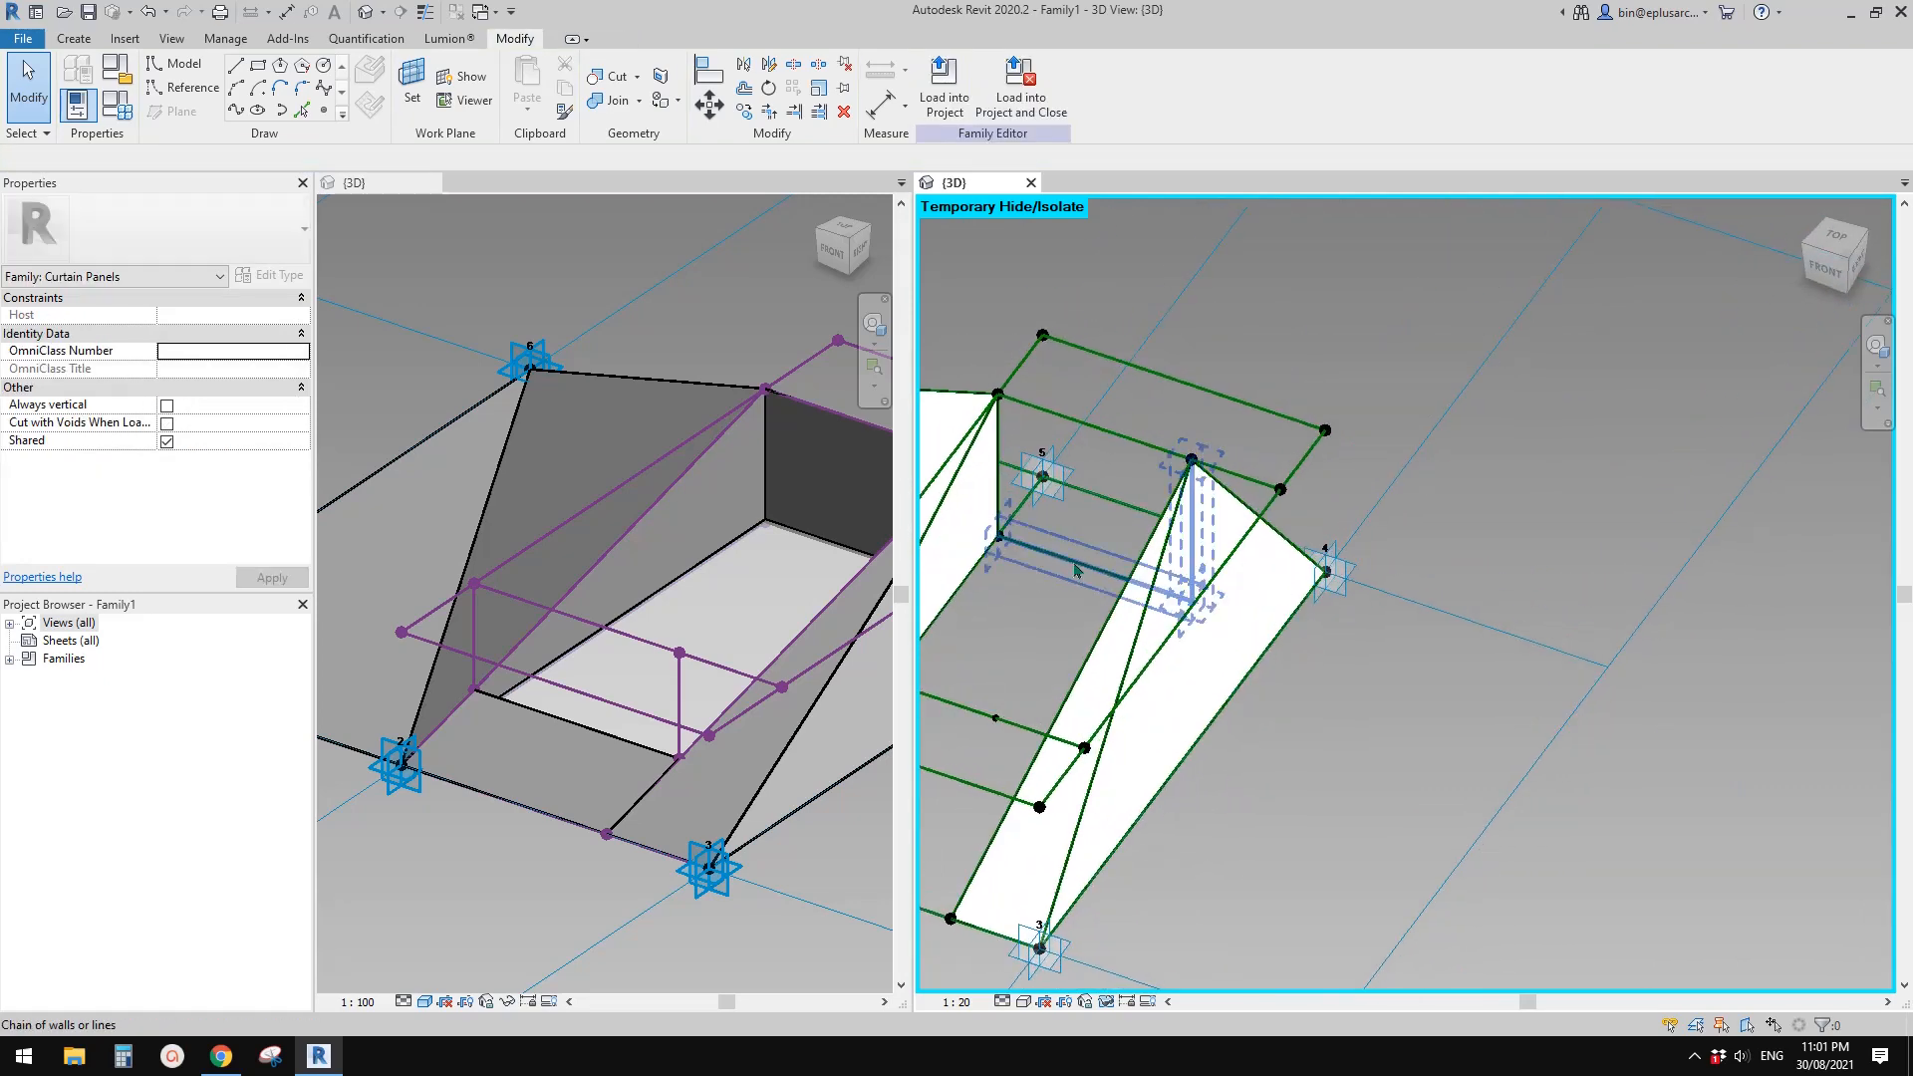
click(1079, 558)
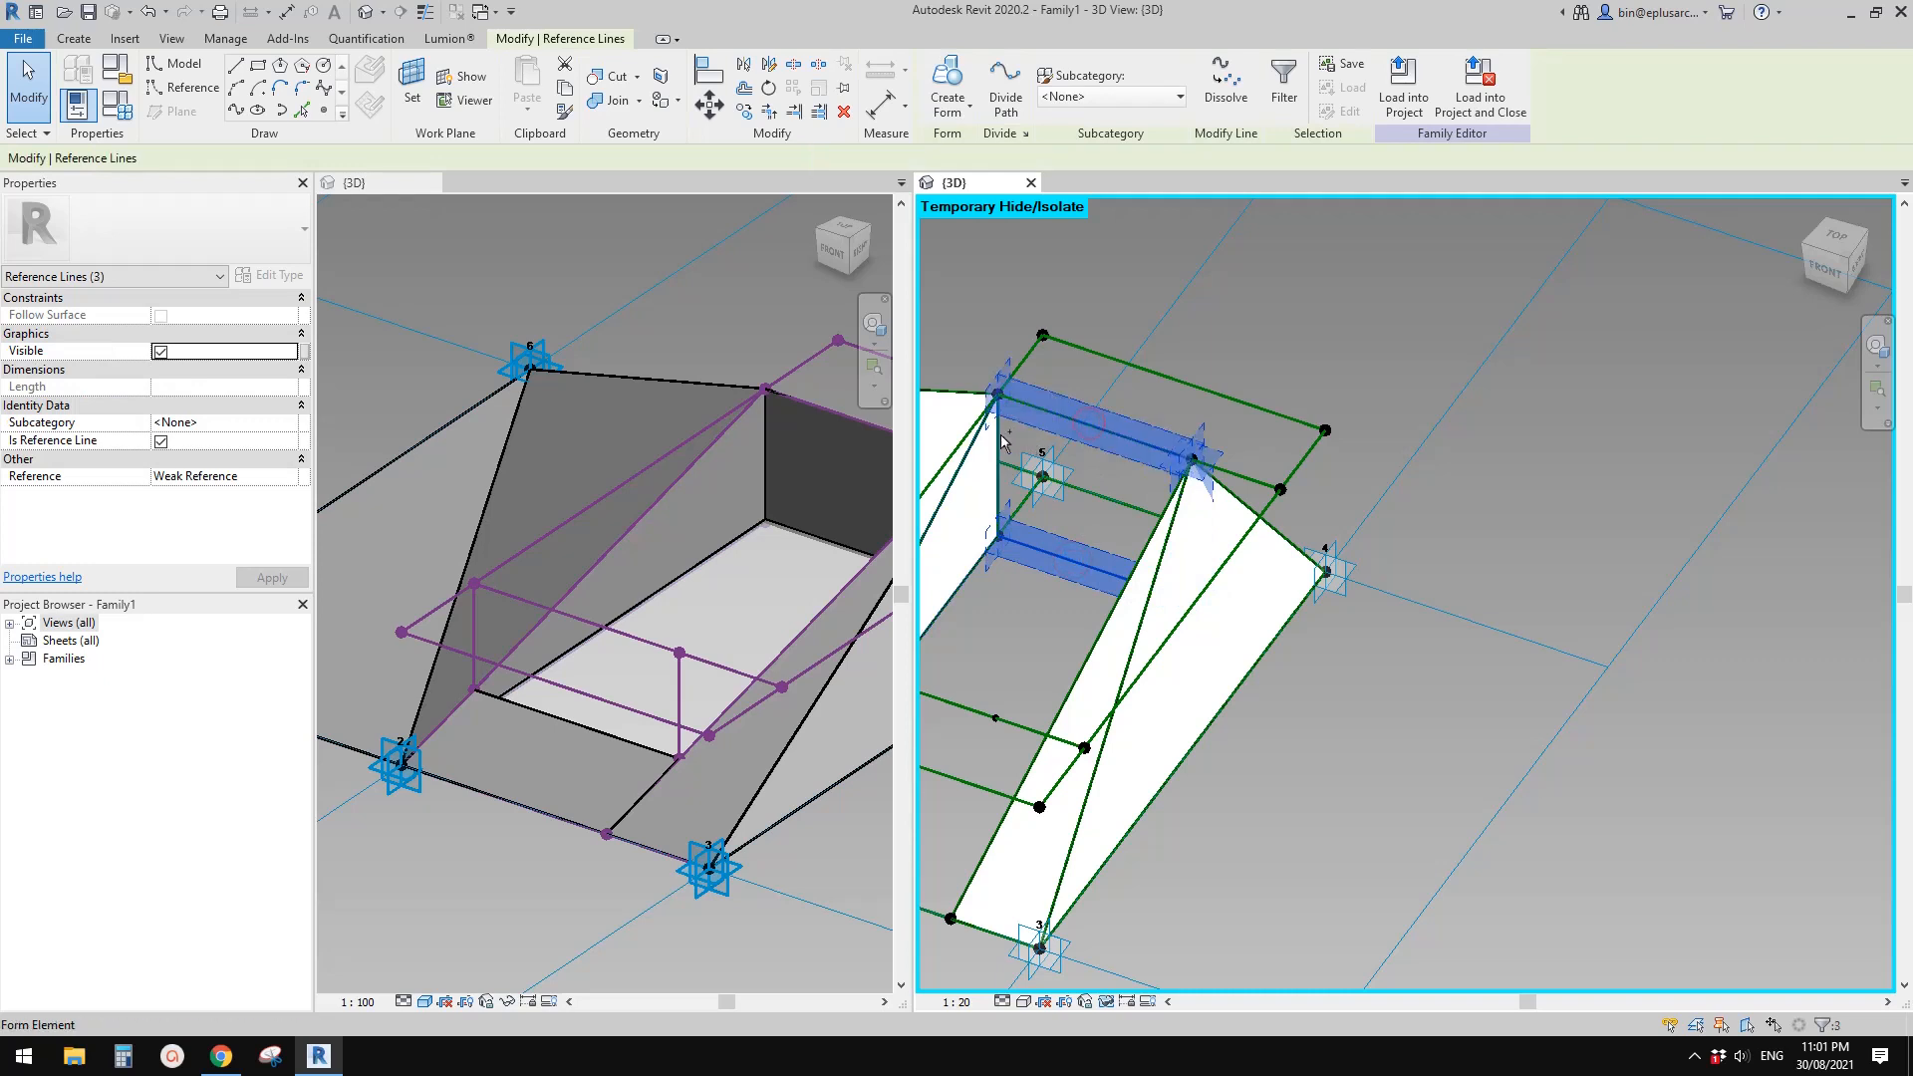
key(Escape)
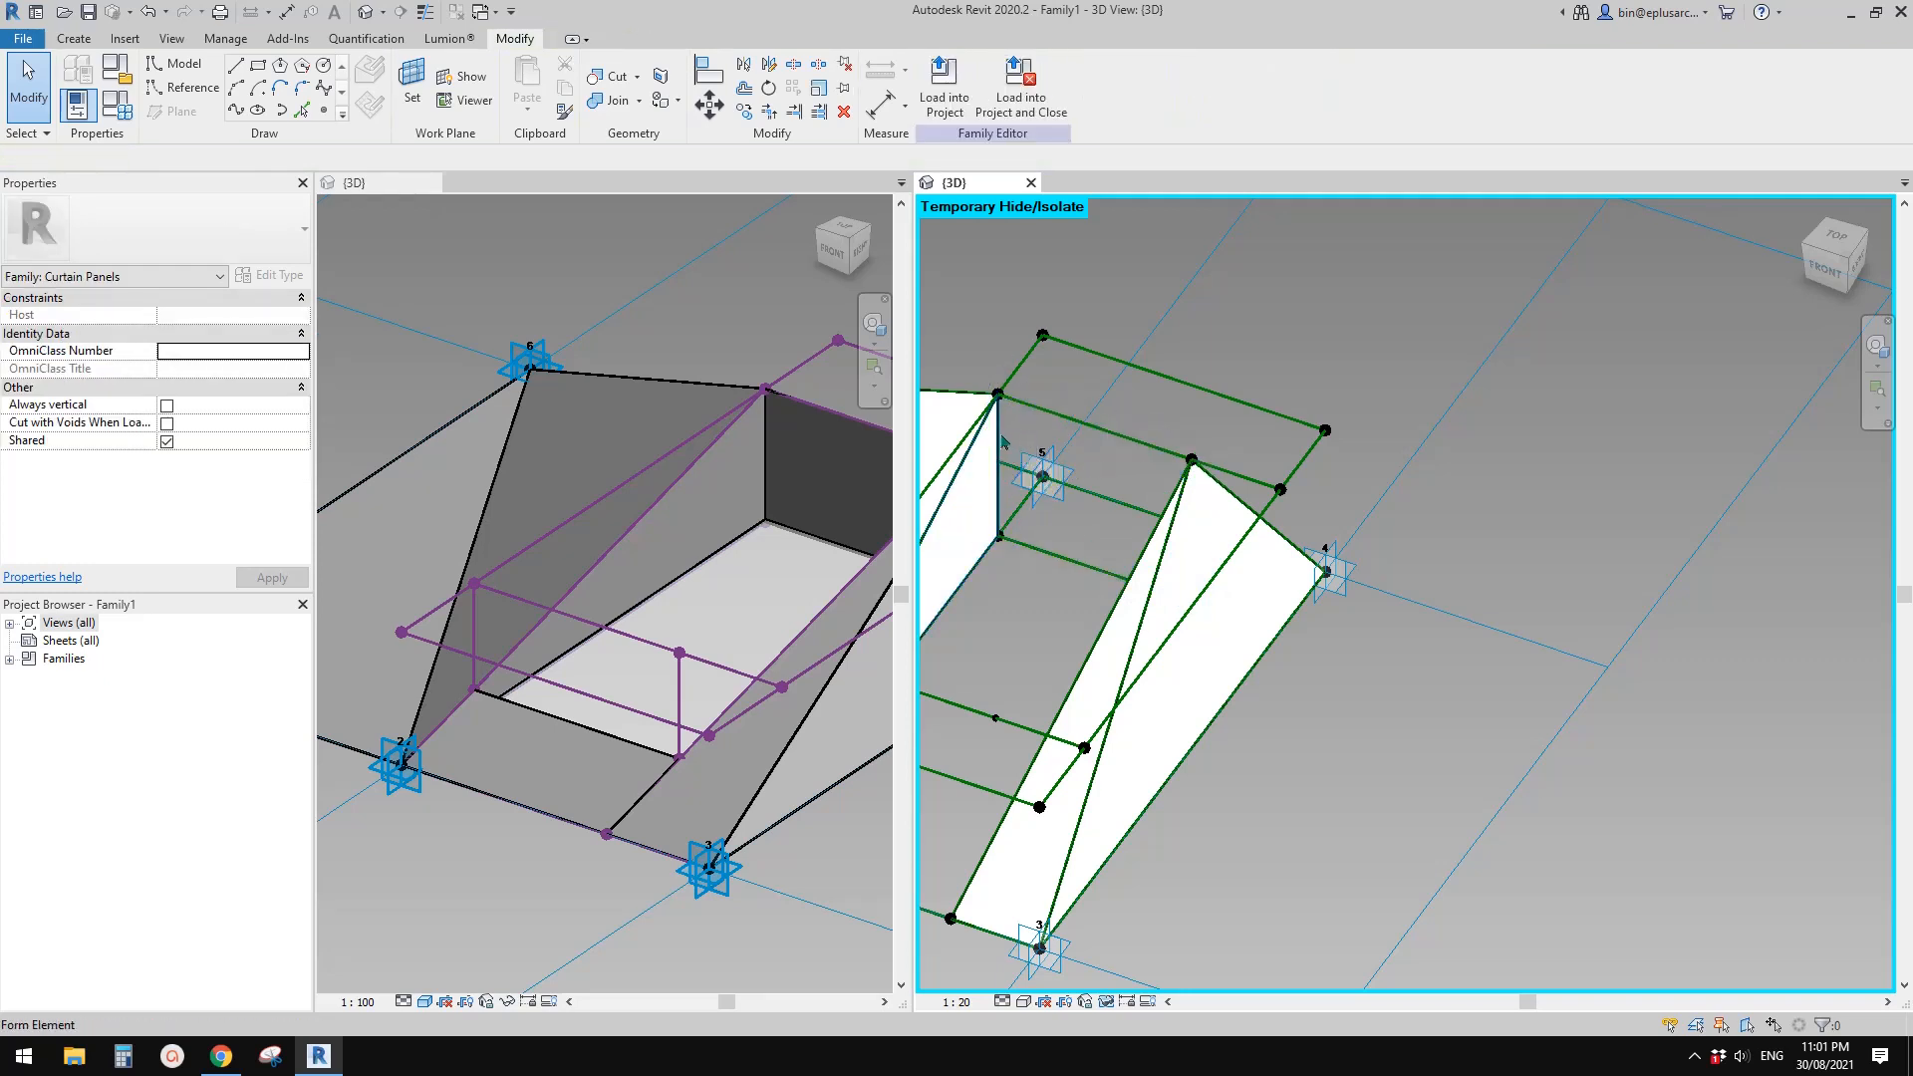
click(1000, 442)
shift+middle_drag(1000, 442, 1295, 444)
key(Escape)
click(1206, 453)
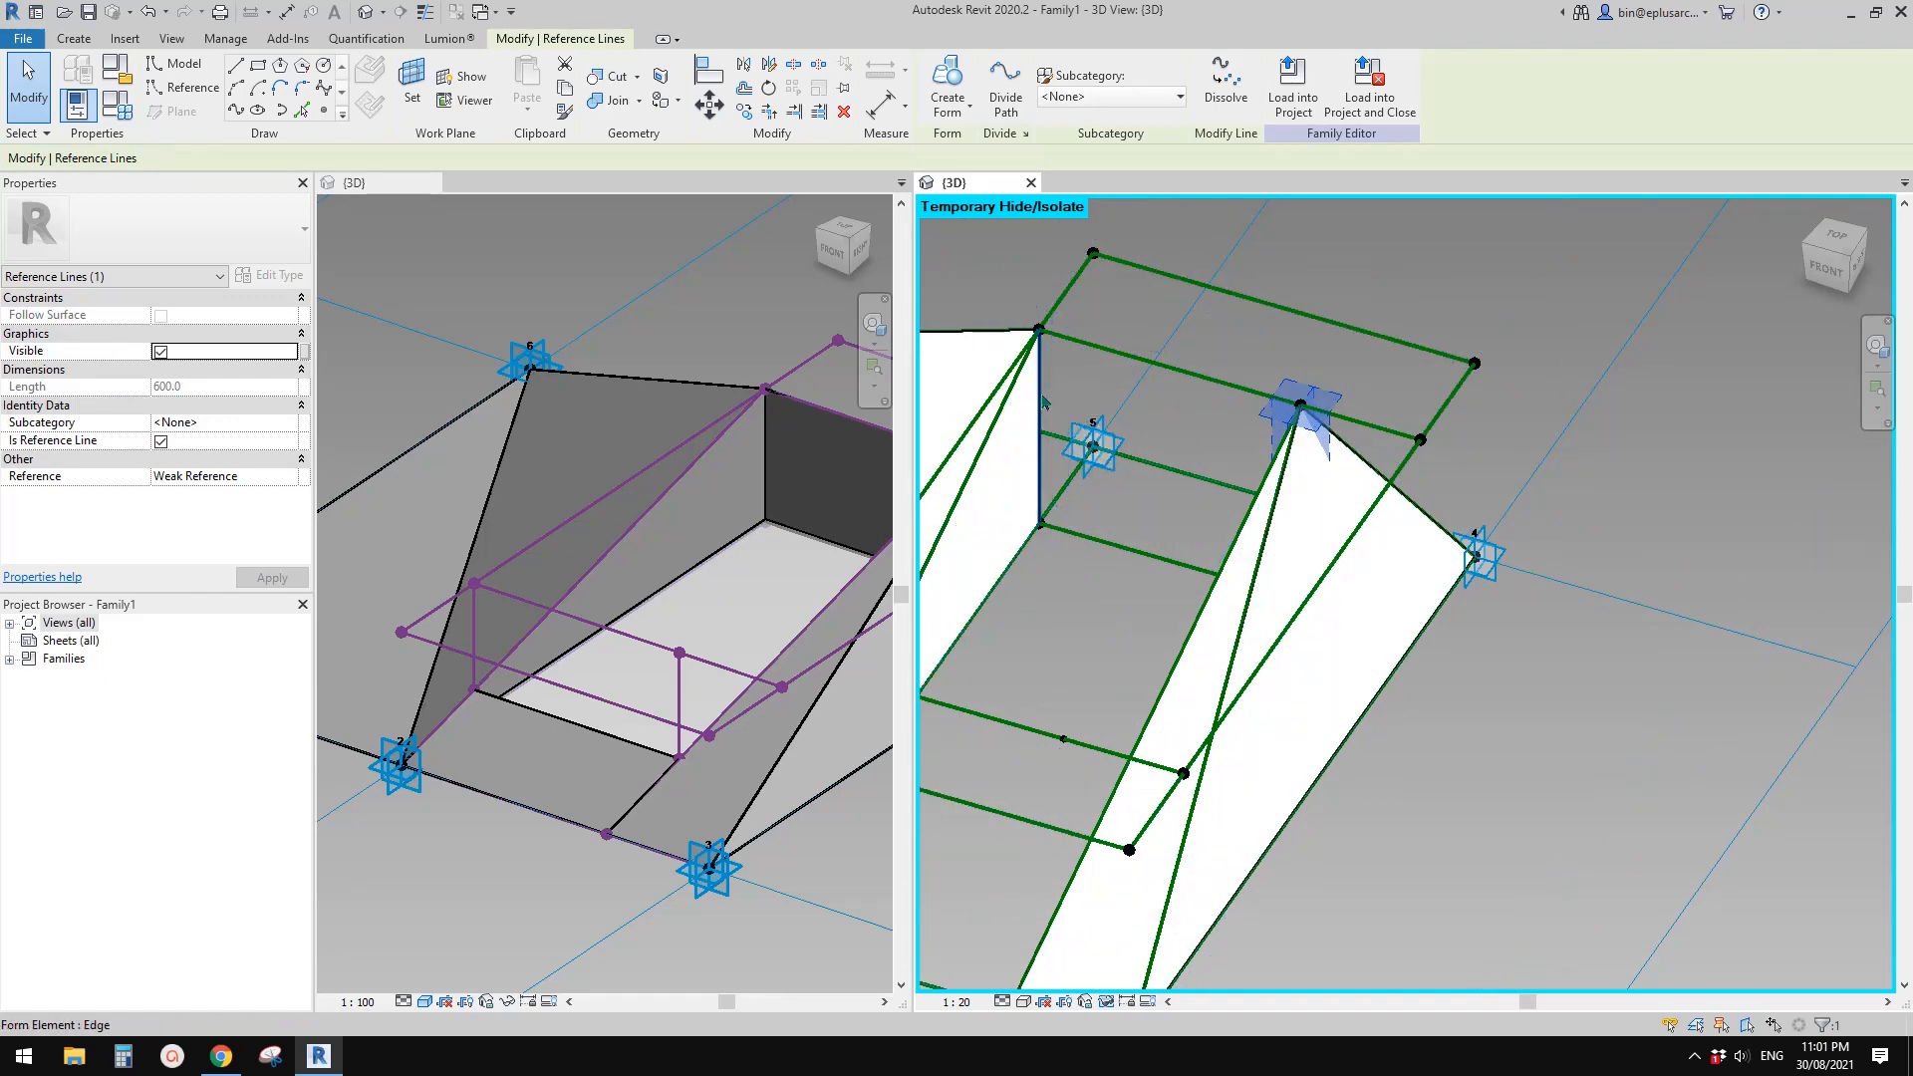
key(Escape)
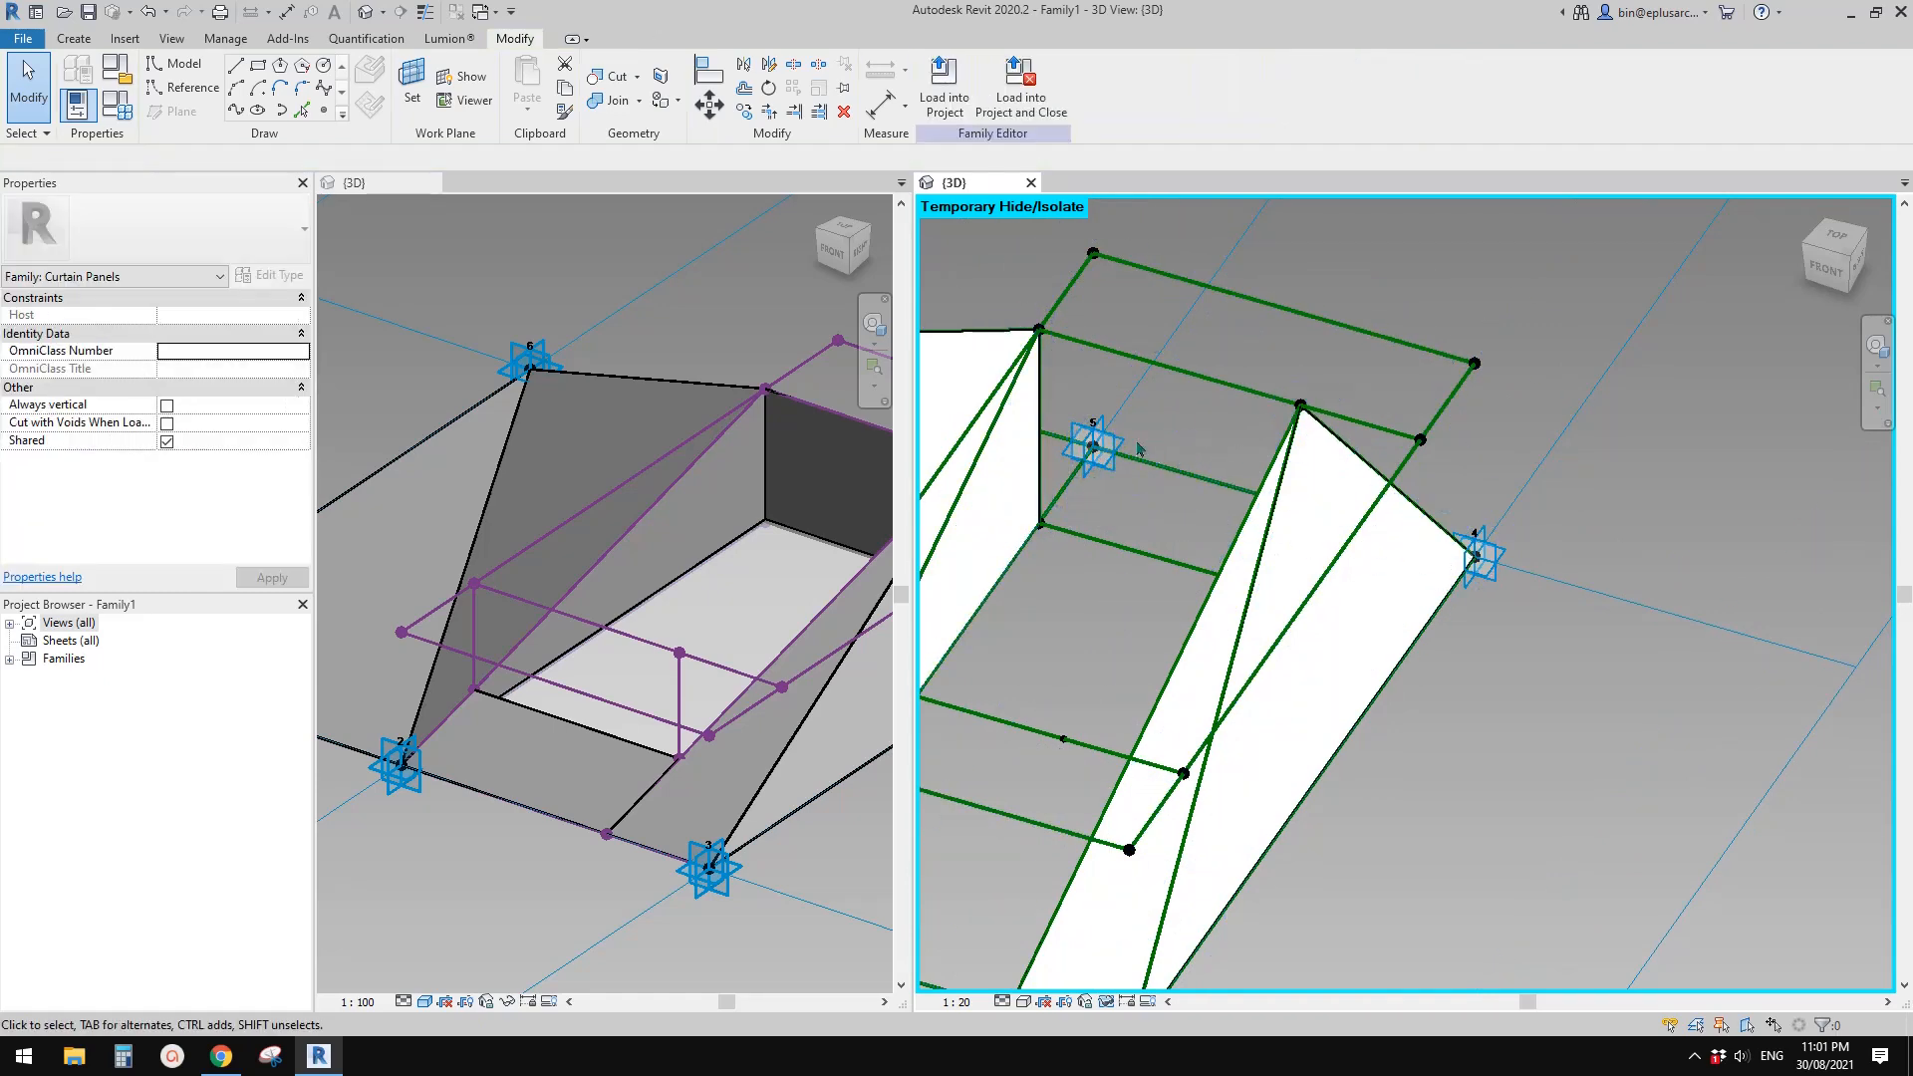
Try to create a planar surface form between the upper and lower horizontal reference lines of the end wall
shift+middle_drag(1149, 505, 1221, 420)
click(1205, 412)
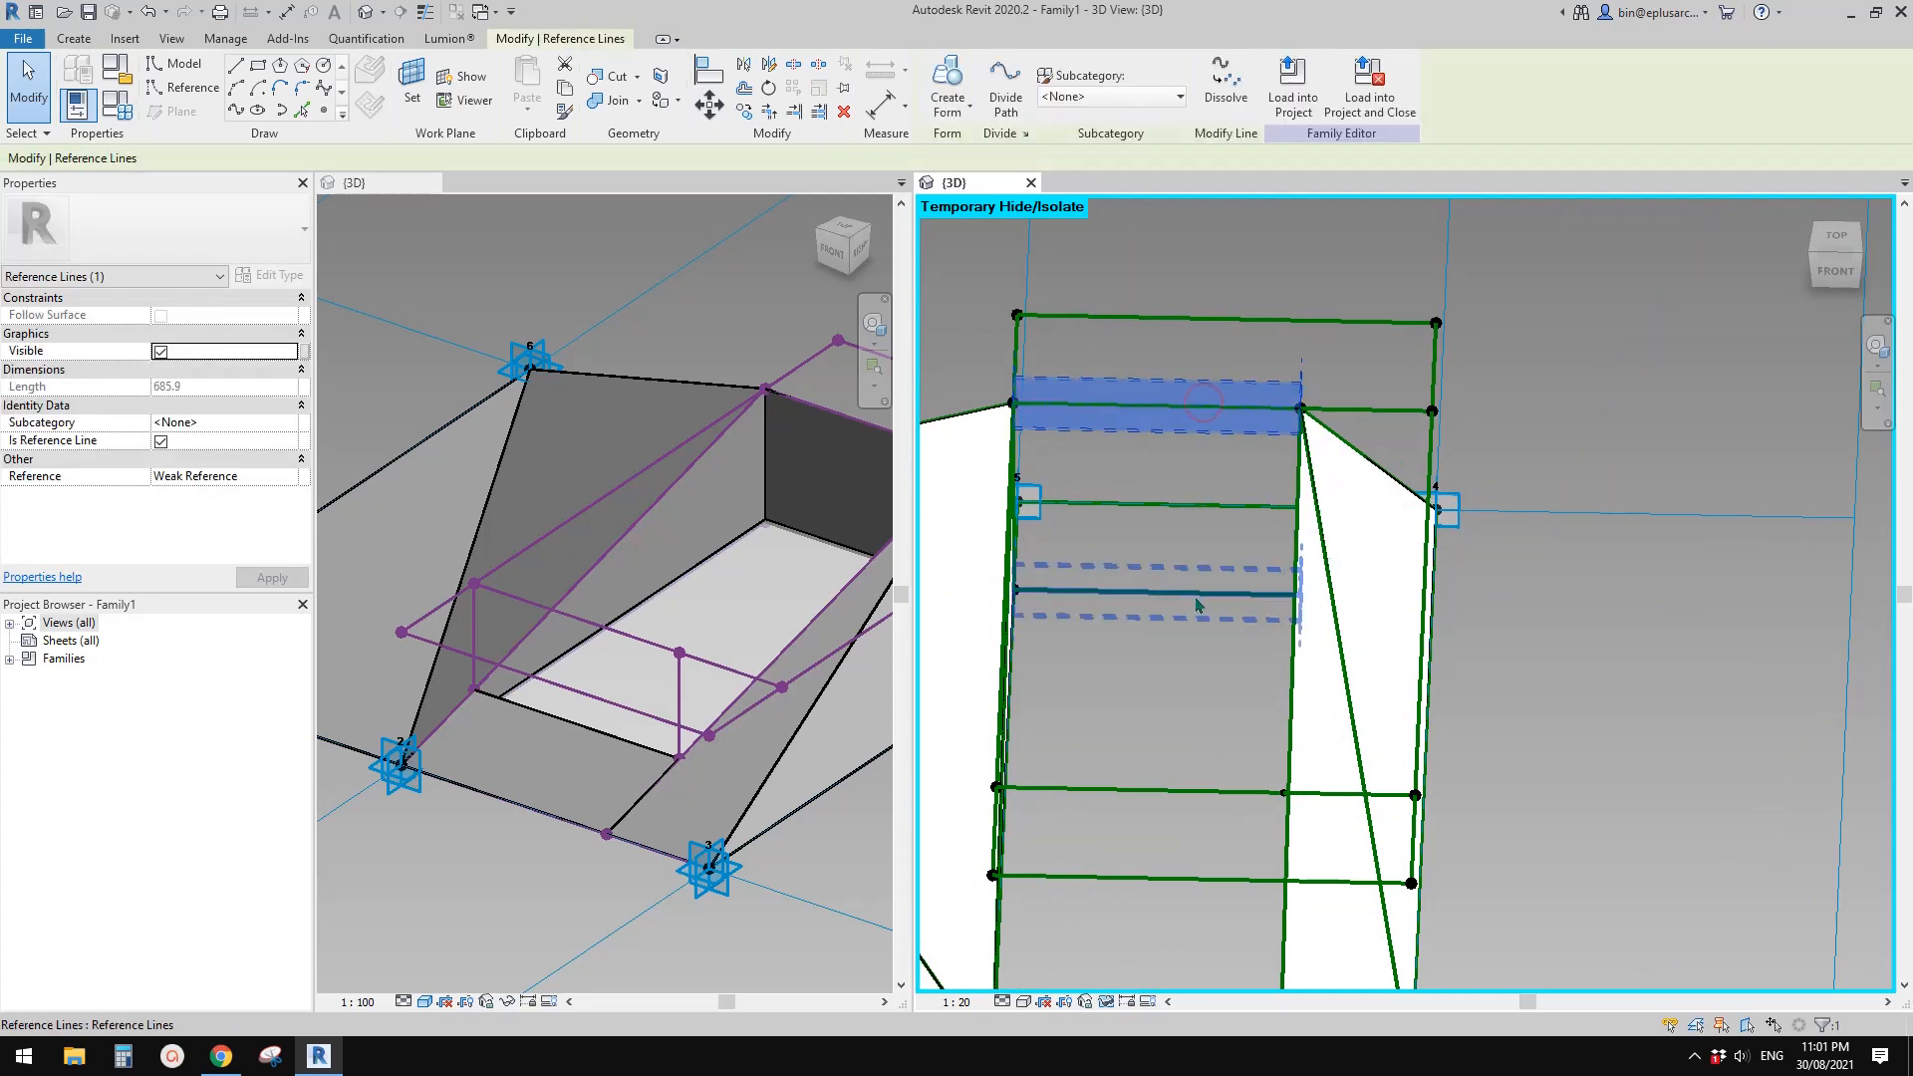
ctrl+click(1196, 598)
click(947, 82)
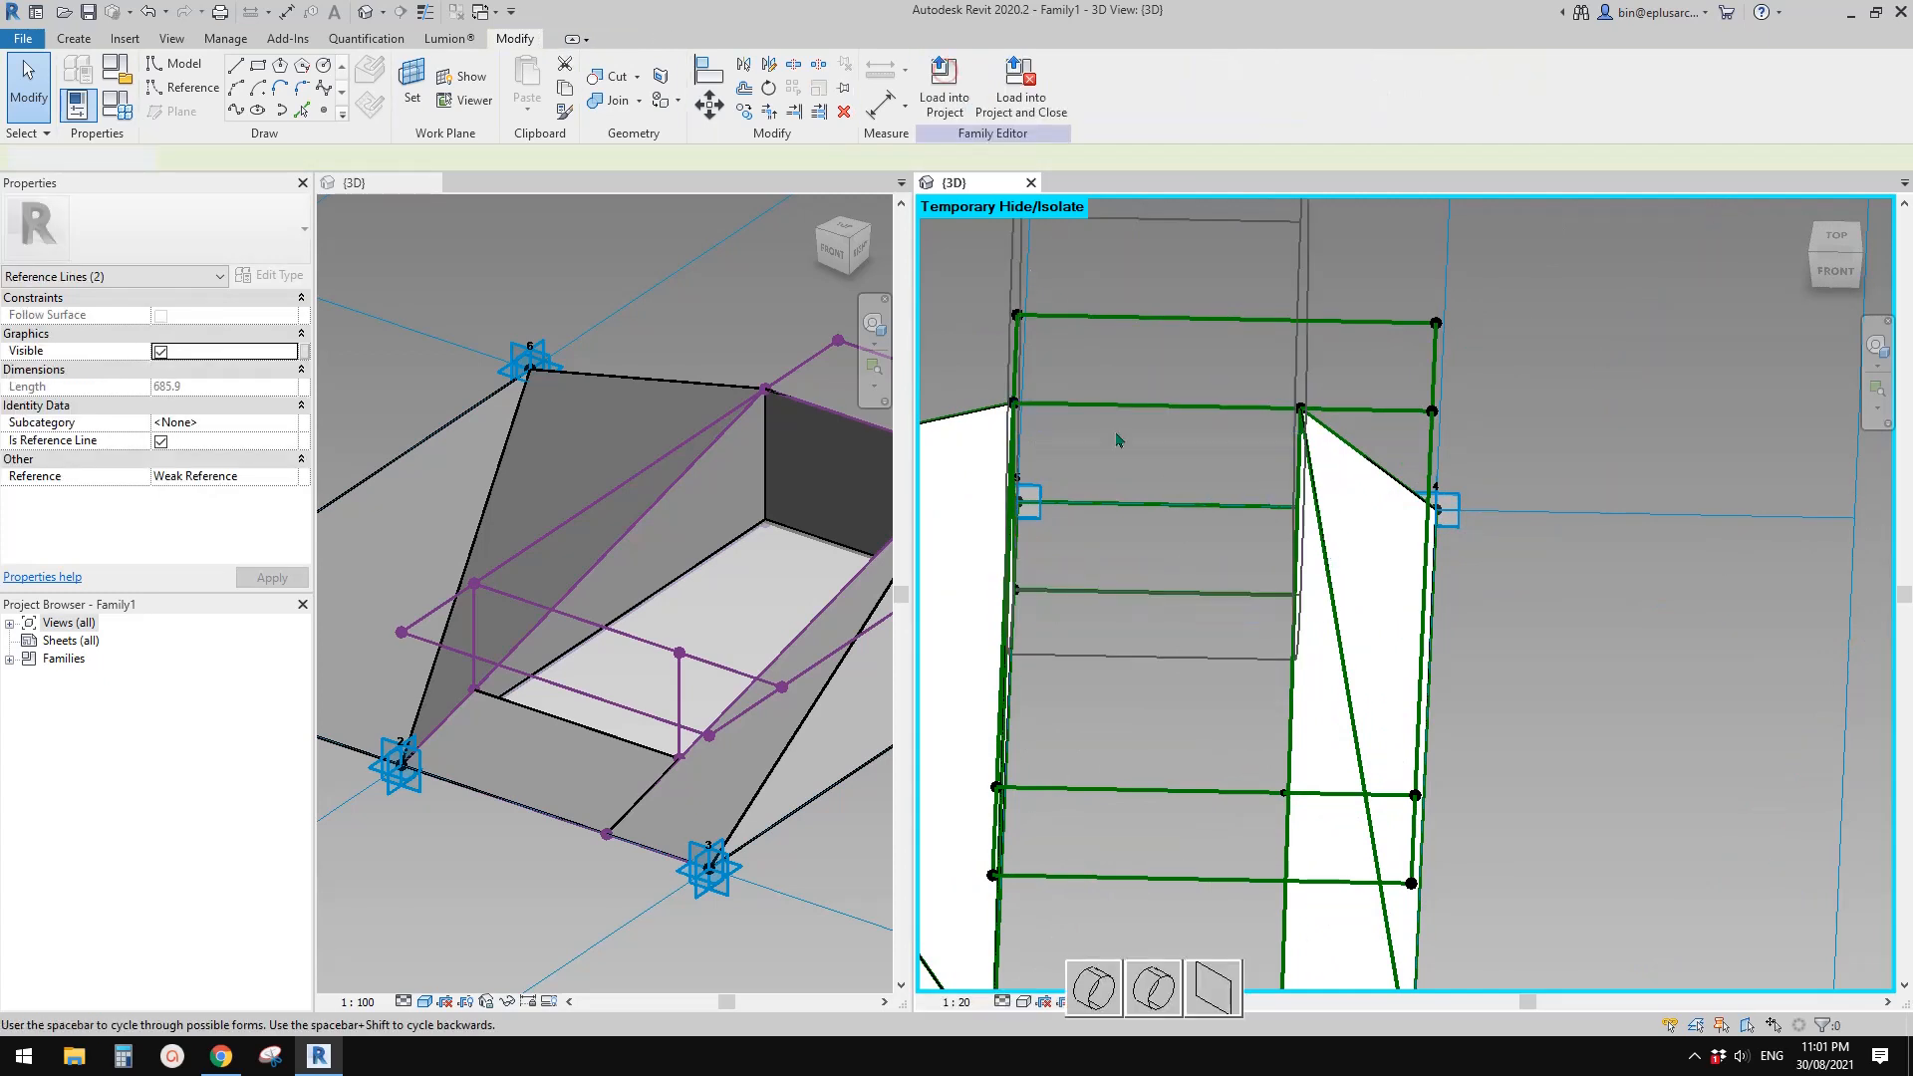
click(1223, 986)
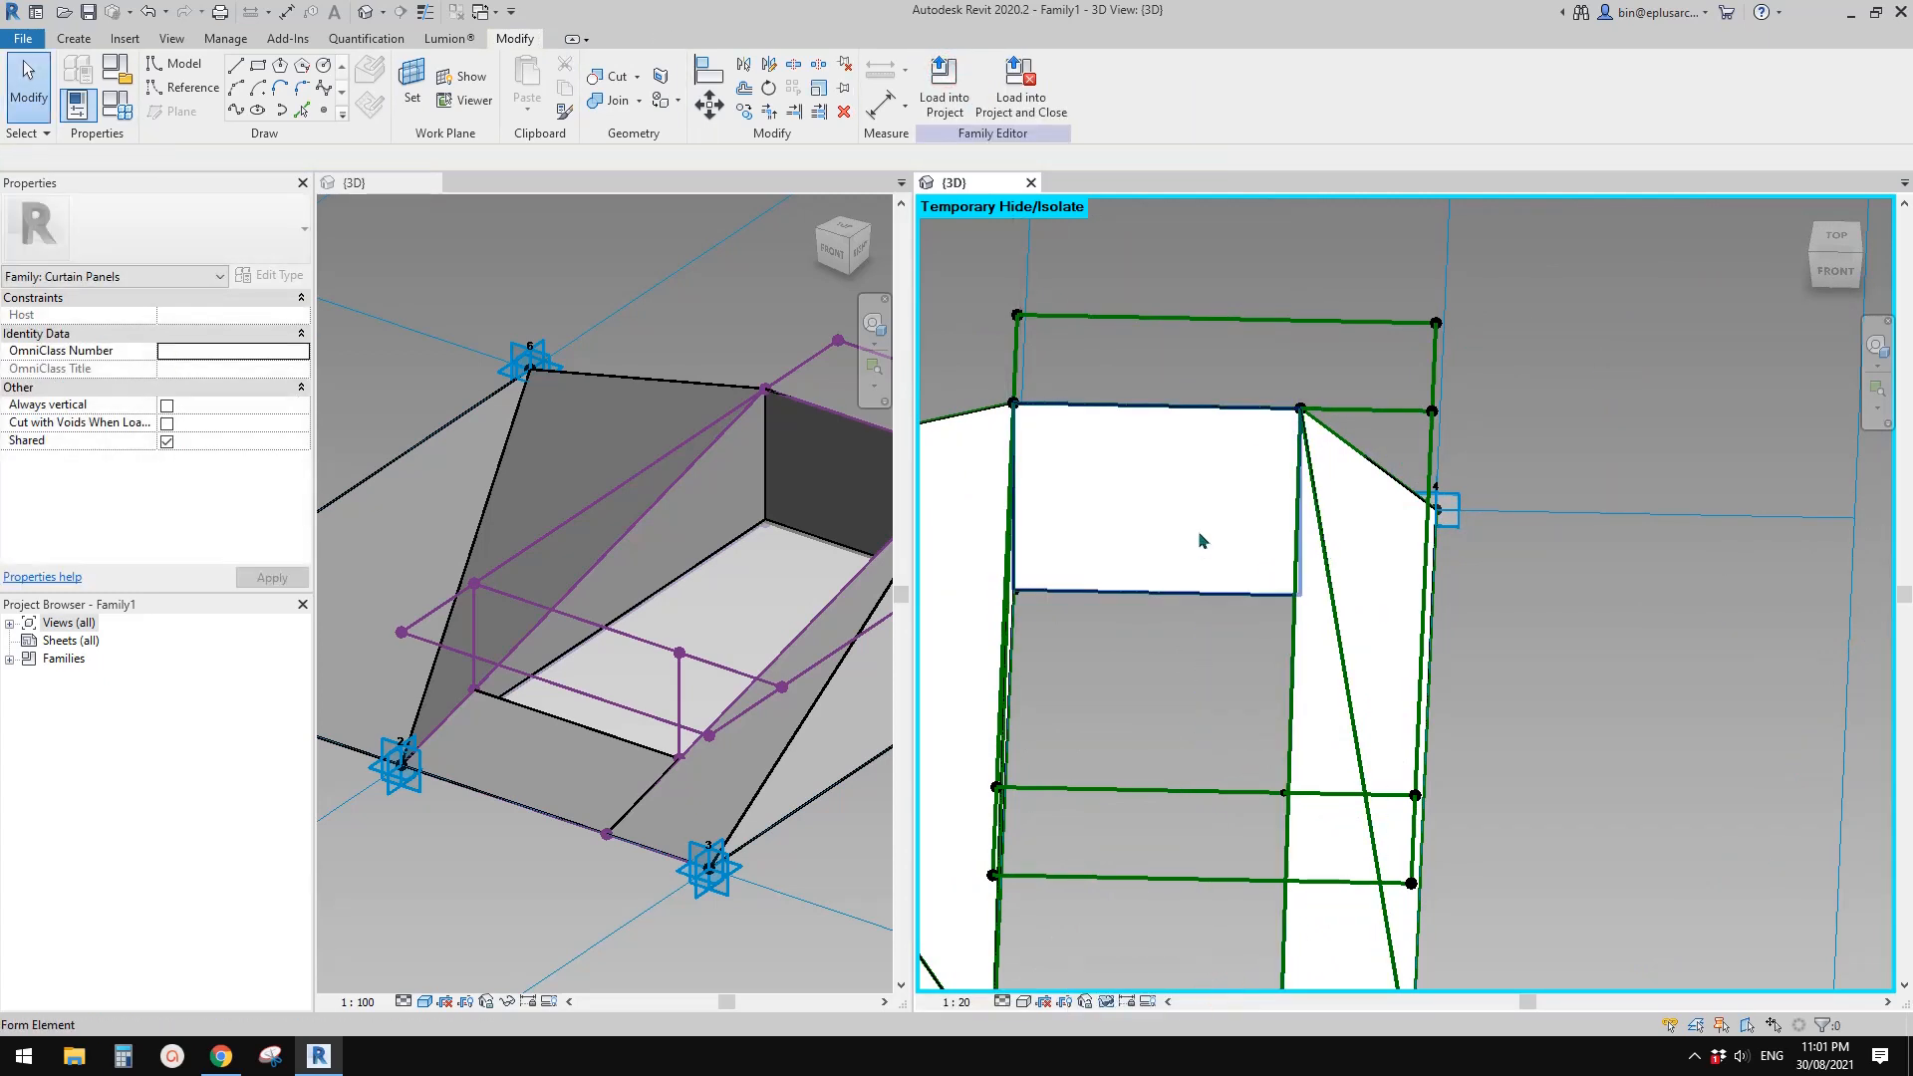
Create a surface form for the end wall from the upper, lower and vertical reference lines plus the neighbouring panel's vertical edge
shift+middle_drag(1217, 535, 1299, 545)
key(Tab)
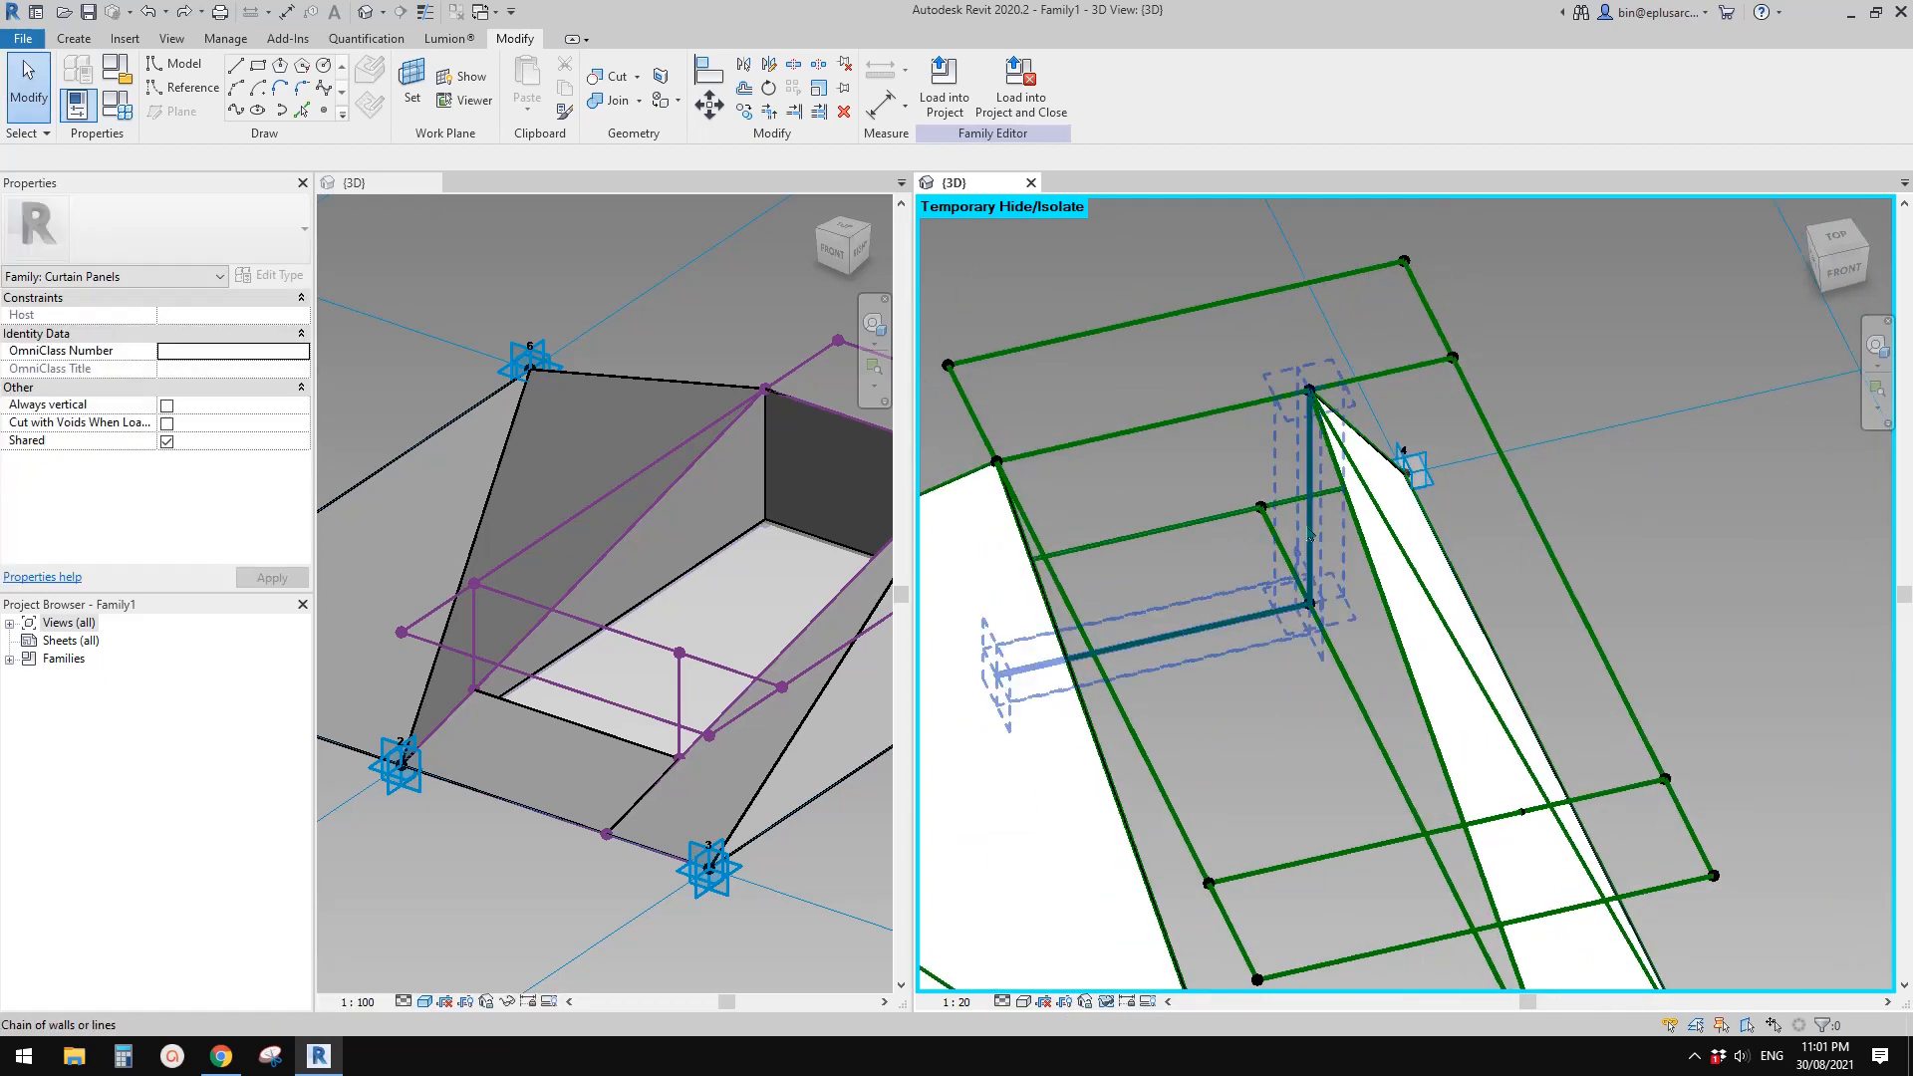
click(1299, 545)
ctrl+click(1229, 417)
shift+middle_drag(1229, 417, 1017, 475)
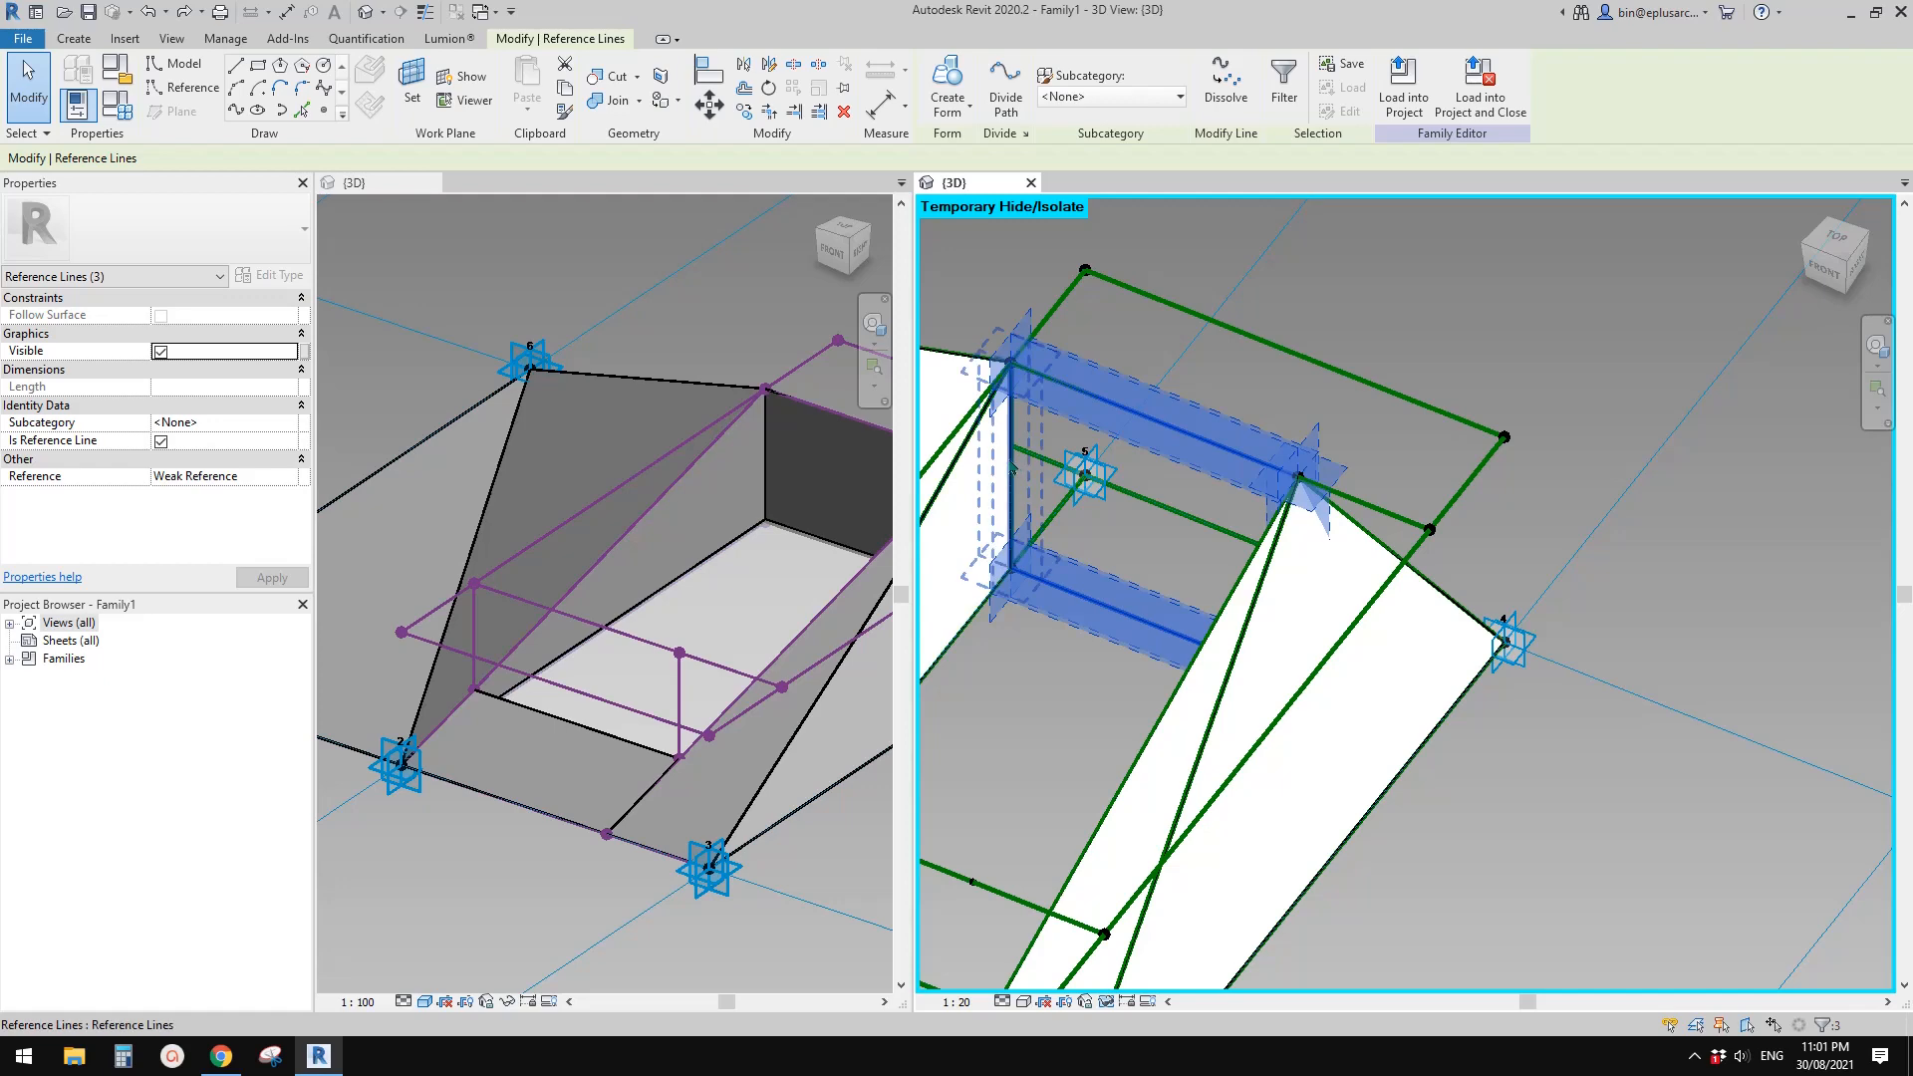
click(954, 82)
click(1164, 722)
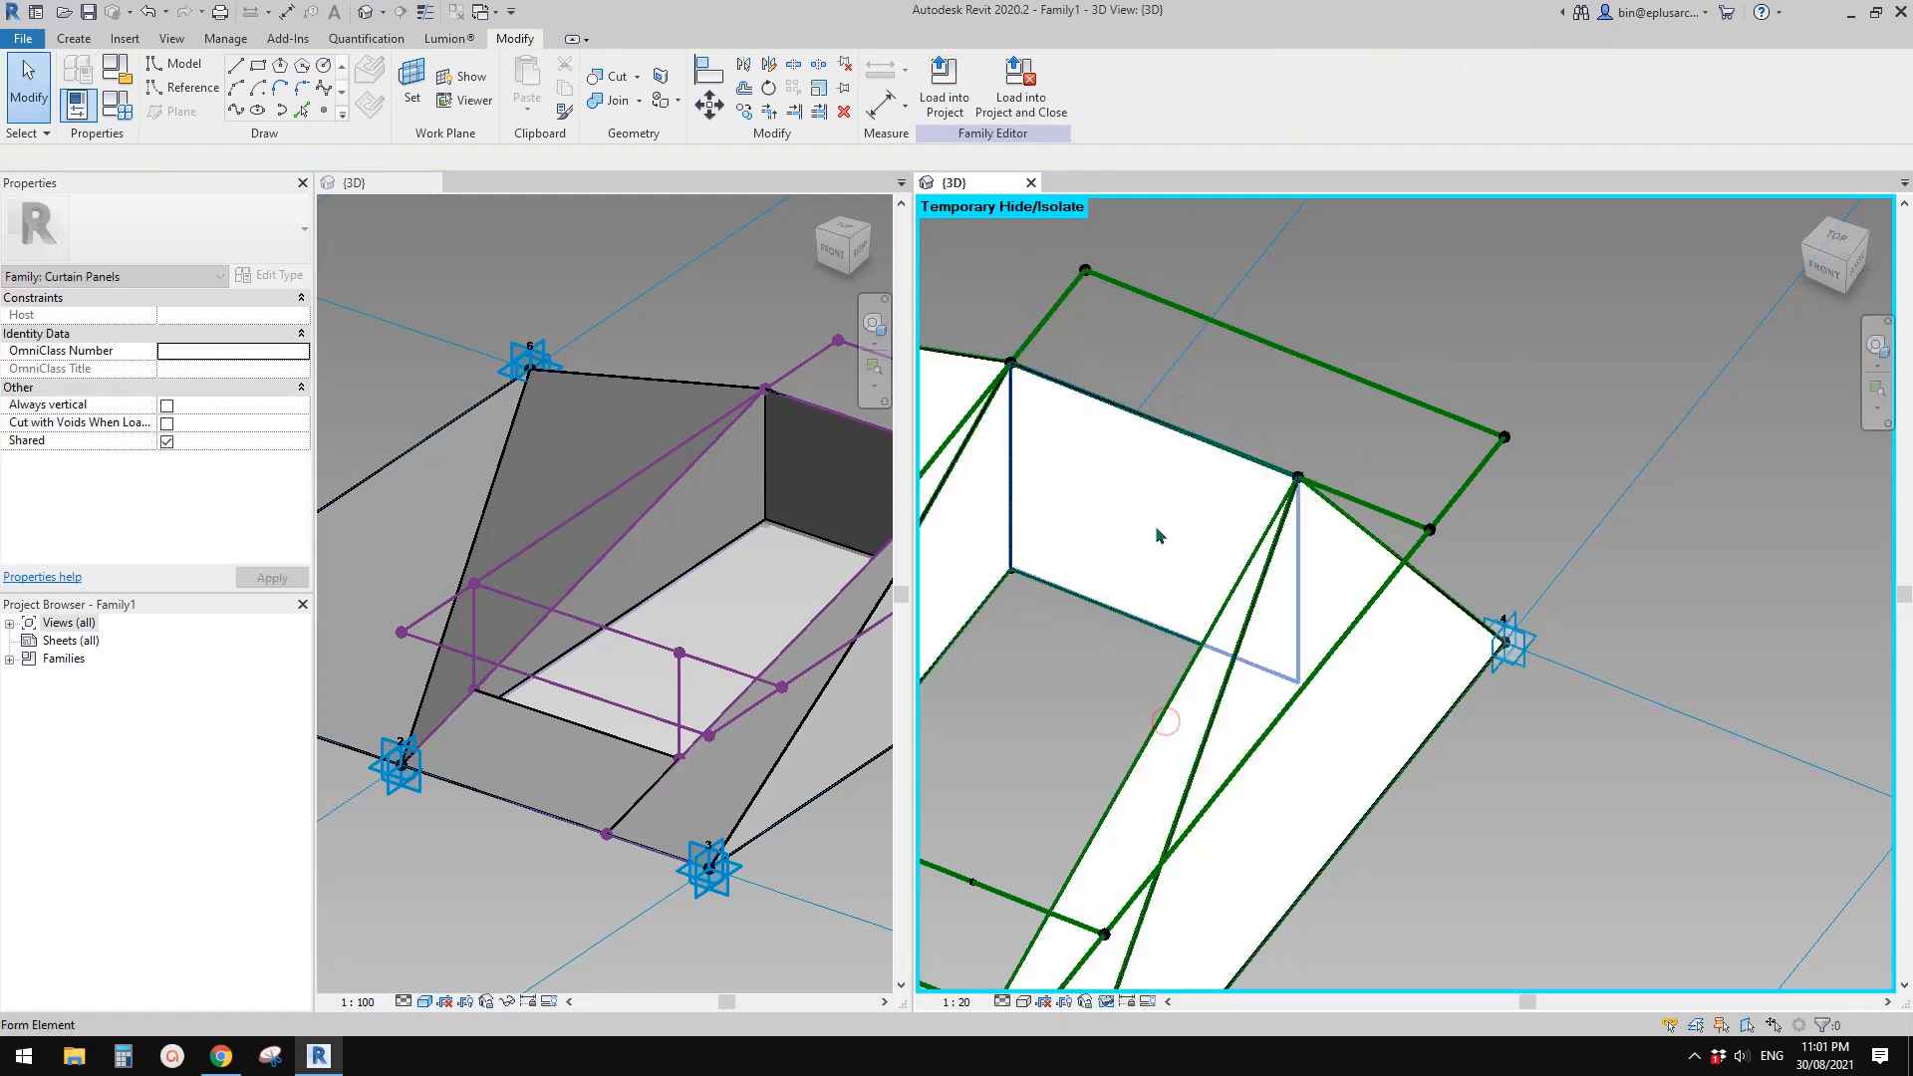
Connect the lower end point of the end wall's vertical edge to the edge point near adaptive point 3 with a reference line
shift+middle_drag(1159, 535, 1277, 548)
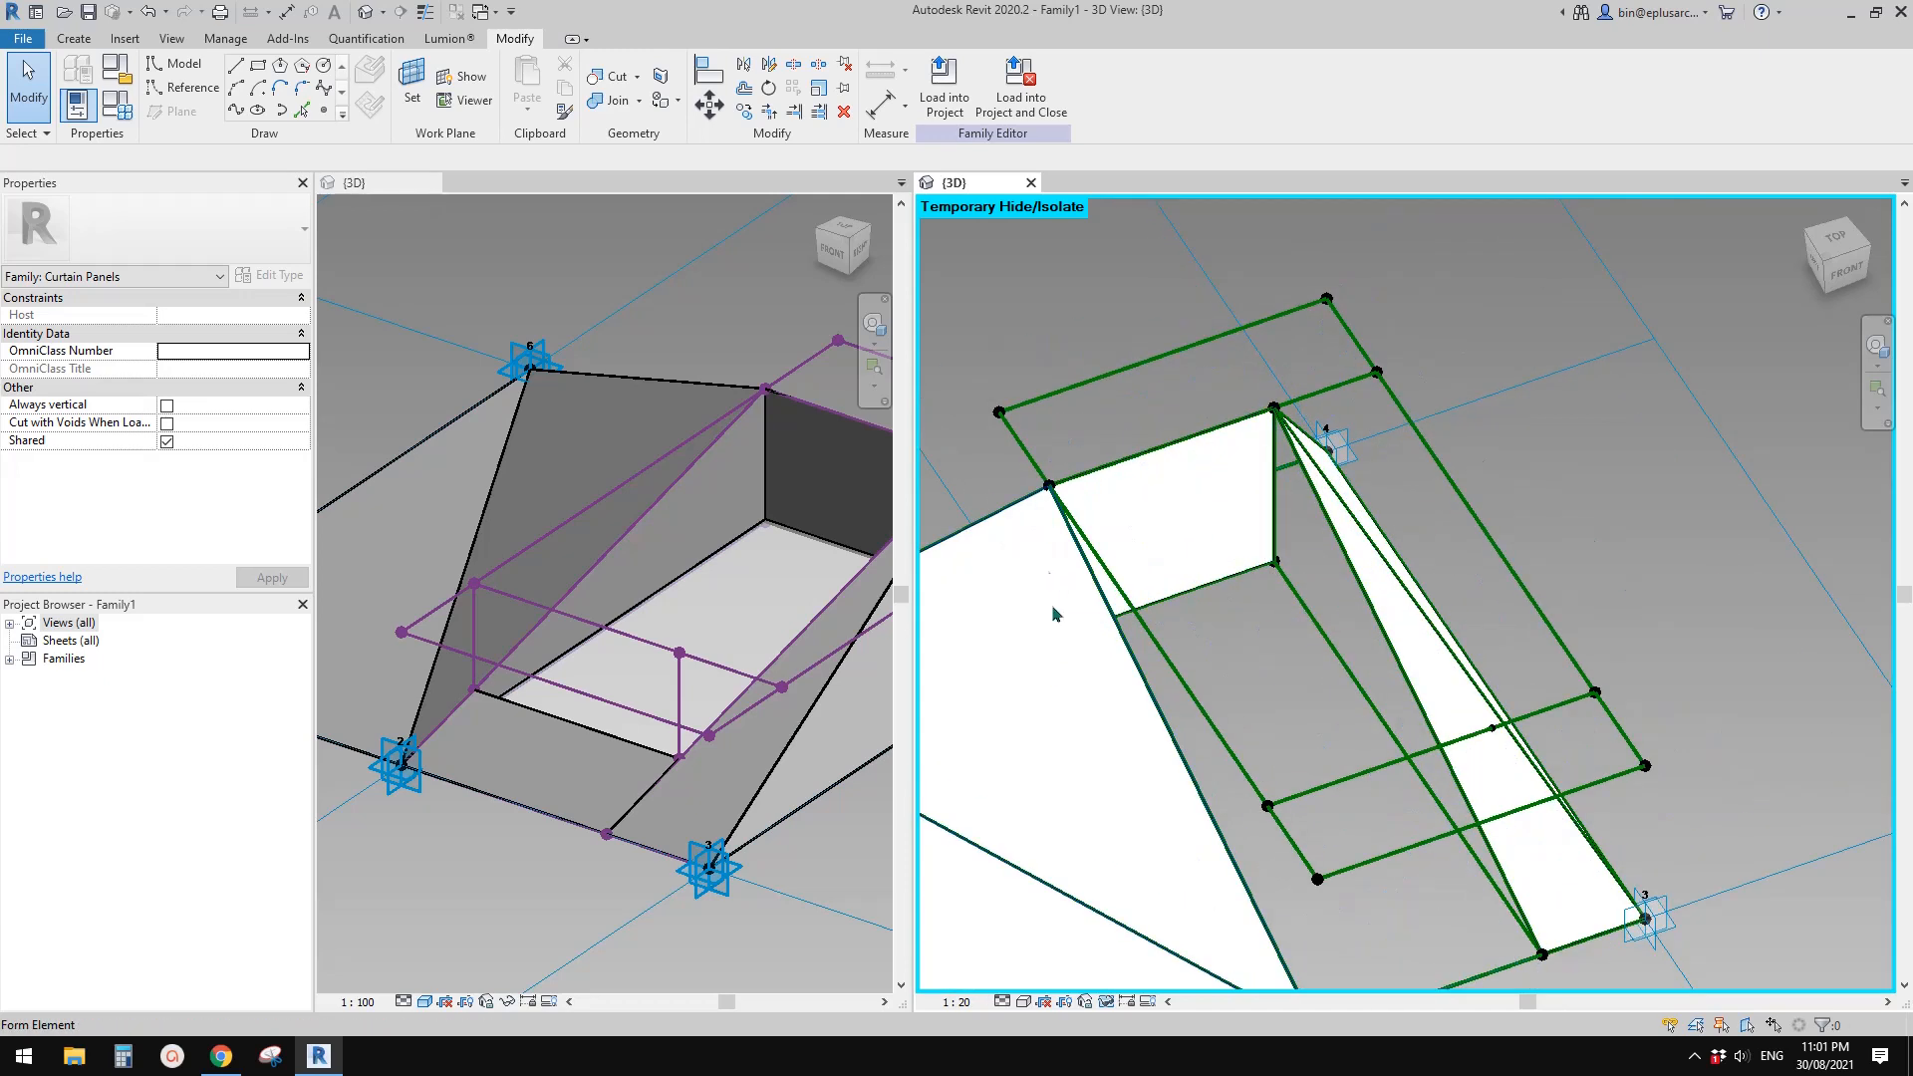
shift+middle_drag(1059, 585, 1096, 538)
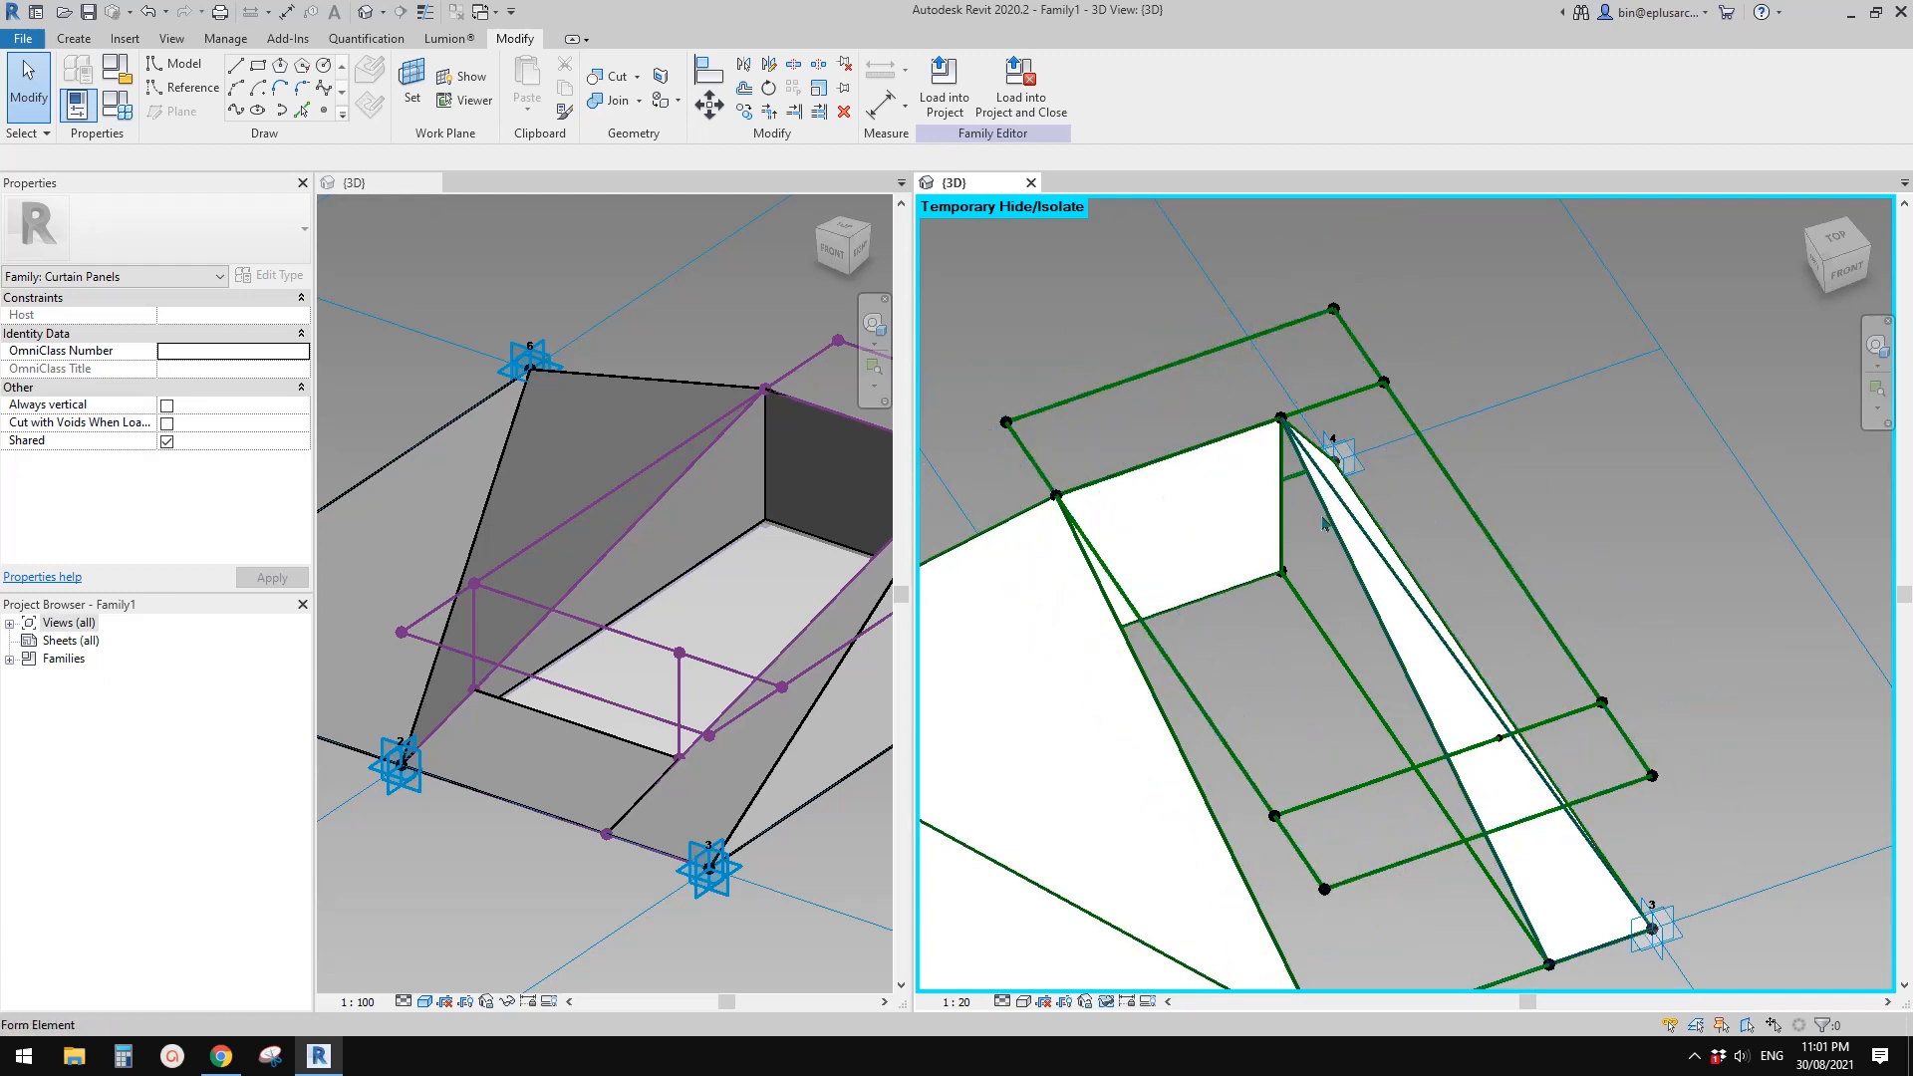
scroll(1325, 513, down, 3)
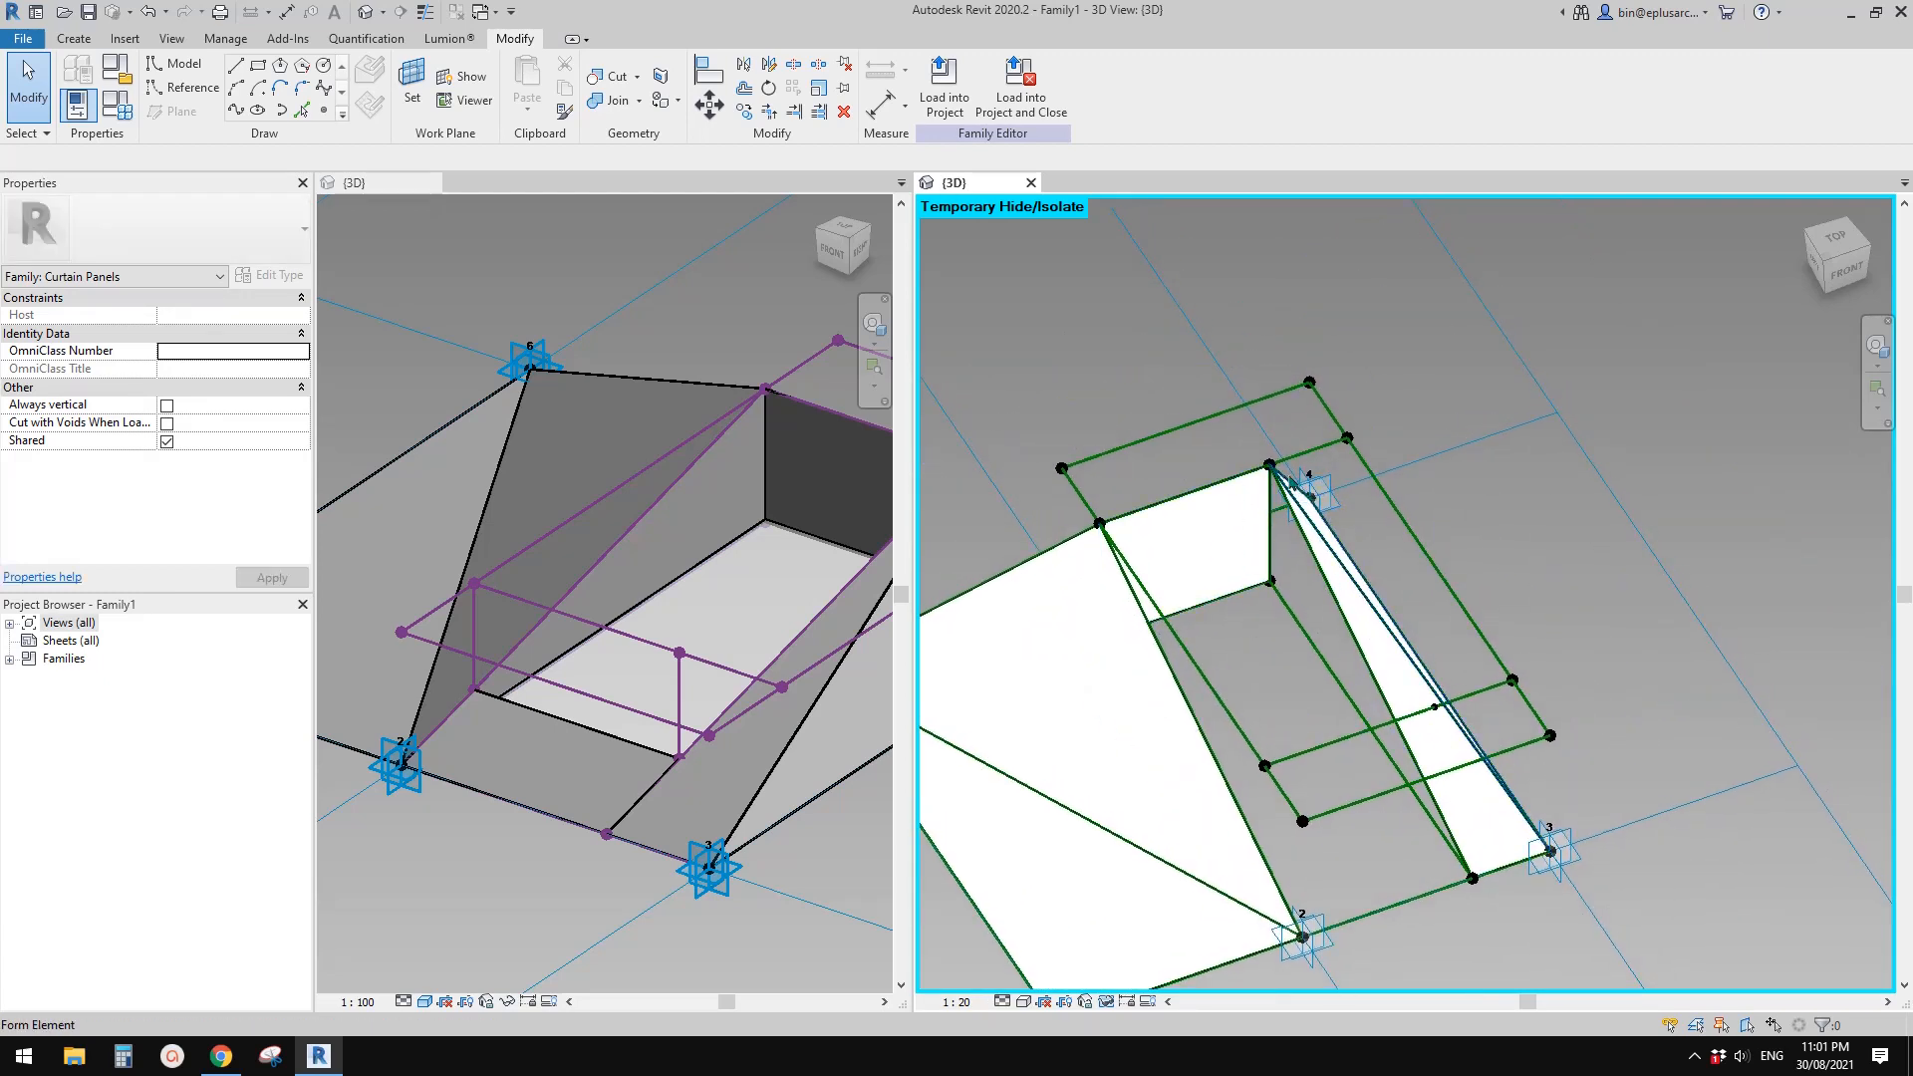
shift+middle_drag(1263, 525, 1285, 583)
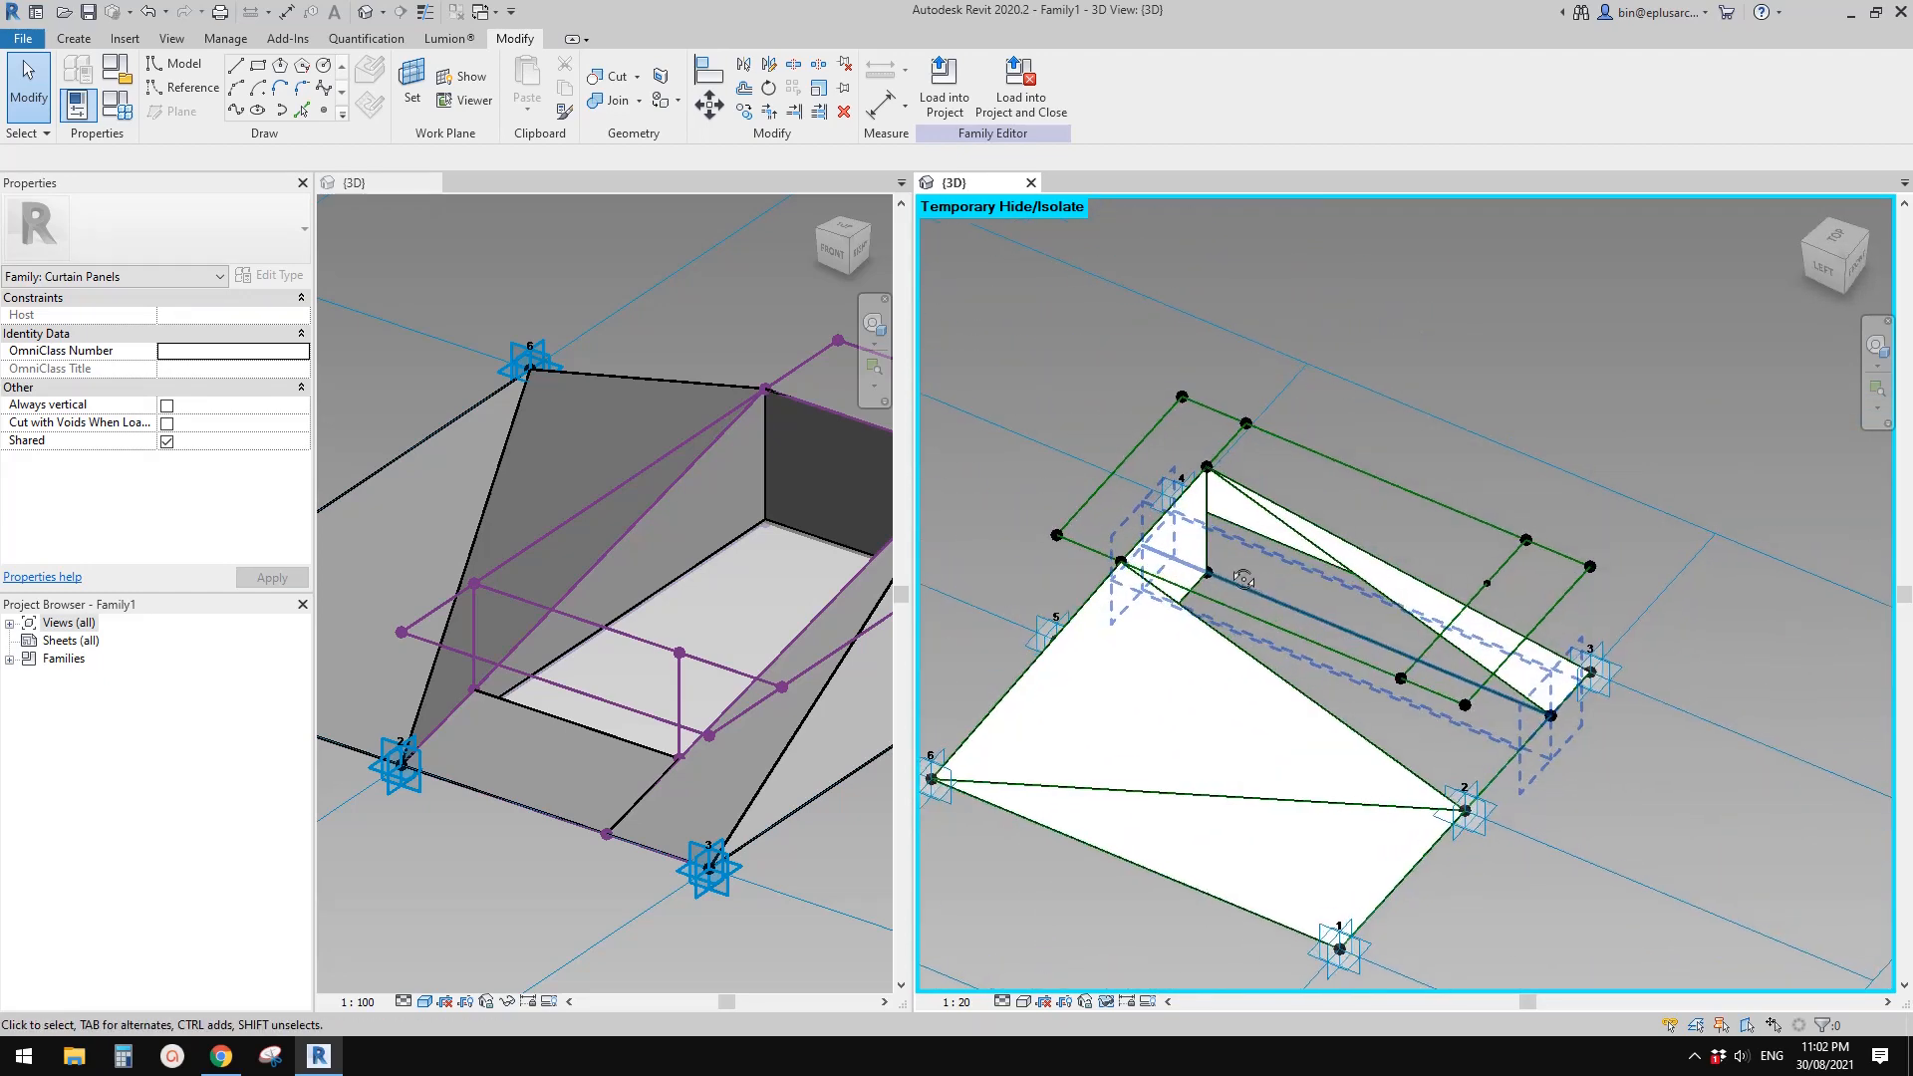
scroll(1240, 583, up, 2)
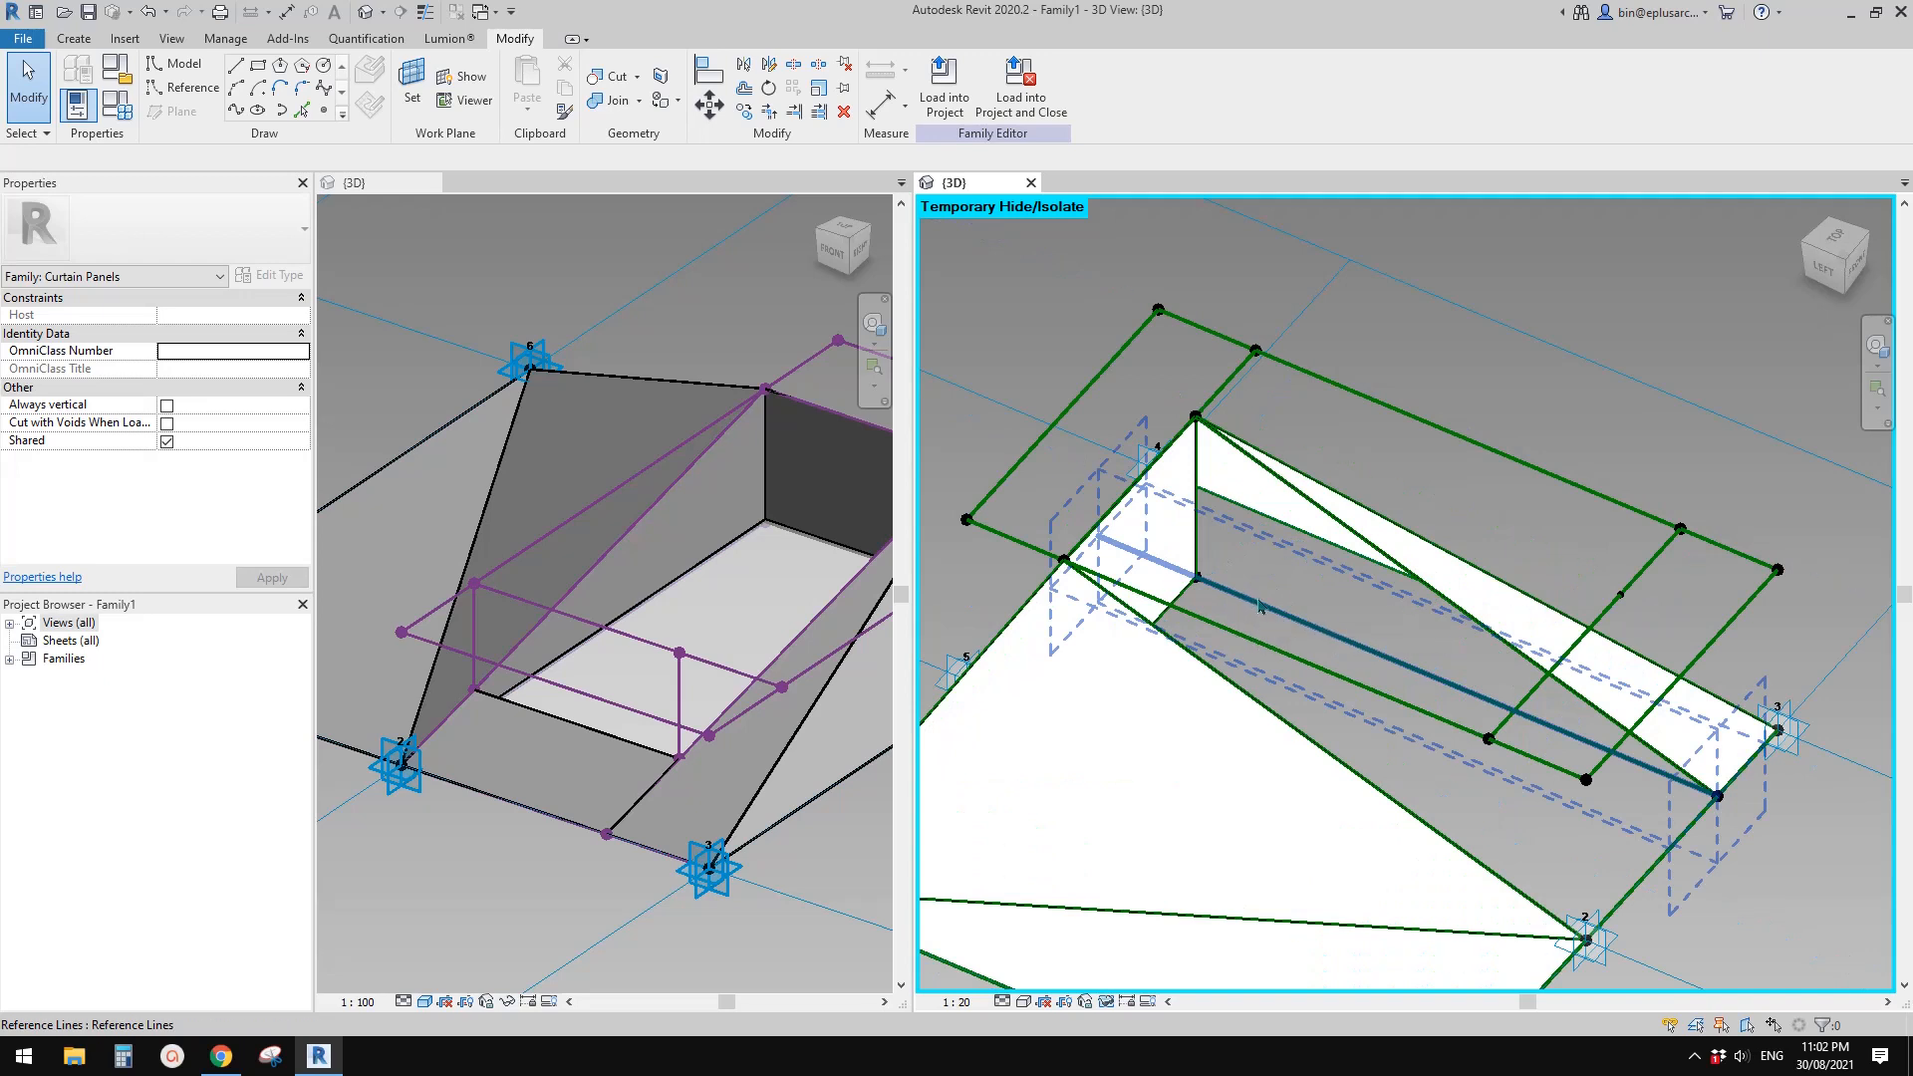
middle_drag(1281, 614, 1258, 607)
key(Tab)
key(Tab)
click(1175, 579)
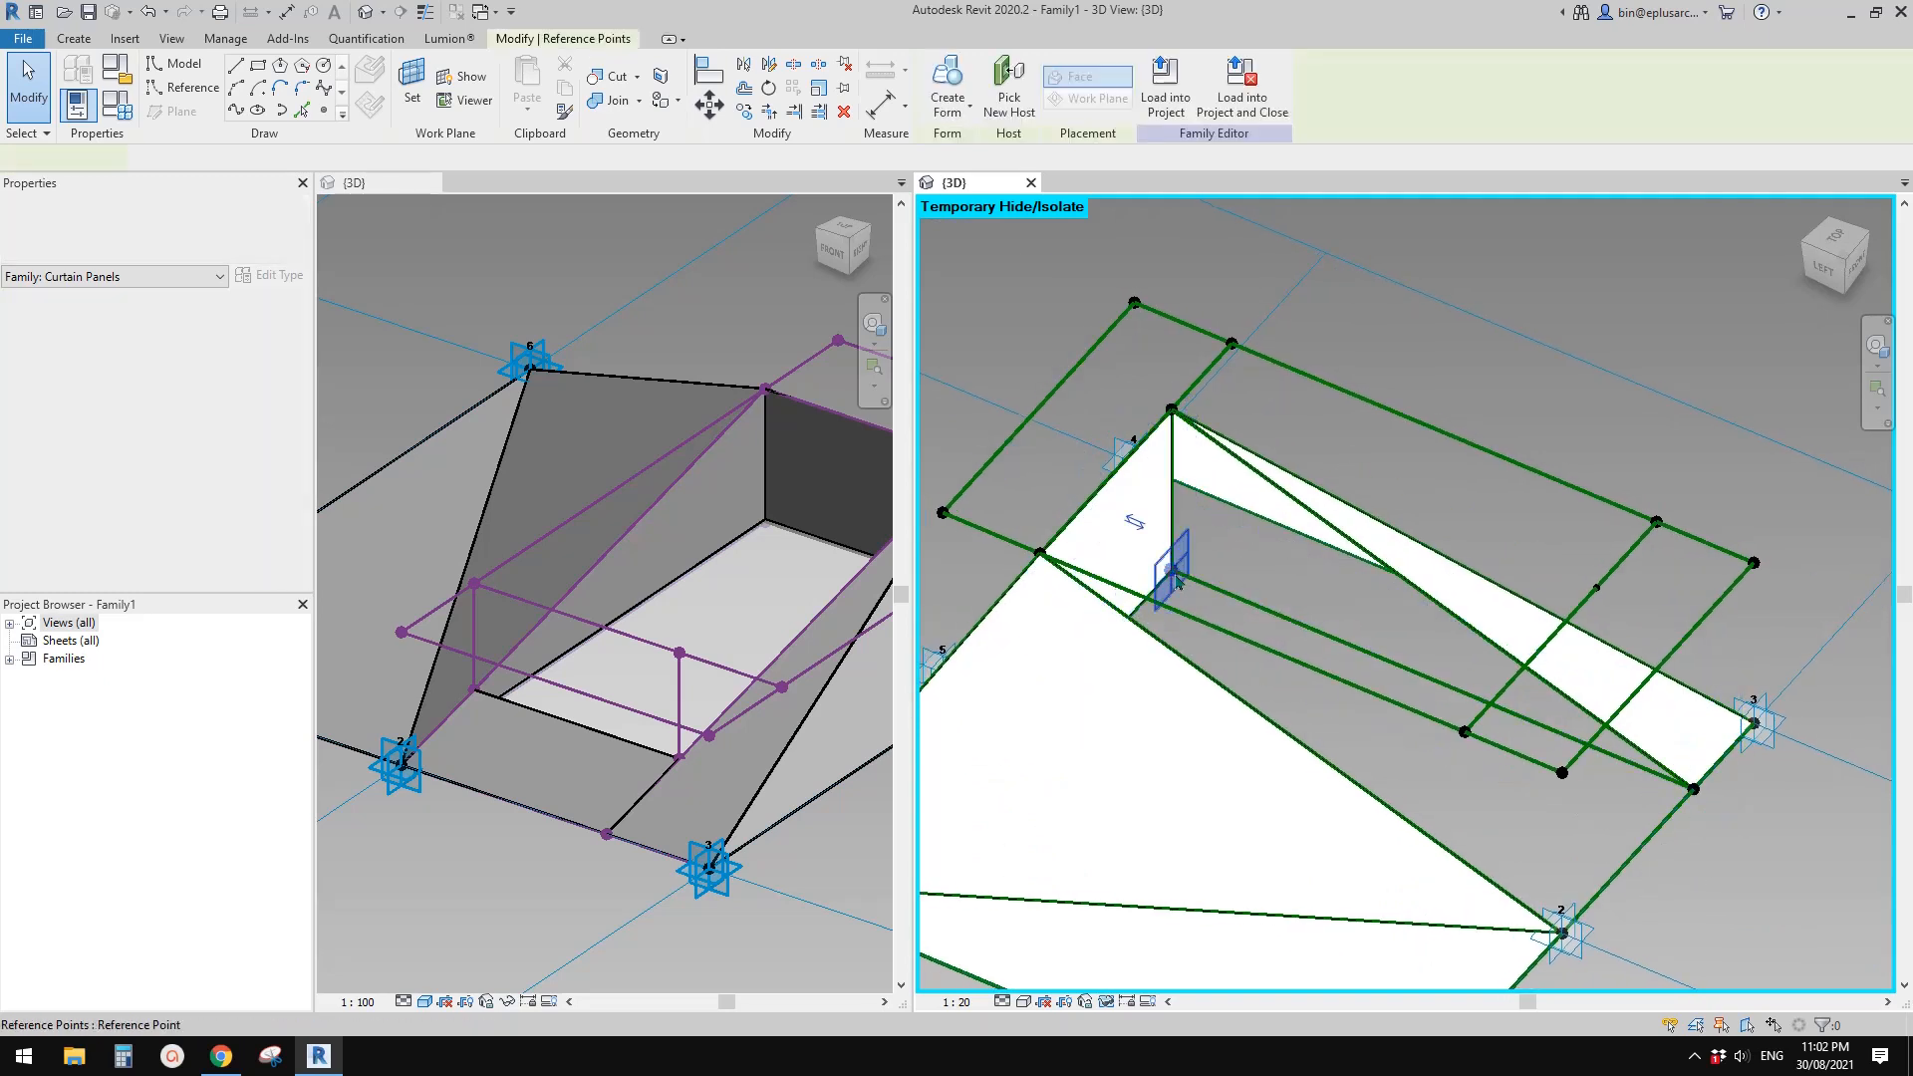
key(Escape)
key(Tab)
click(1175, 578)
middle_drag(1365, 639, 1273, 594)
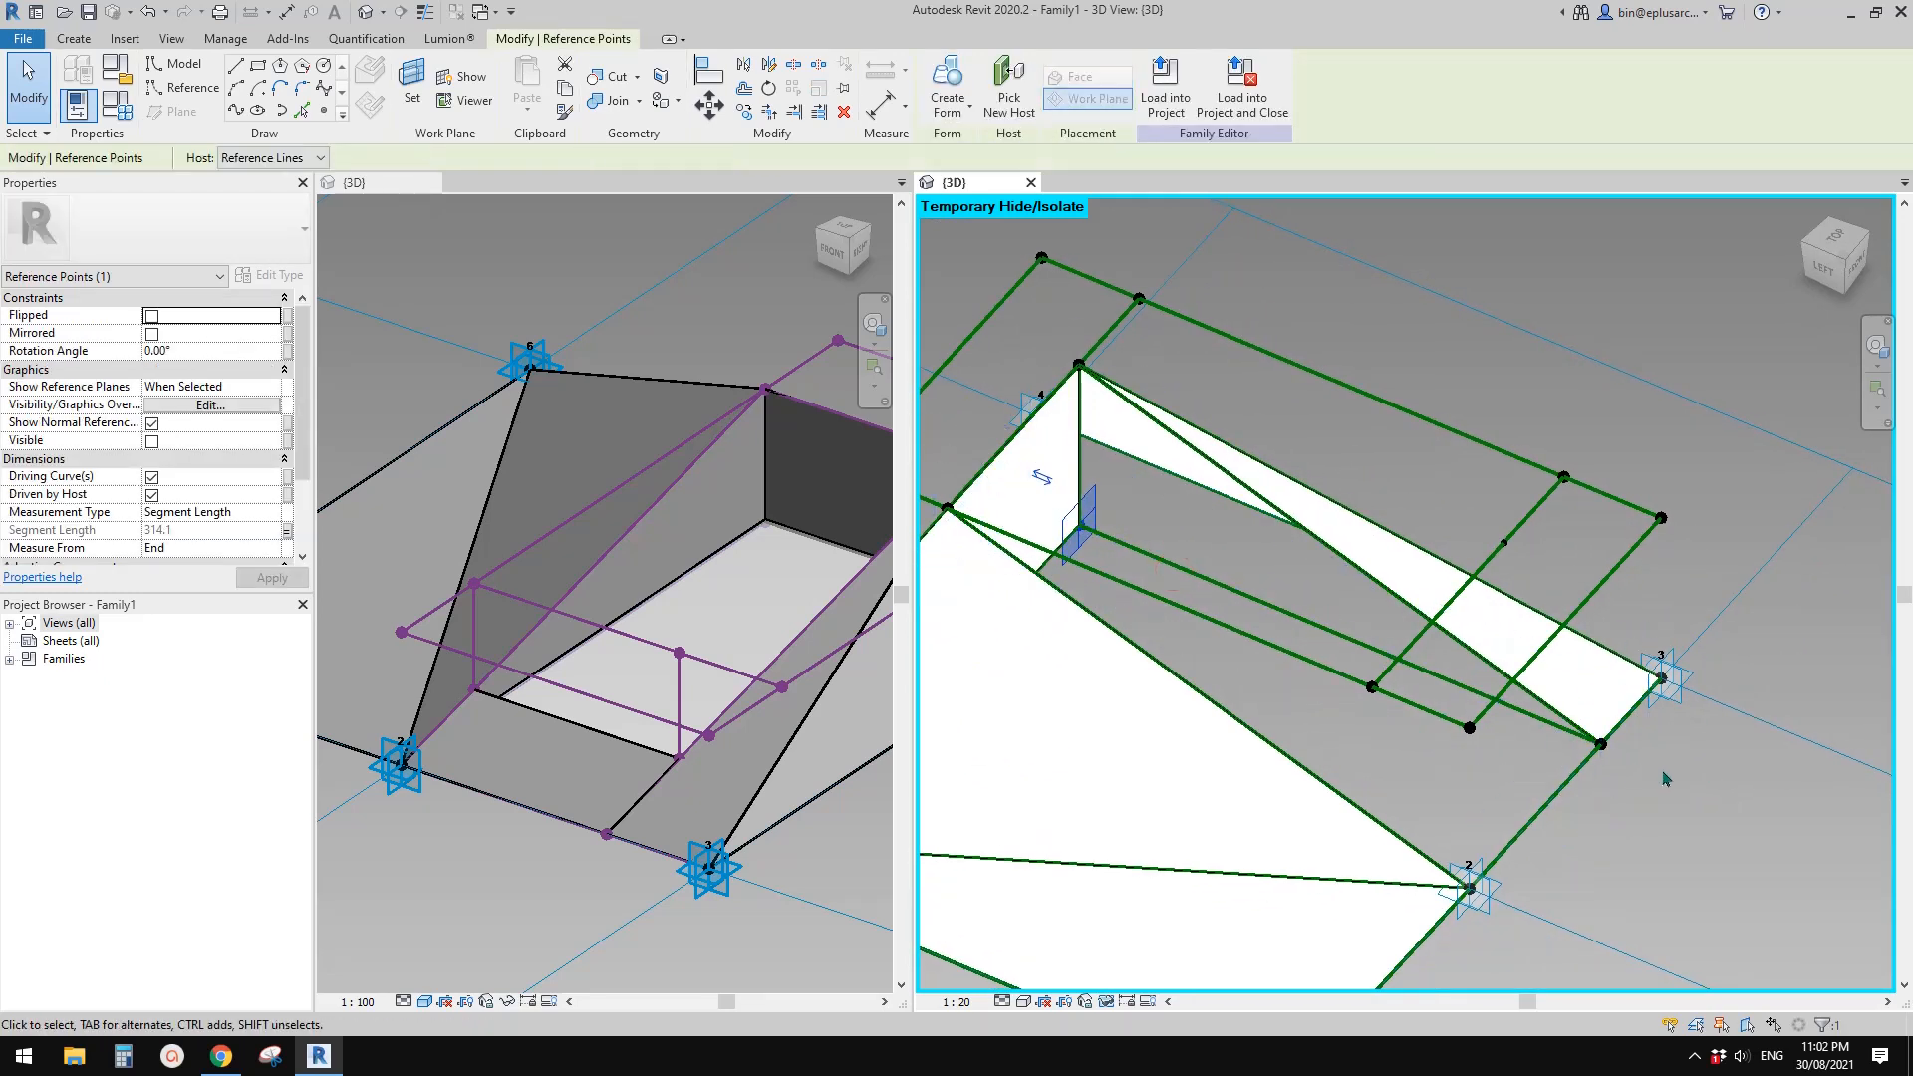
ctrl+click(1604, 745)
click(235, 108)
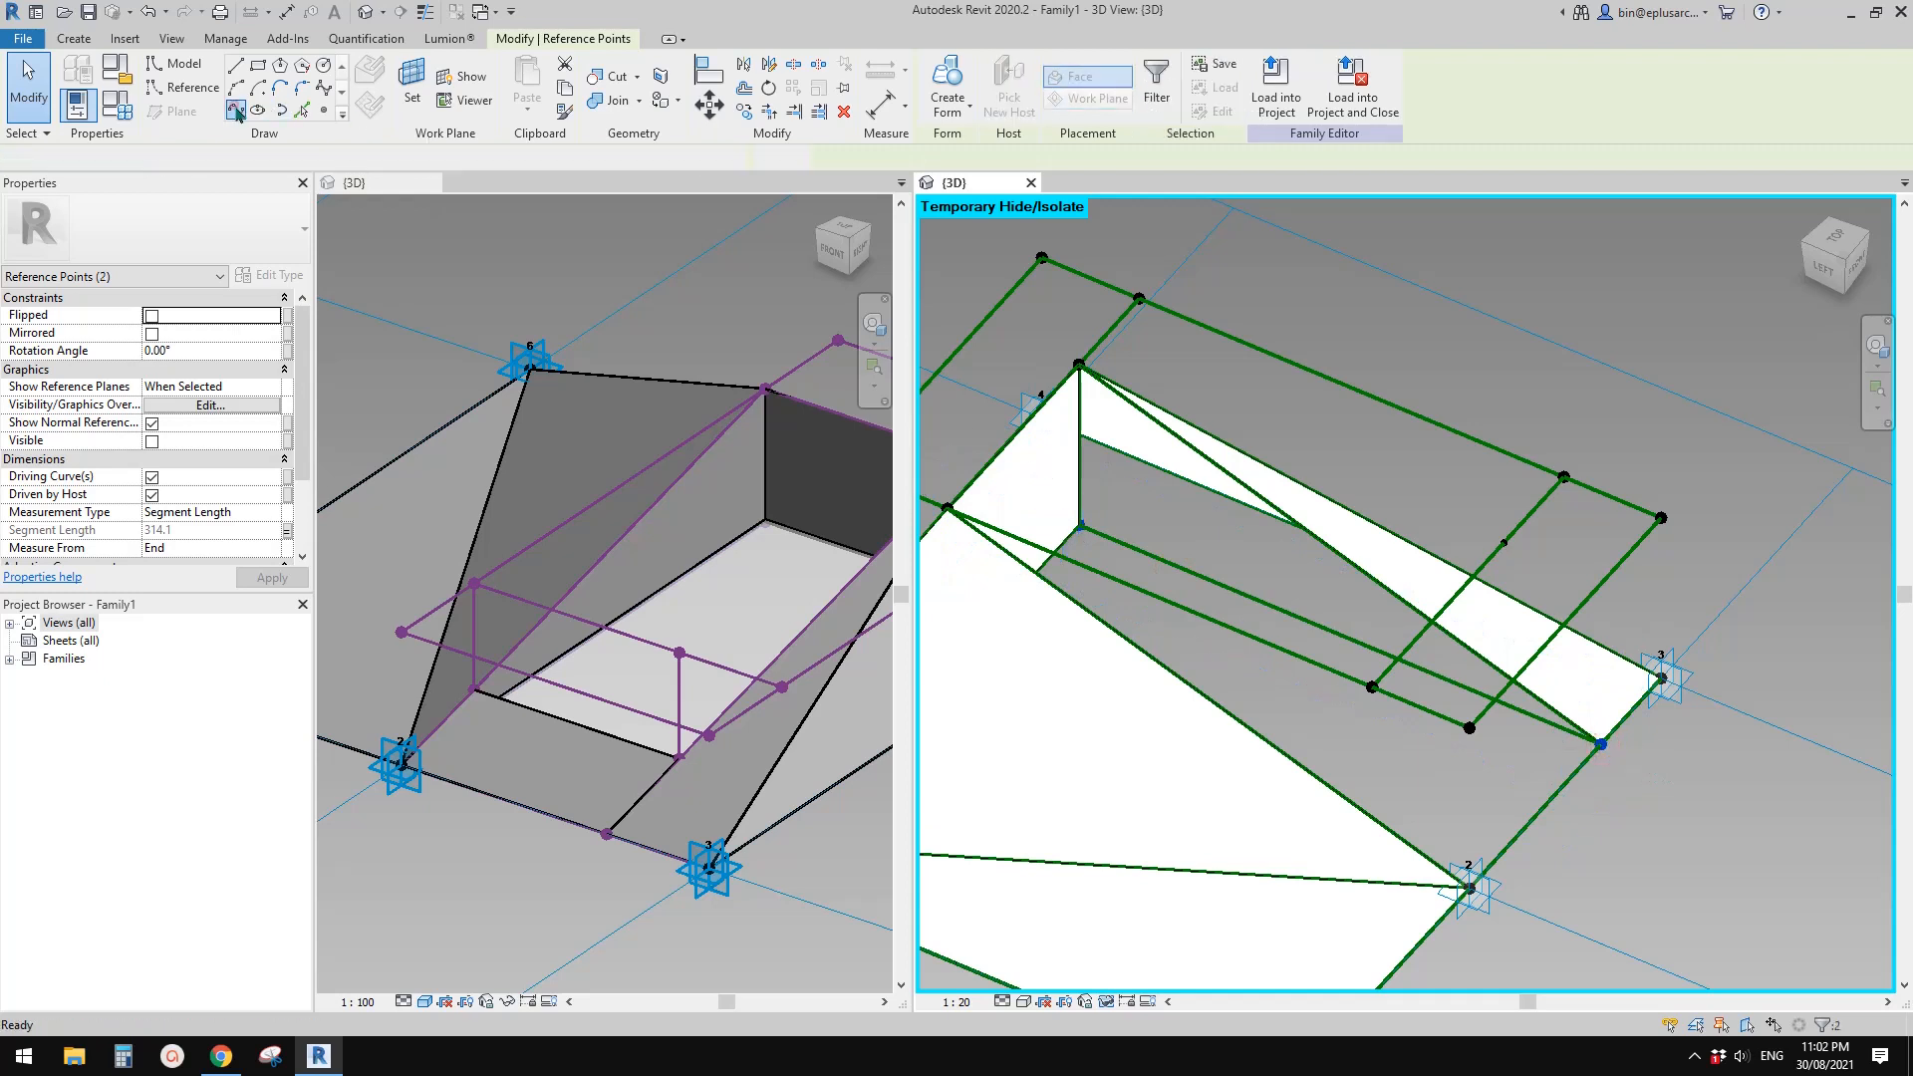
click(161, 459)
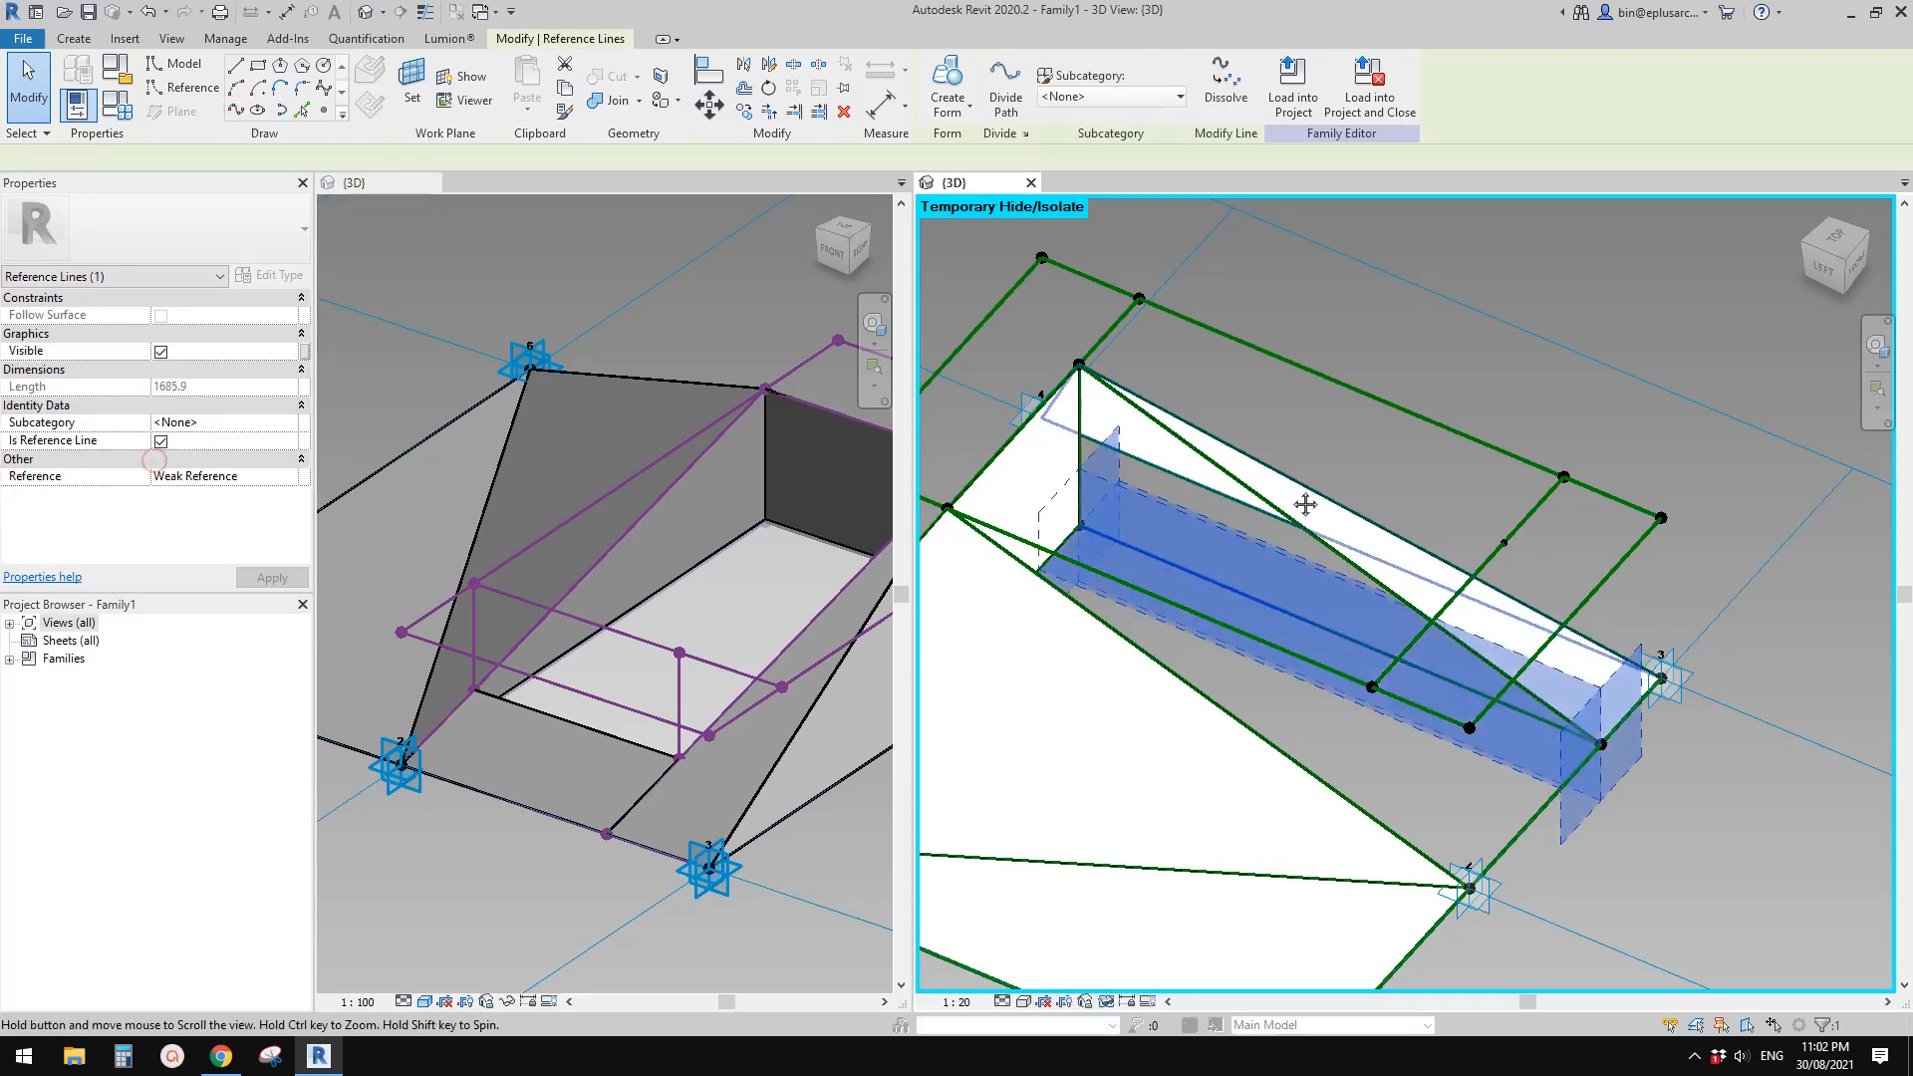
key(Escape)
Create a triangular side wall surface form from the vertical, sloping and lower reference lines on the adaptive point 3 side
click(1081, 477)
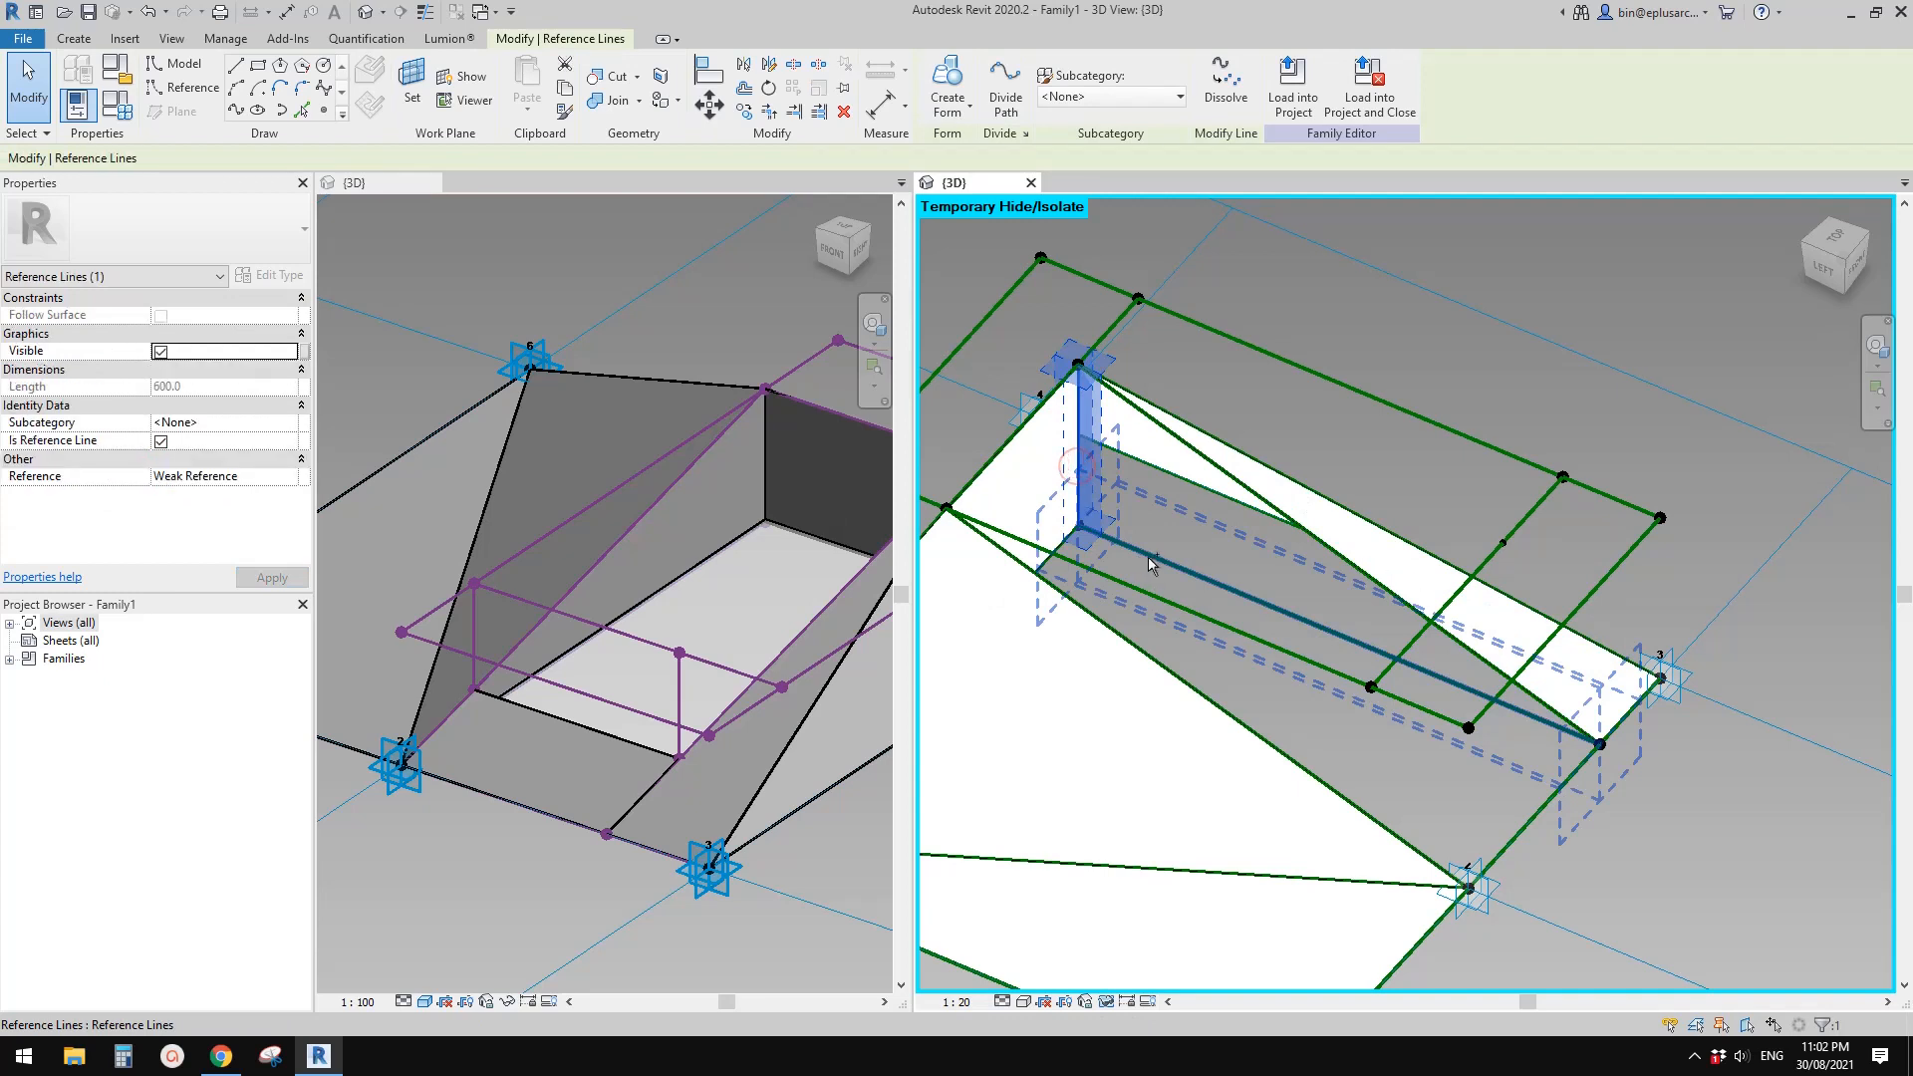
ctrl+click(1223, 474)
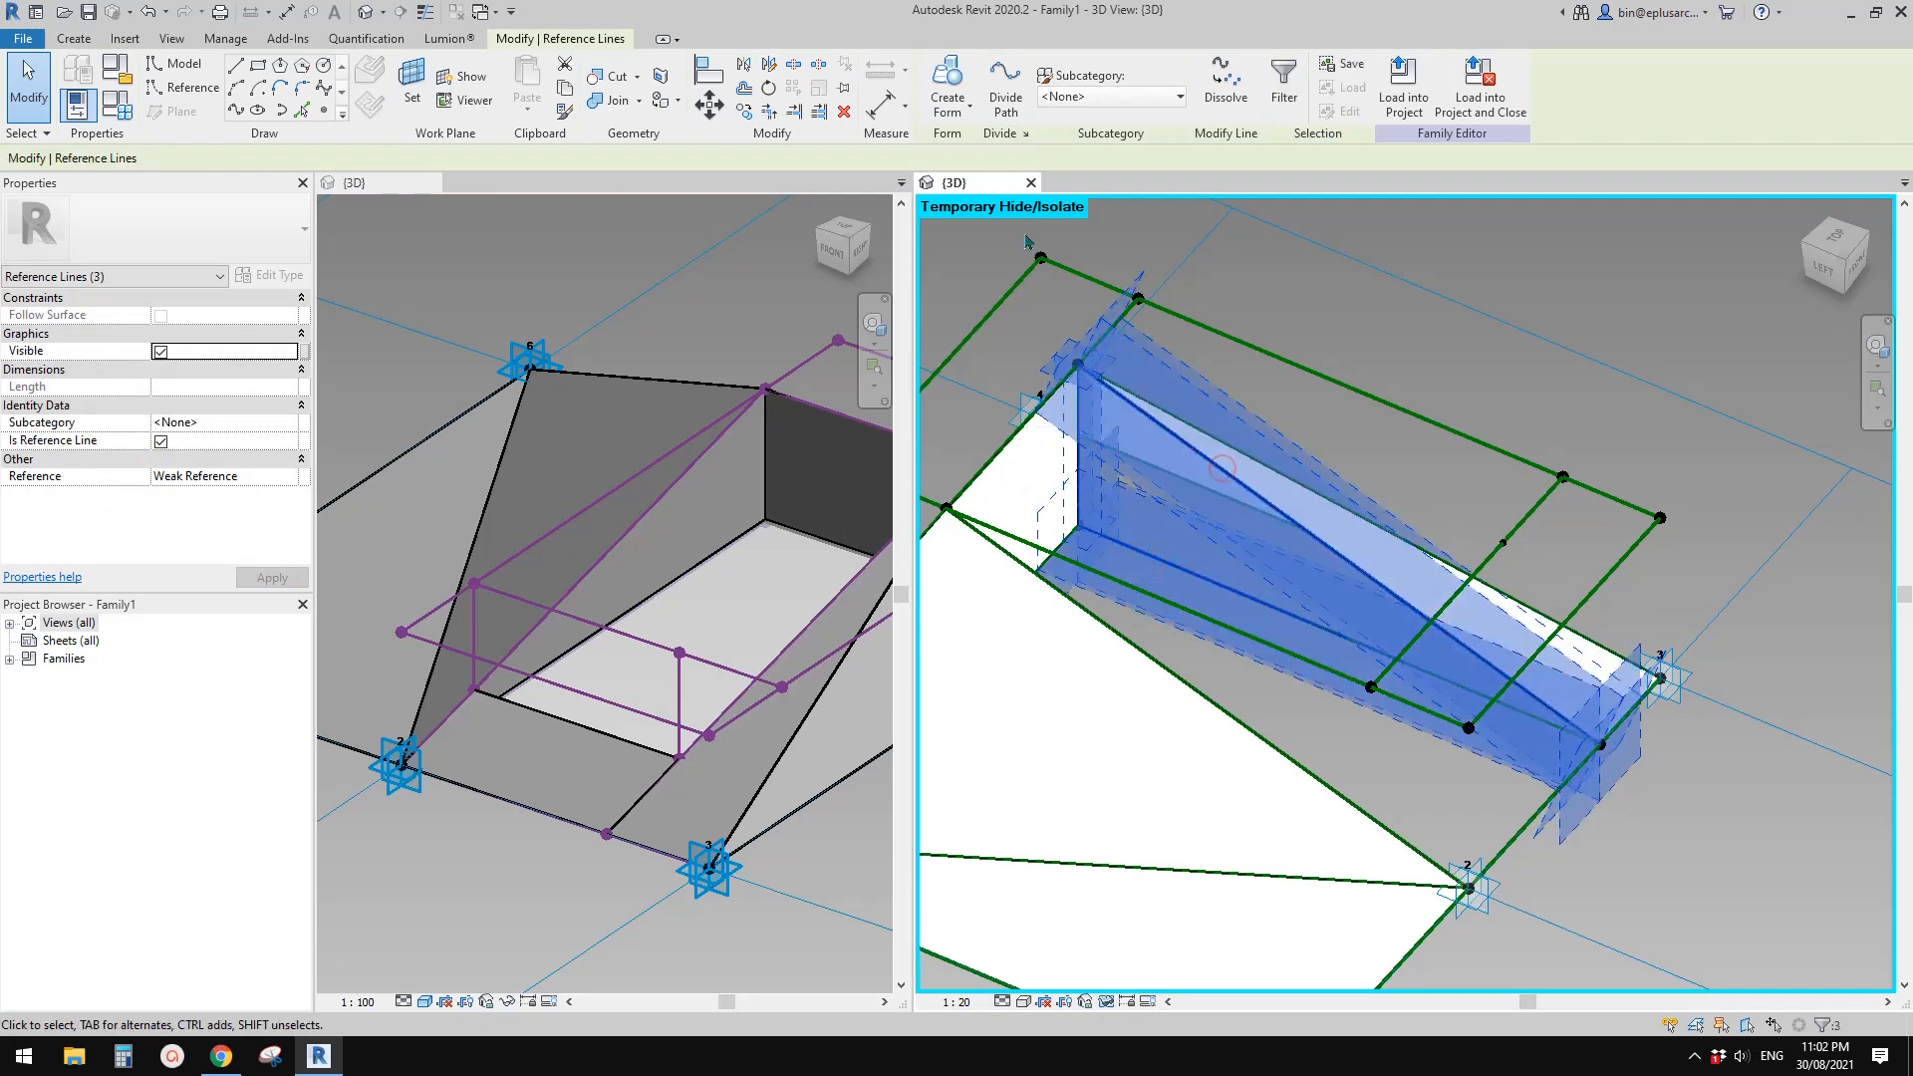
click(948, 78)
click(1236, 782)
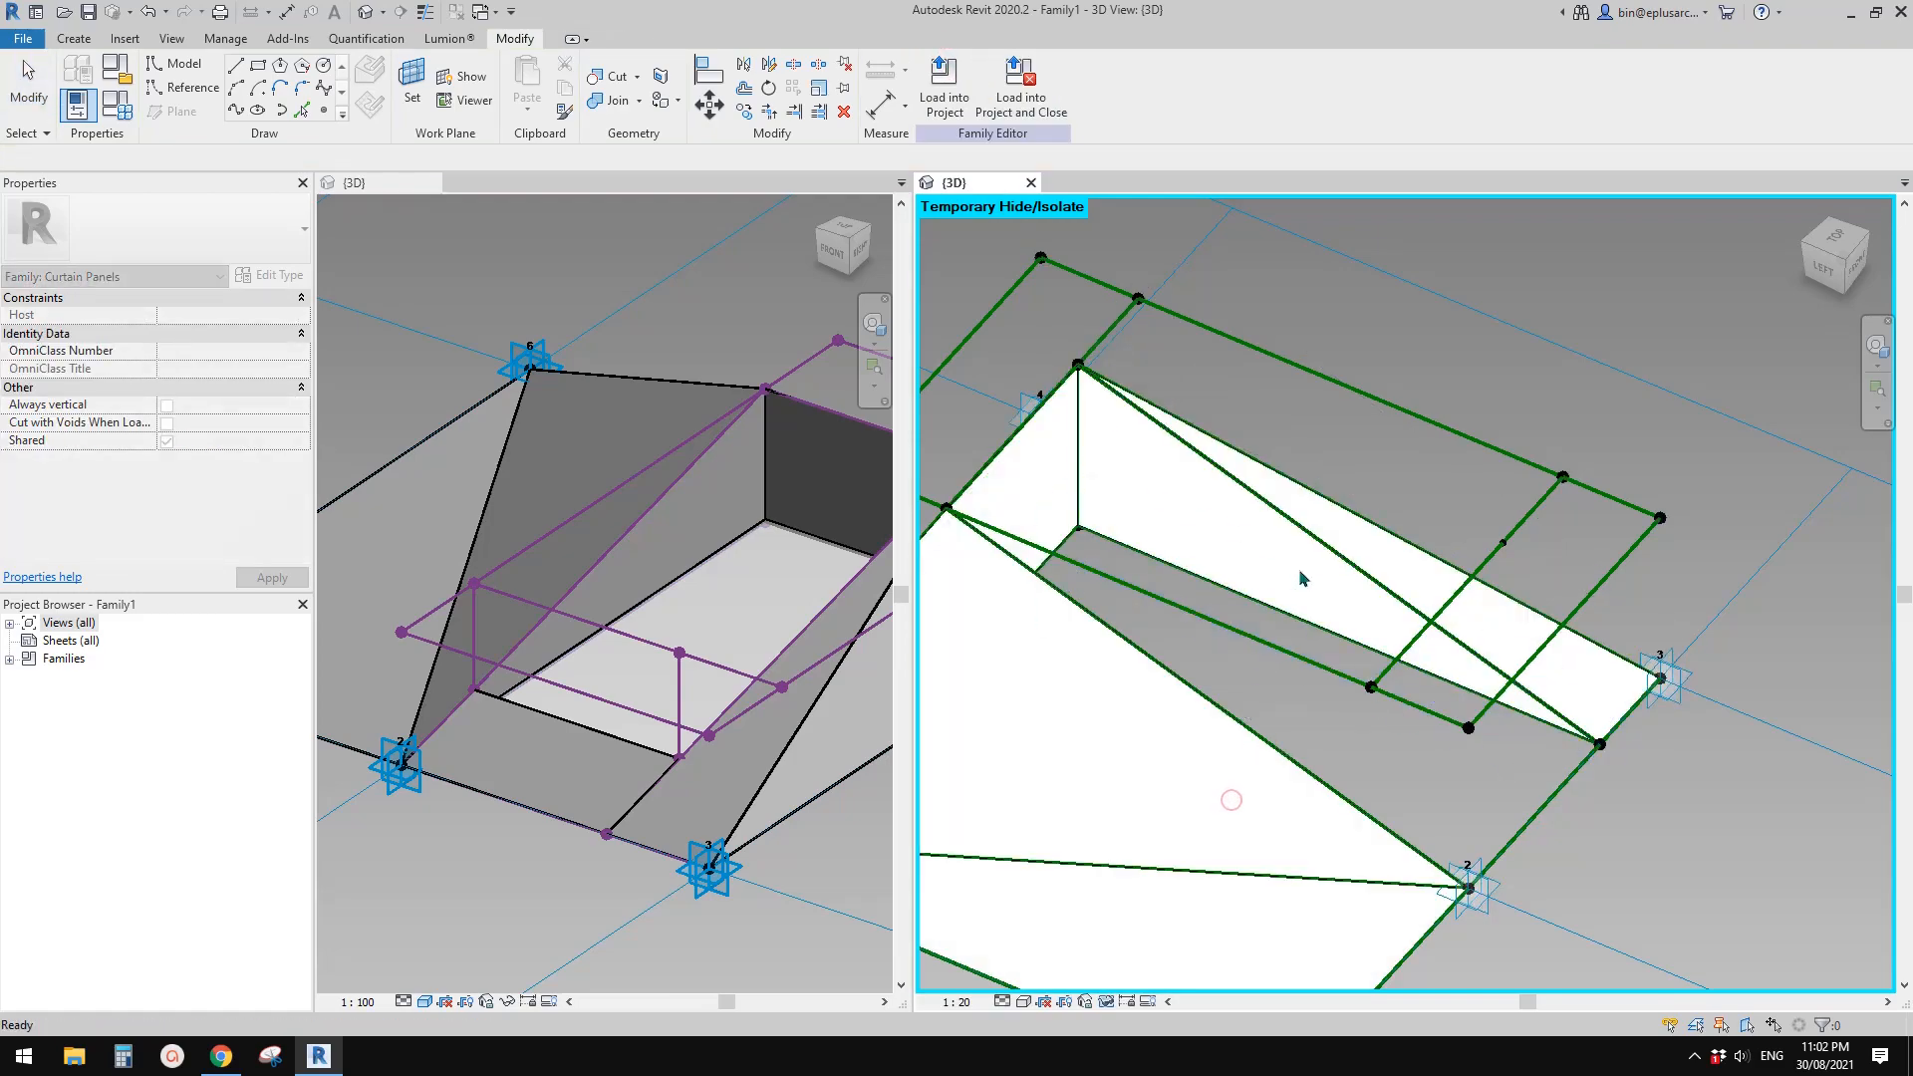
Examine the low end wall of the recess between adaptive points 2 and 3 in the Family4 model
shift+middle_drag(1306, 578, 1203, 696)
scroll(691, 606, down, 3)
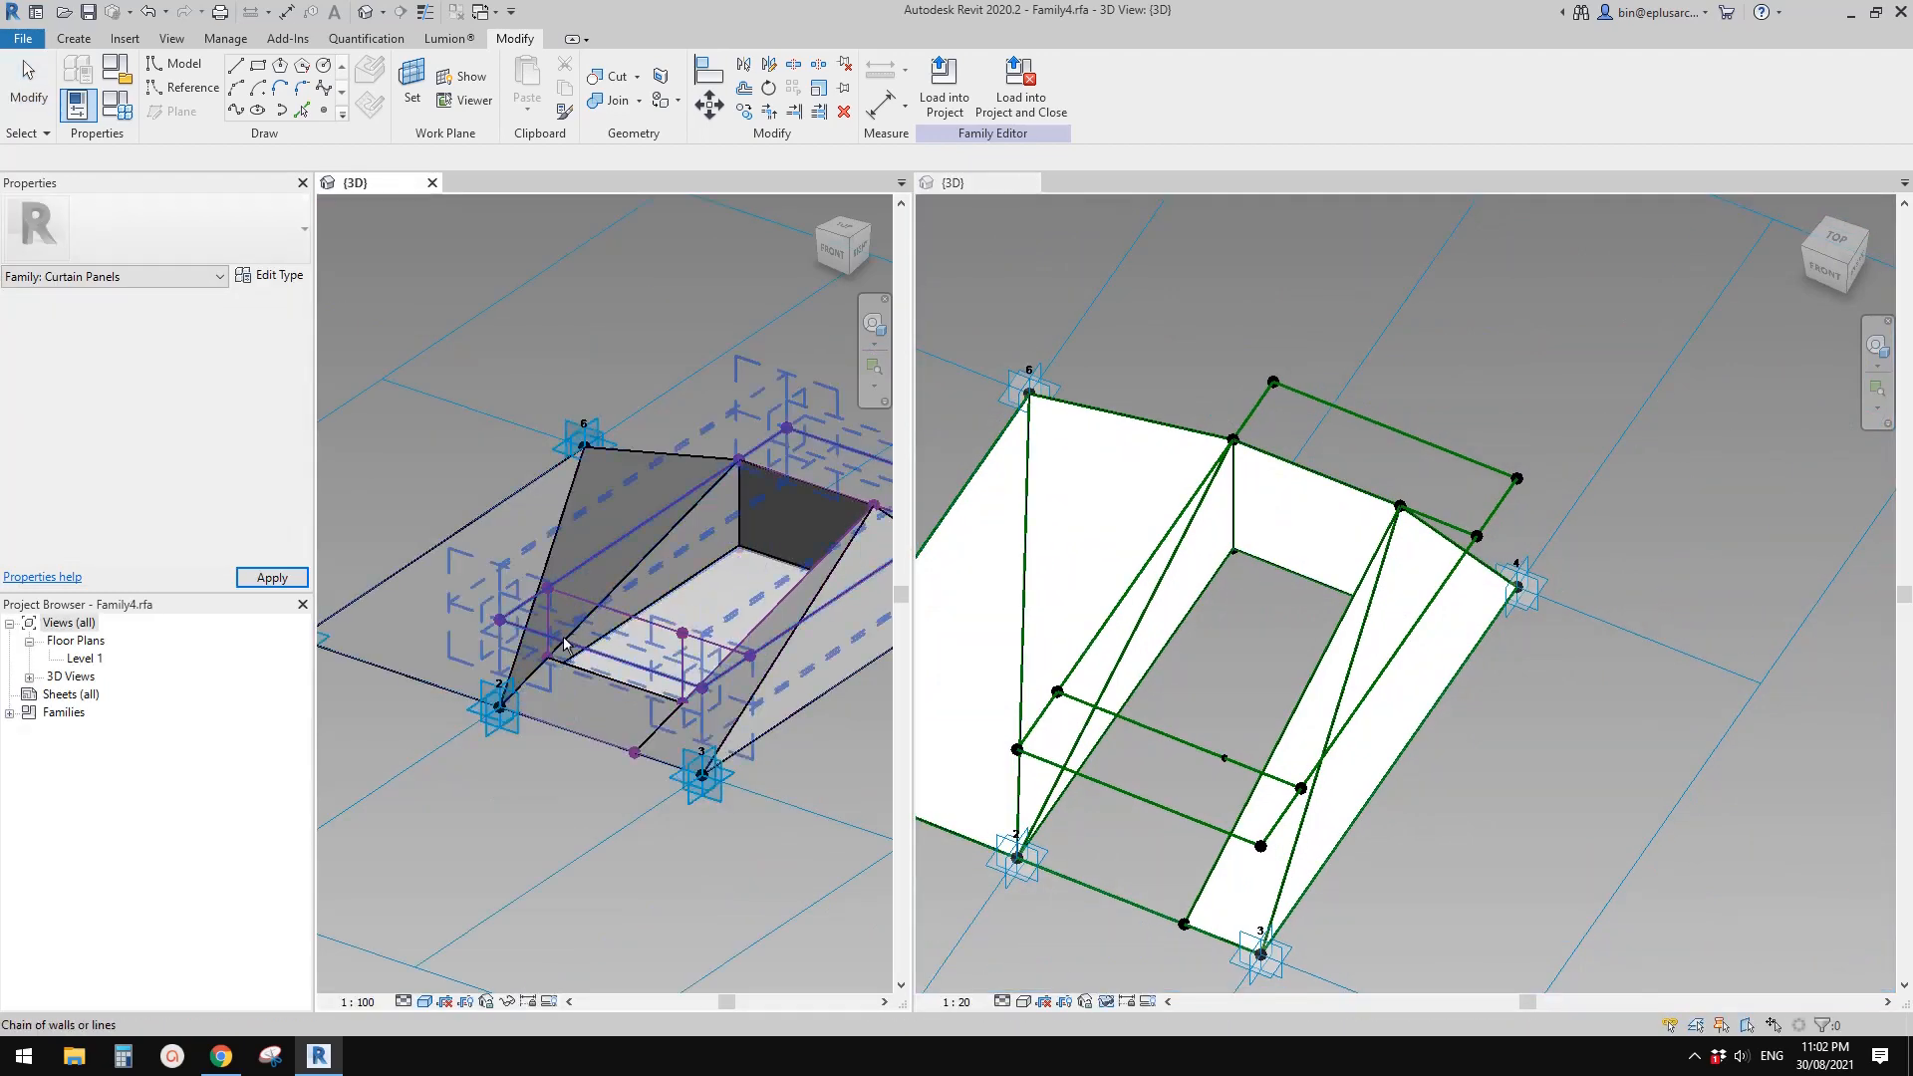
shift+middle_drag(538, 671, 463, 602)
shift+middle_drag(720, 610, 738, 666)
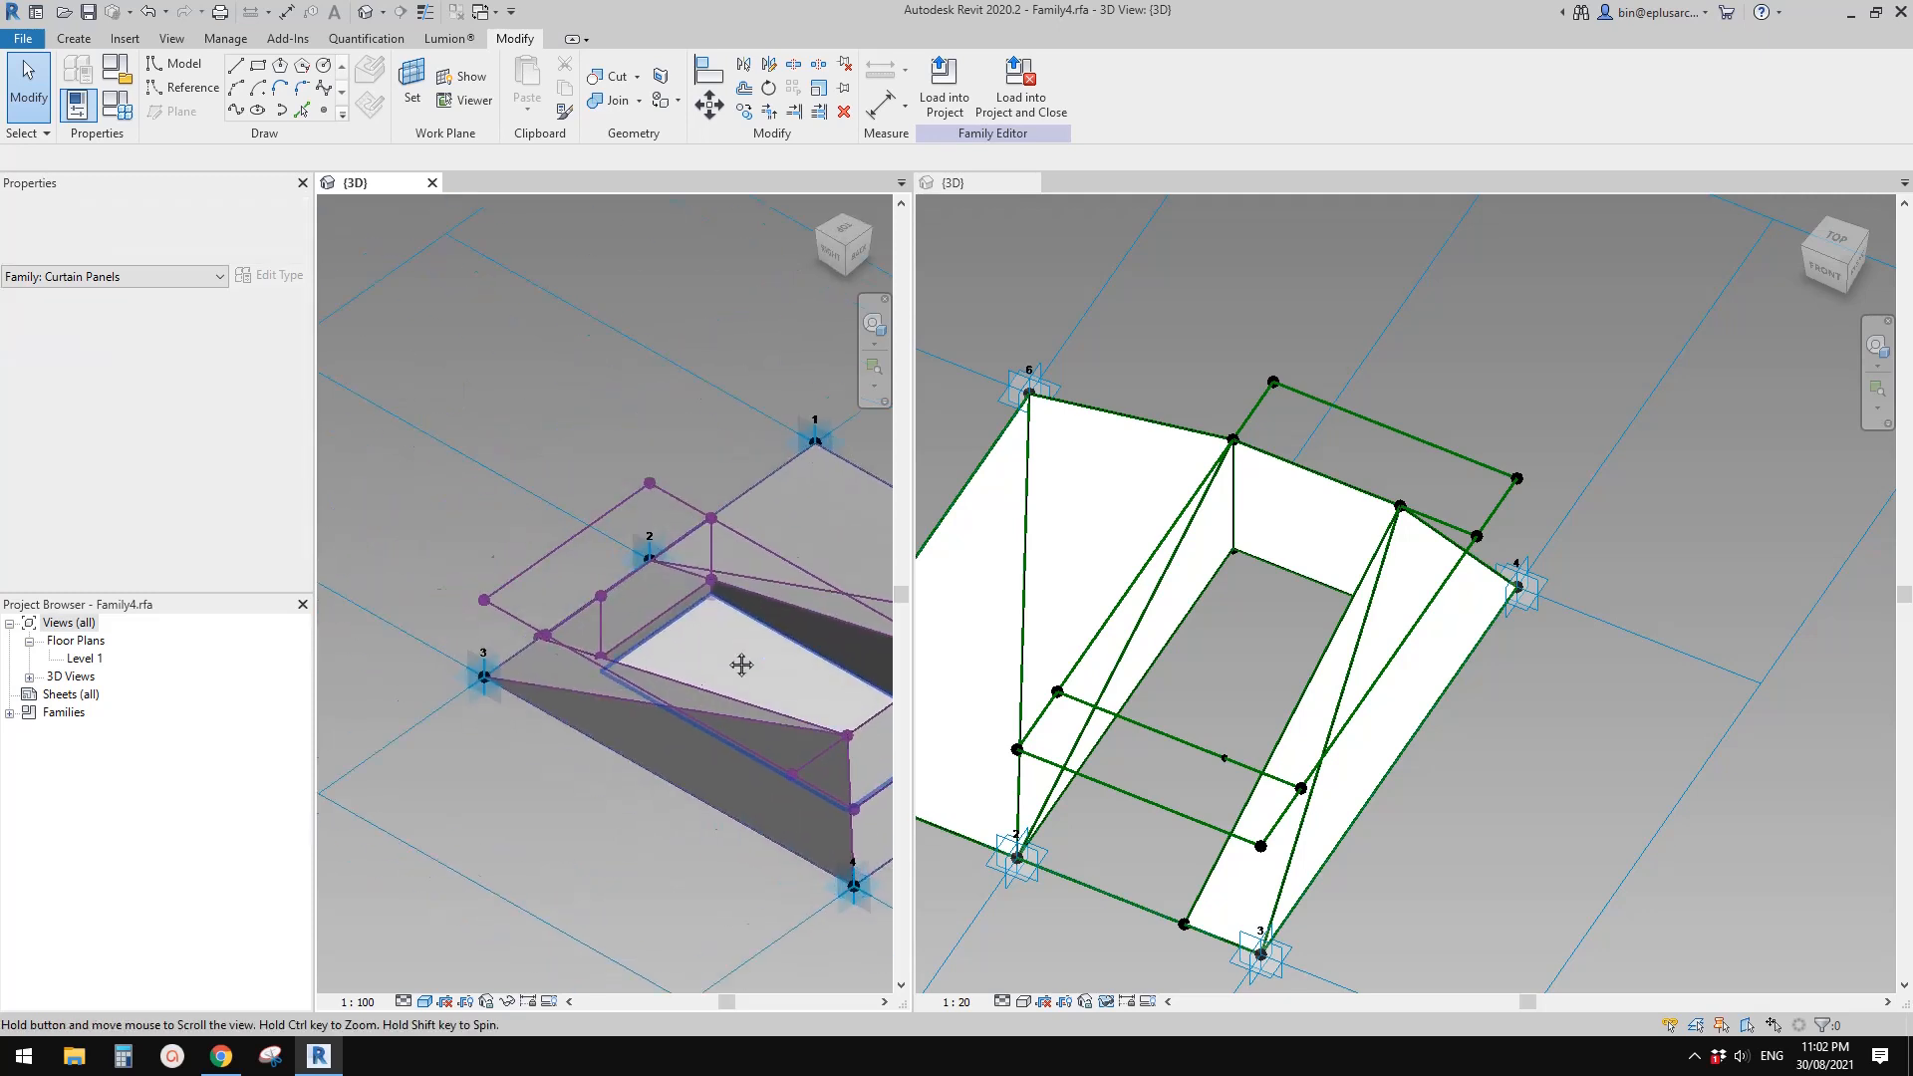
scroll(698, 626, up, 4)
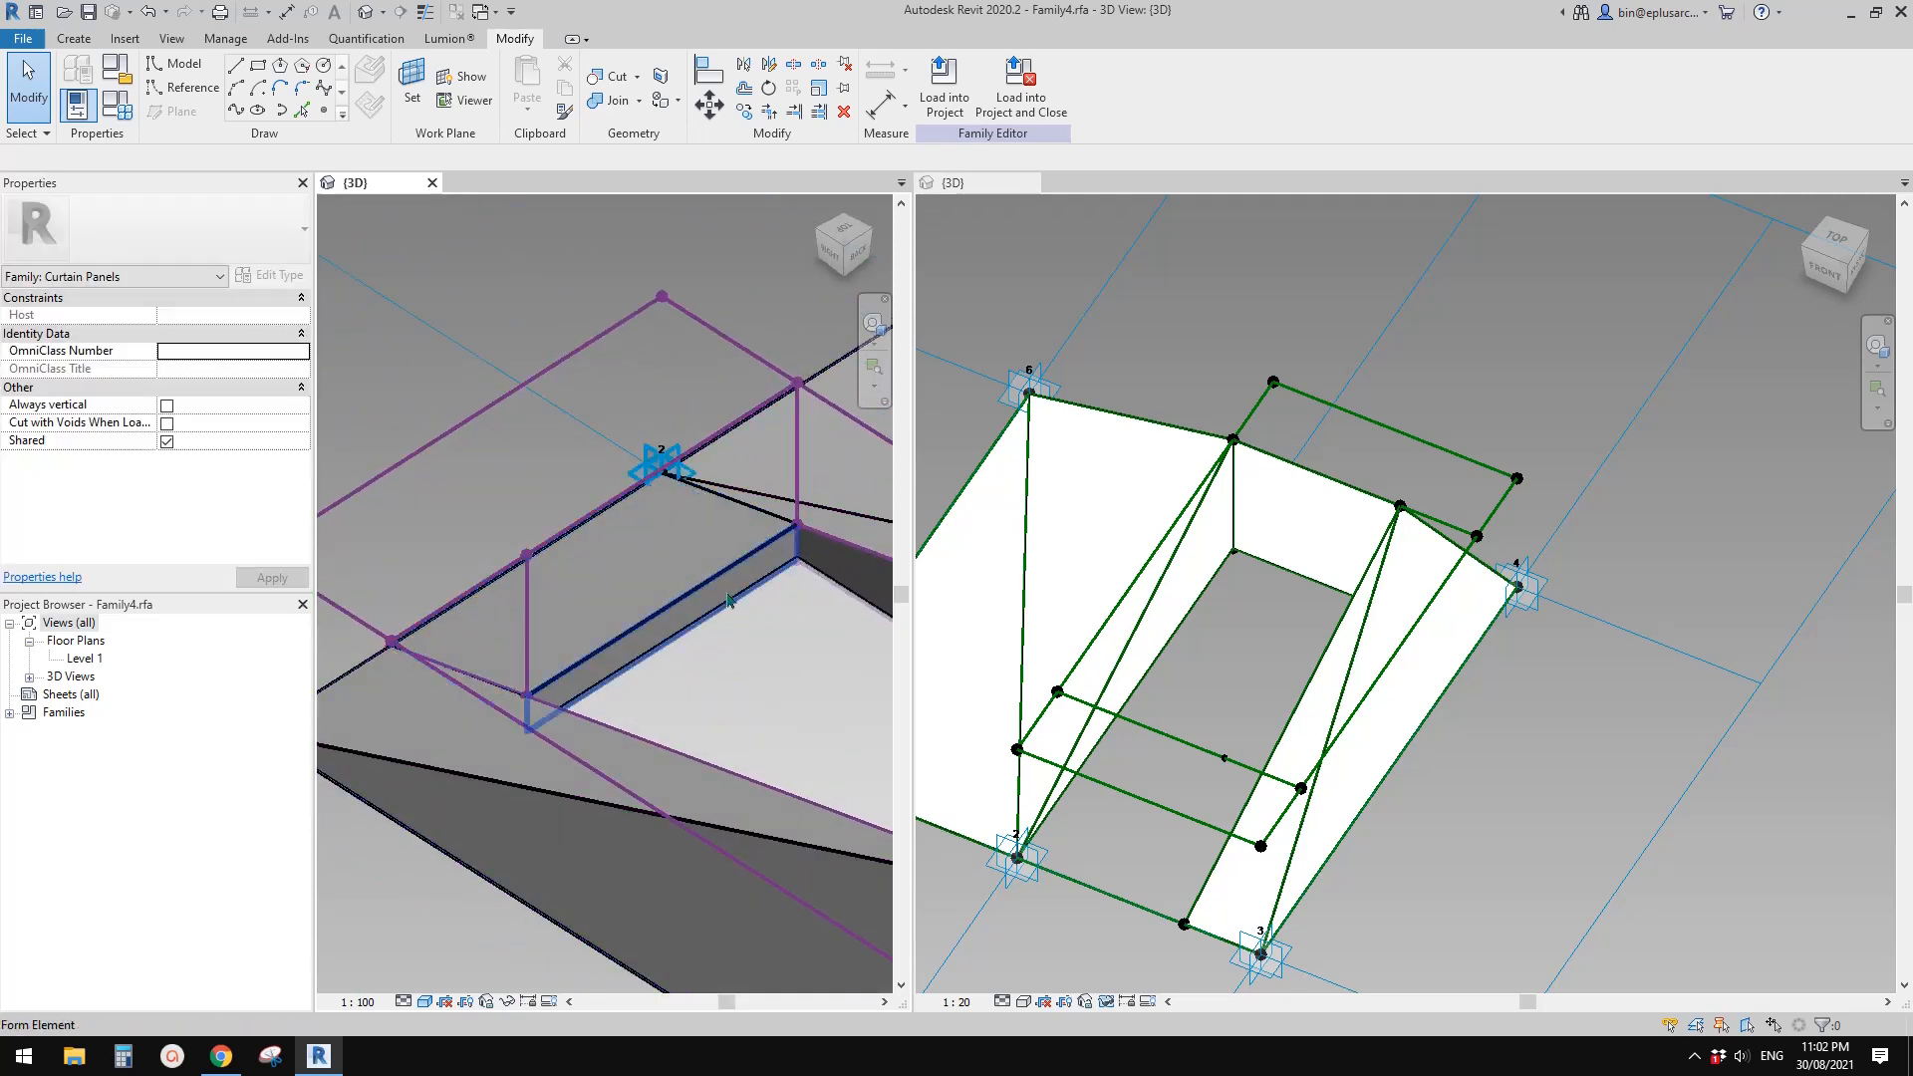
Delete the triangular side wall surface form that runs from adaptive point 2 towards adaptive point 5 in Family1
click(1306, 666)
middle_drag(1174, 779, 1285, 560)
scroll(1226, 708, down, 1)
scroll(1285, 560, up, 2)
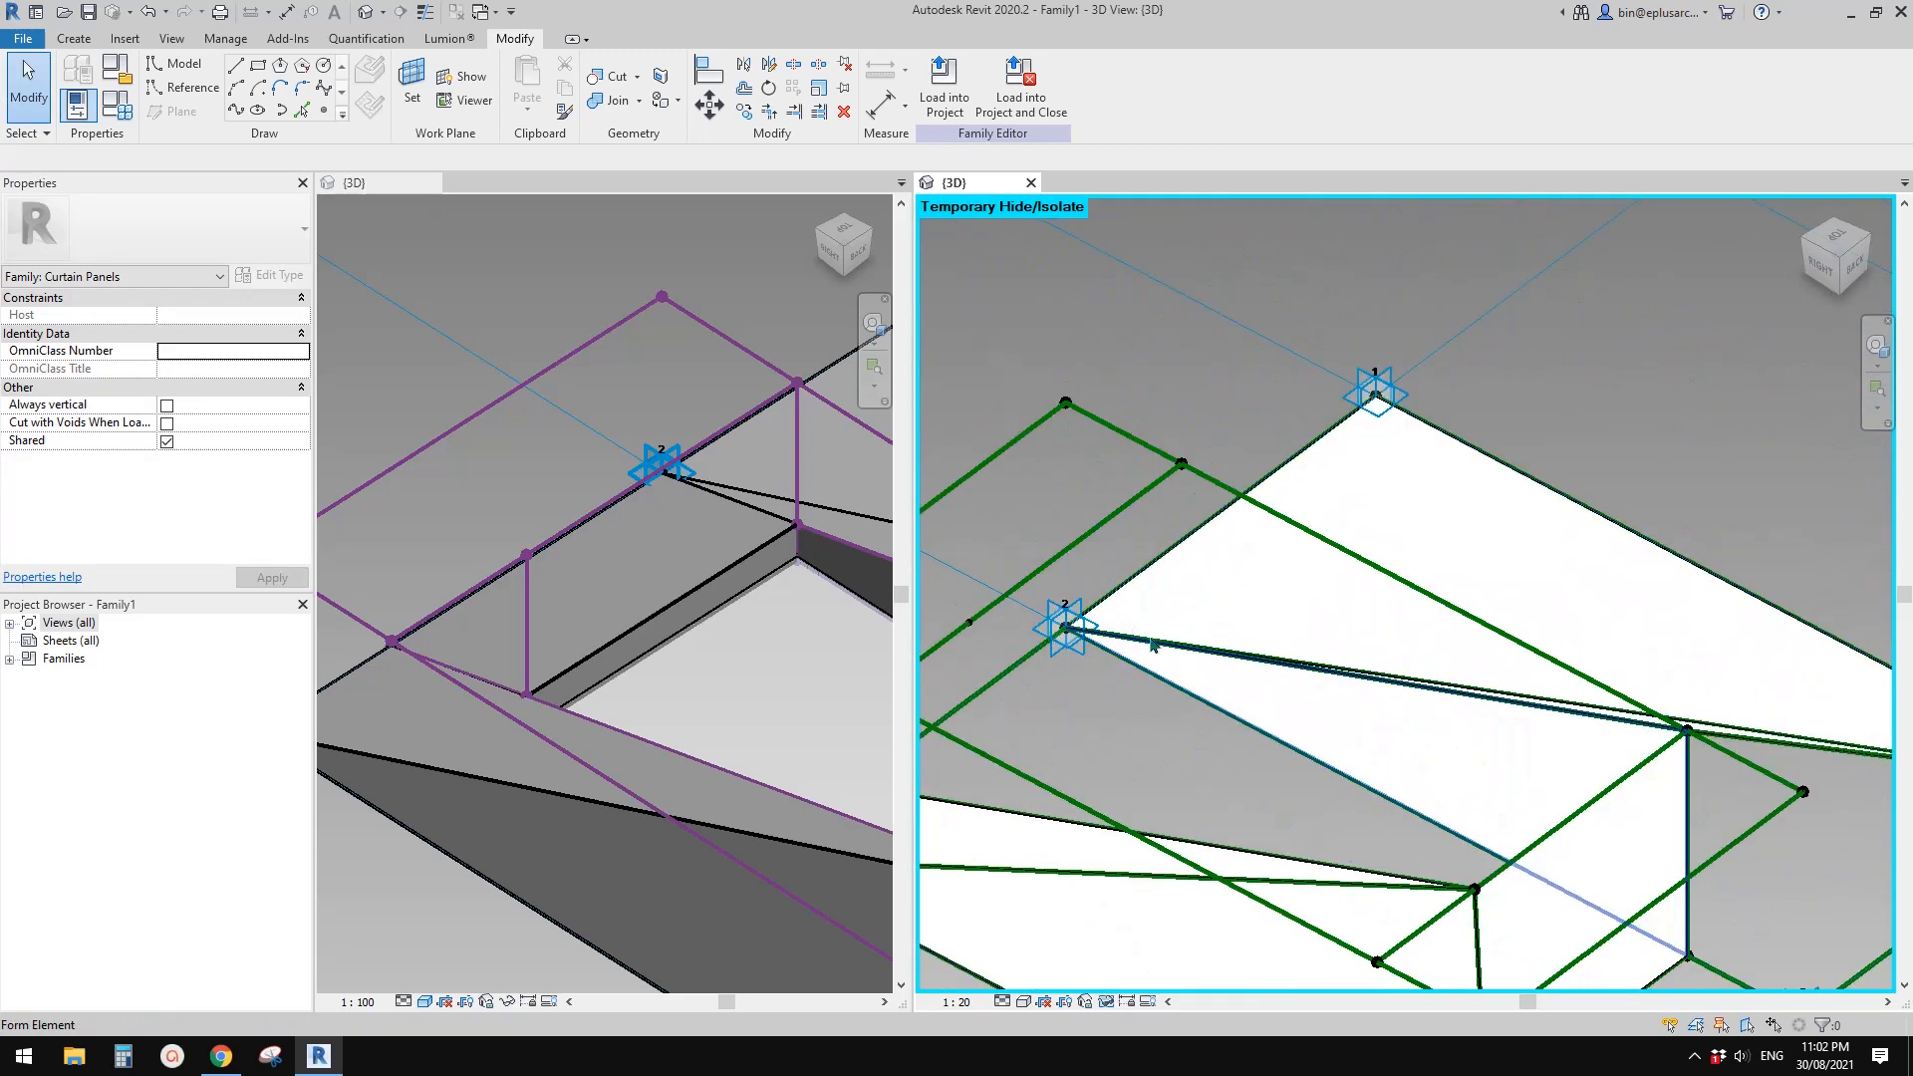
shift+middle_drag(1176, 649, 1131, 683)
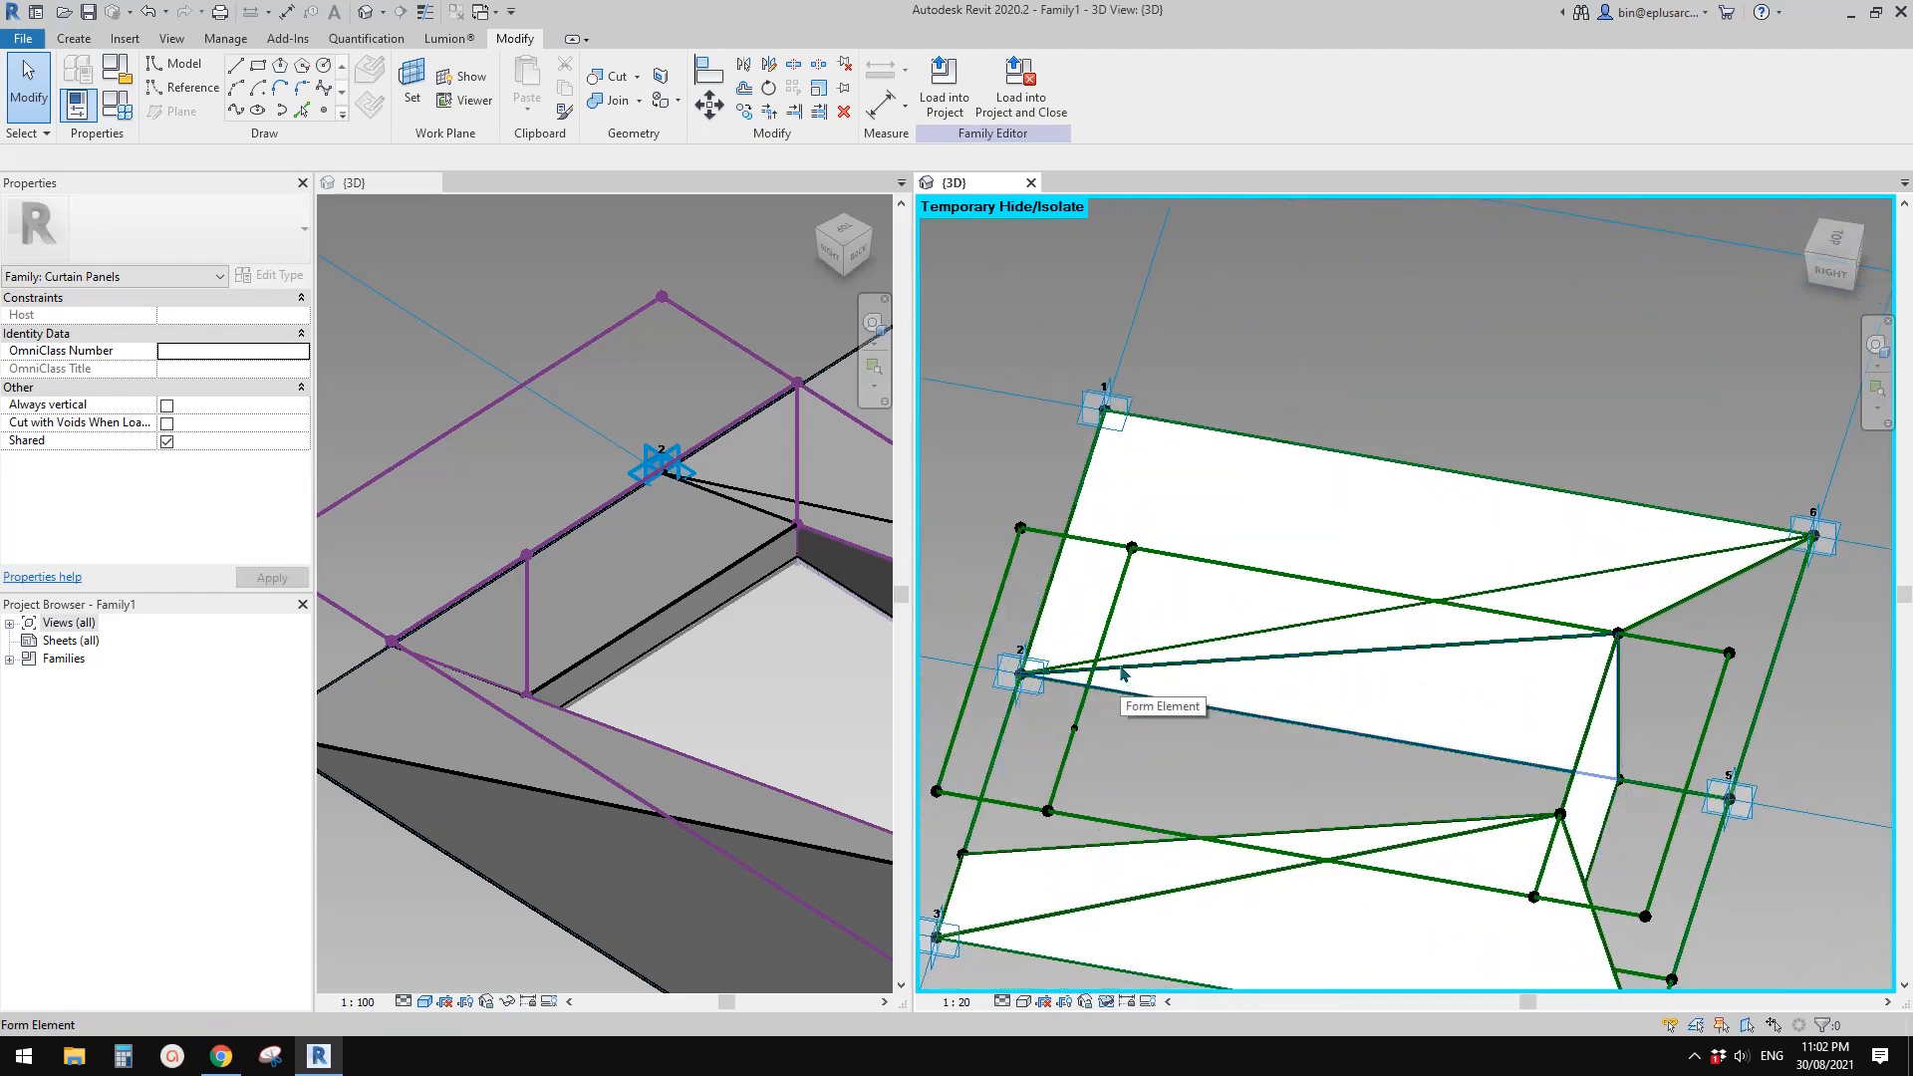
scroll(1121, 674, up, 1)
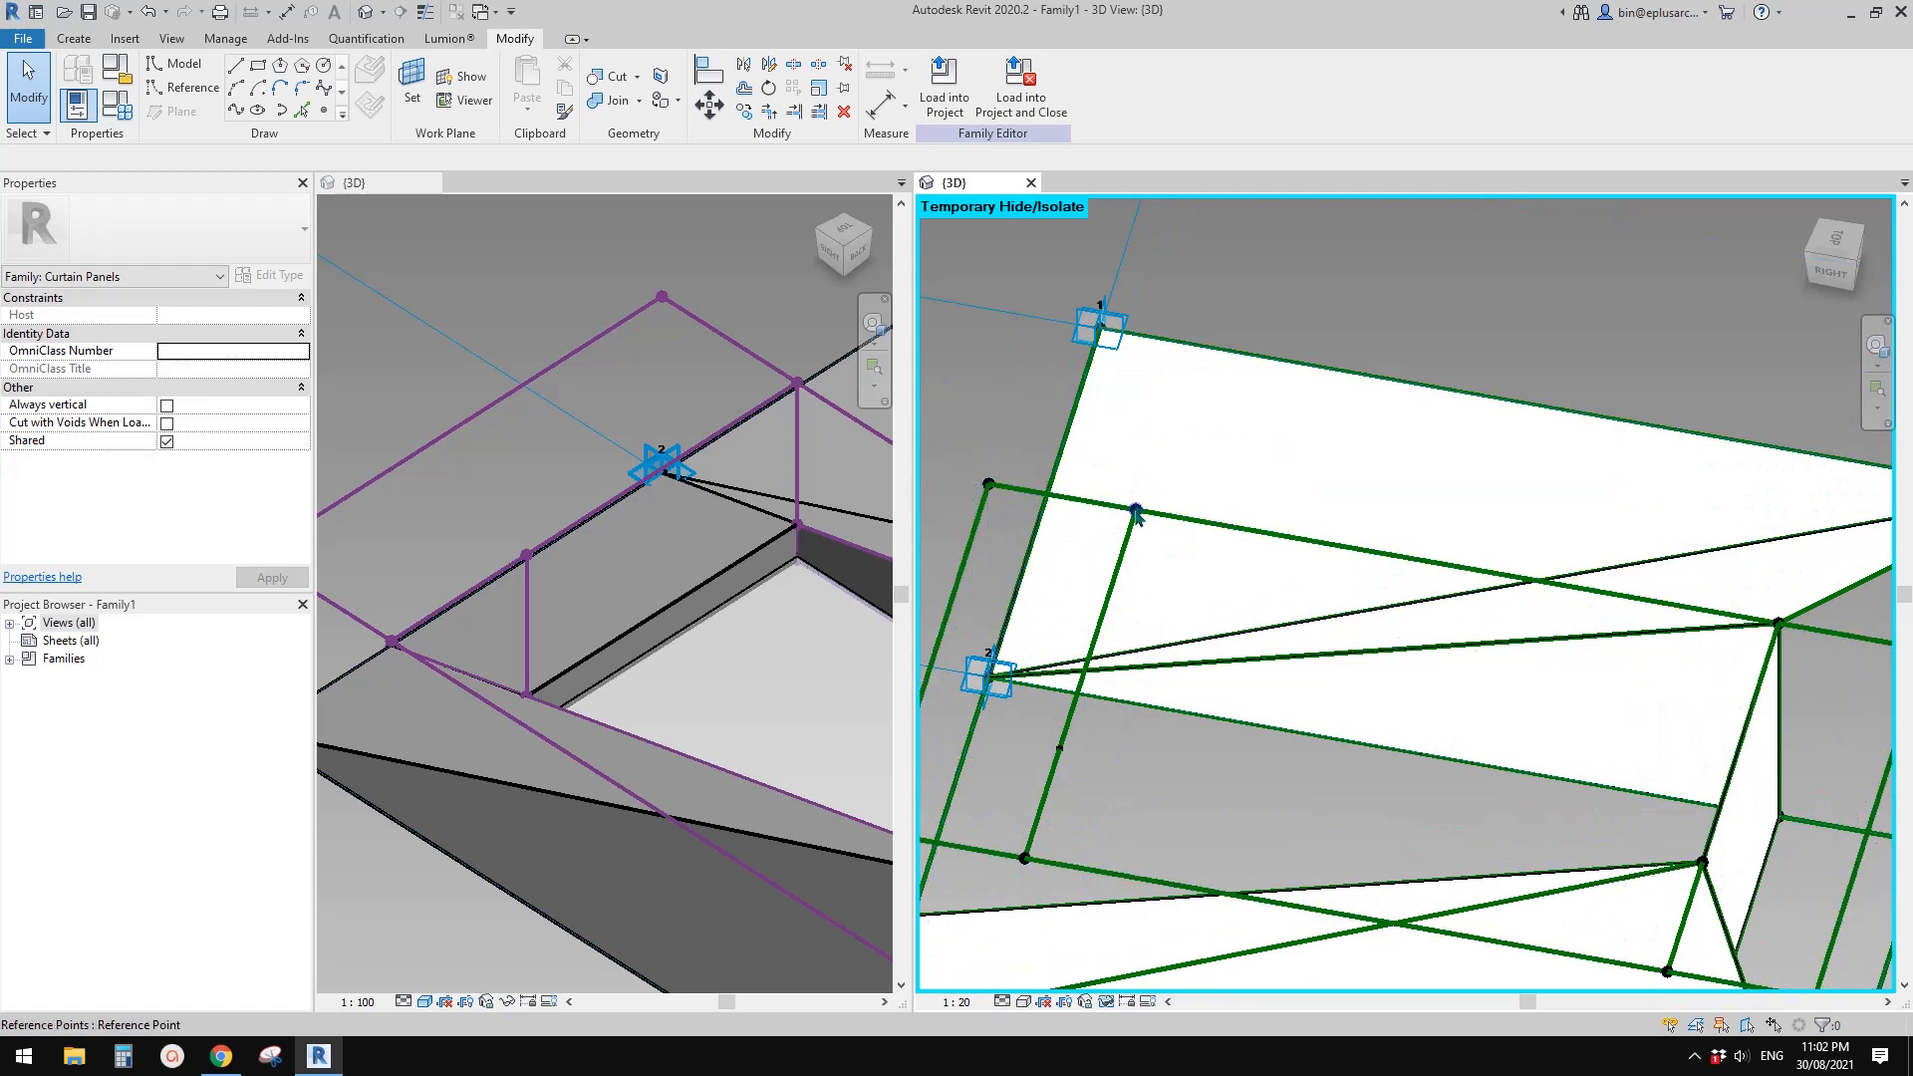
click(1256, 694)
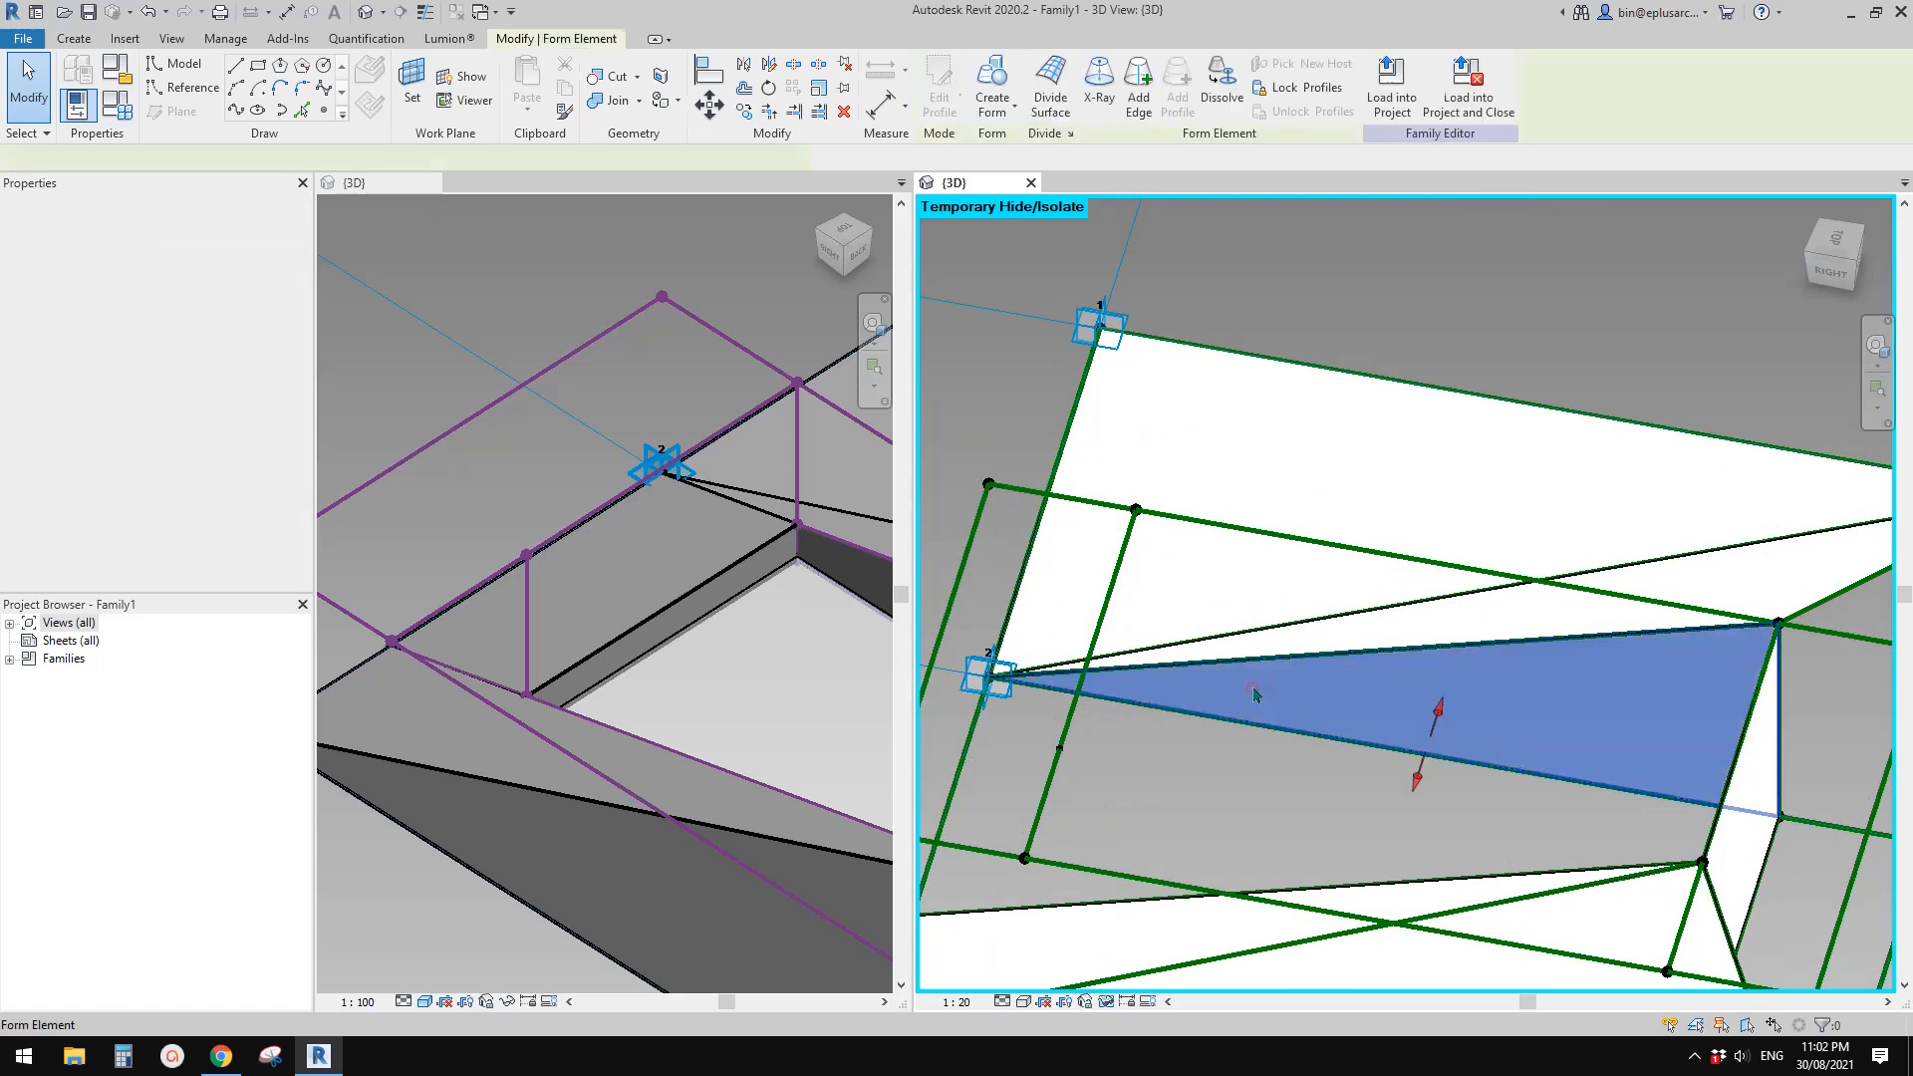
middle_drag(1257, 716, 1258, 674)
key(Delete)
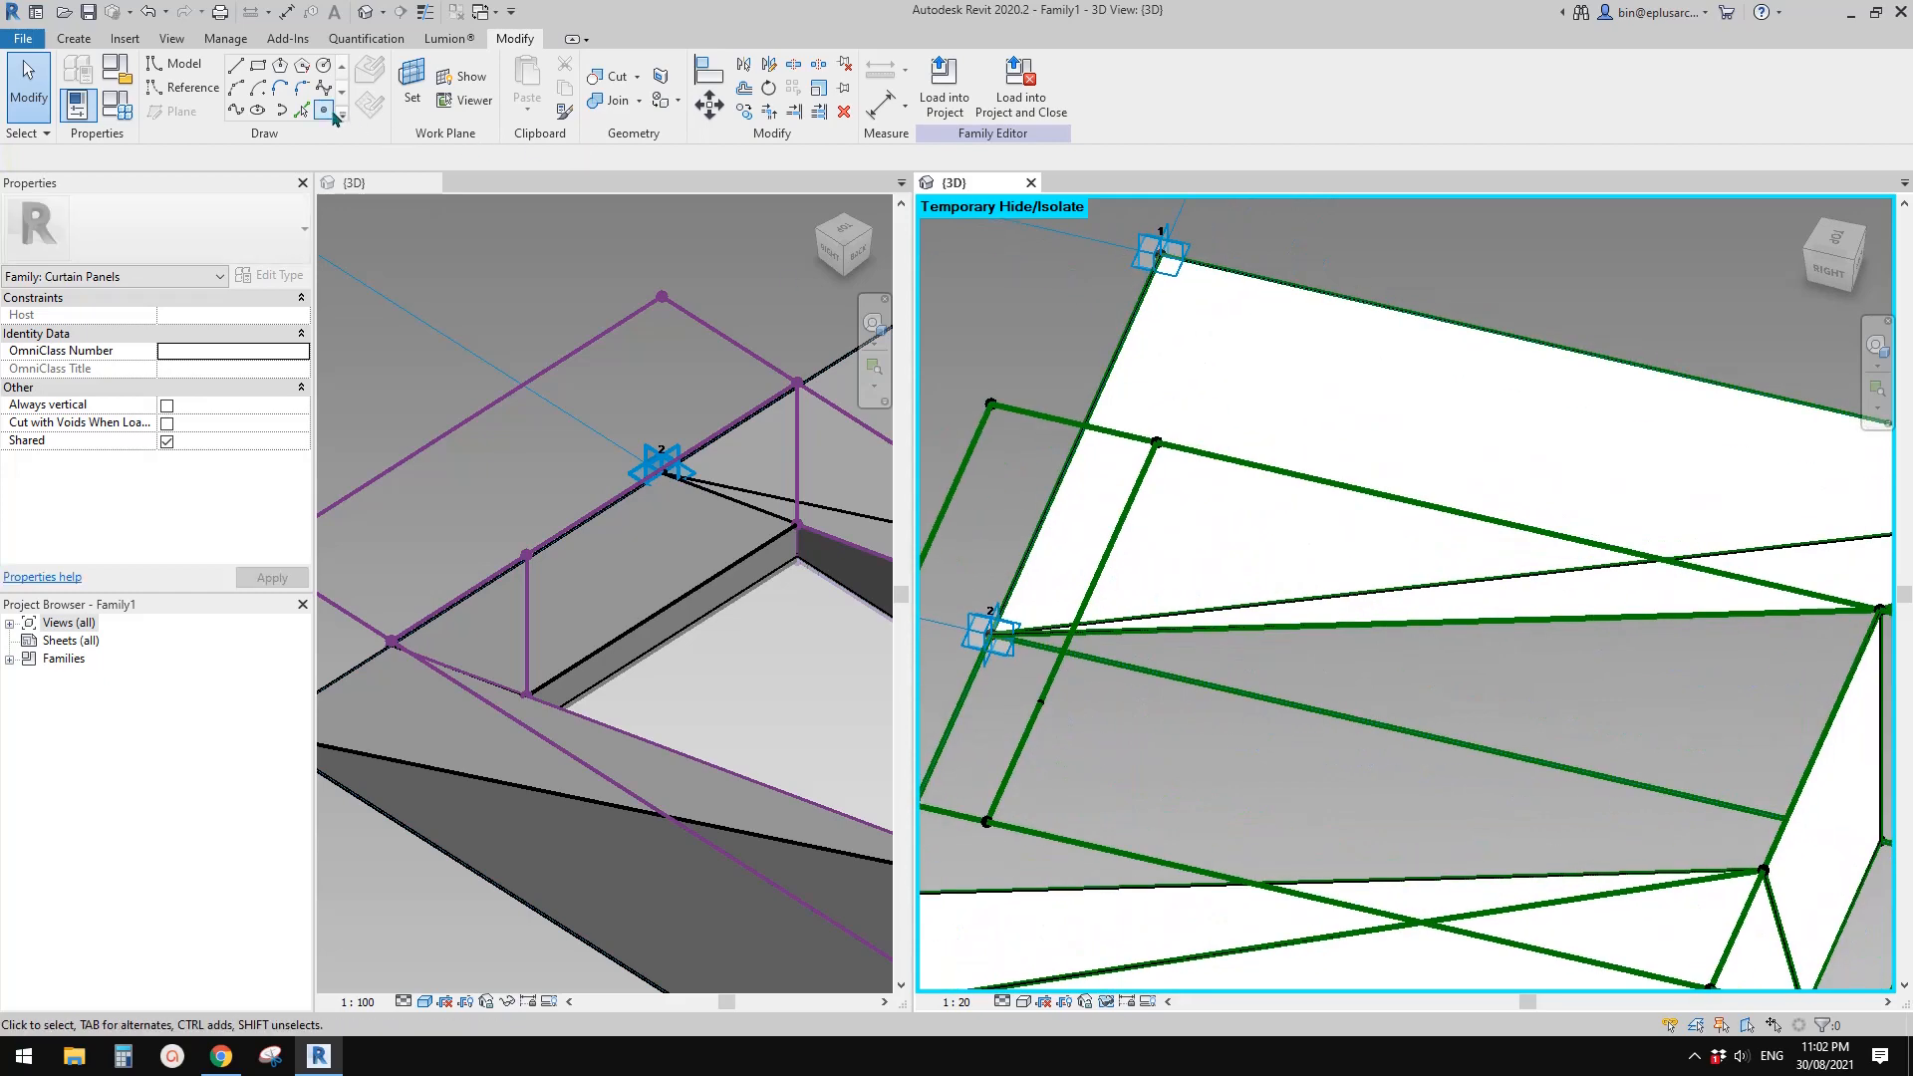
Place a reference point on the lower reference line near adaptive point 2, measured by Segment Length and associated with parameter FW
click(333, 116)
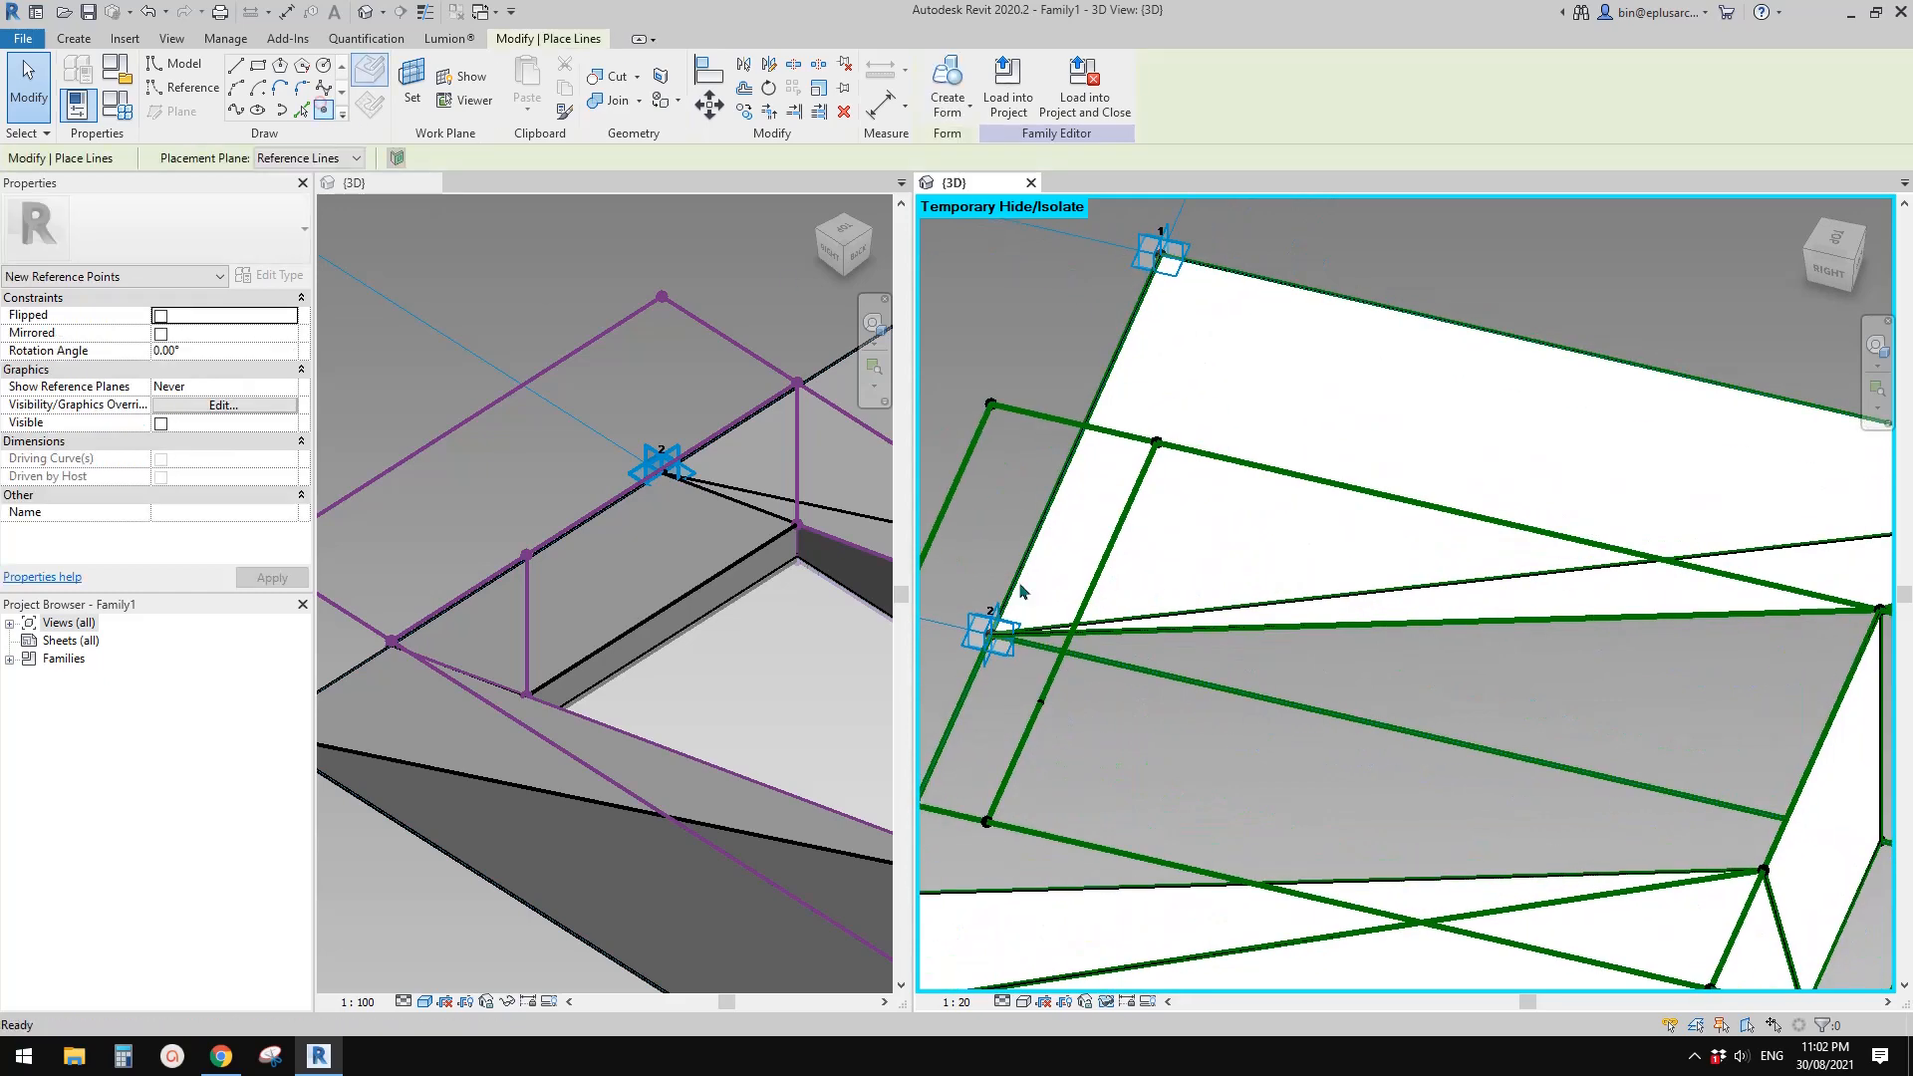
click(1146, 672)
key(Escape)
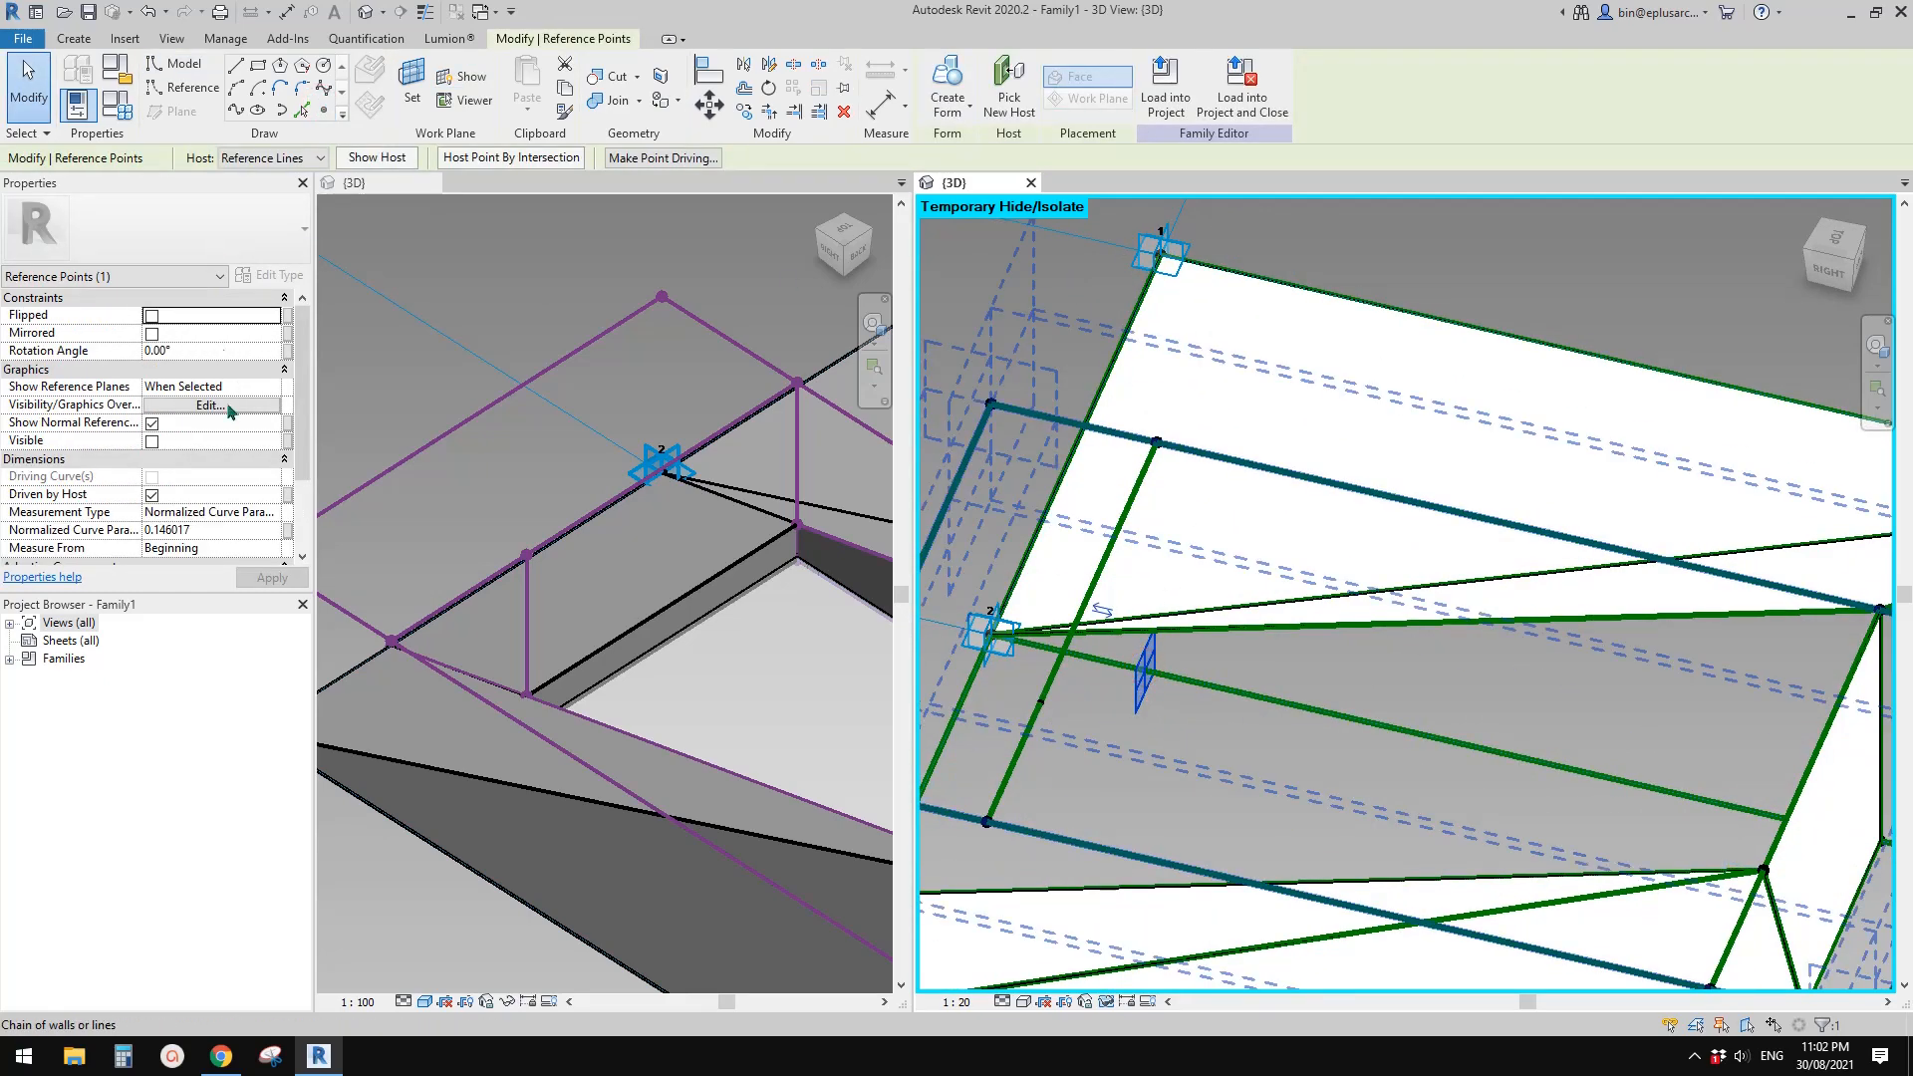
click(265, 515)
click(212, 523)
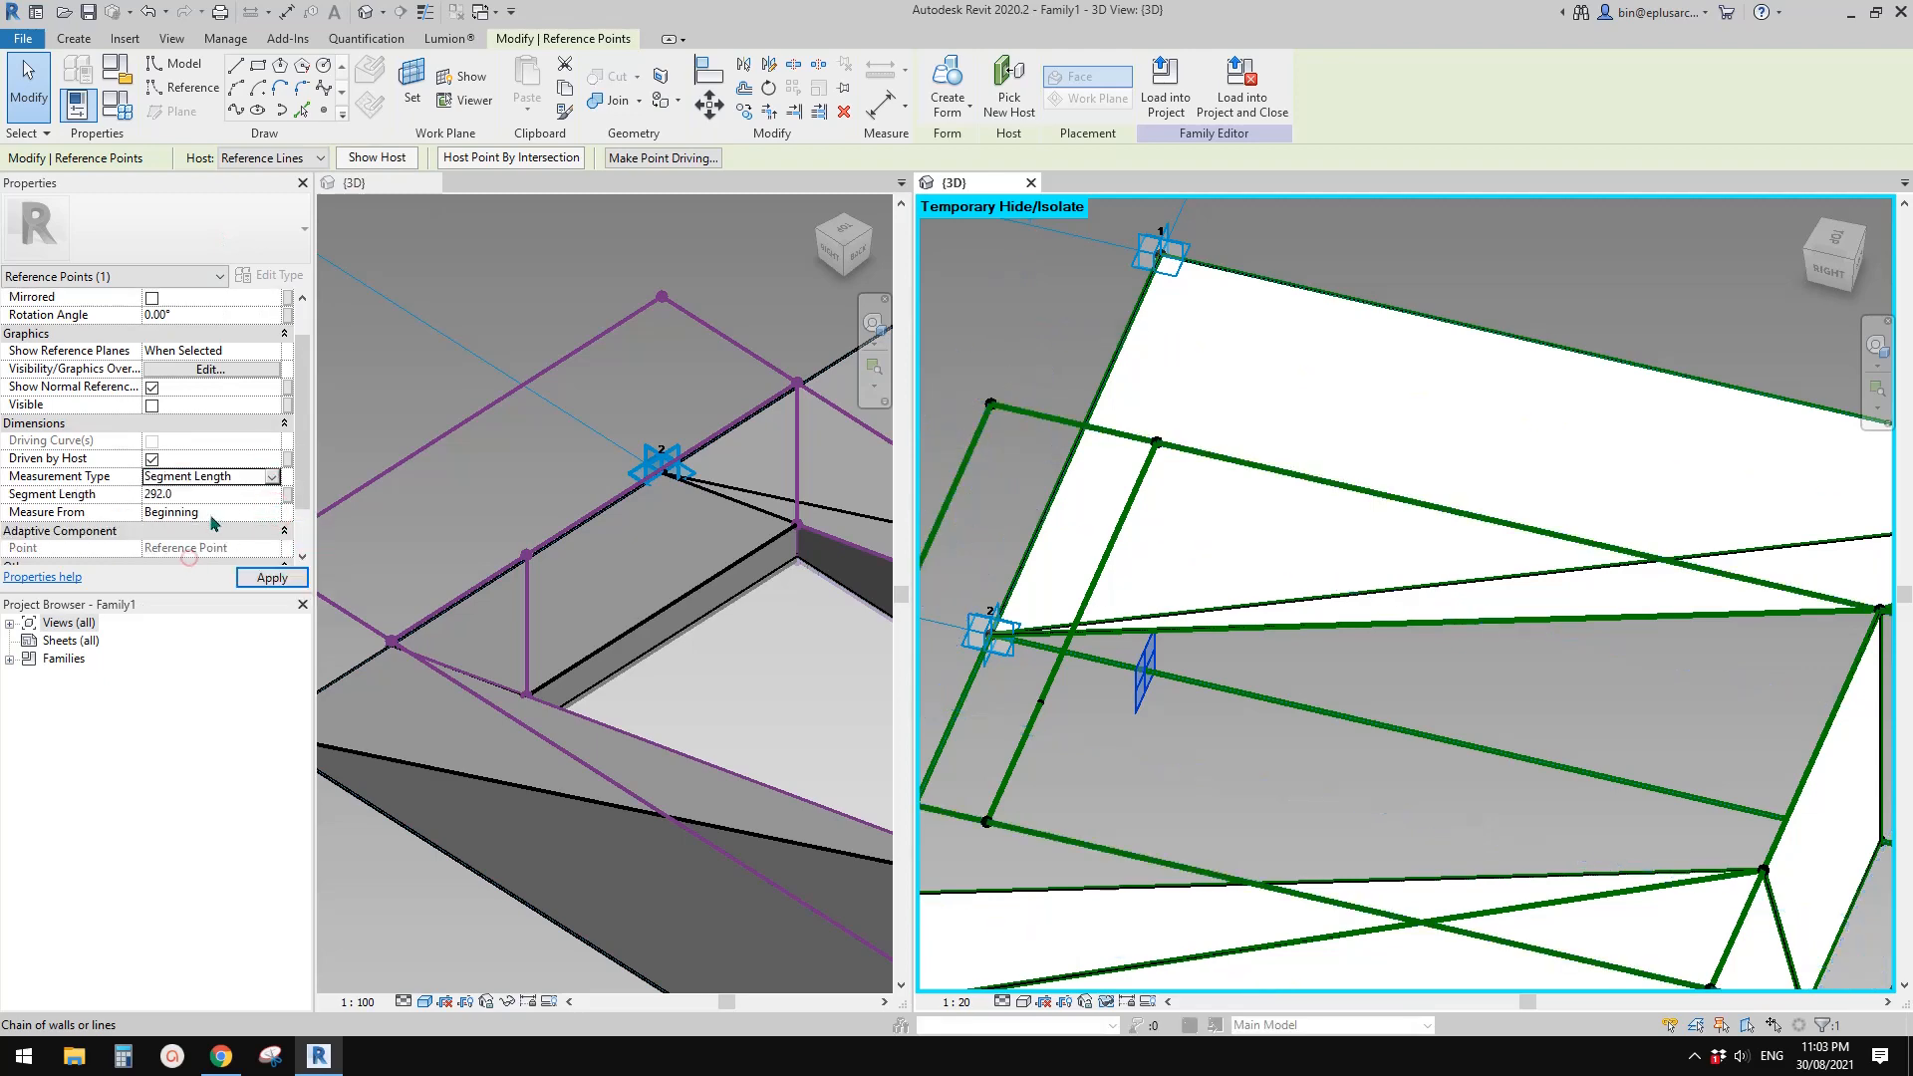
click(284, 495)
click(460, 598)
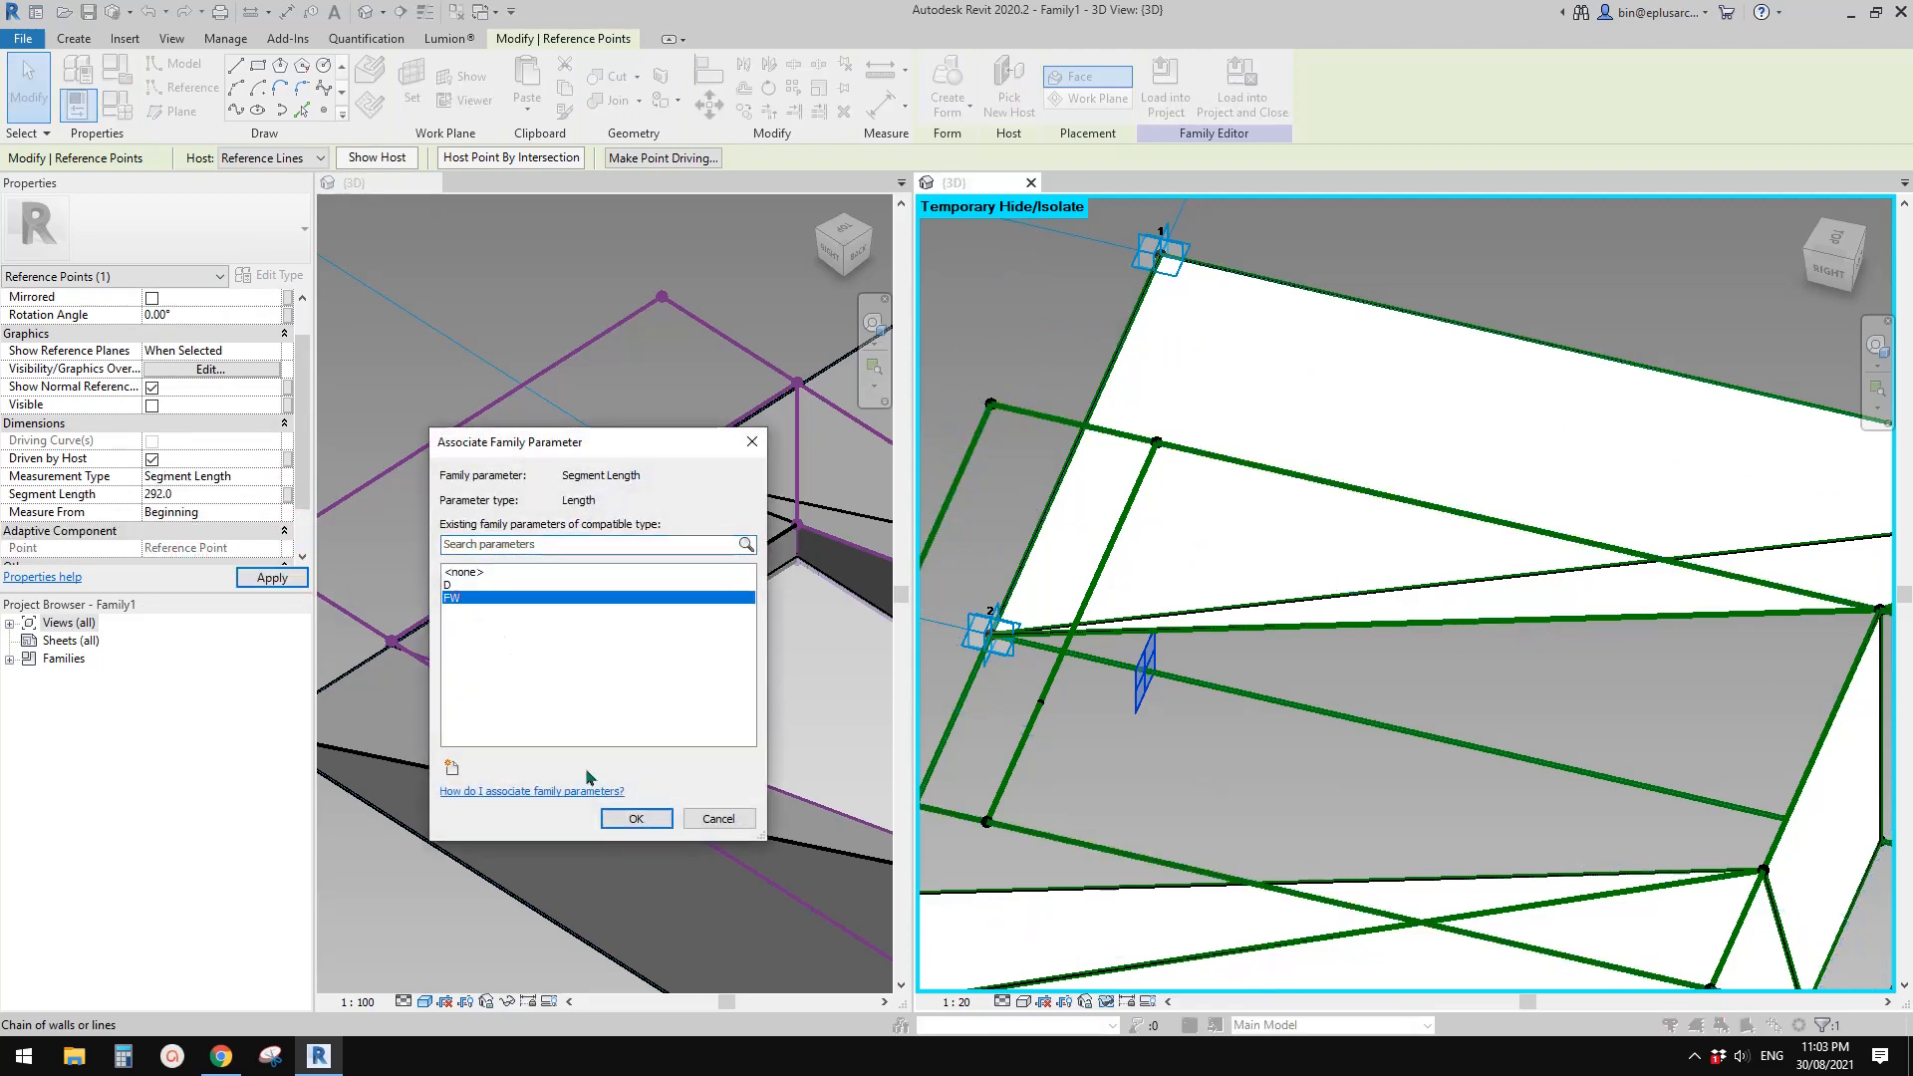
click(636, 819)
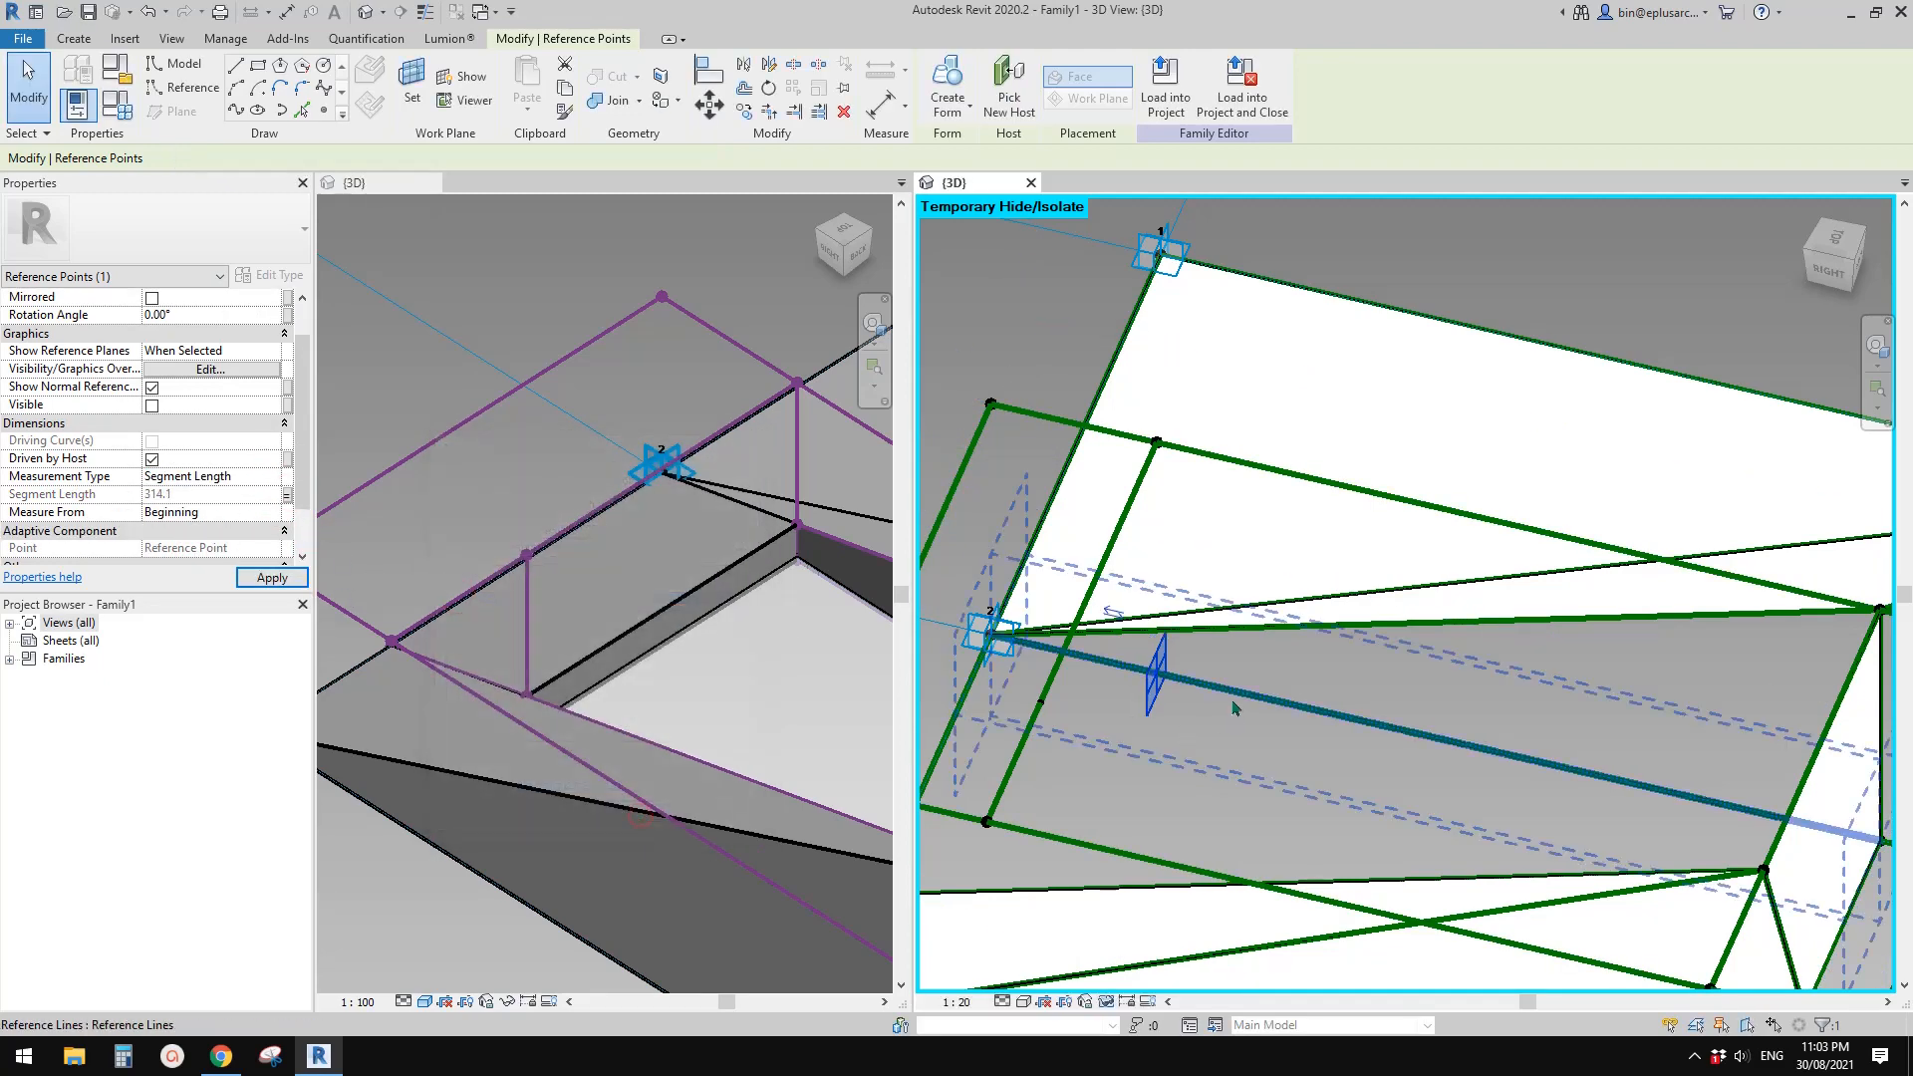
Connect the FW-driven point near adaptive point 2 to the upper frame point above it with a vertical reference line
ctrl+click(1142, 451)
click(235, 107)
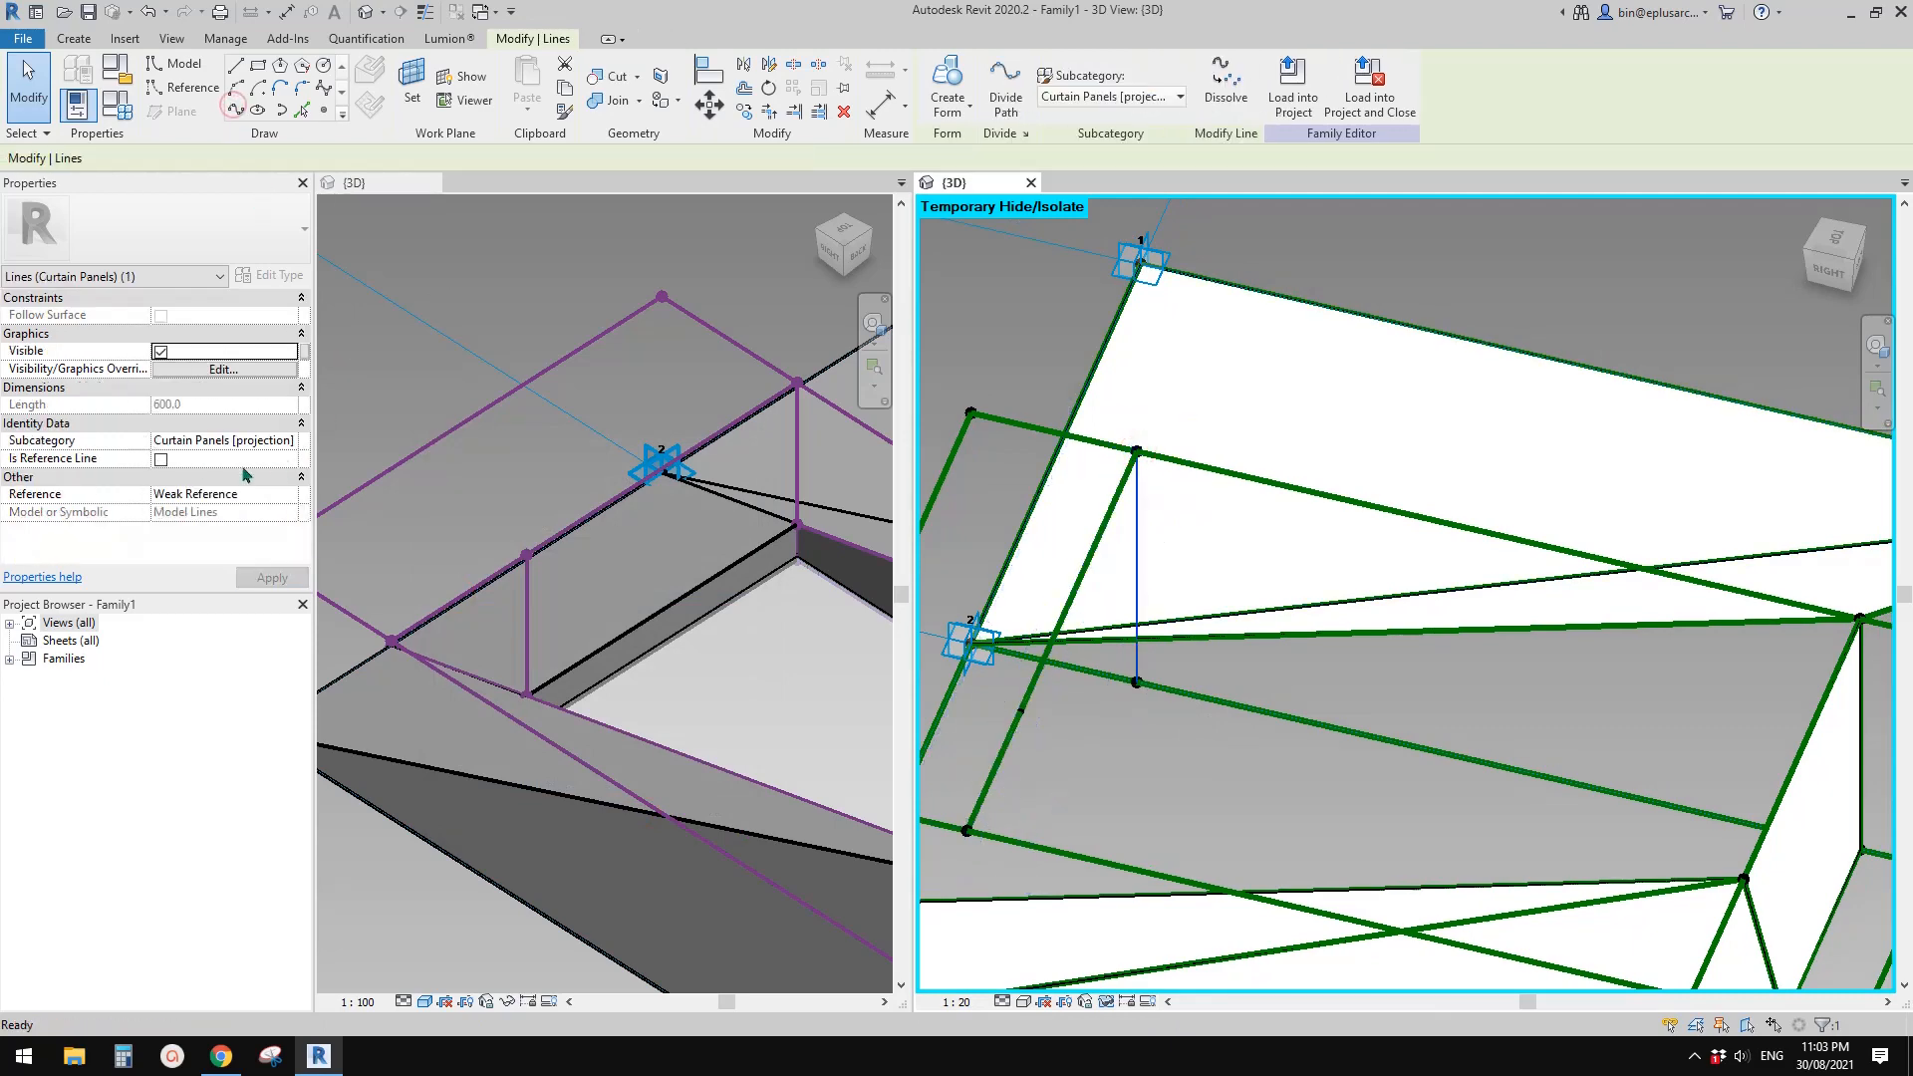
click(162, 459)
key(Escape)
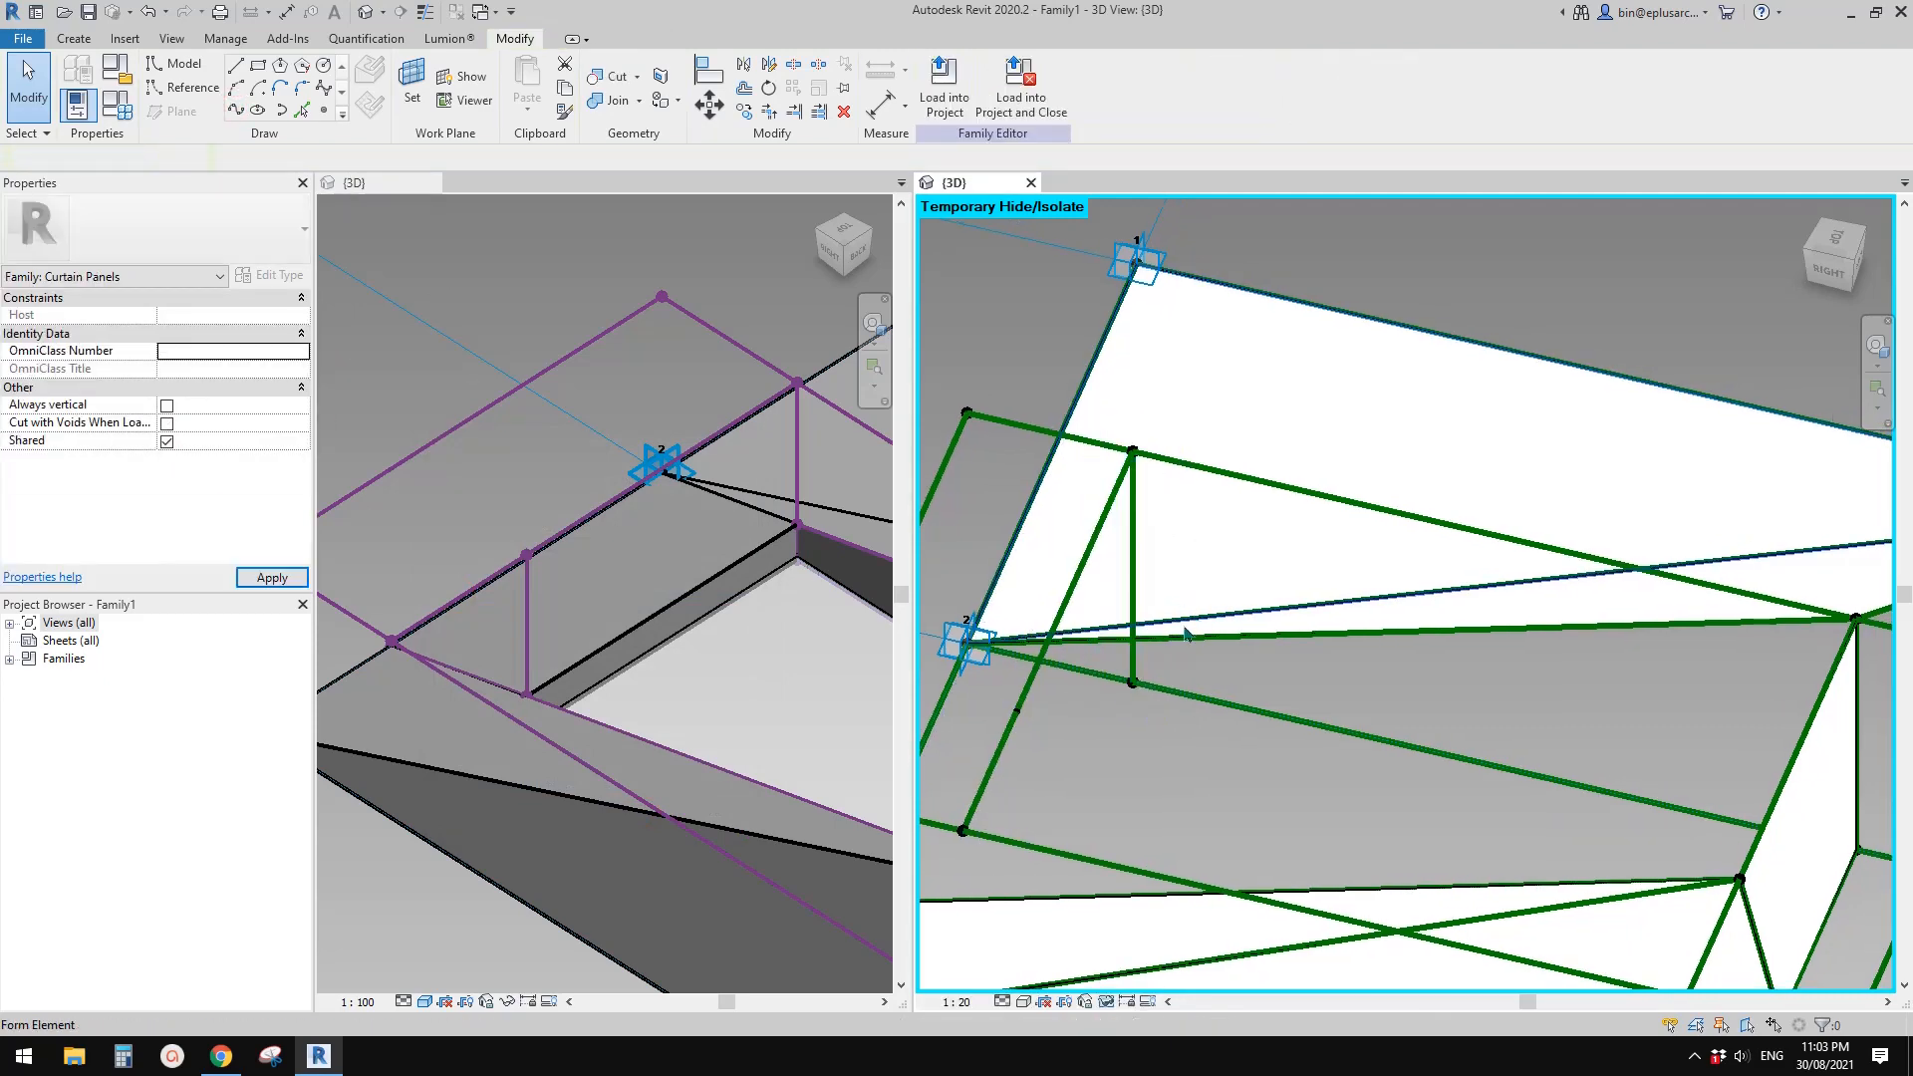
Place a reference point partway up the vertical reference line near adaptive point 2
shift+middle_drag(1182, 544, 1211, 573)
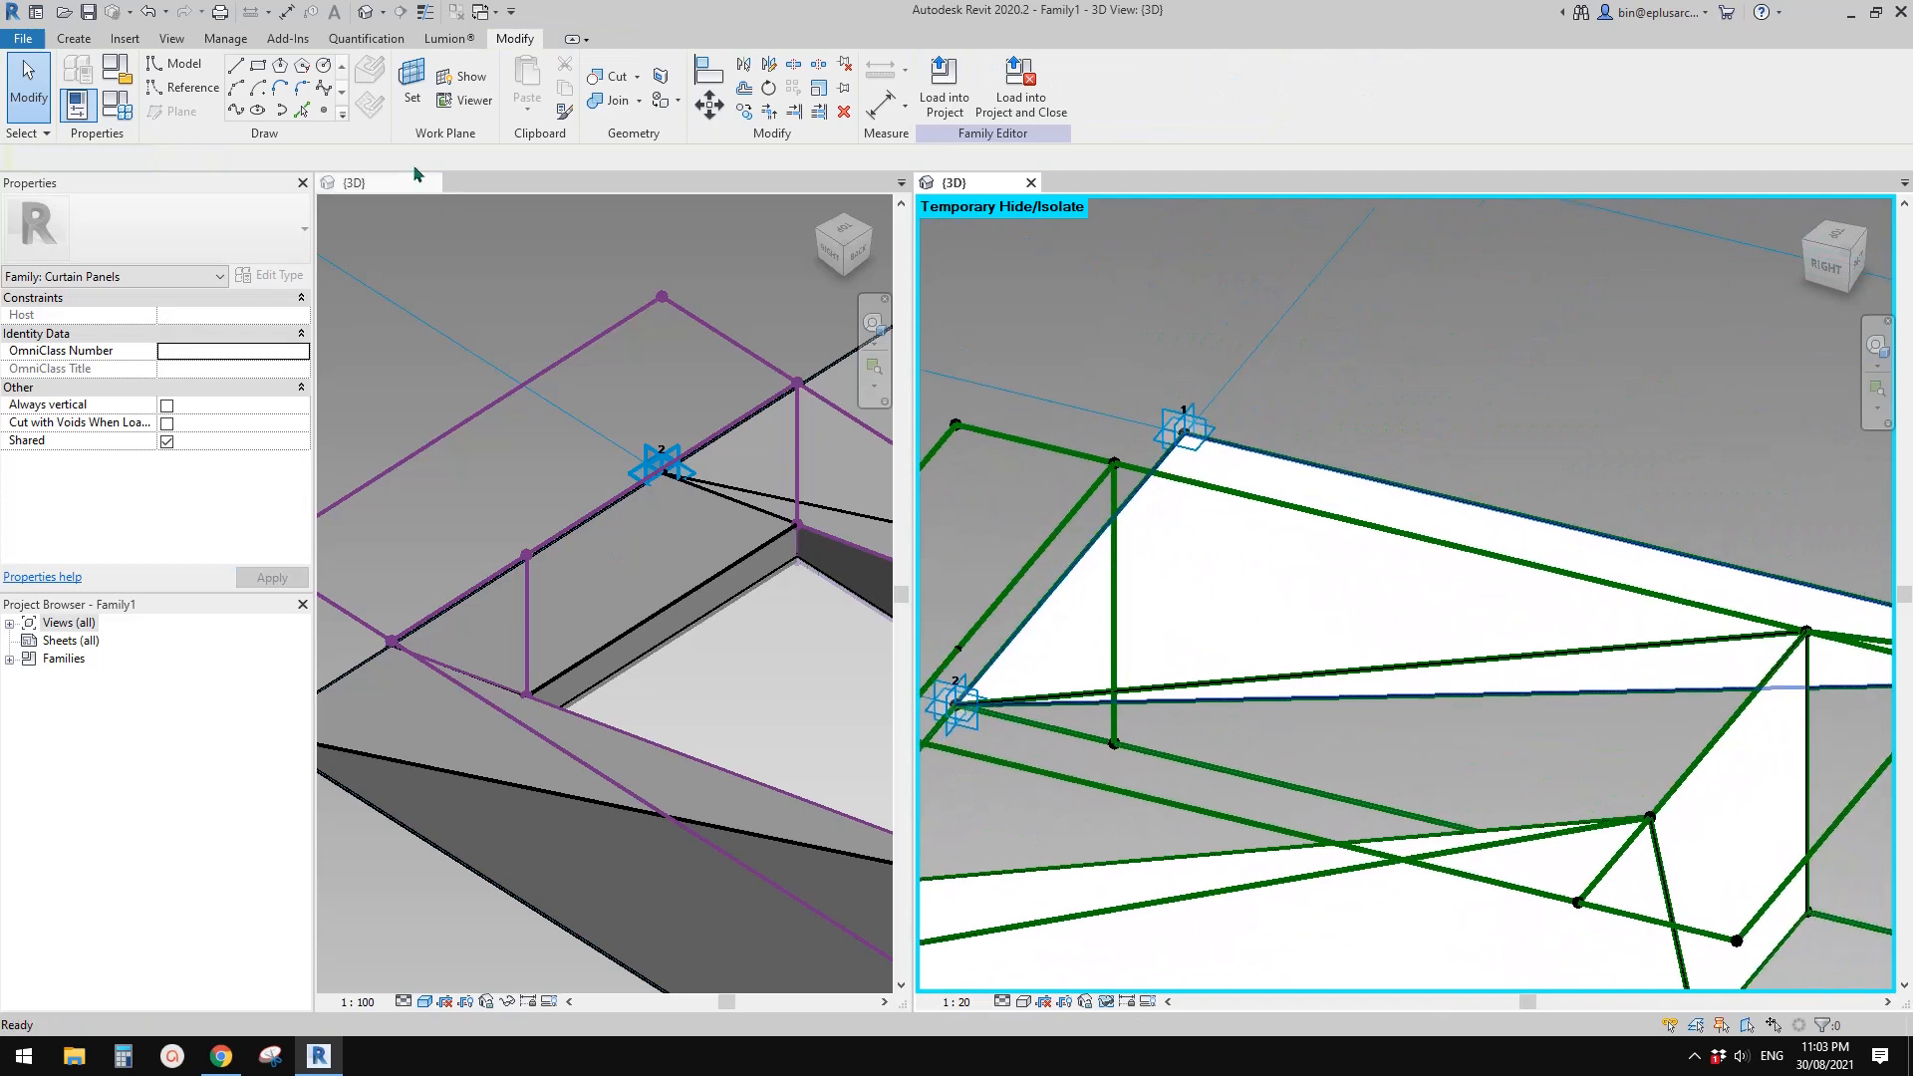
click(324, 111)
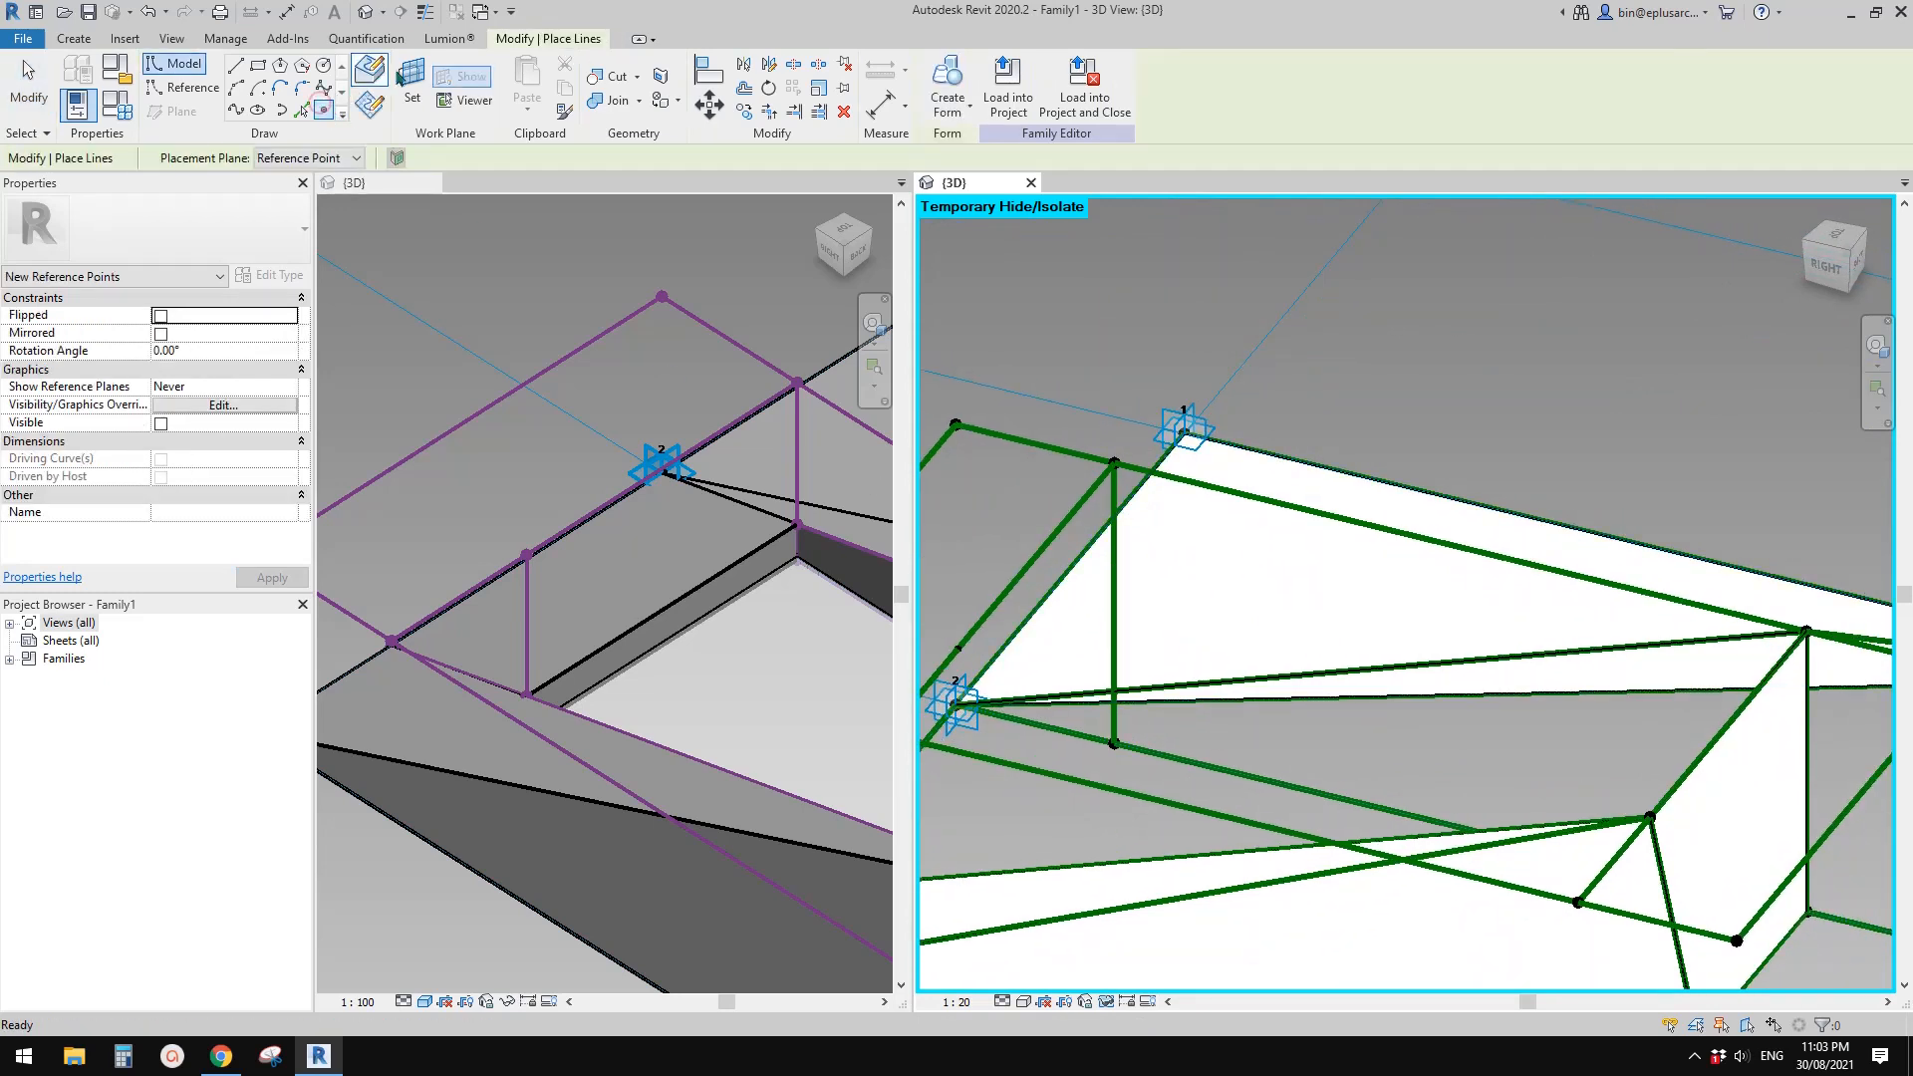
click(1116, 594)
key(Escape)
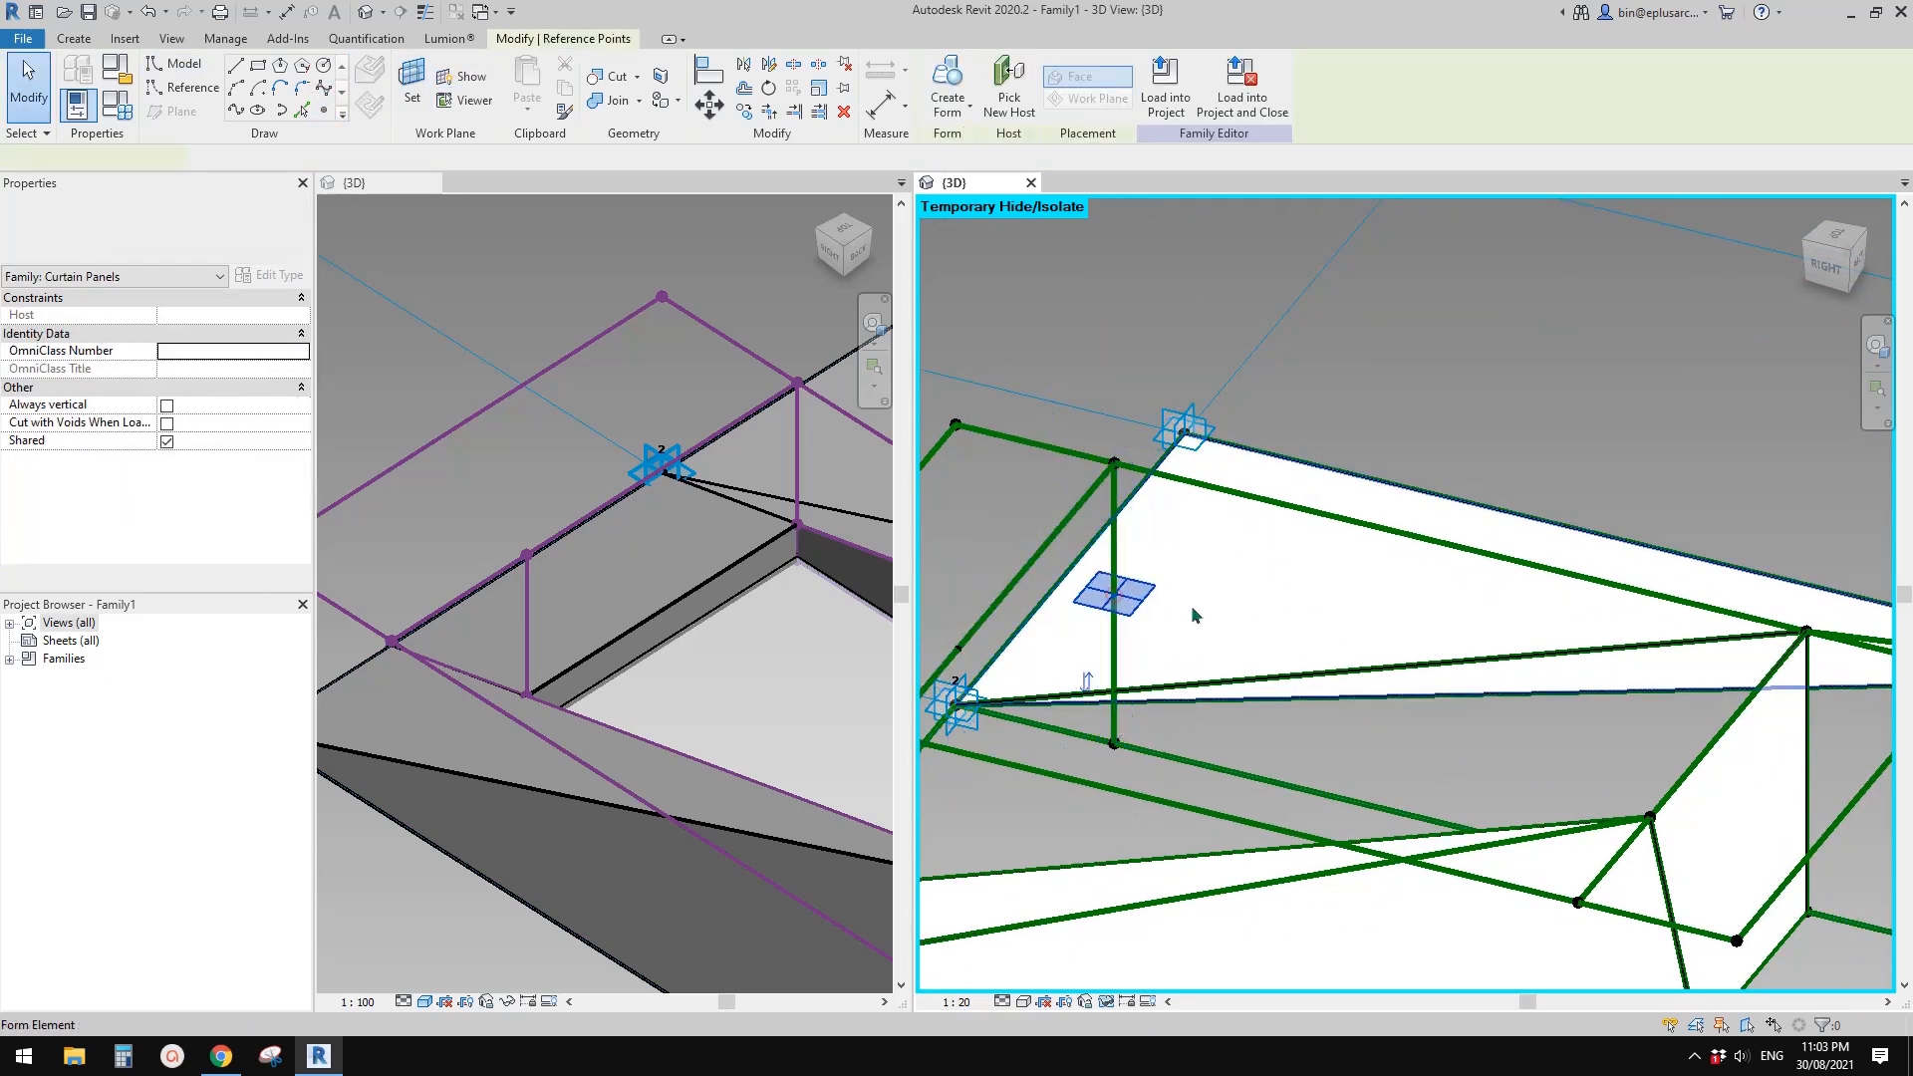
Host the point on the vertical line by intersection with the sloping reference line rising from adaptive point 2
click(1114, 594)
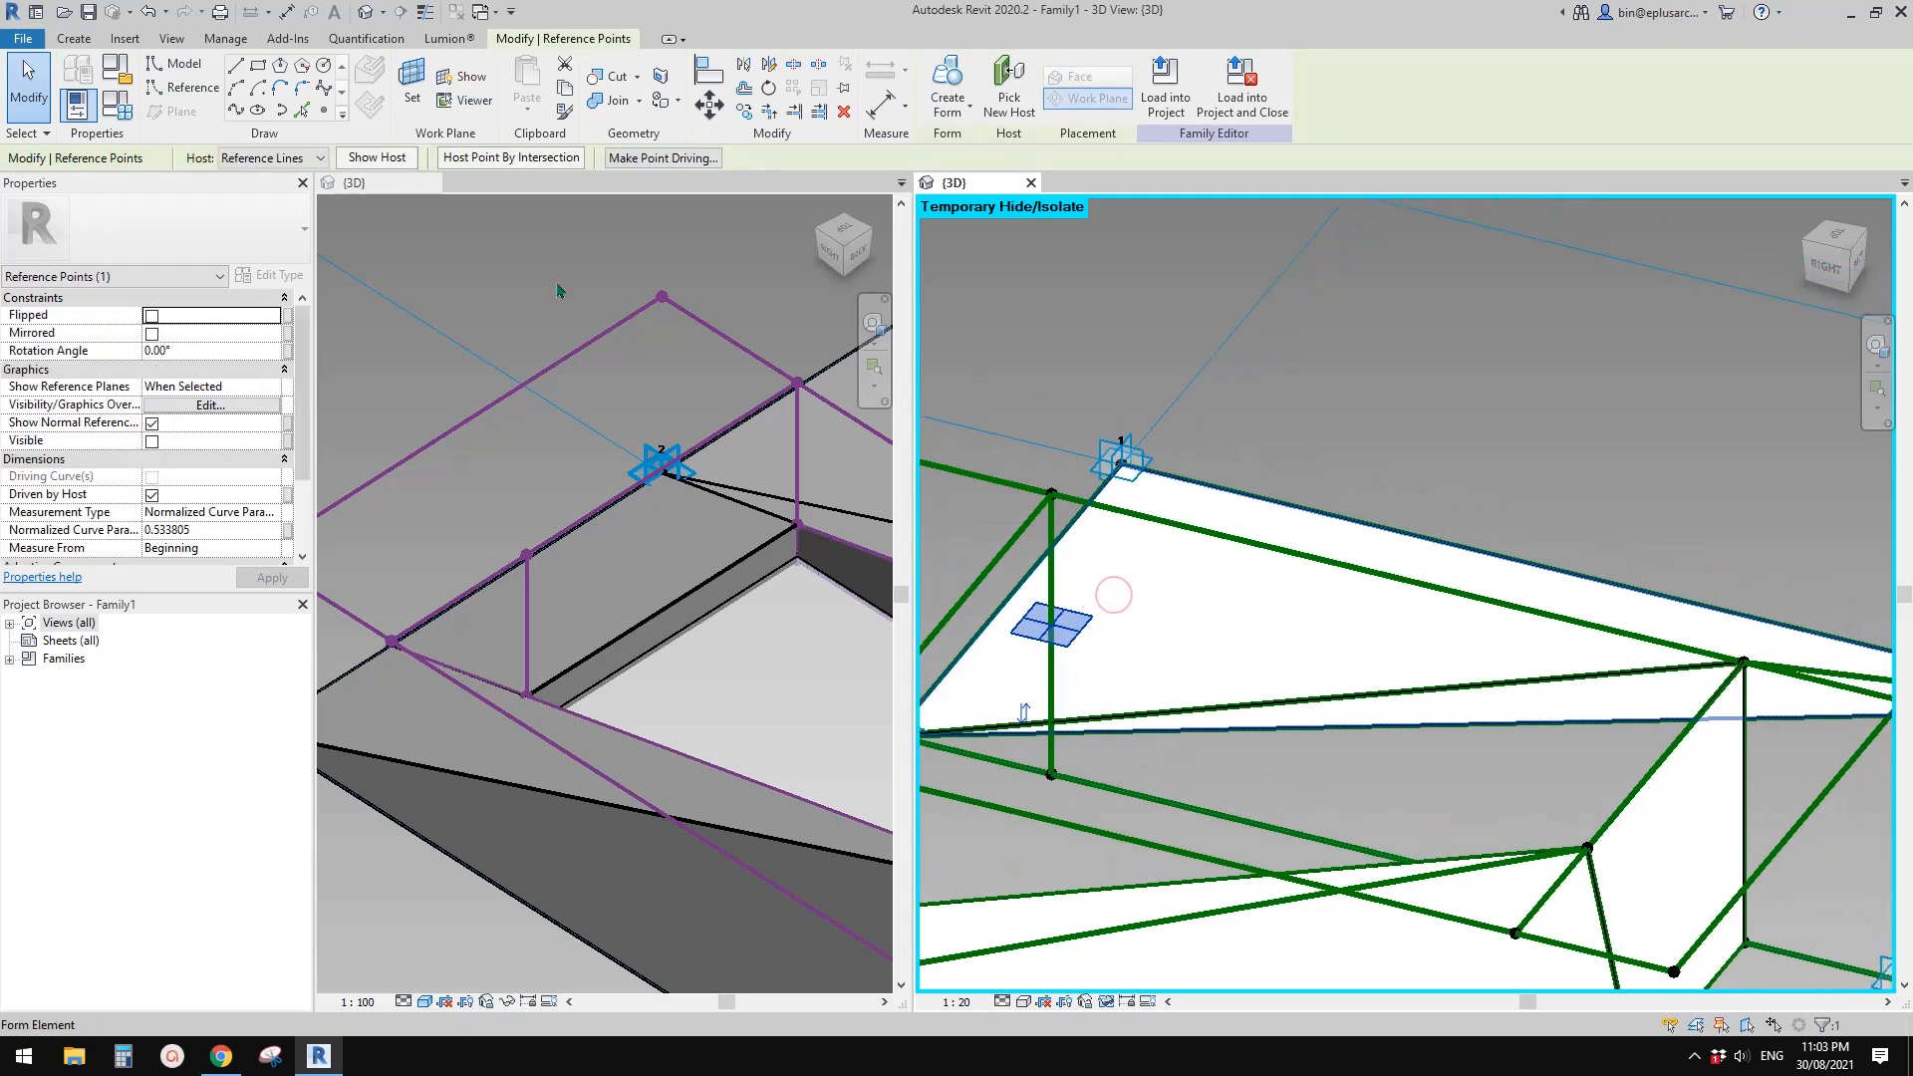
click(508, 157)
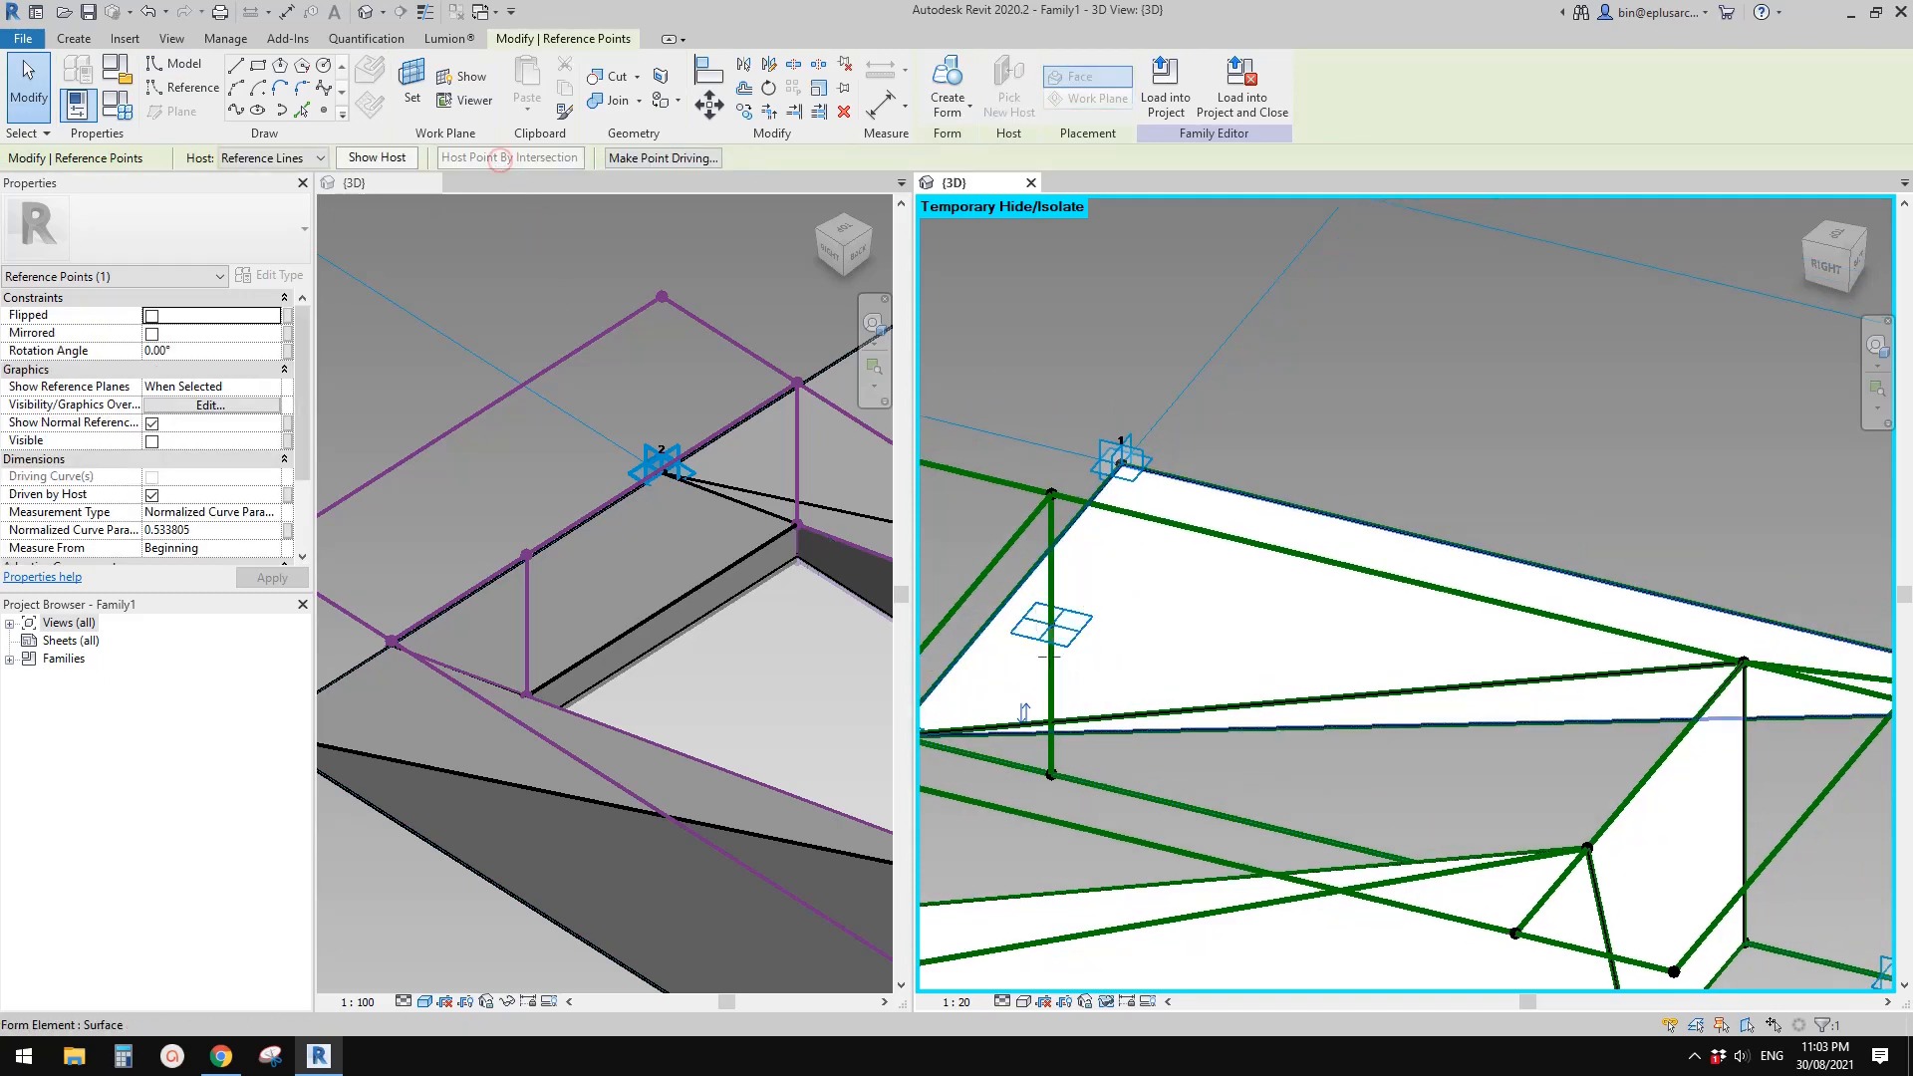
shift+middle_drag(1276, 932, 1523, 579)
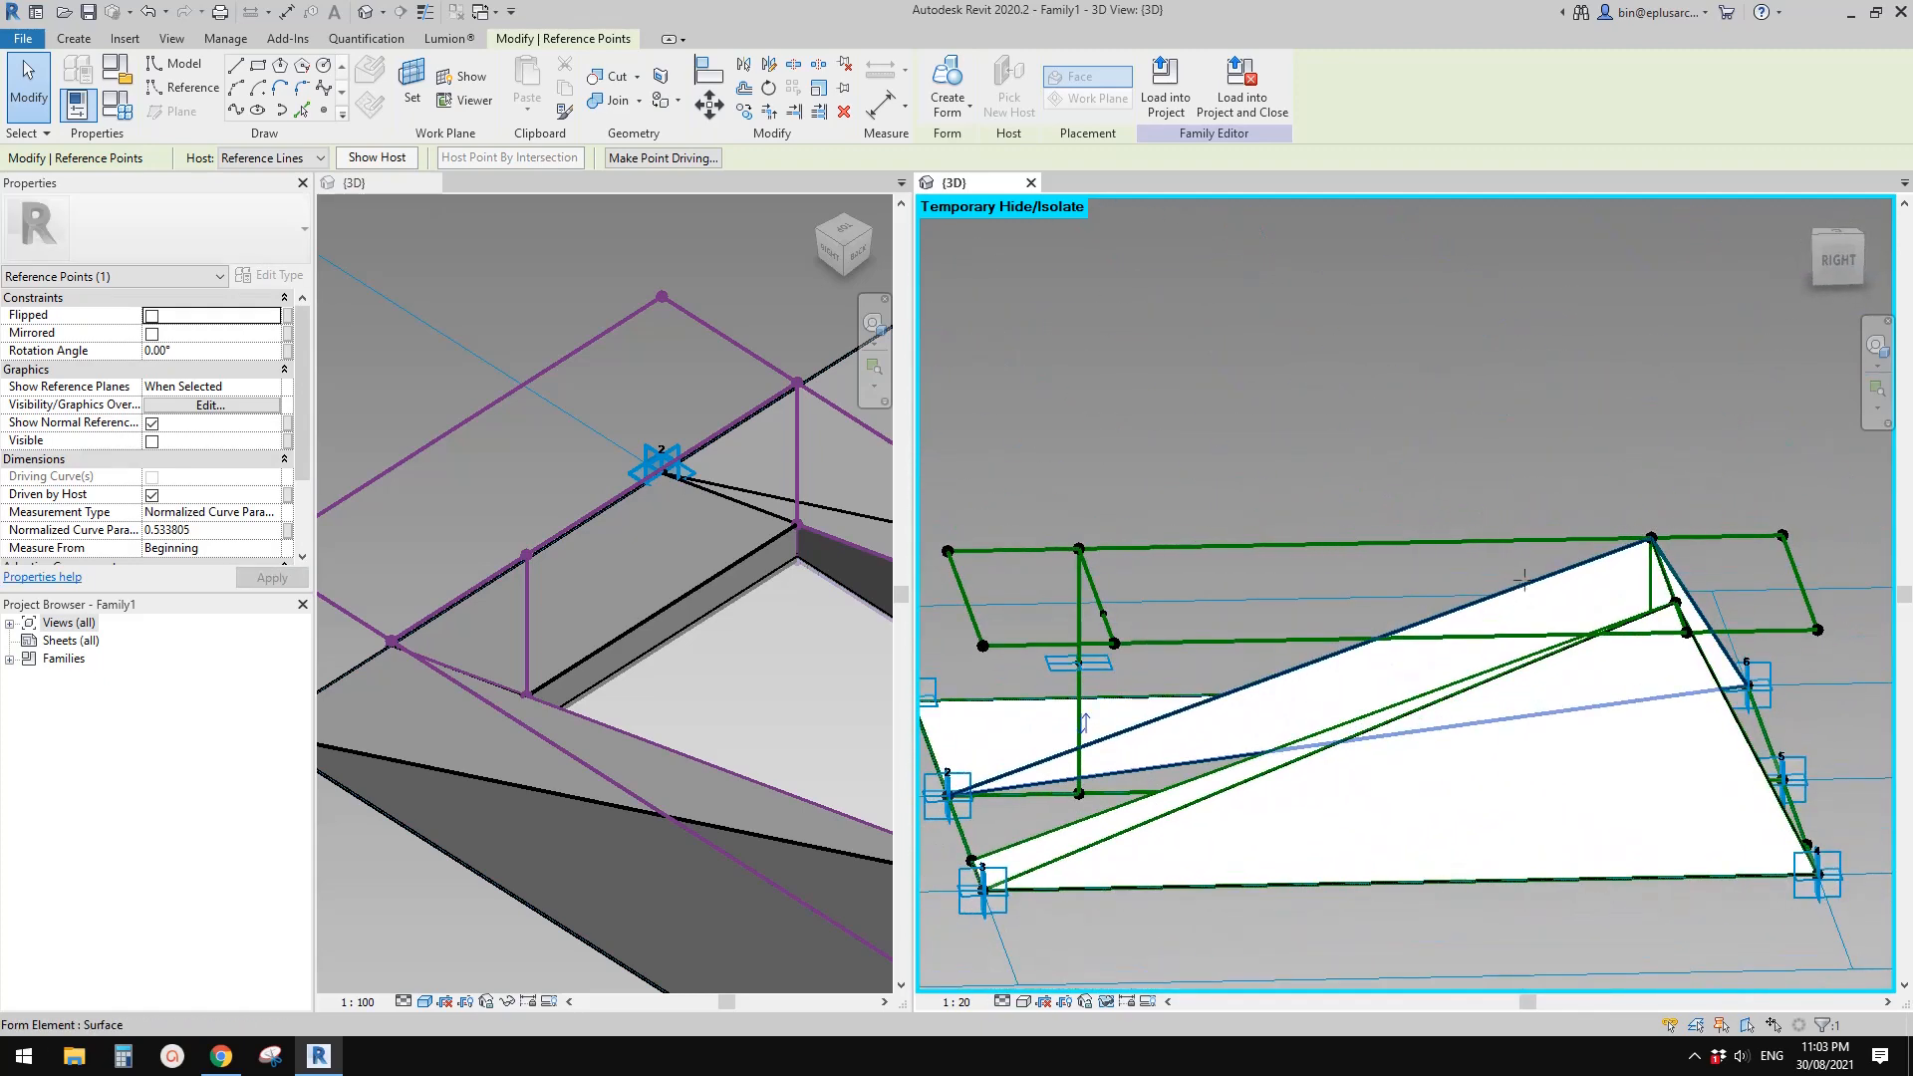
shift+middle_drag(1426, 675, 1416, 657)
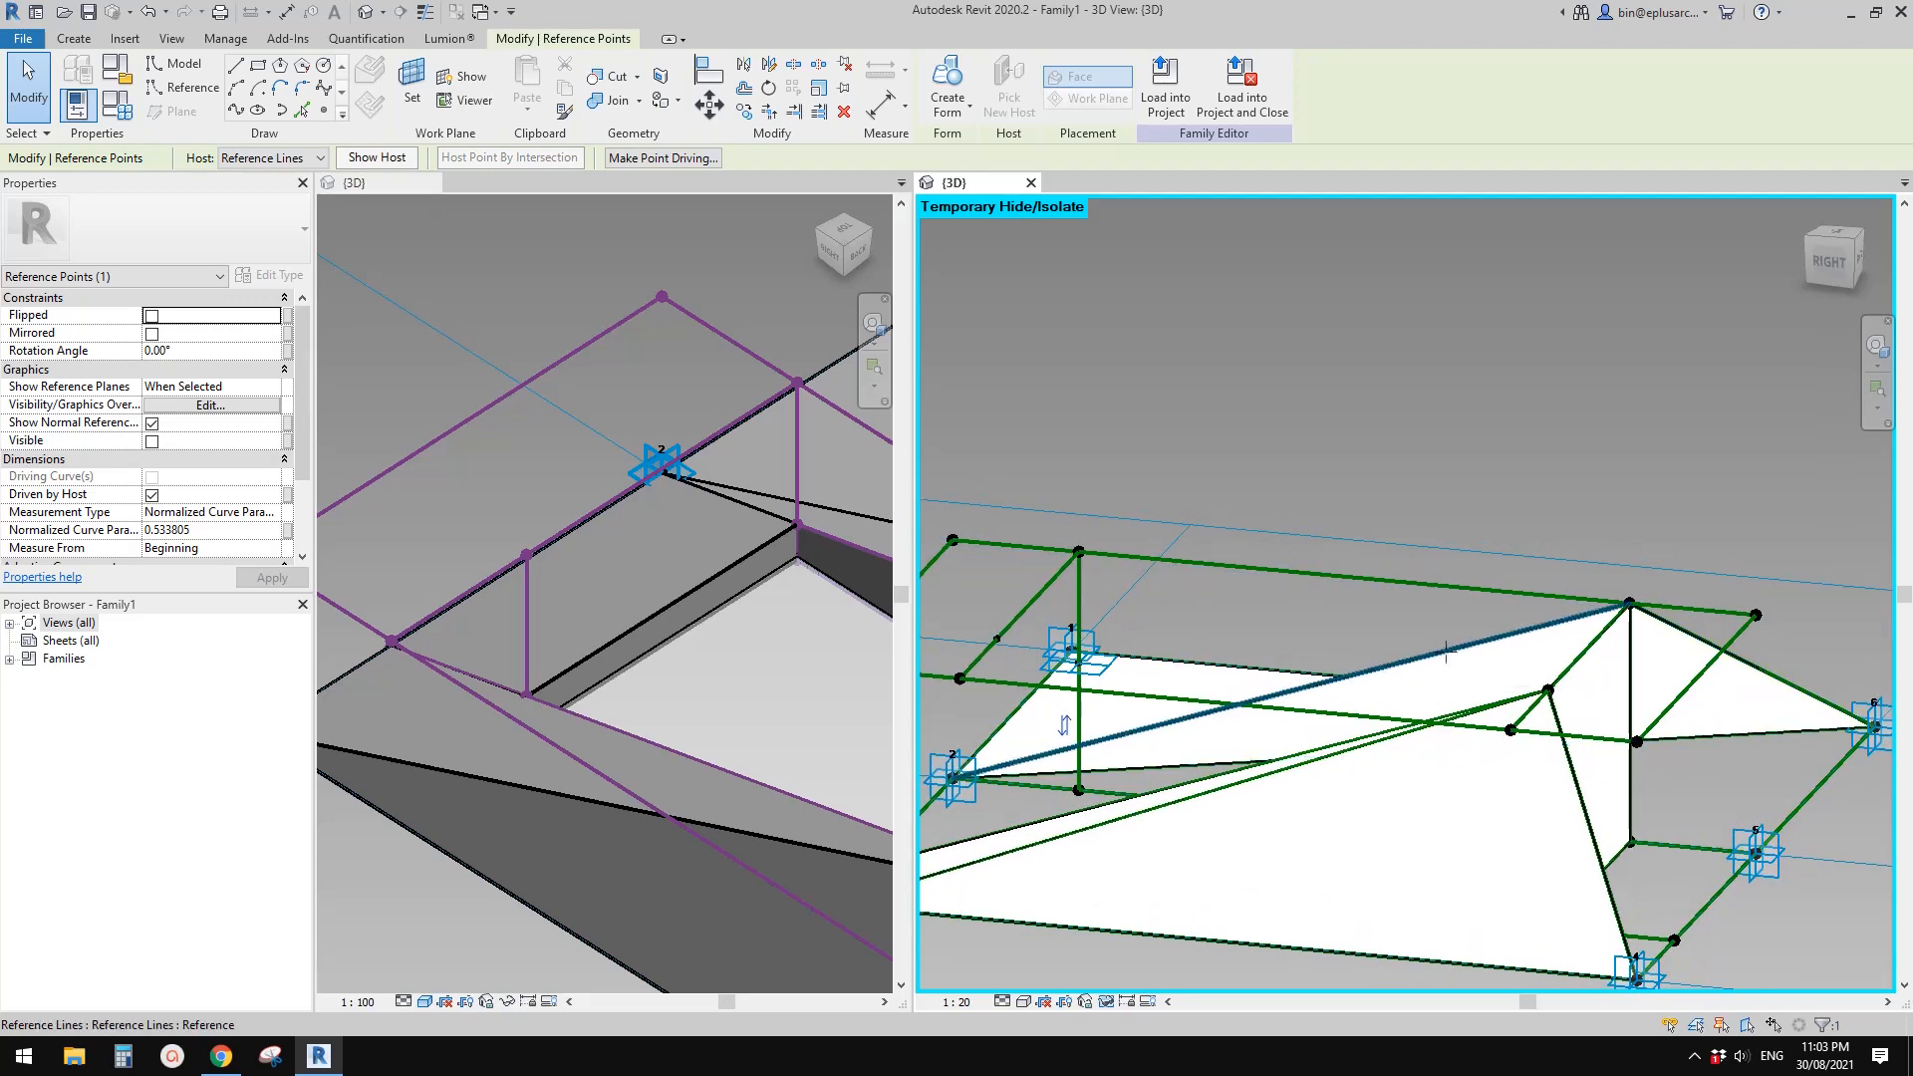
click(1446, 653)
scroll(1083, 757, up, 3)
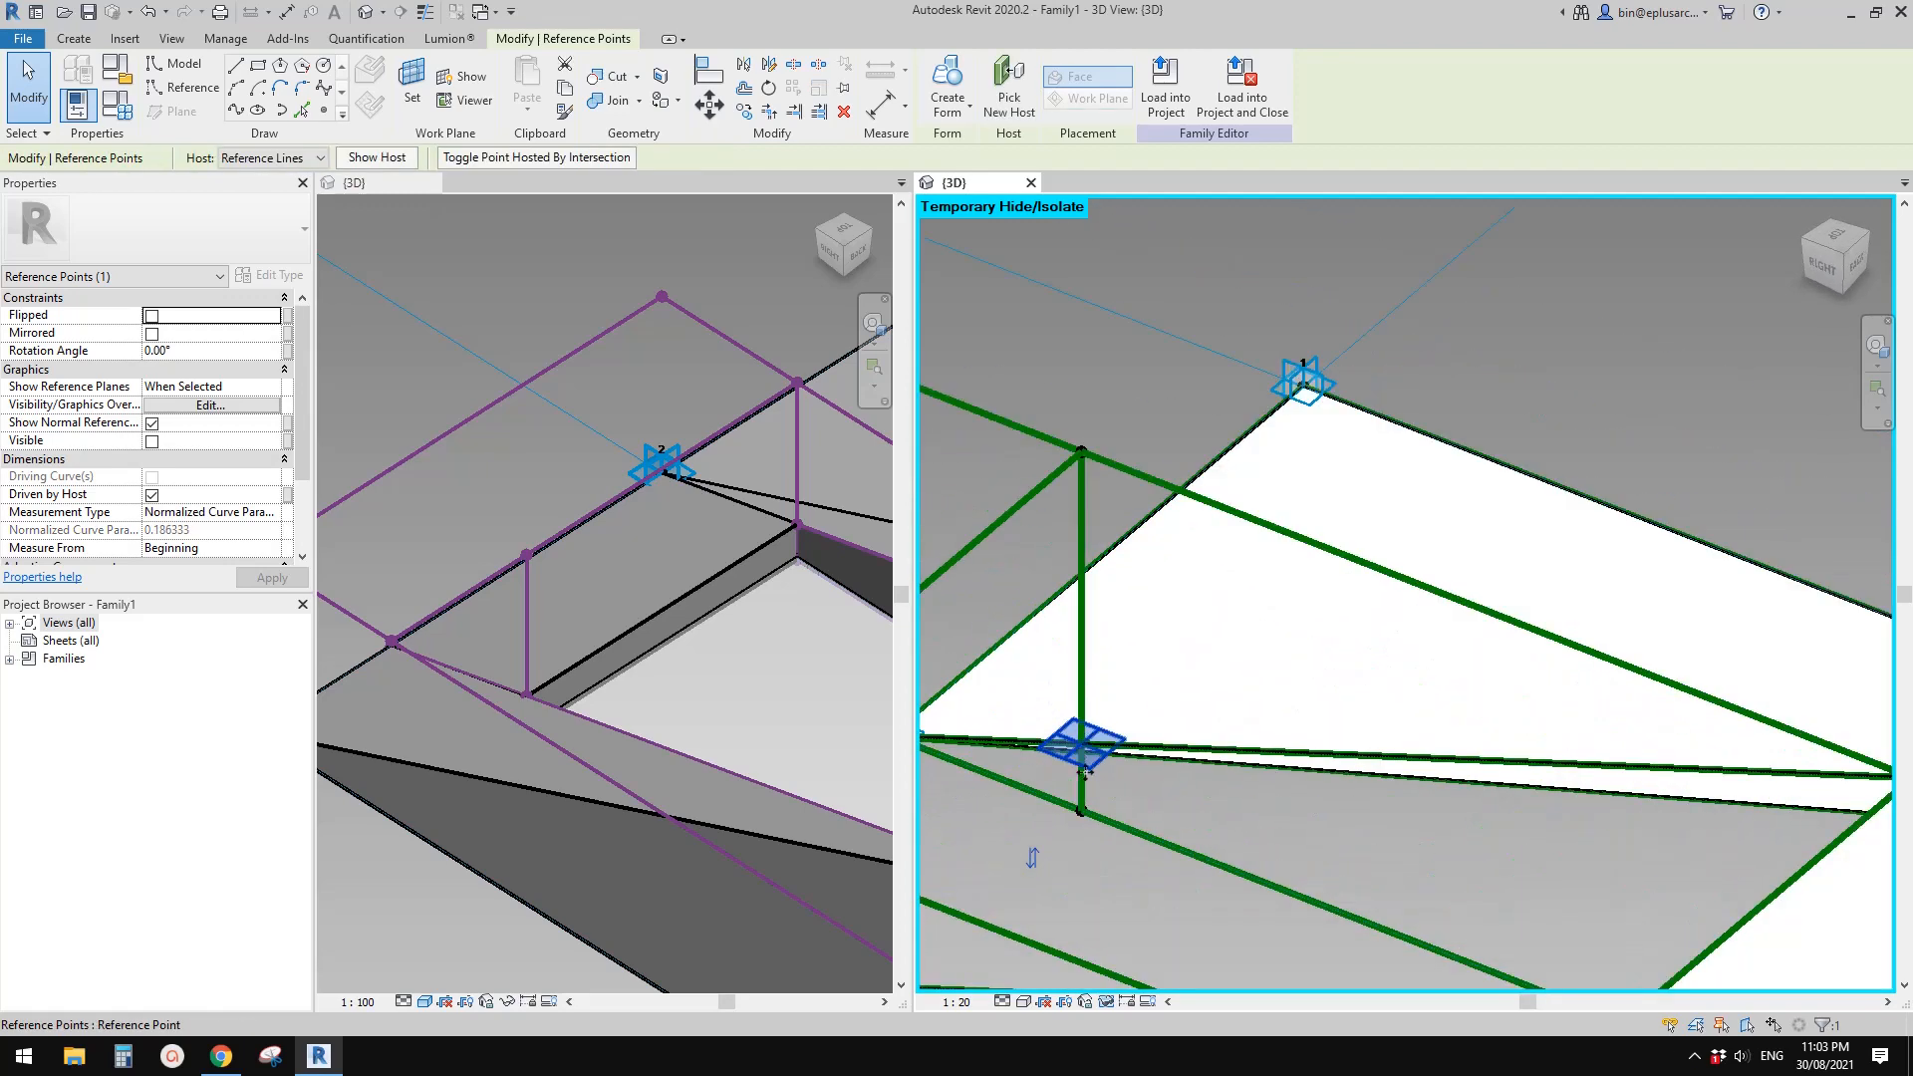
Temporarily hide the form surfaces covering the lower reference lines near adaptive point 3
key(Escape)
scroll(1085, 772, down, 4)
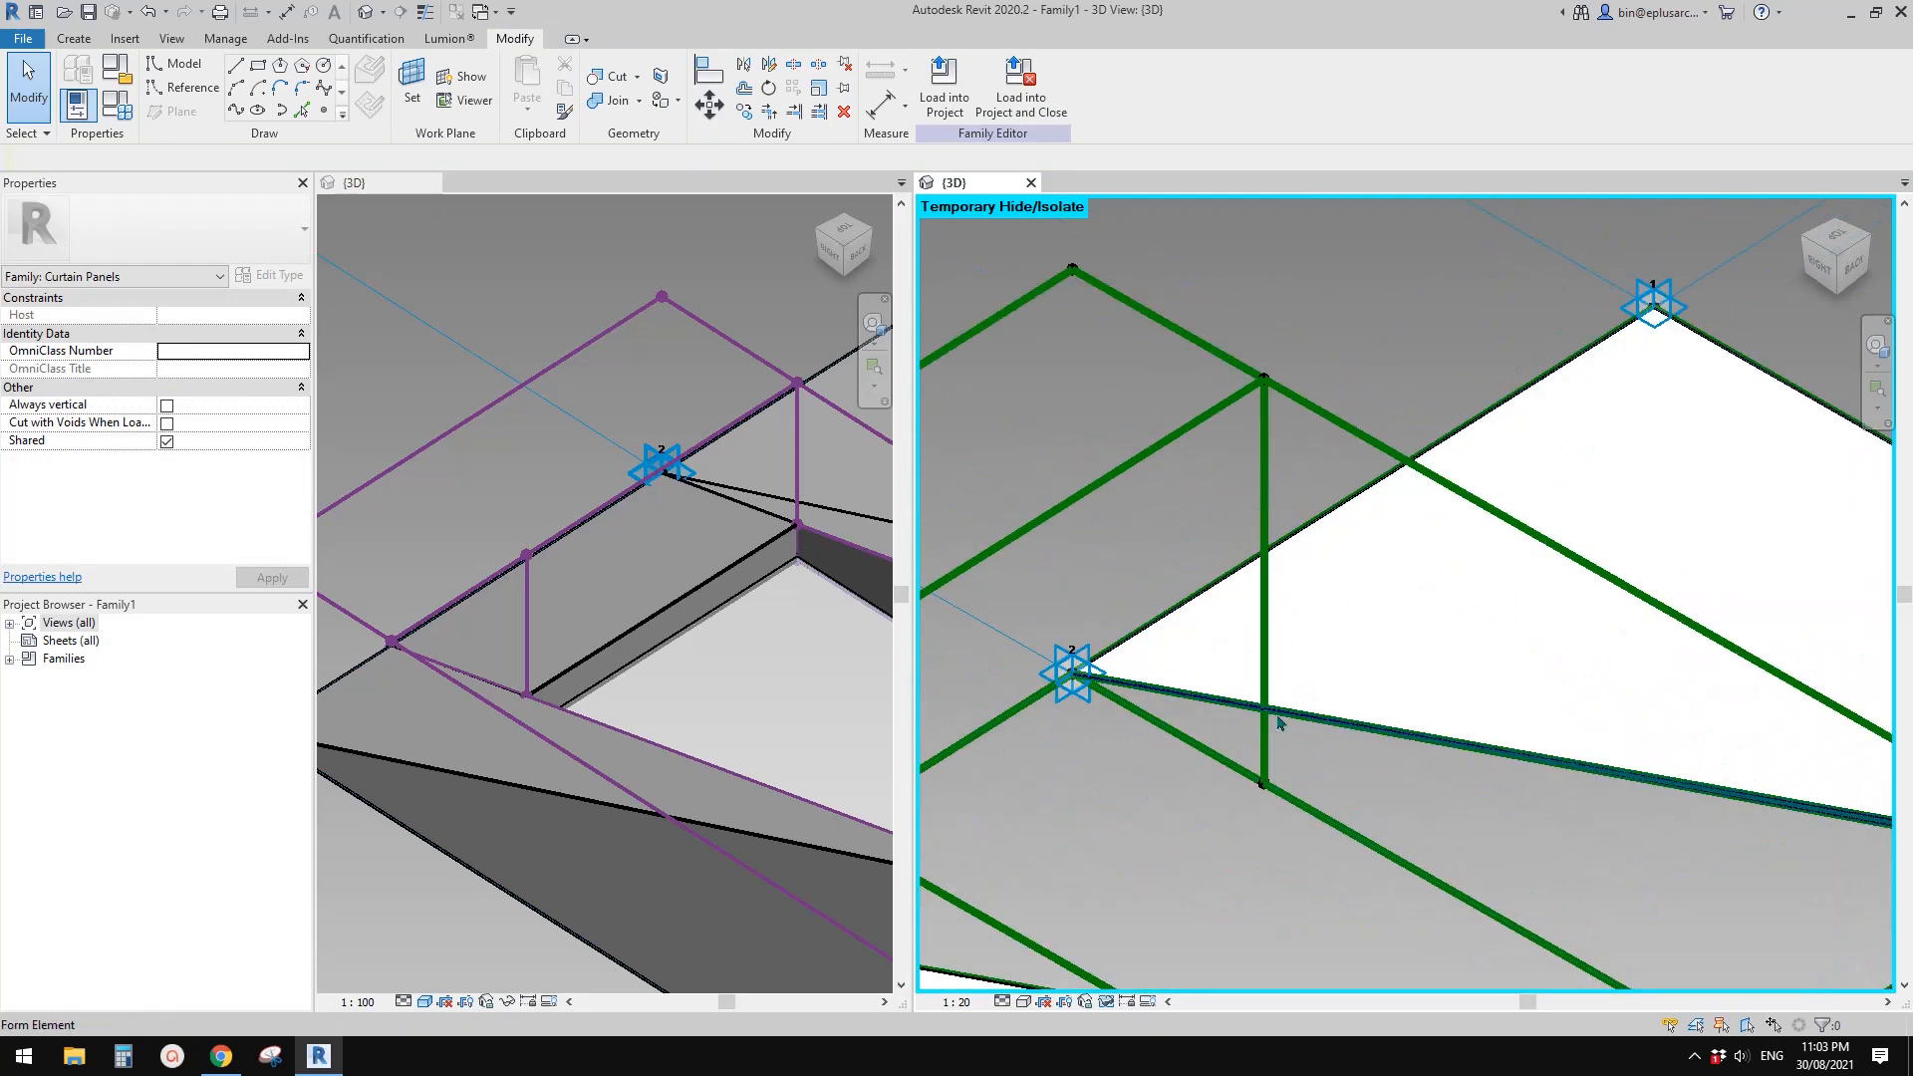
scroll(1262, 715, up, 1)
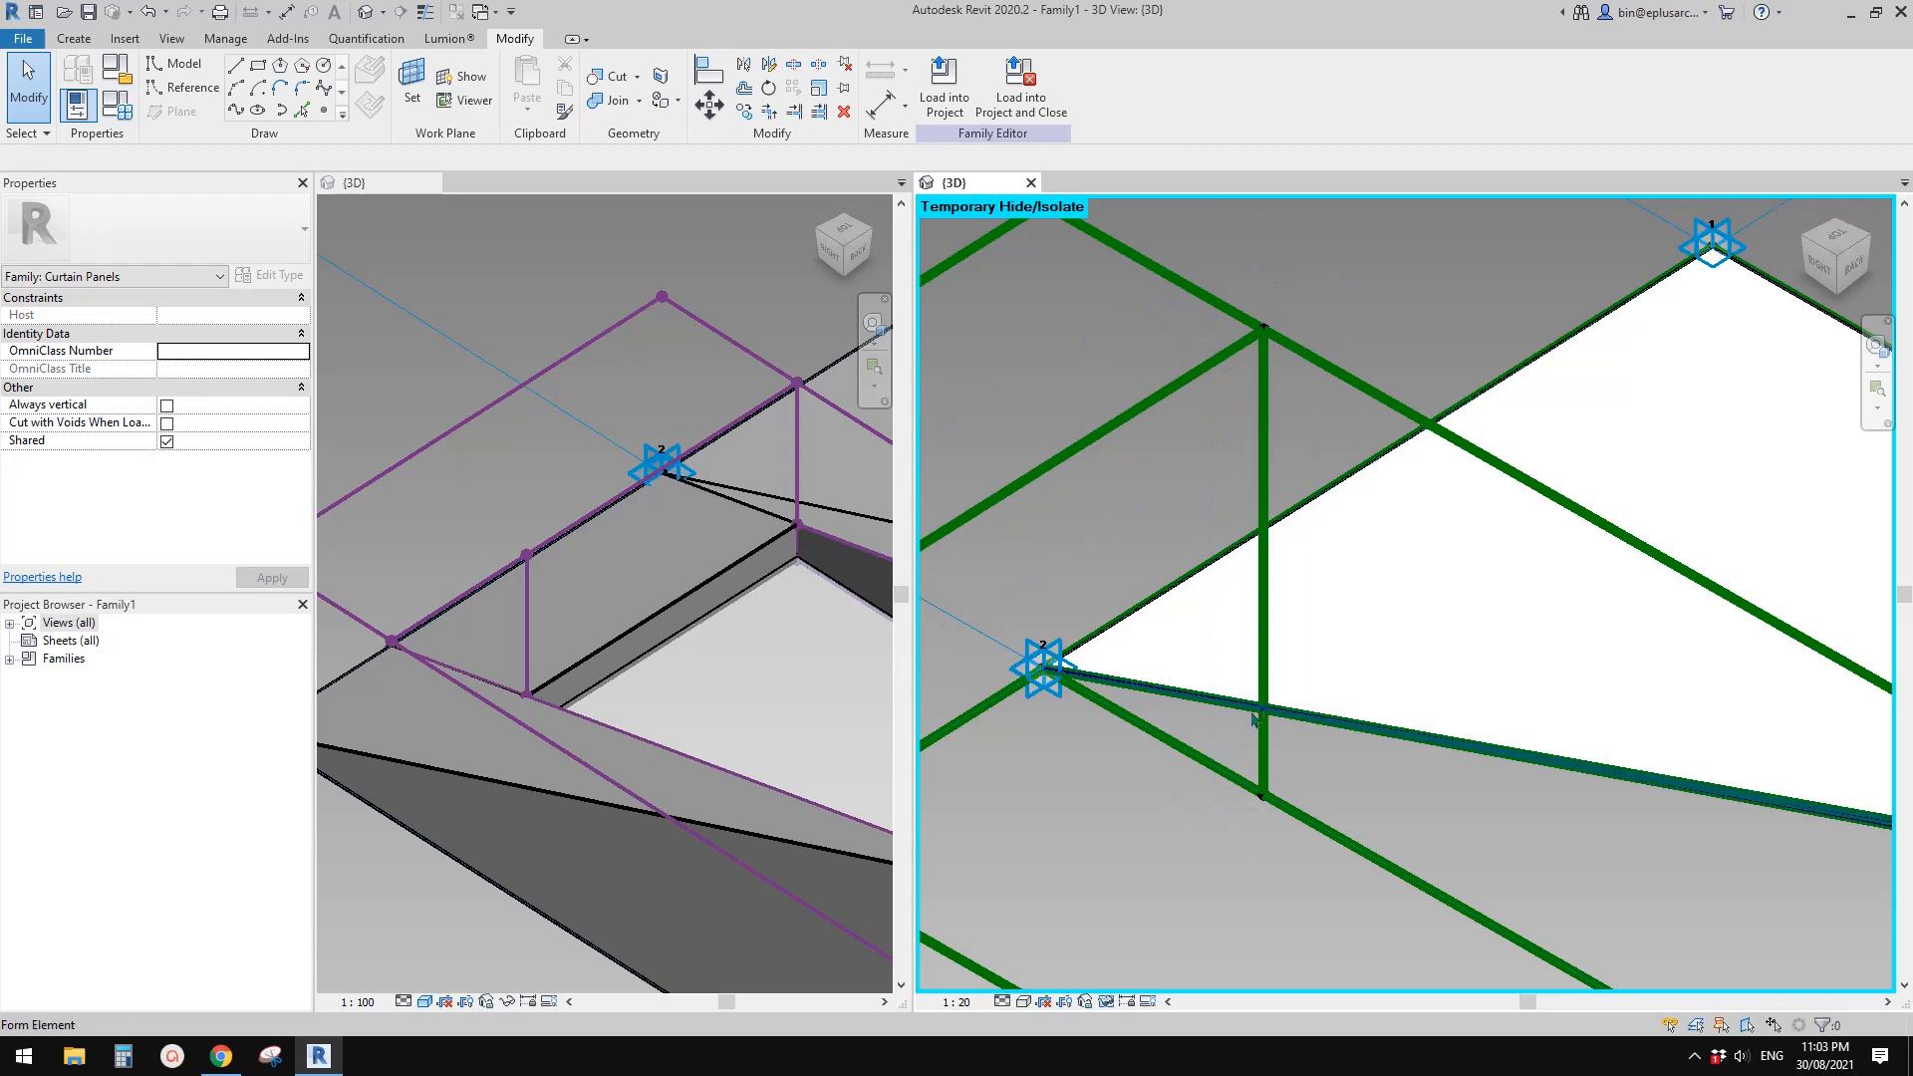
shift+middle_drag(1214, 747, 1281, 763)
click(1210, 731)
key(h)
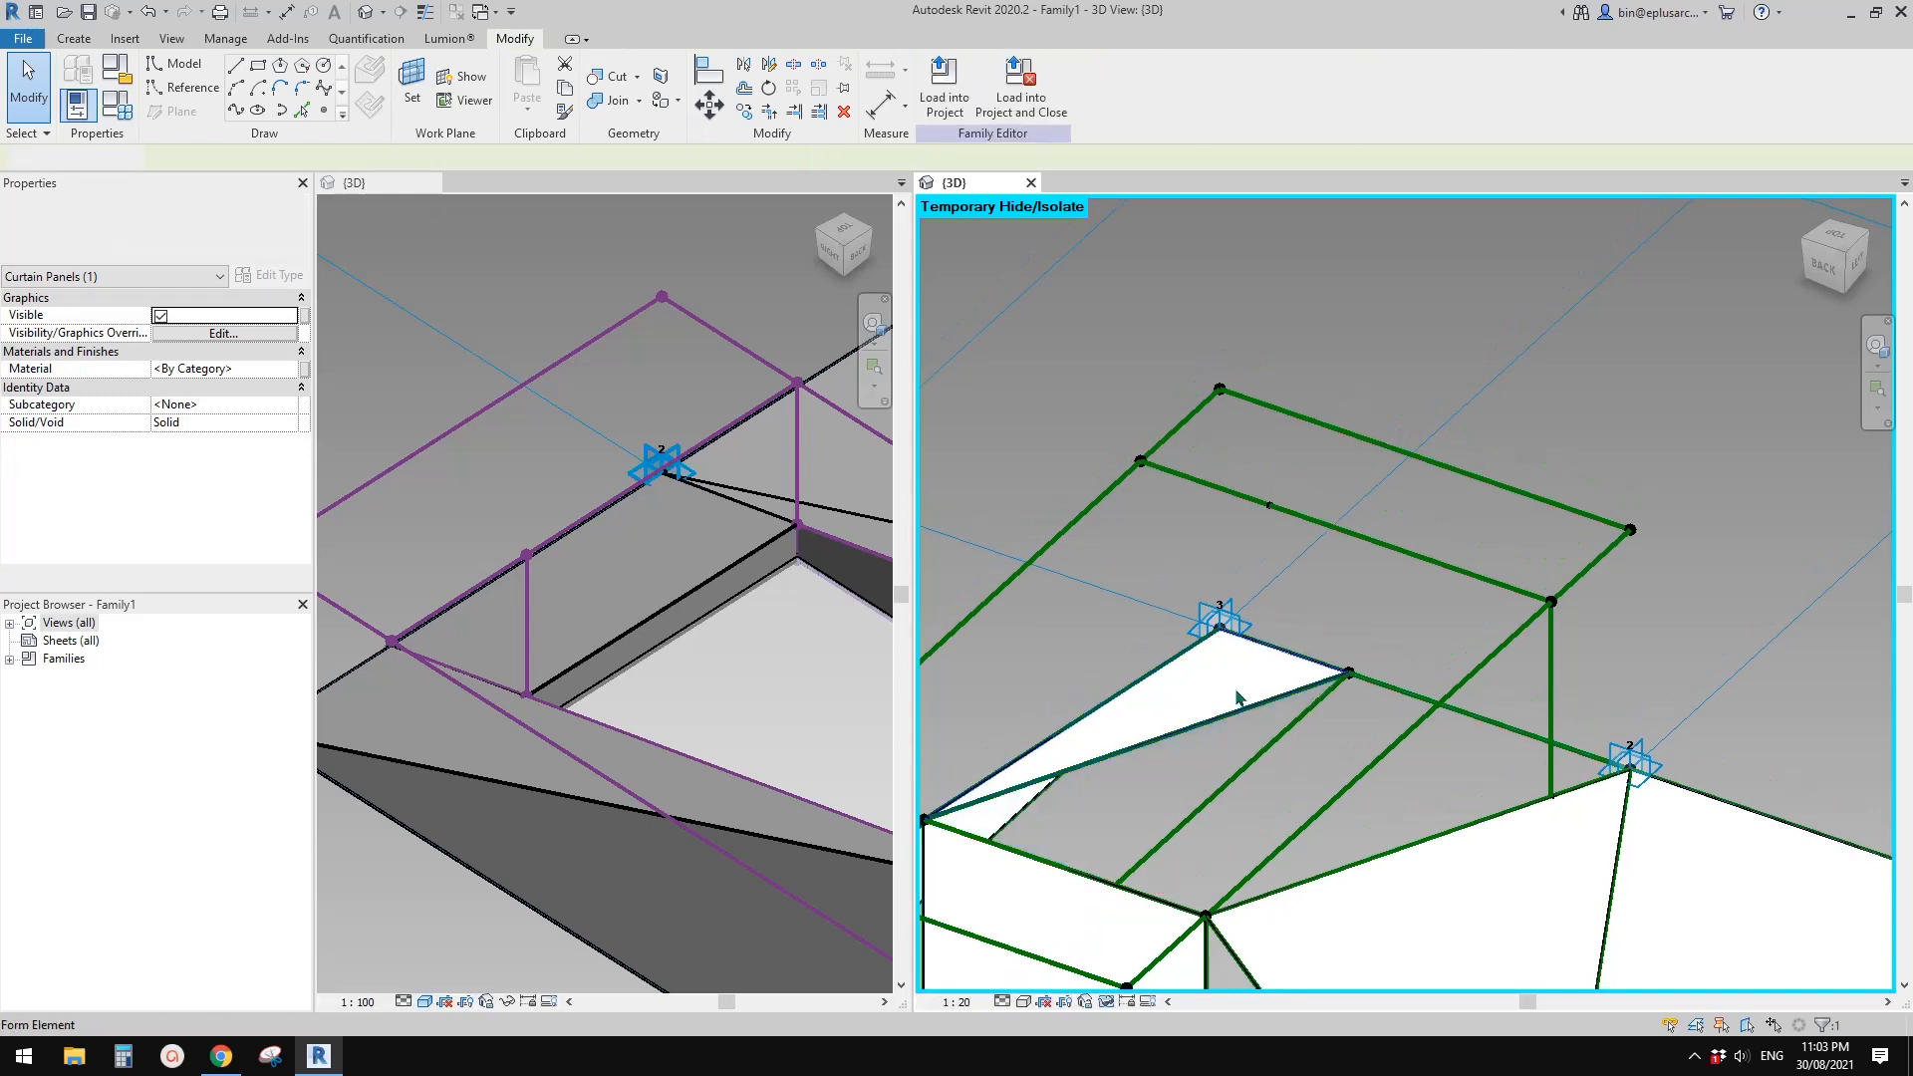
click(1239, 697)
key(h)
key(h)
scroll(1252, 714, down, 1)
key(Escape)
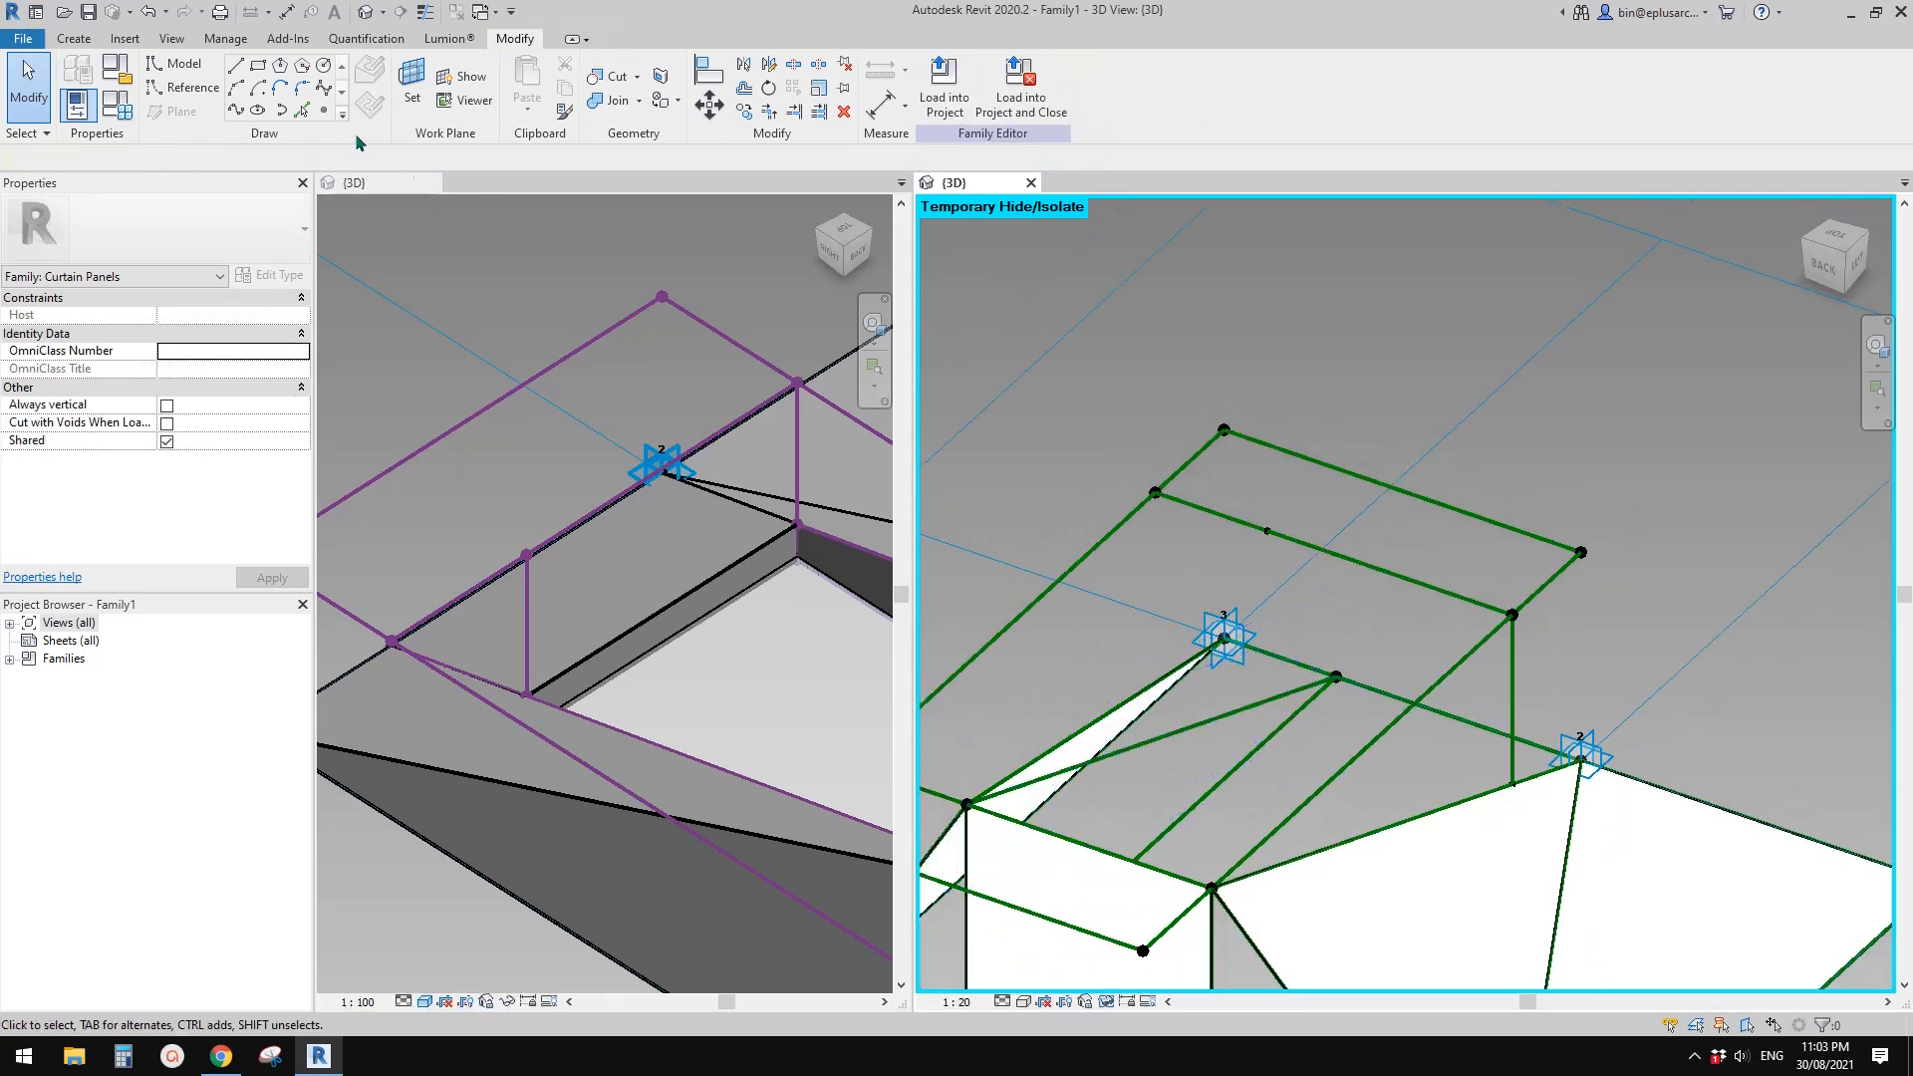
Place a reference point on the lower reference line near adaptive point 3, measured by Segment Length and associated with parameter FW
click(323, 111)
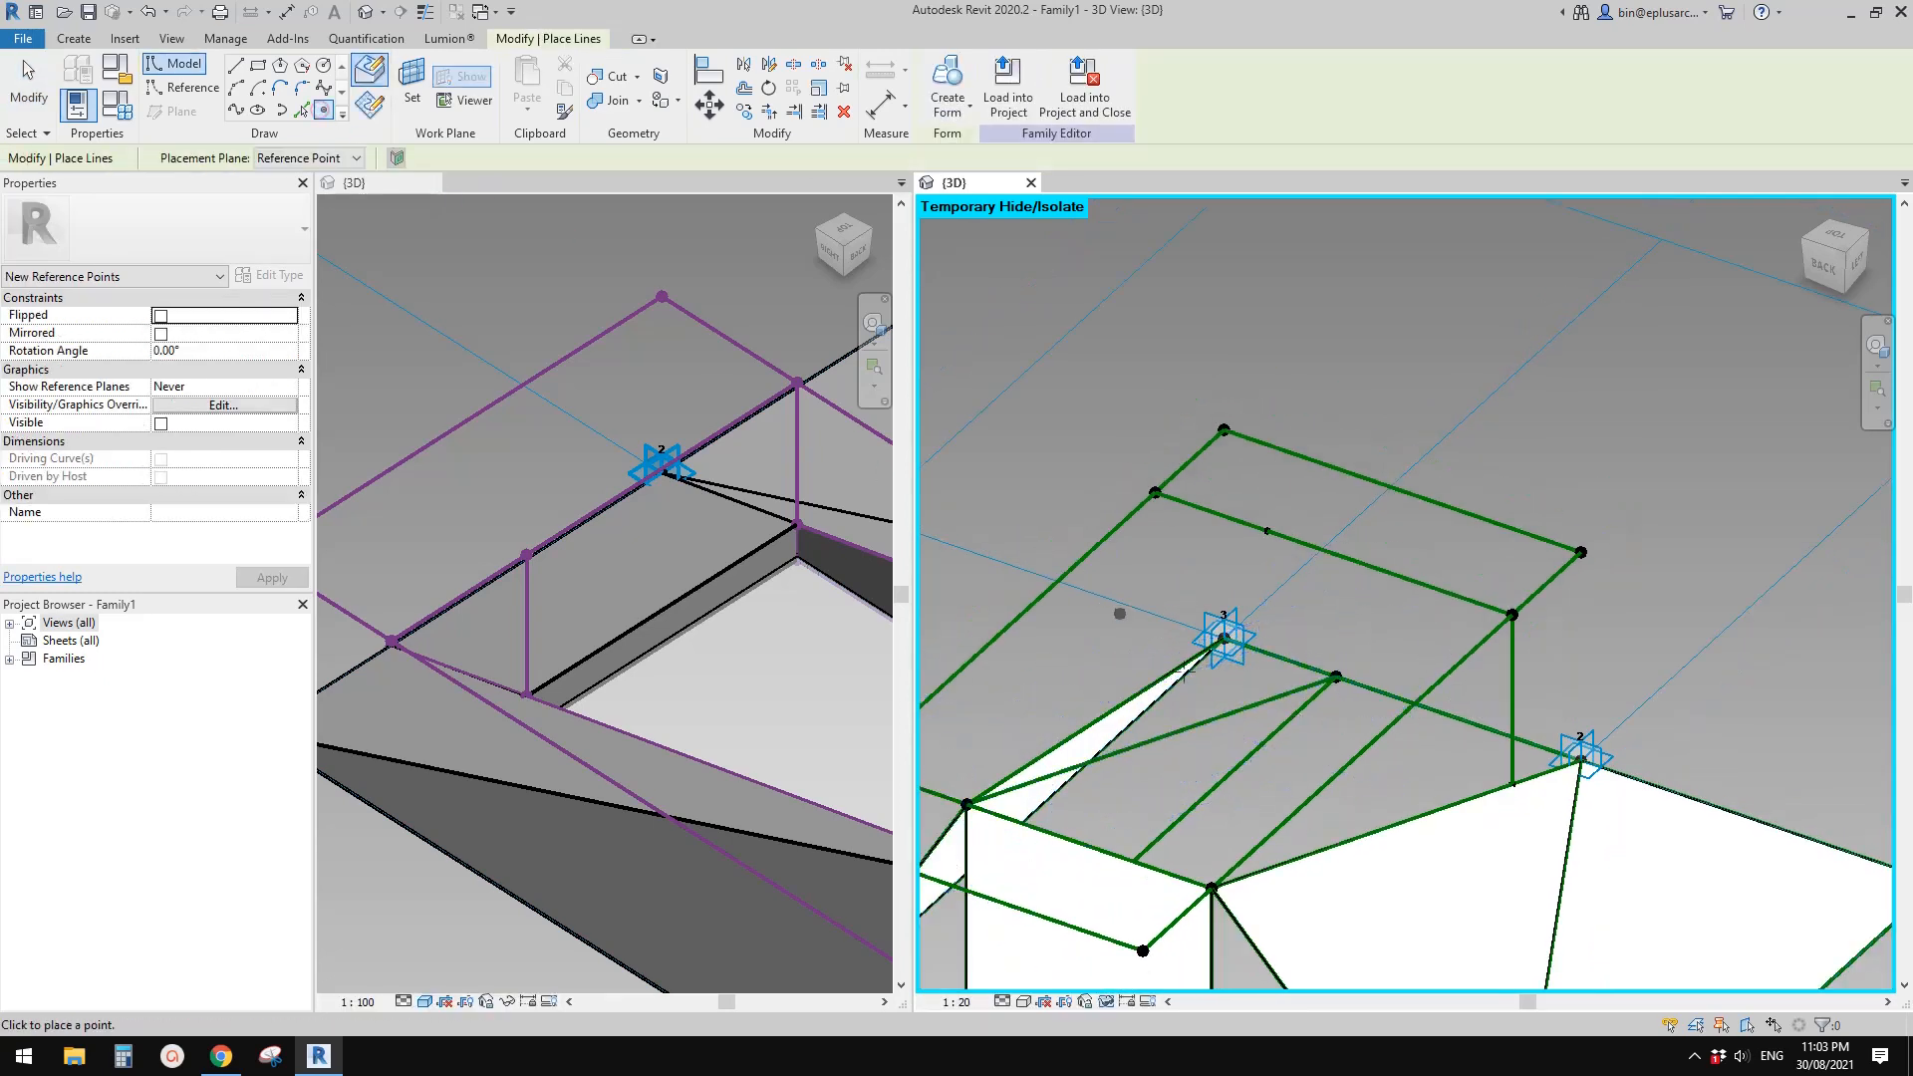
click(1252, 754)
key(Escape)
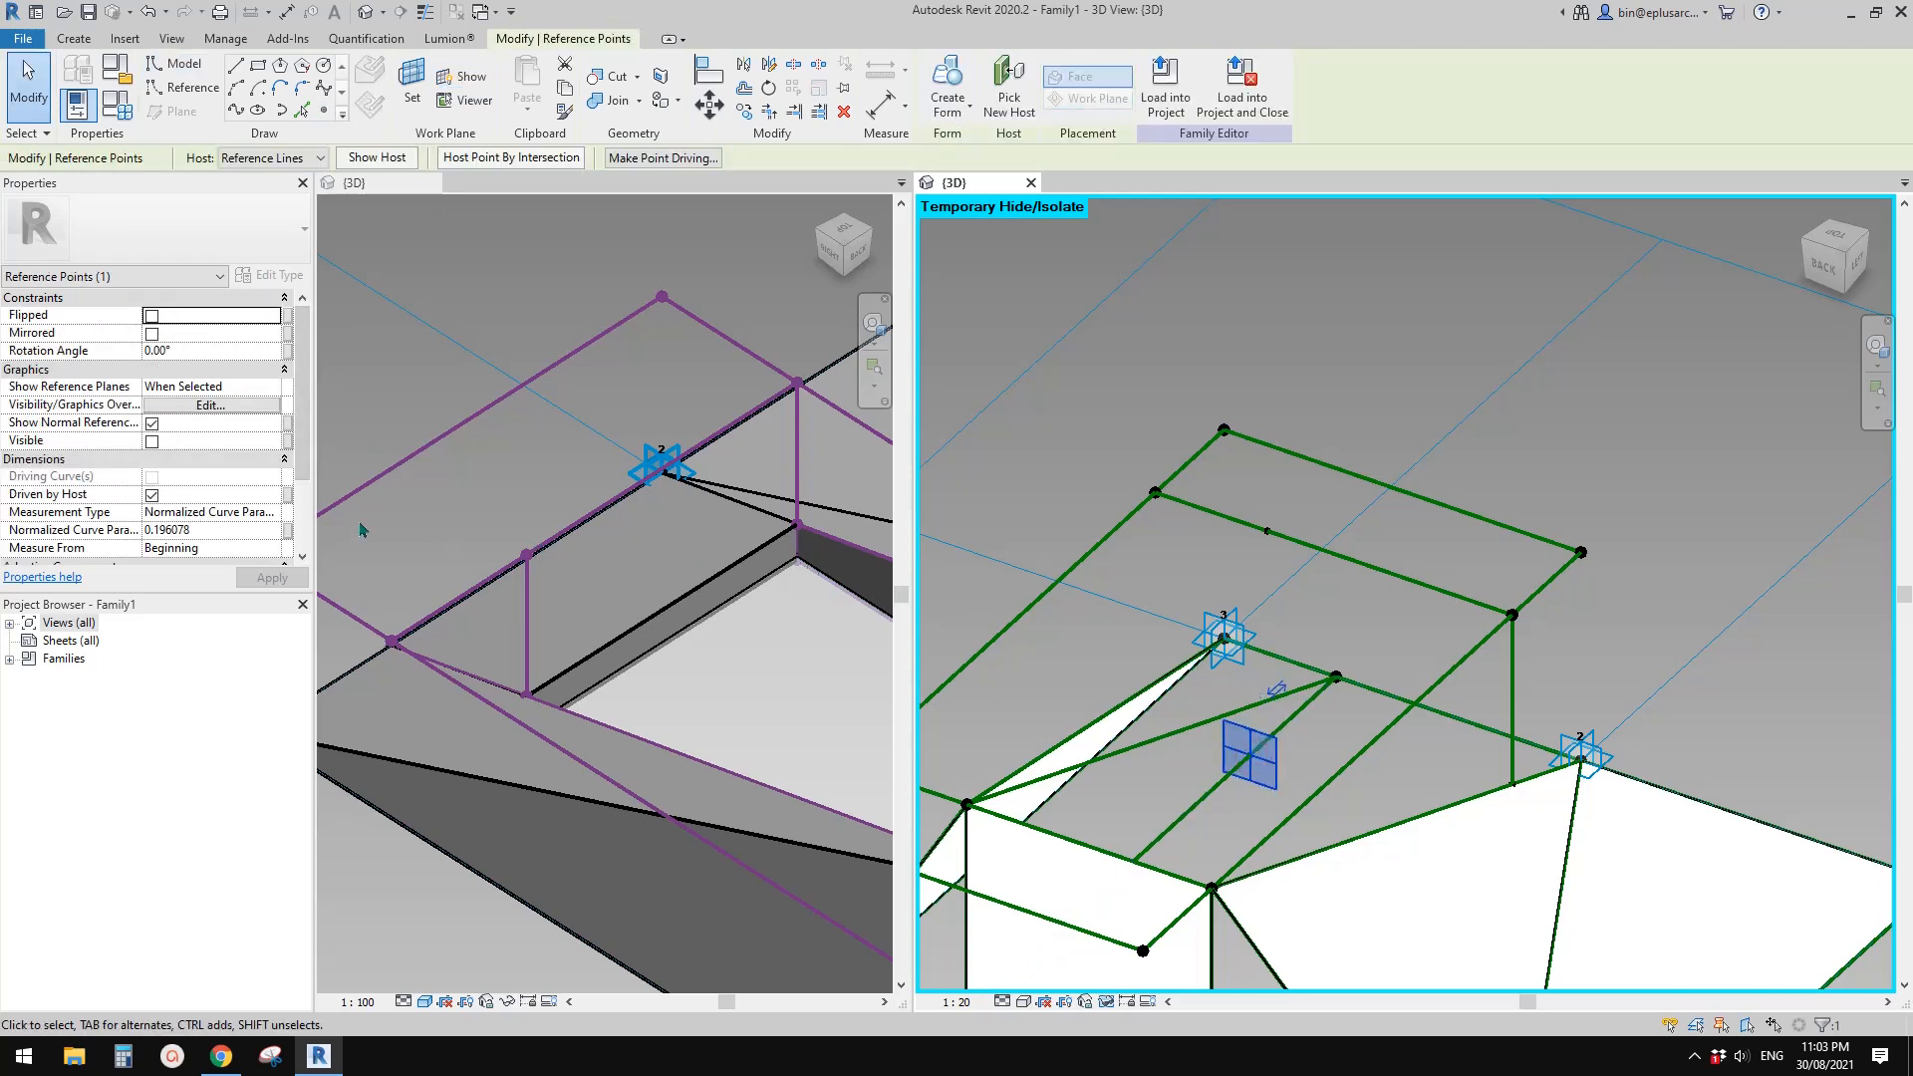
click(267, 511)
click(176, 560)
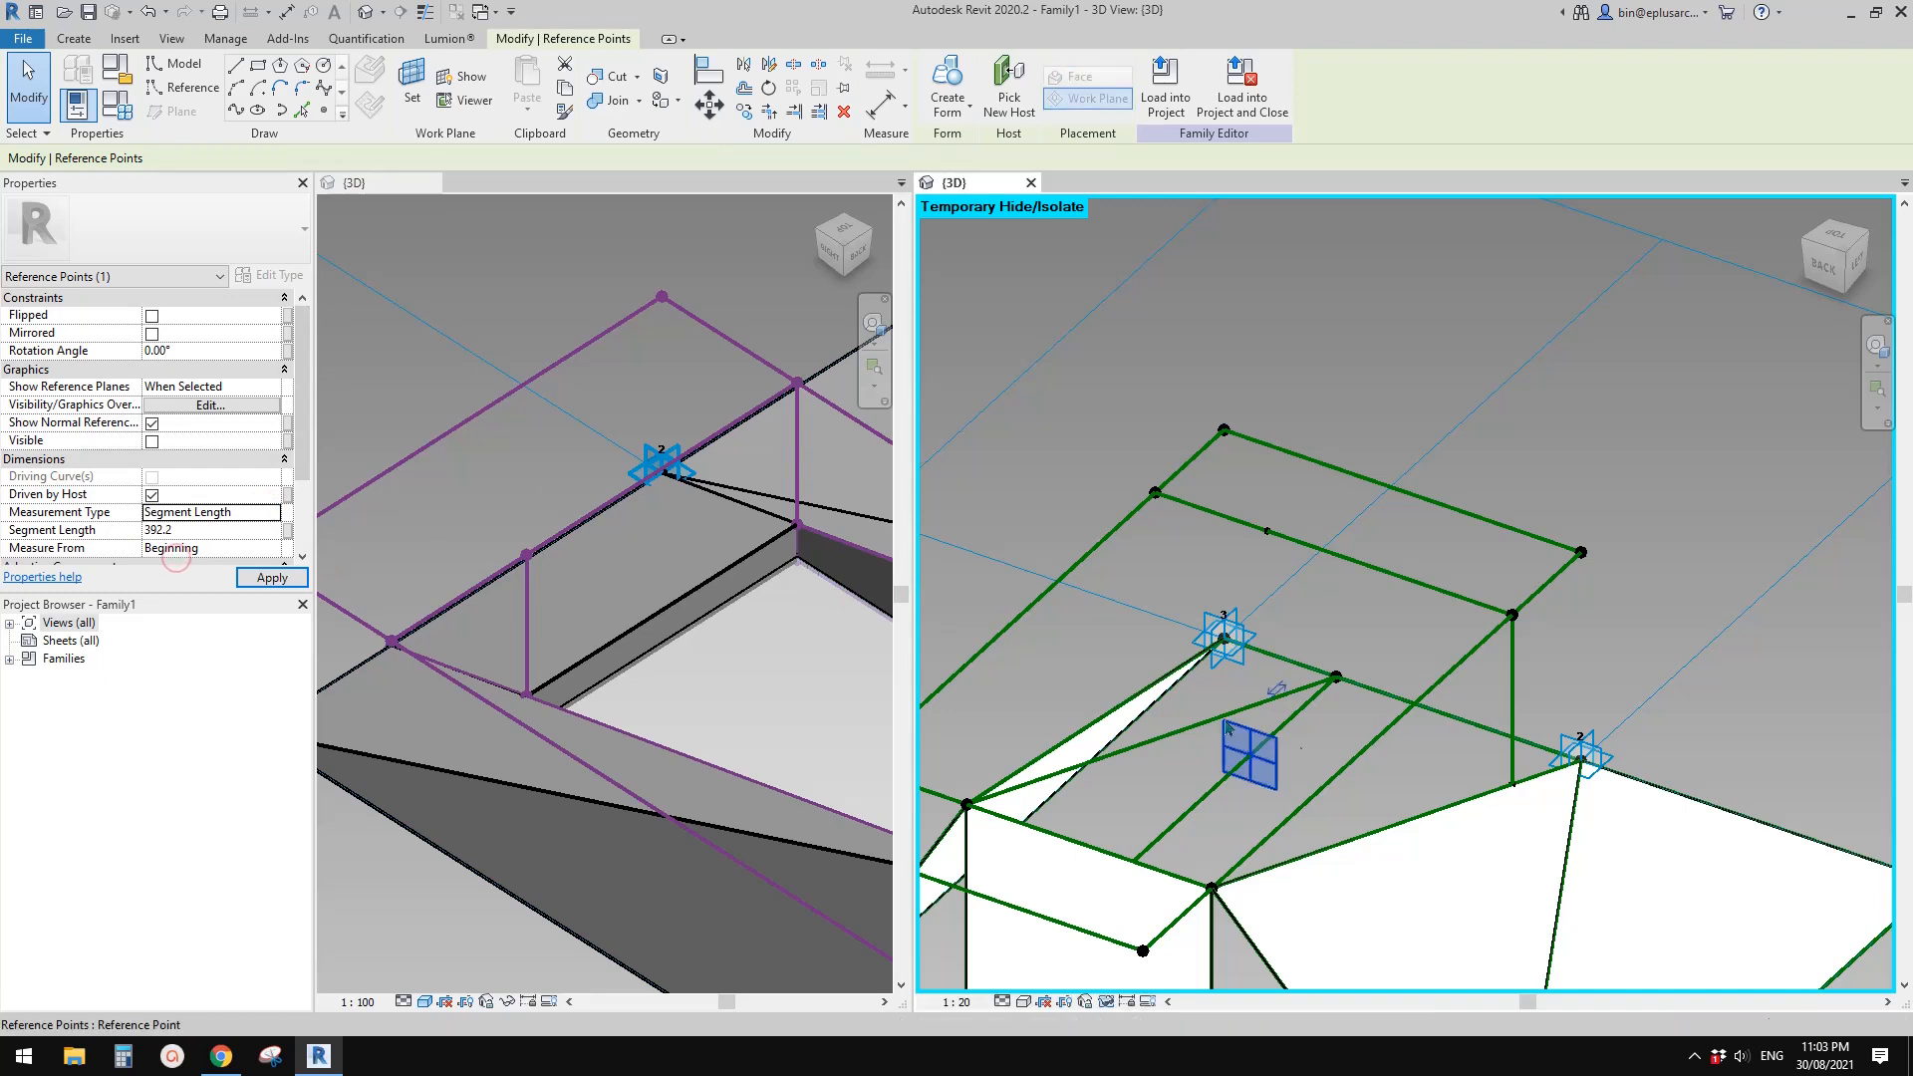
click(288, 531)
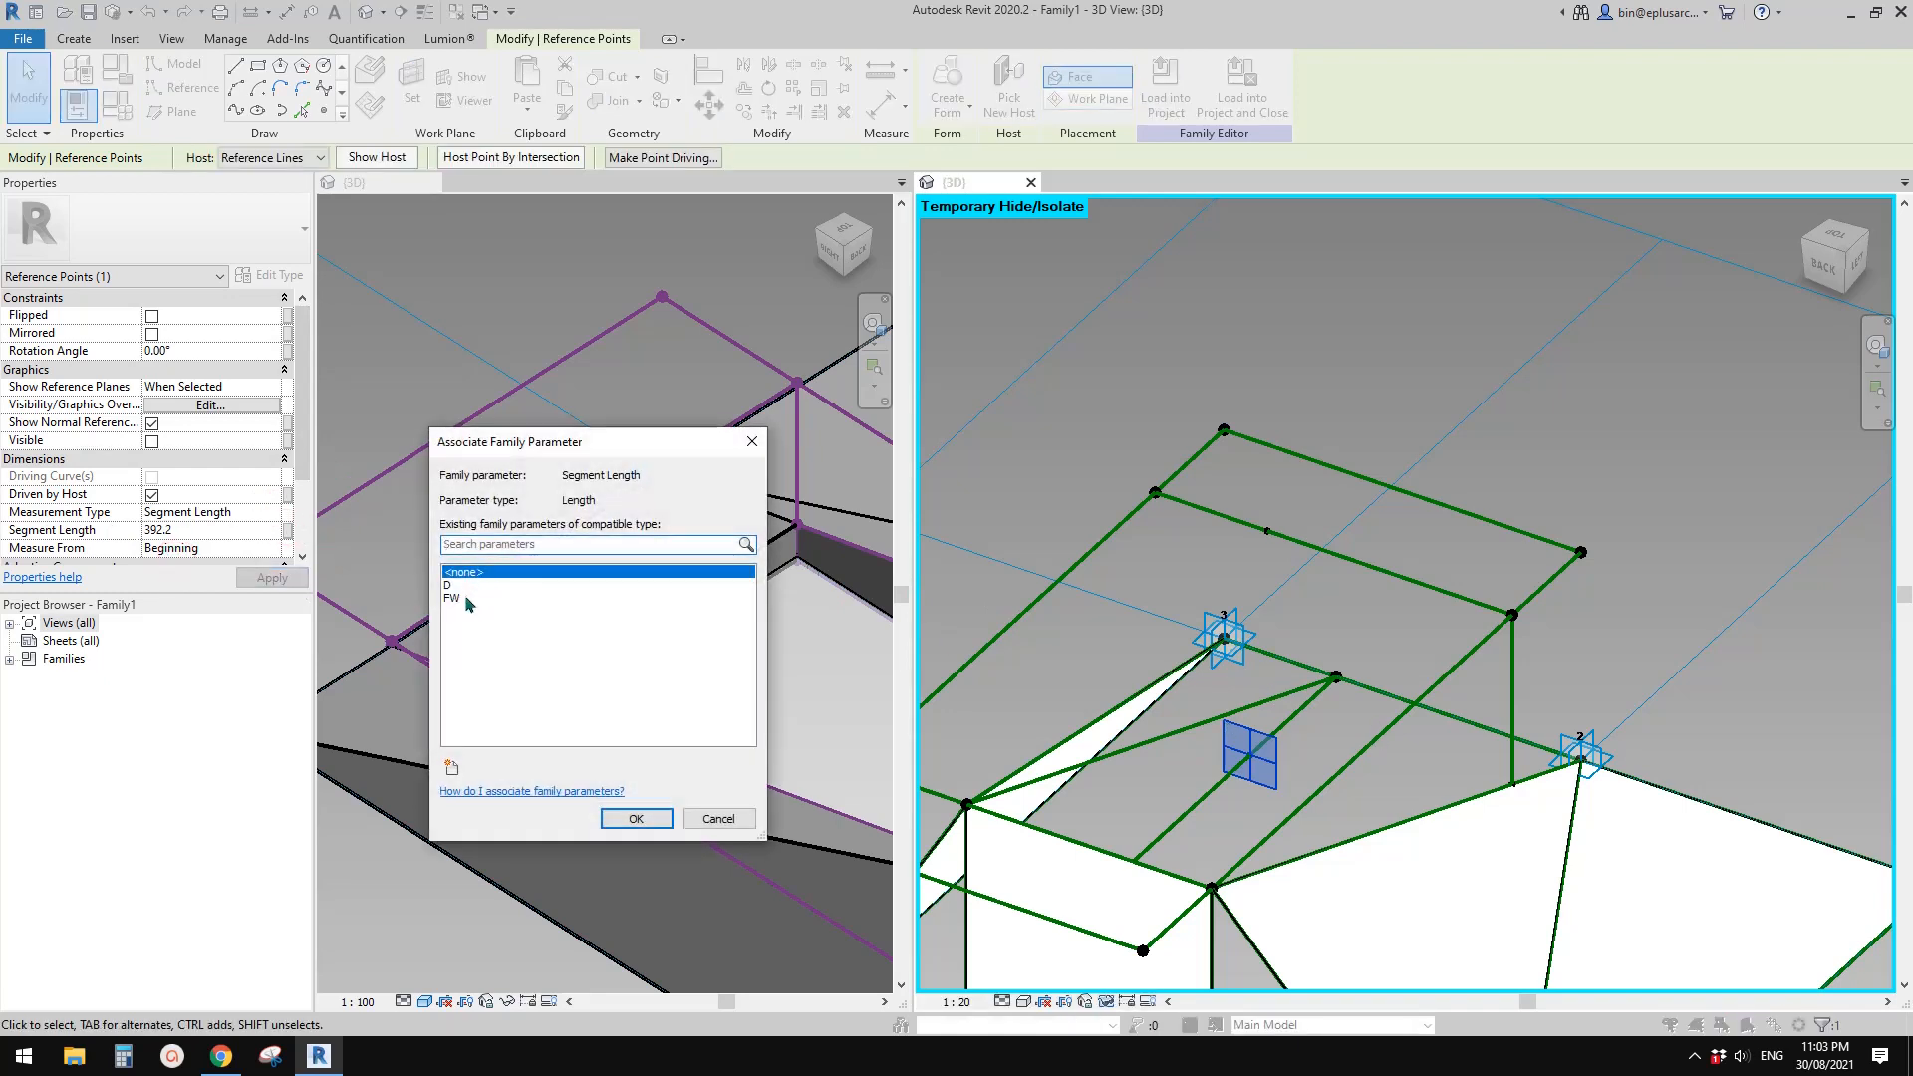
click(644, 819)
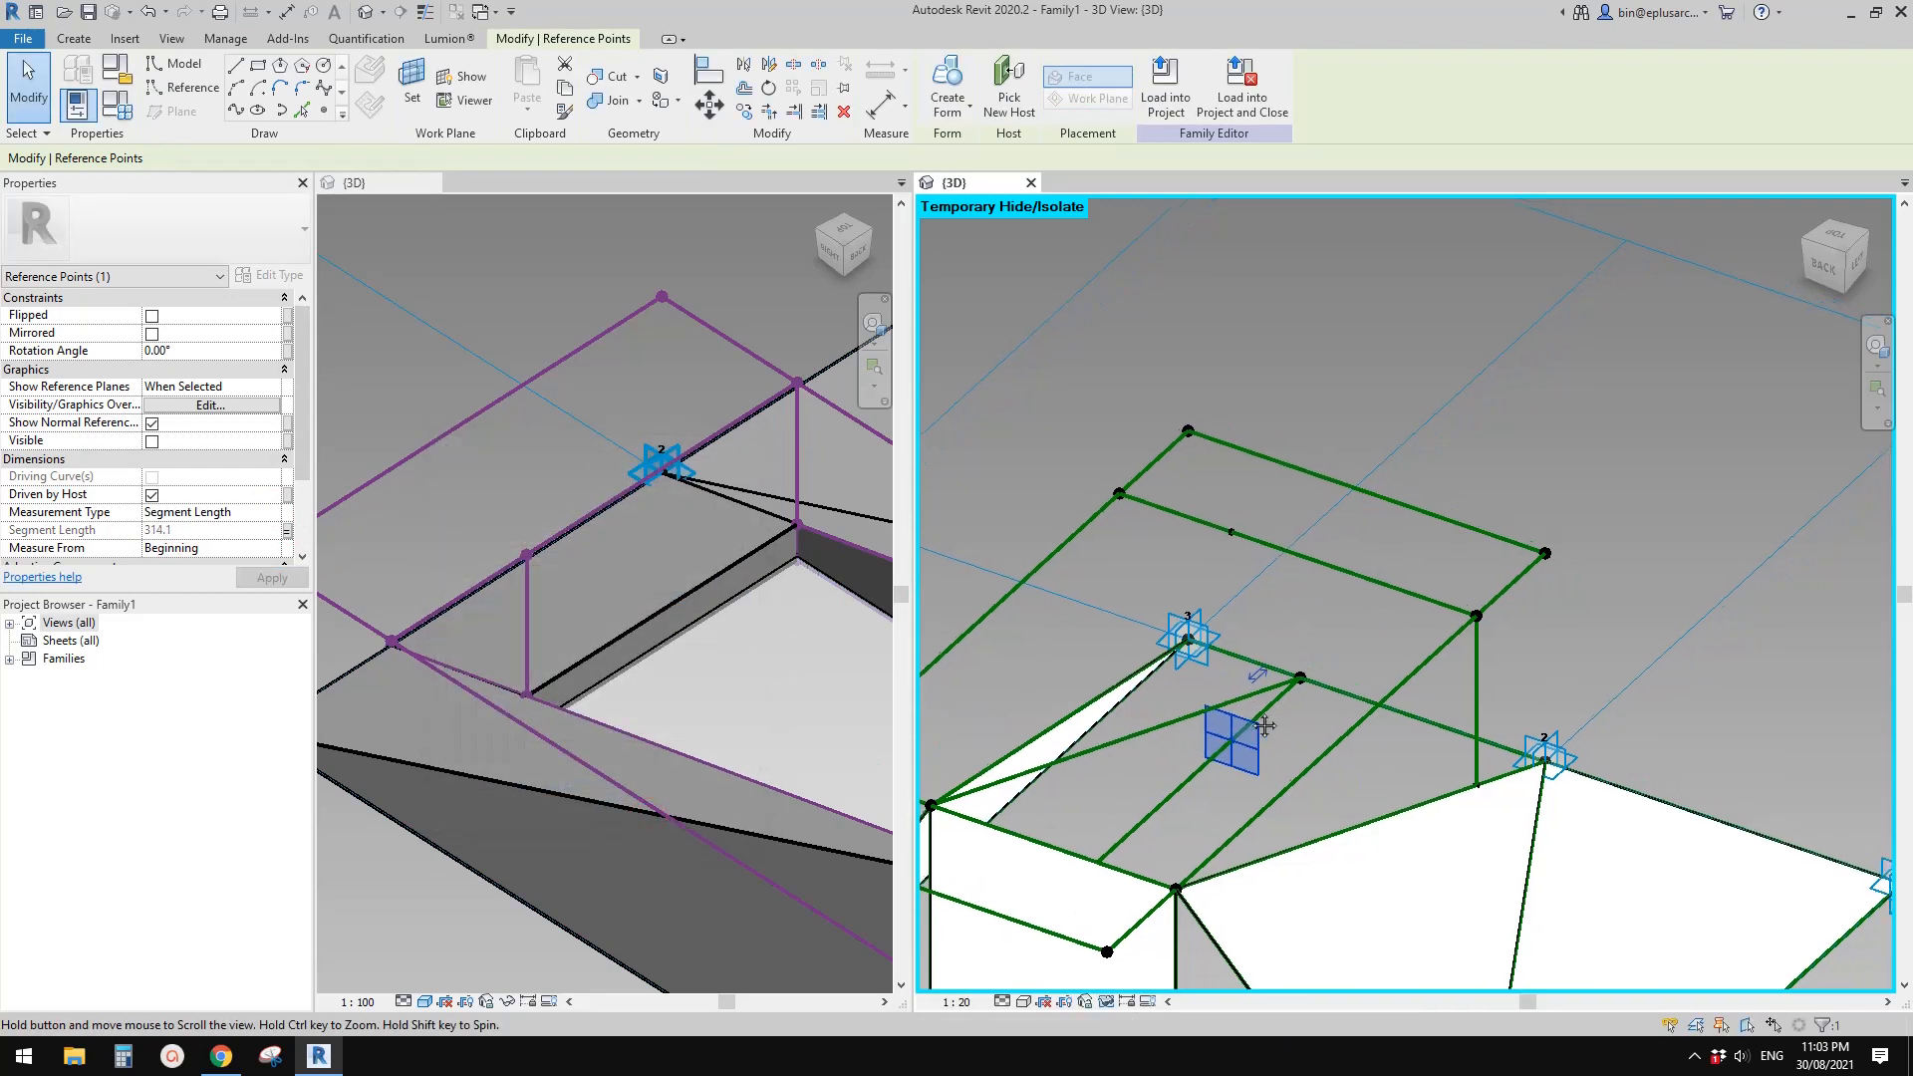
Connect the FW-driven point near adaptive point 3 to the upper frame point above it with a vertical reference line
ctrl+drag(1237, 561, 1250, 576)
middle_drag(1281, 586, 1268, 601)
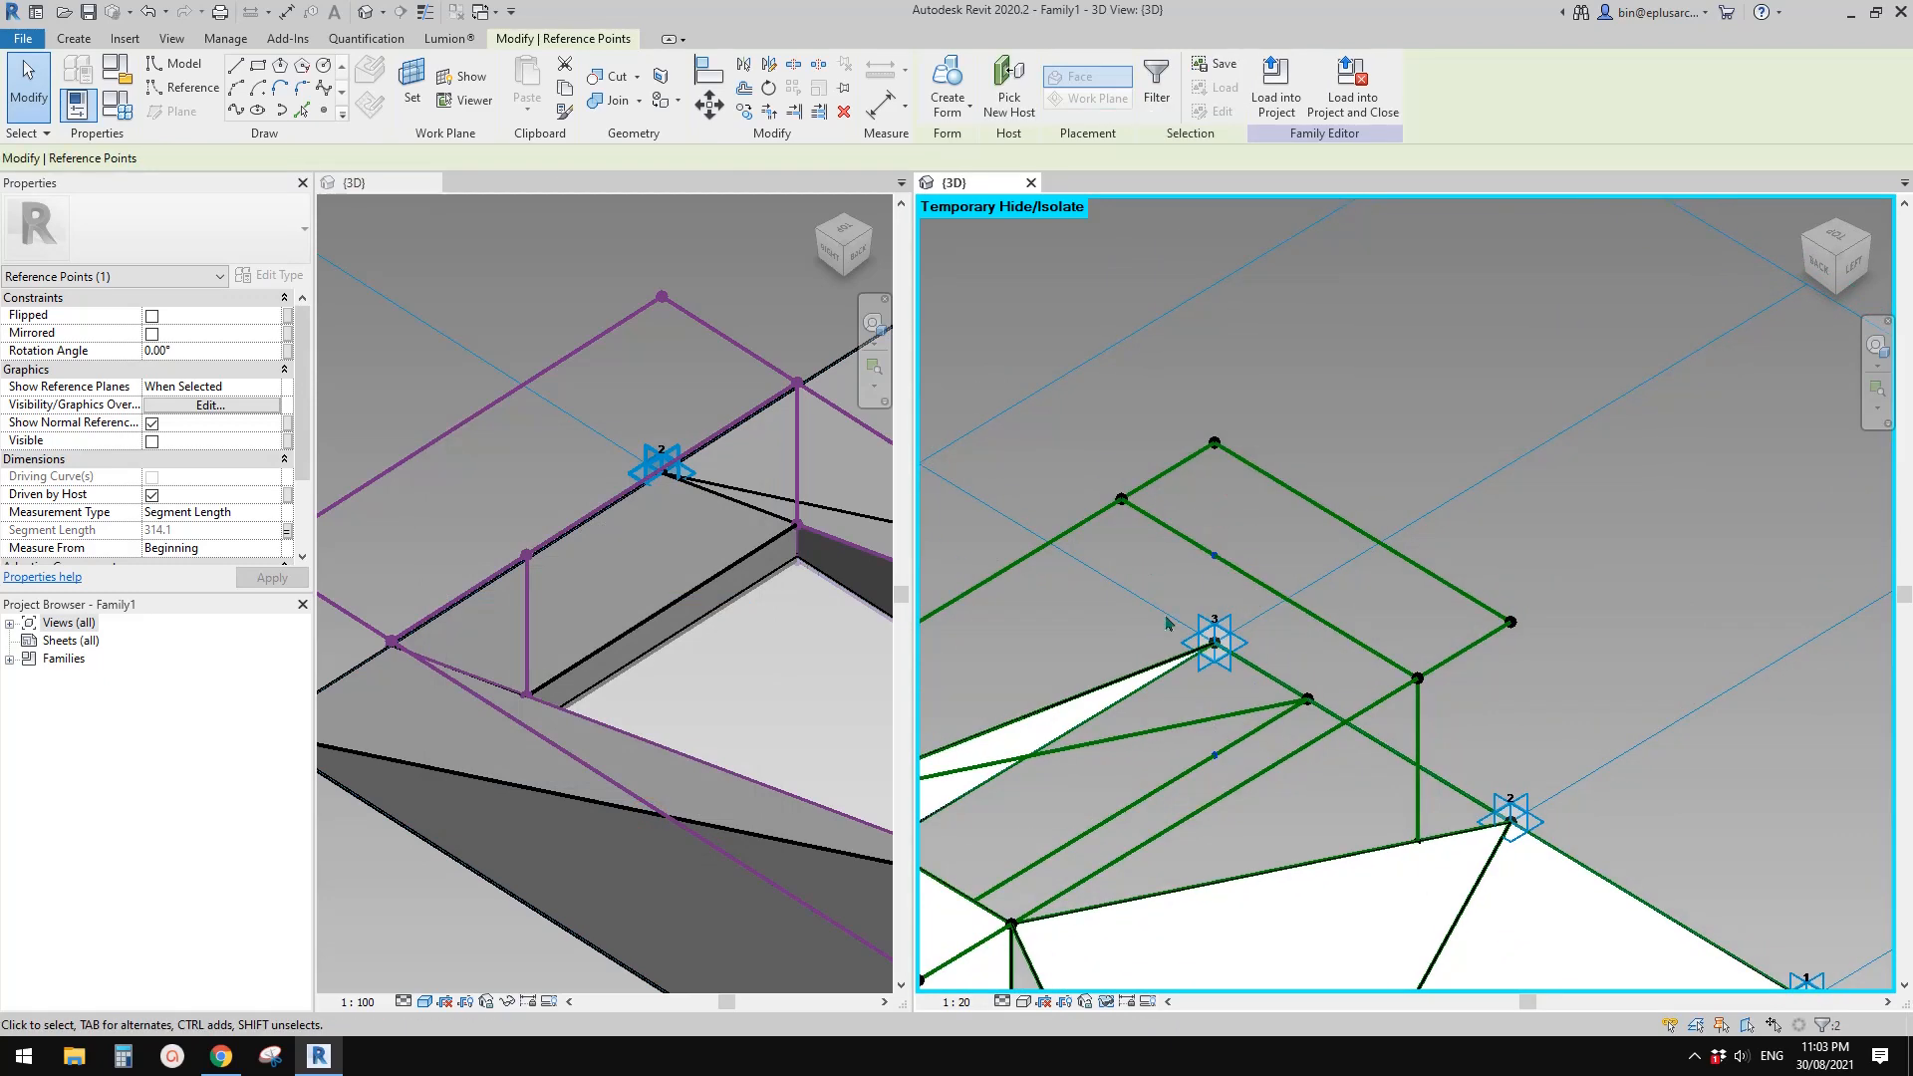
click(236, 112)
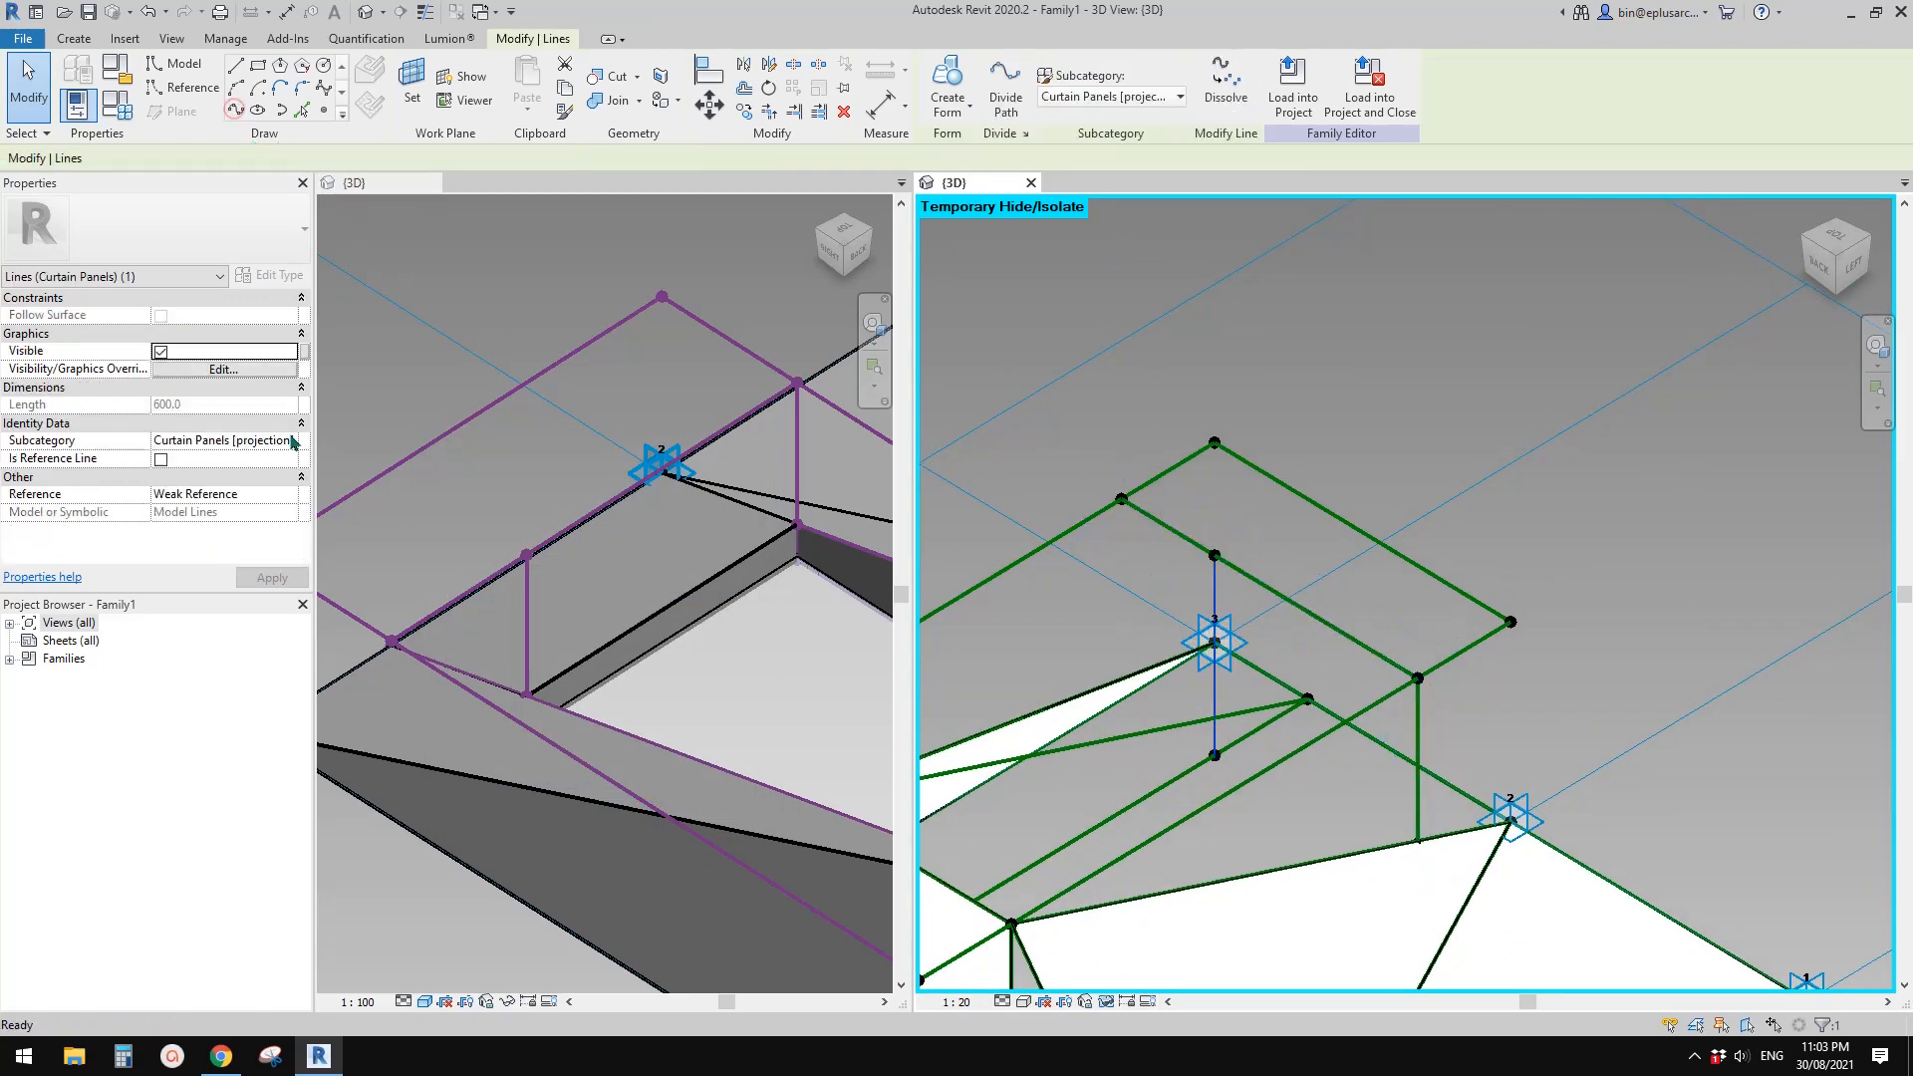
click(162, 460)
shift+middle_drag(1156, 589, 1246, 598)
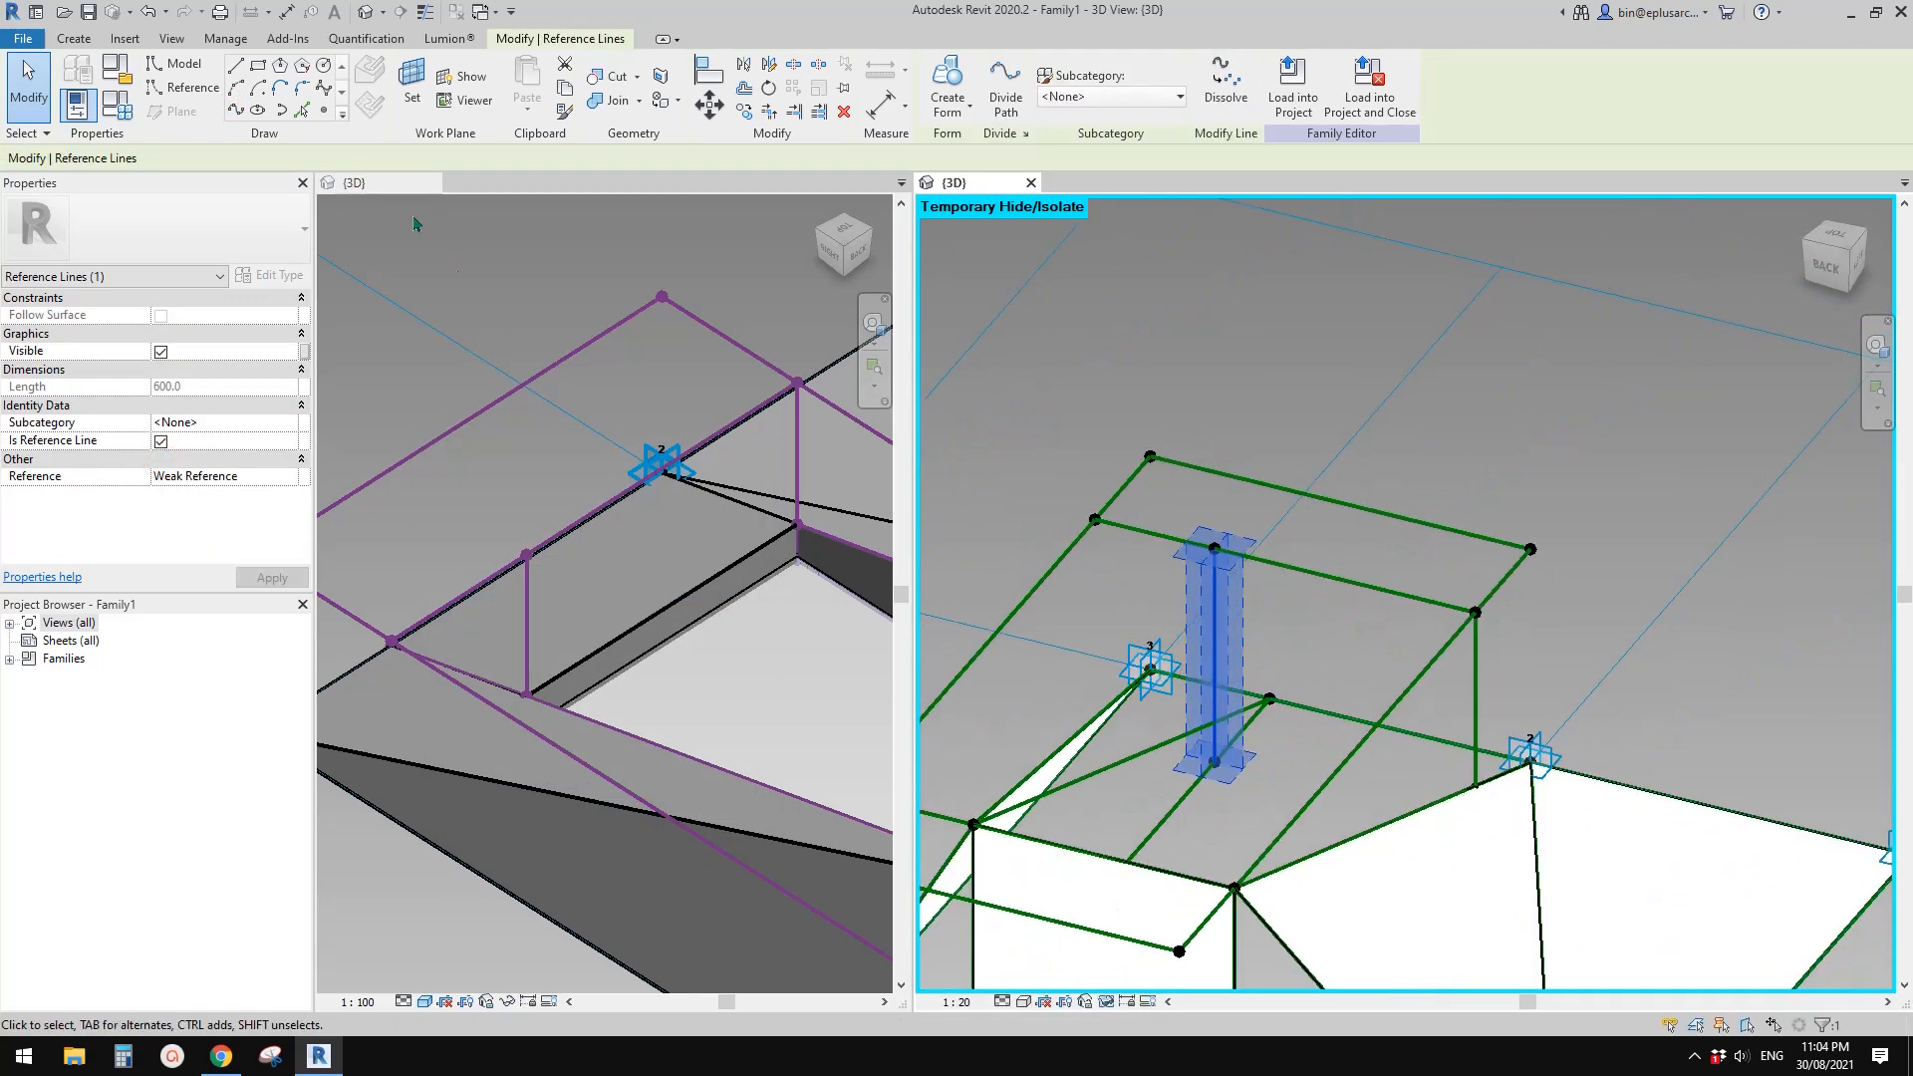
Place a reference point on the vertical line near adaptive point 3 and host it by intersection with the sloping reference line
click(319, 111)
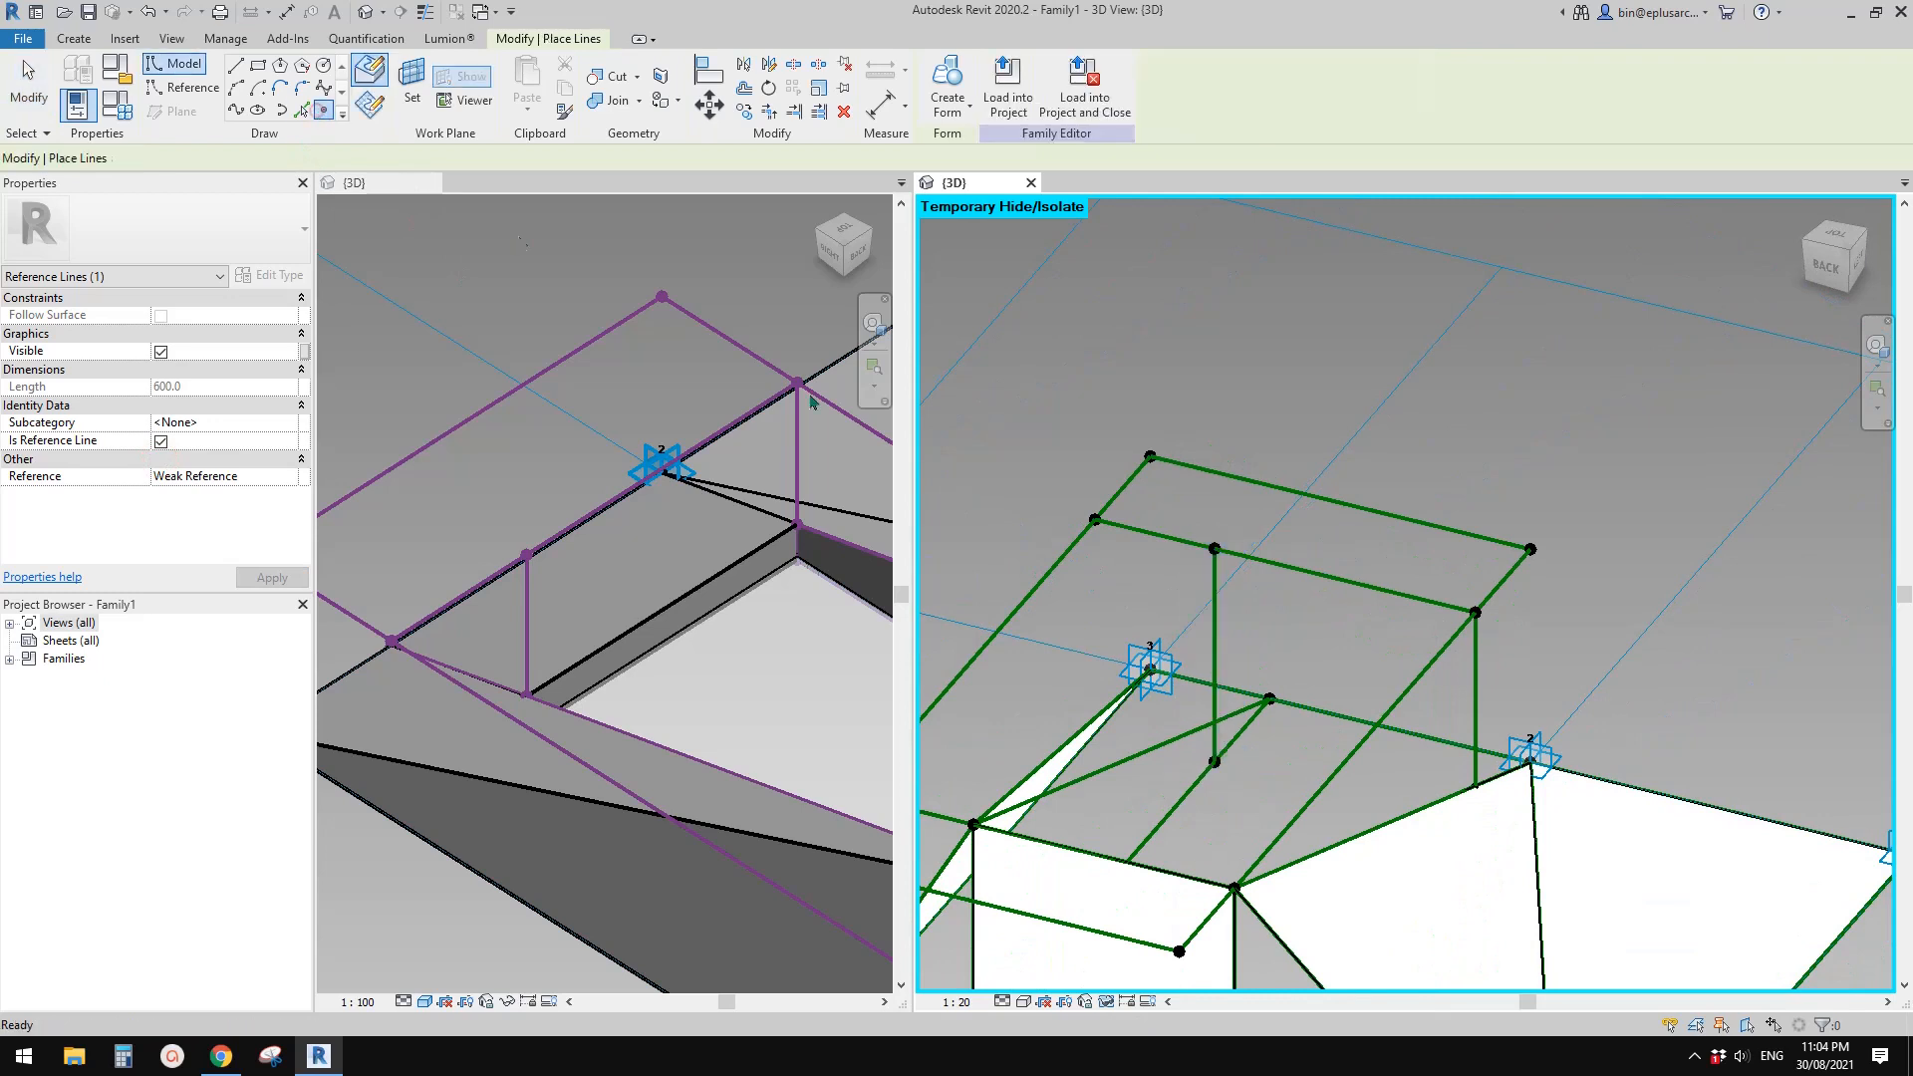
key(Escape)
click(1213, 638)
key(Escape)
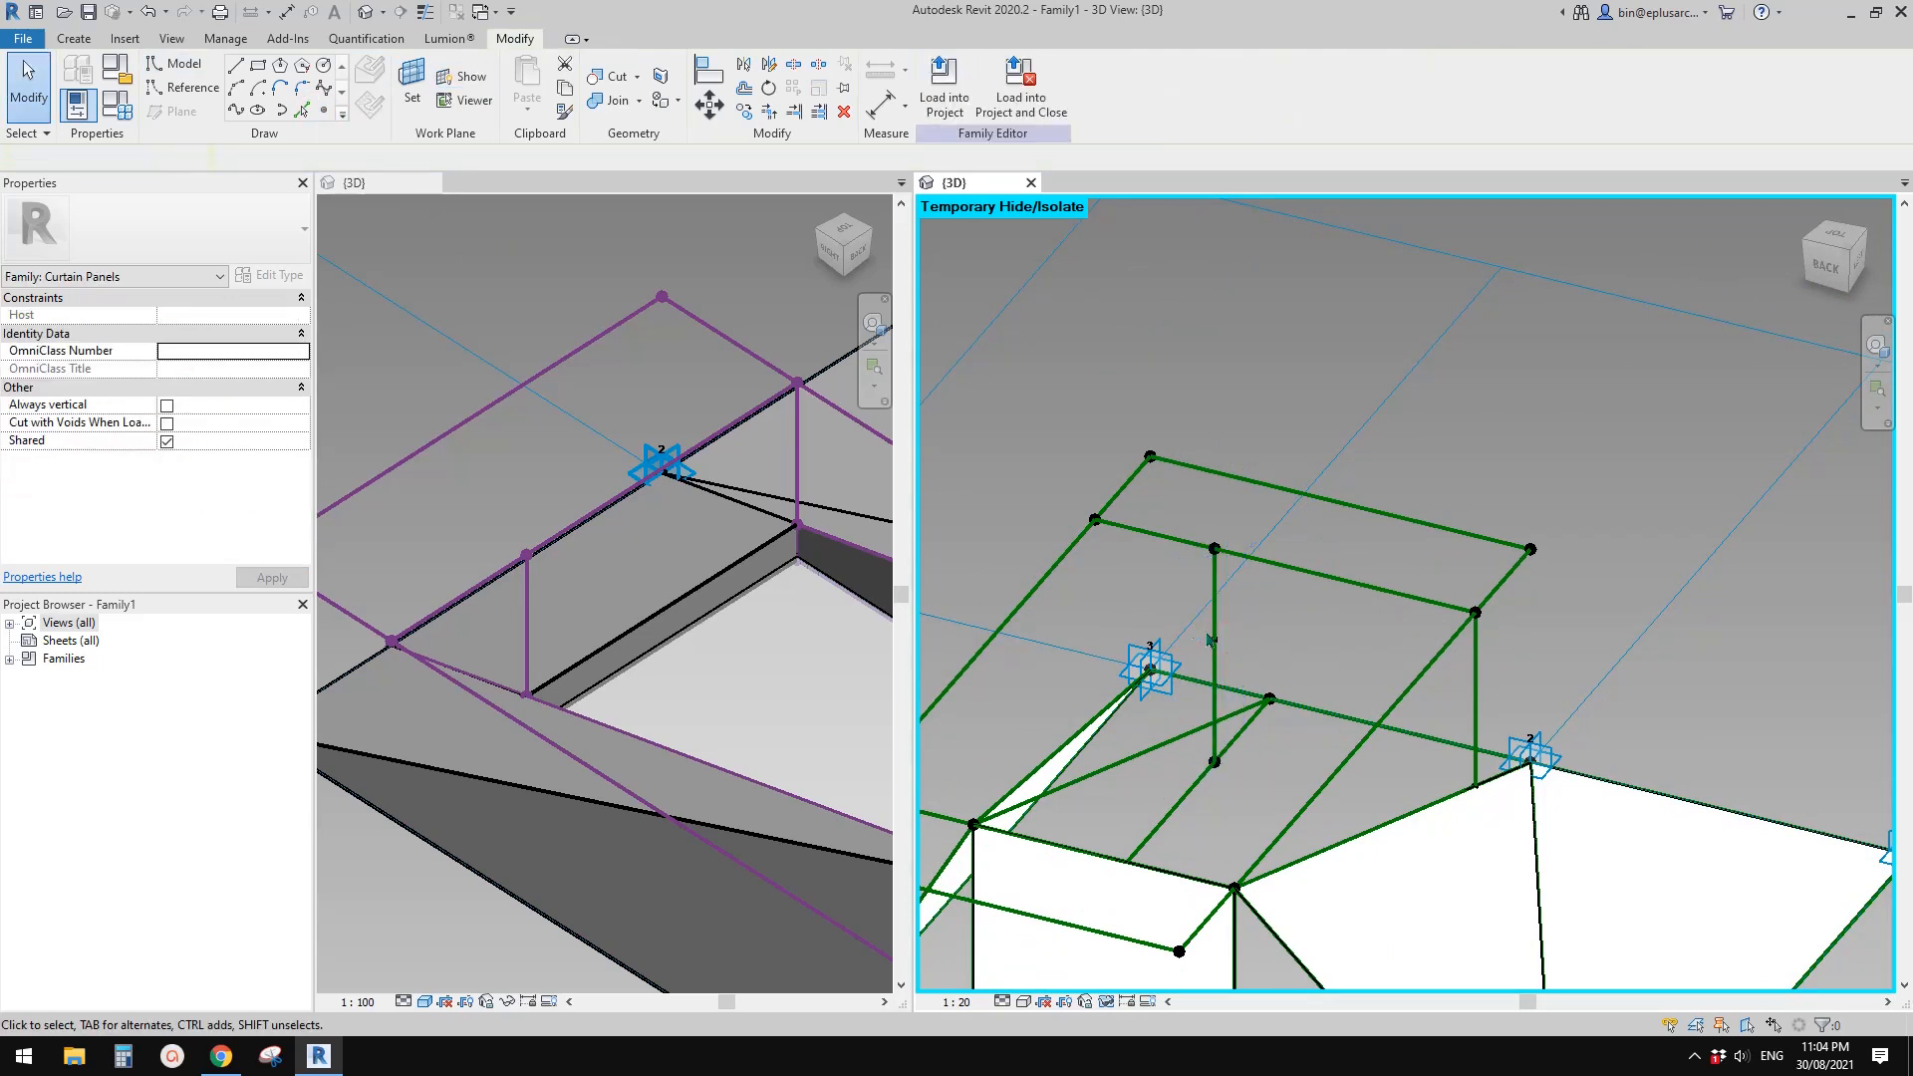
click(1214, 635)
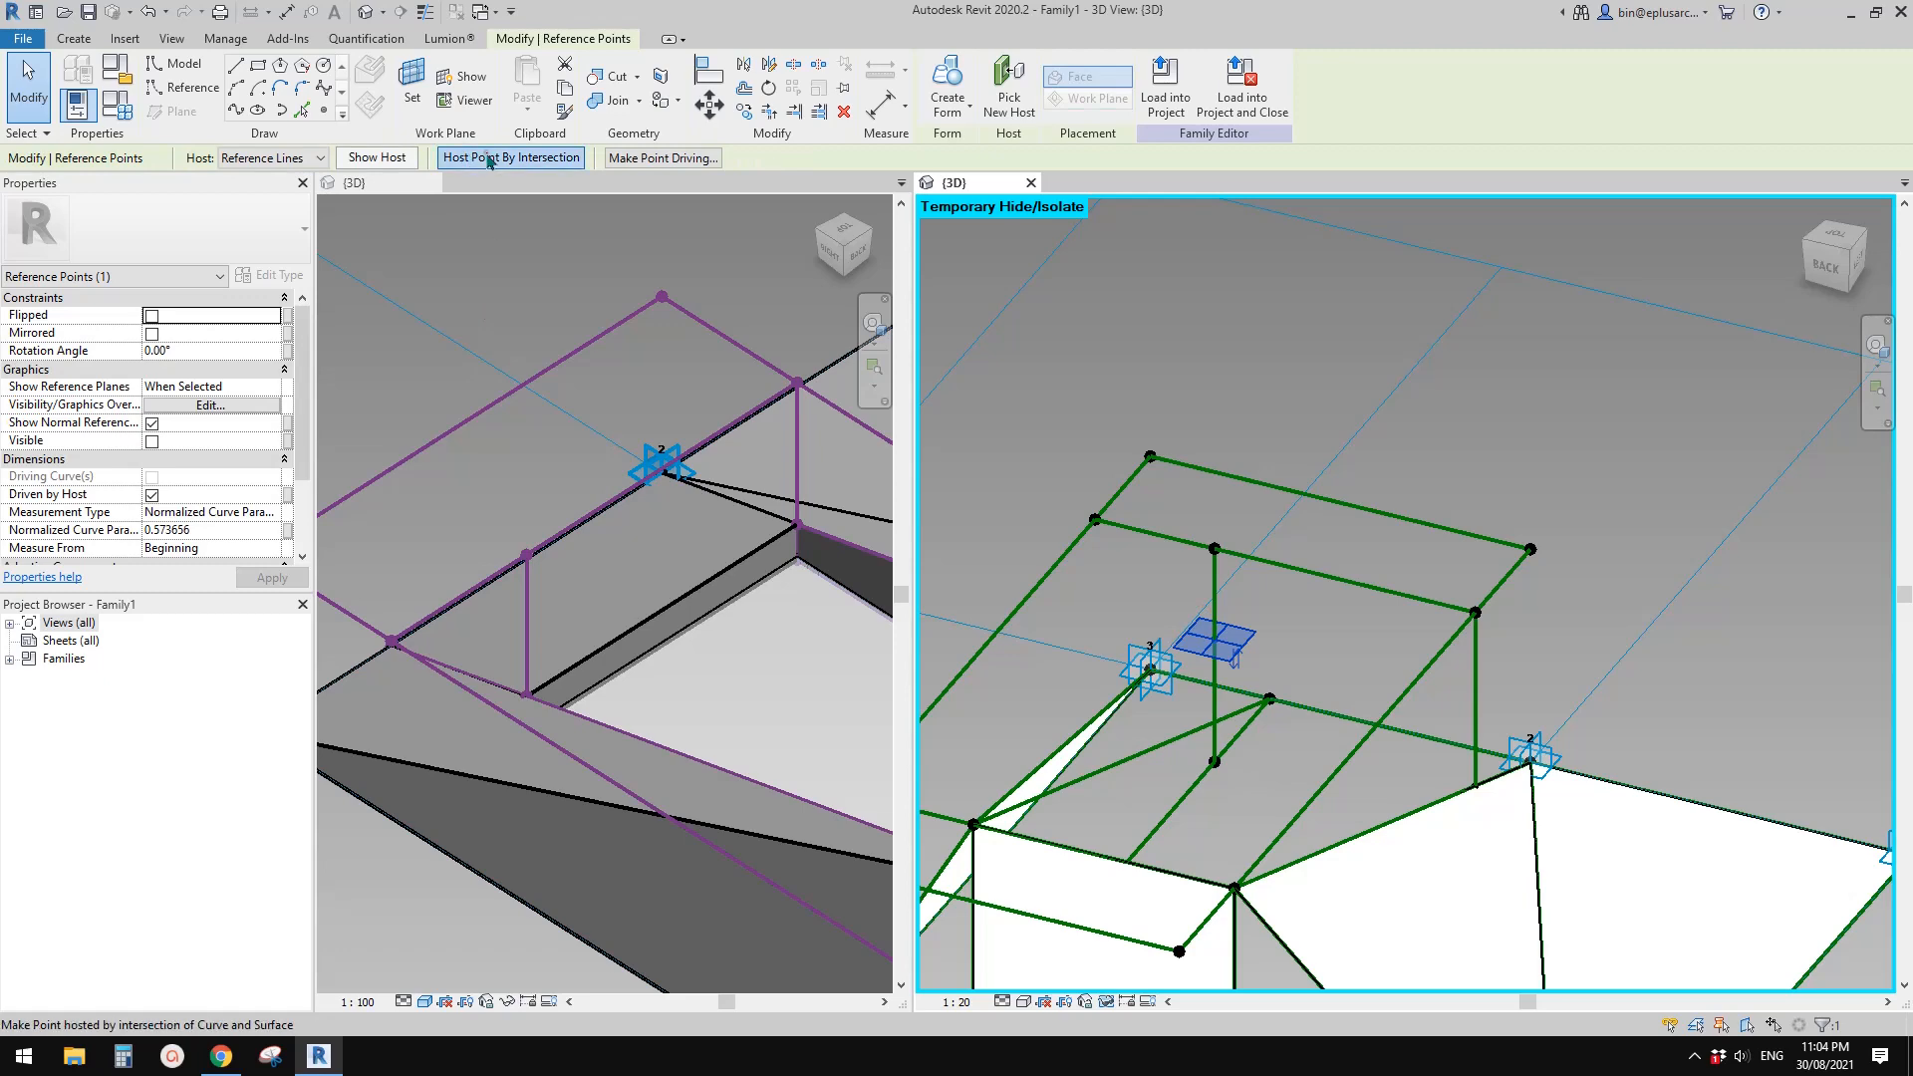
click(490, 160)
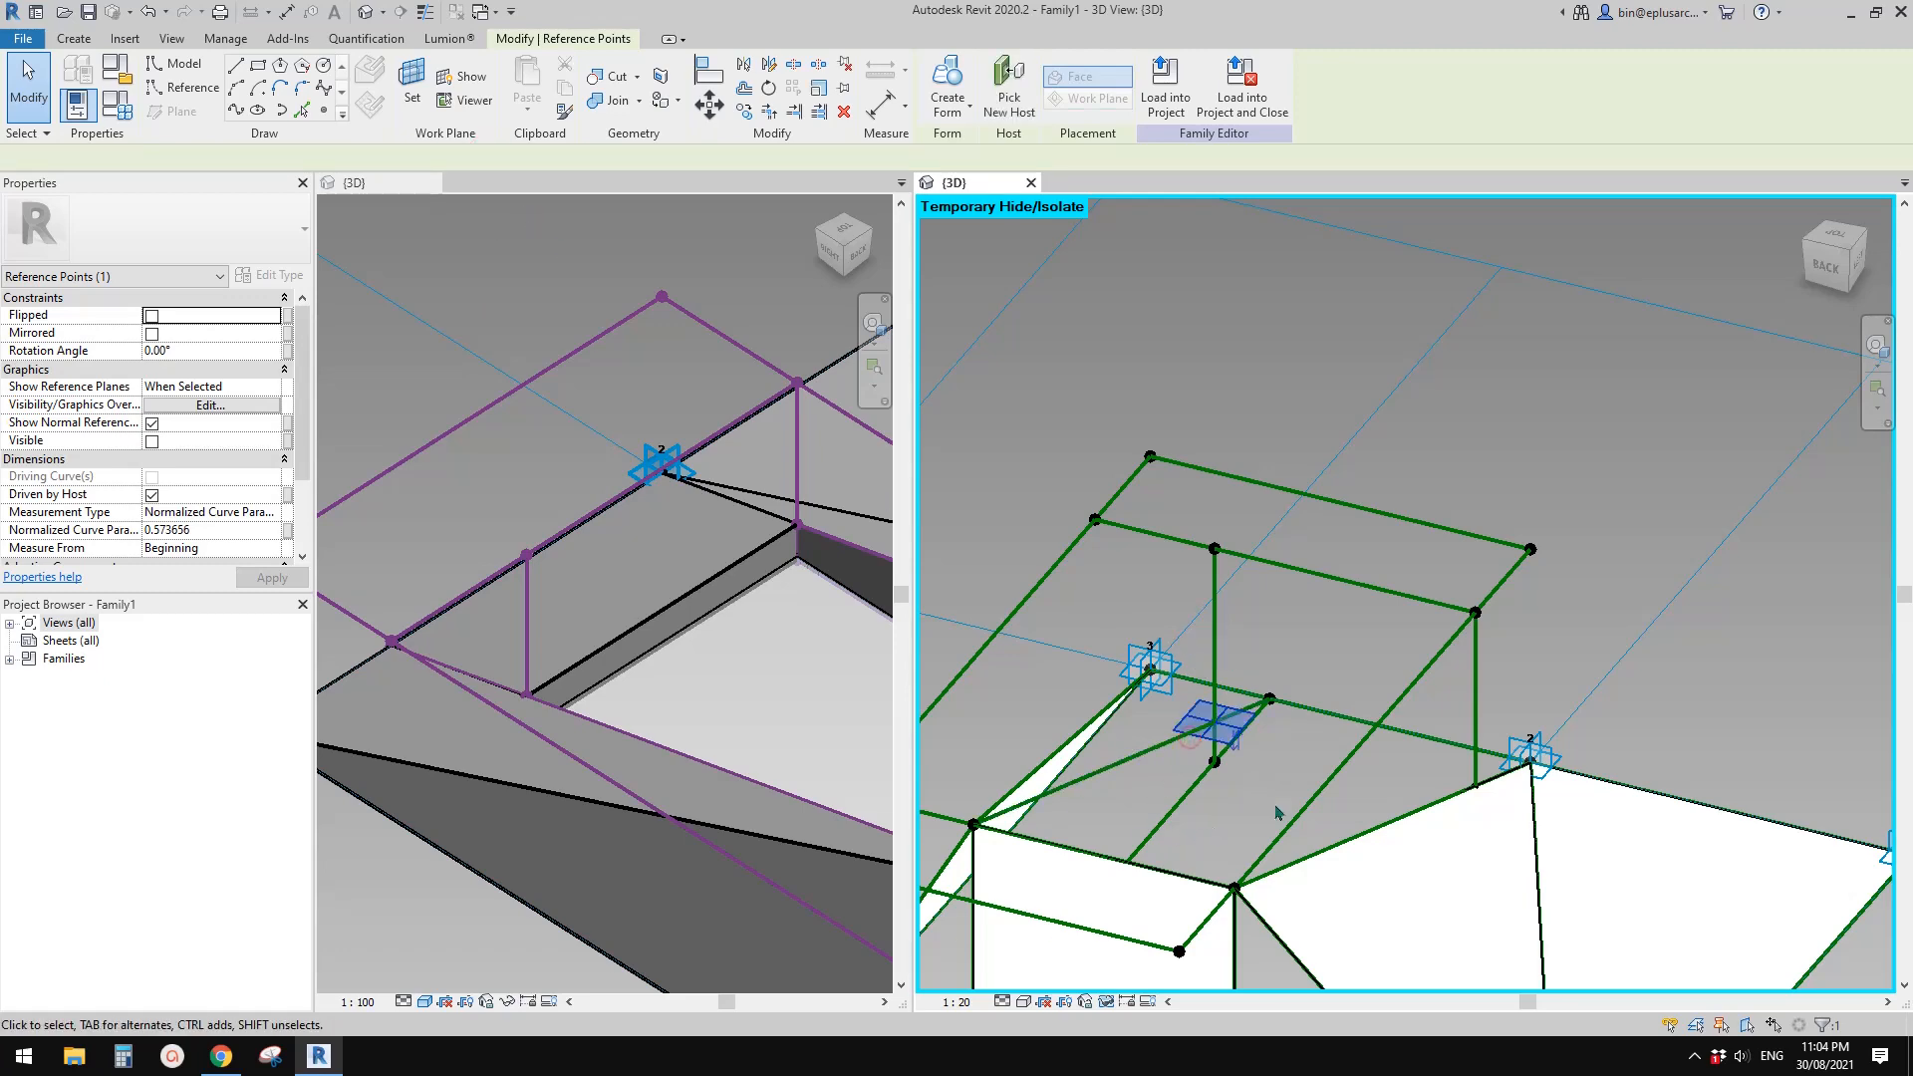
click(1196, 743)
Connect the intersection-hosted points on the two vertical lines with a reference line
scroll(1207, 726, down, 3)
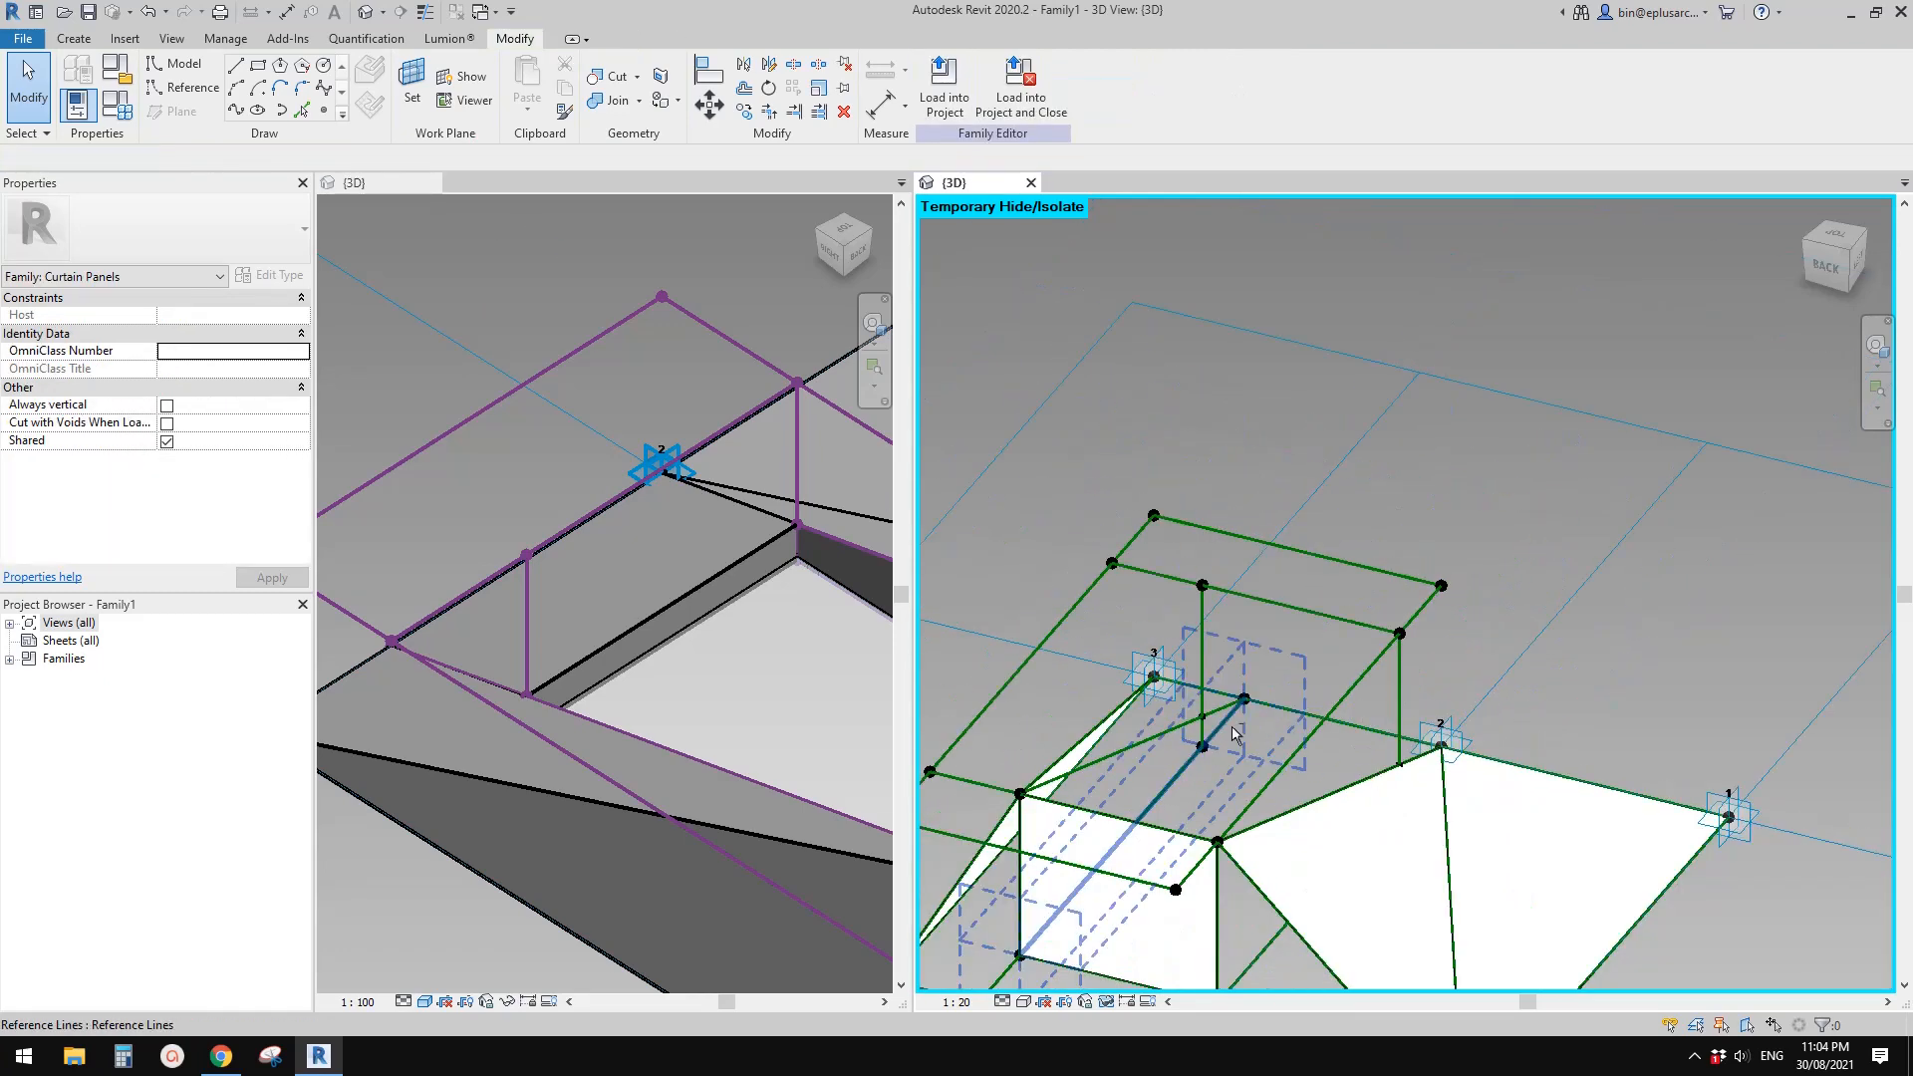
shift+middle_drag(1215, 708, 1154, 687)
scroll(1323, 726, up, 2)
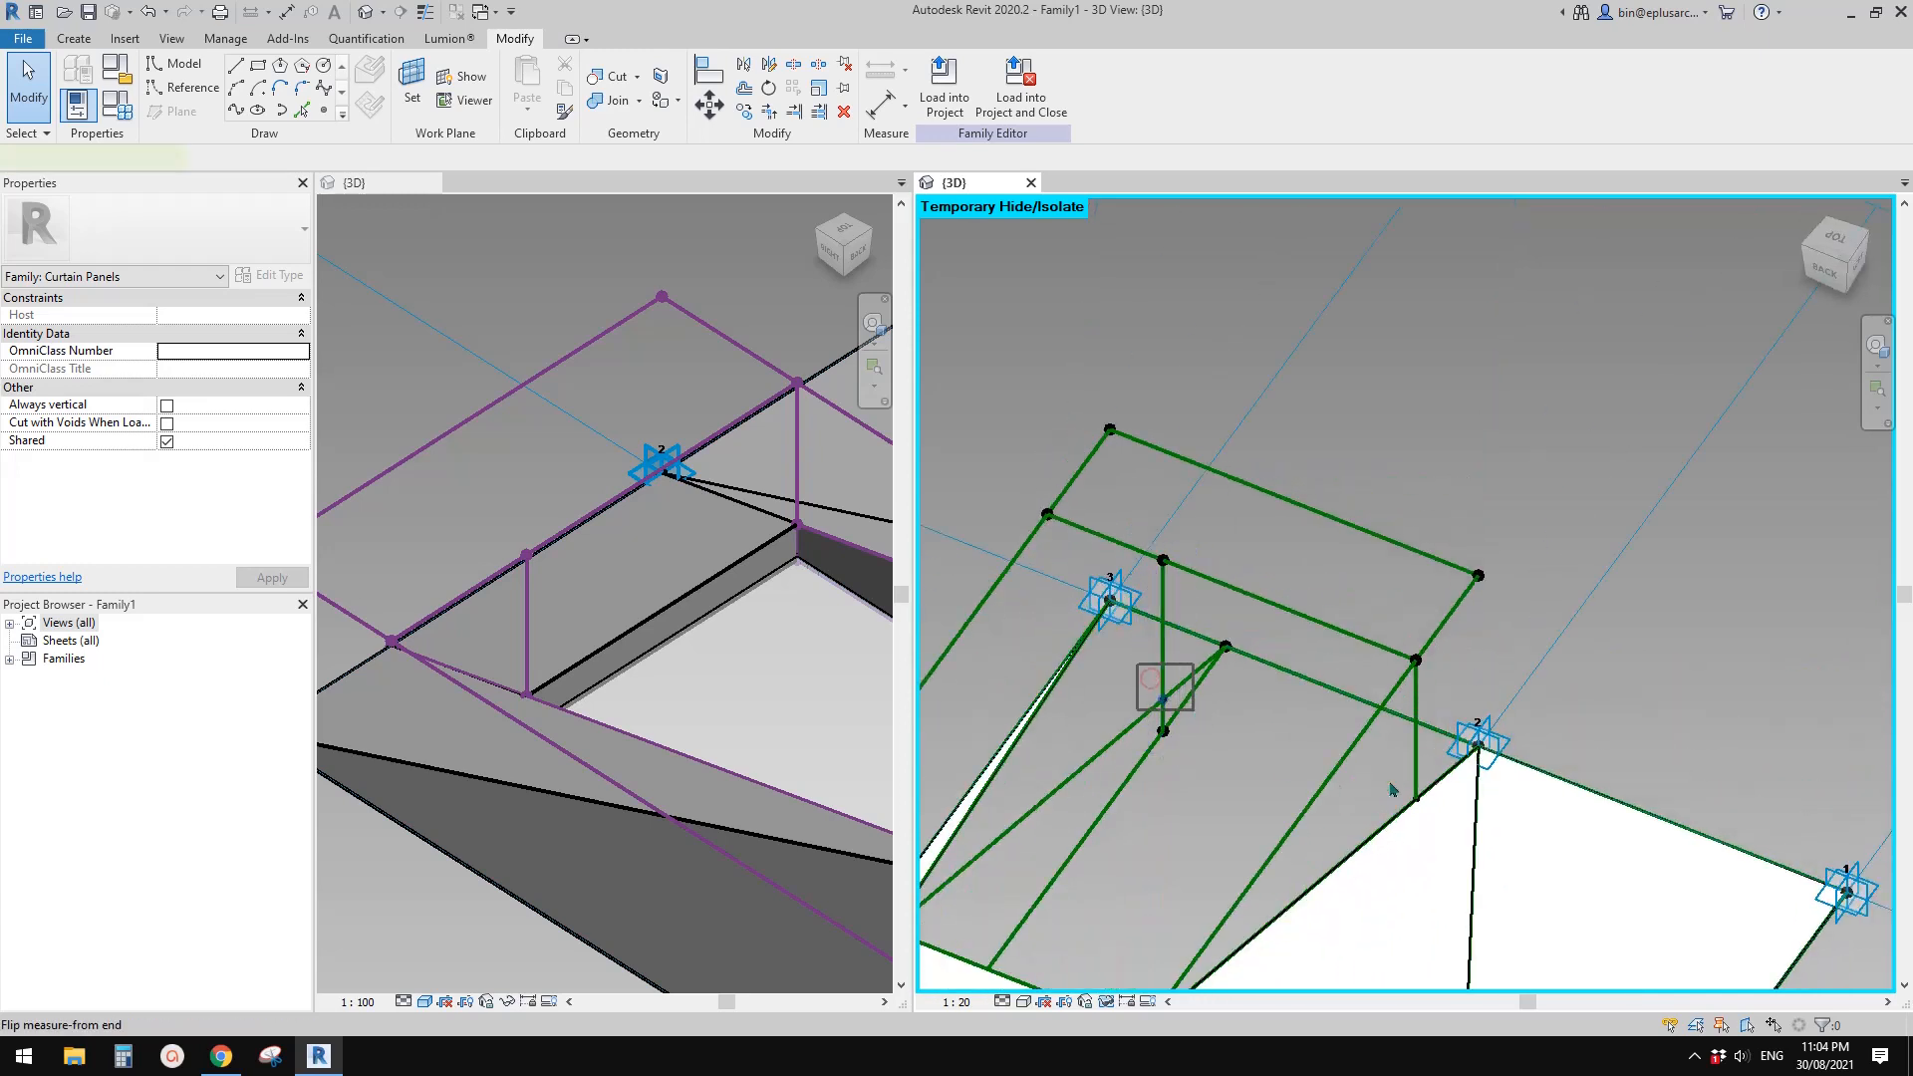
ctrl+drag(1388, 767, 1430, 813)
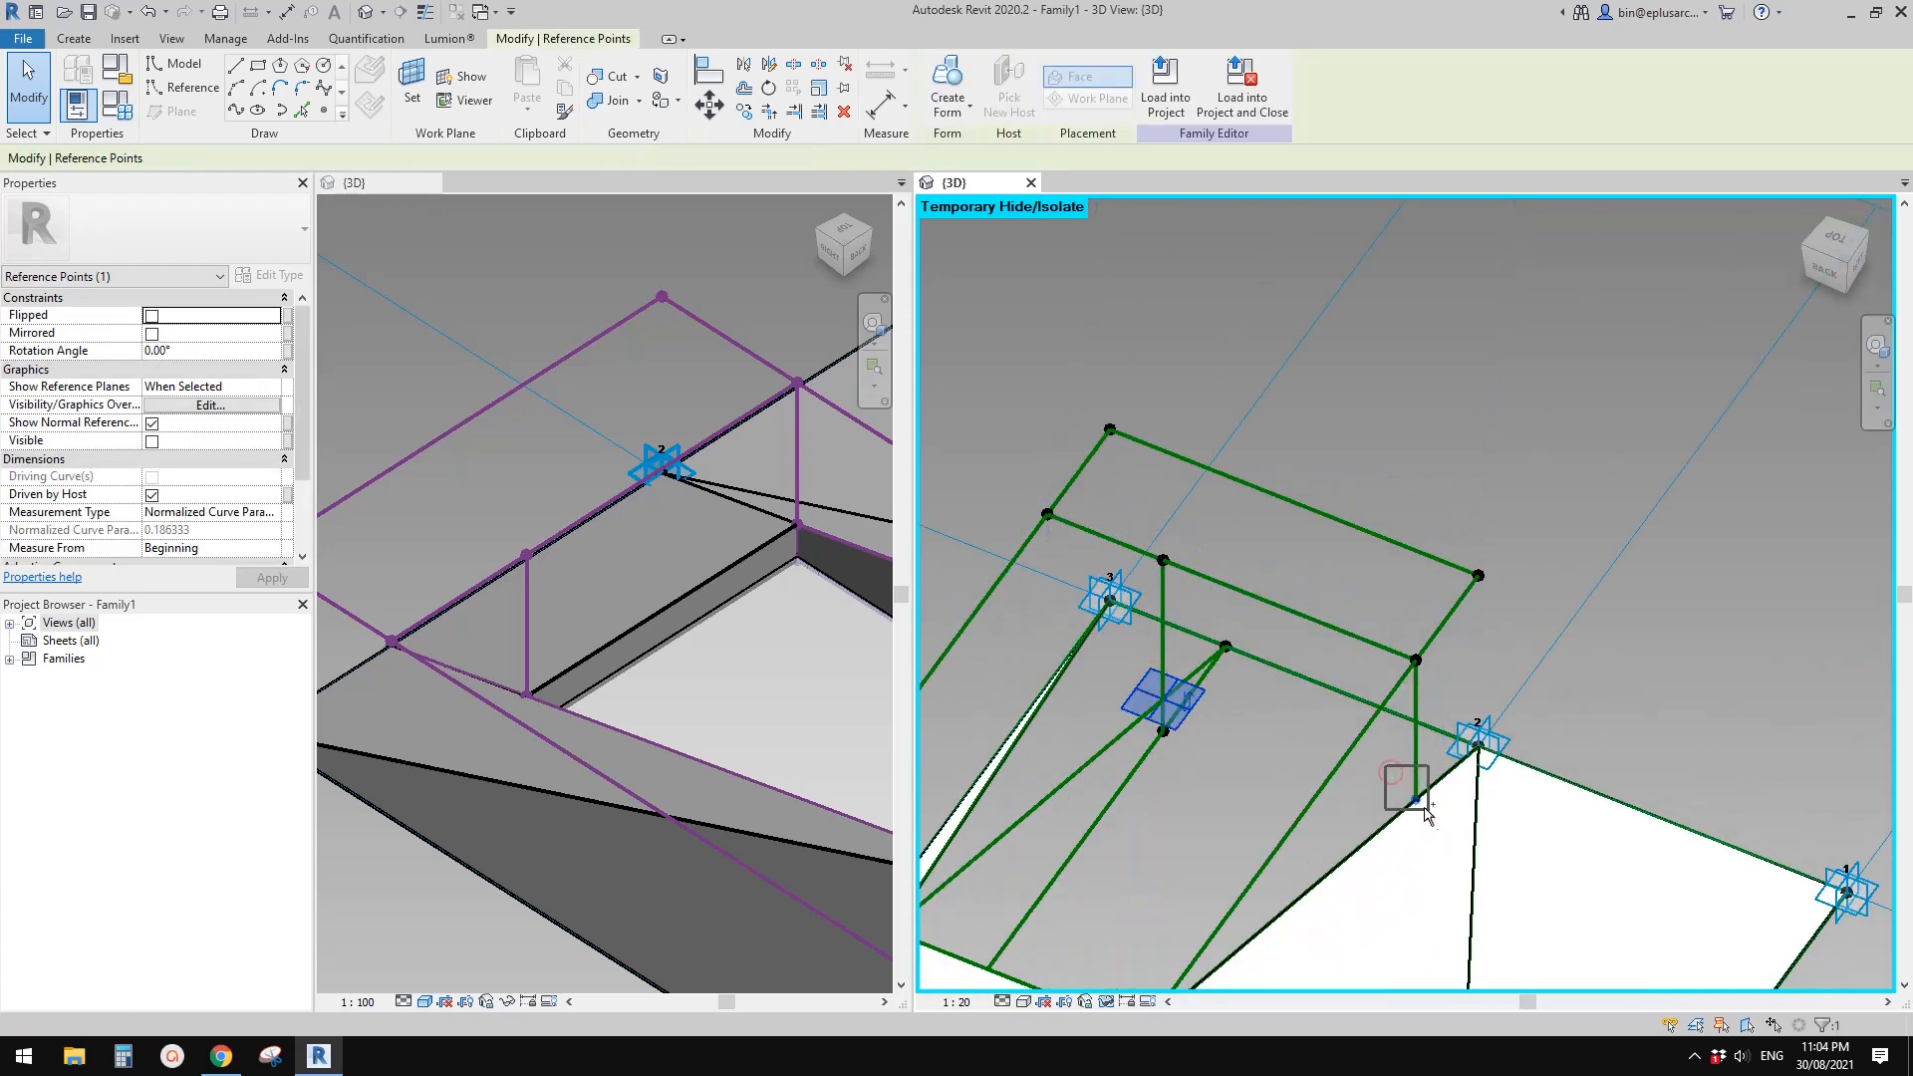
click(236, 111)
click(159, 460)
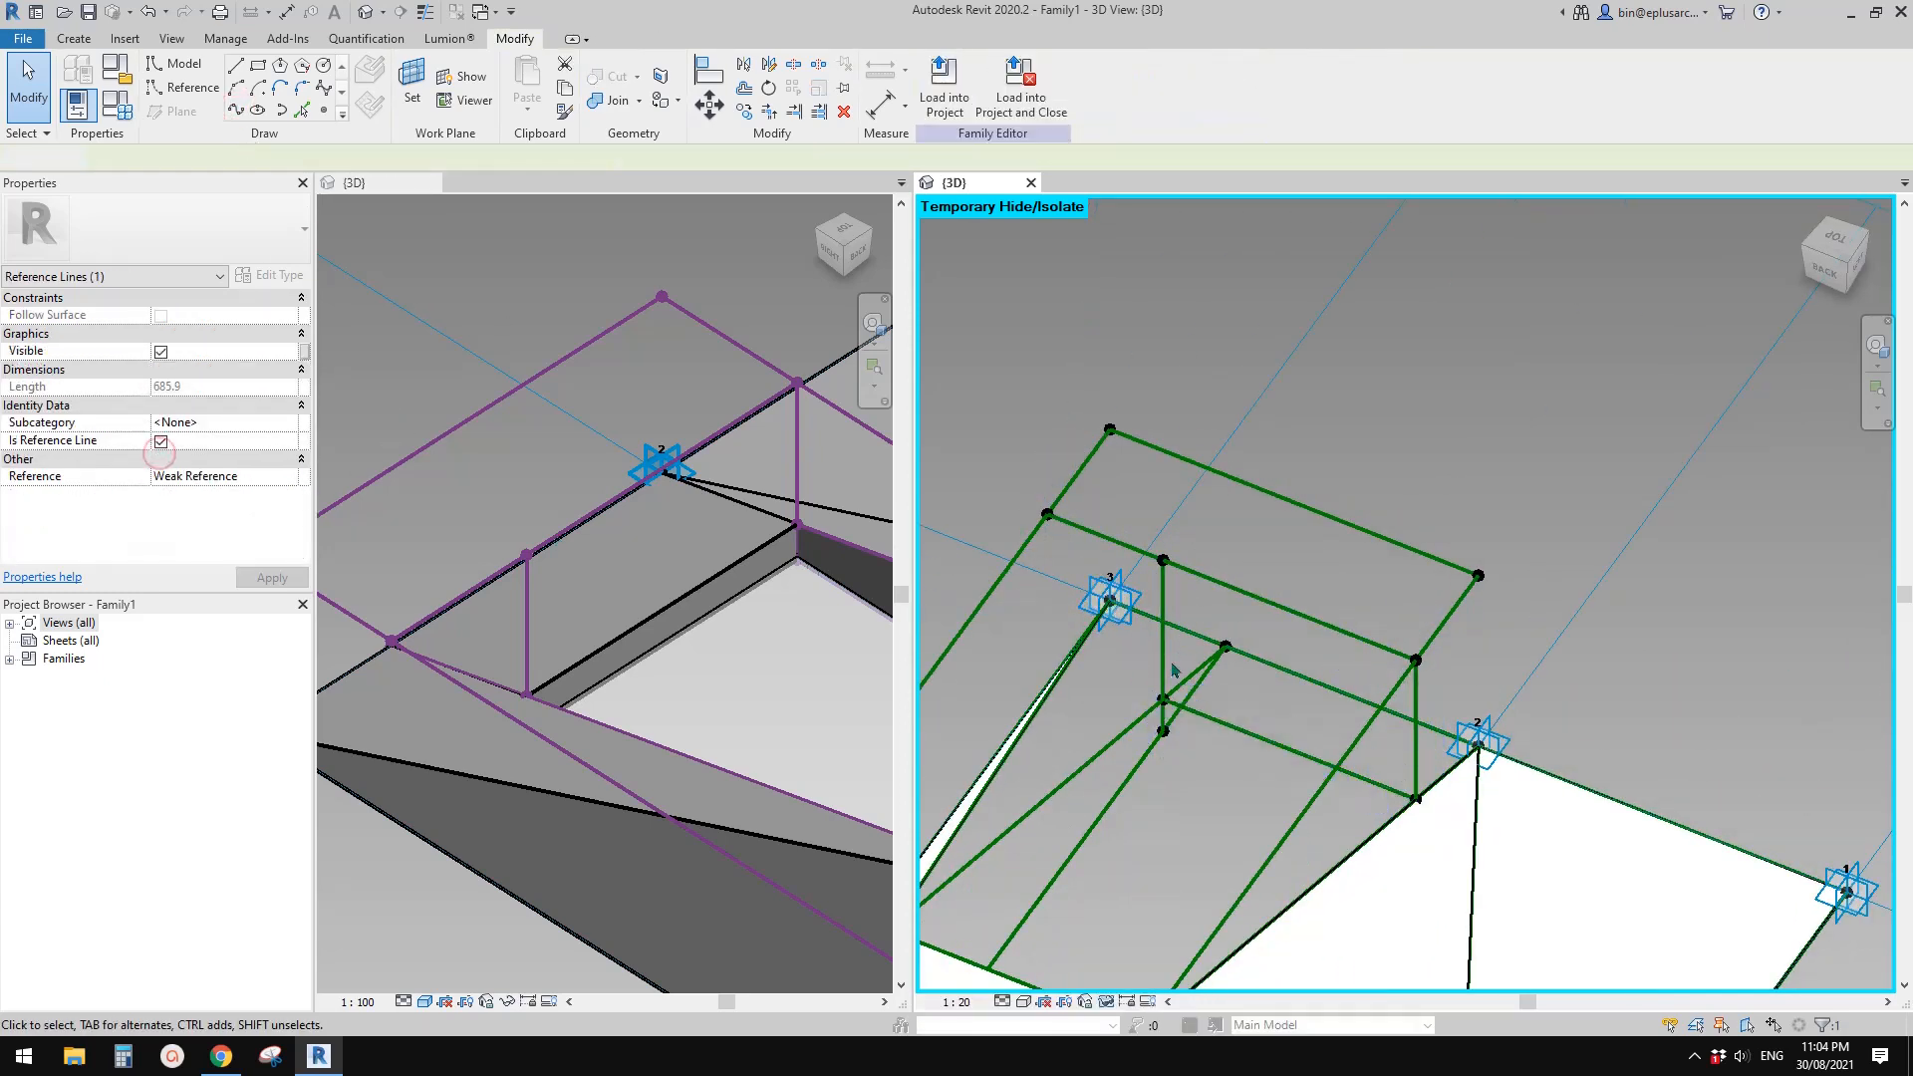
Draw a reference line from the intersection-hosted point near adaptive point 3 to the reference point on the edge between adaptive points 3 and 2
ctrl+drag(1213, 606, 1244, 665)
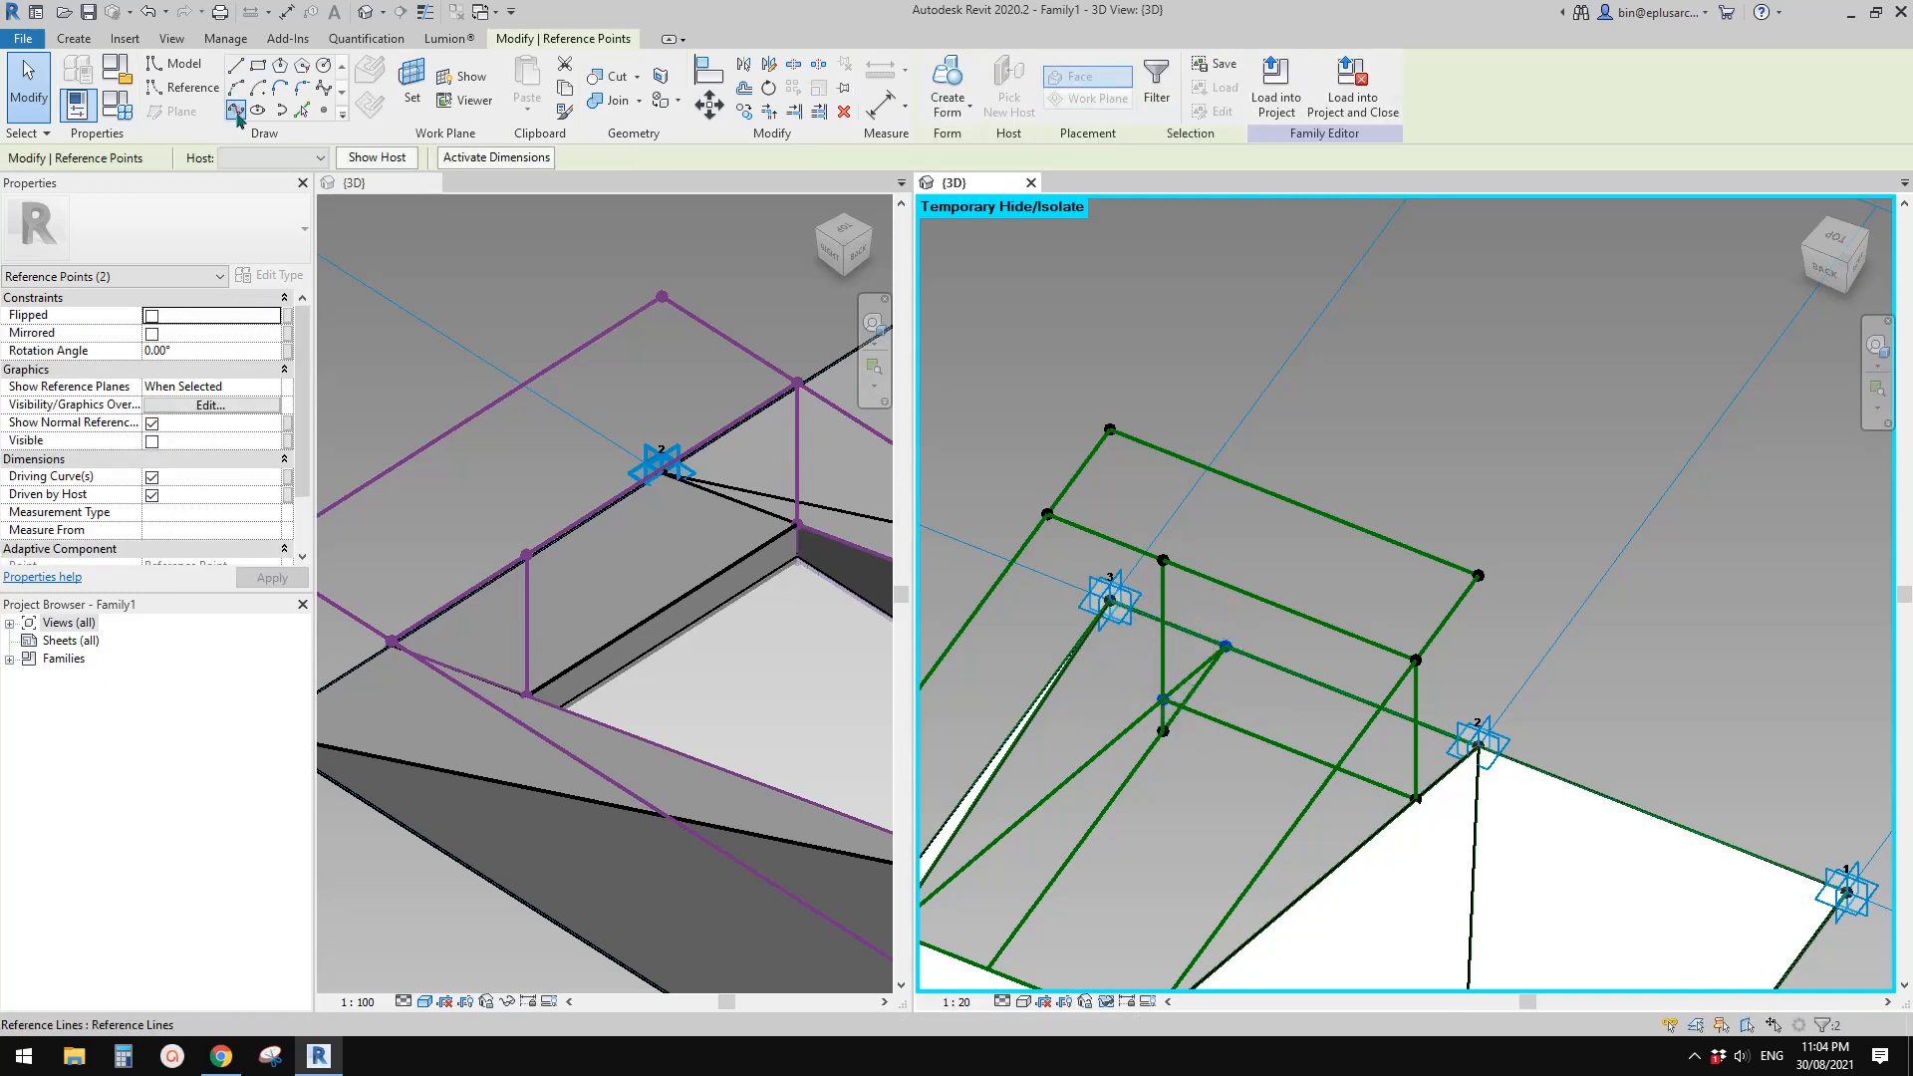
click(236, 111)
click(159, 460)
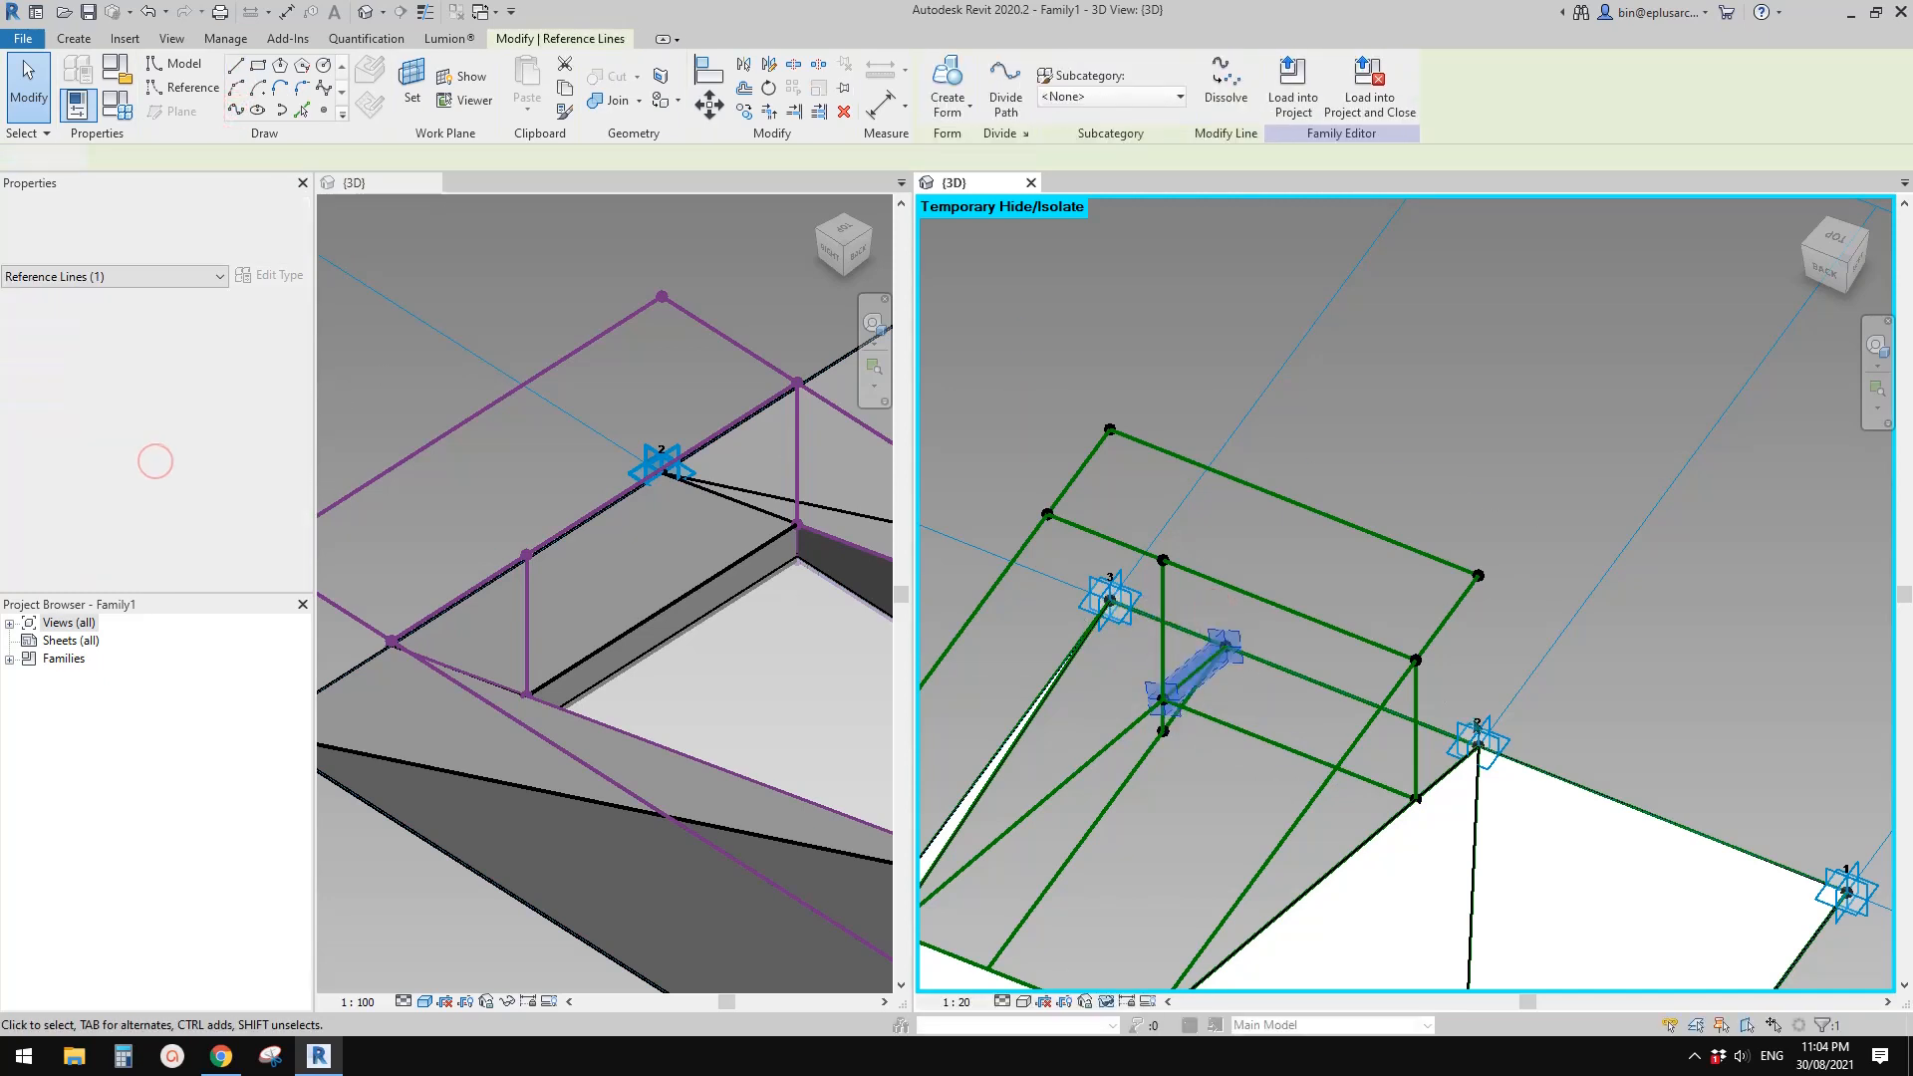
key(Escape)
Draw a reference line from adaptive point 2 to the intersection-hosted point on the vertical line beside it
click(1467, 755)
ctrl+drag(1393, 761, 1431, 815)
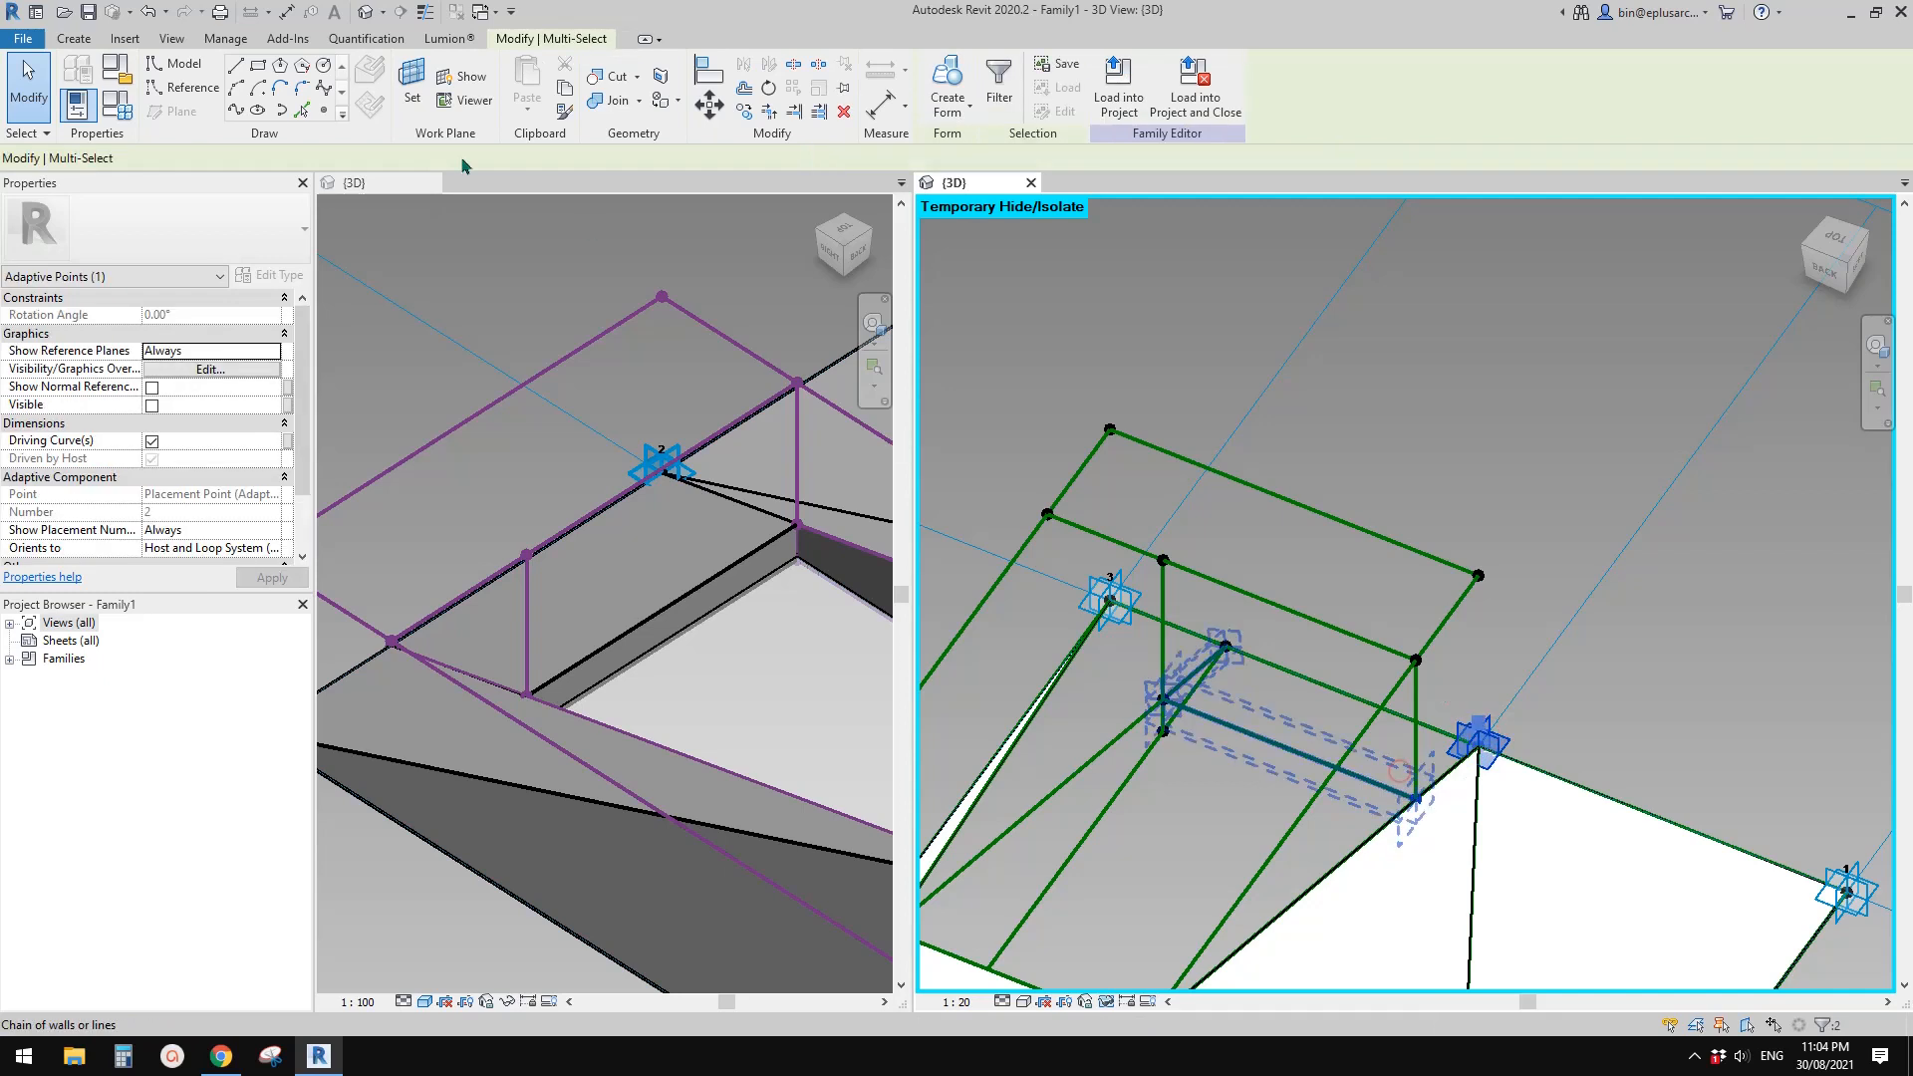
click(236, 111)
click(166, 473)
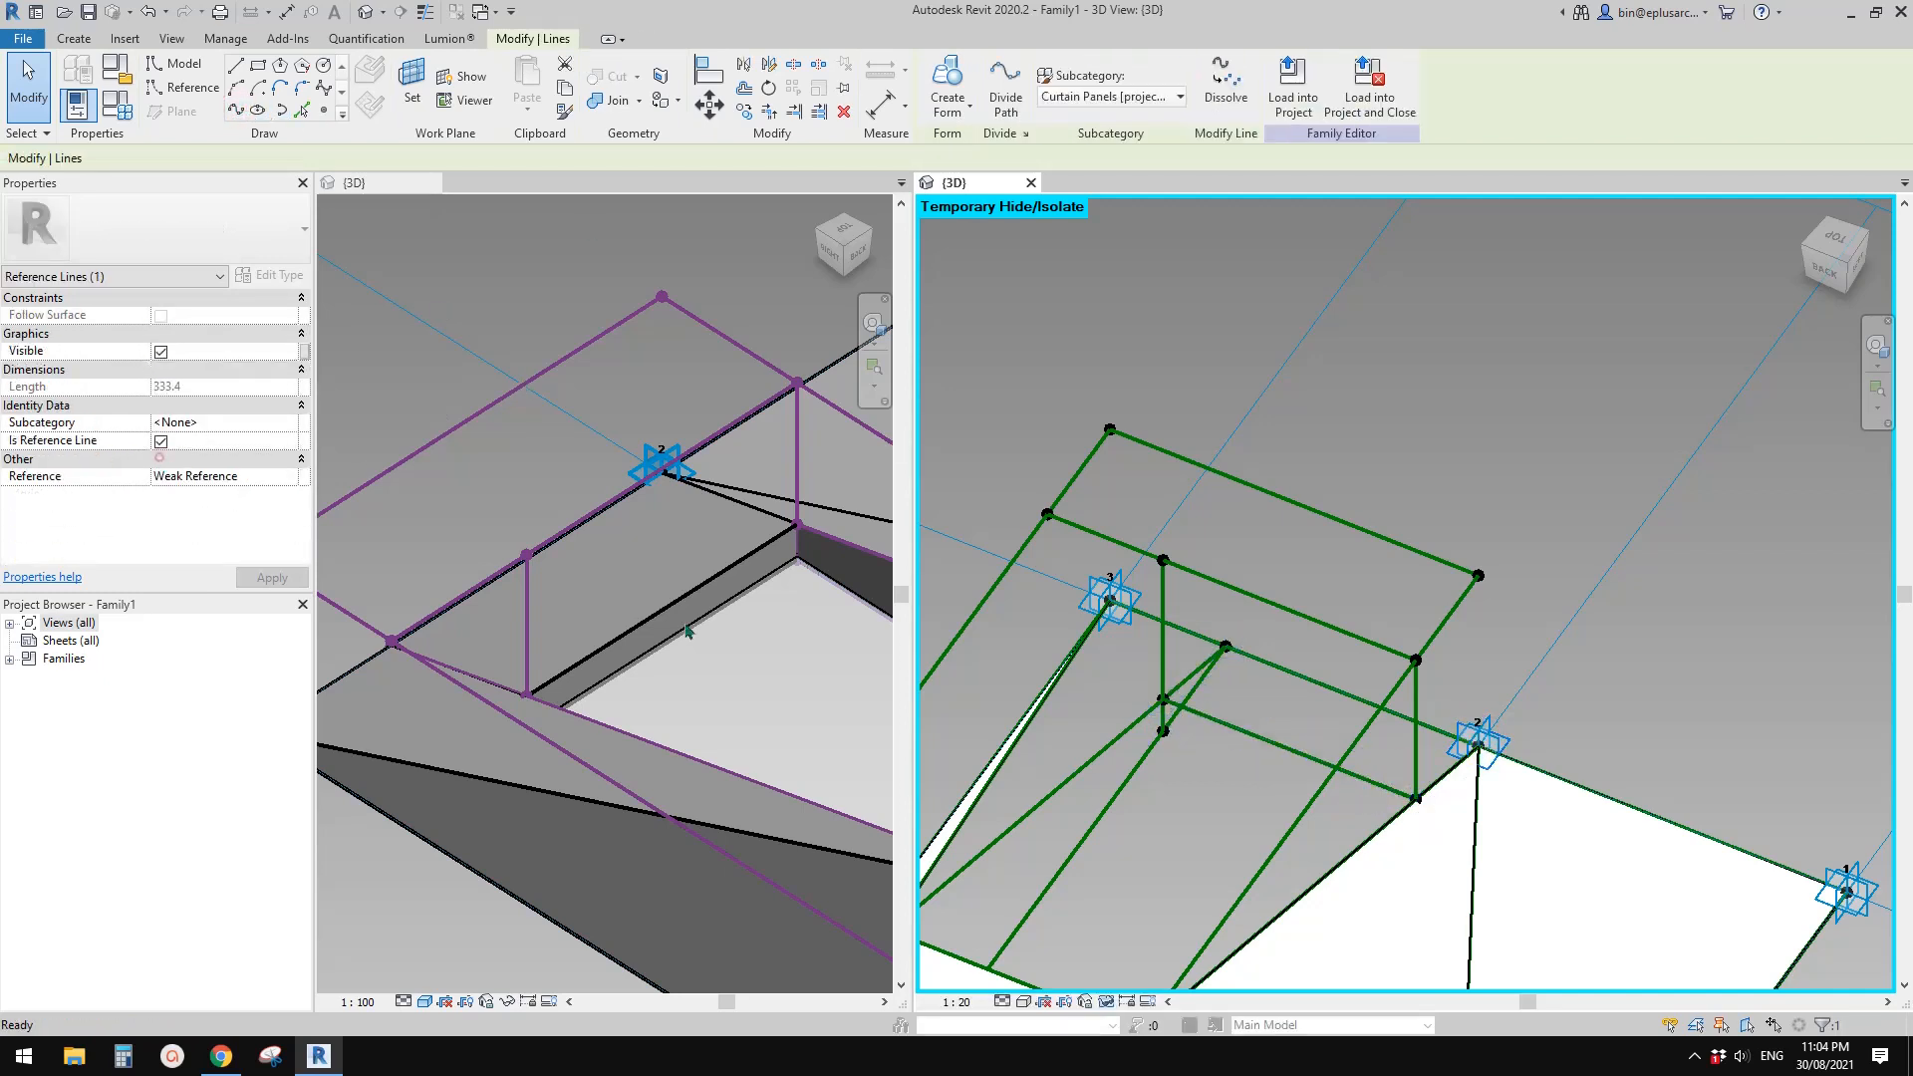
key(Escape)
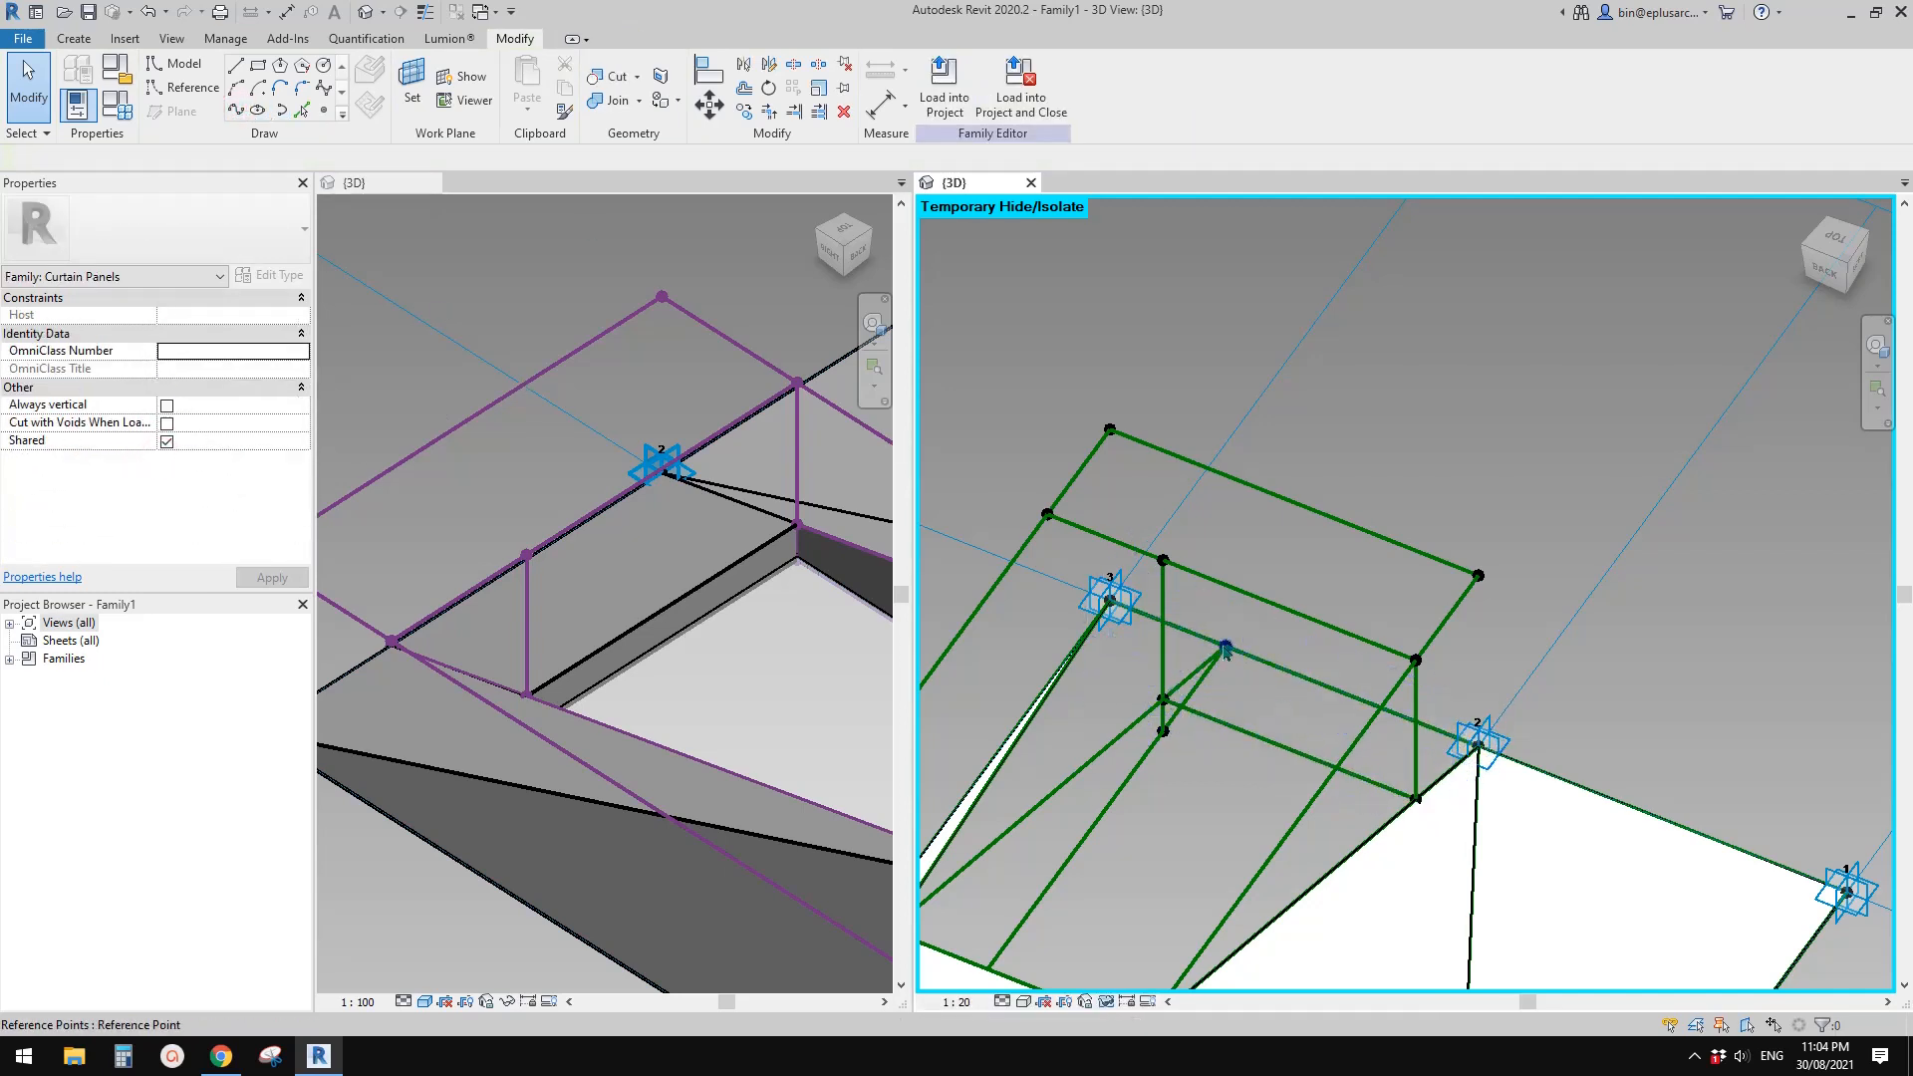
Draw a reference line along the panel edge from the reference point between adaptive points 3 and 2 to adaptive point 2
click(1292, 683)
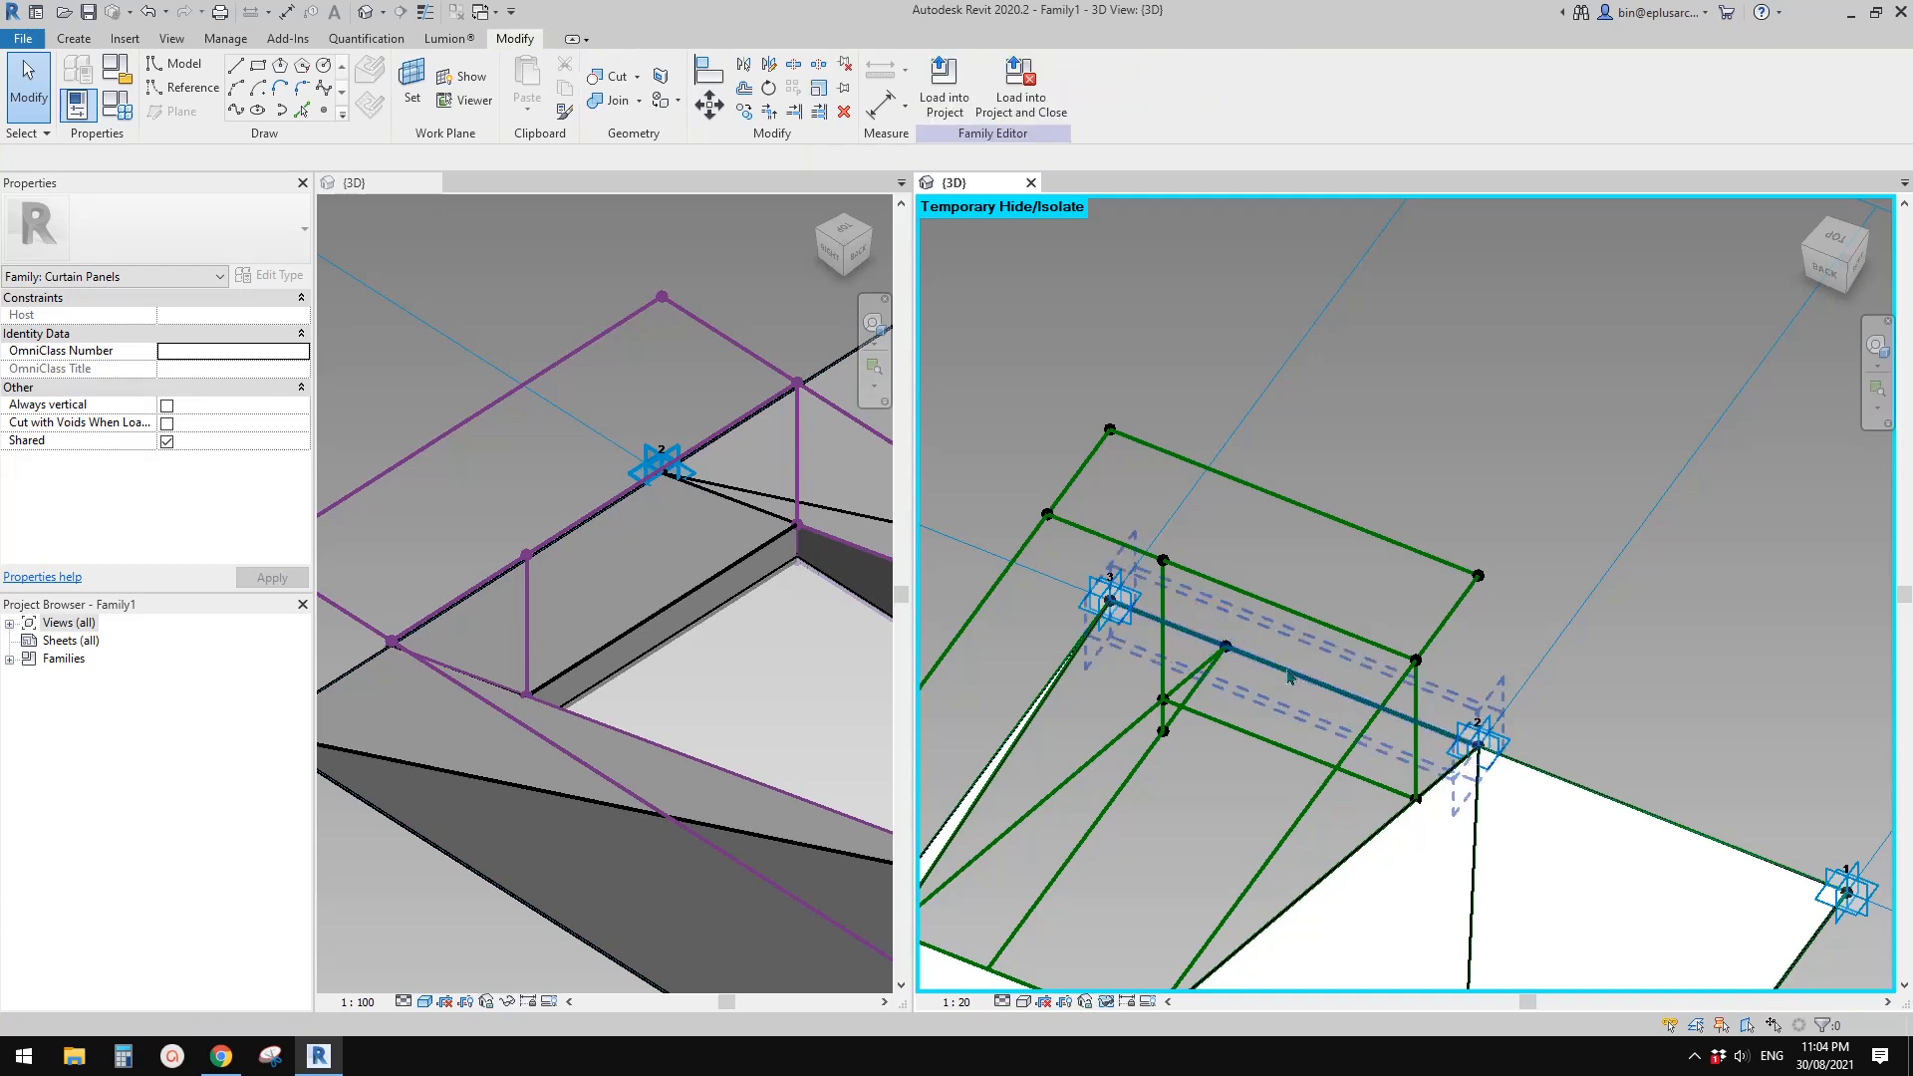
drag(1211, 615, 1259, 671)
ctrl+click(1495, 742)
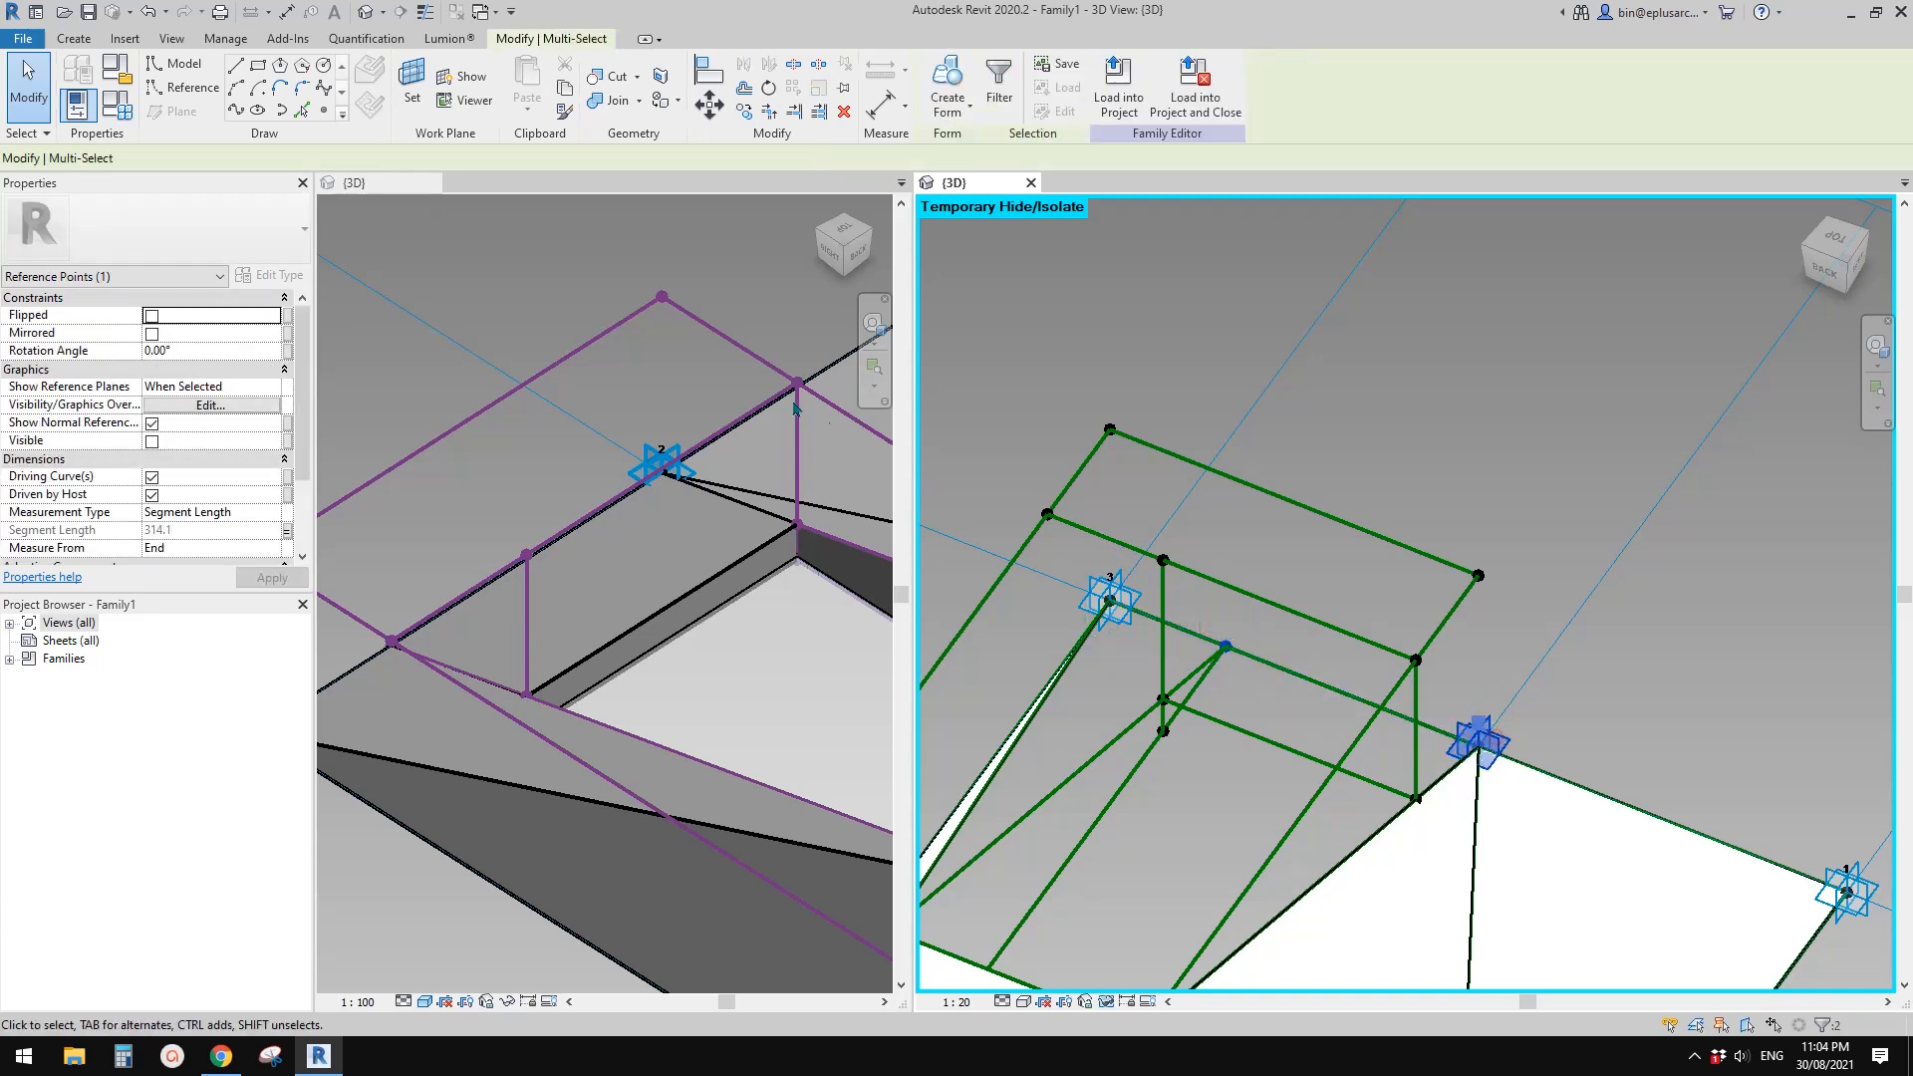
click(1293, 656)
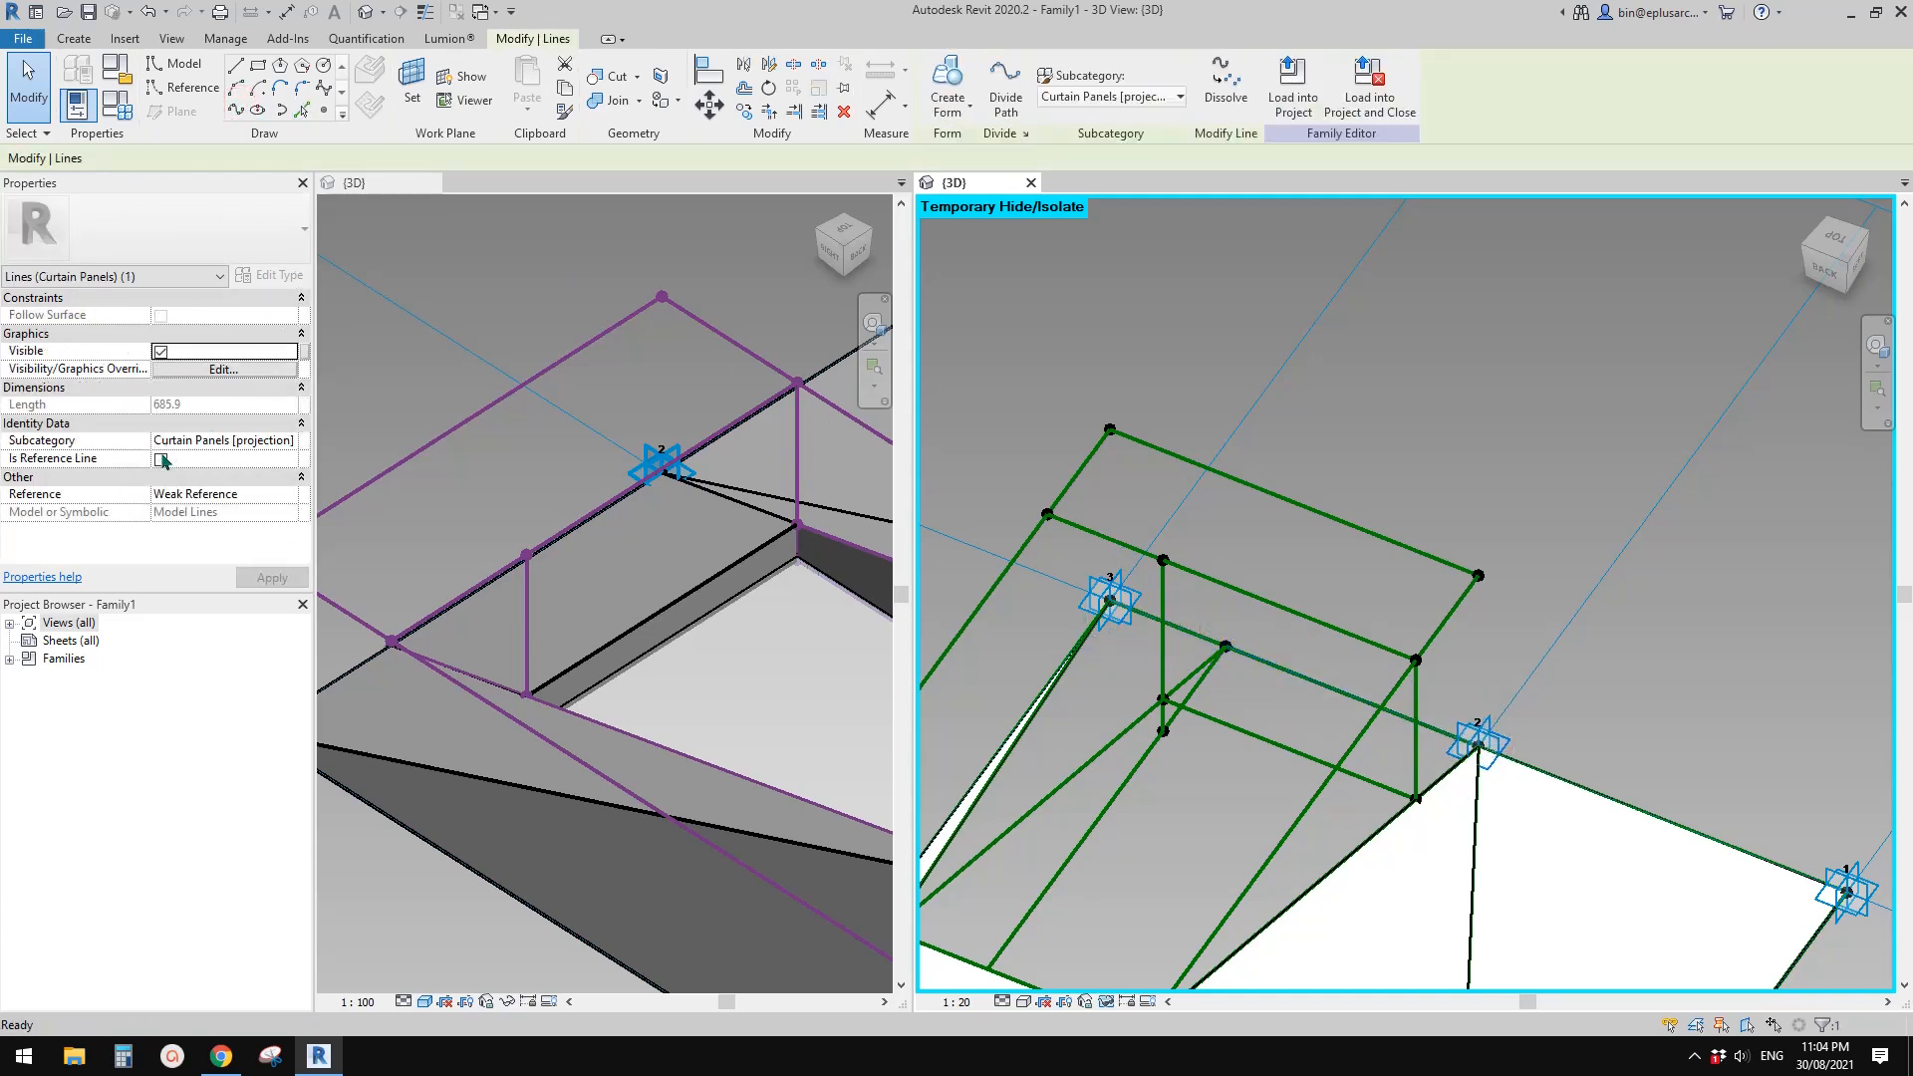
key(Escape)
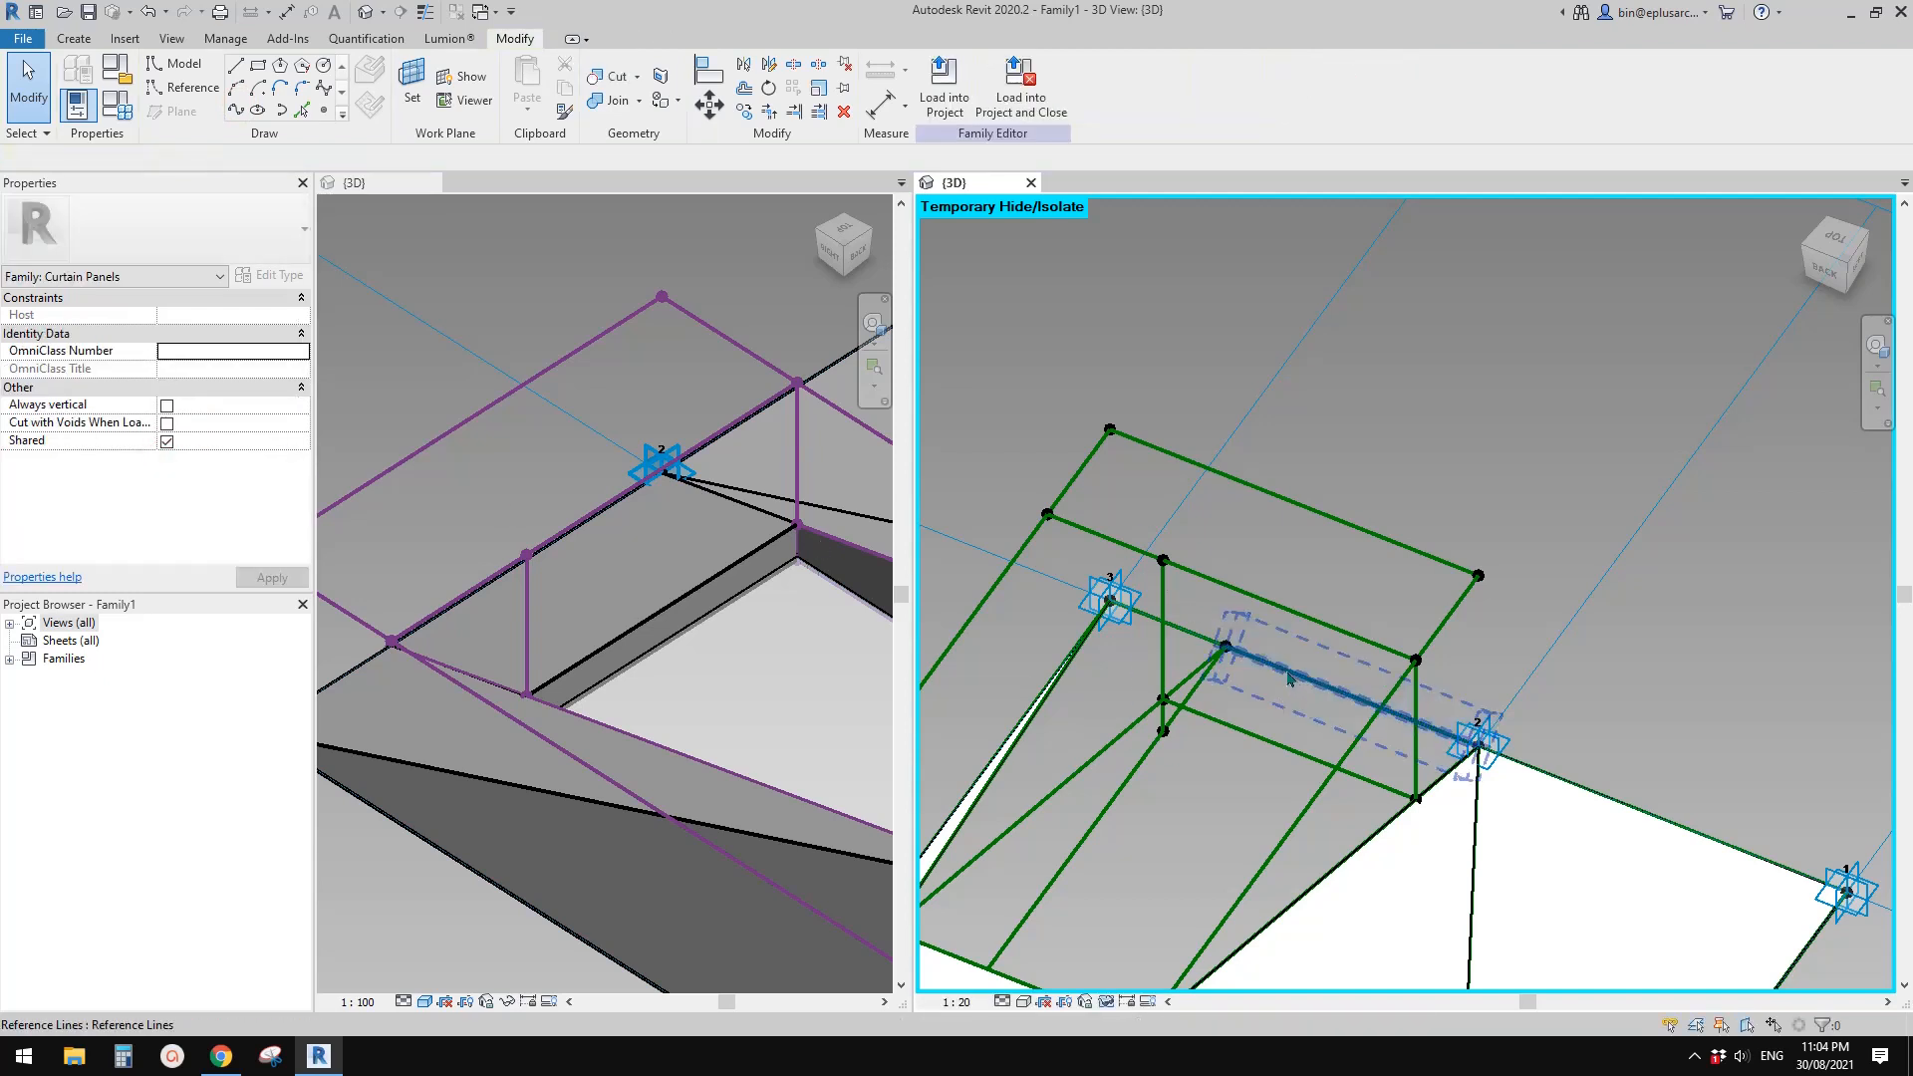
Create a surface form from the four reference lines enclosing the strip beside adaptive point 2
click(1215, 681)
click(1381, 738)
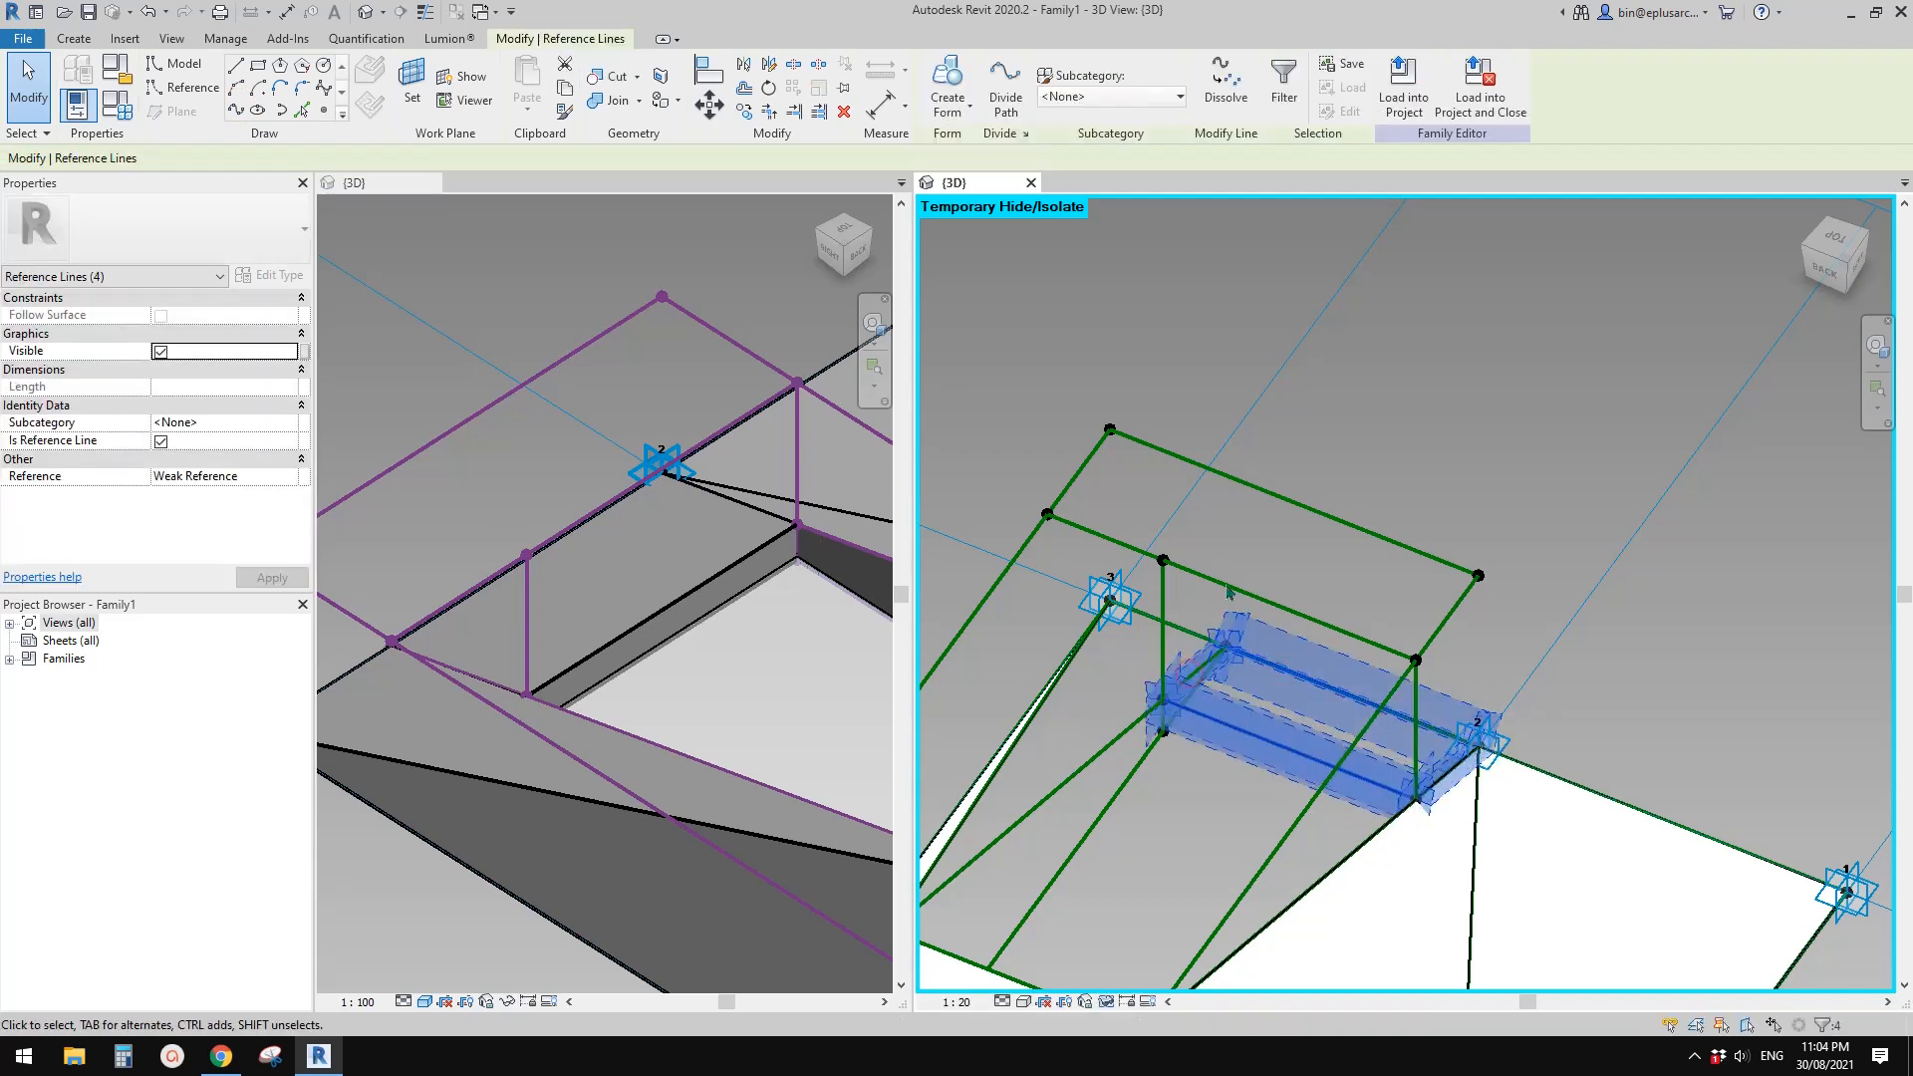
click(937, 85)
click(1324, 870)
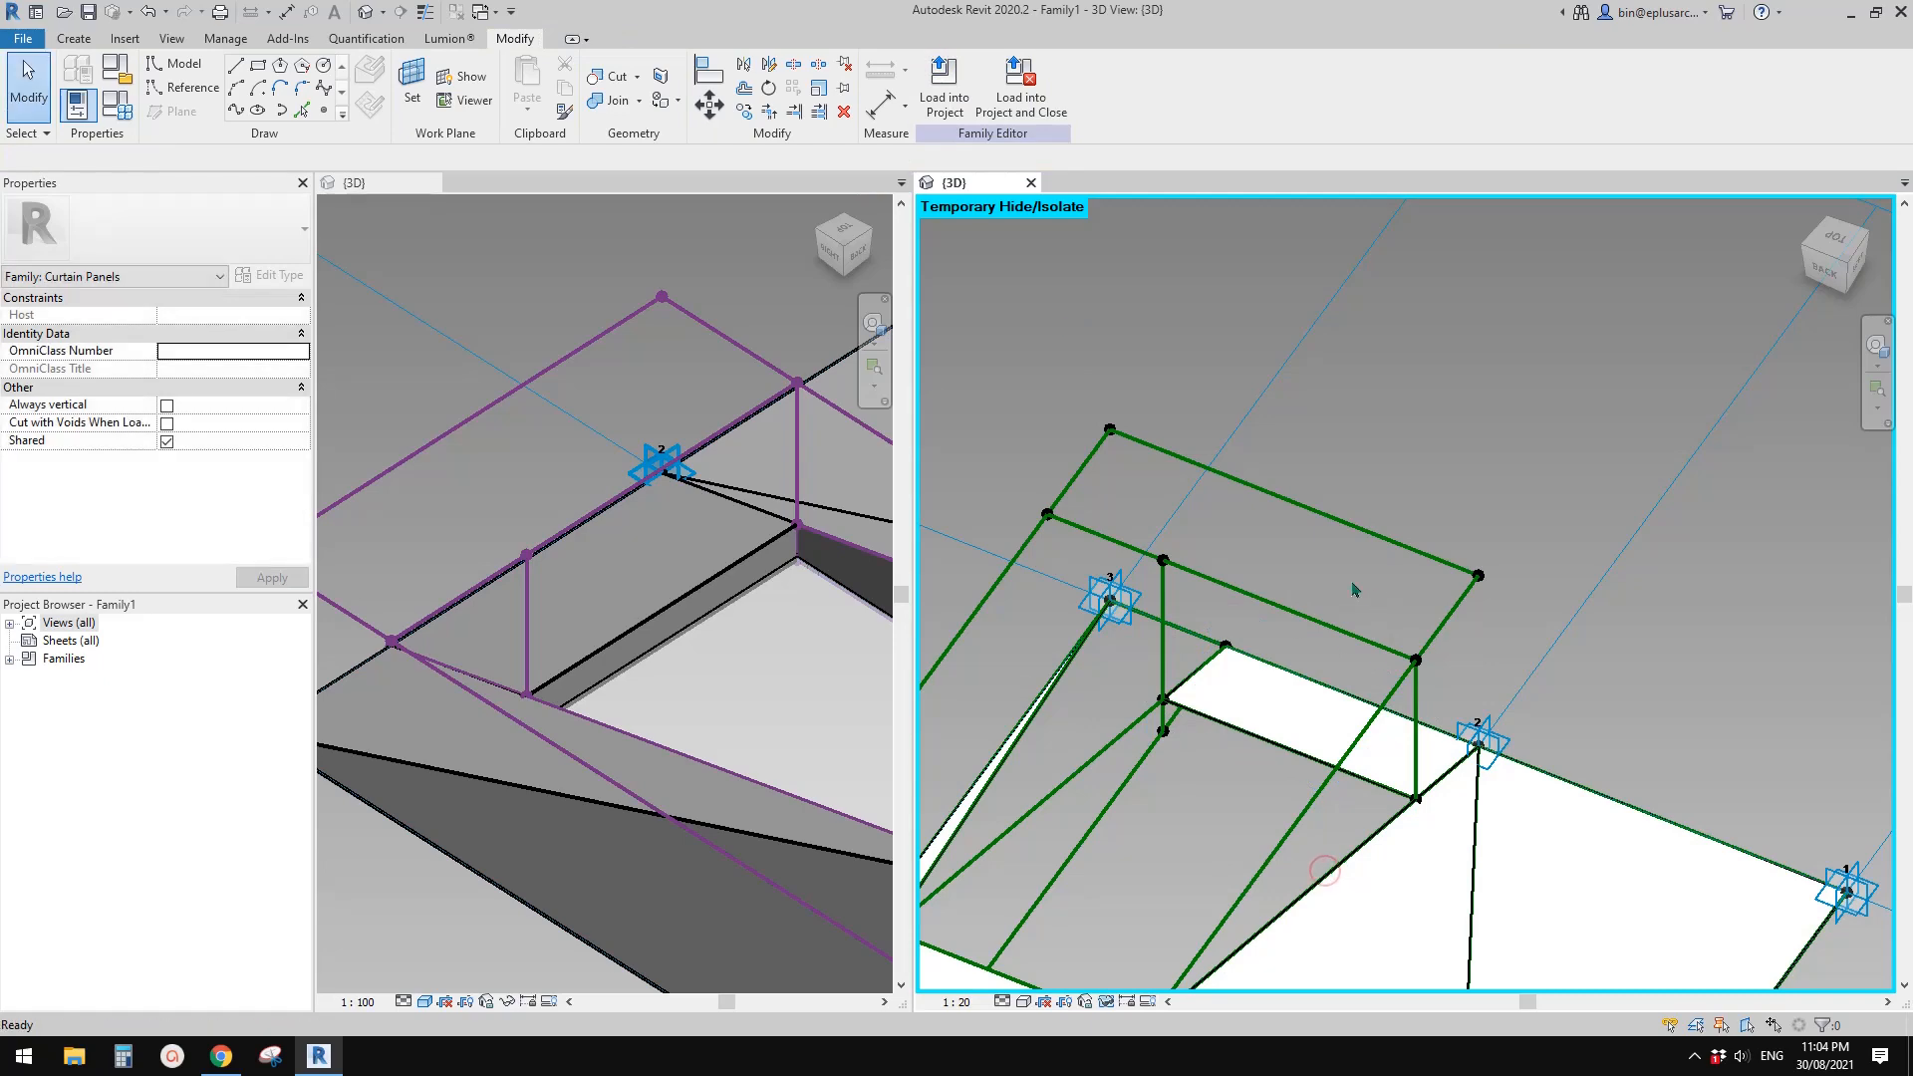
Connect the two FW-driven points at the lower ends of the vertical lines with a reference line
mouse_move(1354, 589)
shift+middle_down()
mouse_move(1525, 648)
mouse_move(1379, 654)
mouse_move(1366, 556)
shift+middle_up()
scroll(1366, 555, up, 3)
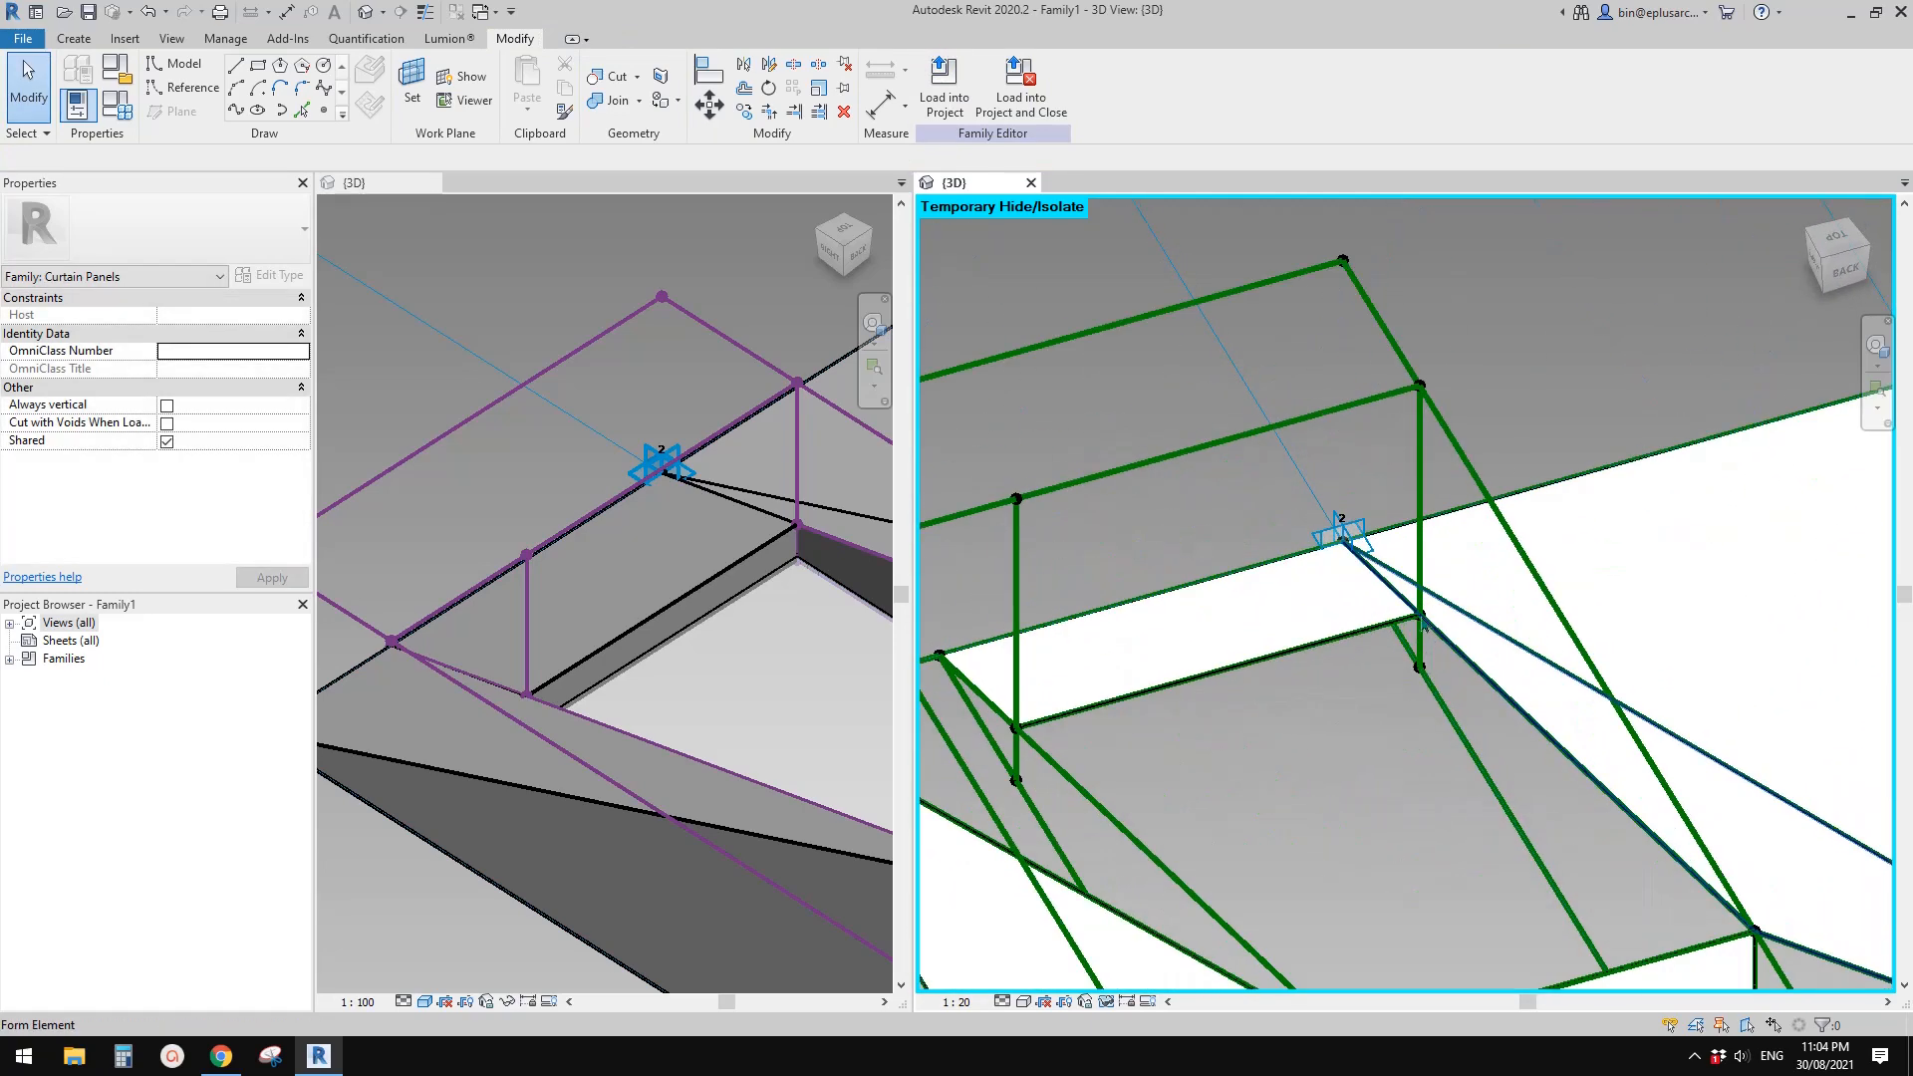
shift+middle_drag(1423, 620, 1113, 759)
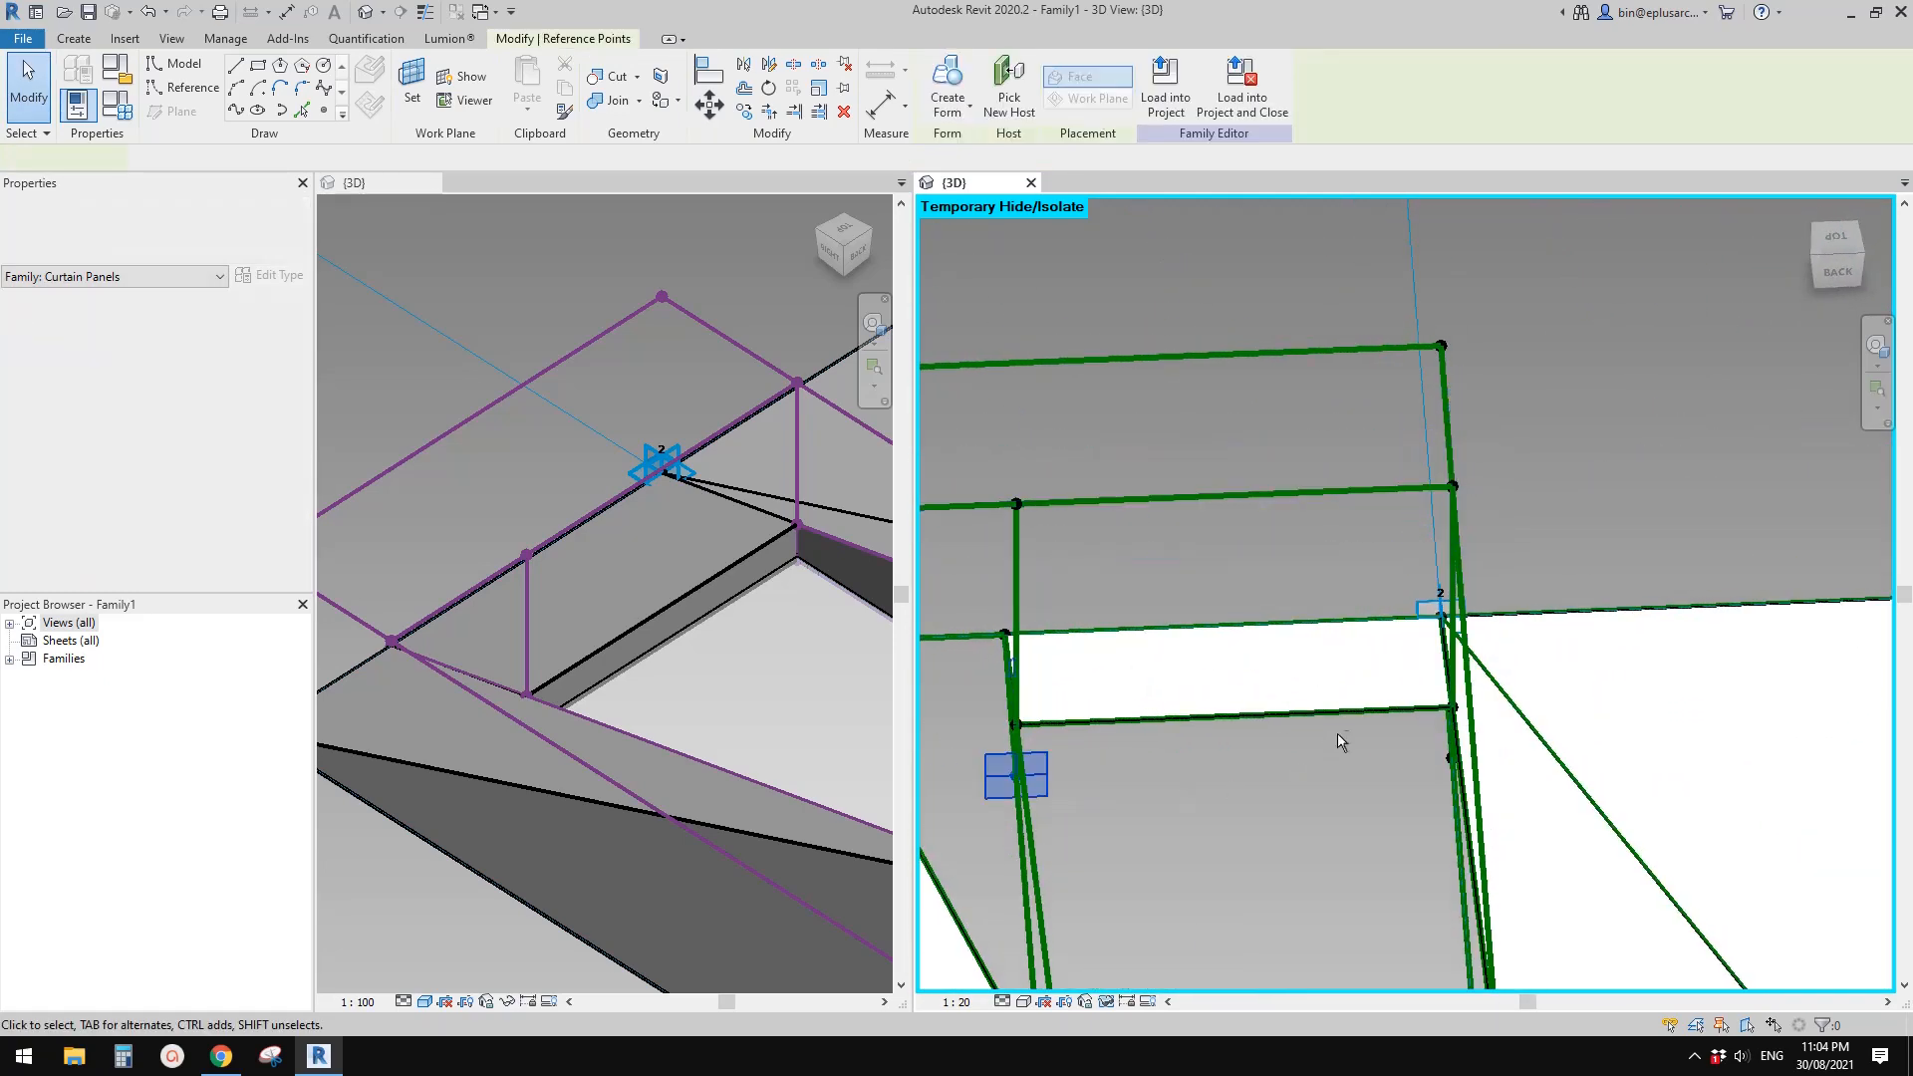
shift+middle_drag(1341, 738, 1396, 696)
ctrl+drag(1398, 680, 1457, 733)
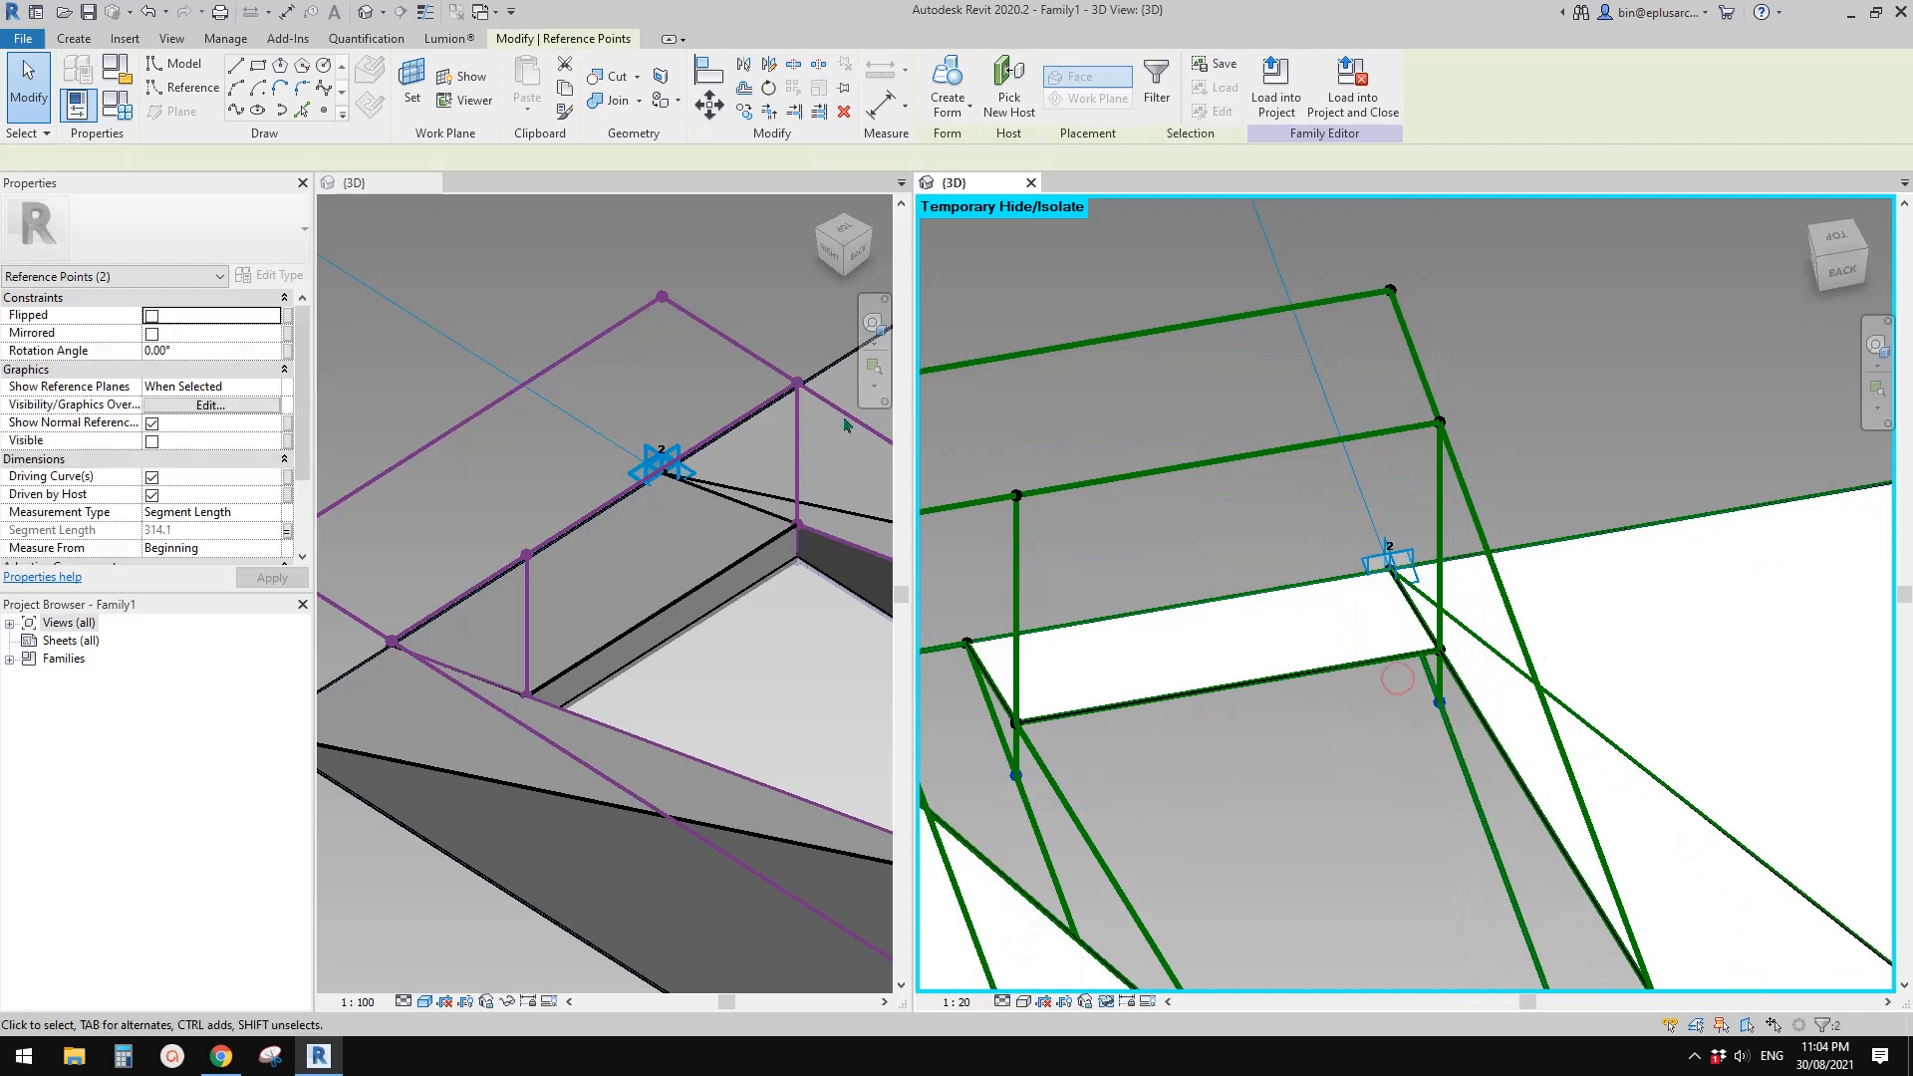
click(237, 109)
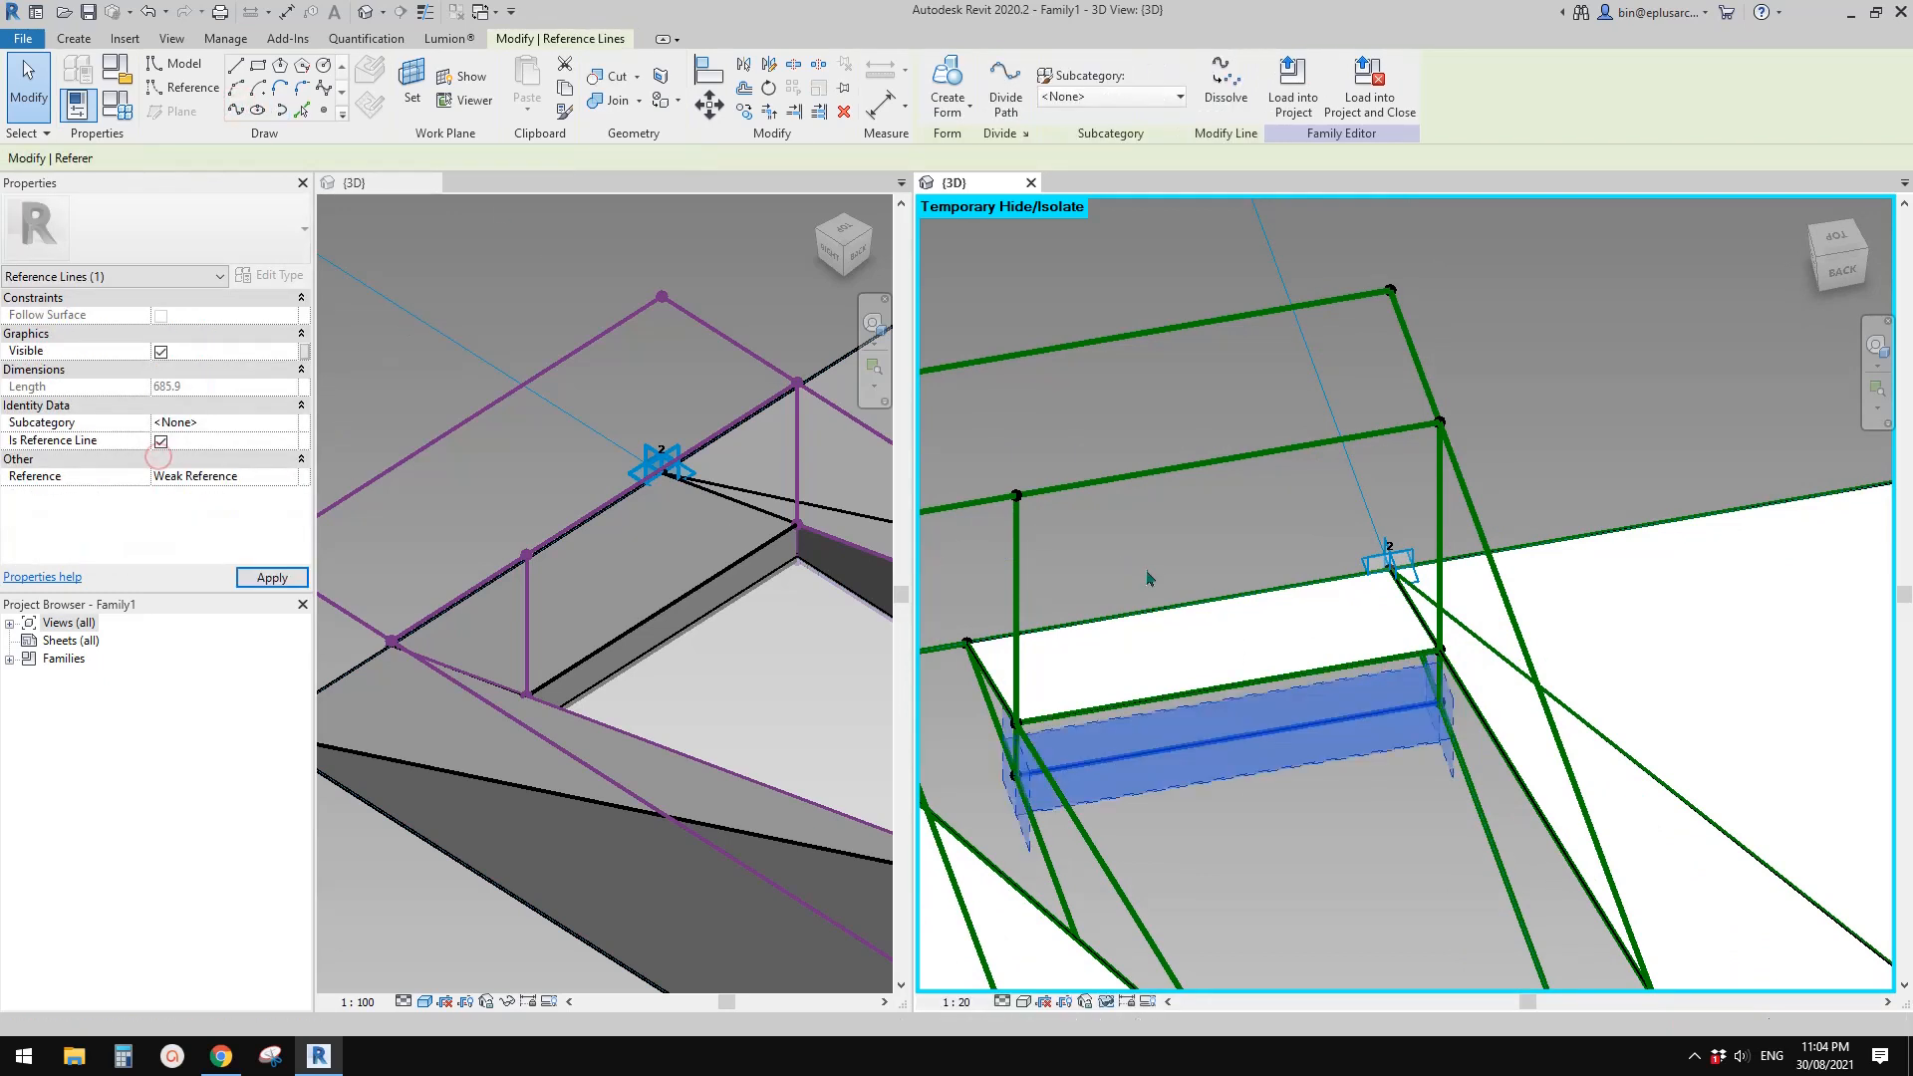
Try to create a cylindrical form from the two parallel reference lines at the recess end beside adaptive point 2
shift+middle_drag(1149, 578, 1153, 556)
key(Escape)
shift+middle_drag(1127, 673, 1131, 724)
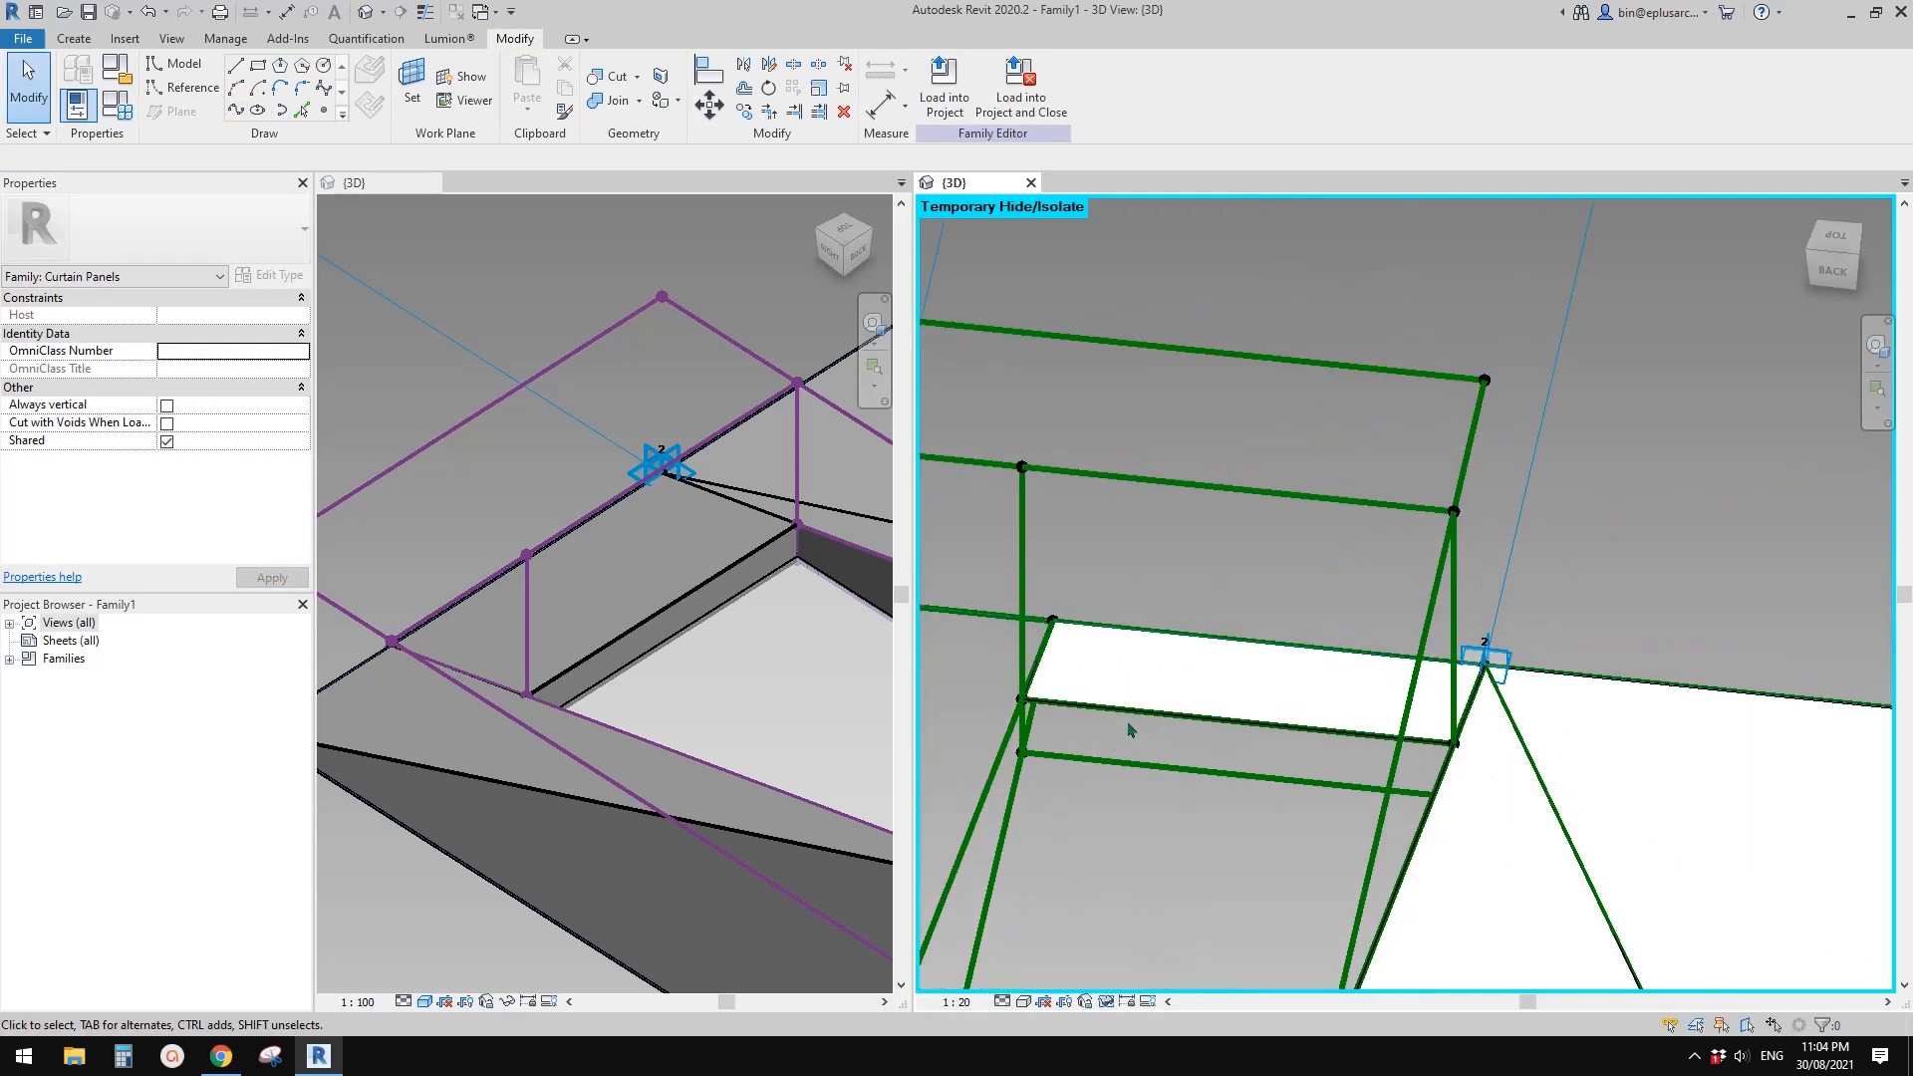
key(Tab)
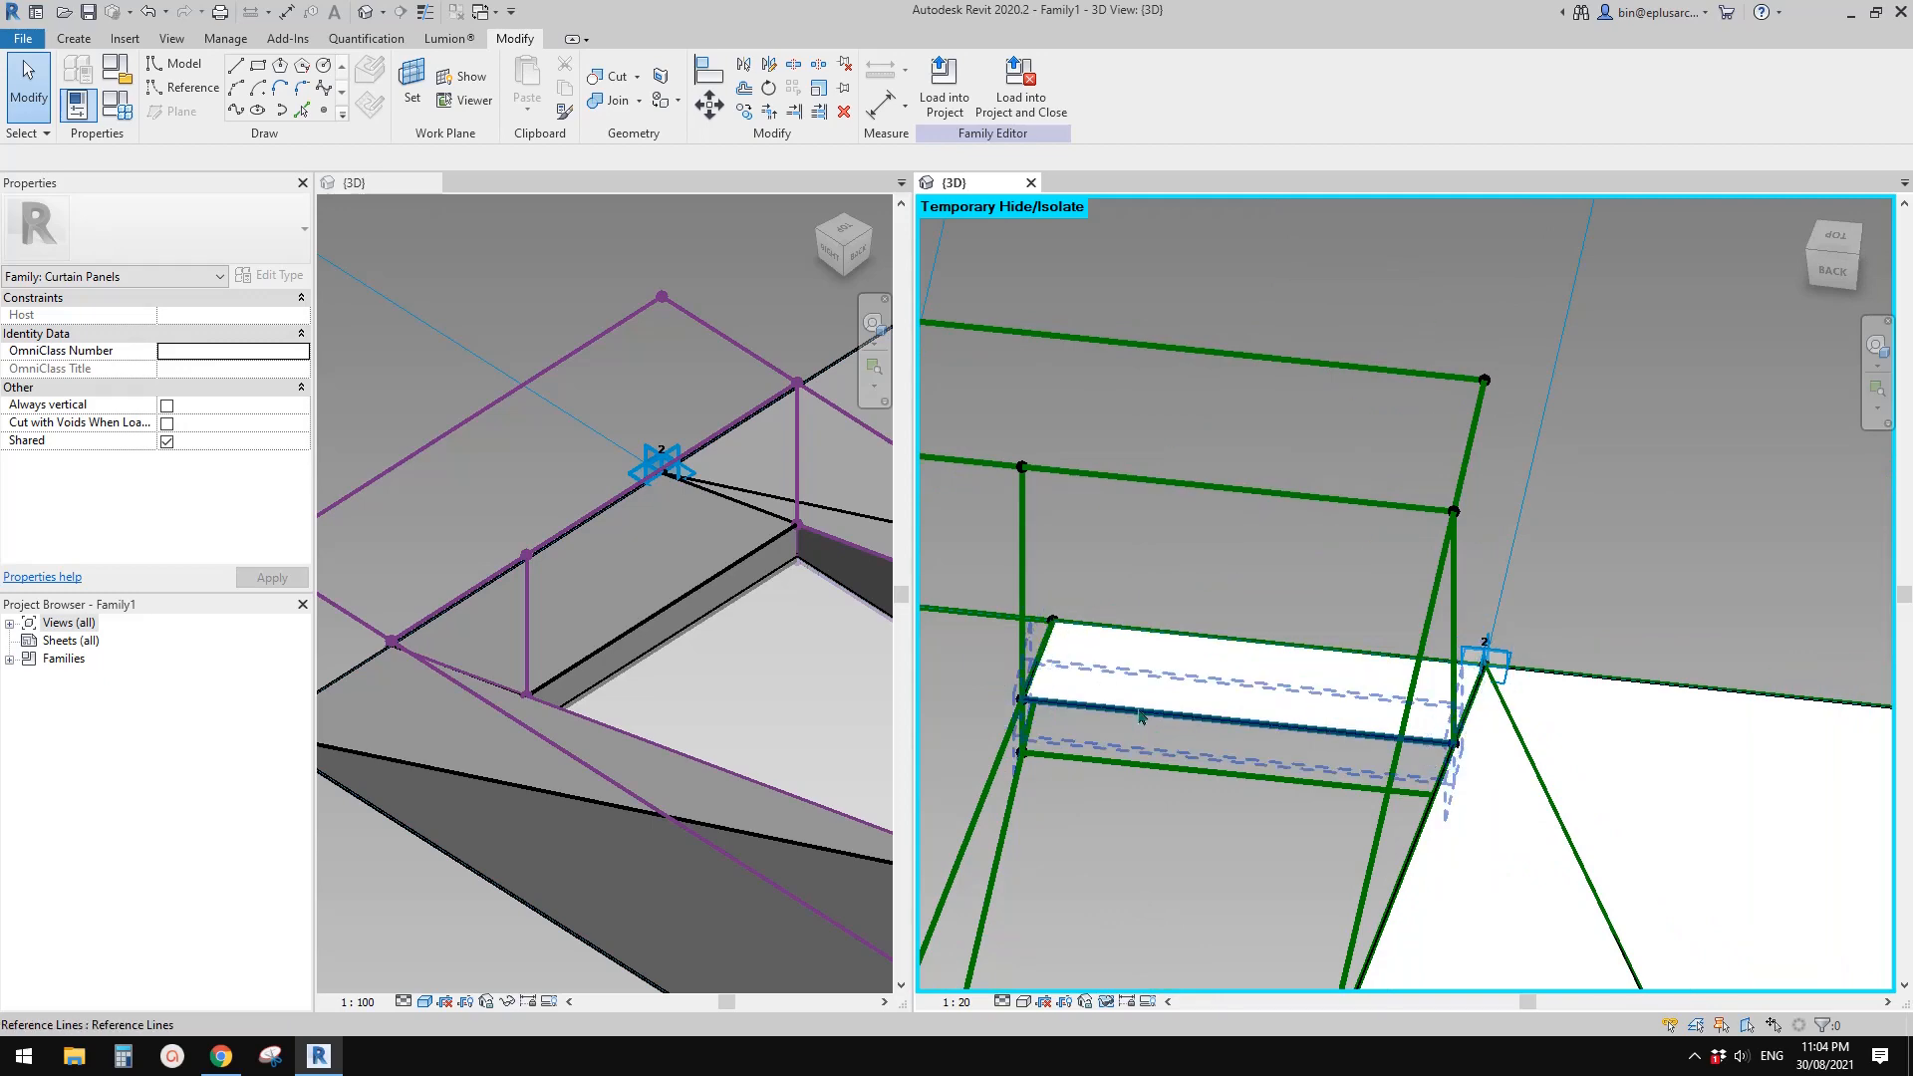
click(1207, 722)
shift+middle_drag(1024, 710, 1368, 725)
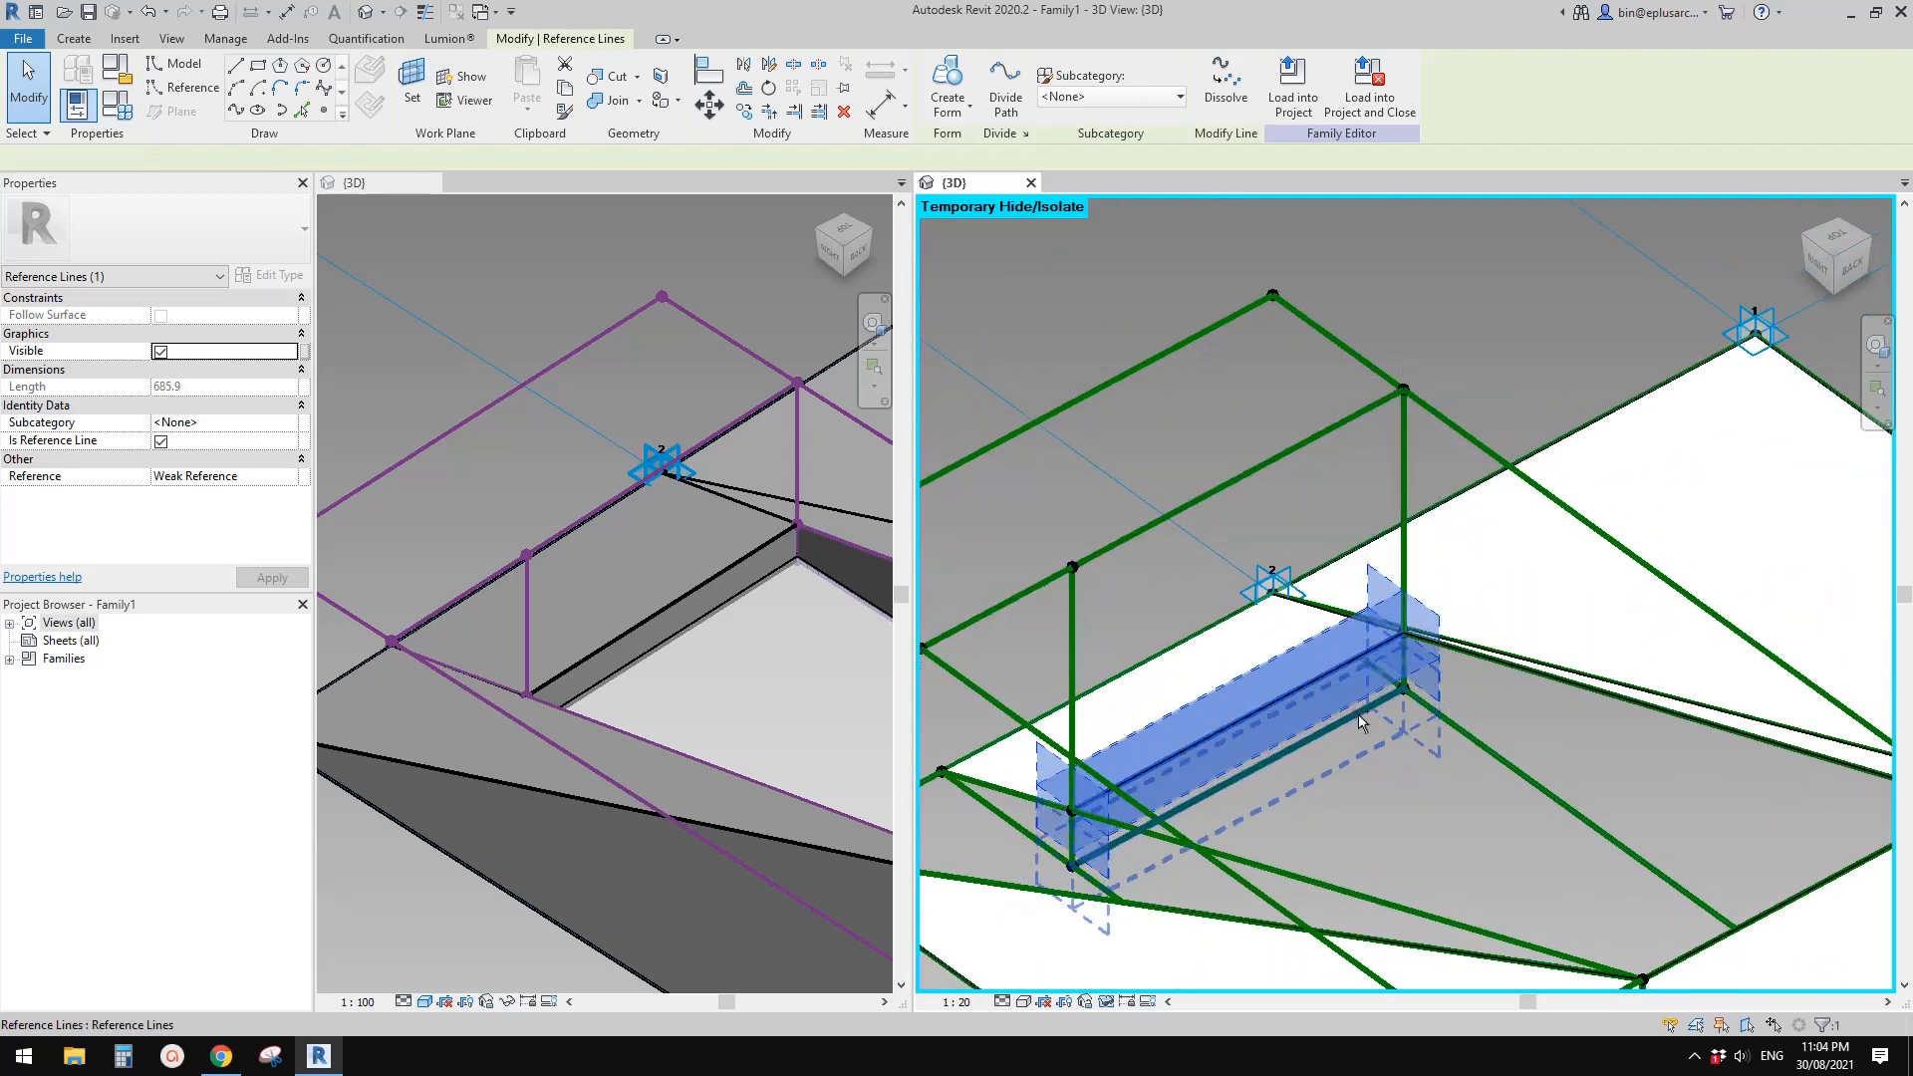
click(1361, 721)
click(947, 82)
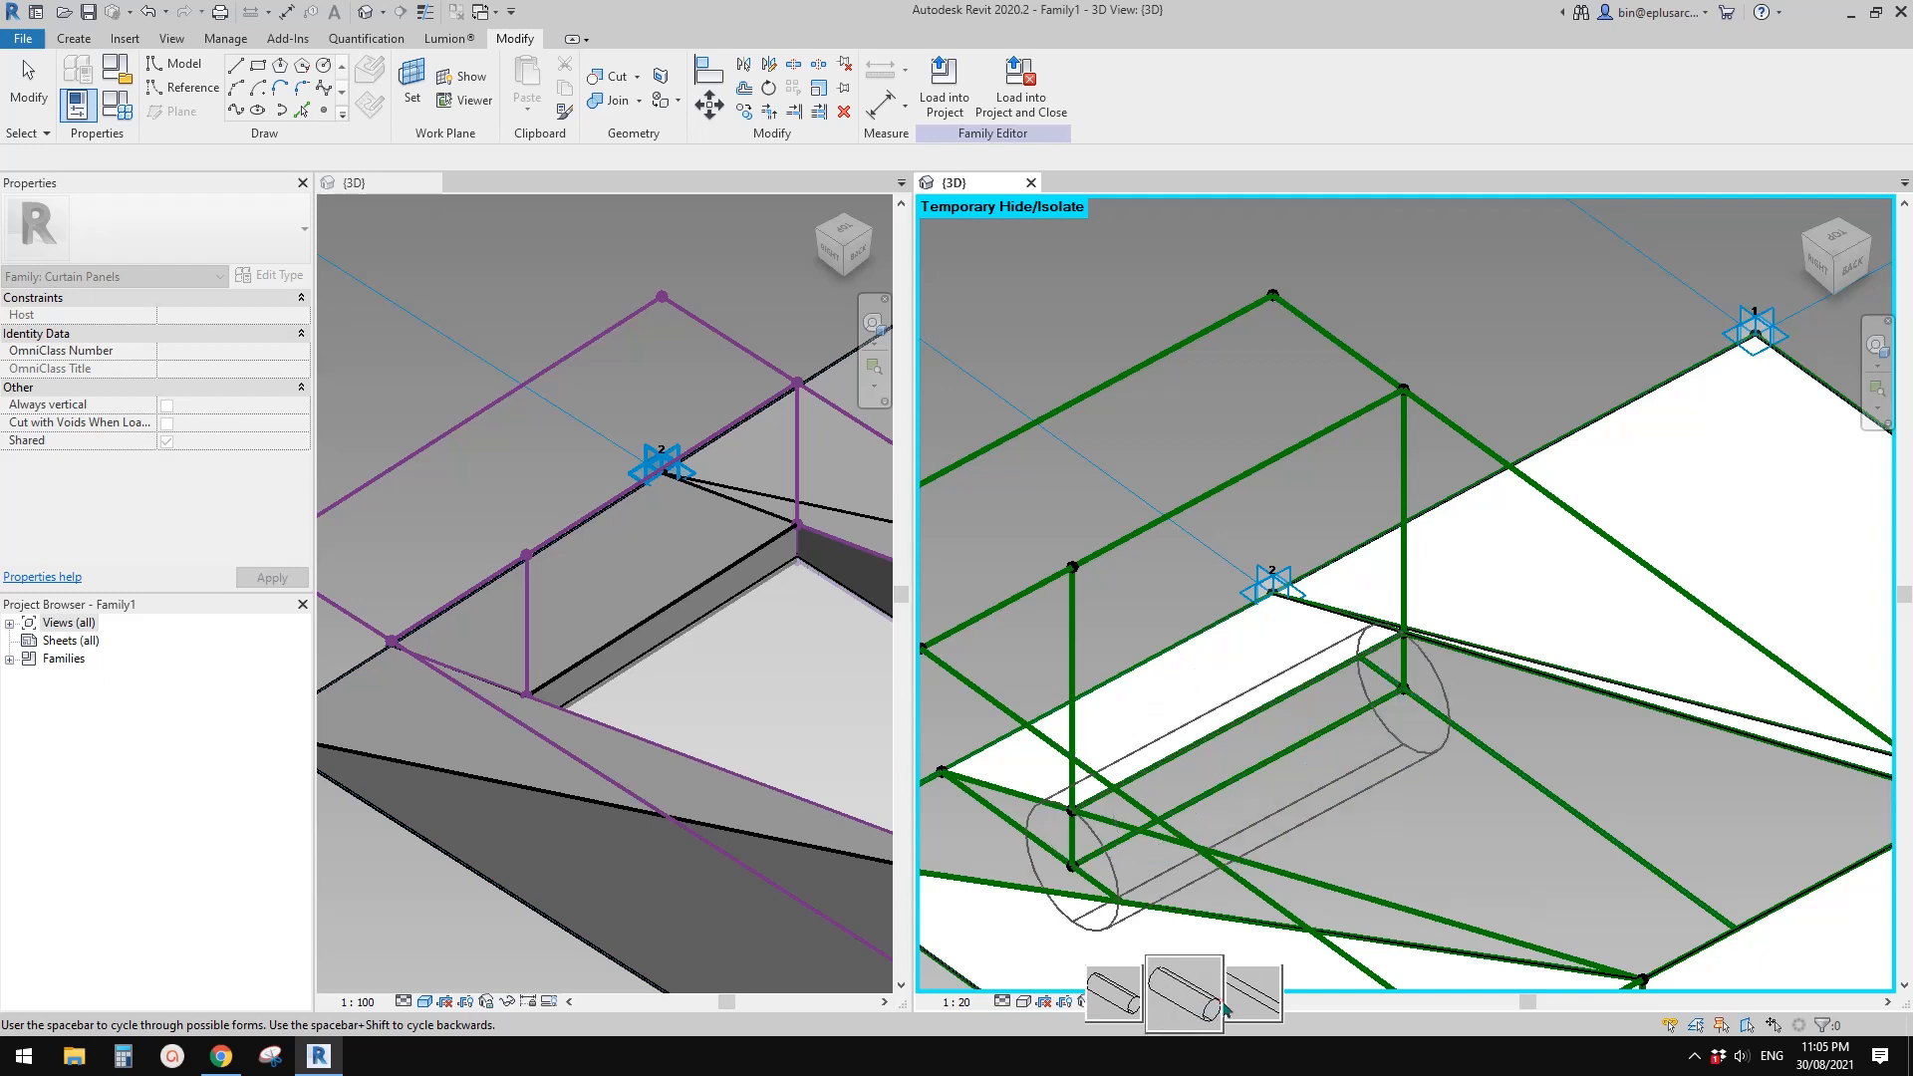
click(1186, 990)
key(ctrl+z)
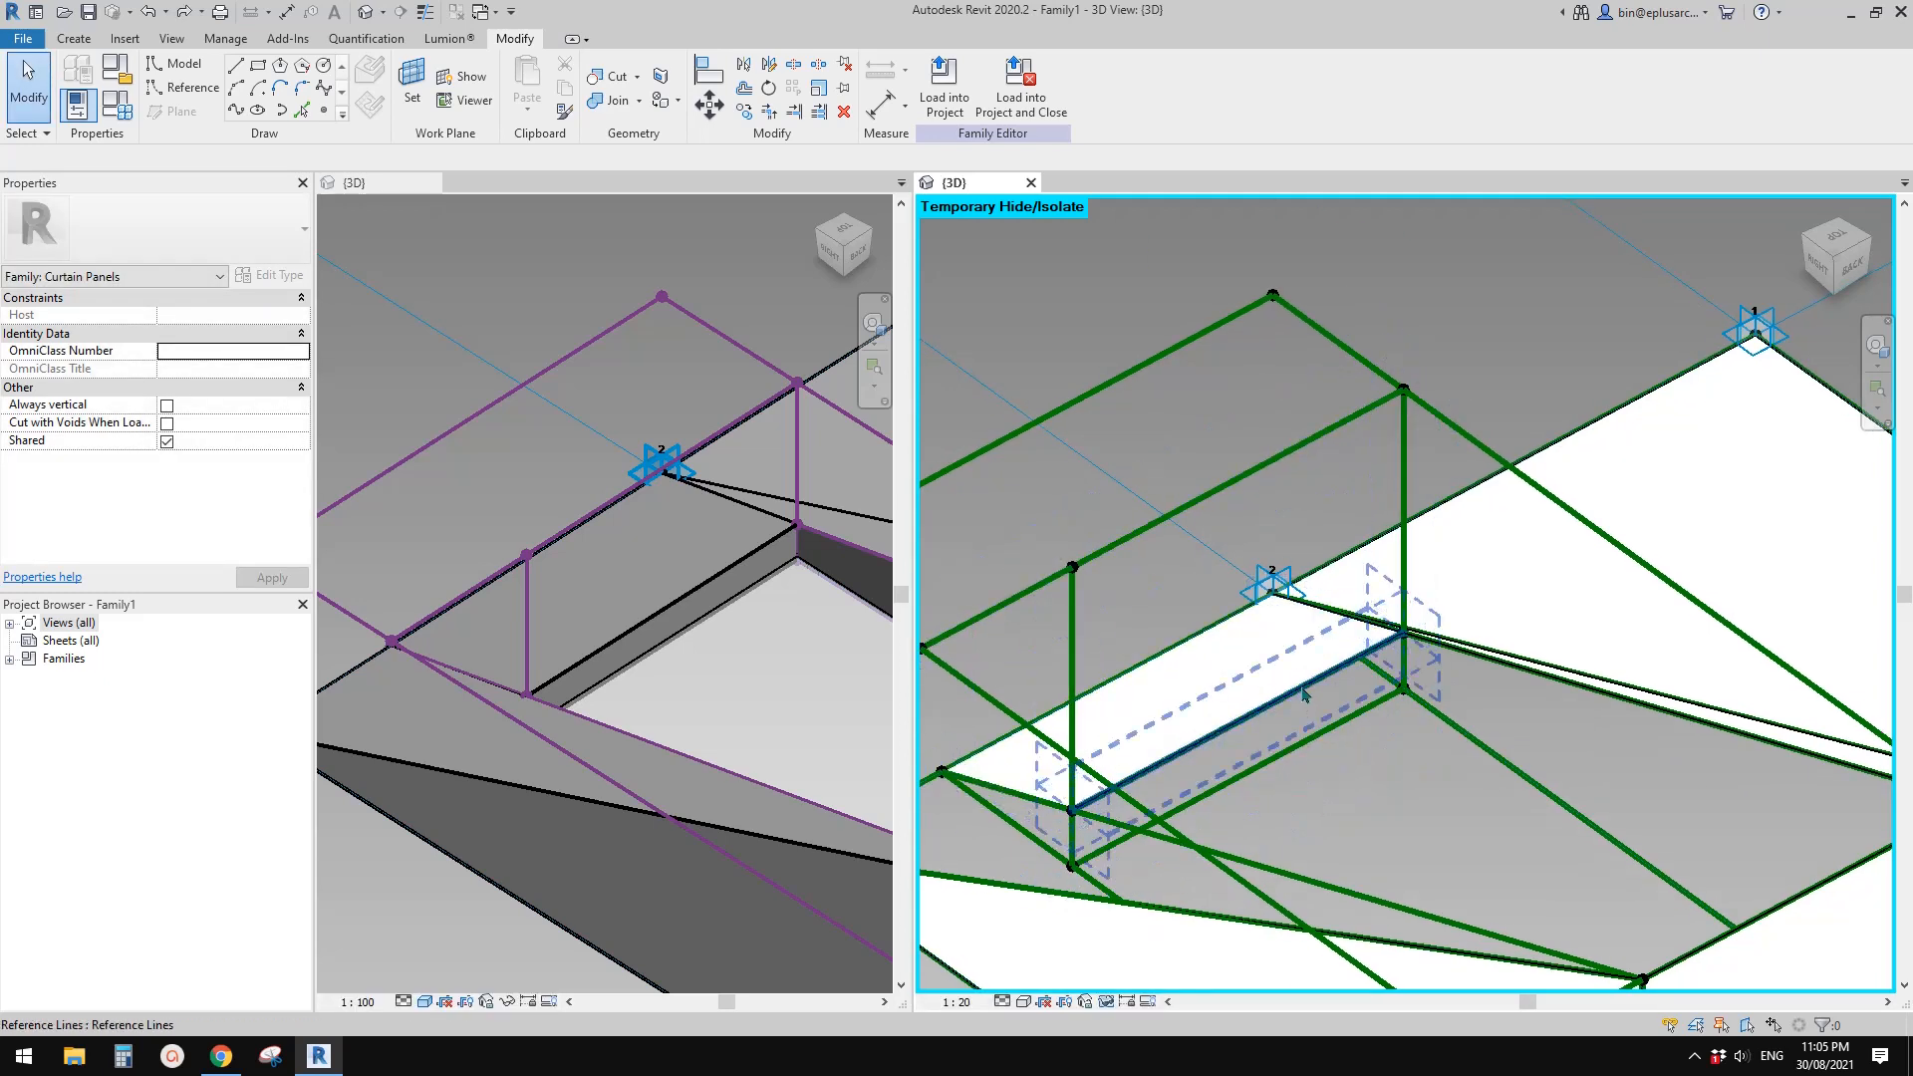
Create a flat surface form between the two parallel reference lines at the recess end beside adaptive point 2
click(1303, 695)
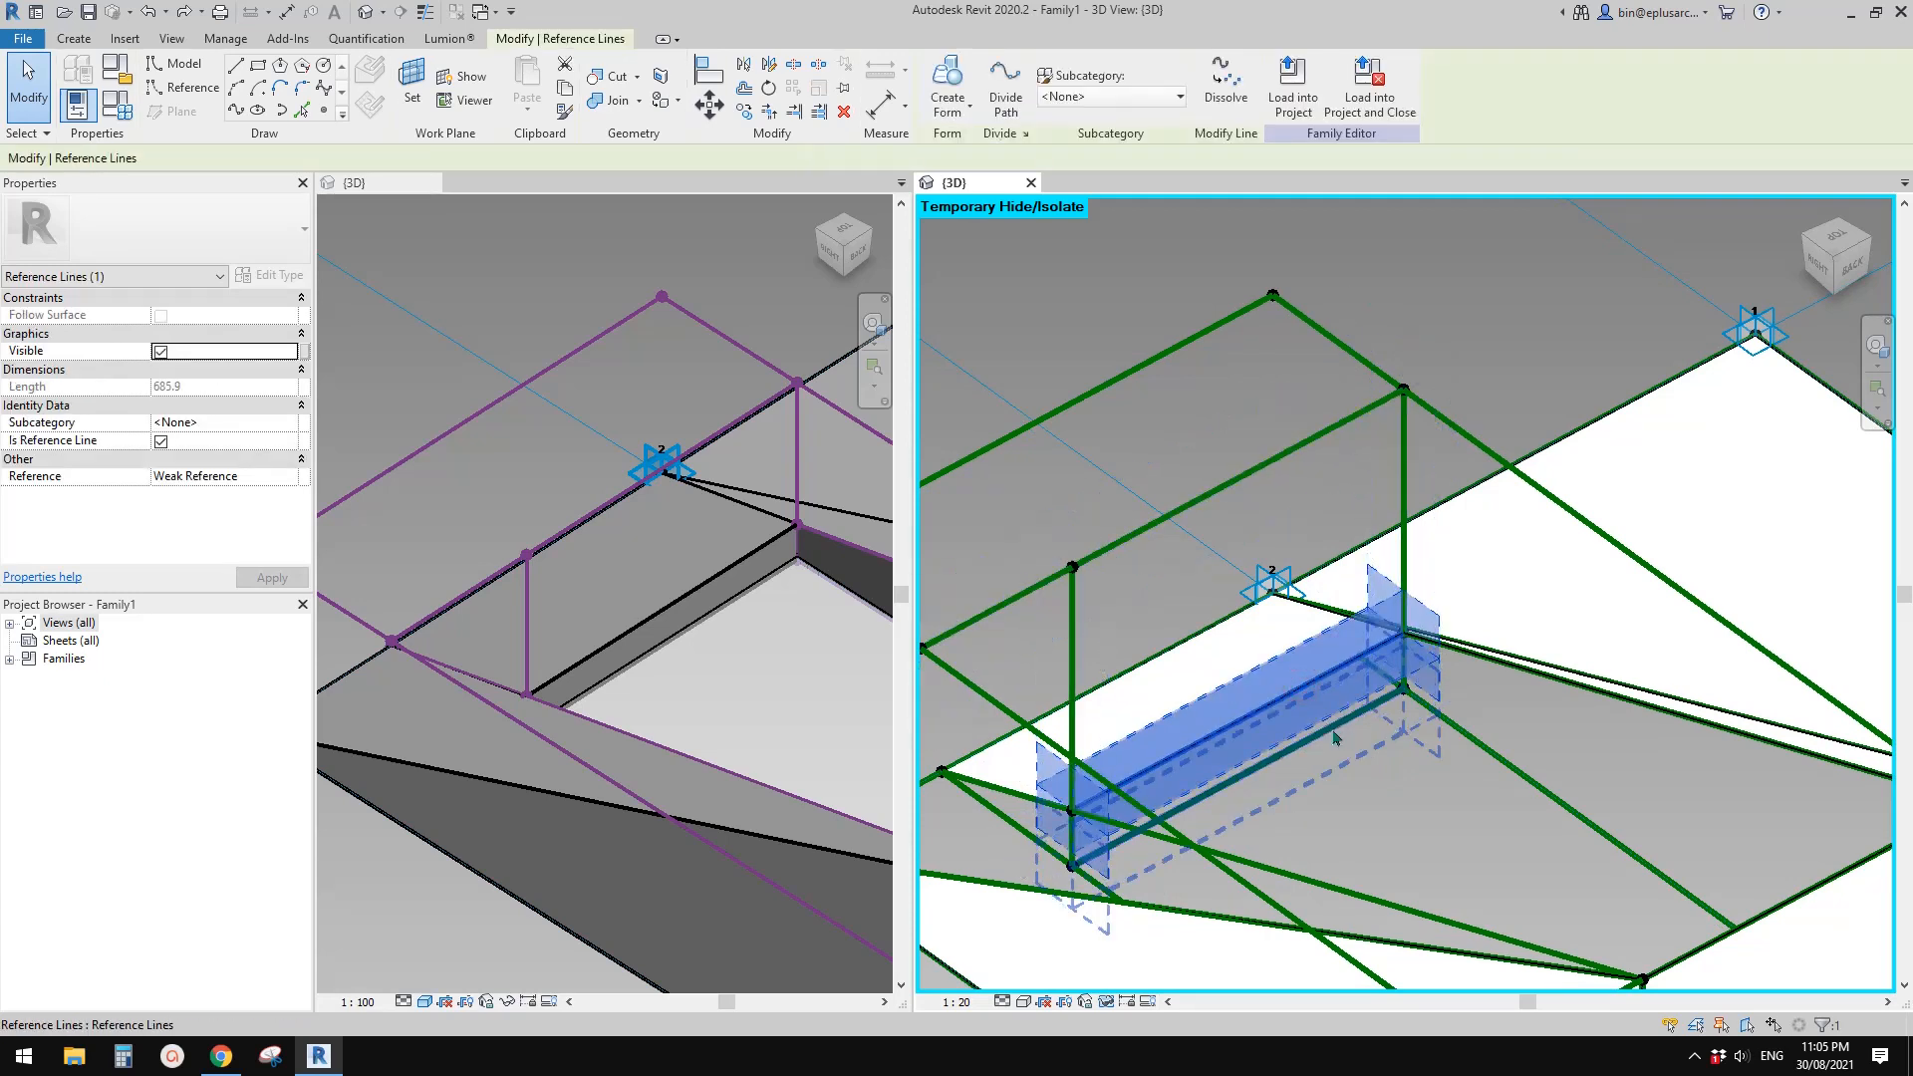
click(946, 85)
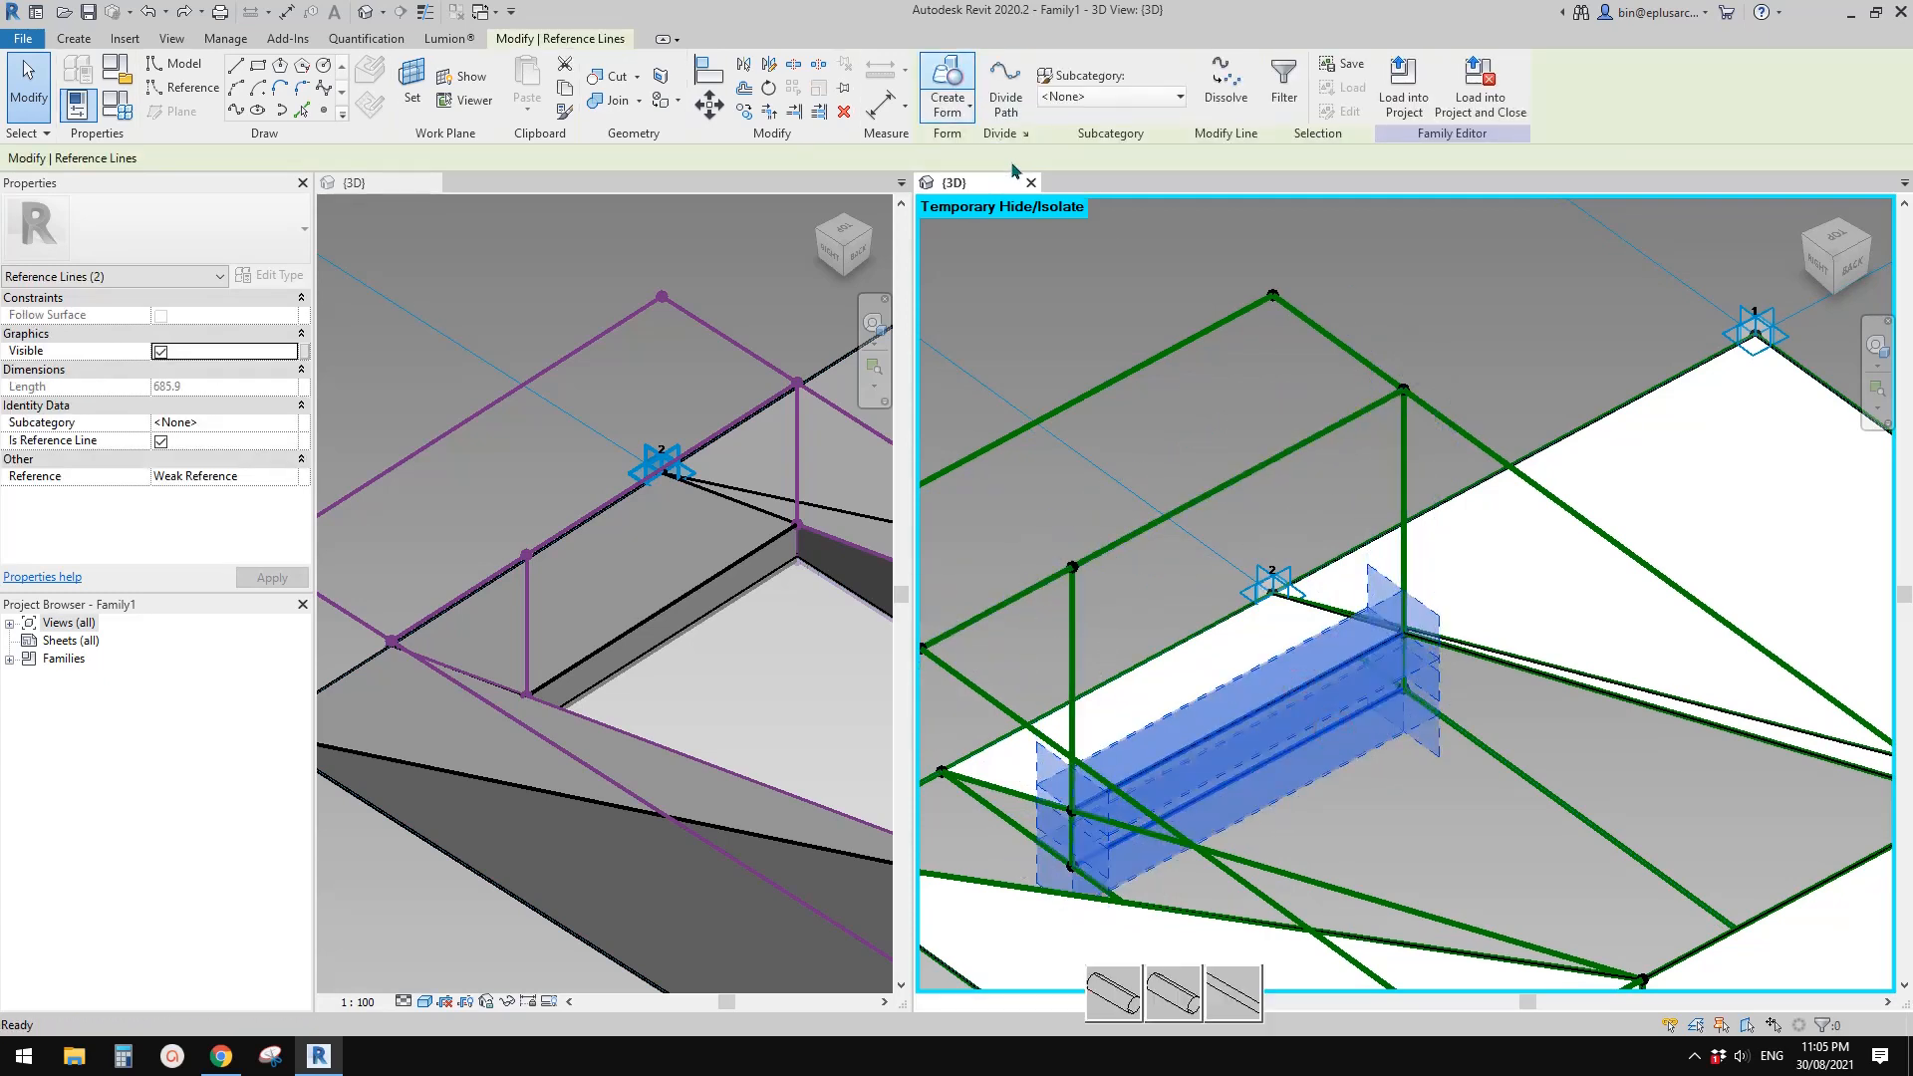
click(1233, 992)
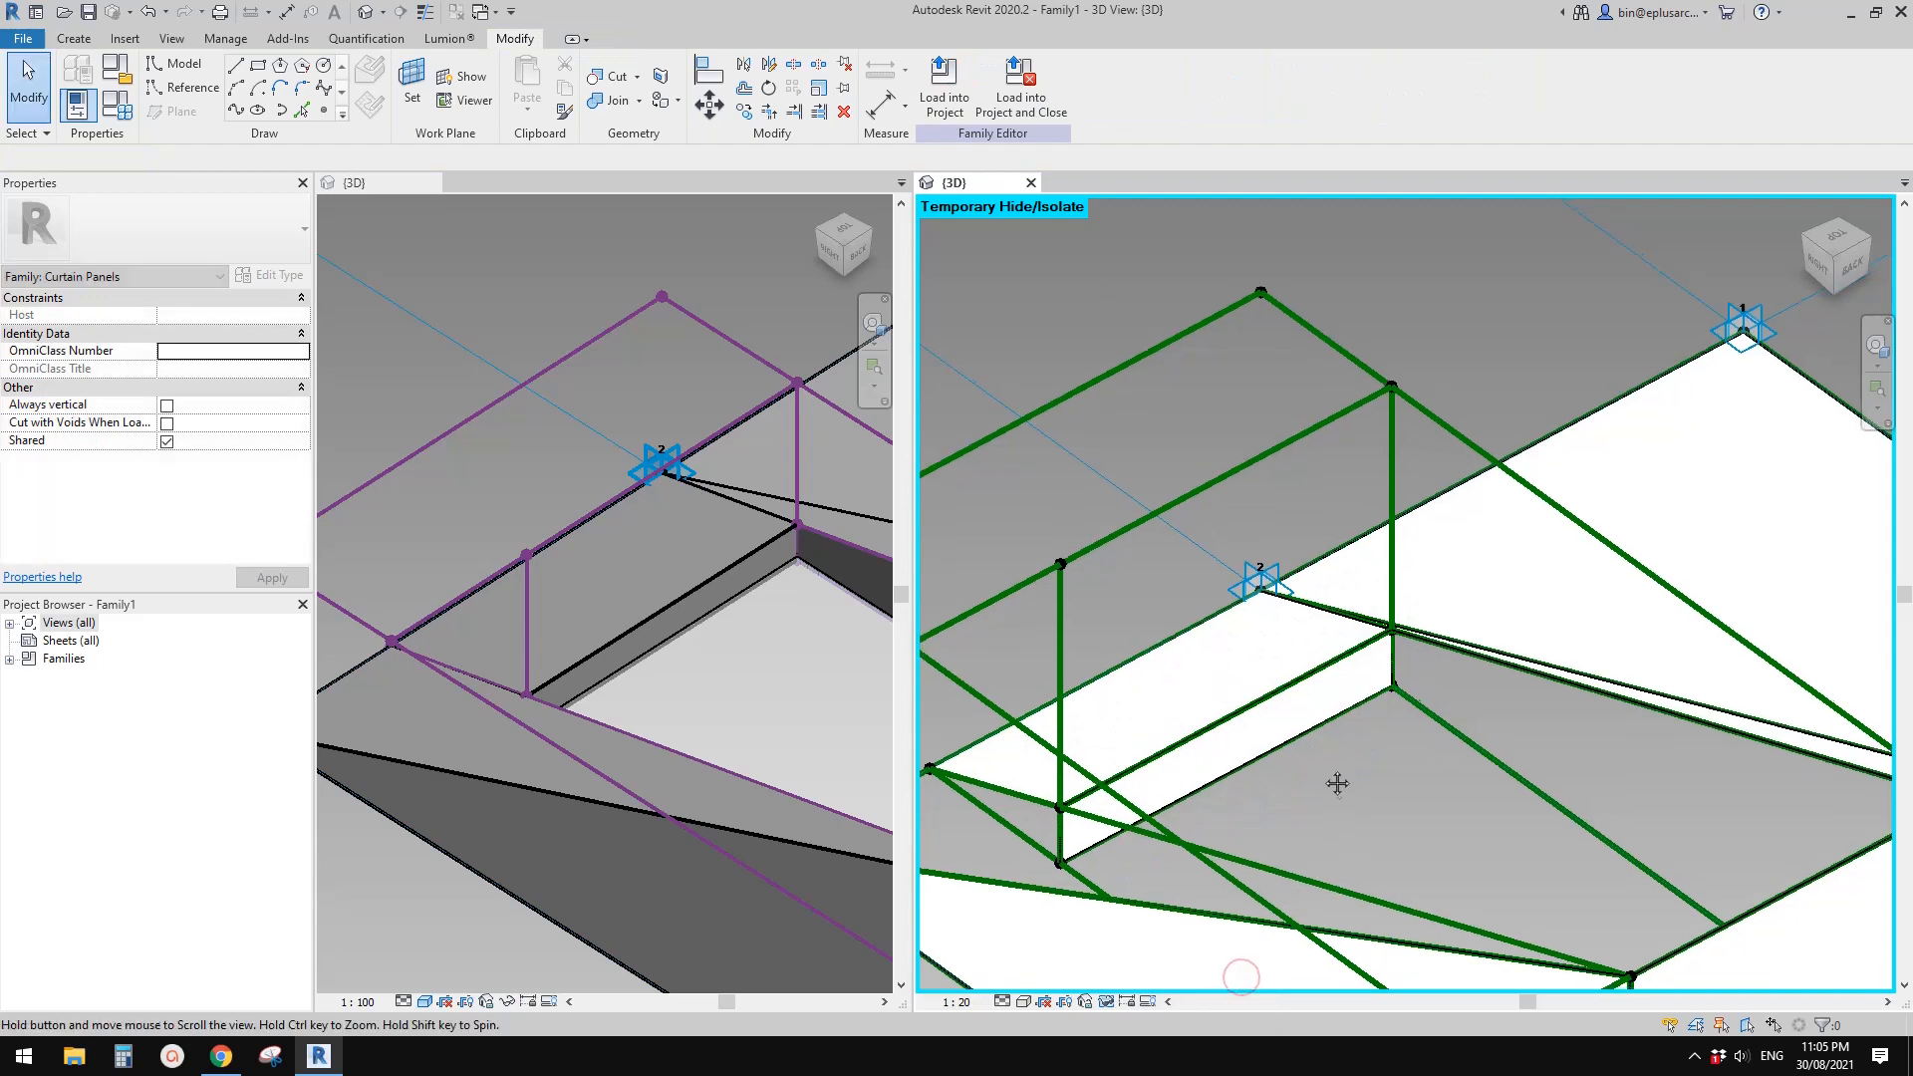
Inspect the recess end wall and the surrounding panel surfaces from several sides, including from below
mouse_move(1269, 730)
shift+middle_down()
mouse_move(1405, 739)
mouse_move(1226, 743)
mouse_move(1275, 733)
shift+middle_up()
click(1275, 732)
click(1366, 752)
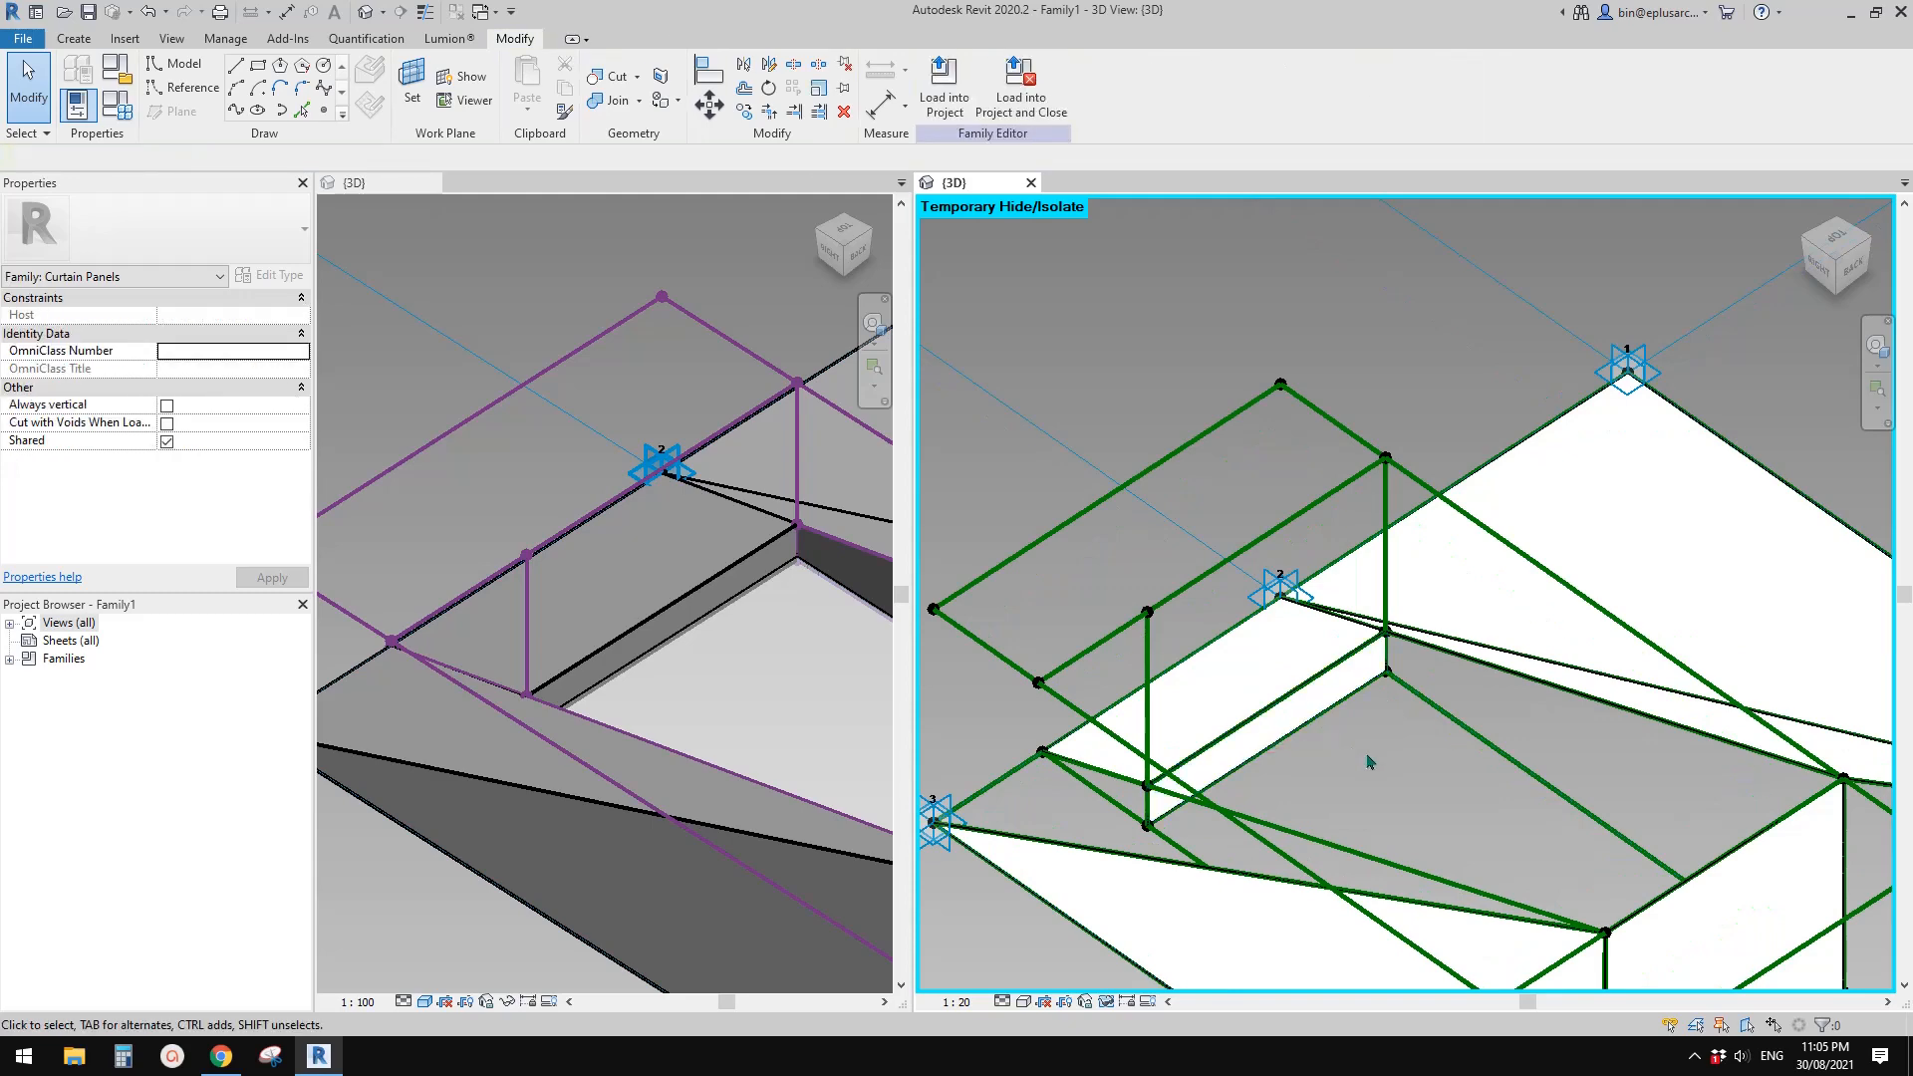
click(1317, 701)
scroll(1326, 716, down, 1)
shift+middle_drag(1367, 743, 1007, 705)
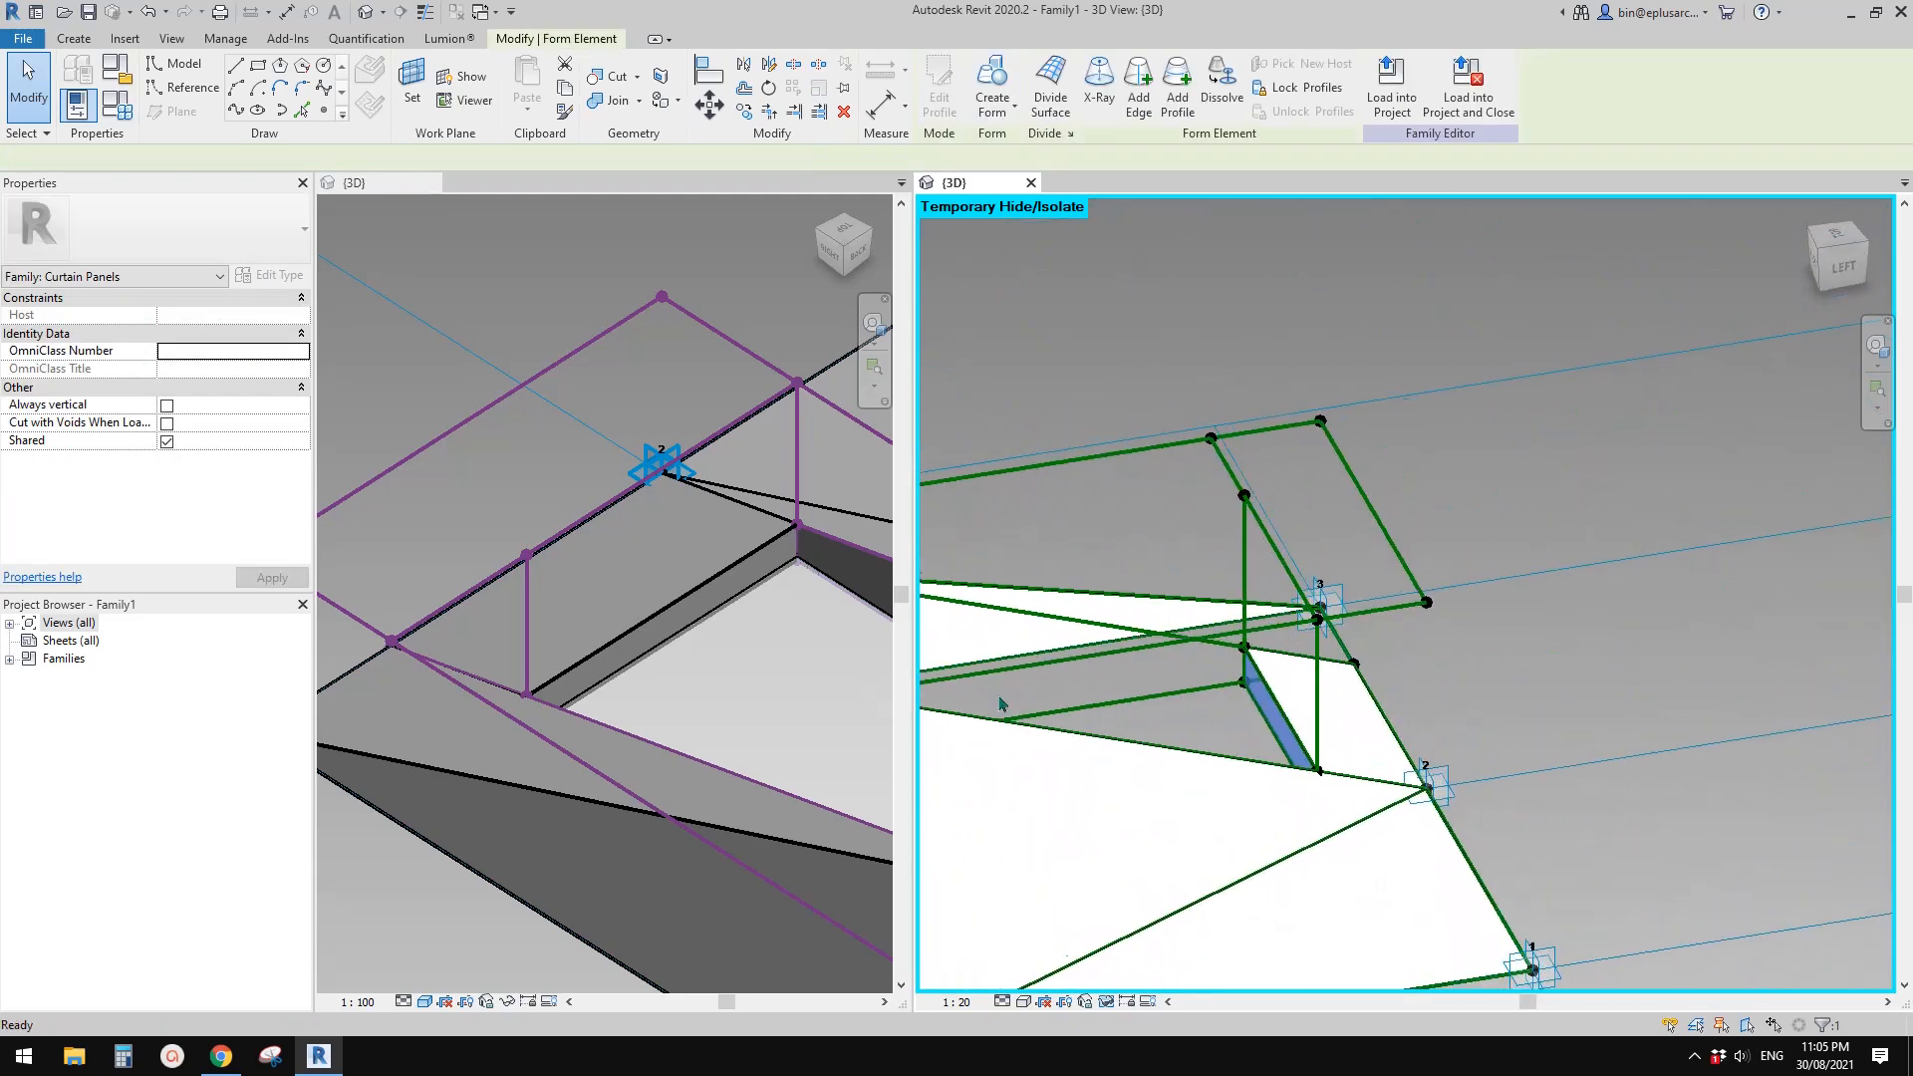
click(1474, 735)
shift+middle_drag(1477, 734, 1679, 739)
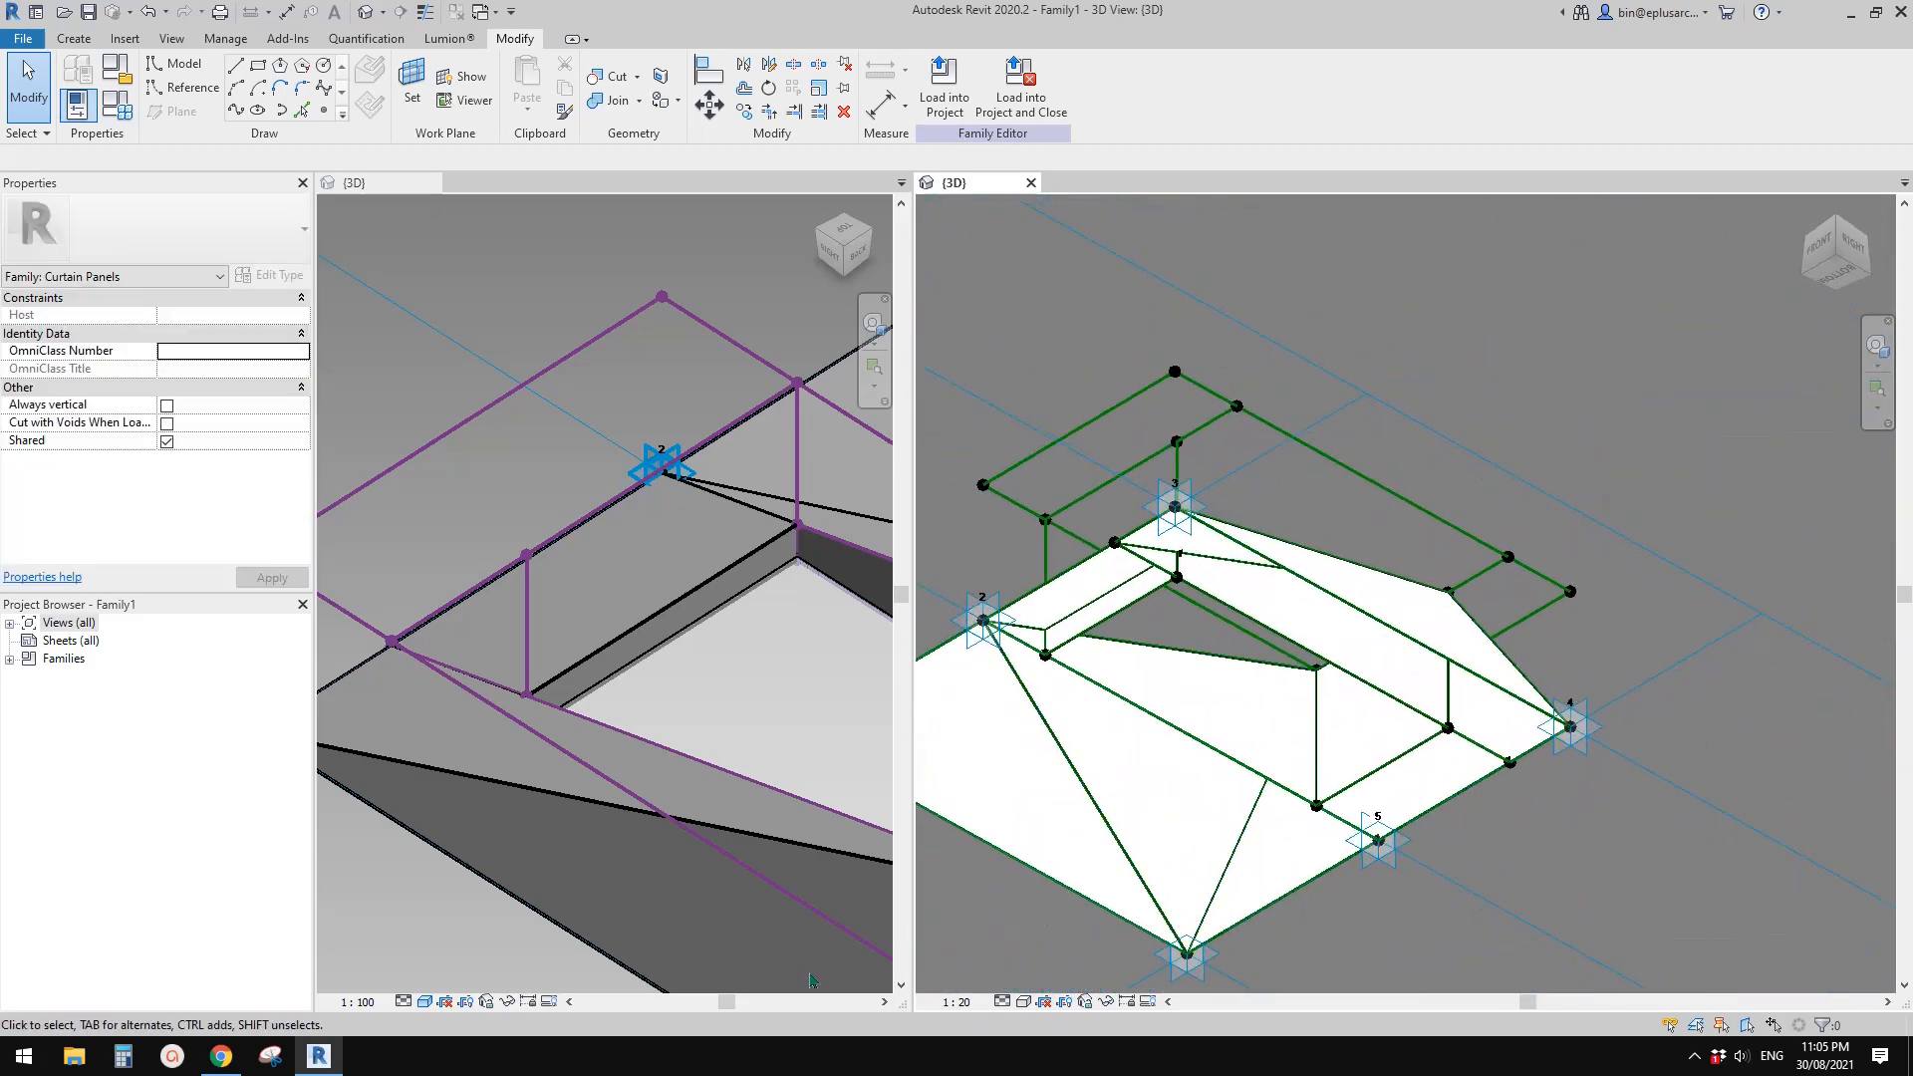
middle_drag(1276, 794, 1268, 628)
middle_drag(1371, 680, 1392, 629)
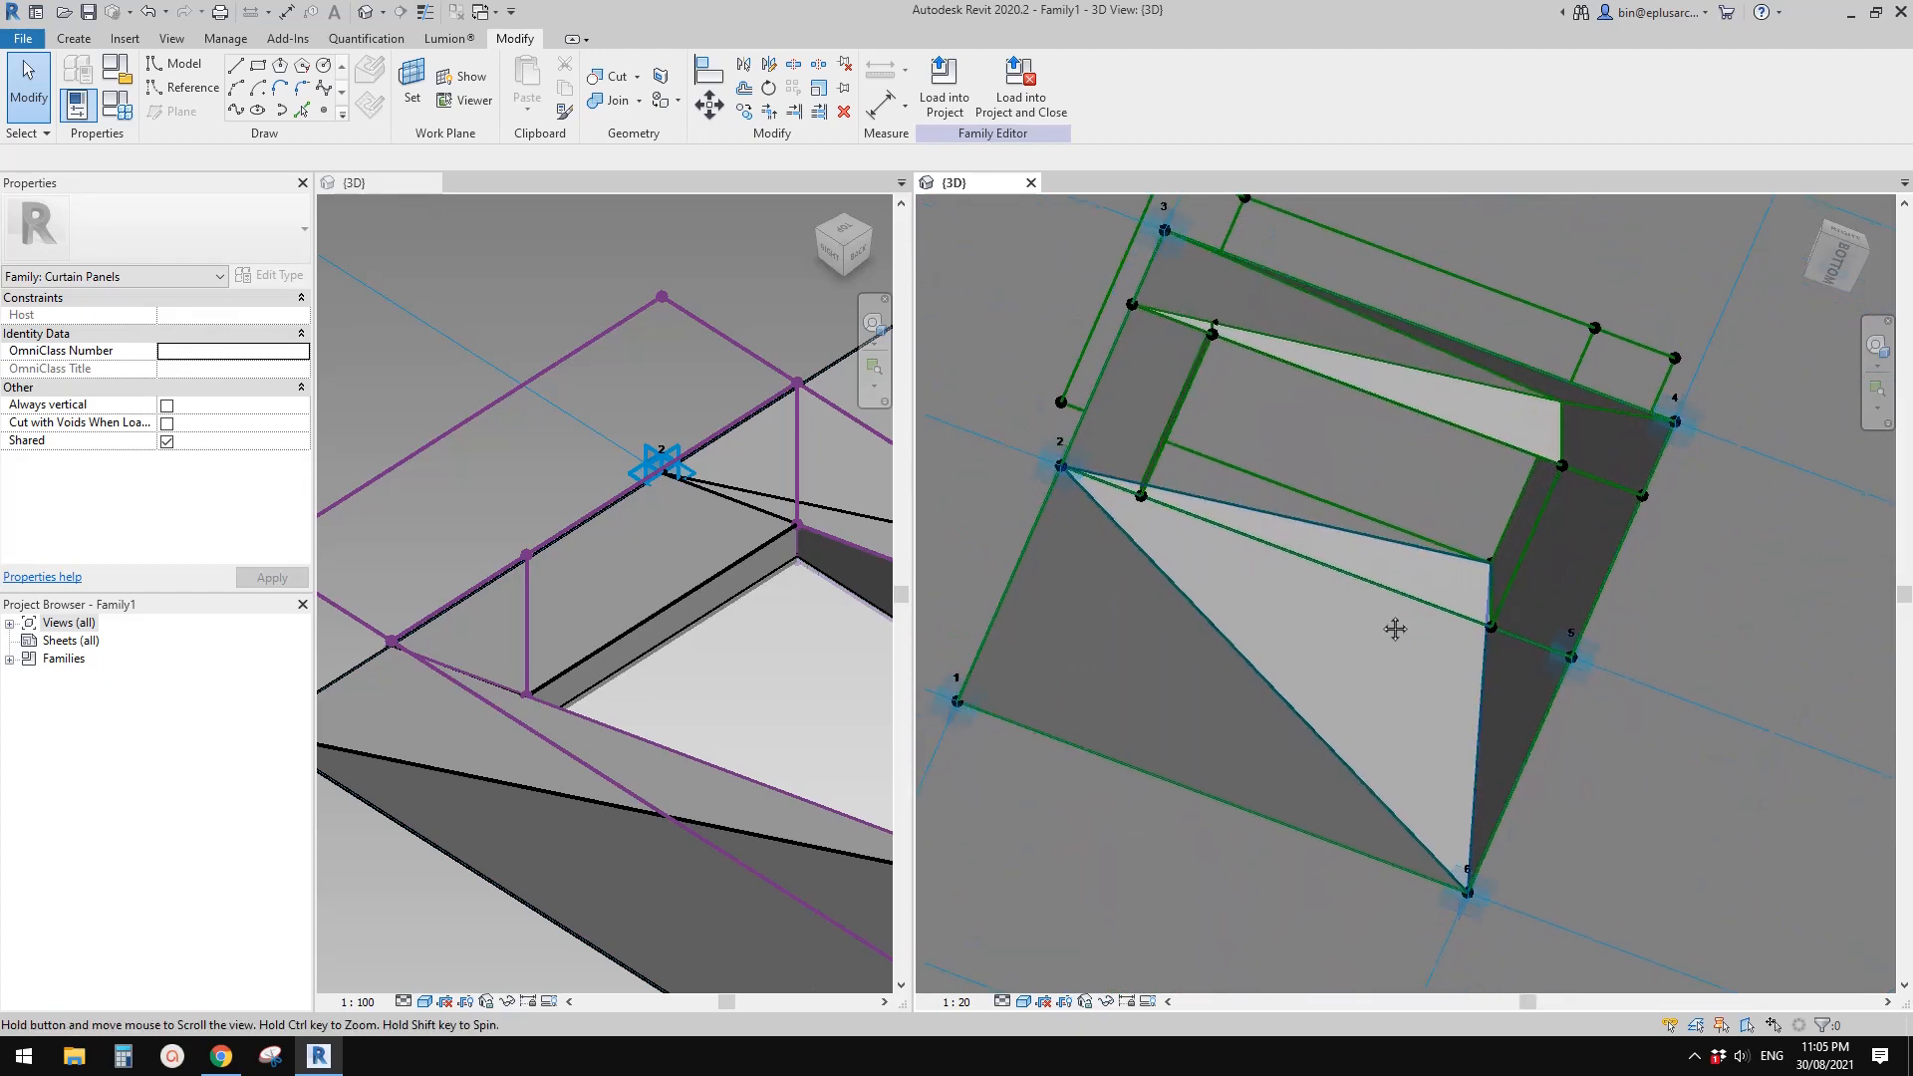
middle_drag(1281, 528, 1241, 557)
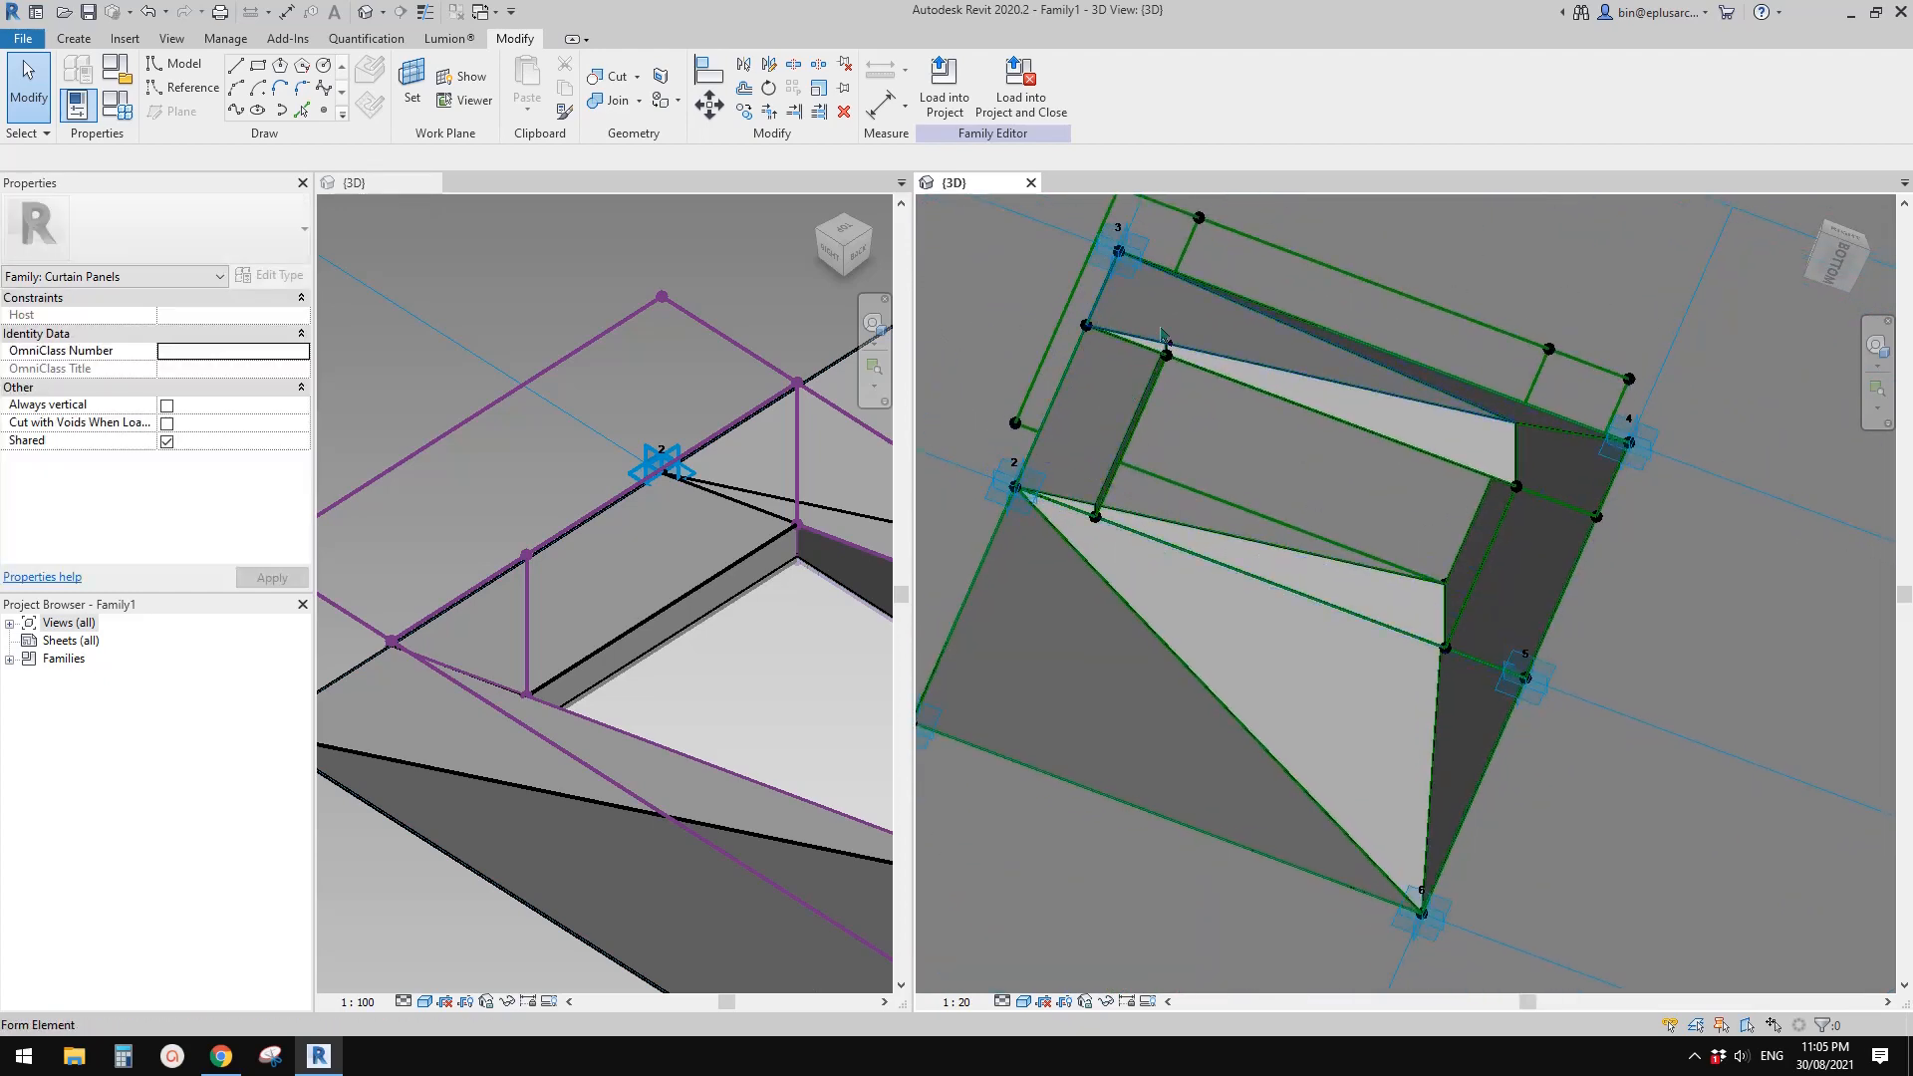
scroll(1299, 312, down, 1)
middle_drag(1246, 288, 1438, 503)
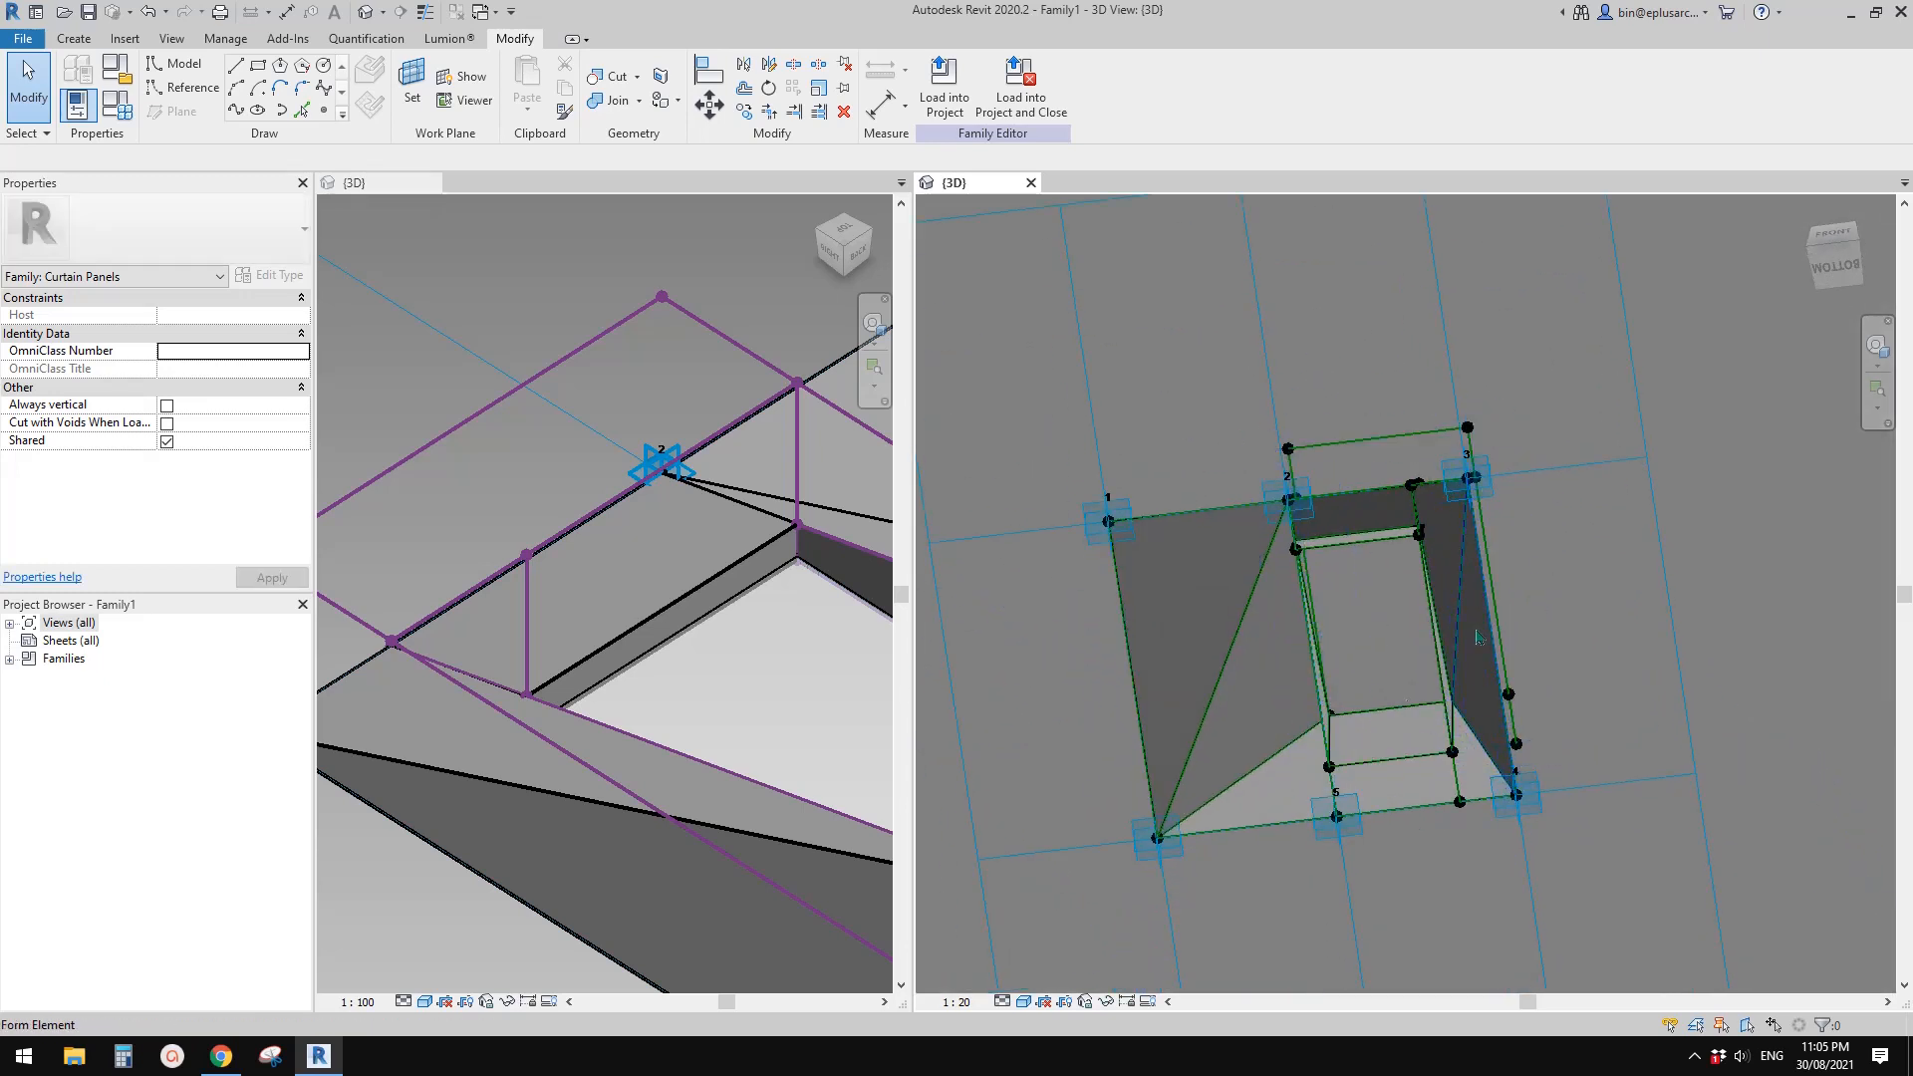
shift+middle_drag(1478, 638, 1572, 756)
middle_drag(1191, 758, 1281, 780)
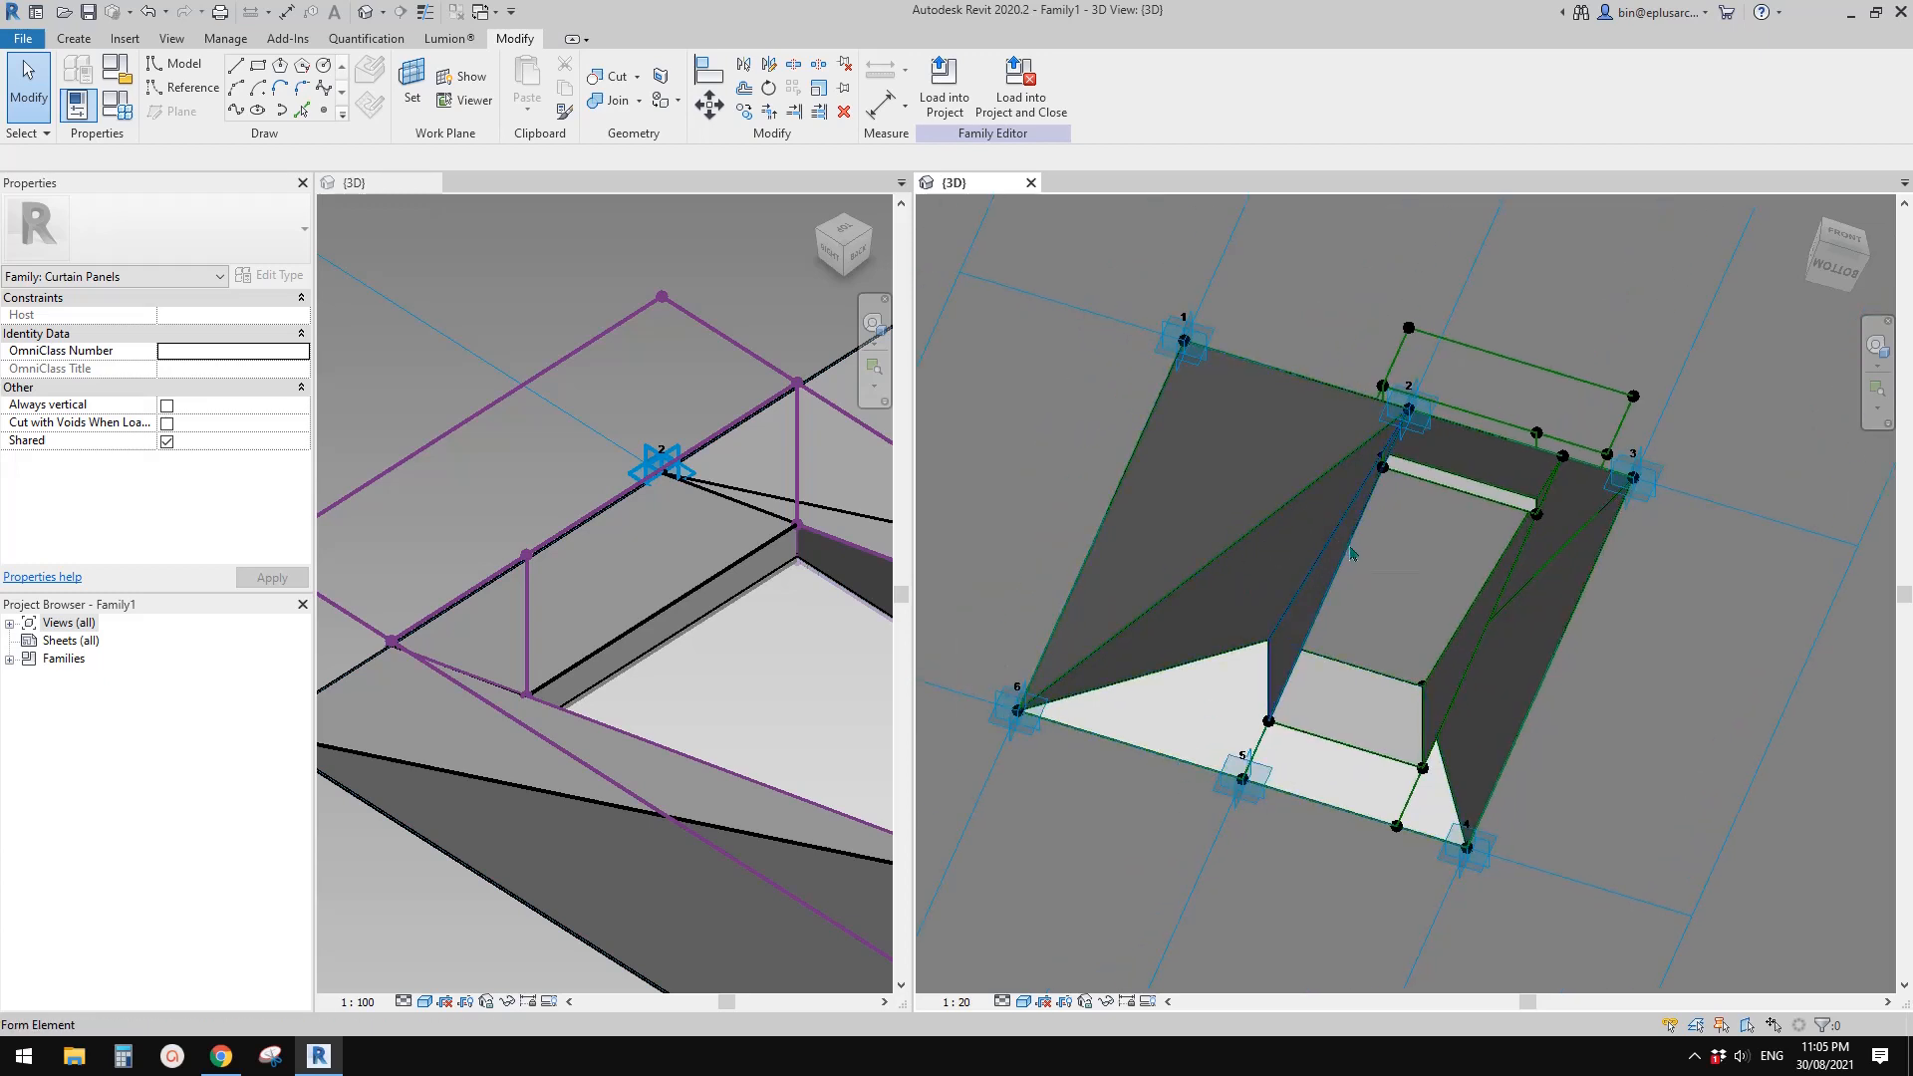
shift+middle_drag(1352, 554, 1336, 506)
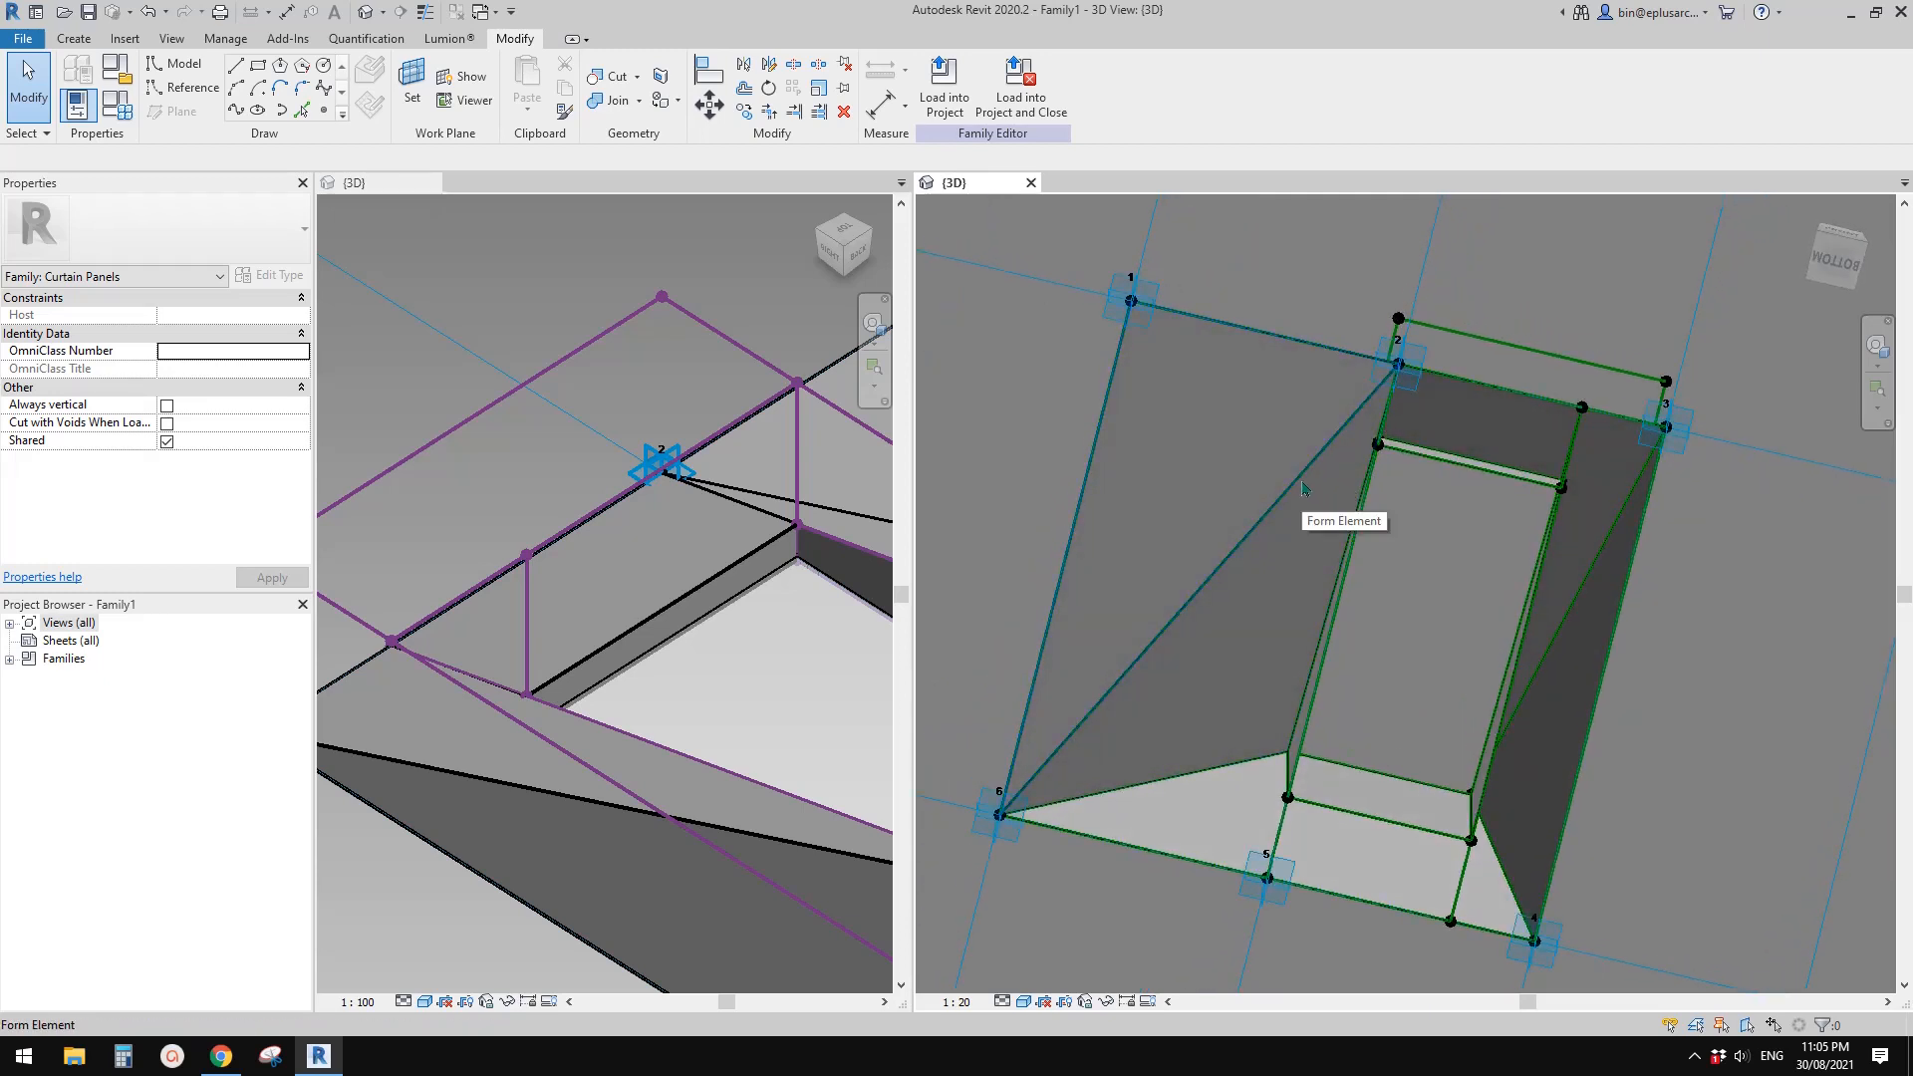
Create a triangular surface form from the three reference lines joining adaptive points 2, 5 and 6
click(1303, 488)
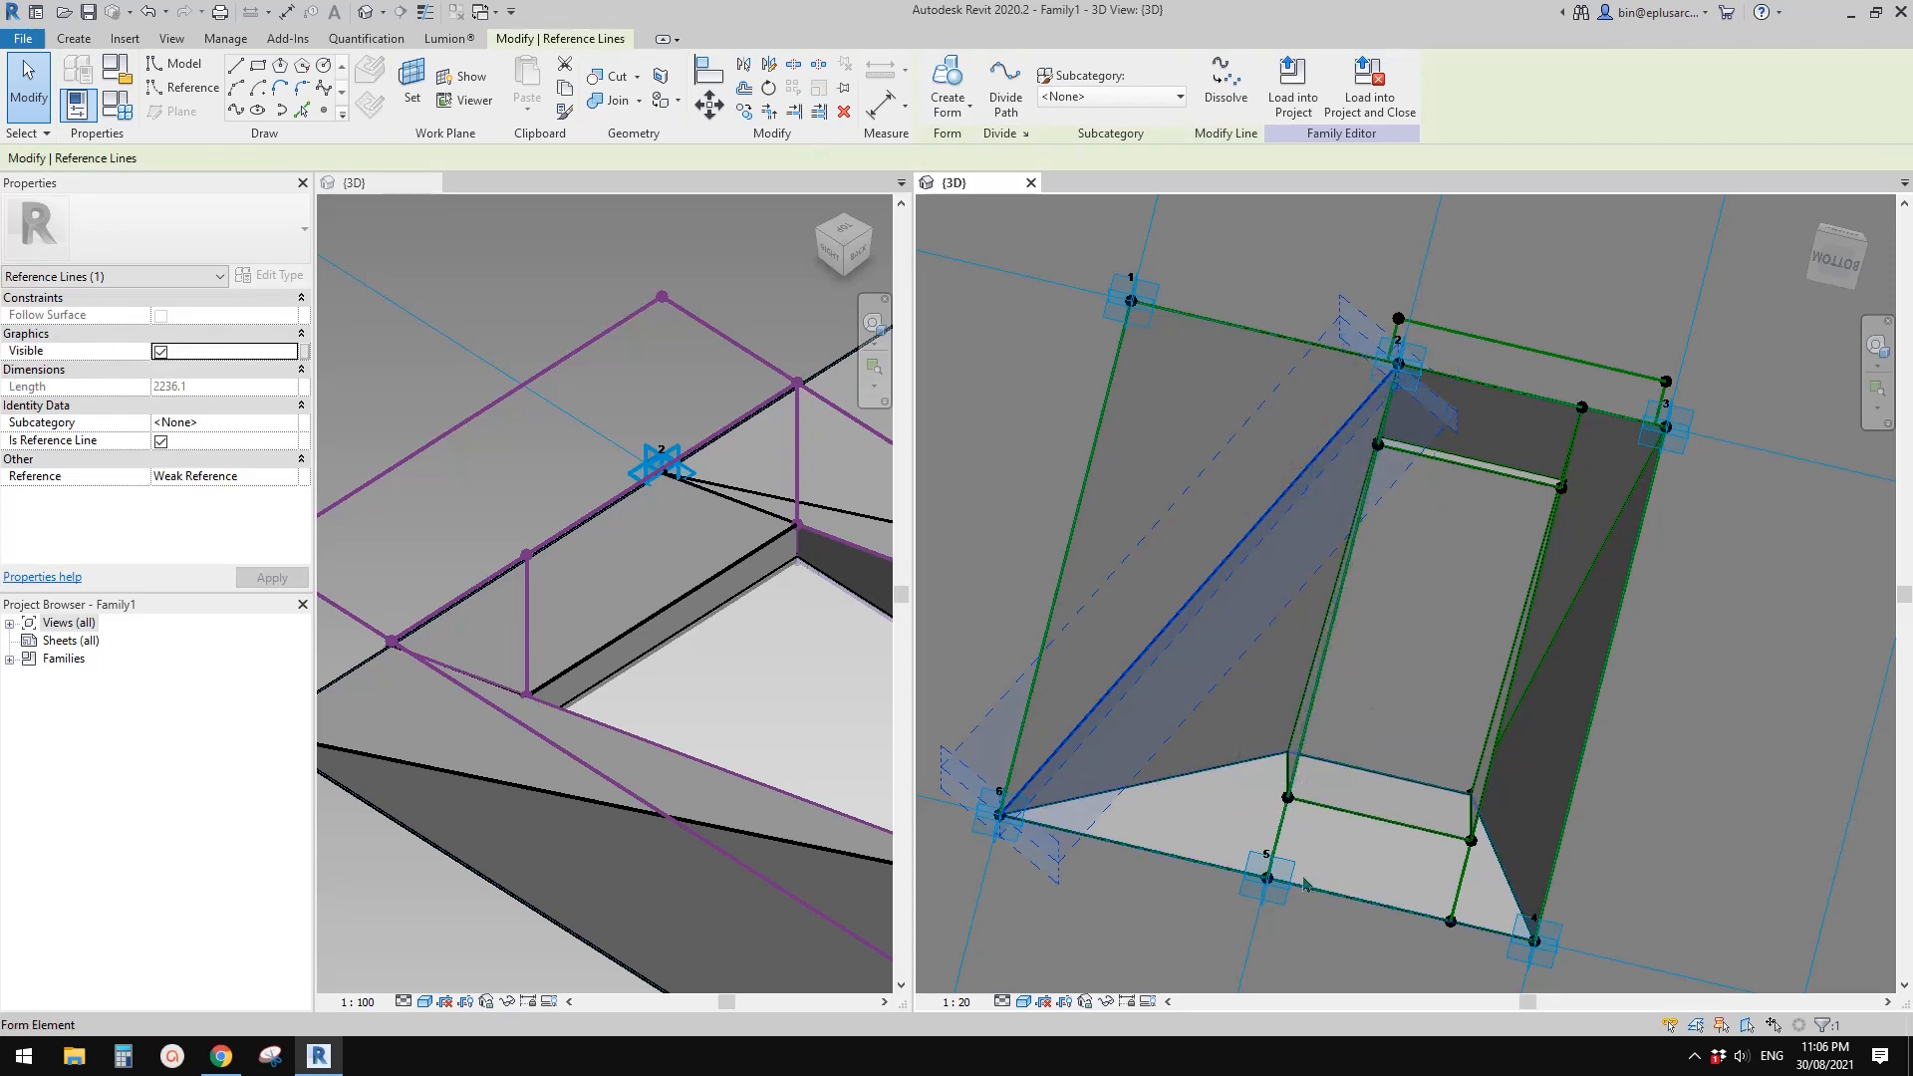
ctrl+click(1283, 833)
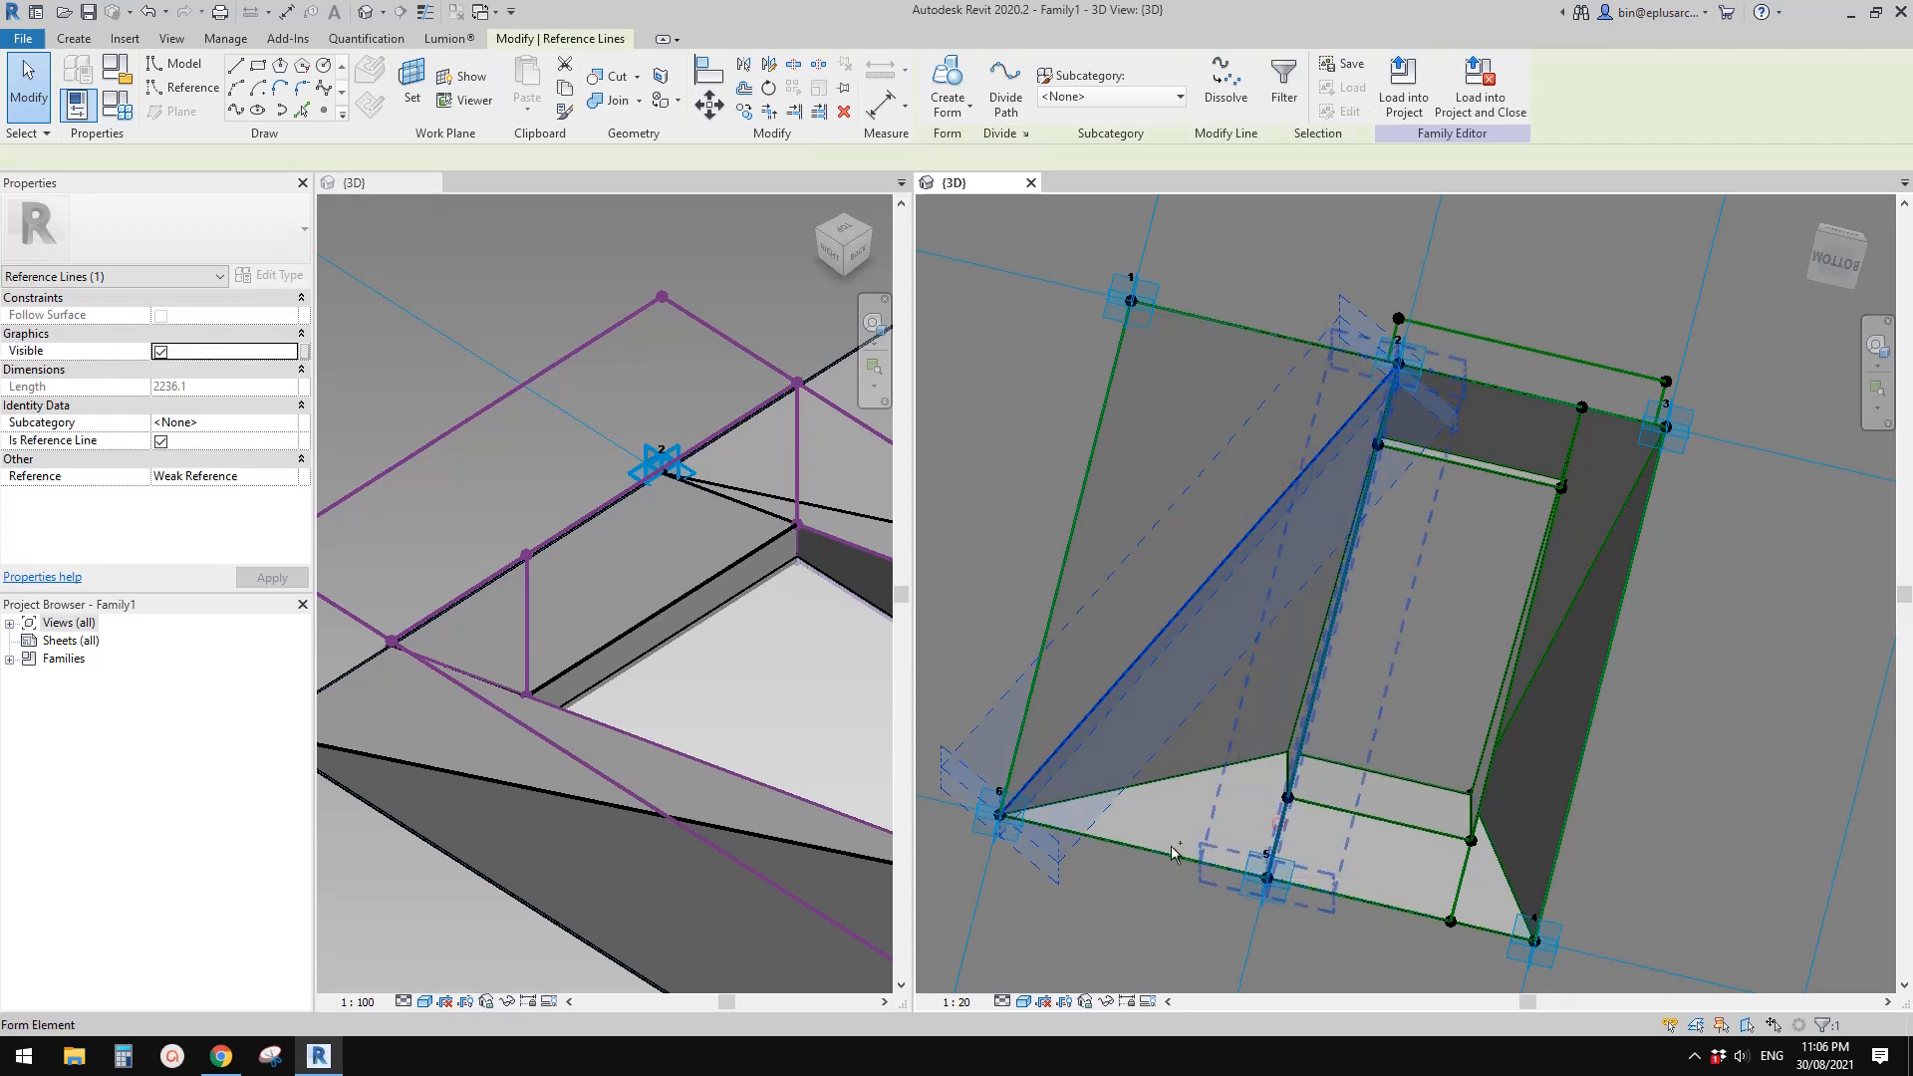
ctrl+click(1146, 850)
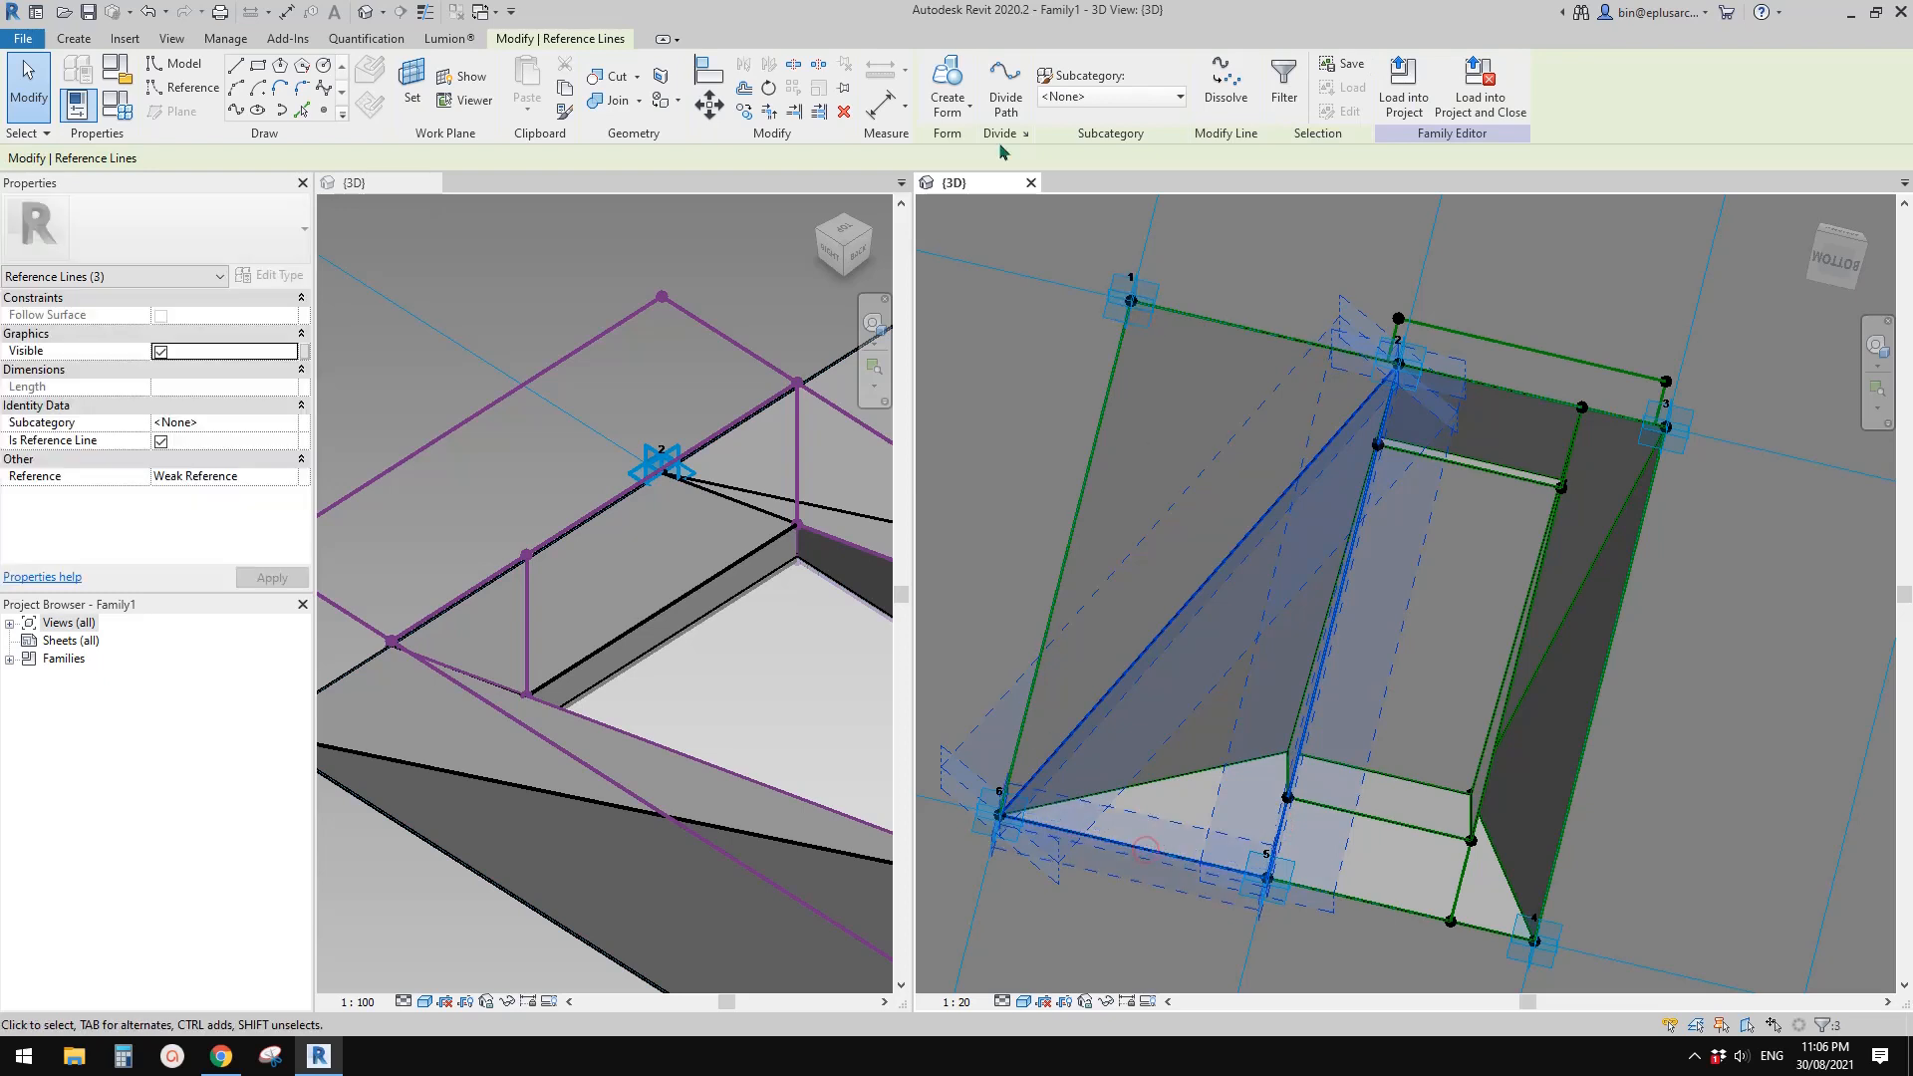
click(948, 98)
click(1157, 925)
middle_drag(1540, 743, 1385, 620)
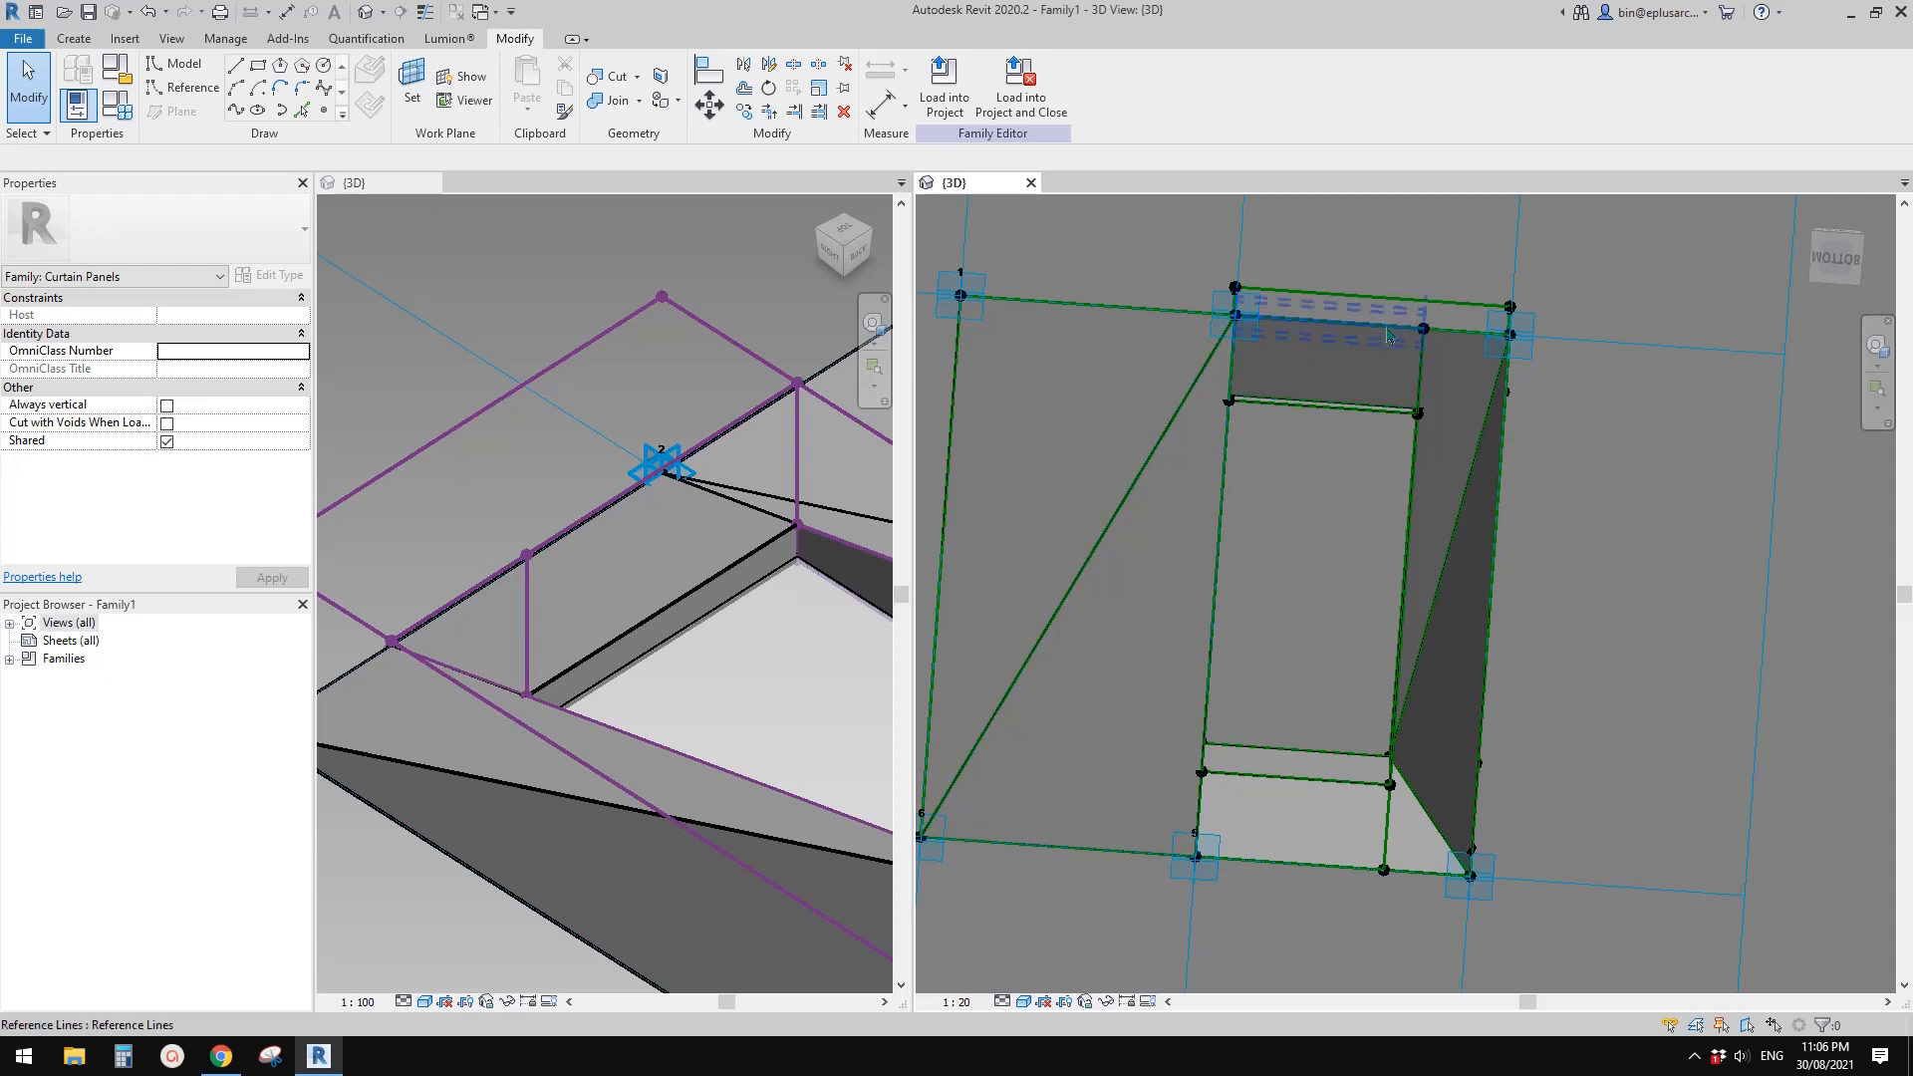
click(1457, 336)
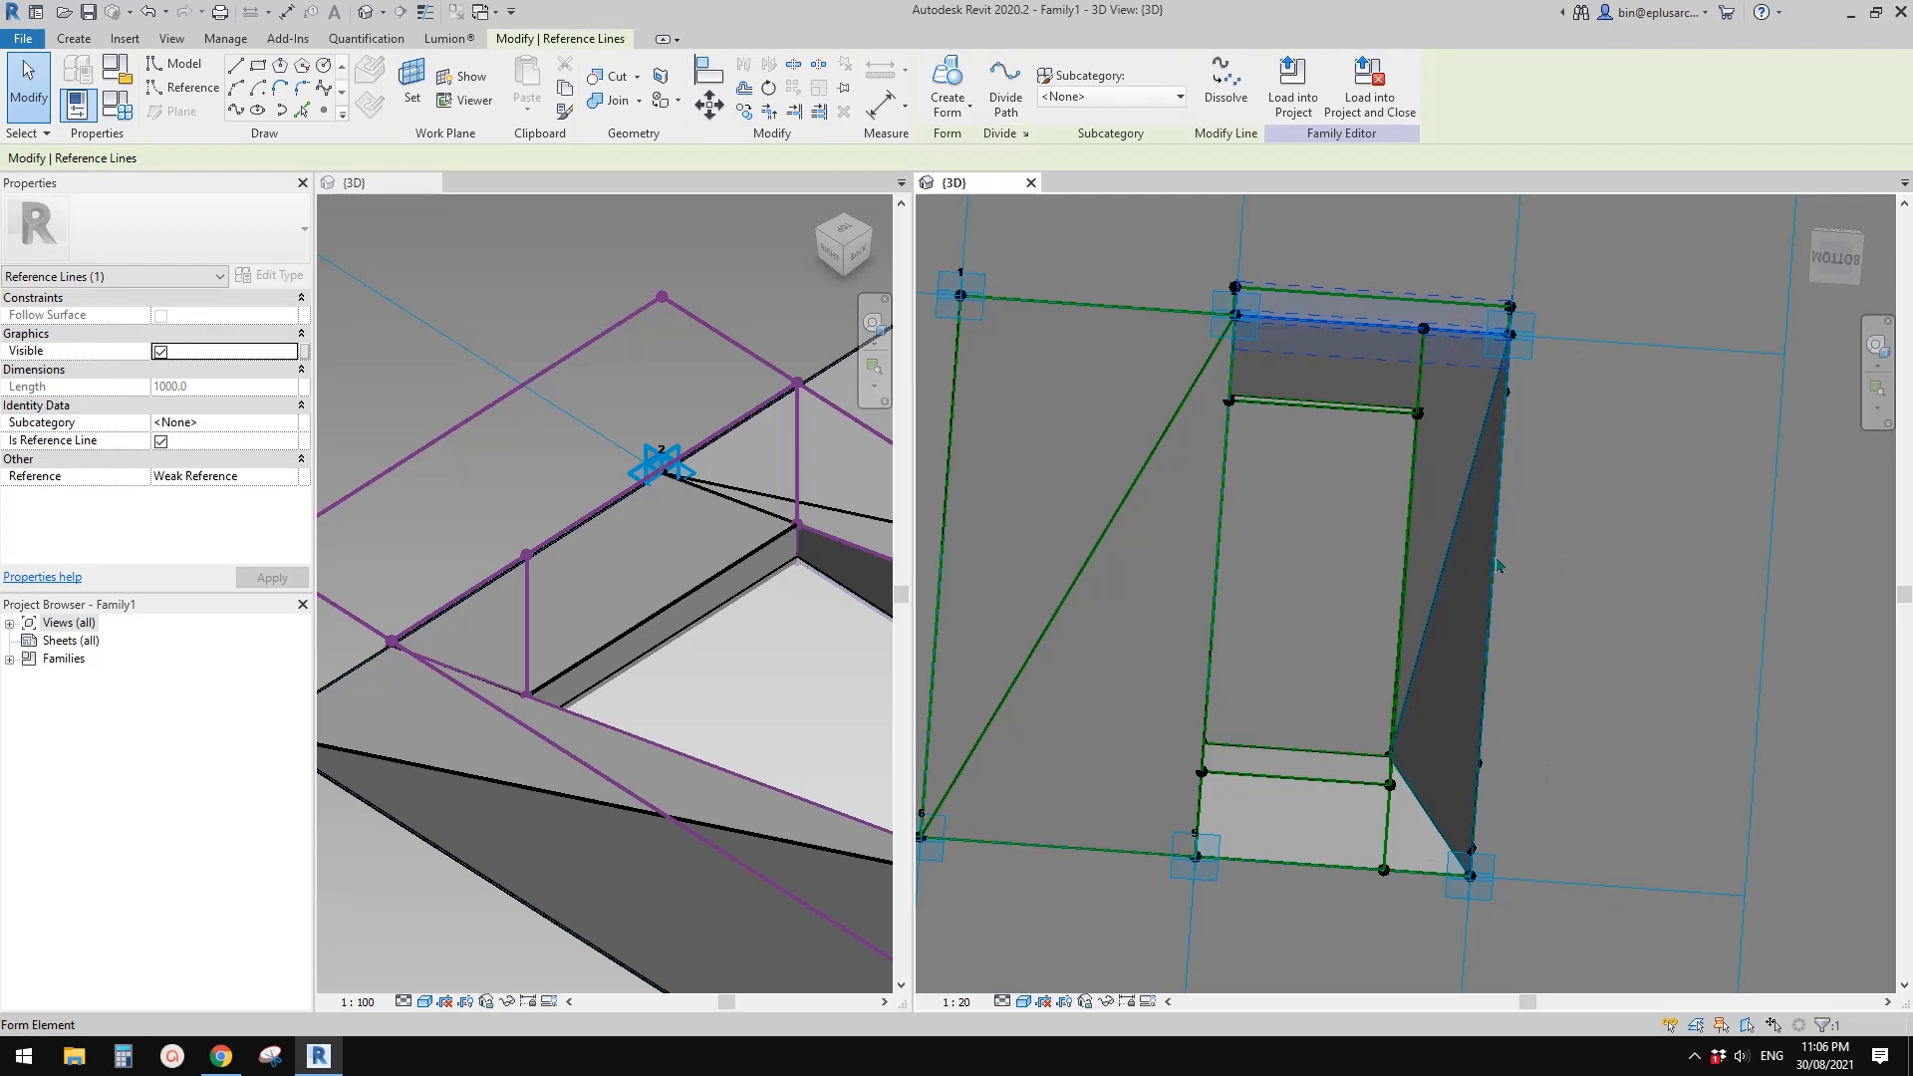
ctrl+click(1494, 561)
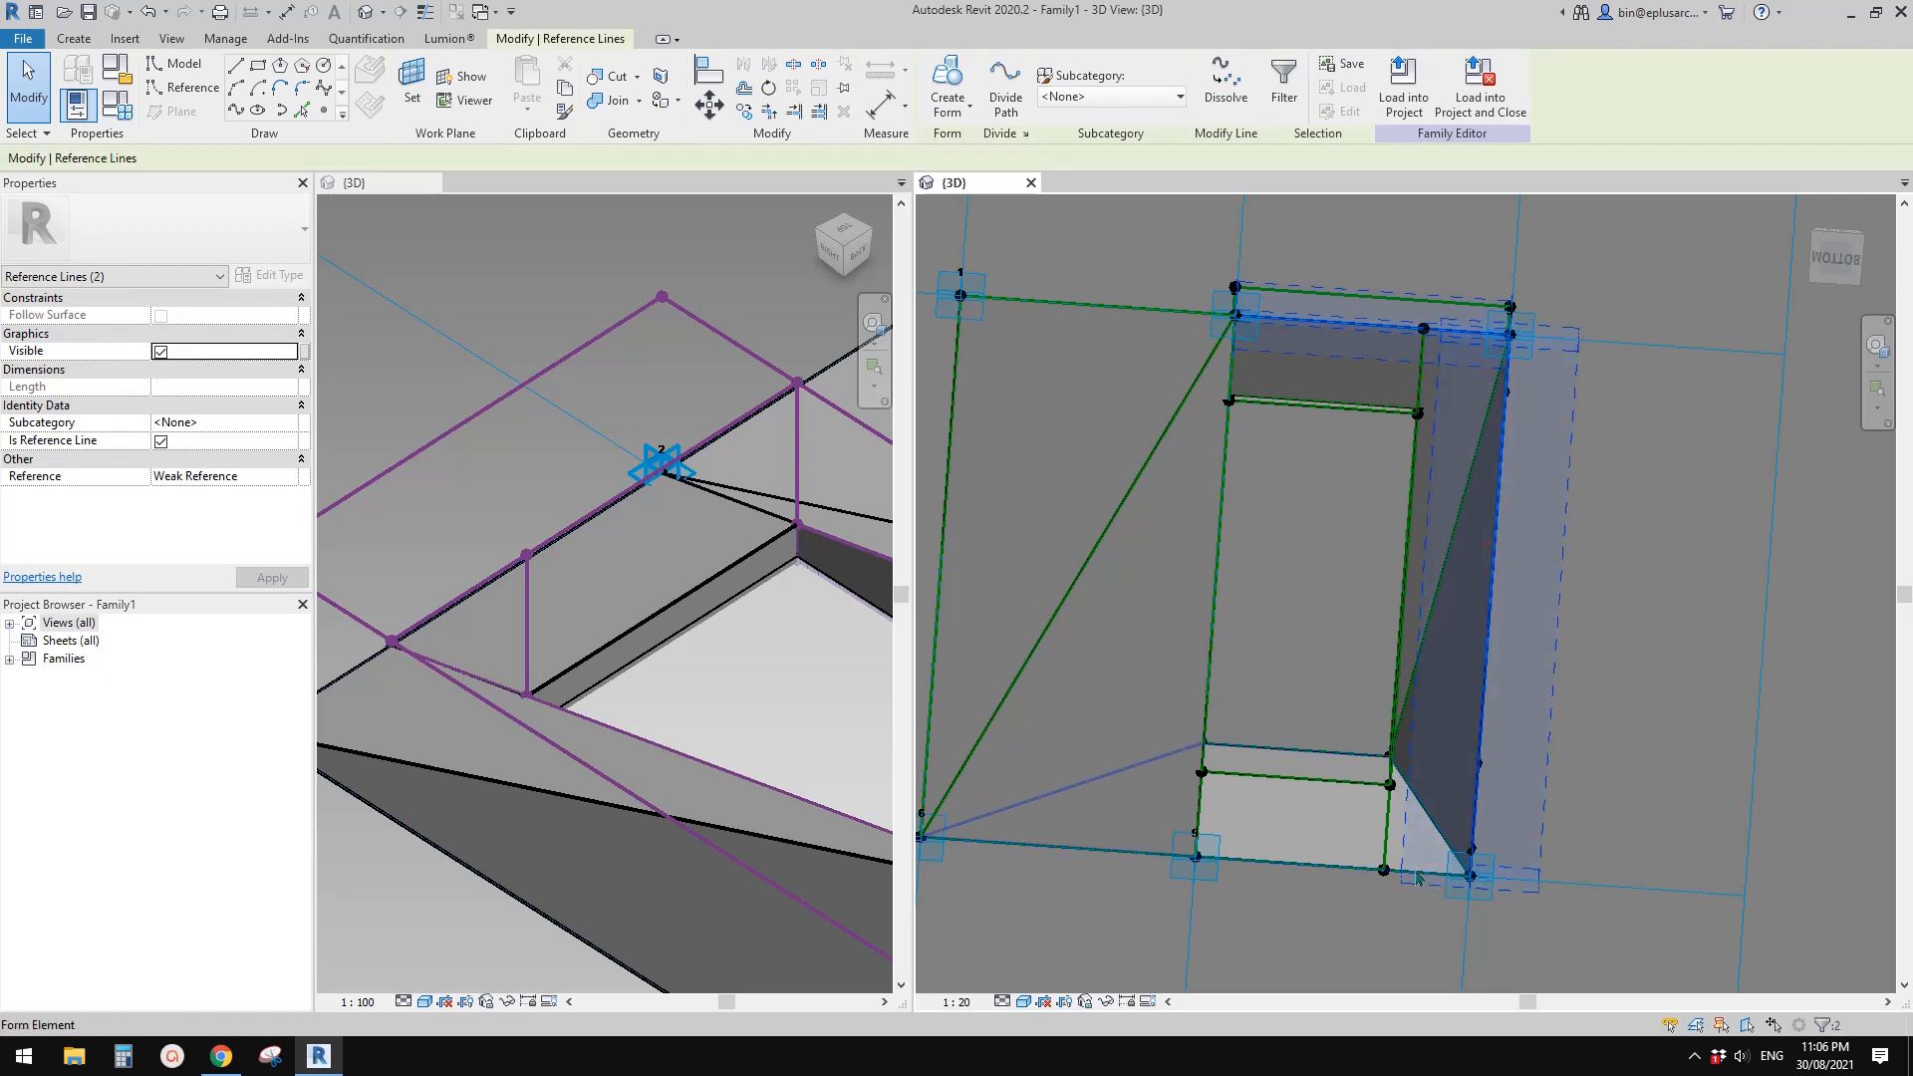
ctrl+click(1419, 871)
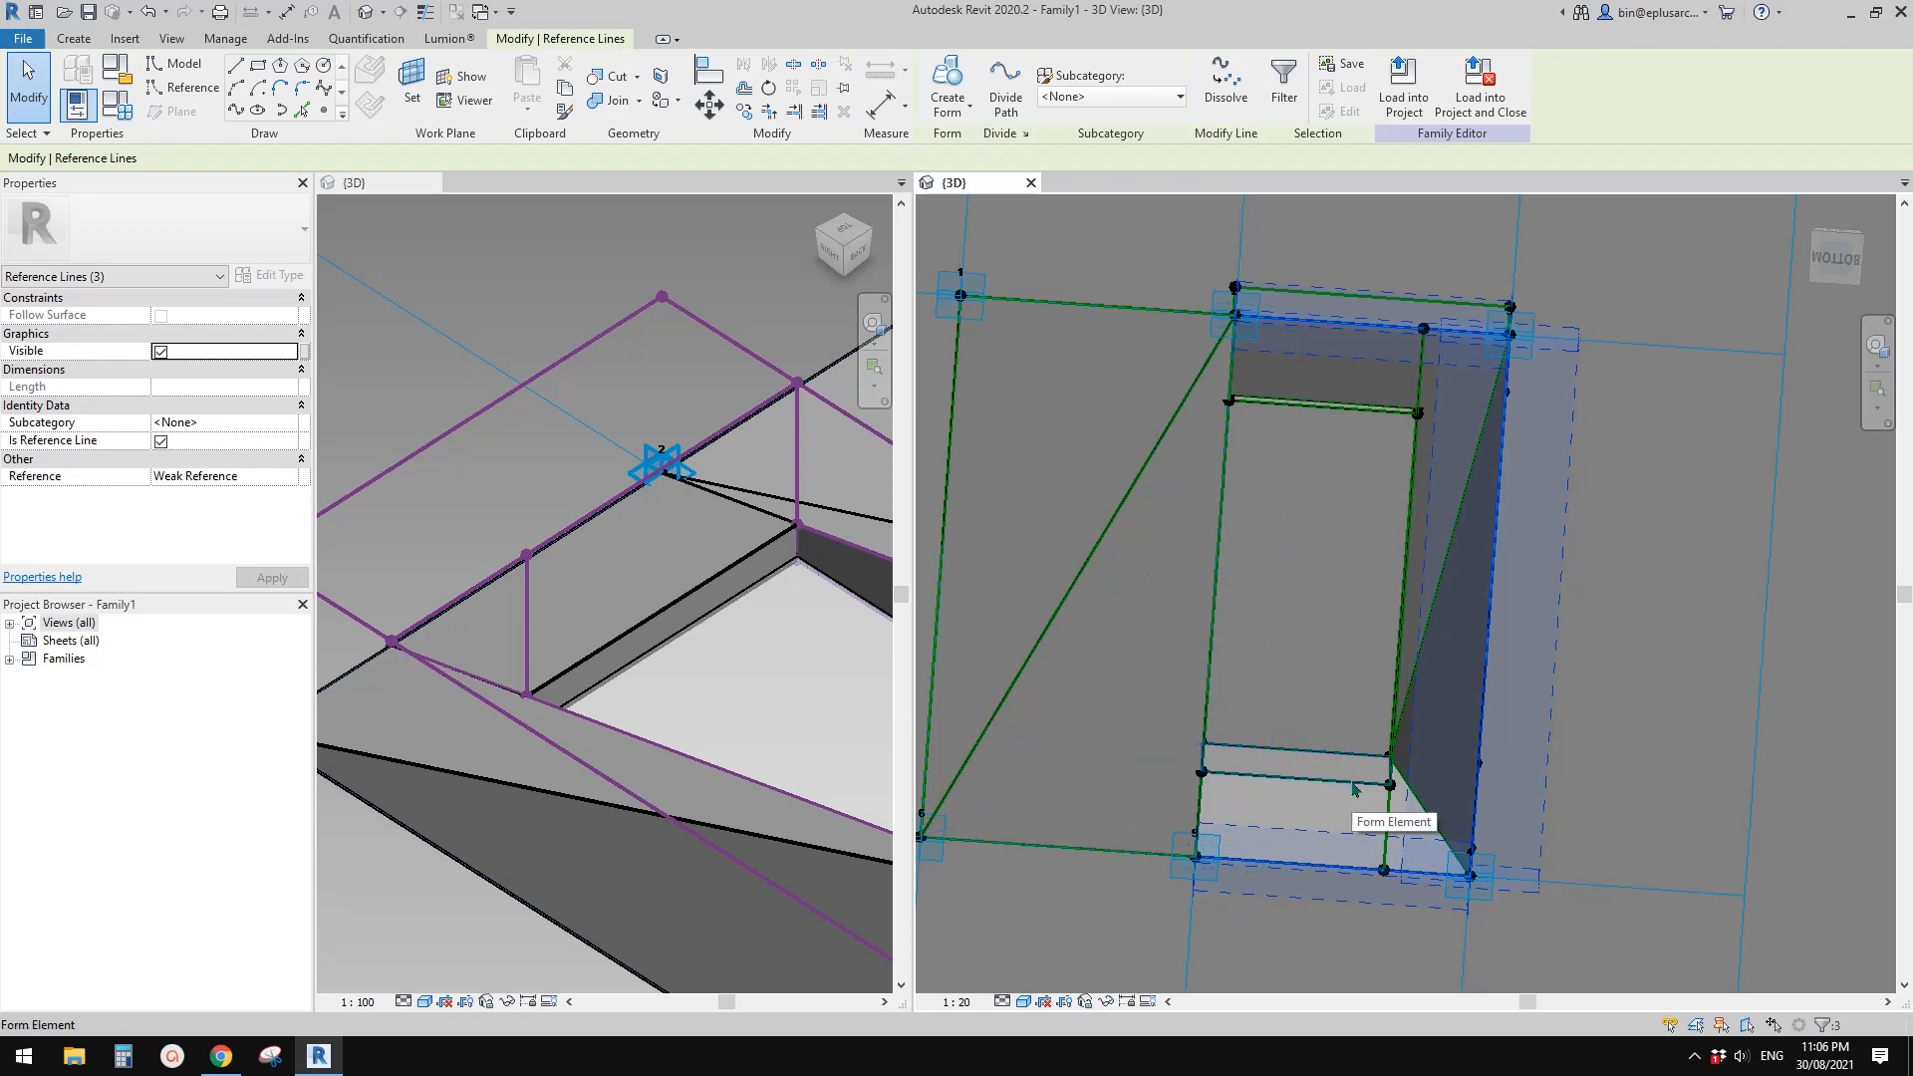
middle_drag(1413, 769, 1389, 767)
click(1329, 529)
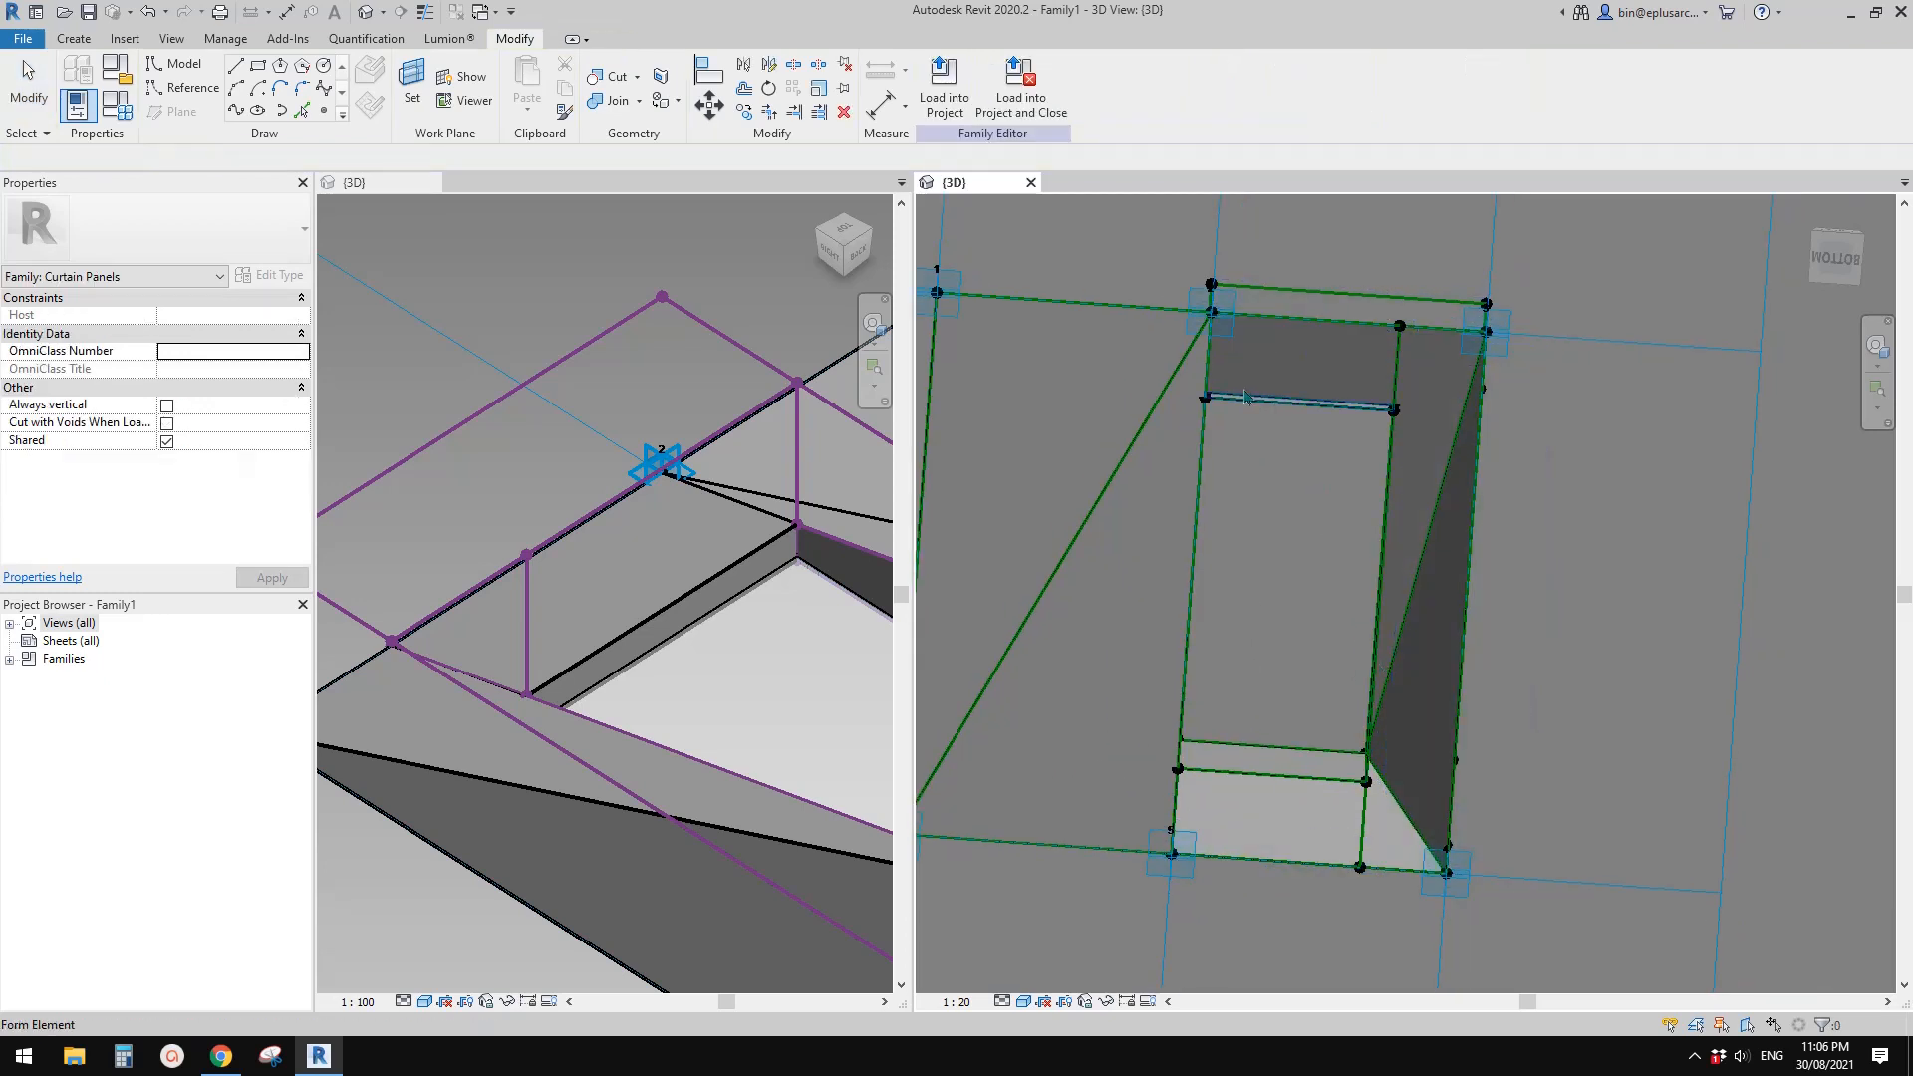
Draw a reference line from adaptive point 2 to the nearest corner reference point of the recessed opening
scroll(1213, 379, up, 2)
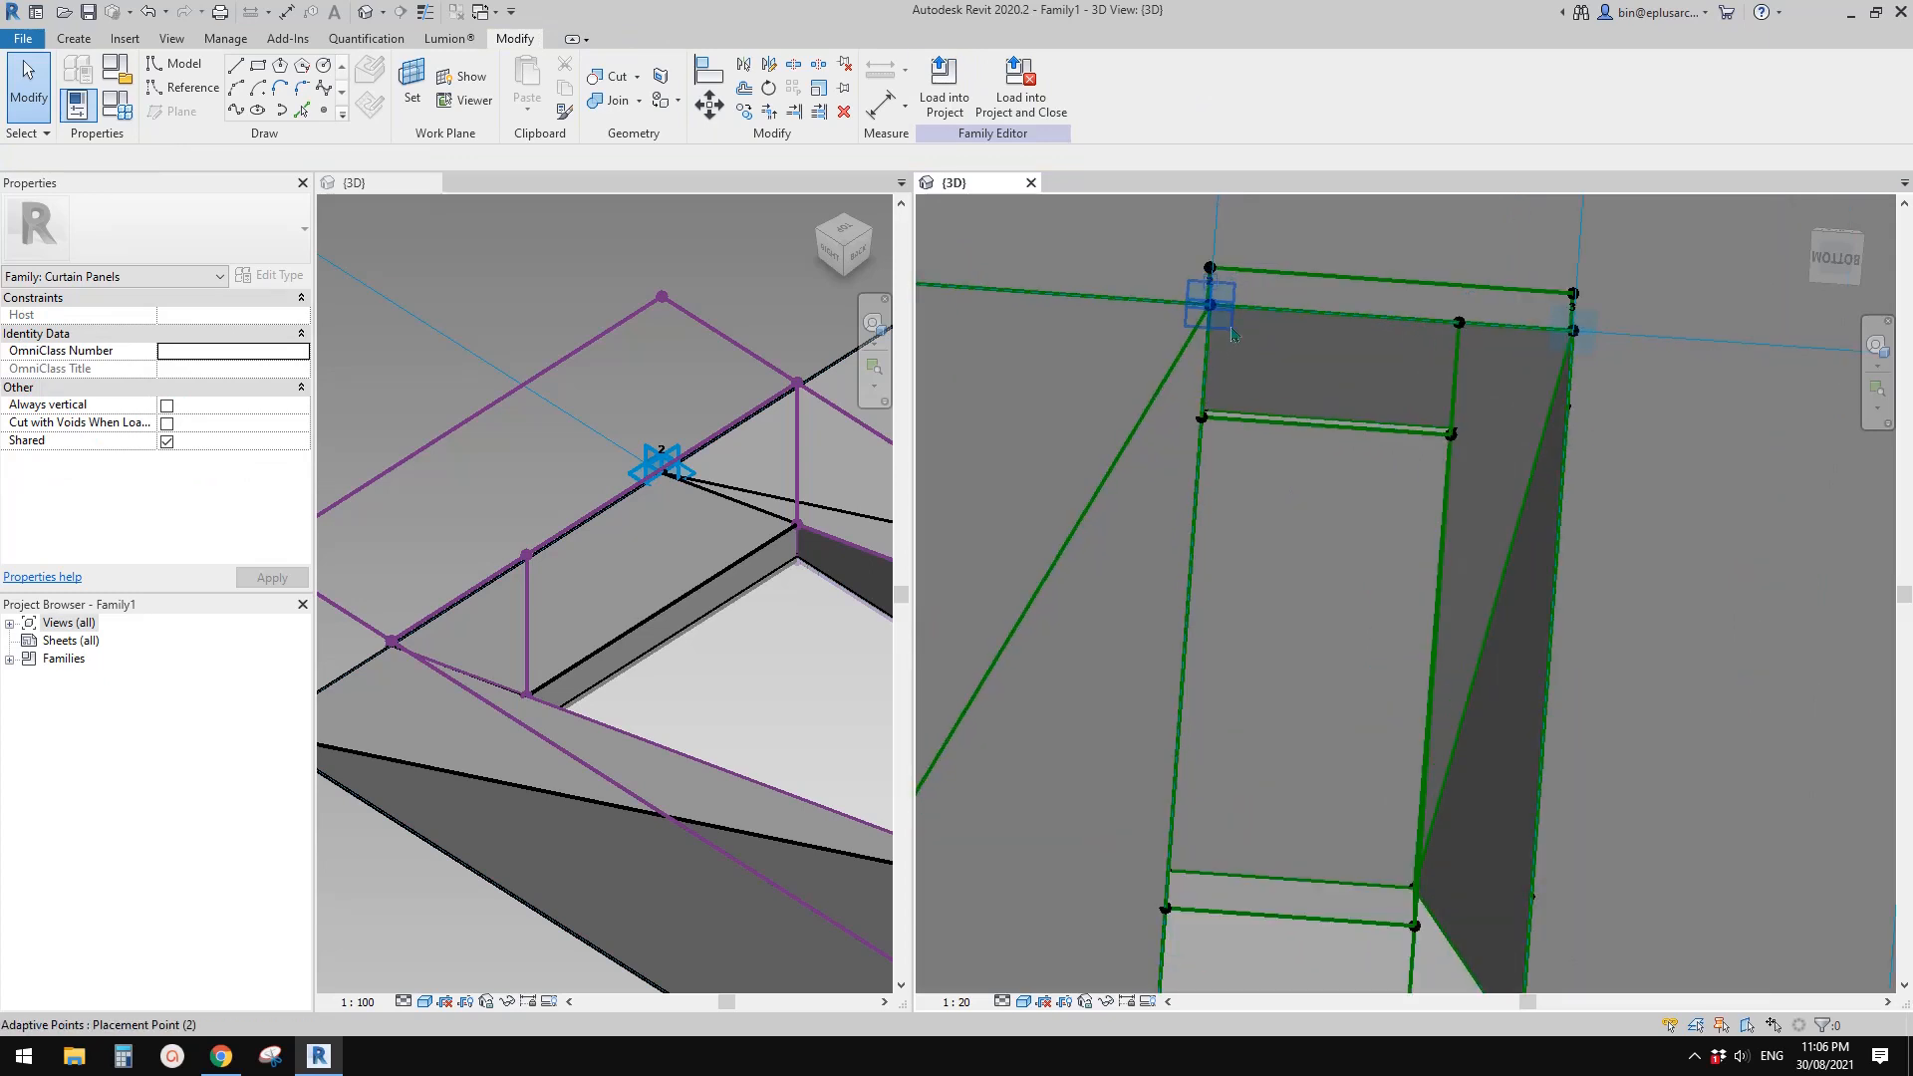
click(1210, 304)
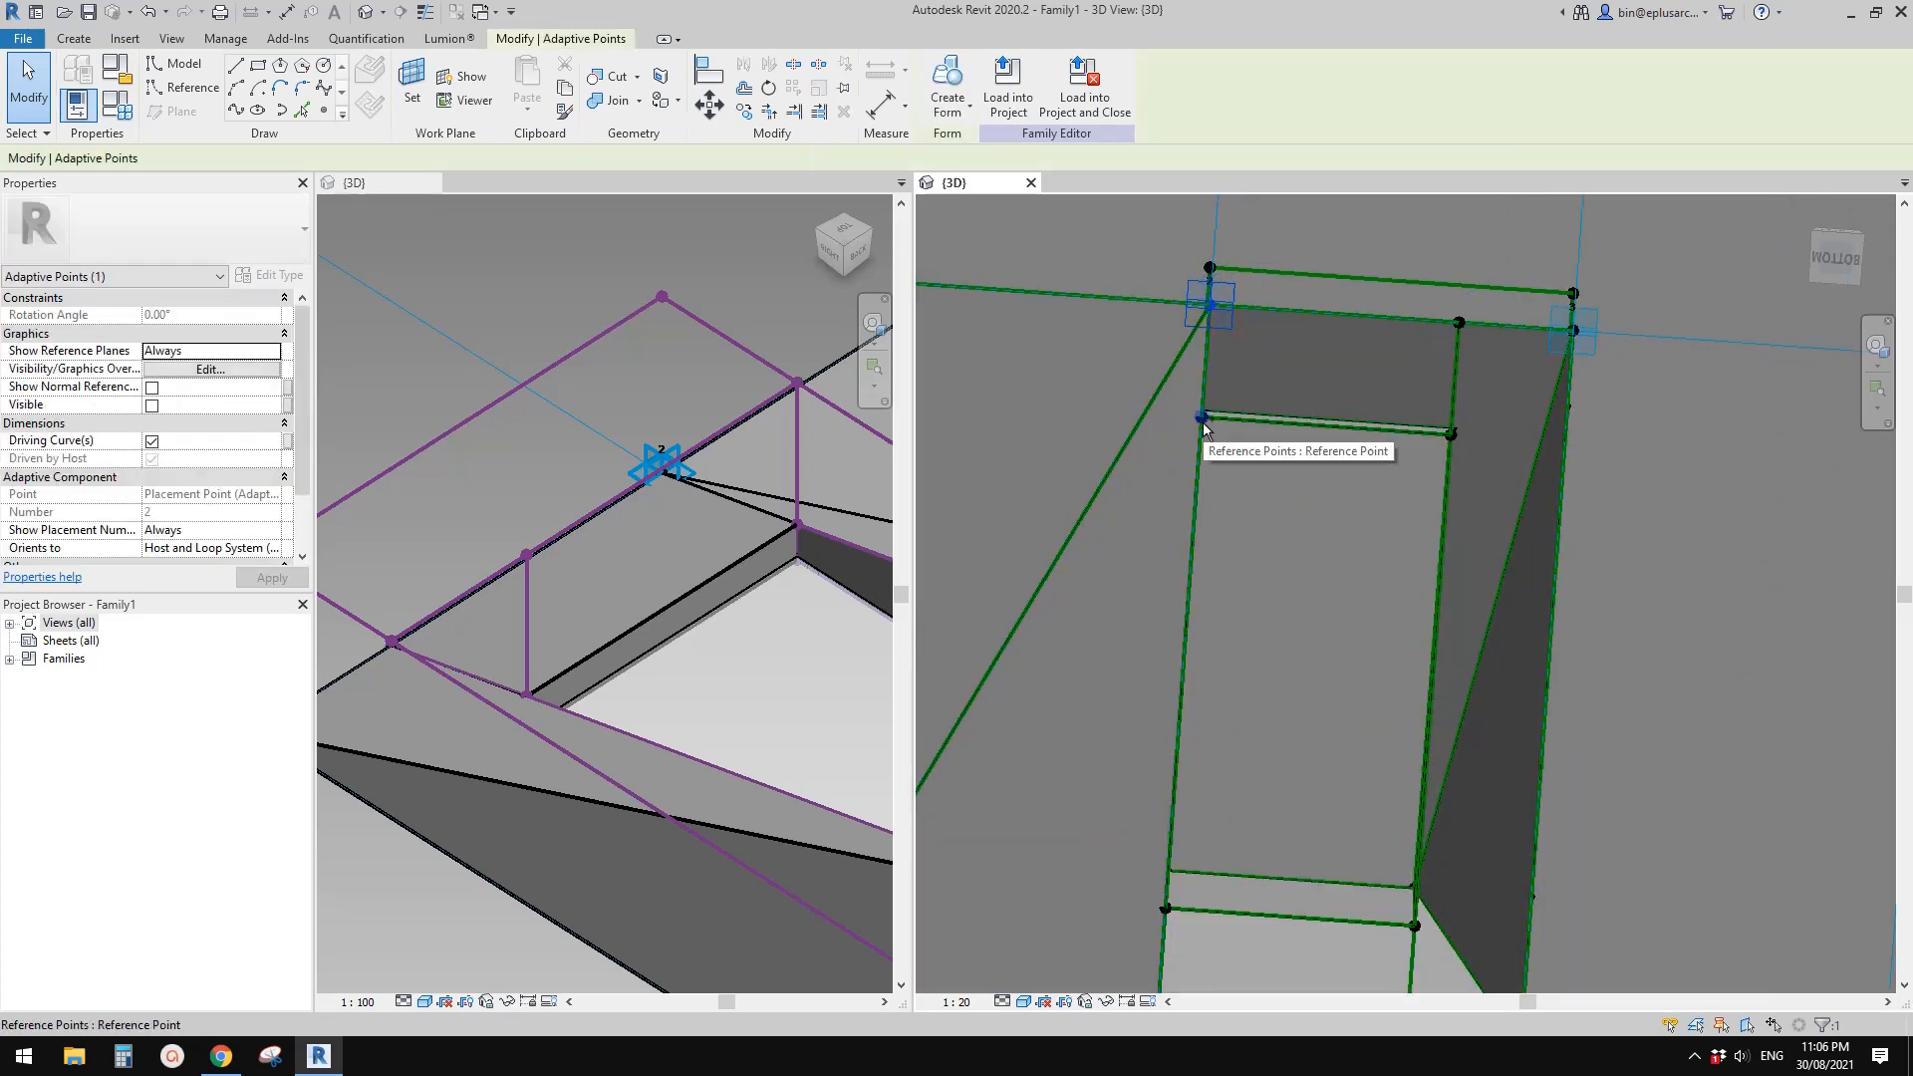
ctrl+click(1203, 419)
key(Escape)
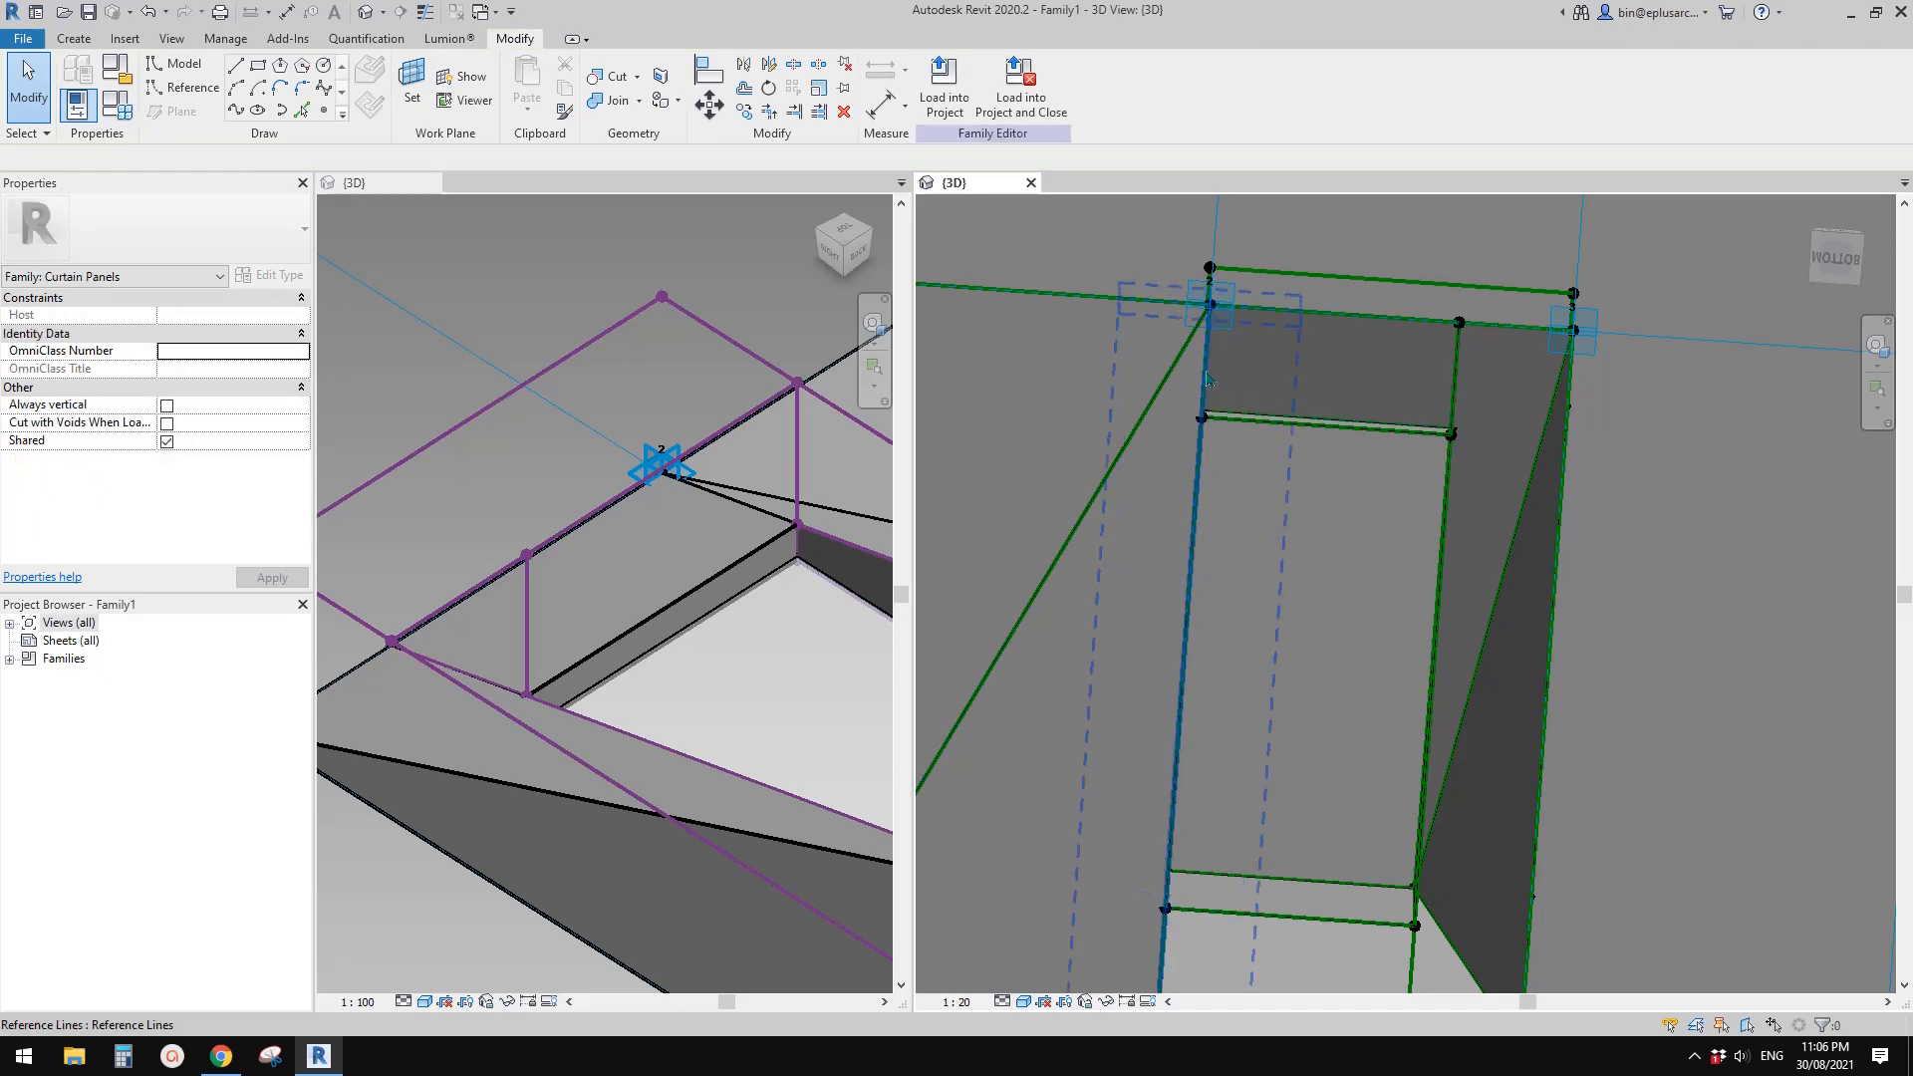
key(Tab)
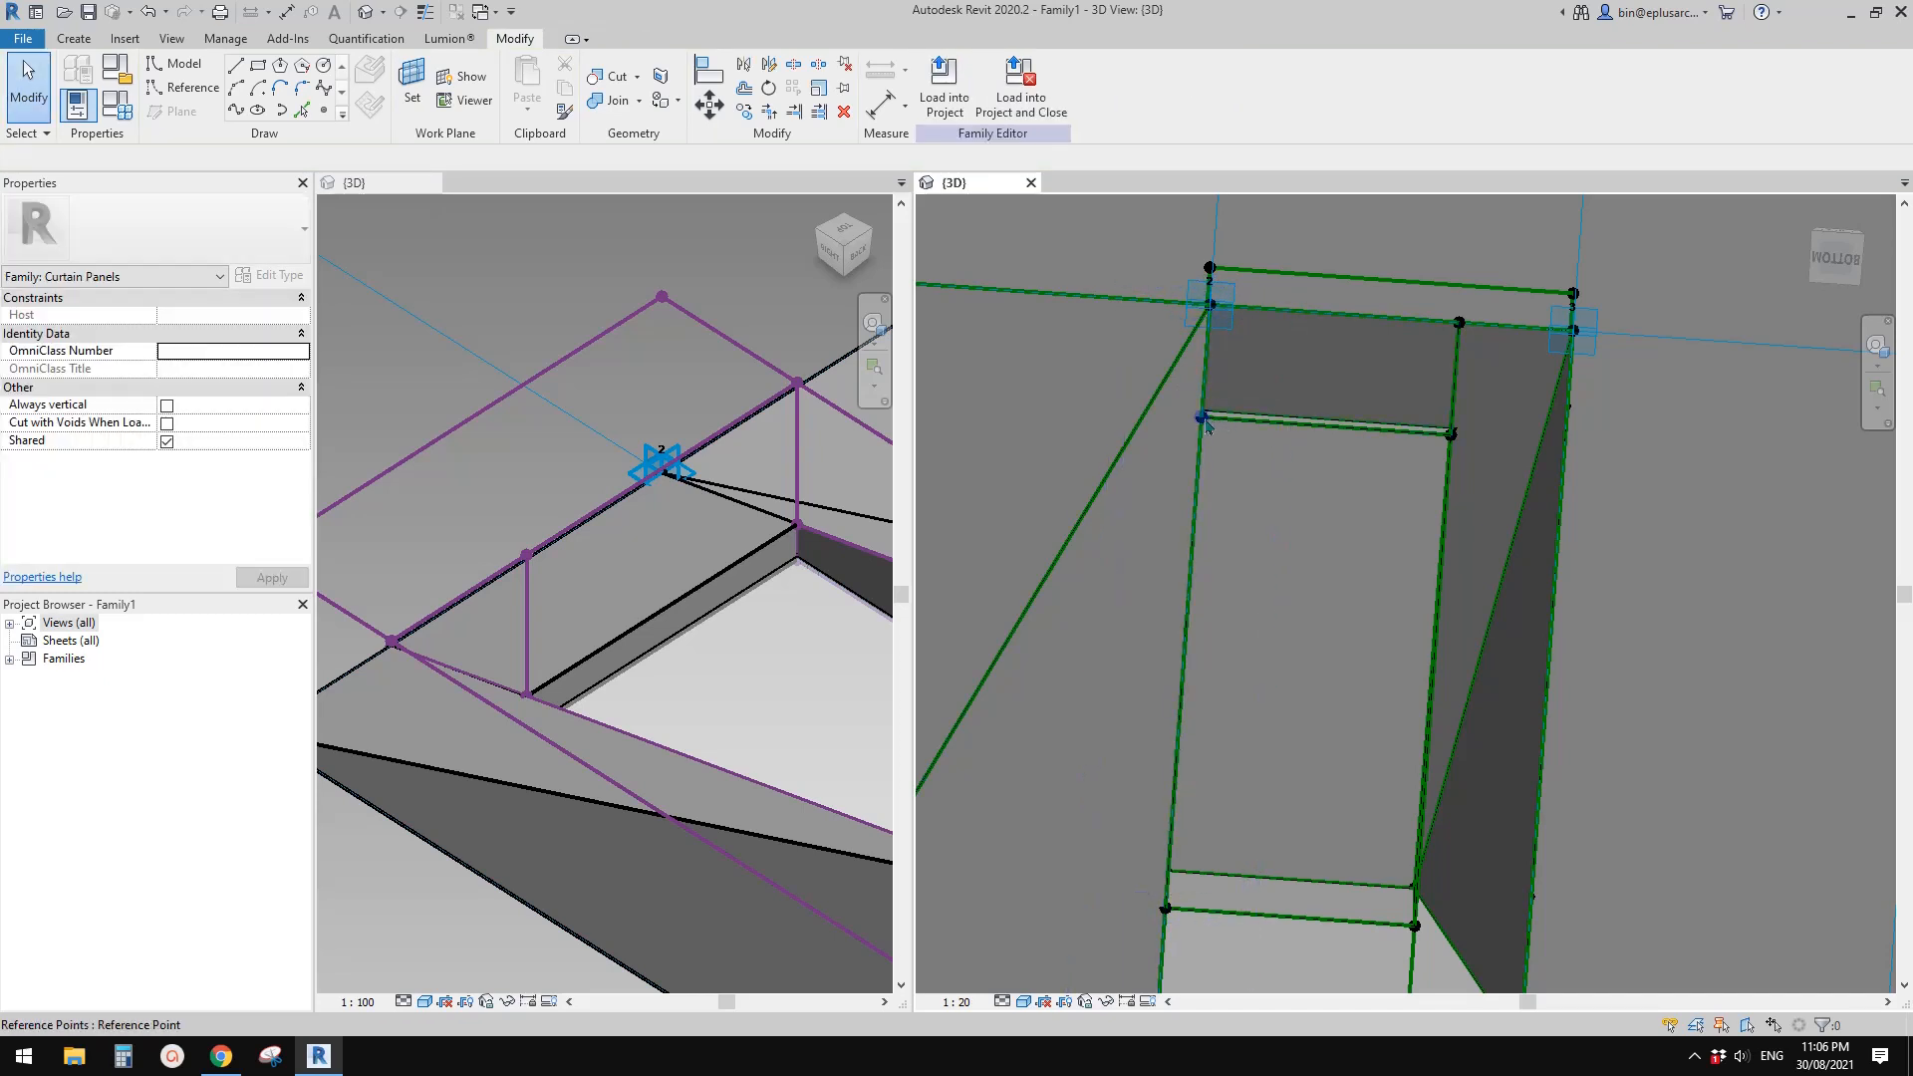
click(1204, 419)
ctrl+click(1210, 299)
click(230, 107)
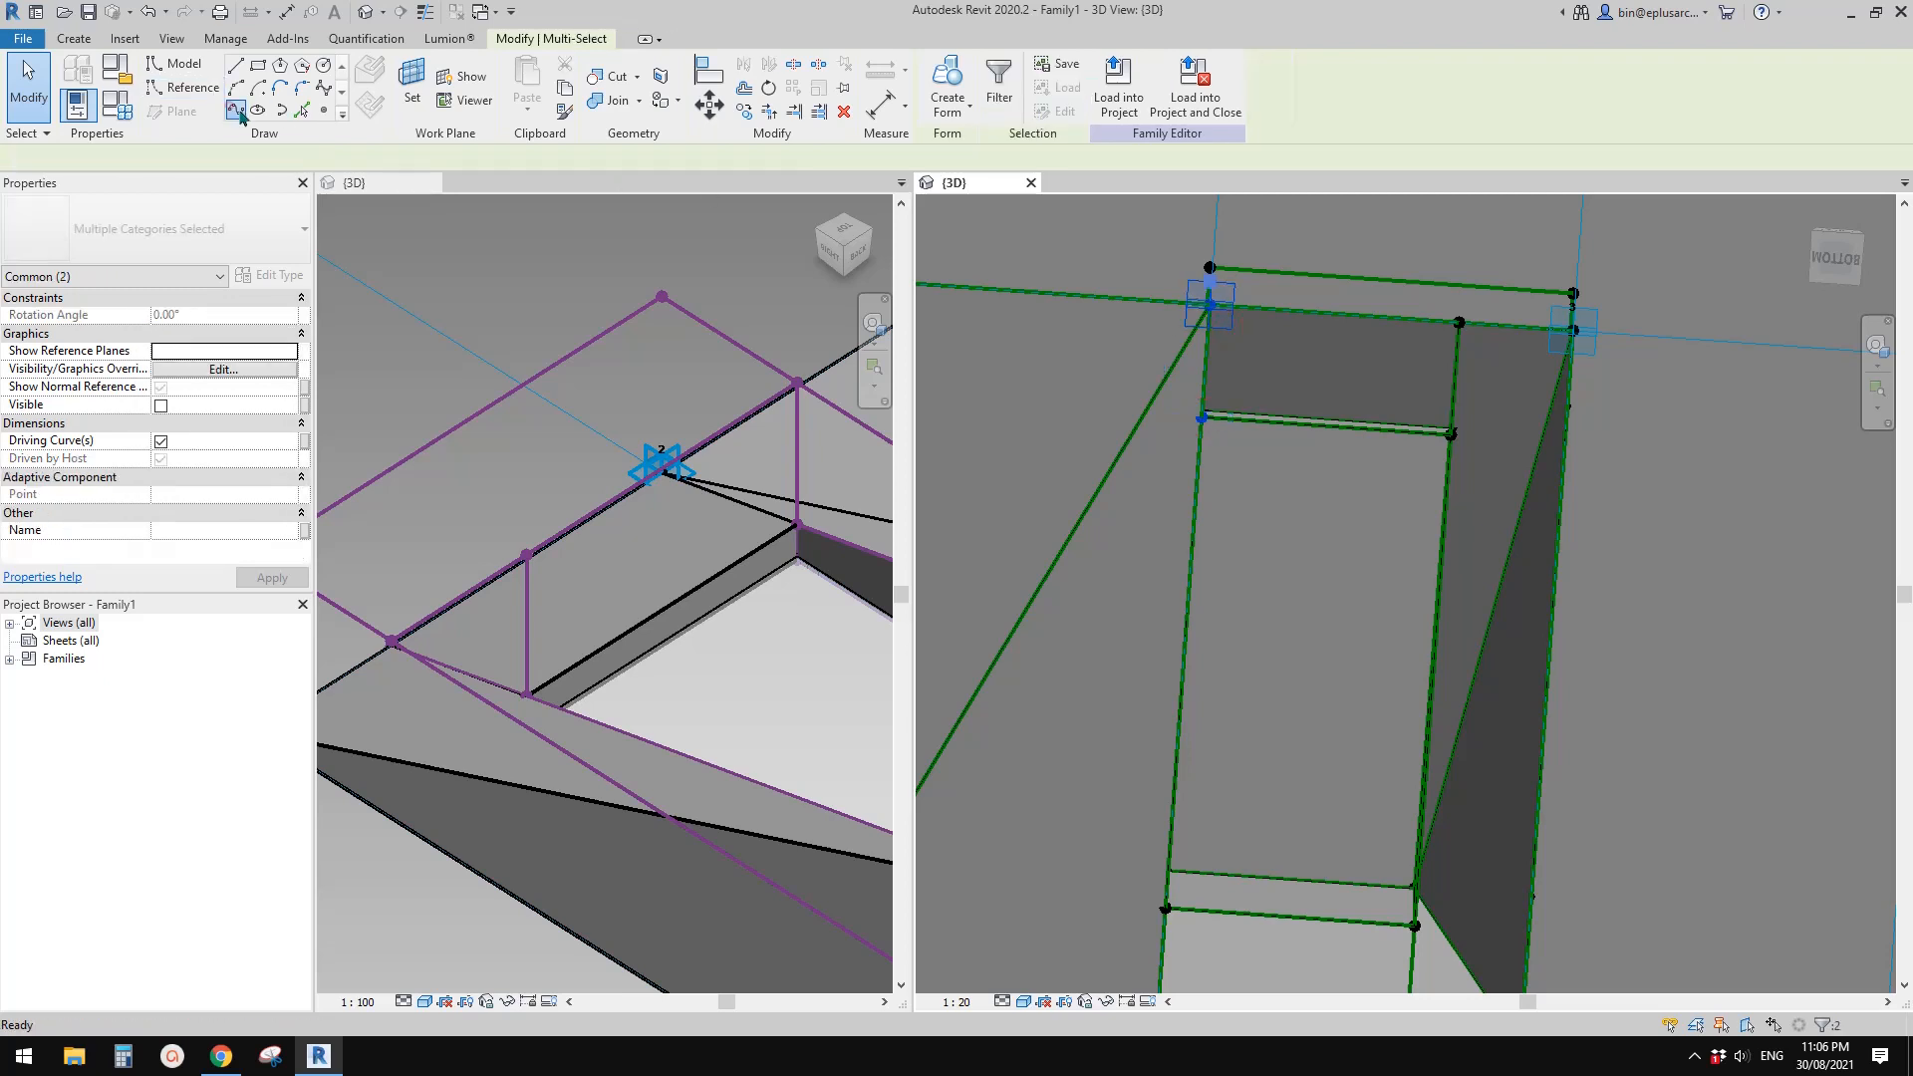
click(160, 460)
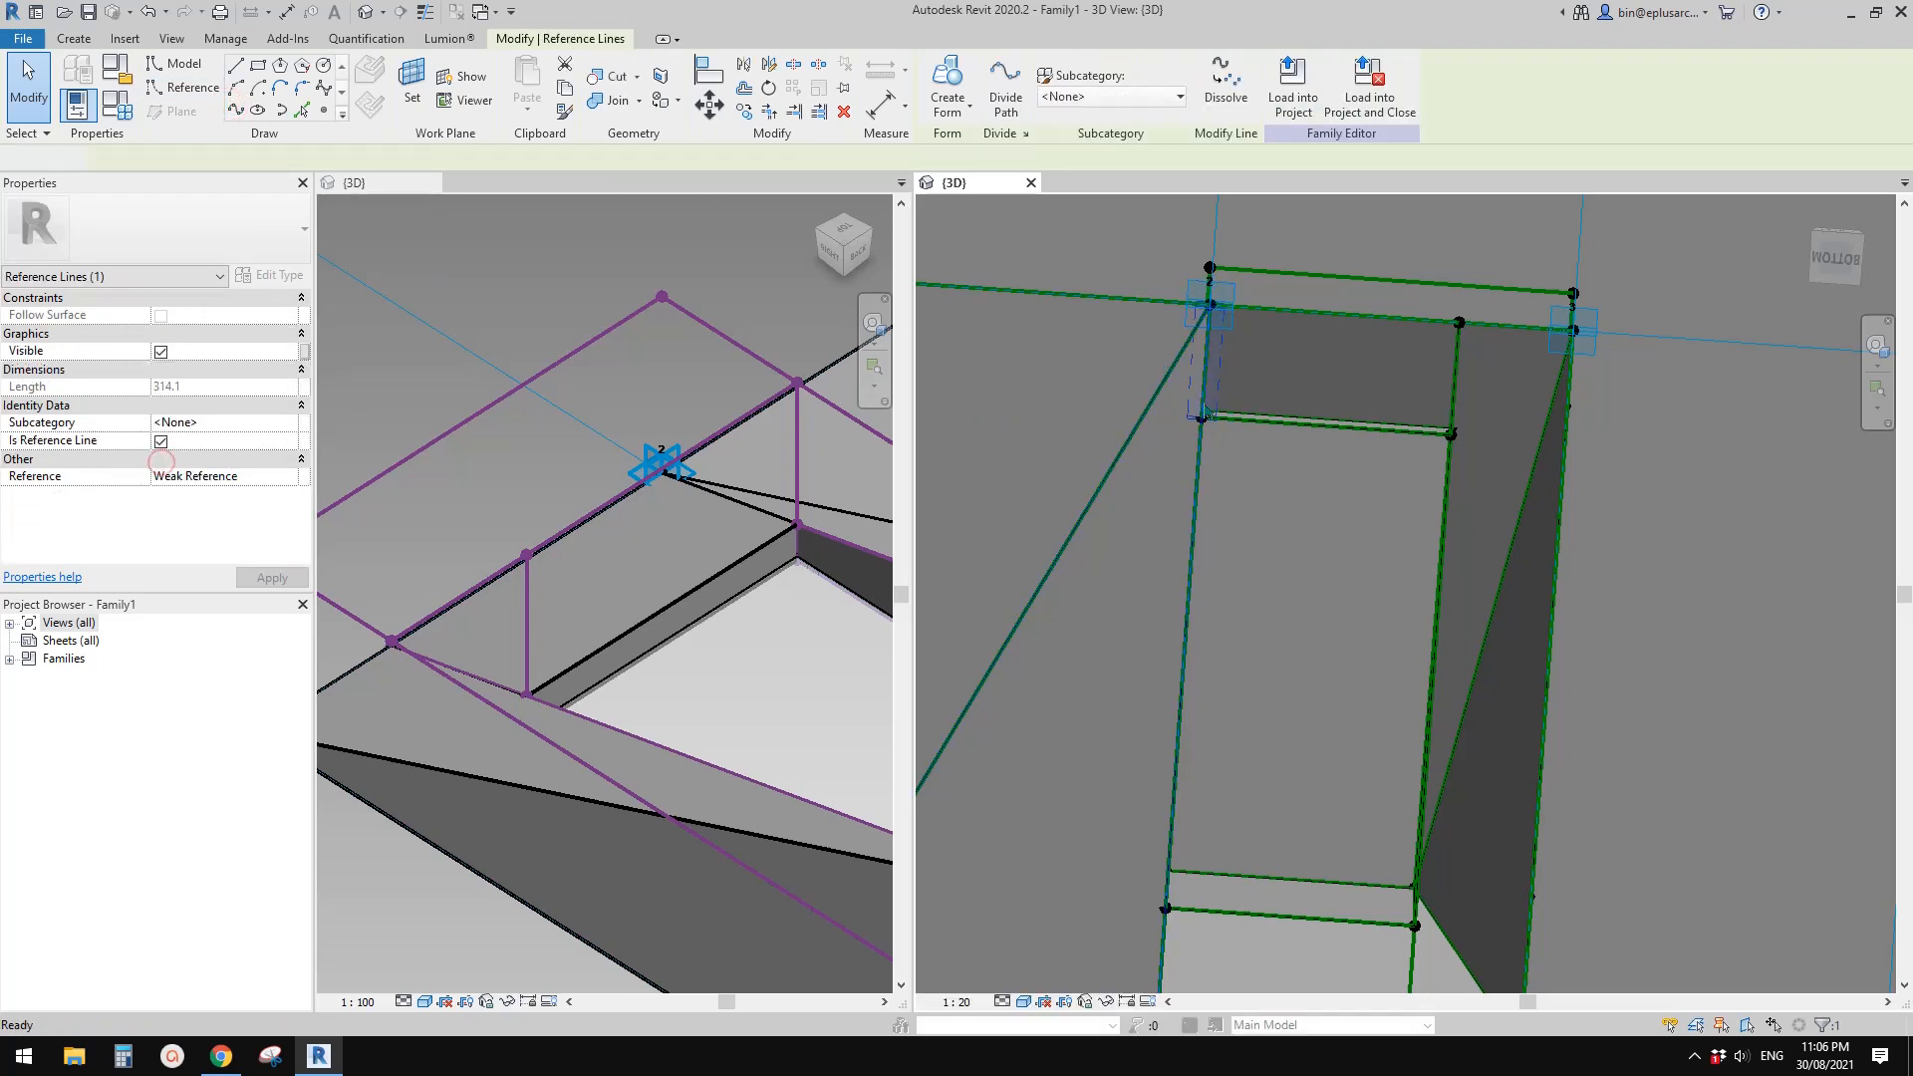
key(Escape)
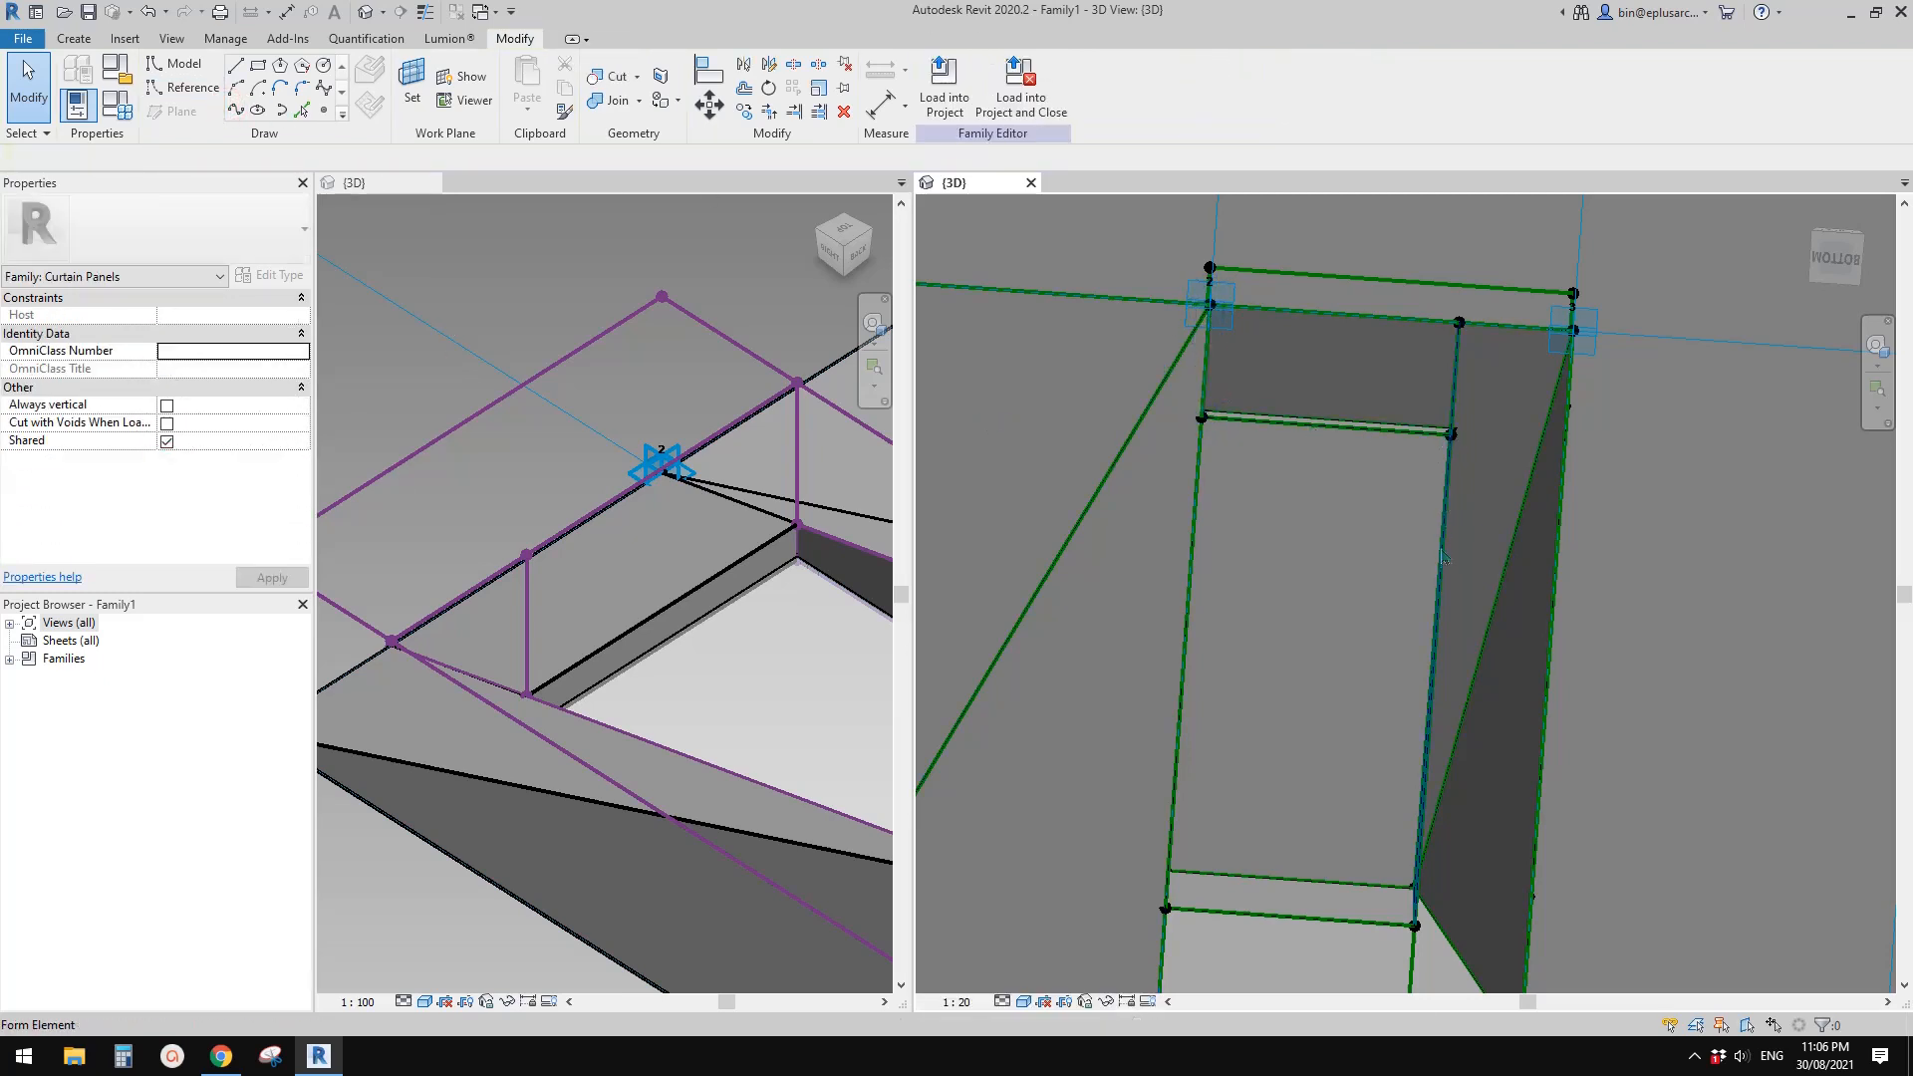
Draw a reference line joining the opening's two corner reference points on the long side facing adaptive points 3 and 4
key(Tab)
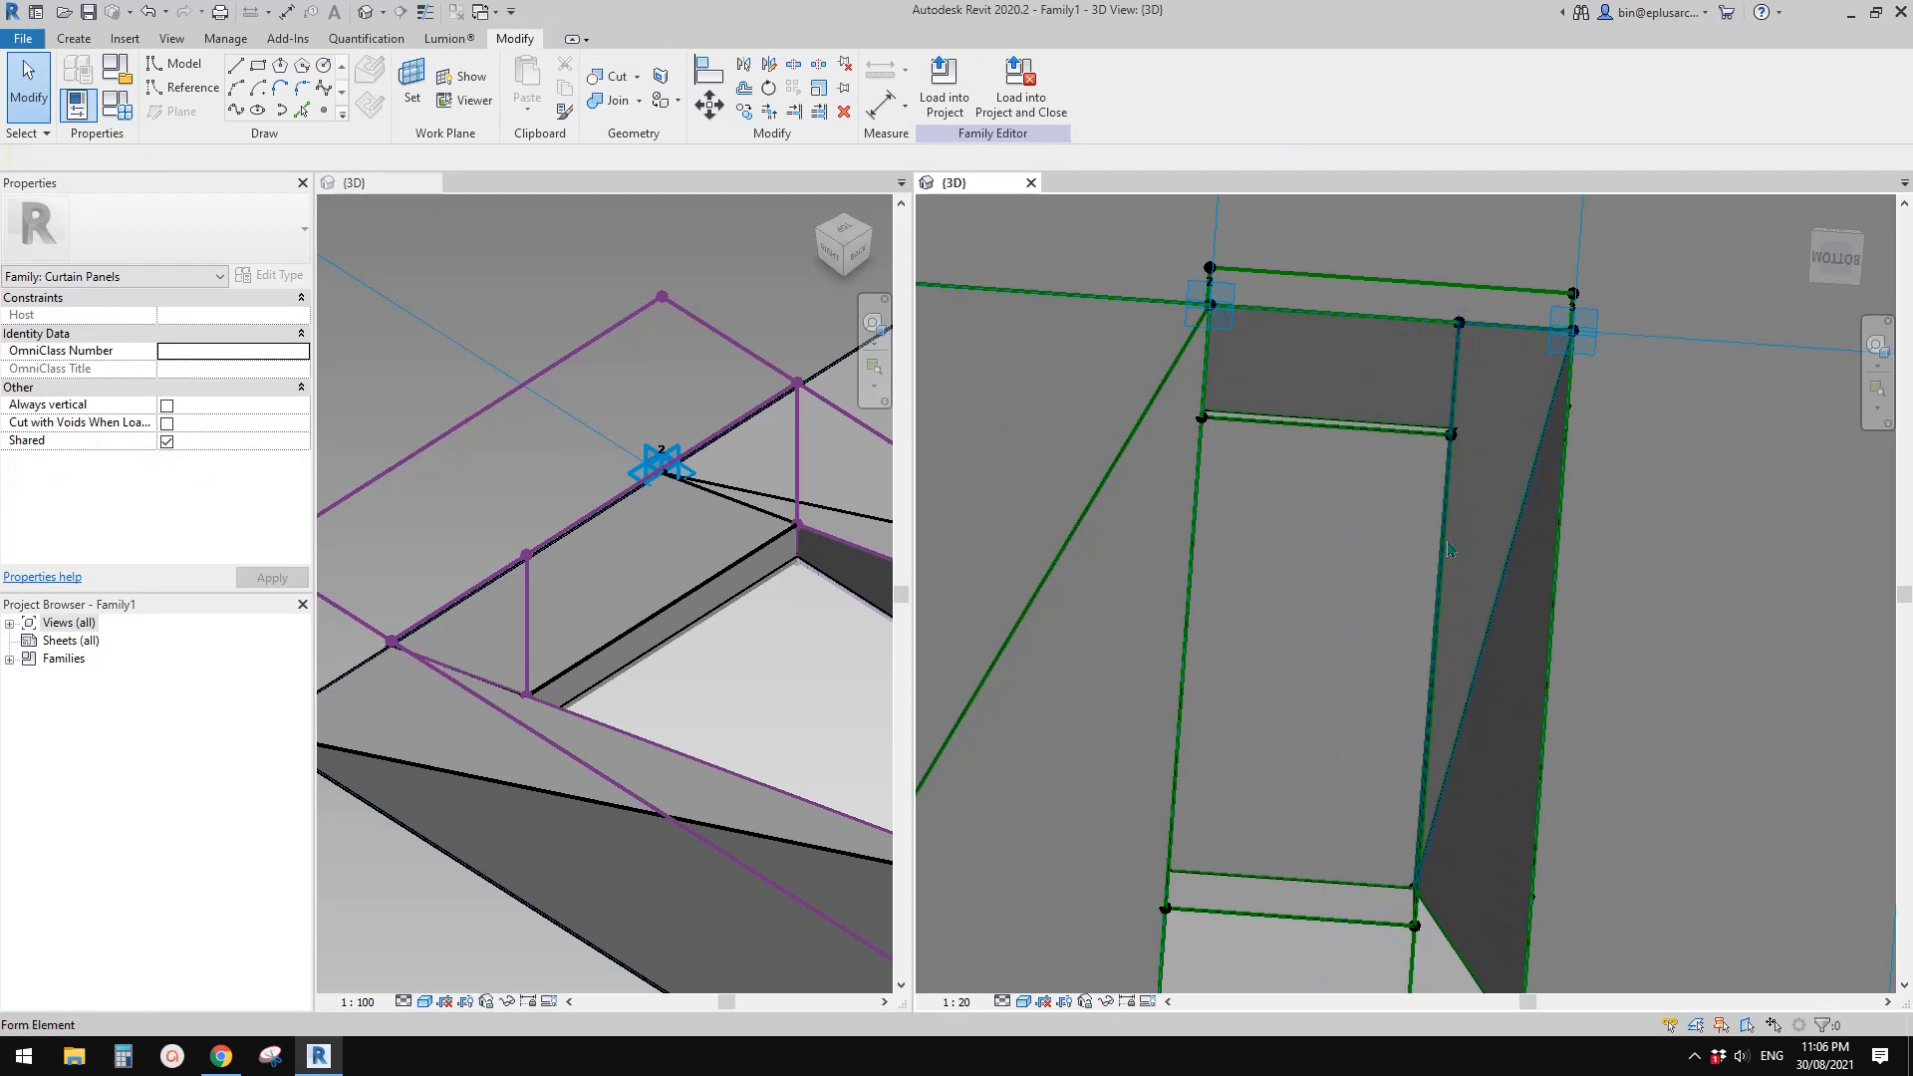
middle_drag(1450, 560, 1373, 445)
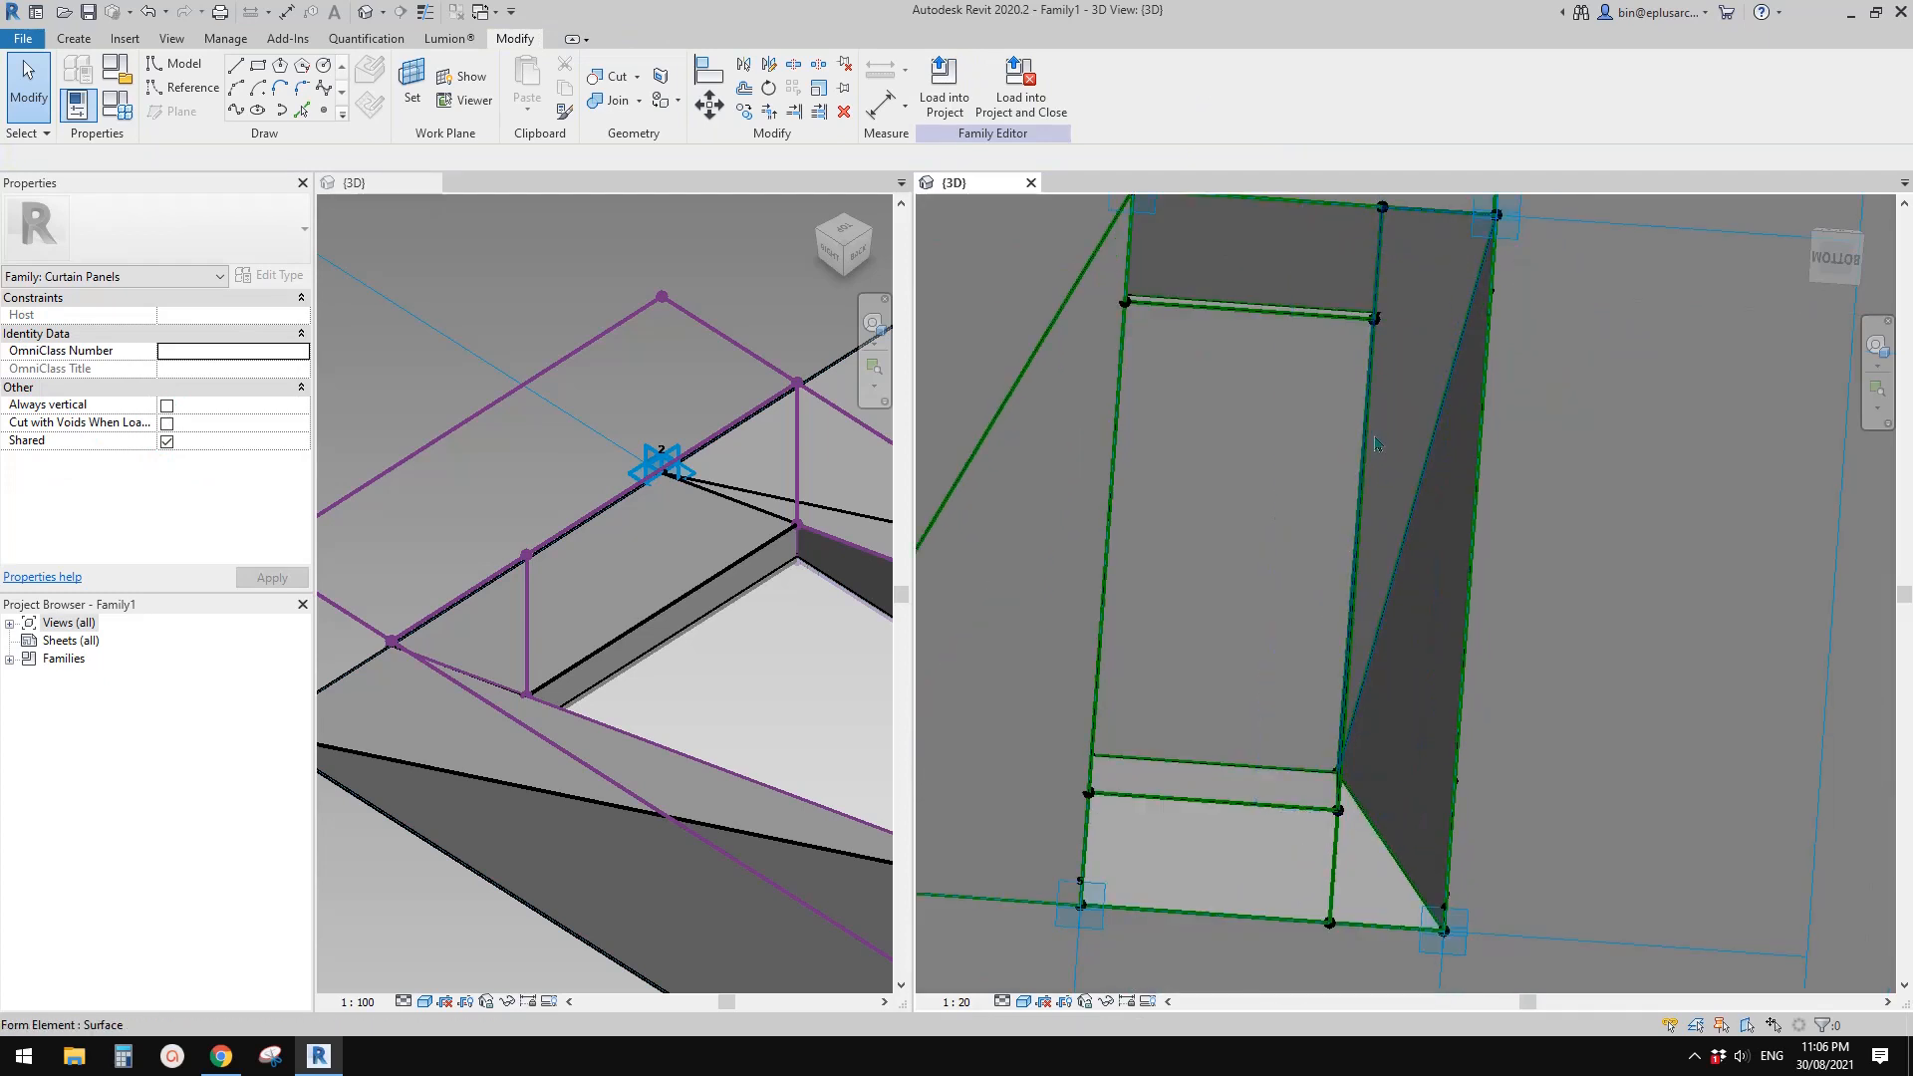
click(1375, 320)
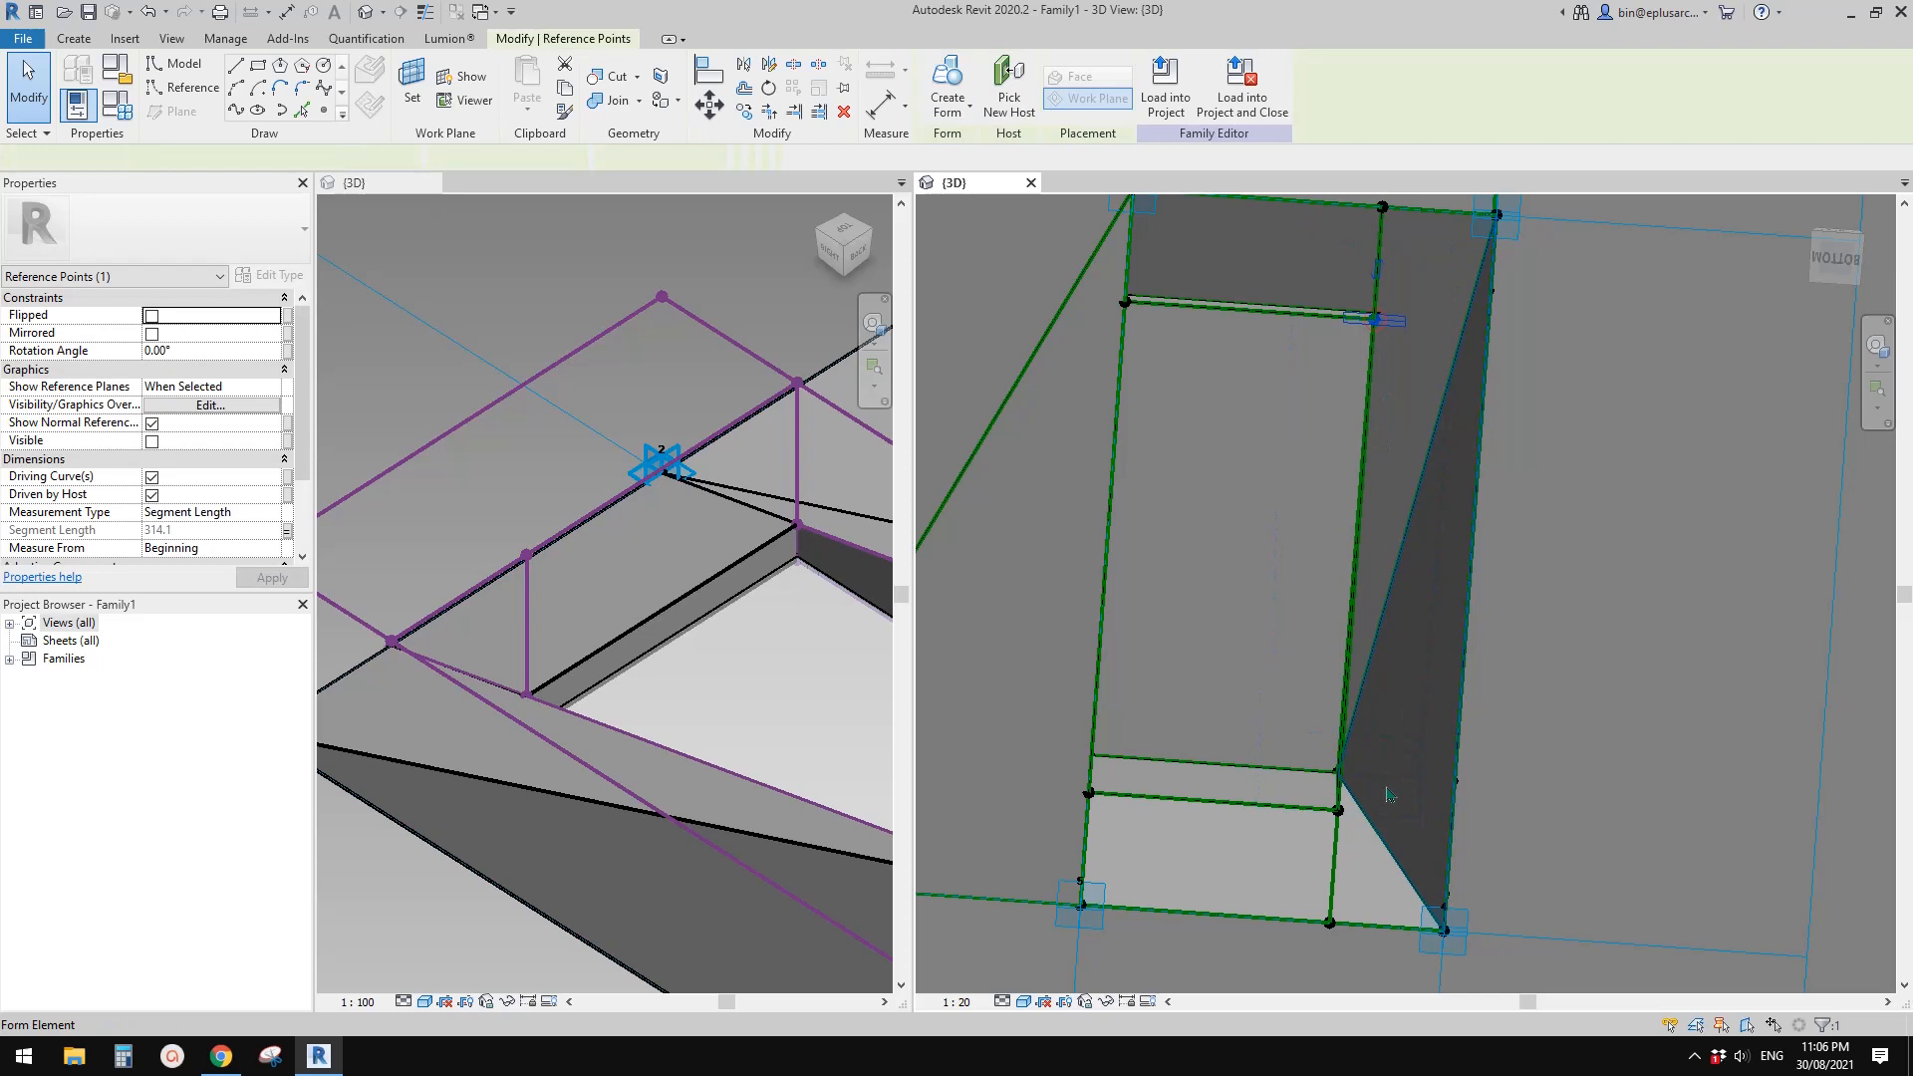
ctrl+click(1339, 811)
click(234, 111)
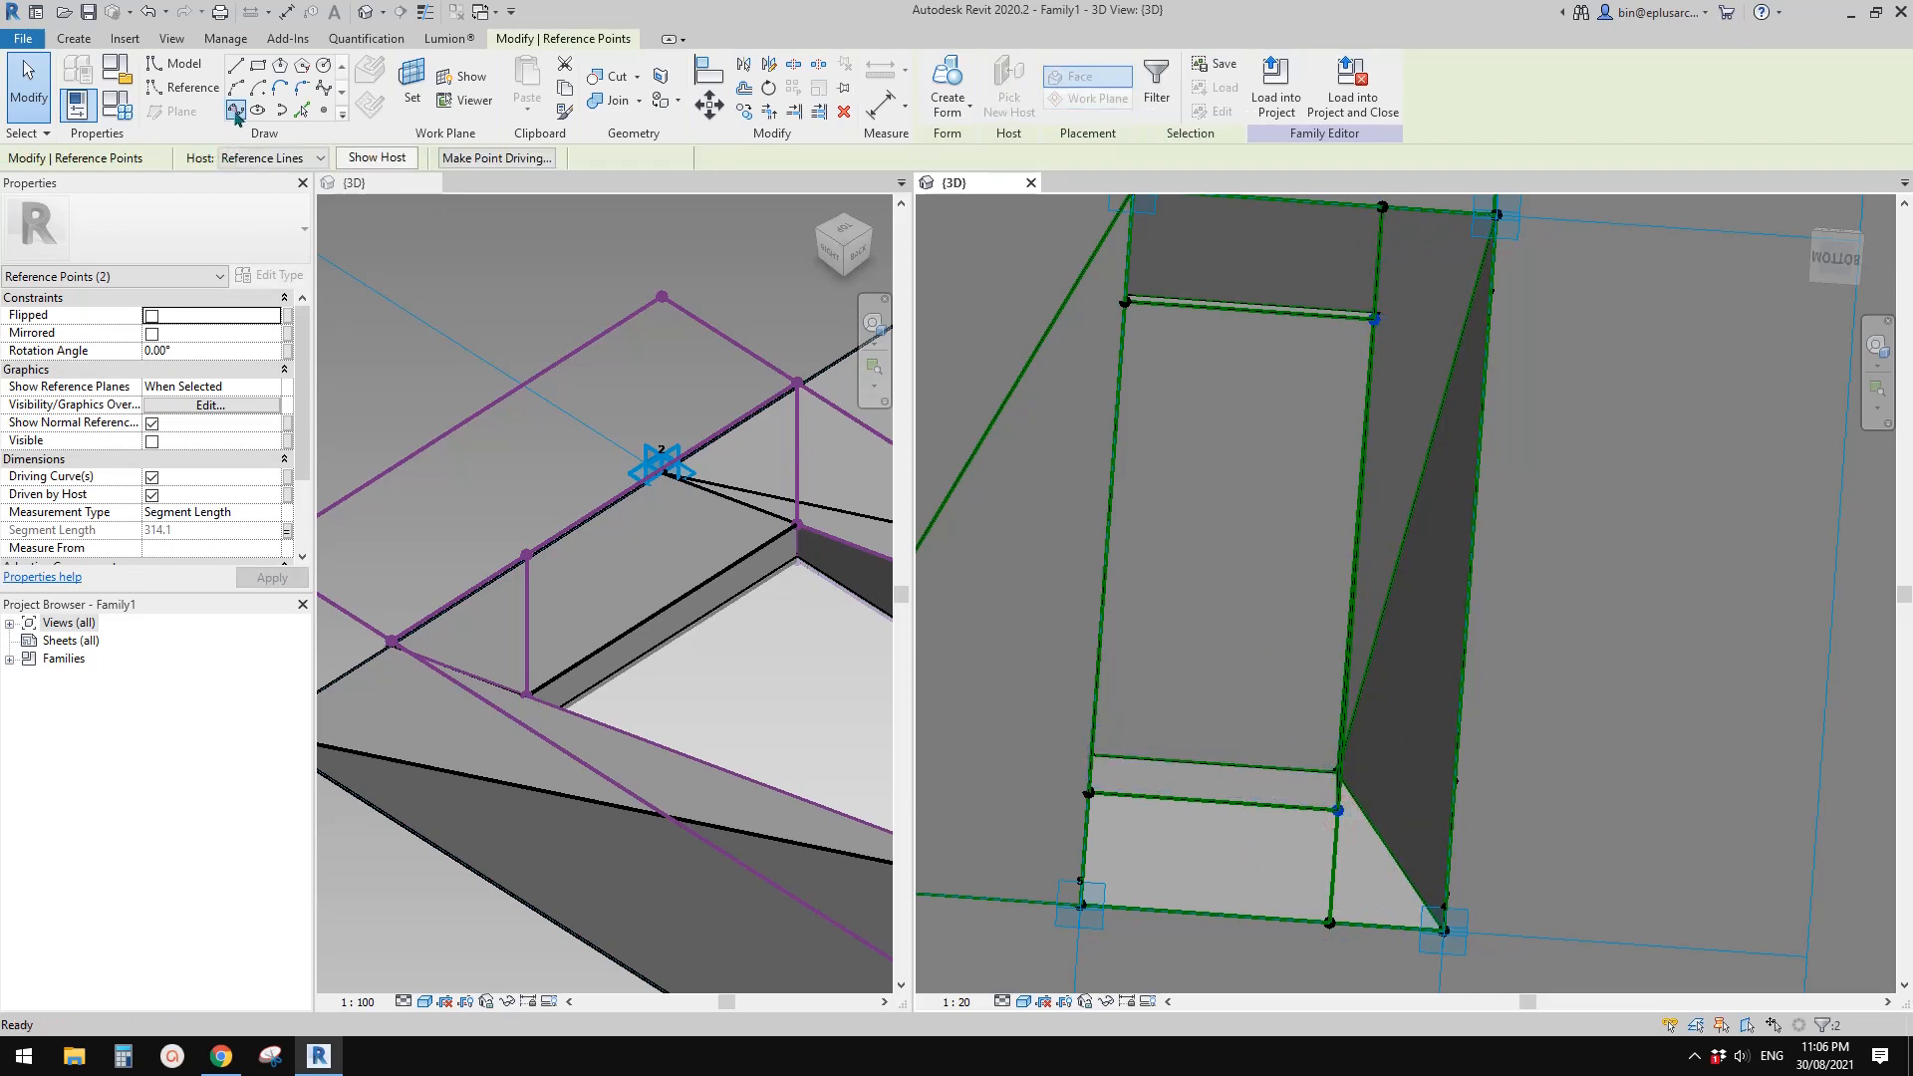
click(161, 460)
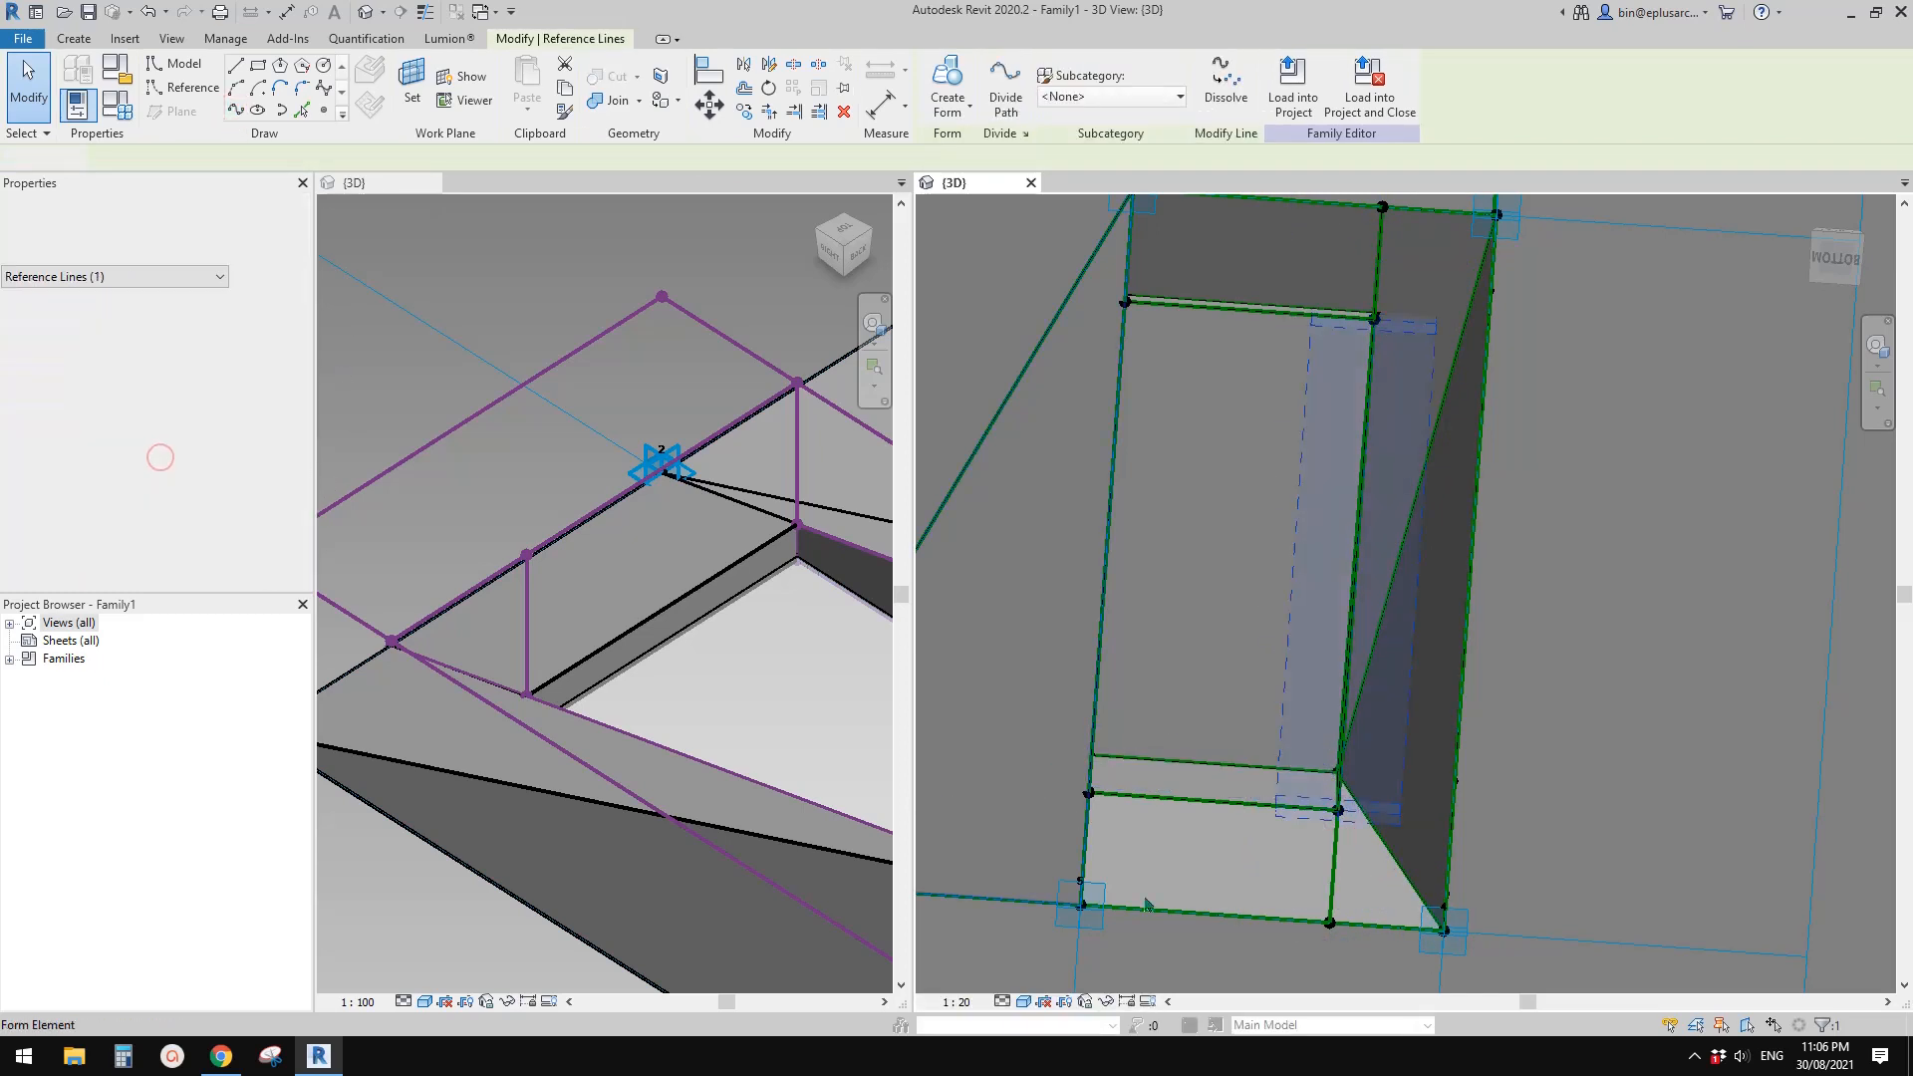
key(Escape)
Draw a reference line from adaptive point 5 to the nearest corner reference point of the recessed opening
click(1095, 805)
ctrl+click(1081, 883)
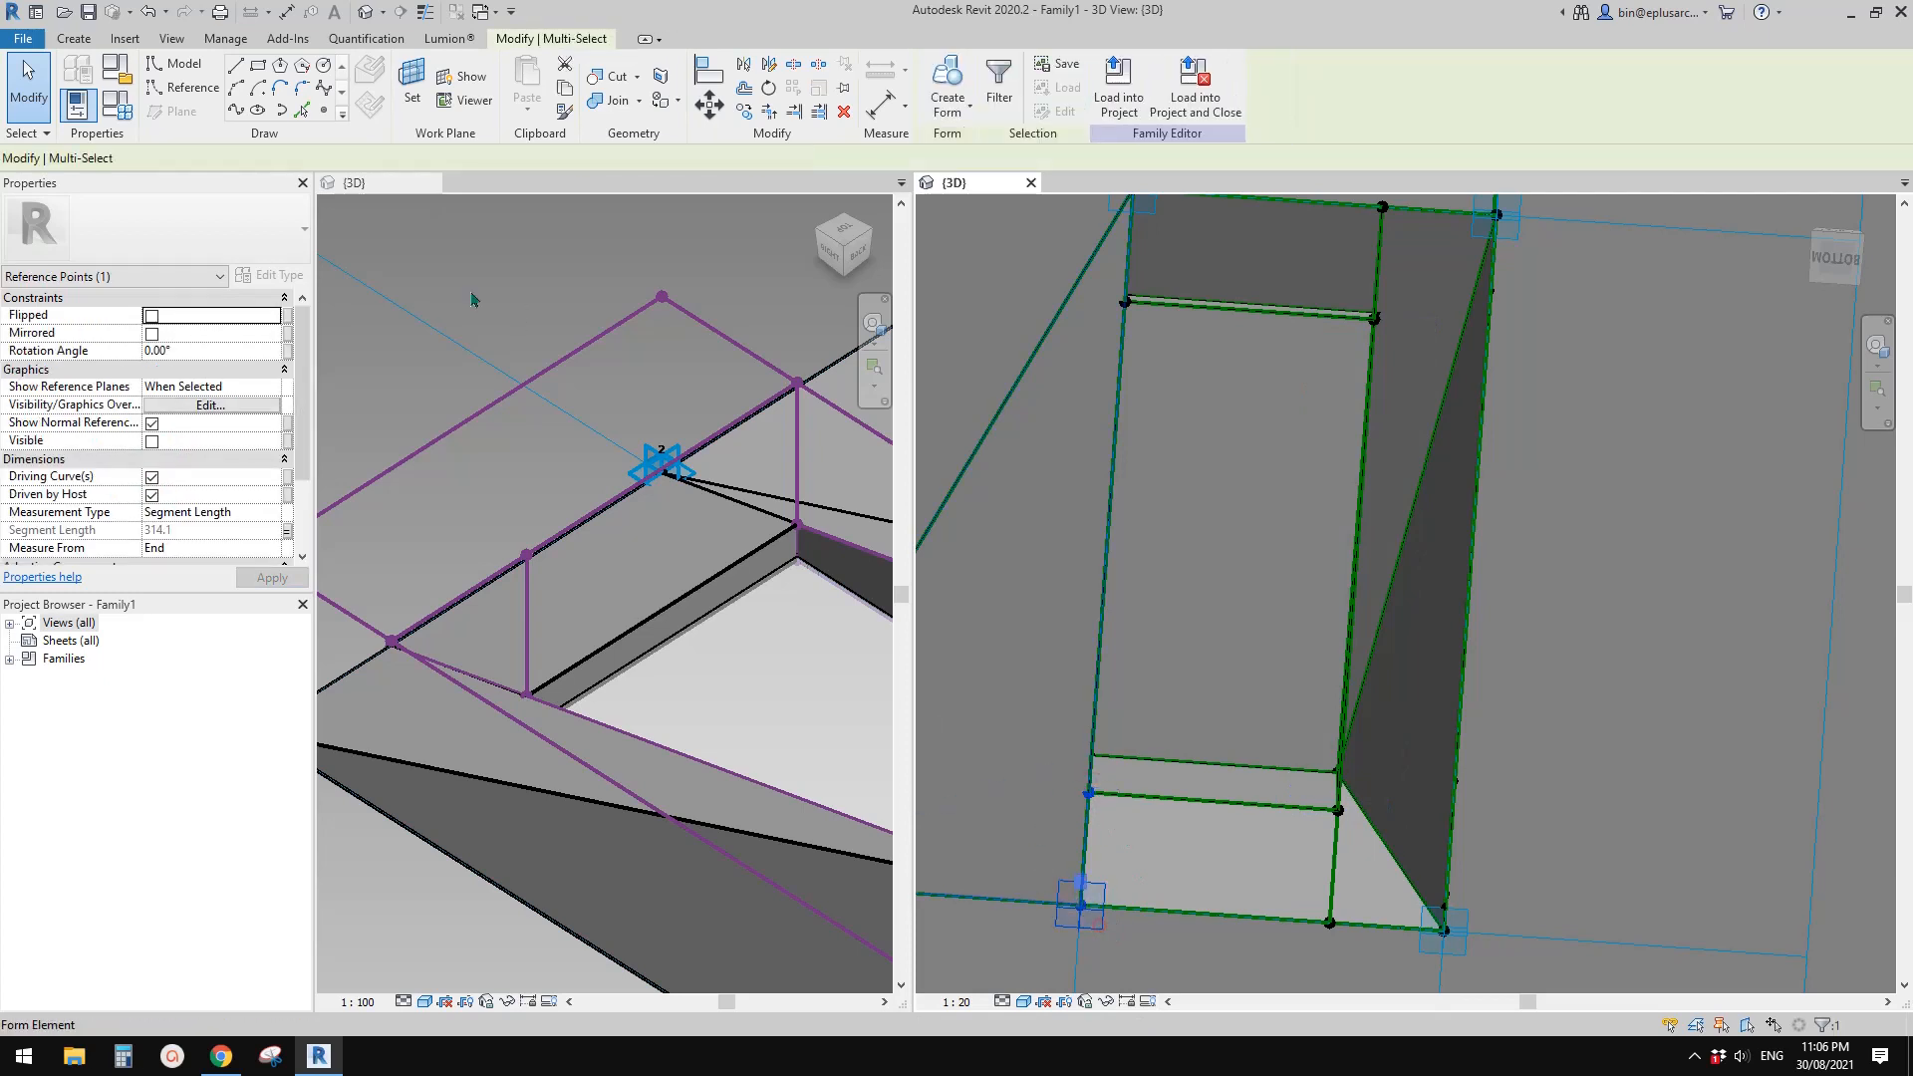
click(235, 110)
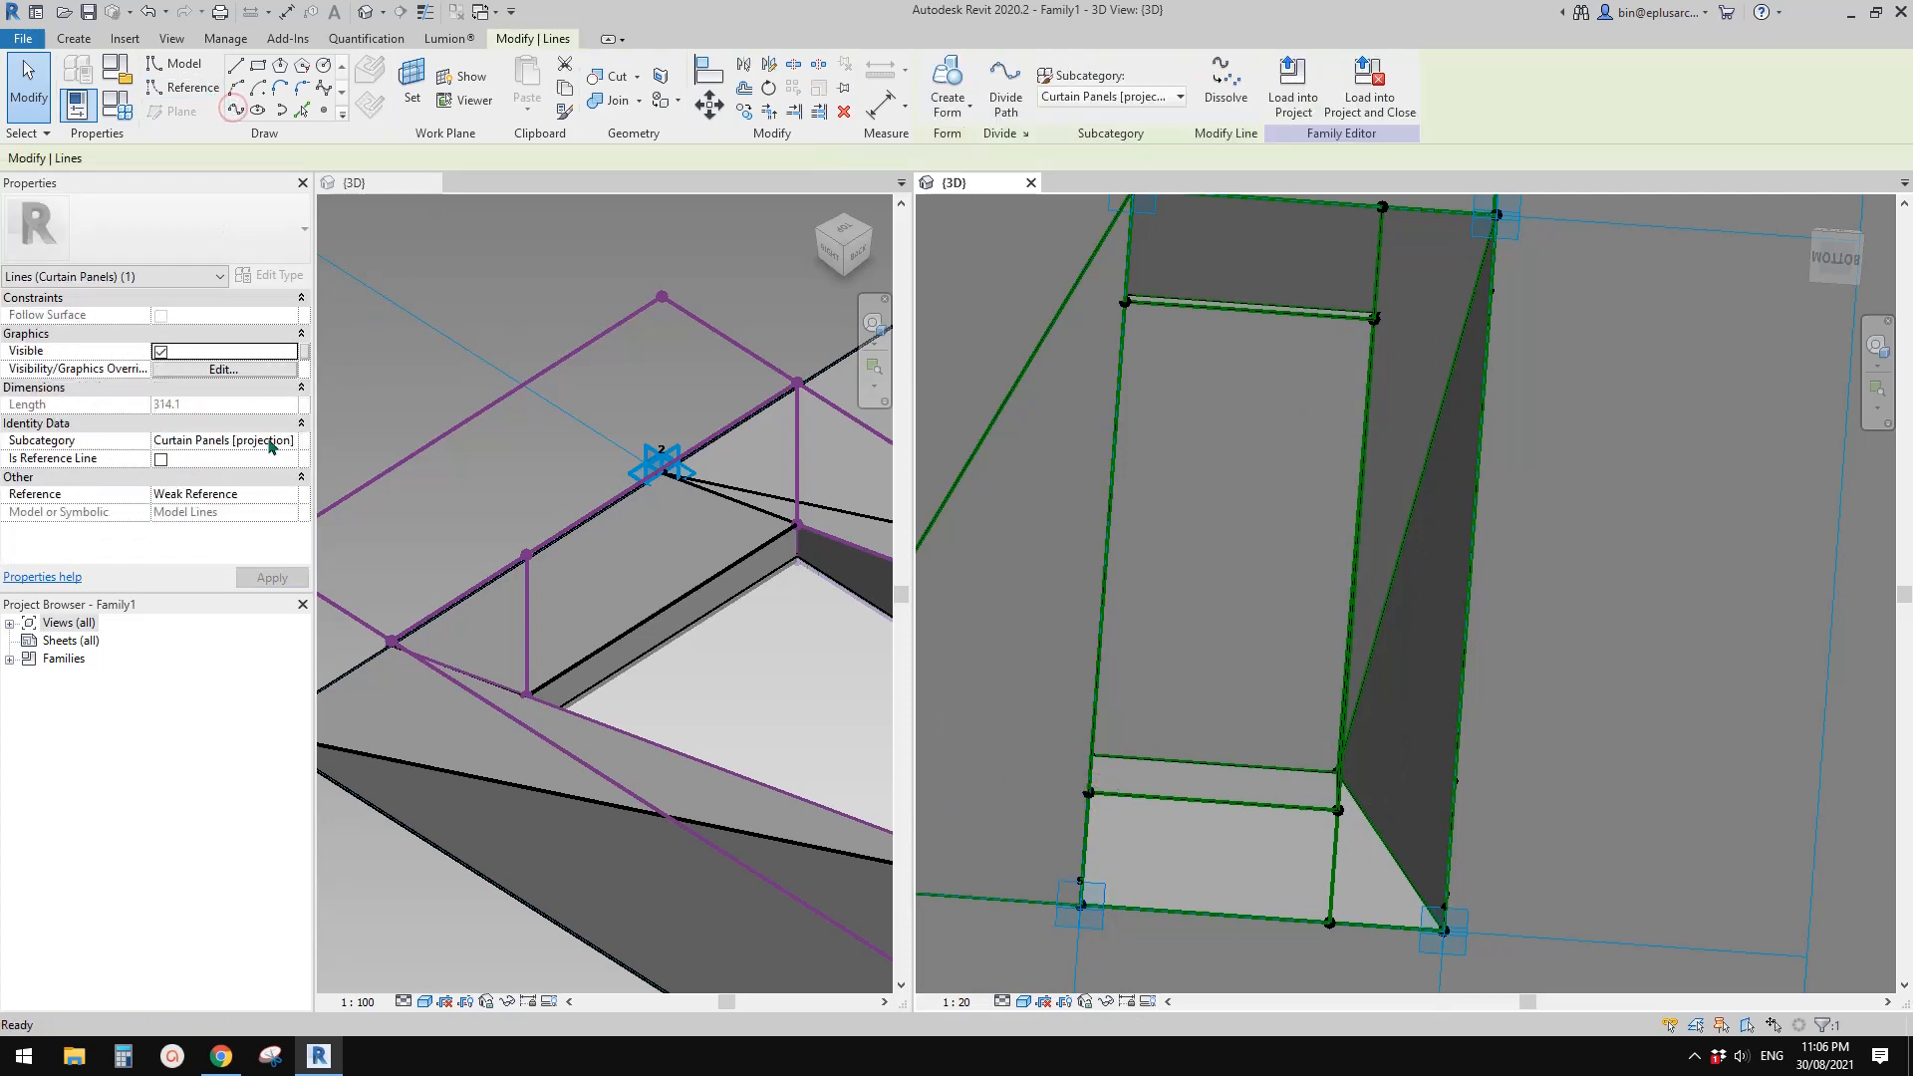
click(161, 459)
key(Escape)
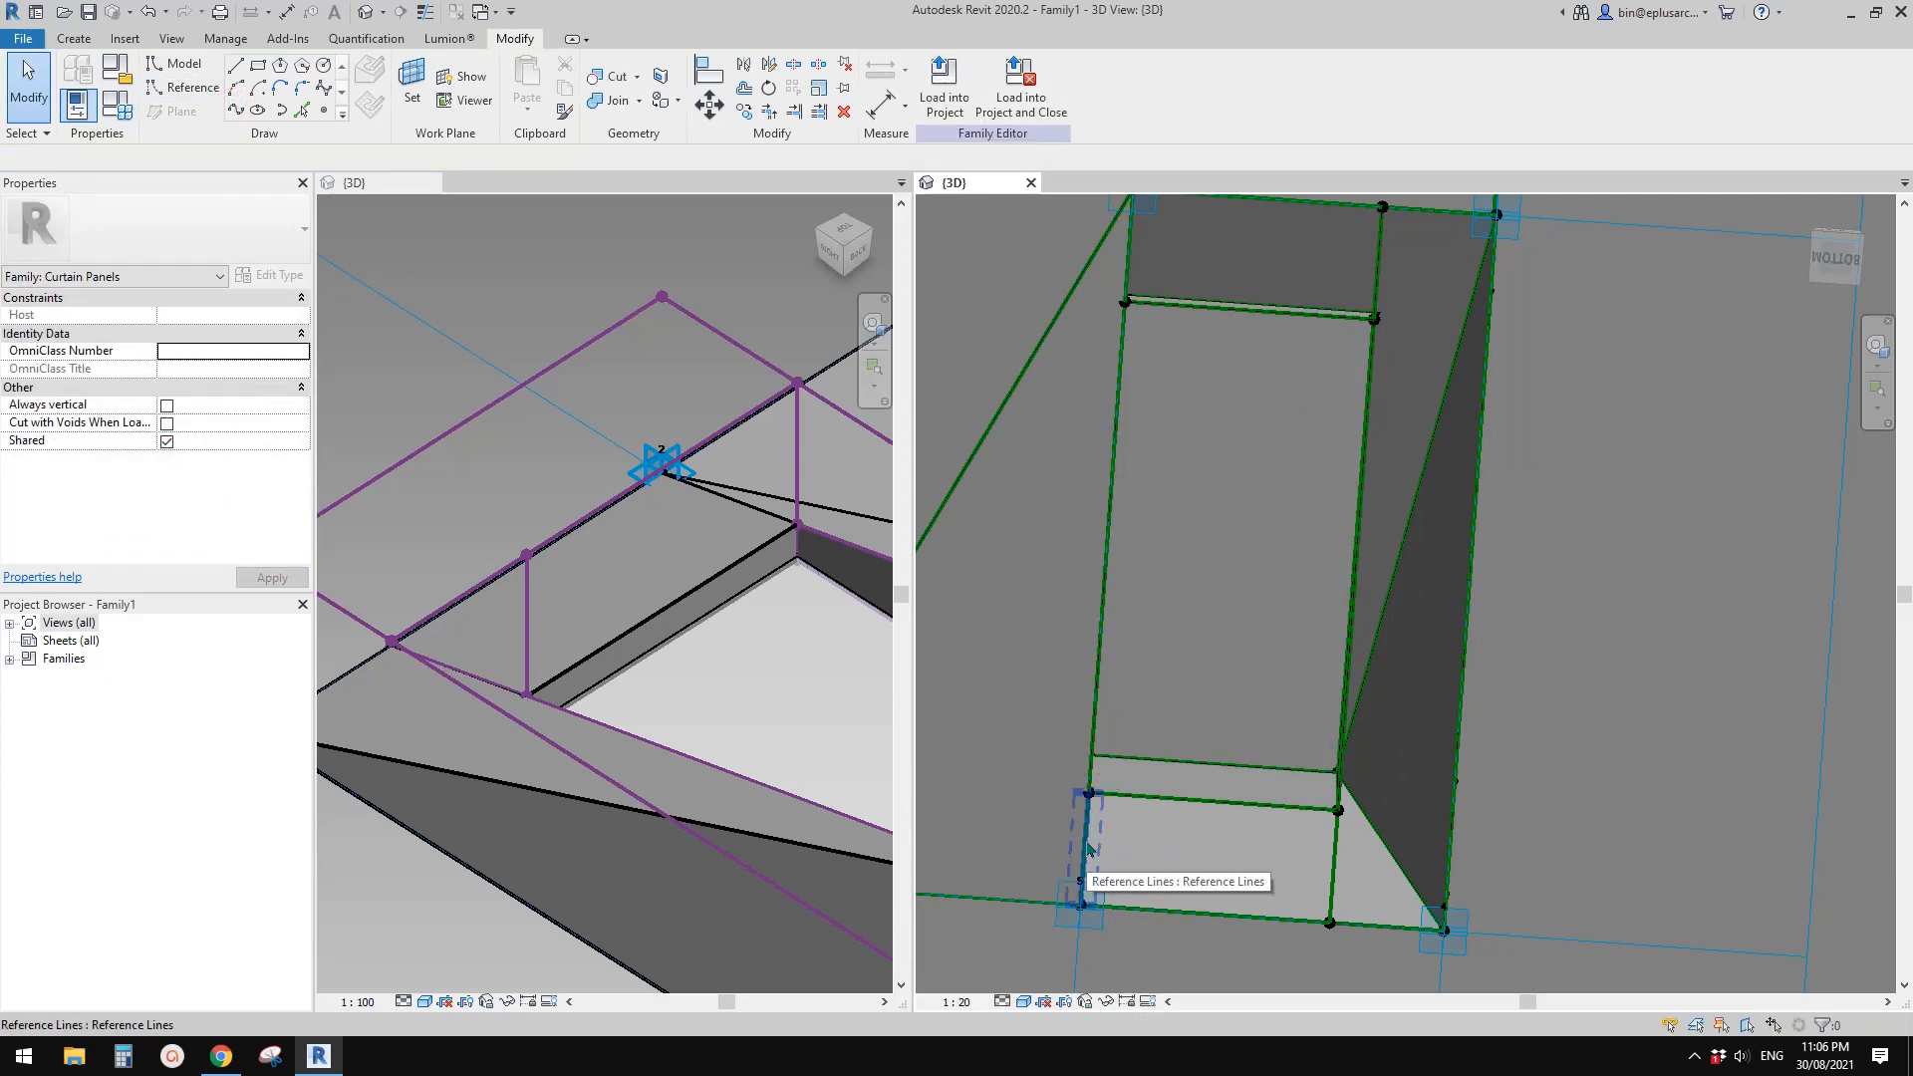
Create a flat surface form from the eight reference lines enclosing the C-shaped frame between the opening and adaptive points 2, 3, 4 and 5
click(1202, 803)
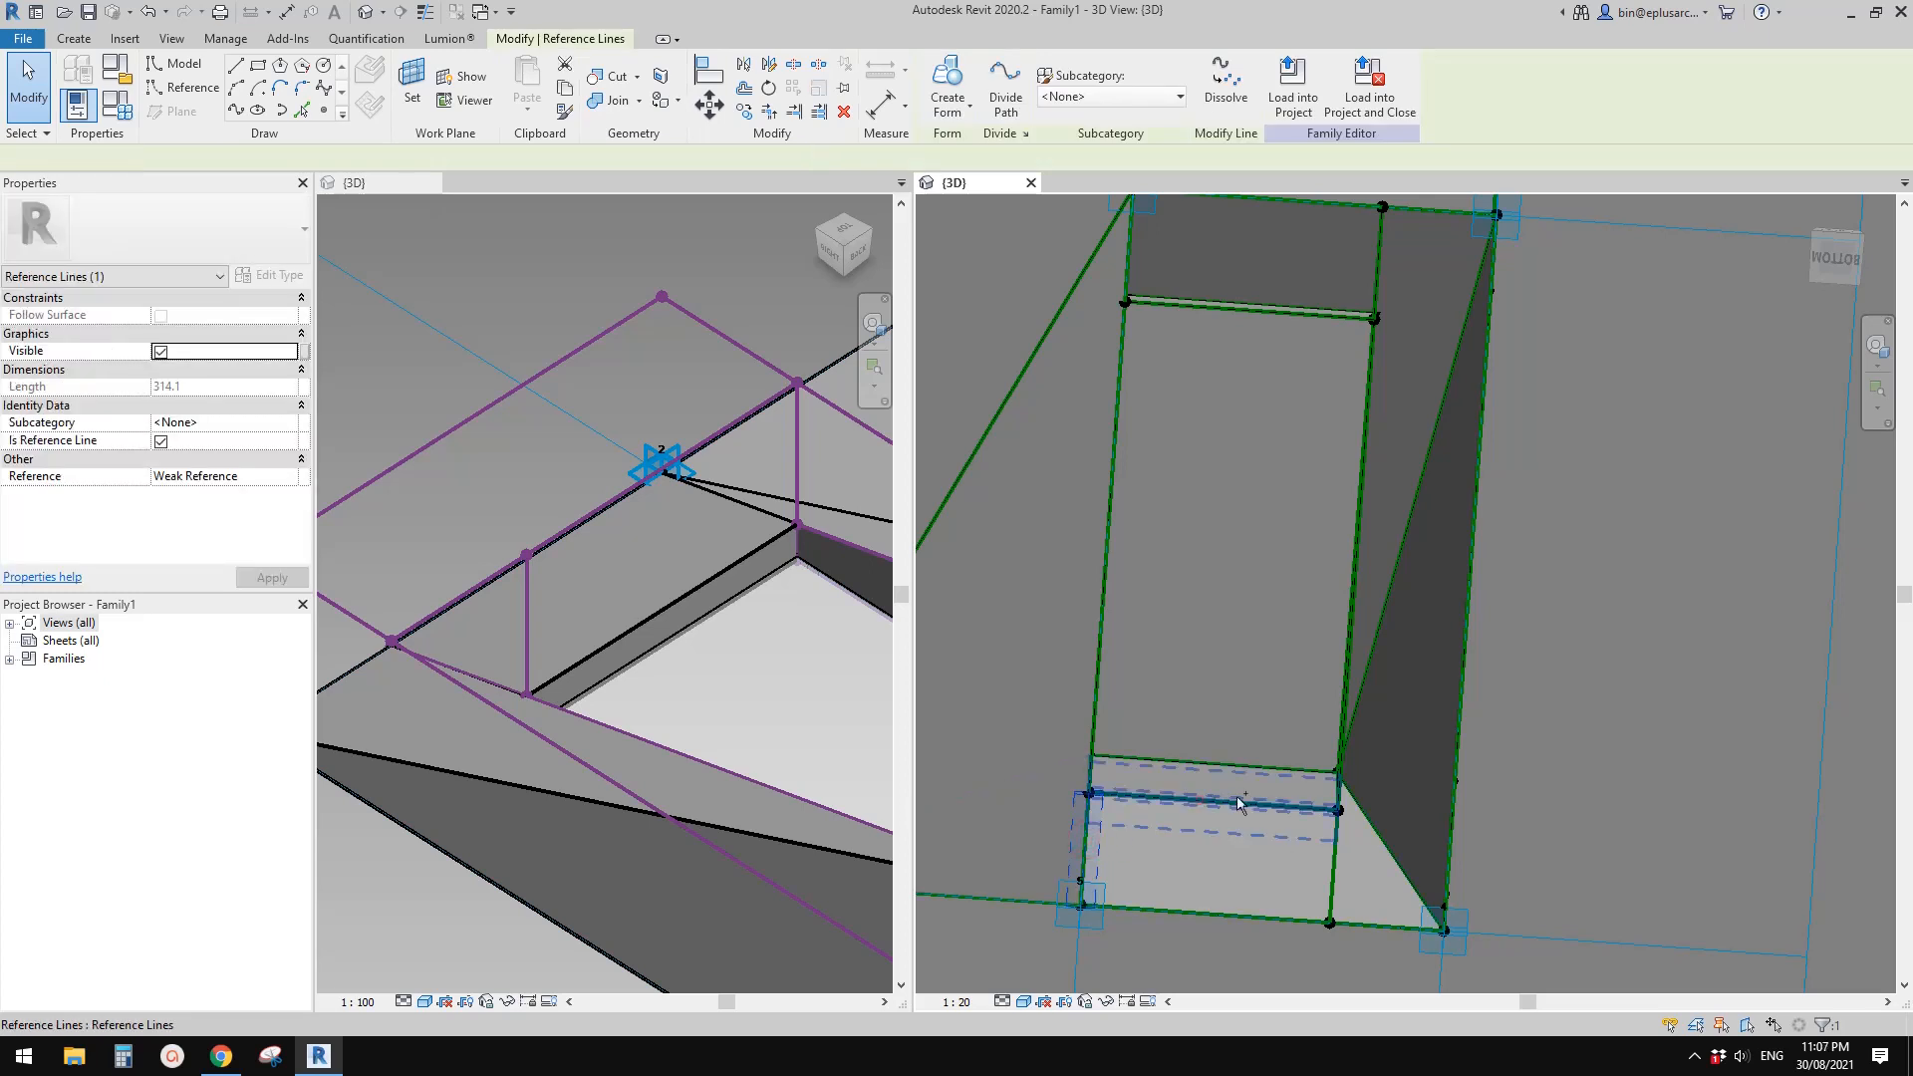
ctrl+click(1346, 655)
ctrl+click(1347, 643)
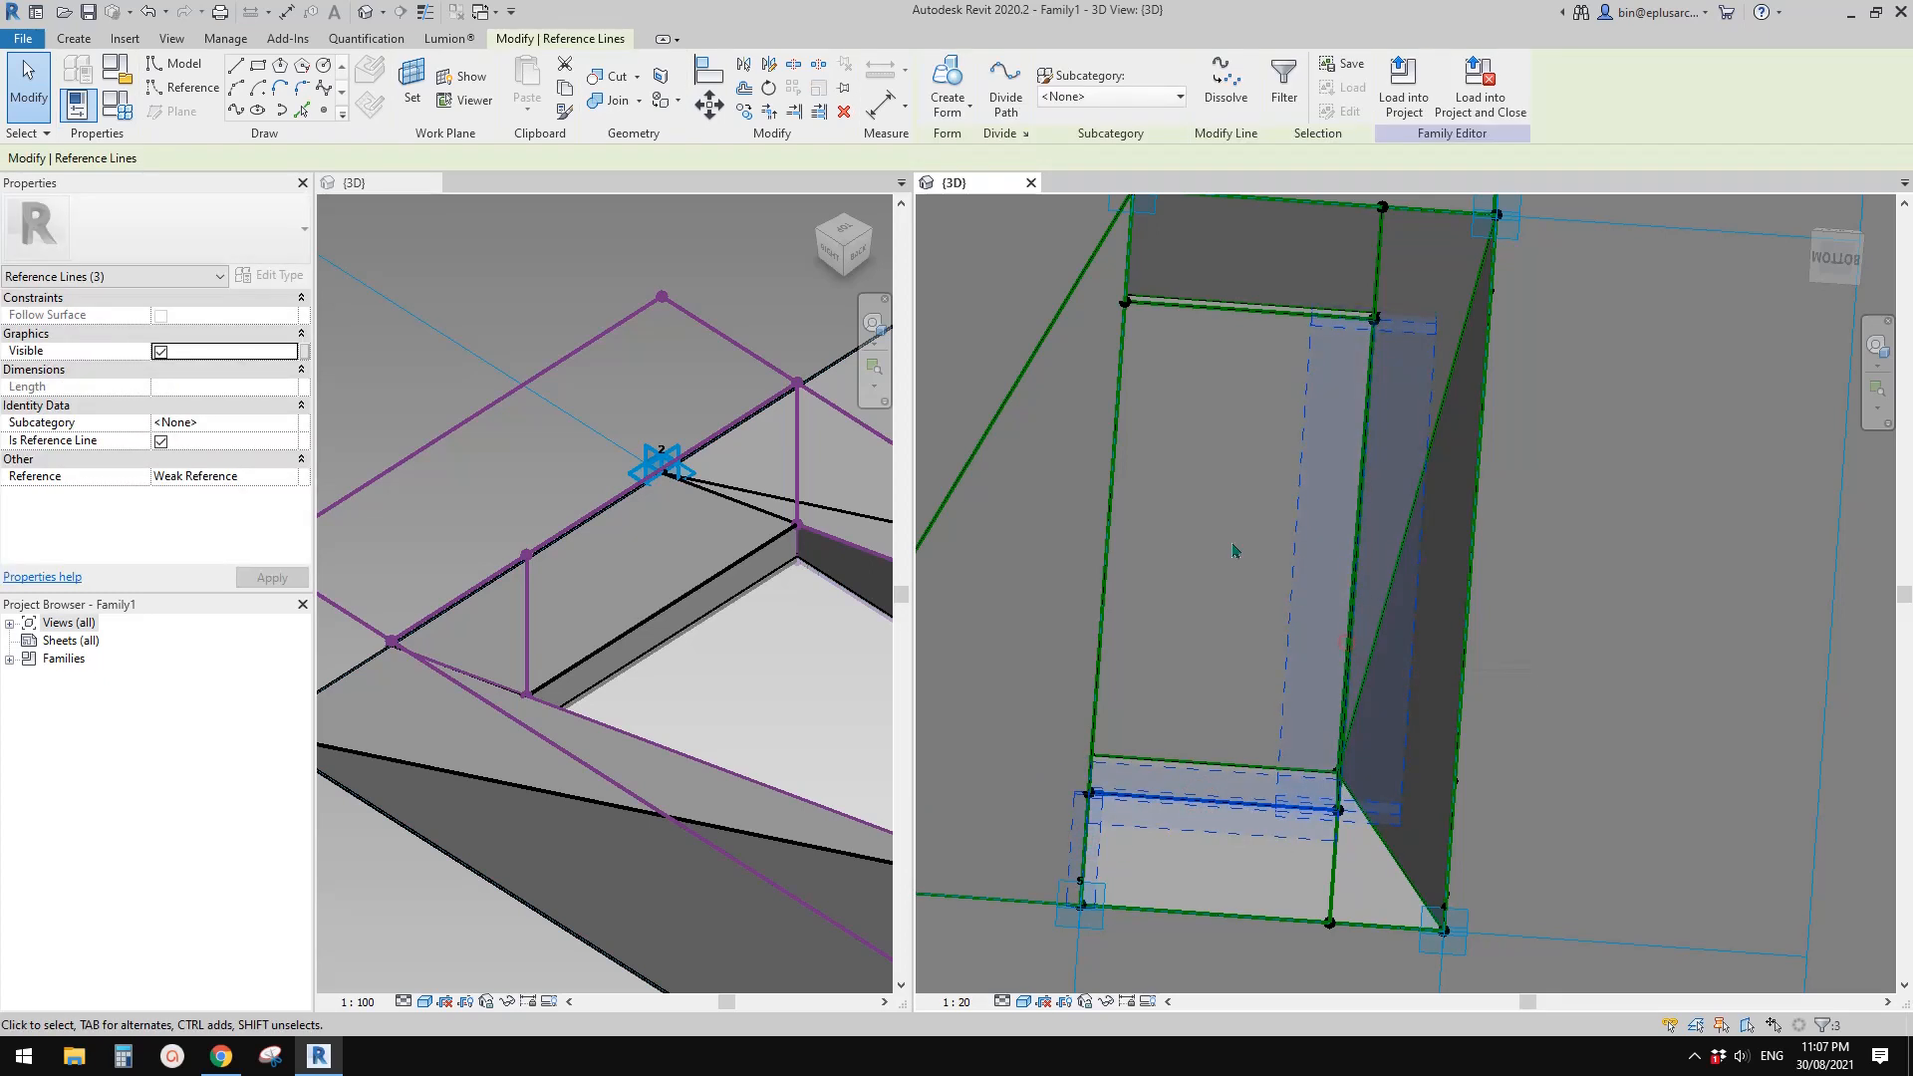
ctrl+click(1216, 310)
middle_drag(1146, 250, 1098, 377)
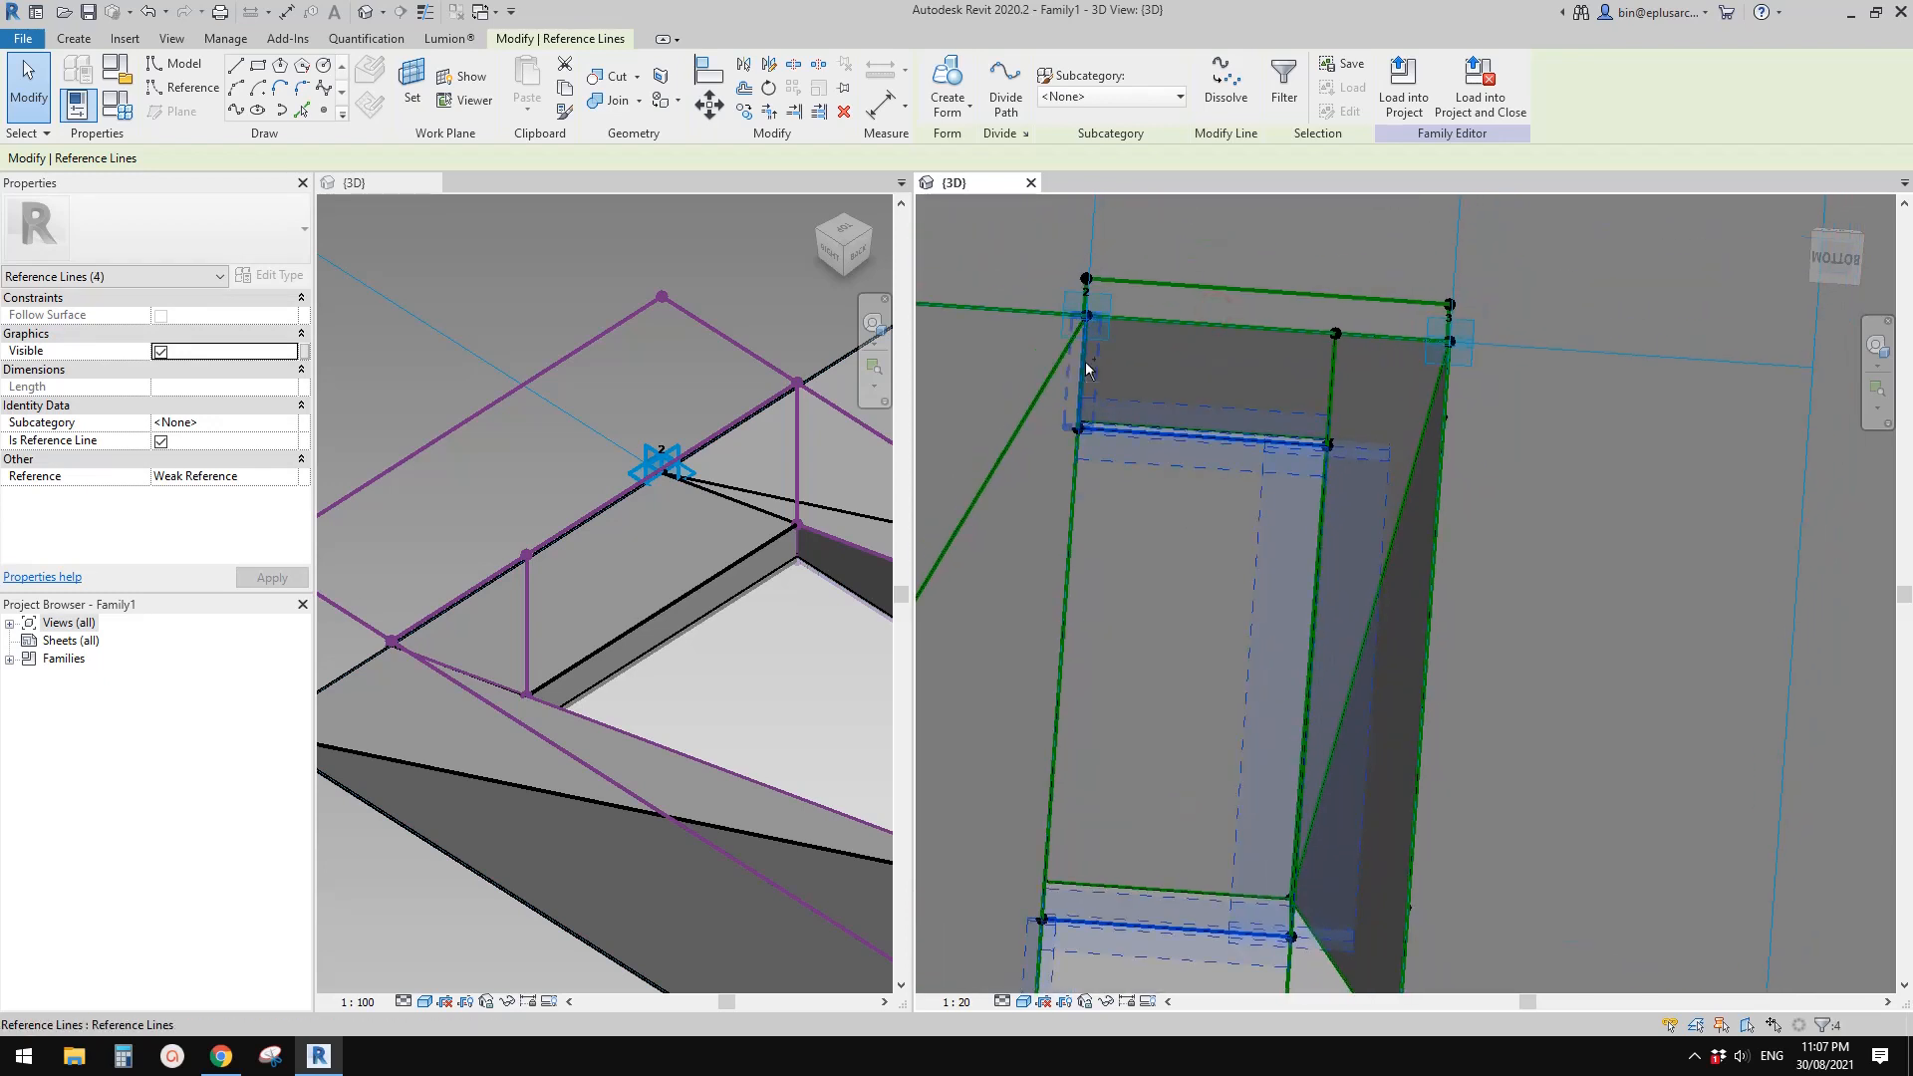
ctrl+click(1086, 369)
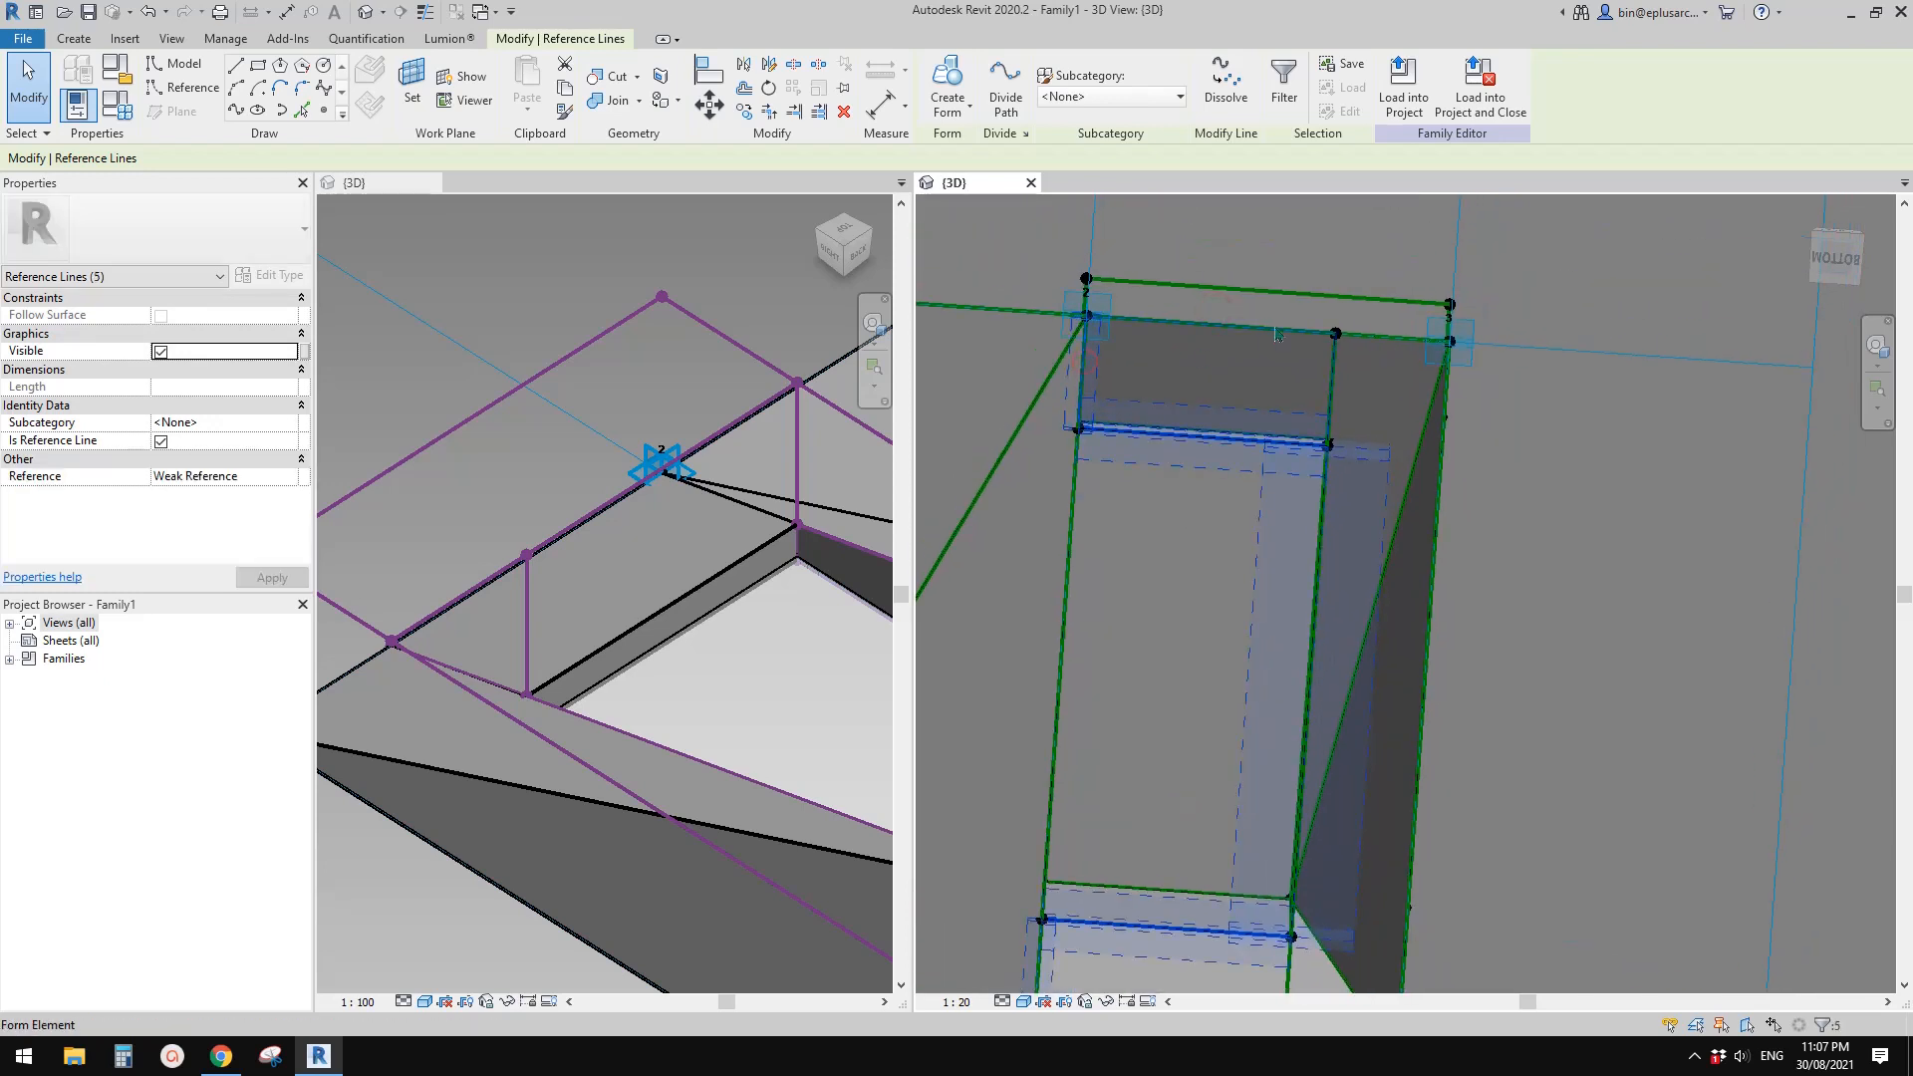
ctrl+click(1372, 344)
middle_drag(1615, 654, 1568, 469)
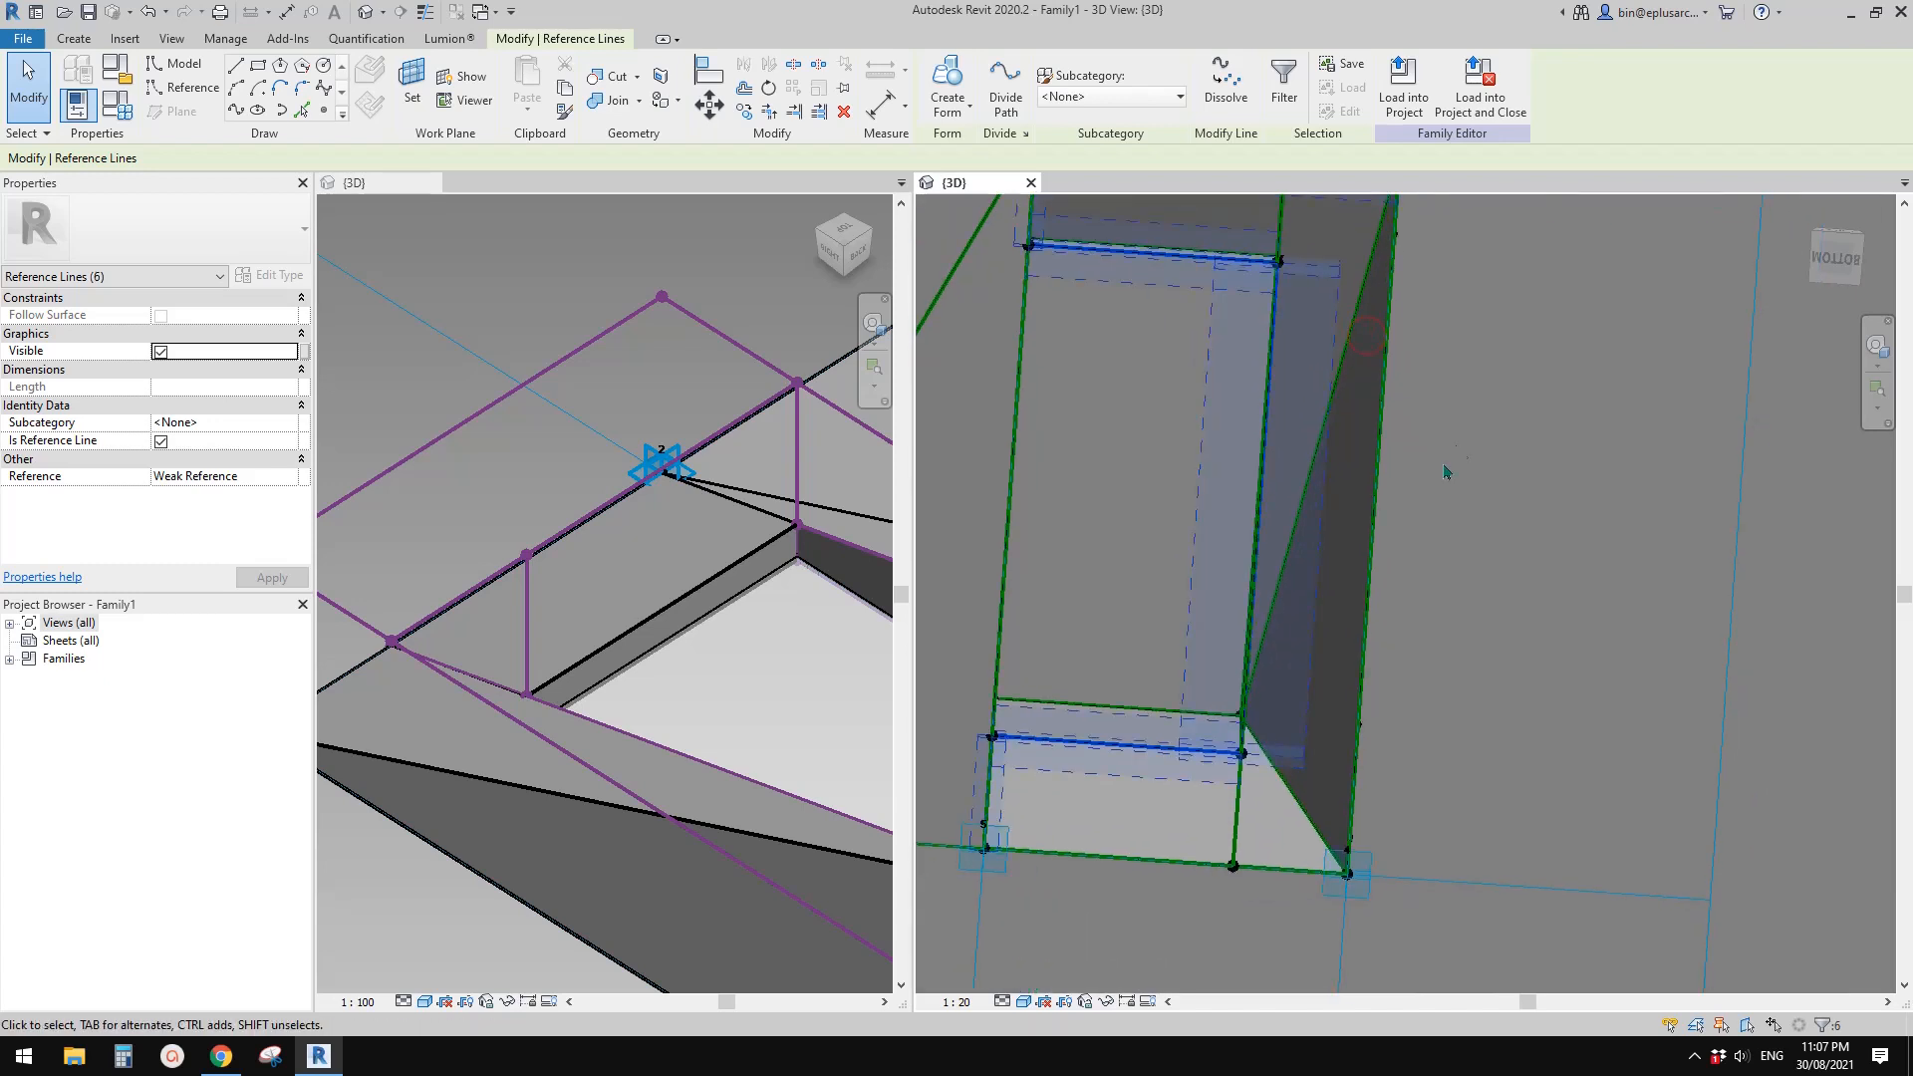
scroll(1444, 493, down, 1)
middle_drag(1393, 513, 1384, 555)
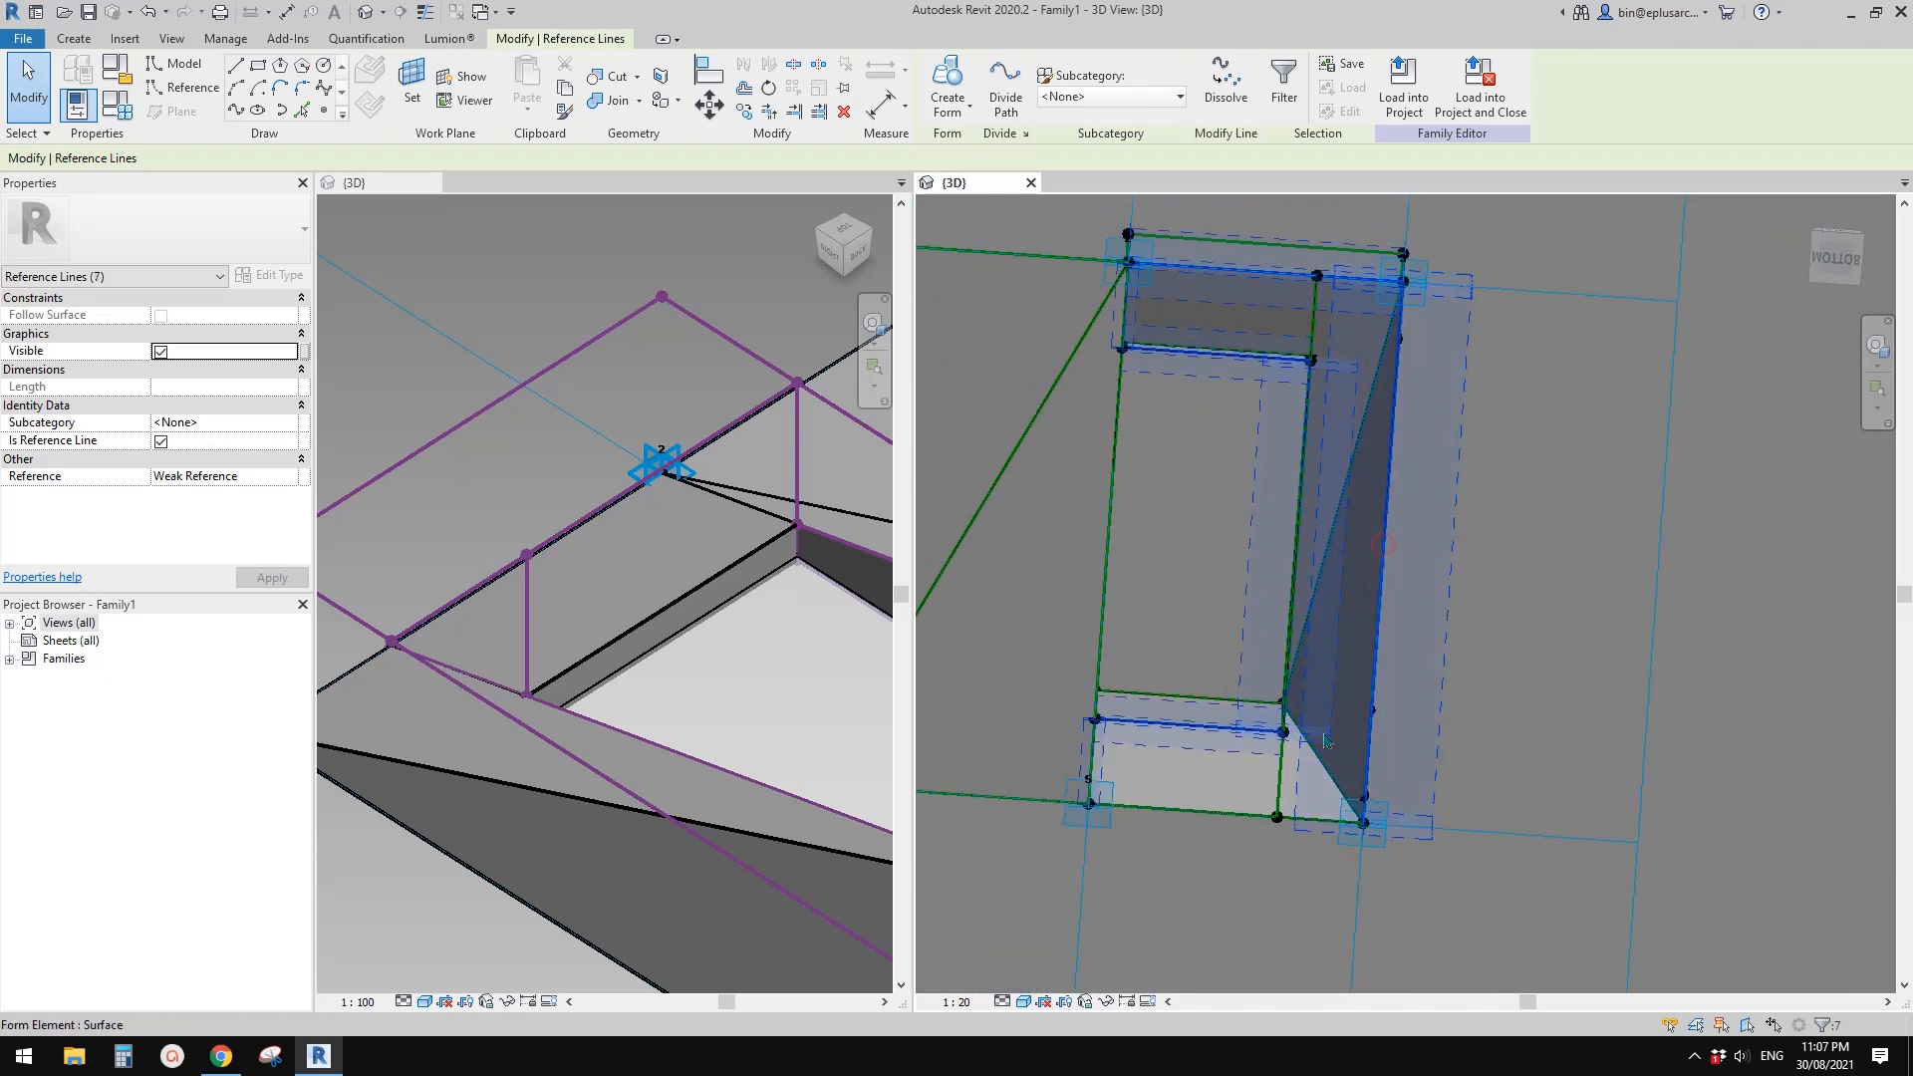
key(Tab)
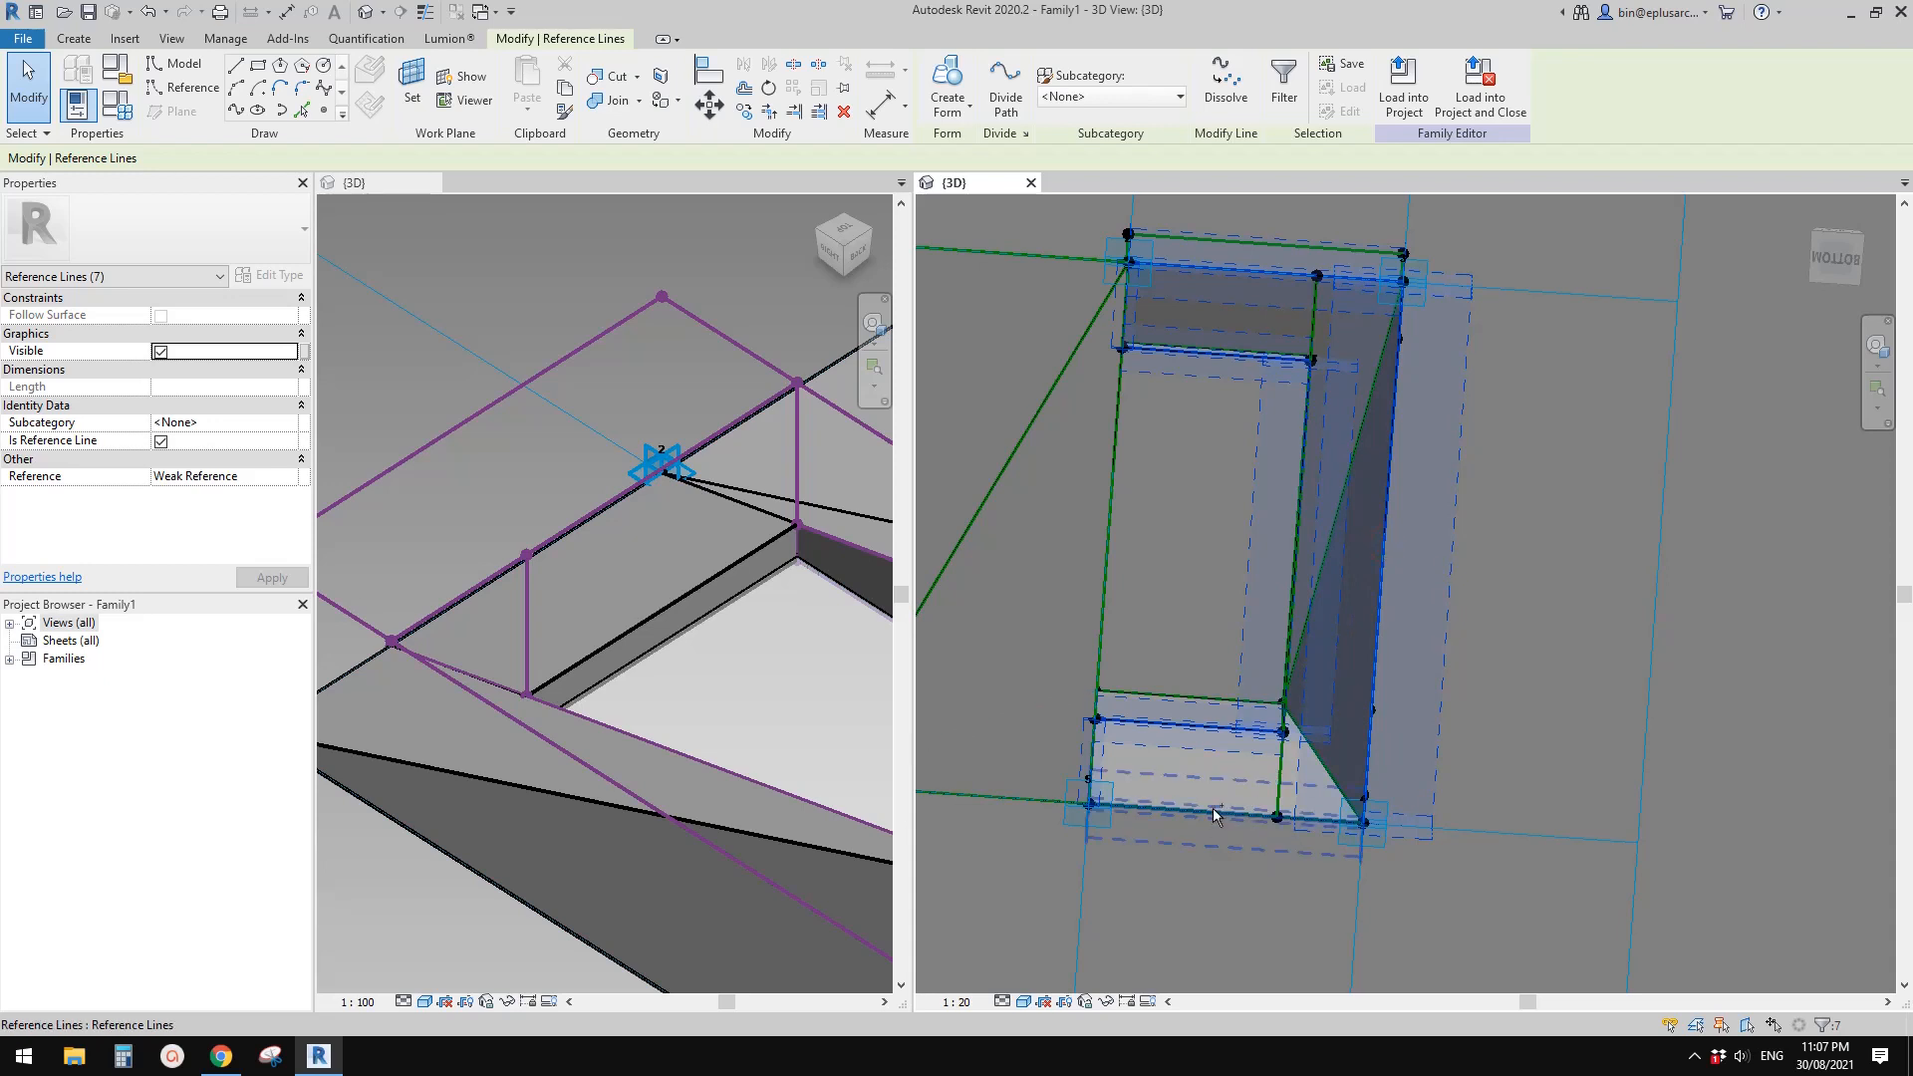
ctrl+click(1214, 816)
click(962, 85)
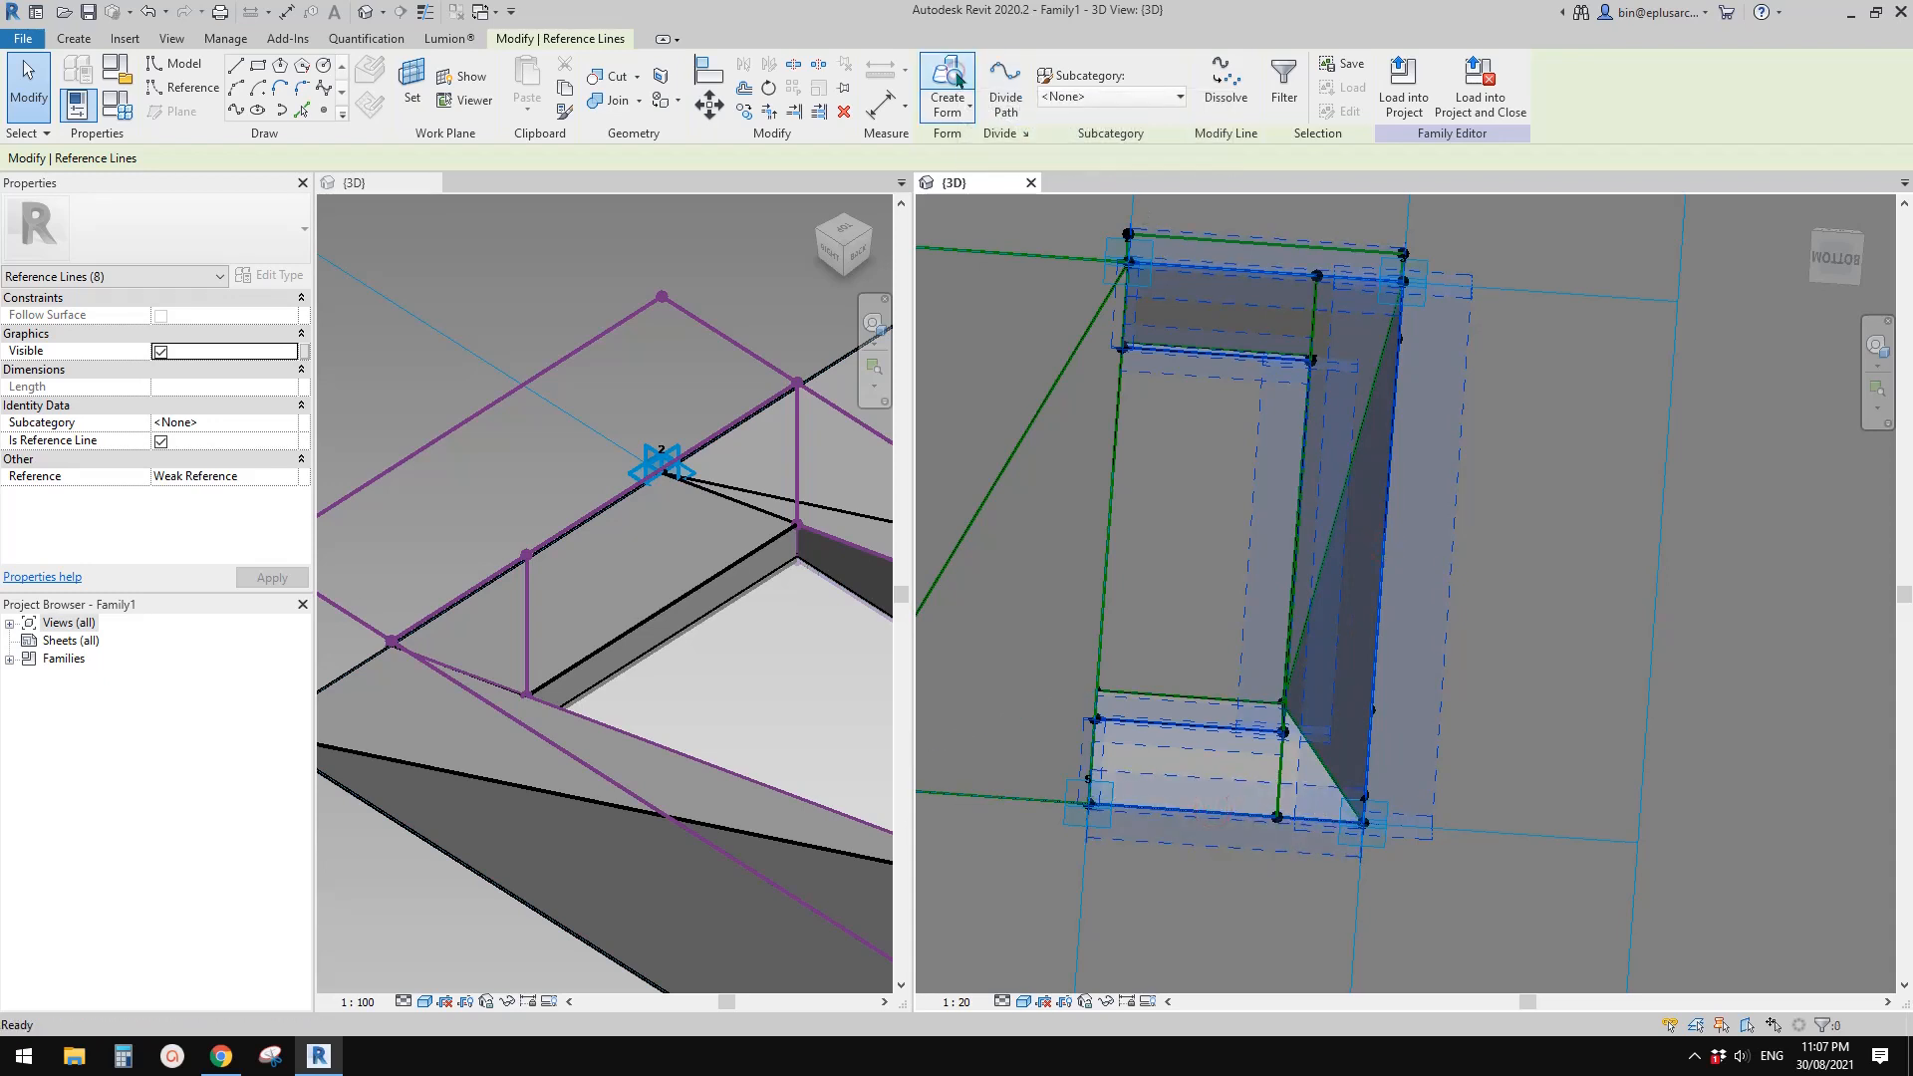
click(1262, 851)
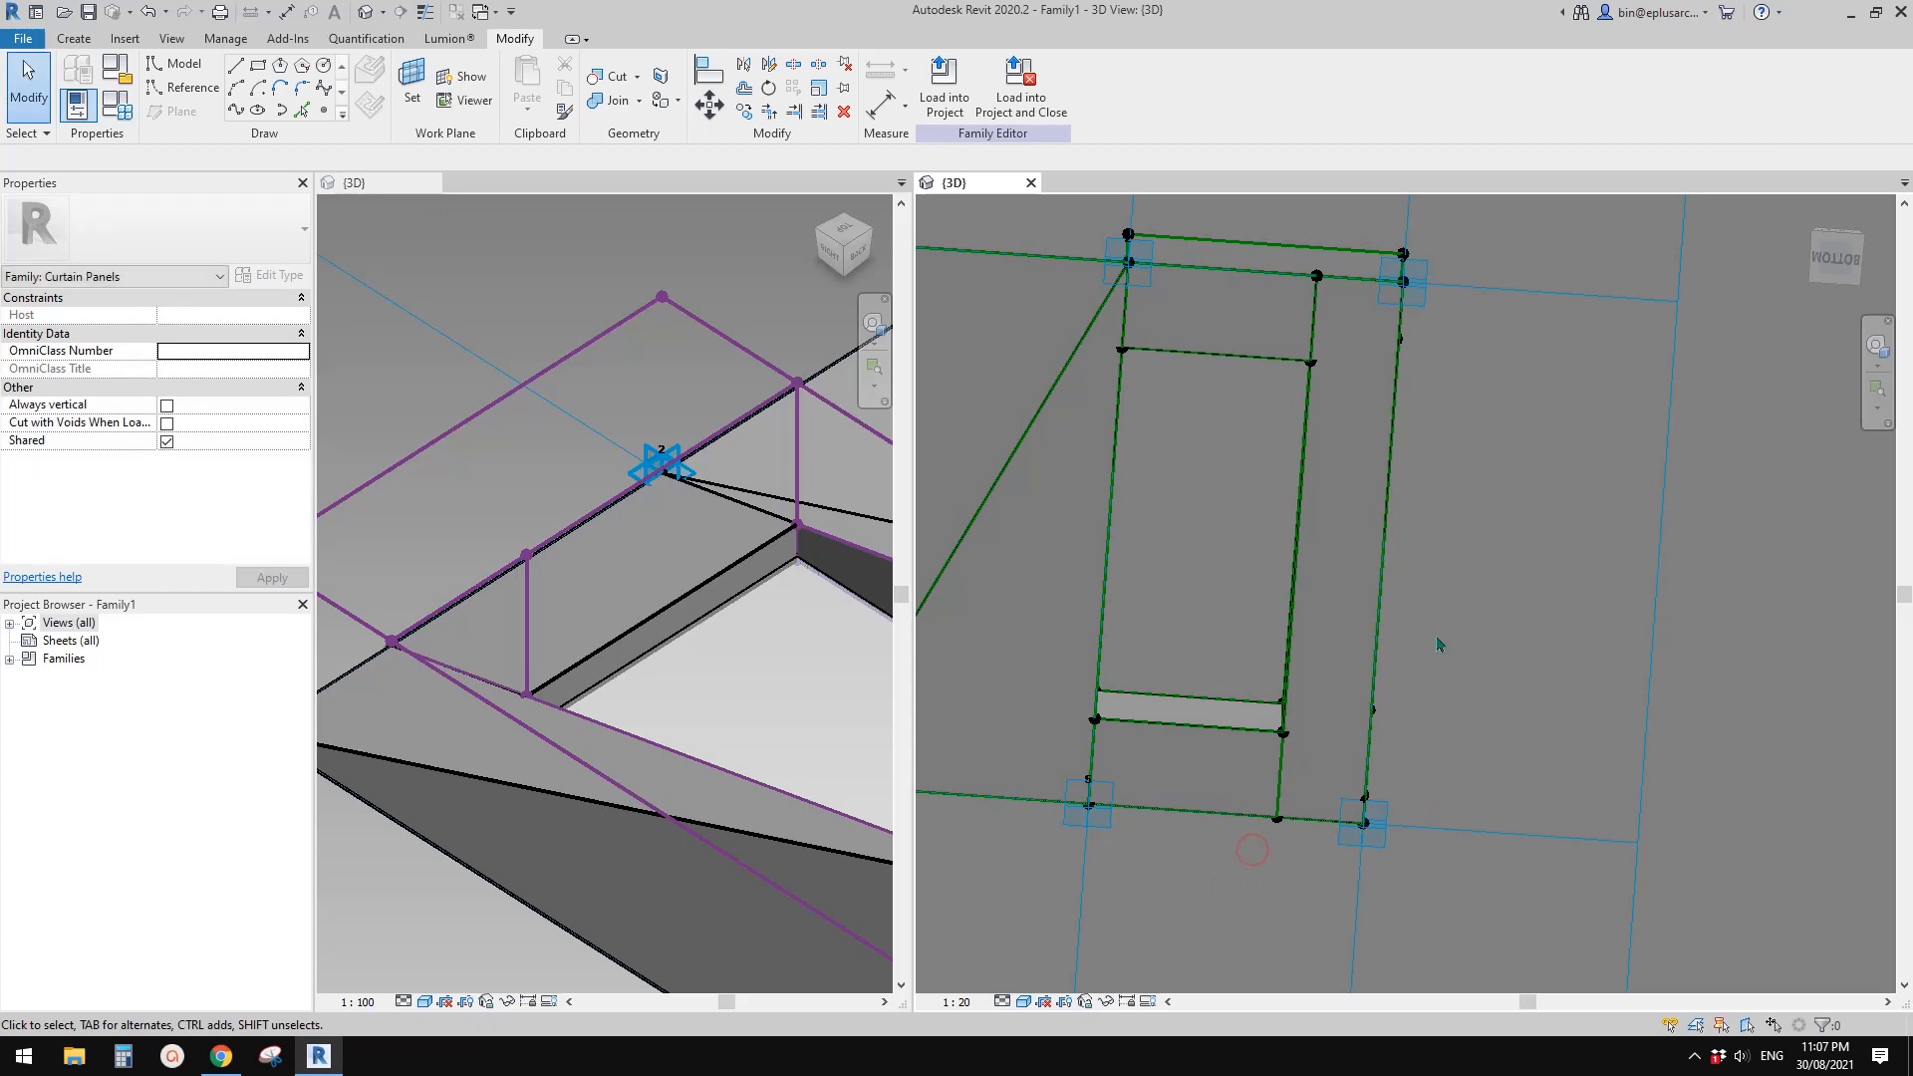
scroll(1441, 648, down, 2)
shift+middle_drag(1459, 674, 1308, 754)
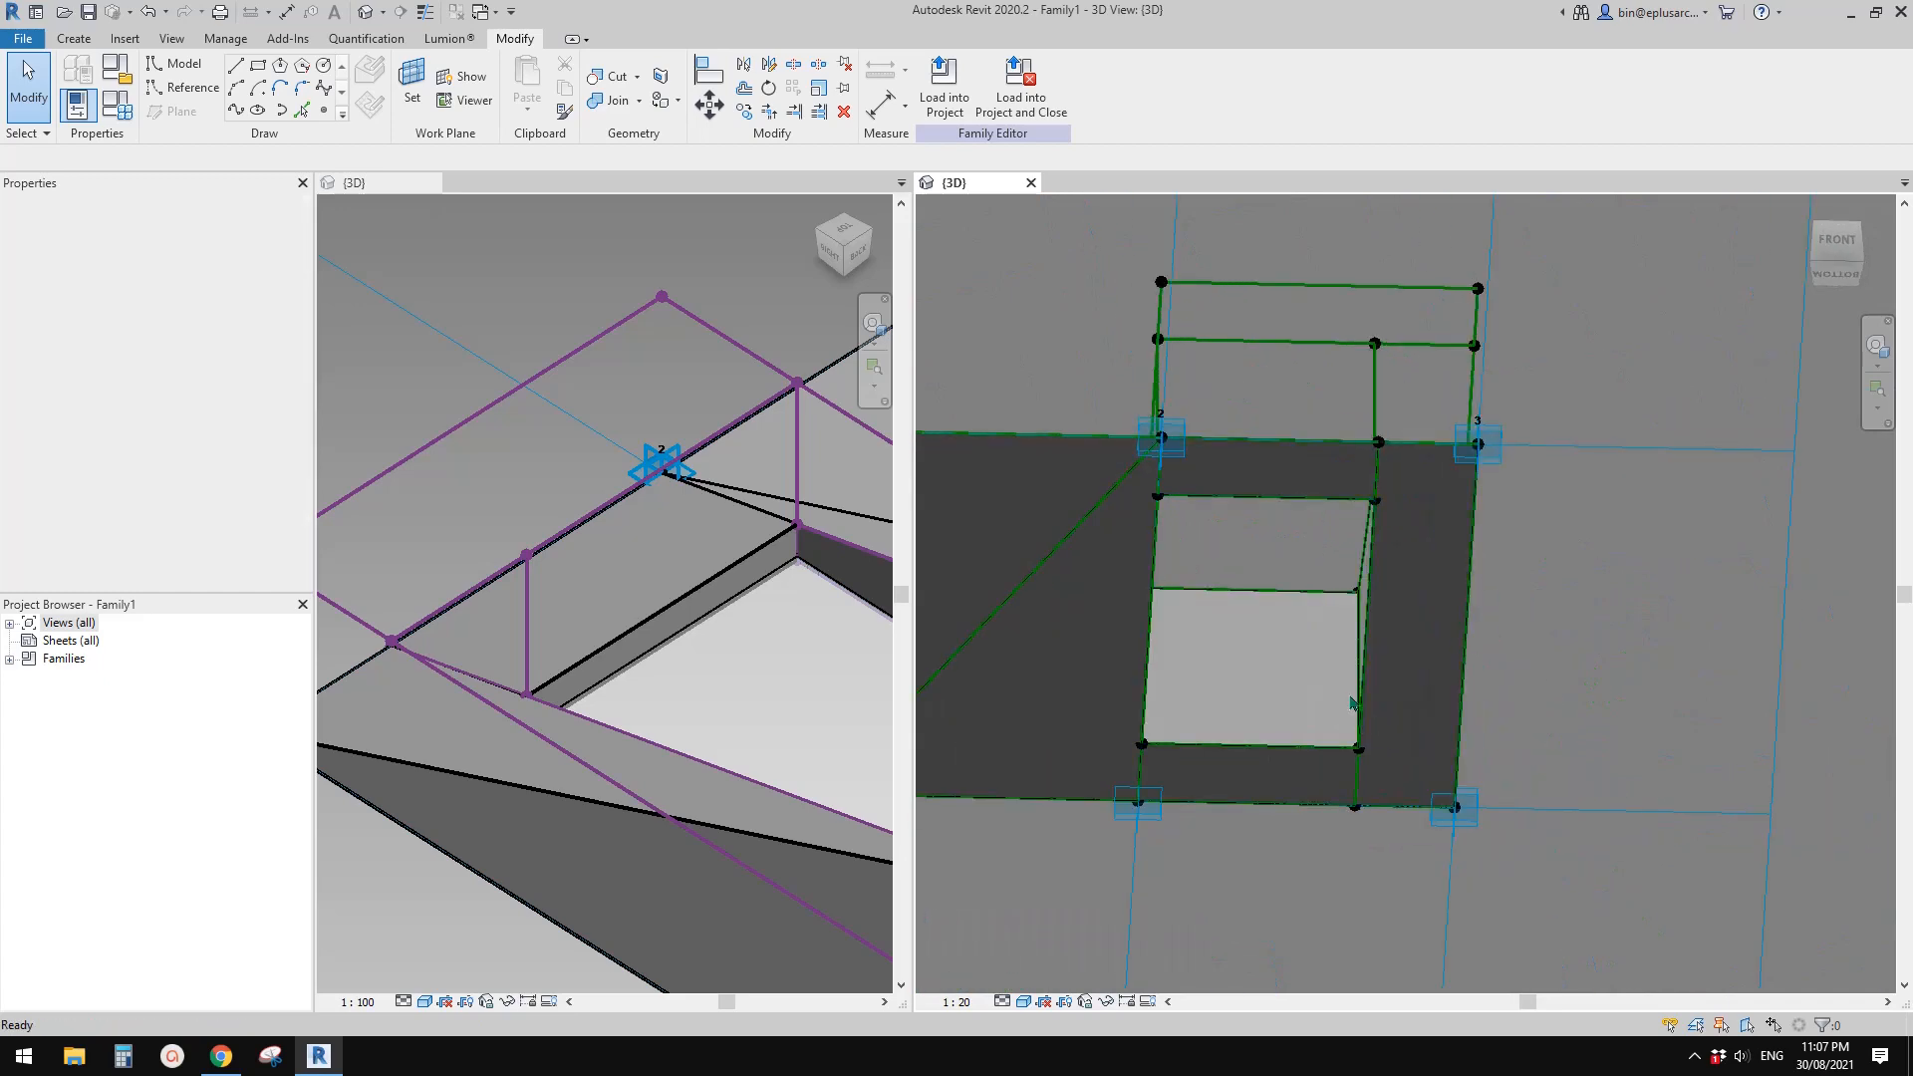
click(1308, 759)
shift+middle_drag(1309, 760, 1453, 646)
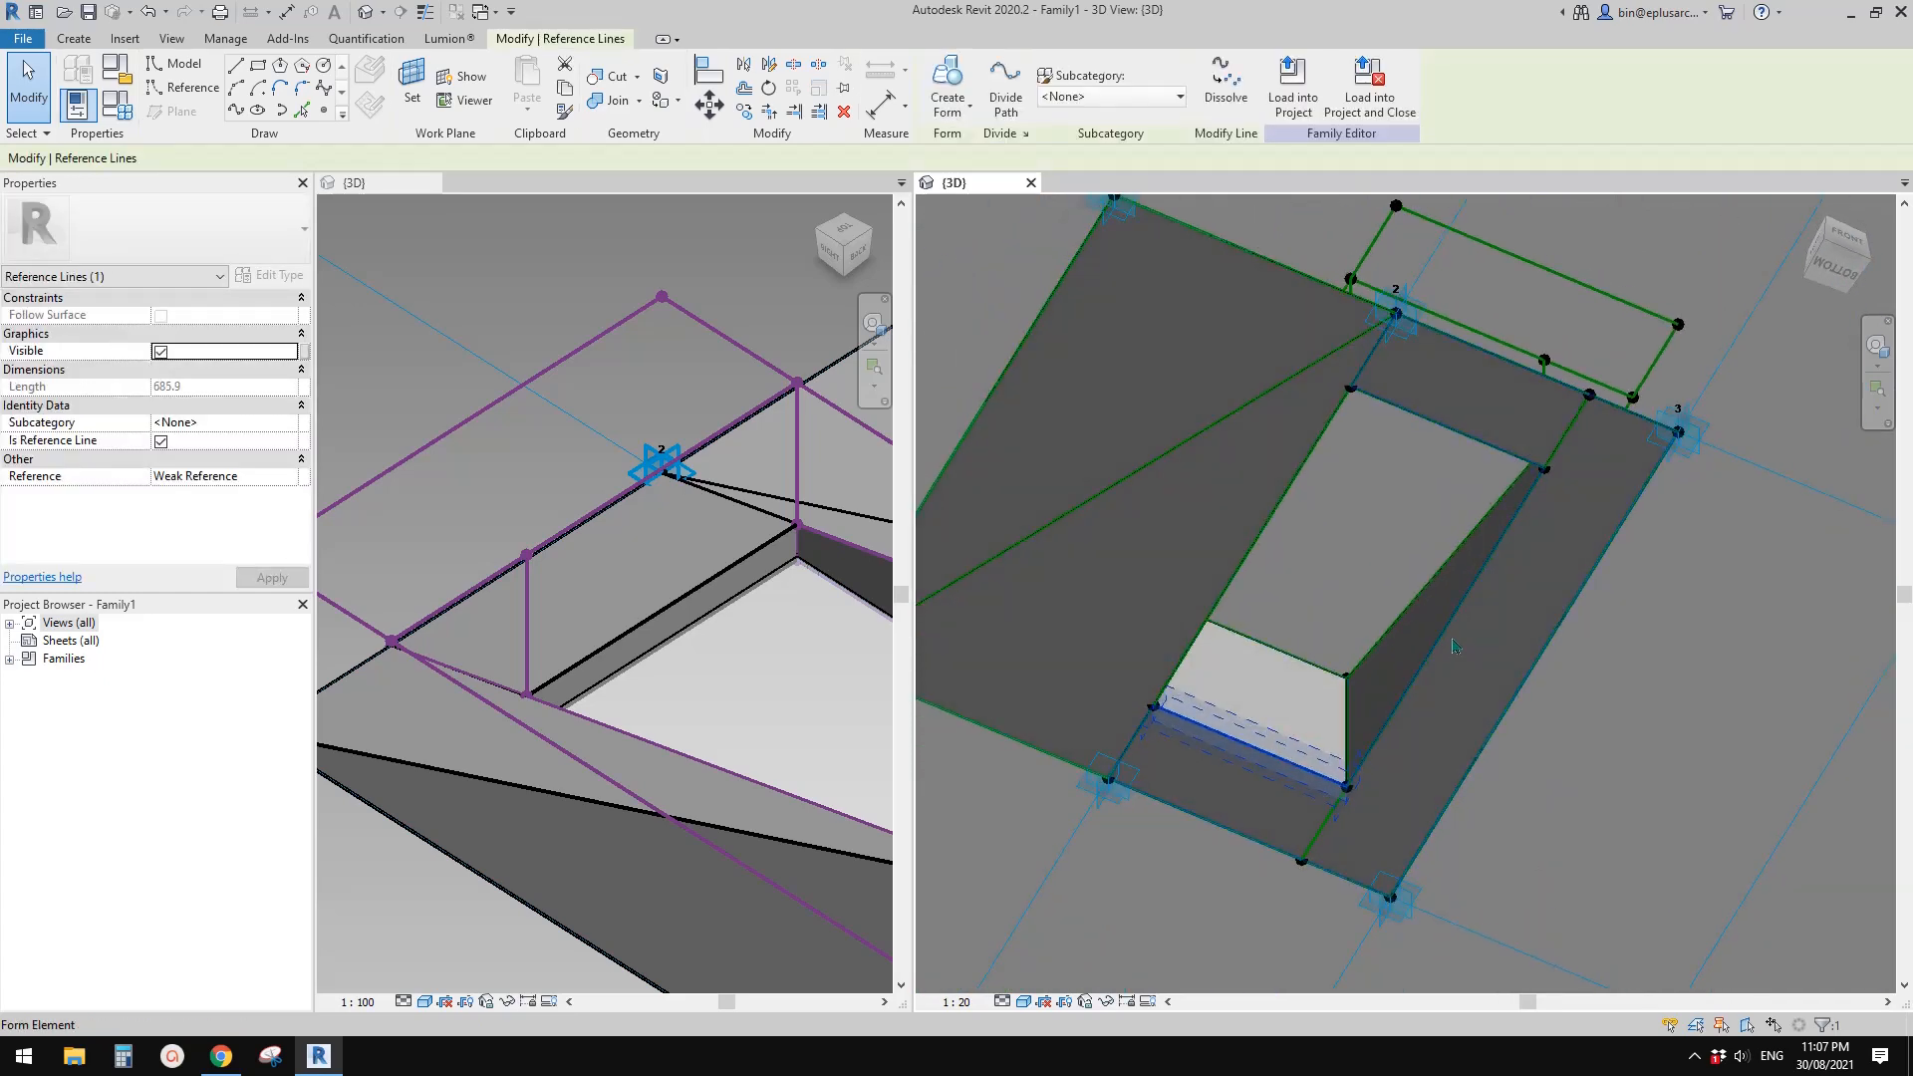
ctrl+click(1426, 431)
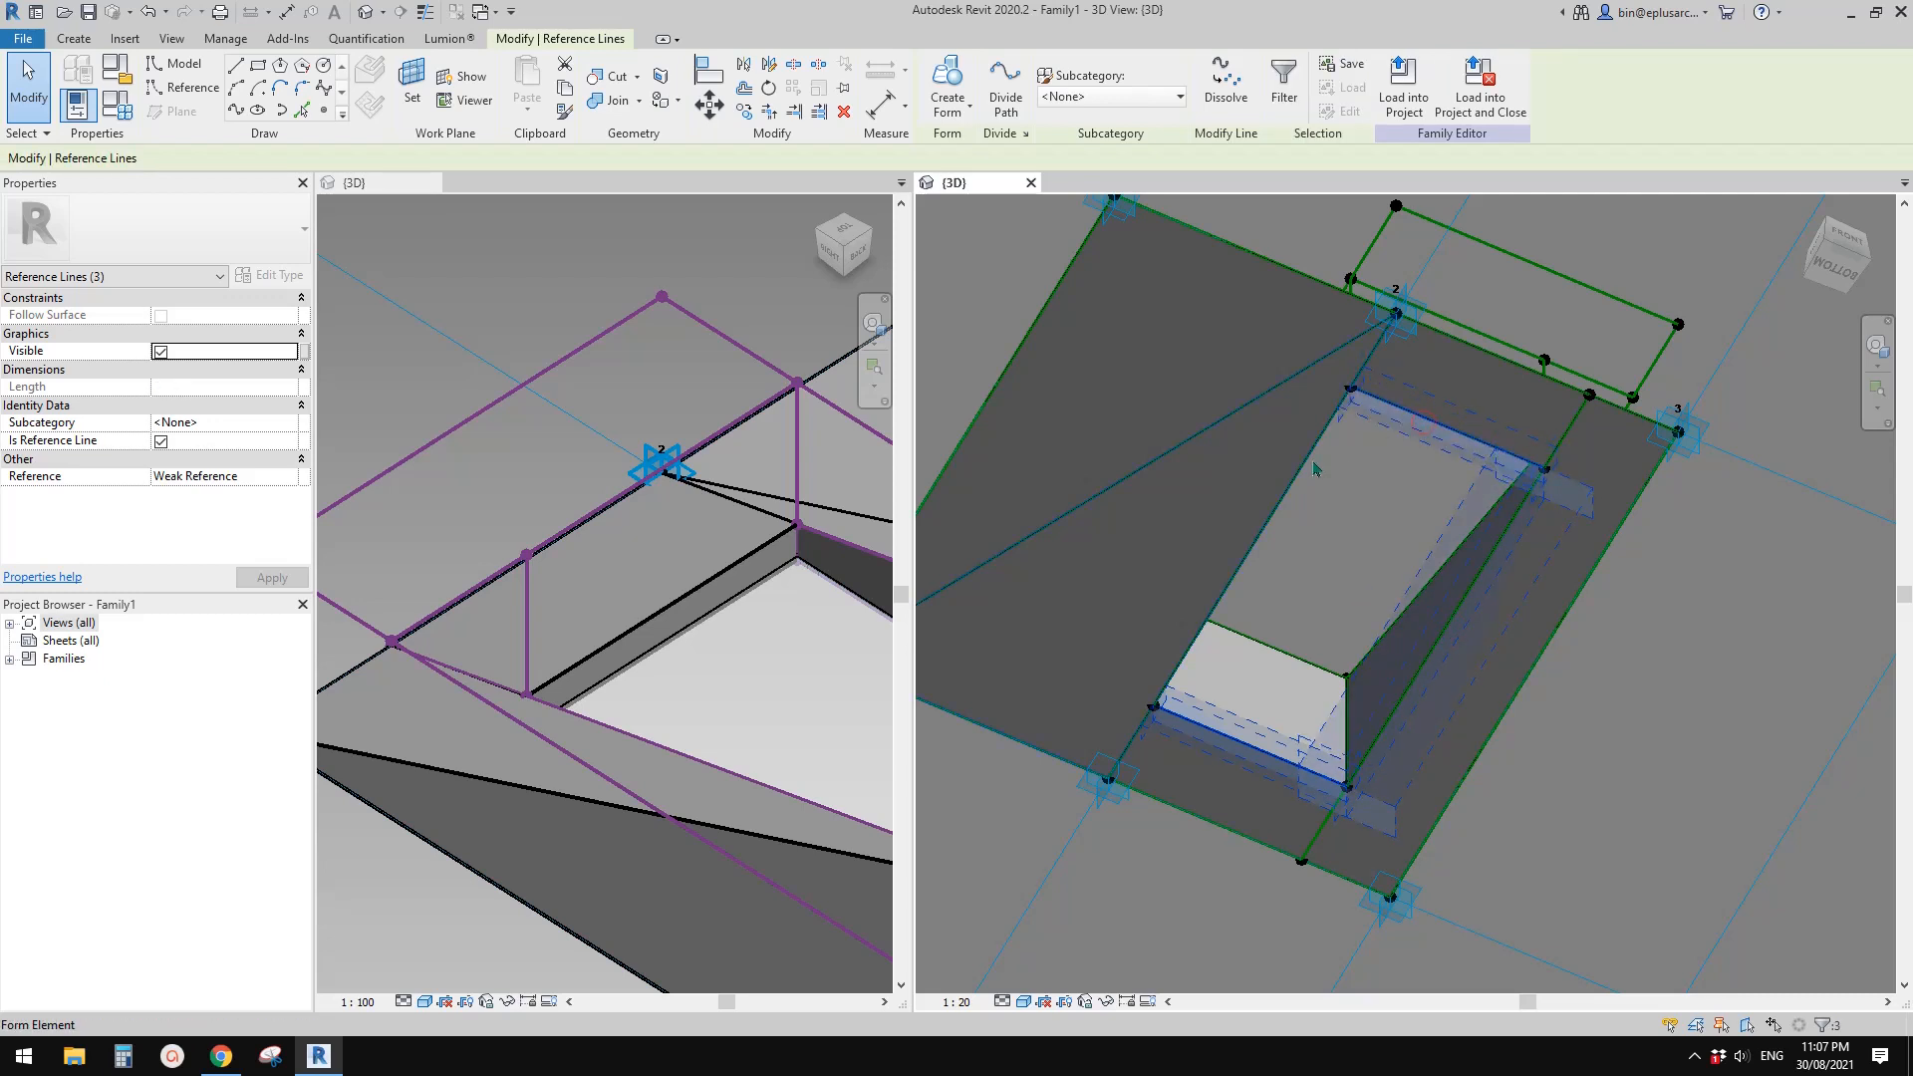
key(Tab)
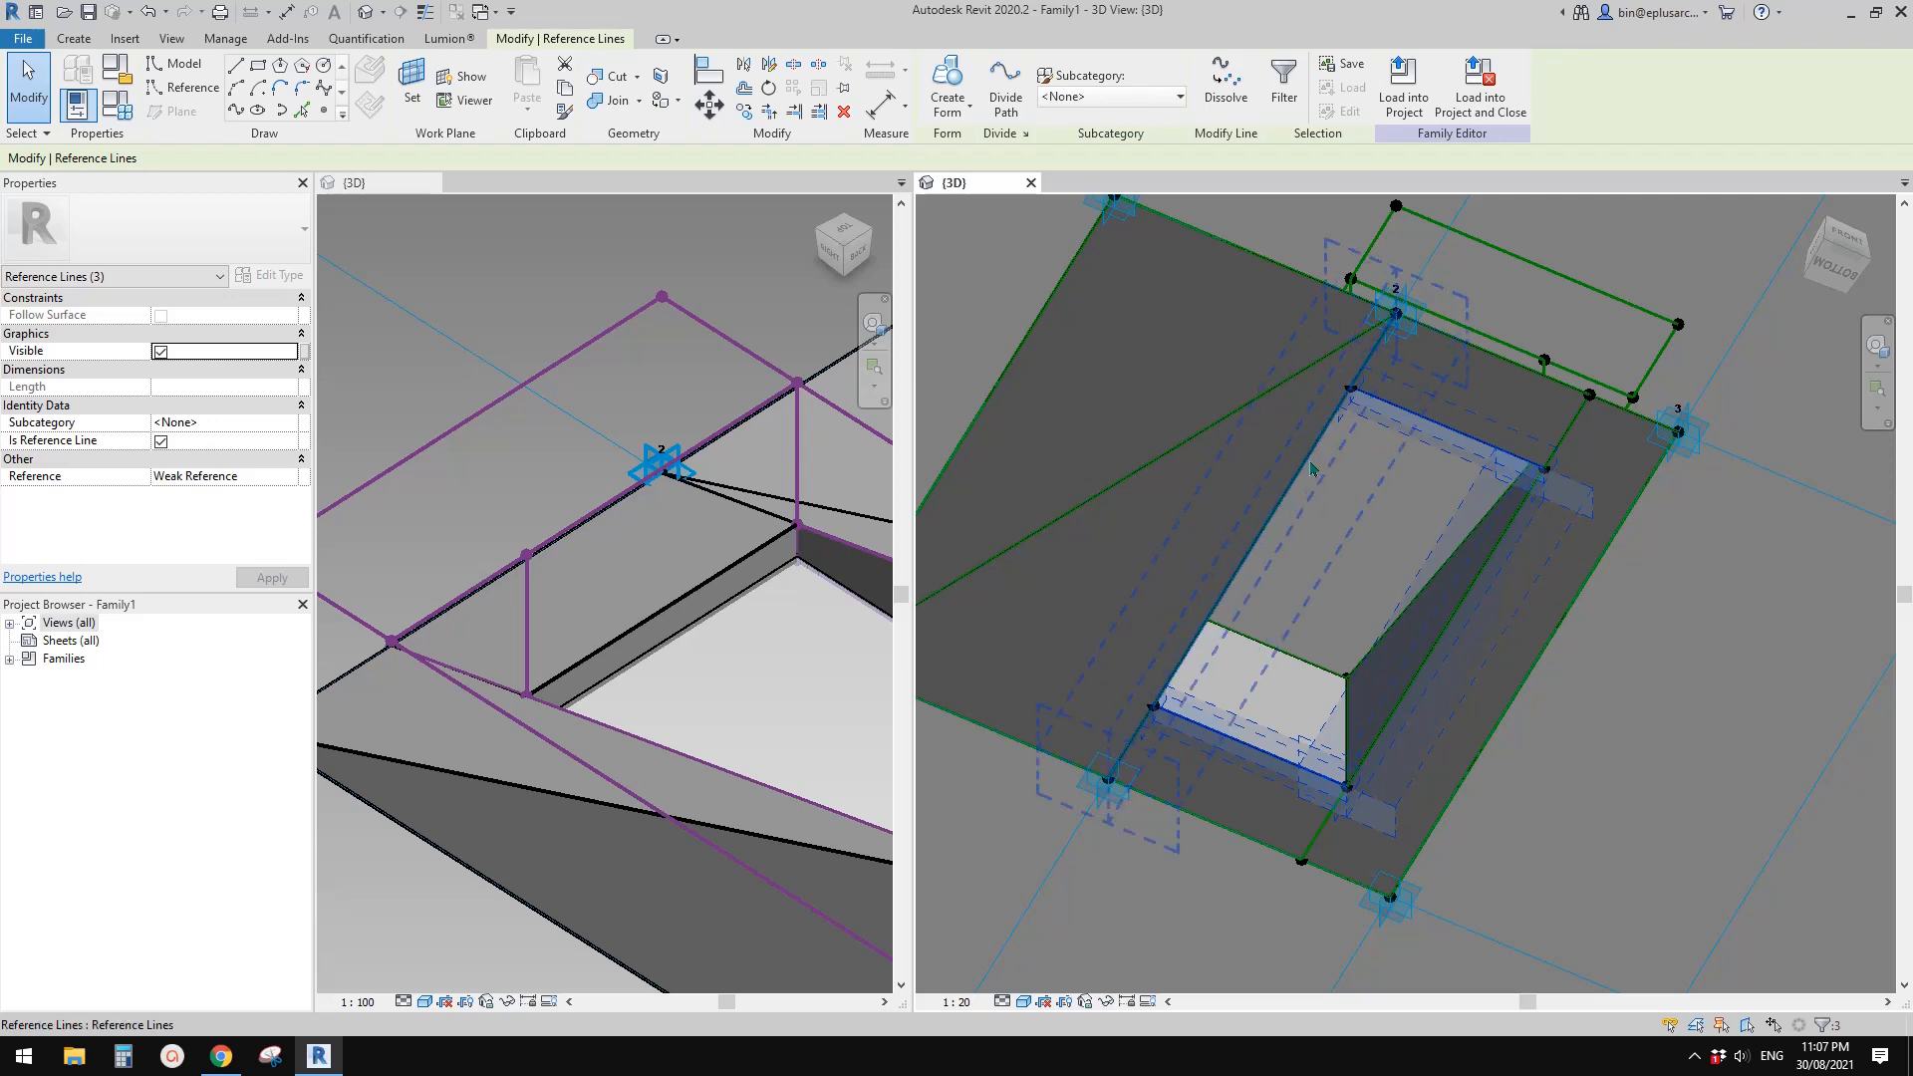
click(1336, 626)
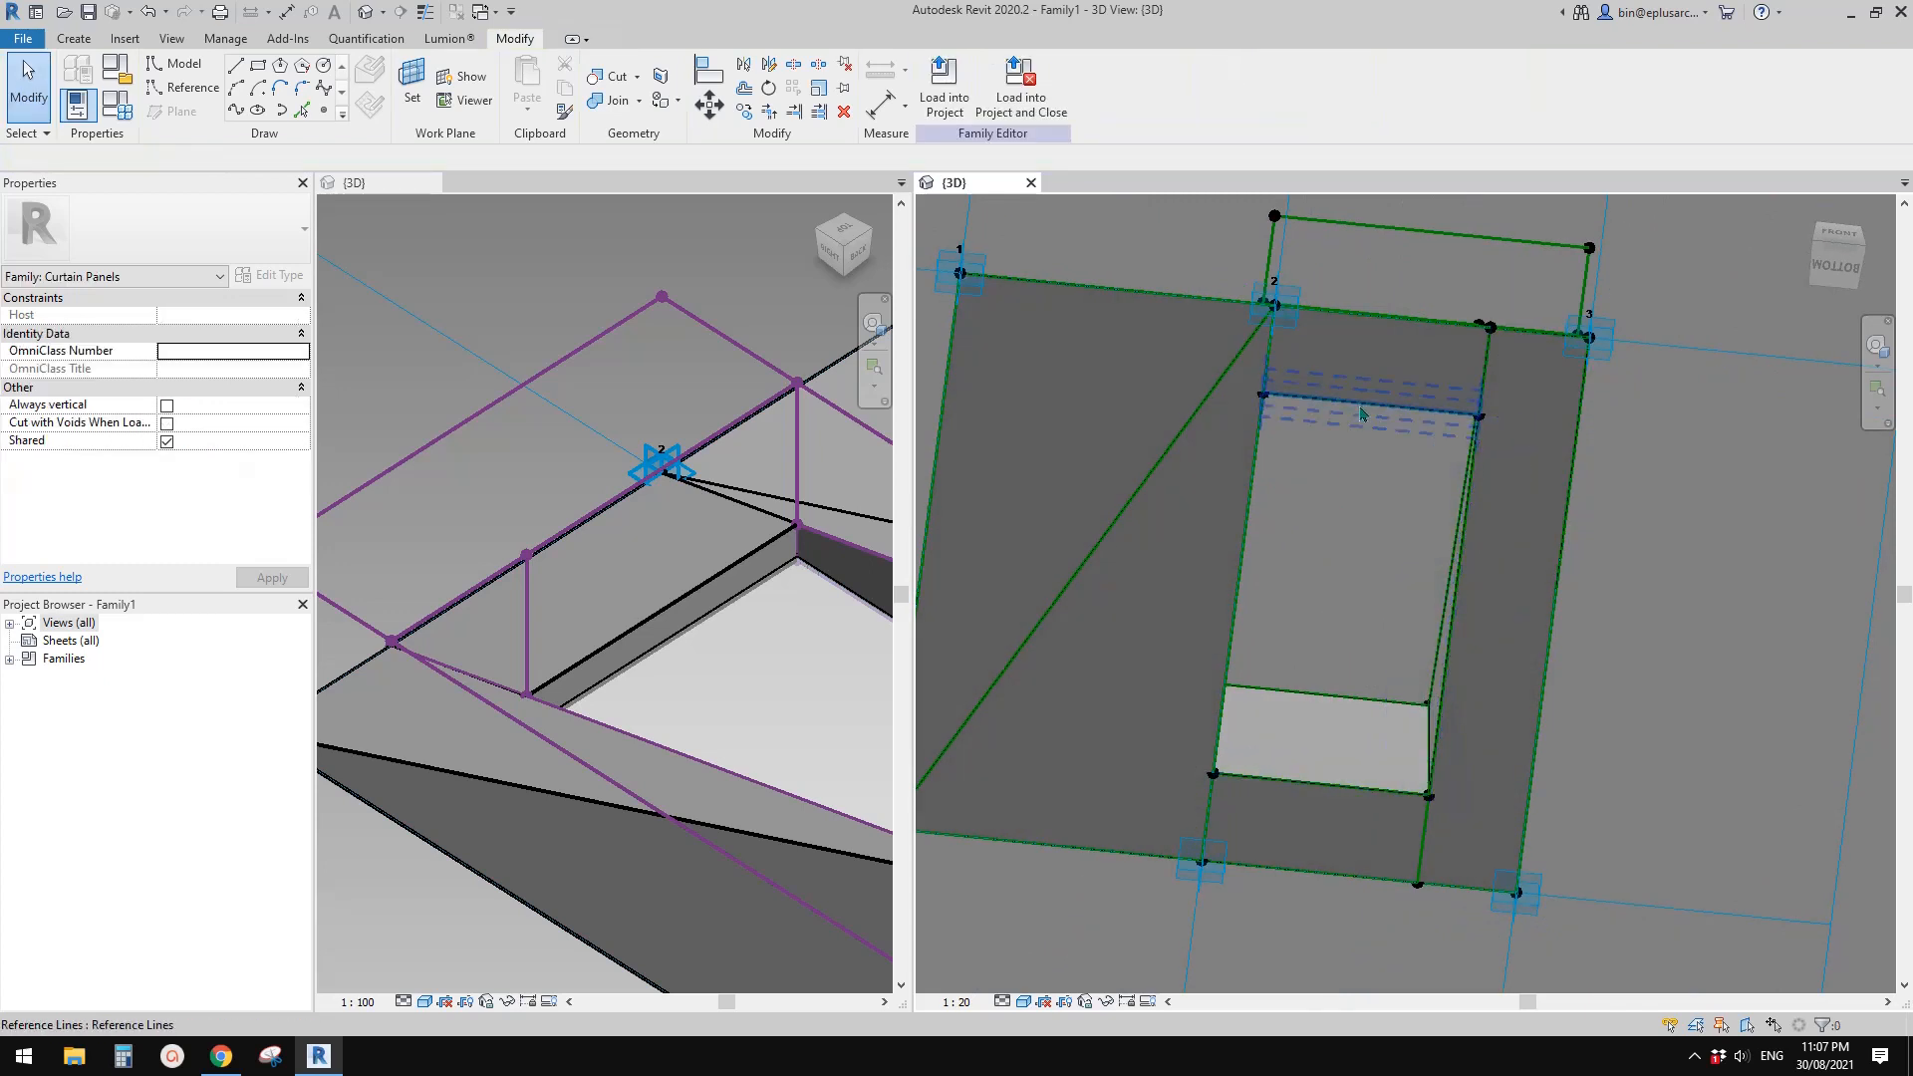
Try to create a flat surface form between the two short reference lines at the ends of the recessed opening
click(1361, 518)
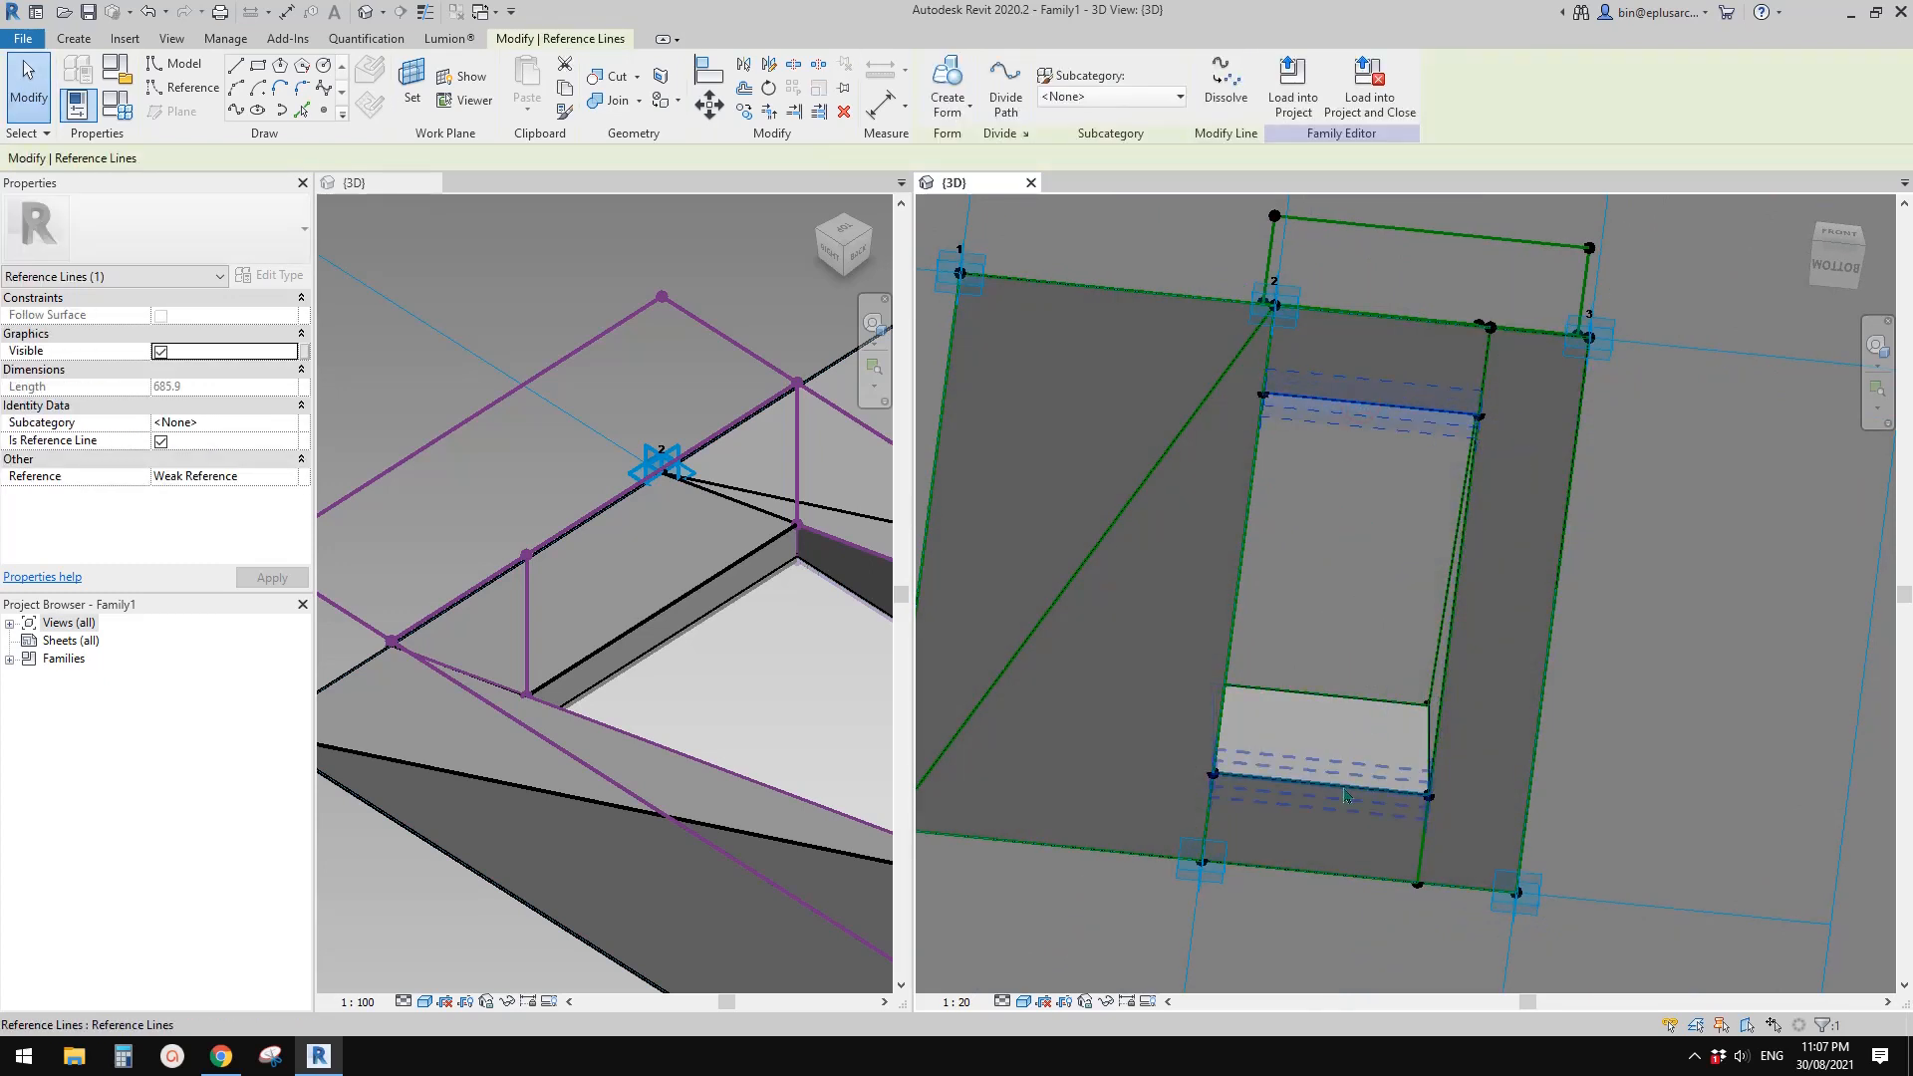
ctrl+click(1346, 789)
shift+middle_drag(1351, 792, 1480, 735)
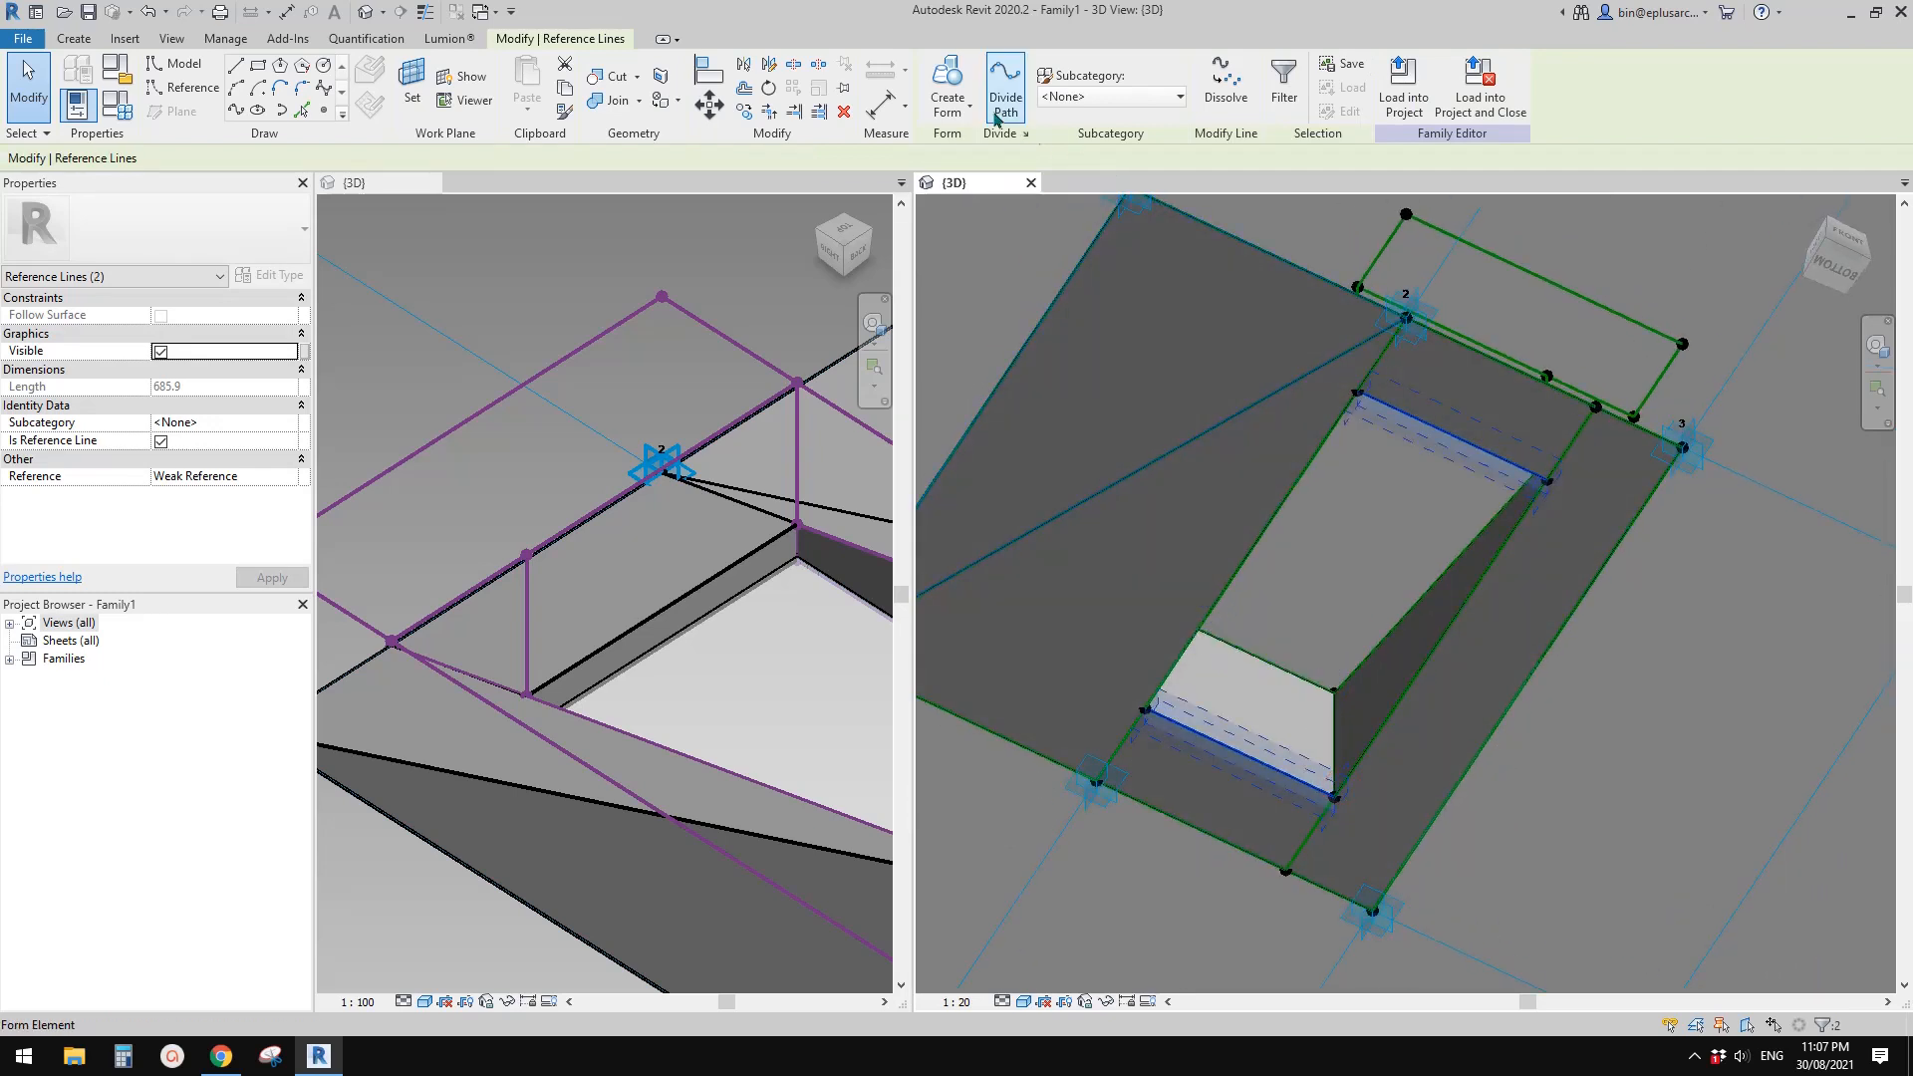
click(948, 80)
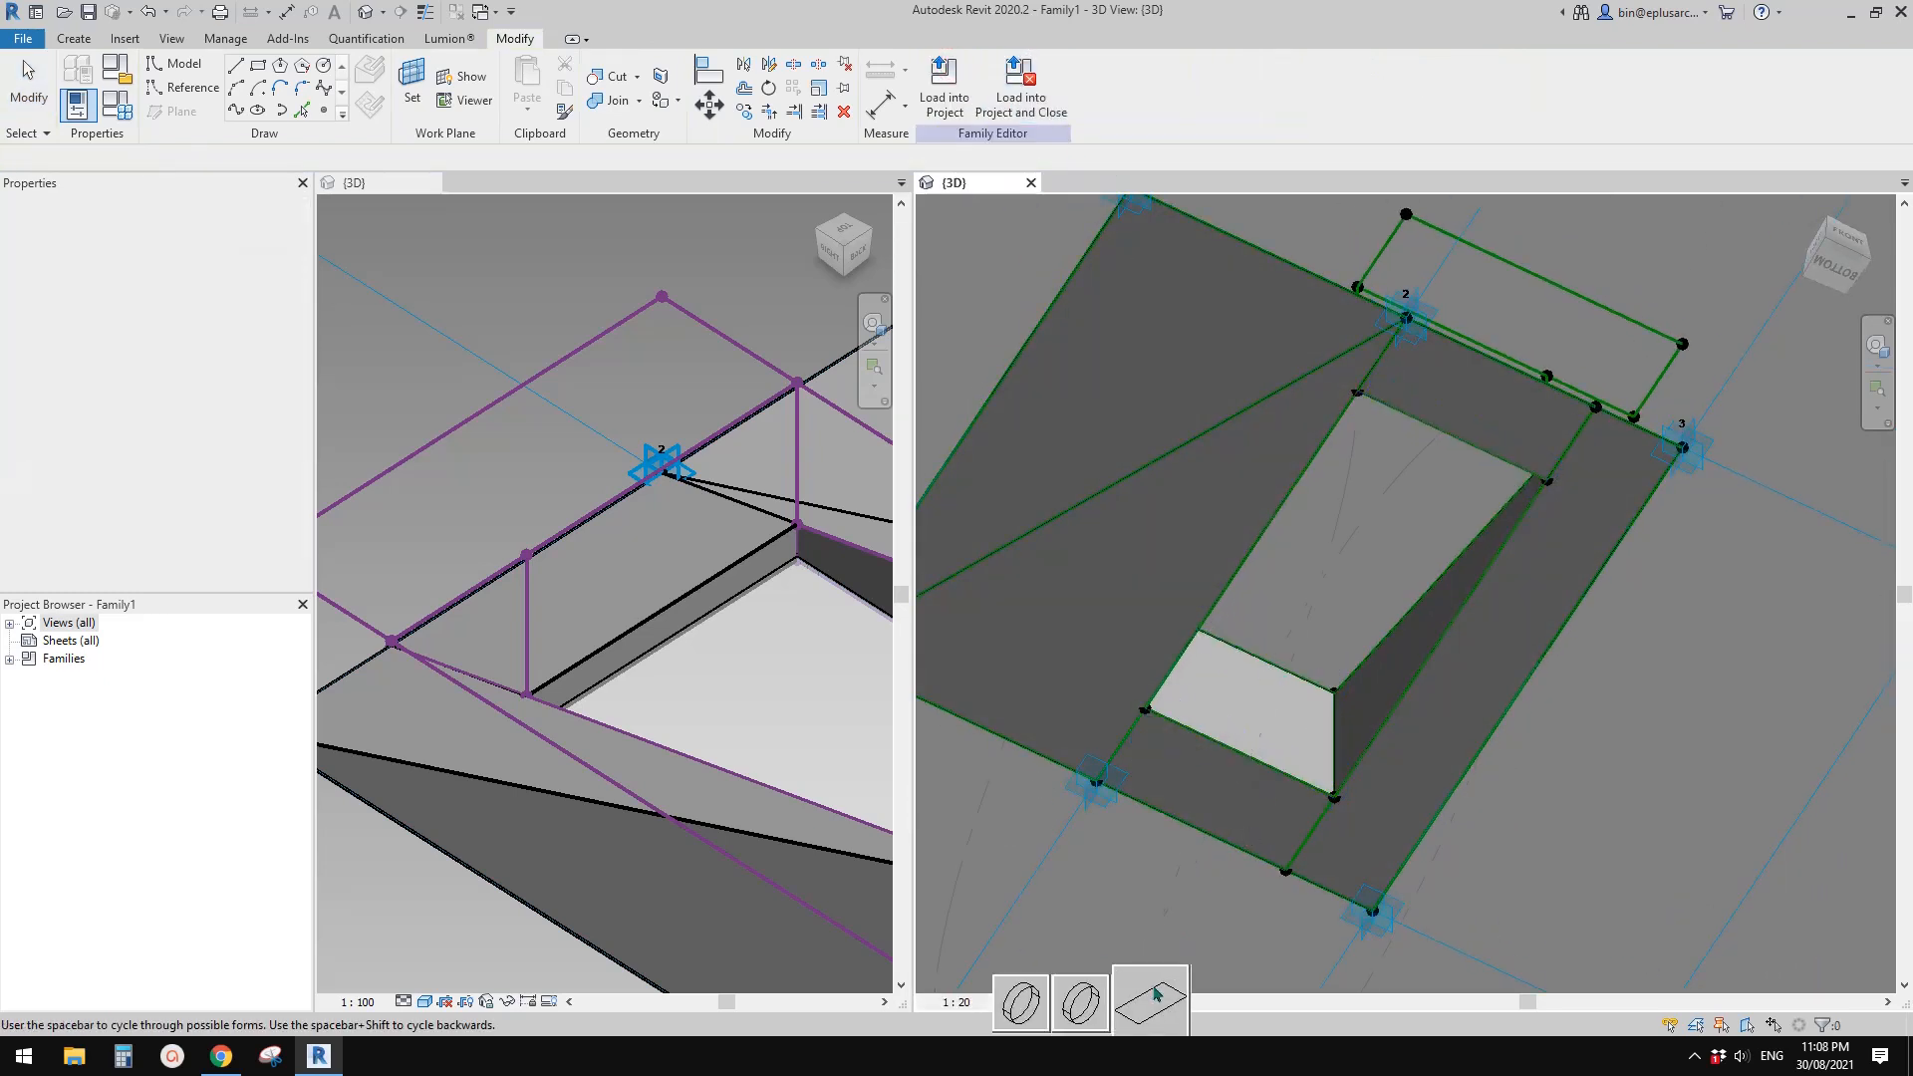
shift+middle_drag(1381, 867, 1316, 747)
Inspect the surface closing the recessed opening from above and from below
click(1326, 540)
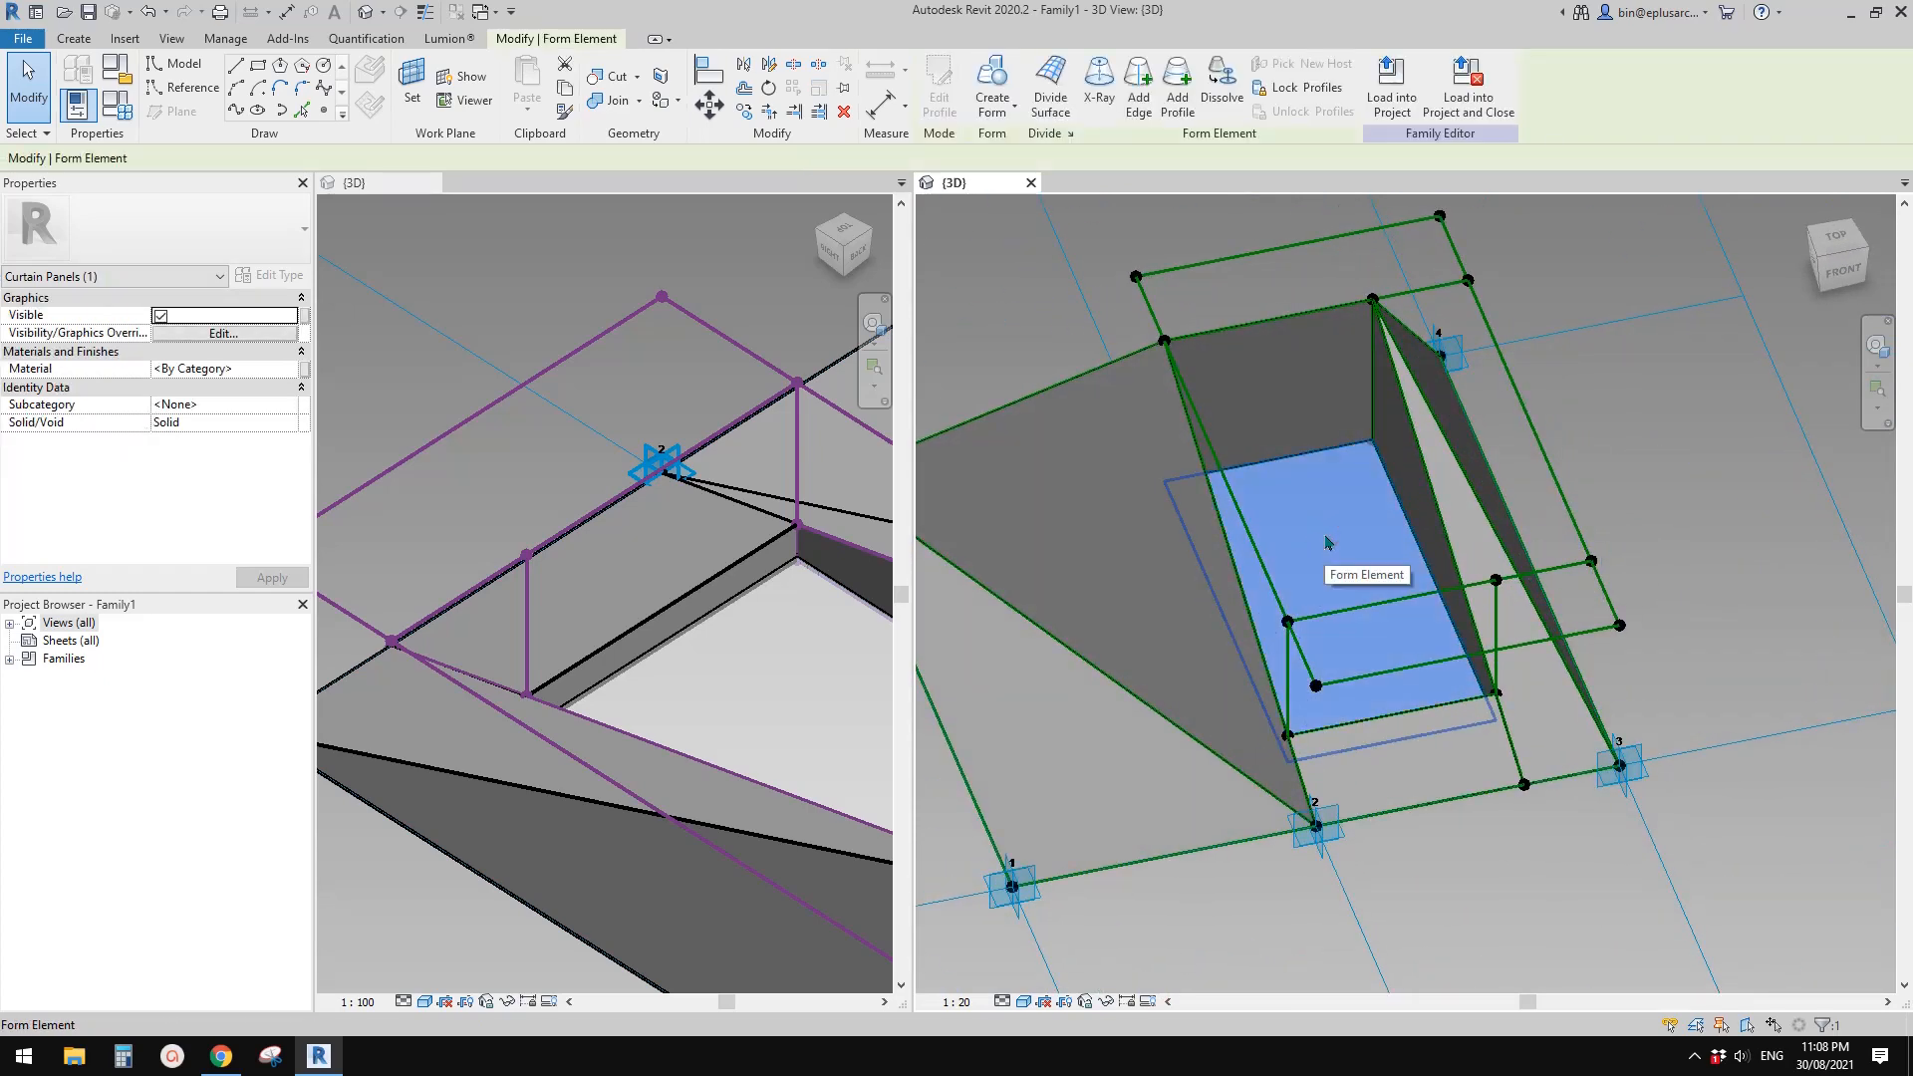
shift+middle_drag(1327, 673, 1396, 485)
scroll(1387, 698, up, 2)
shift+middle_drag(1384, 726, 1340, 703)
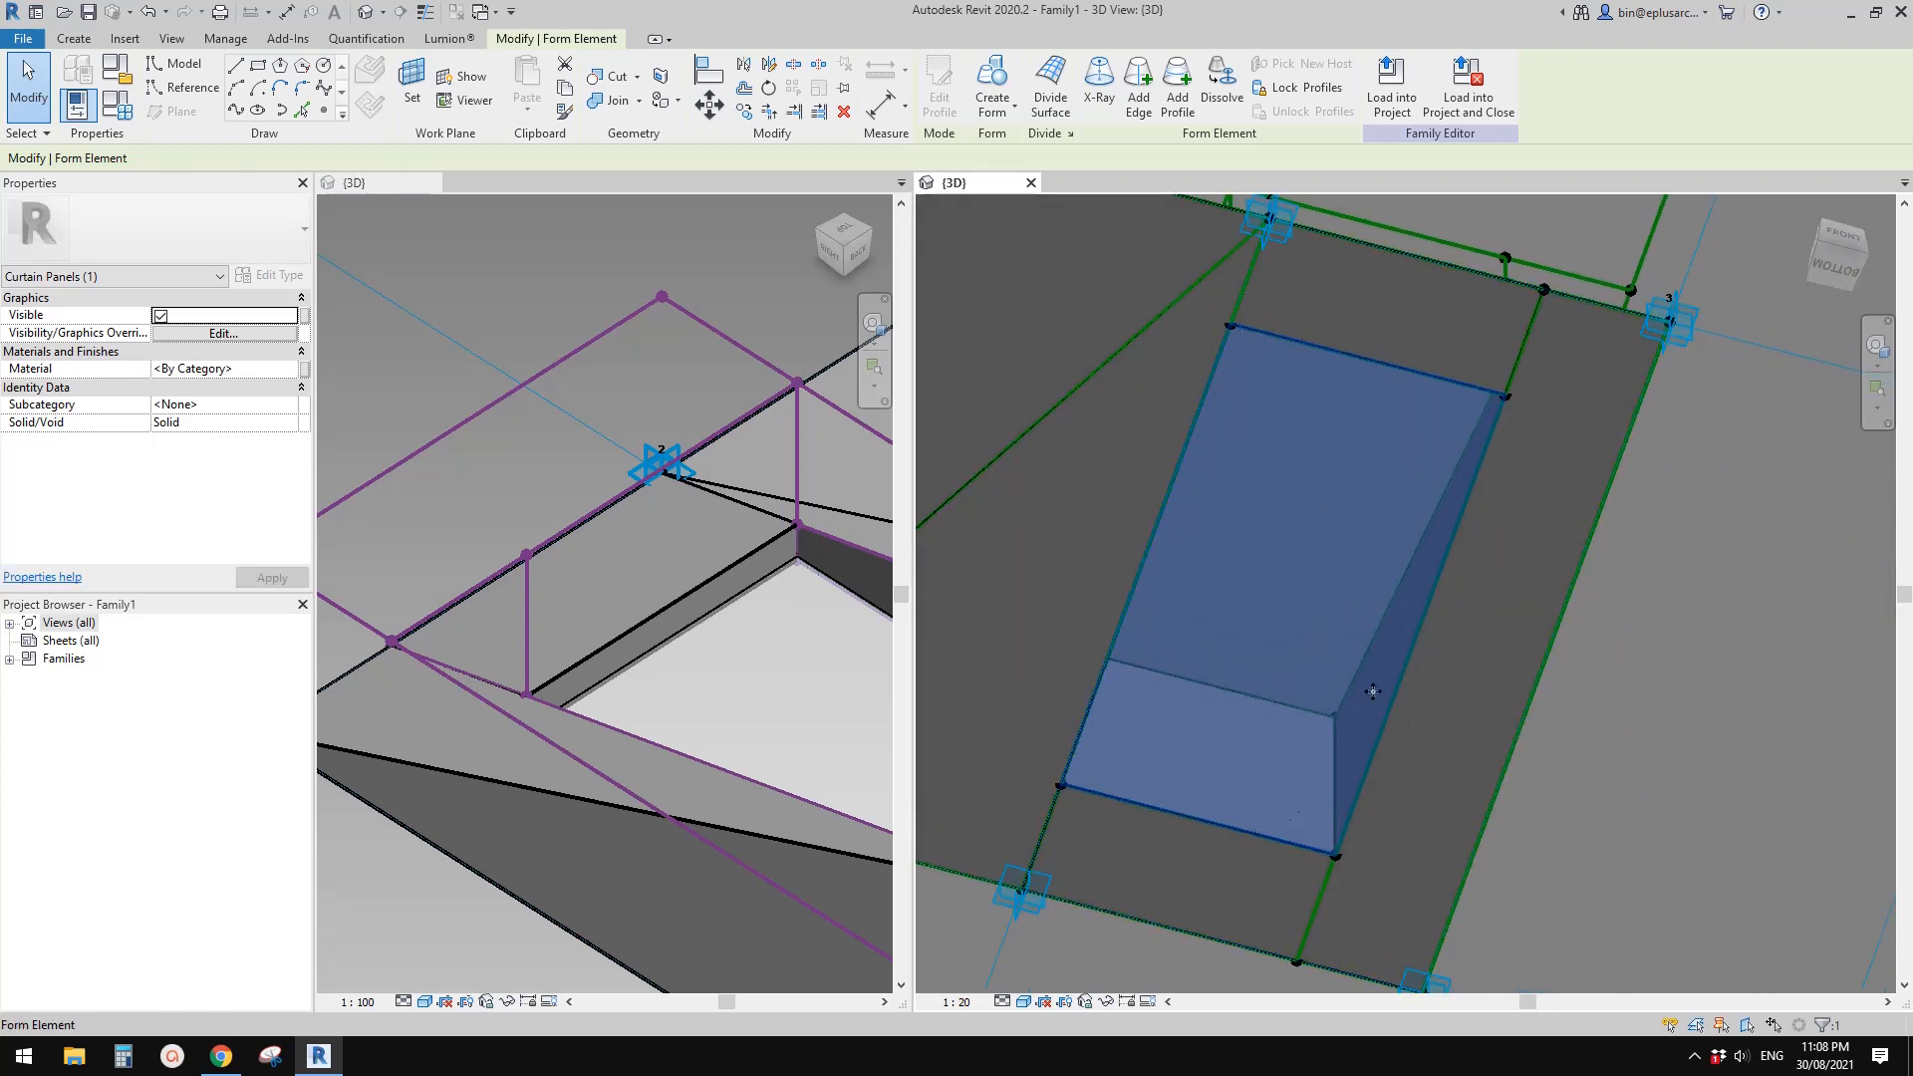
shift+middle_drag(1202, 722, 1232, 459)
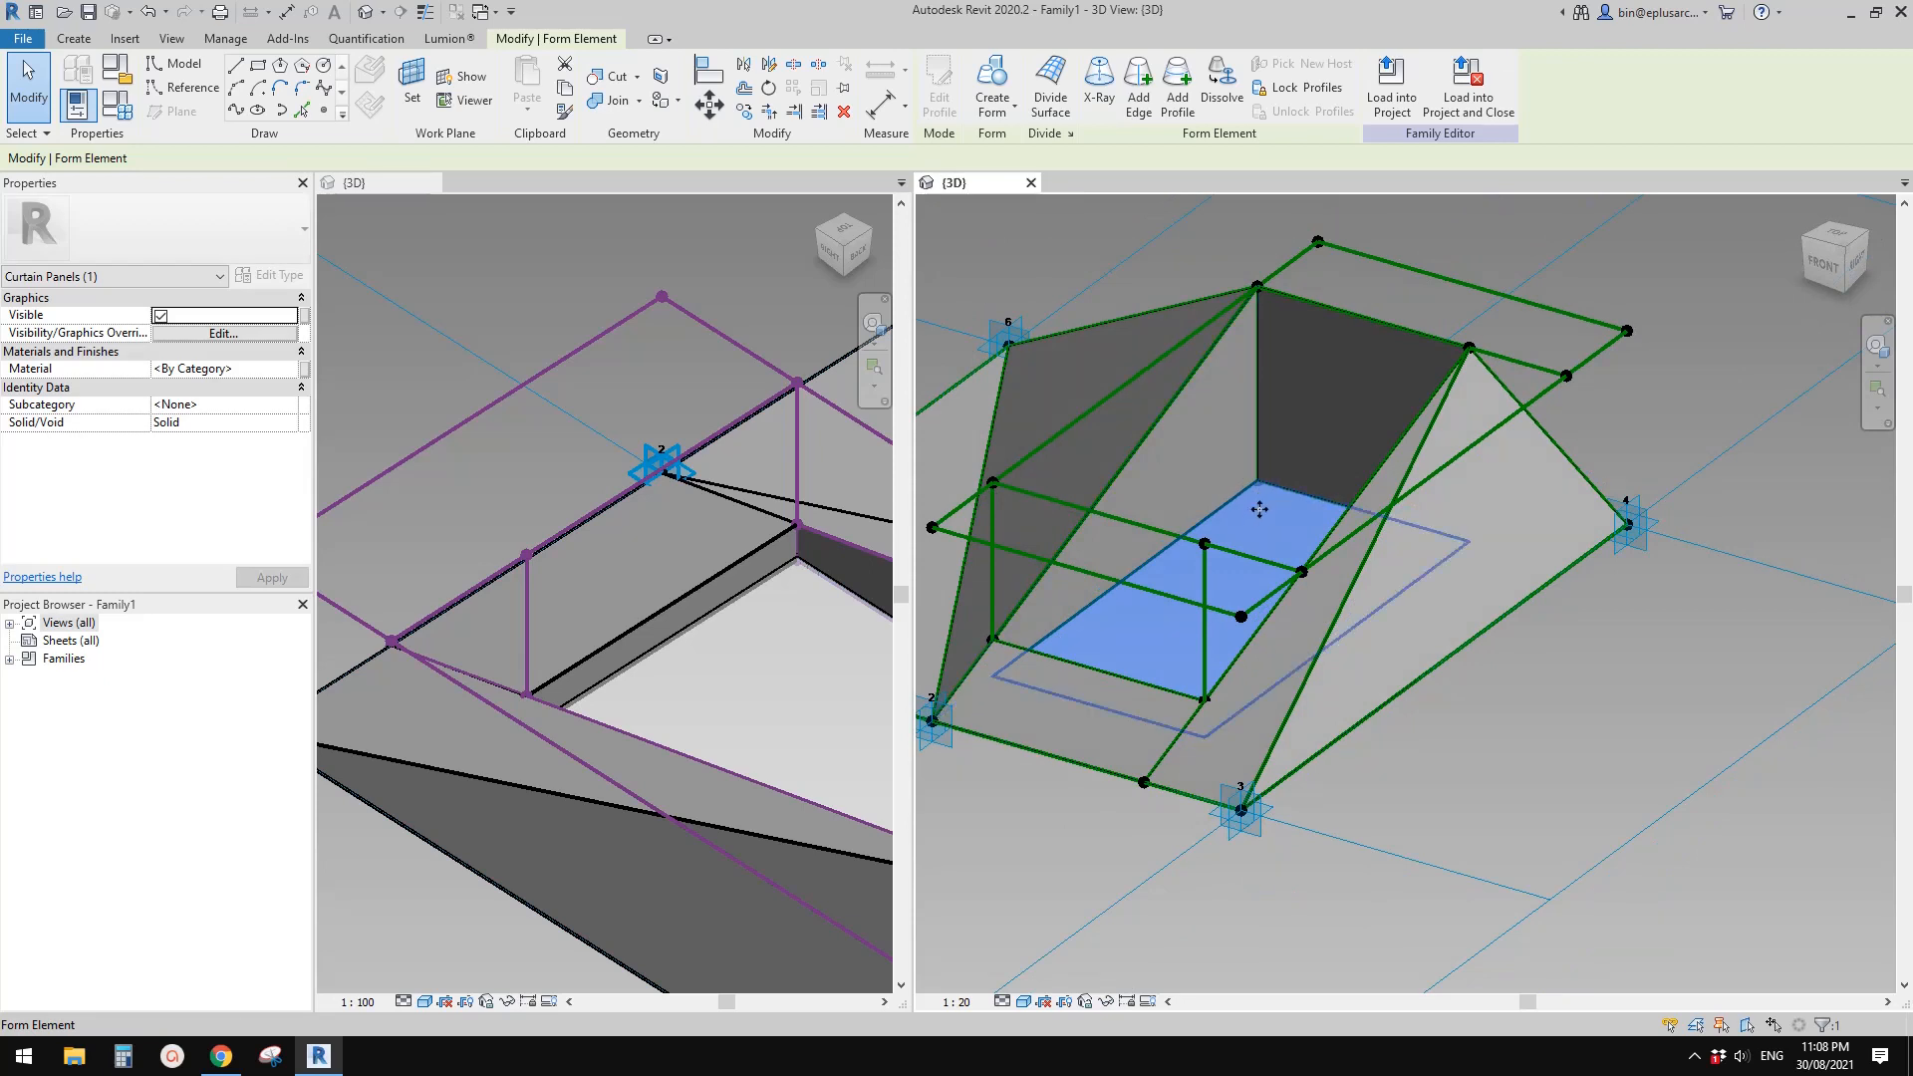
shift+middle_drag(1288, 607, 1341, 386)
key(Escape)
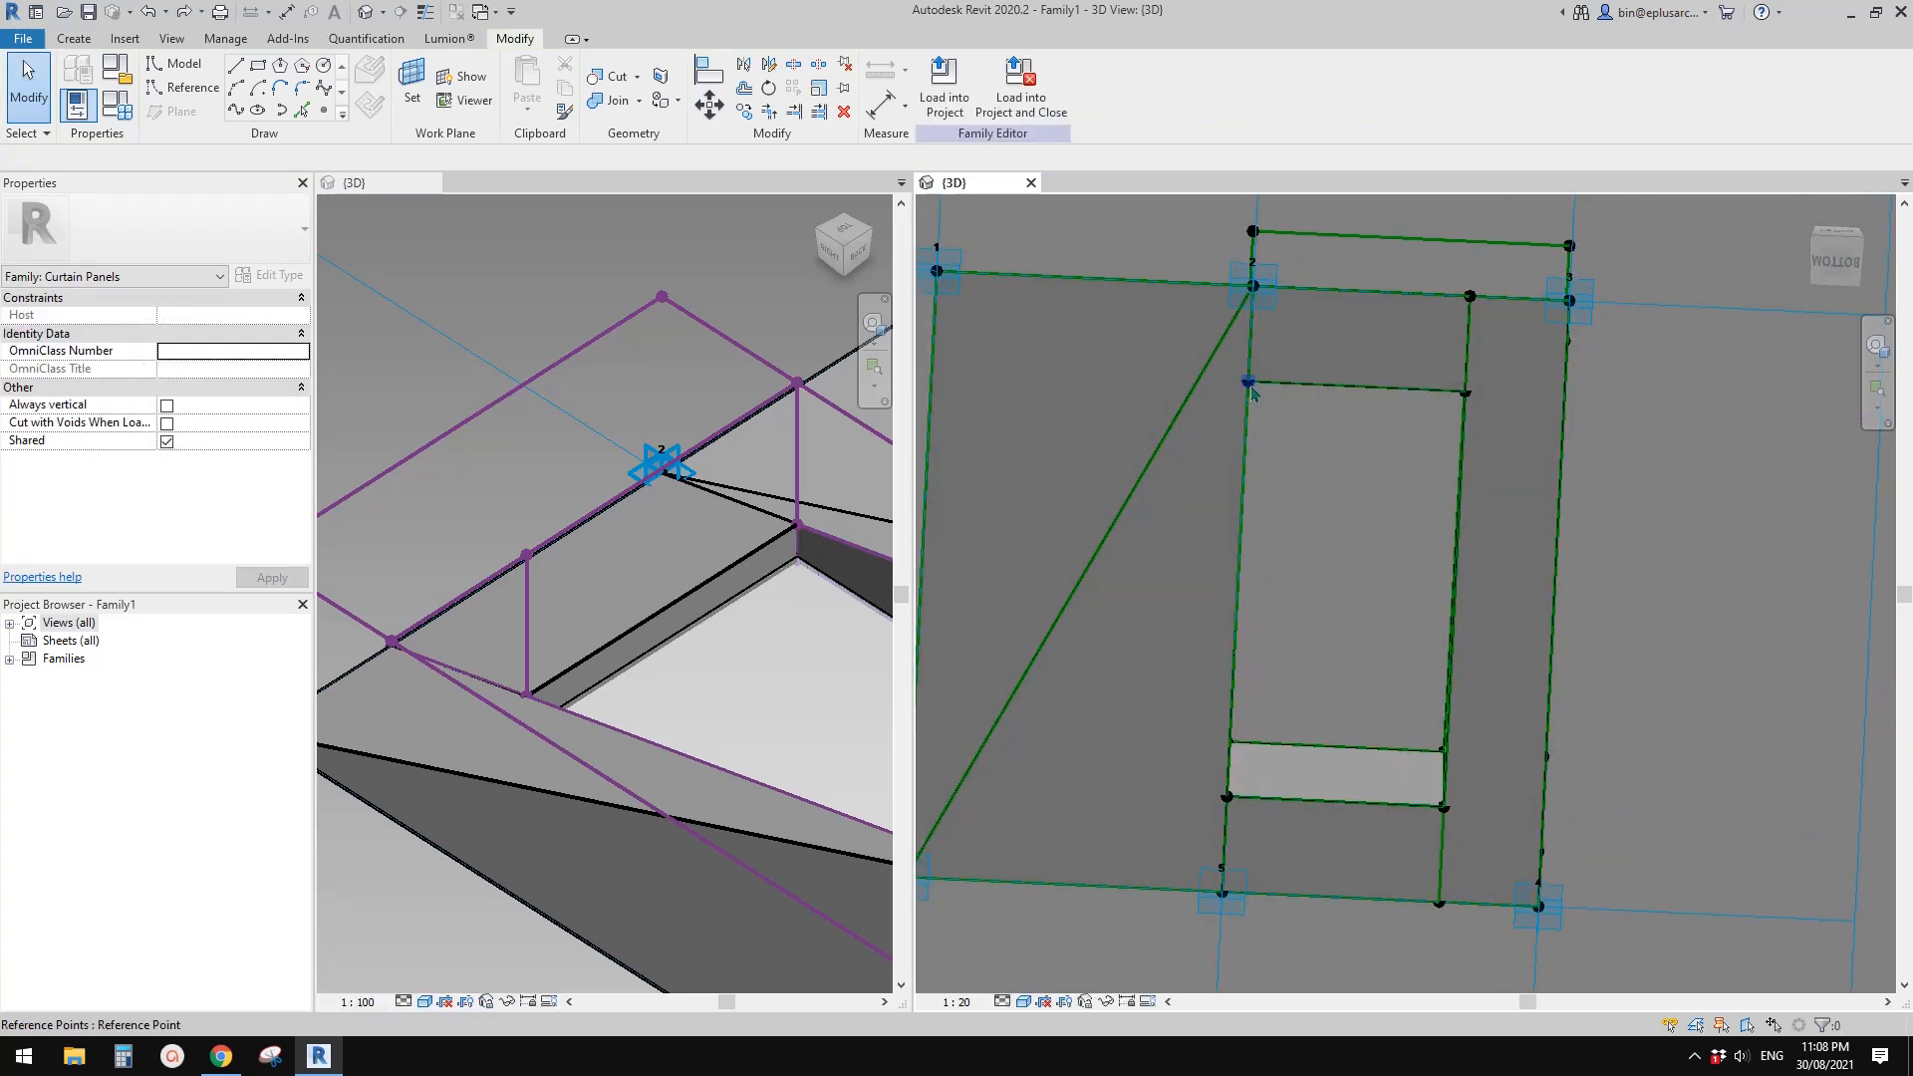
Draw a reference line joining the opening's two corner reference points on the long side beside adaptive points 2 and 5
click(1249, 385)
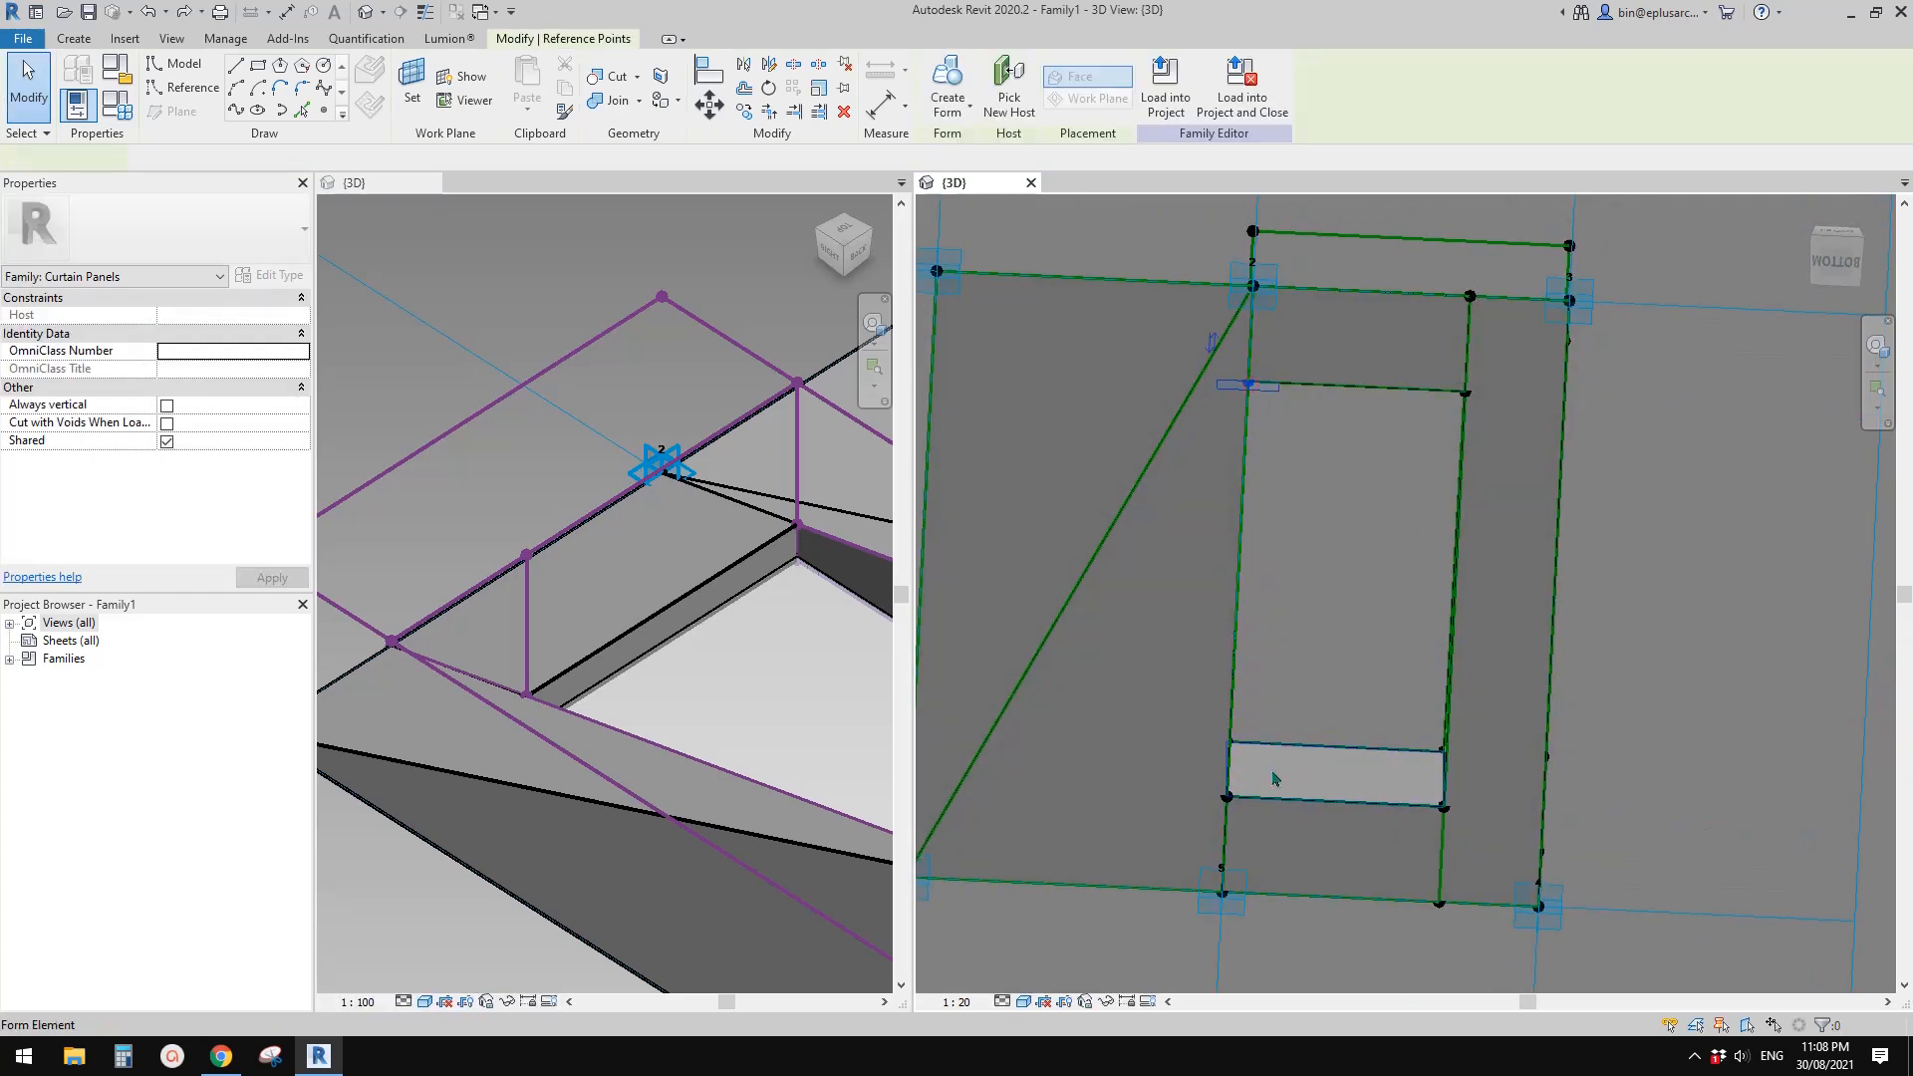
ctrl+click(1249, 397)
click(236, 109)
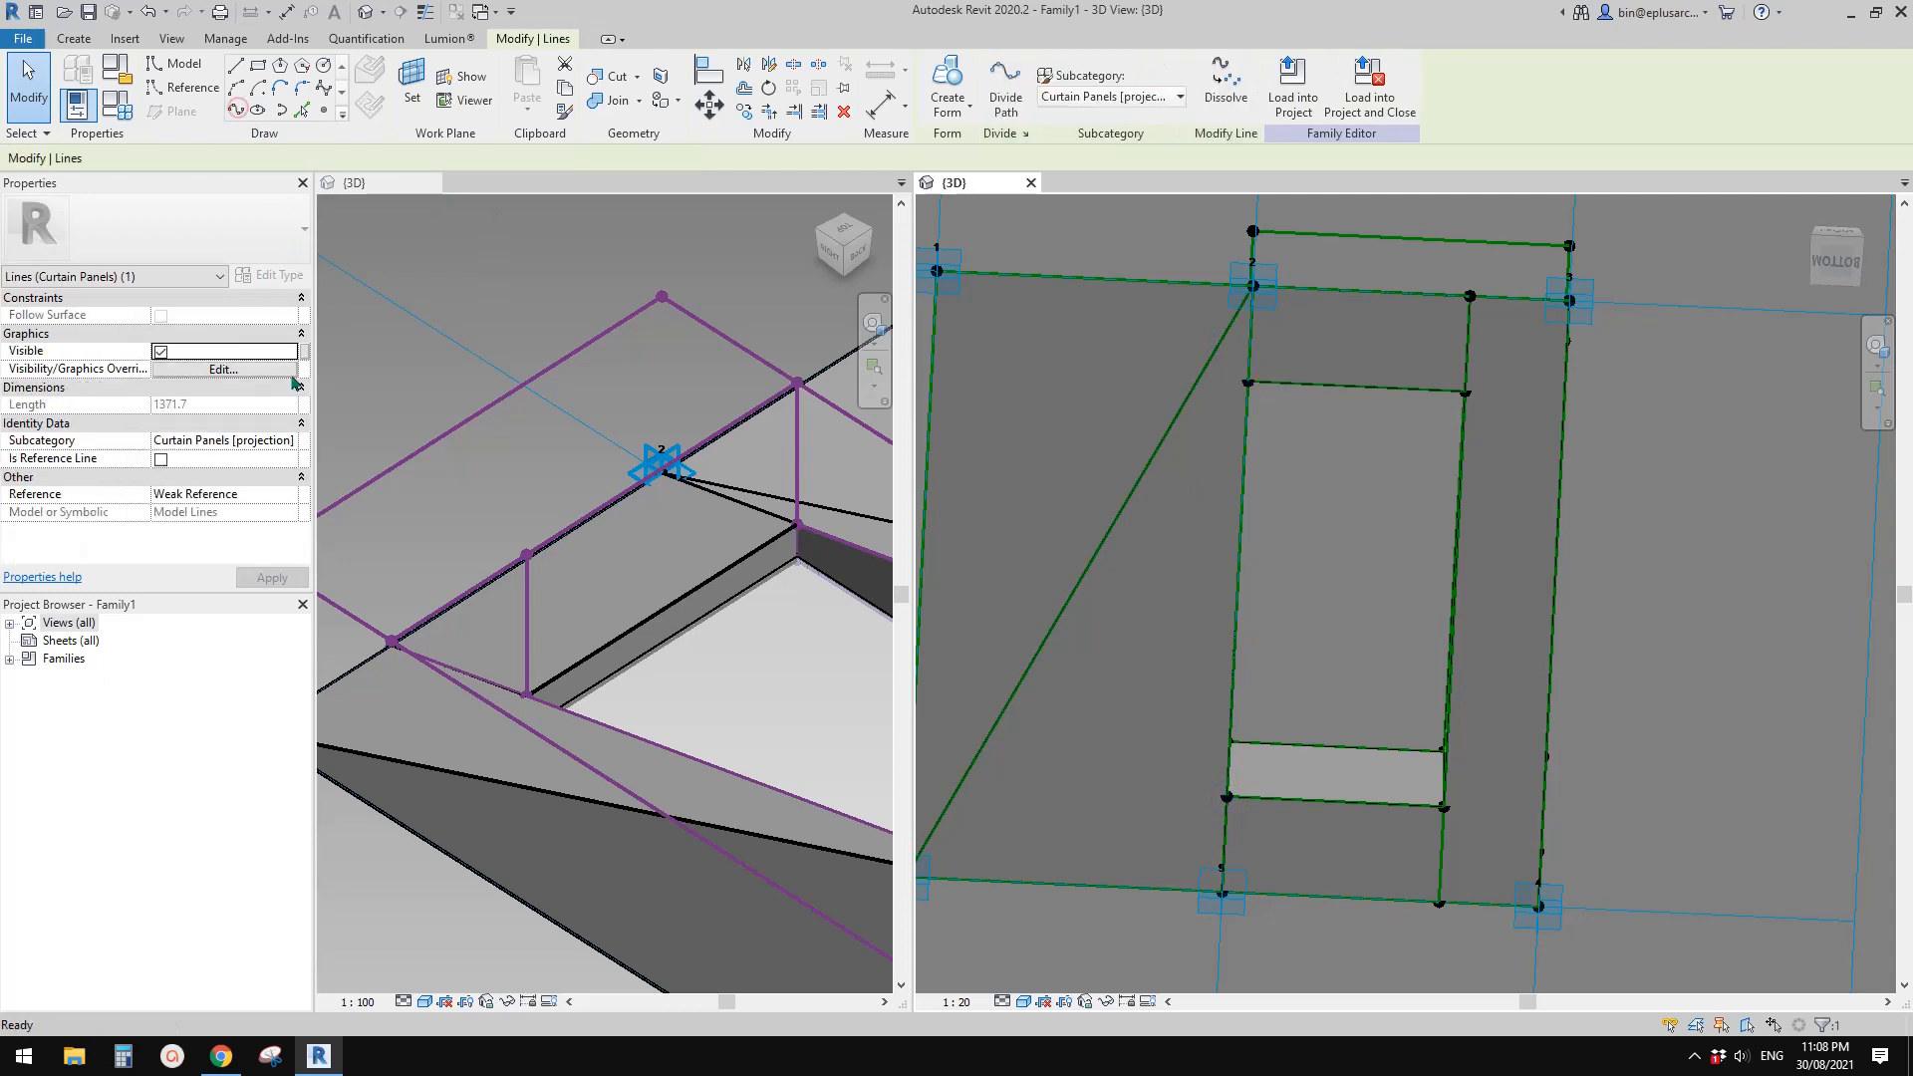
click(165, 460)
click(1359, 525)
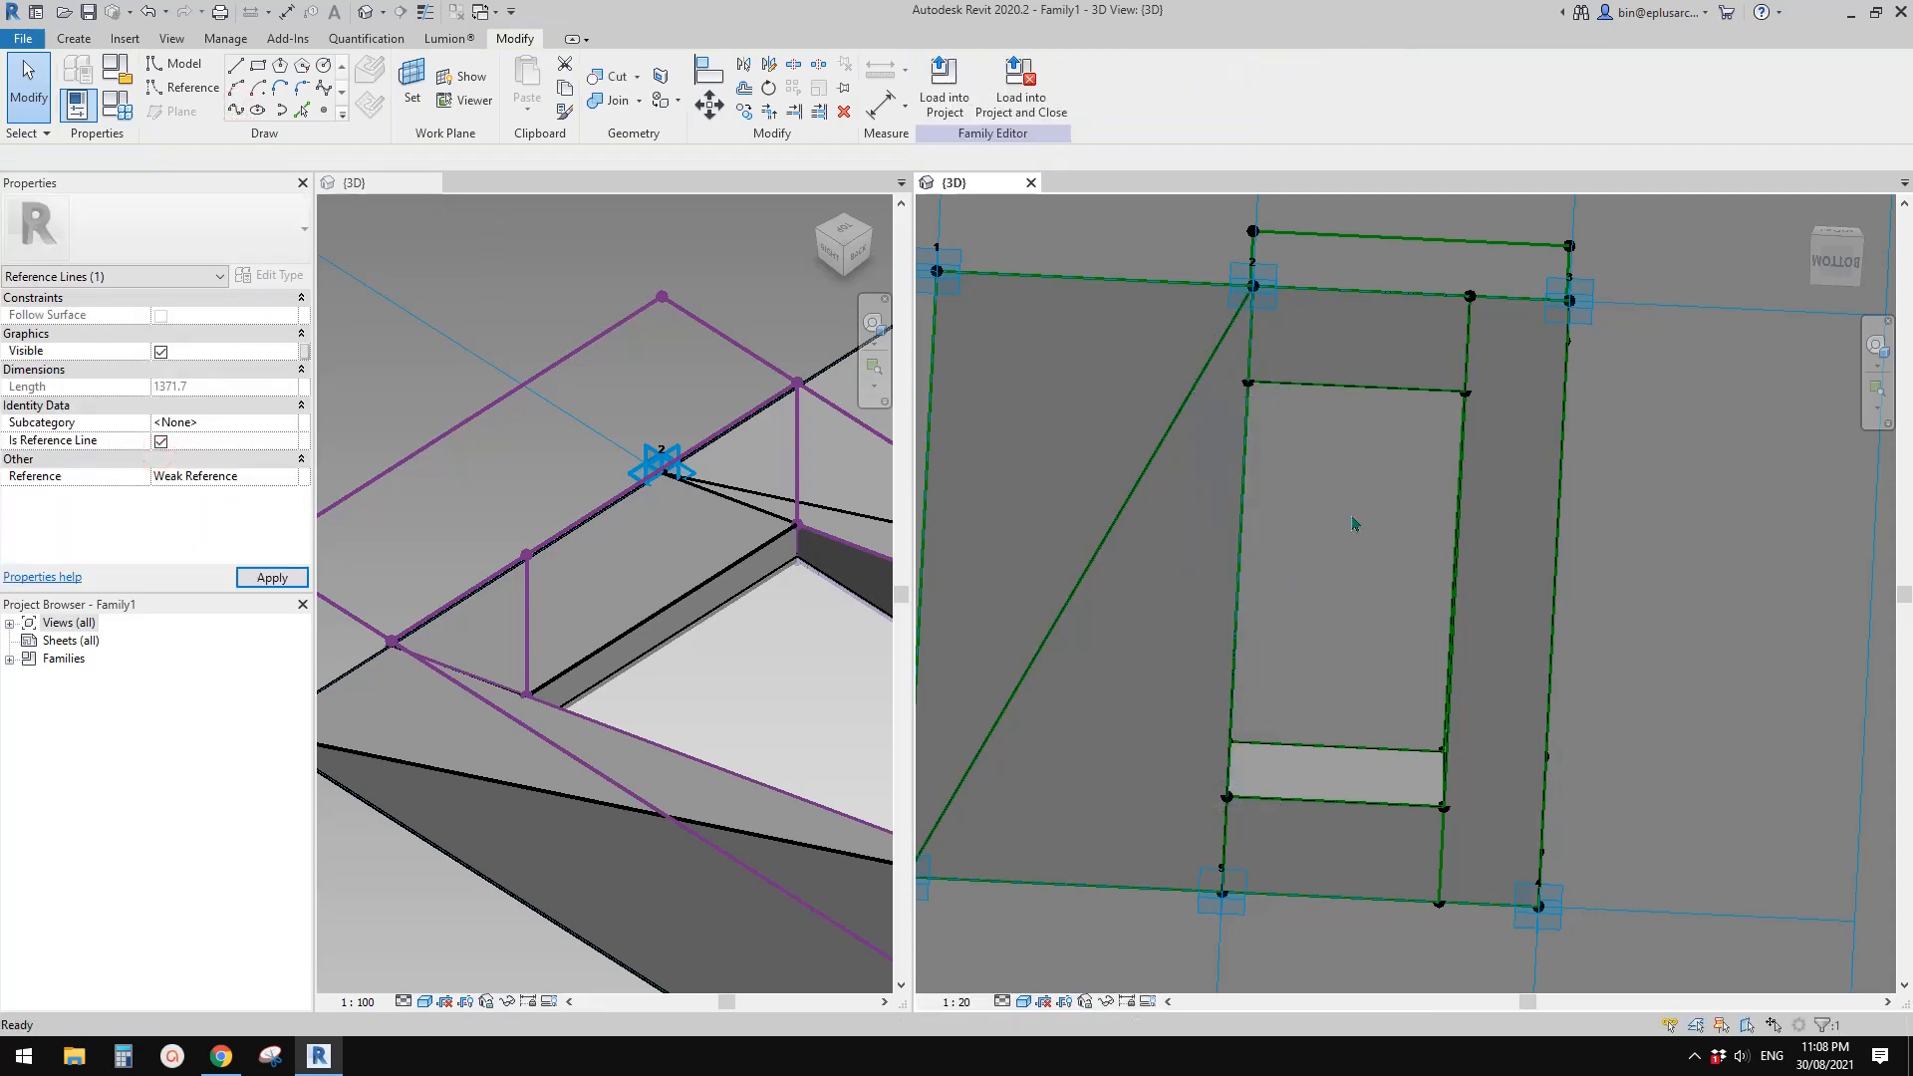
Create a solid form from the four reference lines bounding the base of the recessed opening
click(1249, 468)
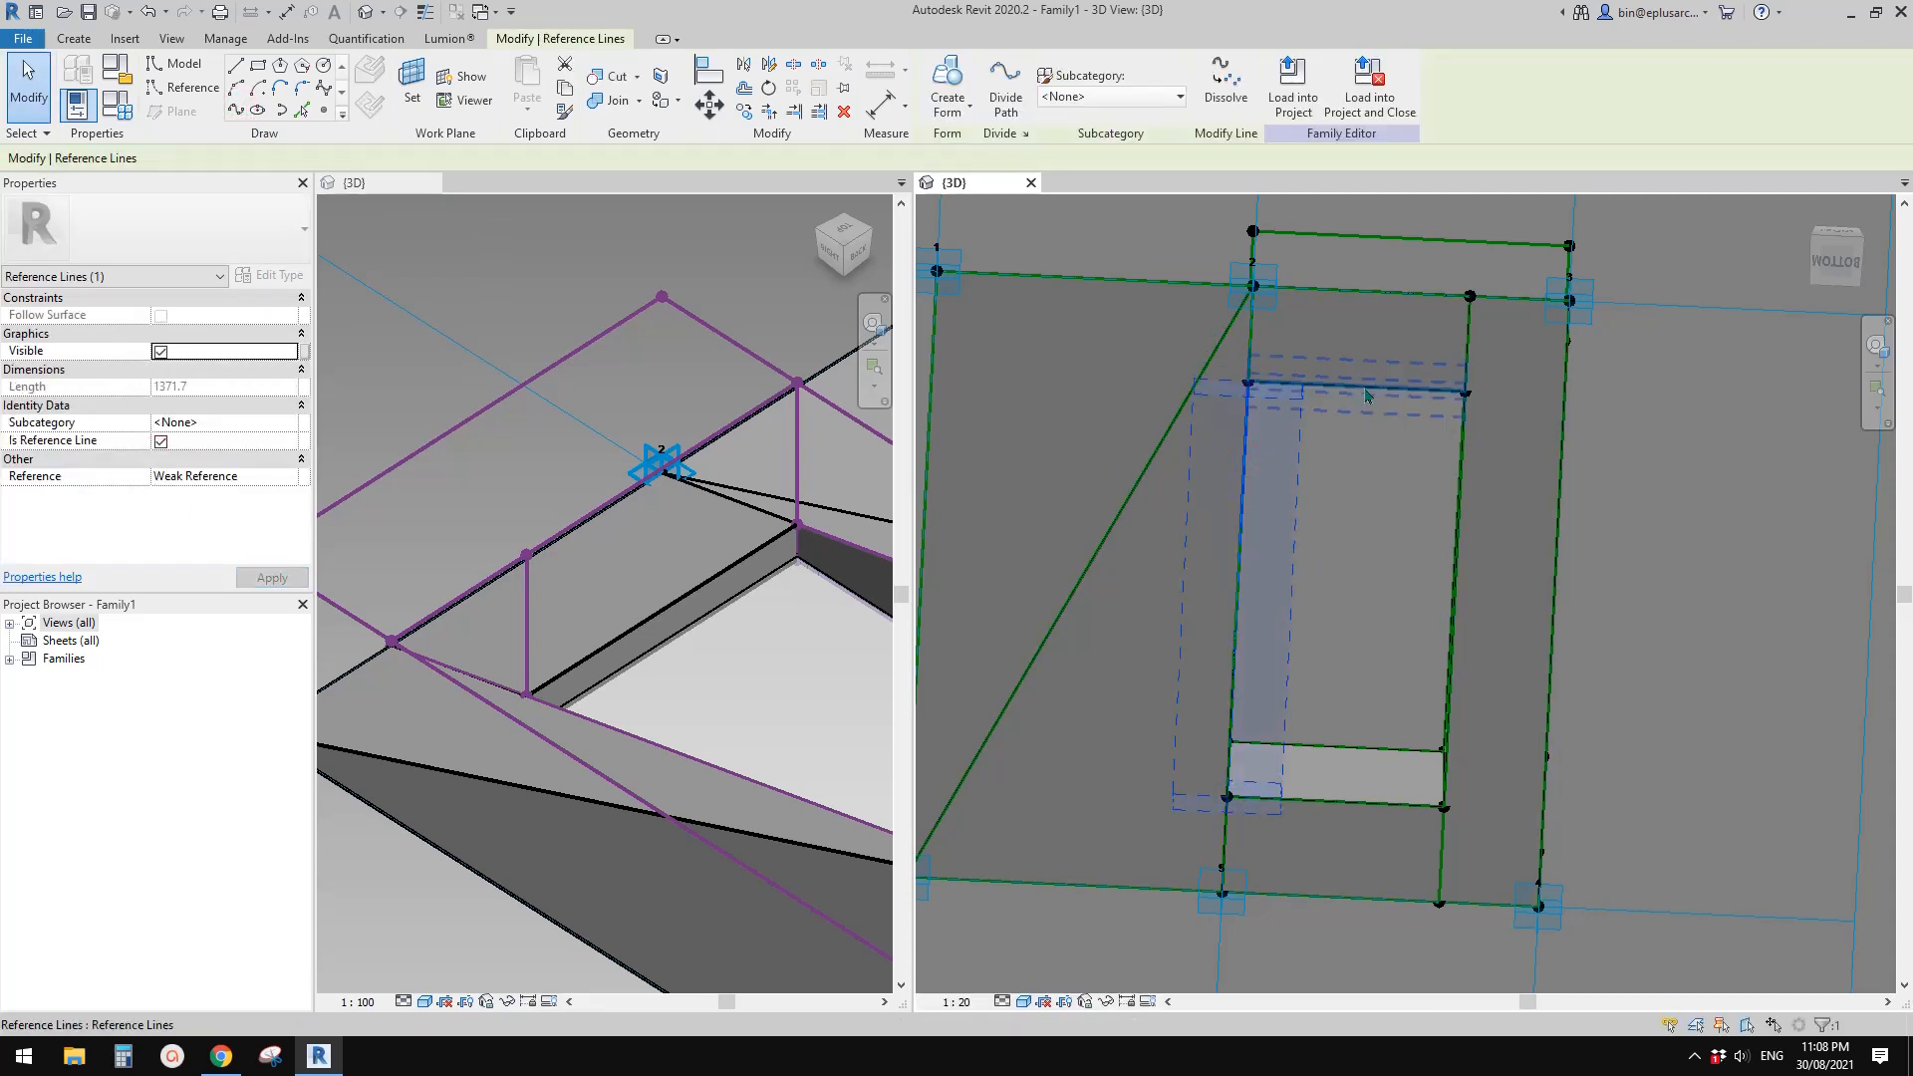
ctrl+click(1366, 391)
ctrl+click(1465, 465)
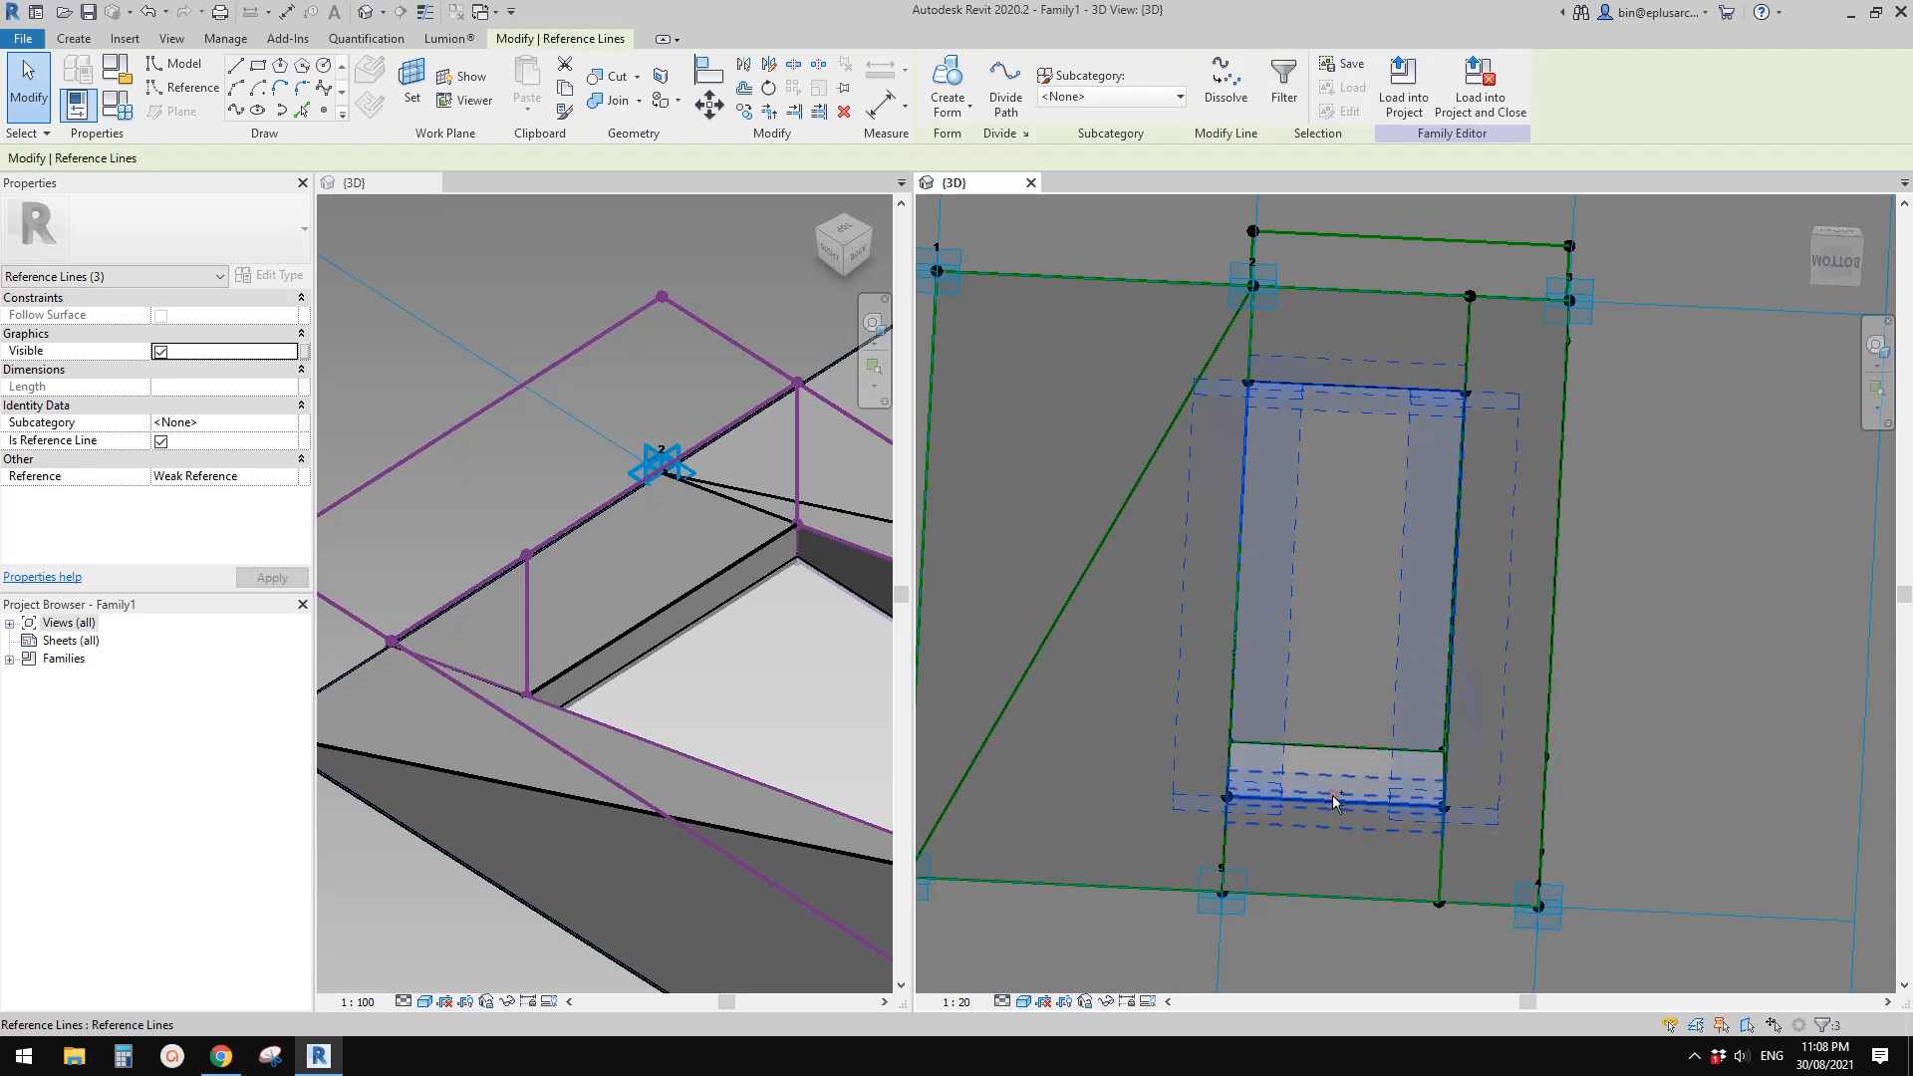
click(948, 80)
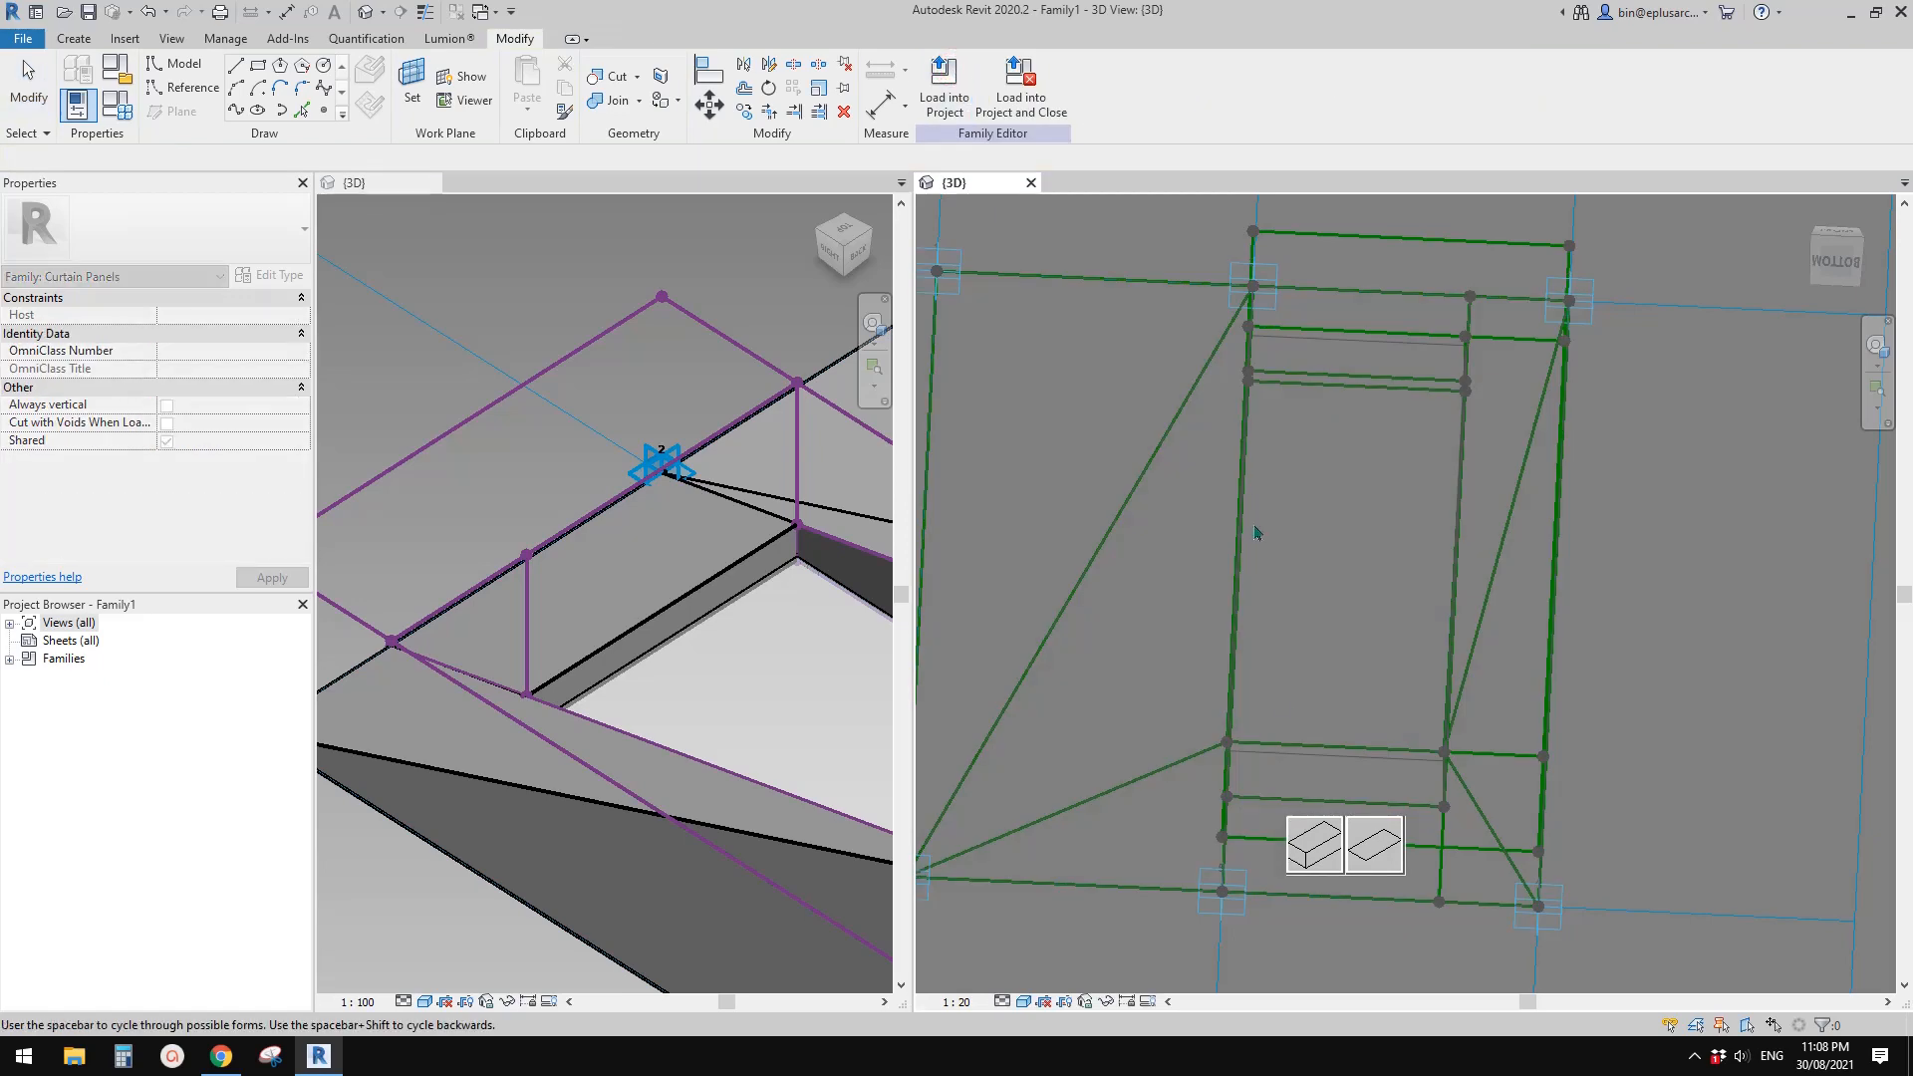
click(1324, 858)
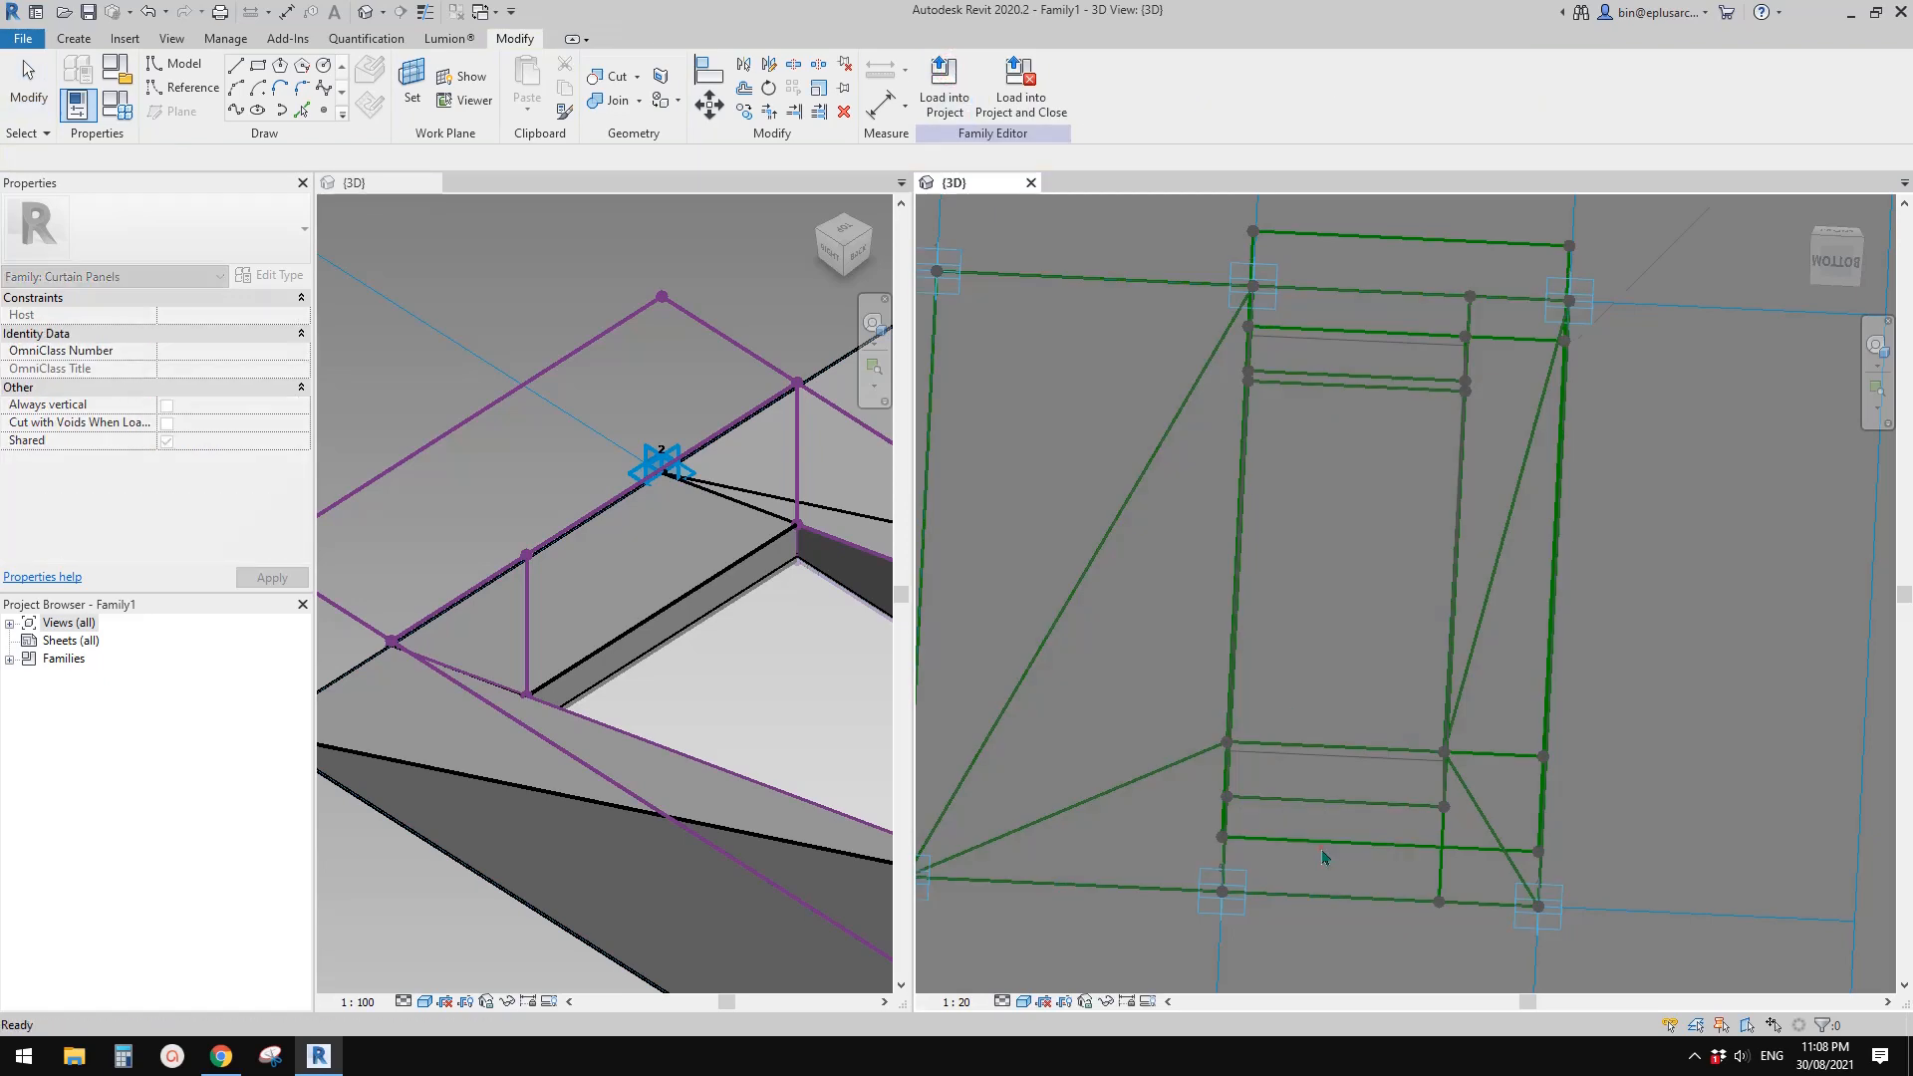
Set the positive offset of the solid form filling the recessed opening to 12
shift+middle_drag(1365, 427, 1430, 537)
scroll(1430, 536, up, 4)
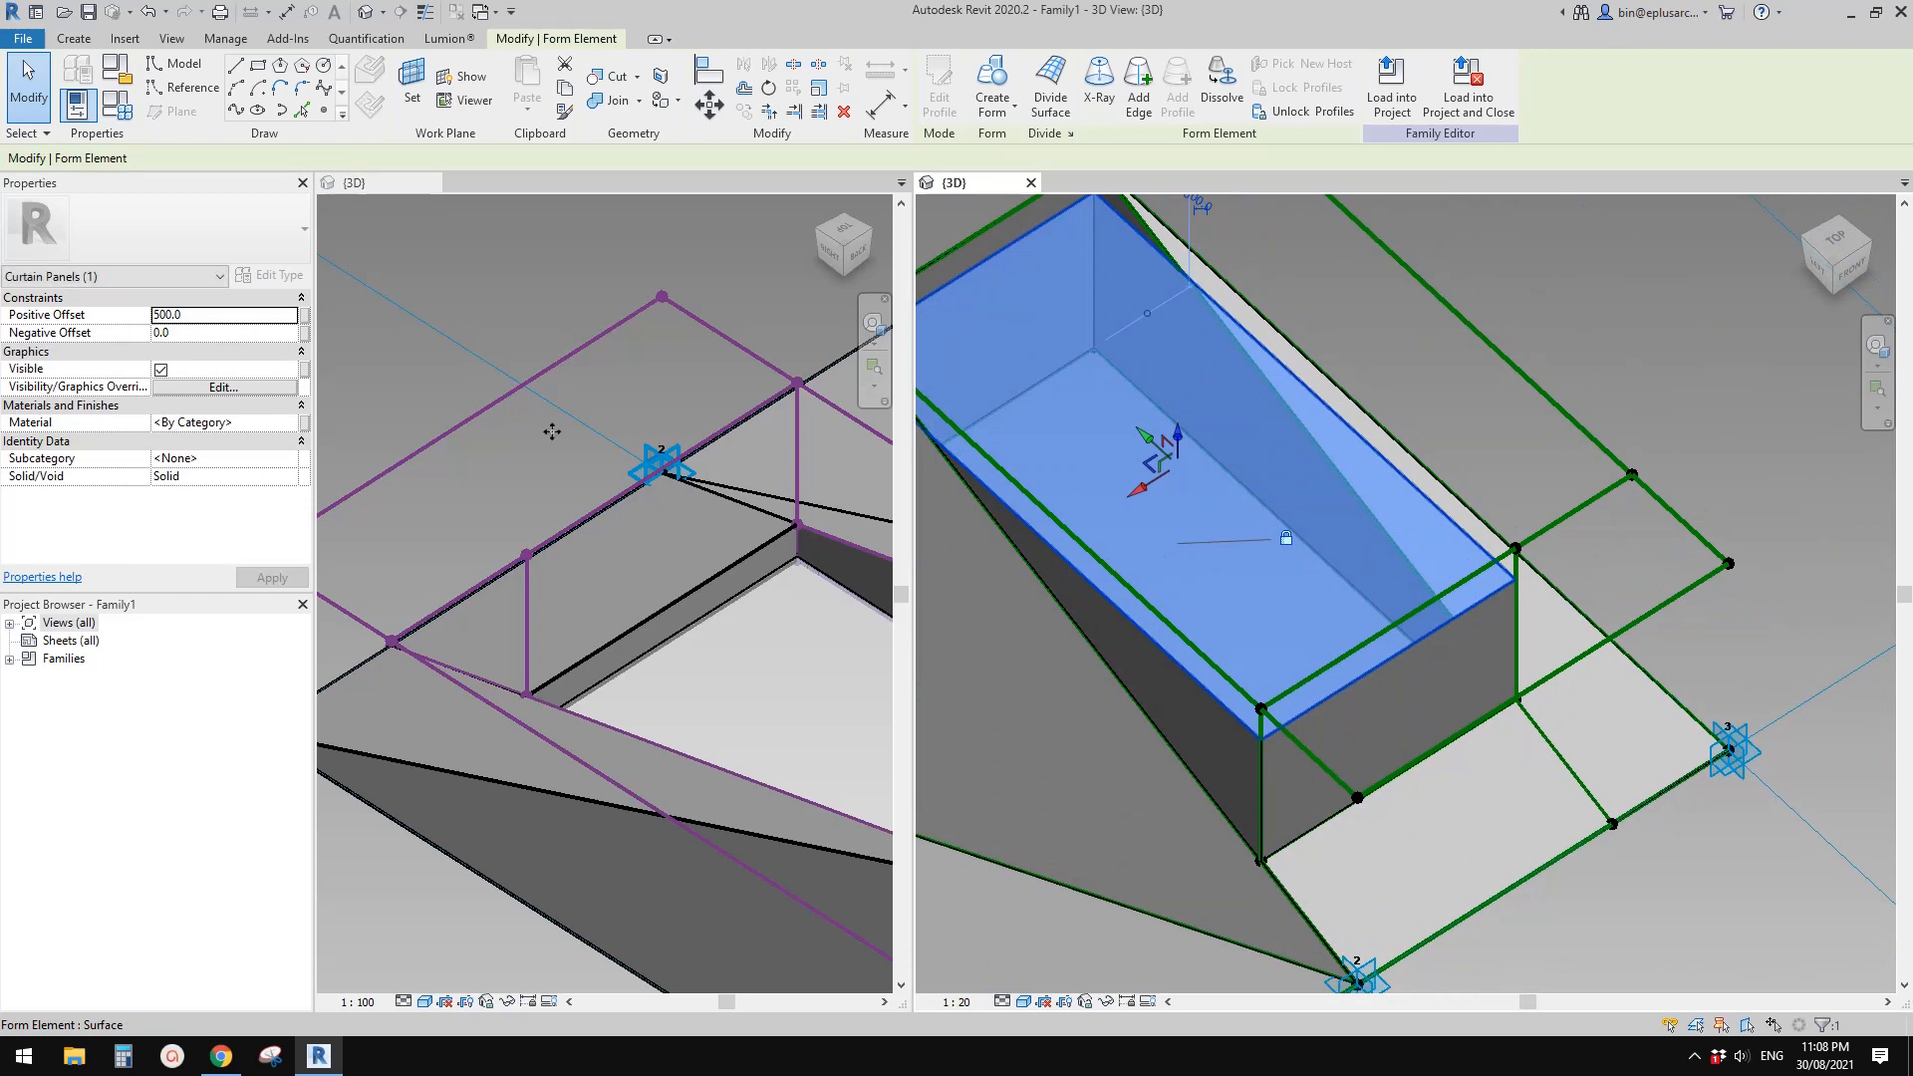
shift+middle_drag(1138, 596, 1303, 549)
key(Escape)
click(1237, 451)
click(242, 316)
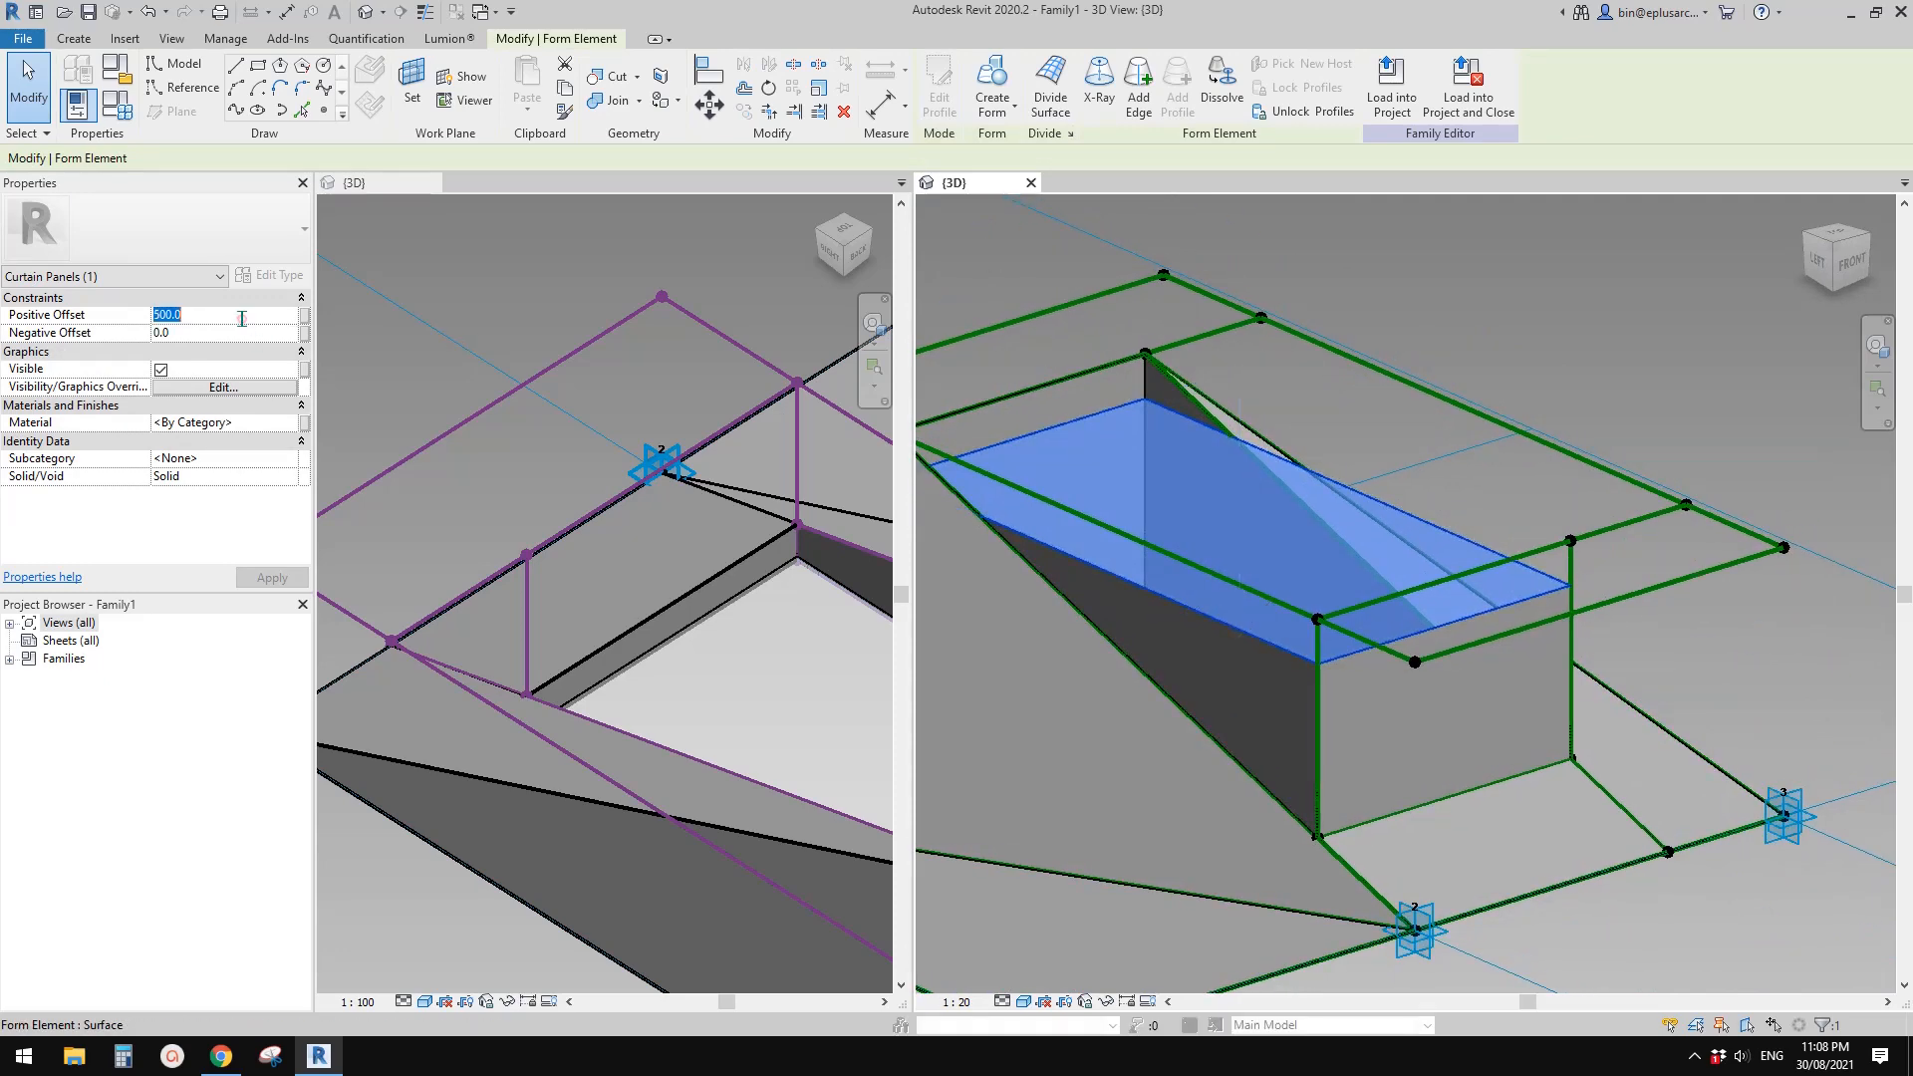
text(12)
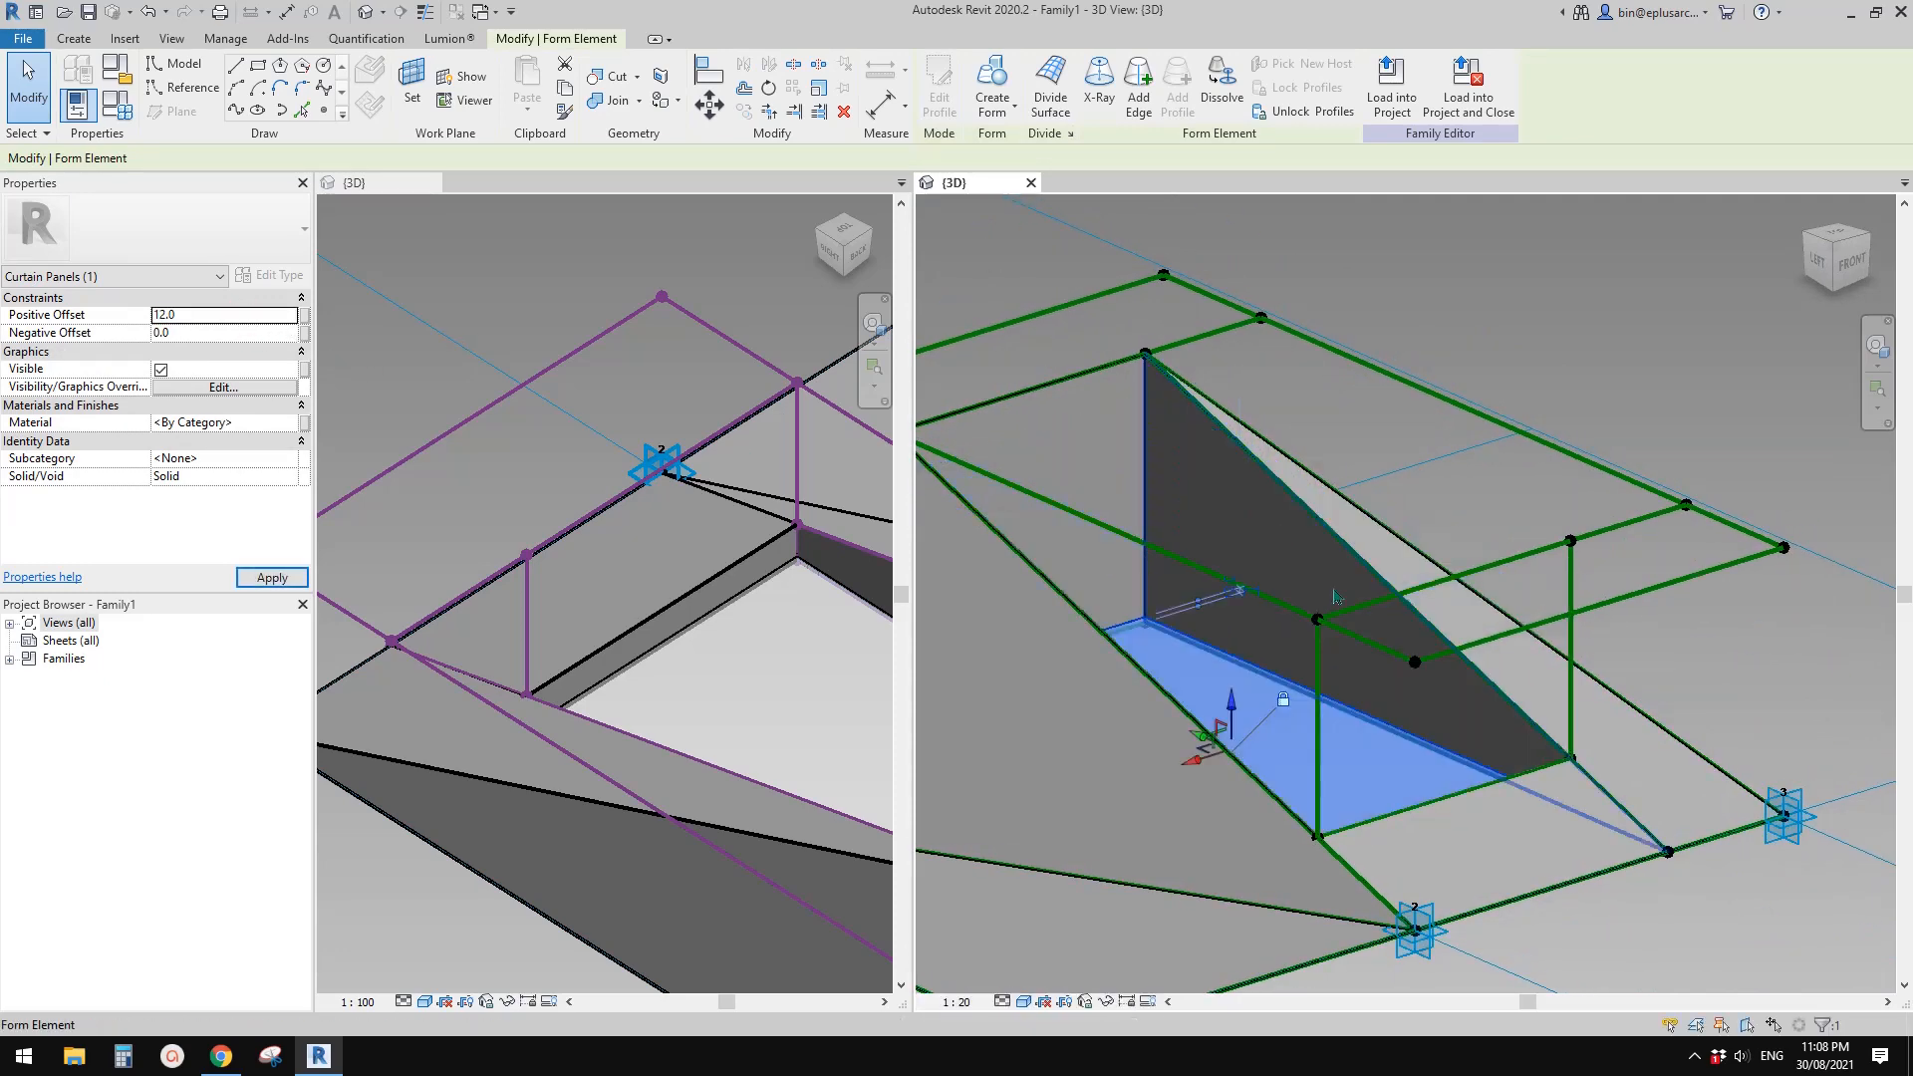
Inspect the thin panel in the recessed opening from below and from above
shift+middle_drag(1381, 610, 1298, 528)
key(Escape)
scroll(1297, 618, up, 2)
scroll(1277, 638, down, 2)
shift+middle_drag(1294, 610, 1209, 596)
click(1057, 580)
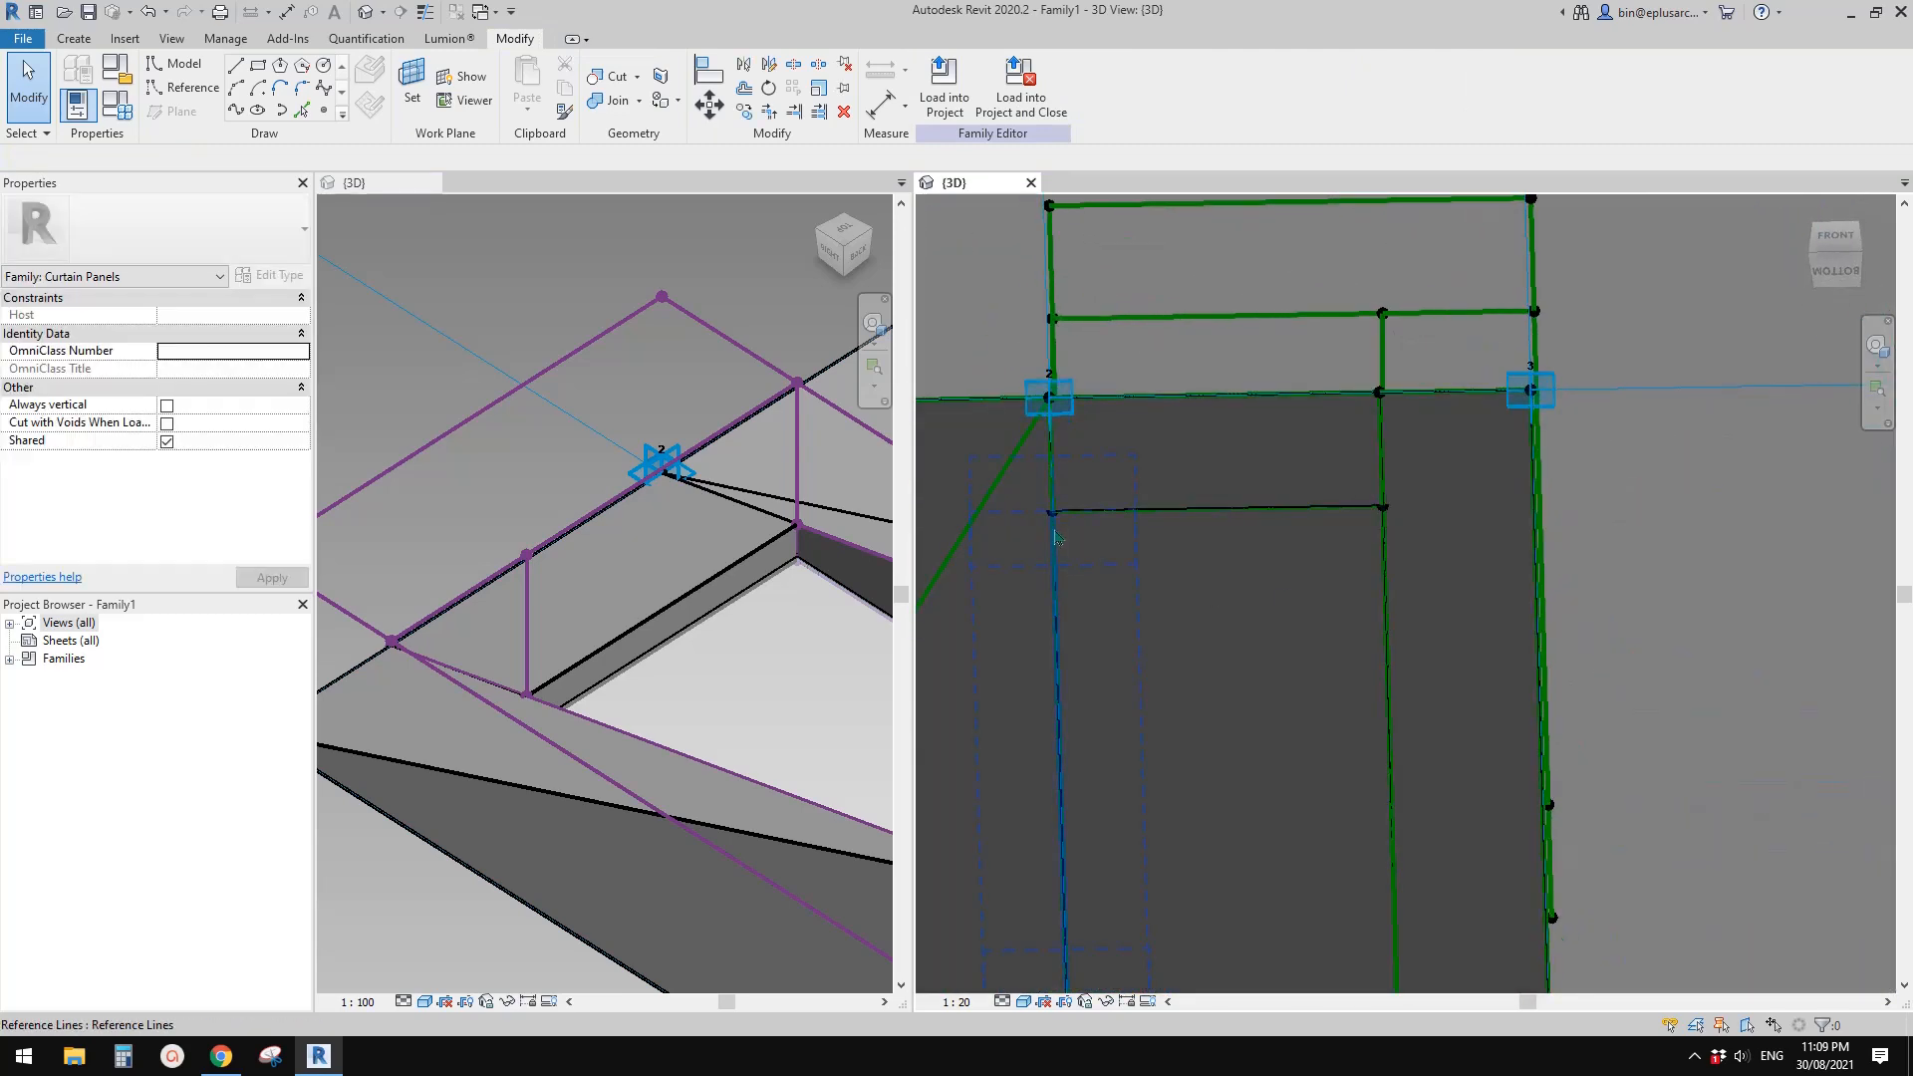
shift+middle_drag(1057, 539, 1334, 686)
shift+middle_drag(1353, 565, 1162, 771)
scroll(1192, 627, up, 2)
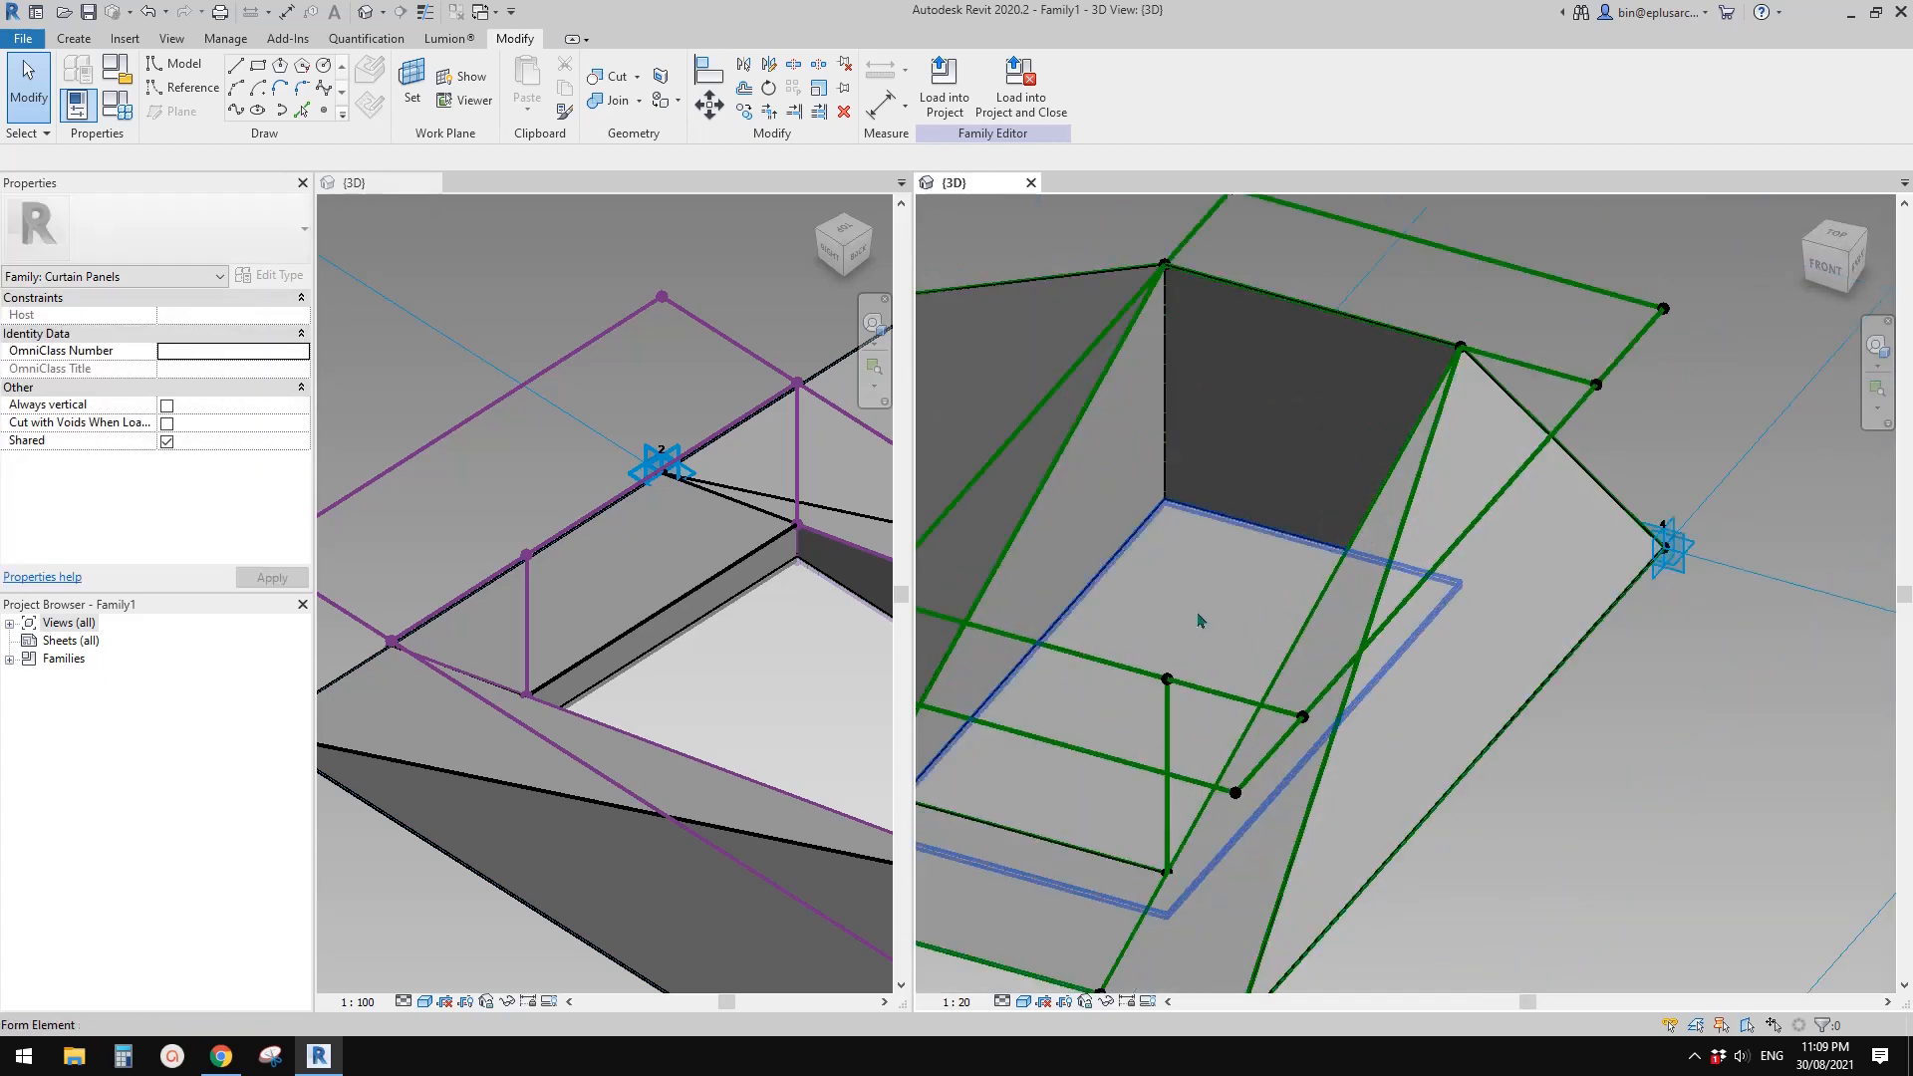
Set the opening panel's positive offset to 30 and its negative offset to 42
click(1199, 619)
shift+middle_drag(1216, 649, 1234, 588)
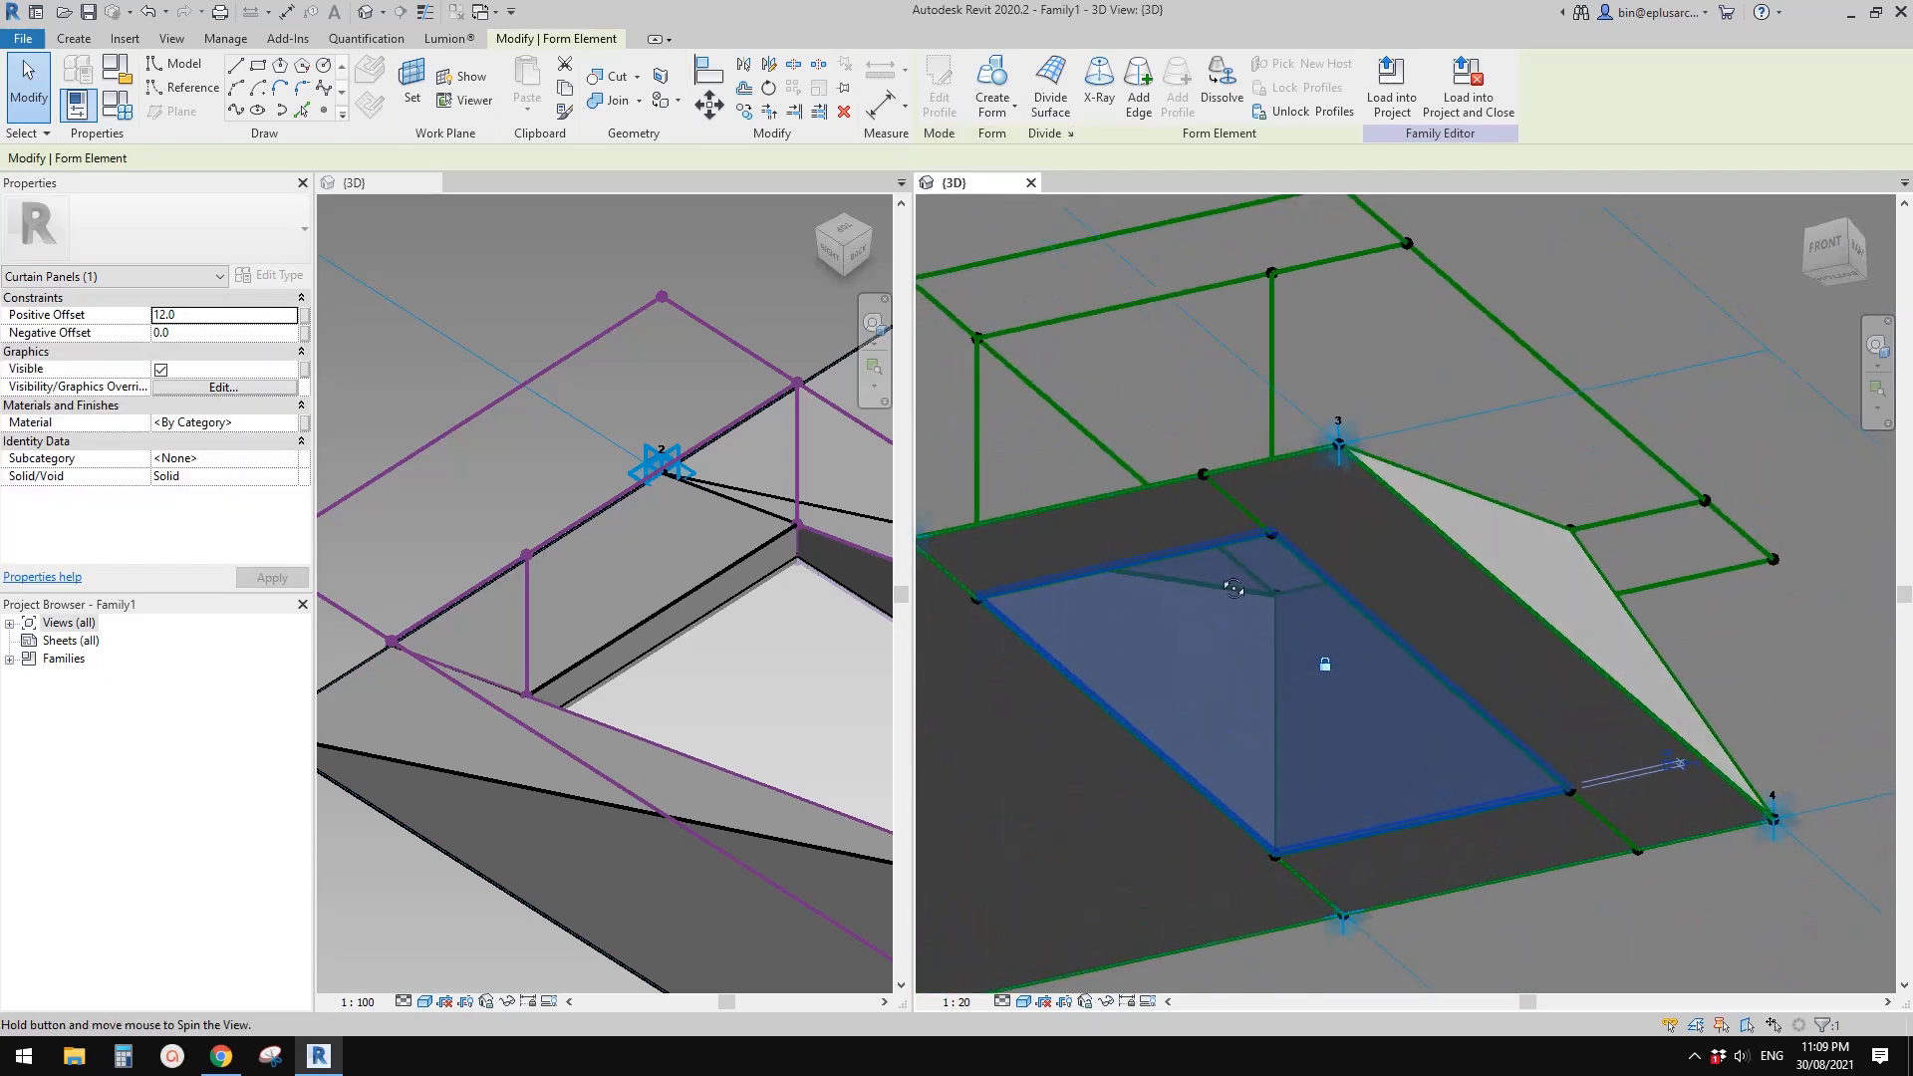
click(198, 317)
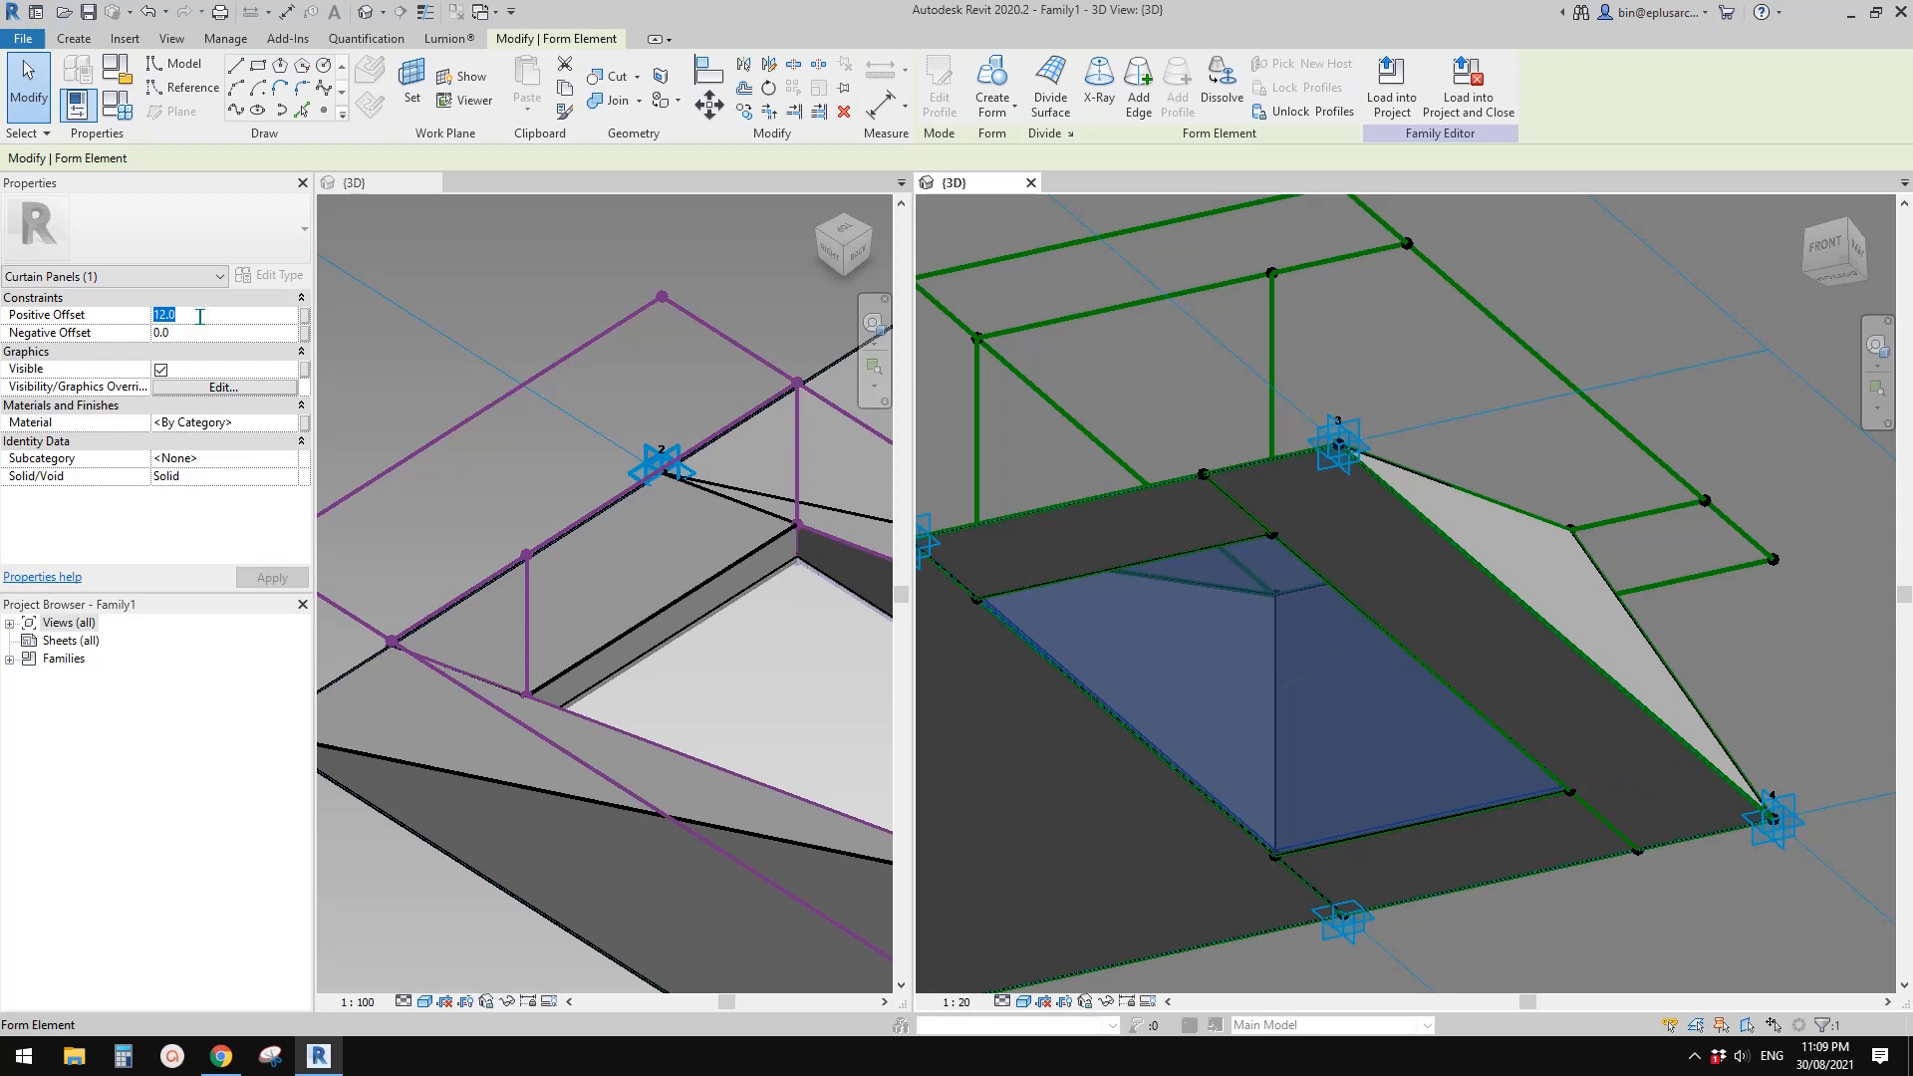
text(30)
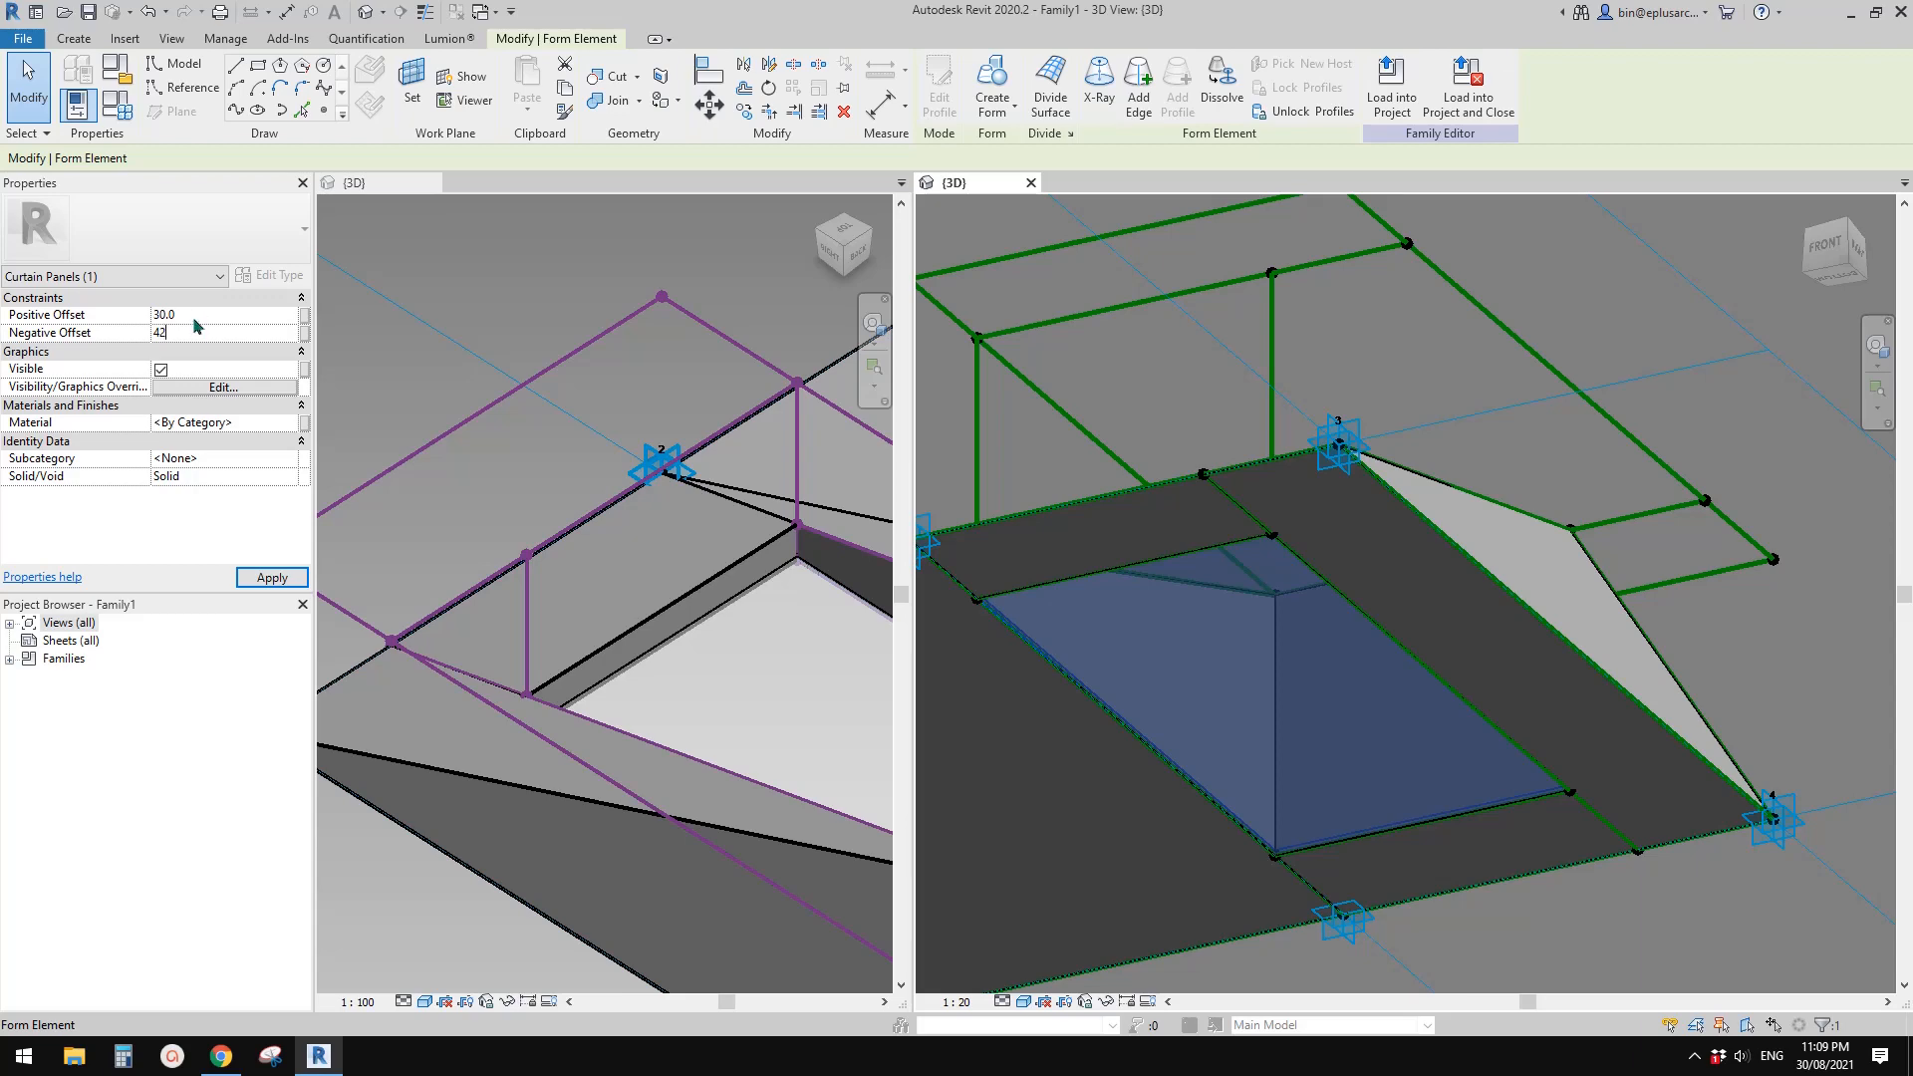
text(42)
key(Return)
shift+middle_drag(1209, 525, 1323, 520)
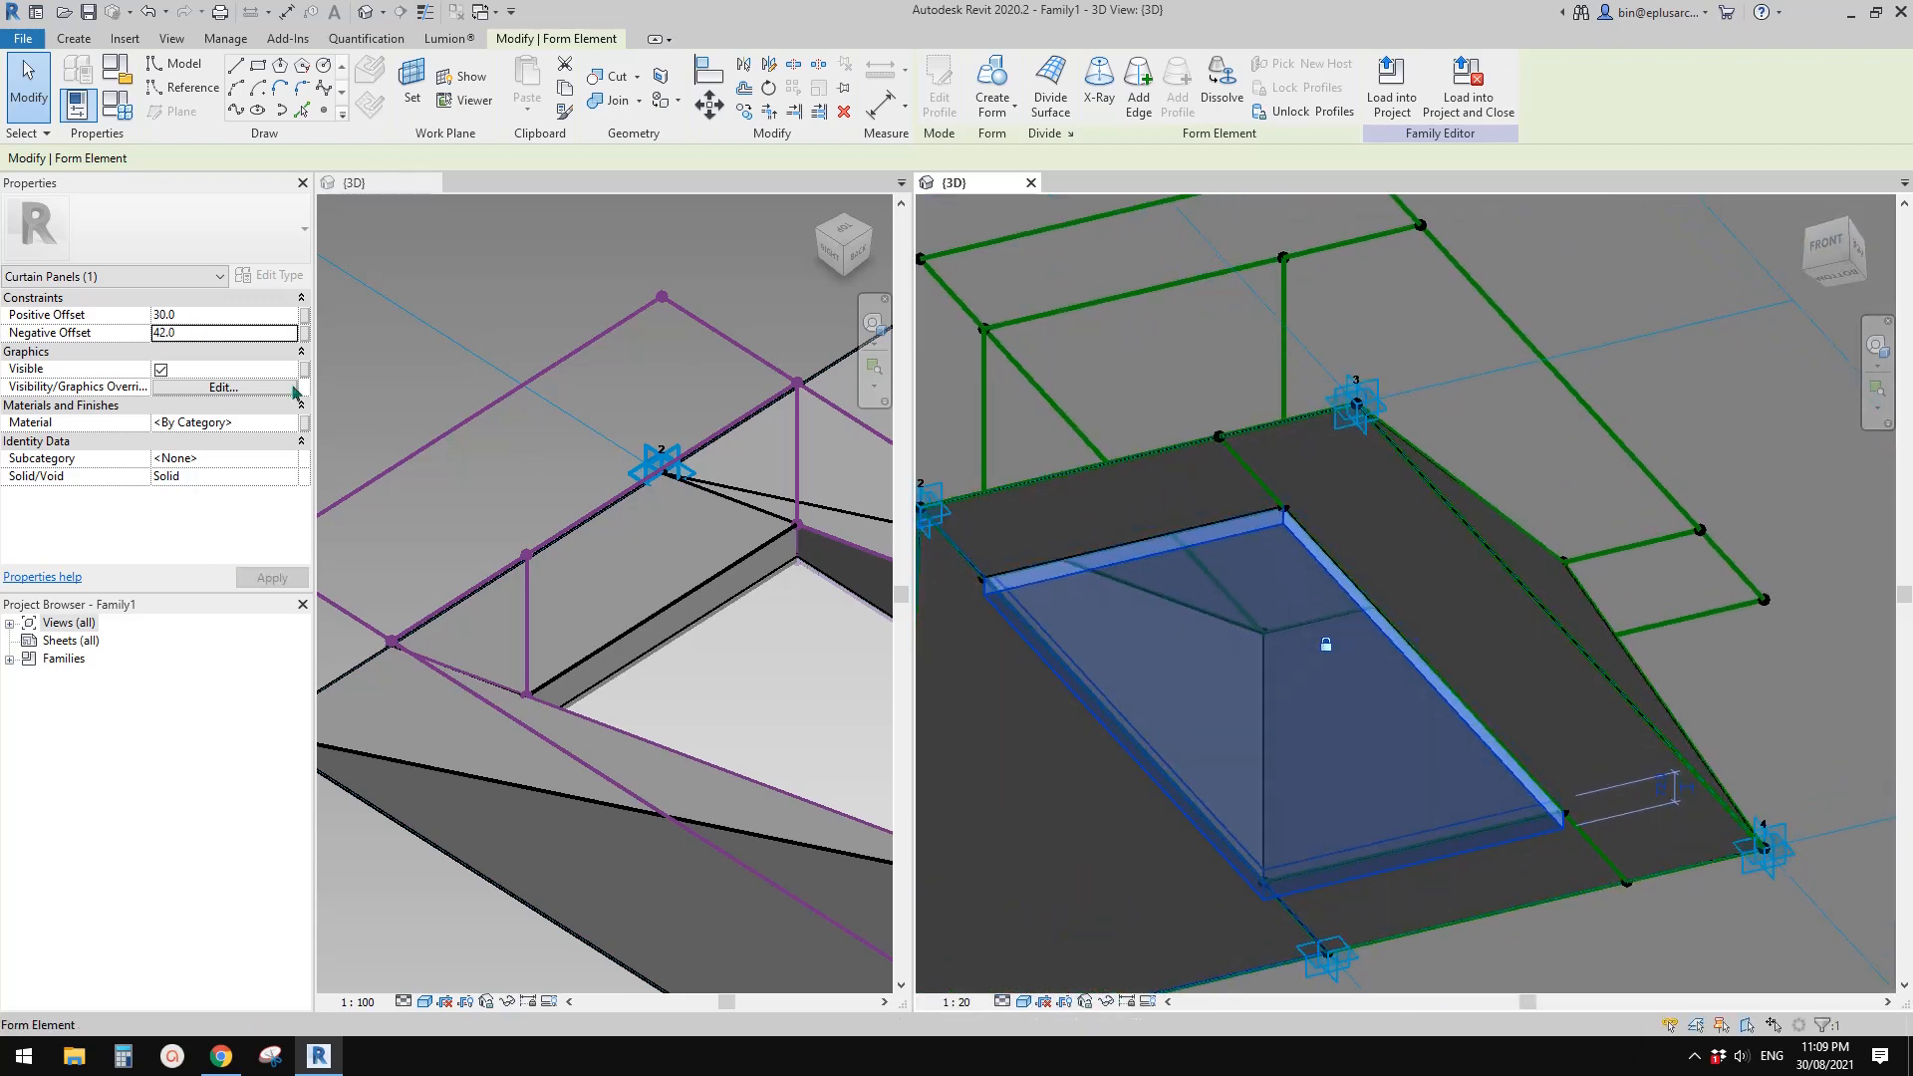
Set the opening panel's positive offset to 42 and its negative offset to -30
click(202, 334)
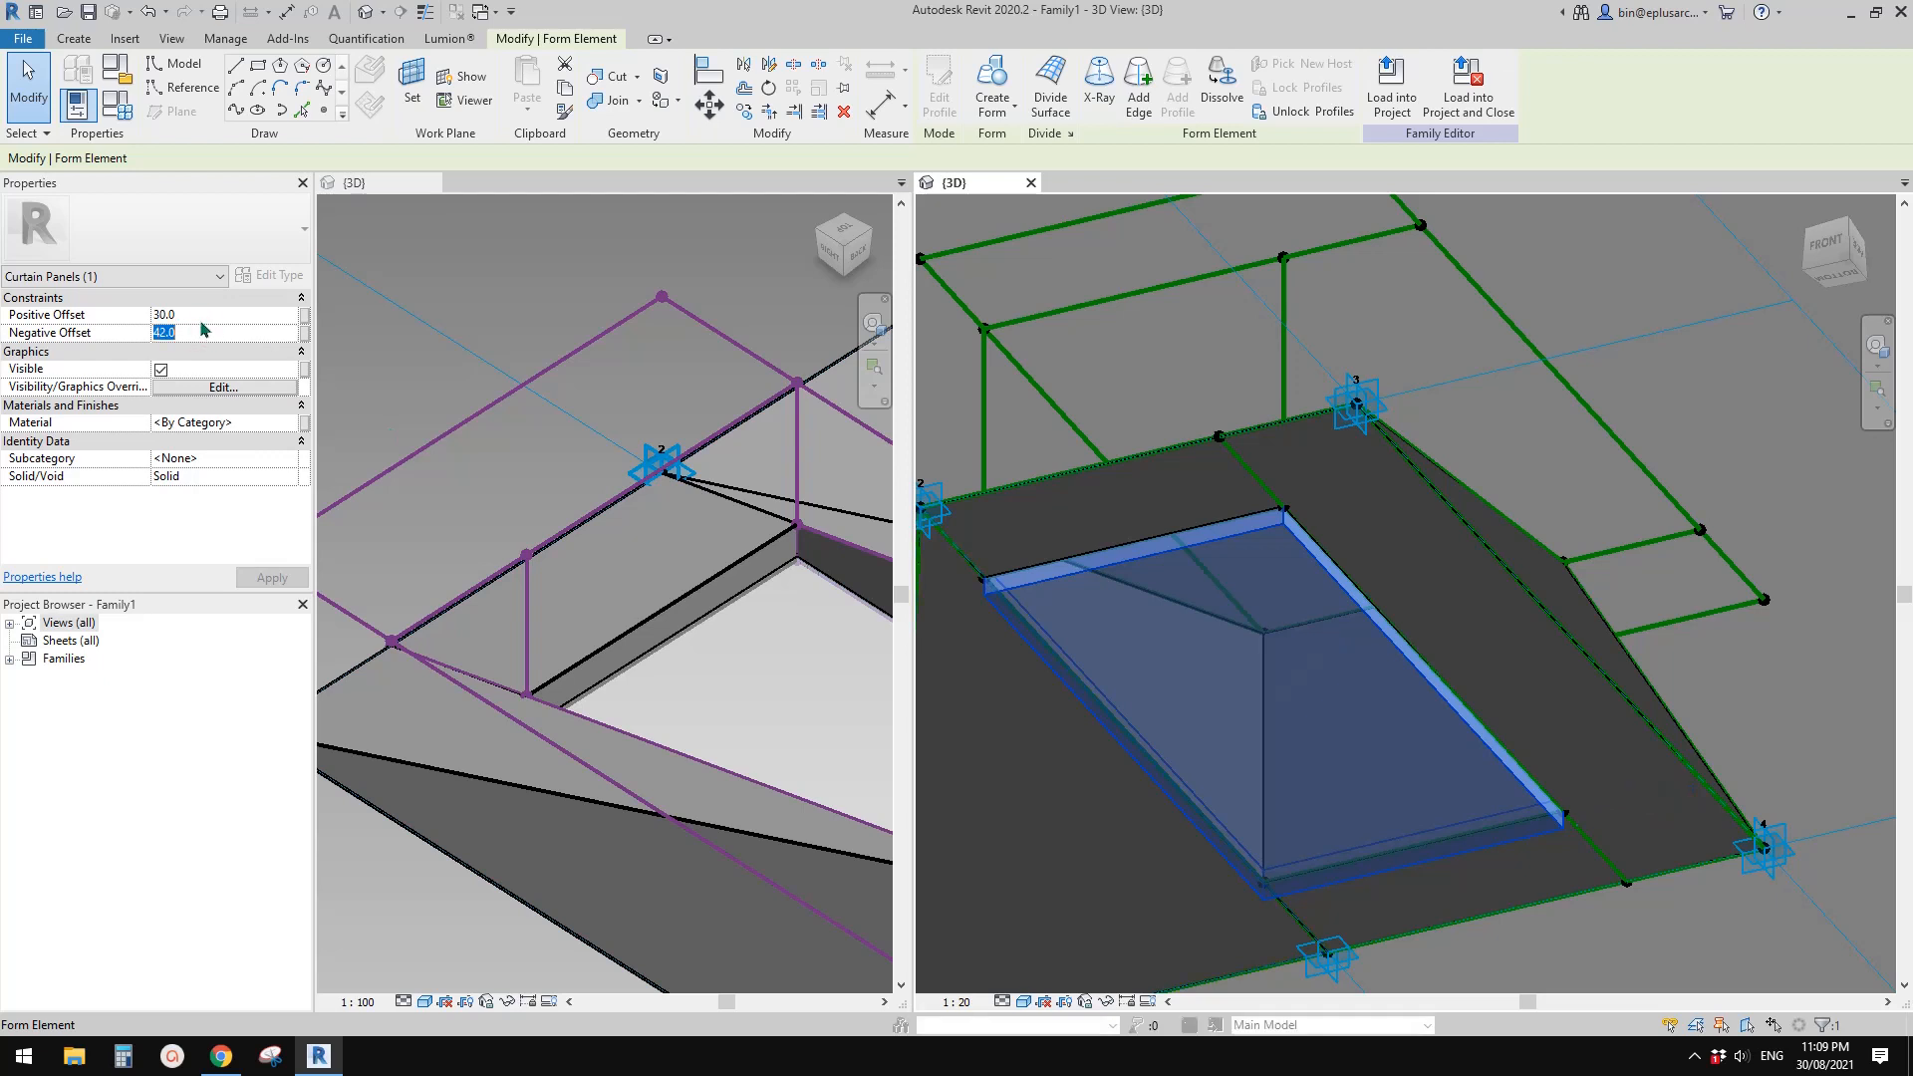
click(202, 316)
text(42)
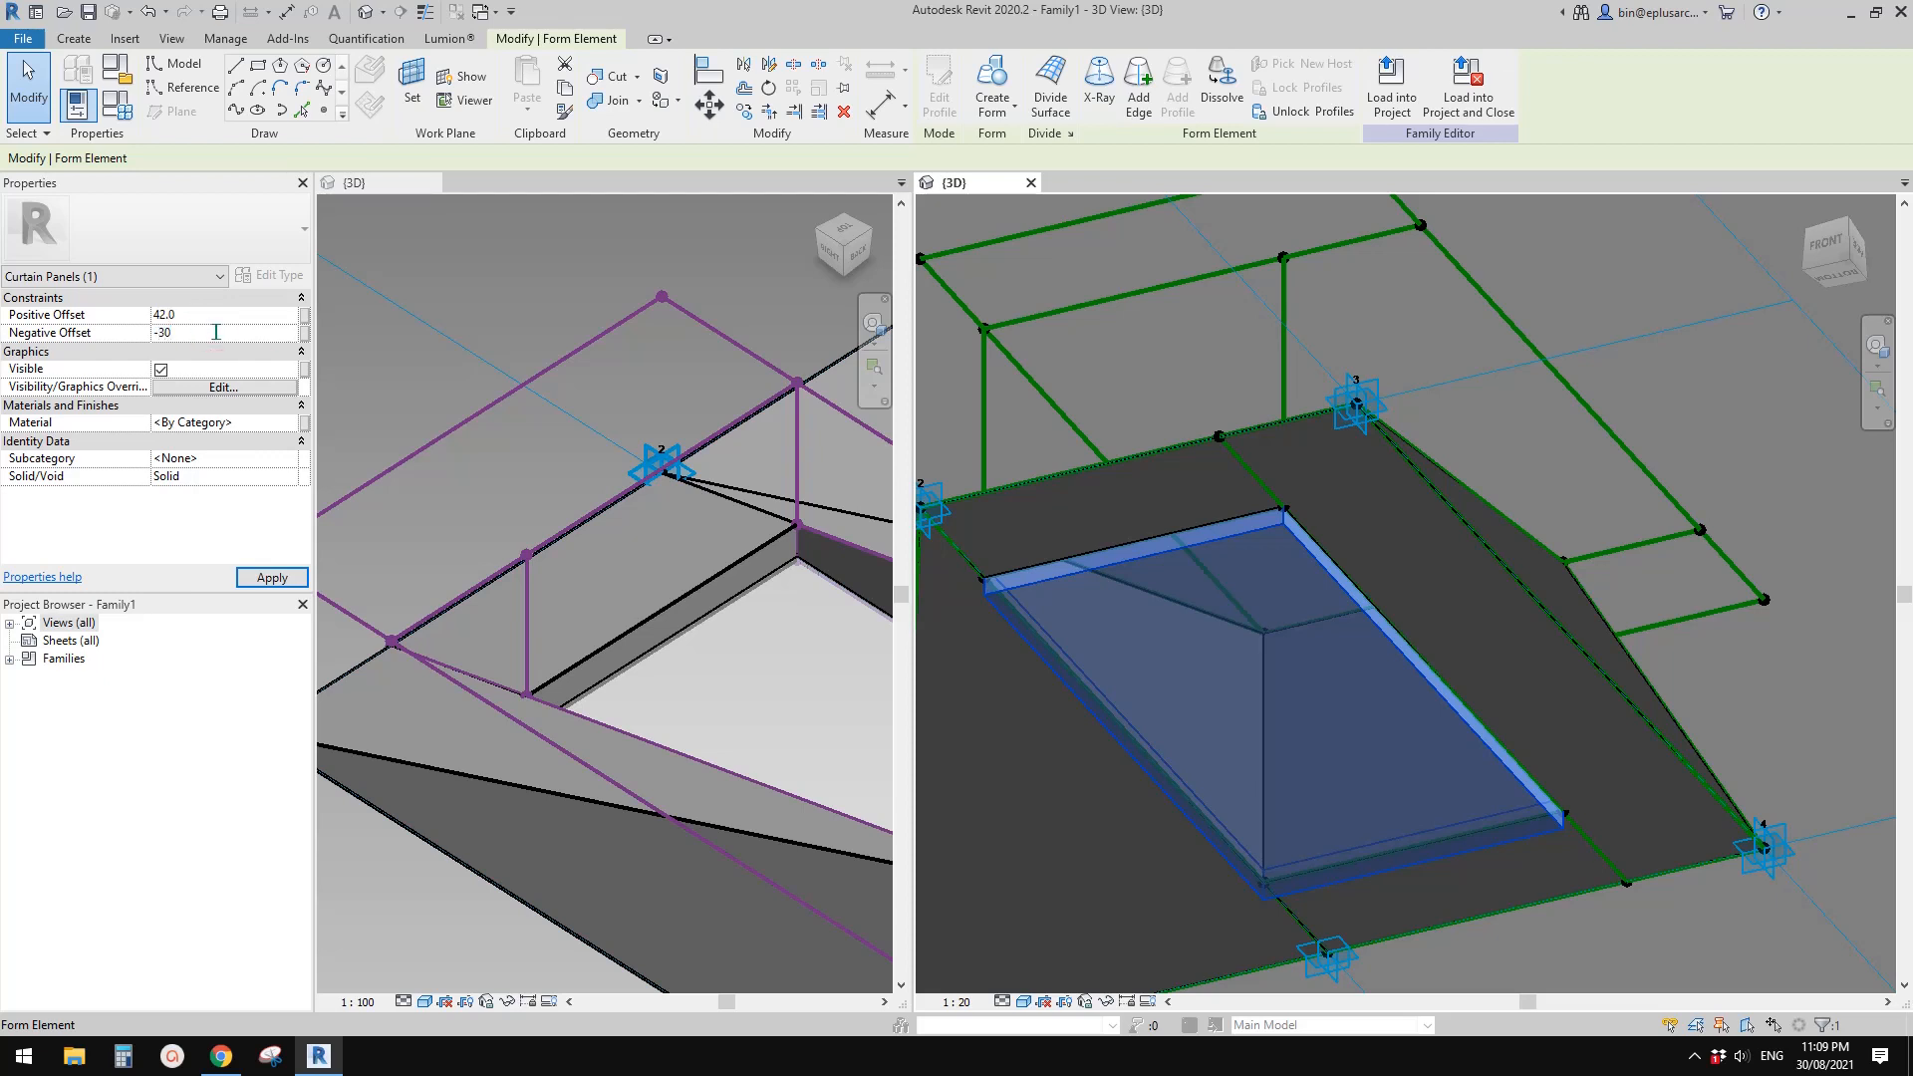
key(Escape)
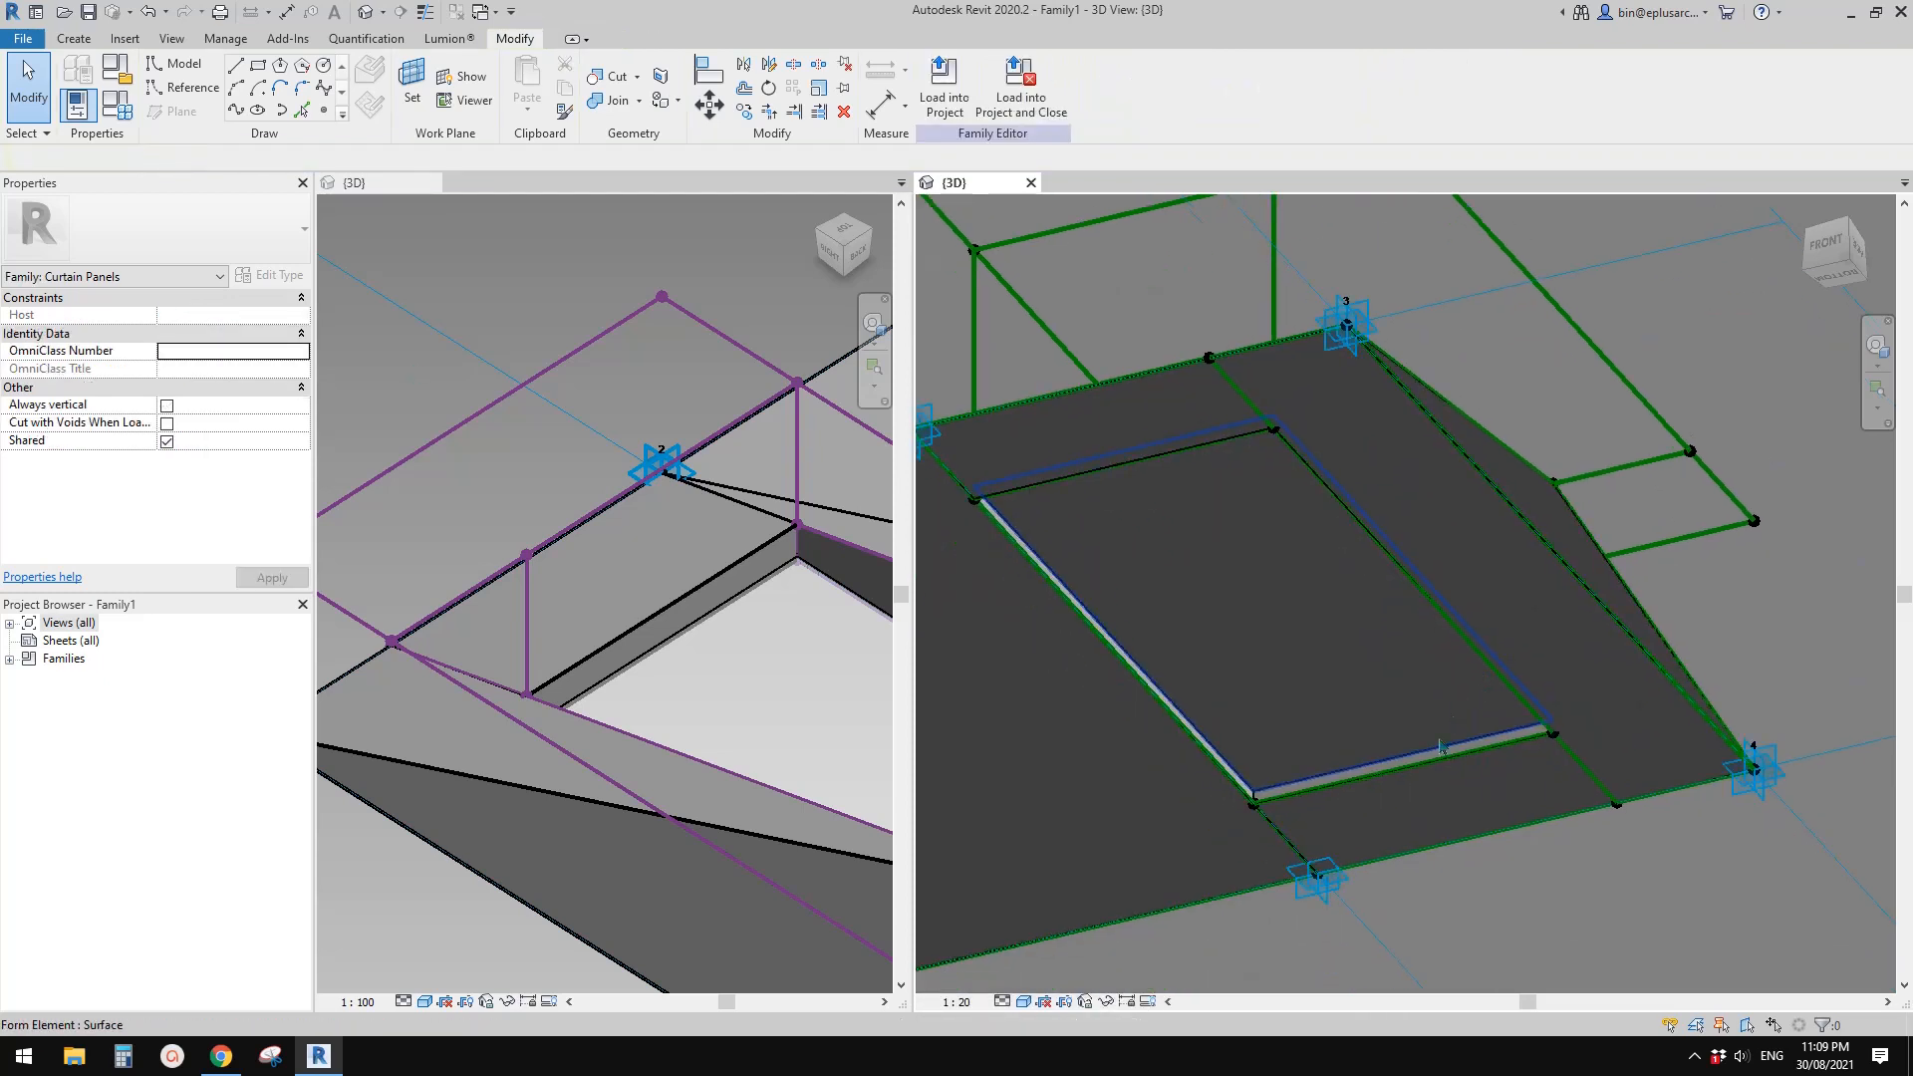
shift+middle_drag(1343, 785, 1507, 733)
shift+middle_drag(1236, 838, 1145, 632)
Assign the Glass material to the panel form in the recessed opening
scroll(1097, 578, up, 5)
key(Tab)
click(1179, 607)
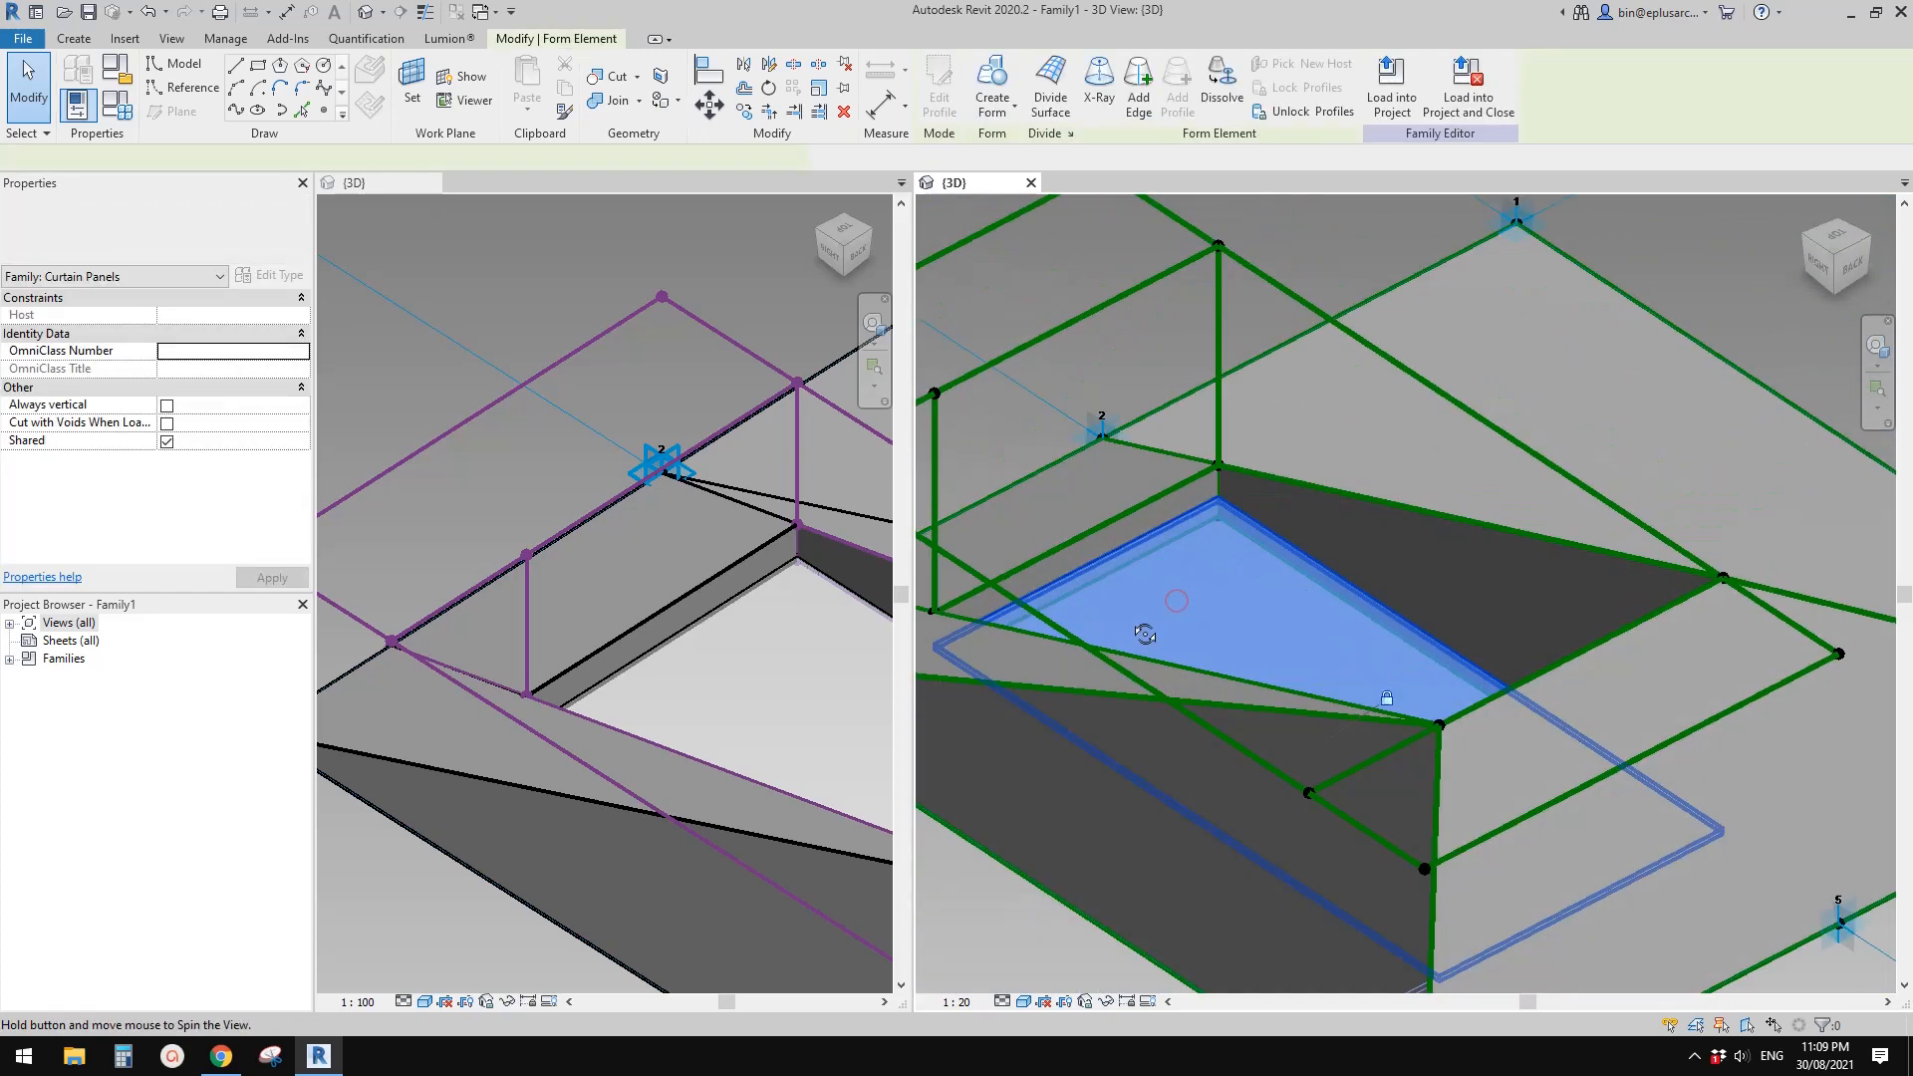
click(1251, 569)
middle_drag(1252, 569, 1252, 607)
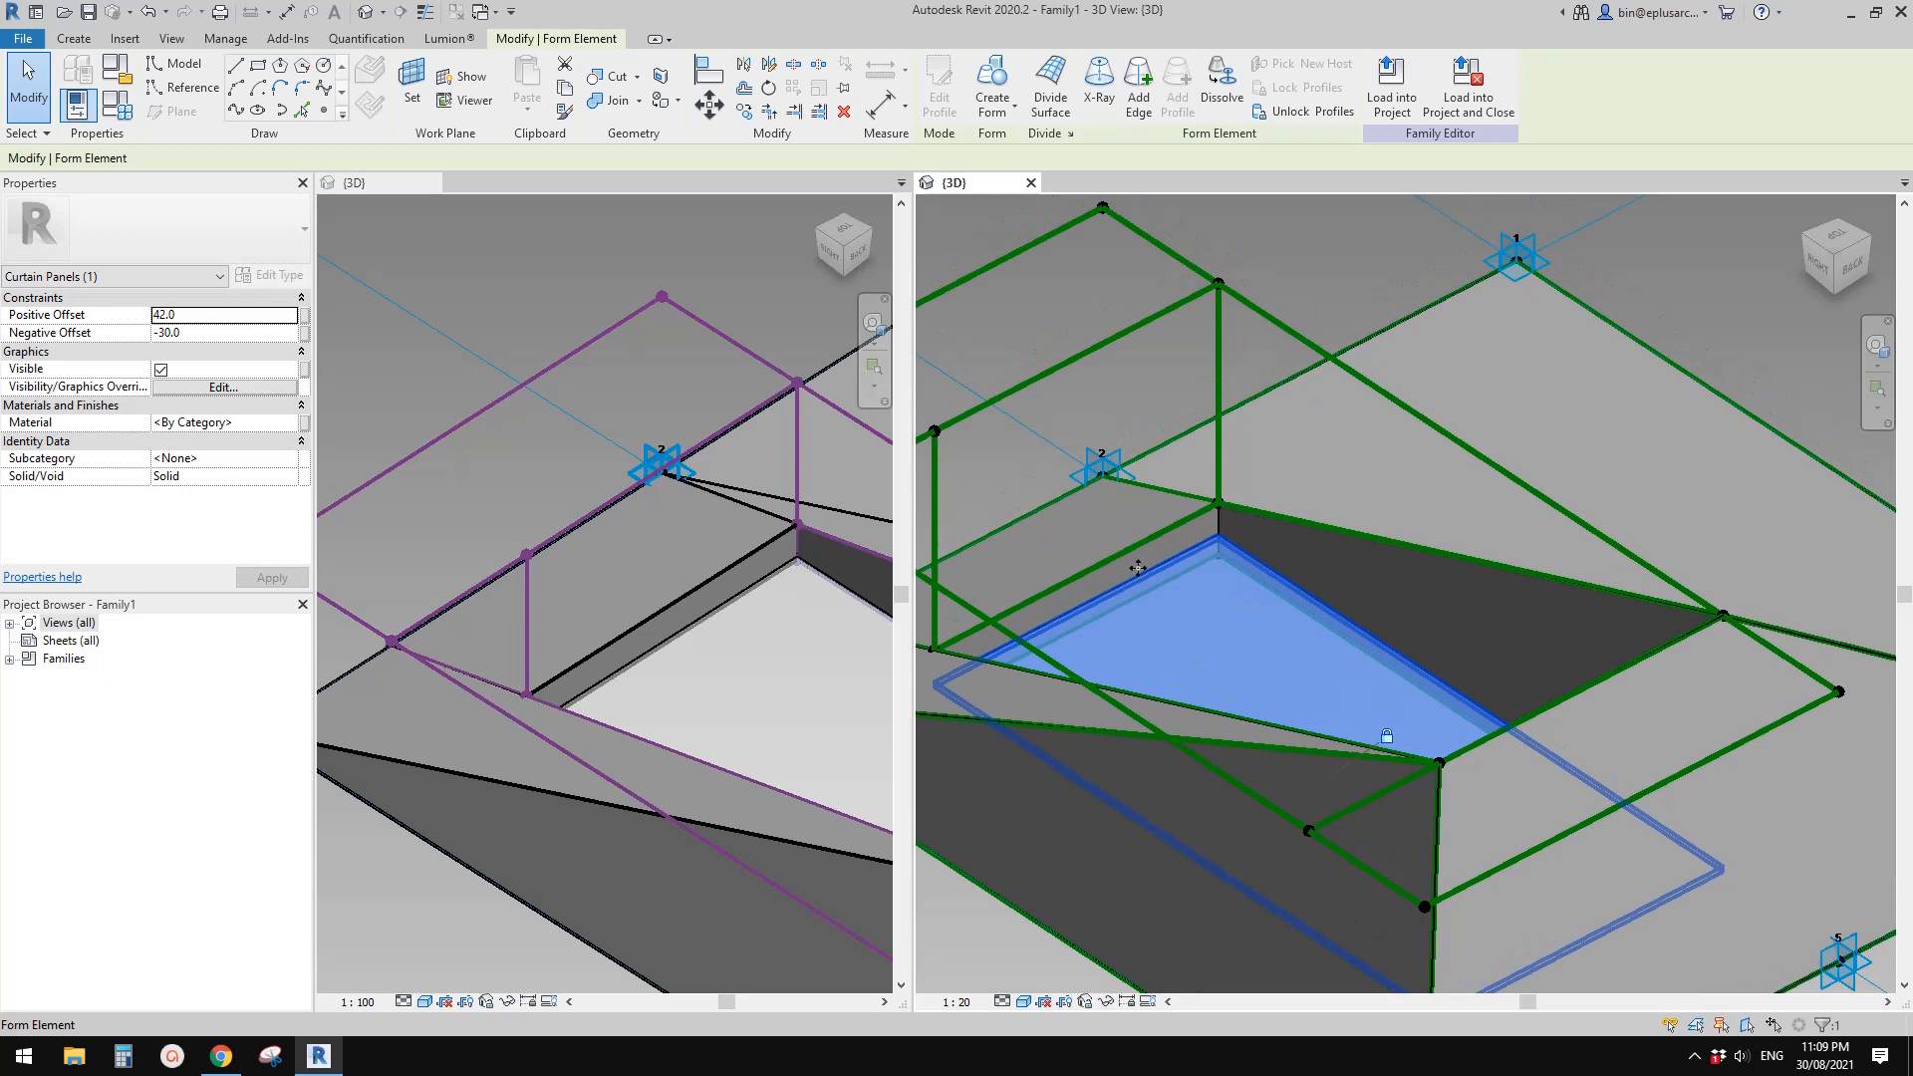
click(266, 427)
text(GLAS)
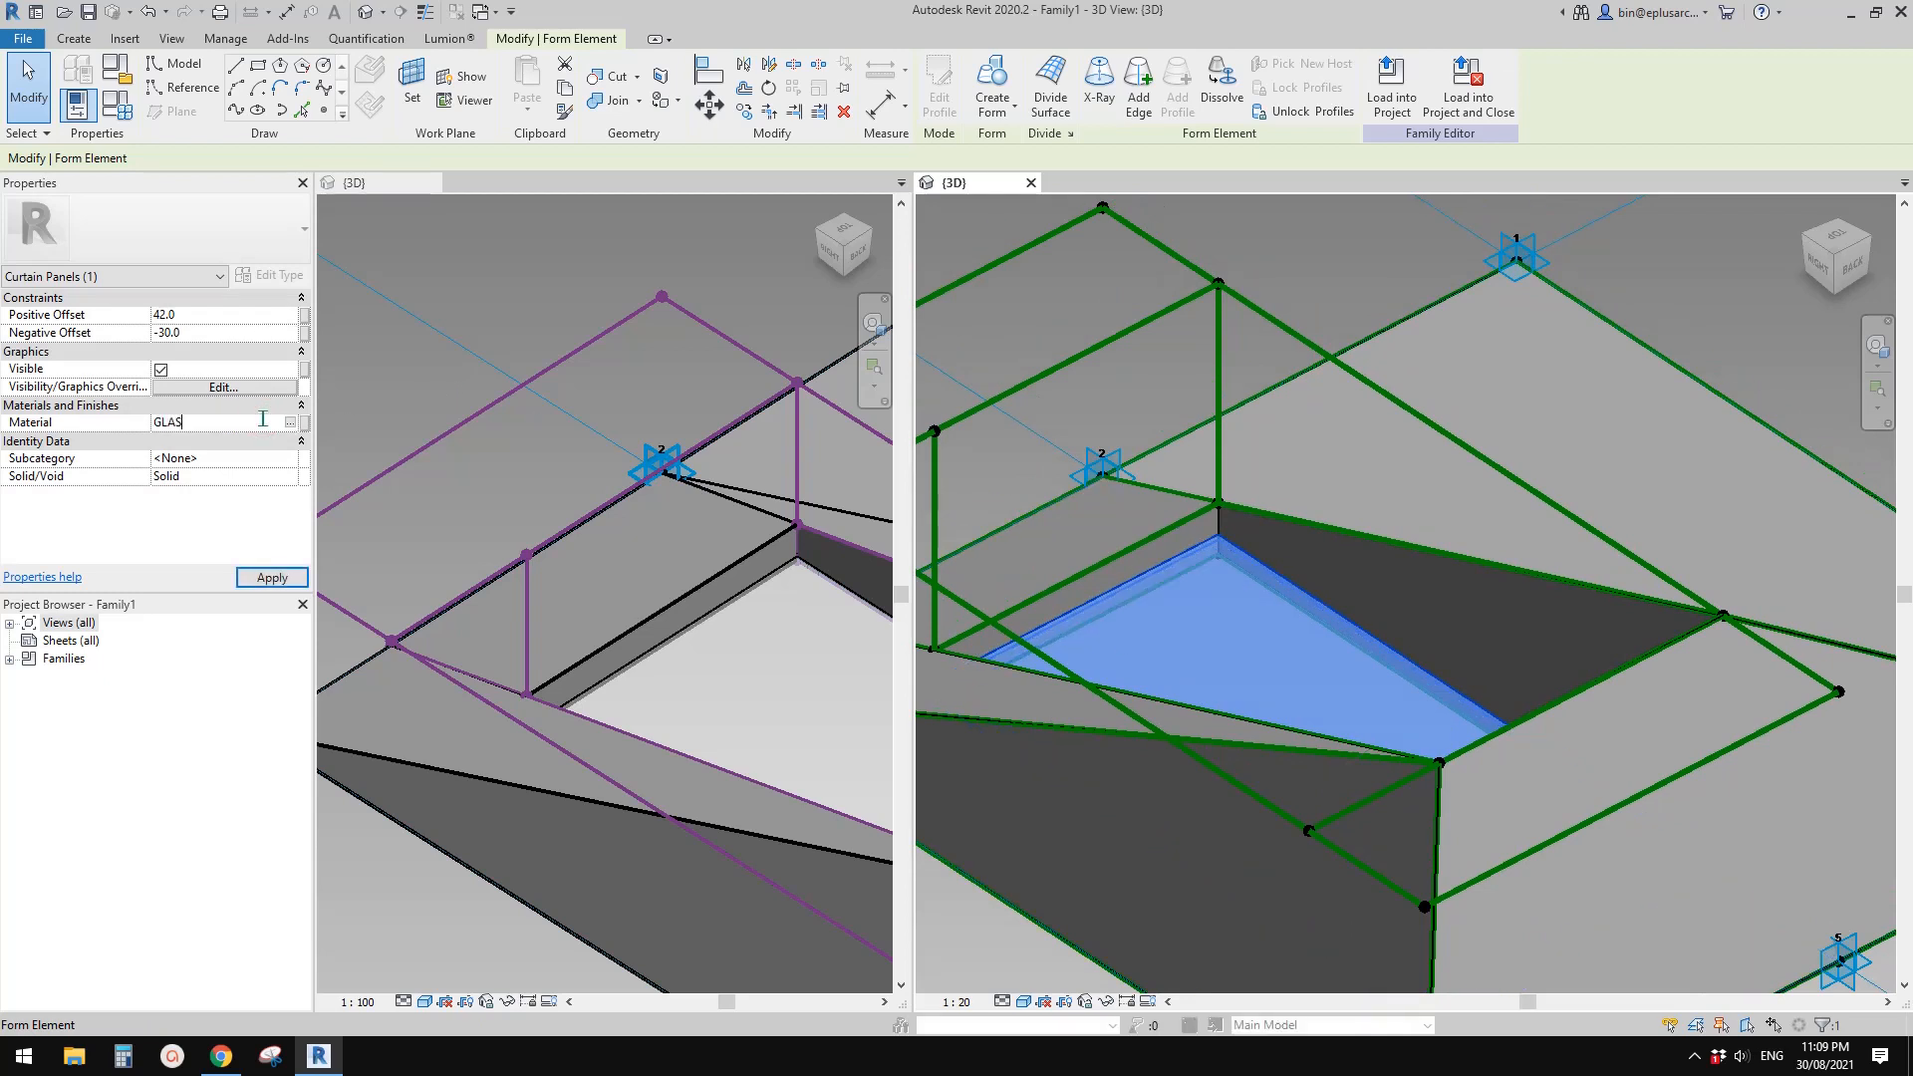
click(250, 459)
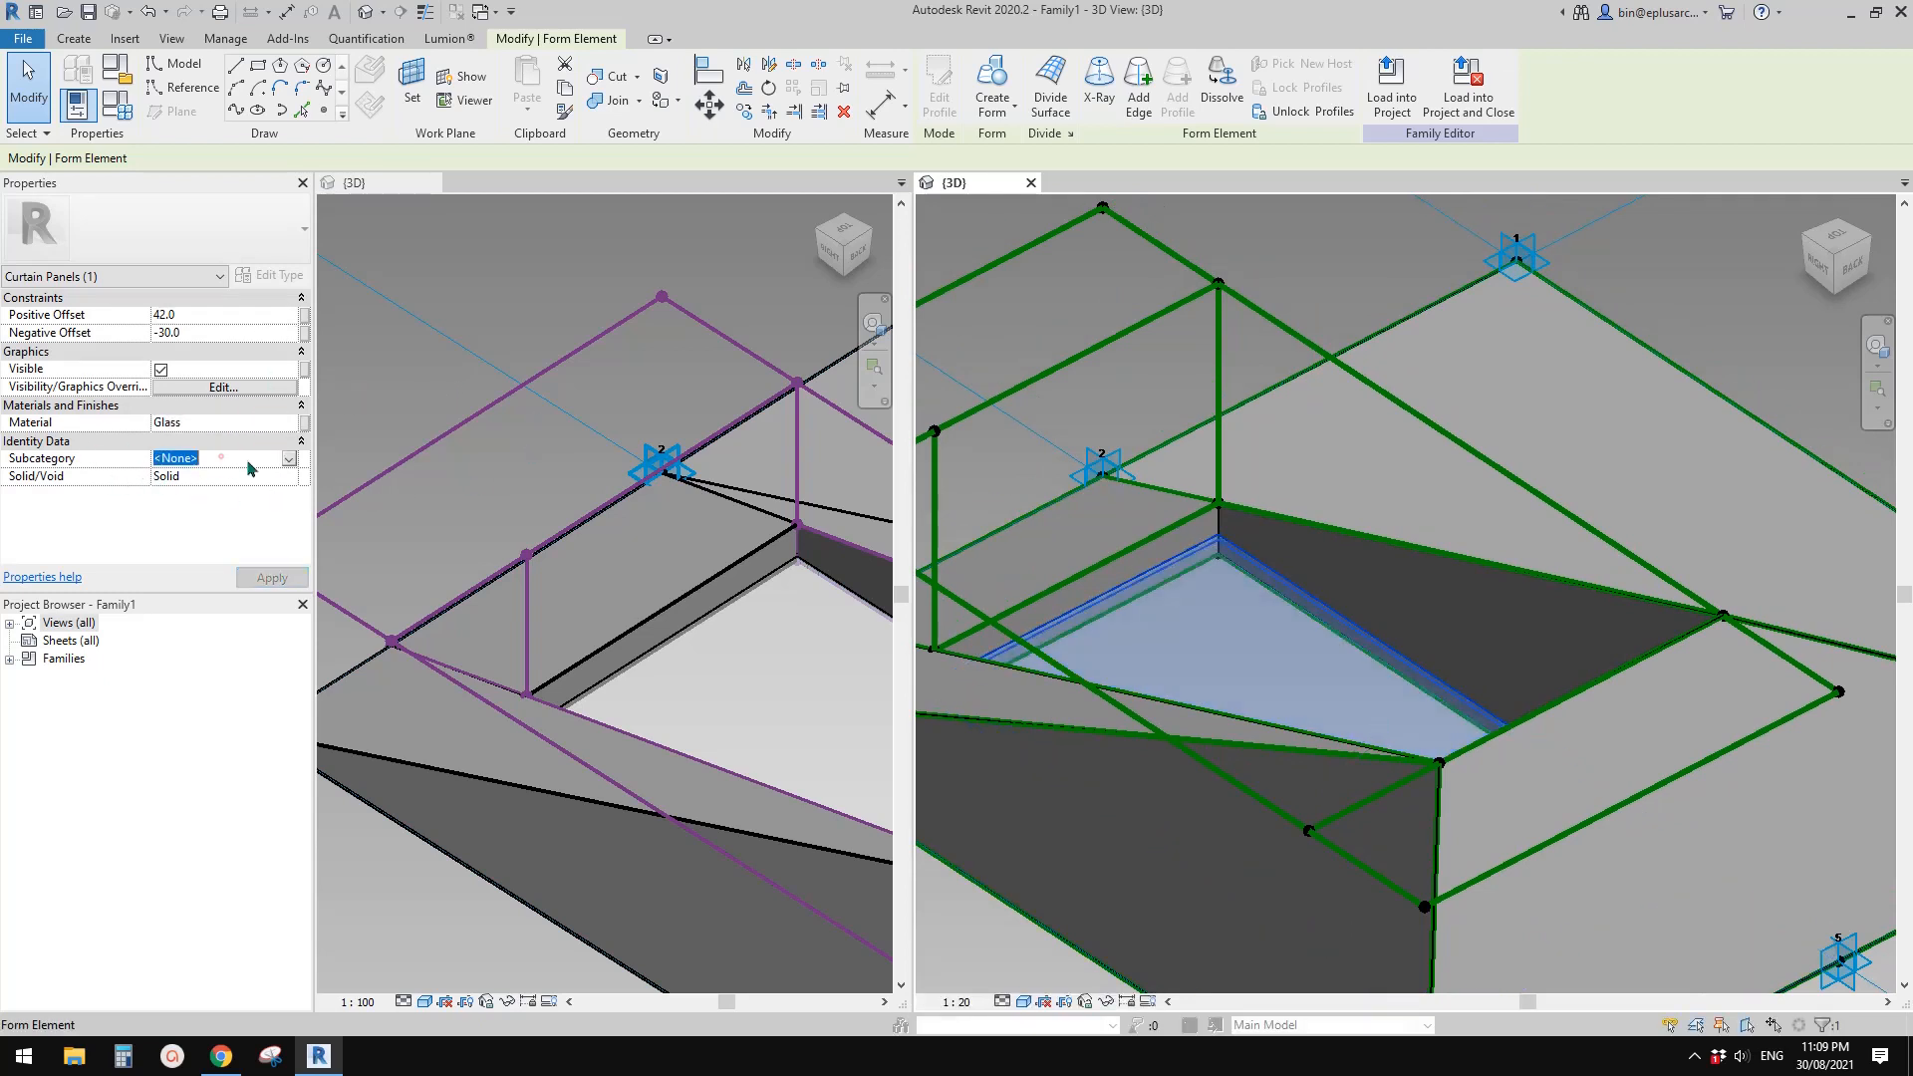
Check which subcategories are available for the glass panel and view the panel in the opening
click(289, 460)
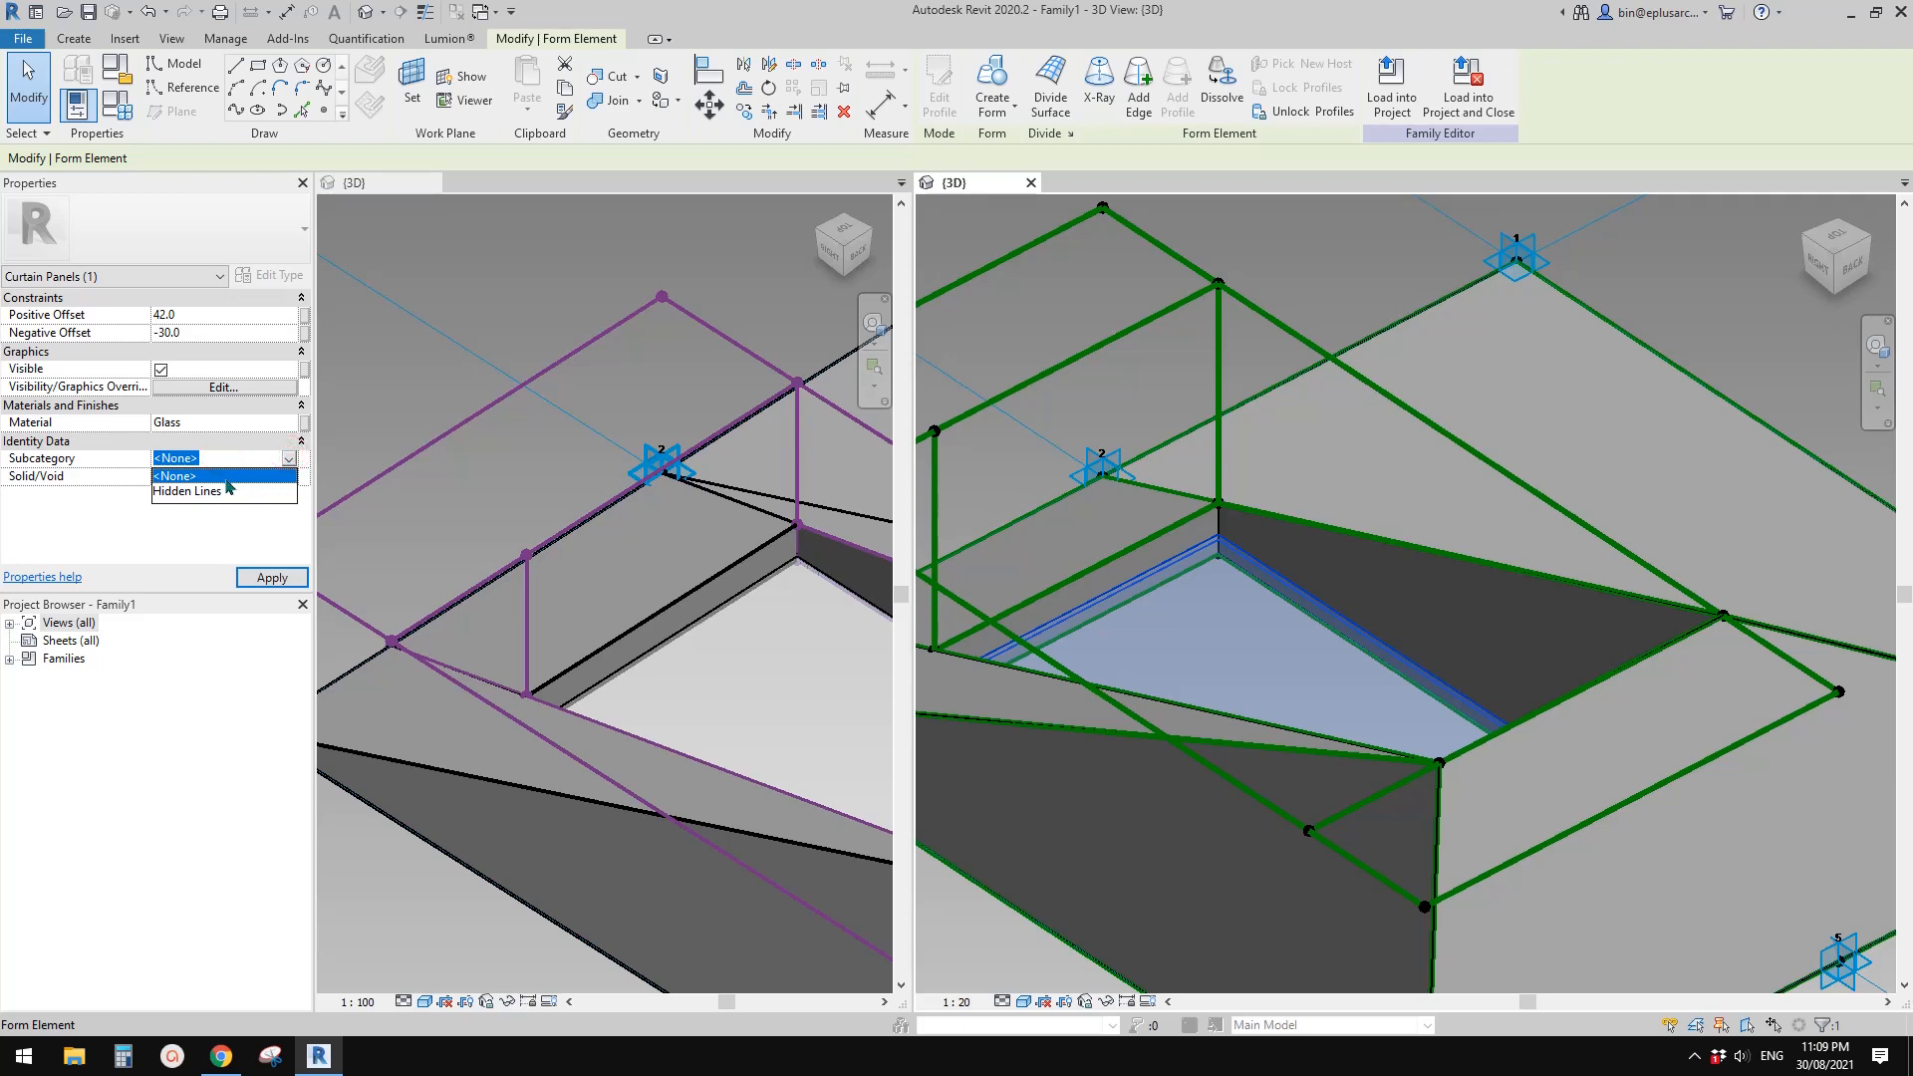
click(1143, 559)
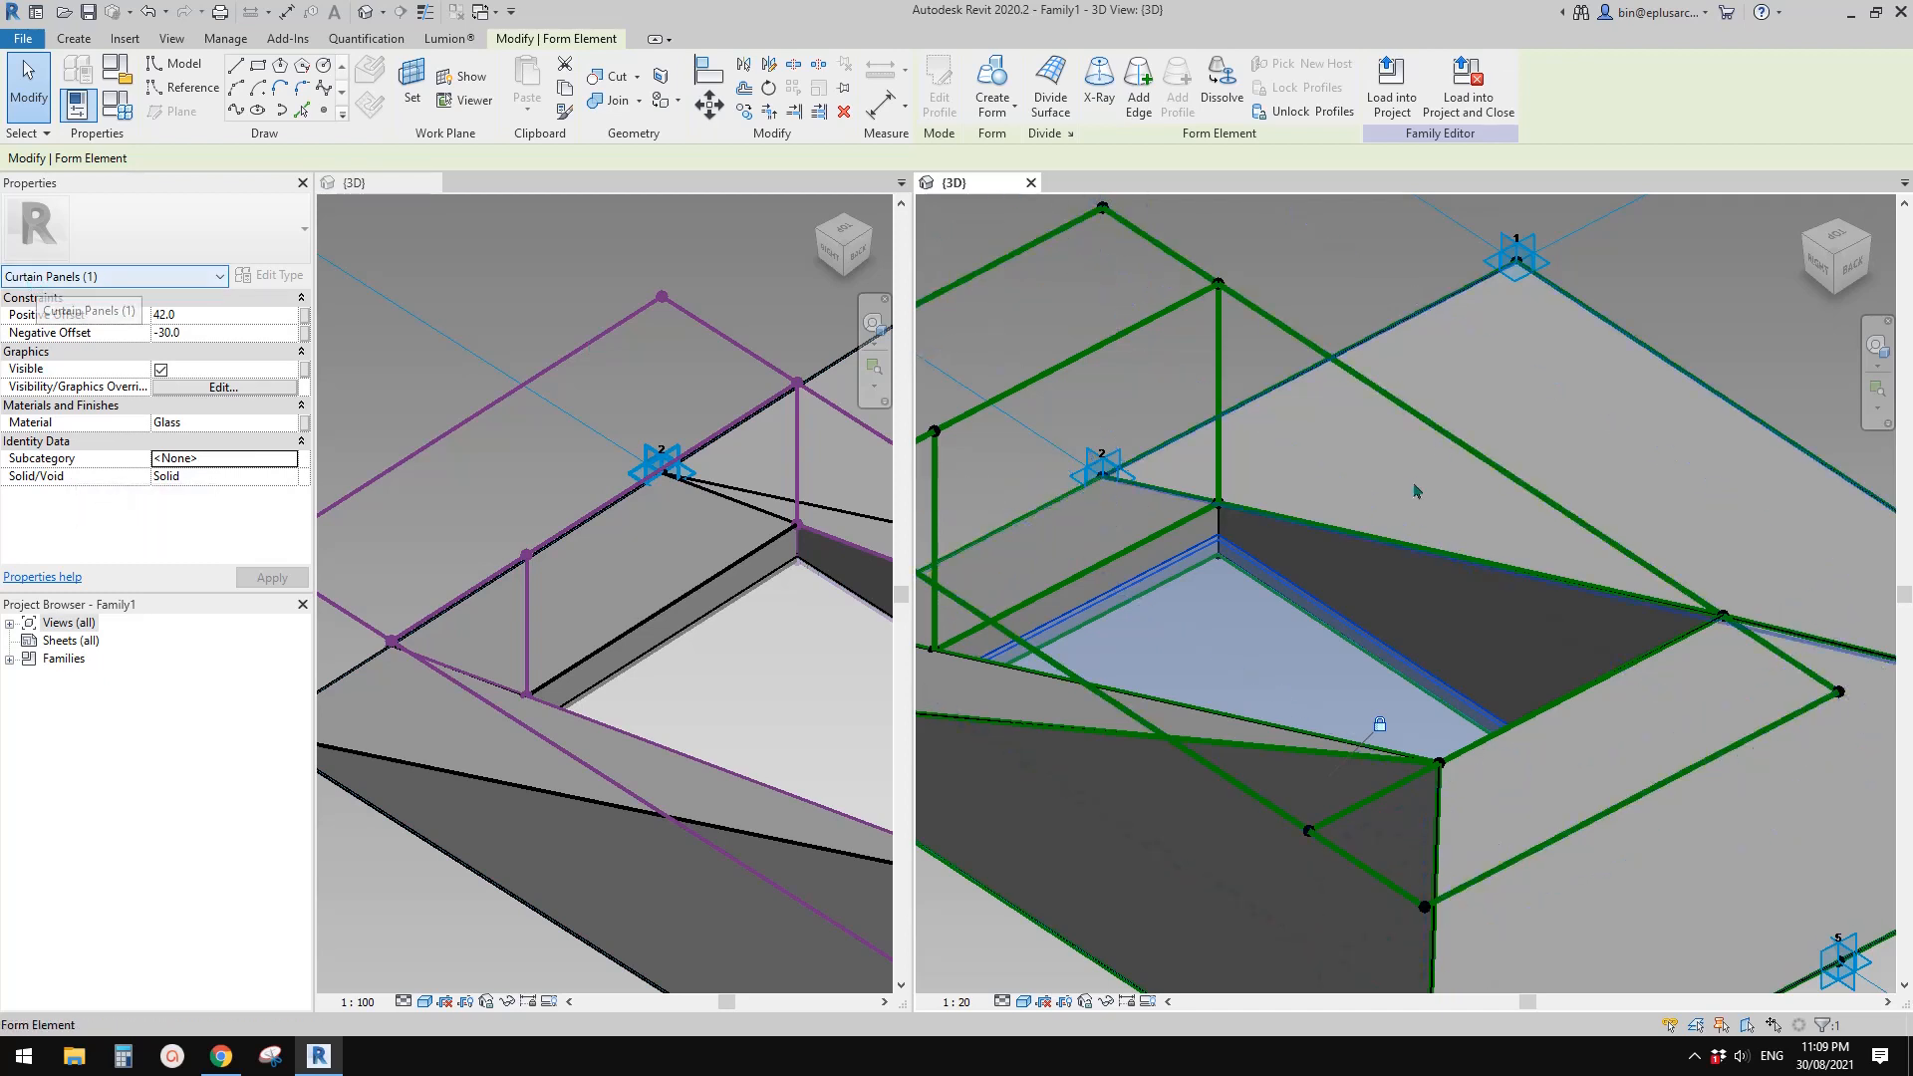
shift+middle_drag(1418, 491, 1510, 505)
shift+middle_drag(1292, 579, 1306, 583)
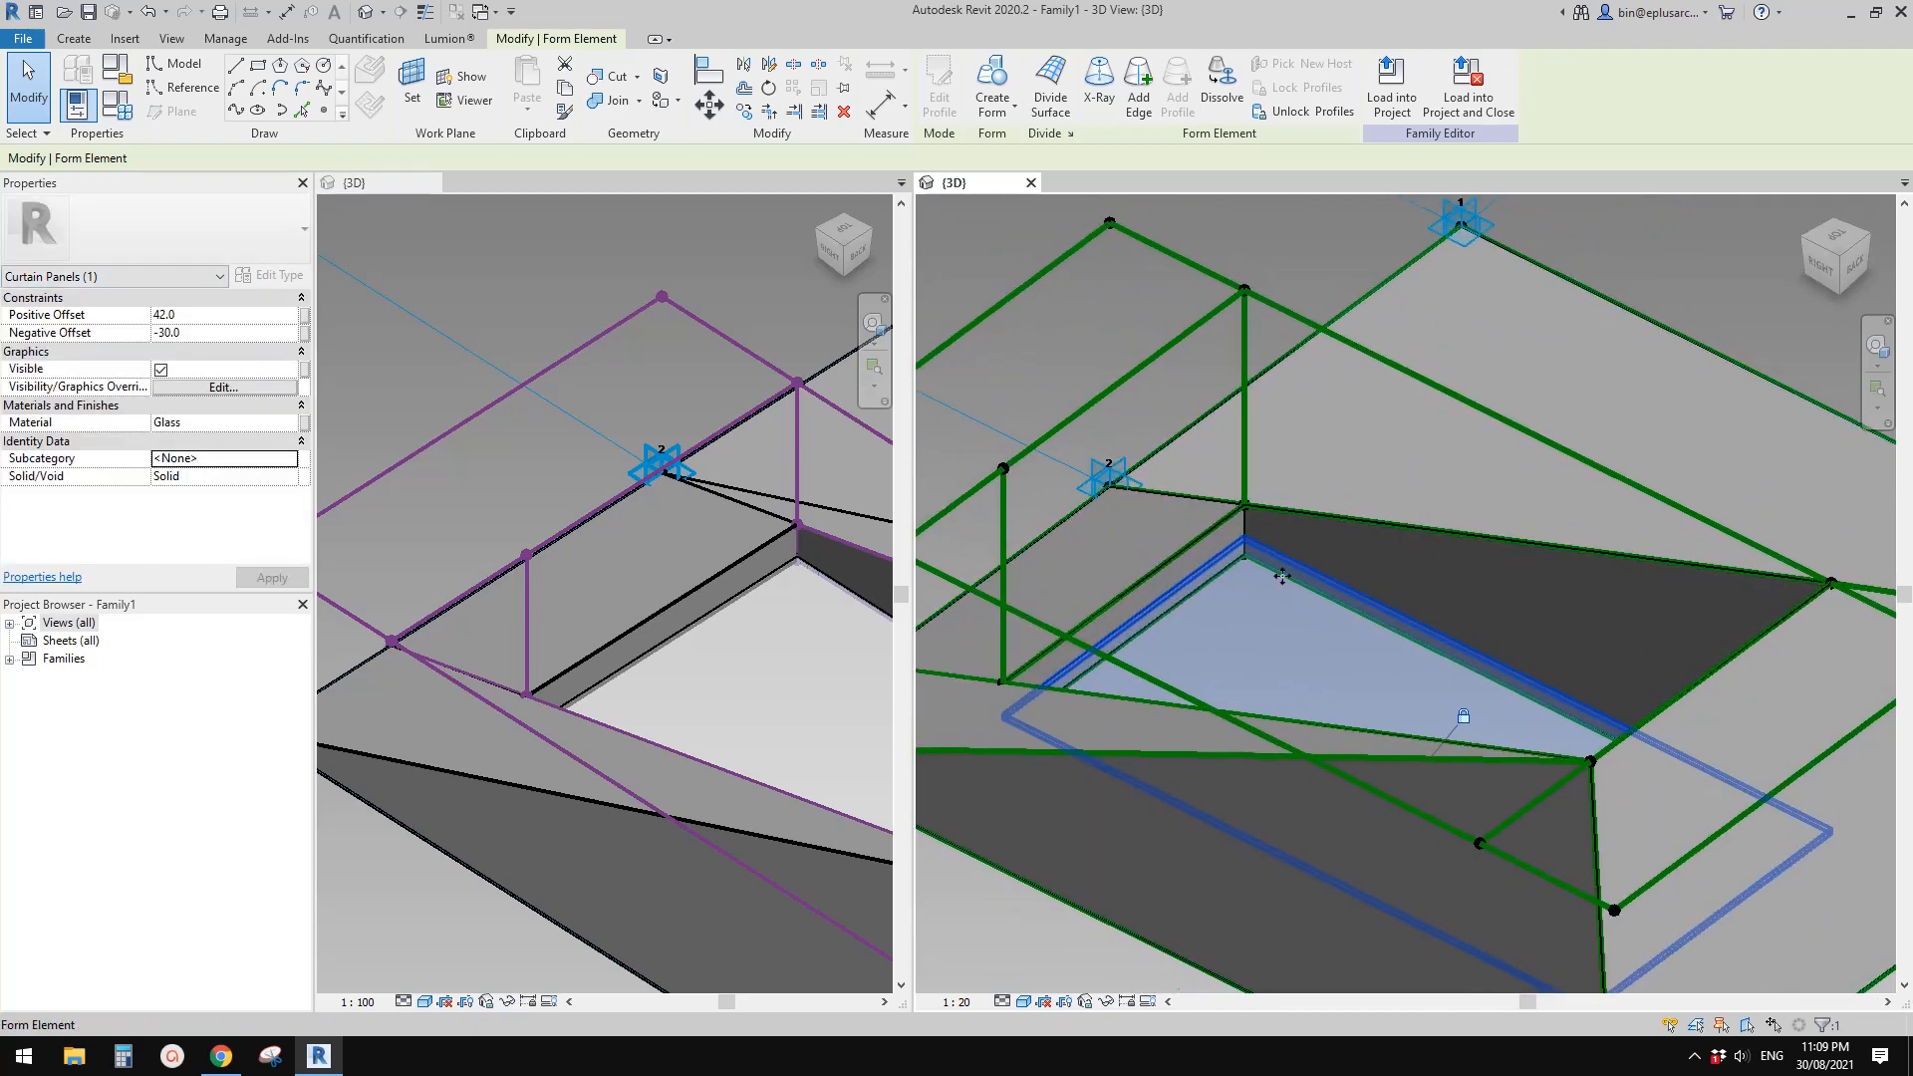
click(504, 465)
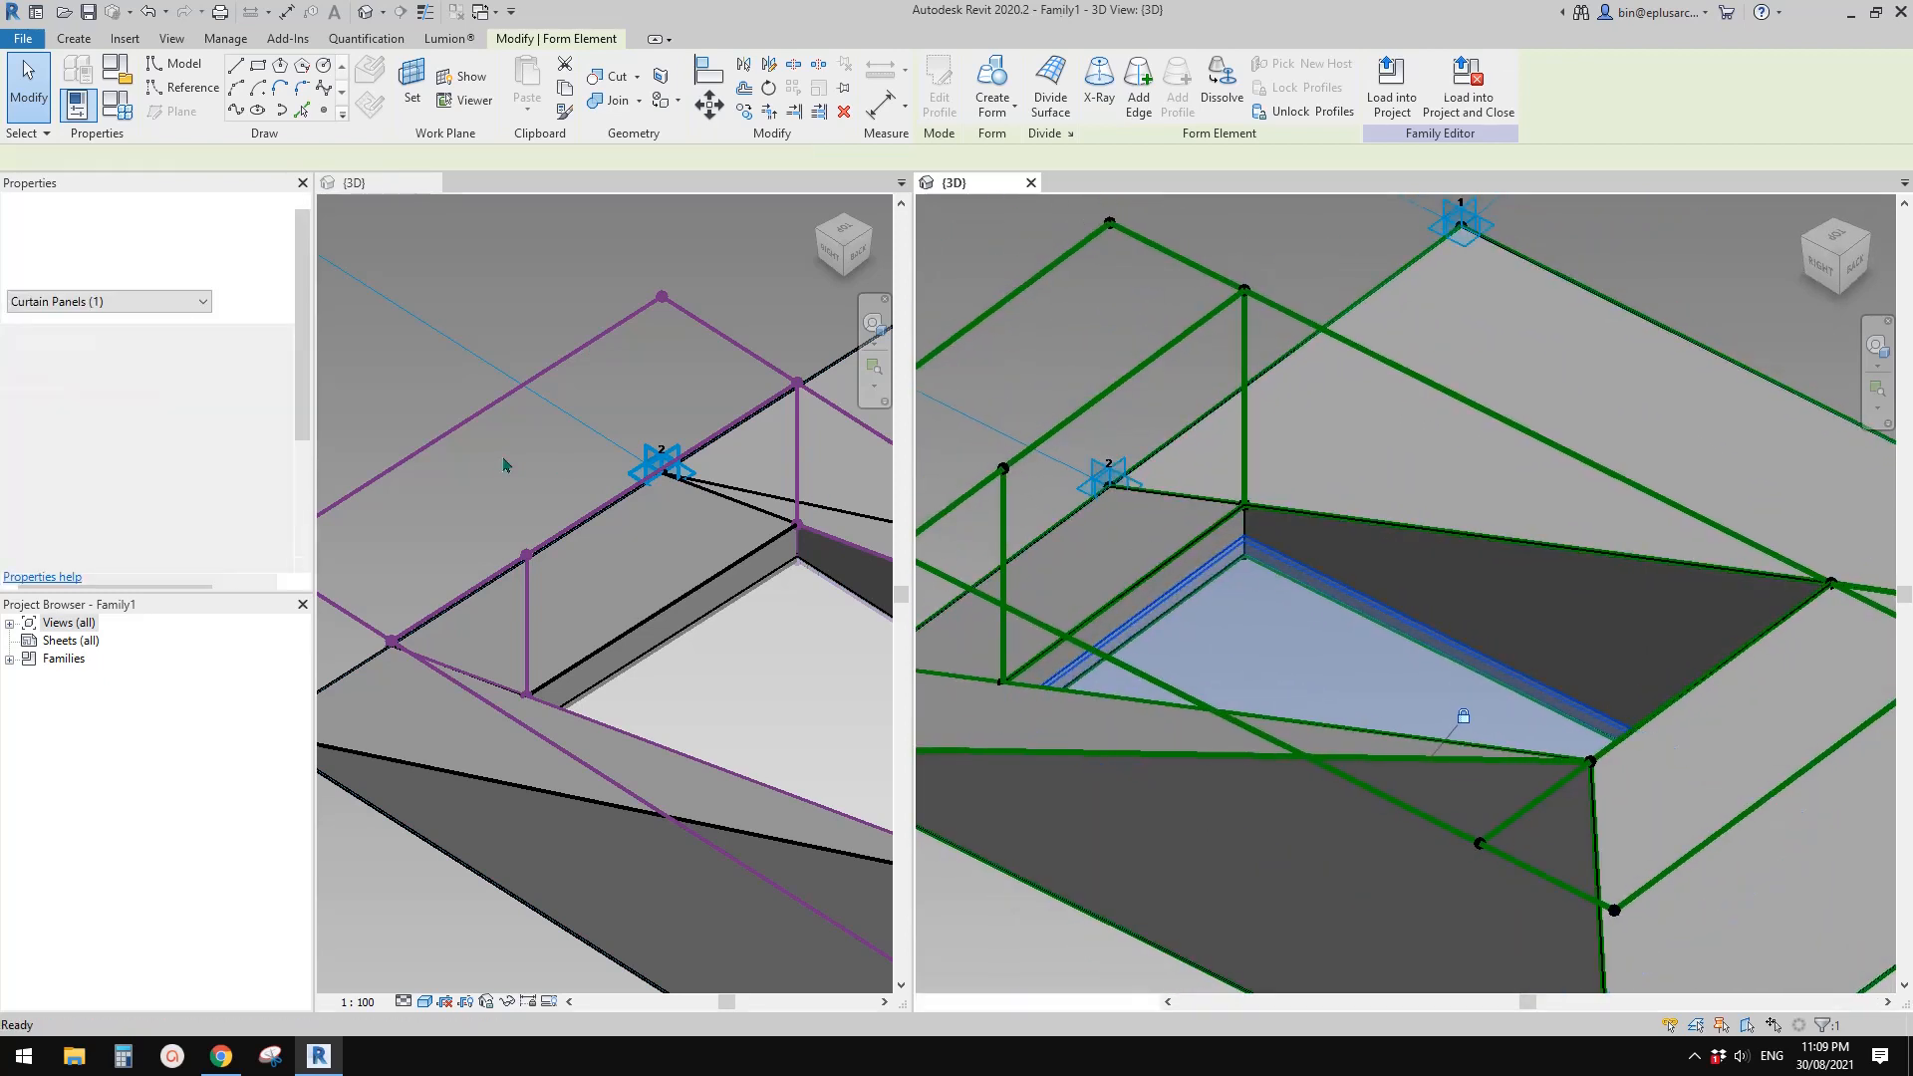
click(1284, 439)
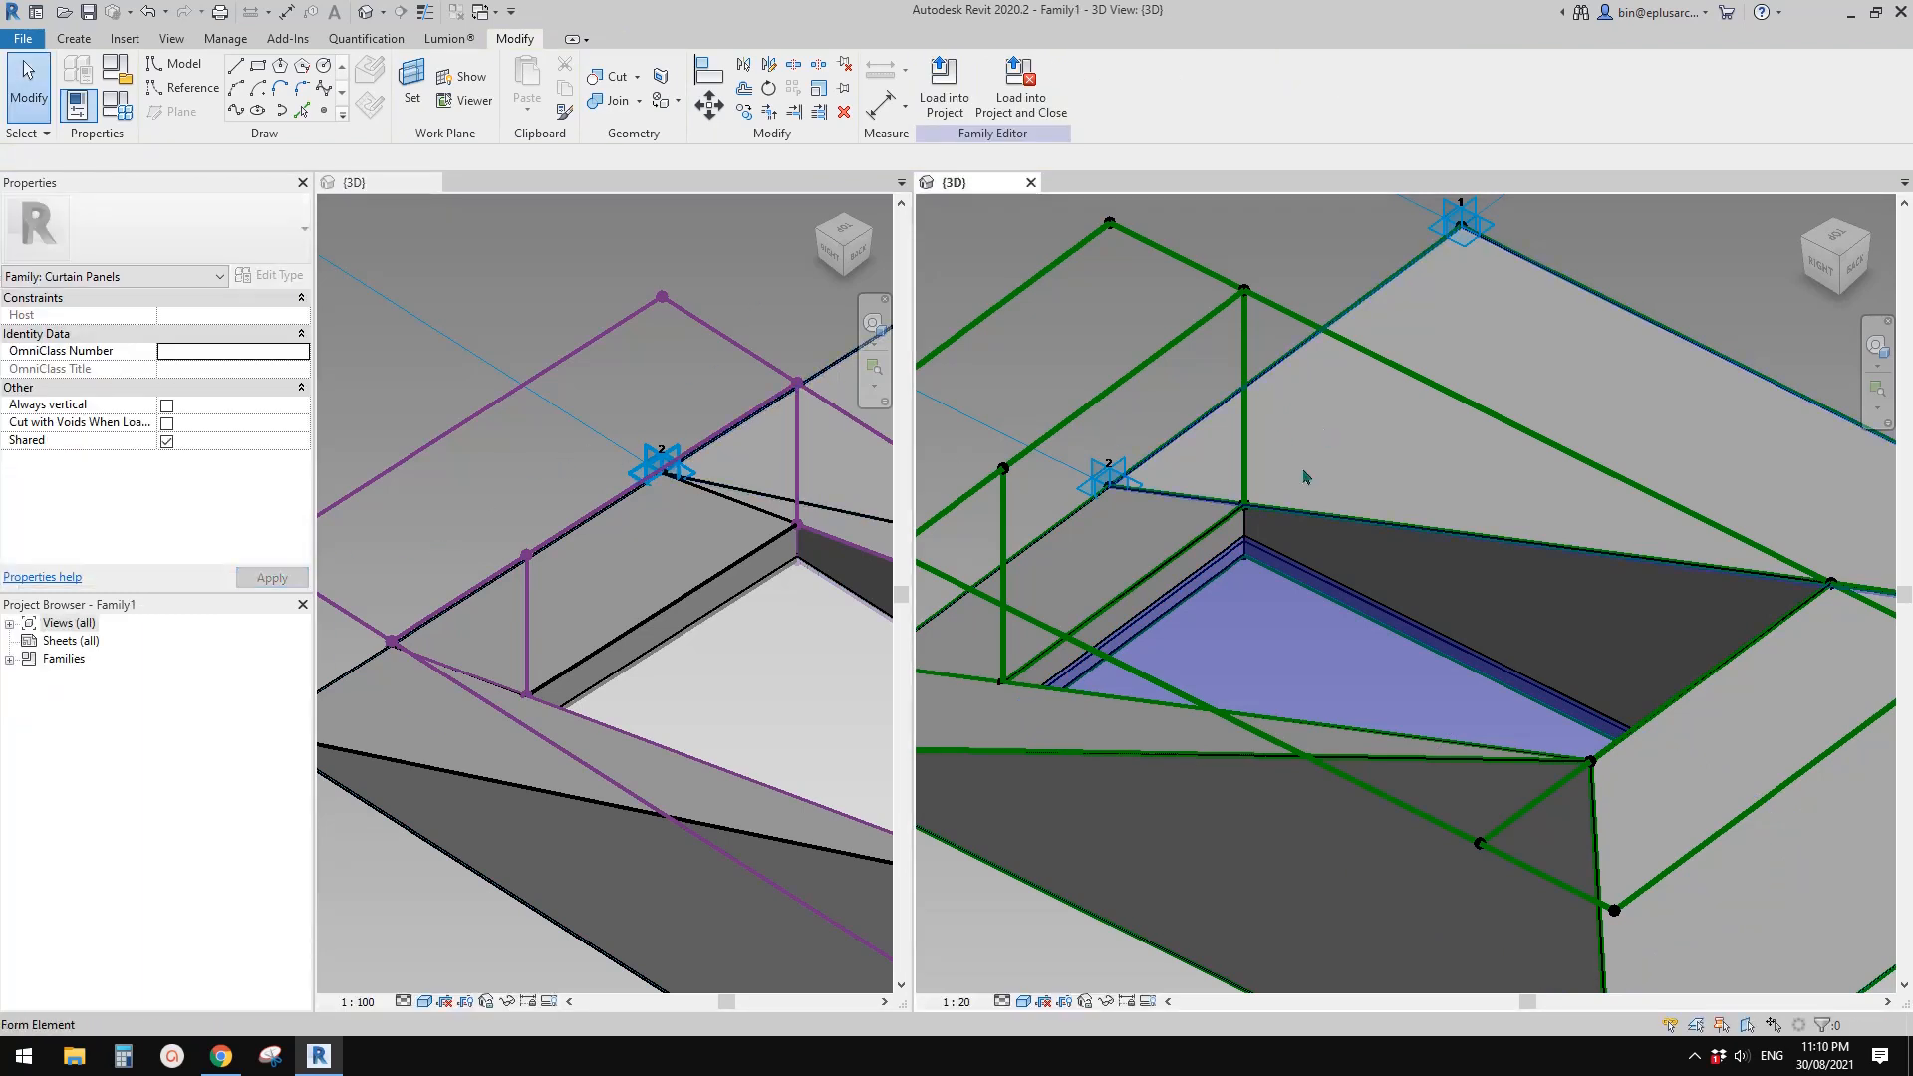
shift+middle_drag(1286, 673, 982, 363)
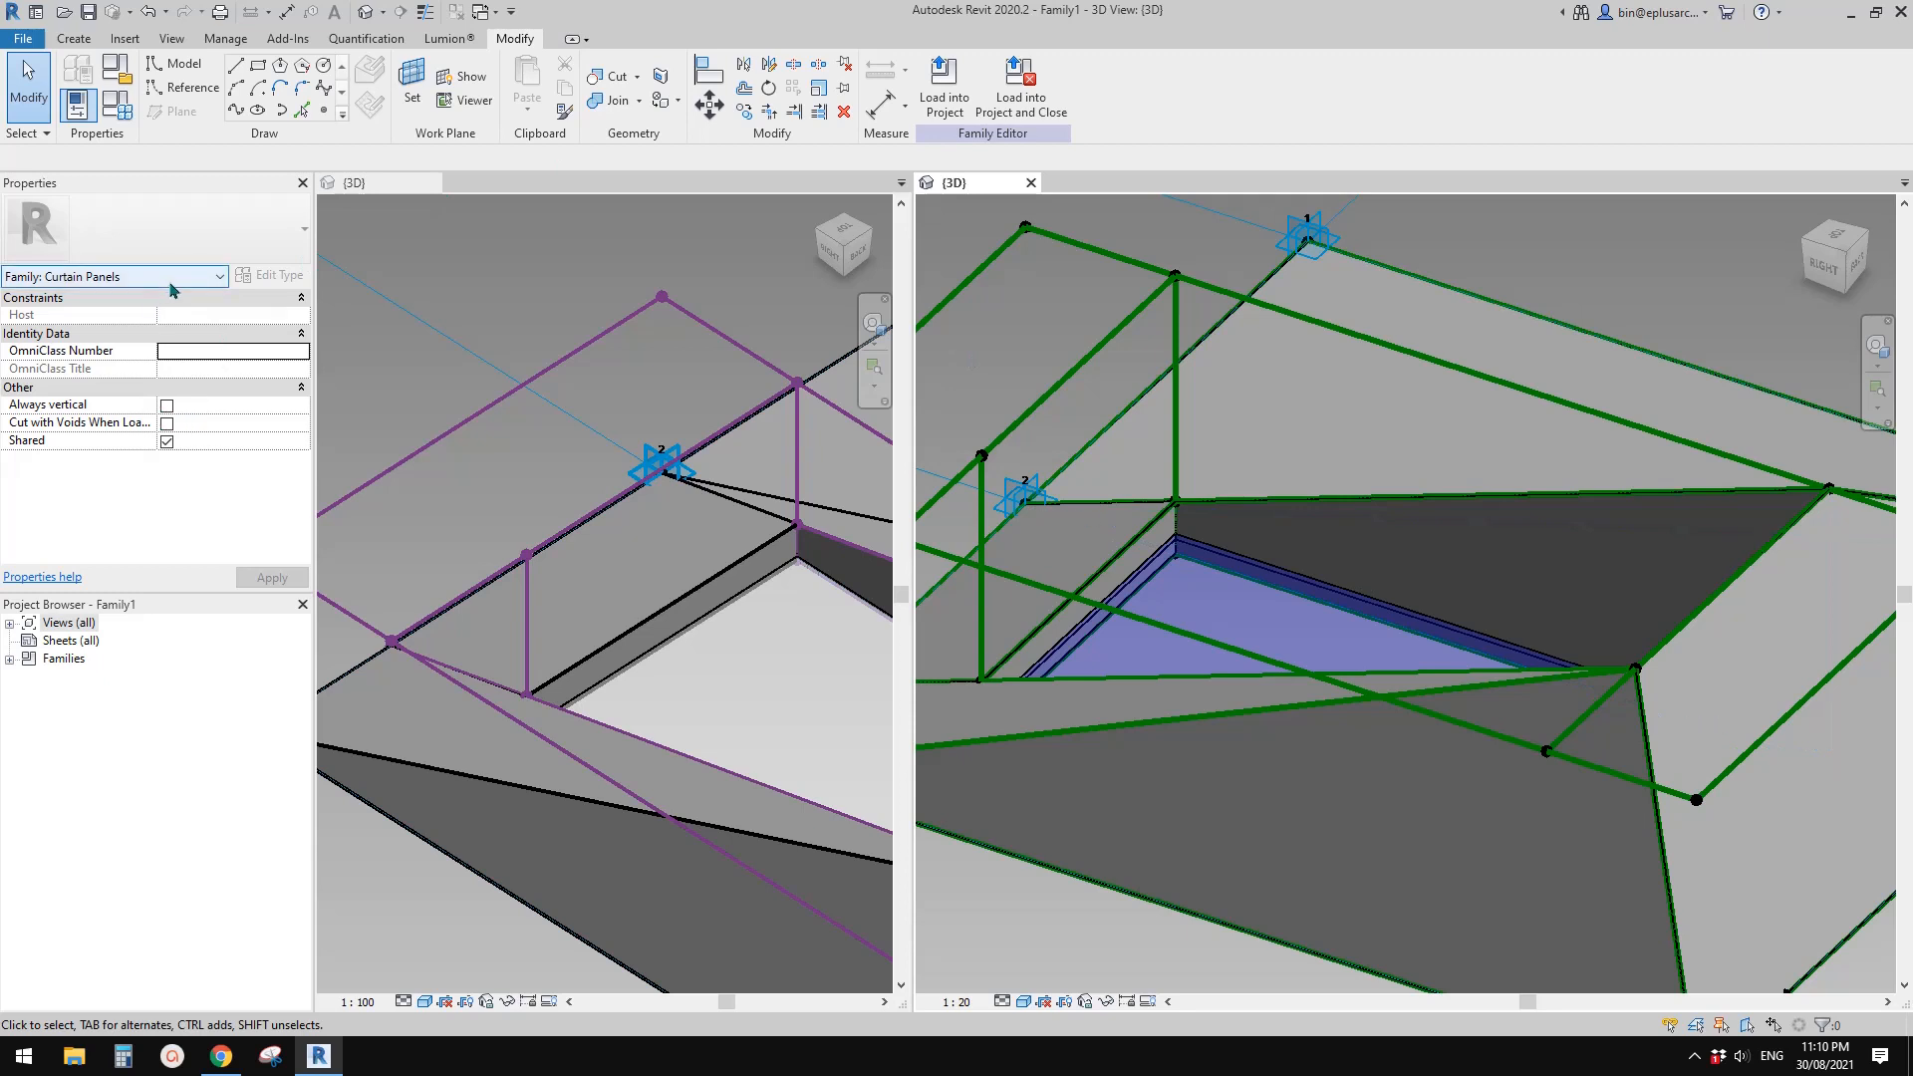
click(1270, 611)
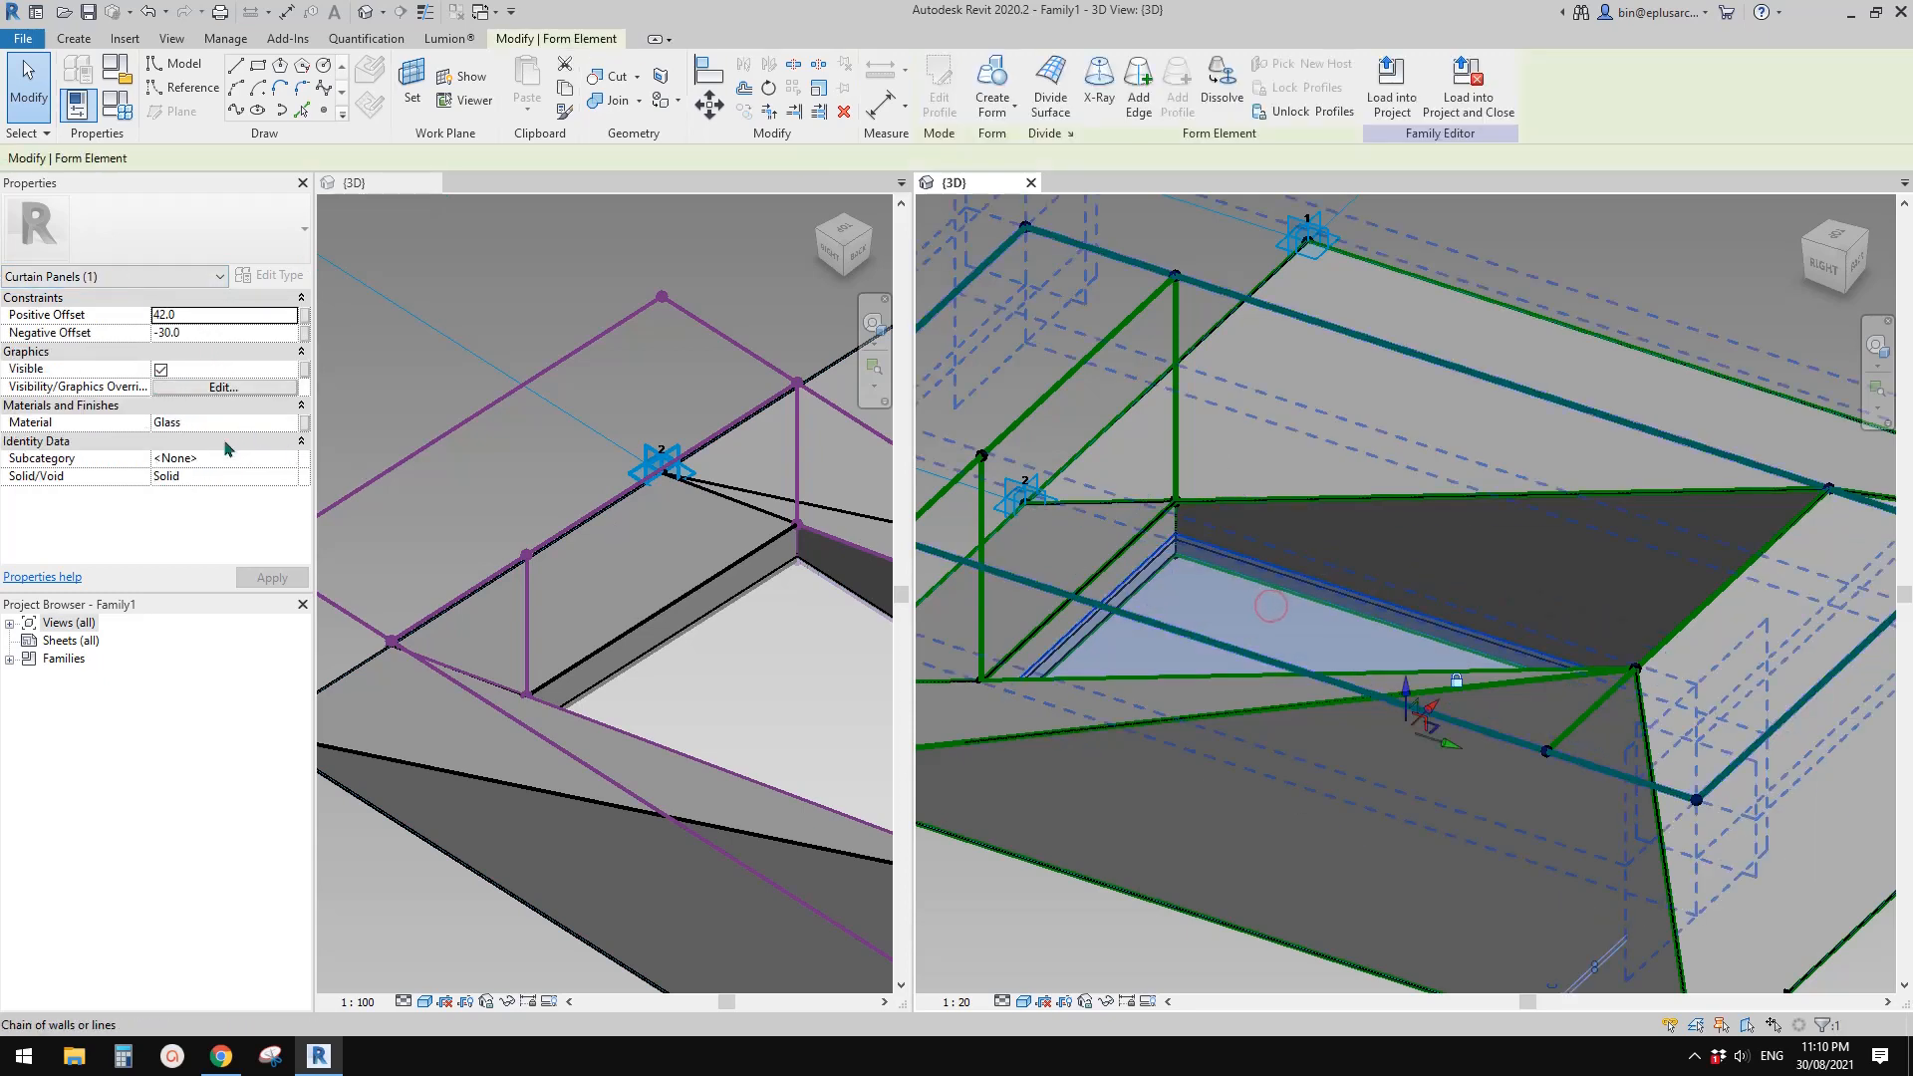
click(274, 457)
click(288, 459)
click(288, 459)
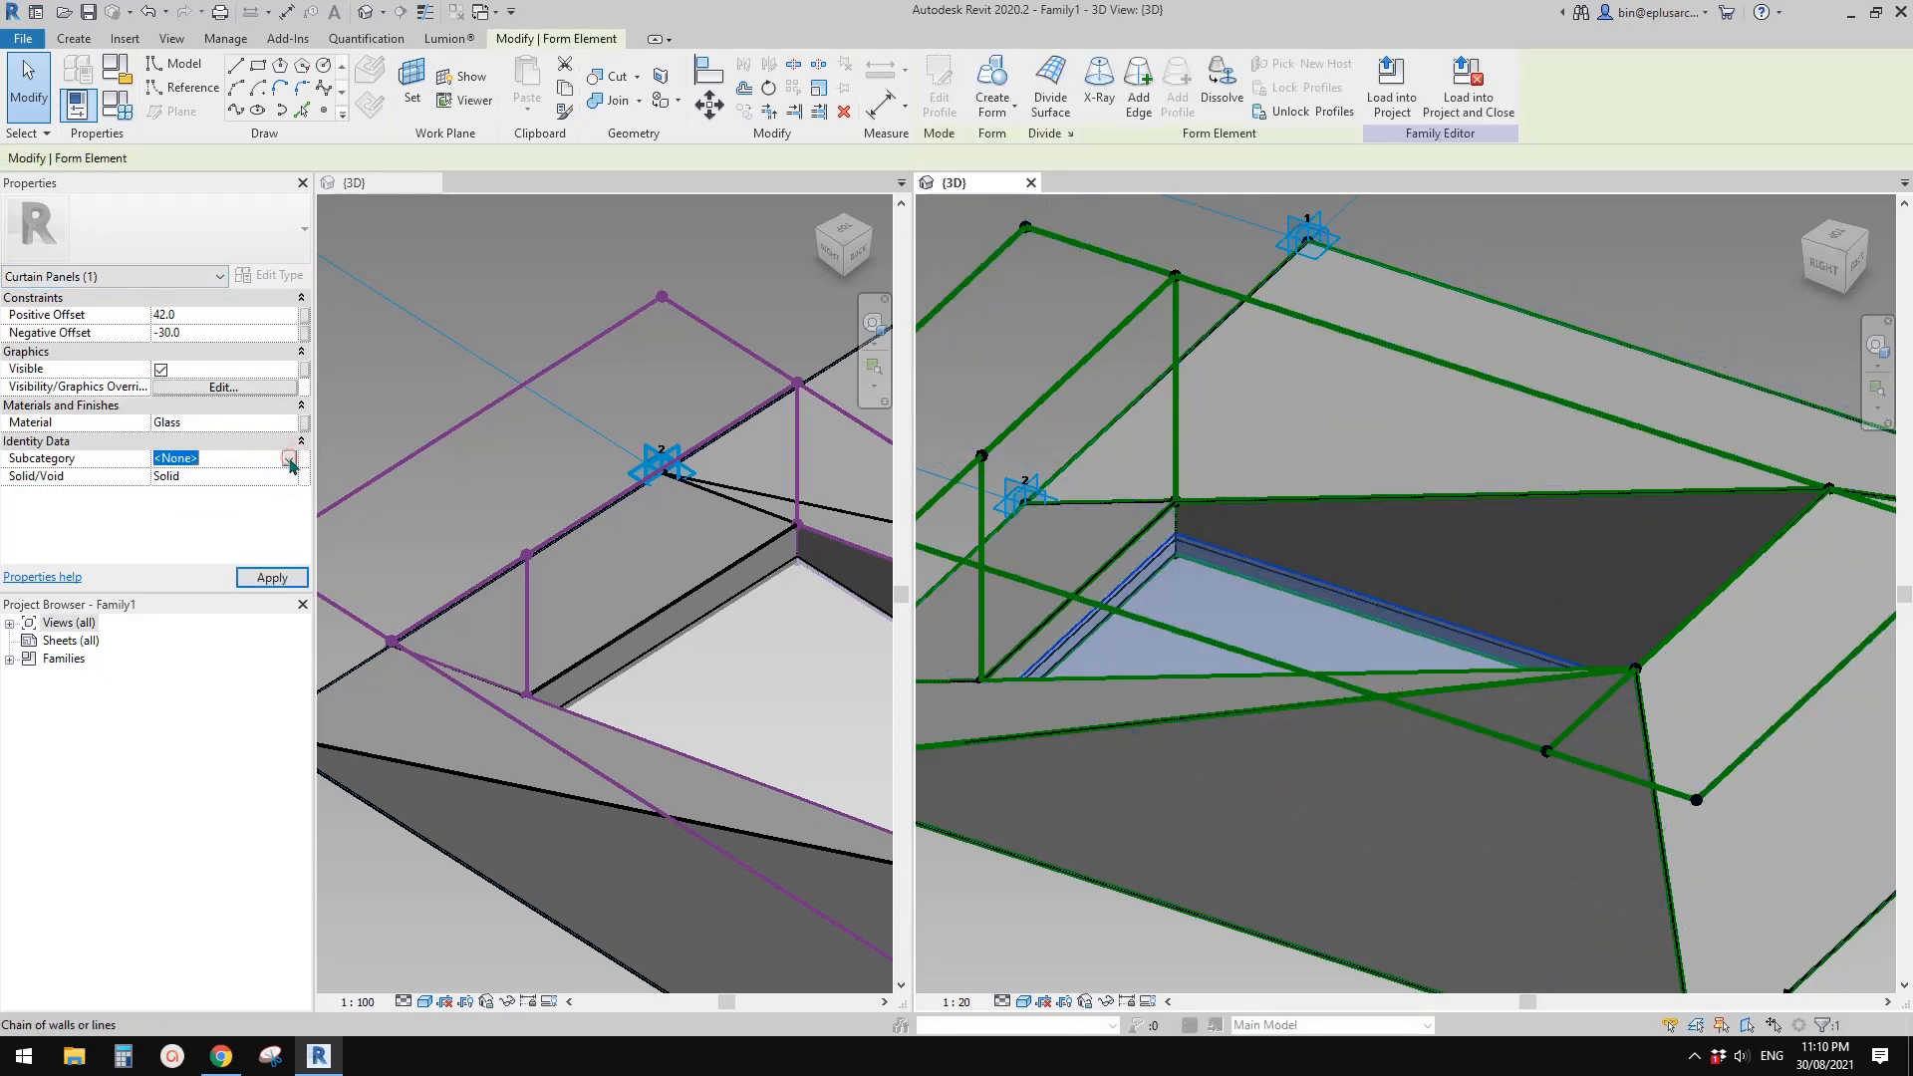
middle_drag(985, 375, 993, 383)
click(993, 383)
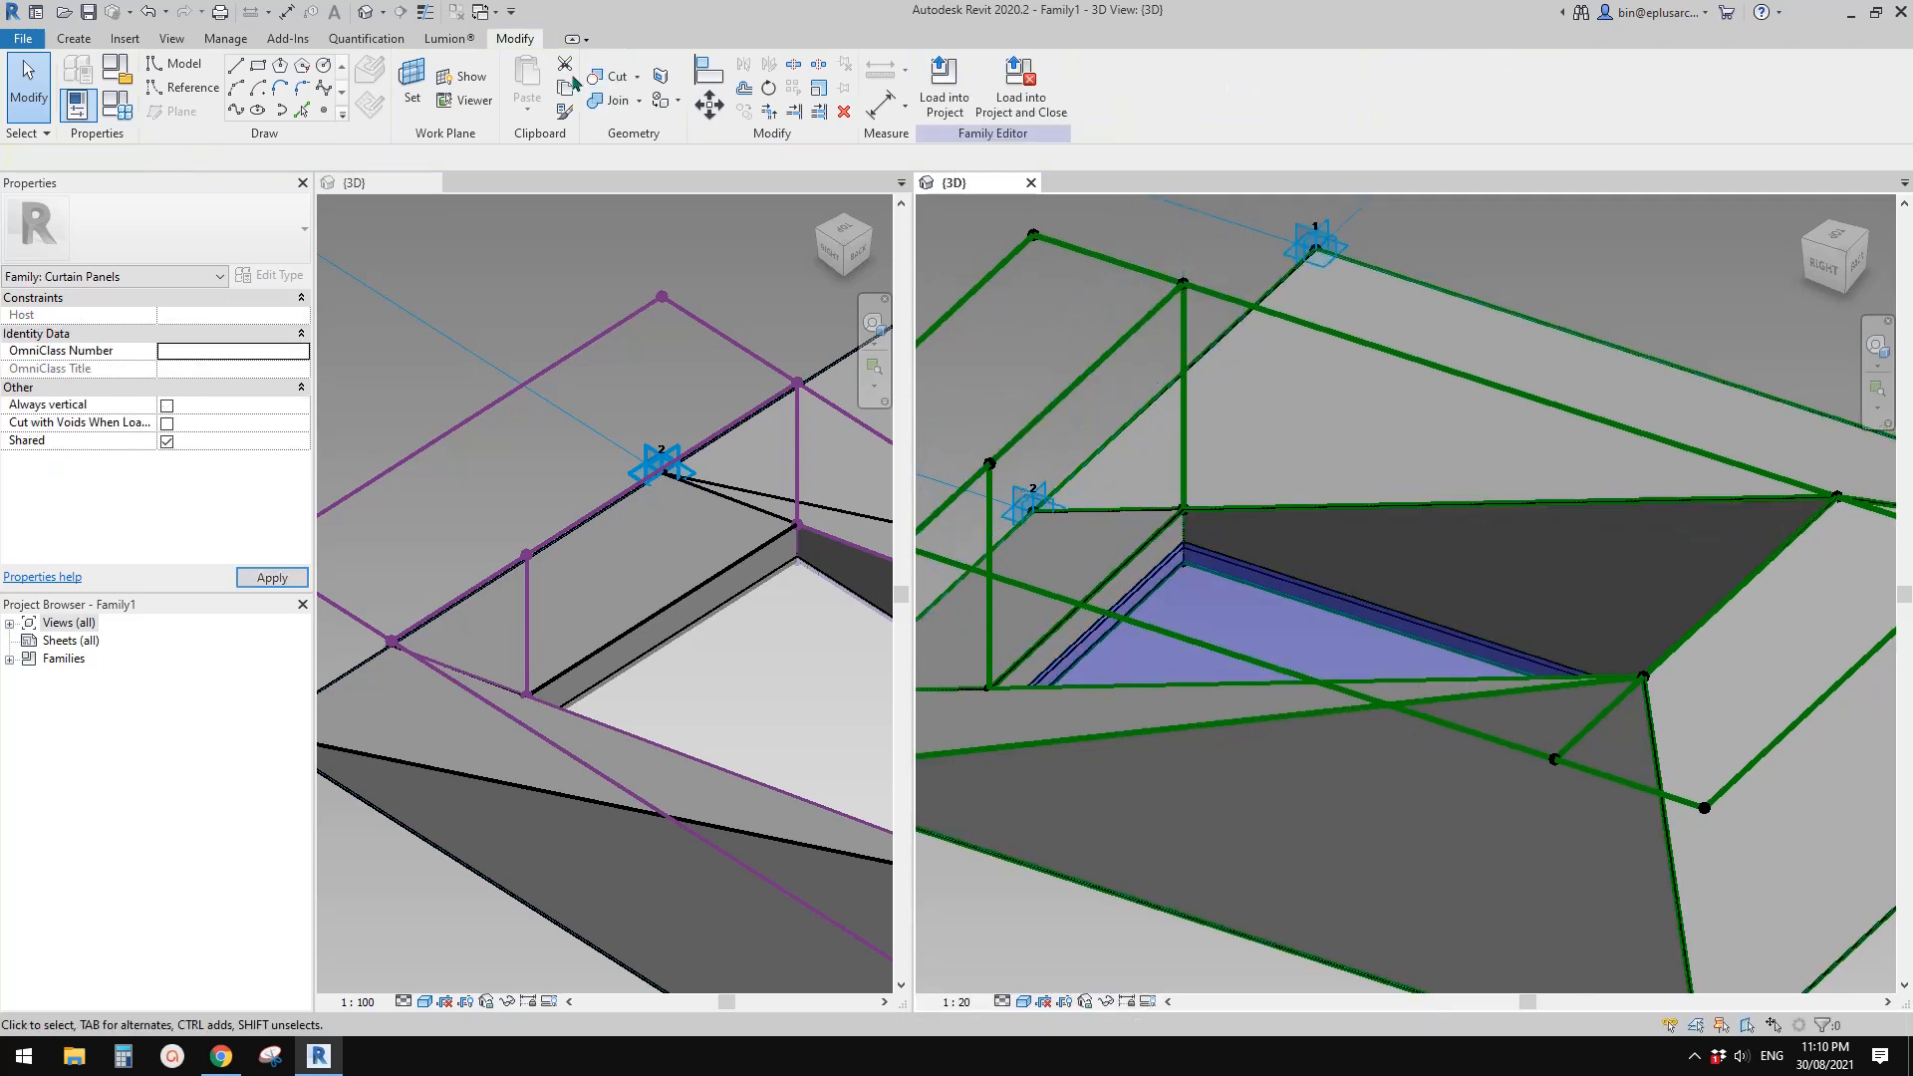
Check the object styles for the subcategories listed under Curtain Panels
click(367, 40)
click(226, 39)
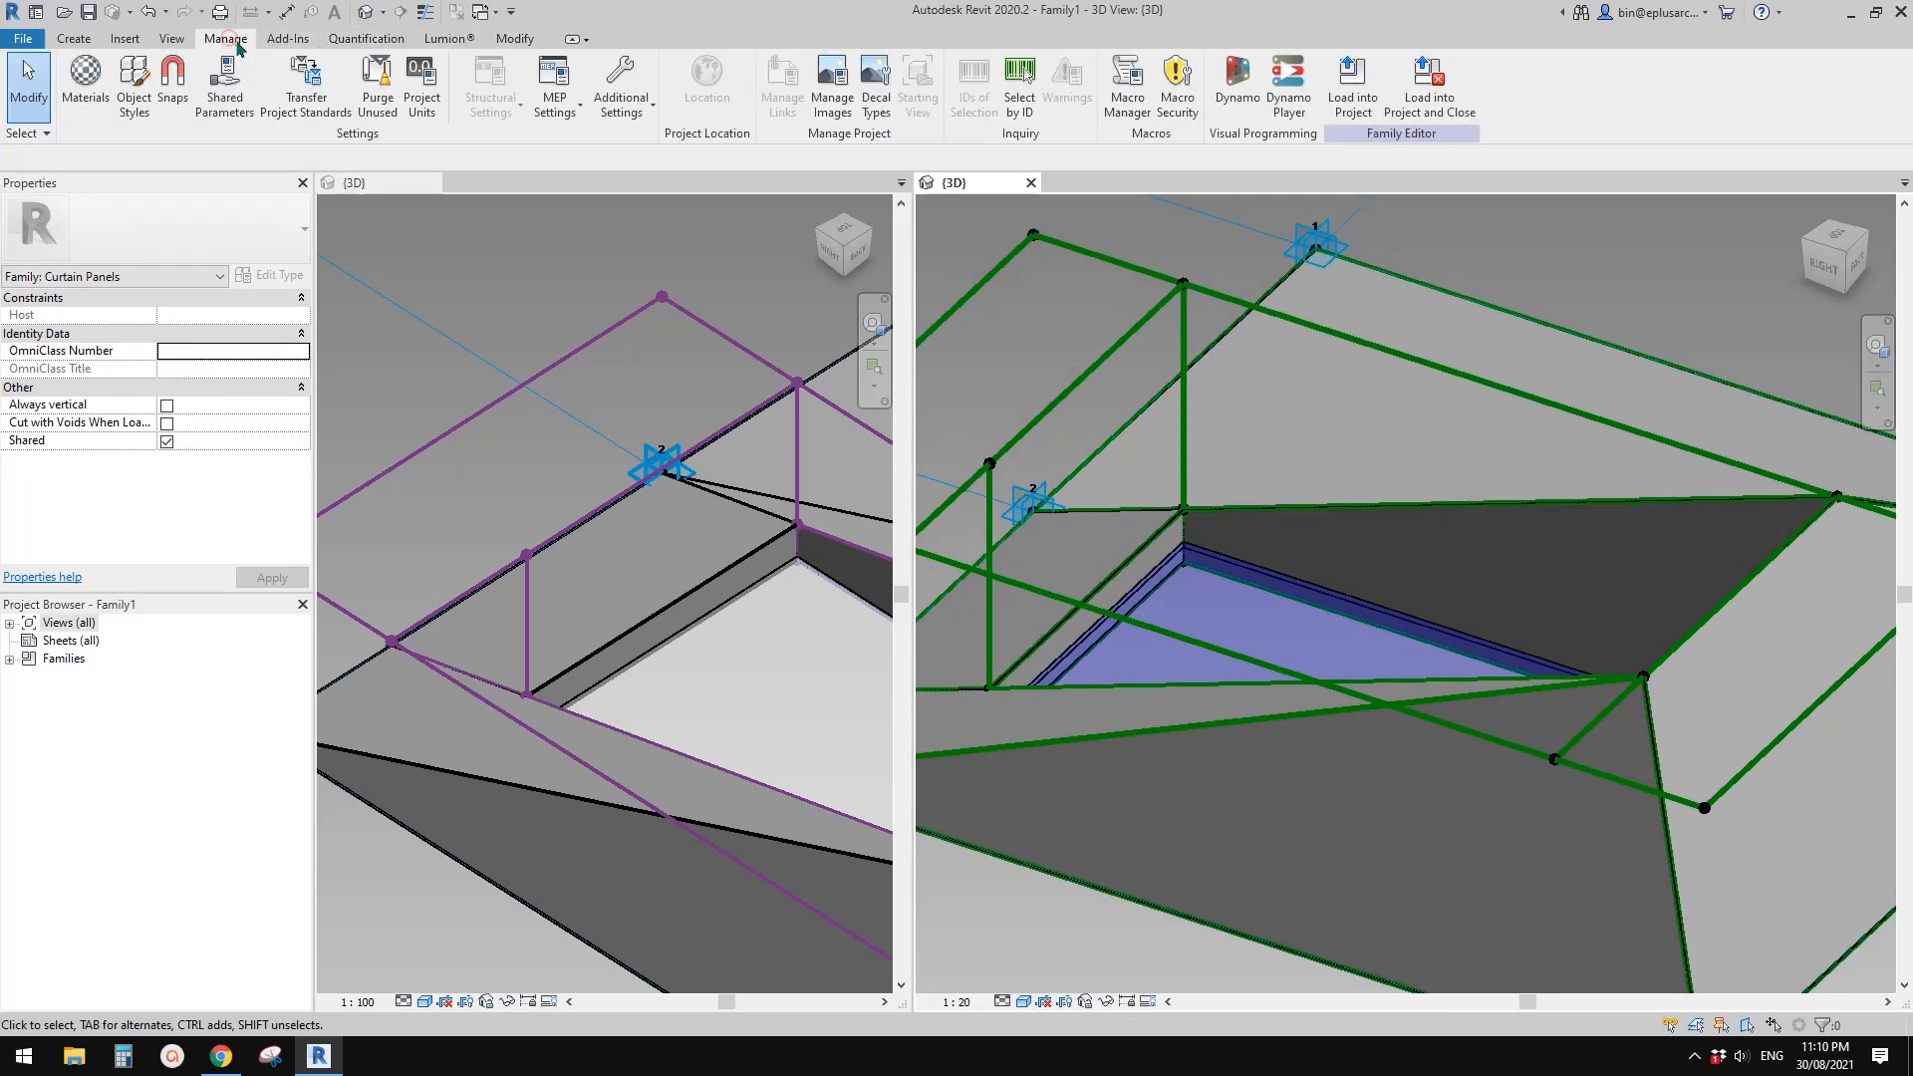
click(134, 90)
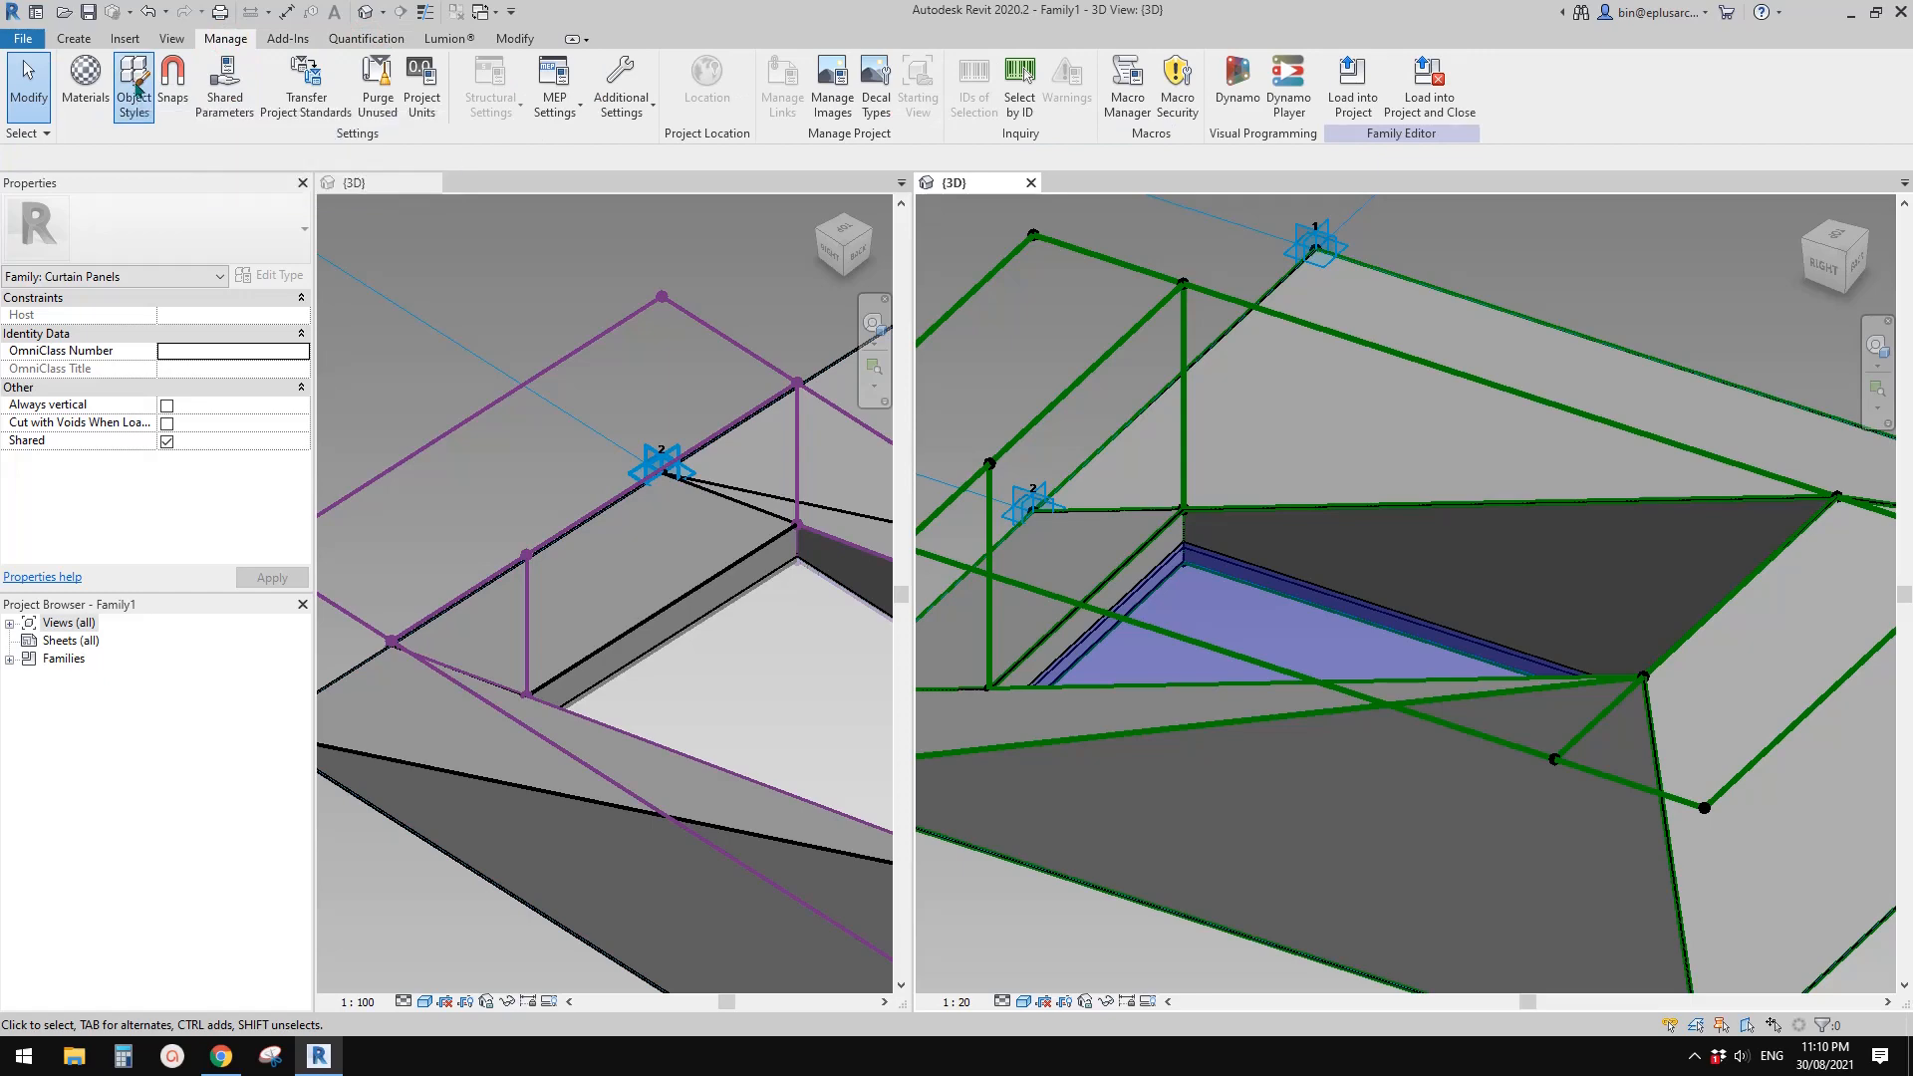
drag(712, 125, 477, 113)
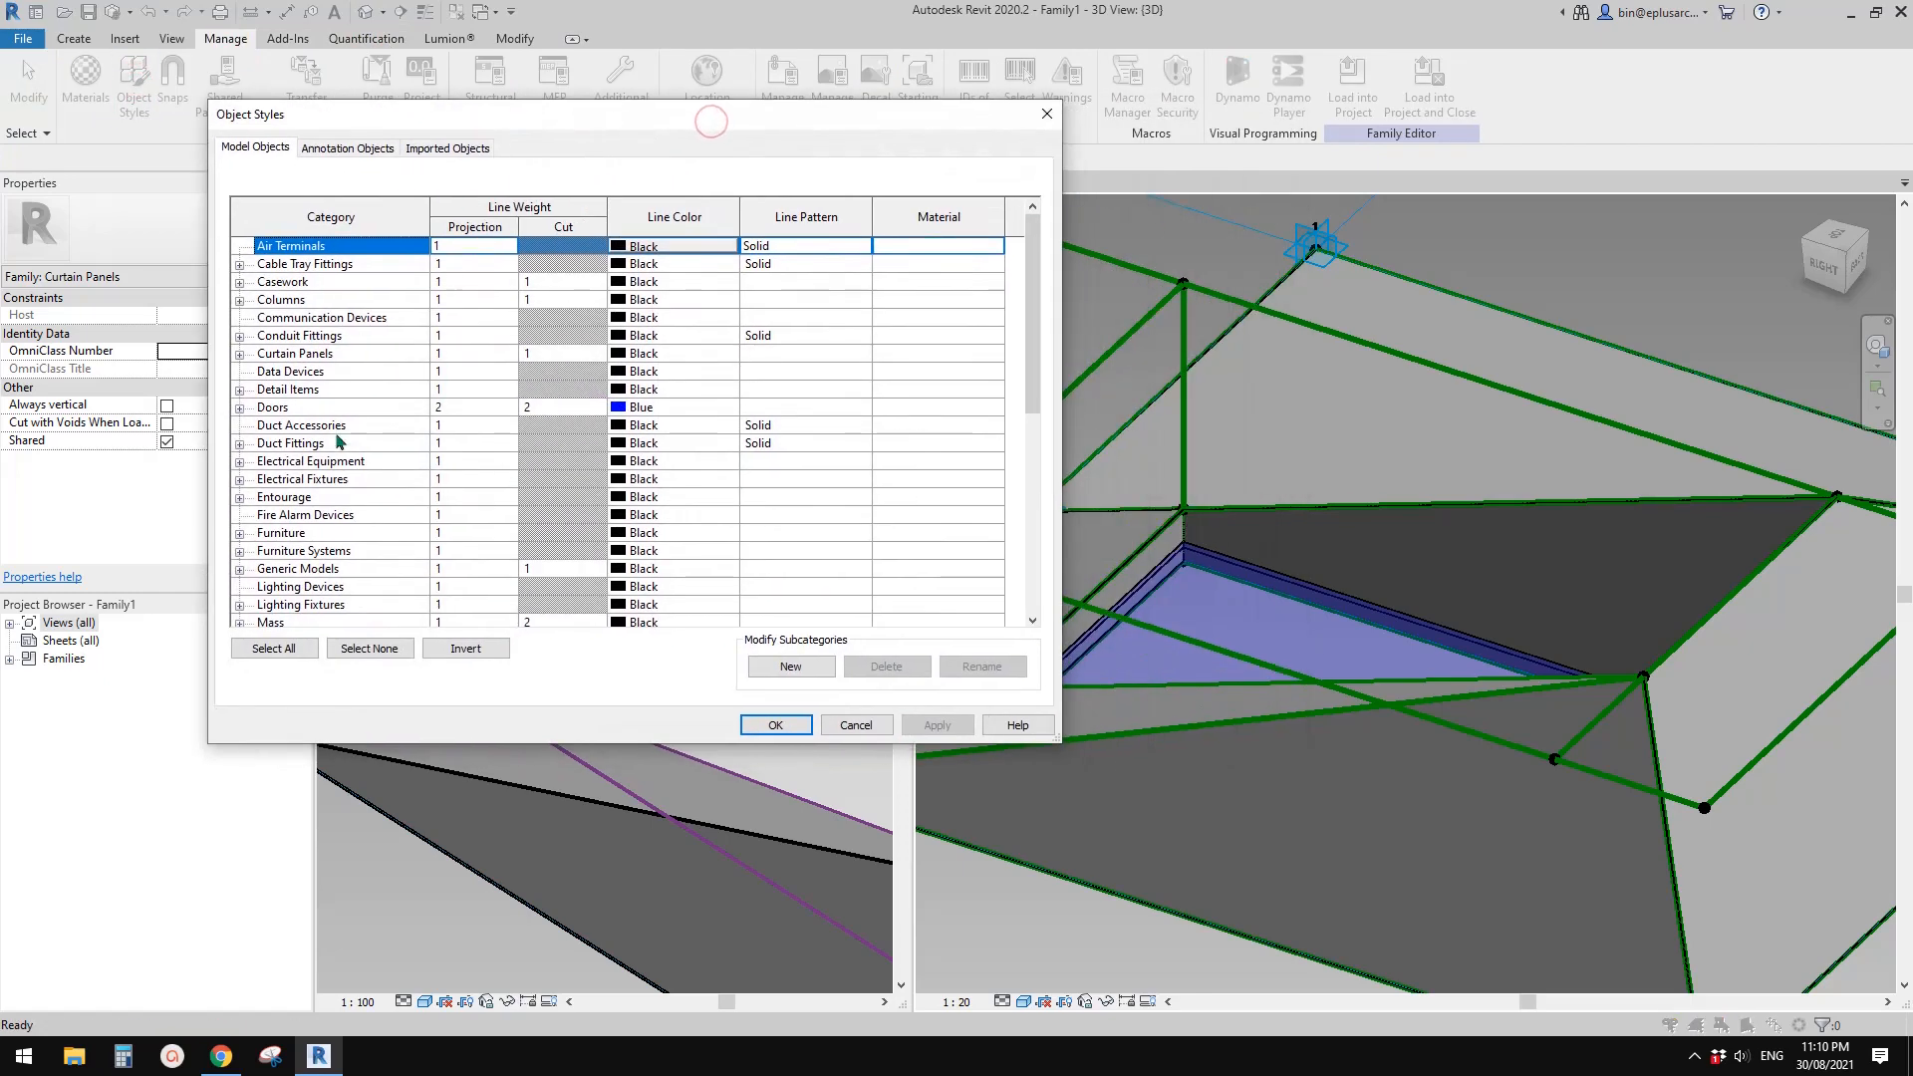
scroll(333, 448, down, 5)
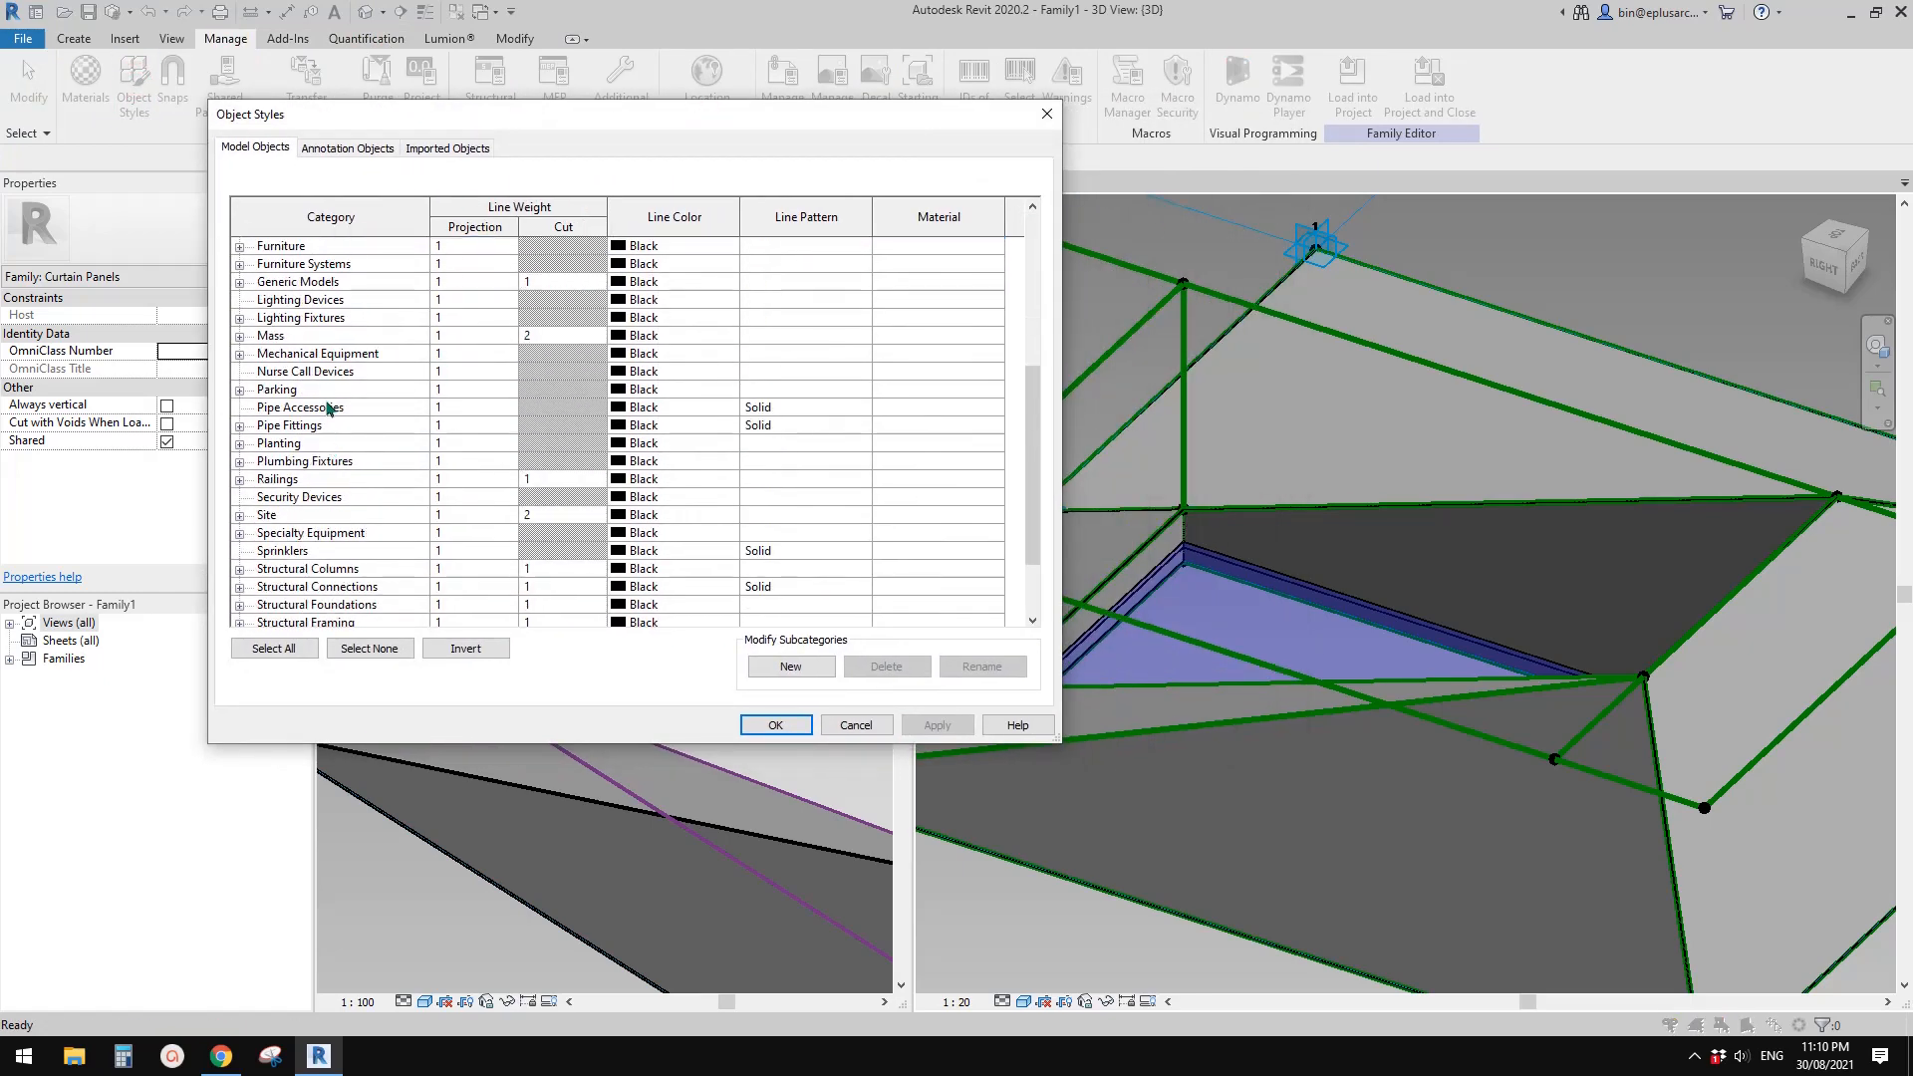
click(336, 372)
scroll(349, 389, up, 5)
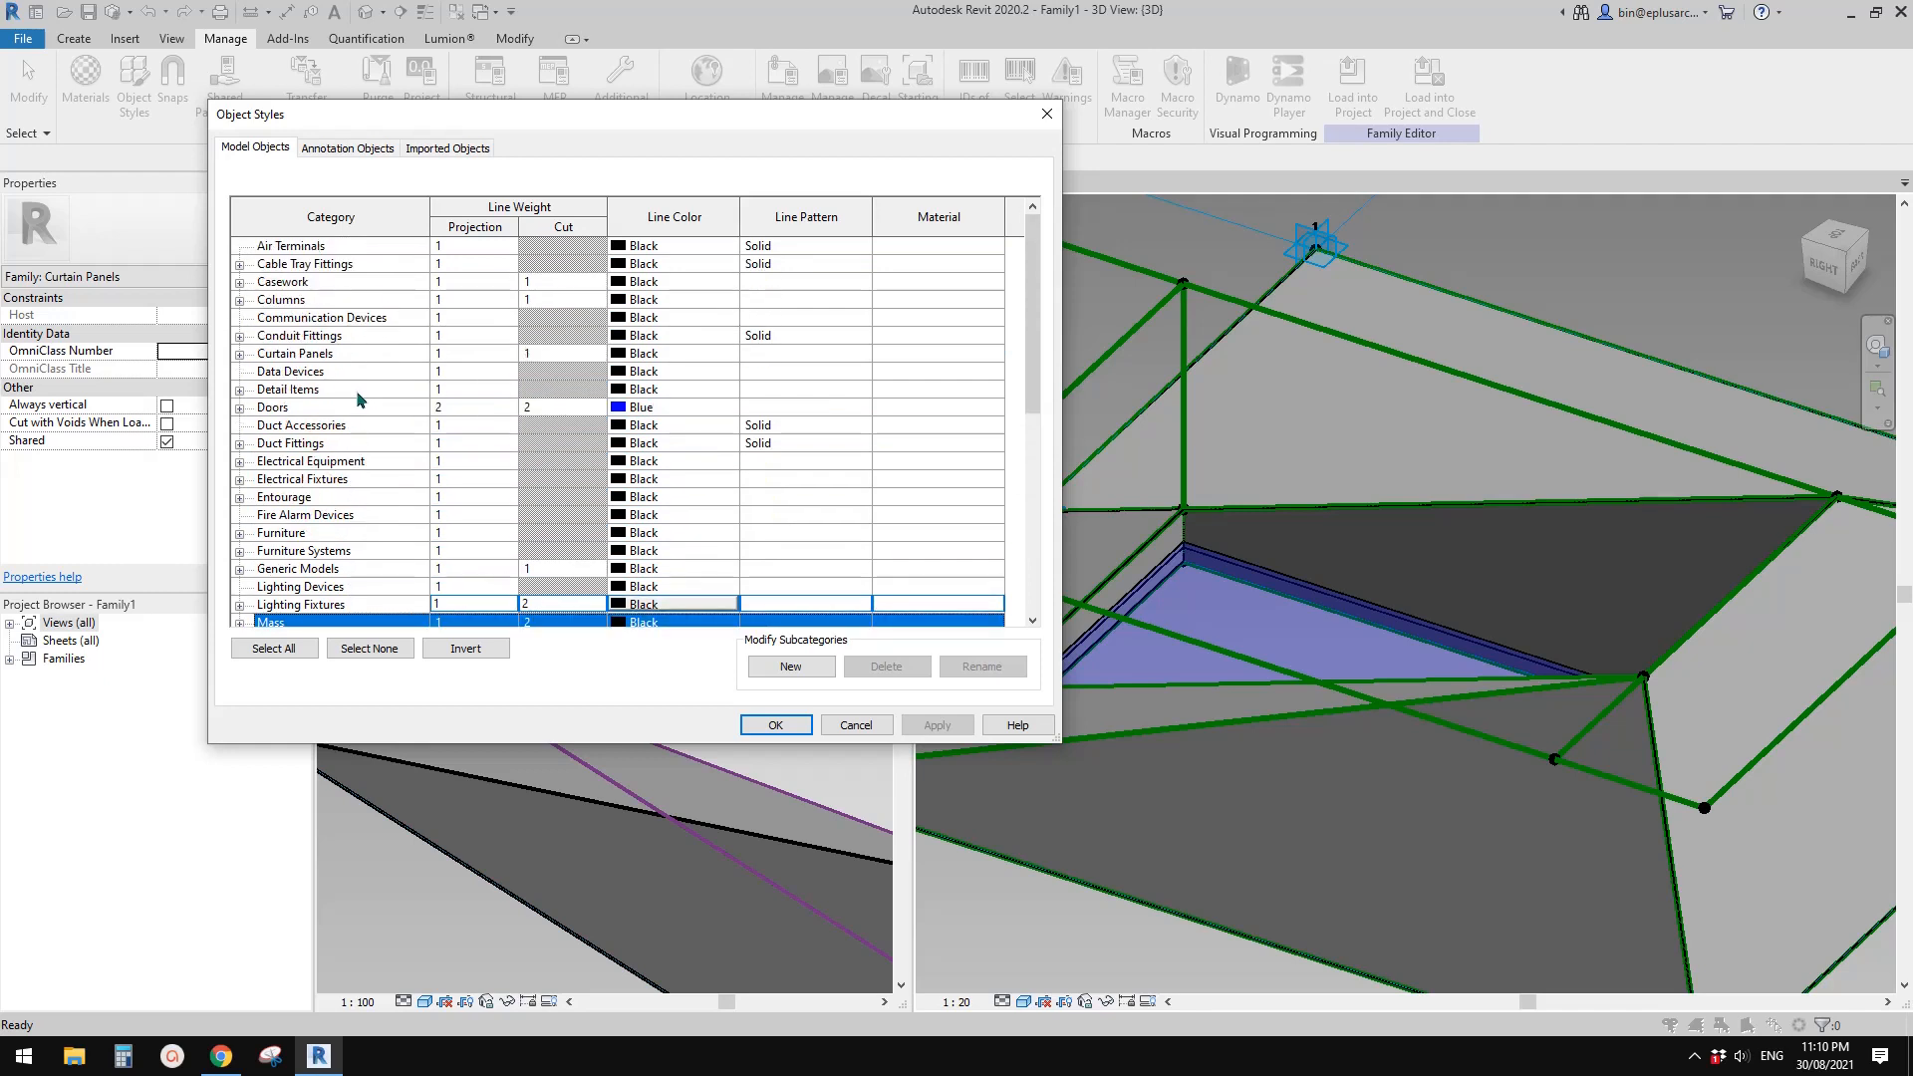
click(329, 356)
click(239, 355)
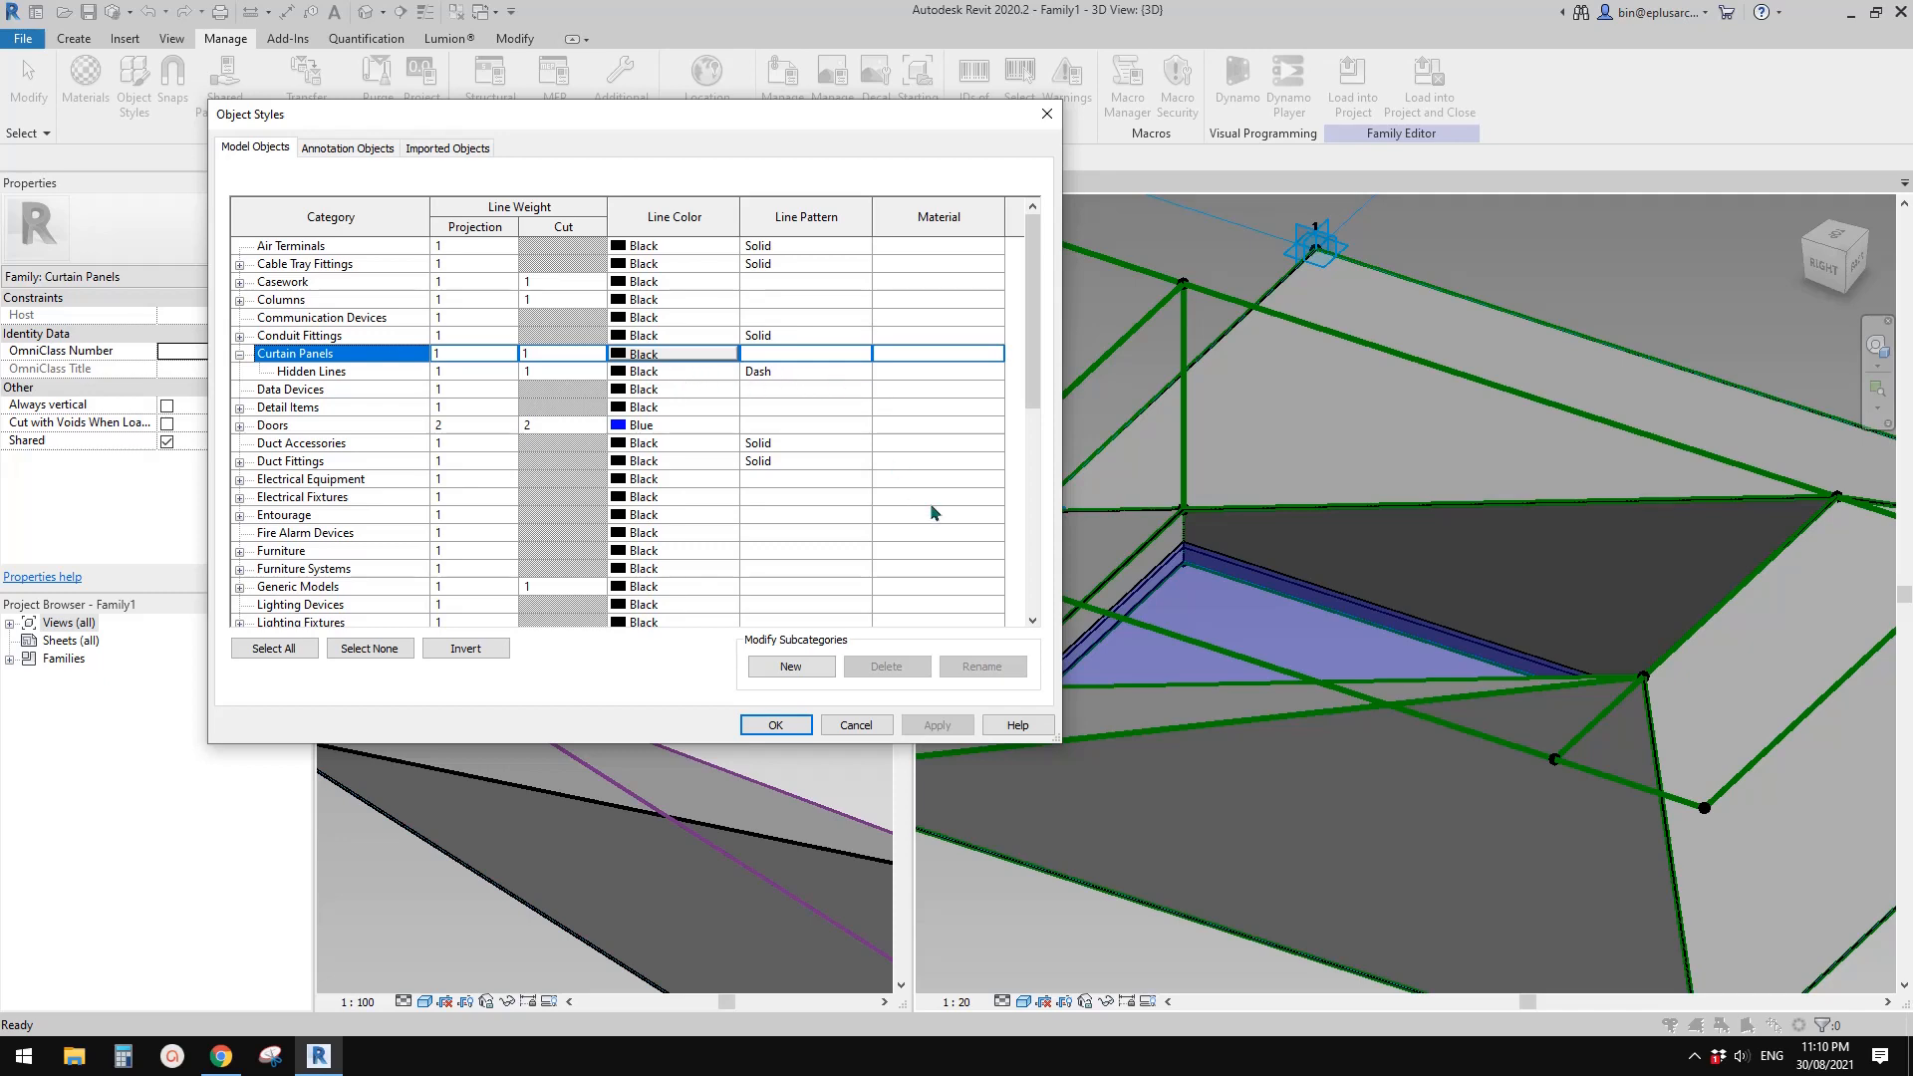
click(783, 723)
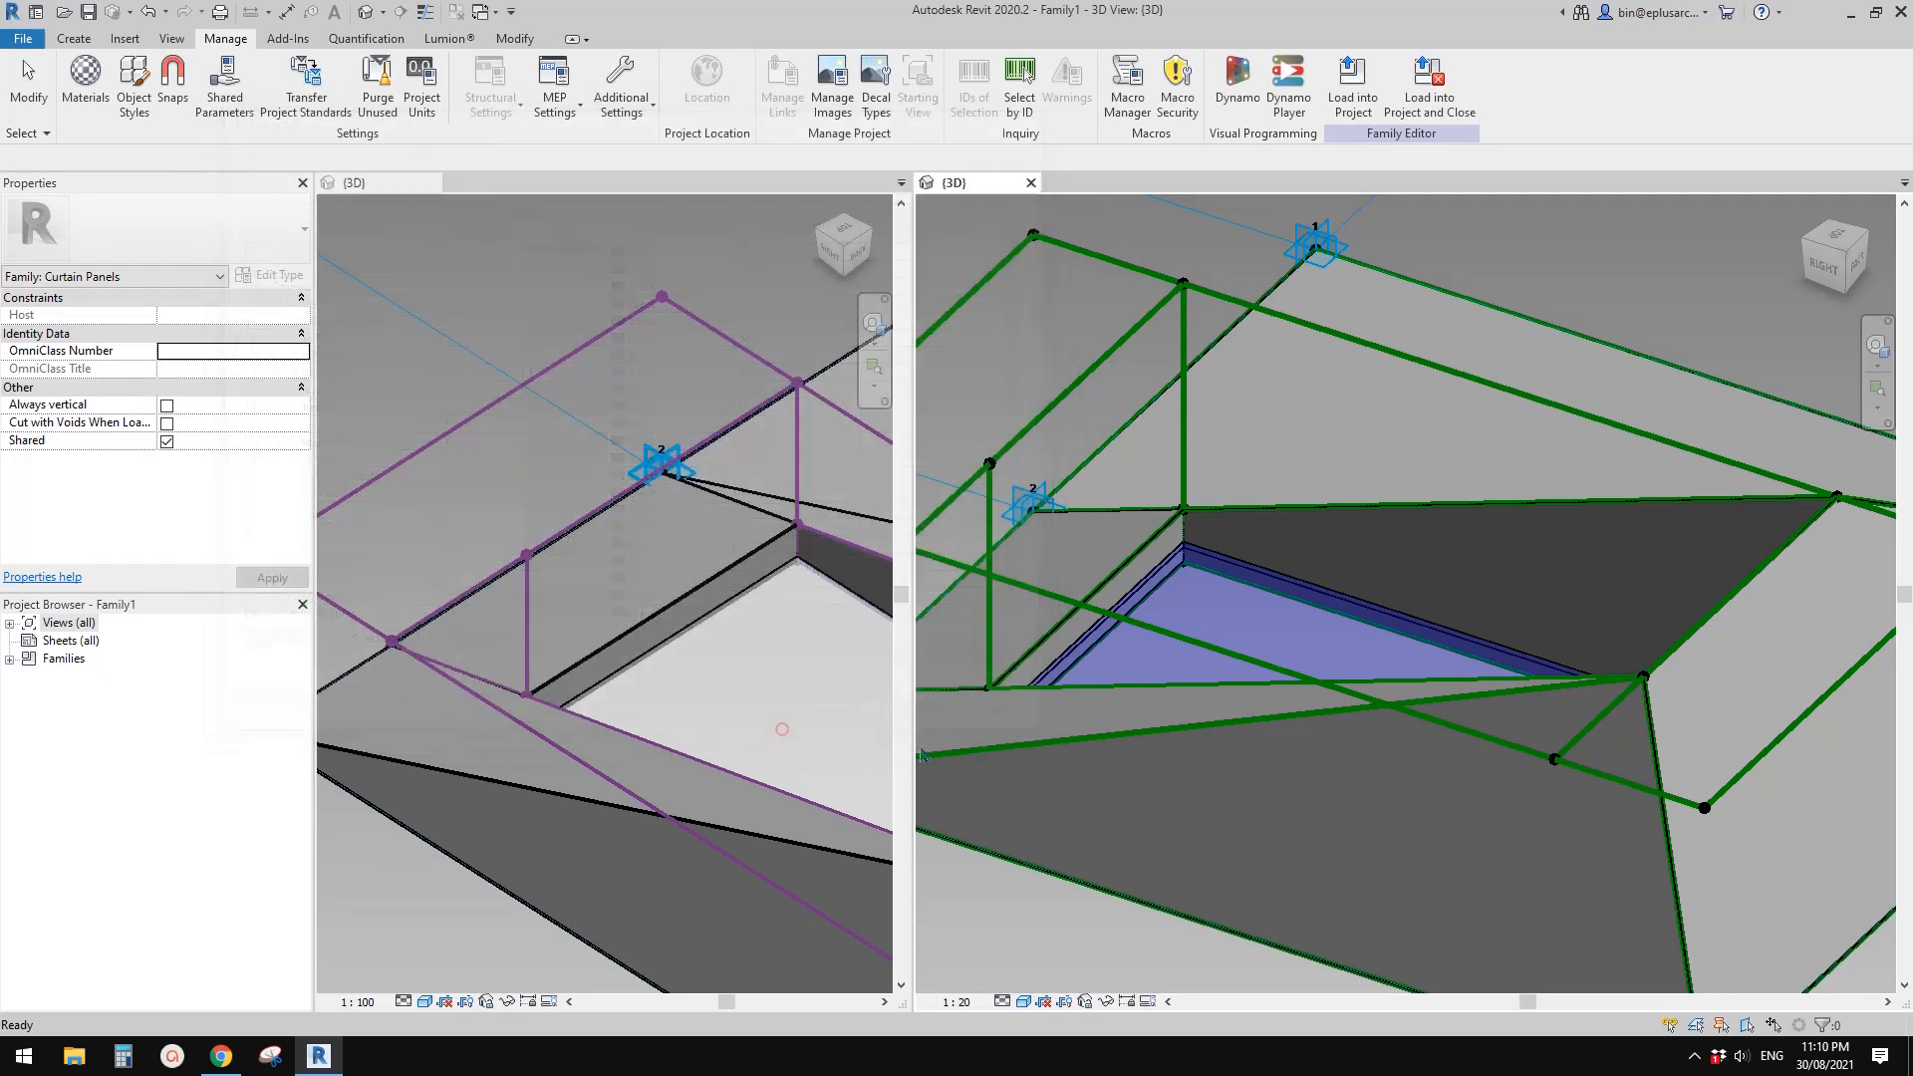
Close the other open family, Family4.rfa, leaving only the Family1 3D view
shift+middle_drag(1461, 679, 1524, 635)
scroll(1560, 611, down, 1)
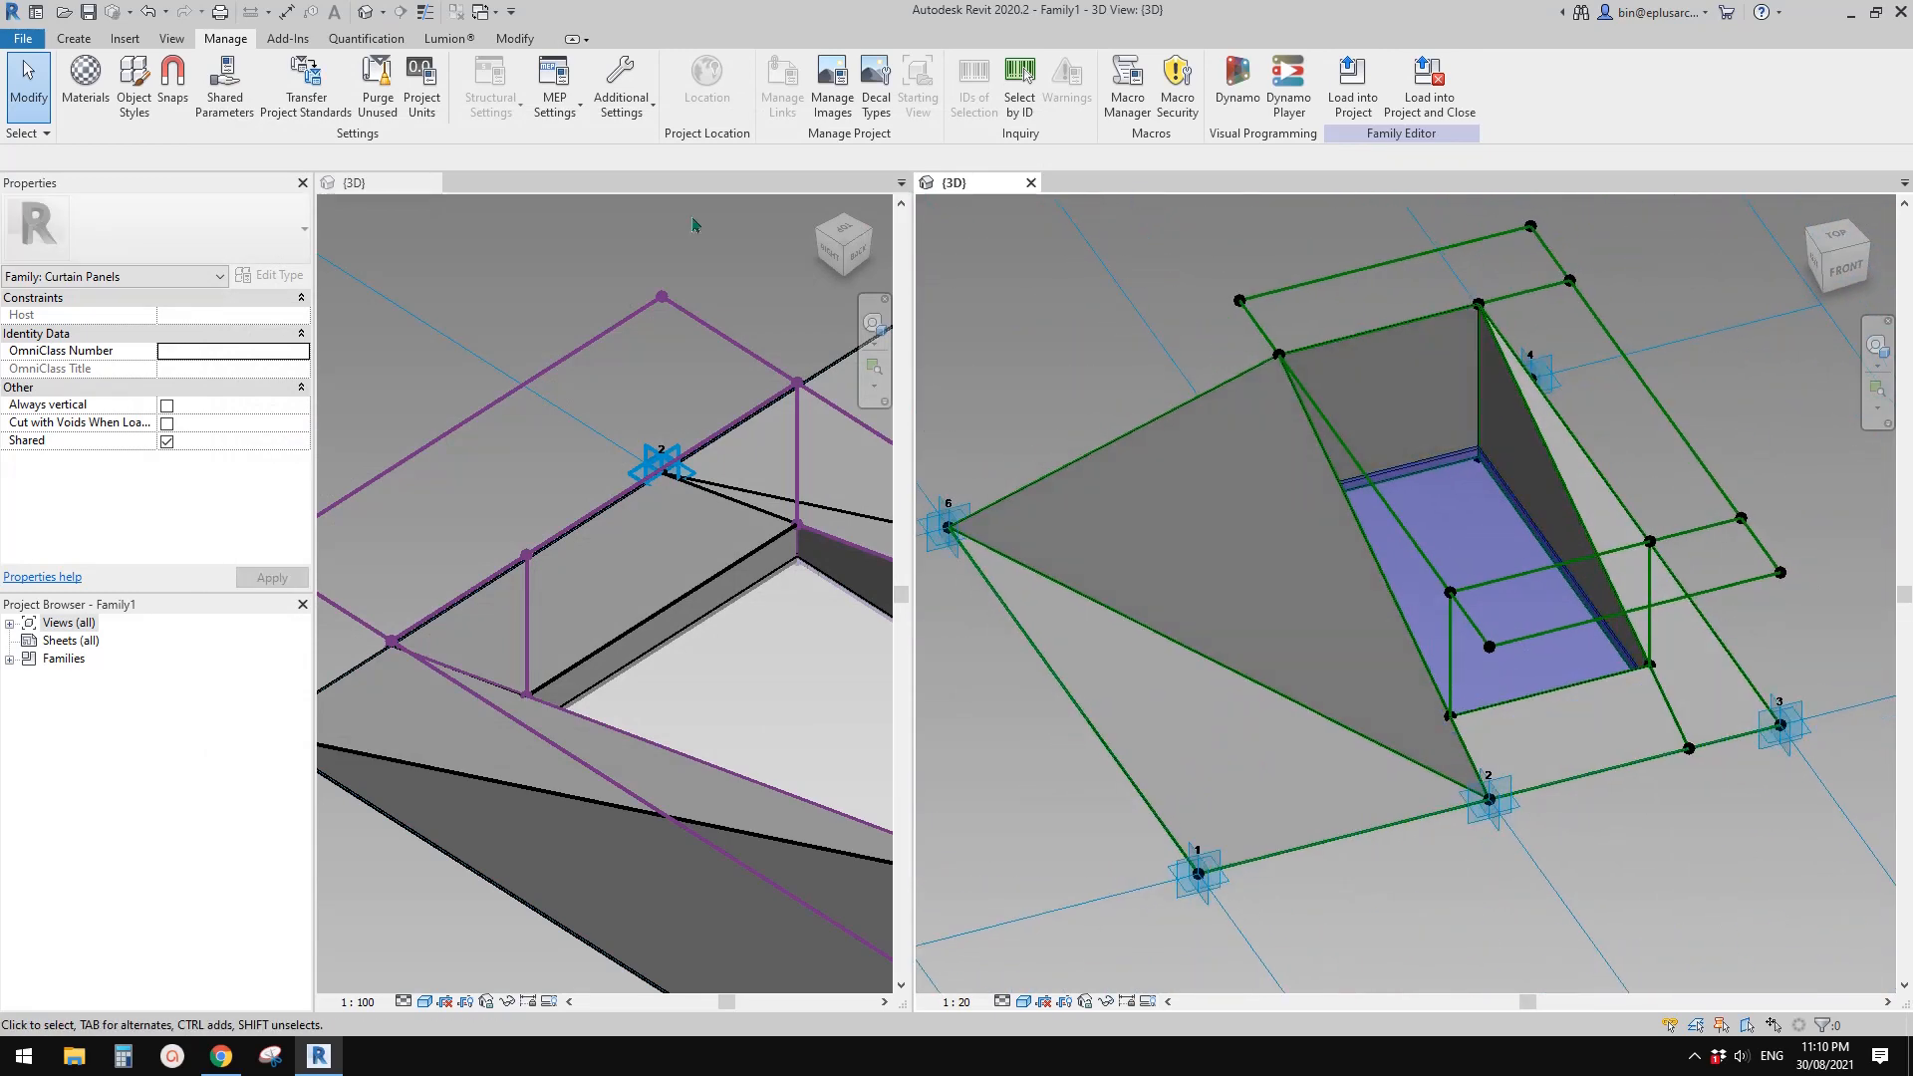
click(432, 184)
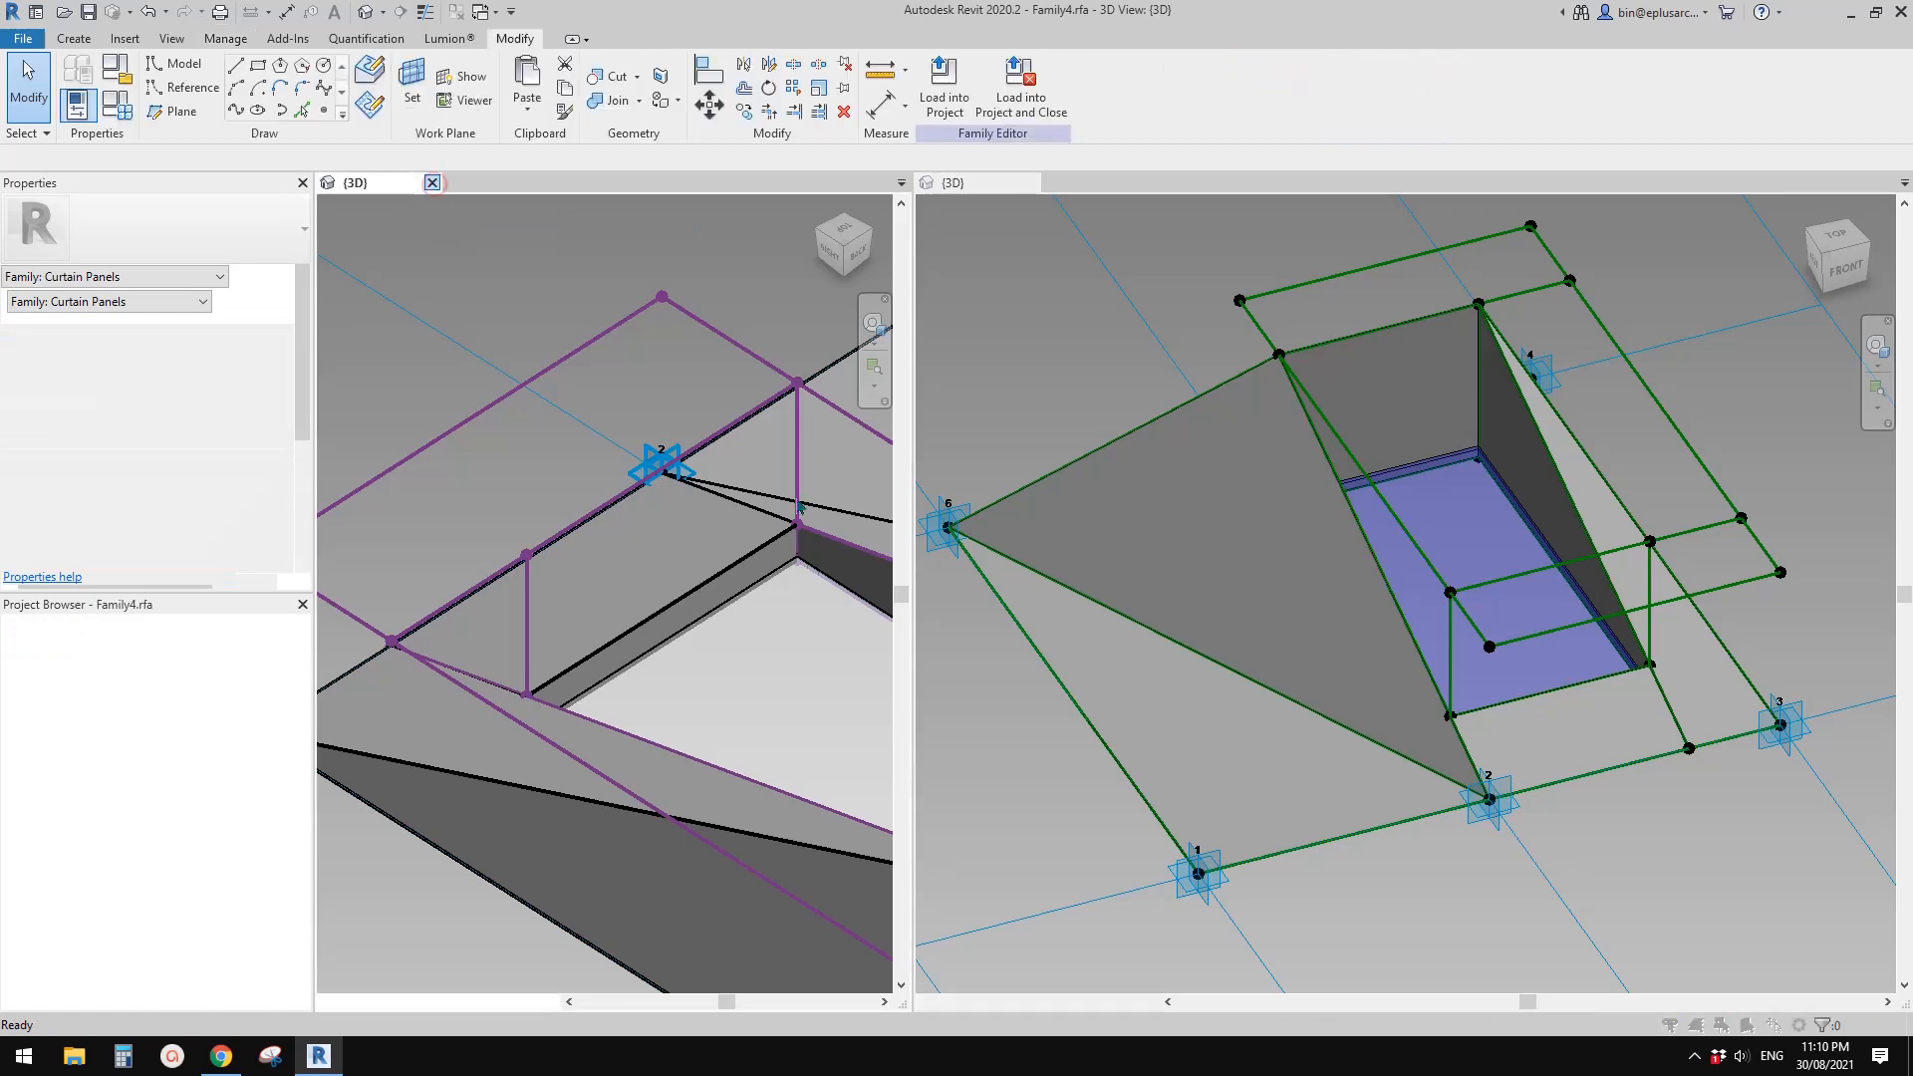
click(433, 184)
click(999, 530)
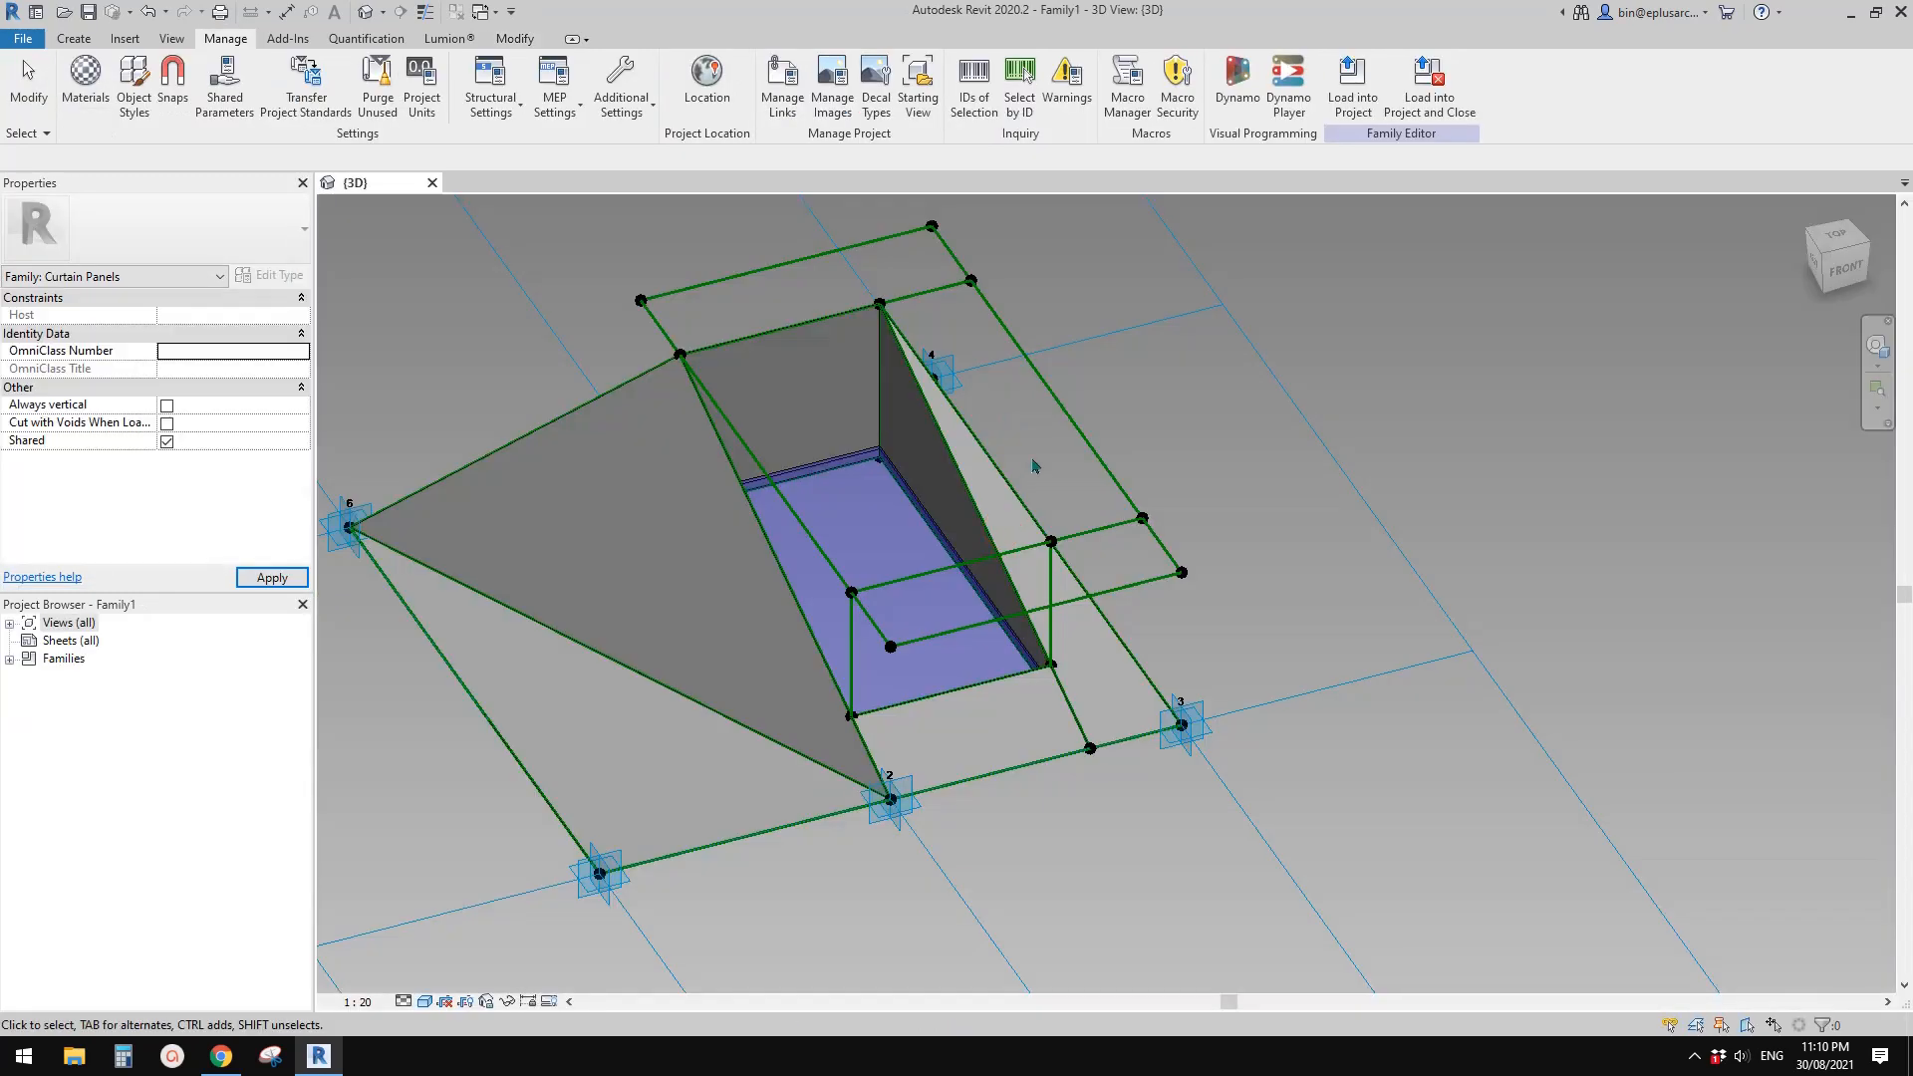
Set the FW family parameter to 200 and apply it to the panel
shift+middle_drag(1037, 461, 1182, 596)
scroll(1094, 558, down, 3)
scroll(658, 386, up, 3)
shift+middle_drag(666, 388, 469, 265)
scroll(683, 384, down, 1)
click(513, 40)
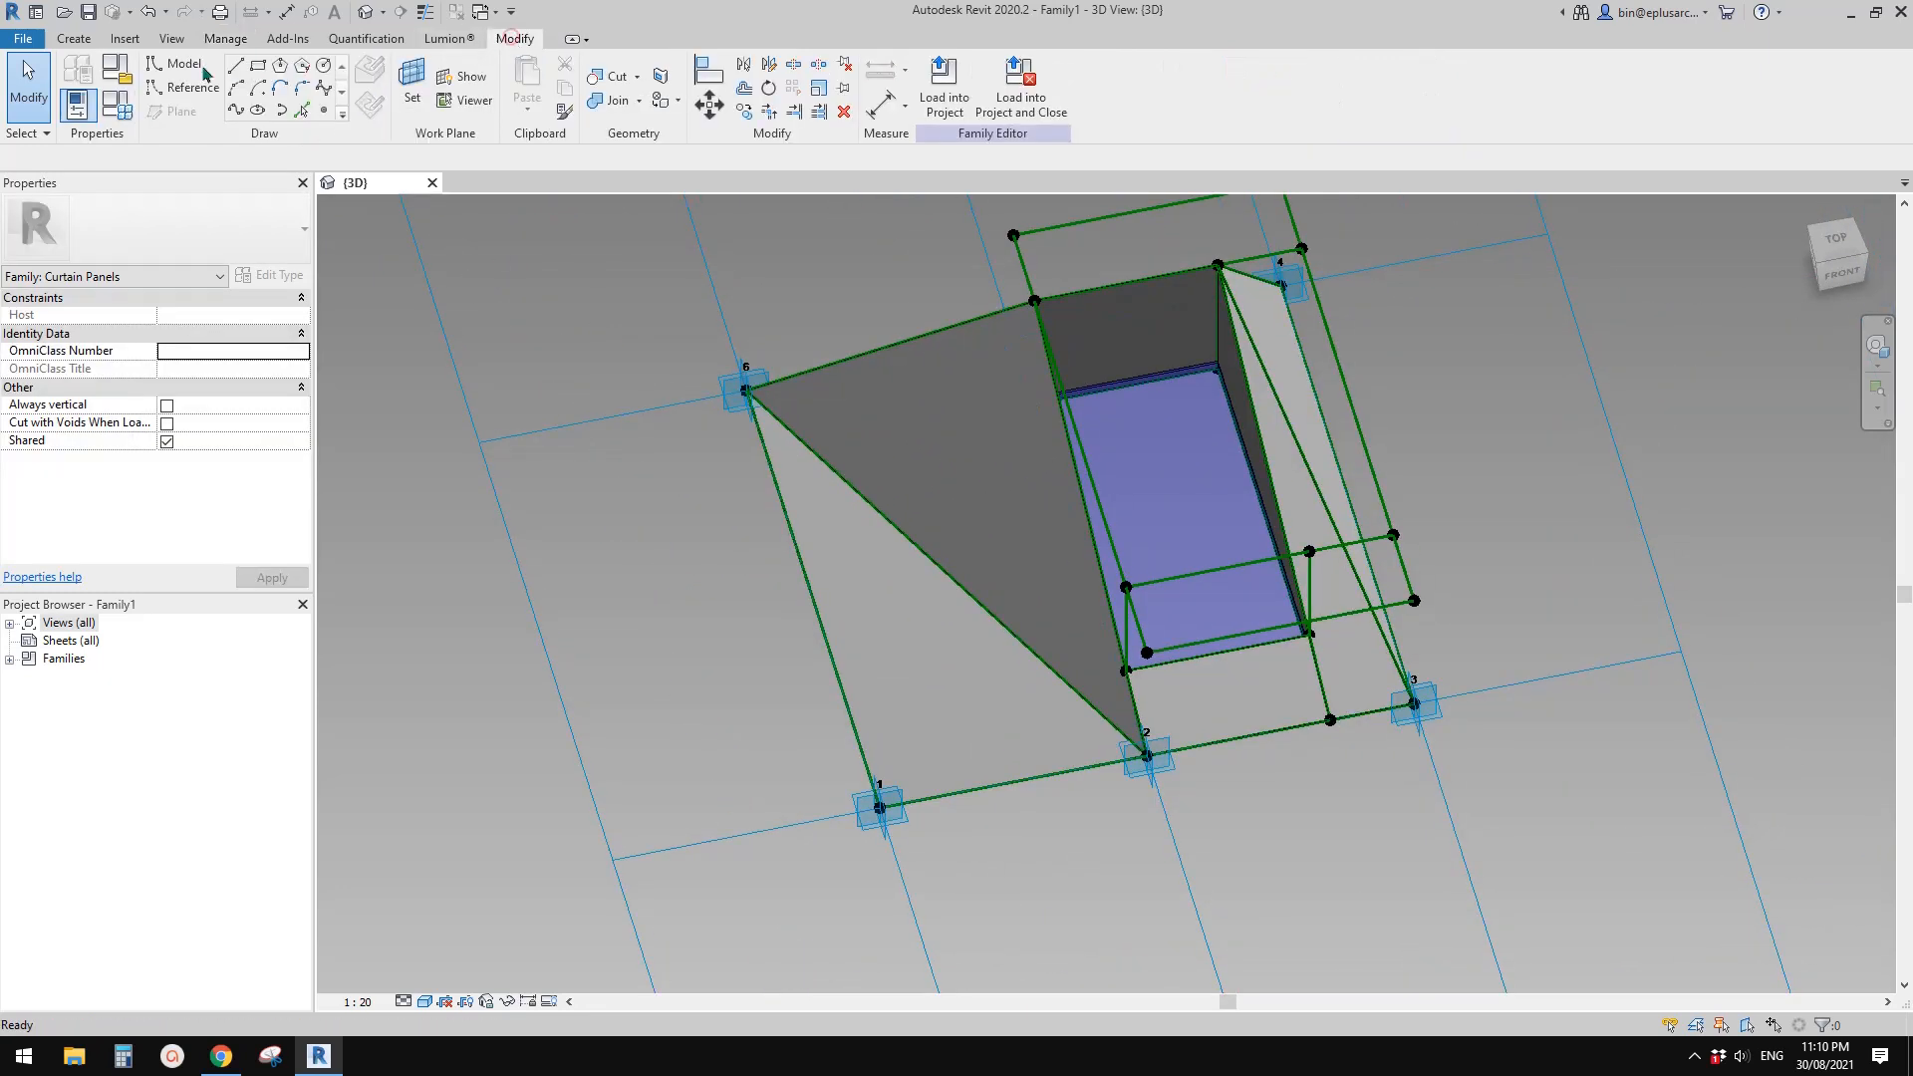
click(117, 104)
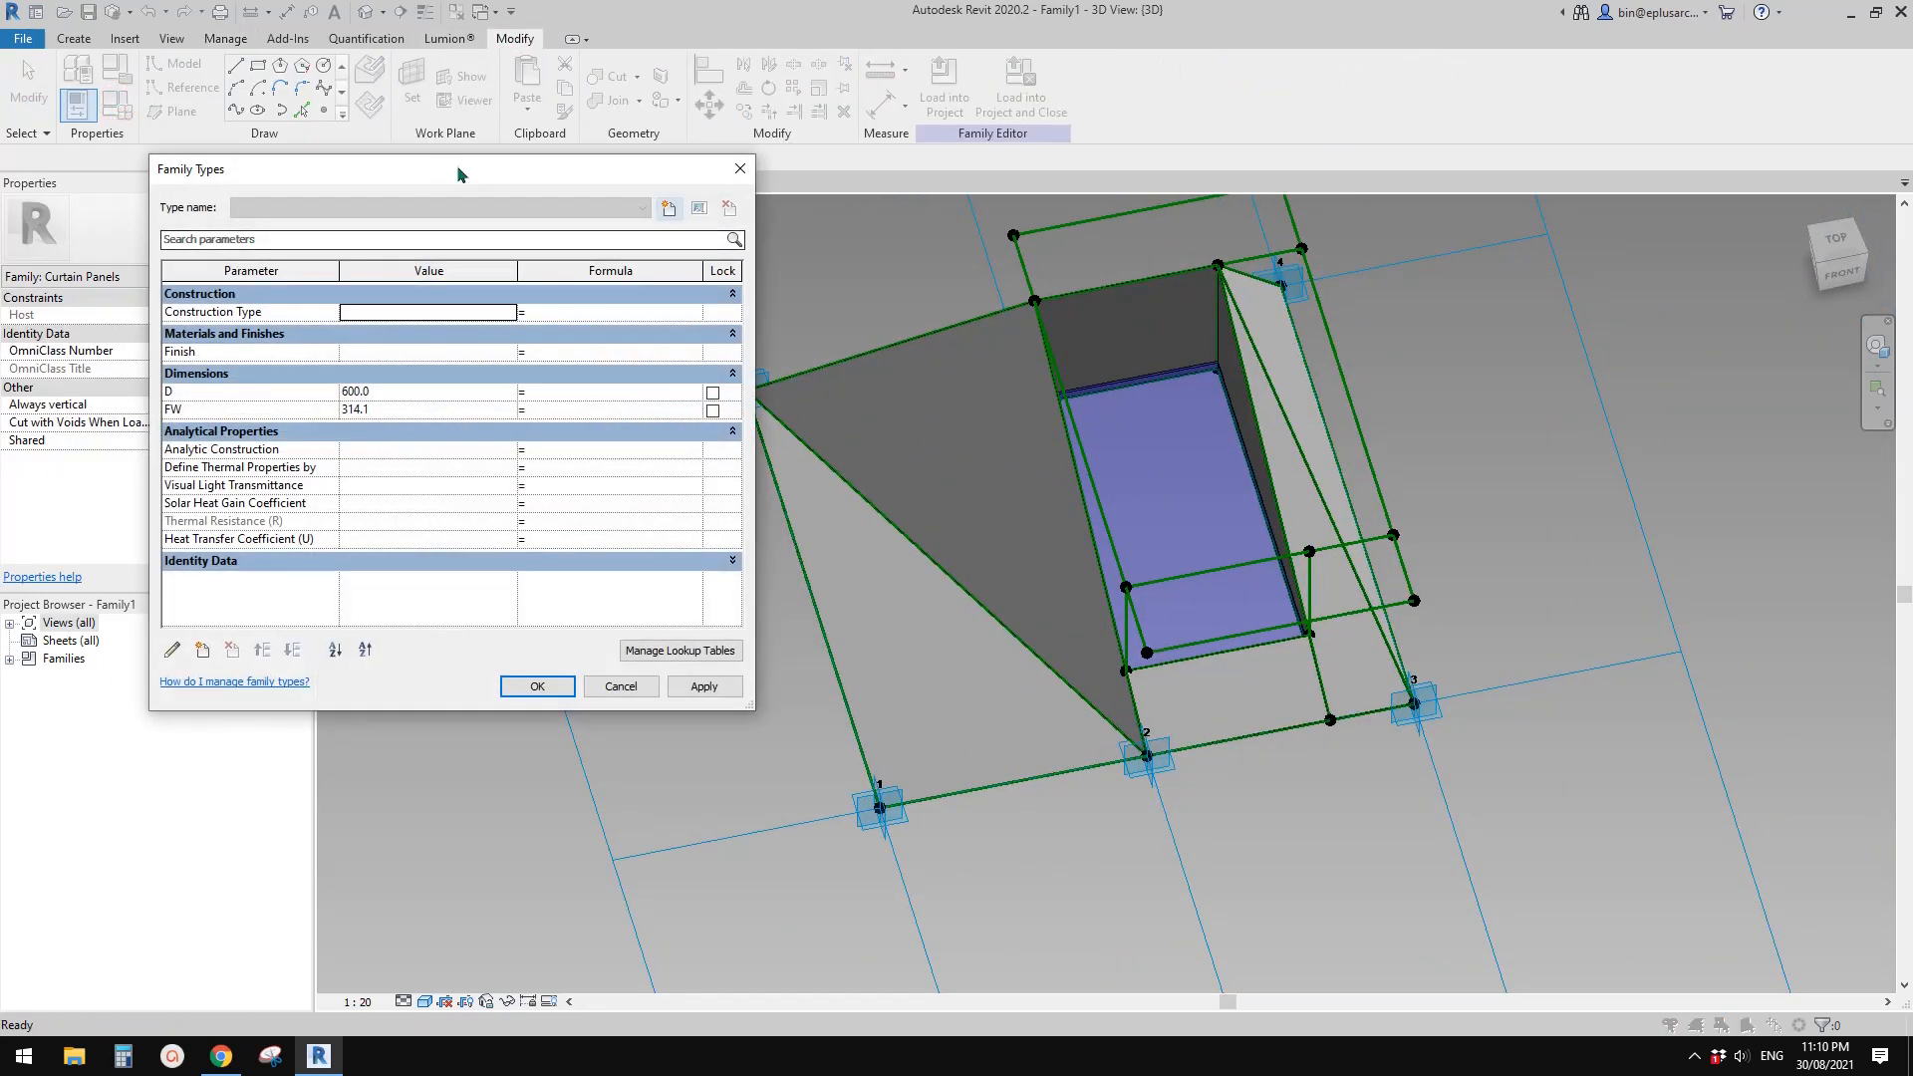
drag(350, 170, 281, 157)
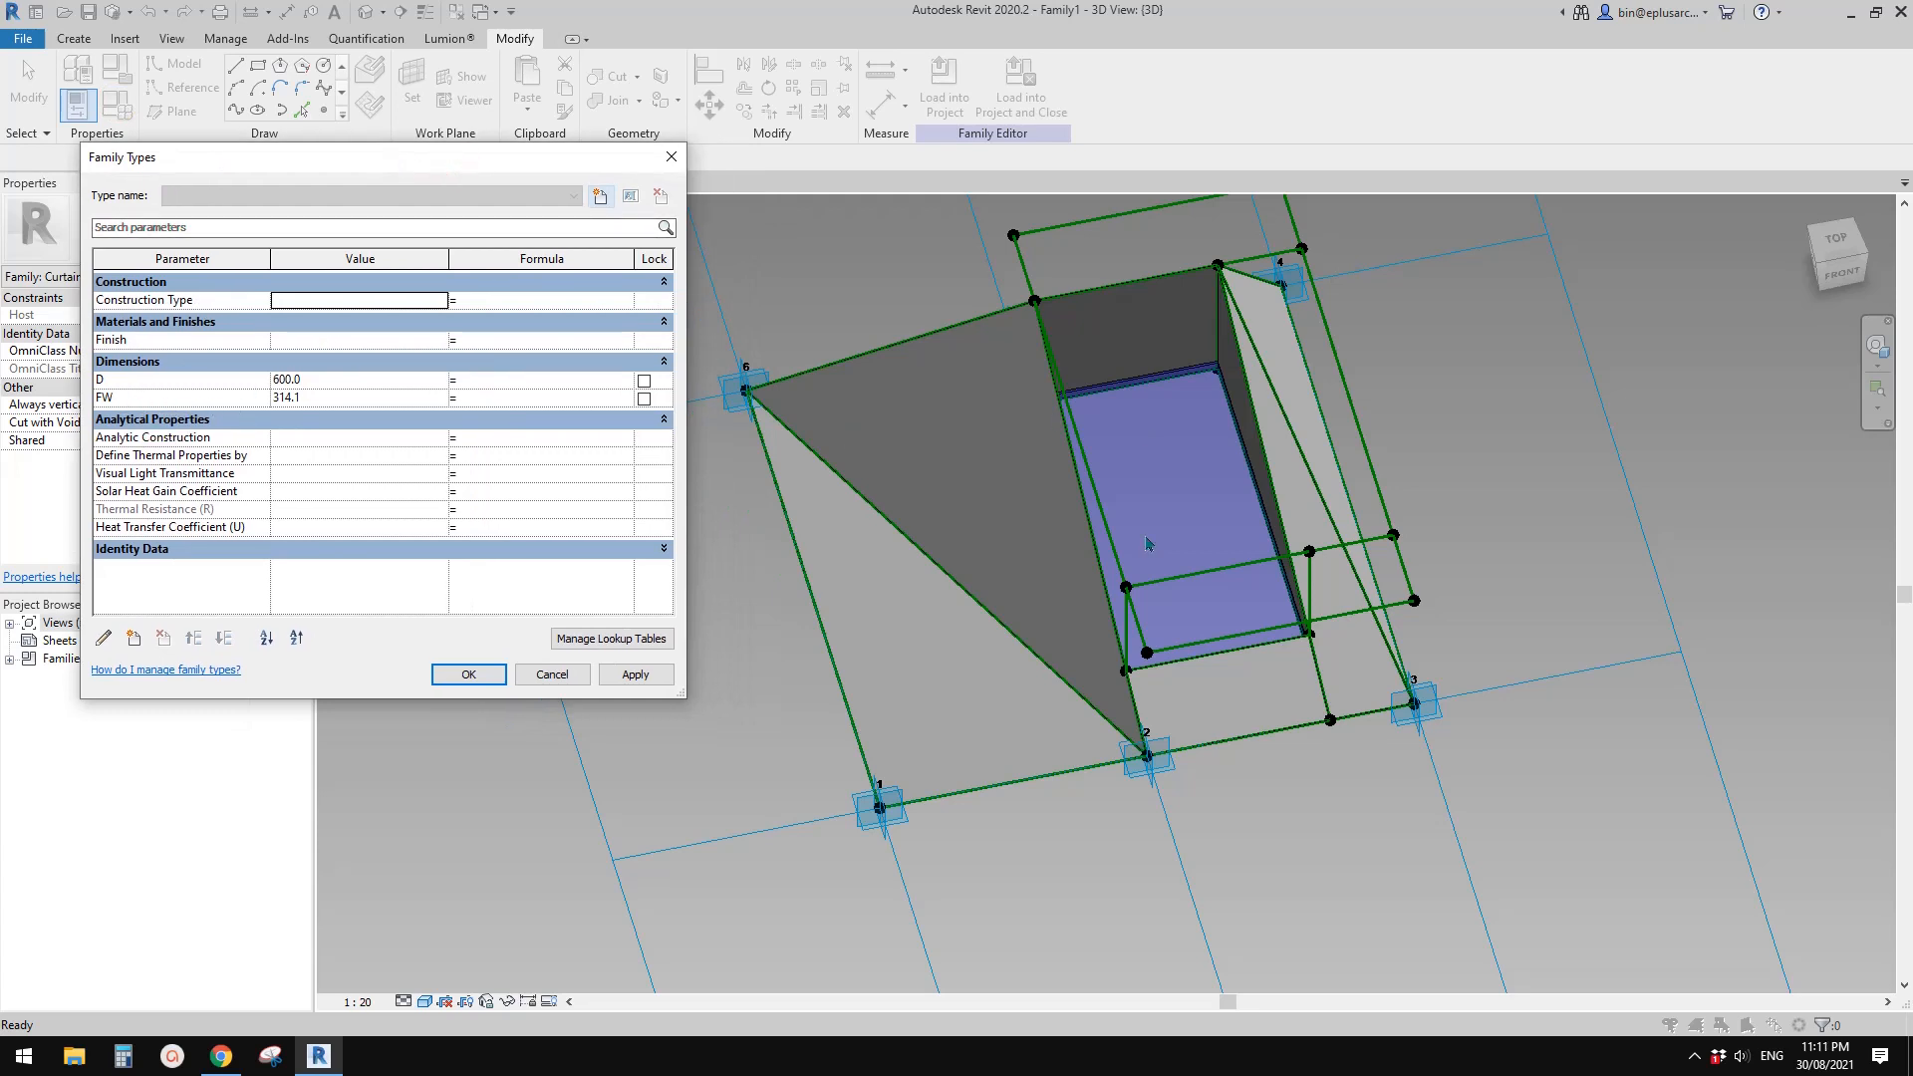
click(325, 397)
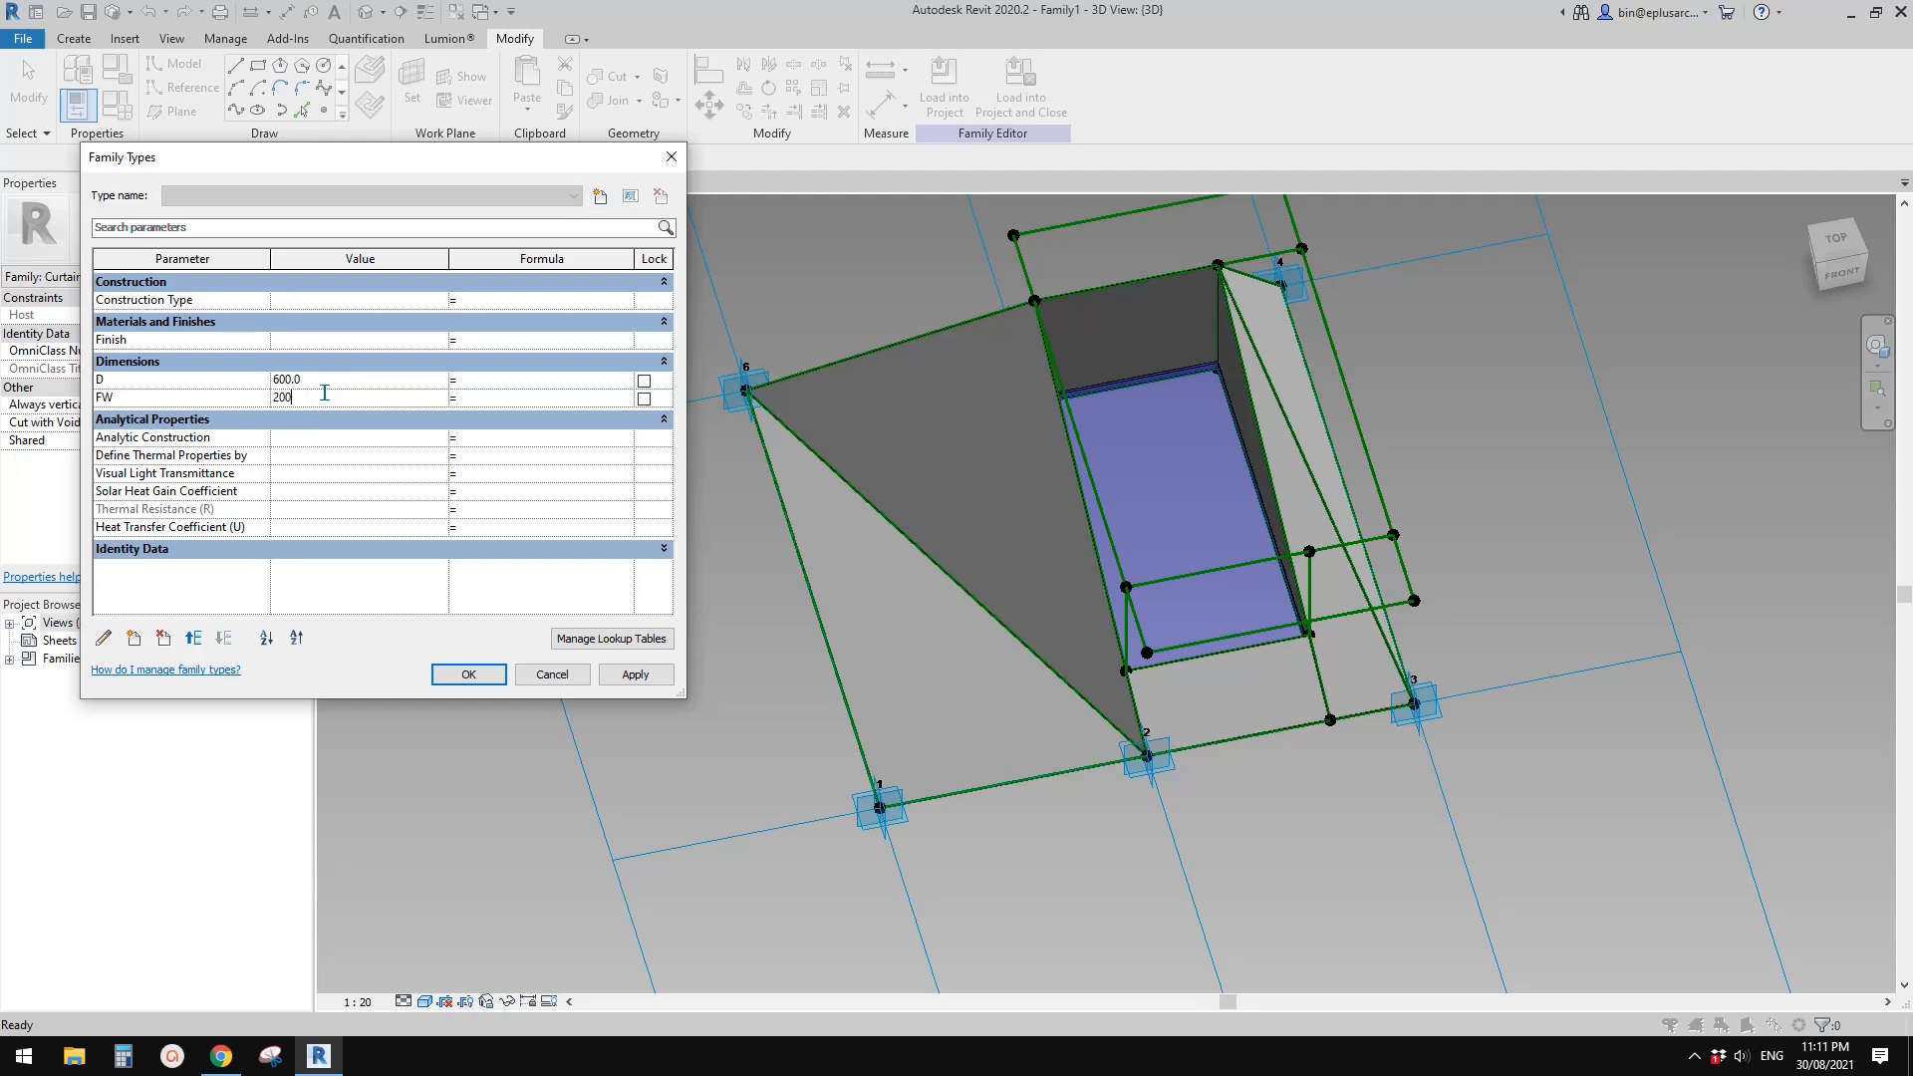
click(636, 675)
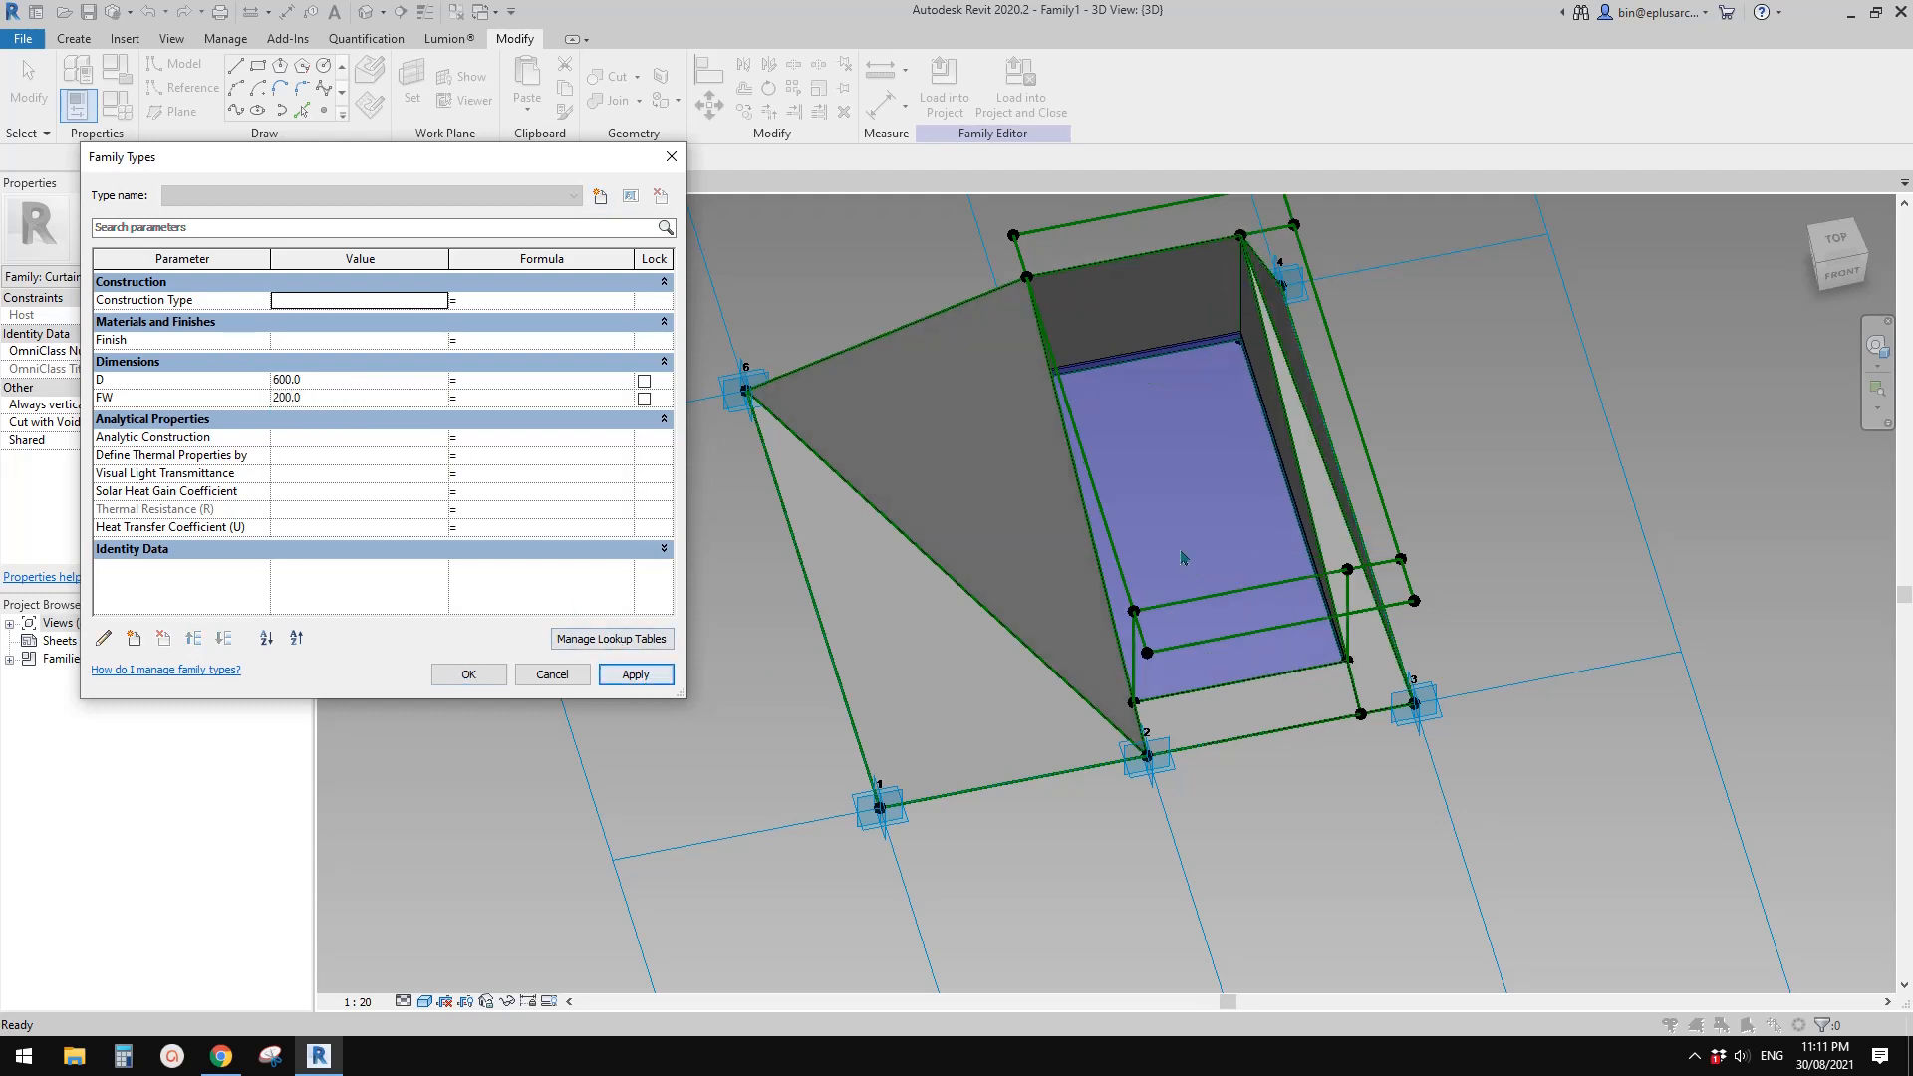
Flex the depth parameter D at 200, set it to 300, and inspect the resulting panel
click(344, 384)
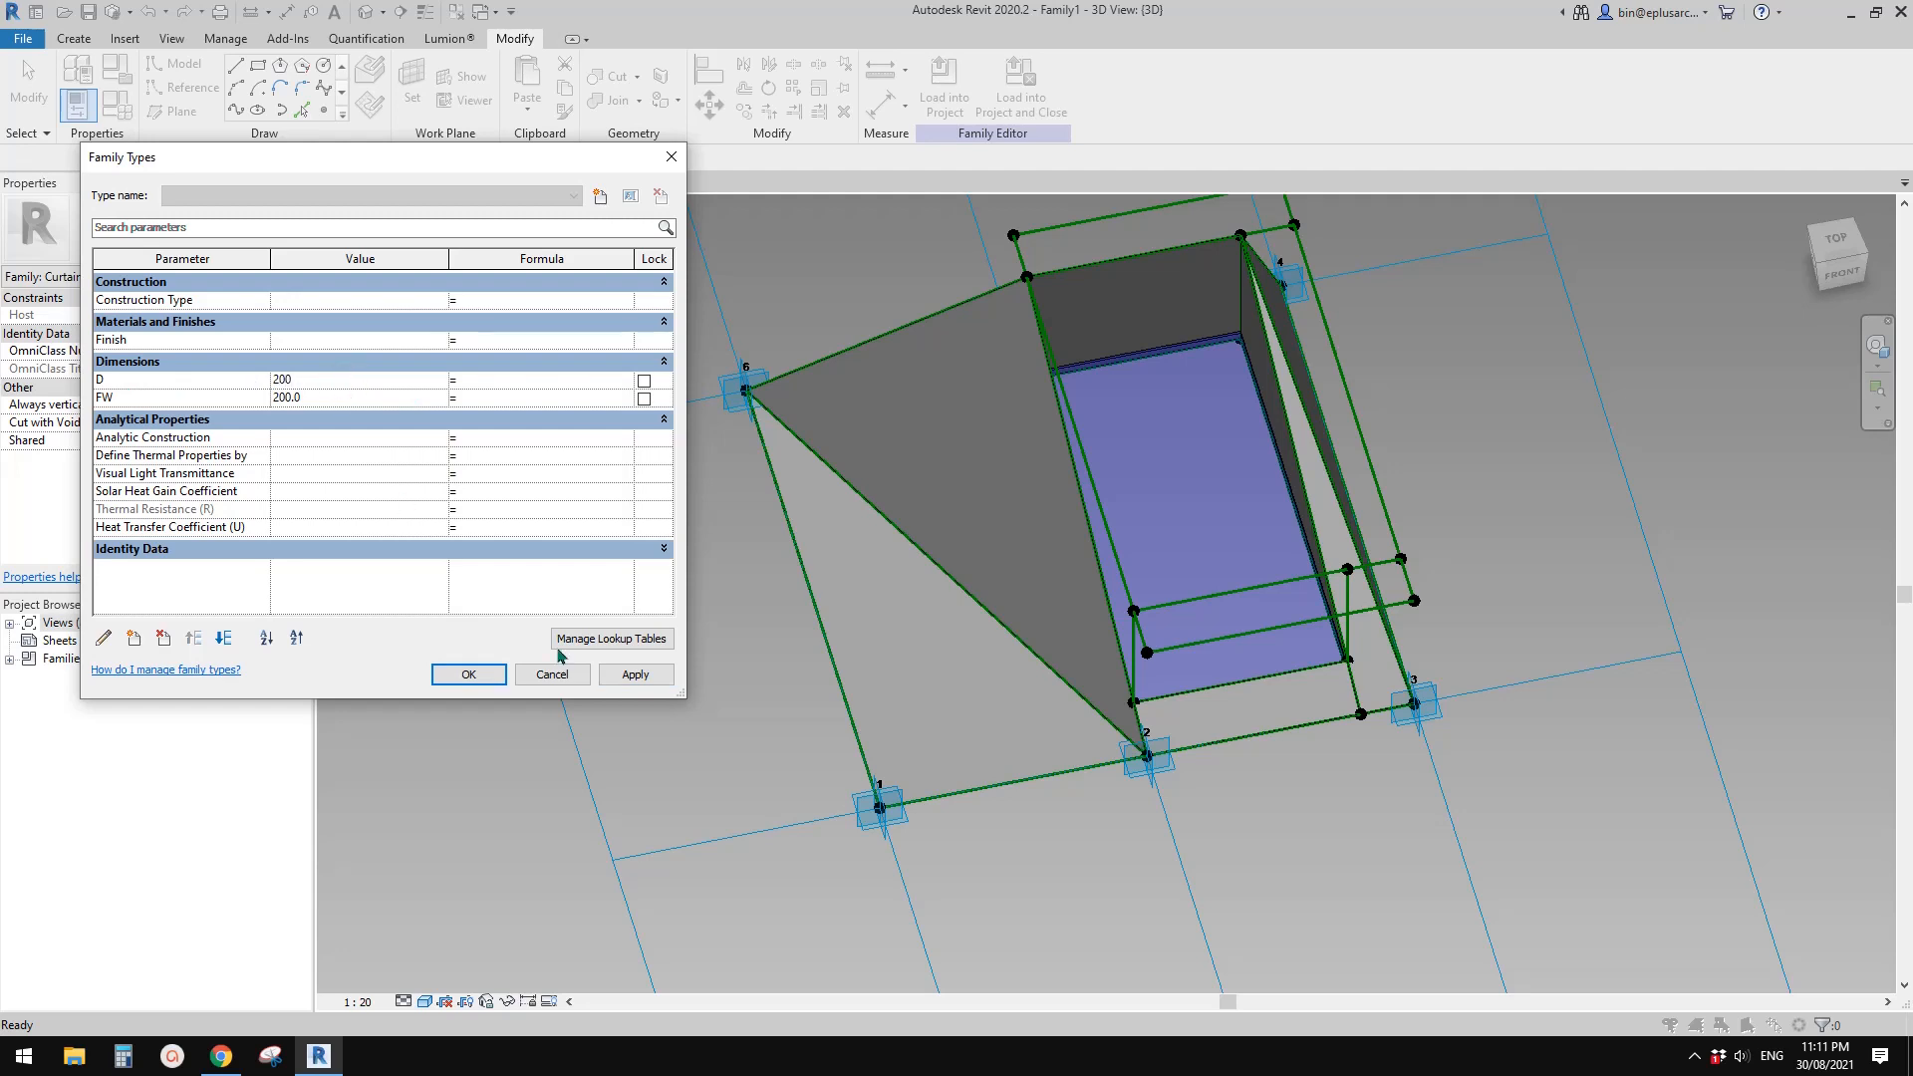
click(635, 674)
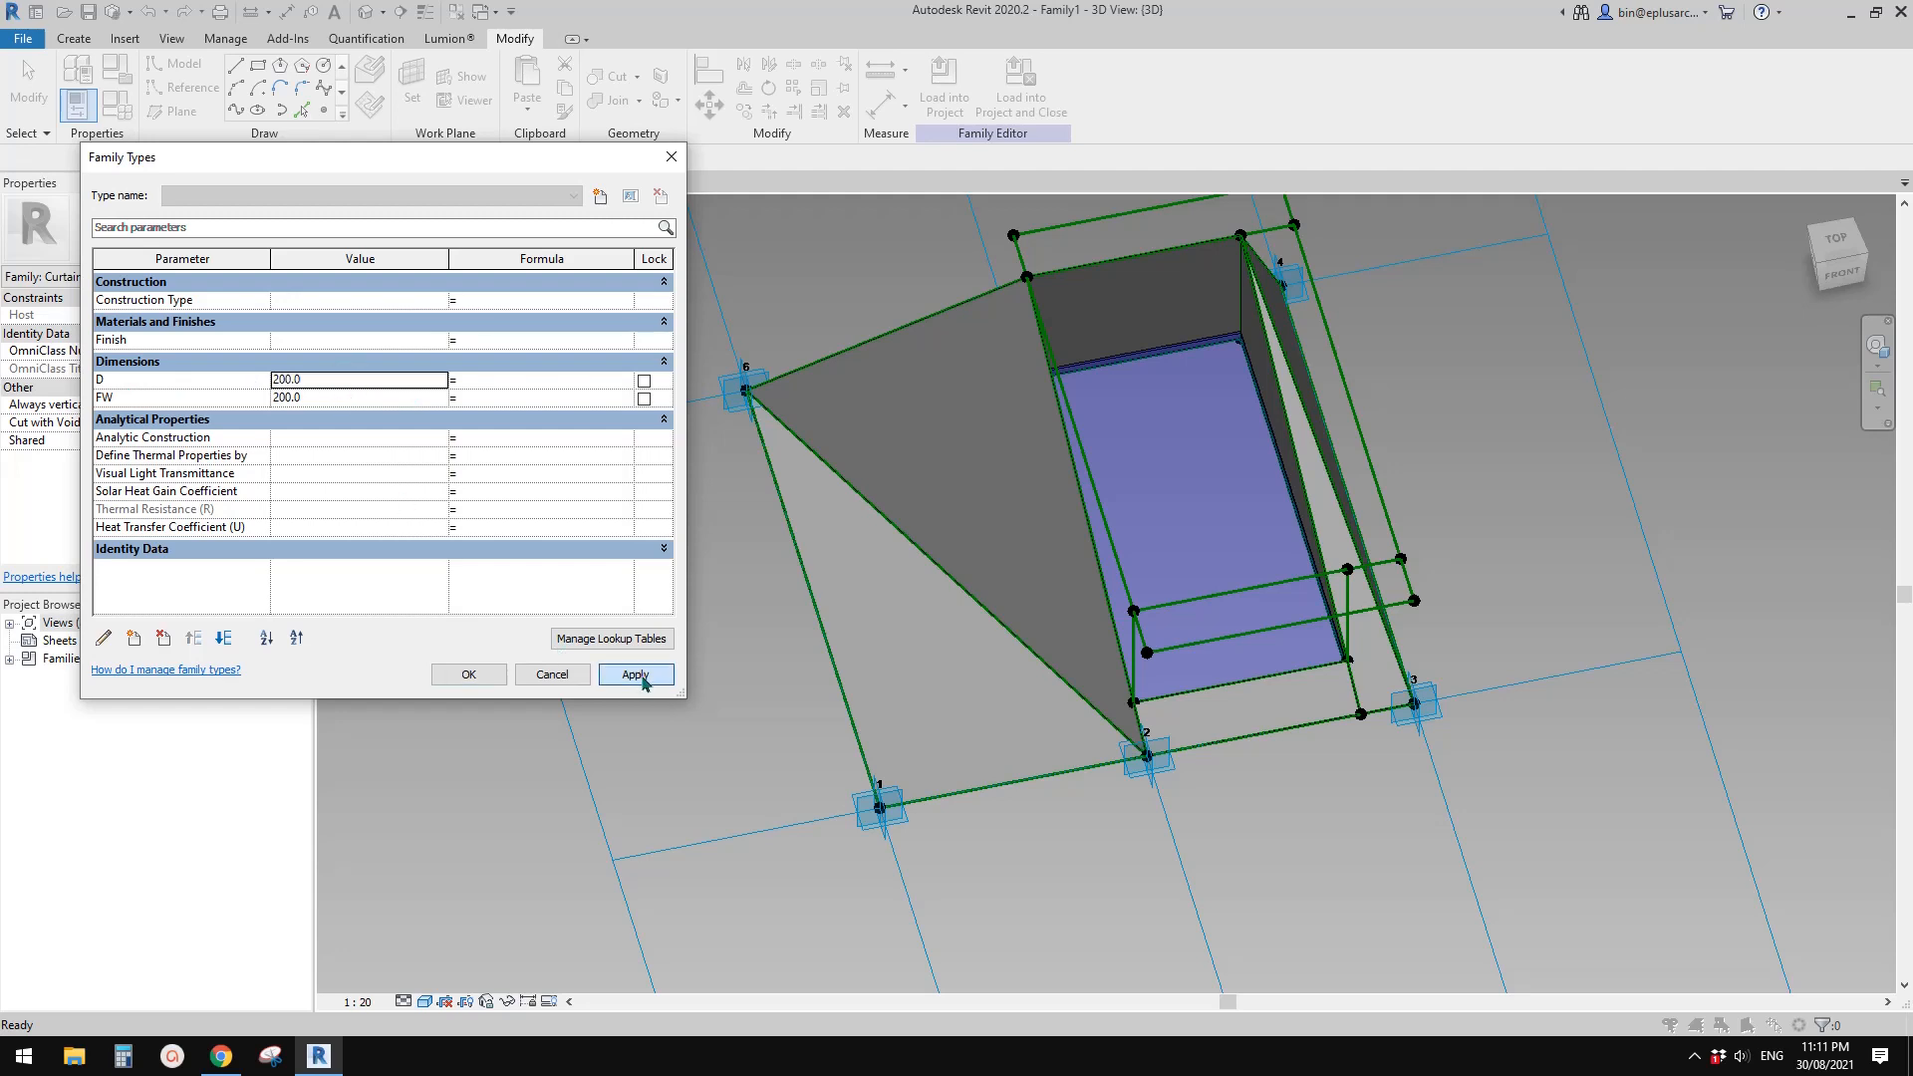
click(339, 384)
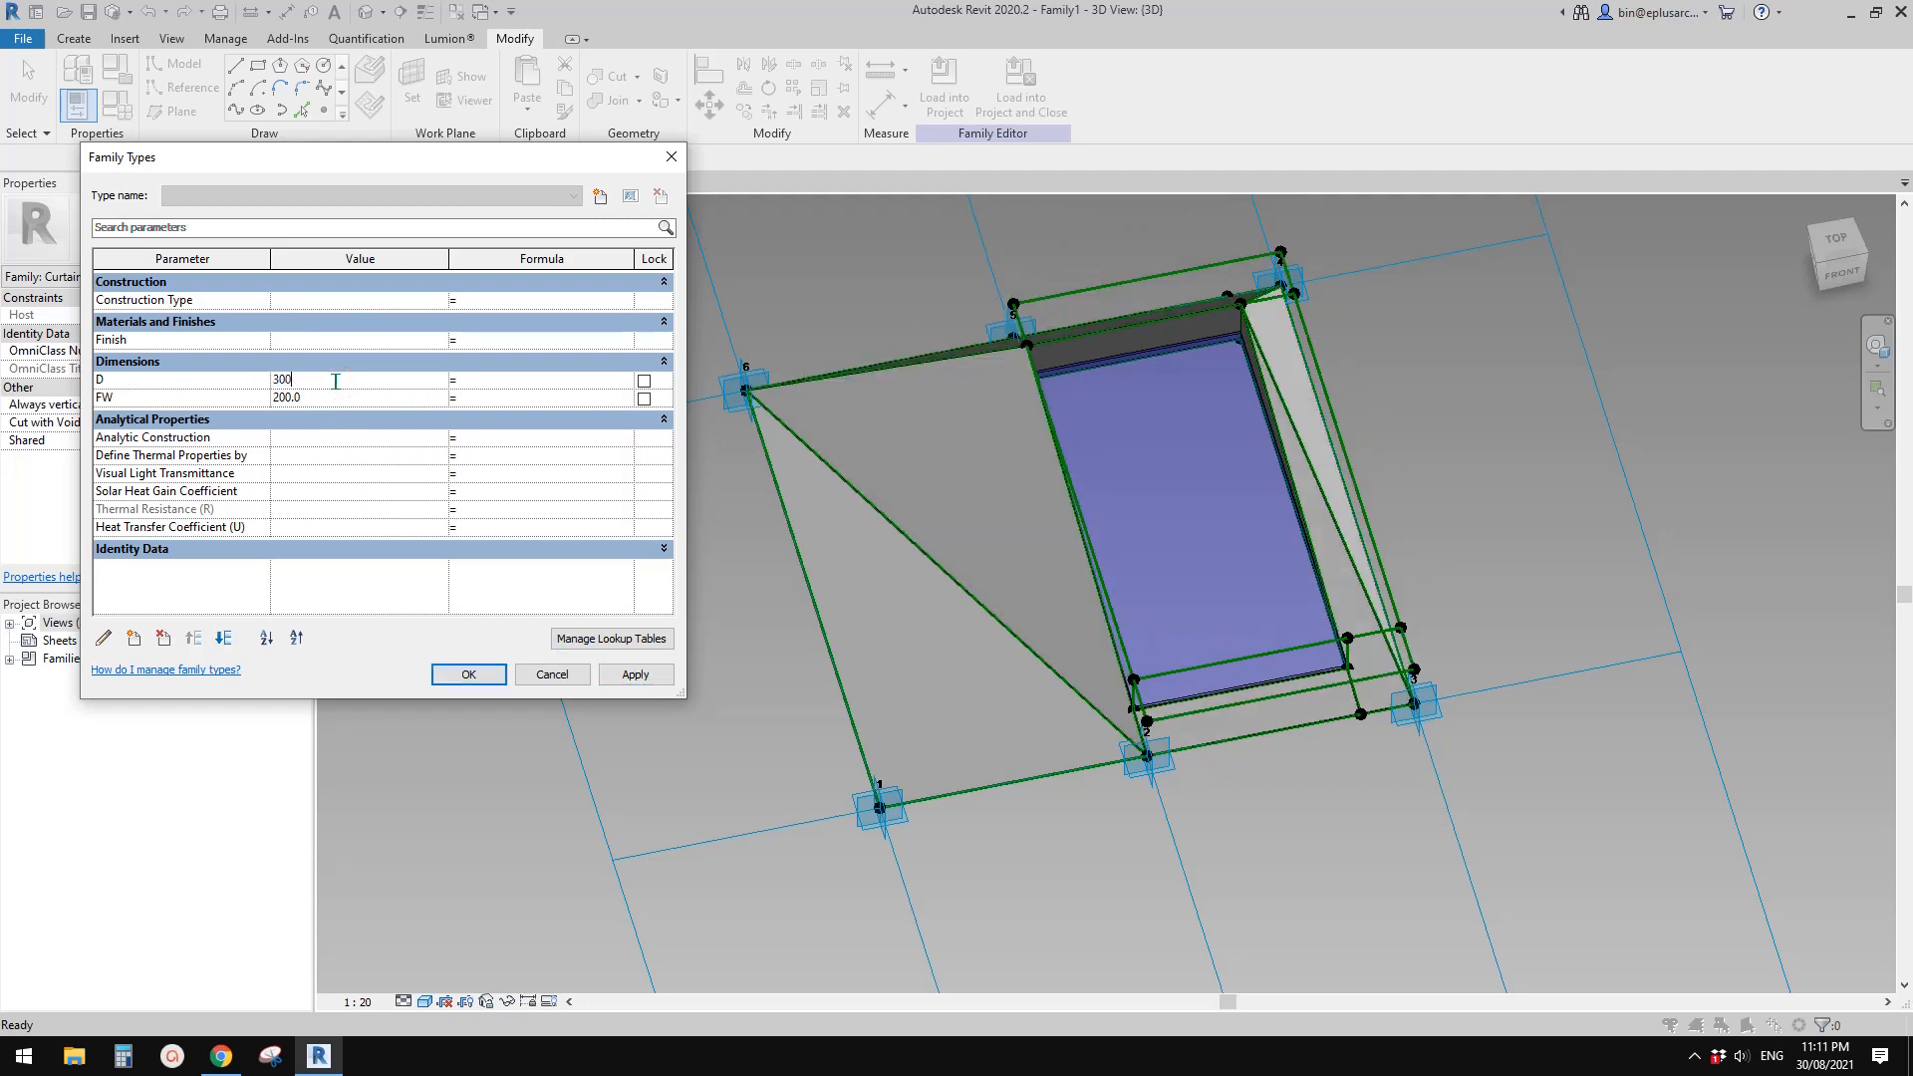
click(665, 677)
click(469, 675)
scroll(1302, 739, down, 2)
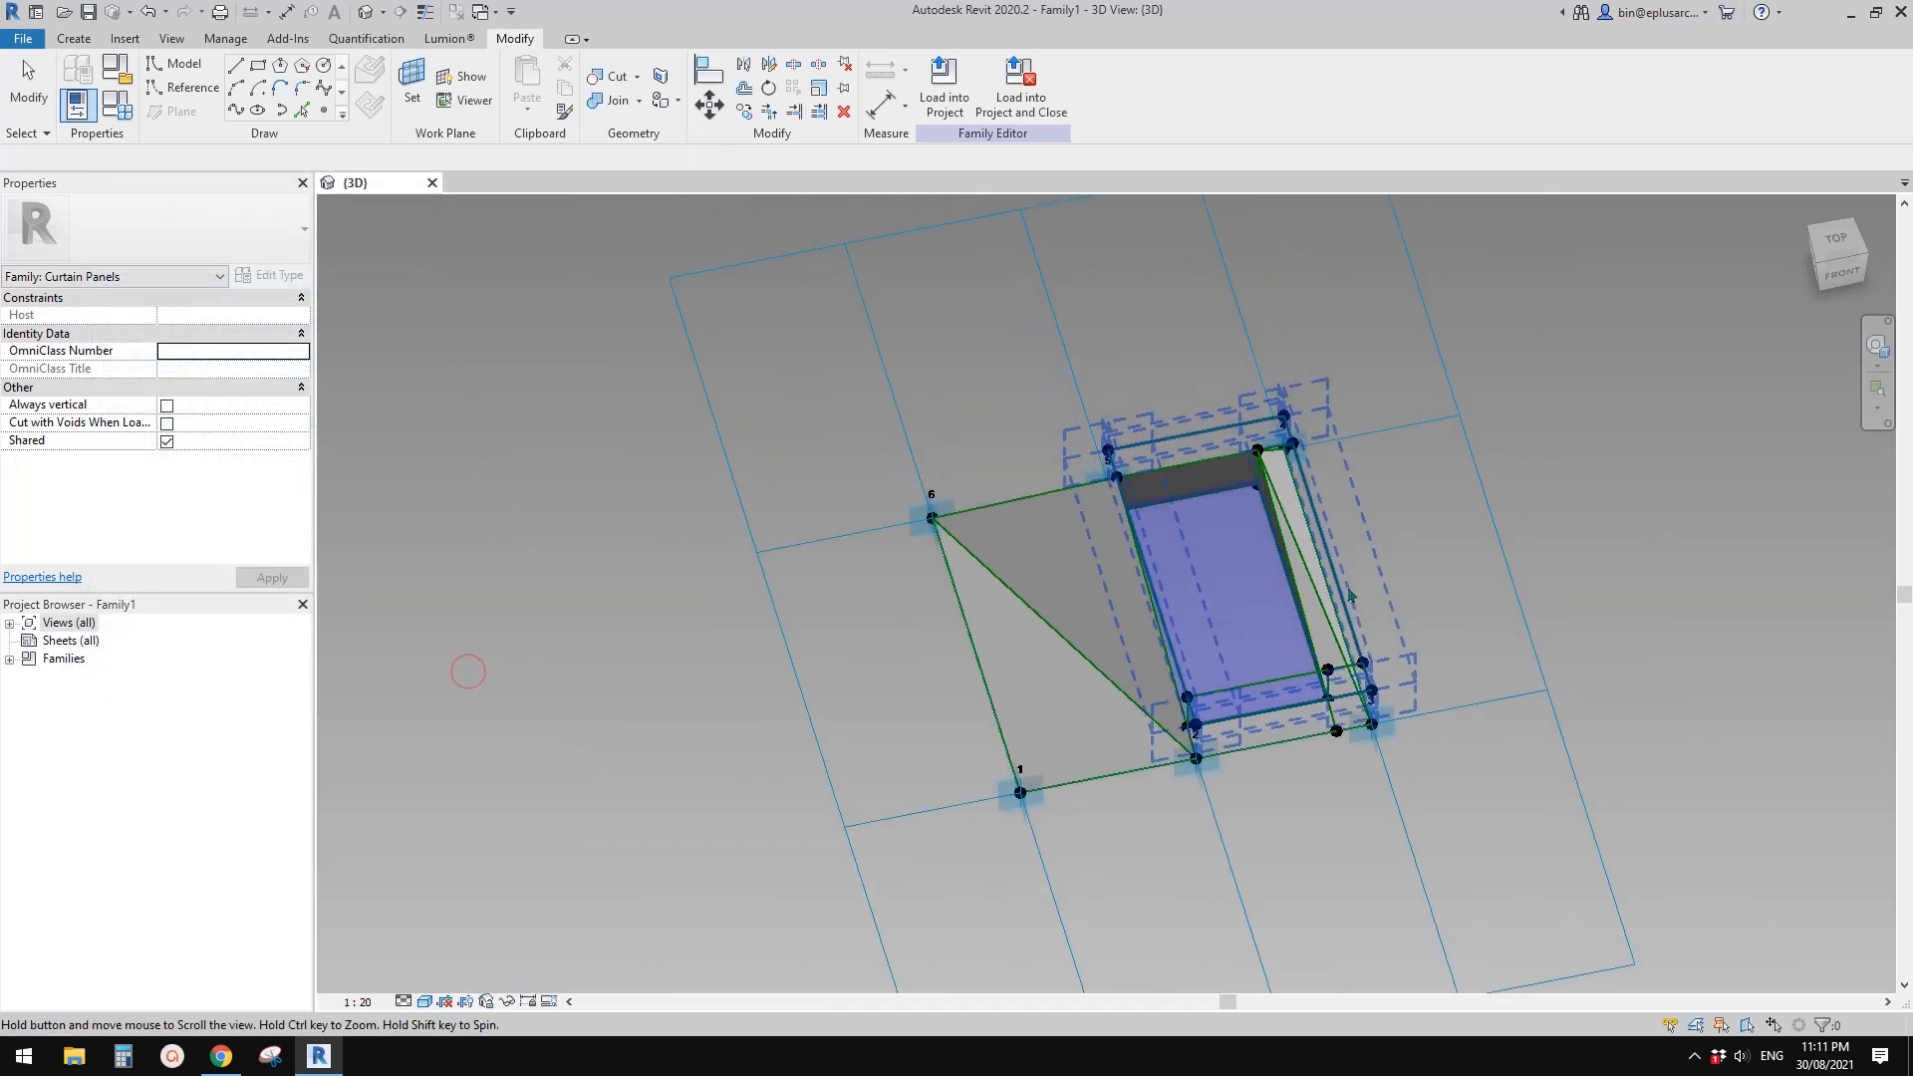
shift+middle_drag(1301, 709, 1293, 735)
scroll(1234, 607, up, 2)
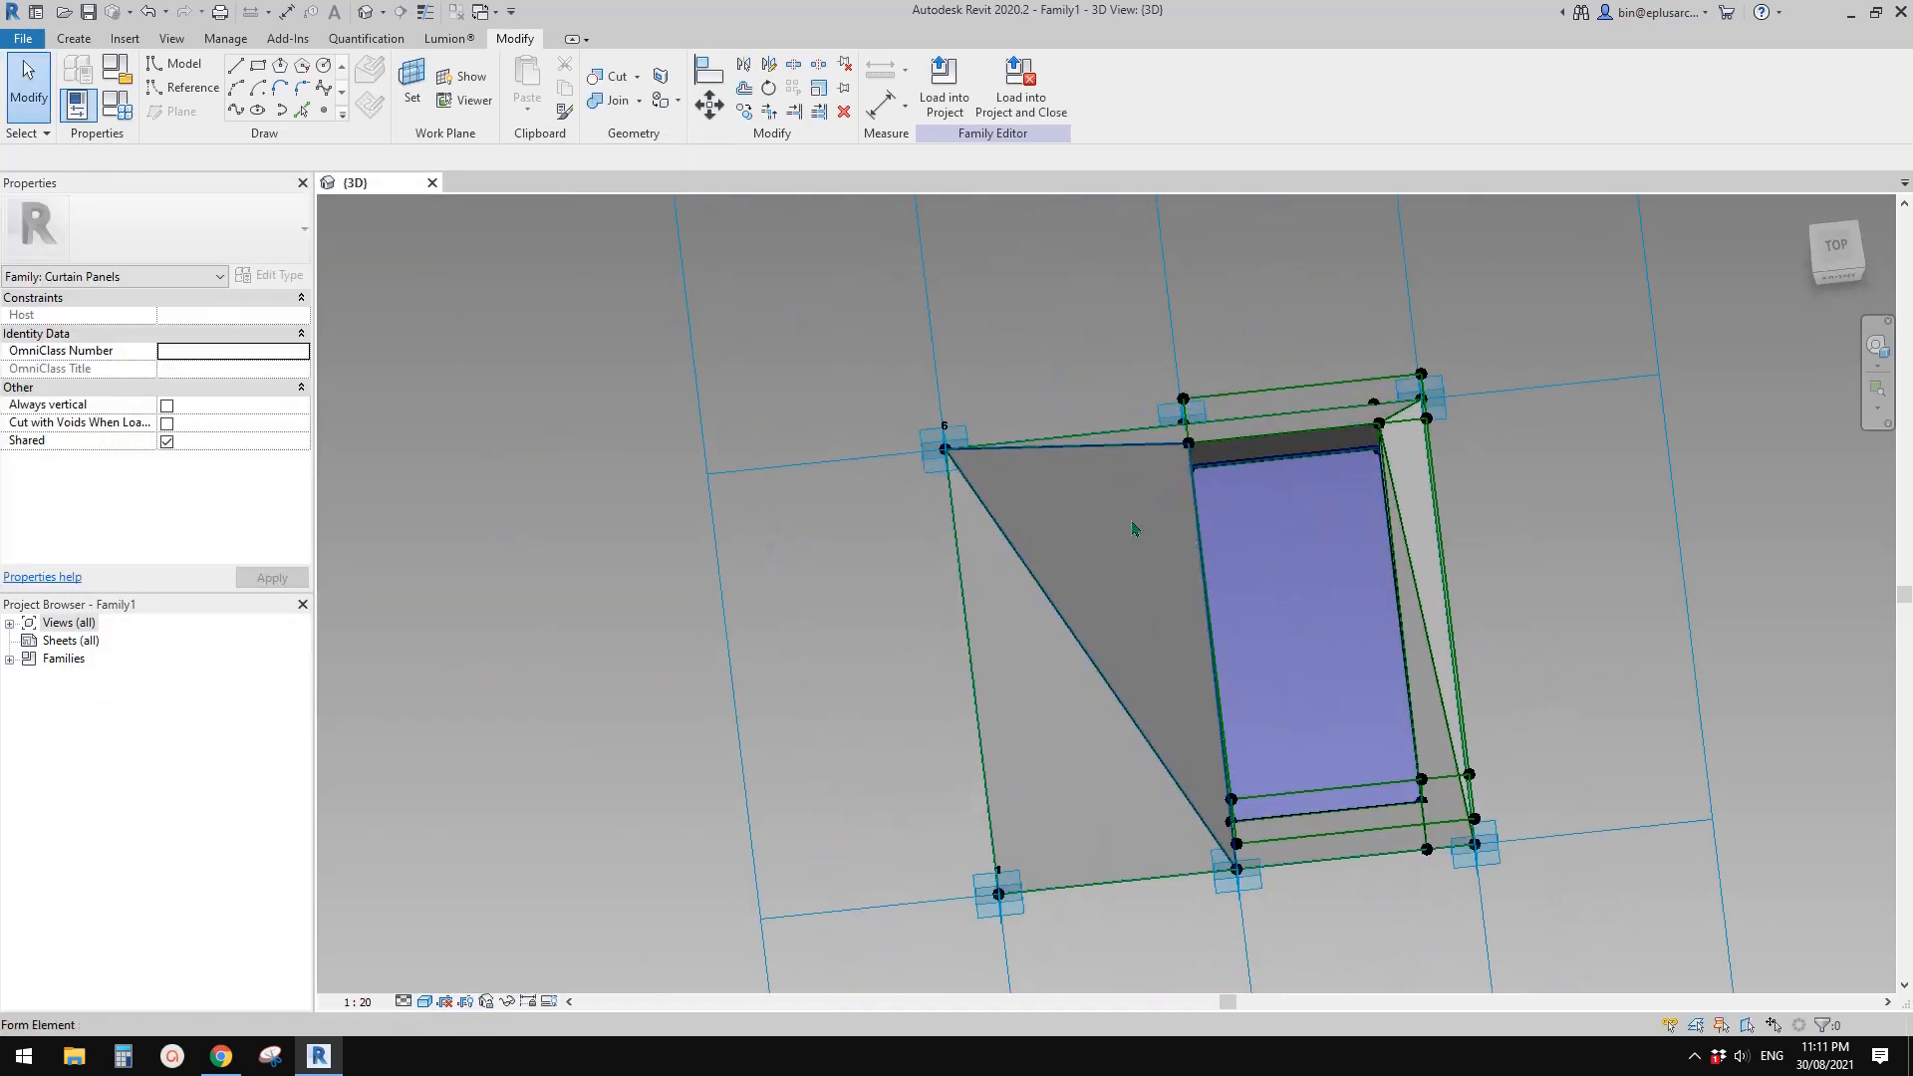
middle_drag(782, 369, 785, 357)
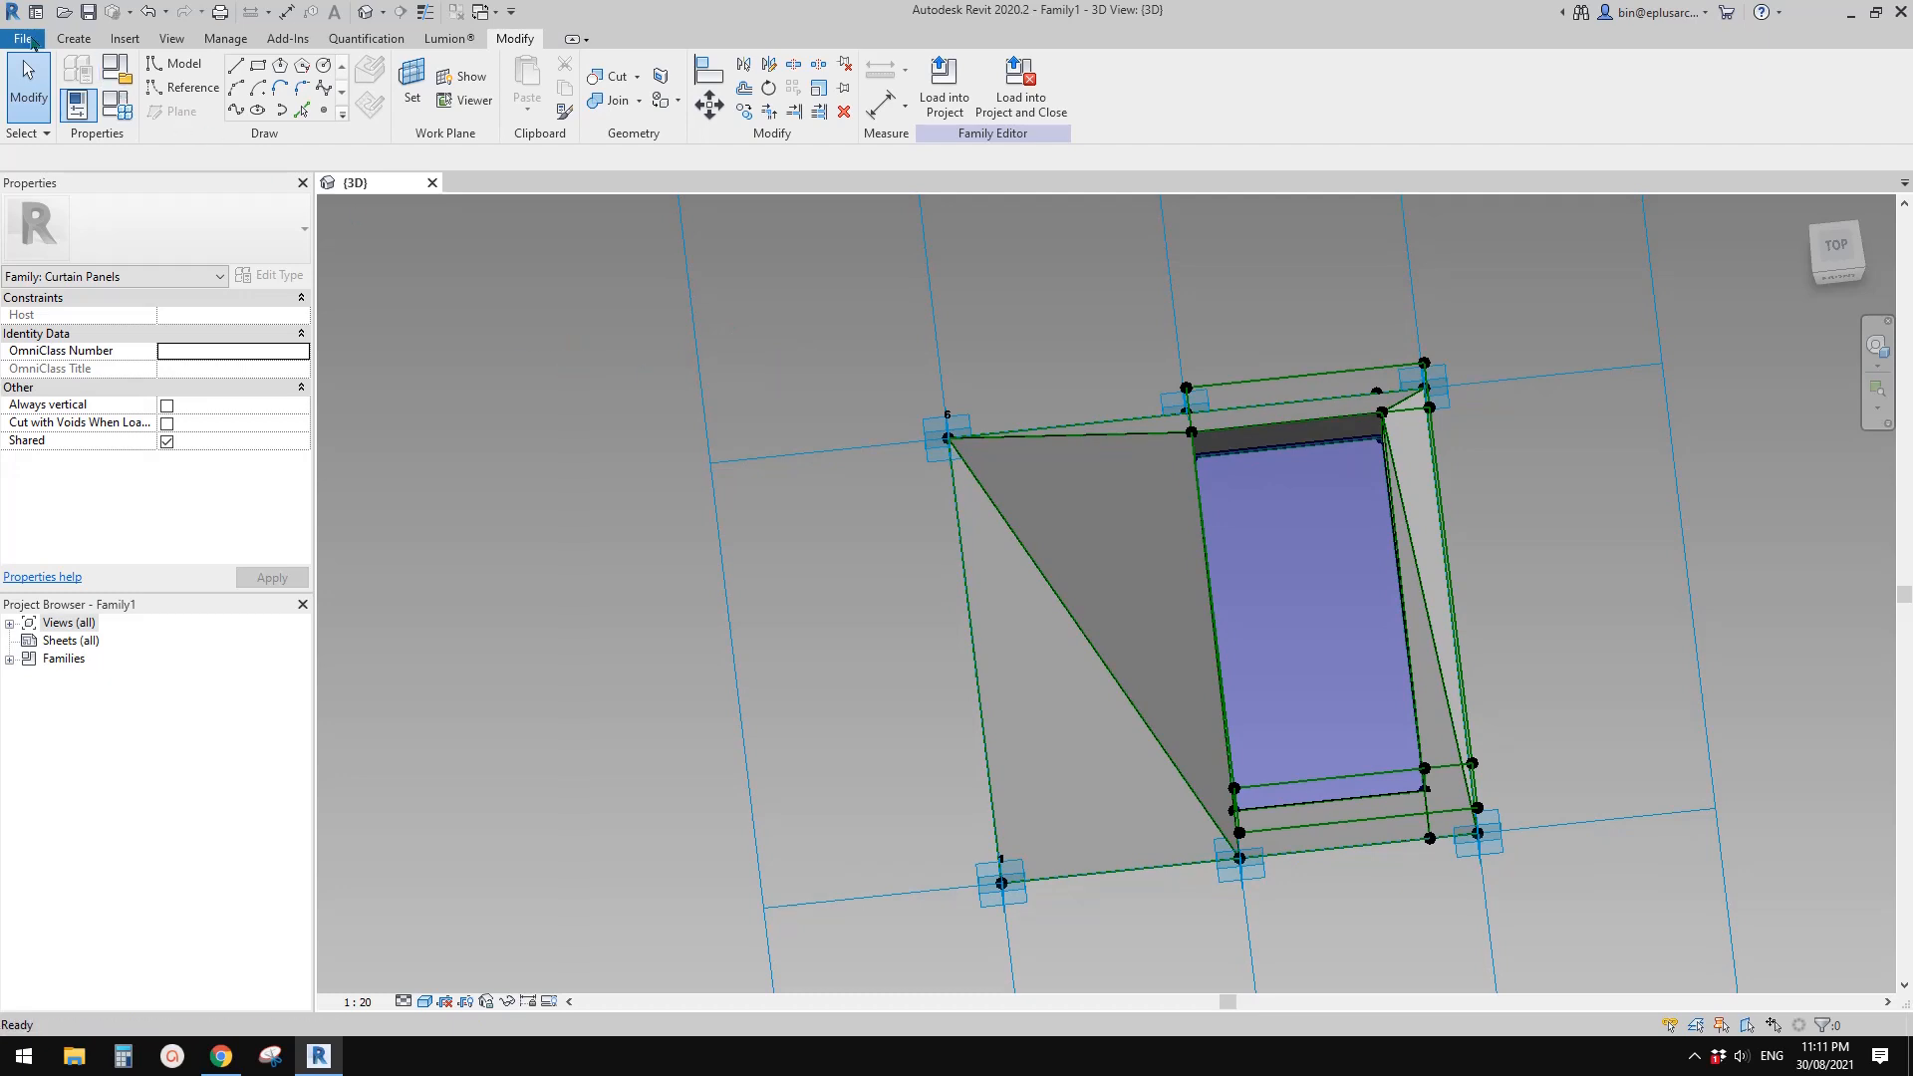
Create a new conceptual mass family from the Metric Mass.rft template
click(28, 43)
mouse_move(69, 113)
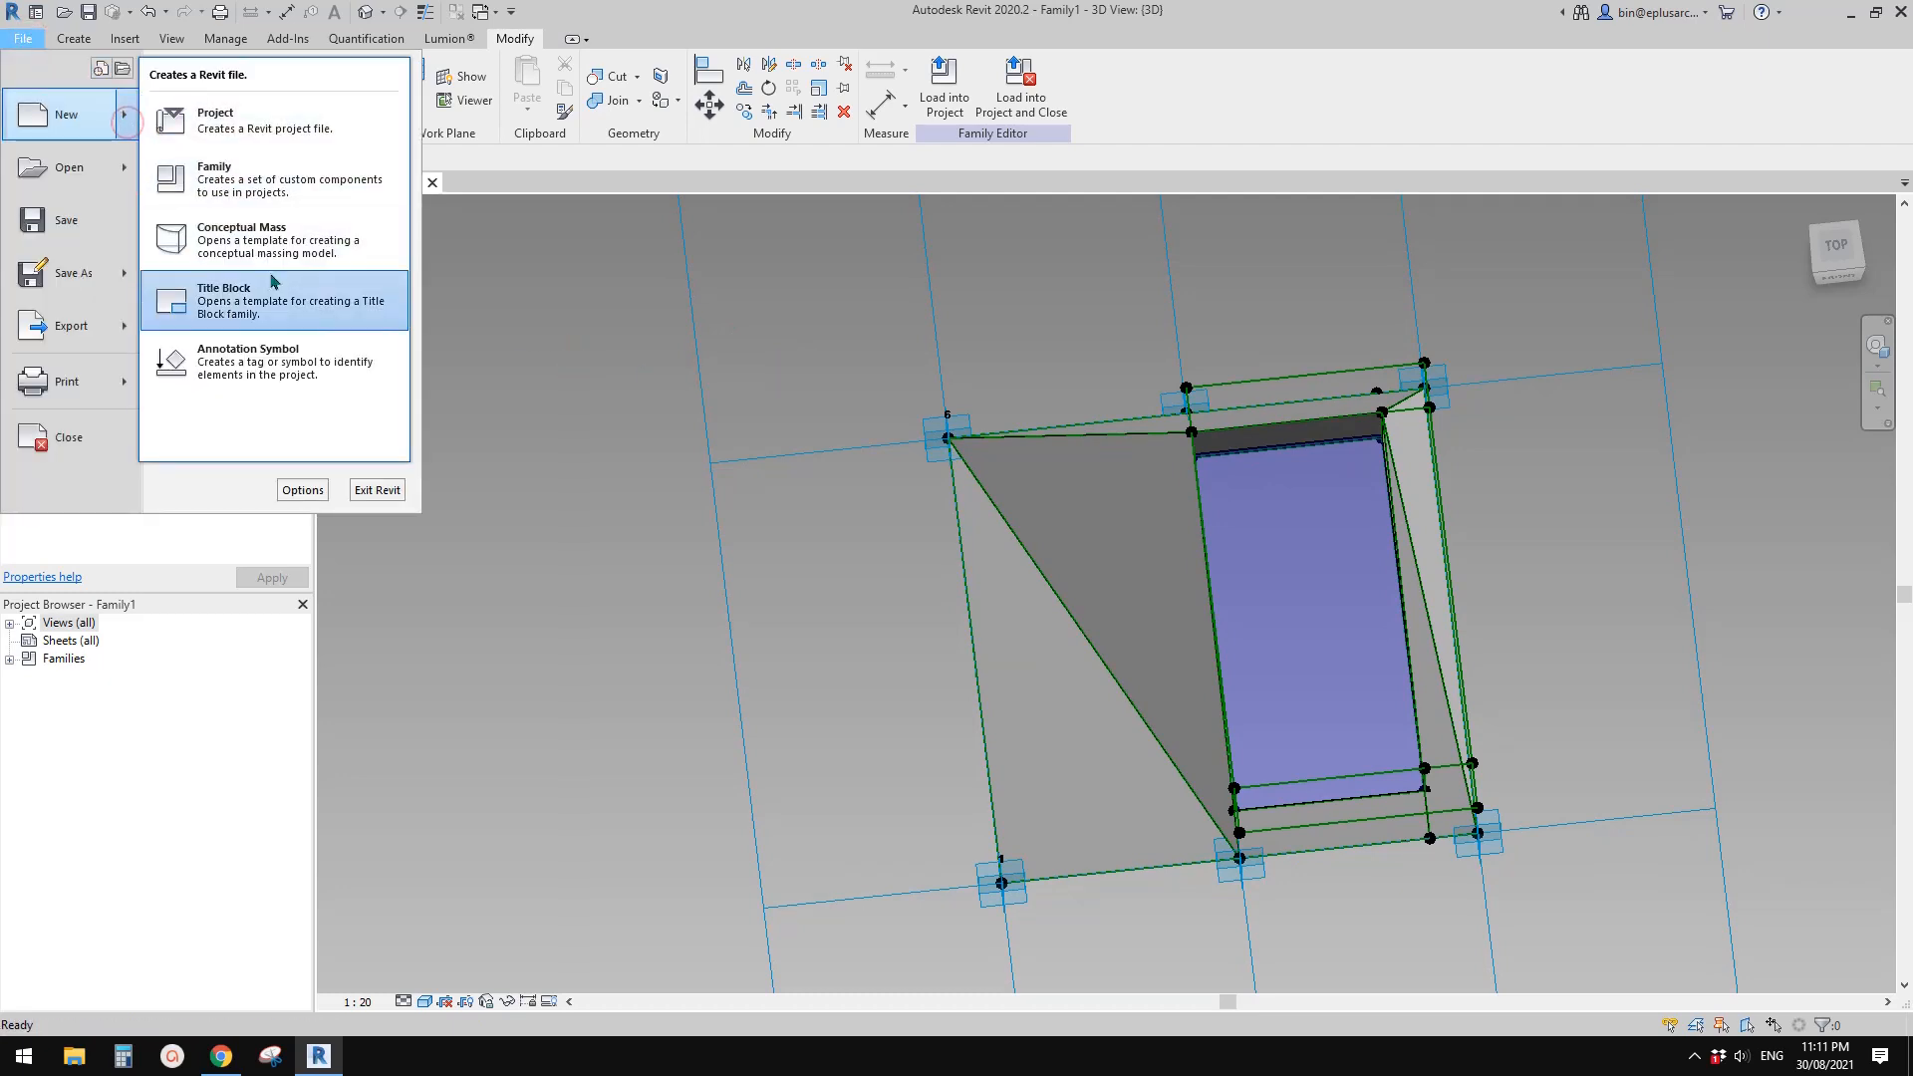
click(237, 247)
click(539, 269)
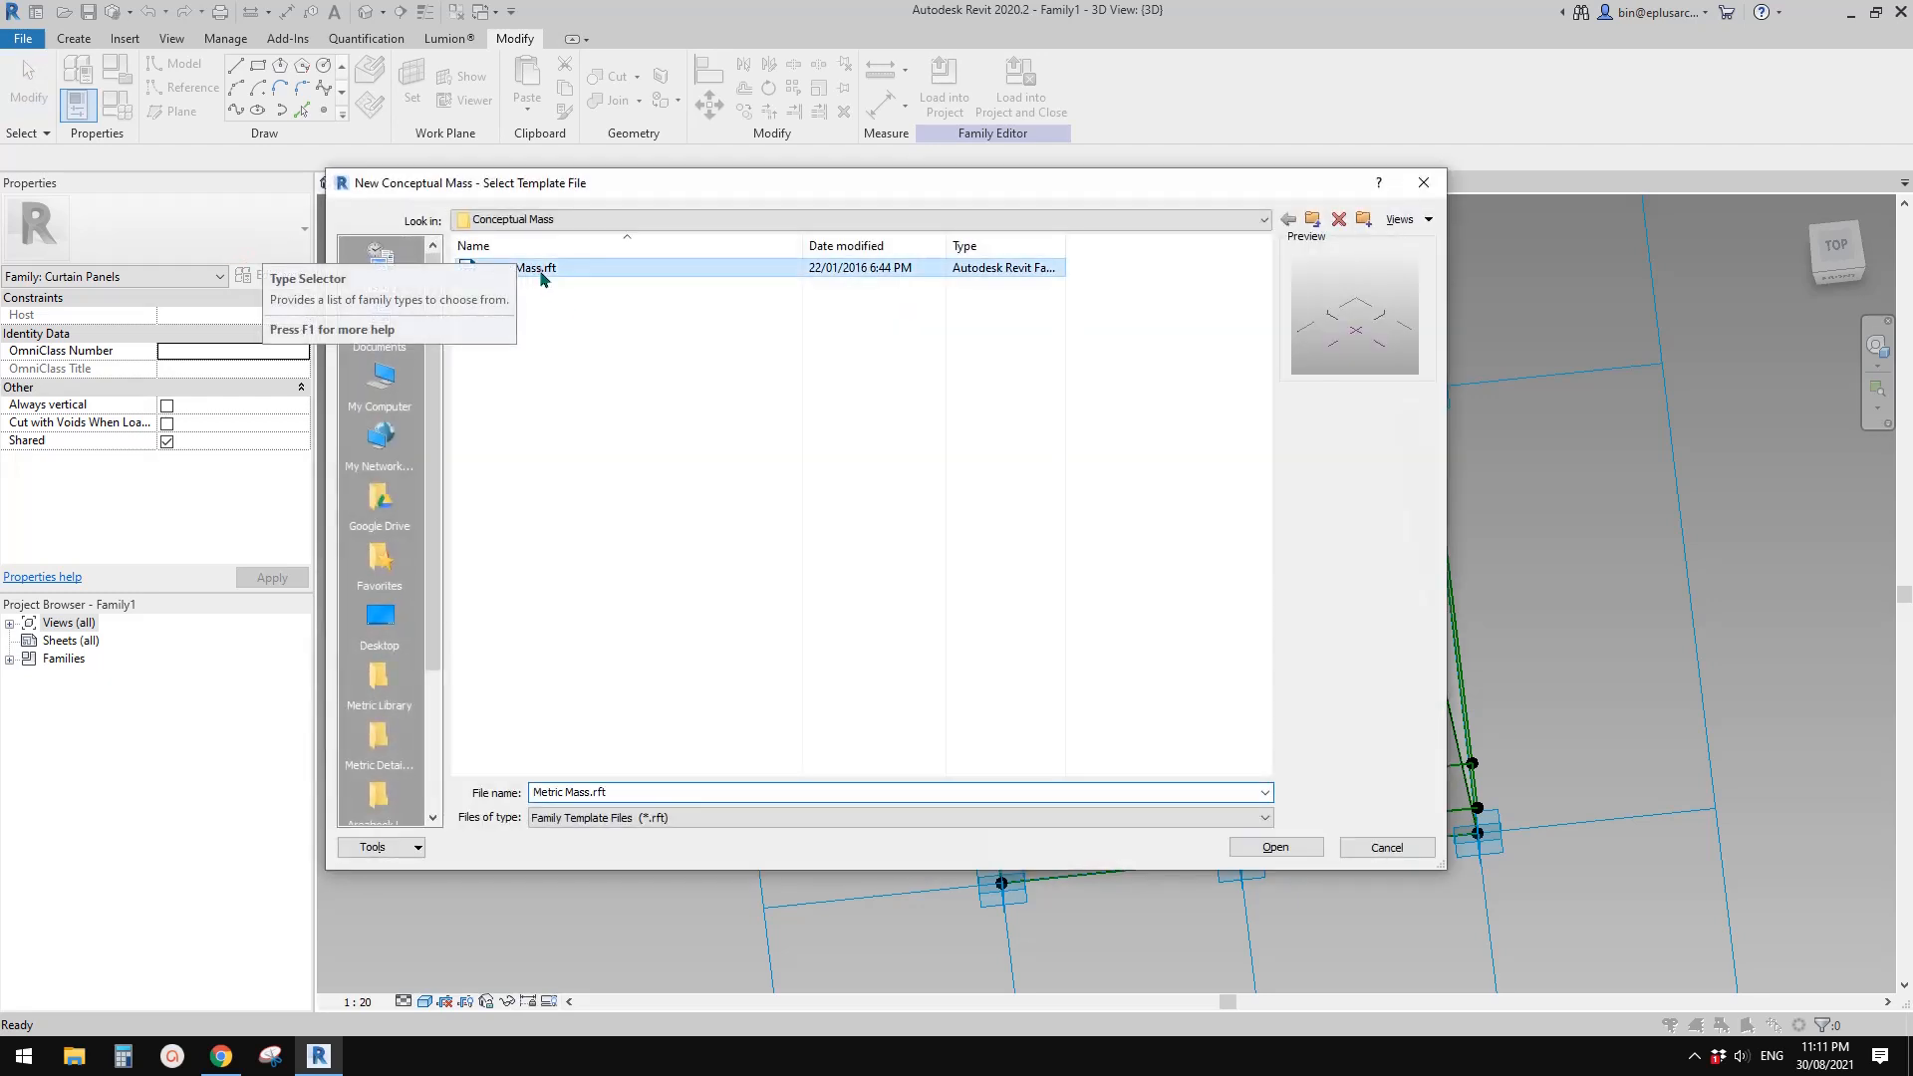
click(1276, 847)
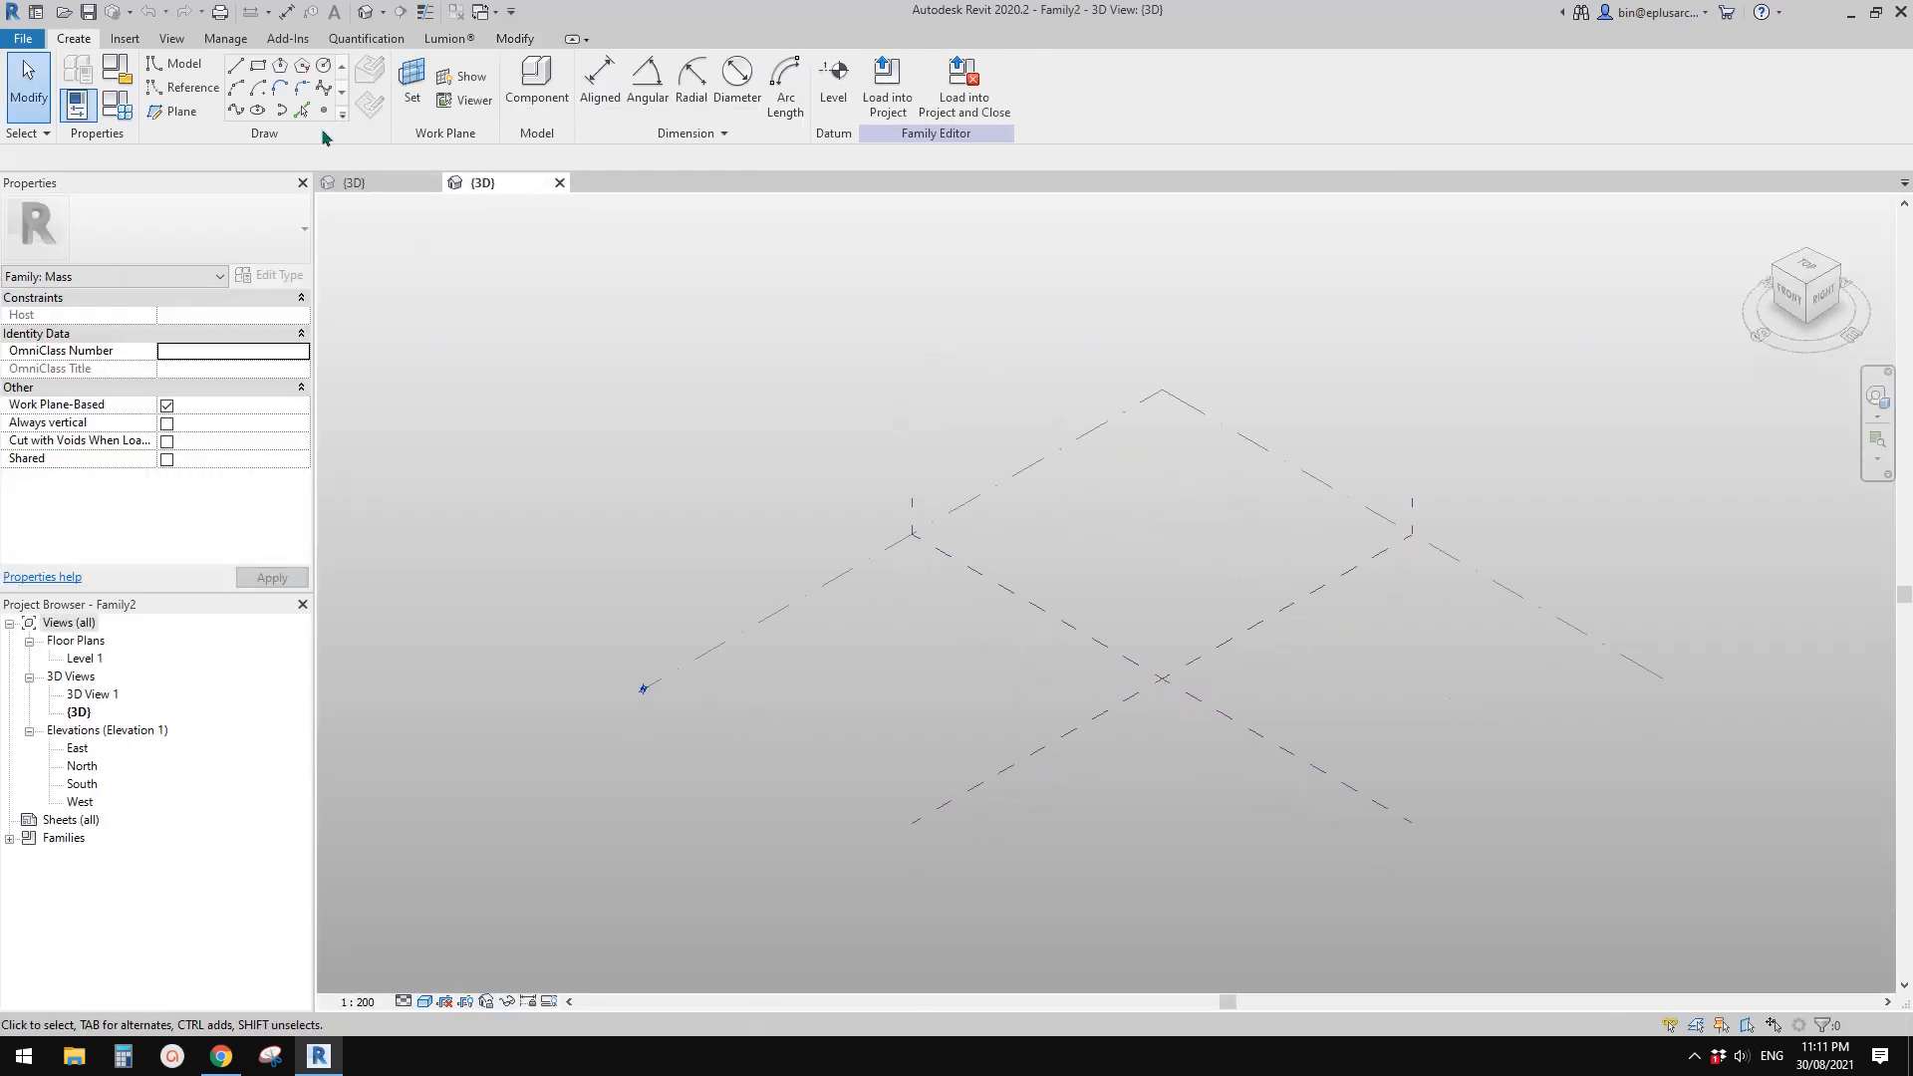
Draw a straight reference line on Level 1 and create a vertical surface form from it
click(191, 93)
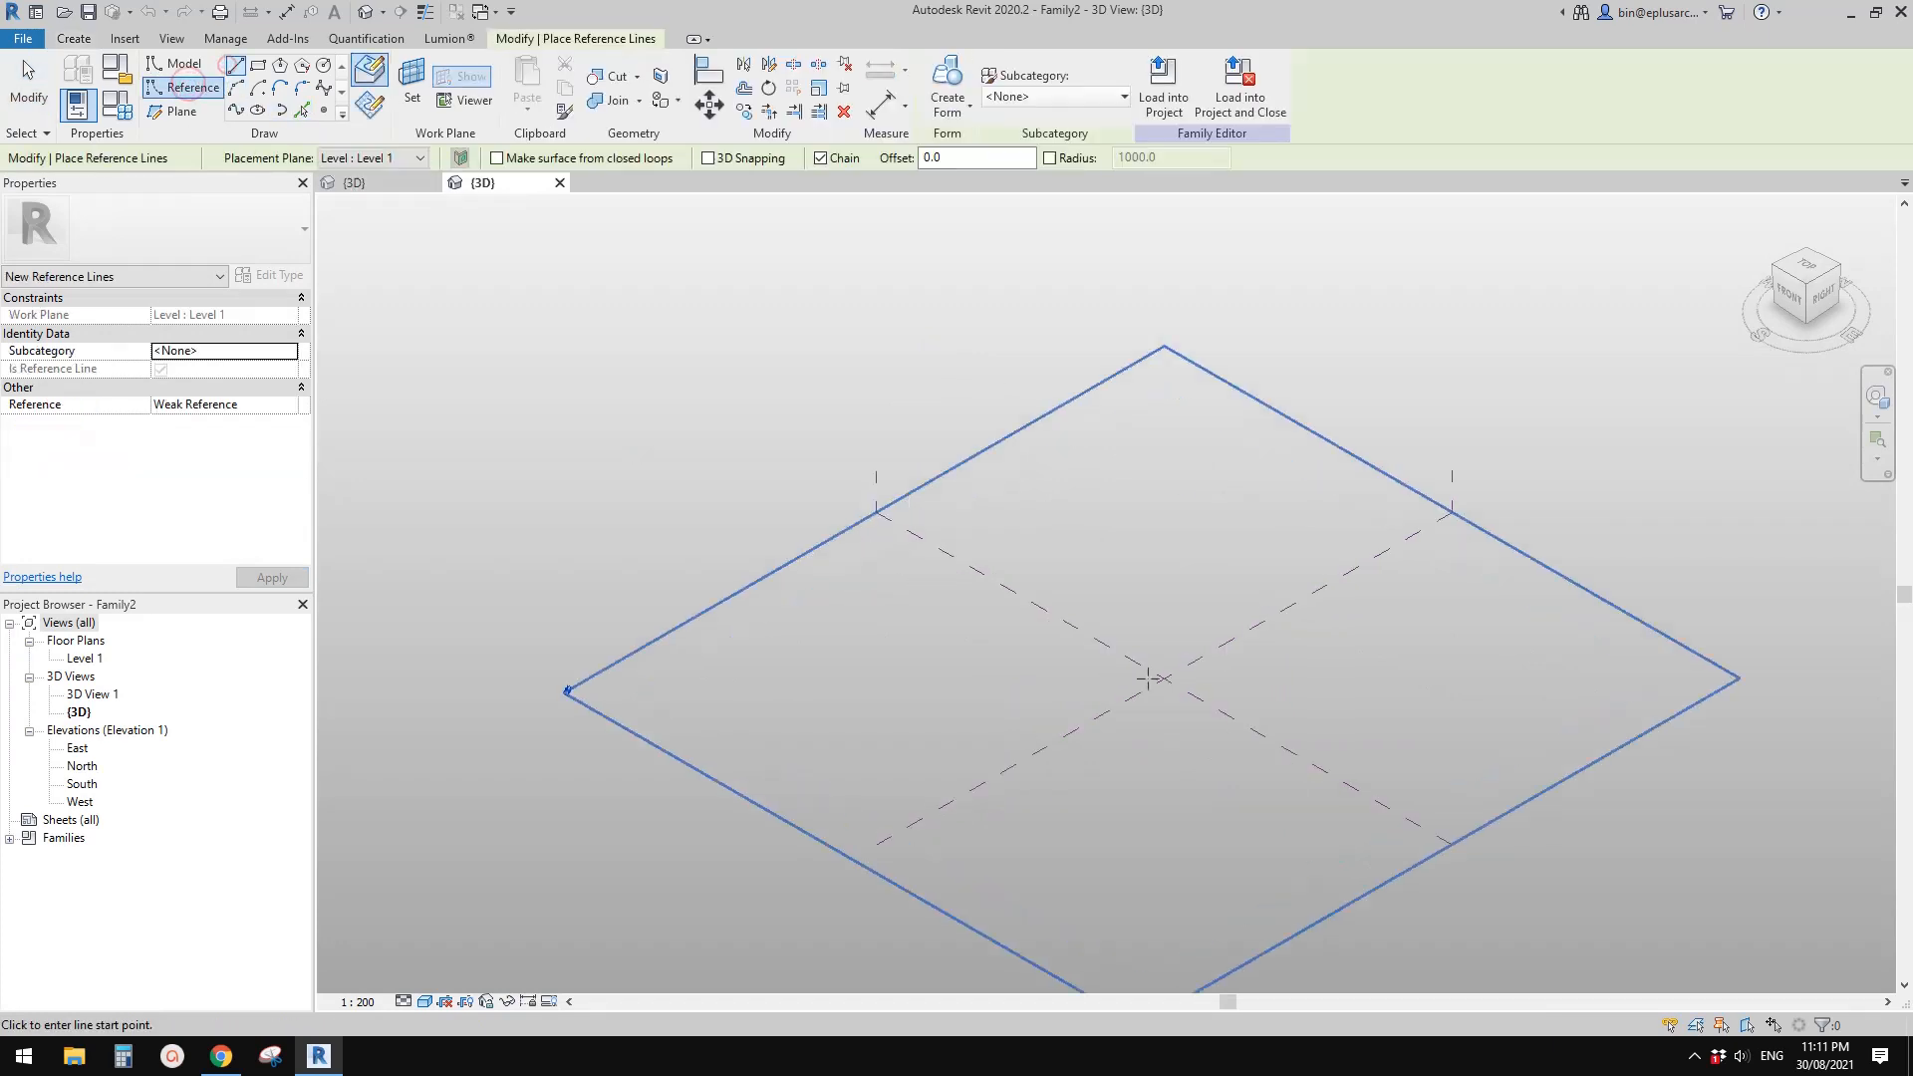
click(937, 683)
click(1152, 556)
key(Escape)
key(Escape)
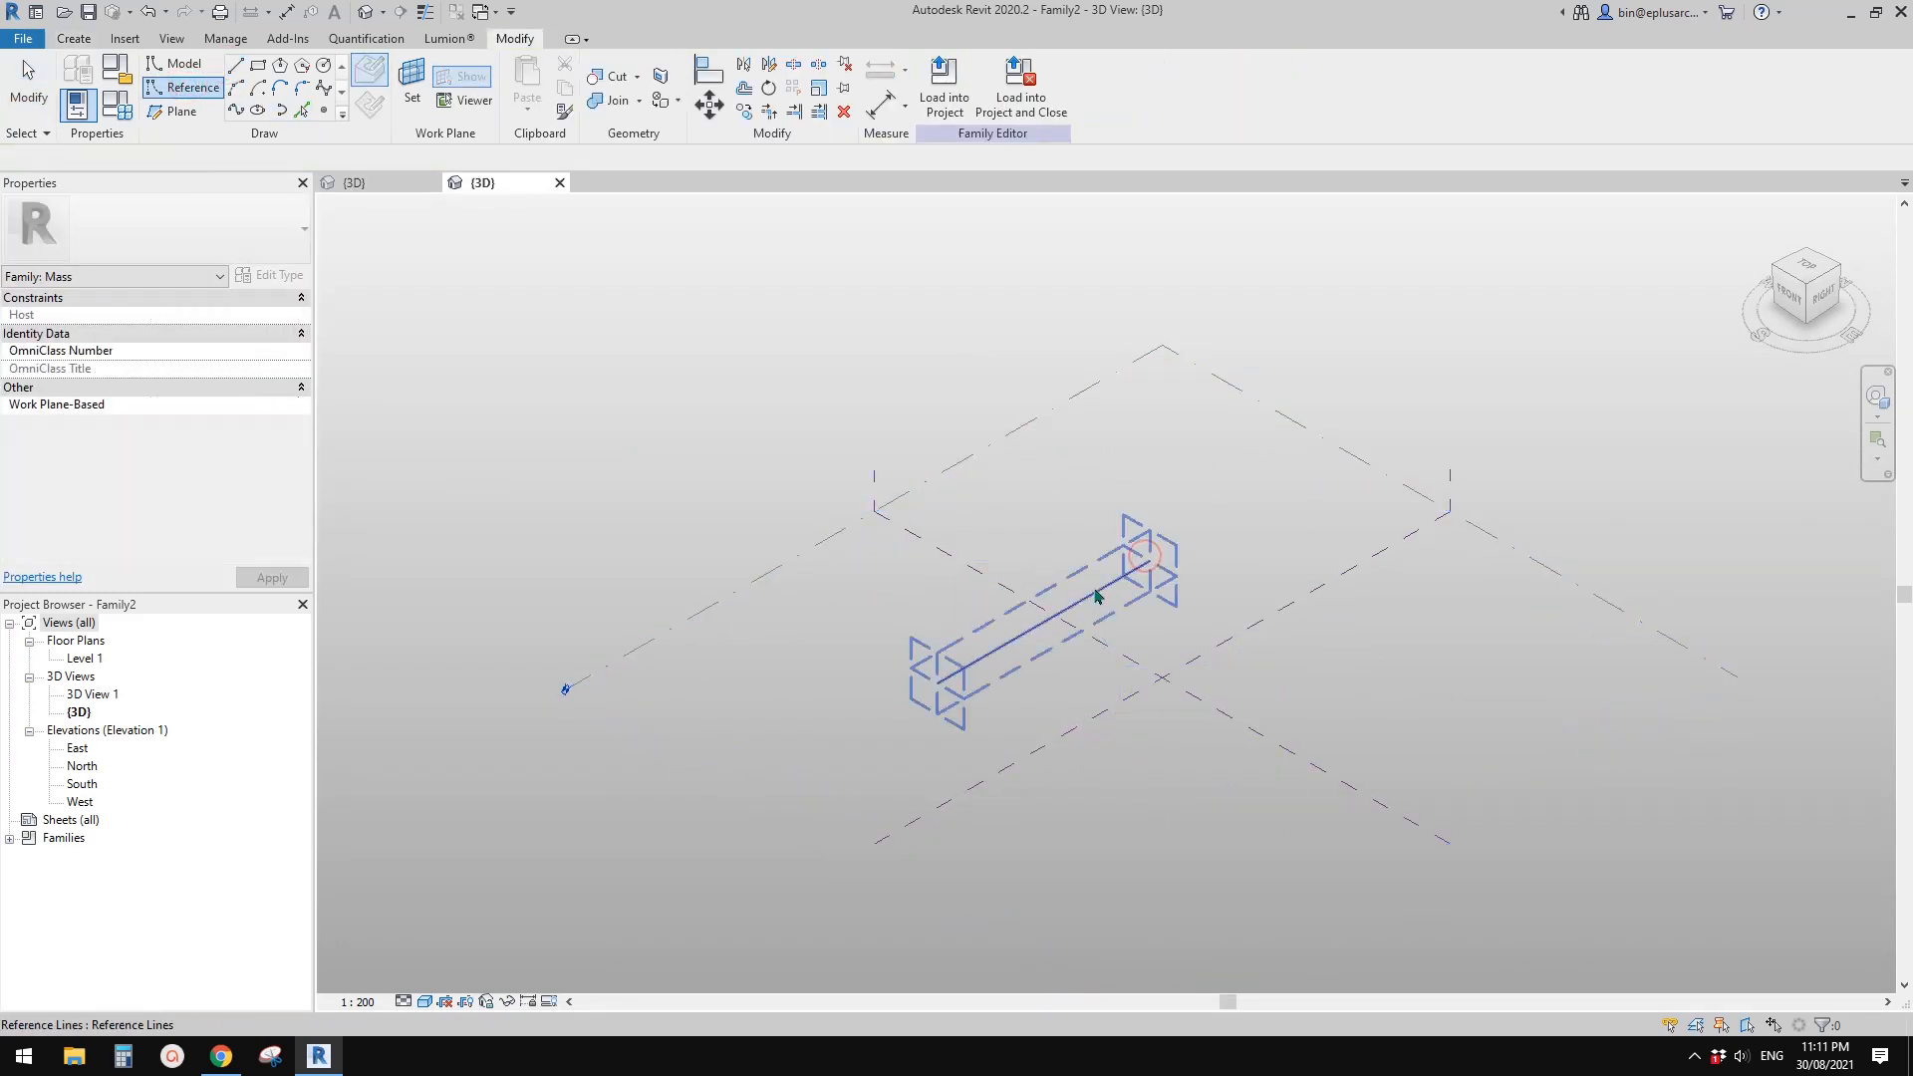
click(1094, 594)
click(945, 82)
scroll(1063, 573, up, 2)
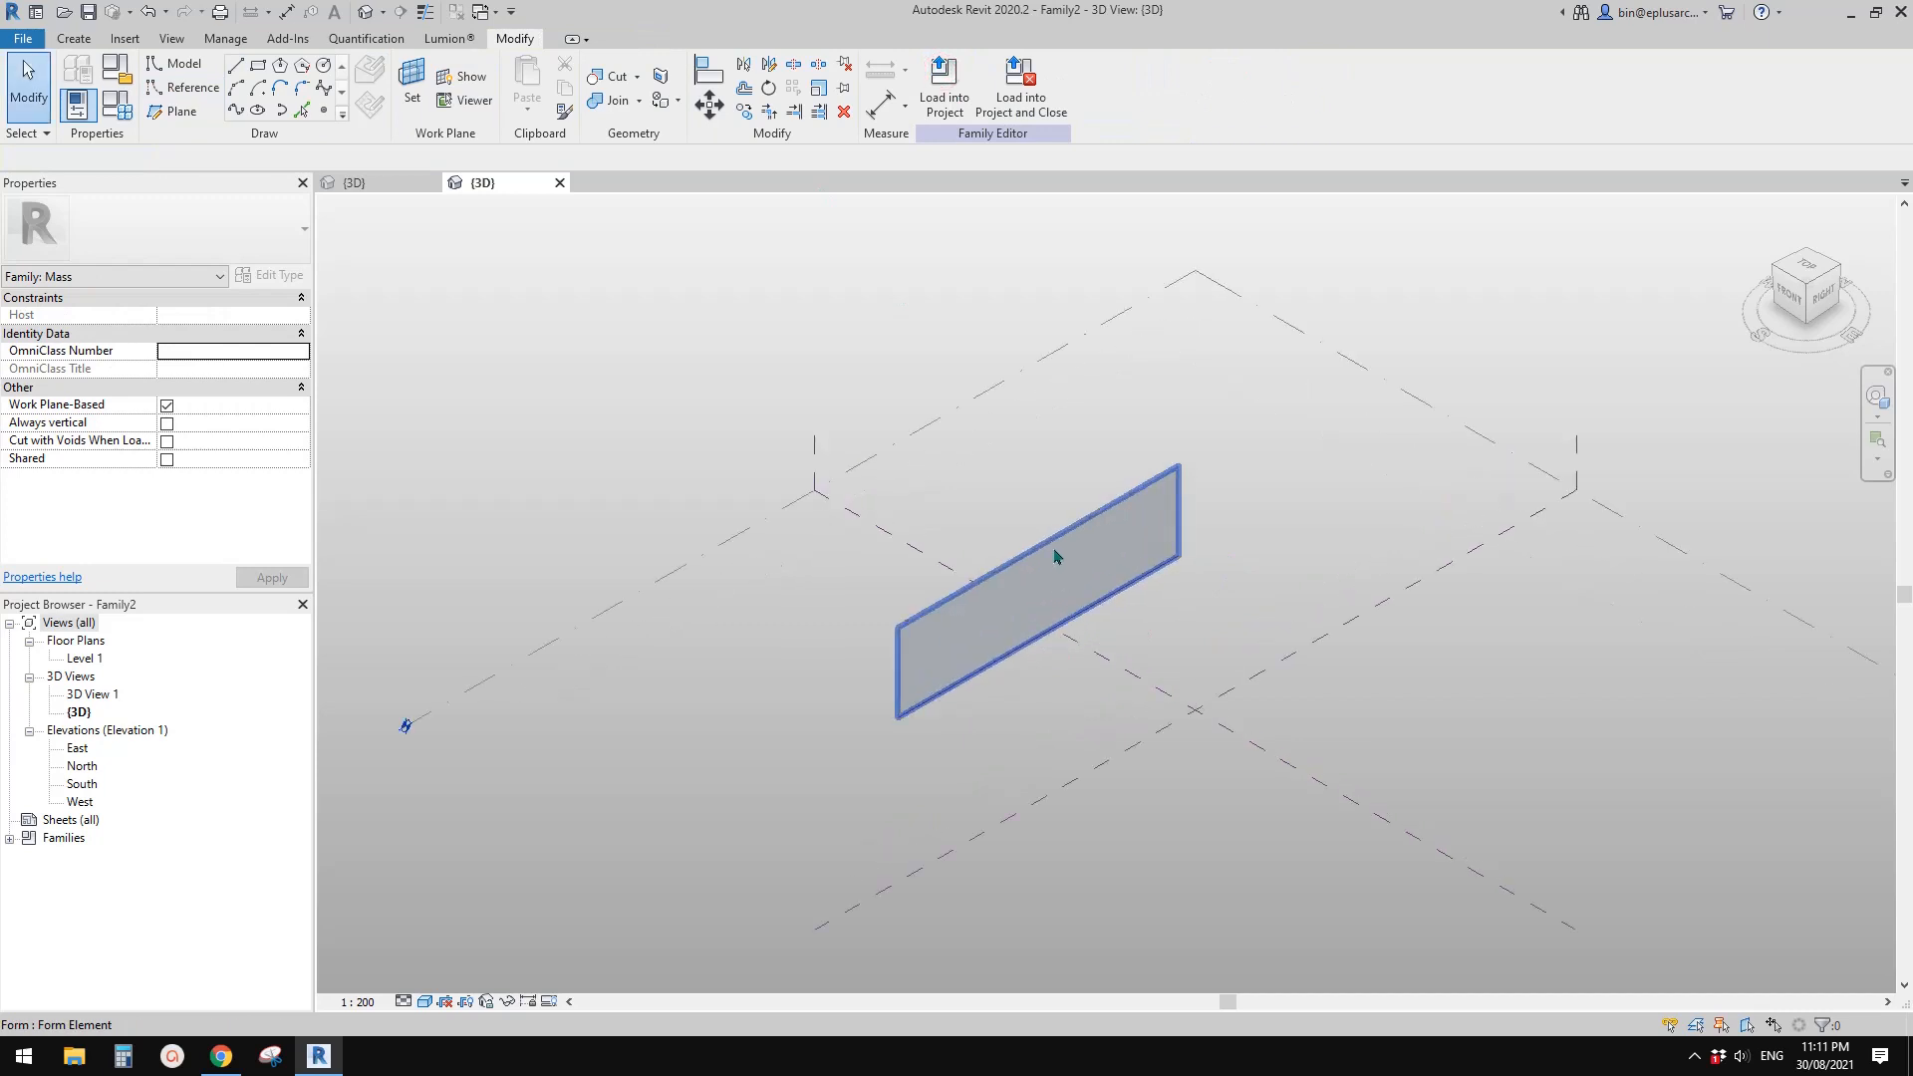
Raise the top edge of the vertical surface form to a height of about 19948 mm
click(1069, 588)
scroll(1070, 590, up, 3)
shift+middle_drag(1085, 602, 1052, 564)
key(Escape)
click(1074, 545)
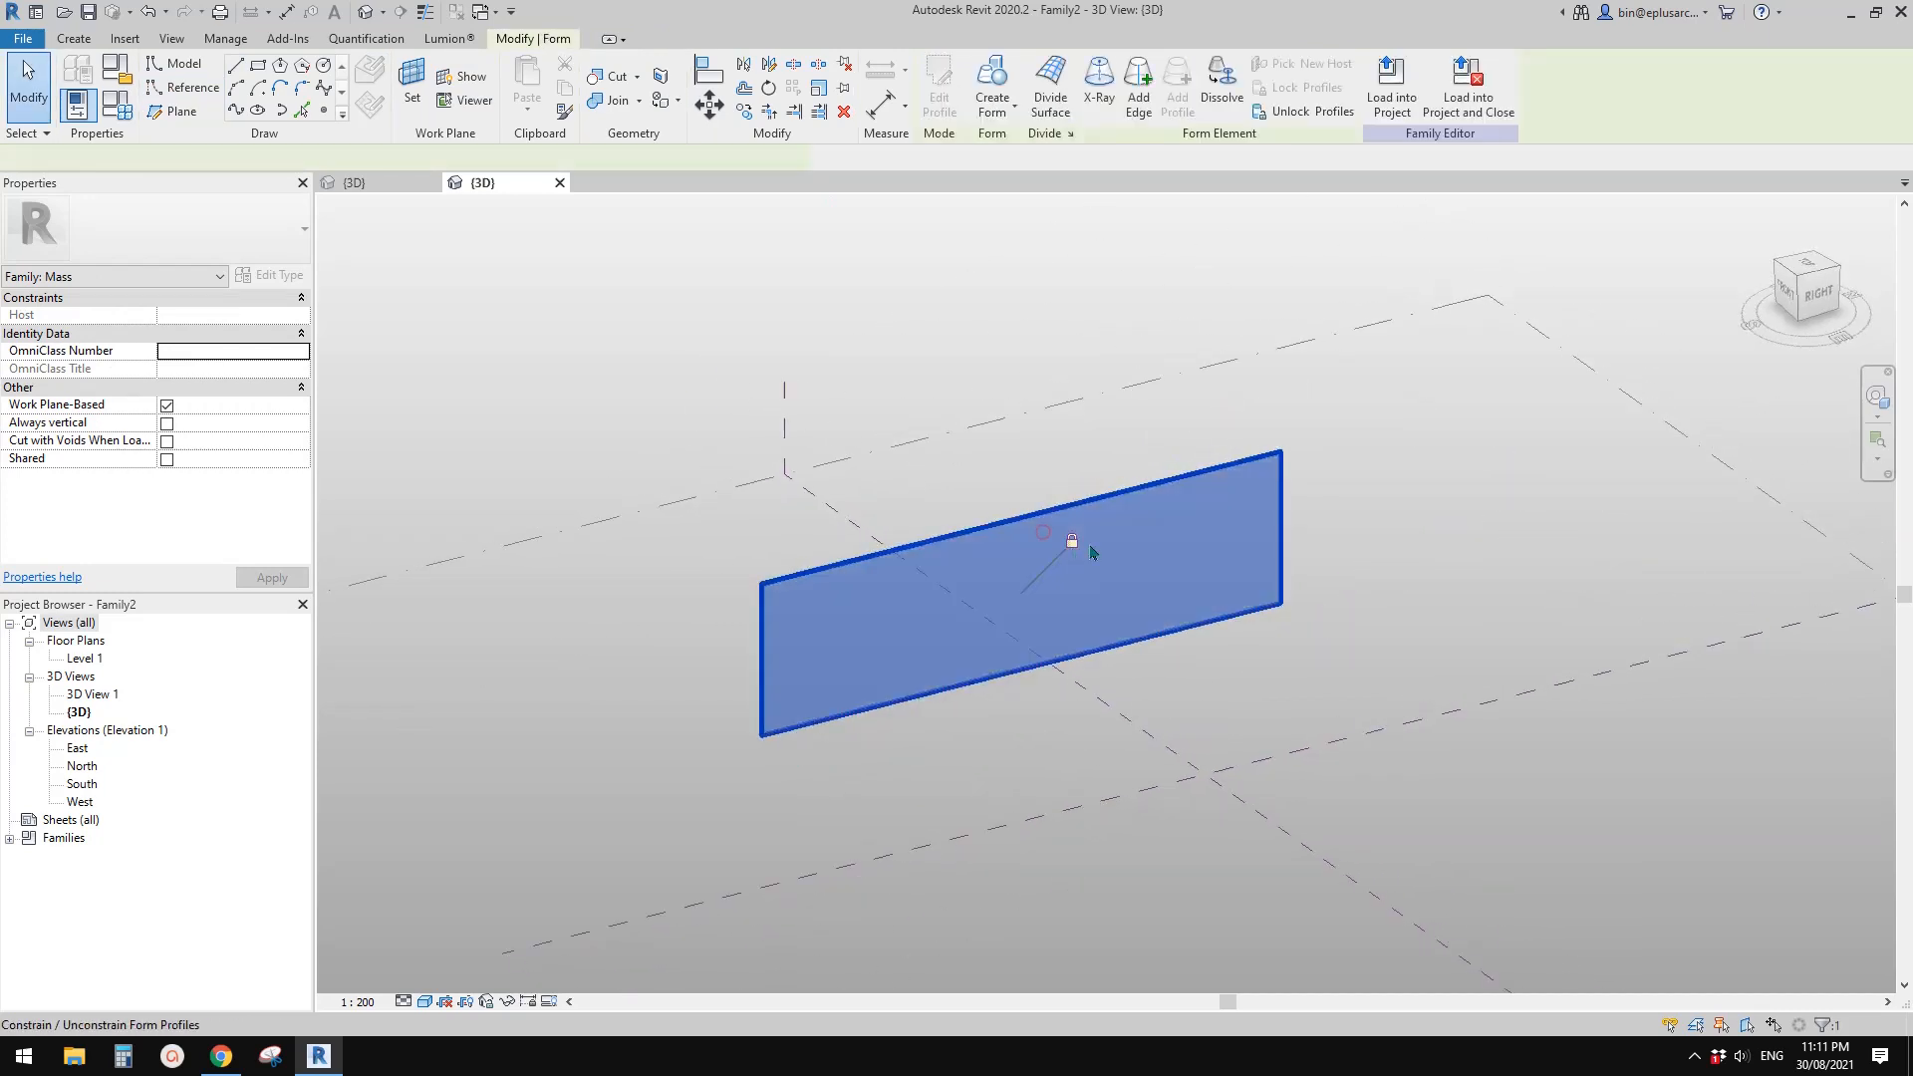
key(Escape)
click(1048, 525)
drag(1021, 473, 1014, 329)
scroll(1004, 384, up, 2)
Divide the form's surface and apply the 1/2 Step pattern to it
click(815, 463)
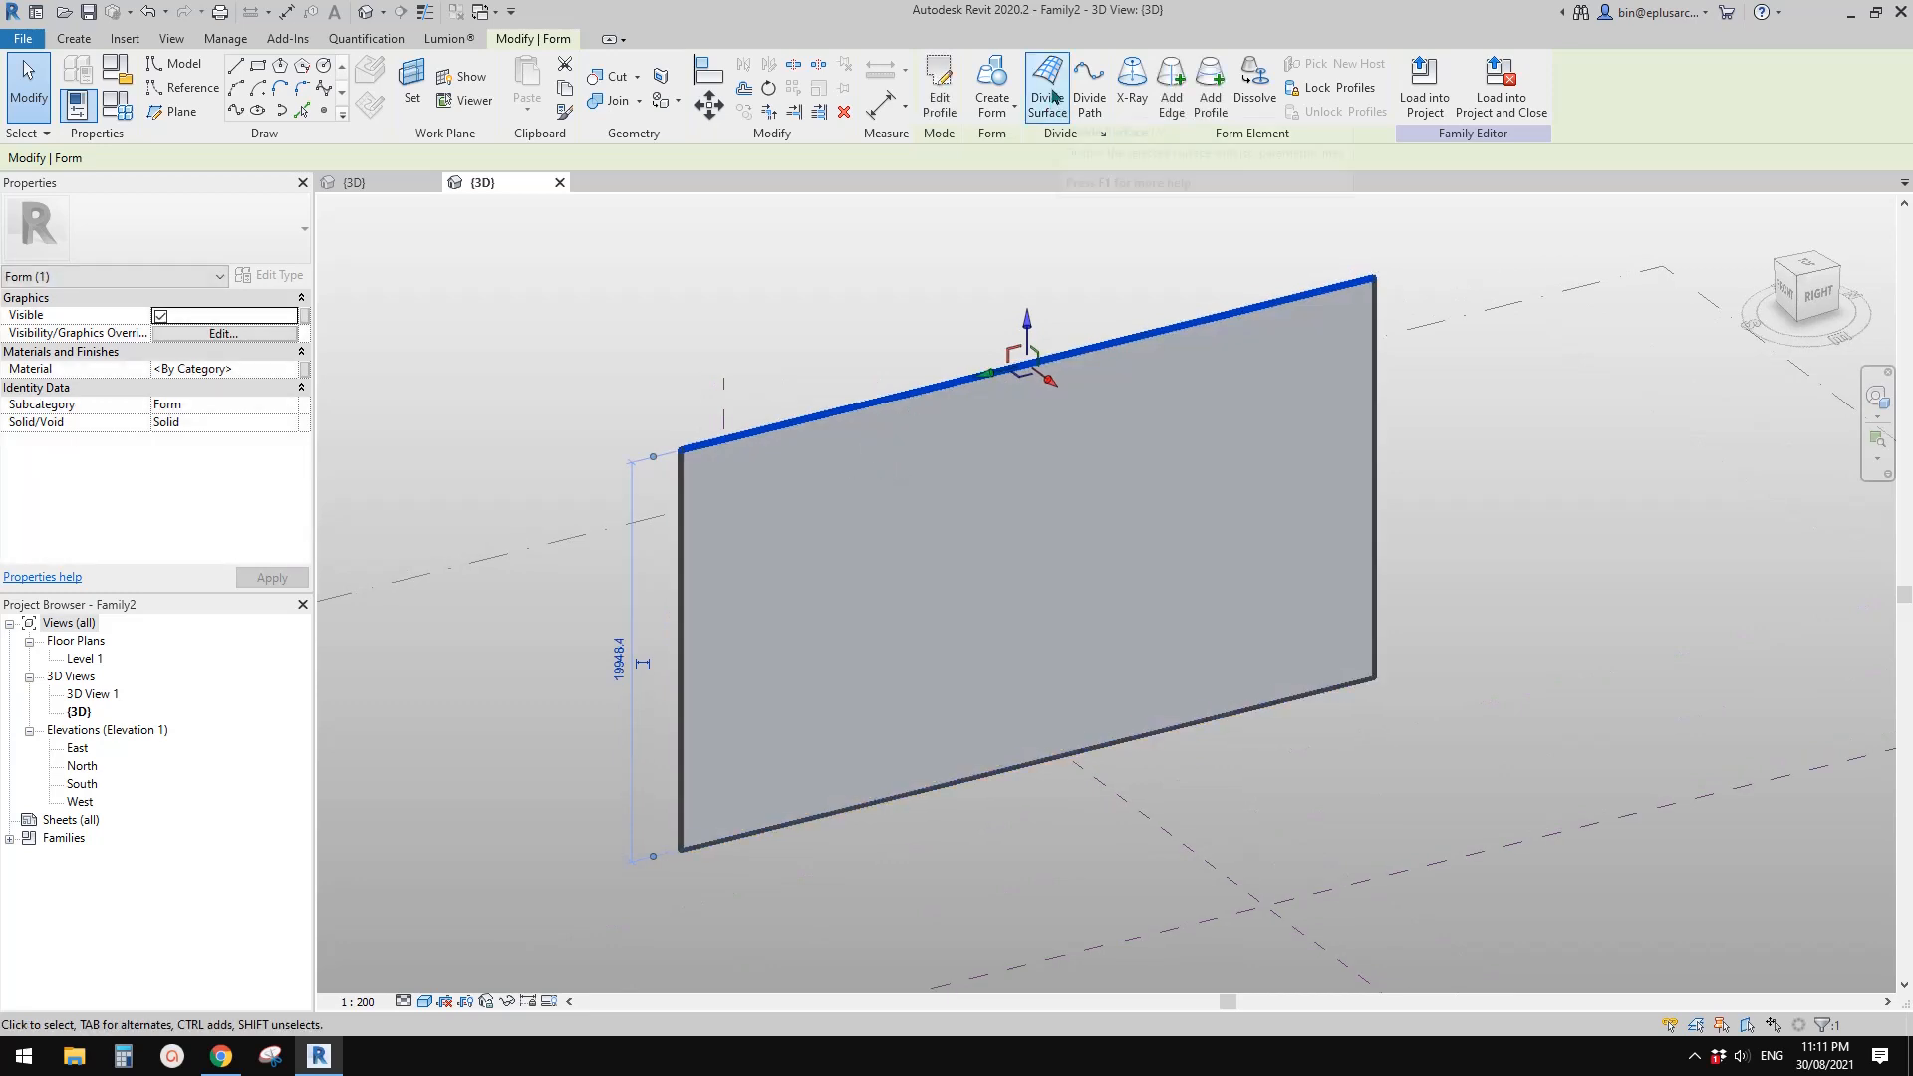
click(1048, 82)
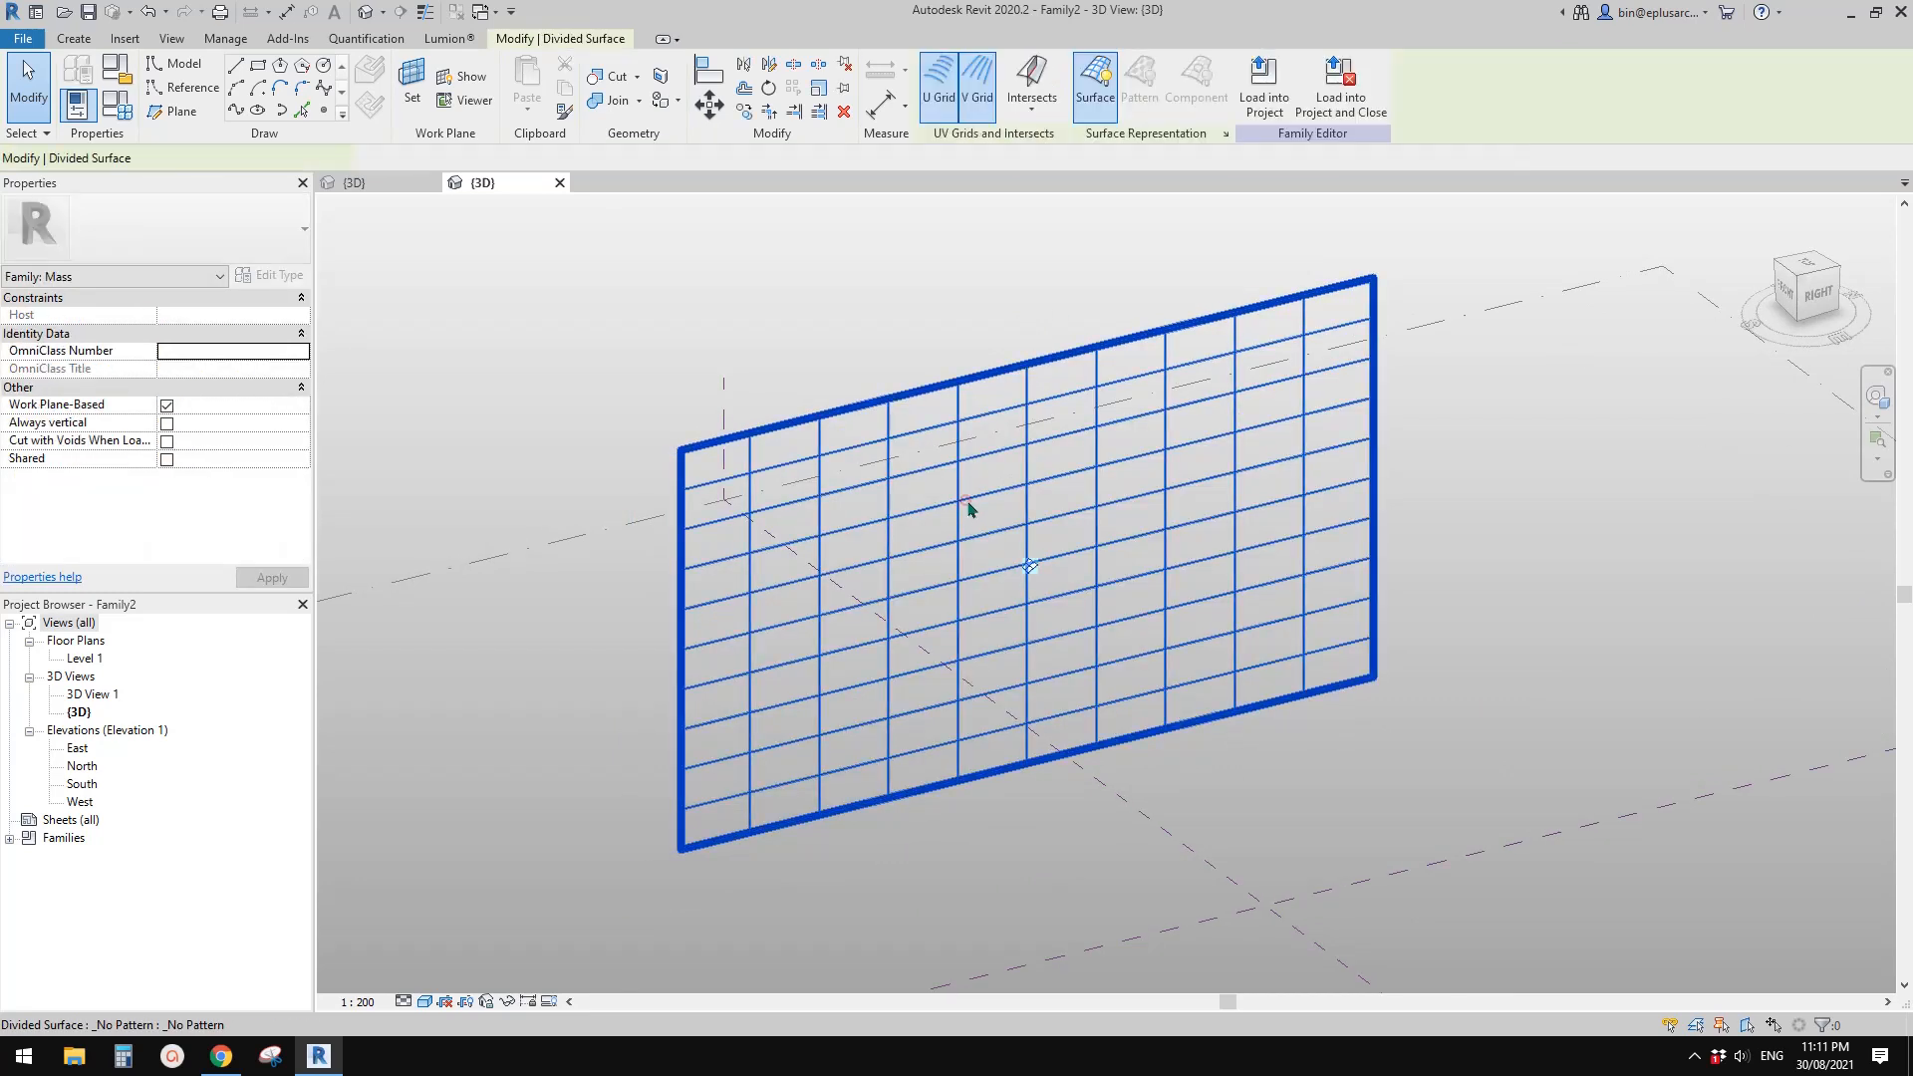
click(225, 224)
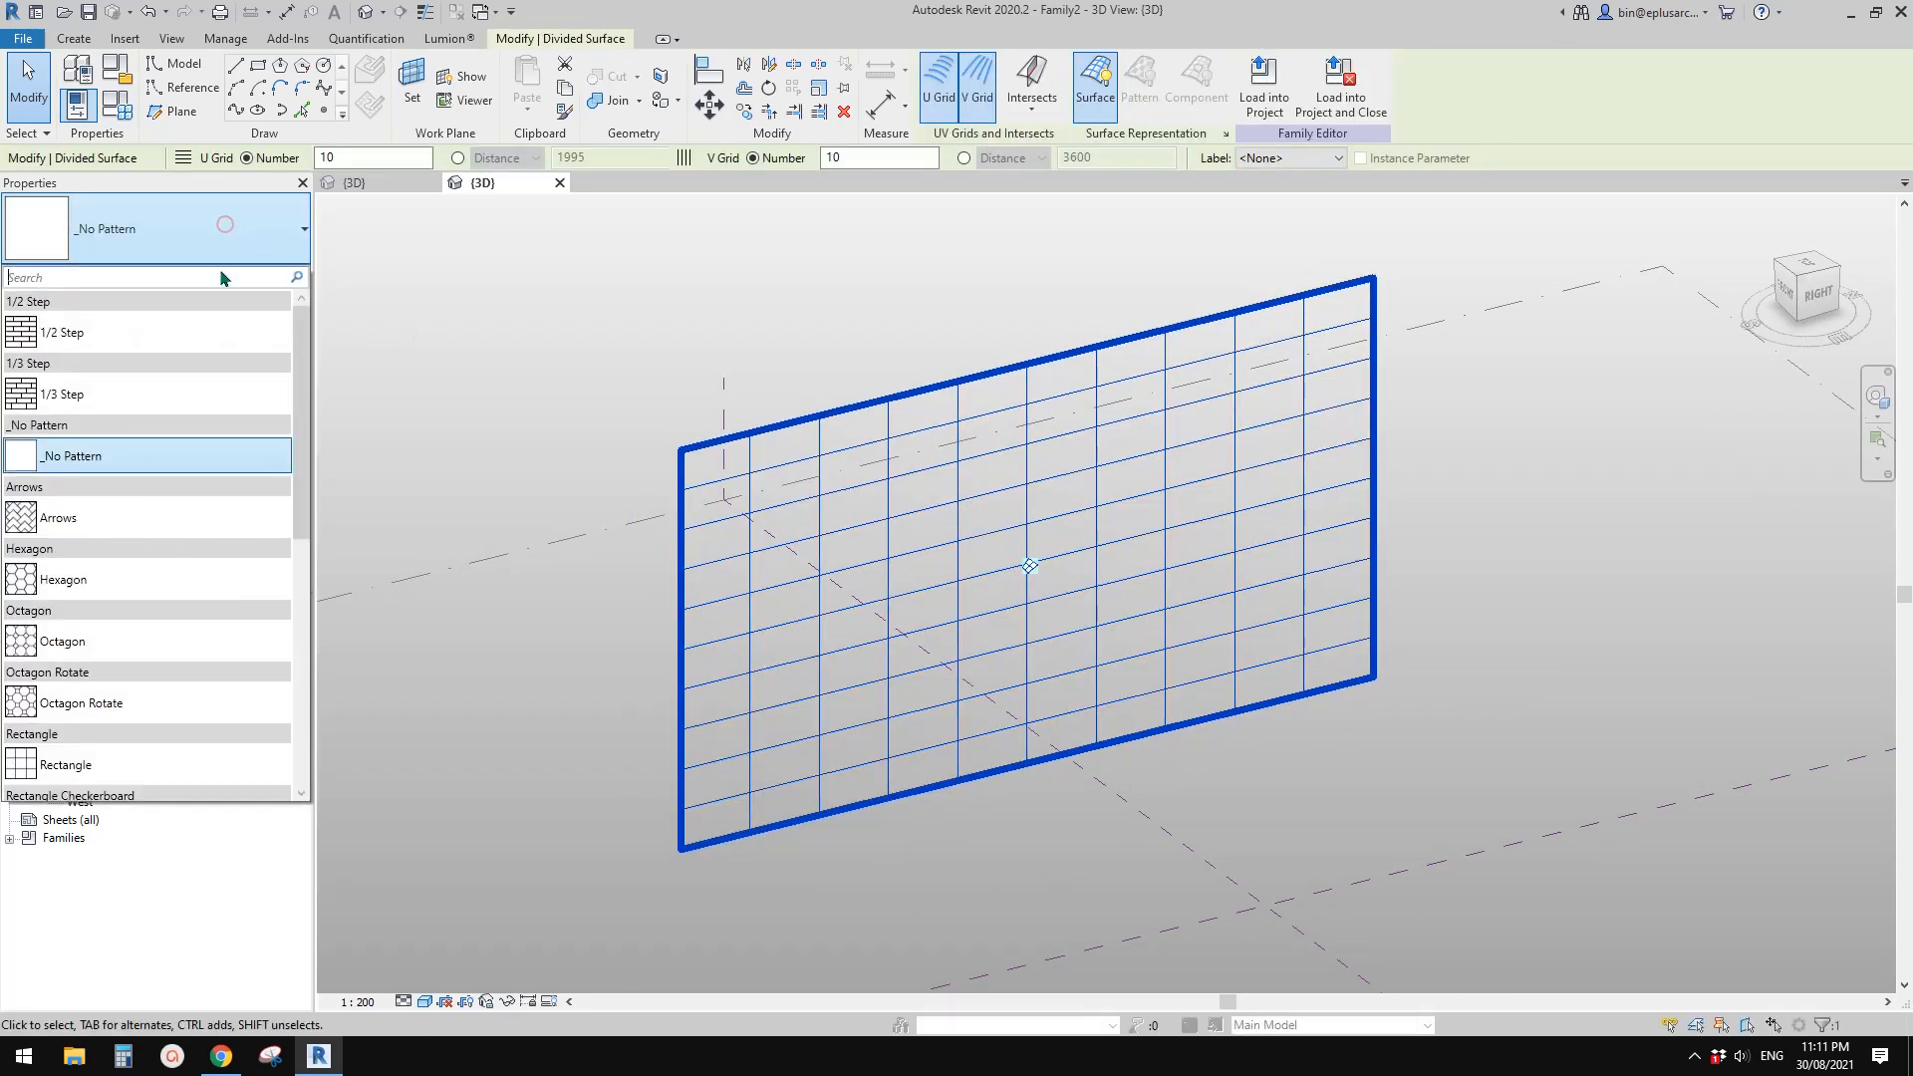
click(92, 339)
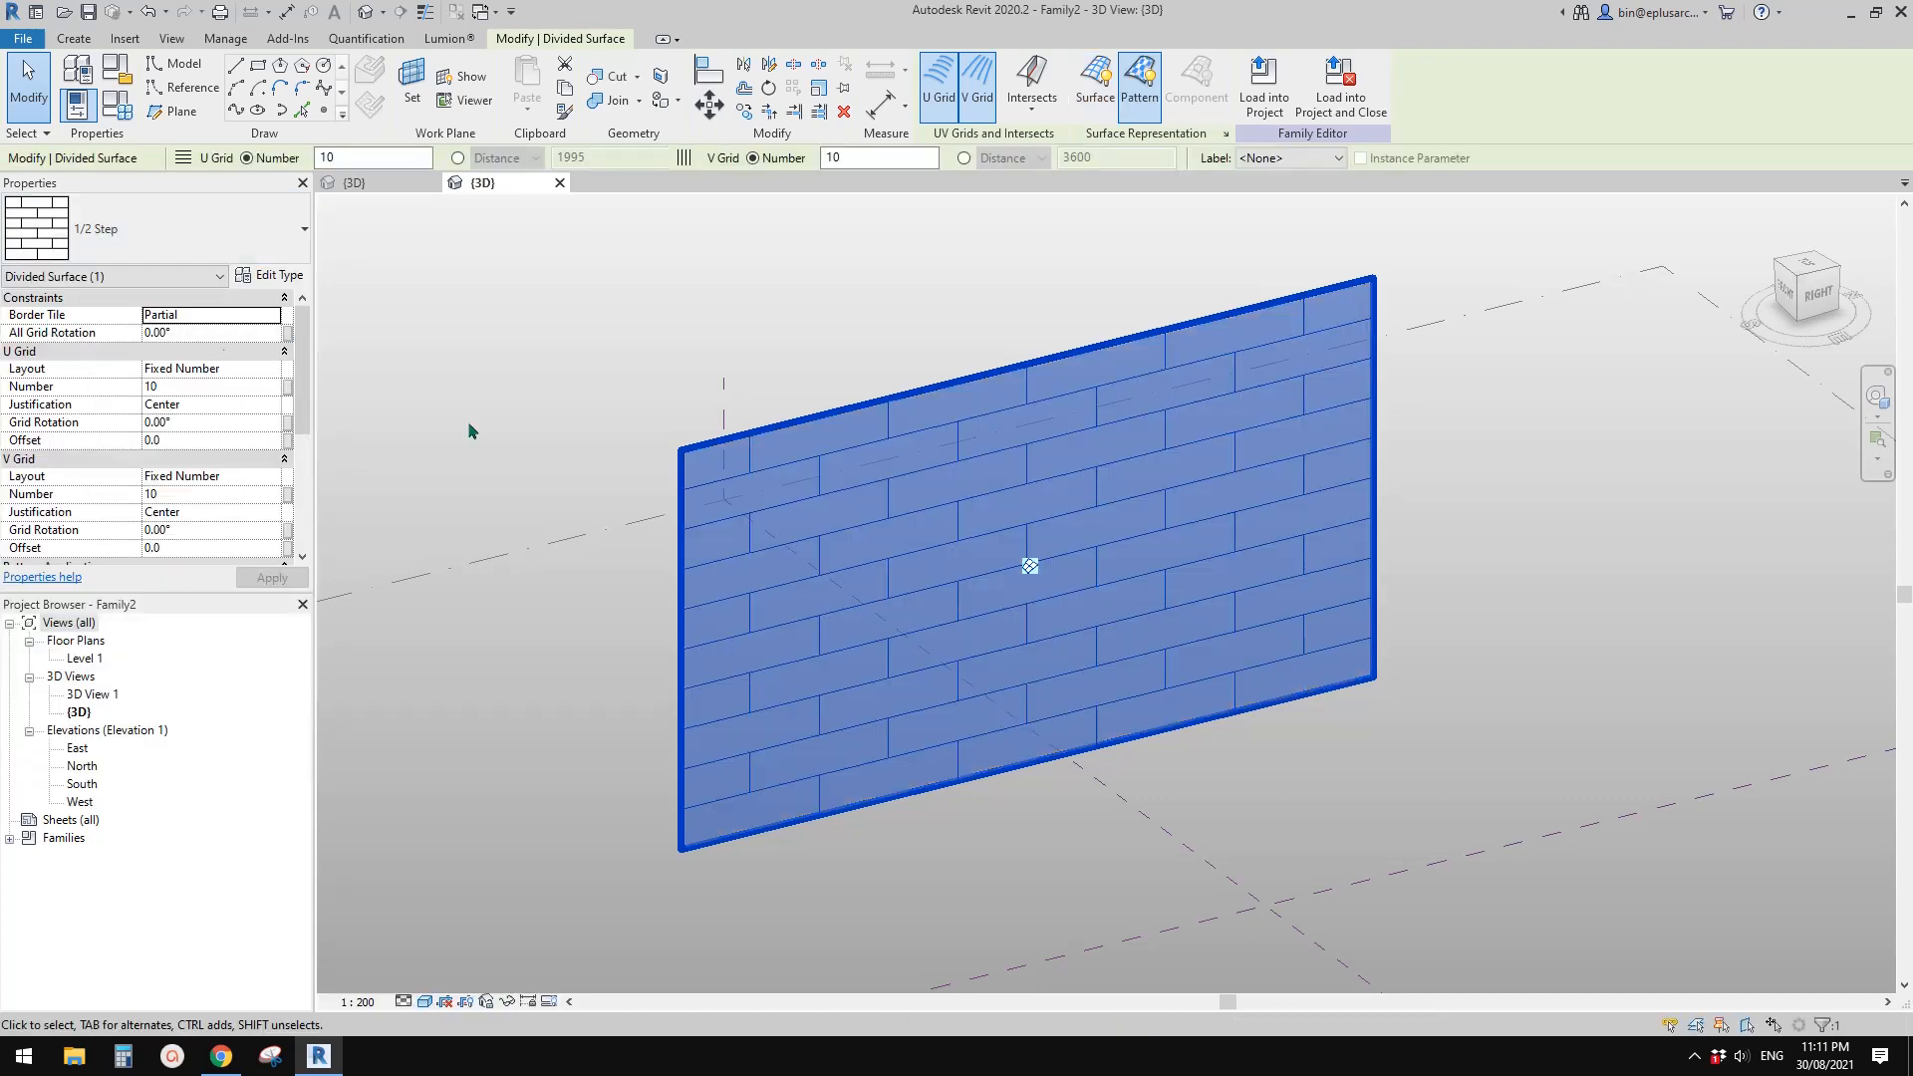
Set the divided surface's U grid to Maximum Spacing of 4000 and its V grid to Maximum Spacing of 2500
click(248, 367)
click(272, 369)
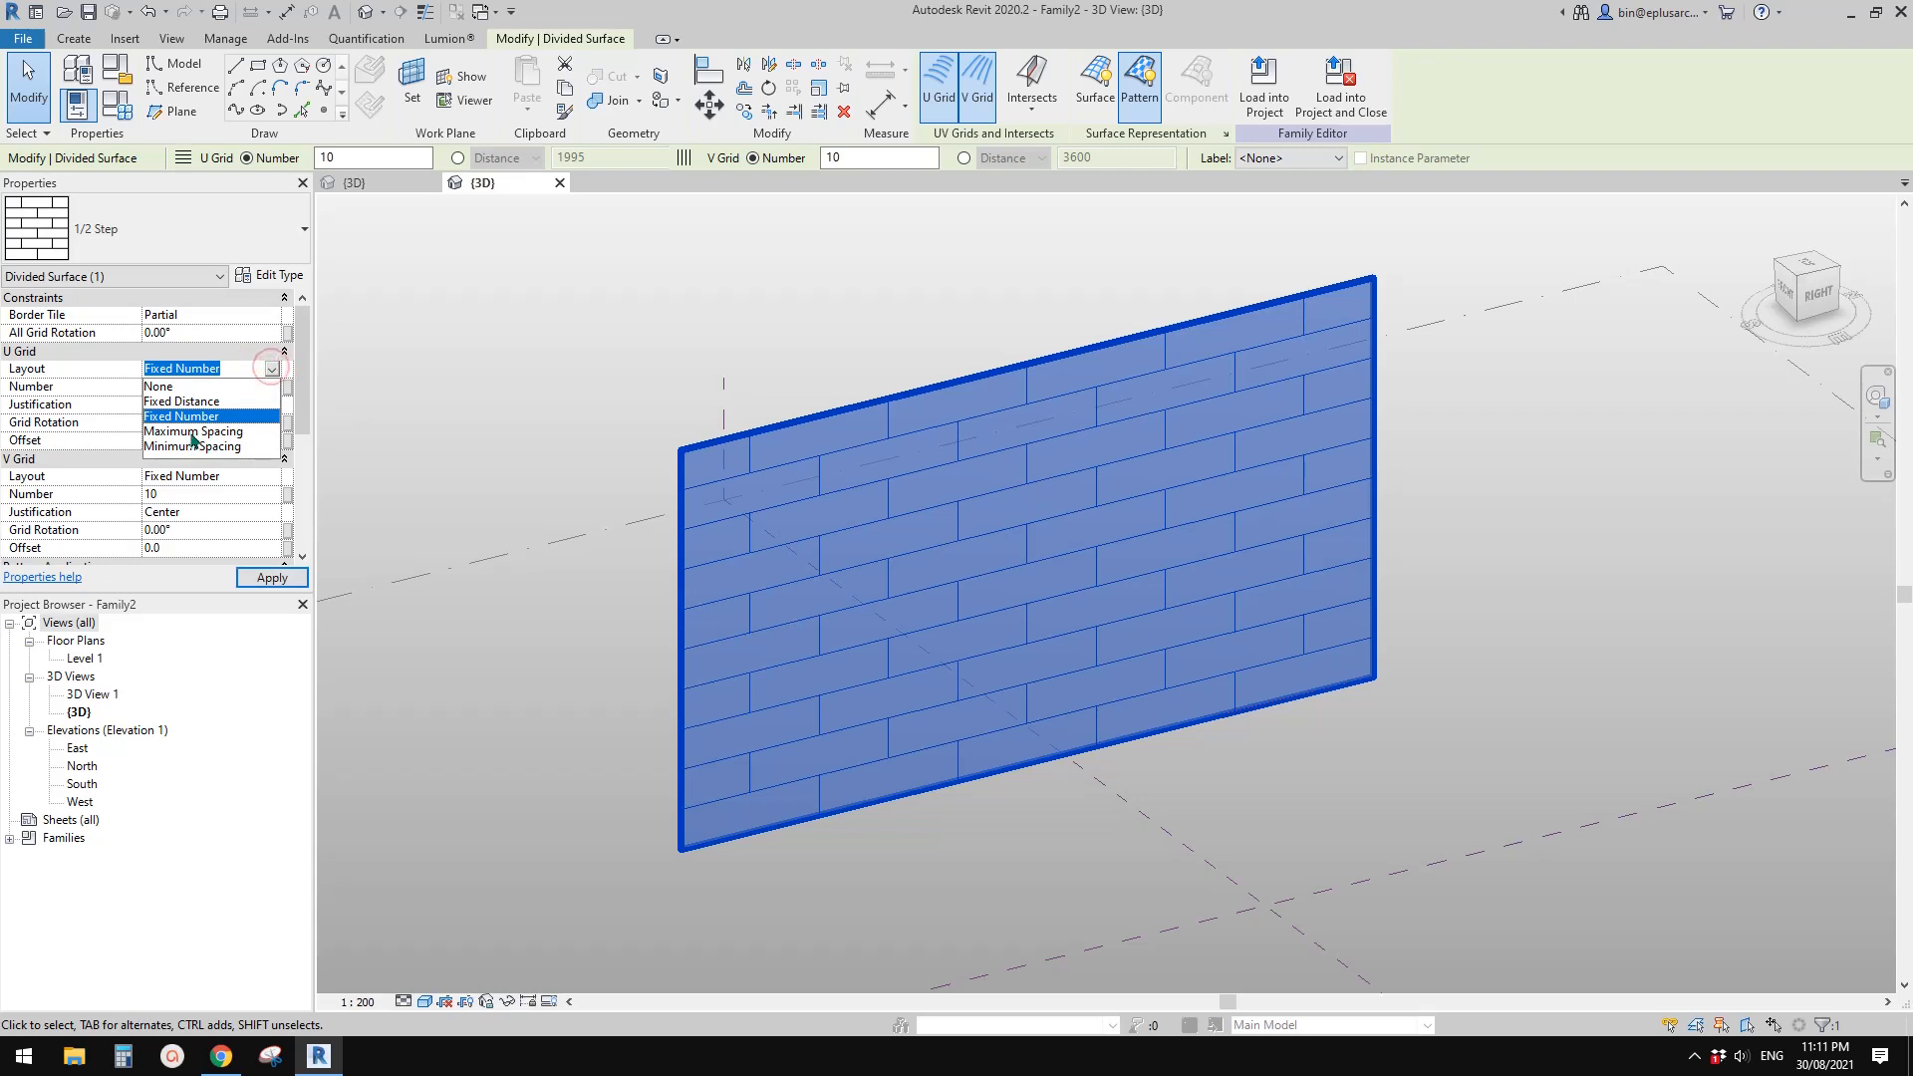
click(205, 431)
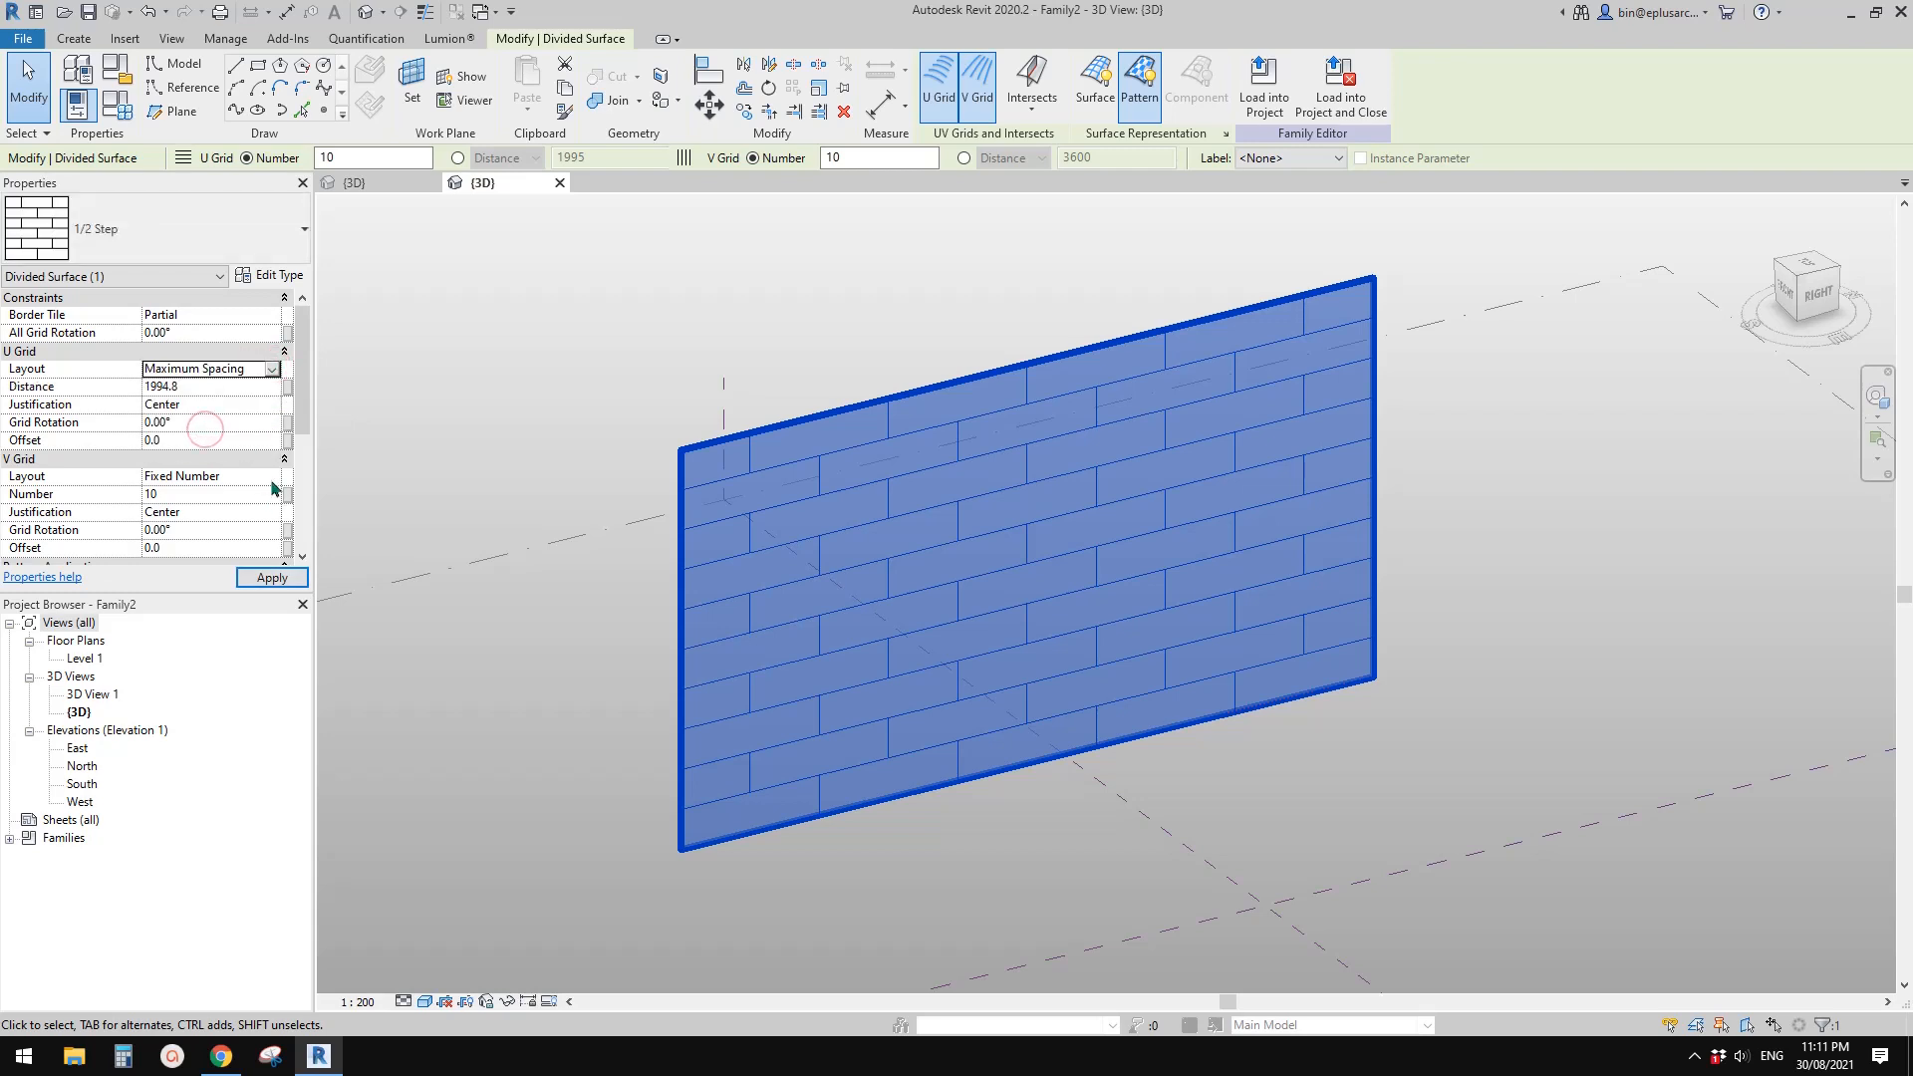
click(248, 476)
click(272, 477)
click(203, 535)
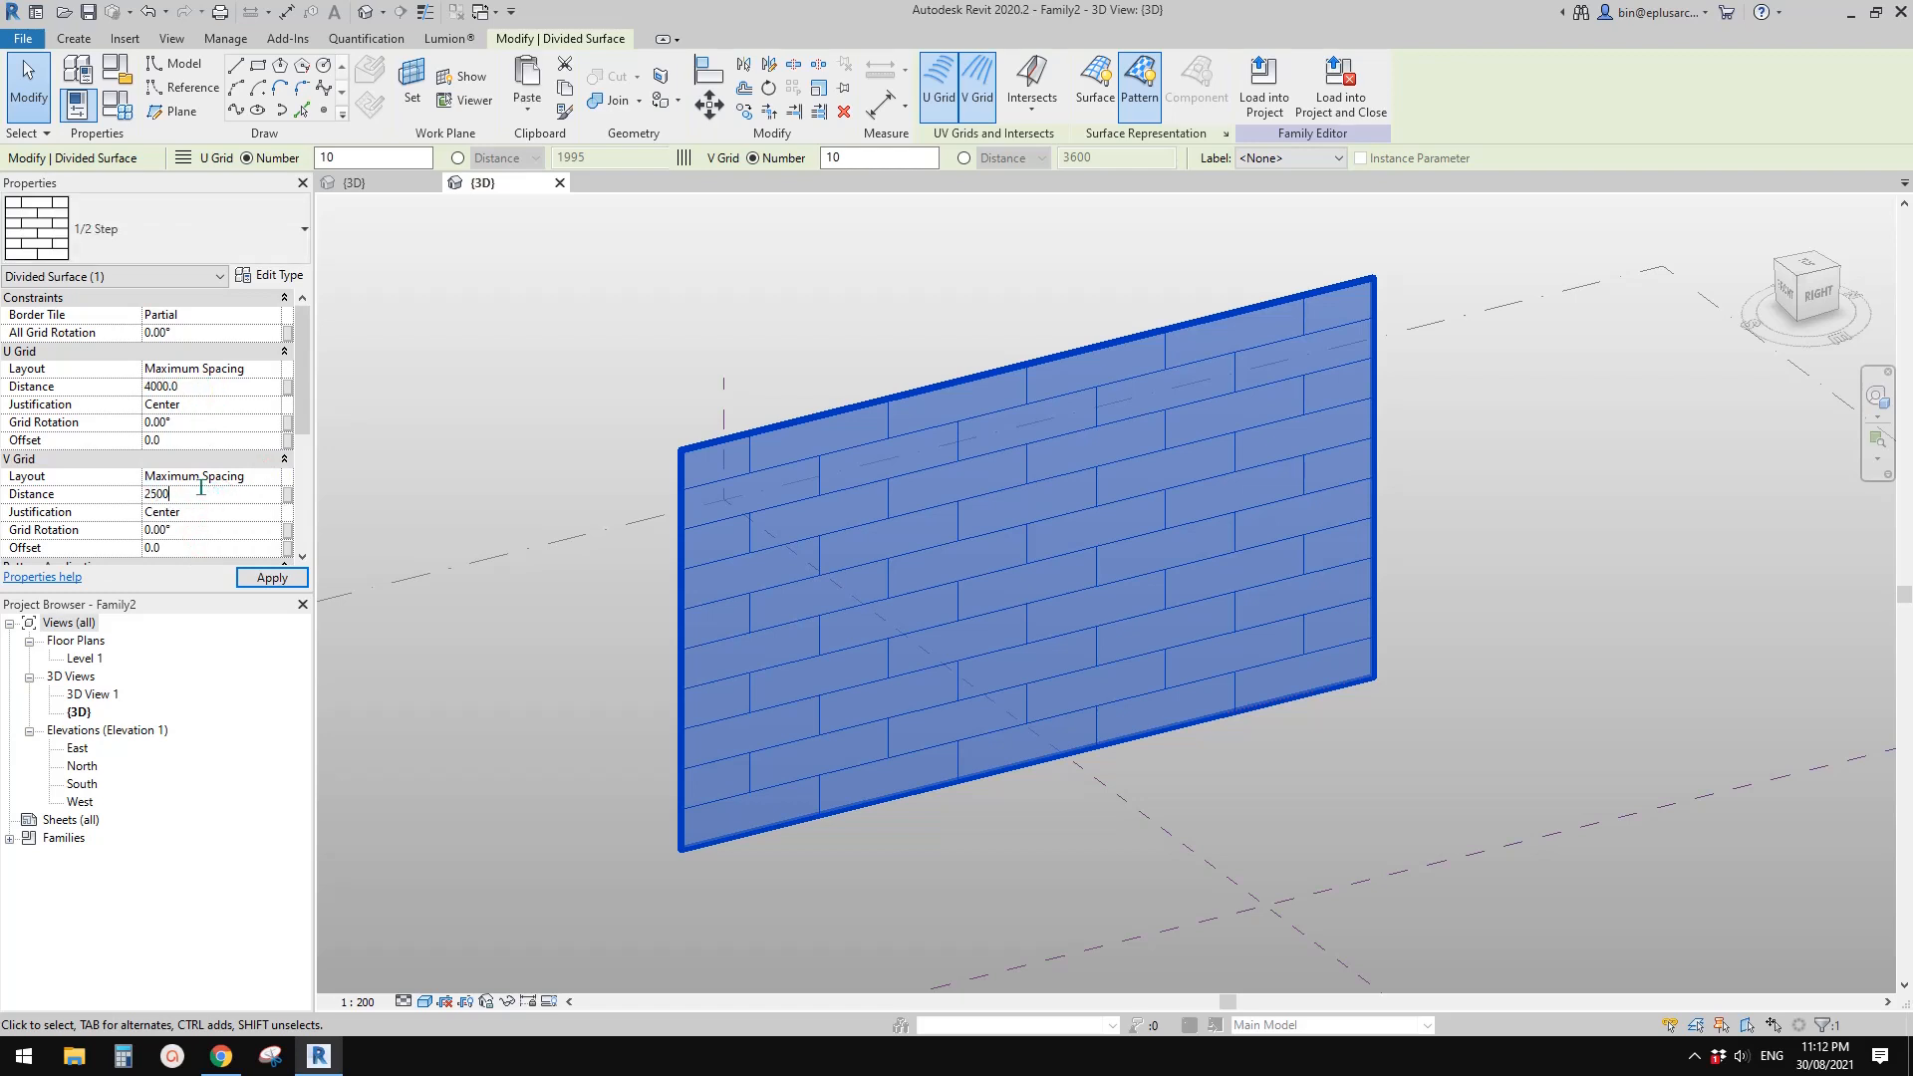
click(275, 584)
shift+middle_drag(909, 636, 995, 701)
scroll(856, 636, up, 1)
key(Escape)
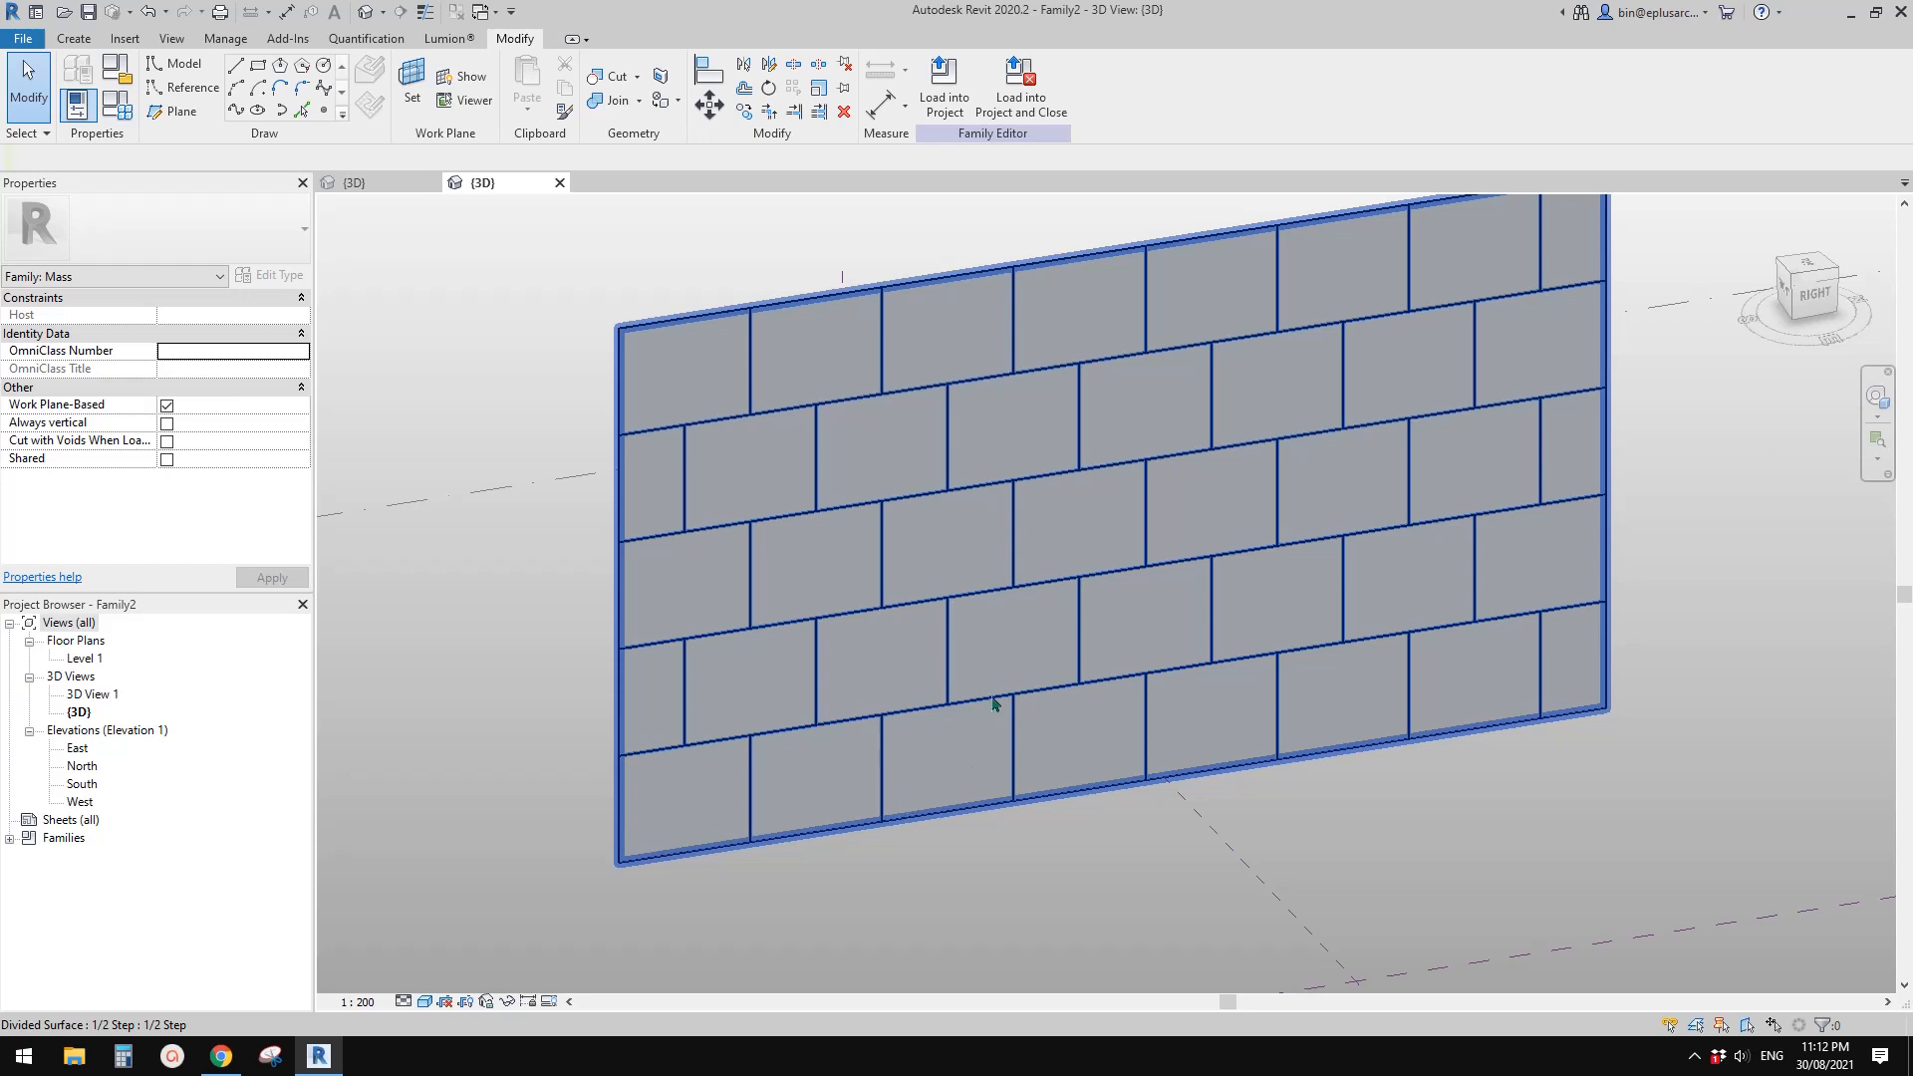
click(979, 718)
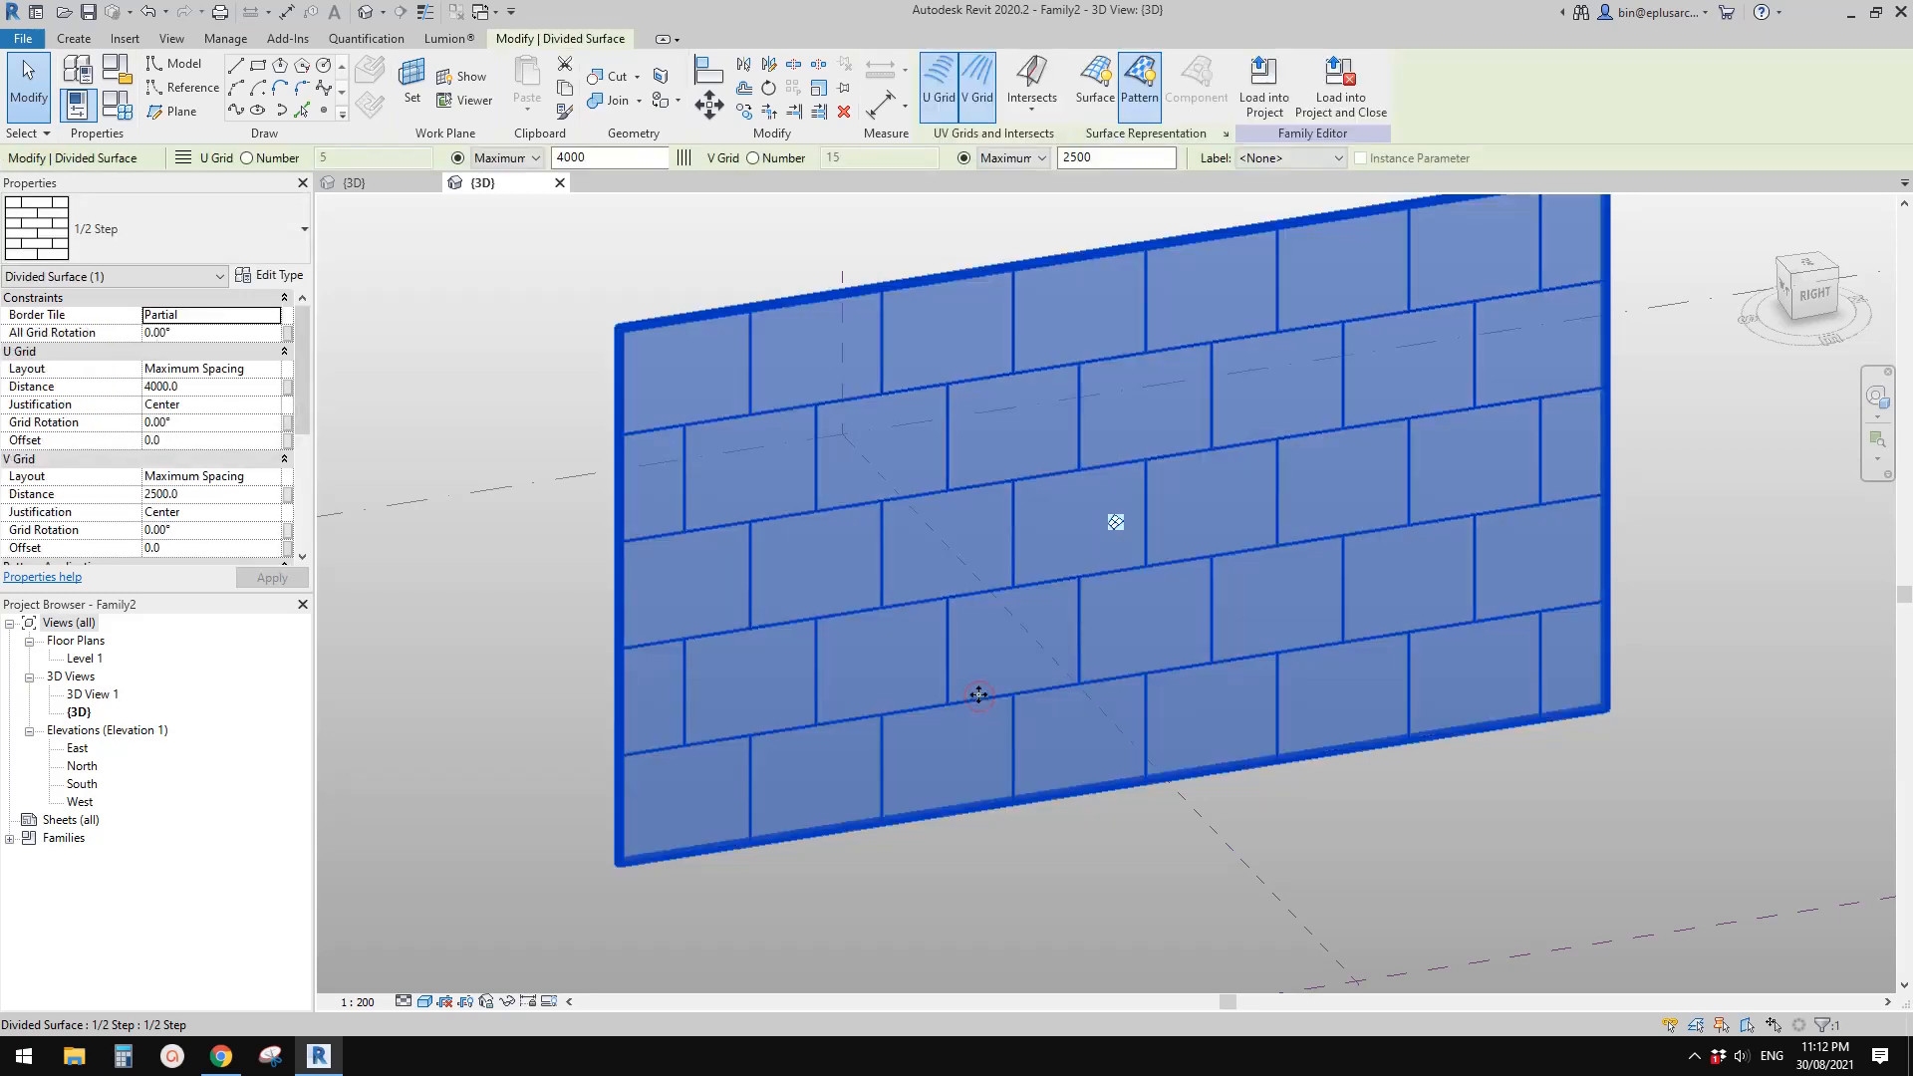
key(Escape)
Load the curtain panel family into the mass and apply its Family1 panel to the 1/2 Step divided surface
click(397, 185)
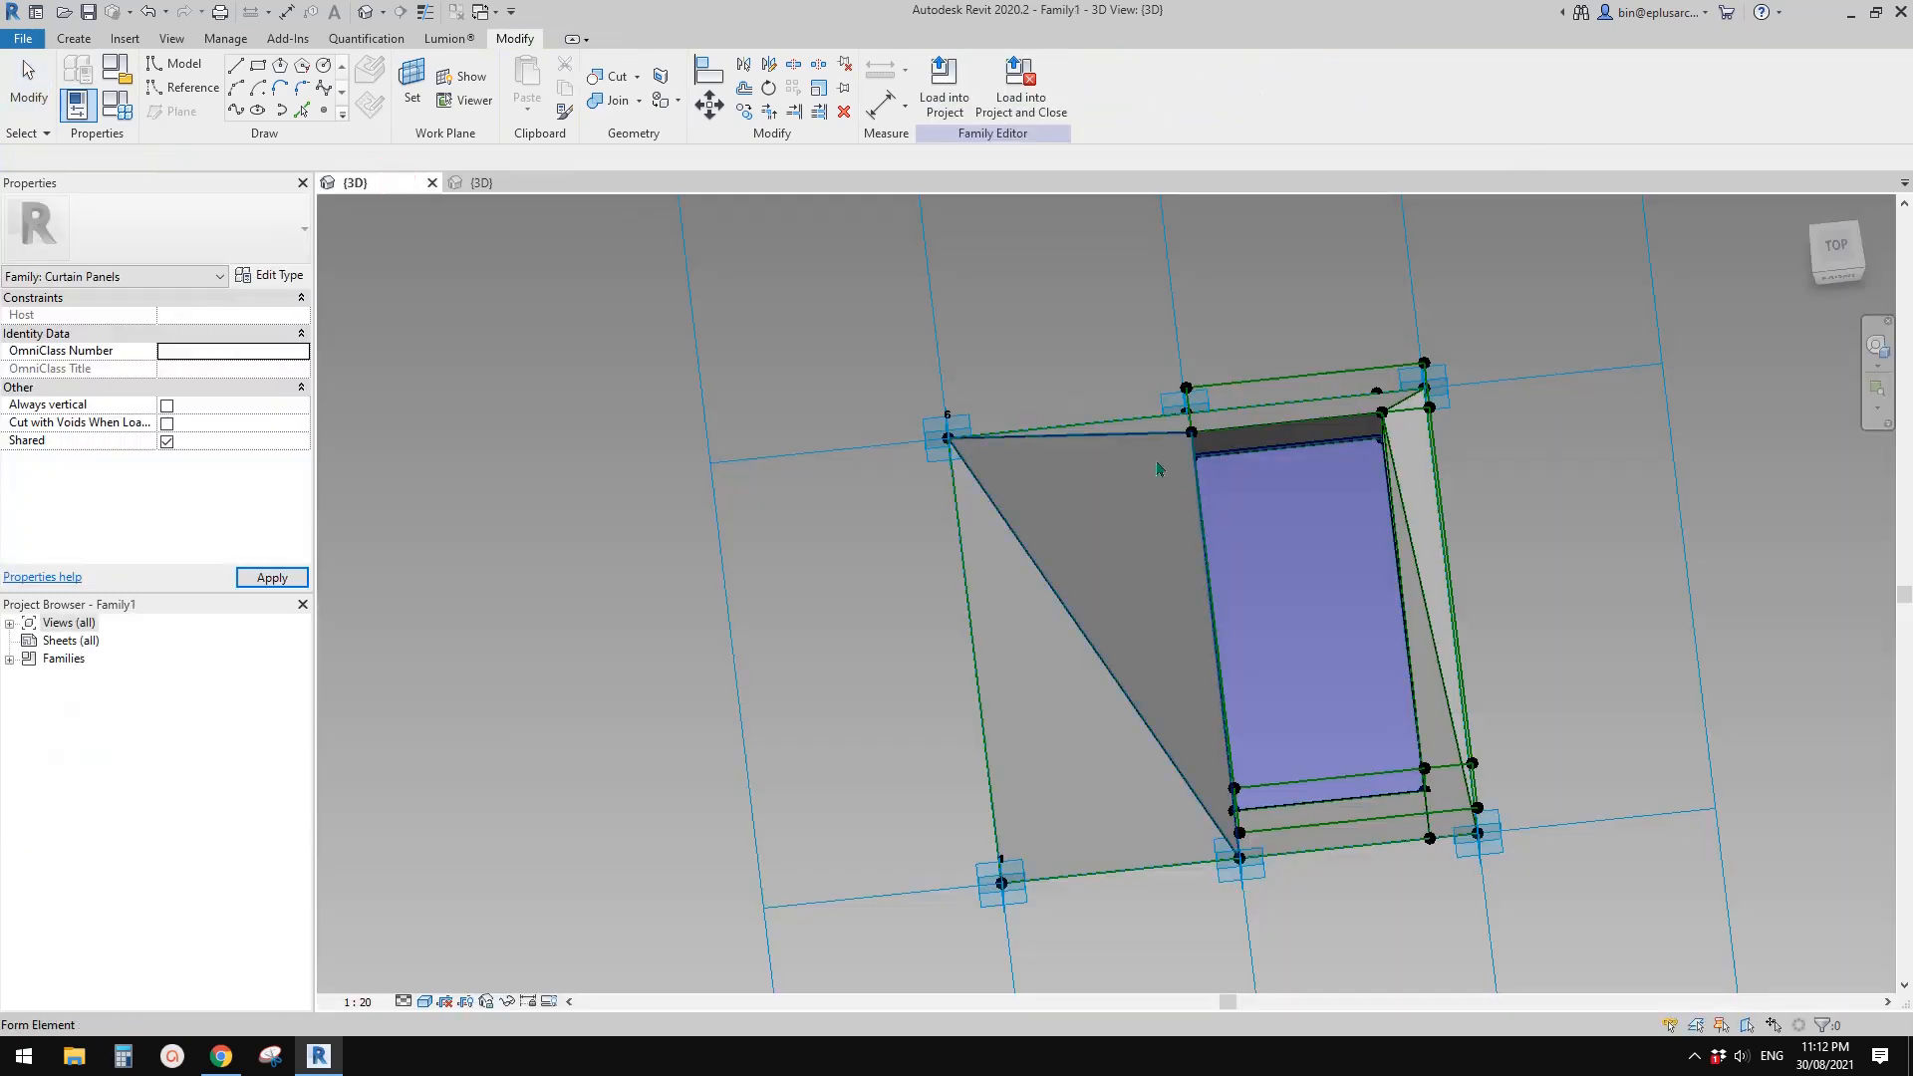
click(945, 90)
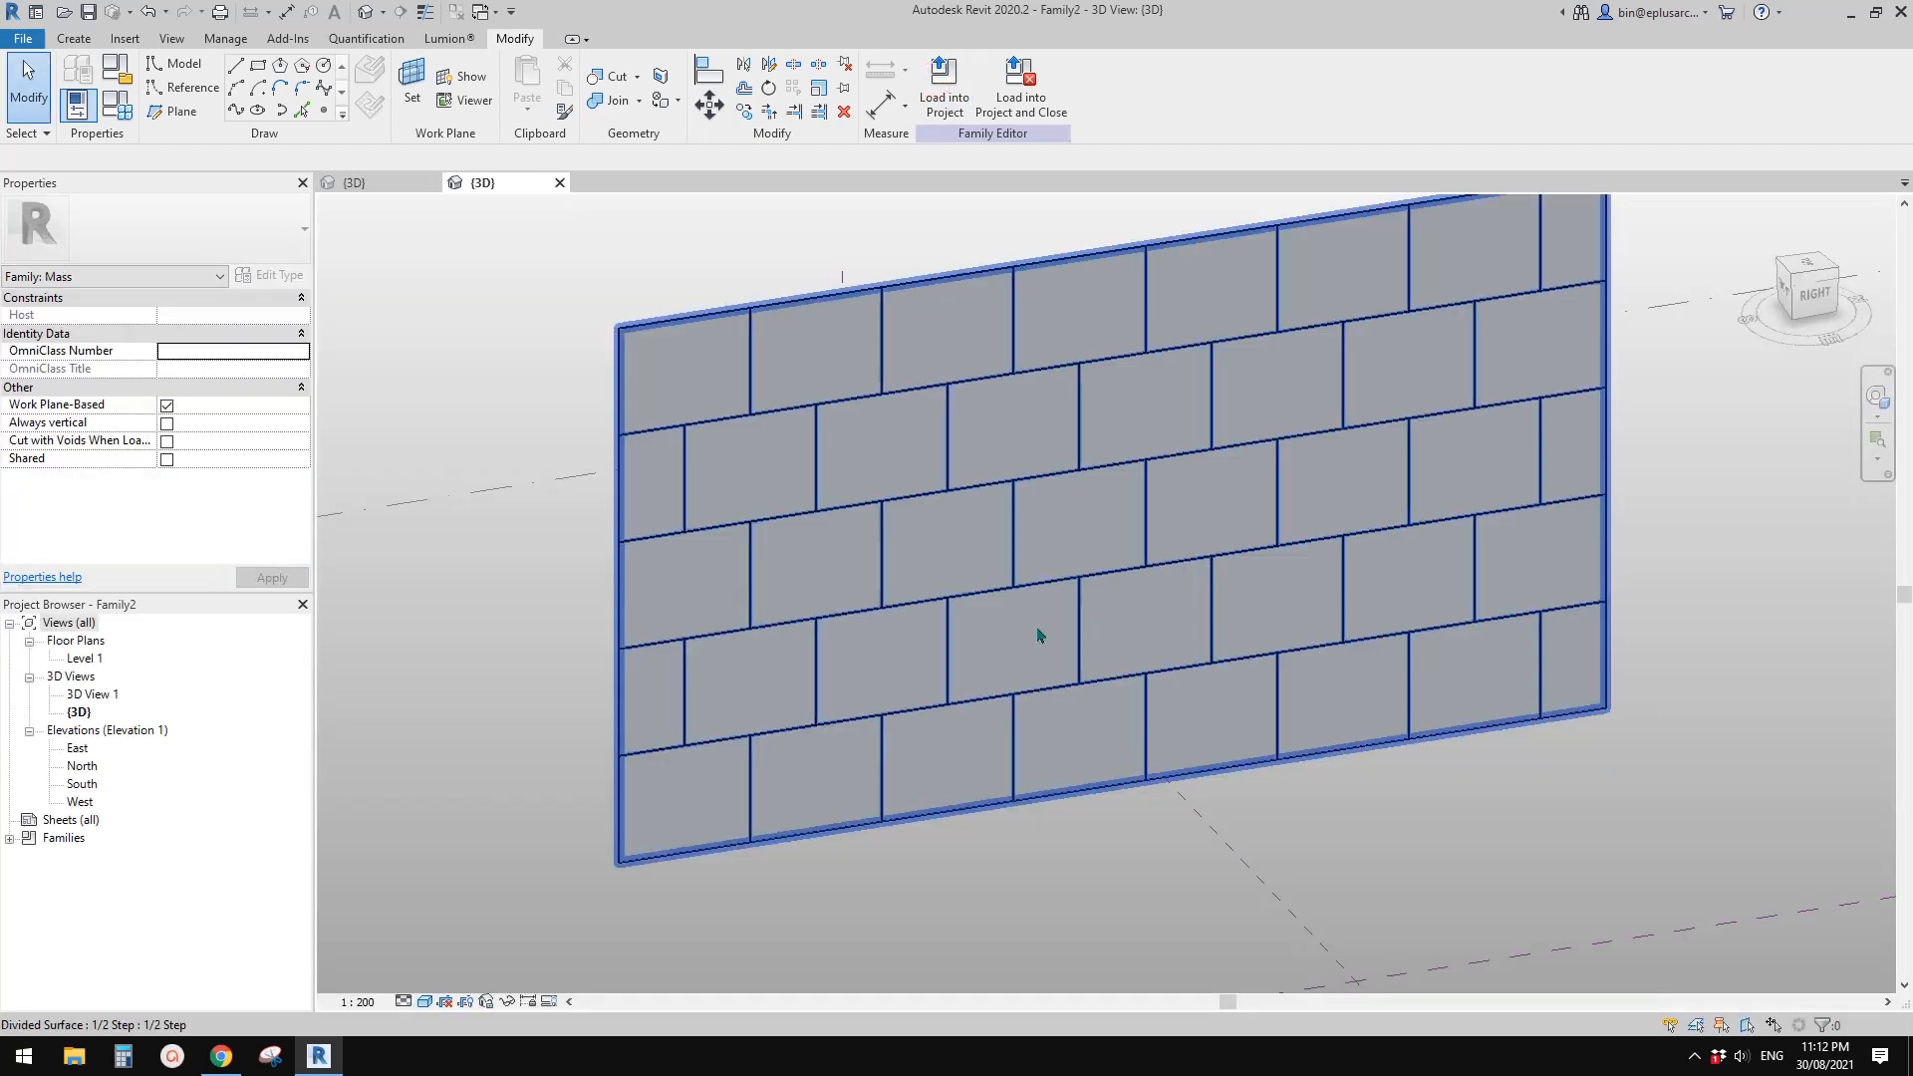
click(1036, 628)
click(179, 227)
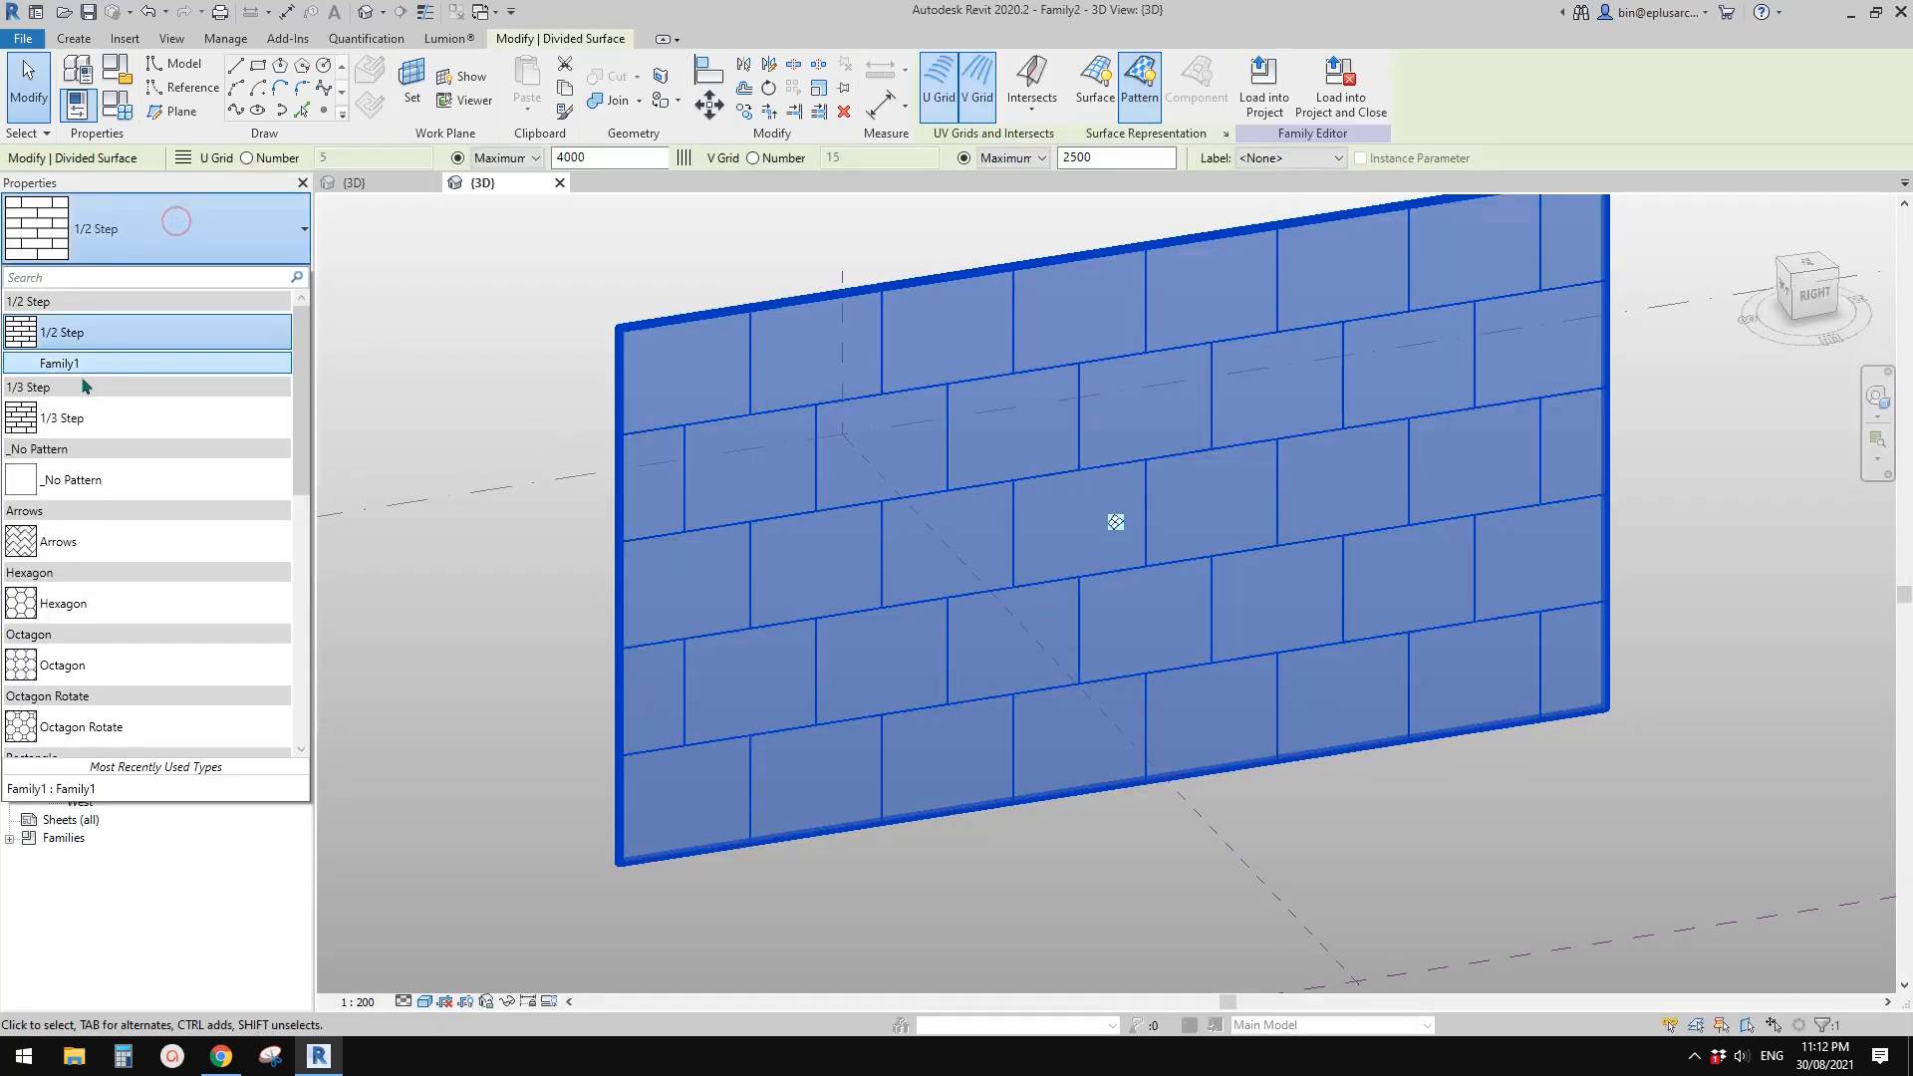
click(68, 363)
click(467, 265)
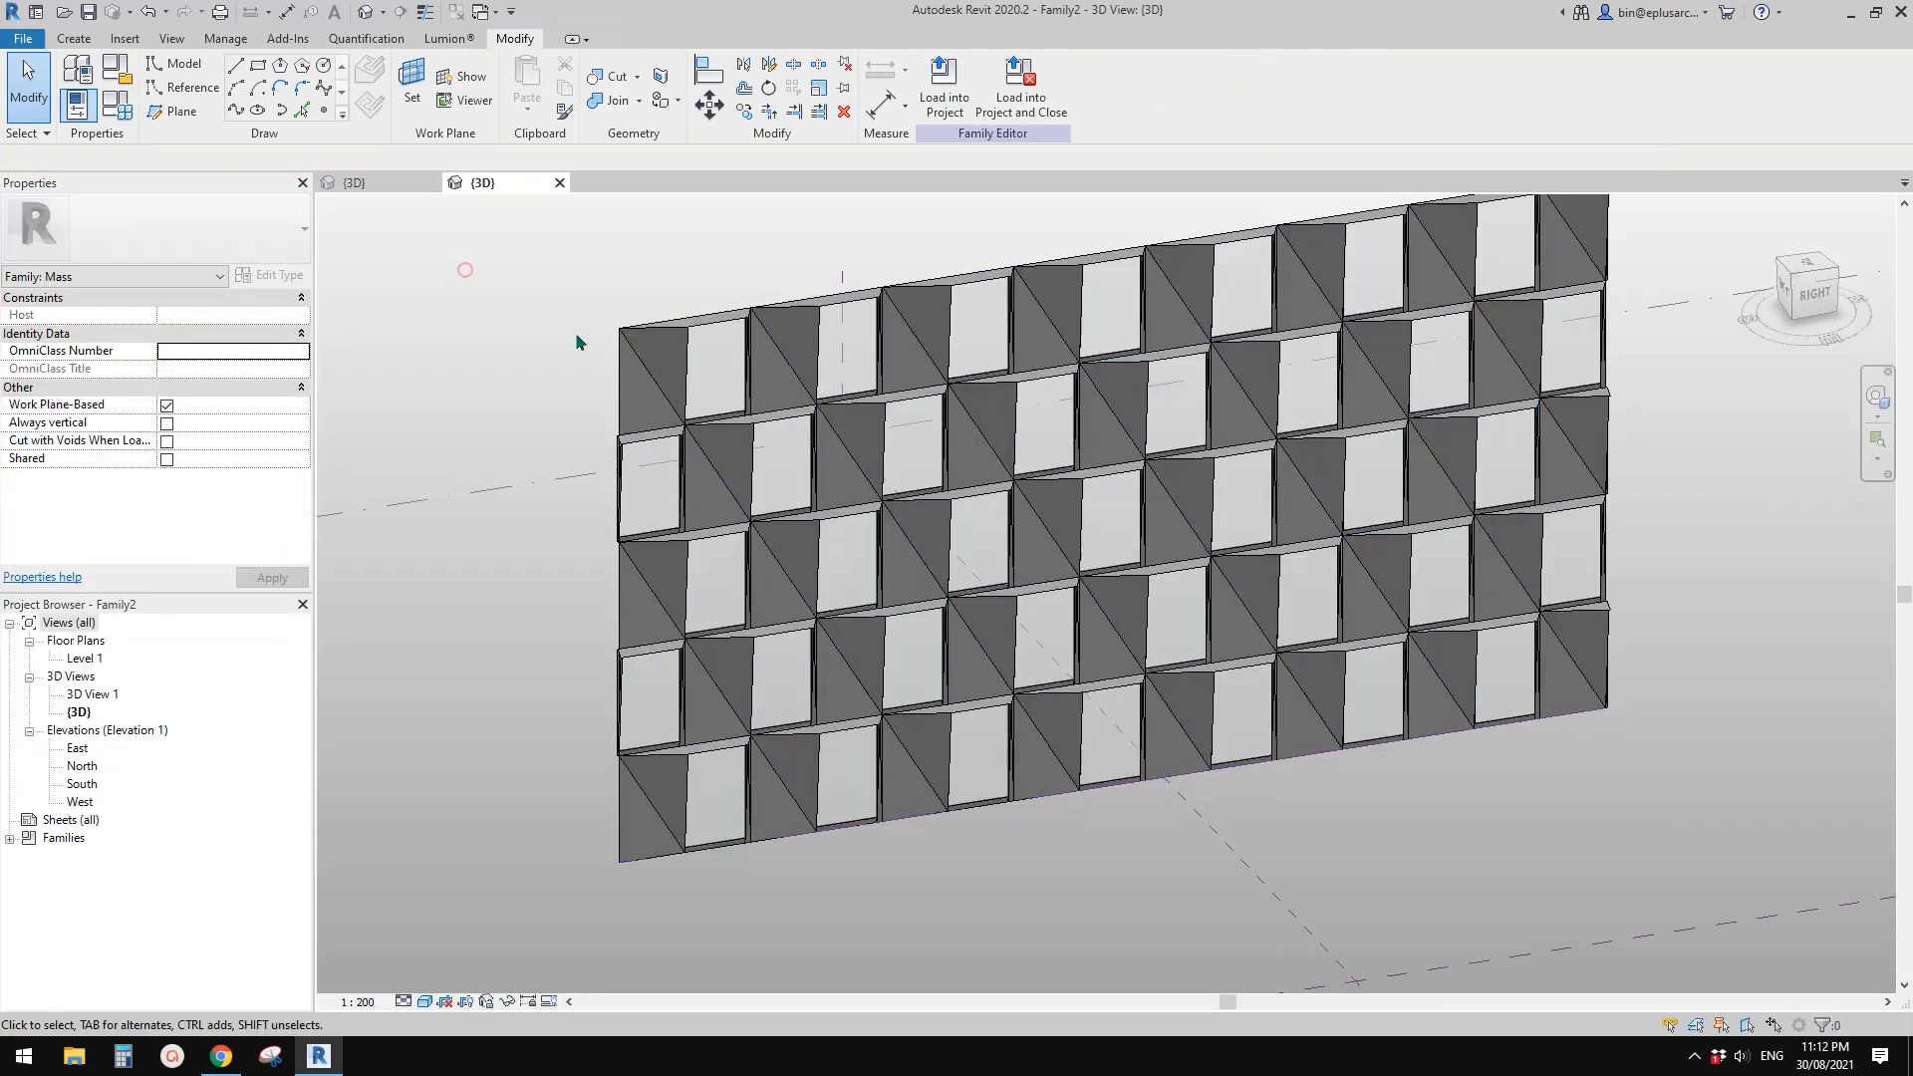
middle_drag(1334, 764, 1241, 622)
Set the Family1 panel type's D dimension to 600, revise its FW dimension, and inspect the updated panels
click(1080, 577)
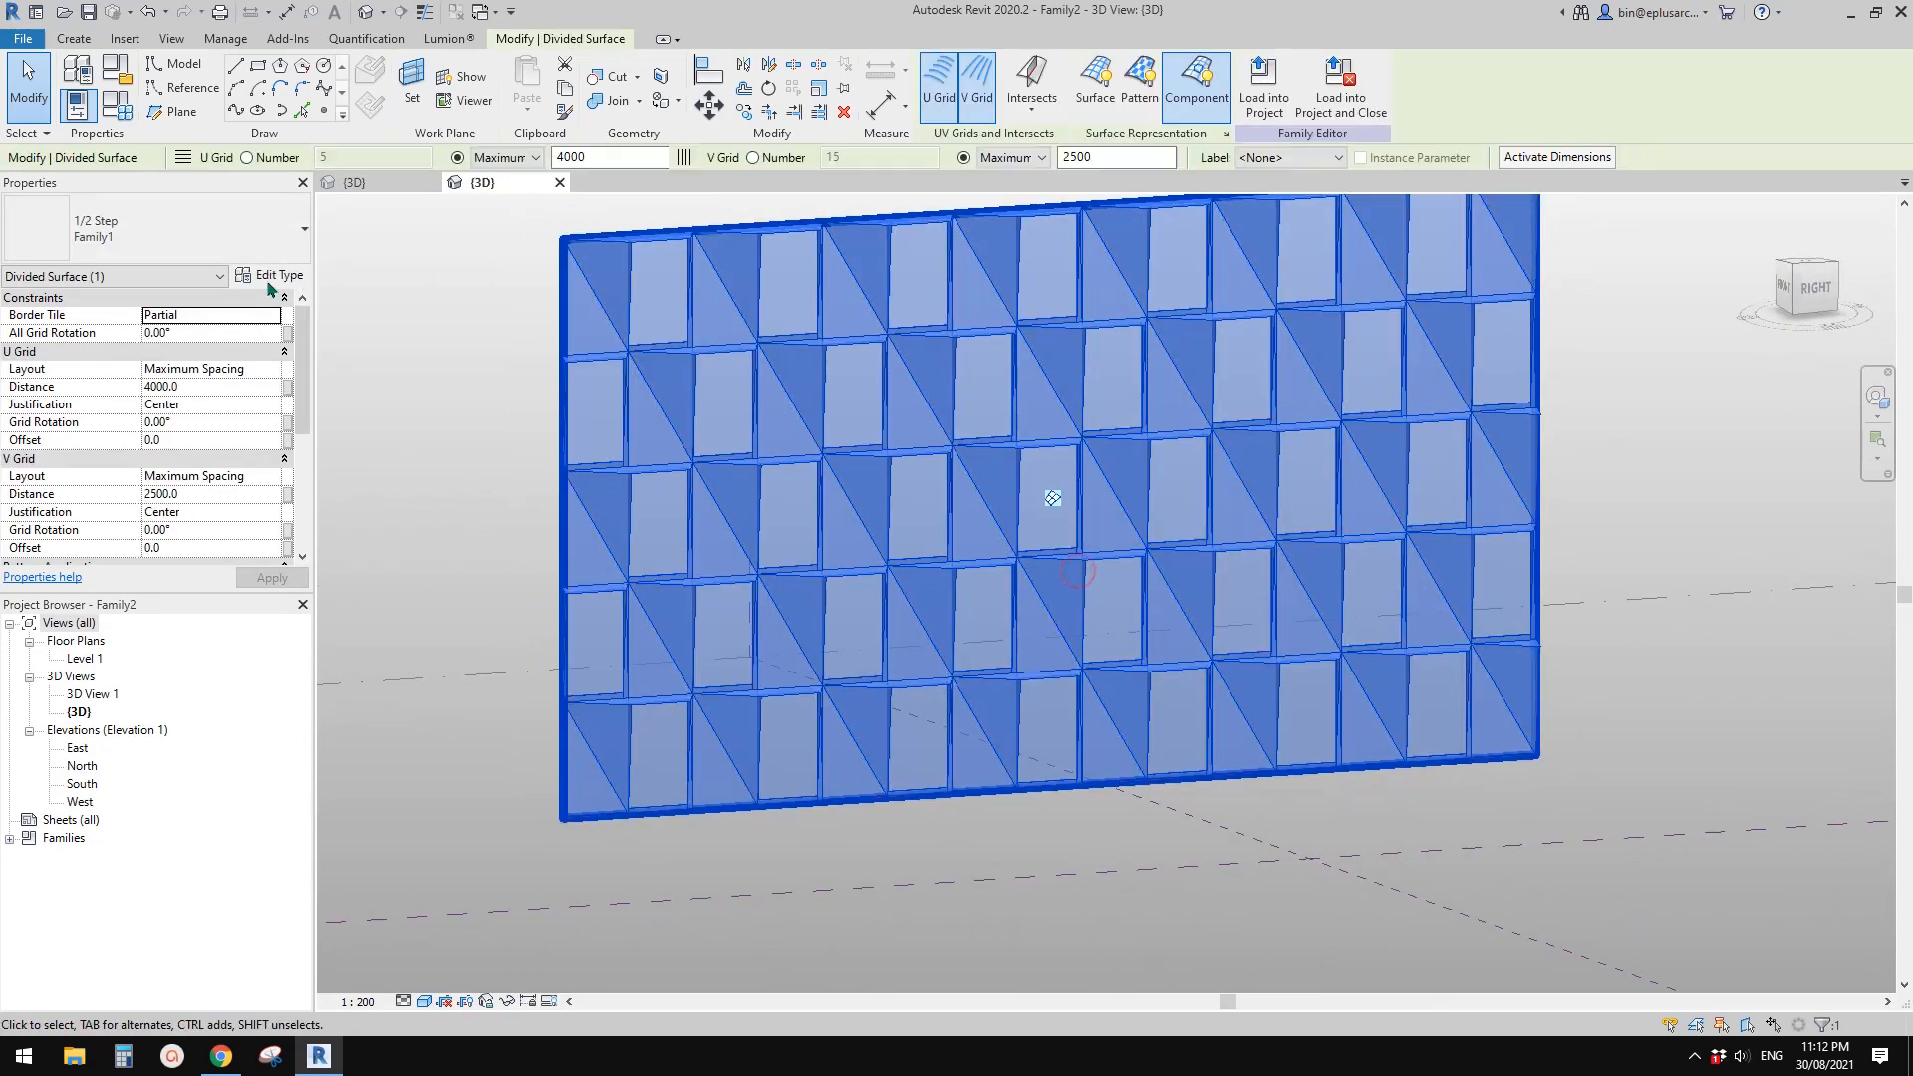
click(269, 278)
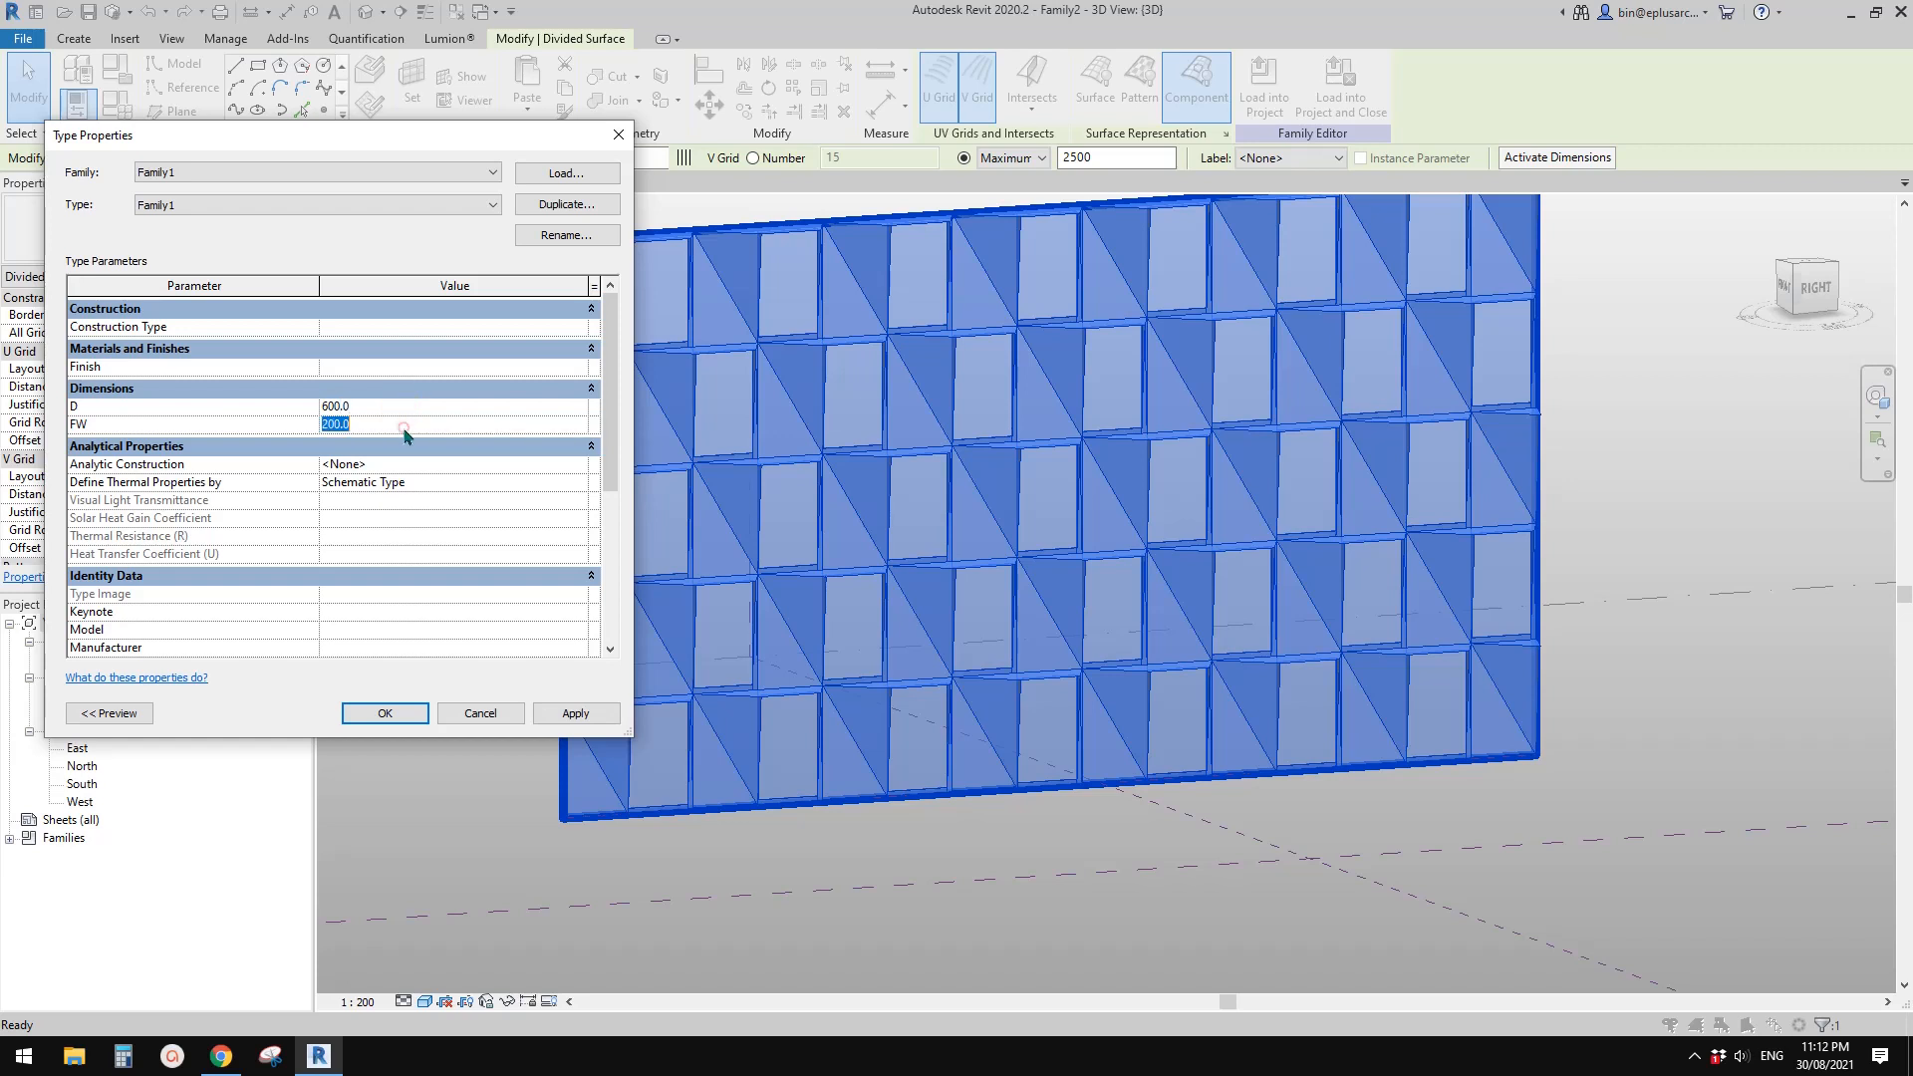
click(576, 713)
click(403, 714)
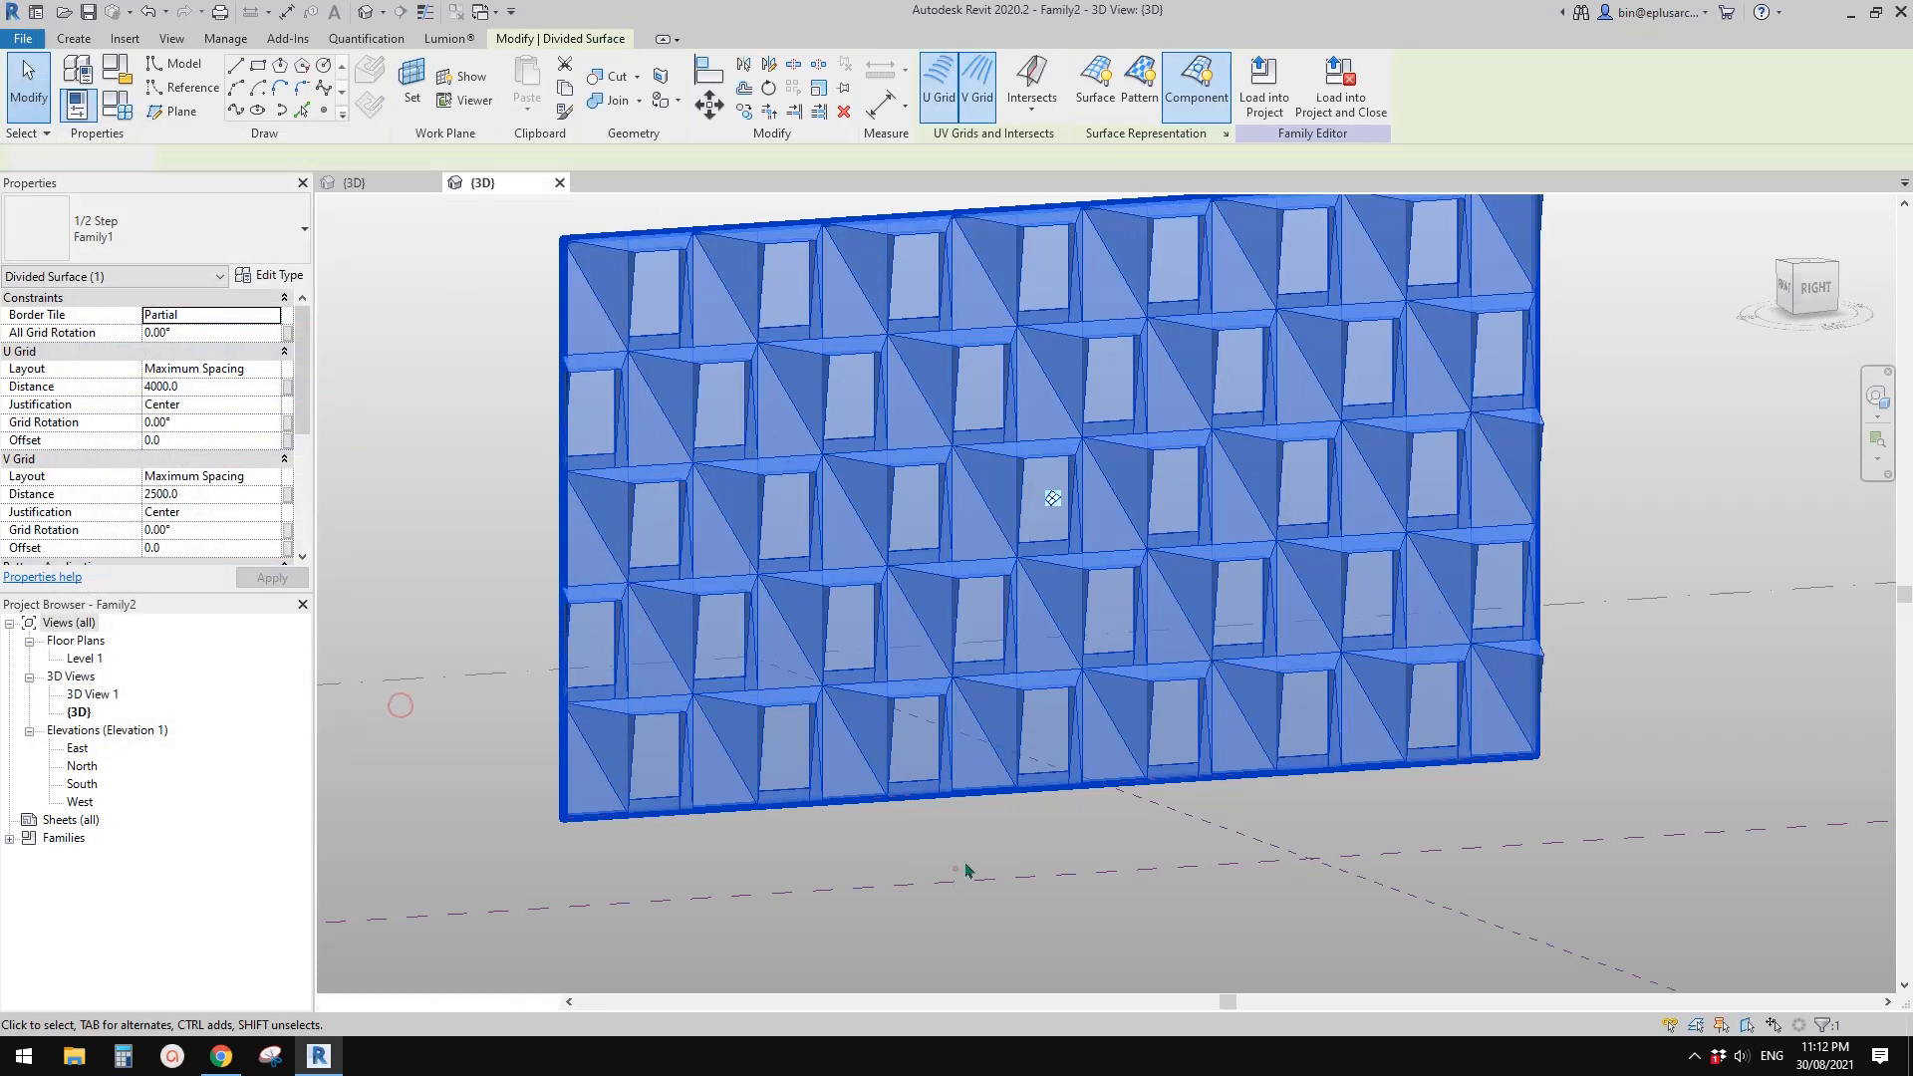
click(958, 869)
shift+middle_drag(1059, 868, 1126, 735)
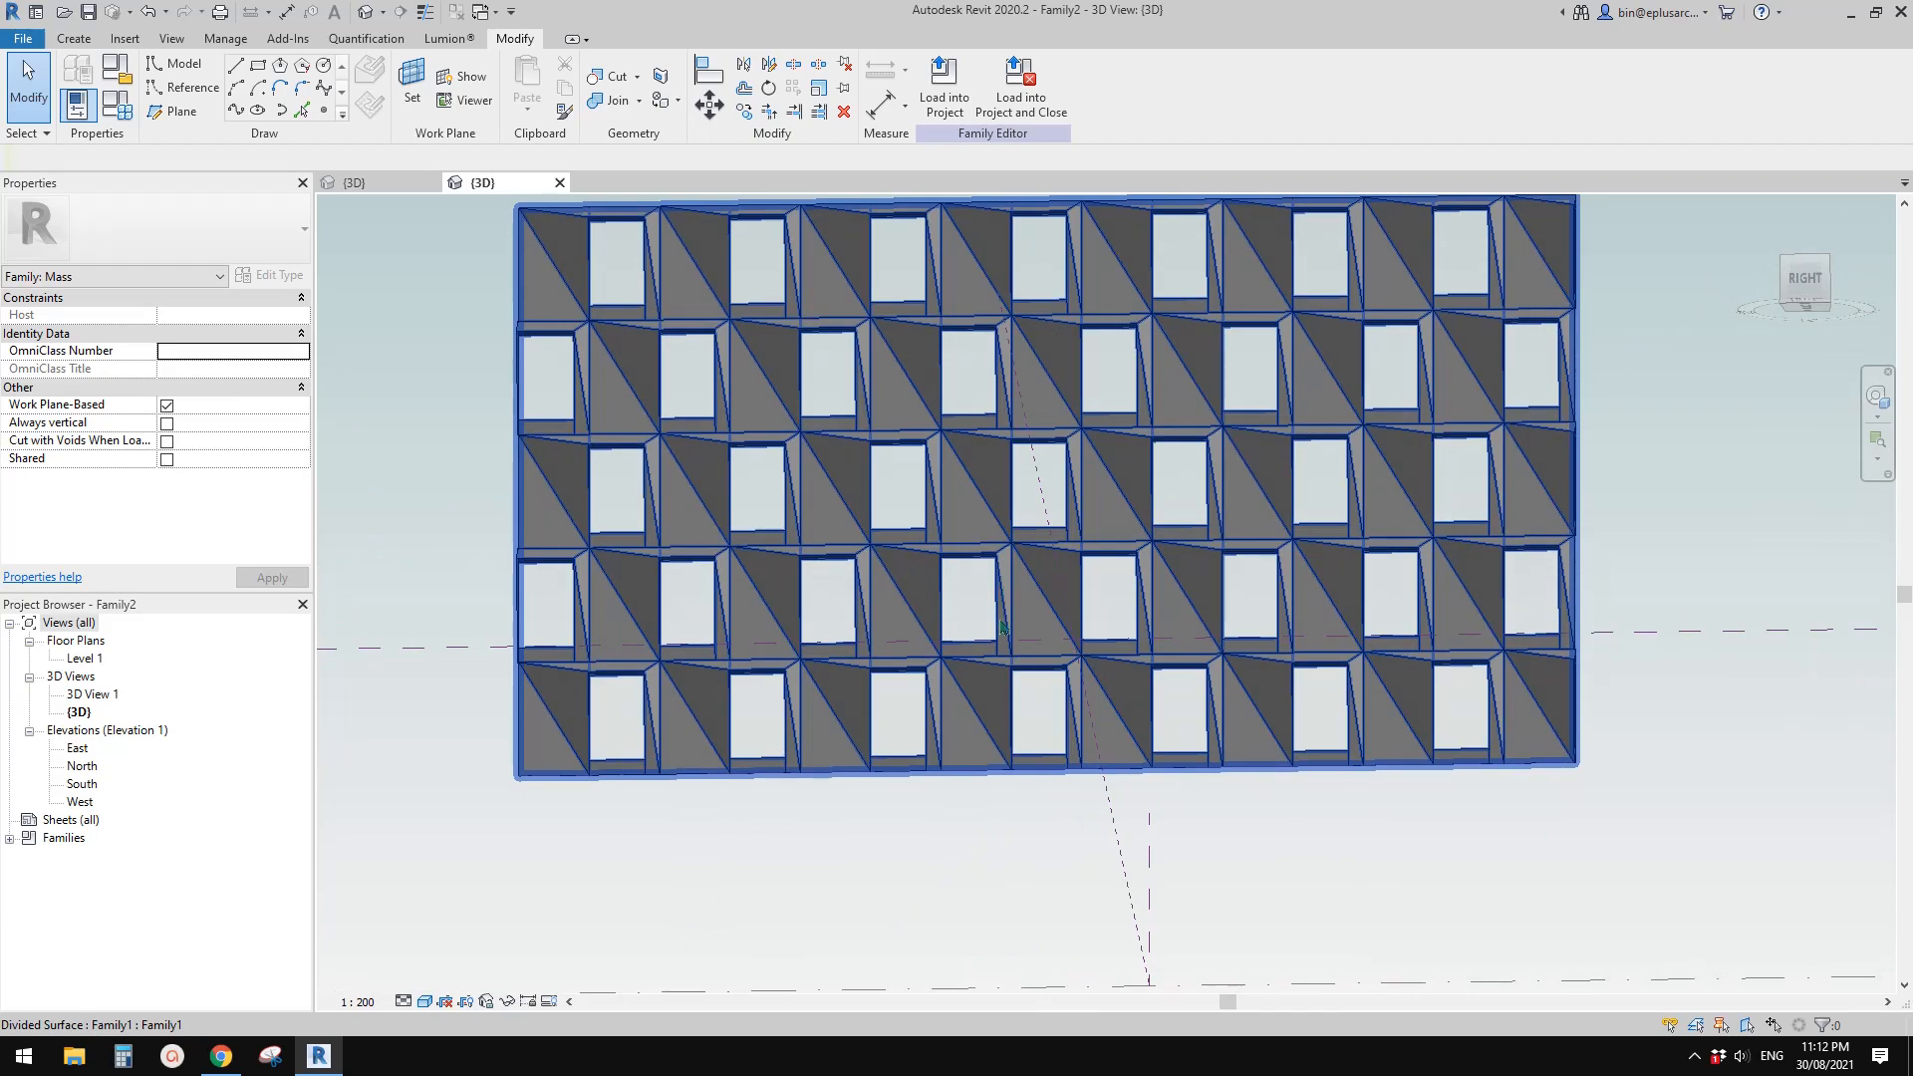
shift+middle_drag(1001, 628, 1033, 816)
scroll(1052, 756, down, 2)
middle_drag(937, 676, 914, 686)
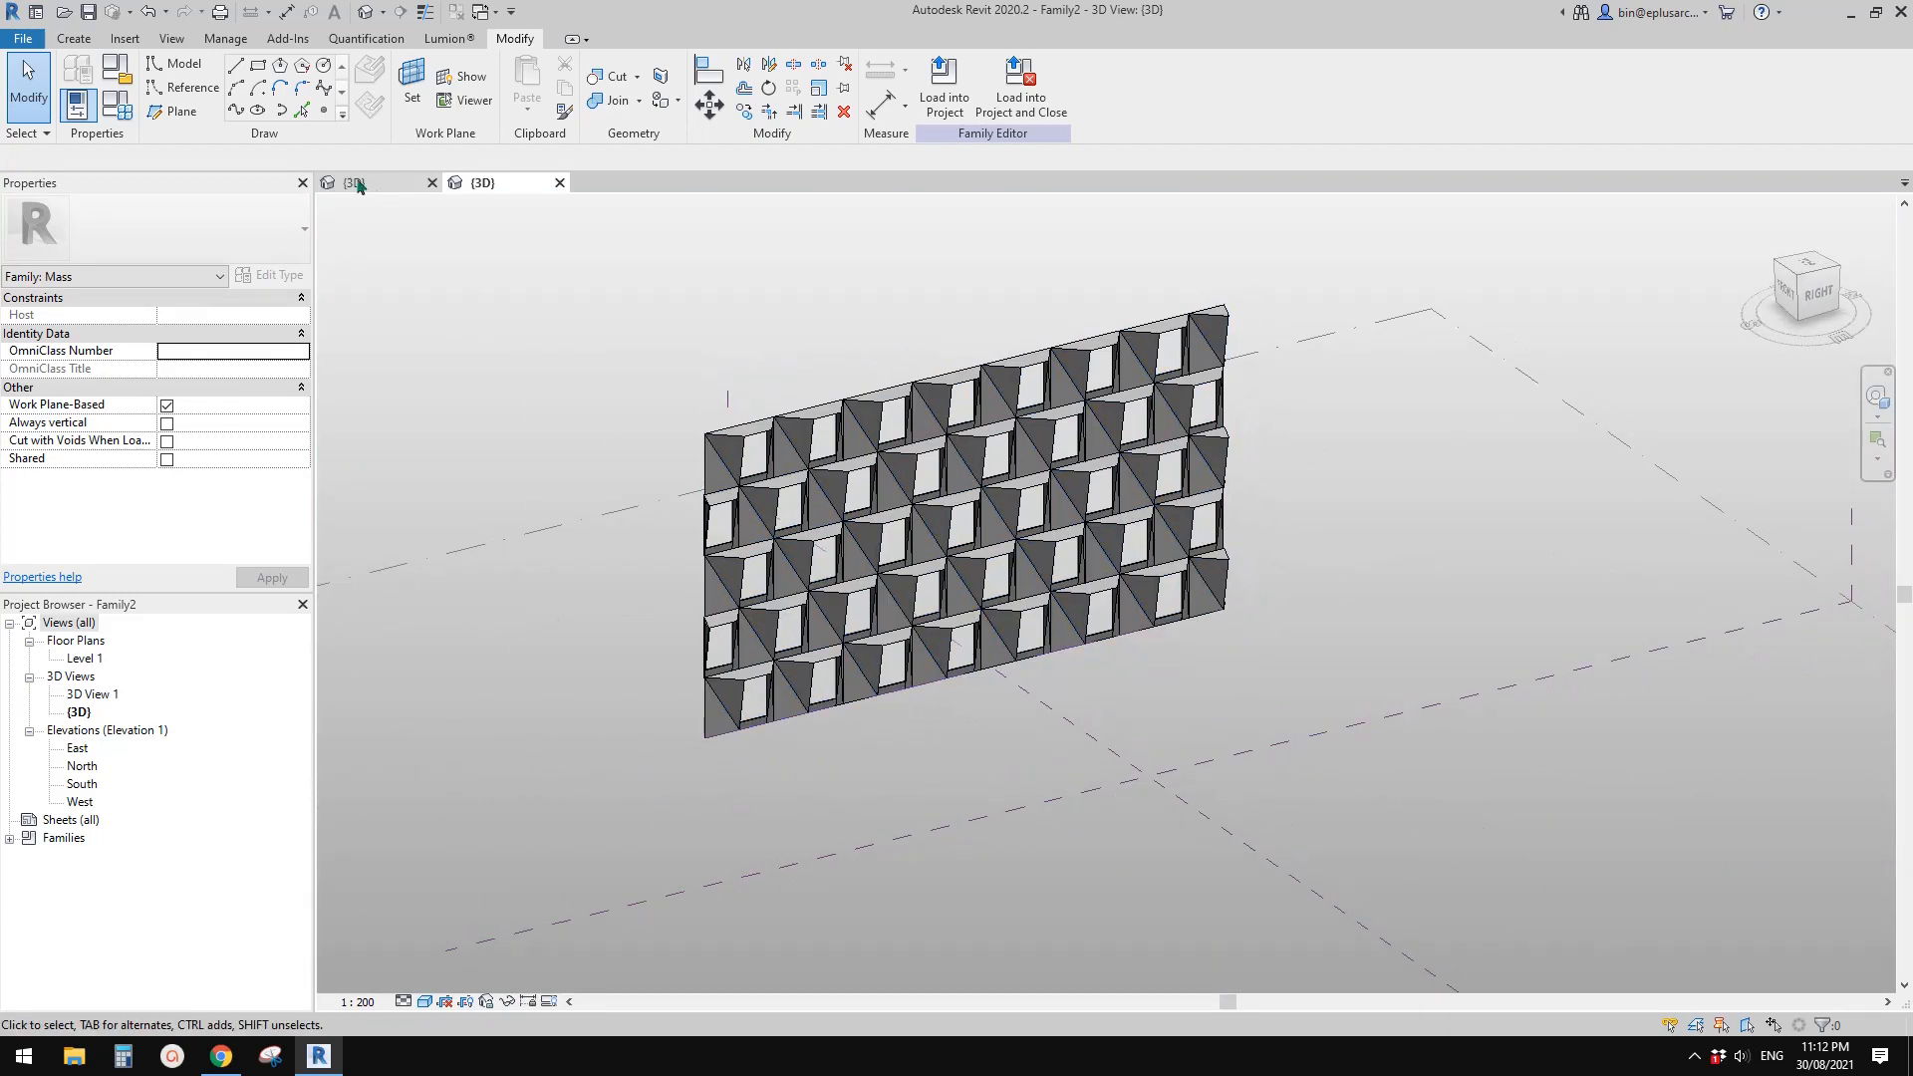
middle_drag(742, 496, 706, 518)
Draw a three-point reference arc about 28050 mm long beside the flat panelled wall
click(236, 111)
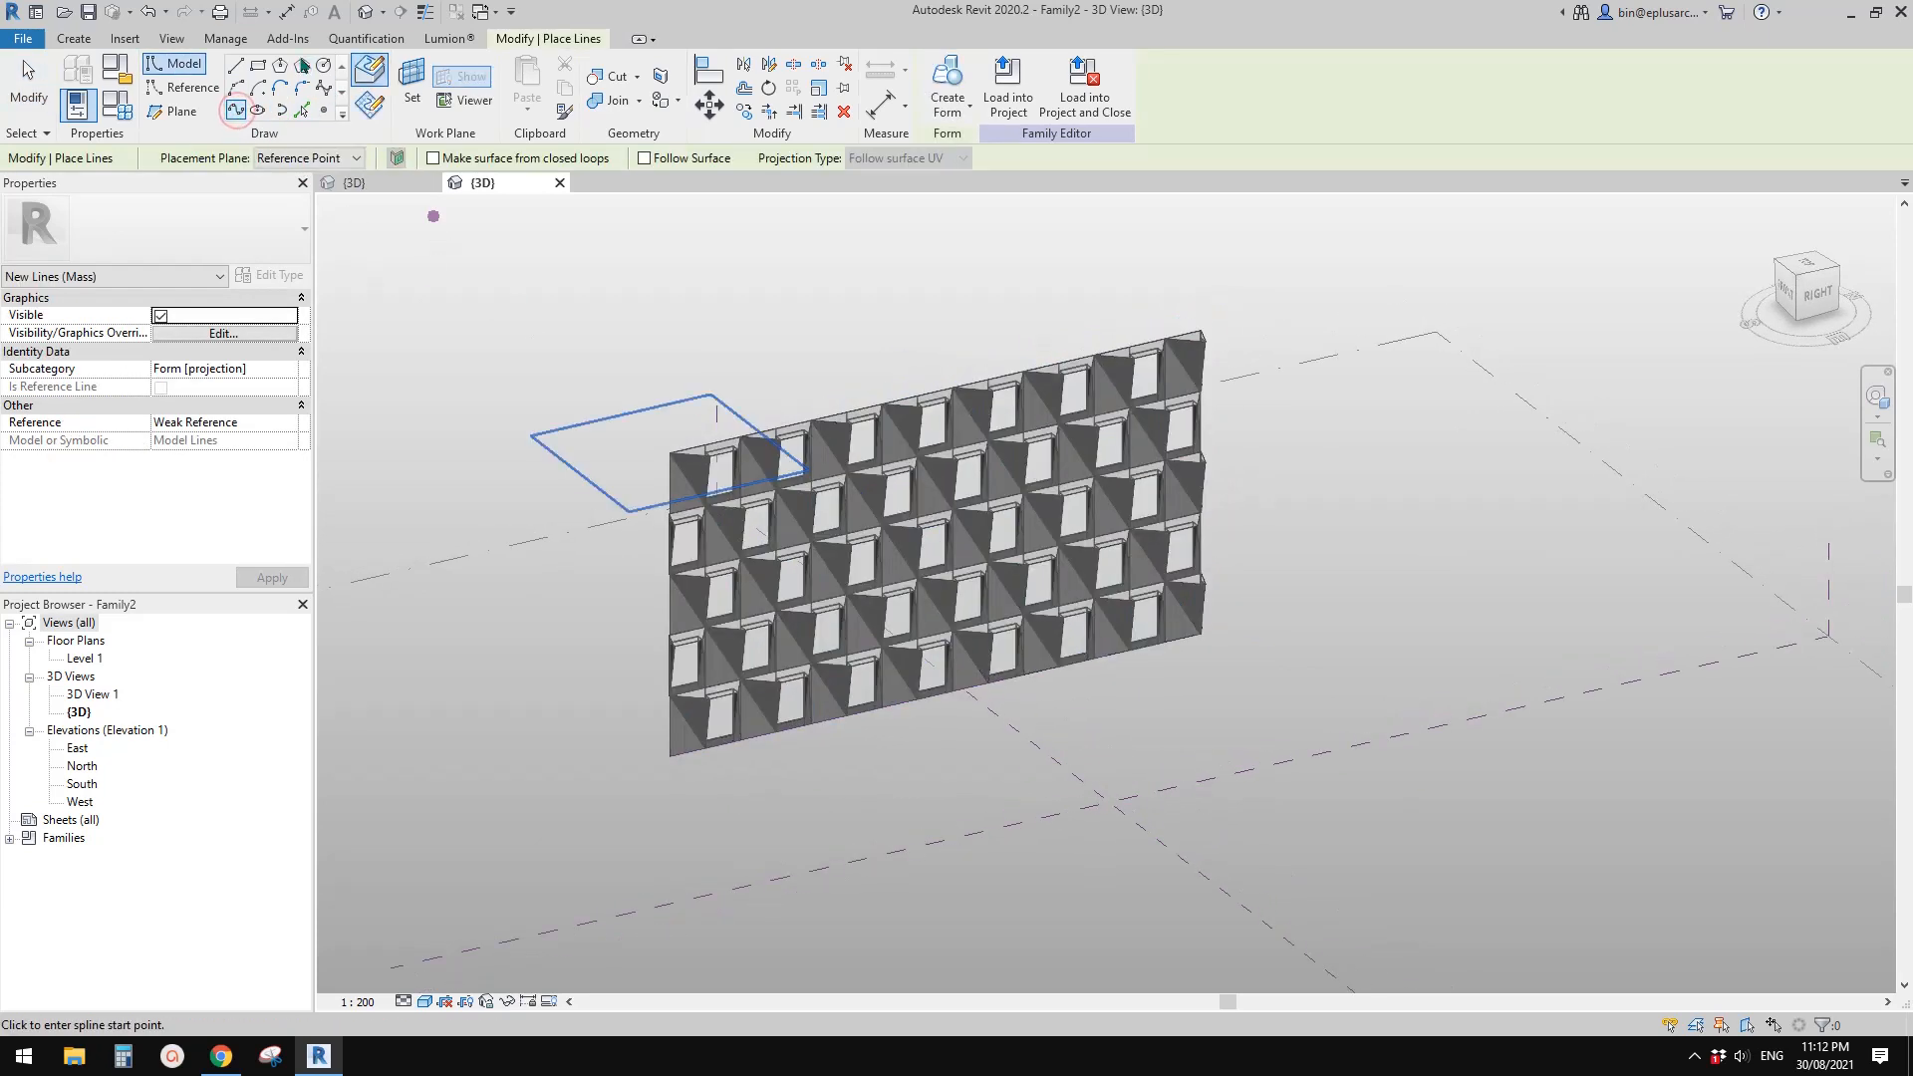
click(240, 88)
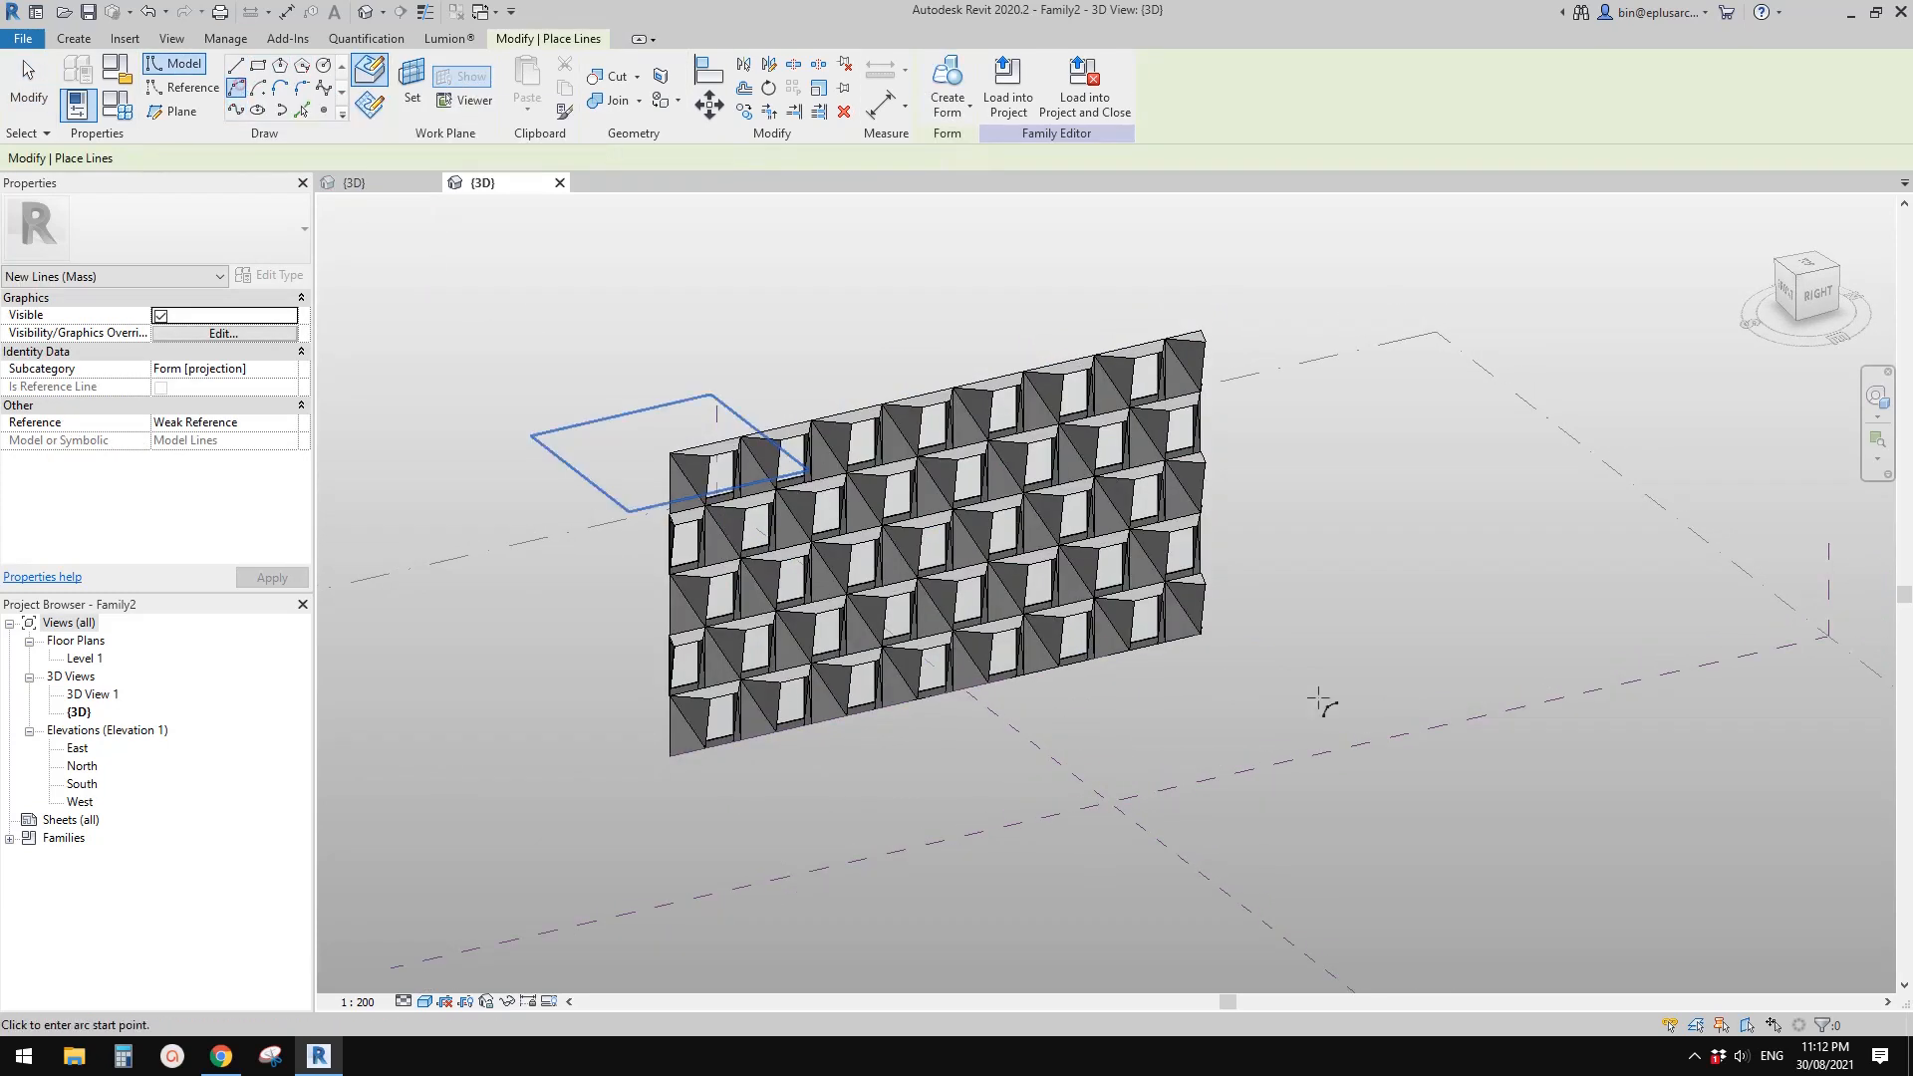
middle_drag(1321, 701, 1075, 612)
click(192, 89)
middle_drag(1111, 544, 1084, 675)
click(1063, 706)
click(1458, 621)
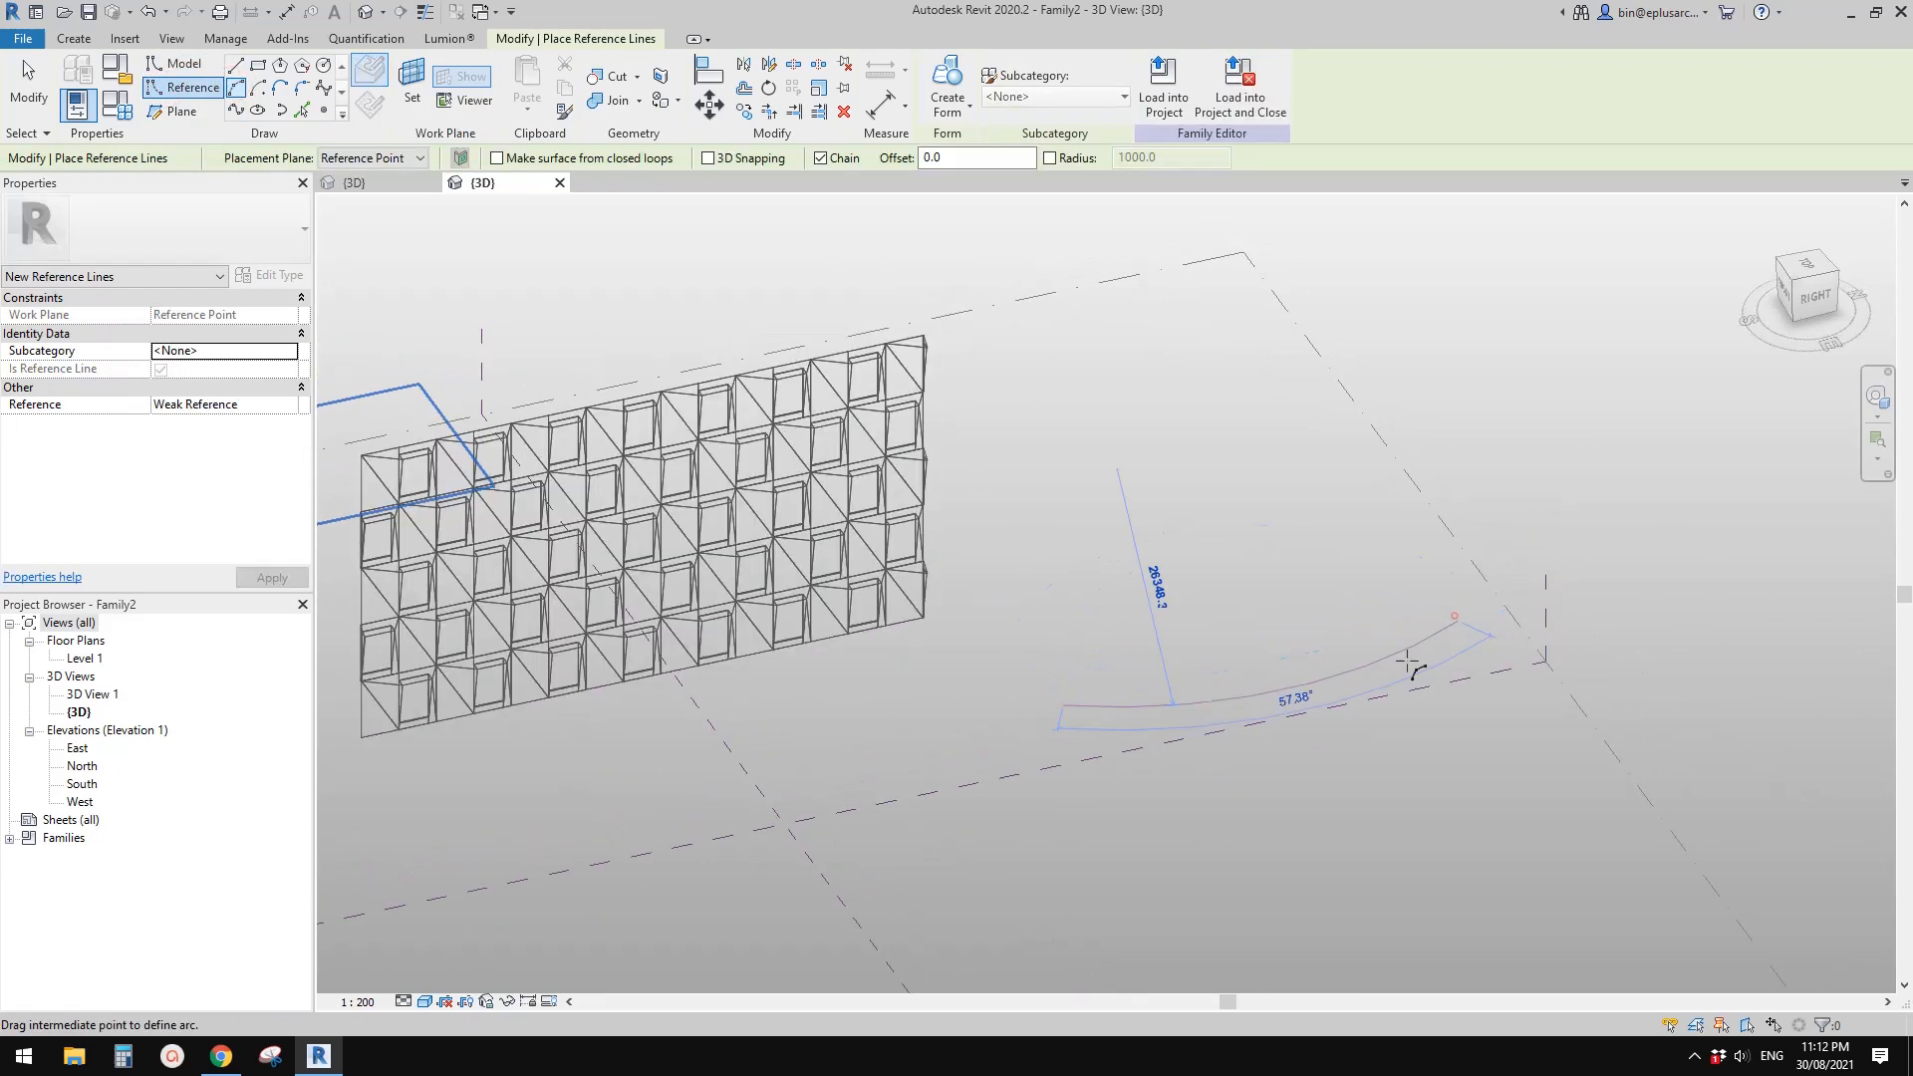
click(1378, 680)
key(Escape)
key(Escape)
Create a vertical curved surface form from the reference arc
click(1378, 678)
middle_drag(1303, 560, 1181, 541)
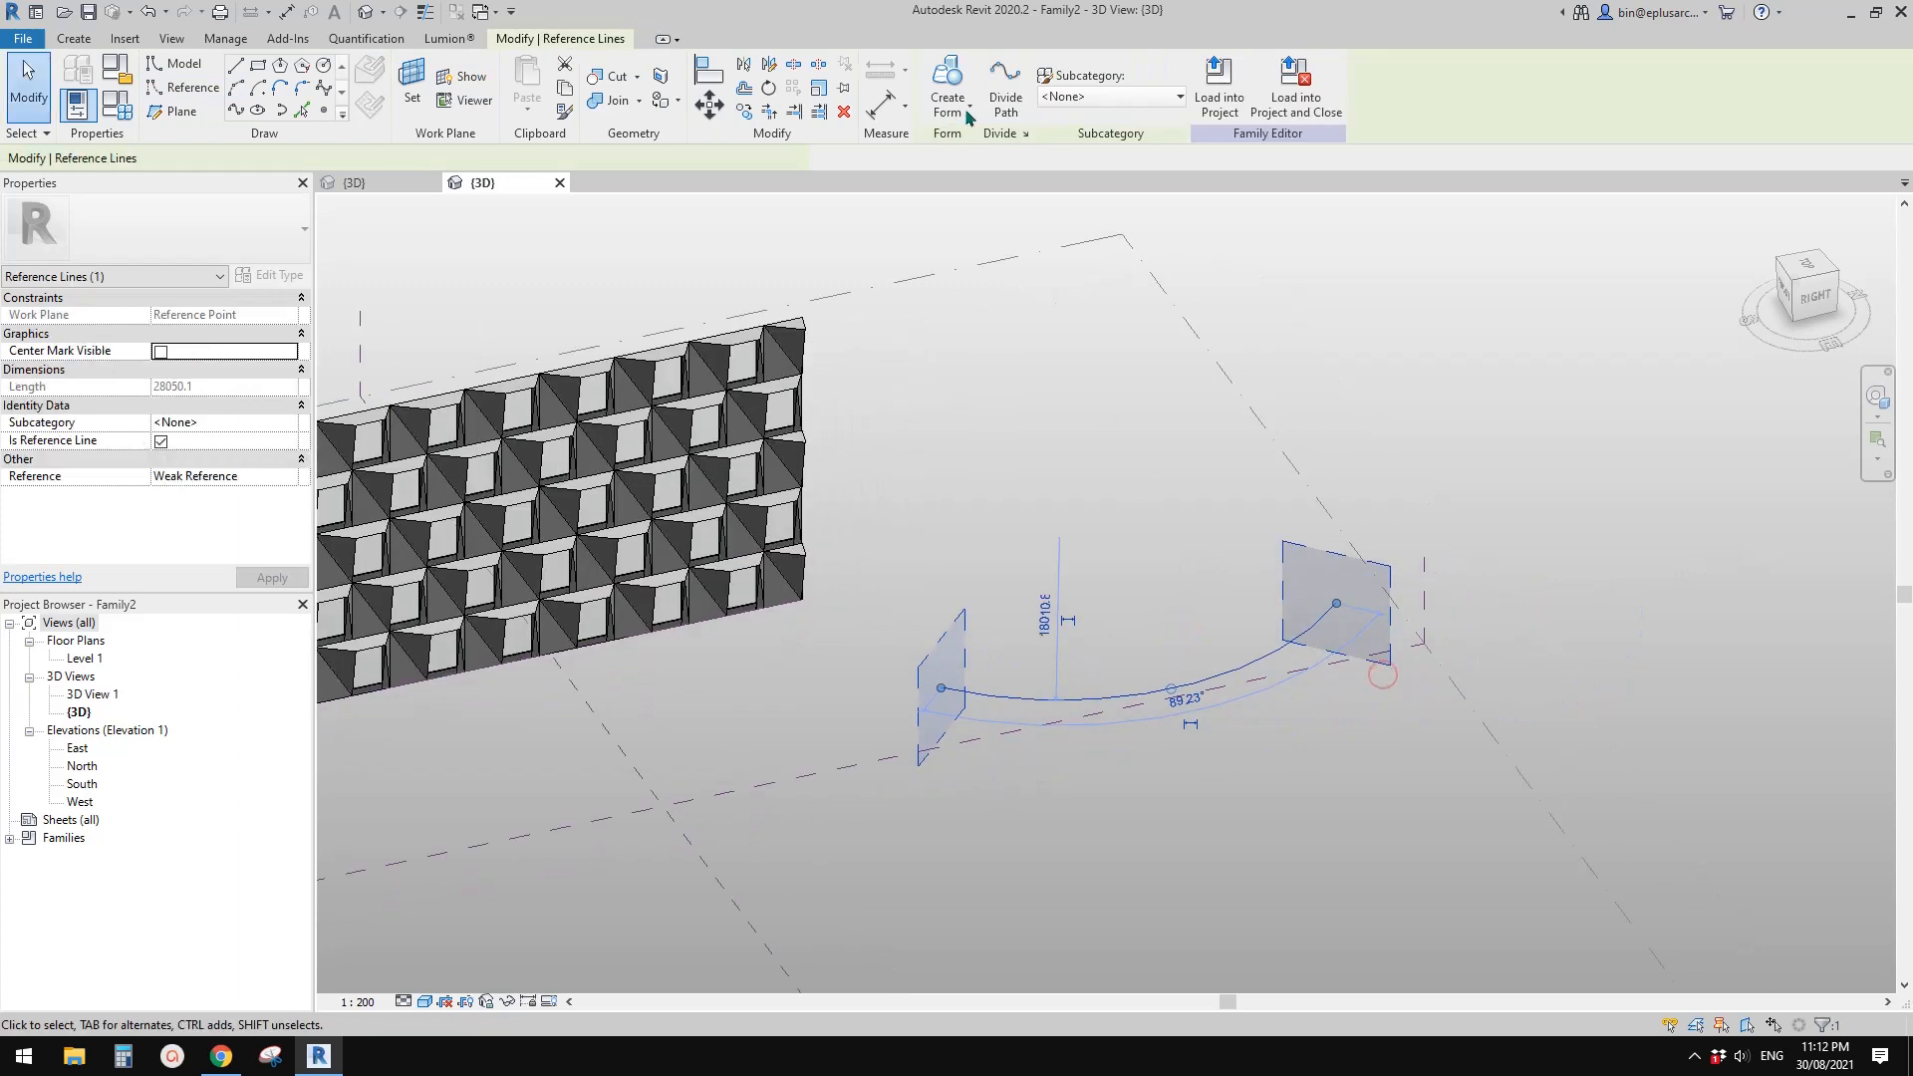
click(944, 70)
scroll(1173, 637, up, 1)
Divide the curved form's surface and apply the 1/2 Step pattern to it
click(1172, 636)
shift+middle_drag(1209, 619, 1119, 170)
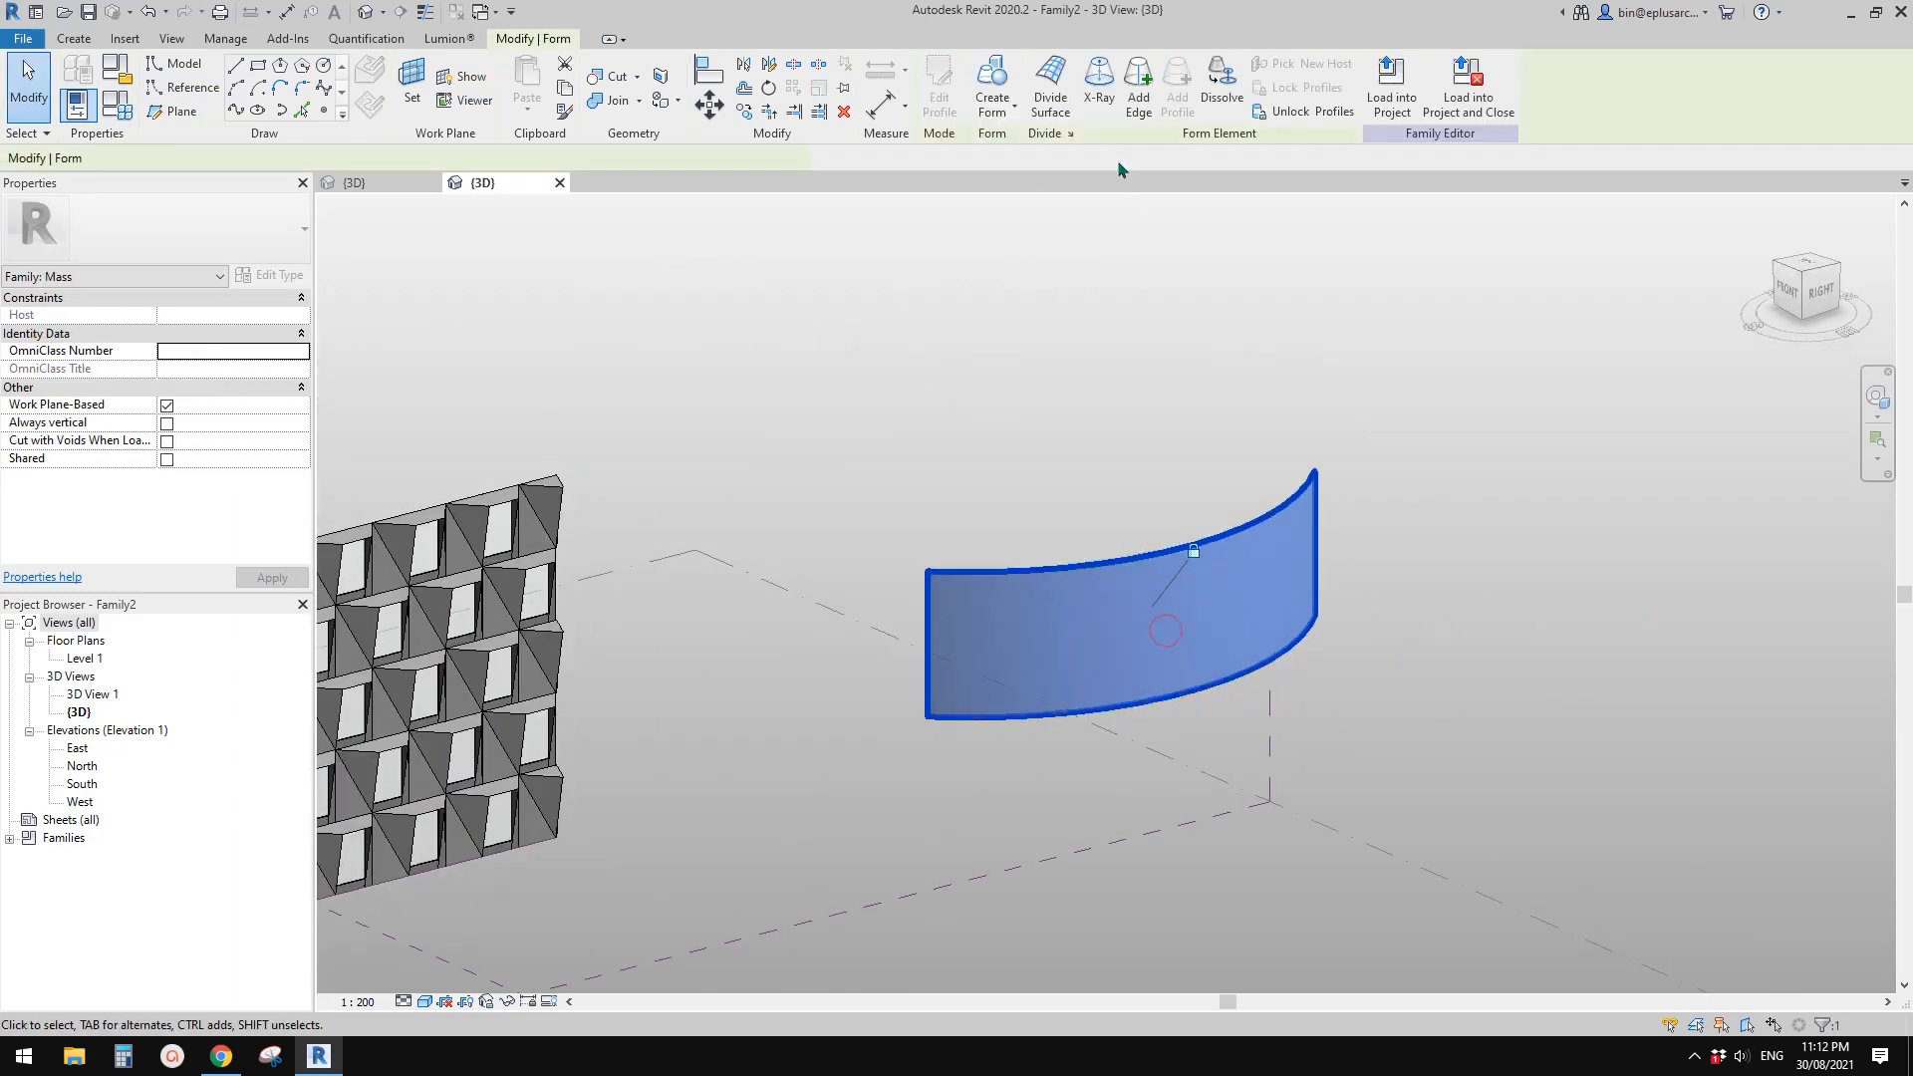
click(1055, 88)
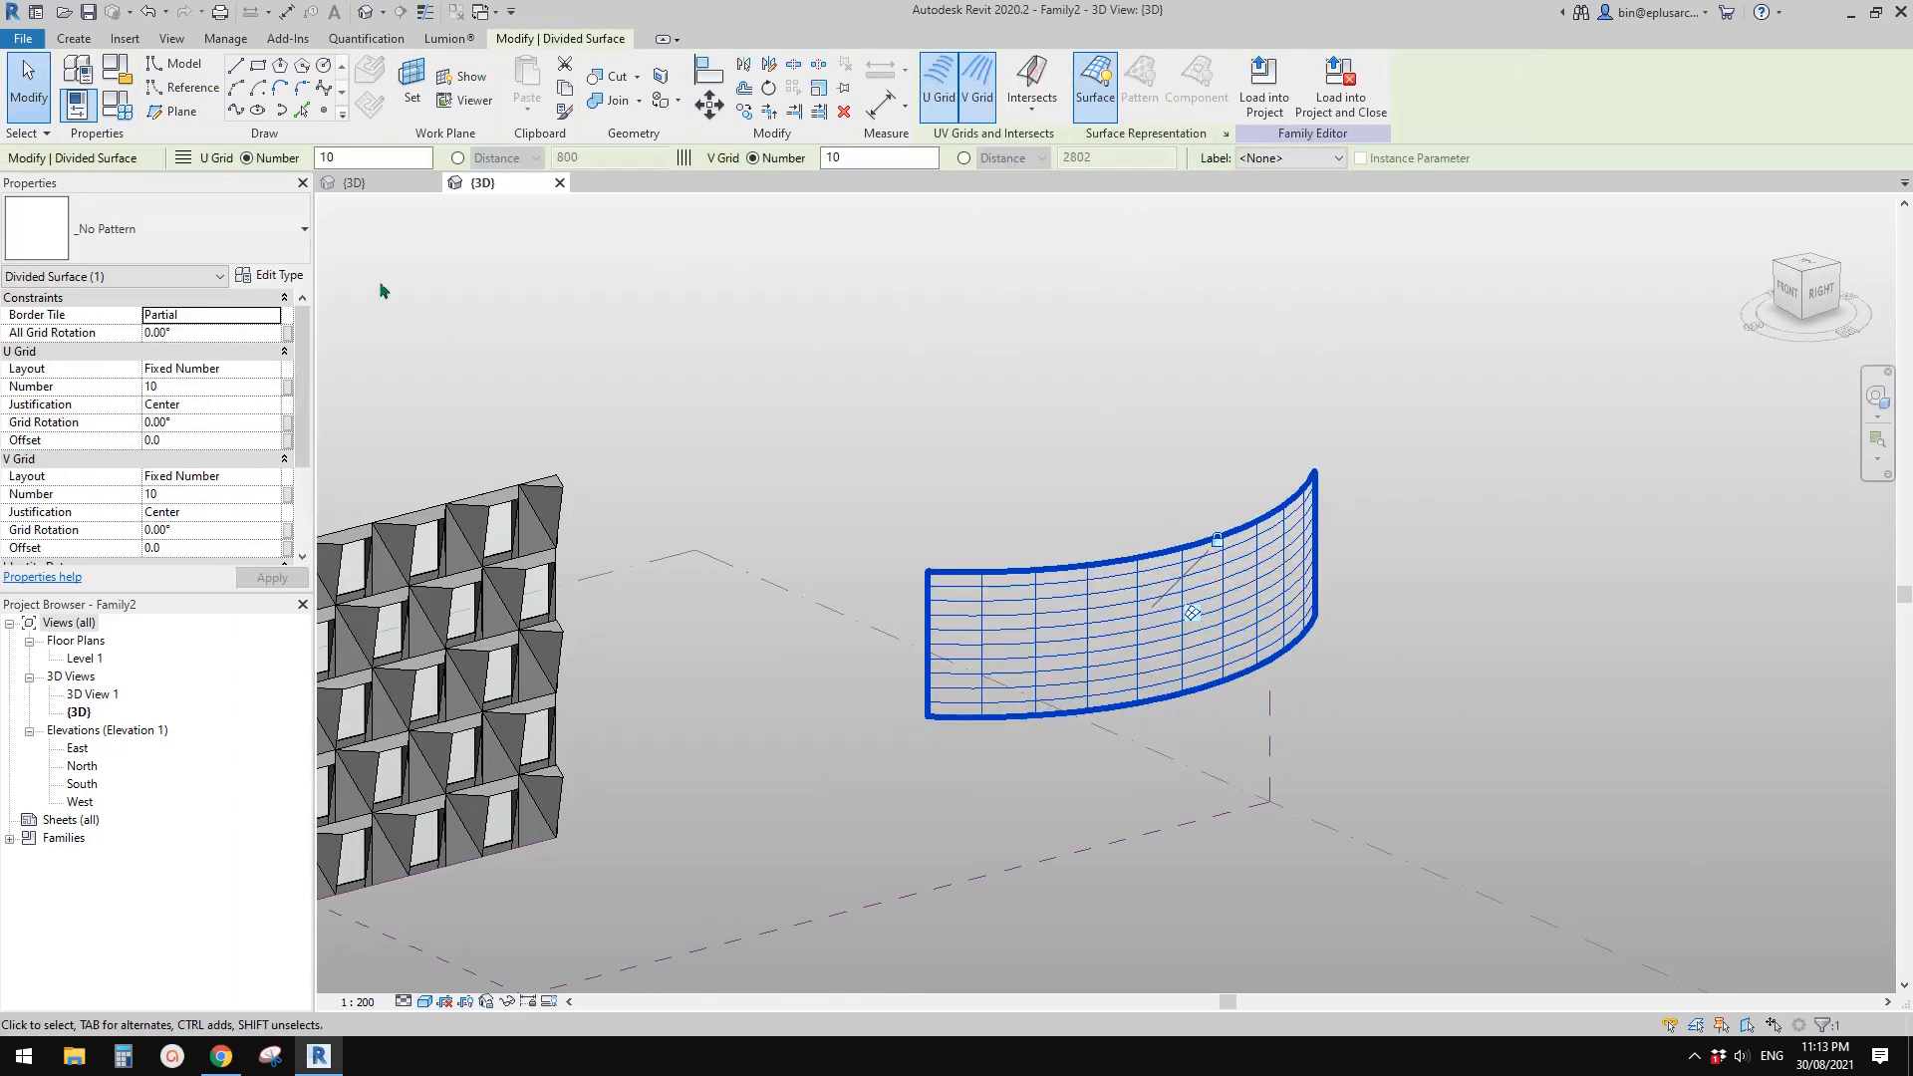
click(244, 229)
click(130, 332)
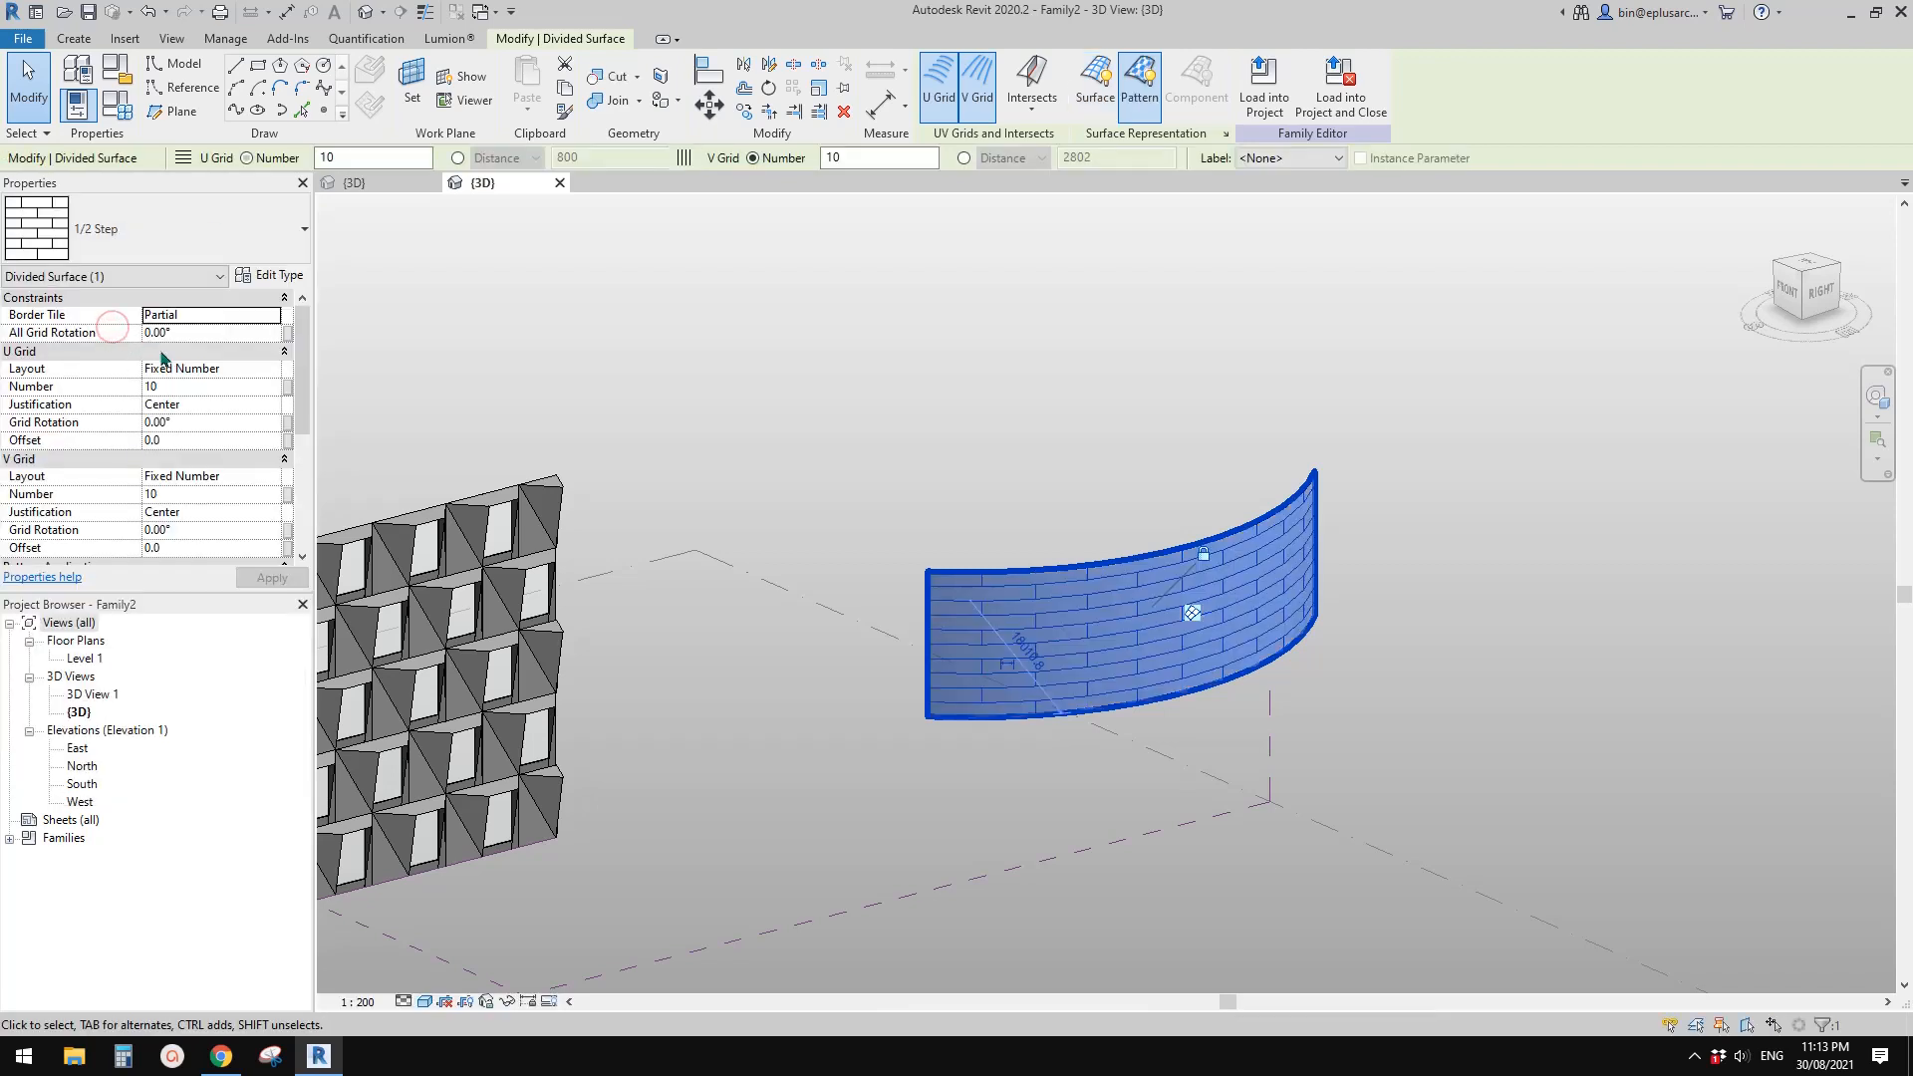
Set the curved surface's U grid to Maximum Spacing of 4000 and its V grid to Maximum Spacing of 2500
click(250, 378)
click(271, 368)
click(202, 429)
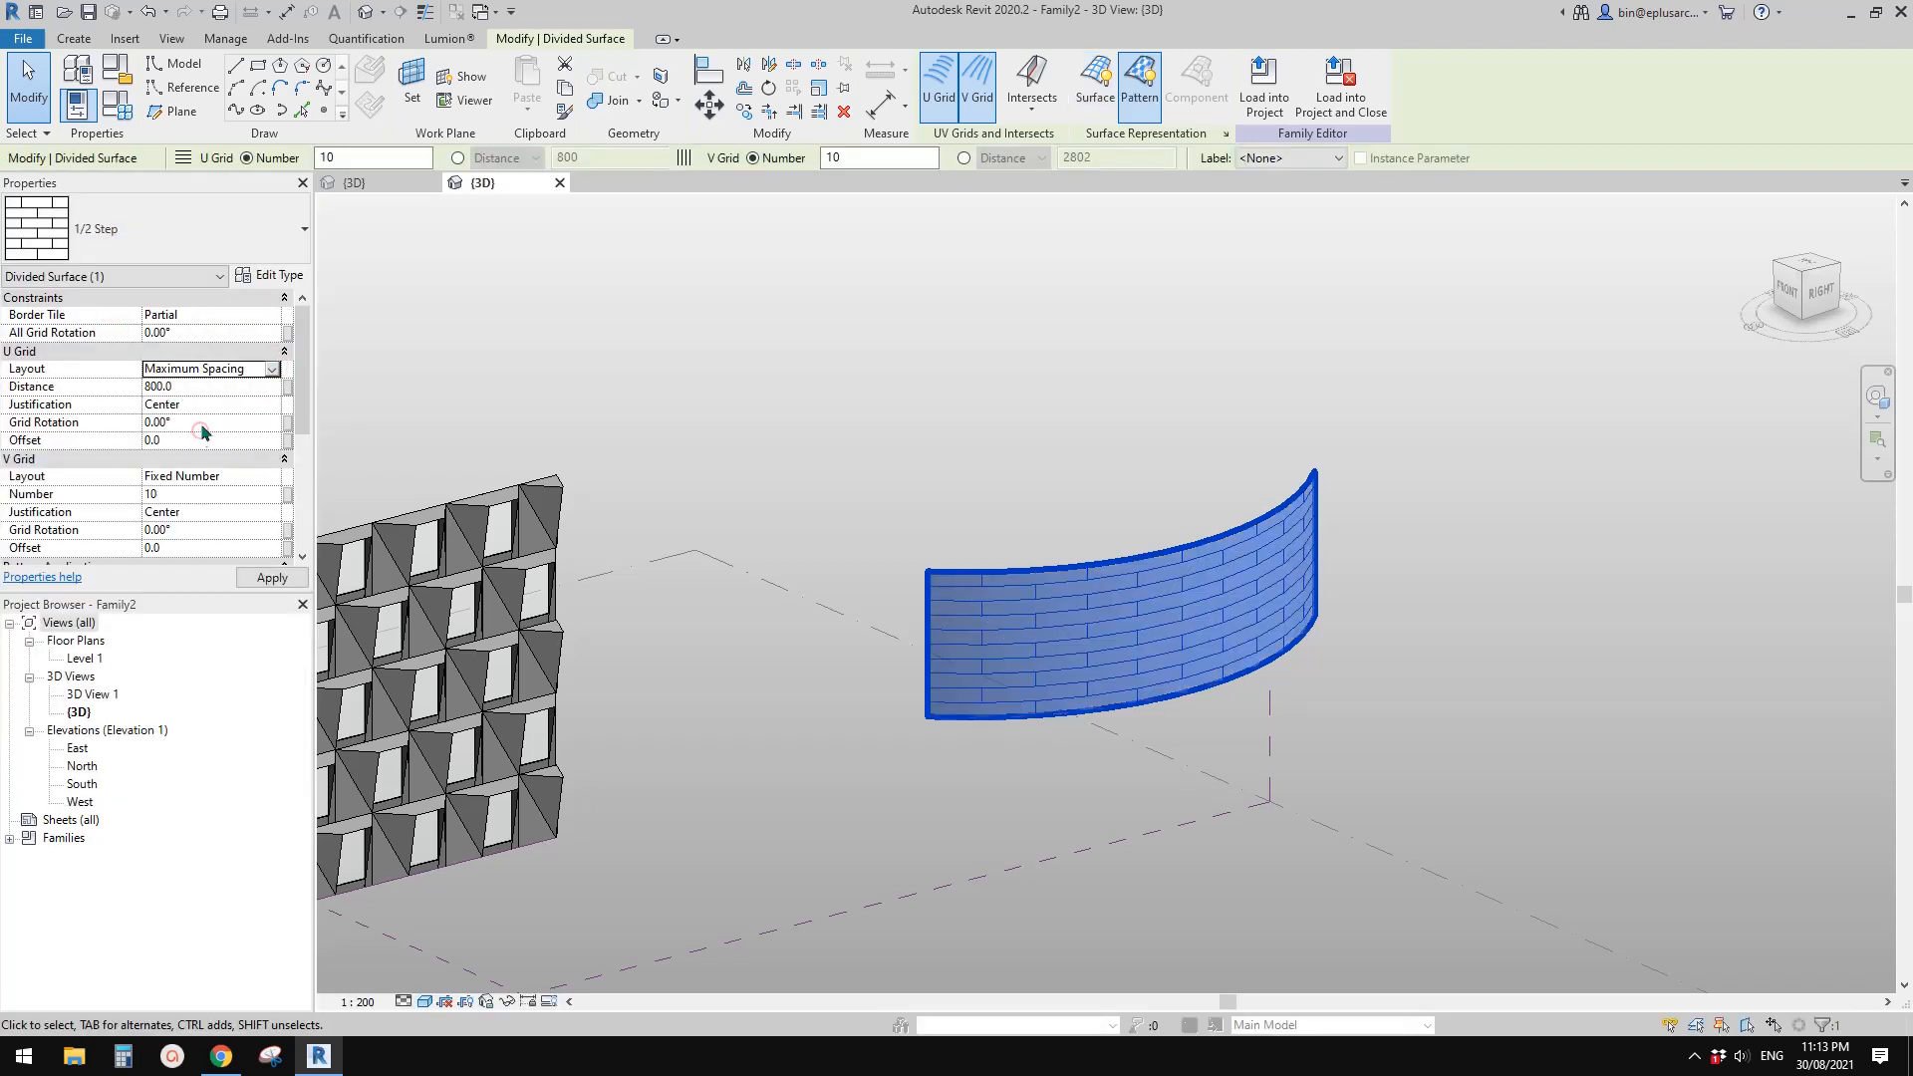
click(274, 480)
click(223, 540)
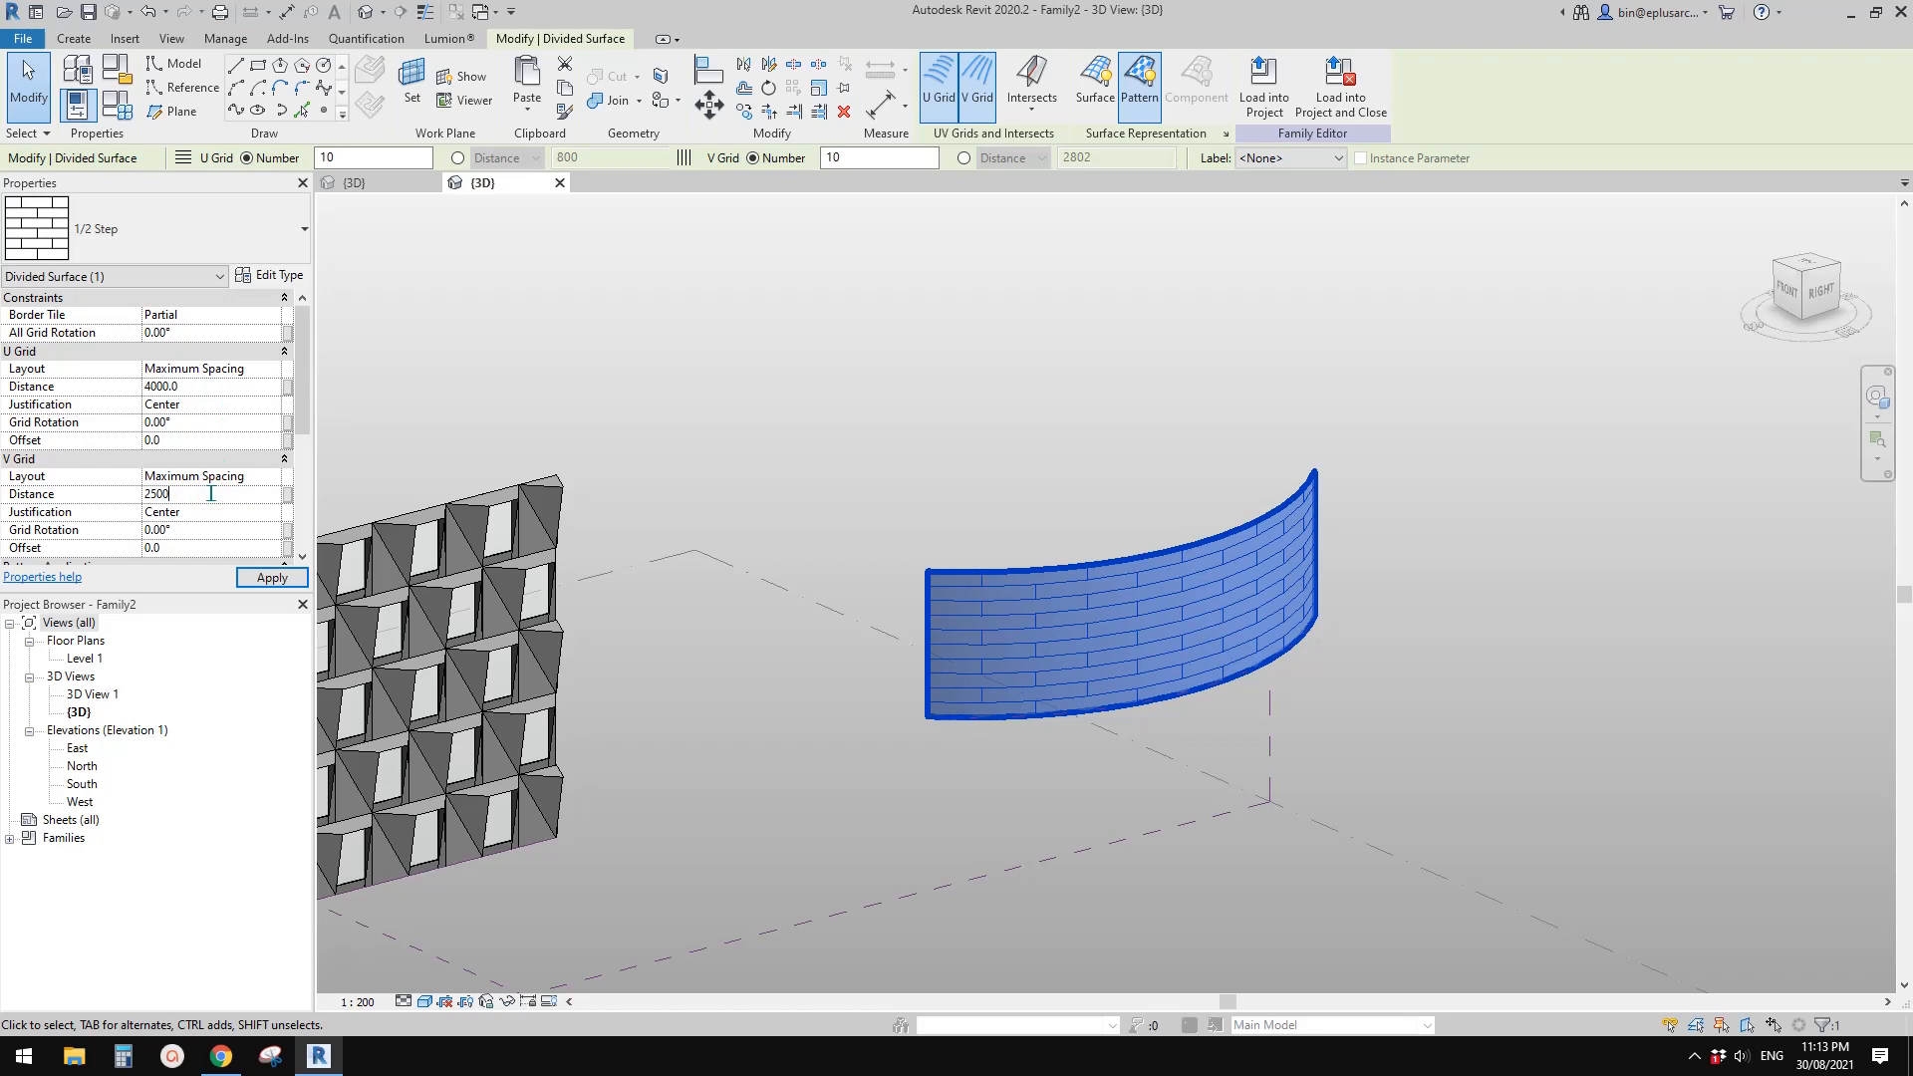
text(2500)
click(272, 578)
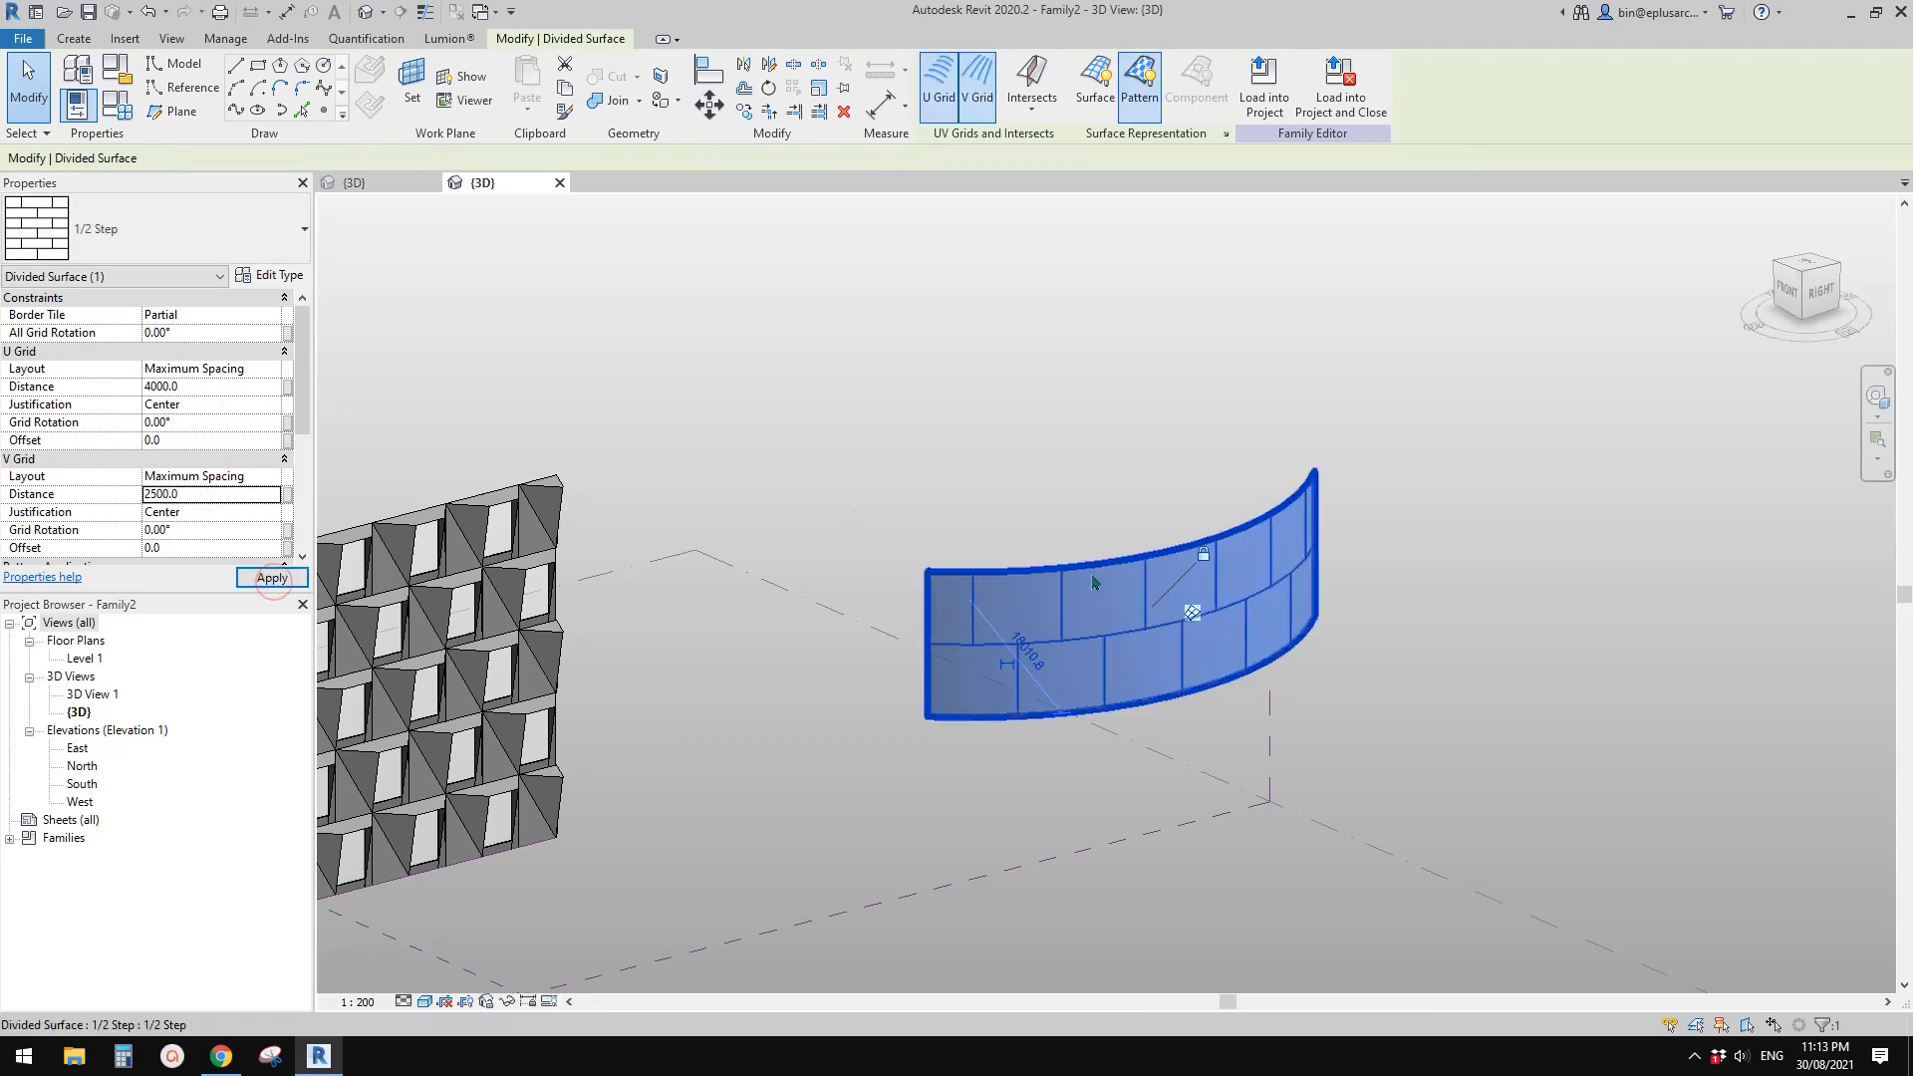
key(Escape)
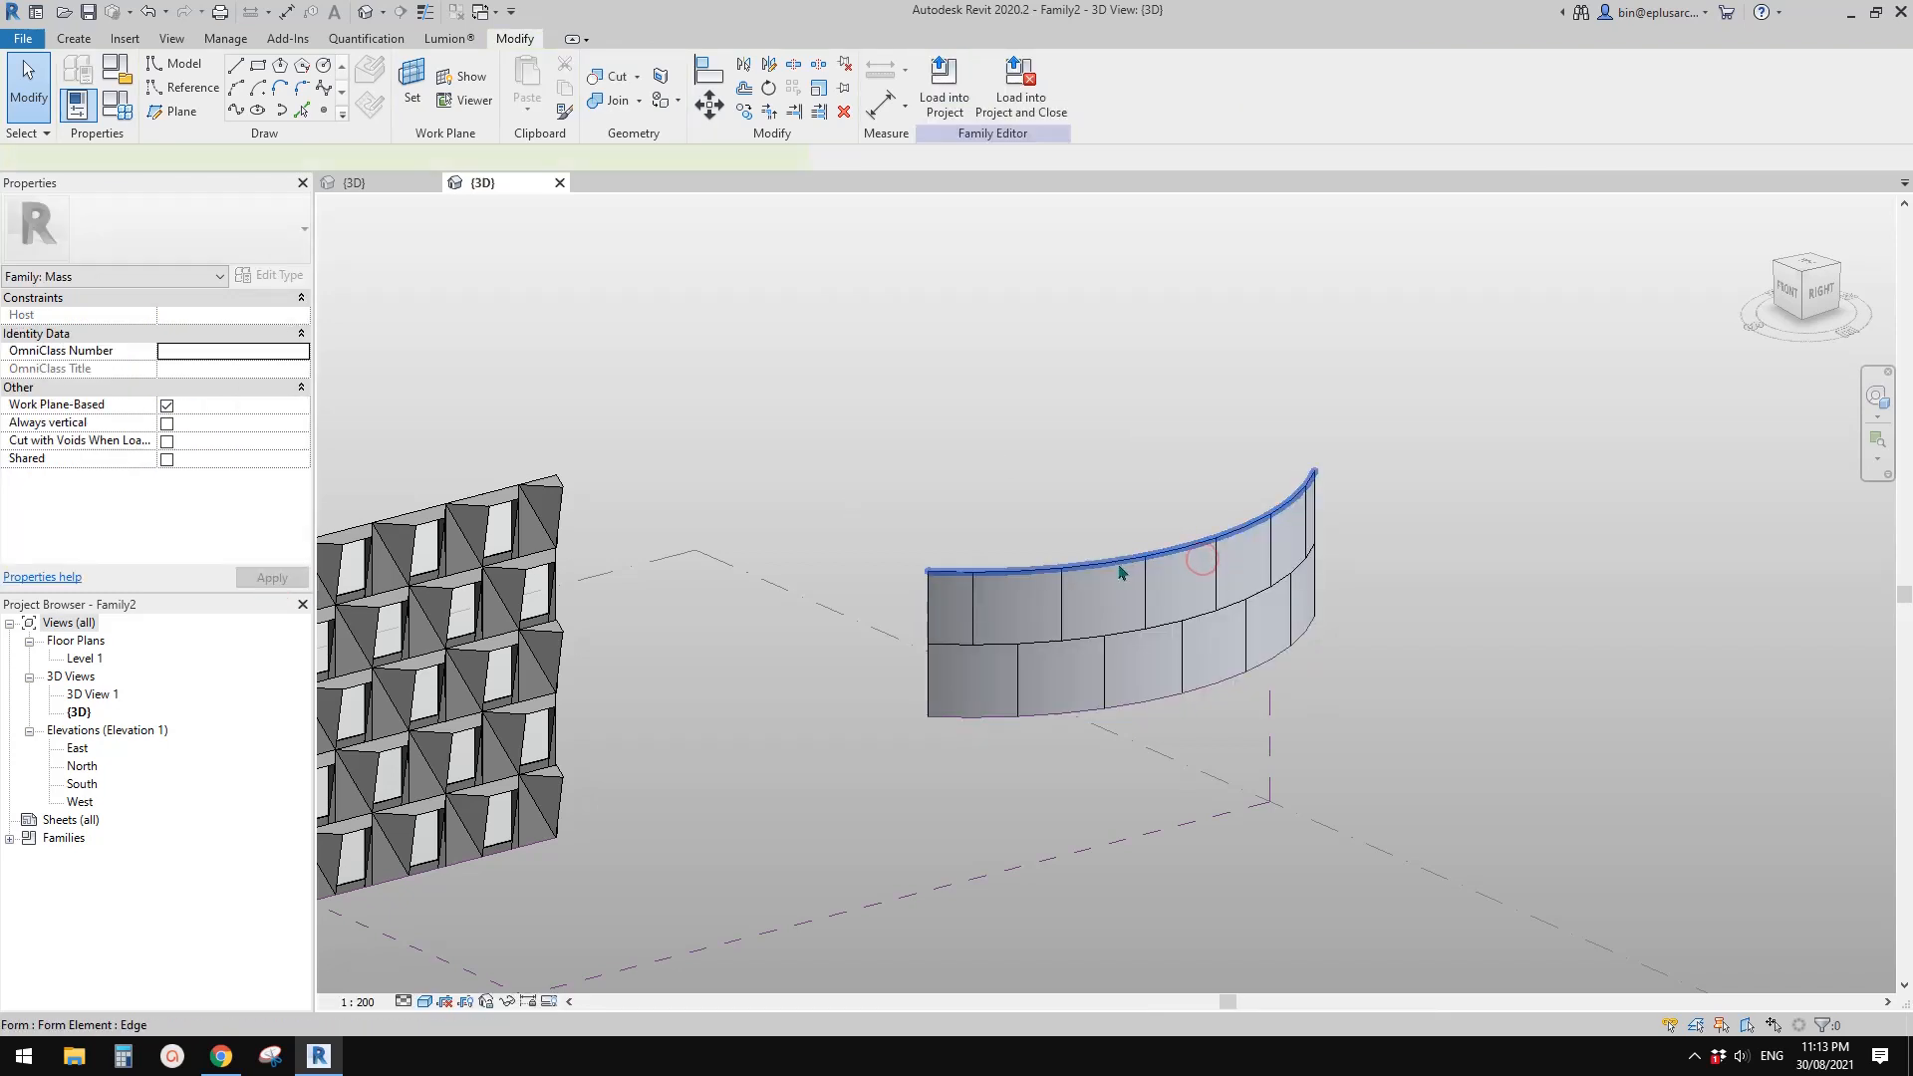
Raise the top edge of the curved form until the pattern fills five rows
click(1120, 565)
drag(1188, 482, 1186, 319)
click(1236, 504)
drag(1183, 497, 1173, 325)
click(1175, 521)
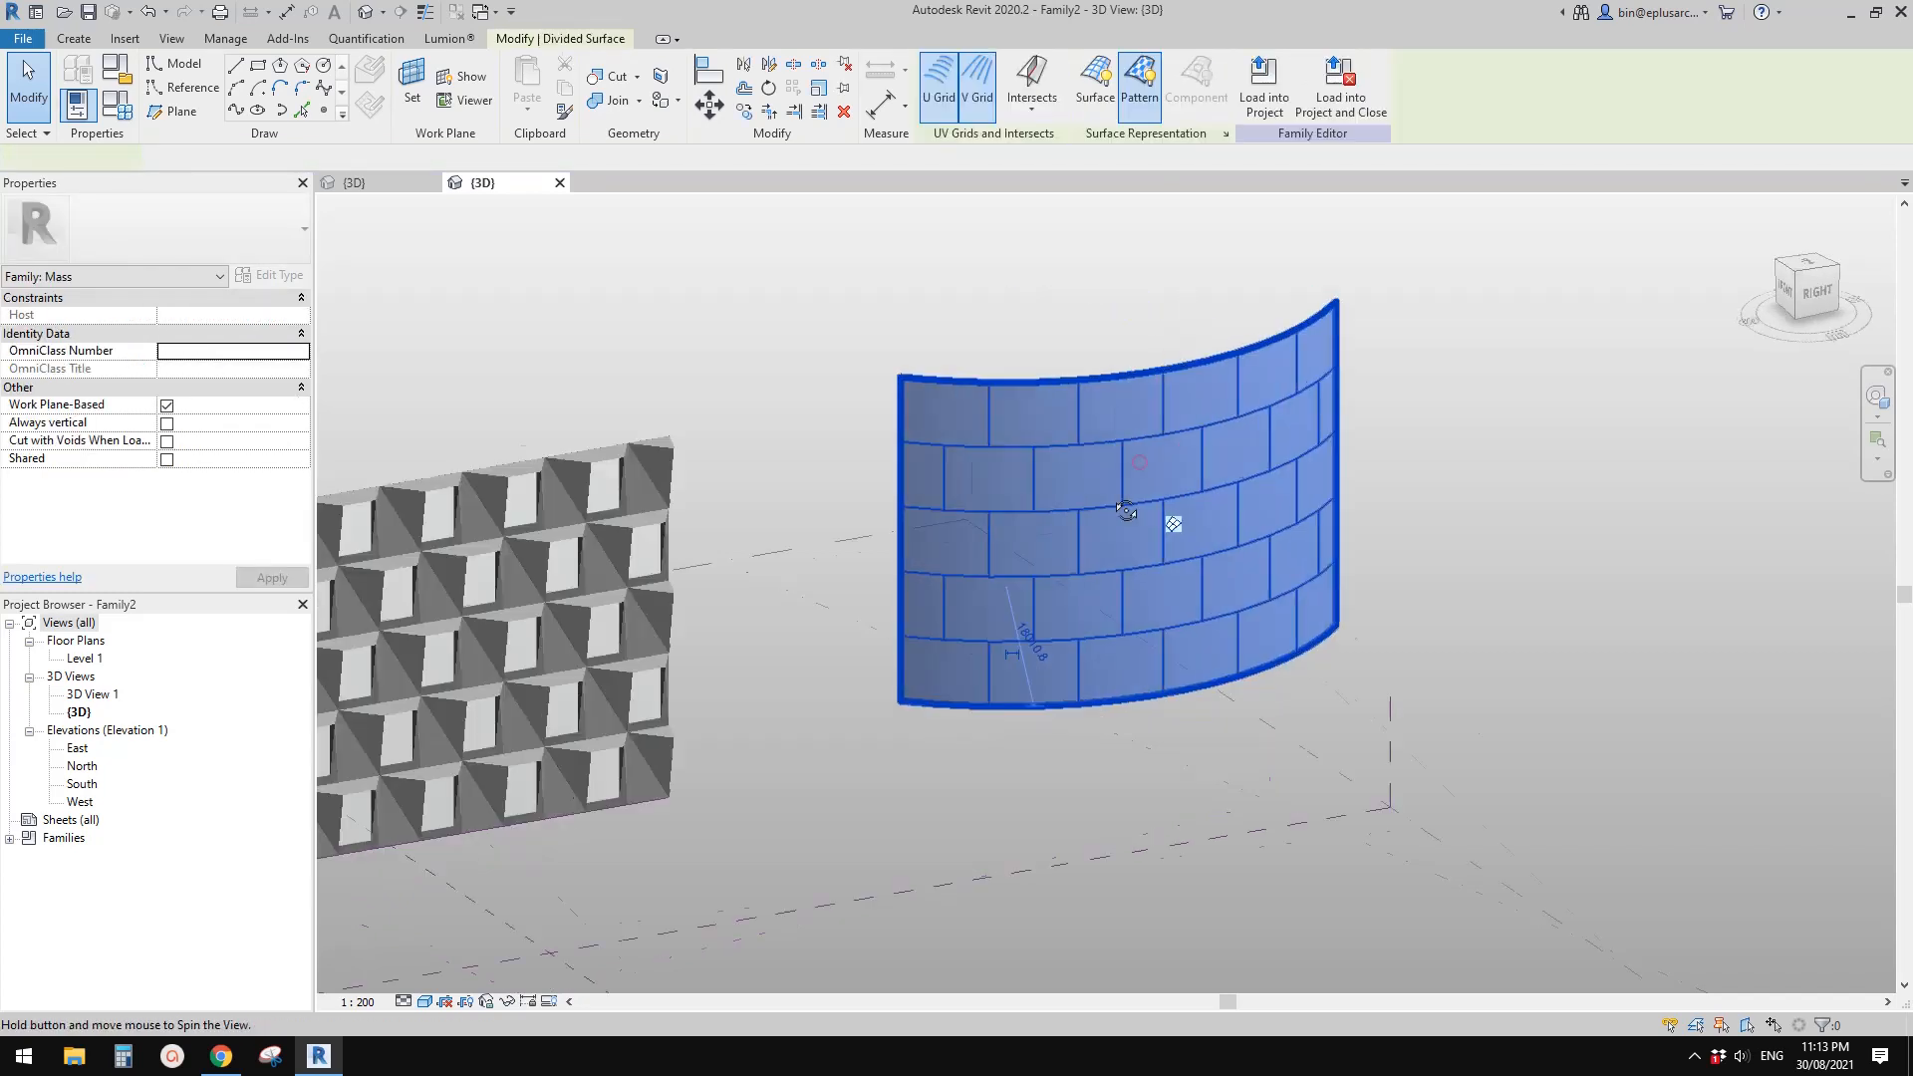
Apply the Family1 panel to the curved divided surface and compare it with the flat panelled wall
shift+middle_drag(1175, 521, 1162, 539)
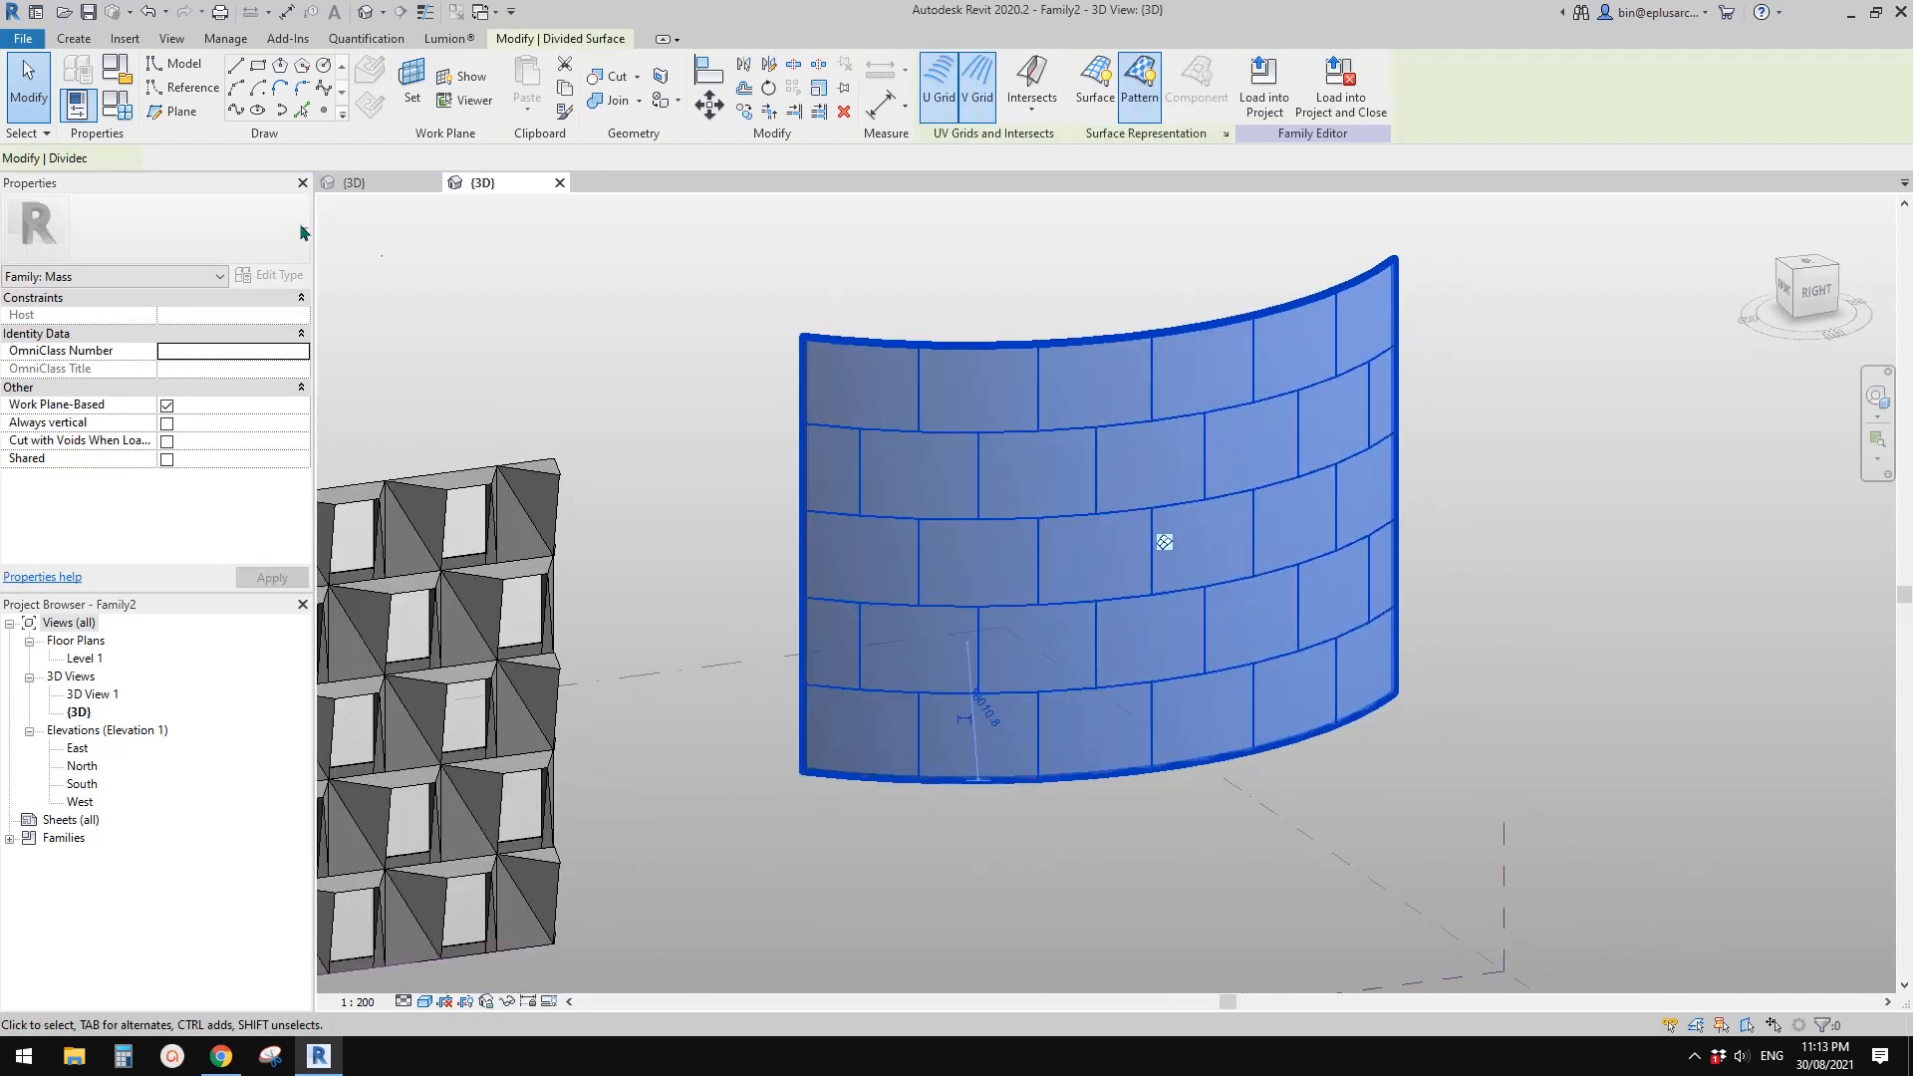
click(180, 224)
click(92, 363)
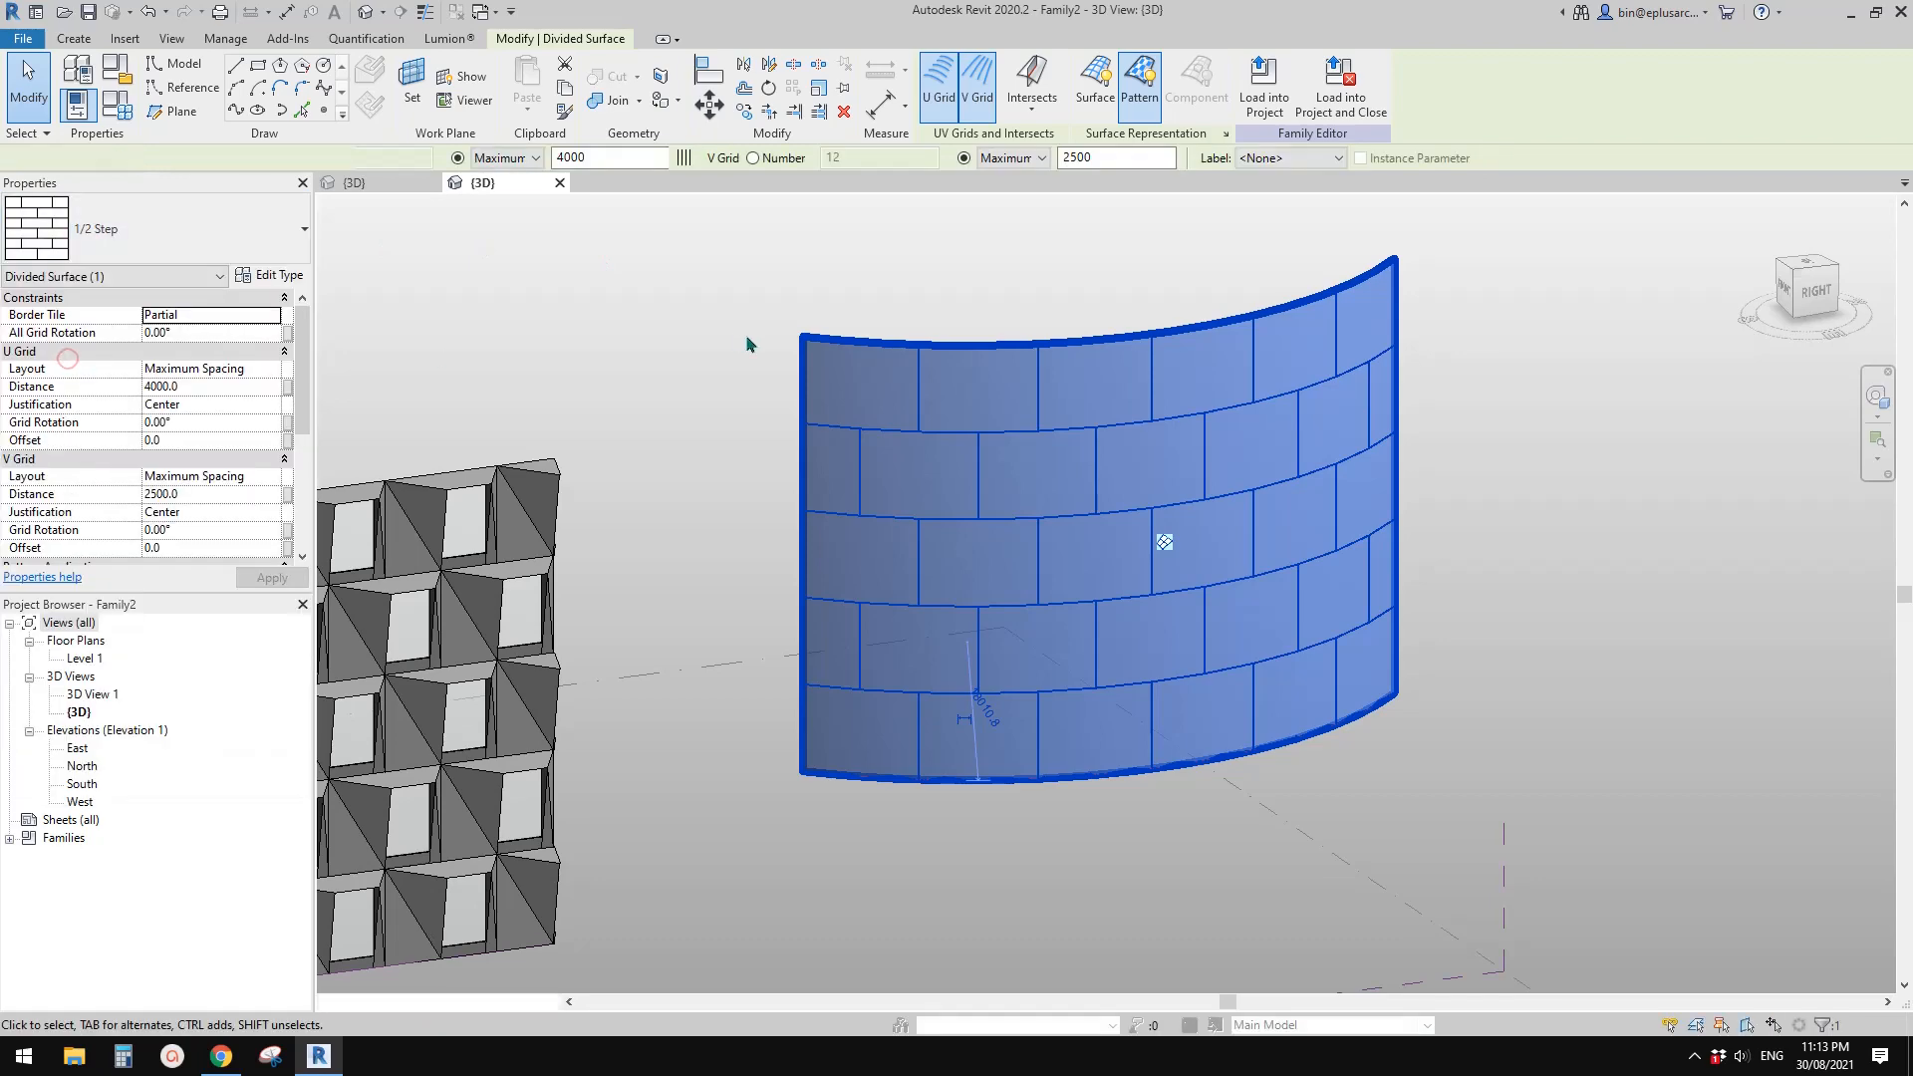
click(671, 314)
shift+middle_drag(1159, 564, 1238, 606)
scroll(1206, 600, down, 3)
middle_drag(947, 659, 1156, 654)
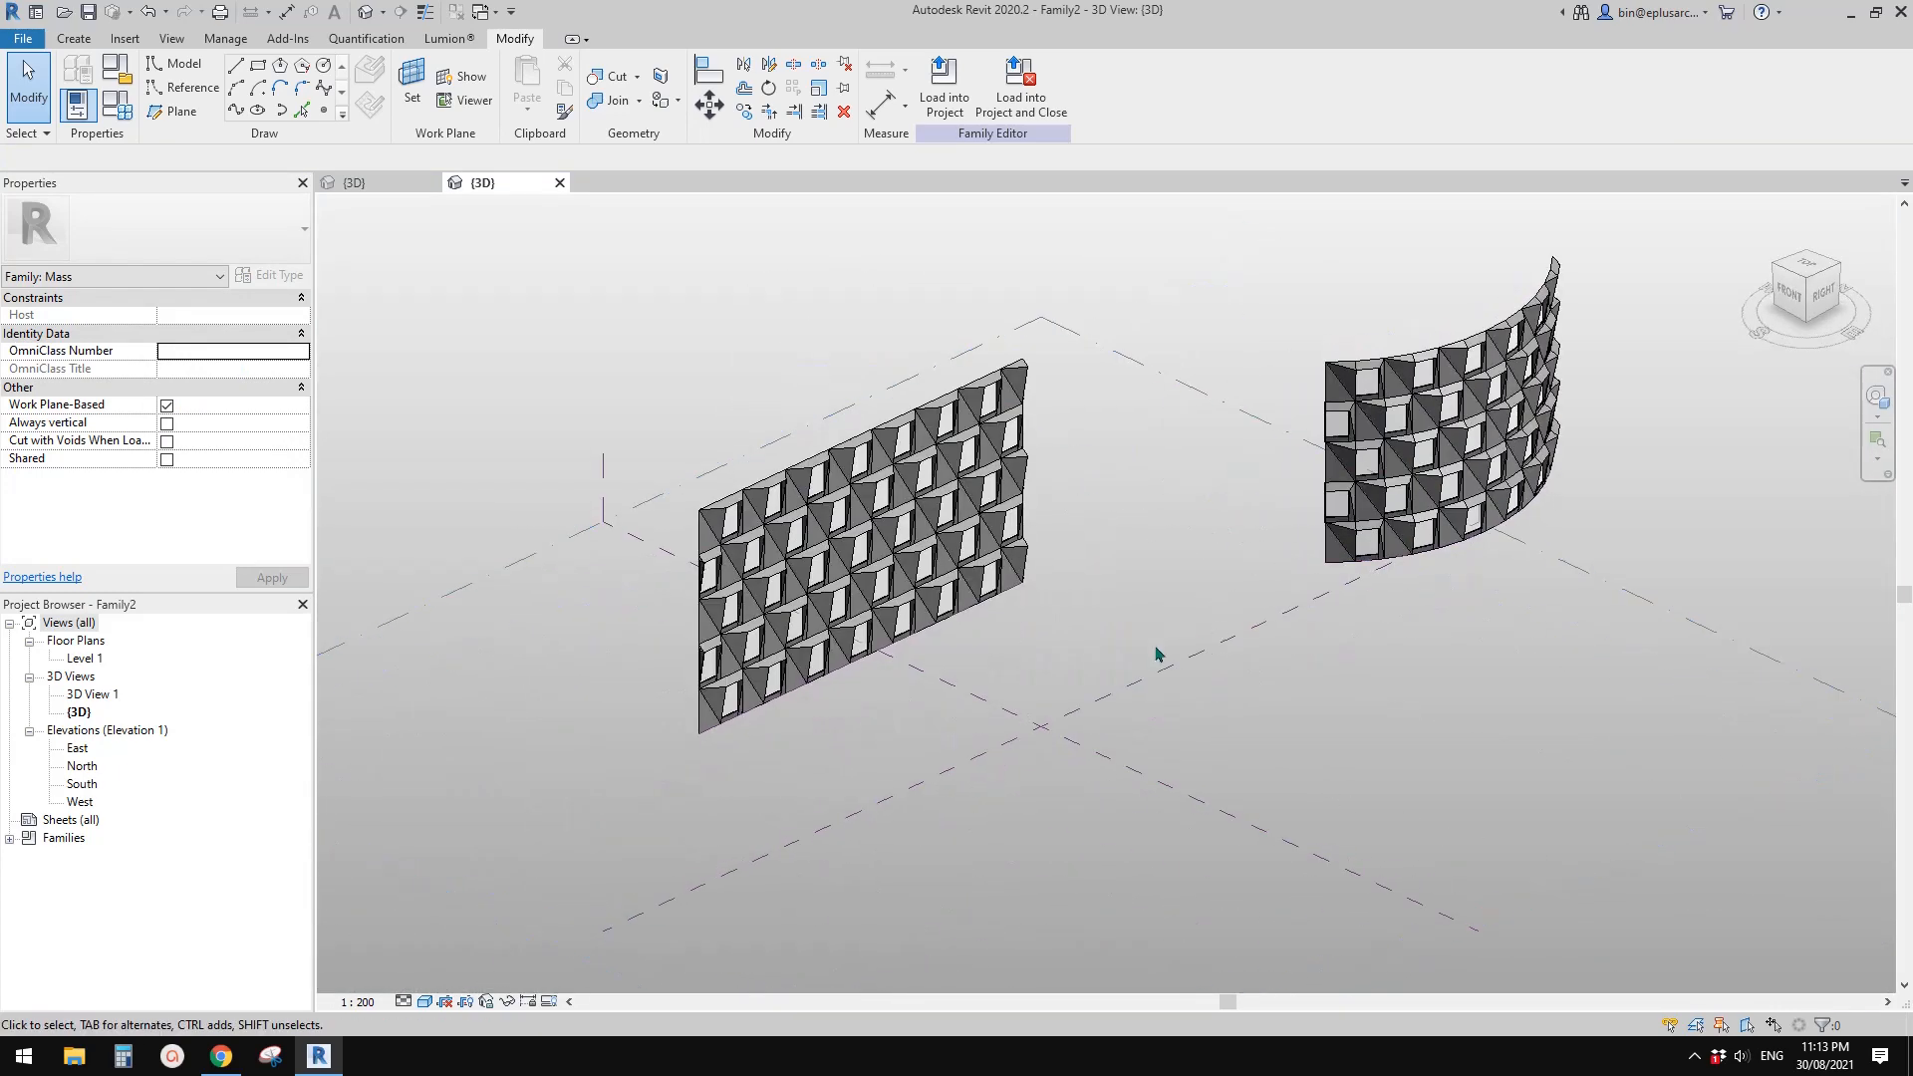
Draw an S-shaped reference spline about 104044 mm long on Level 1 in front of the two panelled walls
click(1068, 331)
middle_drag(1056, 429, 1161, 459)
click(185, 89)
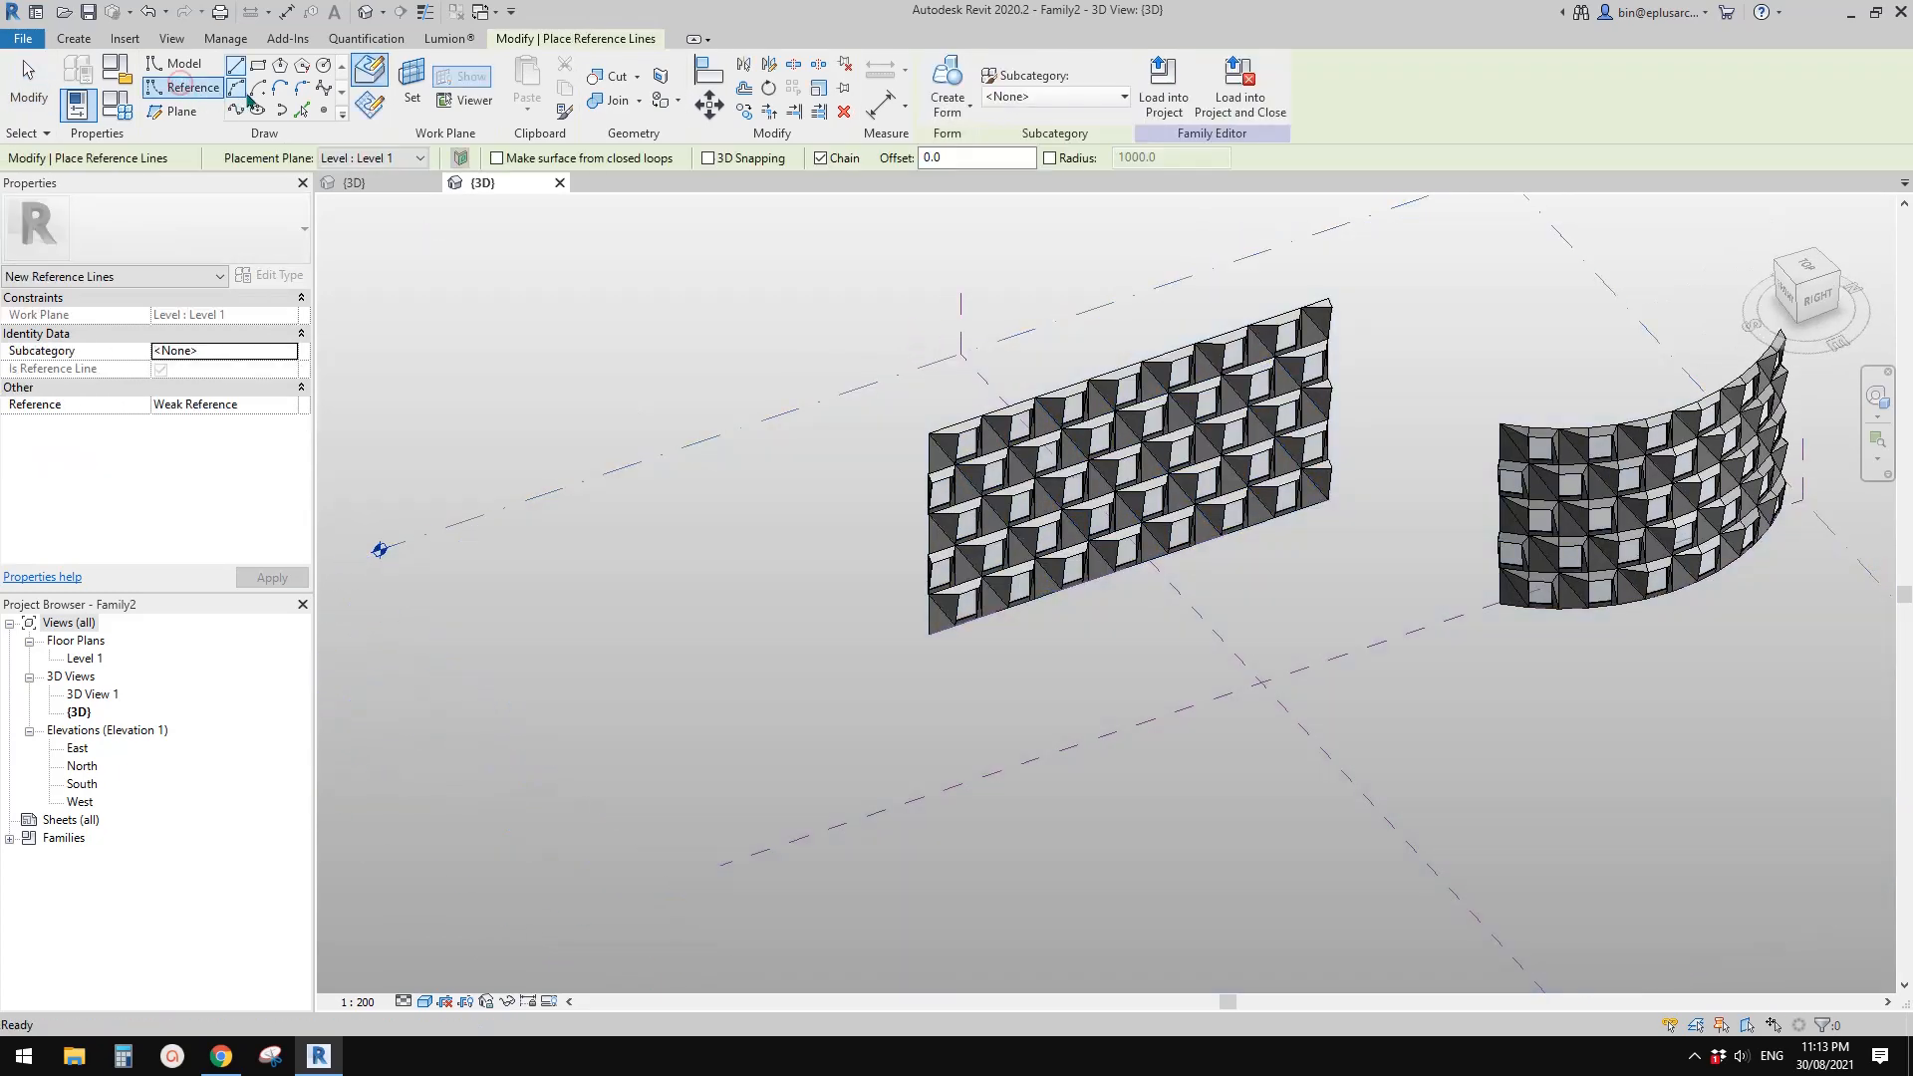
click(236, 111)
shift+middle_drag(760, 543, 738, 563)
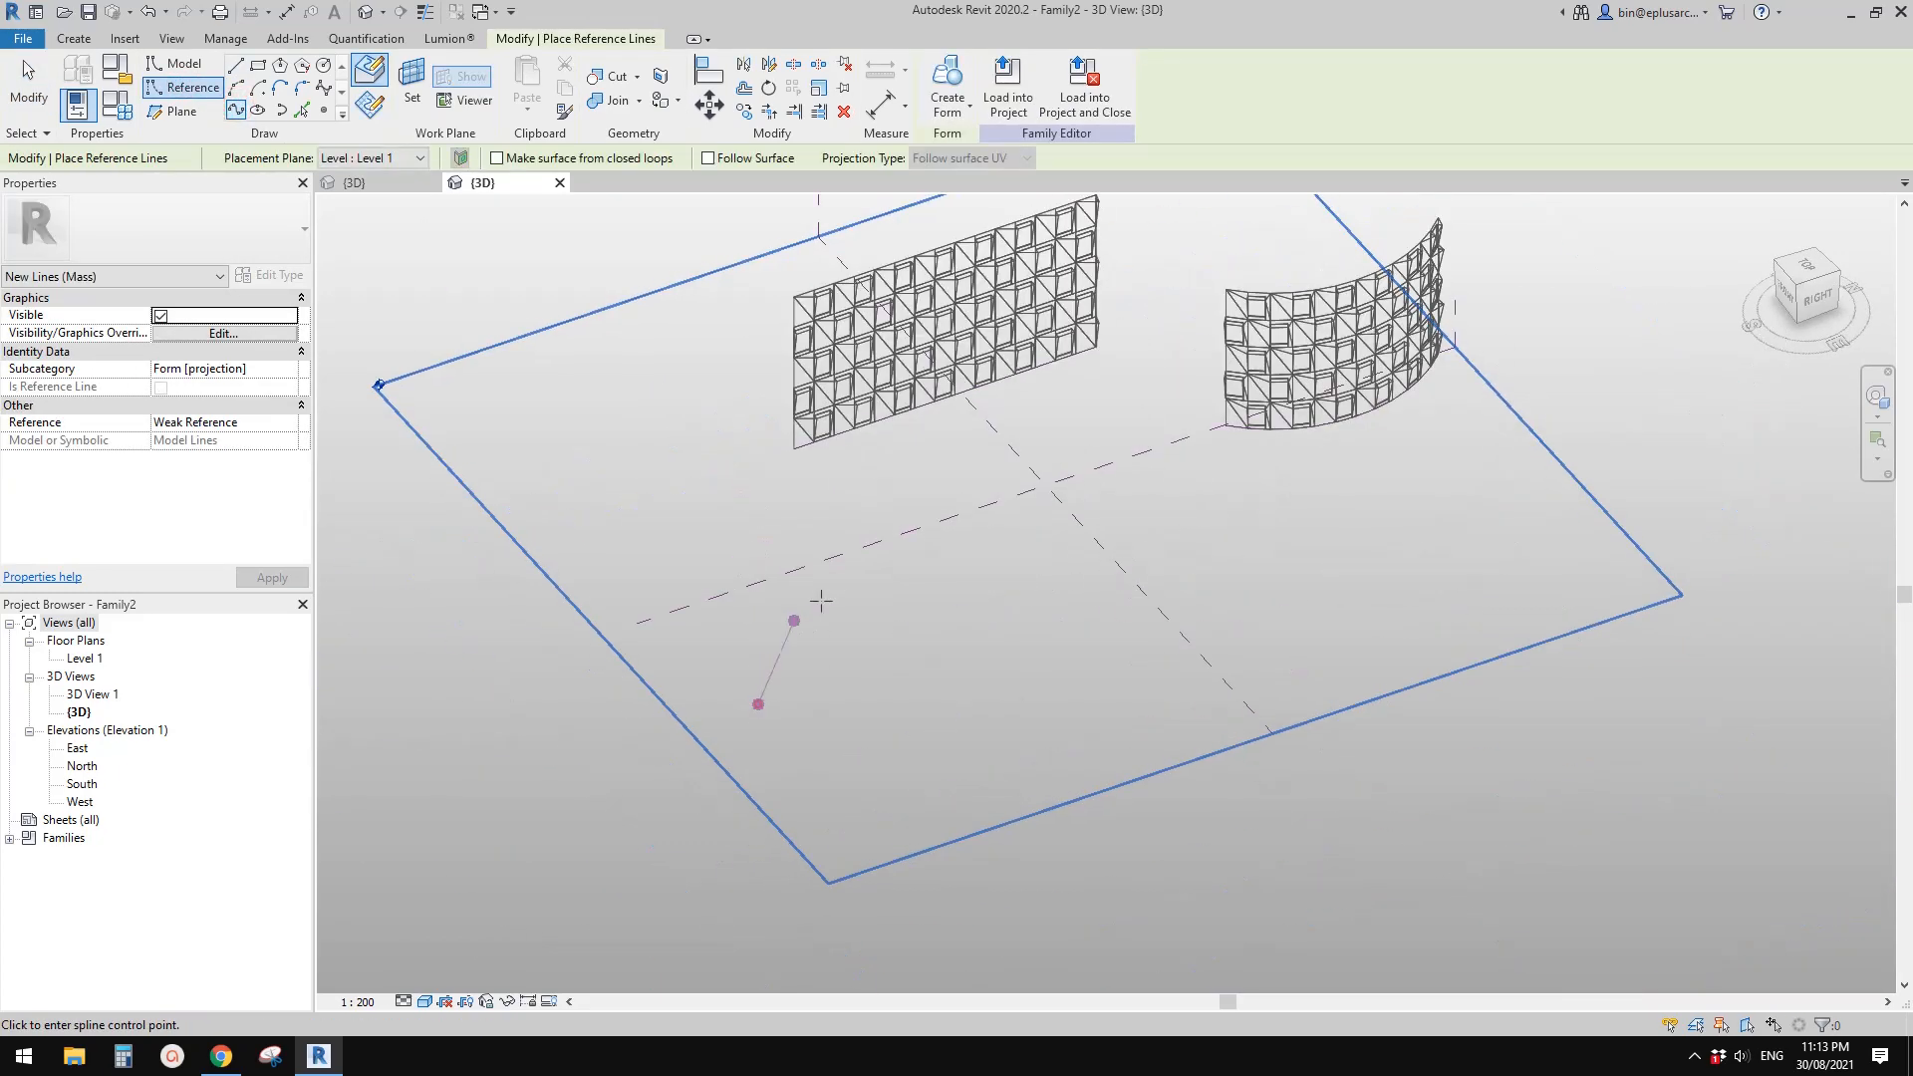
click(1229, 621)
click(1413, 465)
click(1225, 529)
key(Escape)
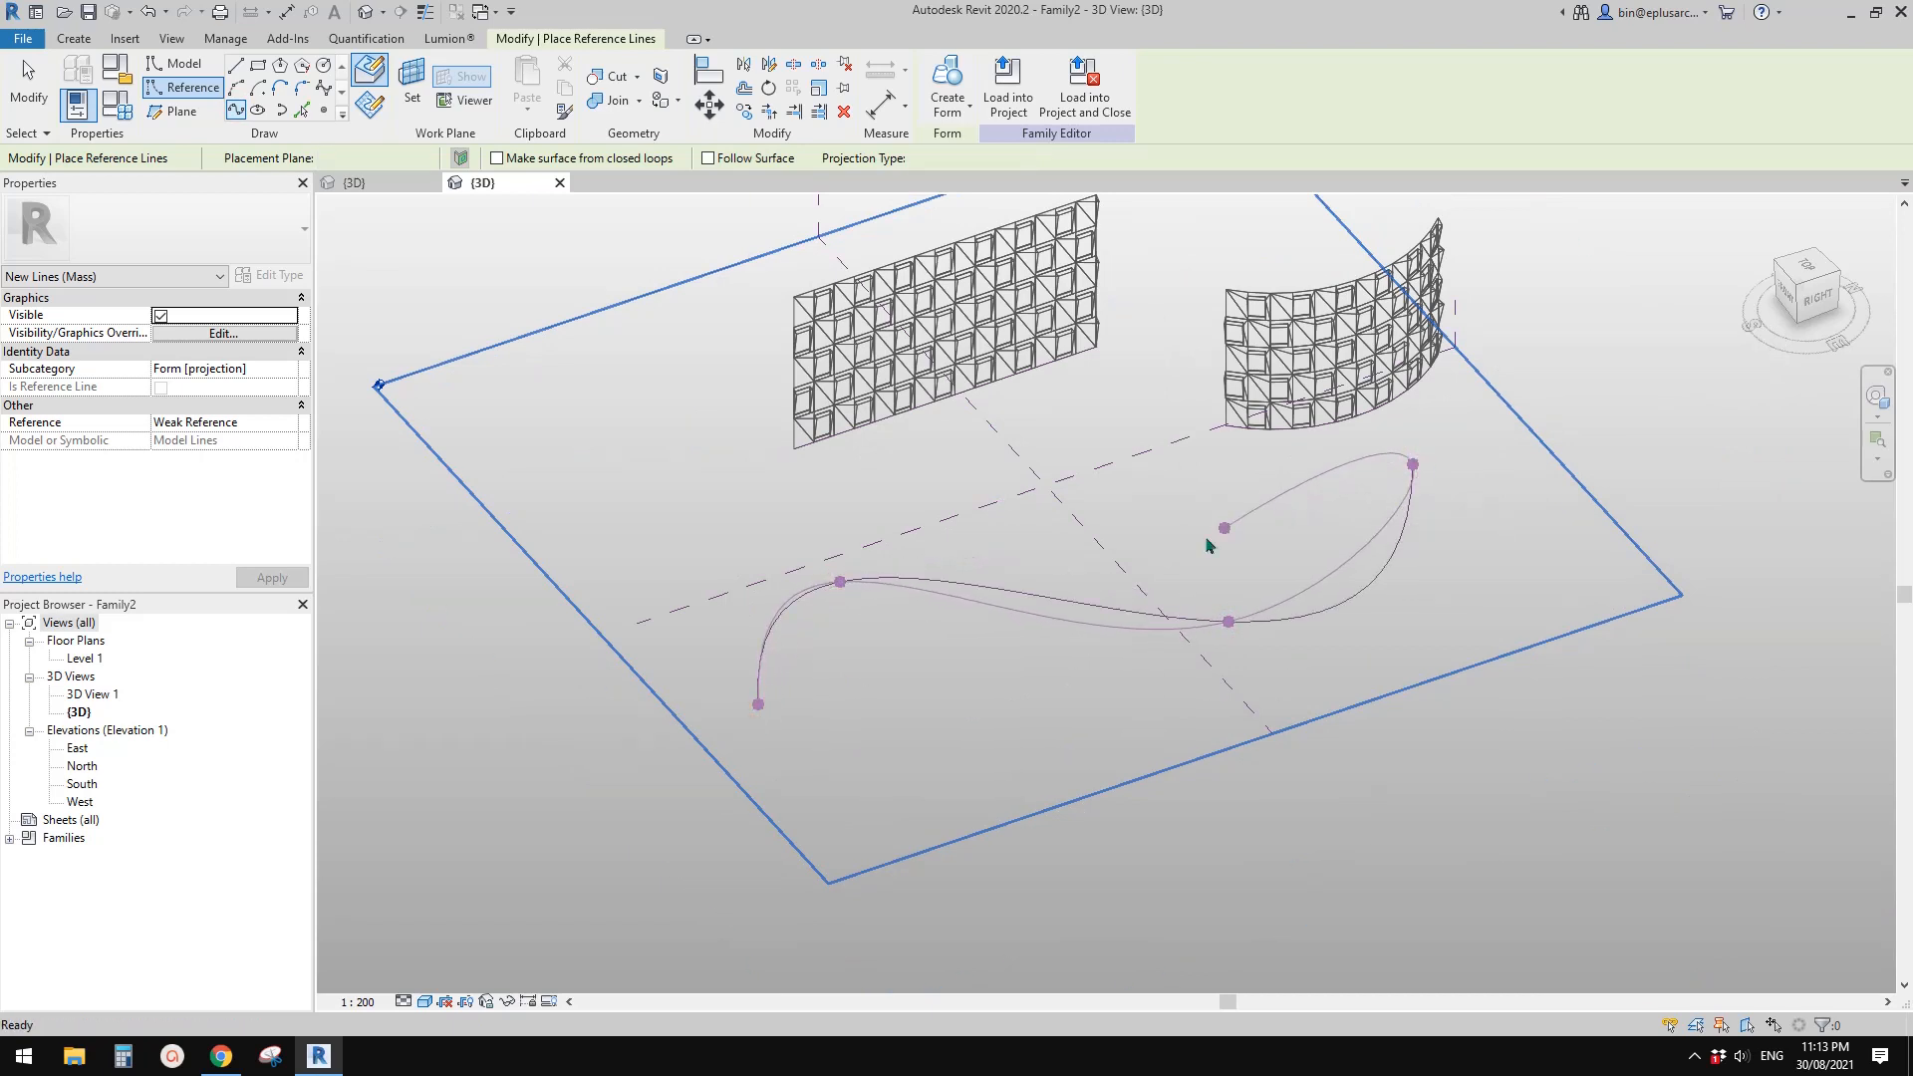
key(Escape)
Create a vertical wavy surface form from the reference spline
click(1116, 608)
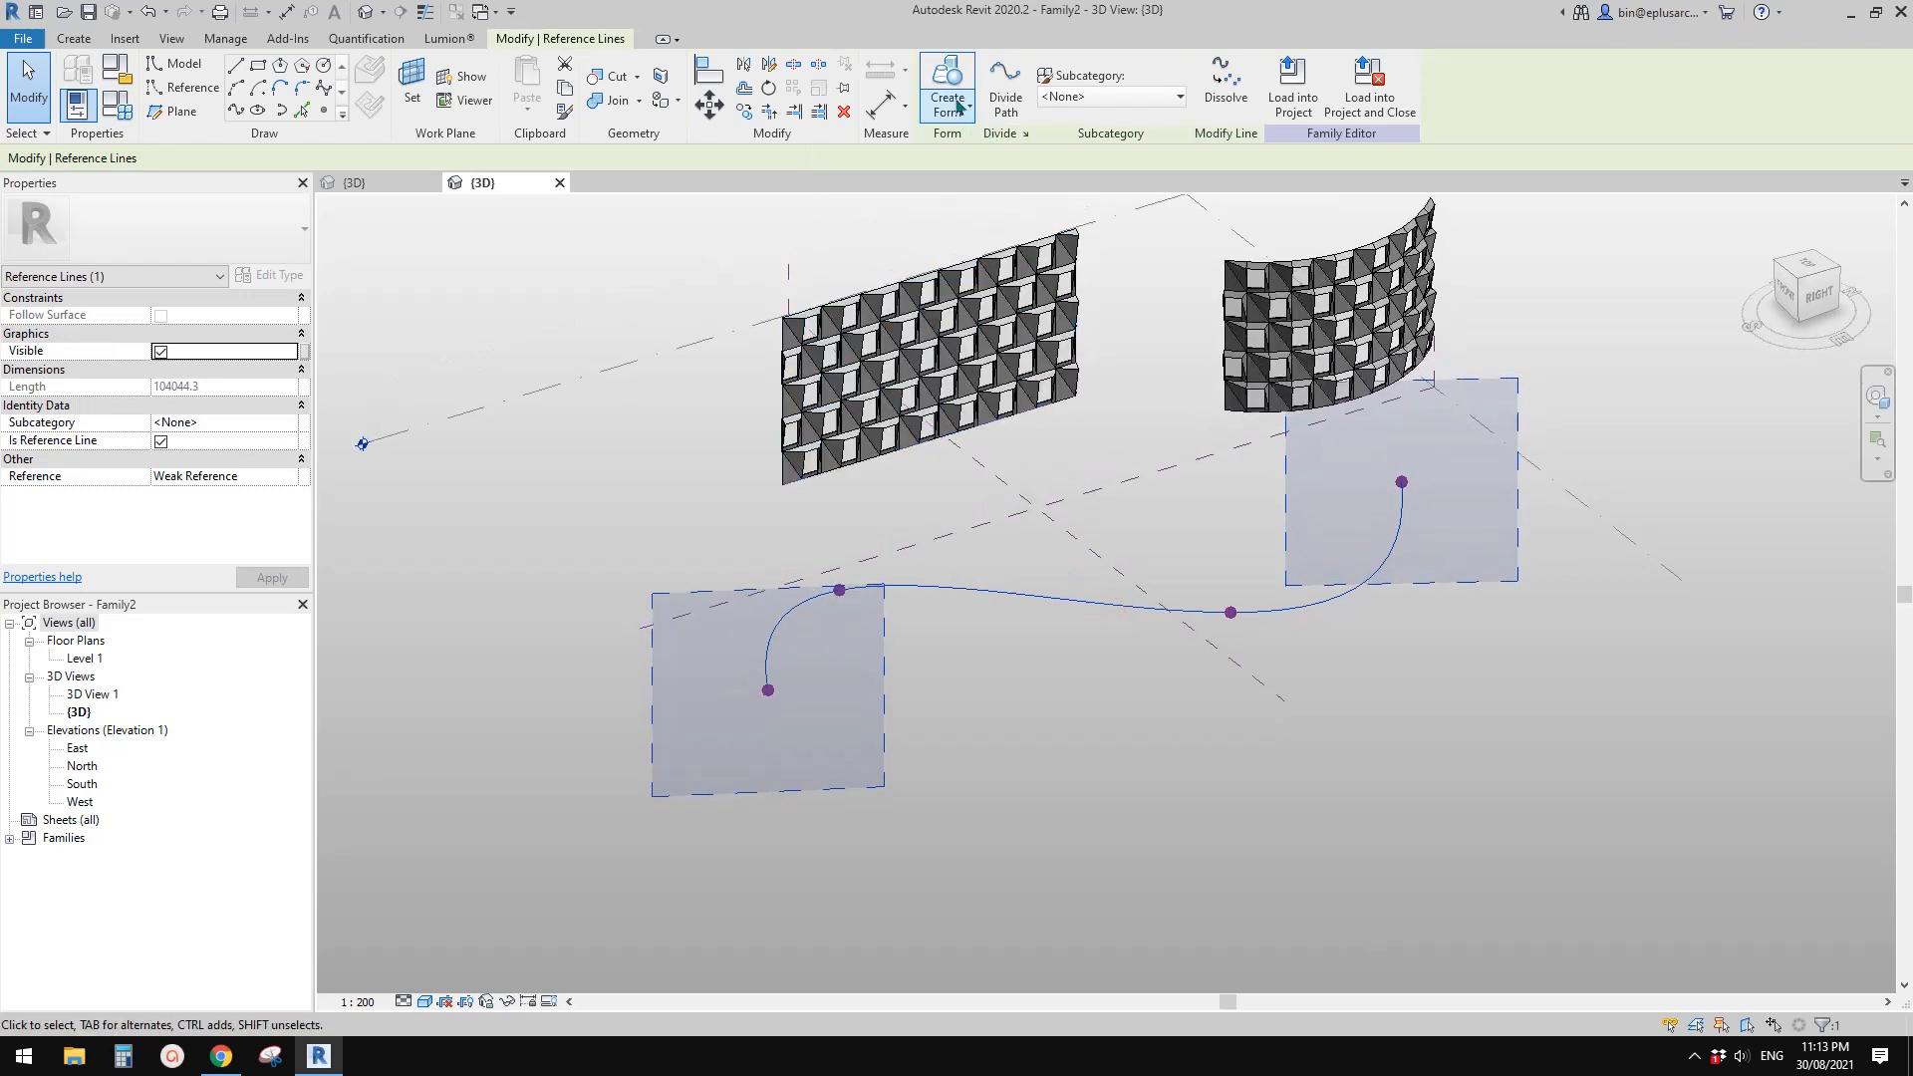
click(957, 107)
shift+middle_drag(1136, 358, 1126, 421)
Delete the curved and flat panelled forms behind the wavy surface
click(1250, 390)
key(Delete)
click(1293, 412)
key(Delete)
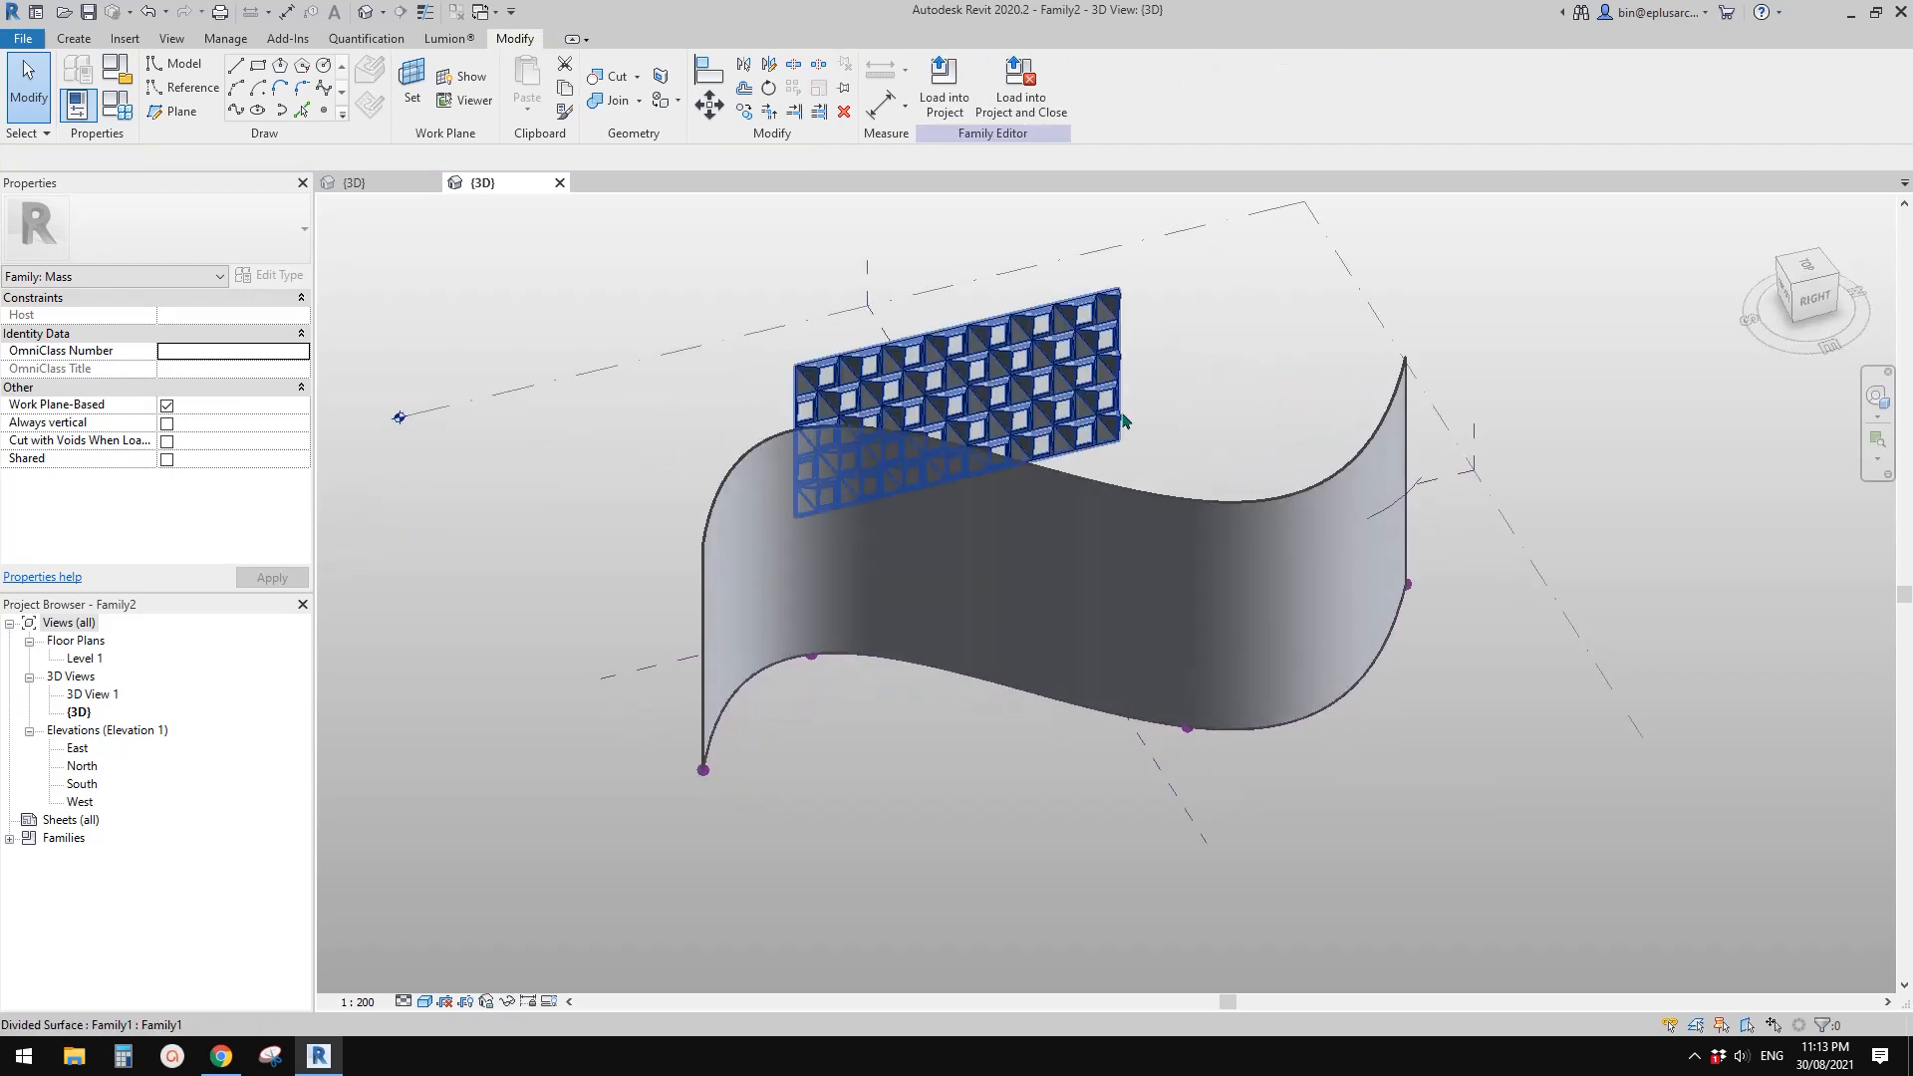
key(Delete)
click(1059, 361)
key(Delete)
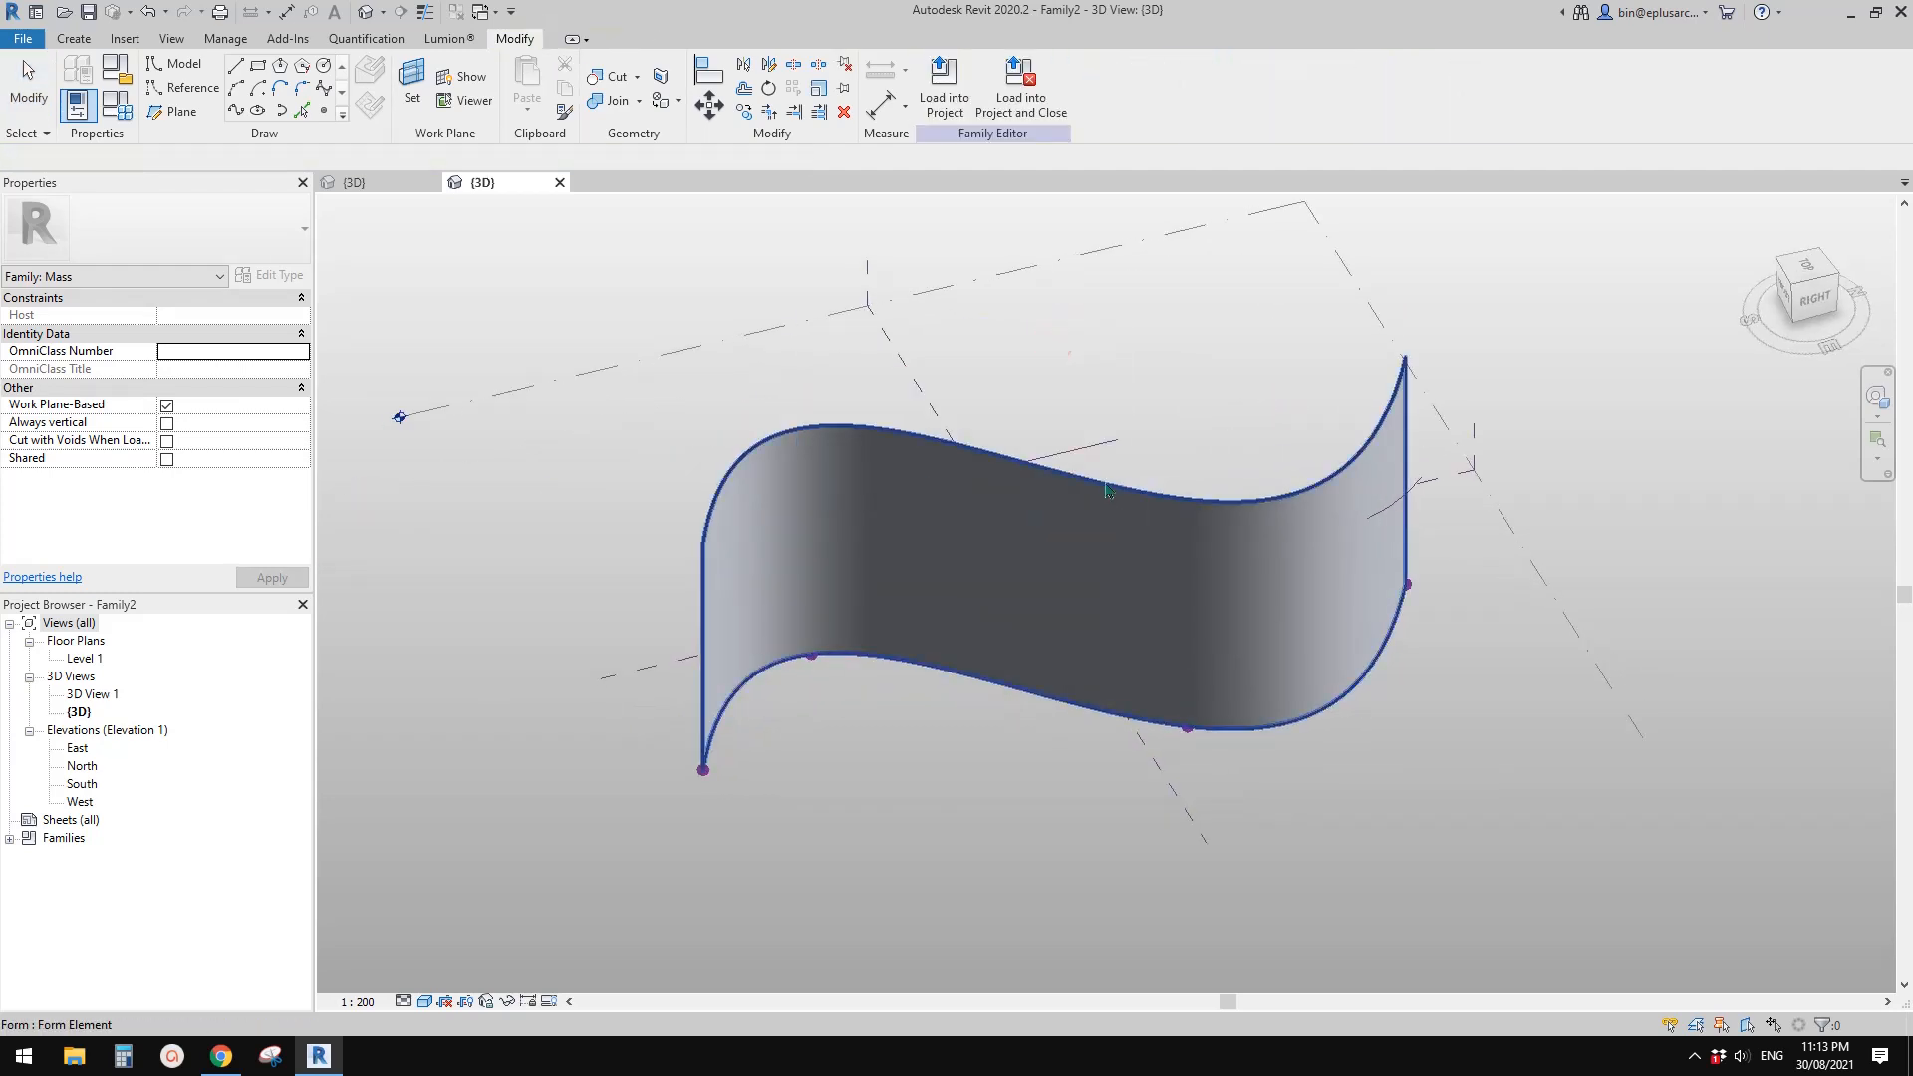
Divide the wavy surface and set its U and V grids to Maximum Spacing, with a U distance of 4000
click(1065, 471)
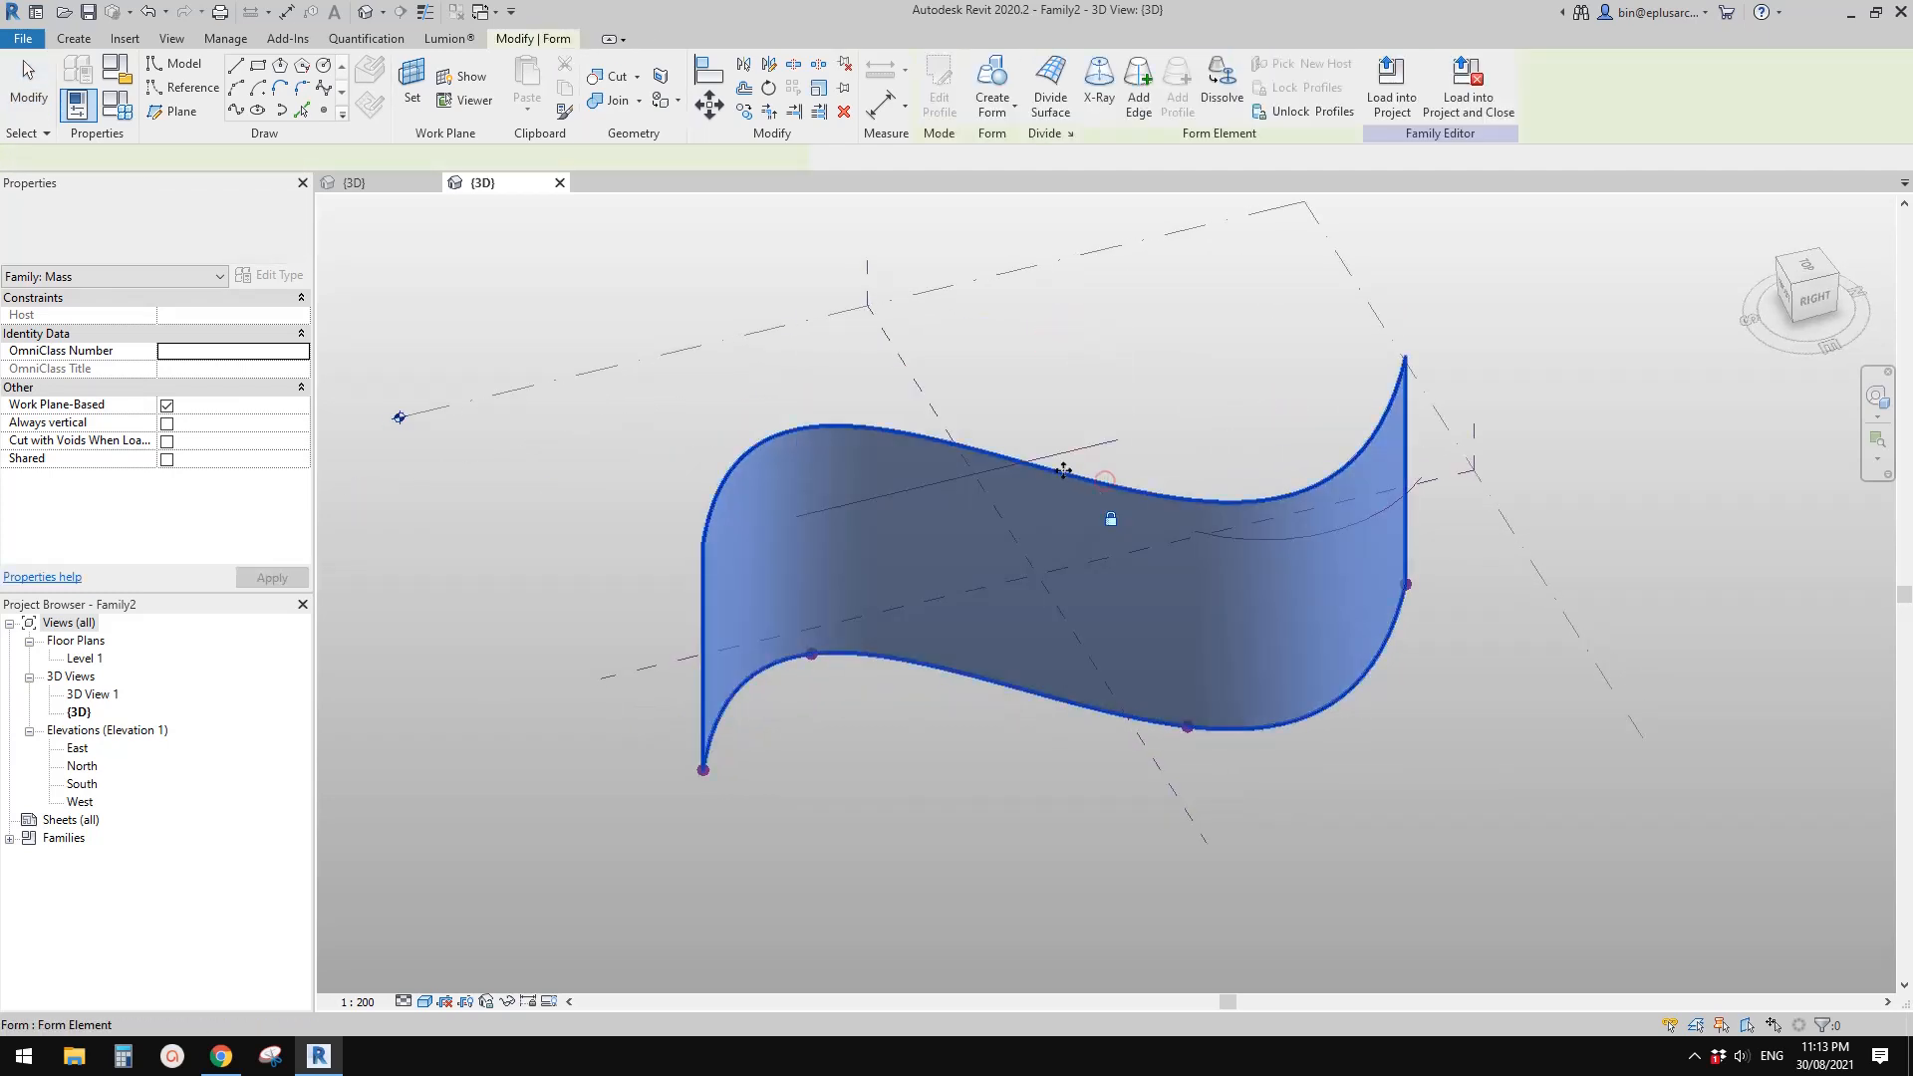
click(1051, 89)
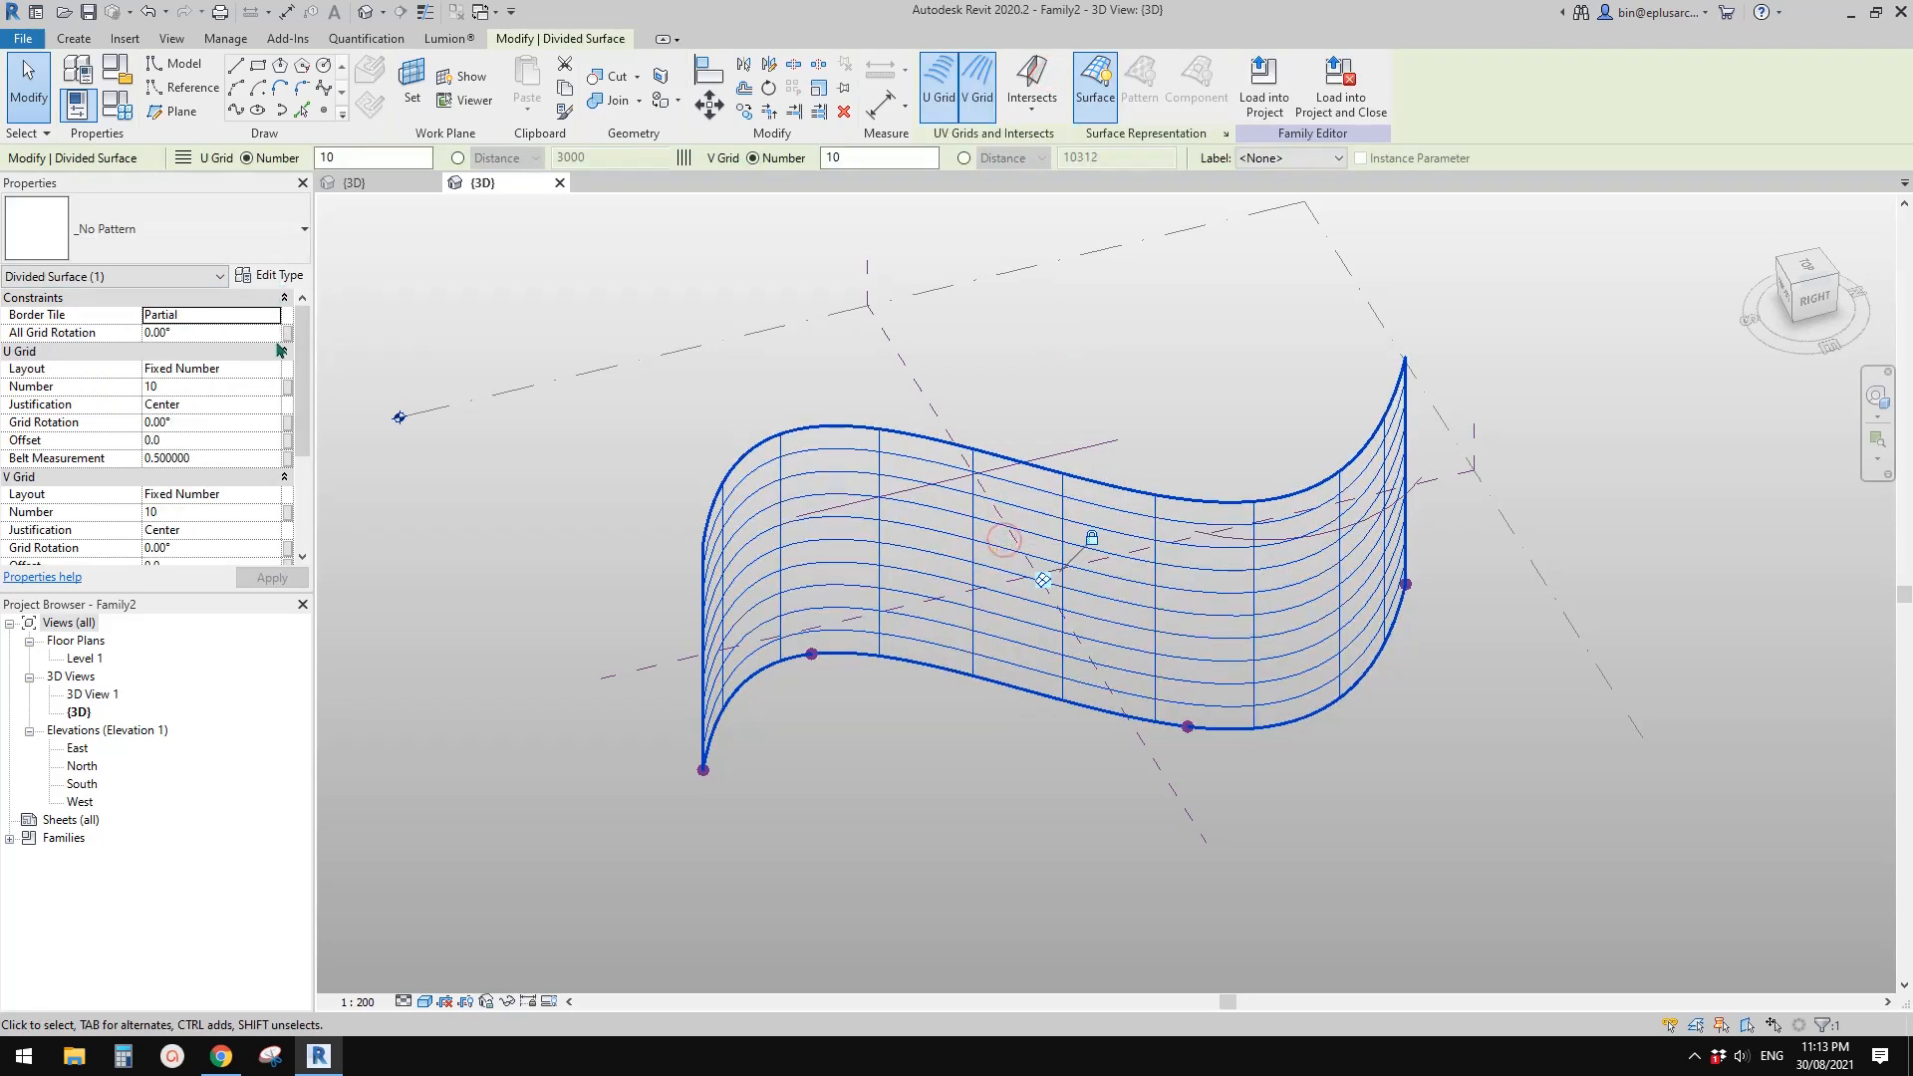
click(271, 368)
click(271, 368)
click(249, 448)
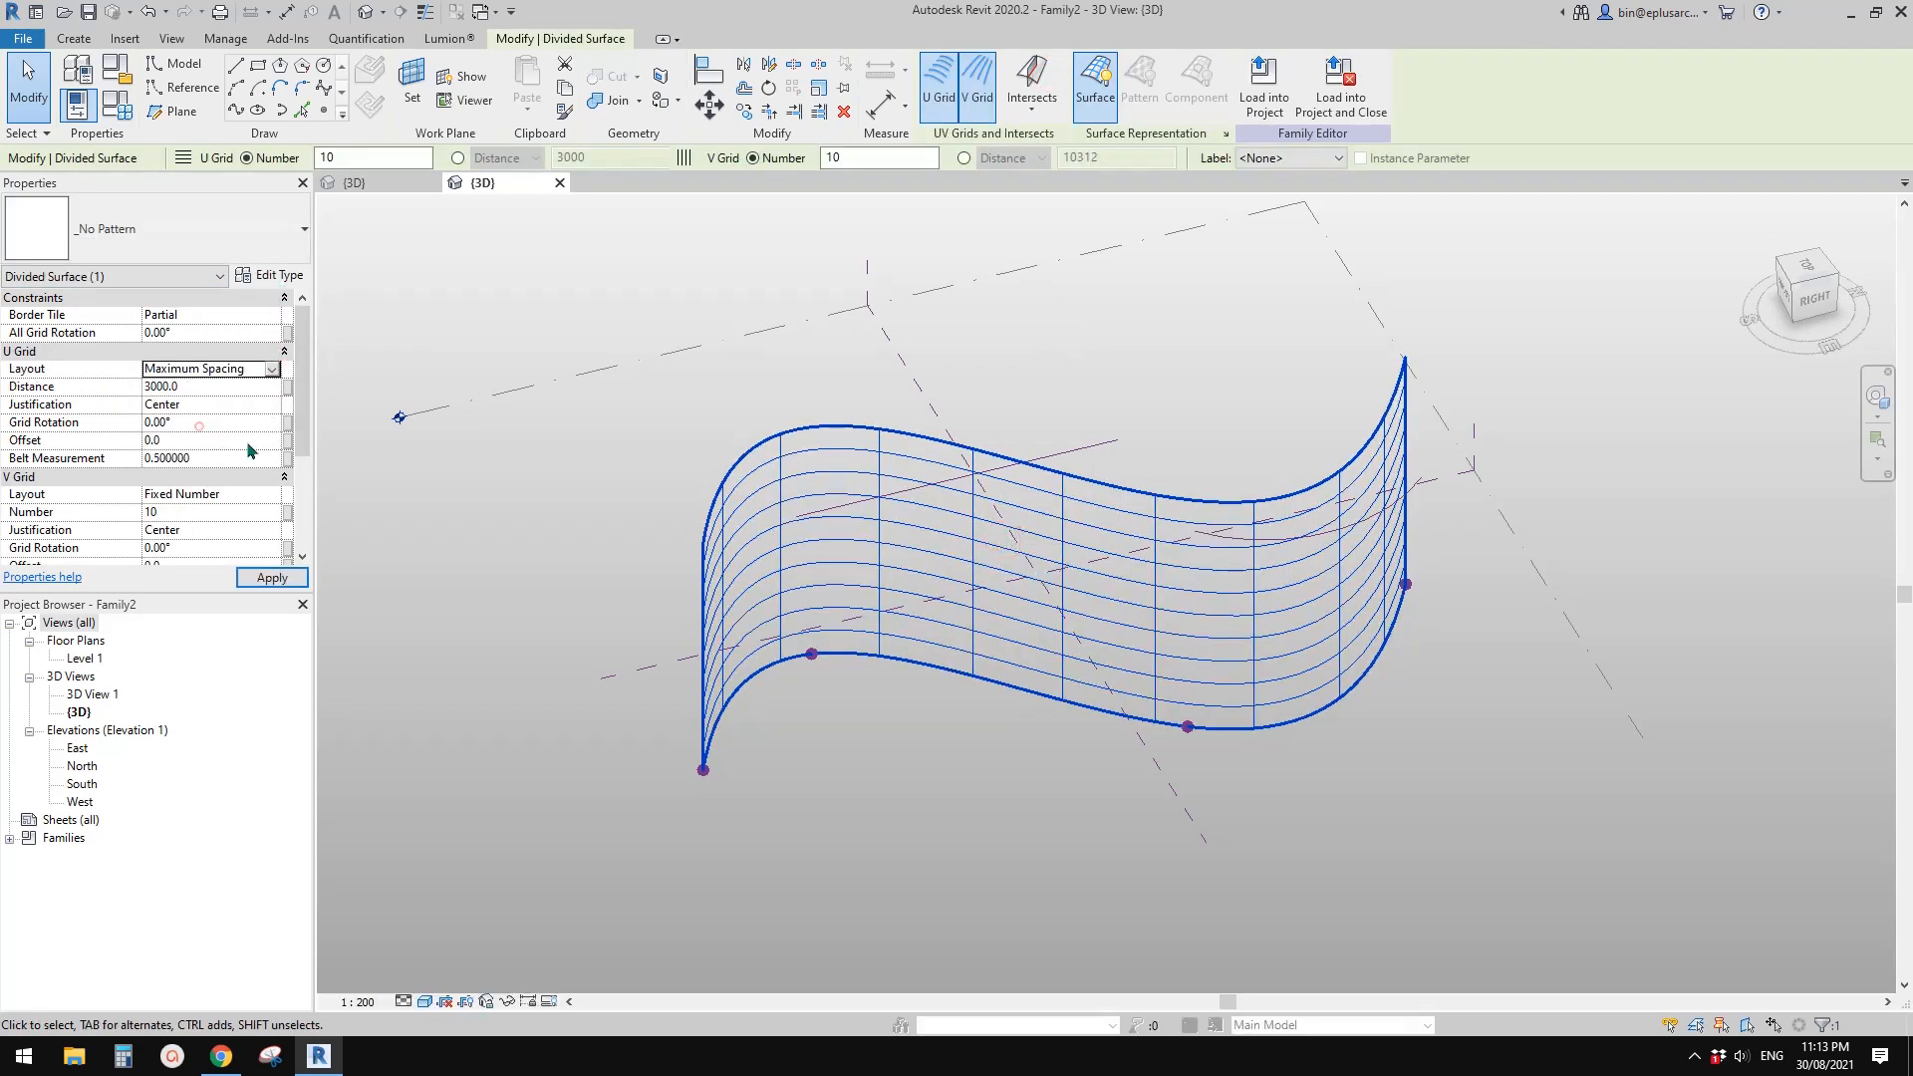
click(271, 494)
click(271, 494)
click(221, 555)
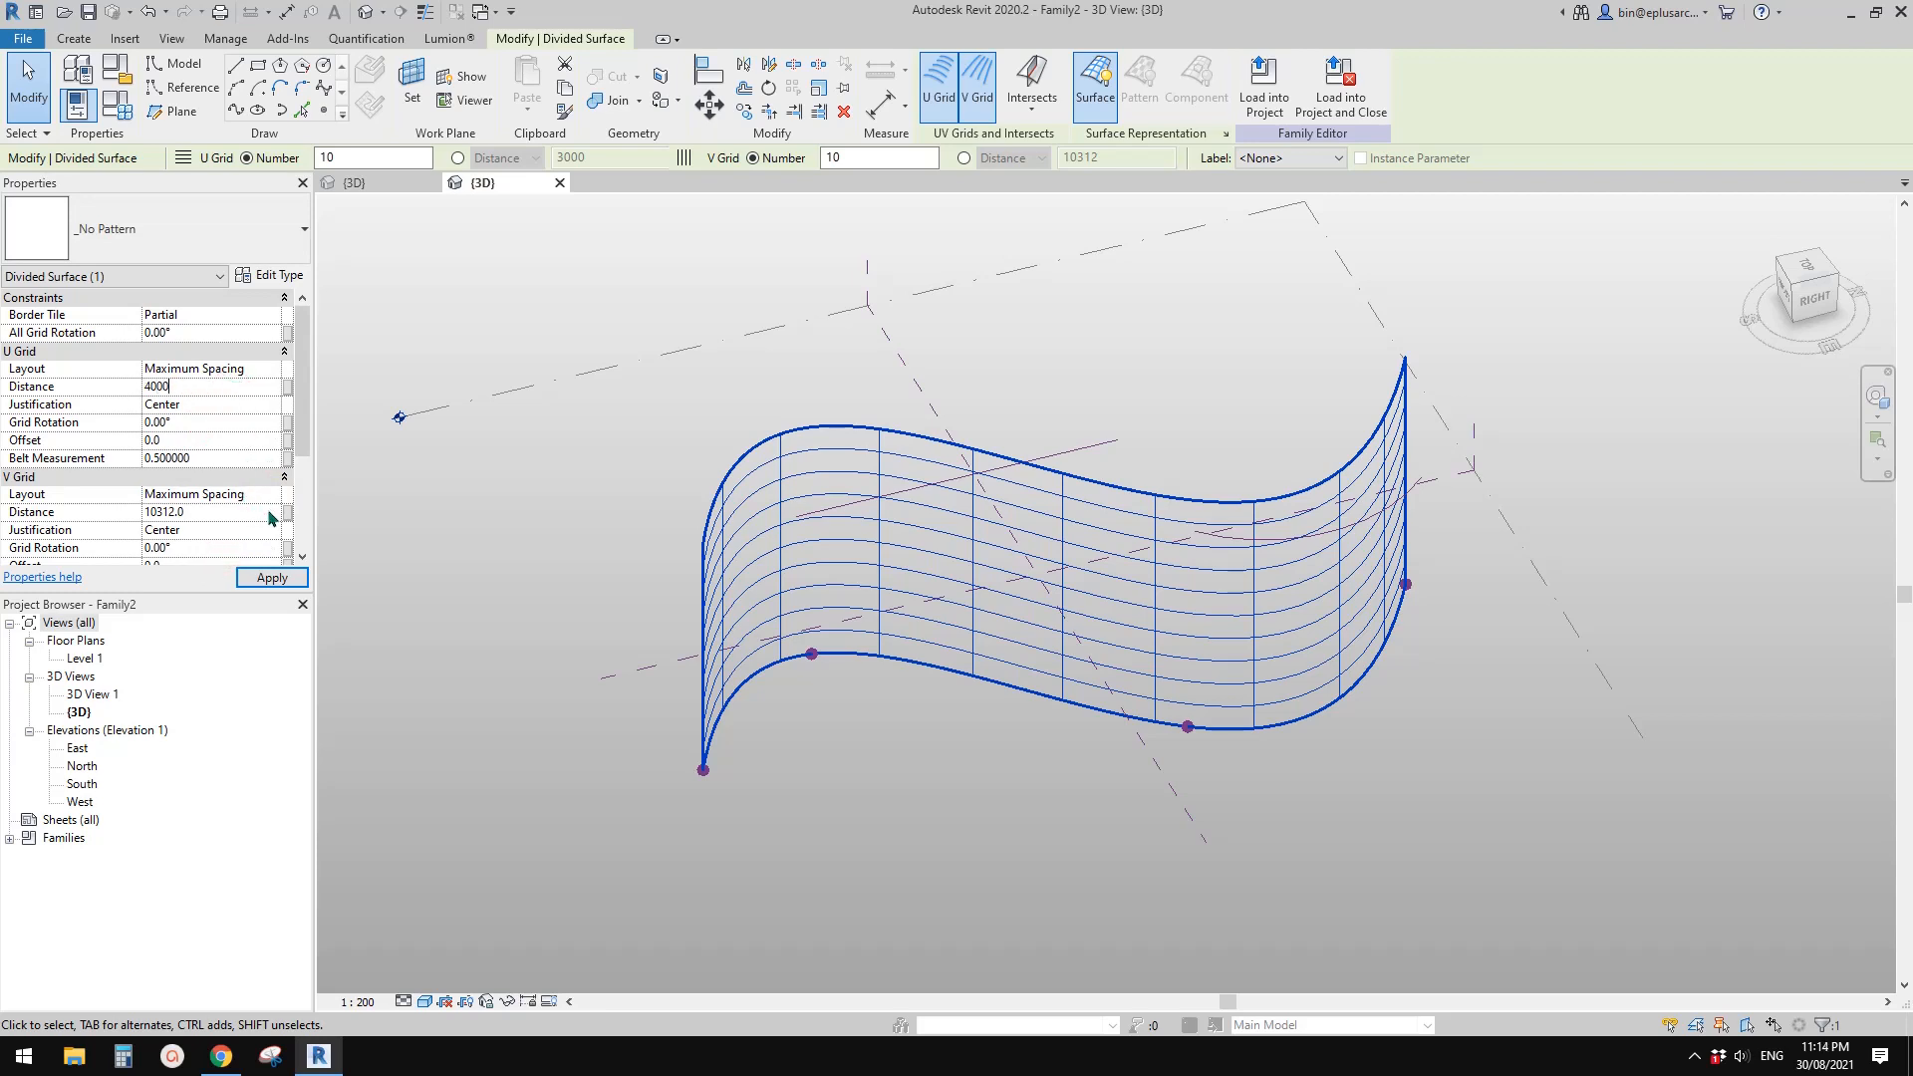
Change the U and V grid layouts to Fixed Distance and set the V distance to 2500
click(269, 368)
click(269, 367)
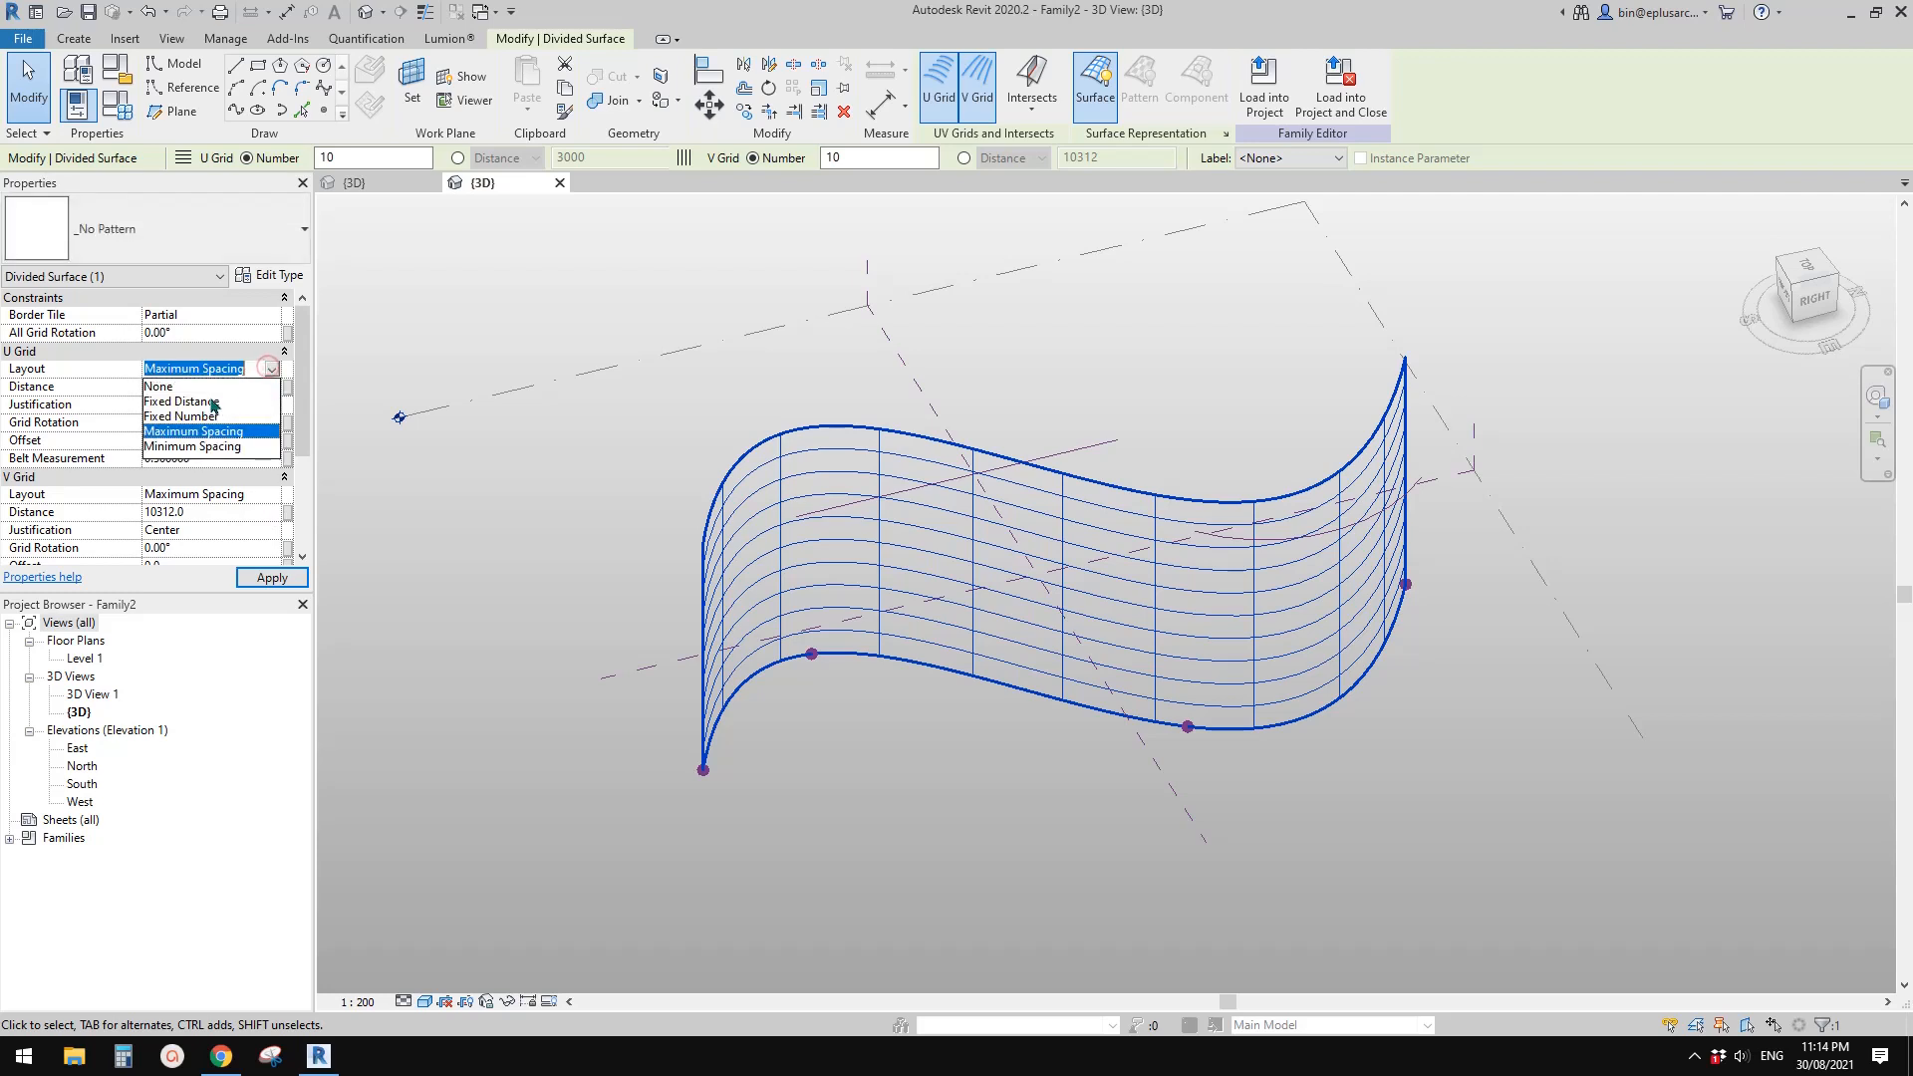
click(188, 401)
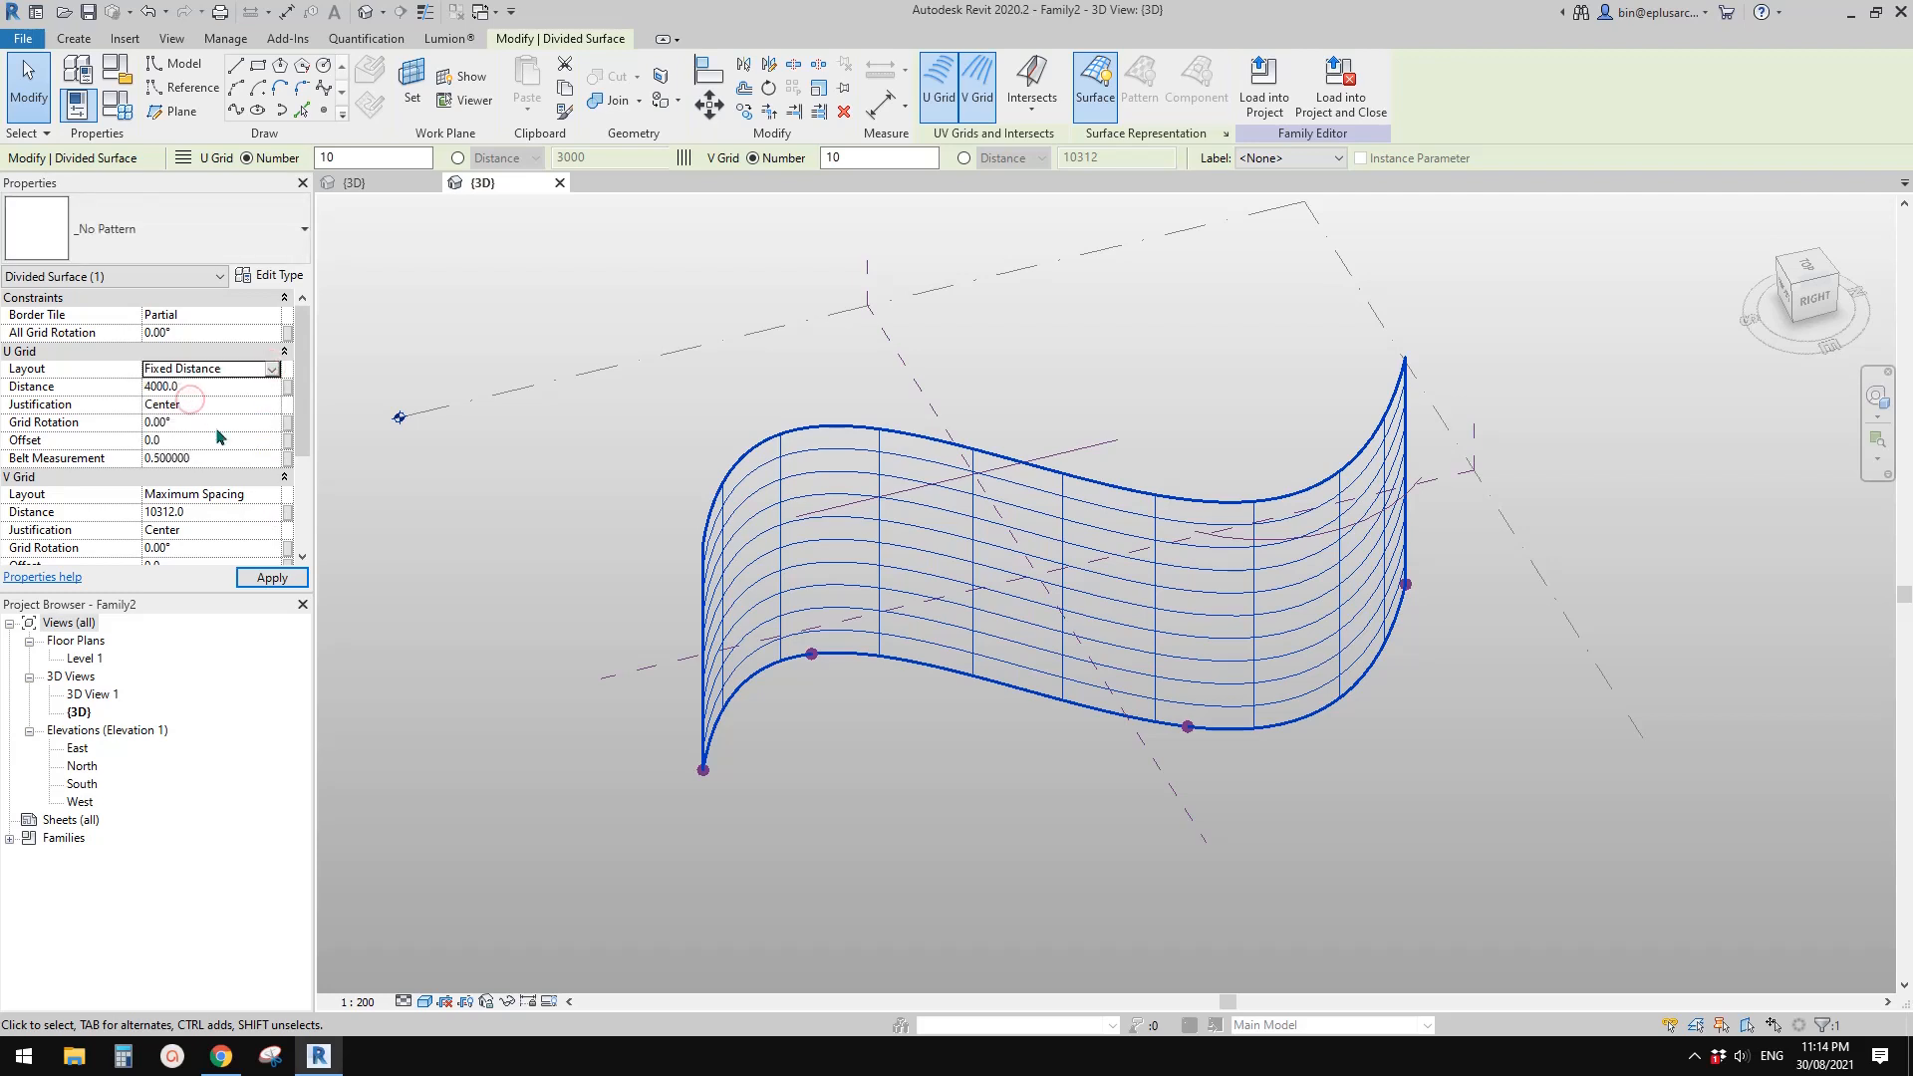
click(275, 495)
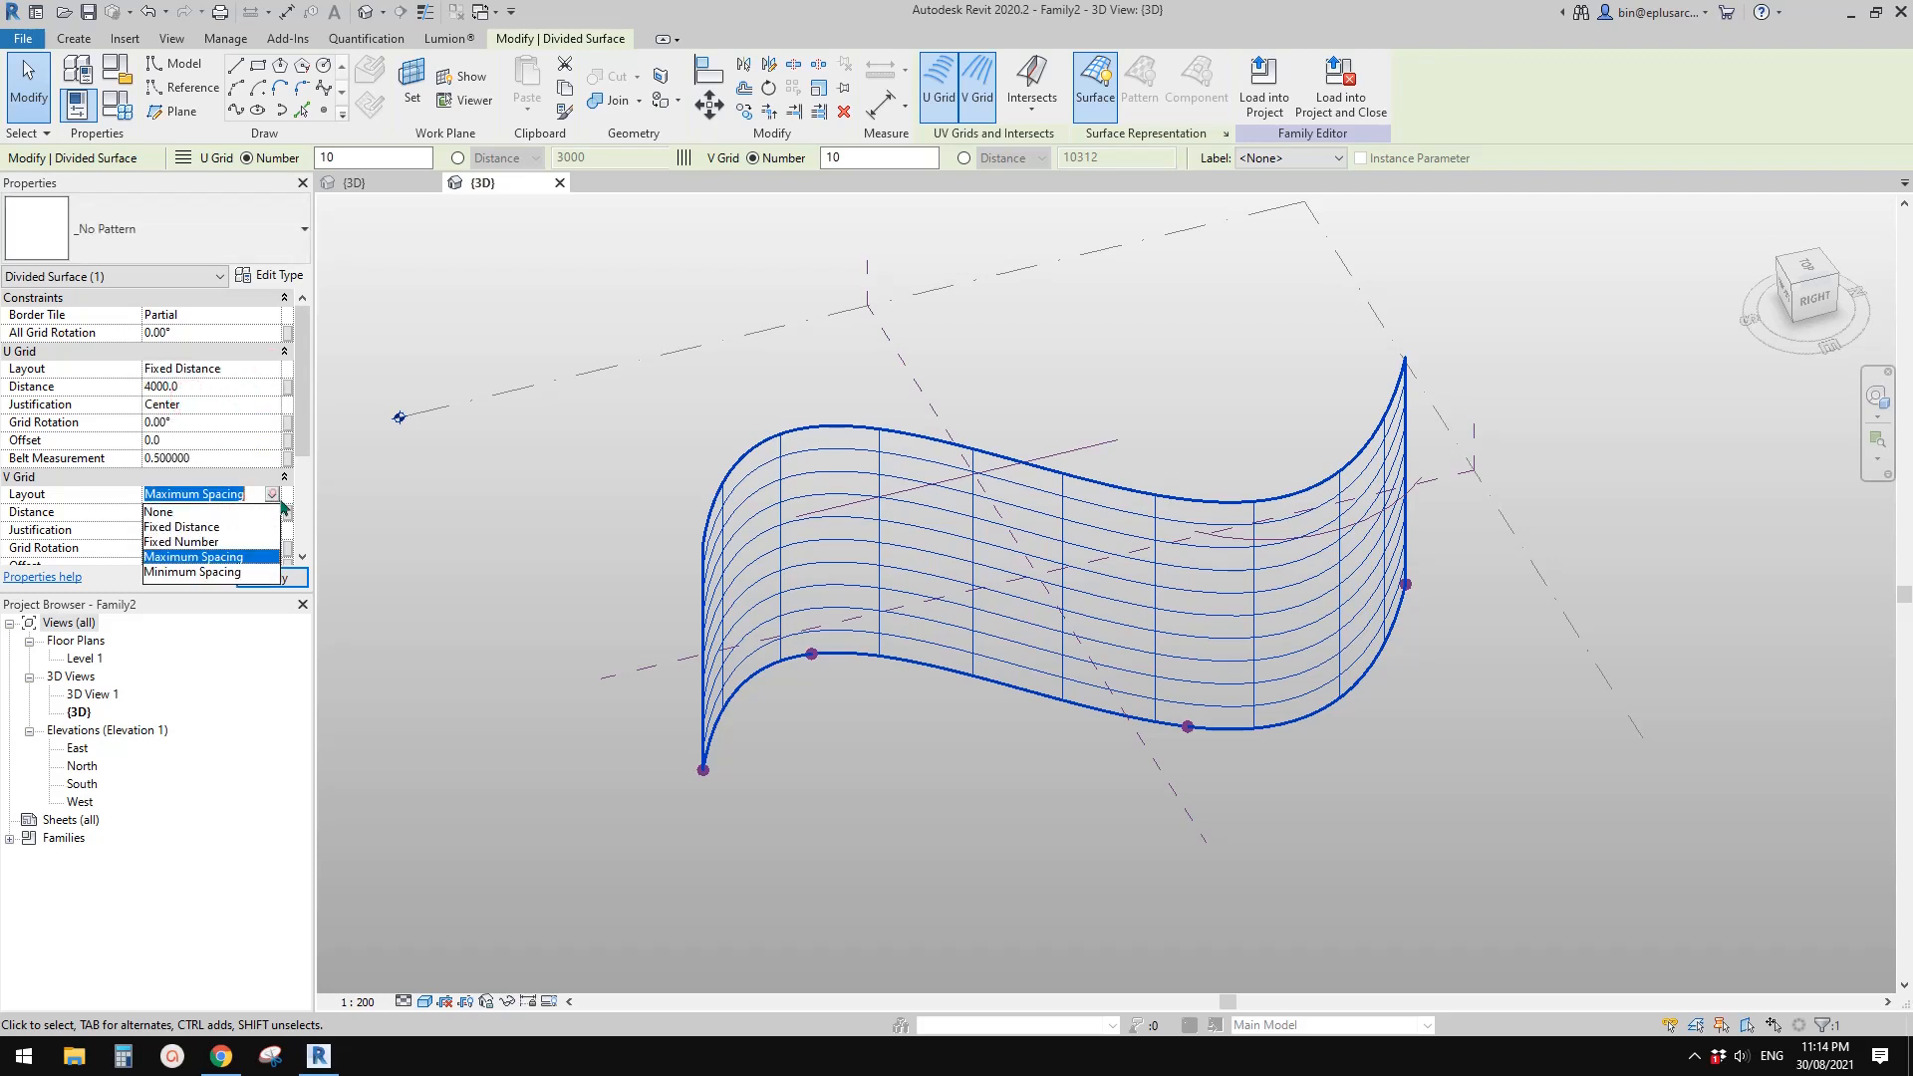
click(196, 527)
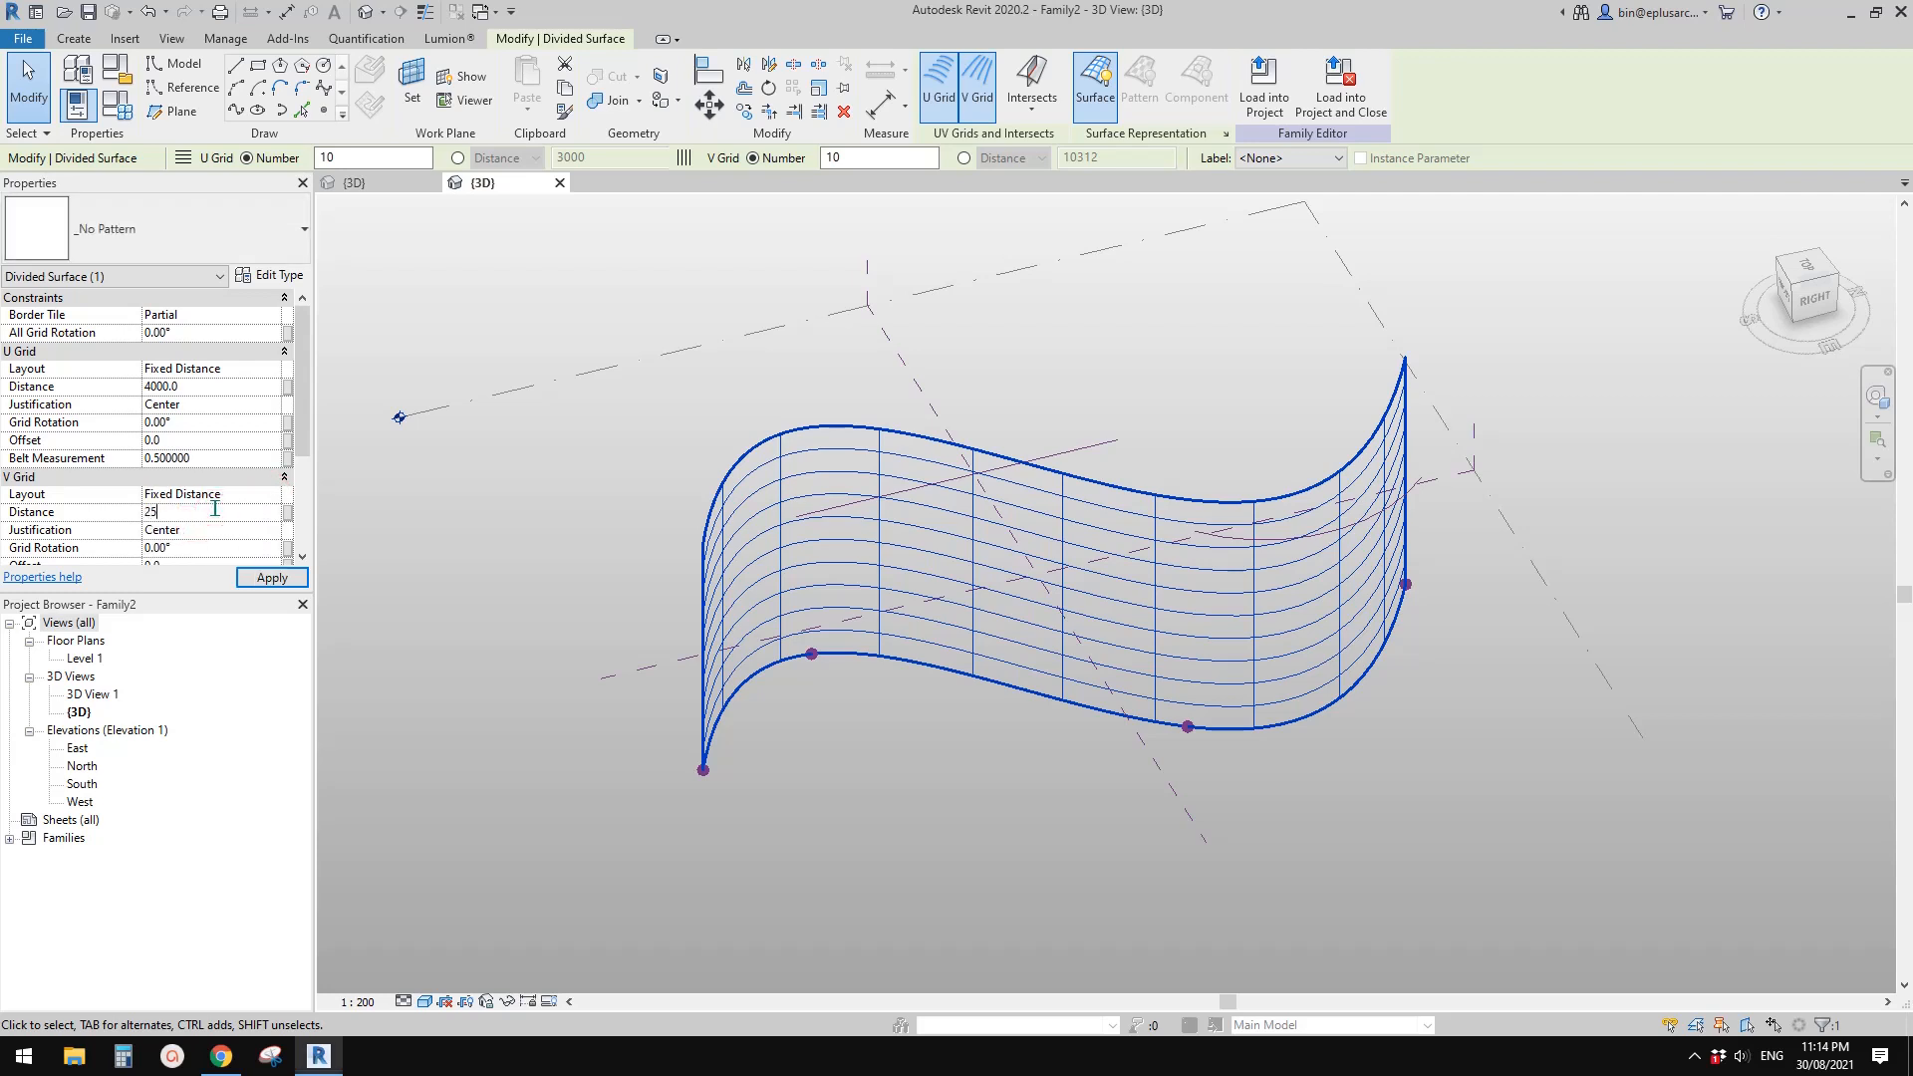
click(270, 578)
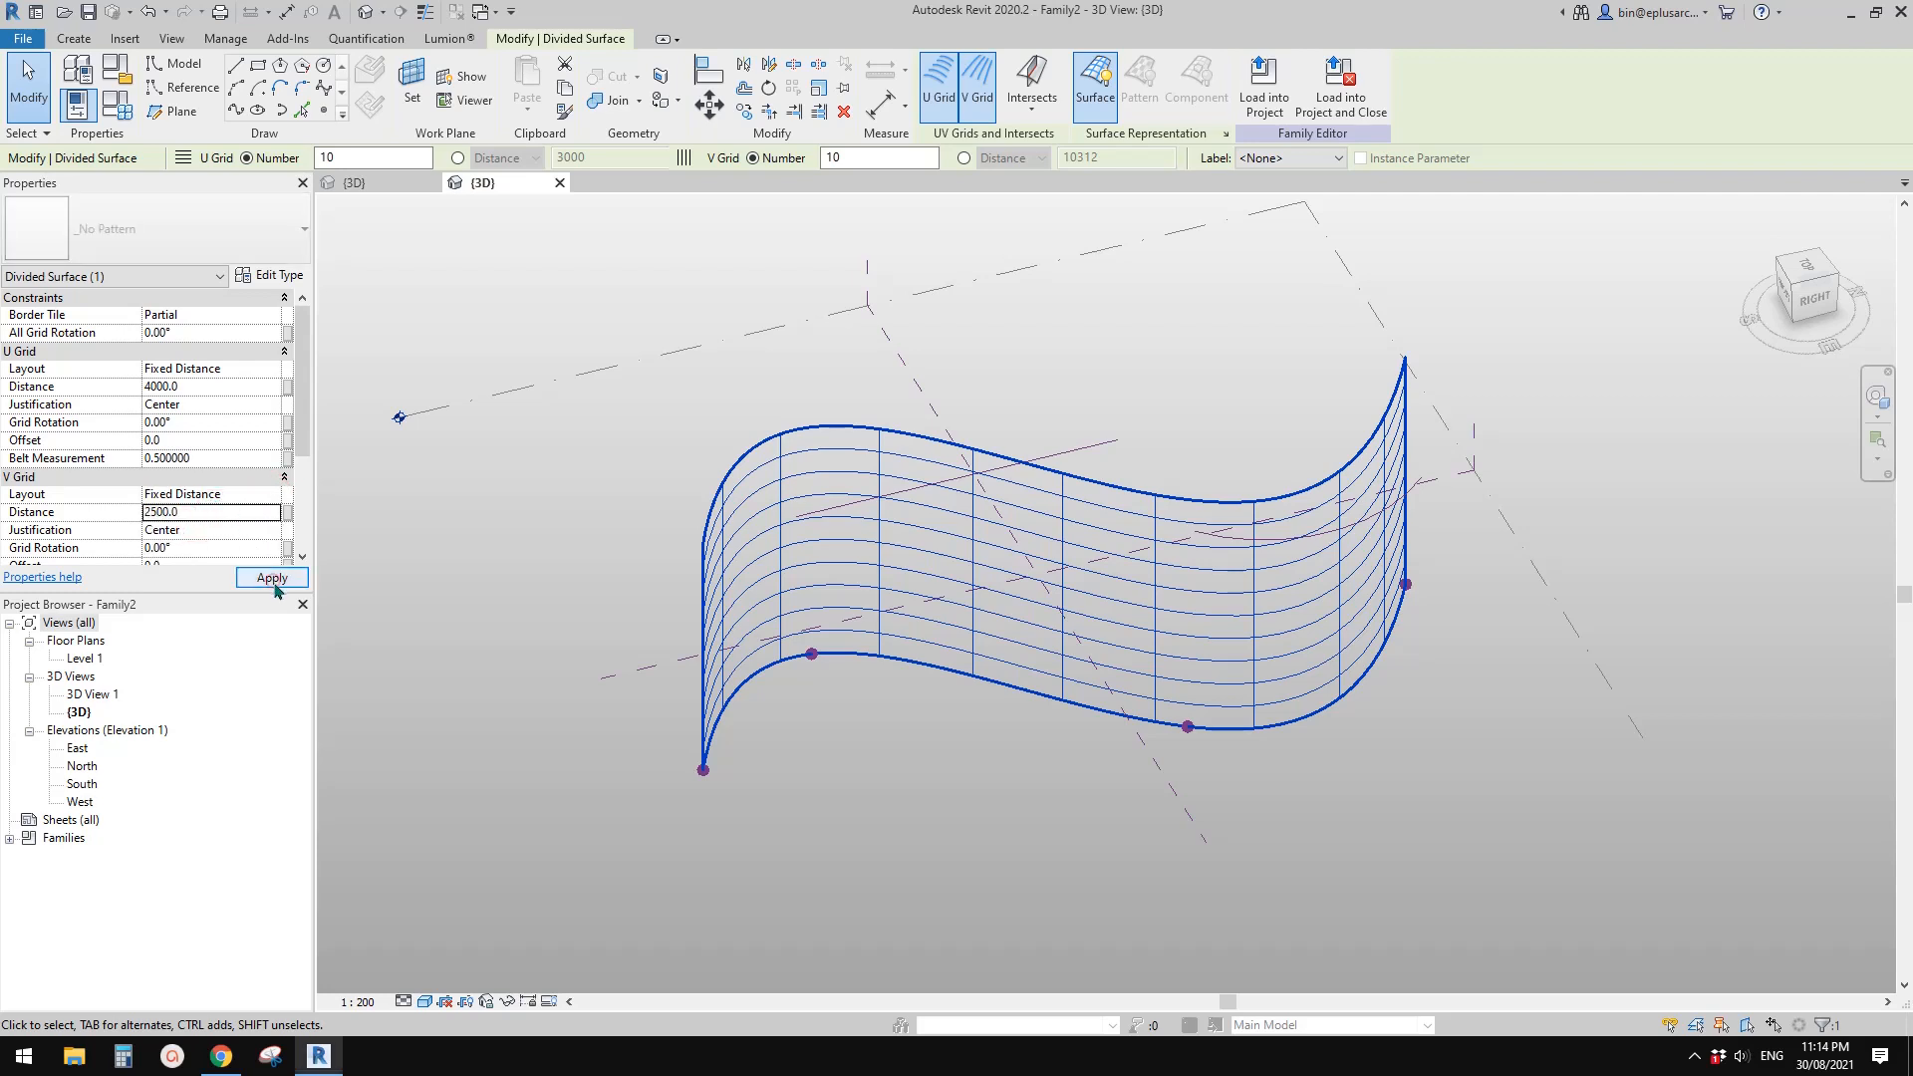
Apply the 1/2 Step pattern to the wavy divided surface and fill it with the Family1 panel
click(164, 201)
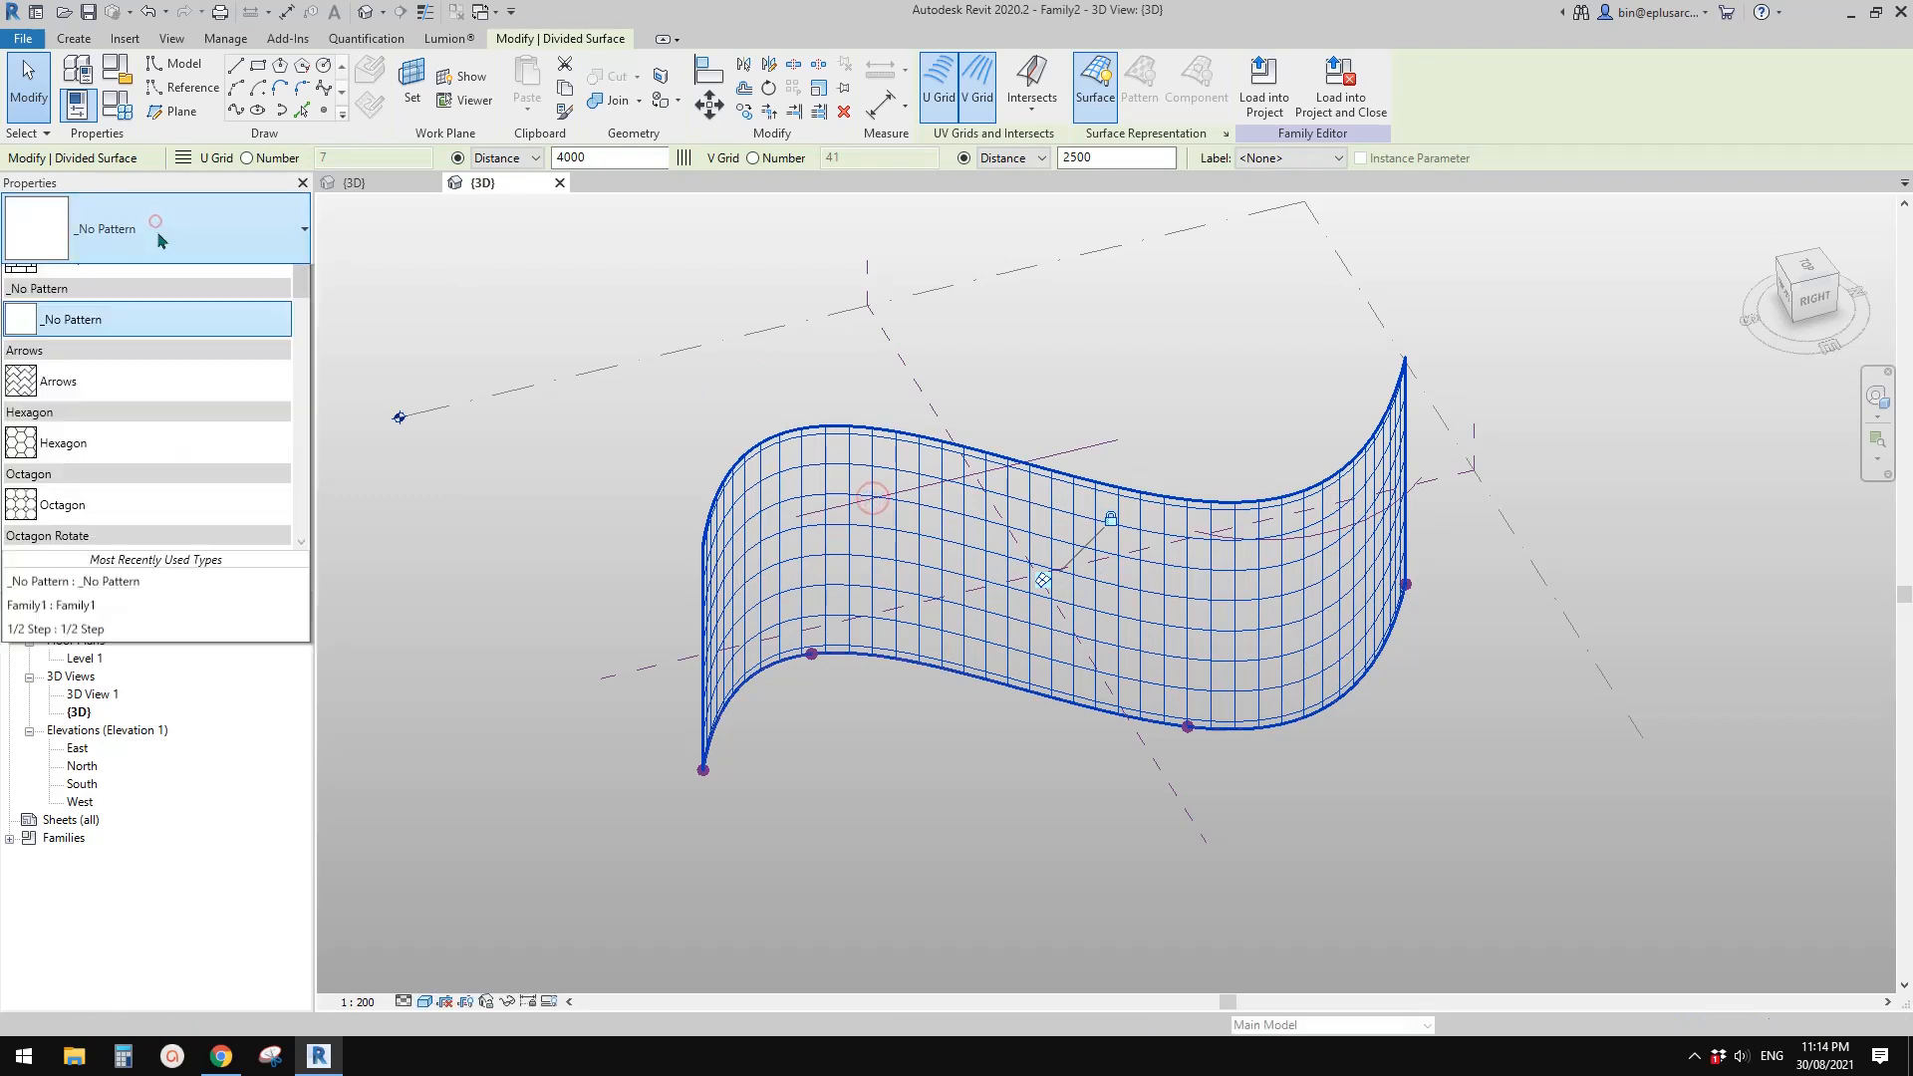
click(72, 338)
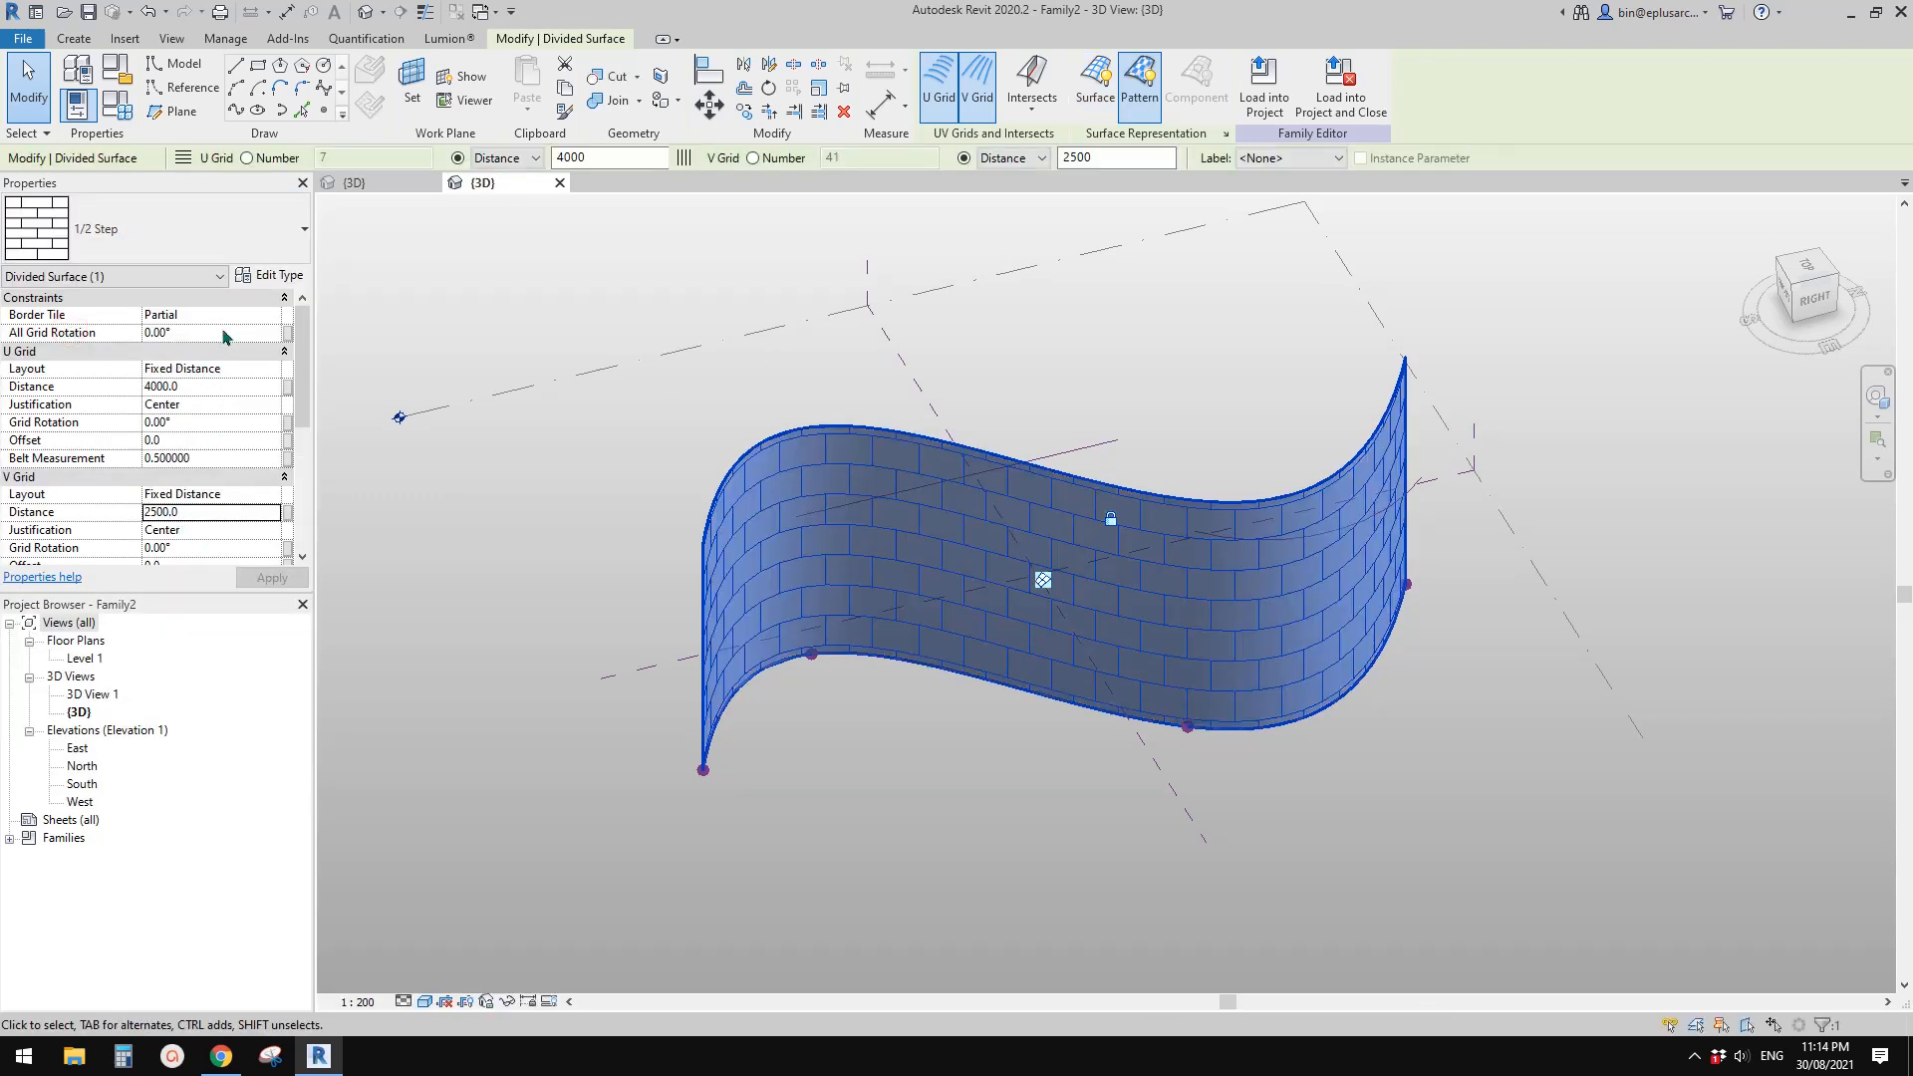
click(190, 229)
click(64, 360)
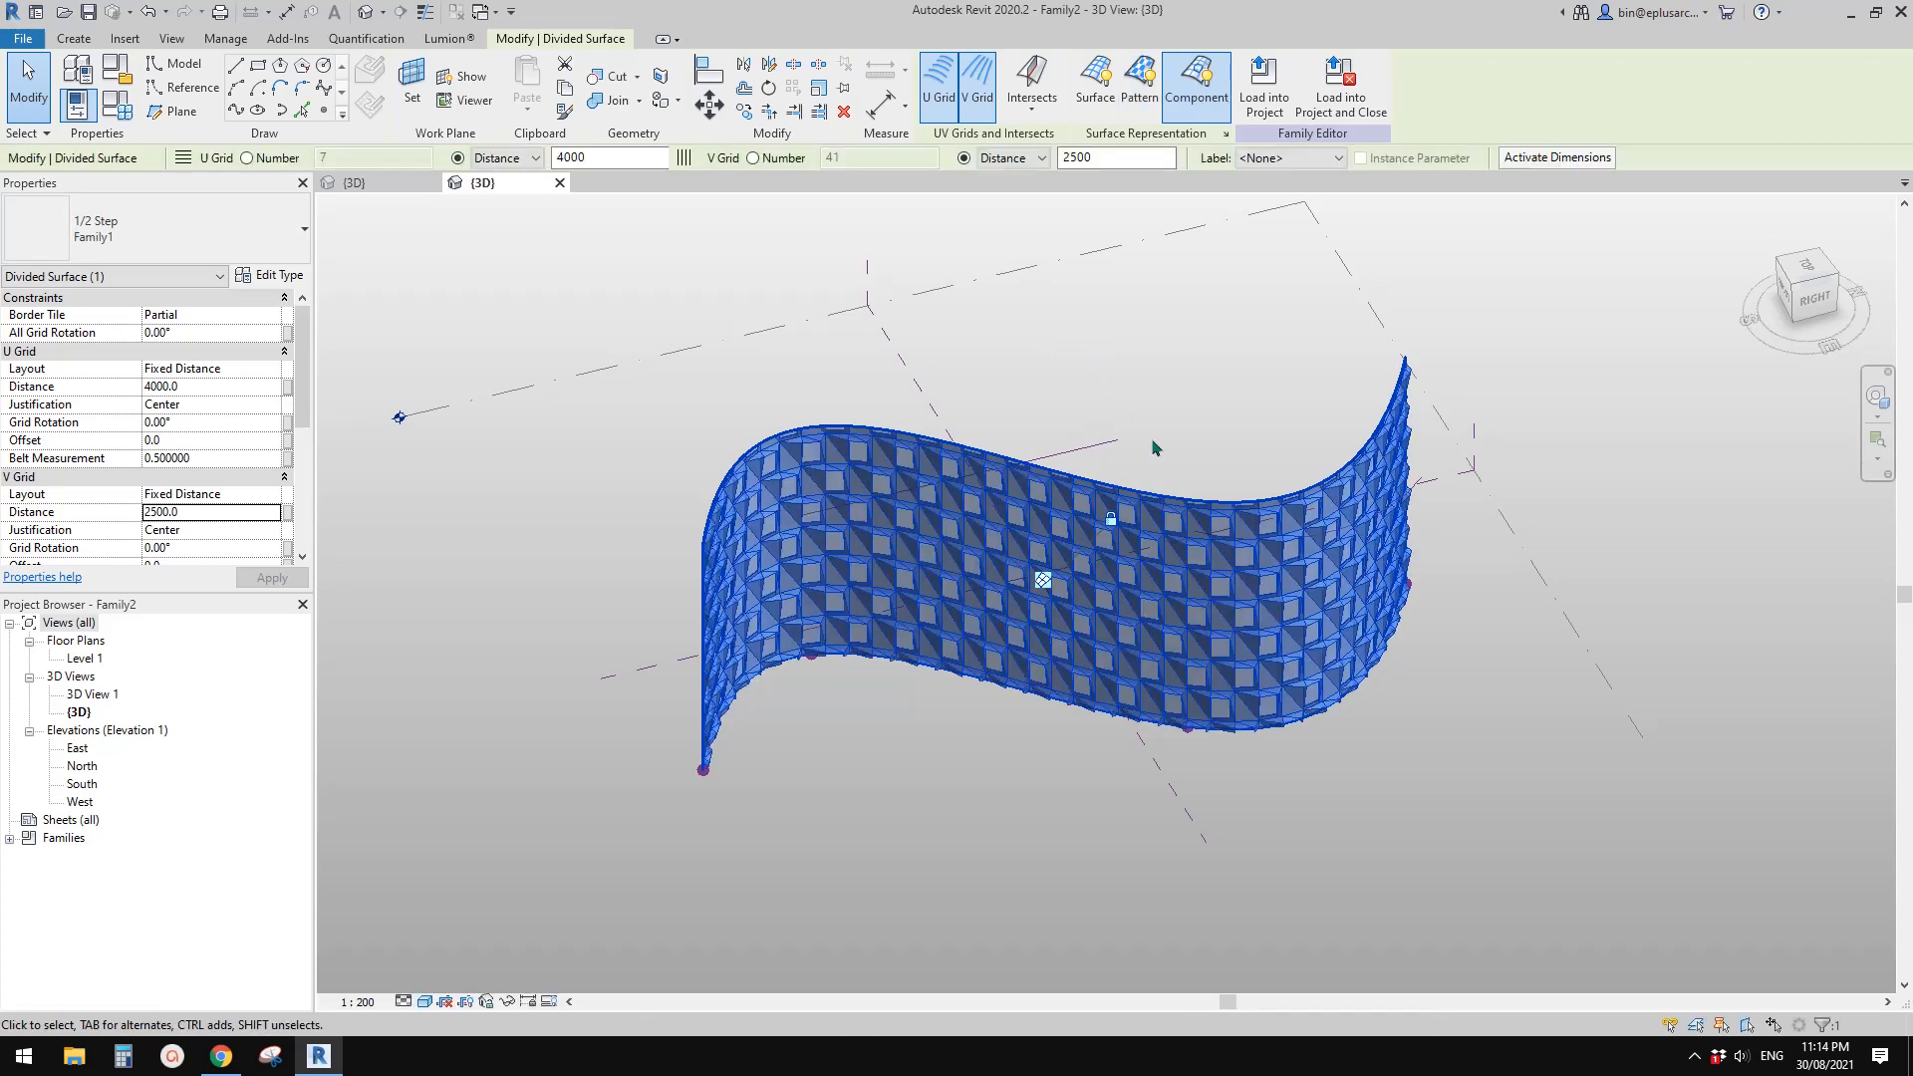
Change the U grid justification of the wavy divided surface so that full panel rows start at its base
scroll(1311, 666, up, 5)
click(1554, 768)
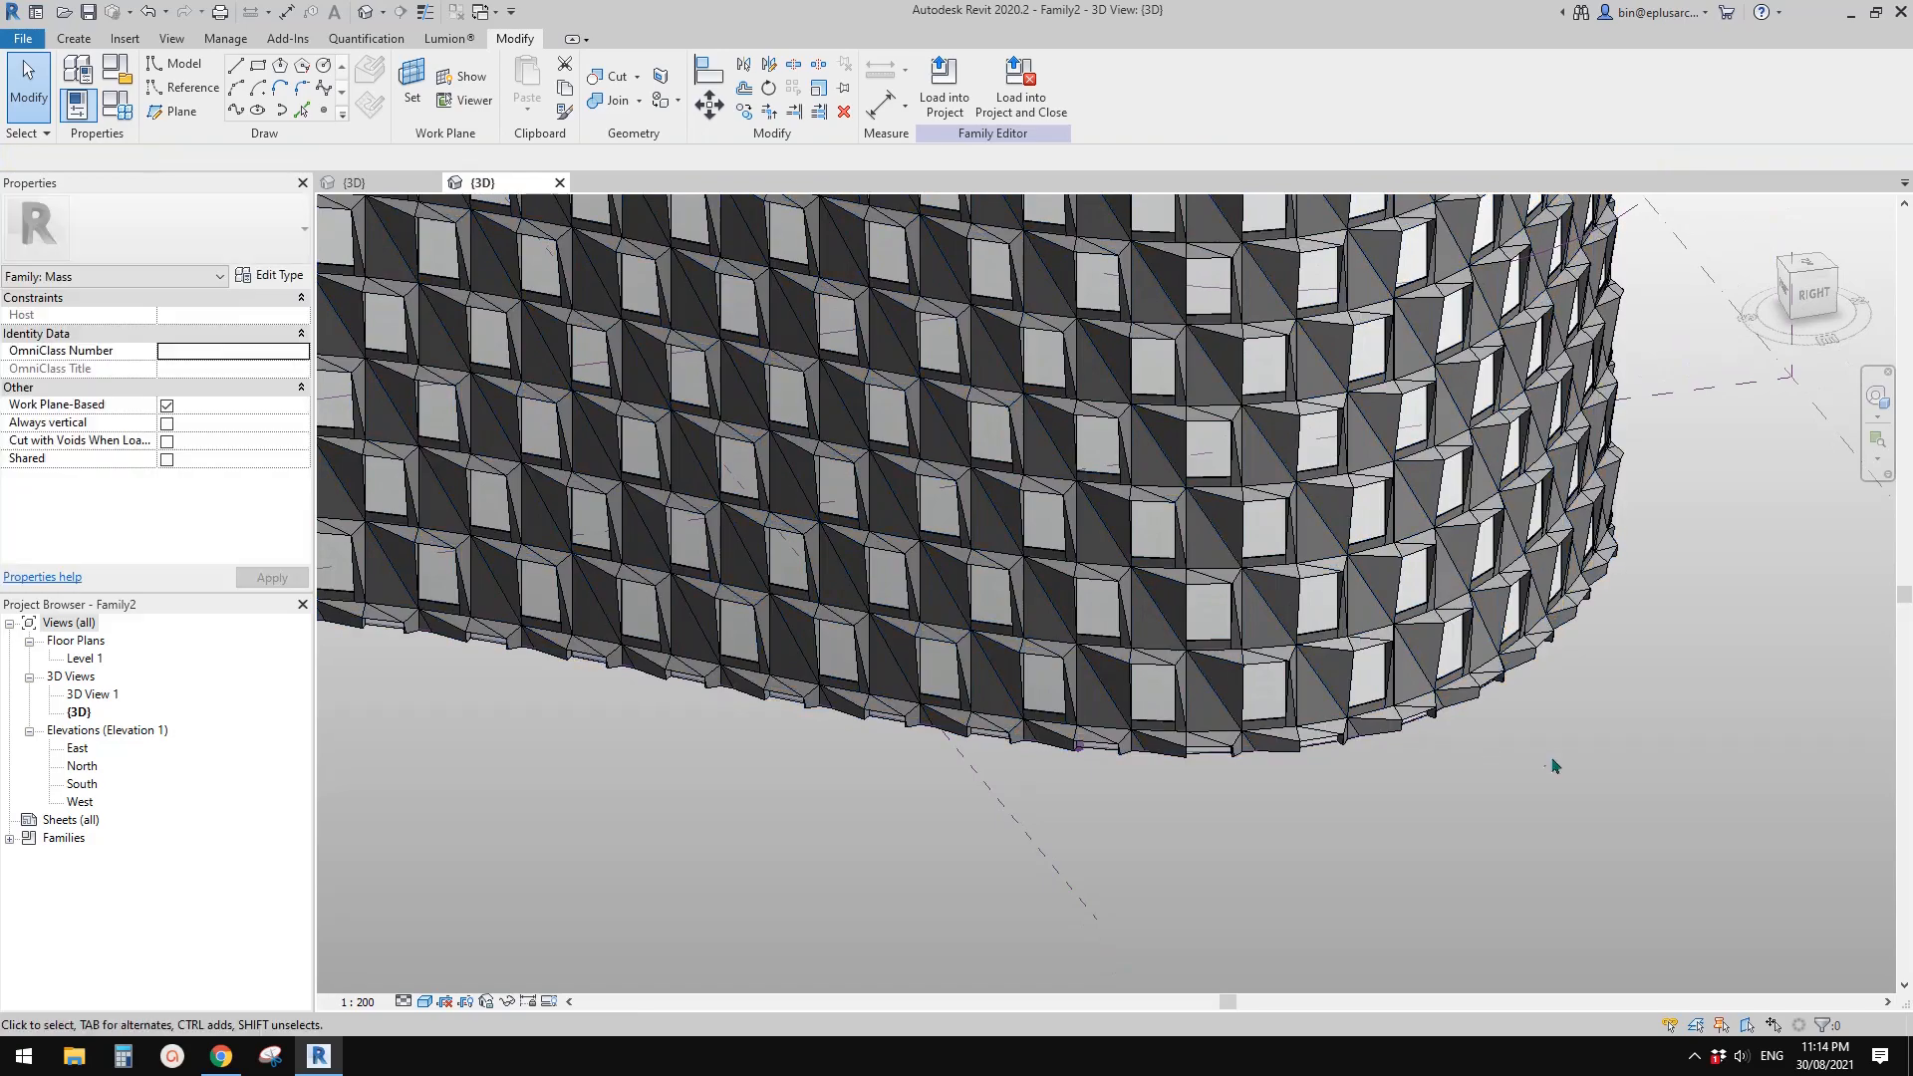
shift+middle_drag(1555, 769, 1102, 773)
scroll(1146, 775, up, 5)
click(1159, 753)
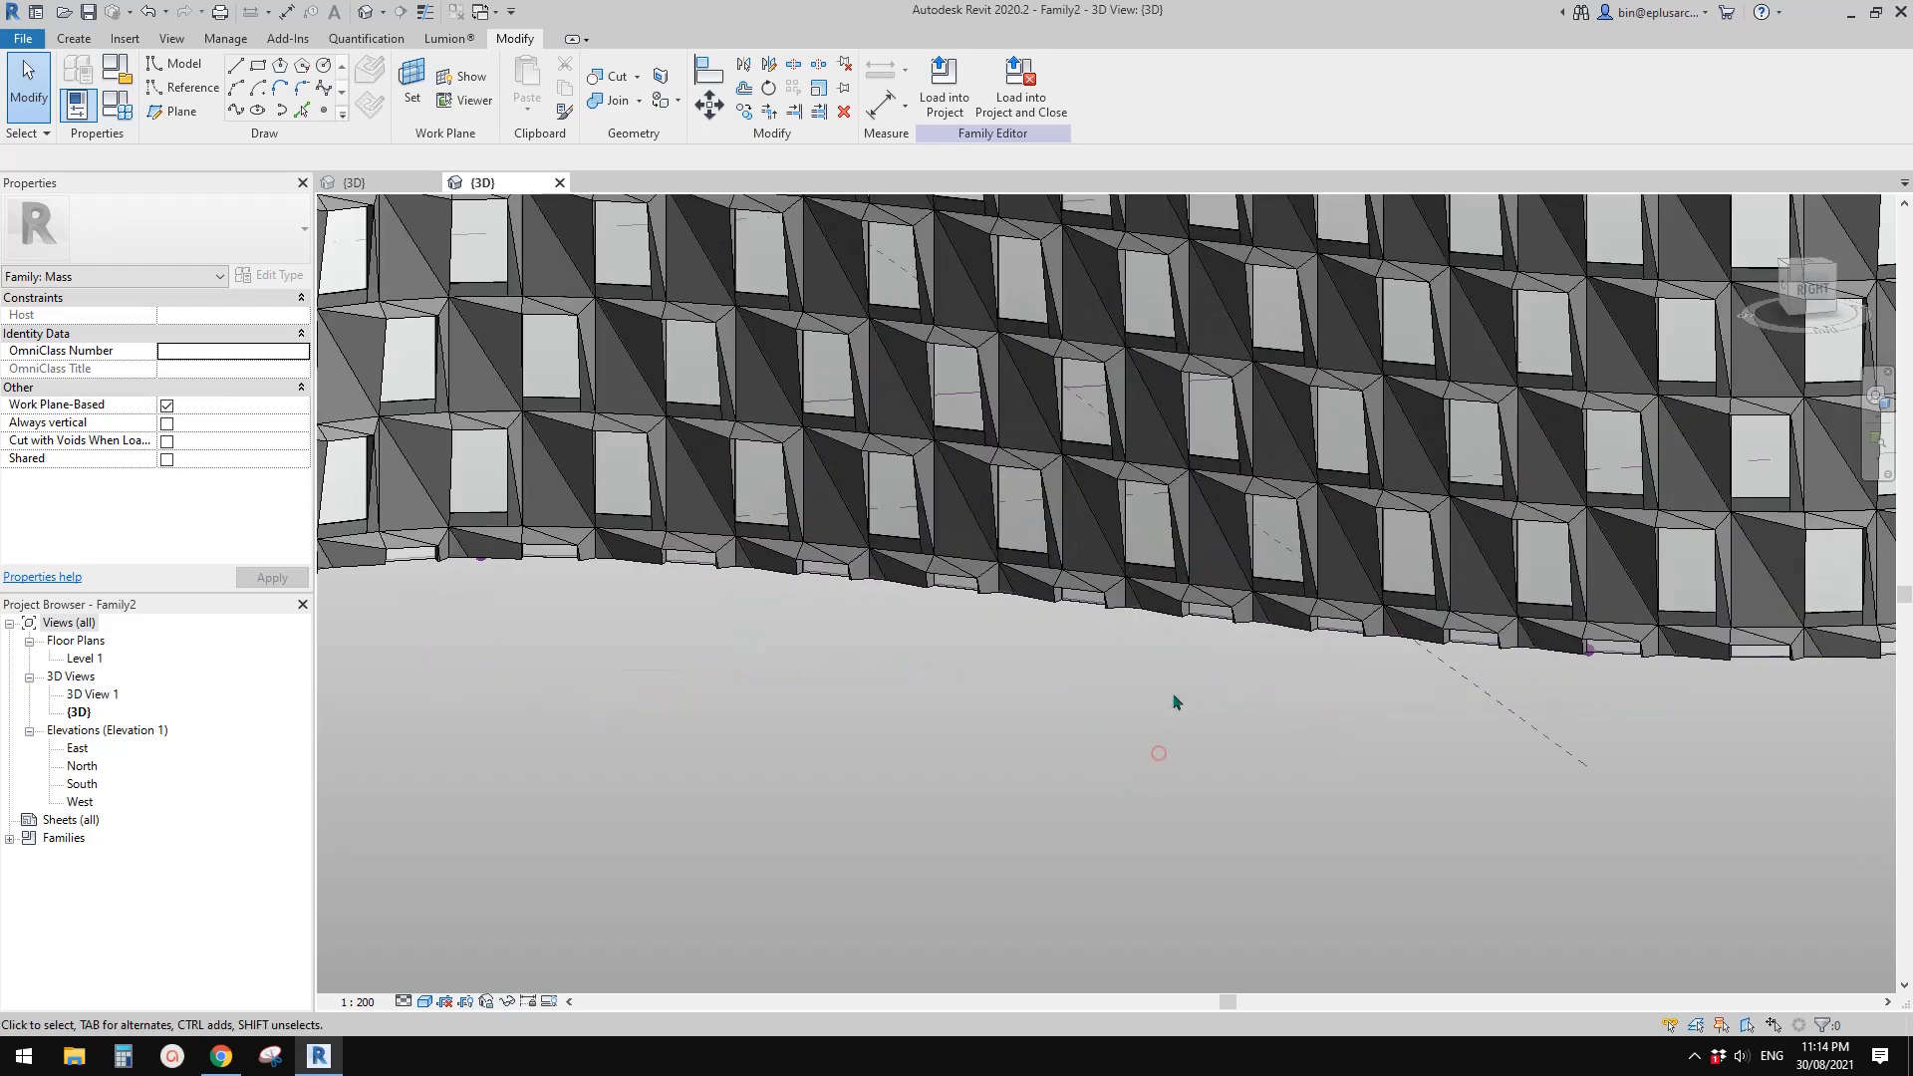
middle_drag(1176, 652, 1125, 693)
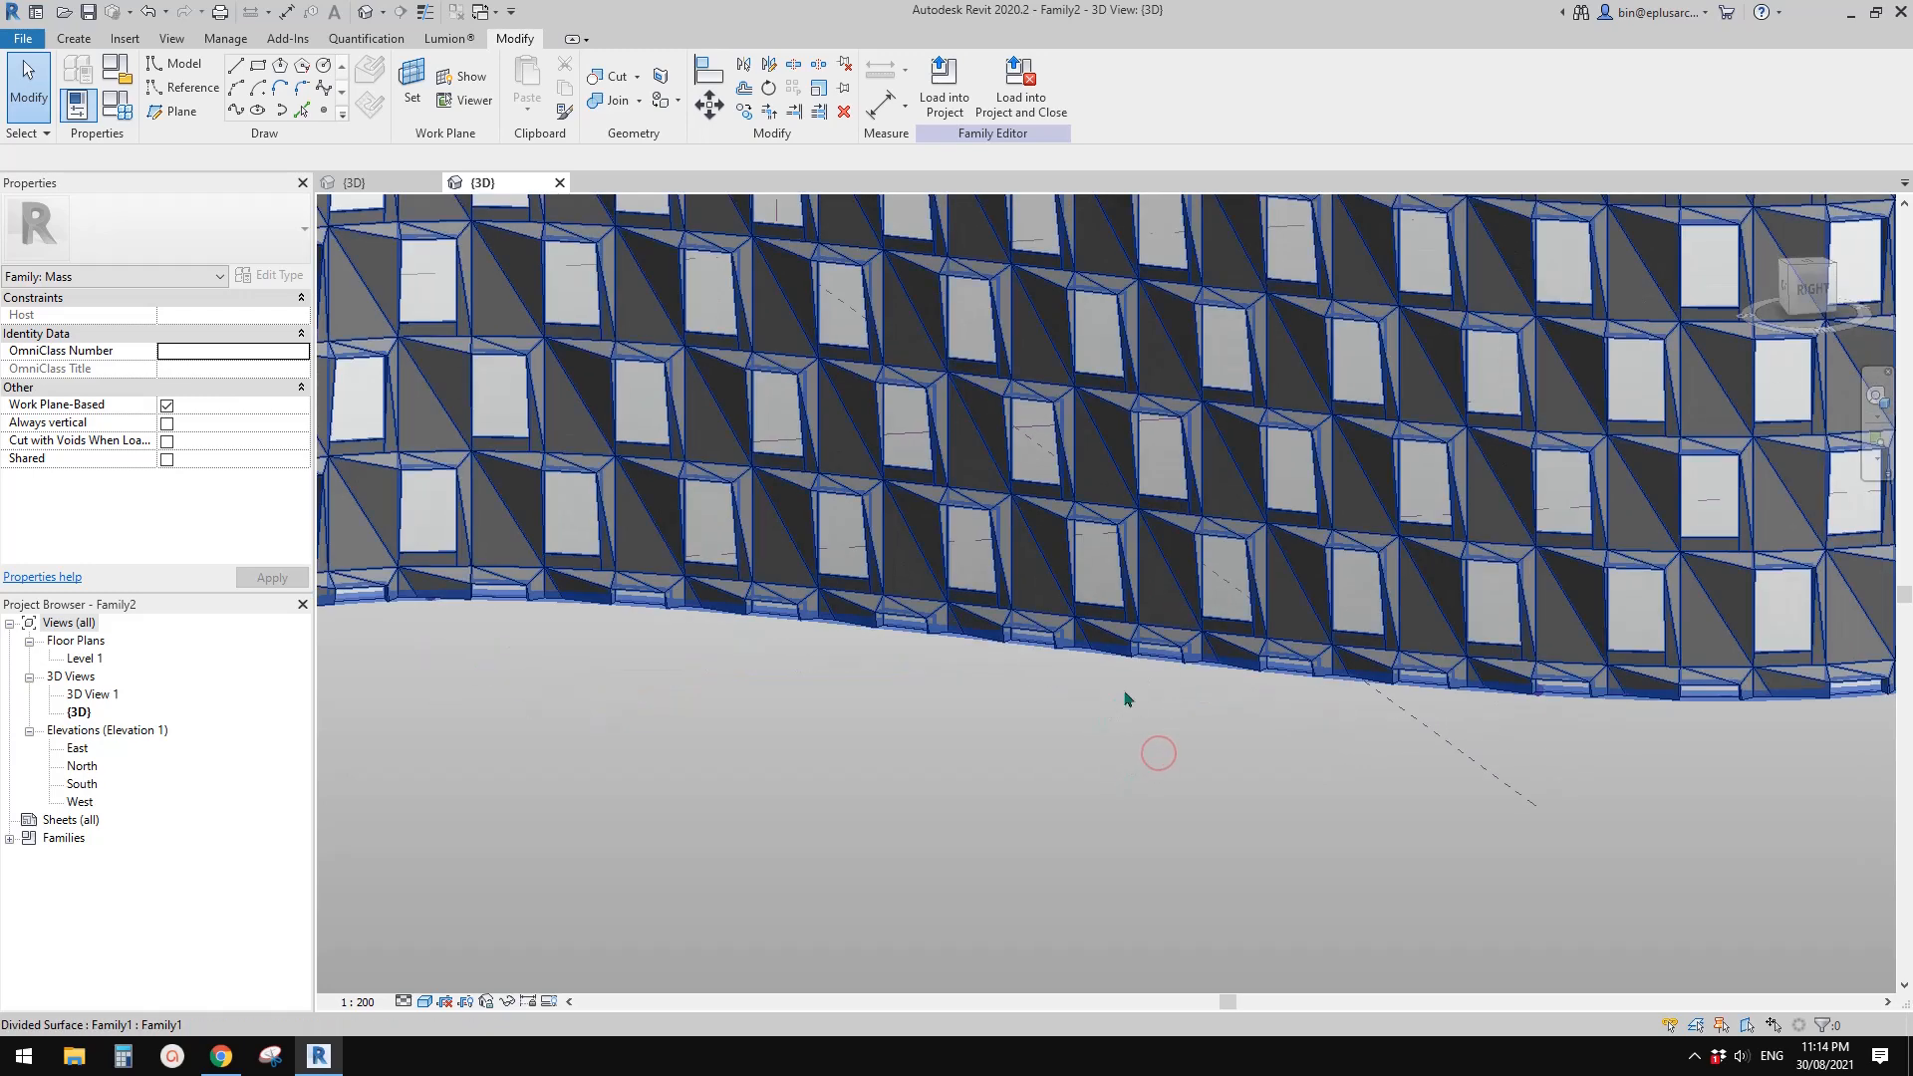
click(1161, 654)
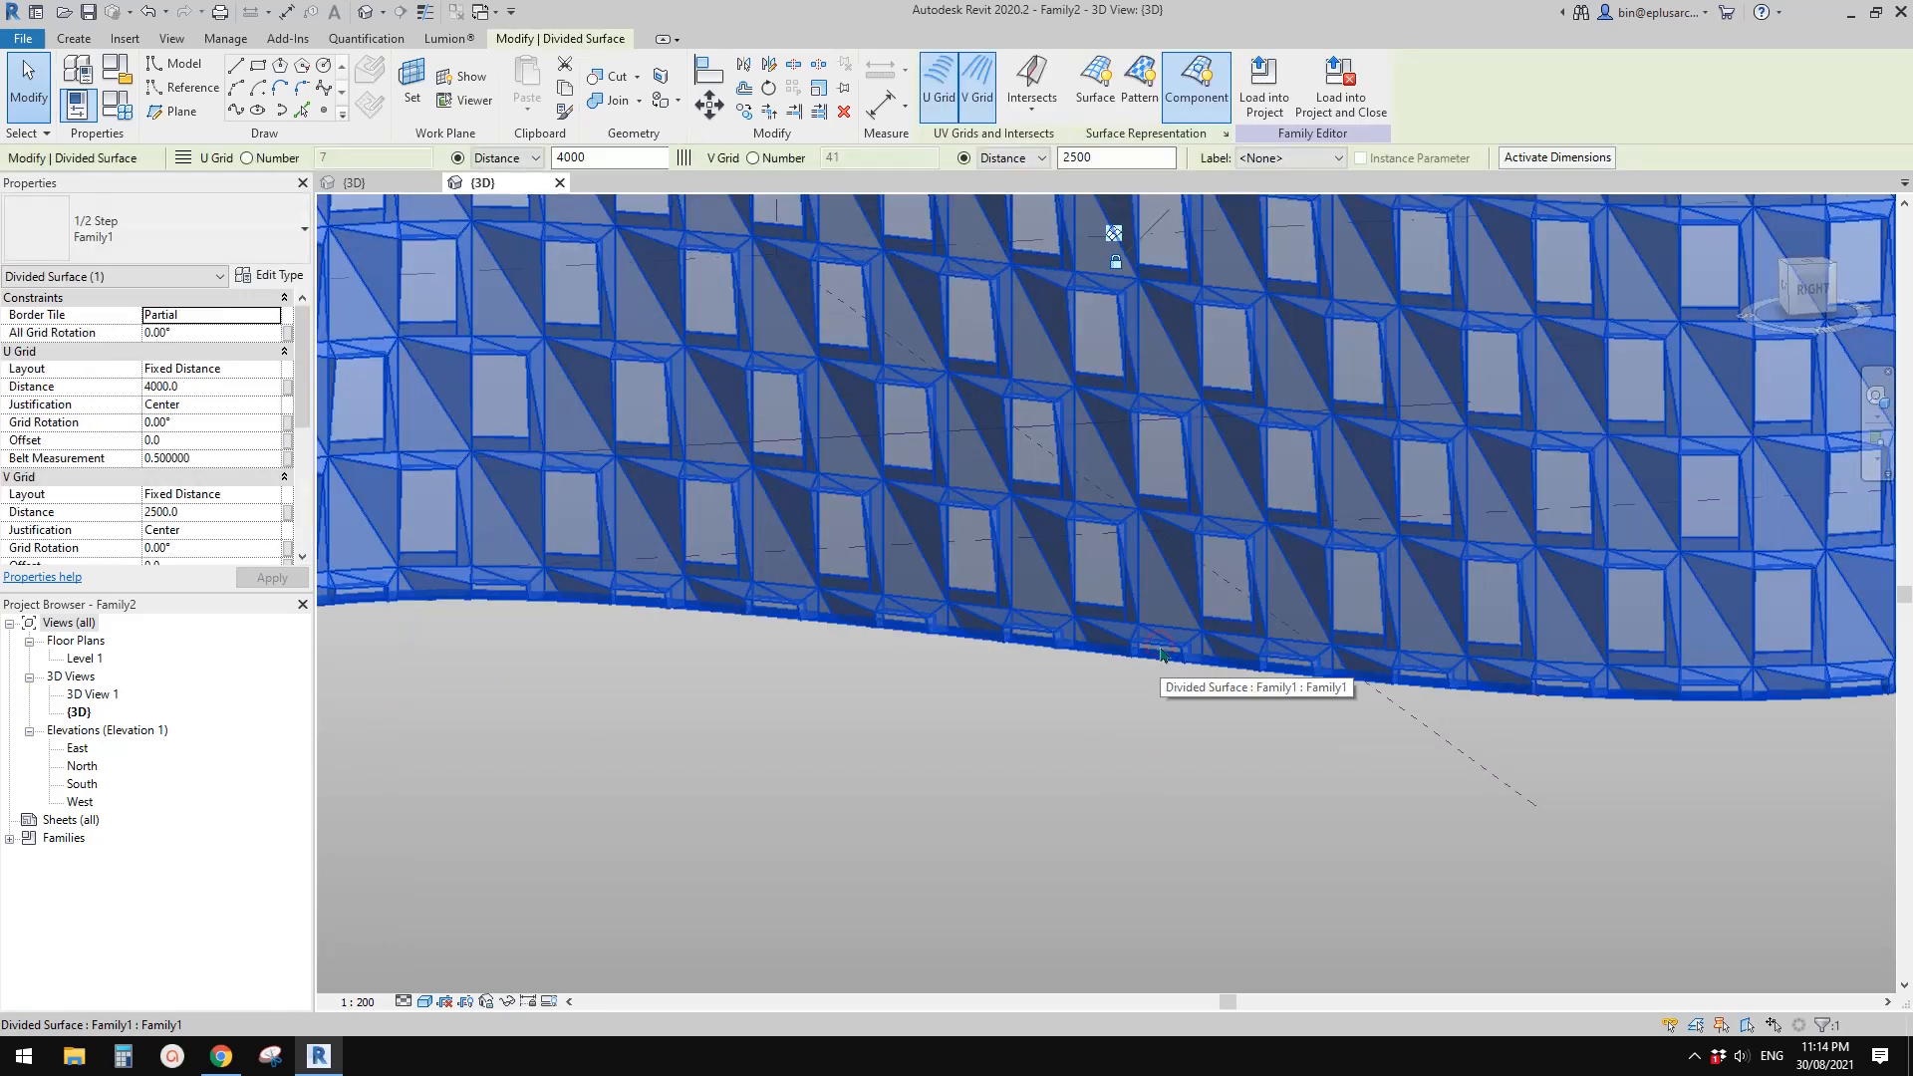
click(274, 406)
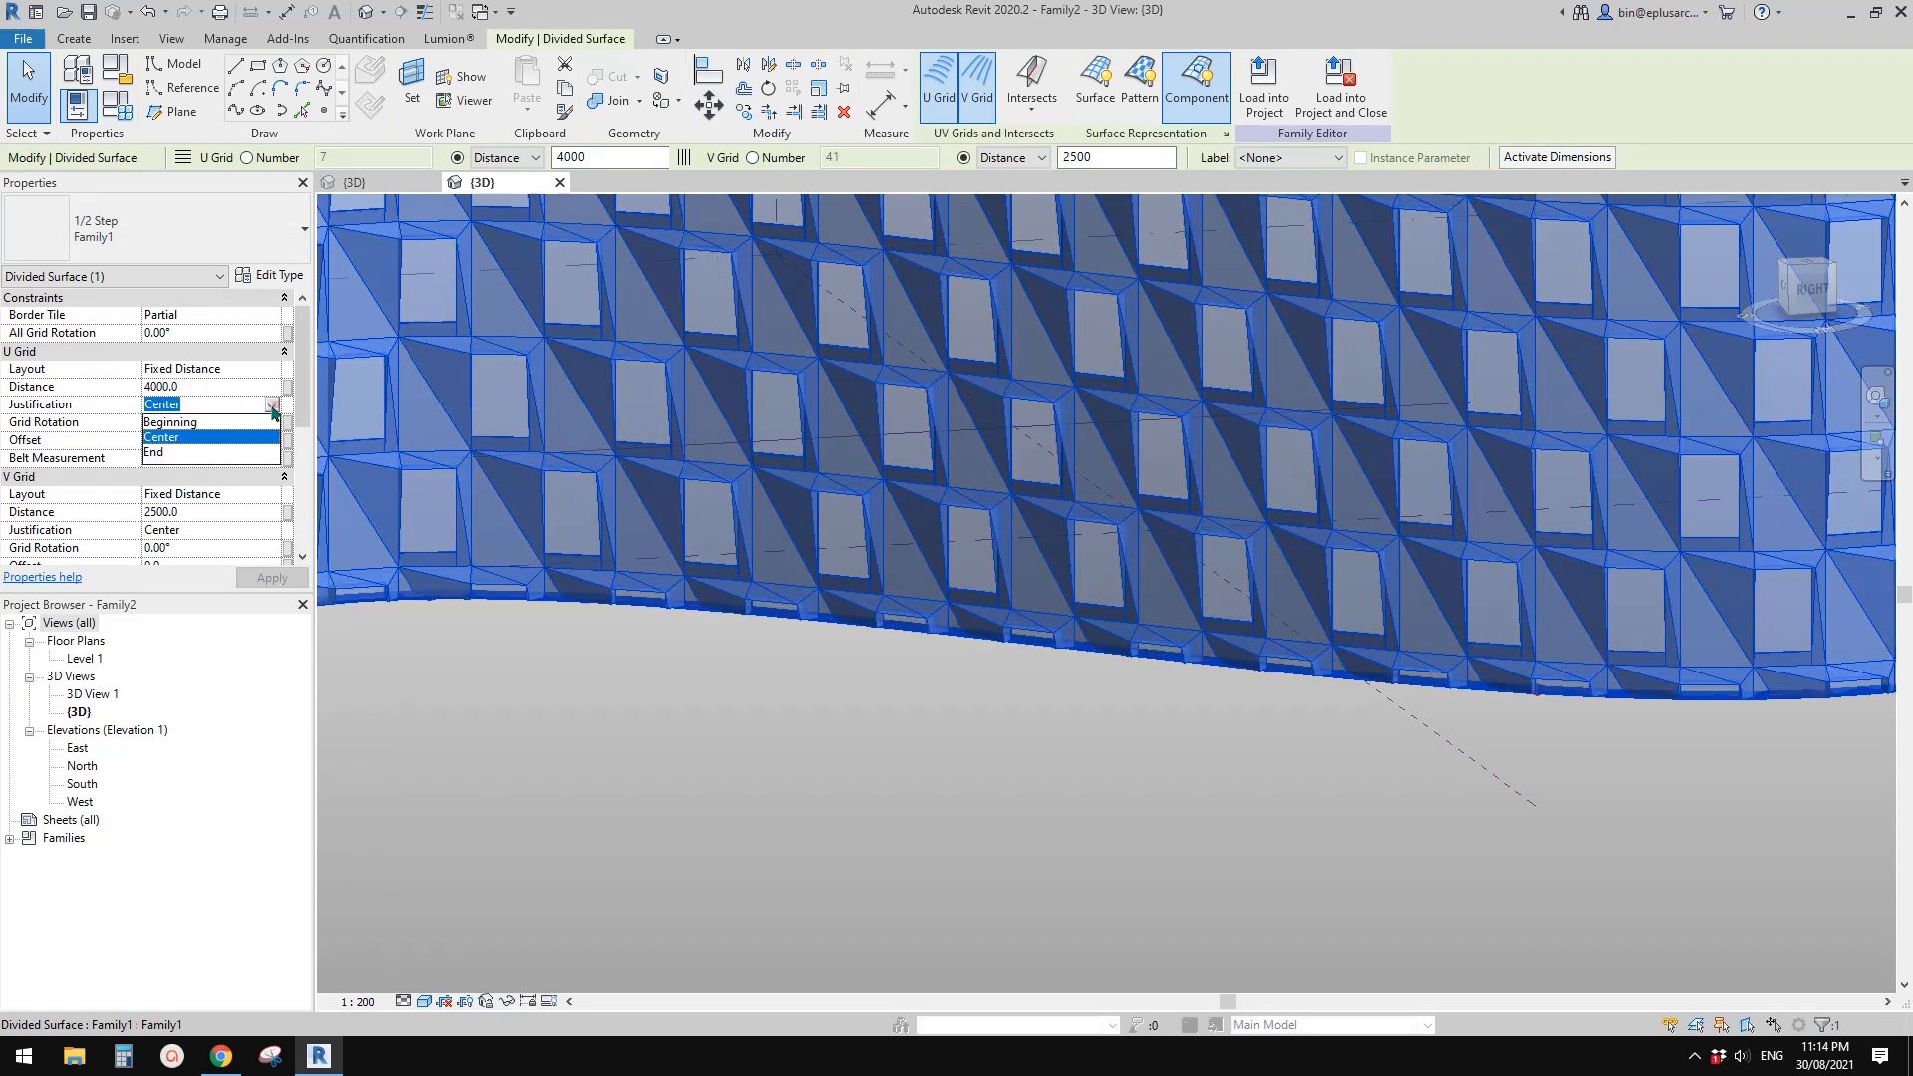
click(833, 741)
Examine how the panel rows meet the top and bottom edges of the wavy wall
scroll(959, 712, down, 5)
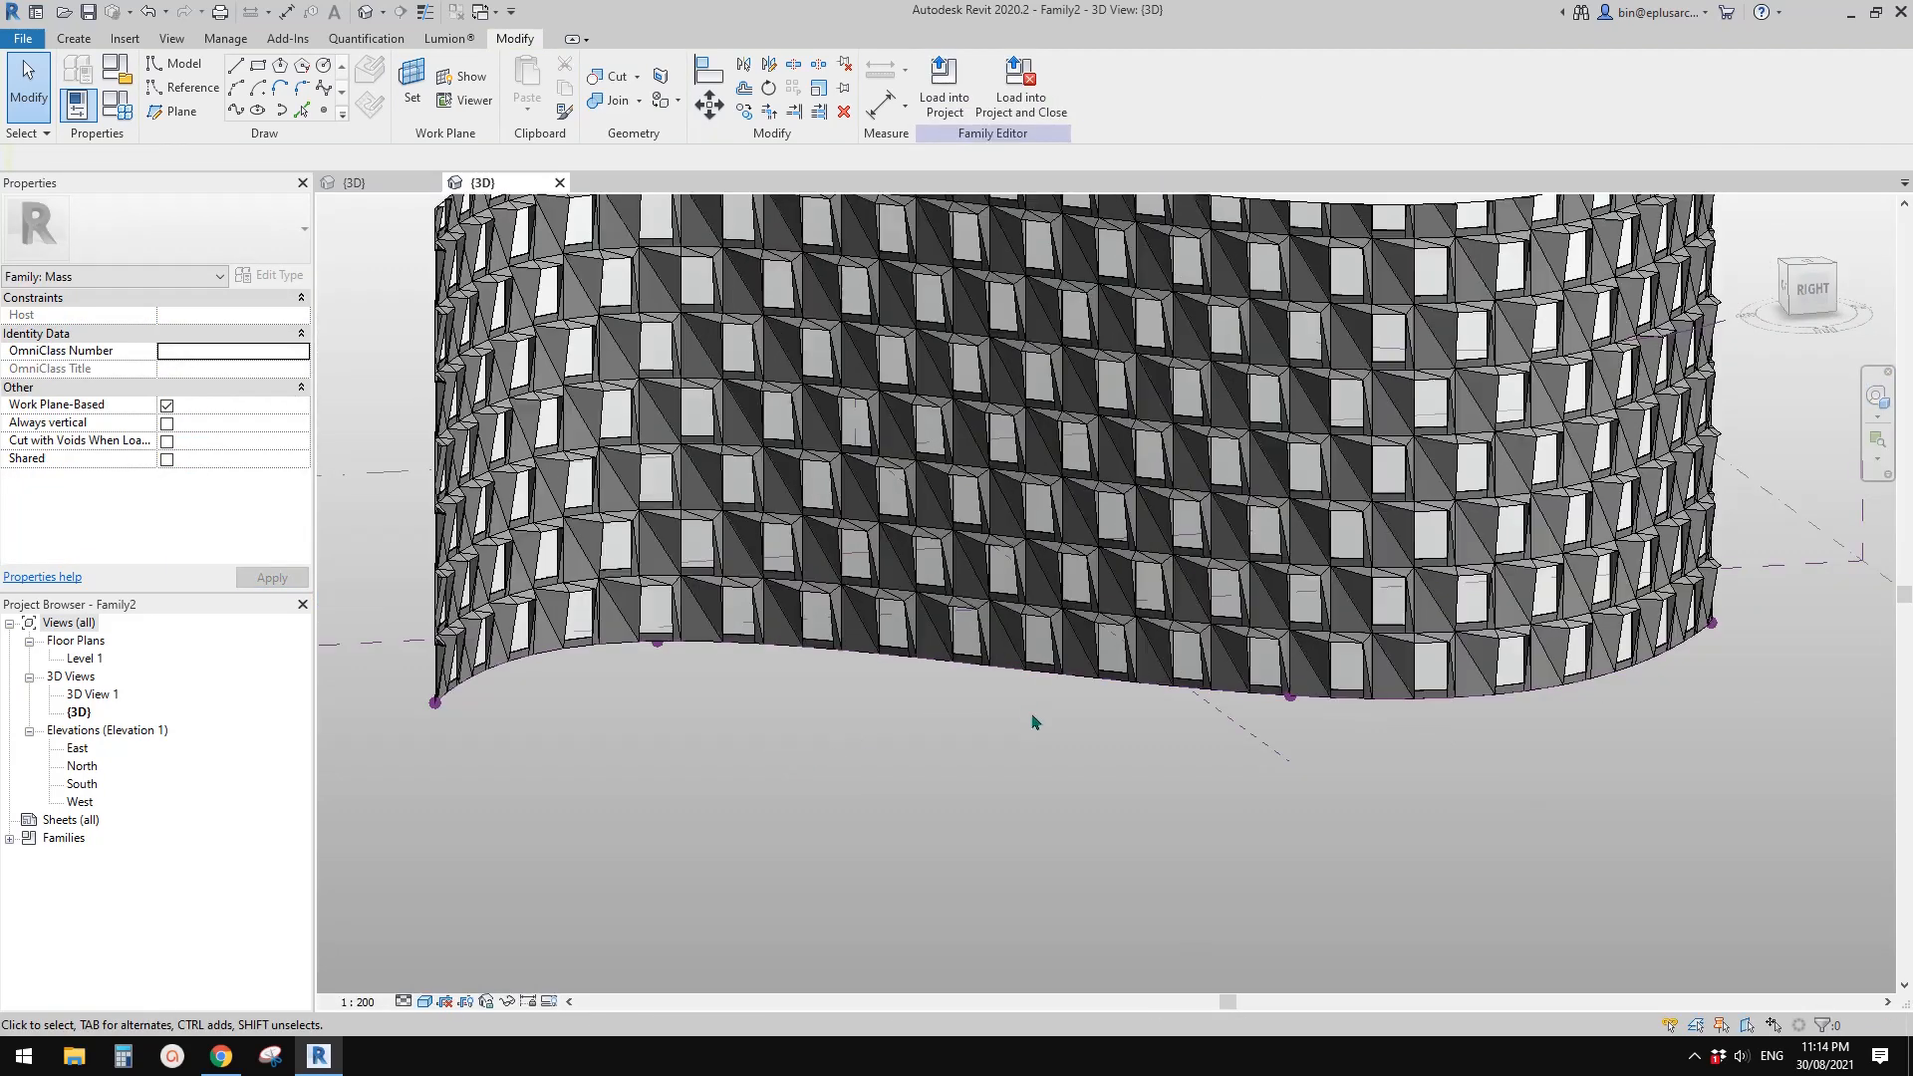
middle_drag(976, 719, 968, 761)
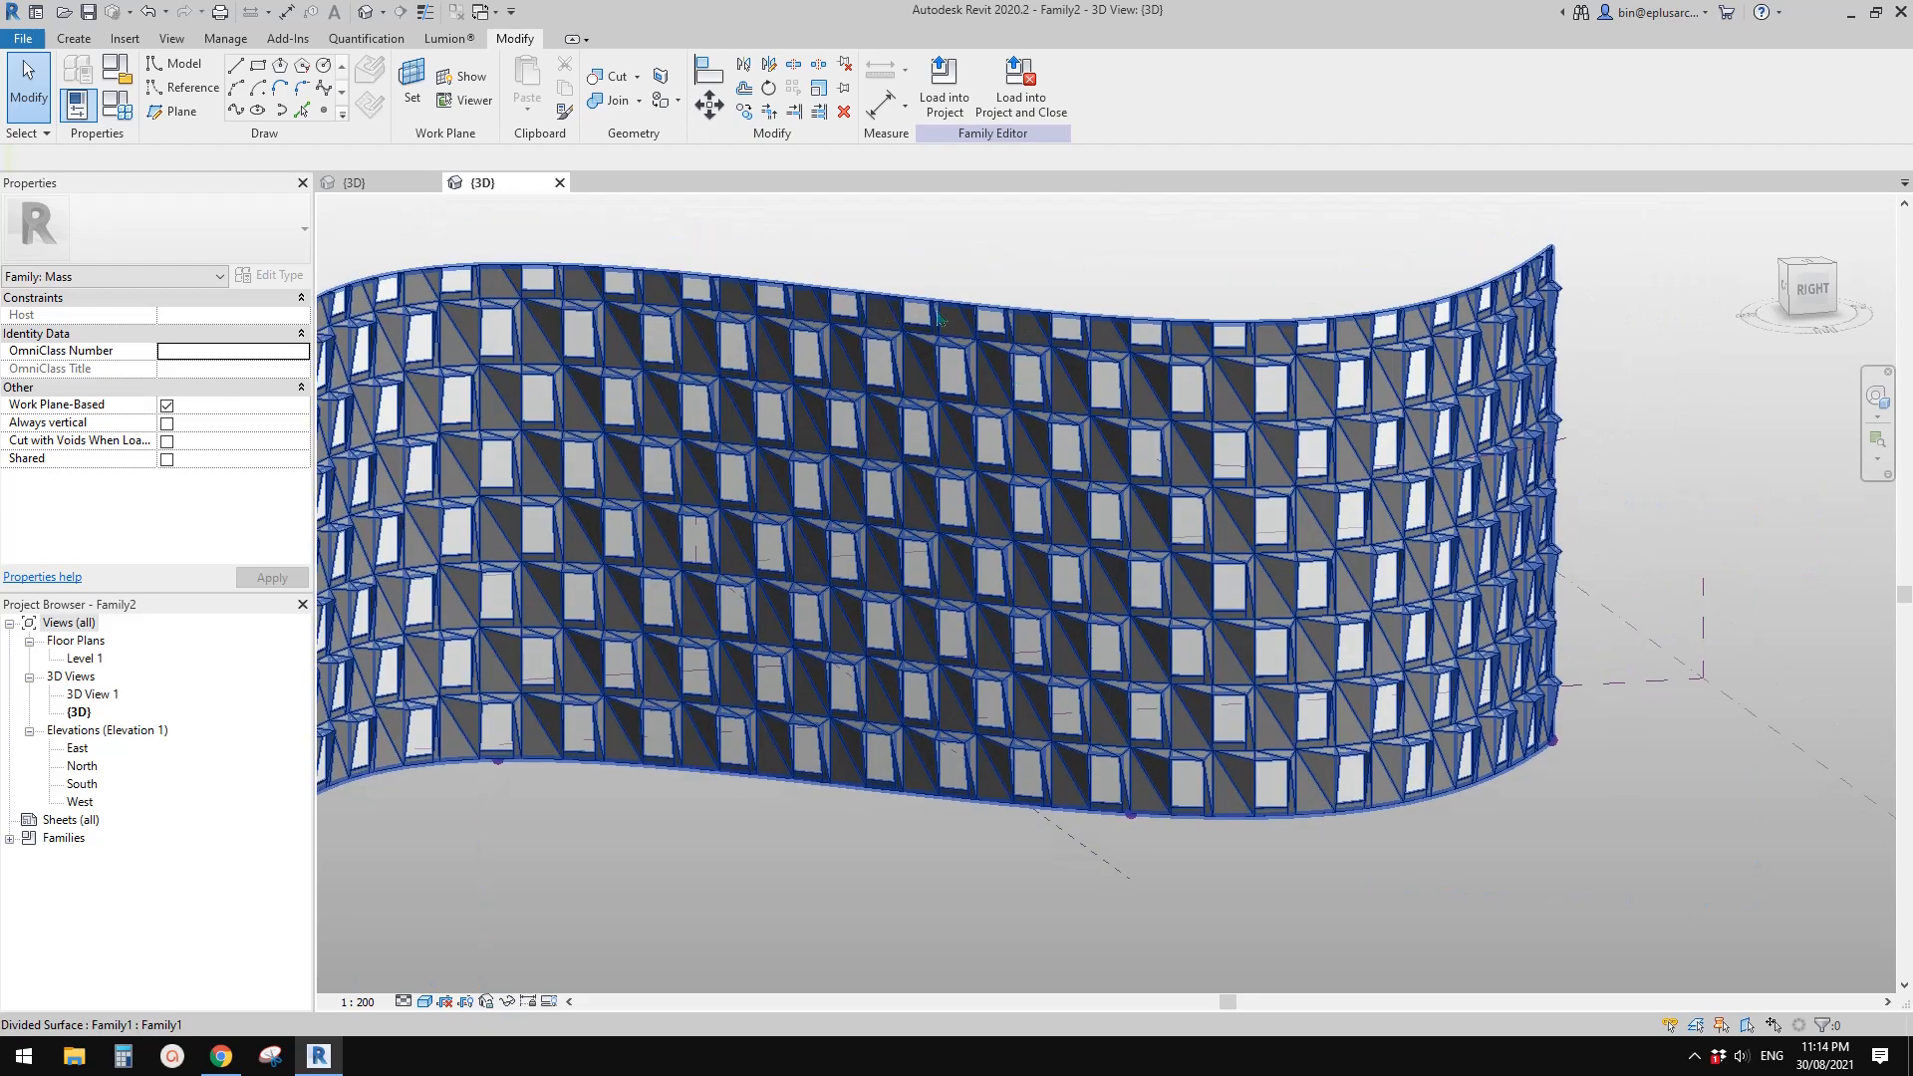
scroll(938, 669, up, 6)
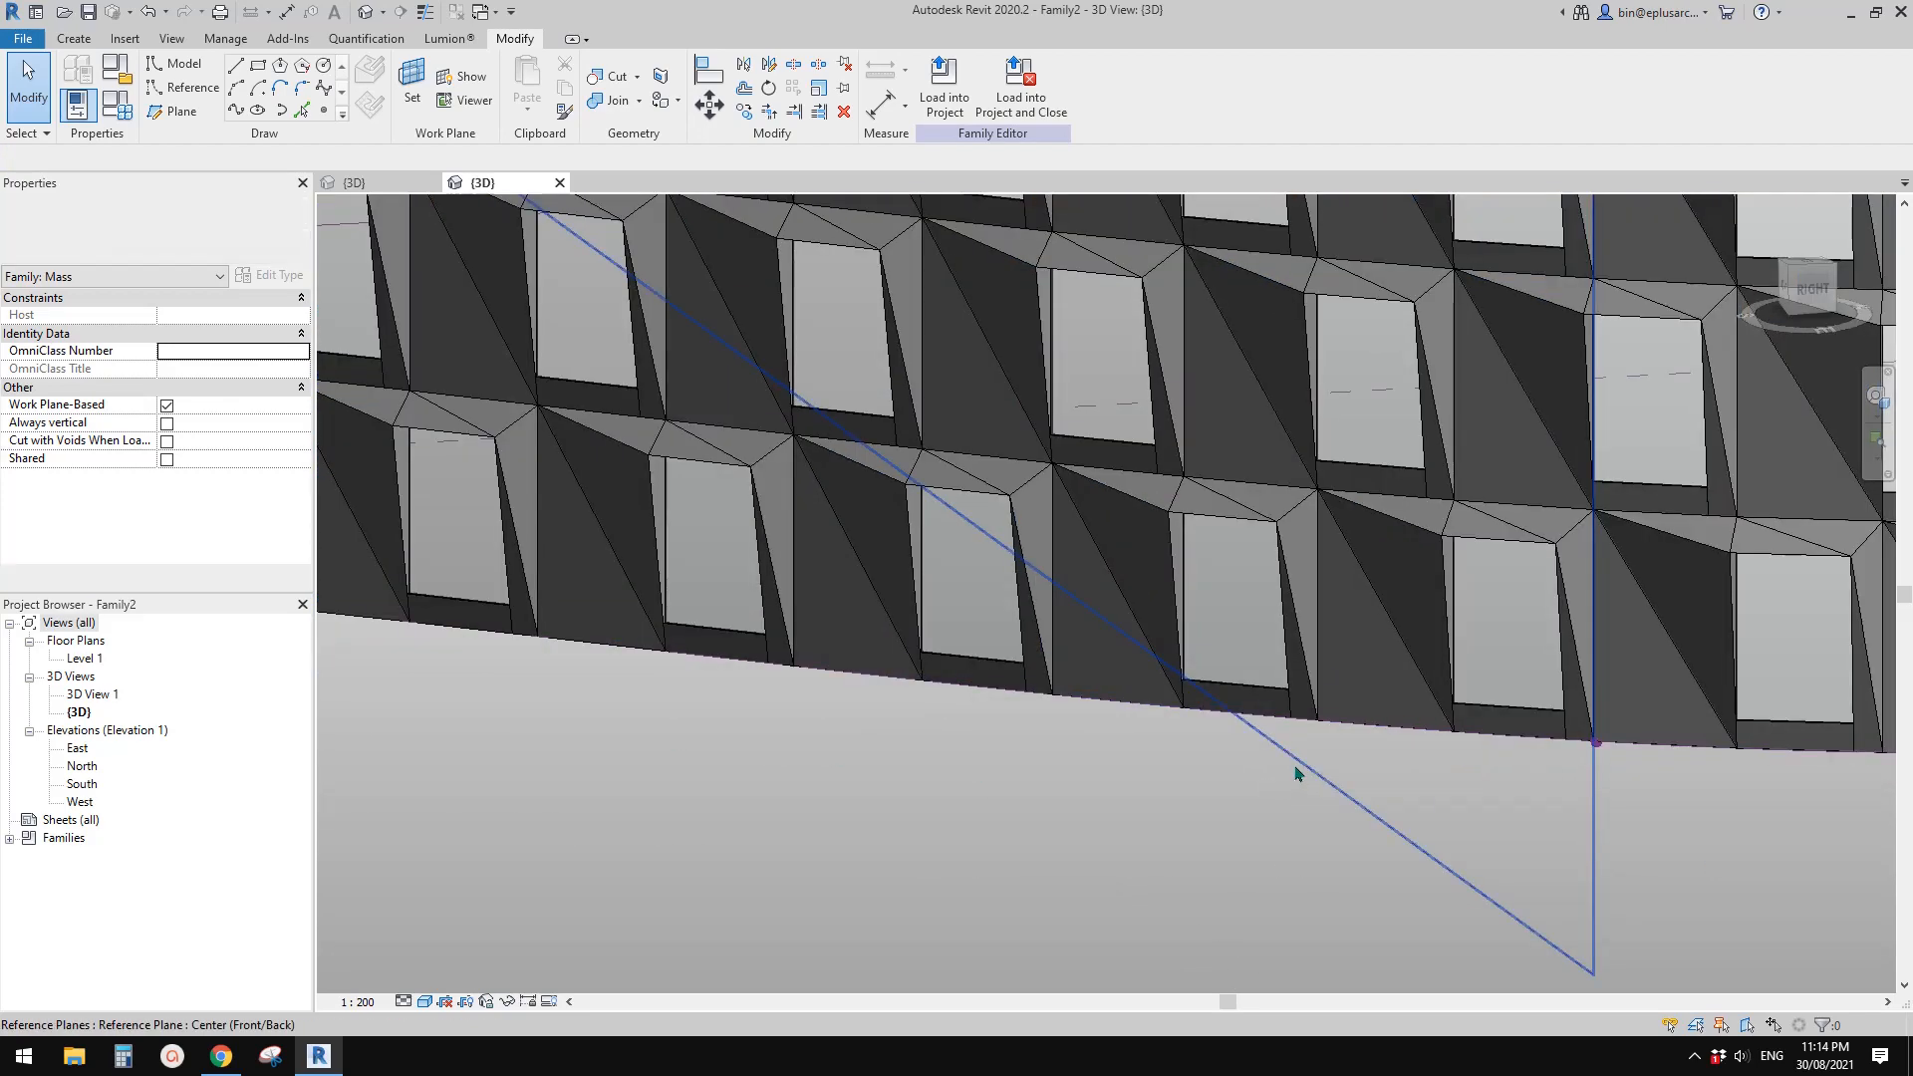
click(1026, 514)
scroll(1031, 524, down, 2)
mouse_move(1081, 688)
shift+middle_down()
mouse_move(1000, 577)
mouse_move(884, 658)
mouse_move(705, 654)
mouse_move(1307, 703)
mouse_move(999, 697)
mouse_move(995, 727)
mouse_move(1331, 686)
mouse_move(1065, 689)
shift+middle_up()
key(Escape)
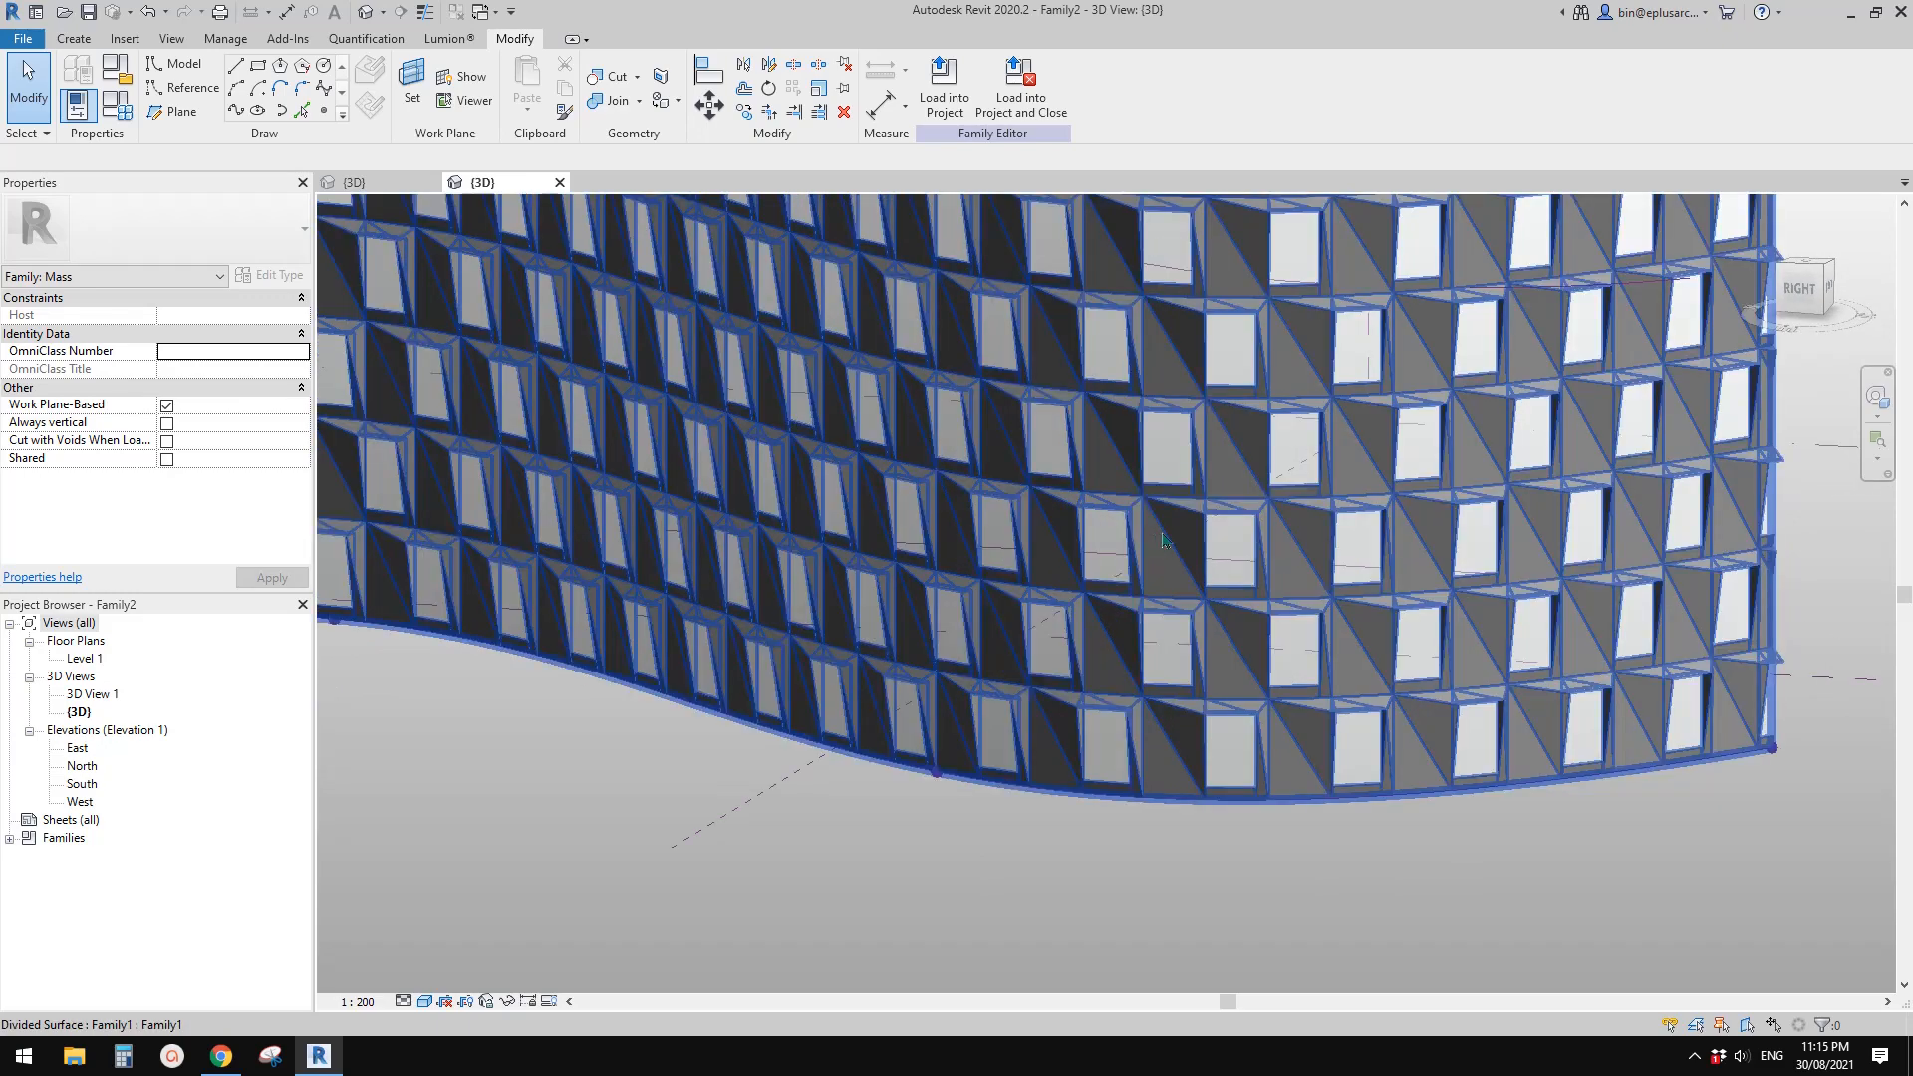
Select a single Family1 panel on the curved part of the wall and examine its frame and glass opening
click(1146, 558)
scroll(1136, 555, up, 5)
key(Escape)
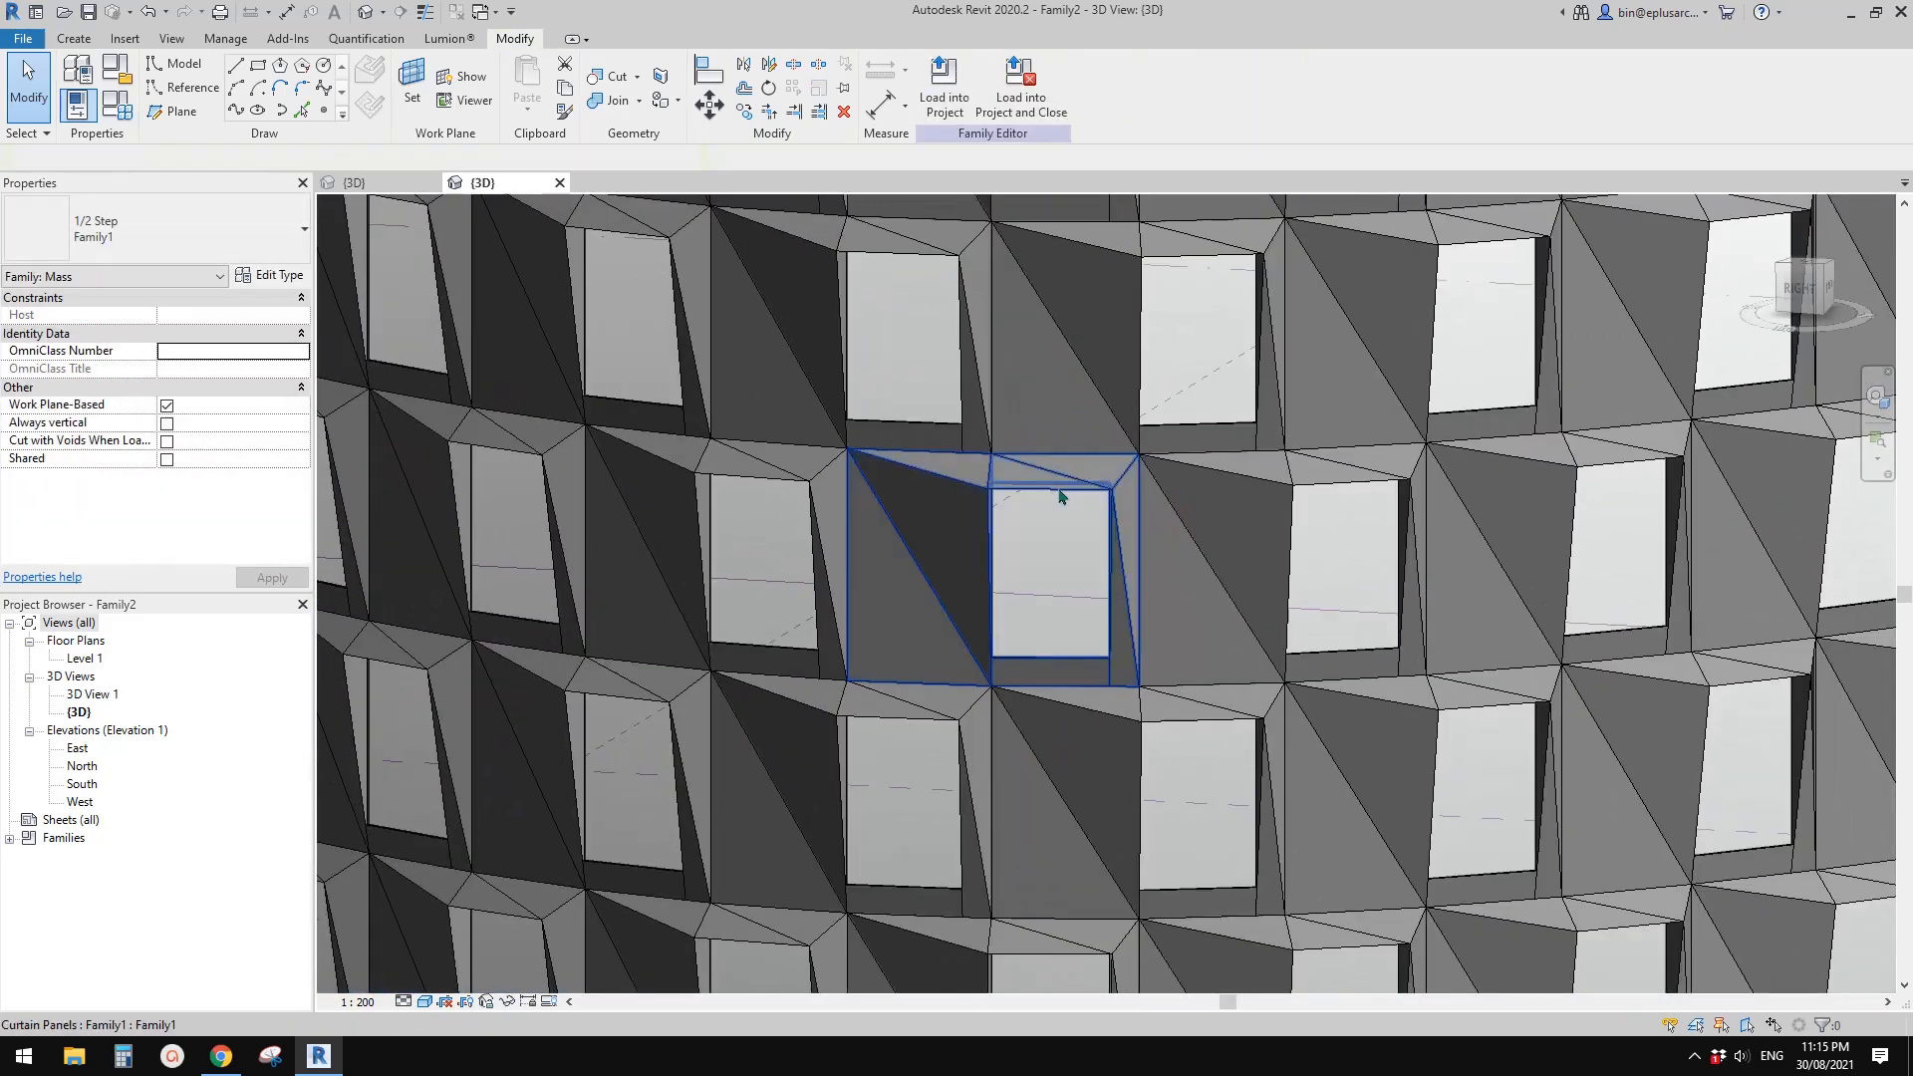
scroll(1062, 498, up, 2)
click(1062, 512)
middle_drag(1064, 514, 933, 492)
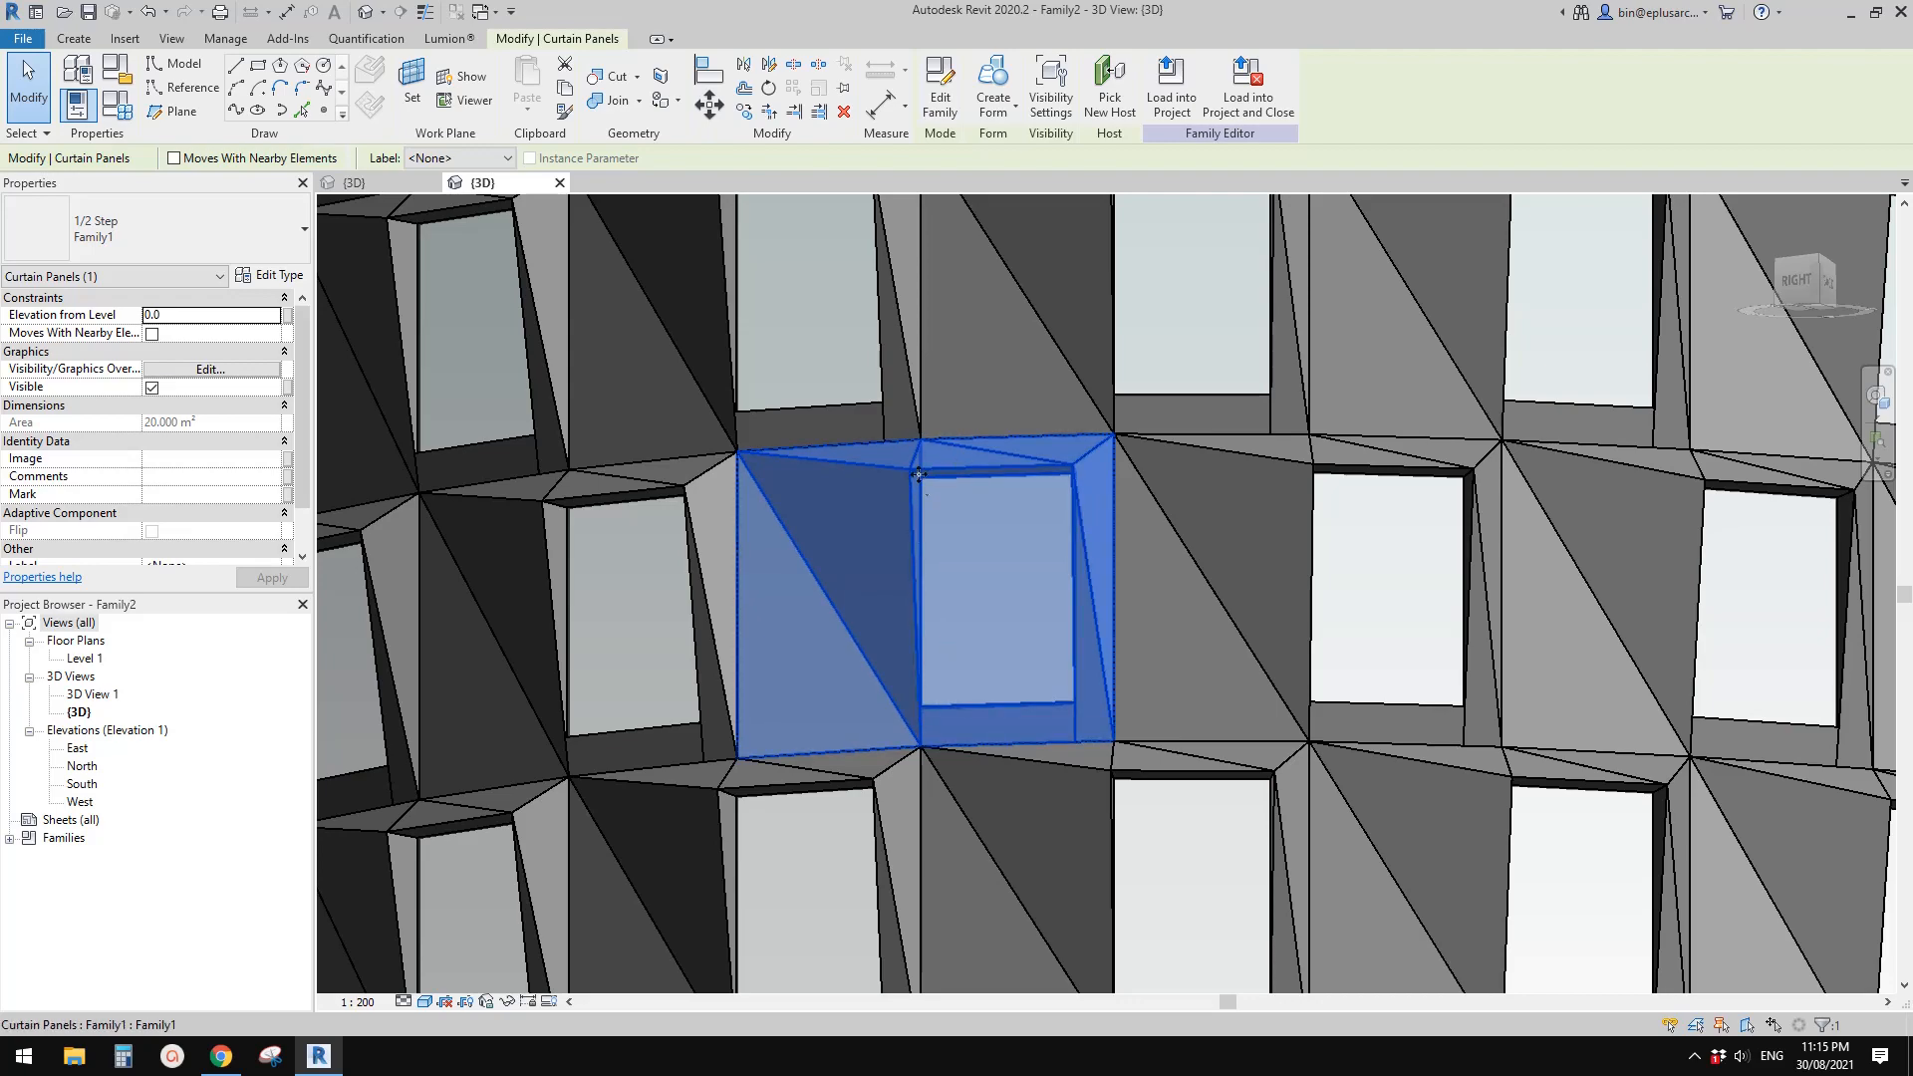
mouse_move(1085, 661)
shift+middle_down()
mouse_move(1096, 678)
mouse_move(824, 662)
mouse_move(1116, 675)
shift+middle_up()
key(Escape)
Examine the whole panelled wavy wall from several angles to compare the panels along its curves
scroll(1087, 658, down, 3)
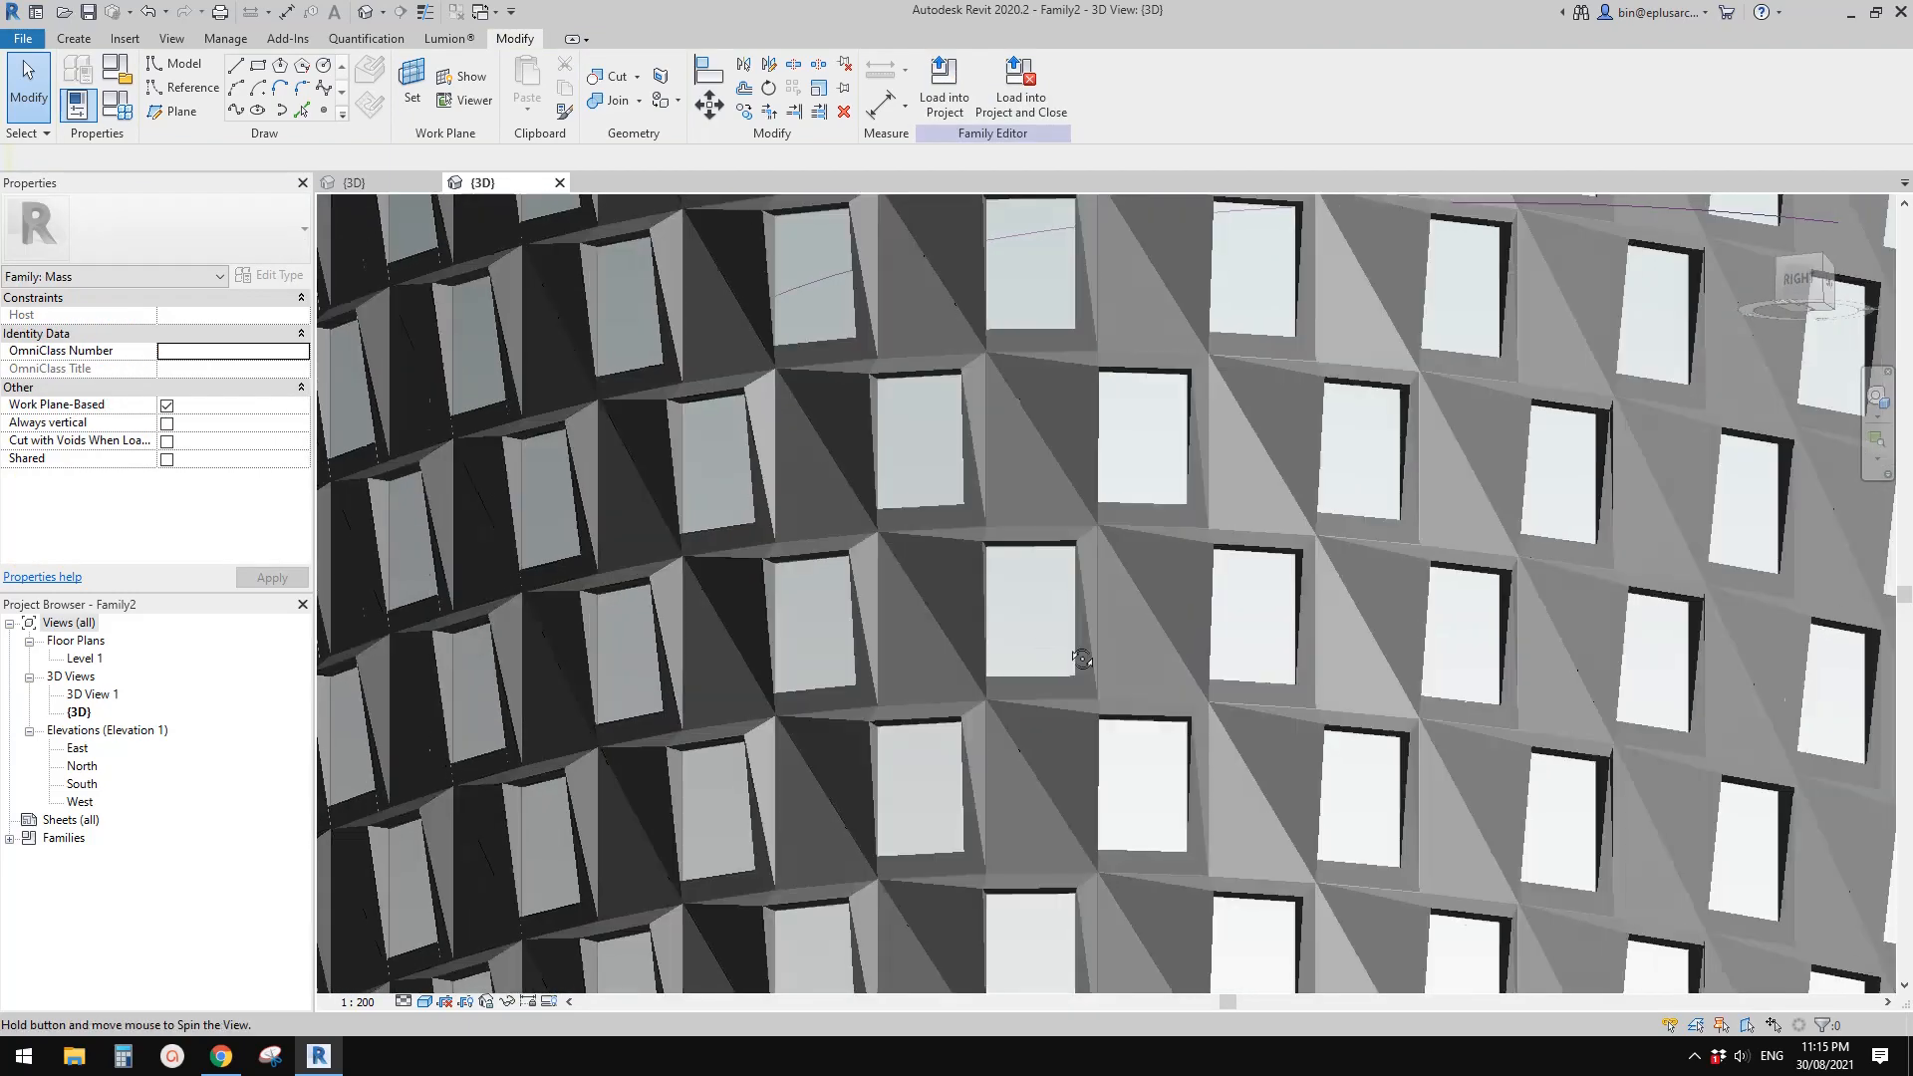
scroll(1084, 660, down, 2)
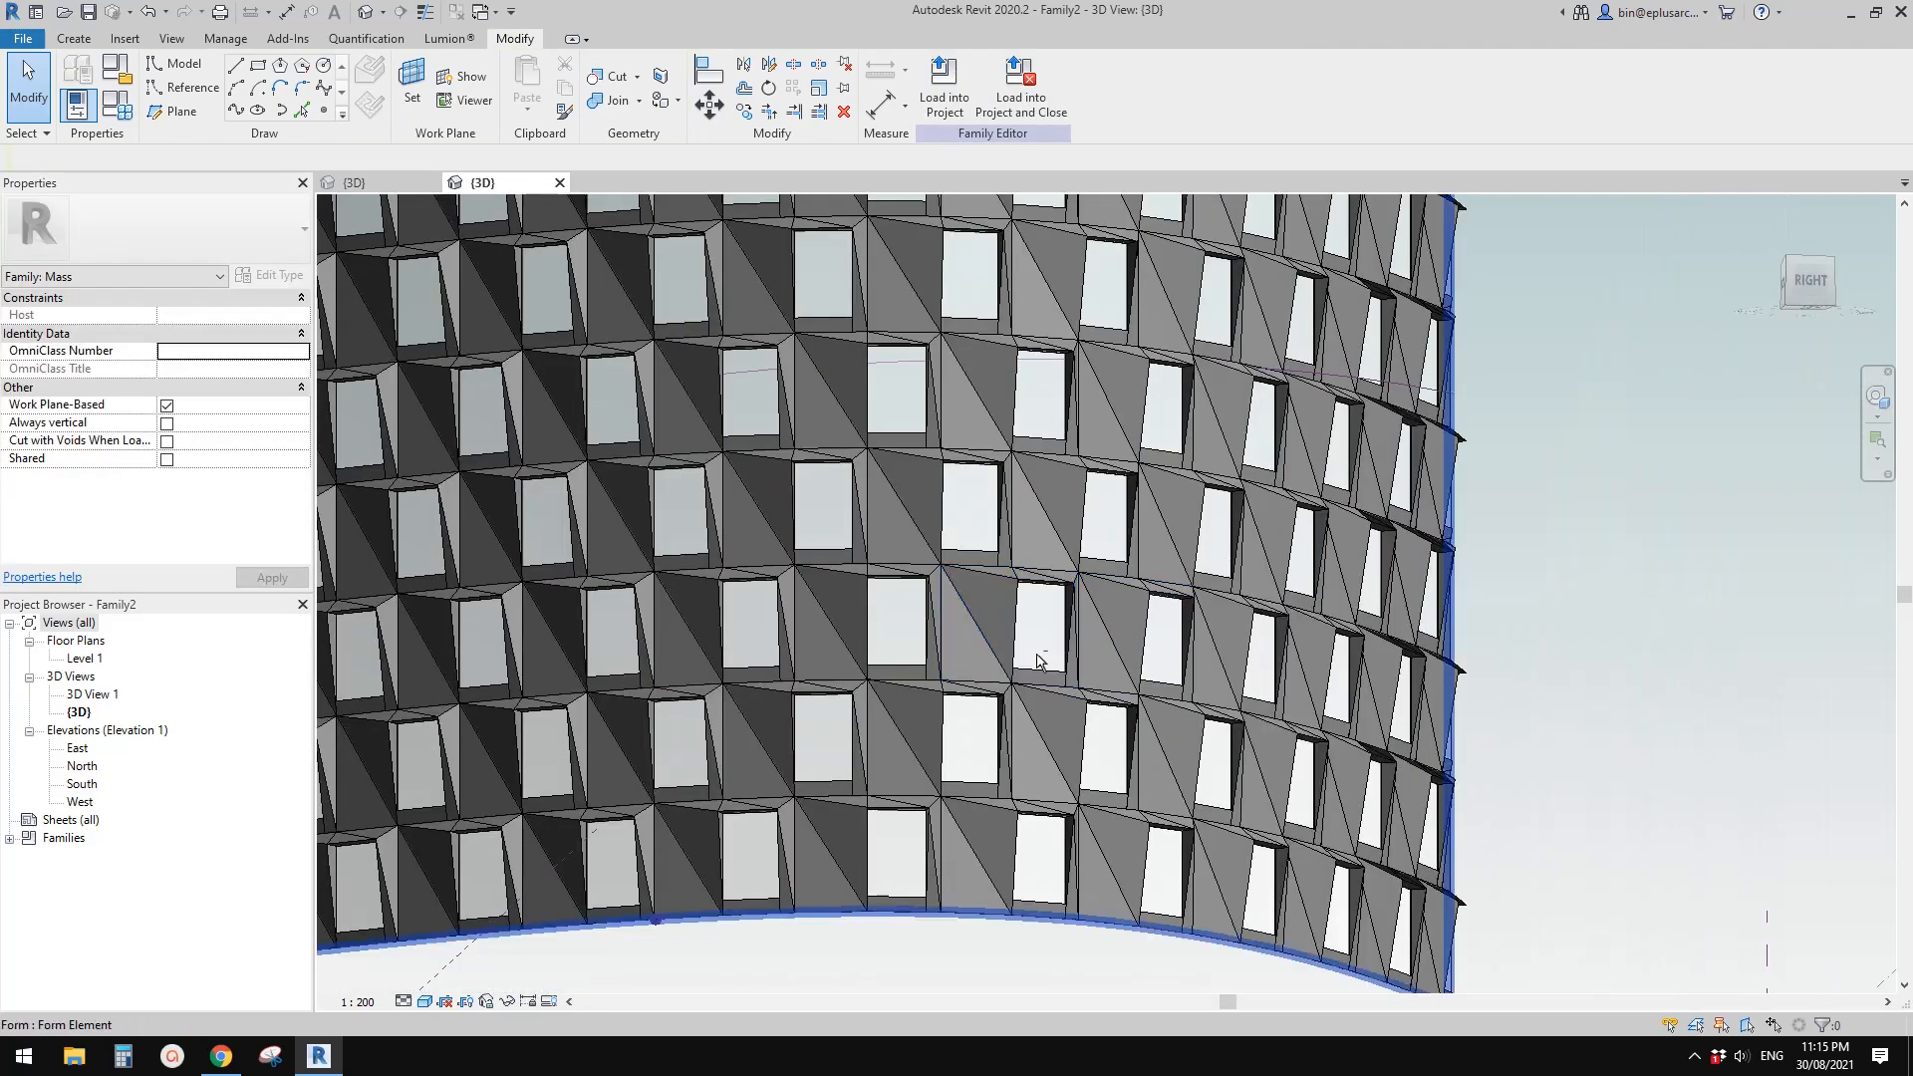
shift+middle_drag(1037, 660, 1137, 766)
scroll(1054, 727, down, 2)
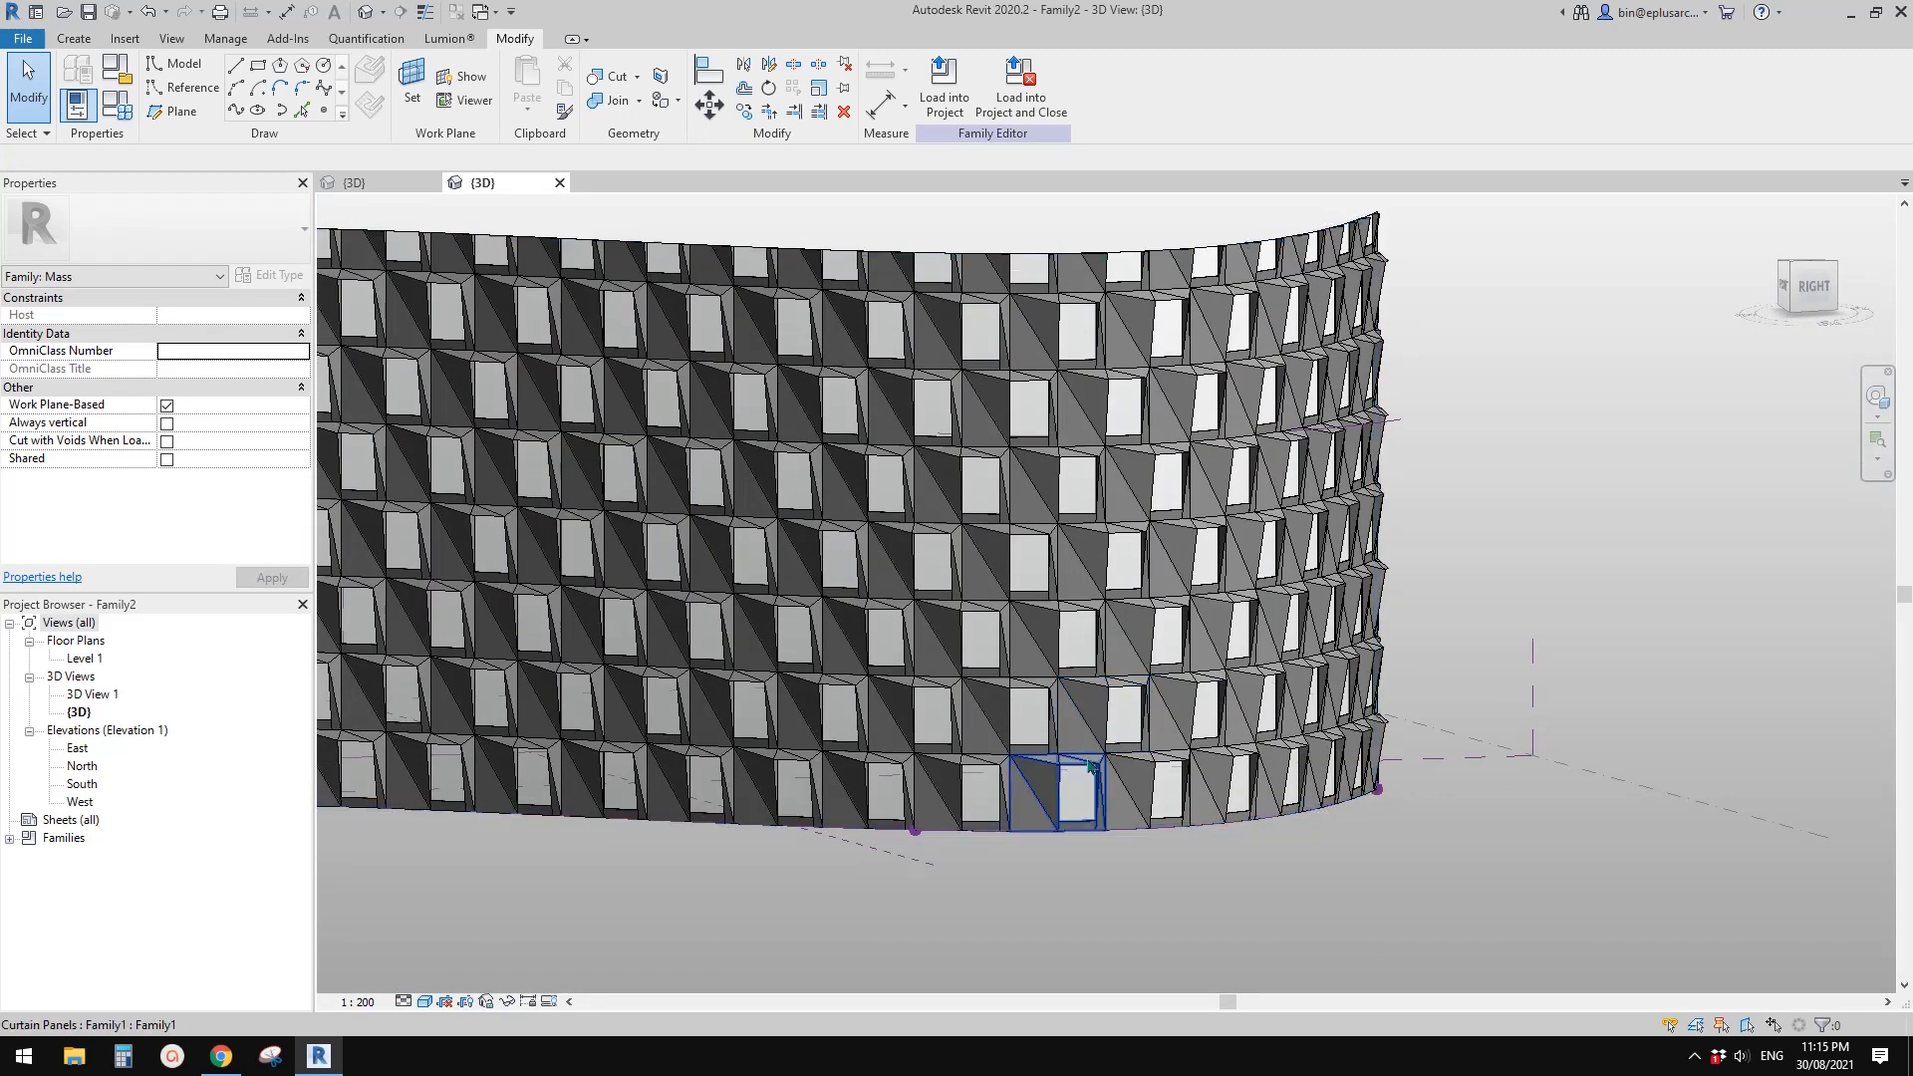
shift+middle_drag(1089, 770, 901, 810)
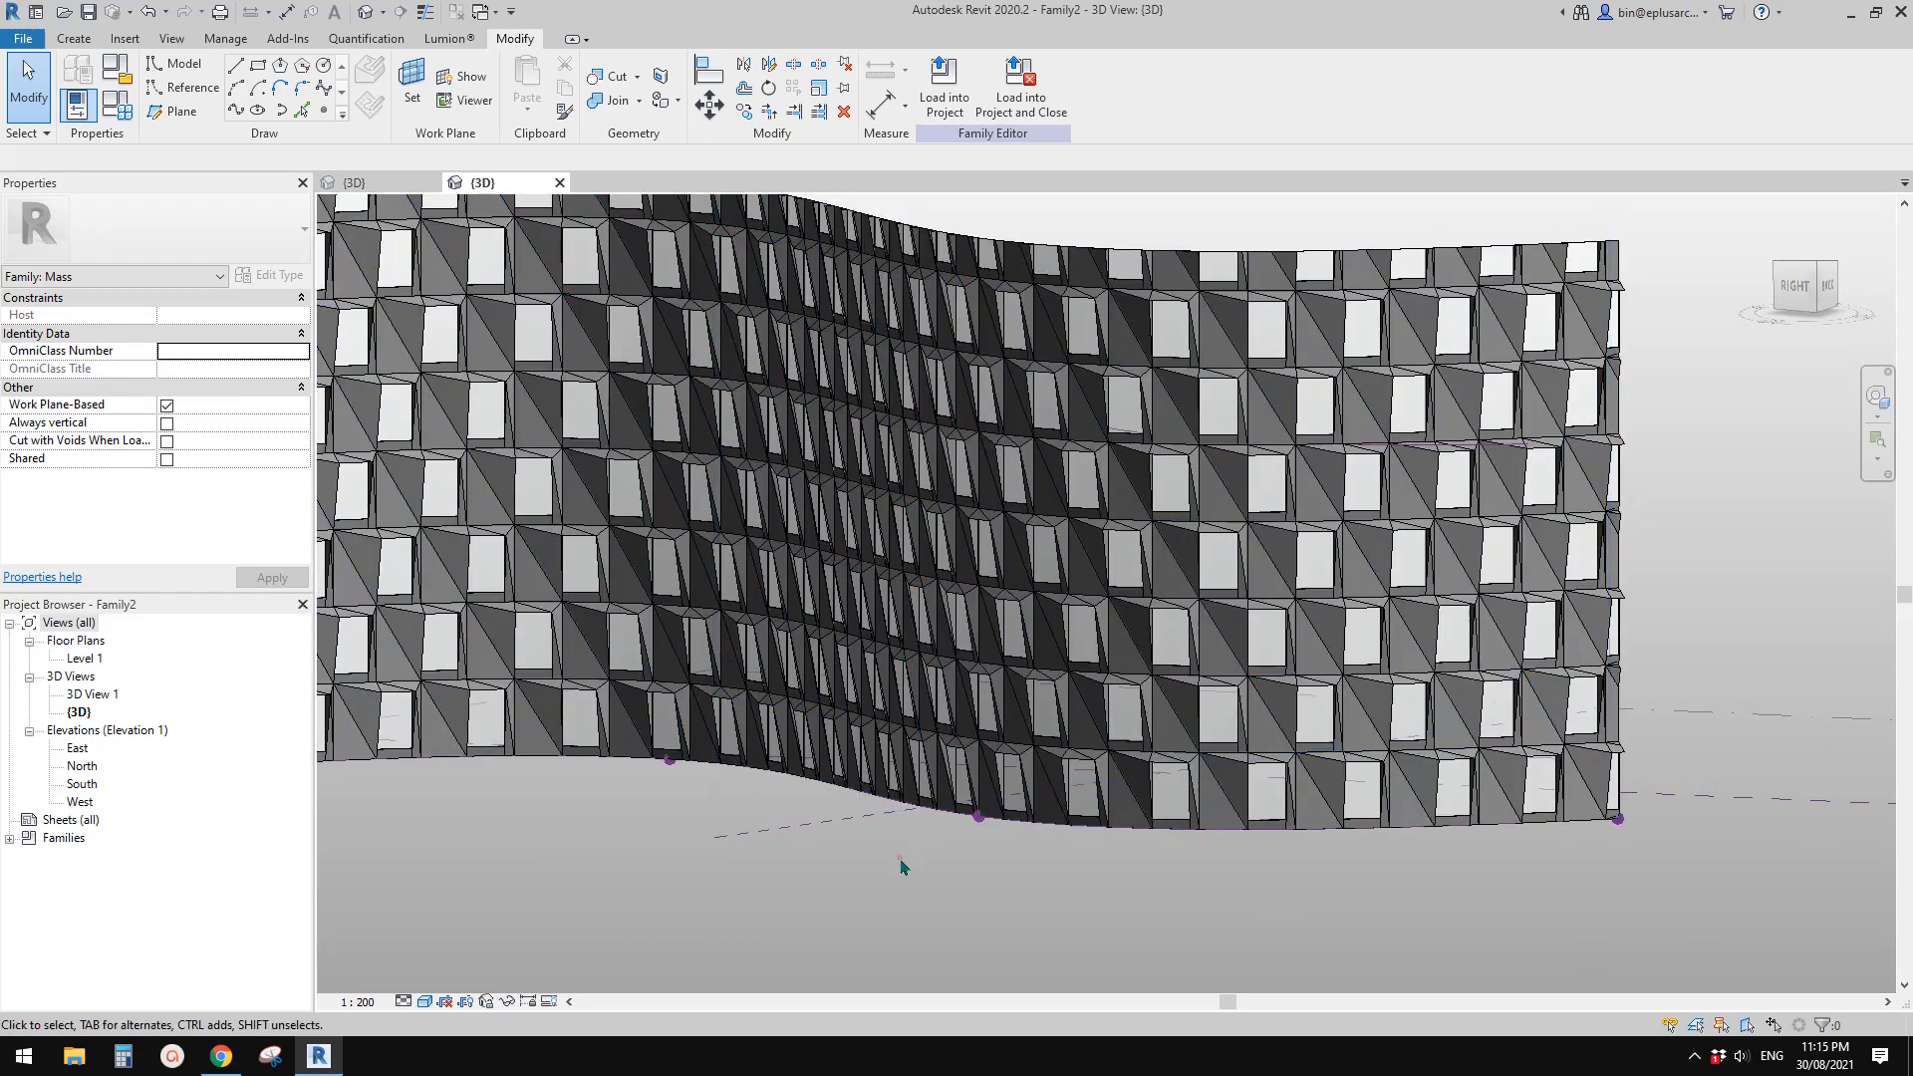